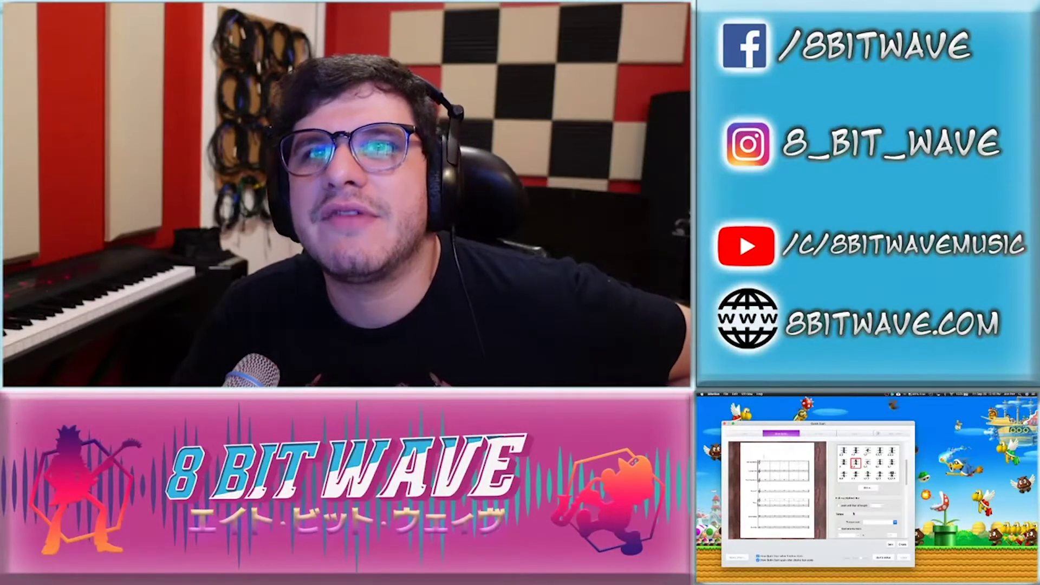
# Choose a different key signature category for the new score and use its first key signature
pyautogui.scroll(-2, 861, 511)
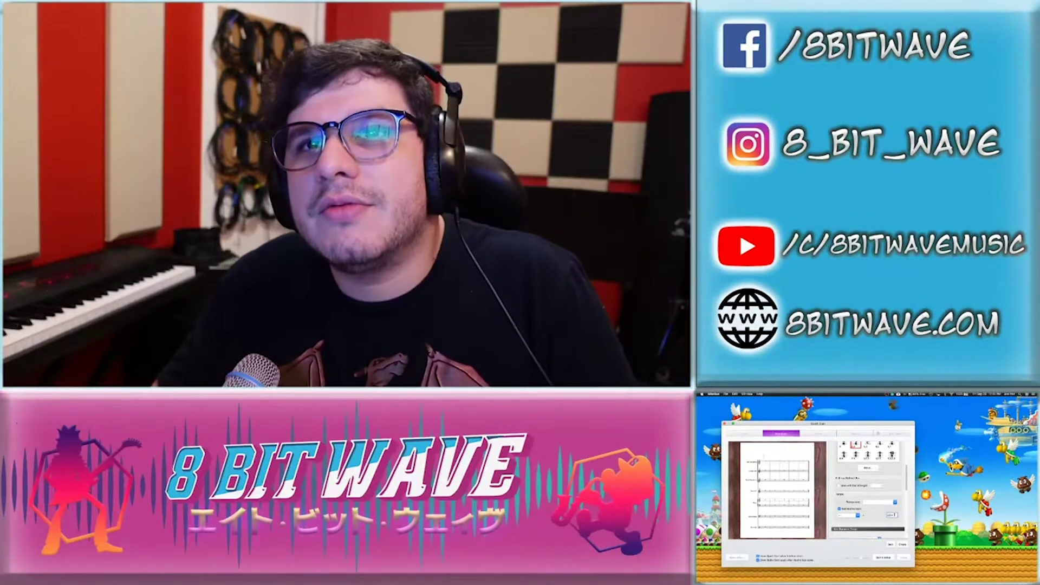
pyautogui.scroll(-3, 878, 516)
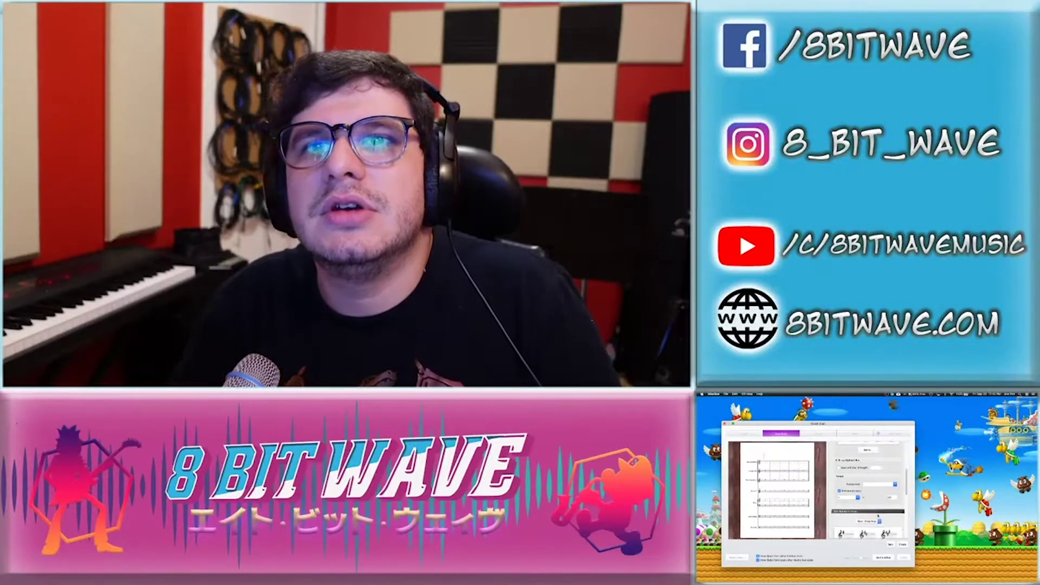
pyautogui.scroll(-5, 878, 516)
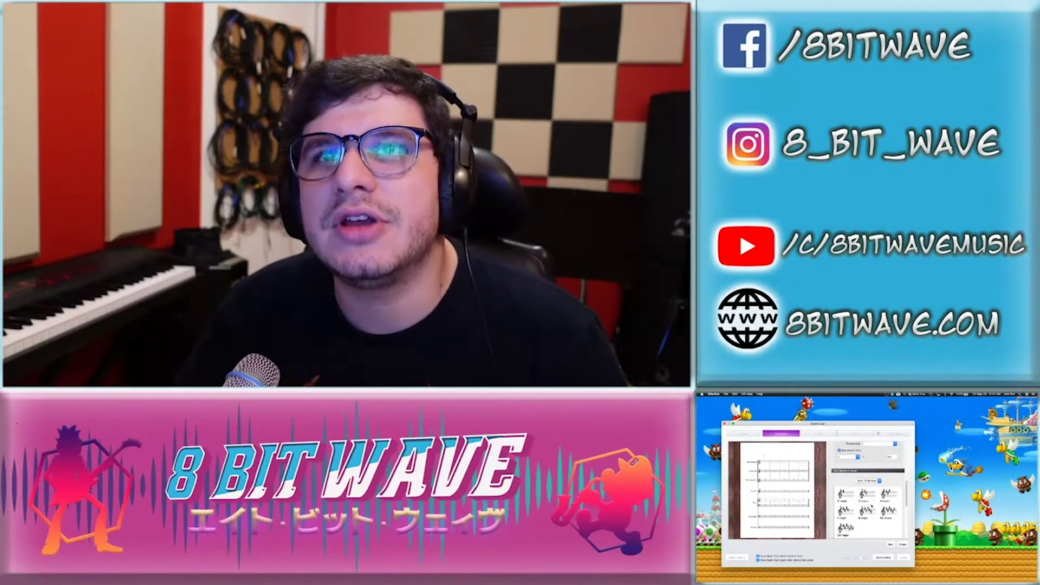
pyautogui.scroll(-5, 867, 490)
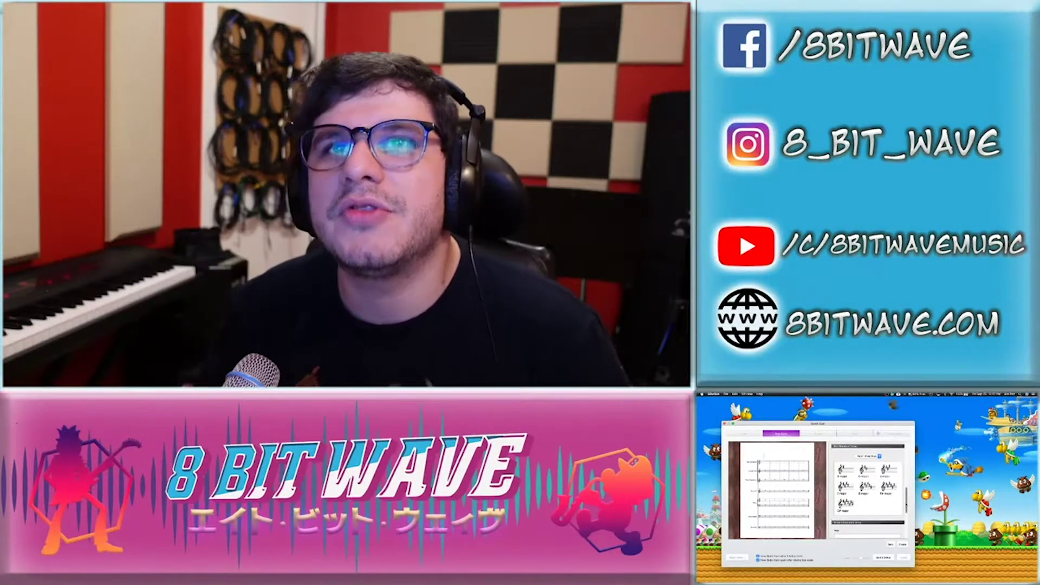
pyautogui.click(878, 456)
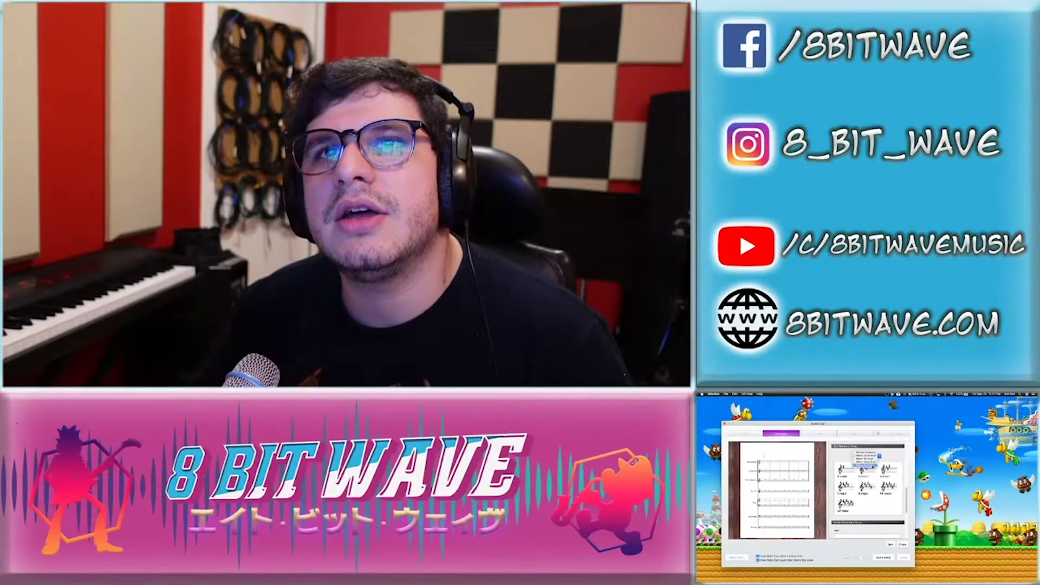
pyautogui.click(865, 462)
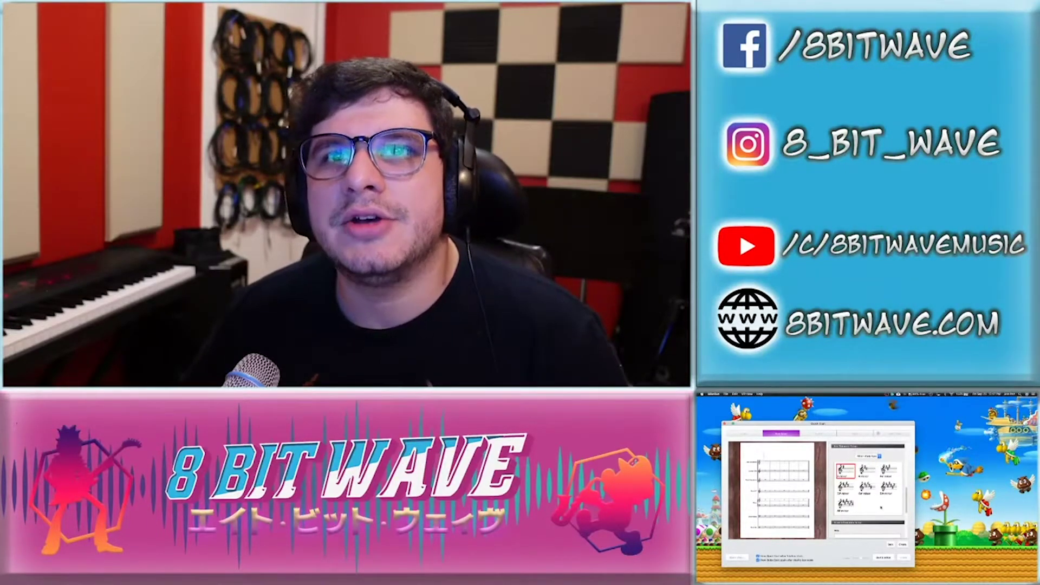
# Check the song's title on the YouTube page and enter "Demon Slayer Opening" as the score title
pyautogui.scroll(-3, 880, 507)
pyautogui.click(862, 484)
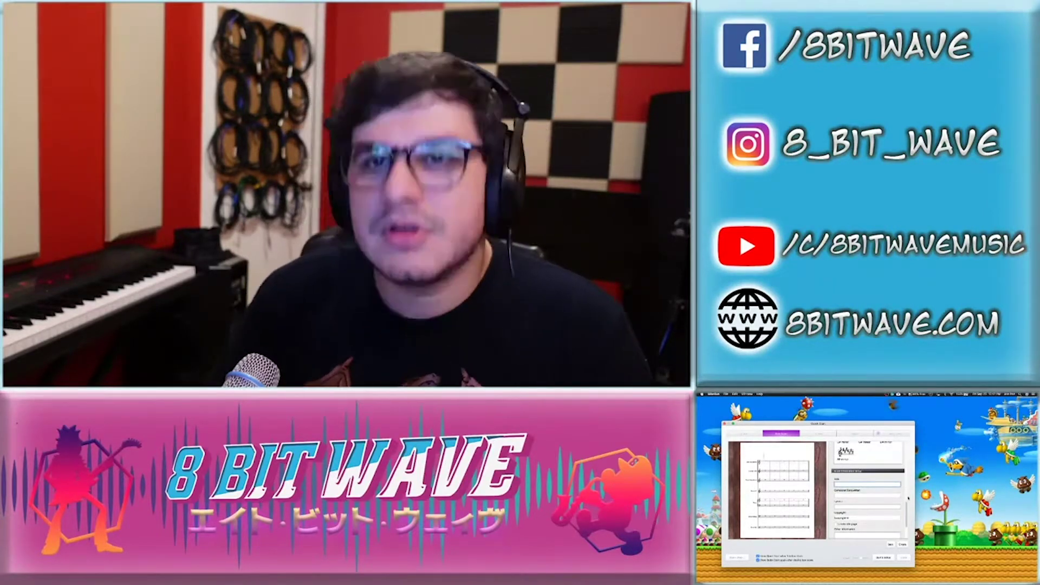
pyautogui.hotkey('ctrl', 'Right')
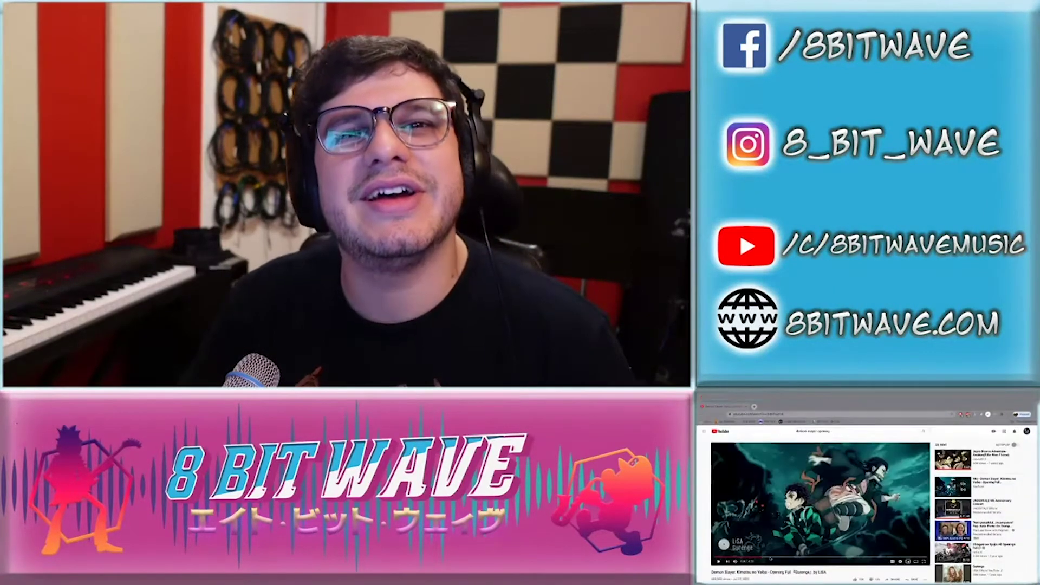
pyautogui.scroll(-1, 750, 567)
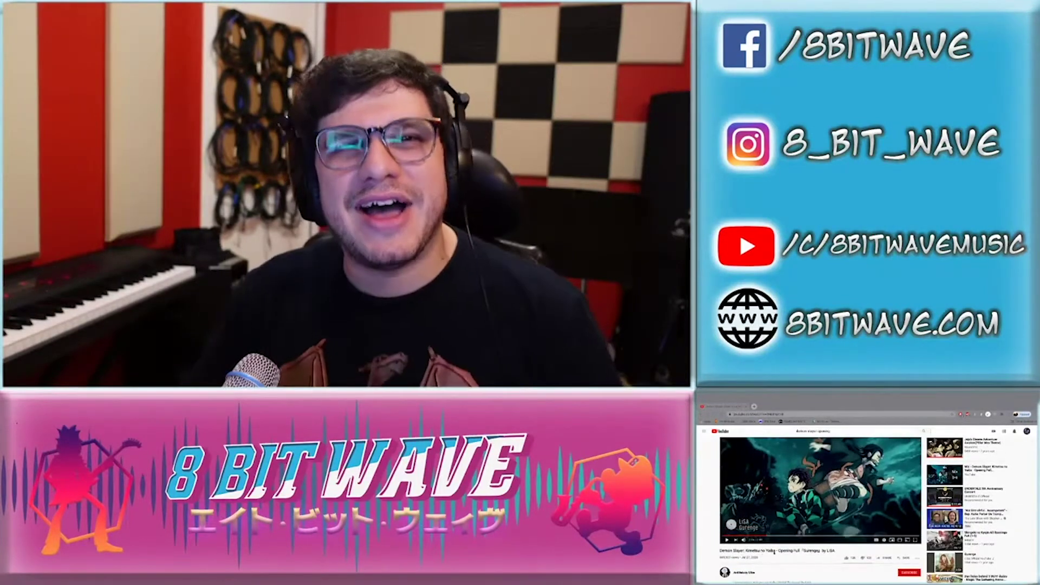
pyautogui.hotkey('ctrl', 'Left')
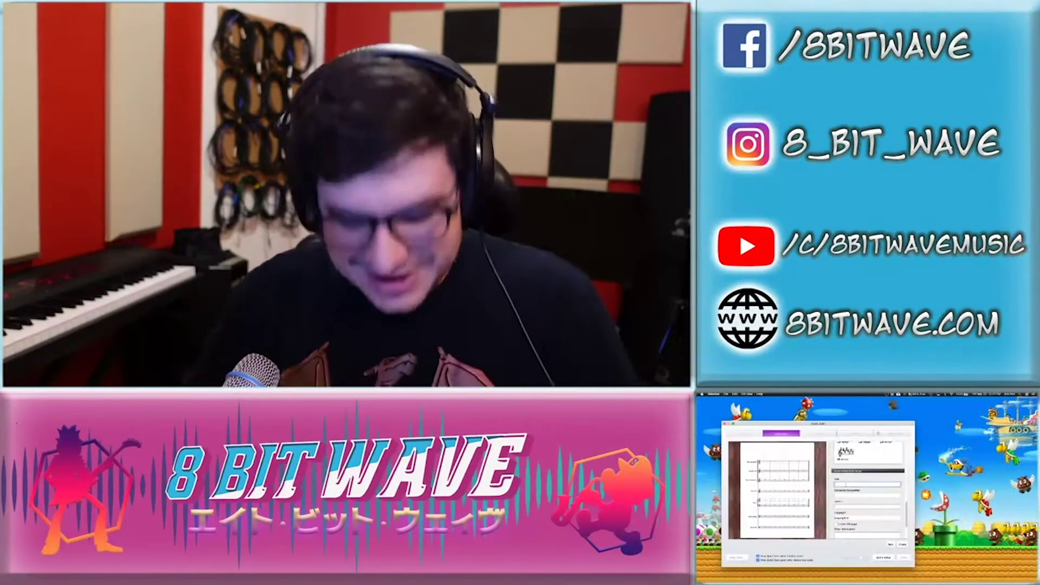
pyautogui.write('Mario')
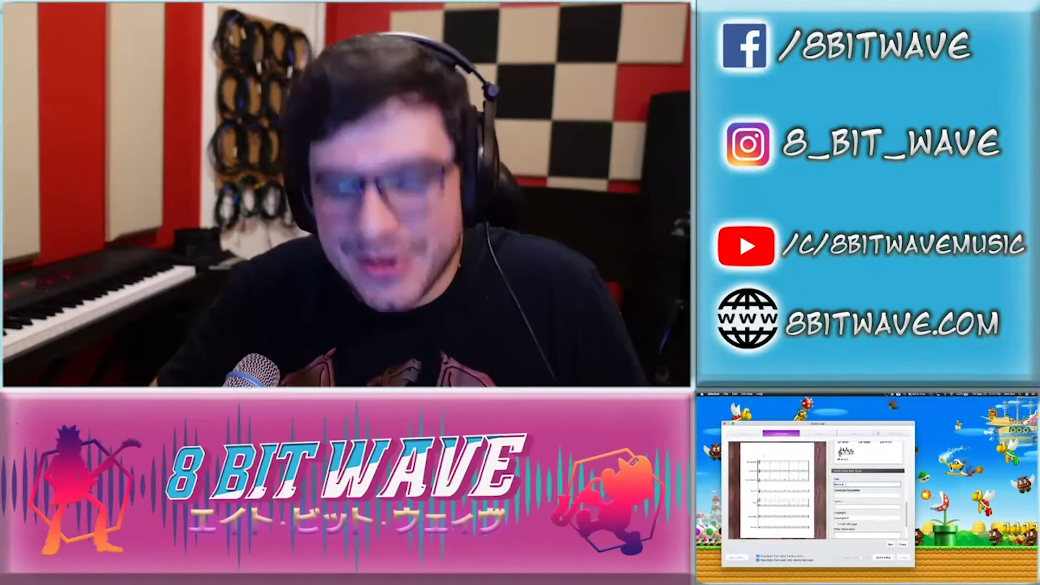
pyautogui.write(' at typing')
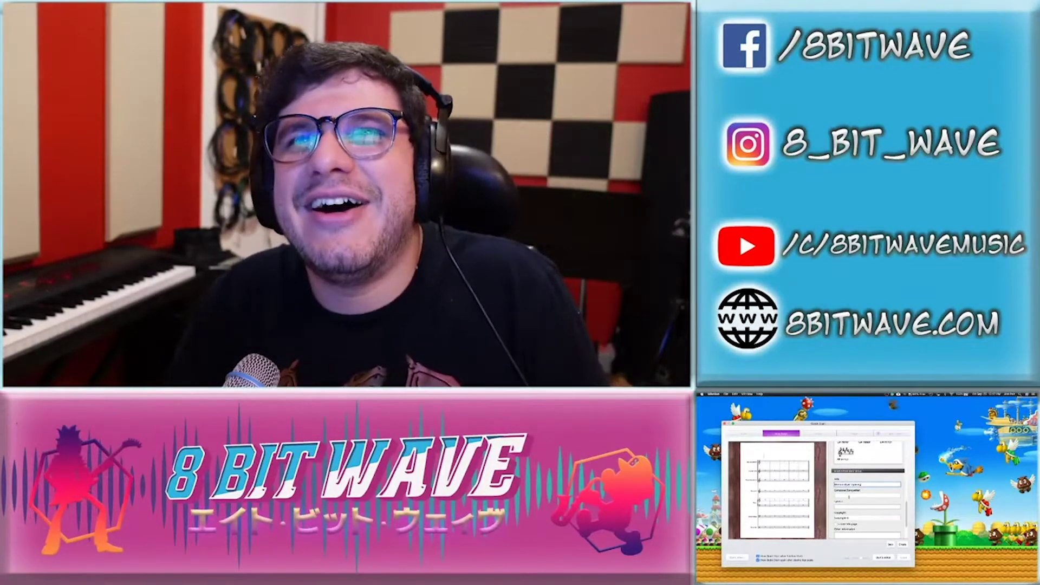
# Look up the song's artist on the YouTube page and enter LiSA as the score's composer
pyautogui.hotkey('ctrl', 'Right')
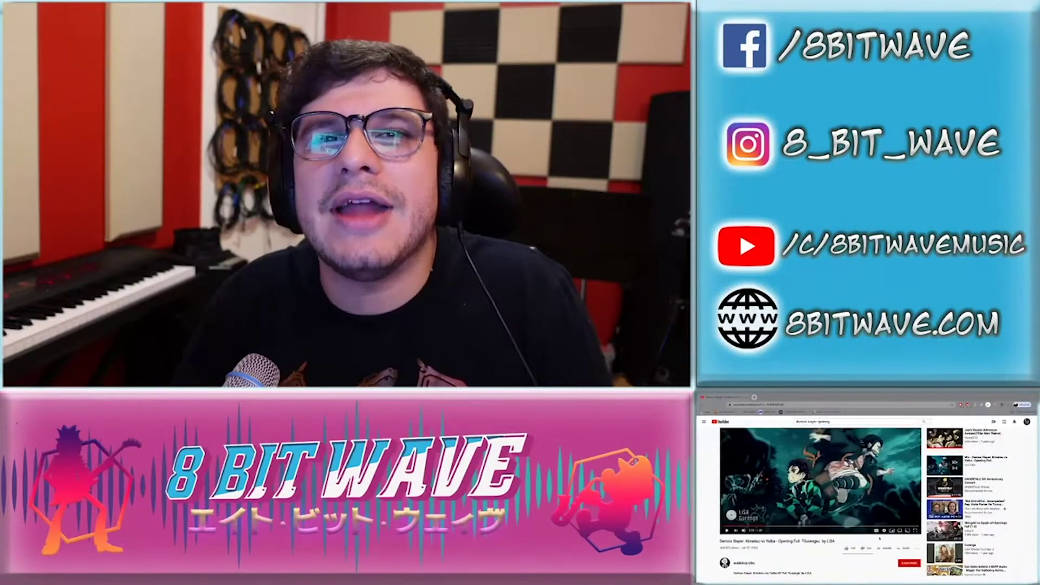
pyautogui.scroll(-2, 831, 557)
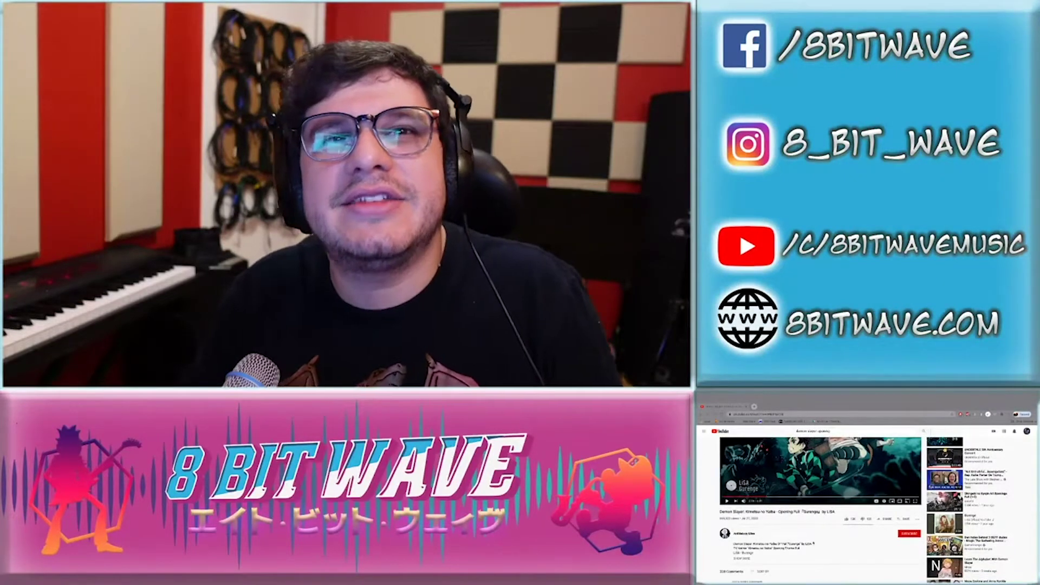
pyautogui.hotkey('ctrl', 'Left')
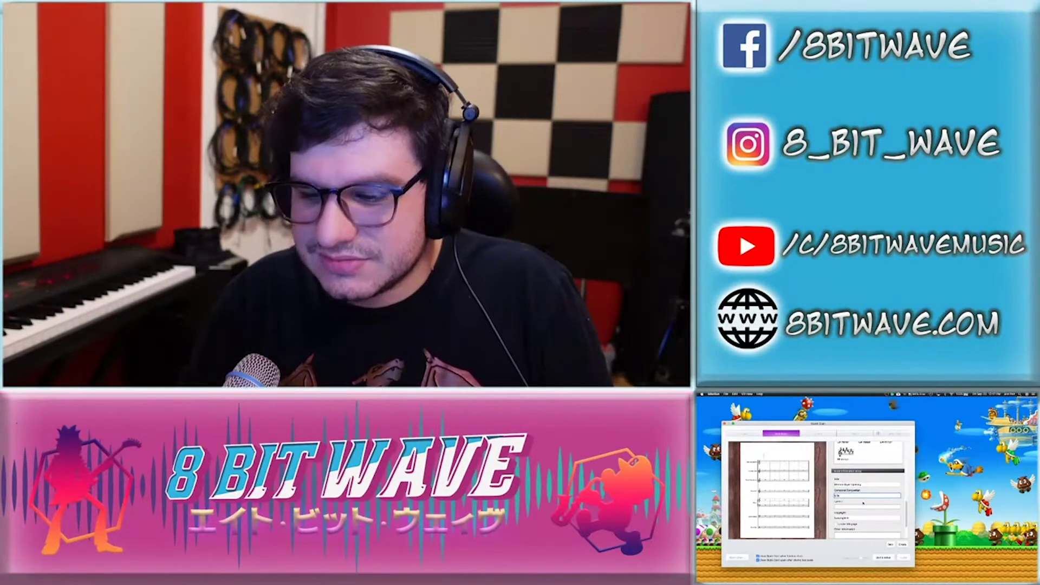
# Fill in the lyricist field with "Arranged by:" followed by the arranger's full name
pyautogui.click(868, 507)
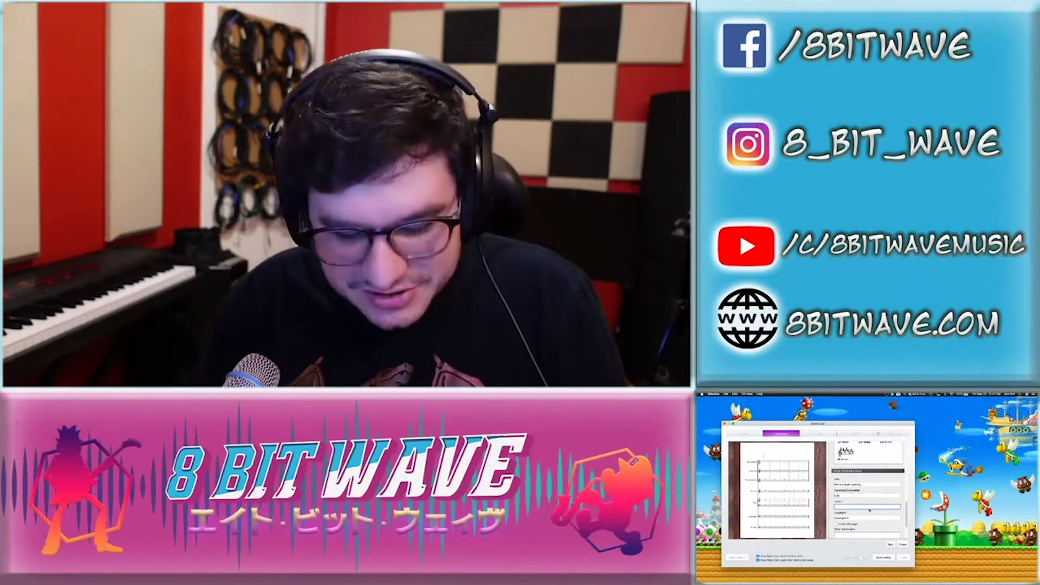
pyautogui.write('8bitwave')
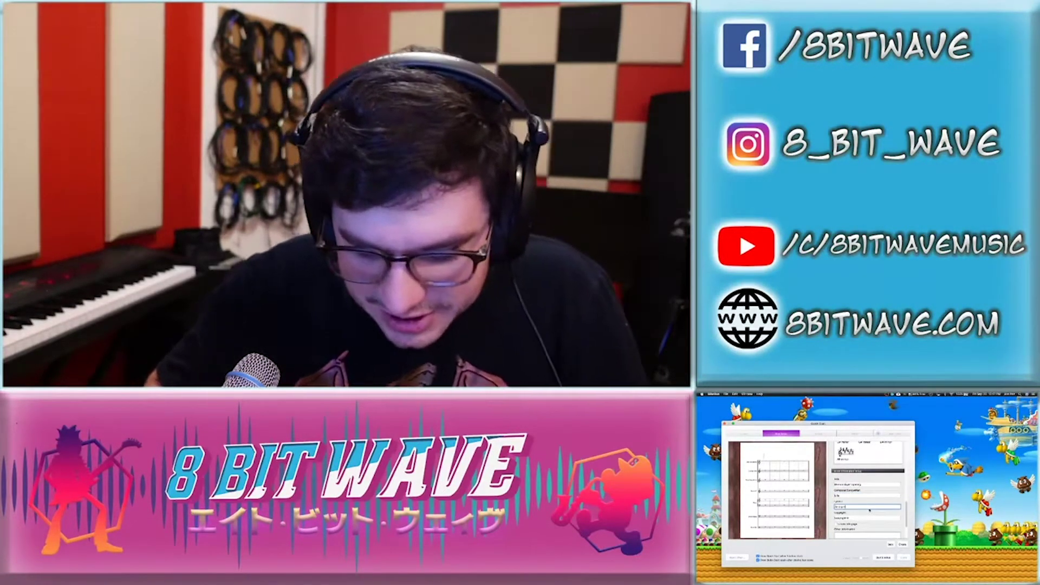
pyautogui.write(' by J')
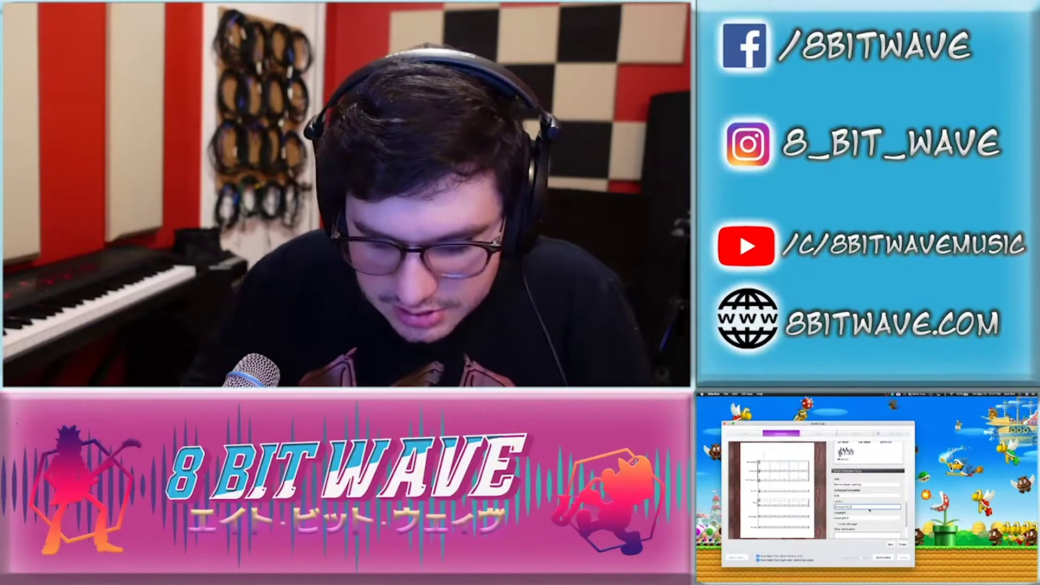
pyautogui.write('on')
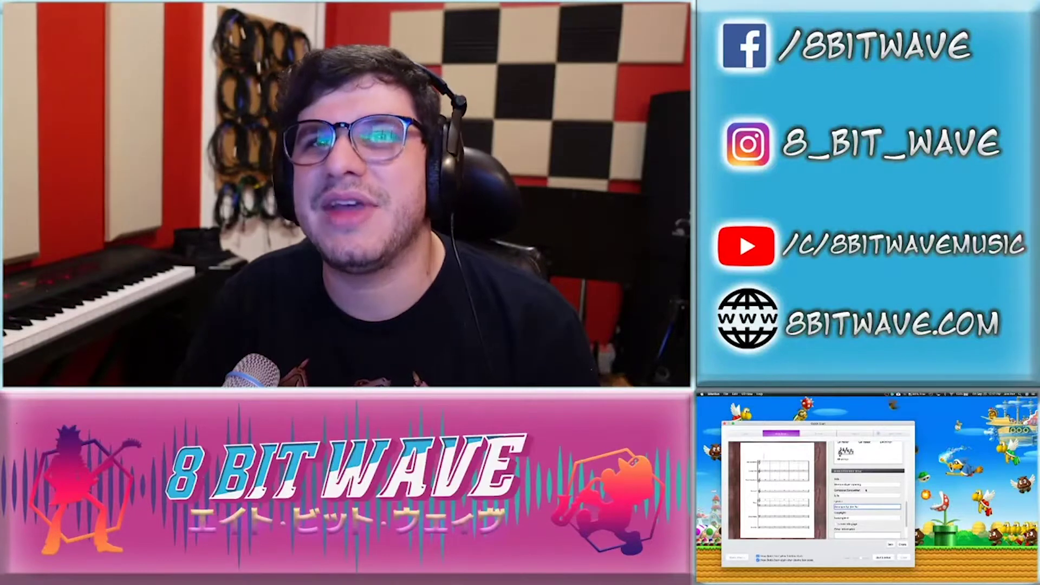
# Replace the score title with "Demon Slayer Opening Theme"
pyautogui.click(866, 483)
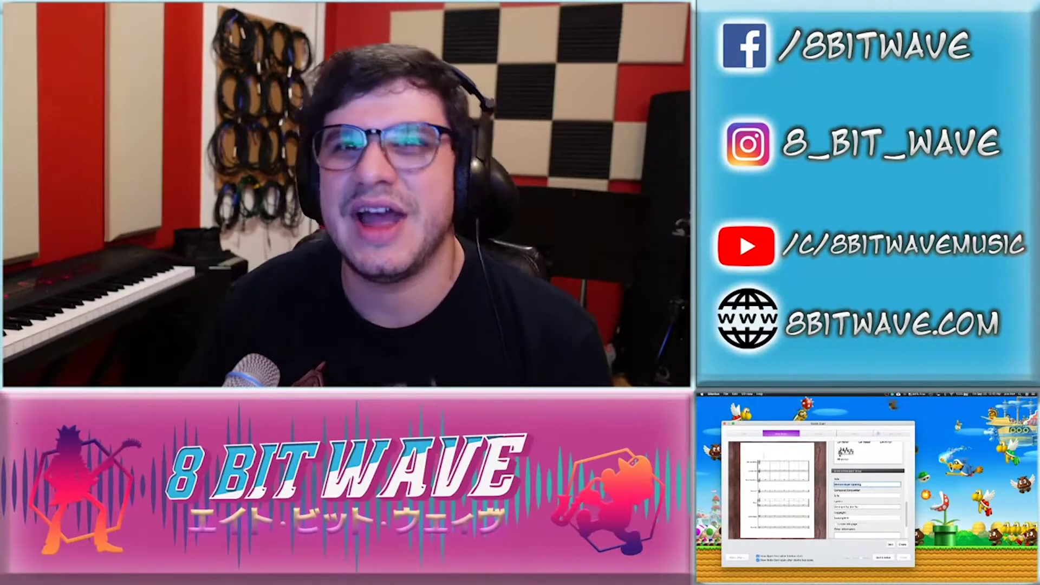
pyautogui.write('M')
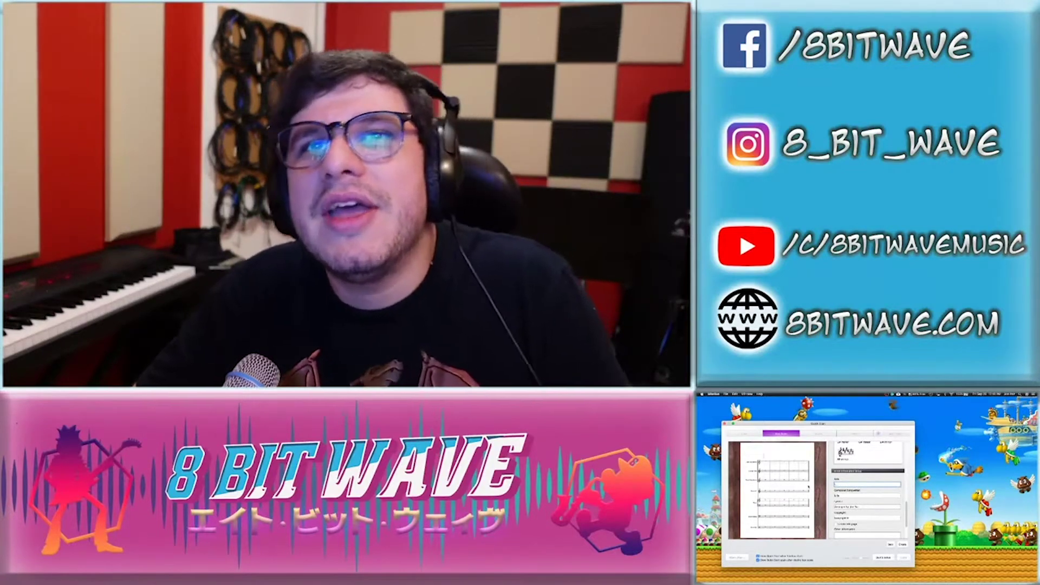
pyautogui.write('Whatever')
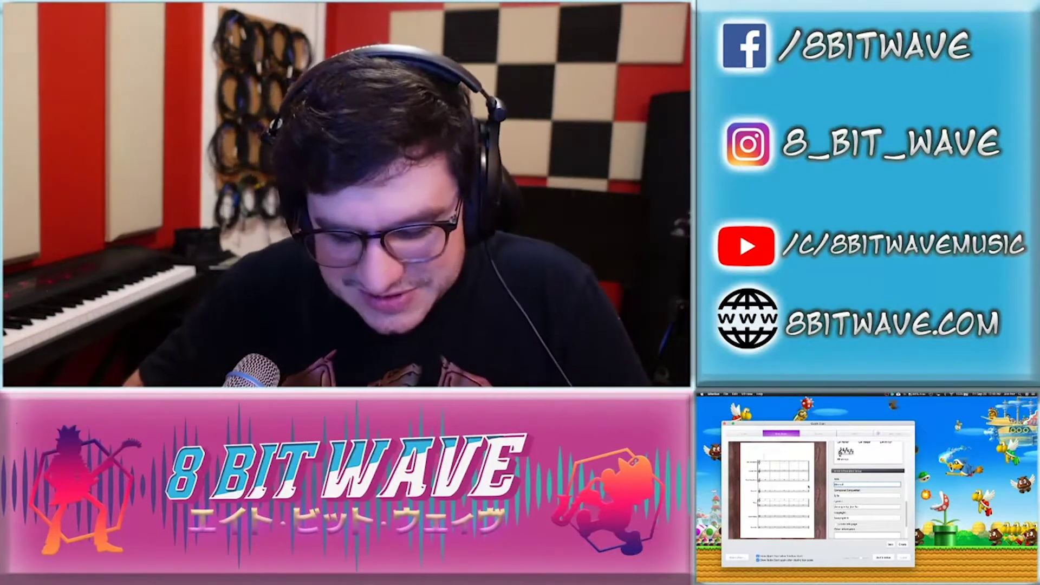
pyautogui.write(' Man')
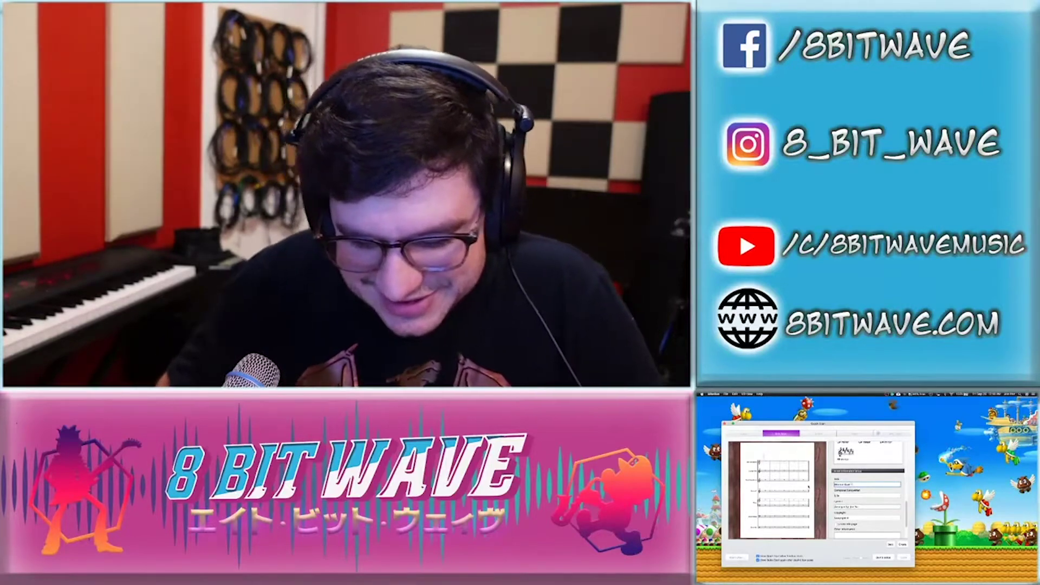
pyautogui.write('ening Theme')
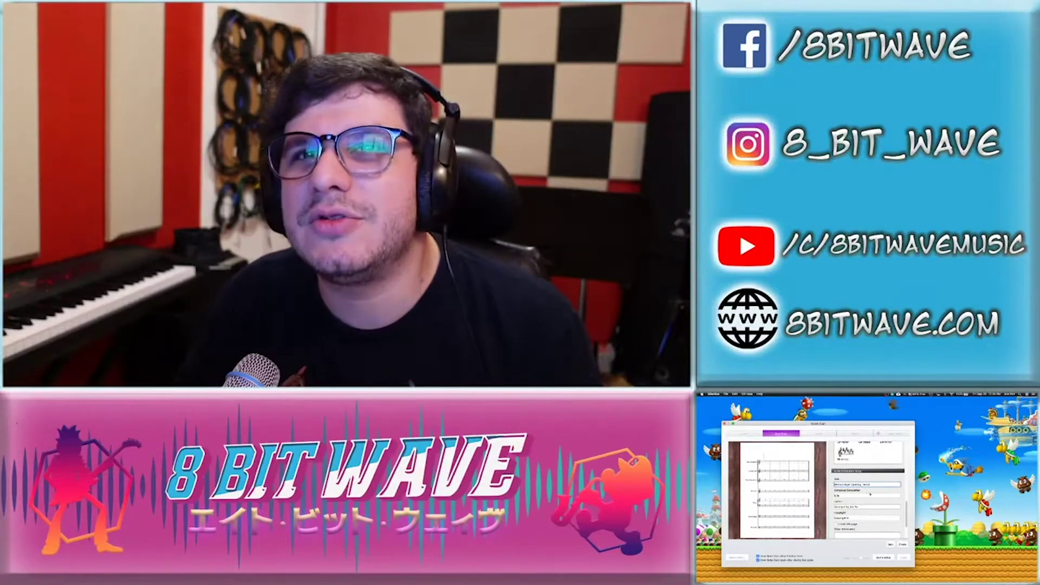
# Go through the remaining score information and create the new score
pyautogui.scroll(-3, 868, 482)
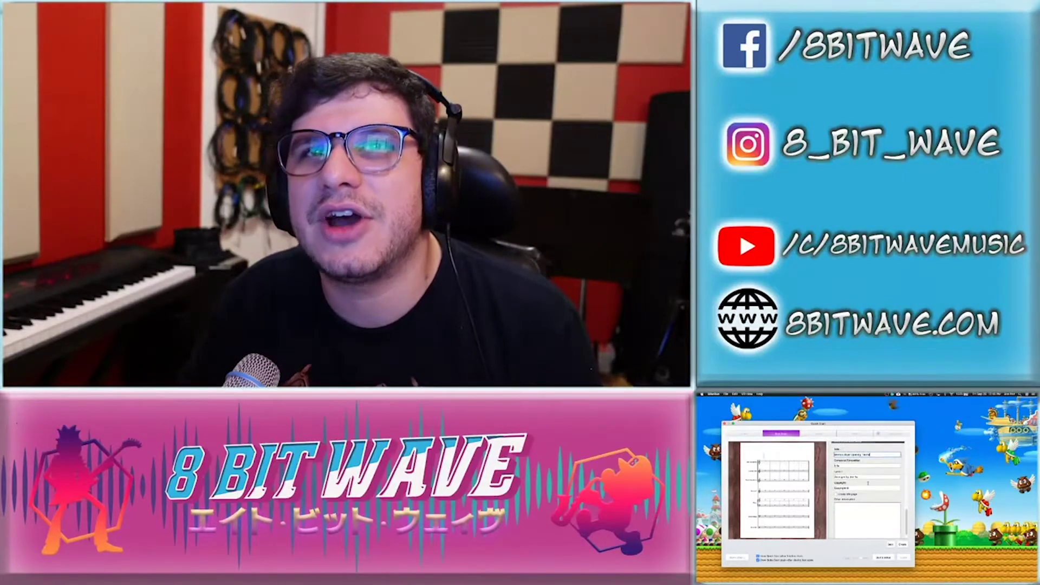
pyautogui.scroll(-2, 868, 482)
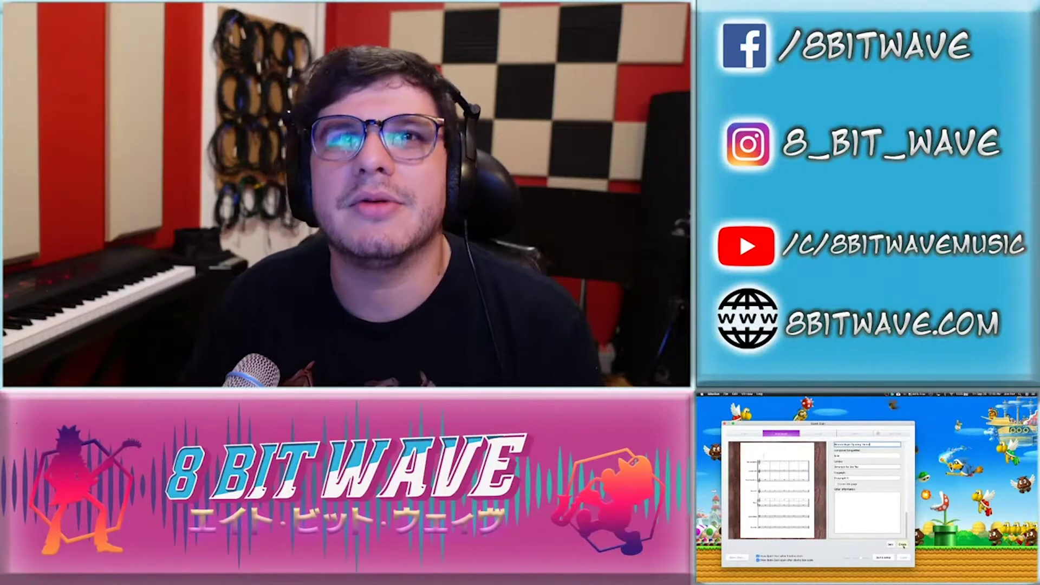
pyautogui.click(902, 545)
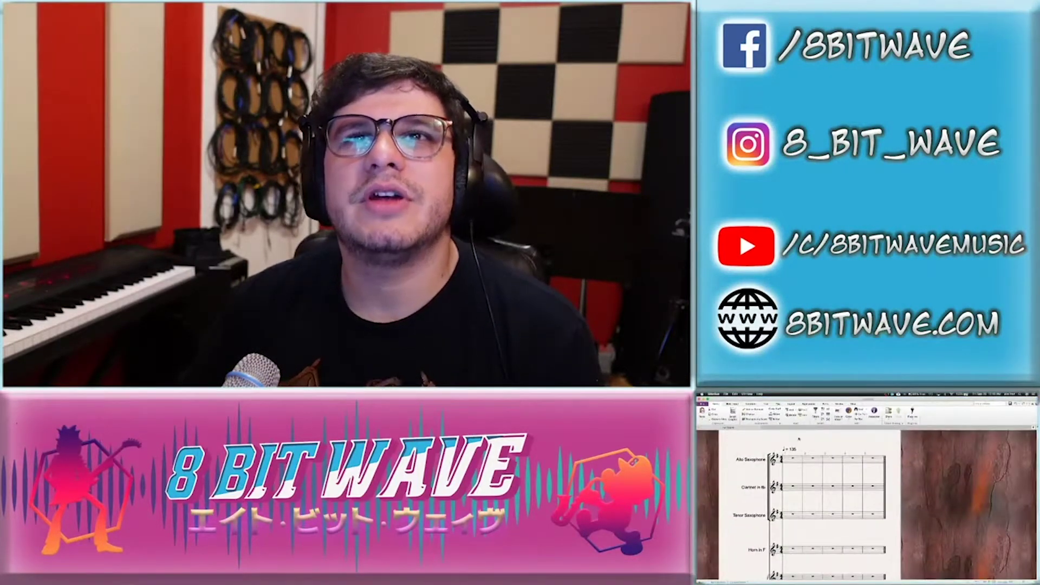
# Add the subtitle text "for 8 Bit Wave" beneath the title of the score
pyautogui.click(854, 404)
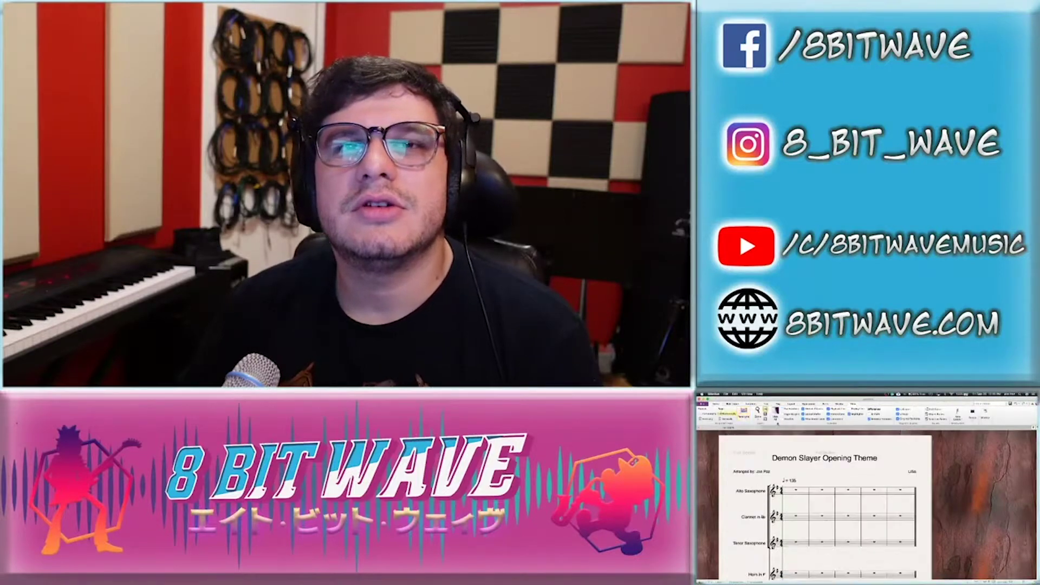
pyautogui.click(792, 404)
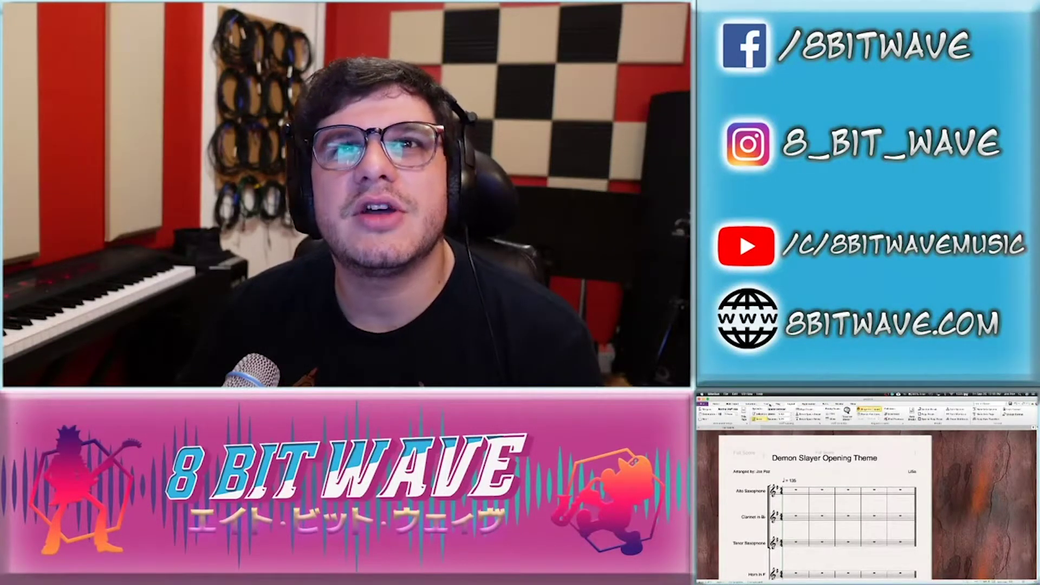
pyautogui.click(778, 404)
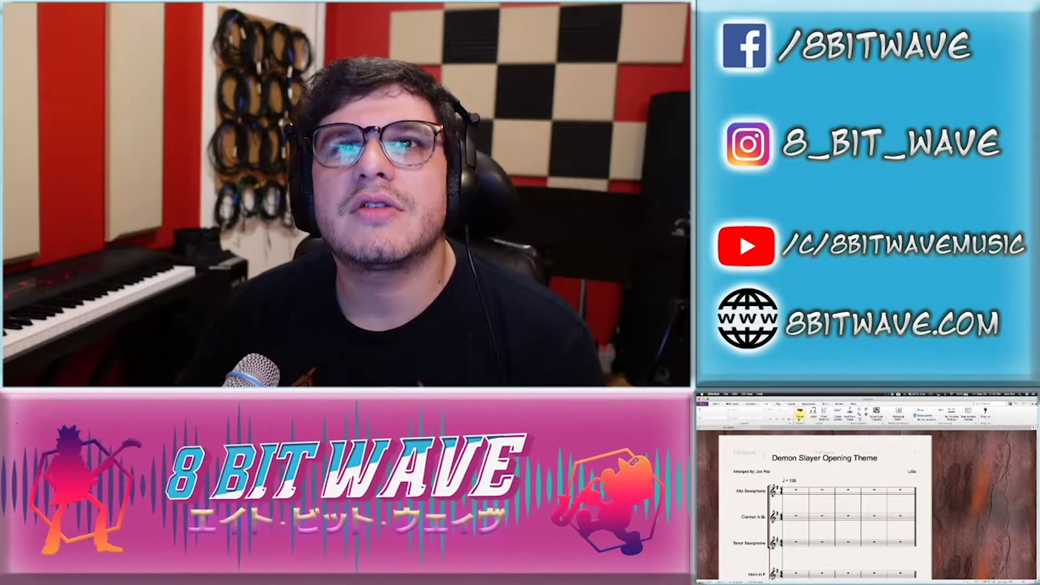
pyautogui.click(800, 417)
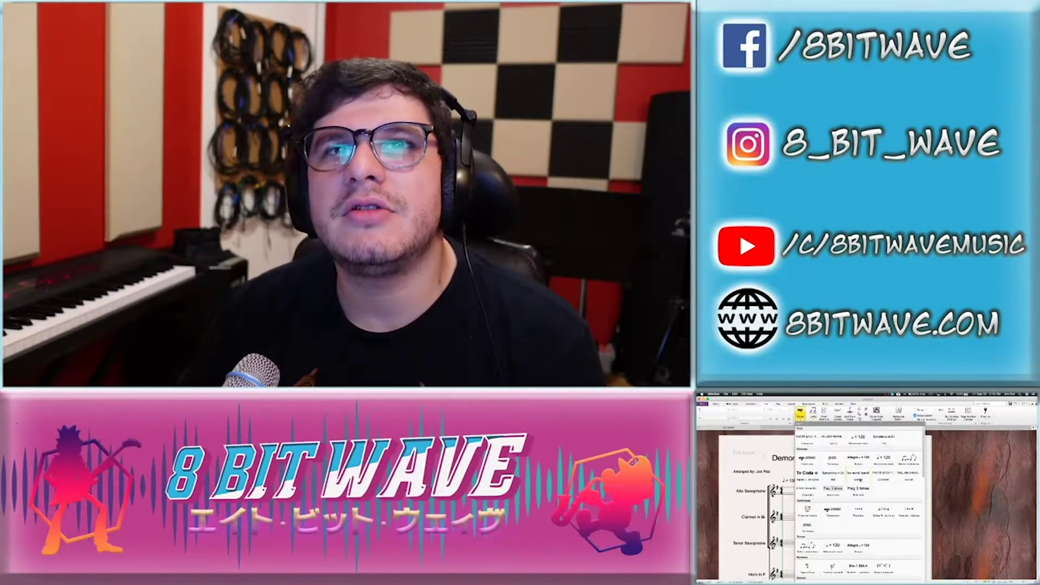
pyautogui.click(858, 479)
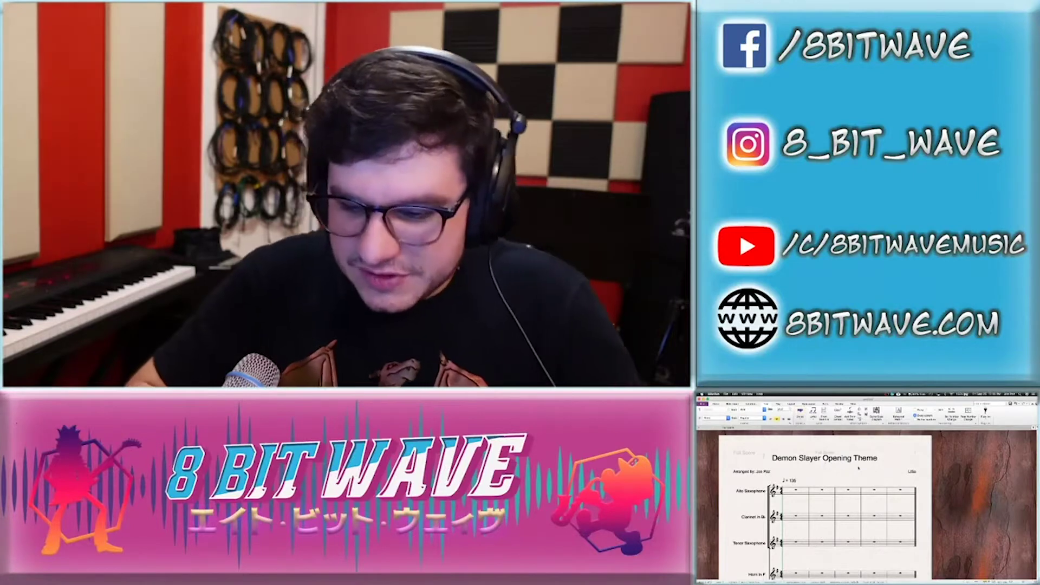
pyautogui.write('for 8')
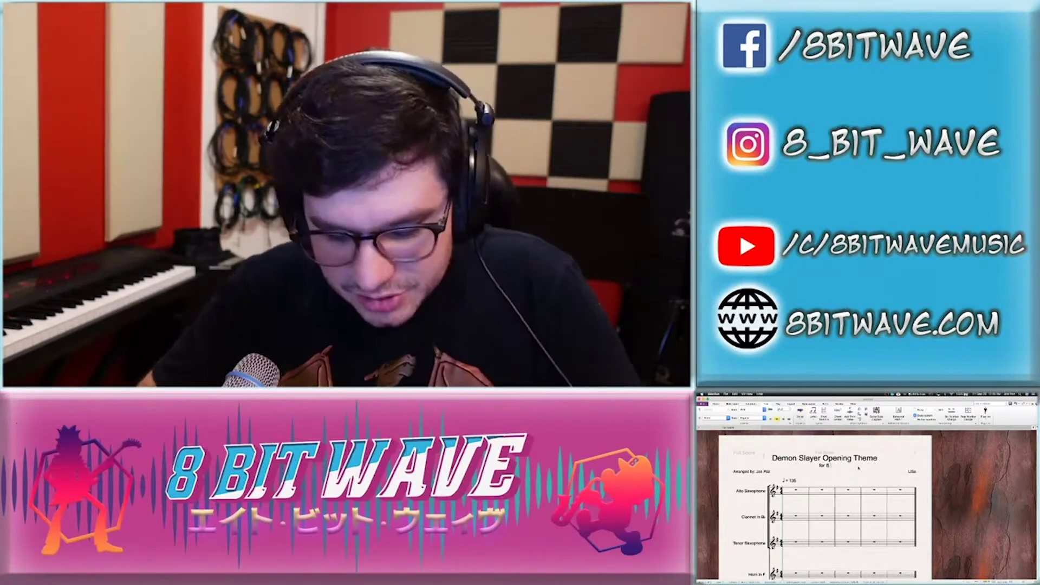
pyautogui.write(' Bit Wave')
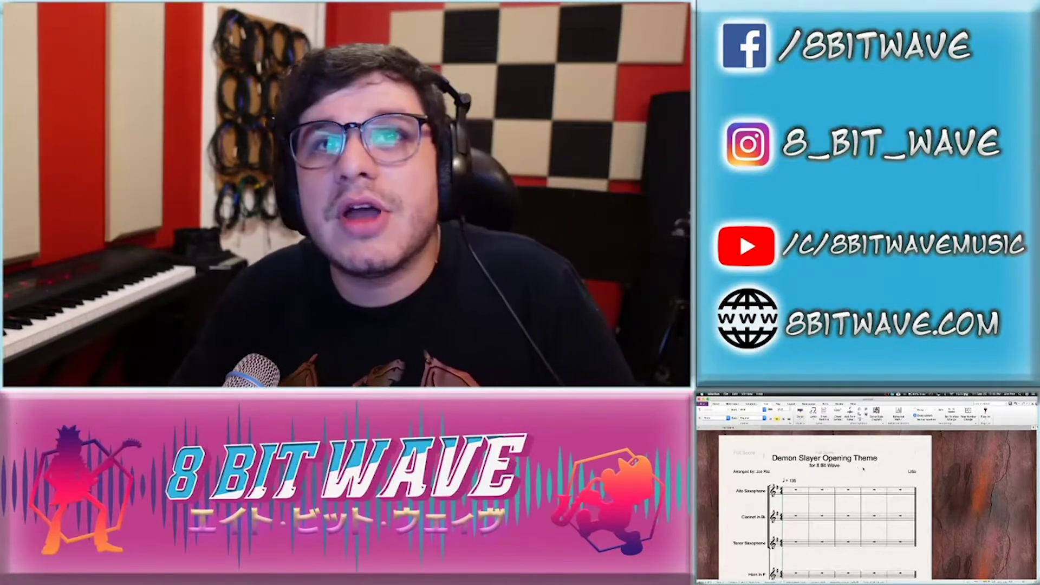
pyautogui.press('Escape')
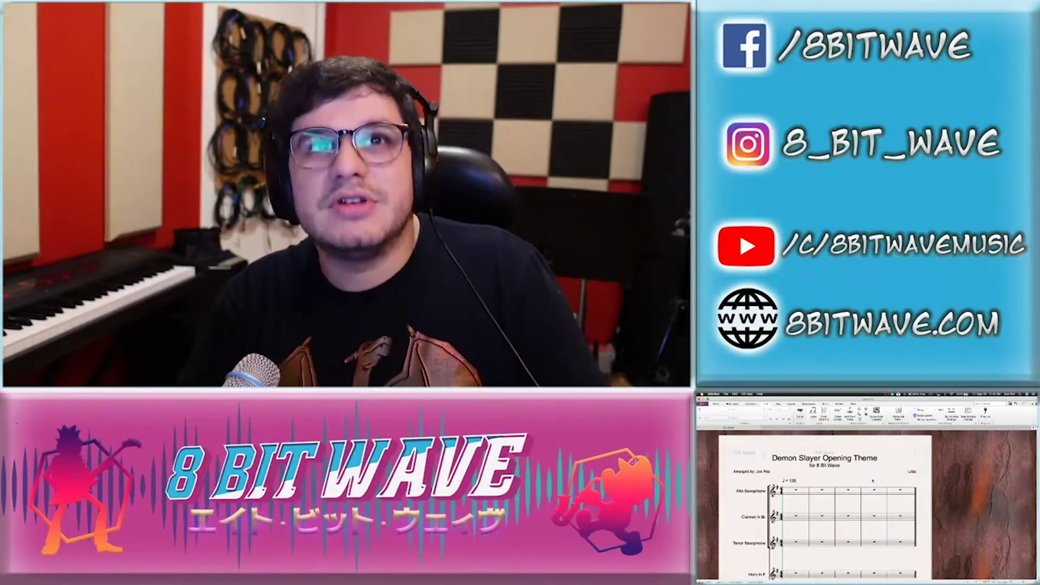
# Save the score and display the Keypad for note entry in the piano part
pyautogui.press('super+s')
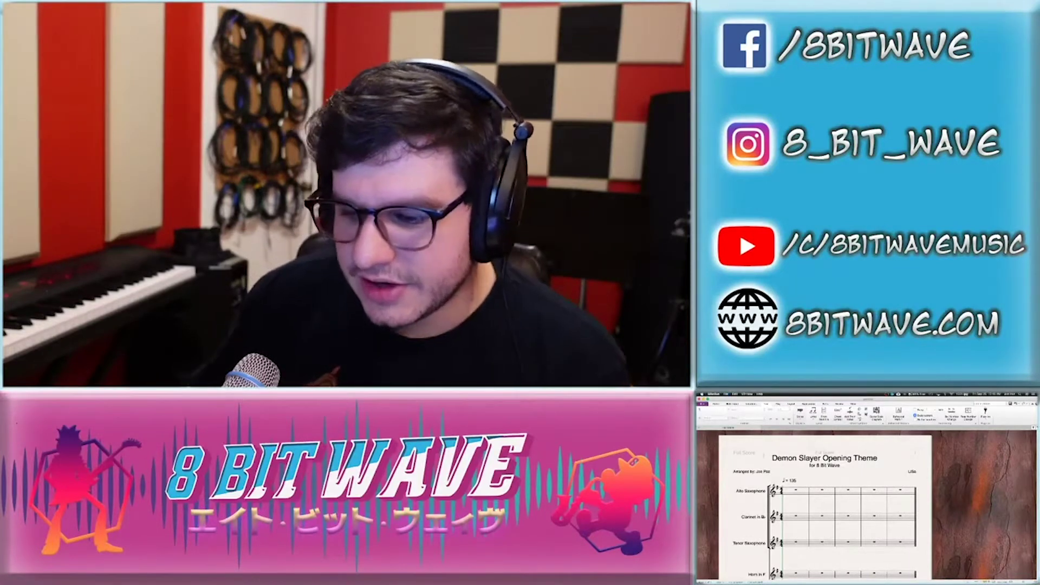
pyautogui.press('super+alt+k')
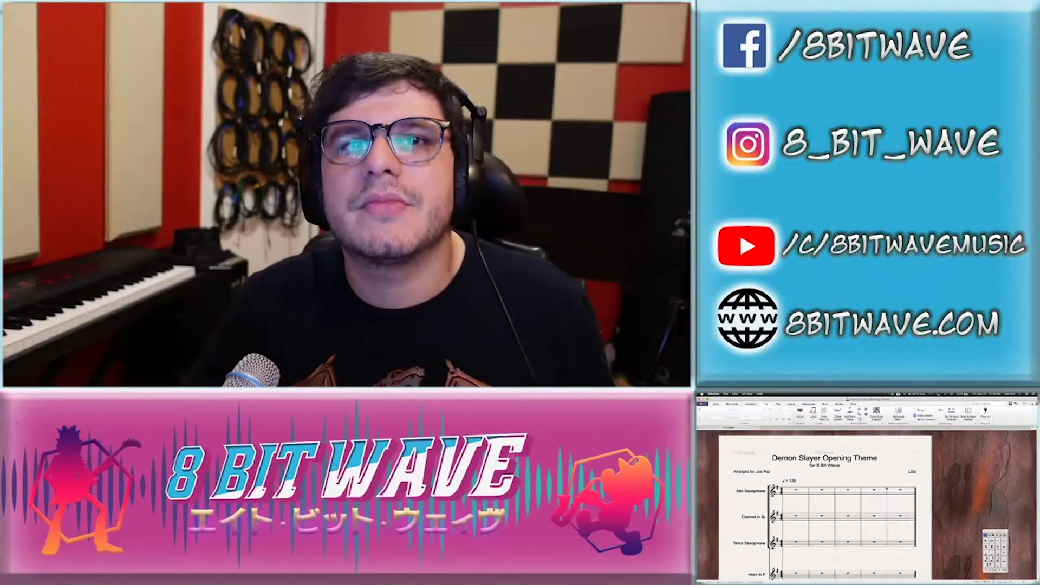
pyautogui.scroll(-5, 829, 504)
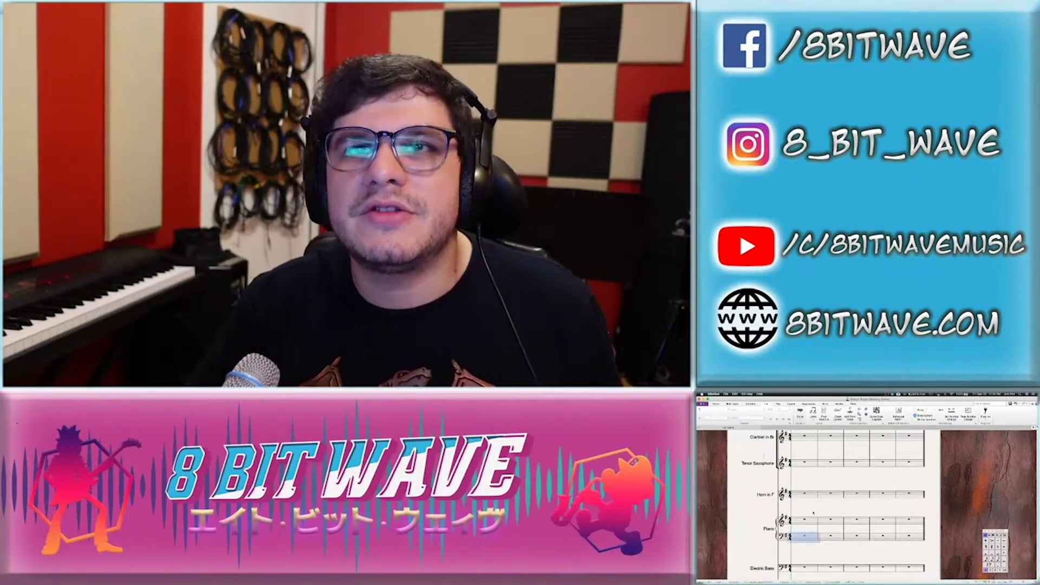
# Switch to the browser to consult the Demon Slayer opening video on YouTube, and return to the Sibelius score
pyautogui.press('super+Tab')
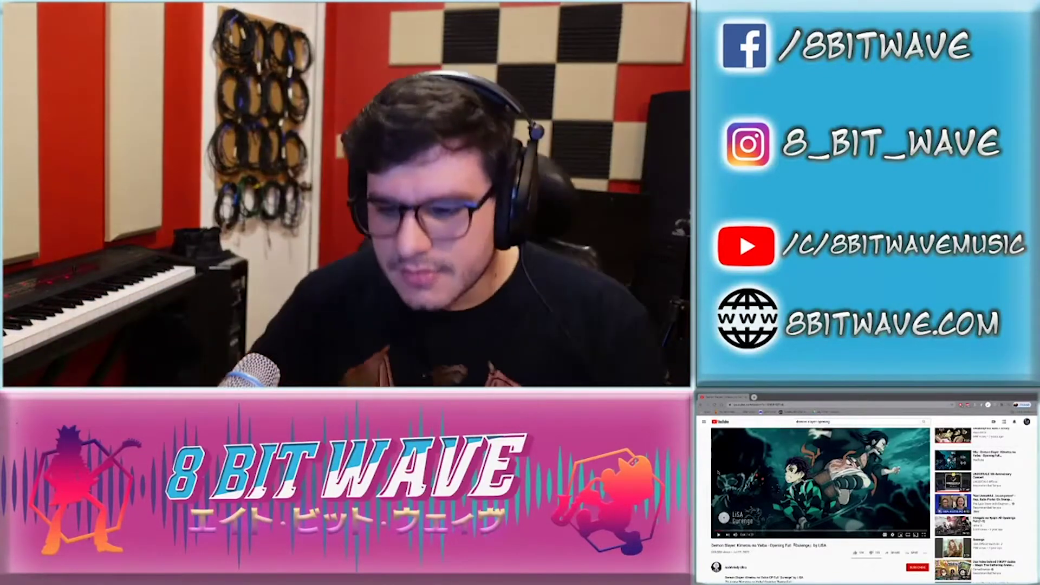
pyautogui.hotkey('alt', 'Tab')
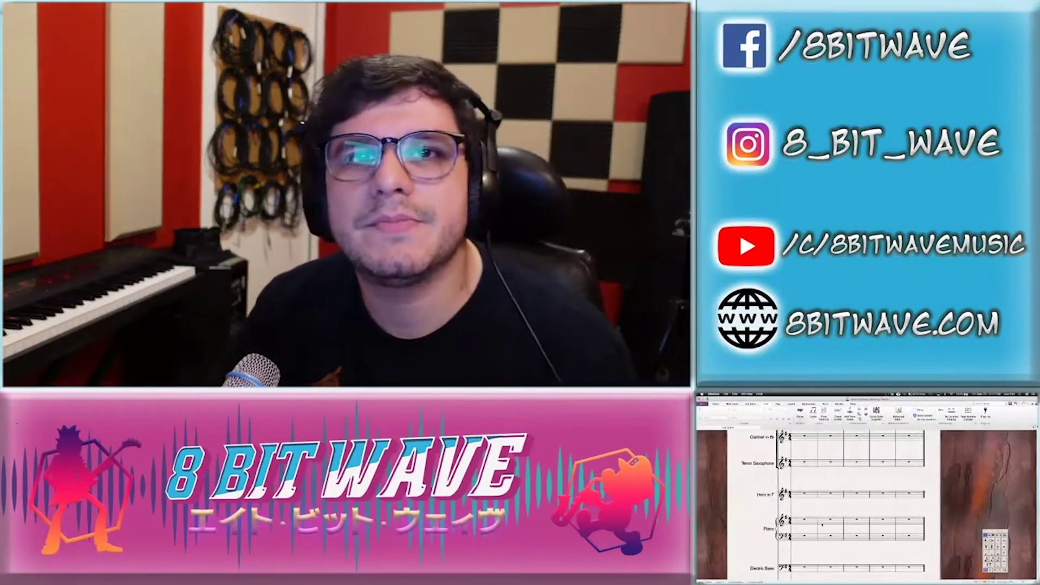
# Enter the opening riff in the first bar of the piano's upper staff and play it back to check the rhythm
pyautogui.click(809, 521)
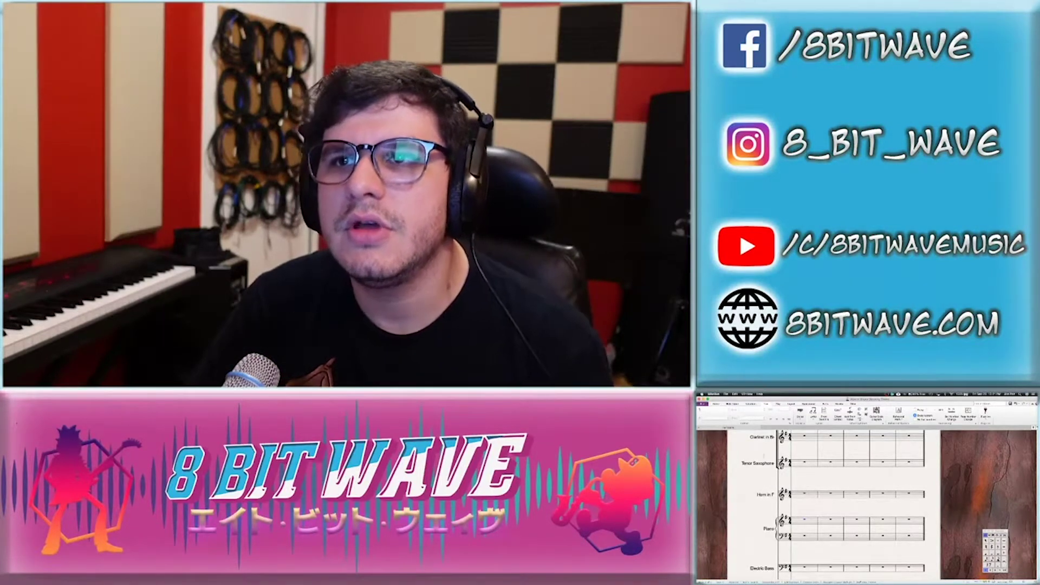
pyautogui.click(998, 563)
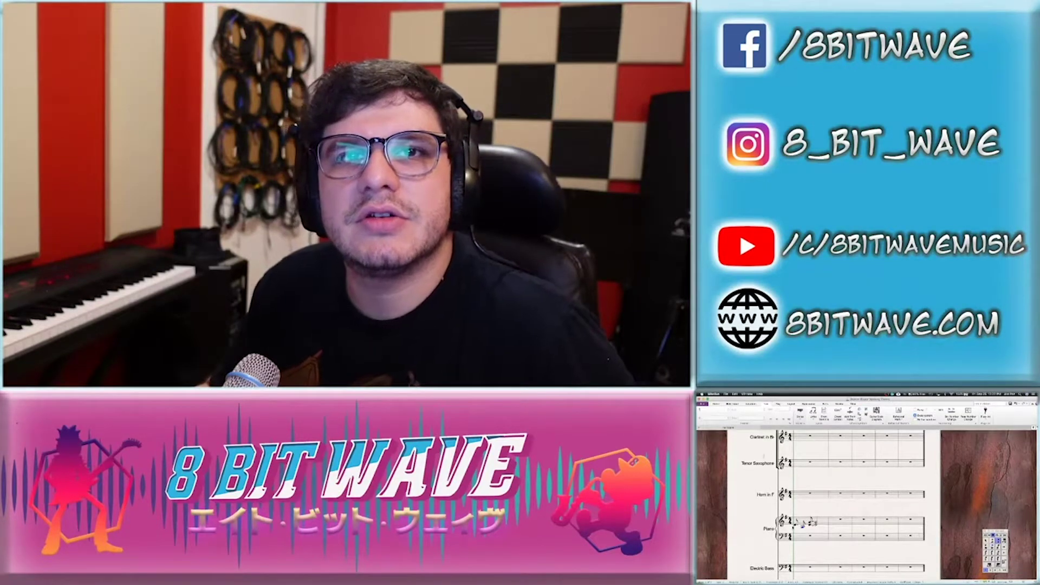
pyautogui.press('space')
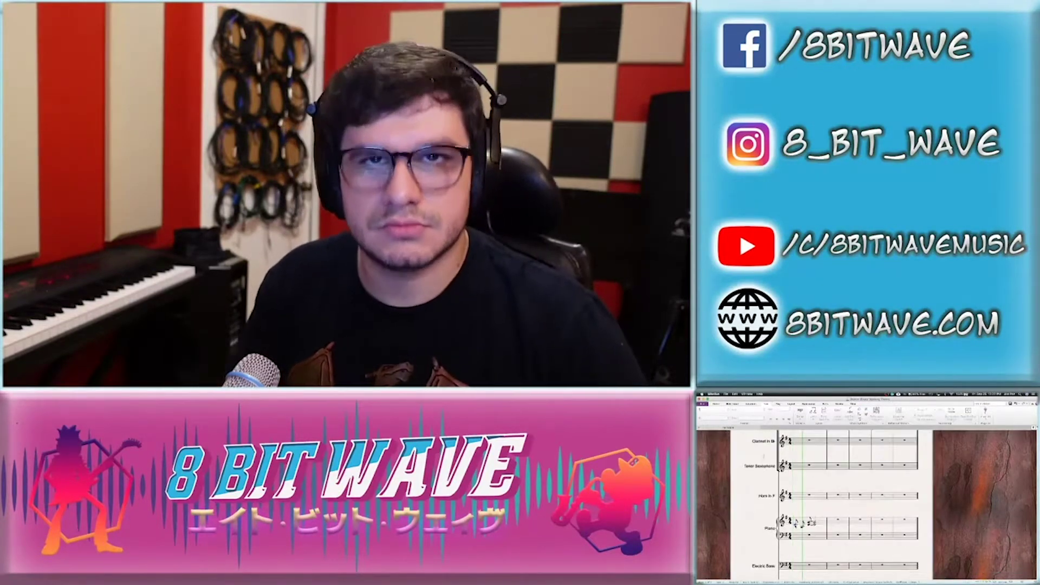
pyautogui.press('space')
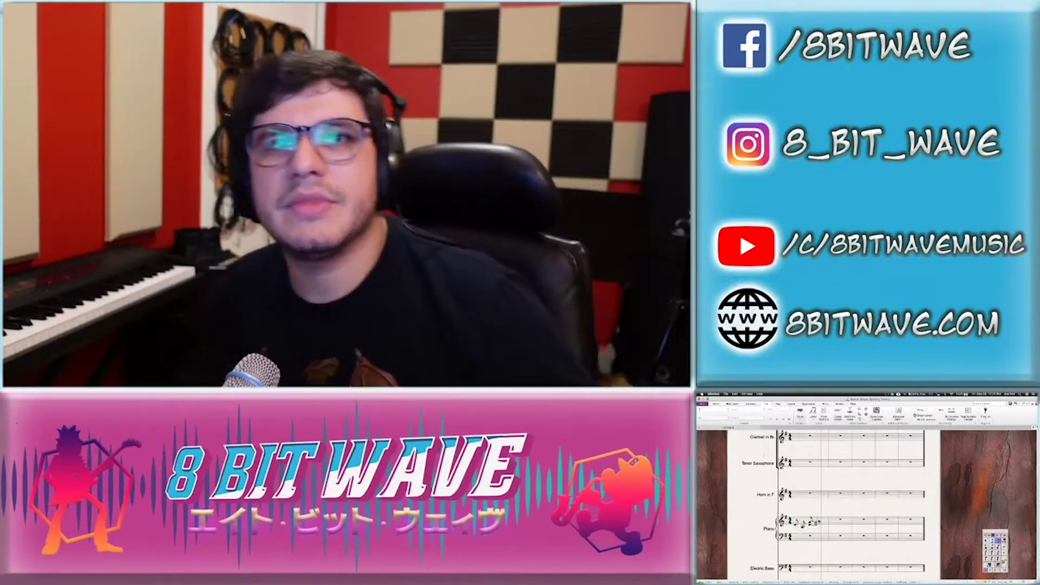
pyautogui.click(811, 521)
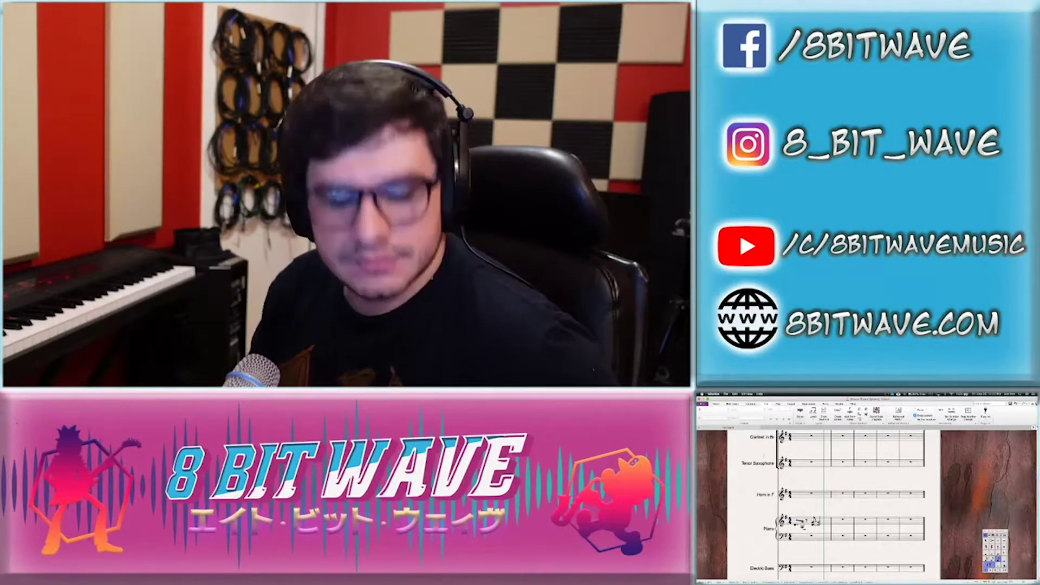
pyautogui.press('b')
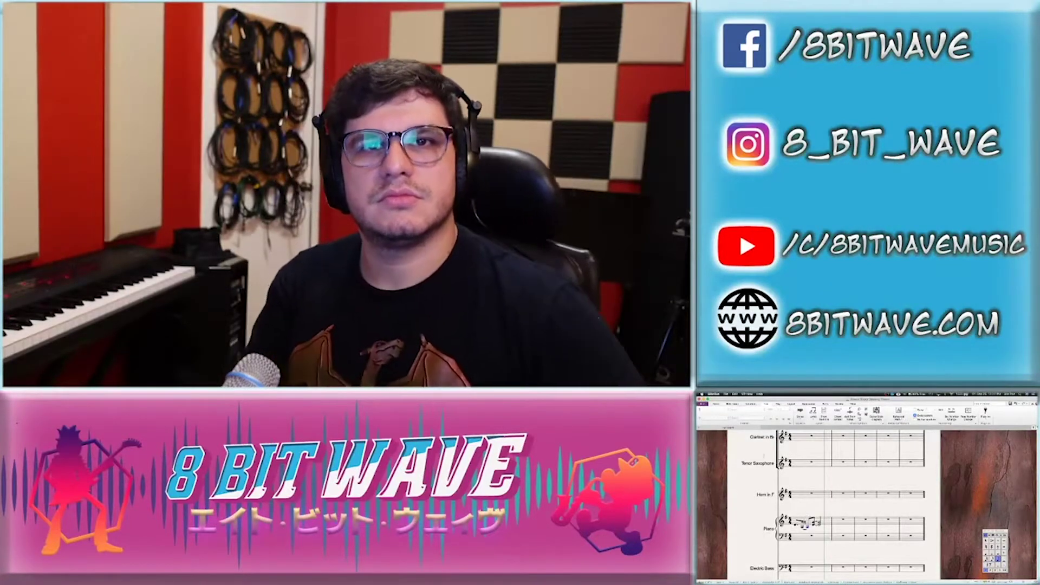
# Repeat the first bar of the piano's upper staff three times to fill bars 2 to 4
pyautogui.click(828, 521)
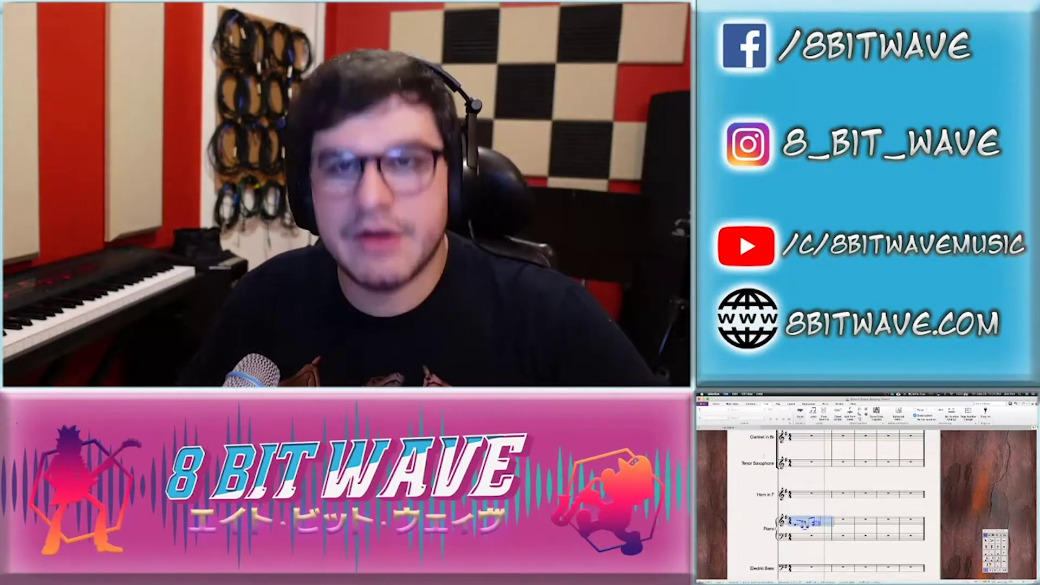
pyautogui.press('r')
pyautogui.press('r')
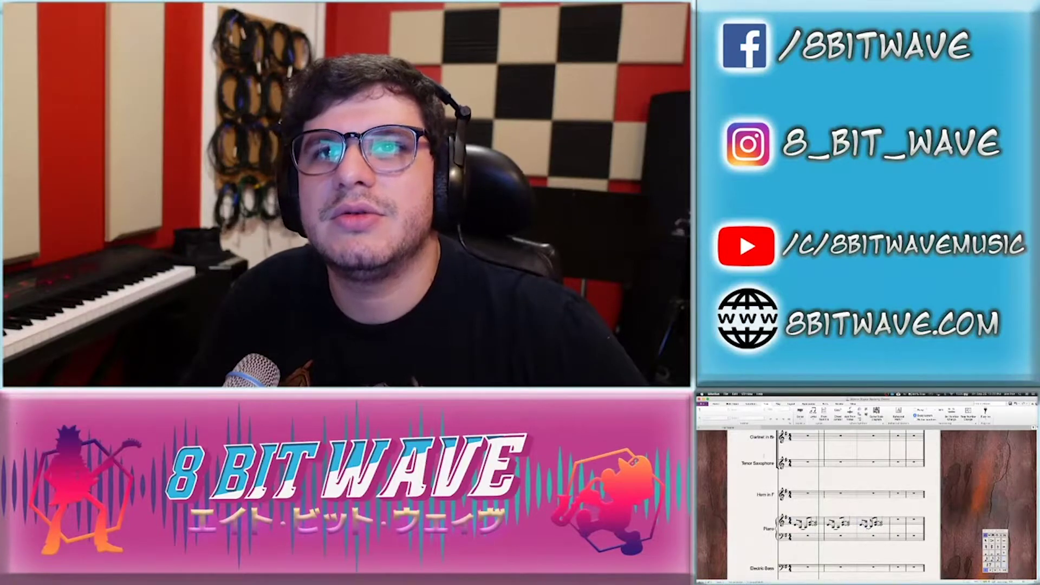
pyautogui.press('r')
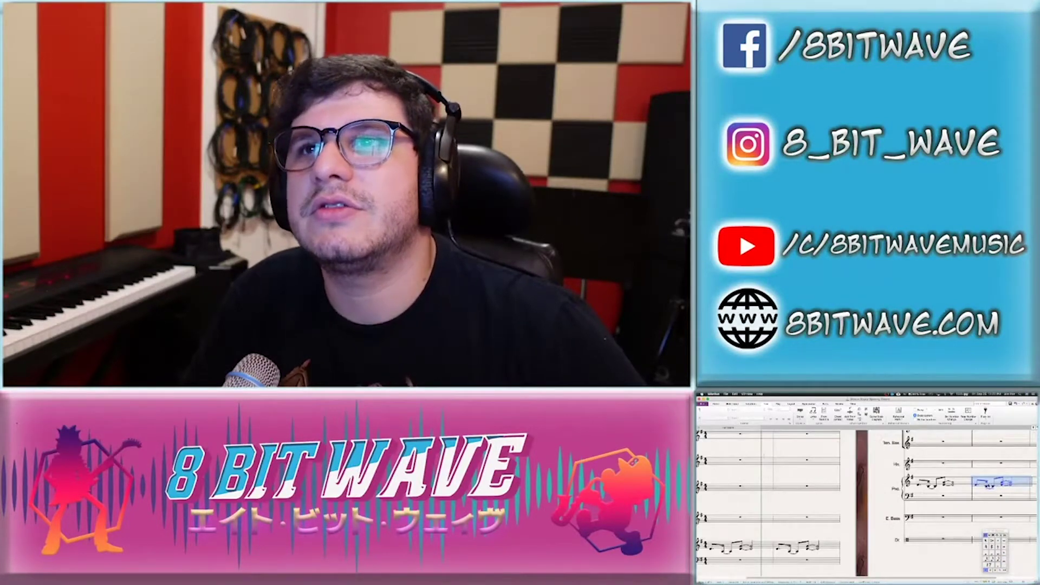
pyautogui.press('Escape')
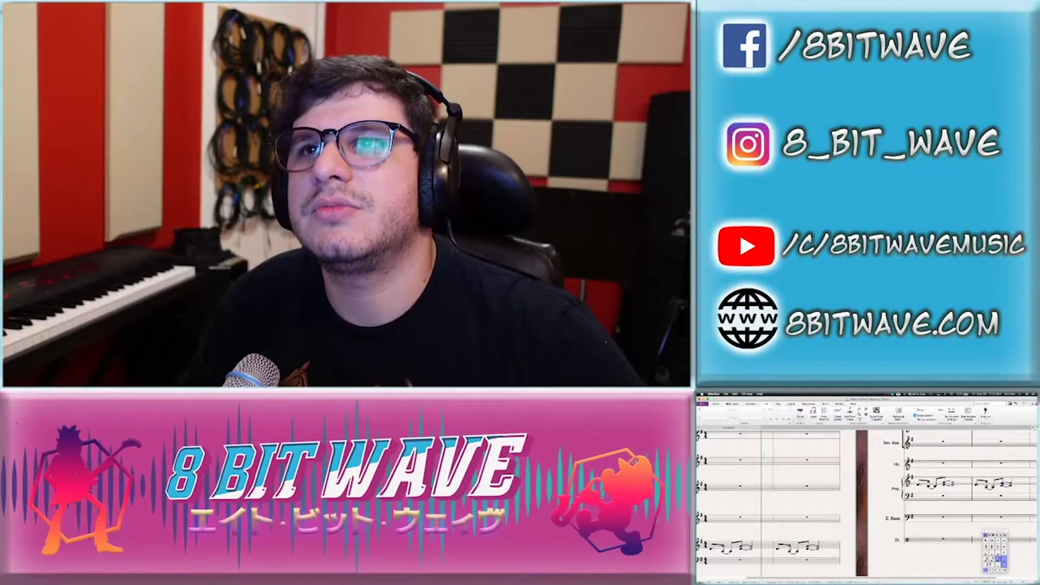
pyautogui.click(1001, 481)
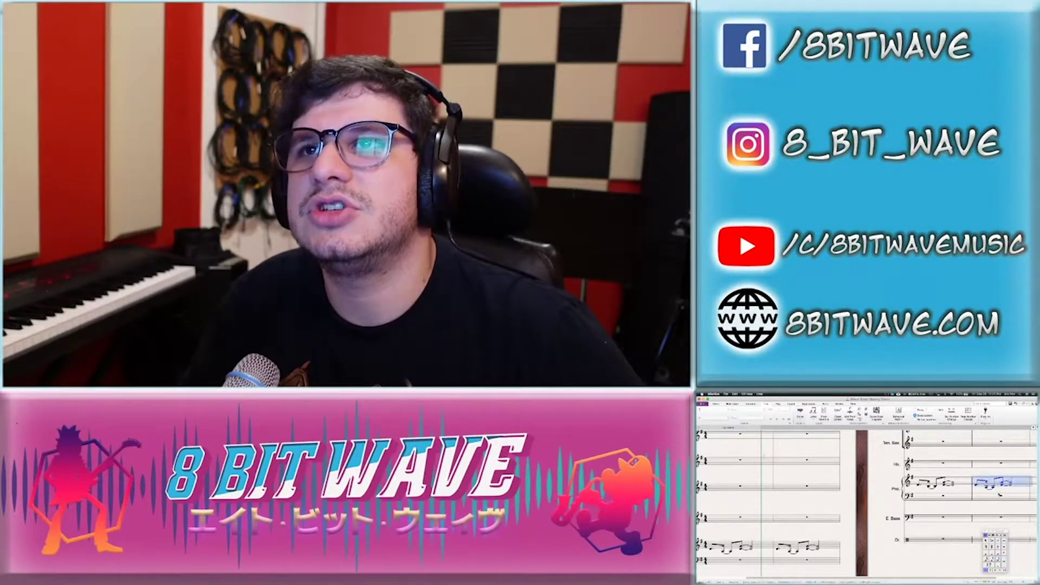
pyautogui.click(1002, 495)
pyautogui.click(1006, 483)
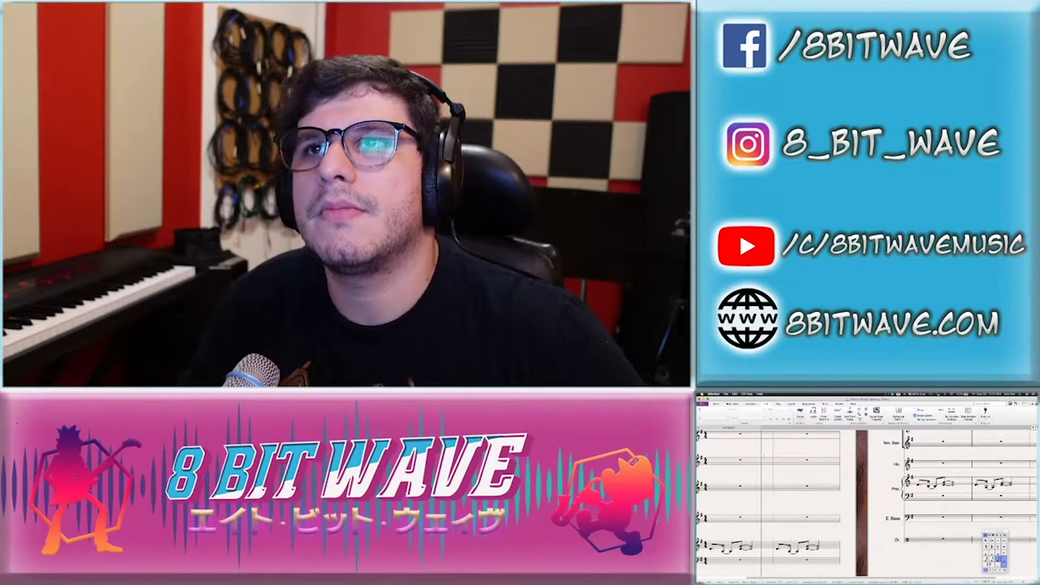
# Switch the score display to Panorama so that the music runs in one continuous line
pyautogui.hscroll(2, 1003, 481)
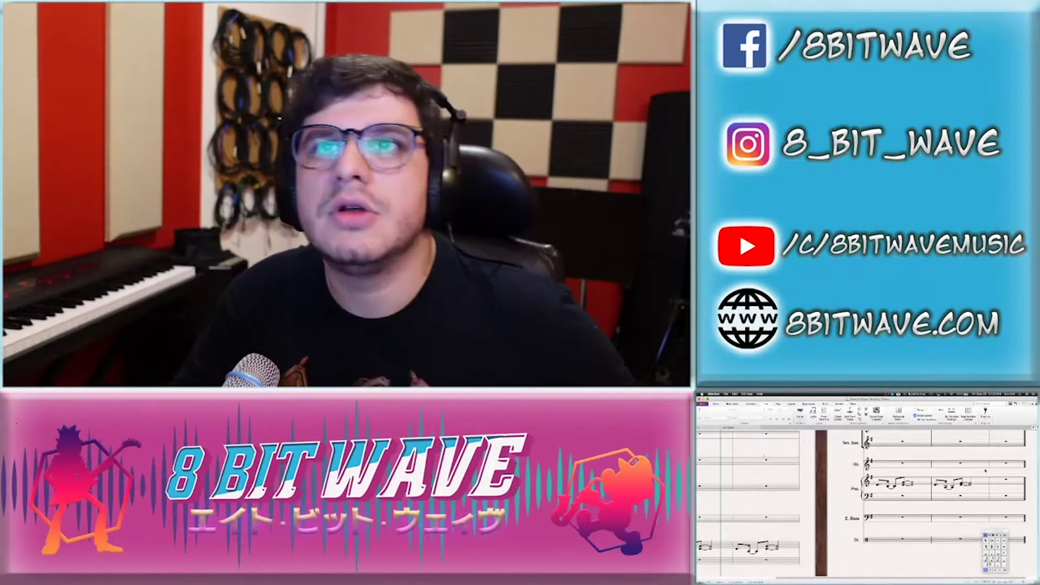
pyautogui.scroll(5, 842, 454)
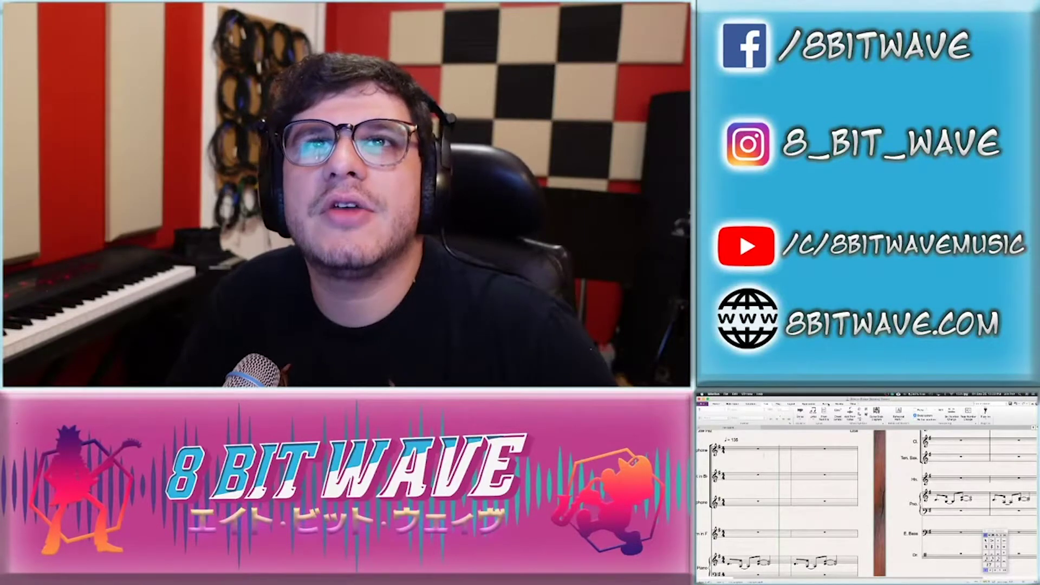
pyautogui.click(792, 404)
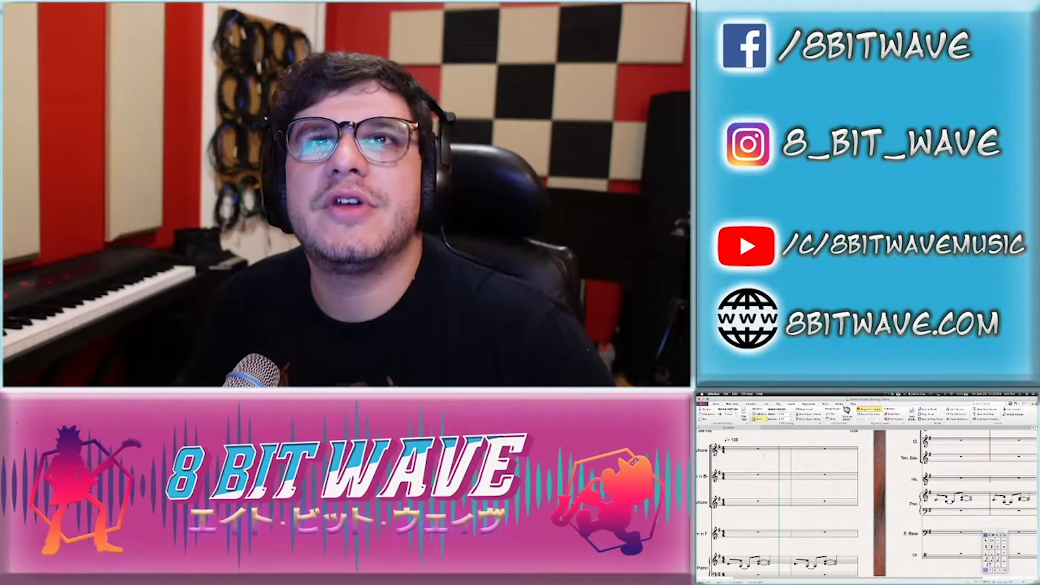
pyautogui.click(853, 404)
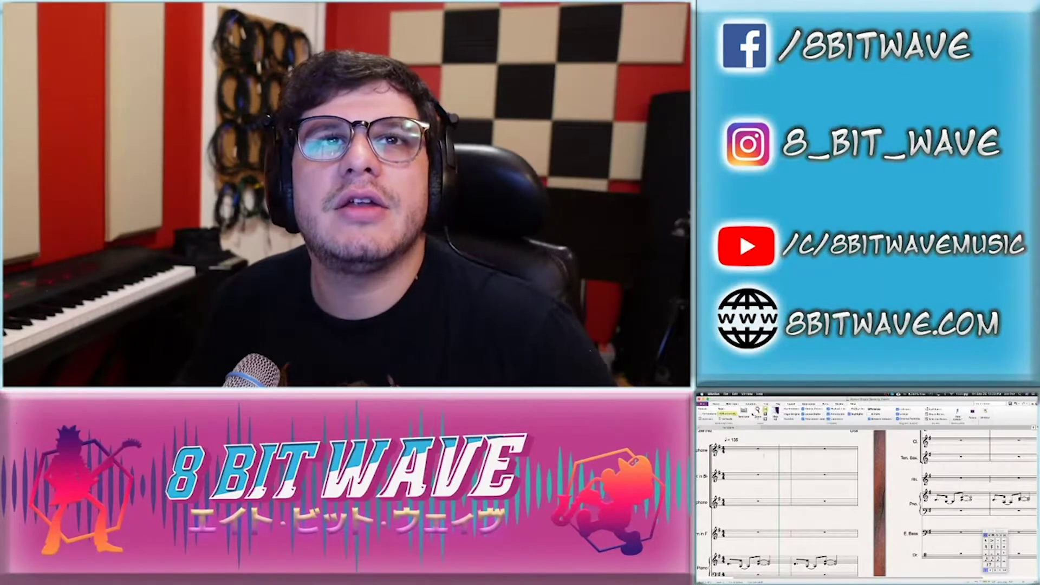
pyautogui.click(743, 413)
pyautogui.moveTo(825, 446); pyautogui.dragTo(831, 460)
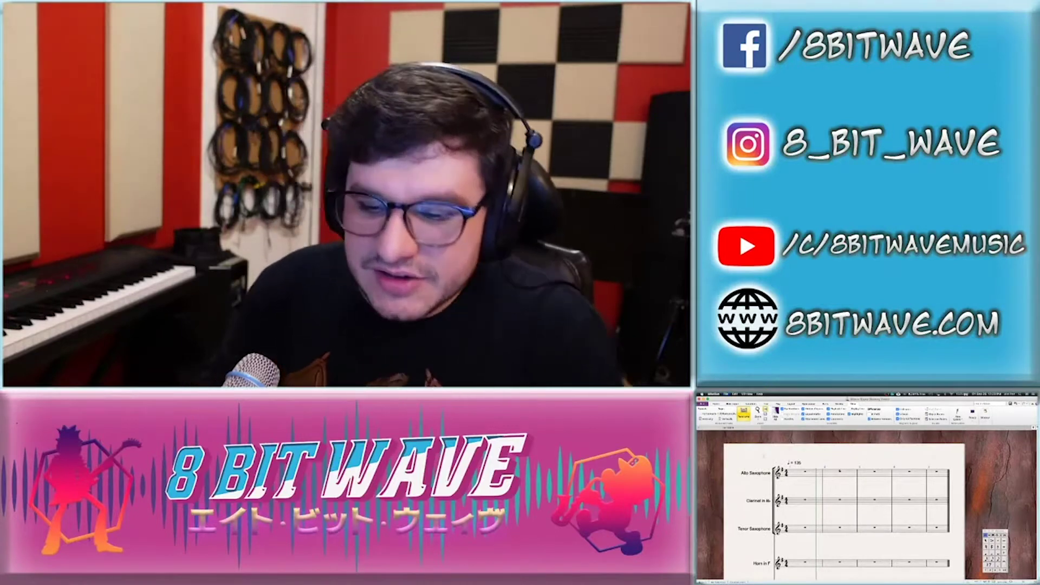
# Add multiple empty bars to the end of the score after the fifth bar
pyautogui.scroll(-5, 879, 520)
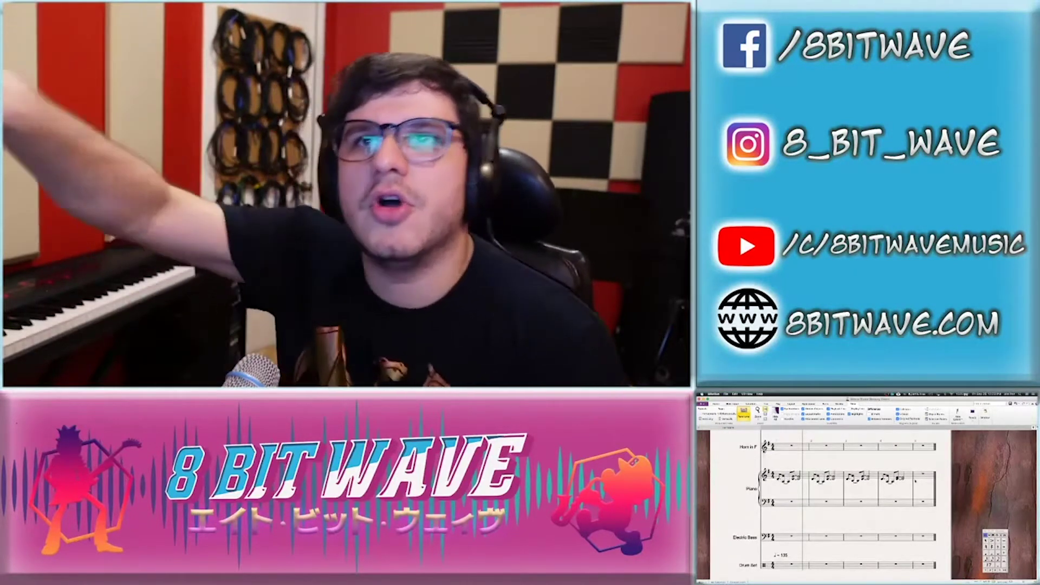
pyautogui.click(921, 476)
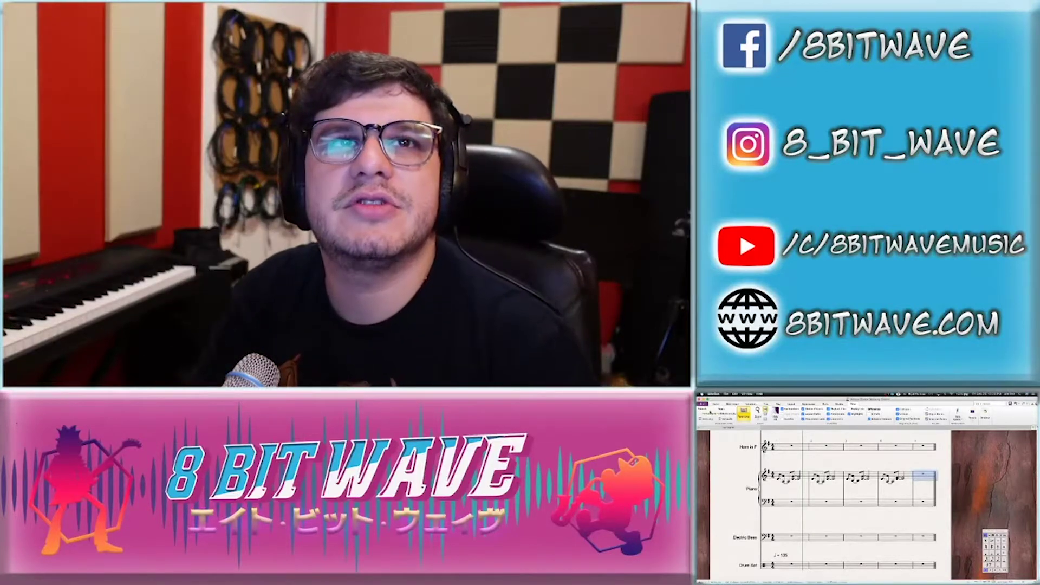
pyautogui.click(717, 405)
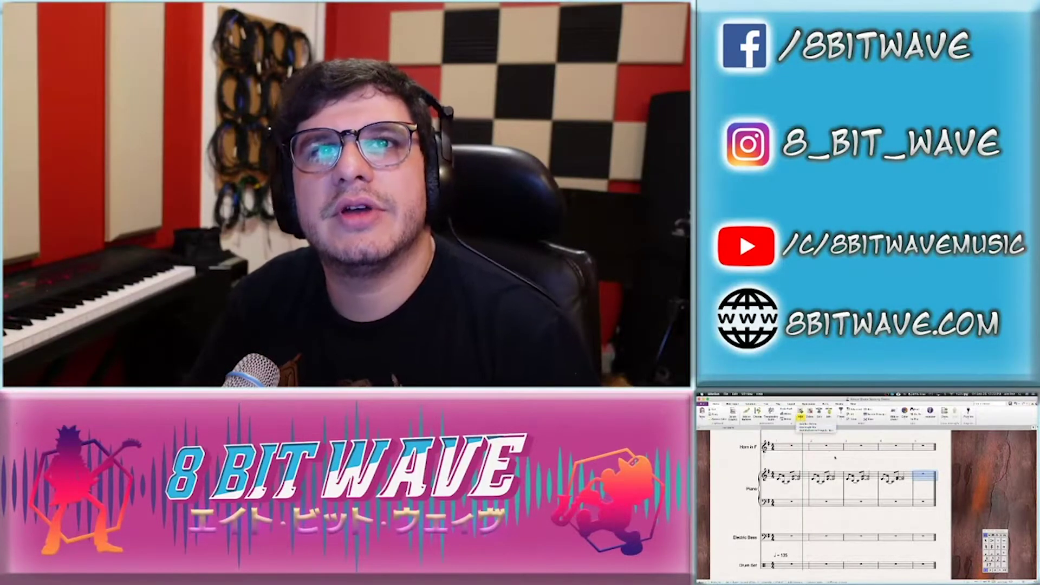
pyautogui.click(827, 430)
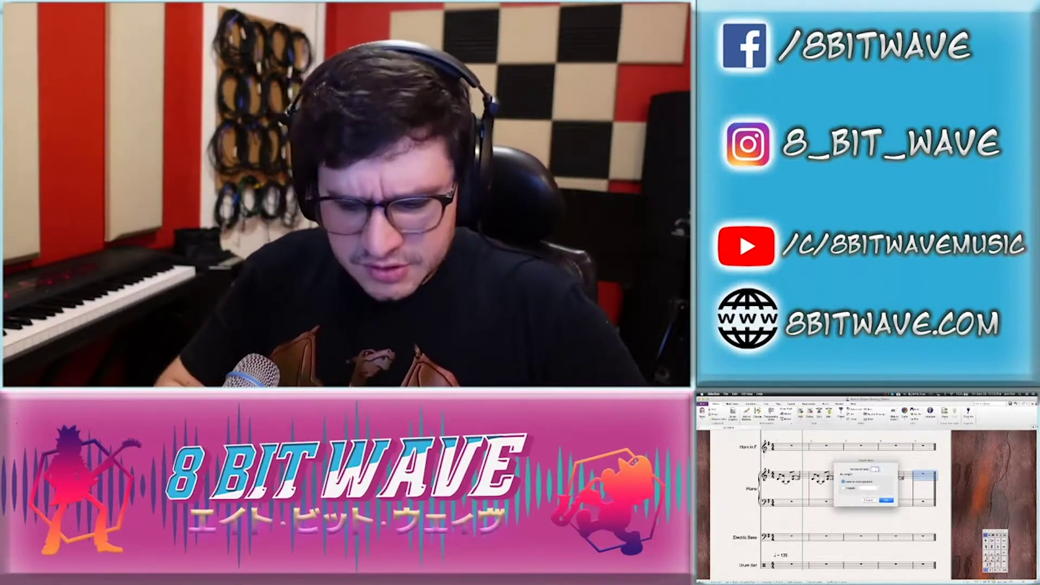
pyautogui.press('Return')
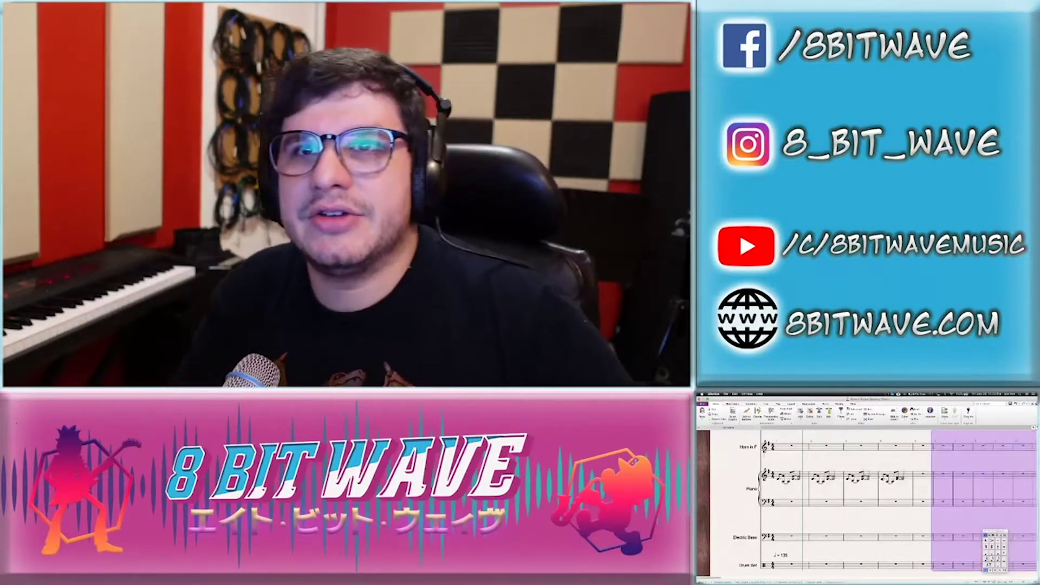
pyautogui.press('Escape')
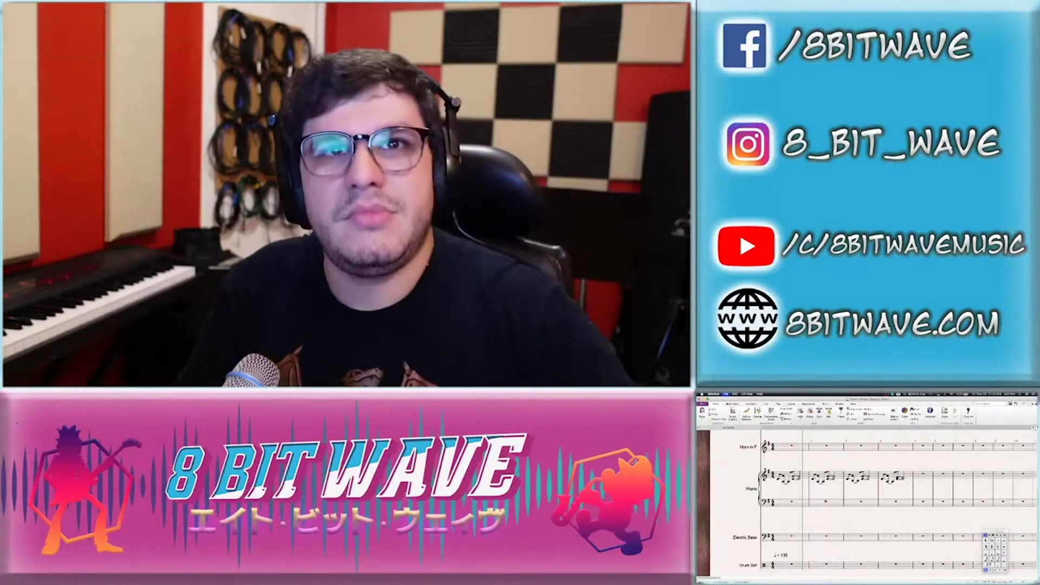
# Rewrite the ending of the riff in the fourth bar of the piano's upper staff with new closing notes
pyautogui.press('p')
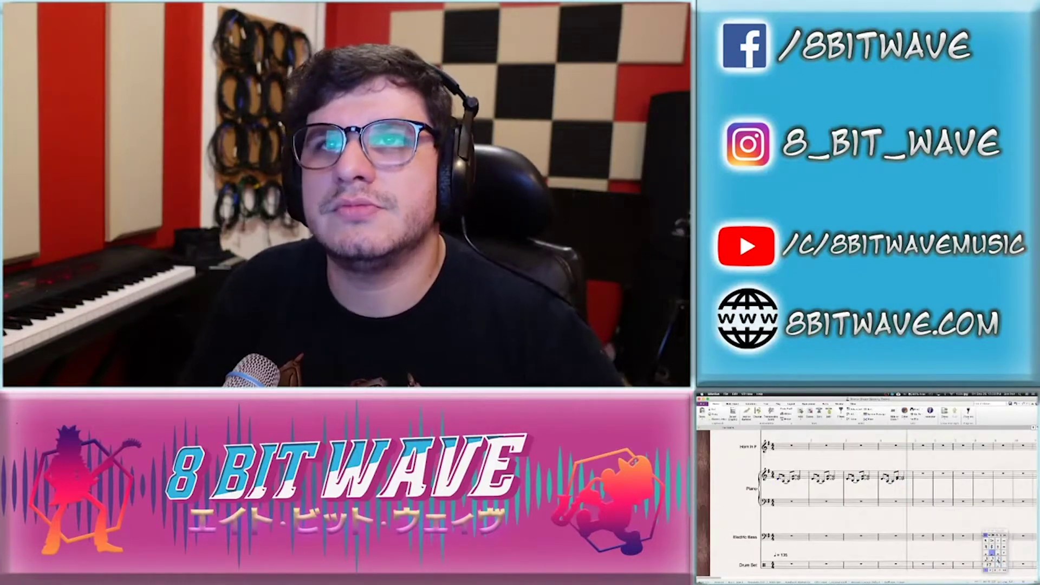
pyautogui.press('3')
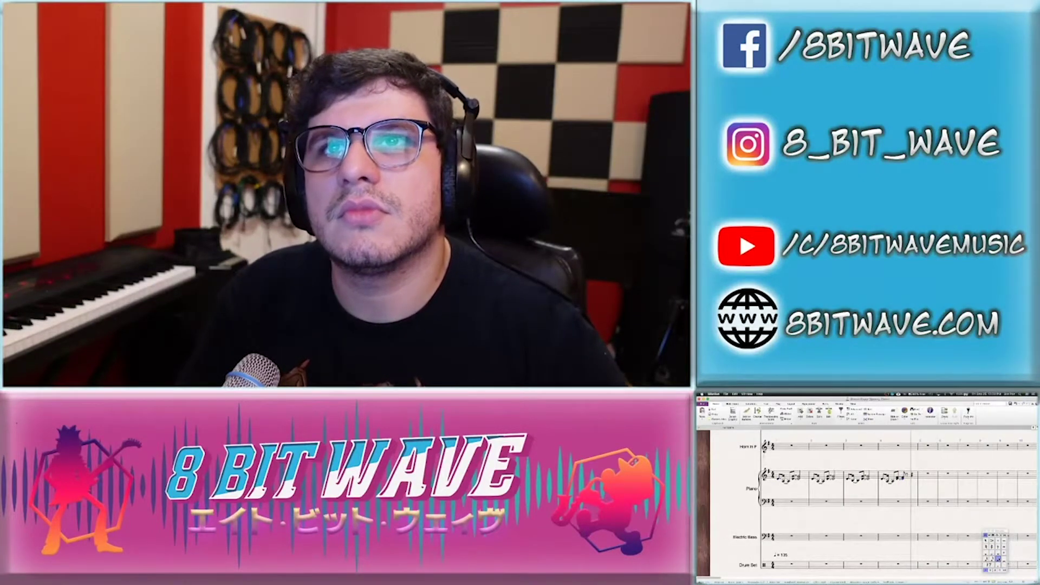
pyautogui.press('0')
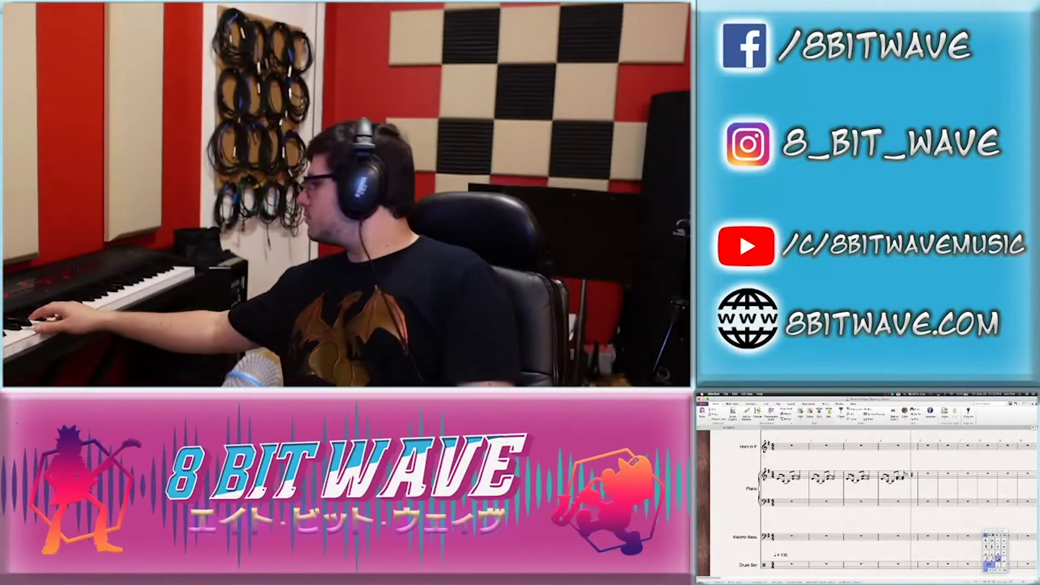
pyautogui.press('c')
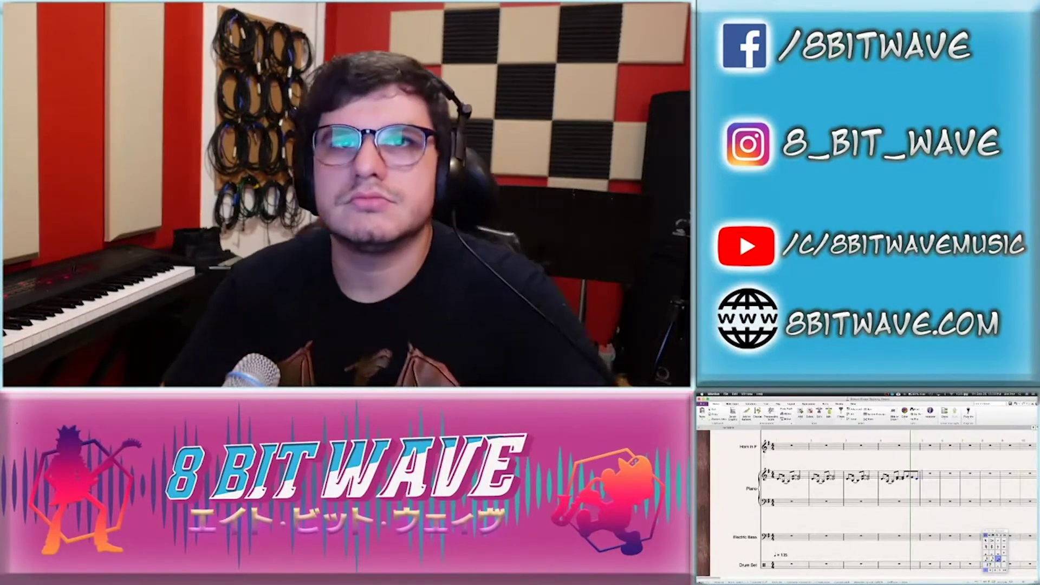
pyautogui.click(804, 476)
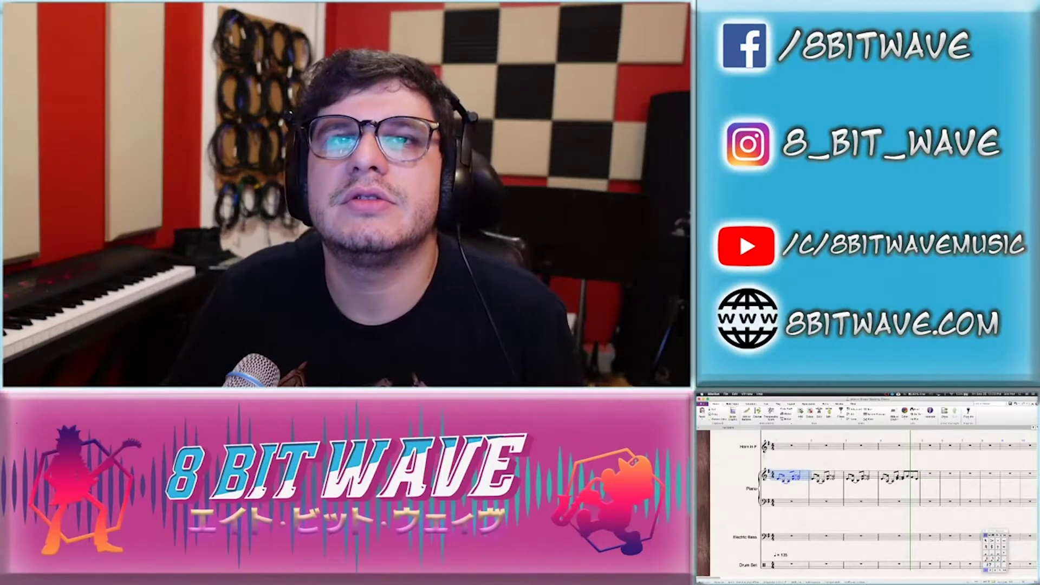
pyautogui.click(777, 404)
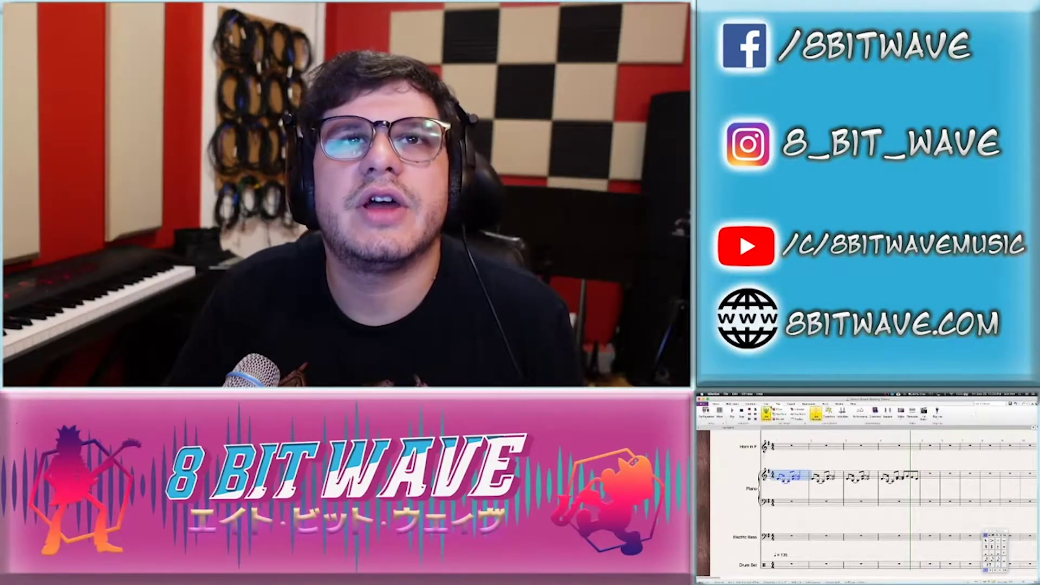
pyautogui.press('Escape')
pyautogui.click(791, 505)
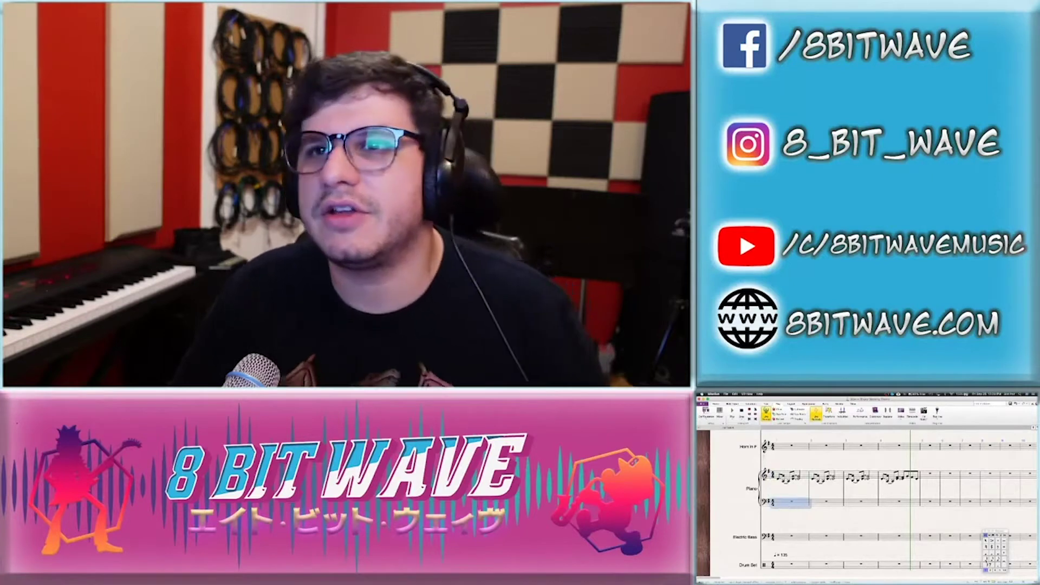
pyautogui.click(899, 521)
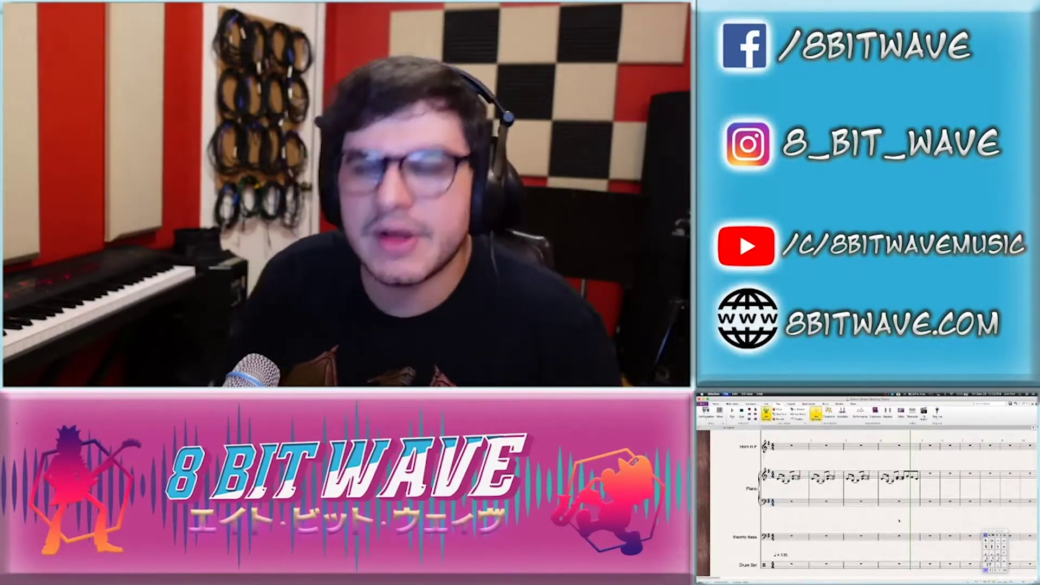
pyautogui.click(791, 502)
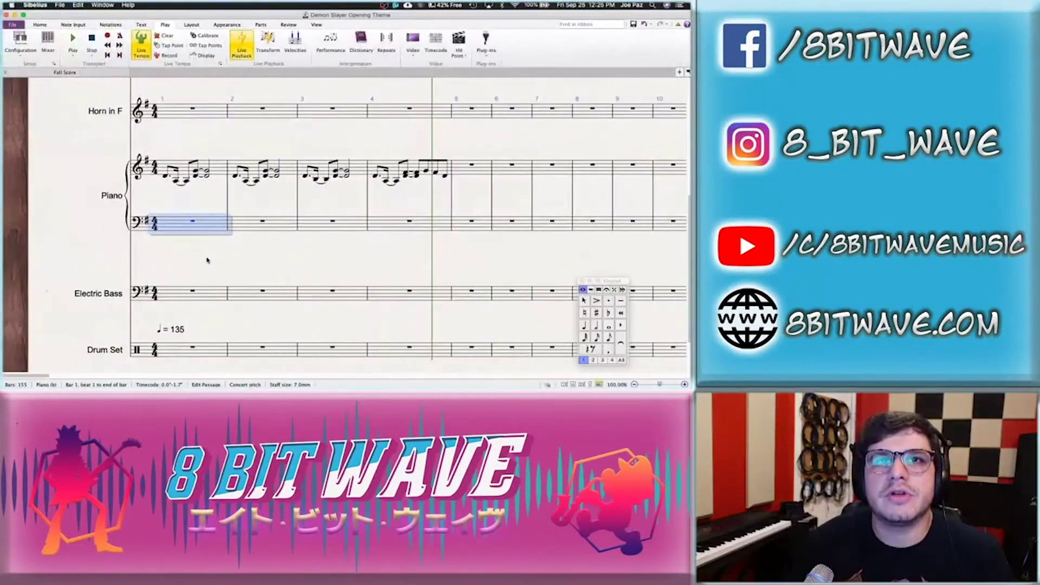
pyautogui.click(800, 520)
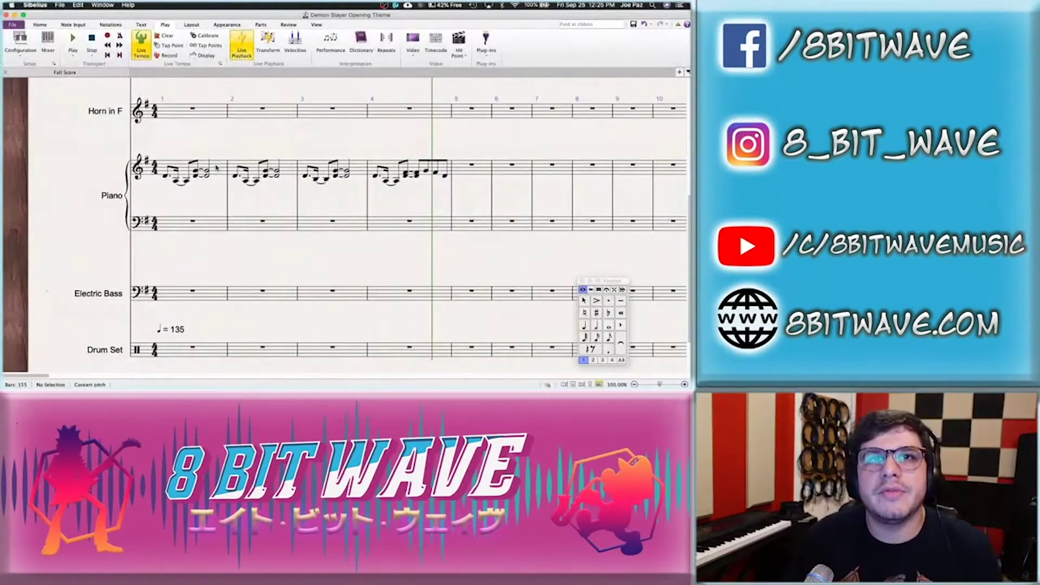
# Copy the first bar of the piano's upper staff into the first bar of its lower staff
pyautogui.click(217, 170)
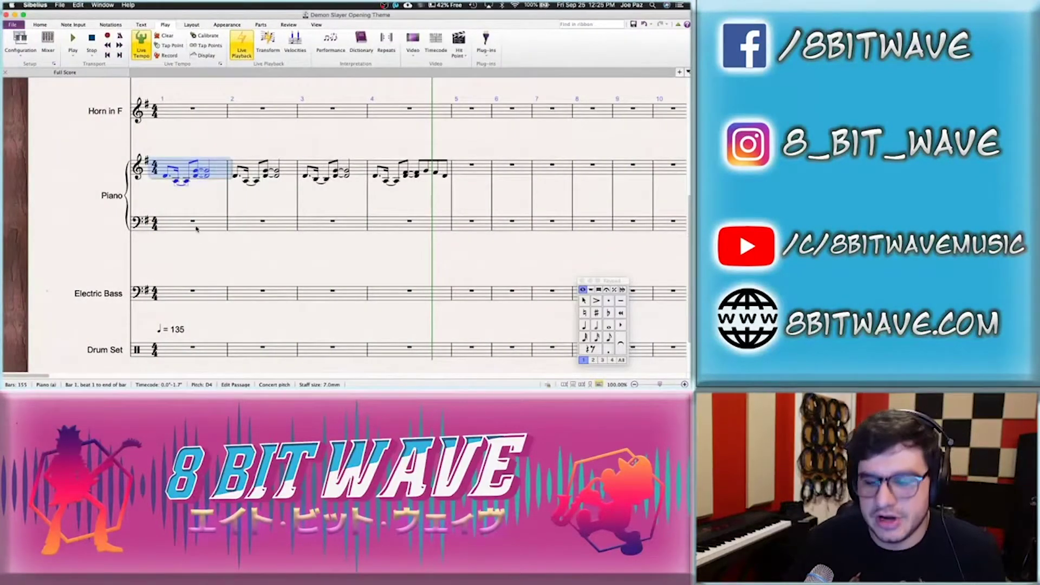
pyautogui.click(197, 228)
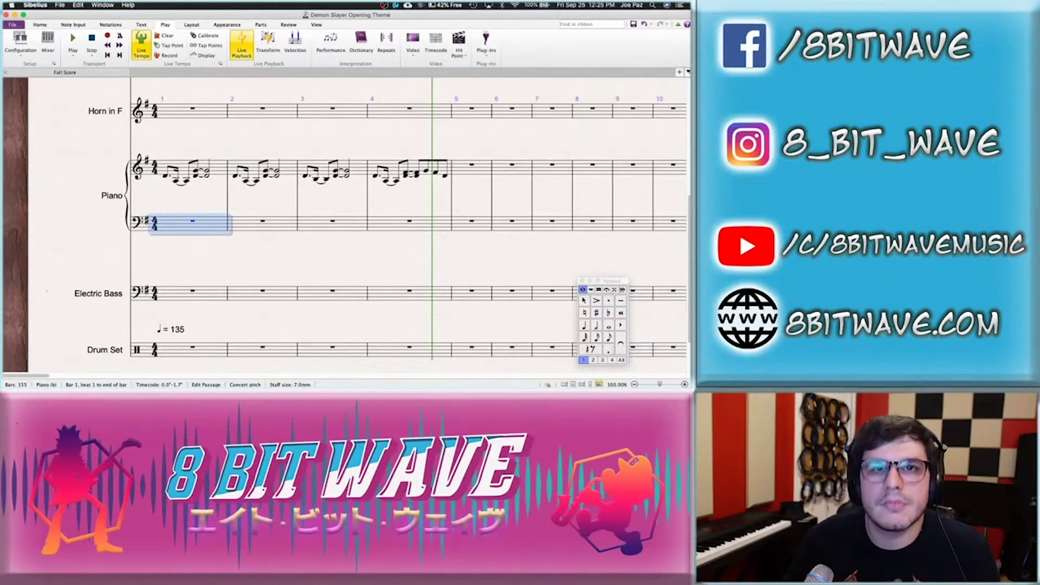
pyautogui.click(202, 224)
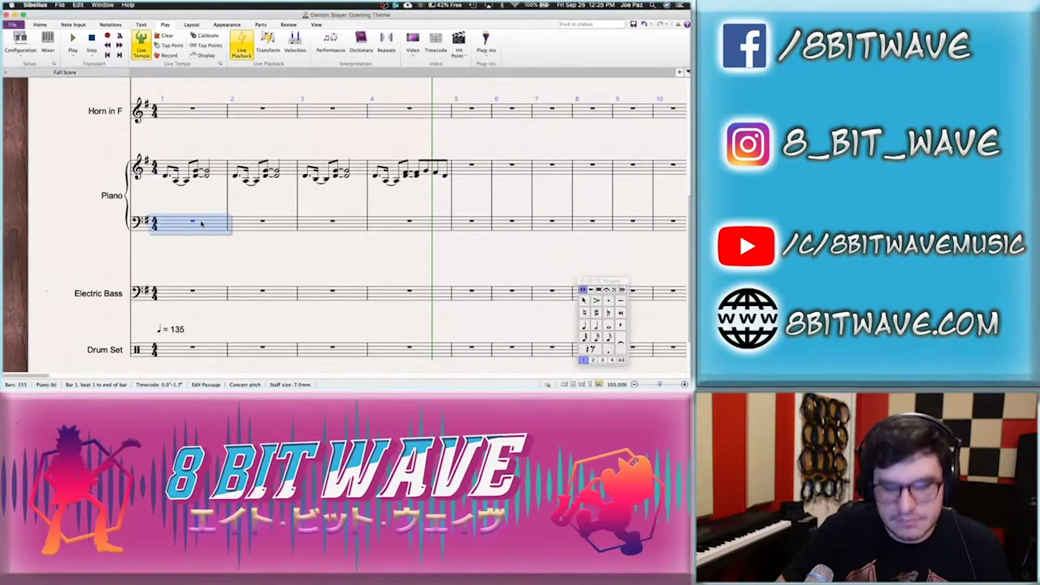
pyautogui.click(208, 174)
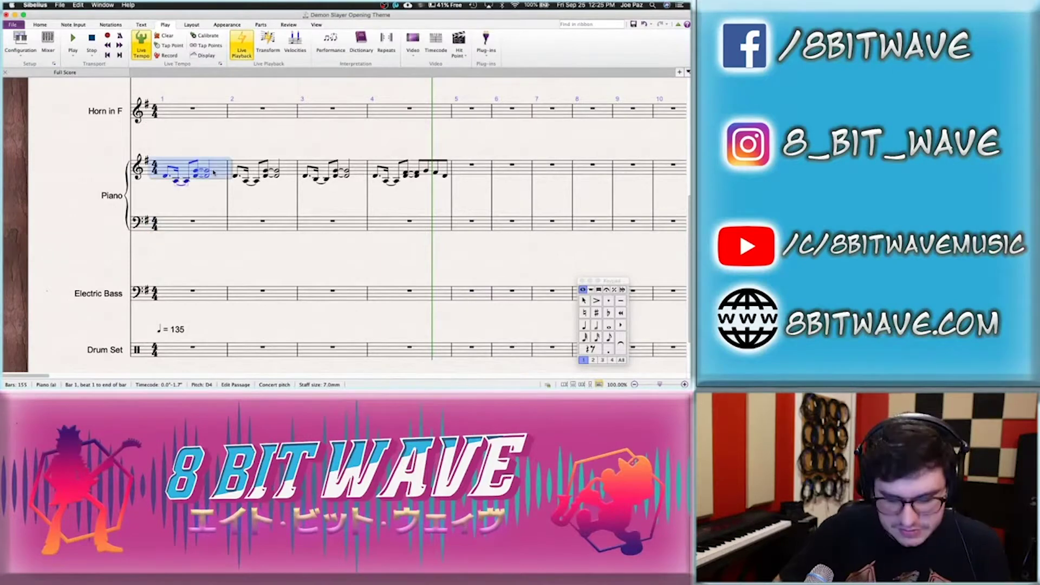
pyautogui.click(204, 227)
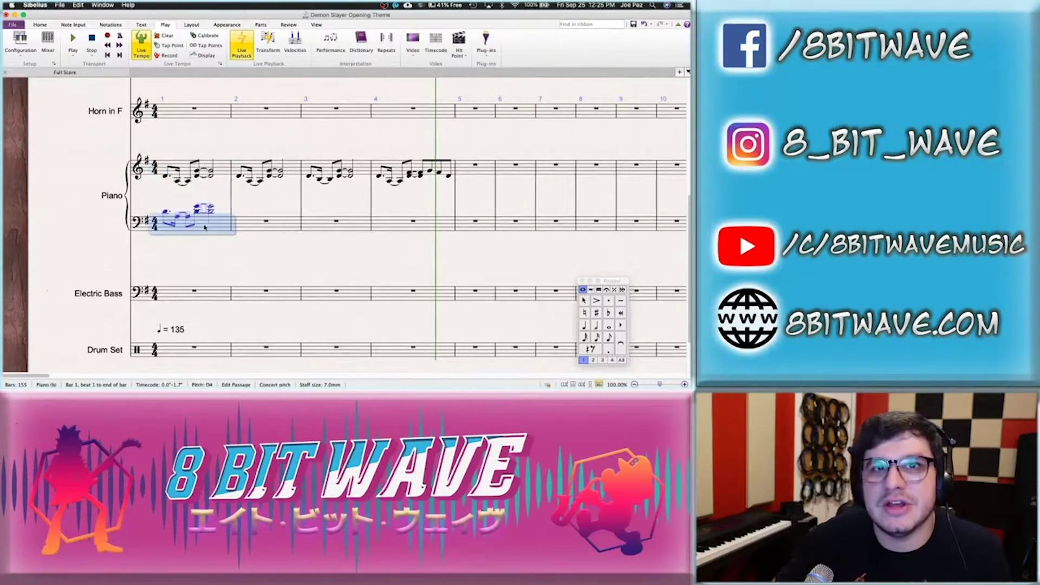
pyautogui.hotkey('ctrl', 'v')
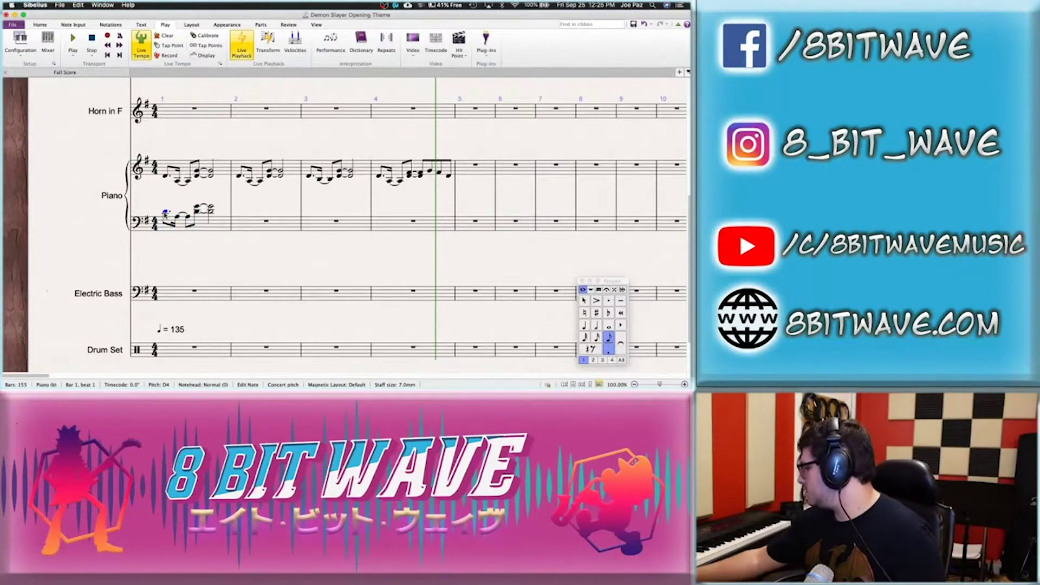
# Rewrite the copied notes in the lower staff's first bar in the bass register, starting on C2 and ending with C3 and E3 chords
pyautogui.hotkey('ctrl', 'Down')
pyautogui.press('Right')
pyautogui.hotkey('ctrl', 'Down')
pyautogui.press('Right')
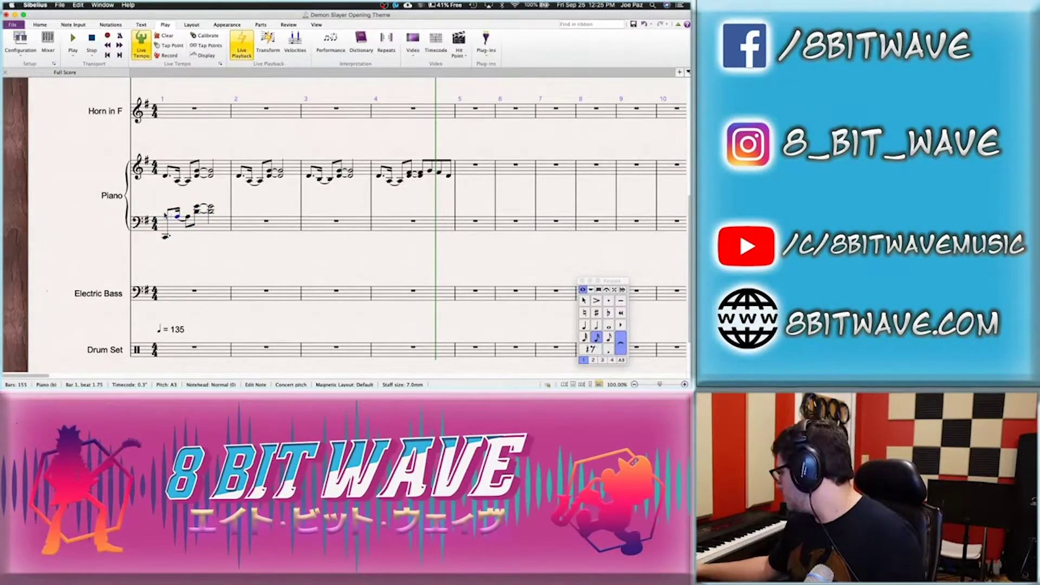
pyautogui.hotkey('ctrl', 'Down')
pyautogui.press('Right')
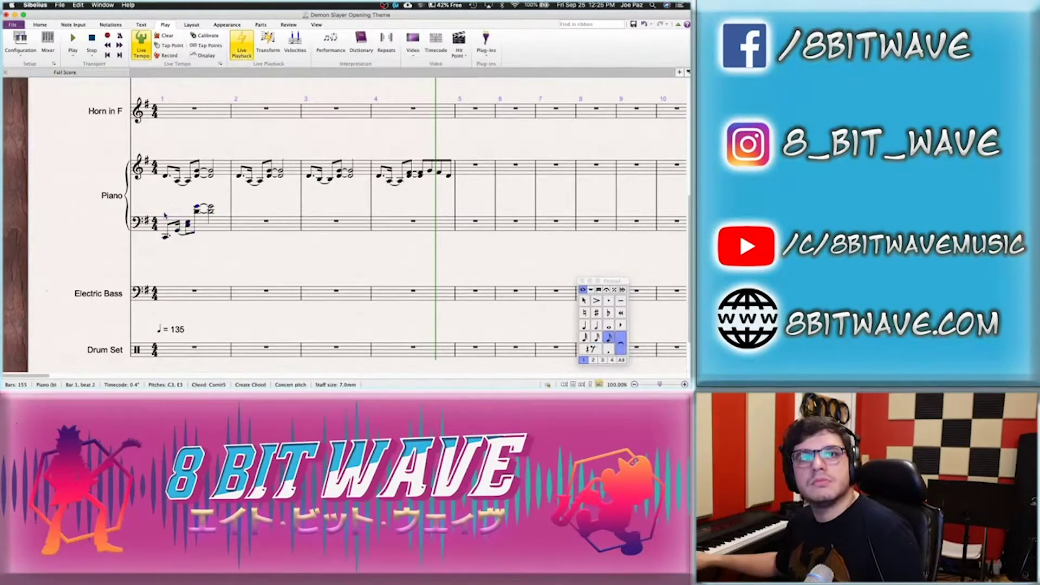
pyautogui.press('Right')
pyautogui.hotkey('ctrl', 'Down')
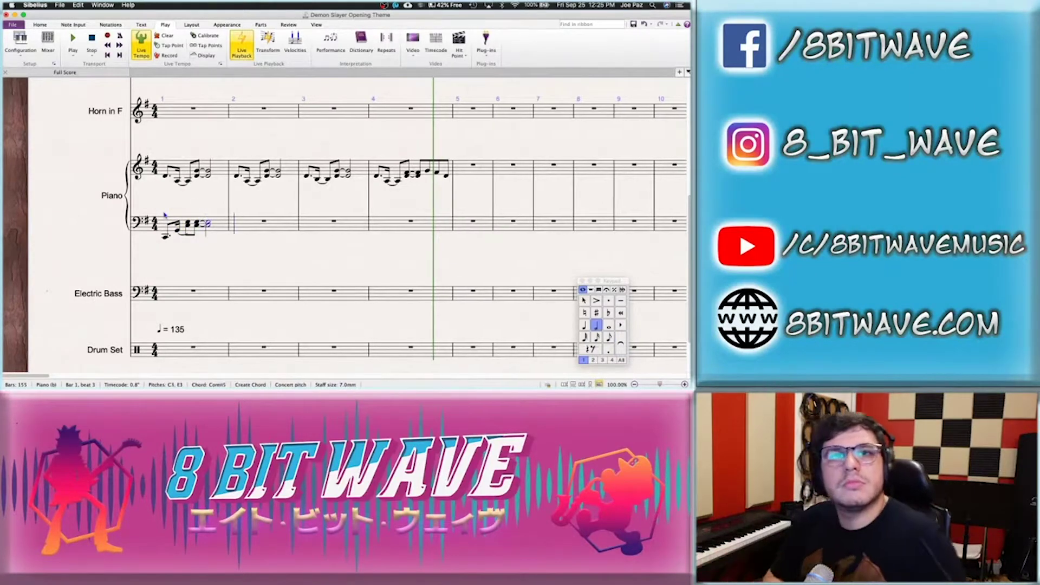
# Replace the chord on beat 2 of the lower staff's first bar with a single G
pyautogui.press('Left')
pyautogui.press('Left')
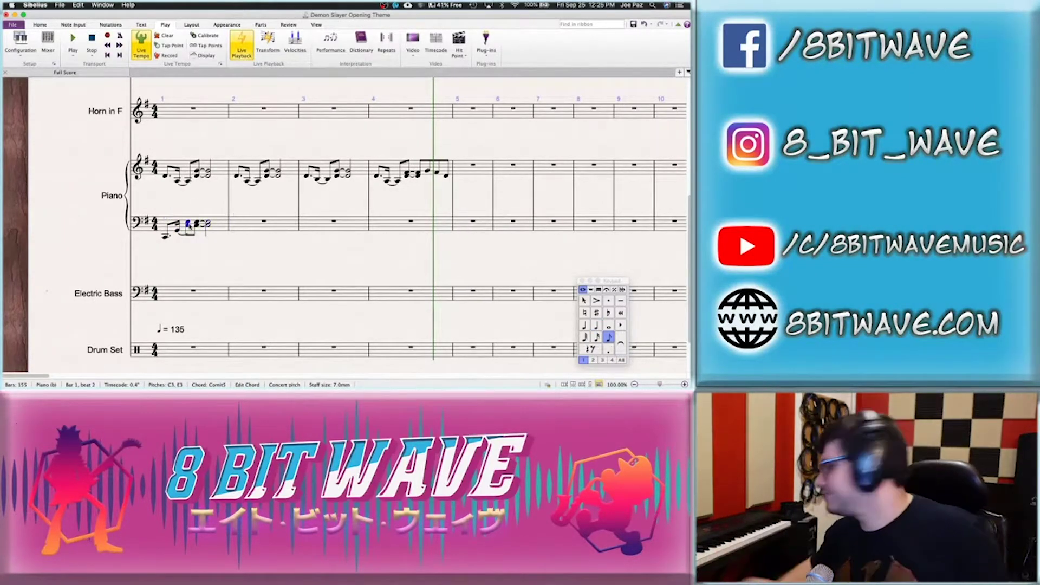
pyautogui.press('g')
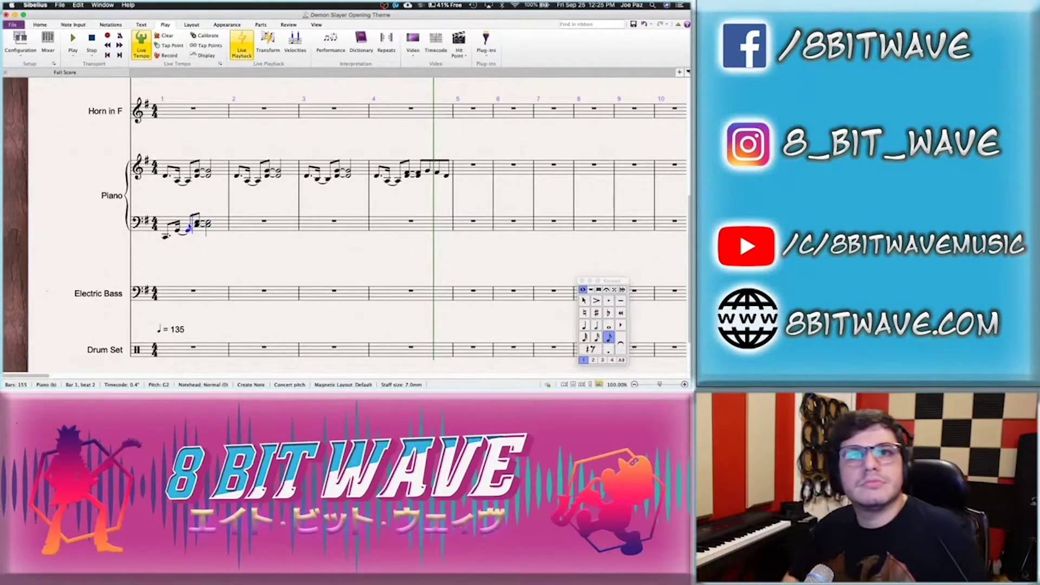
pyautogui.press('Right')
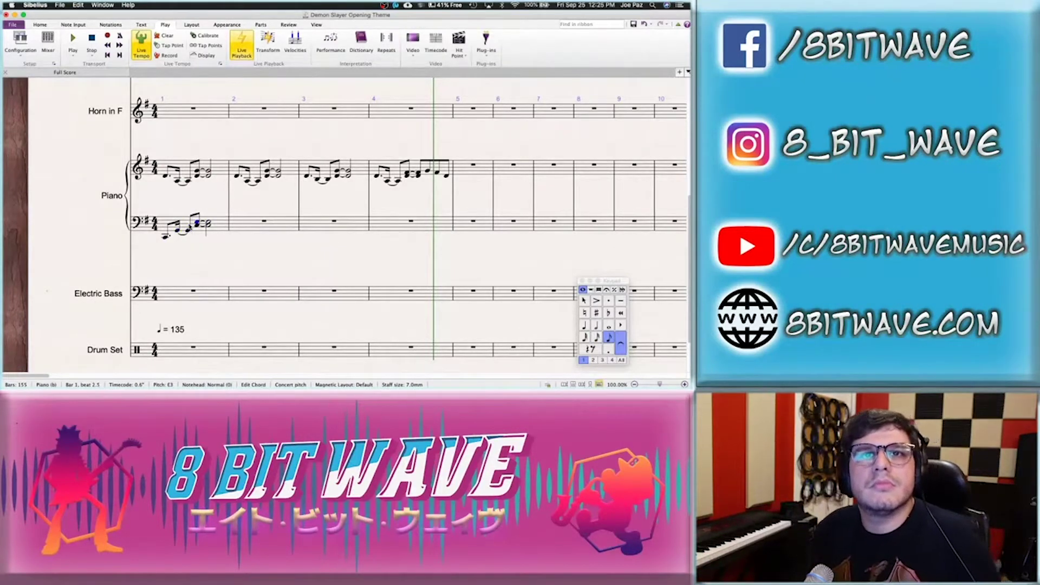
# Repeat the piano's first lower-staff bar into bar 2 one step higher, starting on D2, and change the pitches of its closing chords
pyautogui.click(219, 225)
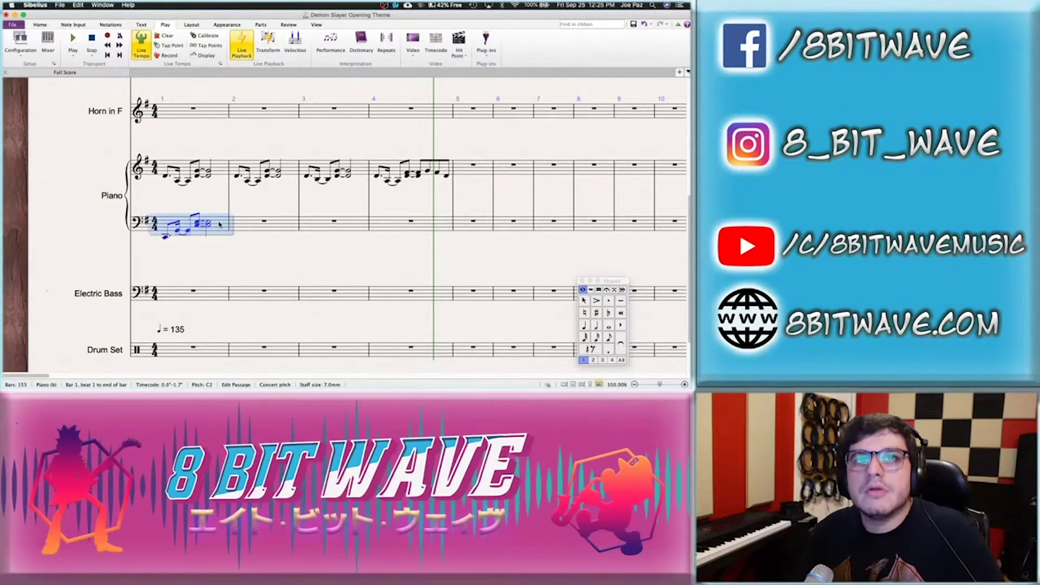
pyautogui.press('r')
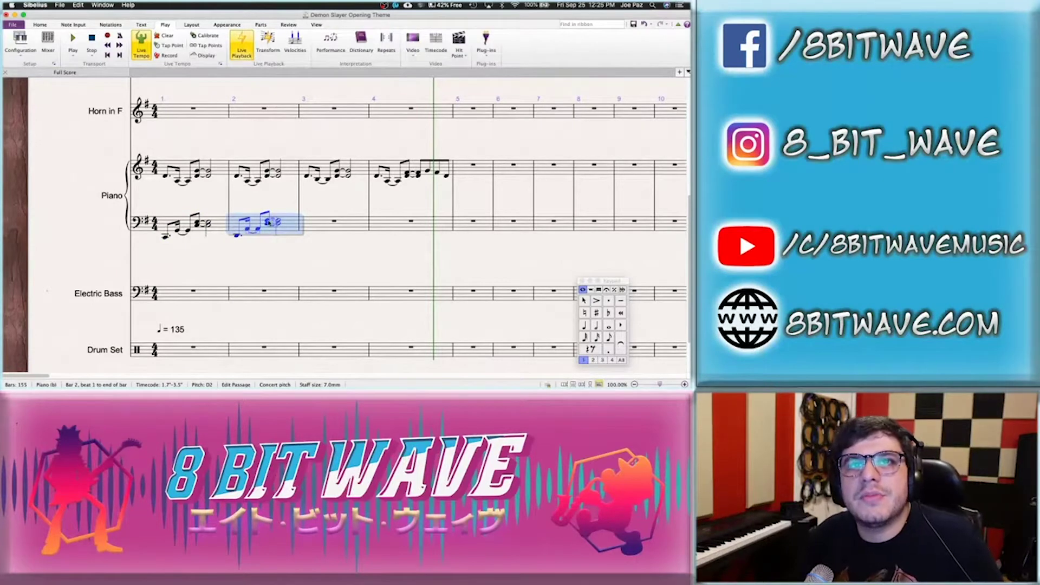
pyautogui.click(267, 221)
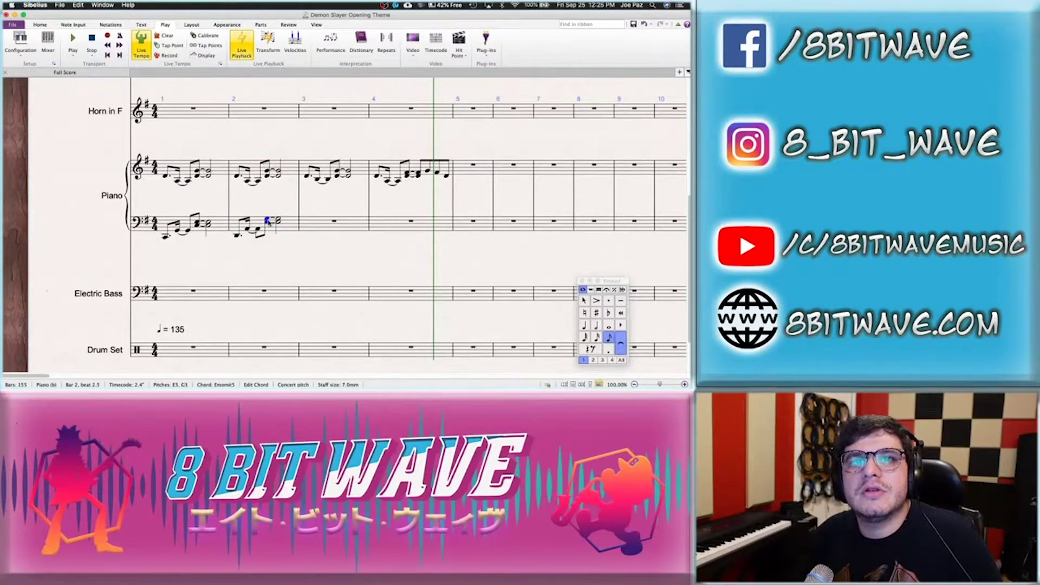
pyautogui.press('Escape')
pyautogui.click(269, 221)
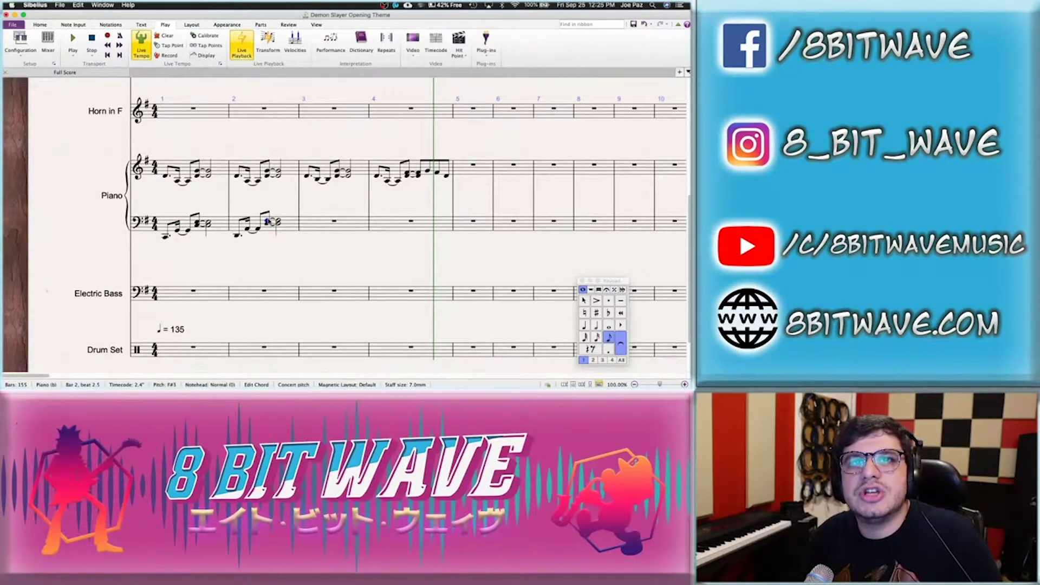
# Copy the second bar of the piano's lower staff into bar 3 and raise it to start on E2
pyautogui.click(289, 227)
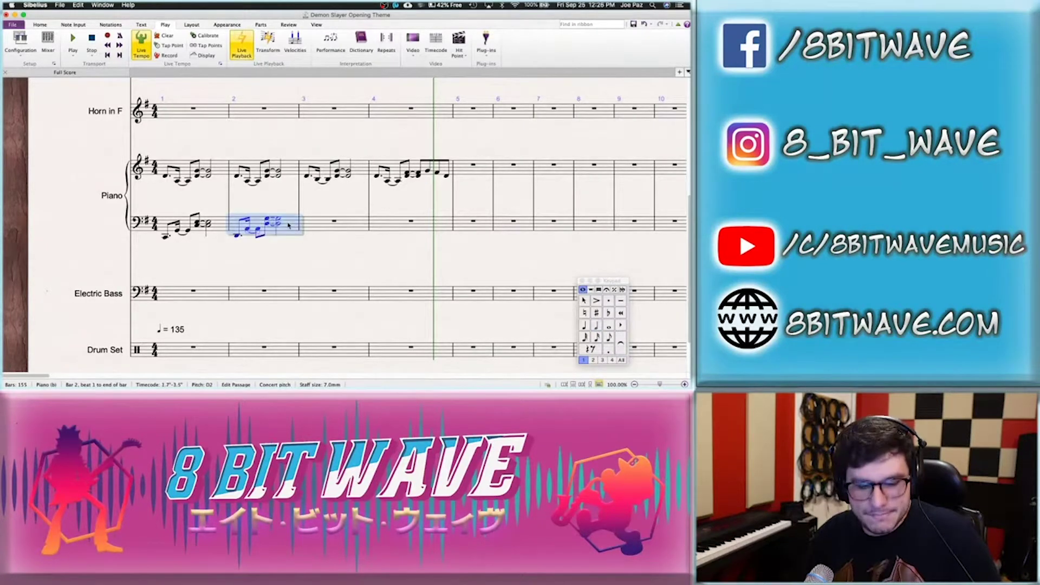
pyautogui.keyDown('alt'); pyautogui.click(325, 224); pyautogui.keyUp('alt')
pyautogui.click(306, 236)
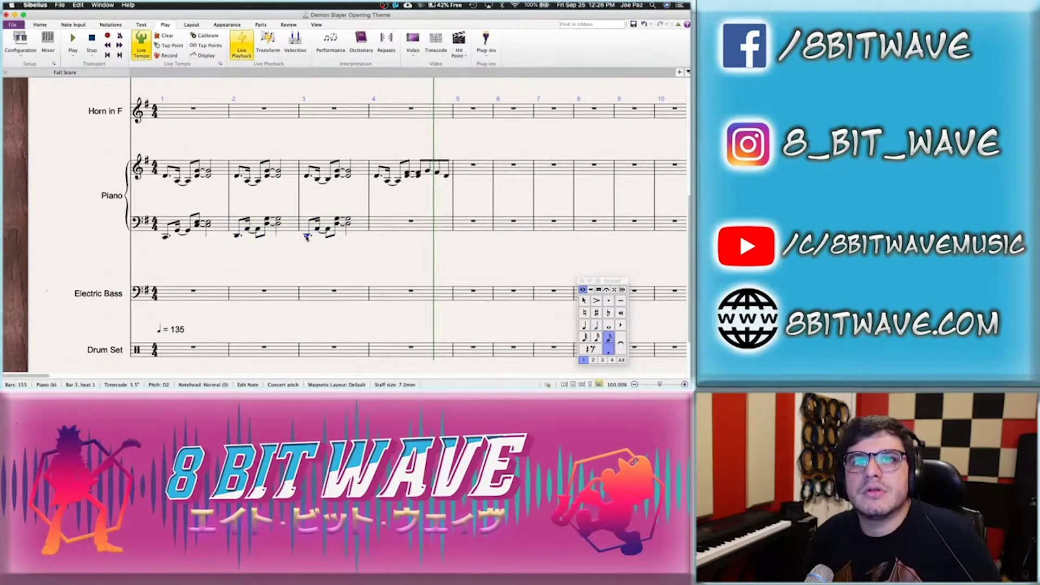
pyautogui.click(331, 224)
pyautogui.press('Up')
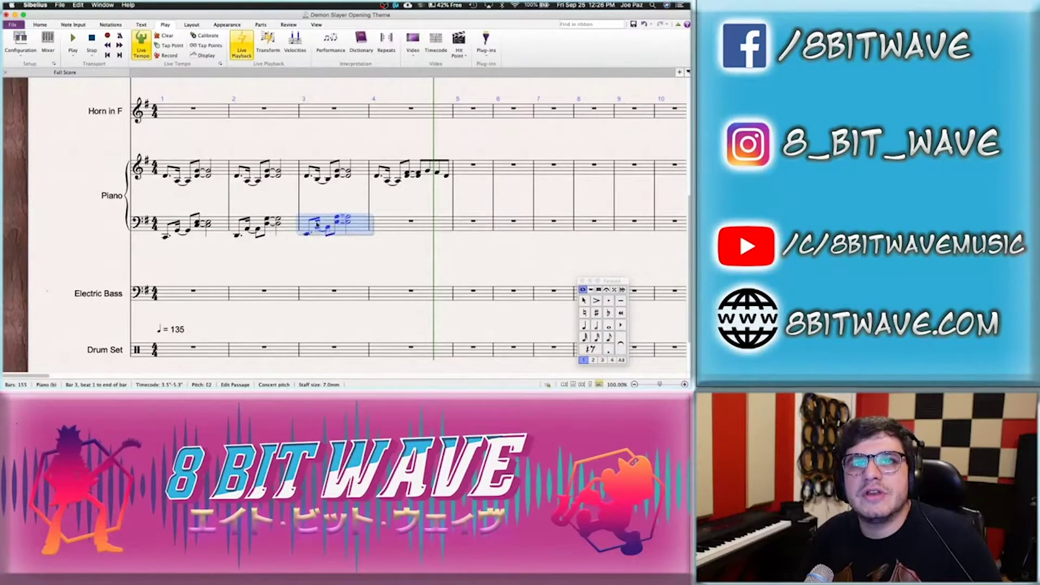
# Set the closing chord in the lower staff's third bar to E3 and G3
pyautogui.click(337, 222)
pyautogui.click(337, 218)
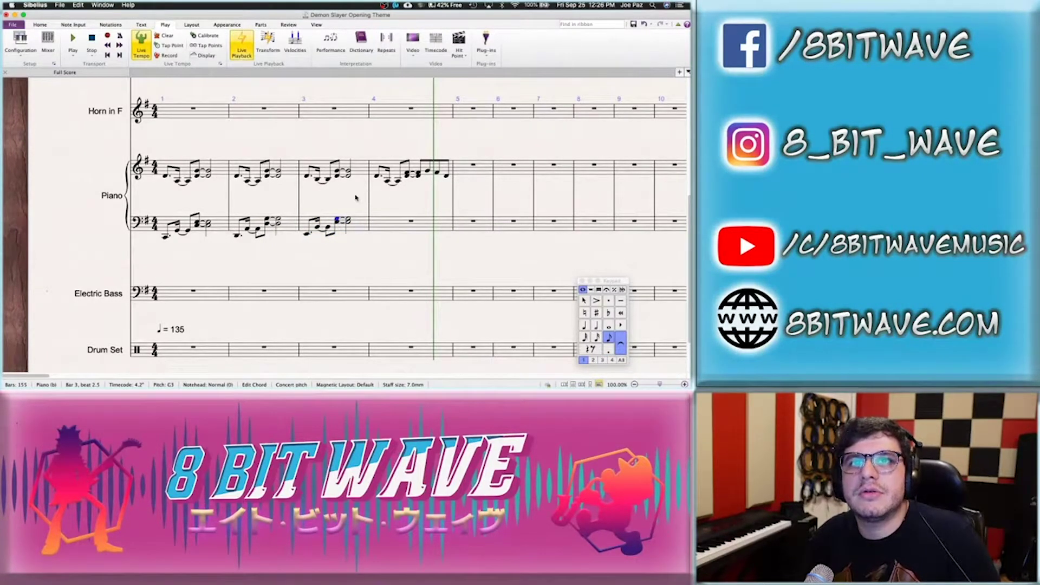
pyautogui.click(338, 222)
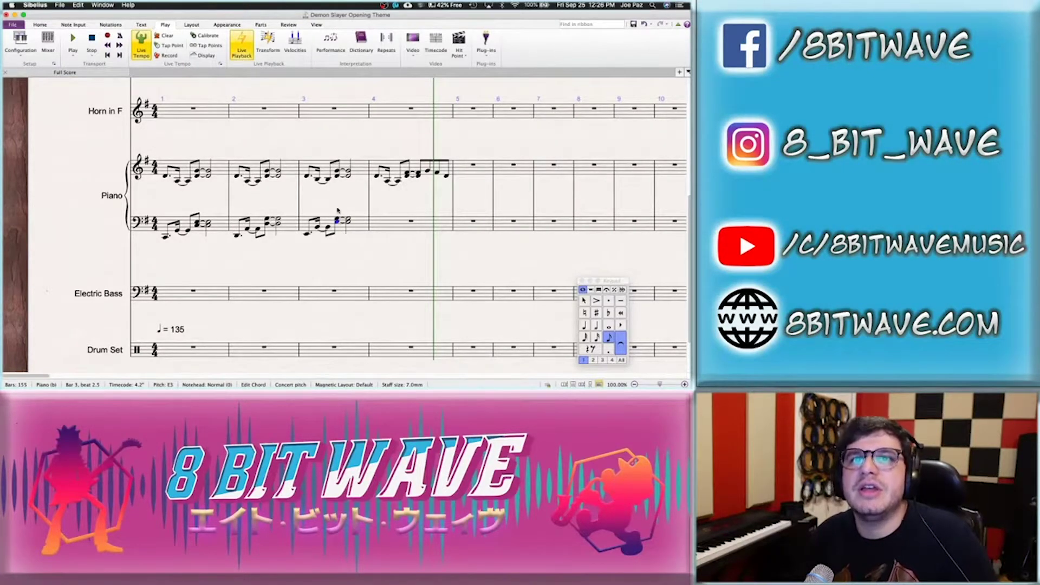
pyautogui.press('Escape')
# Fill the fourth bar of the piano's lower staff with the same figure, starting on D2
pyautogui.click(325, 224)
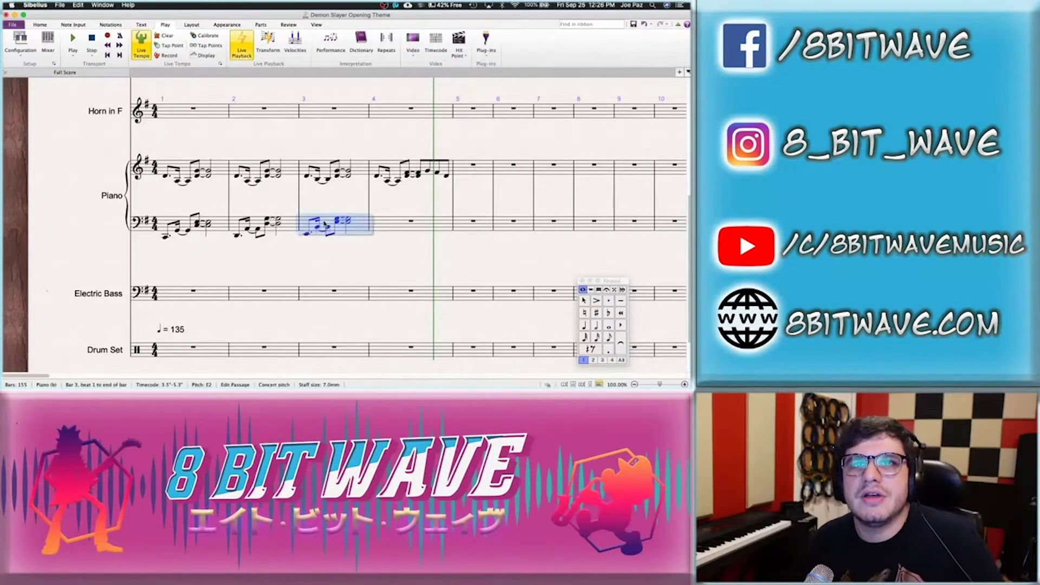
pyautogui.press('Right')
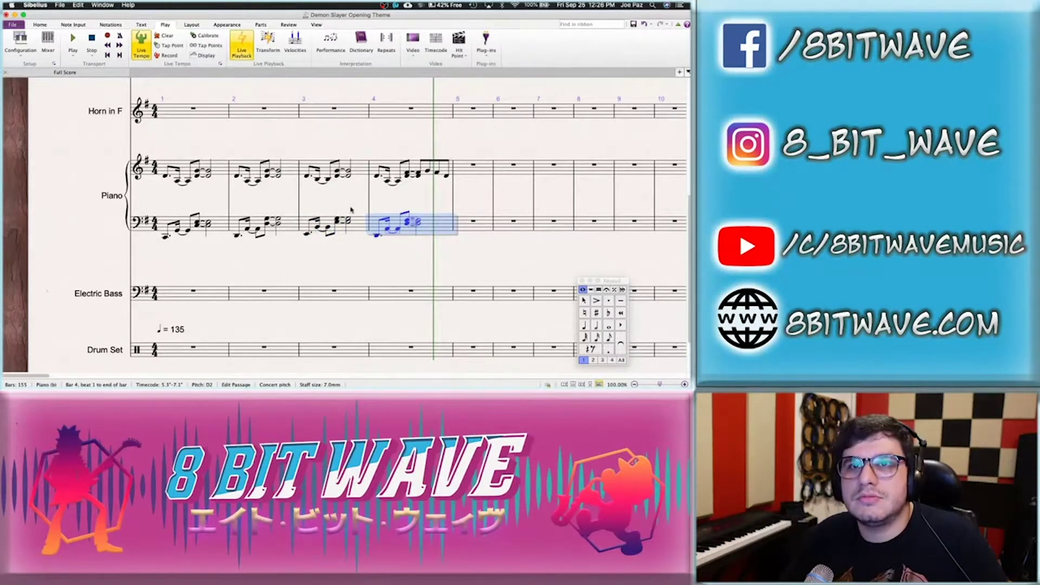
# Play back the four piano bars from the first lower-staff note to check both staves together
pyautogui.click(167, 238)
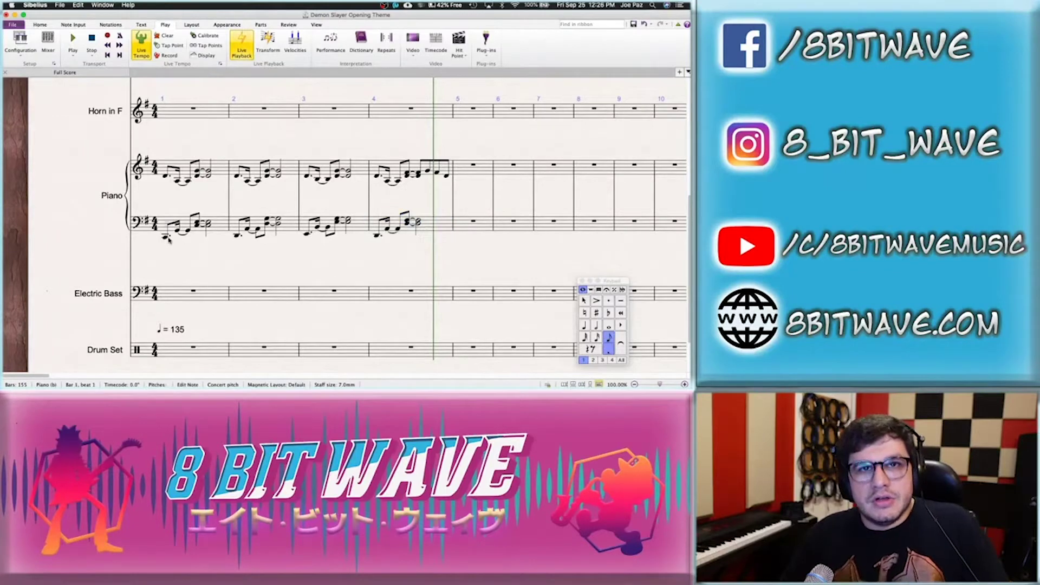
pyautogui.click(166, 239)
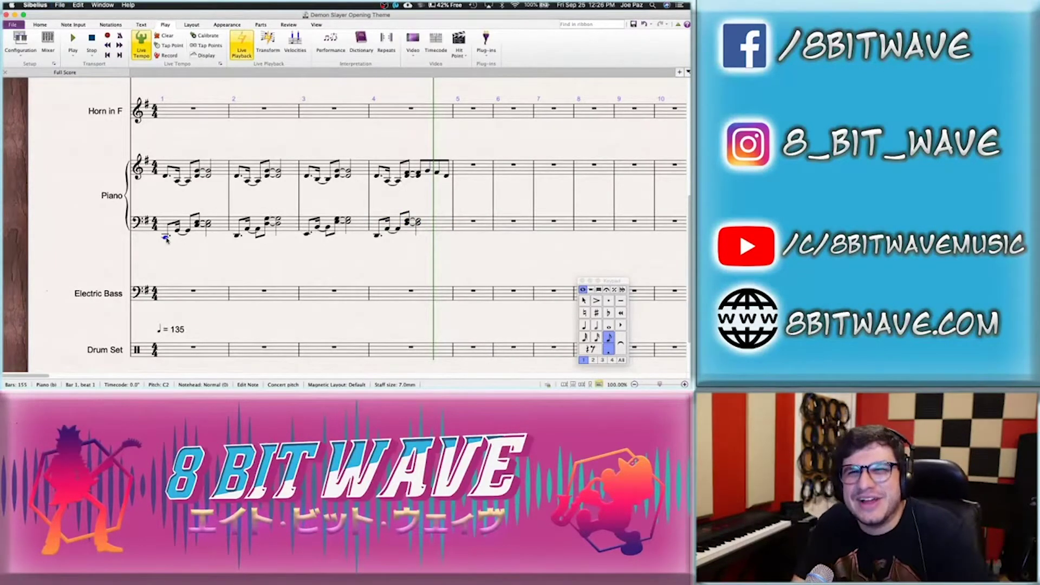
pyautogui.press('p')
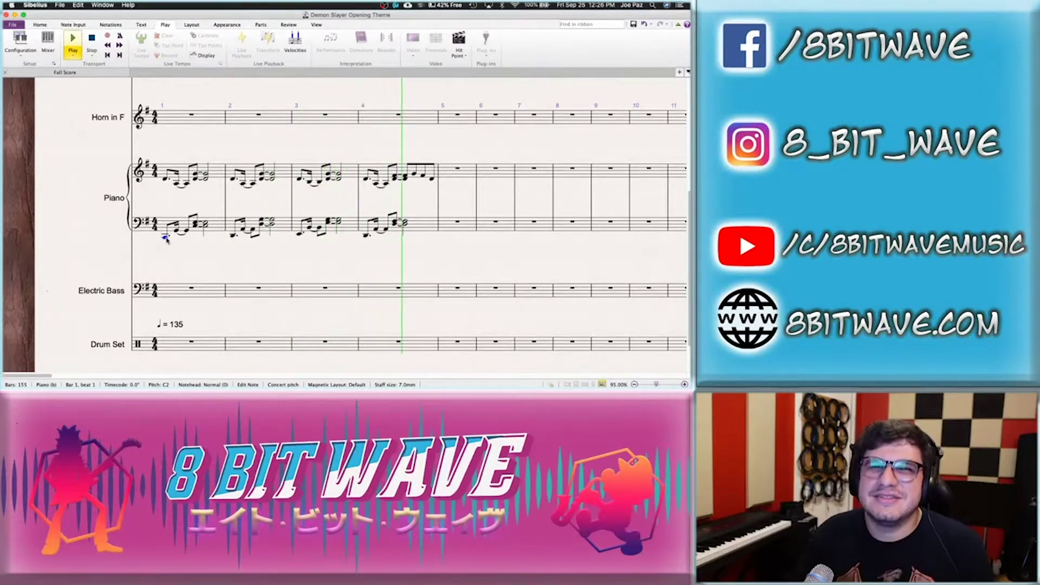
pyautogui.press('space')
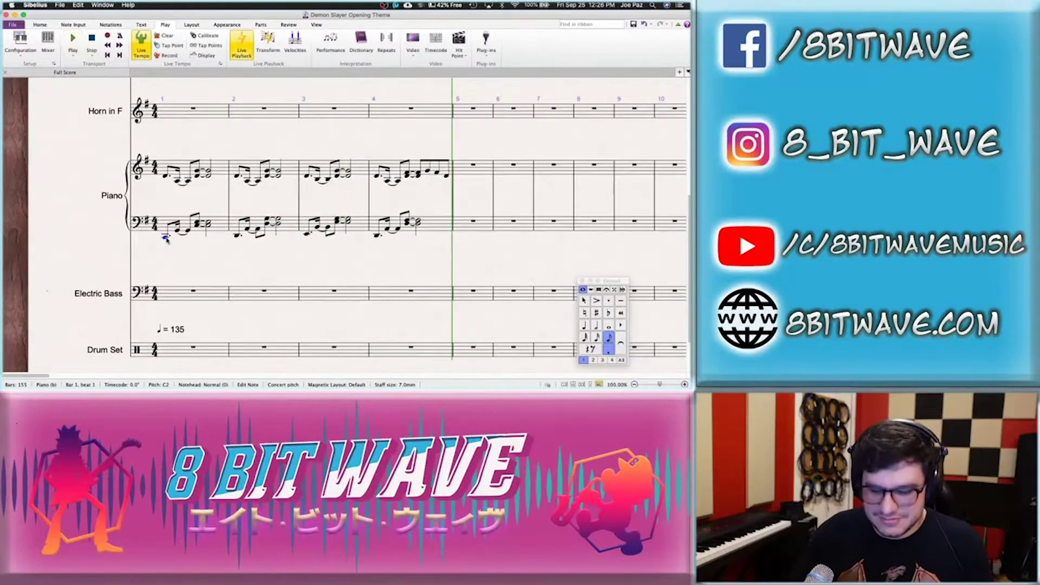
pyautogui.press('space')
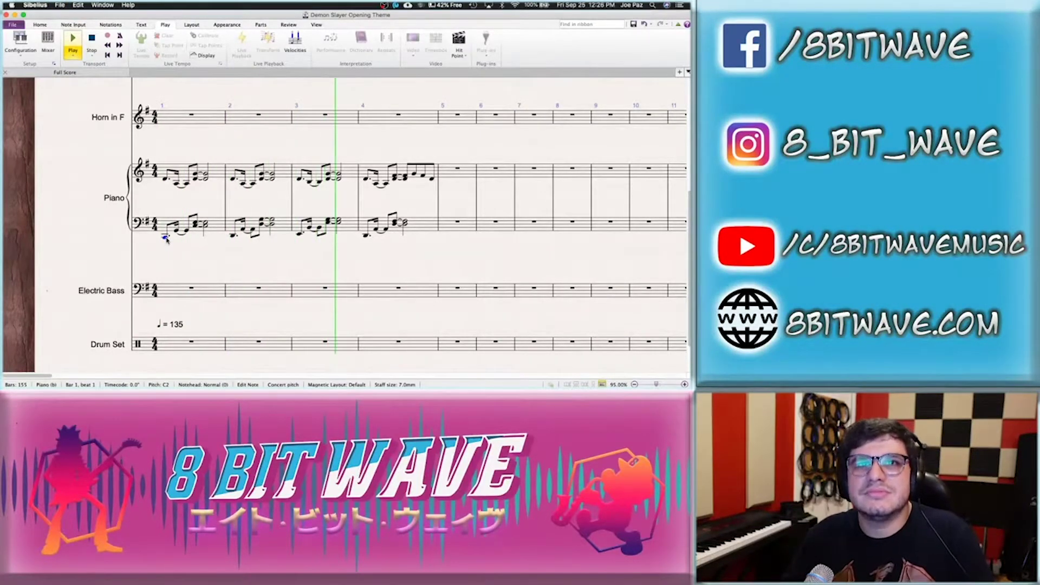
pyautogui.press('space')
# Replay the four piano bars from the first note of the lower staff
pyautogui.click(264, 222)
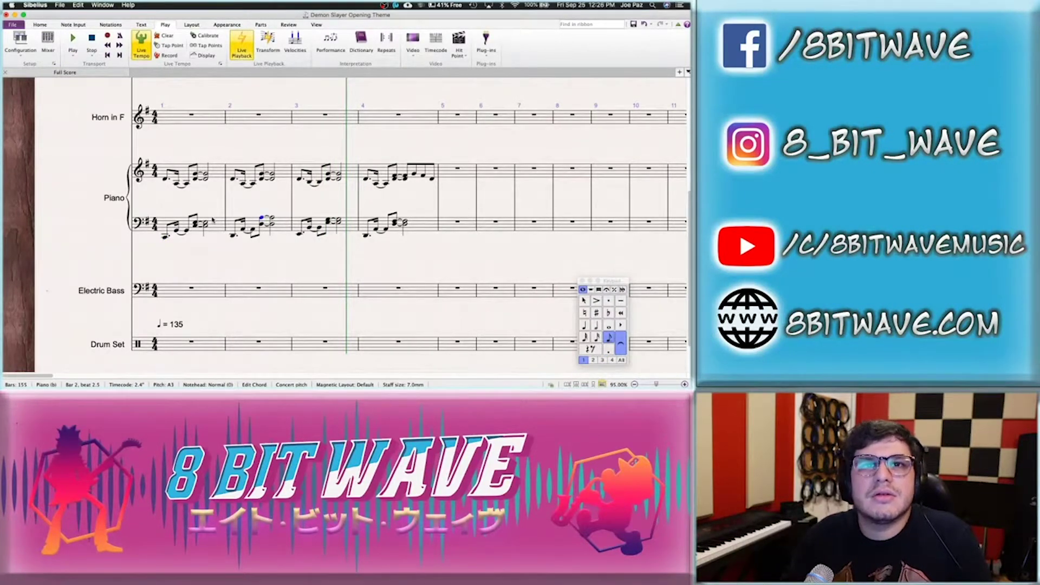
pyautogui.click(164, 238)
pyautogui.press('space')
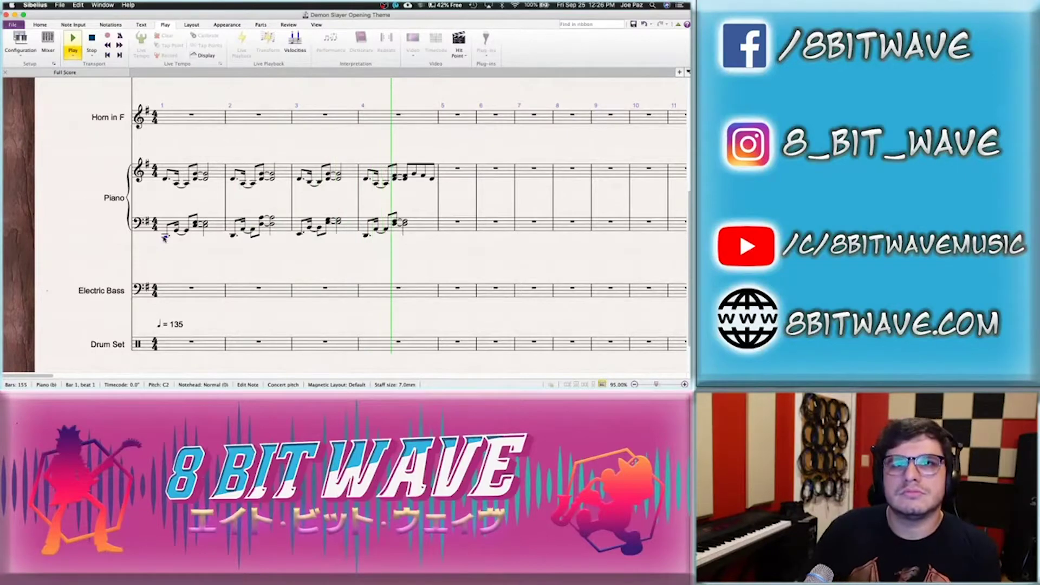
pyautogui.press('space')
# Lower the upper note of the chord on beat 2.5 in the piano lower staff's second bar to G3
pyautogui.click(262, 220)
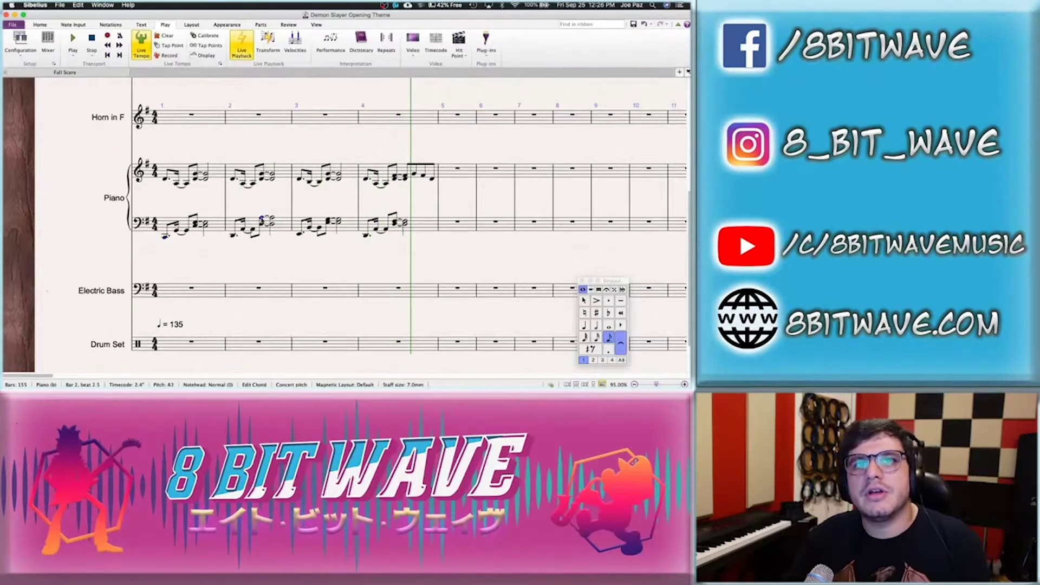
pyautogui.press('Return')
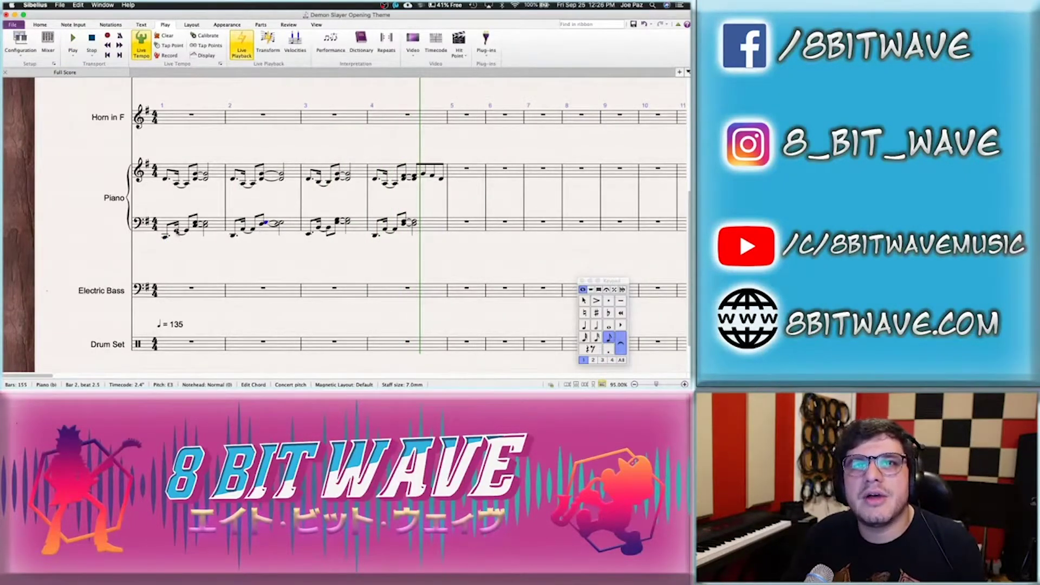
pyautogui.hotkey('ctrl', 'z')
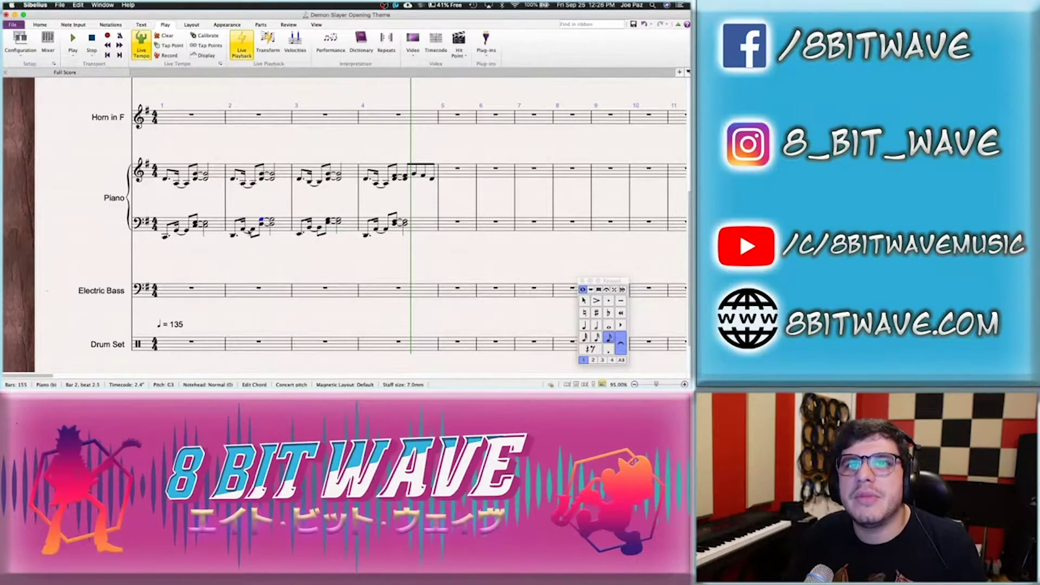
pyautogui.press('Escape')
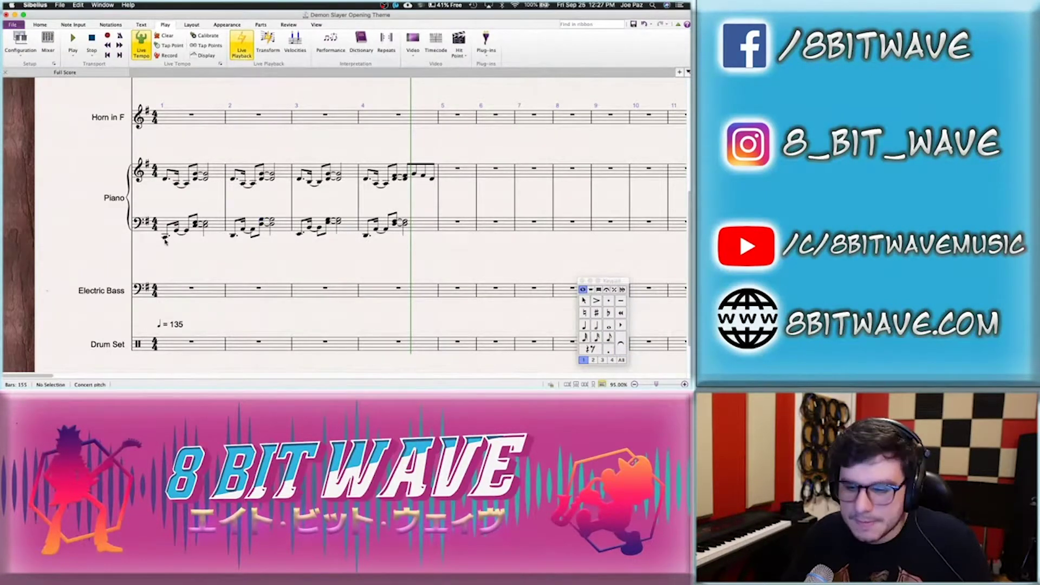
# Play the piano passage from bar 1 to check the revised chord in the second bar
pyautogui.click(166, 239)
pyautogui.press('space')
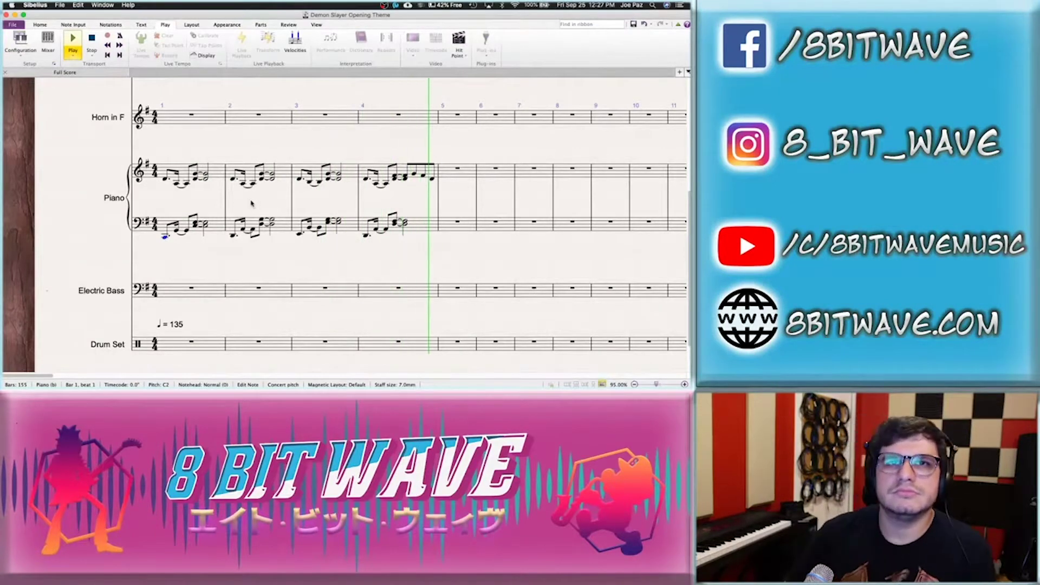
pyautogui.press('Escape')
# Repeat the first four bars of both piano staves into bars 5 to 8
pyautogui.click(211, 184)
pyautogui.keyDown('shift'); pyautogui.click(425, 227); pyautogui.keyUp('shift')
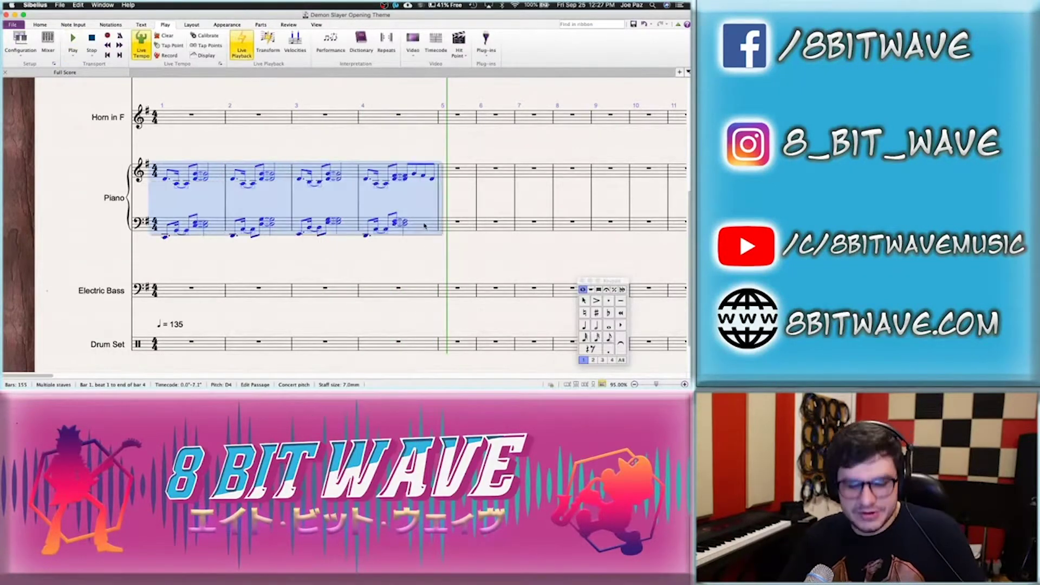
pyautogui.press('r')
pyautogui.press('Escape')
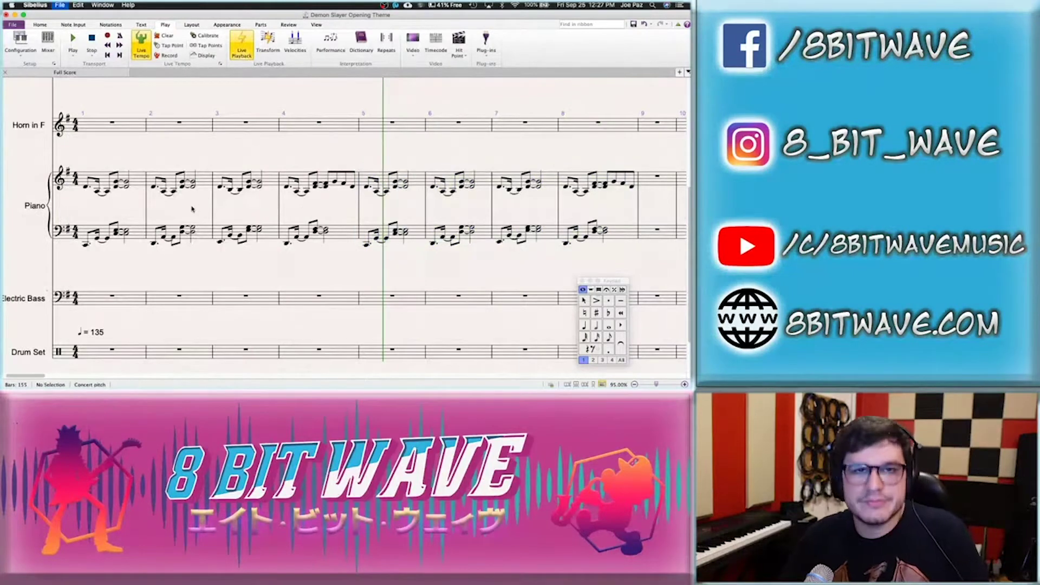
# Play the score back from the very beginning to hear the piano part
pyautogui.press('super+bracketleft')
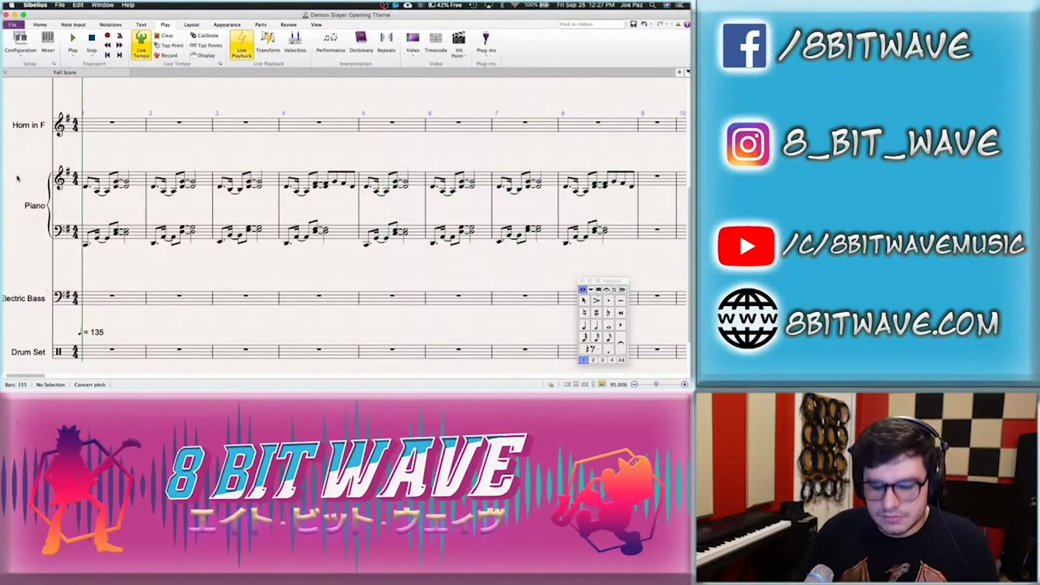
pyautogui.press('space')
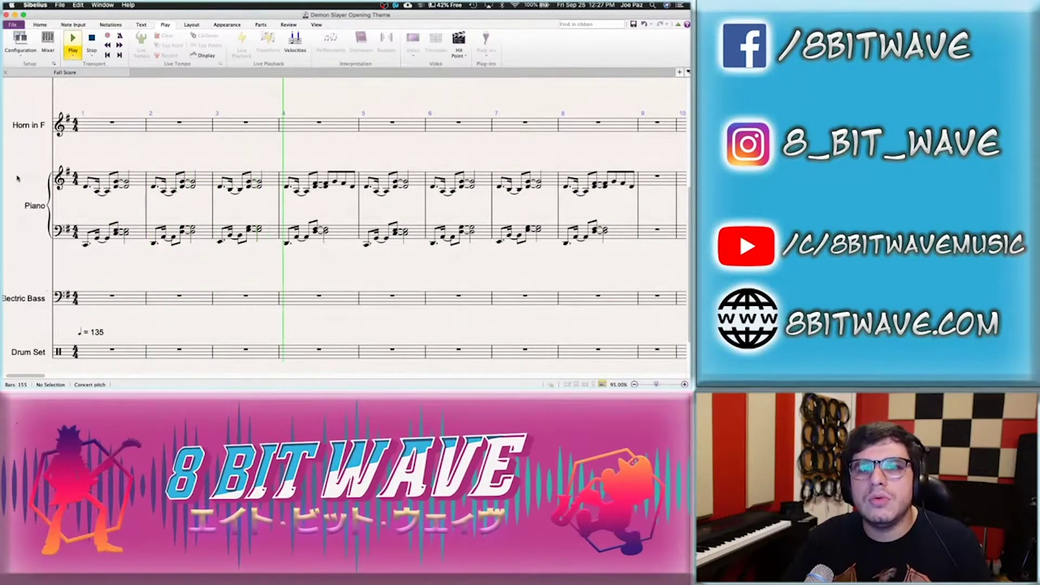
pyautogui.press('space')
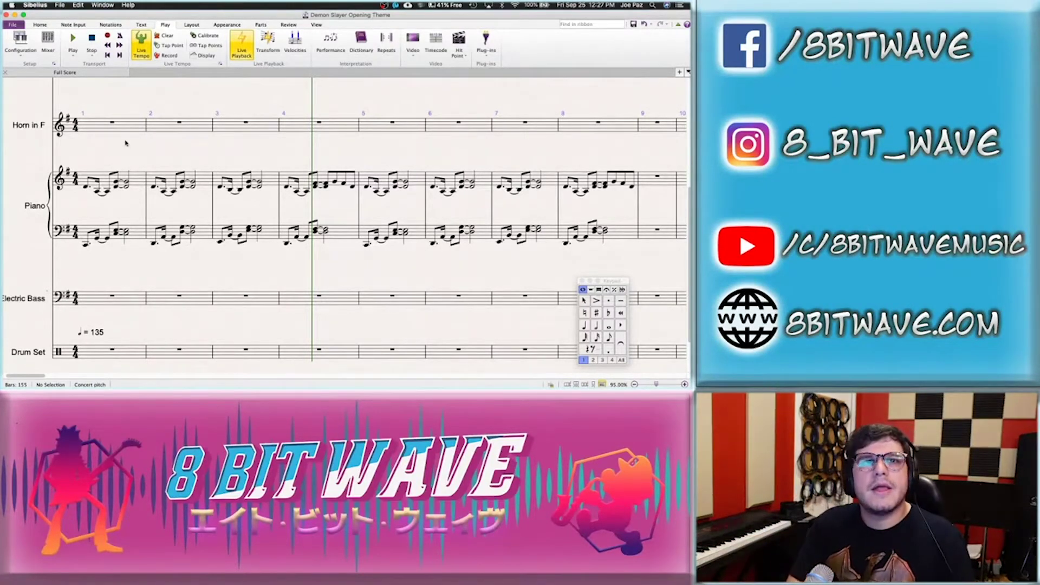
# Copy the first bar of the piano's upper staff into bar 1 of the Tenor Saxophone
pyautogui.scroll(5, 124, 143)
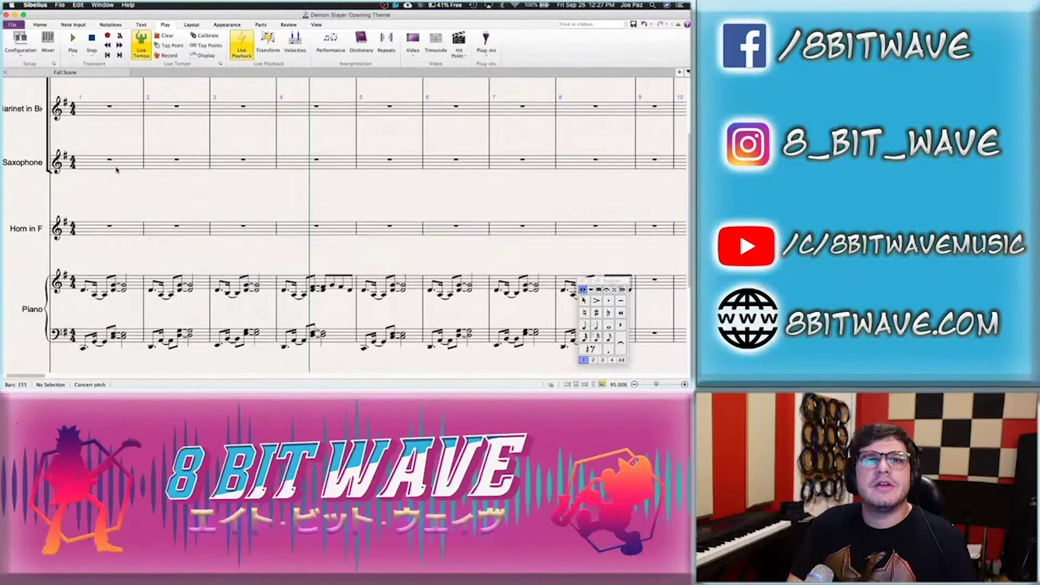
pyautogui.click(116, 162)
pyautogui.press('Escape')
pyautogui.scroll(2, 116, 135)
pyautogui.hscroll(-2, 116, 135)
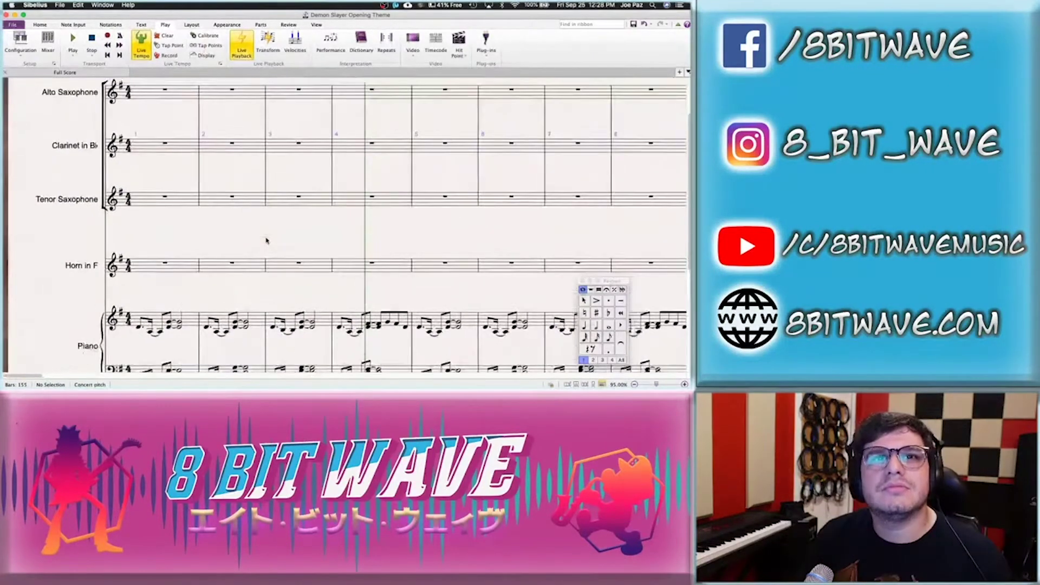
pyautogui.click(172, 204)
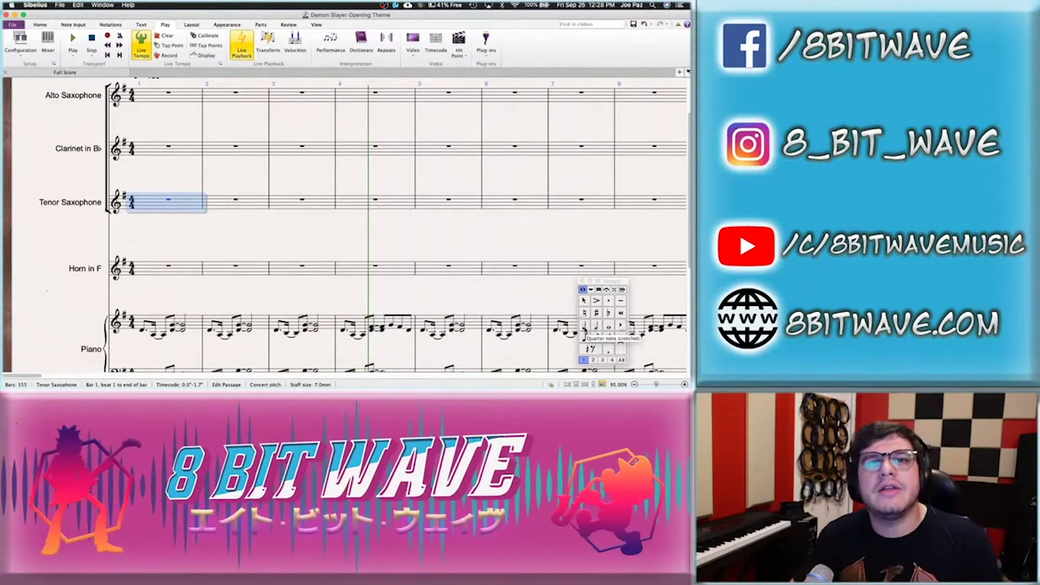
pyautogui.click(159, 322)
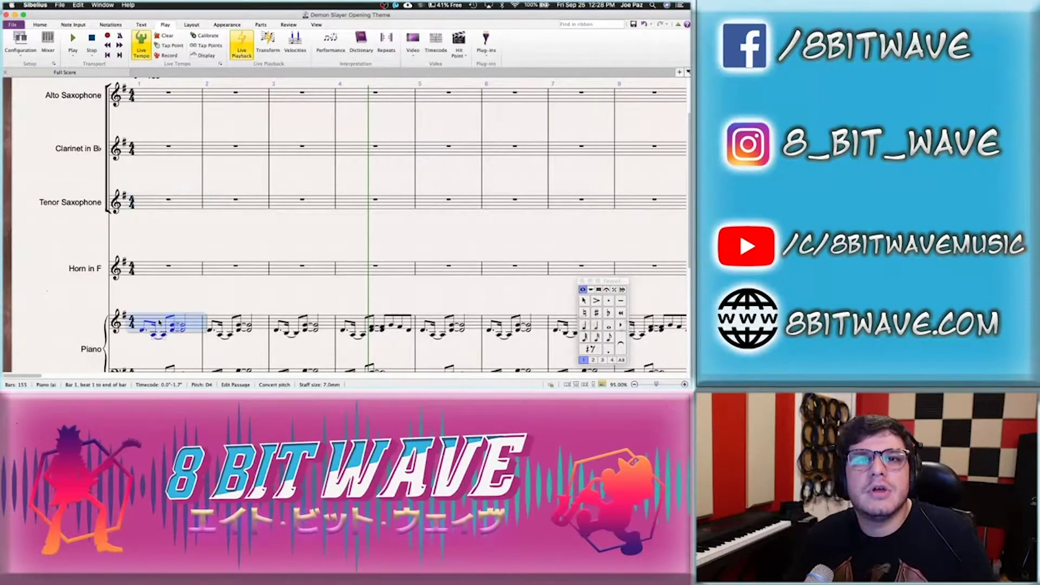
pyautogui.click(150, 200)
pyautogui.press('super+v')
# Re-pitch the tenor saxophone's first bar as a single line of G4, F#4 and a closing G4 in place of the chords
pyautogui.click(143, 210)
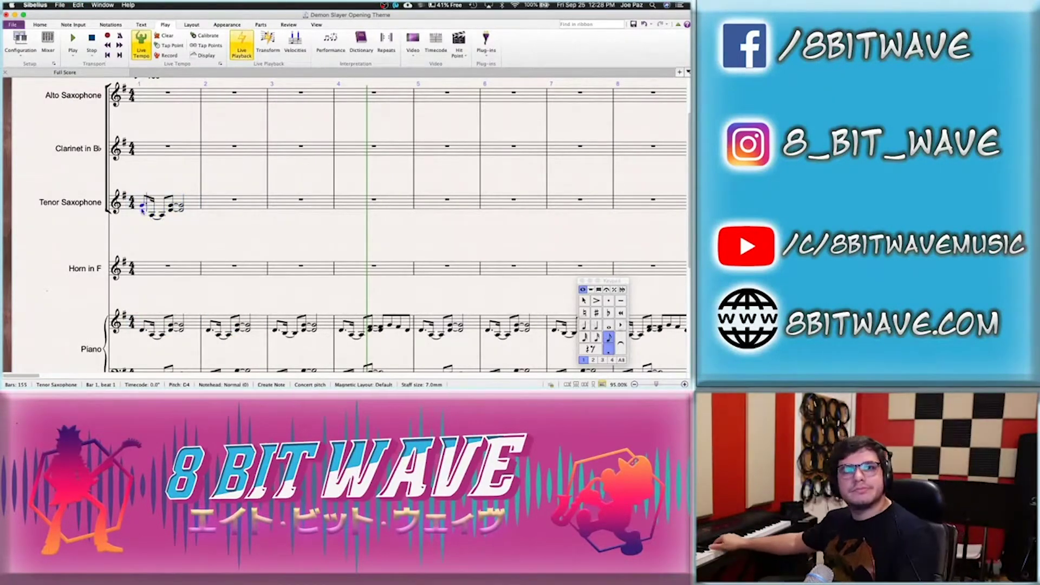
pyautogui.press('Right')
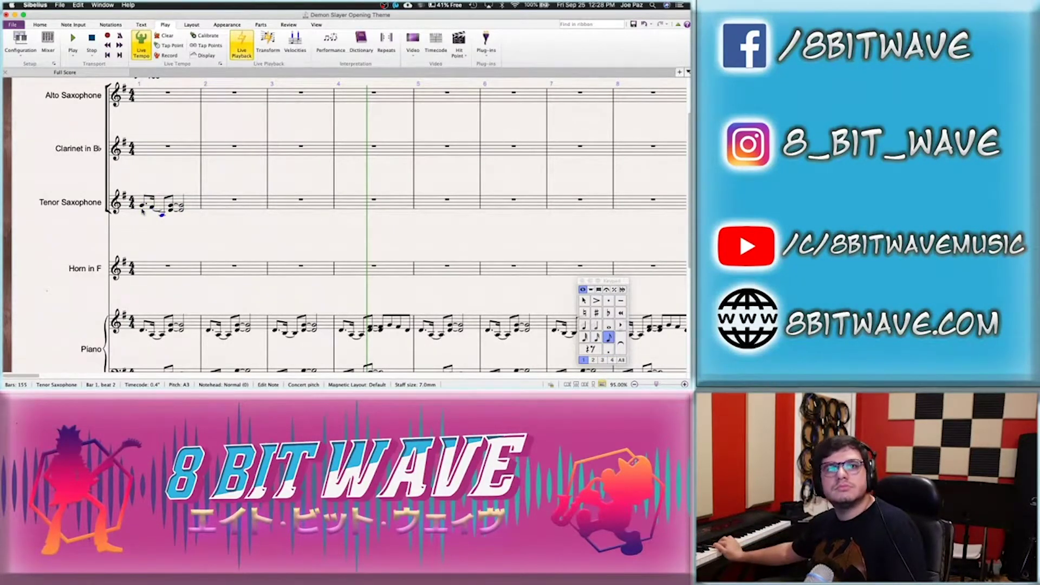
pyautogui.press('Right')
pyautogui.press('Right')
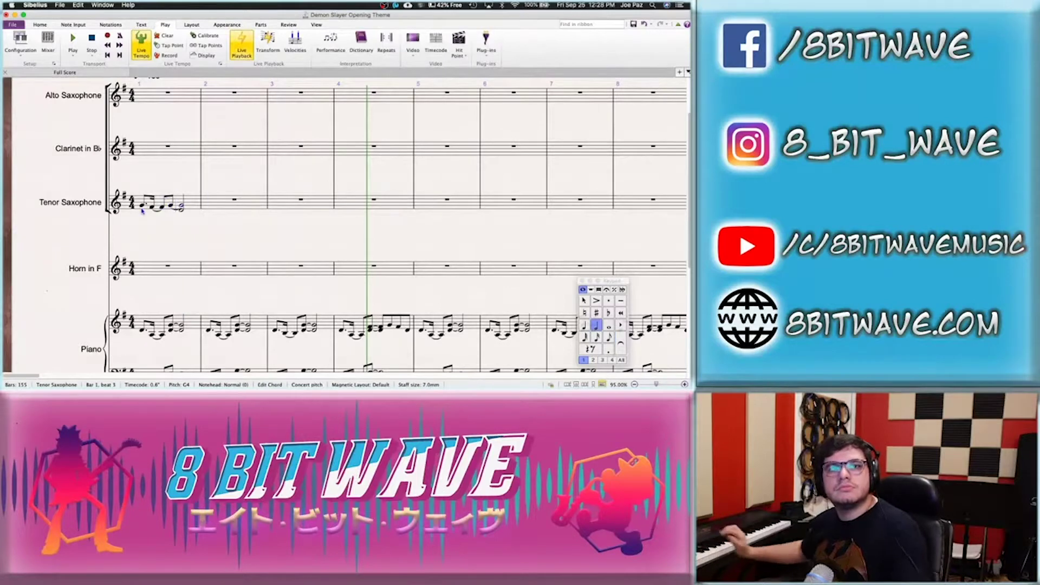
# Split the beat-2 note in the tenor saxophone's first bar into two F#4 sixteenths and tie the following G4 to the half note
pyautogui.click(162, 207)
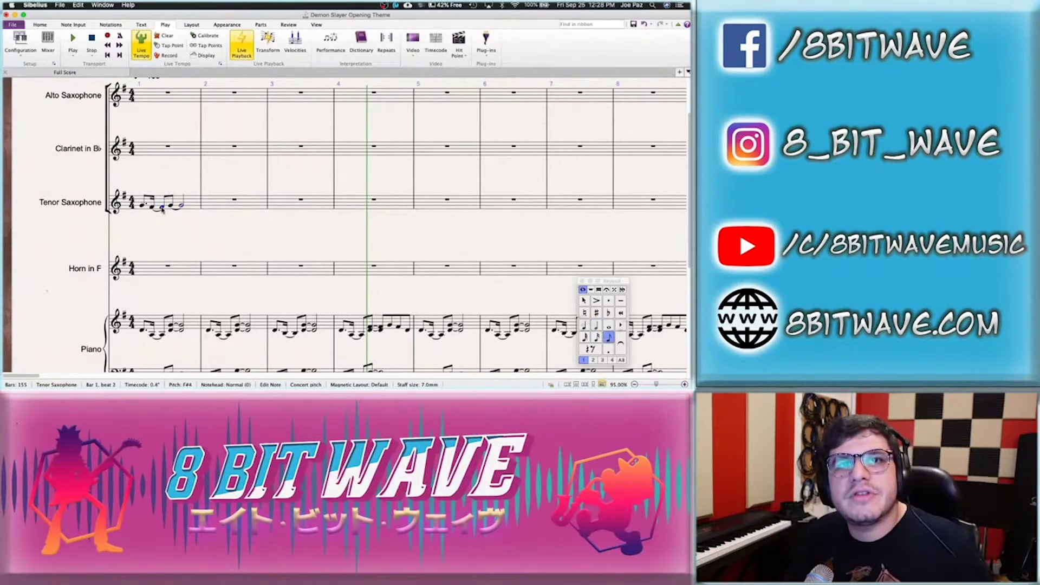
pyautogui.click(153, 209)
pyautogui.press('Return')
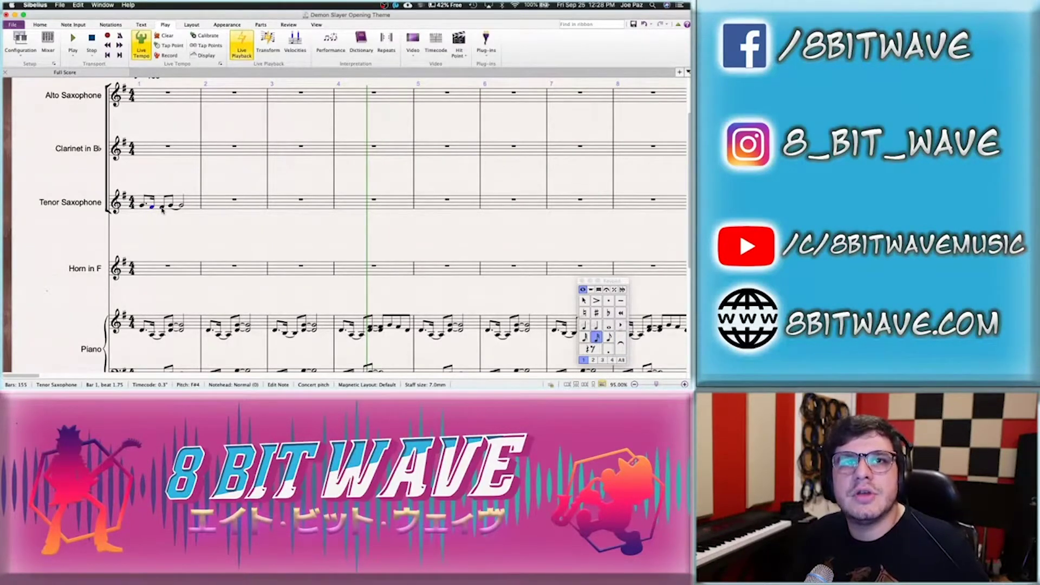
pyautogui.click(162, 209)
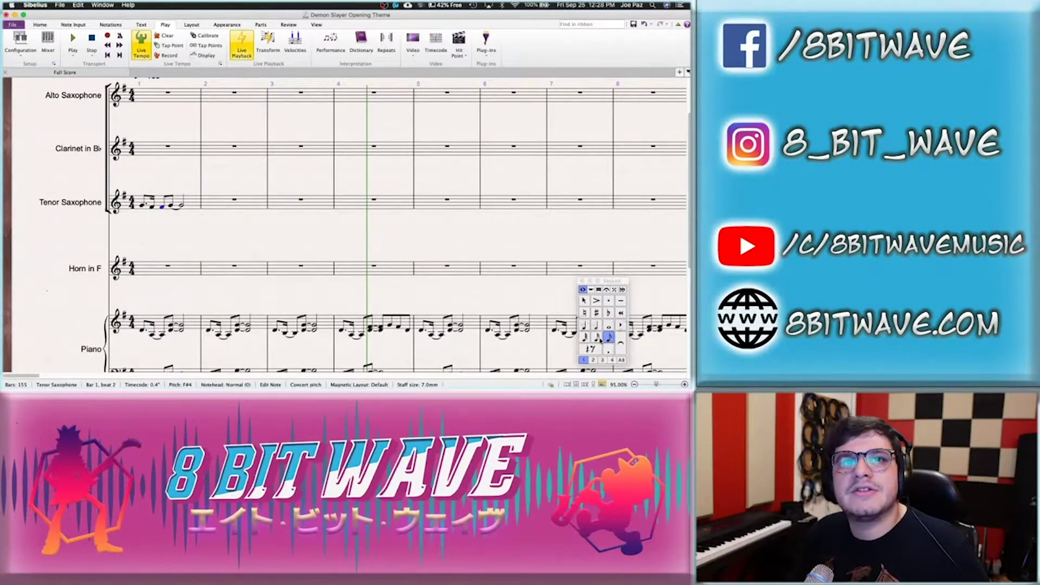
pyautogui.click(597, 337)
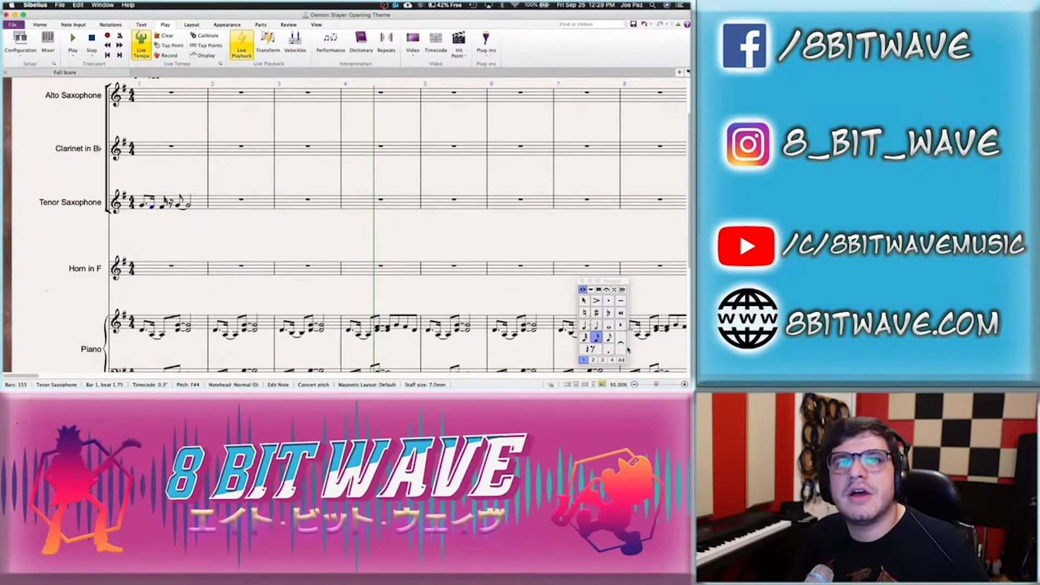
pyautogui.press('Right')
pyautogui.press('g')
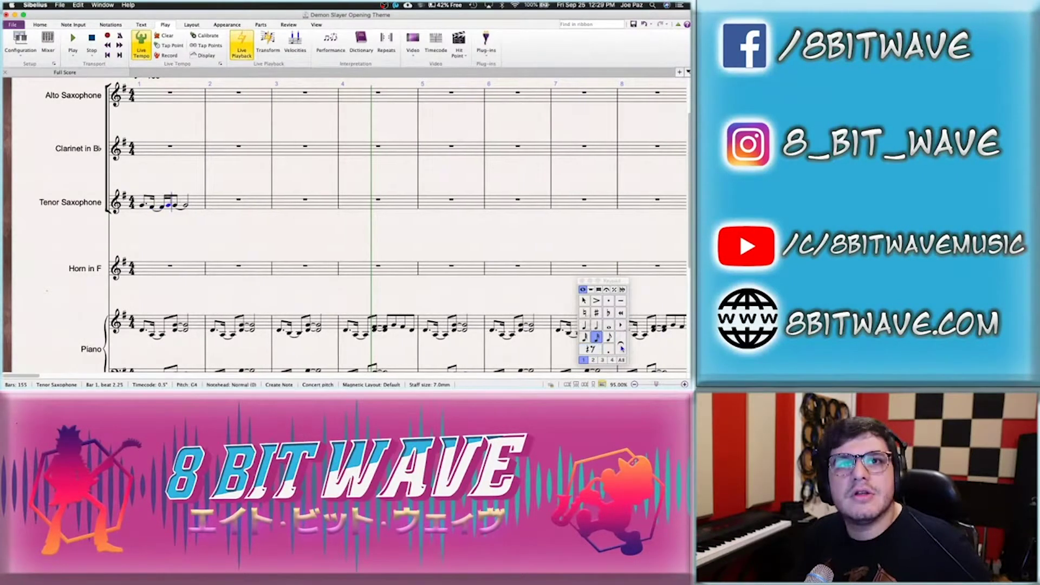
pyautogui.click(621, 348)
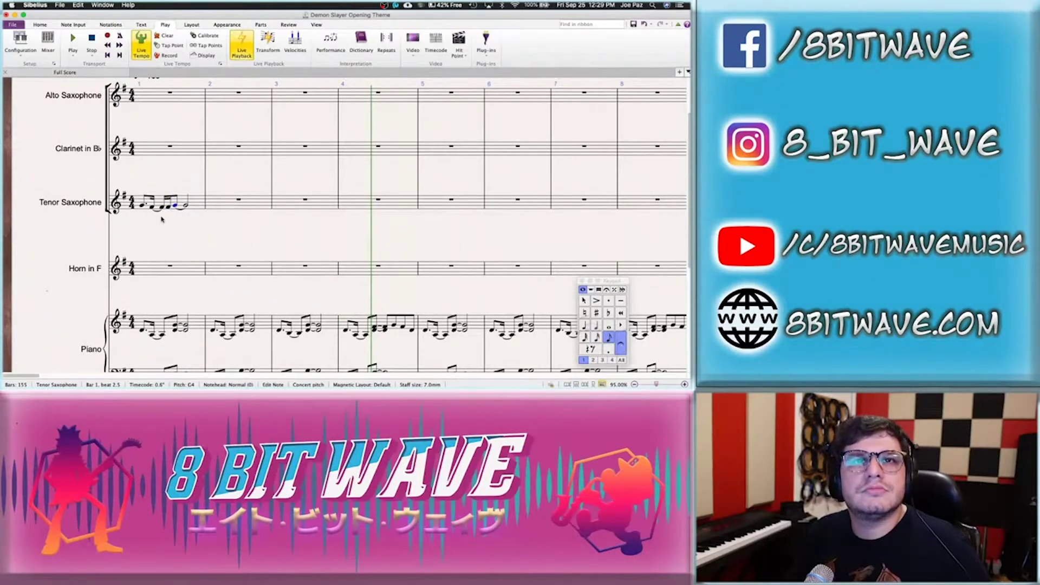
# Play back bar 1 from the tenor saxophone's first note to check the new rhythm
pyautogui.click(143, 205)
pyautogui.press('p')
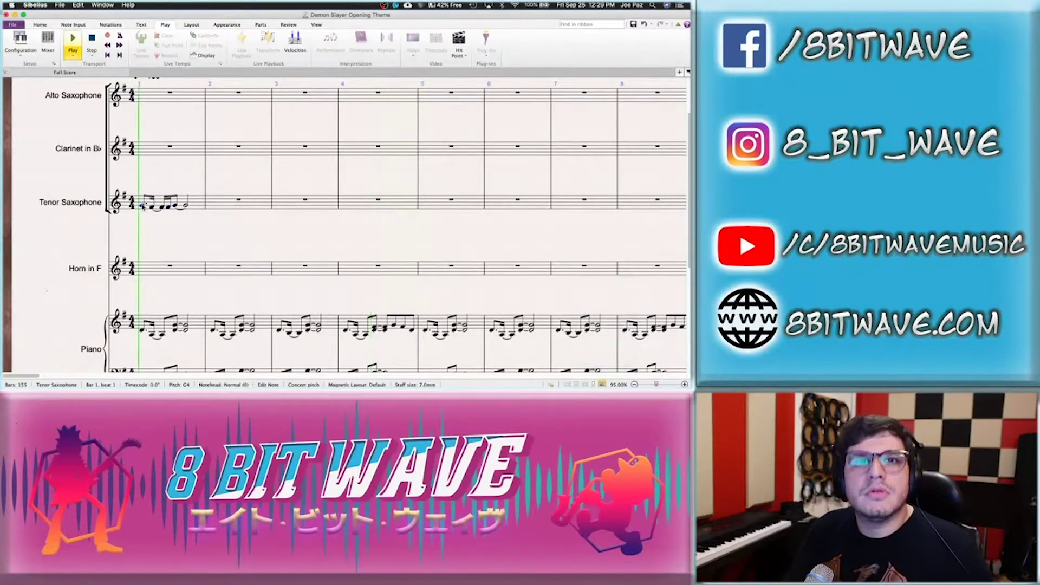
pyautogui.press('Escape')
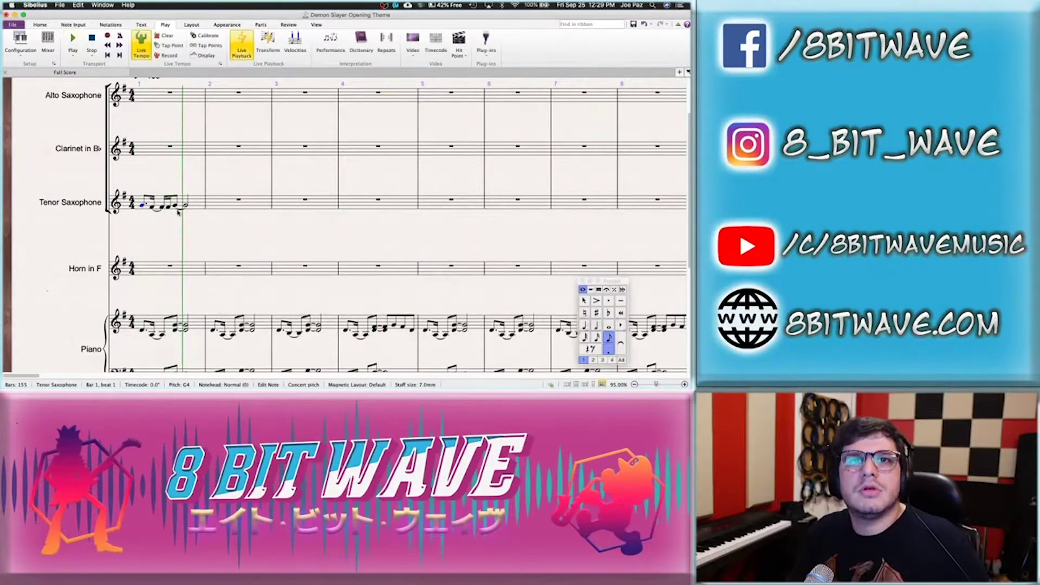
# Switch the score from concert pitch to a transposing score
pyautogui.click(40, 24)
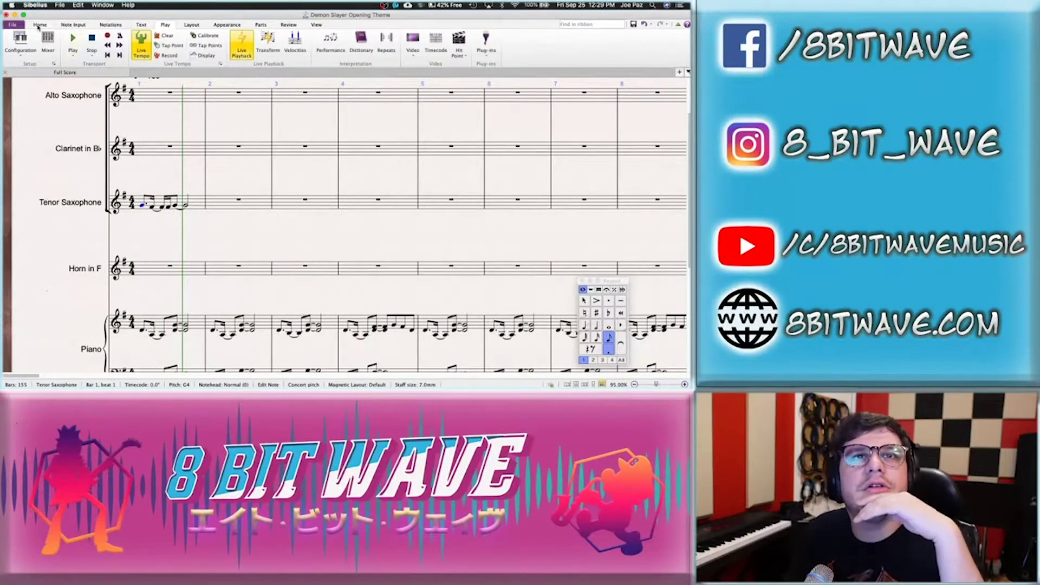
pyautogui.click(164, 56)
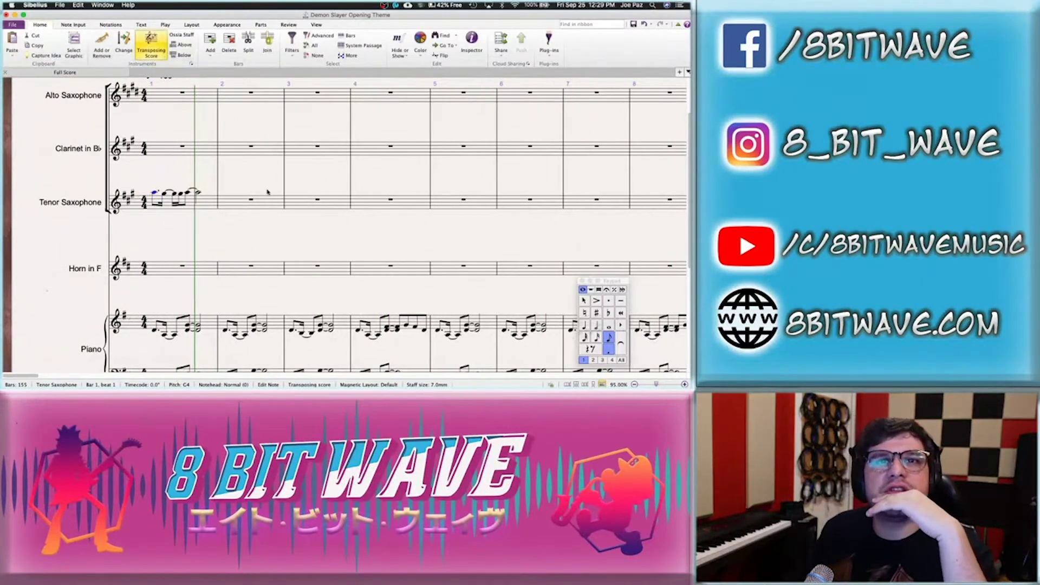
pyautogui.click(265, 185)
# Listen to the tenor saxophone's opening bar again in the transposed view
pyautogui.click(154, 192)
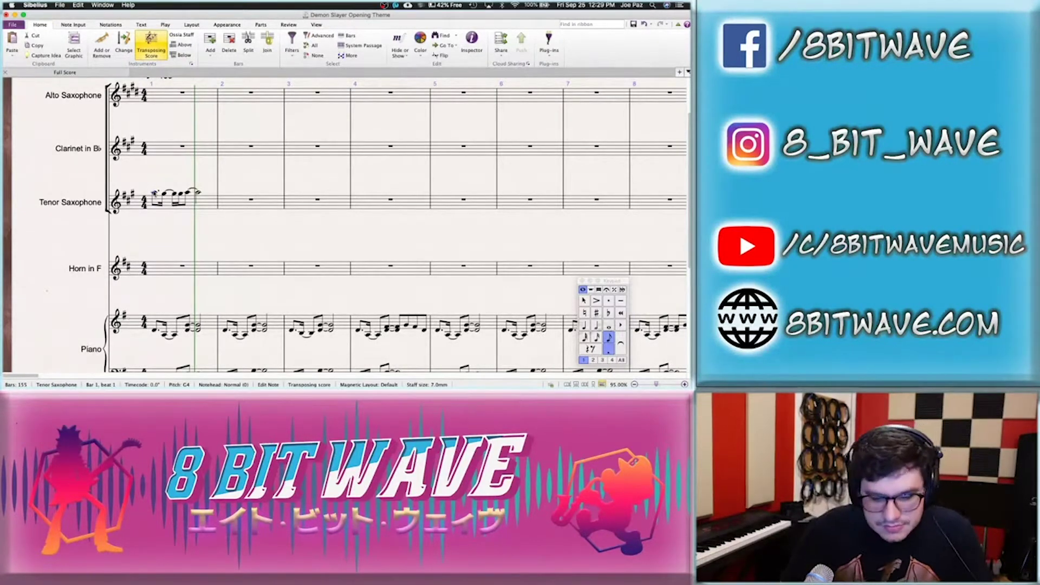
pyautogui.press('space')
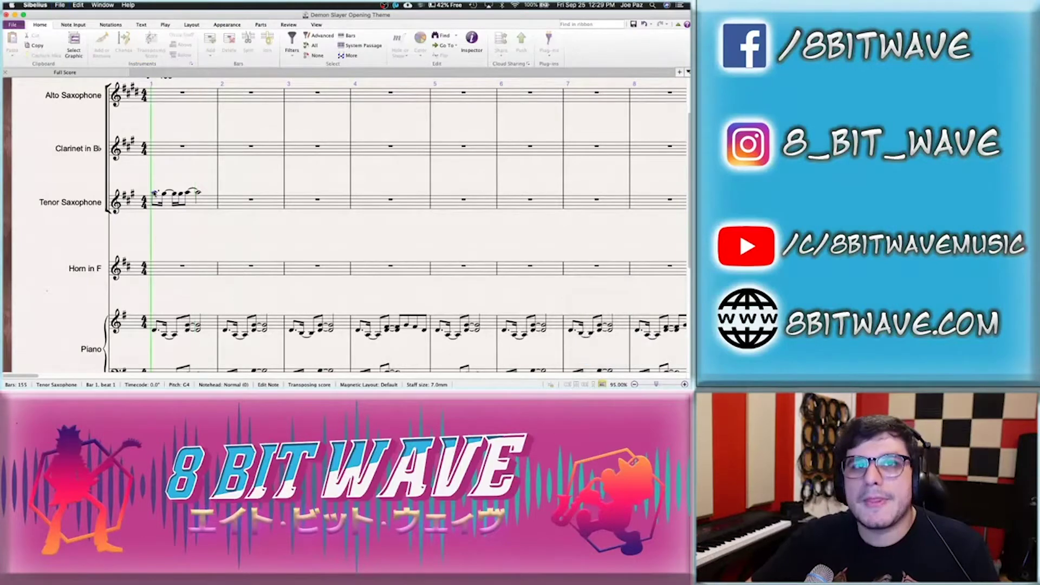
pyautogui.press('space')
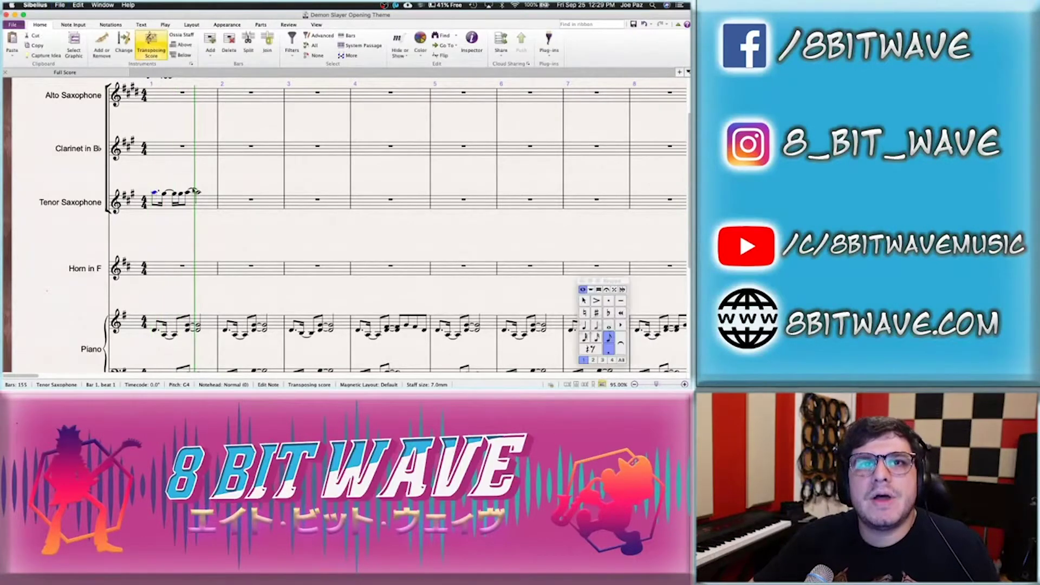
# Remove the tie between the eighth note on beat 2.5 and the closing half note in the tenor saxophone's first bar
pyautogui.click(180, 194)
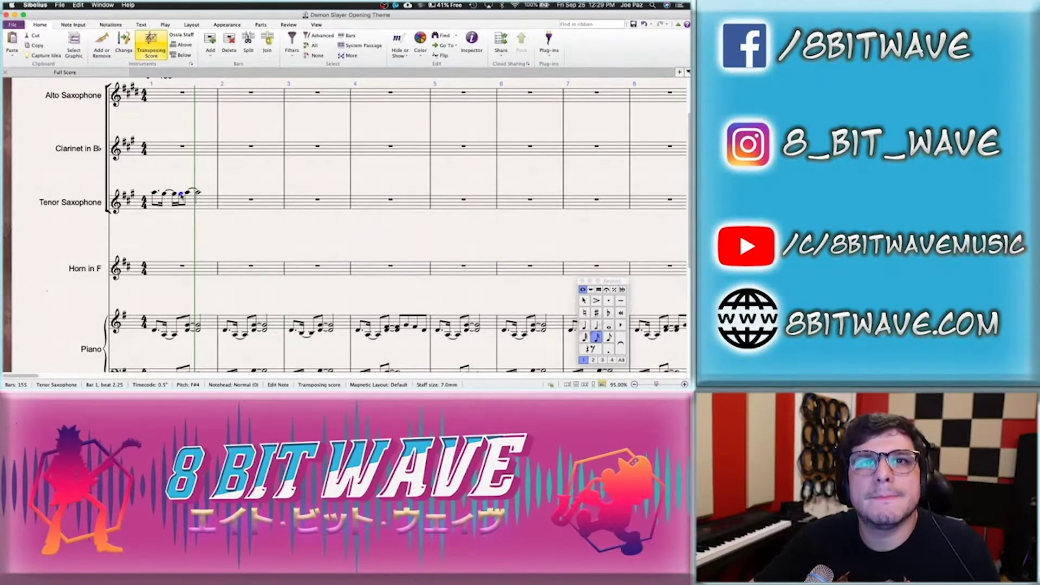
pyautogui.click(192, 194)
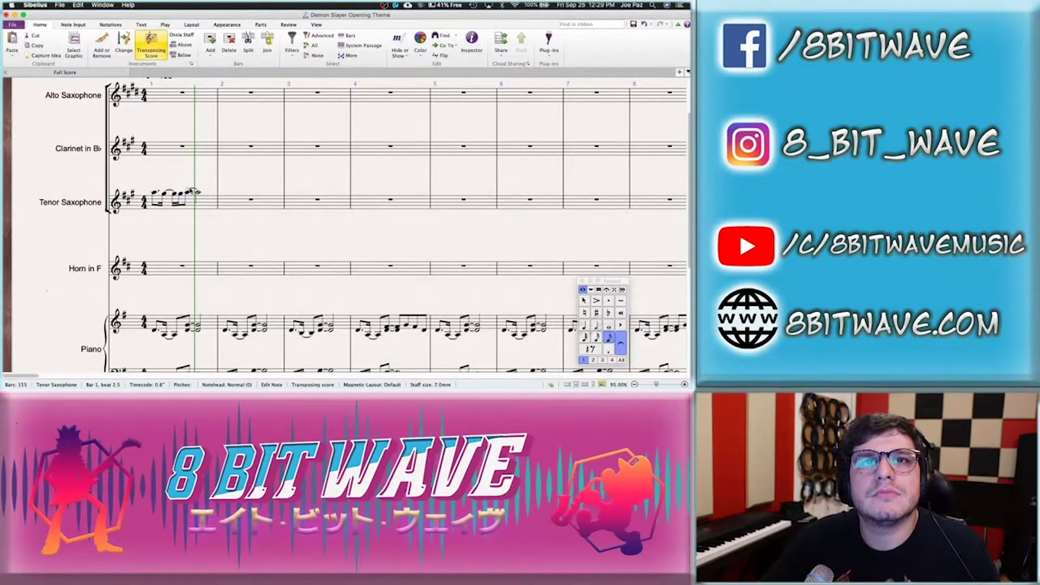
pyautogui.click(193, 193)
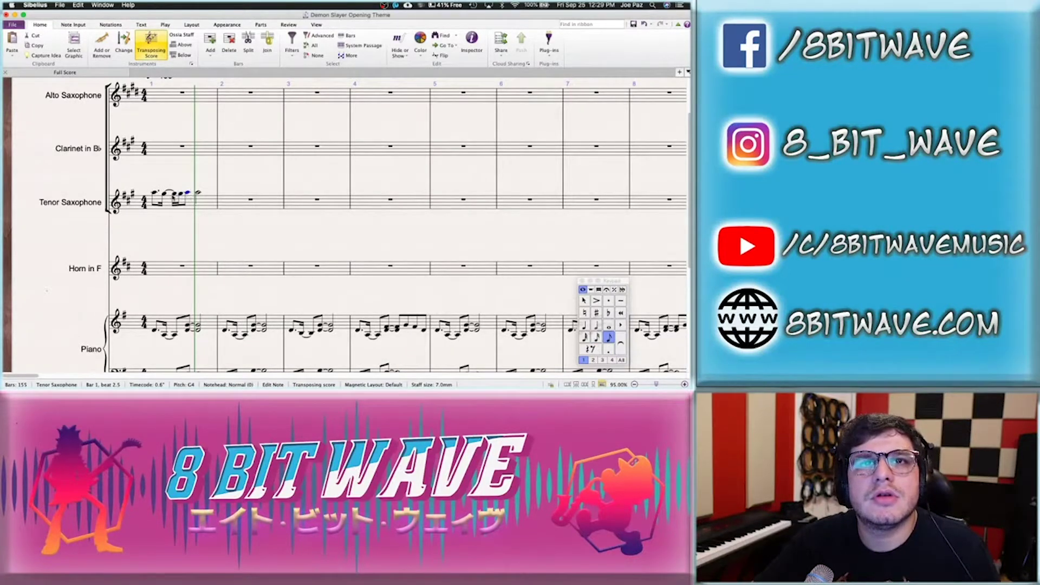
# Lengthen the beat 2 note in the tenor saxophone's first bar to an eighth note and play the bar back
pyautogui.click(173, 193)
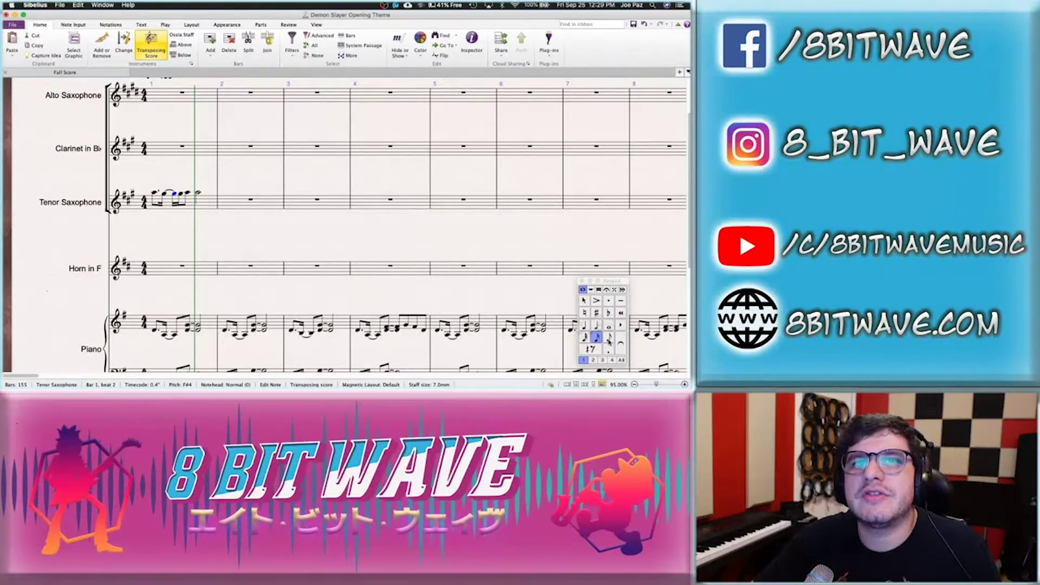
pyautogui.click(608, 338)
pyautogui.press('Left')
pyautogui.press('Left')
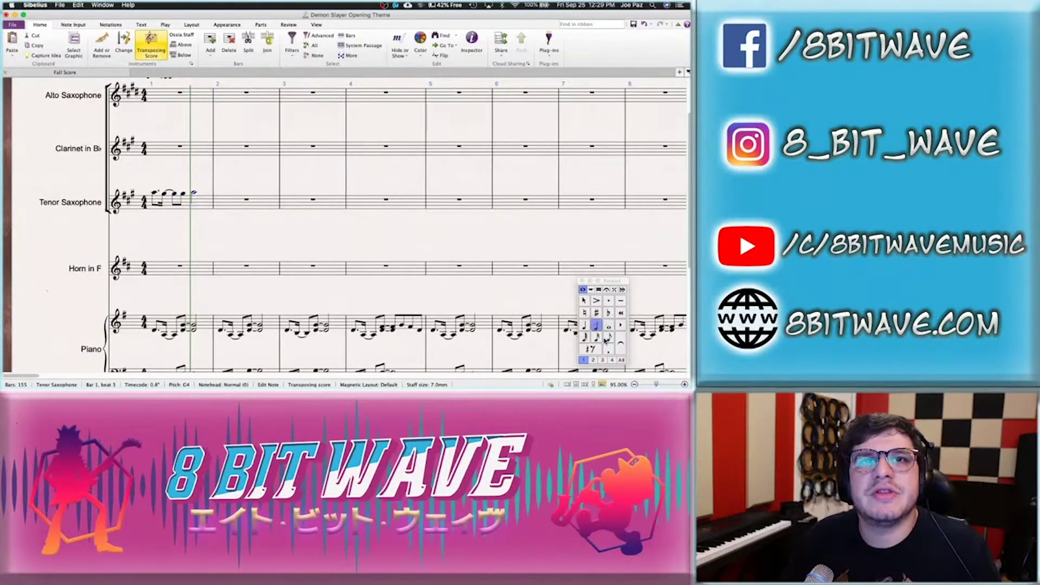
pyautogui.press('p')
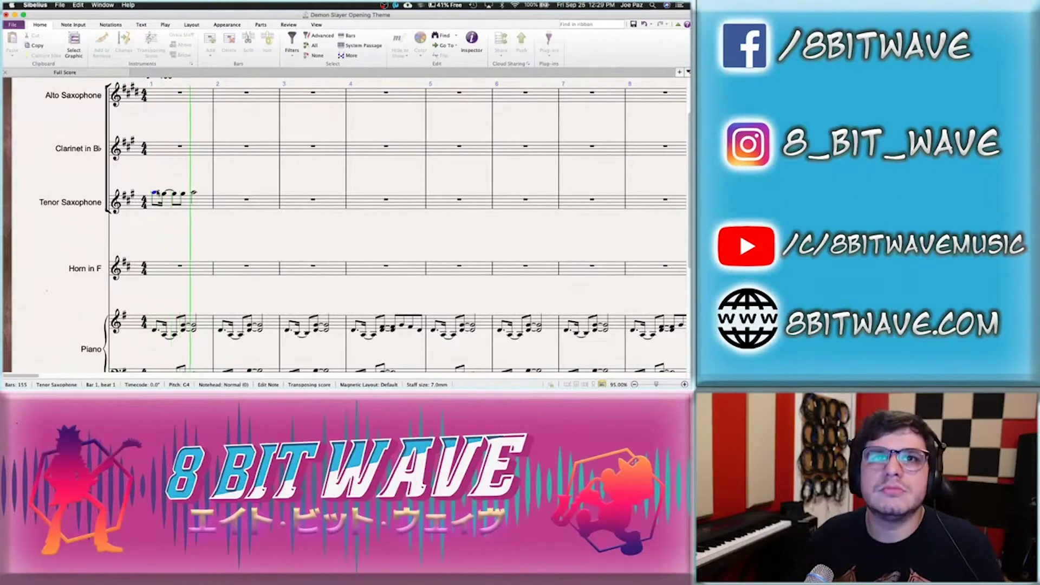
pyautogui.press('Escape')
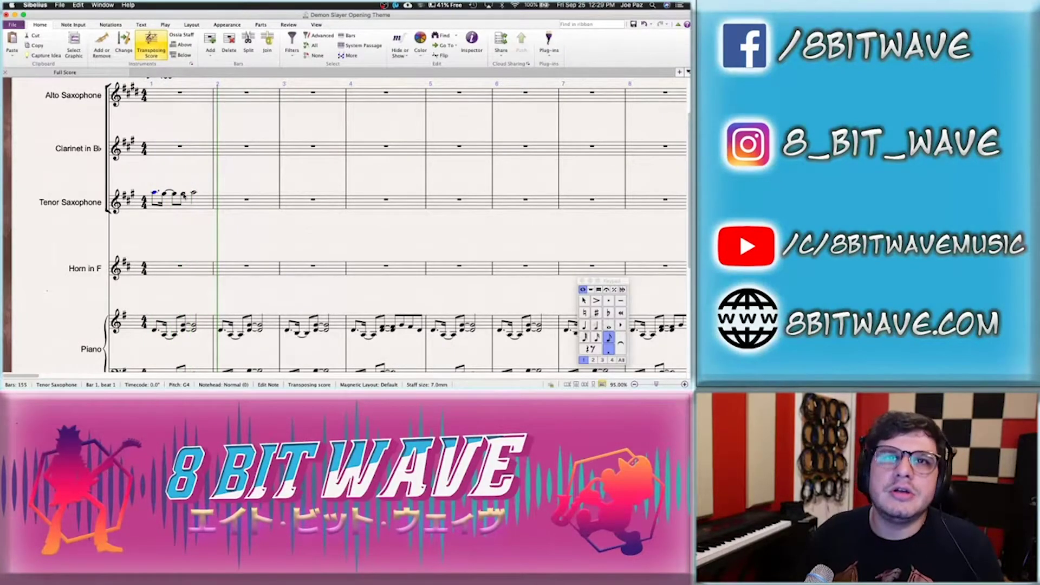
# Tie the eighth note on beat 2.5 of the tenor saxophone's first bar to the beat 3 note, both on F#4
pyautogui.click(183, 193)
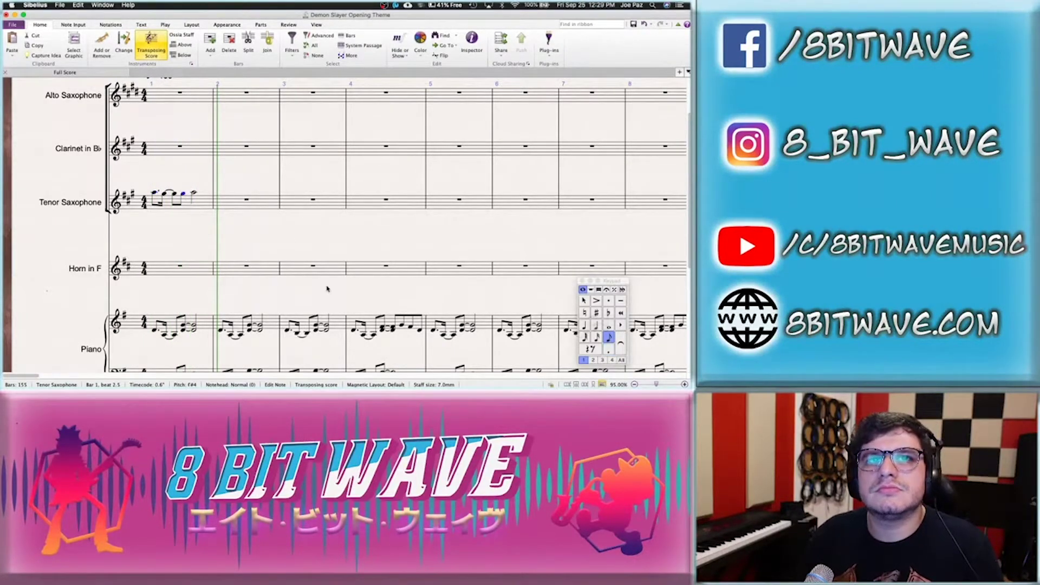
pyautogui.click(620, 343)
pyautogui.press('Right')
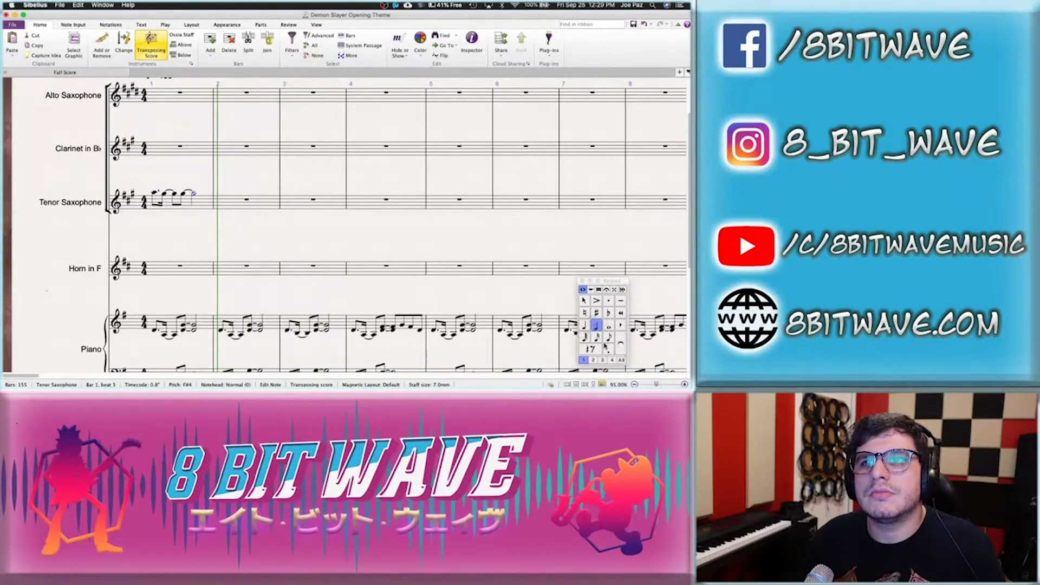
# Shorten the tenor saxophone's beat 3 note in bar 1 to an eighth and add a dotted quarter G4 on beat 3.5
pyautogui.click(608, 338)
pyautogui.press('Right')
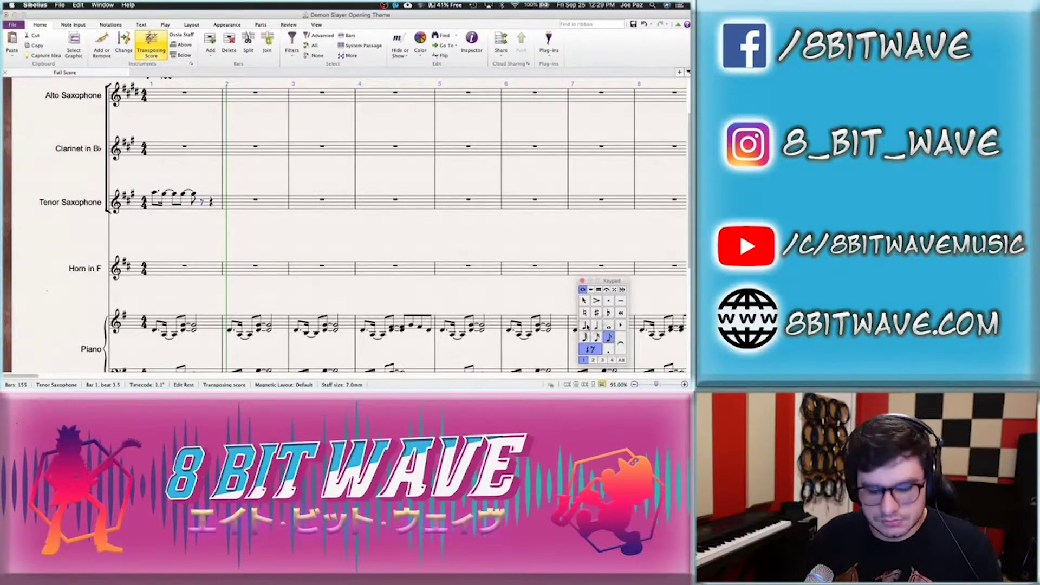
pyautogui.click(607, 350)
# Play back the tenor saxophone's first bar from beat 1 to check the tied rhythm
pyautogui.click(159, 208)
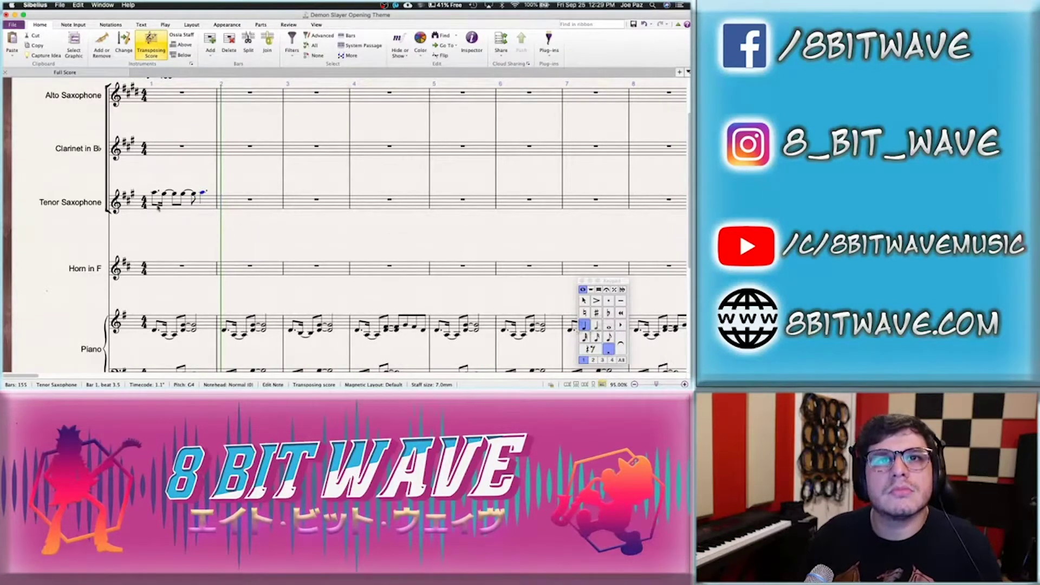
pyautogui.click(154, 193)
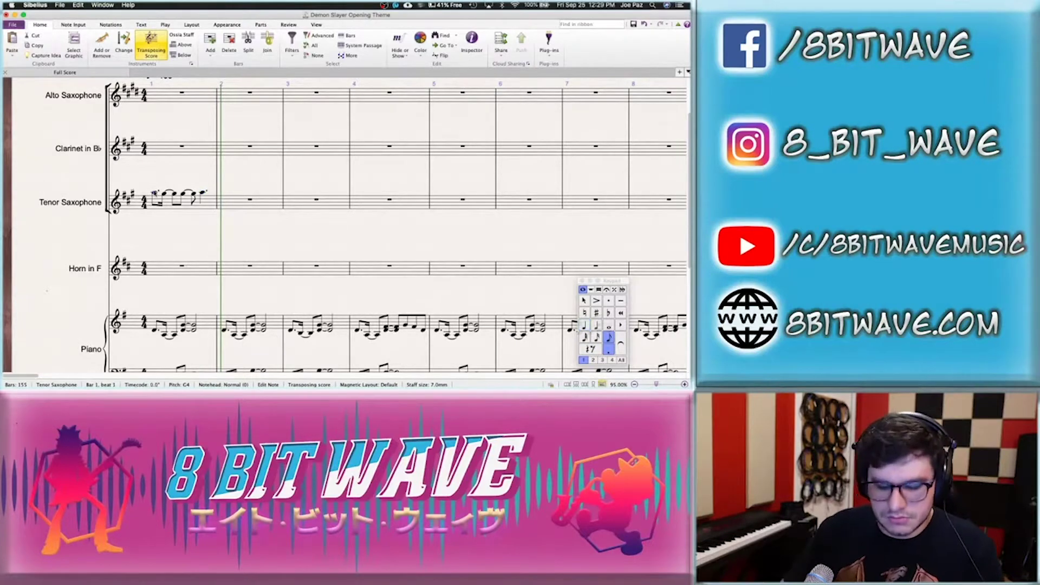
pyautogui.press('p')
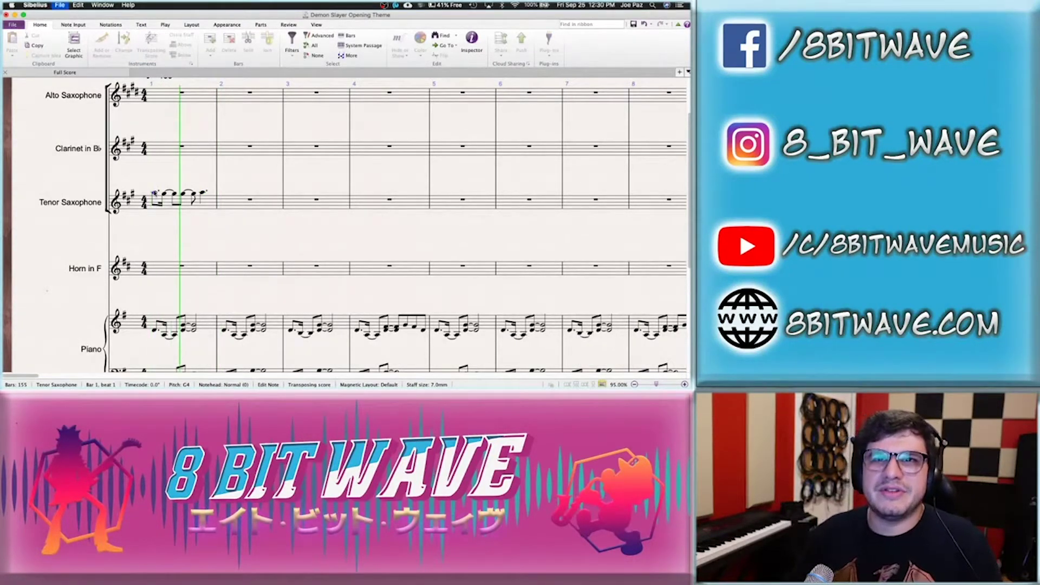
pyautogui.press('Escape')
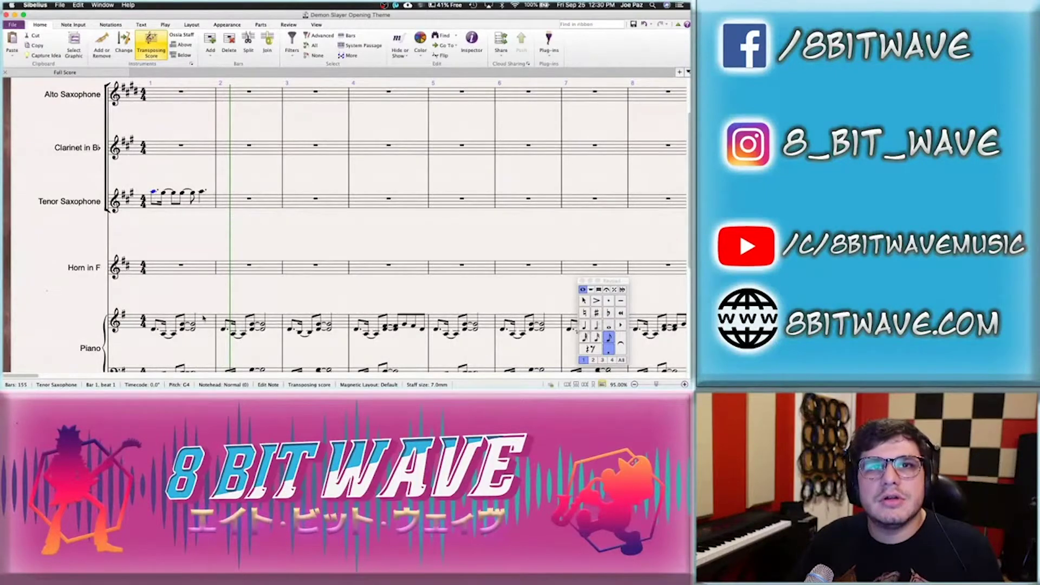
# Raise the tied notes on beats 2.5 and 3 of the tenor saxophone's first bar by a step and end the bar with a half note
pyautogui.press('Right')
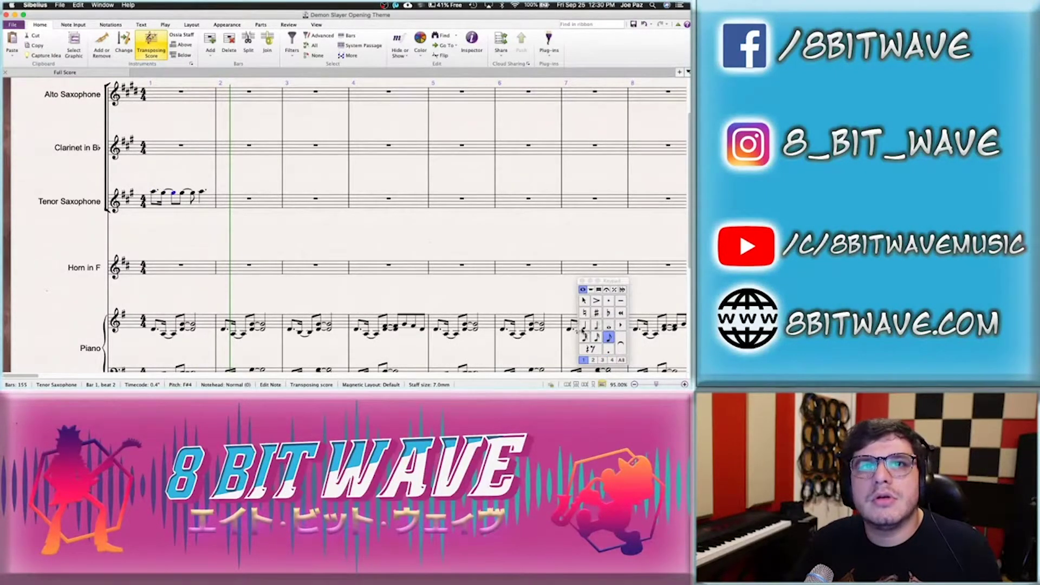
pyautogui.press('Right')
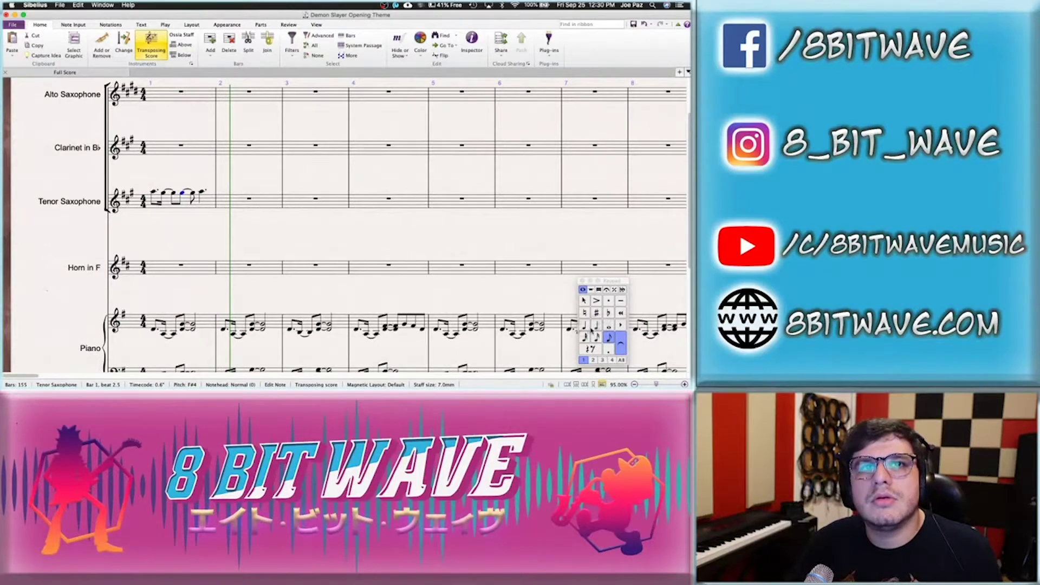
pyautogui.press('Up')
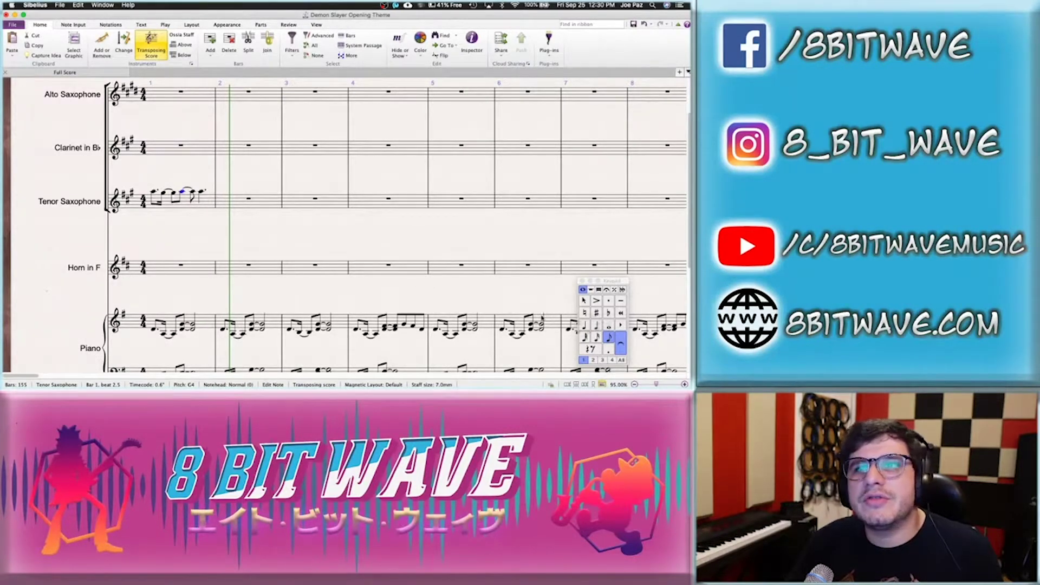
pyautogui.press('Right')
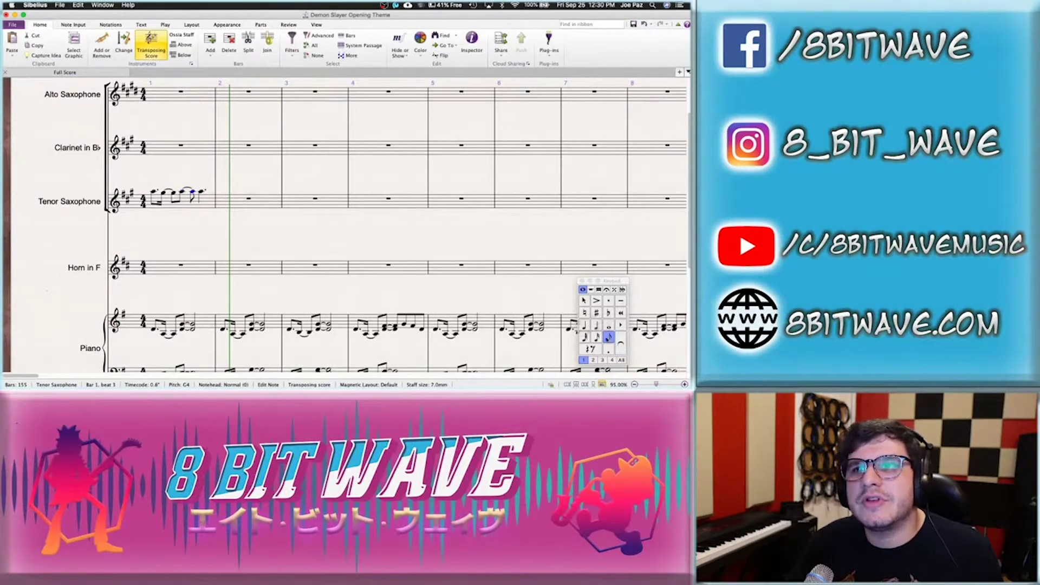
pyautogui.click(239, 232)
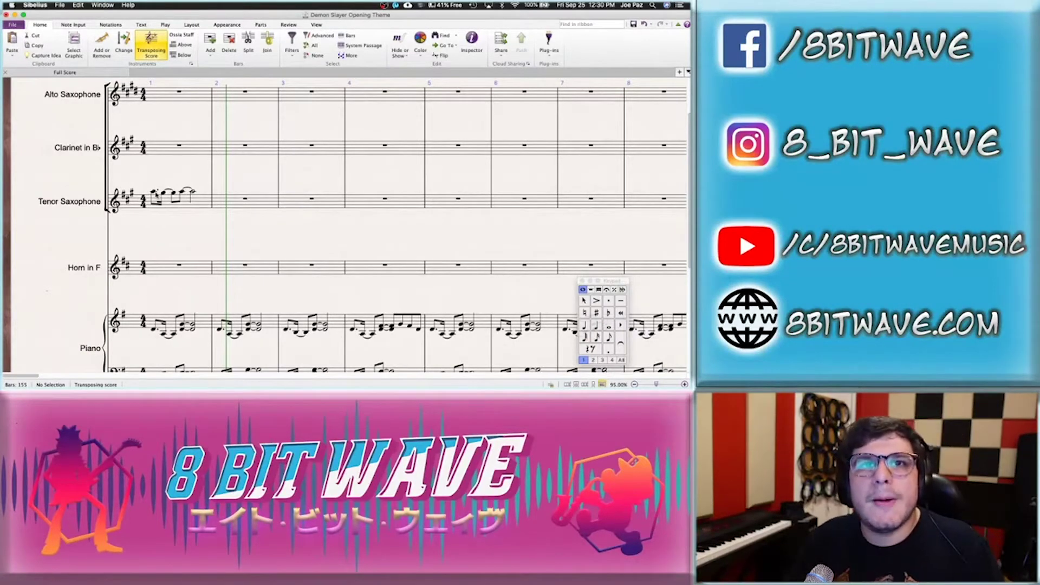
# Insert an F#4 grace note before the eighth note on beat 2.5 of the tenor saxophone's first bar
pyautogui.click(185, 191)
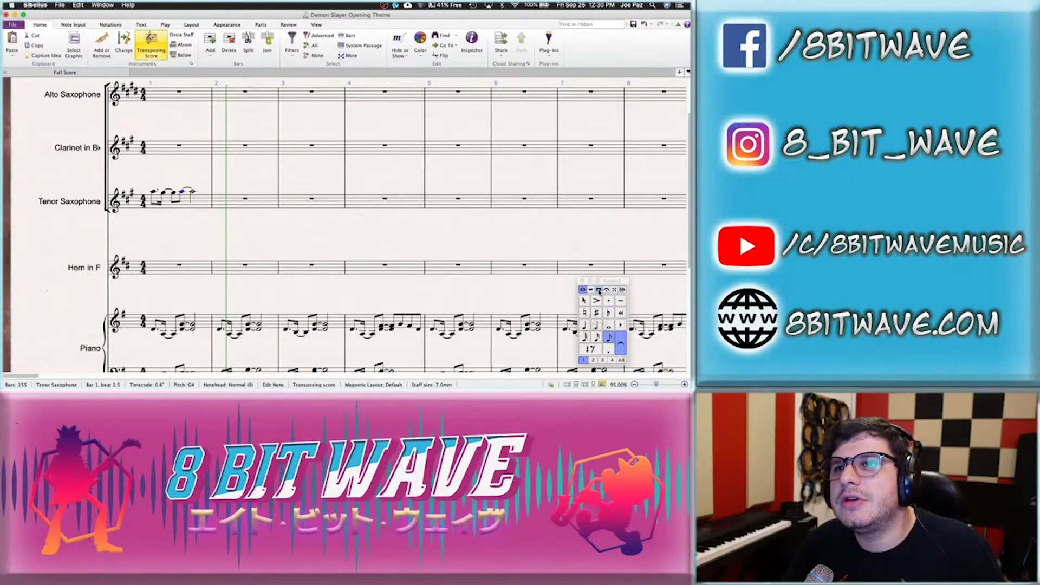
pyautogui.click(598, 289)
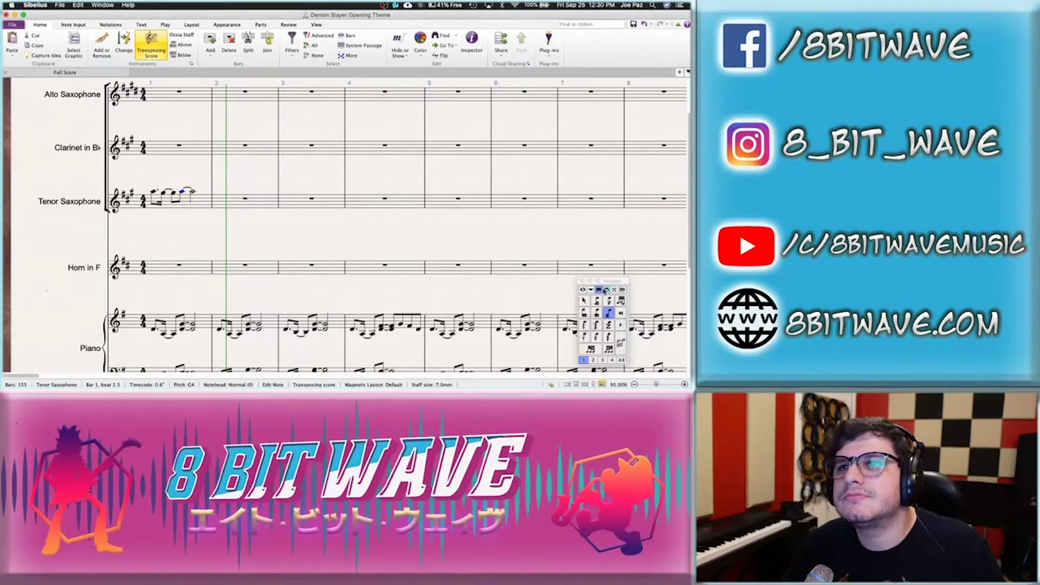
pyautogui.click(606, 289)
pyautogui.click(591, 289)
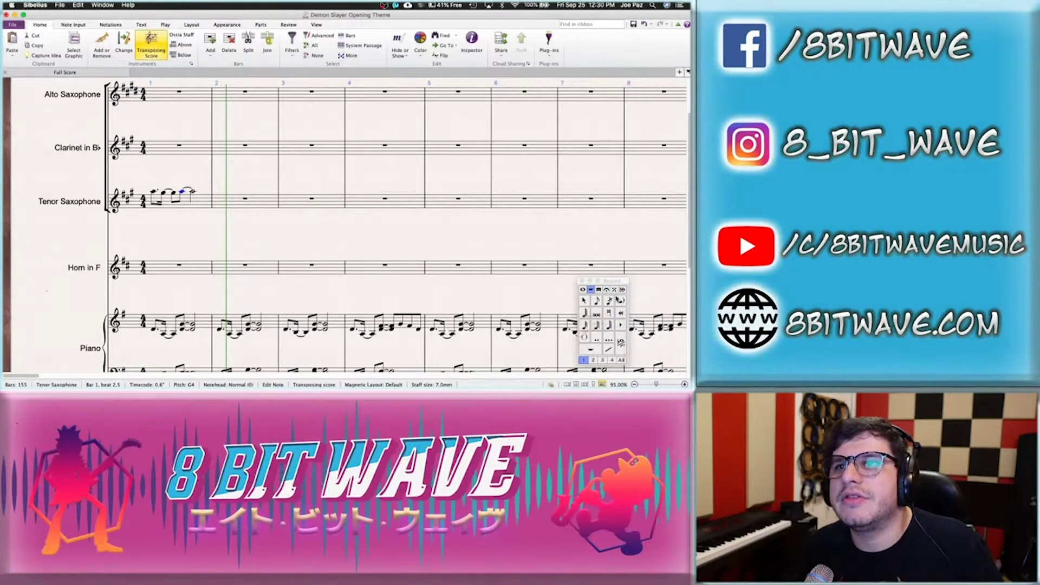
pyautogui.click(608, 300)
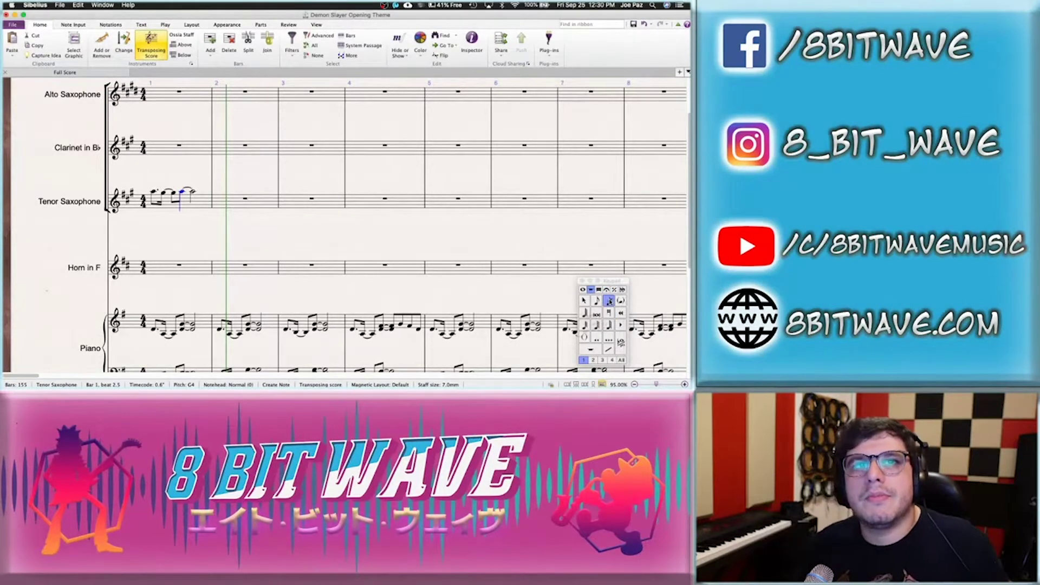
pyautogui.press('f')
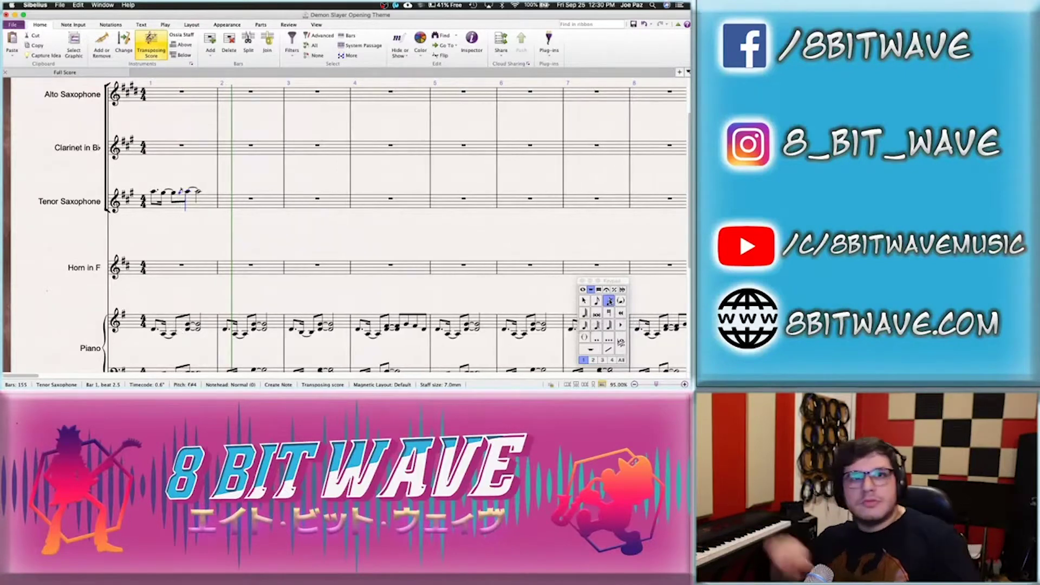
pyautogui.press('Escape')
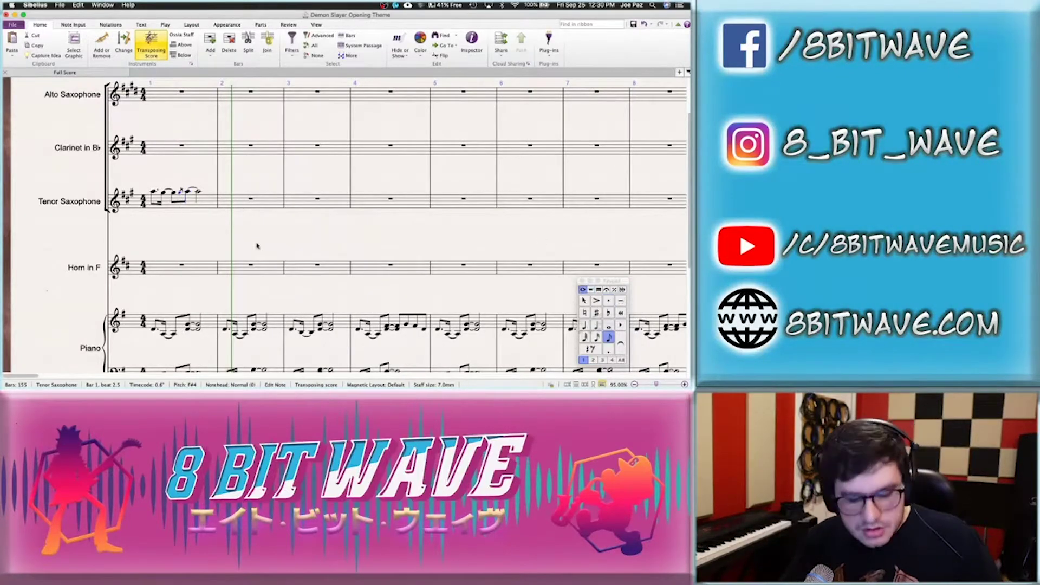
pyautogui.press('Escape')
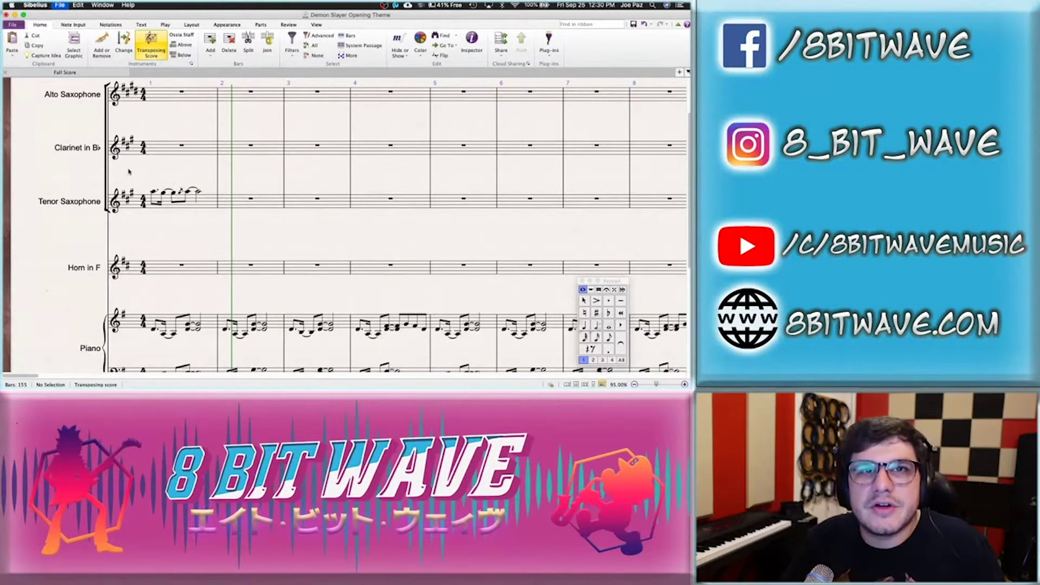
# Play back the tenor saxophone's first bar to hear the grace note
pyautogui.click(153, 193)
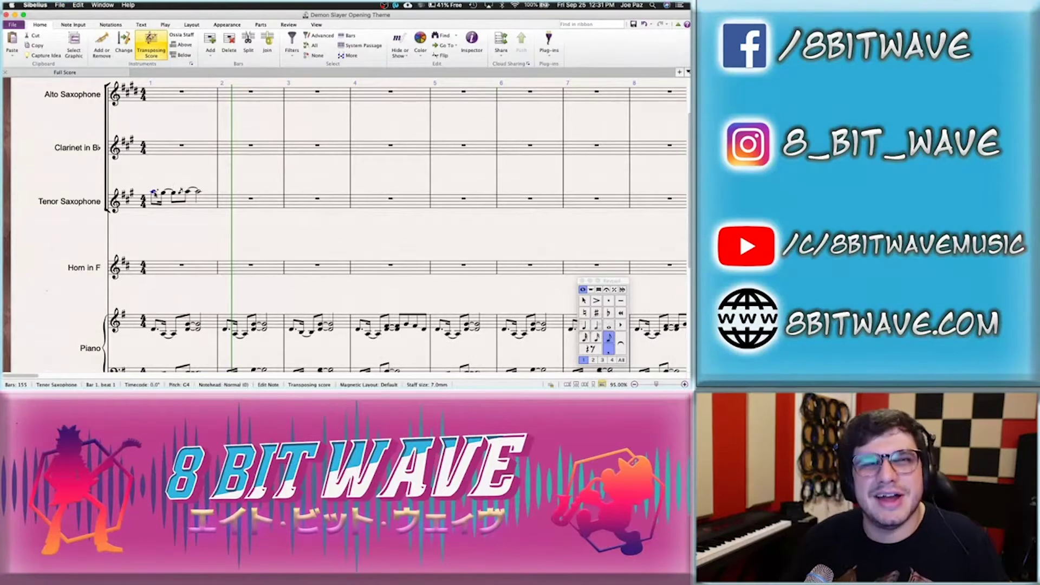
pyautogui.press('p')
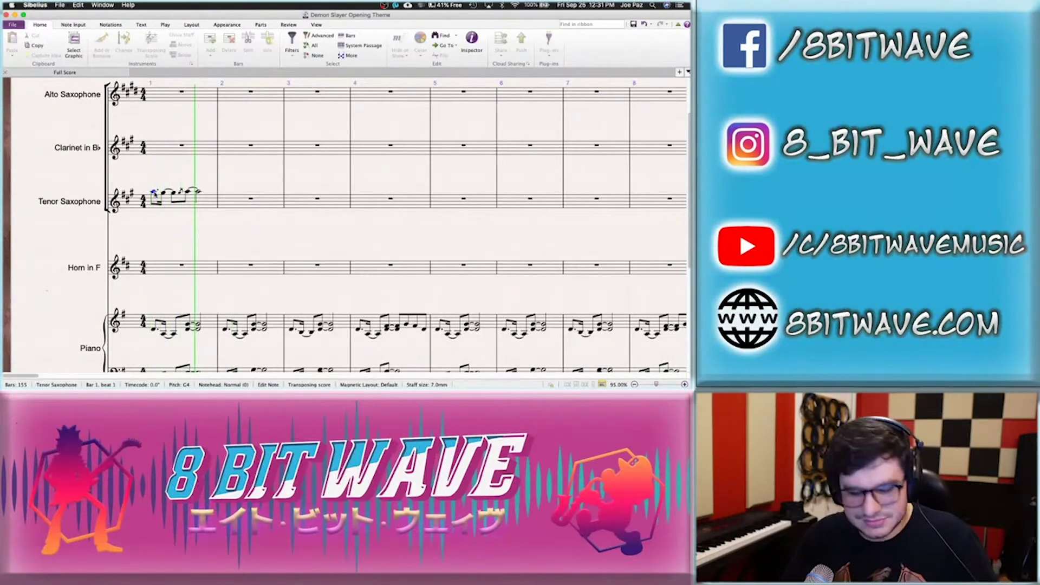
pyautogui.press('Escape')
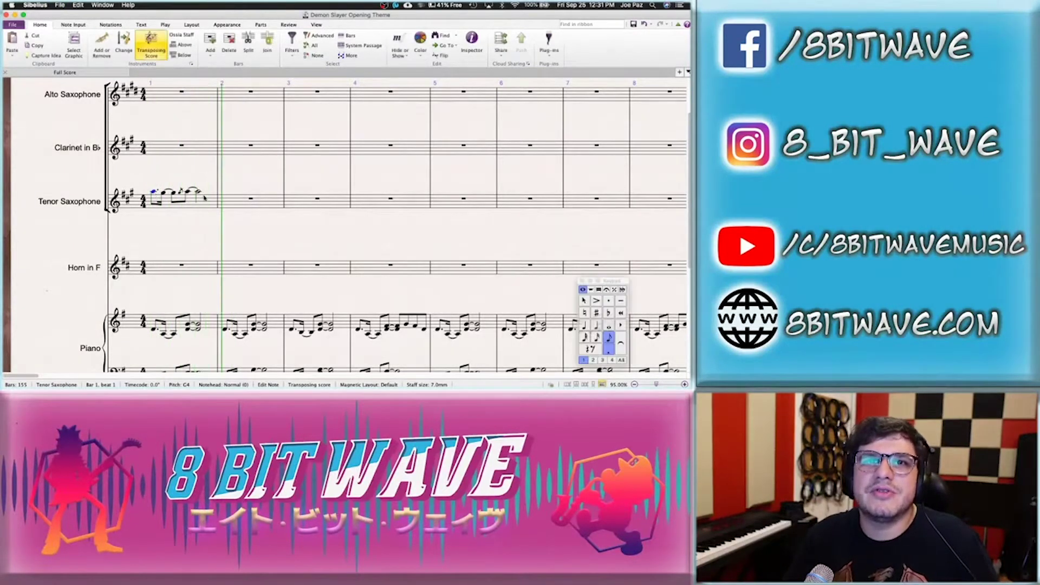
# Repeat the tenor saxophone's first bar into bar 2 and delete the grace note from the copy
pyautogui.click(205, 200)
pyautogui.press('r')
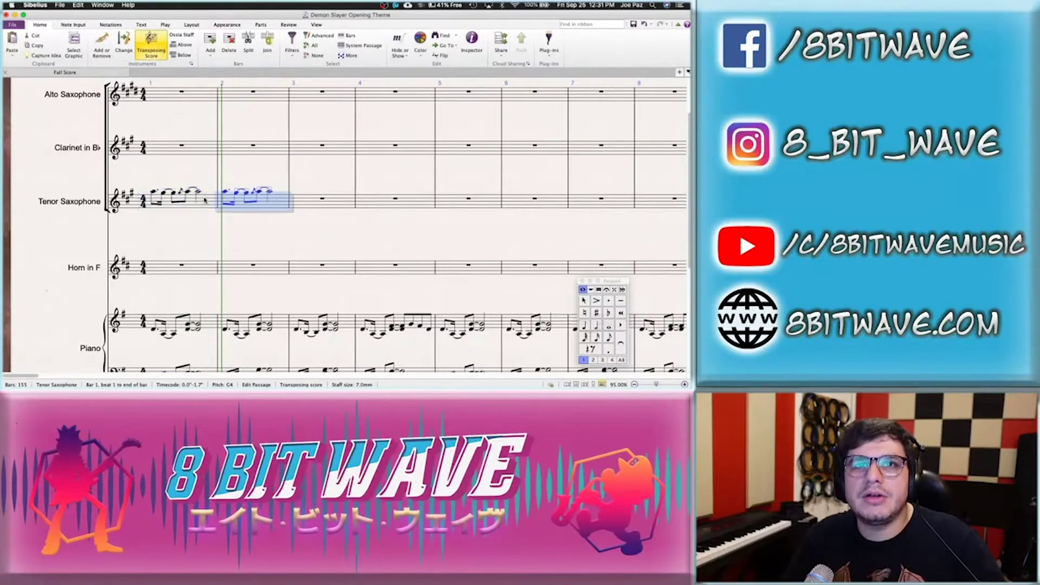
pyautogui.click(252, 190)
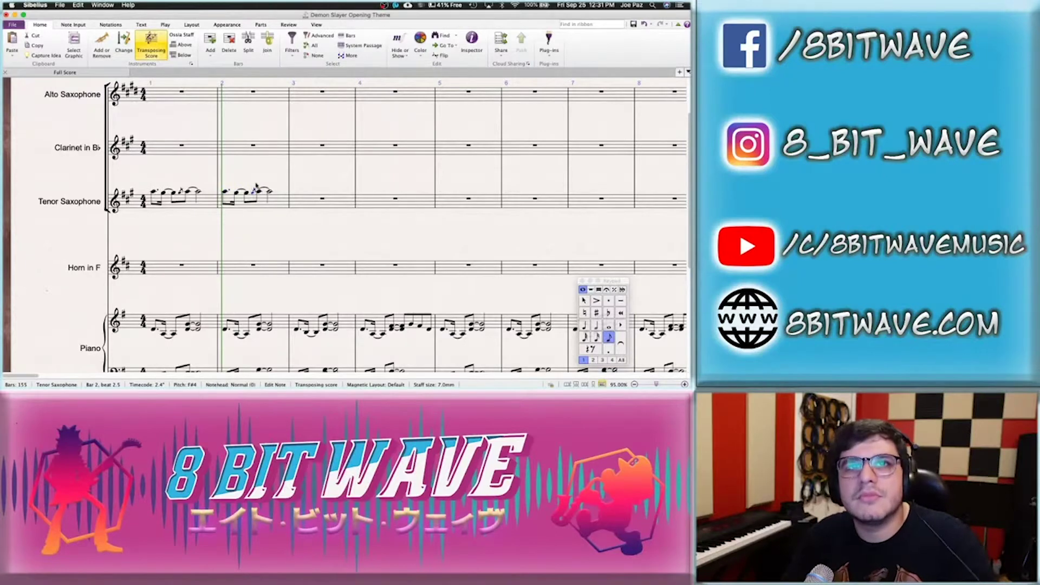
pyautogui.press('Escape')
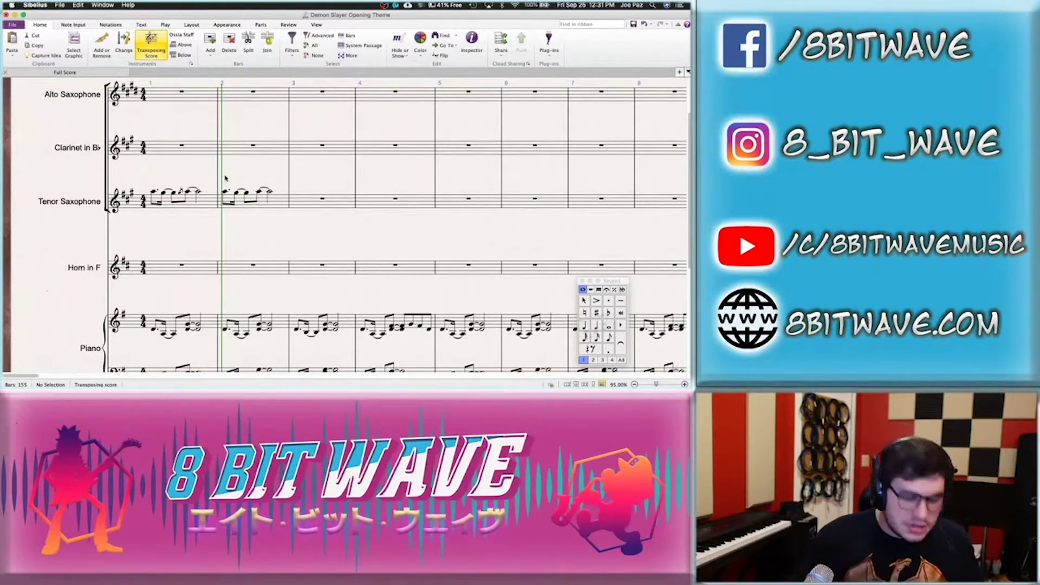
# Repeat the tenor saxophone's bar 2 into bar 3 and lower the copy's eighth note on beat 2.5 to E4
pyautogui.click(265, 202)
pyautogui.press('r')
pyautogui.click(303, 197)
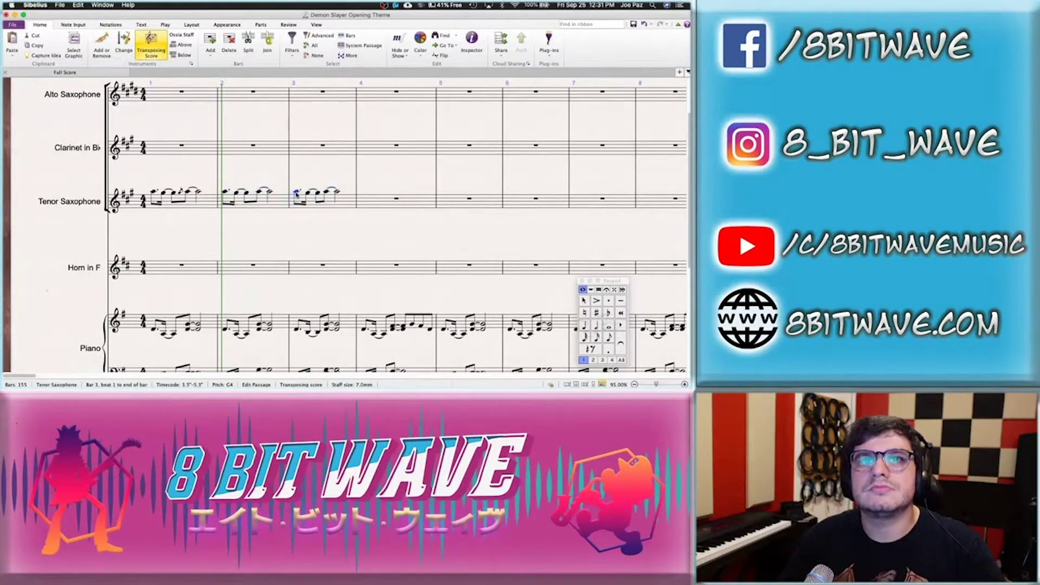
pyautogui.press('Right')
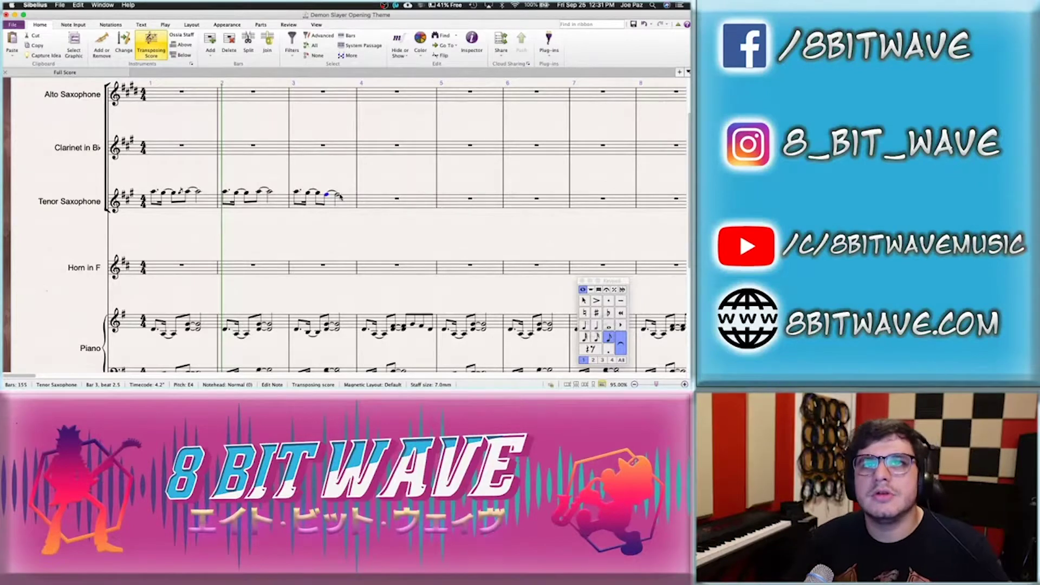
# Shorten the E4 on beat 3 of the tenor saxophone's bar 3 to an eighth, followed by a D4 eighth and a D4 quarter note
pyautogui.click(335, 196)
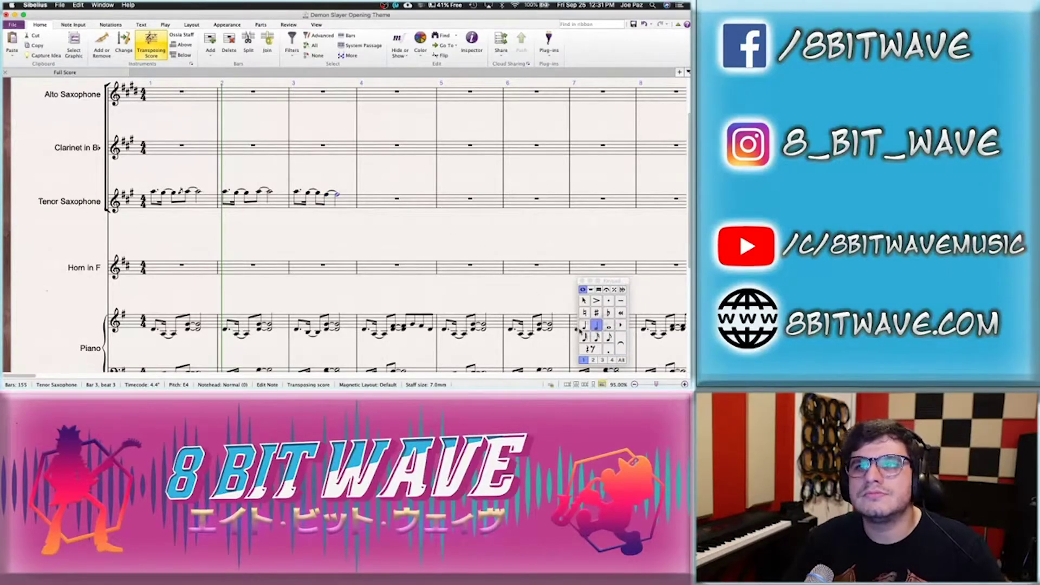
pyautogui.click(610, 338)
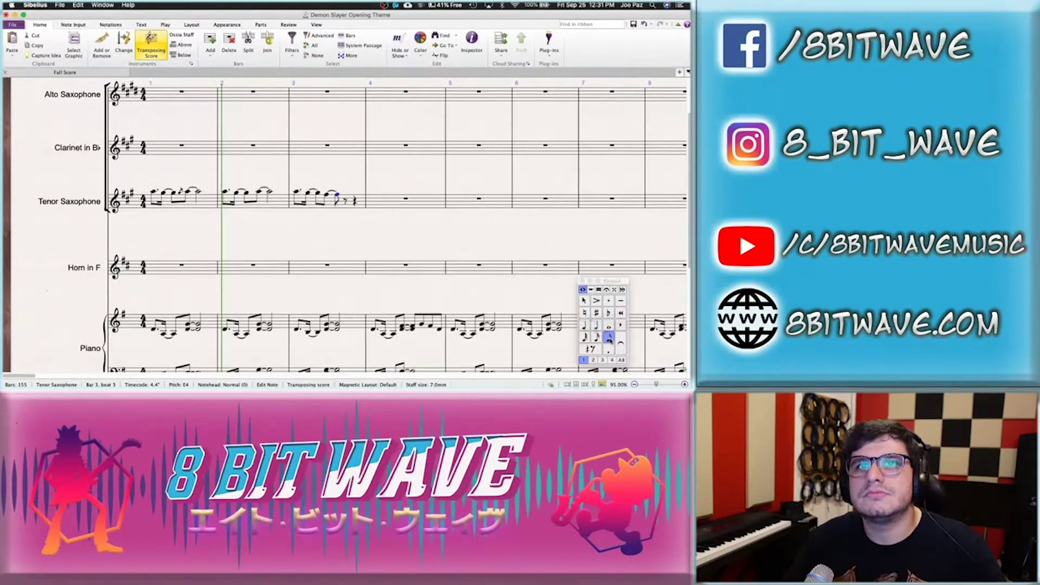
pyautogui.press('Right')
pyautogui.press('d')
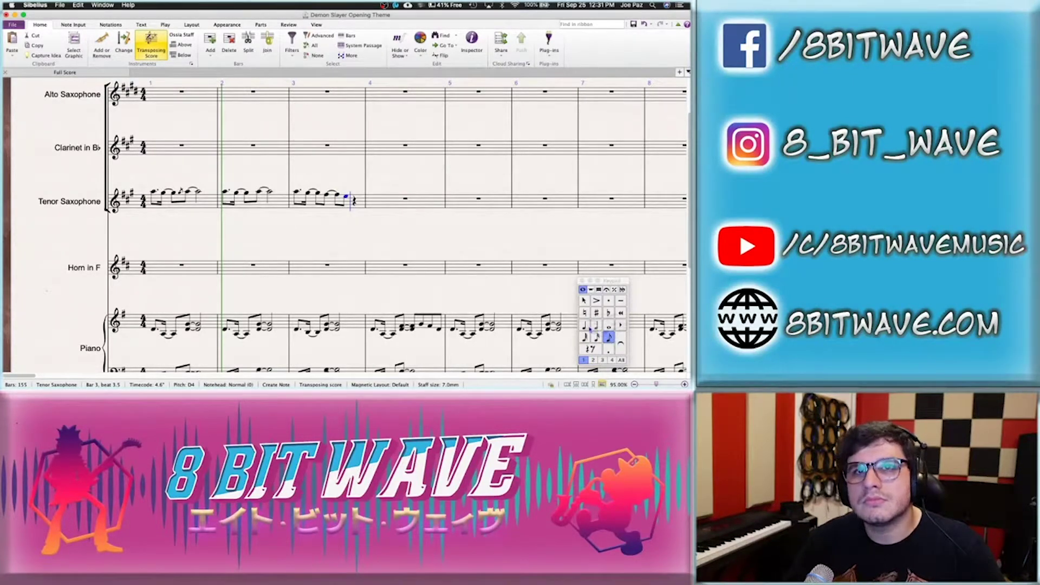
pyautogui.click(584, 325)
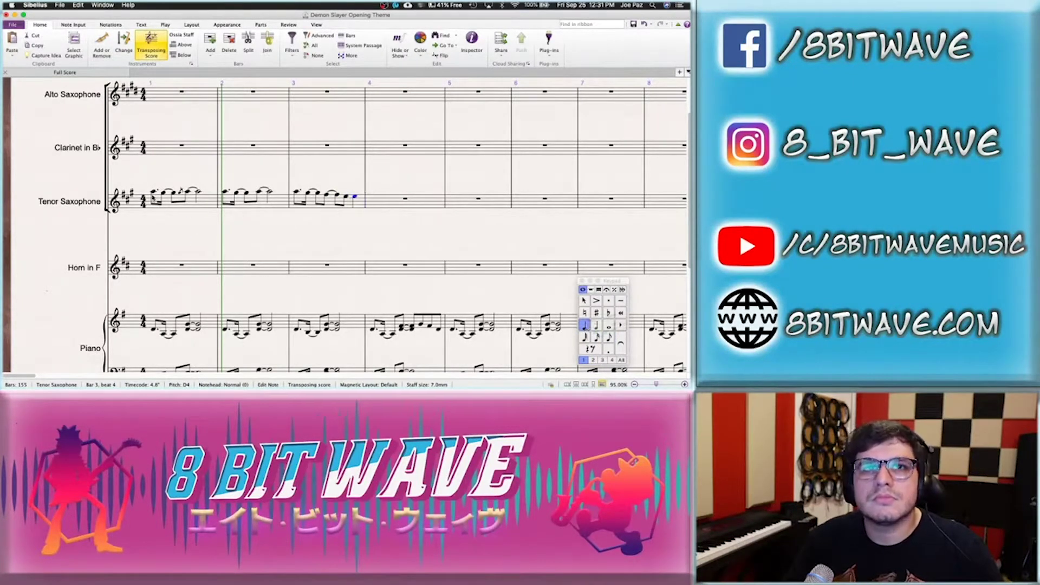
# Play back the tenor saxophone's melody from bar 1 through bar 3
pyautogui.click(153, 193)
pyautogui.press('p')
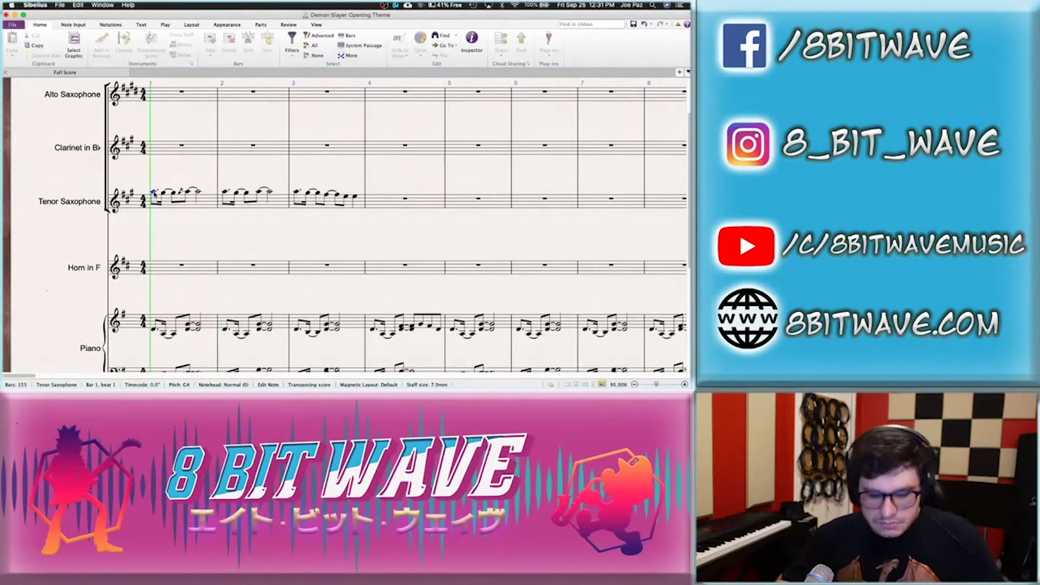
pyautogui.press('super+s')
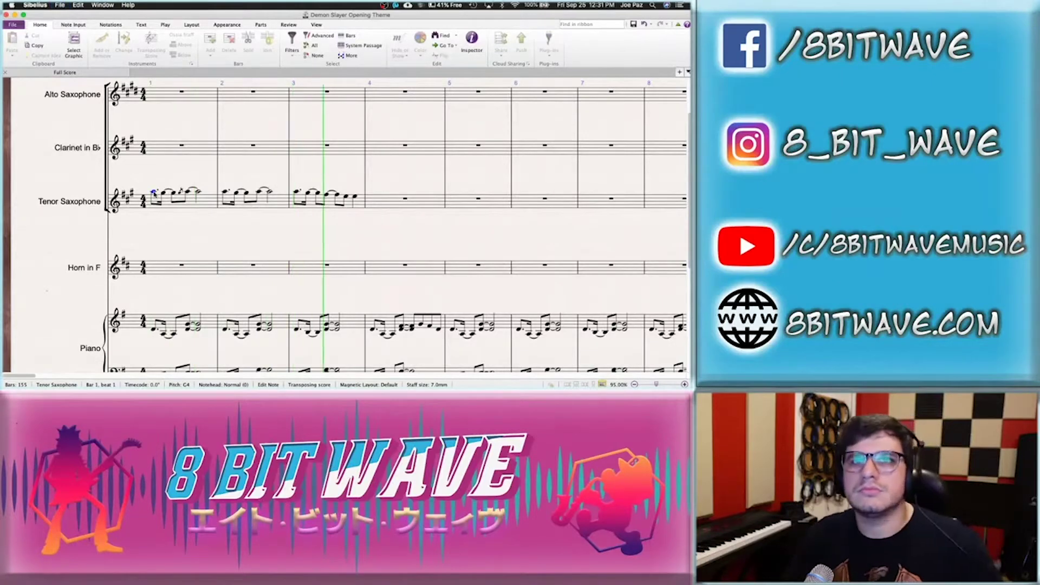
pyautogui.press('space')
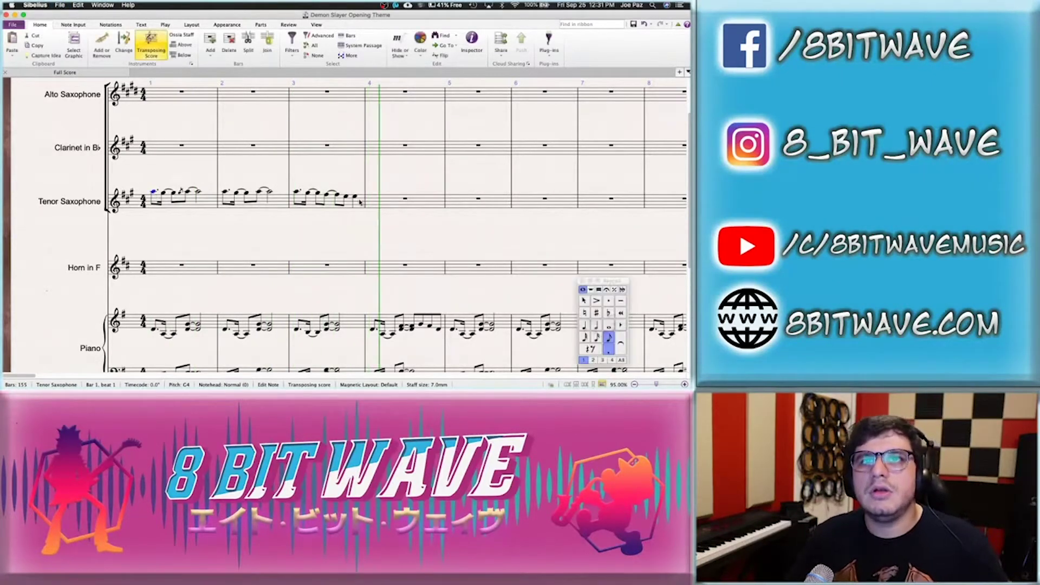
# Make the E4 on beat 3 of the tenor saxophone's bar 3 a dotted quarter, followed by a D4 eighth on beat 4.5
pyautogui.click(328, 194)
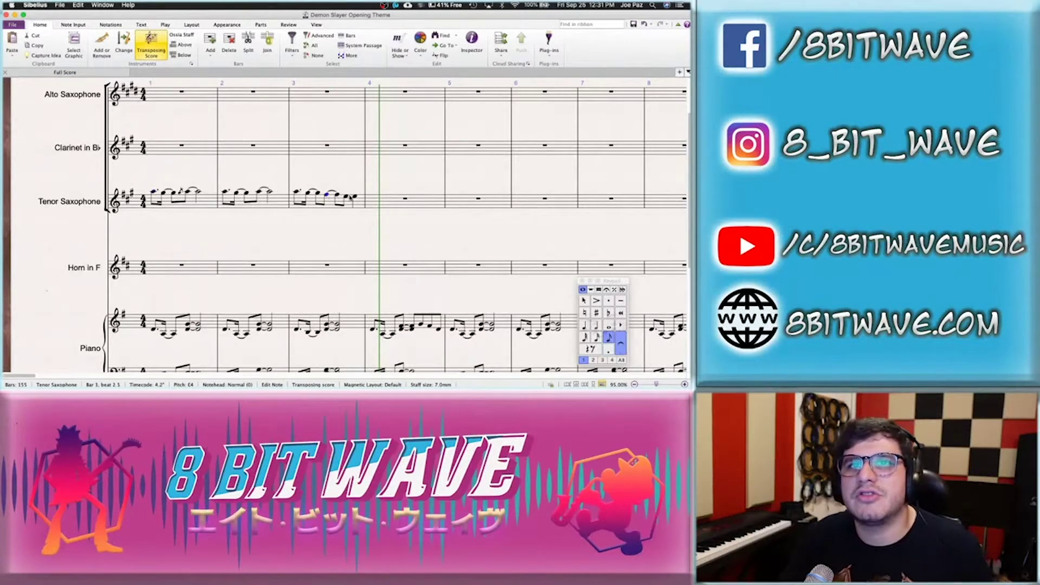
pyautogui.click(585, 325)
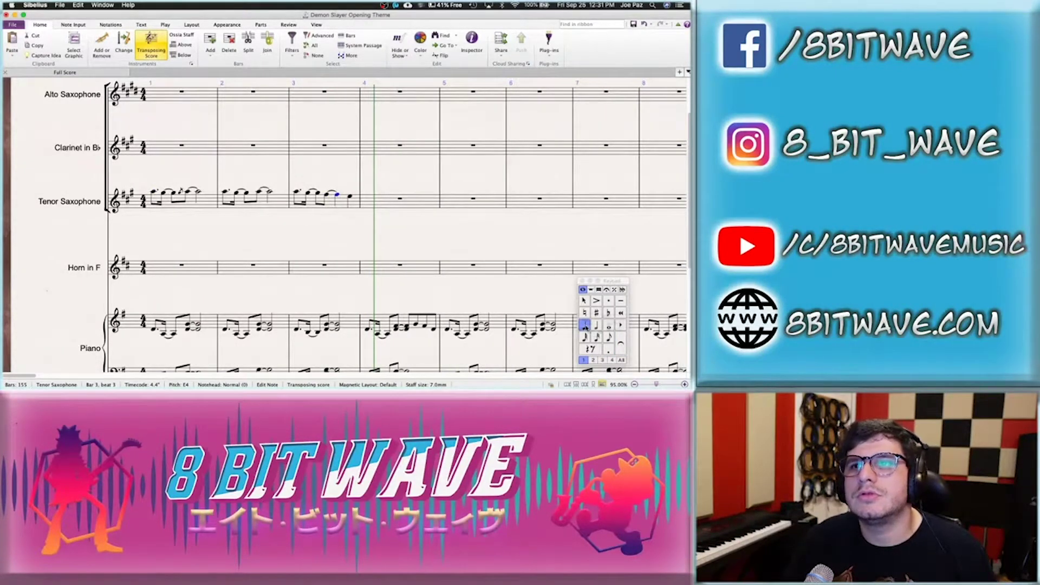
pyautogui.press('Right')
pyautogui.press('Right')
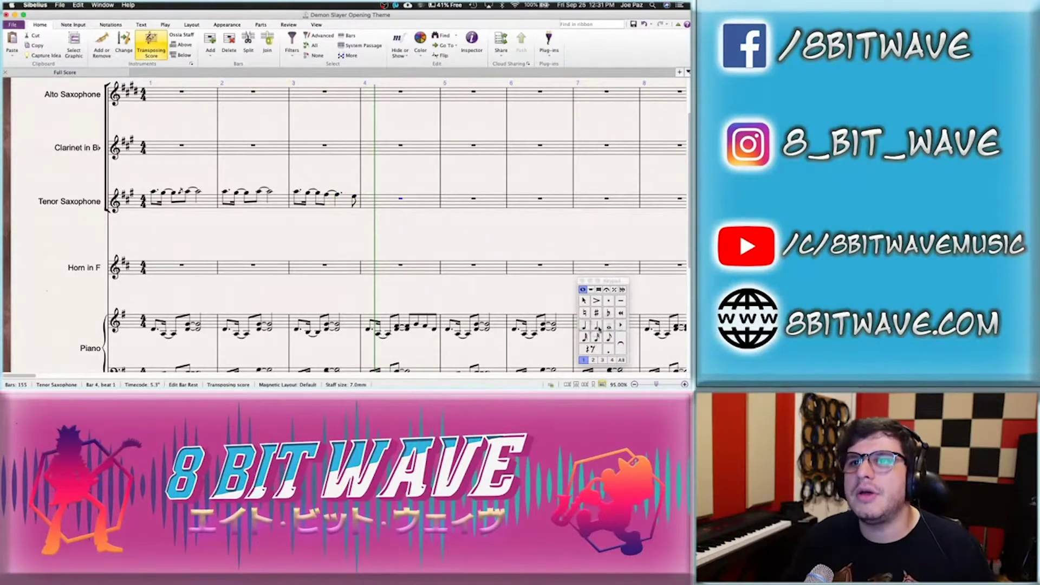
# Enter a D4 half note on beat 1 of the tenor saxophone's bar 4 and tie bar 3's last D4 eighth to it
pyautogui.click(596, 326)
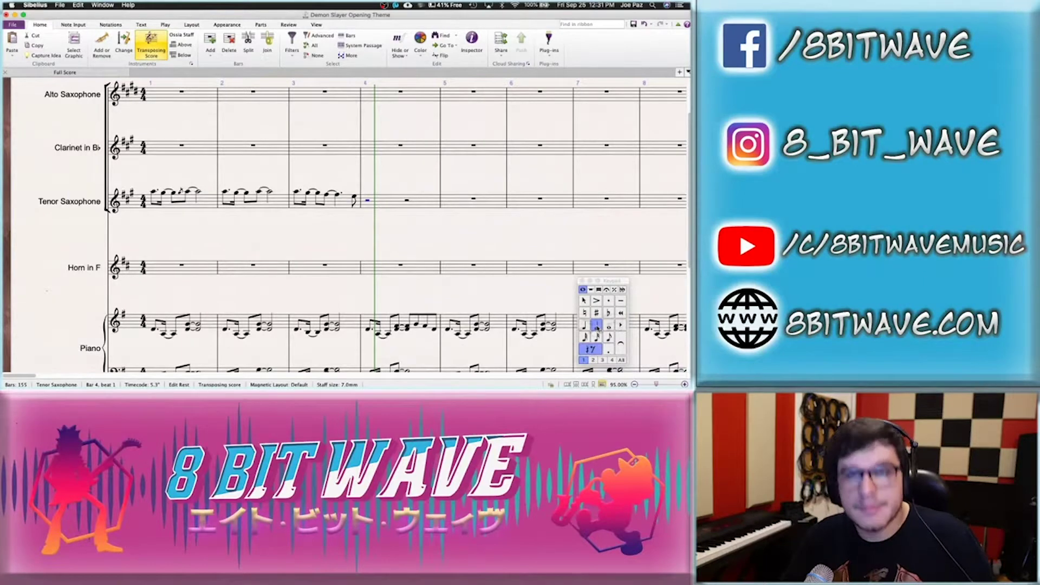
pyautogui.press('d')
pyautogui.press('Left')
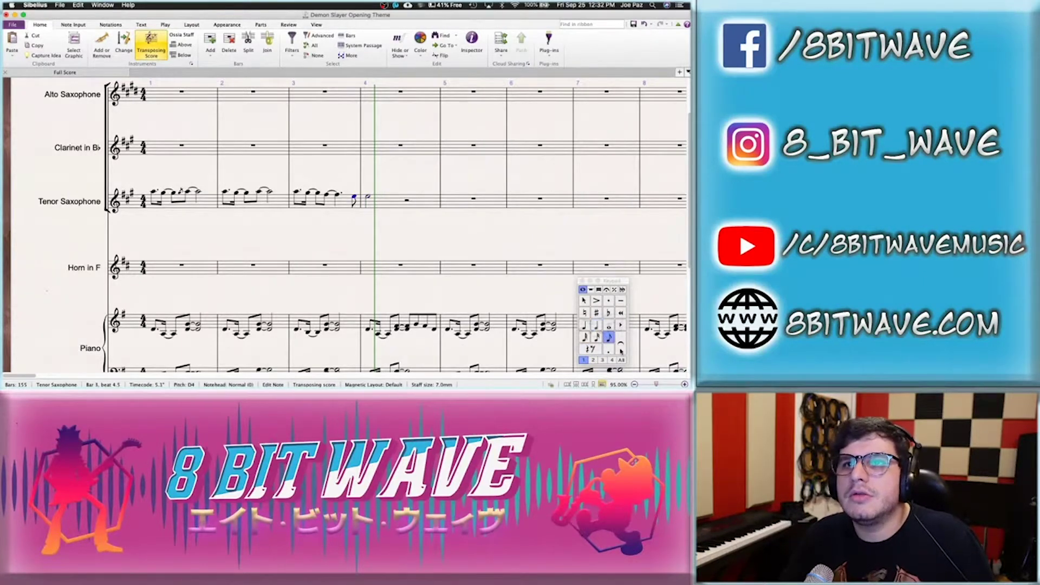
pyautogui.click(620, 350)
pyautogui.press('Right')
pyautogui.press('Right')
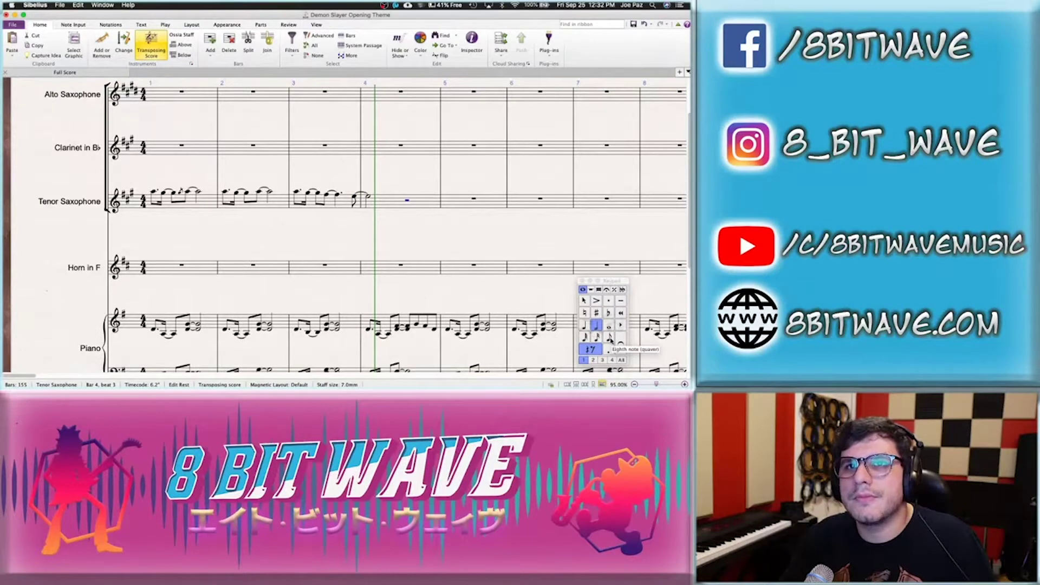
# Add a D4 eighth on beat 3 of the tenor saxophone's bar 4 and tie the half note to it
pyautogui.click(609, 338)
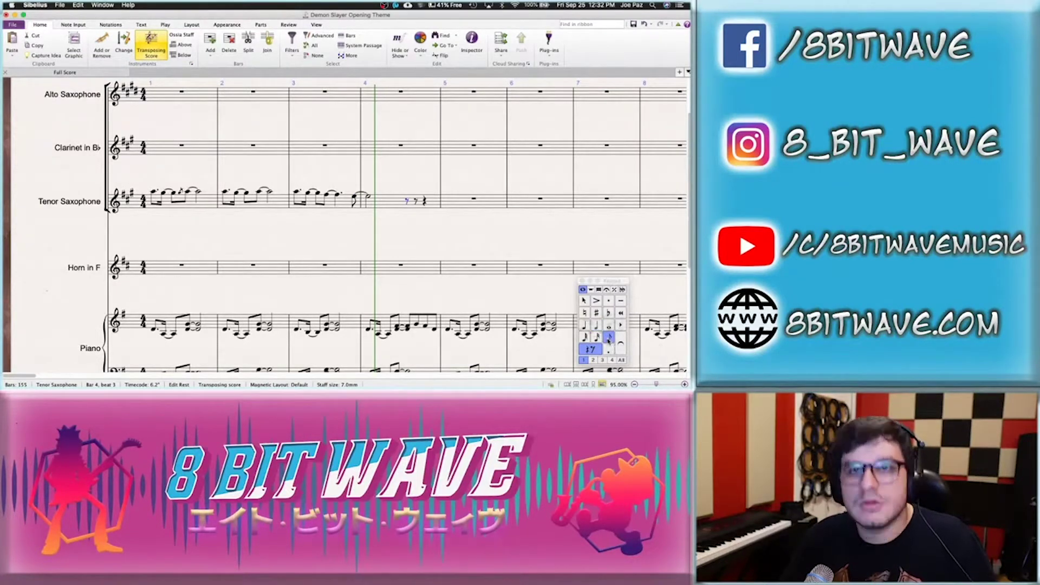
pyautogui.press('d')
pyautogui.press('Left')
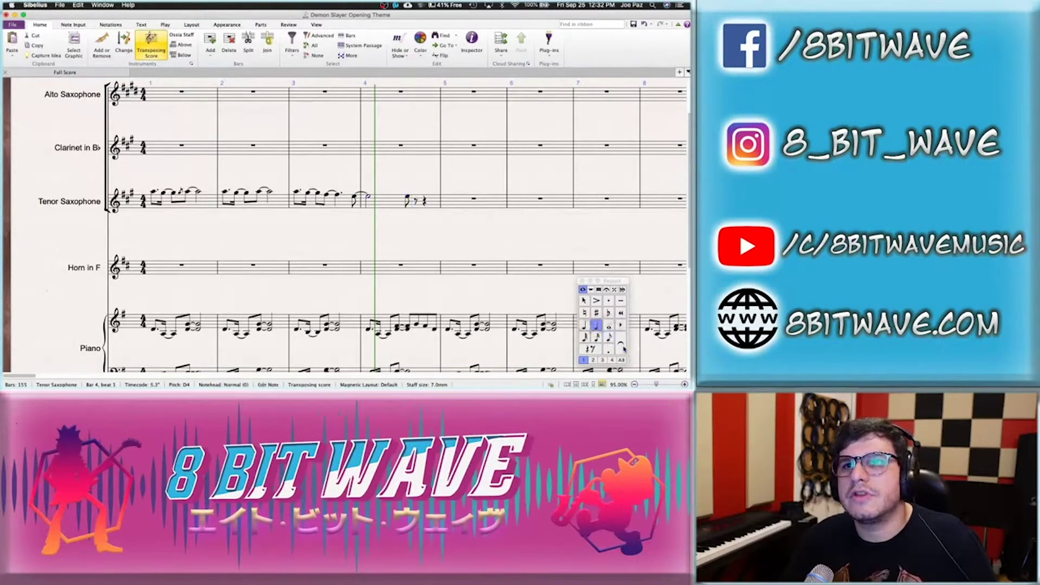
pyautogui.press('KP_Enter')
pyautogui.press('Right')
pyautogui.press('Right')
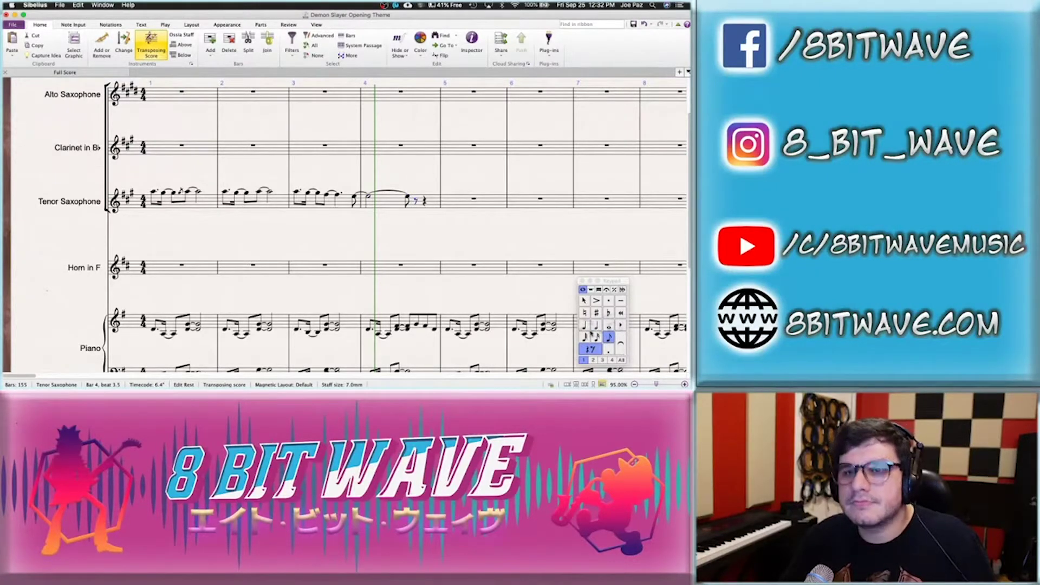
# Complete the tenor saxophone's bar 4 with a B3 quarter on beat 3.5 and a D4 eighth on beat 4.5
pyautogui.press('d')
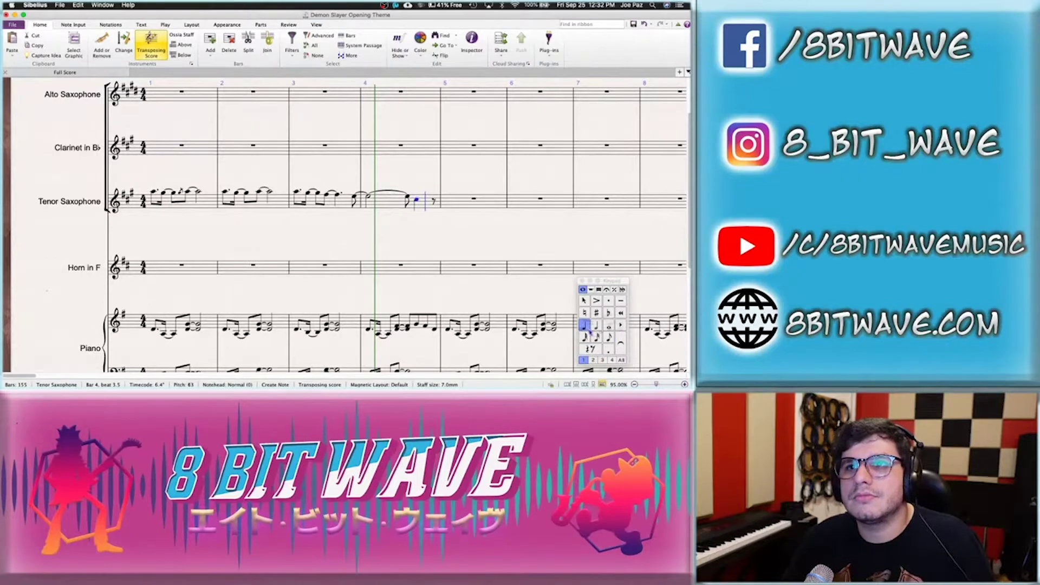
pyautogui.click(608, 339)
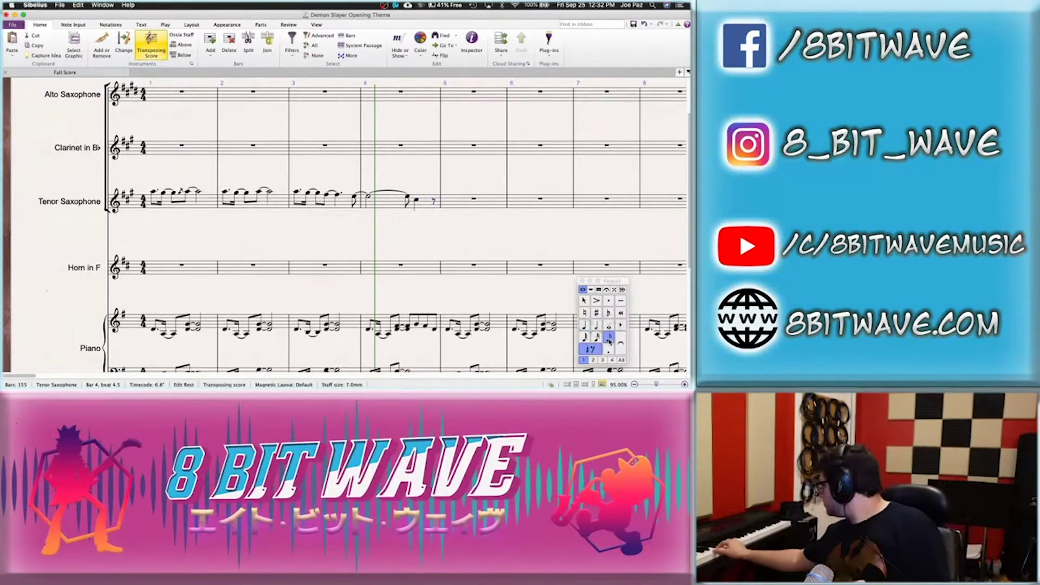
pyautogui.press('d')
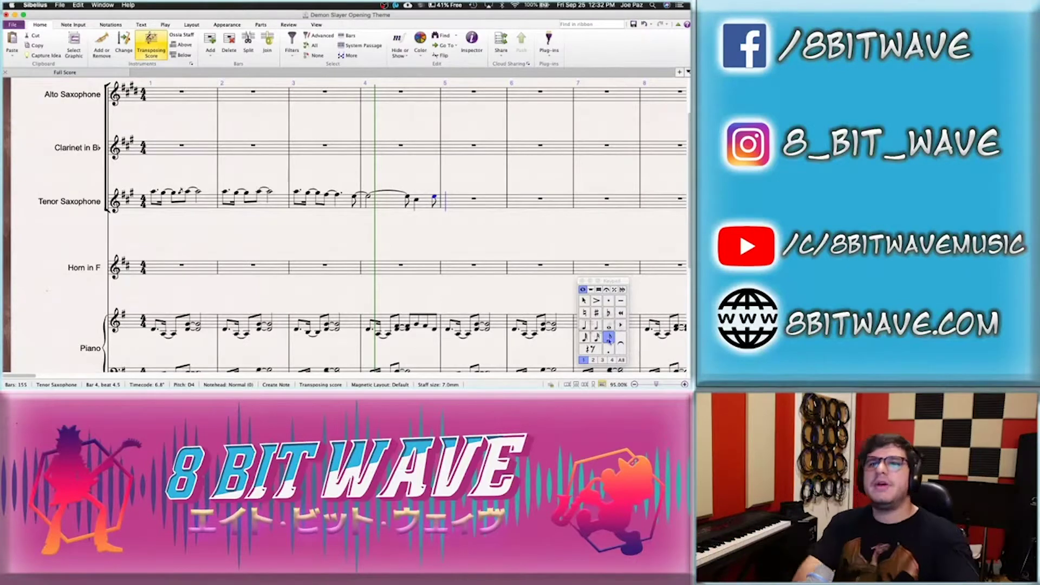
# Repeat the tenor saxophone's bar 4 into bar 5 and raise the copy's pitches, with the tied notes on E4 and the last eighth on G4
pyautogui.click(426, 206)
pyautogui.press('r')
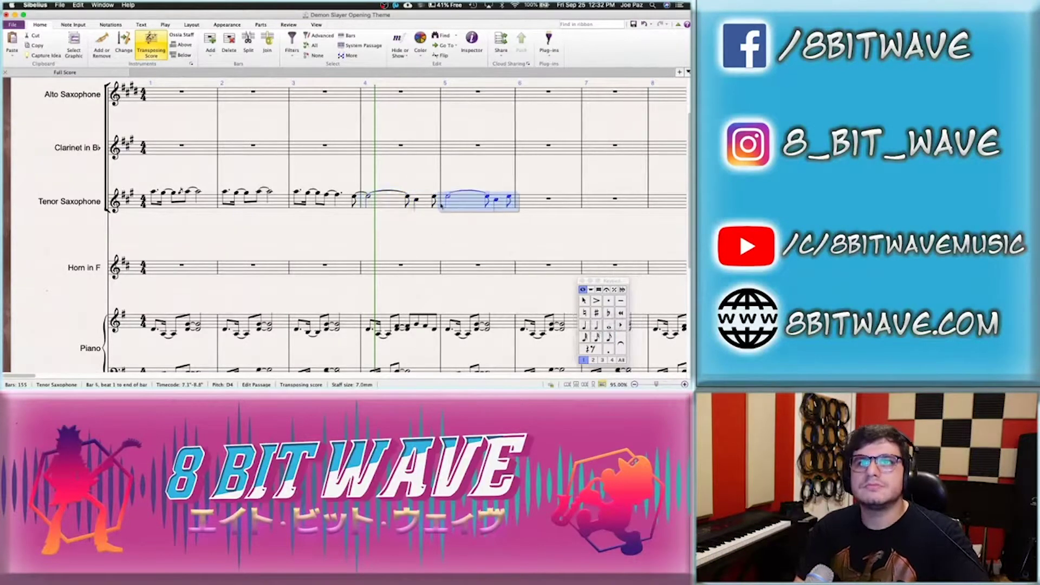
pyautogui.click(447, 198)
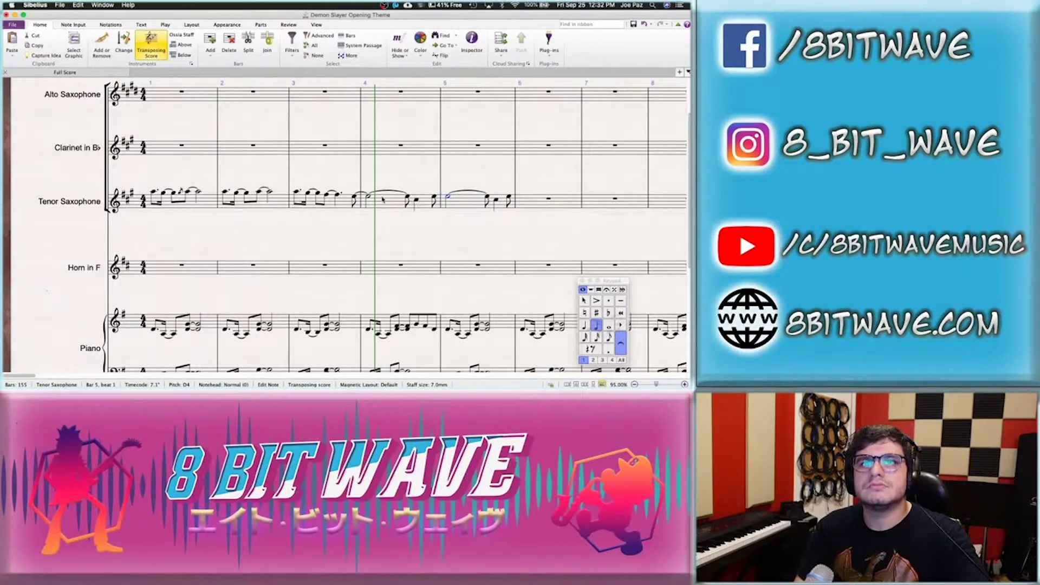
pyautogui.press('Right')
pyautogui.press('Right')
pyautogui.press('Right')
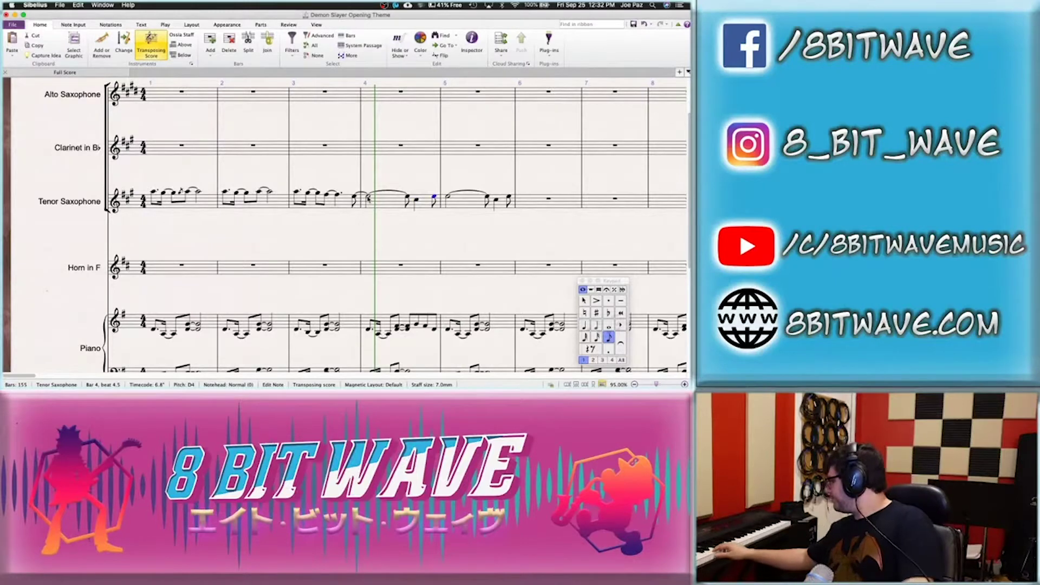
pyautogui.press('Right')
pyautogui.press('Right')
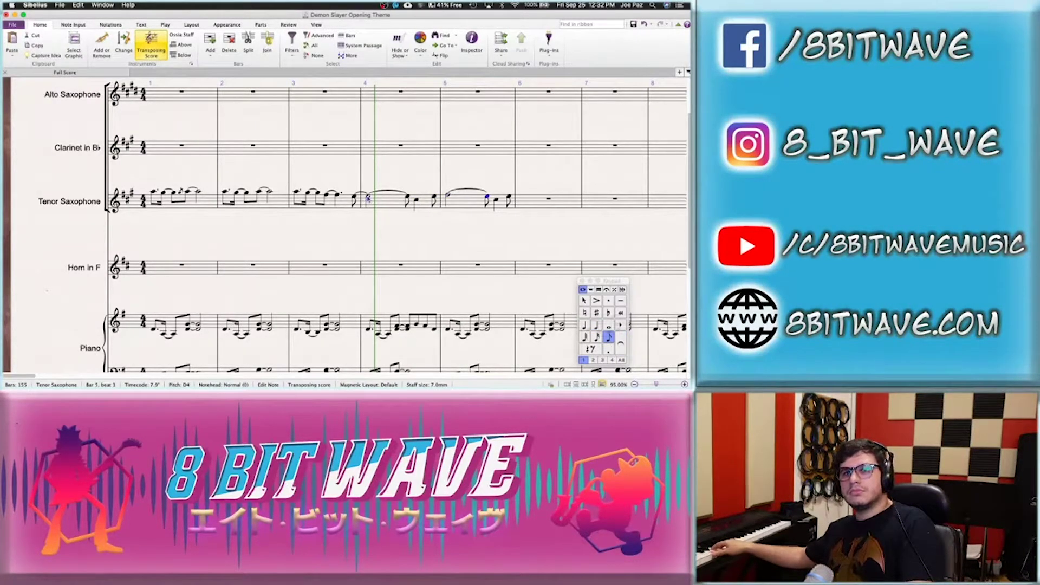
pyautogui.press('e')
pyautogui.press('Right')
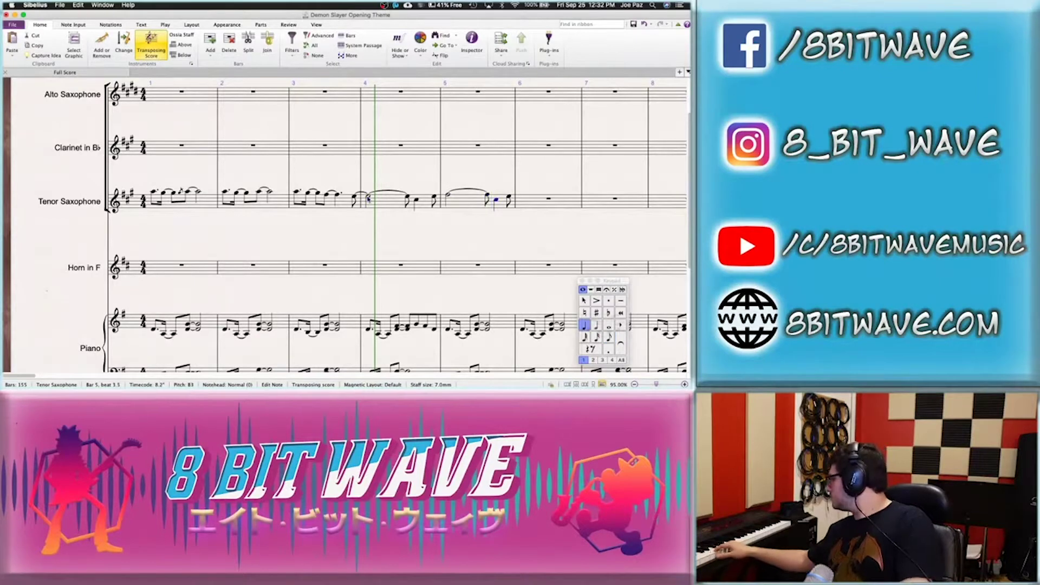
pyautogui.press('Right')
pyautogui.press('Right')
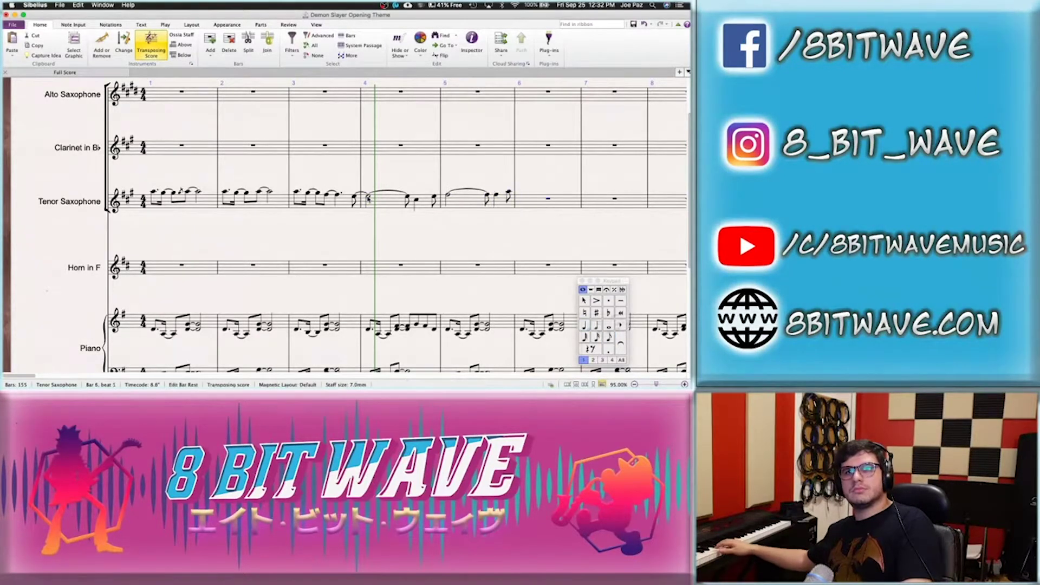
# Repeat the tenor saxophone's bar 5 into bar 6 and raise the copy's pitches, ending with an A4 eighth on beat 4.5
pyautogui.click(465, 198)
pyautogui.keyDown('alt'); pyautogui.click(535, 202); pyautogui.keyUp('alt')
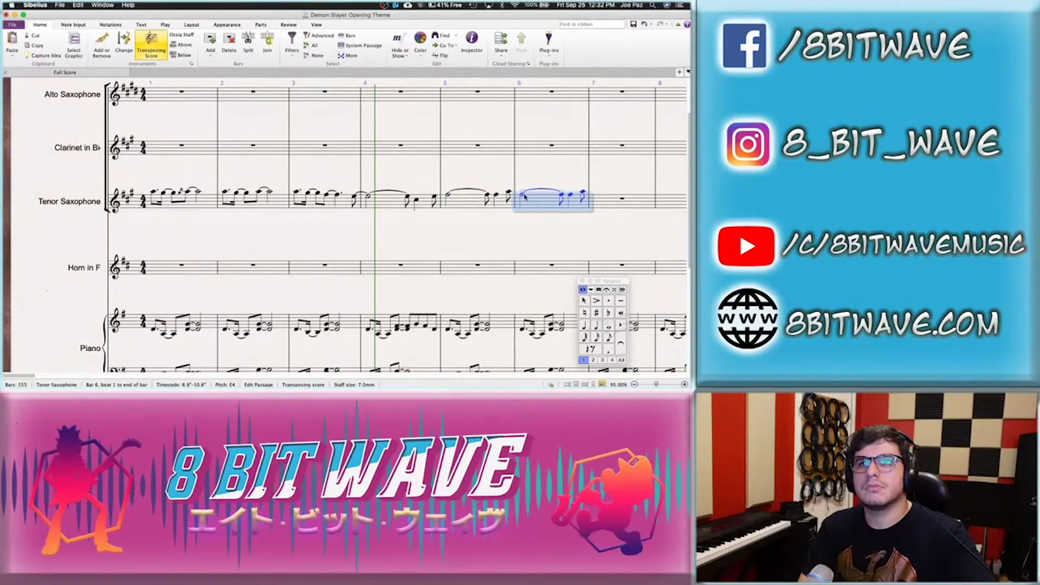
pyautogui.click(523, 197)
pyautogui.press('n')
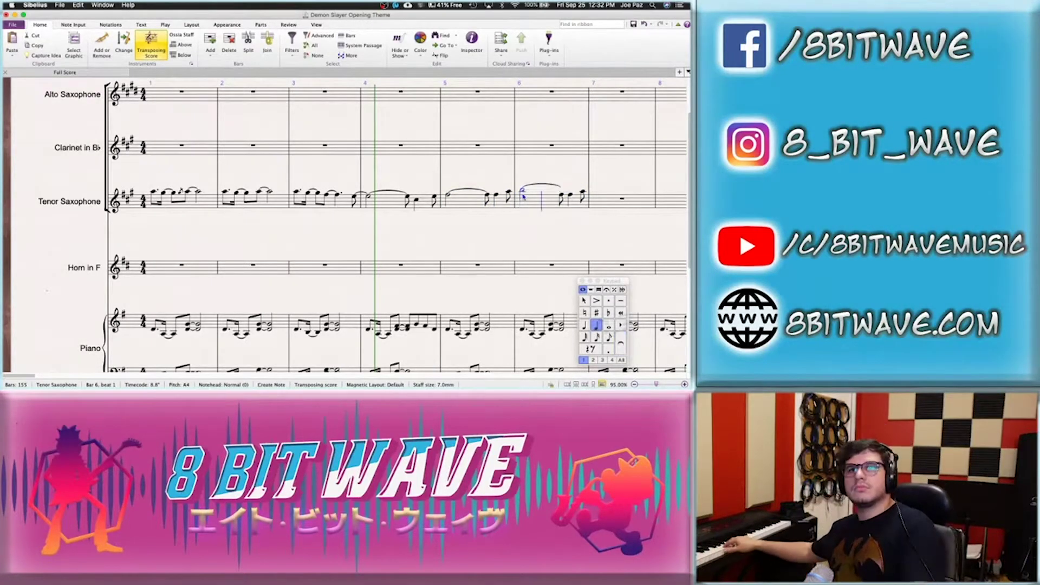
pyautogui.press('3')
pyautogui.press('a')
pyautogui.press('3')
pyautogui.press('a')
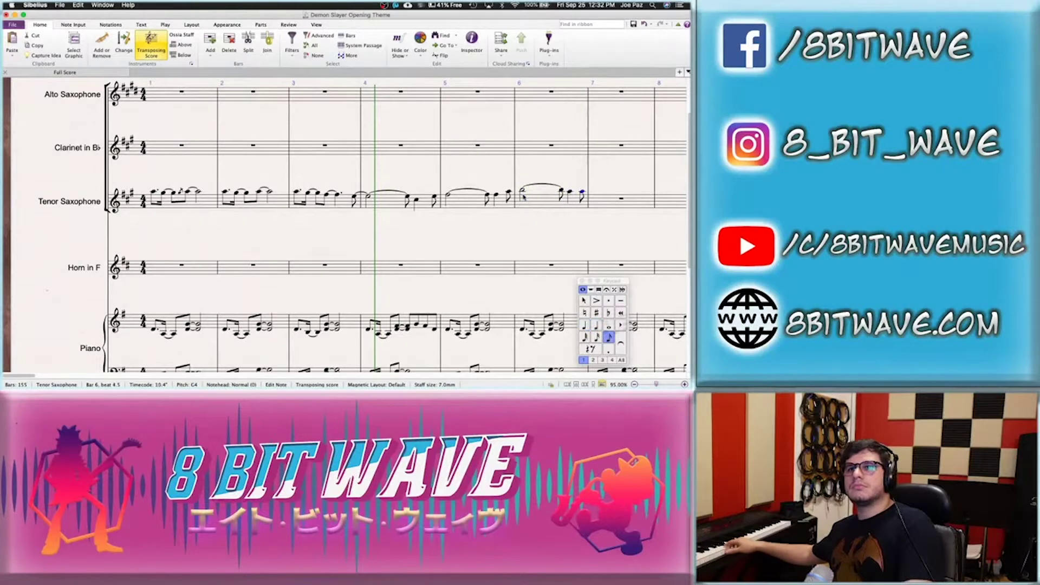
pyautogui.press('Escape')
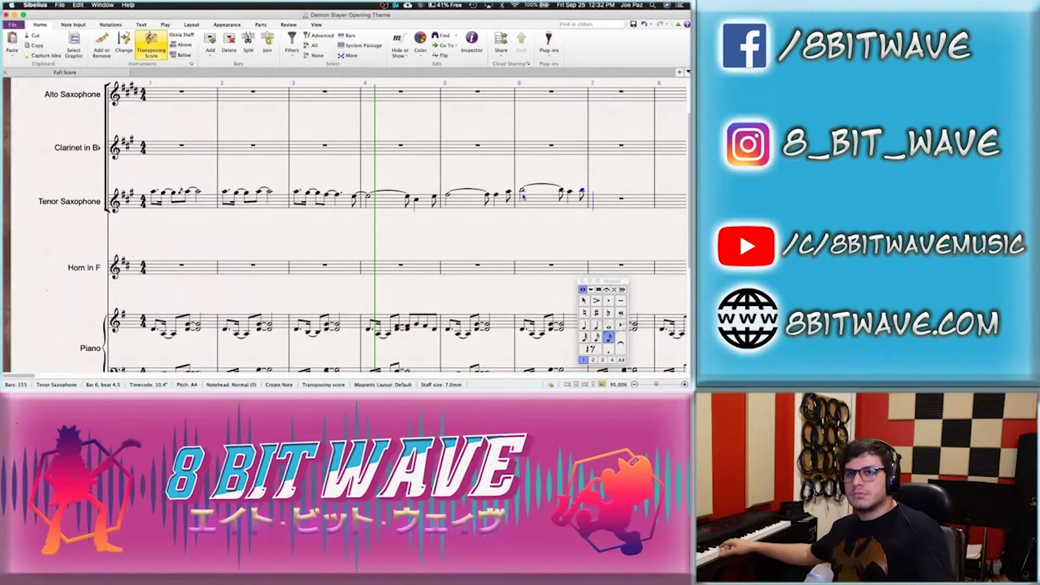
# Enter a B4 whole note in the tenor saxophone's bar 7 and leave note input
pyautogui.press('6')
pyautogui.press('a')
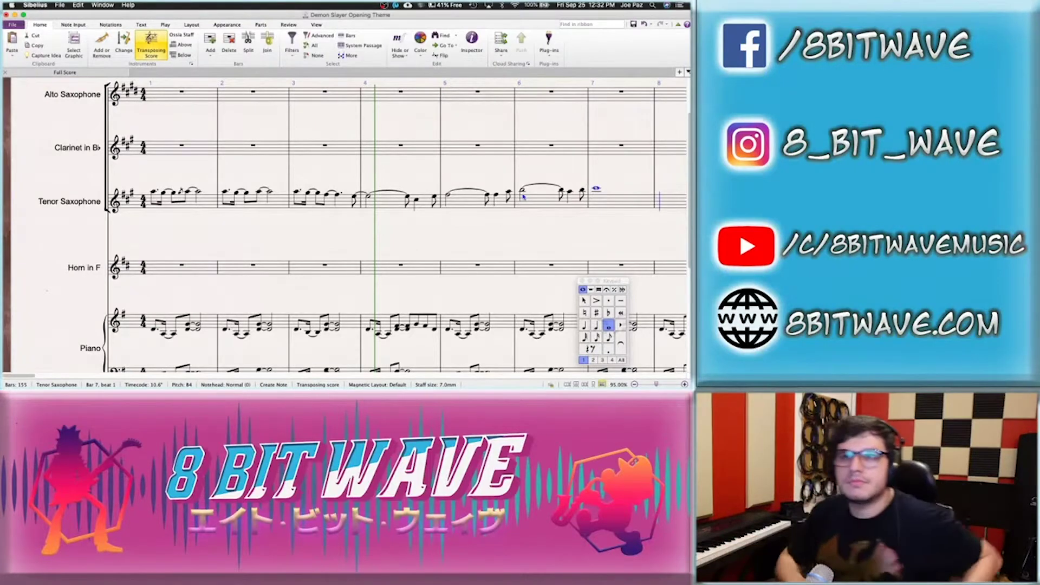
pyautogui.press('Escape')
pyautogui.press('Escape')
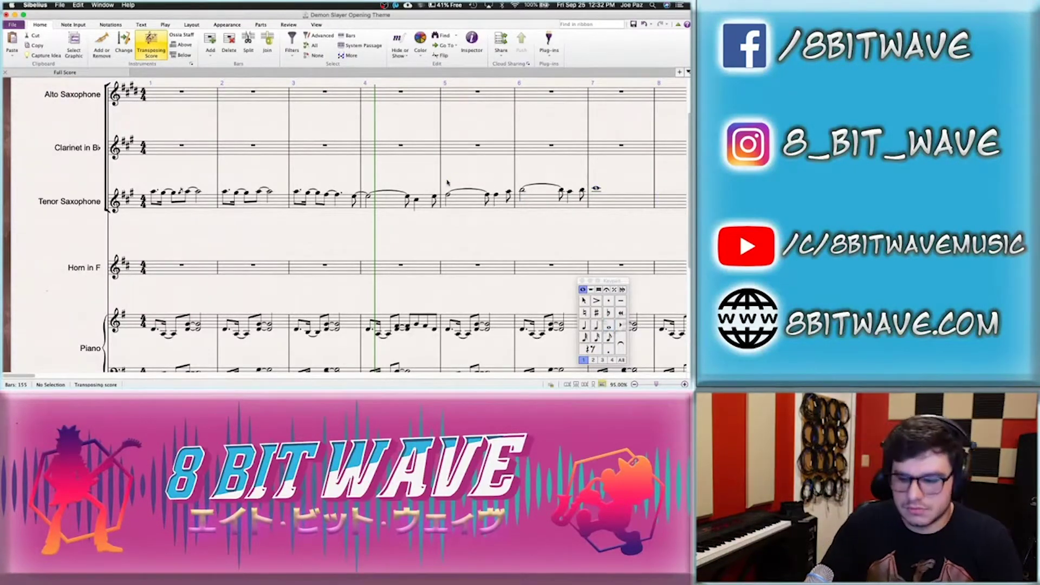
# Play back the score from the start into bar 4 to check the tenor saxophone melody
pyautogui.press('super+bracketleft')
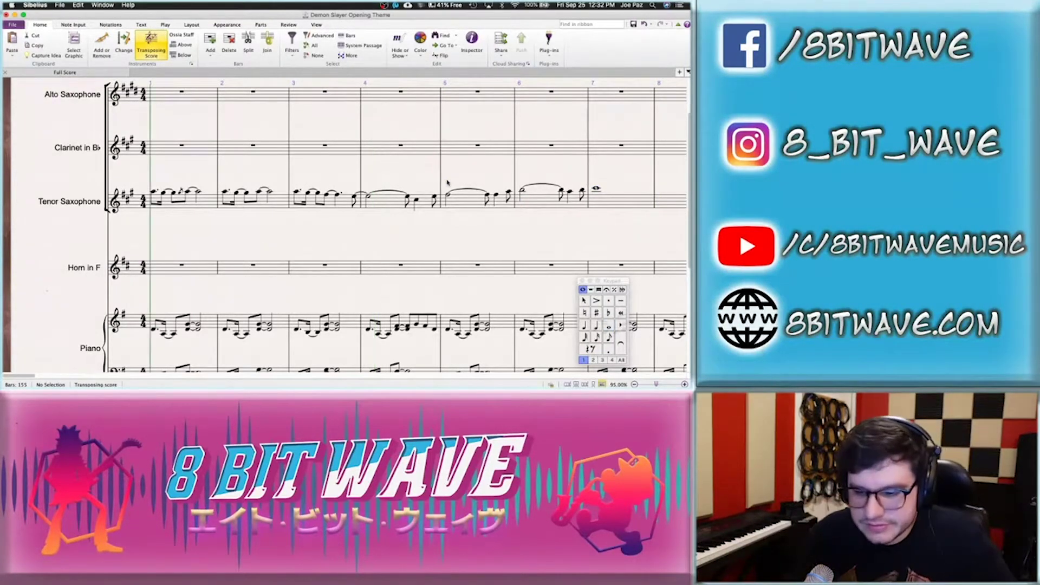
pyautogui.press('space')
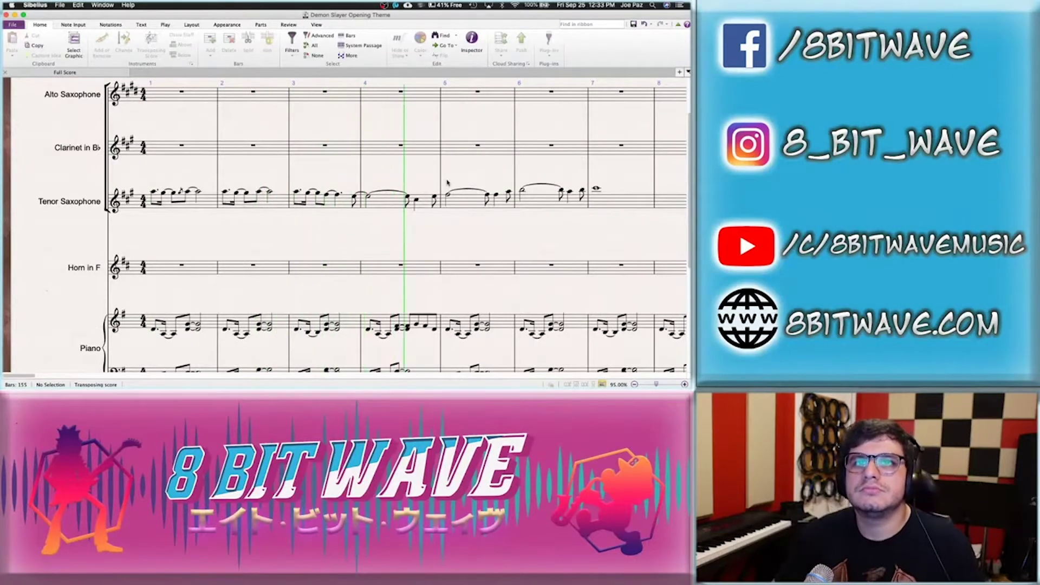
pyautogui.press('space')
# Shorten the dotted E4 on beat 3 of the tenor saxophone's bar 3 to a plain quarter and fill beat 4 with a D4 eighth
pyautogui.click(338, 195)
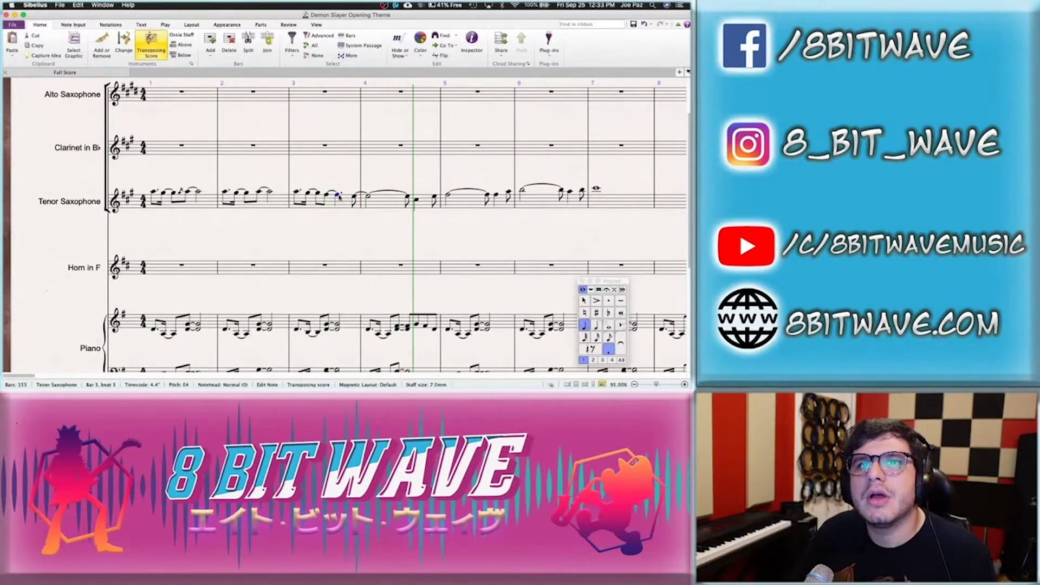
pyautogui.press('0')
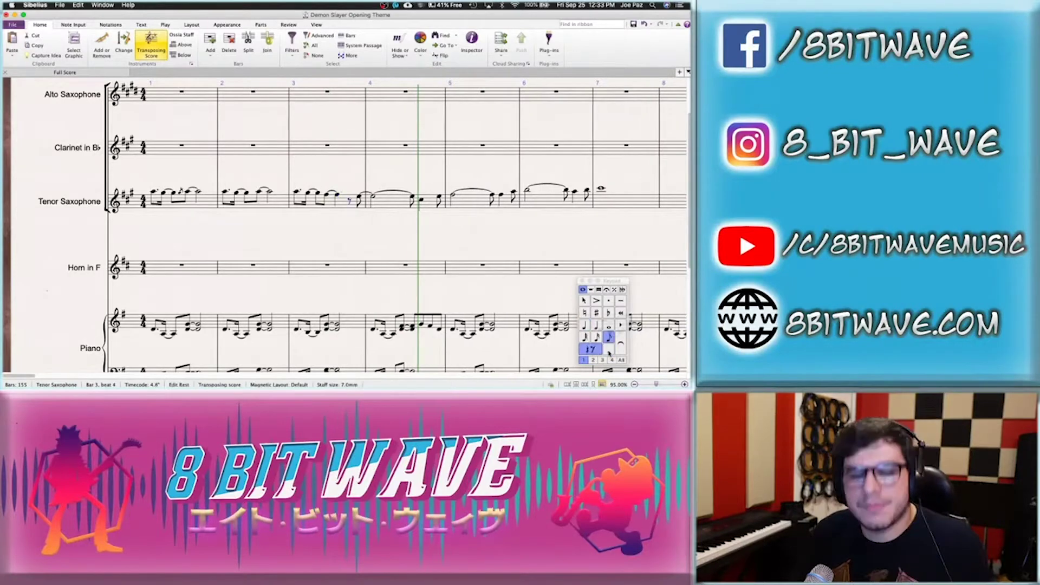
pyautogui.hotkey('ctrl', 'z')
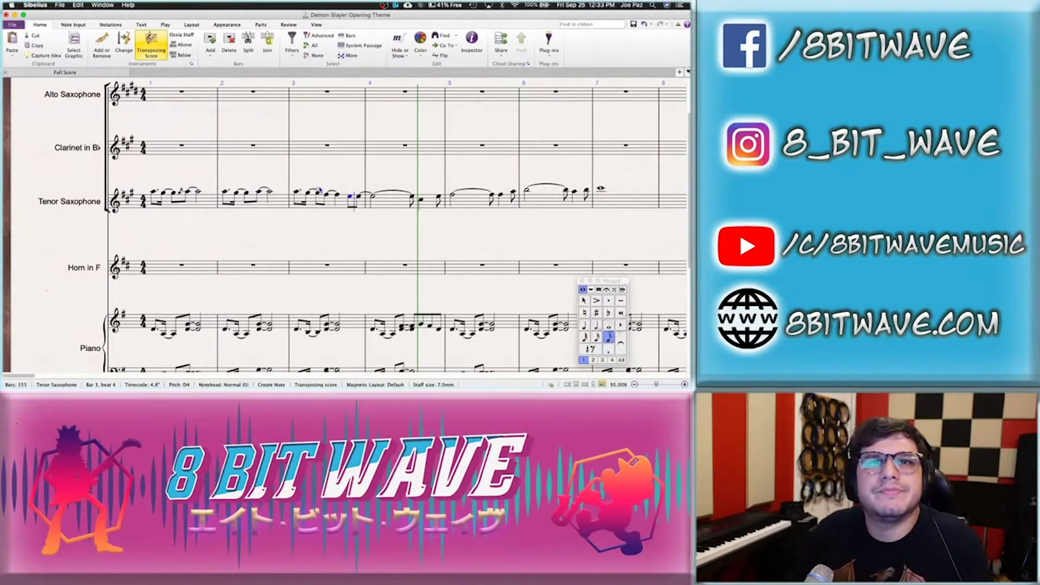
# Play back the tenor saxophone melody from bar 1 through bar 7
pyautogui.hotkey('ctrl', 'Home')
pyautogui.press('space')
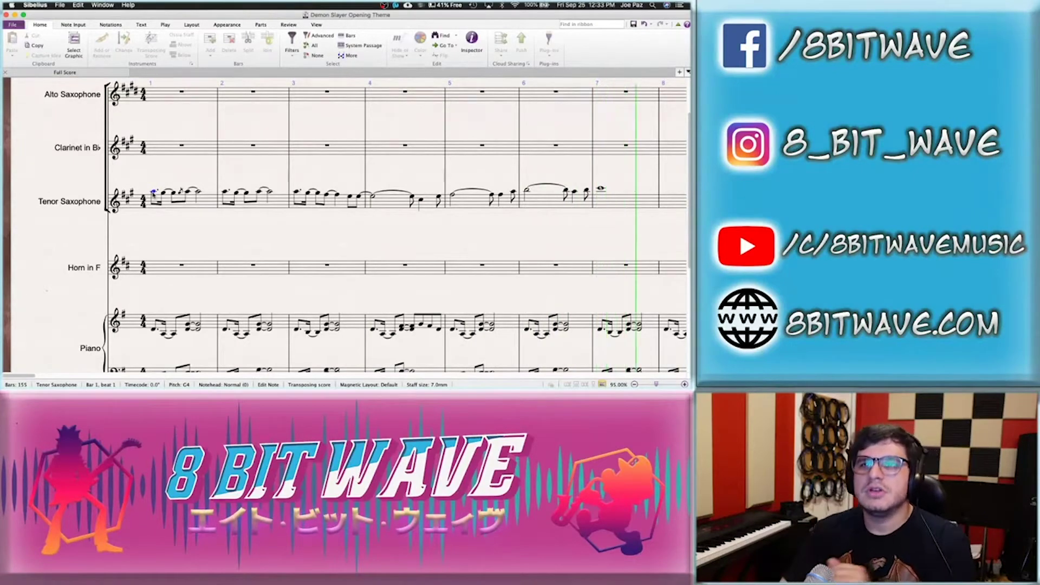
pyautogui.press('space')
# Clear bars 7 and 8 on both piano staves
pyautogui.scroll(-3, 394, 304)
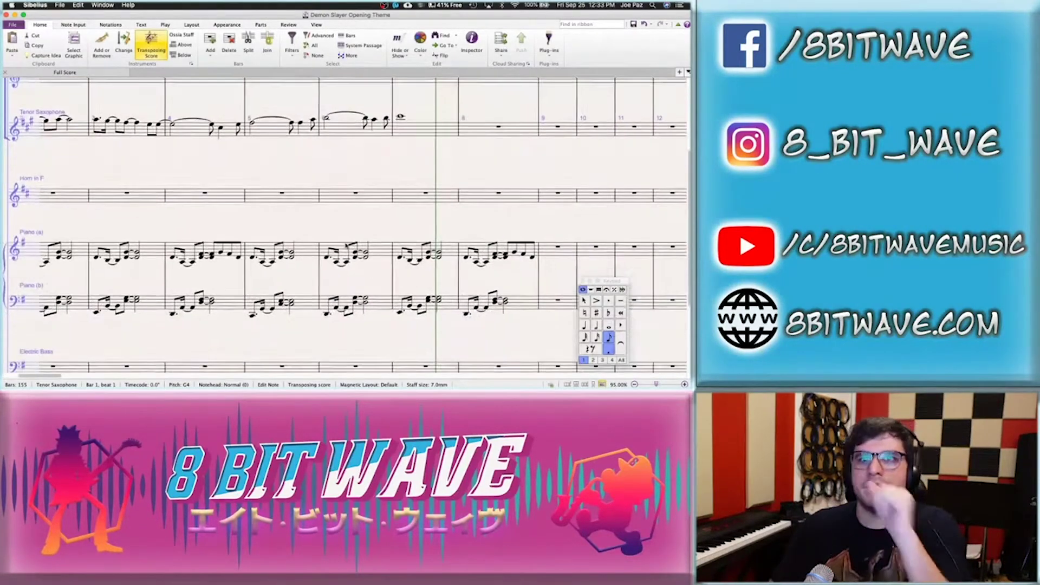
pyautogui.click(447, 253)
pyautogui.scroll(-2, 448, 269)
pyautogui.hscroll(3, 448, 269)
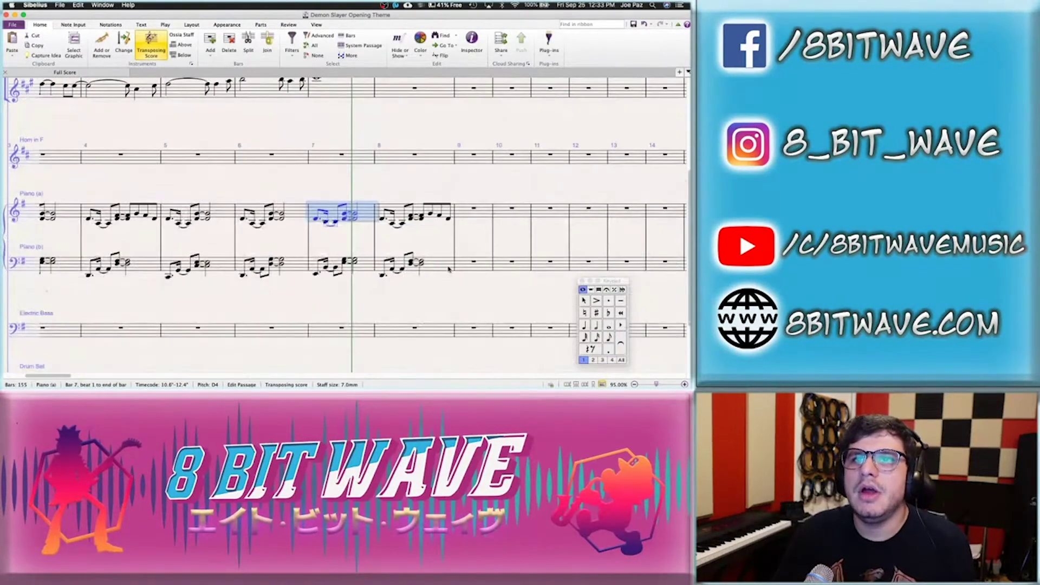
pyautogui.keyDown('shift'); pyautogui.click(444, 266); pyautogui.keyUp('shift')
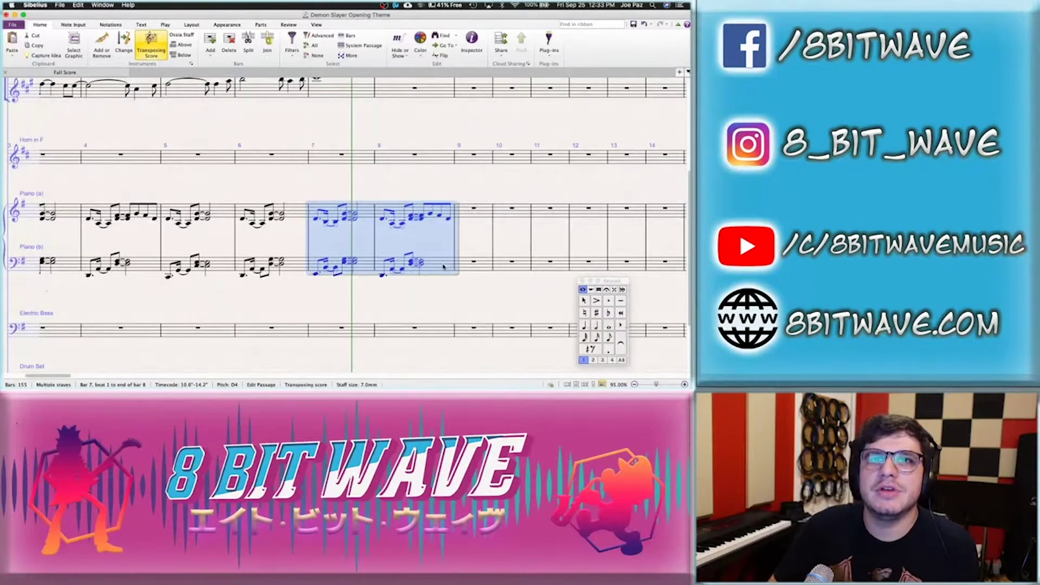
pyautogui.press('Delete')
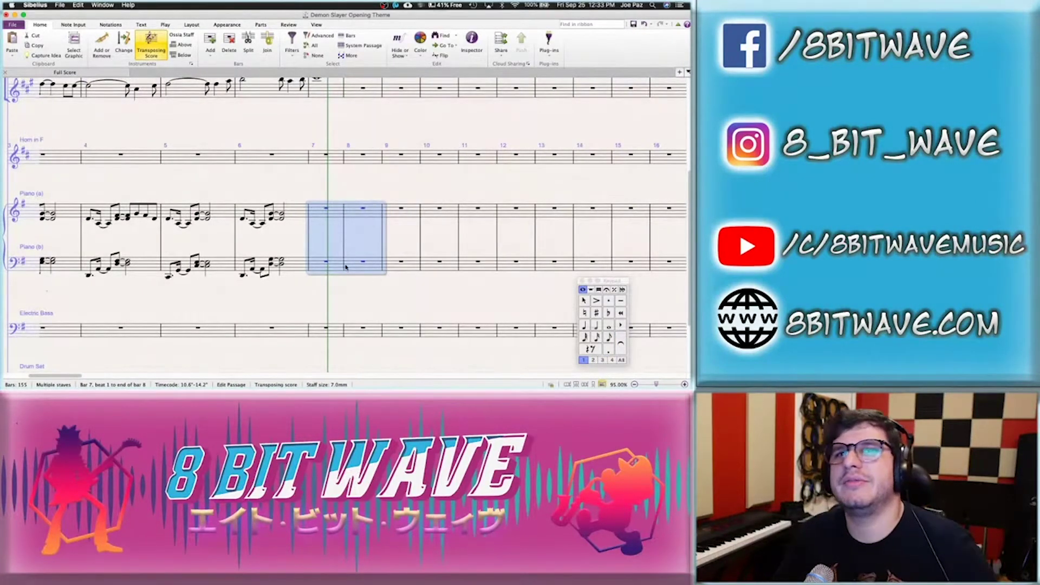
pyautogui.press('Escape')
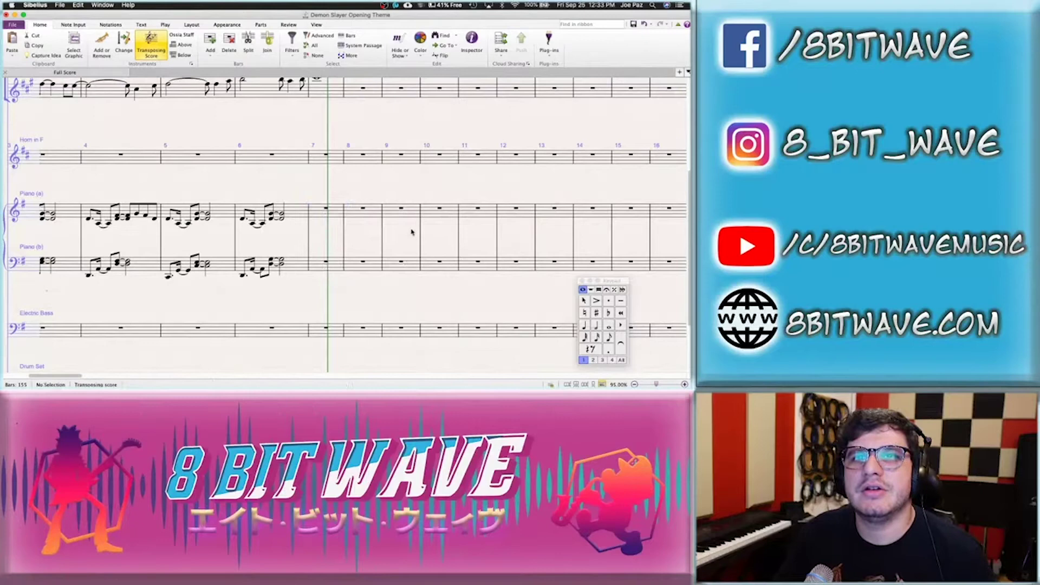
# Enter a dotted eighth-note E2–B2 chord on beat 1 of the lower piano staff's bar 7
pyautogui.click(326, 263)
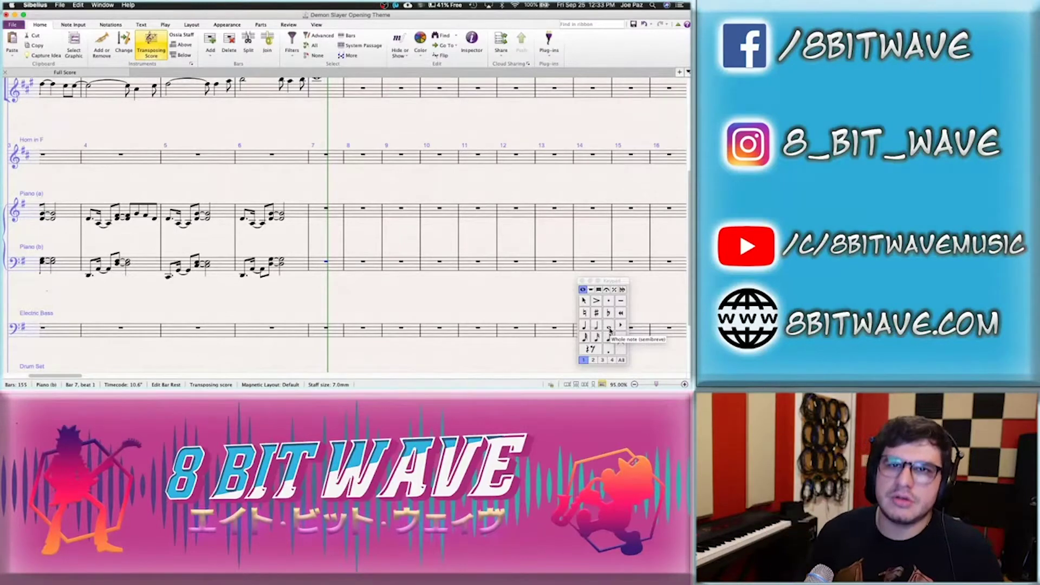
pyautogui.click(609, 338)
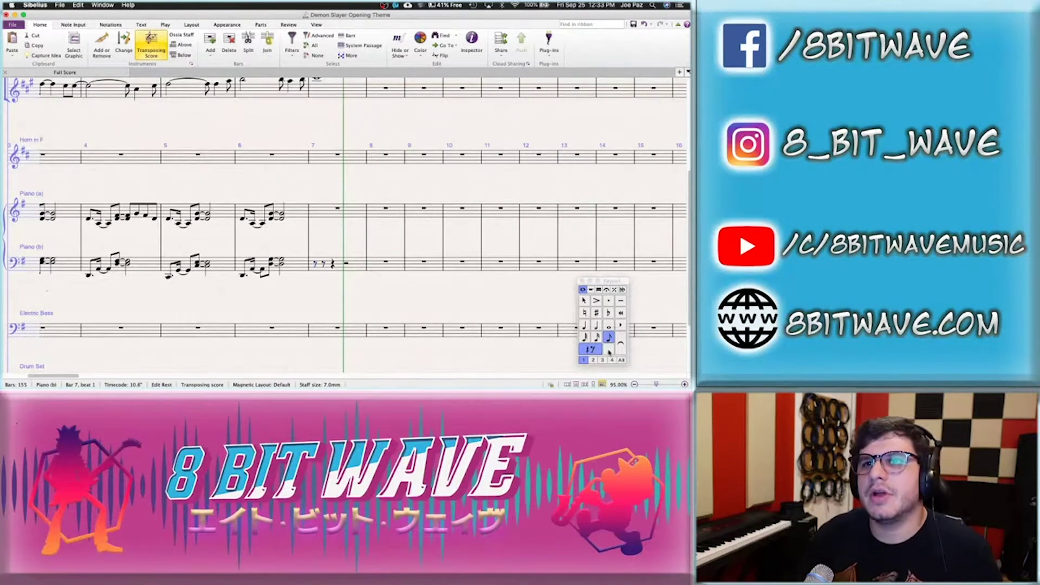
pyautogui.click(609, 351)
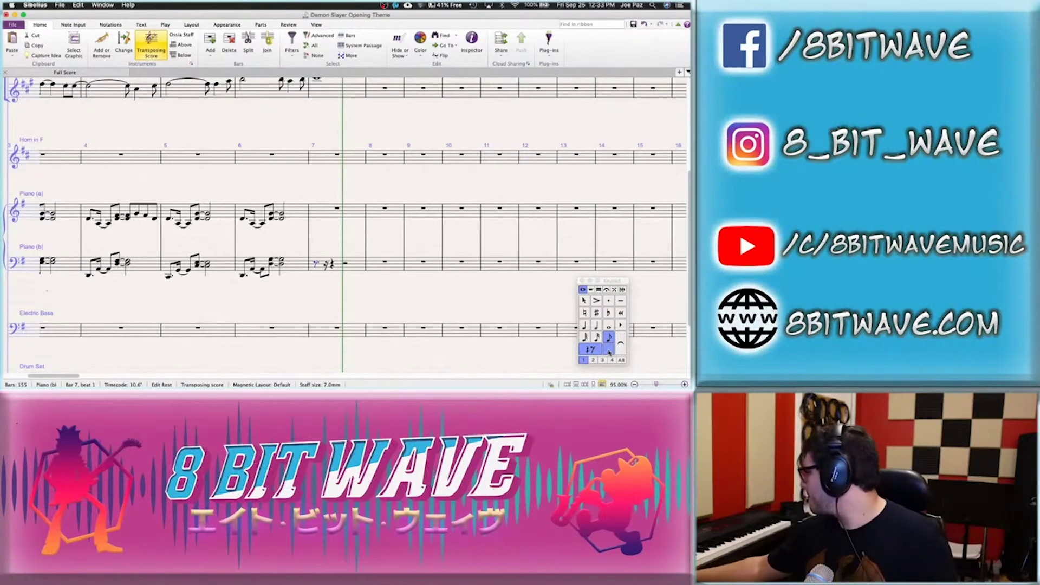
pyautogui.press('e')
pyautogui.press('5')
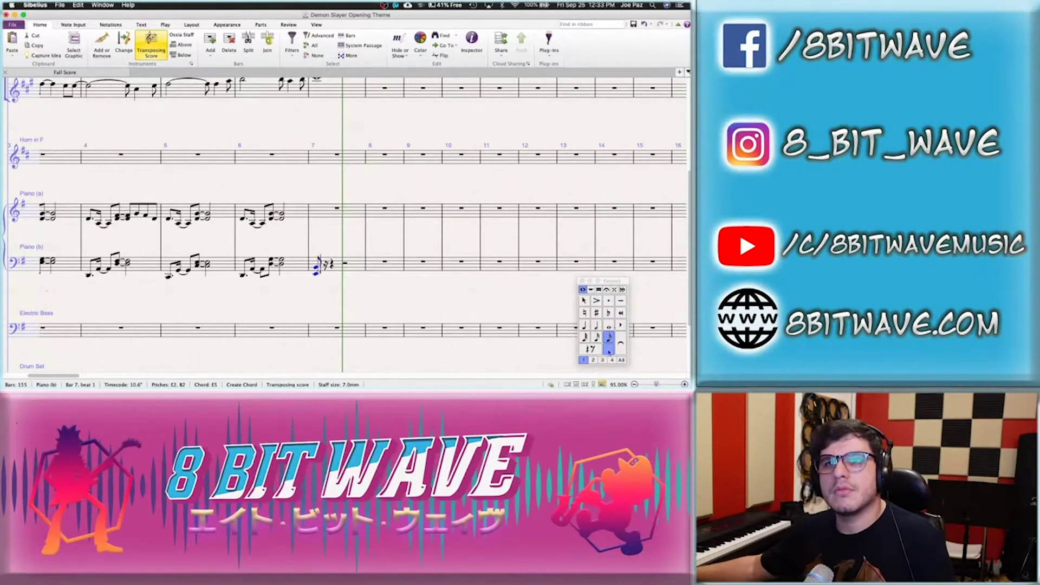
# Continue the lower piano's bar 7 with dotted eighth D2–A2, E2–B2 and D2–A2 chords and a quarter E2–B2, and leave note input
pyautogui.press('e')
pyautogui.press('5')
pyautogui.press('e')
pyautogui.press('5')
pyautogui.press('d')
pyautogui.press('5')
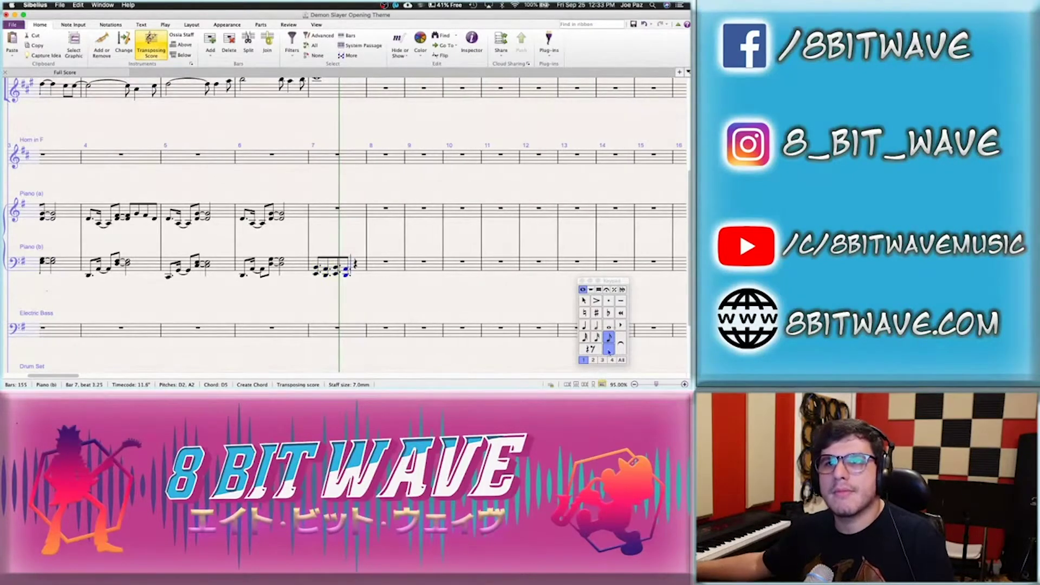
pyautogui.press('4')
pyautogui.press('e')
pyautogui.press('5')
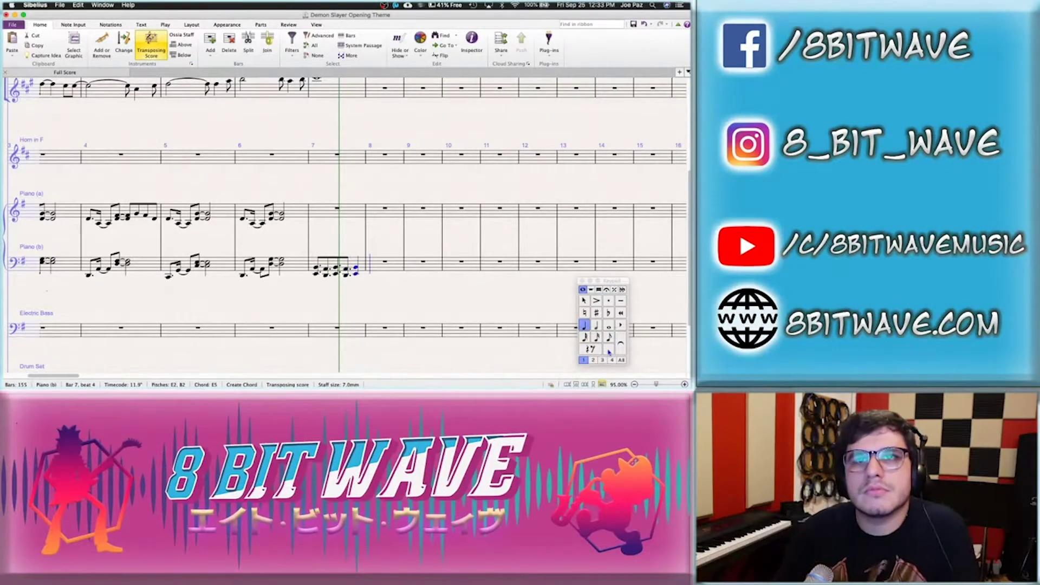
pyautogui.press('Escape')
# Break the beams at the lower piano's D2–A2 chords in bar 7
pyautogui.click(325, 269)
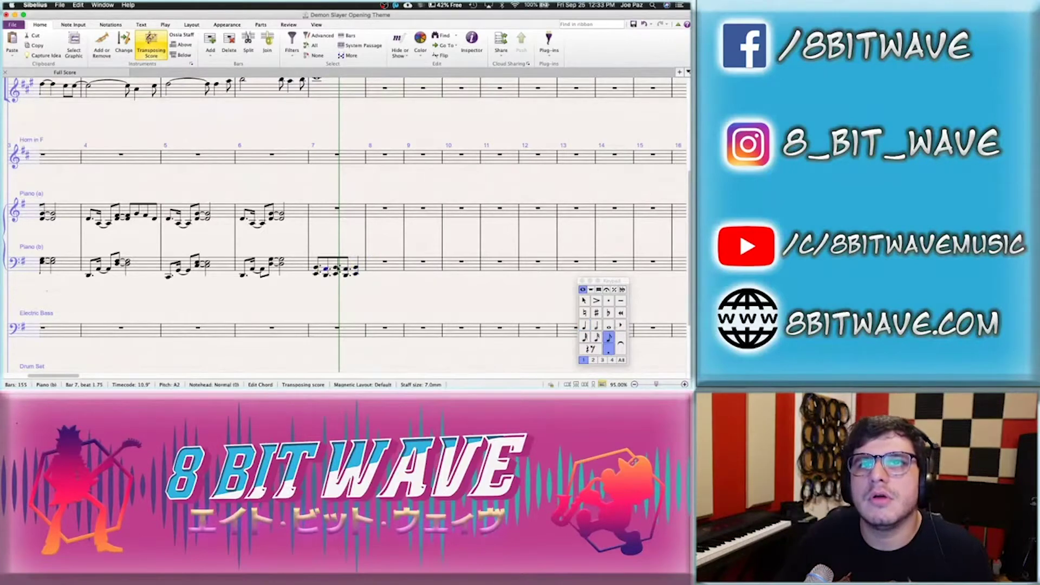
pyautogui.click(598, 290)
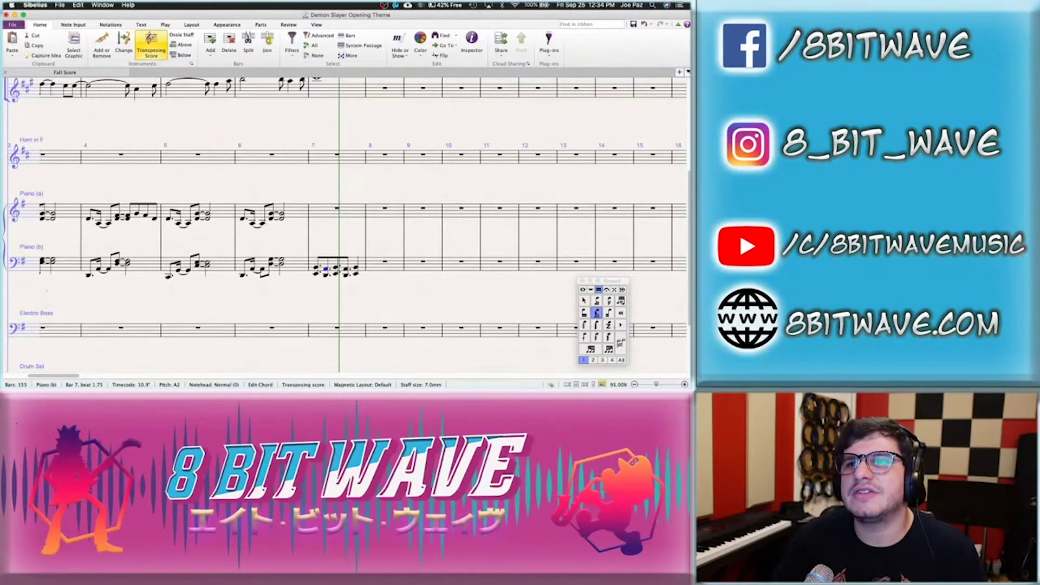
pyautogui.click(609, 312)
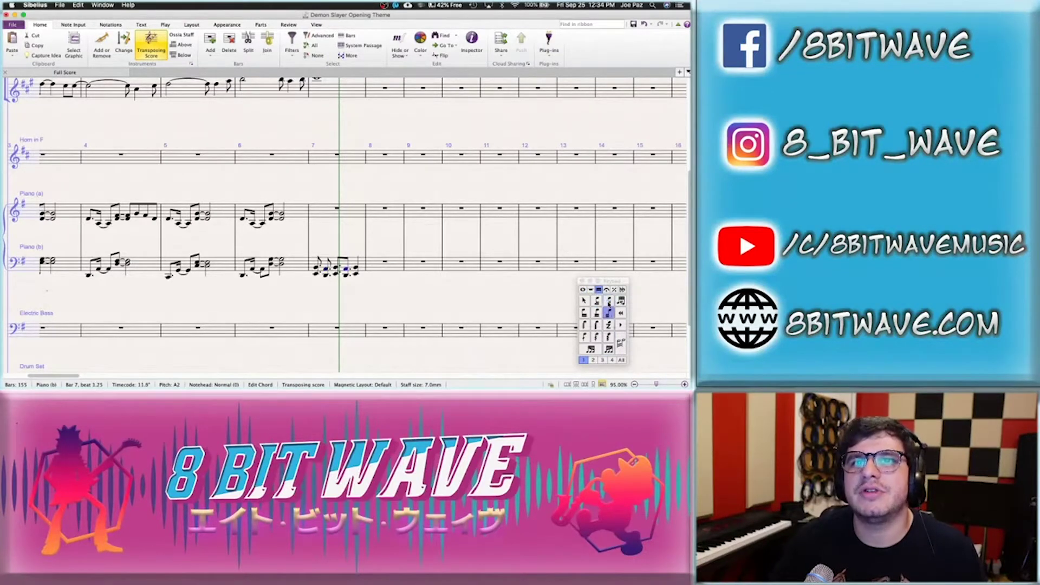
pyautogui.press('Escape')
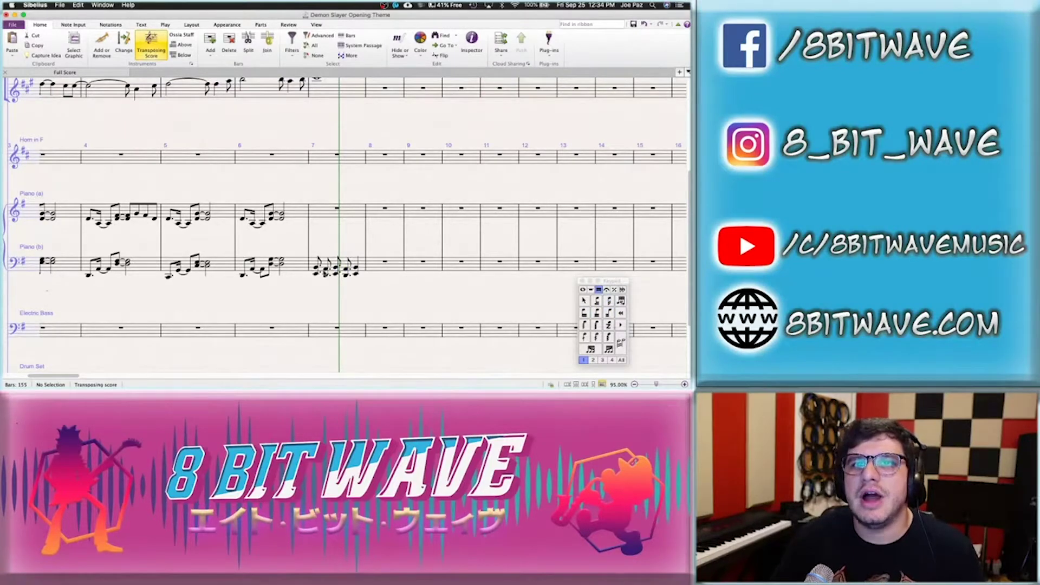
# Shorten the first D2–A2 chord in the lower piano's bar 7 to a sixteenth and tie it forward
pyautogui.click(317, 269)
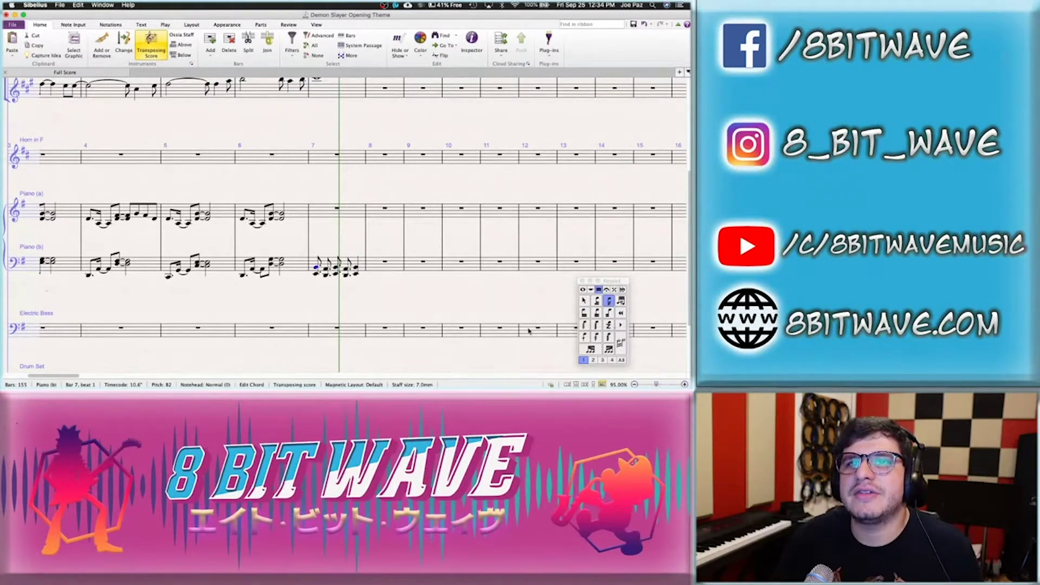
pyautogui.press('Right')
pyautogui.click(583, 290)
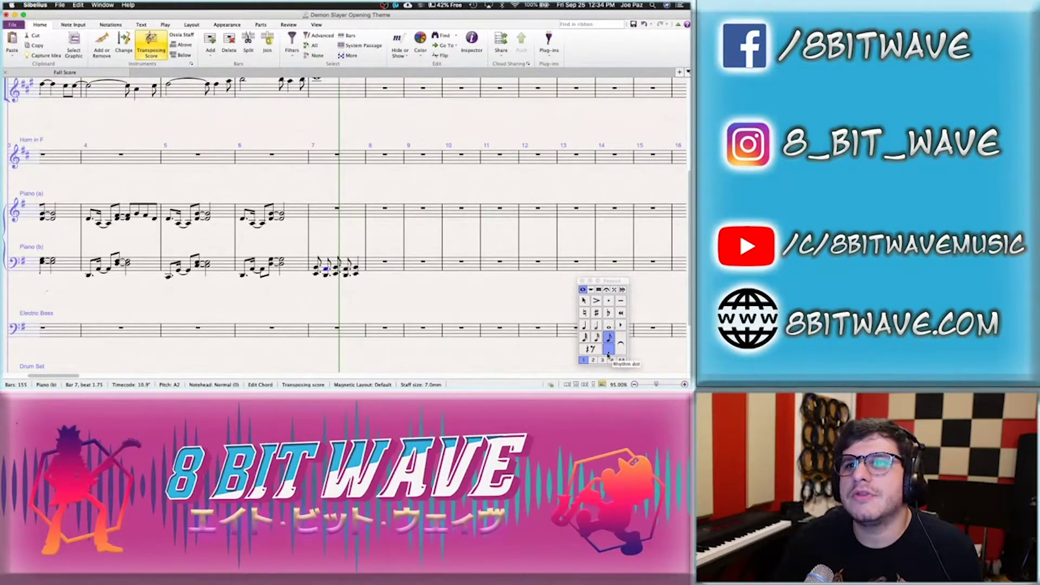
pyautogui.click(597, 337)
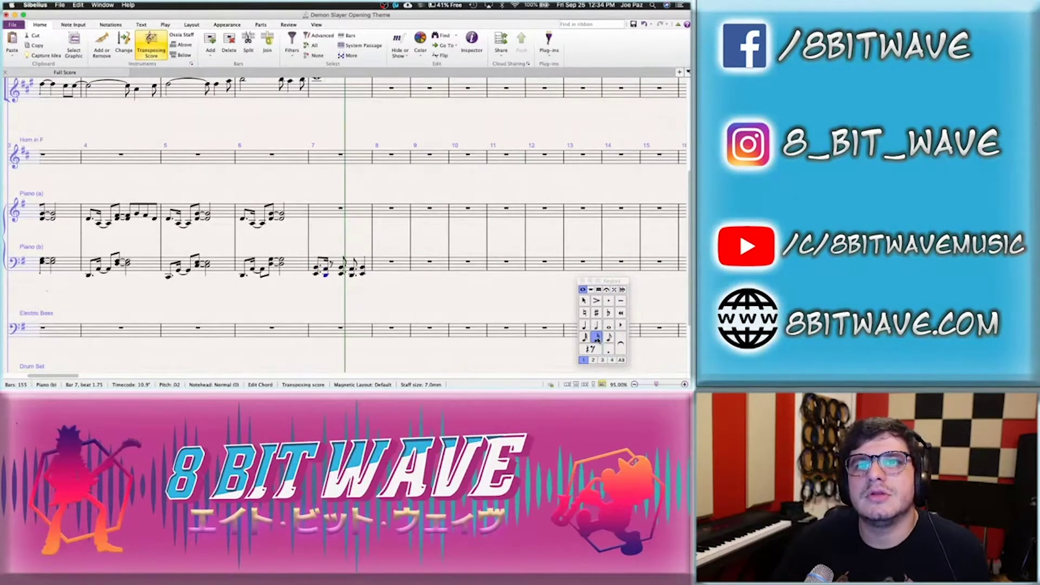
pyautogui.press('Right')
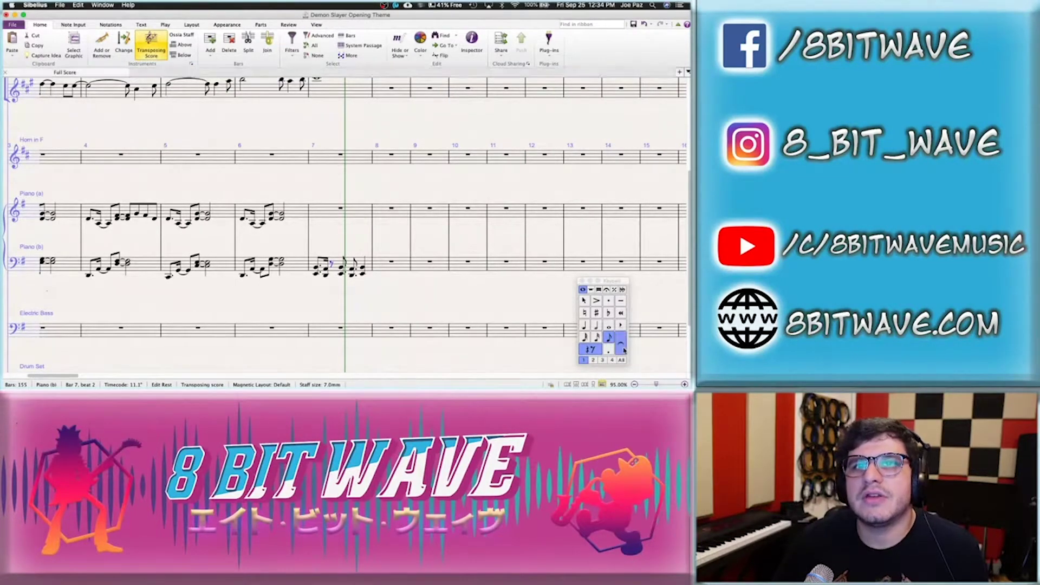
pyautogui.press('Left')
pyautogui.click(622, 349)
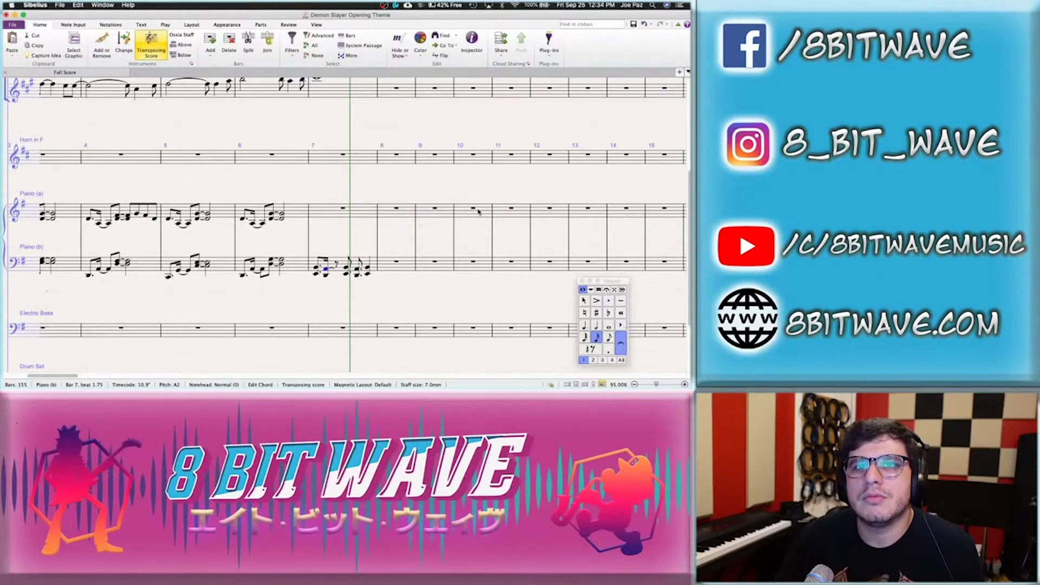
# Enter an eighth-note D2–A2 chord on beat 2 of the lower piano's bar 7, following the tied sixteenth
pyautogui.click(327, 275)
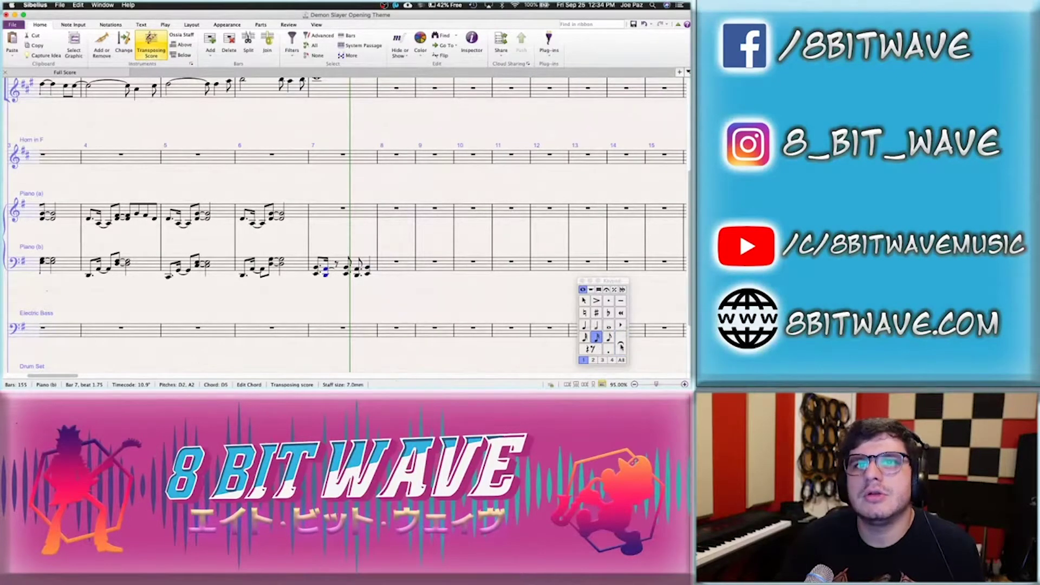
pyautogui.press('Right')
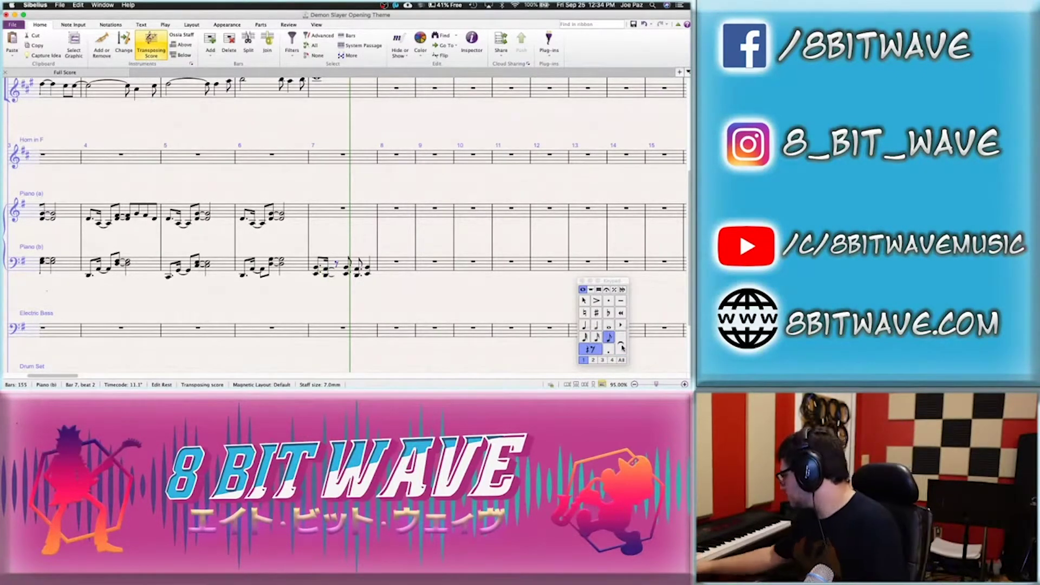
pyautogui.press('d')
pyautogui.press('5')
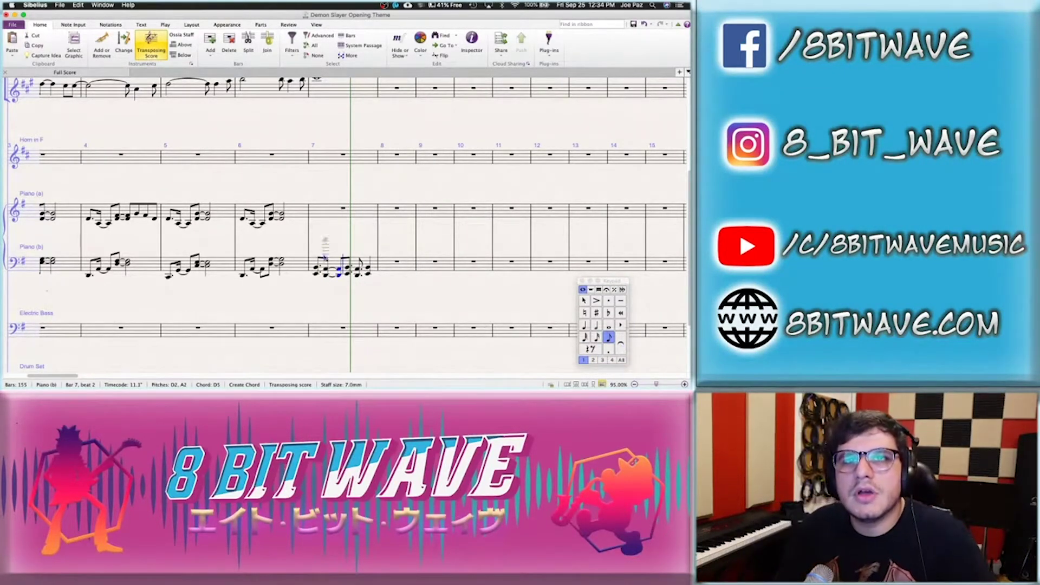
# Repeat the lower piano's beat 1 figure, the dotted eighth E2–B2 and sixteenth D2–A2 chords, from beat 2.5 of bar 7
pyautogui.press('Left')
pyautogui.hotkey('shift', 'Right')
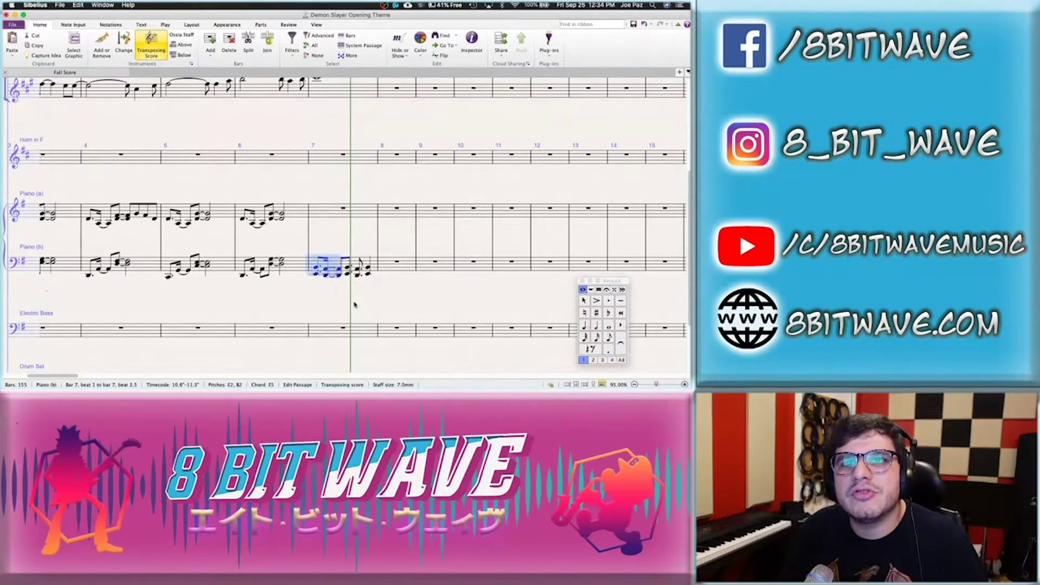
pyautogui.click(328, 289)
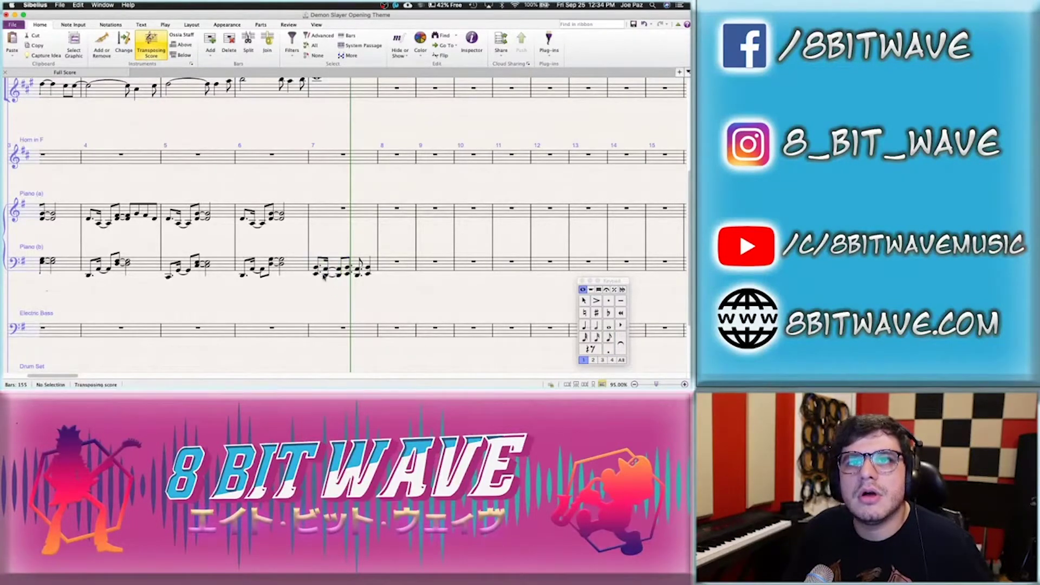
pyautogui.click(324, 275)
pyautogui.keyDown('shift'); pyautogui.click(316, 272); pyautogui.keyUp('shift')
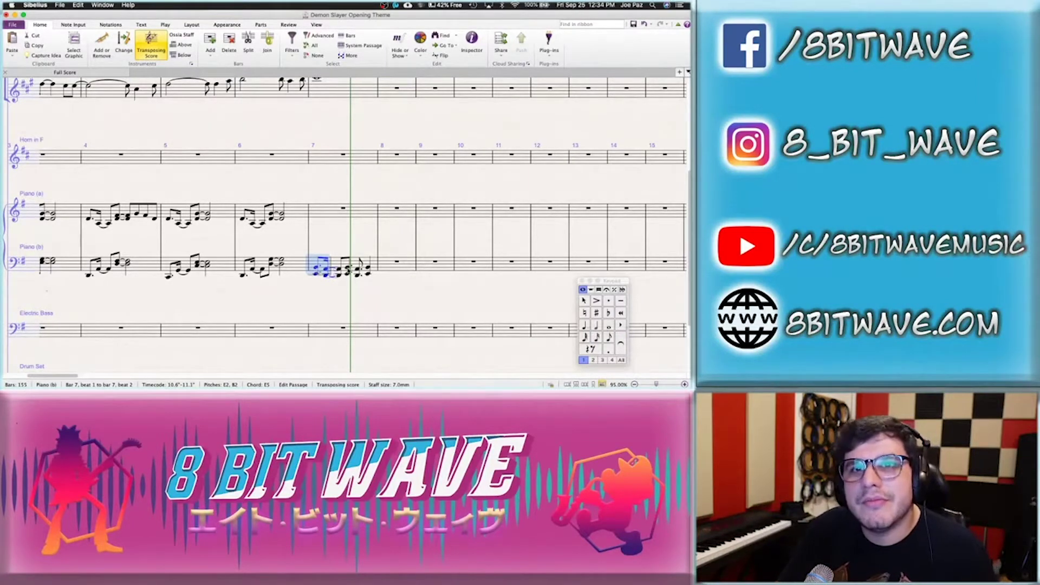
pyautogui.press('r')
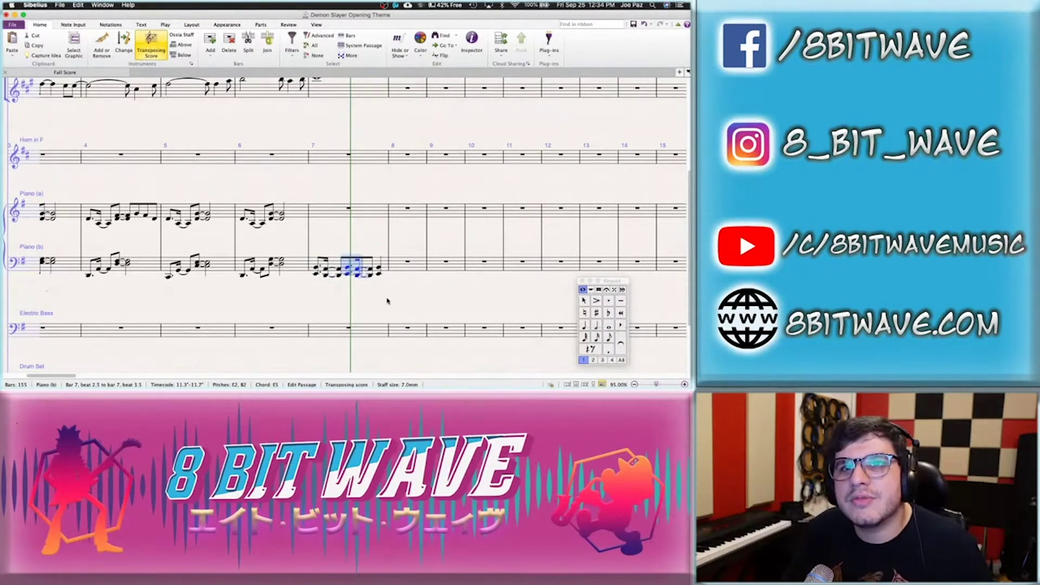
pyautogui.click(386, 301)
# Tie the sixteenth D2–A2 chord before beat 3.5 to the eighth-note chord on beat 3.5 in the lower piano's bar 7
pyautogui.click(370, 275)
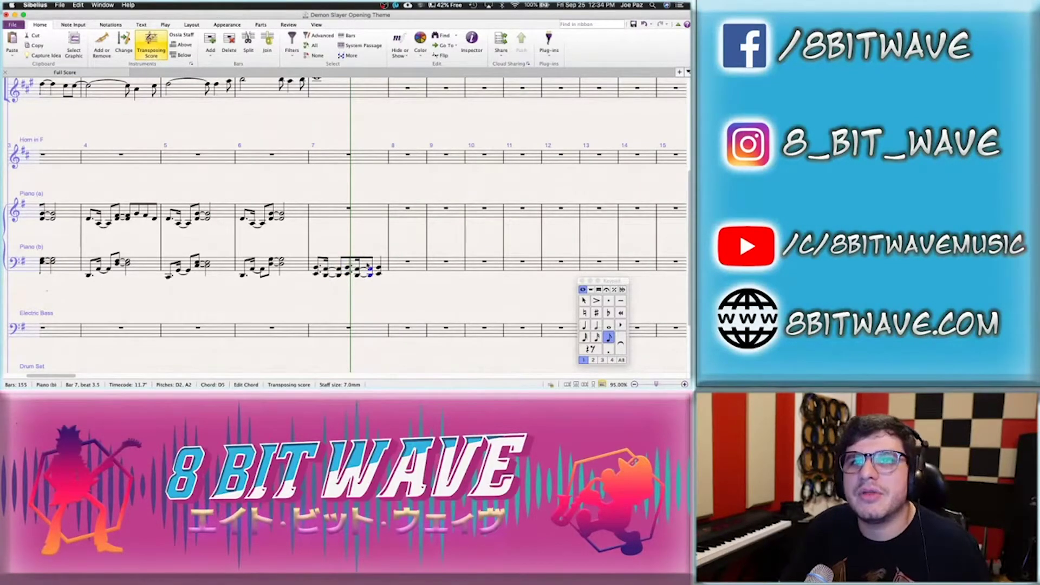
pyautogui.press('Left')
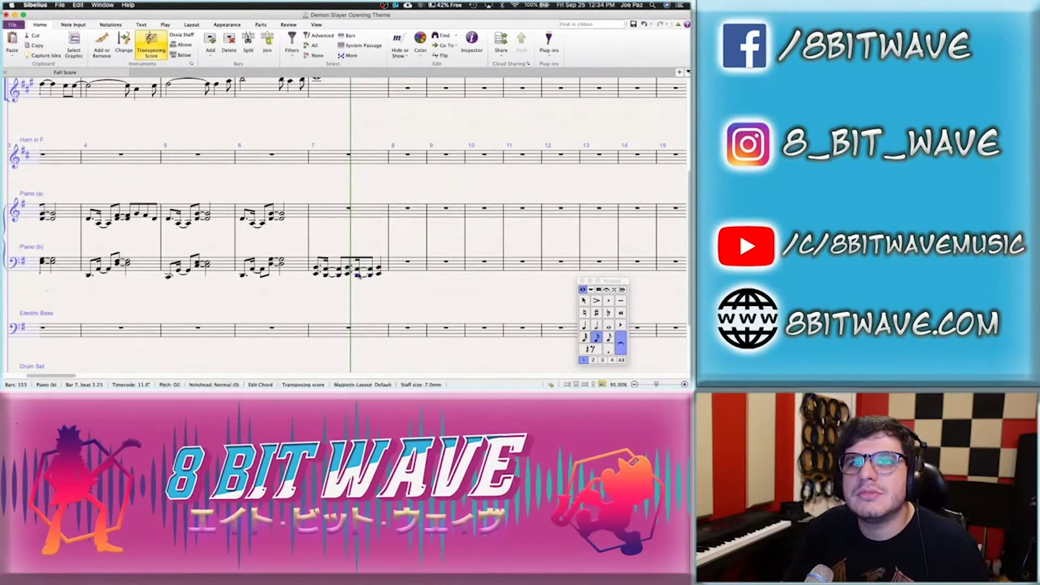
pyautogui.click(621, 351)
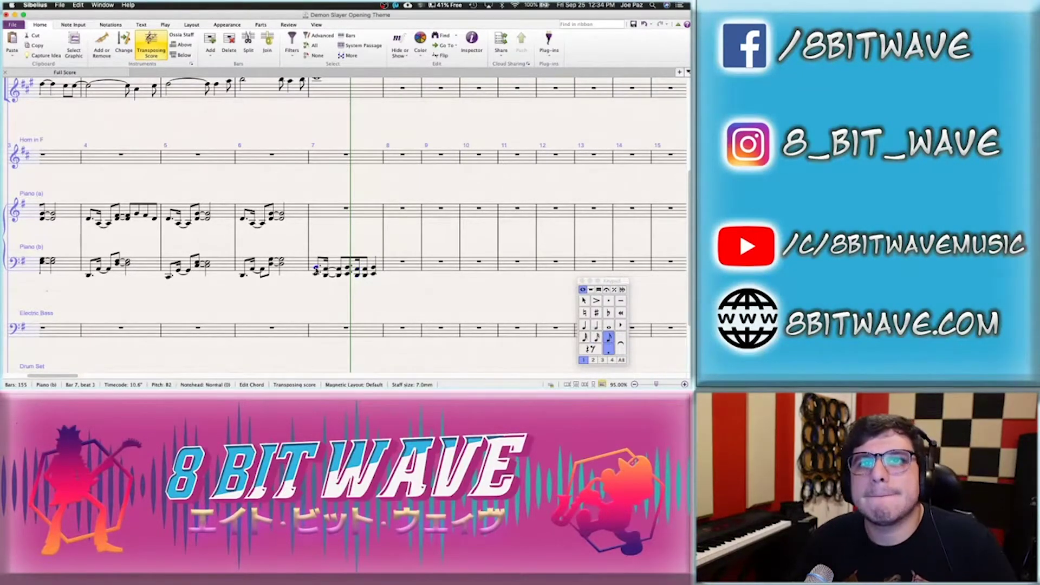
# Shorten the E2–B2 chord on beat 2.5 of the lower piano's bar 7 to an eighth and enter a sixteenth E2–B2 chord on beat 3
pyautogui.press('Left')
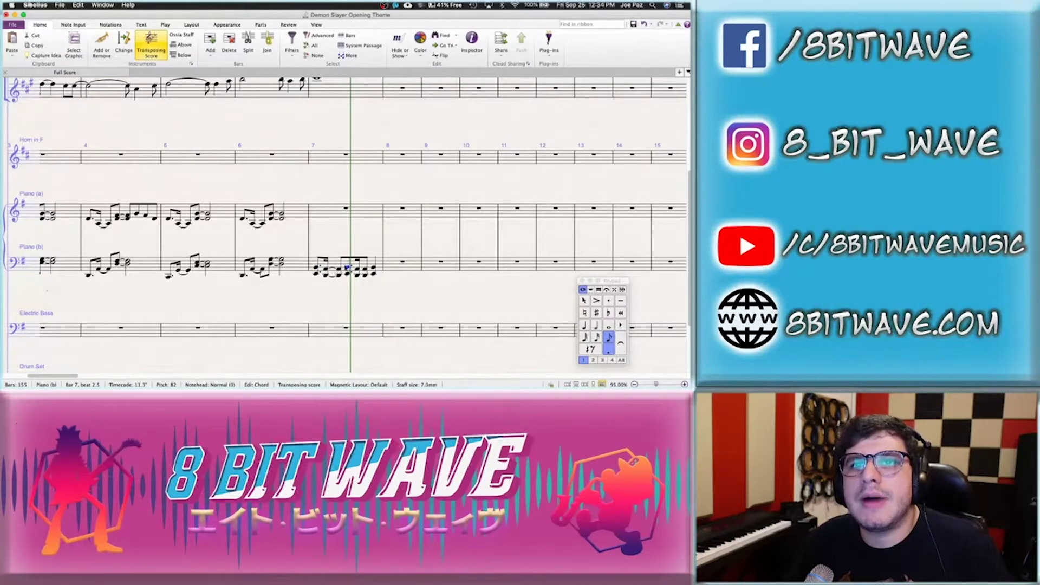
pyautogui.click(610, 350)
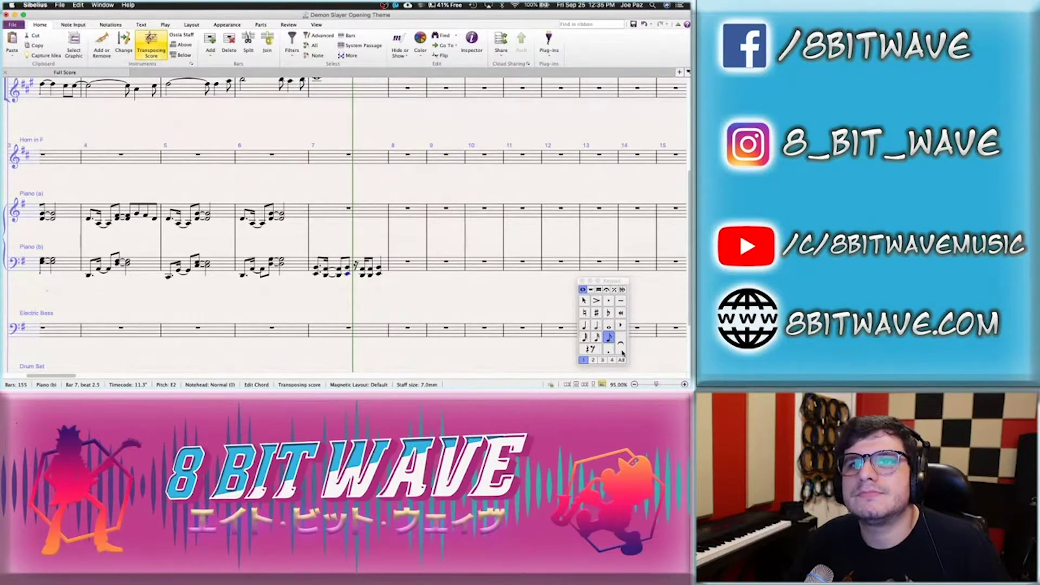
pyautogui.press('Up')
pyautogui.press('Up')
pyautogui.press('Up')
pyautogui.press('Up')
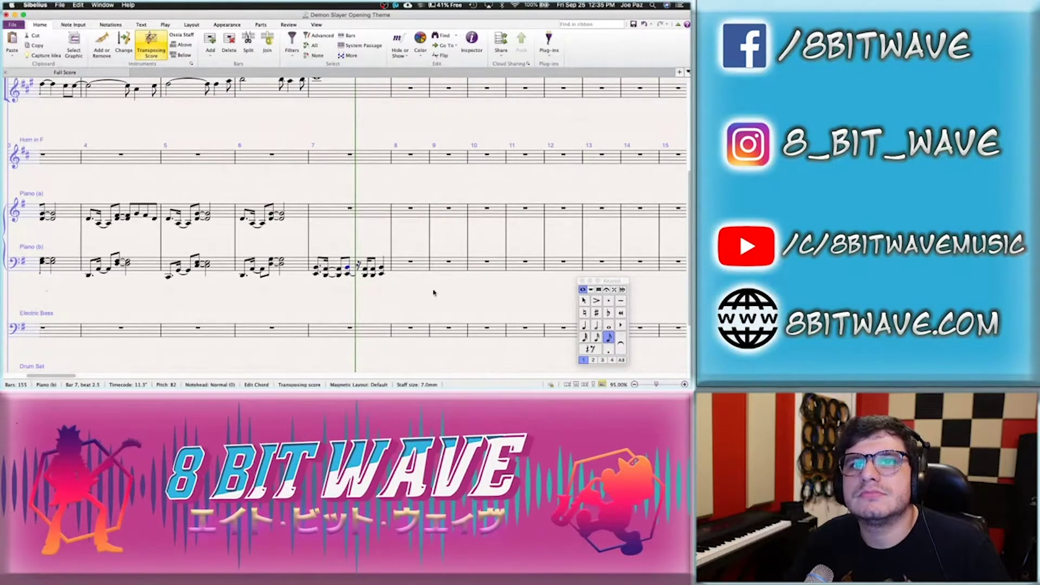
pyautogui.press('Escape')
pyautogui.click(347, 271)
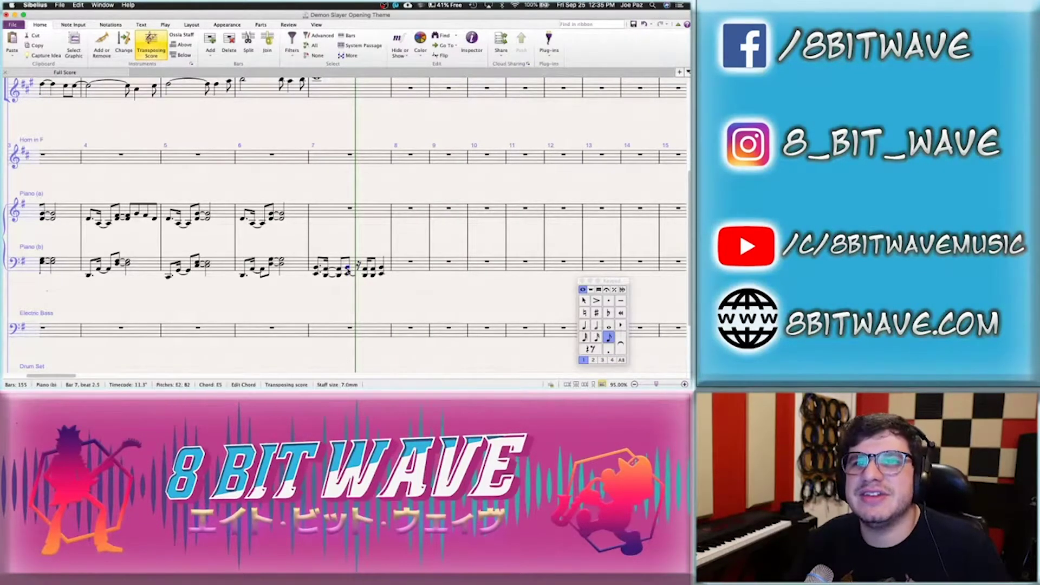
pyautogui.press('Right')
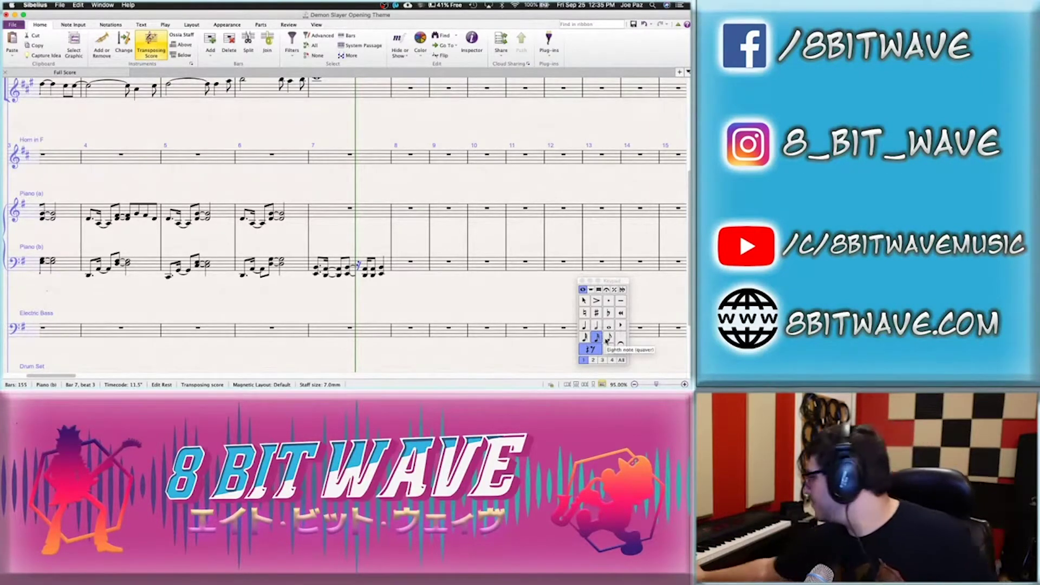
pyautogui.press('e')
pyautogui.press('5')
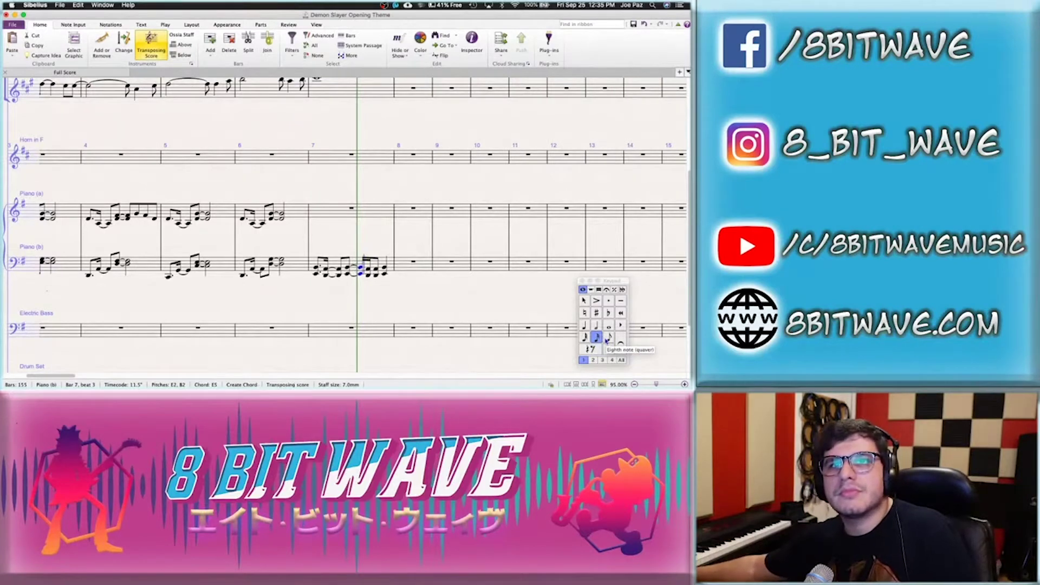
# Make the D2–A2 chord on beat 3.25 of the lower piano's bar 7 a dotted eighth and the beat 4 chord a quarter note
pyautogui.press('a')
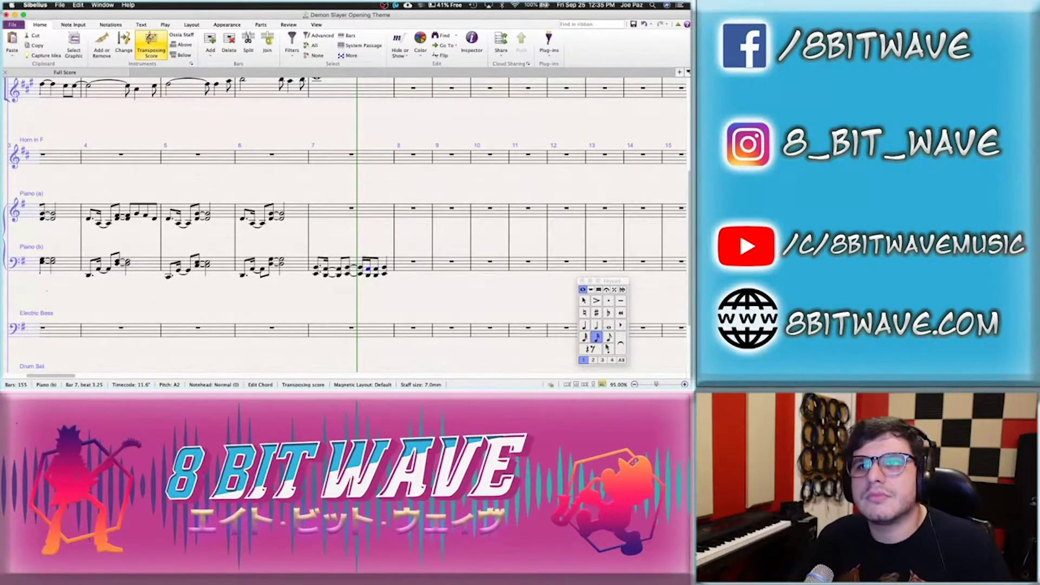
pyautogui.click(607, 338)
pyautogui.press('d')
pyautogui.click(610, 351)
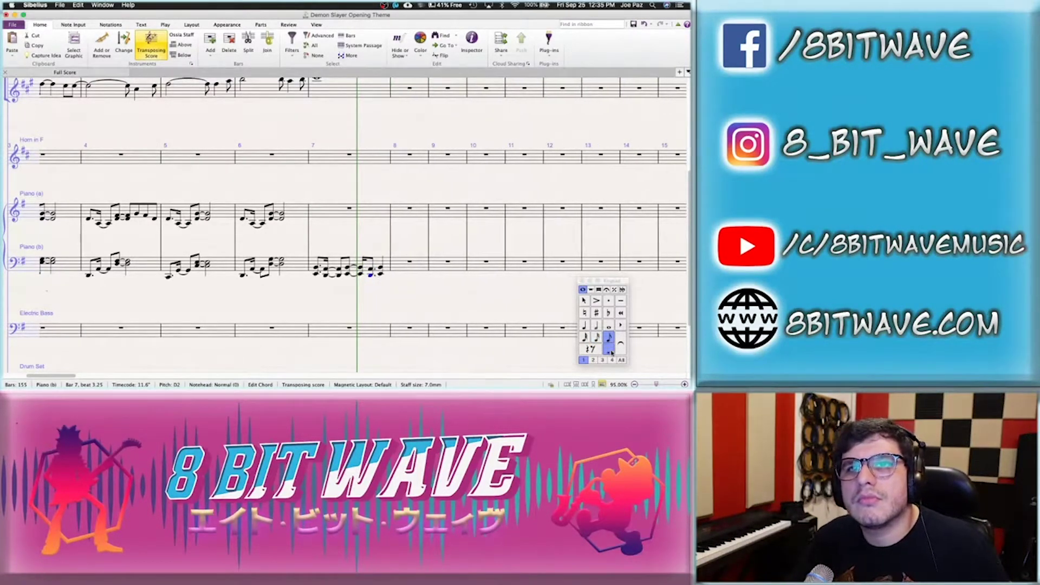
pyautogui.press('5')
pyautogui.press('b')
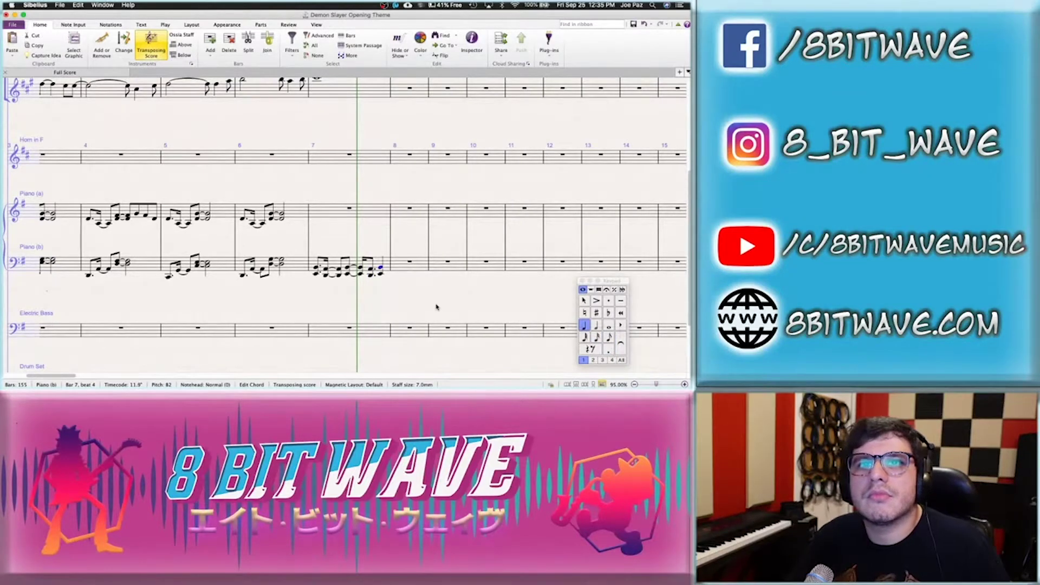
# Select the lower piano's bar 7 and play it back to check the rhythm
pyautogui.press('Escape')
pyautogui.click(333, 263)
pyautogui.press('p')
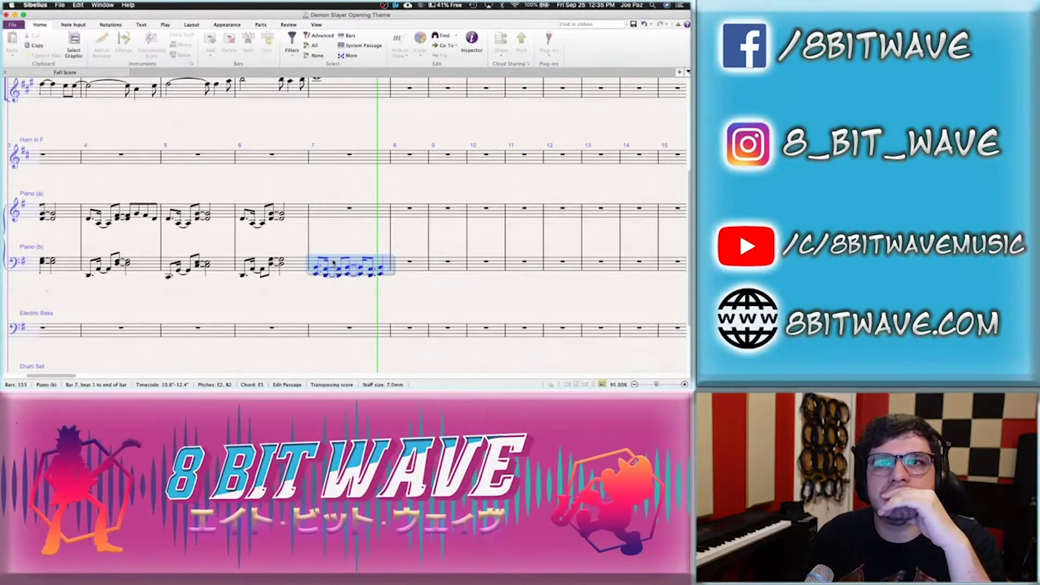
pyautogui.press('Escape')
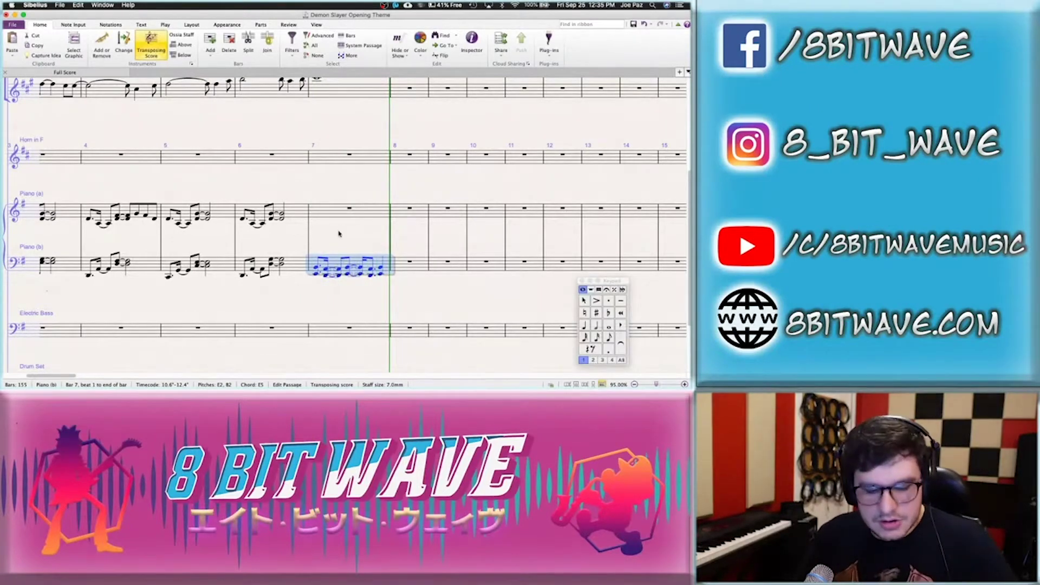
# Repeat the lower piano's bar 7 three times to fill bars 8–10
pyautogui.press('r')
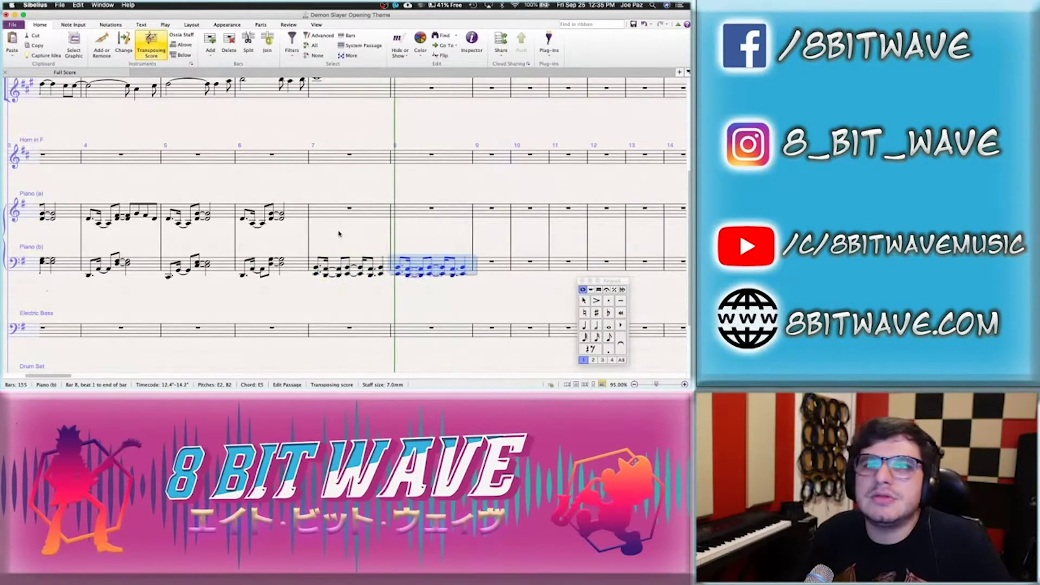
pyautogui.press('r')
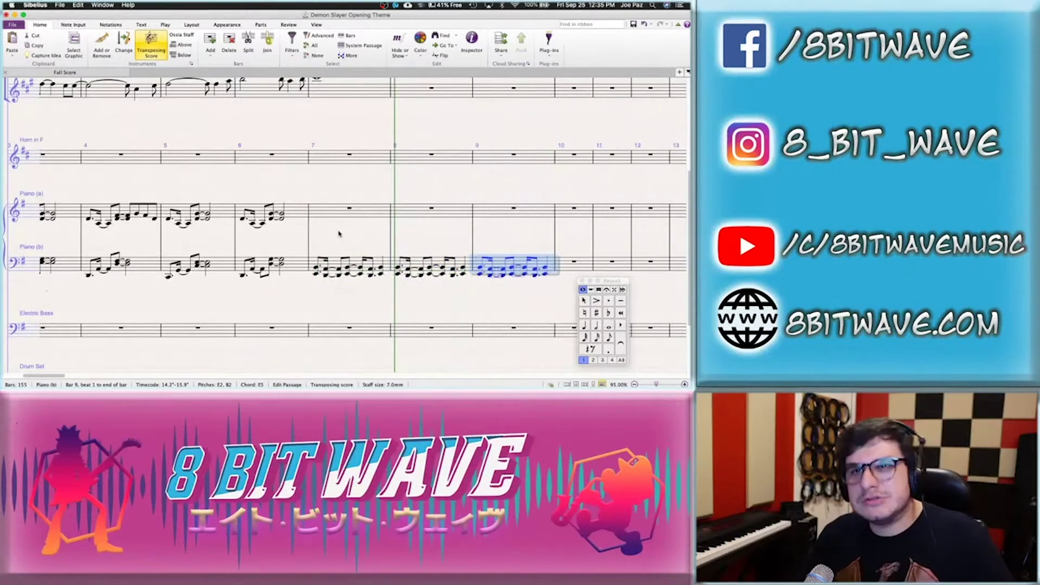
pyautogui.press('r')
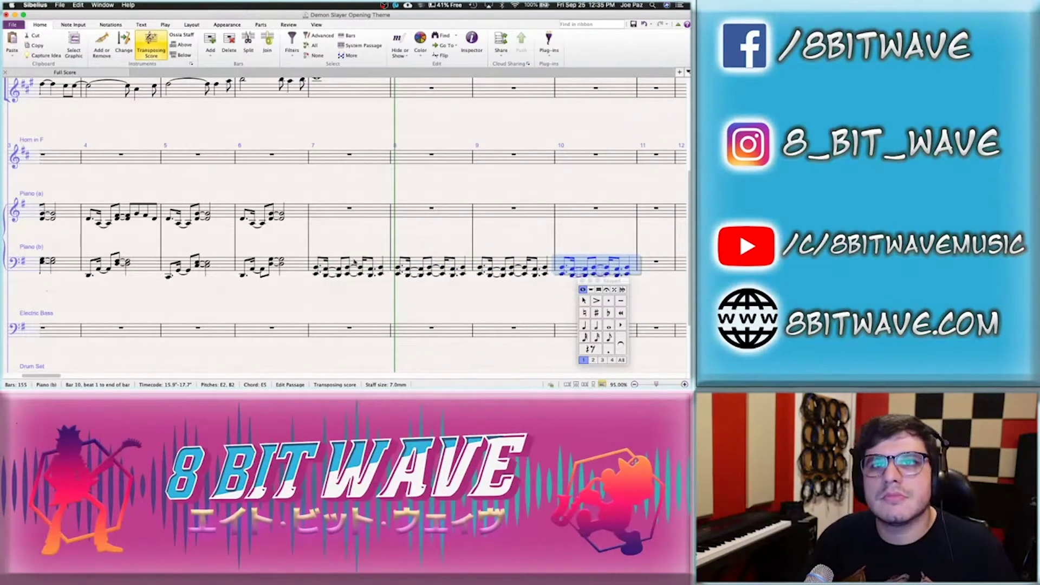
# Copy the lower piano's bars 7–10 into the Electric Bass staff, starting at bar 7
pyautogui.keyDown('shift'); pyautogui.click(355, 262); pyautogui.keyUp('shift')
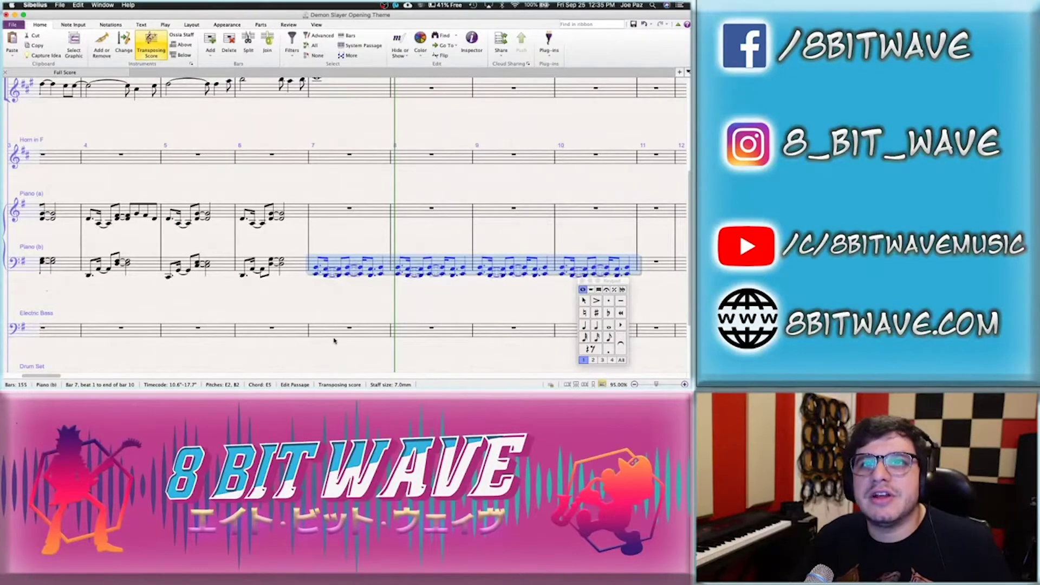
pyautogui.click(335, 332)
pyautogui.press('super+v')
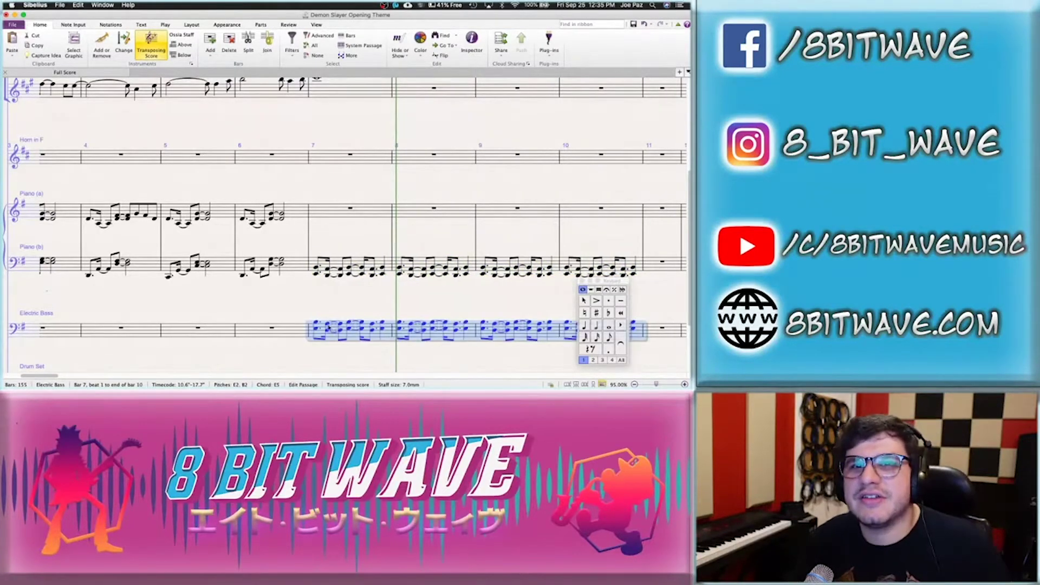
# Remove the upper note from every Electric Bass chord in bars 7–10, leaving the single low notes, and save the score
pyautogui.click(318, 324)
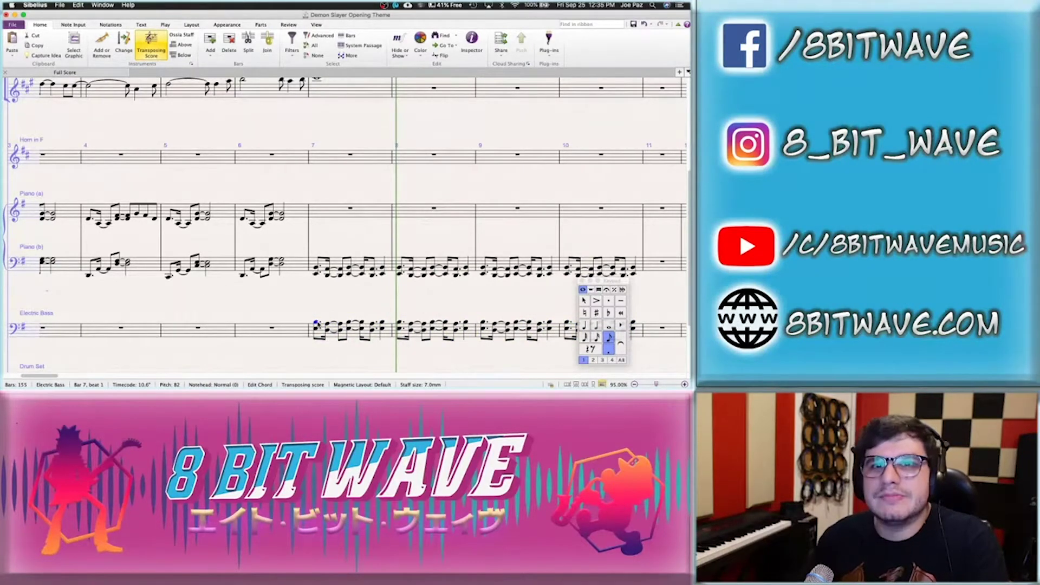
pyautogui.press('Right')
pyautogui.press('Right')
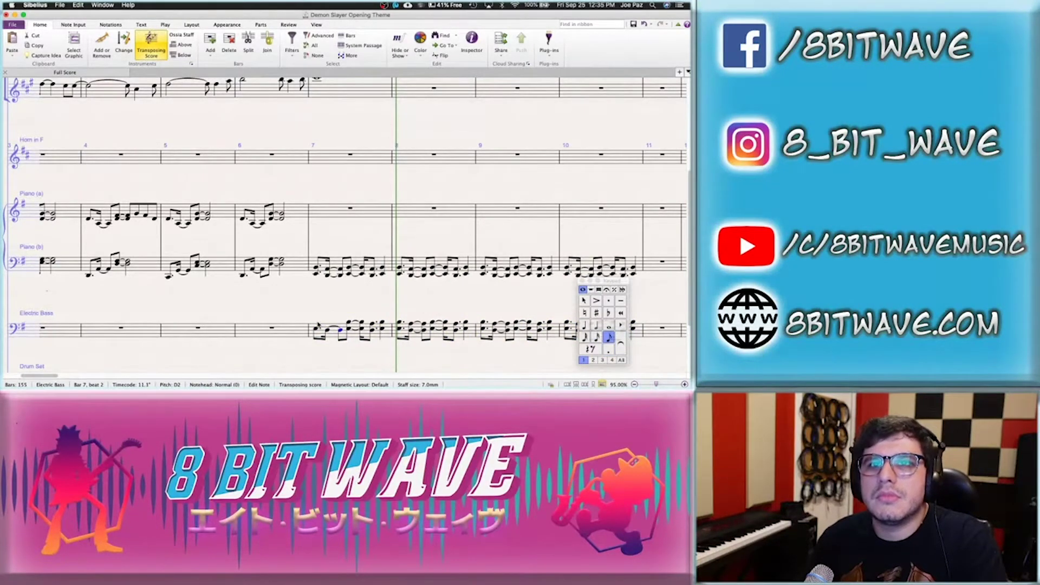
pyautogui.press('KP_Enter')
pyautogui.press('Right')
pyautogui.press('Right')
pyautogui.press('KP_Enter')
pyautogui.press('Right')
pyautogui.press('Right')
pyautogui.press('KP_Enter')
pyautogui.press('Right')
pyautogui.press('Right')
pyautogui.press('KP_Enter')
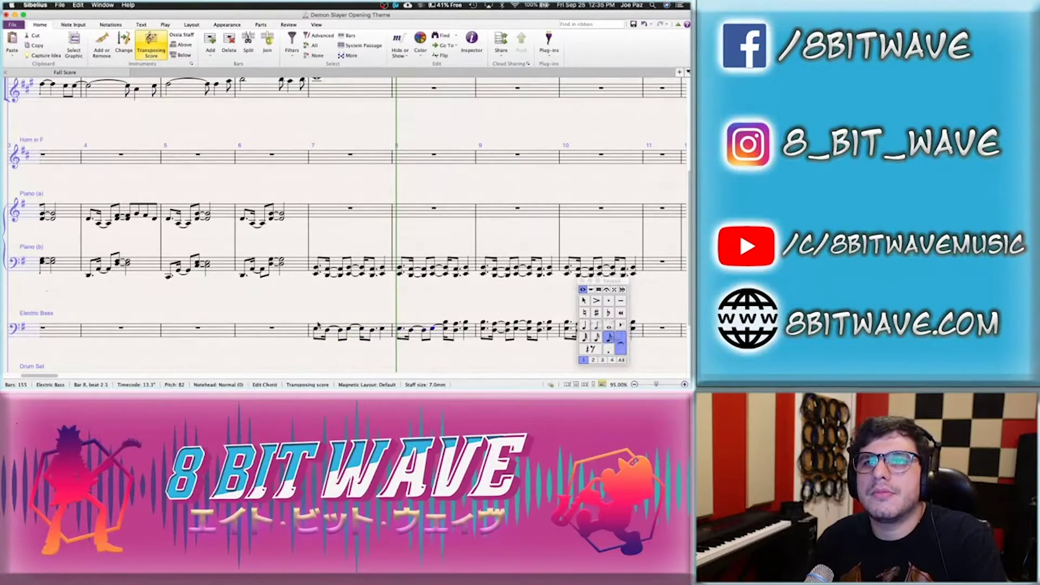
pyautogui.press('Right')
pyautogui.press('Right')
pyautogui.press('KP_Enter')
pyautogui.press('Right')
pyautogui.press('Right')
pyautogui.press('KP_Enter')
pyautogui.press('Right')
pyautogui.press('Right')
pyautogui.press('KP_Enter')
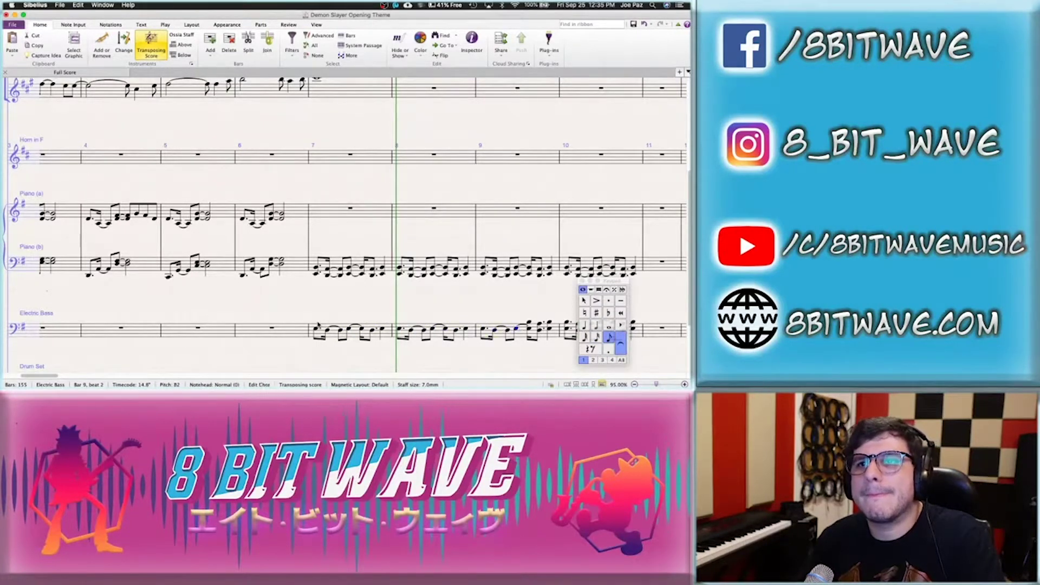
pyautogui.press('Right')
pyautogui.press('Right')
pyautogui.press('KP_Enter')
pyautogui.press('Right')
pyautogui.press('Right')
pyautogui.press('KP_Enter')
pyautogui.press('Right')
pyautogui.press('Right')
pyautogui.press('KP_Enter')
pyautogui.press('Right')
pyautogui.press('Right')
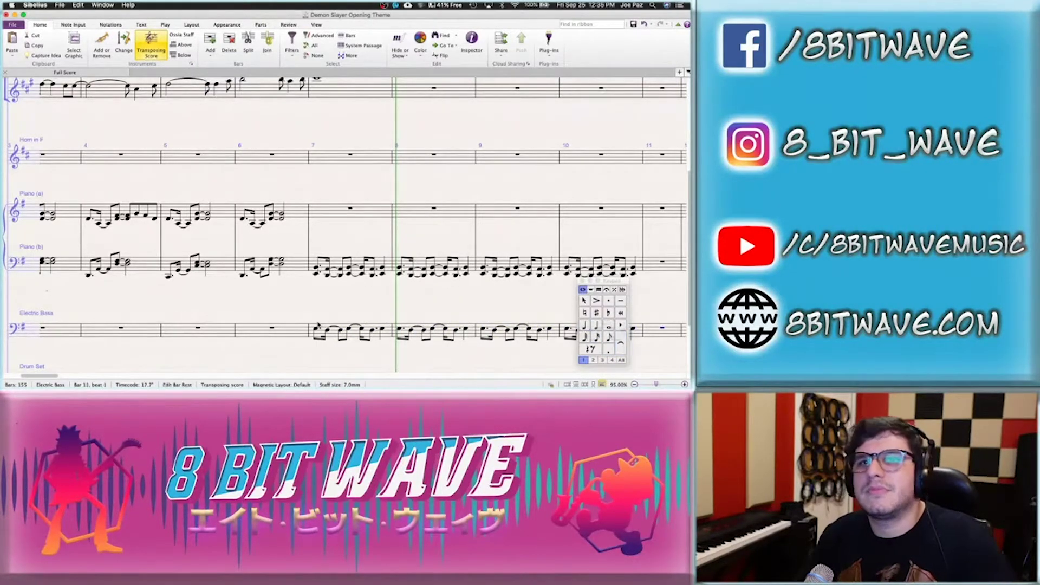
pyautogui.click(311, 313)
pyautogui.press('super+s')
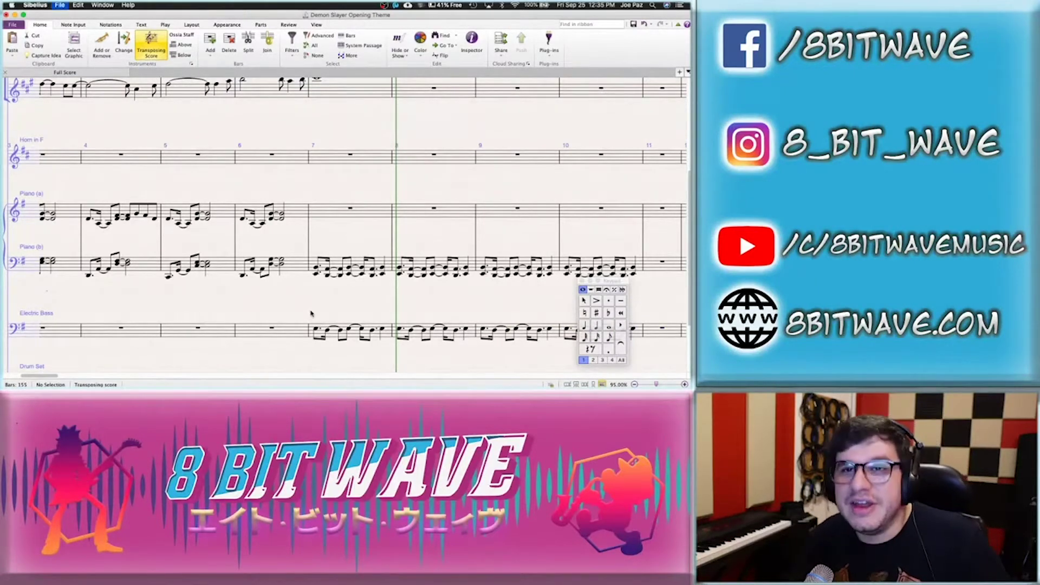
# Play back the score from the Electric Bass's first note in bar 7 through bar 10
pyautogui.click(316, 330)
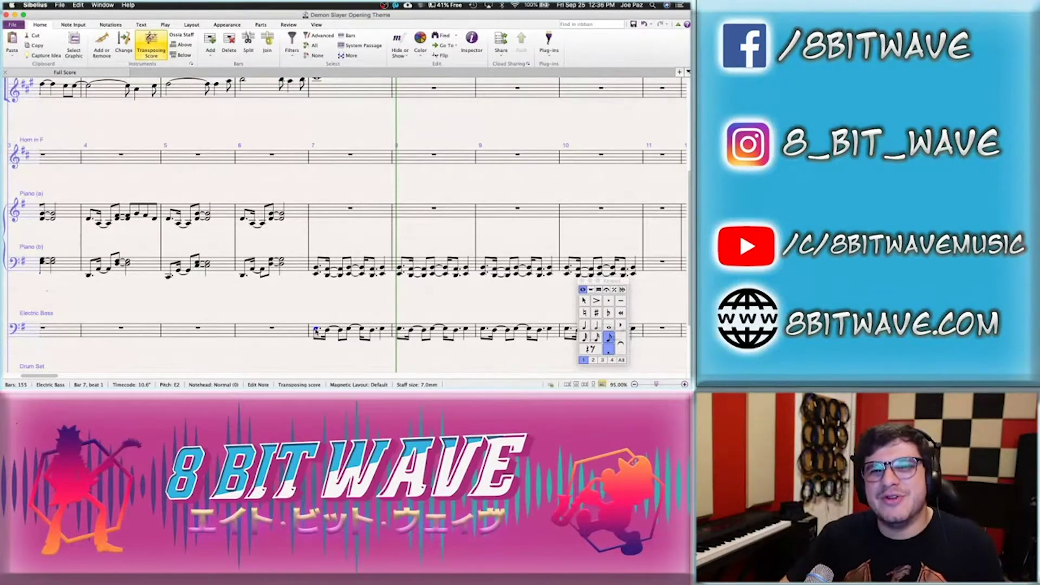
pyautogui.press('p')
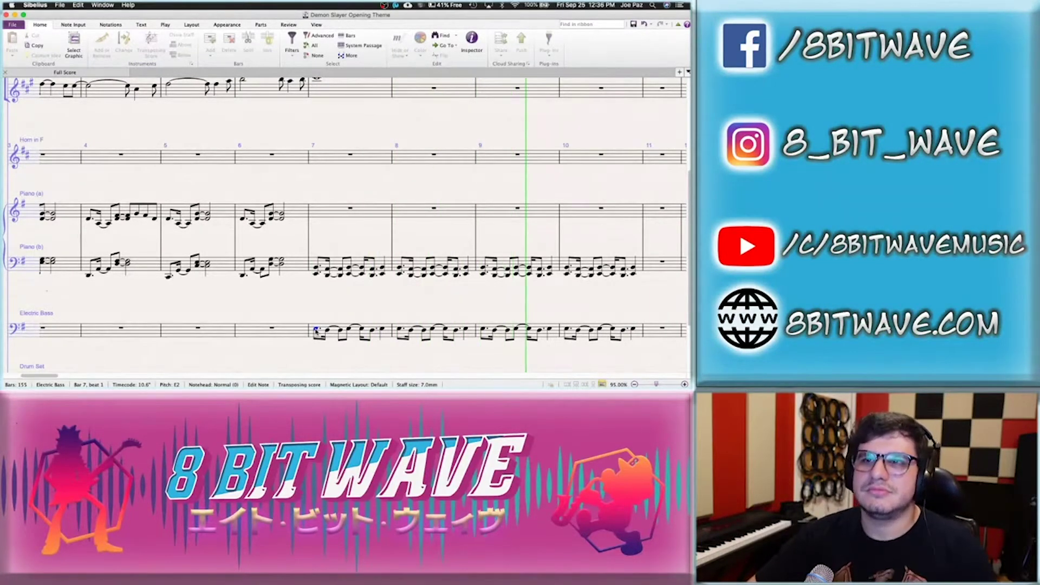
pyautogui.press('space')
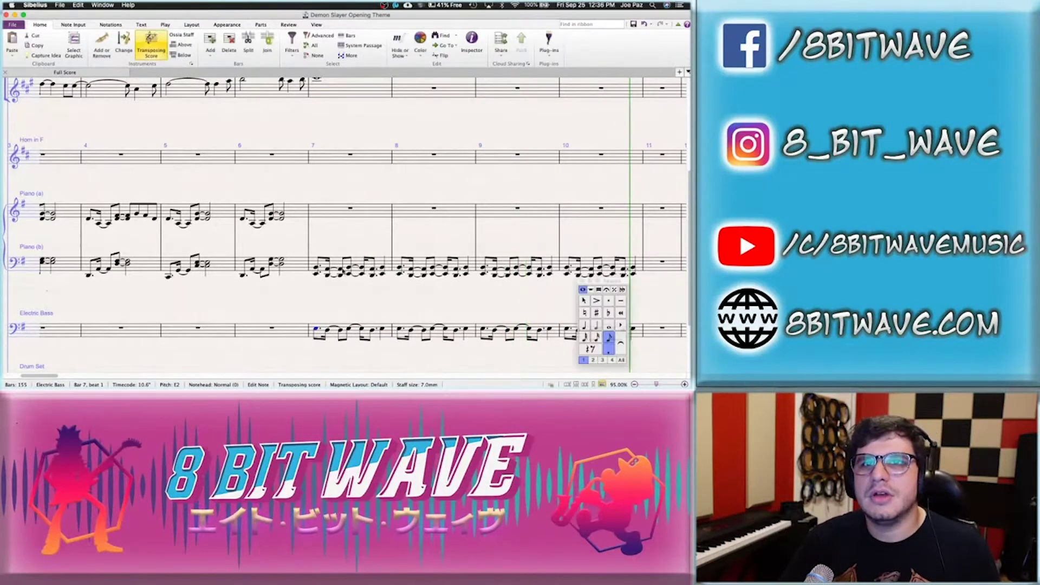
# Copy the lower piano's bars 7–10 into the upper piano staff and transpose them up two octaves
pyautogui.click(338, 264)
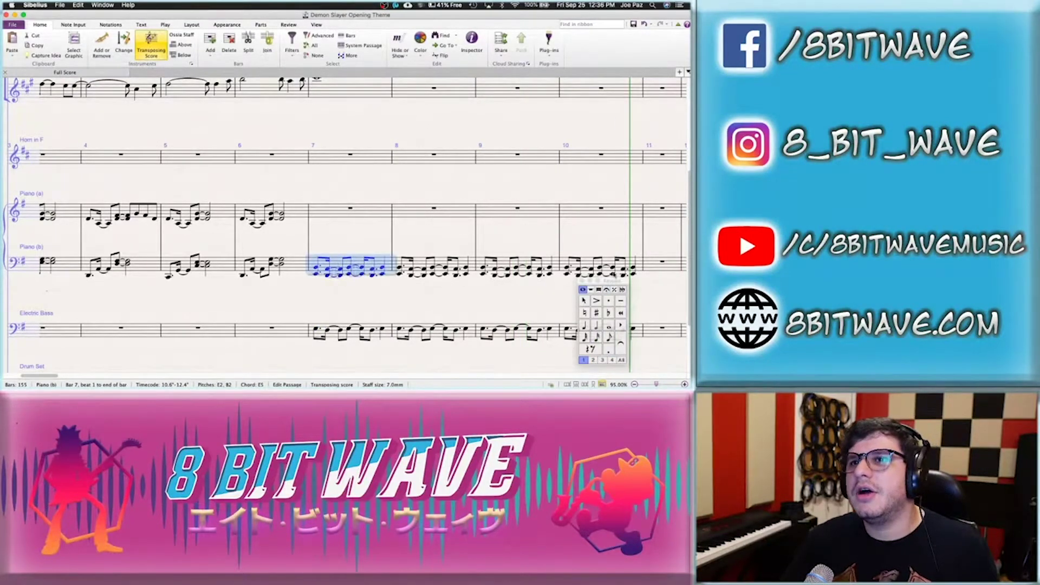
pyautogui.keyDown('shift'); pyautogui.click(631, 264); pyautogui.keyUp('shift')
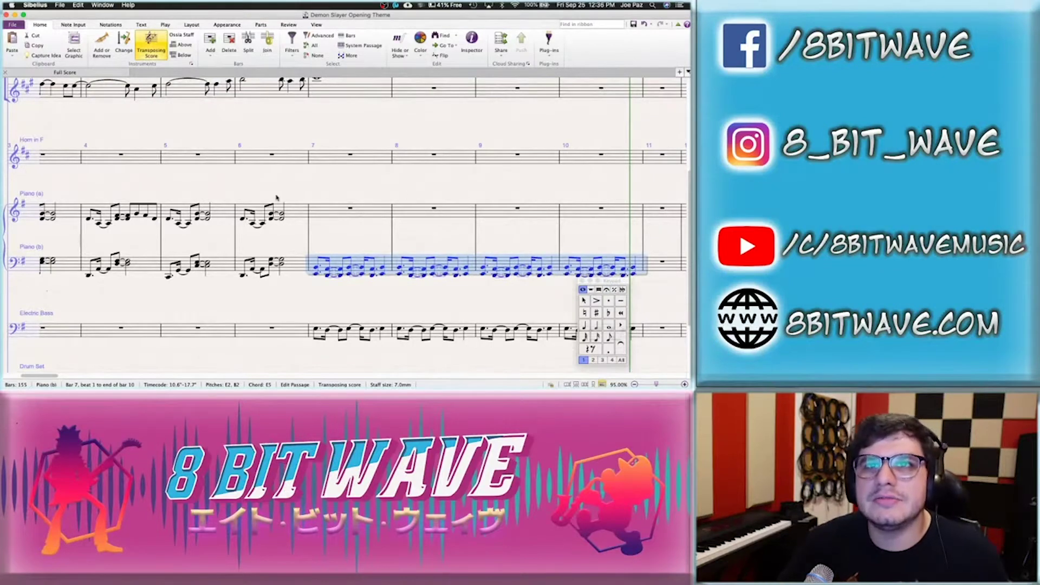
pyautogui.click(335, 213)
pyautogui.press('super+v')
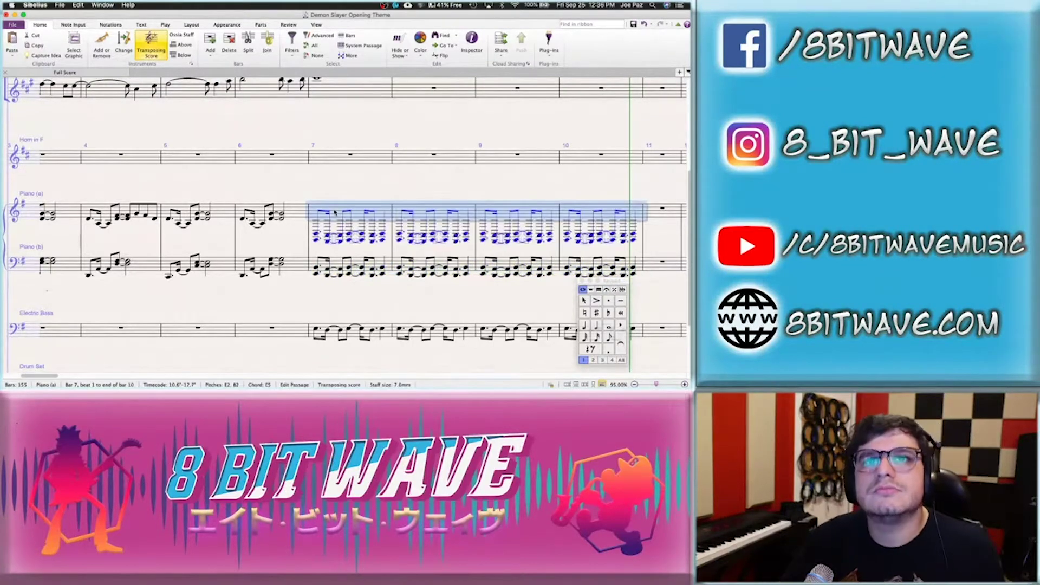
pyautogui.press('super+Up')
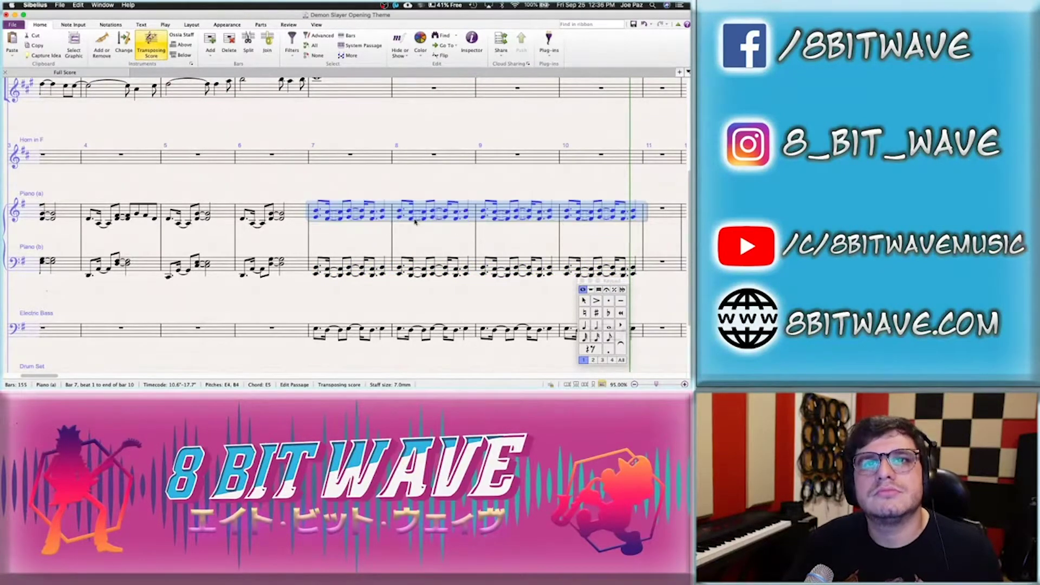
# Drop the upper note of each chord in the upper piano's bar 7 by an octave, placing B3 under E4 and A3 under D4
pyautogui.click(319, 214)
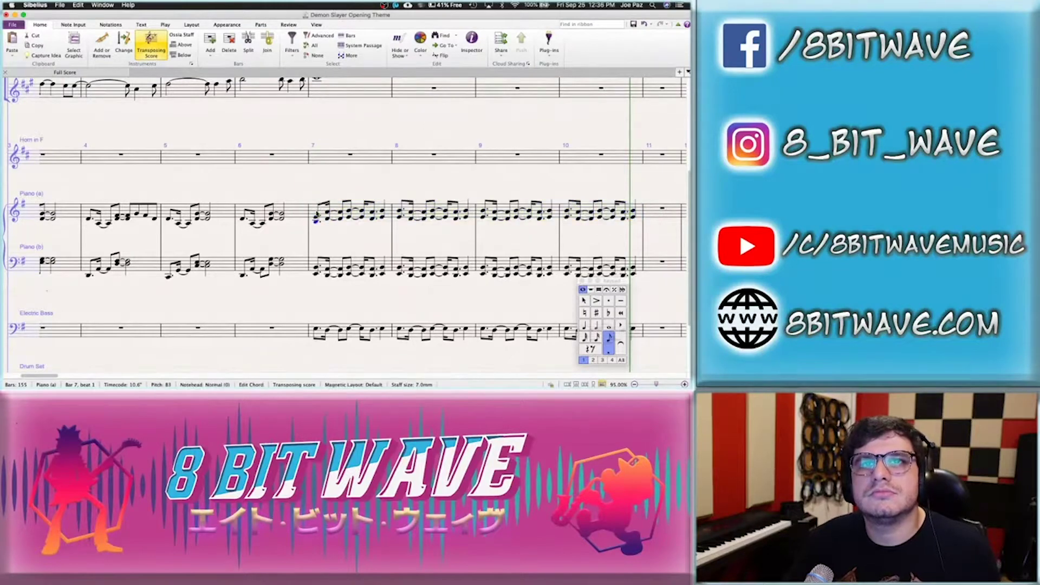
pyautogui.click(328, 222)
pyautogui.click(340, 219)
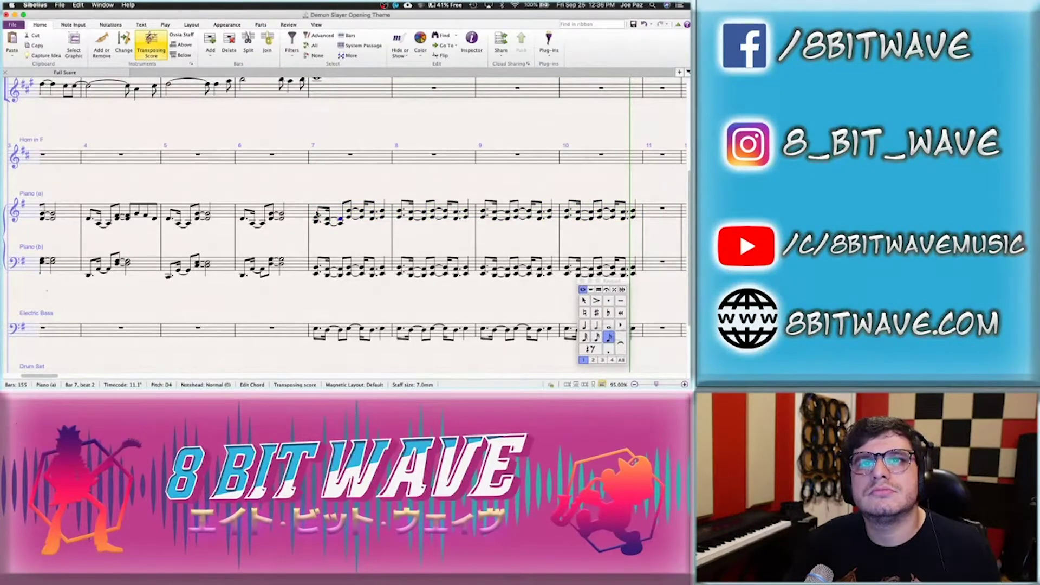
pyautogui.press('4')
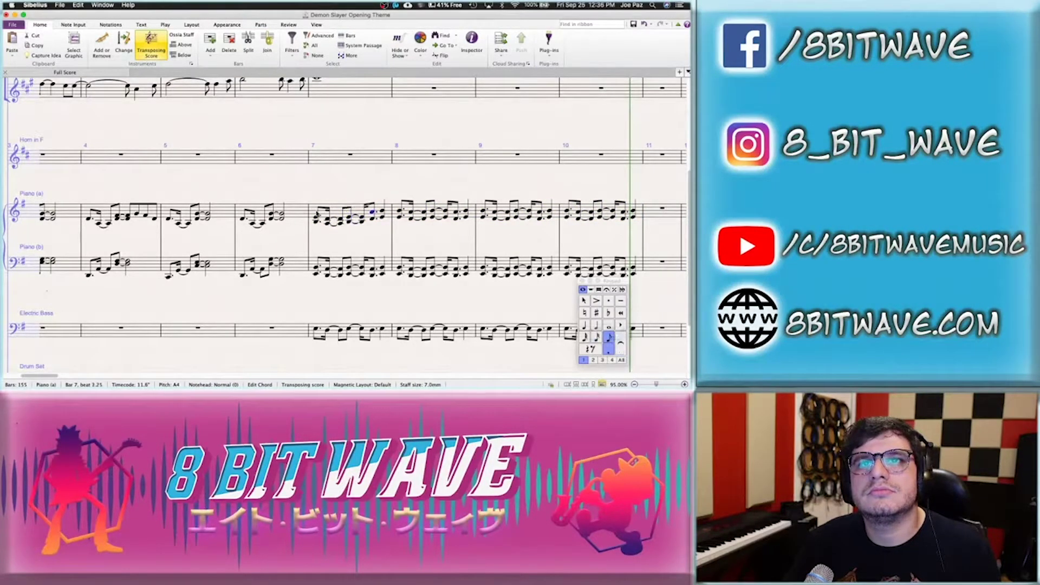
# Repeat the upper piano's revoiced bar 7 three times over bars 8–10
pyautogui.click(355, 212)
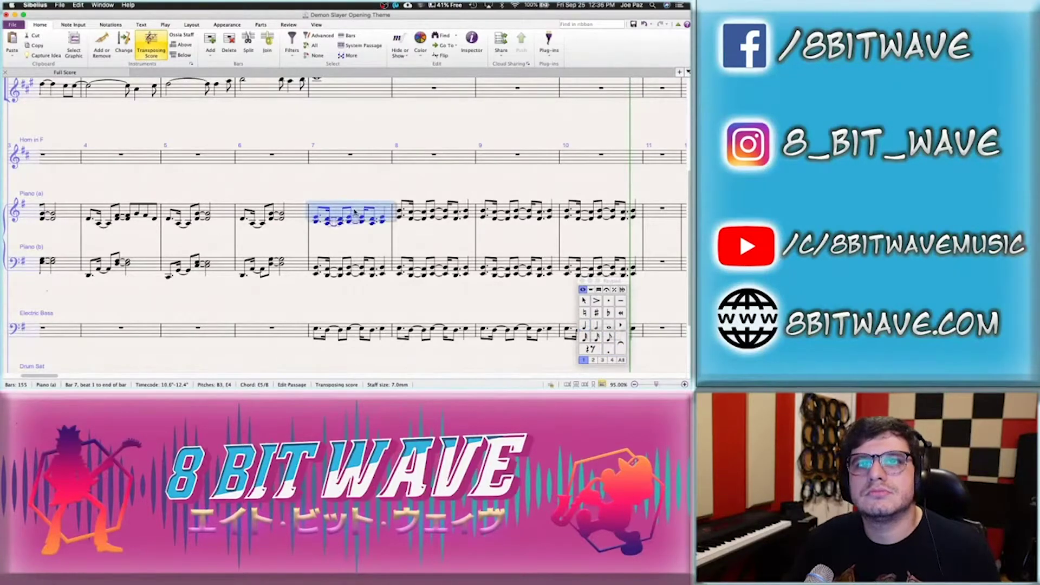
pyautogui.press('r')
pyautogui.press('r')
pyautogui.press('r')
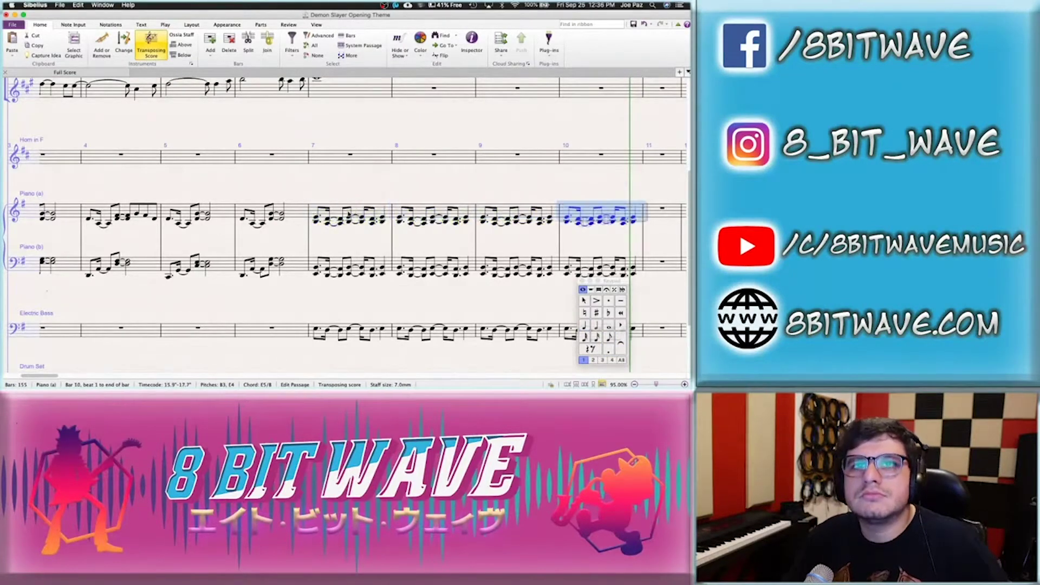
pyautogui.click(316, 220)
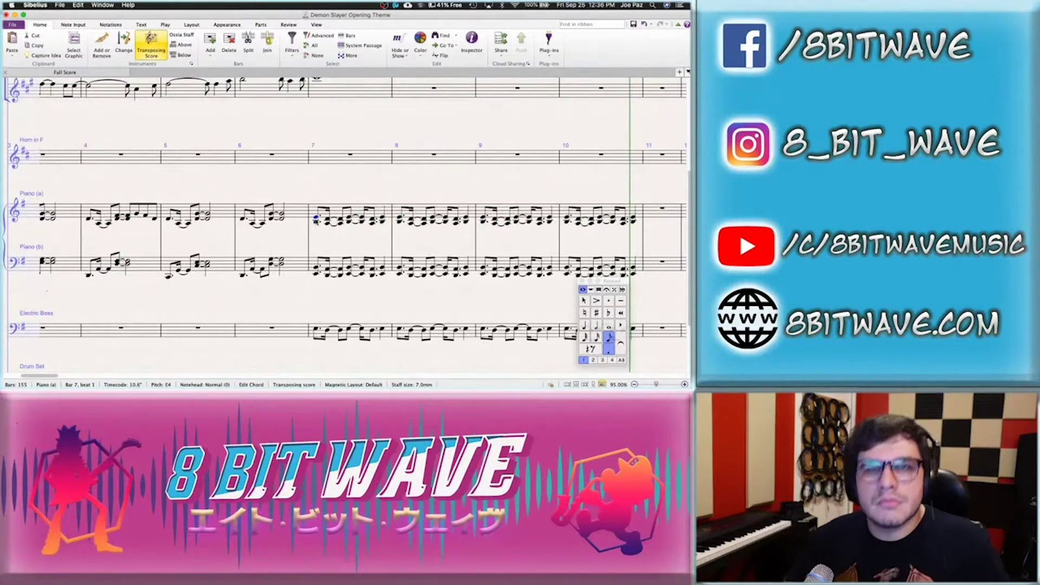
# Play back the revoiced piano passage in bars 7–10, and the opening bars leading into bar 7
pyautogui.press('space')
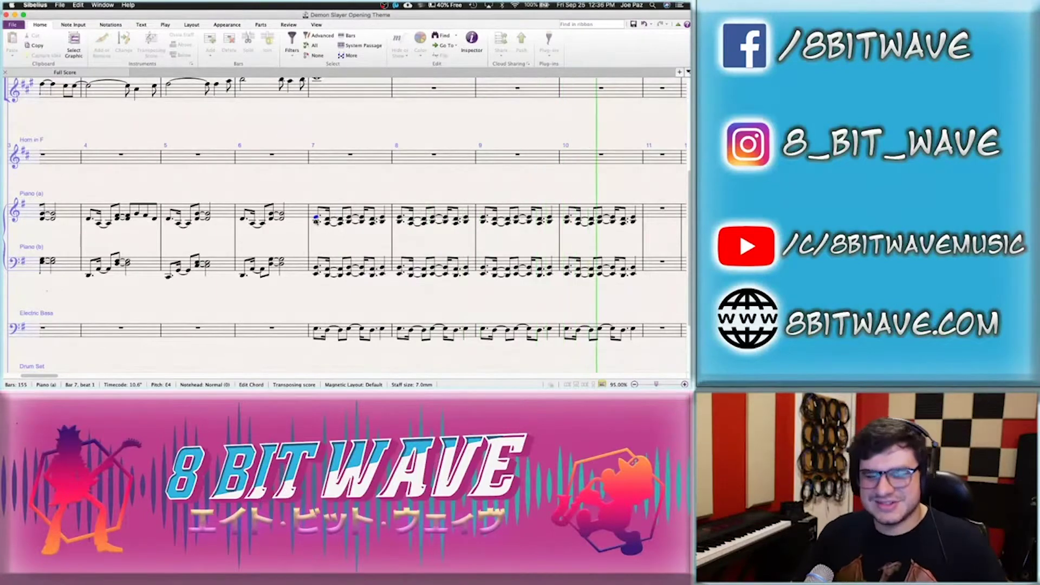
pyautogui.press('space')
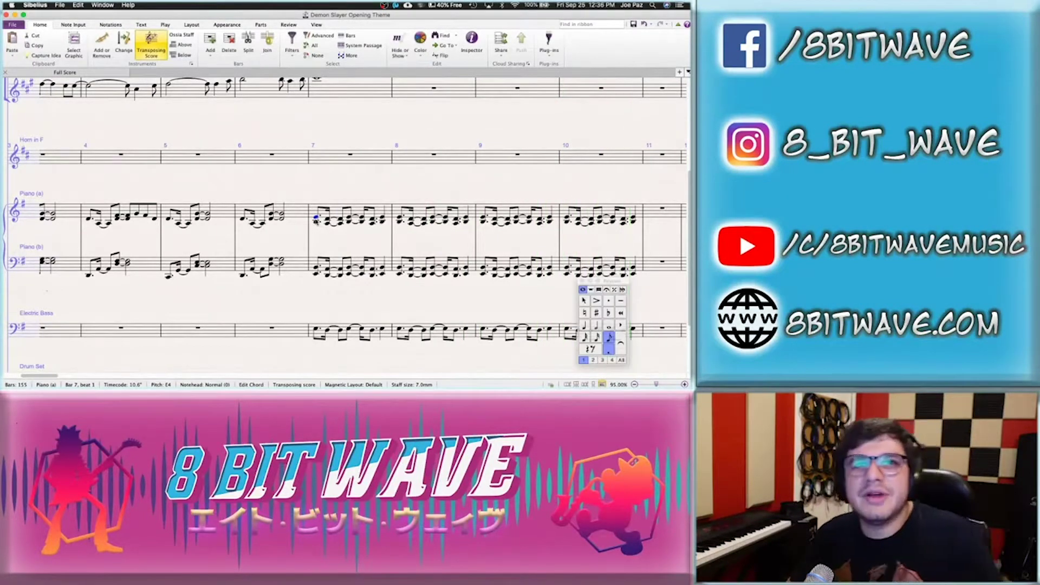
pyautogui.press('space')
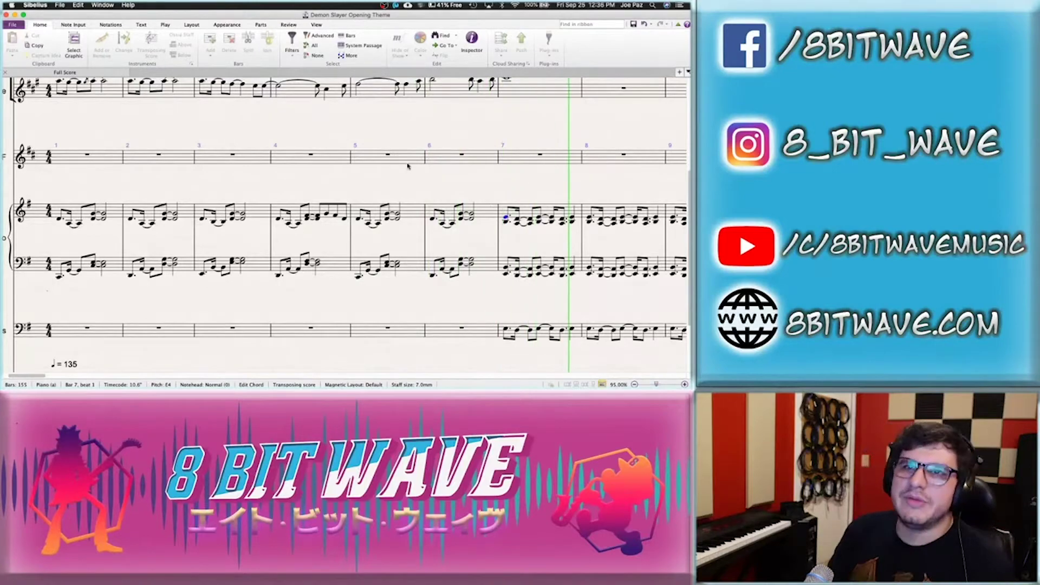
pyautogui.press('space')
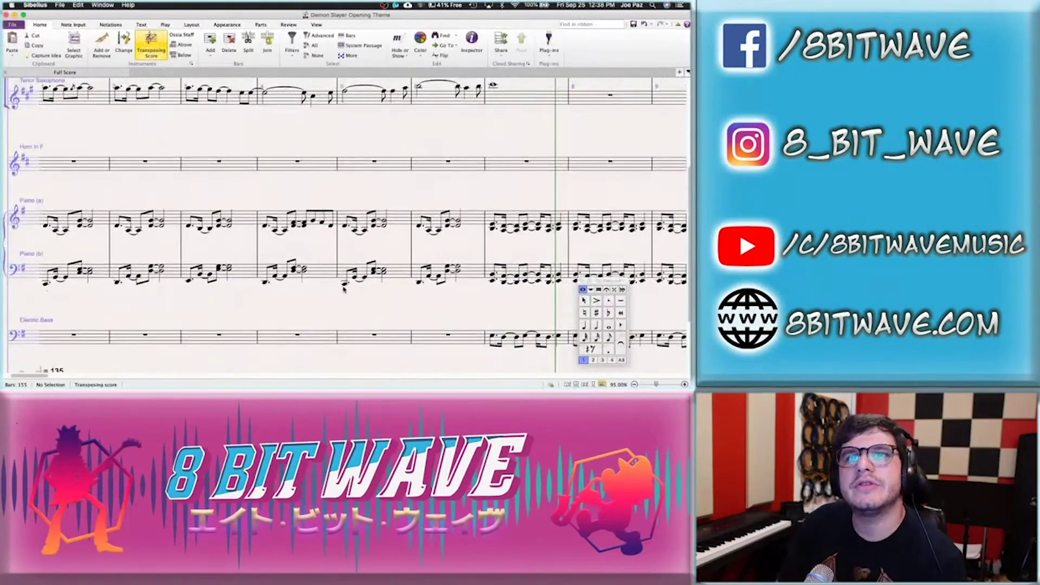
# Replace the lower piano's closing chord in bar 5 with a single note and fill bar 6 with a whole-note D2–D3 octave
pyautogui.click(344, 285)
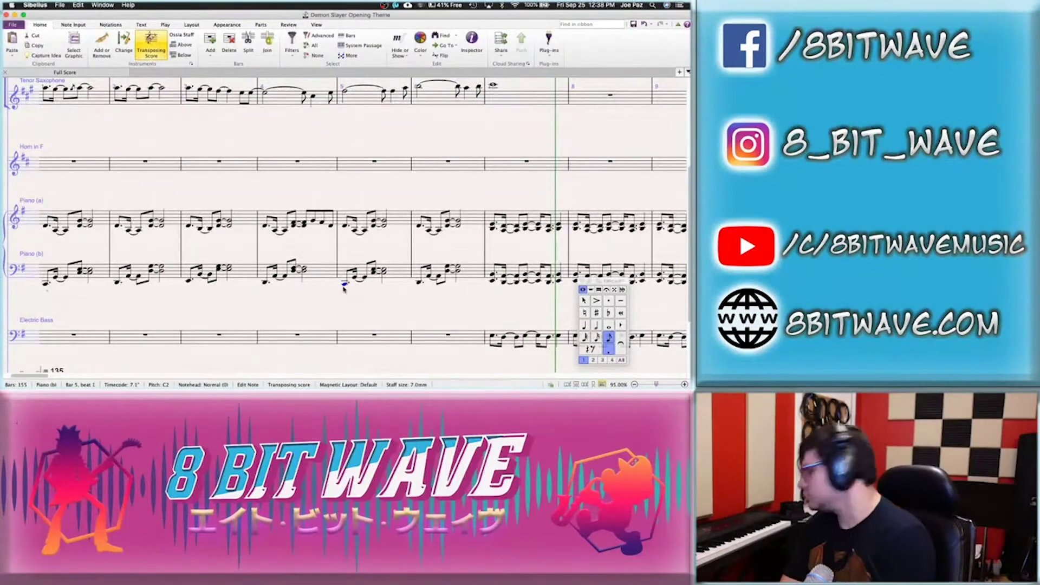
pyautogui.press('Right')
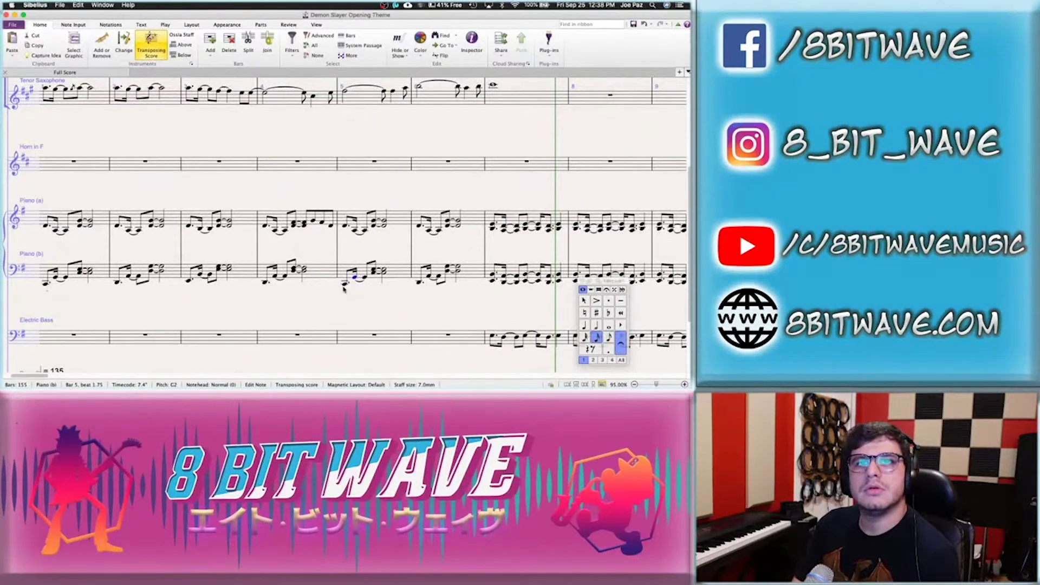
pyautogui.press('Right')
pyautogui.press('Right')
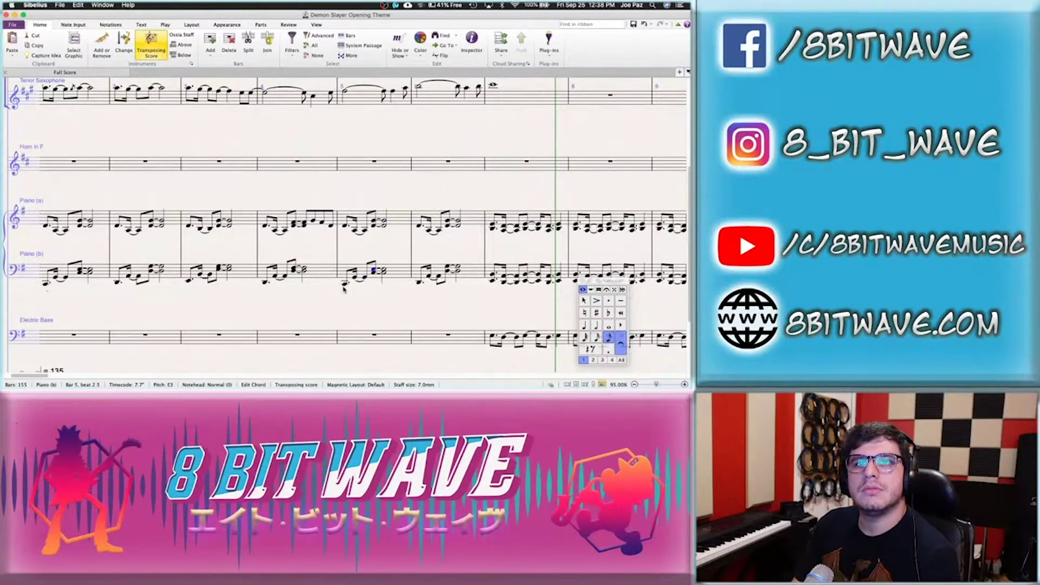
pyautogui.press('Left')
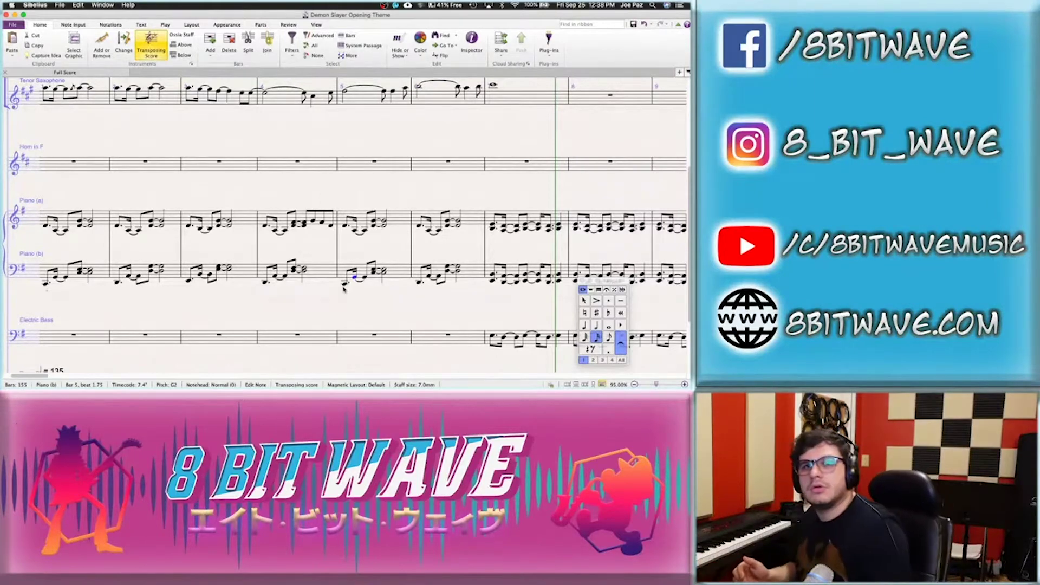
pyautogui.press('Right')
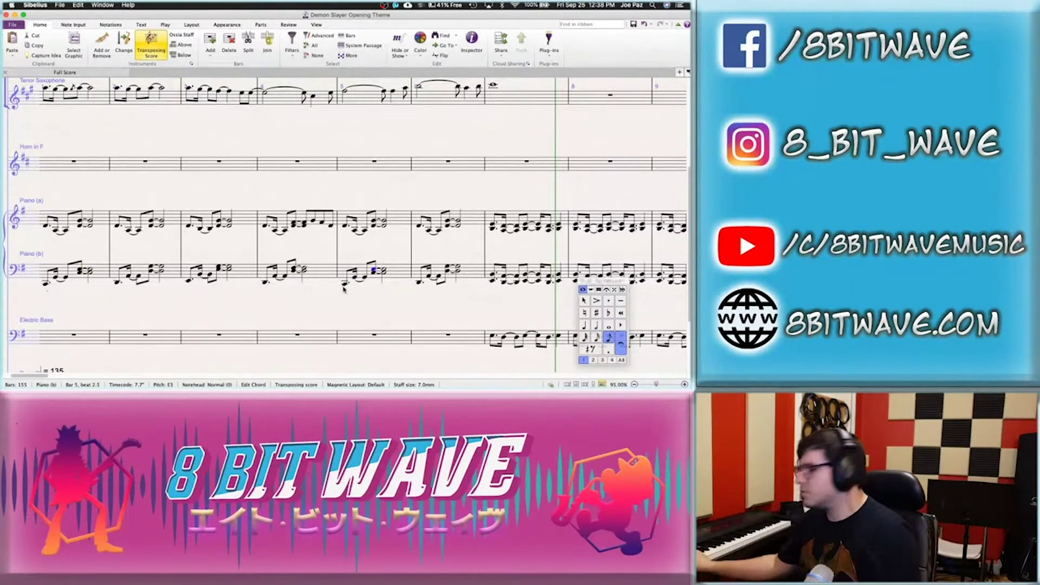
pyautogui.press('Right')
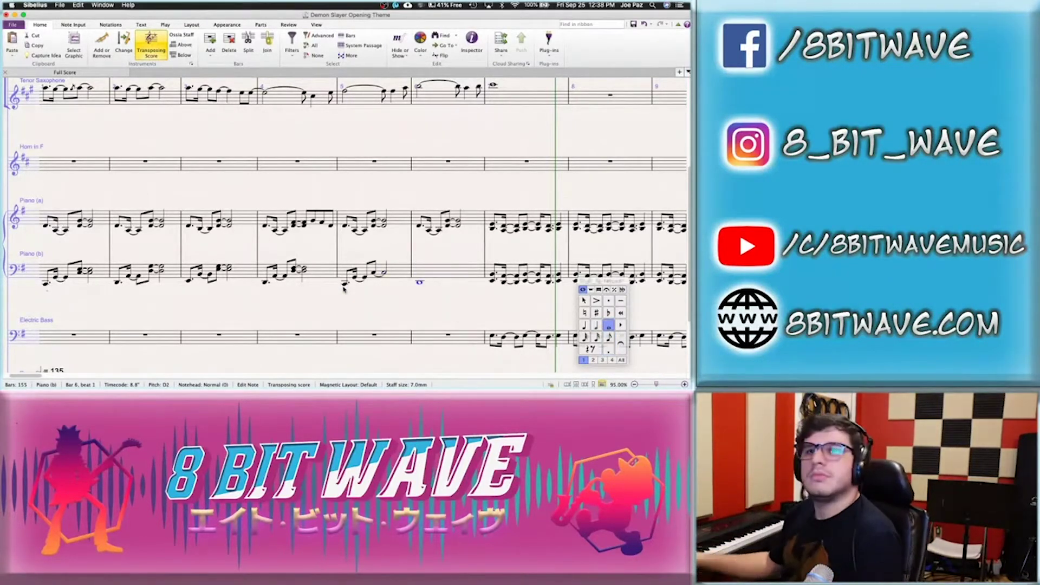
pyautogui.press('6')
pyautogui.press('8')
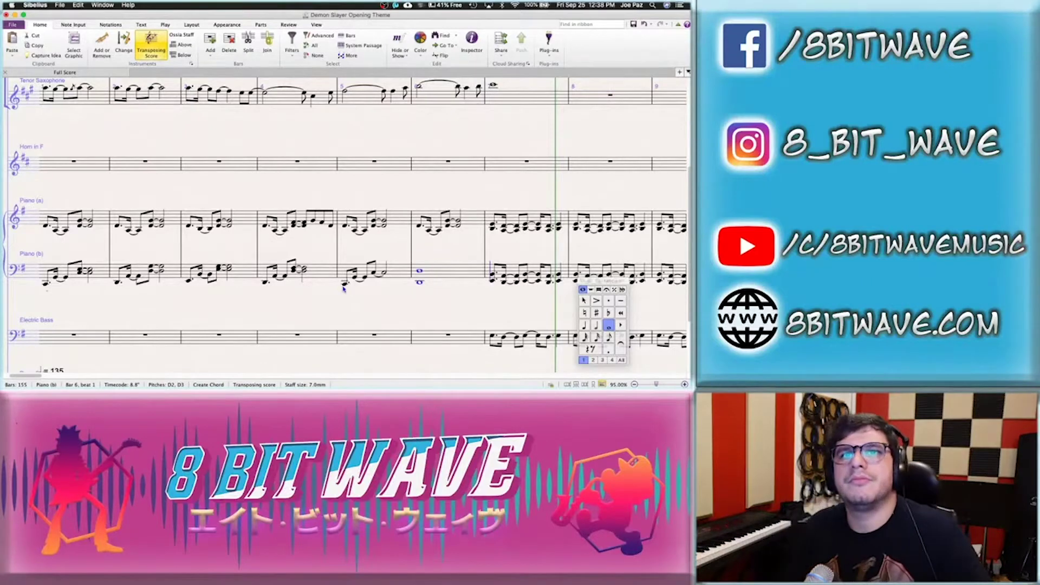
# Clear the opening notes of the upper piano's bar 6 and enter a G3–B3–E4 chord on beat 2.5 tied into a half note
pyautogui.click(345, 226)
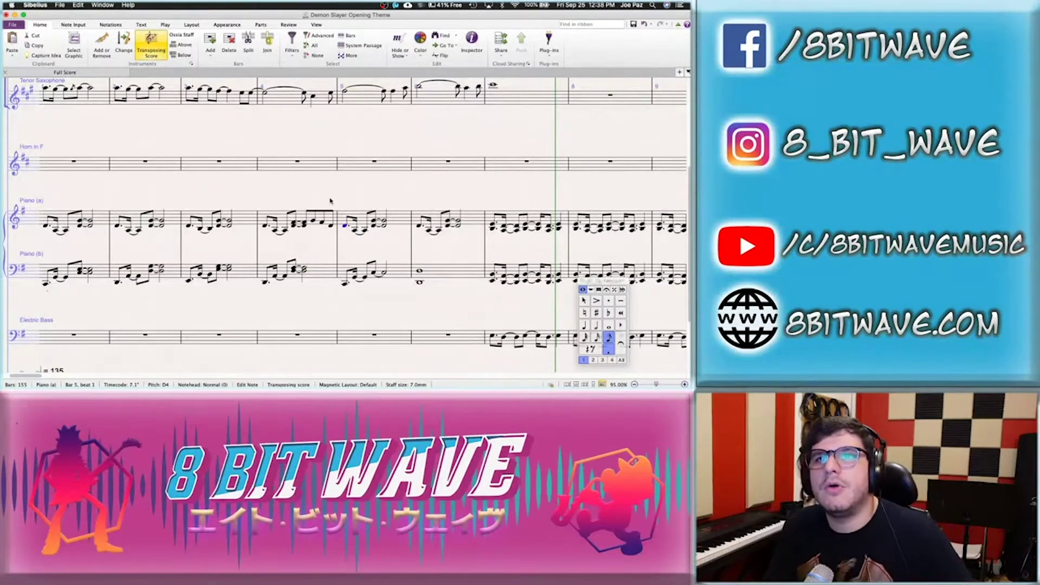
pyautogui.click(438, 231)
pyautogui.keyDown('shift'); pyautogui.click(419, 226); pyautogui.keyUp('shift')
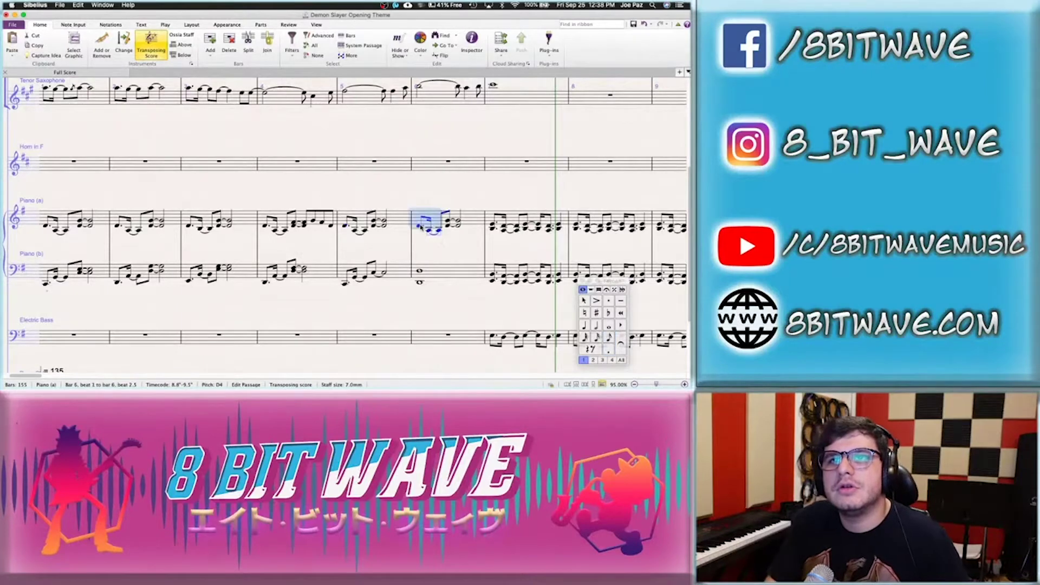
pyautogui.press('Delete')
pyautogui.click(441, 223)
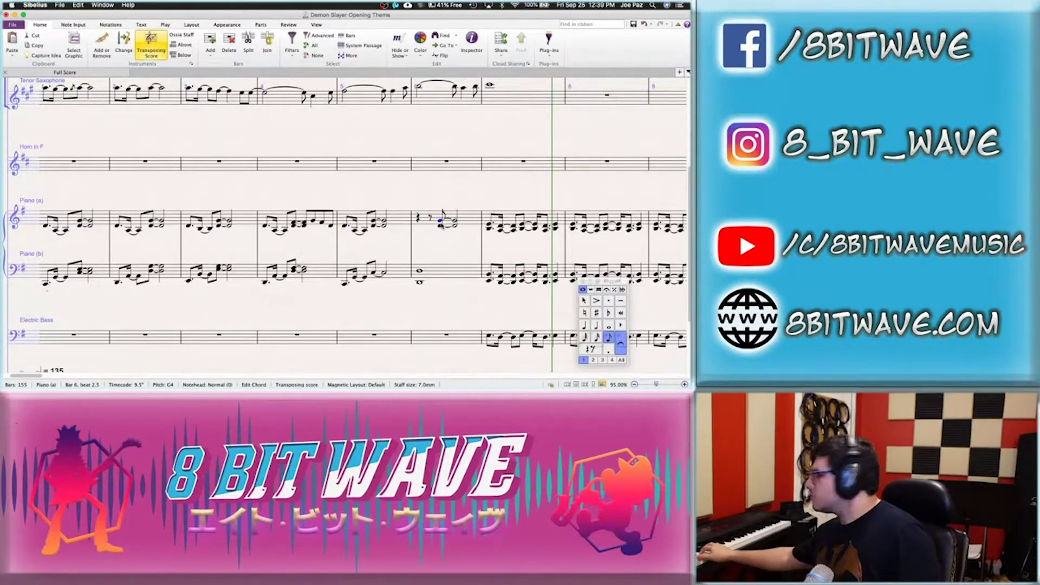
pyautogui.press('4')
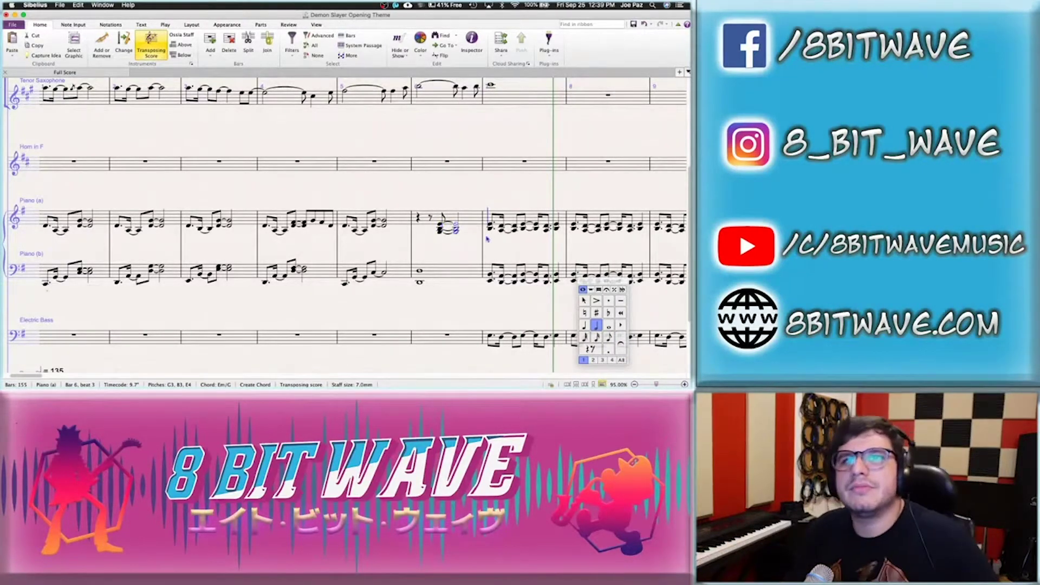
# Move the upper piano's bar 6 content to bar 5 and enter a whole-note A3–D4–F♯4 chord in bar 6
pyautogui.keyDown('shift'); pyautogui.click(461, 221); pyautogui.keyUp('shift')
pyautogui.press('super+x')
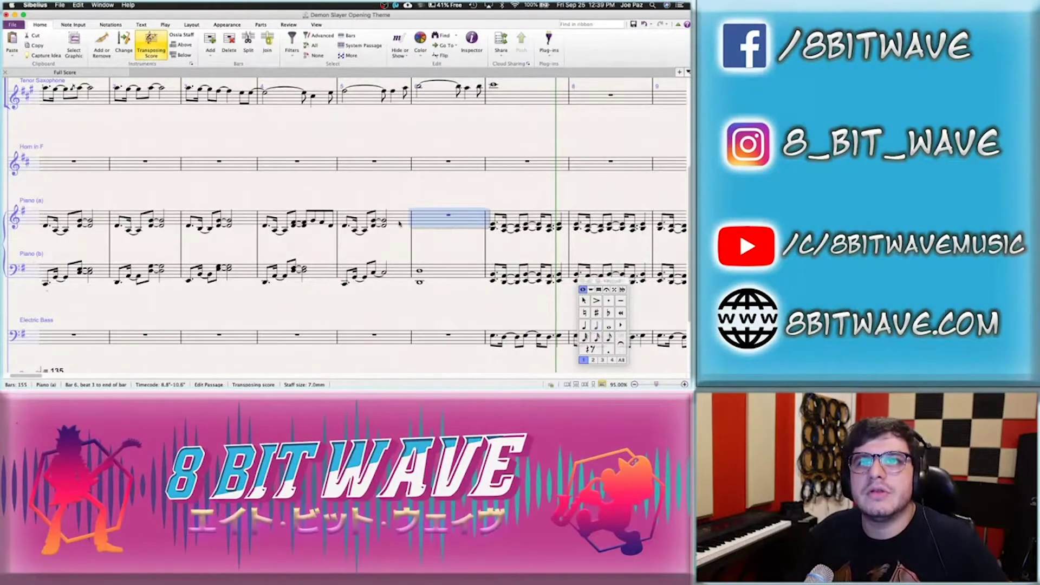
pyautogui.click(398, 223)
pyautogui.press('super+v')
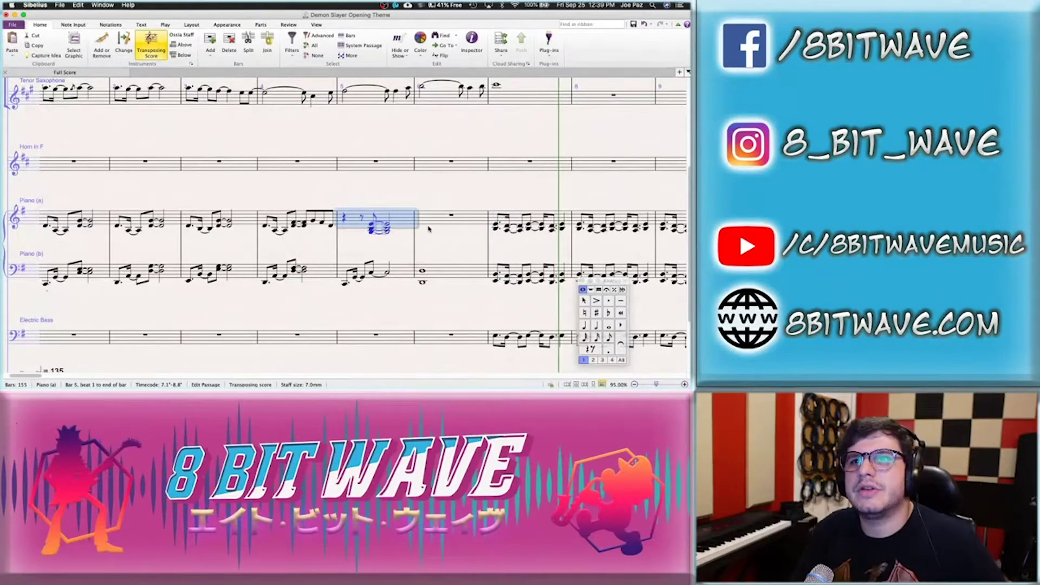
pyautogui.click(430, 227)
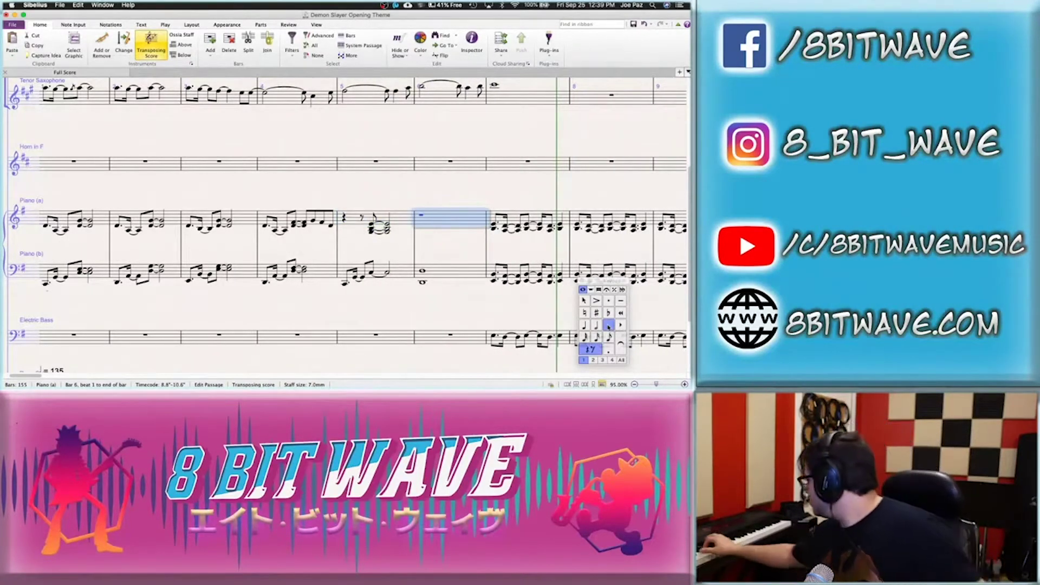
pyautogui.click(608, 325)
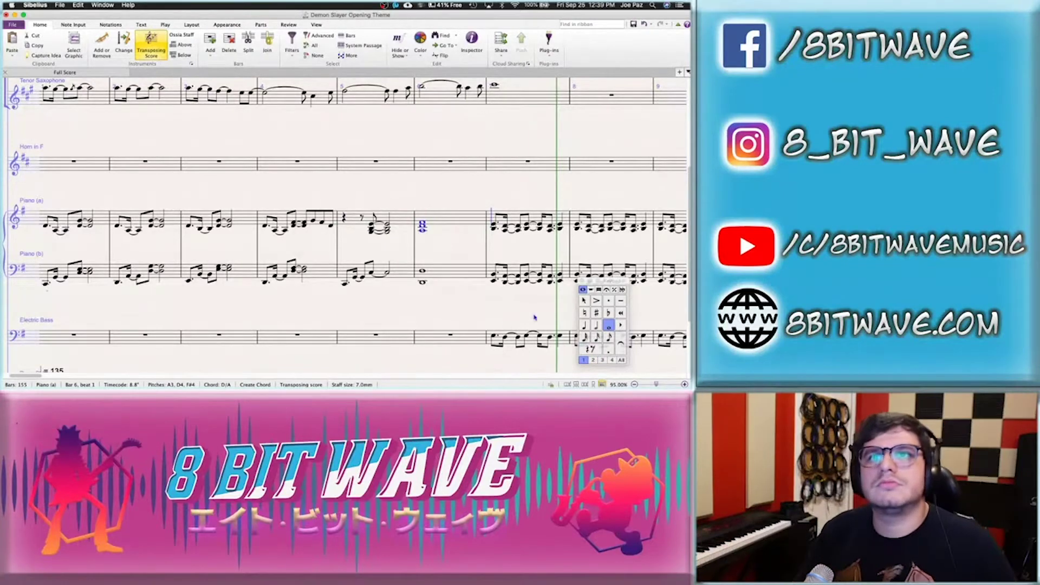
# Play back the score from the beginning through bar 10
pyautogui.click(264, 227)
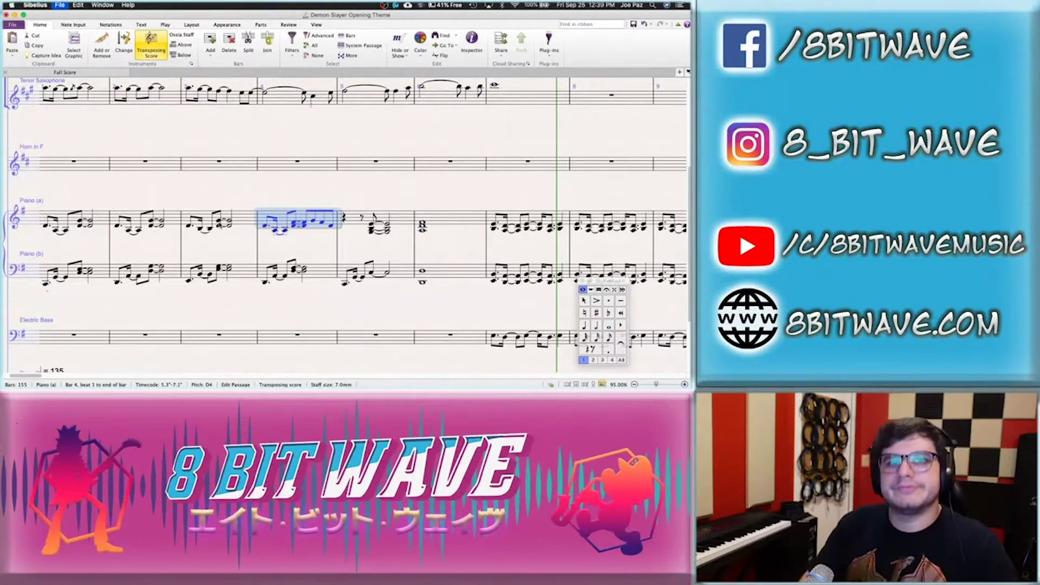
pyautogui.press('super+bracketleft')
pyautogui.press('space')
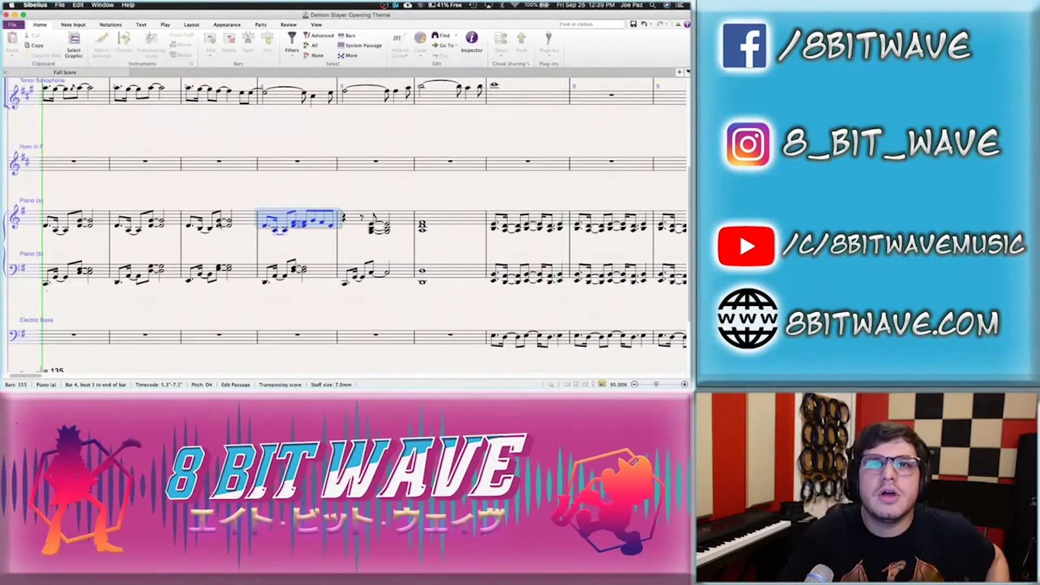
pyautogui.click(116, 167)
pyautogui.click(51, 199)
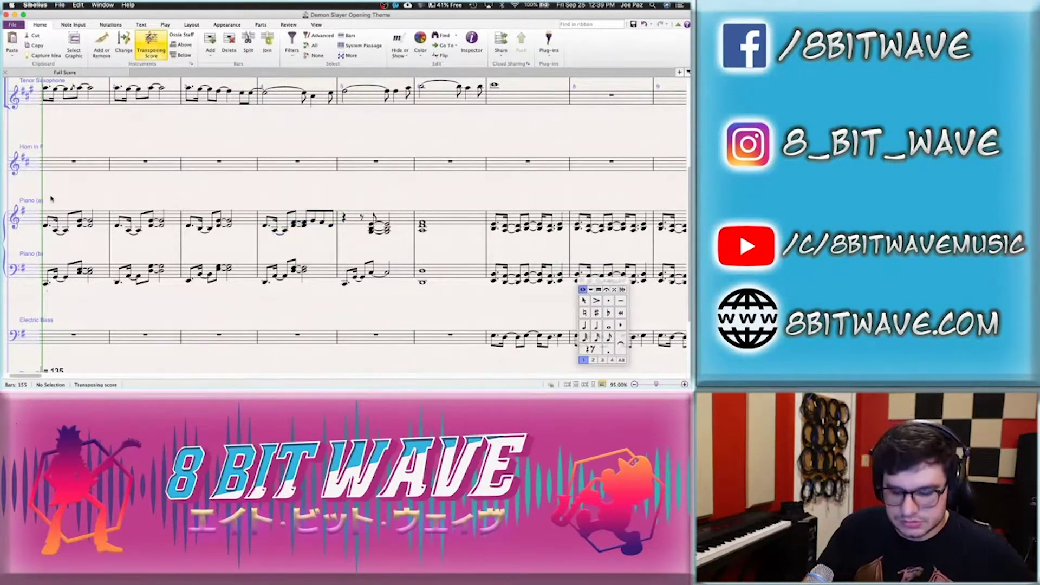
pyautogui.press('space')
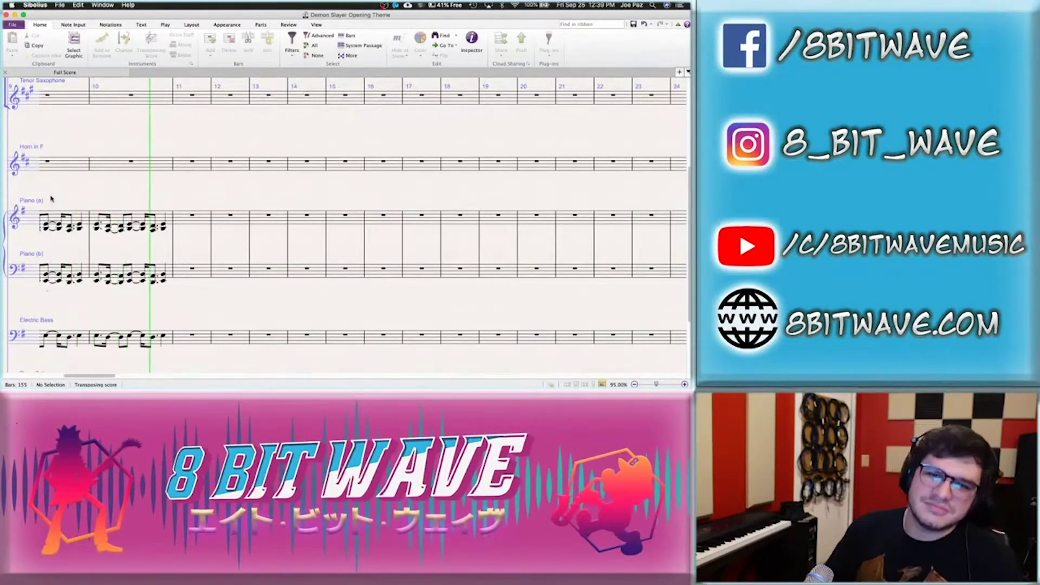
pyautogui.press('space')
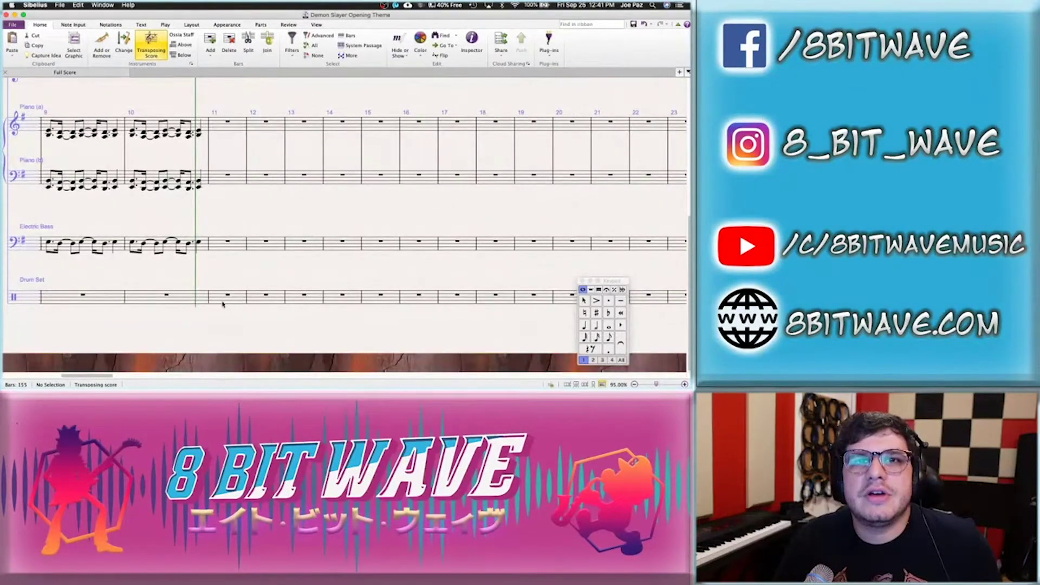
# Enter a dotted eighth and a sixteenth note on F4 on beat 1 of the Drum Set's bar 7
pyautogui.hscroll(-10, 255, 284)
pyautogui.click(252, 304)
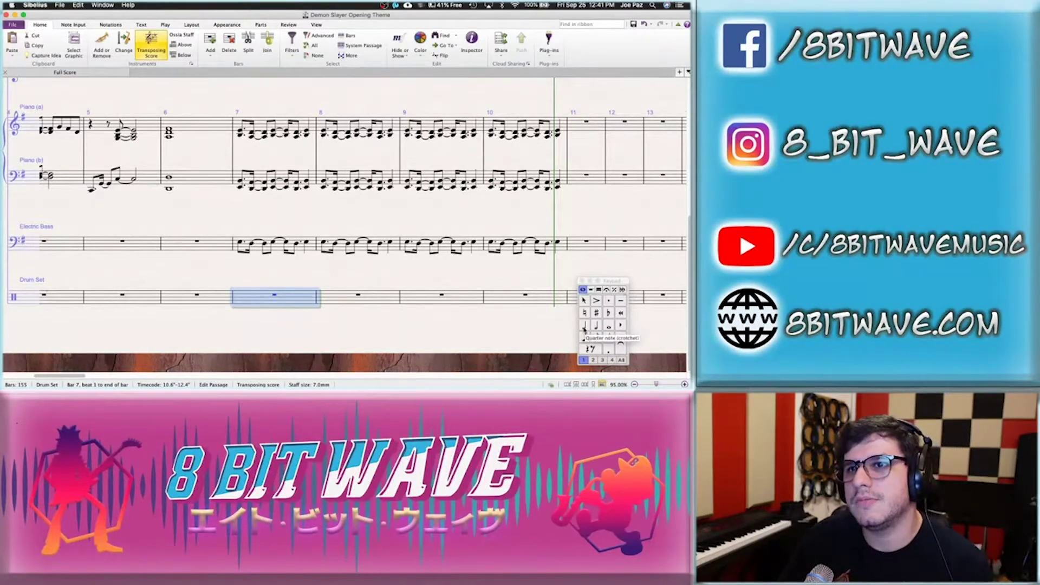
pyautogui.click(609, 338)
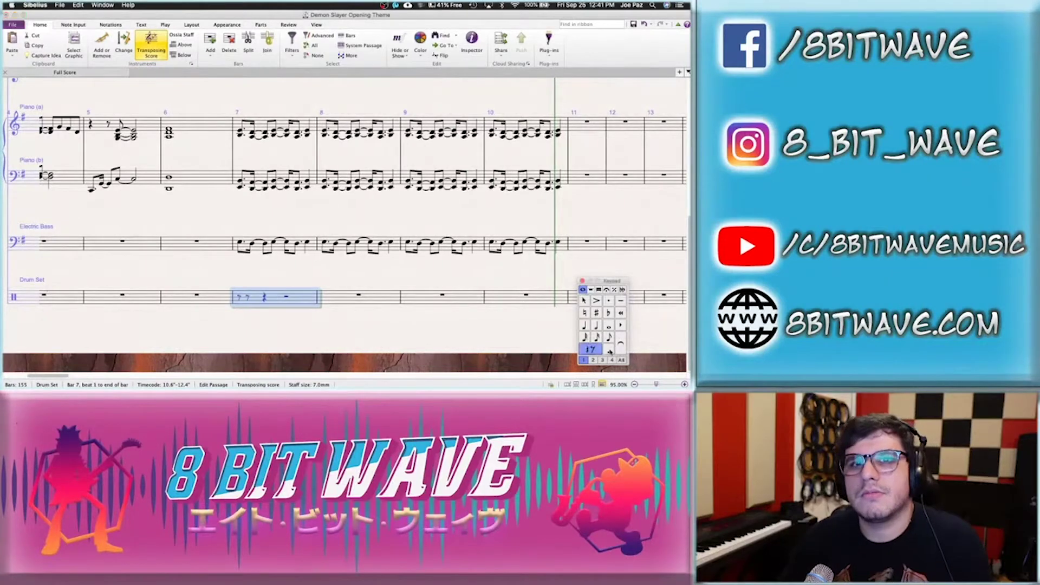
pyautogui.press('Escape')
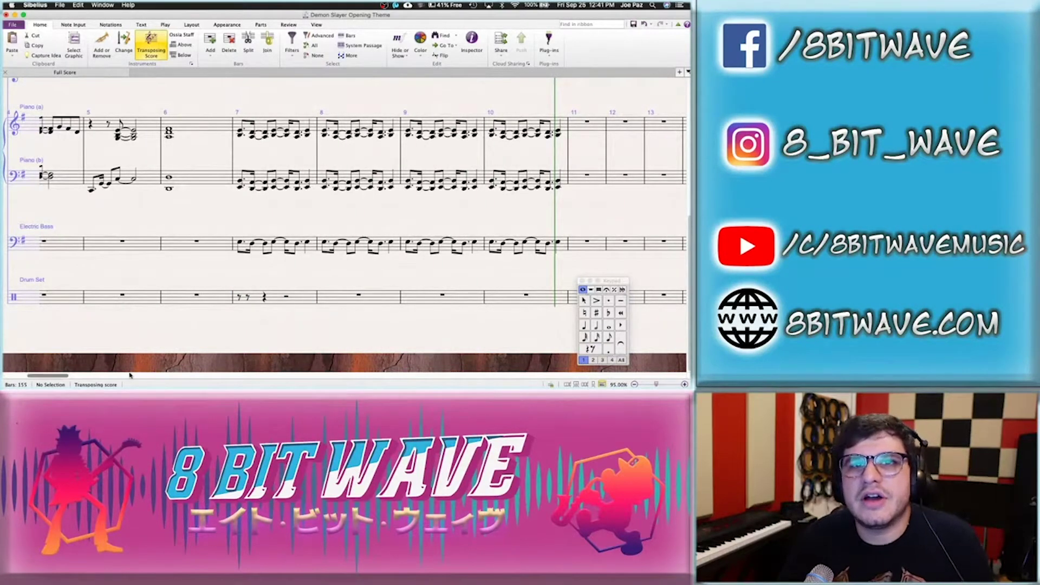
pyautogui.click(239, 299)
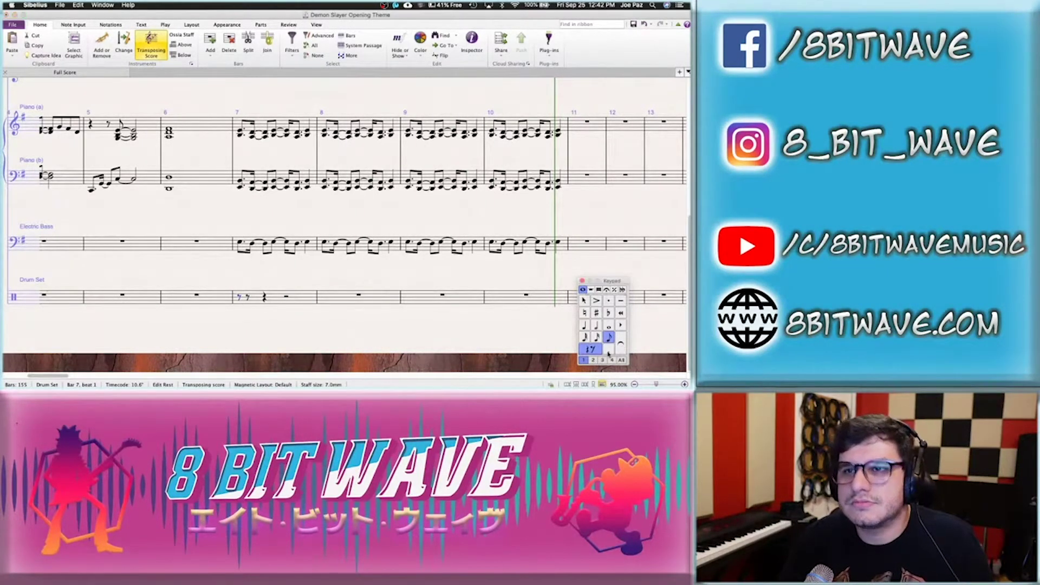
pyautogui.press('f')
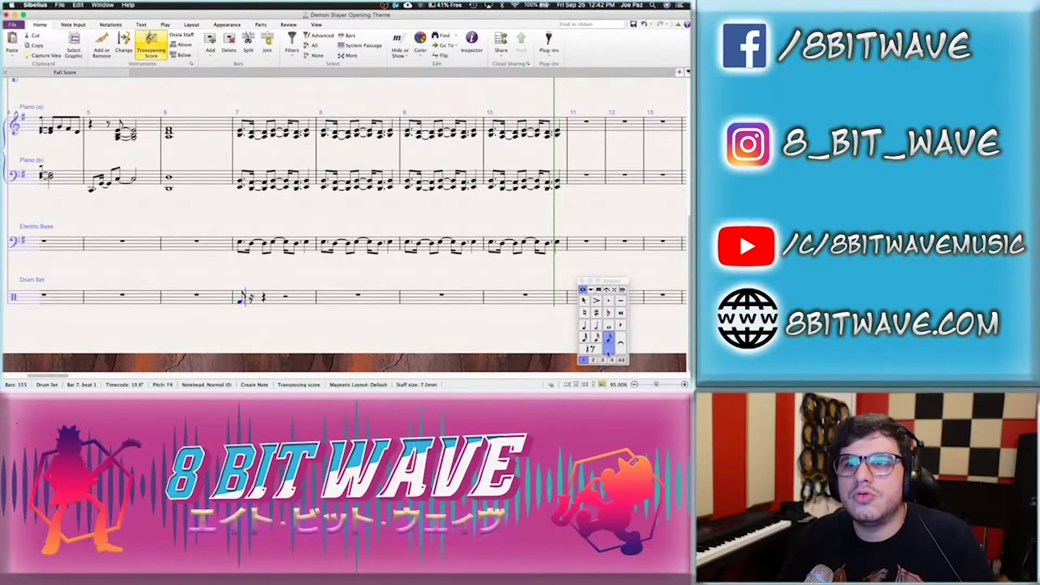
pyautogui.press('f')
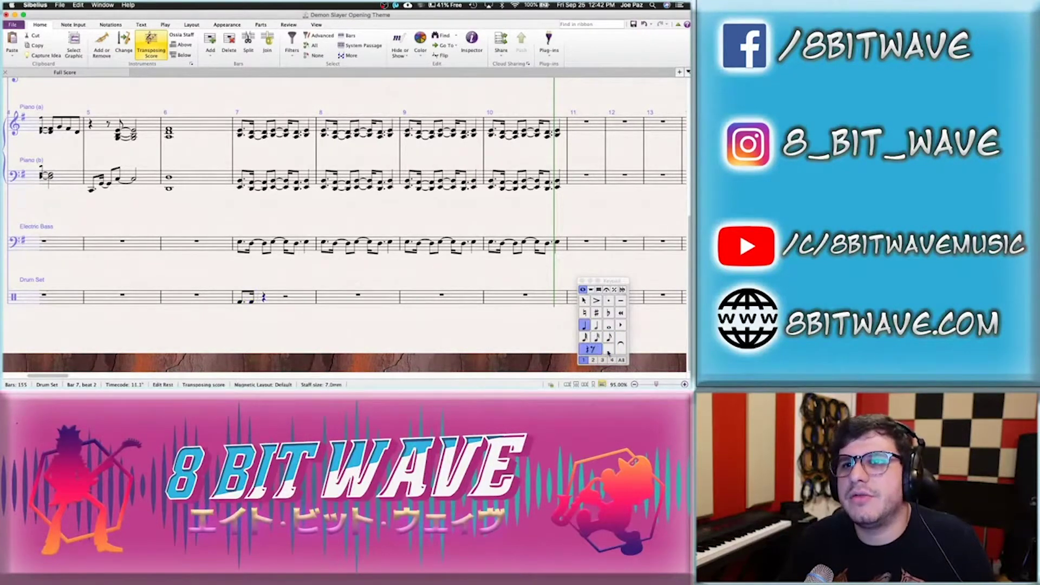
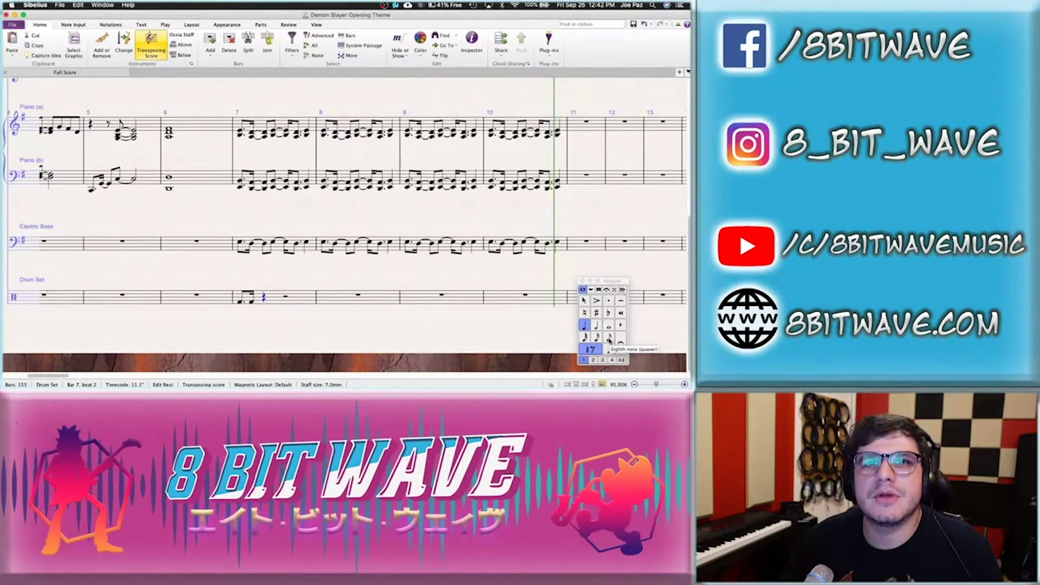
# Enter a dotted eighth and a sixteenth on beat 2 of the Drum Set's bar 7, raised an octave to C5
pyautogui.click(609, 338)
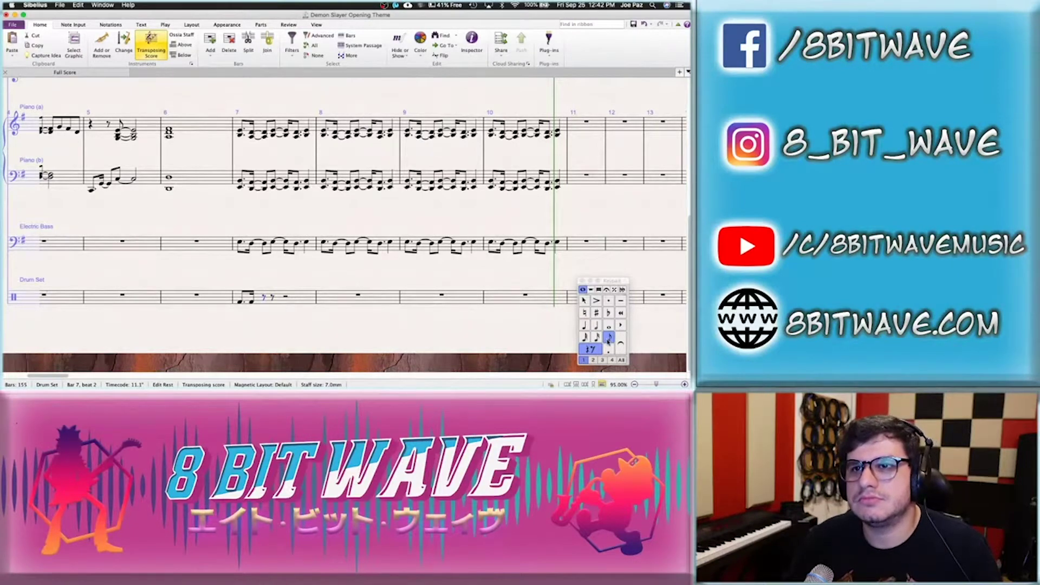
pyautogui.click(609, 351)
pyautogui.press('f')
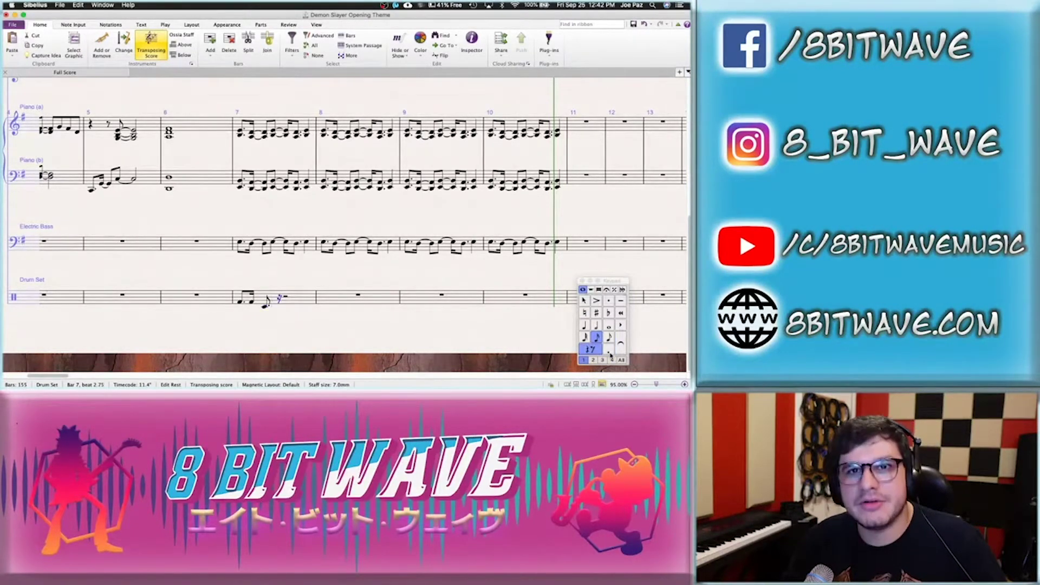
pyautogui.press('c')
pyautogui.press('Left')
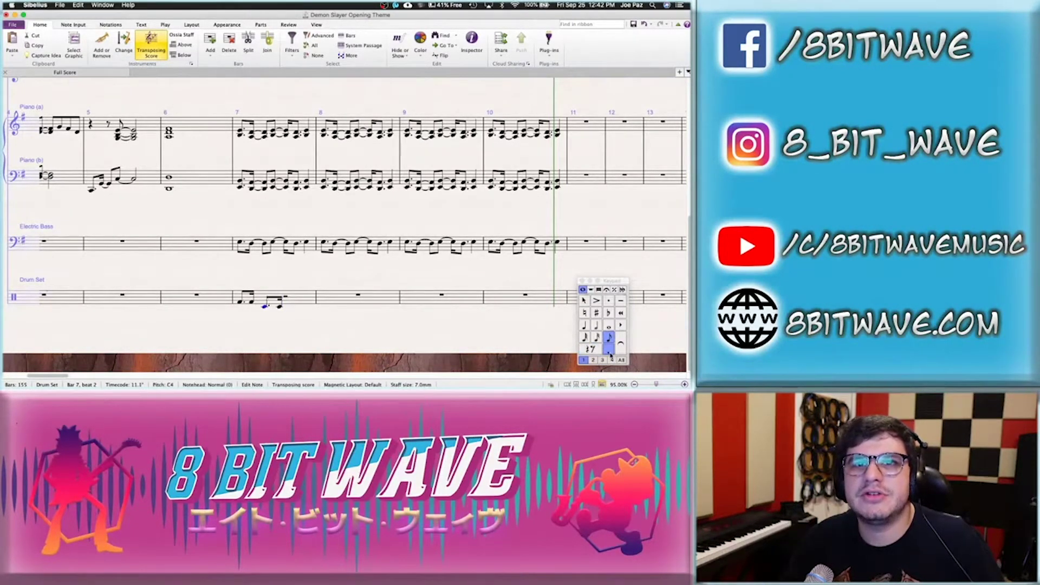
pyautogui.press('super+Up')
pyautogui.press('Right')
pyautogui.press('super+Up')
pyautogui.press('Left')
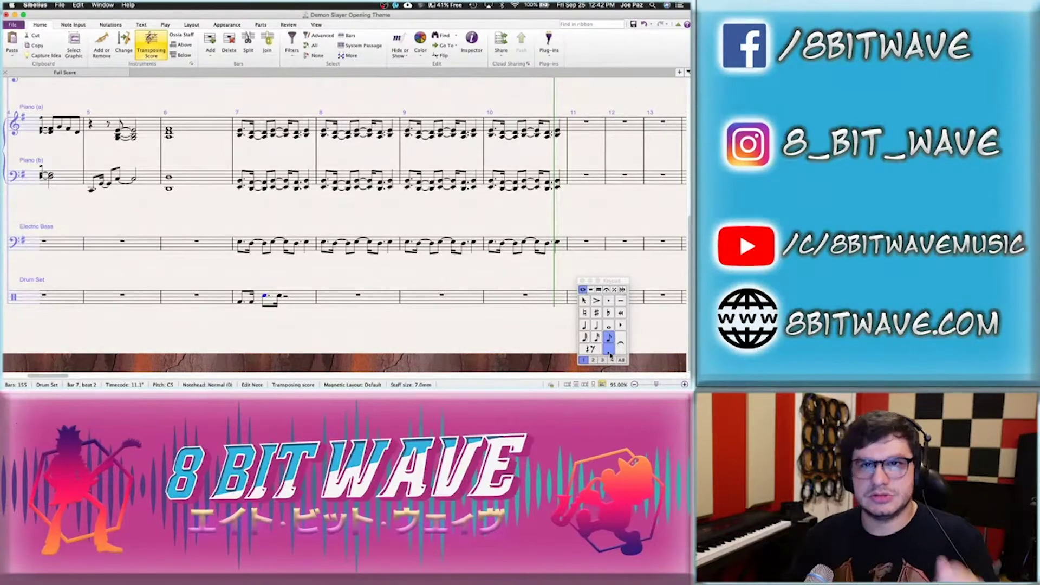
# Replace the sixteenth at the end of beat 2 in the Drum Set's bar 7 with a sixteenth on F4
pyautogui.press('2')
pyautogui.press('0')
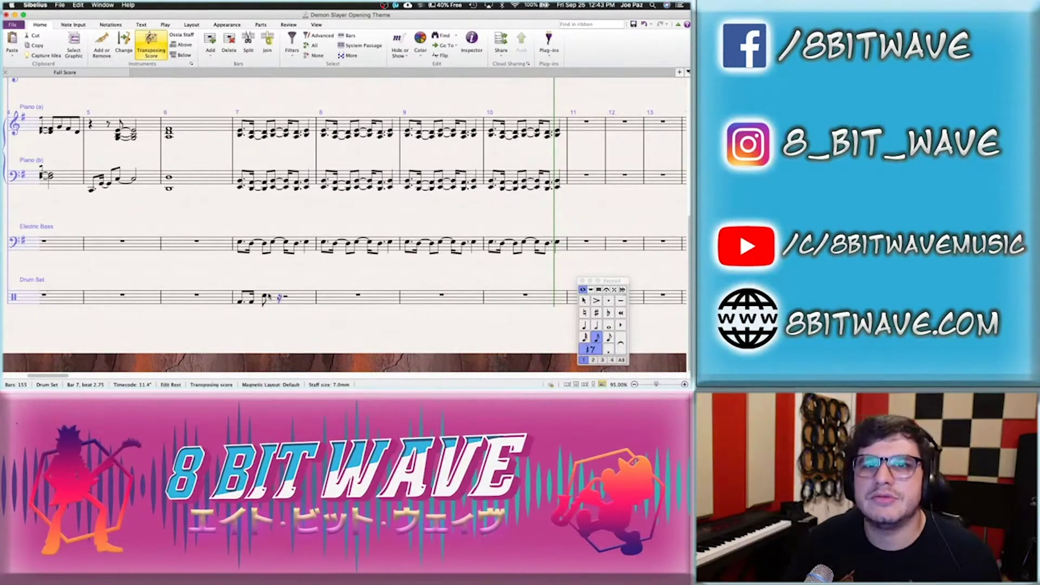
pyautogui.press('Left')
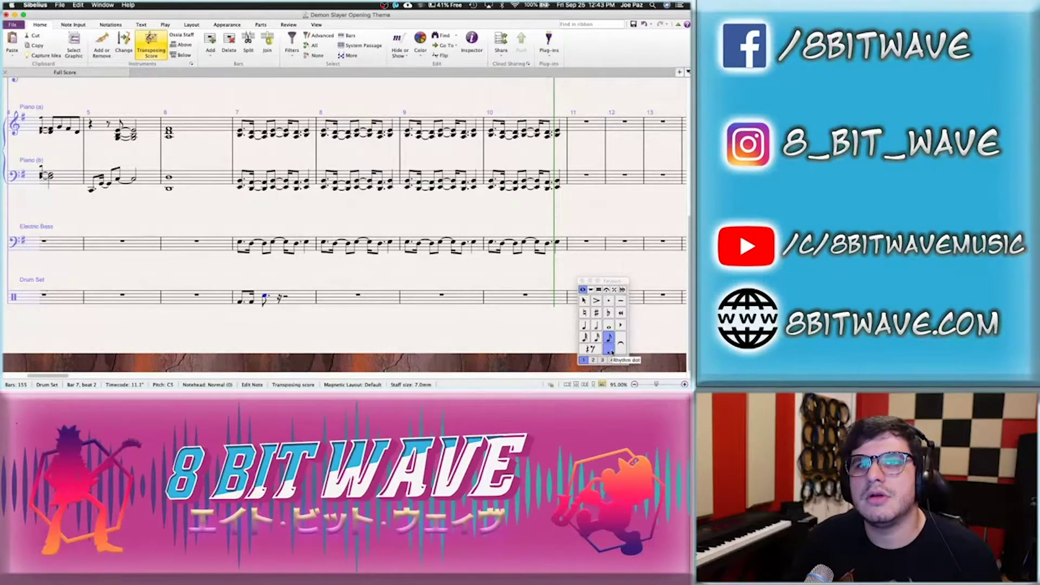
pyautogui.press('Right')
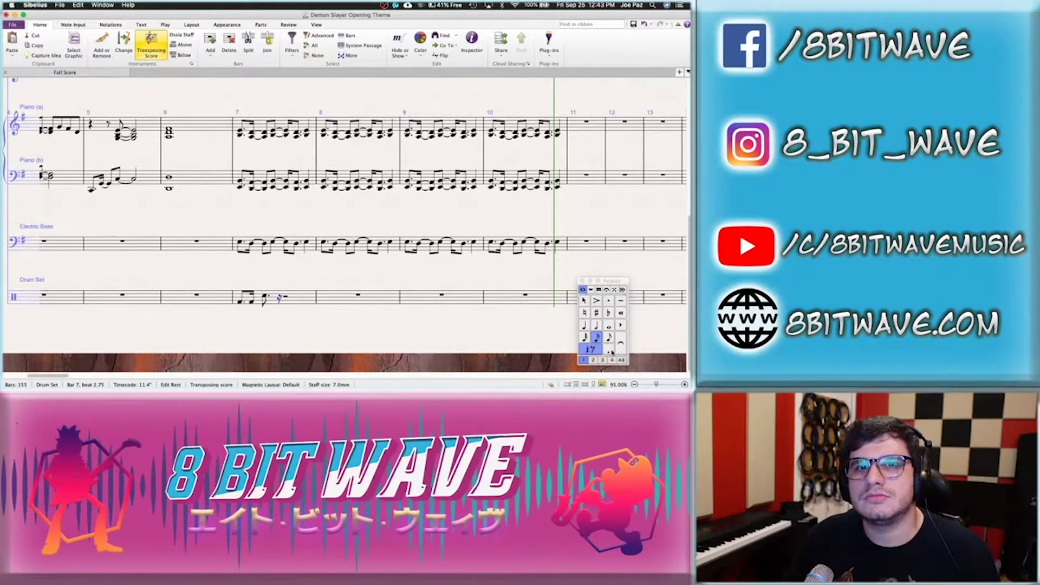
pyautogui.press('f')
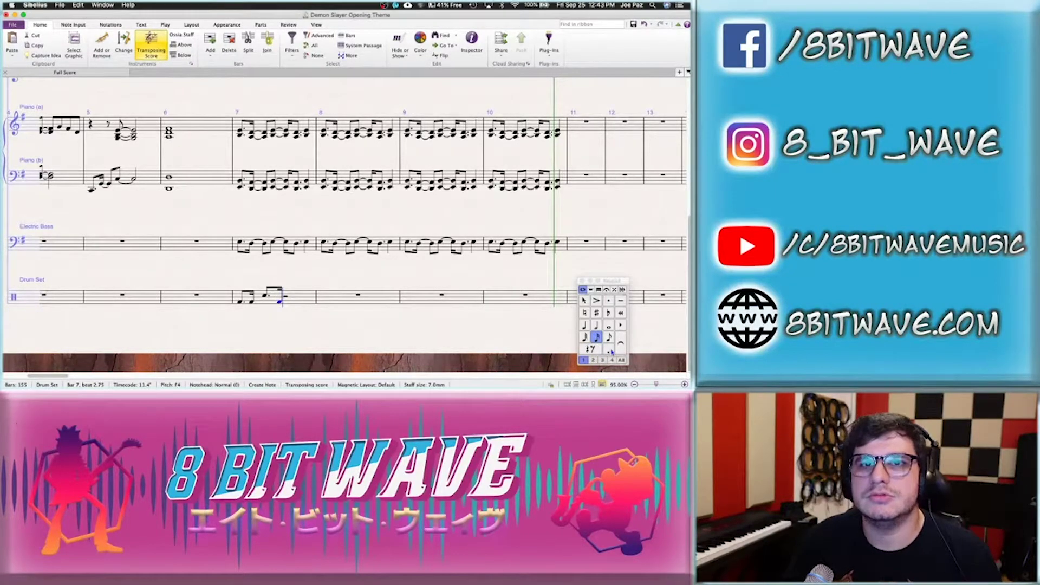
# Enter two eighth notes on F4 on beat 3 of the Drum Set's bar 7
pyautogui.press('Right')
pyautogui.click(609, 337)
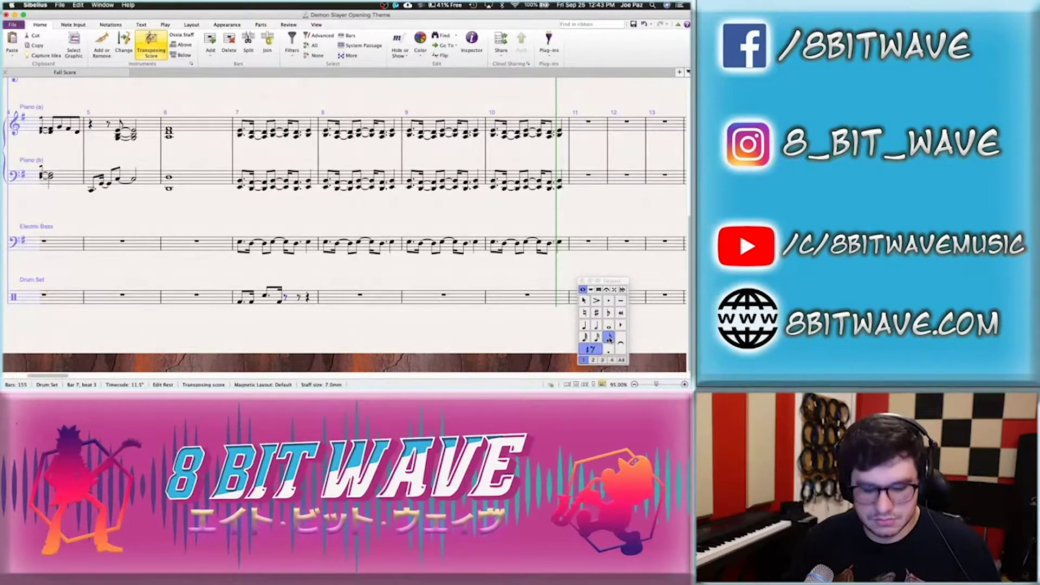
pyautogui.press('f')
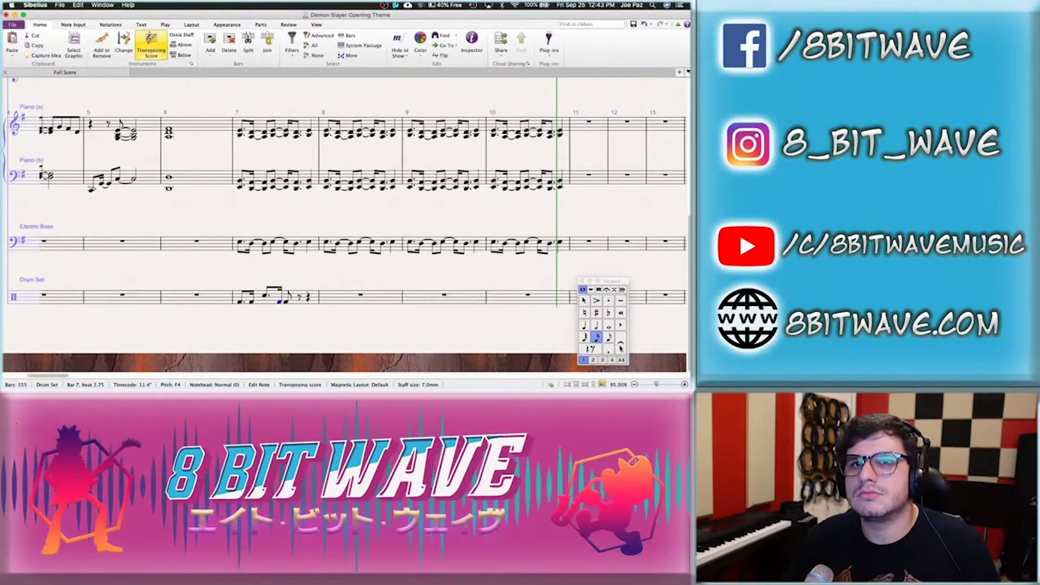
pyautogui.press('Right')
pyautogui.press('f')
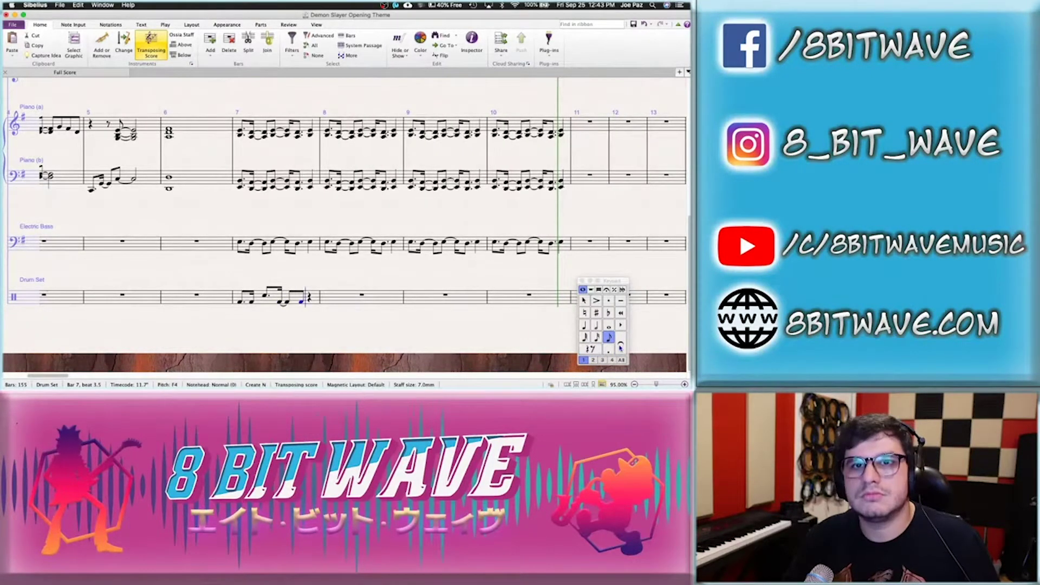
# Enter a dotted eighth and a sixteenth note on C5 on beat 4 of the Drum Set's bar 7
pyautogui.press('Right')
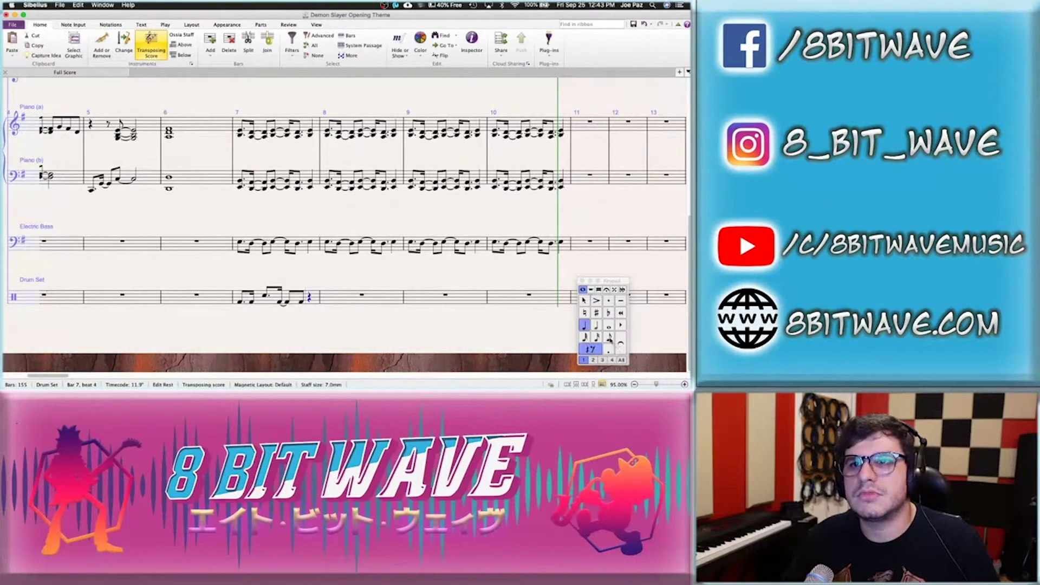
pyautogui.click(609, 338)
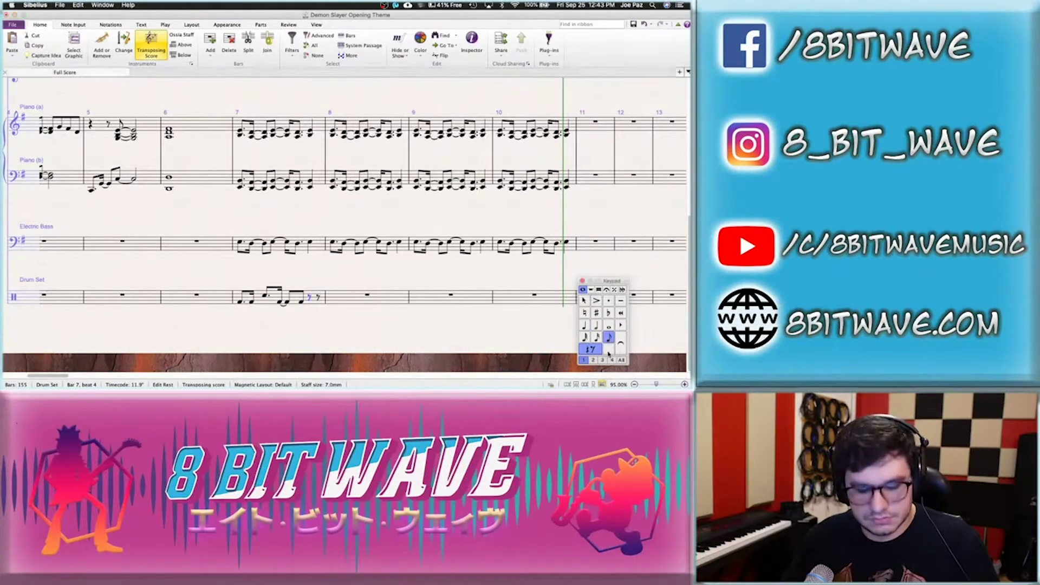
pyautogui.press('c')
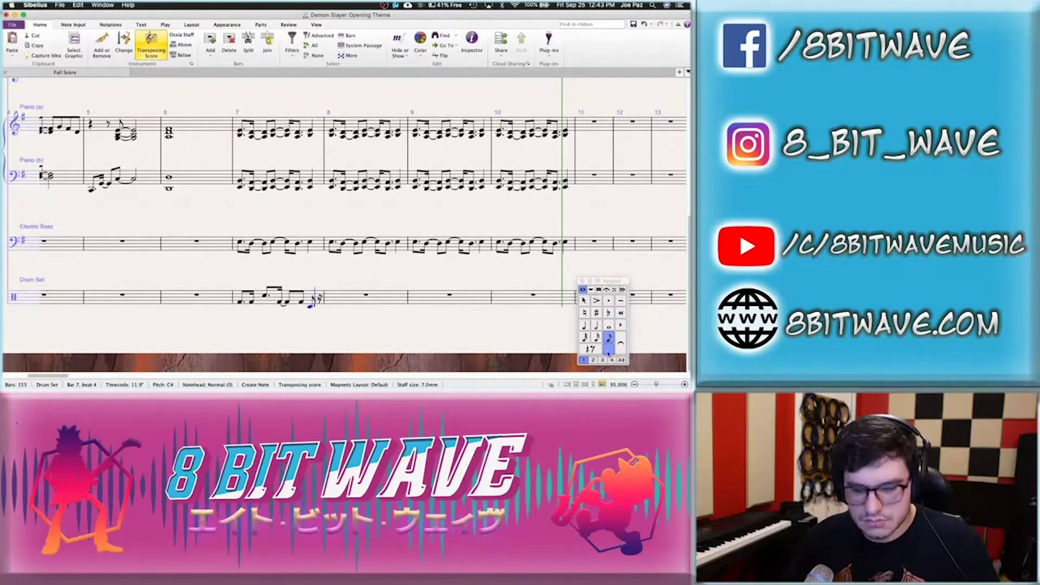
pyautogui.click(596, 337)
pyautogui.press('c')
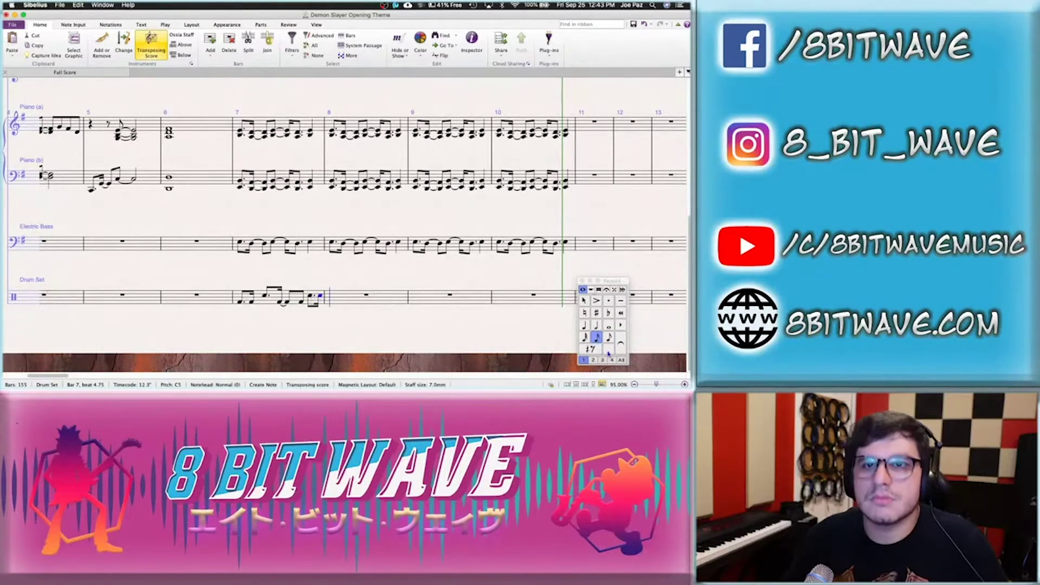
# Play back the Drum Set's bar 7 to check the groove
pyautogui.click(271, 304)
pyautogui.press('p')
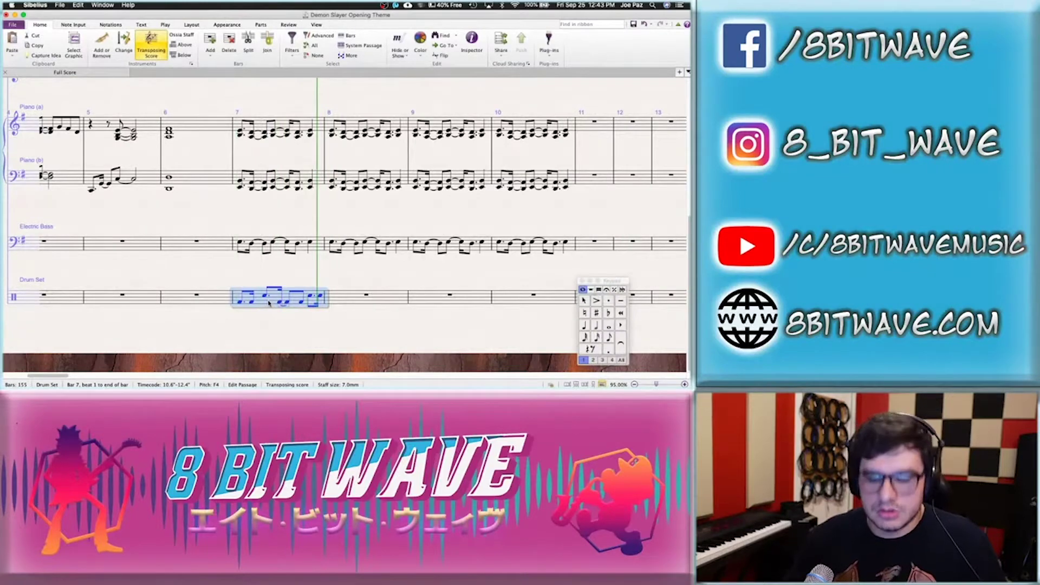
pyautogui.press('p')
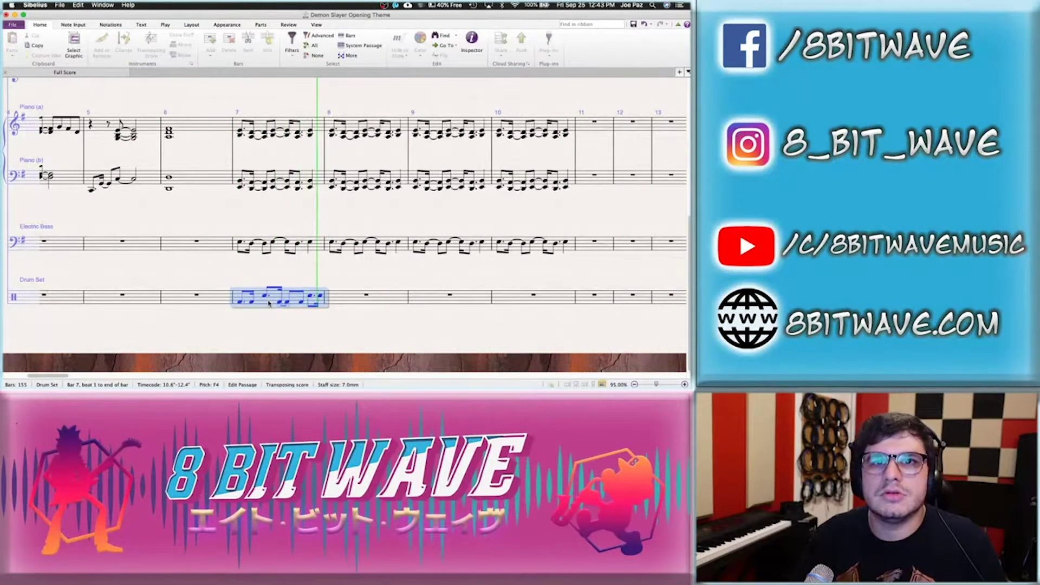
pyautogui.click(272, 310)
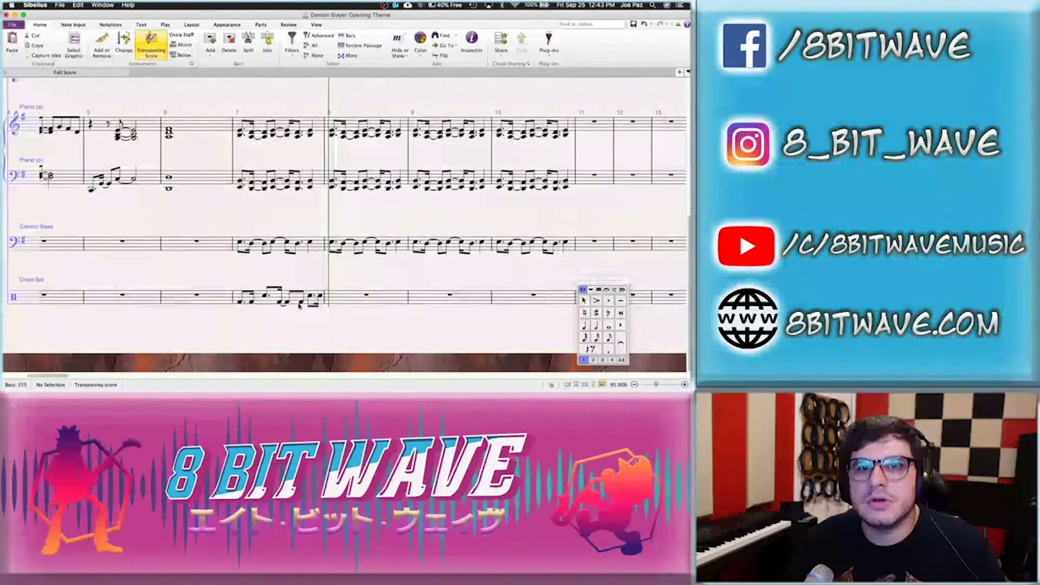
# Change beat 3 of the Drum Set's bar 7 to start with sixteenths on F4 and C5, and make beat 4 a quarter note
pyautogui.click(286, 302)
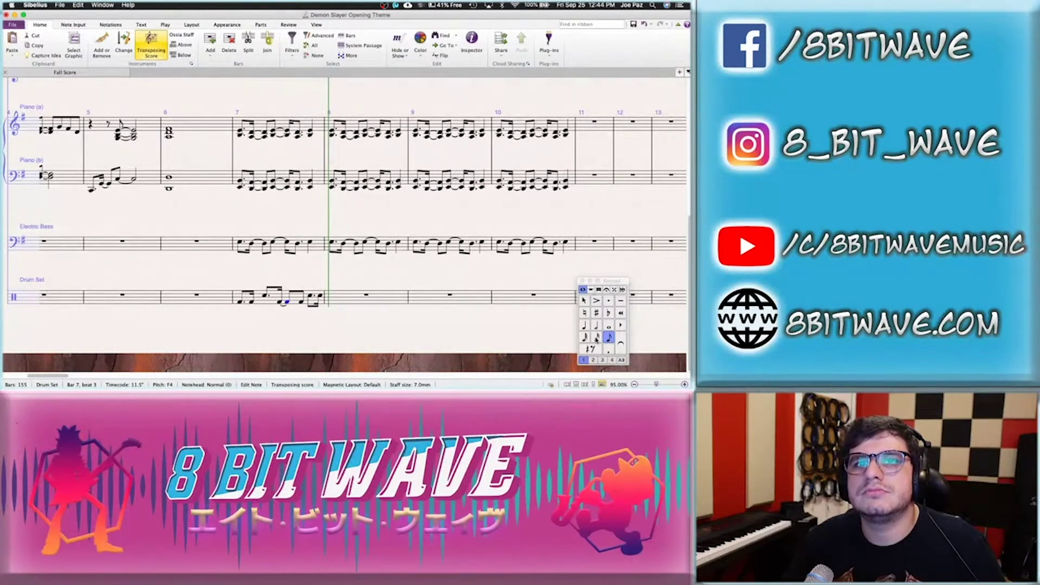
pyautogui.click(596, 340)
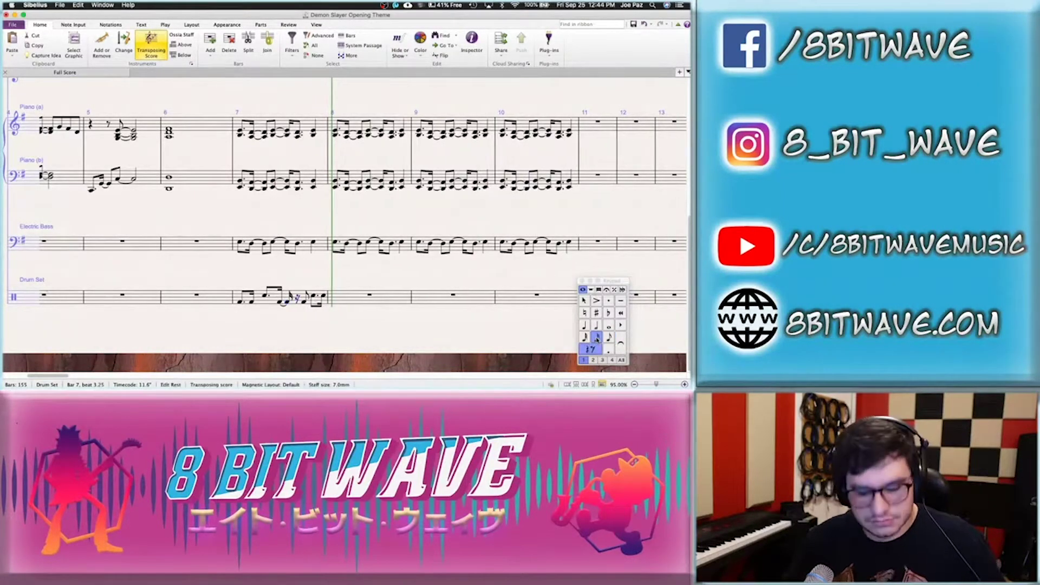
pyautogui.press('c')
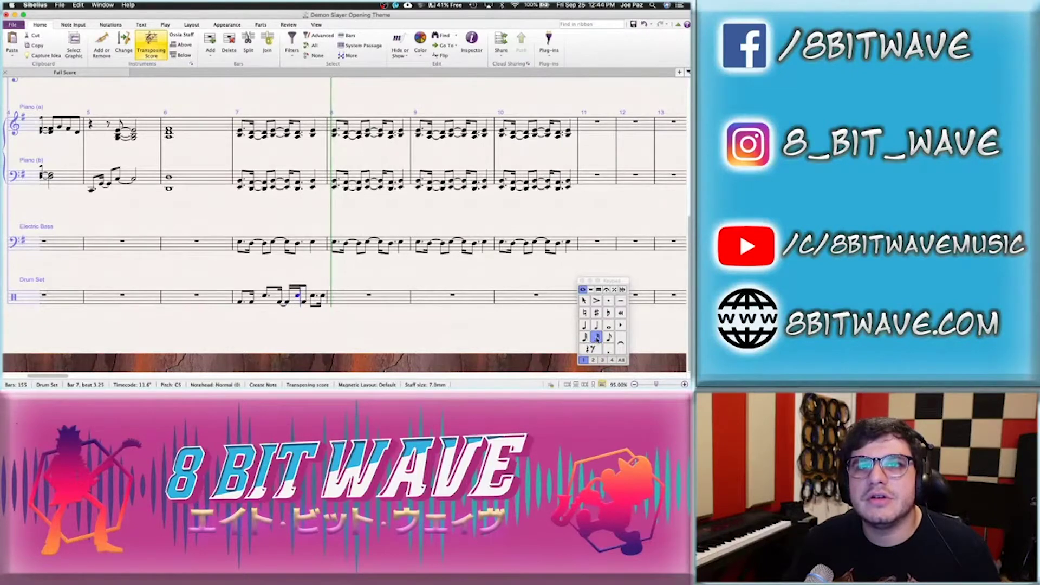
pyautogui.press('Right')
pyautogui.click(584, 325)
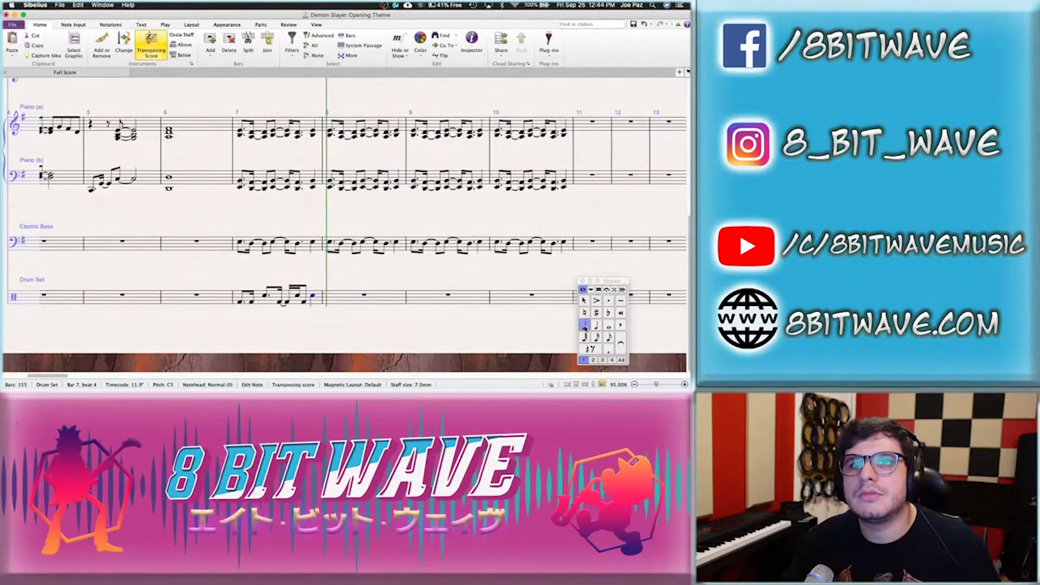
# Play back the revised drum rhythm in bar 7 and clear the selection
pyautogui.click(301, 305)
pyautogui.press('space')
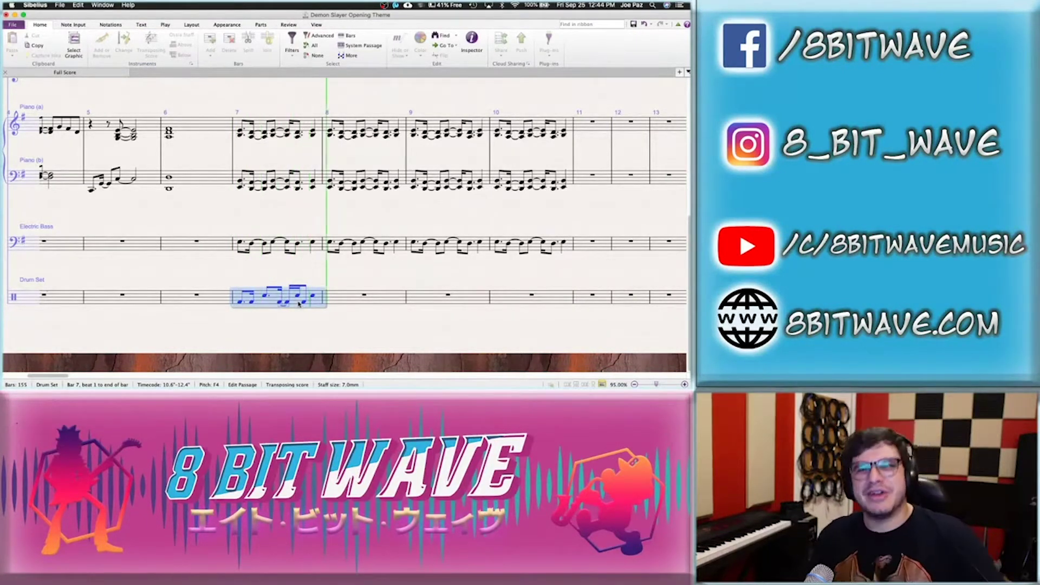
pyautogui.press('space')
pyautogui.press('Escape')
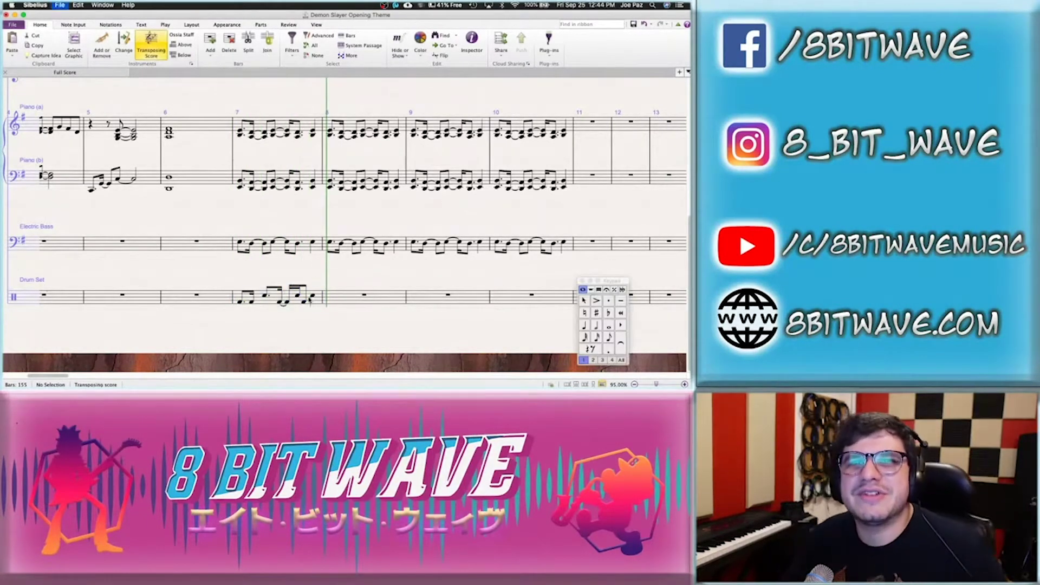
# Move all the notes in the Drum Set's bar 7 to voice 2
pyautogui.click(318, 301)
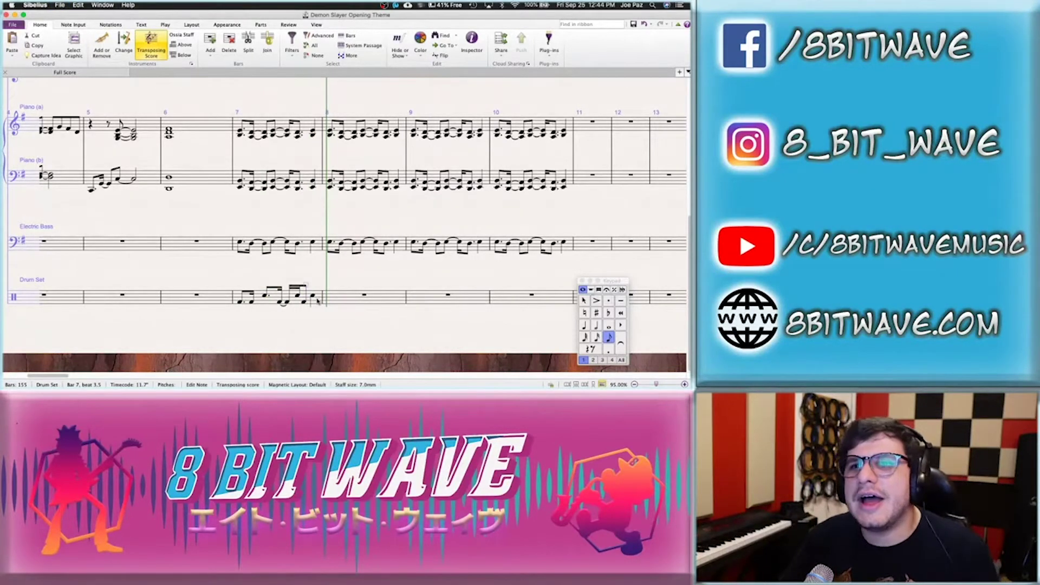
pyautogui.click(322, 297)
pyautogui.press('super+alt+2')
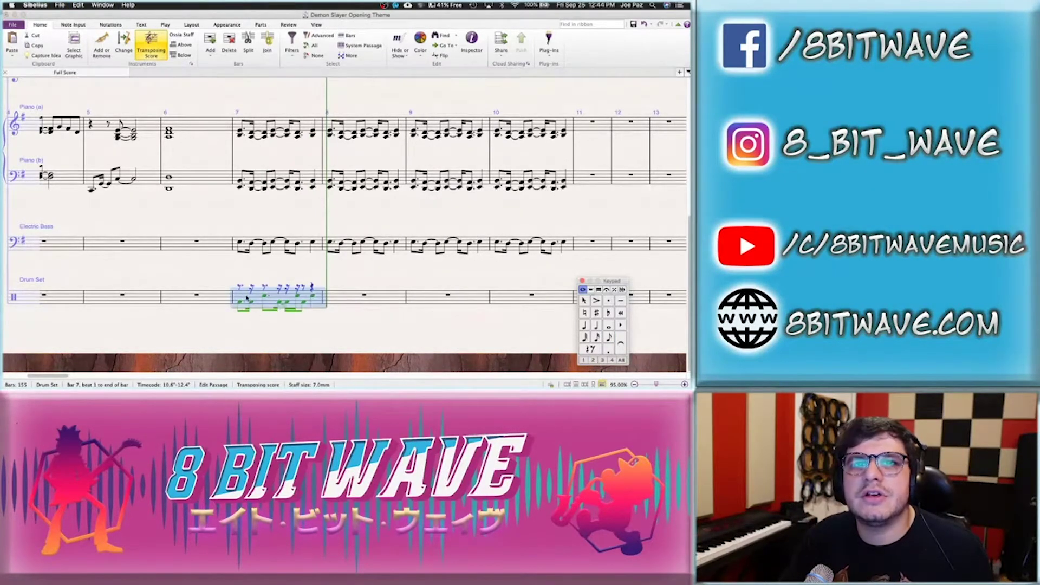
# Enter a voice 1 quarter note with a cross notehead on C6 on beat 1 of the Drum Set's bar 7
pyautogui.click(240, 291)
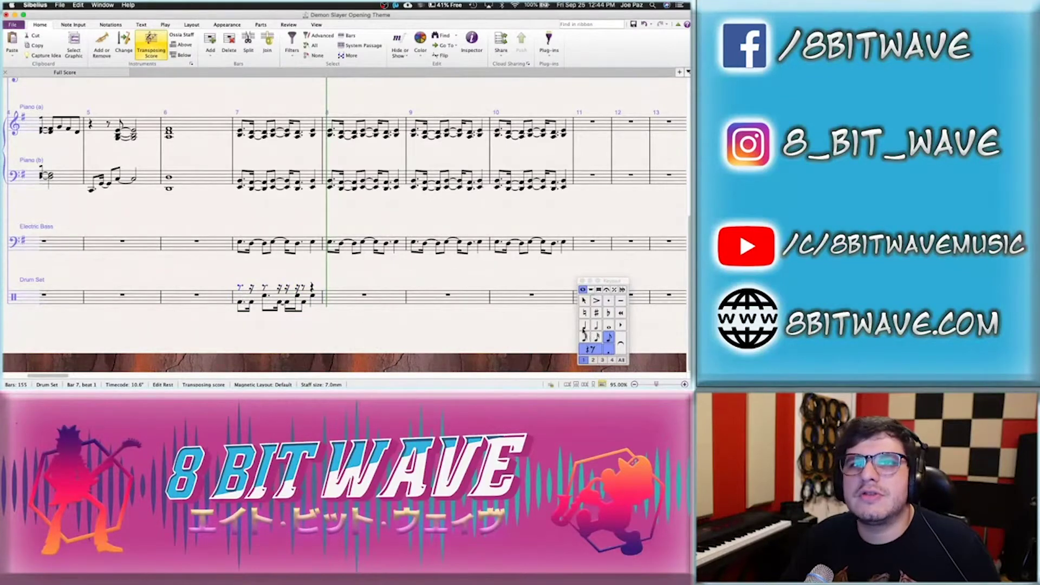
pyautogui.click(583, 326)
pyautogui.press('a')
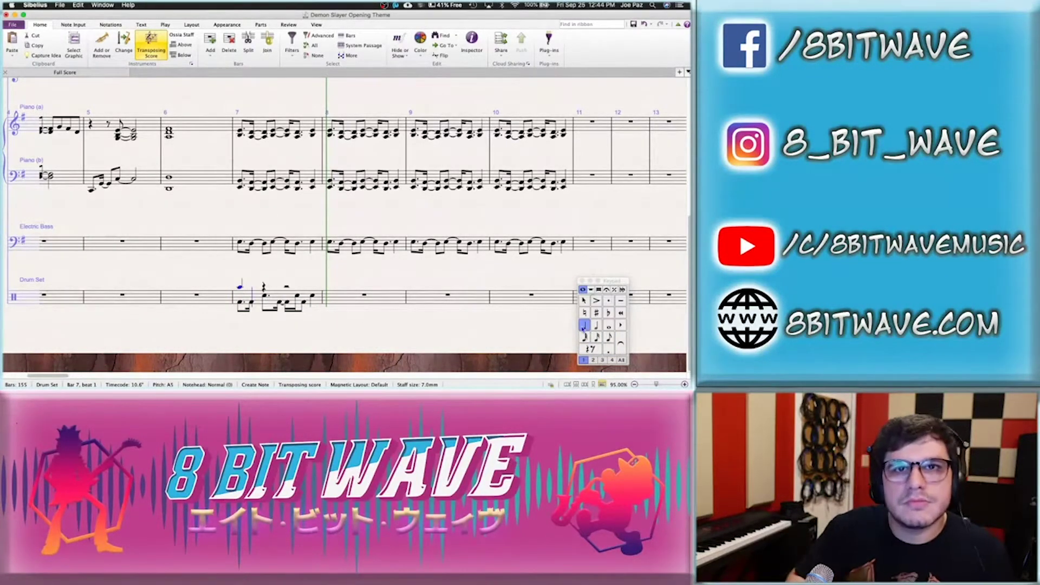
pyautogui.press('Escape')
pyautogui.hotkey('shift', 'alt', '1')
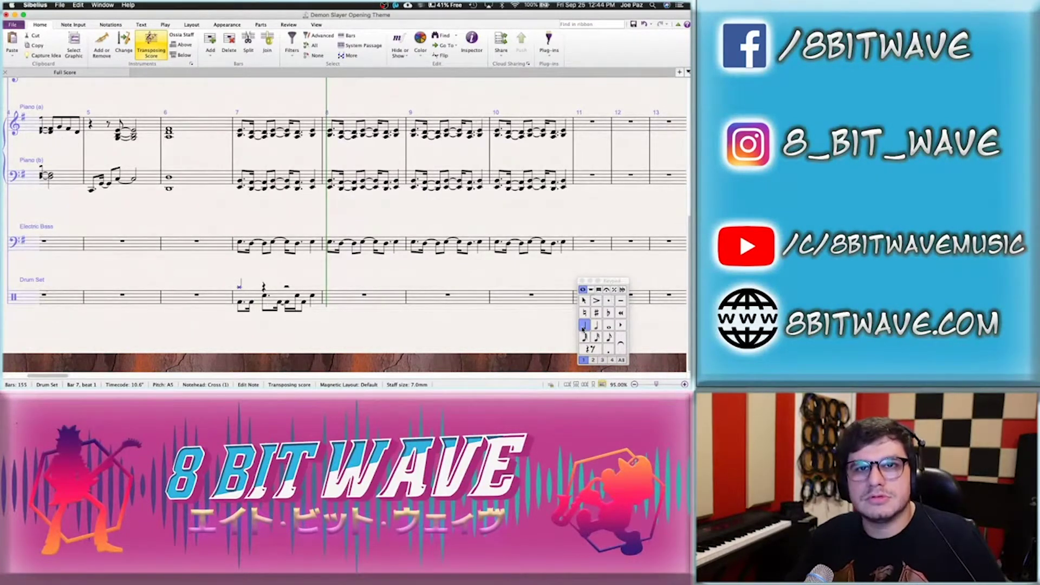
pyautogui.press('Up')
pyautogui.press('Up')
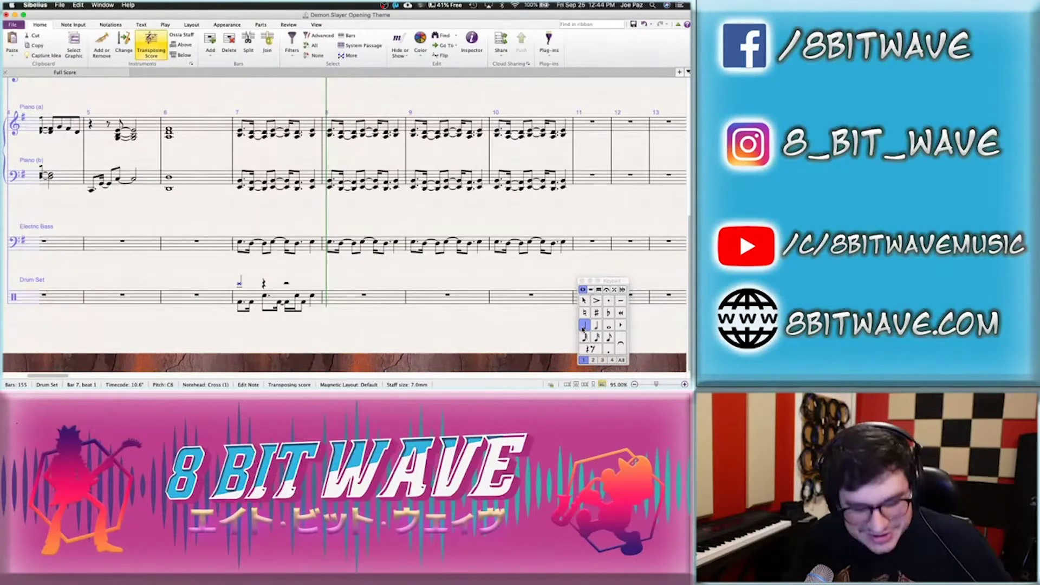
# Repeat the cross-headed C6 quarter note on beats 2 to 4 of the Drum Set's bar 7
pyautogui.press('r')
pyautogui.press('r')
pyautogui.press('r')
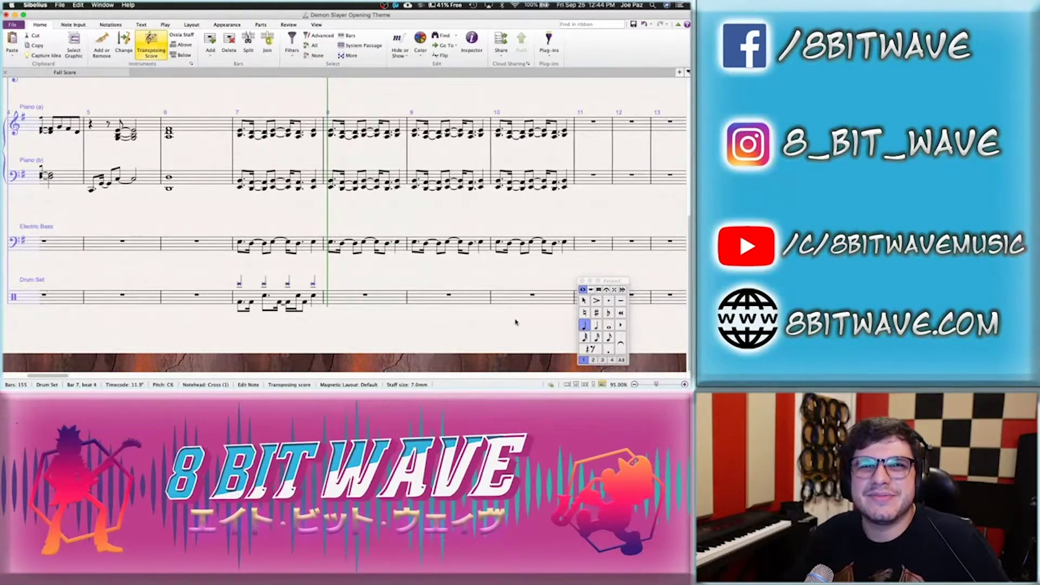
# Play back the two-voice drum groove from beat 1 of bar 7
pyautogui.click(239, 303)
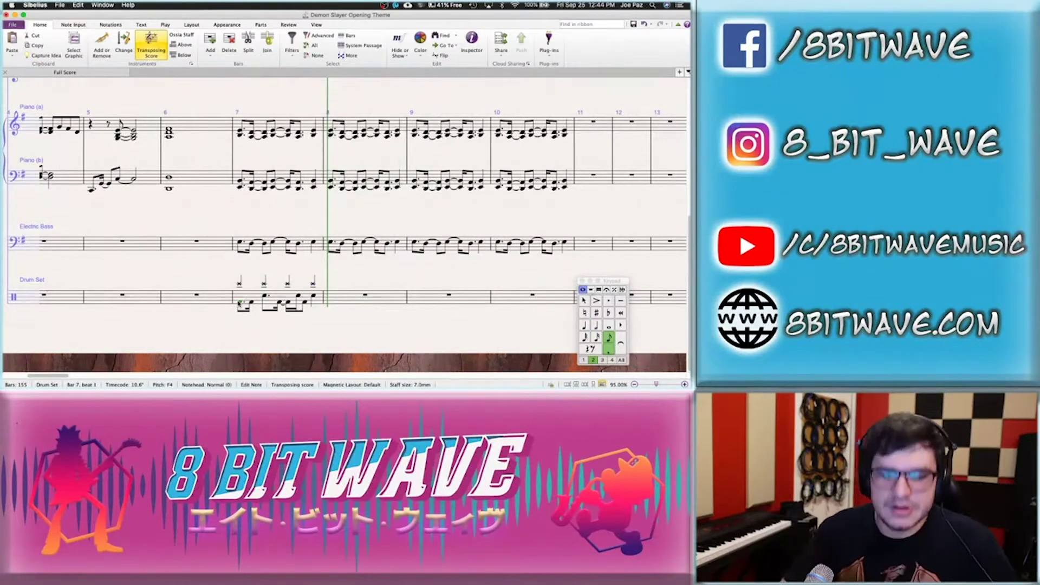
pyautogui.press('p')
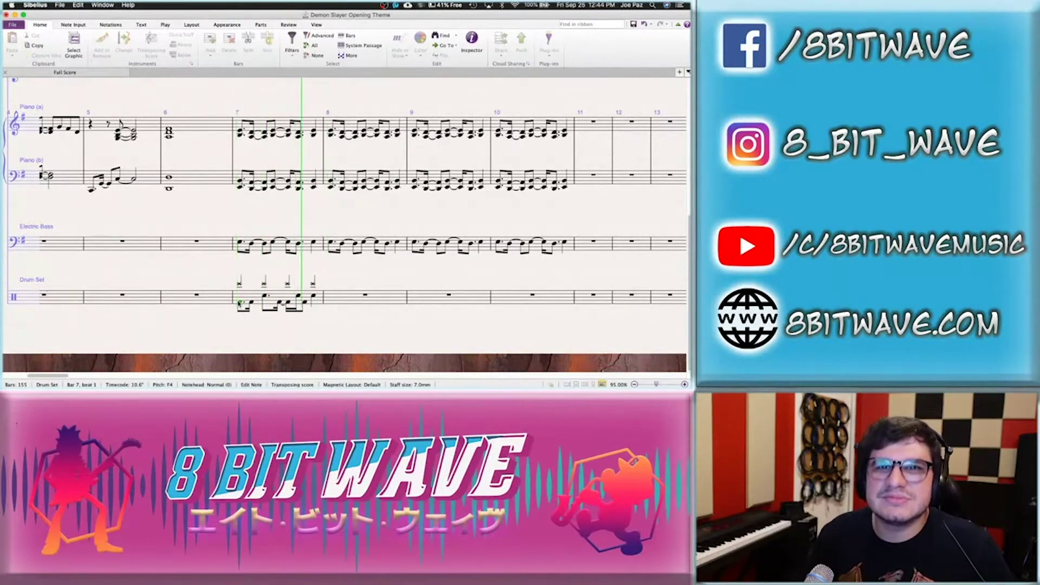
pyautogui.press('Escape')
# Repeat the Drum Set's bar 7 groove through bars 8, 9 and 10
pyautogui.click(277, 297)
pyautogui.press('r')
pyautogui.press('r')
pyautogui.press('r')
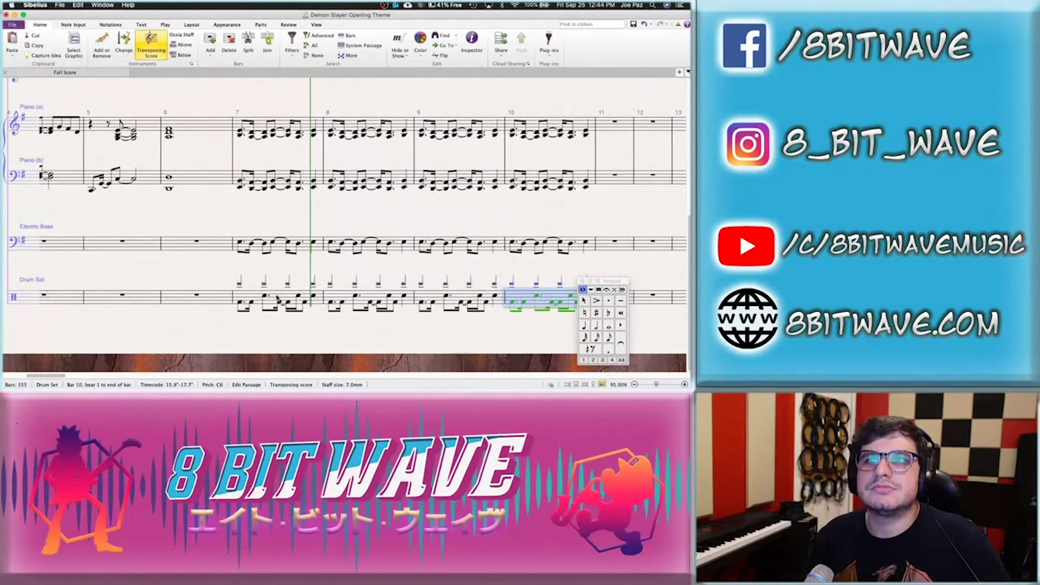
pyautogui.click(173, 293)
pyautogui.press('Escape')
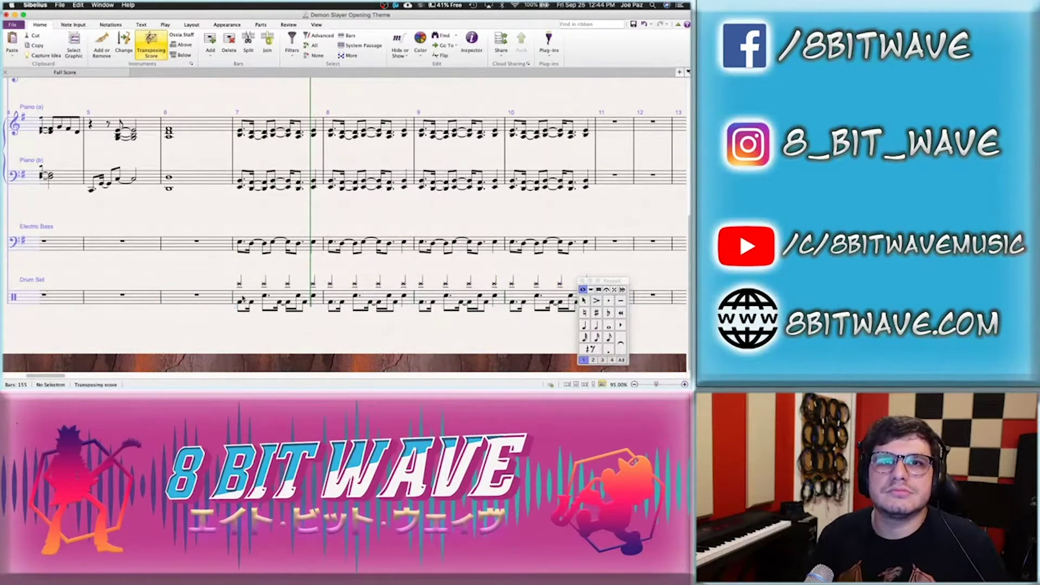
# Play back the score from the beginning through bar 10 and return to the start of the score
pyautogui.hscroll(-15, 244, 305)
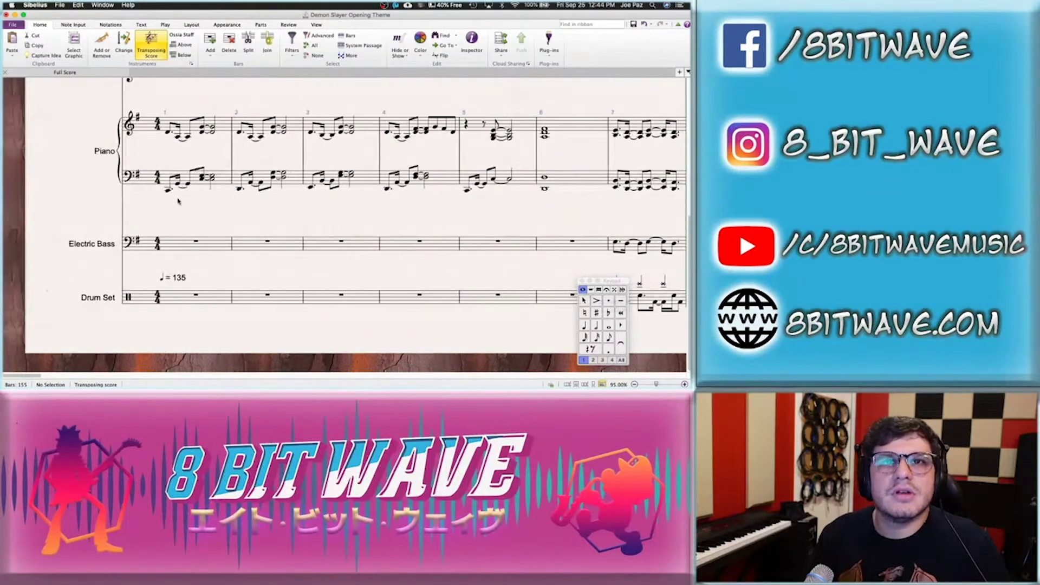
pyautogui.press('space')
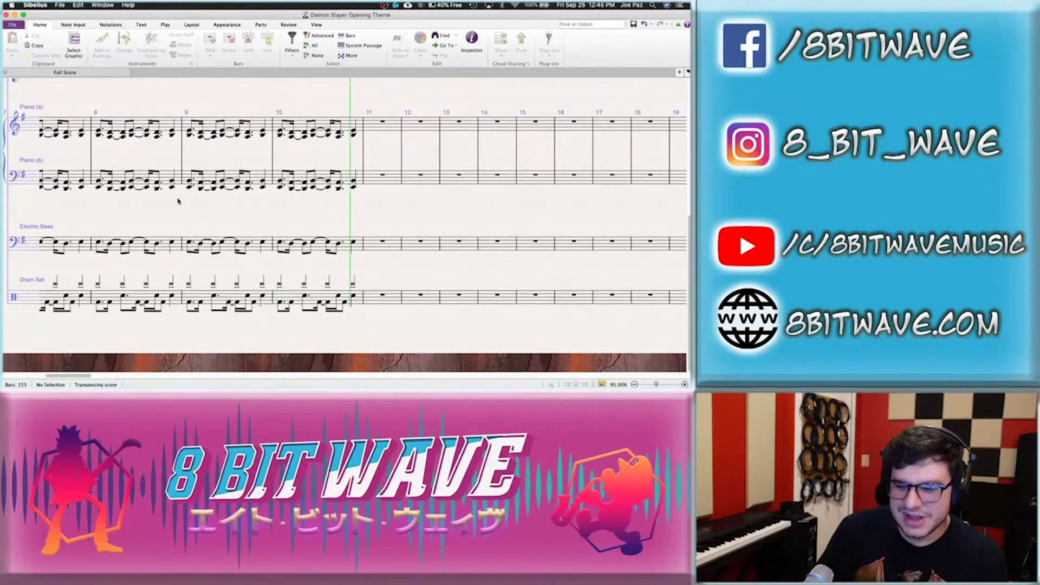
pyautogui.press('space')
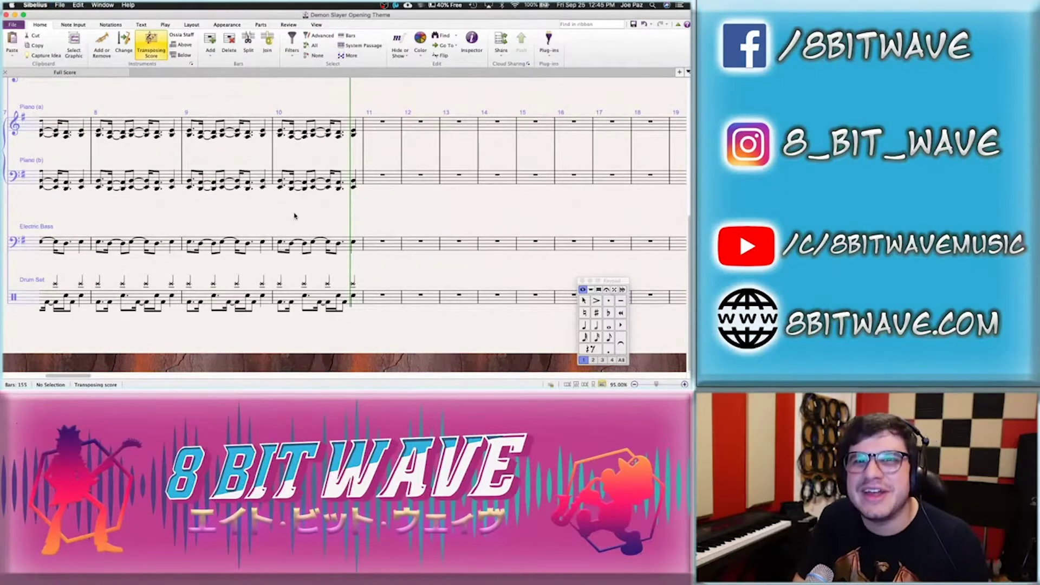
pyautogui.hotkey('ctrl', 'Home')
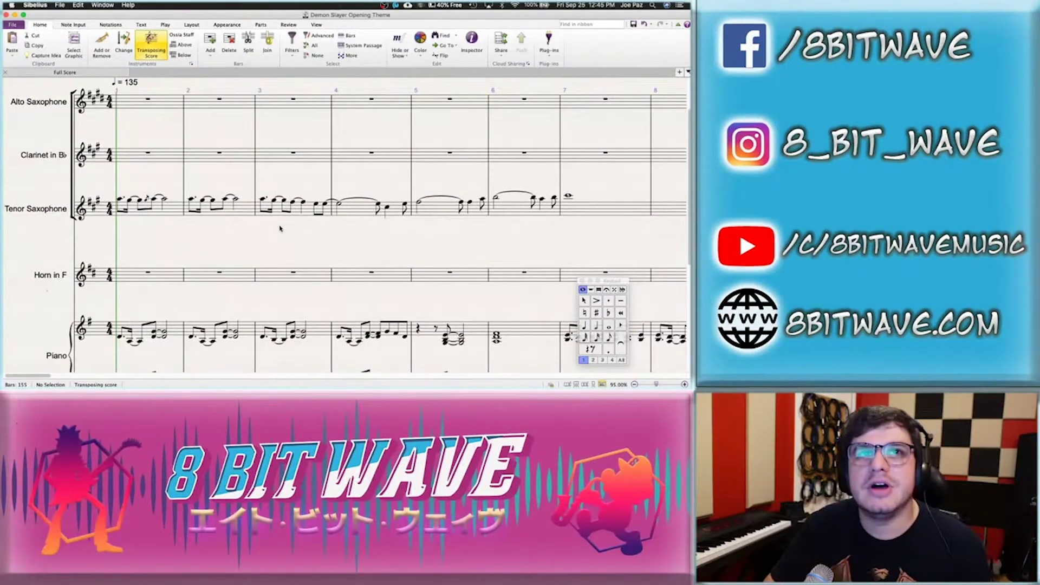
# Save the score and listen to the Demon Slayer opening video on YouTube as a reference
pyautogui.press('super+s')
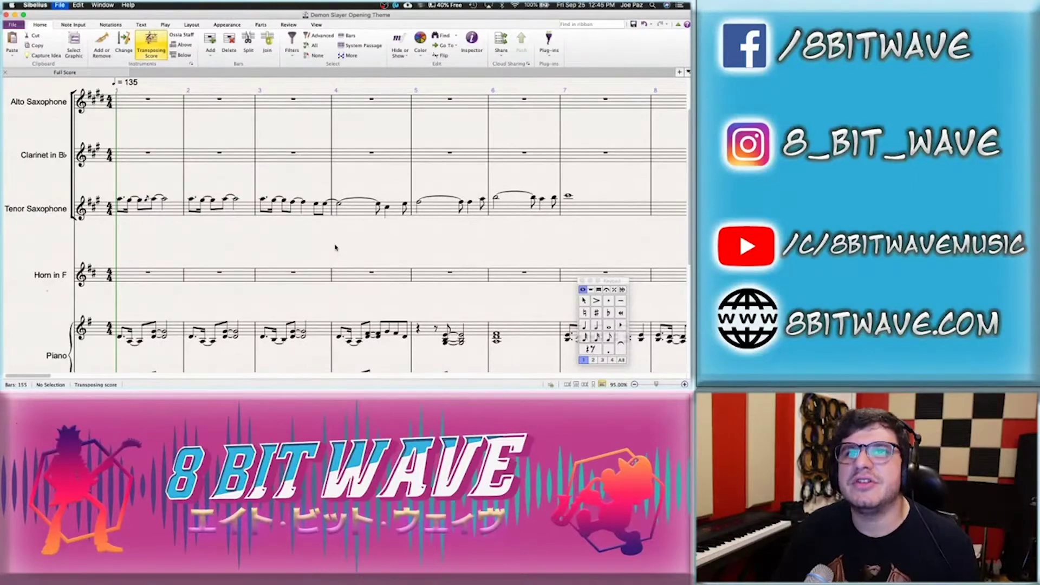
pyautogui.press('space')
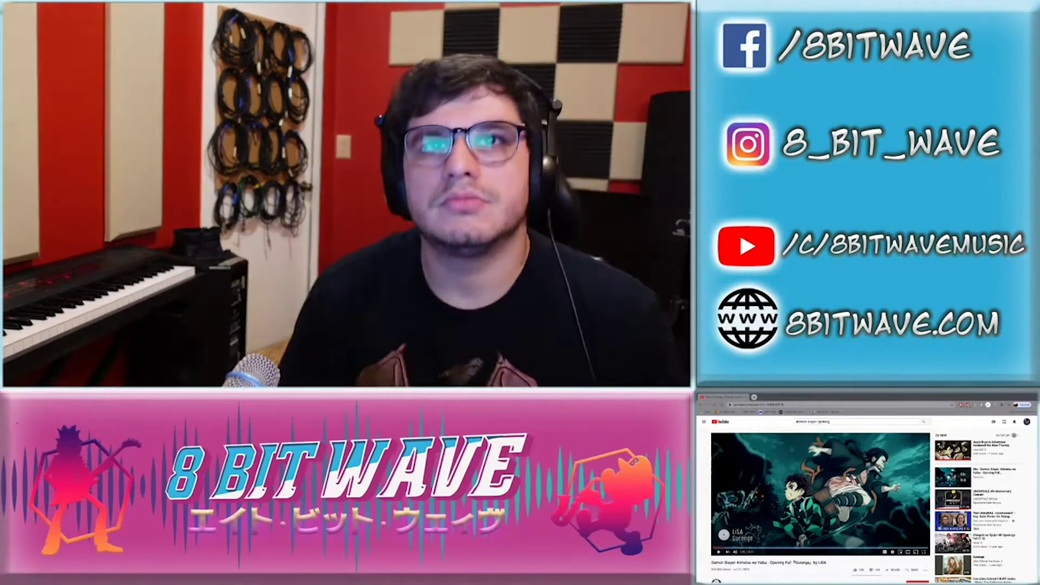
# Switch back to Sibelius and write the Clarinet line from bar 5, ending with a long note tied from bar 7 into bar 8
pyautogui.hotkey('alt', 'Tab')
pyautogui.moveTo(875, 498); pyautogui.dragTo(864, 524)
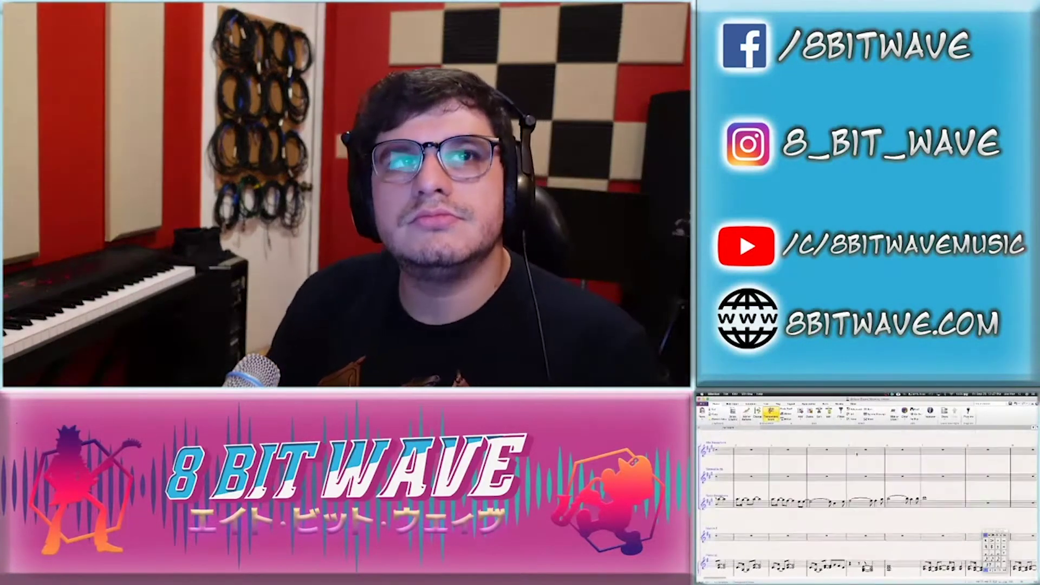
pyautogui.click(865, 477)
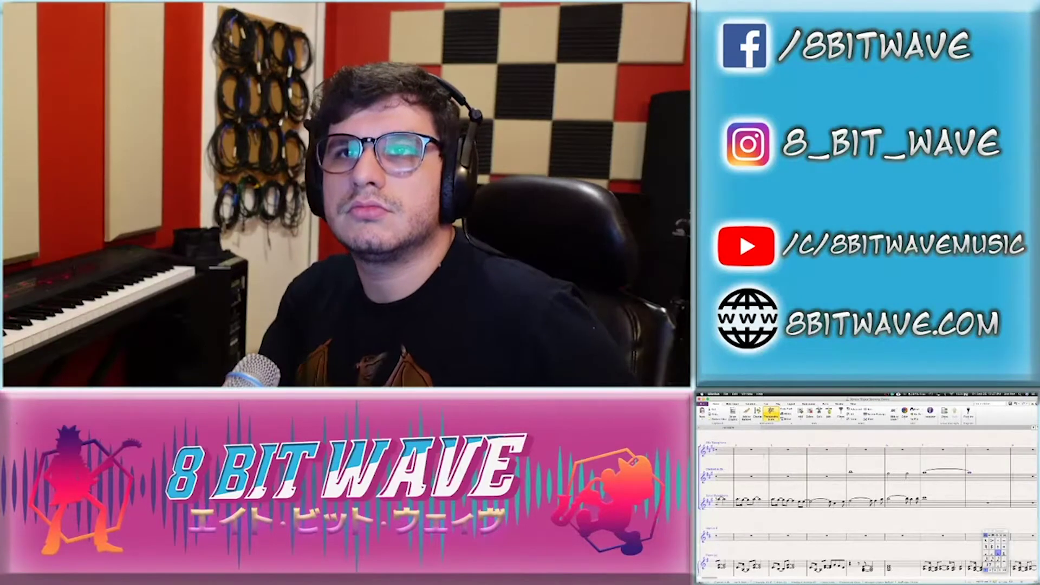
# Extend the Tenor Saxophone's long note in bar 7 with a tie to the same pitch in bar 8
pyautogui.click(944, 504)
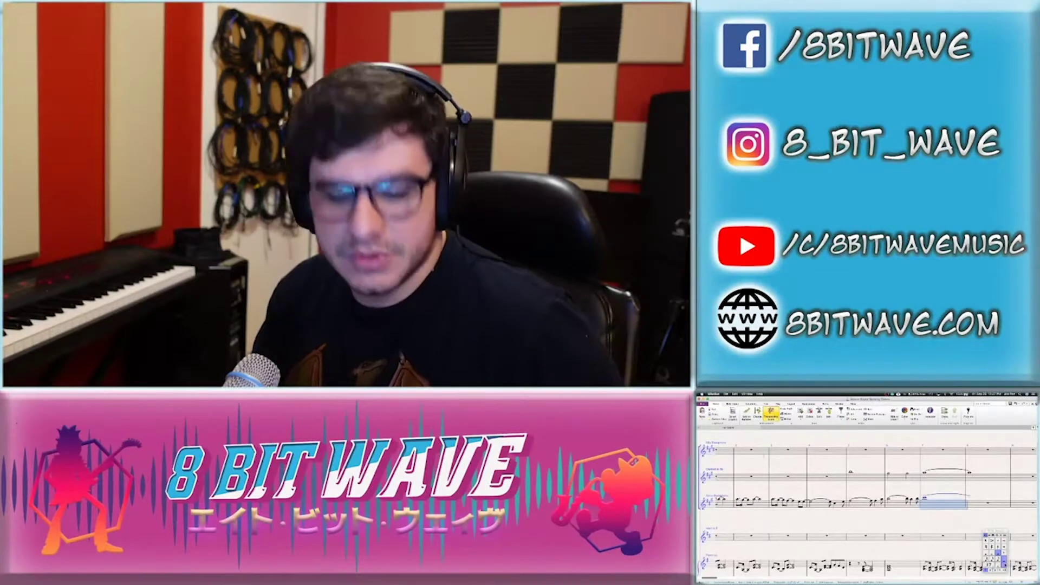
pyautogui.click(989, 504)
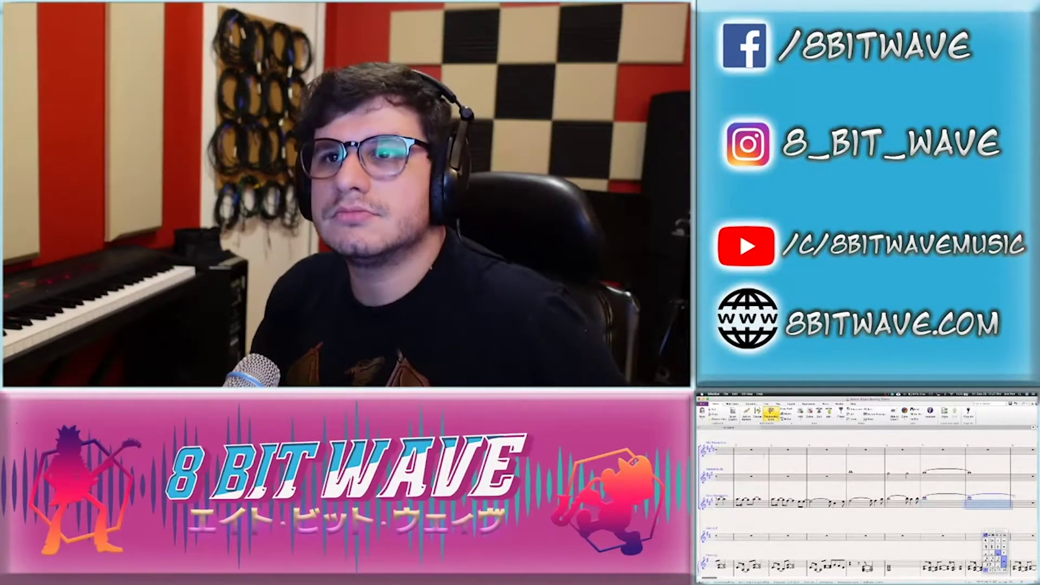
pyautogui.press('Escape')
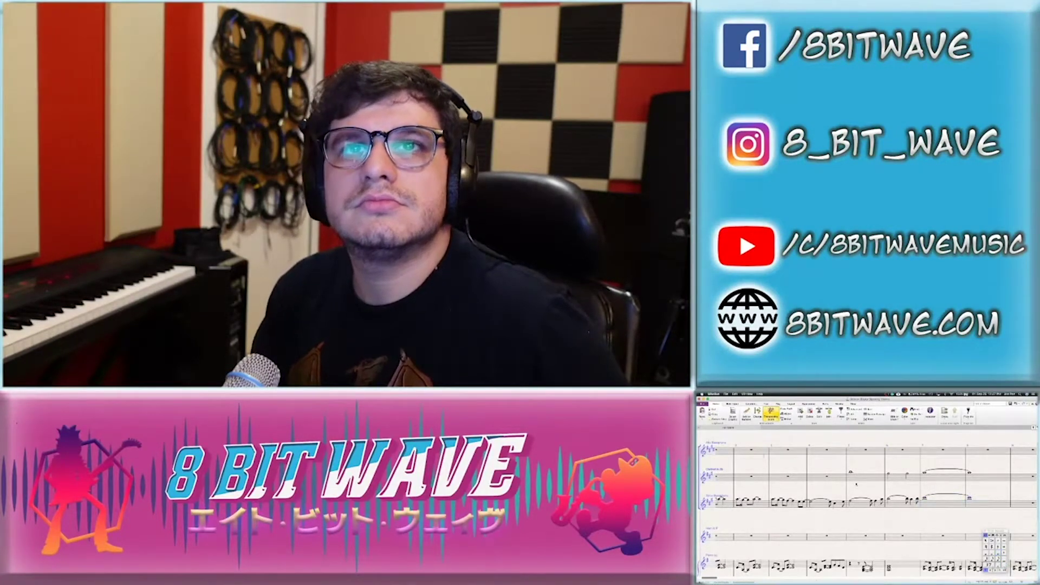
# Copy the Clarinet passage in bars 5 to 8 to the Alto Saxophone staff starting at bar 5
pyautogui.click(856, 479)
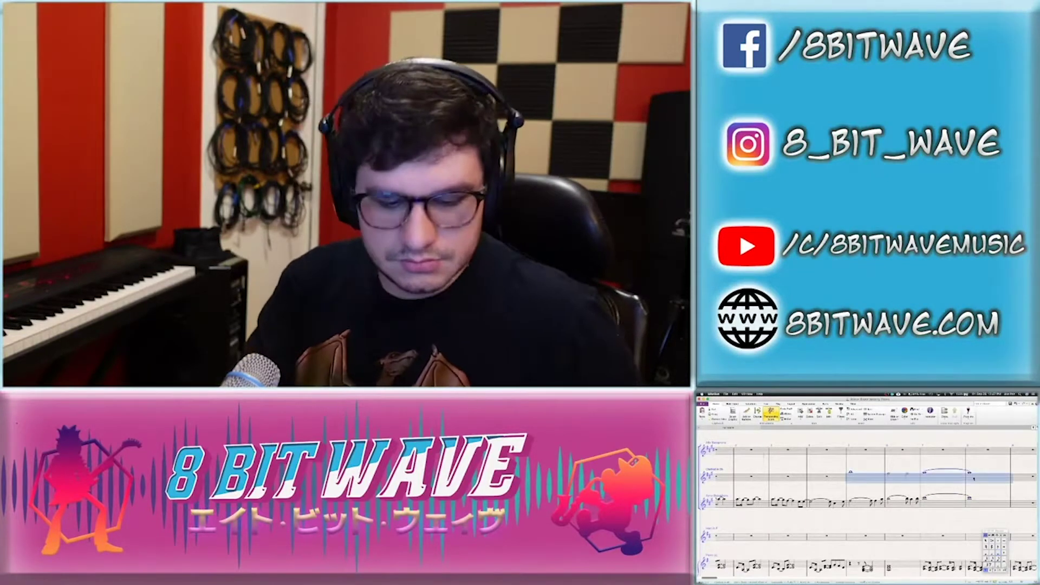
pyautogui.click(867, 452)
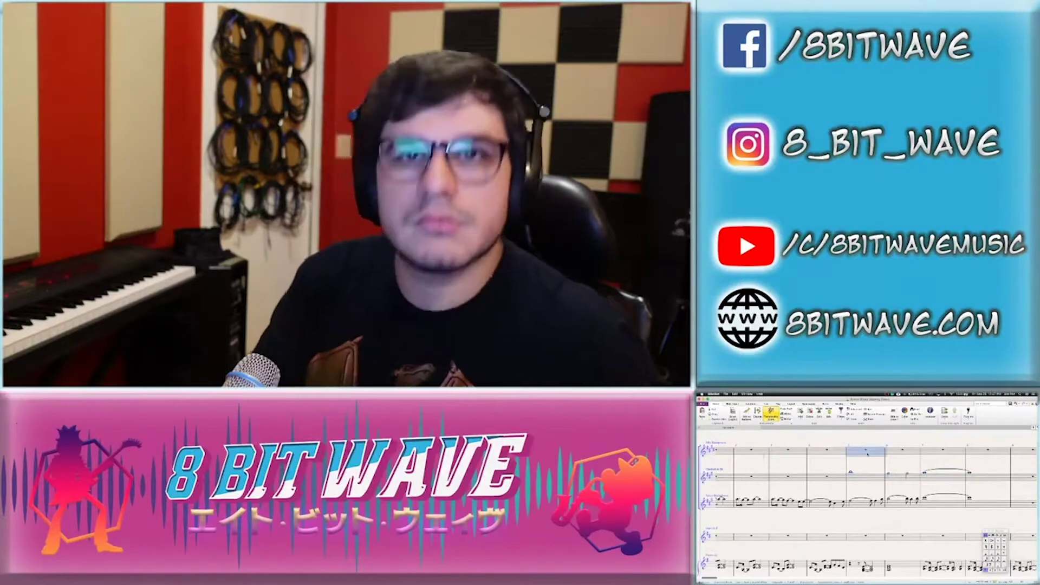
# Paste the copied woodwind phrase into the Alto Saxophone staff from bar 5 and check the staves from the beginning of the score
pyautogui.hotkey('ctrl', 'v')
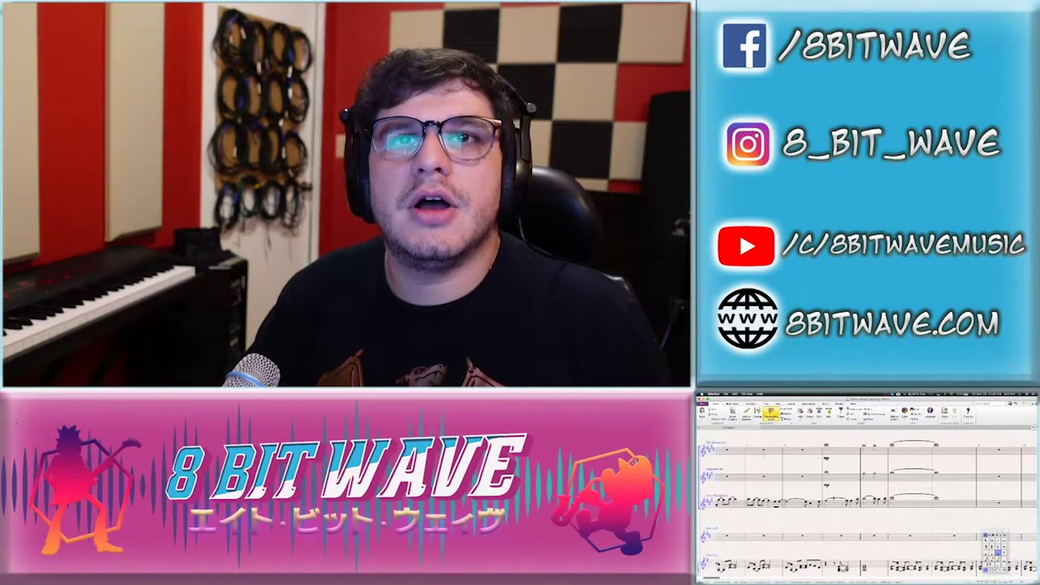
pyautogui.hotkey('ctrl', 'Home')
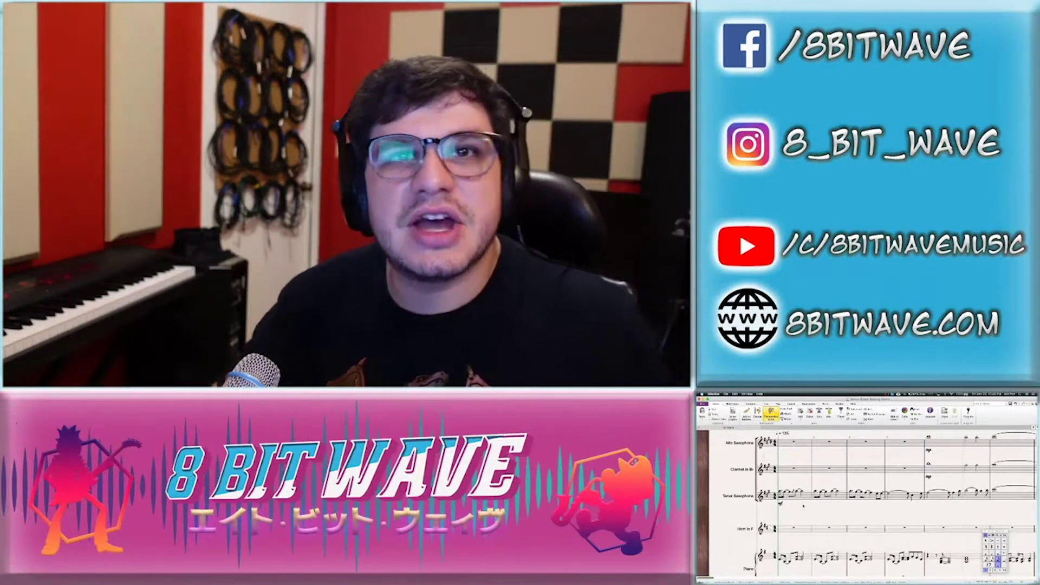
pyautogui.scroll(-3, 804, 505)
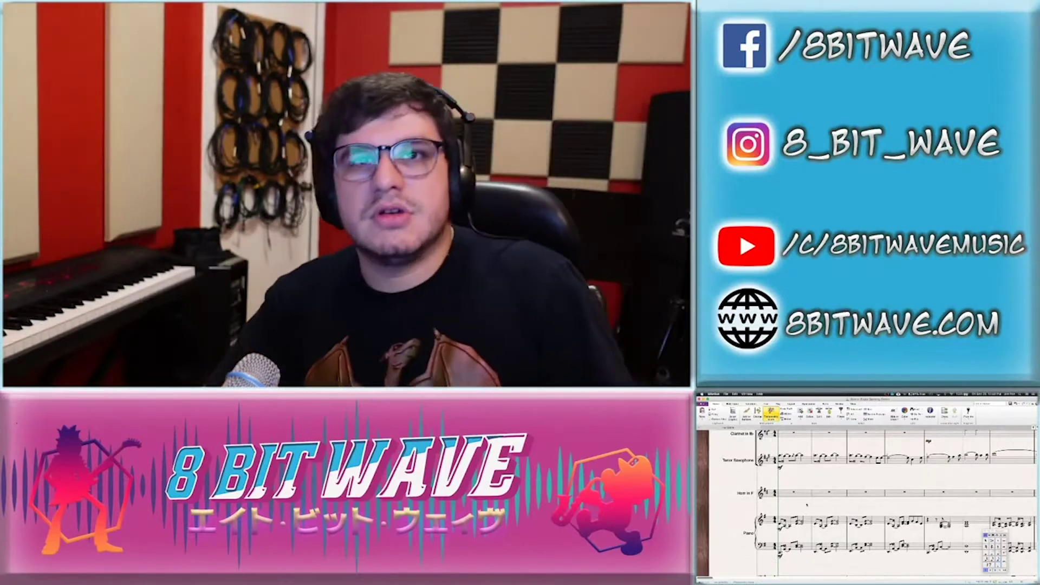
pyautogui.scroll(-5, 867, 504)
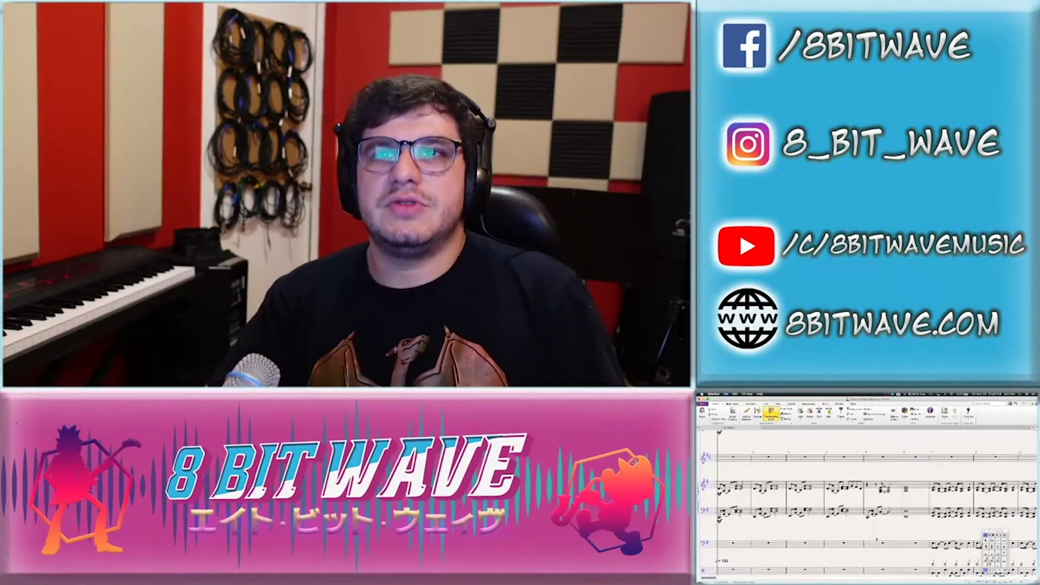
pyautogui.press('Escape')
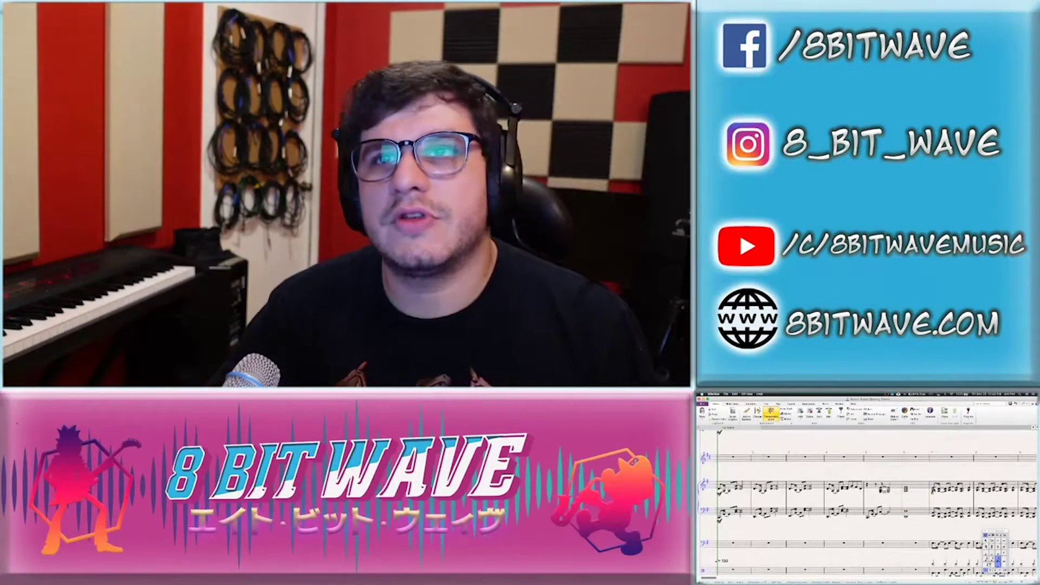
# Add crescendo hairpins across bars 5 and 6 in the Alto Saxophone, Clarinet and Tenor Saxophone staves
pyautogui.scroll(-3, 866, 504)
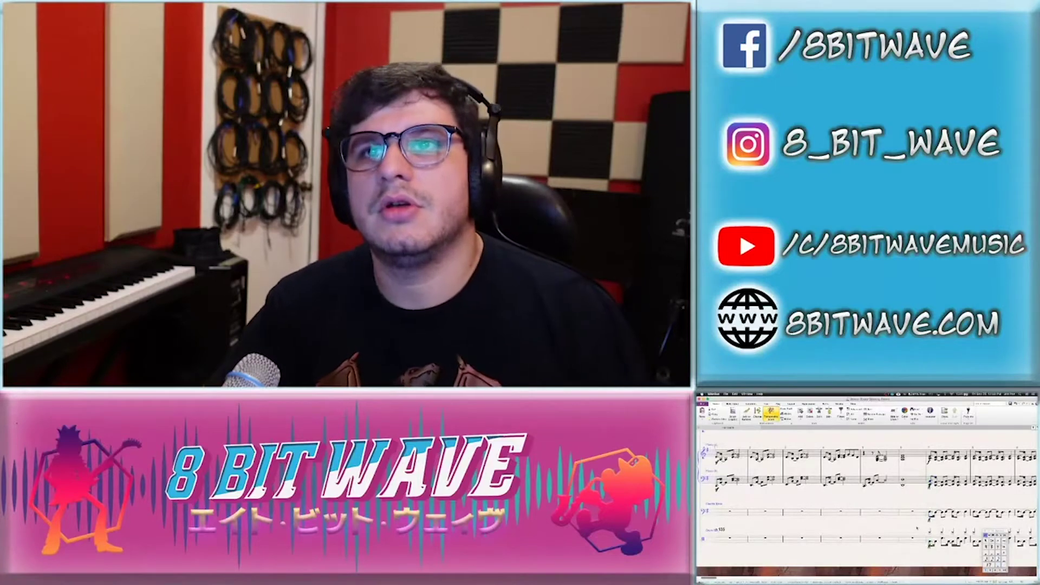
pyautogui.scroll(-5, 902, 539)
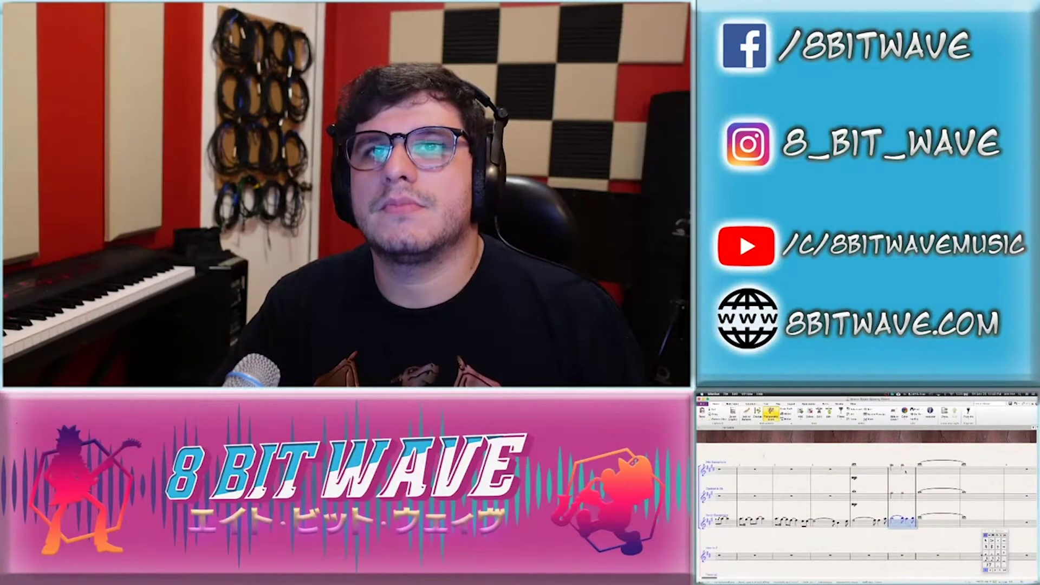
pyautogui.keyDown('shift'); pyautogui.click(879, 469); pyautogui.keyUp('shift')
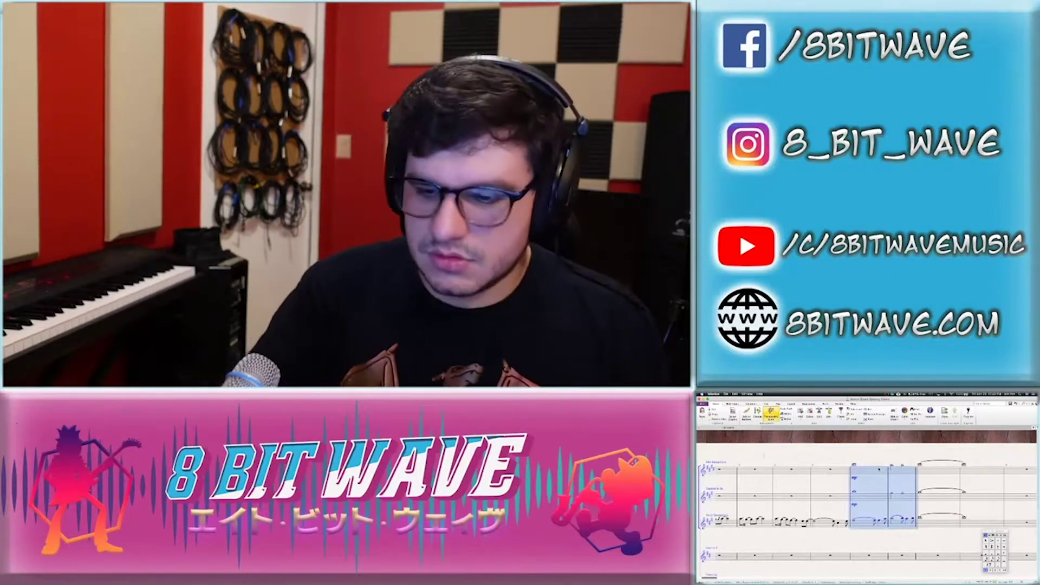
pyautogui.press('Escape')
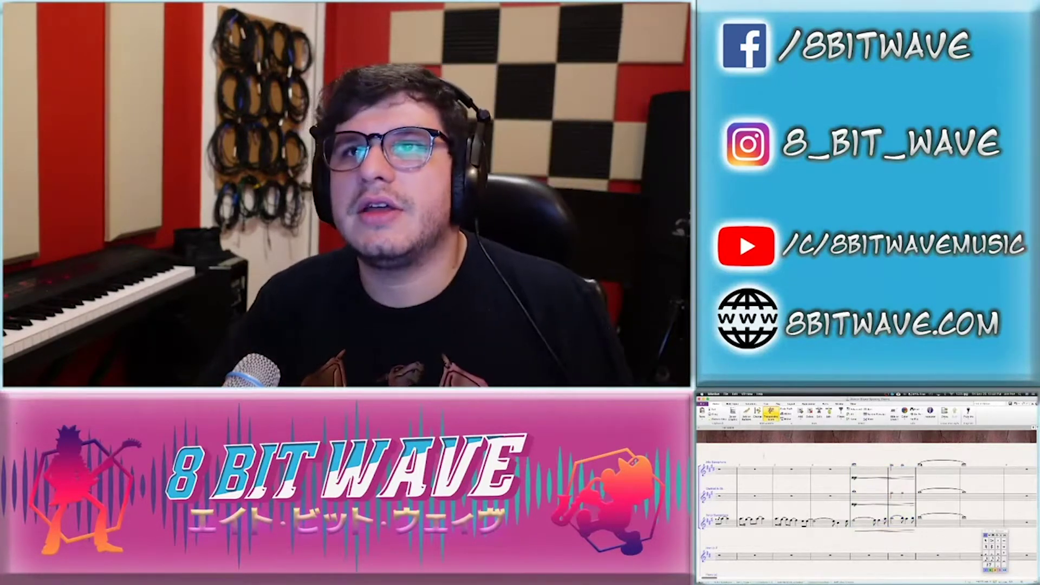
# Mark bar 7 forte (f) in the Alto Saxophone, Clarinet and Tenor Saxophone staves and play the score back
pyautogui.click(920, 471)
pyautogui.keyDown('shift'); pyautogui.click(920, 519); pyautogui.keyUp('shift')
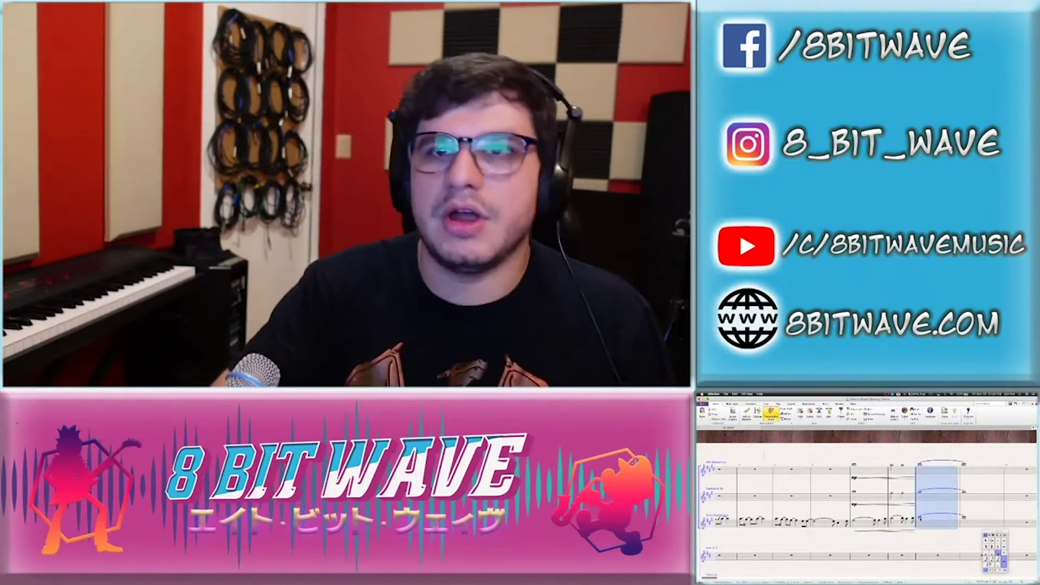
pyautogui.press('p')
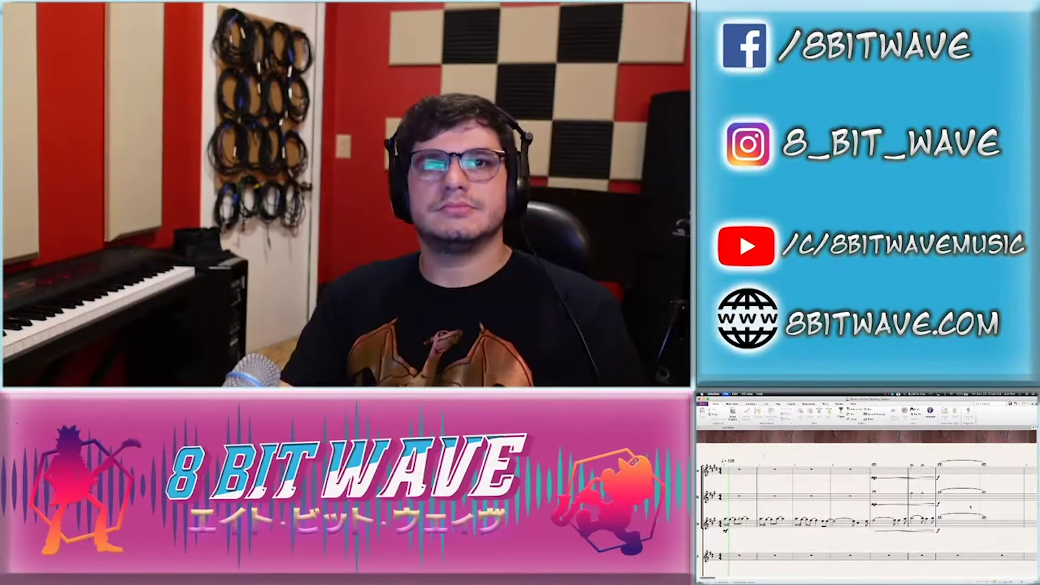
# Copy the Clarinet passage from bar 5 through bar 8 into the Horn in F staff and lower the pasted notes onto the staff
pyautogui.scroll(-2, 970, 507)
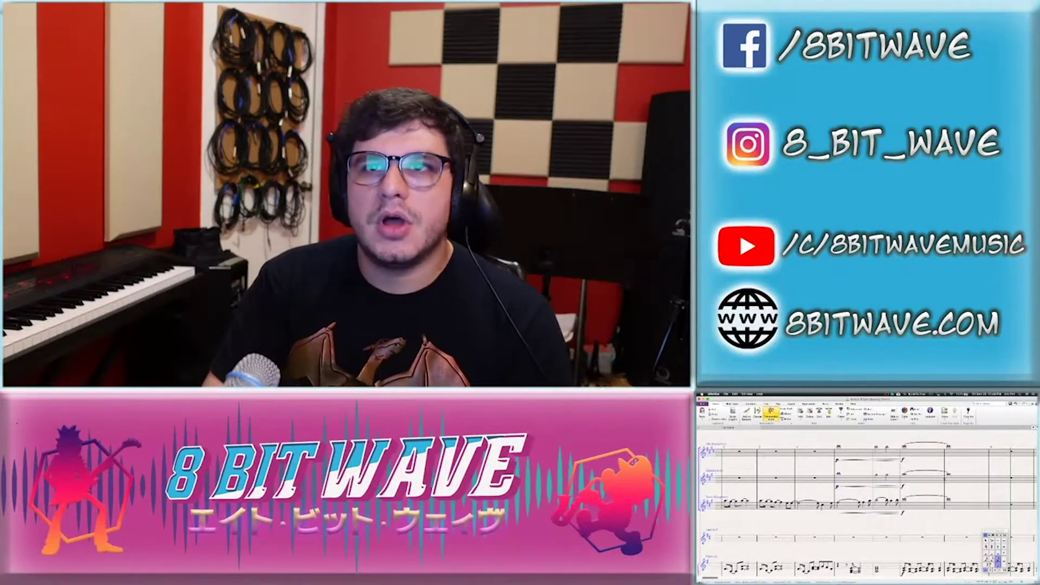
pyautogui.click(968, 479)
pyautogui.keyDown('shift'); pyautogui.click(866, 479); pyautogui.keyUp('shift')
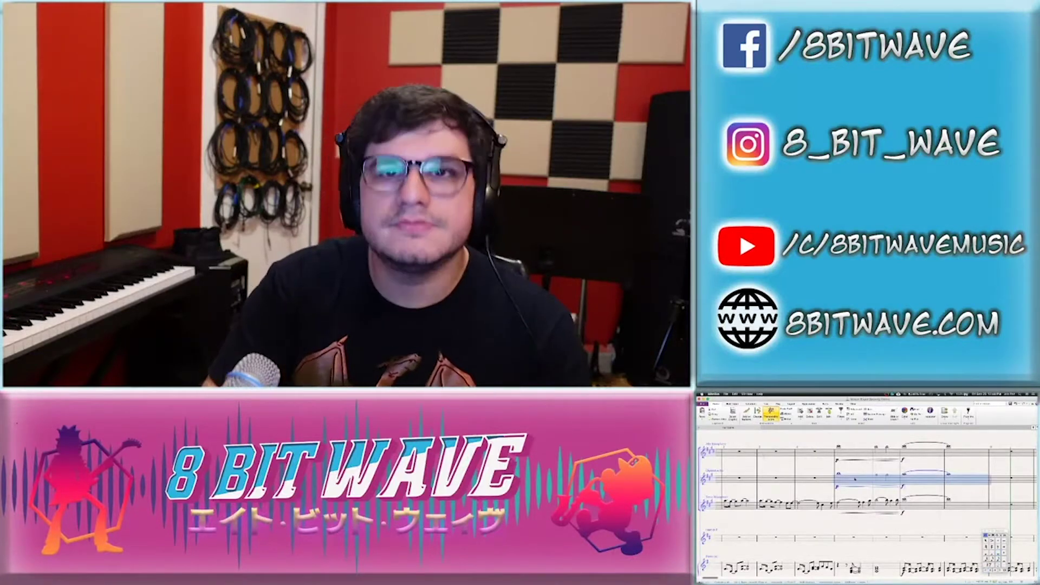
pyautogui.click(854, 538)
pyautogui.hotkey('ctrl', 'shift', 'Right')
pyautogui.hotkey('ctrl', 'shift', 'Right')
pyautogui.hotkey('ctrl', 'shift', 'Right')
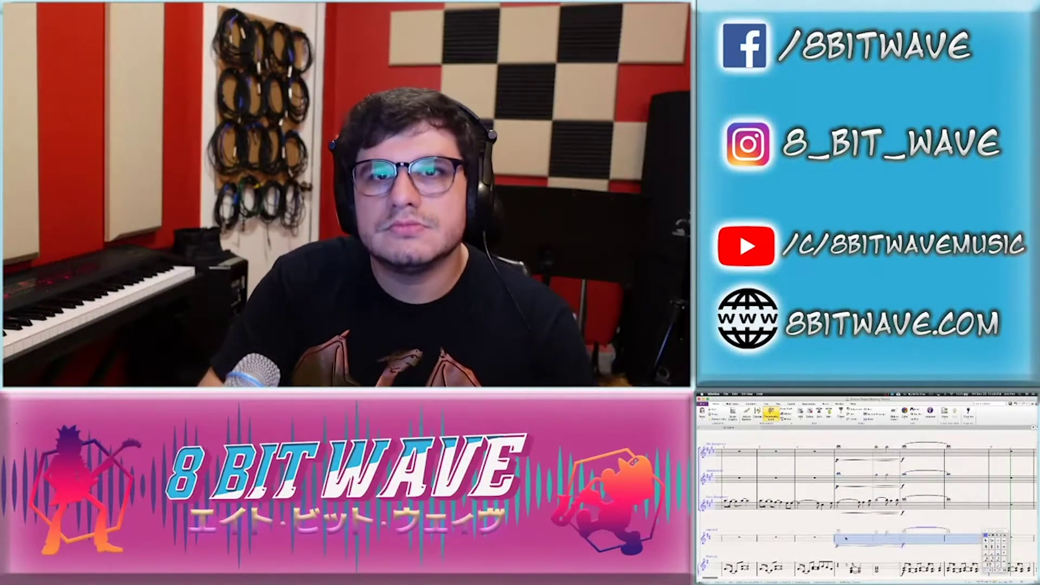
pyautogui.hotkey('ctrl', 'v')
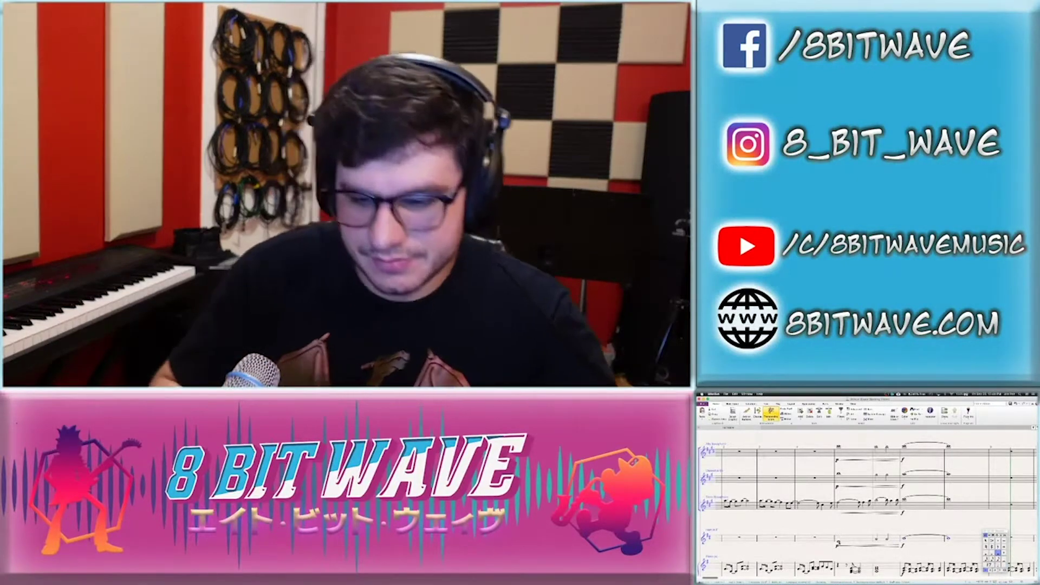
# Play back the passage with the new horn part several times to judge how the harmony sounds
pyautogui.press('space')
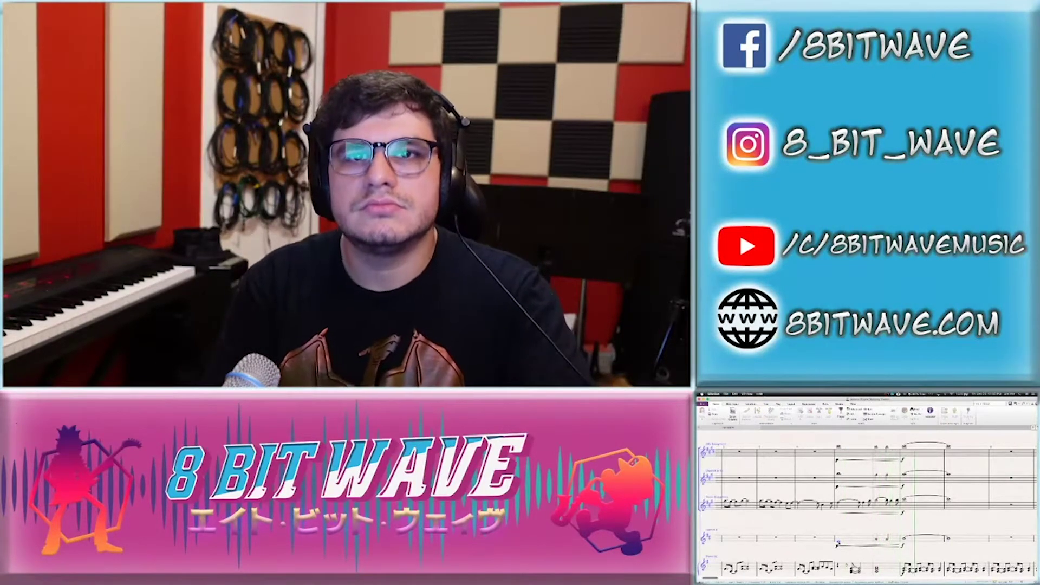
pyautogui.press('space')
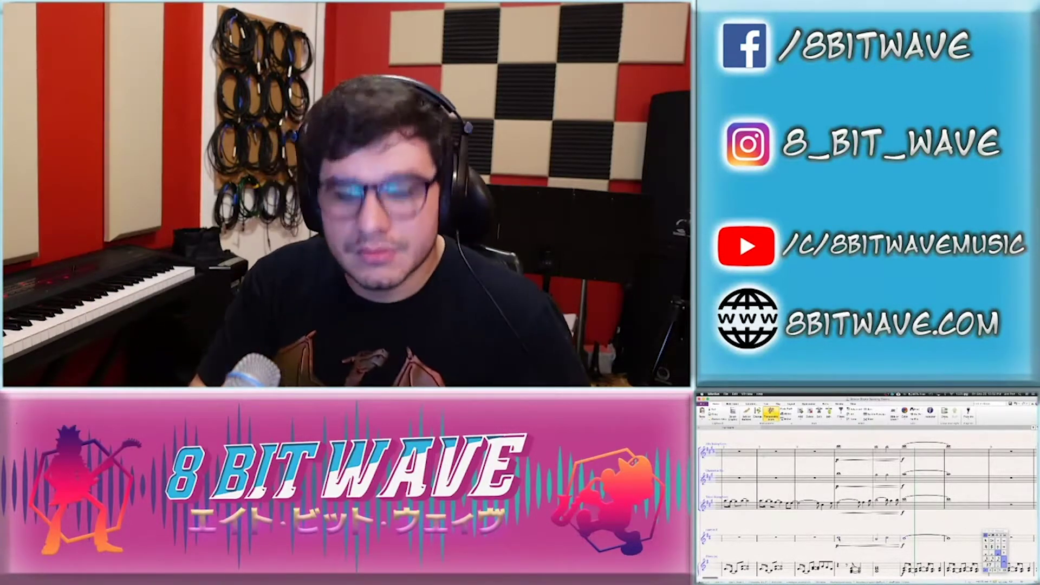
pyautogui.press('space')
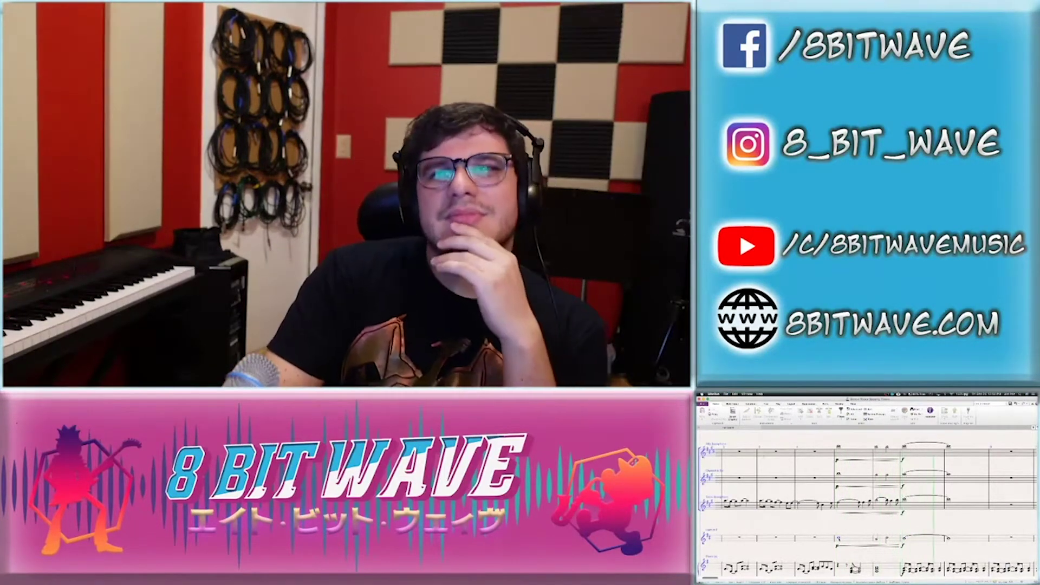
pyautogui.press('space')
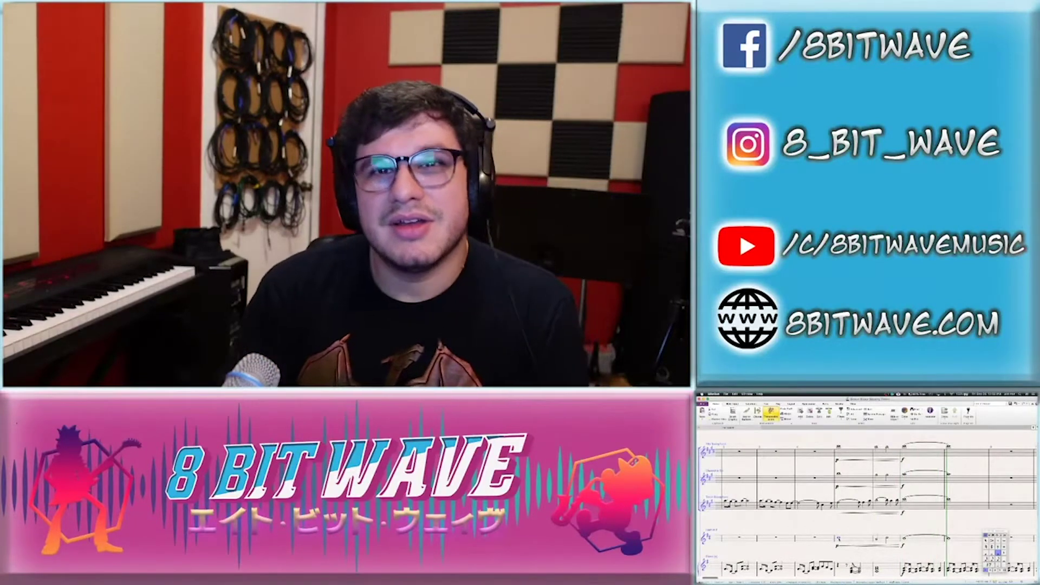
pyautogui.press('space')
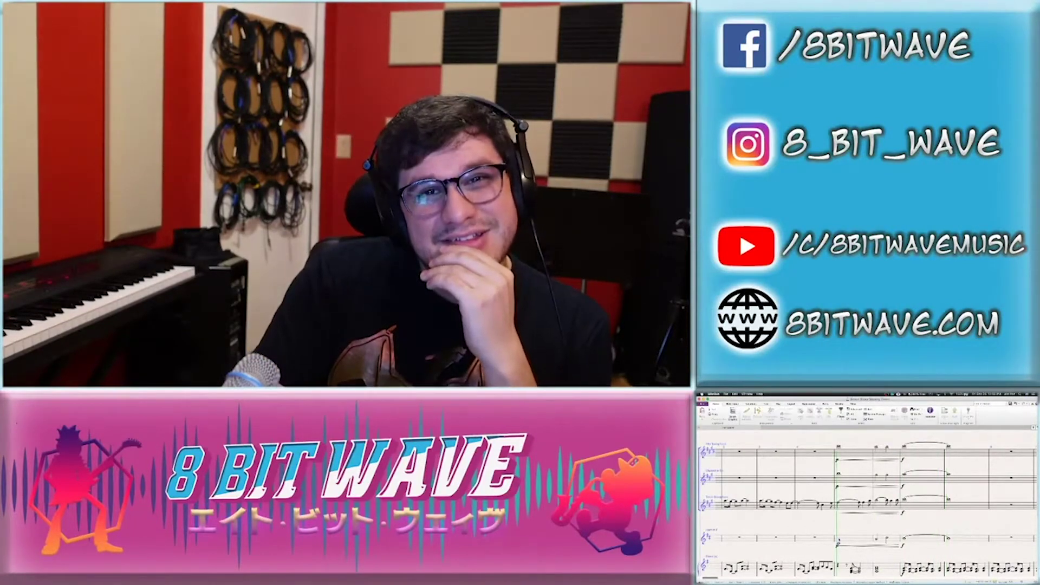
pyautogui.press('space')
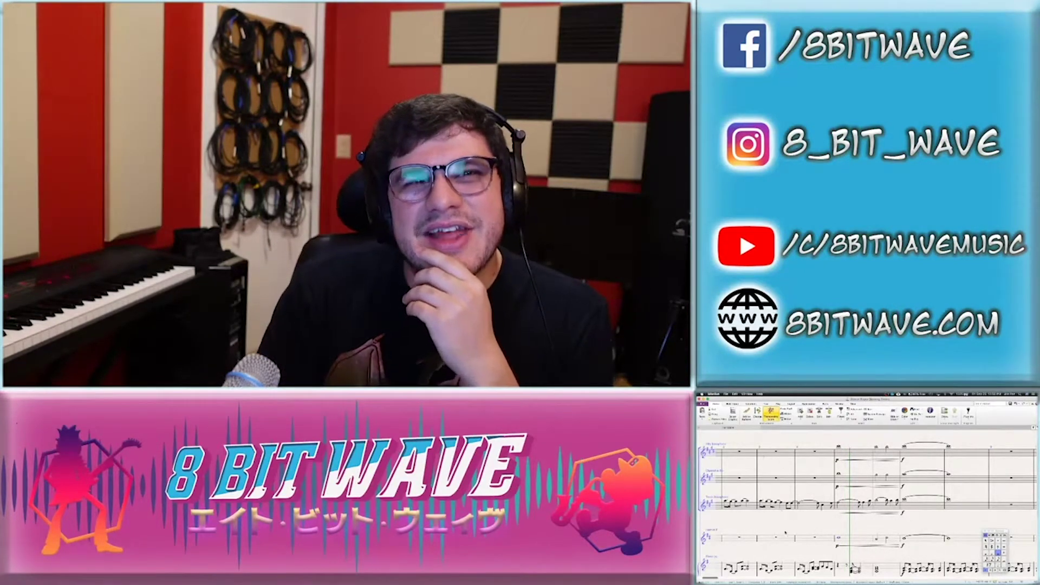
pyautogui.hscroll(-5, 809, 529)
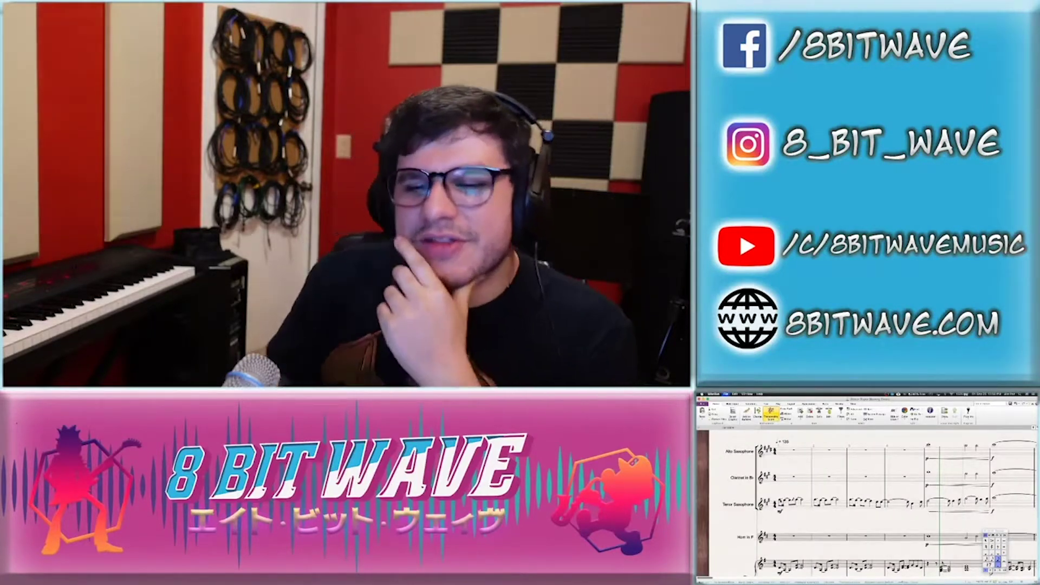
pyautogui.press('space')
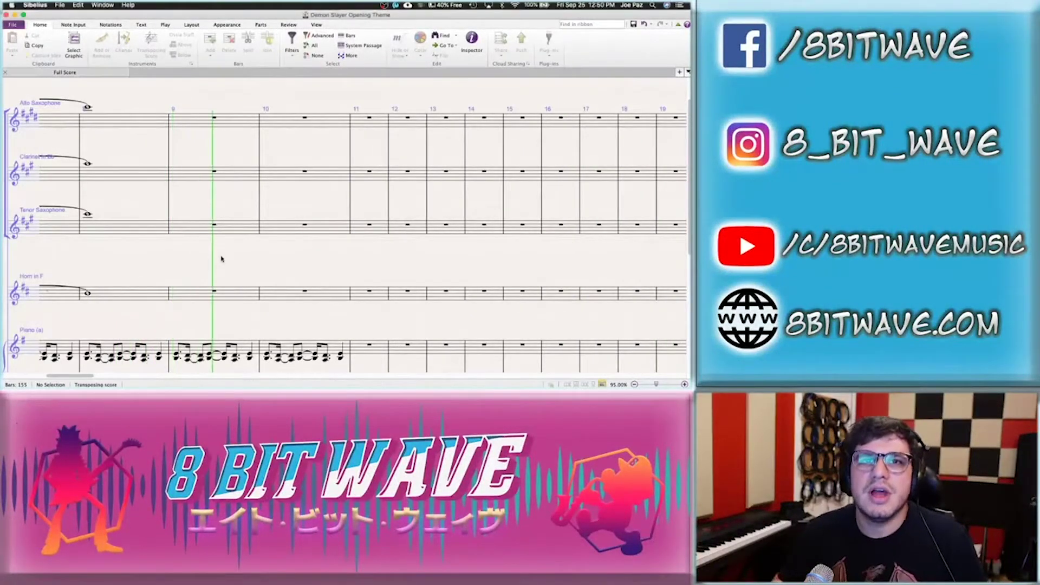
pyautogui.press('space')
# Shorten the Horn in F note at the start of bar 5 to a half note and lower it to E4
pyautogui.hscroll(-5, 221, 259)
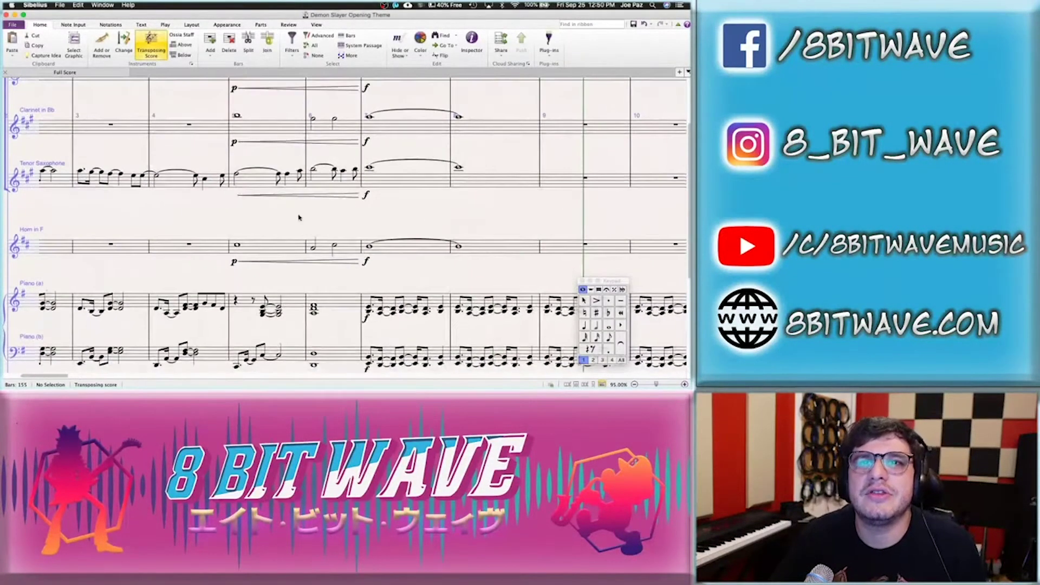
pyautogui.click(238, 245)
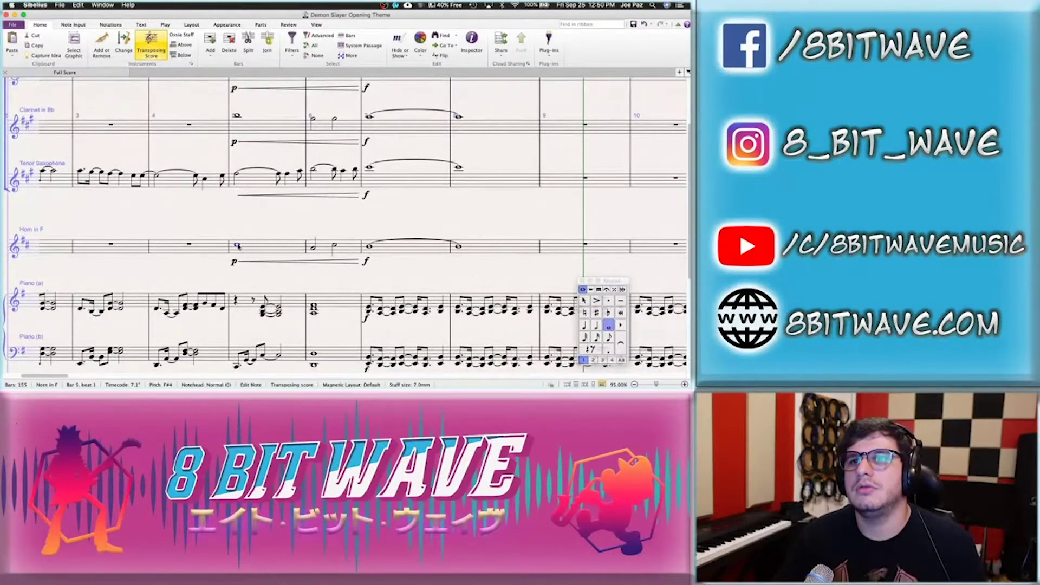
pyautogui.click(595, 326)
pyautogui.press('Down')
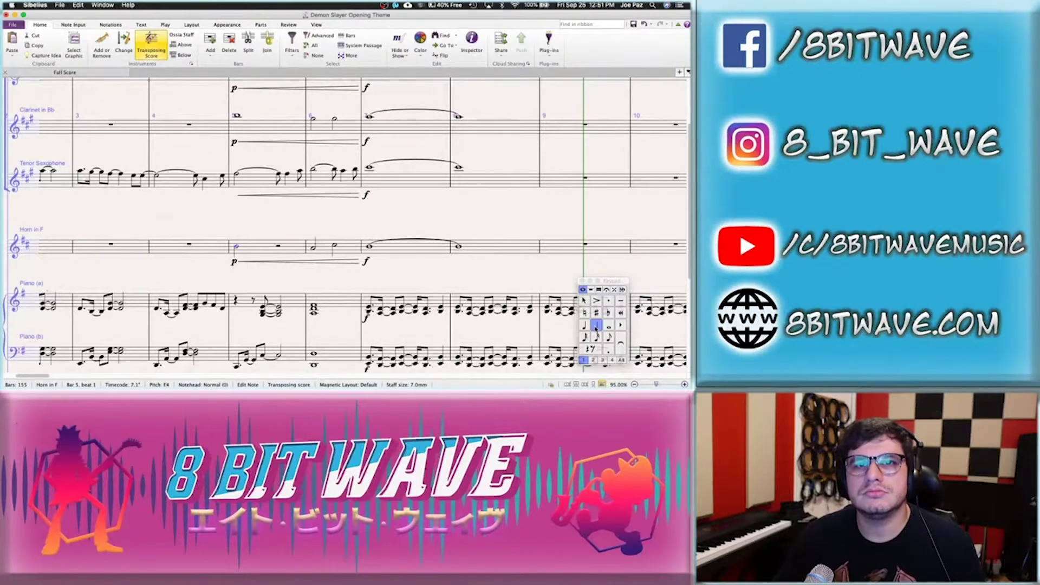
# Enter an F#4 half note on beat 3 of the horn's bar 5 and set the first note of bar 6 to F#4
pyautogui.press('Right')
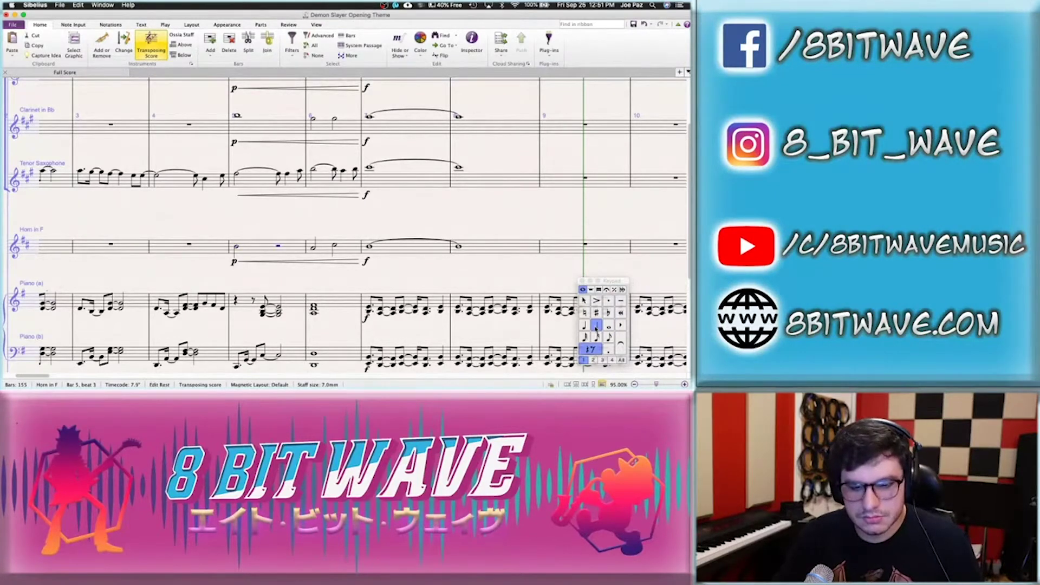
pyautogui.press('f')
pyautogui.press('Right')
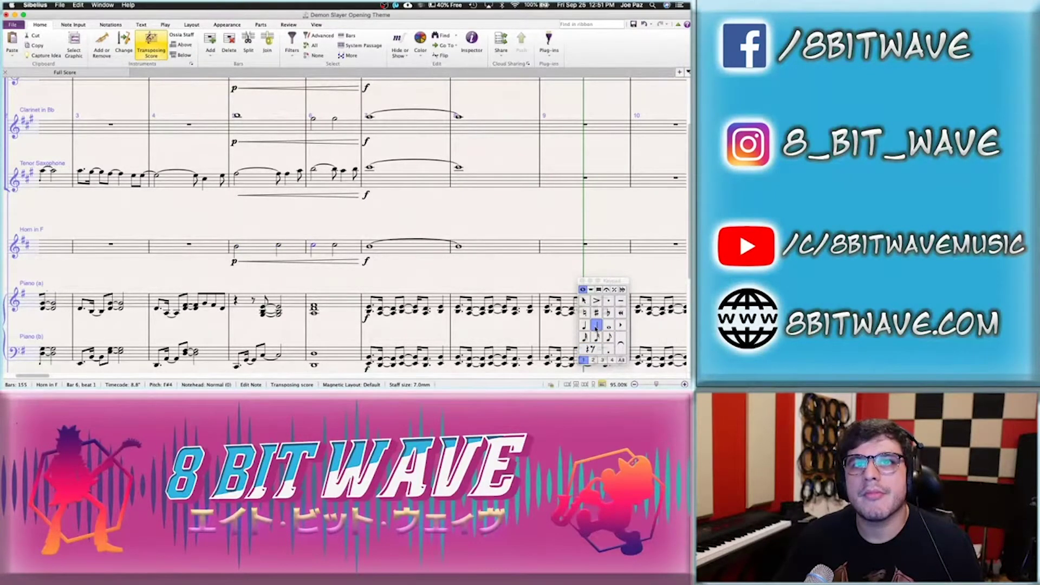
pyautogui.press('Right')
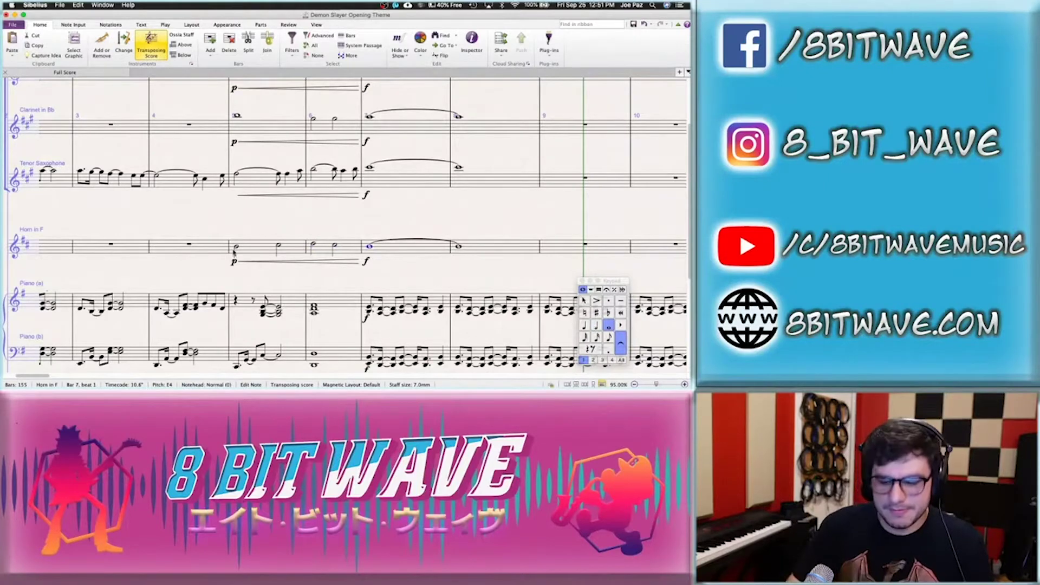
pyautogui.press('5')
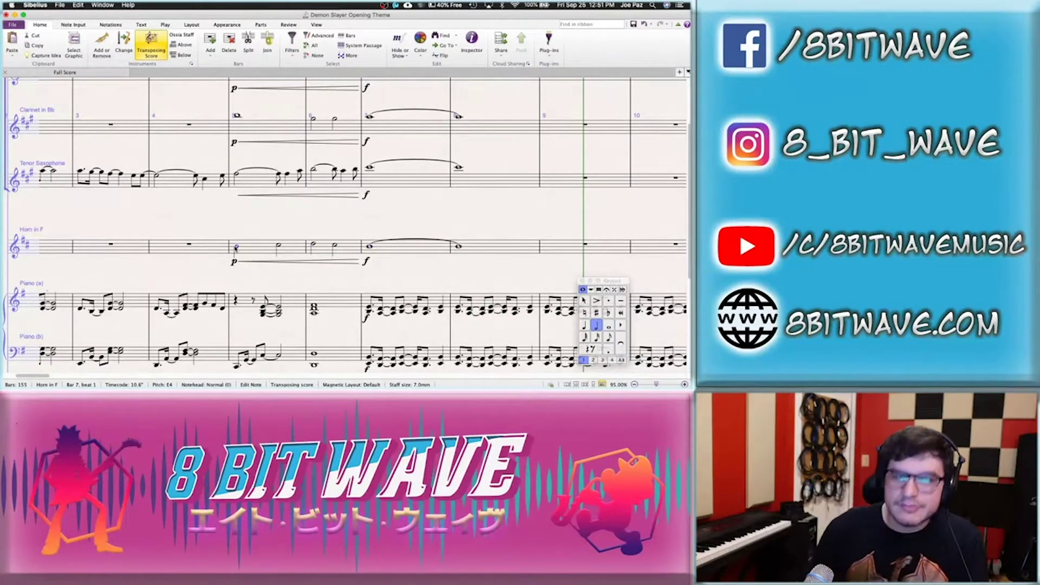
# Play back from the horn's bar 5 and change that bar's half notes to F#4 followed by E4
pyautogui.click(235, 247)
pyautogui.press('p')
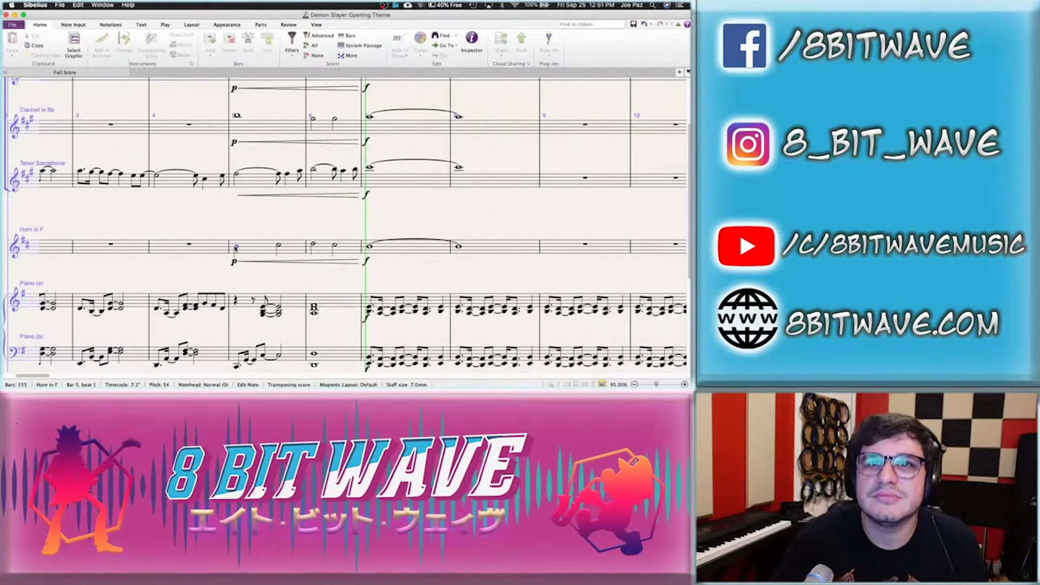
pyautogui.press('Escape')
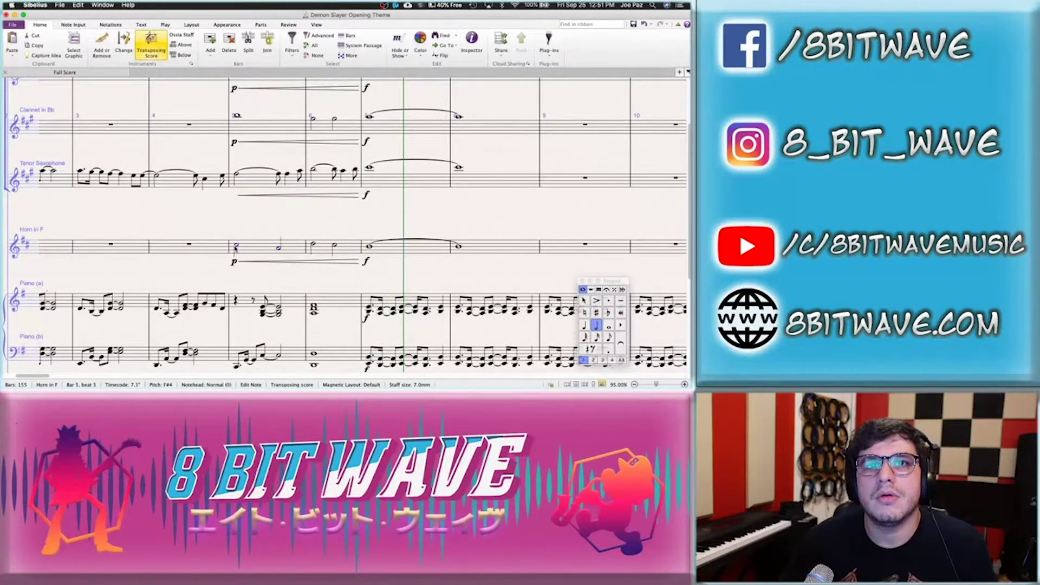
# Play back from bar 5 again and set the horn's first note in bar 6 to E4
pyautogui.click(235, 247)
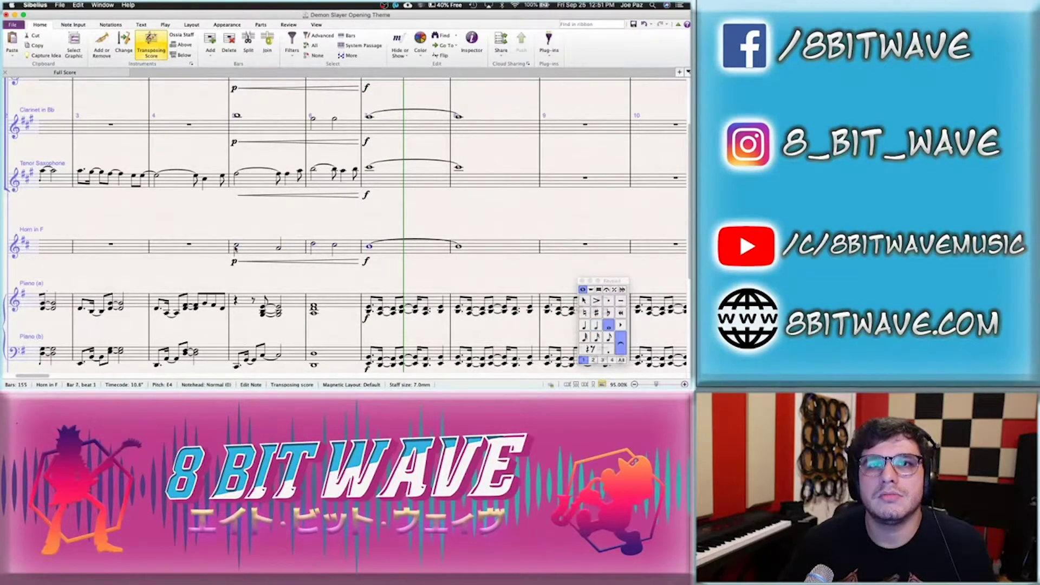
pyautogui.press('p')
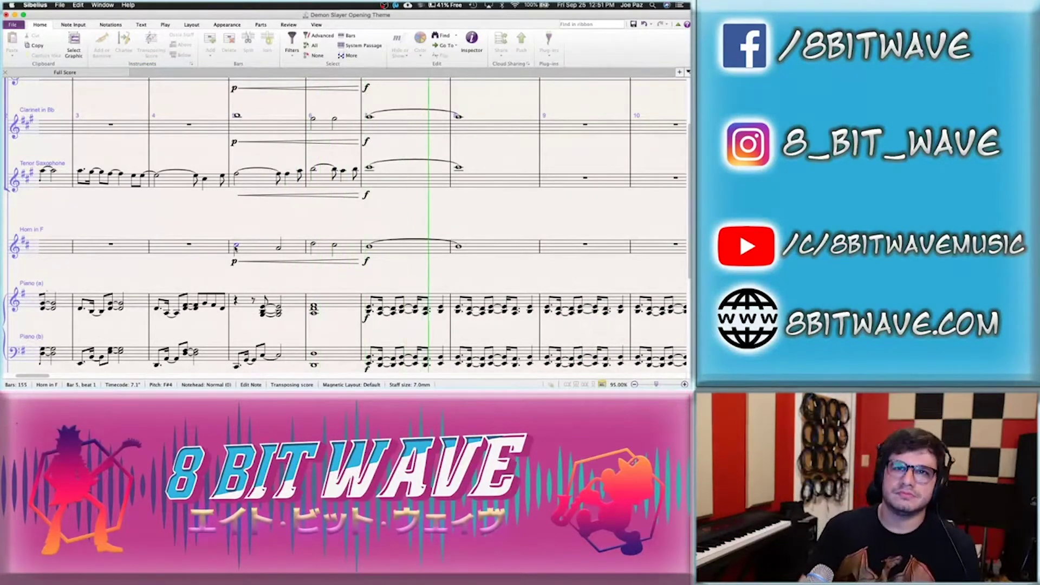
pyautogui.press('space')
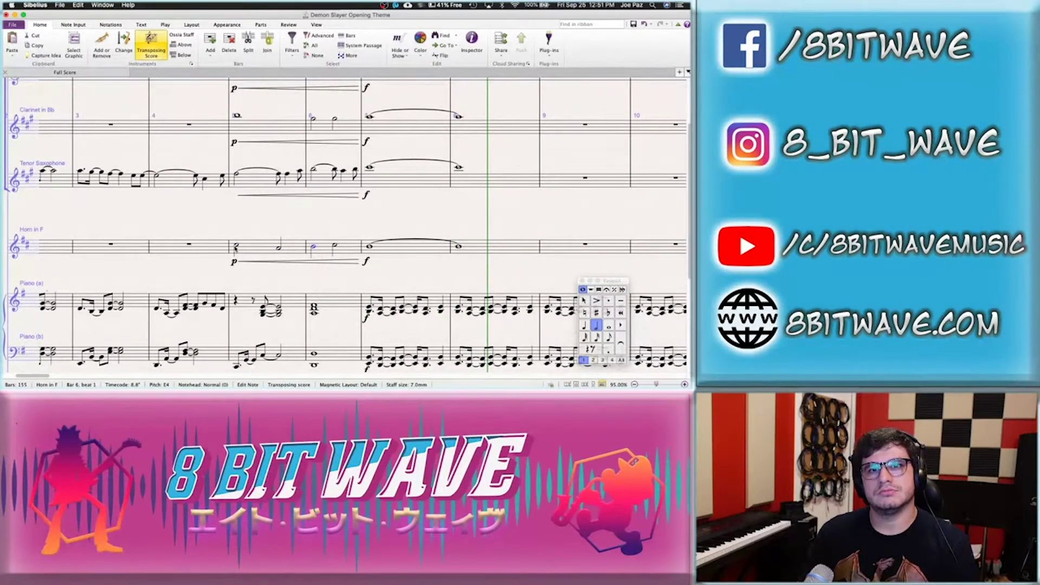
# Lower the Horn in F's first note in bar 6 to D4 and step through the neighbouring notes
pyautogui.press('Down')
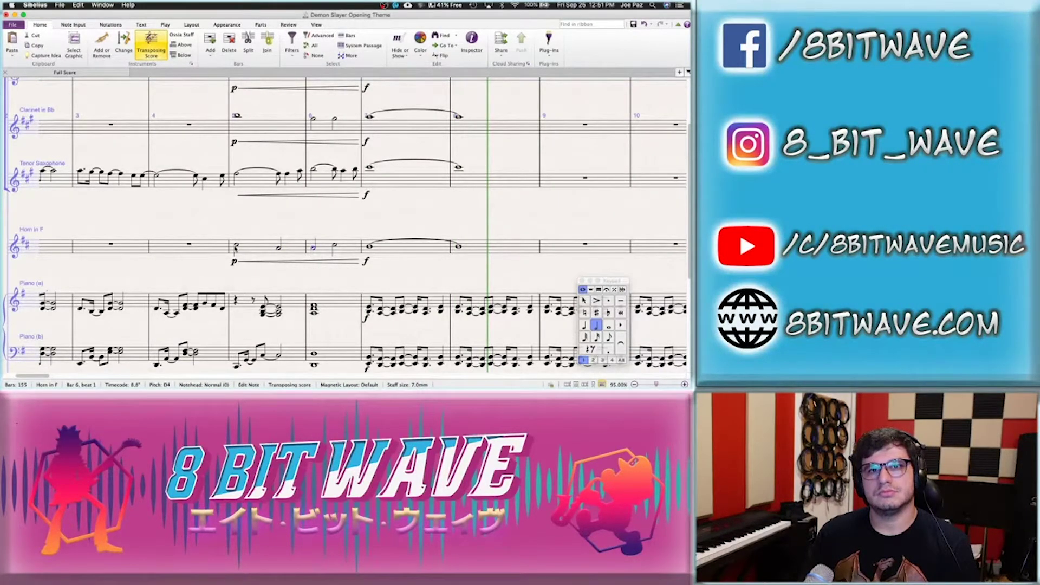
pyautogui.press('Right')
pyautogui.press('Right')
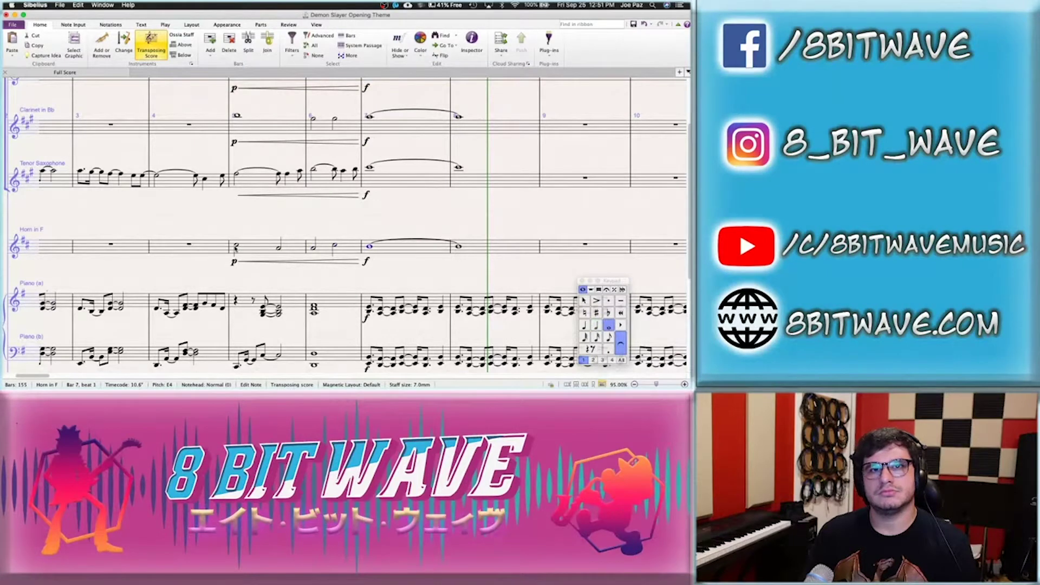
pyautogui.press('Left')
pyautogui.press('Left')
pyautogui.press('Right')
pyautogui.press('Right')
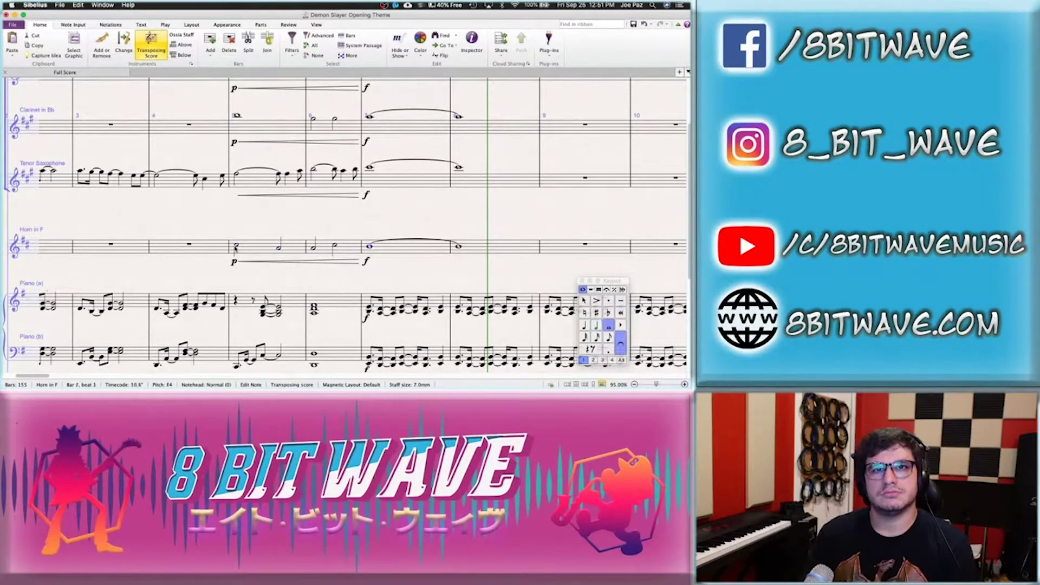
# Play back the score from the horn's first note in bar 5 to hear the revised harmony
pyautogui.click(235, 248)
pyautogui.press('p')
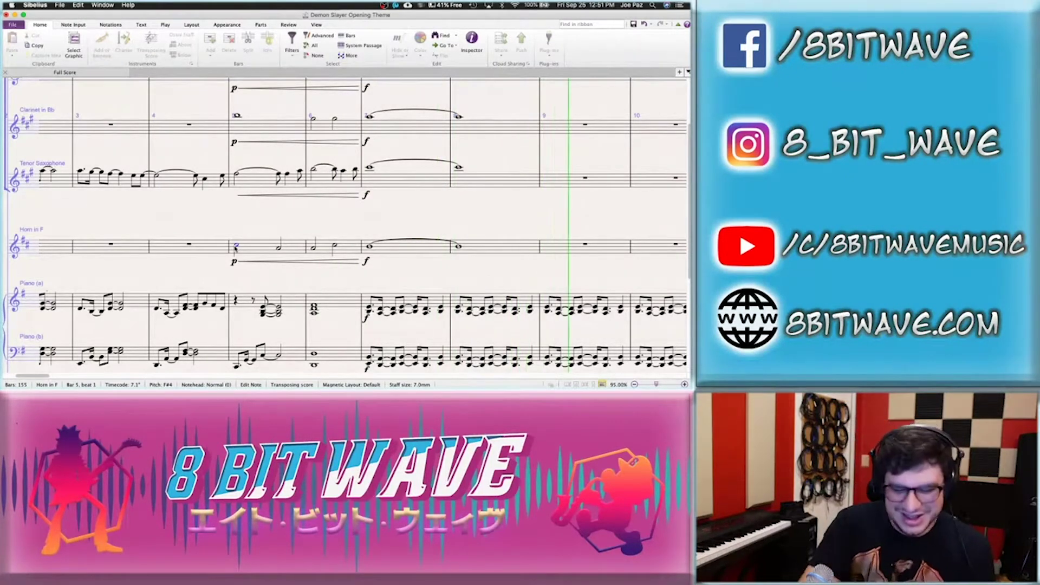
pyautogui.press('space')
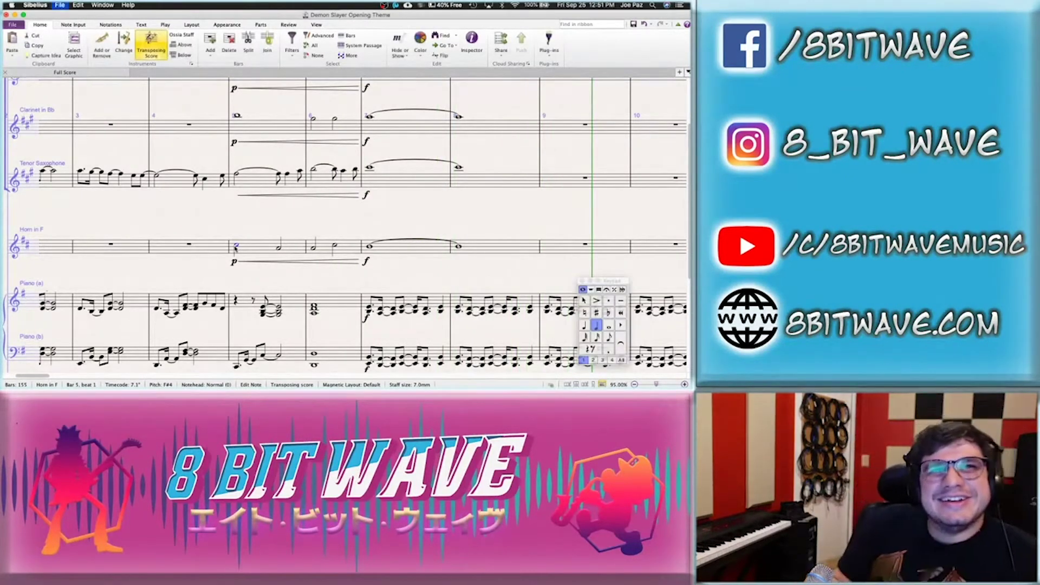
pyautogui.hotkey('ctrl', 'shift', 'space')
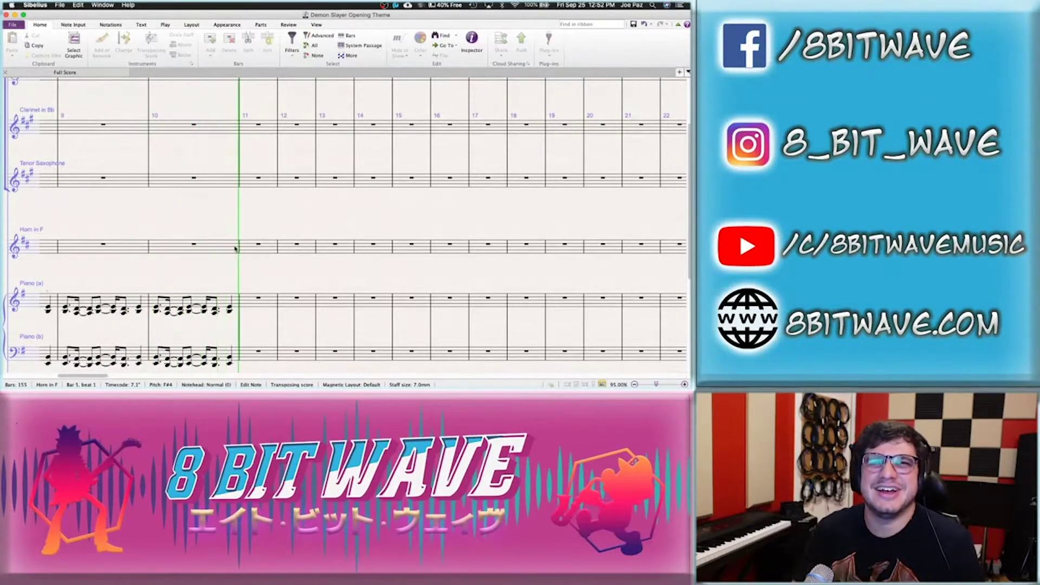
pyautogui.press('space')
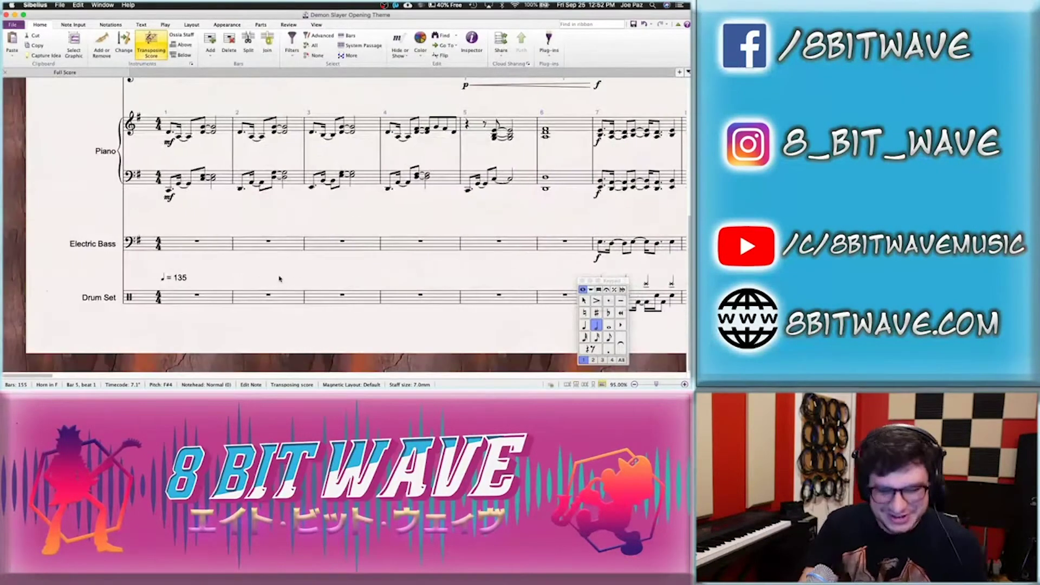
# Save the score and play it back from the first piano left-hand note in bar 1
pyautogui.click(300, 283)
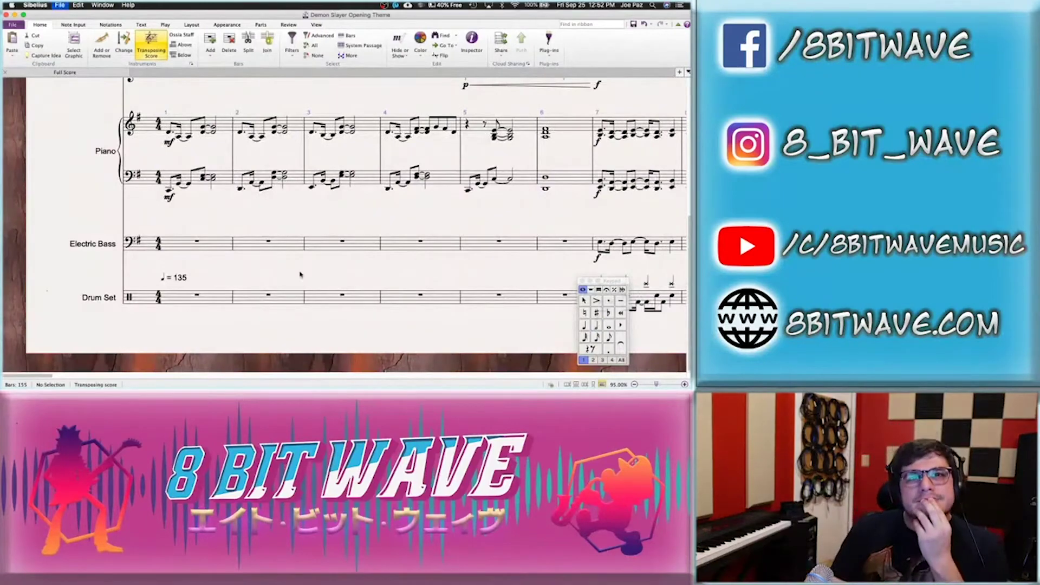
pyautogui.scroll(5, 324, 271)
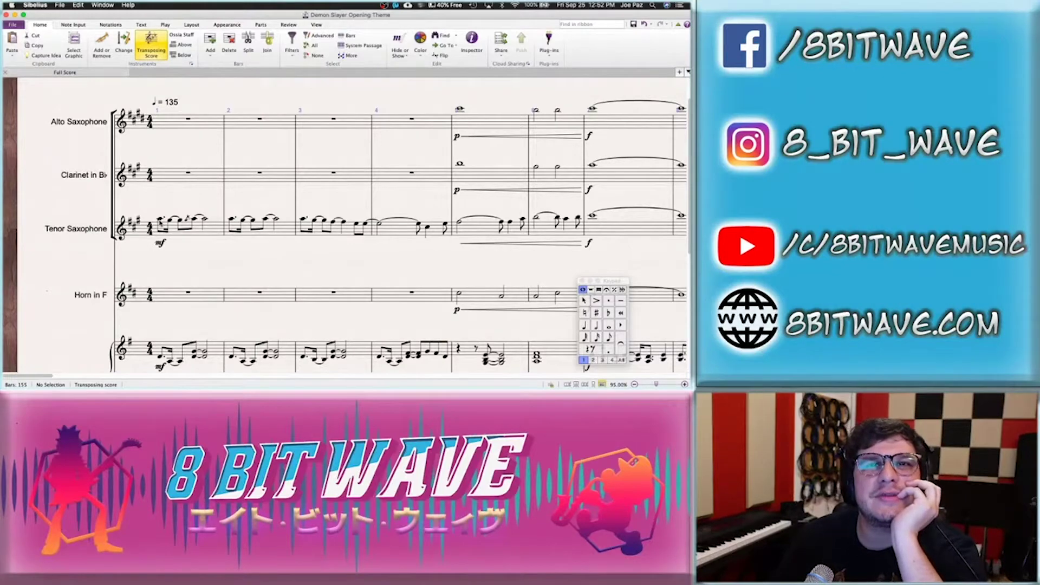
pyautogui.click(160, 219)
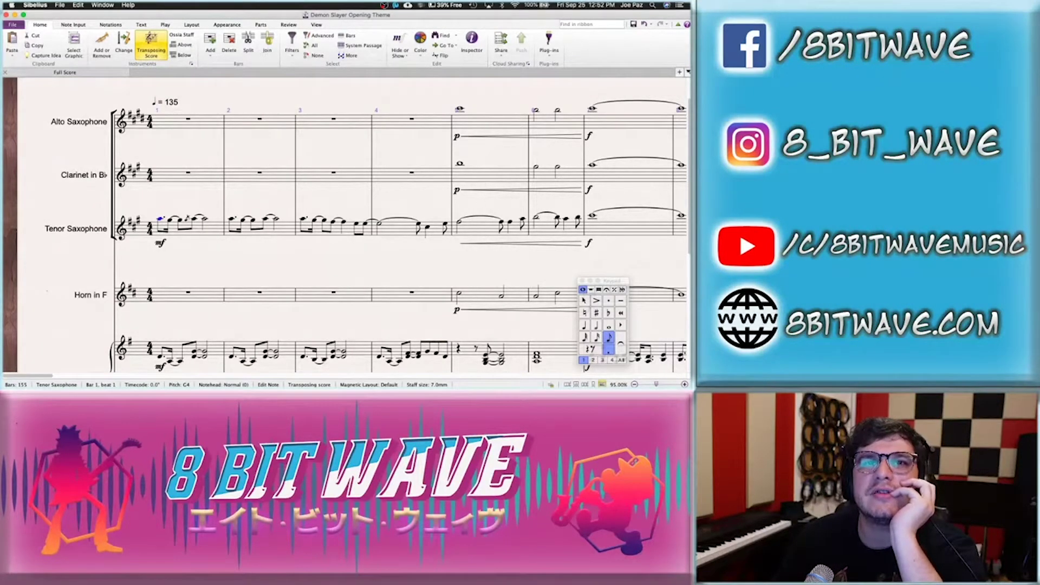
pyautogui.scroll(-10, 250, 239)
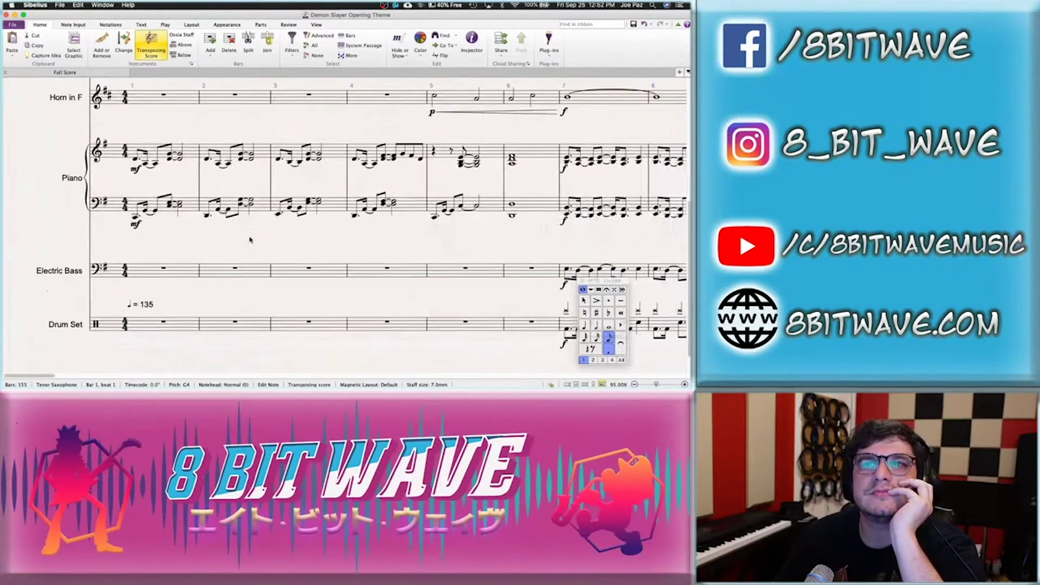
pyautogui.click(119, 202)
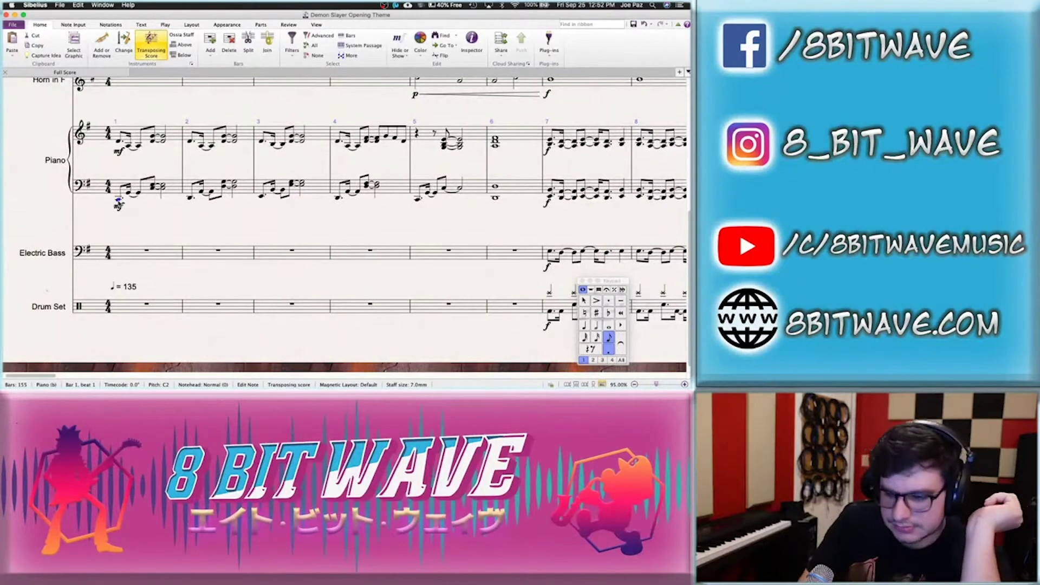
pyautogui.press('super+s')
pyautogui.press('space')
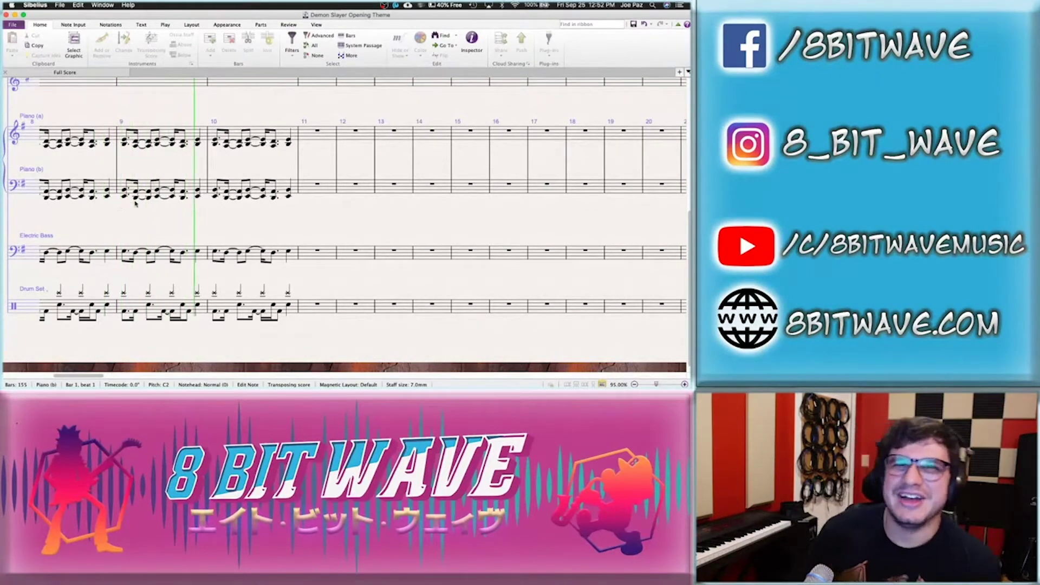
pyautogui.press('space')
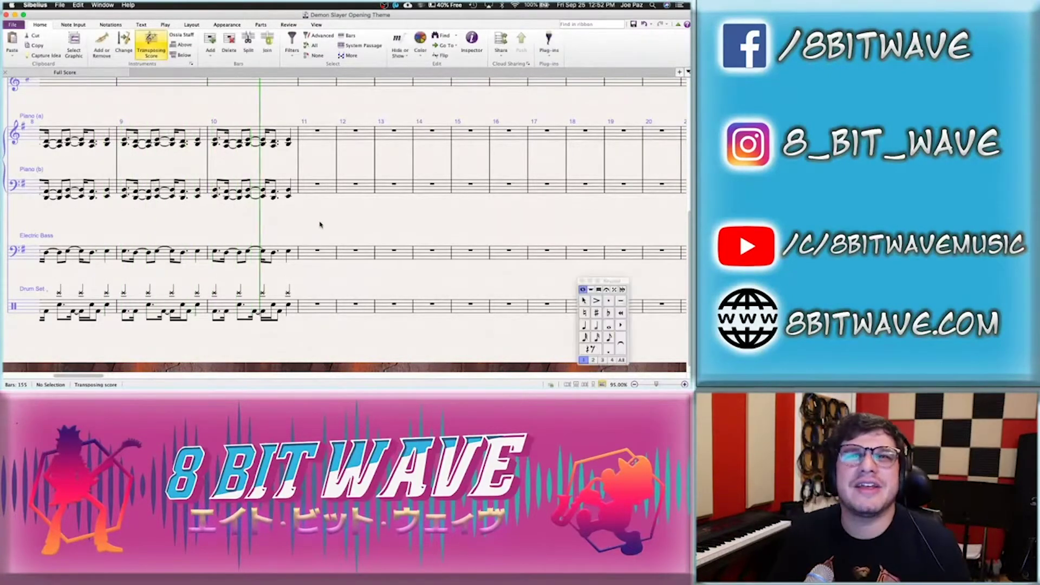
# Copy the piano left hand's bar 1 into bar 11 of the same staff
pyautogui.scroll(3, 320, 224)
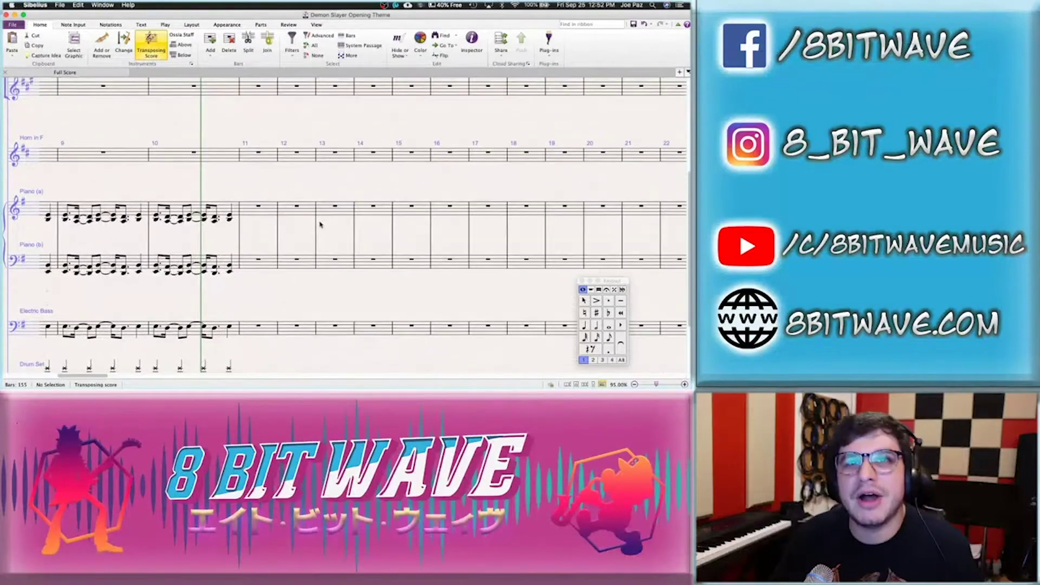
pyautogui.scroll(2, 319, 224)
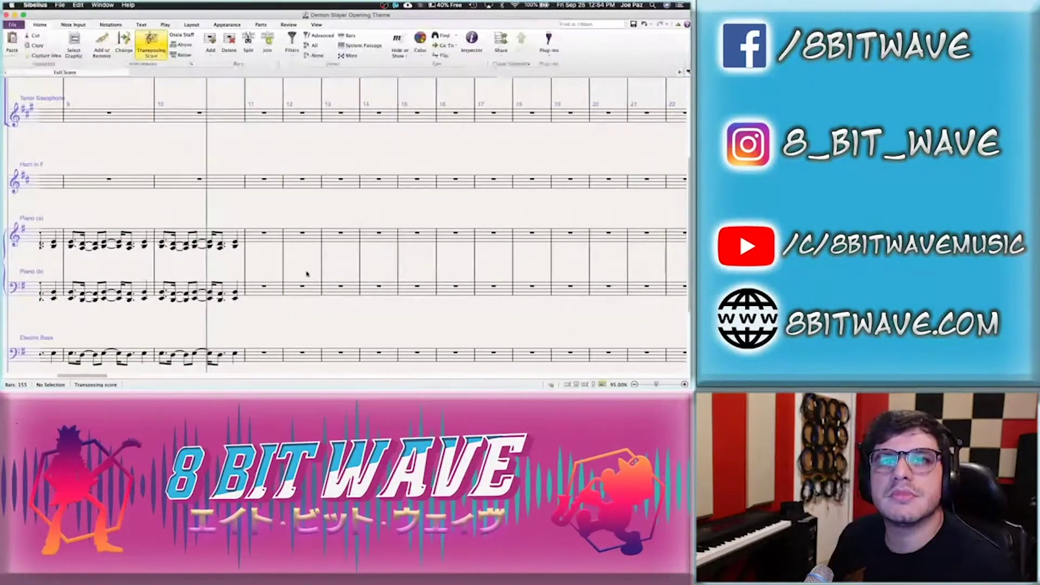
pyautogui.click(264, 289)
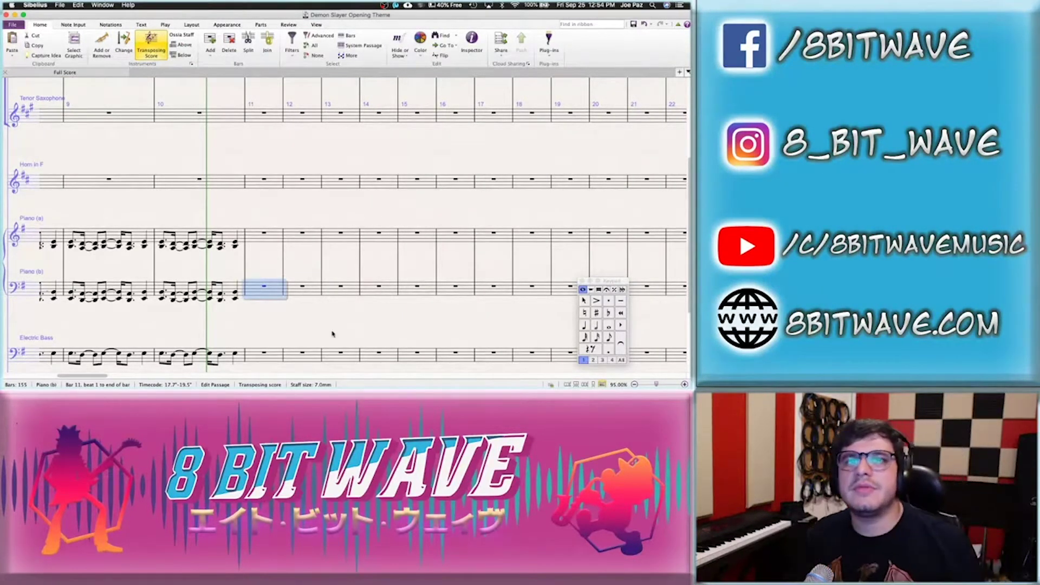
pyautogui.hotkey('shift', 'p')
pyautogui.click(220, 265)
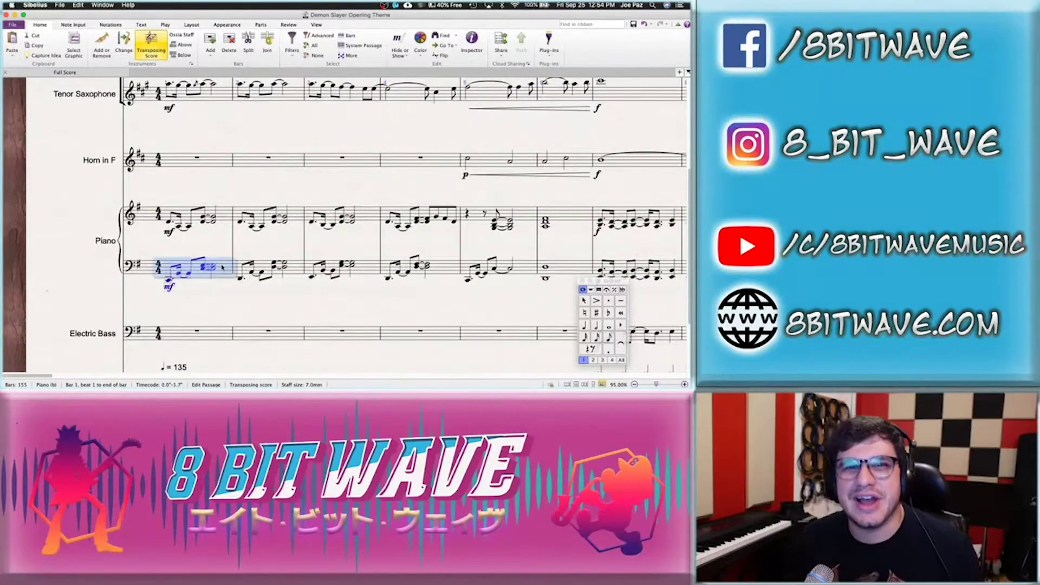
pyautogui.hotkey('shift', 'p')
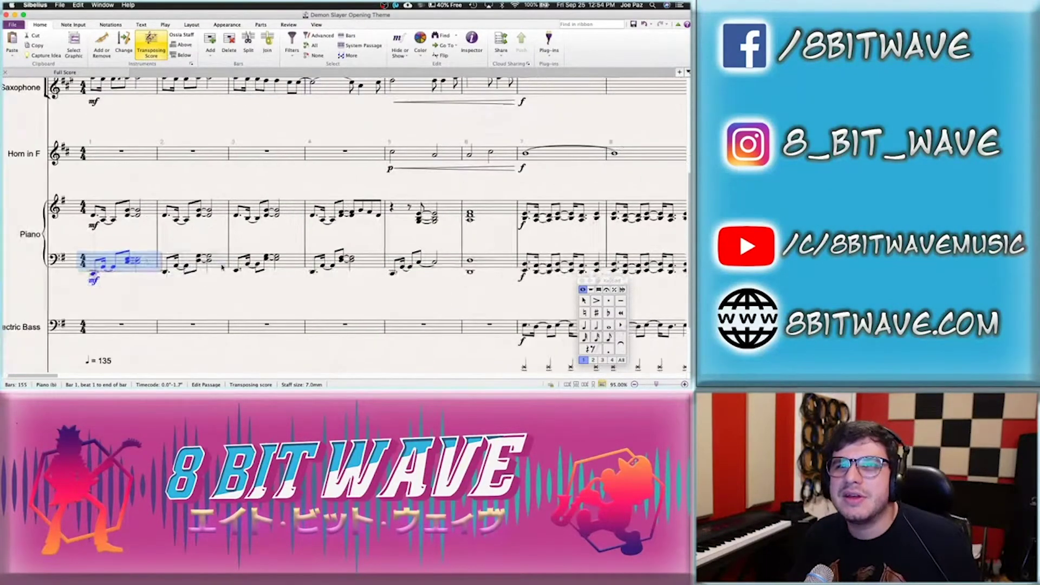
pyautogui.click(152, 252)
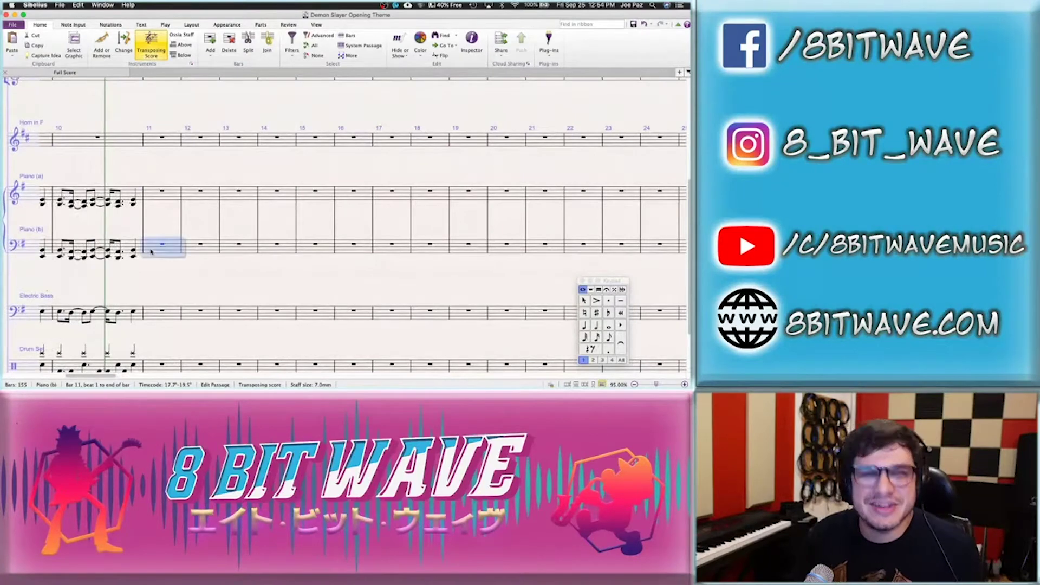
pyautogui.press('super+v')
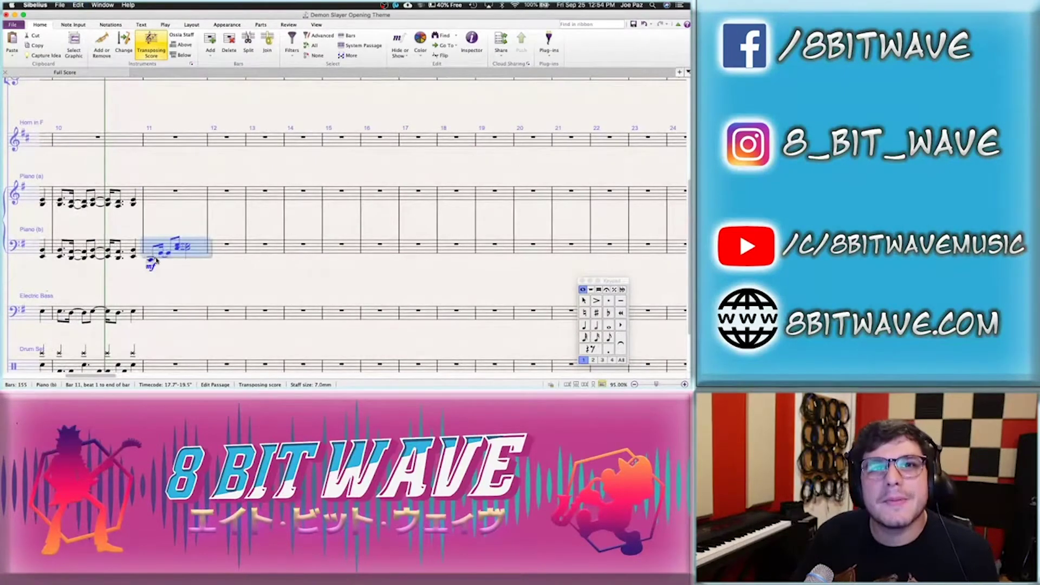
# Delete the pasted mf dynamic under the piano left hand in bar 11
pyautogui.click(151, 262)
pyautogui.click(150, 268)
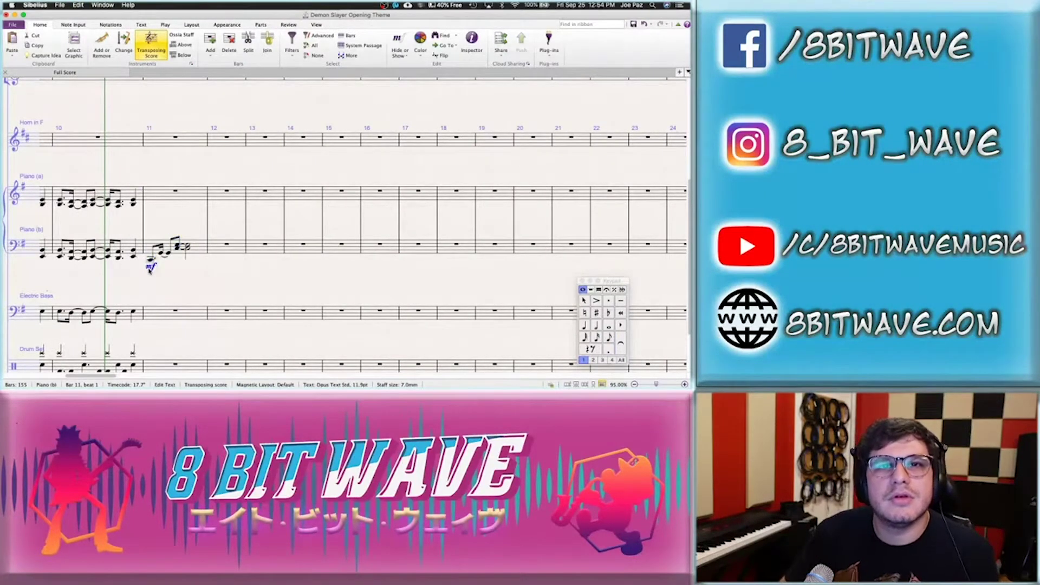
pyautogui.press('Delete')
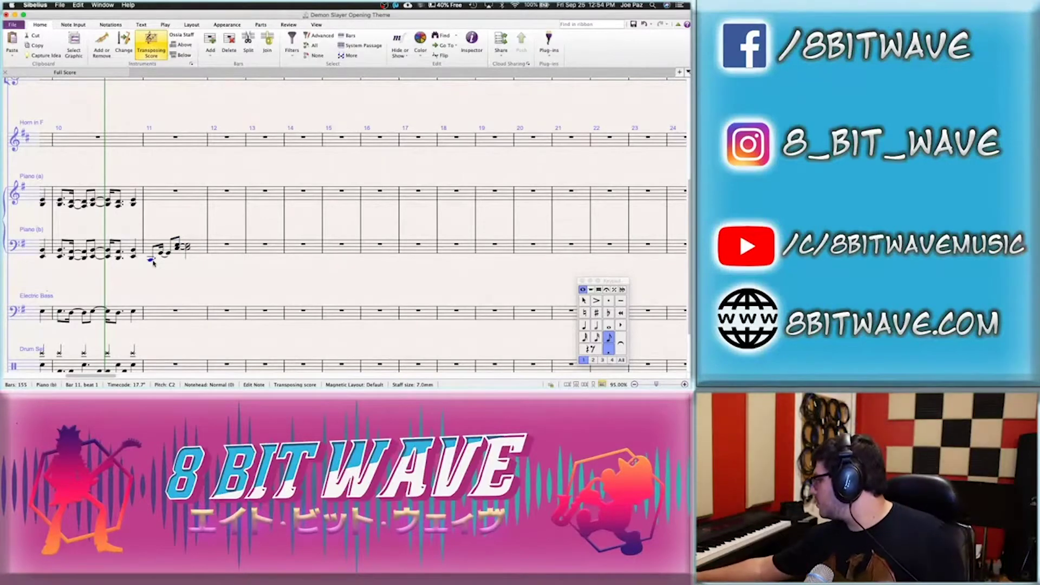
# Change the opening notes of the piano left hand's bar 11 to E2 followed by E3 on beat 1.75
pyautogui.press('e')
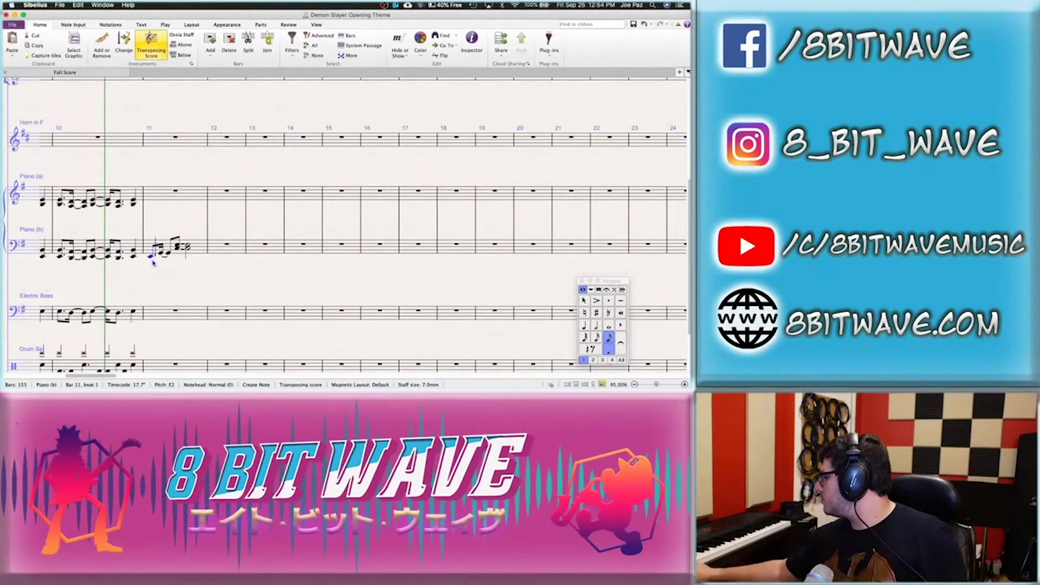
pyautogui.press('b')
pyautogui.press('Up')
pyautogui.press('Up')
pyautogui.press('Up')
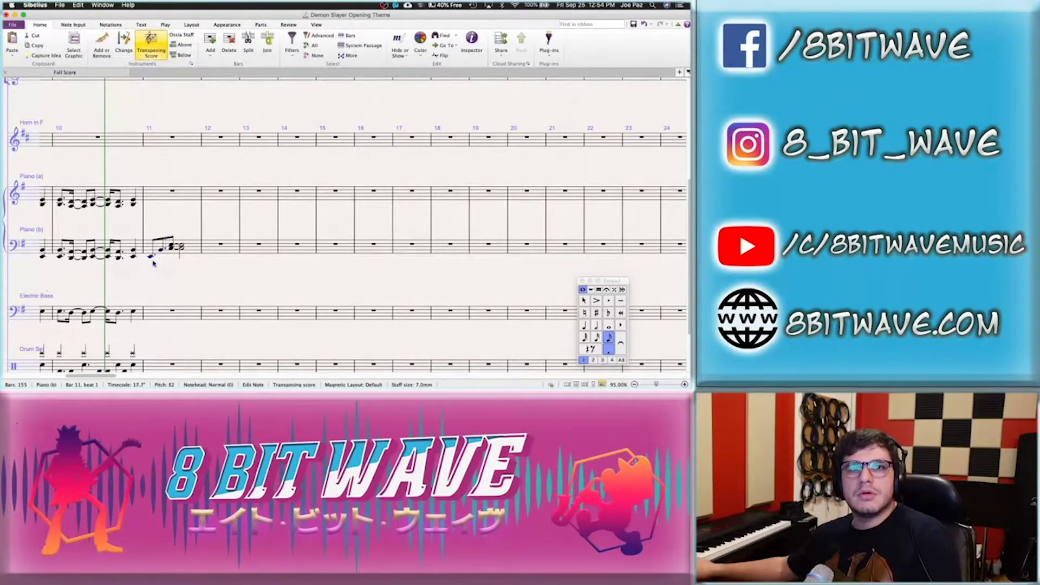
pyautogui.press('Right')
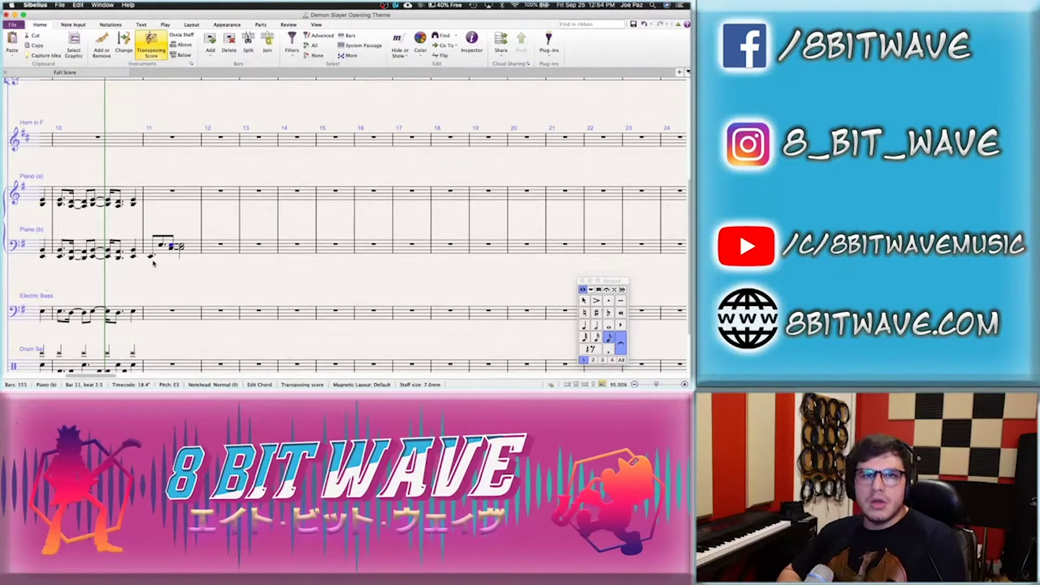
pyautogui.press('Left')
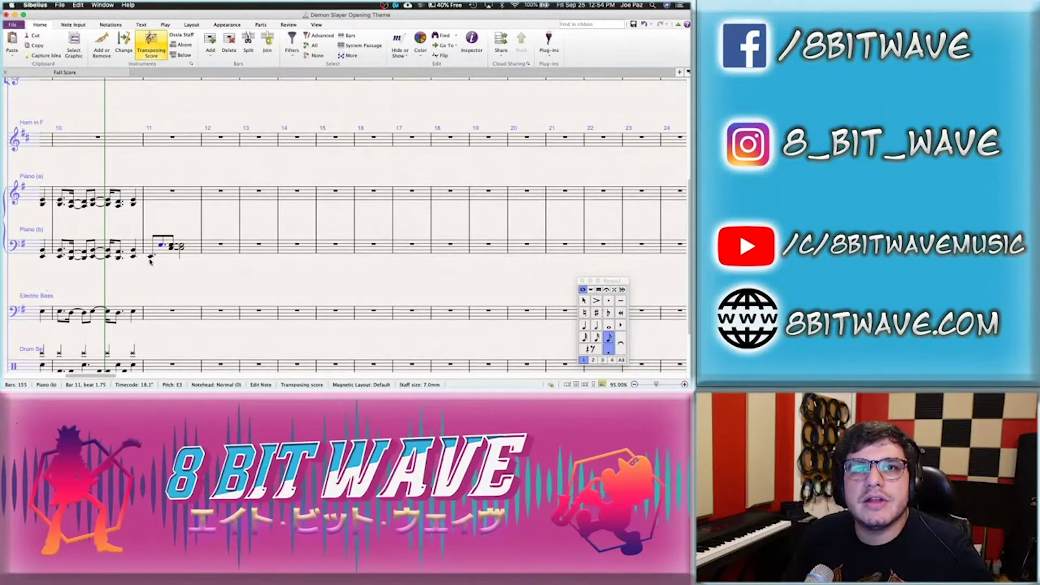
# Shorten the left hand's E3 in bar 11 to a sixteenth note and tie it to a dotted half-note E3 on beat 2
pyautogui.click(151, 258)
pyautogui.click(161, 248)
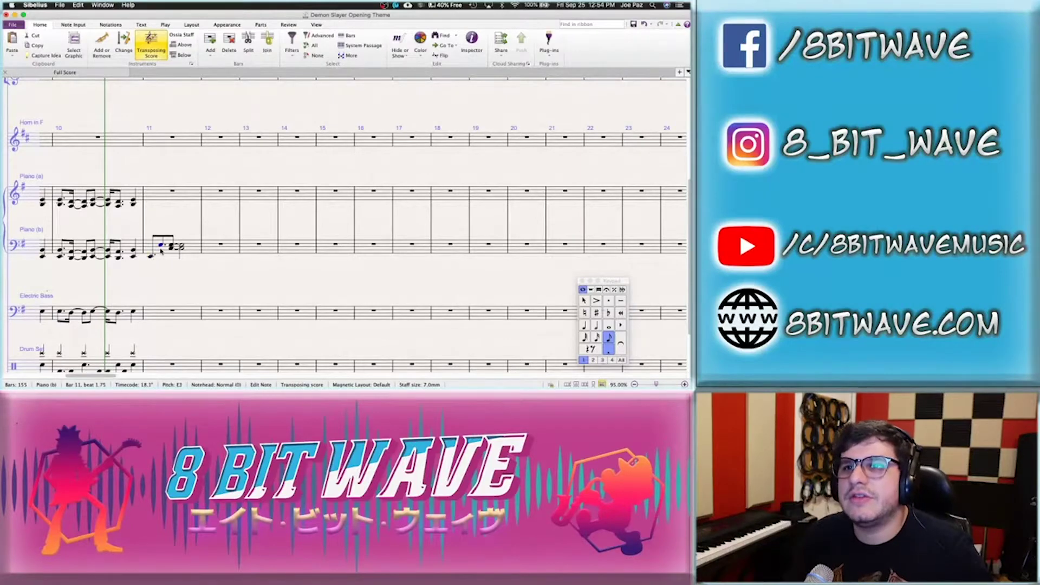
pyautogui.press('Delete')
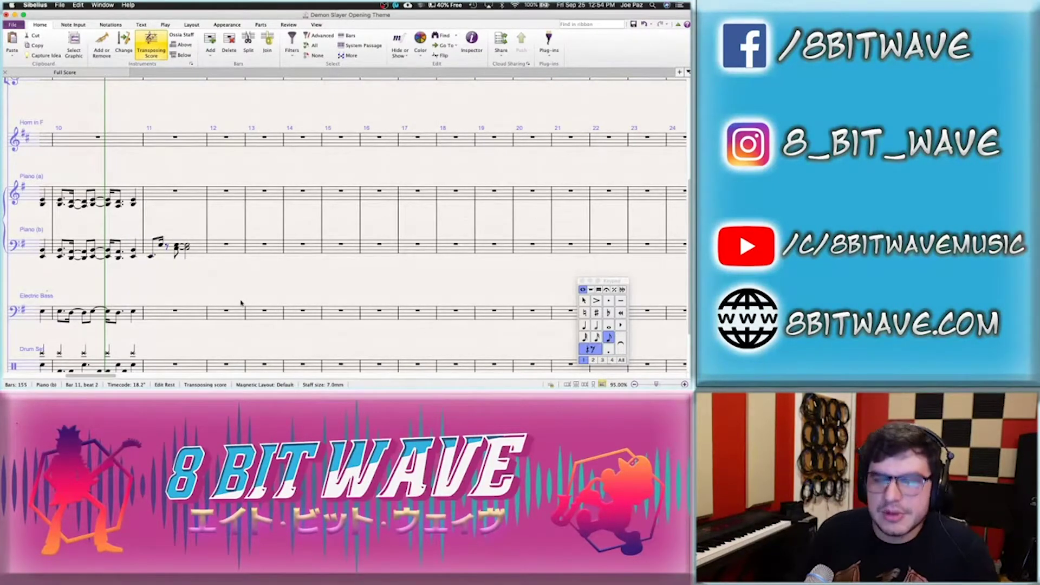
pyautogui.click(622, 344)
pyautogui.press('Left')
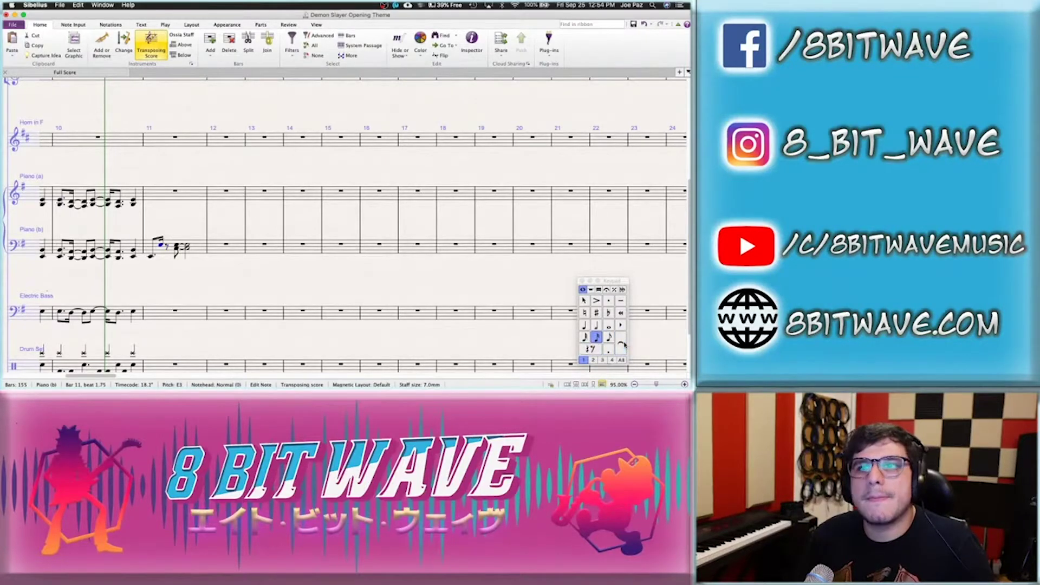
pyautogui.press('Right')
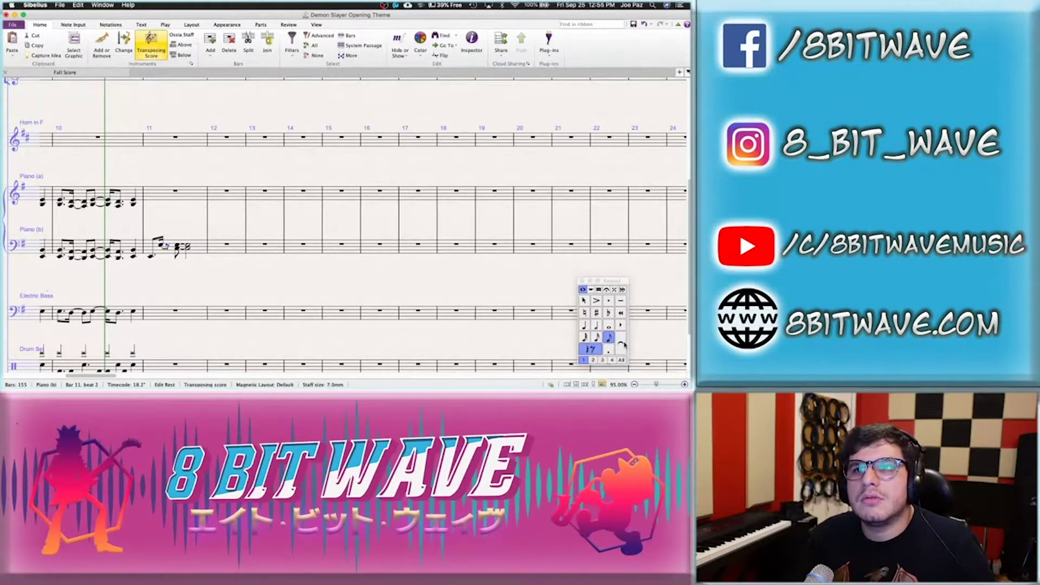
pyautogui.click(596, 326)
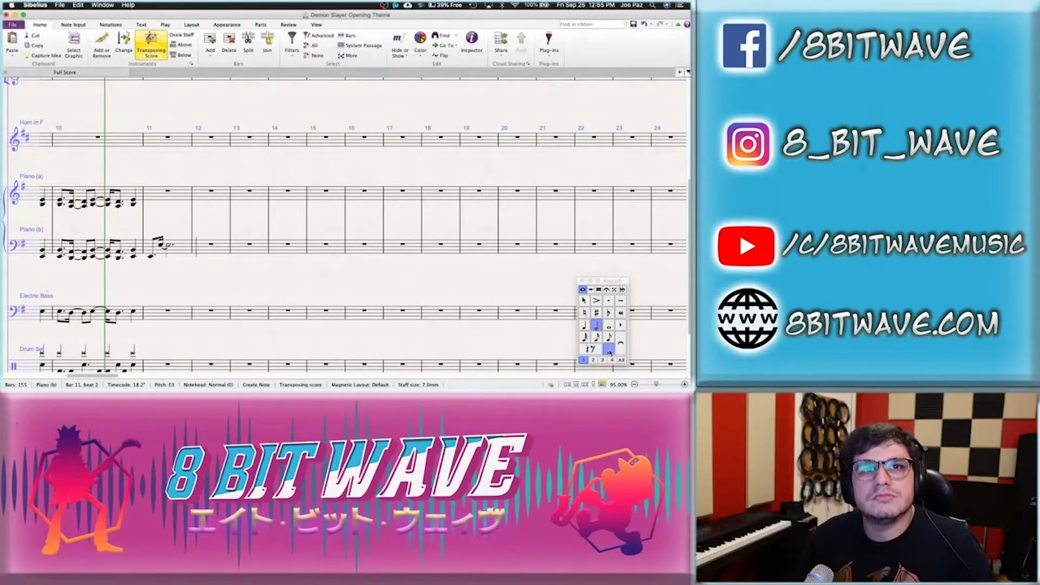
pyautogui.press('Left')
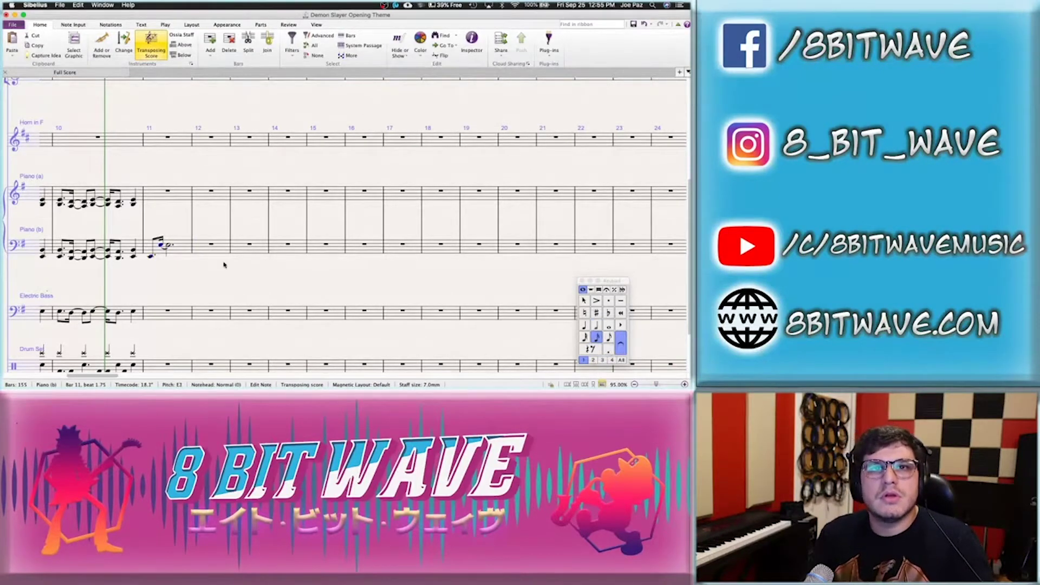
# Add an eighth rest and a sixteenth rest to the piano right hand's bar 11, followed by a sixteenth-note F#3-G3-B3-D4 chord on beat 1.75
pyautogui.click(165, 200)
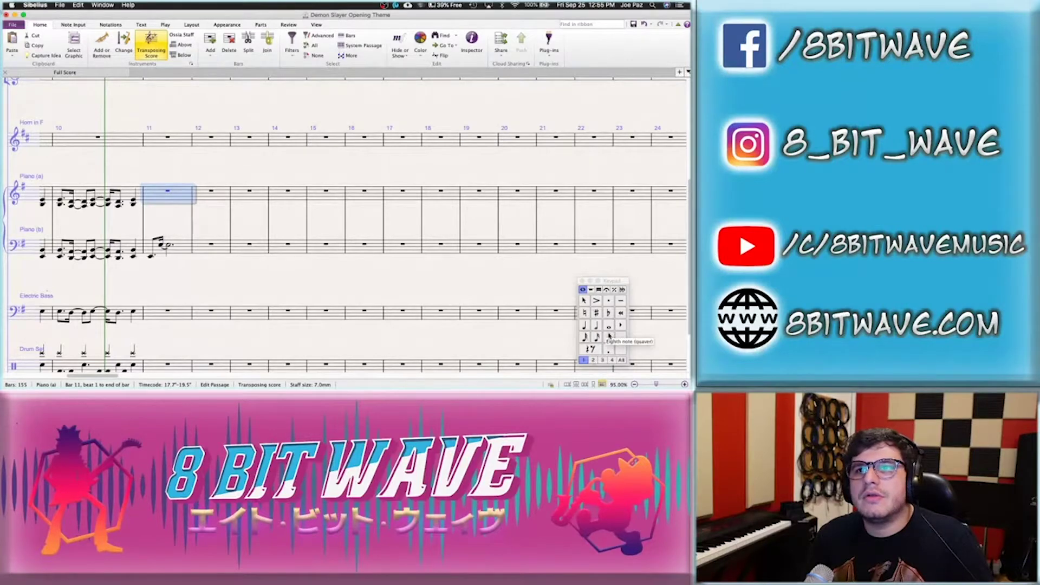
pyautogui.click(590, 349)
pyautogui.press('Right')
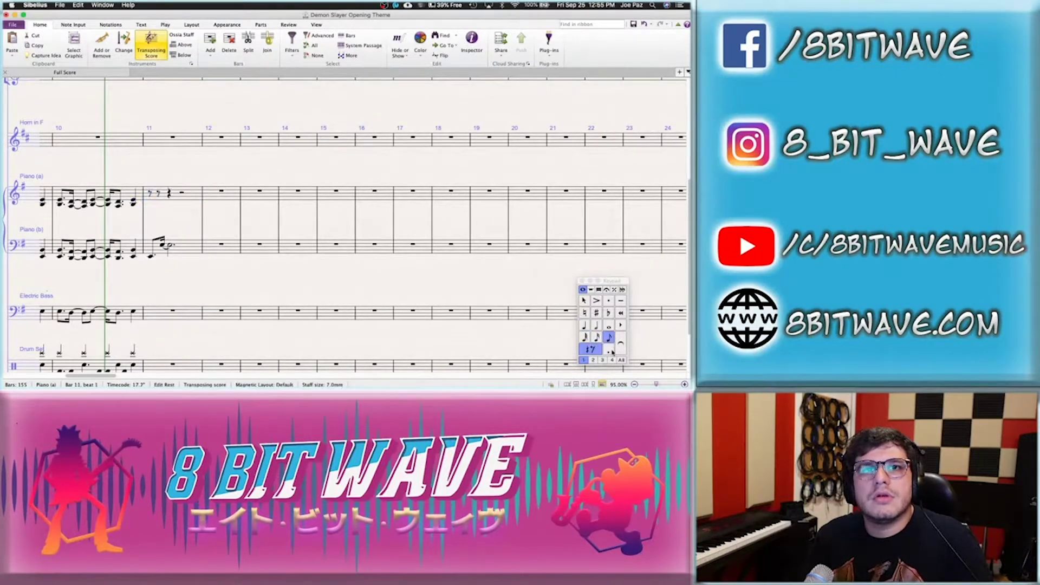
pyautogui.click(596, 338)
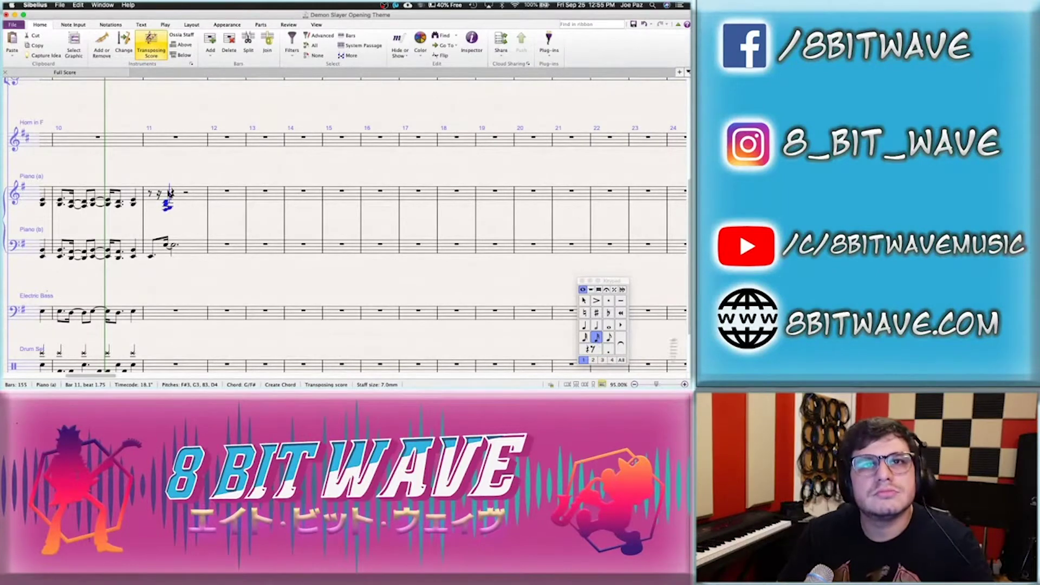
pyautogui.hotkey('alt', 'Up')
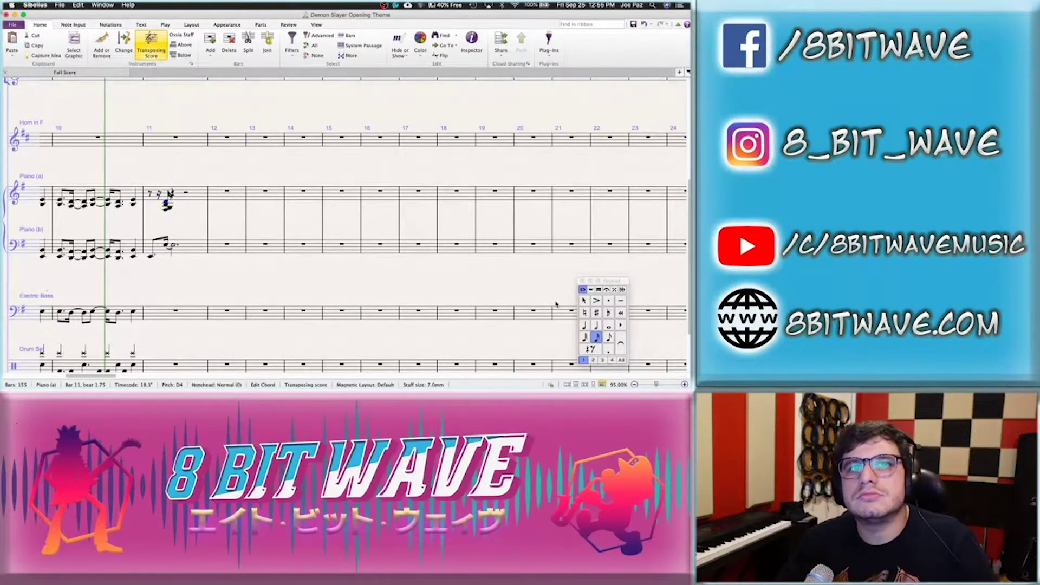
# Tie the right hand's sixteenth-note chord in bar 11 to a dotted half-note F#3-G3-B3-D4 chord on beat 2
pyautogui.press('Right')
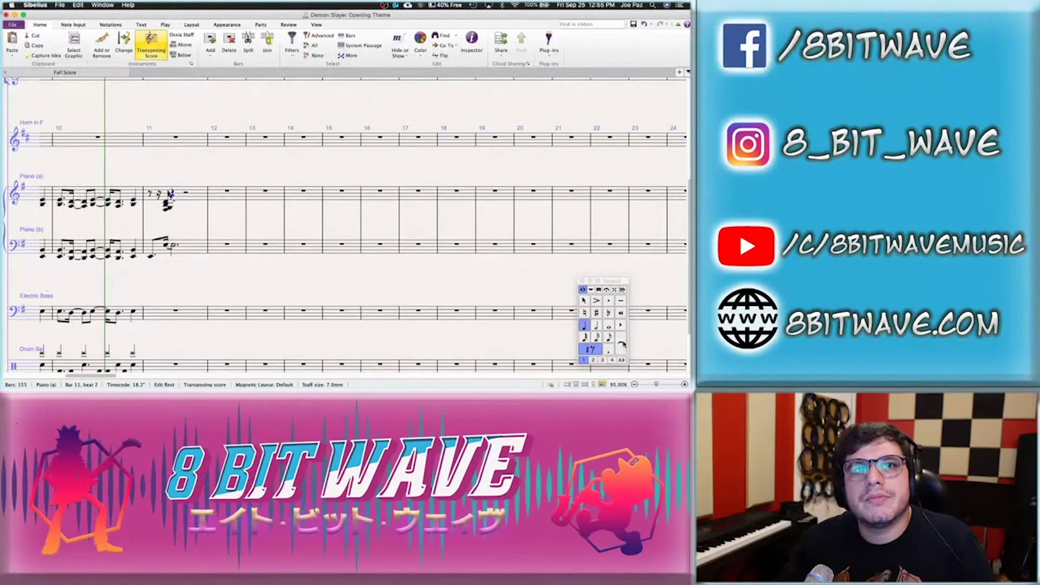
pyautogui.press('Left')
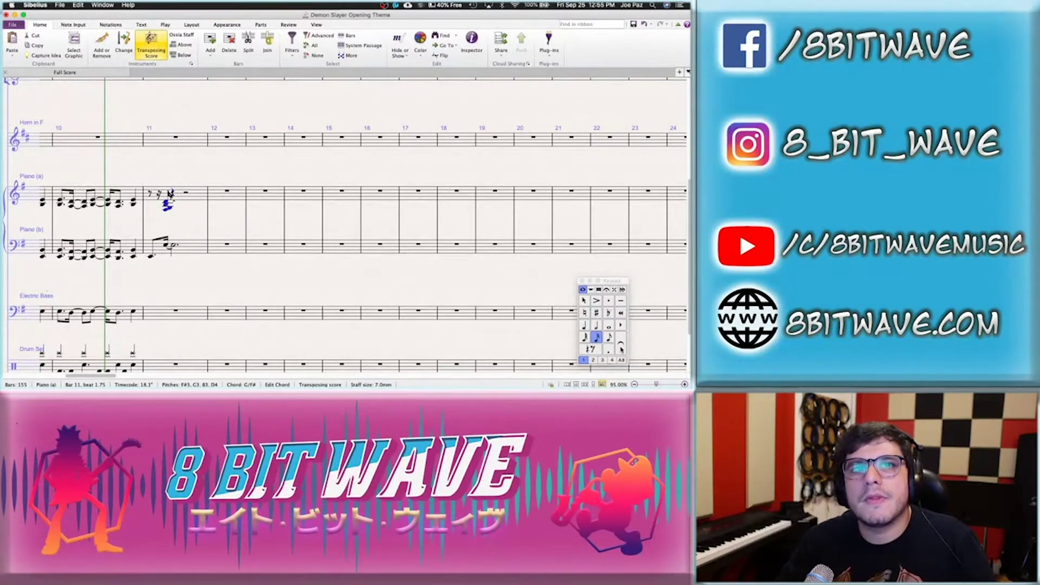
pyautogui.press('Right')
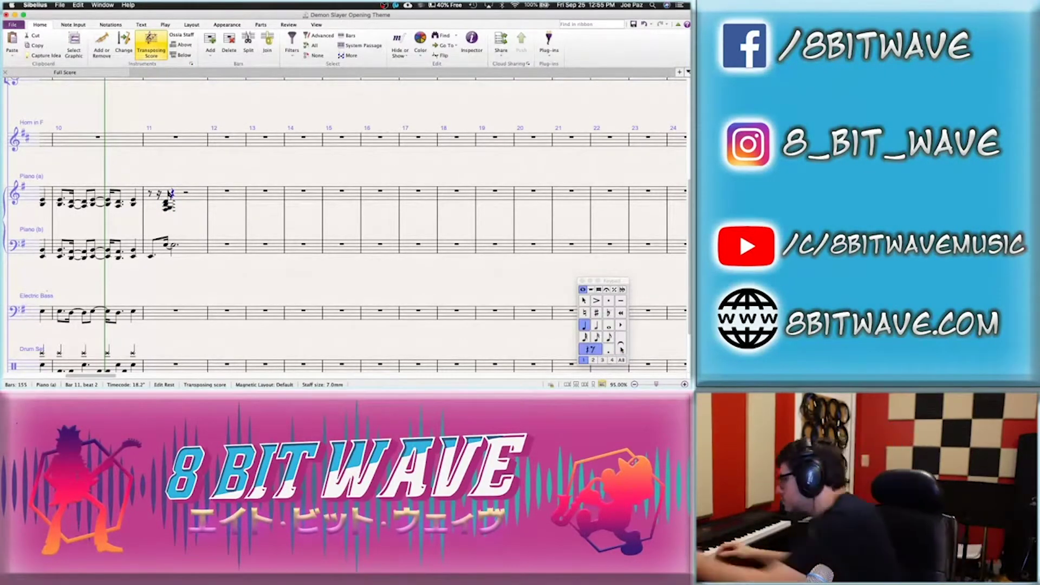
pyautogui.press('5')
pyautogui.press('.')
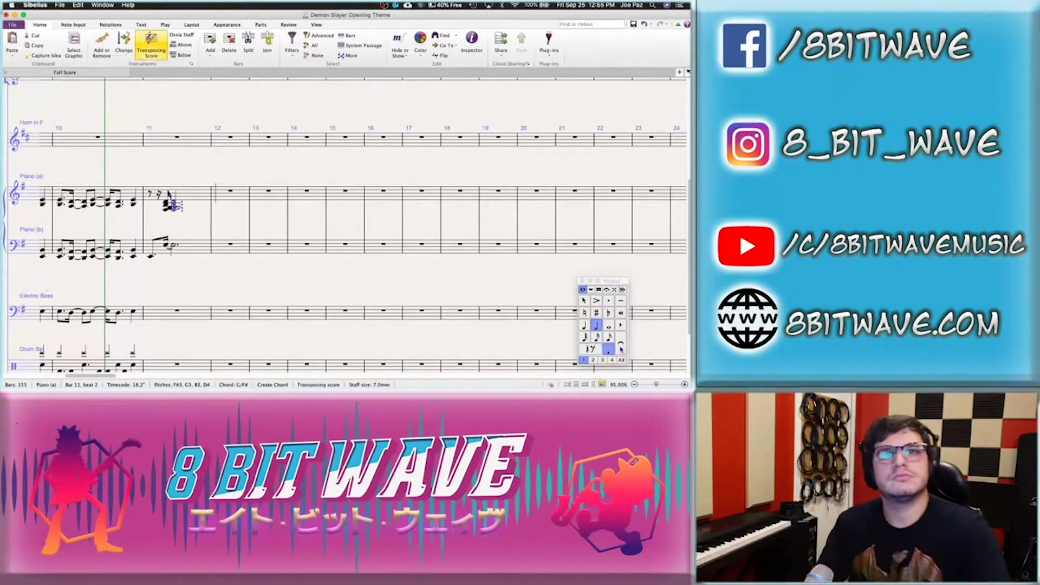
# Delete and re-enter the right hand's tied F#3-G3-B3-D4 chord in bar 11, with a dotted half note on beat 2
pyautogui.click(235, 212)
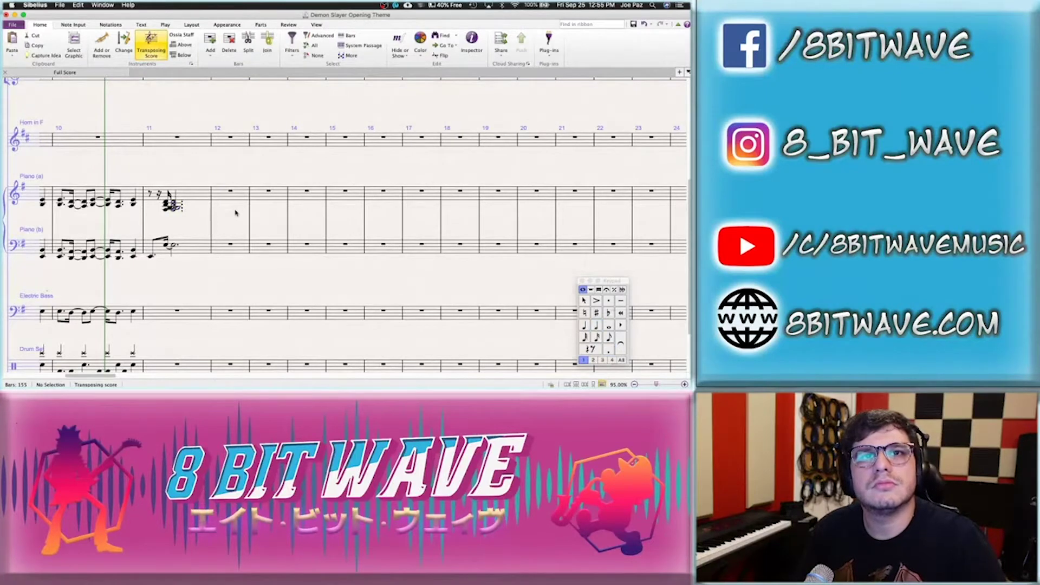
pyautogui.tripleClick(200, 196)
pyautogui.press('Escape')
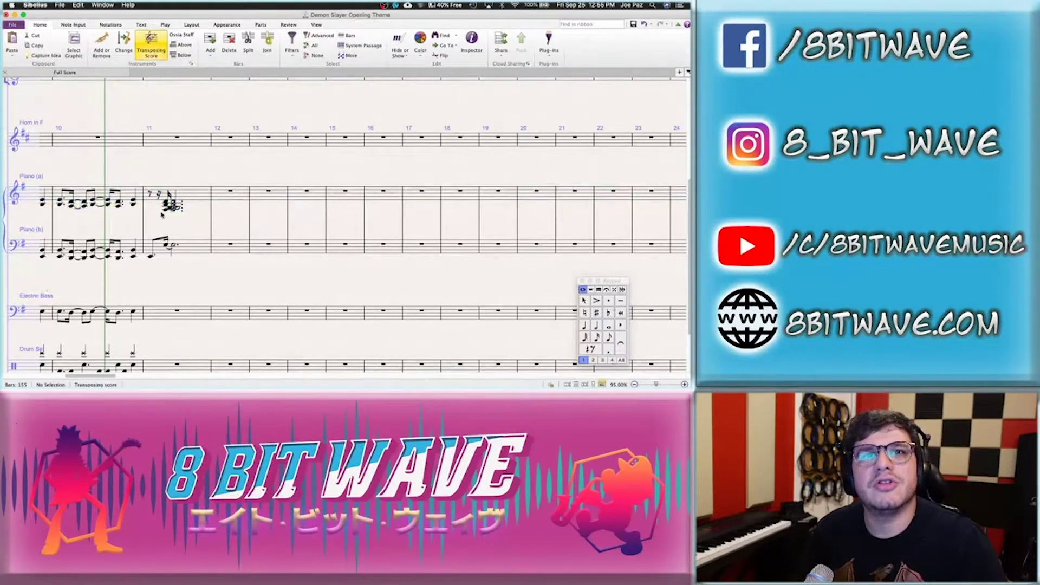
pyautogui.click(167, 204)
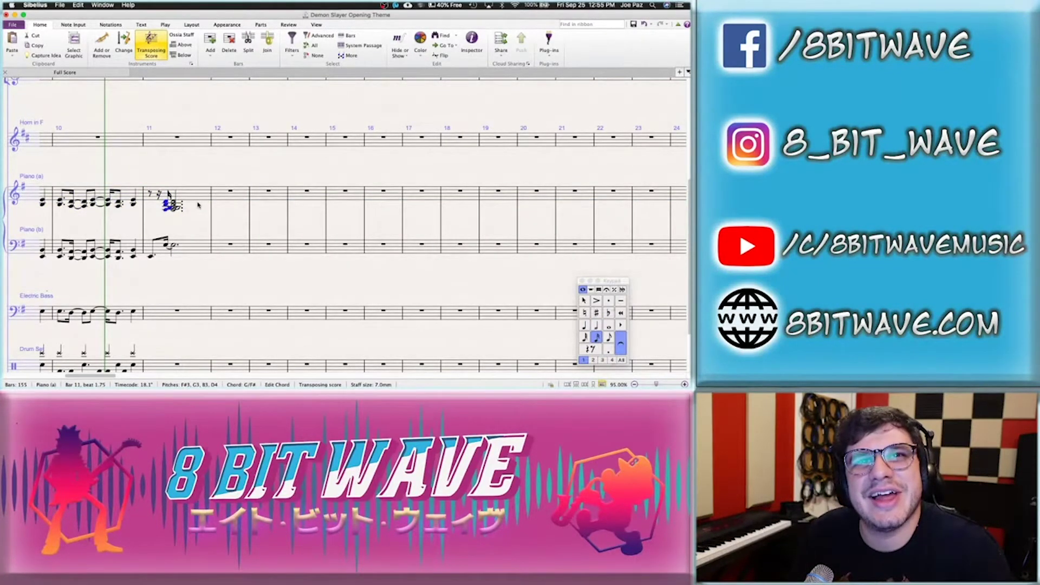
pyautogui.press('Escape')
pyautogui.click(168, 205)
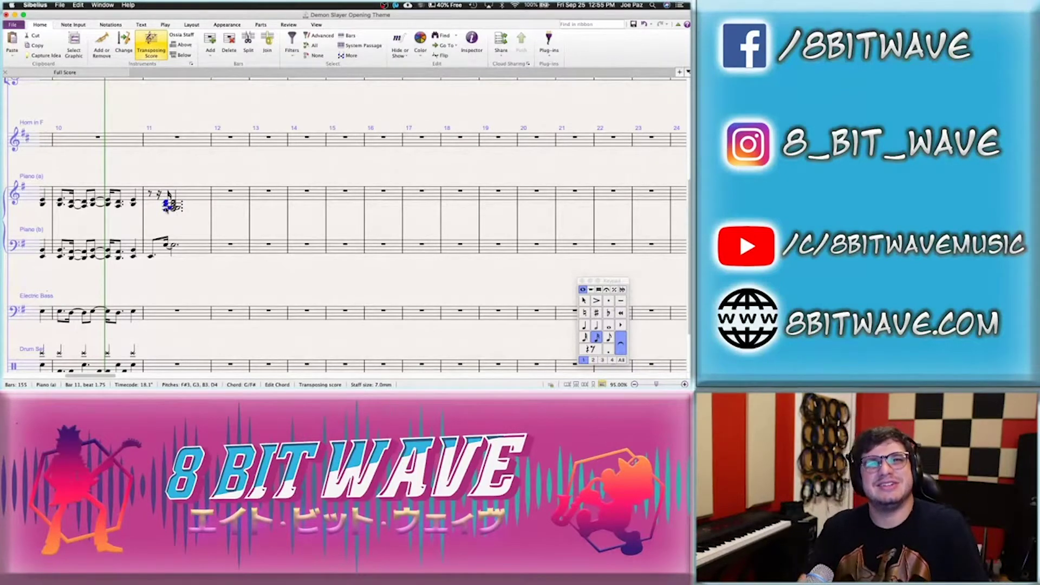
pyautogui.press('Delete')
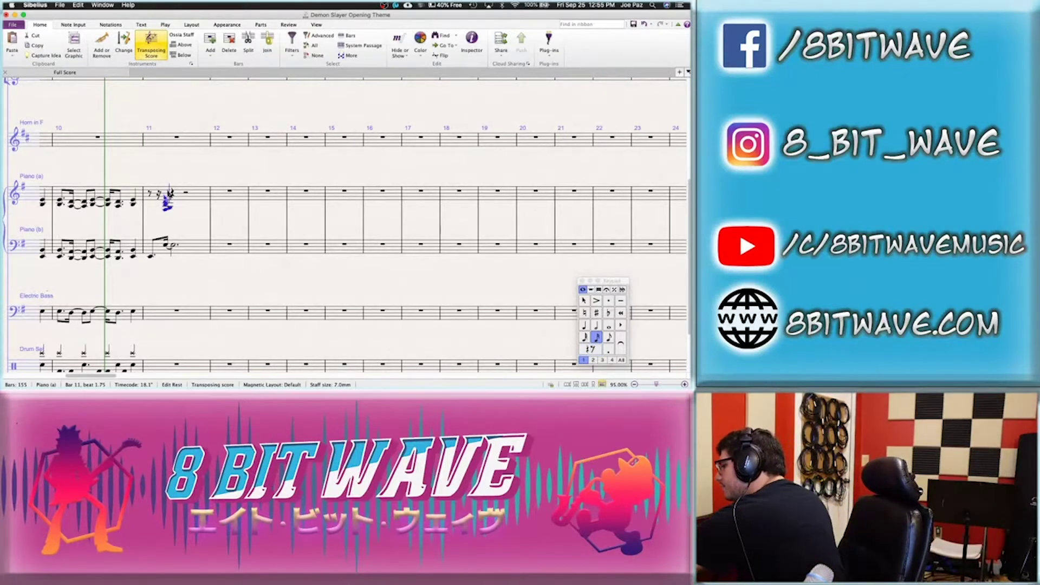
pyautogui.press('5')
pyautogui.press('.')
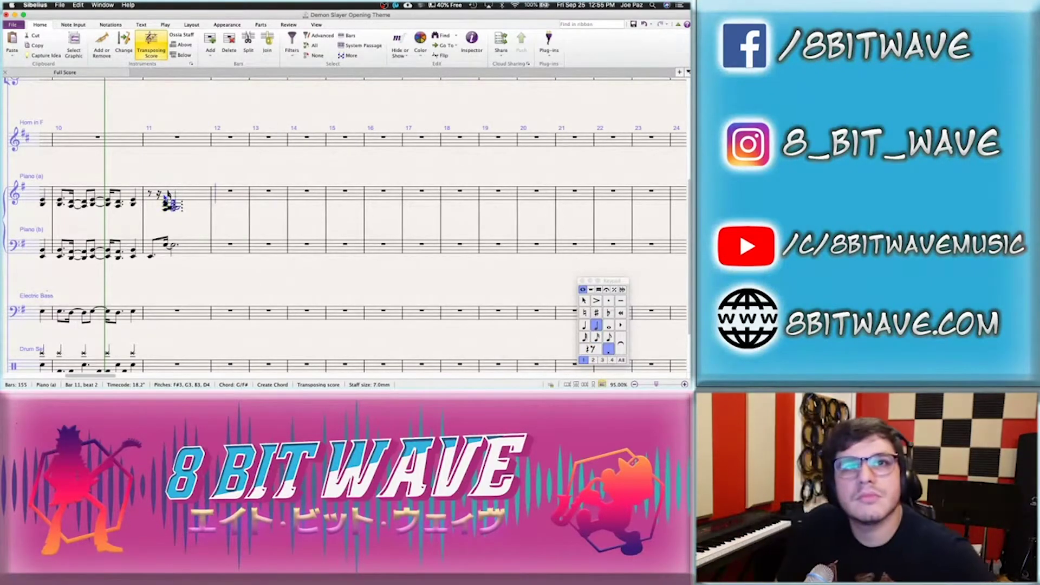
pyautogui.press('Escape')
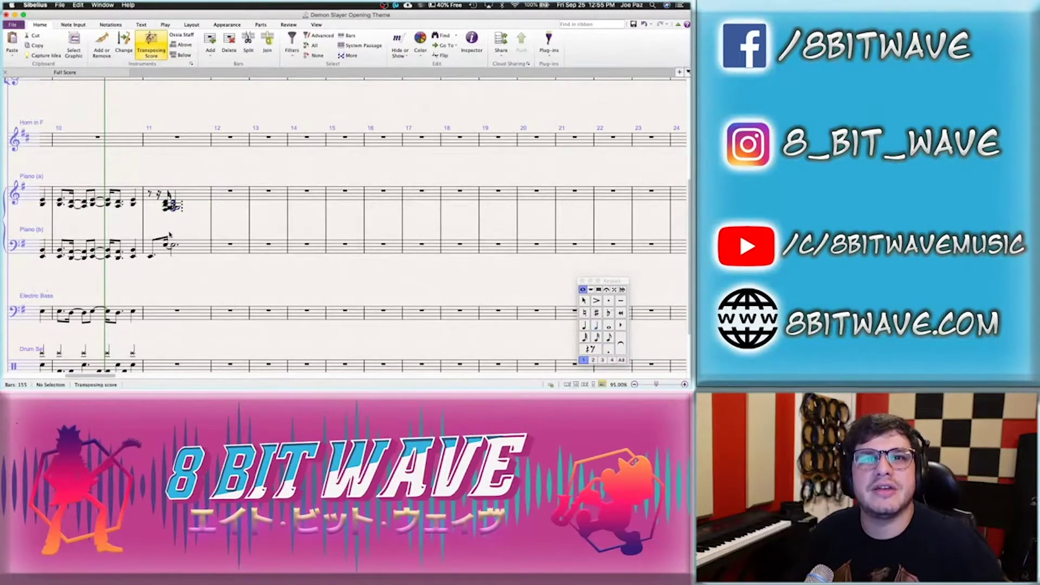
# Play back the piano from bar 11 and clear the right hand's bar 11
pyautogui.click(151, 259)
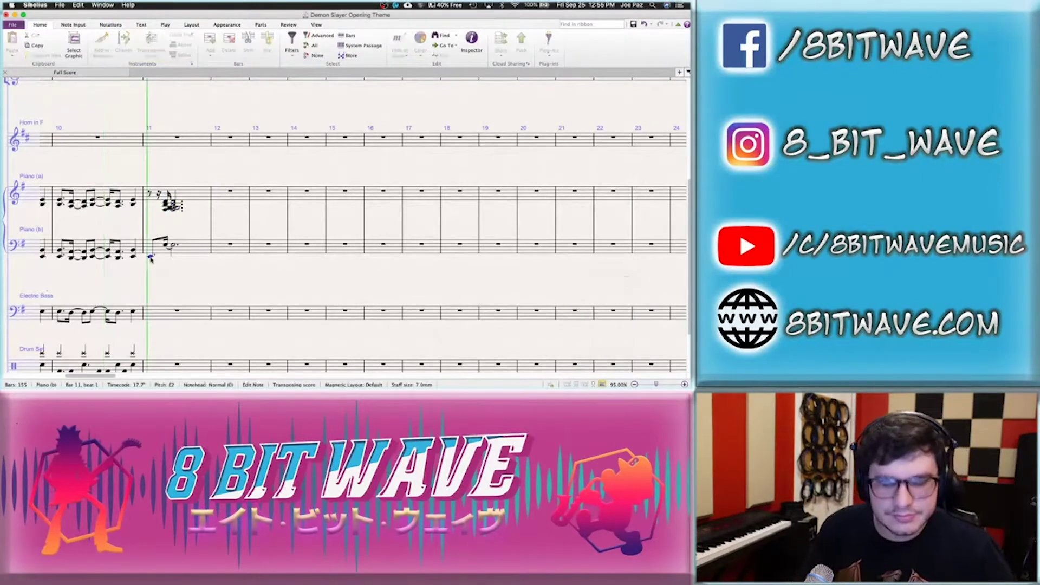
pyautogui.click(166, 202)
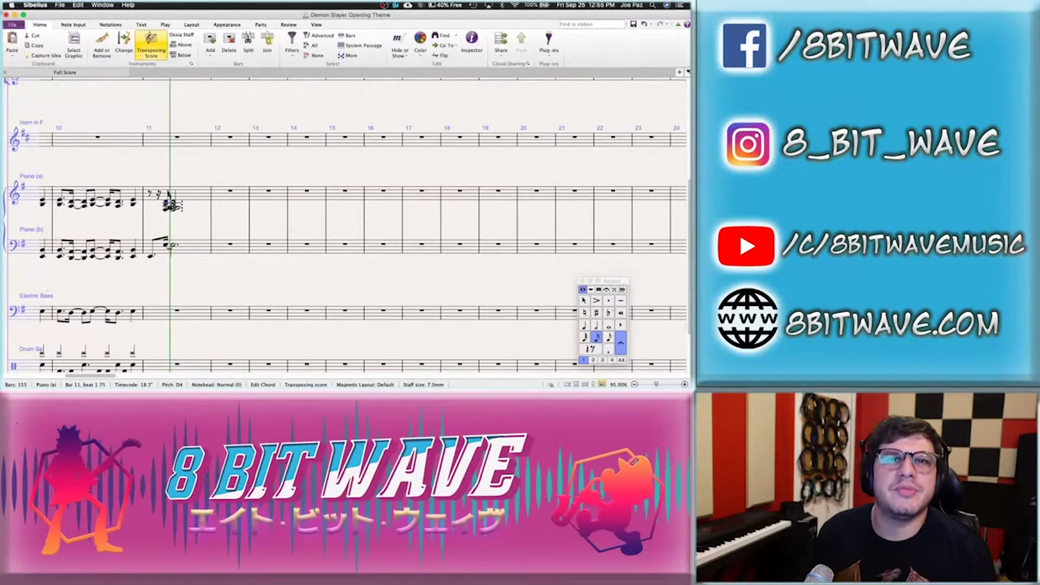
pyautogui.click(152, 196)
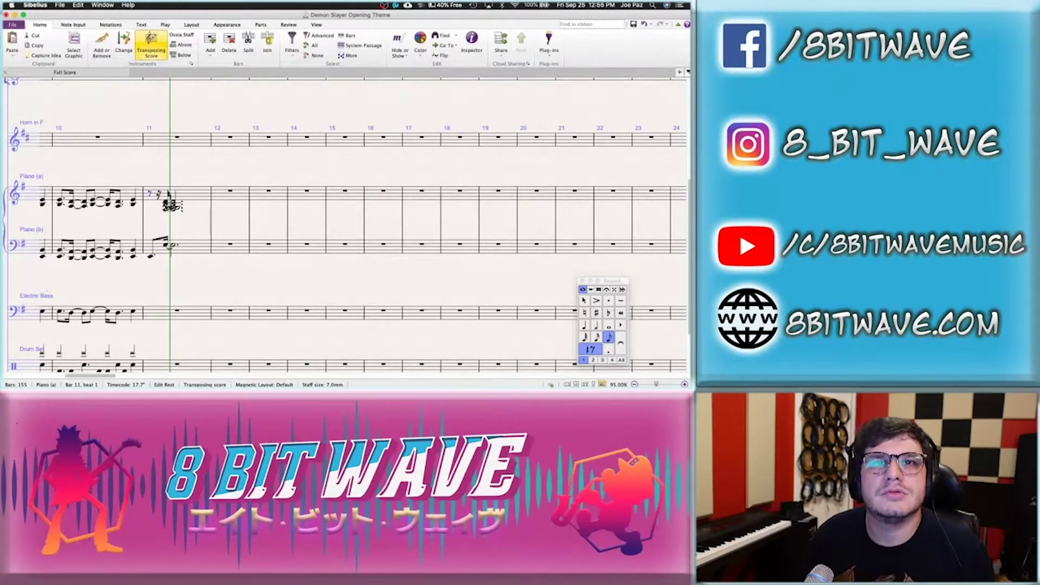
pyautogui.click(179, 192)
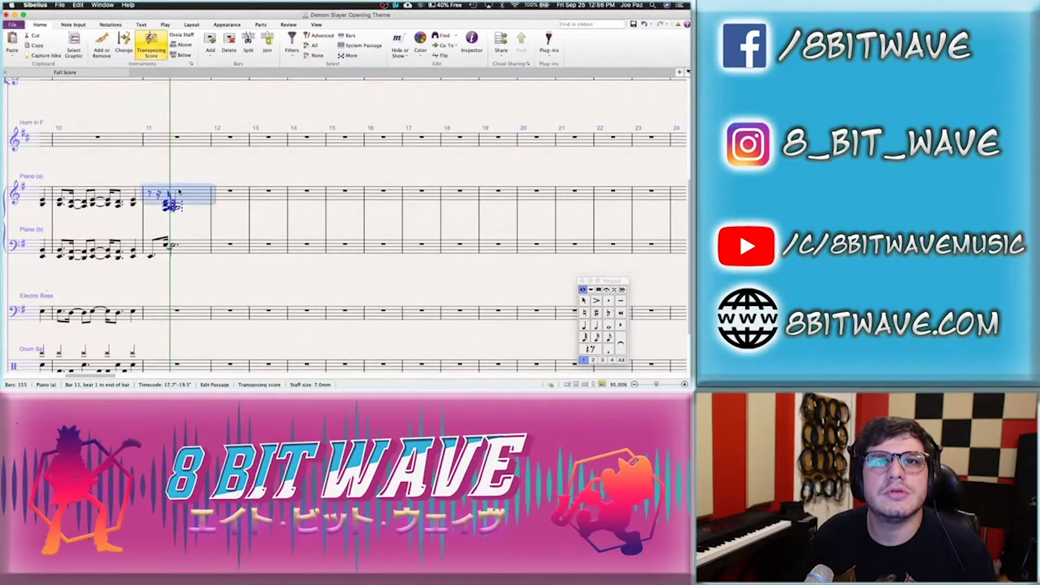
pyautogui.press('Delete')
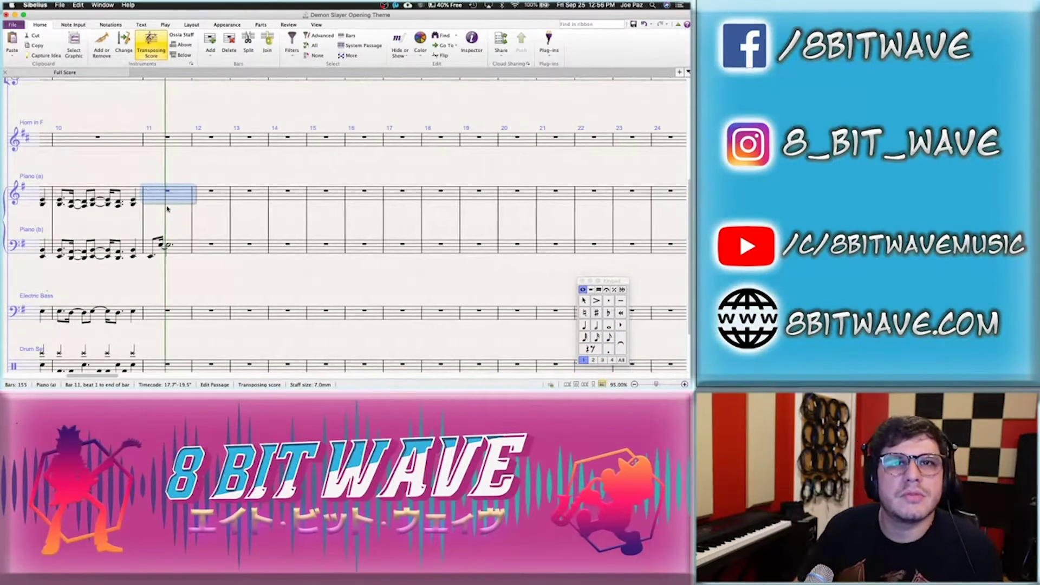
# Fill the right hand's bar 11 with a quarter rest, an eighth rest and an eighth-note F#3-G3-B3-D4 chord tied to a half note on beat 3
pyautogui.click(160, 246)
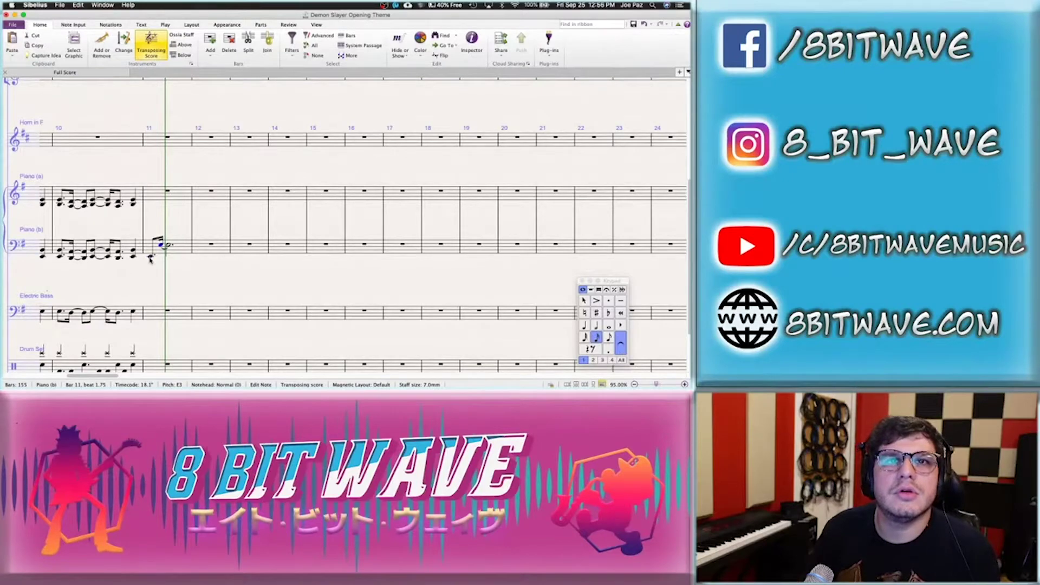
pyautogui.click(178, 193)
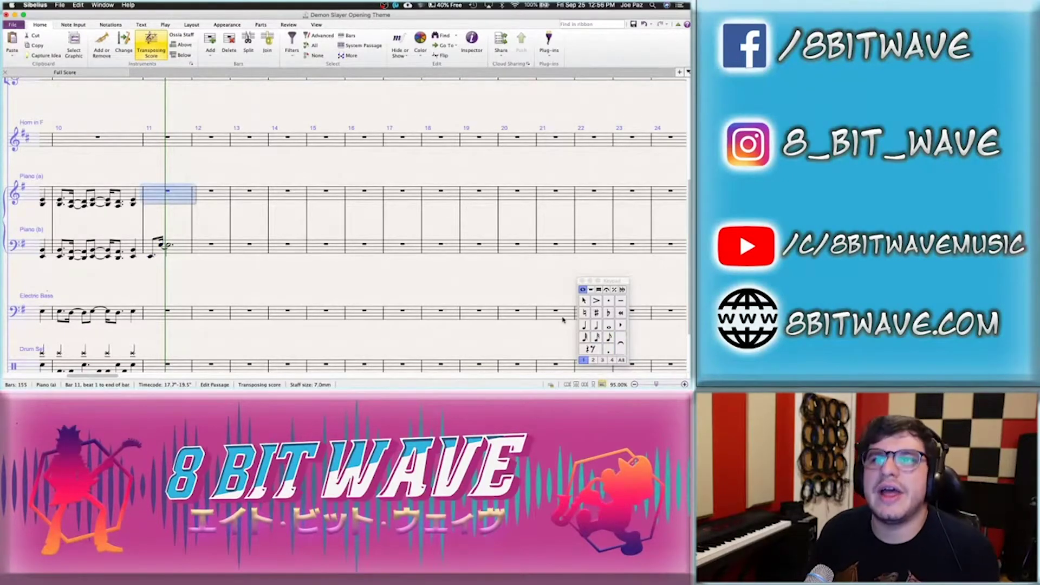
pyautogui.click(585, 327)
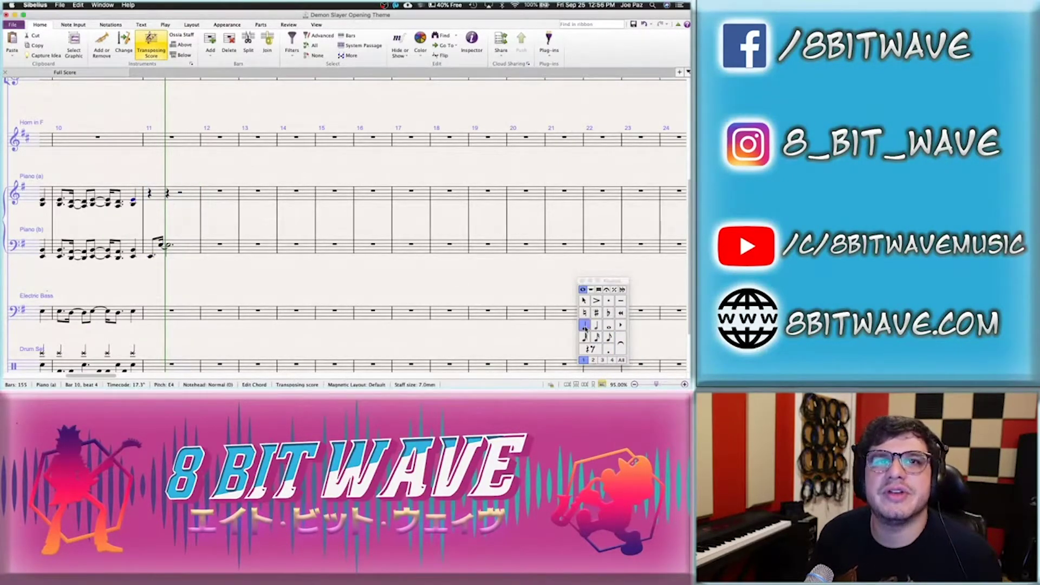
pyautogui.click(609, 339)
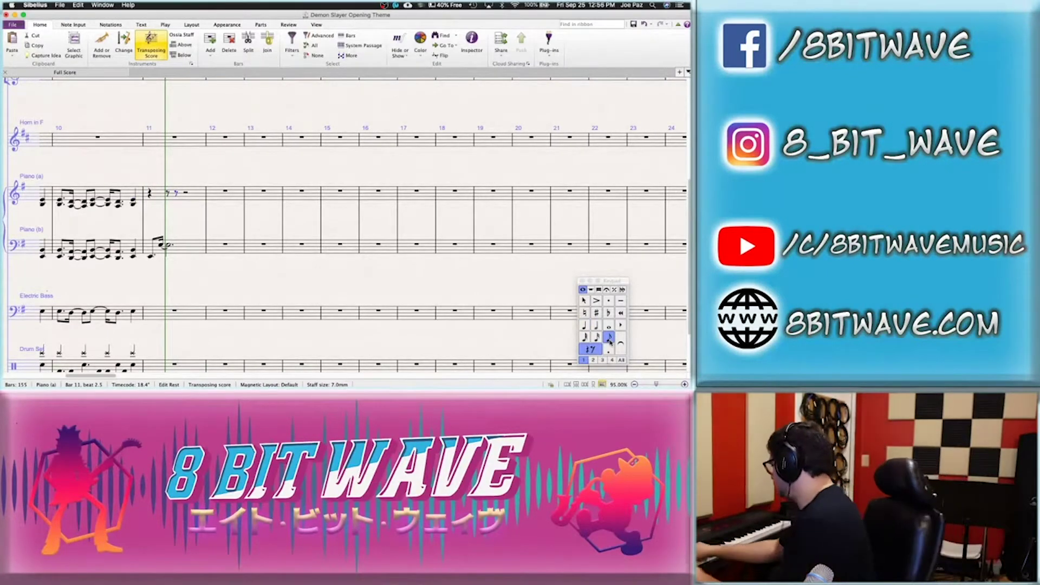
pyautogui.press('KP_5')
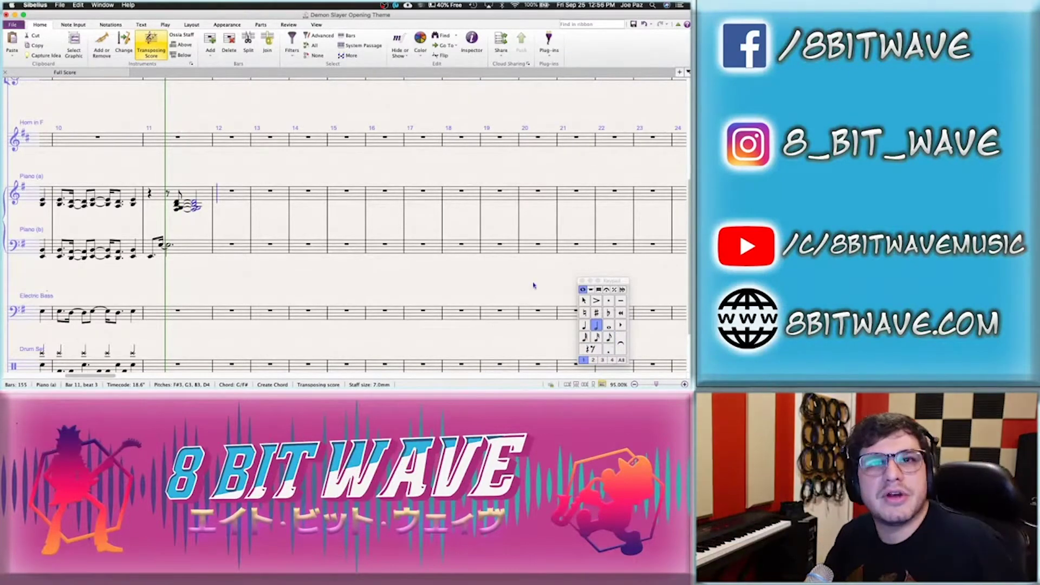
# Play back the piano part from the start of bar 11
pyautogui.click(151, 257)
pyautogui.press('p')
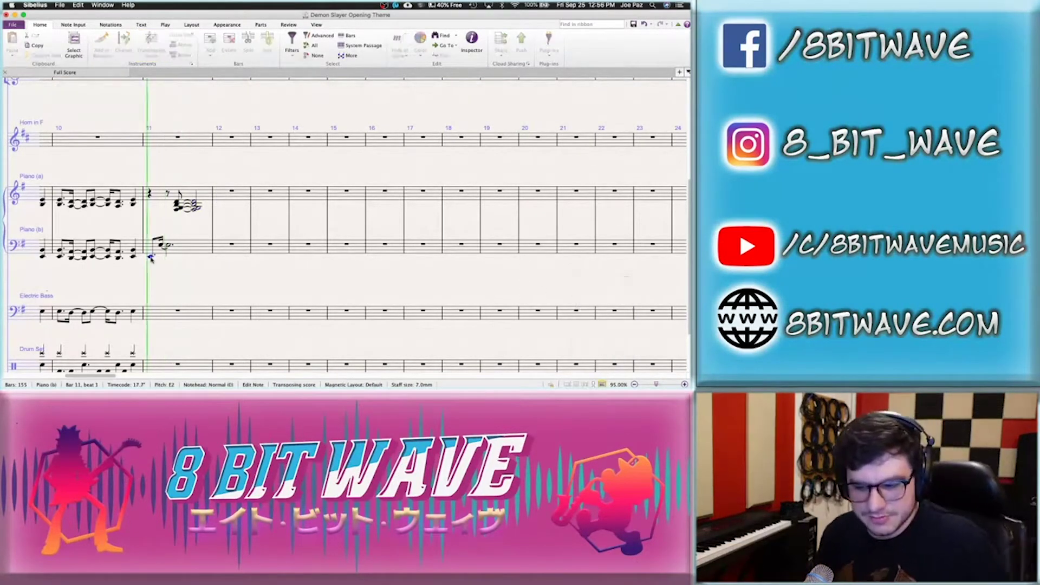
pyautogui.press('Escape')
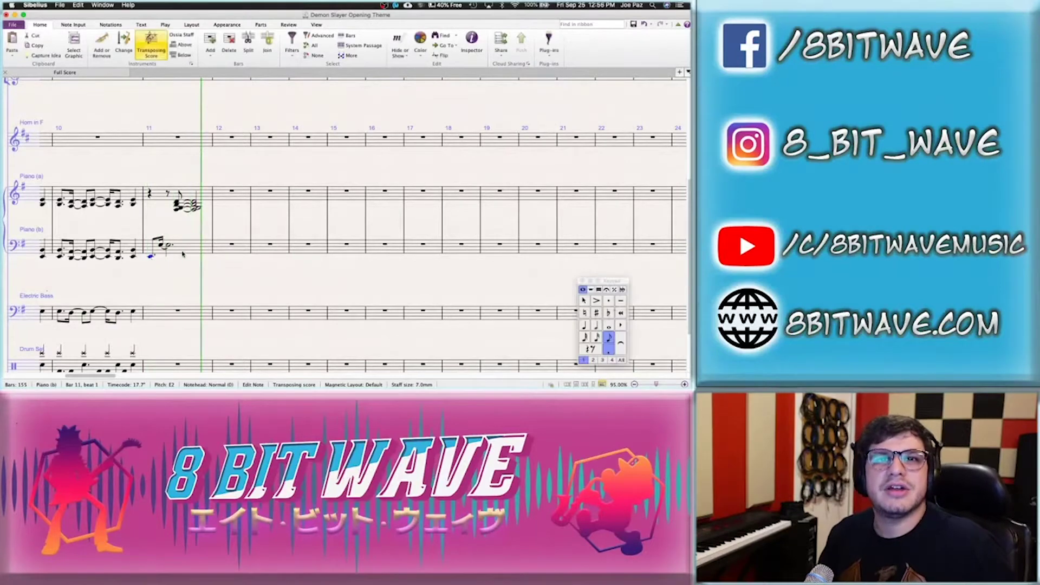
# Repeat bar 11 of both piano staves into bar 12 and lower the left hand's notes a step to D
pyautogui.click(151, 255)
pyautogui.keyDown('shift'); pyautogui.click(184, 192); pyautogui.keyUp('shift')
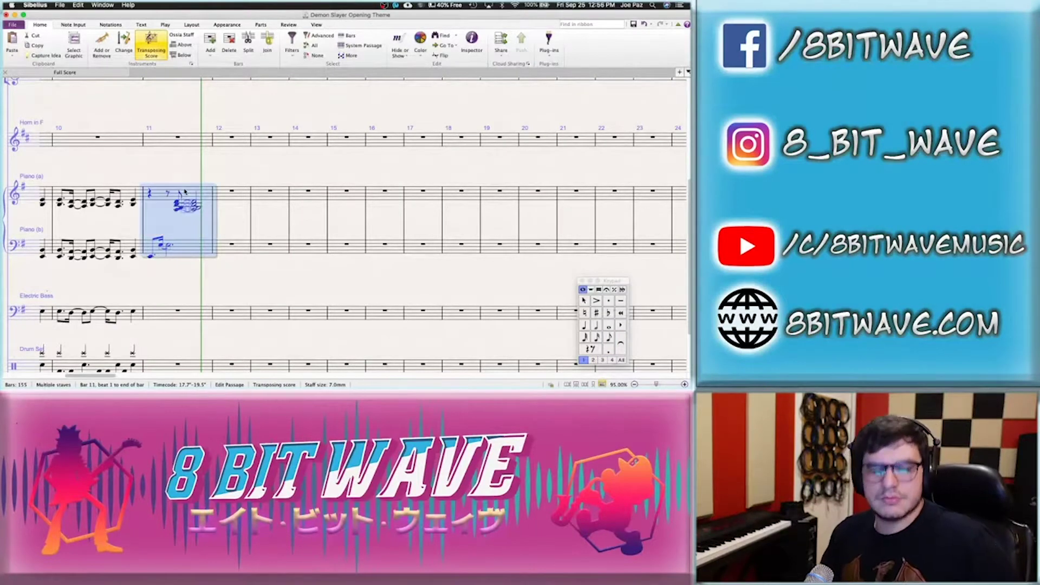
pyautogui.press('r')
pyautogui.click(229, 246)
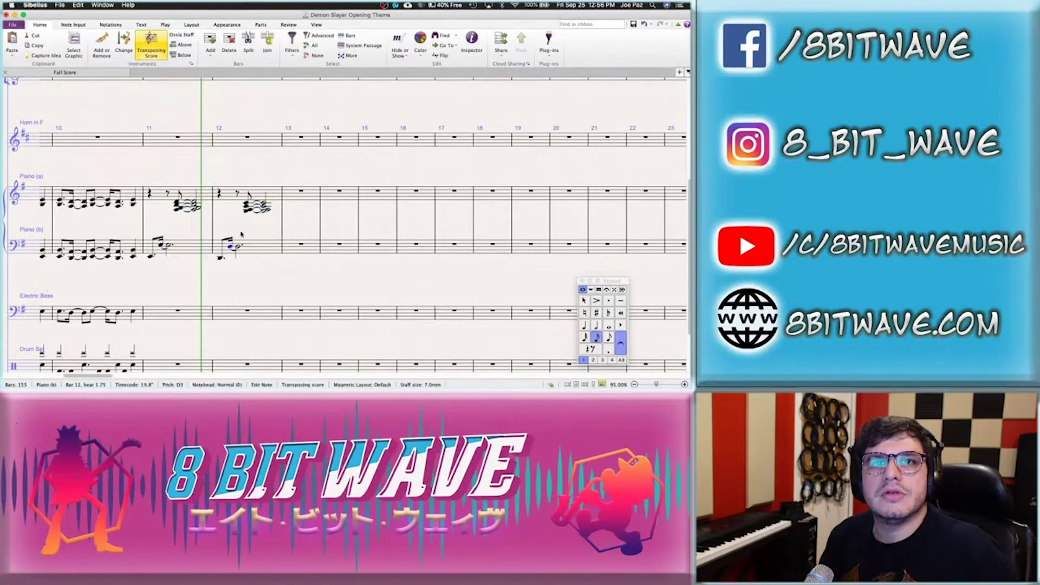
# Change the right hand's tied chords on beats 2.5 and 3 of bar 12 to F#3, A3, B3 and D4
pyautogui.click(248, 211)
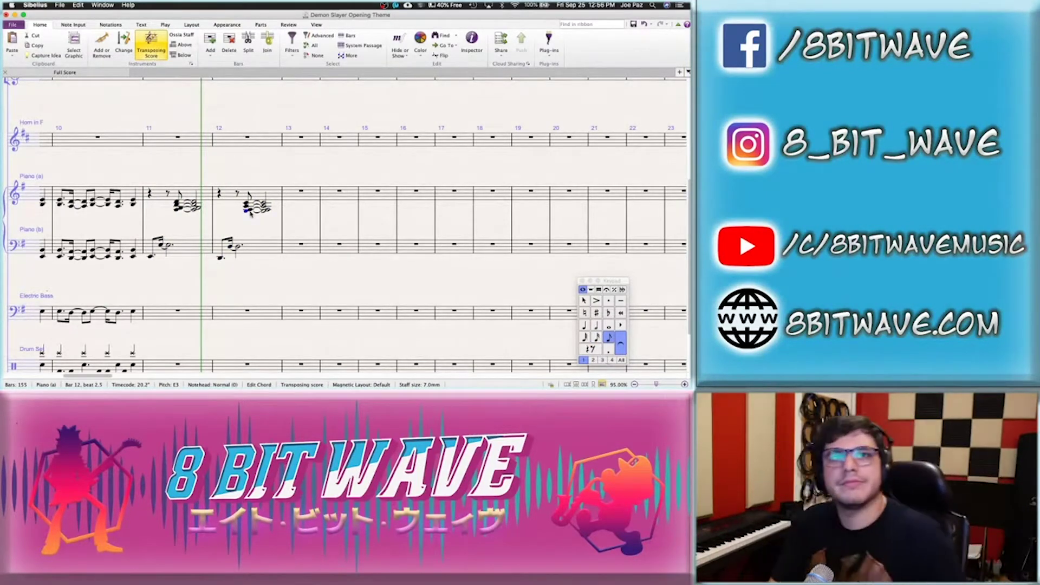
pyautogui.click(246, 214)
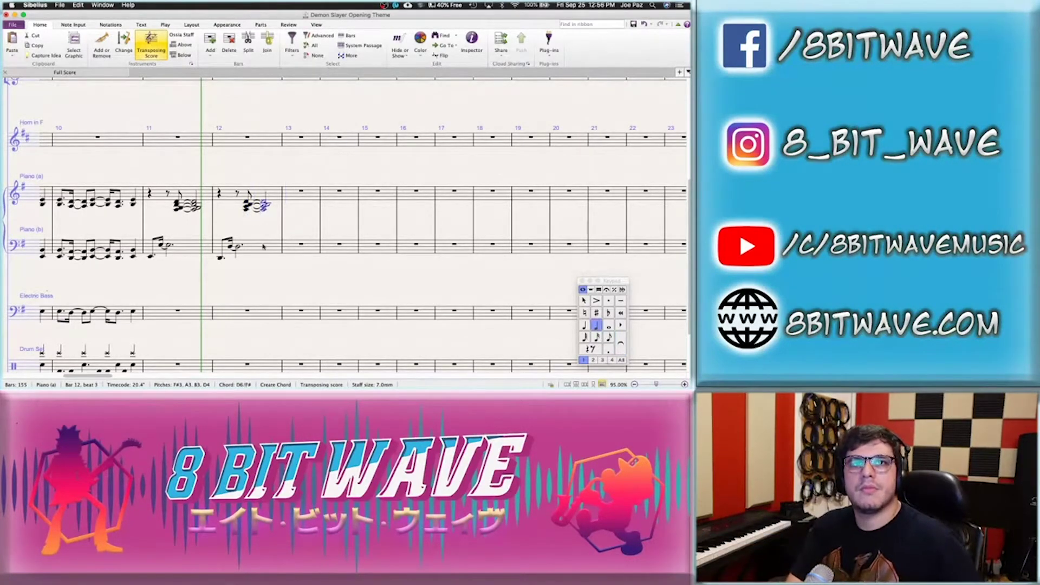
# Repeat bar 12 of both piano staves into bar 13, with the left hand a step lower and the right-hand chords as E3, G3, B3, D4
pyautogui.click(265, 220)
pyautogui.keyDown('shift'); pyautogui.click(272, 203); pyautogui.keyUp('shift')
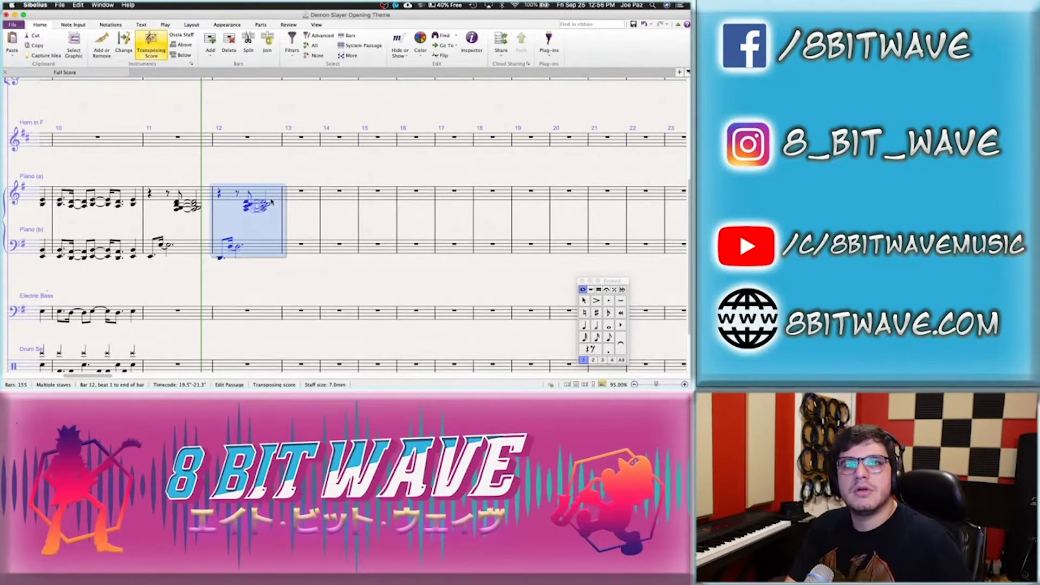
pyautogui.press('r')
pyautogui.click(319, 206)
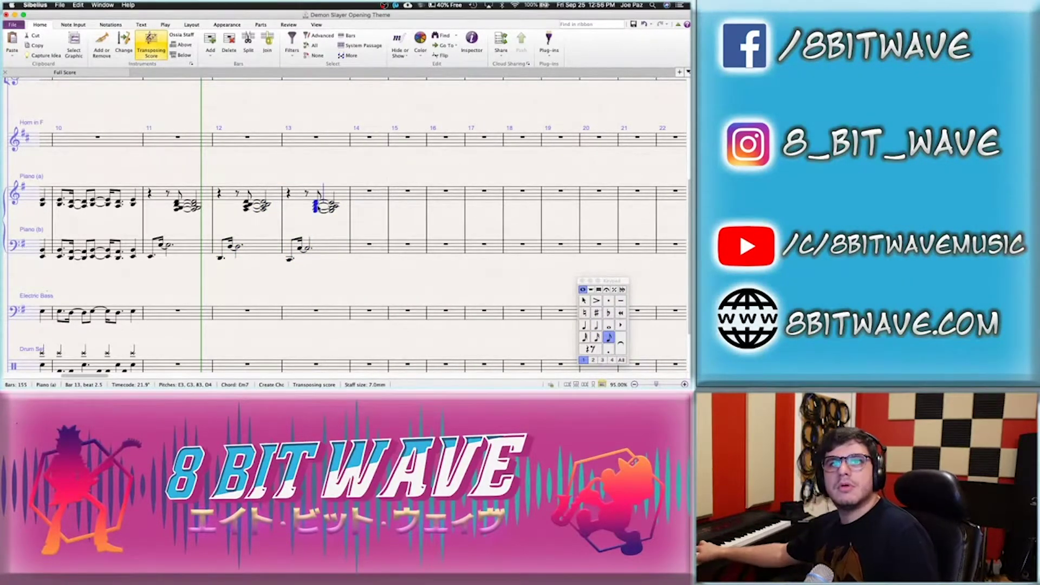
# Copy bar 12 of both piano staves into bar 14
pyautogui.click(258, 194)
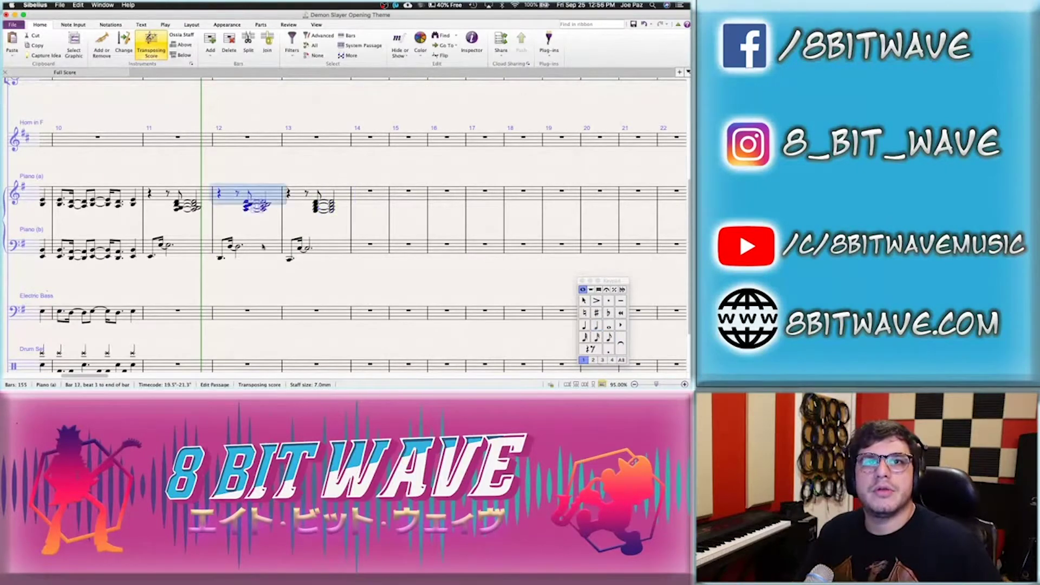
pyautogui.keyDown('shift'); pyautogui.click(262, 246); pyautogui.keyUp('shift')
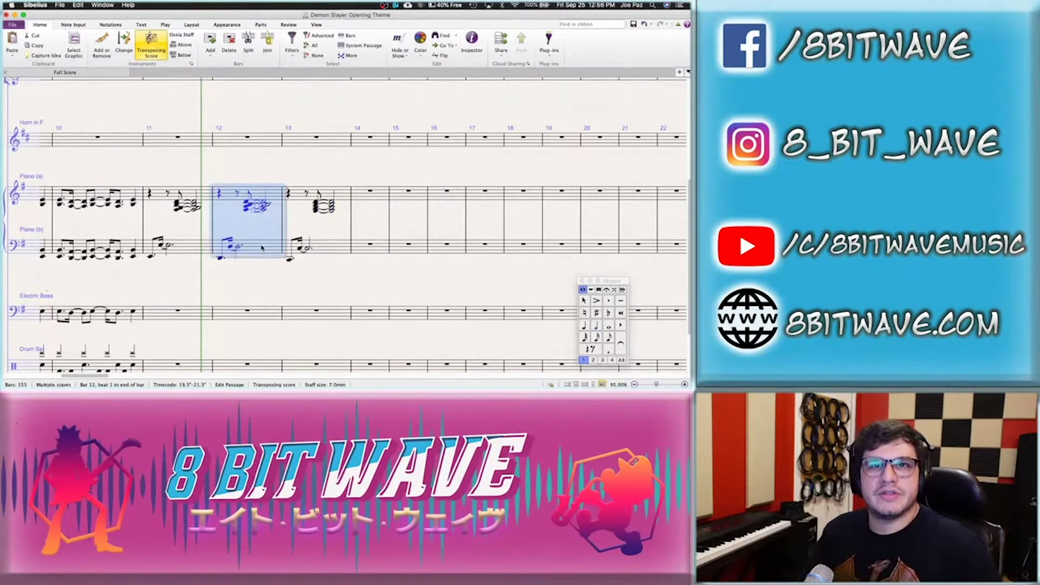
pyautogui.click(370, 199)
pyautogui.press('super+v')
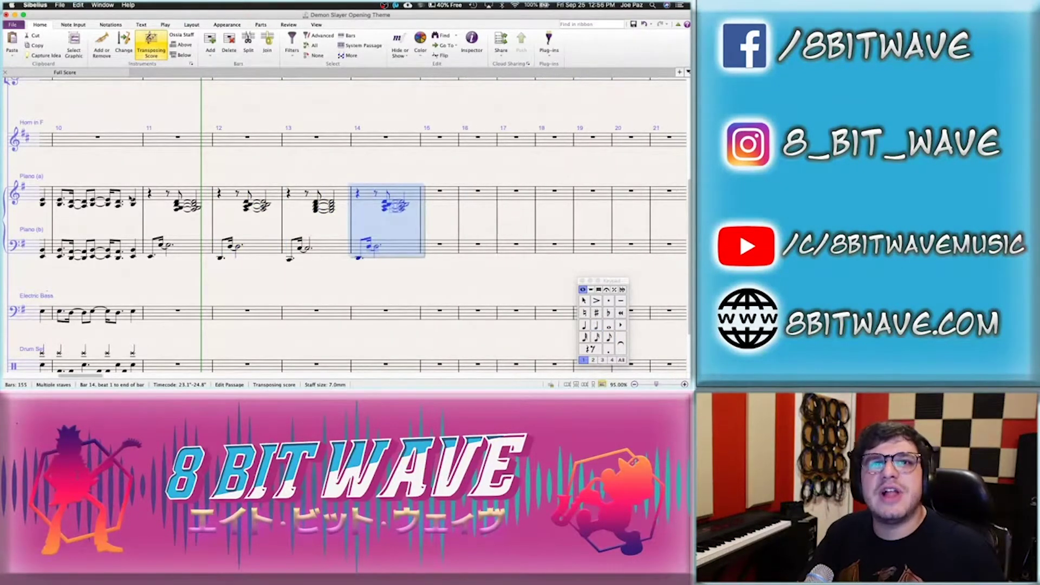
# Repeat bars 11 to 14 of both piano staves into bars 15 to 18
pyautogui.click(188, 193)
pyautogui.keyDown('shift'); pyautogui.click(403, 252); pyautogui.keyUp('shift')
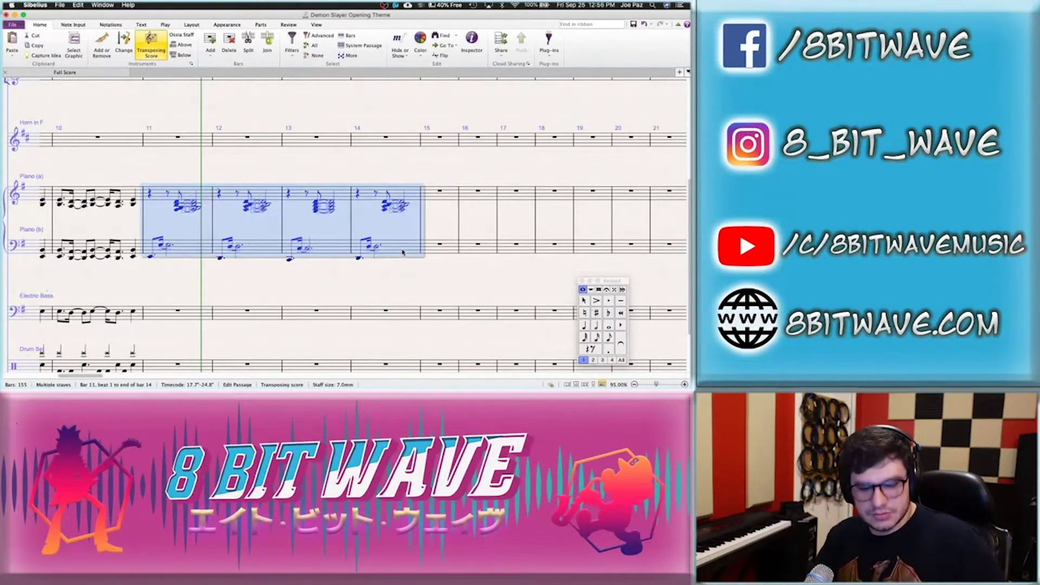
pyautogui.press('r')
pyautogui.click(140, 160)
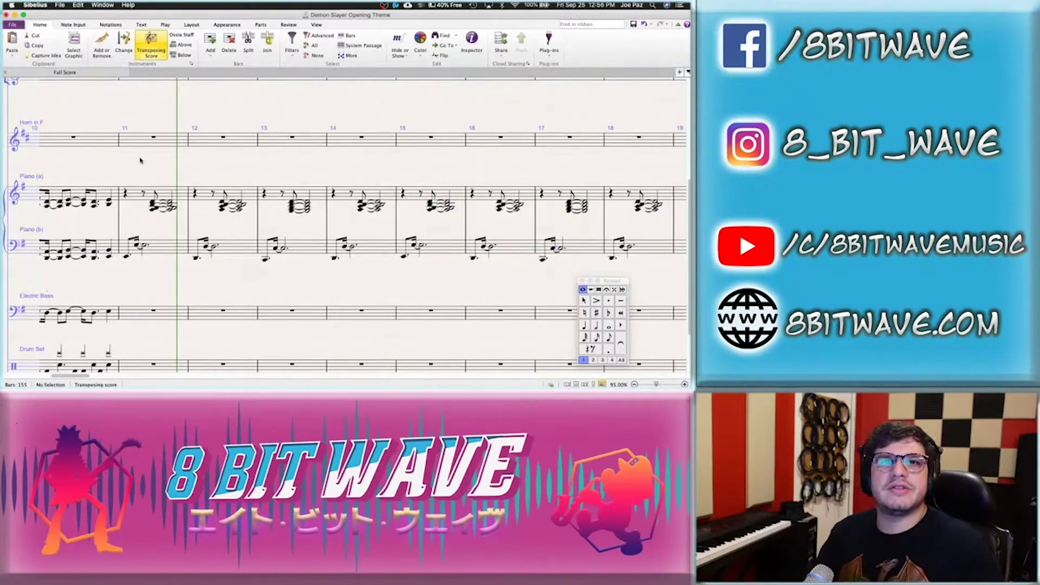
# Play back the score from the first beat of bar 10
pyautogui.hscroll(-5, 141, 160)
pyautogui.click(172, 190)
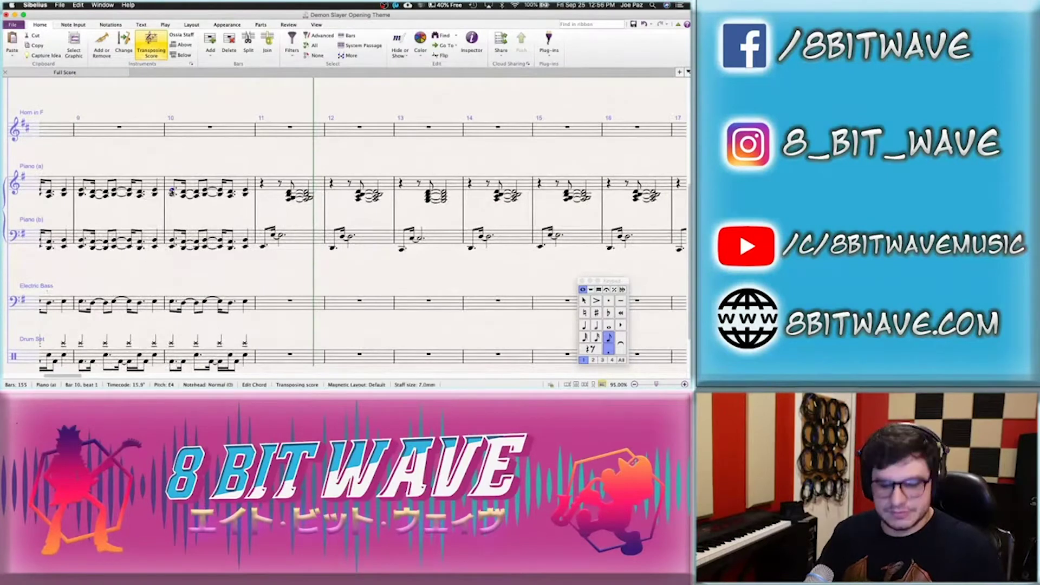
pyautogui.press('space')
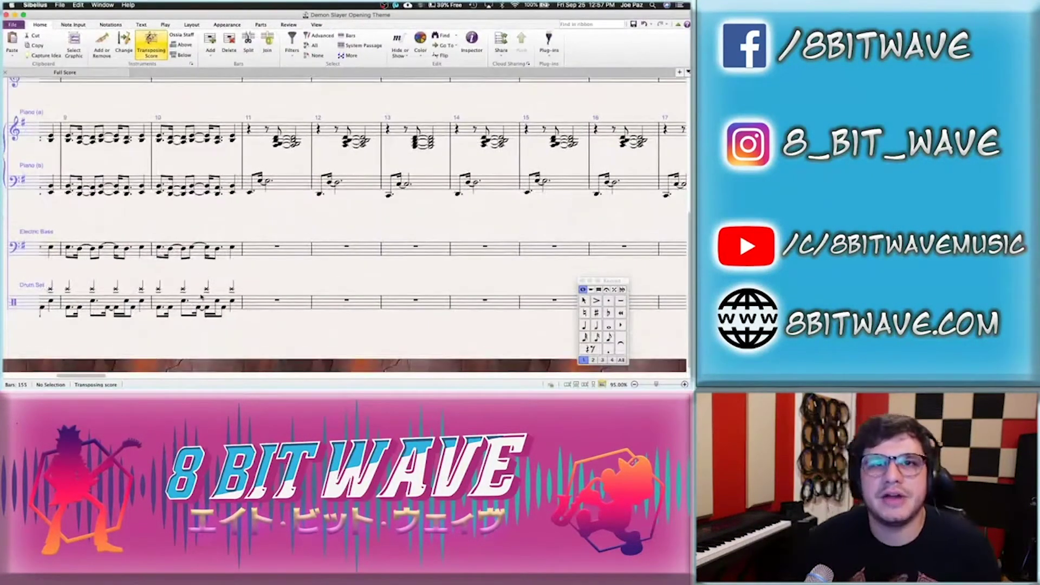
# Copy bar 10 of the Drum Set staff into bar 11 and save the score
pyautogui.click(202, 296)
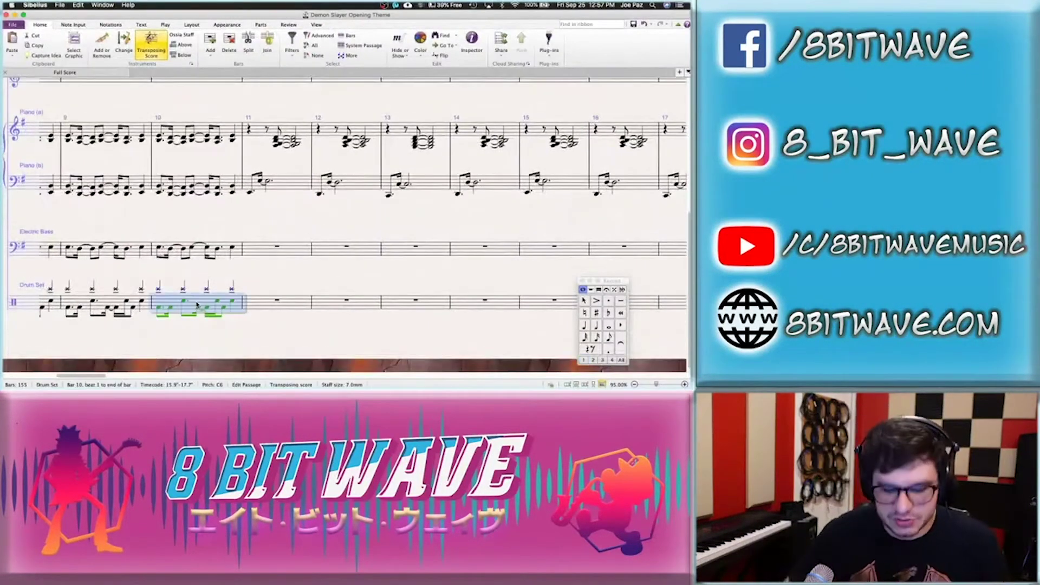
pyautogui.click(261, 308)
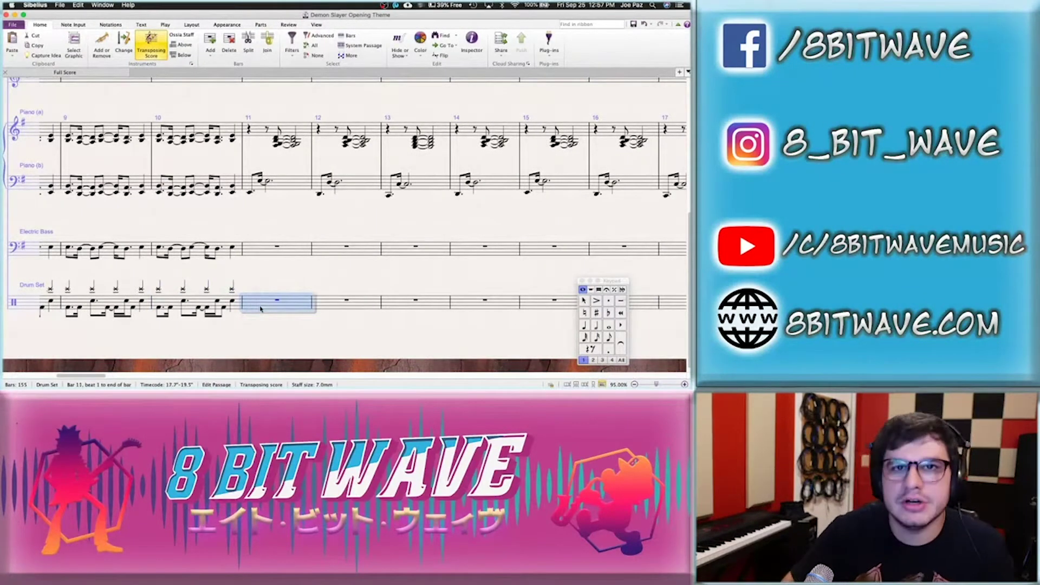
pyautogui.press('super+v')
pyautogui.click(249, 289)
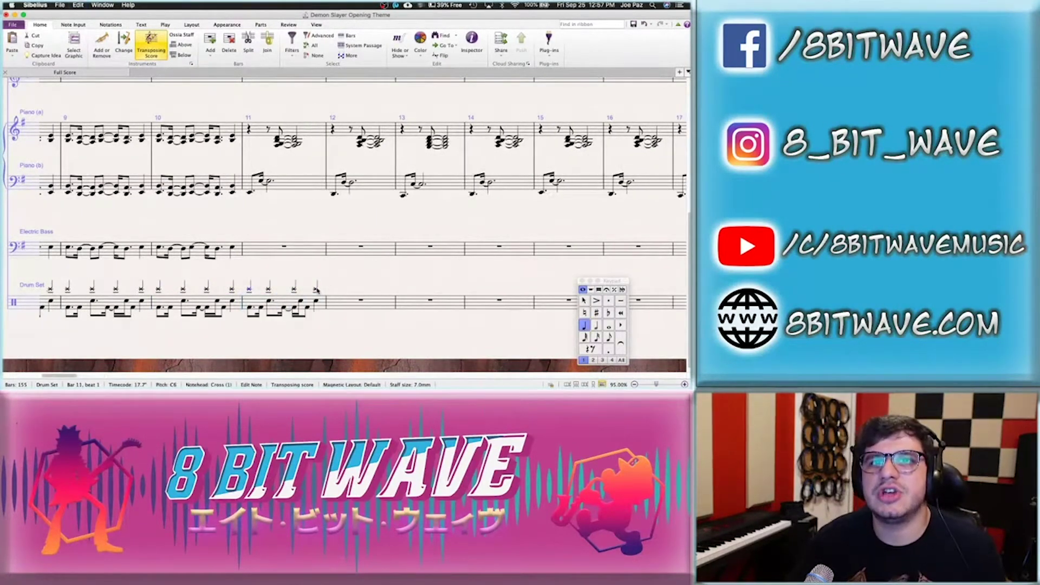
pyautogui.keyDown('shift'); pyautogui.click(317, 290); pyautogui.keyUp('shift')
pyautogui.click(316, 289)
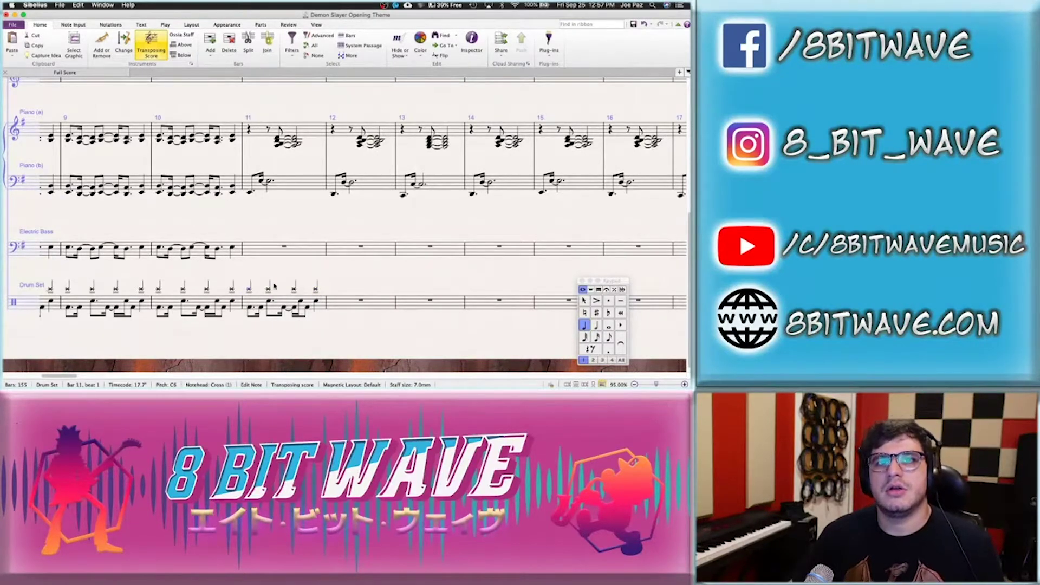
pyautogui.click(269, 282)
pyautogui.press('Escape')
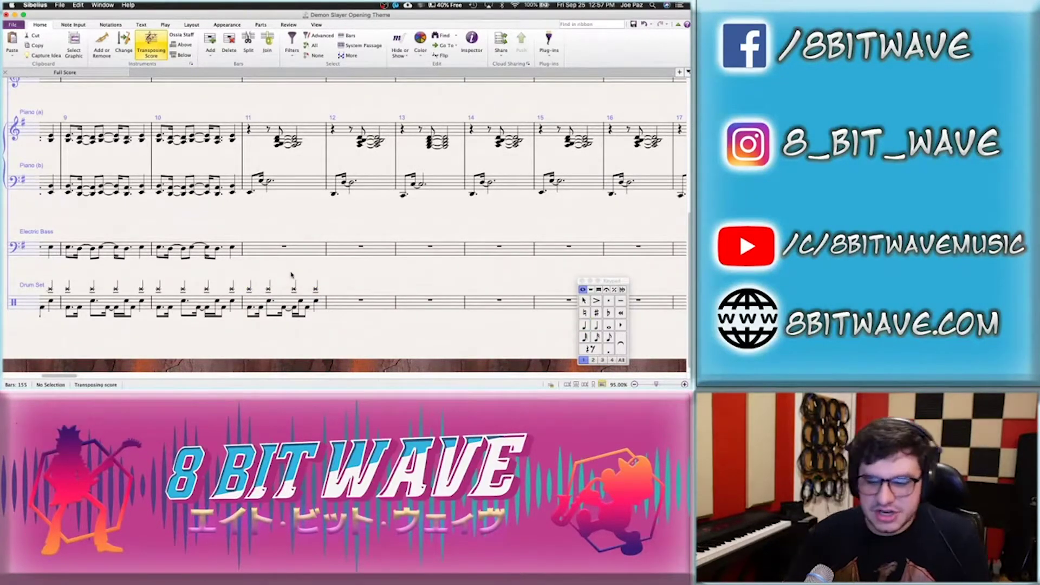
pyautogui.press('super+s')
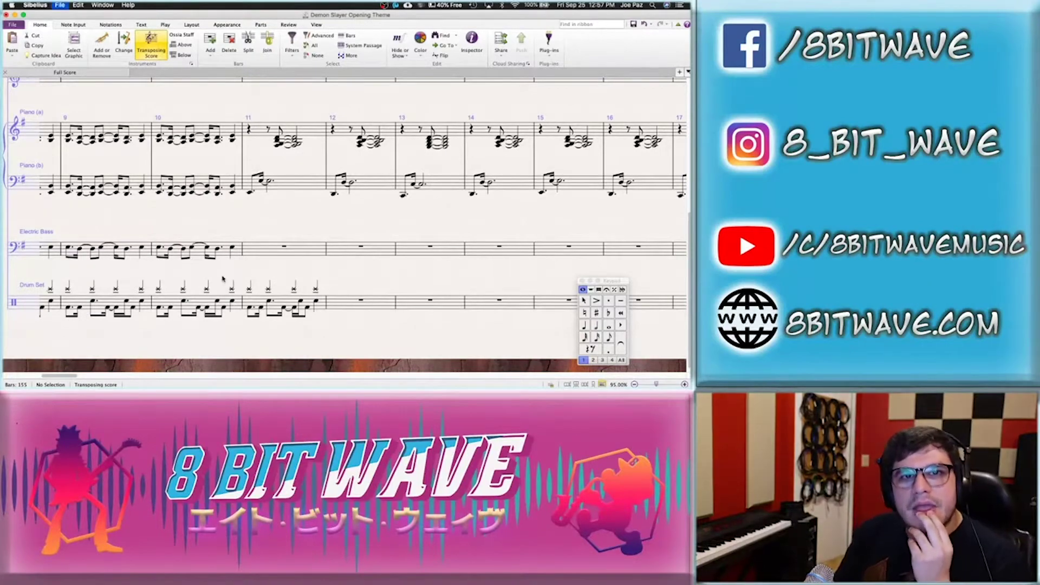
# Open the staff type for editing in the Drum Set (Rock) instrument definition, accepting that the instrument is in use
pyautogui.press('super+Home')
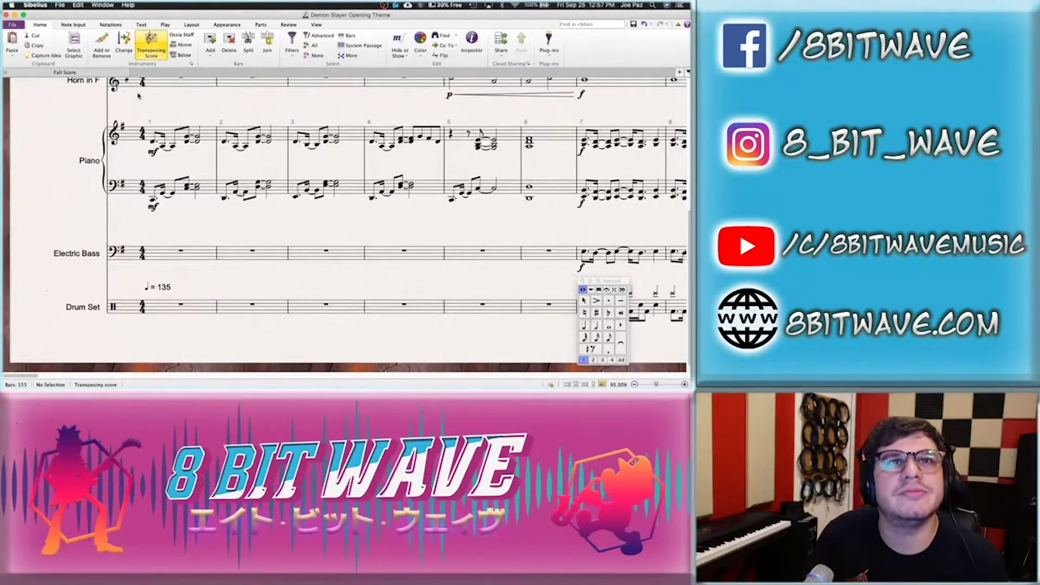
pyautogui.click(160, 310)
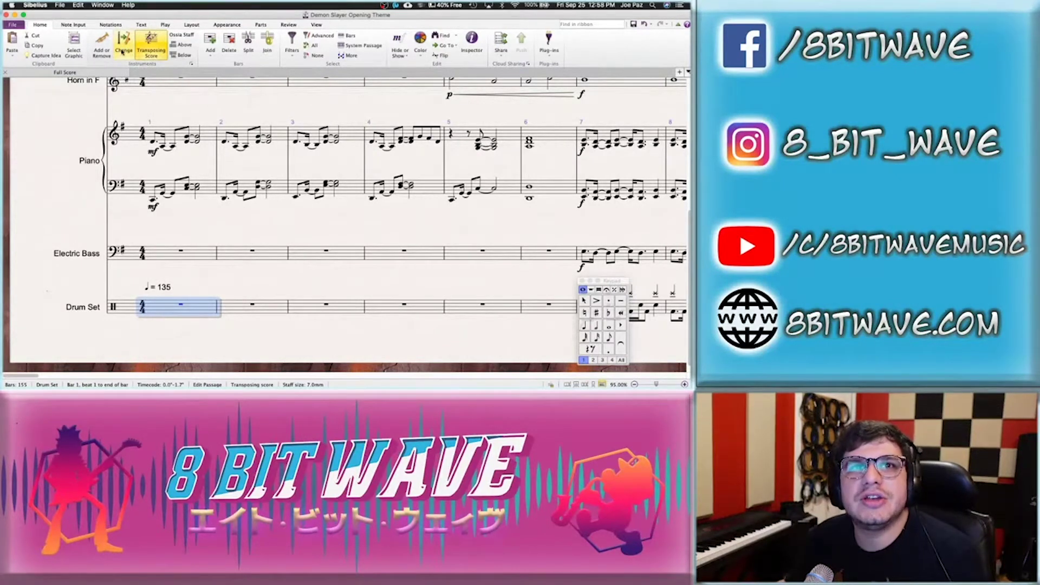
pyautogui.click(123, 52)
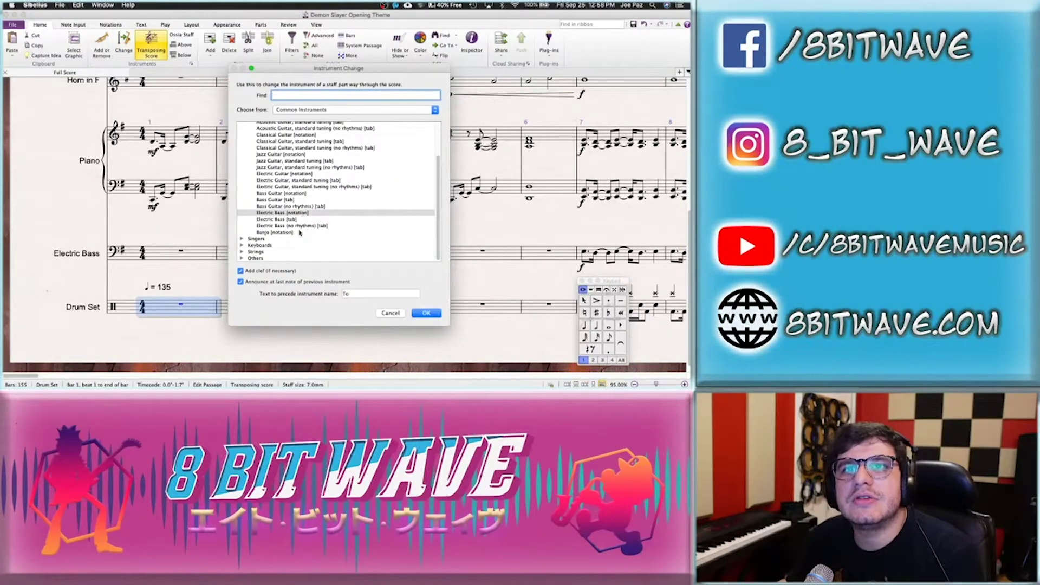
pyautogui.click(399, 317)
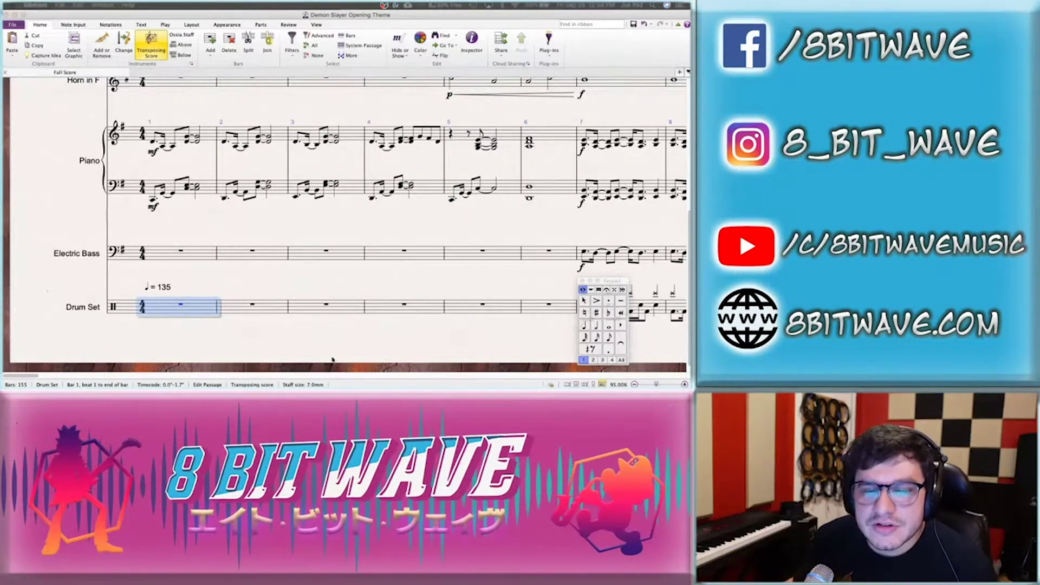
pyautogui.click(190, 63)
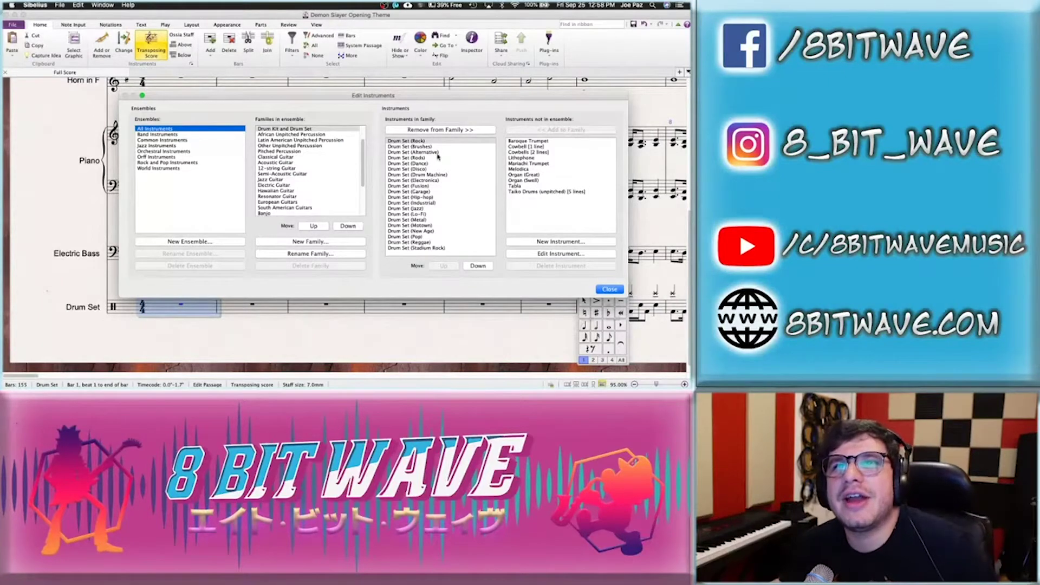
pyautogui.click(422, 142)
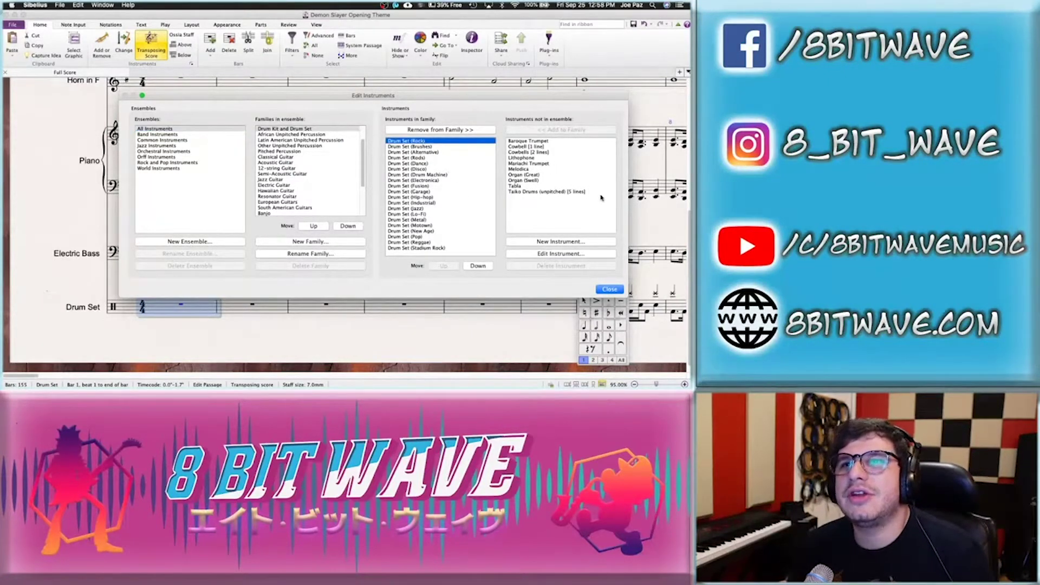
pyautogui.click(545, 254)
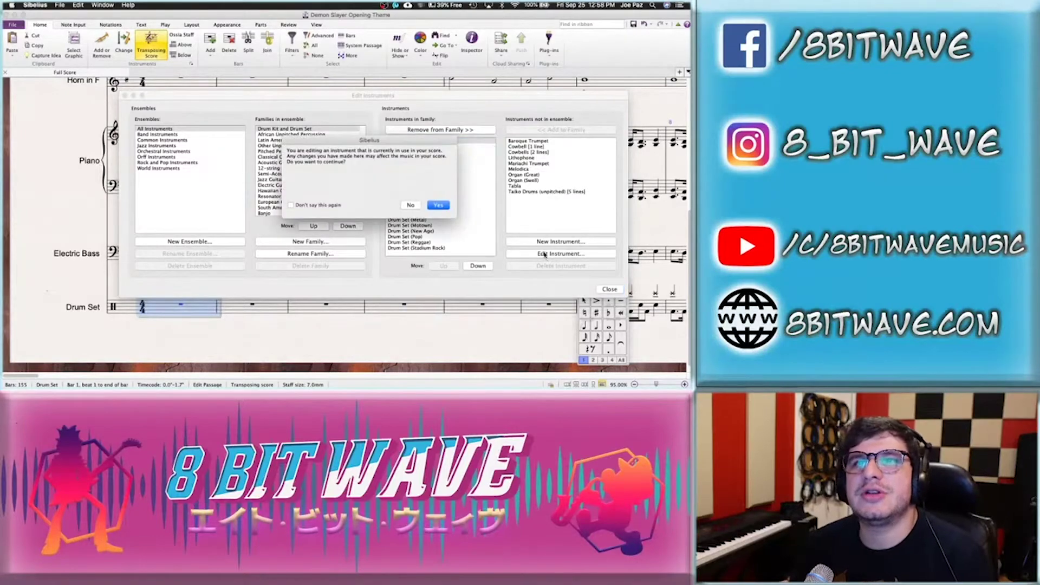
pyautogui.click(443, 206)
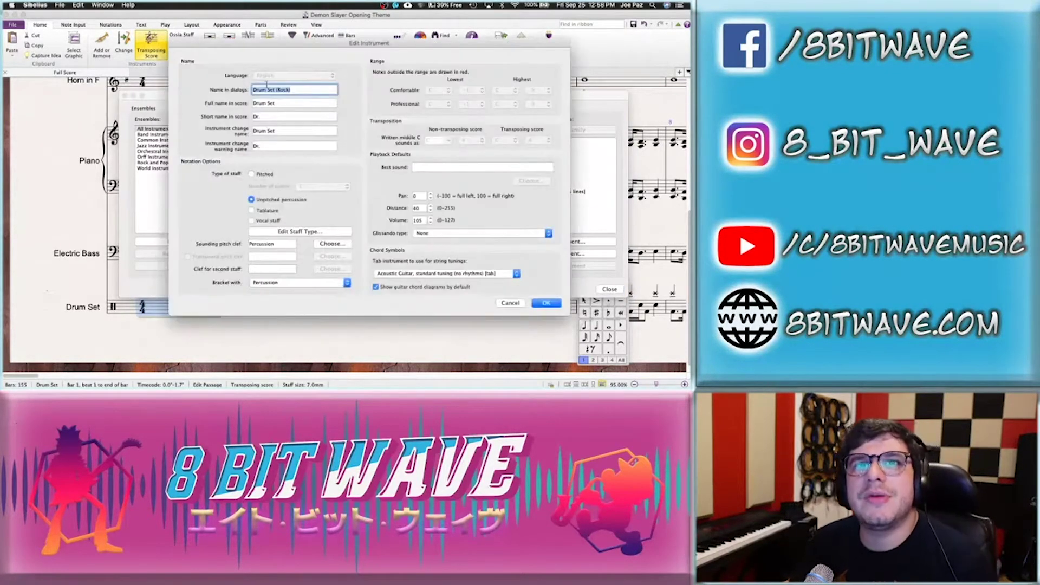
pyautogui.click(306, 232)
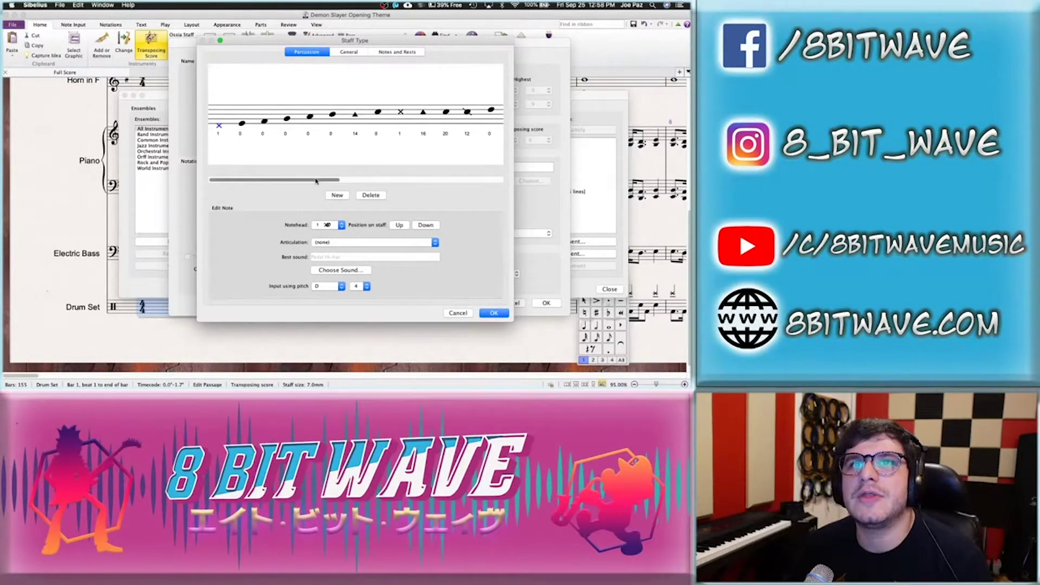
# Check the hi-hat notes in the percussion map and lower the plain cross-notehead closed hi-hat by one staff position
pyautogui.moveTo(316, 182); pyautogui.dragTo(428, 182)
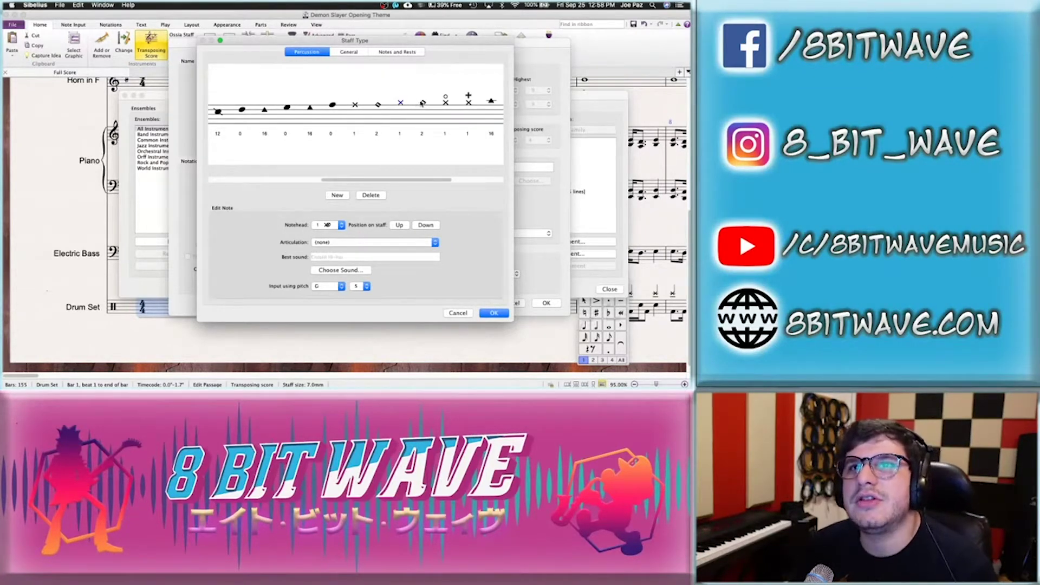
pyautogui.click(424, 104)
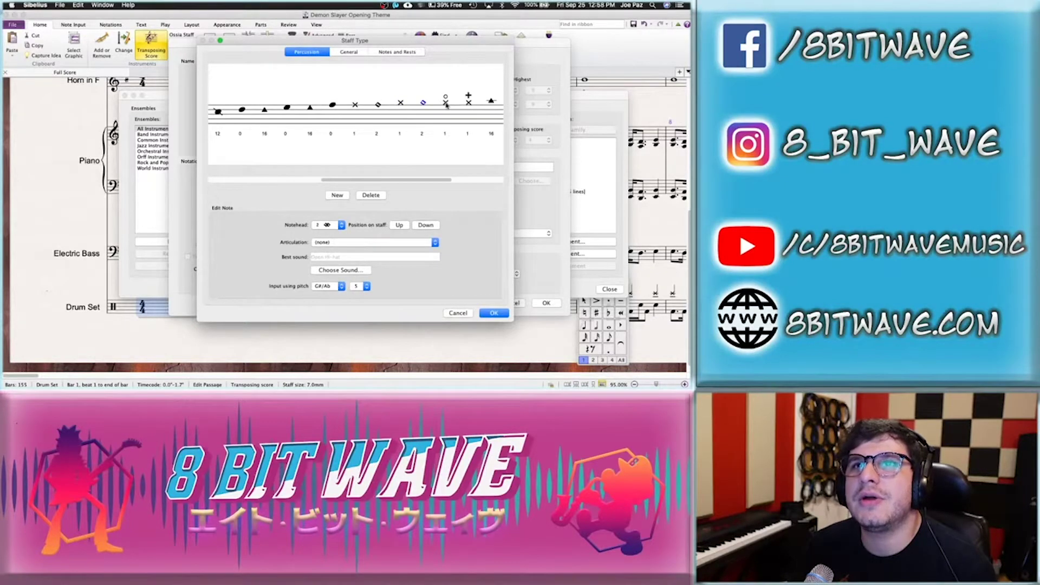
pyautogui.click(446, 103)
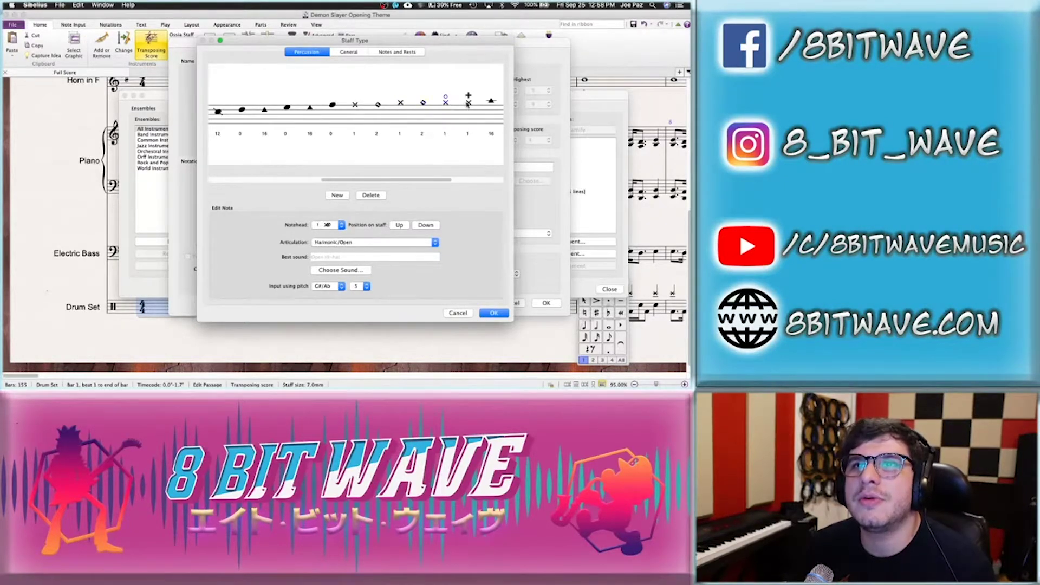
pyautogui.click(469, 104)
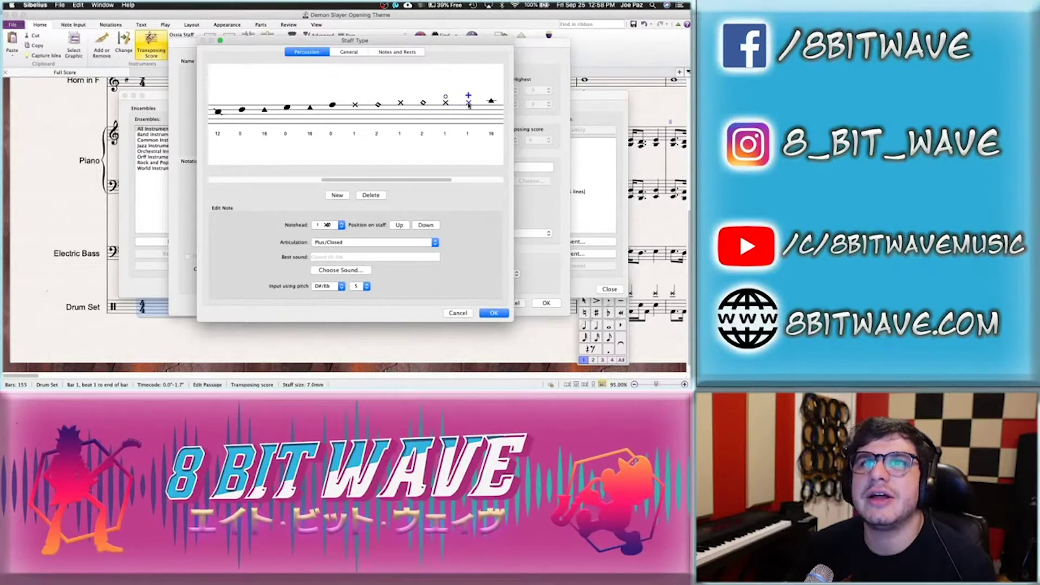
pyautogui.click(401, 104)
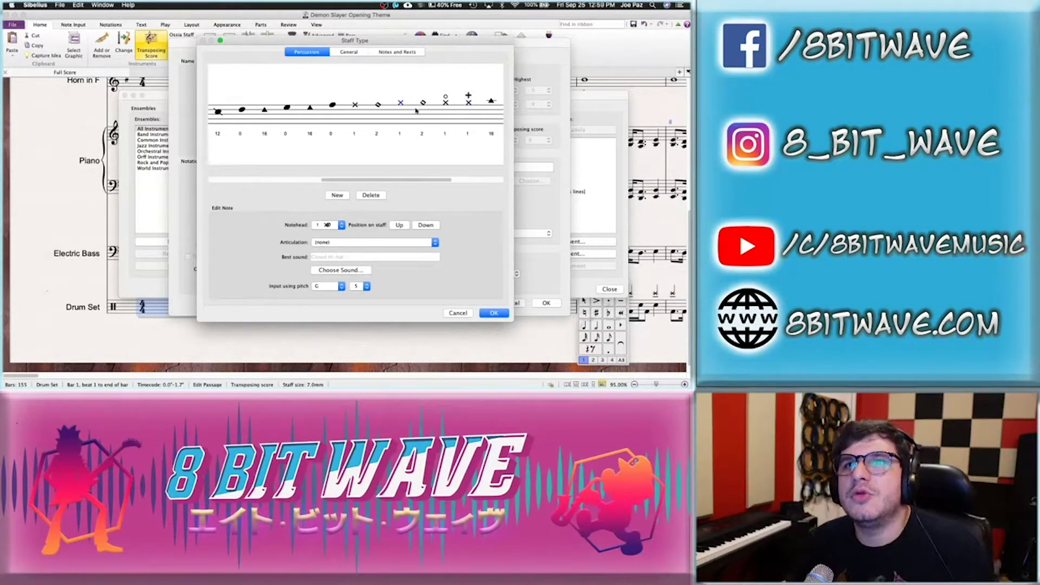
pyautogui.click(426, 225)
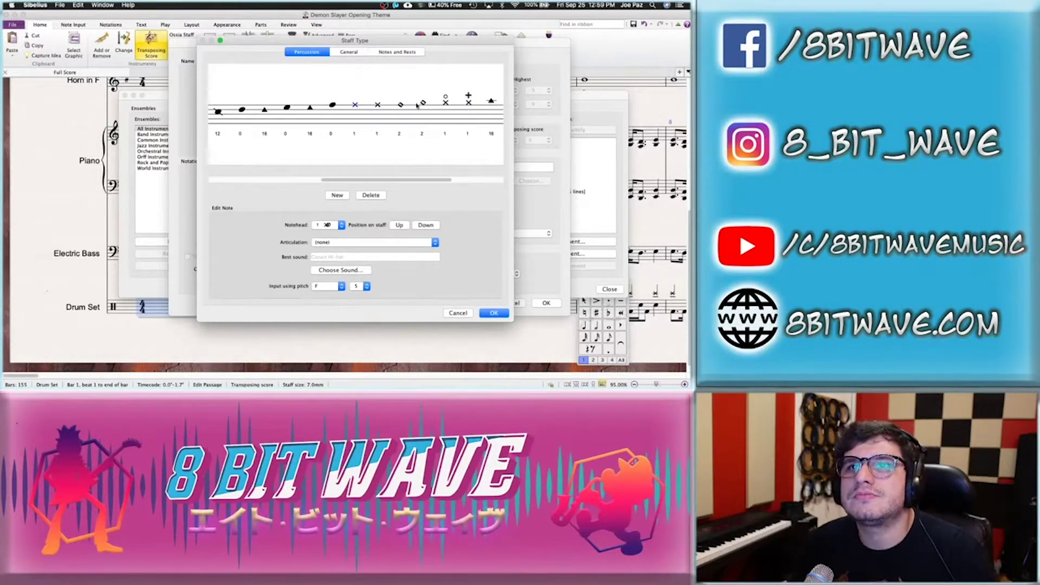
# Lower the Harmonic/Open and Plus/Closed cross-notehead hi-hats by one staff position each
pyautogui.click(445, 101)
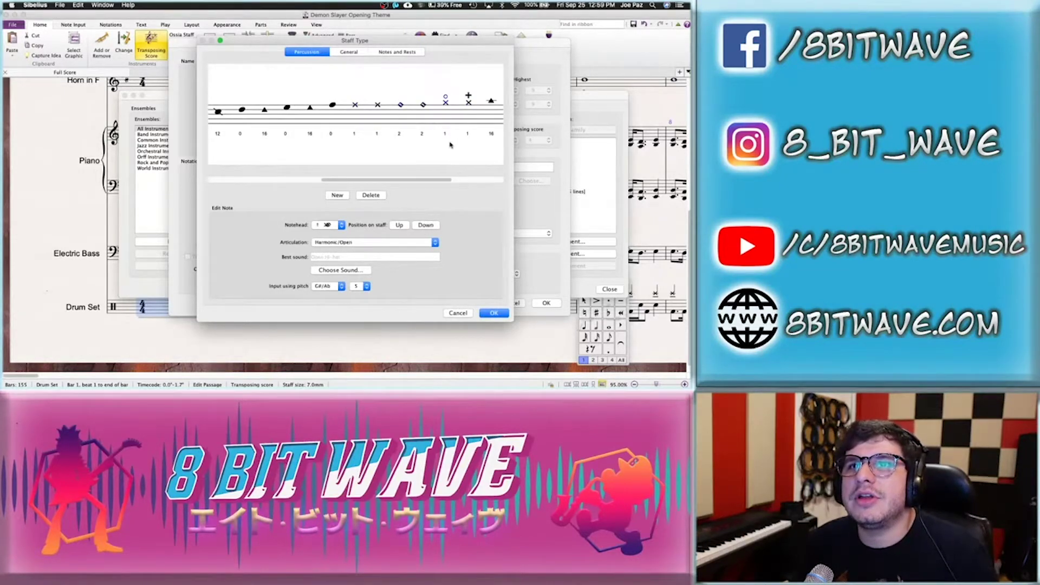
pyautogui.click(428, 225)
pyautogui.click(471, 110)
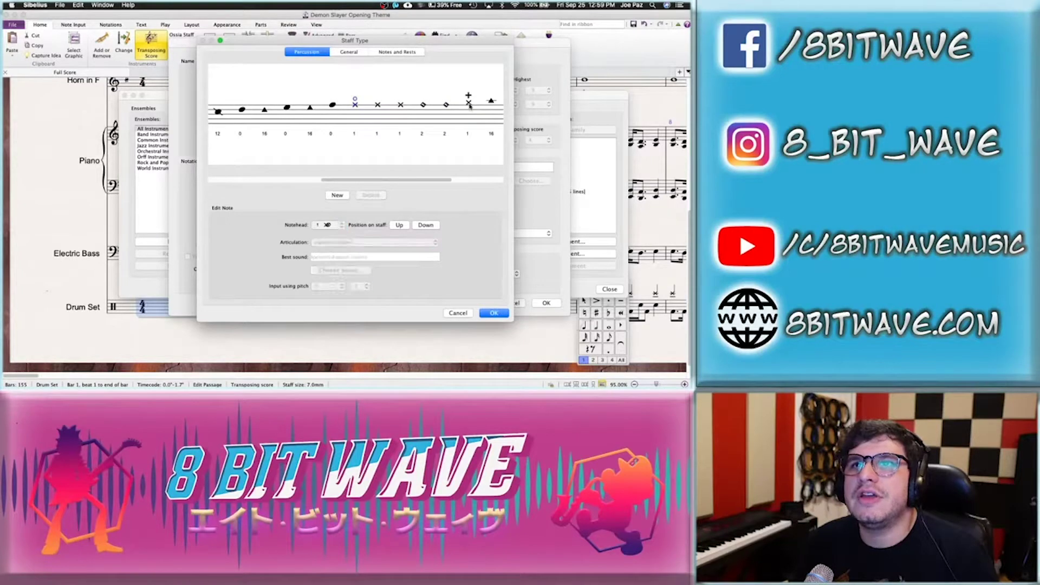
pyautogui.click(470, 104)
pyautogui.click(426, 225)
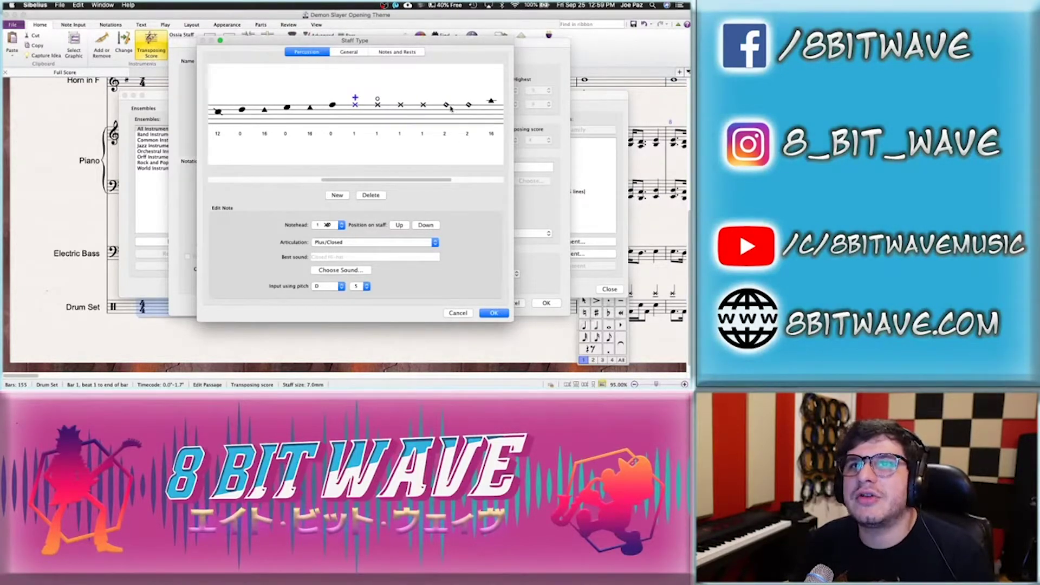
# Raise the ride's plain cross notehead and one diamond notehead by one staff position each in the percussion map and accept the staff type changes
pyautogui.click(377, 105)
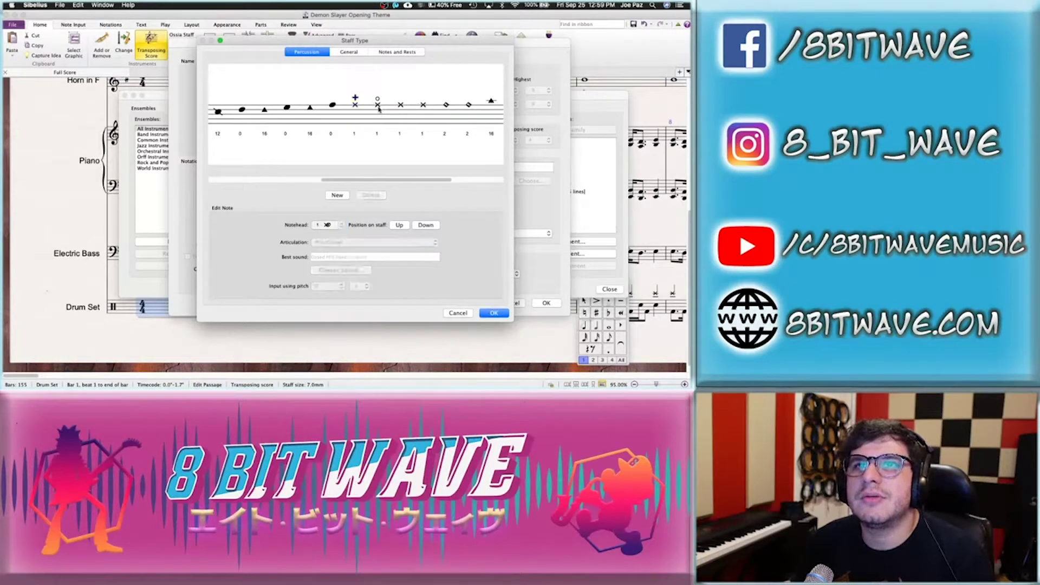
pyautogui.click(400, 104)
pyautogui.click(423, 105)
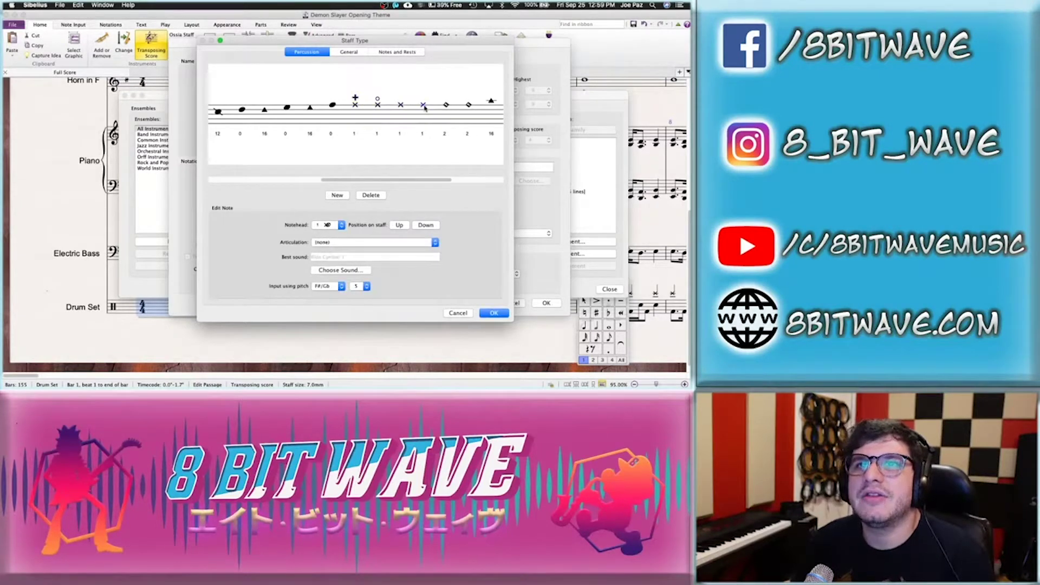
pyautogui.click(401, 224)
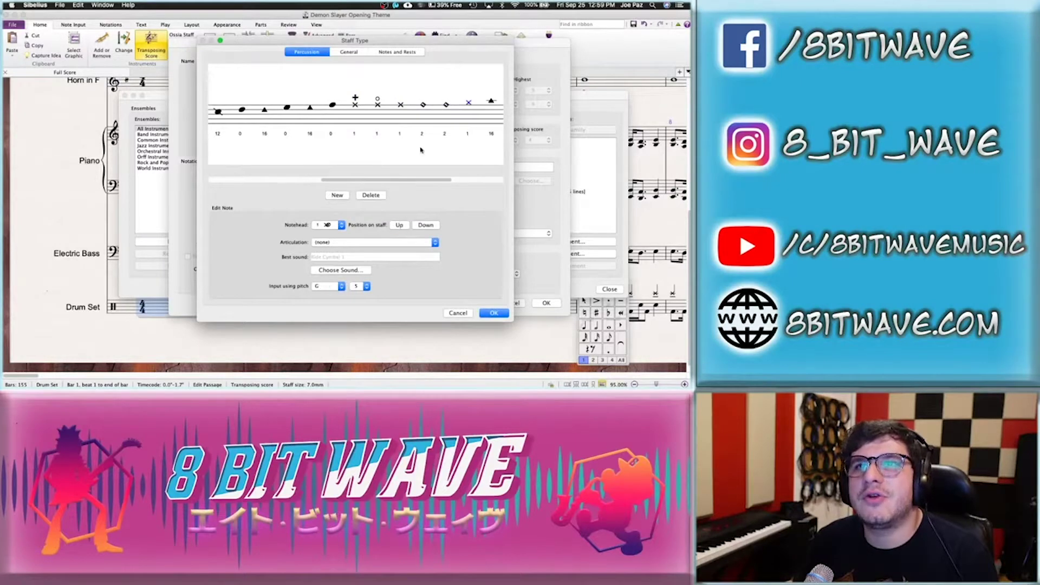
pyautogui.click(422, 105)
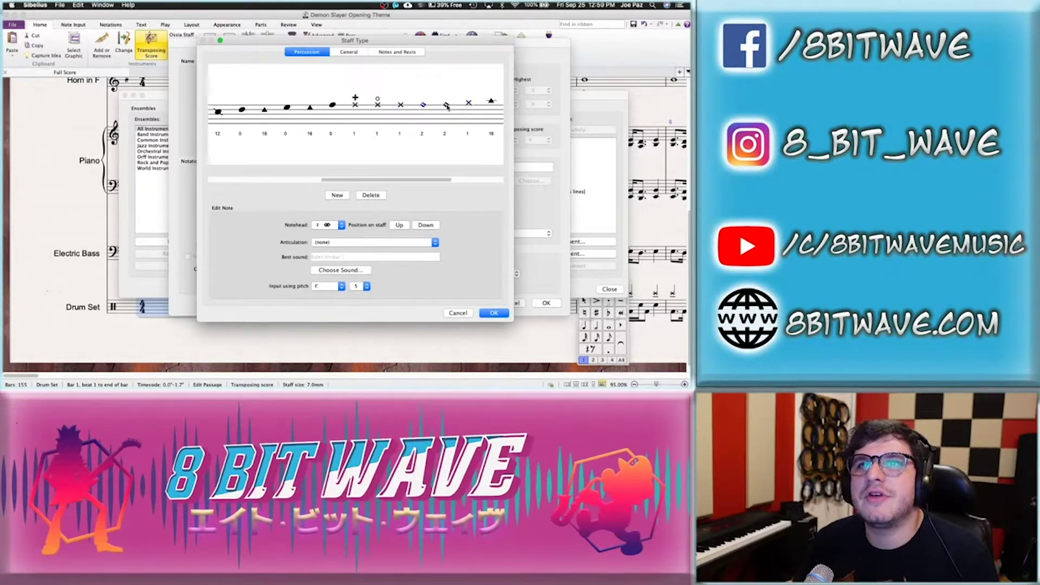
pyautogui.click(408, 225)
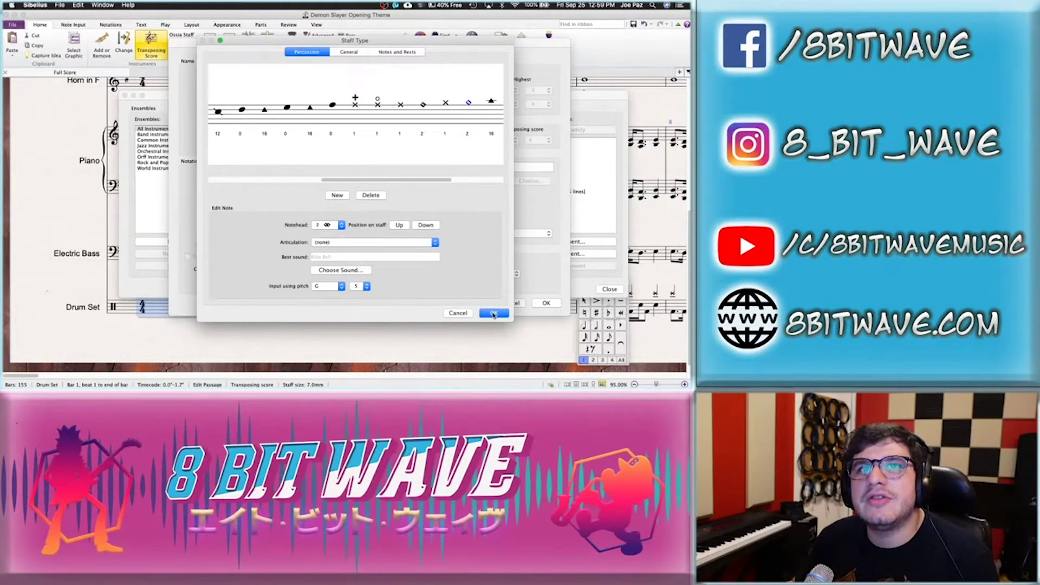
pyautogui.click(494, 314)
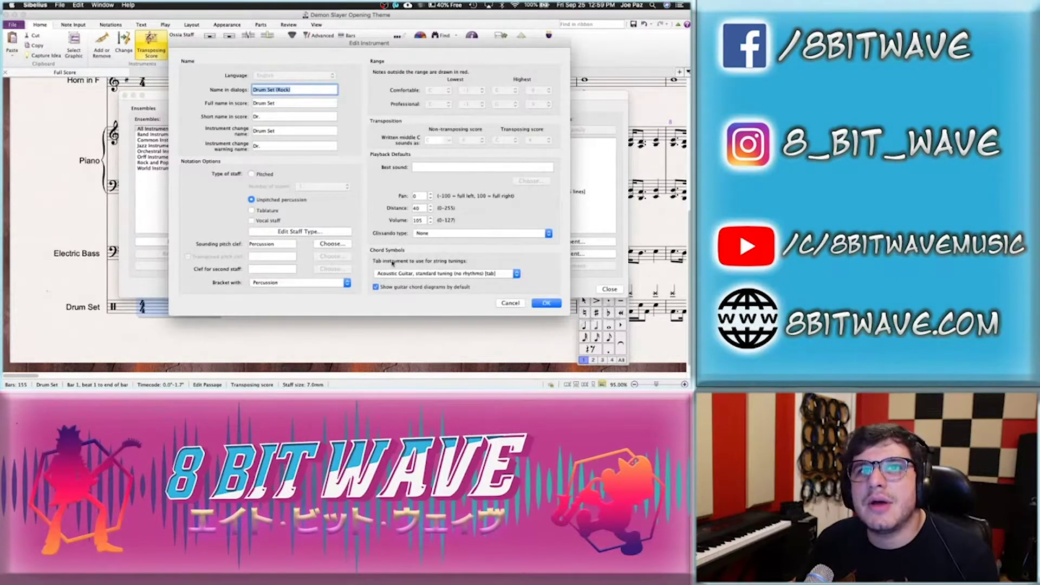
# Rename the instrument to Drum Set (Edited) and close the instrument editor, adding missing instruments to the All Instruments ensemble
pyautogui.click(306, 87)
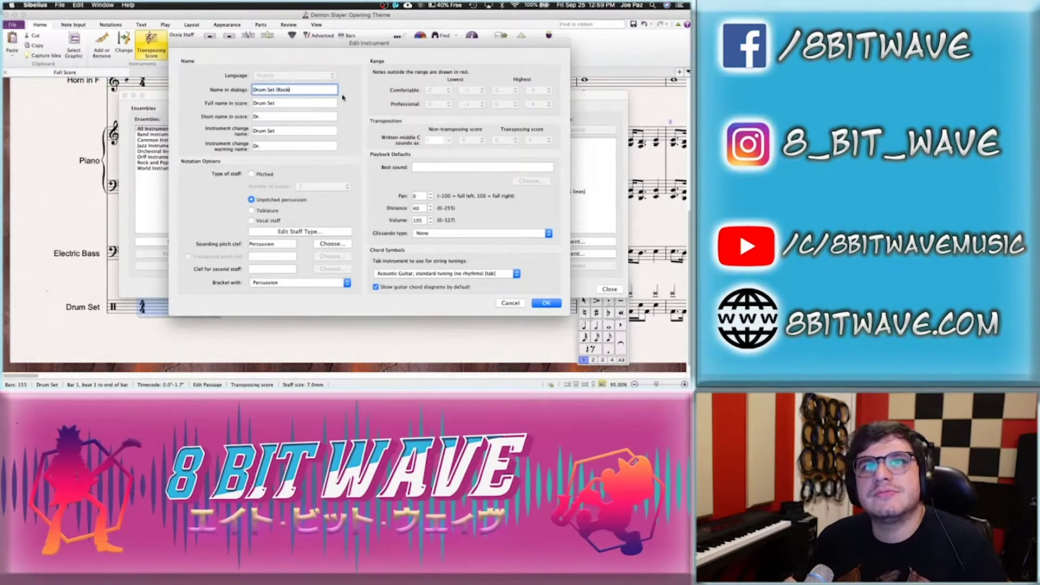
pyautogui.press('BackSpace')
pyautogui.press('BackSpace')
pyautogui.press('BackSpace')
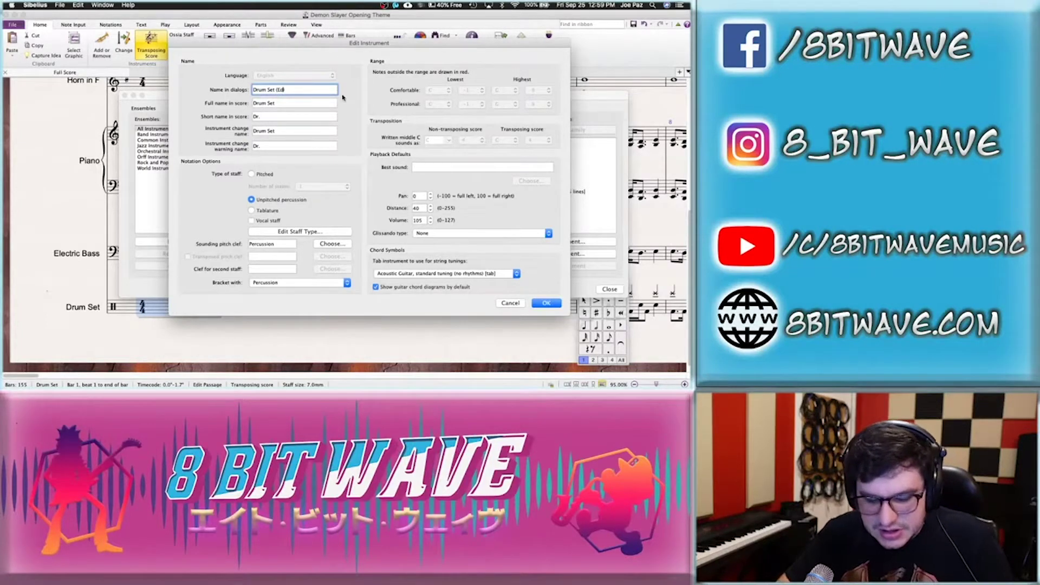
pyautogui.write('(Edited)')
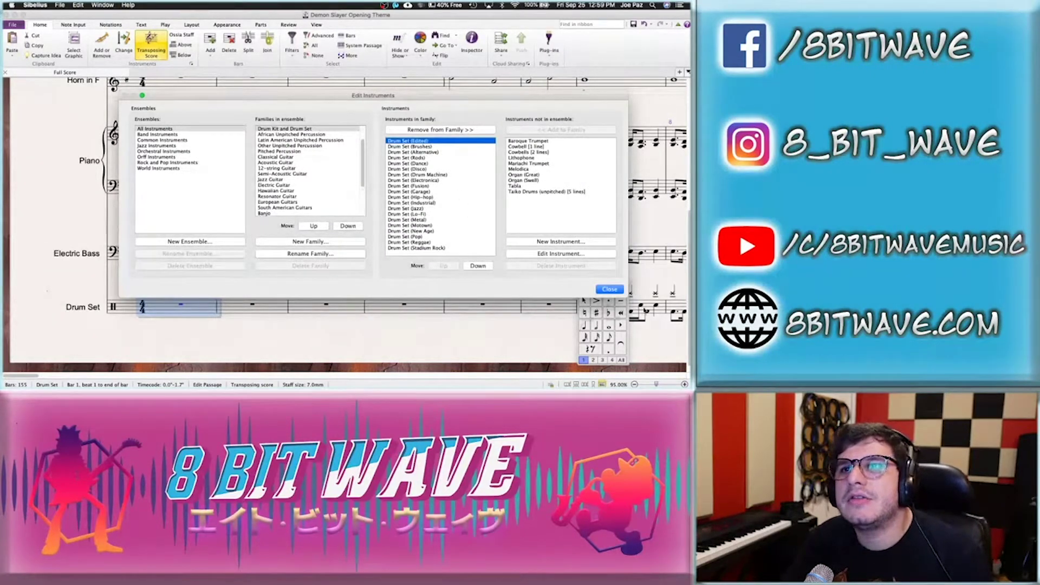
pyautogui.click(606, 289)
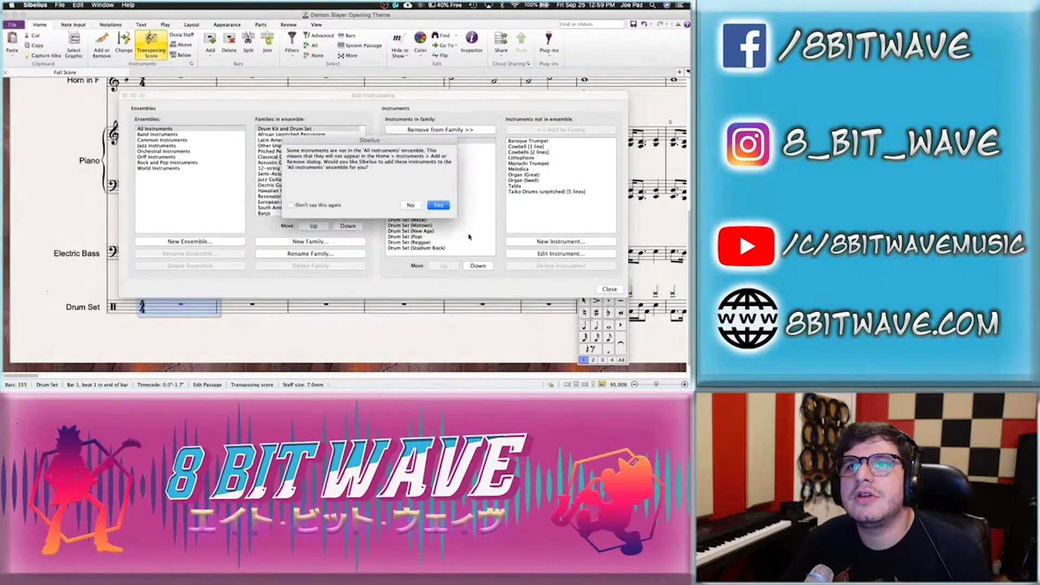
pyautogui.click(439, 205)
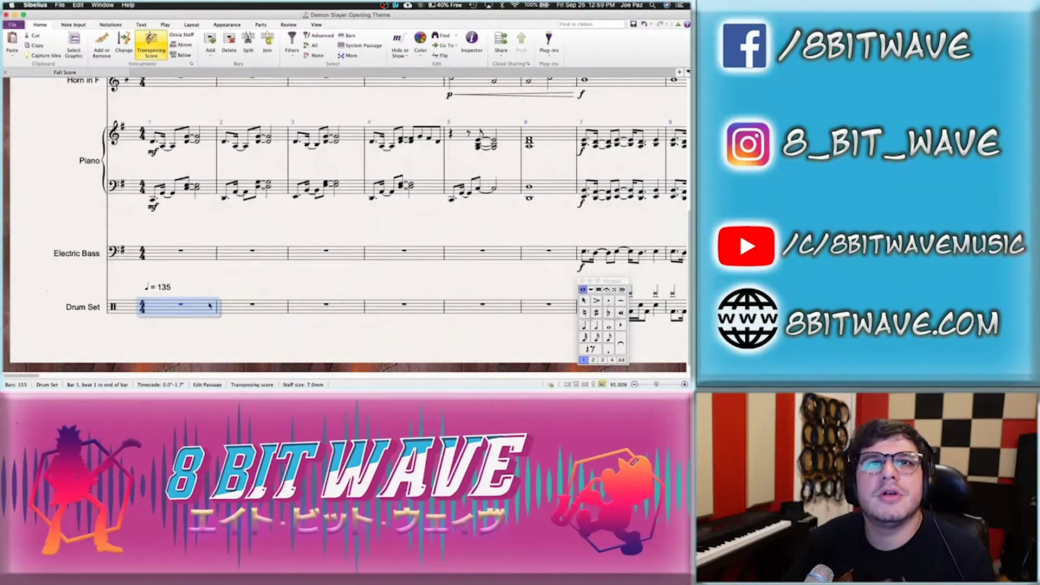
# Apply an instrument change to Drum Set (Edited) at bar 1 of the Drum Set staff and move its label above bar 1
pyautogui.click(122, 50)
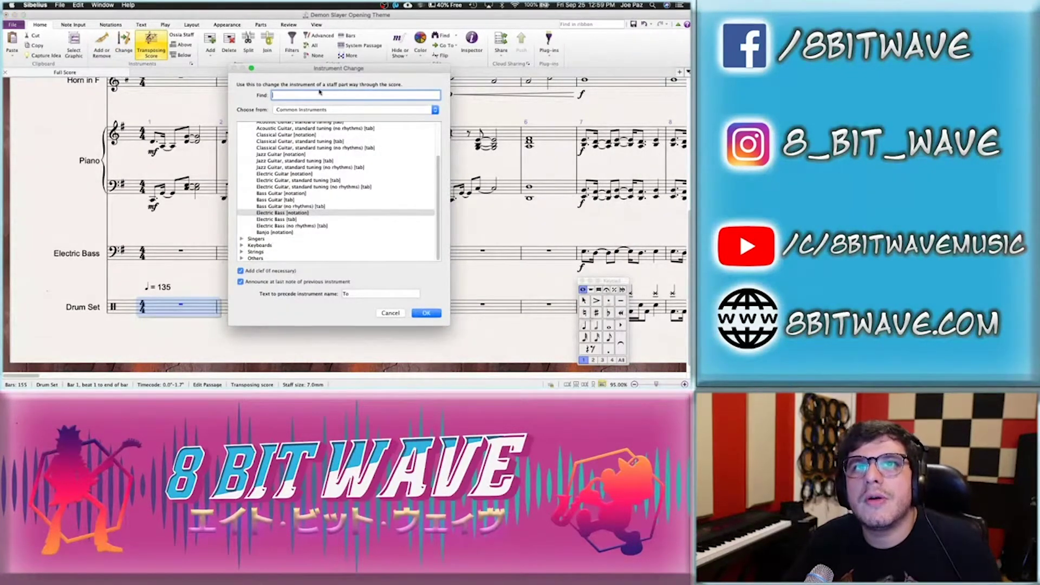
pyautogui.write('drum')
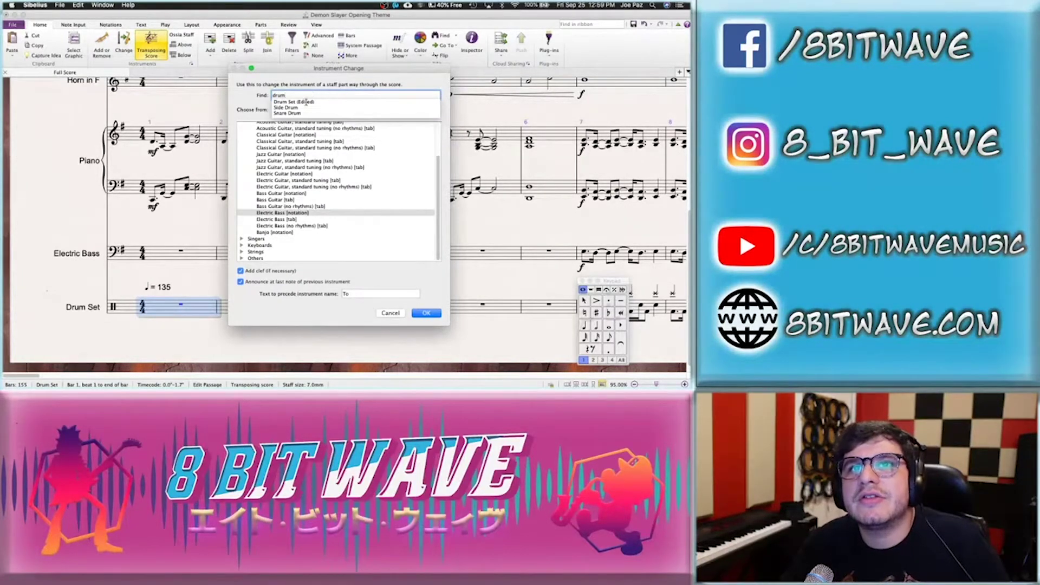
pyautogui.click(306, 102)
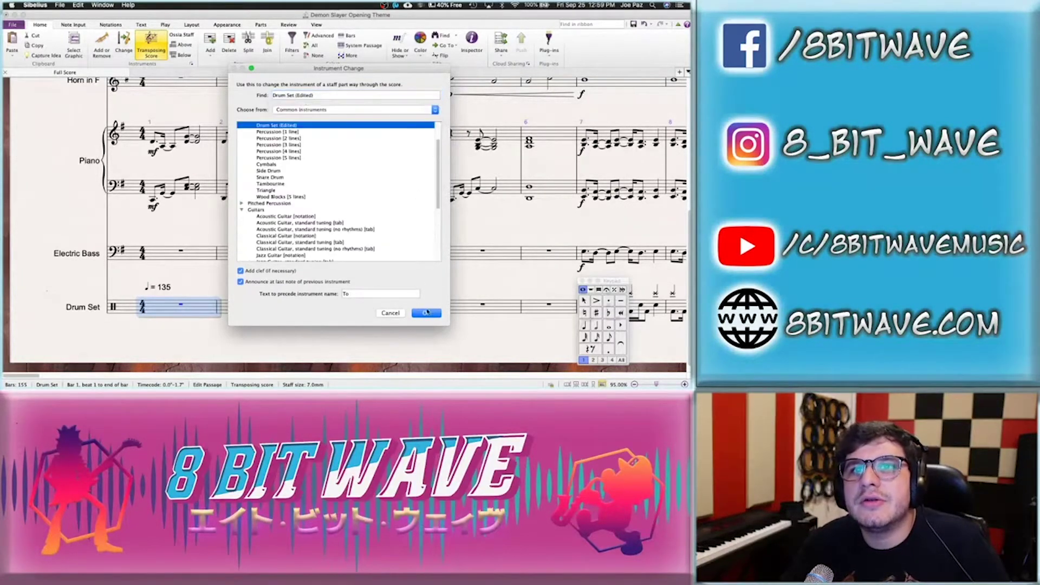
pyautogui.click(426, 313)
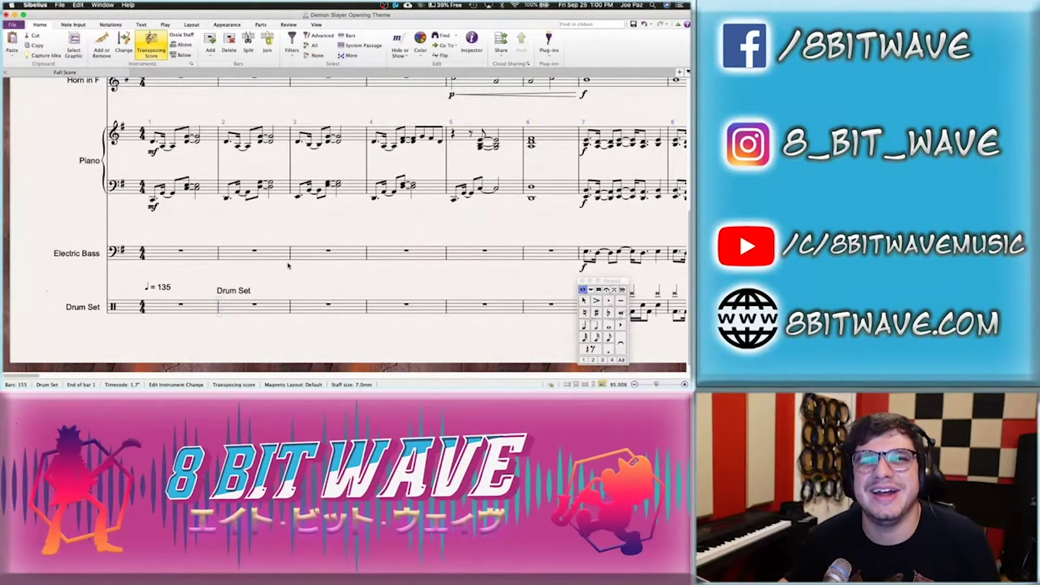
pyautogui.press('Escape')
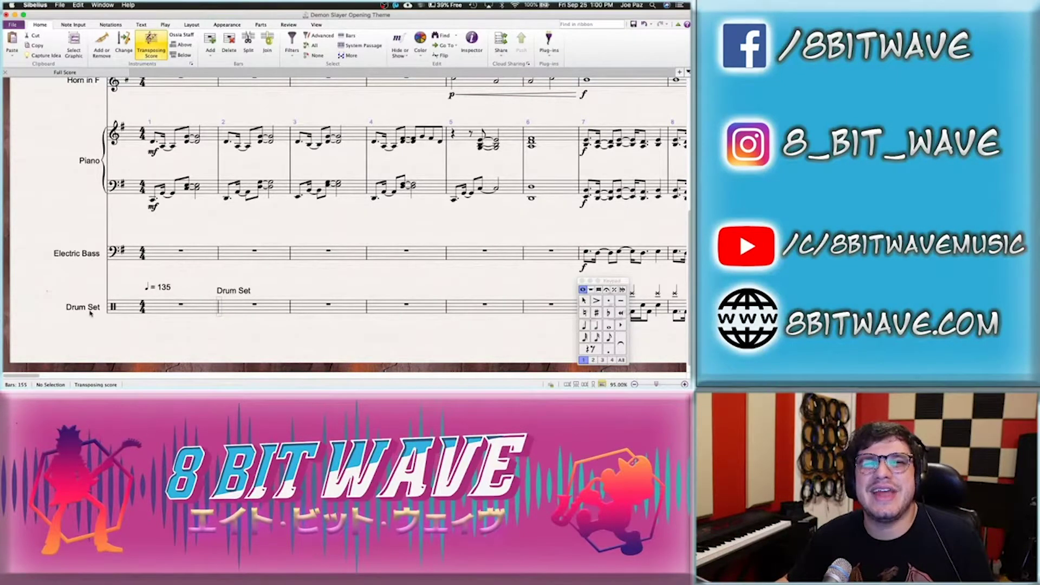
pyautogui.moveTo(229, 292); pyautogui.dragTo(144, 292)
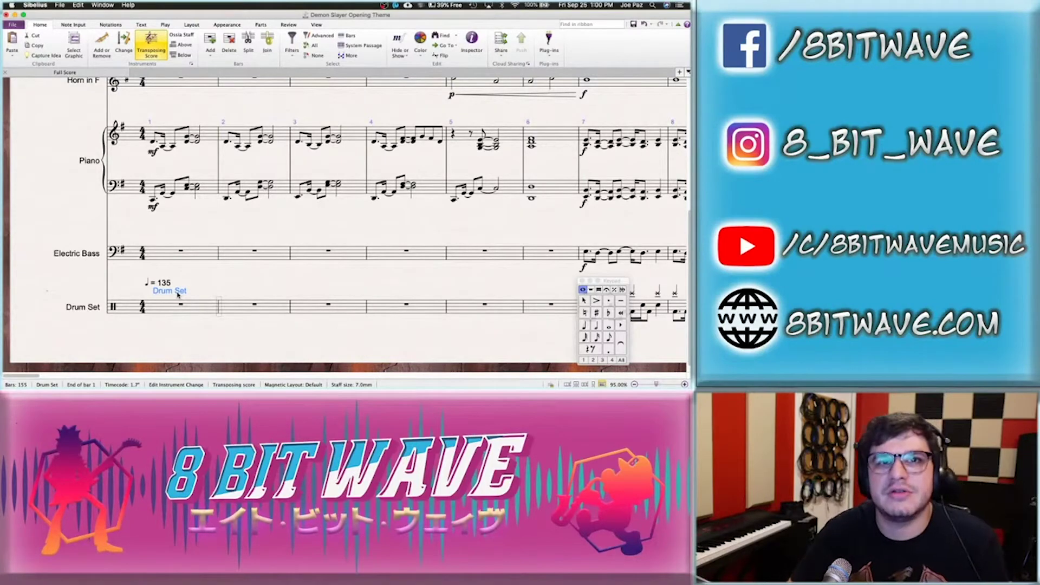
pyautogui.press('Escape')
# Try lowering the last cross-notehead note in bar 11 of the Drum Set staff to F5 and restore its original position
pyautogui.hscroll(15, 201, 295)
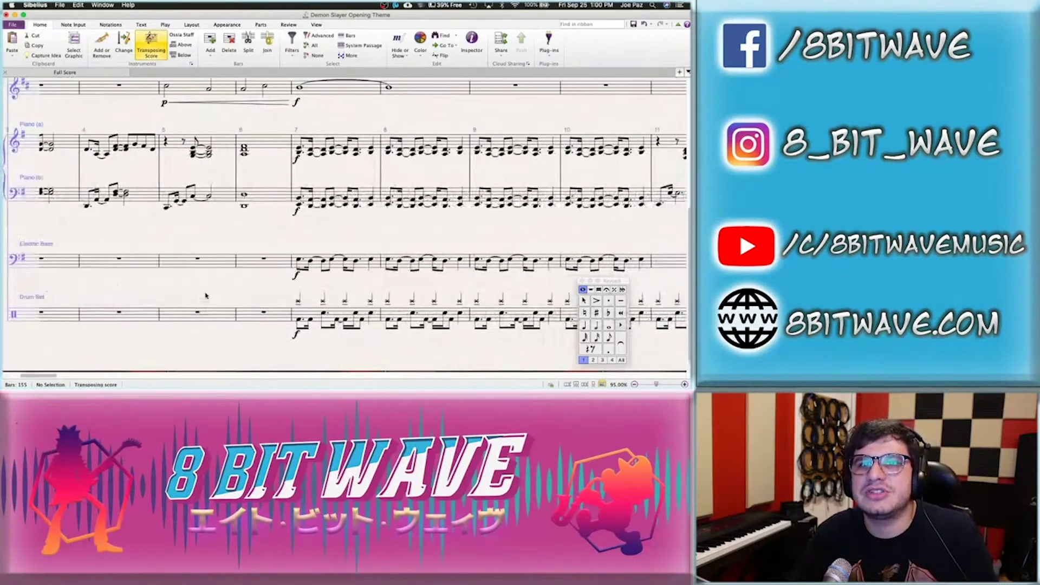
pyautogui.hscroll(-8, 205, 295)
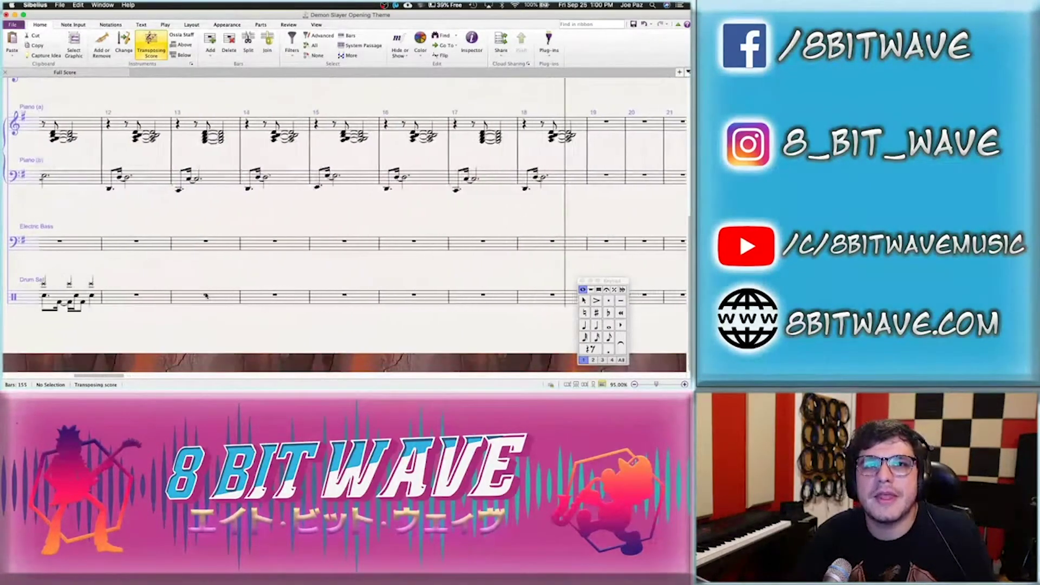
pyautogui.click(174, 286)
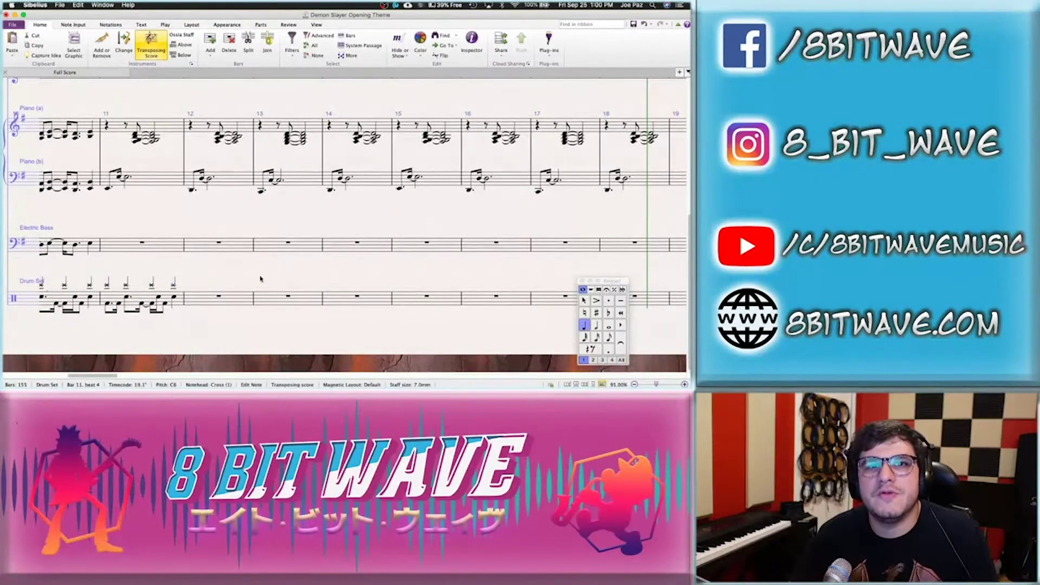
pyautogui.press('Down')
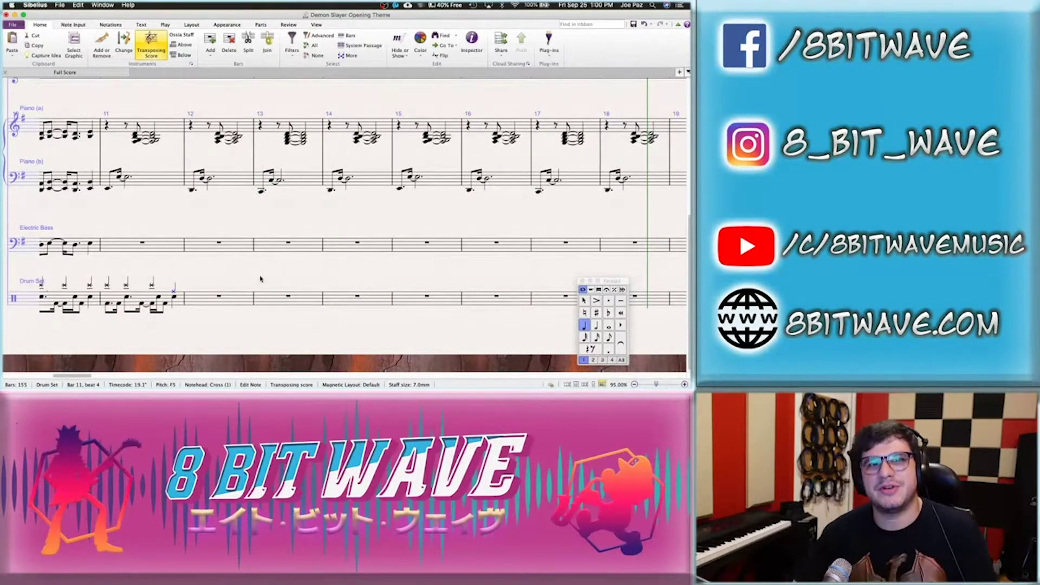
pyautogui.press('Up')
pyautogui.press('Up')
pyautogui.press('Up')
pyautogui.press('Up')
pyautogui.click(222, 304)
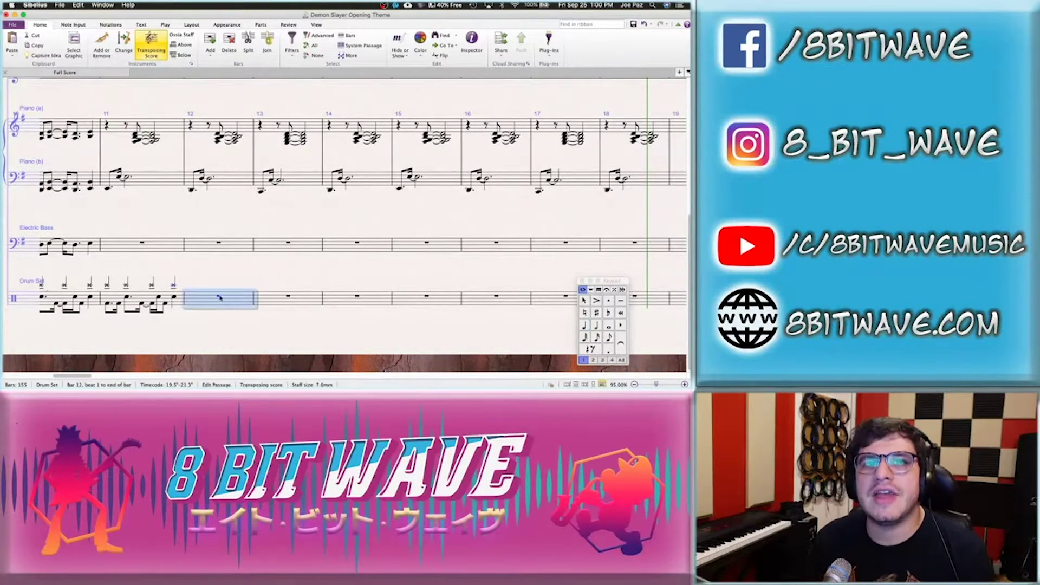
pyautogui.click(221, 280)
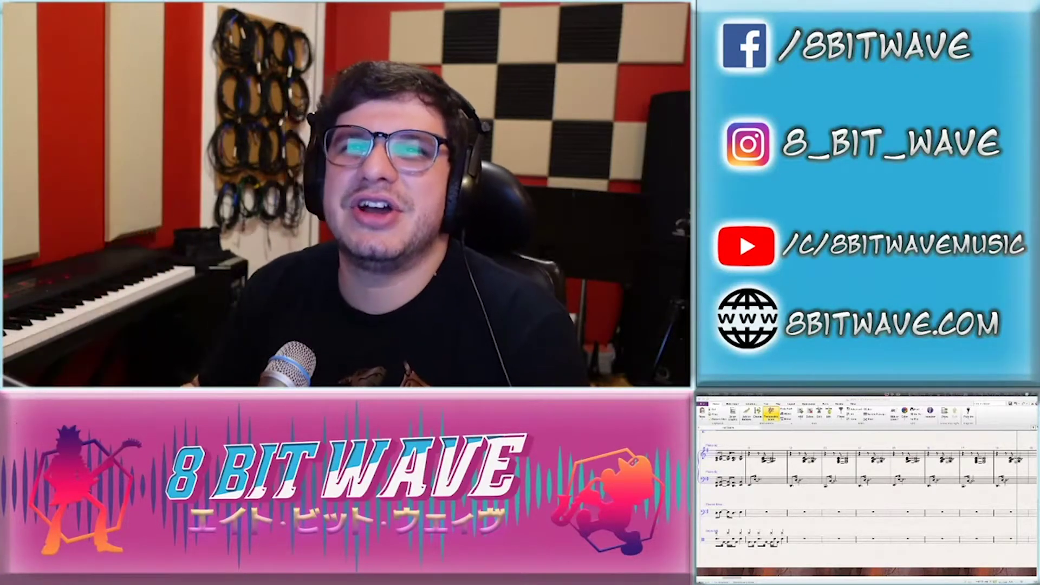
pyautogui.click(813, 503)
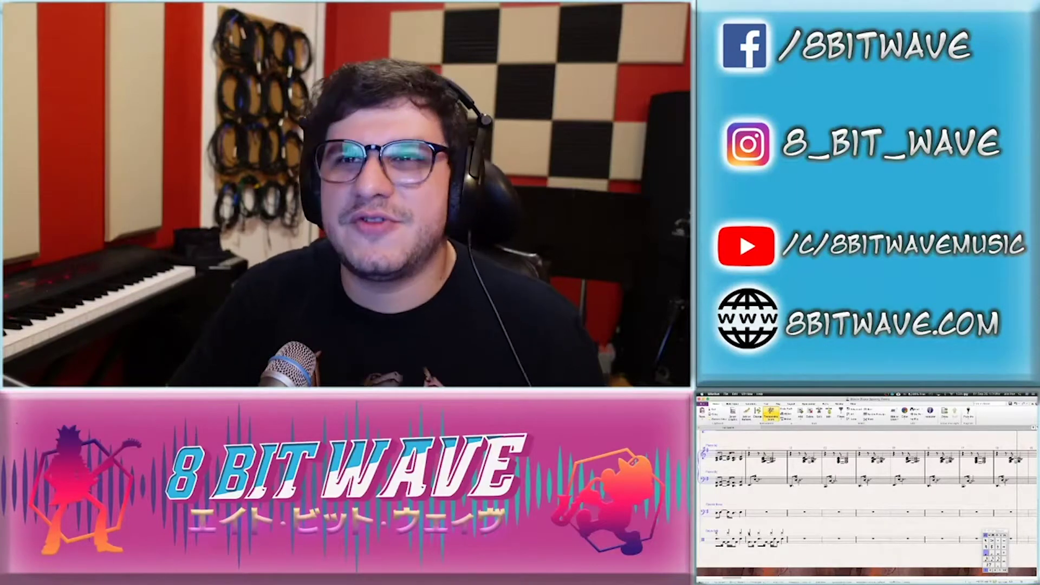
pyautogui.hotkey('alt', 'Tab')
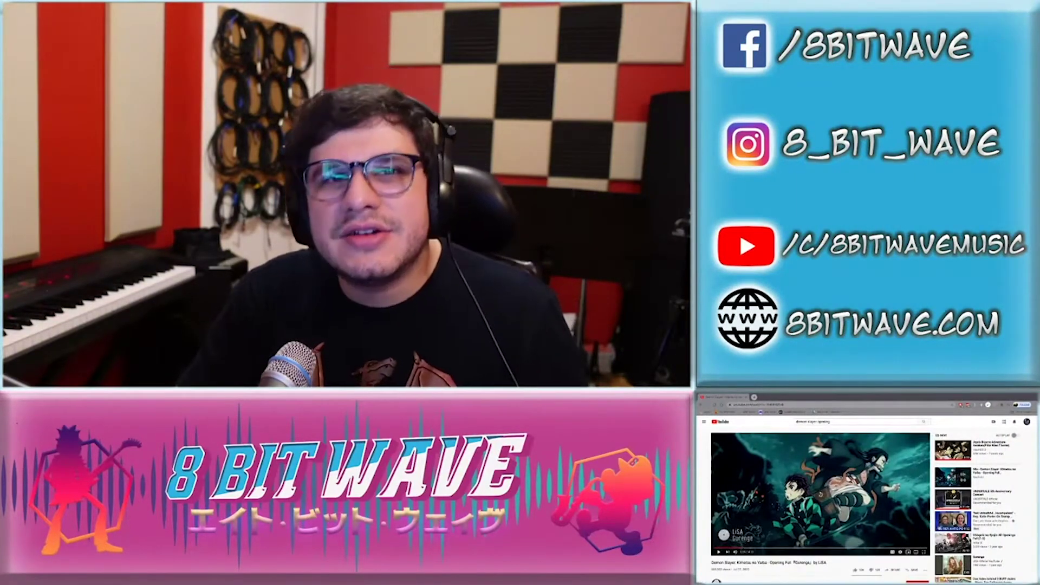
pyautogui.hotkey('alt', 'Tab')
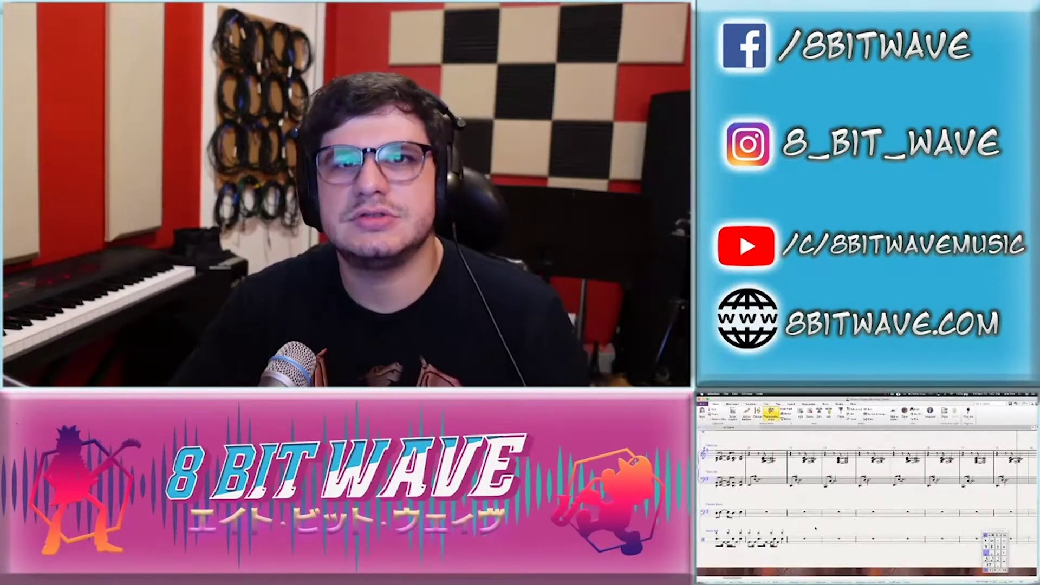
# Enter a hi-hat rhythm of eighth and sixteenth notes in bar 11 of the Drum Set staff, replacing the quarter-note cymbals
pyautogui.hscroll(-5, 815, 528)
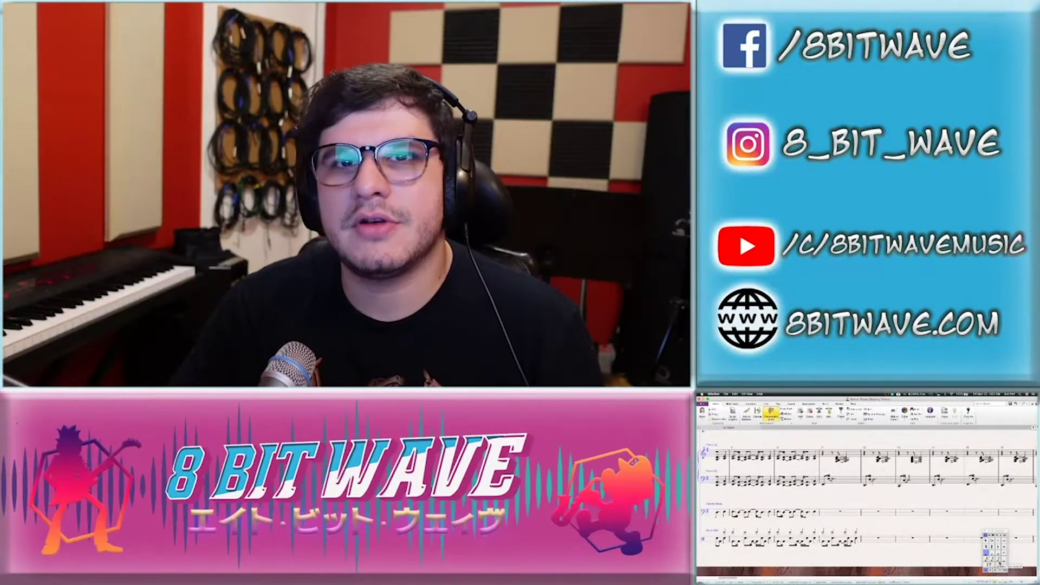
pyautogui.click(999, 561)
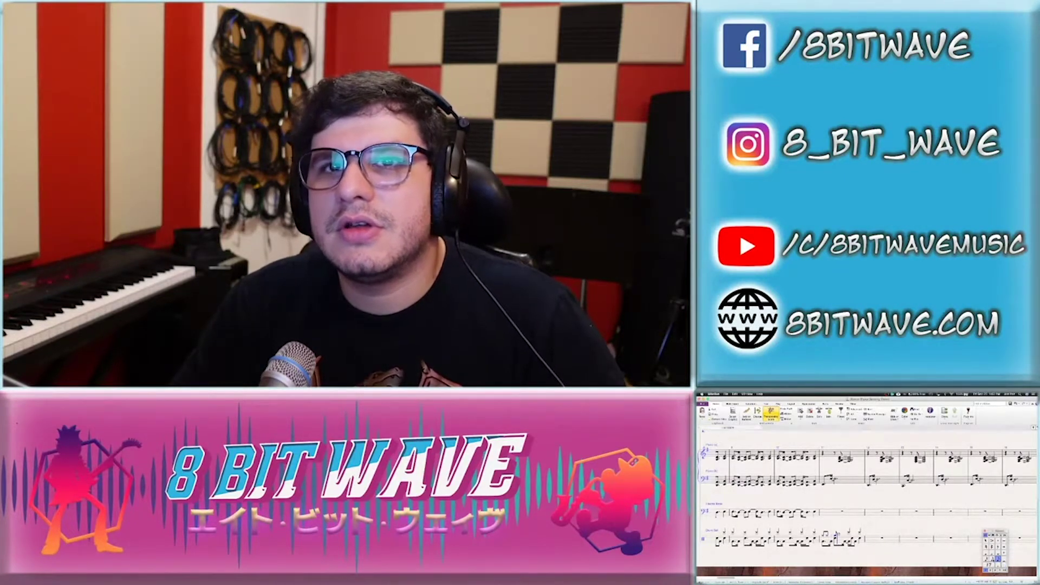
pyautogui.press('b')
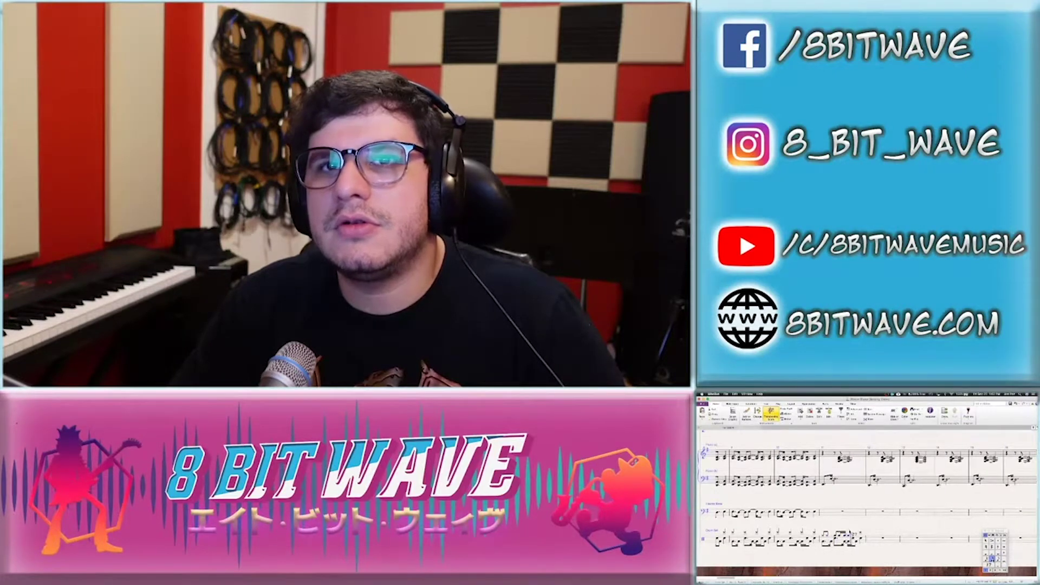
pyautogui.press('b')
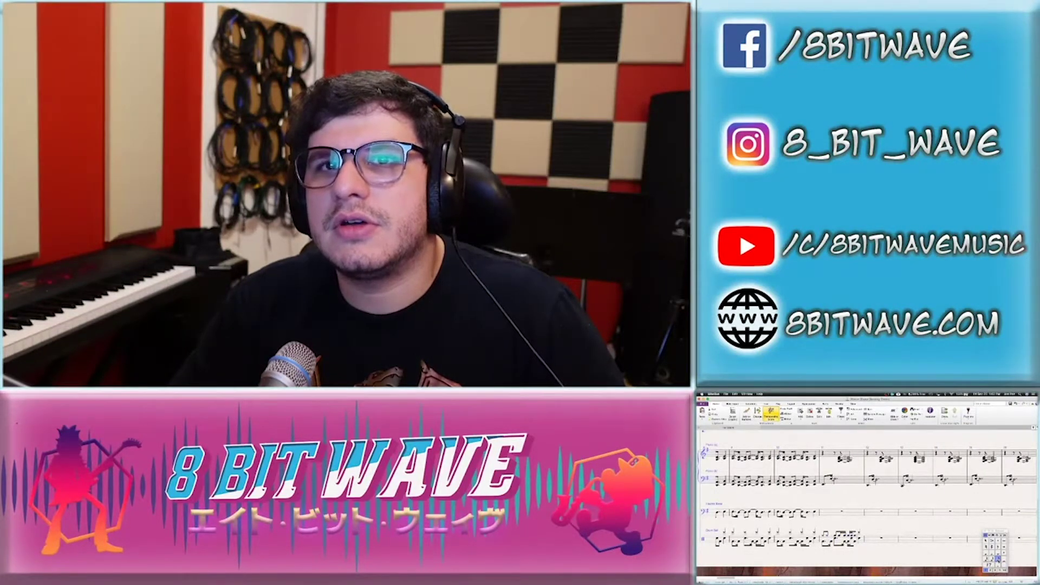
pyautogui.press('b')
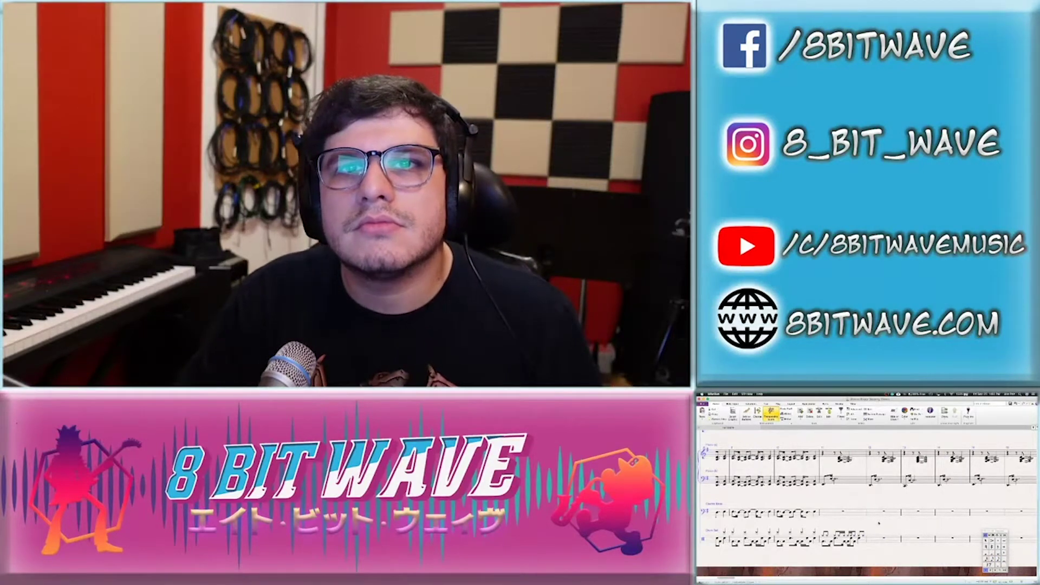
# Play back the score from bar 11 of the Drum Set staff to check the new hi-hat rhythm
pyautogui.click(842, 538)
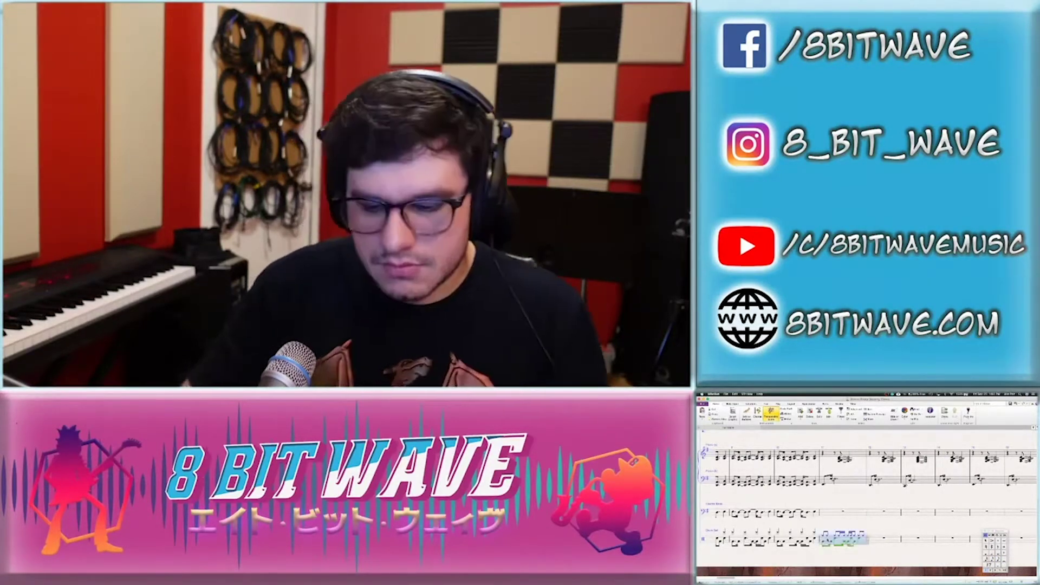
pyautogui.press('p')
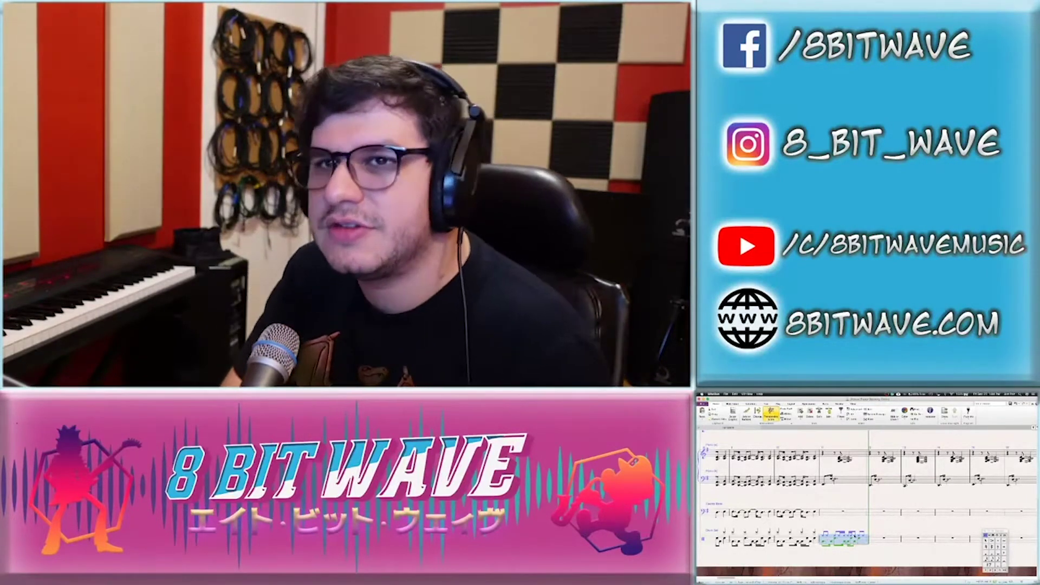
pyautogui.press('space')
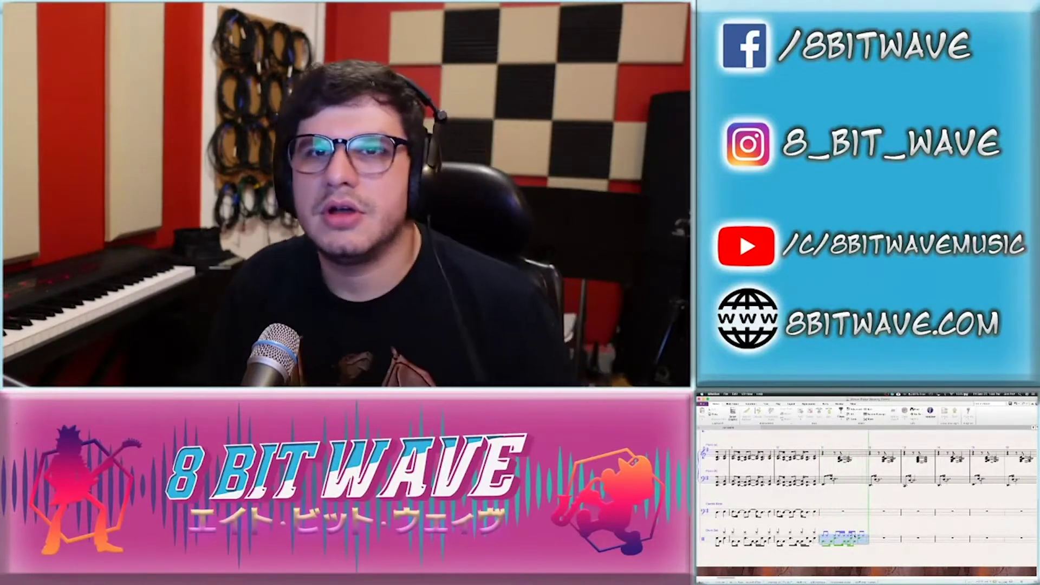
pyautogui.press('space')
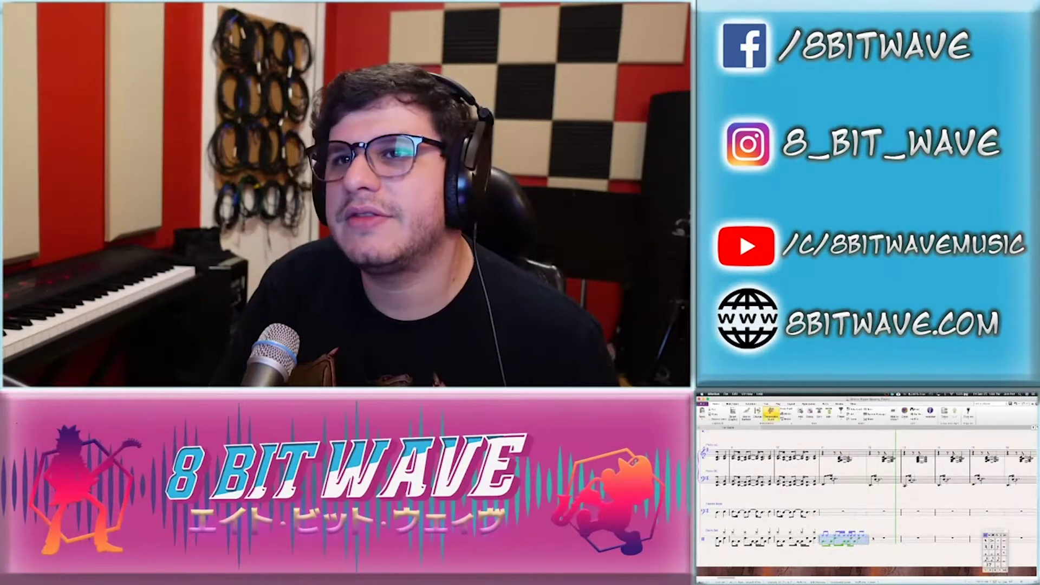
# Add one-bar, two-bar and four-bar repeat signs across bars 12 to 18 of the Drum Set staff
pyautogui.click(884, 538)
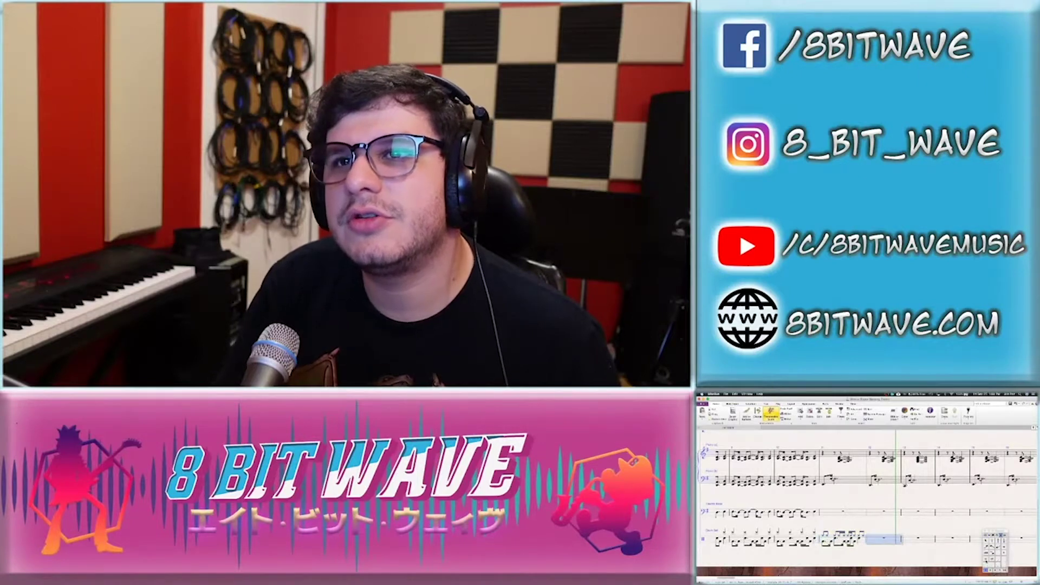
pyautogui.press('Escape')
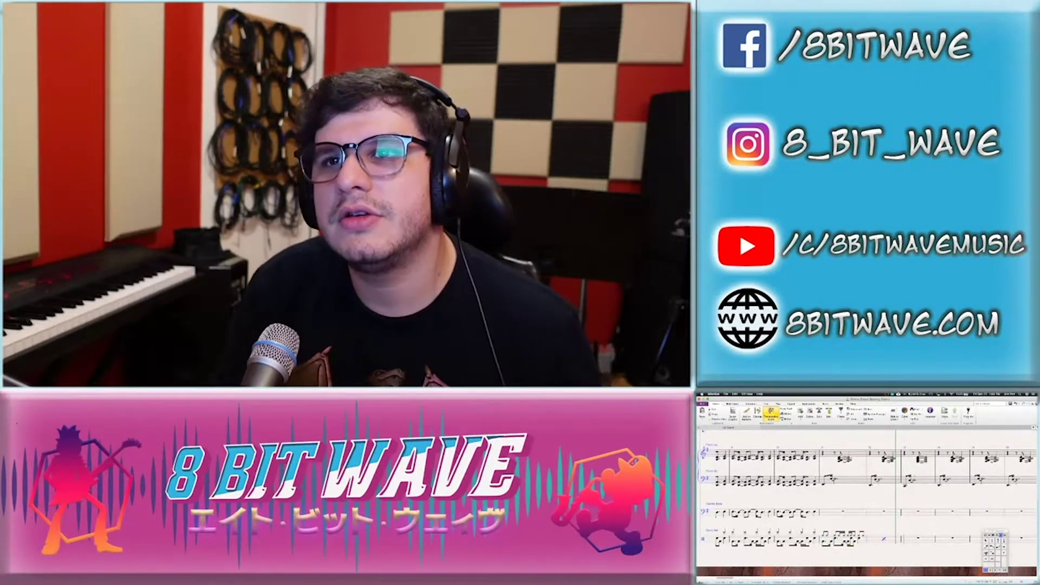
pyautogui.hscroll(3, 888, 531)
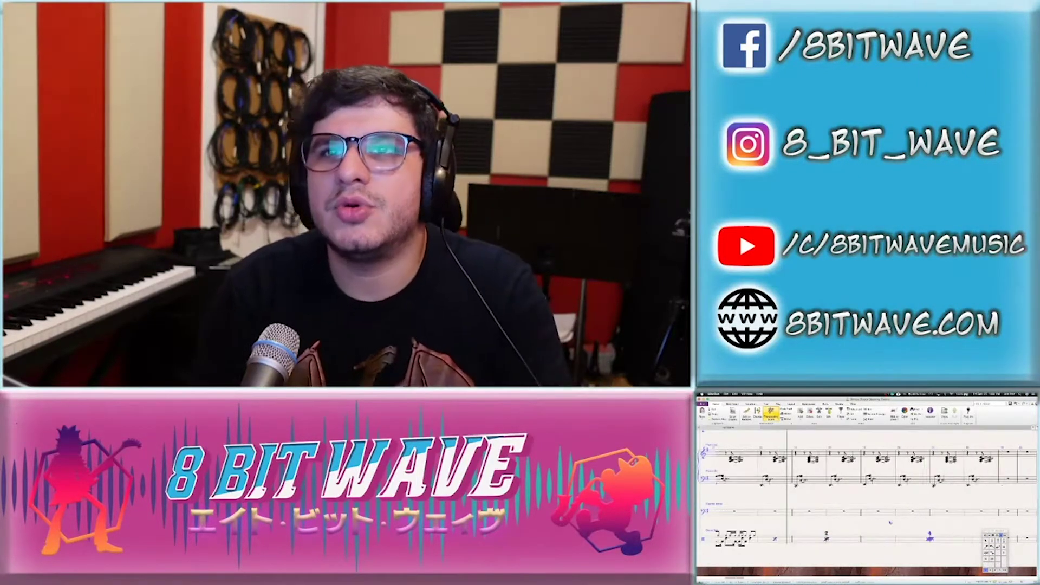
# Play back the score from the beginning through the verse to check the repeated drum groove
pyautogui.hscroll(-10, 865, 527)
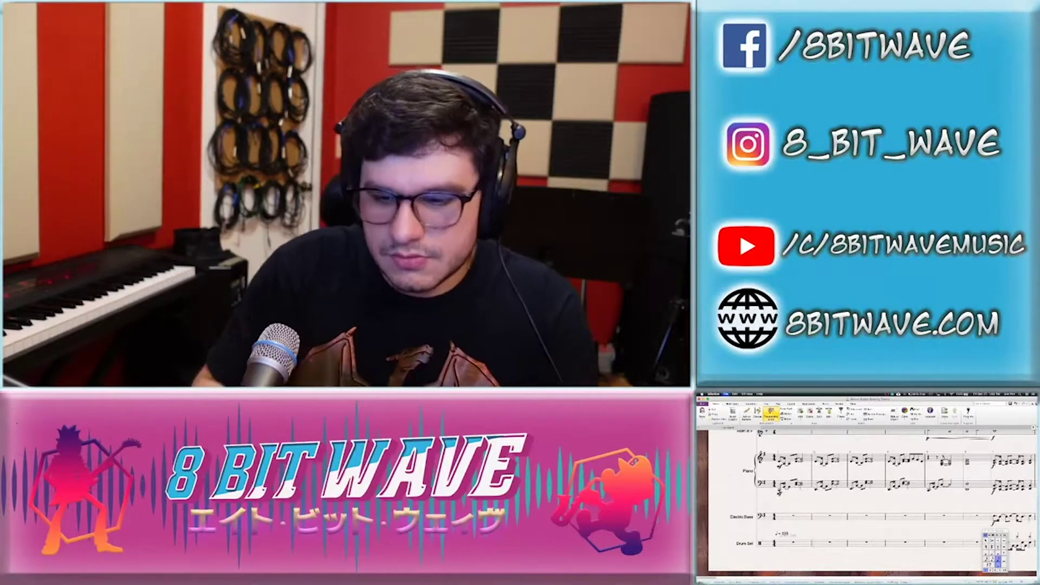
pyautogui.press('space')
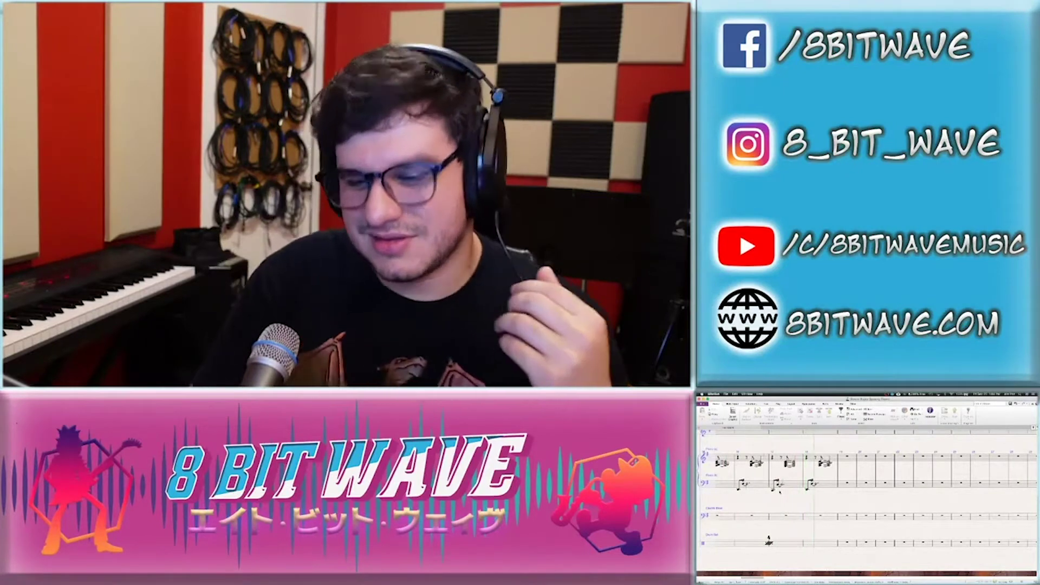
pyautogui.press('space')
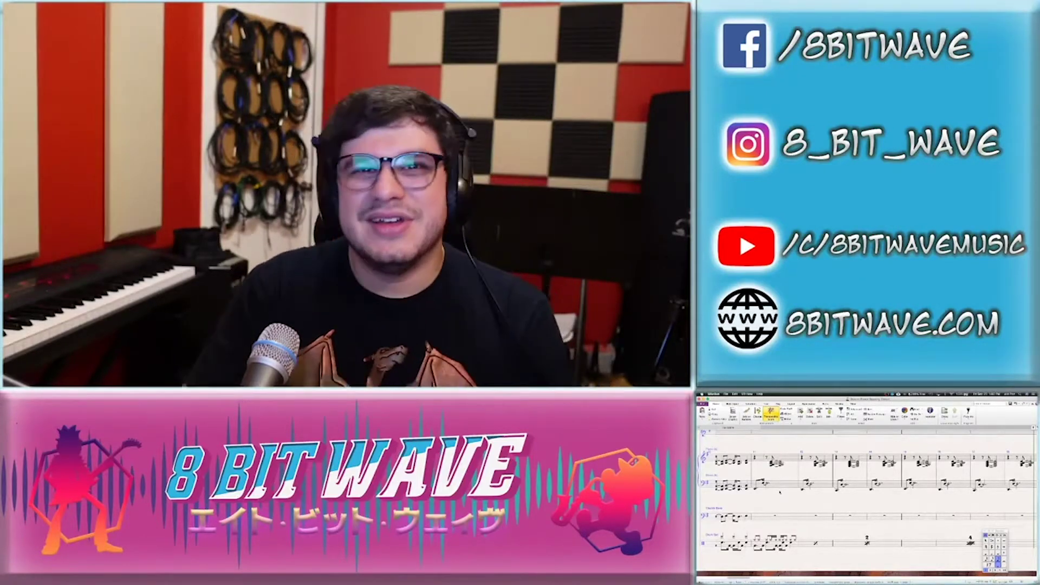
pyautogui.scroll(2, 760, 500)
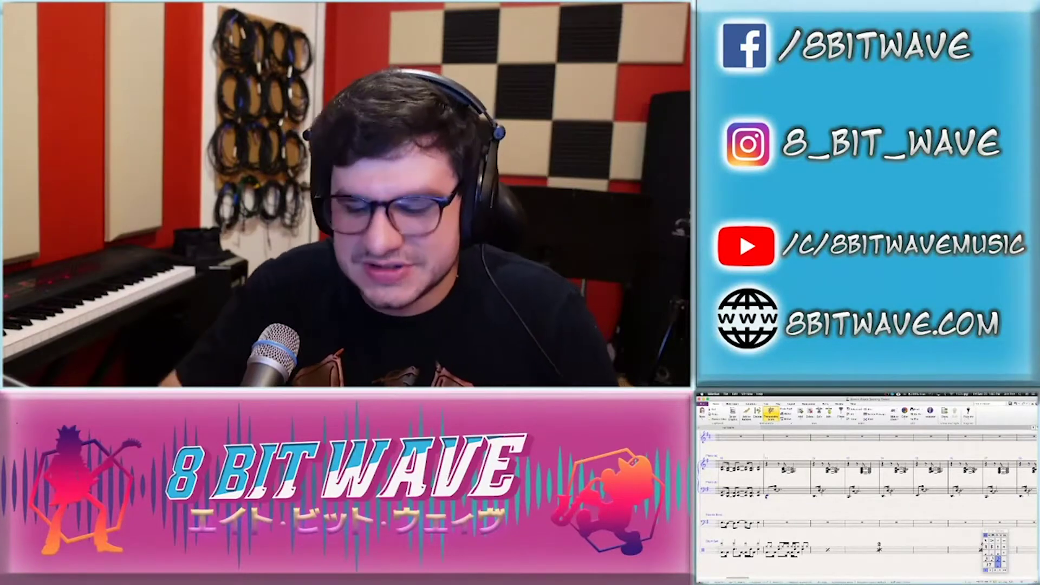
pyautogui.press('space')
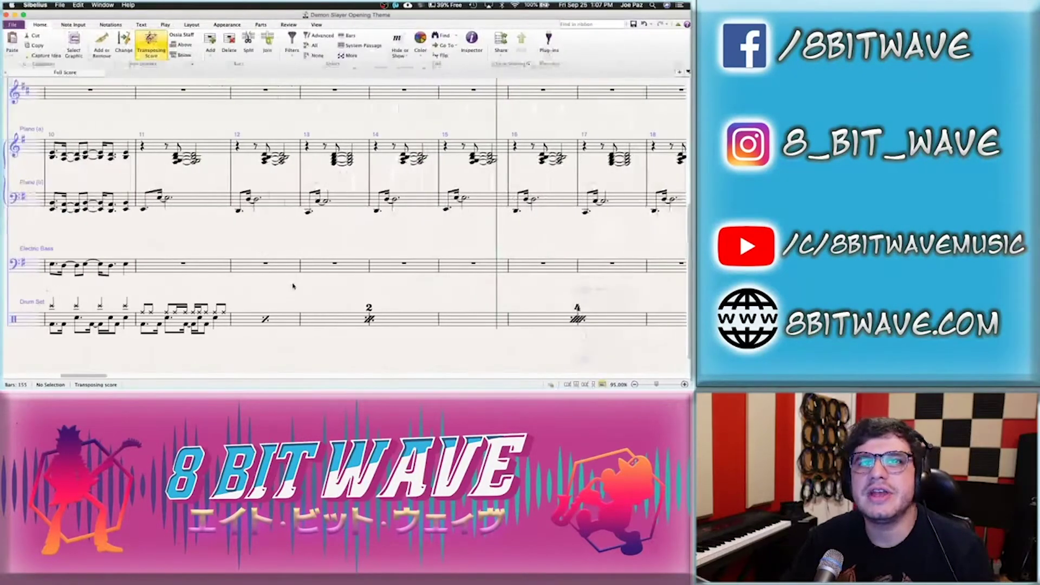
# Fill bar 11 of the Electric Bass staff with repeated E eighth notes
pyautogui.click(203, 271)
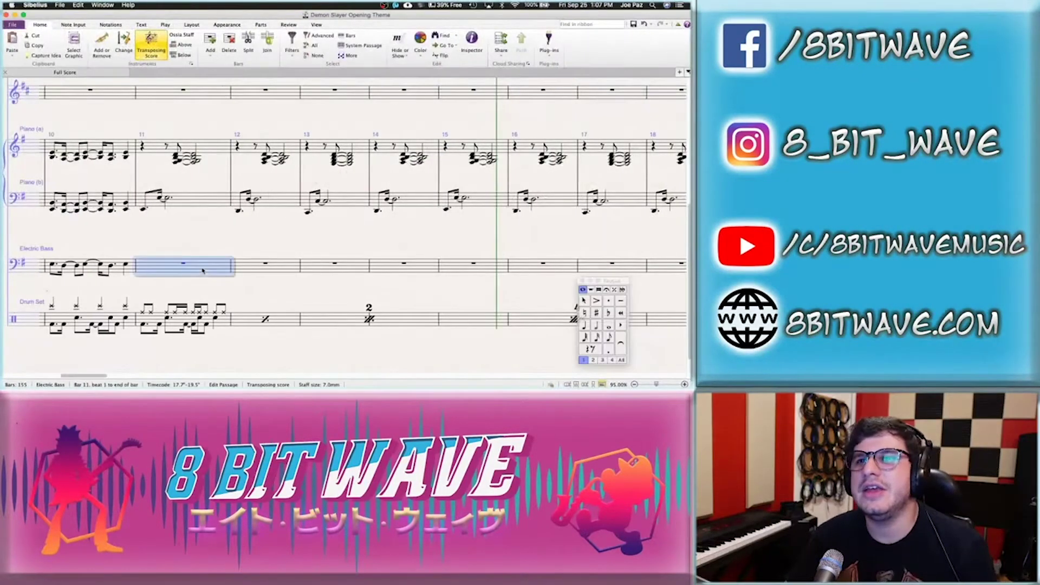
pyautogui.click(609, 338)
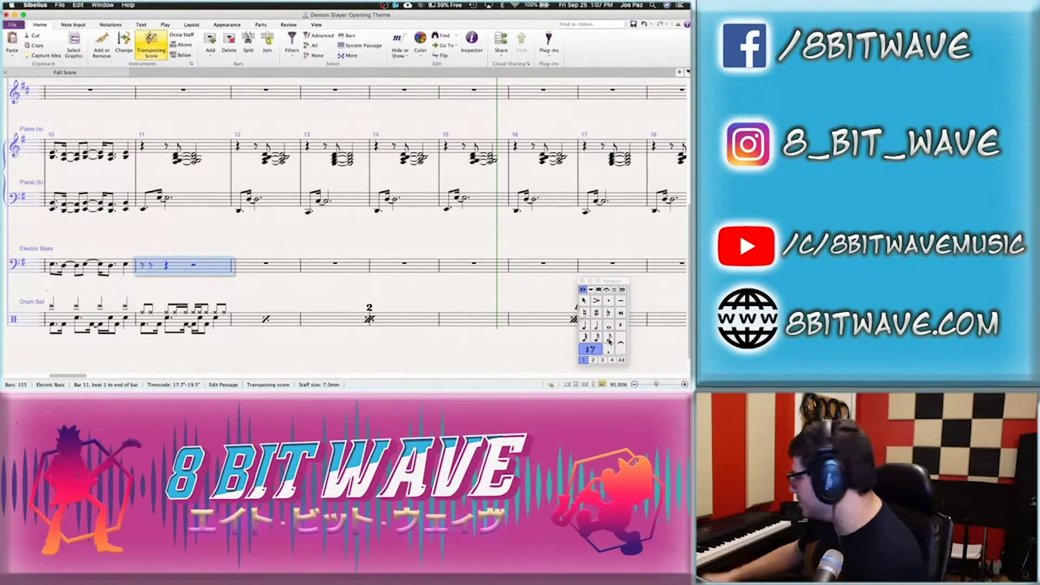
pyautogui.press('e')
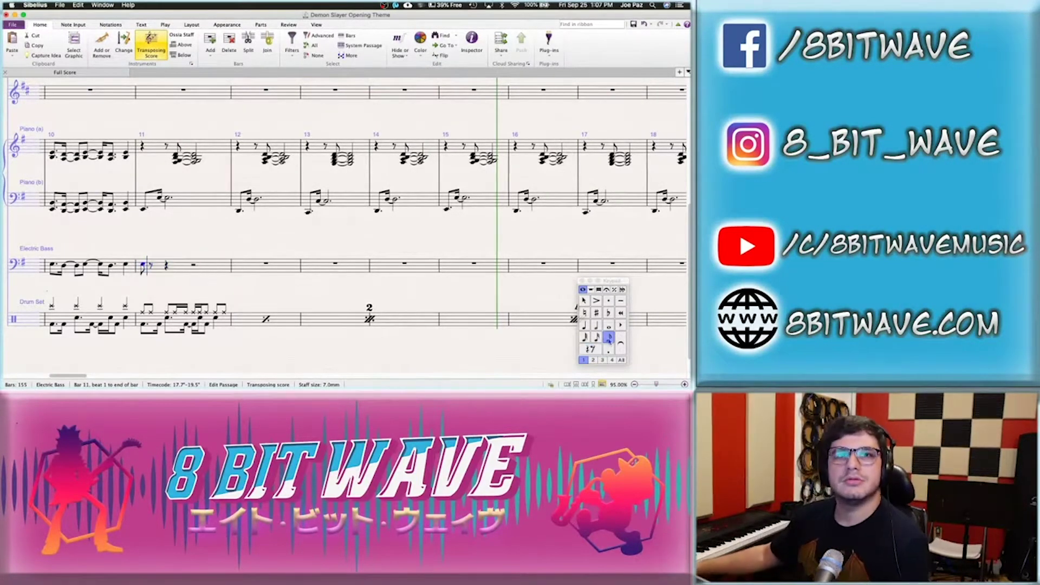
pyautogui.press('e')
pyautogui.press('e')
pyautogui.press('e')
pyautogui.press('e')
pyautogui.press('e')
pyautogui.press('e')
pyautogui.press('e')
pyautogui.press('e')
pyautogui.press('e')
pyautogui.press('e')
# Fill bar 12 of the Electric Bass staff with D2 eighth notes and start bar 13 on C2 eighth notes
pyautogui.press('d')
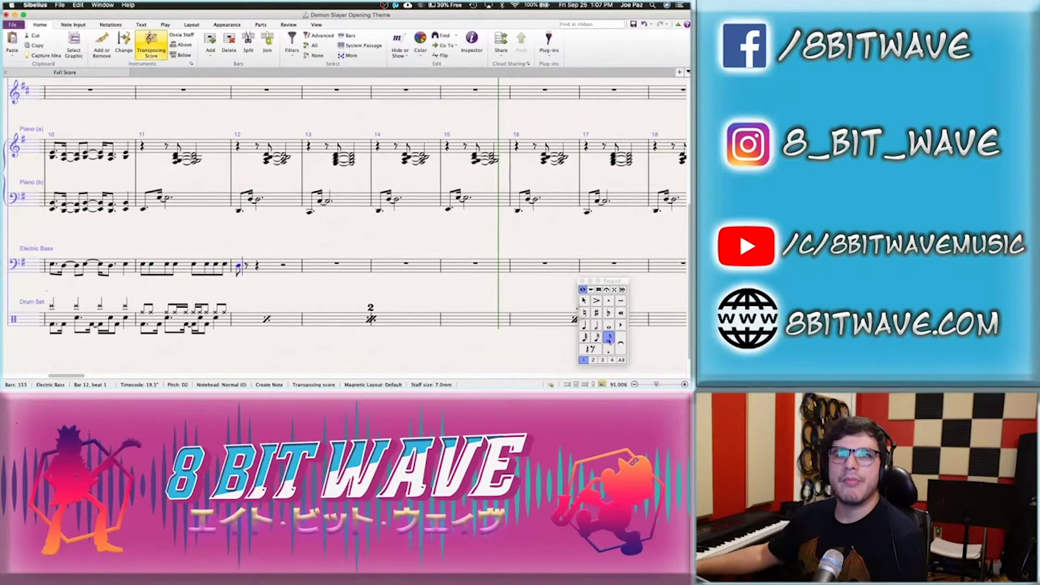
pyautogui.press('d')
pyautogui.press('d')
pyautogui.press('d')
pyautogui.press('d')
pyautogui.press('d')
pyautogui.press('d')
pyautogui.press('d')
pyautogui.press('d')
pyautogui.press('d')
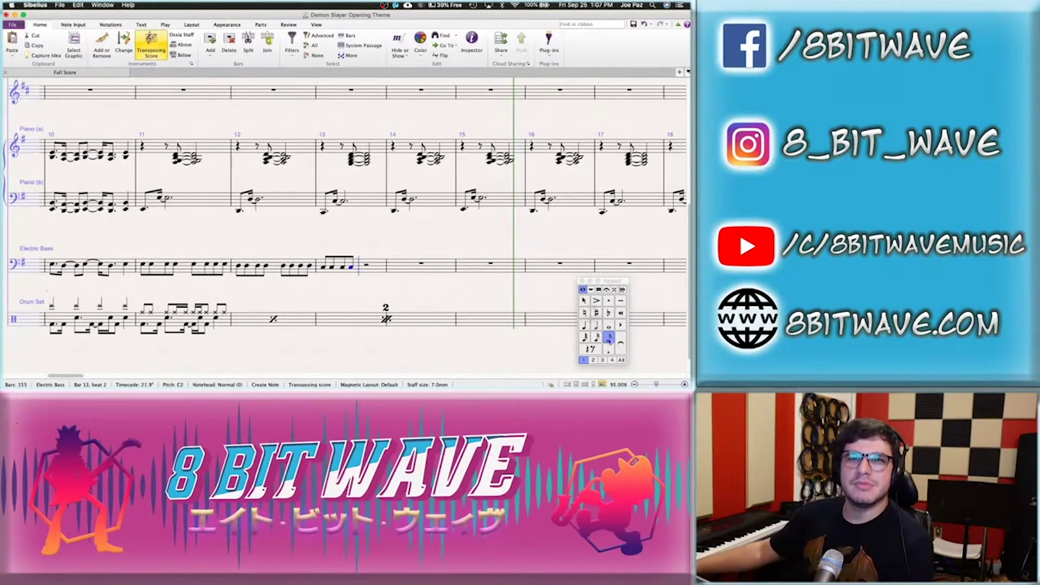
# Complete bar 13 of the Electric Bass staff with C2 eighth notes and begin bar 14 with D2 eighth notes
pyautogui.press('d')
pyautogui.press('d')
pyautogui.press('d')
pyautogui.press('d')
pyautogui.press('d')
pyautogui.press('d')
pyautogui.press('d')
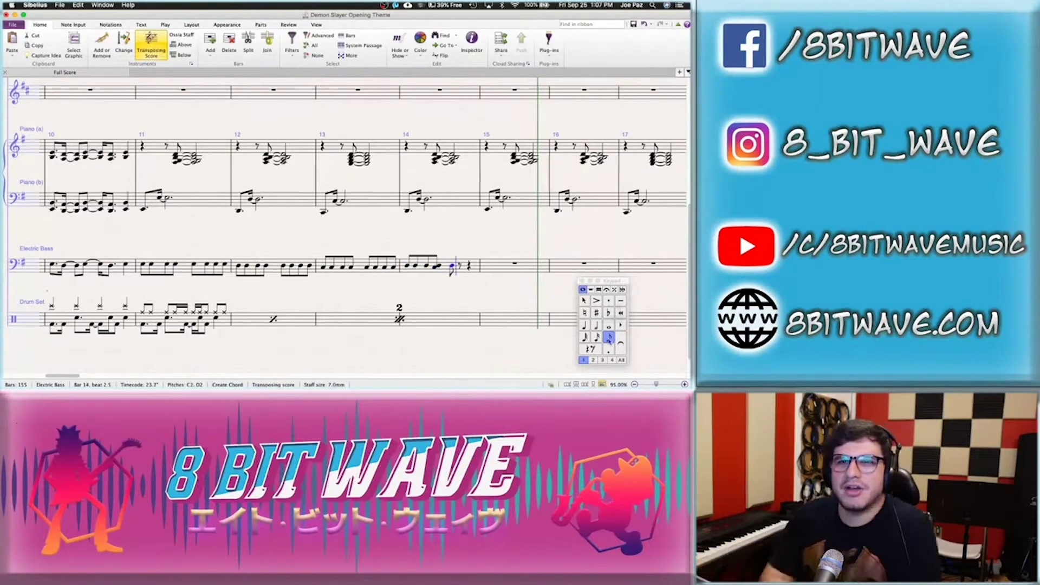
# Replace the mistaken chord at beat 2.5 of Electric Bass bar 14 with D2 and complete the bar in D2 eighth notes
pyautogui.click(437, 267)
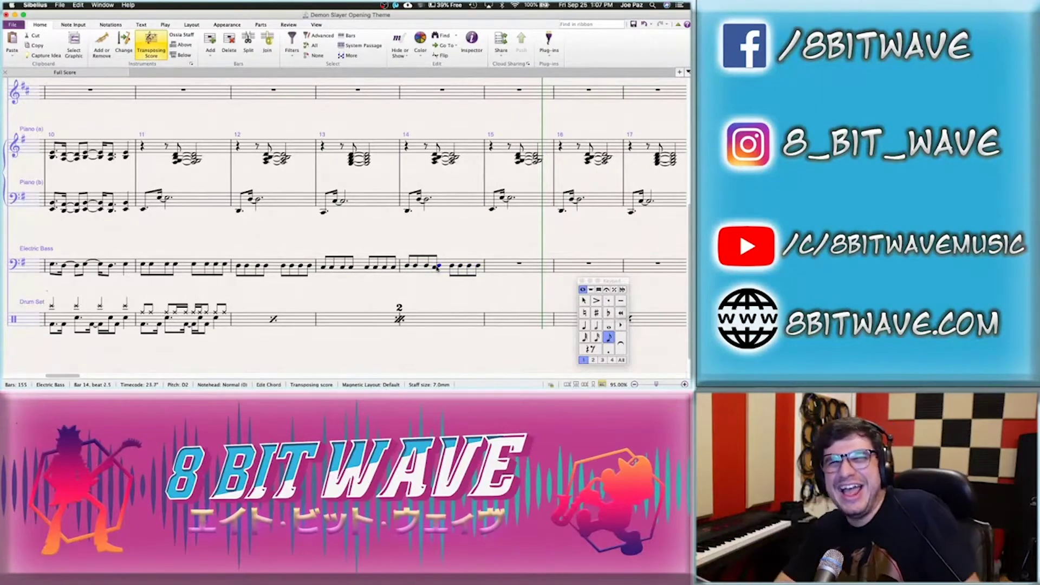
pyautogui.press('n')
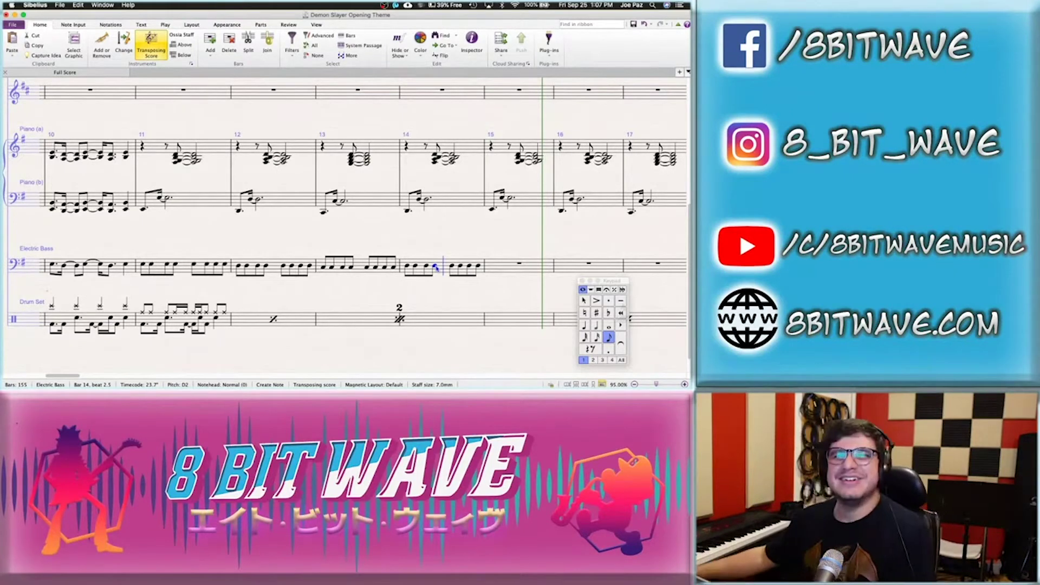
pyautogui.press('d')
pyautogui.press('d')
pyautogui.press('d')
pyautogui.press('d')
pyautogui.press('d')
pyautogui.press('d')
pyautogui.press('d')
# Fill bar 15 of the Electric Bass staff with repeated E eighth notes
pyautogui.press('e')
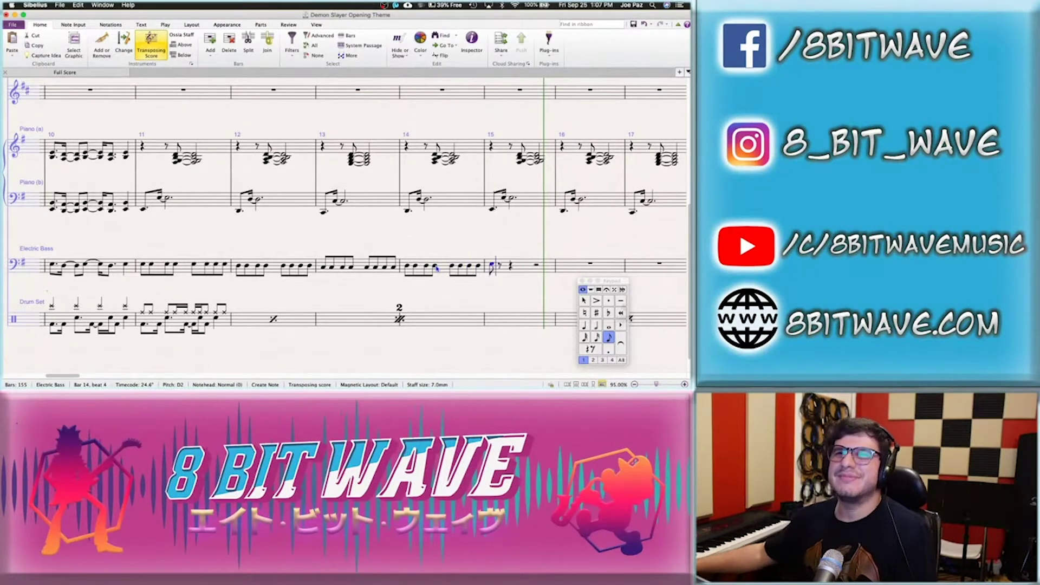
pyautogui.press('e')
pyautogui.press('e')
pyautogui.press('e')
pyautogui.press('e')
pyautogui.press('e')
pyautogui.press('e')
pyautogui.press('e')
pyautogui.press('e')
# Fill bar 16 of the Electric Bass staff with D2 eighth notes and bar 17 with C2 eighth notes
pyautogui.press('d')
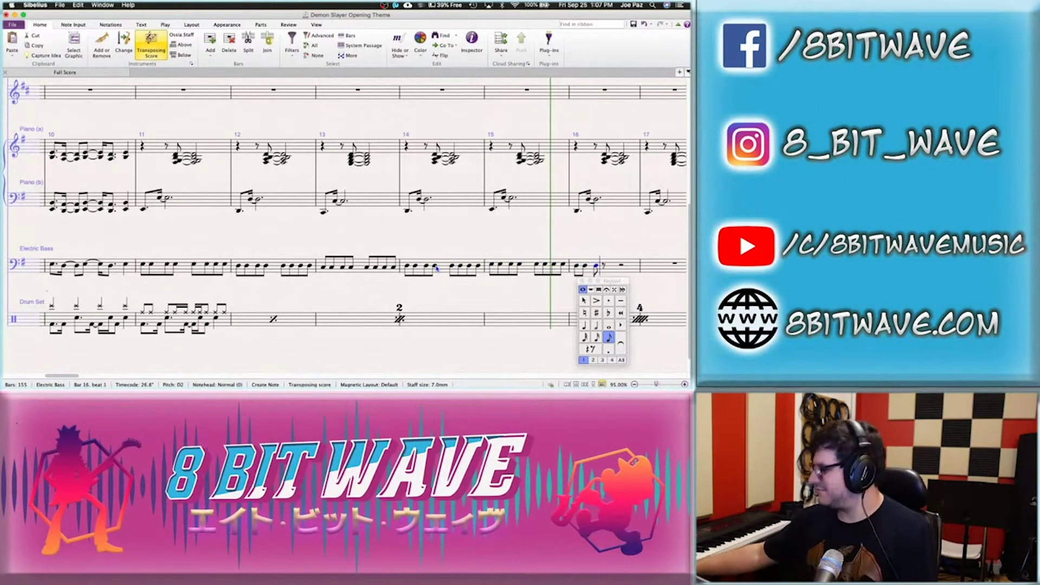
pyautogui.press('d')
pyautogui.press('d')
pyautogui.press('d')
pyautogui.press('a')
pyautogui.press('a')
pyautogui.press('a')
pyautogui.press('a')
pyautogui.press('a')
pyautogui.press('a')
pyautogui.press('a')
pyautogui.press('a')
# Fill bar 18 of the Electric Bass staff with D2 eighth notes and end note entry
pyautogui.press('d')
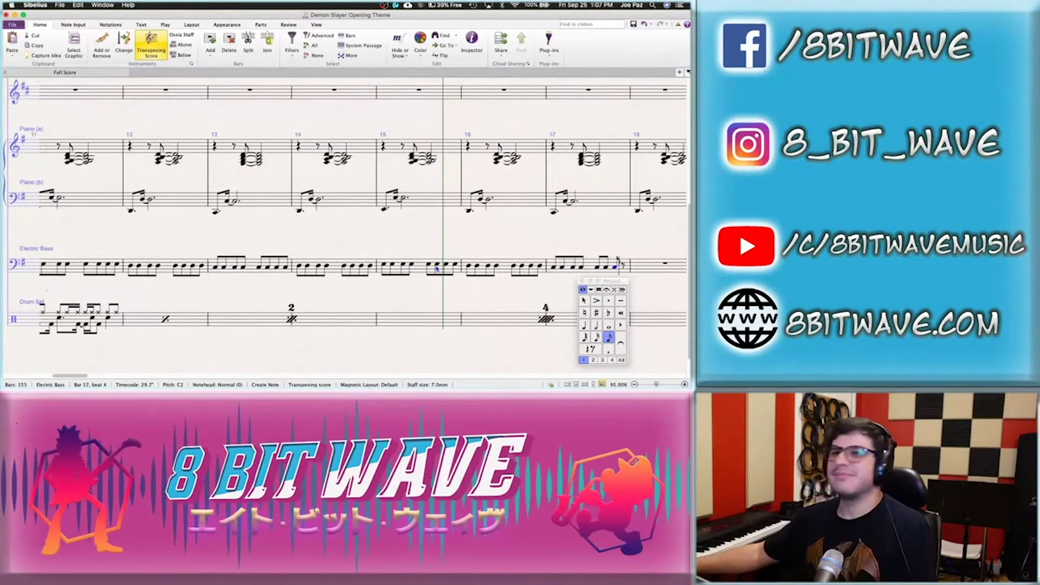
pyautogui.press('d')
pyautogui.press('d')
pyautogui.press('d')
pyautogui.press('d')
pyautogui.press('d')
pyautogui.press('d')
pyautogui.press('d')
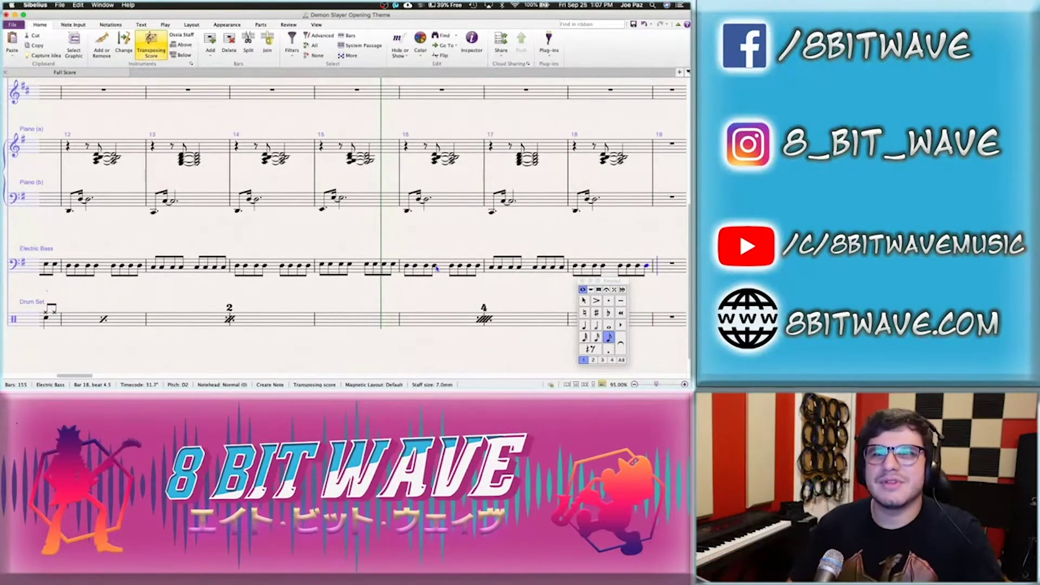
pyautogui.press('Escape')
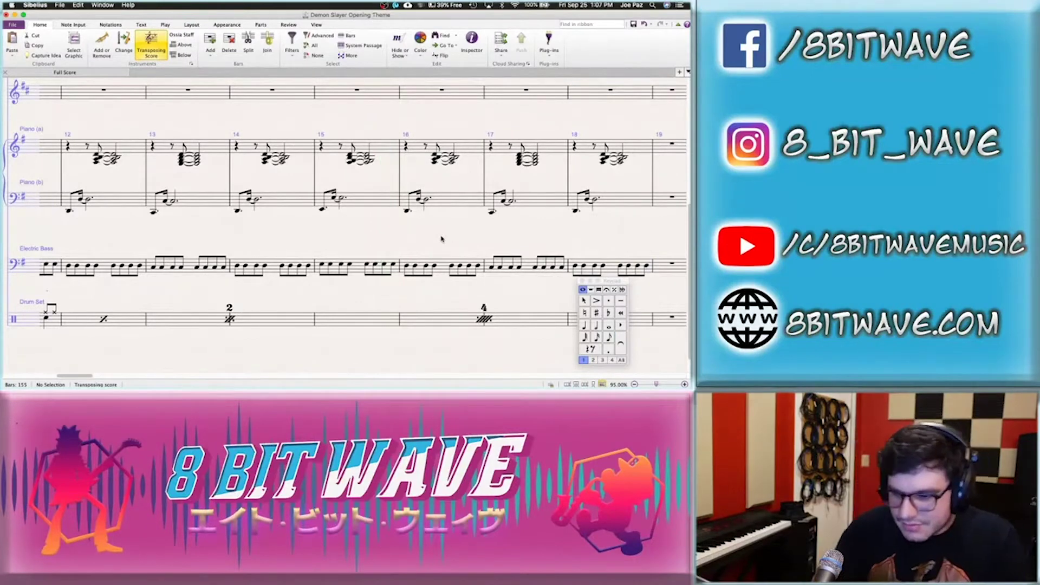
# Play back the verse through bar 17 to check the new bass line with the piano and drums
pyautogui.press('space')
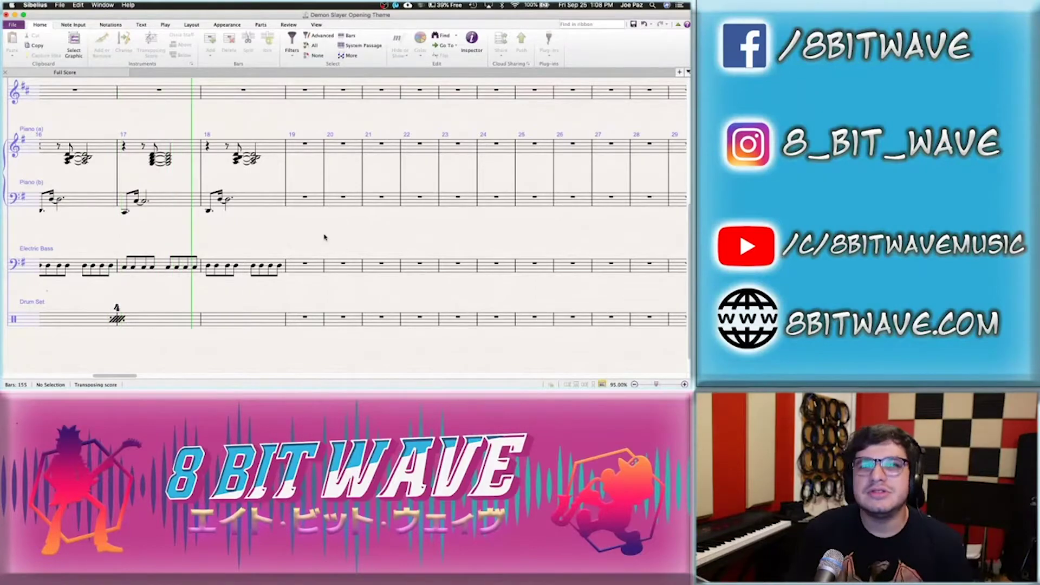
pyautogui.press('space')
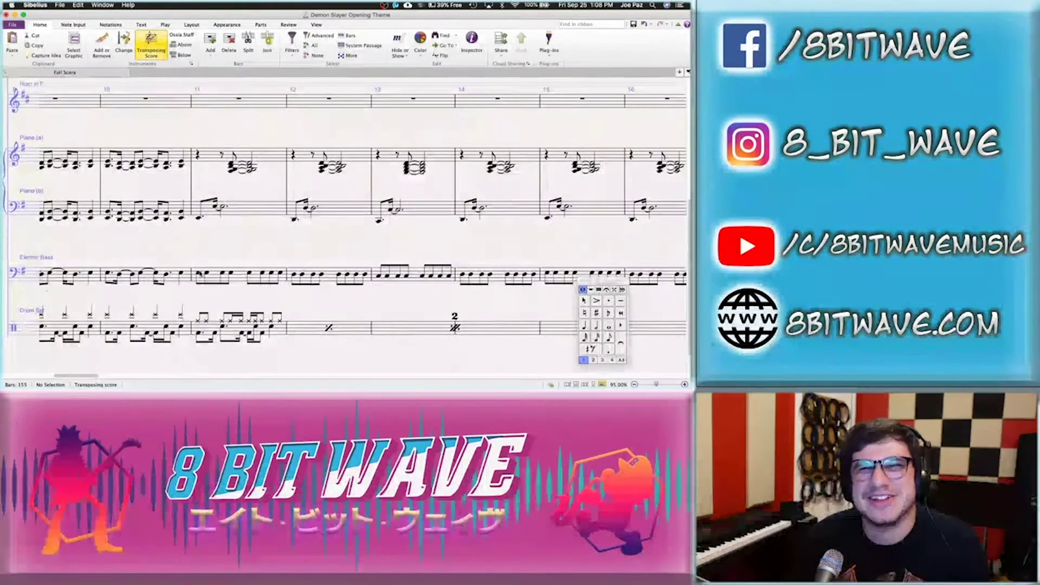
# Add an mp dynamic under the first Electric Bass note of bar 11
pyautogui.click(199, 275)
pyautogui.press('super+e')
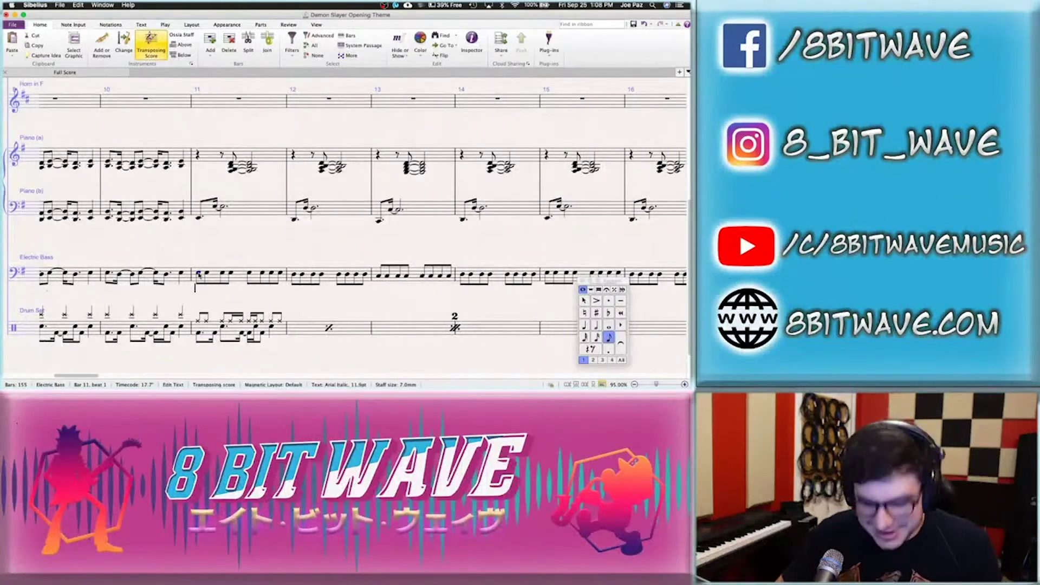
pyautogui.write('mp')
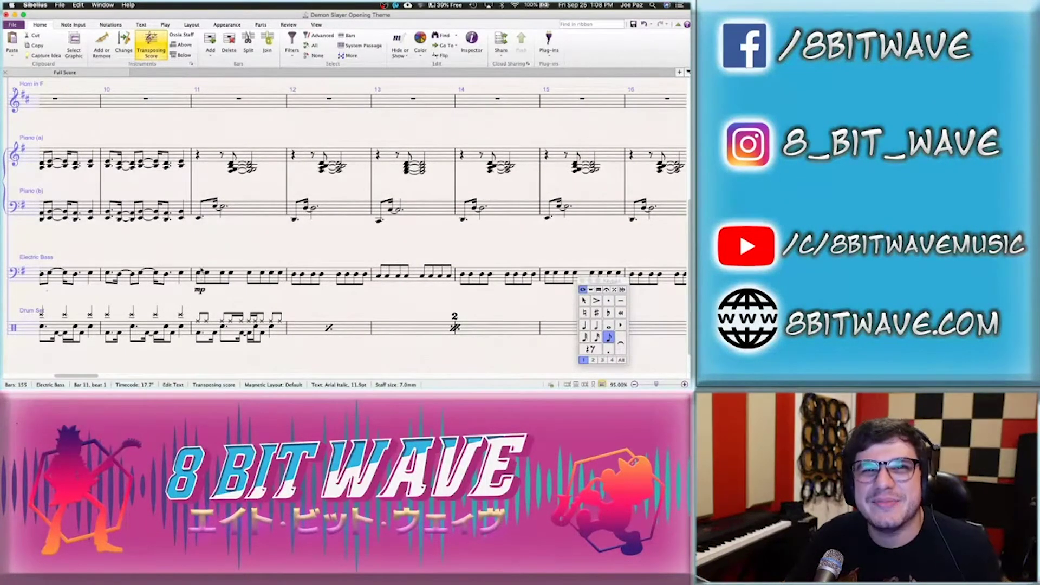
pyautogui.press('Escape')
pyautogui.press('Escape')
# Add an mf dynamic under the first note of bar 11 in the lower Piano staff
pyautogui.click(198, 219)
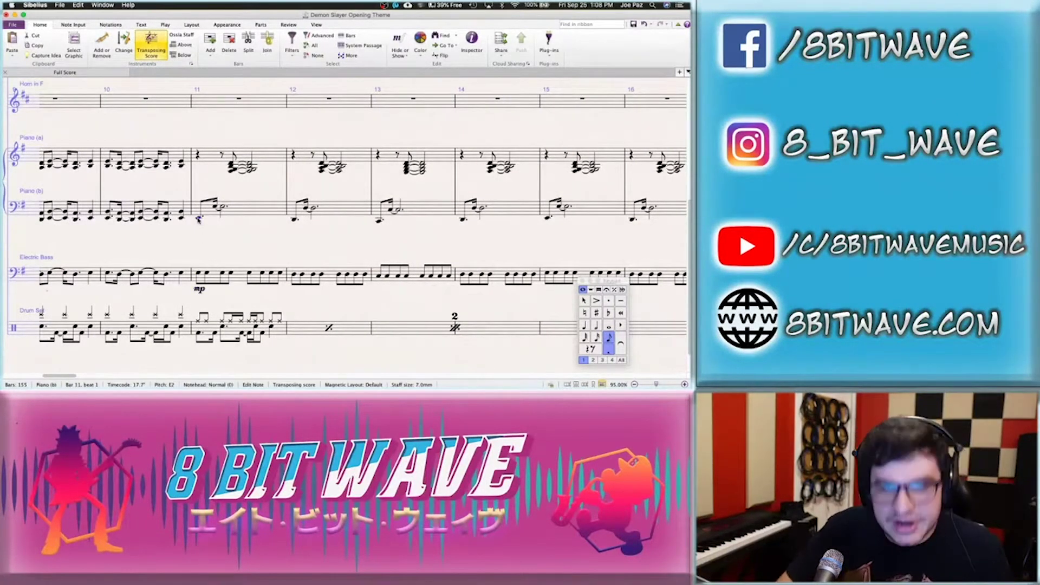
pyautogui.press('super+e')
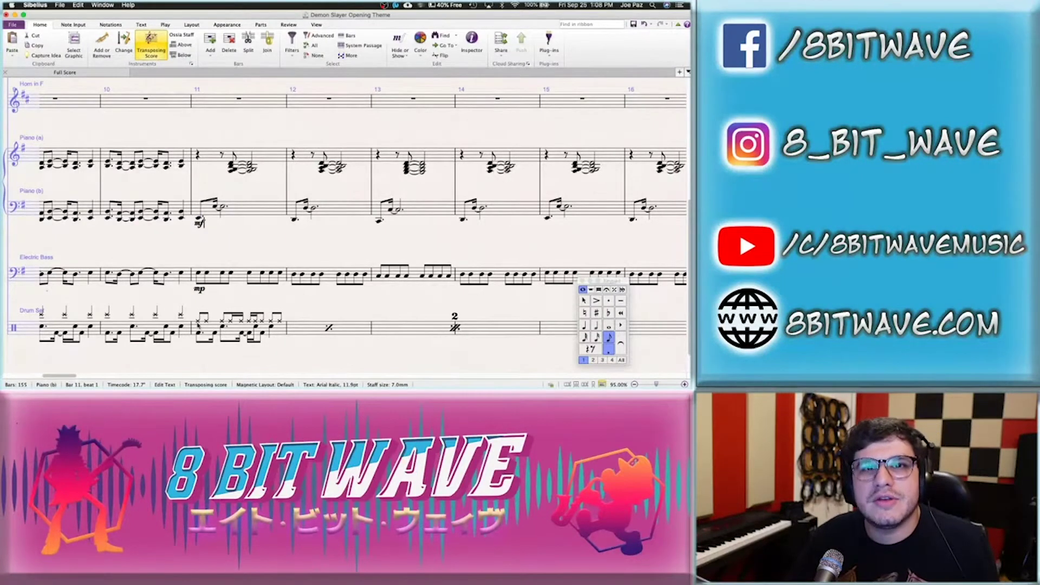
pyautogui.press('Escape')
# Add an mp dynamic under the first beat of bar 11 in the Drum Set staff
pyautogui.click(196, 339)
pyautogui.press('super+e')
pyautogui.write('mp')
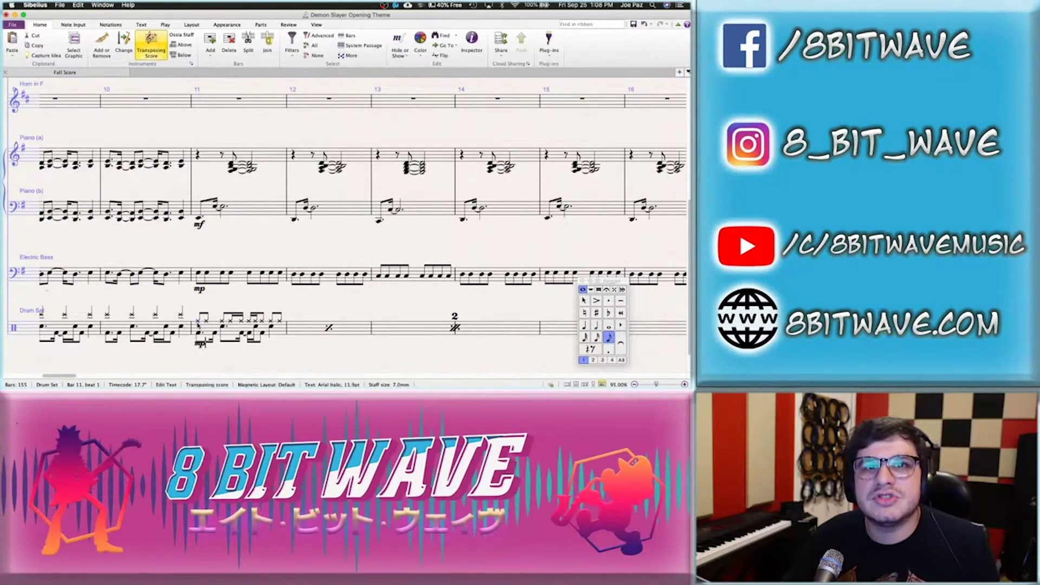
pyautogui.click(228, 299)
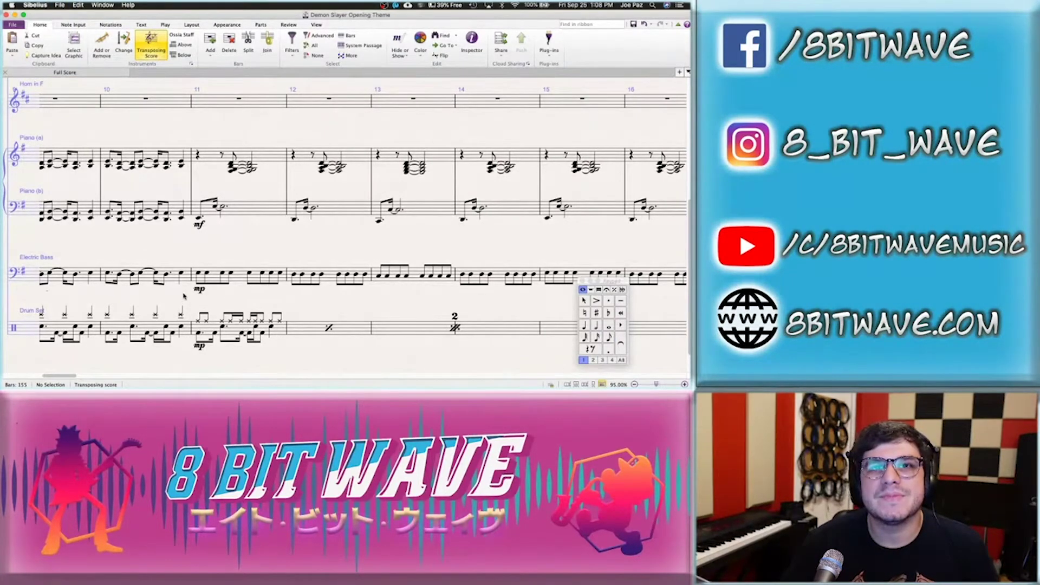
# Review the saxophone, horn and piano parts and their dynamics from bar 1 through the start of the verse at bar 11
pyautogui.press('super+Home')
pyautogui.click(169, 243)
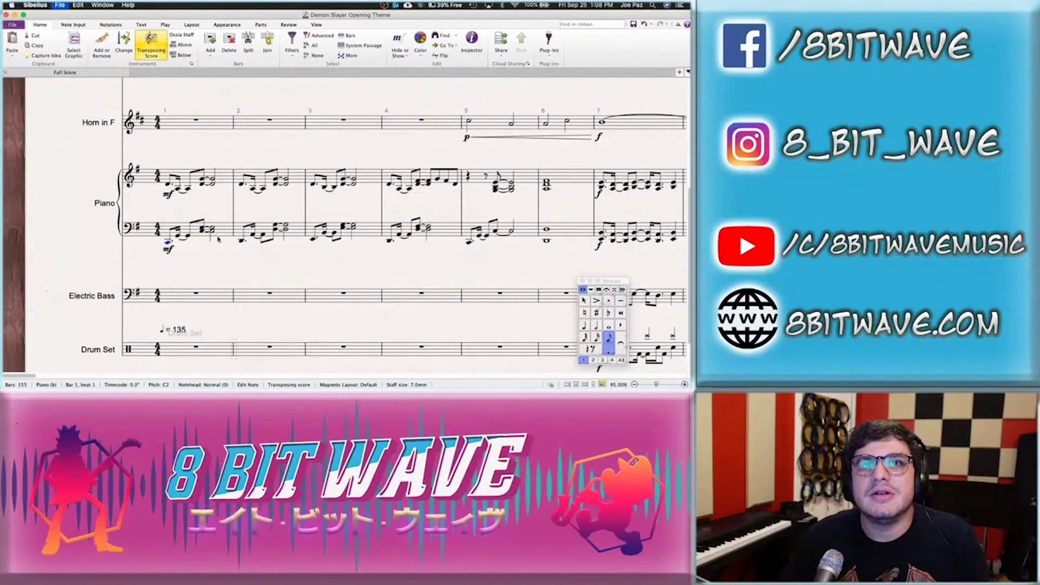
pyautogui.scroll(1, 218, 238)
pyautogui.scroll(1, 217, 239)
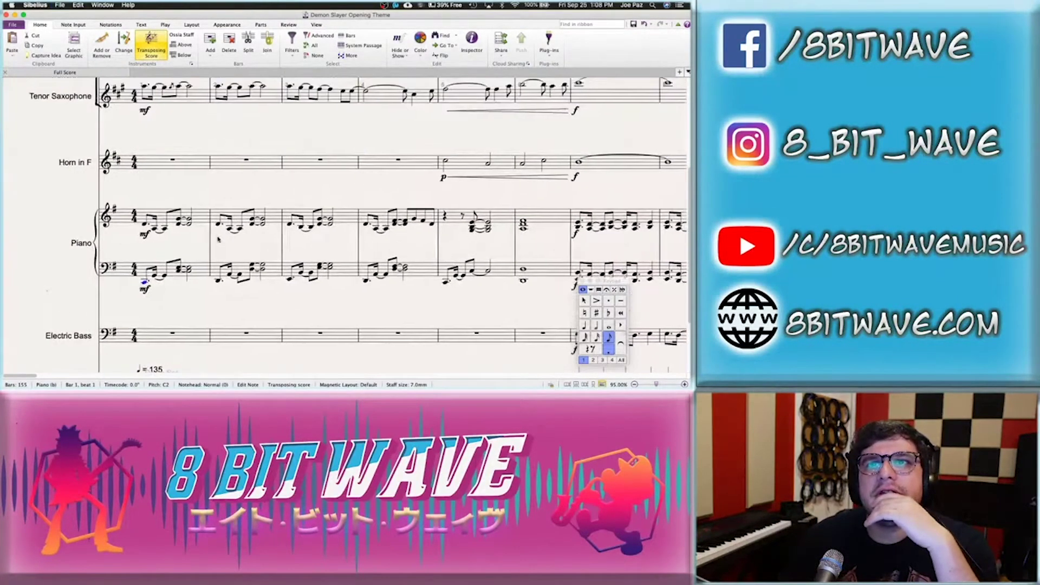
pyautogui.hscroll(5, 233, 211)
pyautogui.hscroll(3, 254, 181)
pyautogui.scroll(-1, 254, 180)
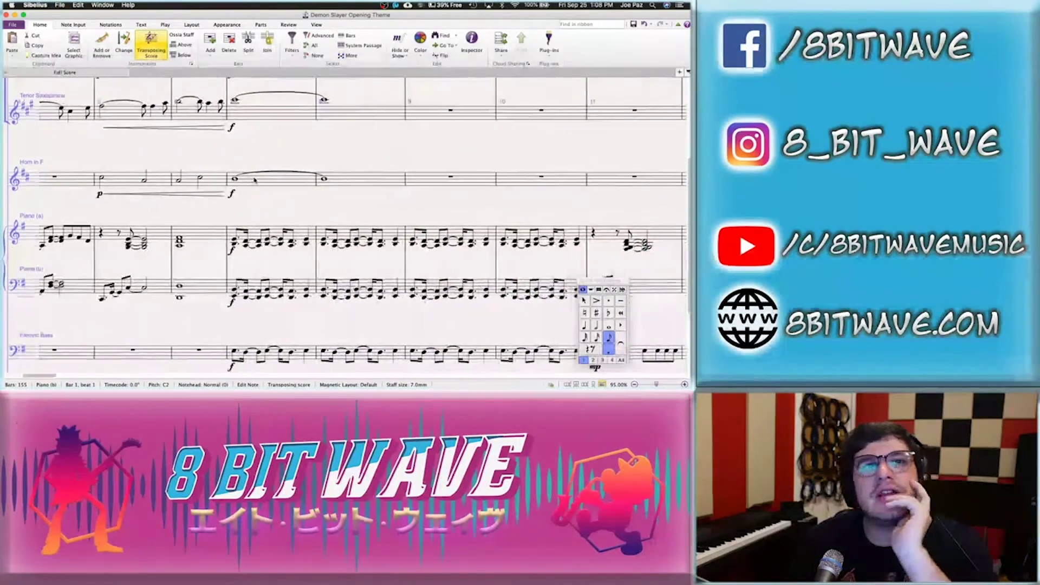
pyautogui.hscroll(2, 254, 180)
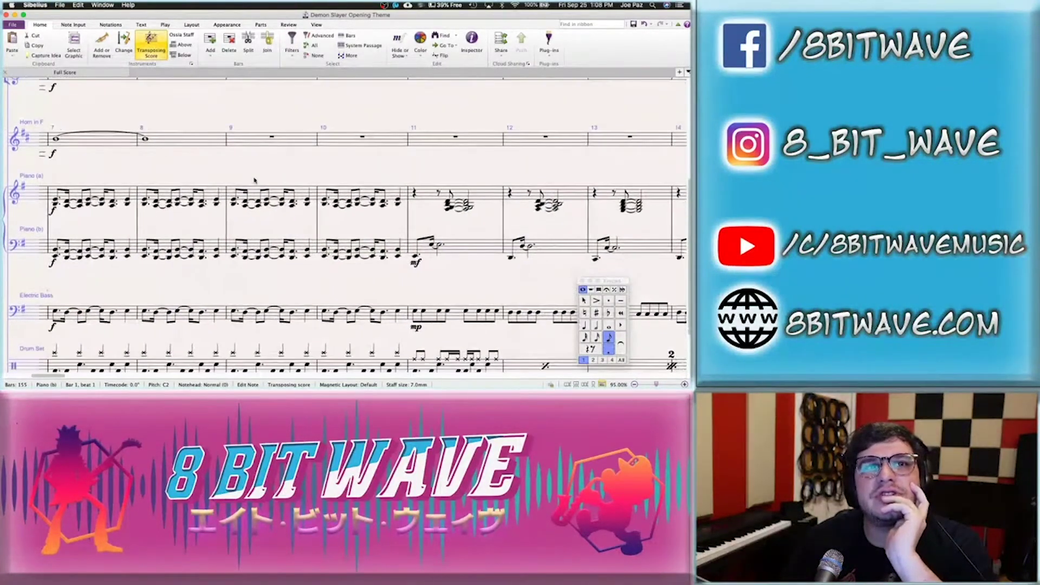
pyautogui.scroll(1, 255, 180)
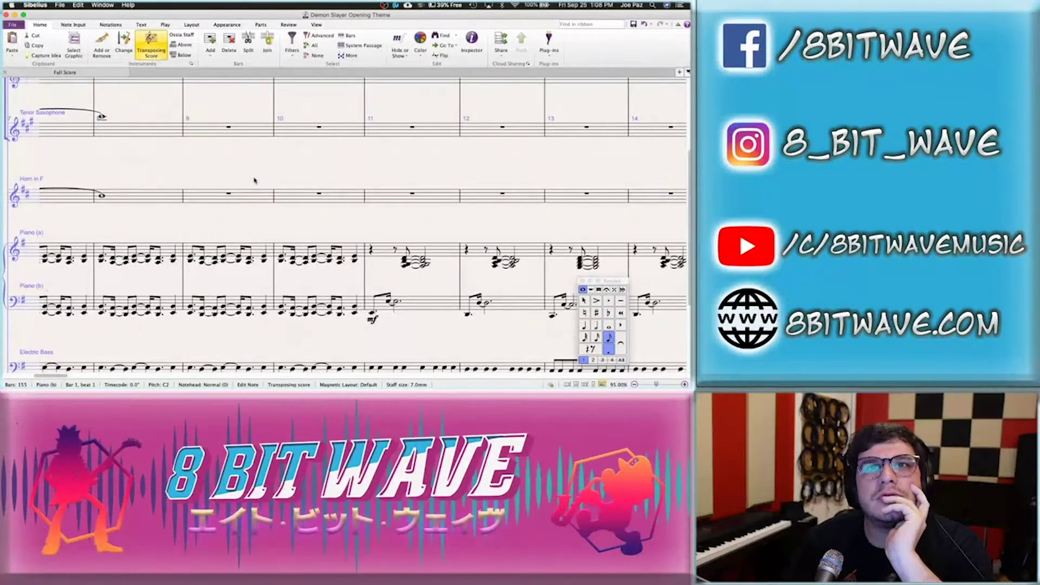
pyautogui.click(382, 229)
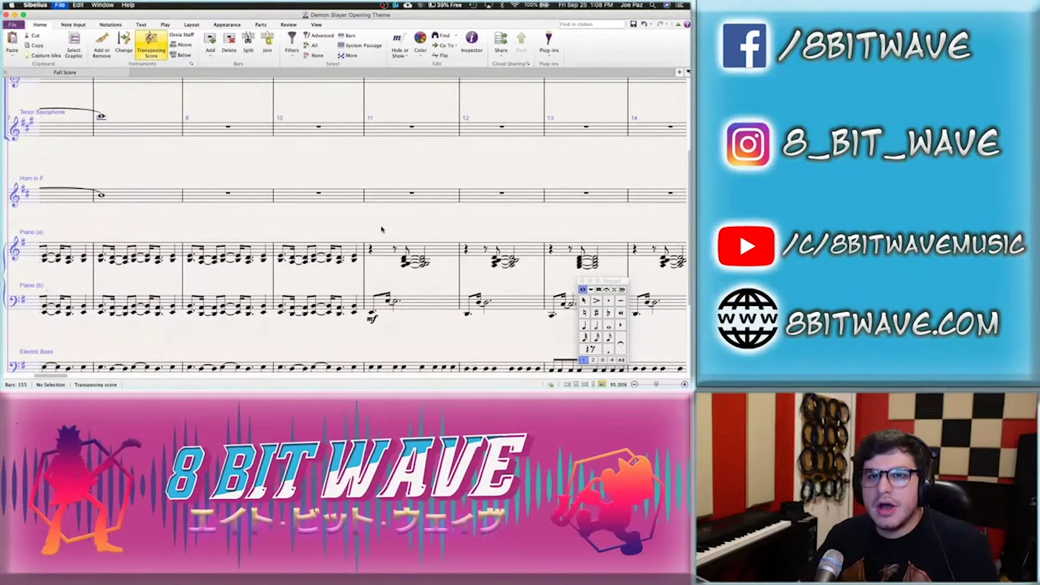
# Play back the score from bar 7 into the verse at bar 11 and stop around bar 15
pyautogui.scroll(-2, 364, 260)
pyautogui.hscroll(2, 364, 260)
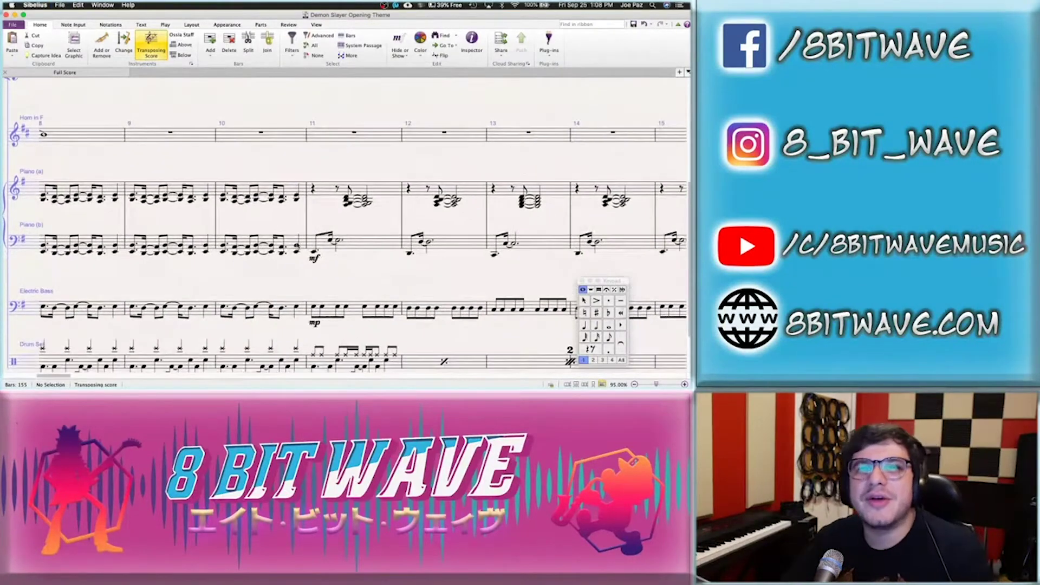
pyautogui.click(314, 253)
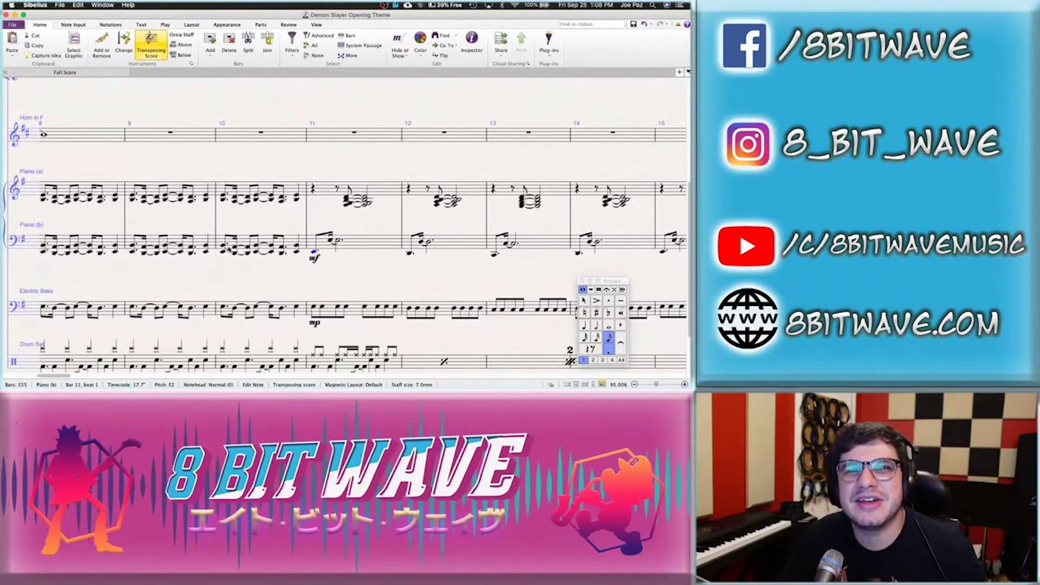
pyautogui.press('super+Left')
pyautogui.press('super+Left')
pyautogui.press('super+Left')
pyautogui.press('super+Left')
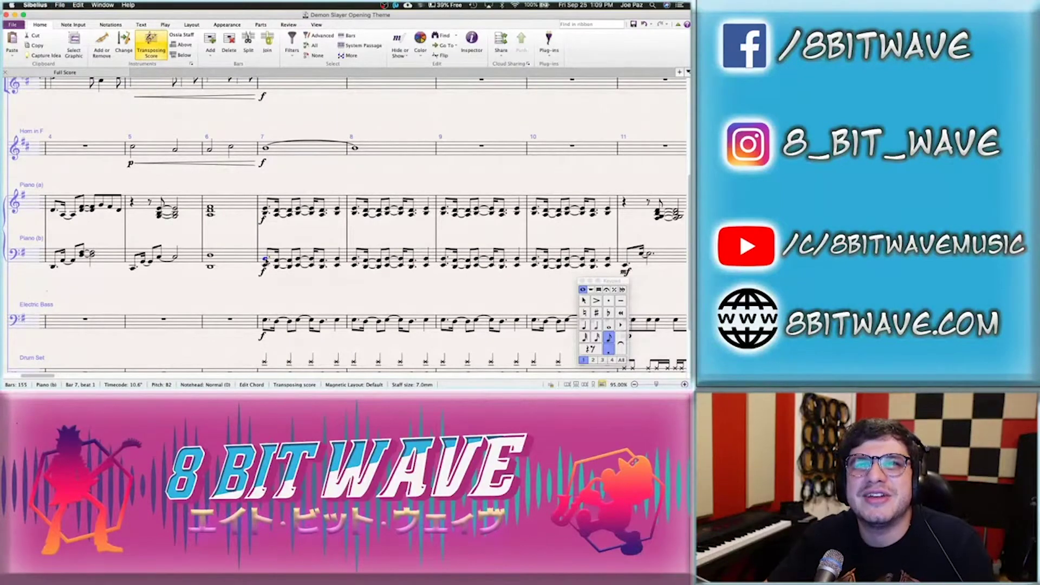
pyautogui.press('space')
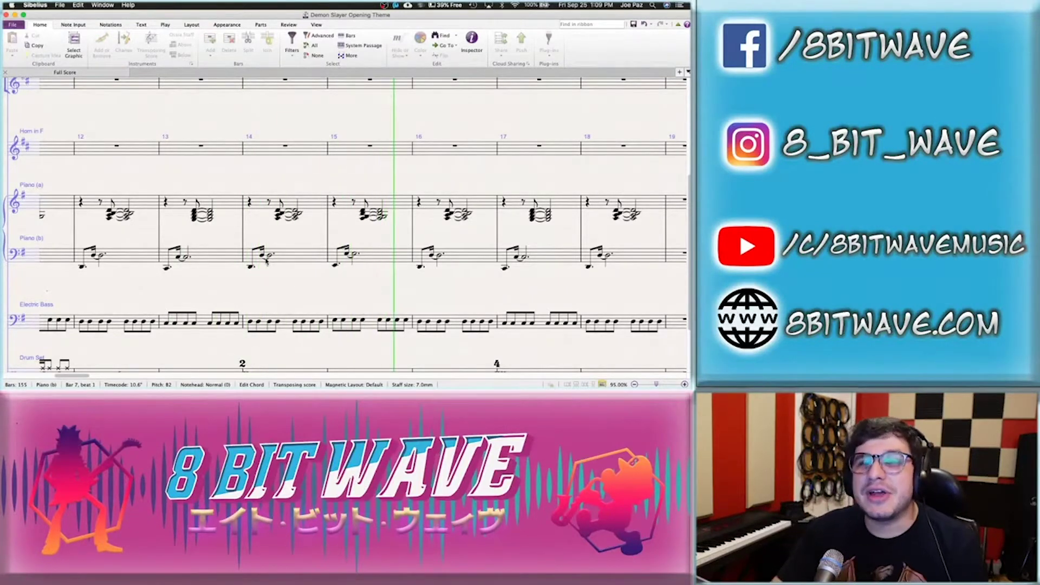
pyautogui.press('space')
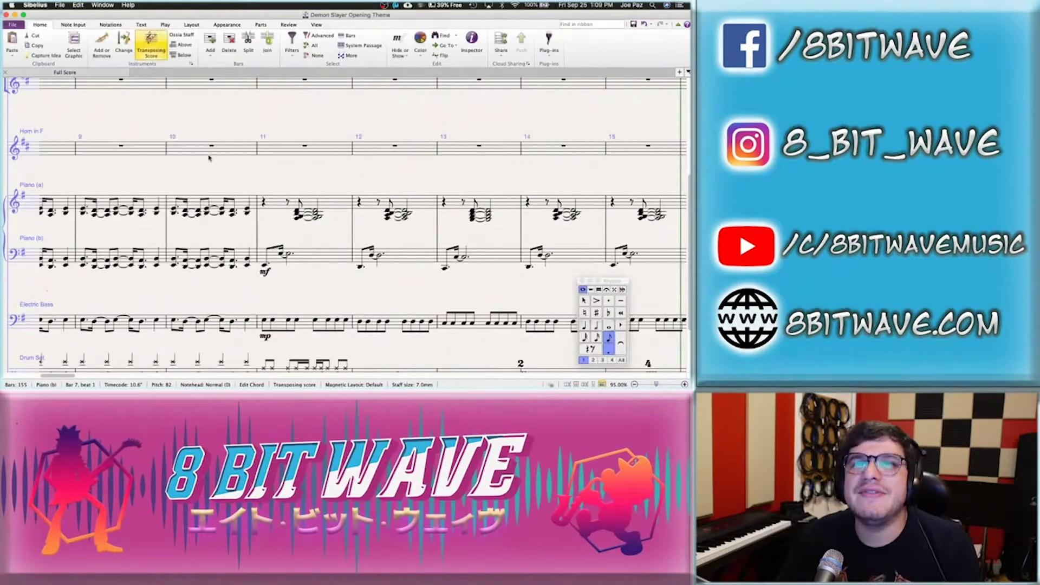
pyautogui.click(184, 175)
pyautogui.scroll(2, 184, 174)
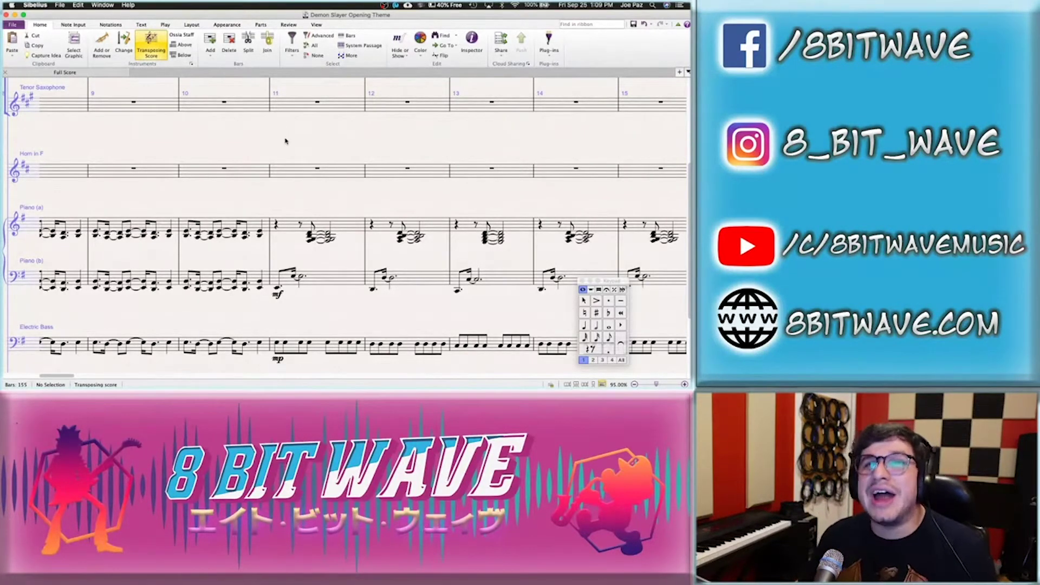
pyautogui.scroll(-2, 300, 144)
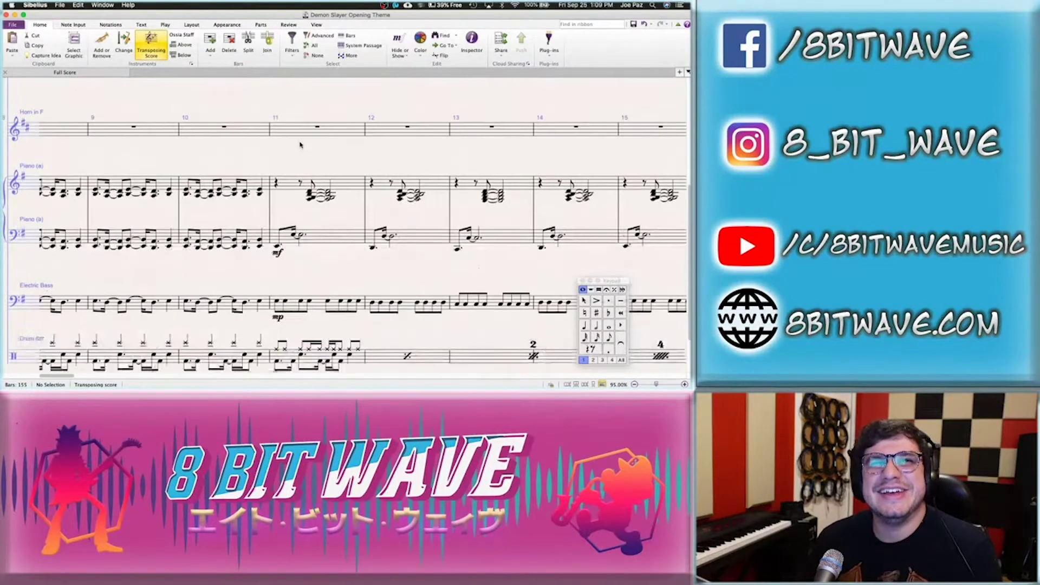
pyautogui.scroll(5, 297, 148)
pyautogui.click(304, 190)
pyautogui.click(314, 171)
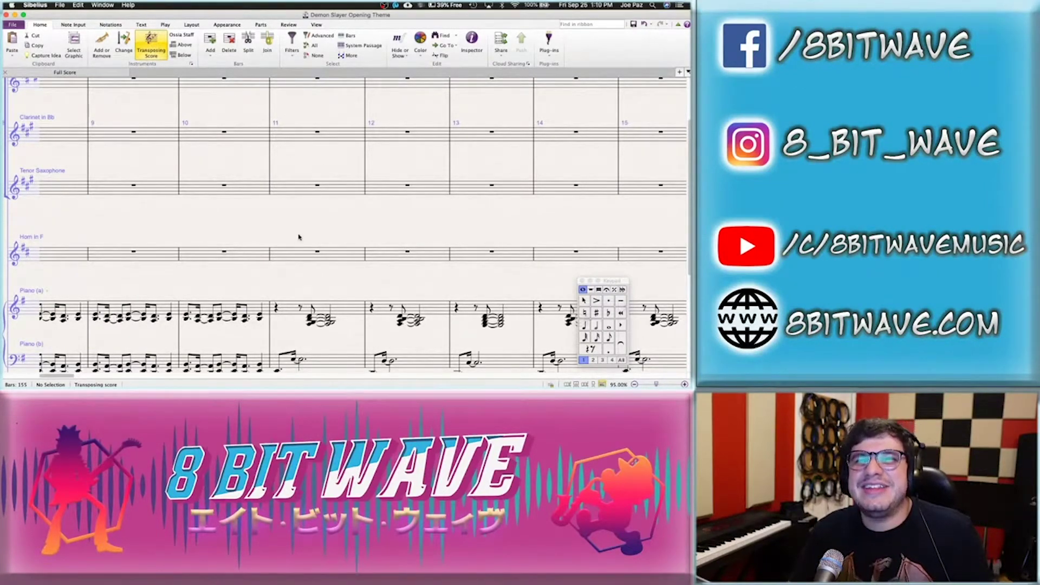
# Play back the passage from the first Drum Set note of bar 7 into the verse, stopping around bar 15
pyautogui.scroll(-5, 299, 237)
pyautogui.click(144, 287)
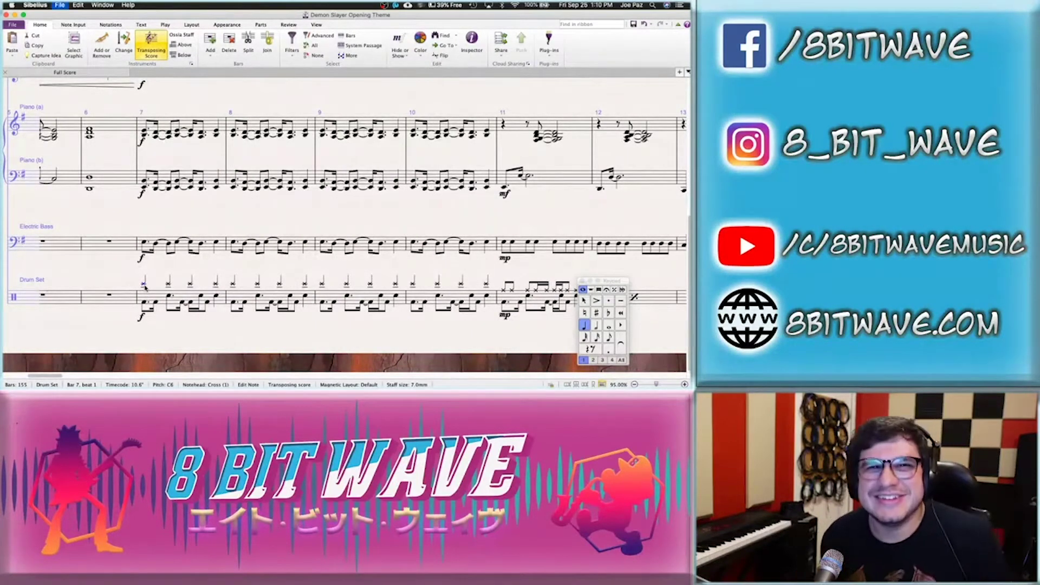
pyautogui.press('p')
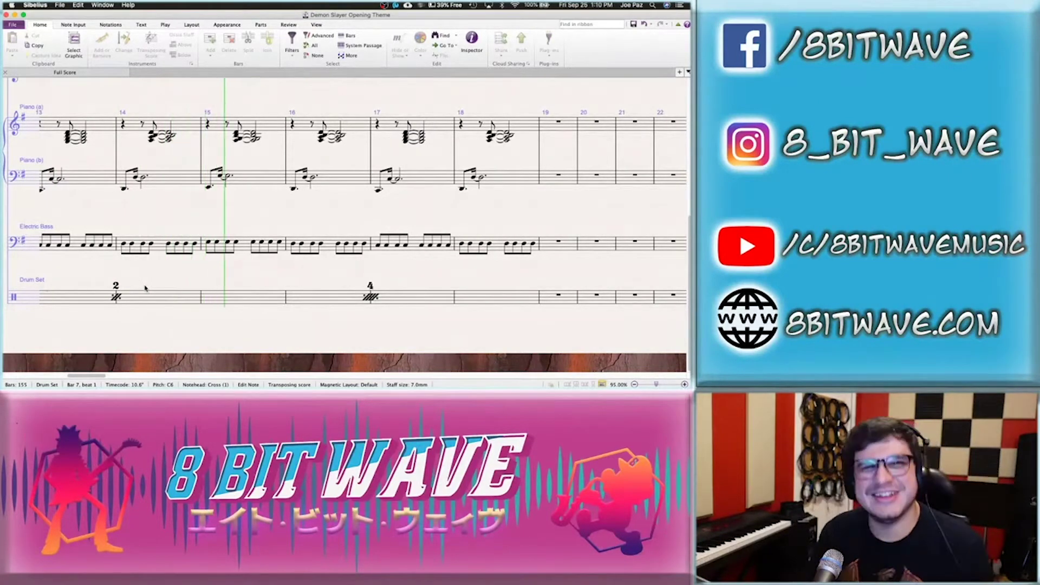
pyautogui.press('space')
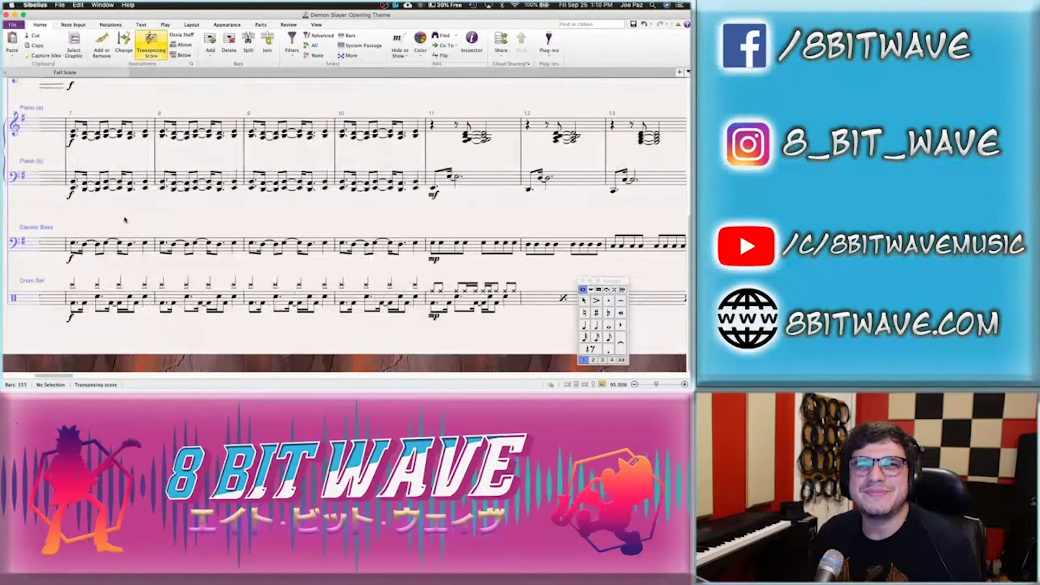
pyautogui.hscroll(-5, 125, 219)
pyautogui.click(277, 182)
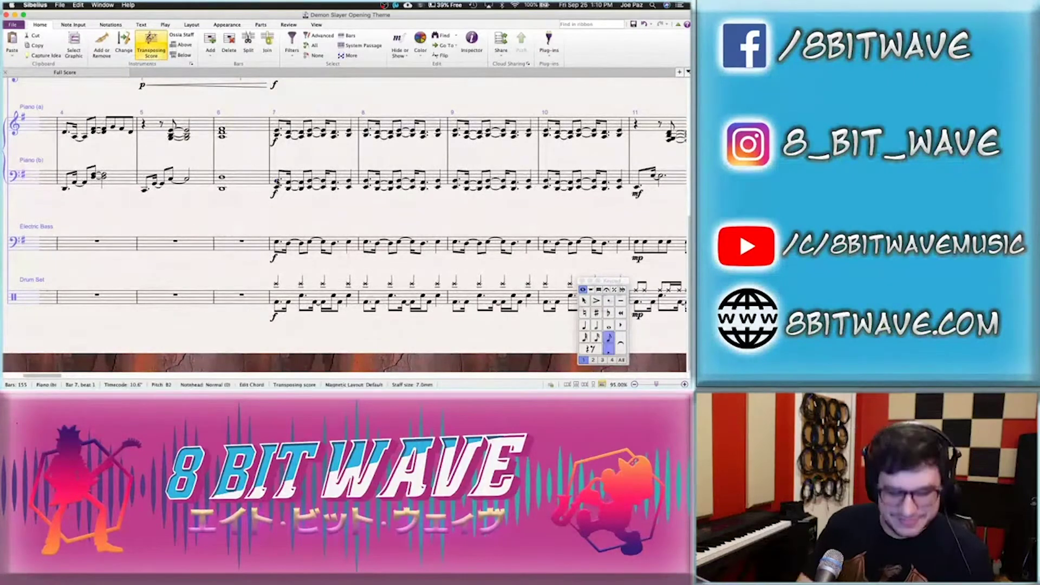
pyautogui.click(279, 226)
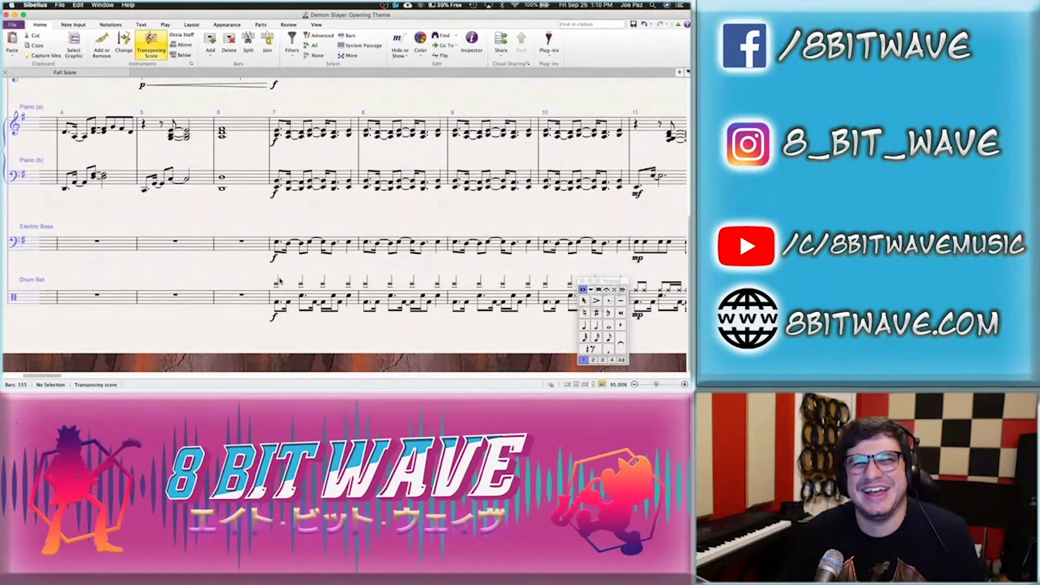
# Raise the first cross-head cymbal note of bar 11 in the Drum Set staff by one step to G5
pyautogui.hscroll(3, 287, 279)
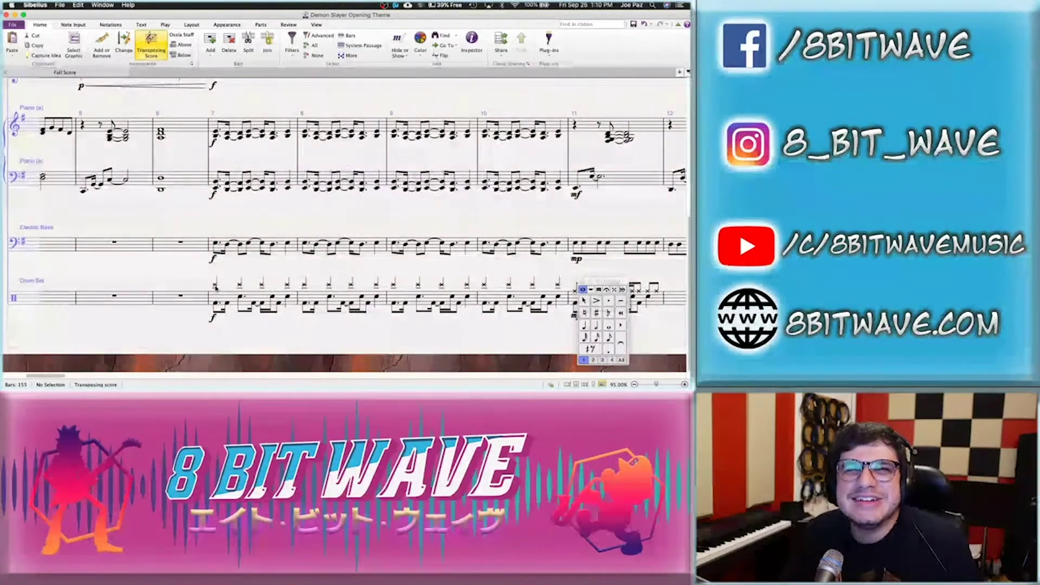
pyautogui.click(215, 285)
pyautogui.hscroll(6, 239, 285)
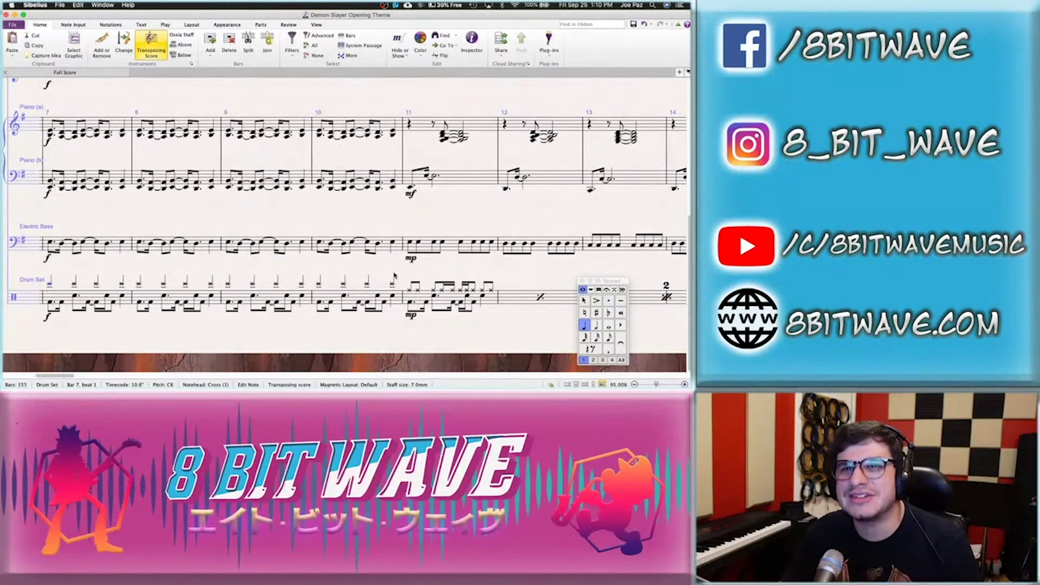
pyautogui.click(410, 289)
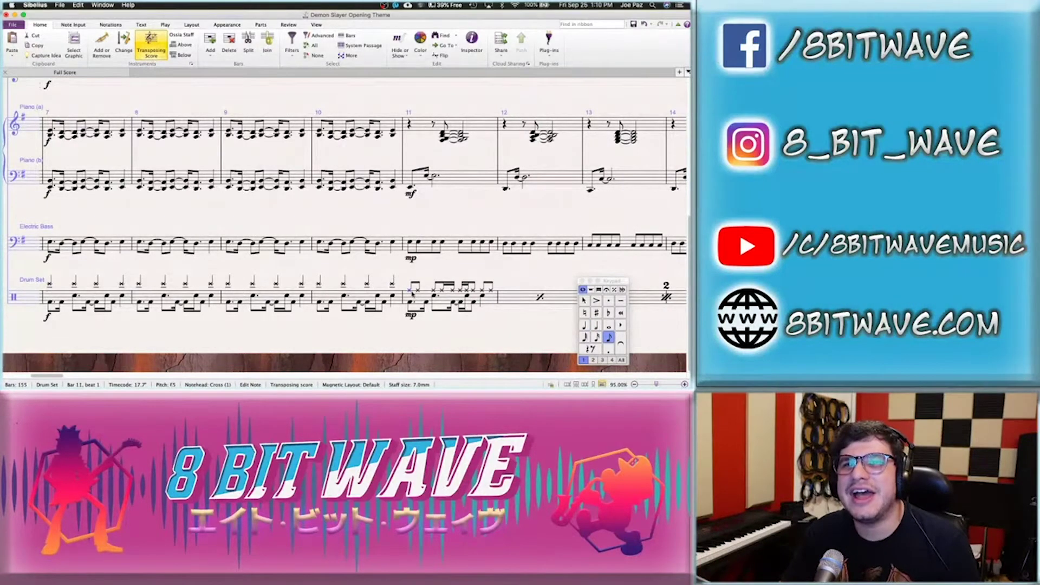
pyautogui.press('Up')
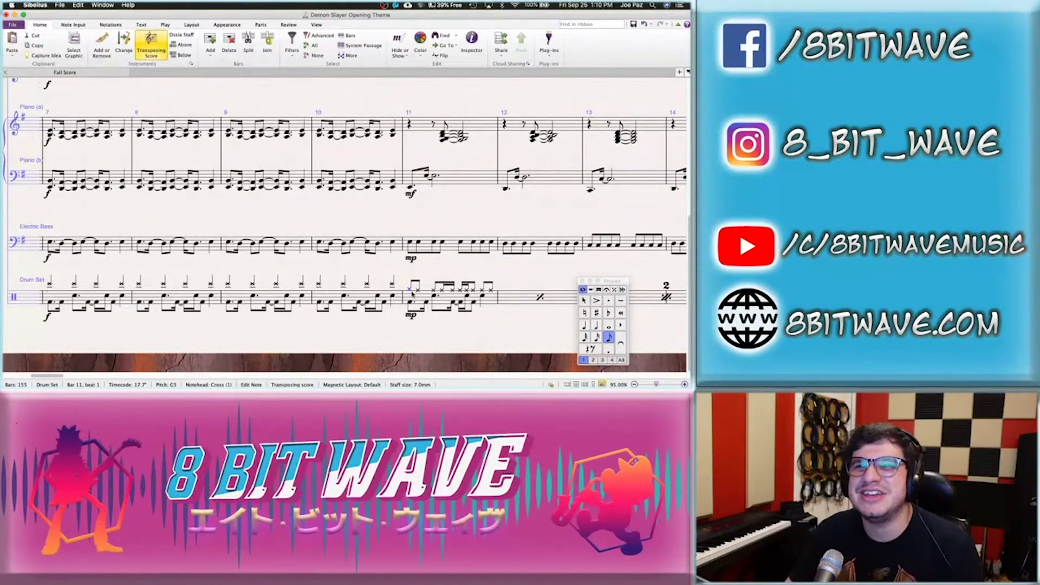
pyautogui.click(420, 272)
pyautogui.hscroll(2, 419, 272)
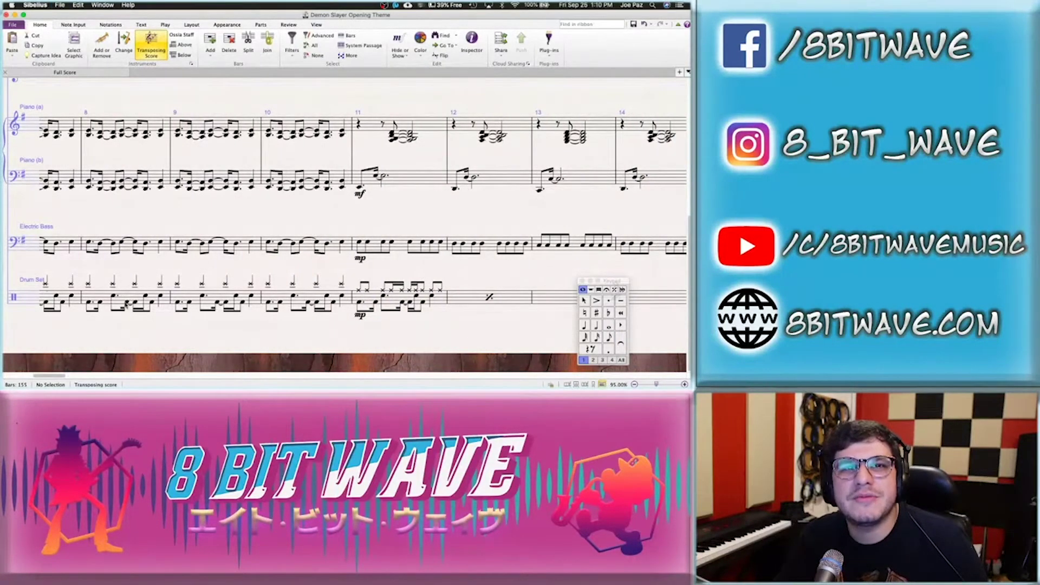
# Save the score and listen to it from the first Drum Set beat of bar 7
pyautogui.hscroll(-3, 125, 304)
pyautogui.click(81, 309)
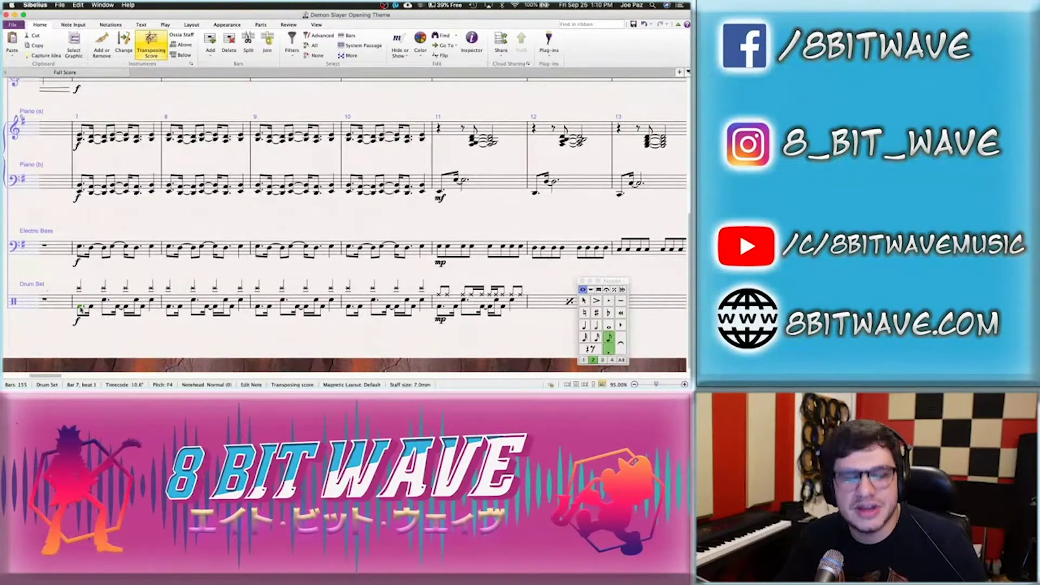
pyautogui.press('super+s')
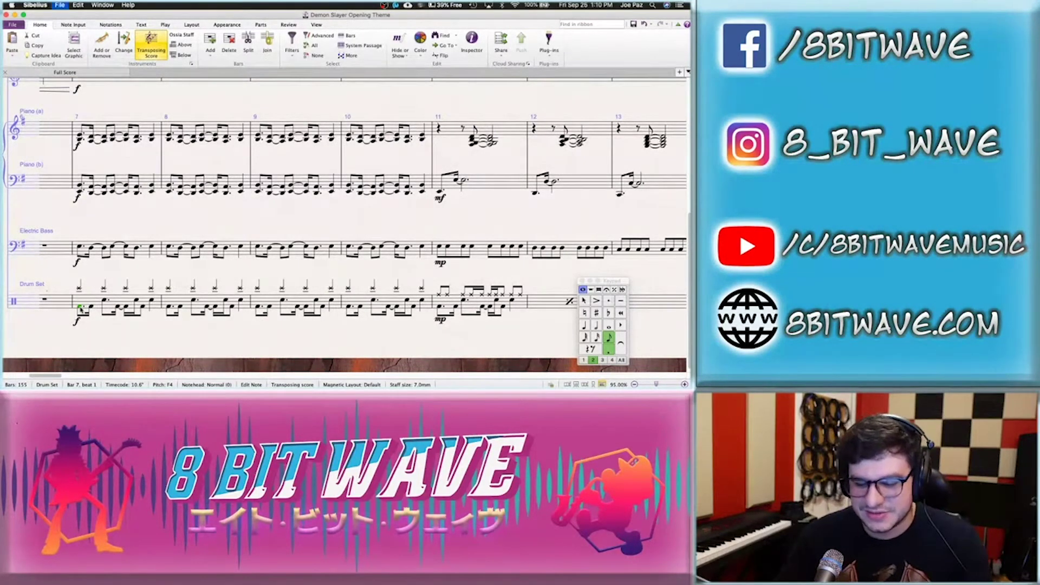
pyautogui.click(355, 271)
pyautogui.hscroll(5, 356, 271)
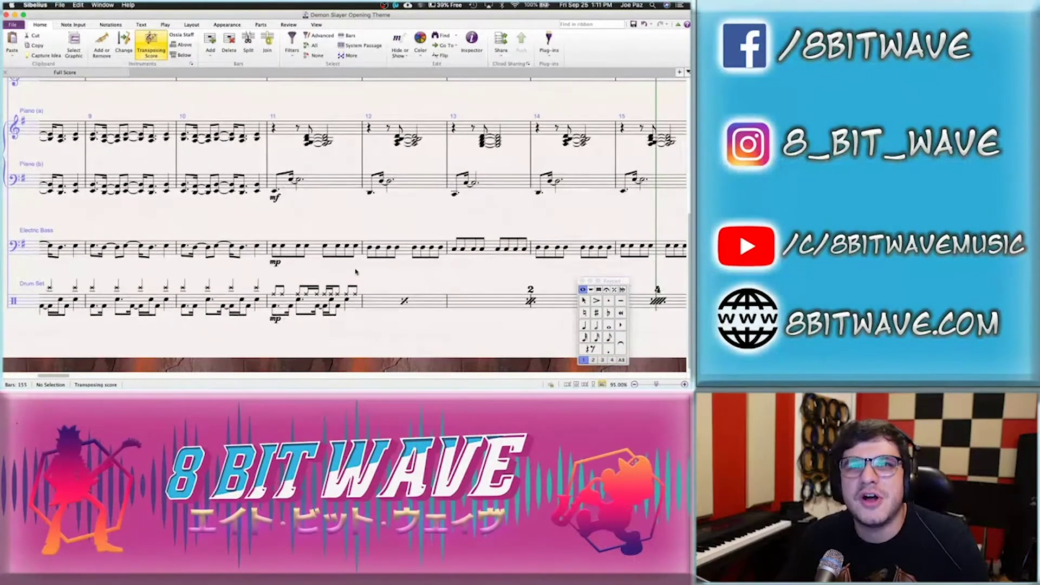
# Examine the staves around the start of the verse at bar 11 and consult the reference opening video on YouTube
pyautogui.hscroll(3, 356, 271)
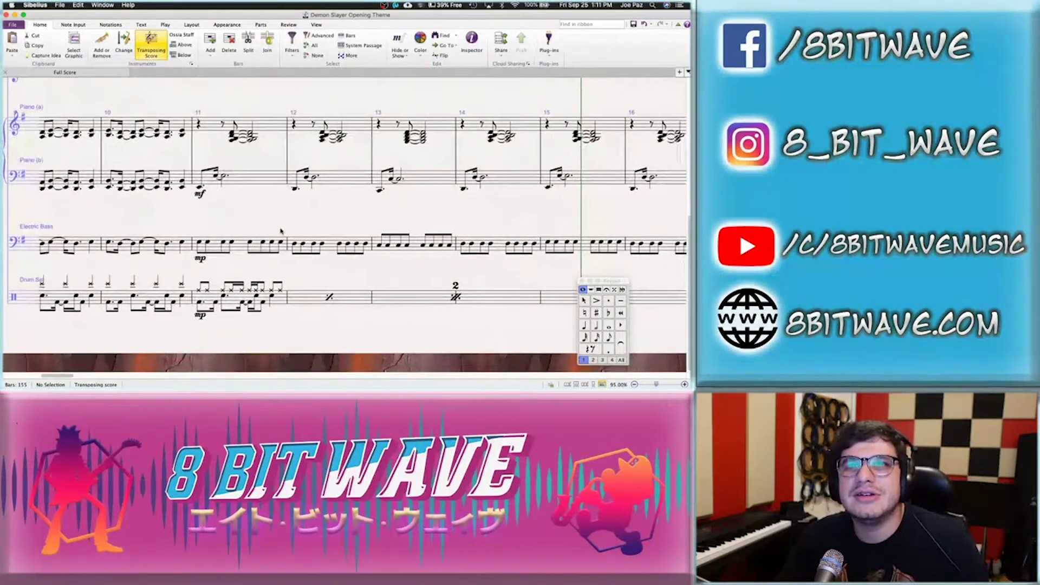
pyautogui.scroll(5, 313, 218)
pyautogui.hscroll(2, 313, 219)
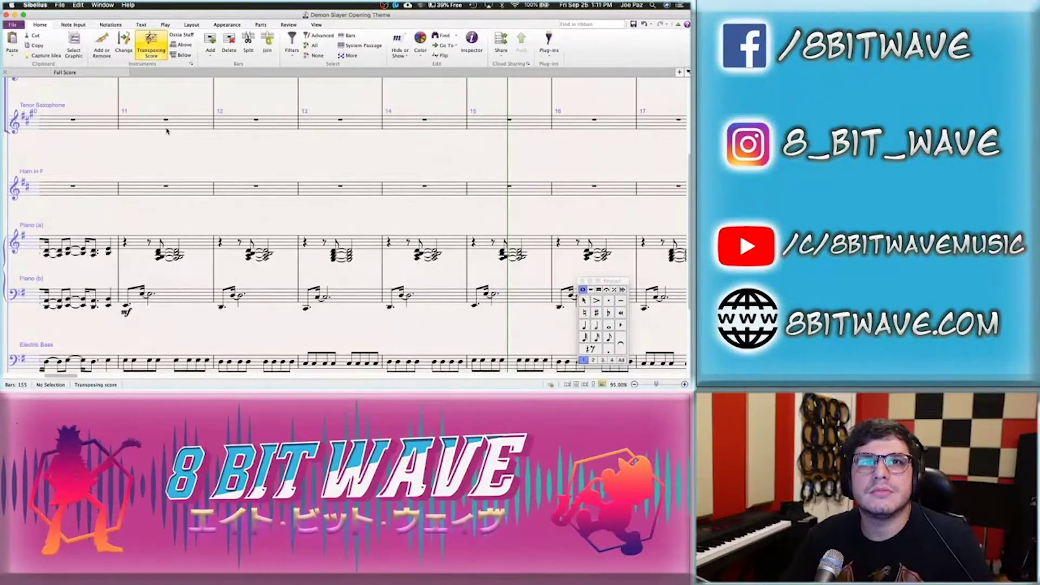
pyautogui.hotkey('ctrl', 'Right')
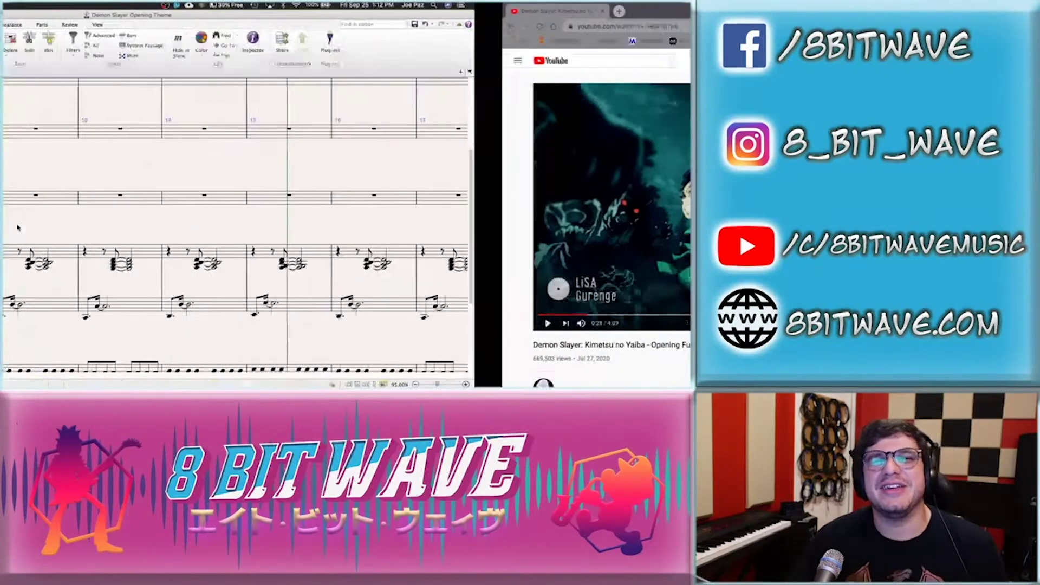
pyautogui.hotkey('ctrl', 'Left')
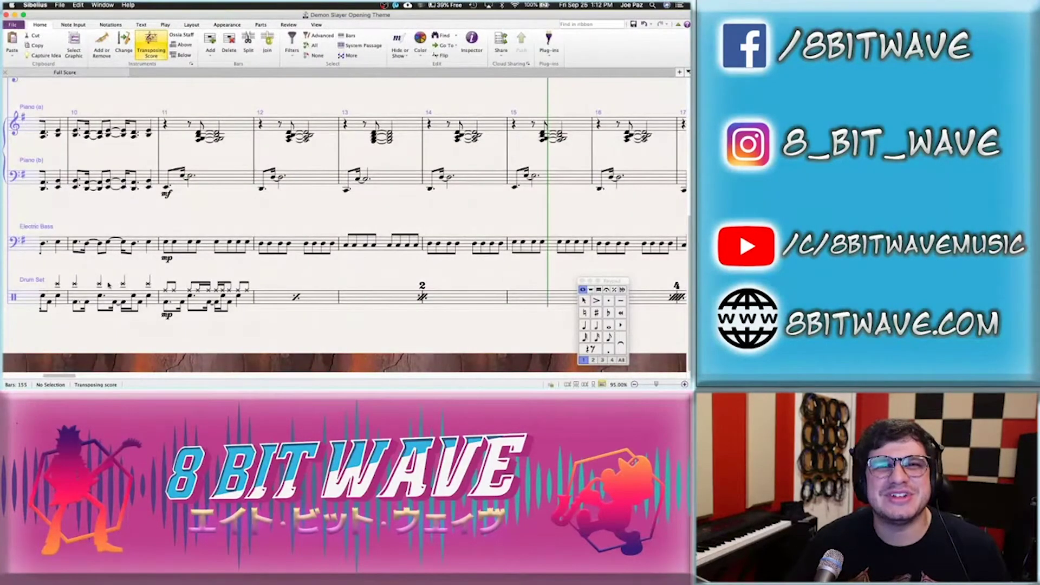
pyautogui.hscroll(-3, 109, 284)
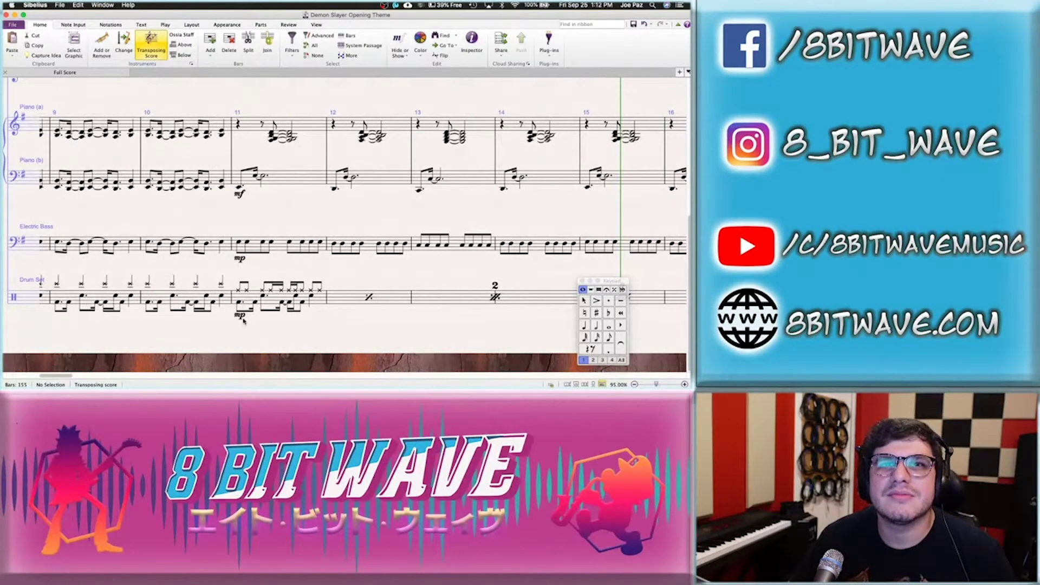
pyautogui.hscroll(-3, 298, 193)
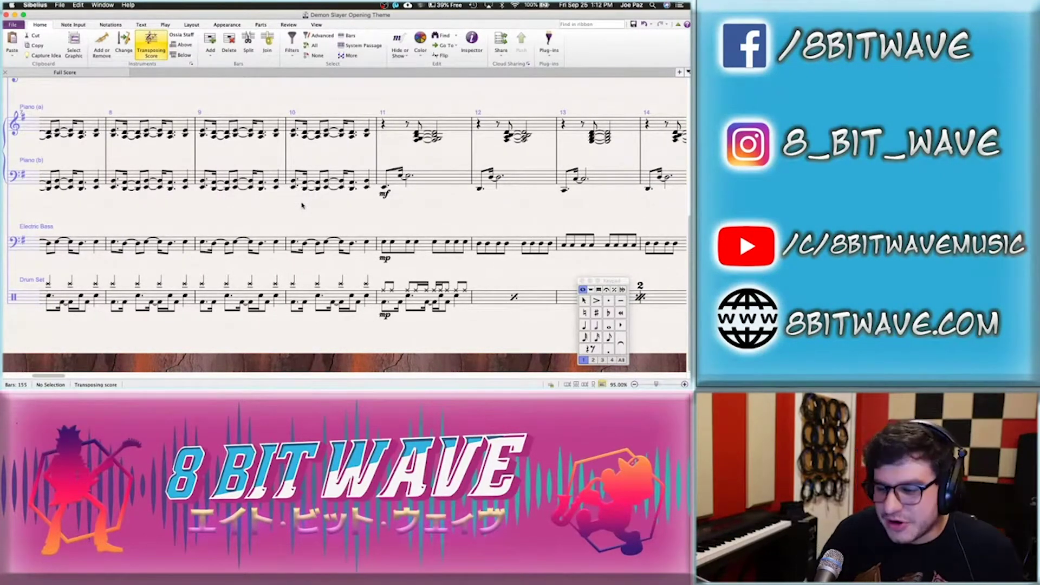
pyautogui.hotkey('ctrl', 'Right')
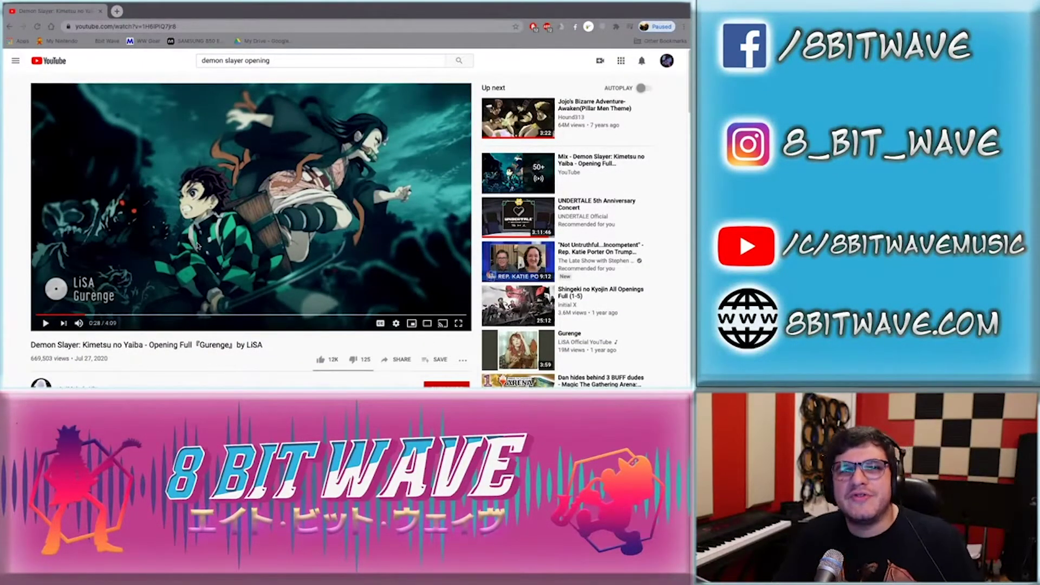
pyautogui.press('Left')
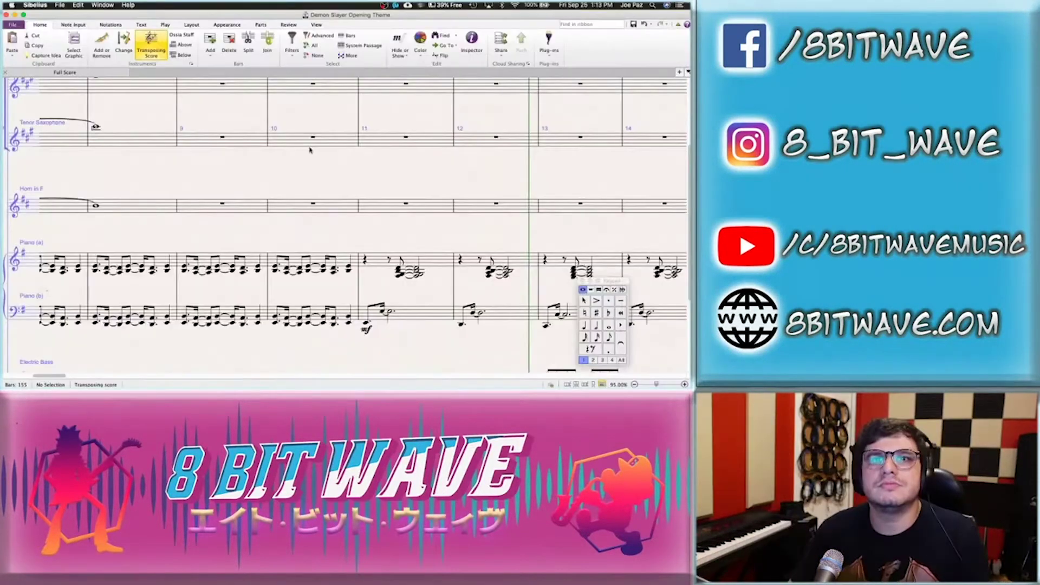
# Record the verse melody live with Flexi-time into the Tenor Saxophone staff, from bar 11 through bar 16
pyautogui.click(375, 141)
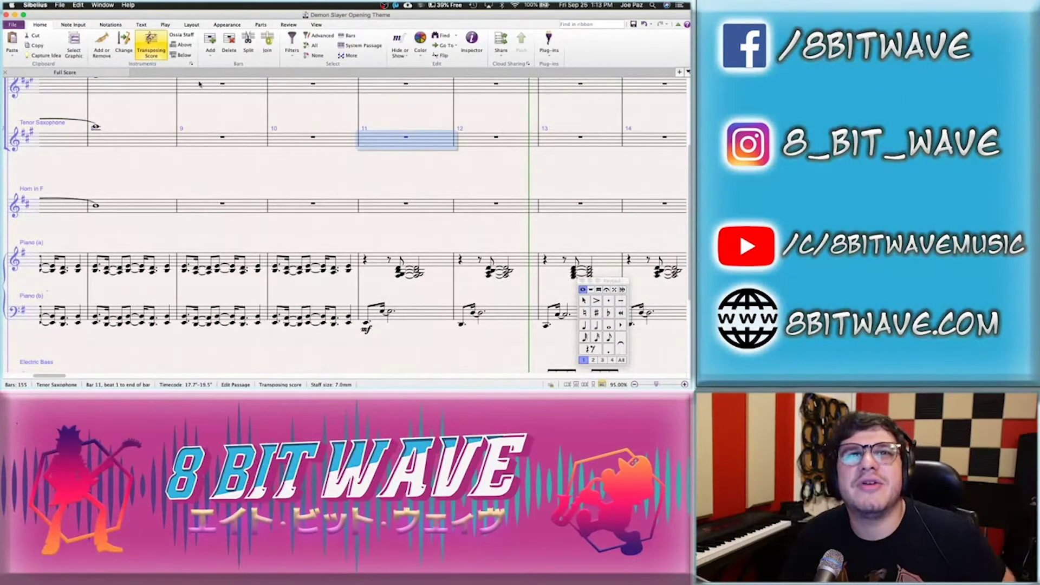
pyautogui.click(165, 25)
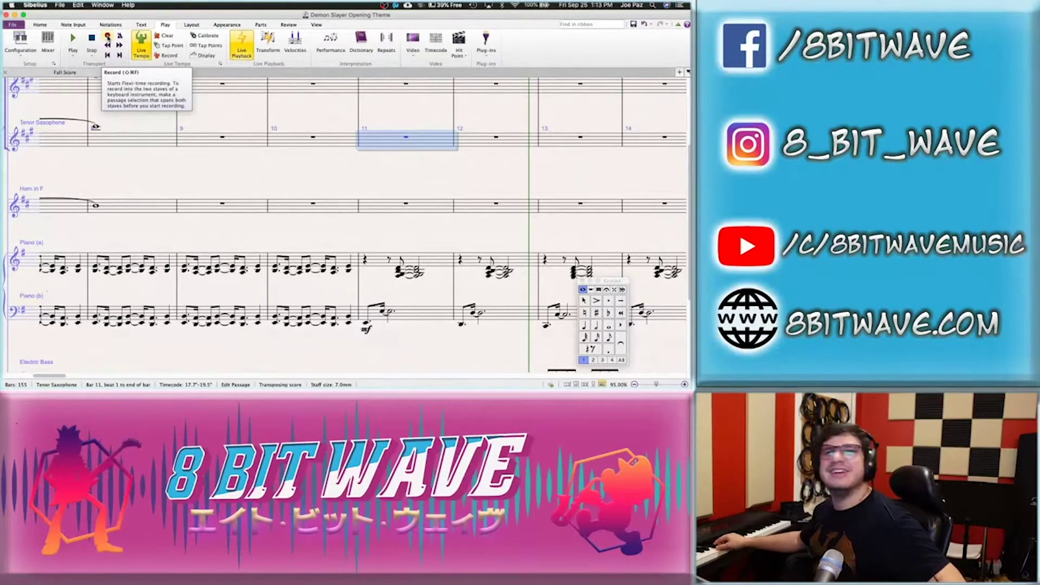
pyautogui.click(108, 36)
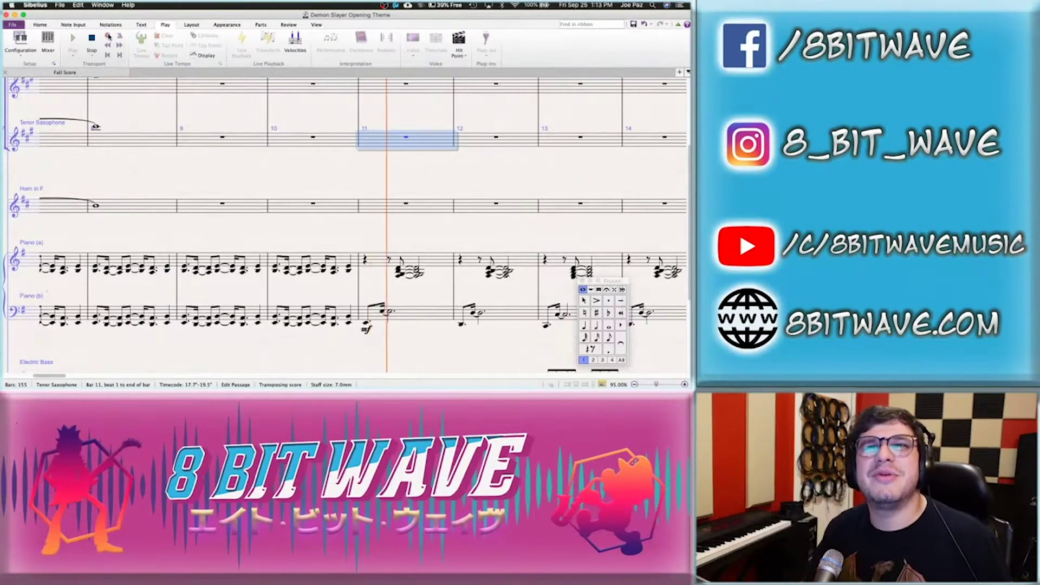
pyautogui.press('space')
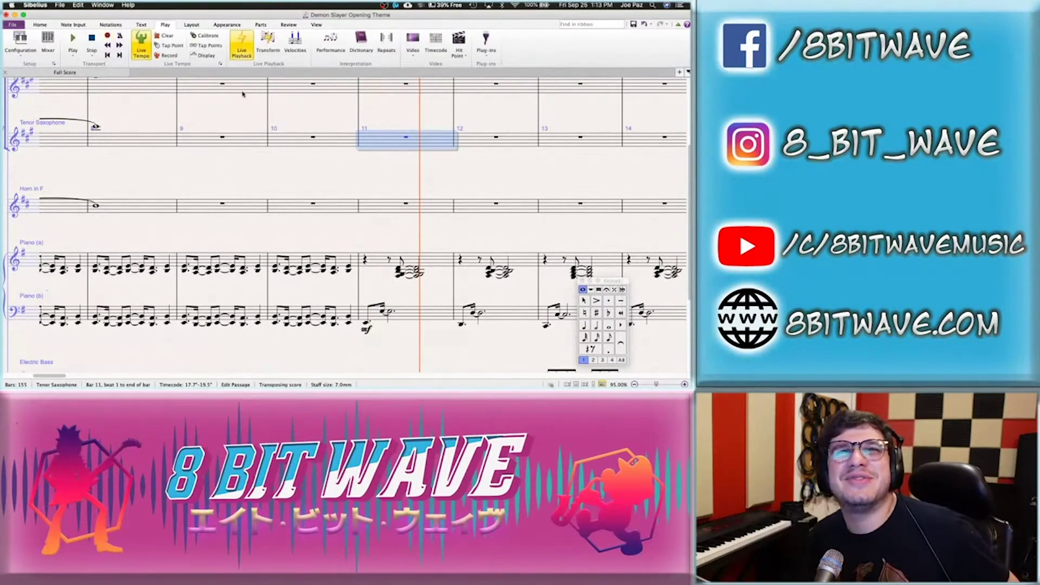
pyautogui.click(109, 37)
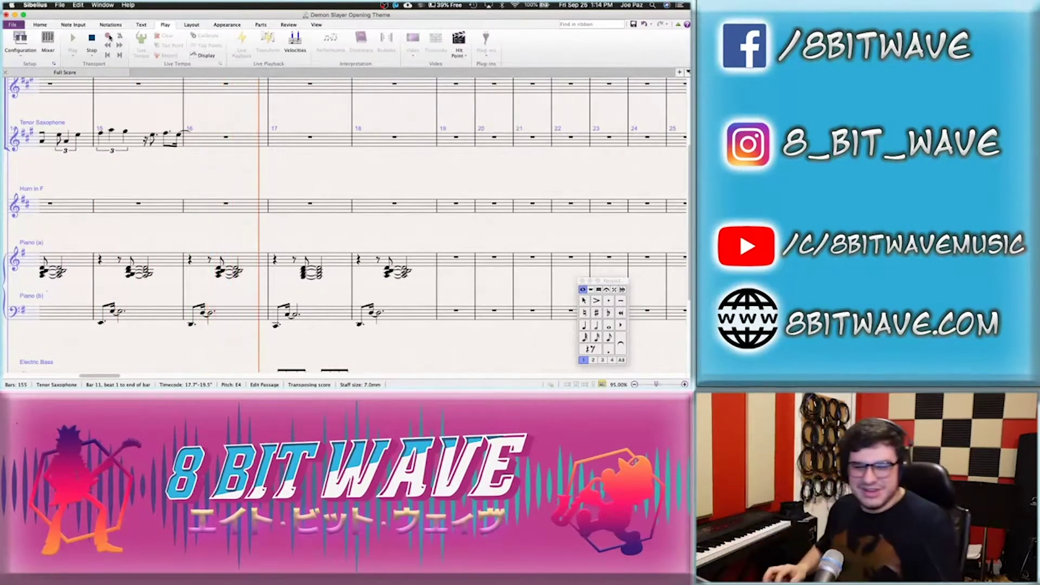
pyautogui.press('space')
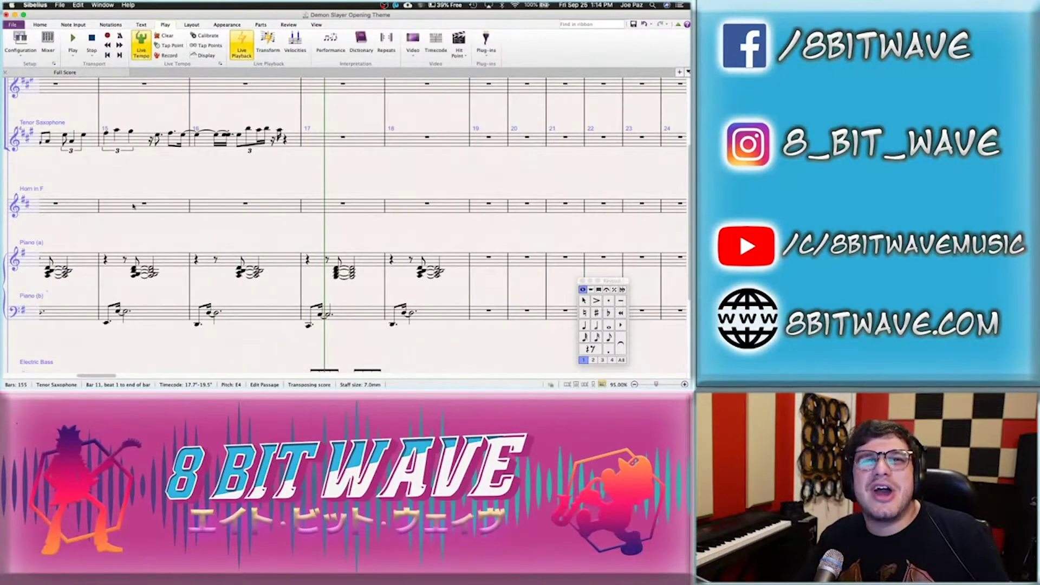
# Check the recorded Tenor Saxophone melody by playing it back from its first note in bar 11
pyautogui.hscroll(-10, 134, 208)
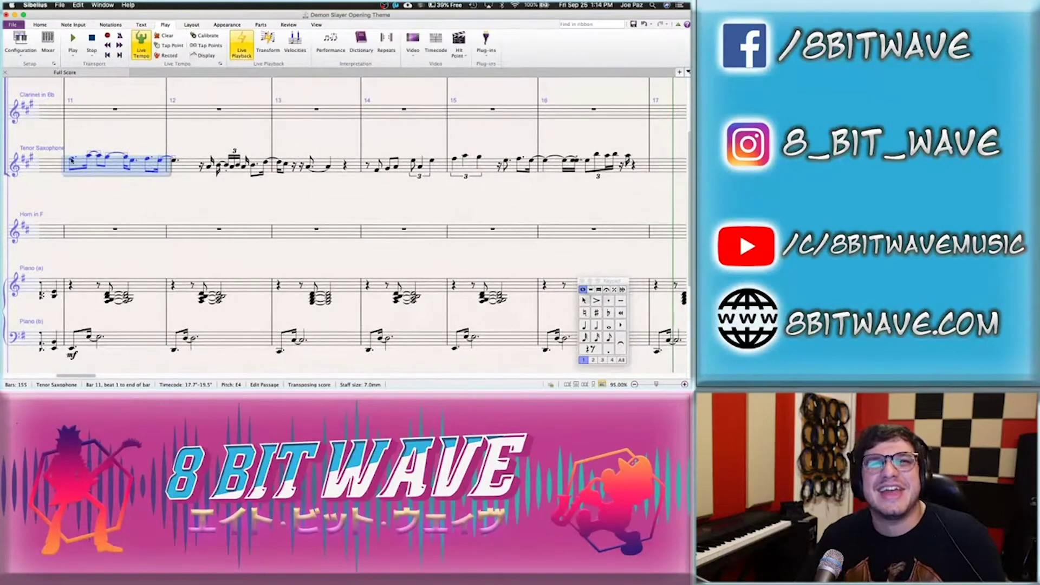
pyautogui.click(72, 160)
pyautogui.press('Right')
pyautogui.press('Right')
pyautogui.press('Right')
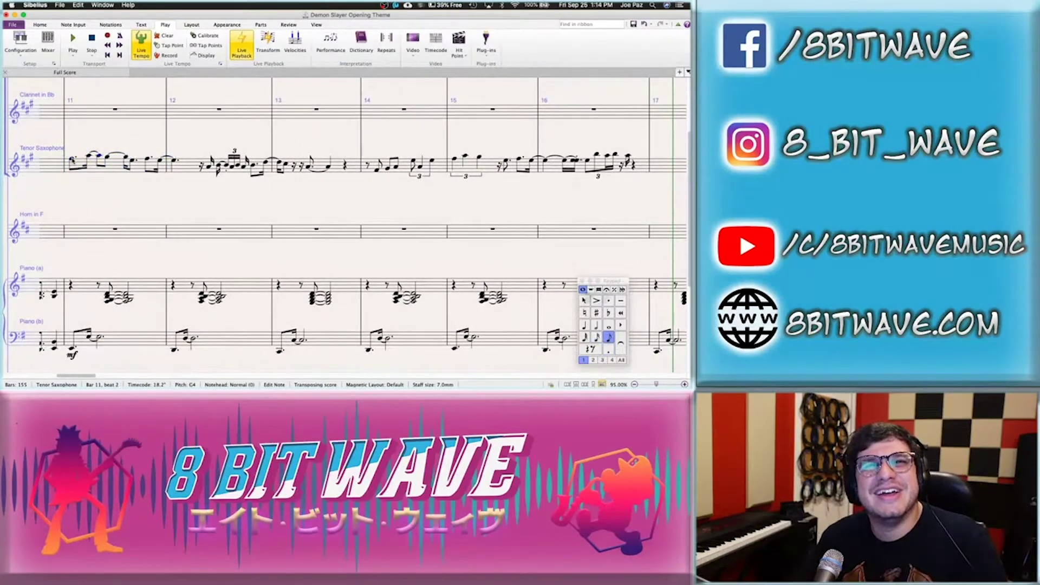
pyautogui.press('Left')
pyautogui.press('Left')
pyautogui.press('Left')
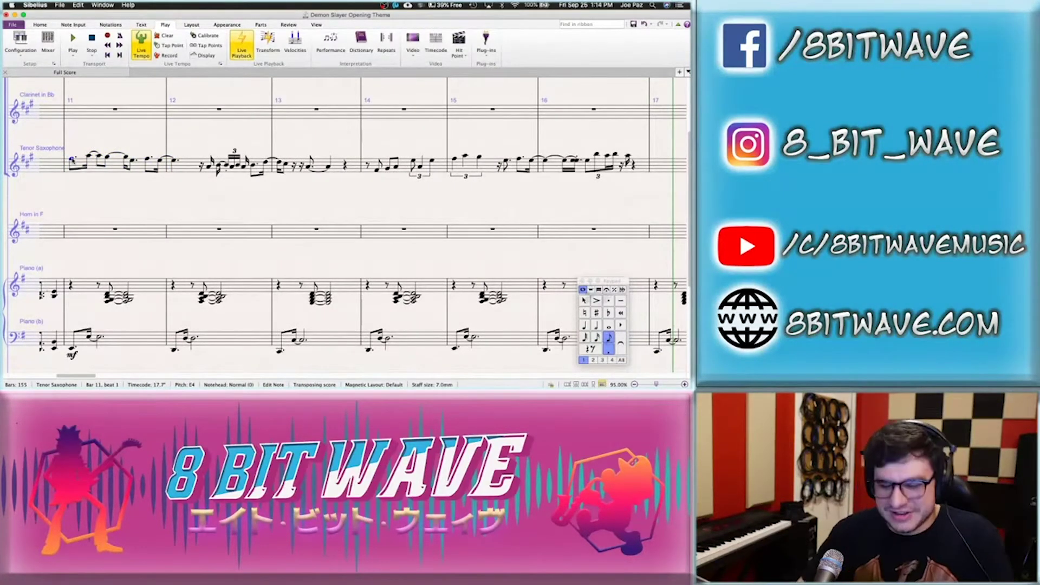
pyautogui.press('p')
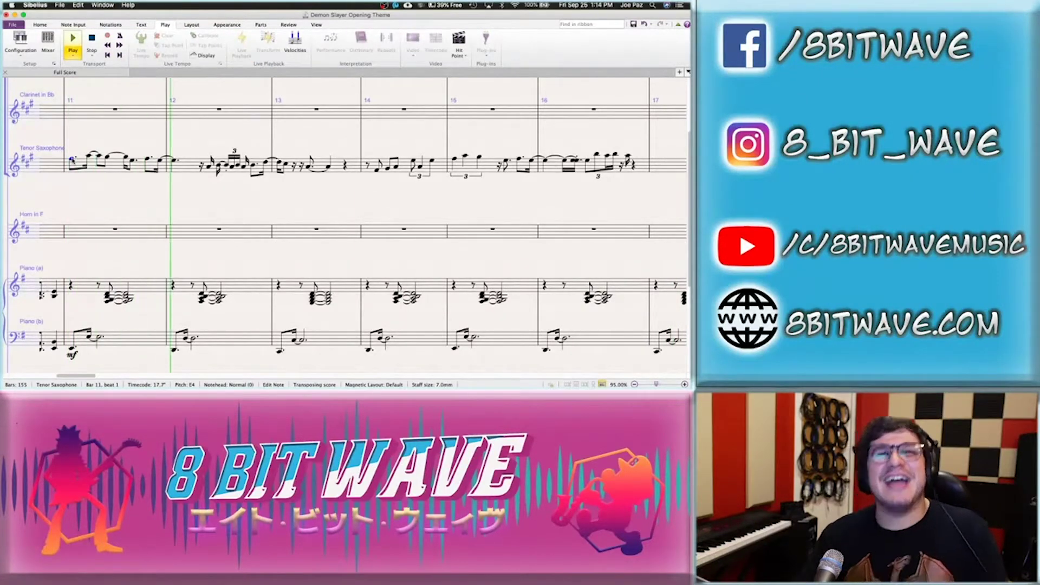
pyautogui.press('Escape')
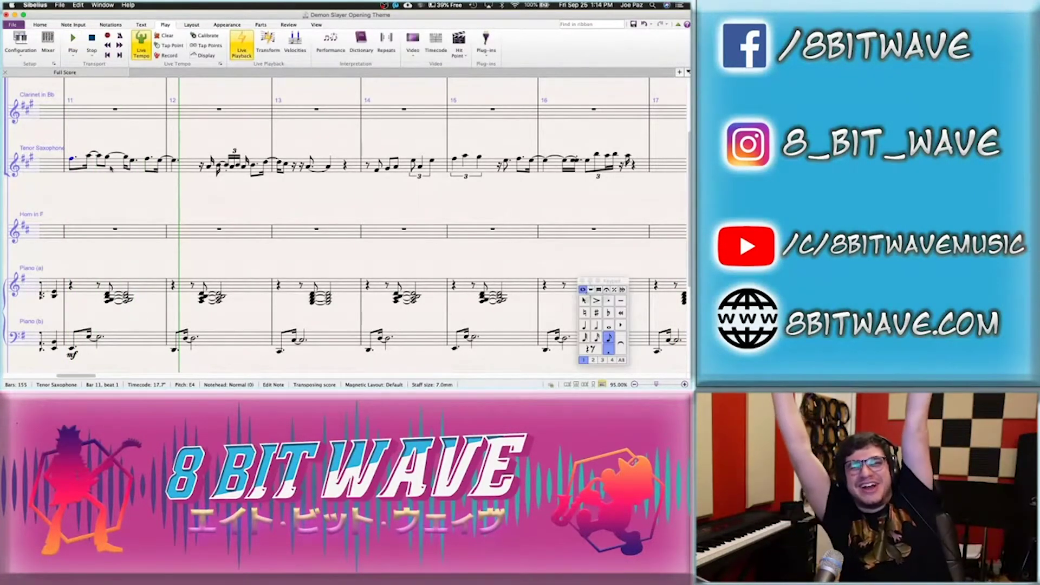
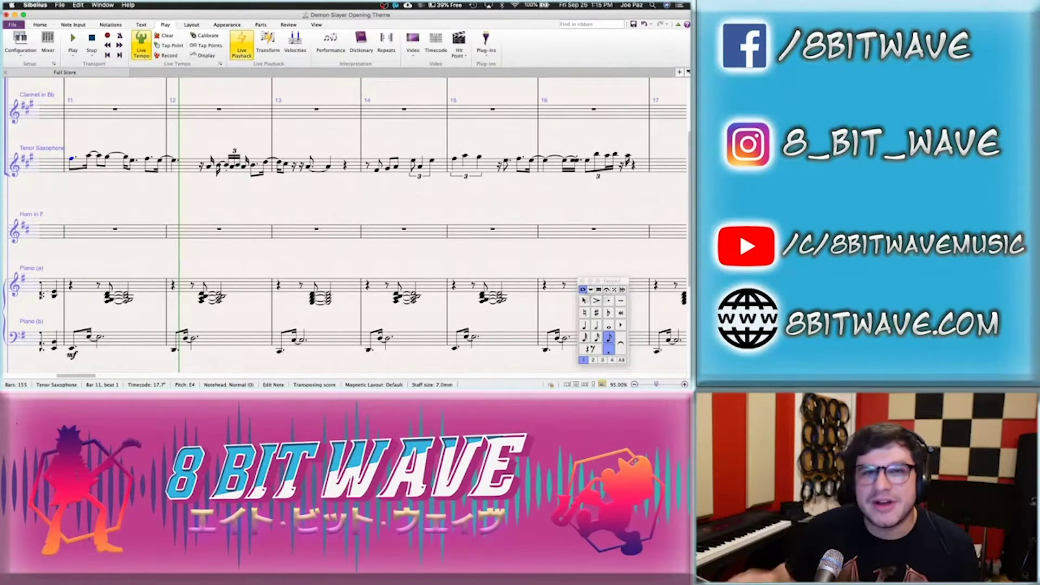
# Save the score and listen to the Tenor Saxophone melody from the first note of bar 11 into bar 13
pyautogui.press('Escape')
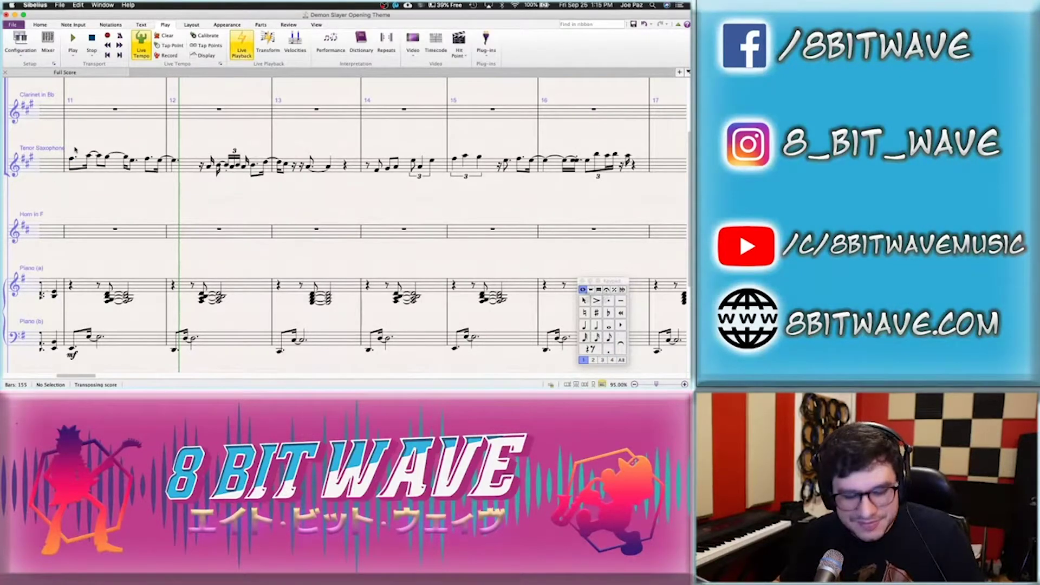
pyautogui.press('super+s')
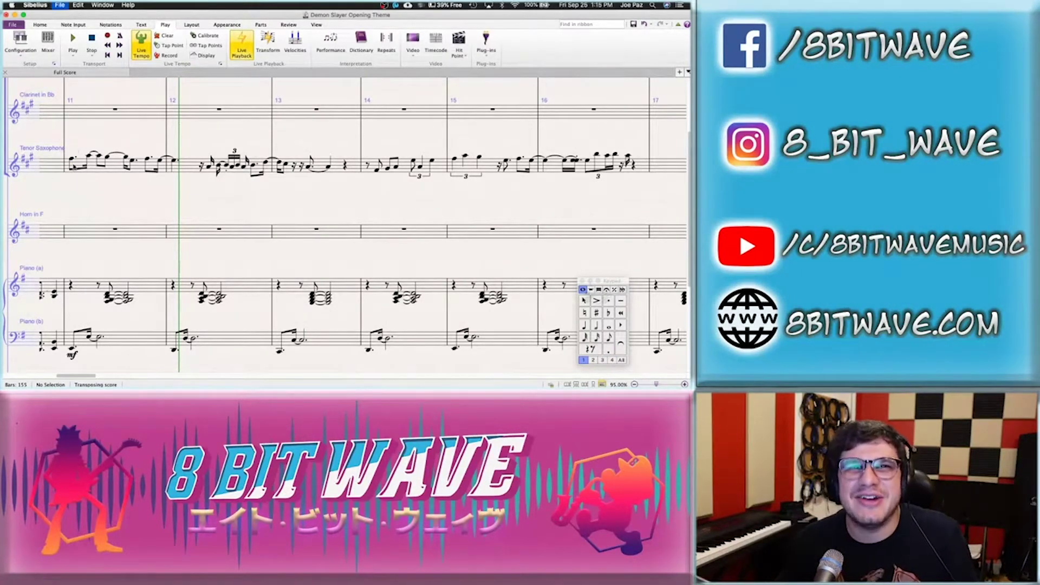
pyautogui.click(72, 160)
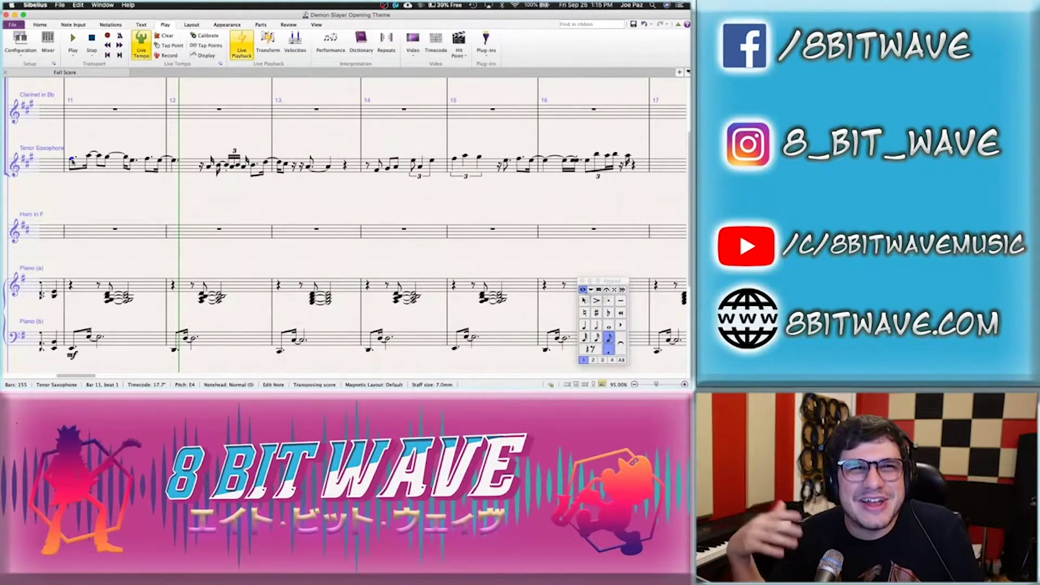
pyautogui.press('super+s')
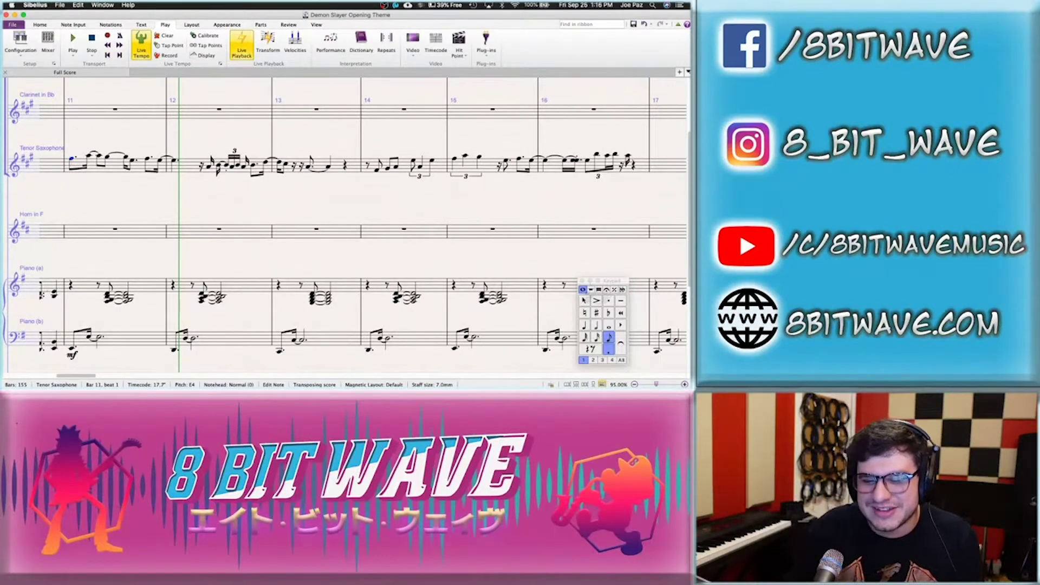
pyautogui.click(143, 201)
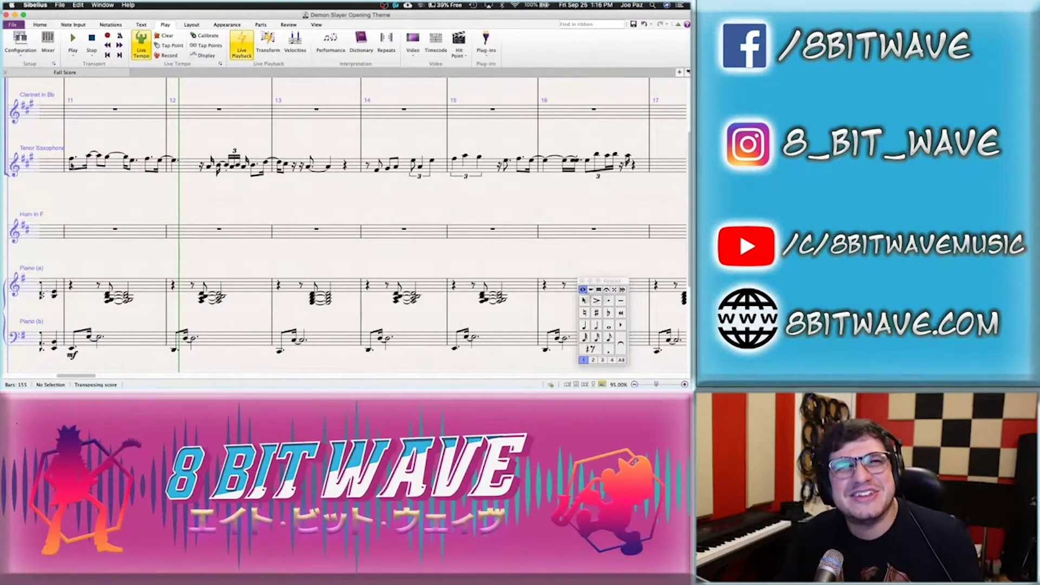
pyautogui.click(72, 161)
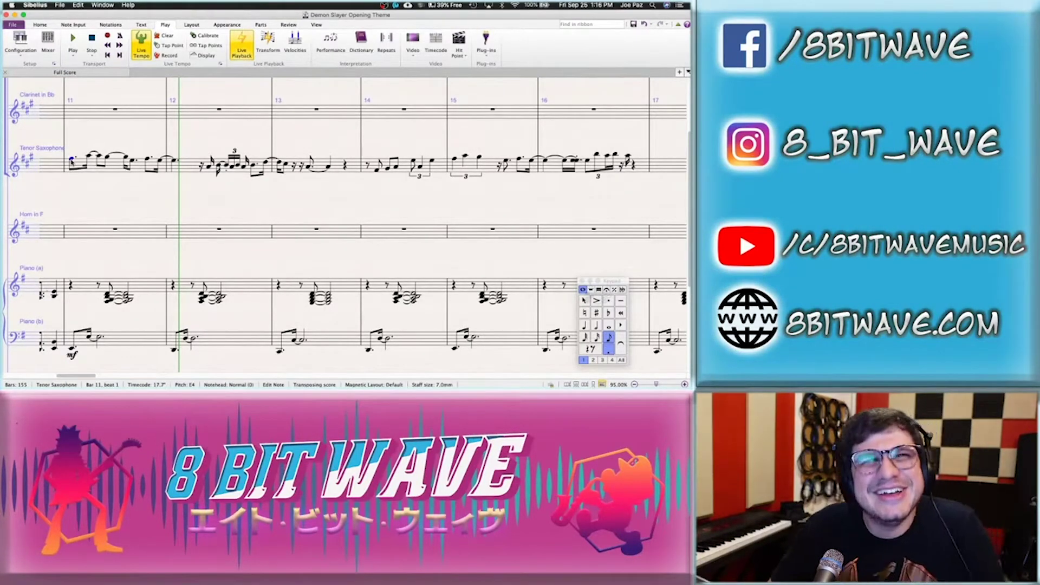
pyautogui.press('super+s')
pyautogui.press('space')
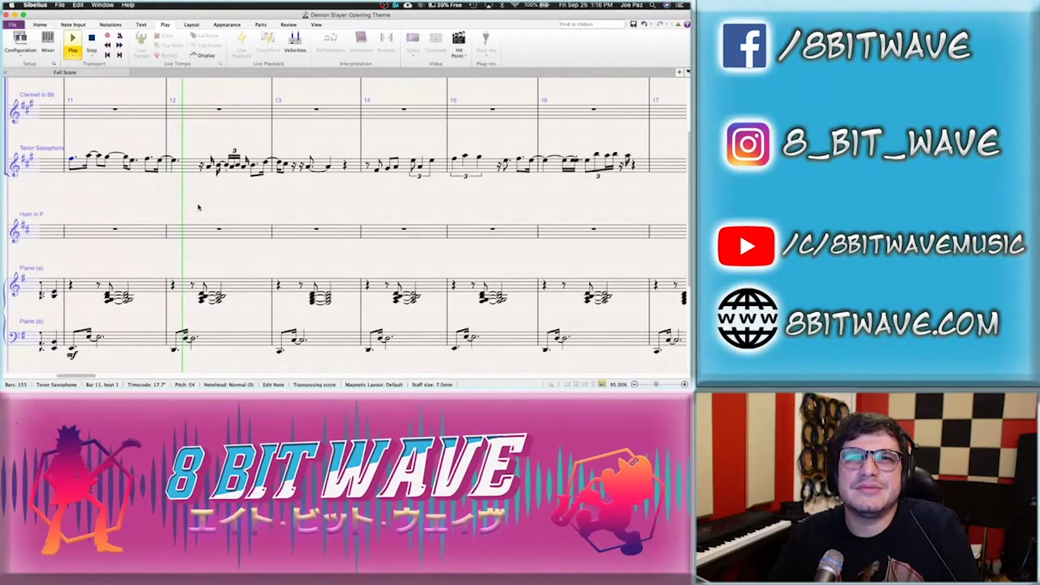
pyautogui.press('space')
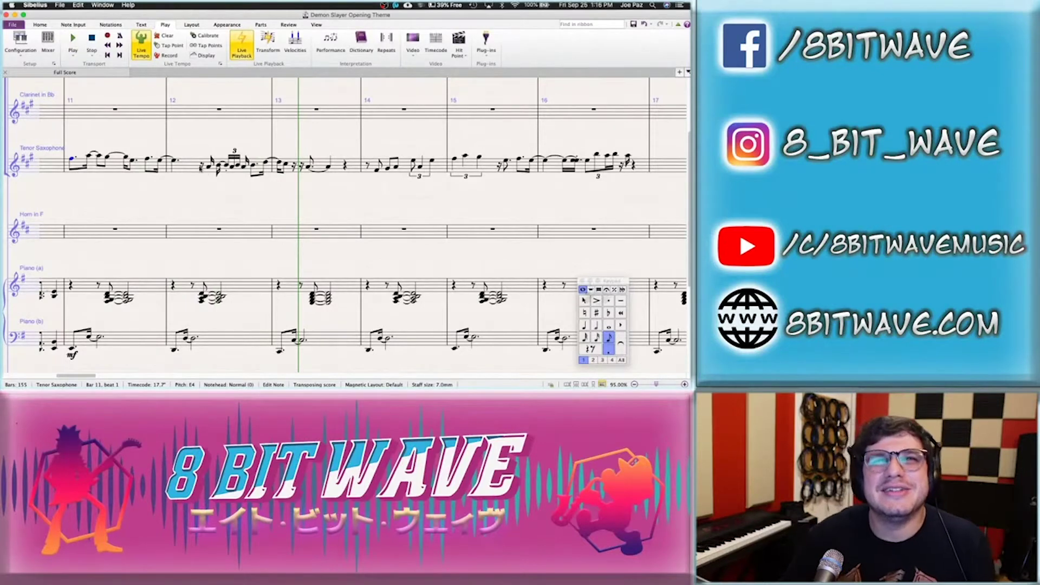
# Try to enter a sixteenth-note run on G and A from beat 2.5 of bar 12 in the Tenor Saxophone staff
pyautogui.click(201, 166)
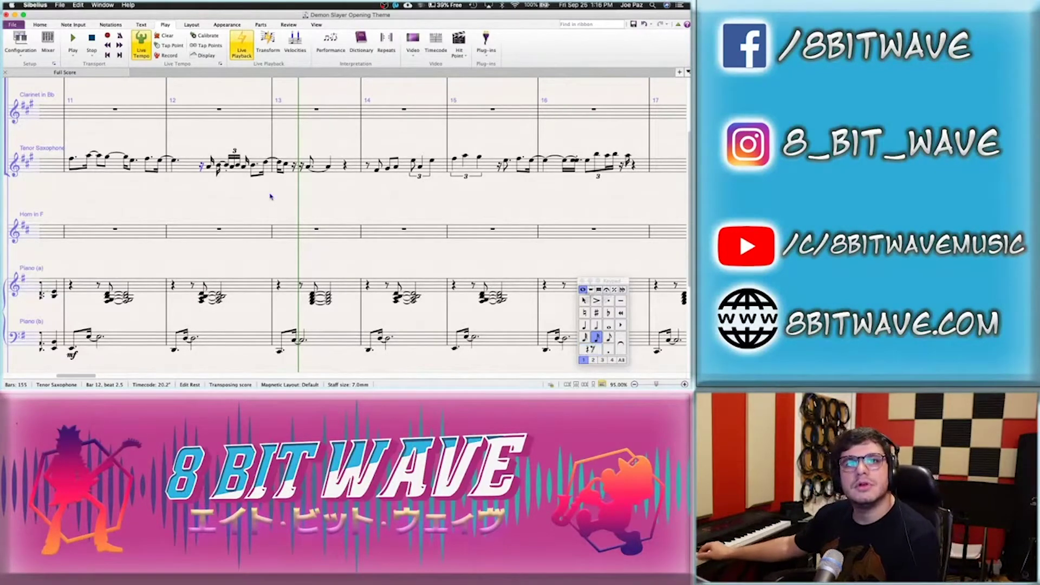
pyautogui.press('g')
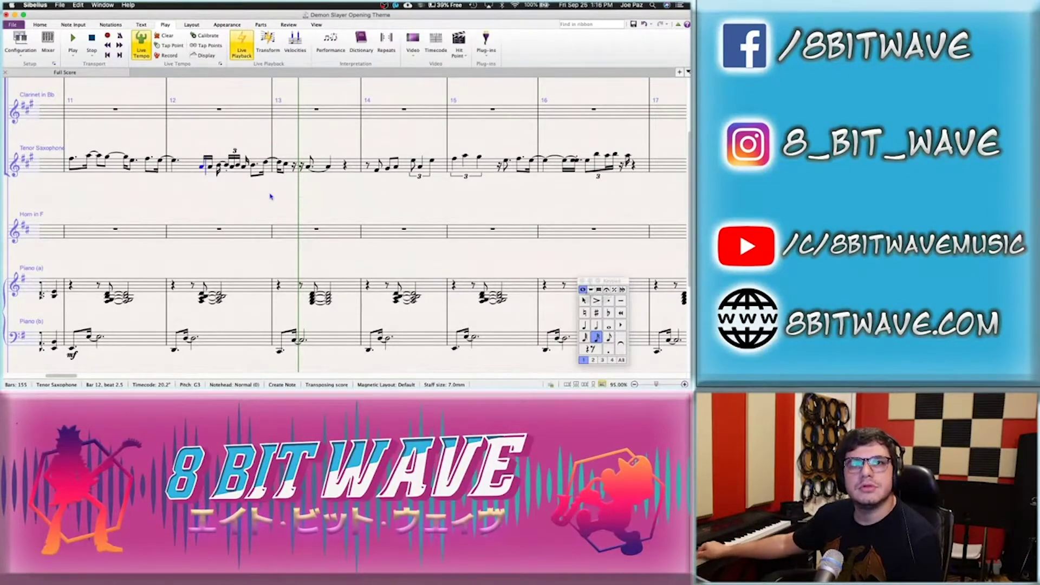
pyautogui.press('g')
pyautogui.press('g')
pyautogui.press('a')
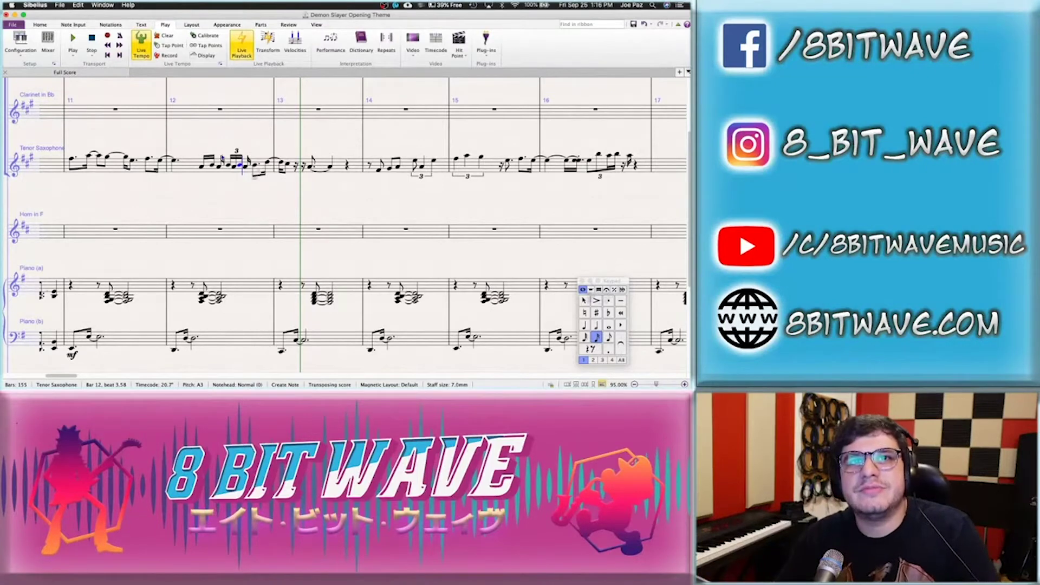
# Delete the triplet in the third beat of bar 12 in the Tenor Saxophone staff
pyautogui.press('Left')
pyautogui.press('Left')
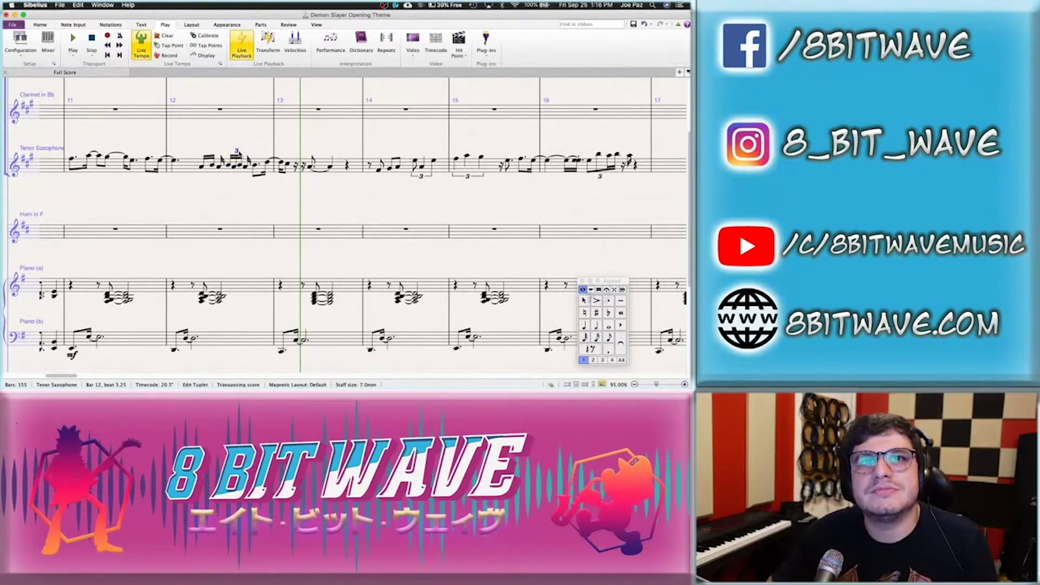
pyautogui.press('Delete')
pyautogui.press('Left')
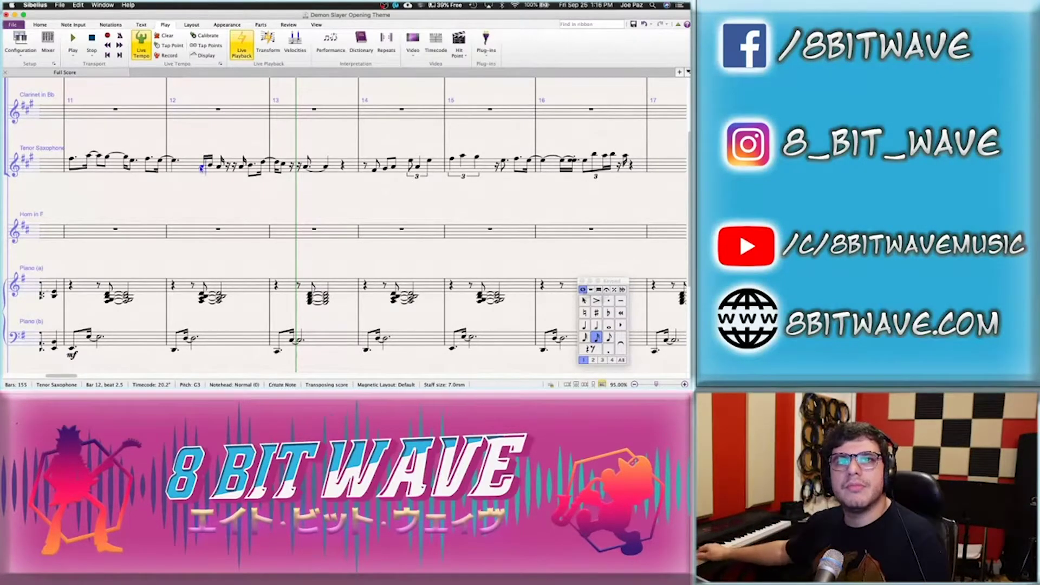
# Re-enter bar 12's sixteenth-note run from G3 up to A3, ending with a sixteenth rest on beat 4, a sixteenth C4 and an eighth B3
pyautogui.press('a')
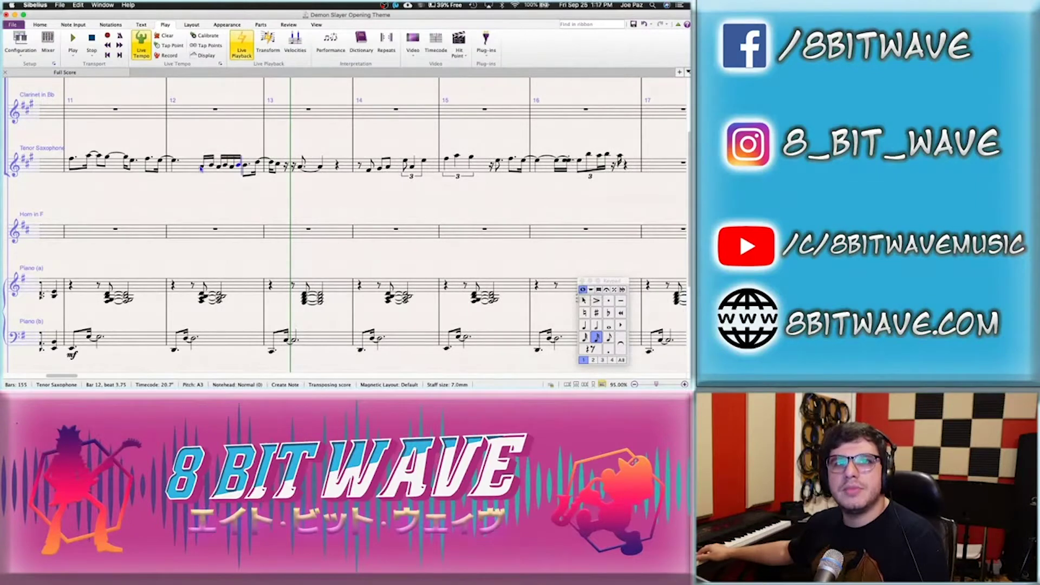
pyautogui.press('4')
pyautogui.press('.')
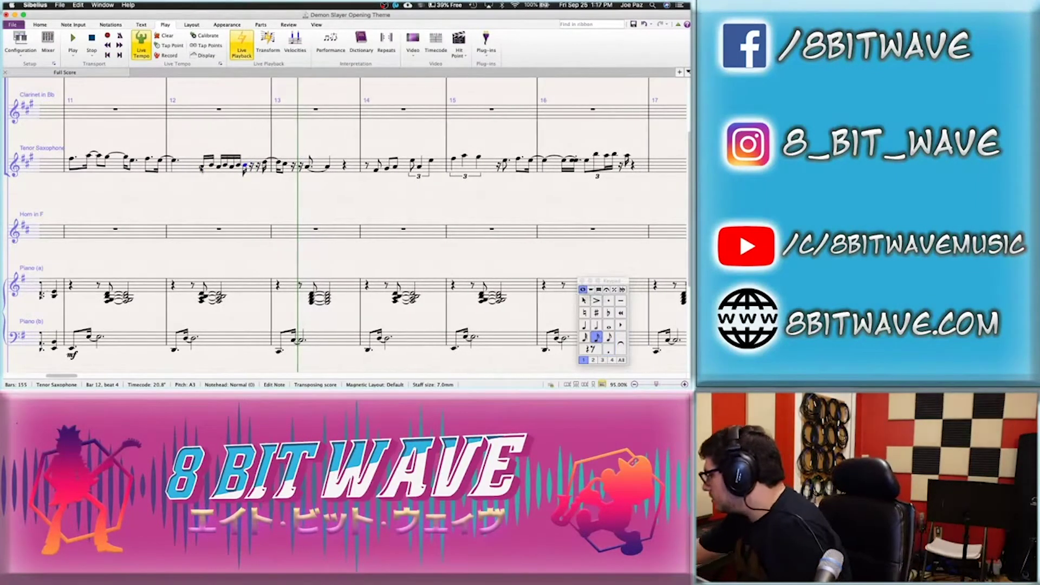
pyautogui.press('3')
pyautogui.press('0')
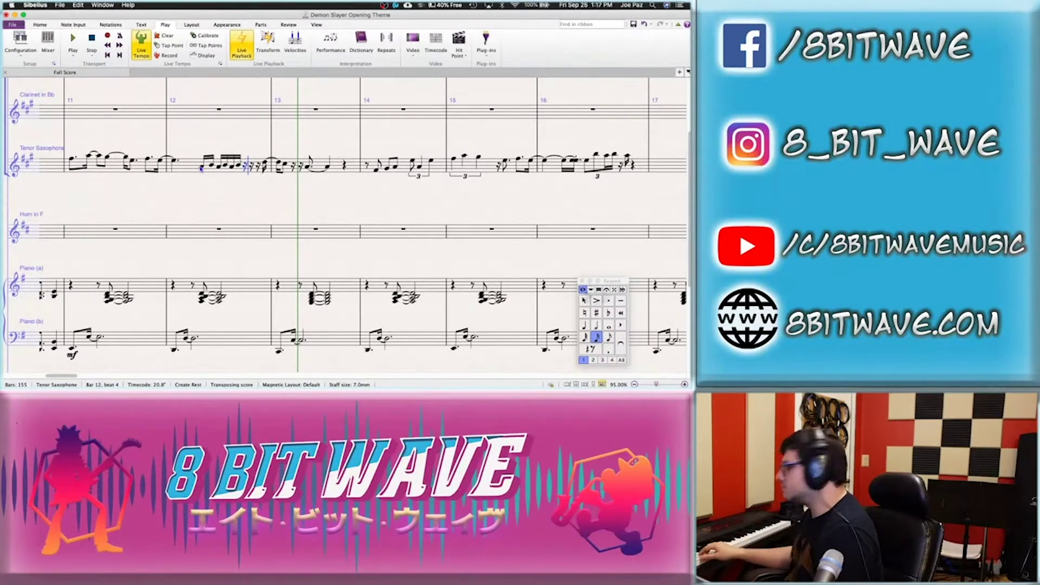
pyautogui.press('c')
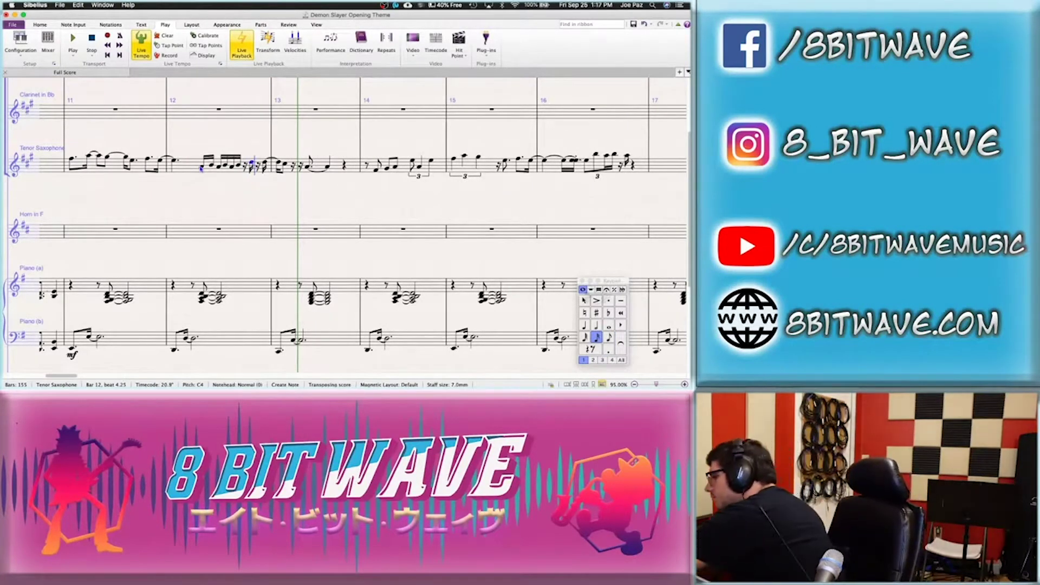
pyautogui.press('3')
pyautogui.press('b')
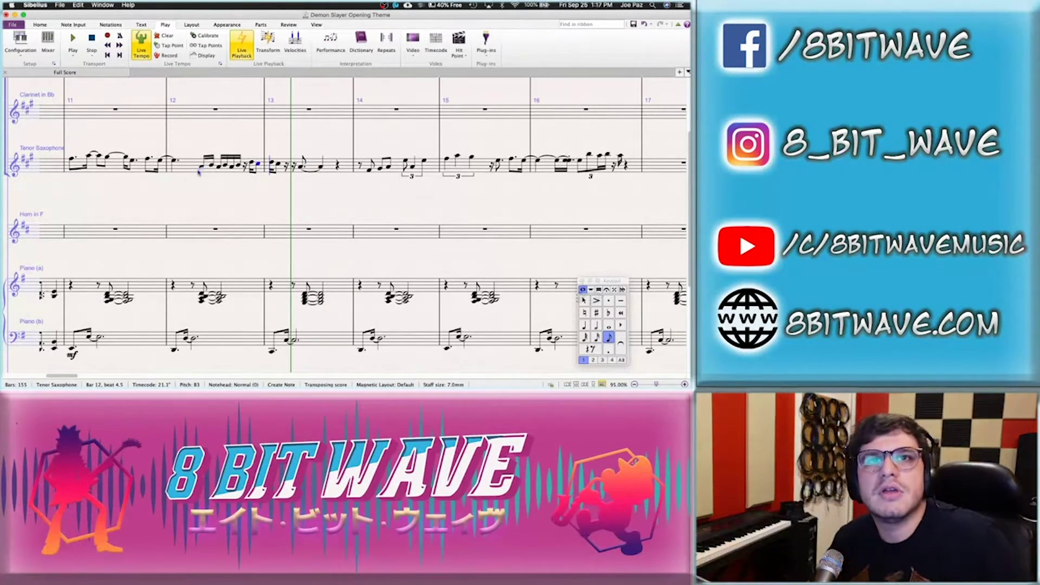
pyautogui.press('Escape')
# Clear the recorded notes from bar 13 of the Tenor Saxophone staff
pyautogui.click(190, 170)
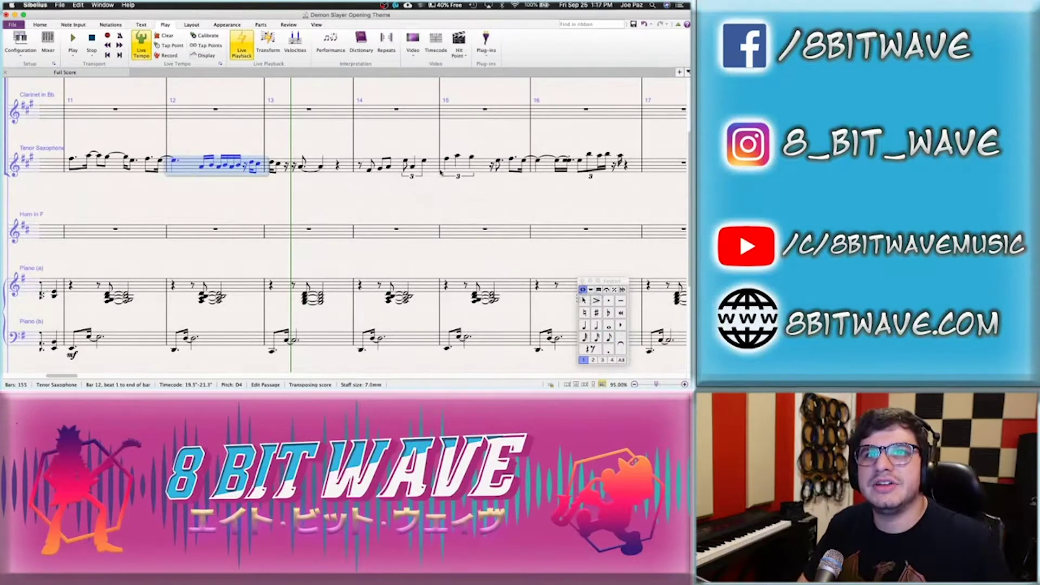
pyautogui.click(344, 165)
pyautogui.press('Delete')
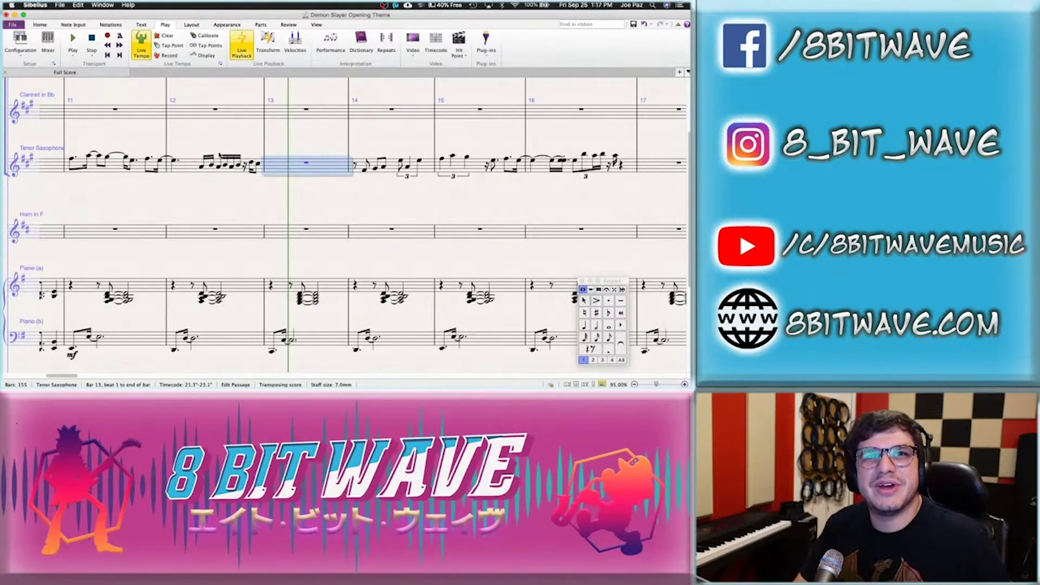
# Listen to the rewritten Tenor Saxophone bar 12 and clear the selection
pyautogui.click(186, 168)
pyautogui.press('space')
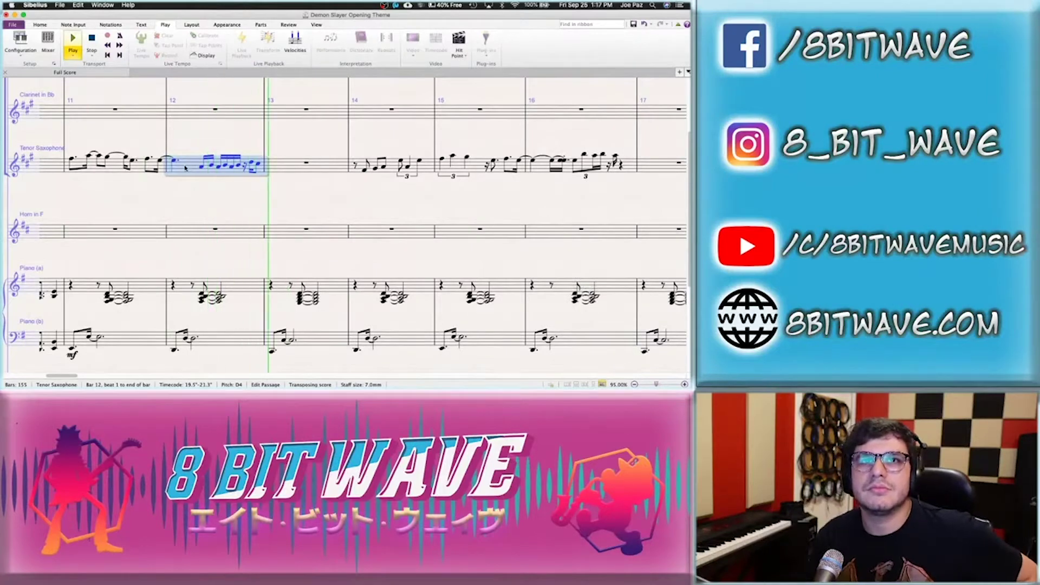
pyautogui.press('space')
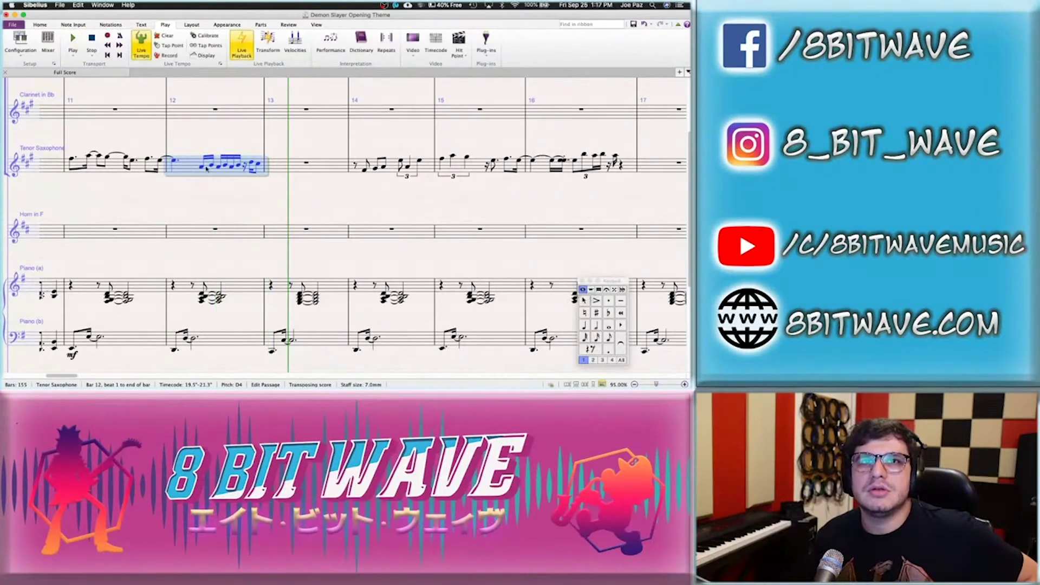
pyautogui.click(305, 139)
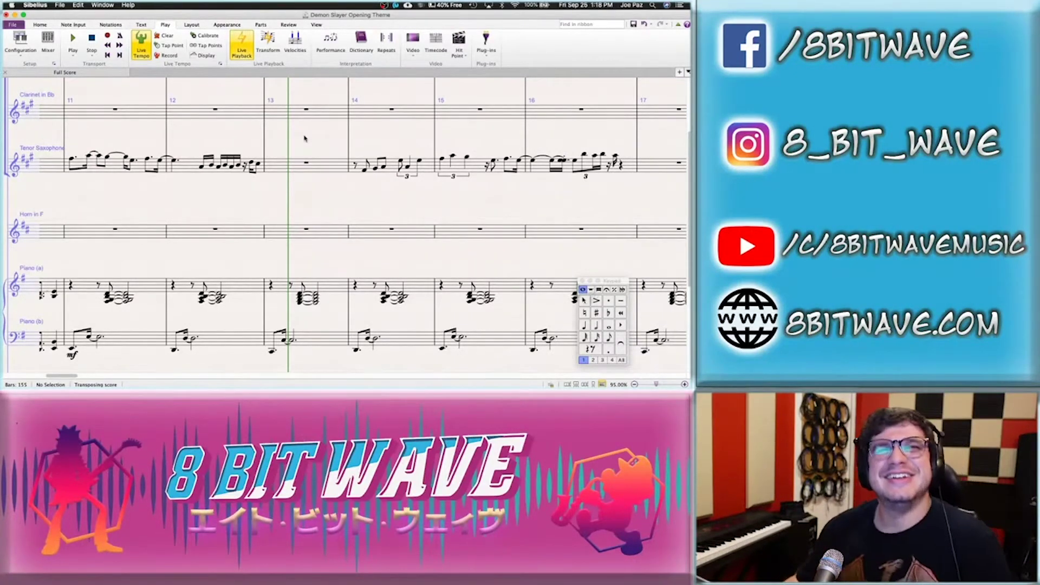
# Play the Tenor Saxophone line from the start of bar 12, and again from the first note of bar 11
pyautogui.click(176, 161)
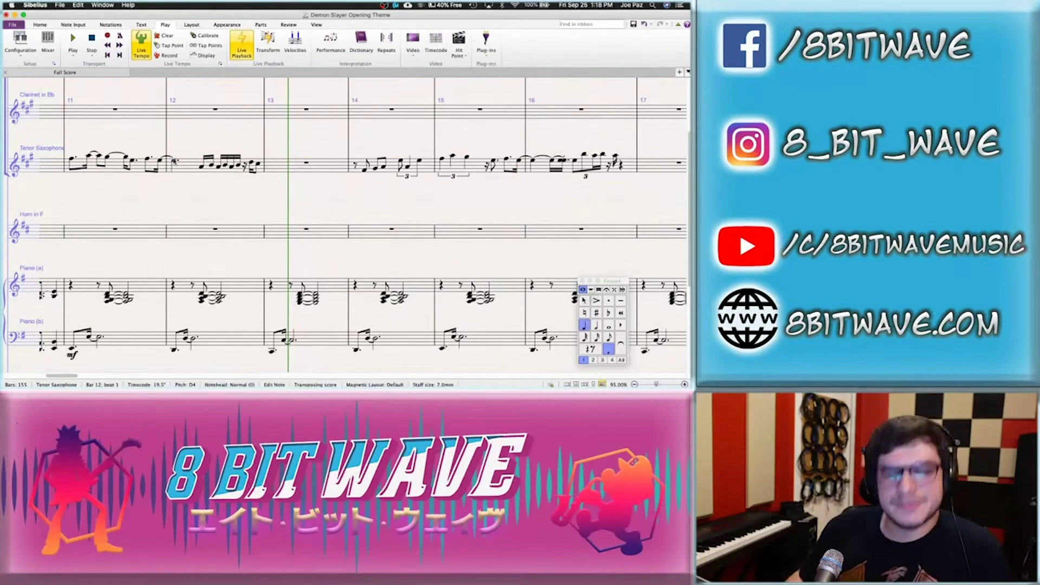
pyautogui.press('space')
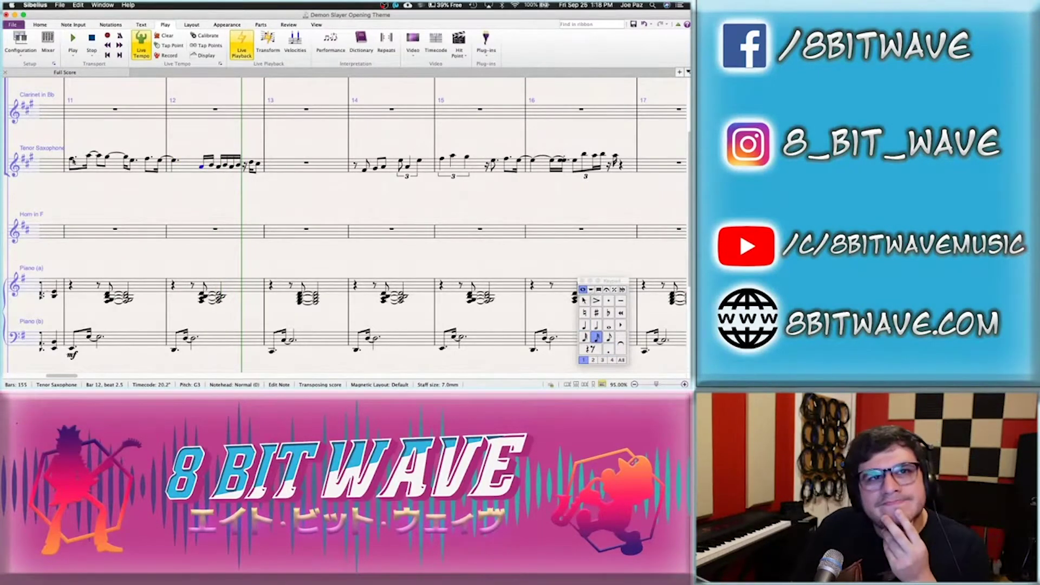
pyautogui.click(71, 160)
pyautogui.press('space')
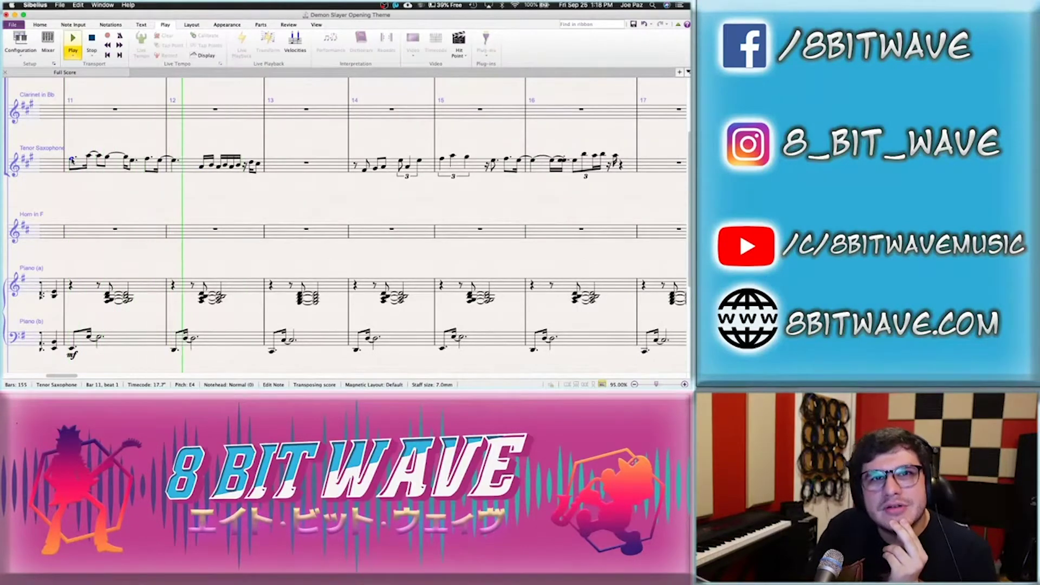
pyautogui.press('space')
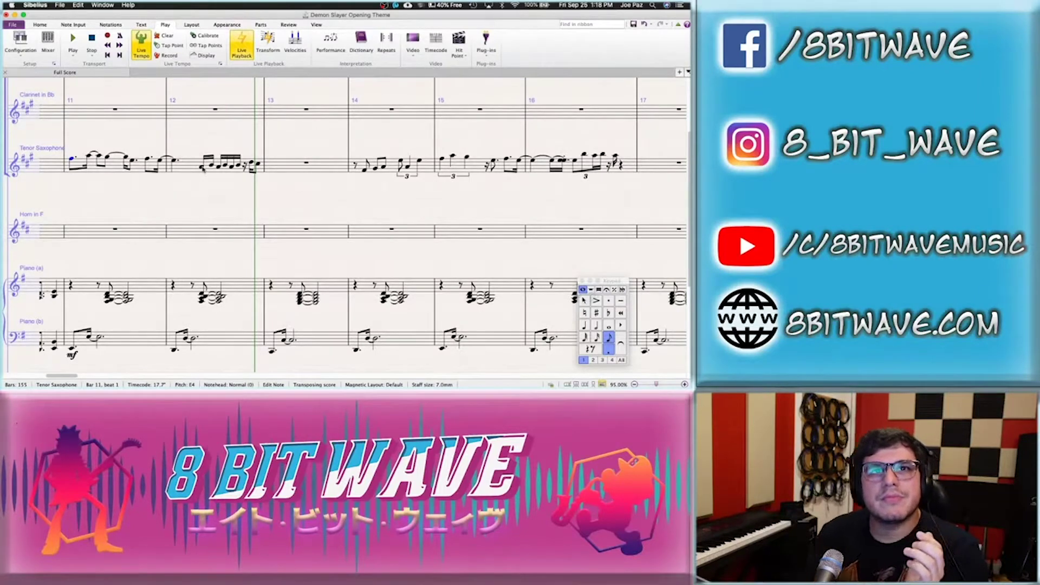
pyautogui.click(185, 167)
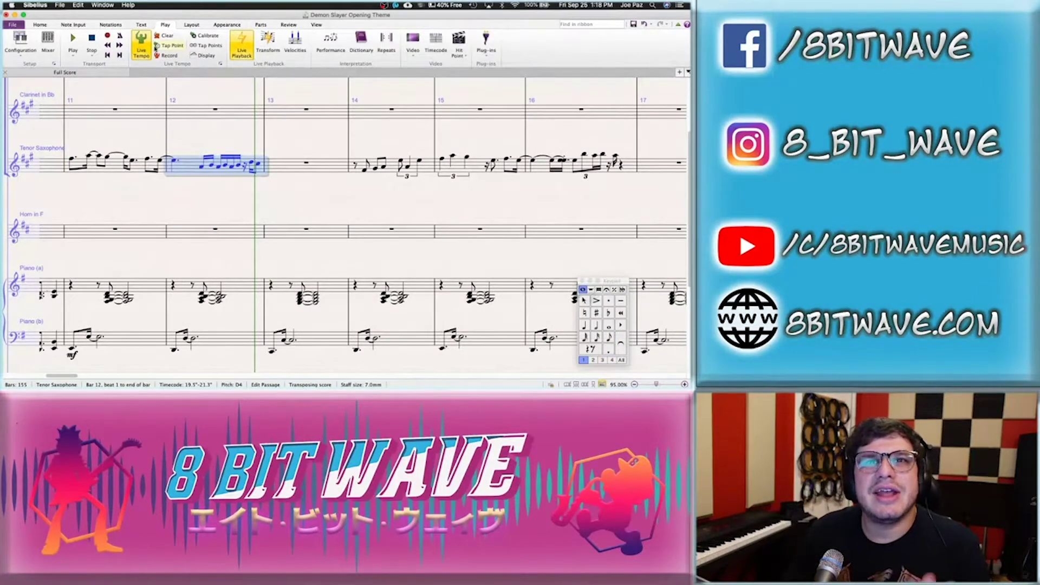
pyautogui.click(202, 168)
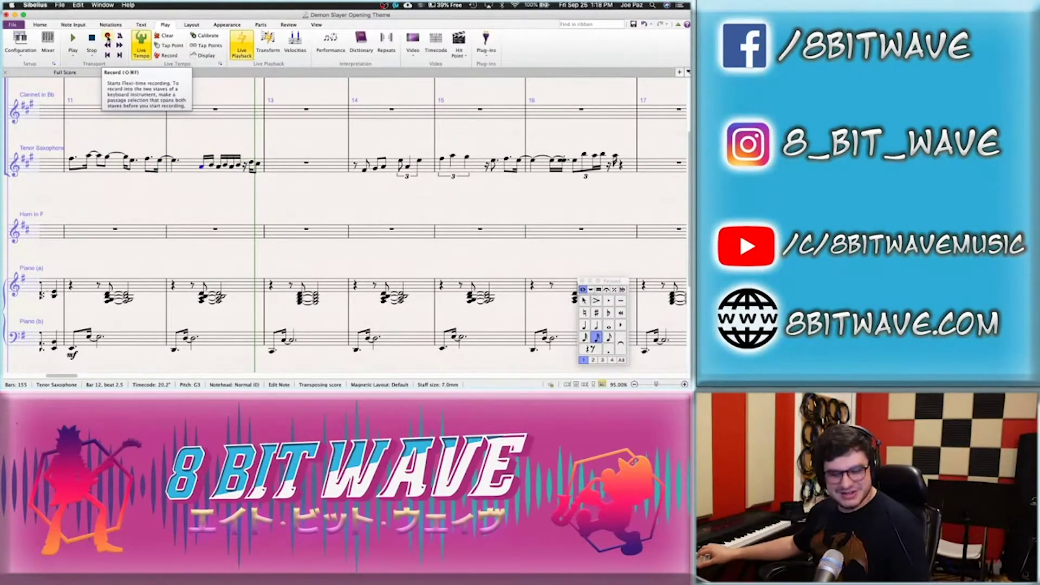
pyautogui.click(107, 38)
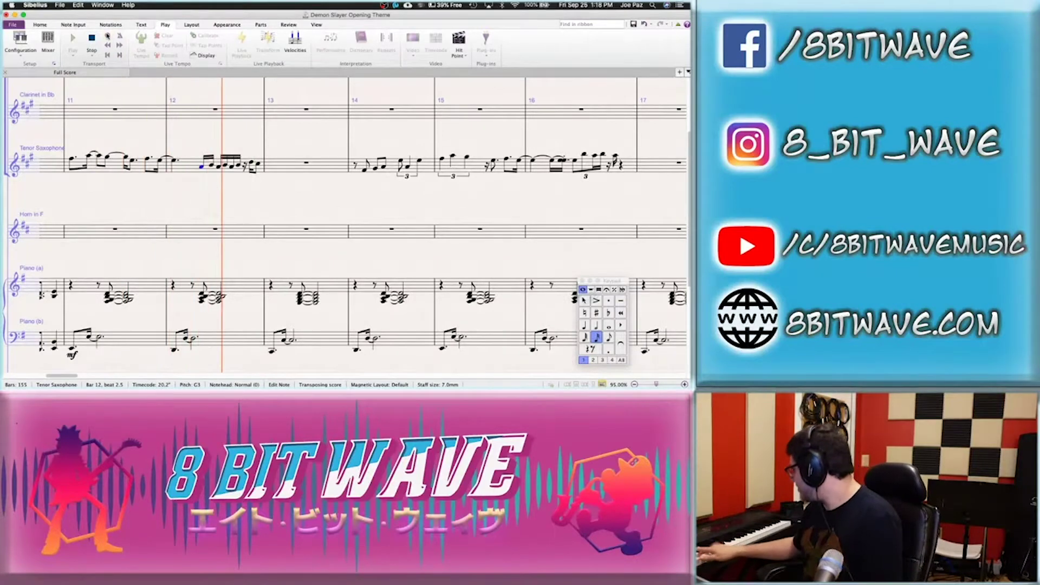
pyautogui.press('Escape')
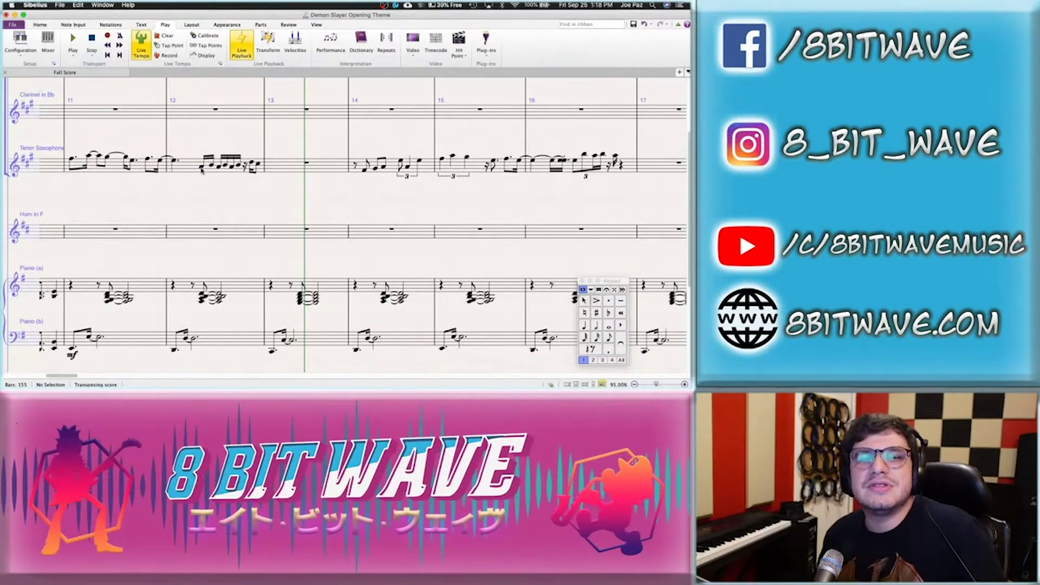
# Double-dot the D4 on beat 1 of bar 12 and shift the sixteenth-note run to start on beat 2.75, ending with A3 on beat 4
pyautogui.click(201, 168)
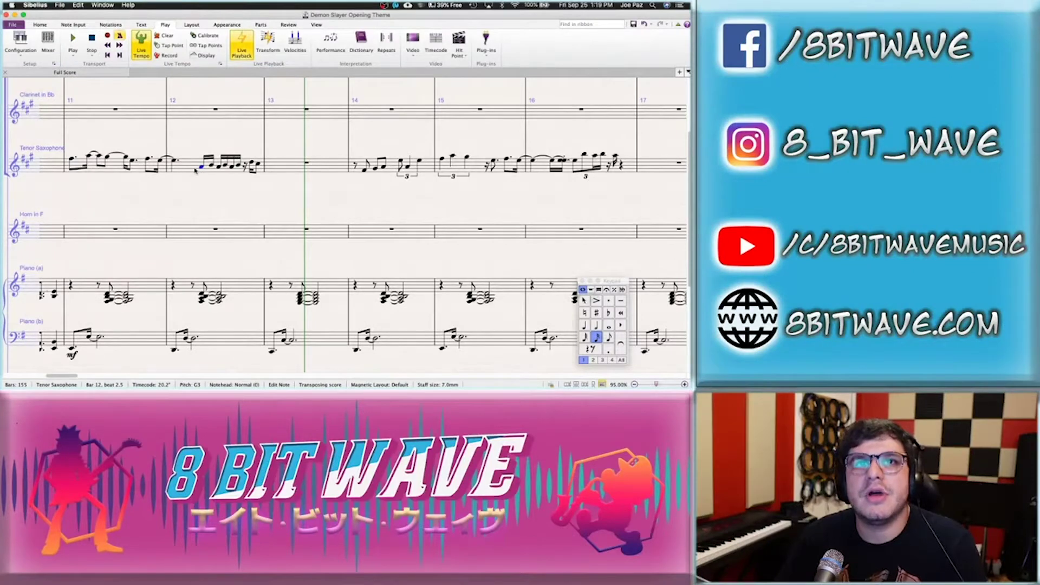
pyautogui.press('Left')
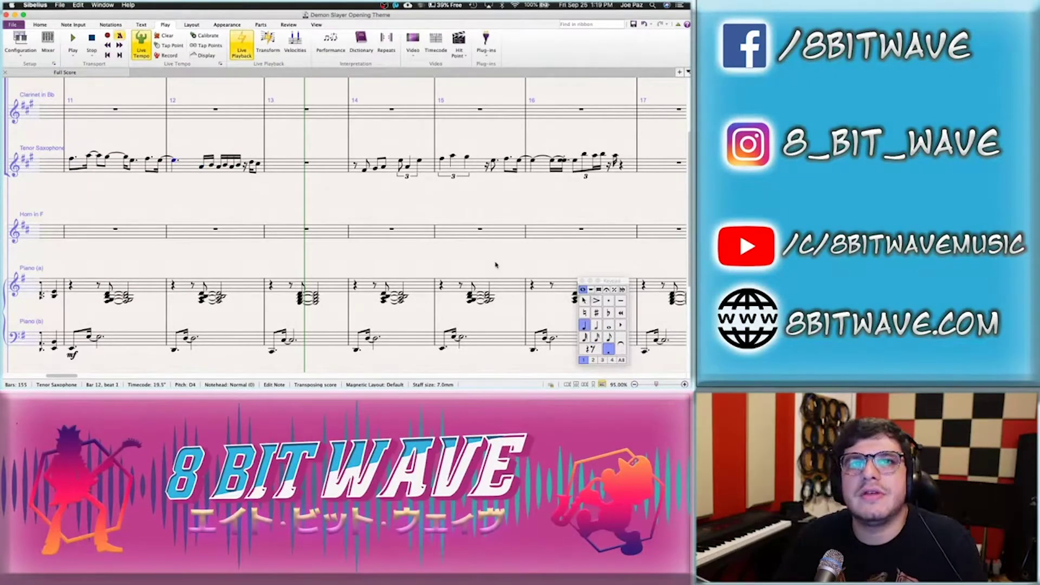
pyautogui.press('Right')
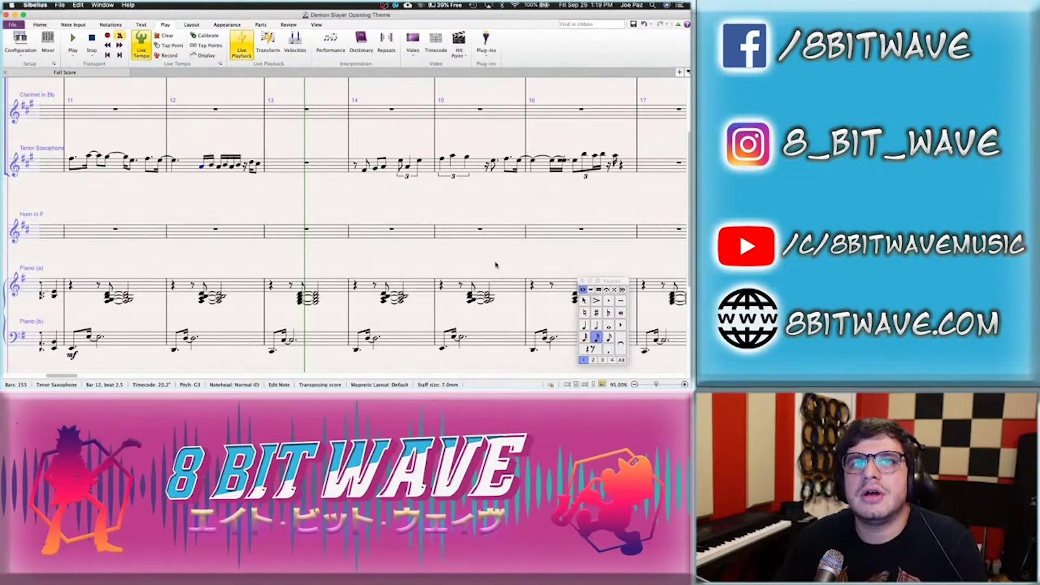
pyautogui.press('Left')
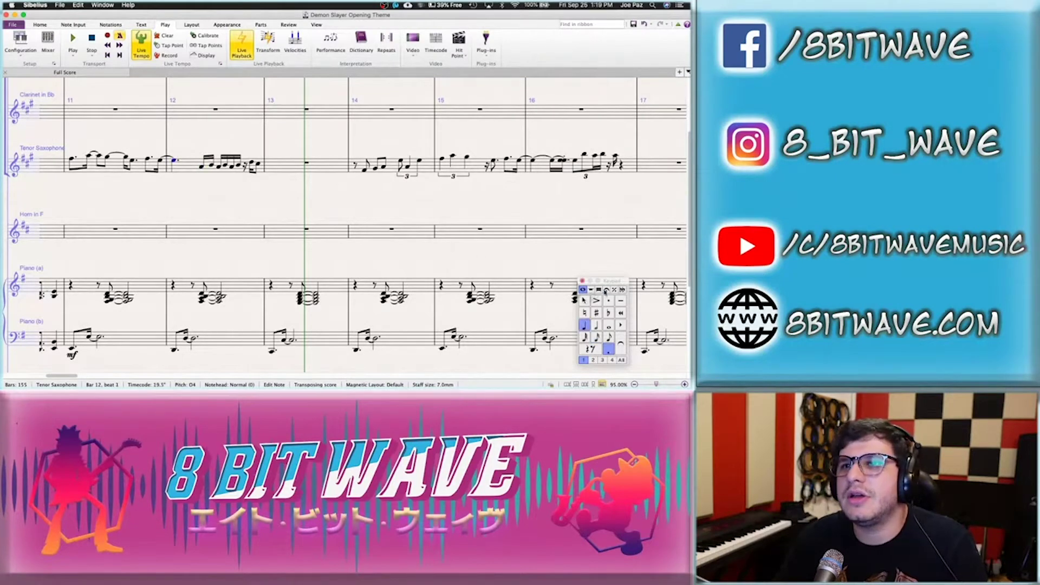
pyautogui.click(591, 289)
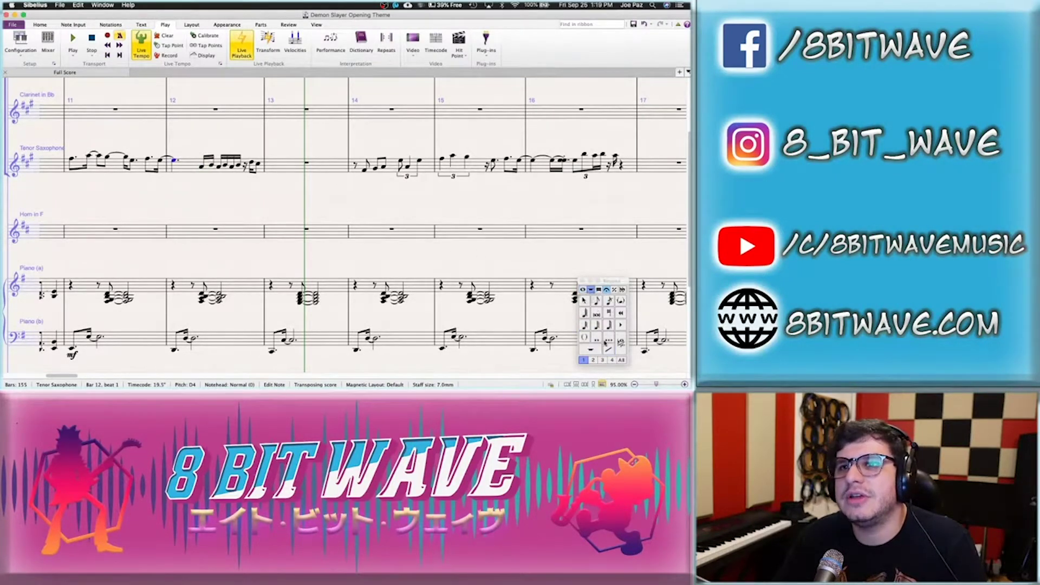
pyautogui.click(597, 339)
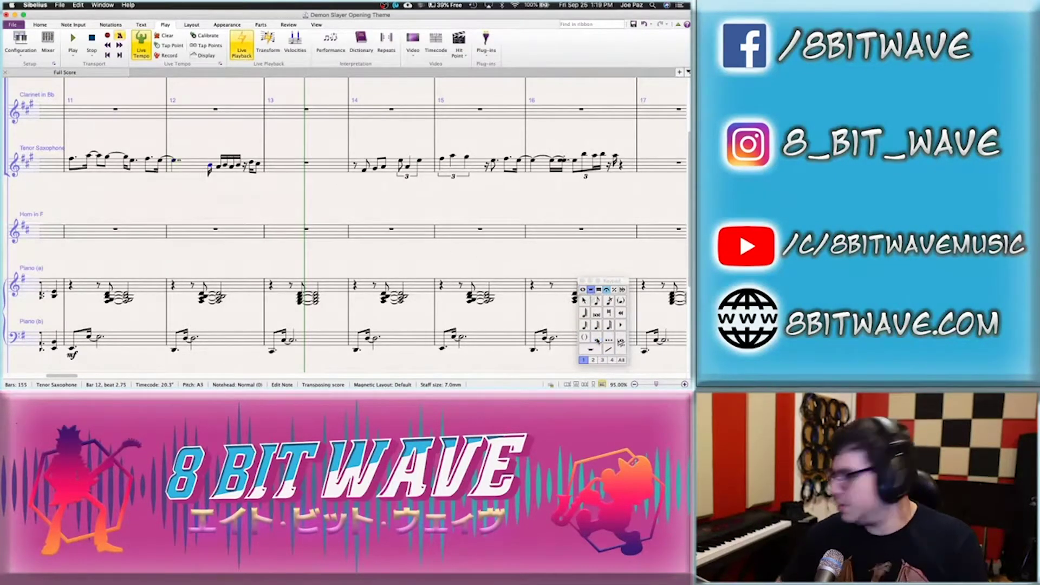
pyautogui.click(597, 339)
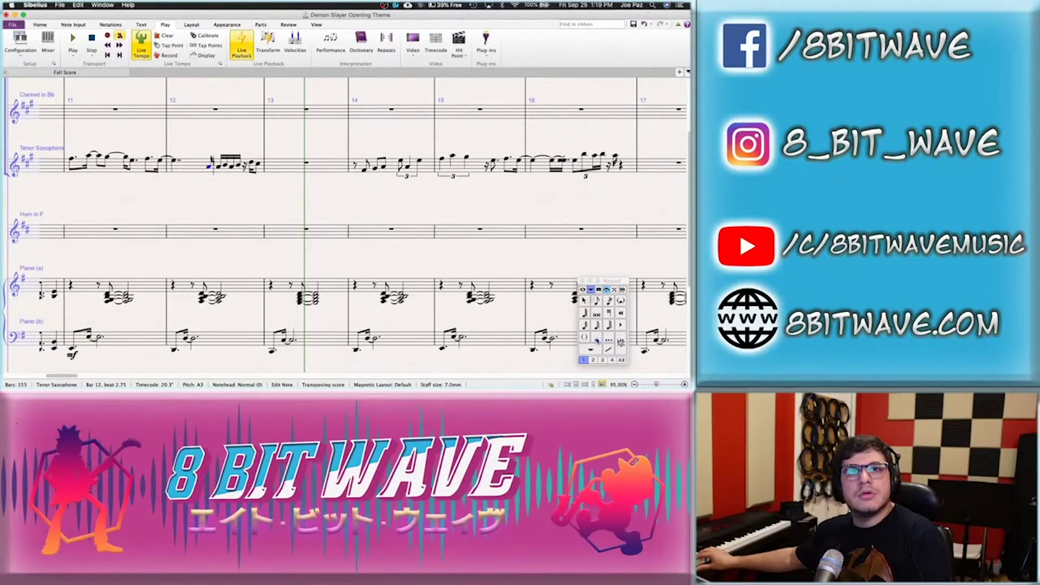
pyautogui.click(597, 339)
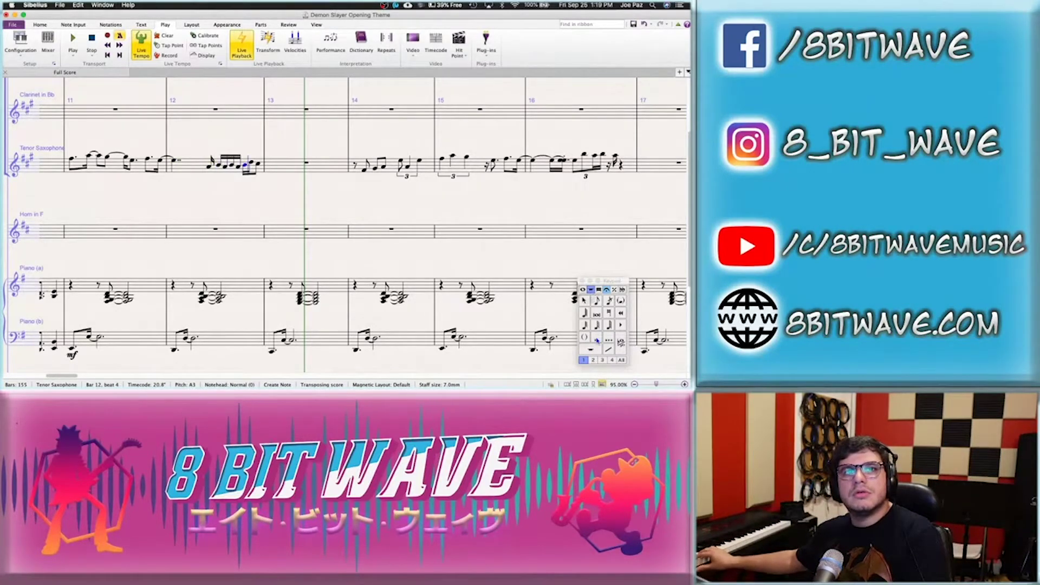
# Replace the C4 on beat 4.25 of bar 12 with a sixteenth rest and enter sixteenths A3 on beat 4.5 and B3 on beat 4.75
pyautogui.press('Right')
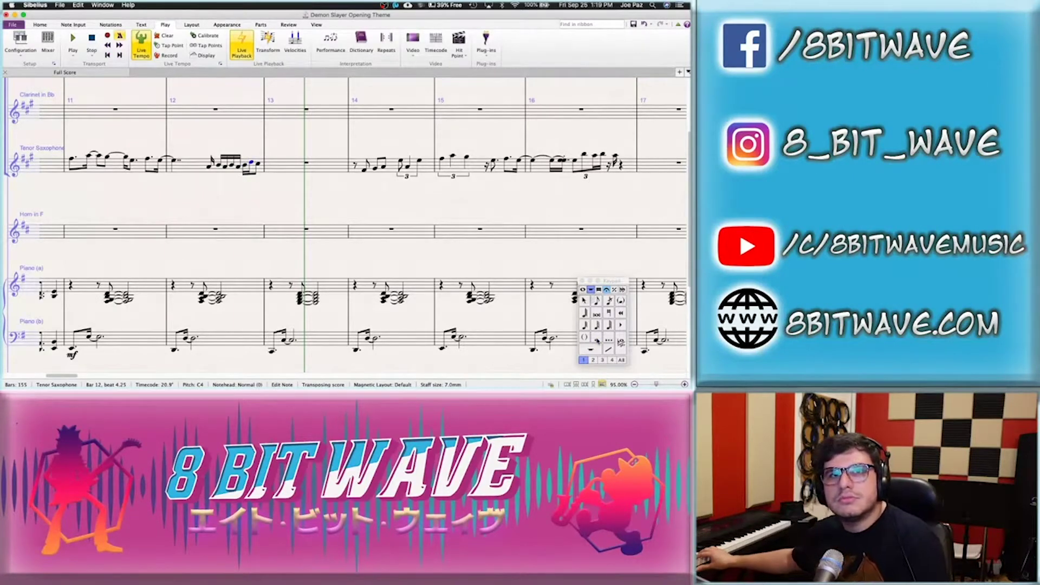
pyautogui.press('Left')
pyautogui.press('Right')
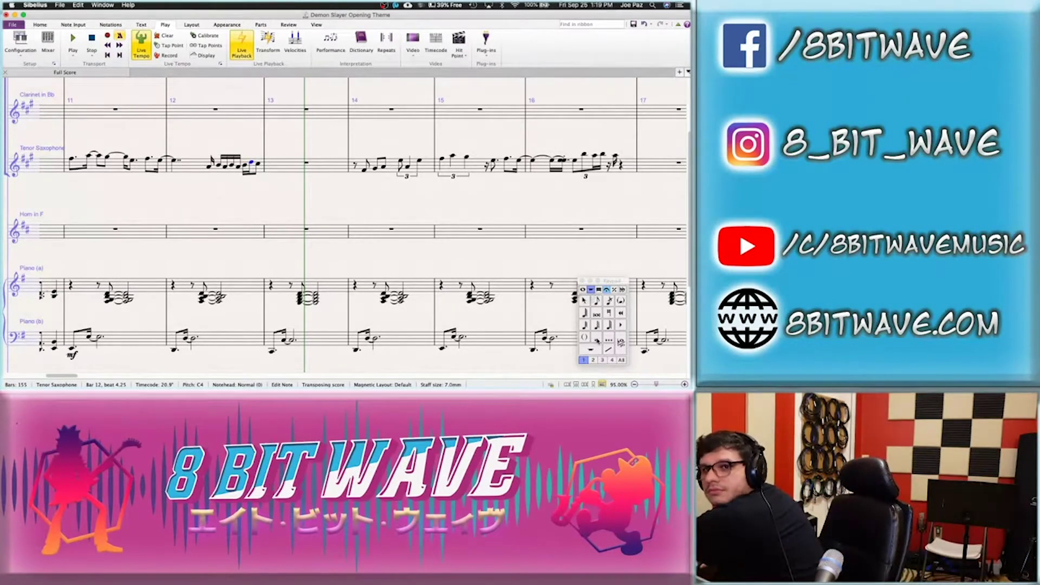
pyautogui.press('F8')
pyautogui.press('F7')
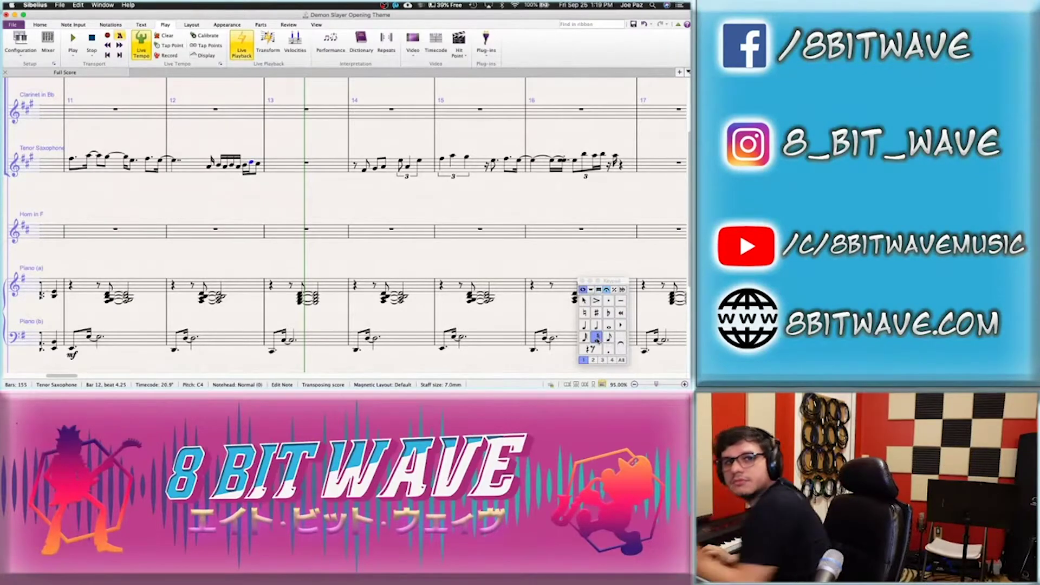
pyautogui.press('0')
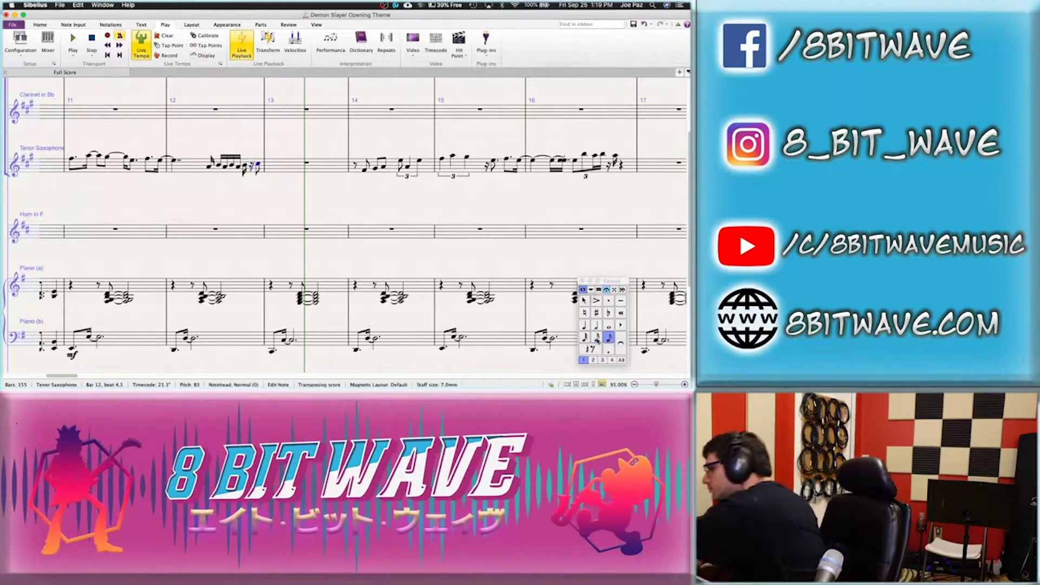
pyautogui.press('a')
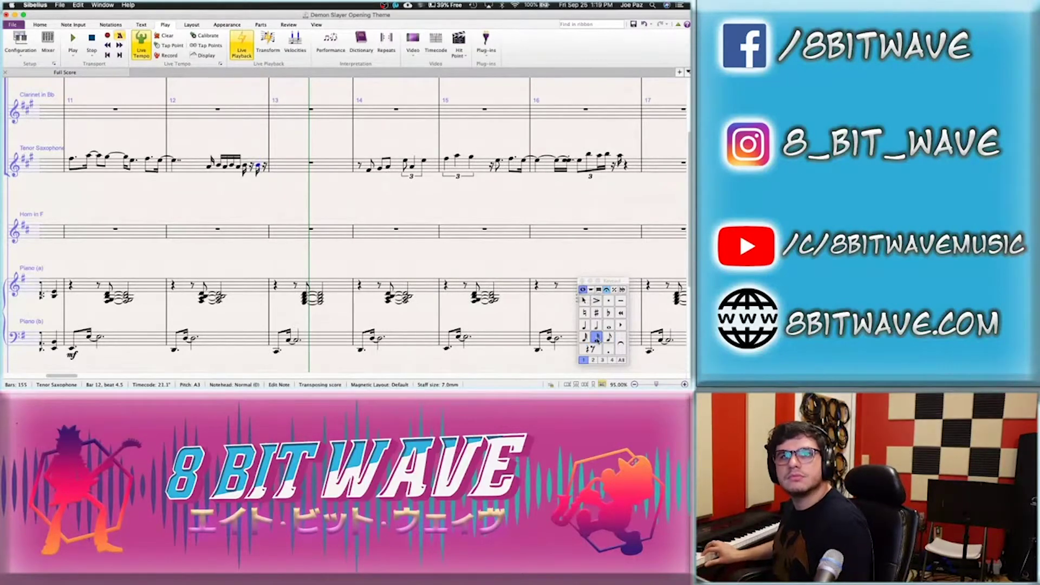
# Enter an eighth-note G3 on beat 1 of bar 13 in the Tenor Saxophone staff
pyautogui.press('Right')
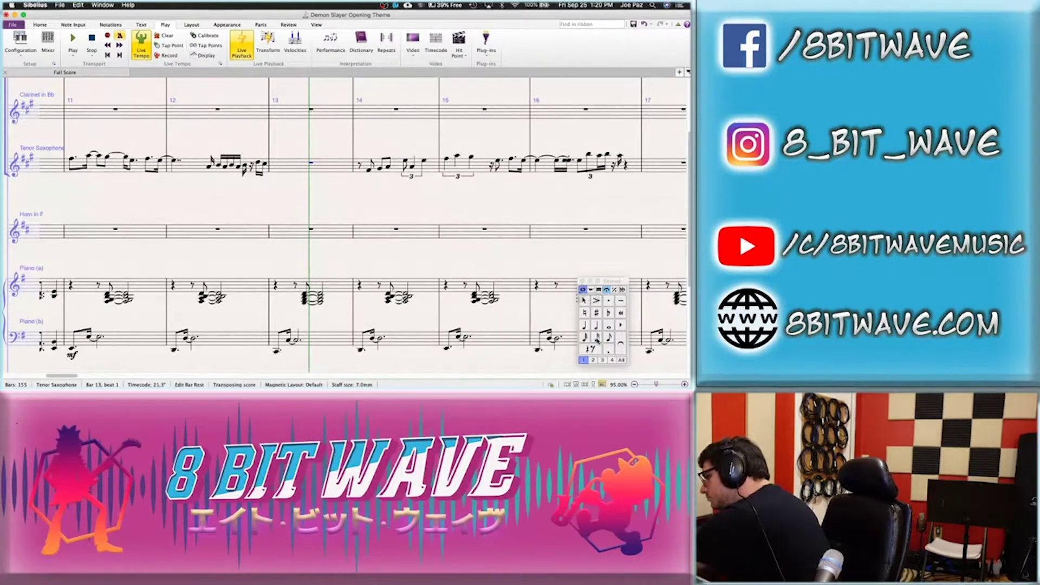
pyautogui.press('3')
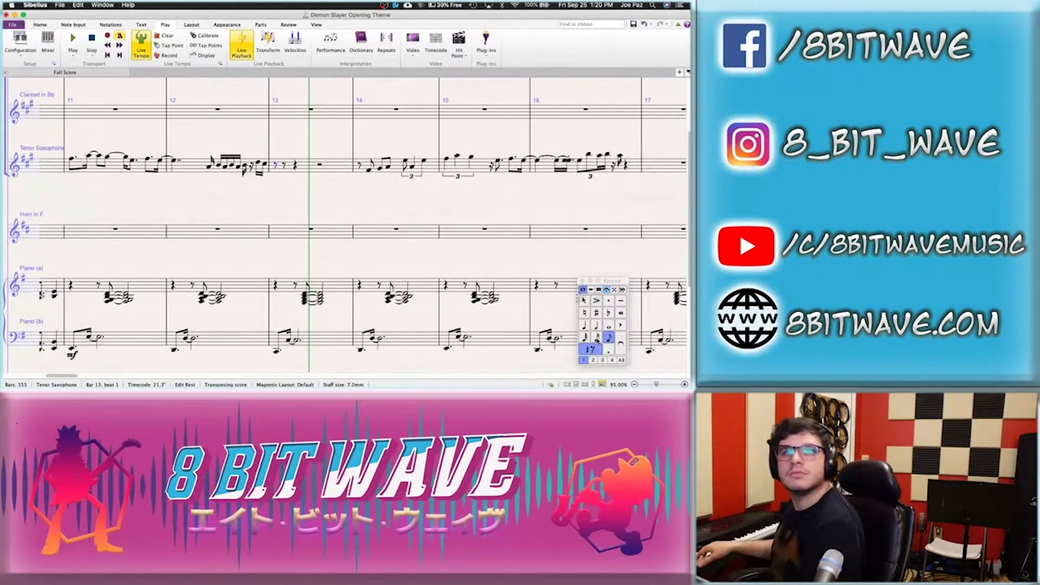
pyautogui.press('c')
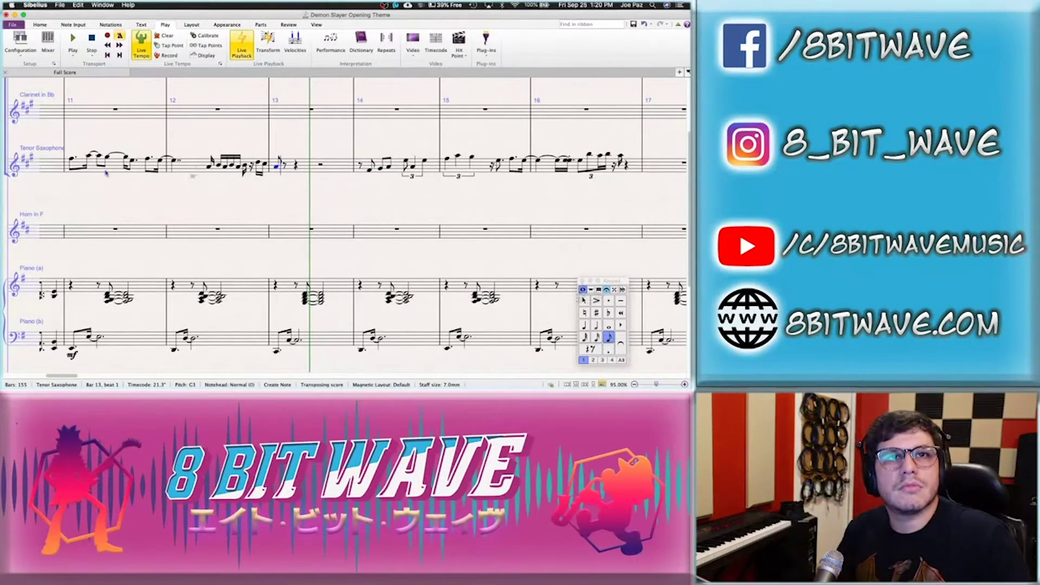
# Play the Tenor Saxophone line from the first note of bar 11 into bar 13
pyautogui.click(71, 160)
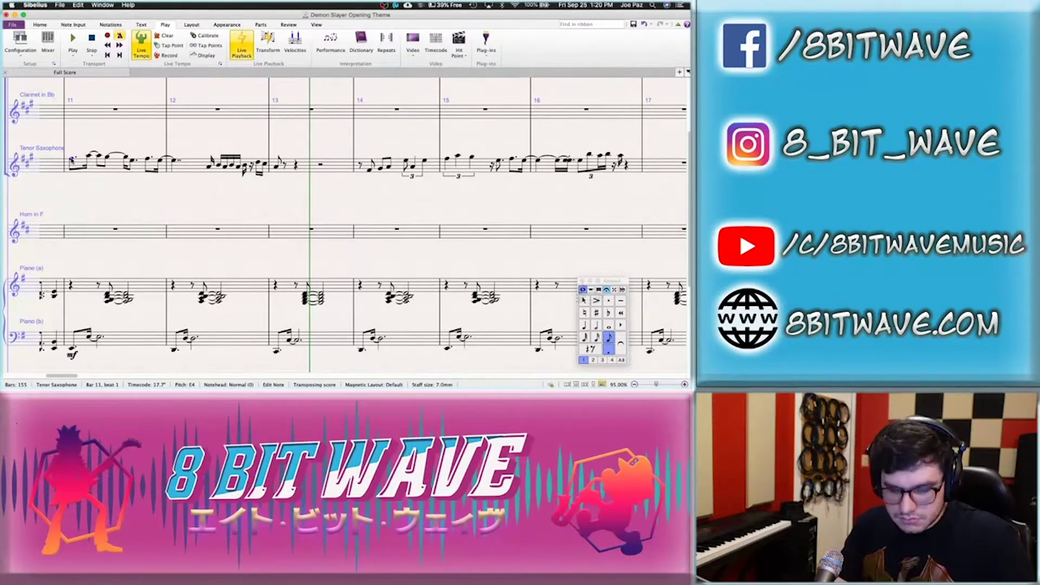
pyautogui.press('p')
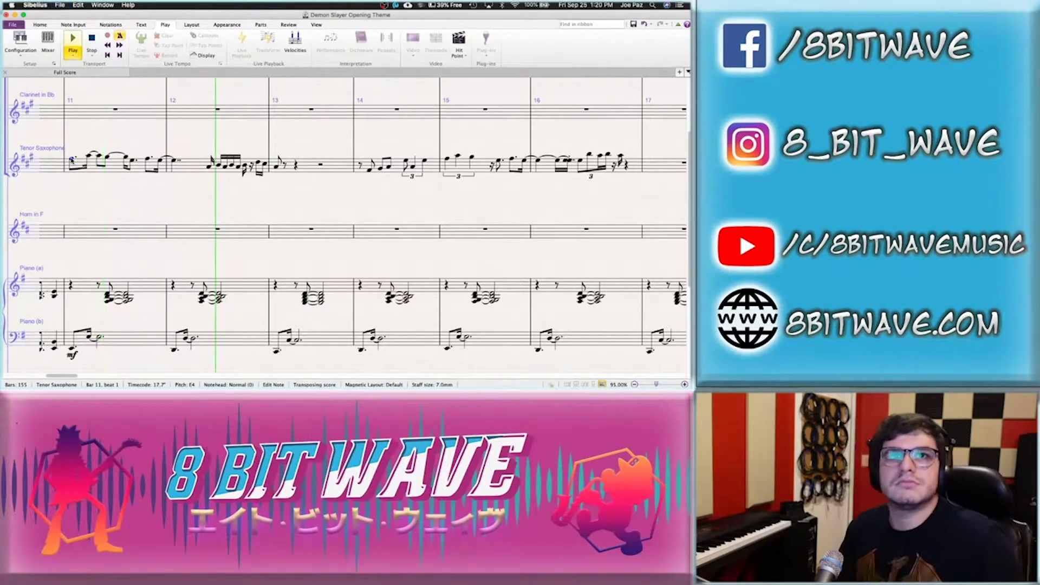
pyautogui.press('Escape')
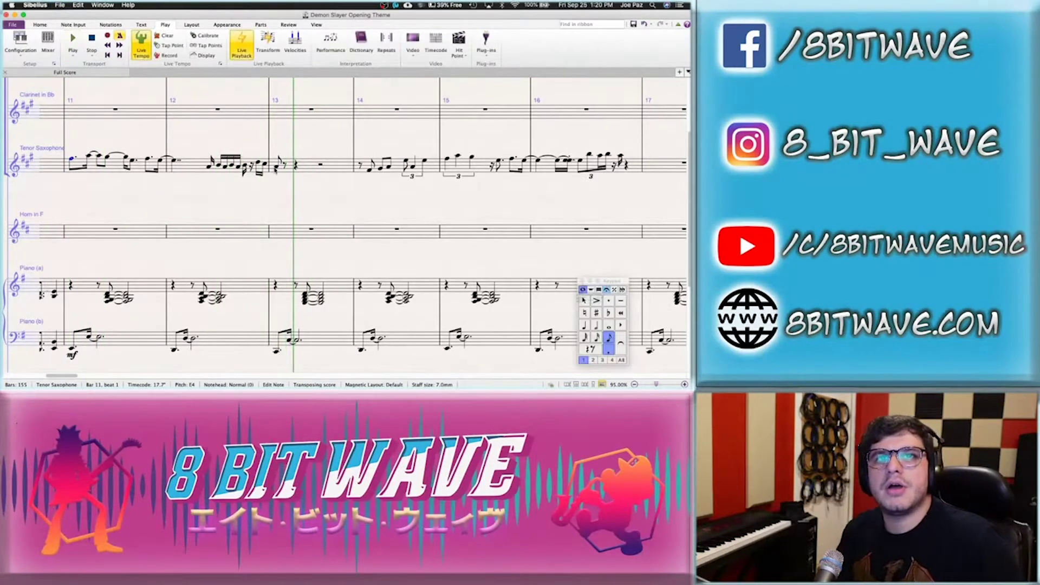
# Replace bar 13's opening note with an eighth rest, enter an eighth-note G3 on beat 1.5, and listen from bar 11
pyautogui.click(281, 165)
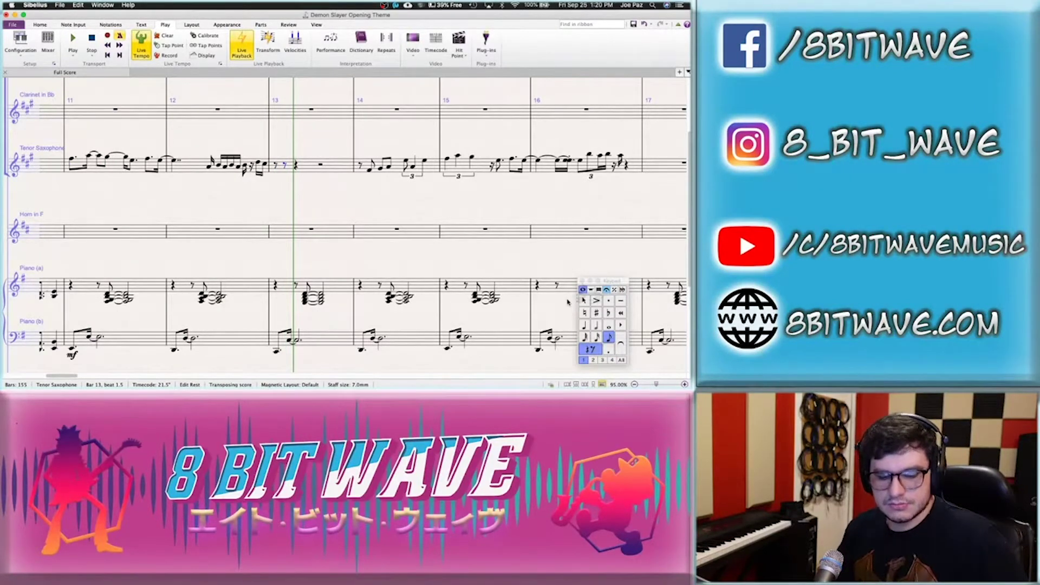
pyautogui.press('g')
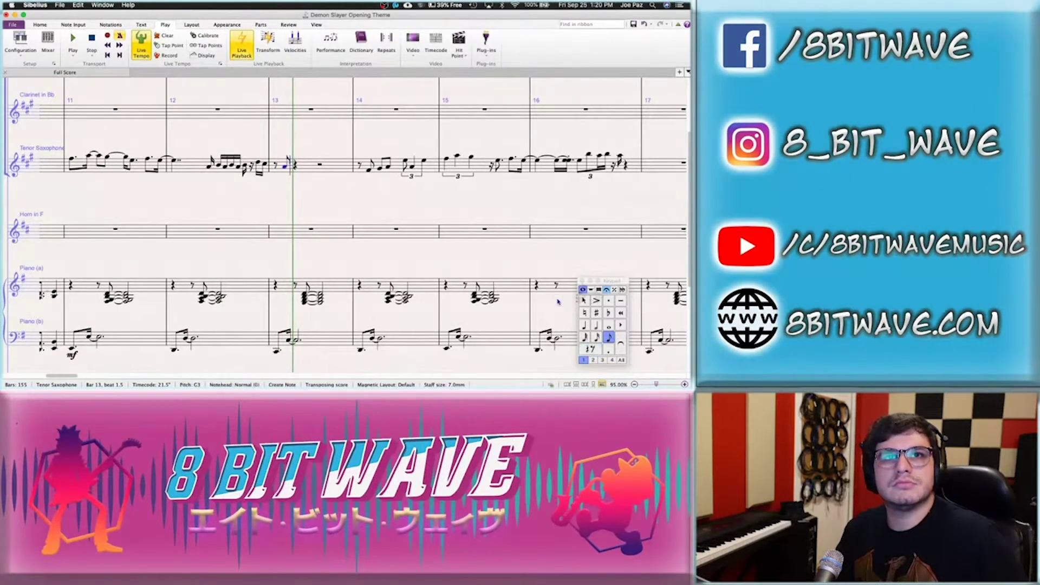
pyautogui.click(72, 160)
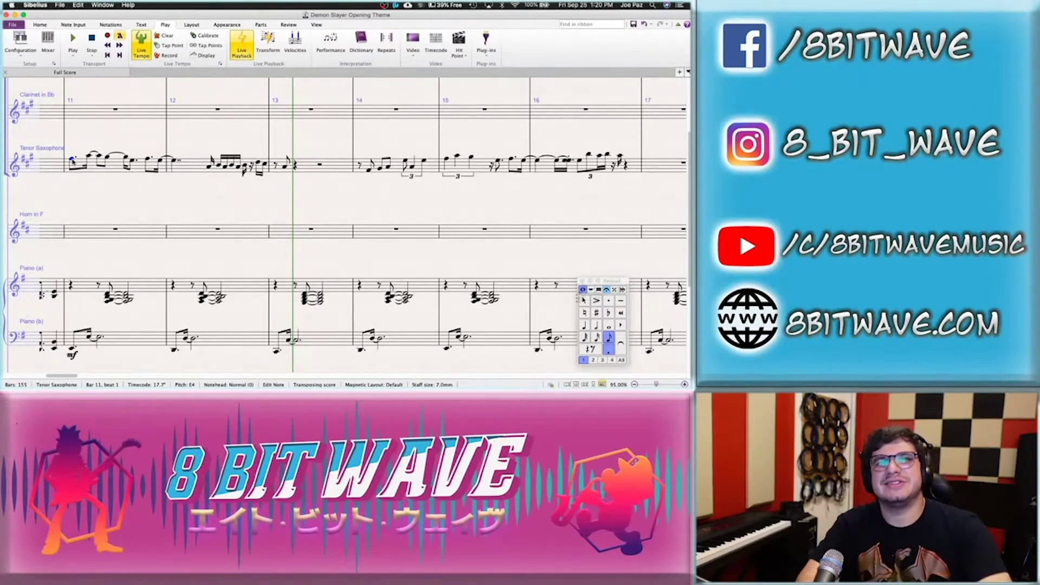
pyautogui.press('space')
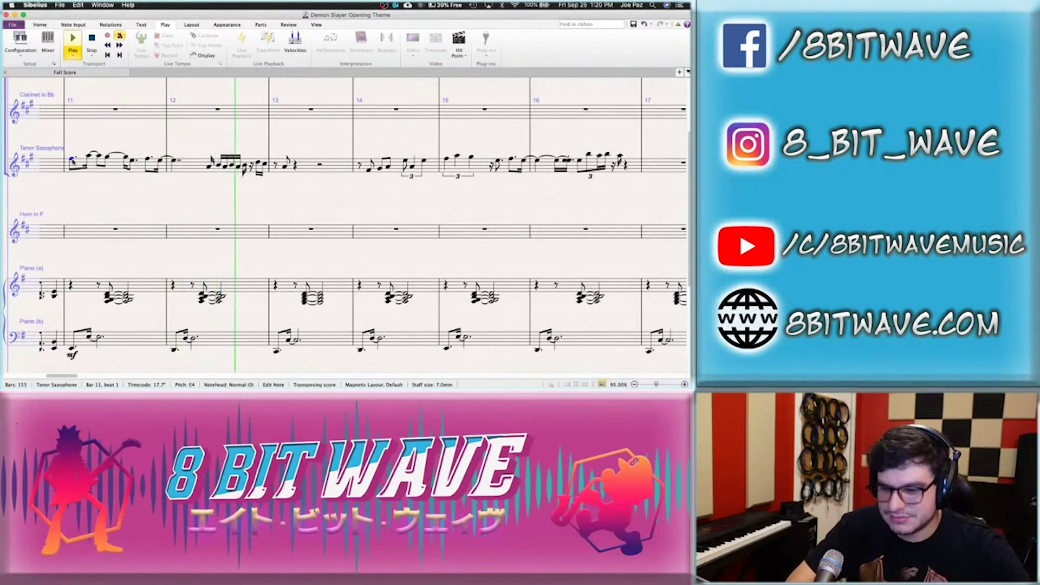
pyautogui.press('space')
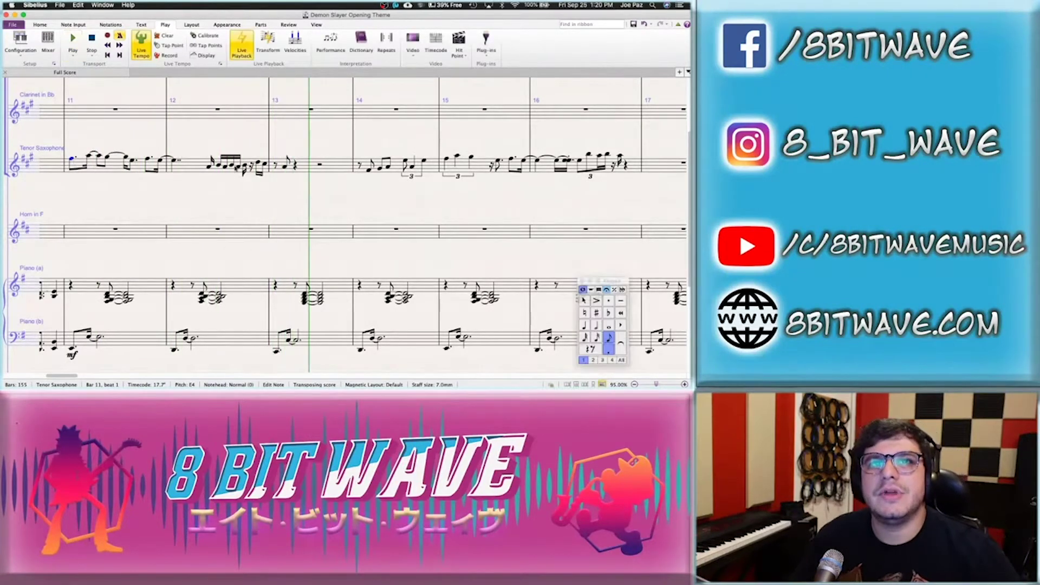
# Tie the last B3 of bar 12 to an eighth-note B3 on beat 1 of bar 13 and save the score
pyautogui.click(264, 164)
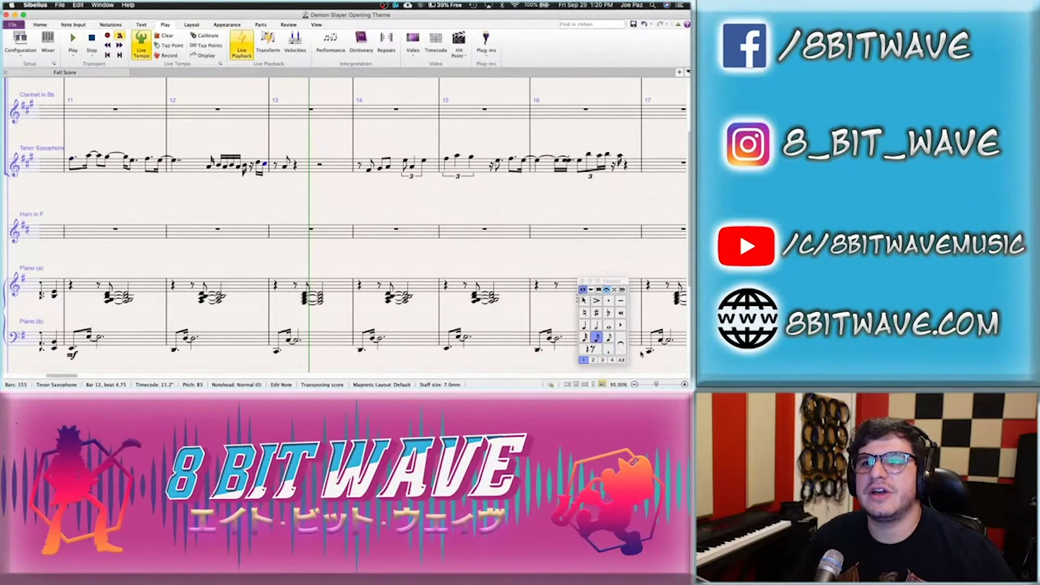
pyautogui.click(621, 346)
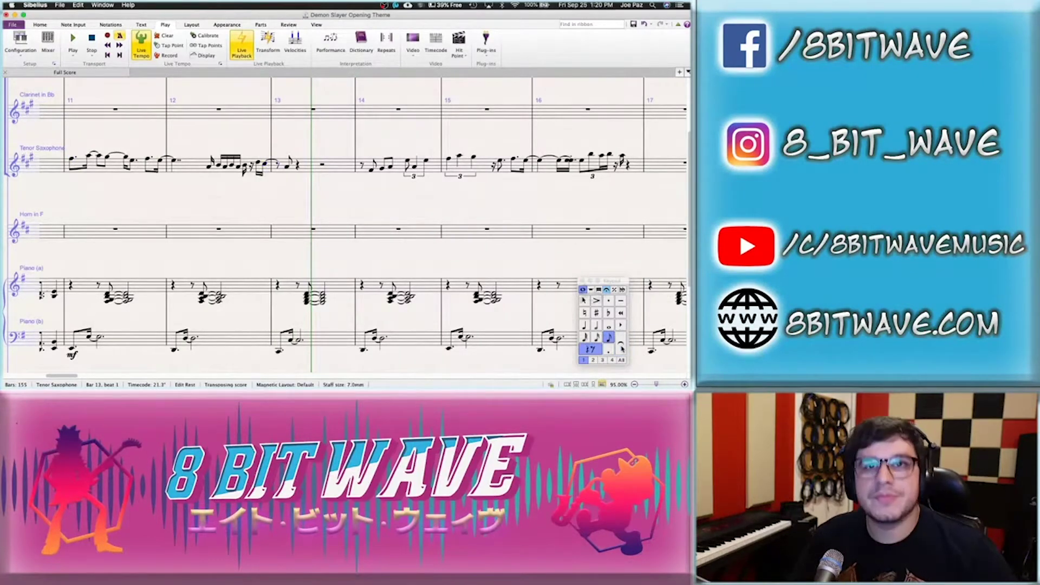
pyautogui.click(287, 171)
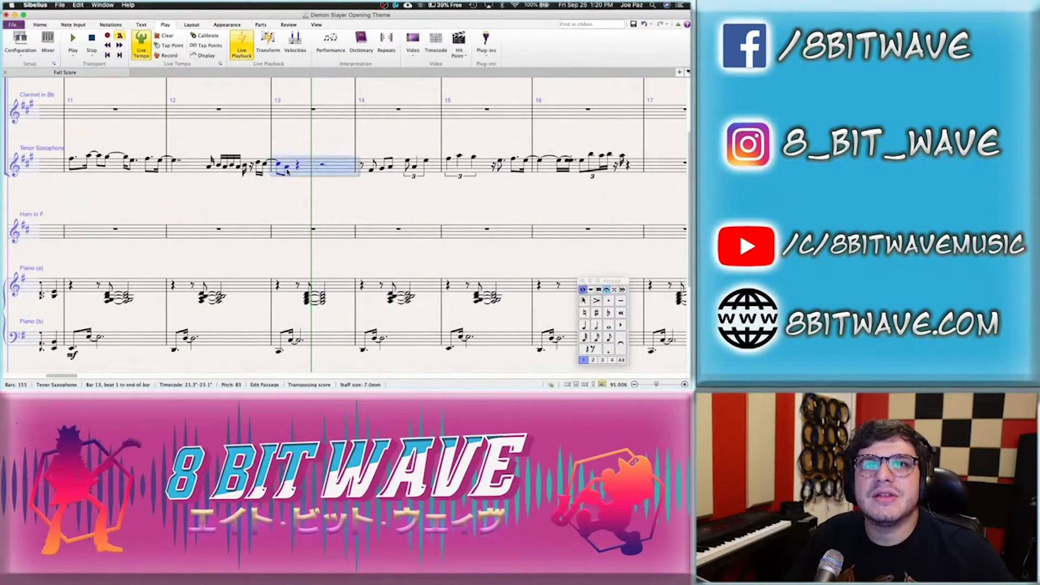
pyautogui.click(287, 167)
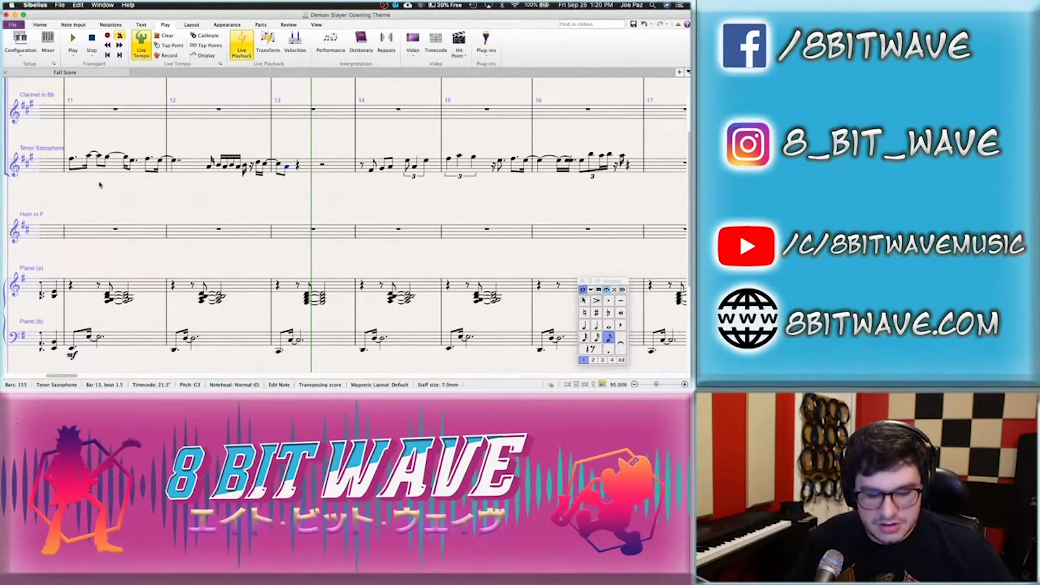
pyautogui.press('super+s')
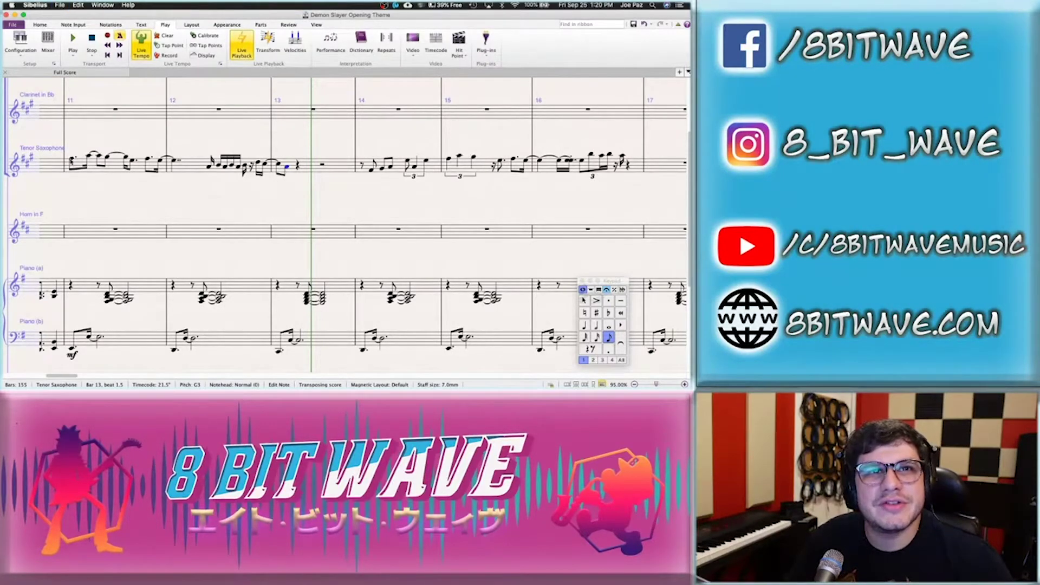
# Play the score from the Tenor Saxophone's first note in bar 11 through bar 13
pyautogui.click(71, 160)
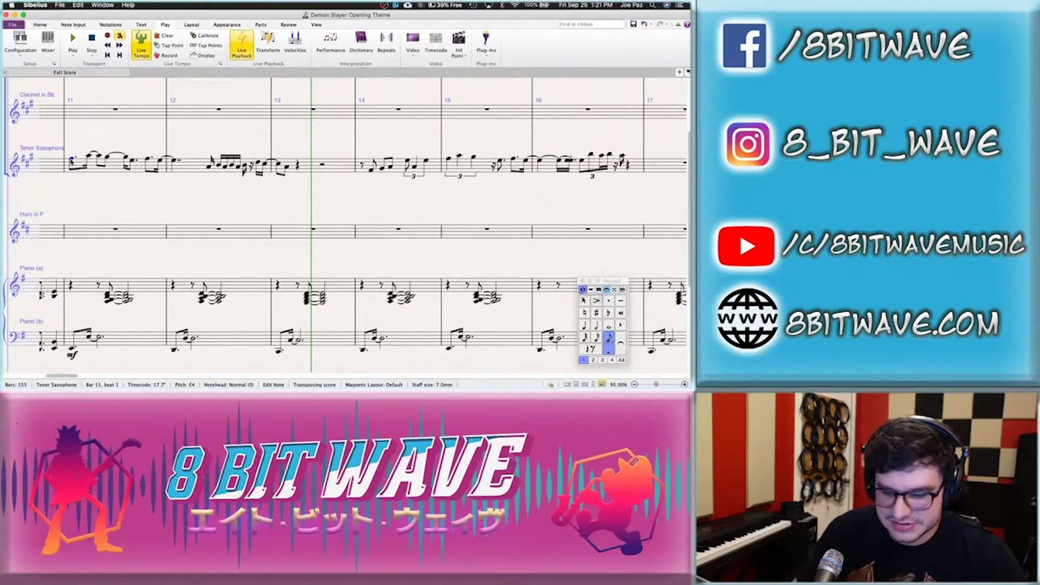
pyautogui.press('space')
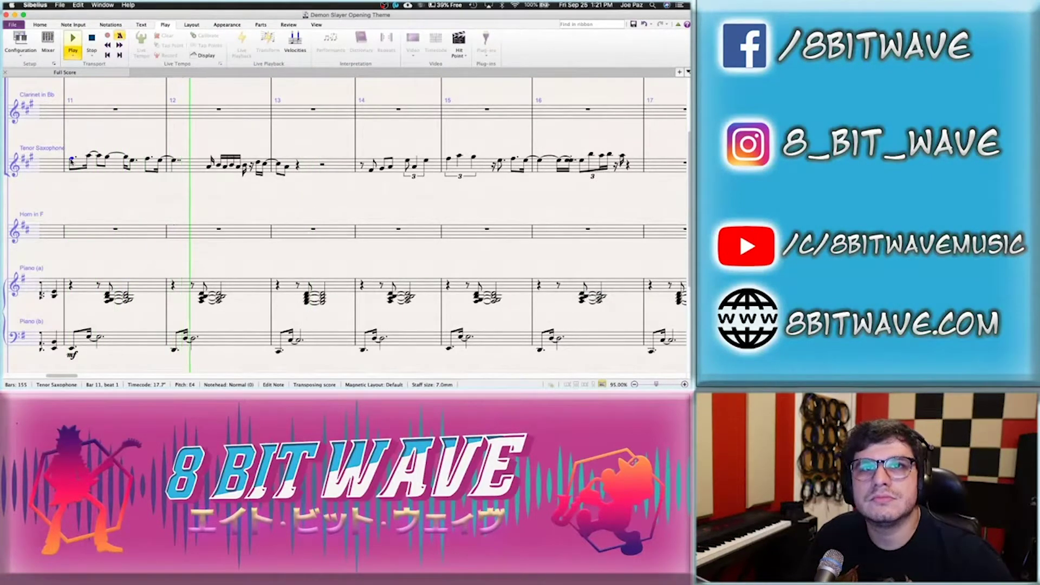
pyautogui.press('space')
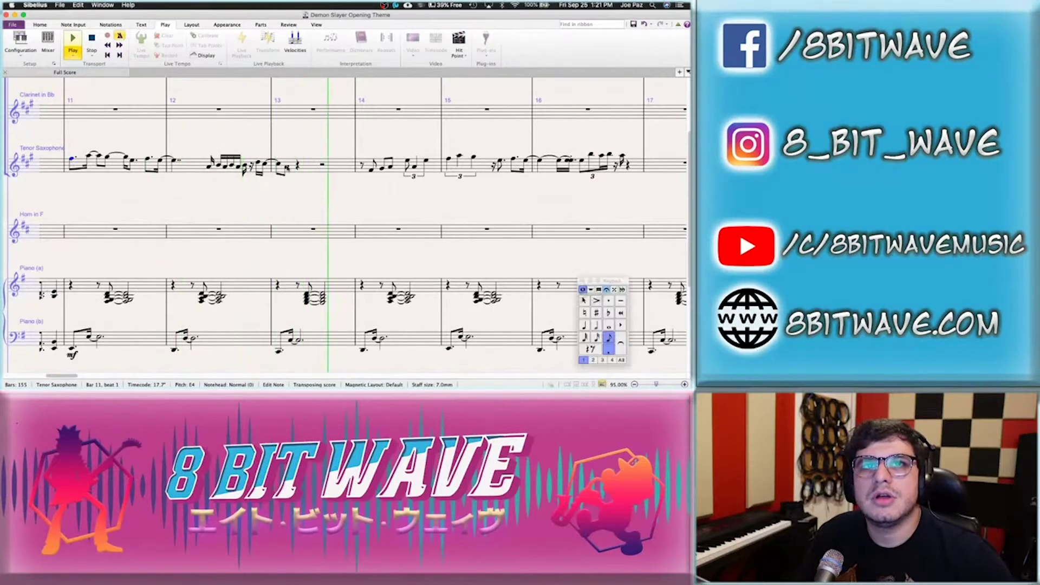
# Shorten the Tenor Saxophone's B3 on beat 1 of bar 13 to a sixteenth note, with an eighth-note G3 on beat 1.5
pyautogui.click(279, 164)
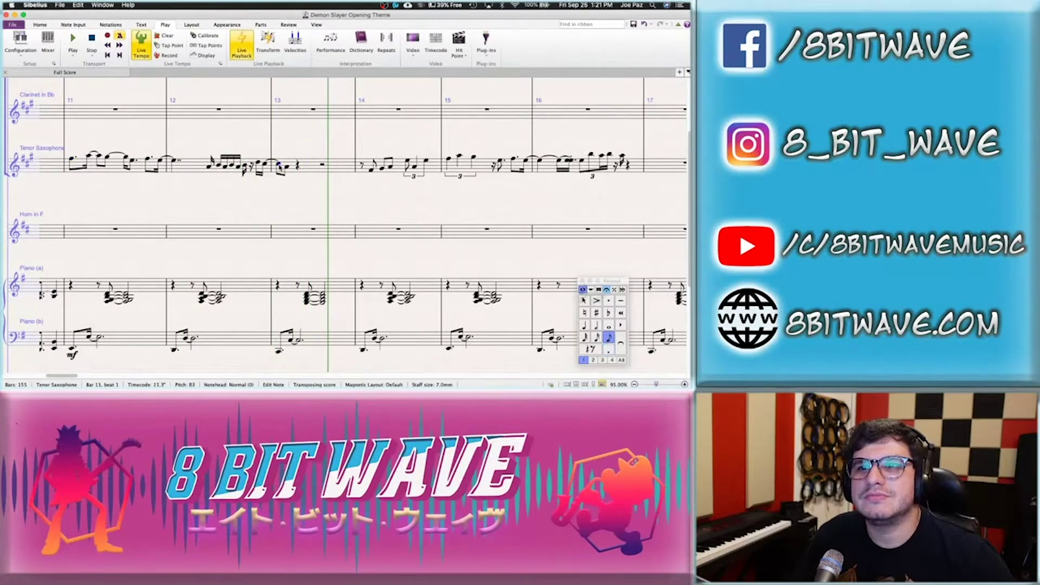
pyautogui.click(596, 337)
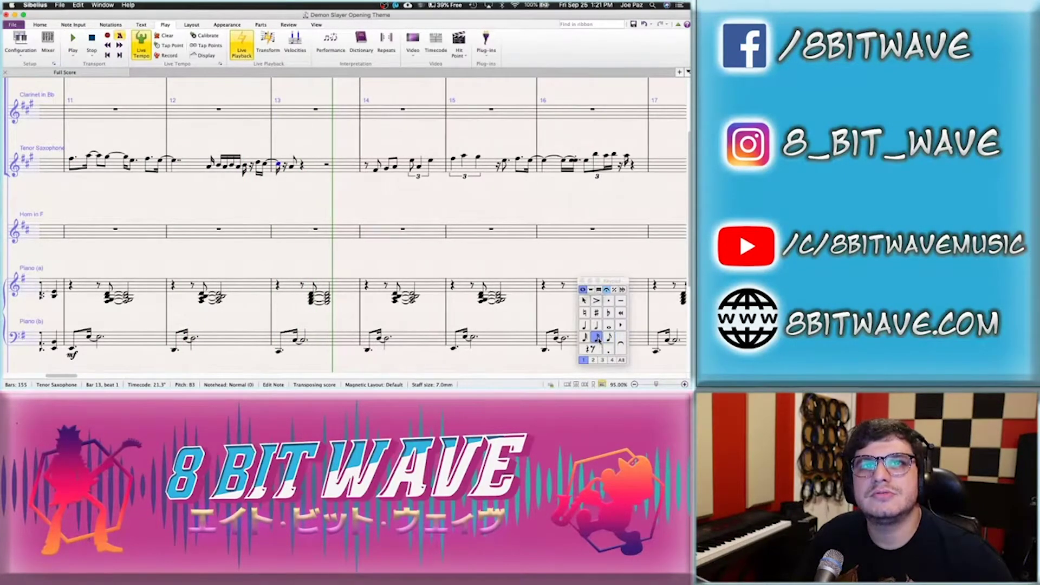
pyautogui.press('Right')
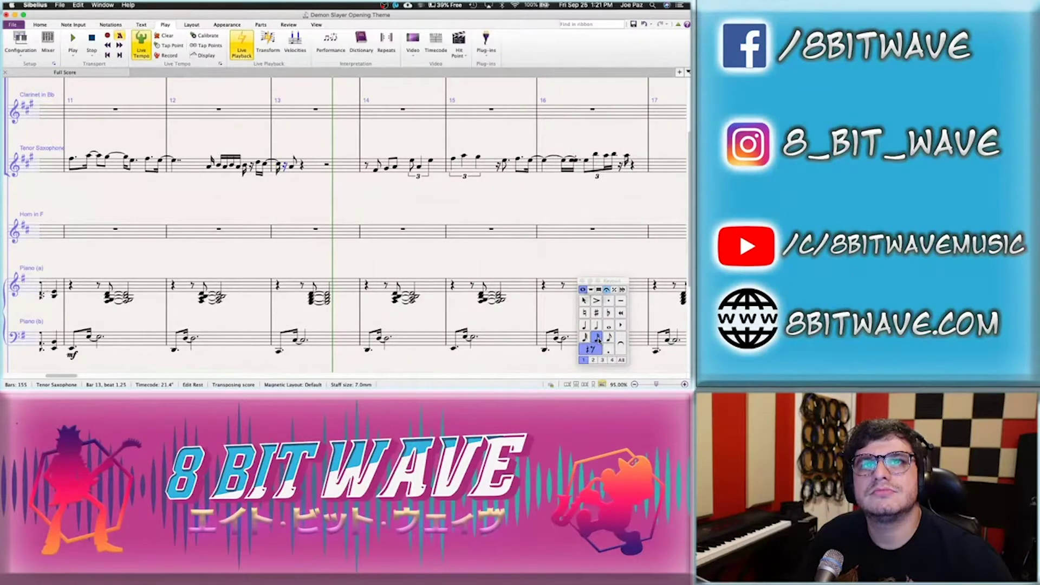
pyautogui.press('g')
pyautogui.click(608, 338)
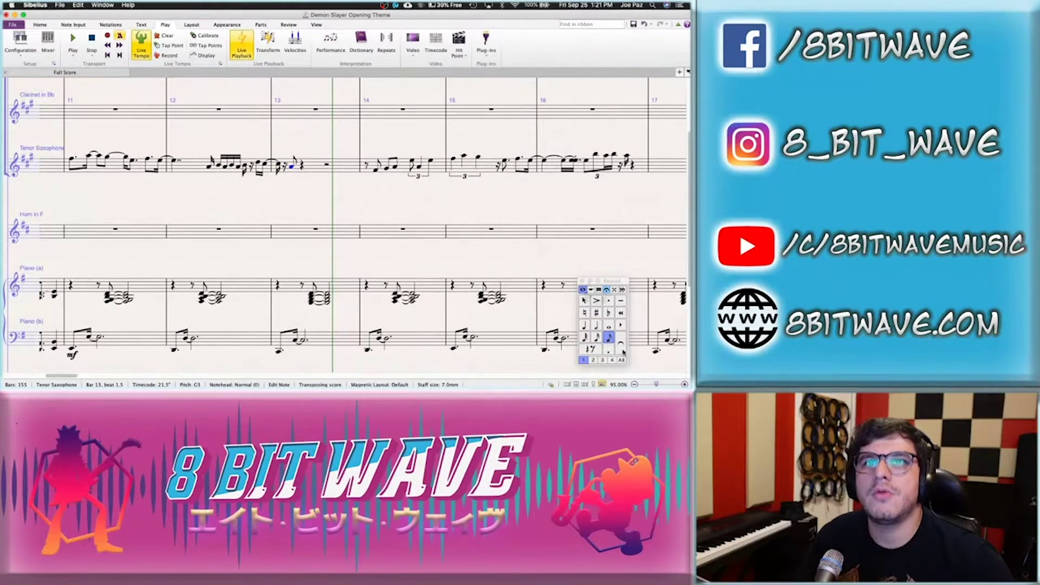
# Tie the G3 on beat 1.5 of bar 13 to a dotted half-note G3 on beat 2, filling the bar
pyautogui.click(621, 346)
pyautogui.press('Right')
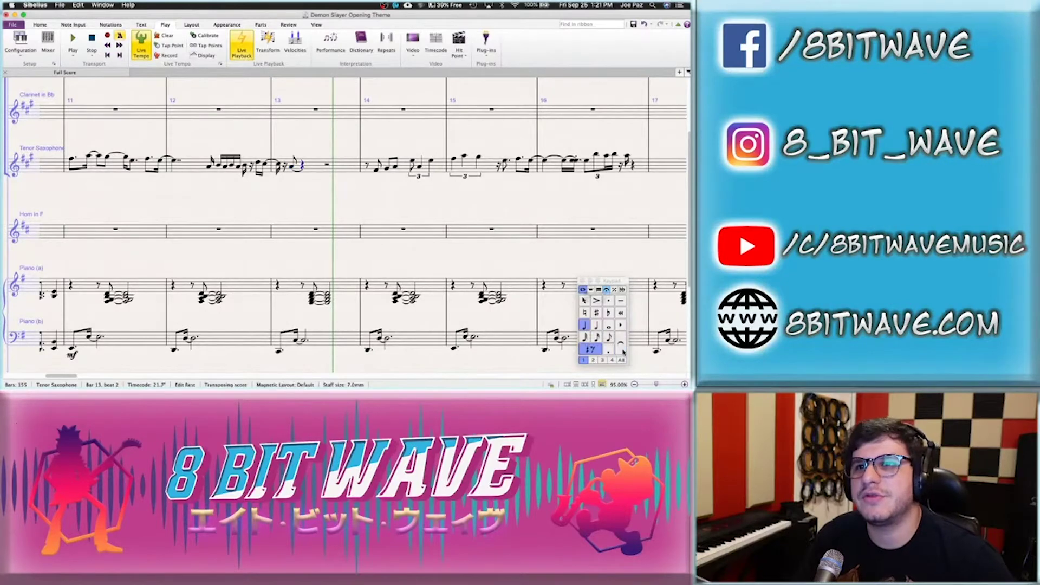
pyautogui.press('5')
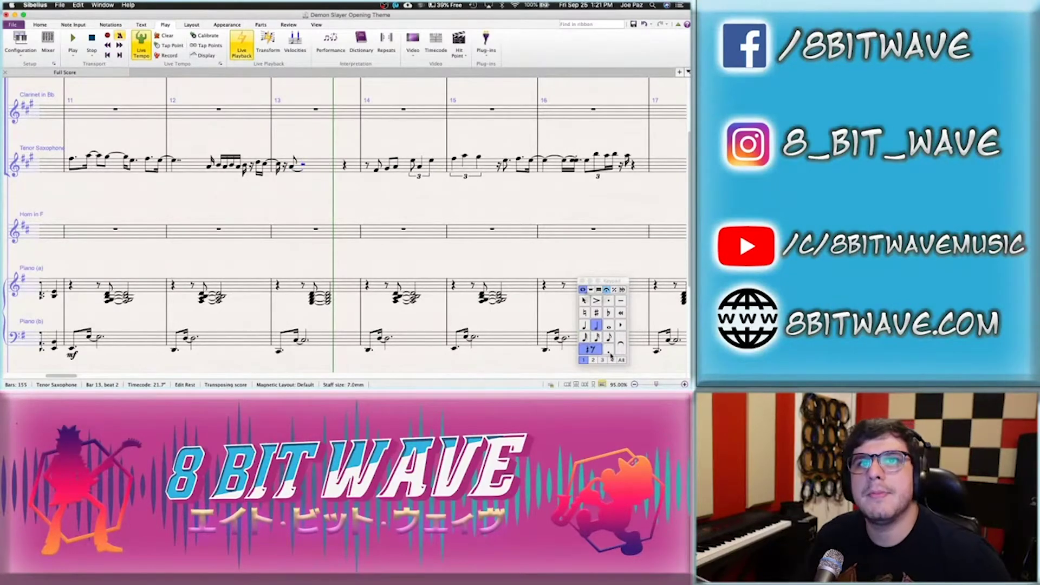
pyautogui.press('g')
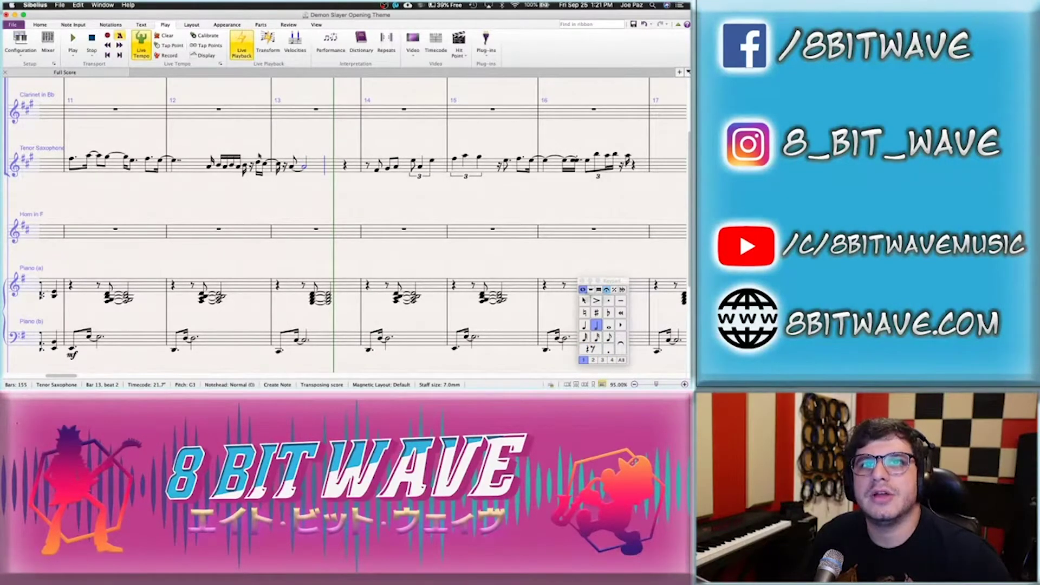
pyautogui.press('Escape')
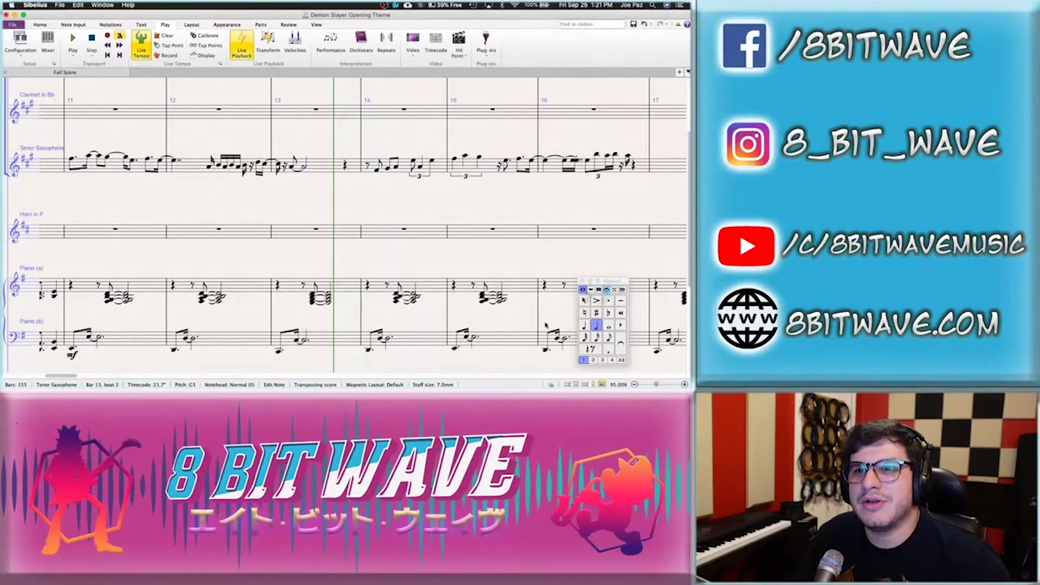
pyautogui.press('Escape')
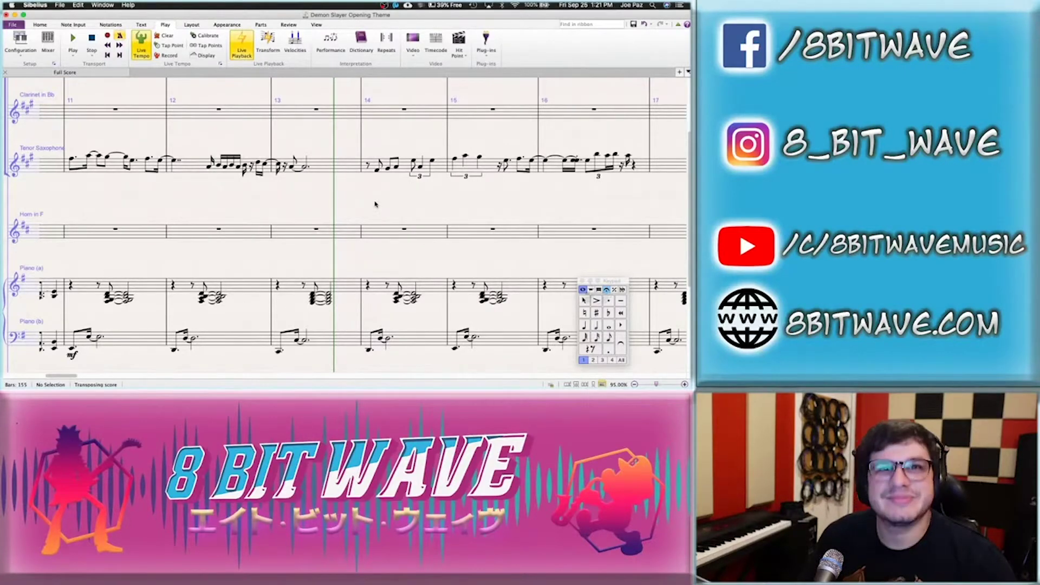
# Play the Tenor Saxophone line from the start of bar 11 into bar 15
pyautogui.hscroll(-5, 375, 204)
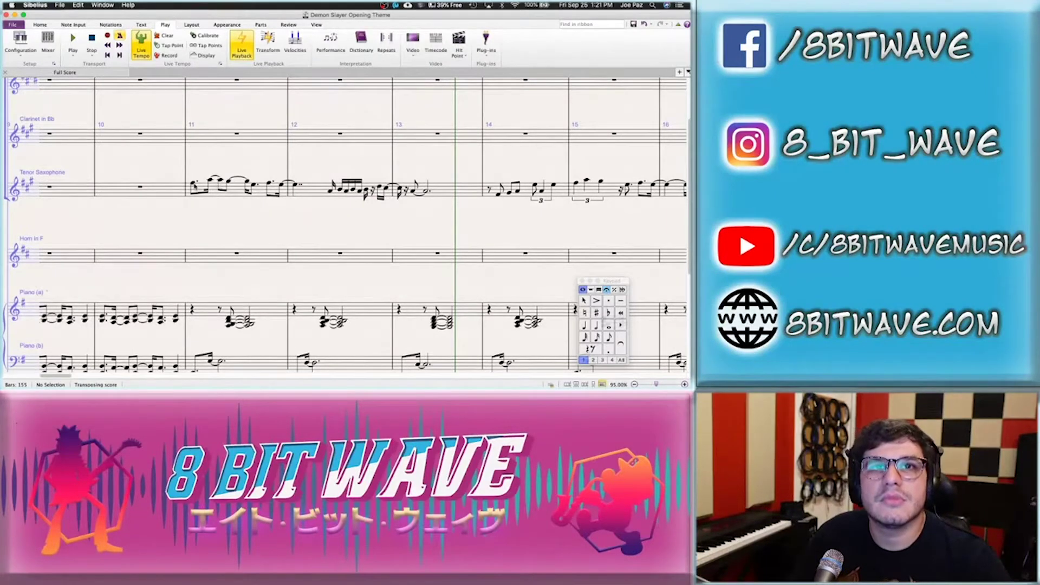
pyautogui.click(193, 185)
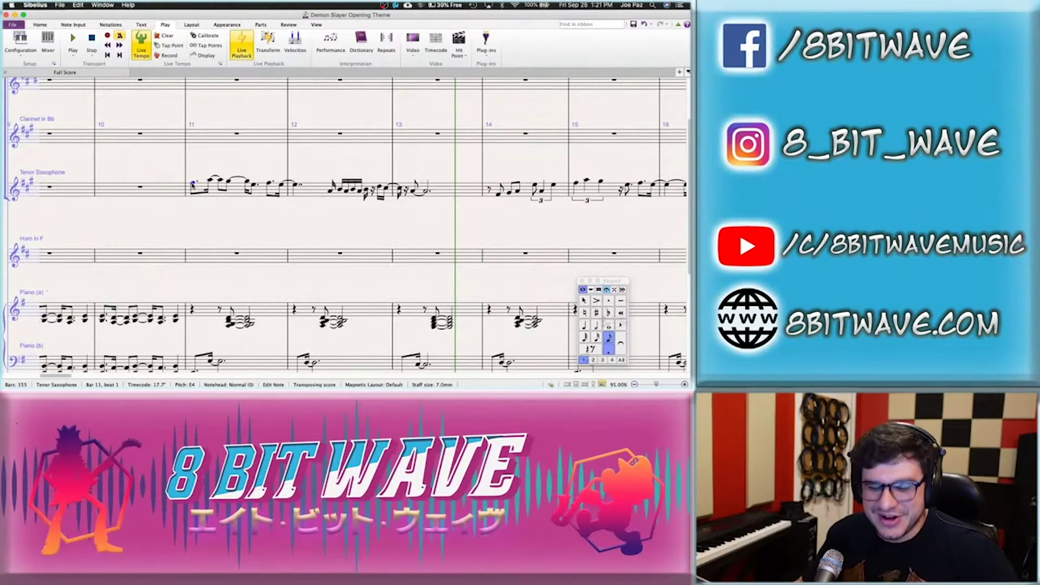
pyautogui.press('space')
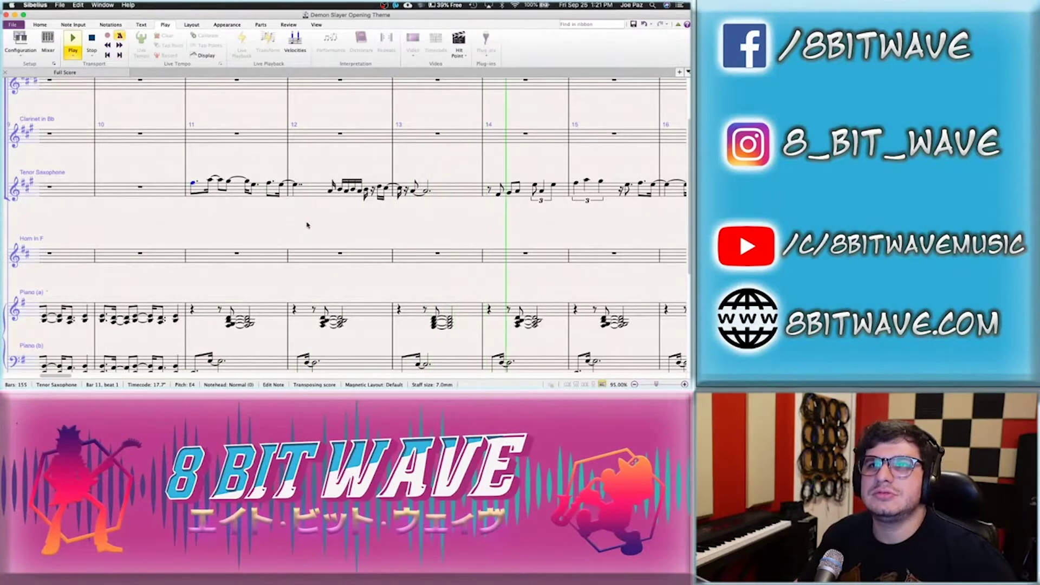
pyautogui.press('space')
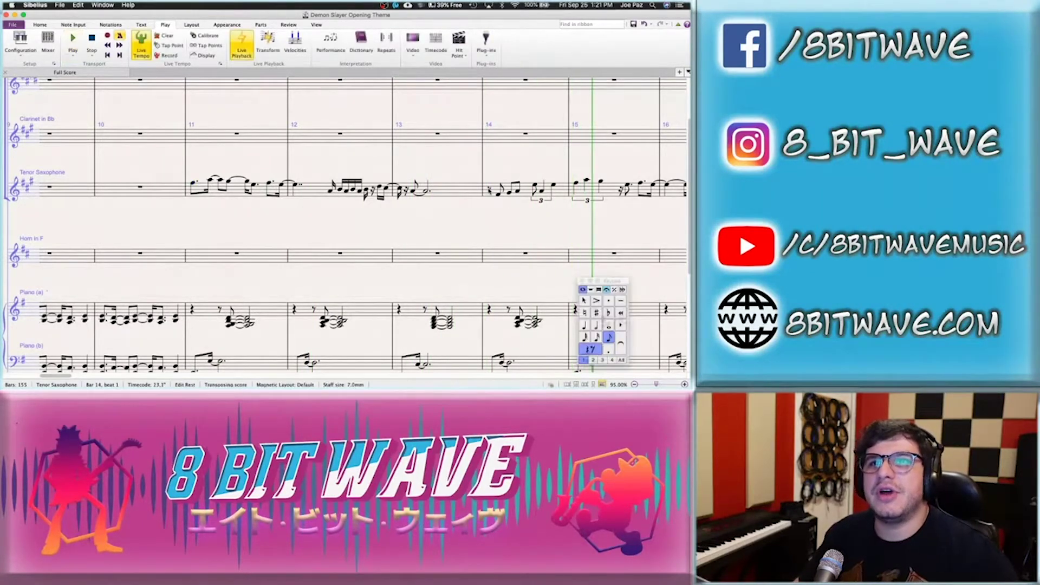
# Step through the Tenor Saxophone notes of bar 14 up to beat 3 and back to the opening rest
pyautogui.press('Right')
pyautogui.press('Right')
pyautogui.press('Right')
pyautogui.press('Right')
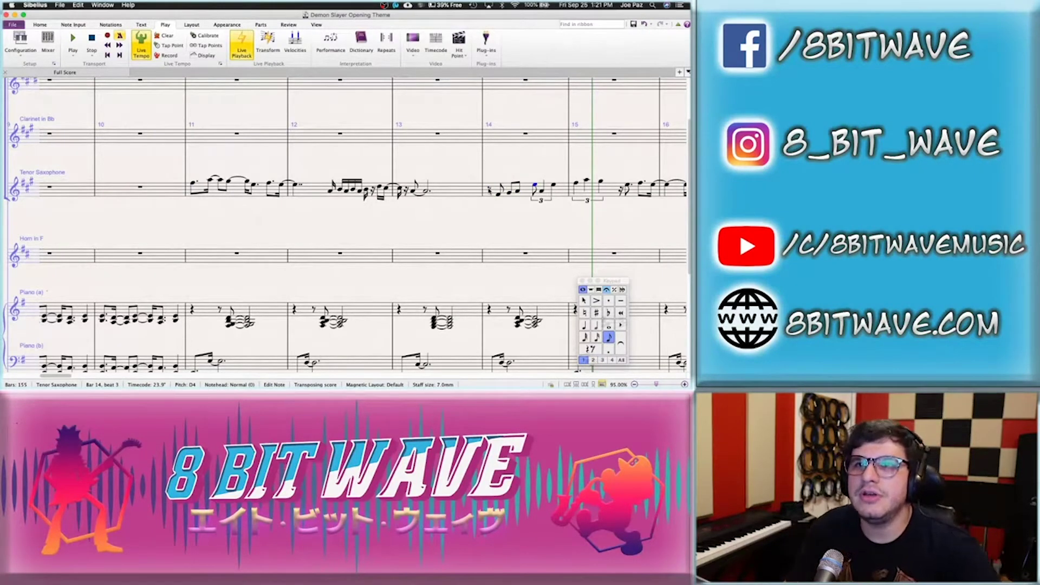
pyautogui.press('Left')
pyautogui.press('Left')
pyautogui.press('Left')
pyautogui.press('Left')
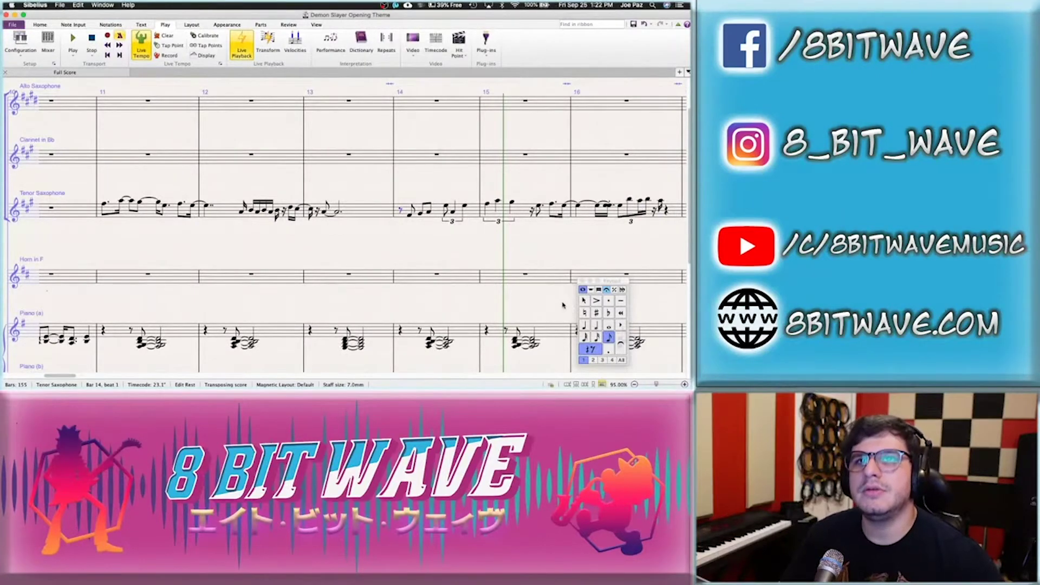
# Rewrite beat 2 of bar 14 as a sixteenth F♯3, eighth G3 and sixteenth A3, adding a sixteenth A3 on beat 3
pyautogui.press('Right')
pyautogui.click(596, 336)
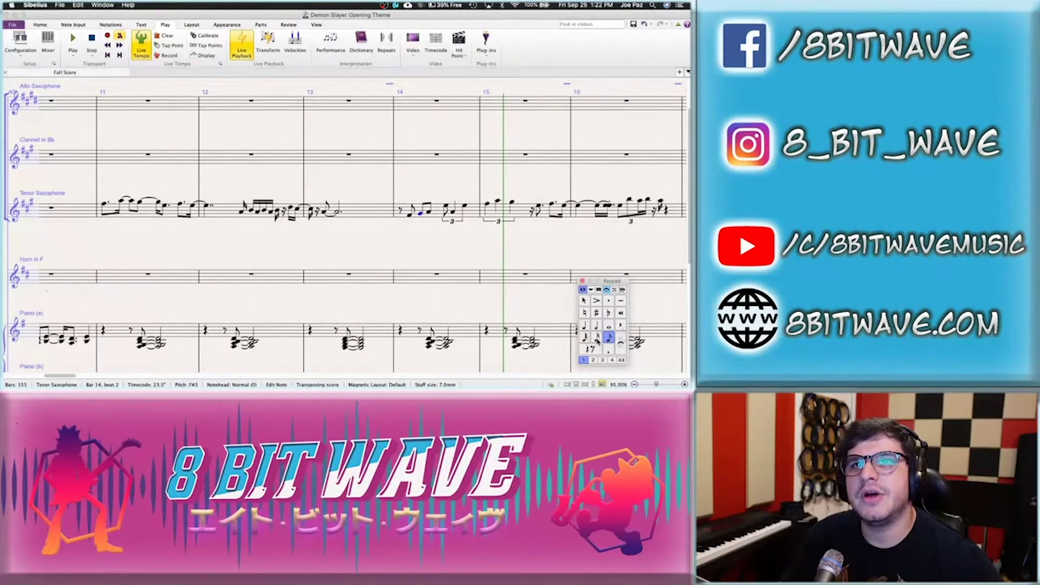
pyautogui.press('f')
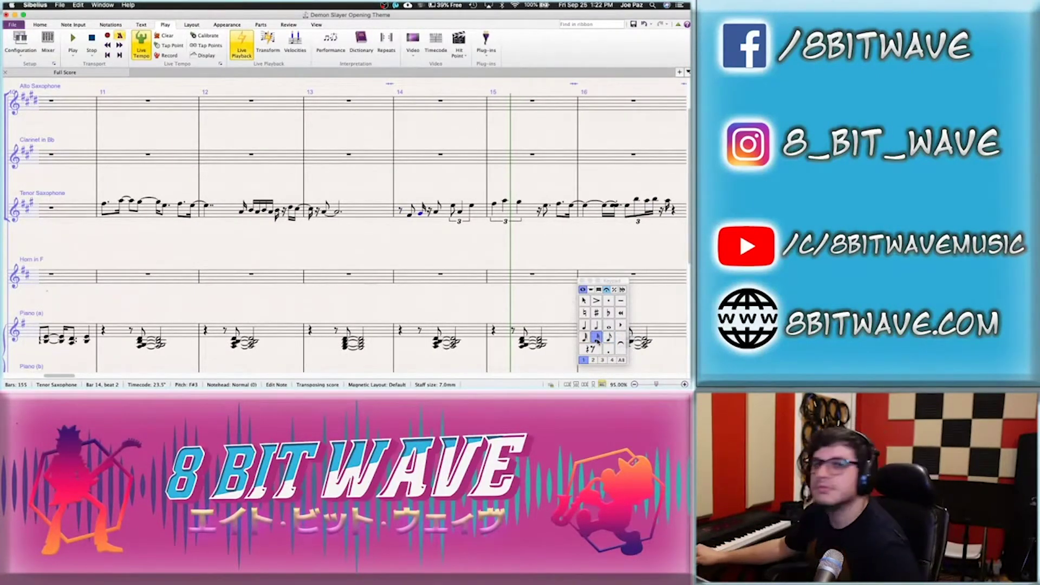
pyautogui.press('n')
pyautogui.press('g')
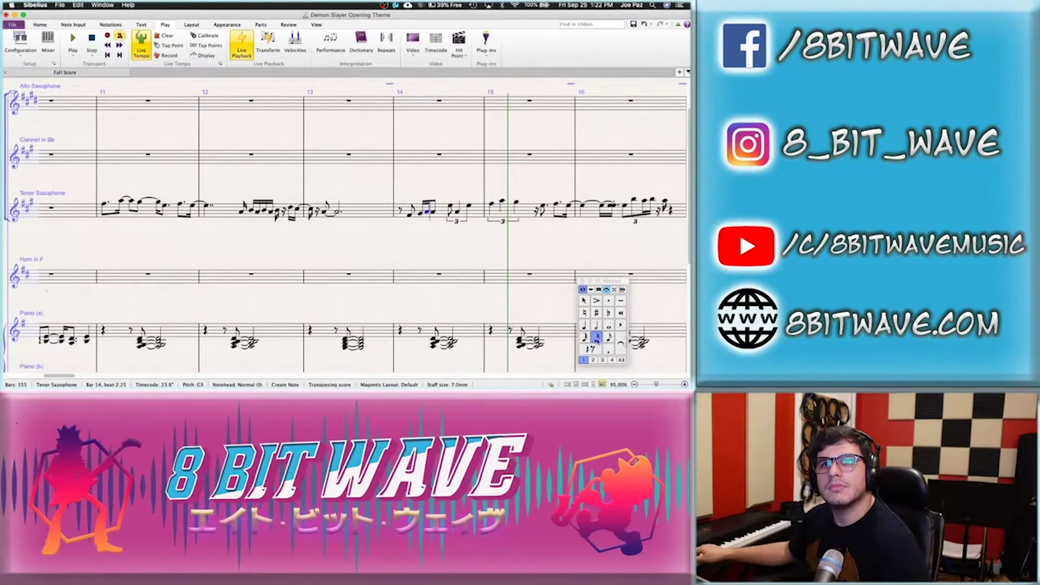
pyautogui.press('4')
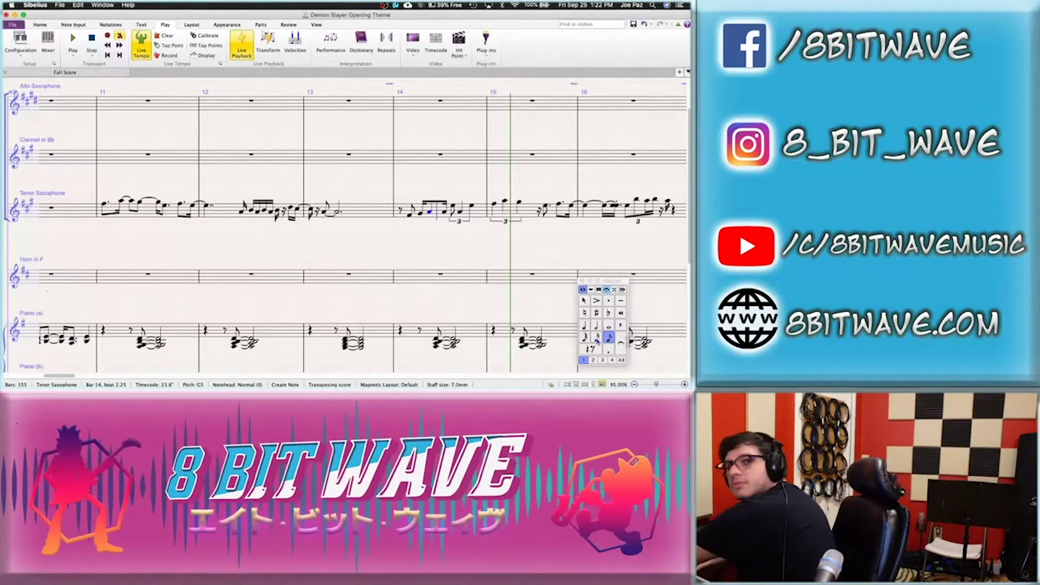
pyautogui.press('3')
pyautogui.press('a')
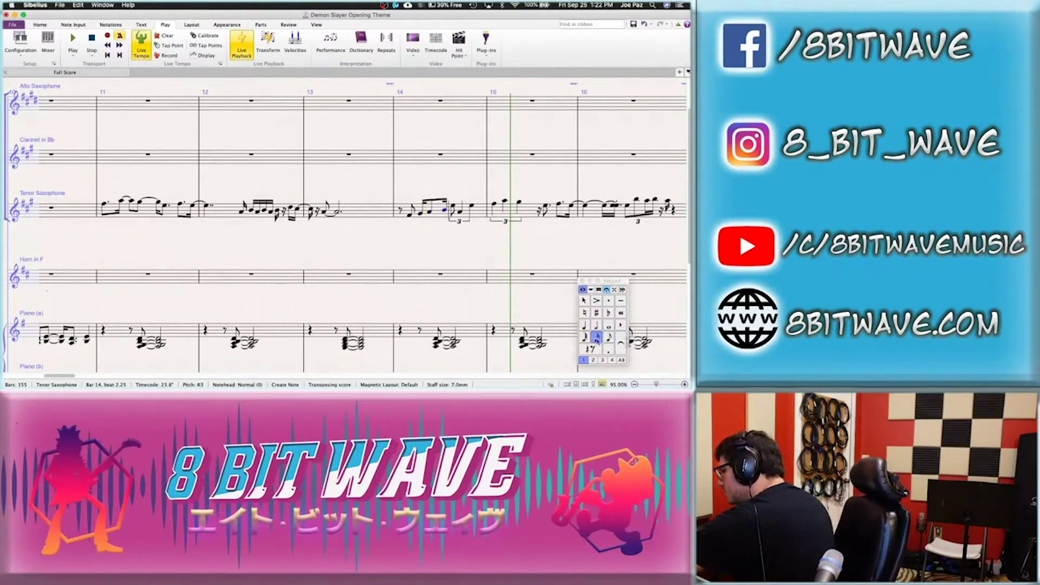
pyautogui.press('a')
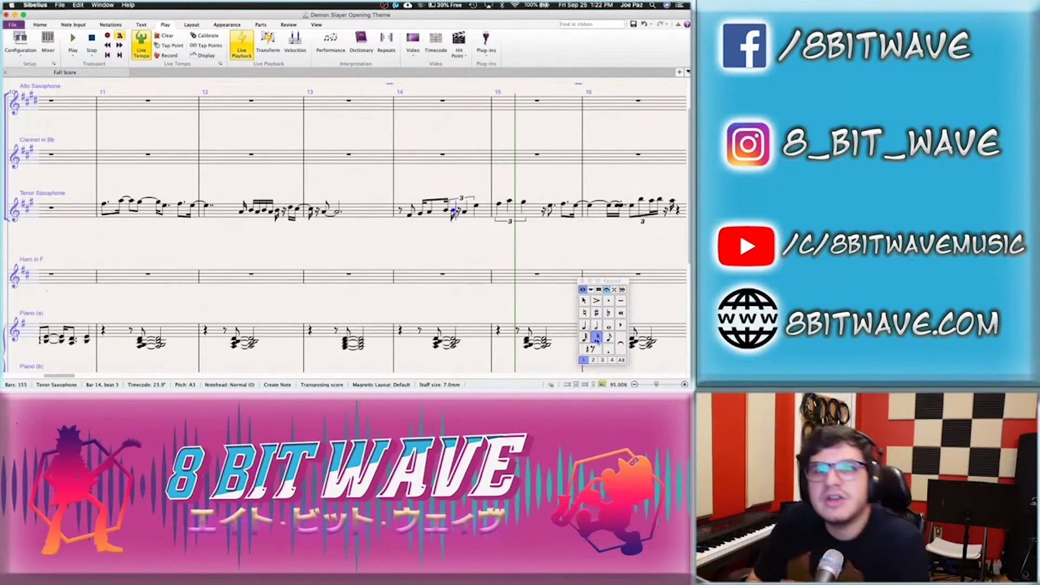
pyautogui.press('Escape')
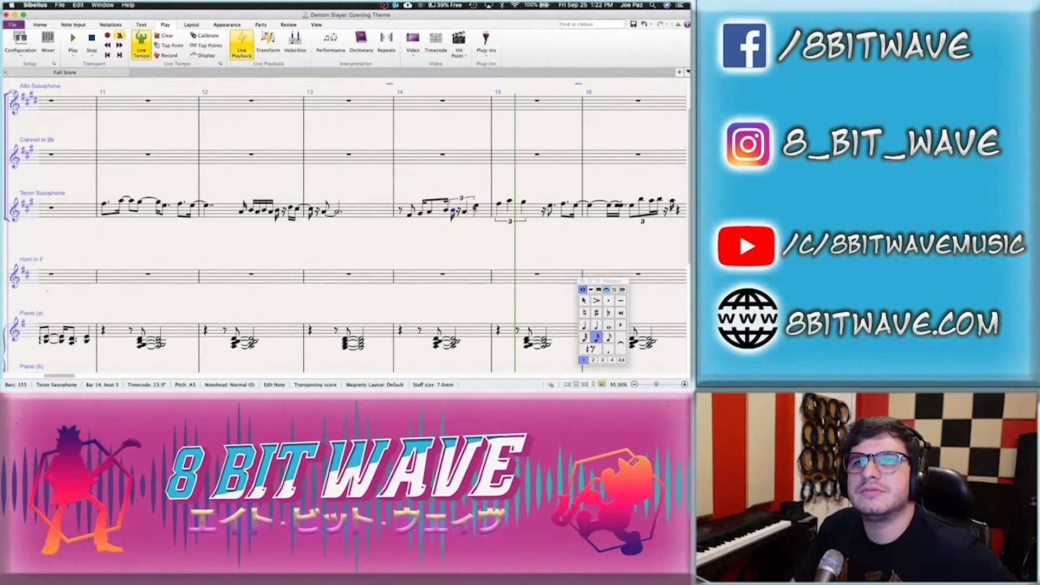
# Clear beats 3 and 4 of bar 14 in the Tenor Saxophone staff, including the triplet
pyautogui.hotkey('shift', 'Right')
pyautogui.press('Delete')
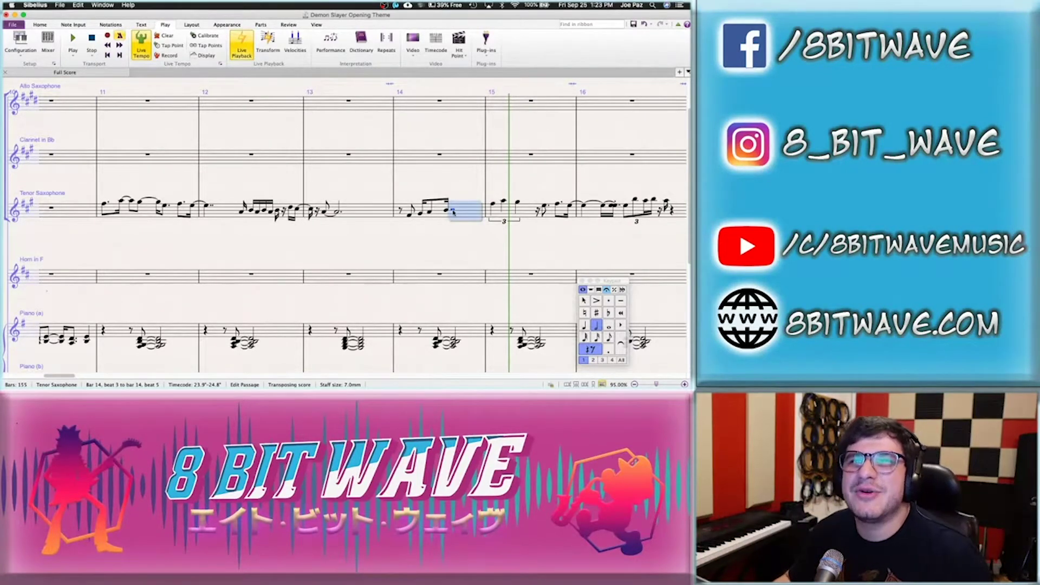
pyautogui.click(452, 211)
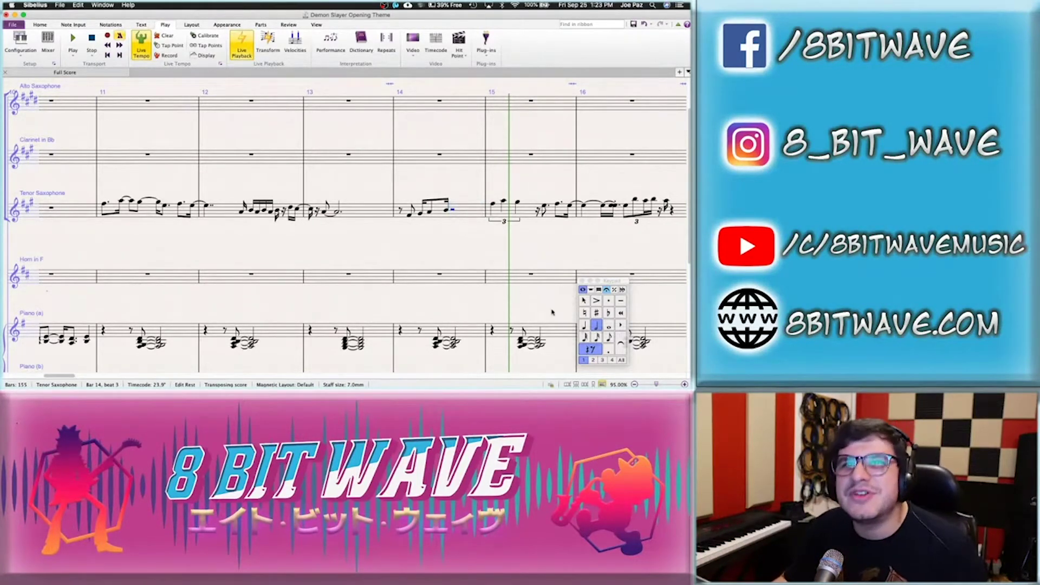
# Enter four eighth notes on beats 3 and 4 of bar 14, starting on A3 and ending on D4
pyautogui.click(410, 217)
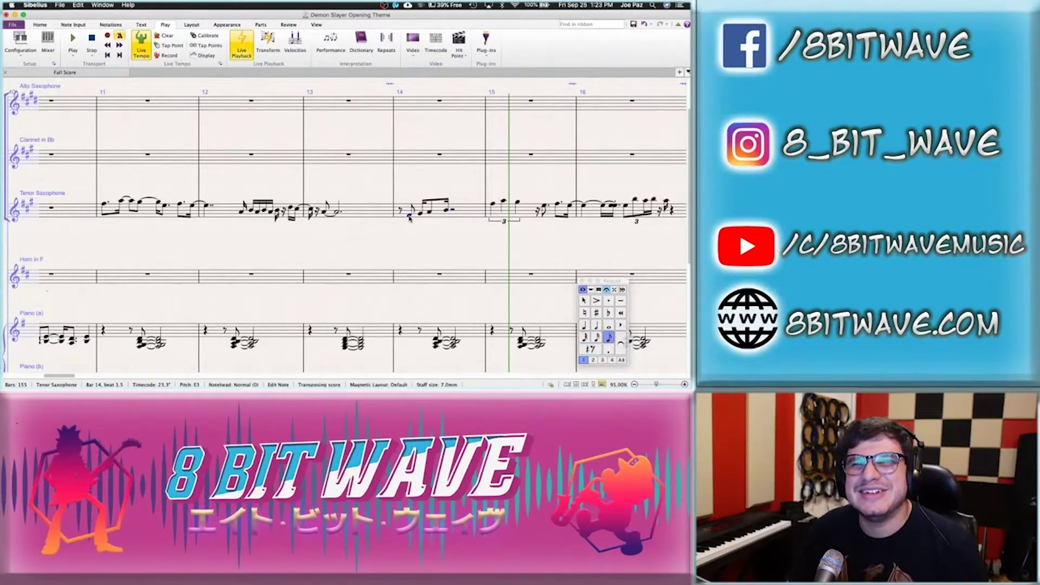
pyautogui.click(426, 219)
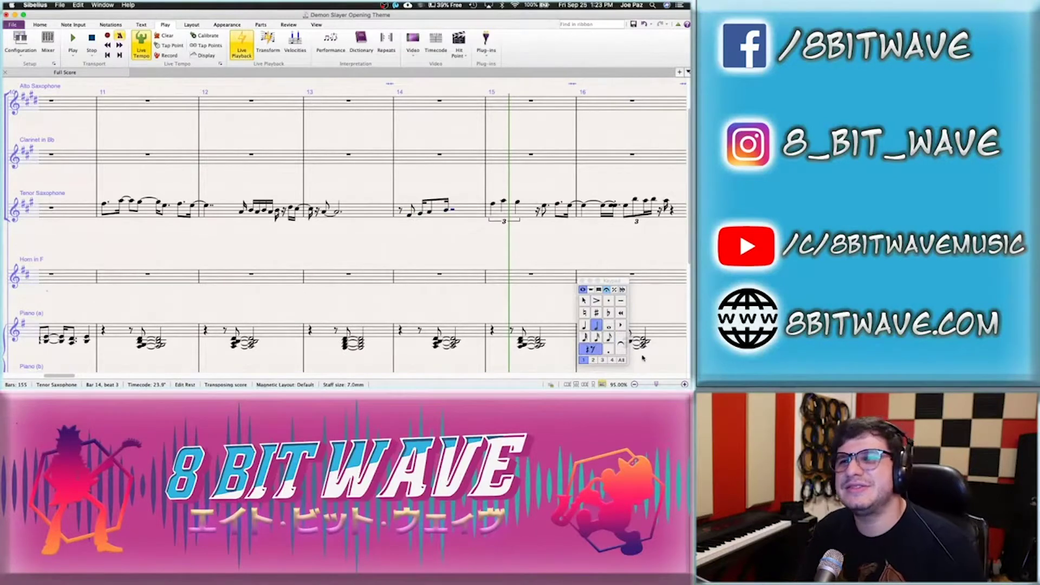
pyautogui.click(608, 338)
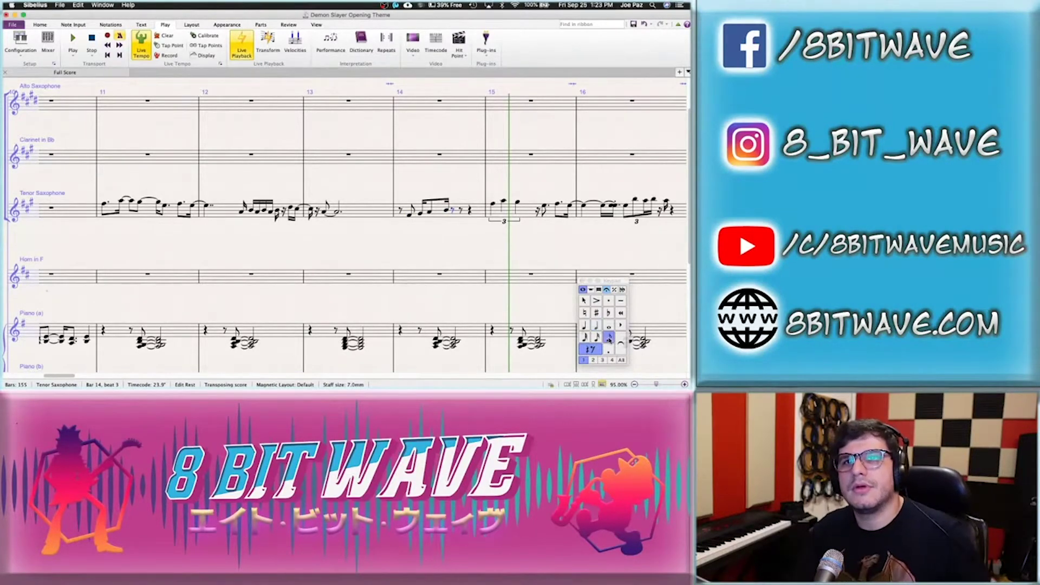
pyautogui.press('a')
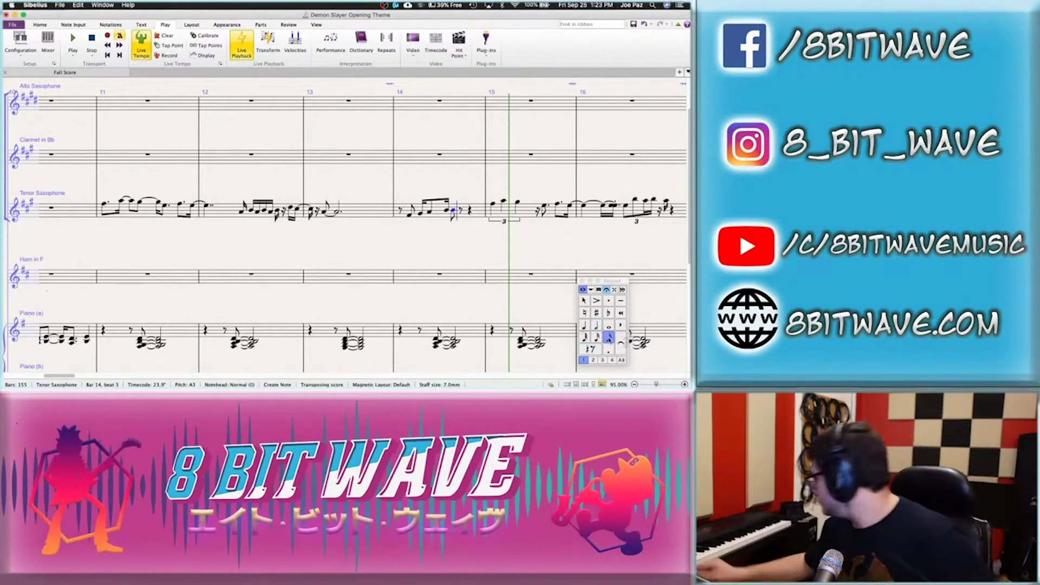
pyautogui.press('b')
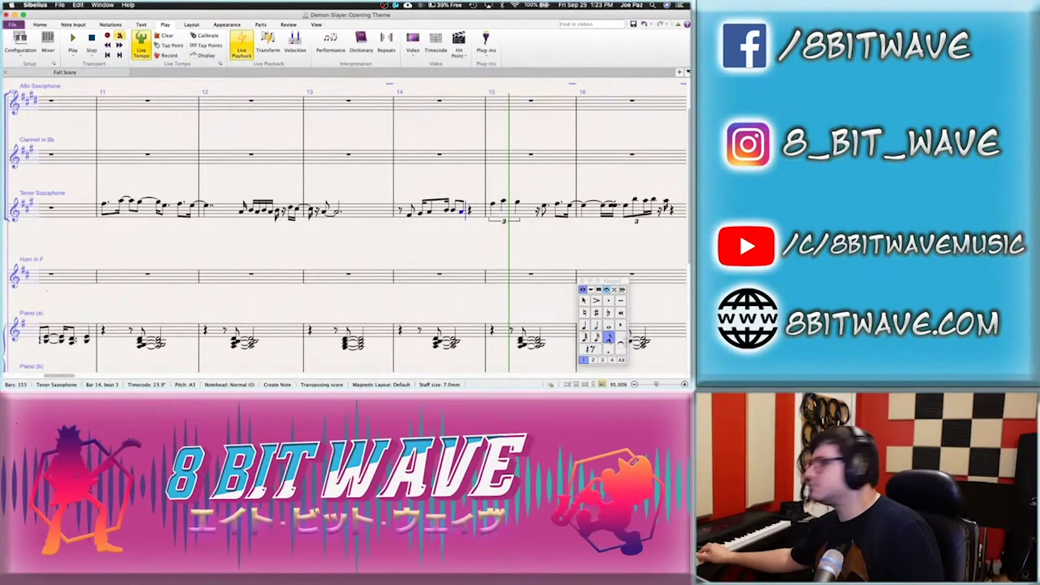
pyautogui.press('c')
pyautogui.press('d')
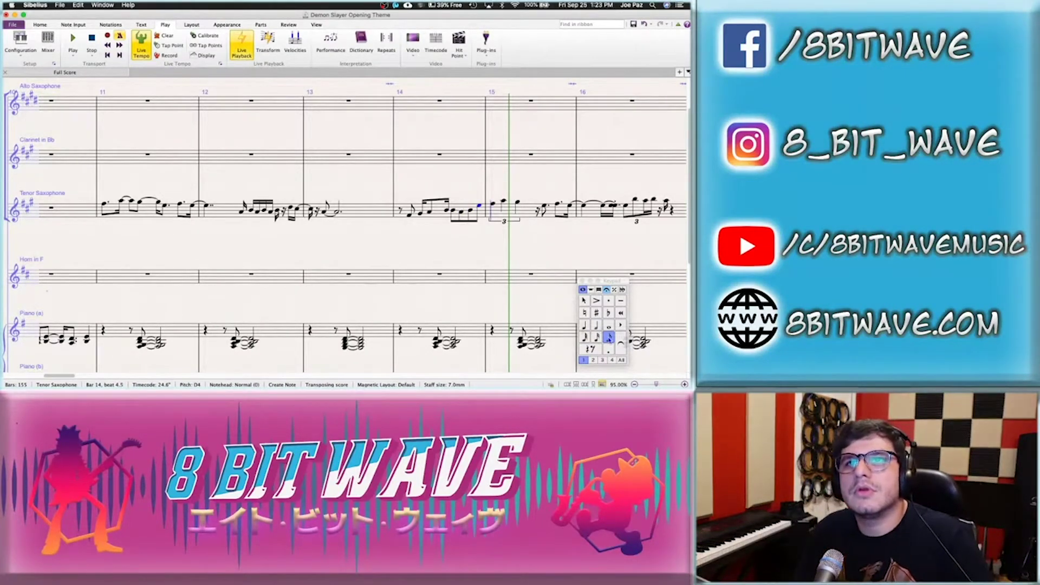
pyautogui.click(446, 210)
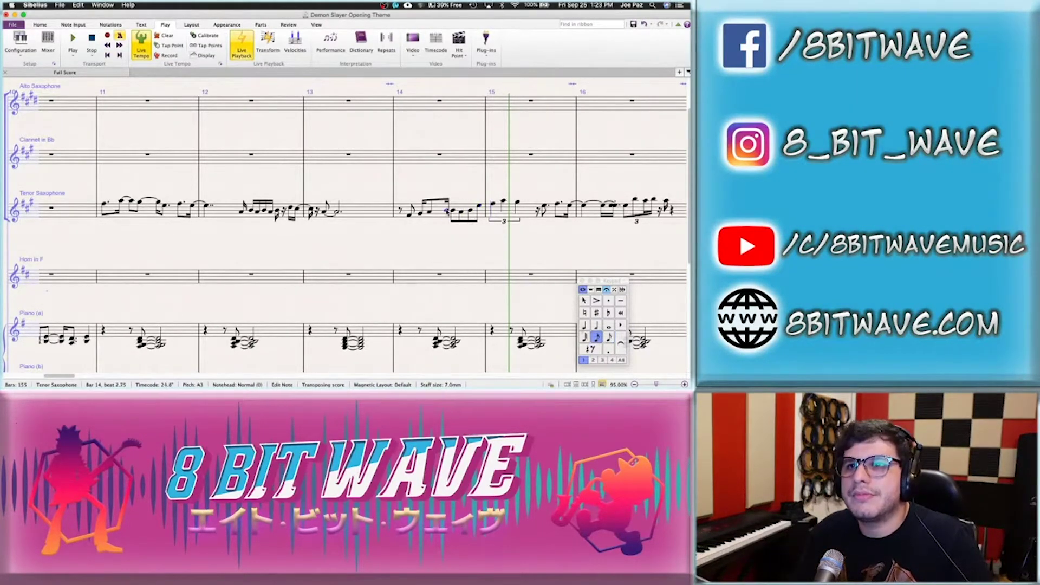
pyautogui.click(403, 232)
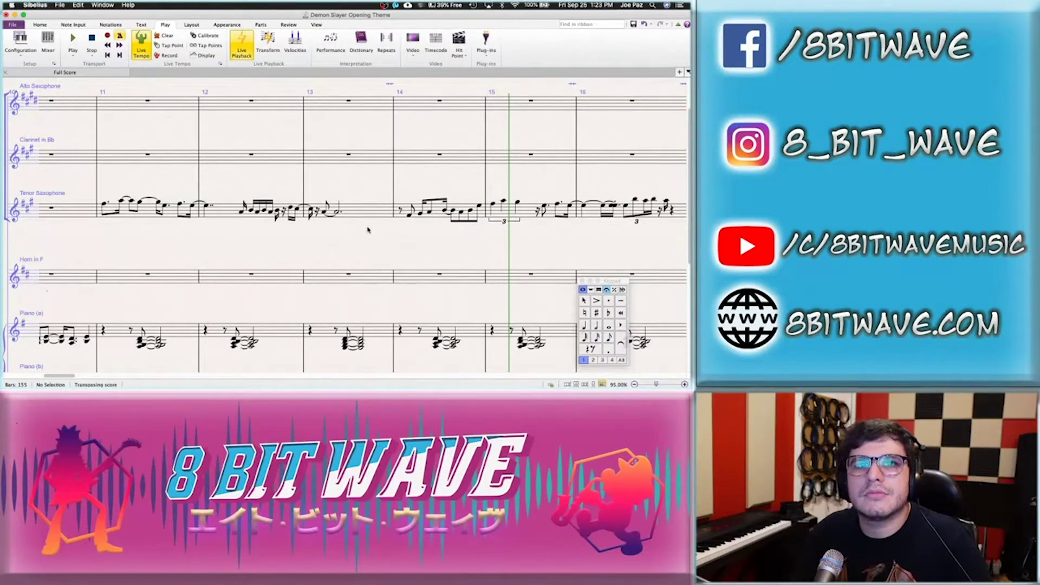
# Save the score and play back the Tenor Saxophone melody from the start of bar 11
pyautogui.click(105, 205)
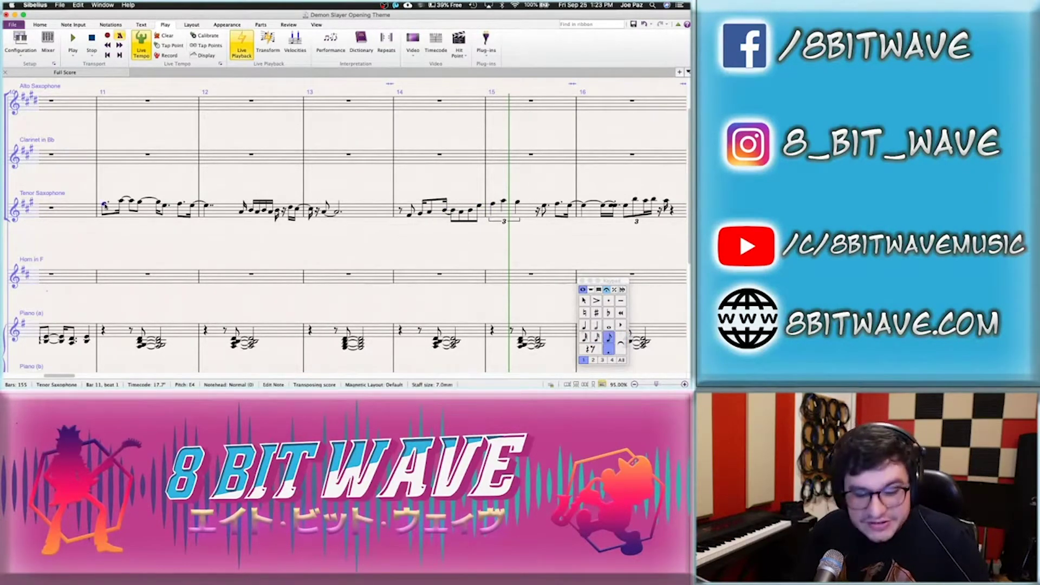
pyautogui.press('super+s')
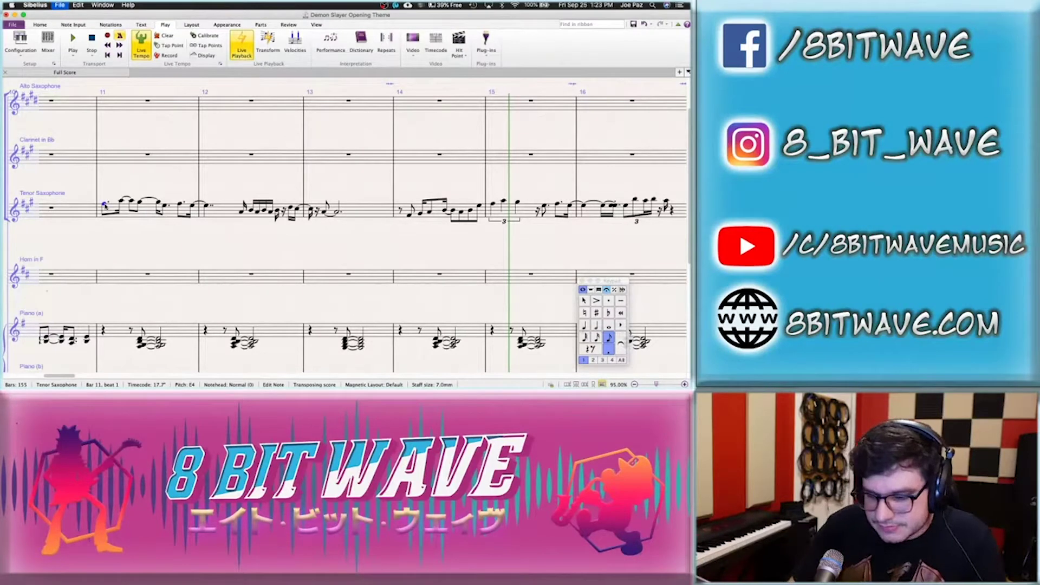
pyautogui.press('space')
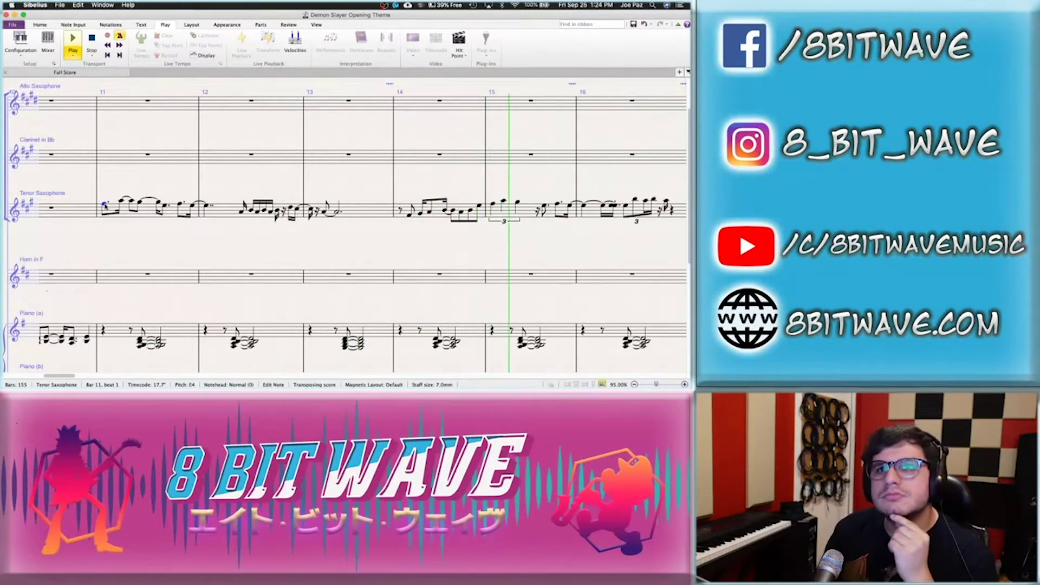
pyautogui.press('space')
# Copy bar 11 of the Tenor Saxophone staff over bar 15 and play back the melody from bar 11
pyautogui.click(125, 217)
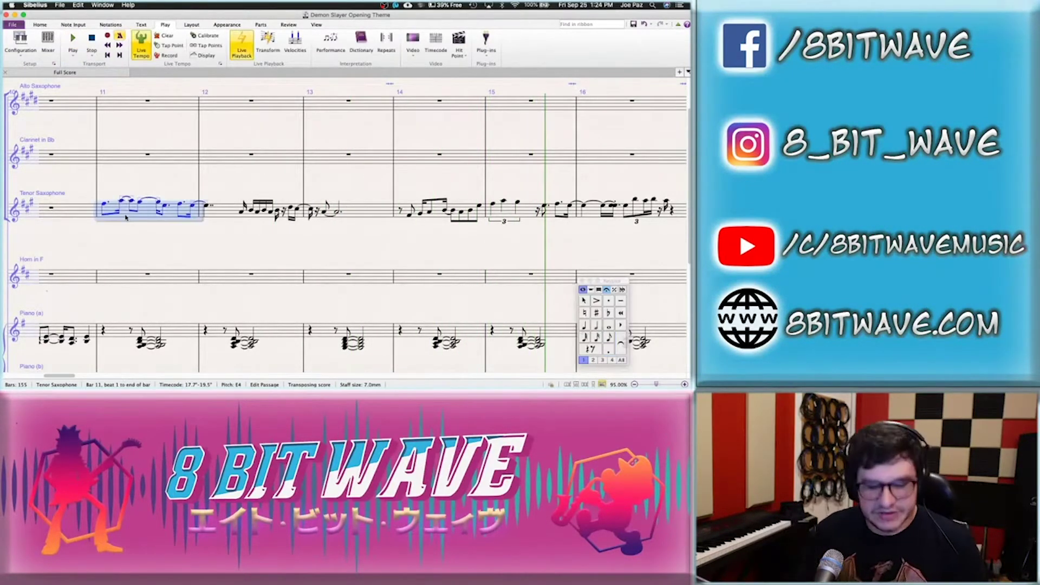
pyautogui.click(530, 218)
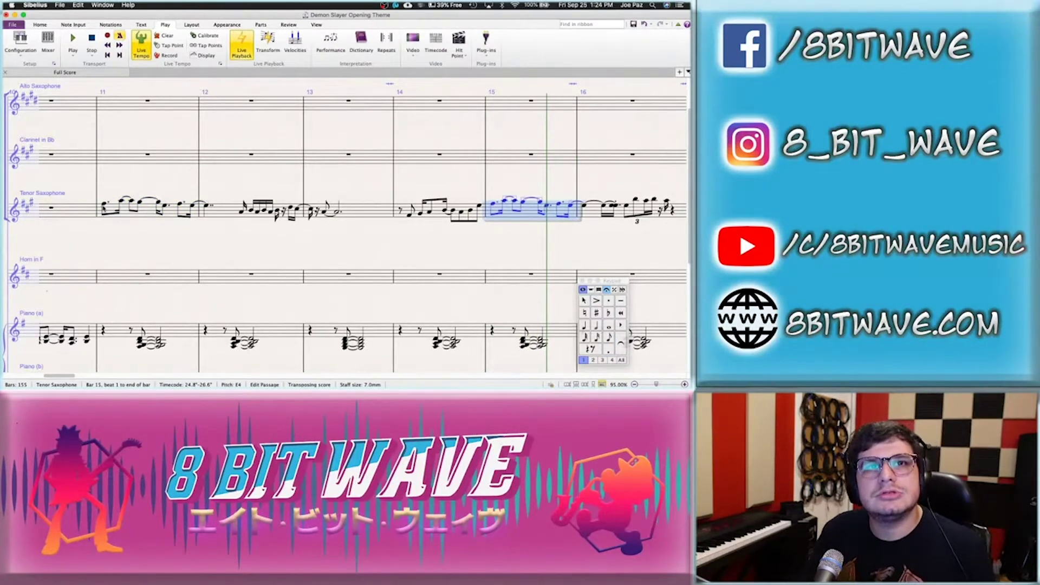
pyautogui.click(103, 204)
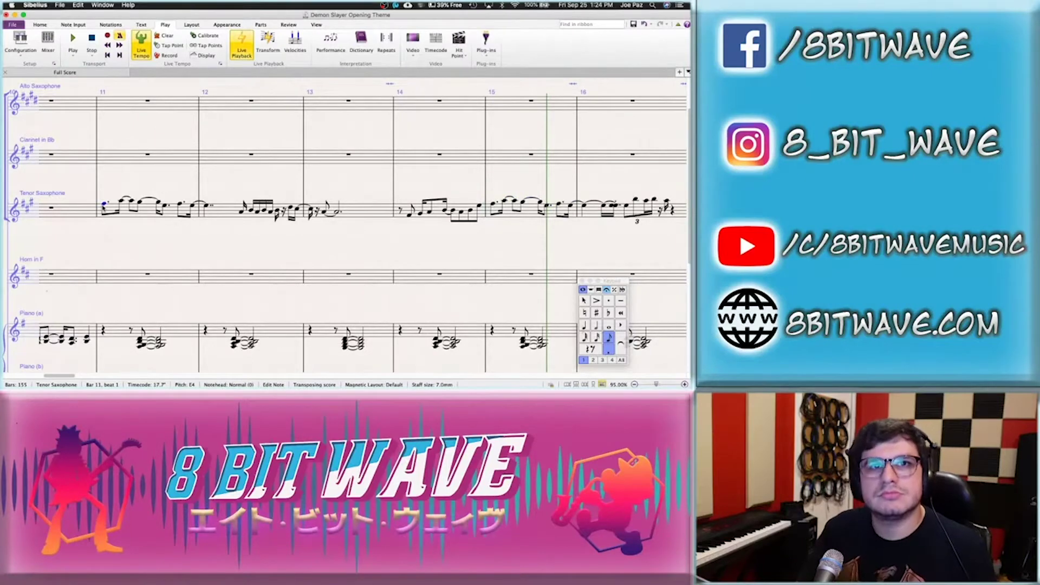
pyautogui.press('space')
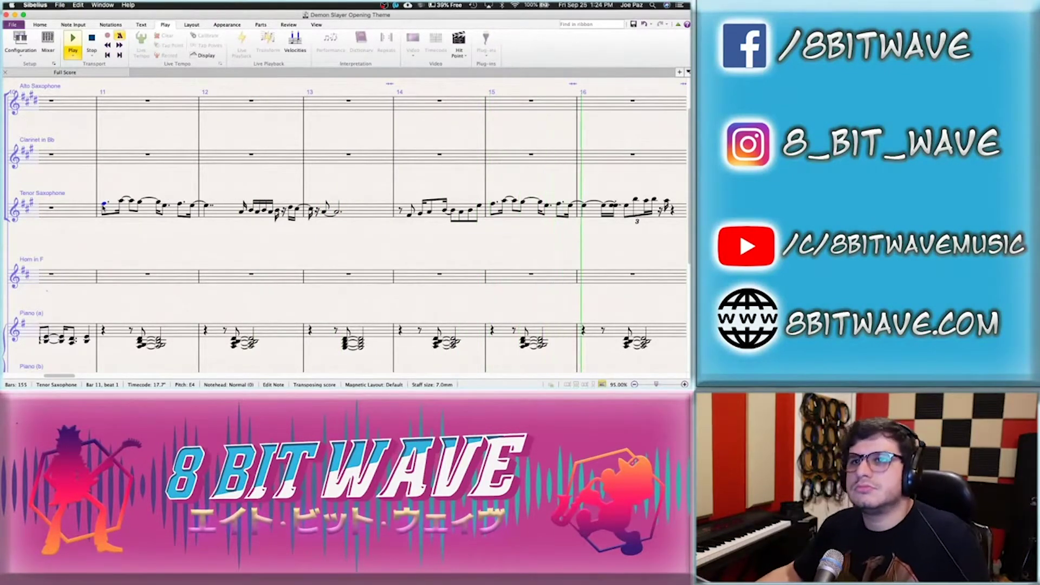
pyautogui.press('space')
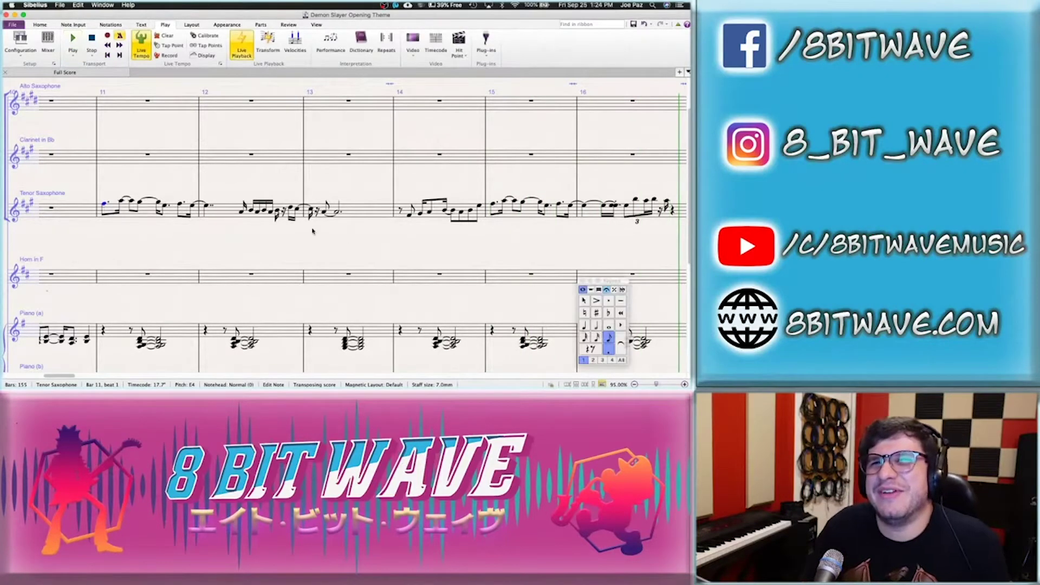
# Clear all the Tenor Saxophone notes in bar 16, including the triplet
pyautogui.hscroll(5, 347, 236)
pyautogui.click(431, 204)
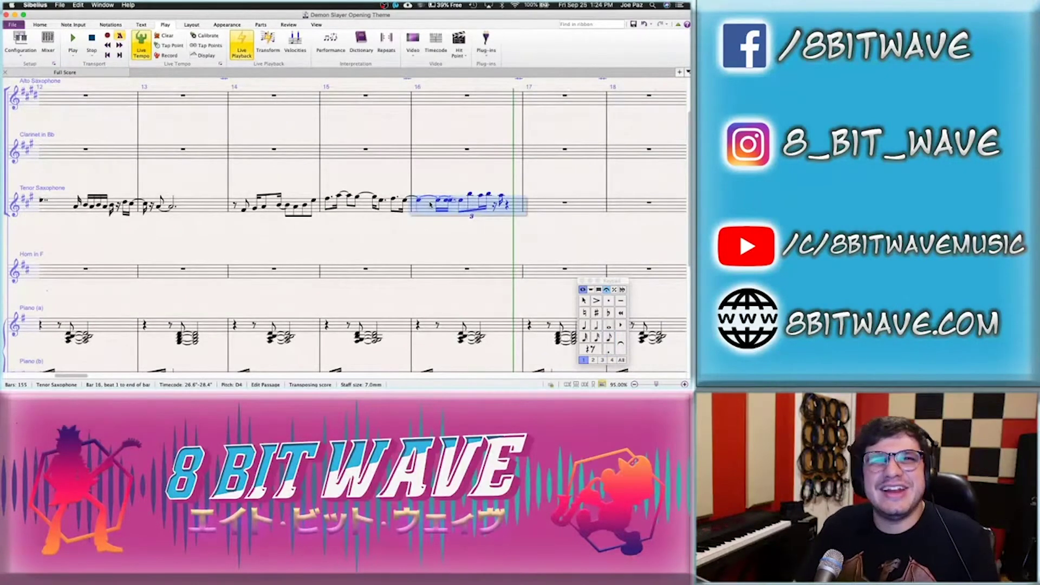
pyautogui.press('Delete')
pyautogui.press('Escape')
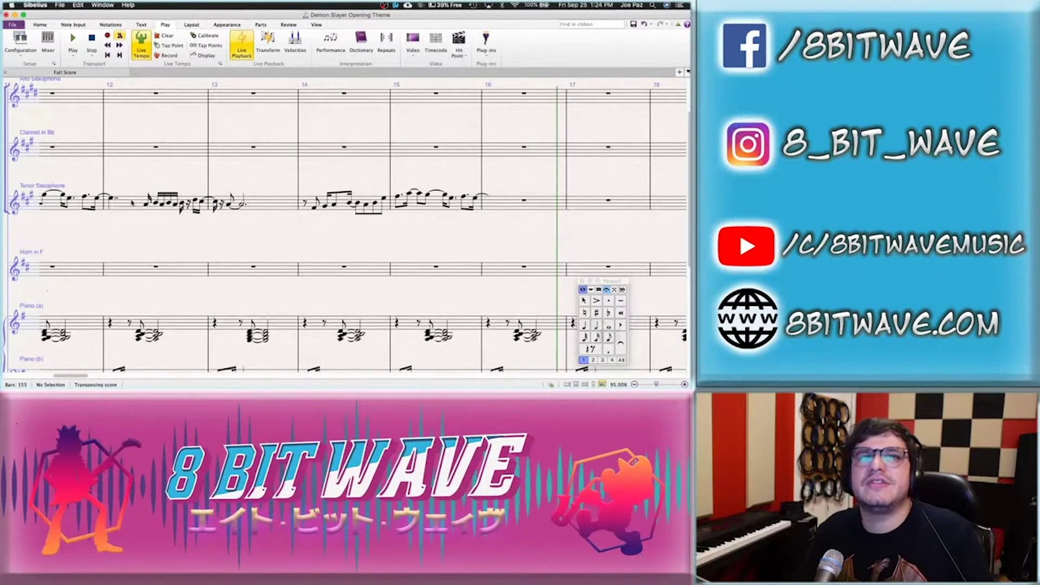
# Select the whole Tenor Saxophone passage in bar 12
pyautogui.click(157, 203)
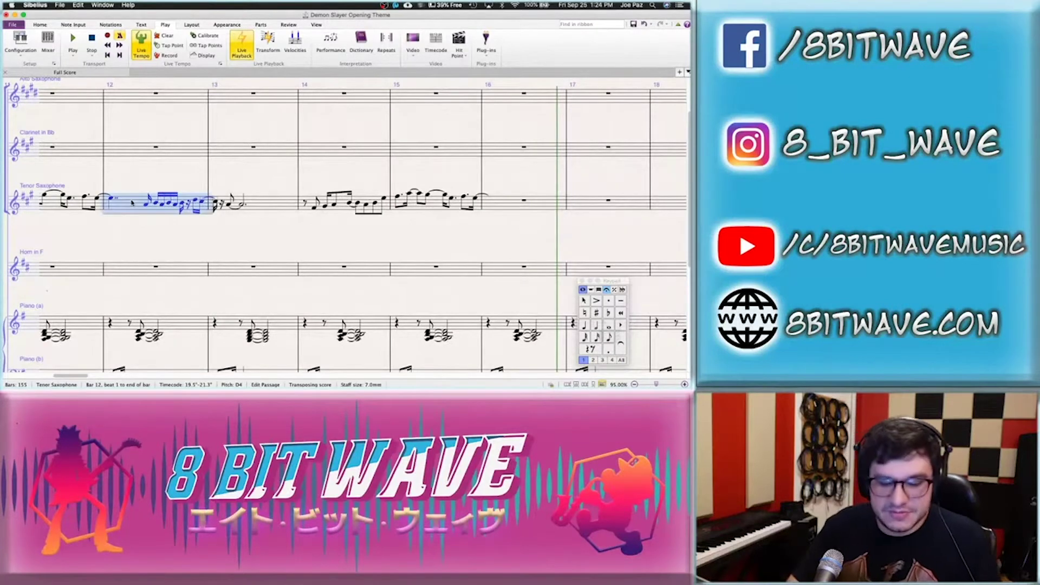
# Paste the copied bar 12 tenor saxophone phrase into bar 16 of the same staff
pyautogui.click(495, 210)
pyautogui.press('super+v')
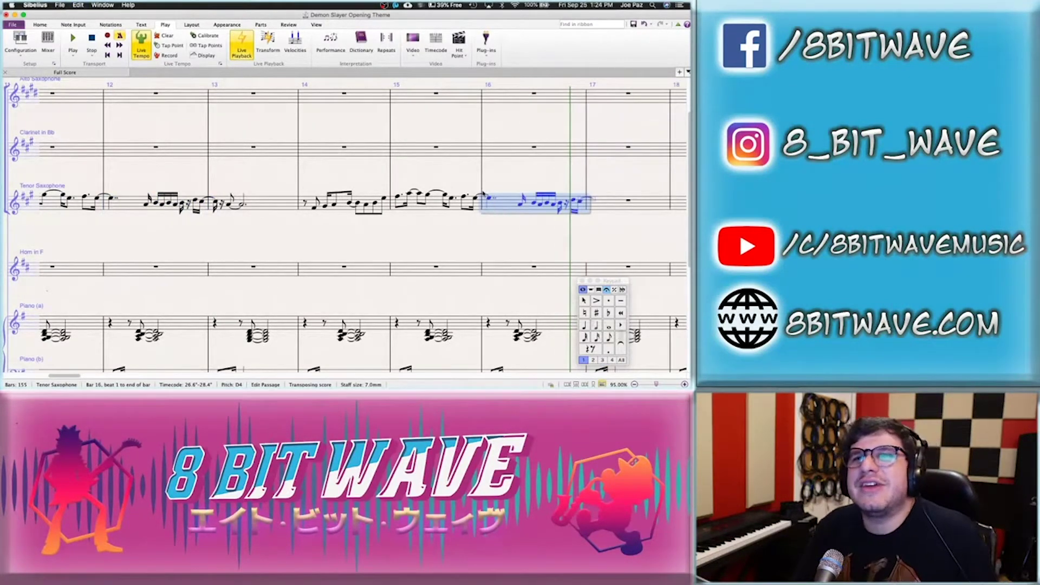
# Re-pitch bar 16's tenor saxophone sixteenth-note run from beat 2.75 with repeated A4s, ending on B4 and a tied G4
pyautogui.click(489, 200)
pyautogui.click(521, 208)
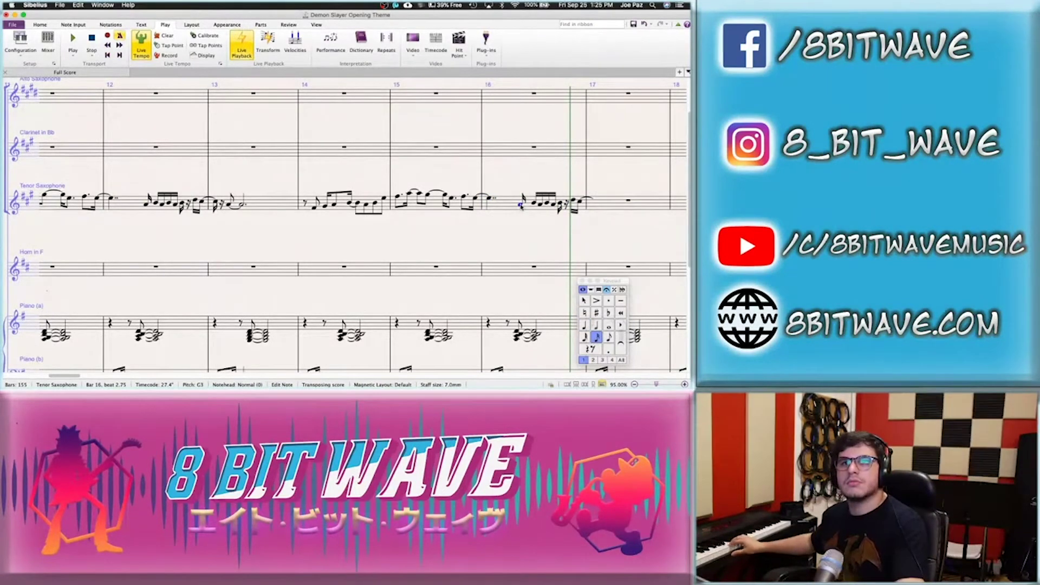
pyautogui.press('a')
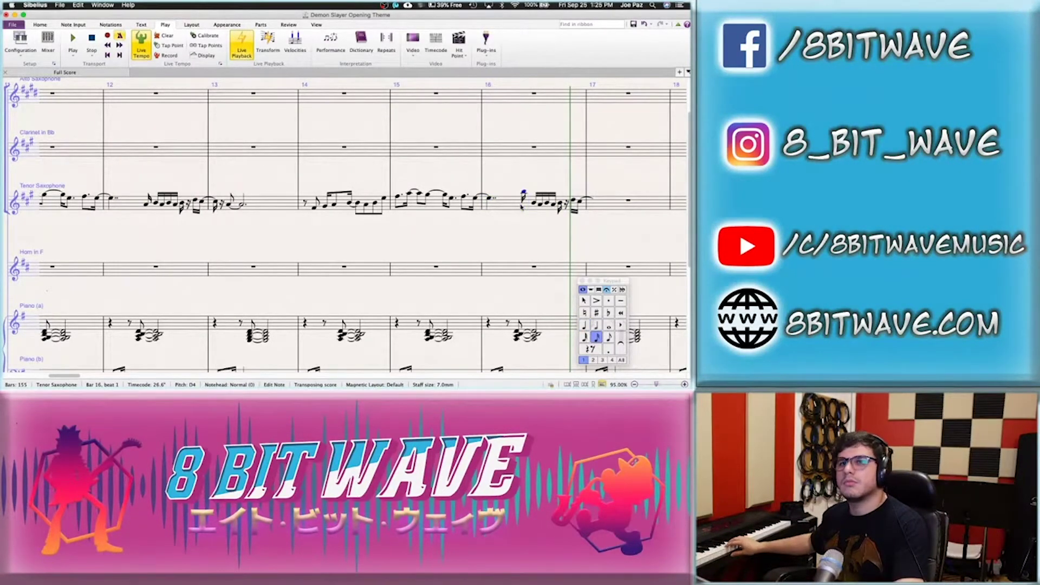
pyautogui.press('a')
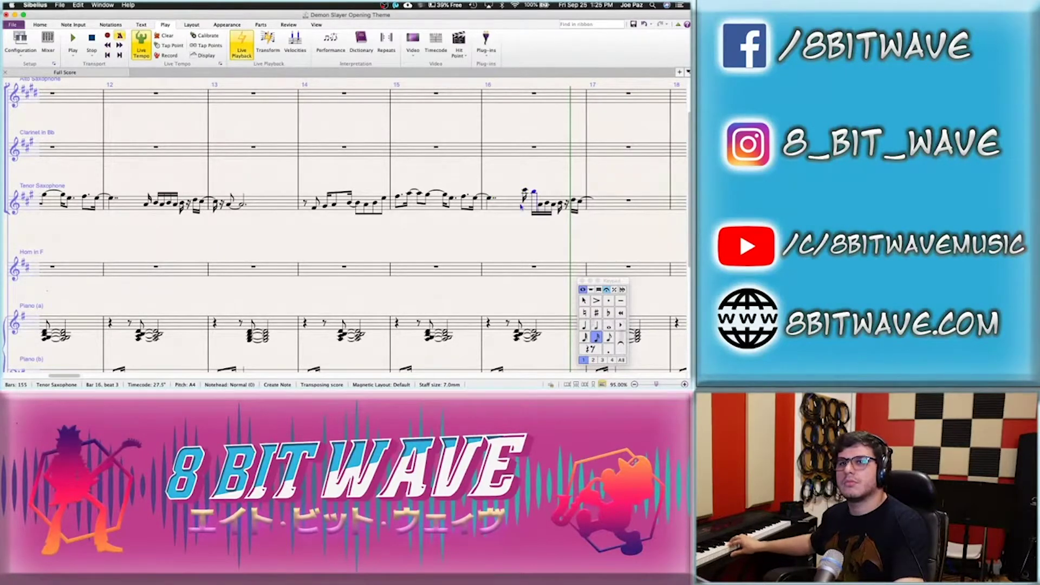
pyautogui.press('a')
pyautogui.press('a')
pyautogui.press('b')
pyautogui.press('Right')
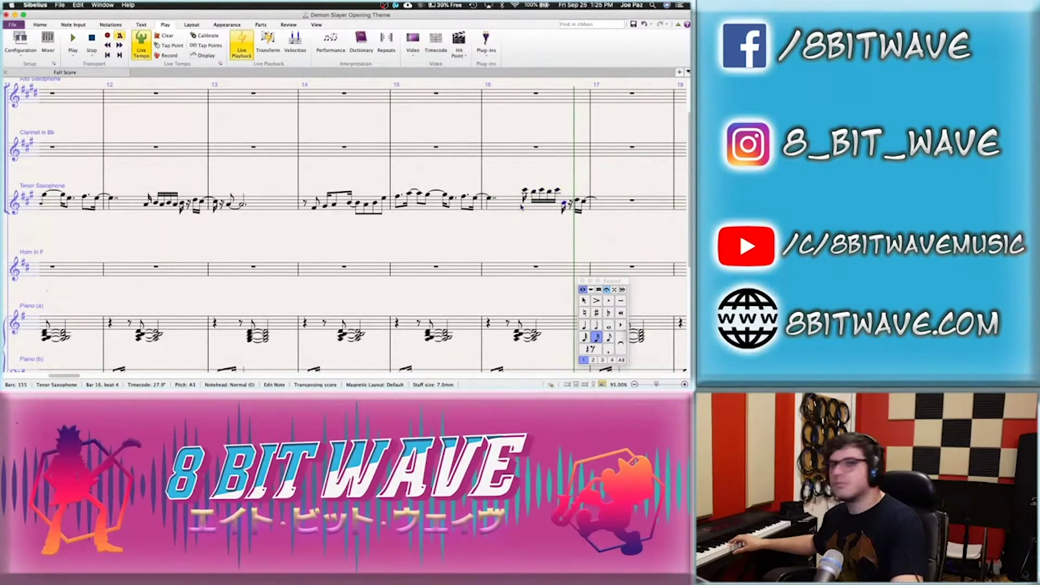
pyautogui.press('a')
pyautogui.press('a')
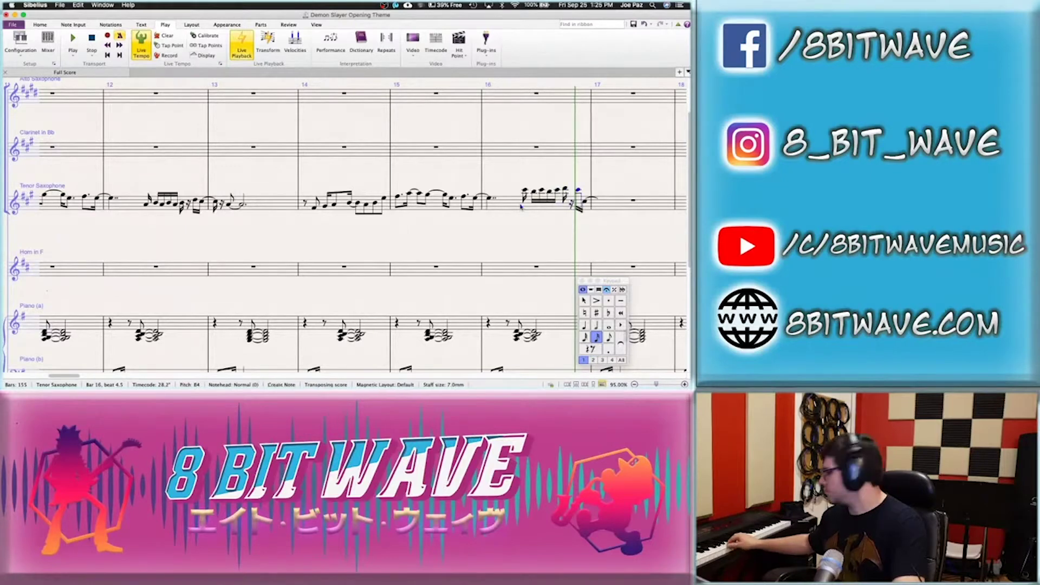
pyautogui.press('g')
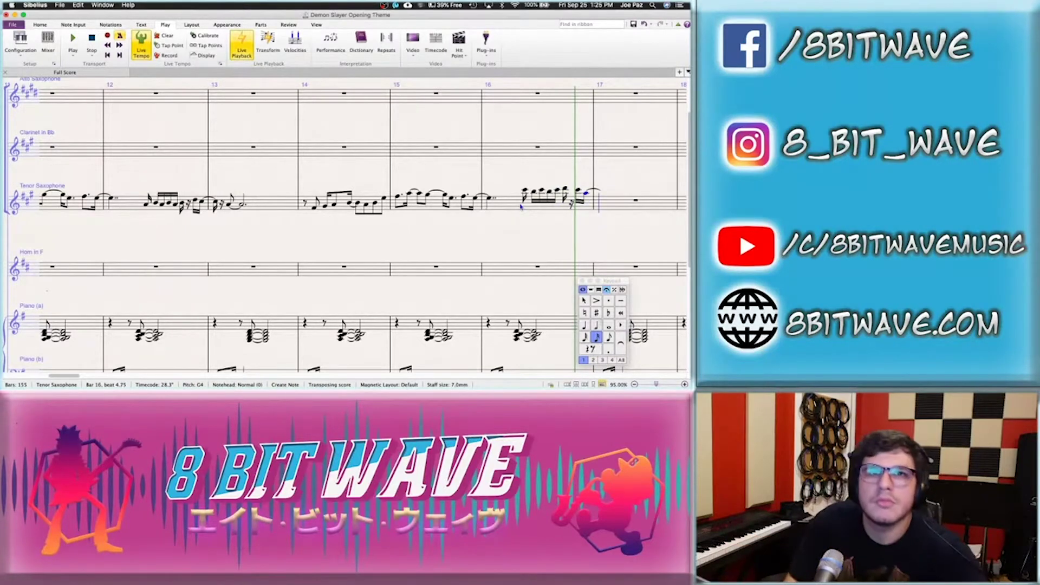
pyautogui.press('Return')
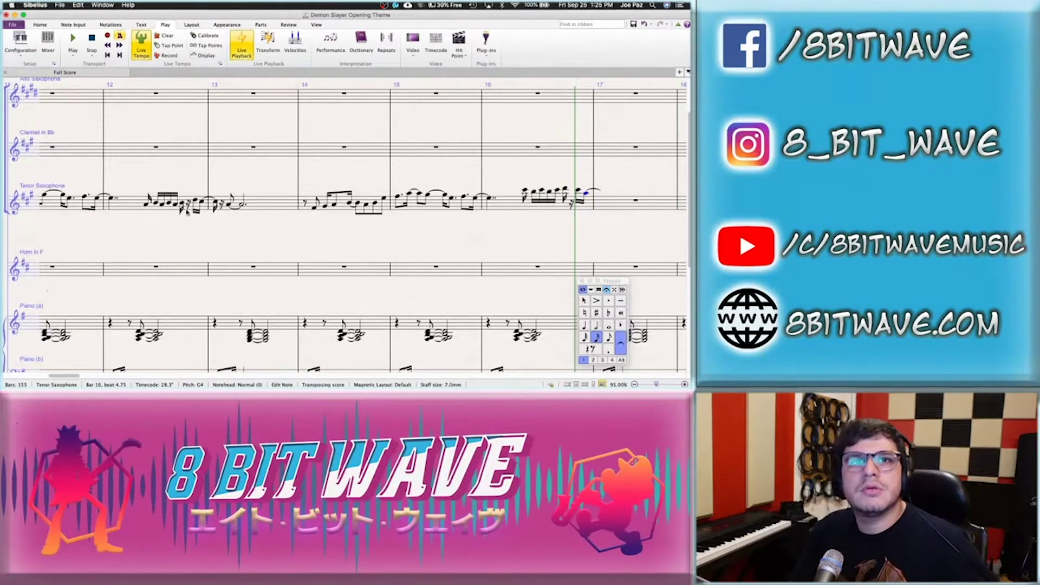
# Play back the tenor saxophone melody from beat 2.75 of bar 12 through the end of bar 16
pyautogui.click(148, 204)
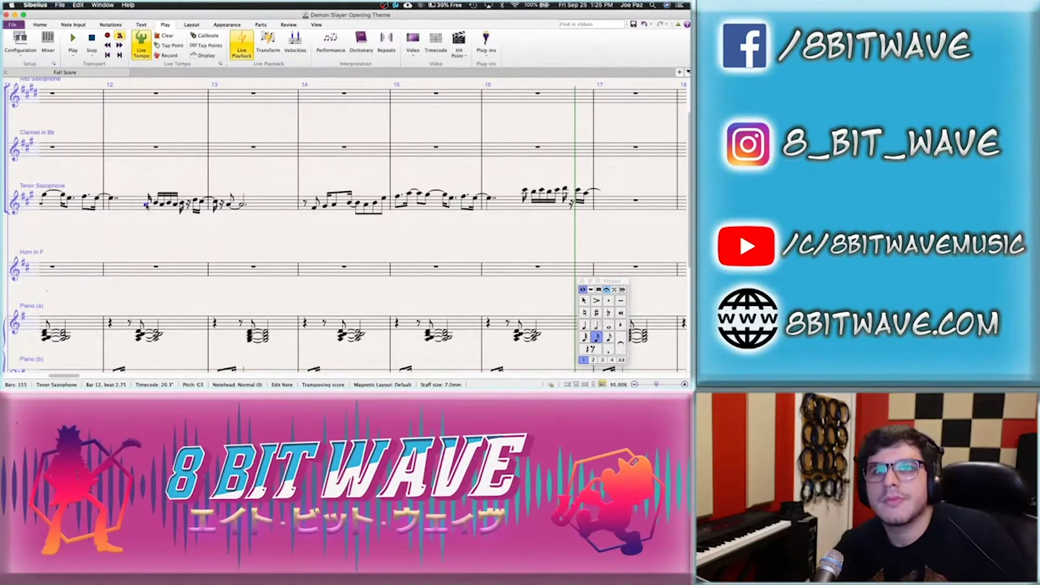
pyautogui.press('space')
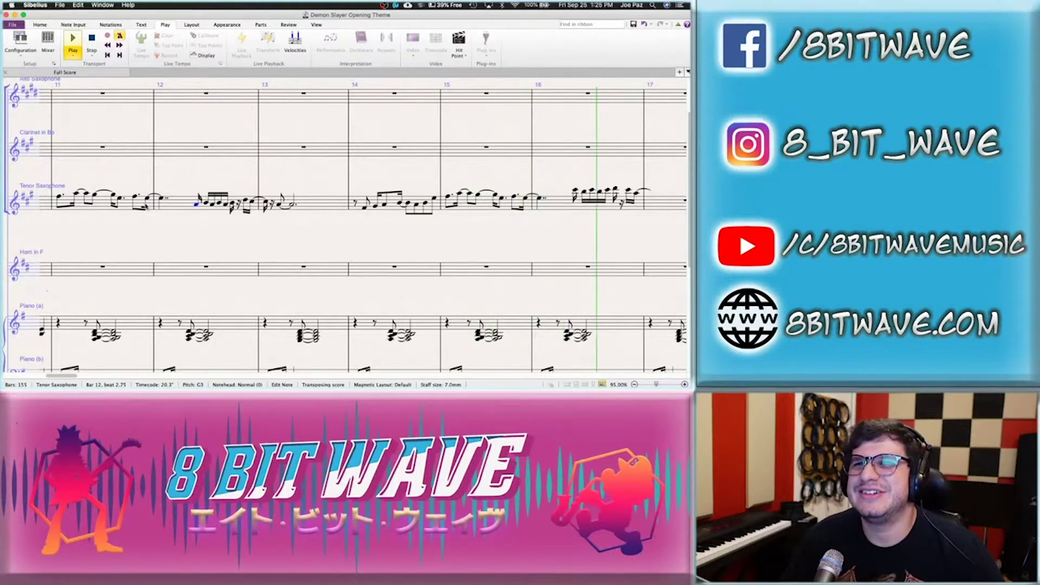
pyautogui.press('space')
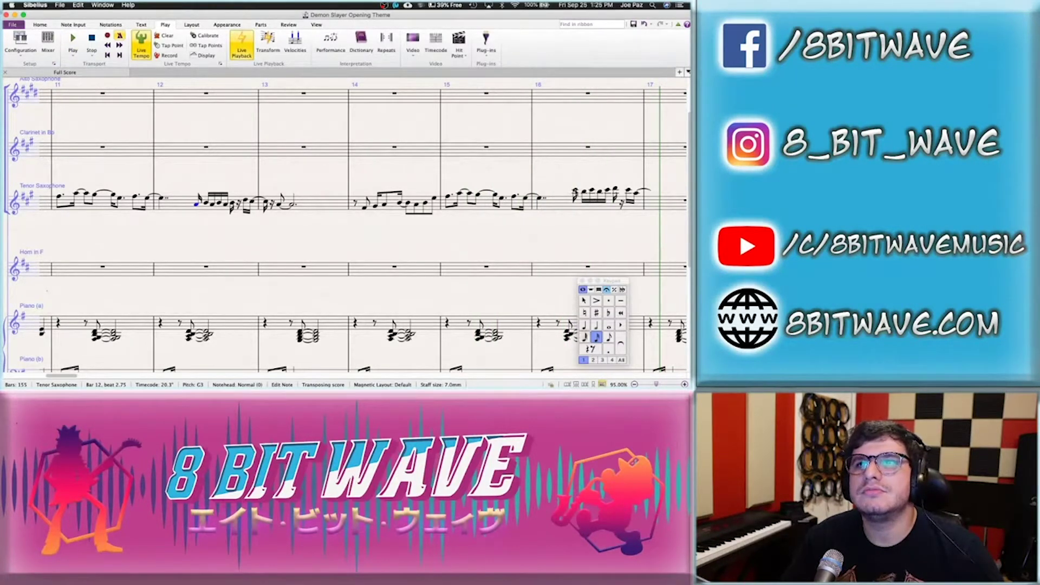
# Correct the closing tenor saxophone notes of bar 16, setting the notes at beats 4 and 4.75 to B4
pyautogui.click(575, 191)
pyautogui.press('Down')
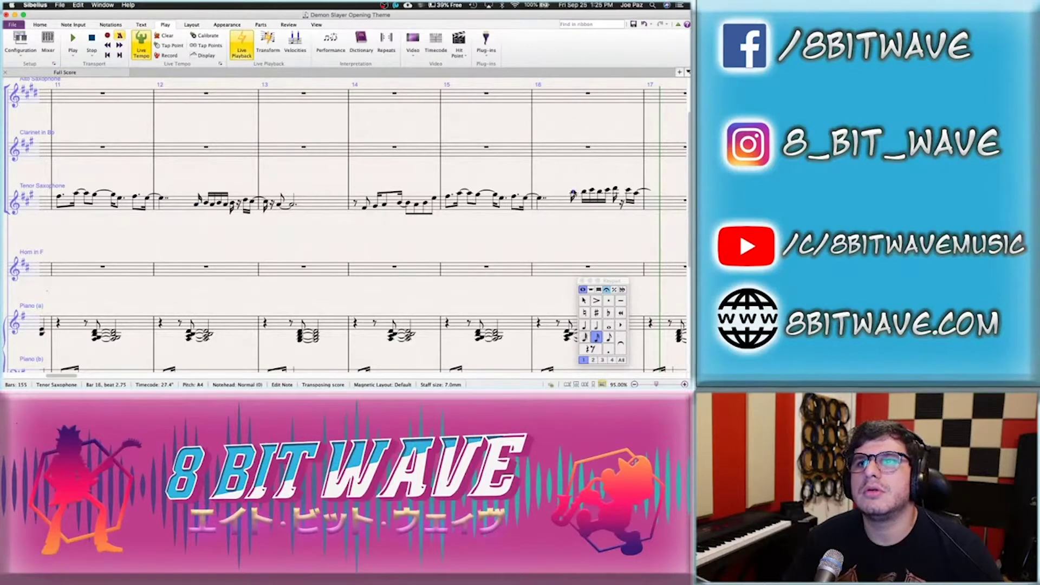
pyautogui.press('Right')
pyautogui.press('Right')
pyautogui.press('Right')
pyautogui.press('Right')
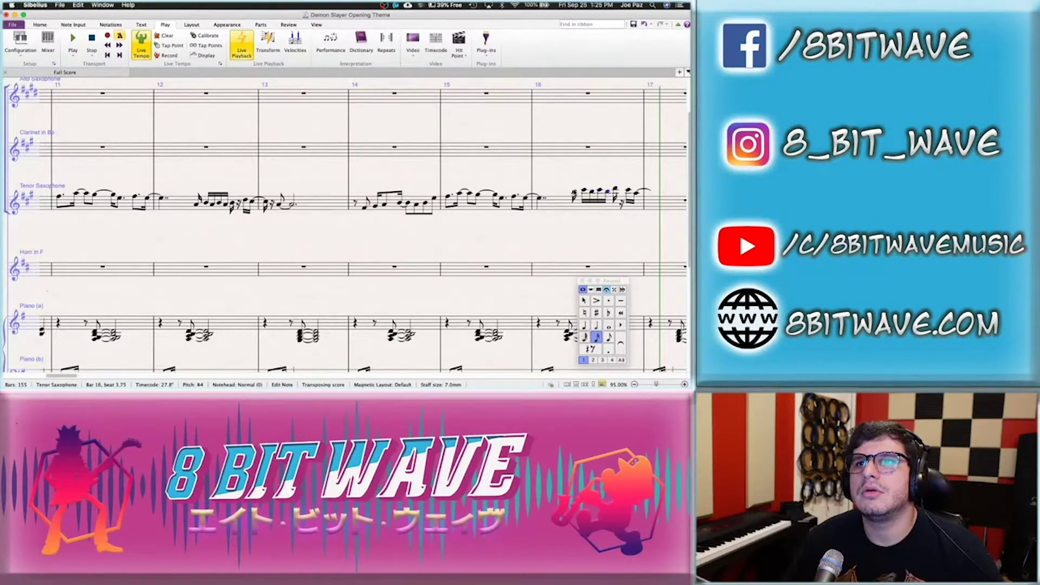
pyautogui.press('Right')
pyautogui.press('Down')
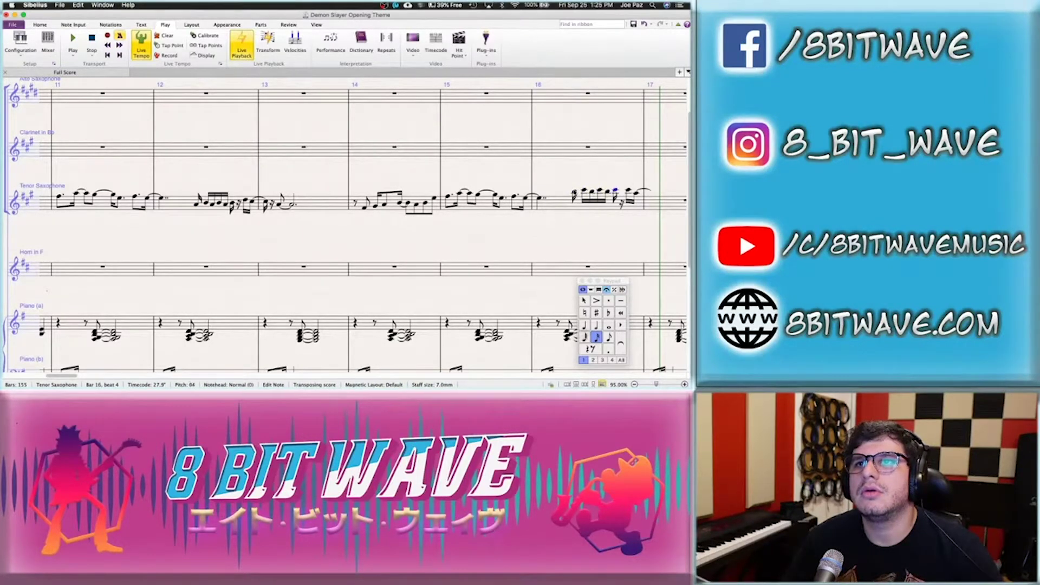
pyautogui.press('c')
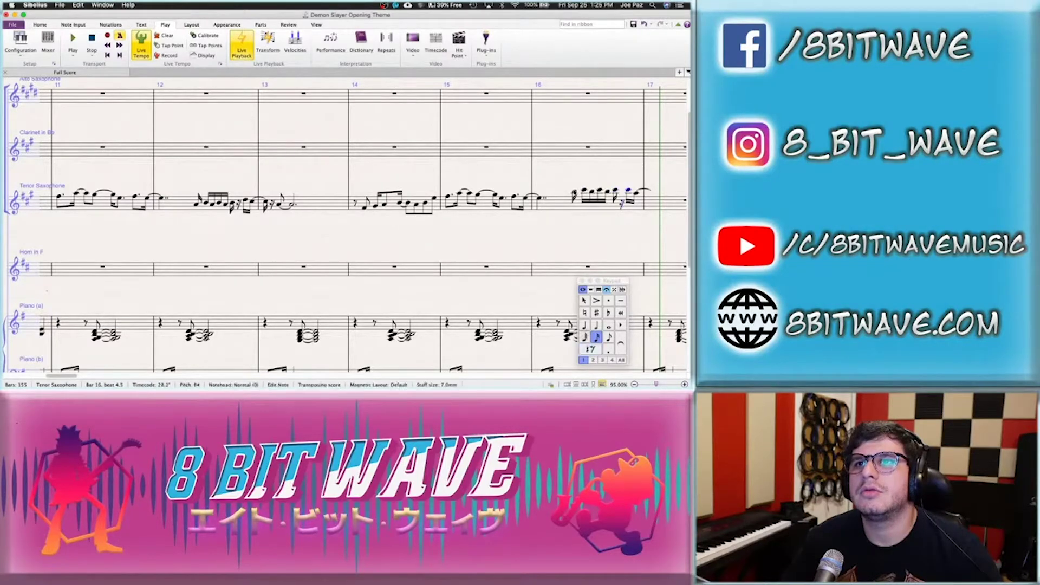
pyautogui.press('KP_Enter')
pyautogui.press('Up')
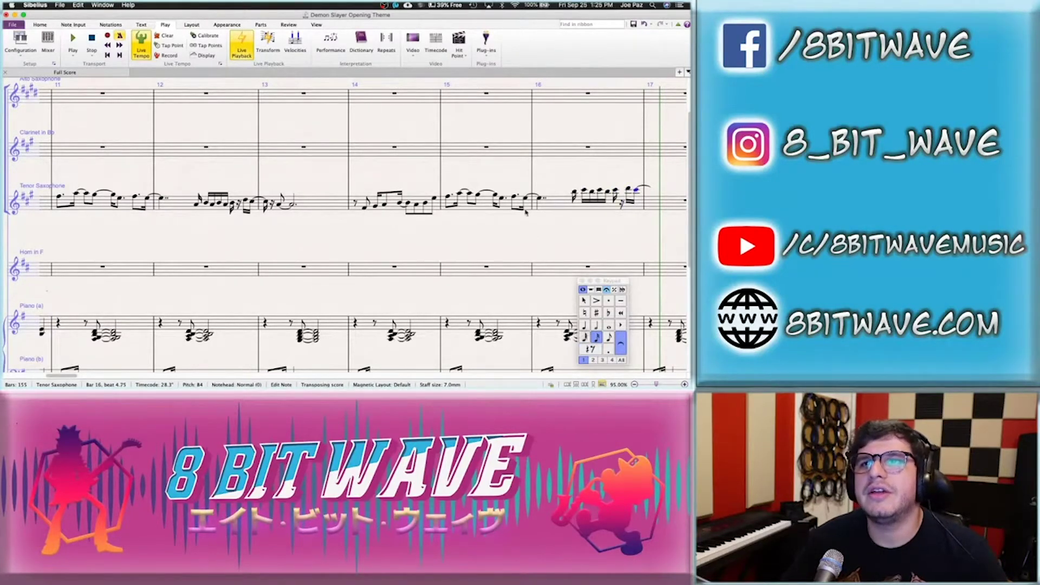
# Play back bar 16 from its first tenor saxophone note
pyautogui.click(540, 201)
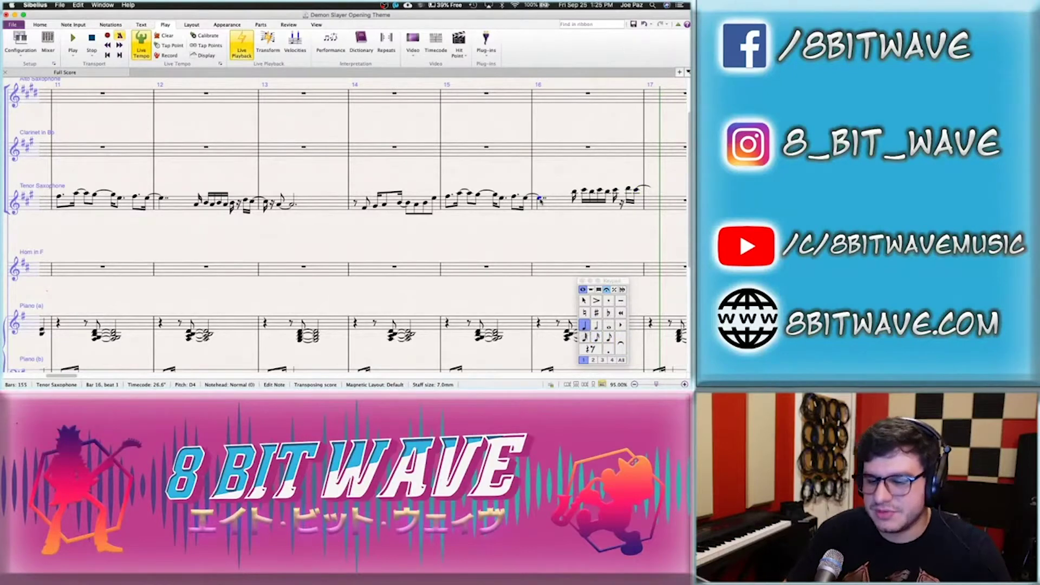
pyautogui.press('space')
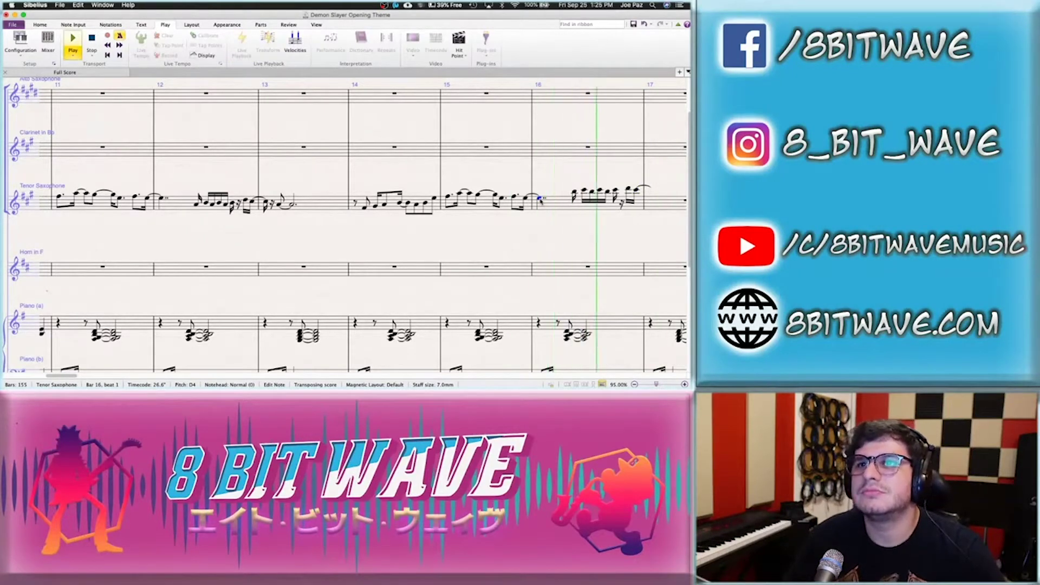
pyautogui.press('space')
# Lower the tenor saxophone pickup note at beat 2.75 of bar 16 to D4
pyautogui.press('Right')
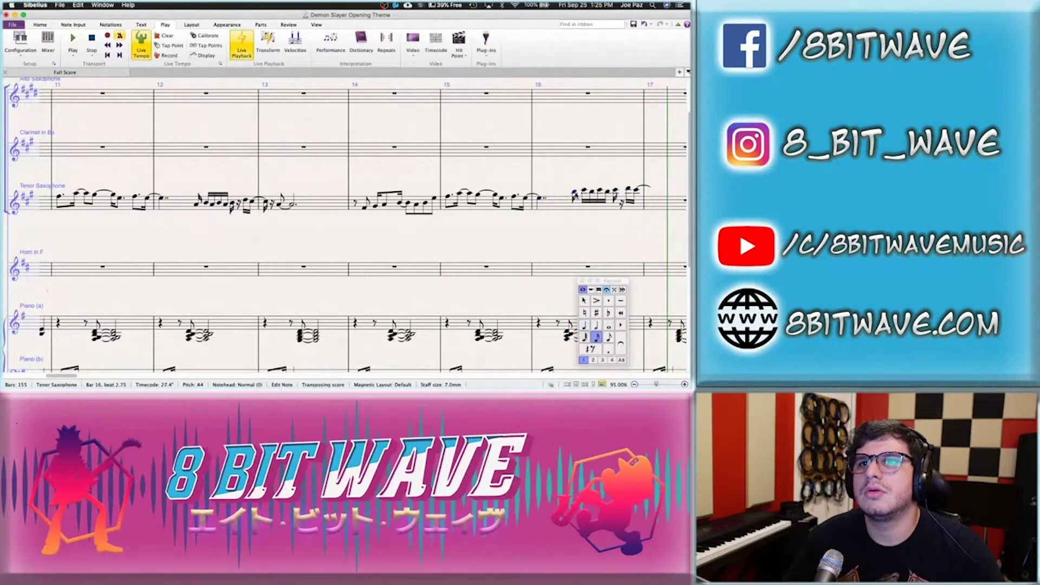
pyautogui.press('Right')
pyautogui.press('Right')
pyautogui.press('Right')
pyautogui.press('Right')
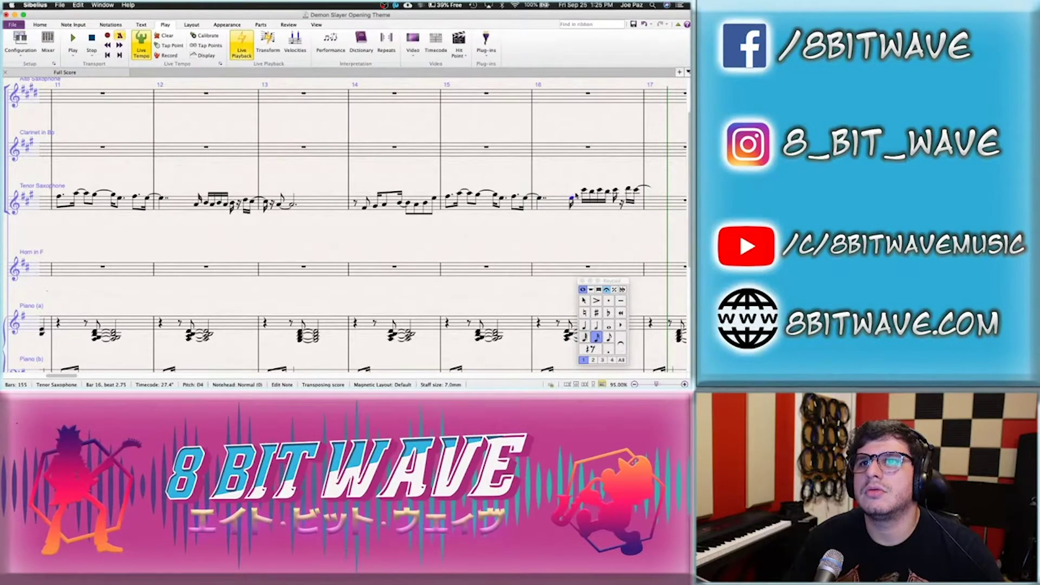
pyautogui.press('Right')
pyautogui.press('Right')
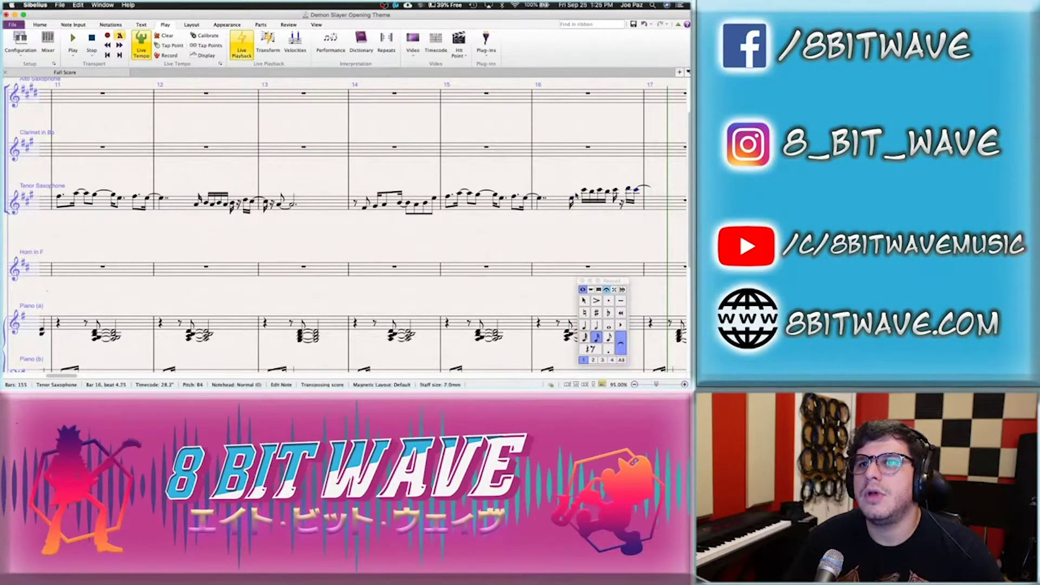
# Copy the tenor saxophone passage from bar 13 into bar 17
pyautogui.click(649, 203)
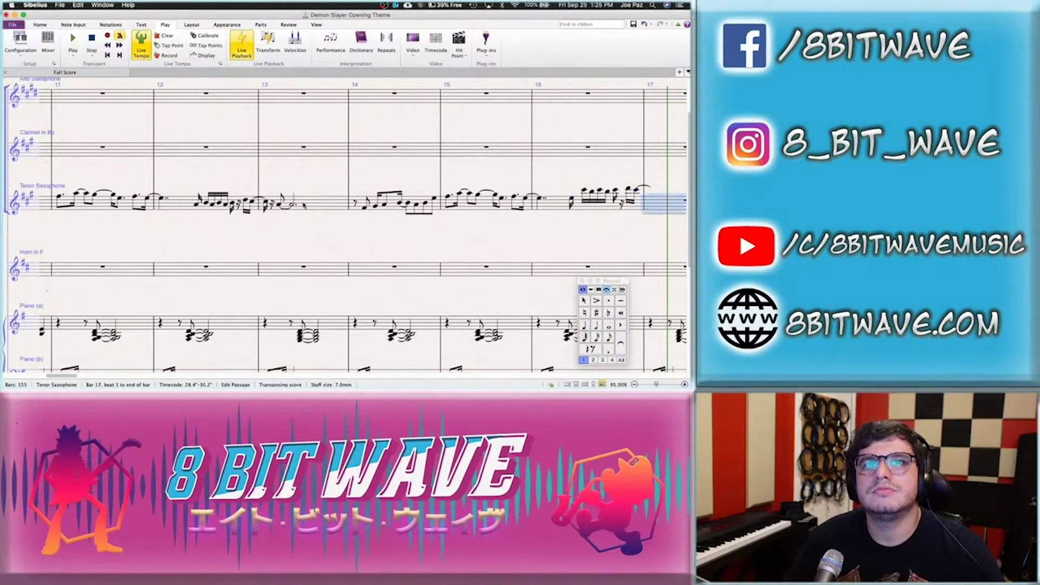
pyautogui.click(307, 204)
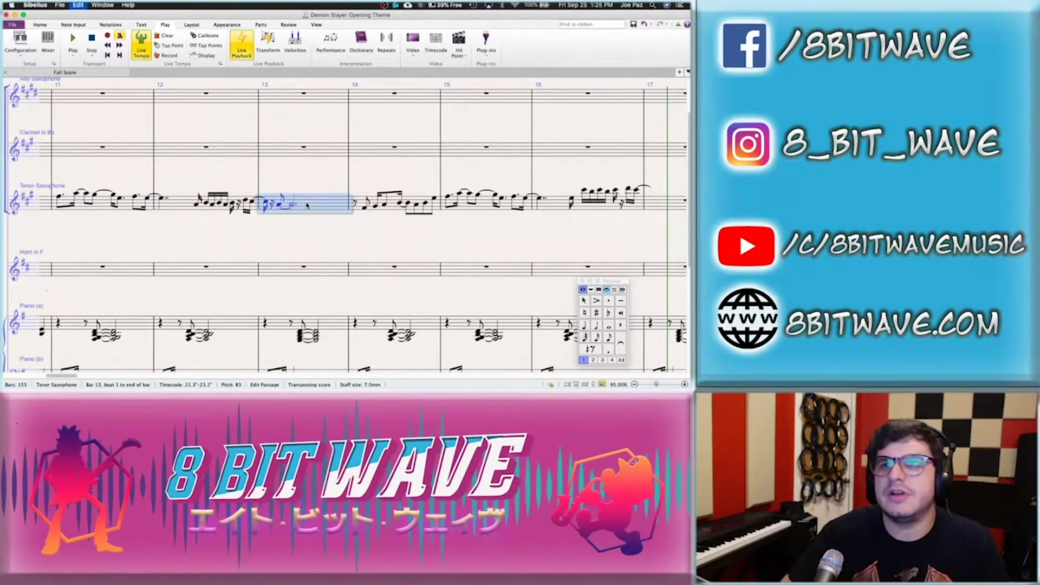
pyautogui.click(676, 205)
pyautogui.press('super+v')
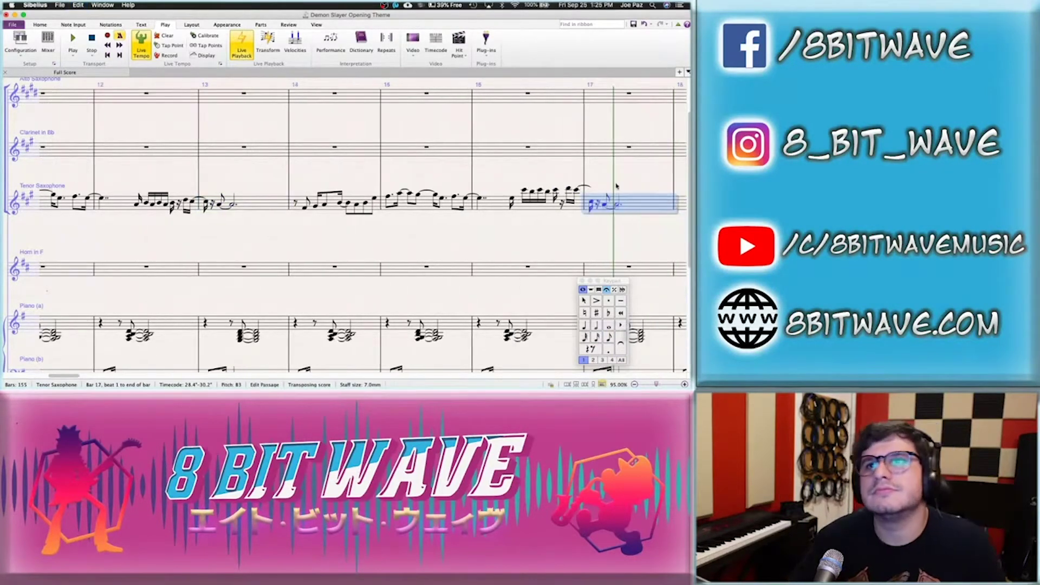
# Raise the pasted bar 17 tenor saxophone notes so the long note at beat 2 is G4
pyautogui.press('Up')
pyautogui.press('Right')
pyautogui.press('Right')
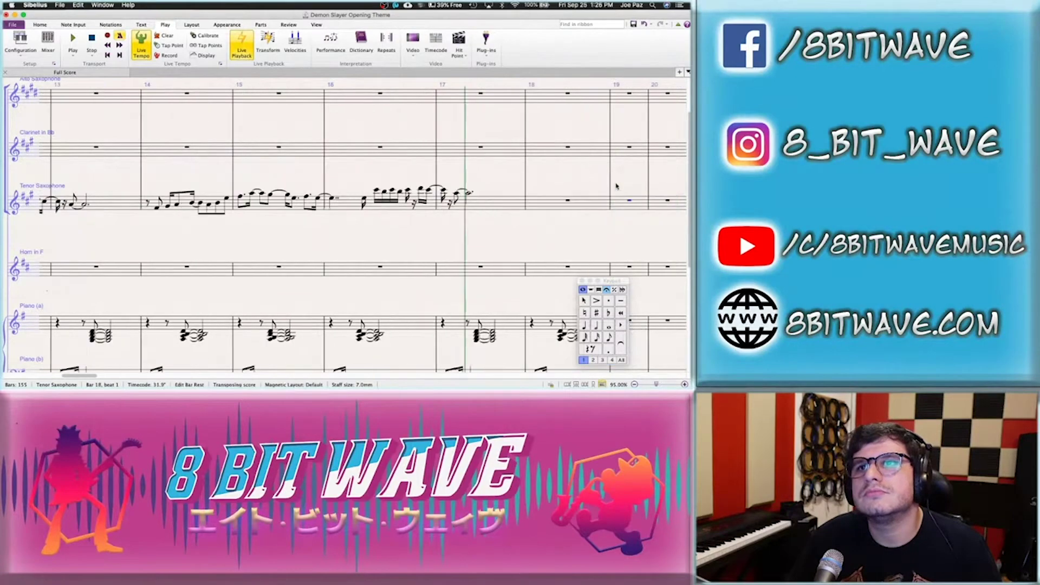
pyautogui.press('Left')
pyautogui.press('Left')
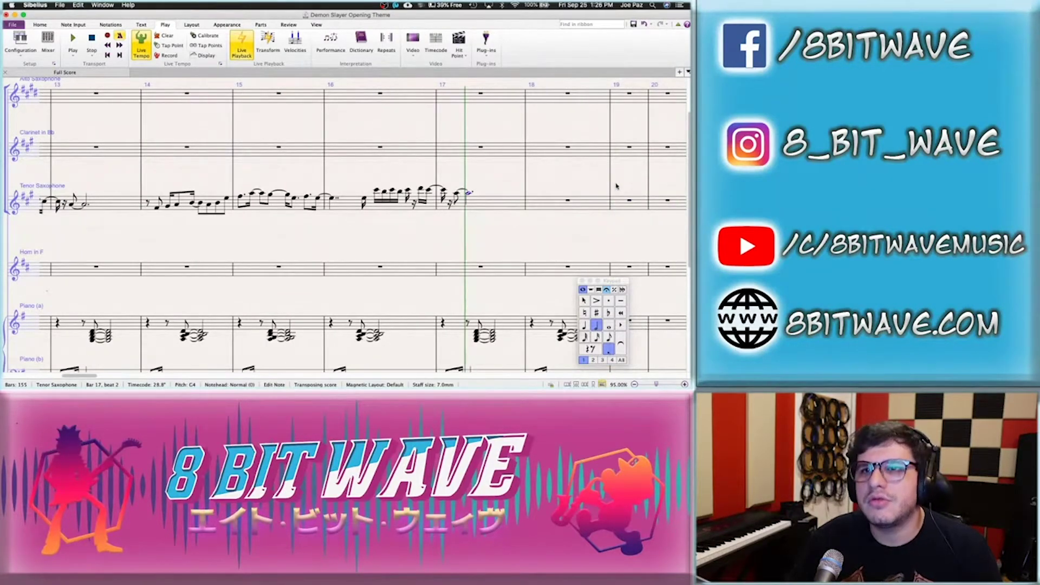
# Shorten bar 17's dotted half note to a plain half note and tie it to an eighth note at beat 4
pyautogui.click(608, 350)
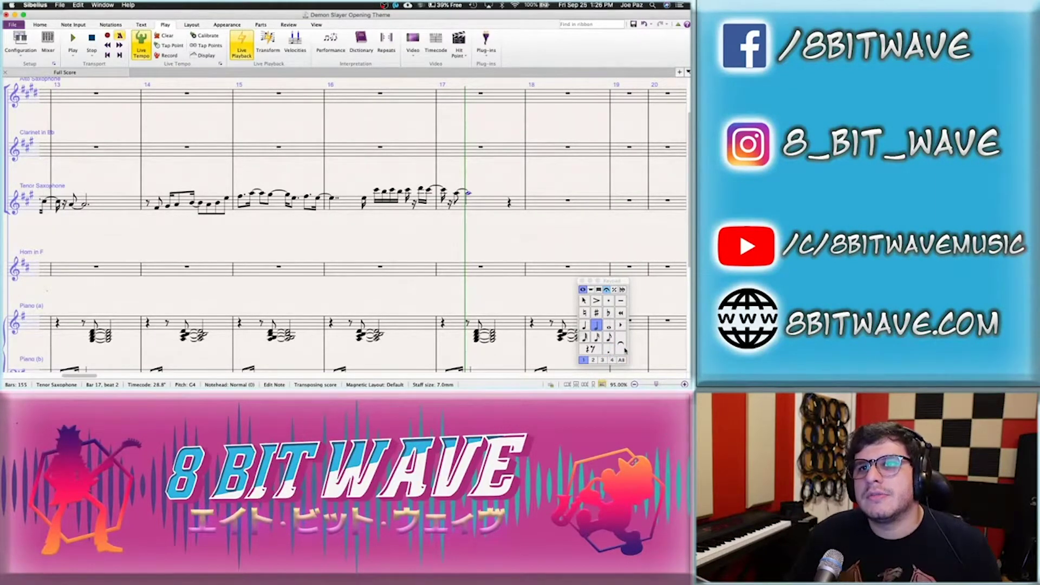
pyautogui.press('Right')
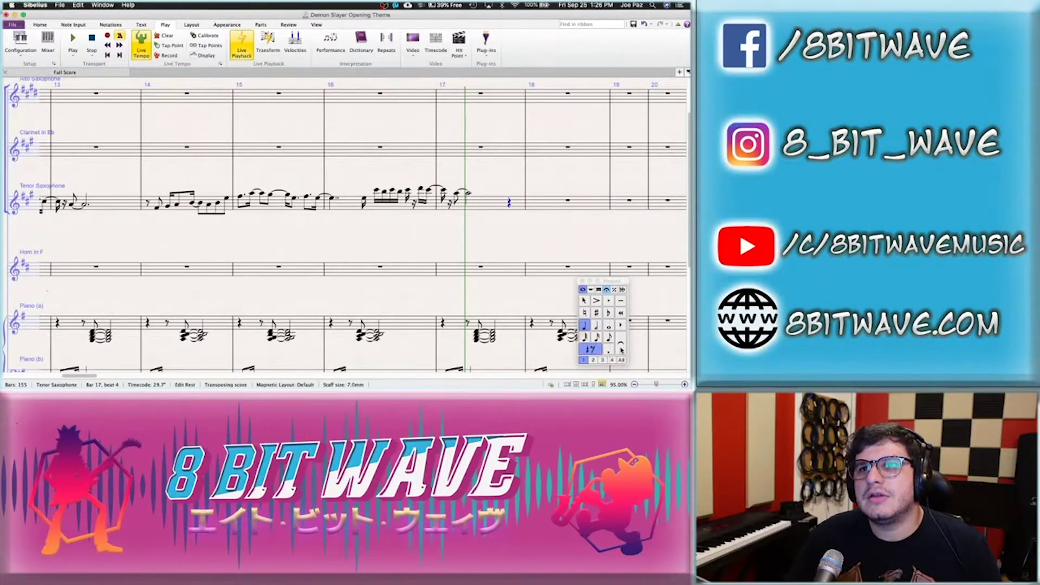
pyautogui.click(621, 348)
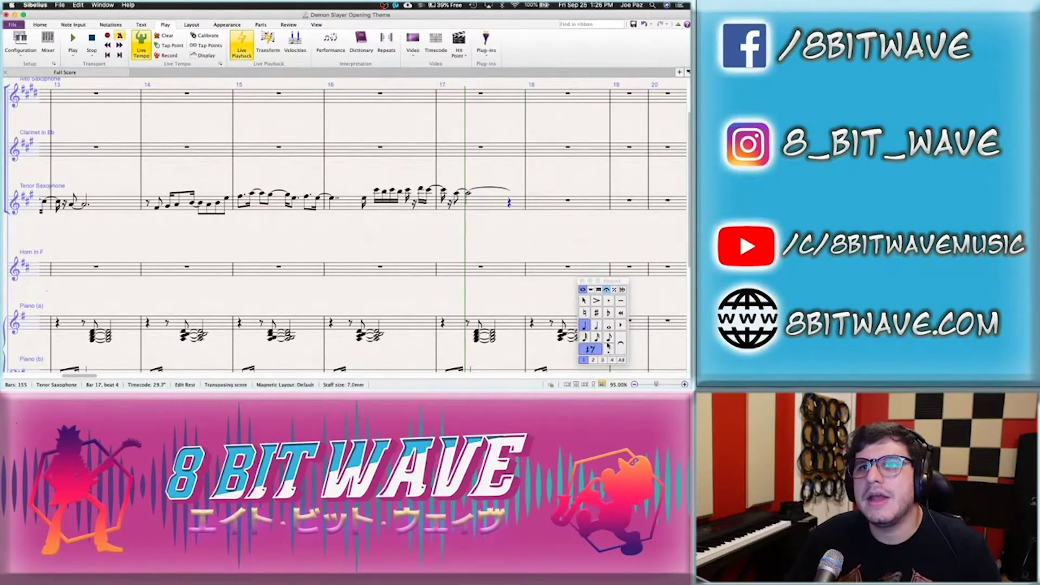
pyautogui.click(608, 338)
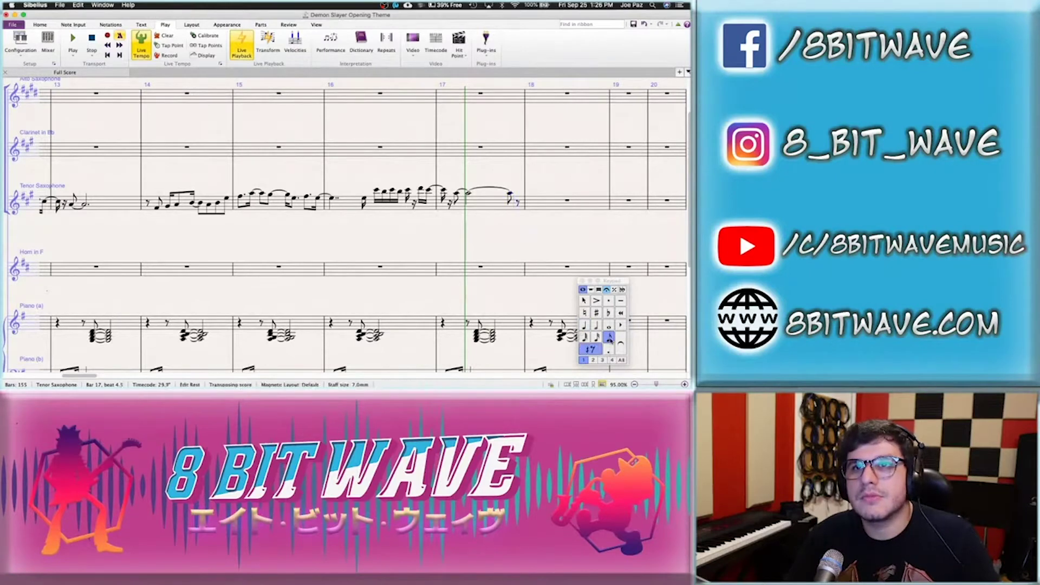
# Enter eighth notes from beat 4.5 of bar 17 into bar 18, finishing with G4 at beat 2 and A at beat 2.5
pyautogui.press('g')
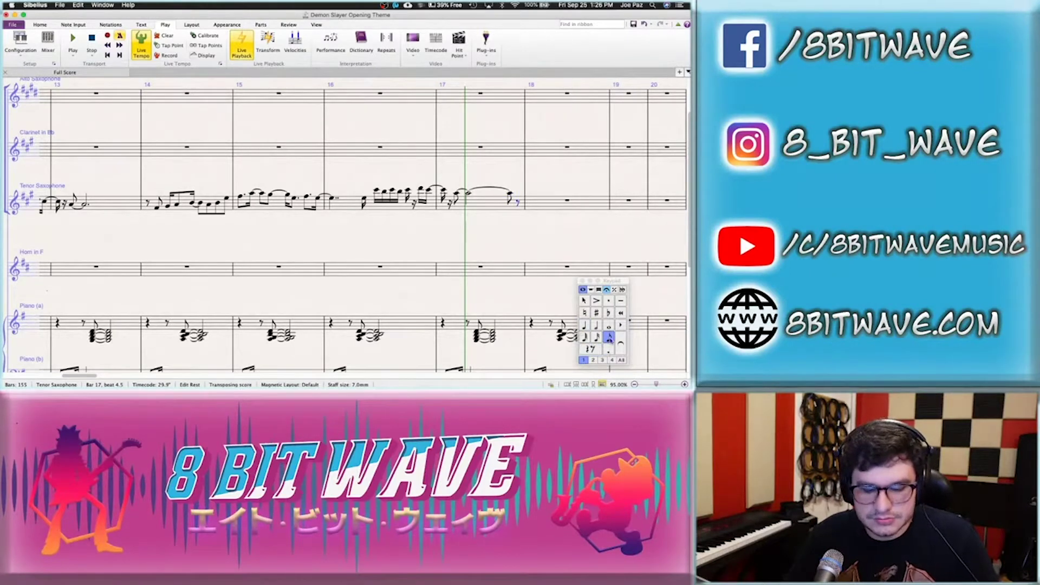
pyautogui.press('g')
pyautogui.press('g')
pyautogui.press('g')
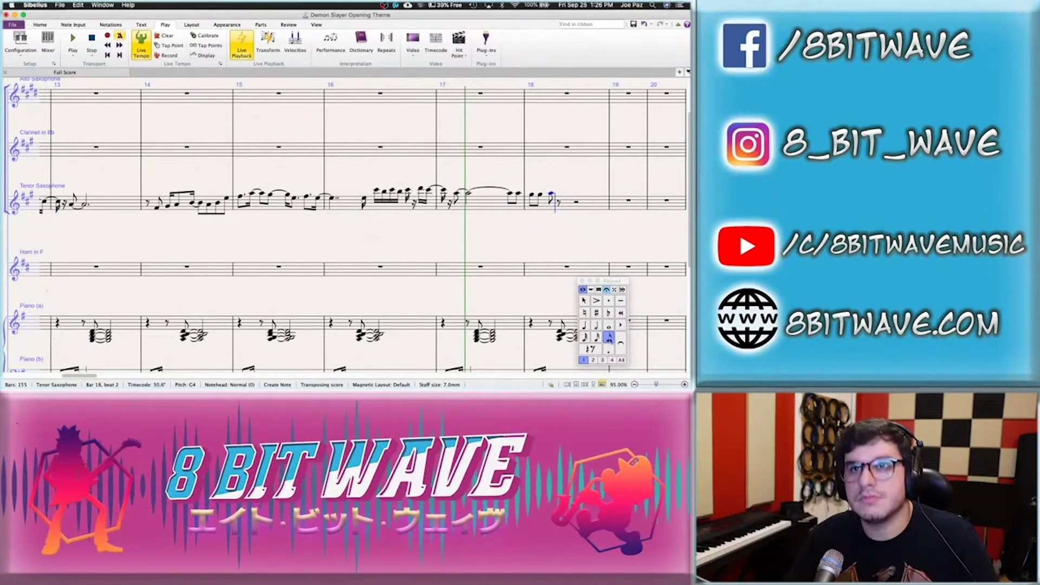
pyautogui.press('a')
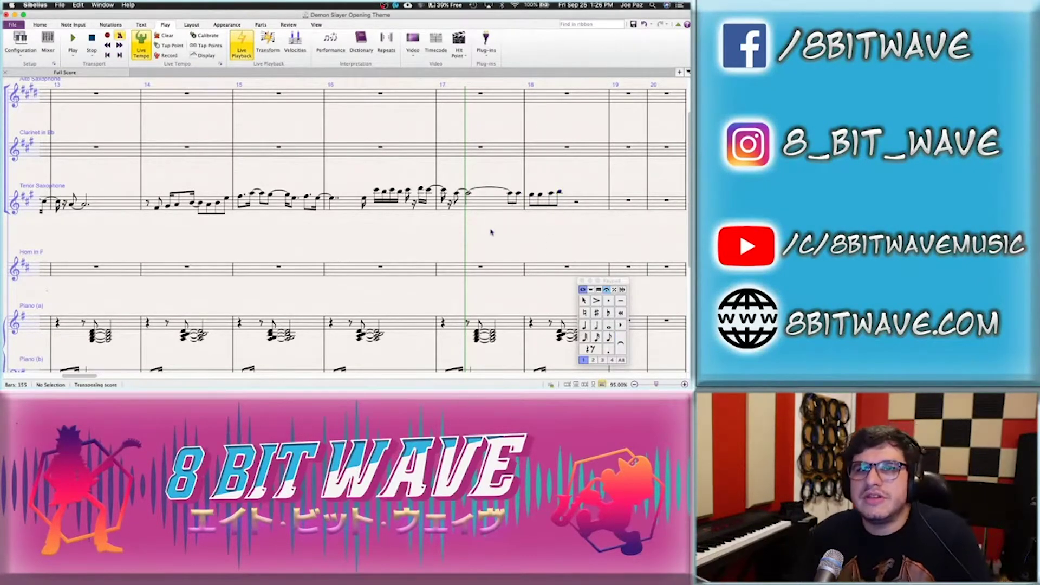
# Switch to the browser to check the Demon Slayer opening video on YouTube, and return to the Sibelius score
pyautogui.press('super+Tab')
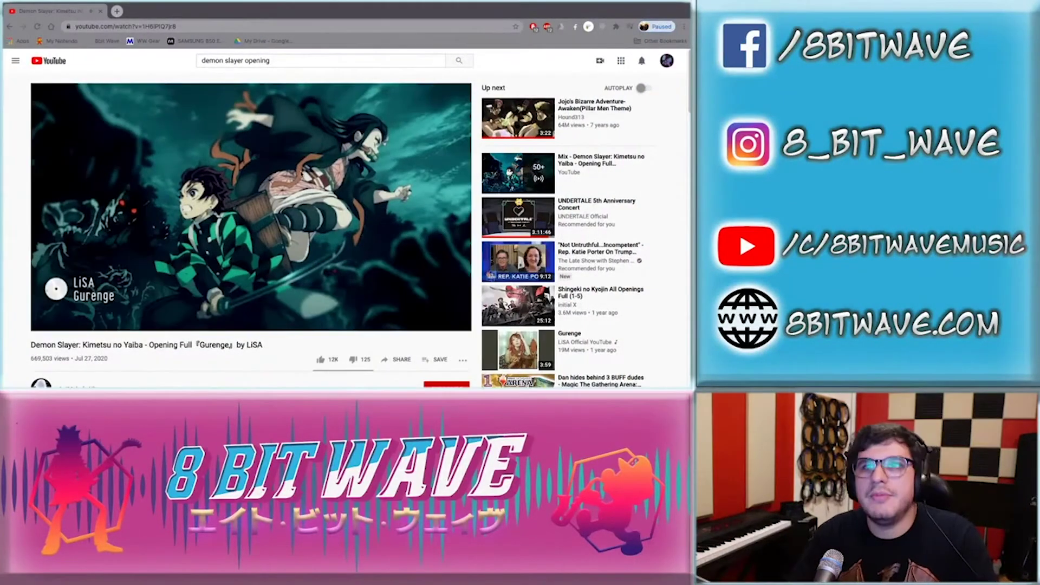
pyautogui.press('super+Tab')
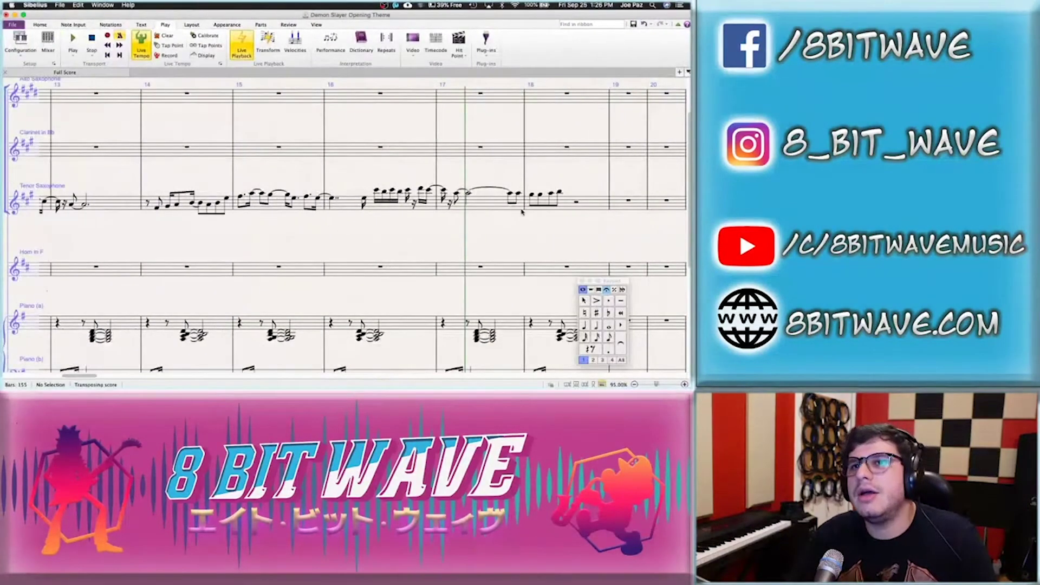
# Split bar 18's tenor saxophone half rest into a quarter and an eighth rest, and enter an eighth note G4 at beat 4.5
pyautogui.click(576, 204)
pyautogui.click(584, 326)
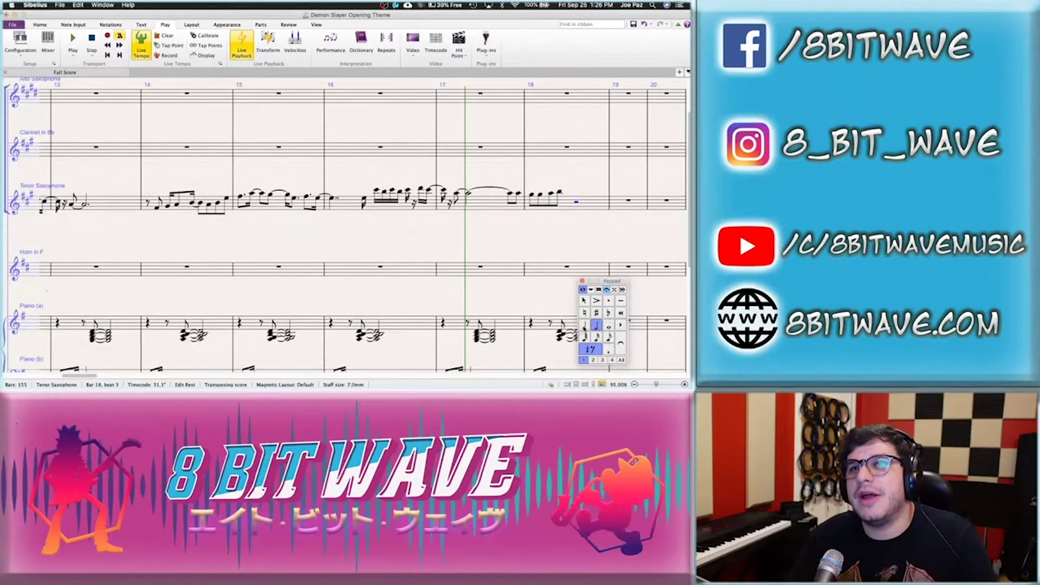
pyautogui.click(609, 338)
pyautogui.press('g')
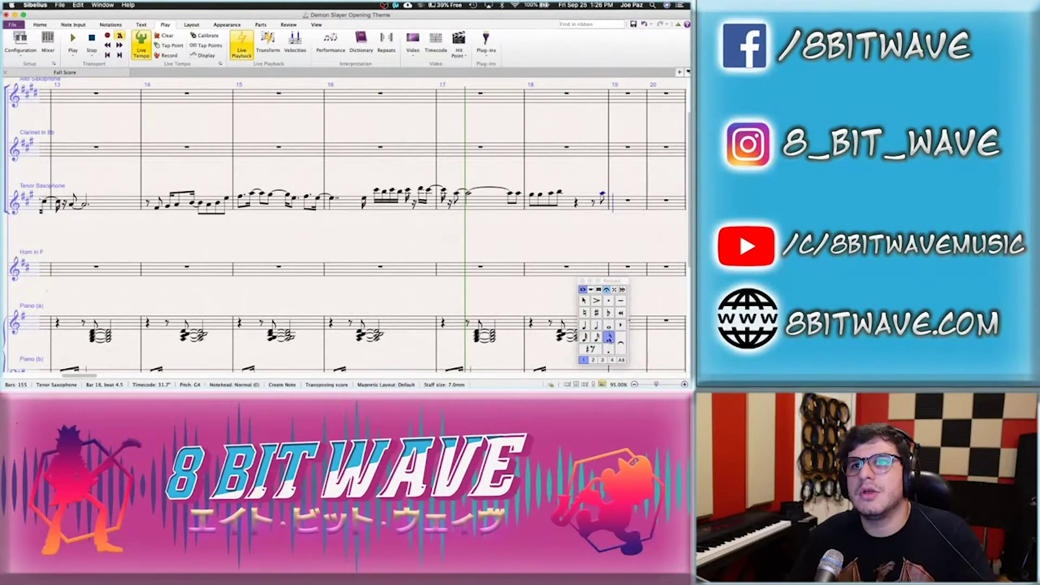
pyautogui.press('Escape')
# Play back the score through bar 18 to check the tenor saxophone melody
pyautogui.hscroll(-10, 471, 248)
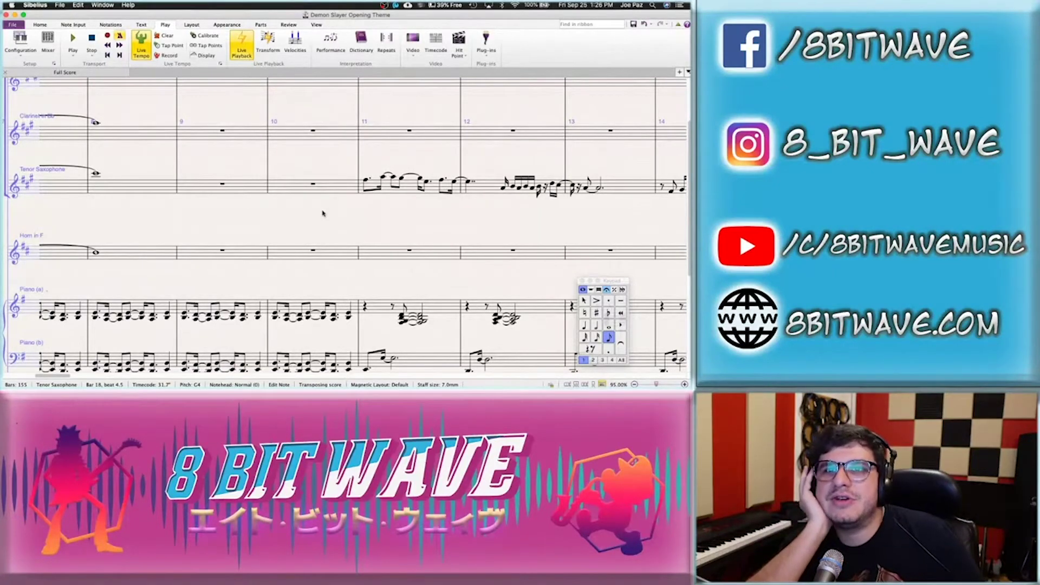
pyautogui.press('space')
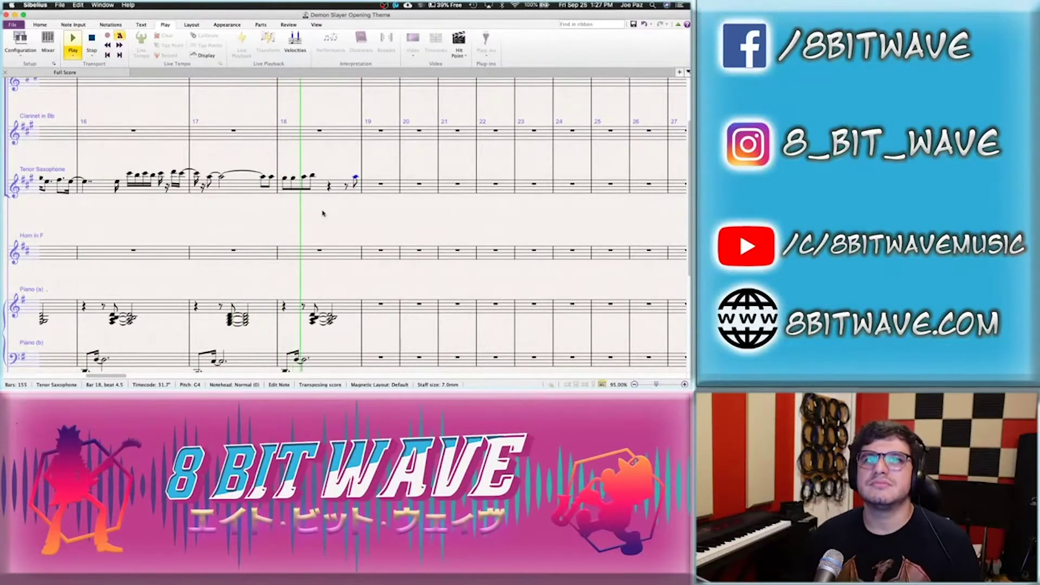
pyautogui.press('space')
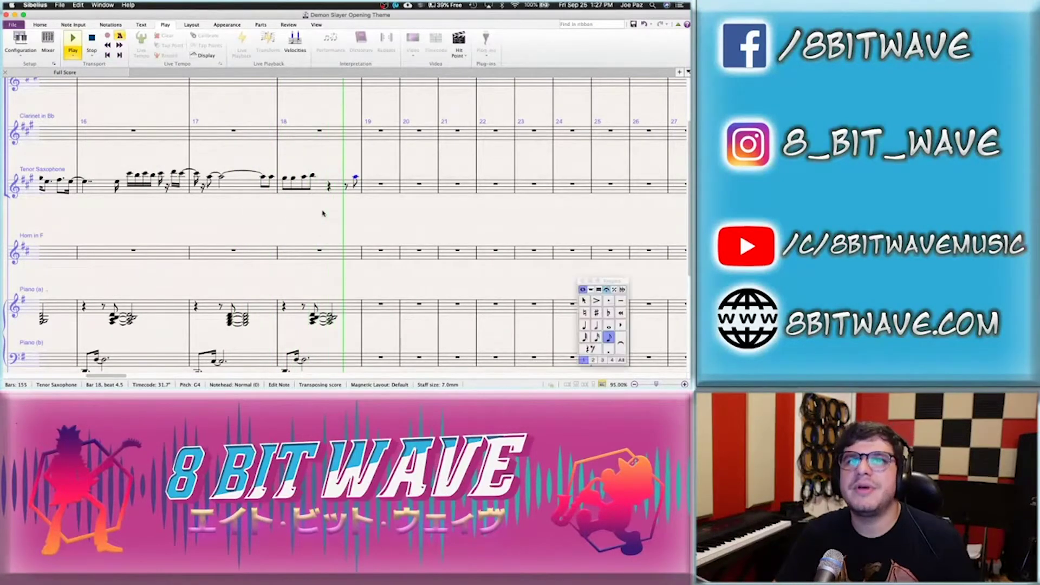
# Make the first tenor saxophone note of bar 18 a dotted eighth and lower the beat 2 note to F#4
pyautogui.click(285, 178)
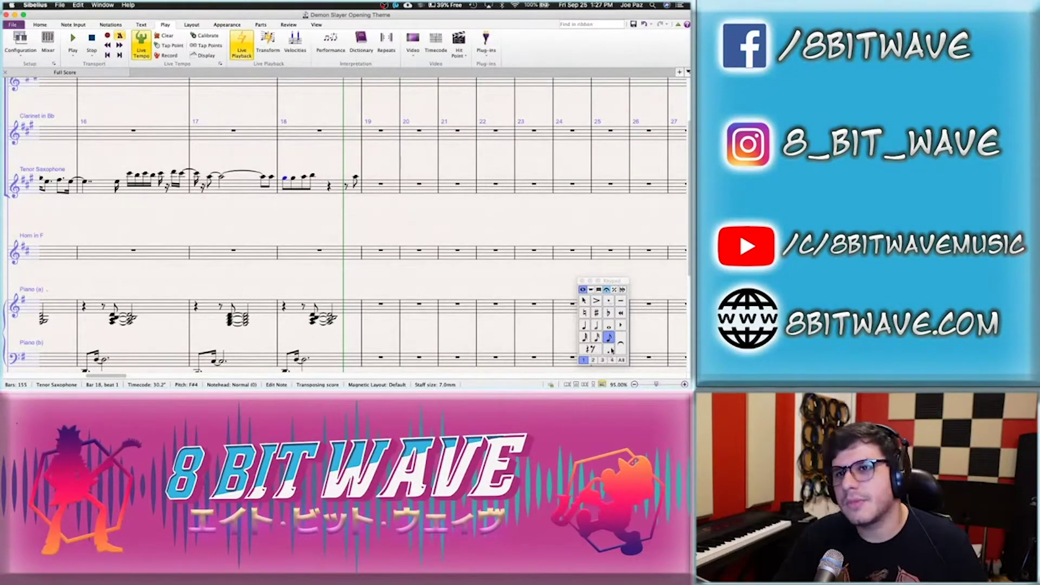
pyautogui.click(609, 351)
pyautogui.press('Right')
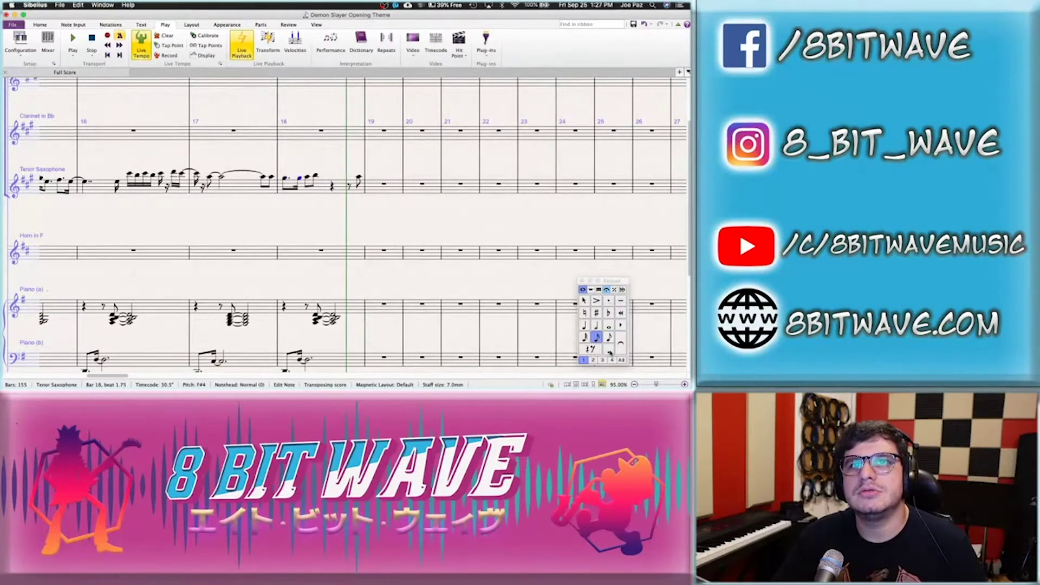
pyautogui.press('Right')
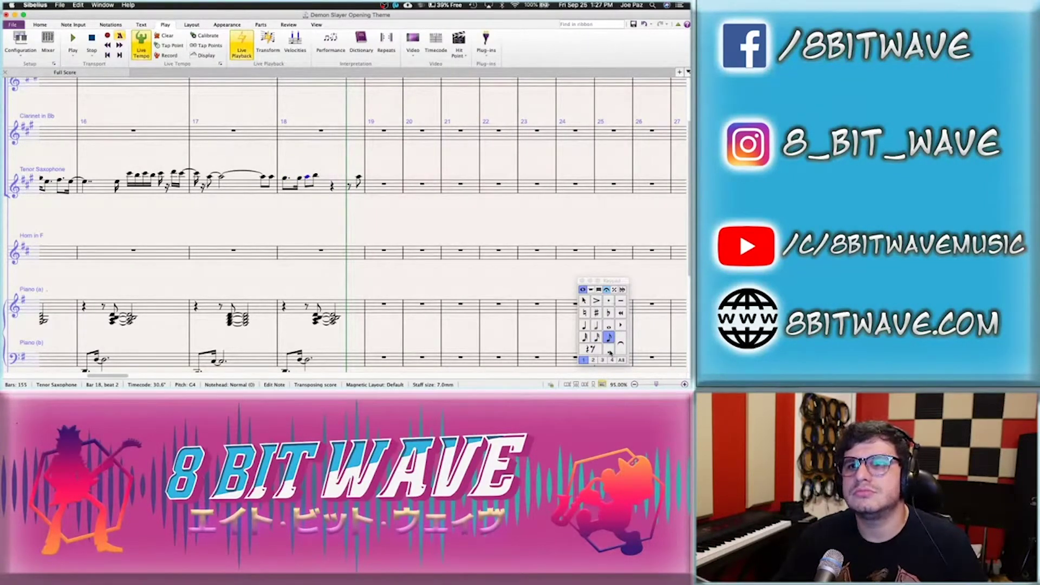
pyautogui.press('Down')
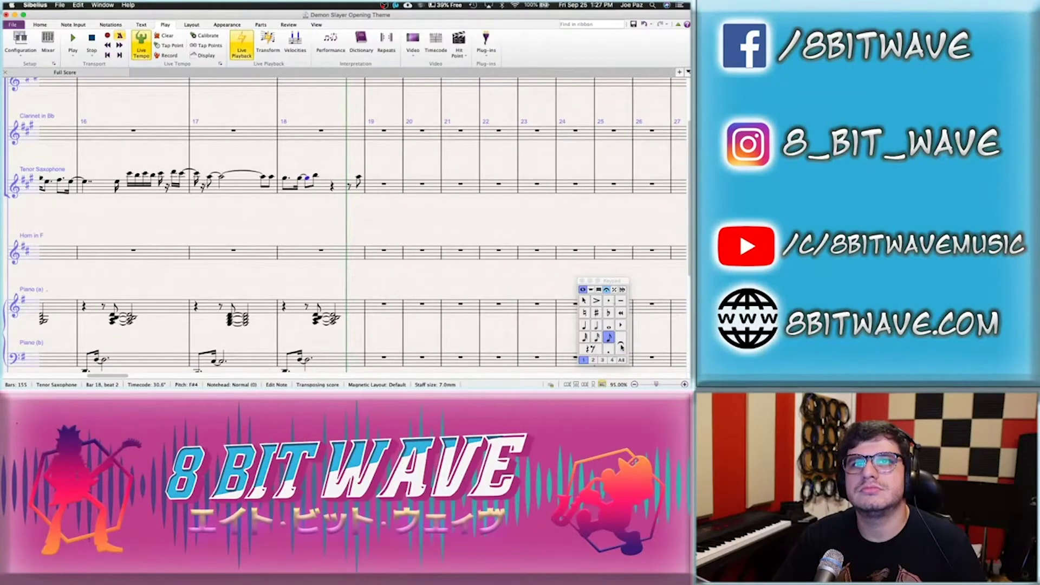
# Replace the quarter rest at beat 3 of bar 18 in the Tenor Saxophone staff with a quarter note A4
pyautogui.press('Right')
pyautogui.press('Right')
pyautogui.press('Right')
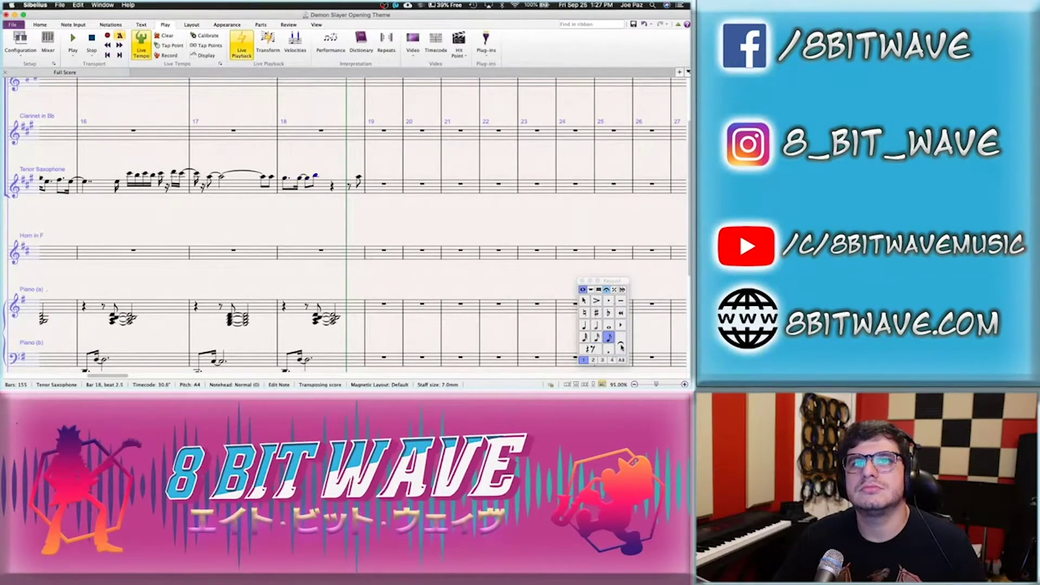
pyautogui.press('Right')
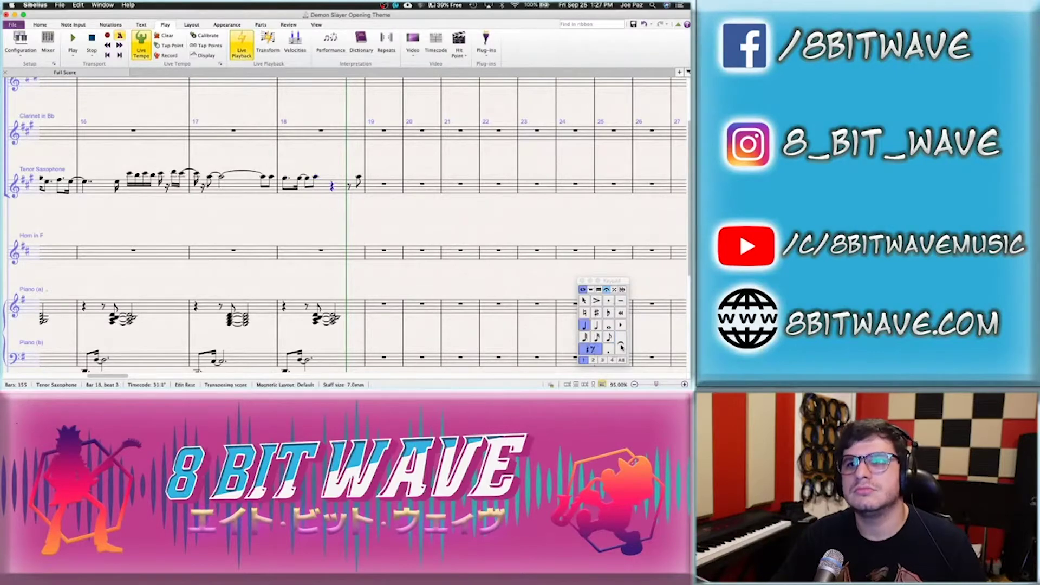
pyautogui.press('a')
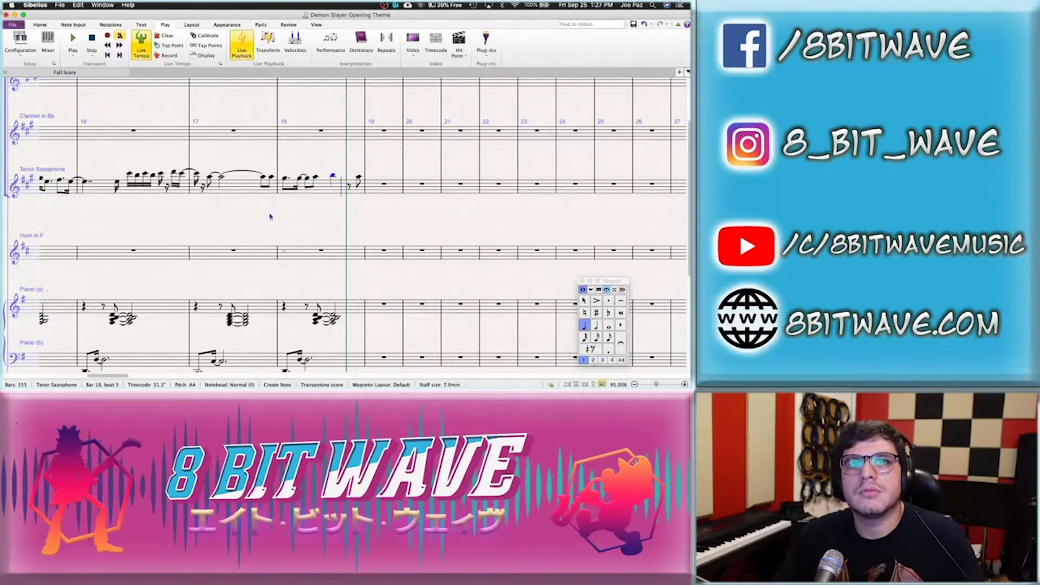
# Play back bar 18 from its first note, stop at its end, and save the score
pyautogui.press('p')
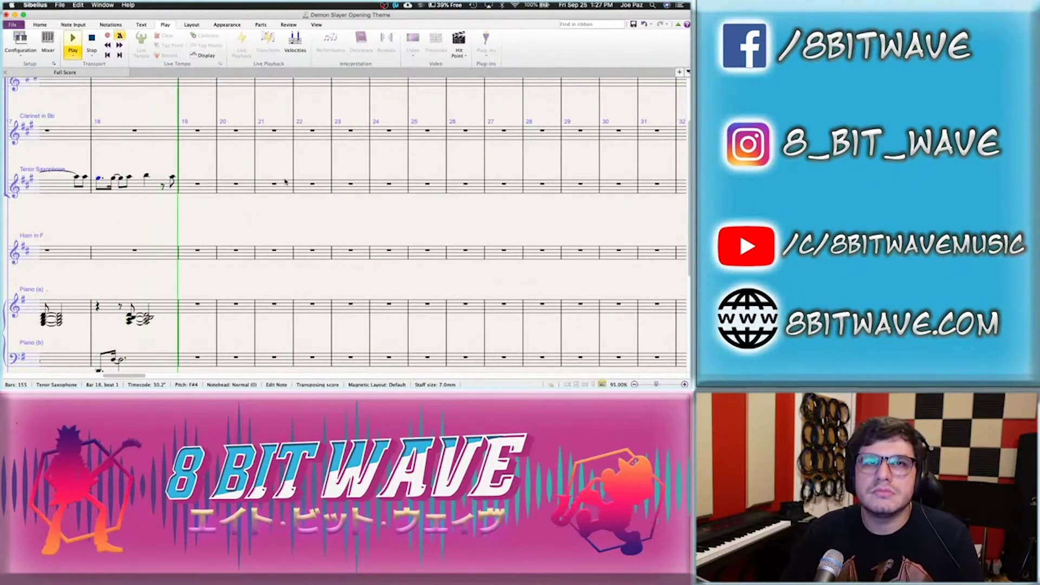
pyautogui.press('Escape')
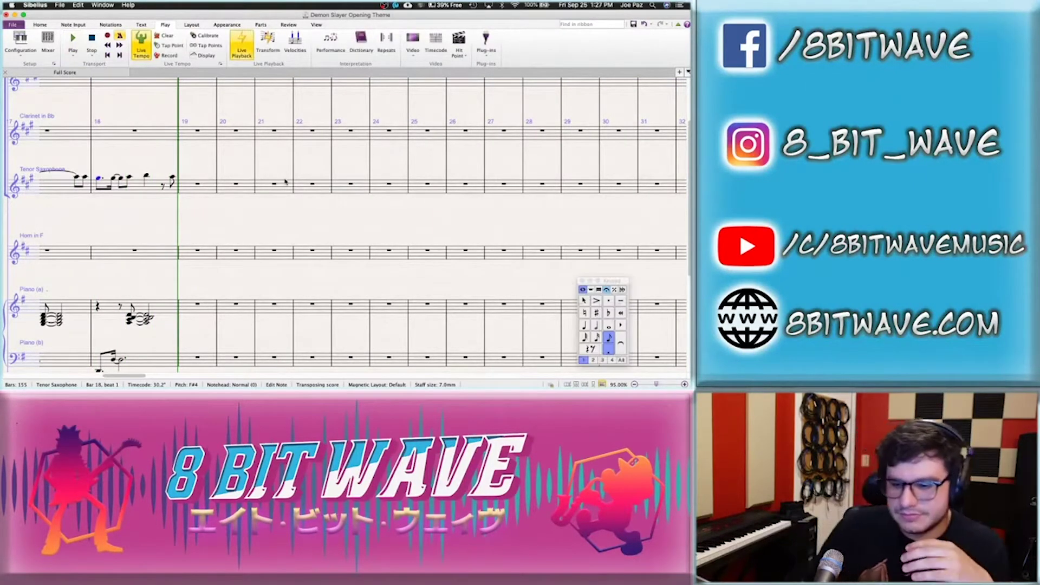
pyautogui.press('super+s')
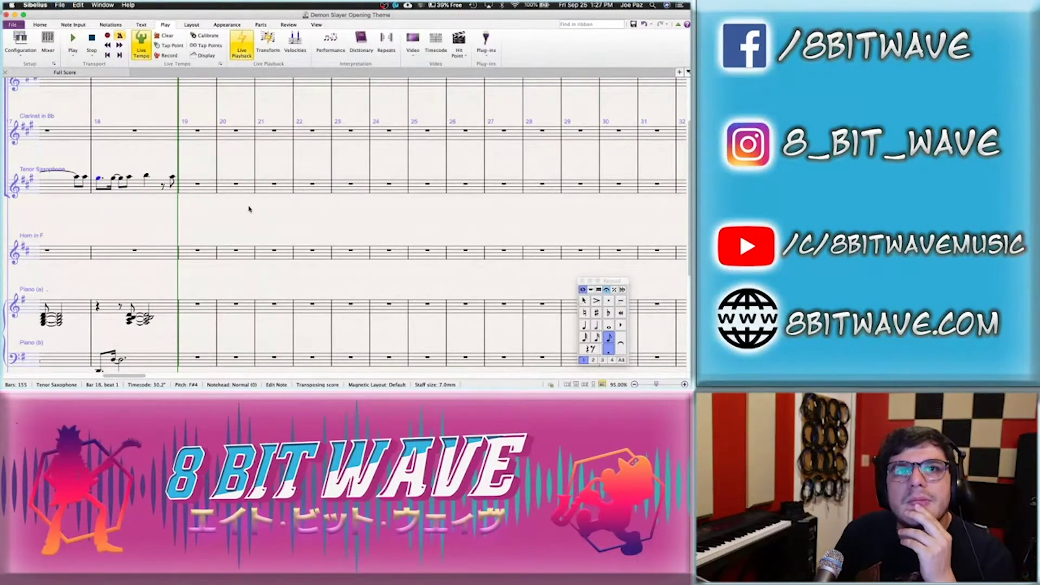
# Review the piano, bass and drum parts around bars 7 to 13, check the YouTube video in the browser, and return to Sibelius
pyautogui.hscroll(-10, 244, 216)
pyautogui.scroll(-10, 243, 217)
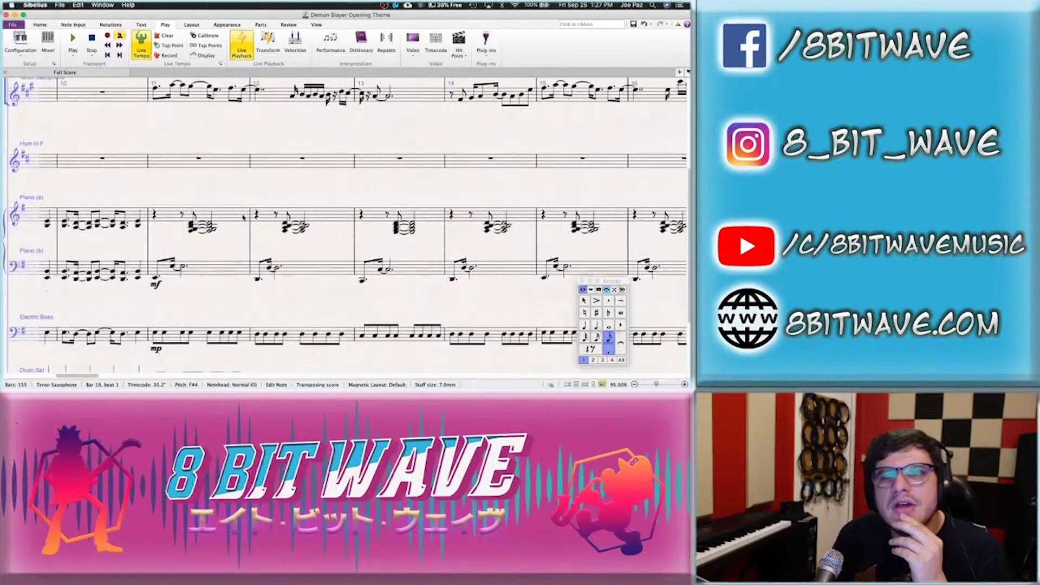
pyautogui.hscroll(-5, 243, 218)
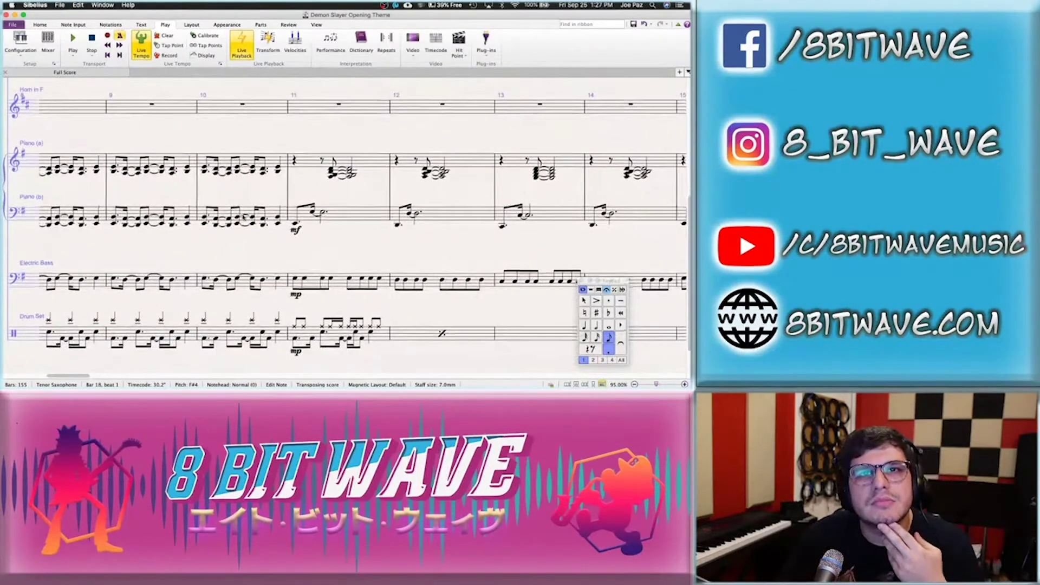
pyautogui.hscroll(-3, 243, 217)
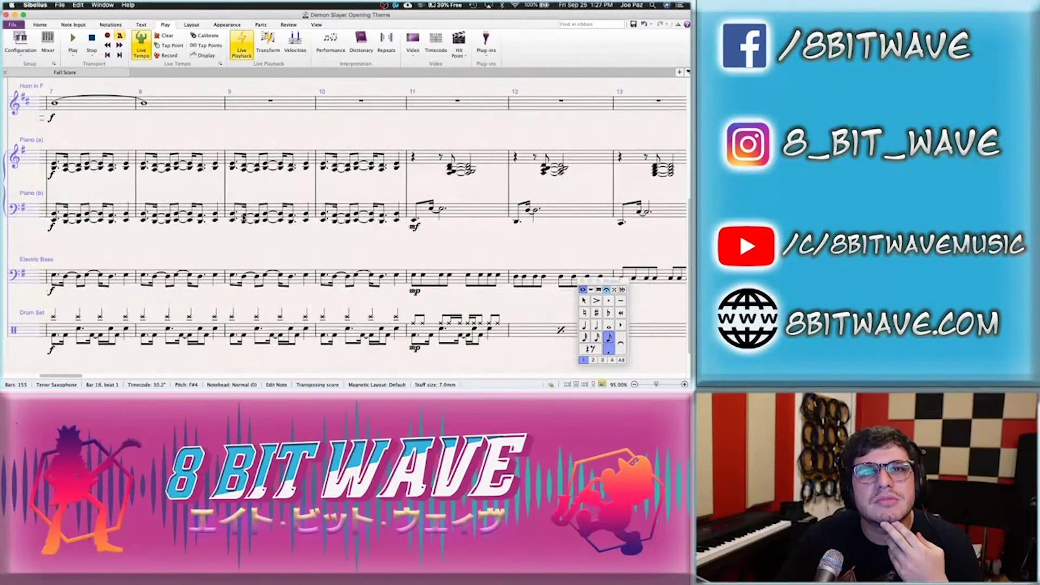
pyautogui.scroll(-1, 243, 217)
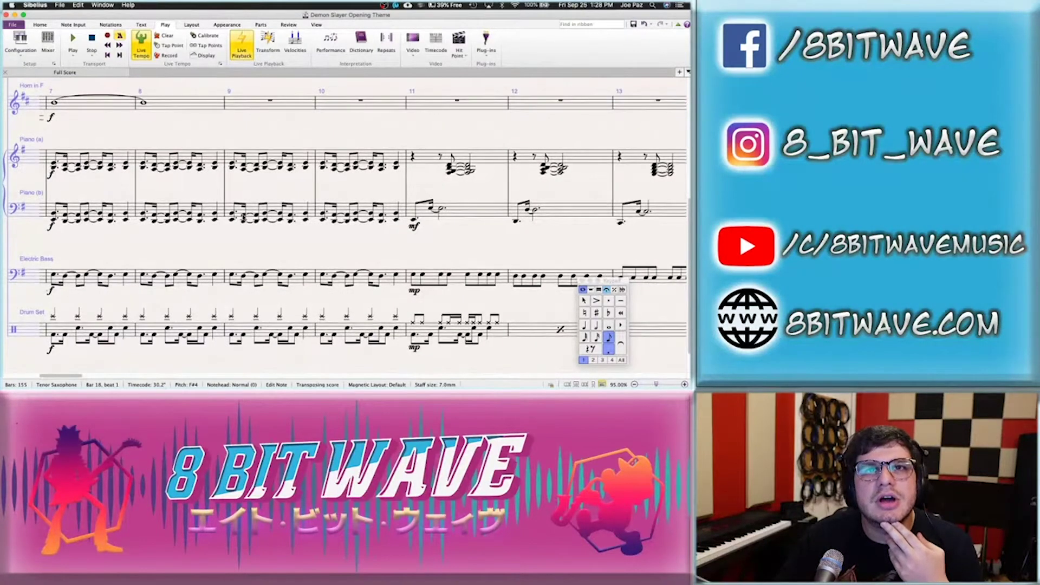
pyautogui.press('super+Tab')
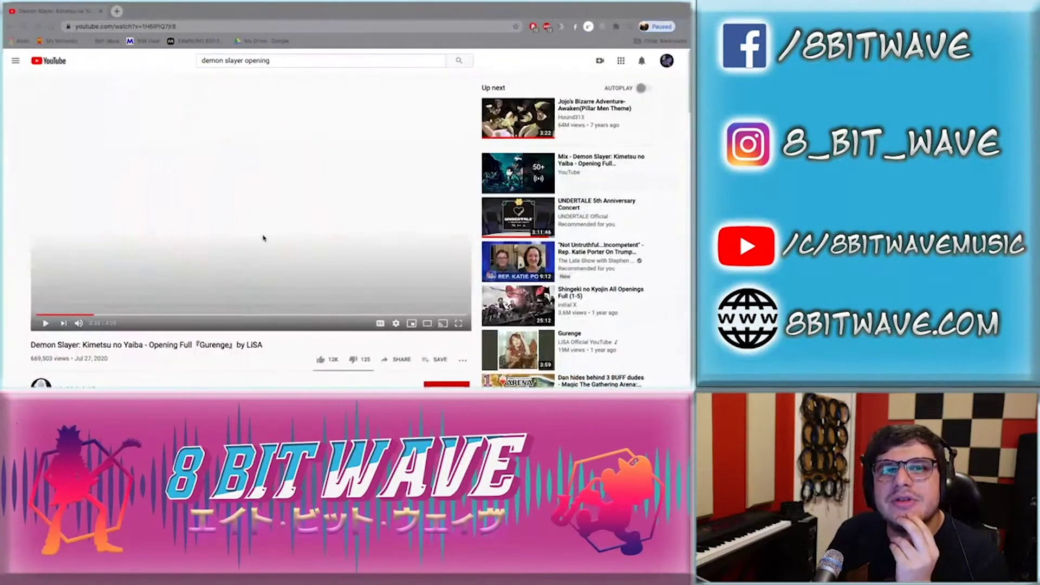
pyautogui.scroll(-1, 258, 233)
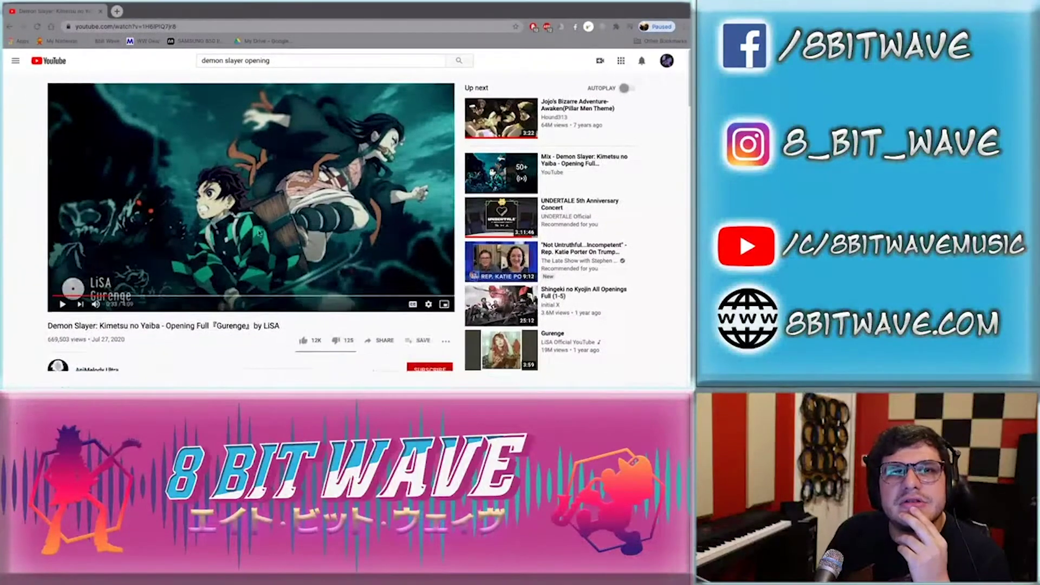
pyautogui.press('super+Tab')
# Copy Tenor Saxophone bars 12 and 13 into the Clarinet in Bb staff and raise the copy an octave
pyautogui.click(375, 244)
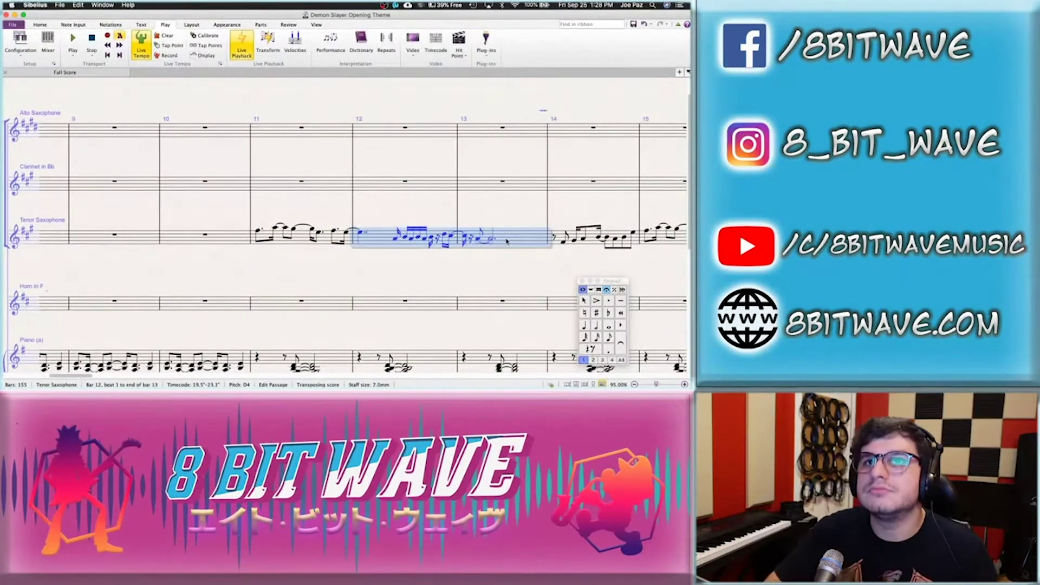
pyautogui.click(423, 188)
pyautogui.press('super+v')
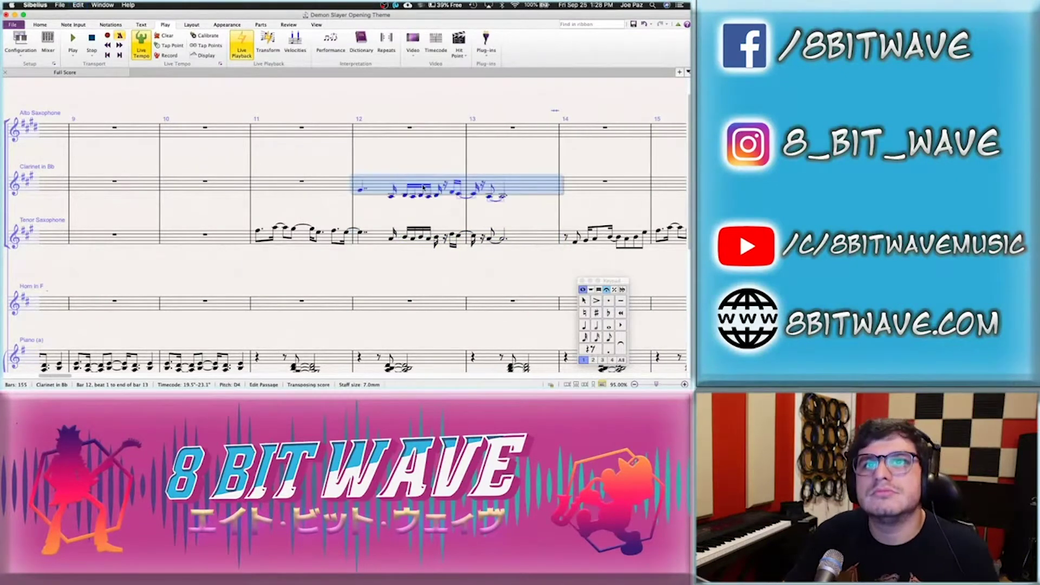
# Turn the clarinet's first note in bar 12 into a rest and step through the copied notes into bar 13
pyautogui.click(361, 181)
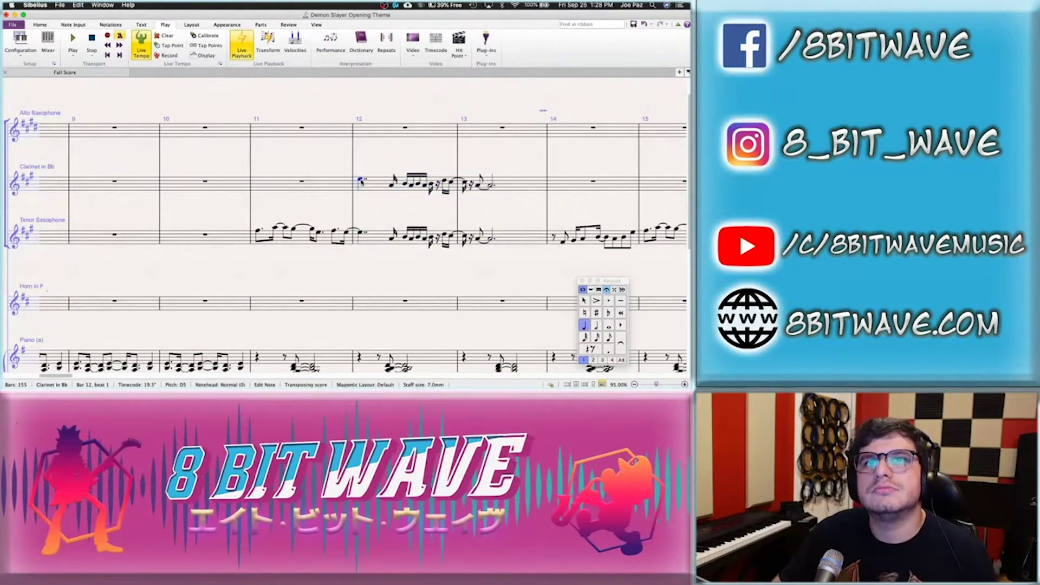
pyautogui.press('0')
pyautogui.press('Right')
pyautogui.press('Right')
pyautogui.press('Right')
pyautogui.press('Right')
pyautogui.press('Right')
pyautogui.press('Right')
pyautogui.press('Right')
pyautogui.press('Right')
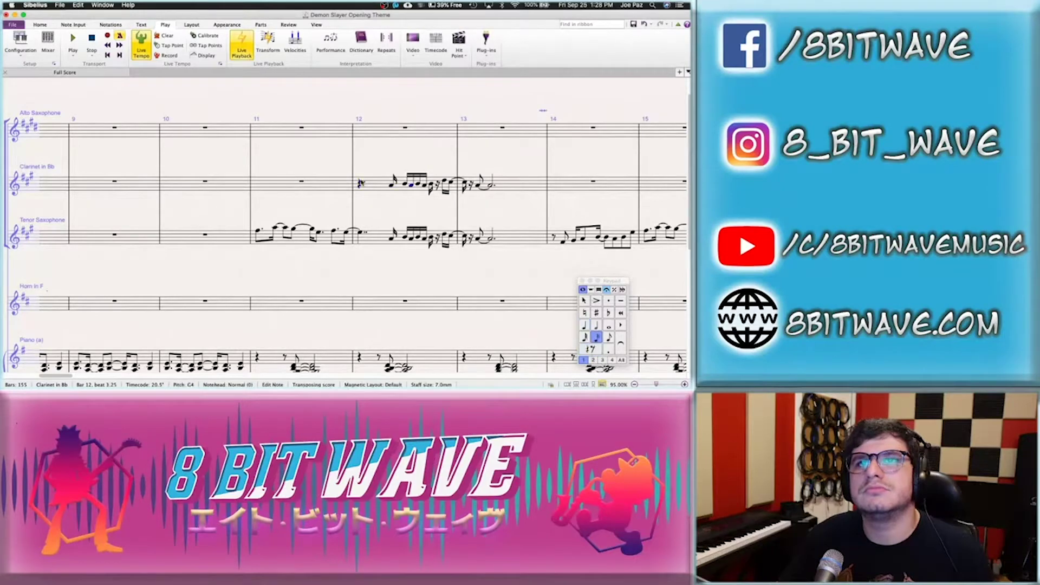
pyautogui.press('Right')
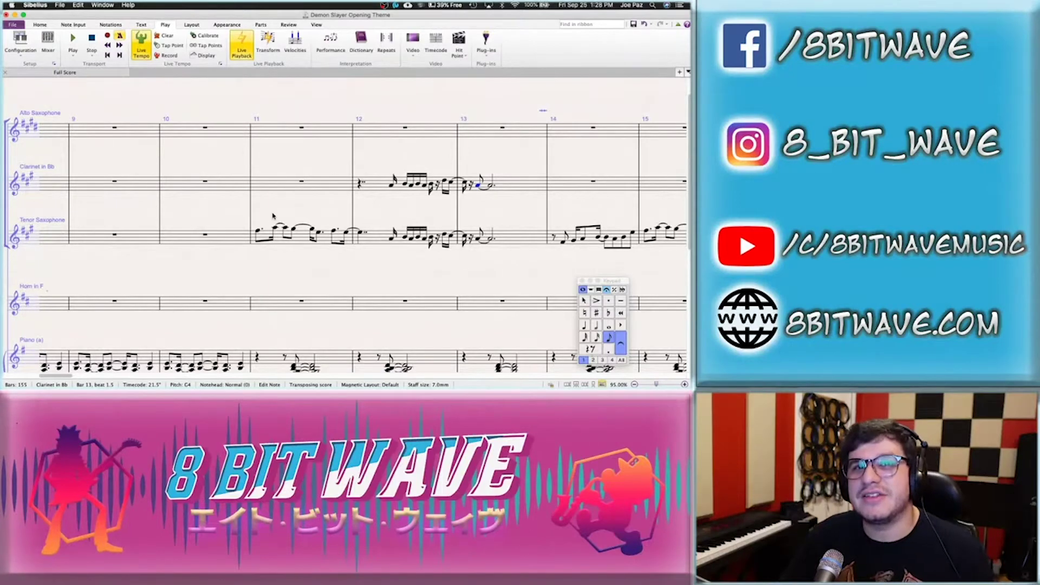
pyautogui.press('Escape')
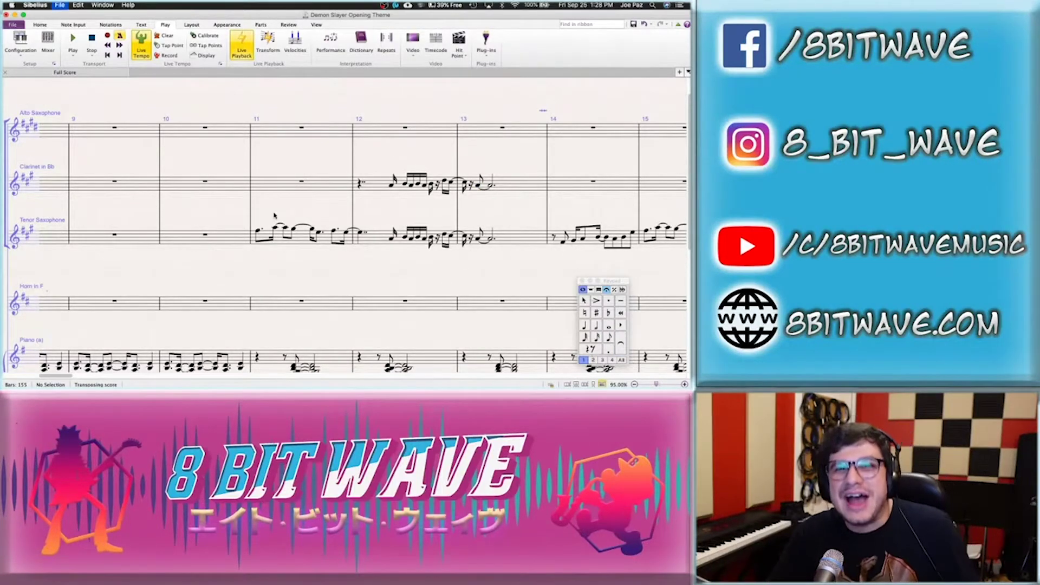
pyautogui.click(258, 231)
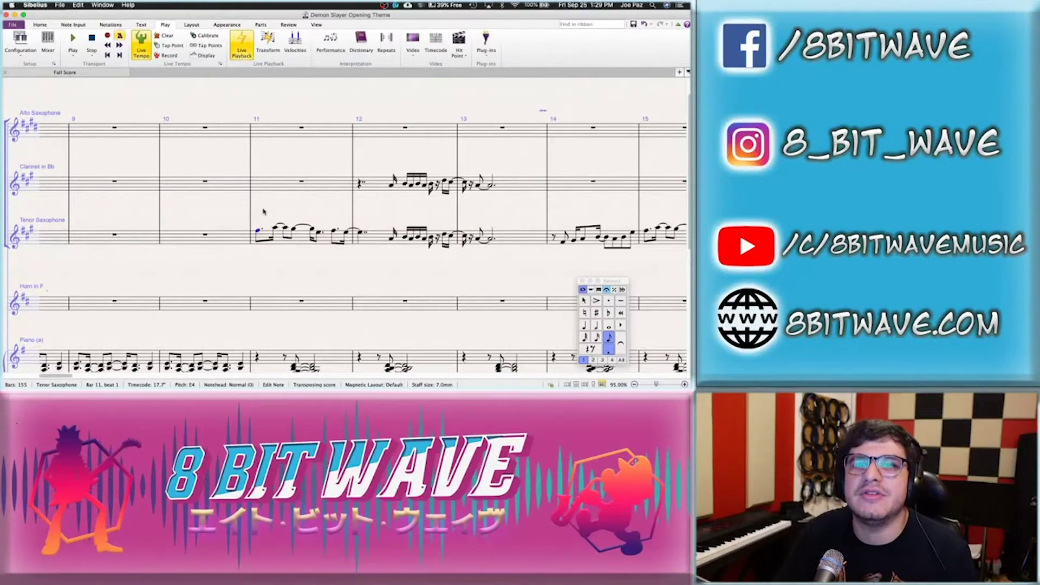
pyautogui.press('Escape')
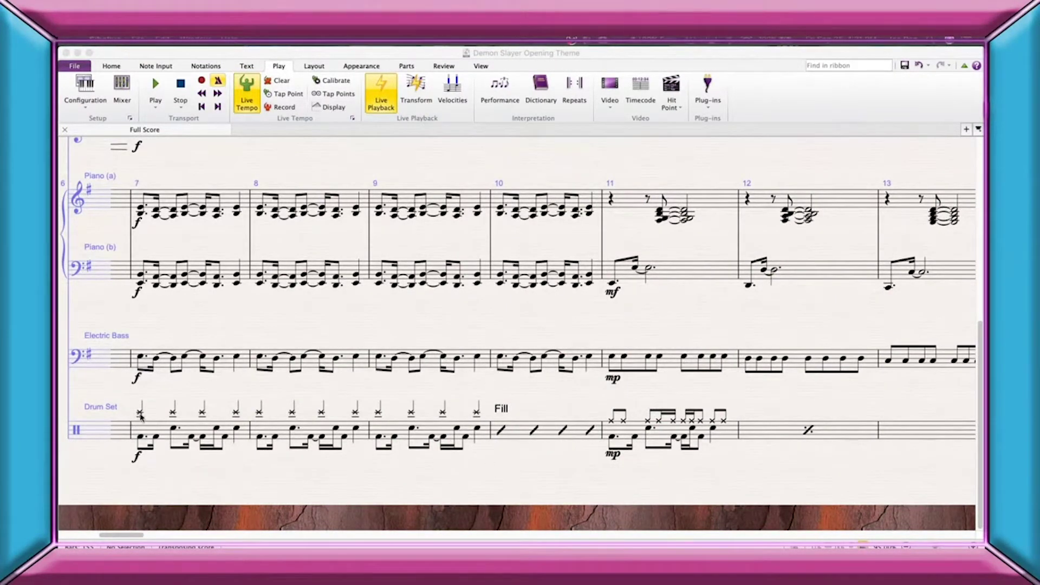
# Play back the score from bar 7 to bar 16, following the drum part and the clarinet and tenor saxophone lines
pyautogui.click(141, 414)
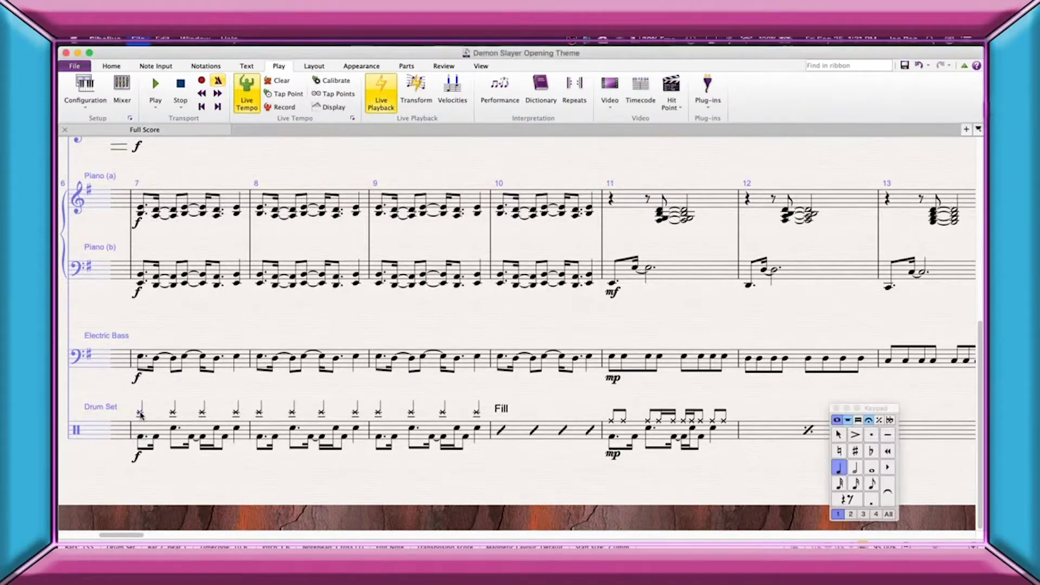
pyautogui.press('space')
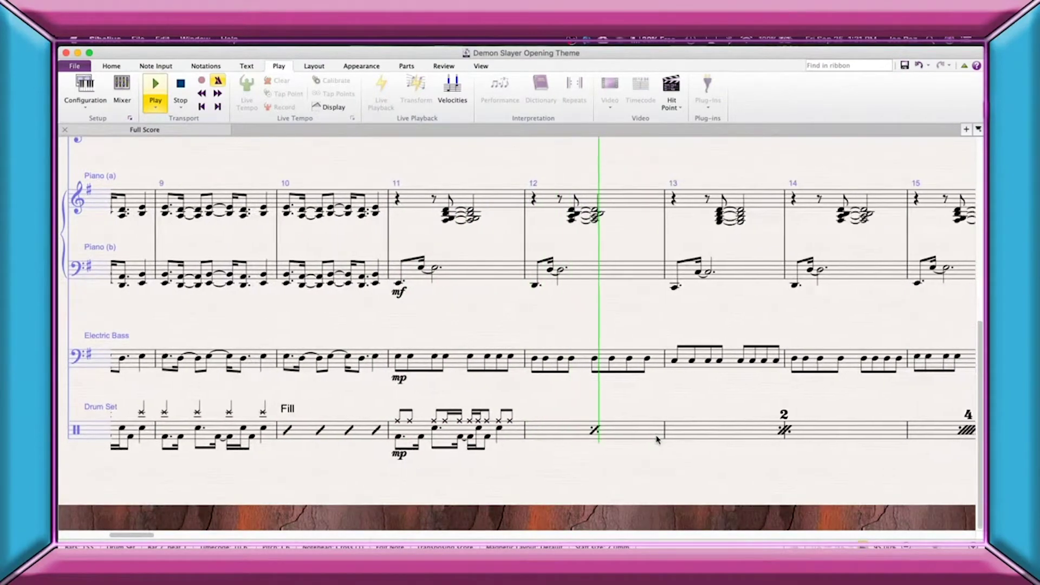
pyautogui.scroll(5, 657, 439)
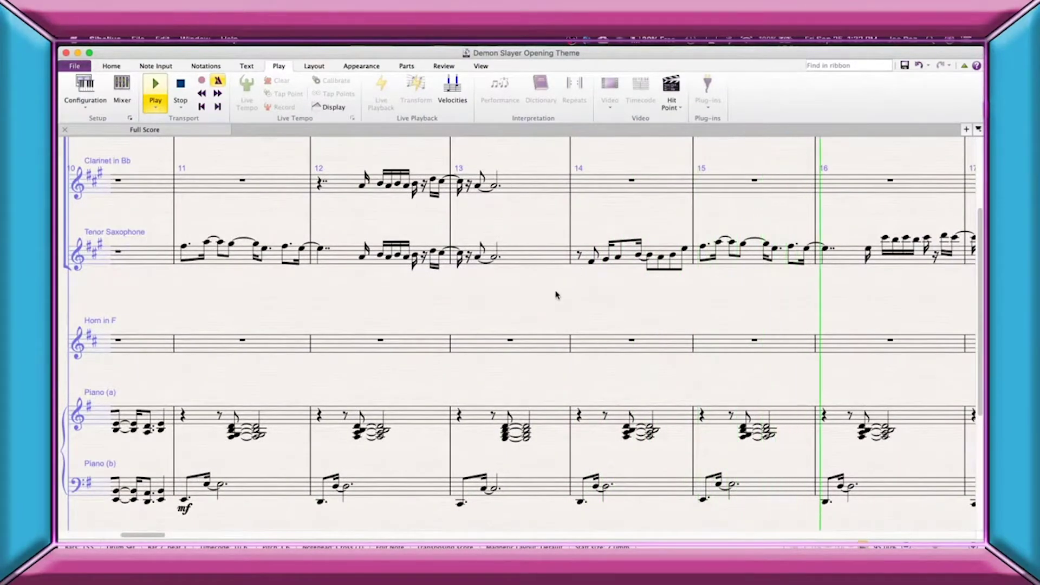
pyautogui.press('space')
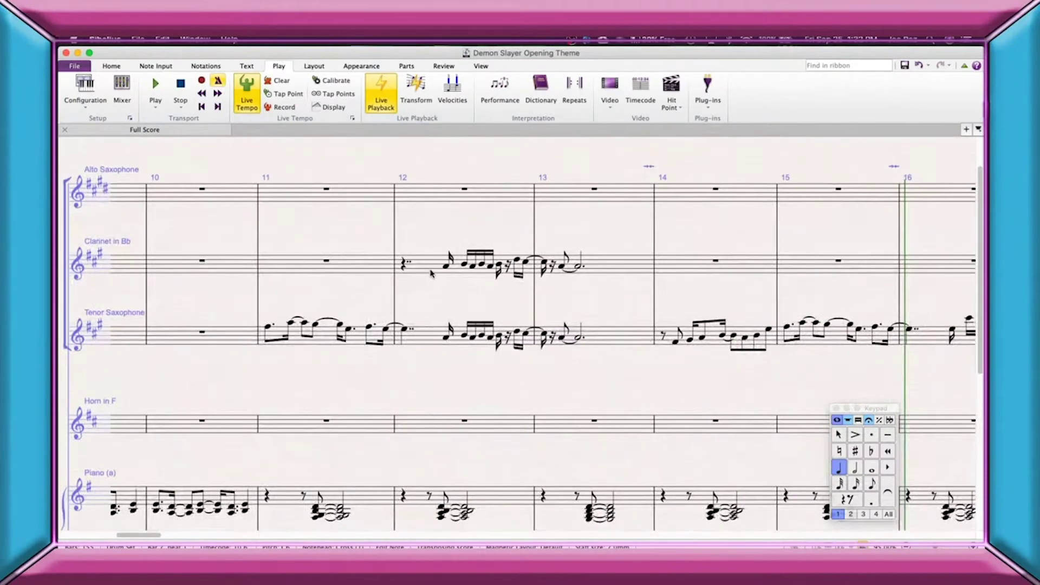
# Clear bars 12 and 13 of the Clarinet in Bb and paste the copied phrase into the Alto Saxophone from bar 12
pyautogui.click(433, 271)
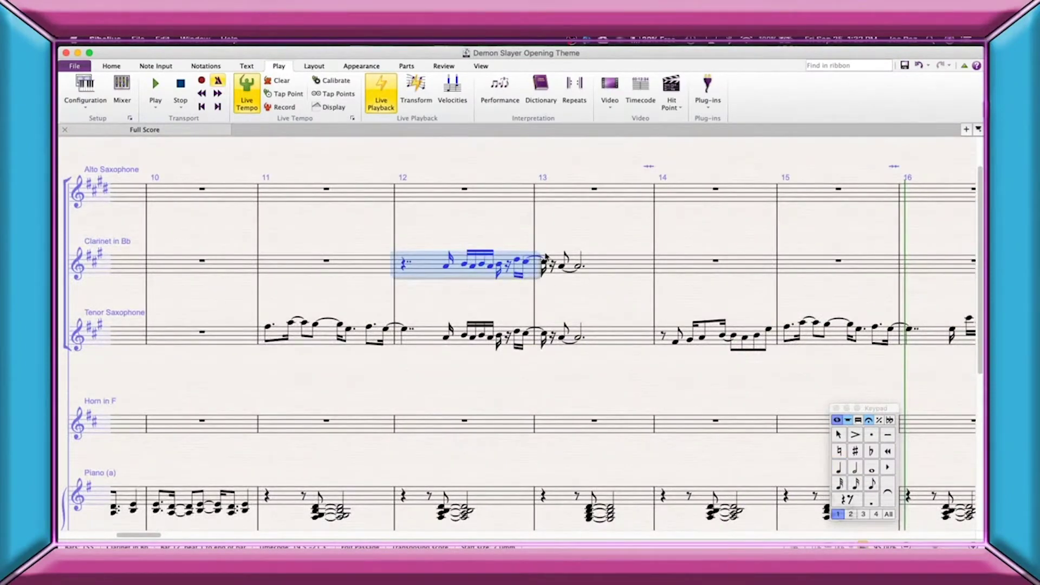
pyautogui.keyDown('shift'); pyautogui.click(599, 271); pyautogui.keyUp('shift')
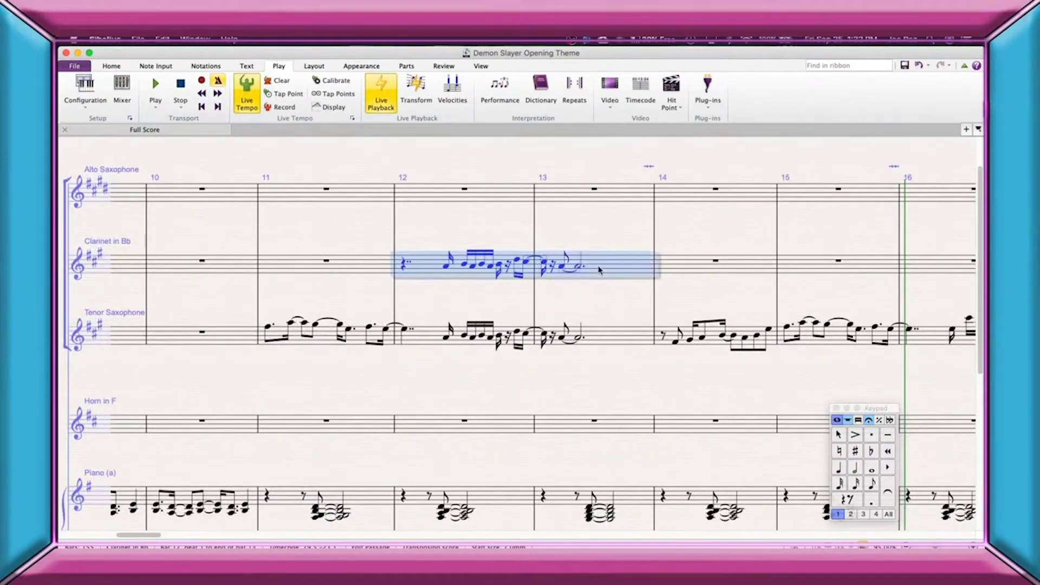
pyautogui.press('Delete')
pyautogui.press('Escape')
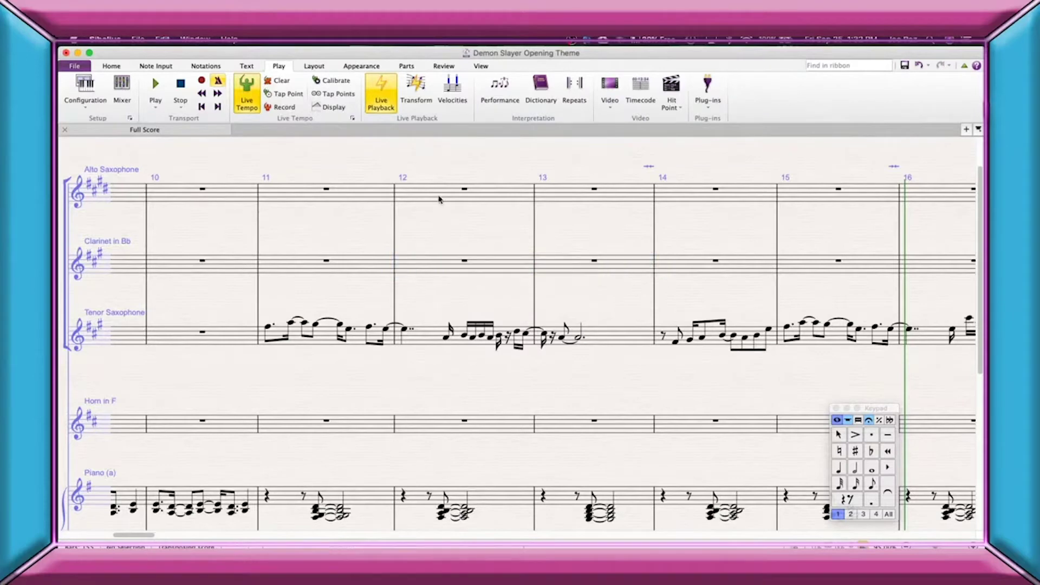
pyautogui.click(441, 195)
pyautogui.hotkey('ctrl', 'v')
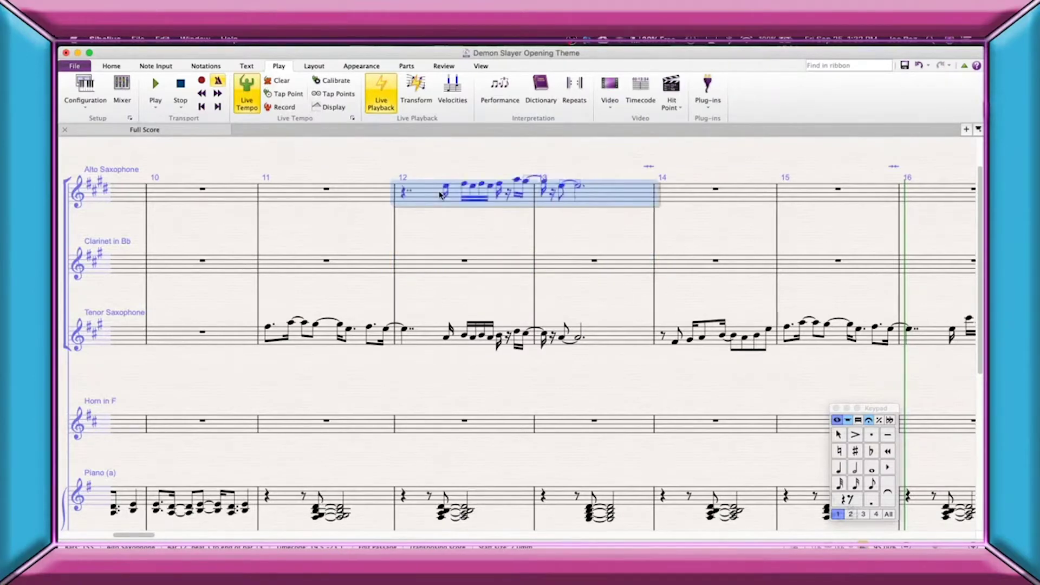
# Remove the double dot from the Alto Saxophone's opening quarter rest in bar 12
pyautogui.click(407, 194)
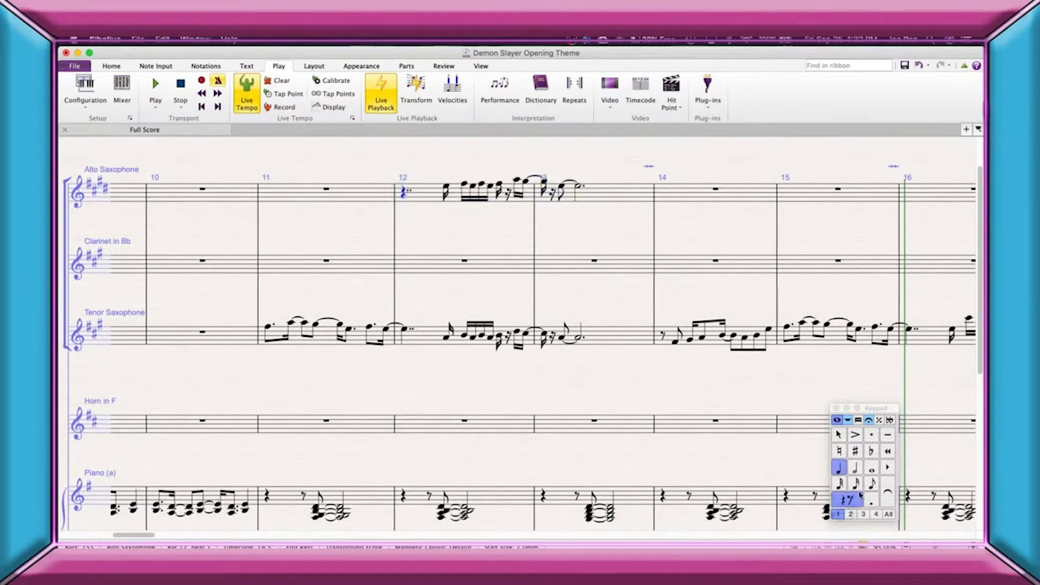
pyautogui.click(847, 421)
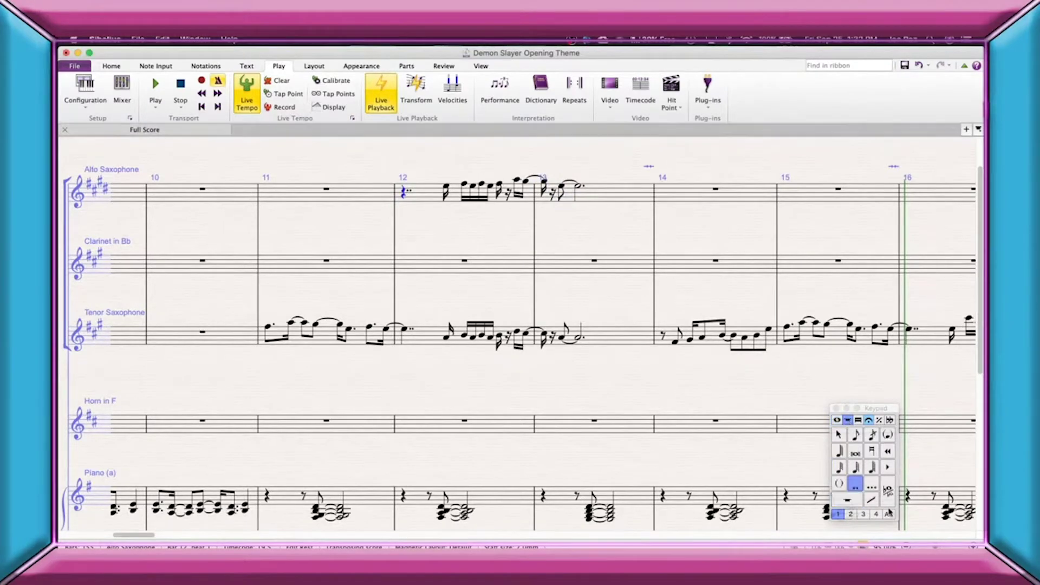
pyautogui.click(854, 484)
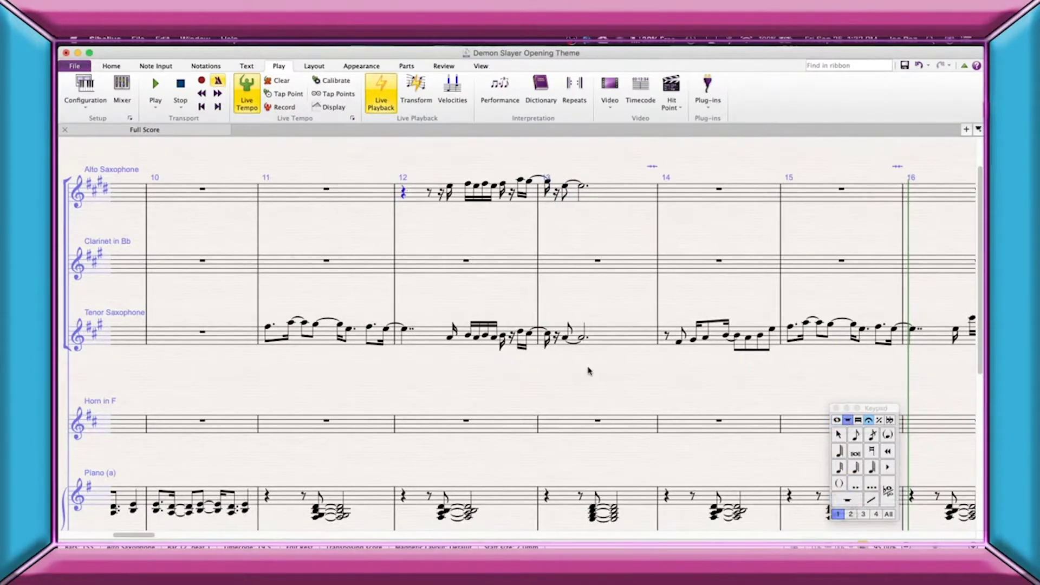
# Play back the score from bar 12 into bar 17, following the alto and tenor saxophone lines
pyautogui.press('Escape')
pyautogui.click(404, 194)
pyautogui.press('space')
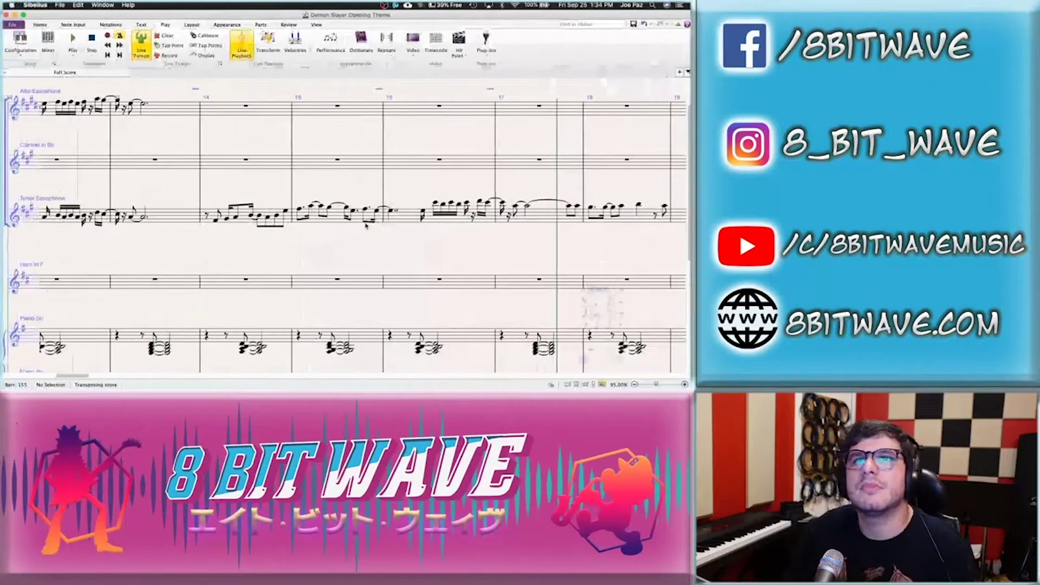
# Copy the Tenor Saxophone phrase from bar 16, beat 1 to bar 17, beat 4 into the Alto Saxophone at bar 16
pyautogui.click(384, 221)
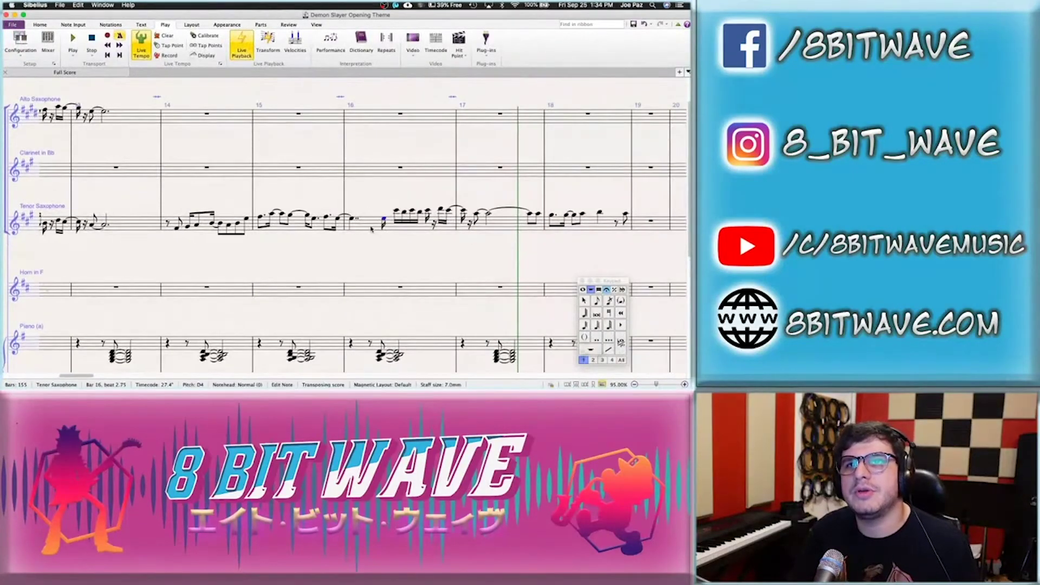
pyautogui.click(434, 226)
pyautogui.keyDown('shift'); pyautogui.click(489, 226); pyautogui.keyUp('shift')
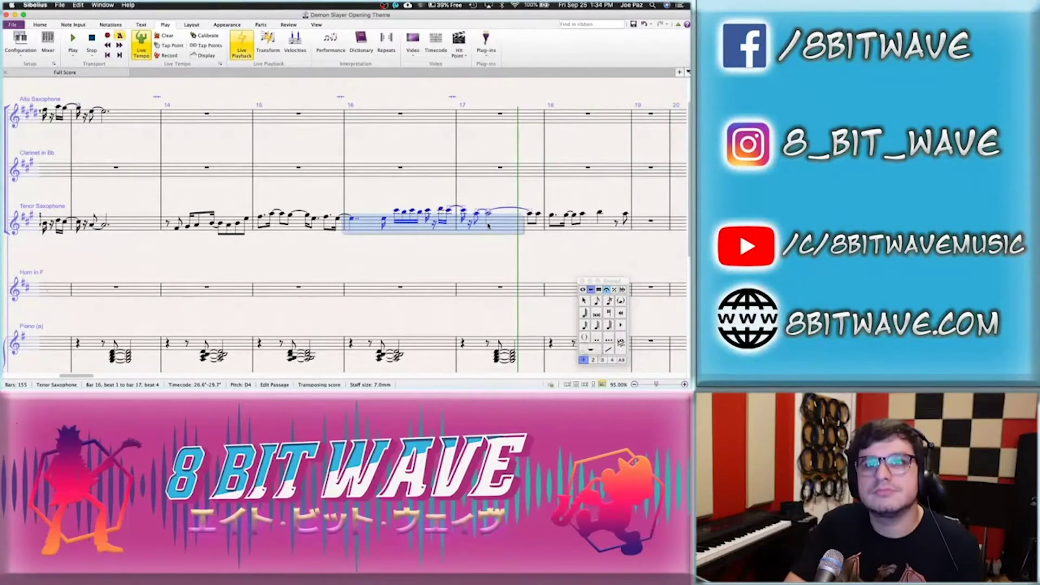
pyautogui.click(381, 120)
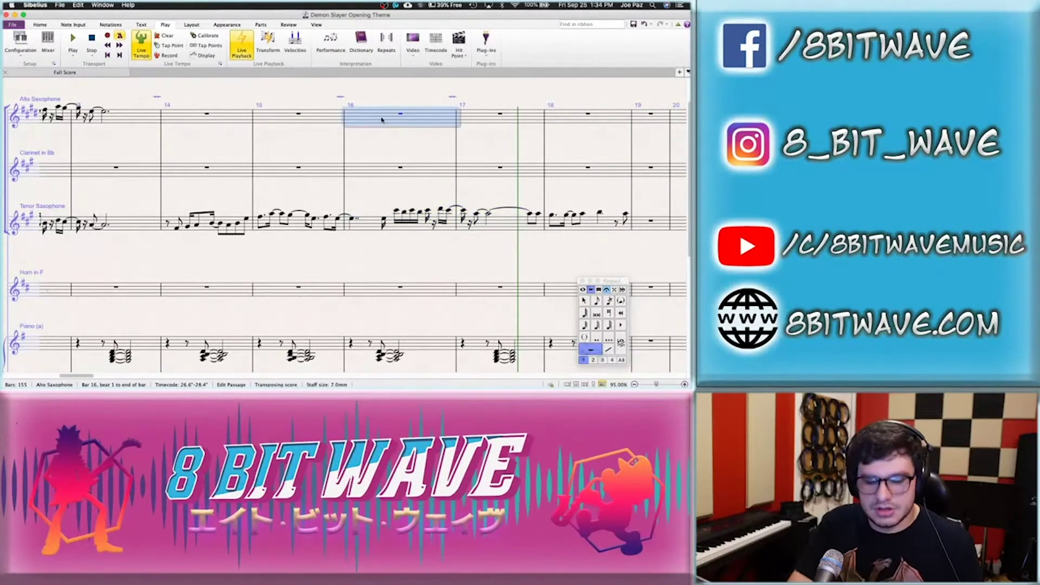
pyautogui.press('super+v')
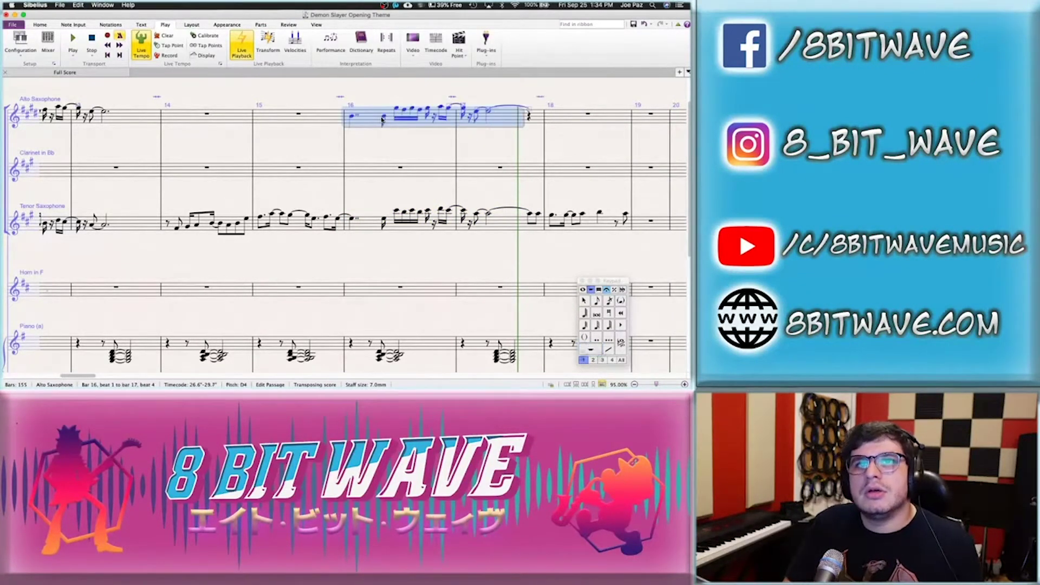
# Turn the Alto Saxophone's first note in bar 16 into an undotted quarter rest and go to the phrase's first remaining note
pyautogui.click(356, 121)
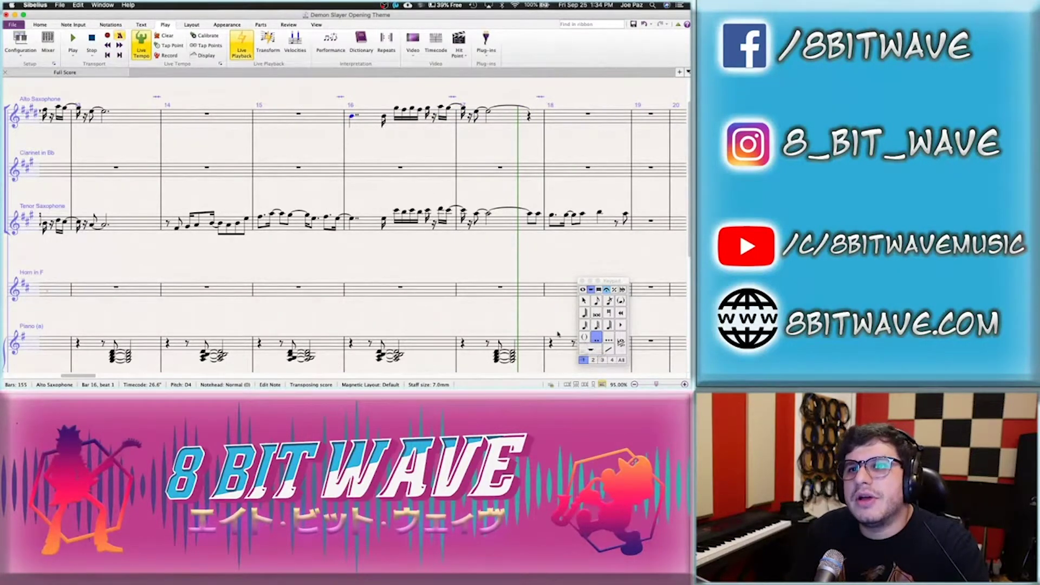
pyautogui.click(598, 340)
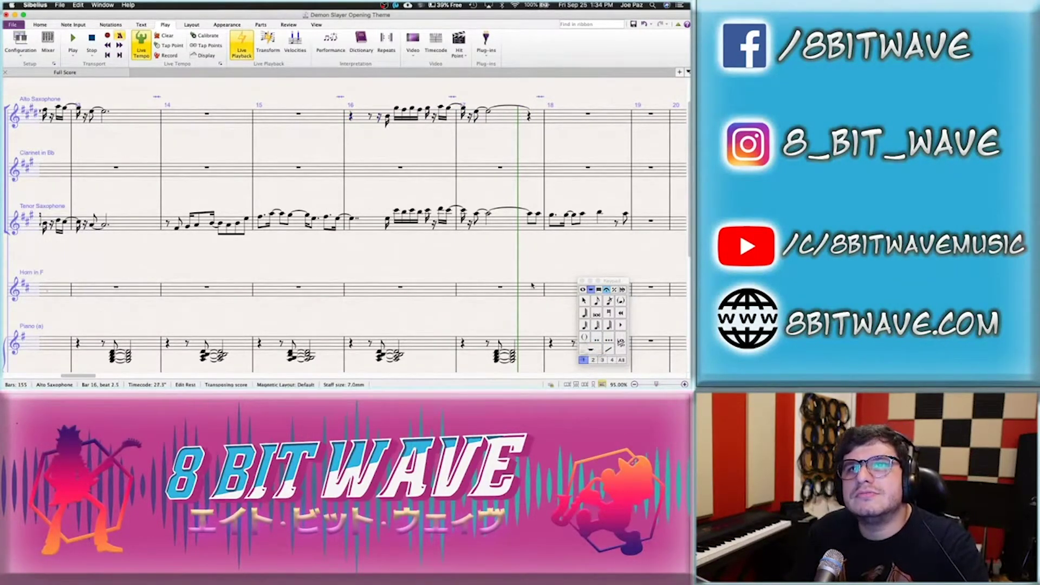
pyautogui.press('Right')
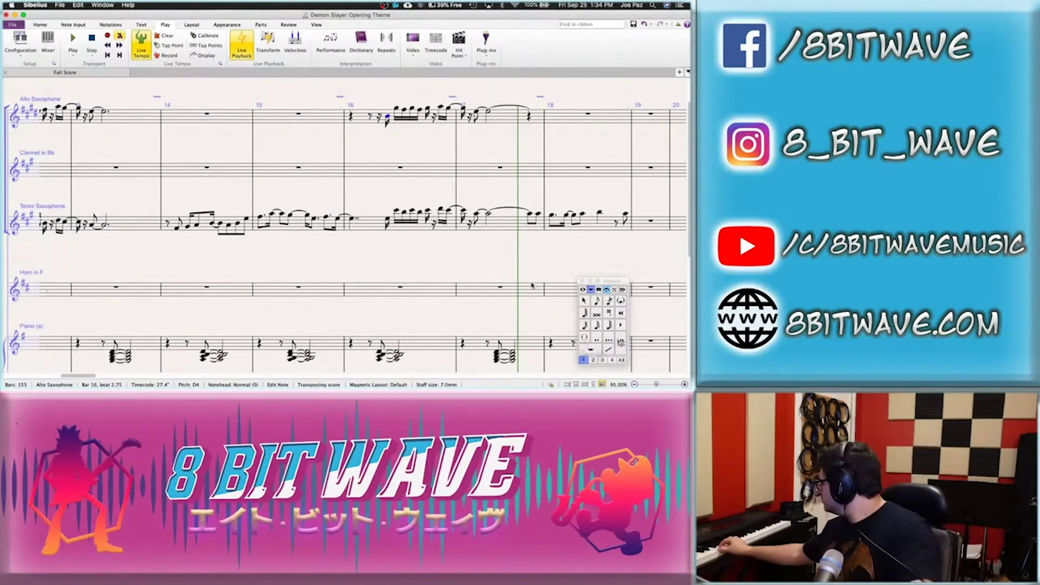
# Re-pitch the Alto Saxophone's copied notes in bar 16 as a harmony line, starting on E4 at beat 2.75
pyautogui.press('e')
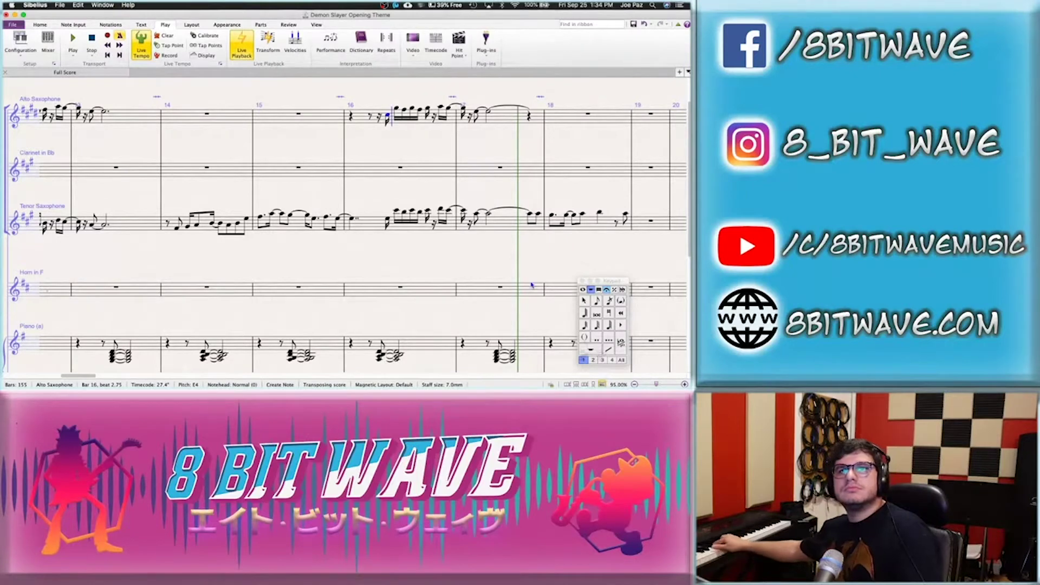
pyautogui.press('e')
pyautogui.press('d')
pyautogui.press('e')
pyautogui.press('d')
pyautogui.press('e')
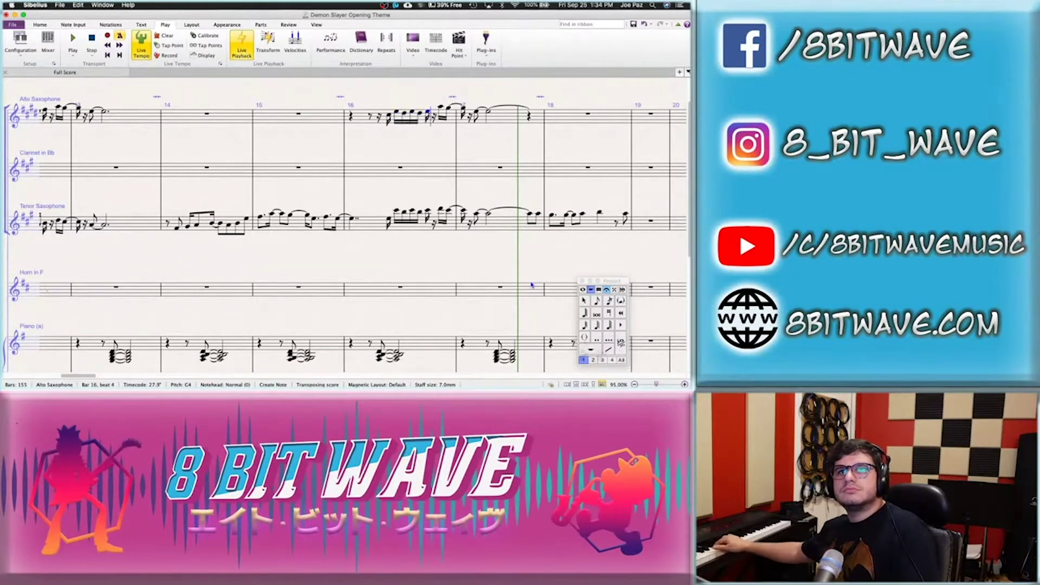
pyautogui.press('a')
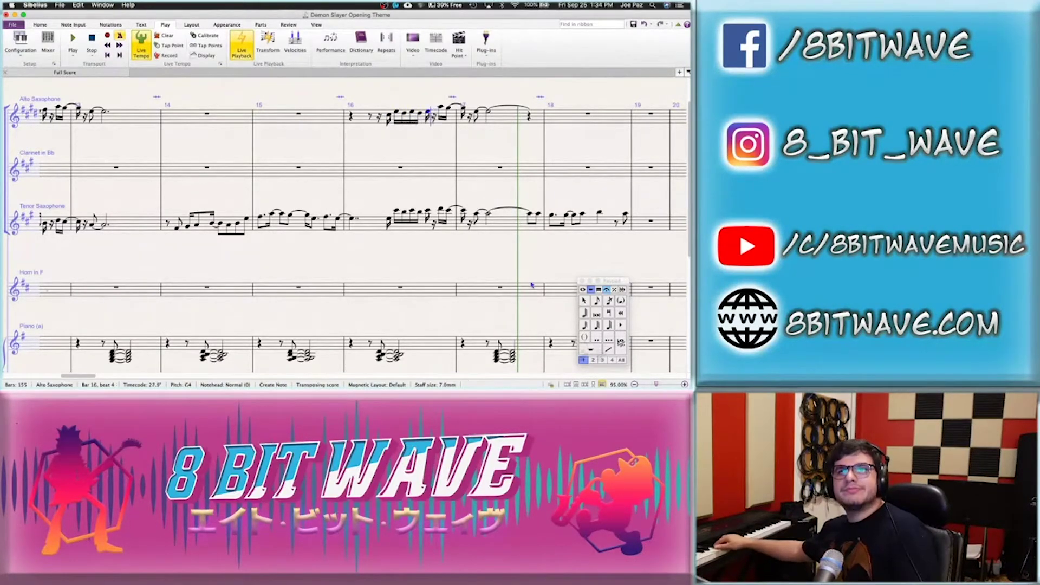
pyautogui.press('BackSpace')
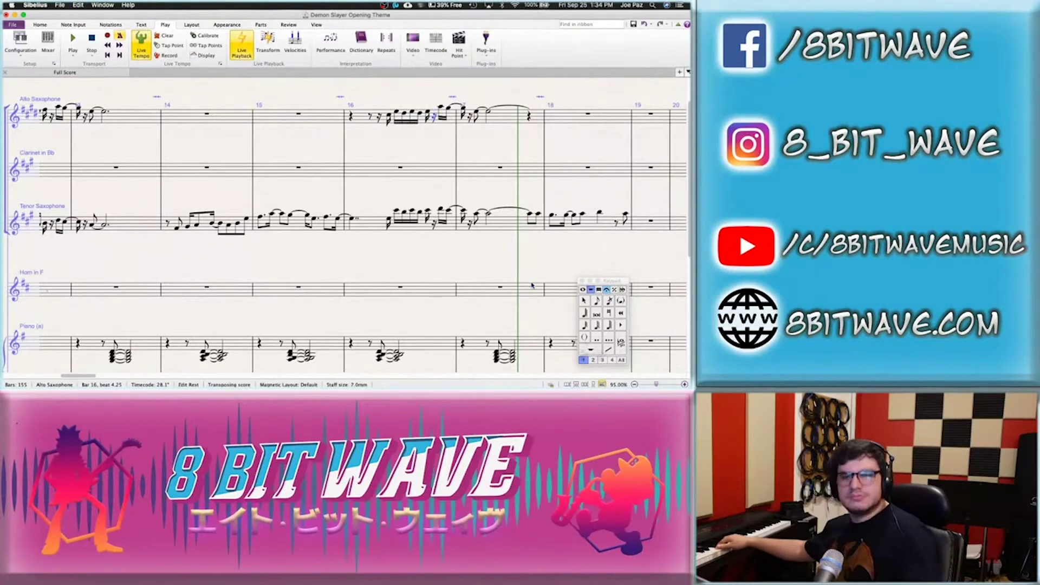
pyautogui.press('c')
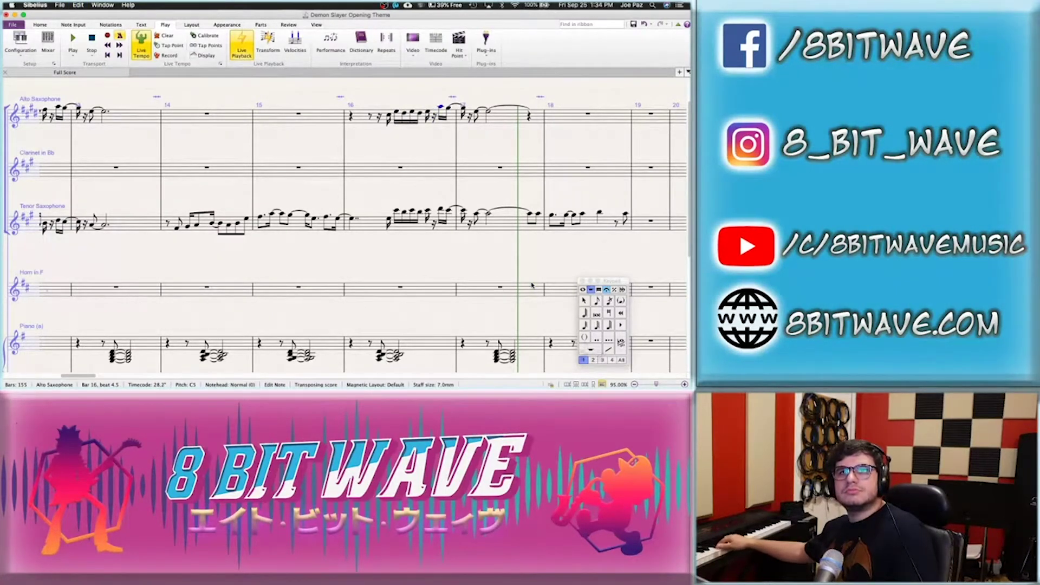
# Re-pitch the Alto Saxophone's harmony notes from the end of bar 16 into bar 17, with E4 on beat 2
pyautogui.press('g')
pyautogui.press('g')
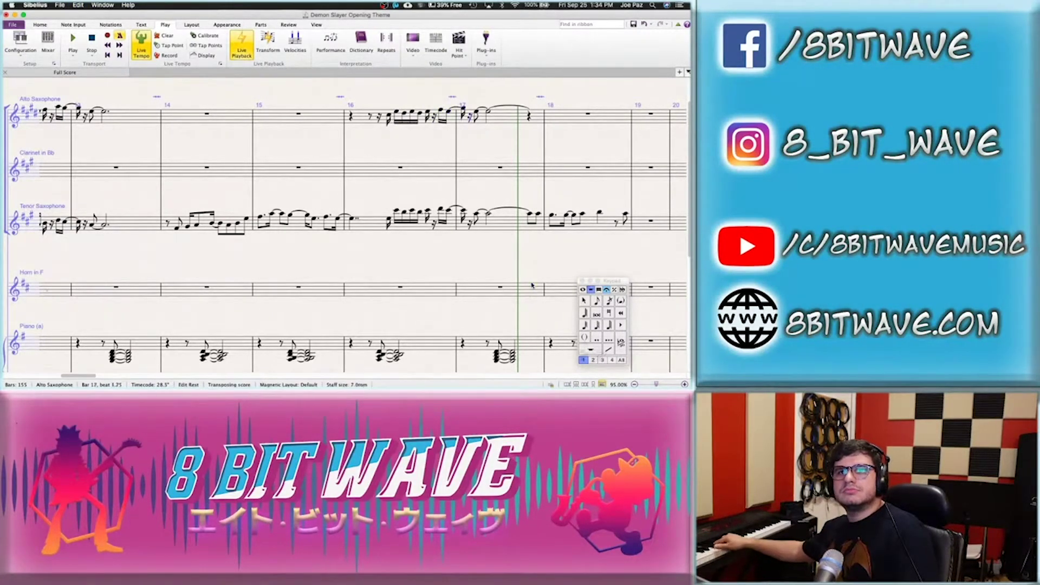
pyautogui.press('g')
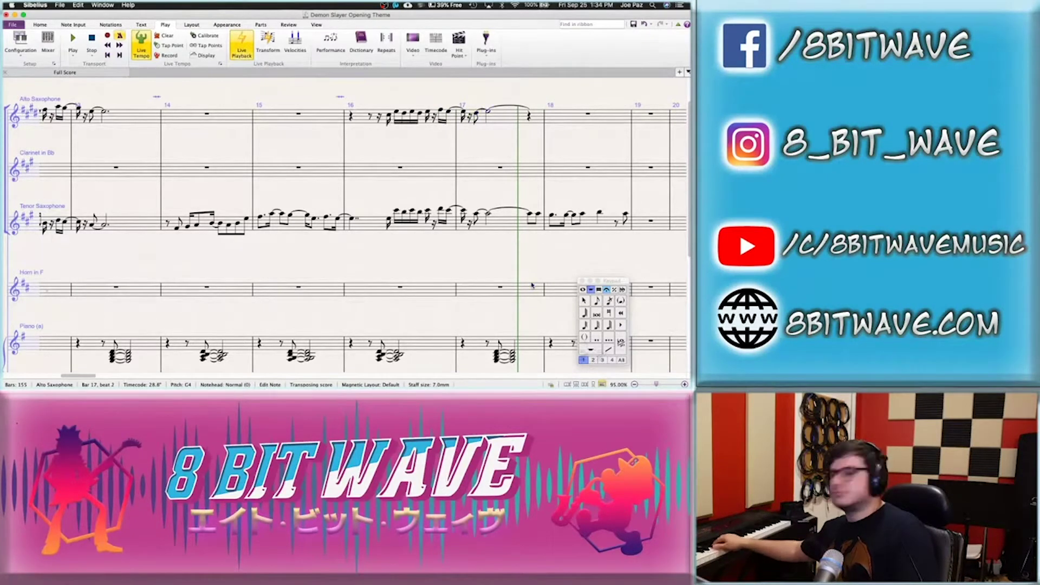
pyautogui.press('e')
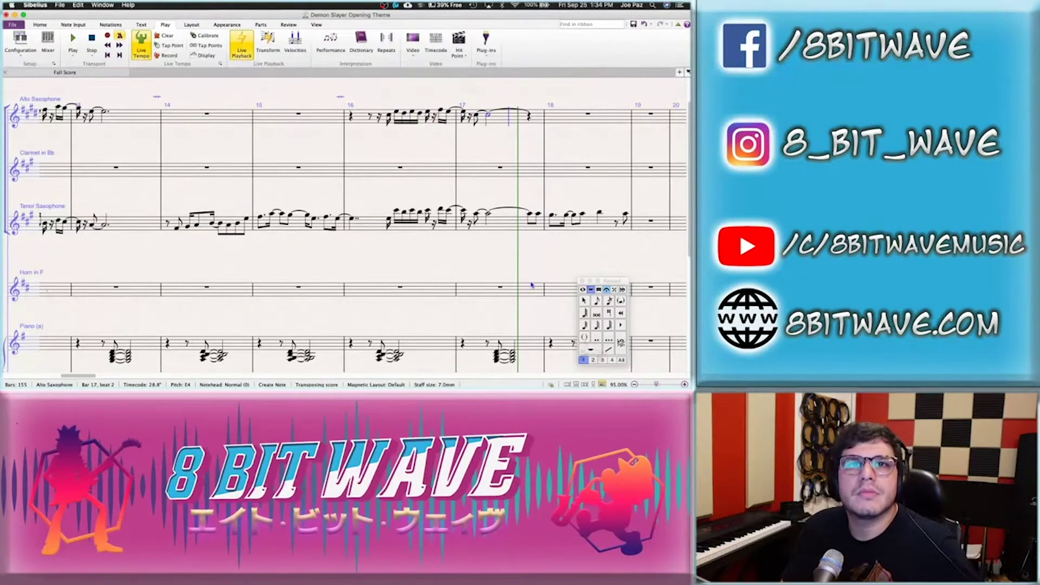
pyautogui.press('c')
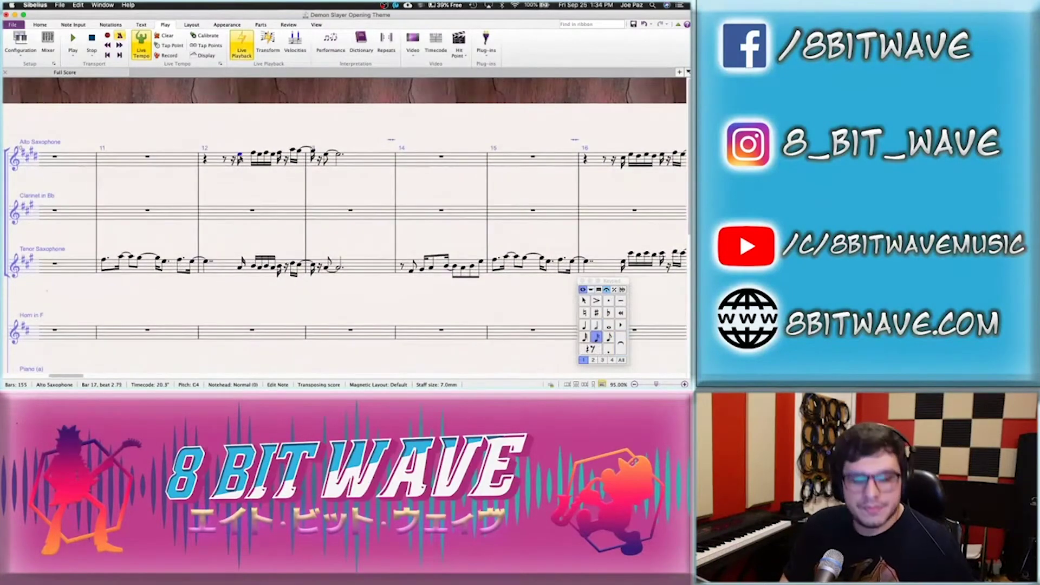
# Add an mp dynamic under the Alto Saxophone's first note in bar 12
pyautogui.press('super+e')
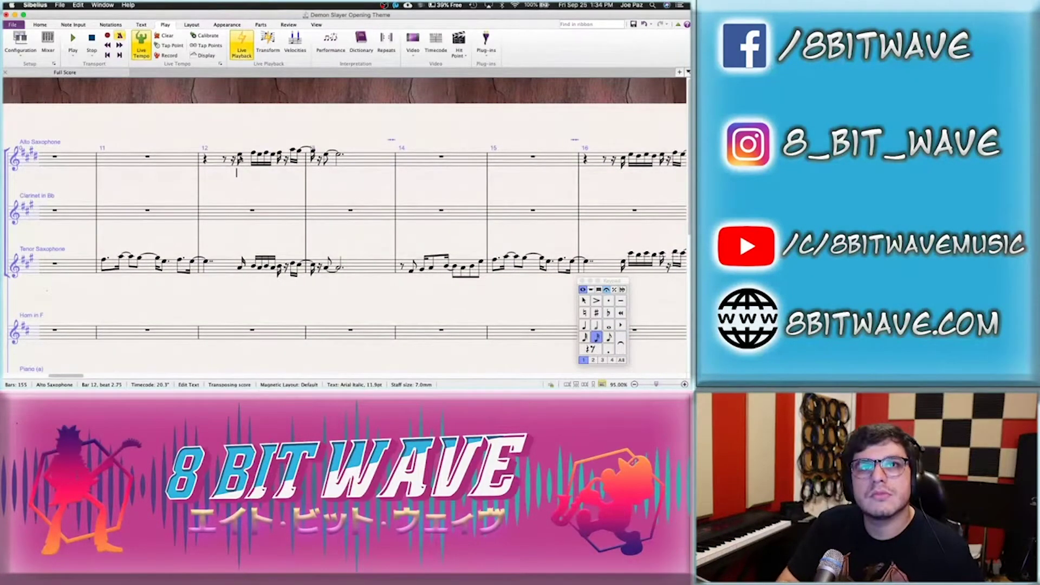
pyautogui.press('Escape')
pyautogui.press('Escape')
# Add an mf dynamic under the Tenor Saxophone's first note in bar 11
pyautogui.hscroll(-5, 383, 236)
pyautogui.scroll(-2, 383, 236)
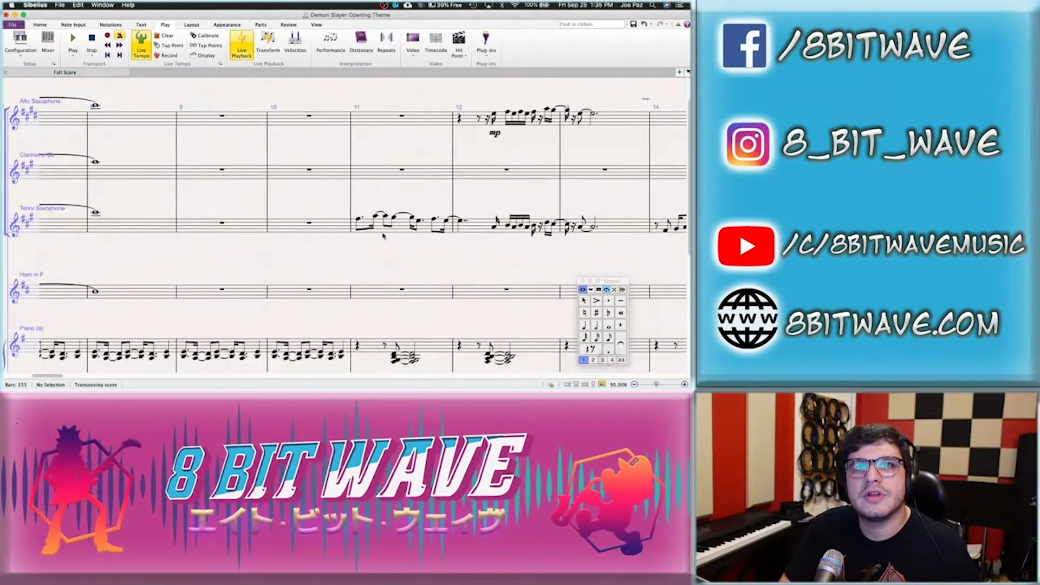
pyautogui.click(359, 220)
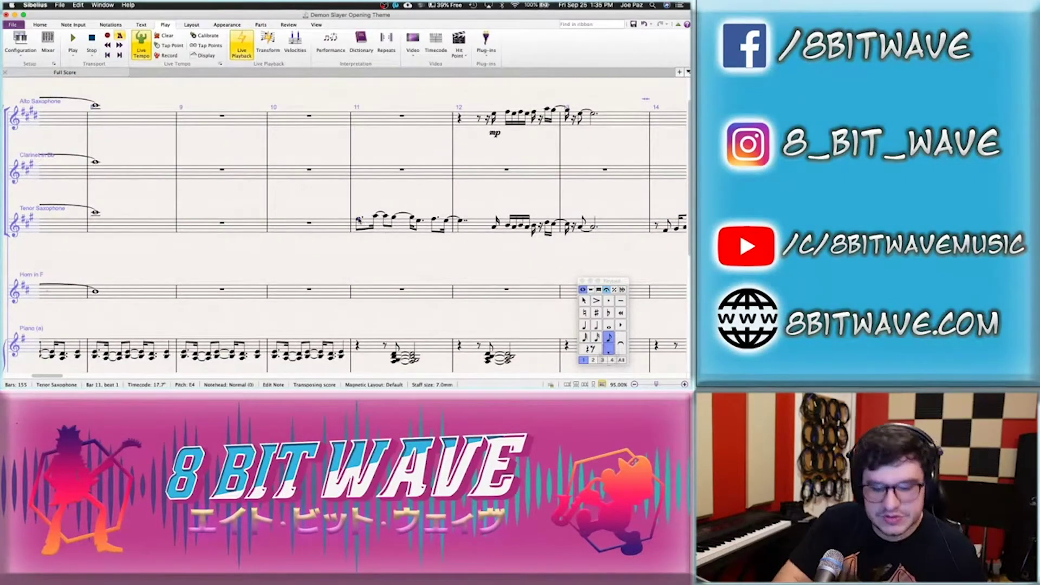
pyautogui.press('super+e')
pyautogui.press('Escape')
pyautogui.press('Escape')
# Play back the score from bar 9 through bar 18 and return to the wind staves
pyautogui.scroll(-5, 378, 296)
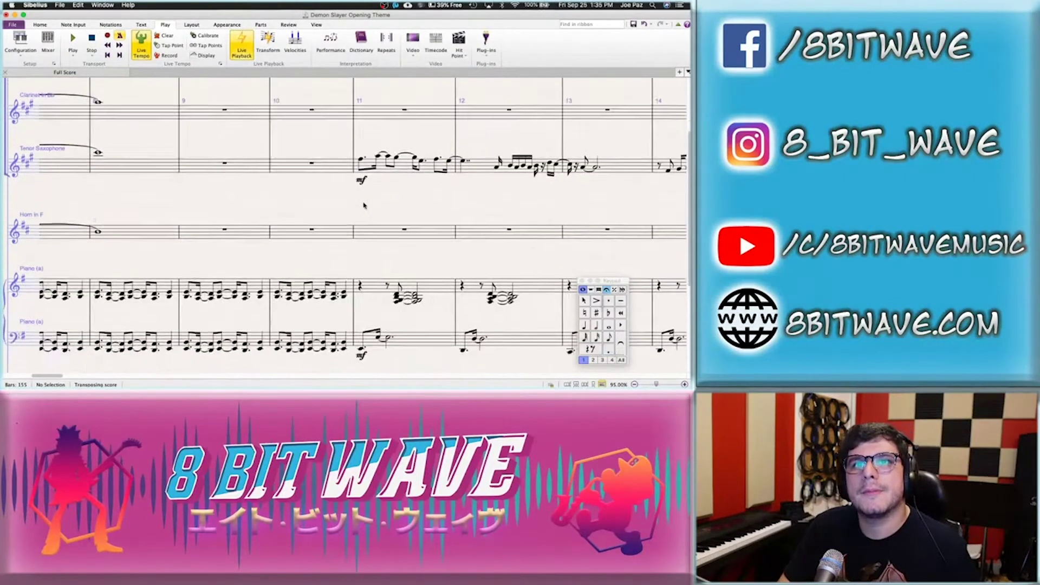
pyautogui.scroll(-2, 377, 296)
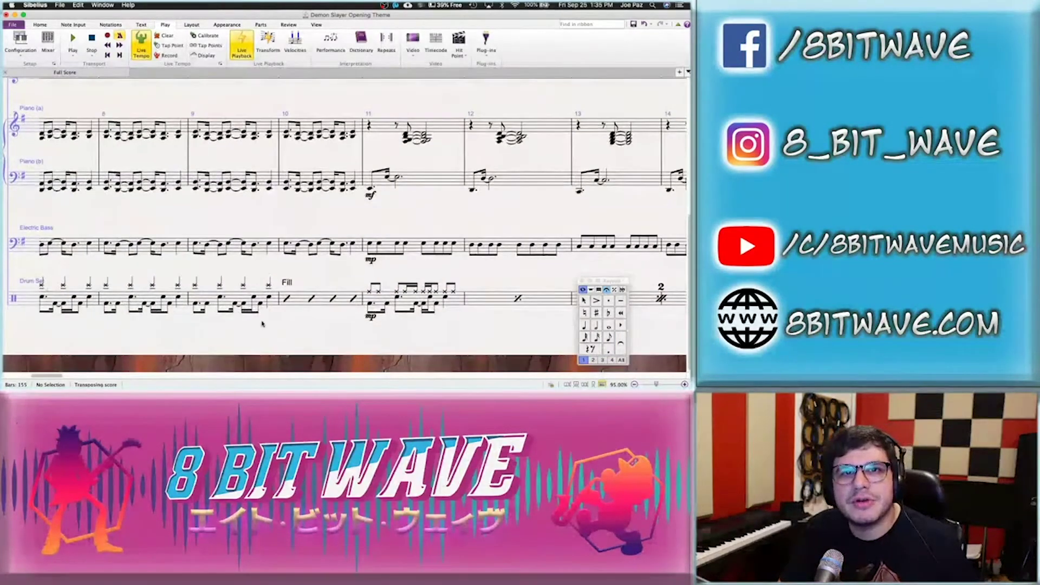
pyautogui.click(198, 306)
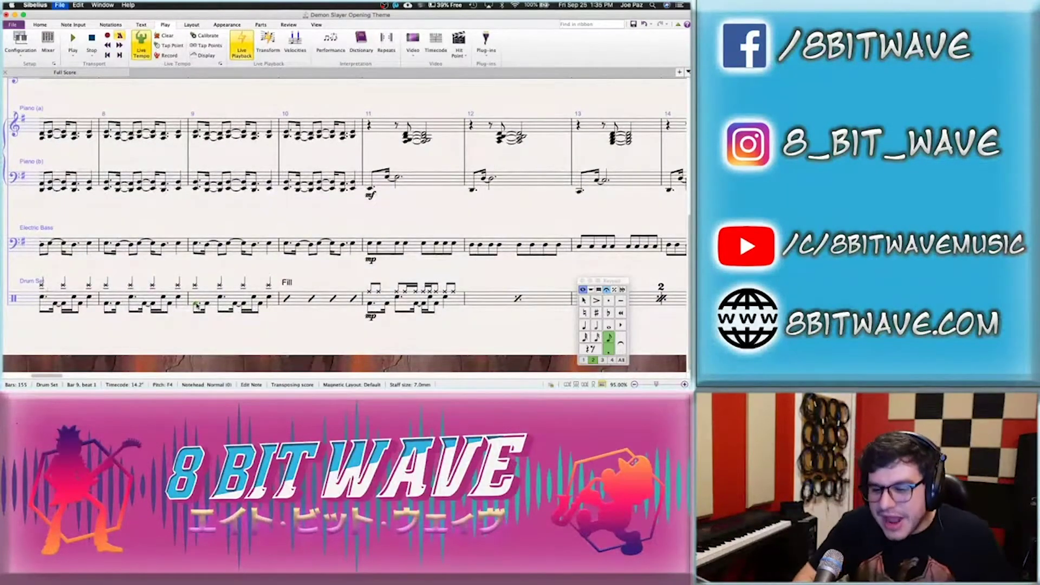
pyautogui.press('space')
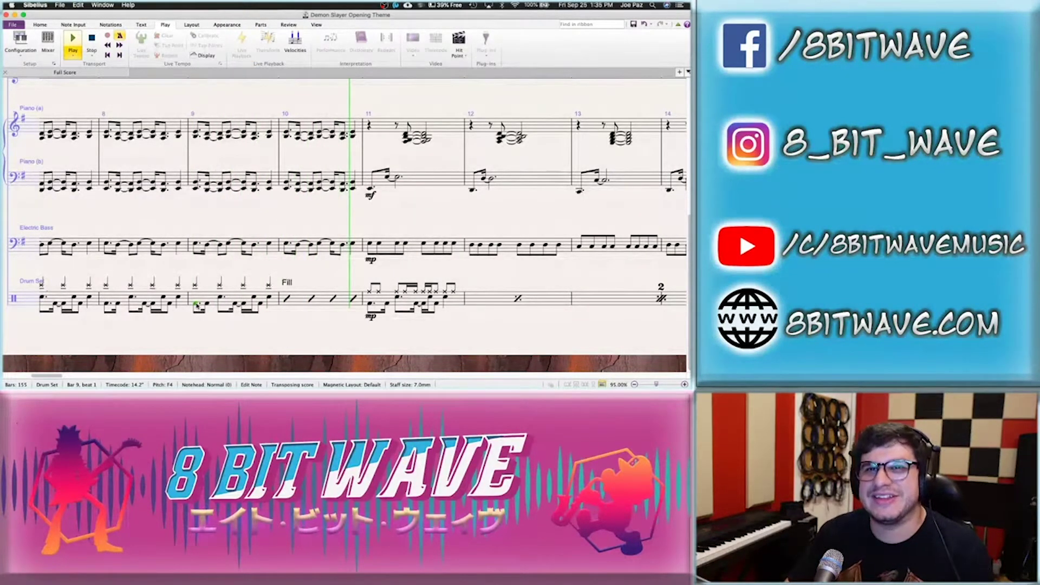
pyautogui.scroll(3, 333, 231)
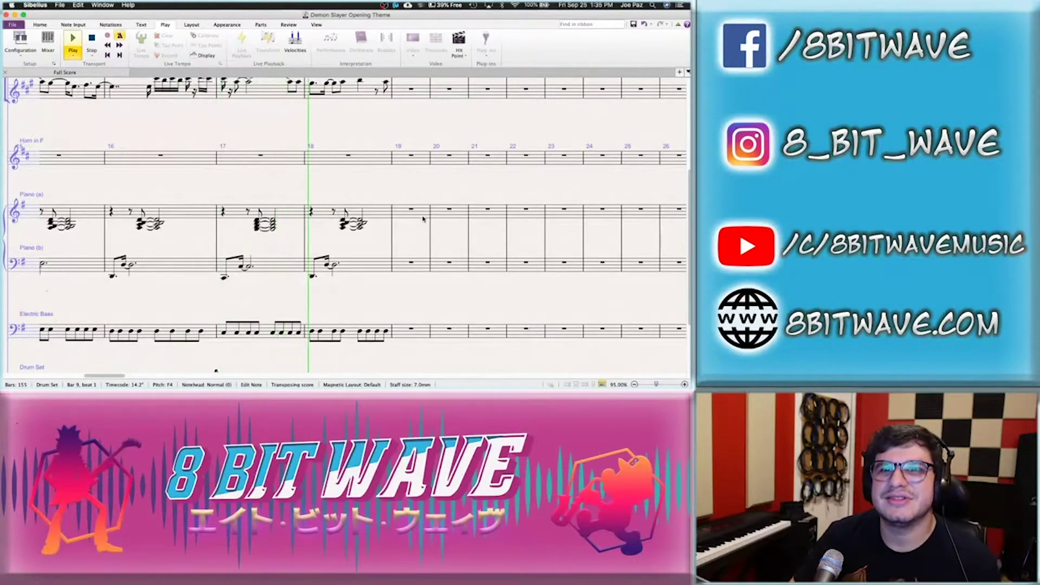
pyautogui.press('space')
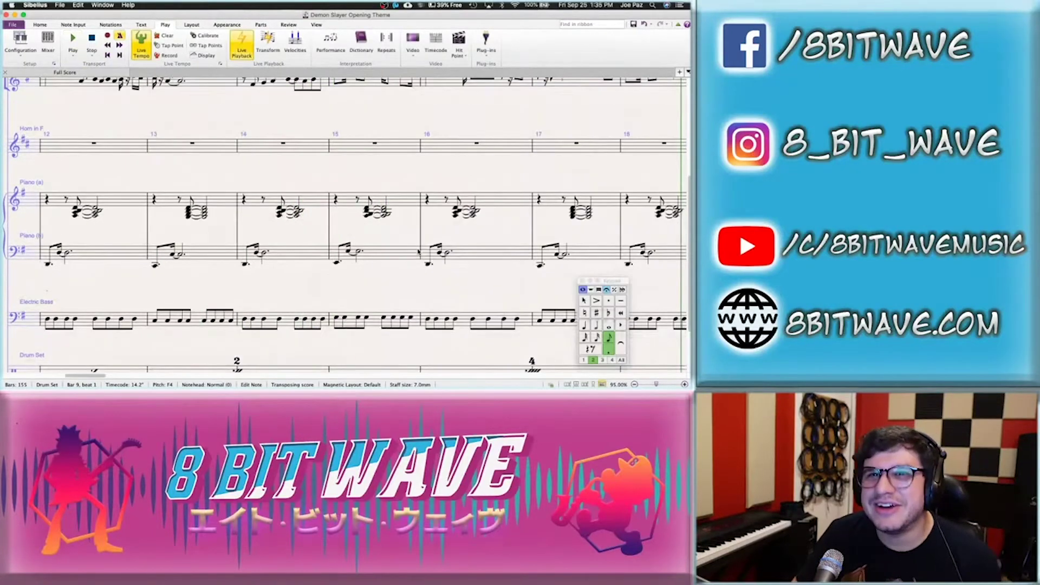
pyautogui.press('Escape')
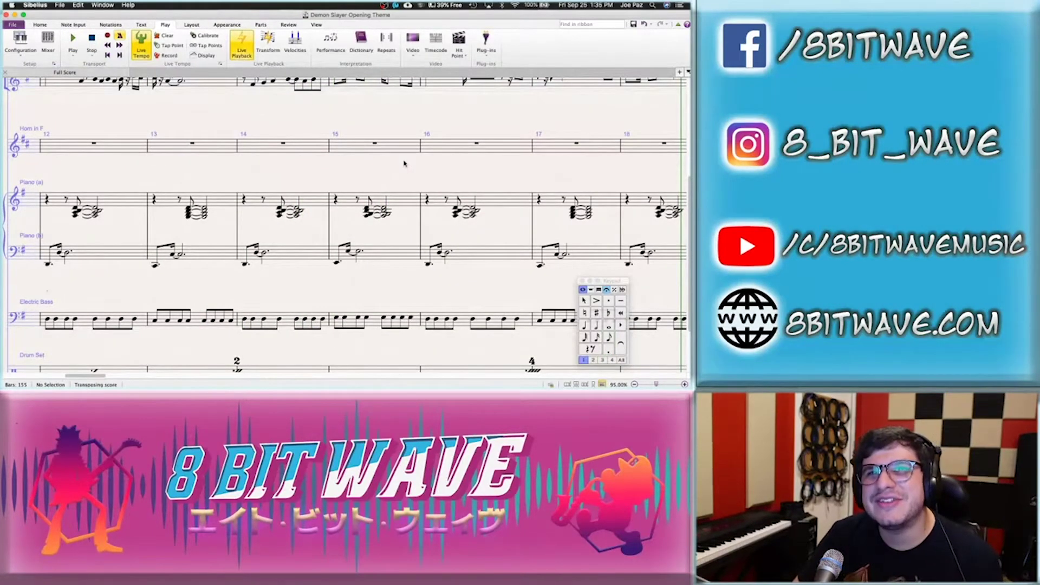
pyautogui.scroll(5, 403, 163)
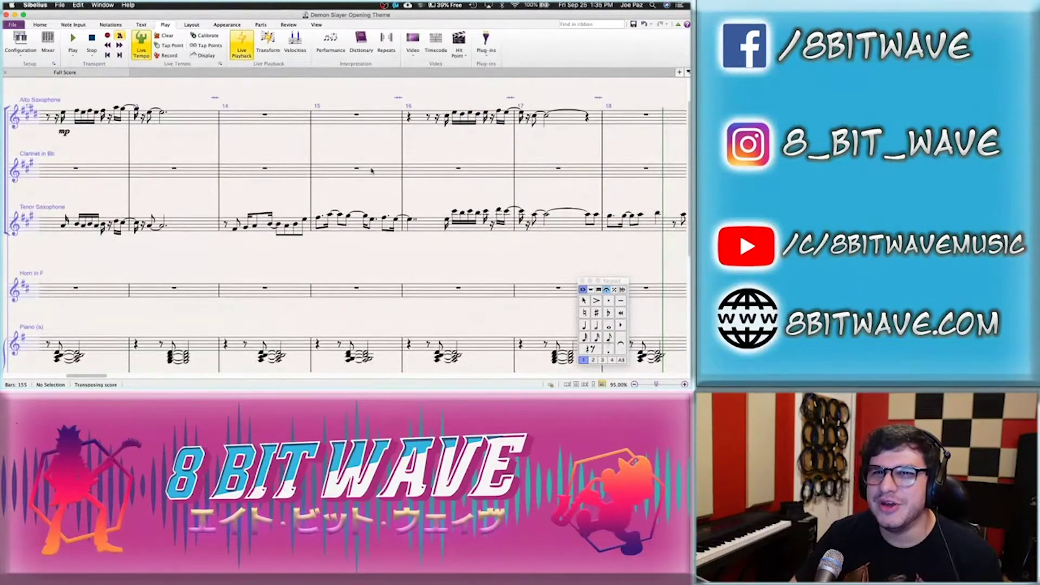
# Play back the score from the Tenor Saxophone's entrance in bar 11 through bar 18
pyautogui.hscroll(-10, 371, 170)
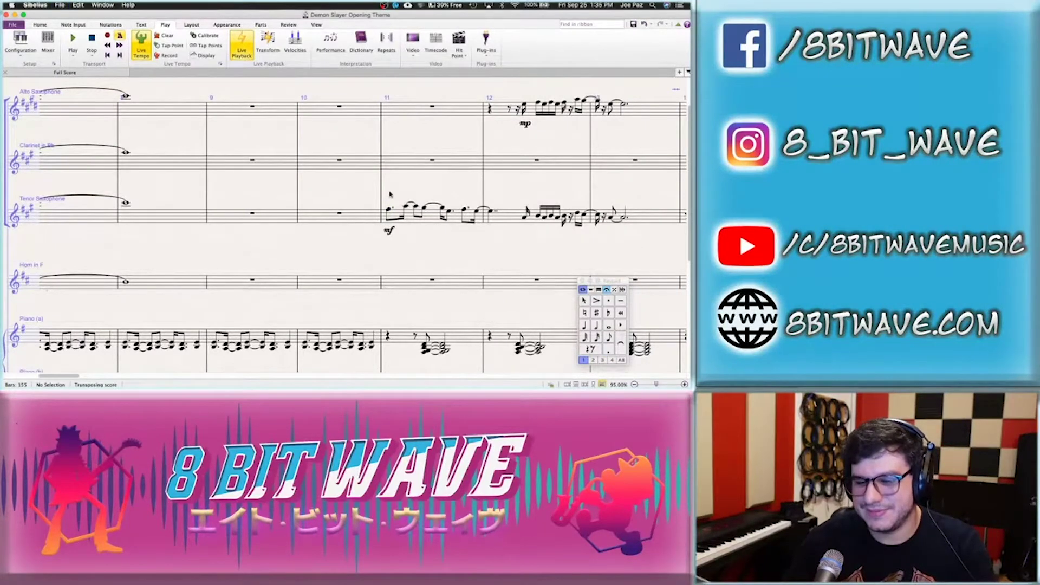
pyautogui.click(389, 211)
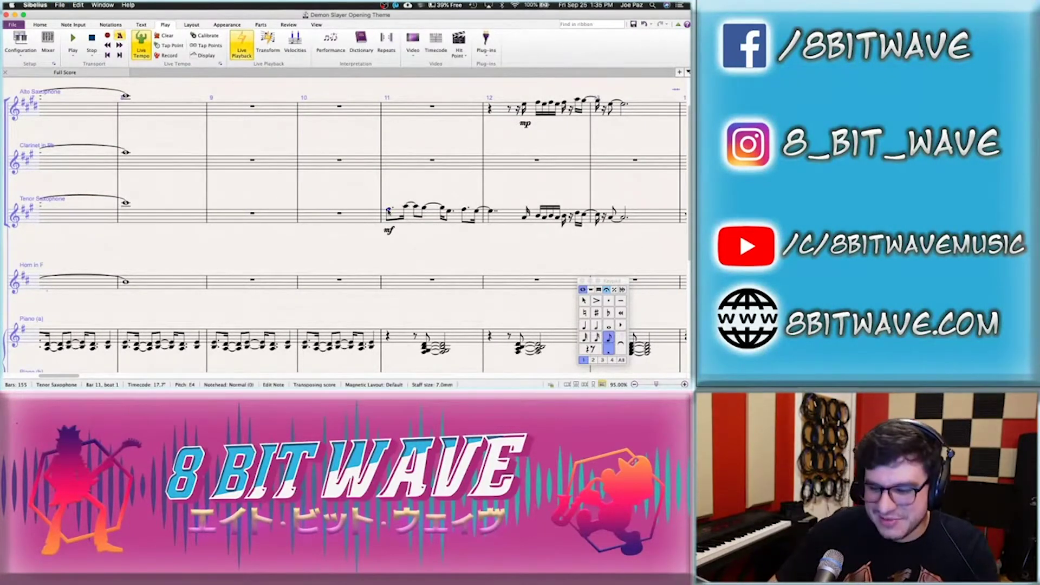
pyautogui.press('space')
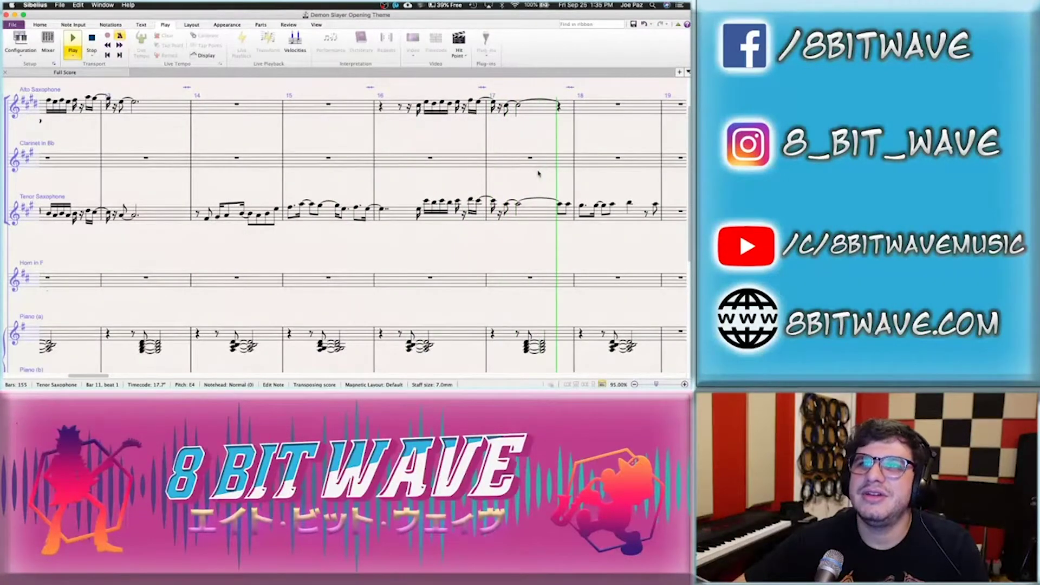
pyautogui.press('space')
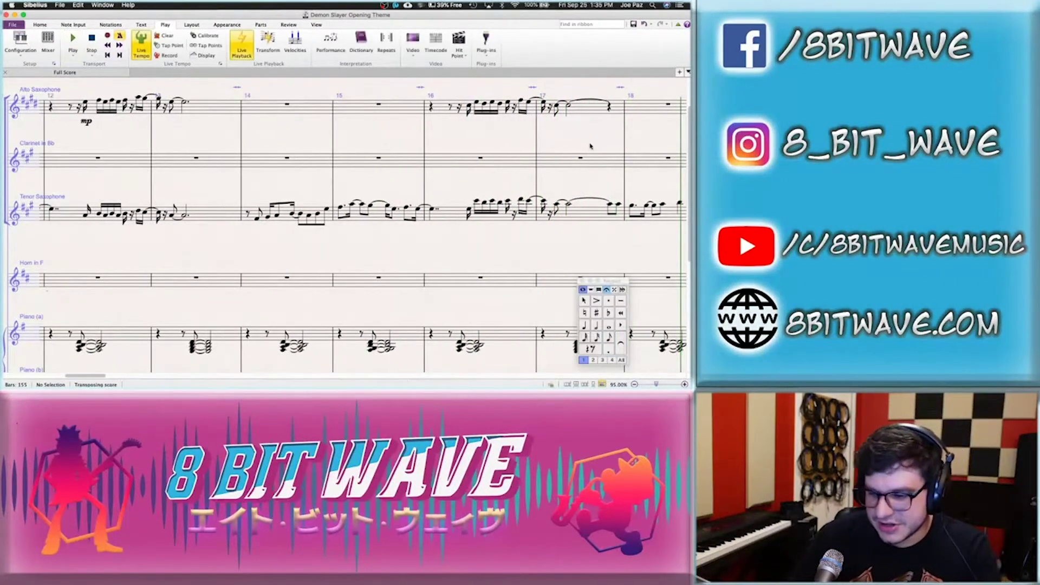
# Remove the tie from the Alto Saxophone's held note in bar 17
pyautogui.hscroll(-3, 242, 255)
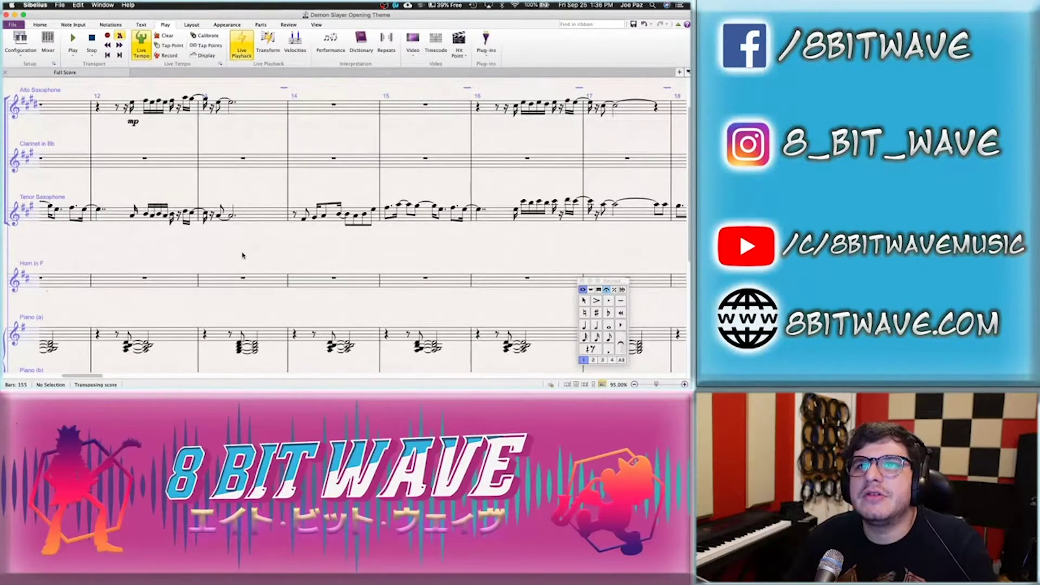
pyautogui.hscroll(10, 242, 255)
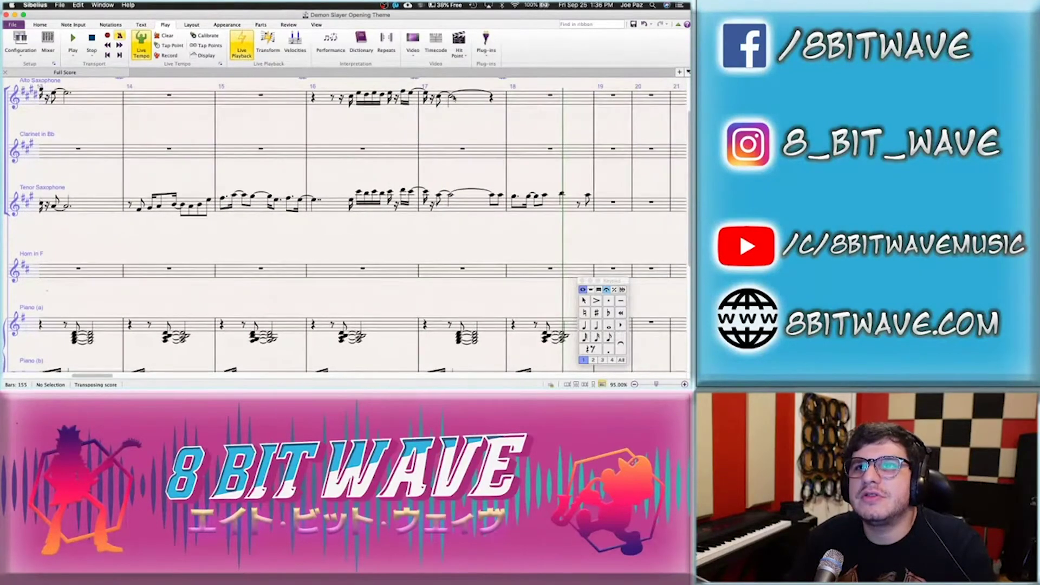
pyautogui.click(452, 97)
pyautogui.click(621, 343)
pyautogui.click(499, 197)
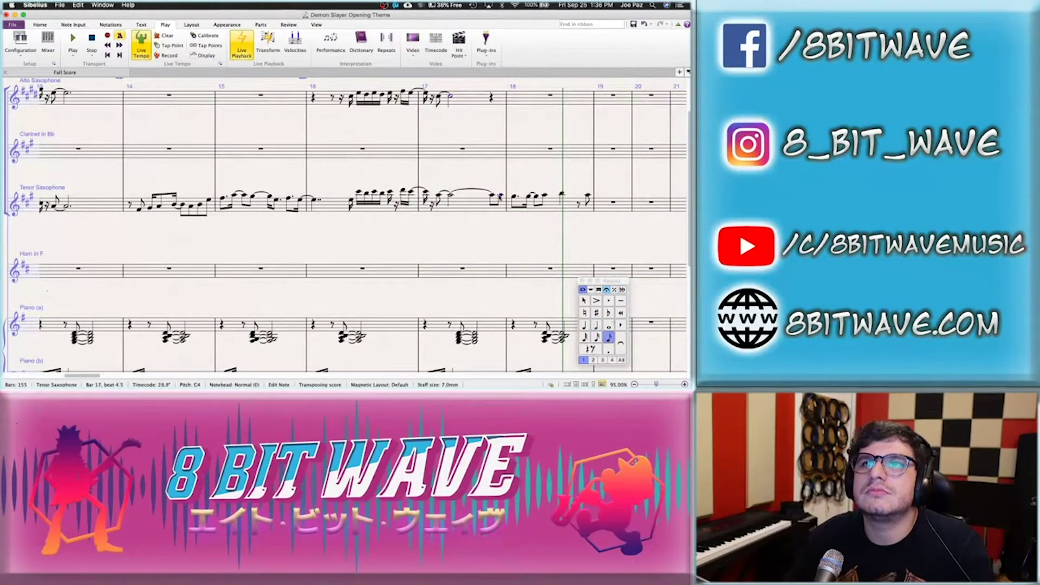
pyautogui.press('Escape')
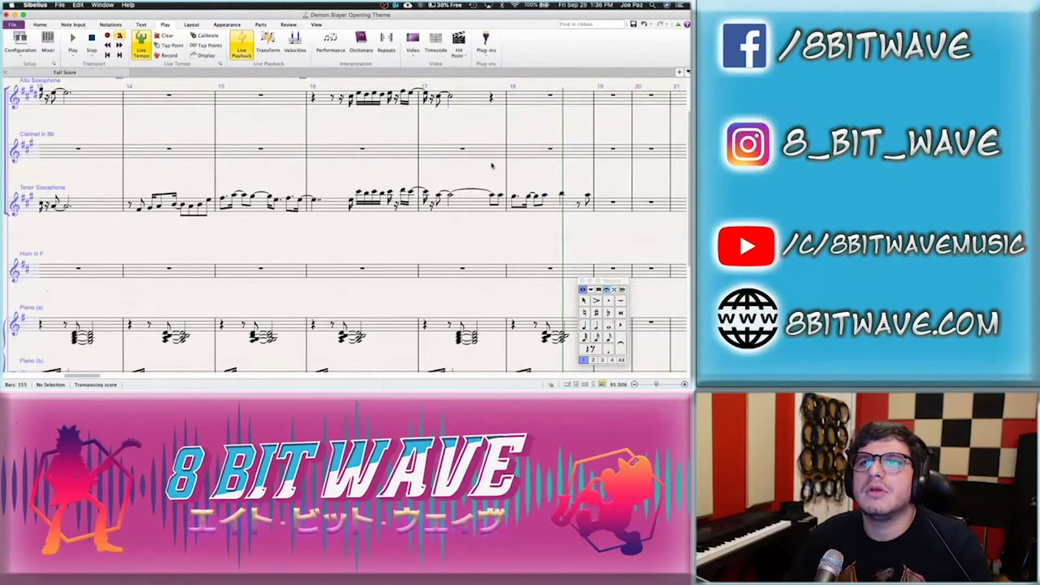
# Play back the score from the Tenor Saxophone's first note in bar 5 into bar 9
pyautogui.hscroll(-12, 438, 198)
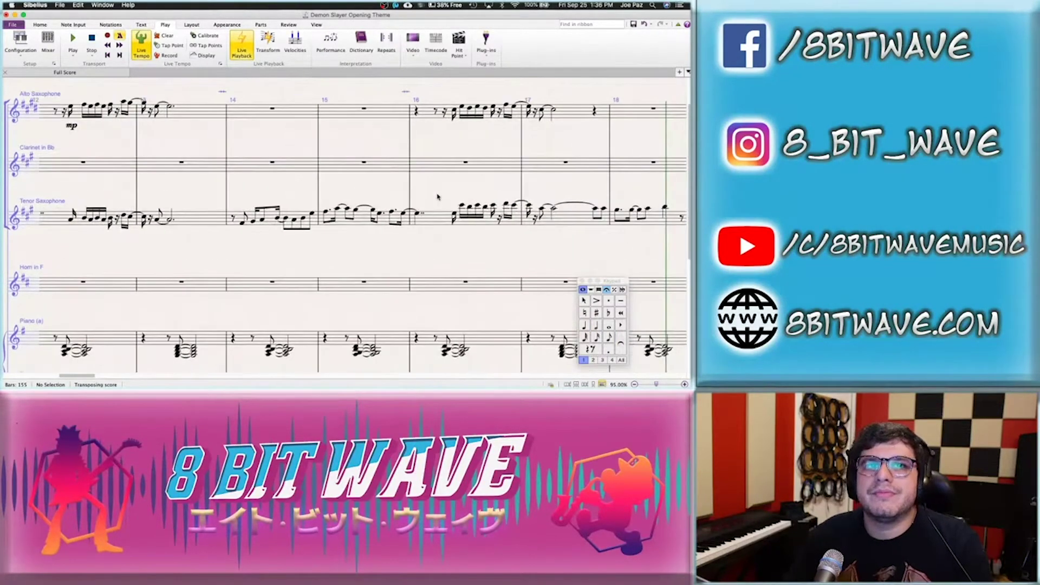
pyautogui.hscroll(-15, 439, 196)
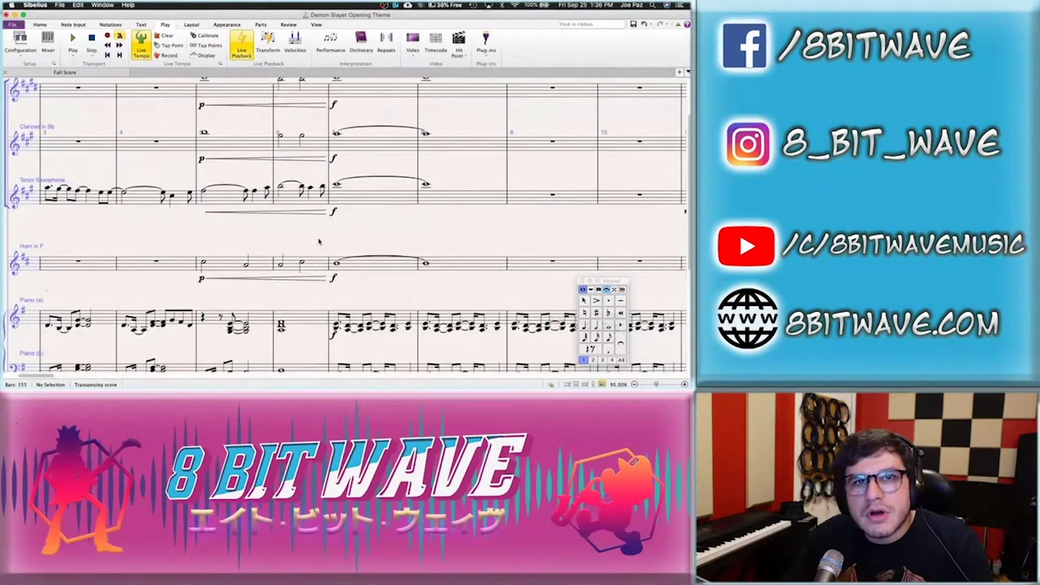
pyautogui.click(204, 192)
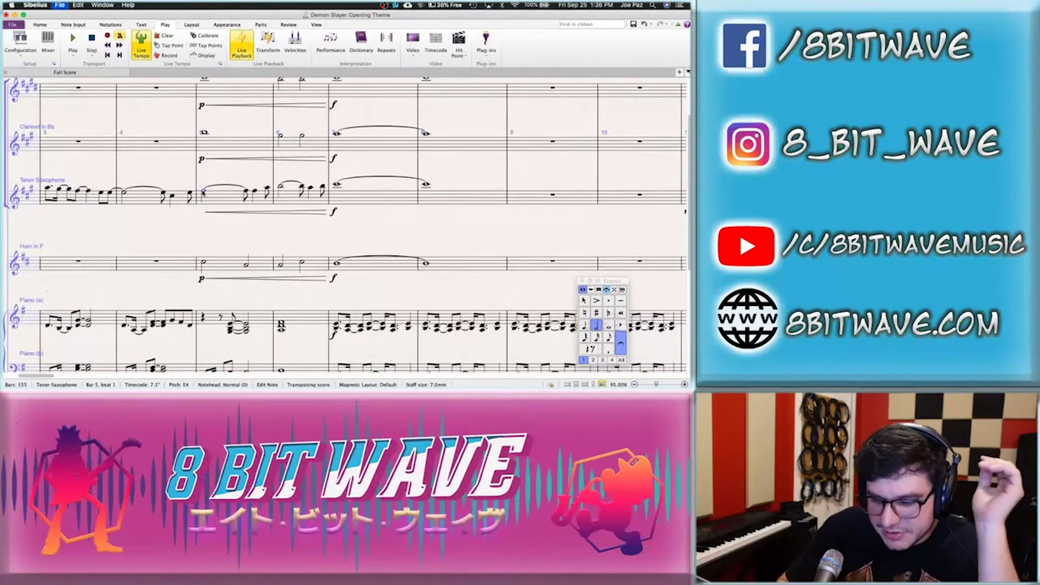
pyautogui.press('space')
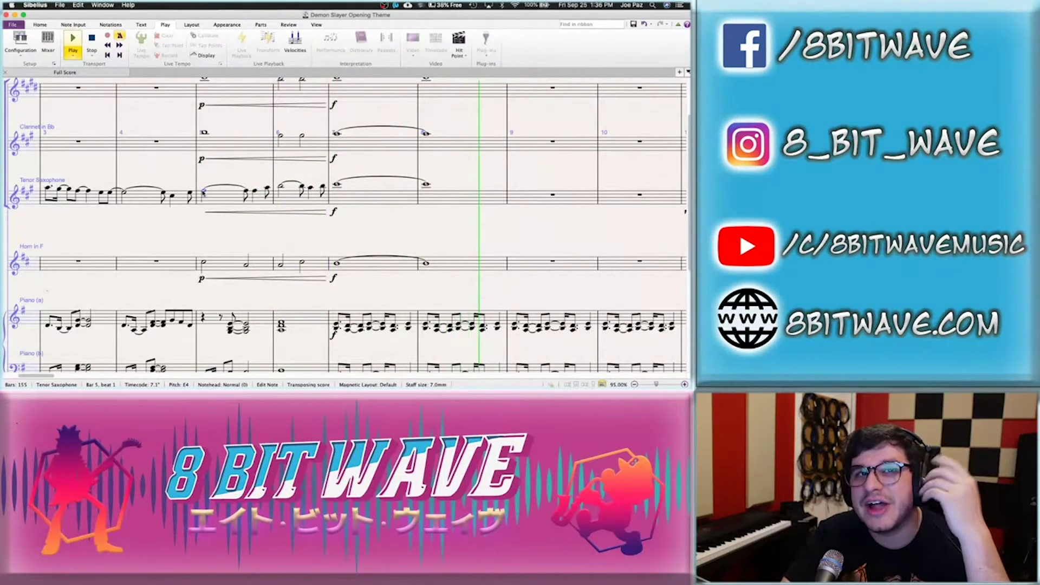
pyautogui.press('space')
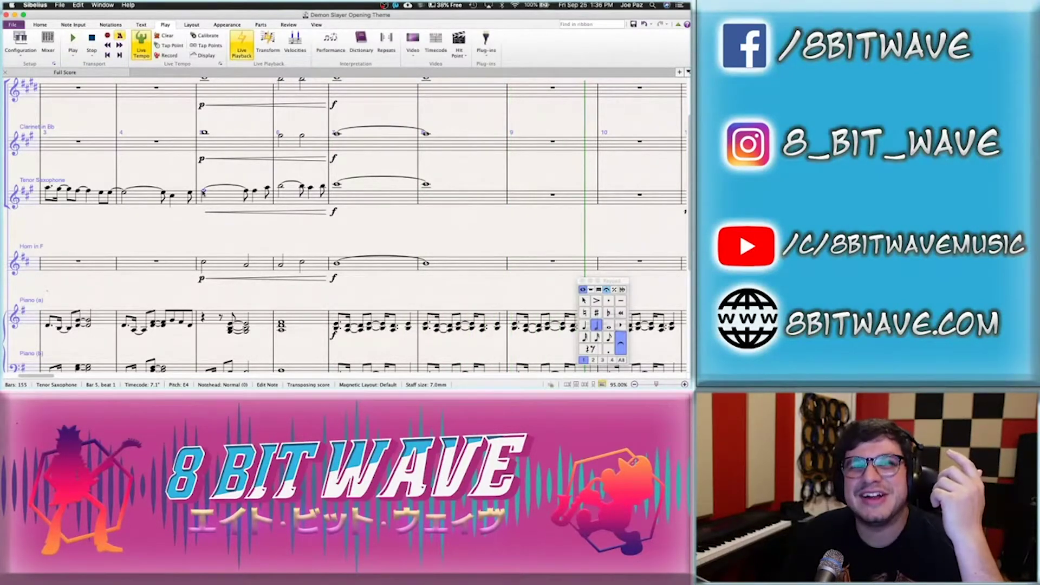
pyautogui.press('Escape')
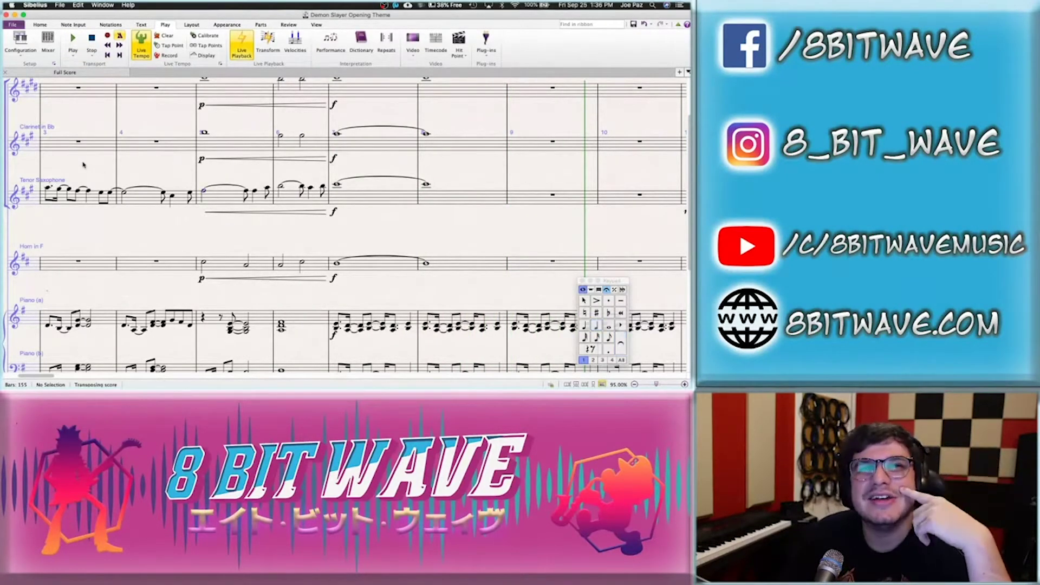
# Resume playback from bar 9 and listen to the saxophone parts into bar 16
pyautogui.hscroll(-3, 83, 164)
pyautogui.scroll(-1, 83, 164)
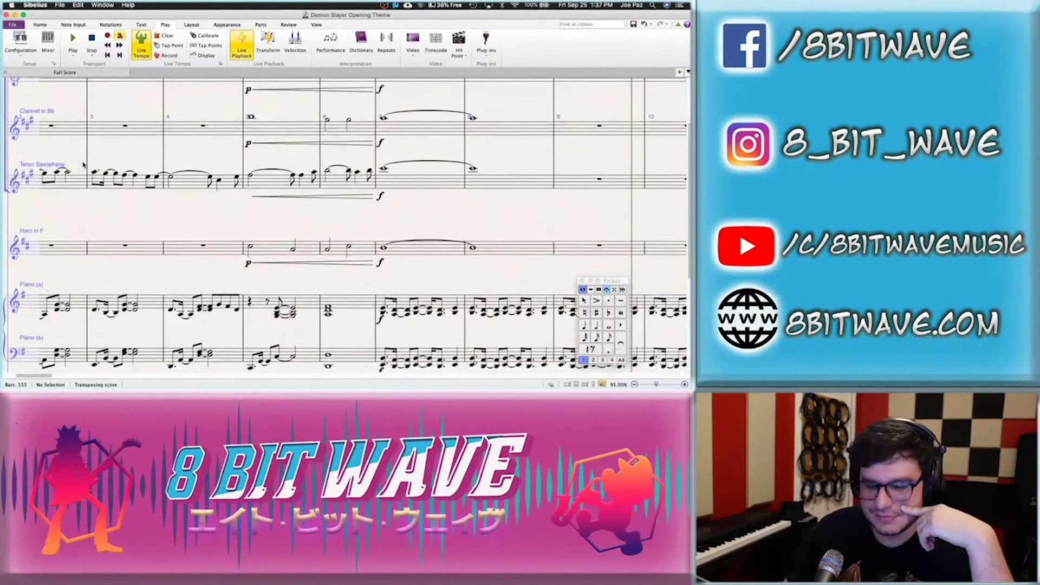
pyautogui.press('space')
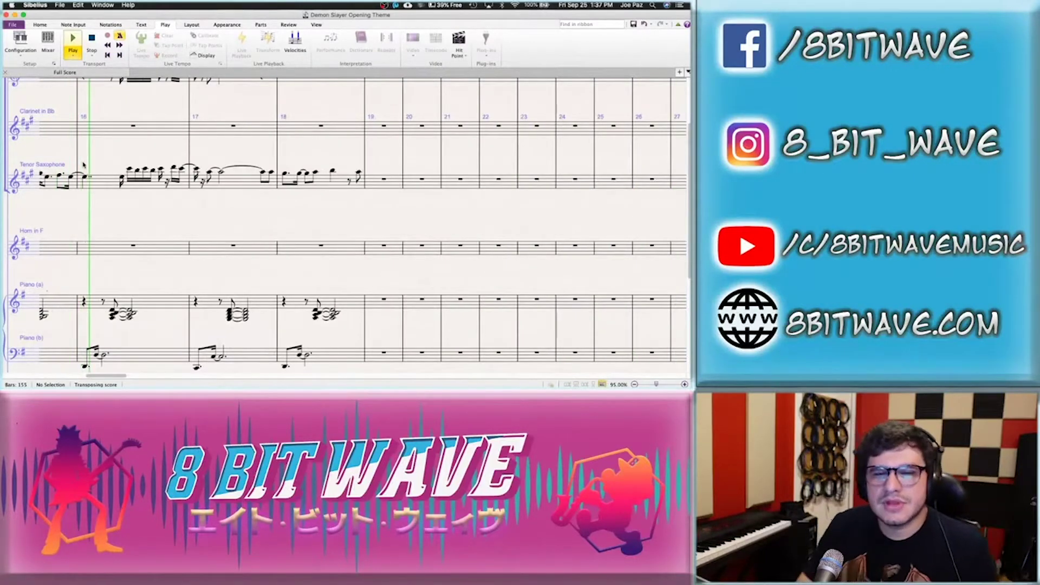
pyautogui.press('space')
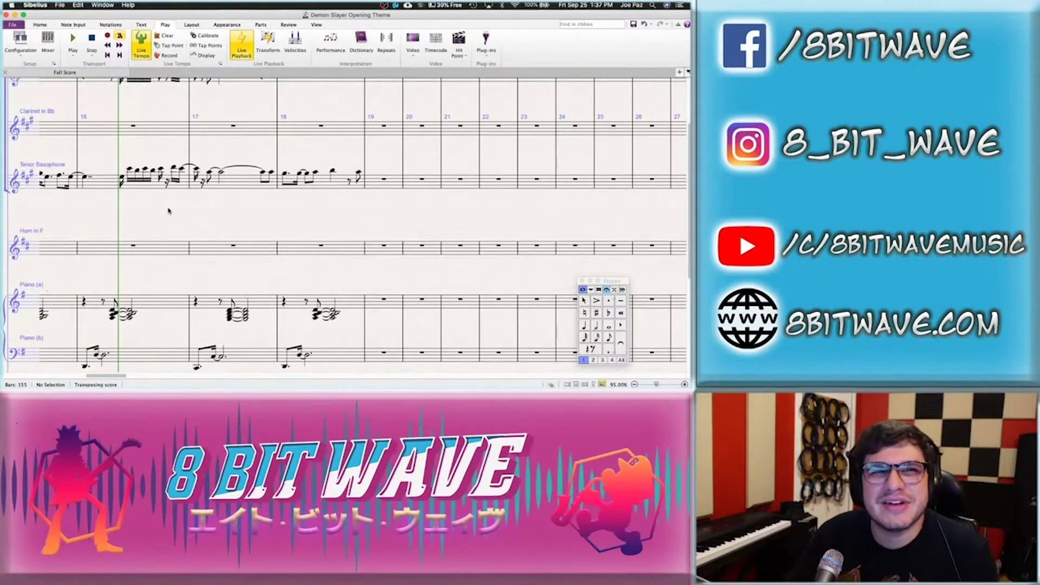
# Repeat the Piano, Electric Bass and Drum Set parts of bars 11–18 into bars 19–26
pyautogui.hotkey('ctrl', 'Right')
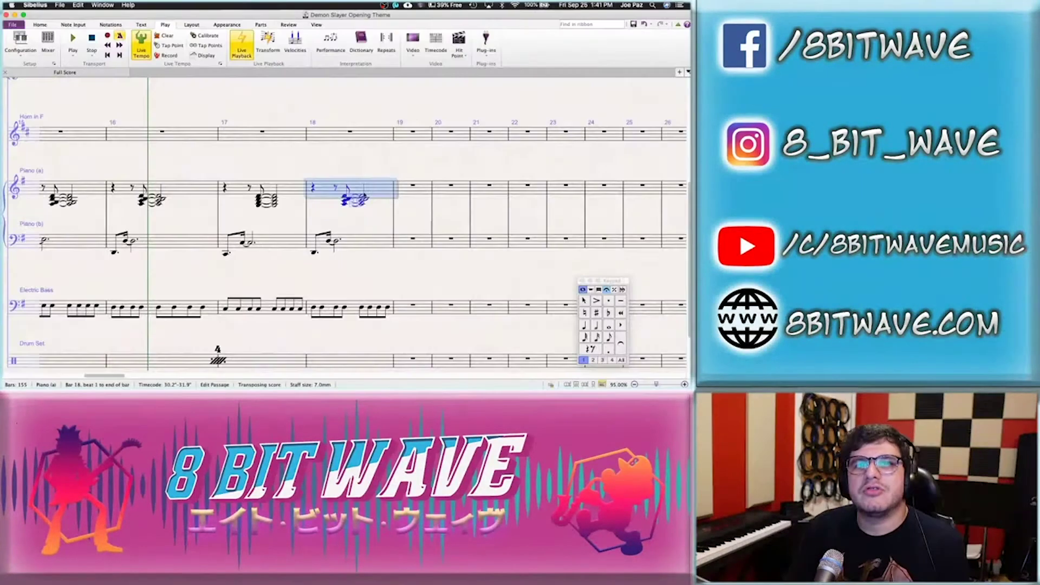
pyautogui.hscroll(-10, 276, 248)
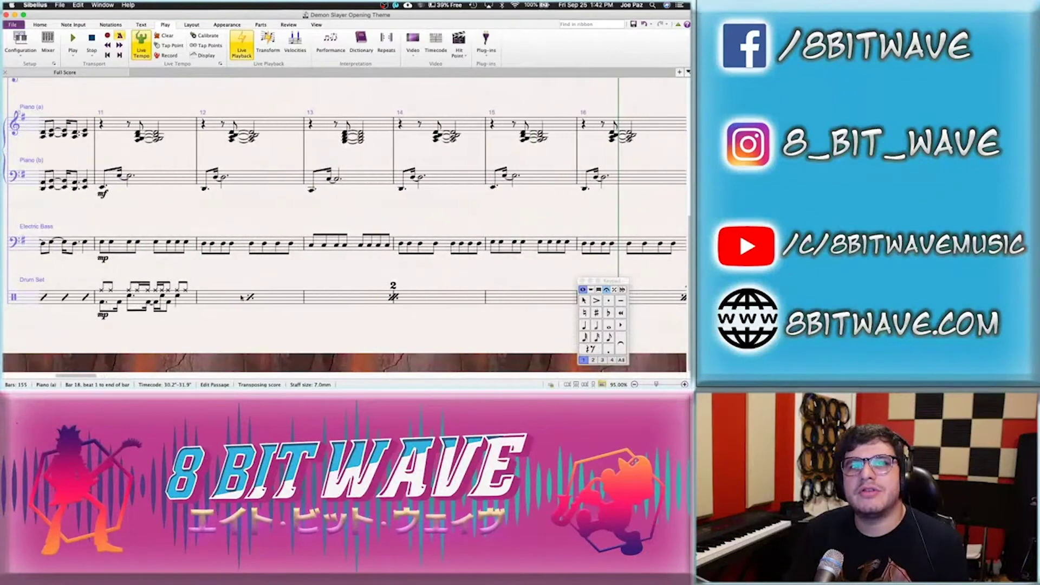
pyautogui.keyDown('shift'); pyautogui.click(145, 299); pyautogui.keyUp('shift')
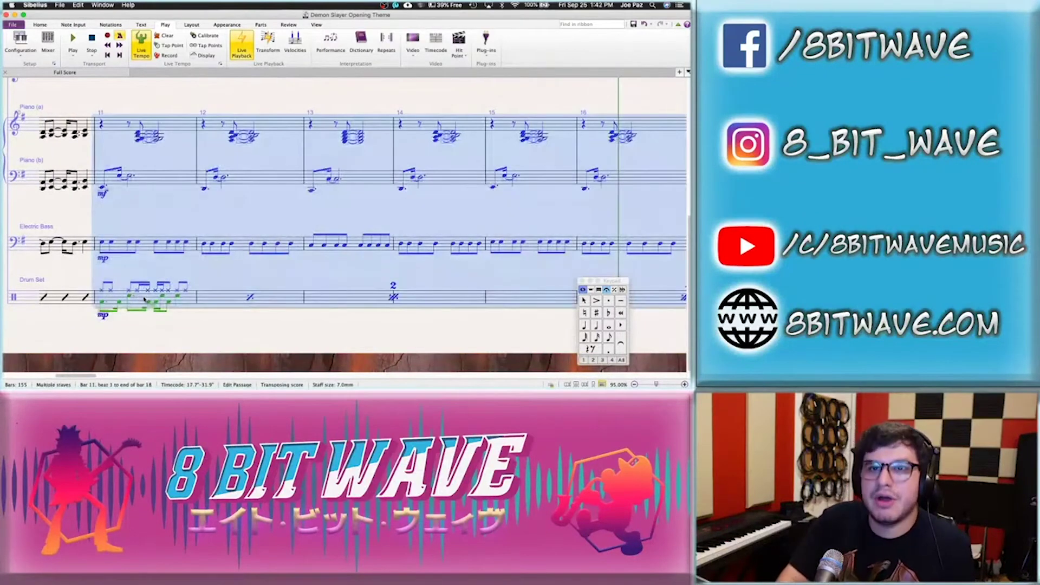
pyautogui.press('p')
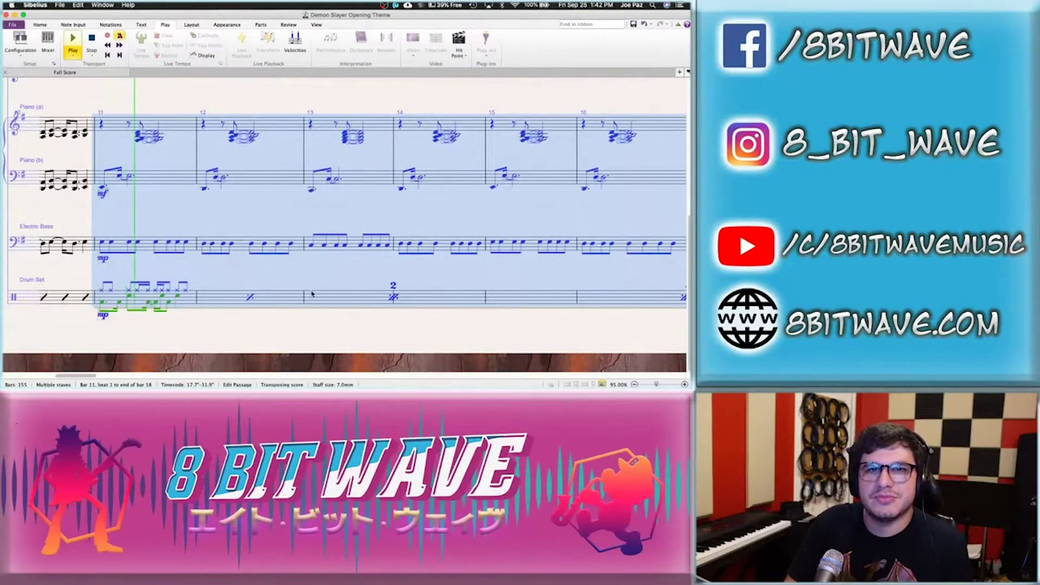
pyautogui.press('Escape')
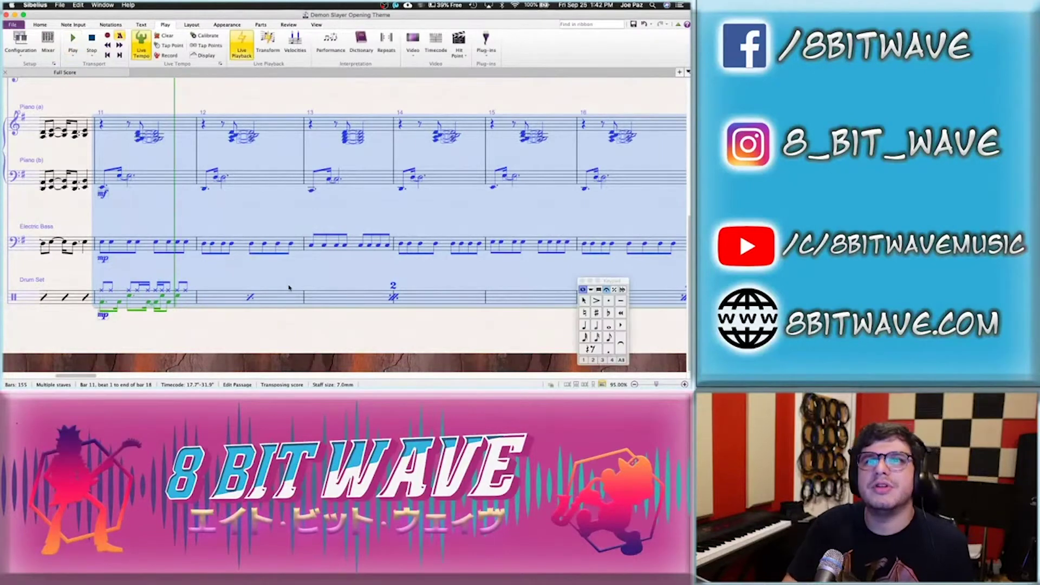
pyautogui.press('r')
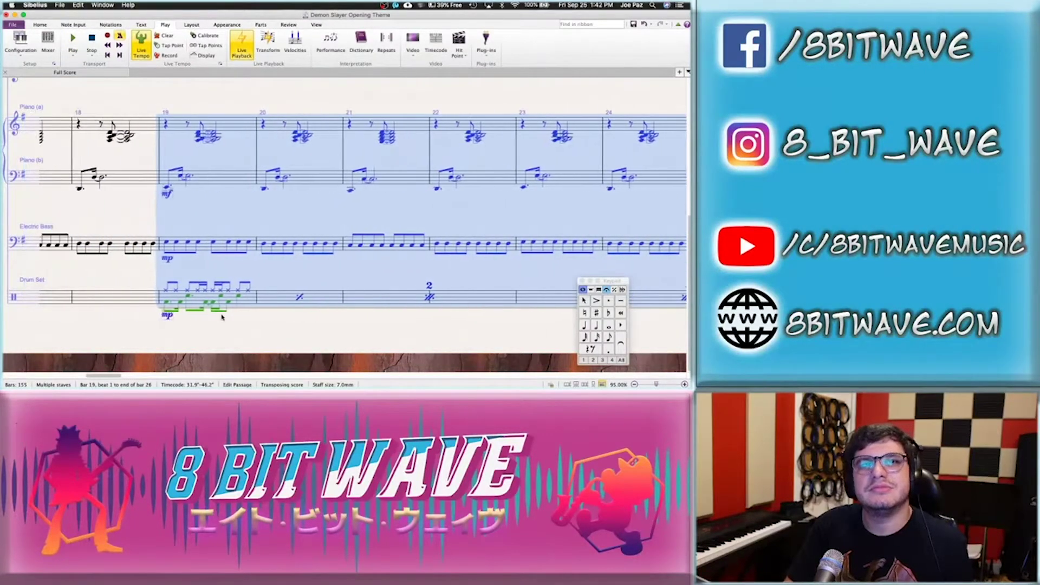
# Delete the duplicated Drum Set, Electric Bass and Piano dynamics in bar 19 and save the score
pyautogui.click(169, 318)
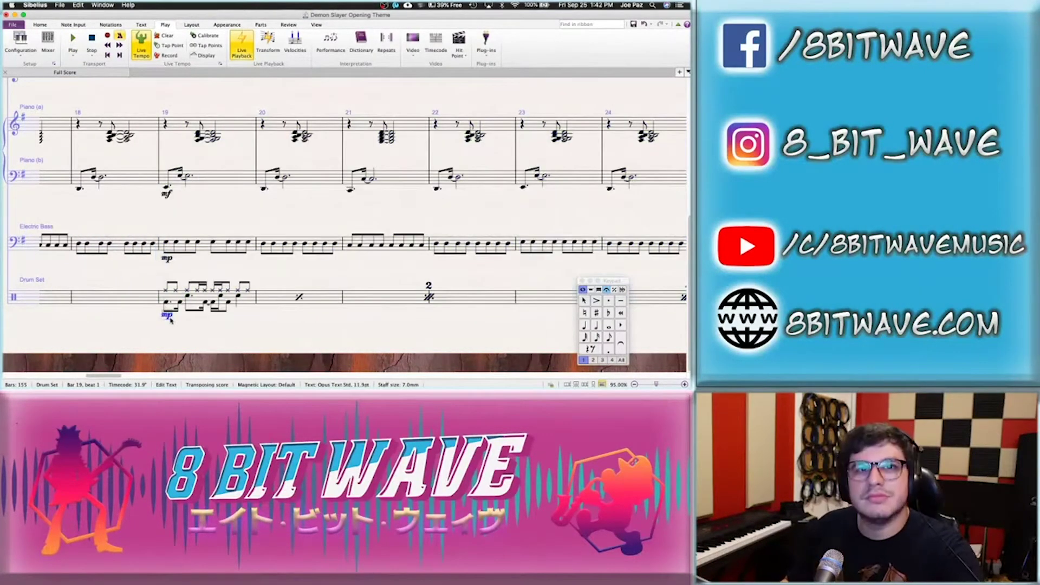
pyautogui.keyDown('super'); pyautogui.click(166, 259); pyautogui.keyUp('super')
pyautogui.press('Delete')
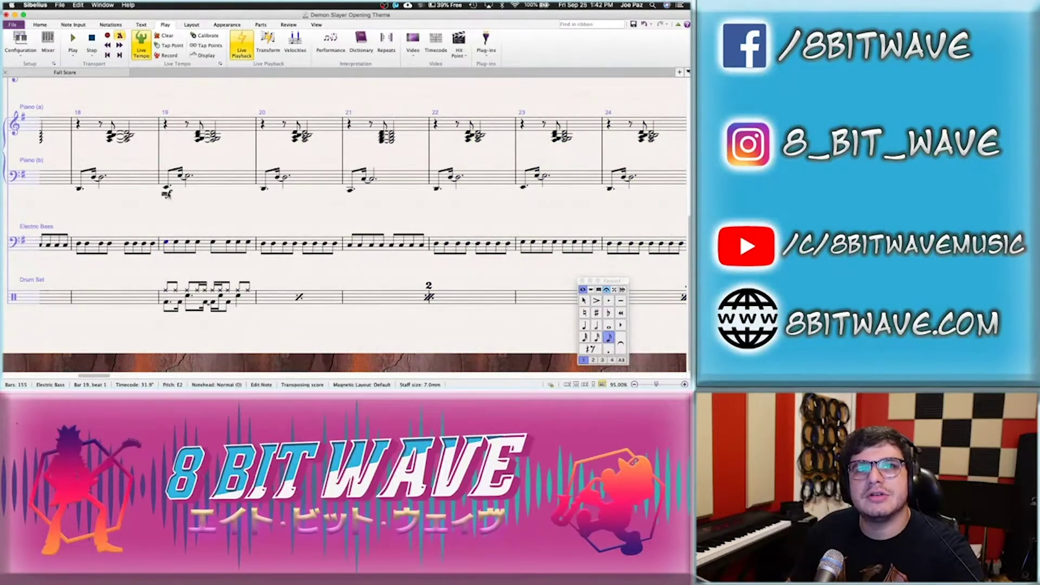
pyautogui.click(166, 192)
pyautogui.press('Delete')
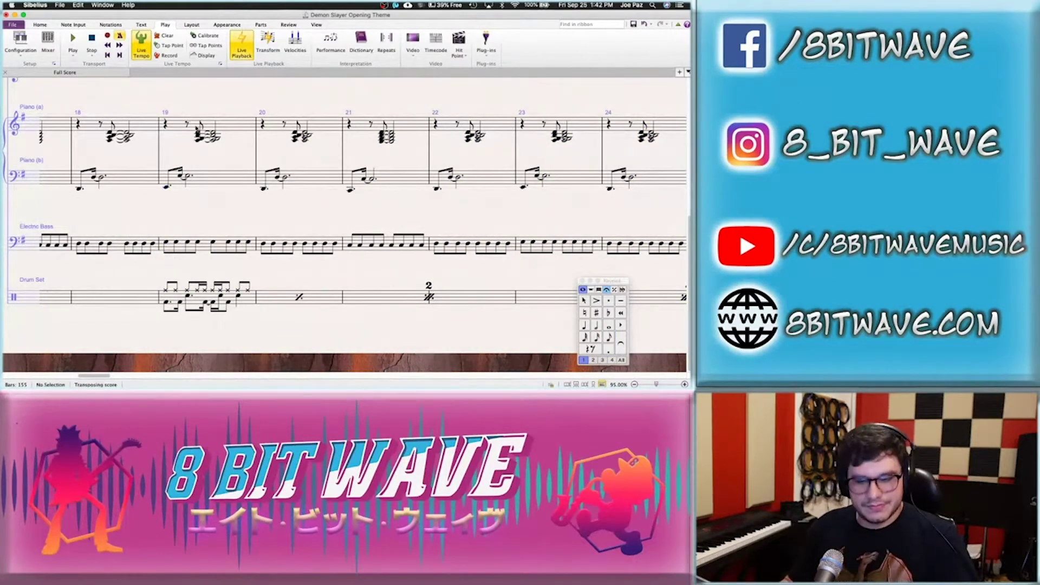
pyautogui.press('super+s')
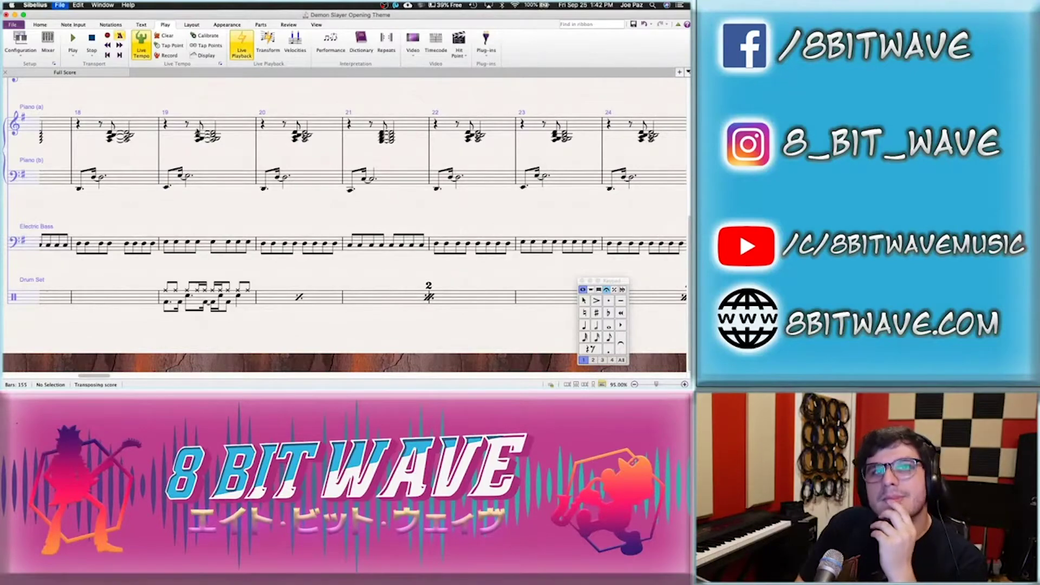
# Save the score and play it back from the Drum Set's first note in bar 11 into bar 20
pyautogui.scroll(5, 208, 187)
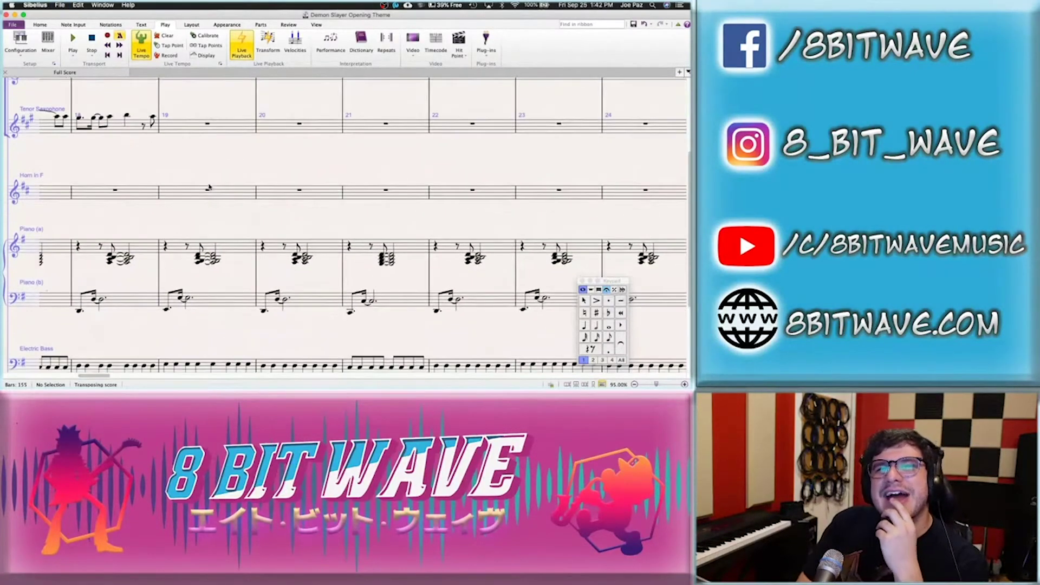
pyautogui.scroll(-5, 208, 187)
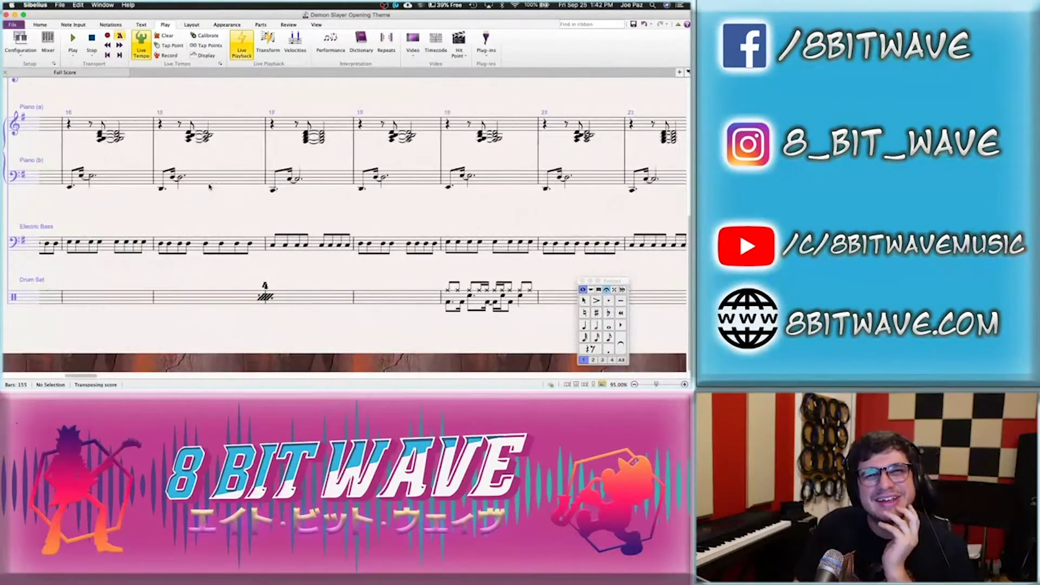
pyautogui.hscroll(-5, 208, 187)
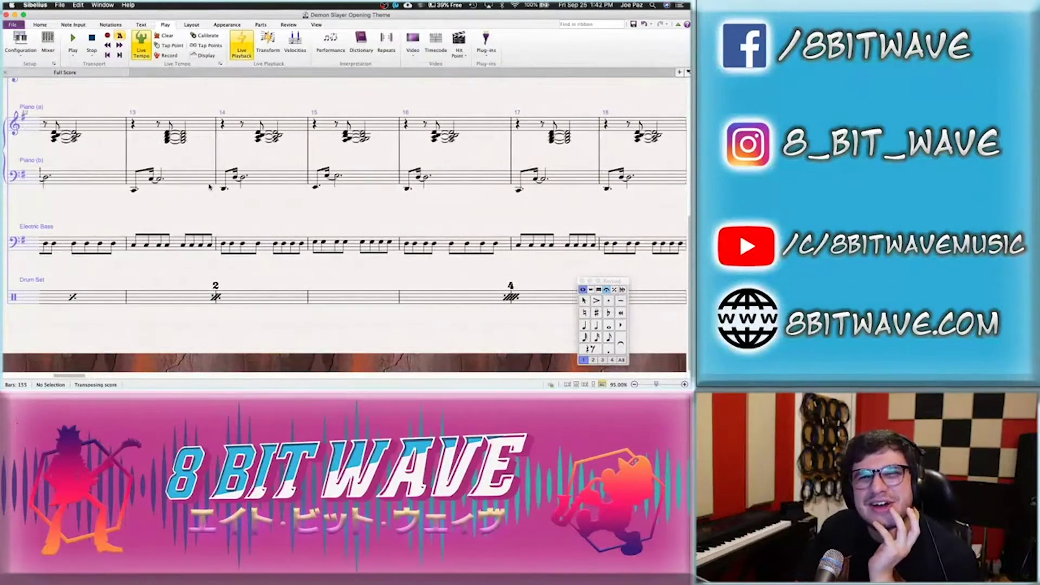
pyautogui.hscroll(-2, 208, 186)
pyautogui.hscroll(-4, 208, 187)
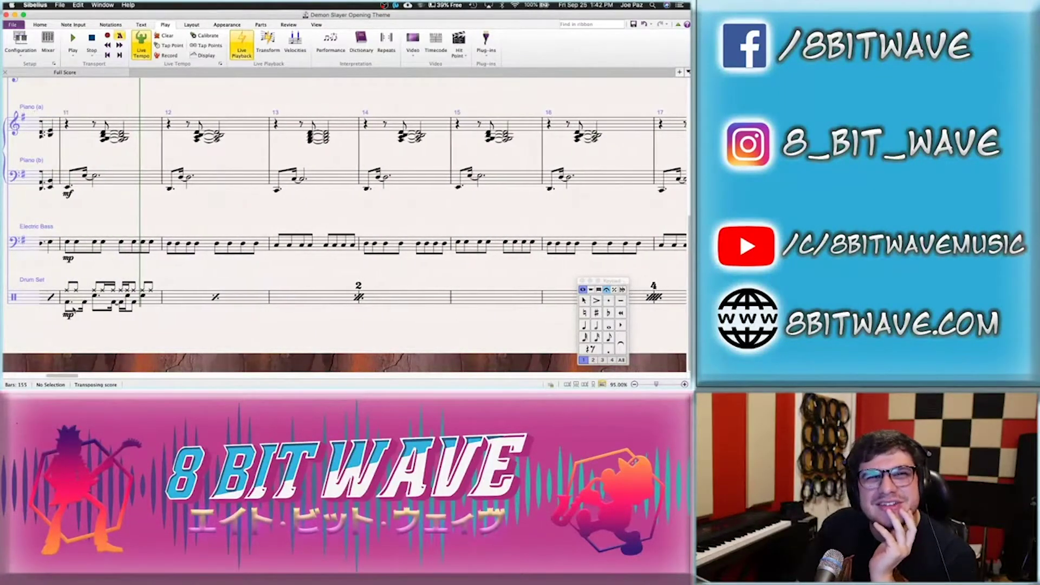
pyautogui.click(68, 306)
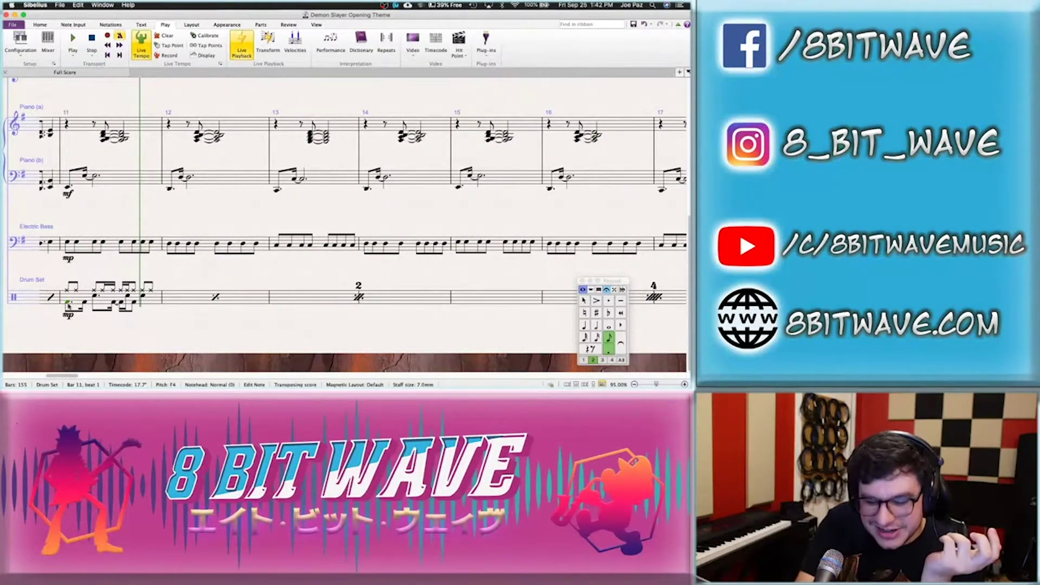
pyautogui.press('super+s')
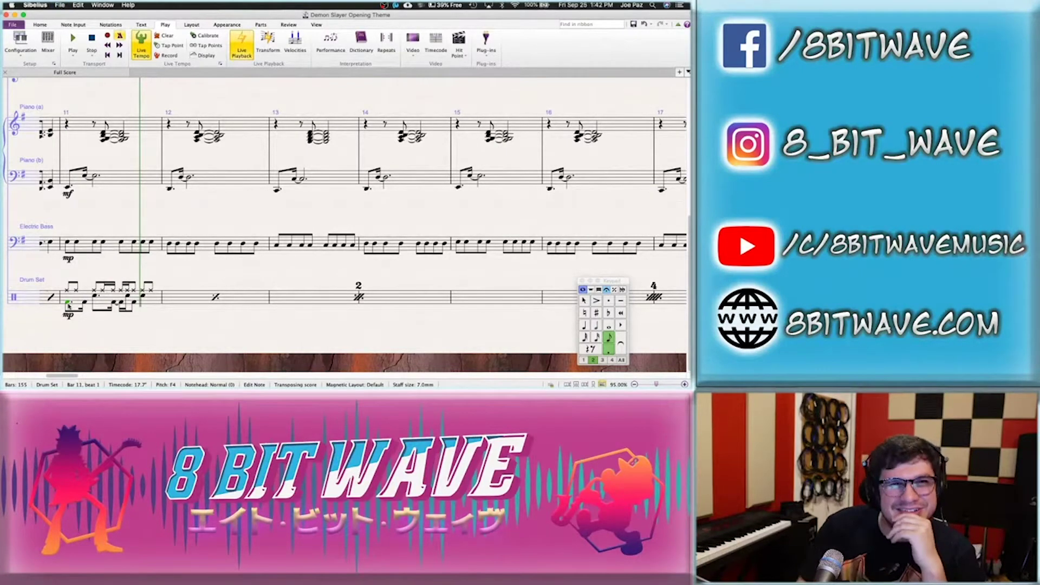
pyautogui.press('space')
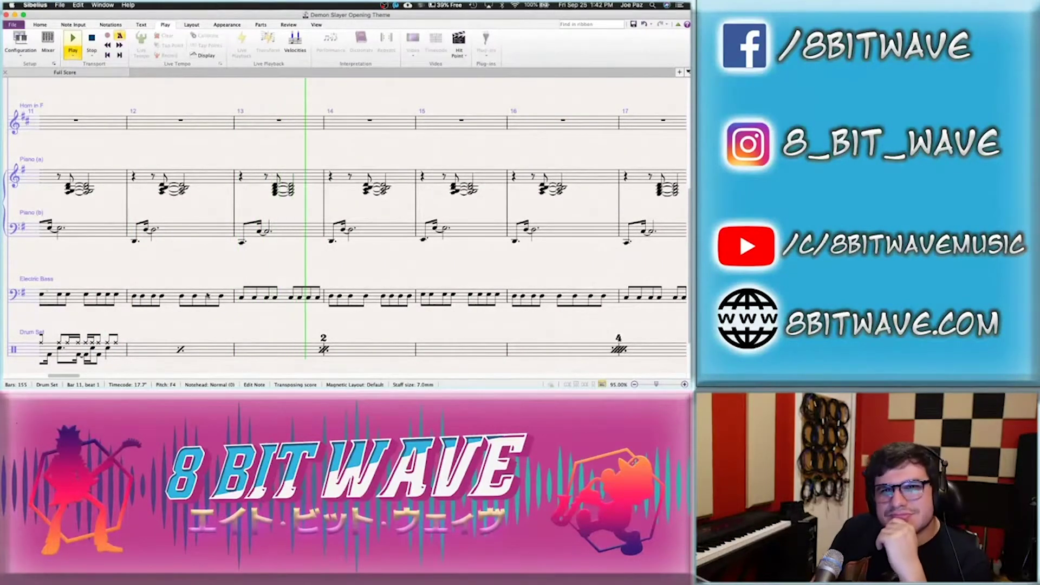
pyautogui.scroll(5, 207, 295)
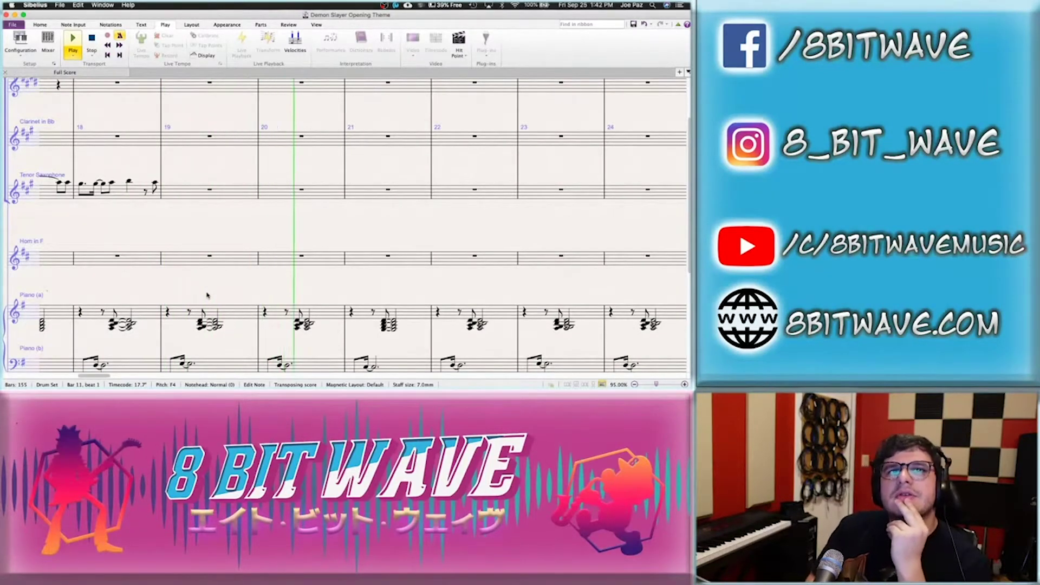
pyautogui.press('space')
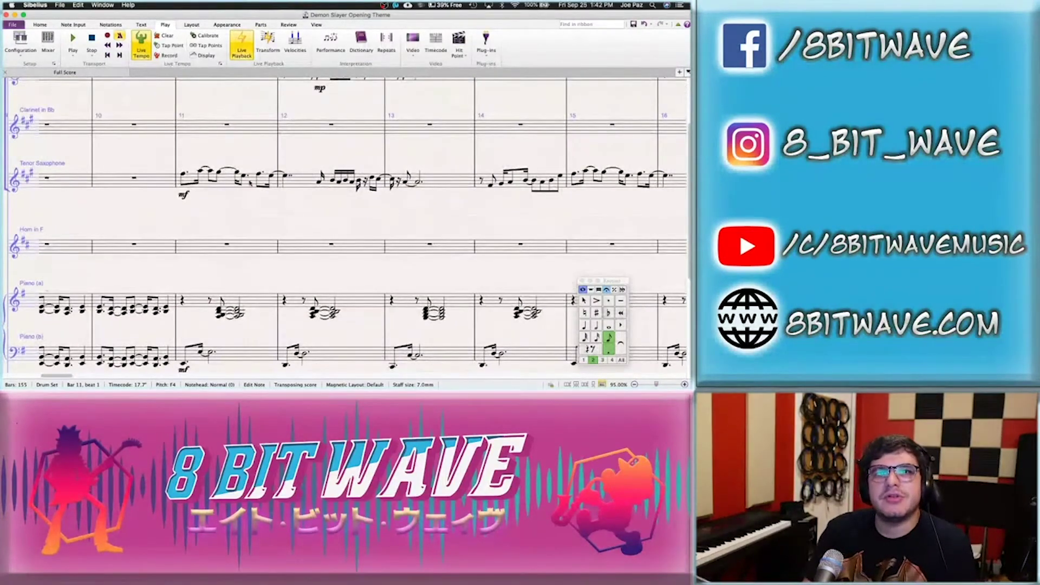
# Copy the Tenor Saxophone's bar 11 phrase into bar 19 and delete the copied mf dynamic
pyautogui.click(250, 182)
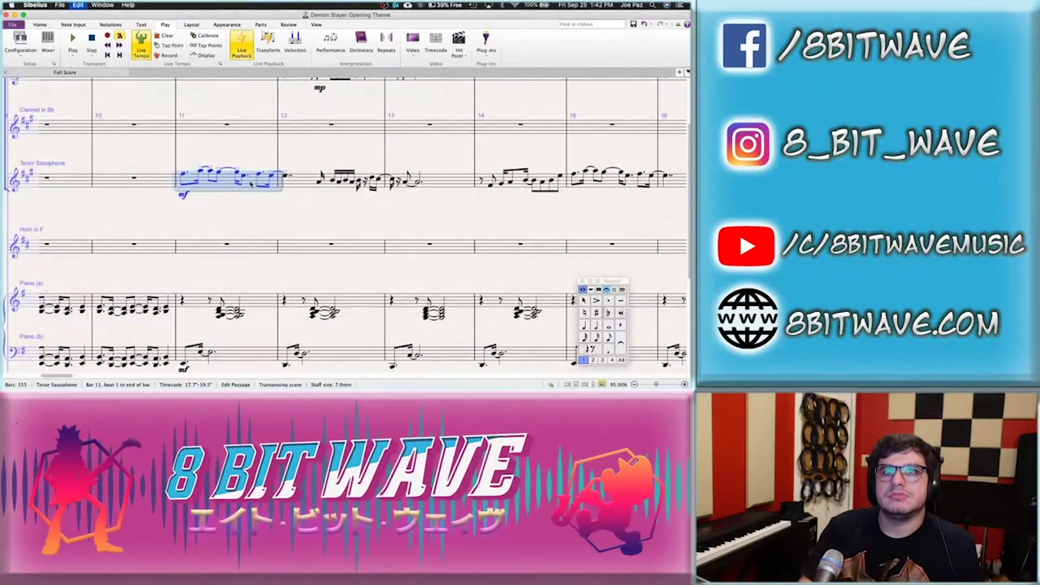
pyautogui.press('space')
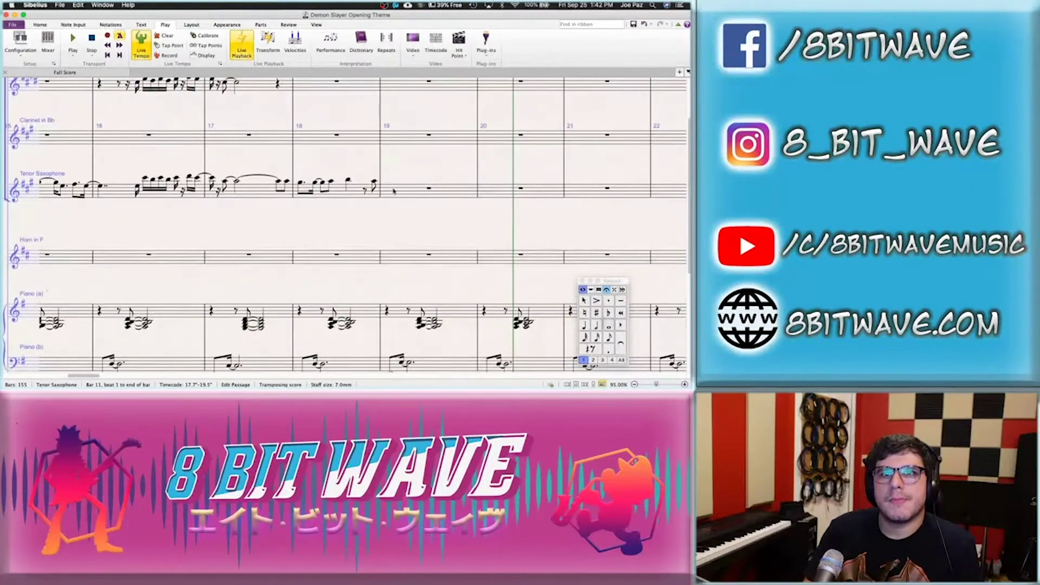
pyautogui.click(392, 191)
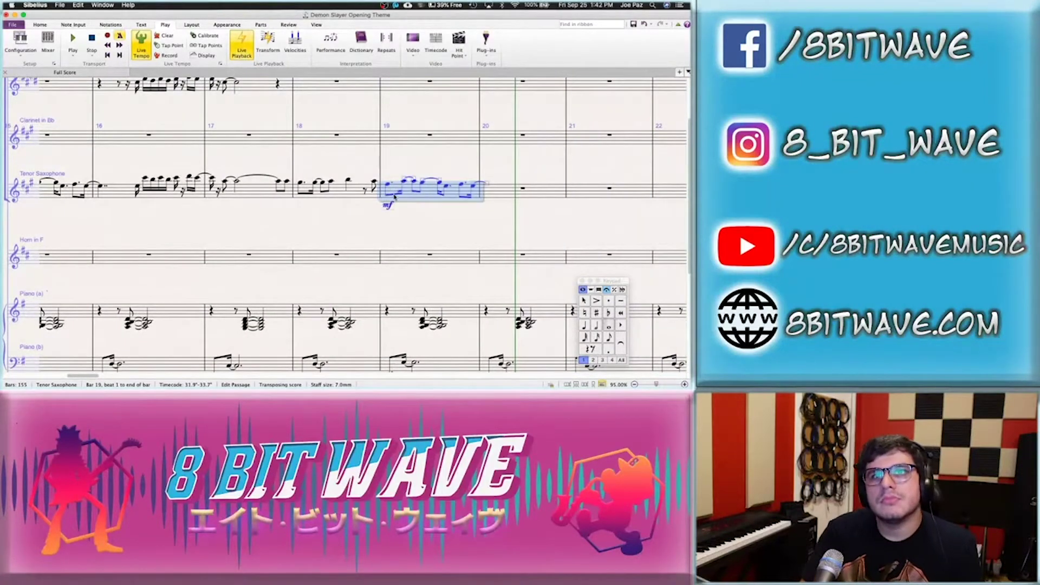
pyautogui.click(387, 204)
pyautogui.press('Delete')
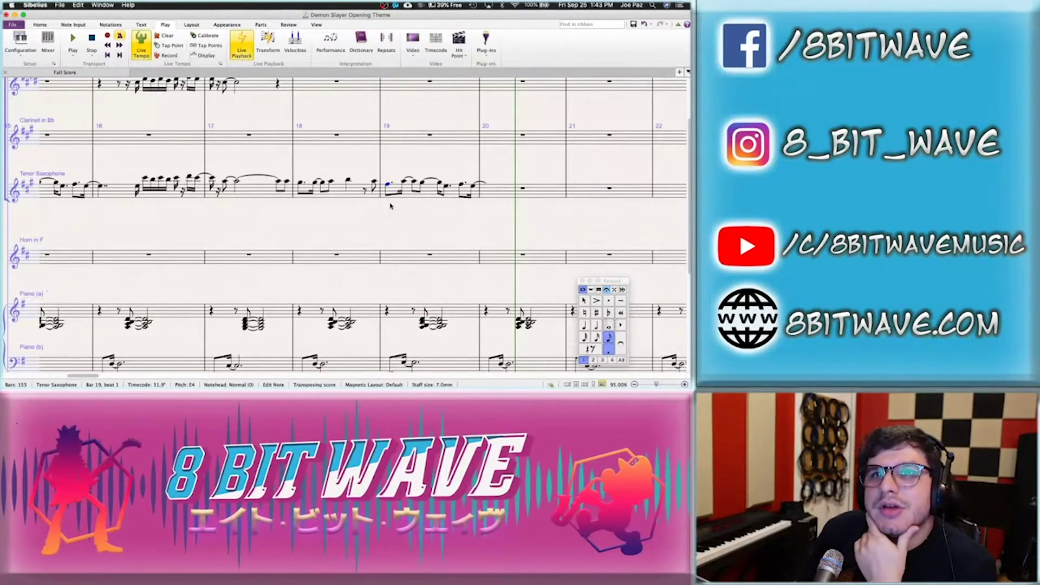
# Audition the Tenor Saxophone notes one by one from bar 17, beat 4 to the first note of bar 19
pyautogui.click(373, 184)
pyautogui.press('Escape')
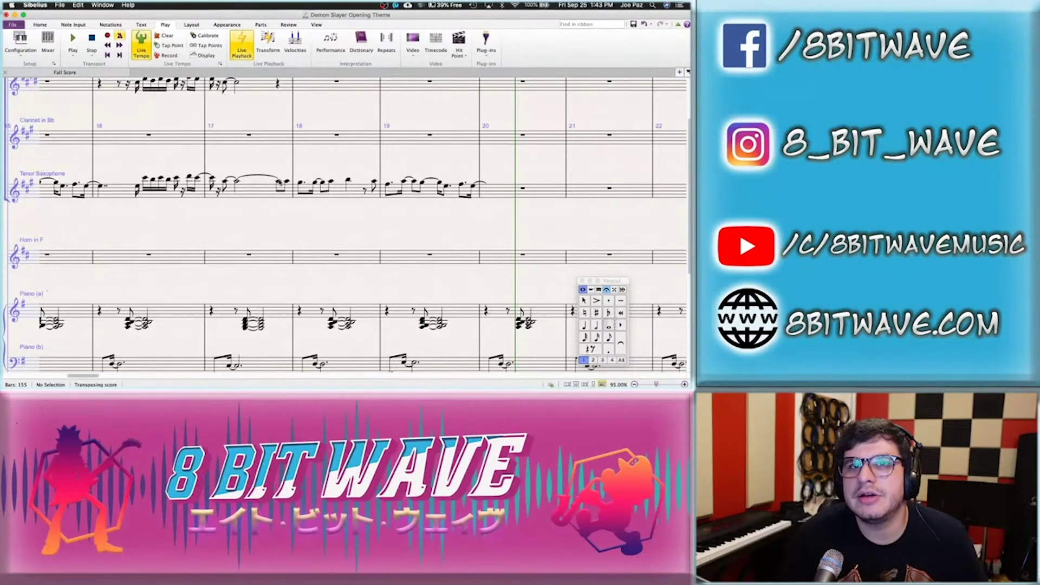
pyautogui.click(279, 184)
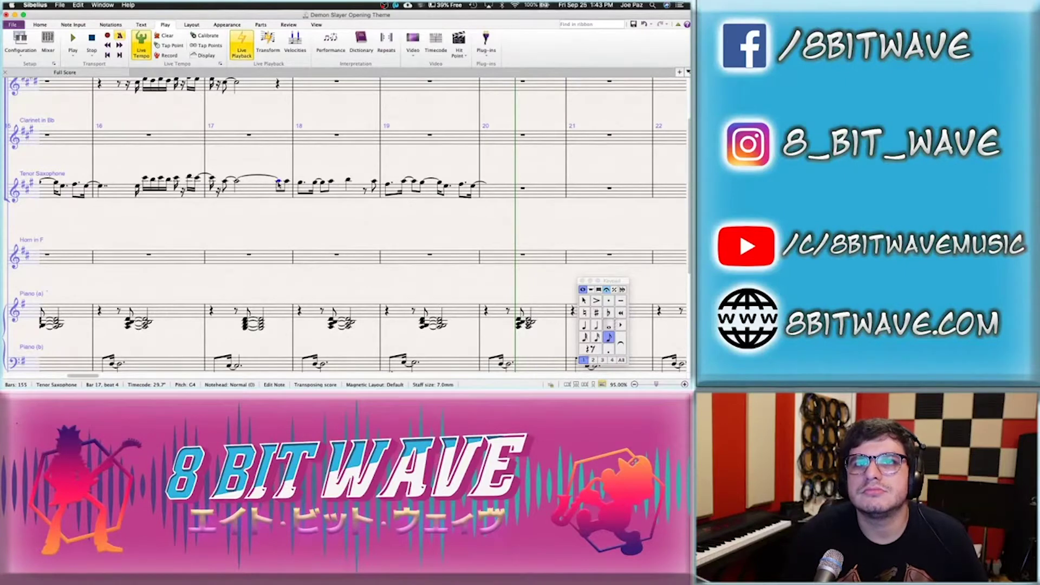
pyautogui.press('Right')
pyautogui.press('Right')
pyautogui.press('Right')
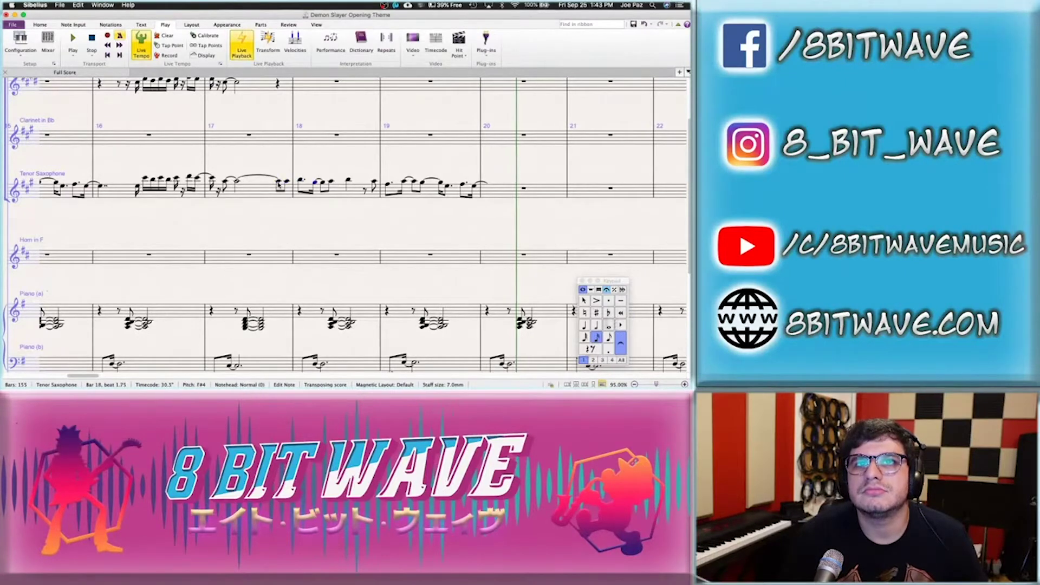
pyautogui.press('Right')
pyautogui.press('Right')
pyautogui.press('Right')
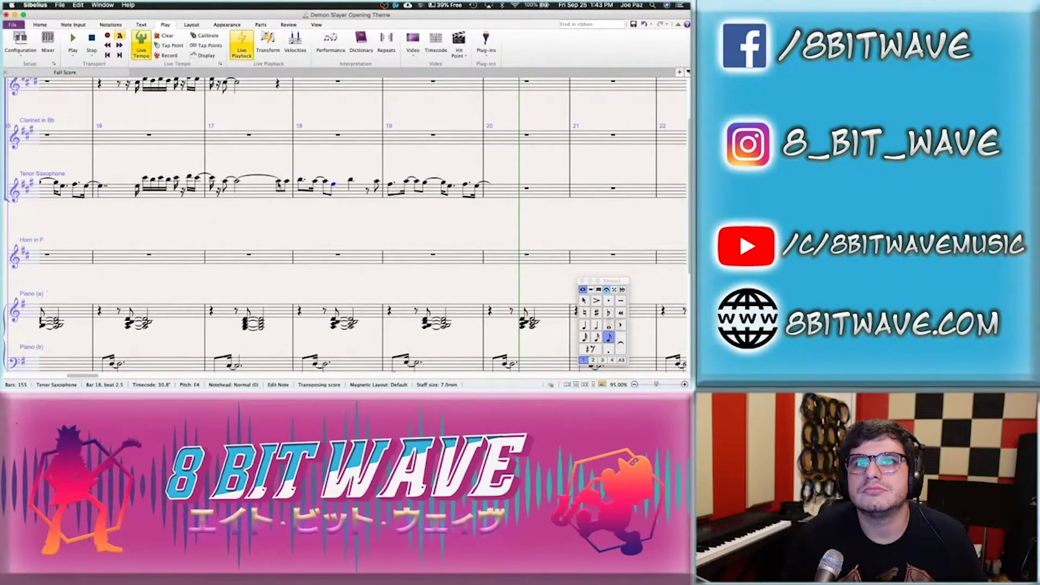
pyautogui.press('Right')
pyautogui.press('Right')
pyautogui.press('Right')
pyautogui.press('Right')
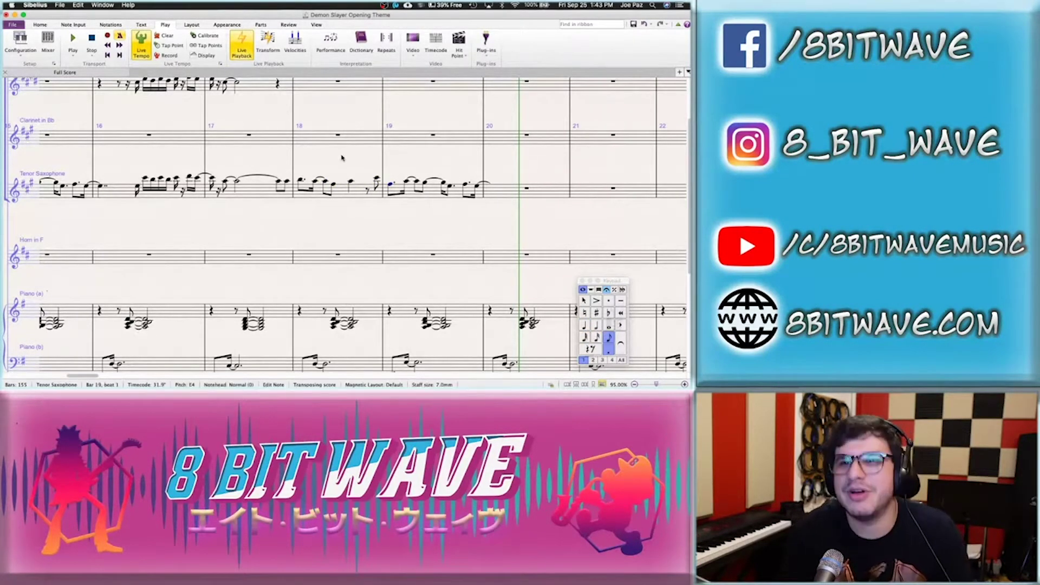
# Recheck the Tenor Saxophone pitches between bar 18, beat 3 and bar 19, beat 1
pyautogui.press('Left')
pyautogui.press('Left')
pyautogui.press('Left')
pyautogui.press('Left')
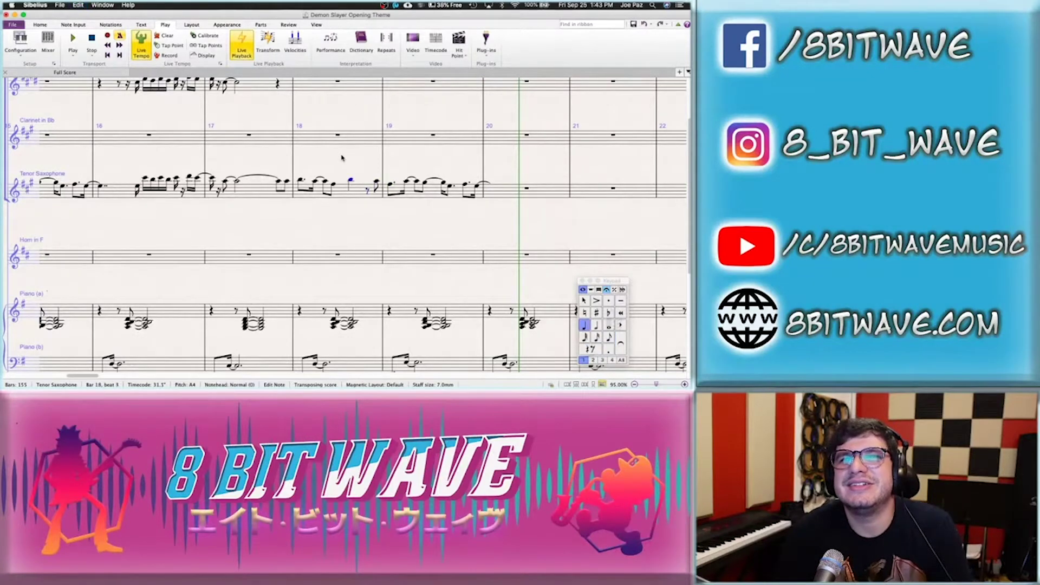
pyautogui.press('Right')
pyautogui.press('Right')
pyautogui.press('Right')
pyautogui.press('Right')
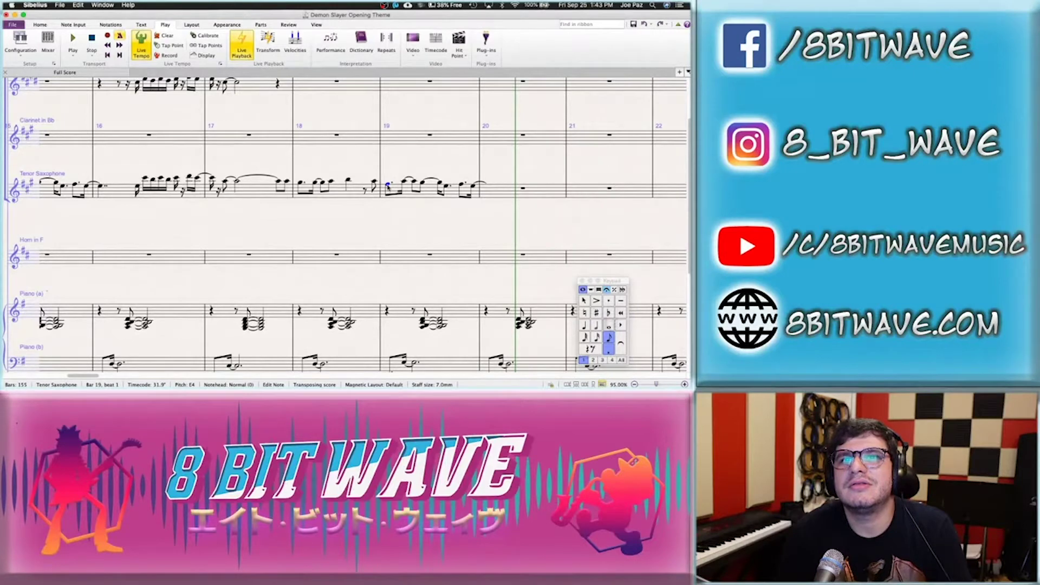
# Re-pitch the copied Tenor Saxophone phrase in bar 19, with A4 on beat 1 and G4 on beat 4.75
pyautogui.press('Right')
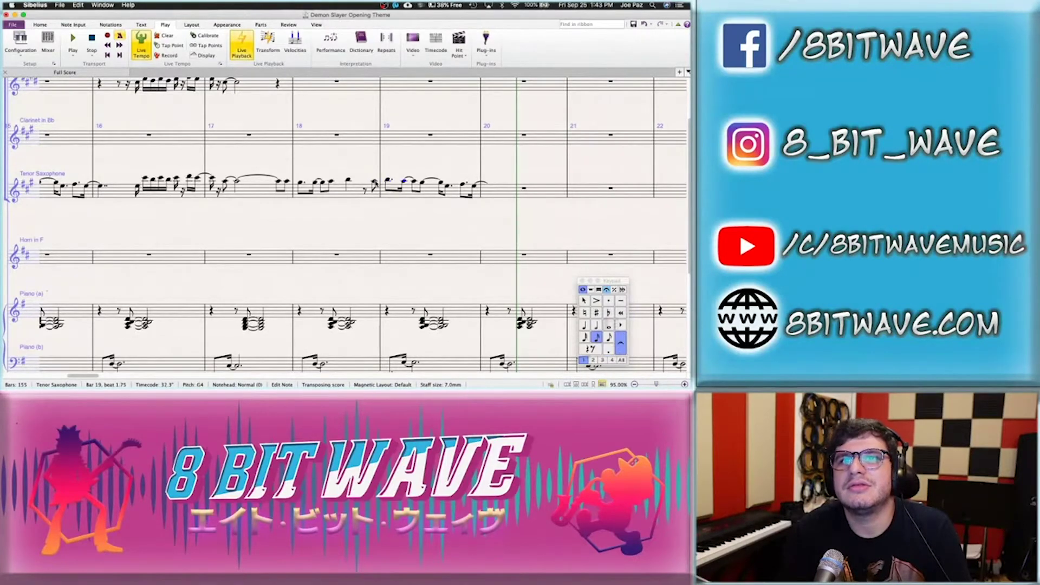
pyautogui.press('Right')
pyautogui.press('Right')
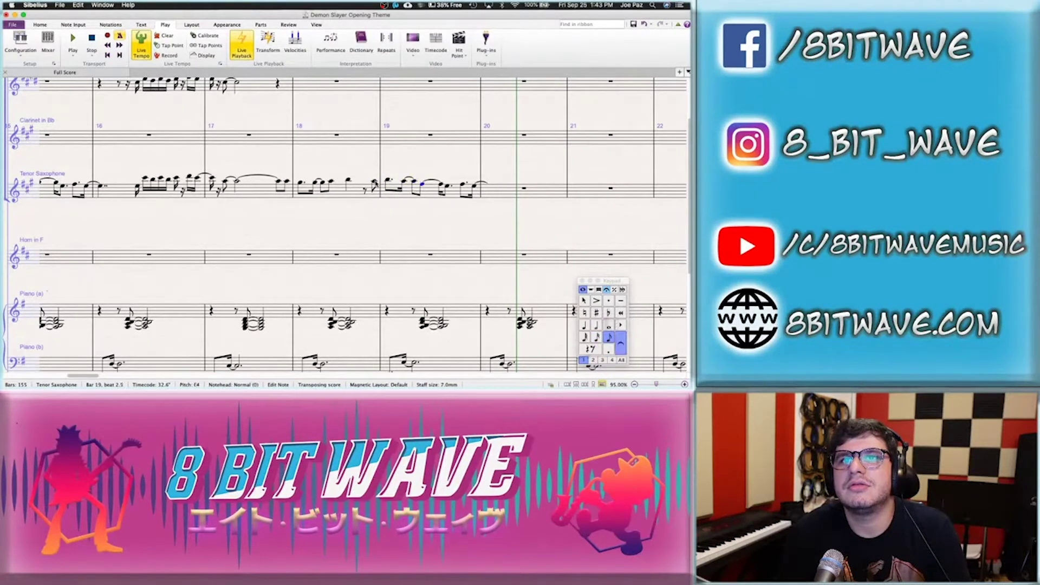
pyautogui.press('Right')
pyautogui.press('Right')
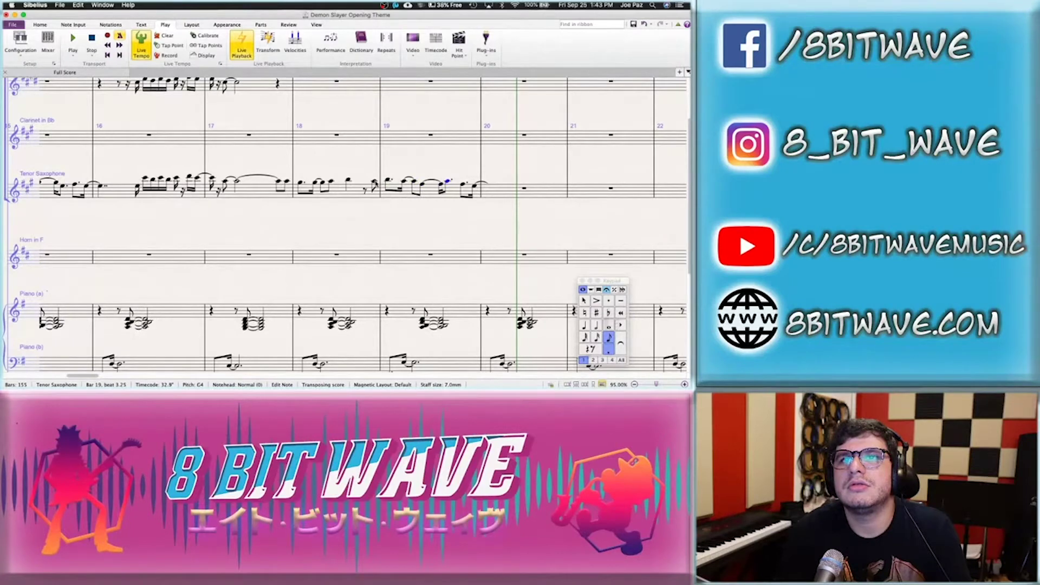
pyautogui.press('Right')
pyautogui.press('Right')
pyautogui.press('Right')
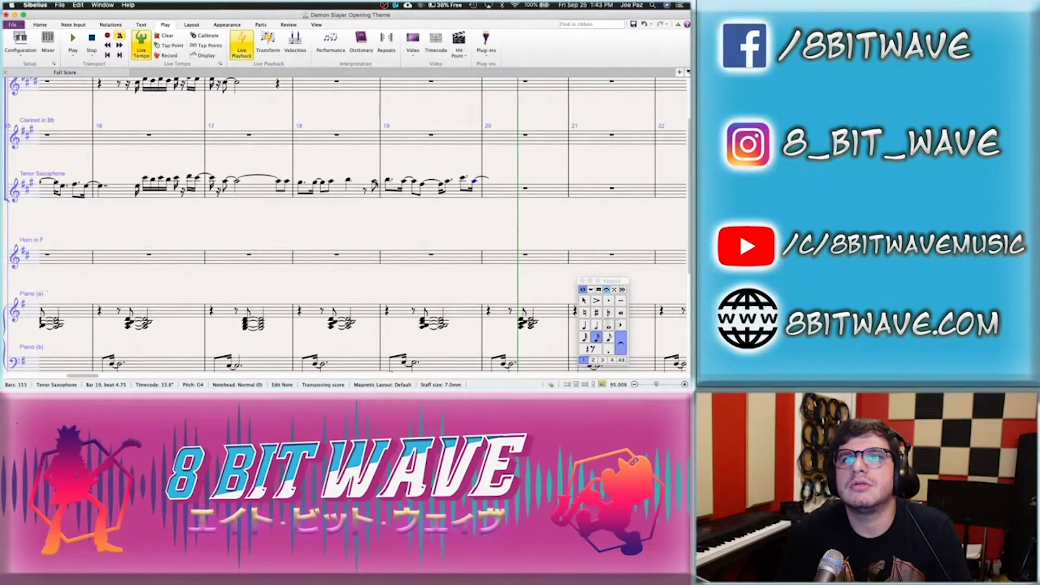
# Play back the revised Tenor Saxophone line from its bar 17, beat 4.5 note into bar 20
pyautogui.press('Left')
pyautogui.press('Left')
pyautogui.press('Left')
pyautogui.press('Left')
pyautogui.press('Left')
pyautogui.press('Left')
pyautogui.press('Left')
pyautogui.press('Left')
pyautogui.press('Left')
pyautogui.press('Left')
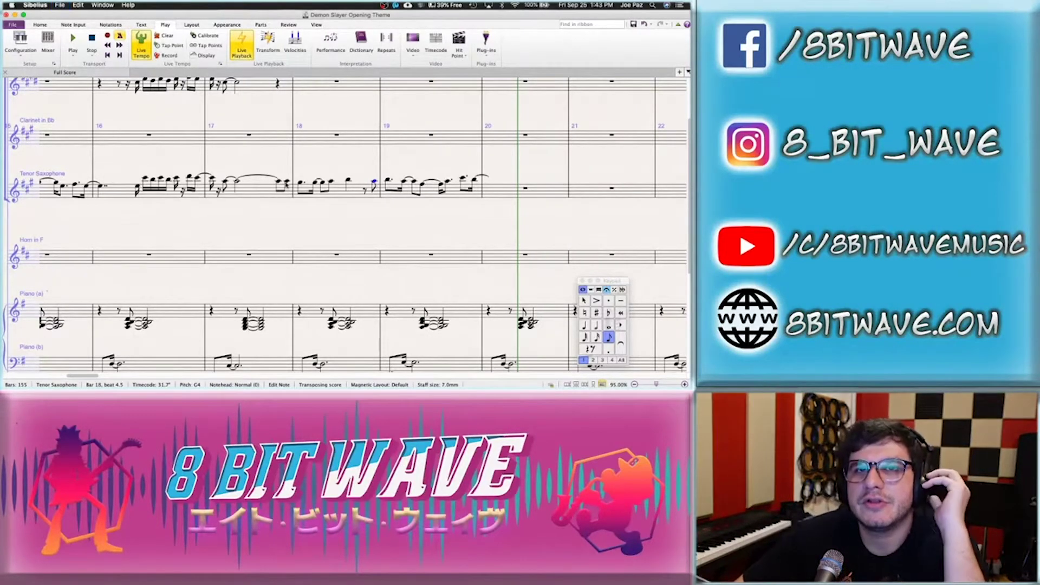
pyautogui.hotkey('ctrl', 'Left')
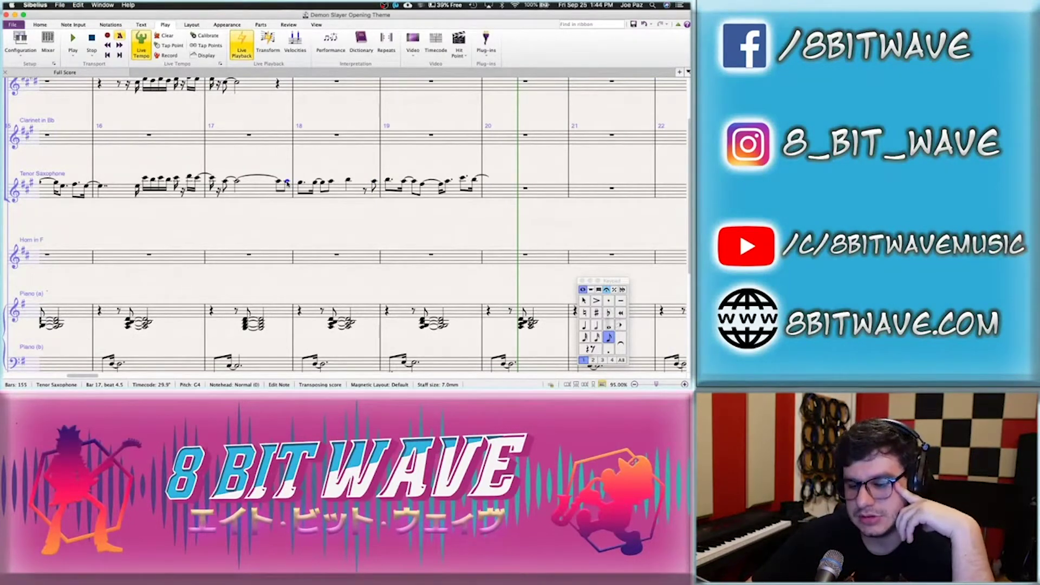
pyautogui.press('p')
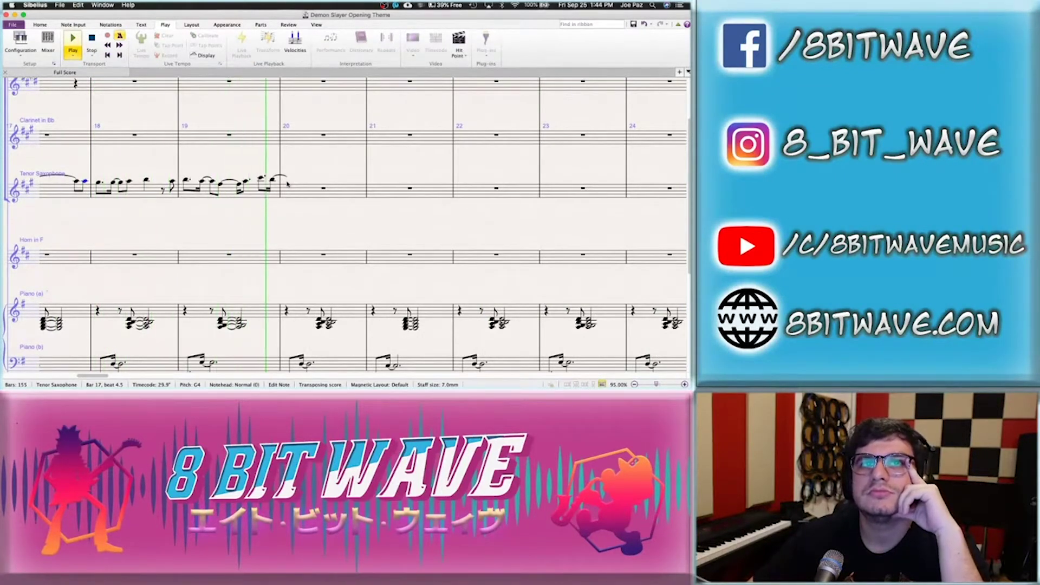
pyautogui.press('space')
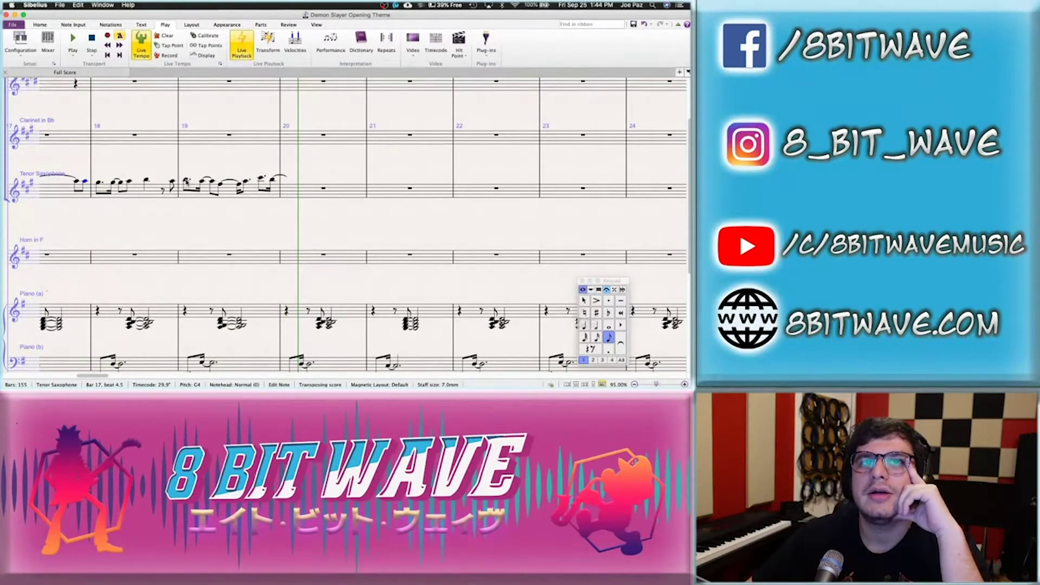
# Replay the Tenor Saxophone passage through bar 19 into bar 20, and switch to the Demon Slayer opening video on YouTube
pyautogui.click(186, 182)
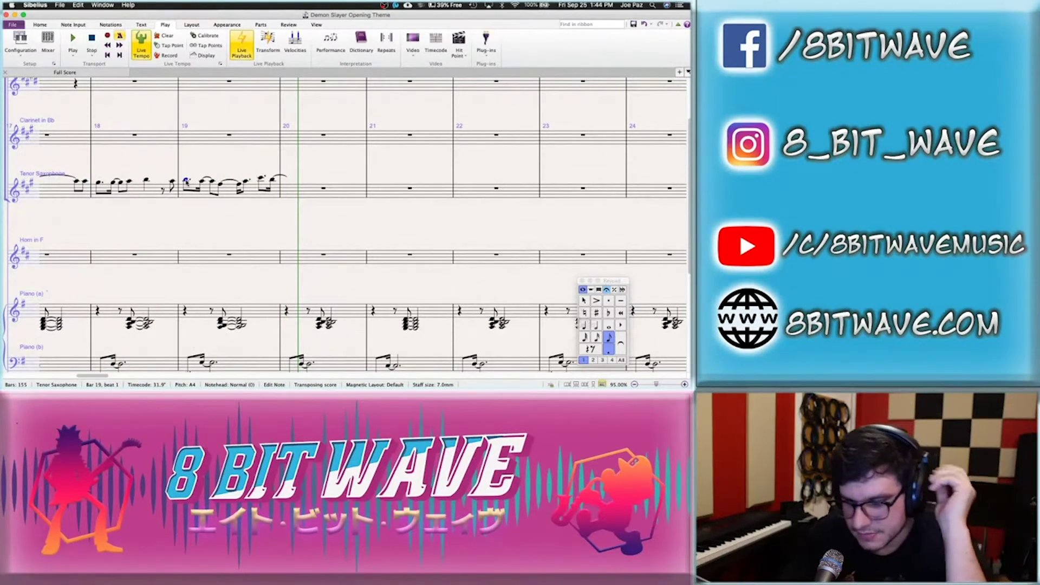
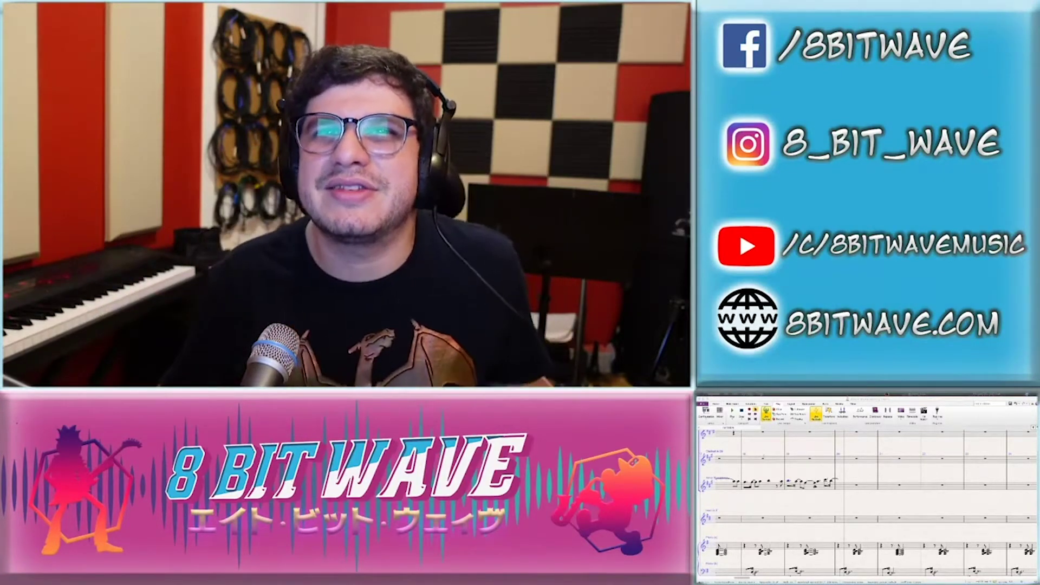
pyautogui.click(806, 504)
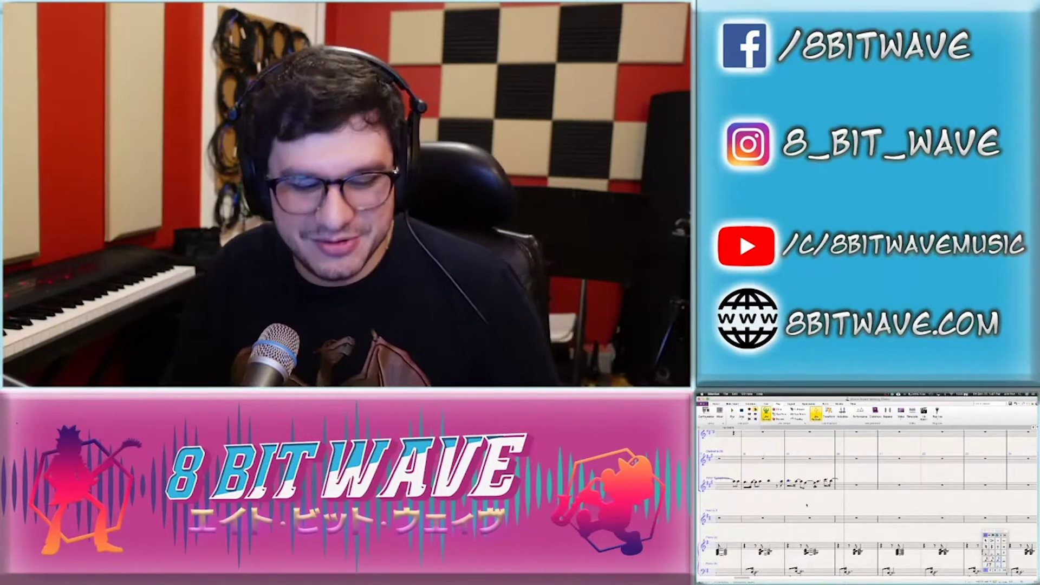
pyautogui.press('space')
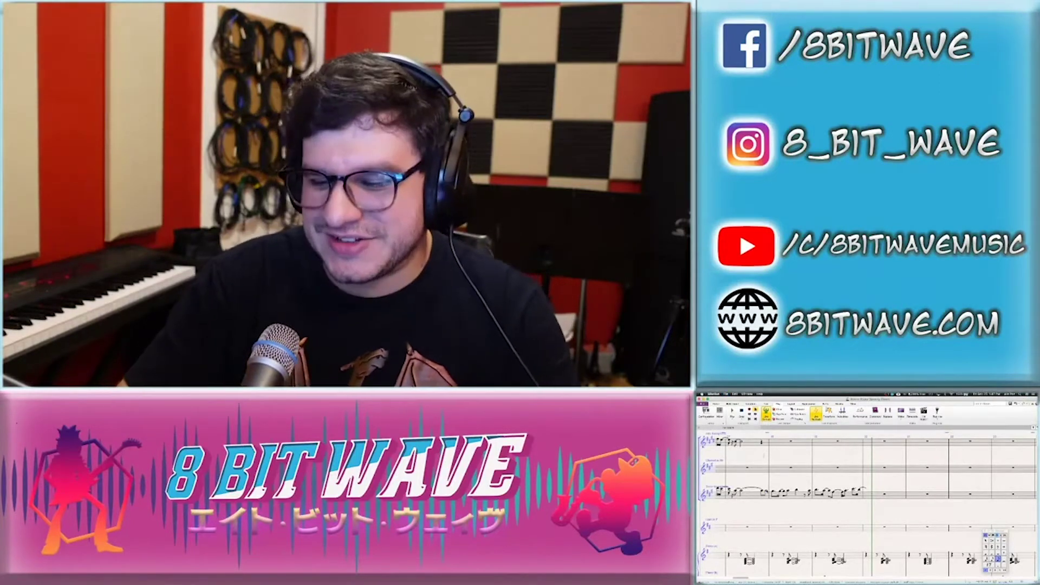
pyautogui.press('space')
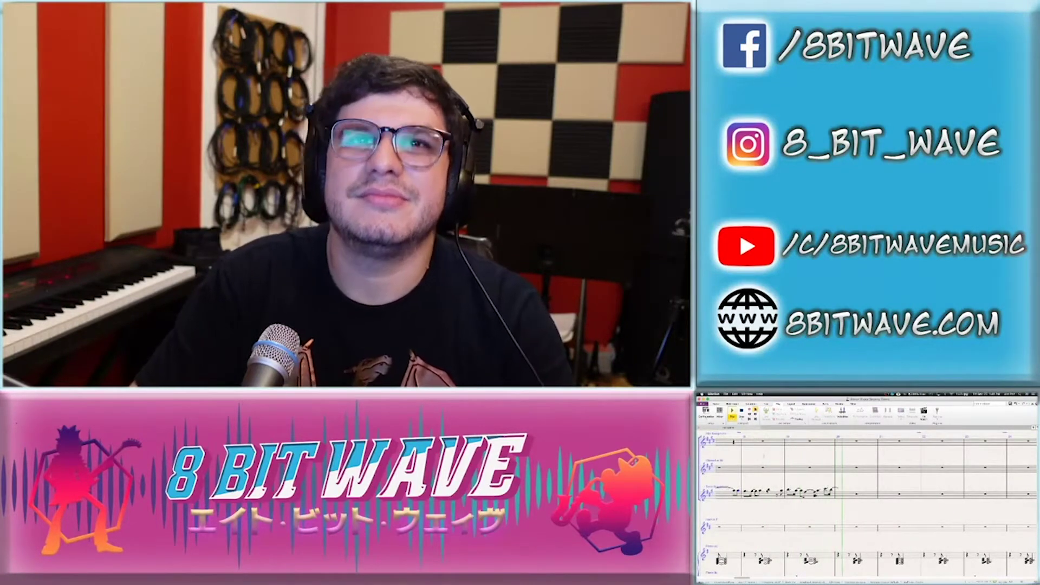
pyautogui.press('space')
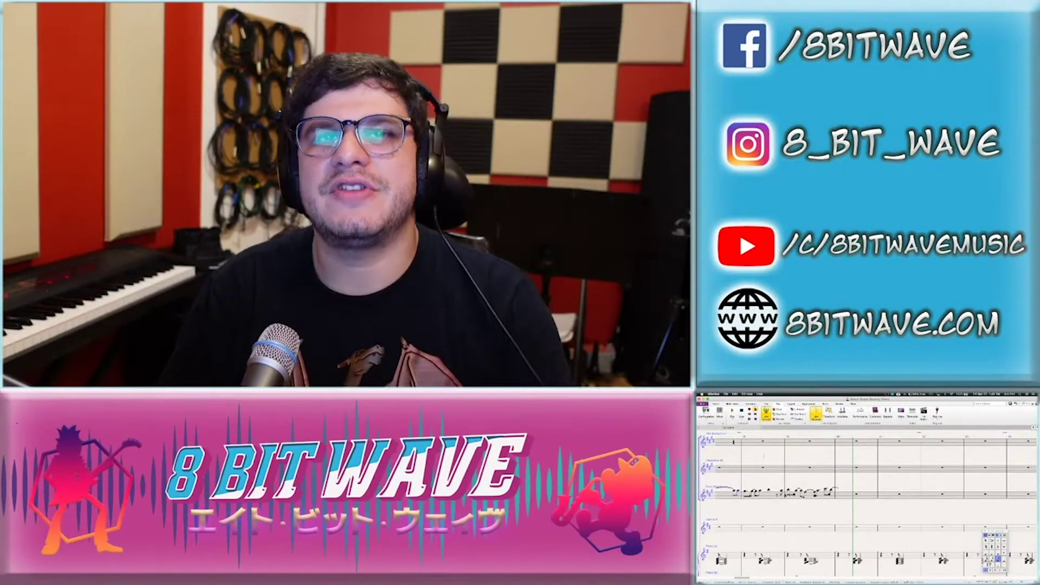
pyautogui.press('super+Tab')
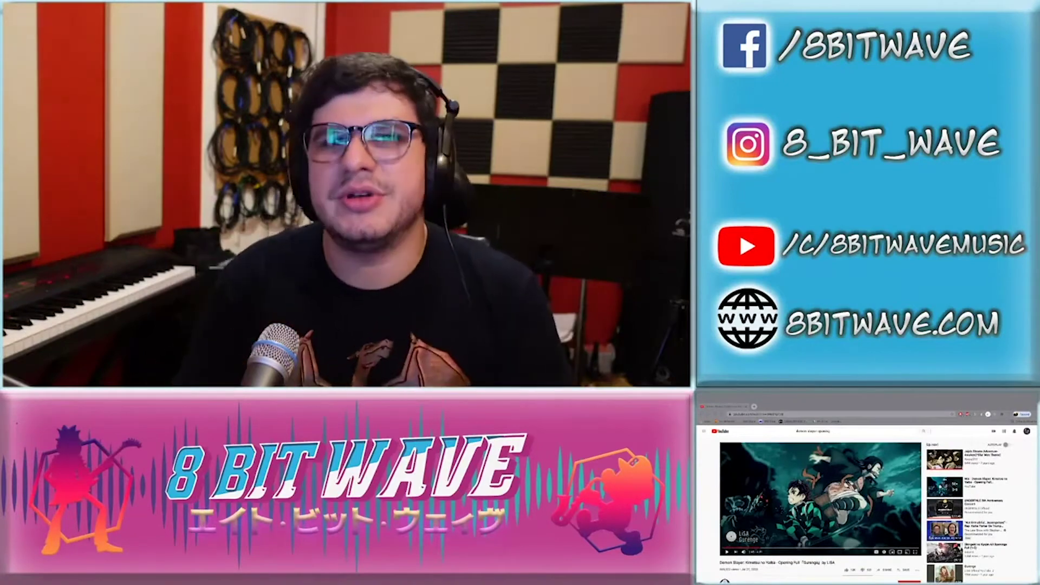
# Play back the Tenor Saxophone passage from bar 19 into bar 20, and check it against the Demon Slayer opening video on YouTube
pyautogui.press('super+Tab')
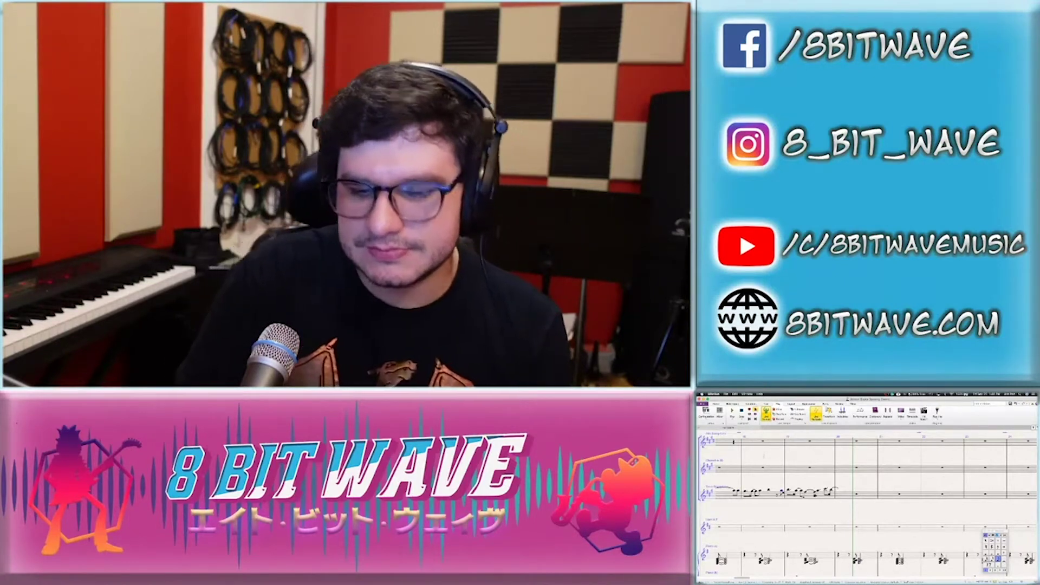
pyautogui.press('space')
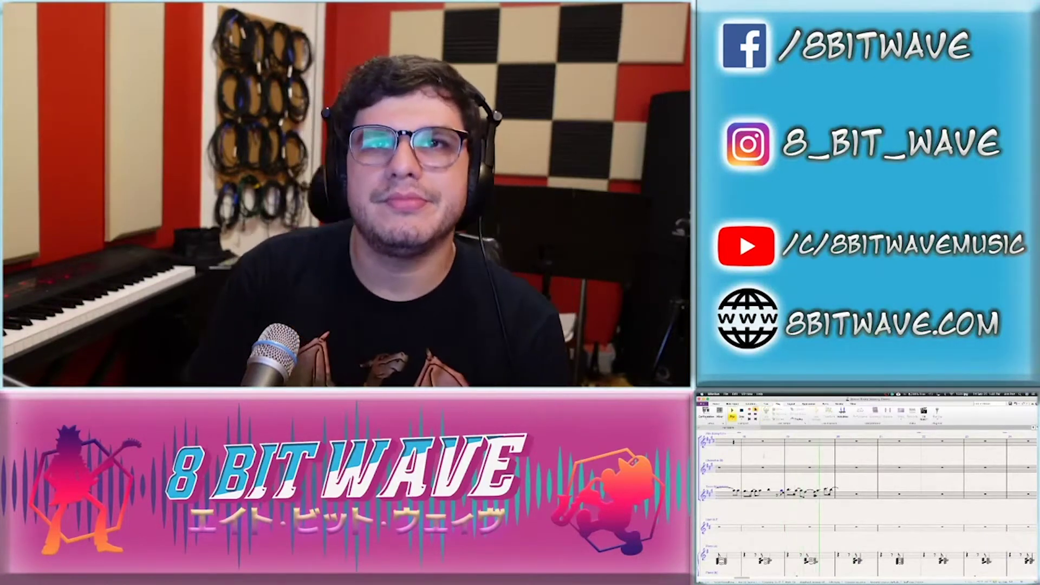
pyautogui.press('space')
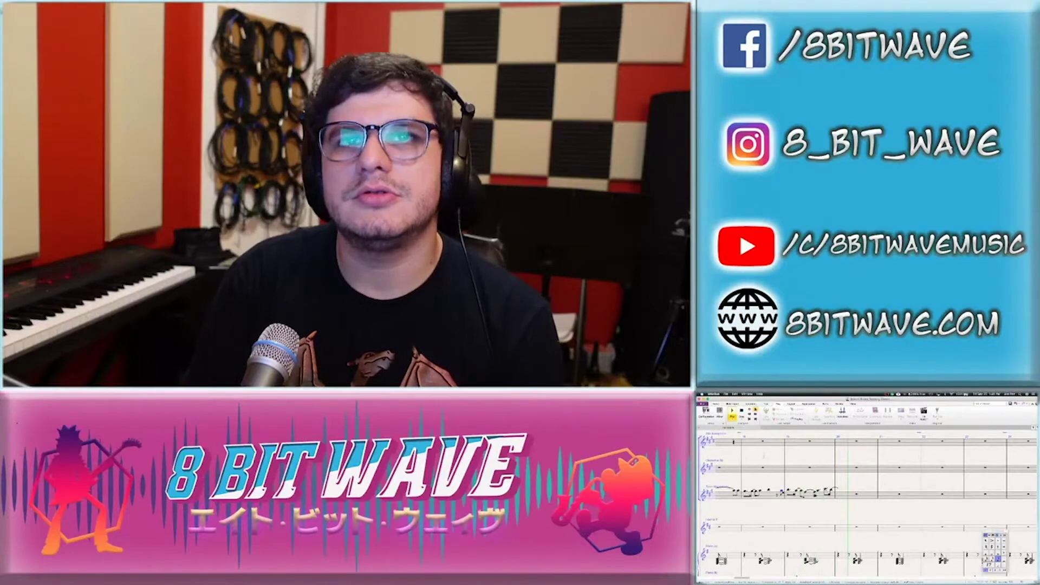
pyautogui.hotkey('alt', 'Tab')
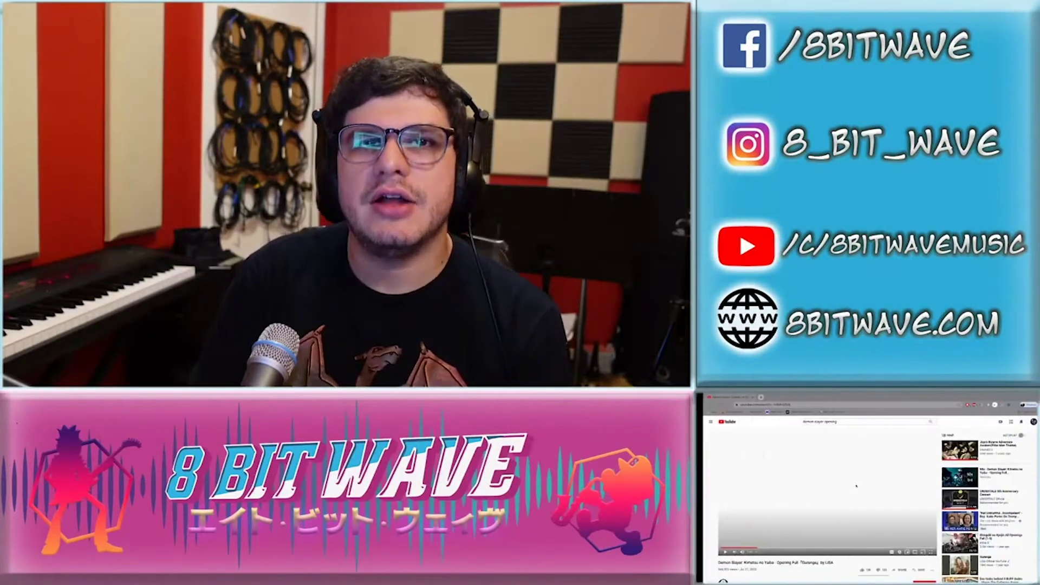
pyautogui.hotkey('alt', 'Tab')
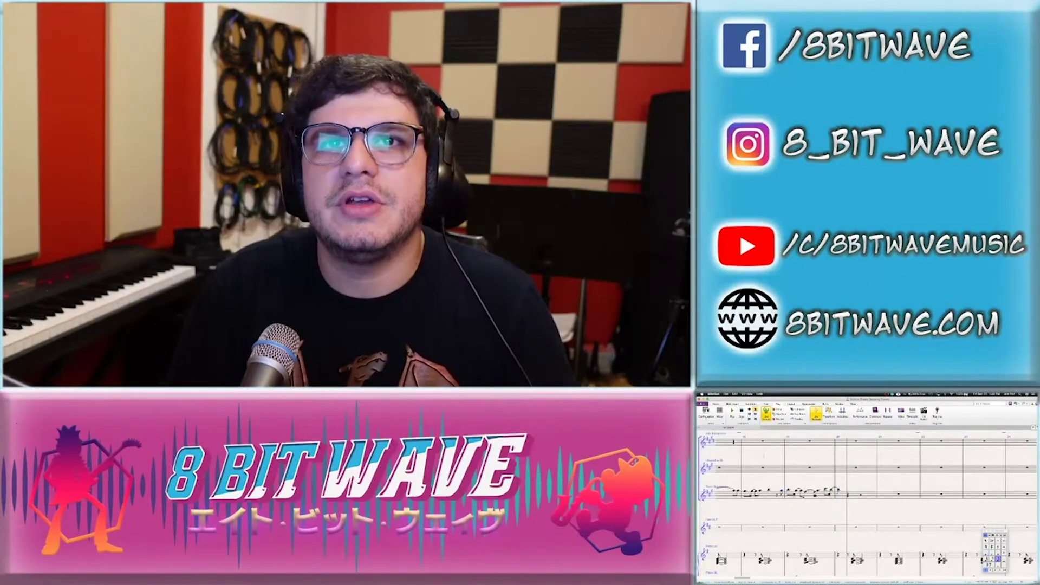
# Copy the Tenor Saxophone phrase with its pickup into bar 19, and paste it from the end of bar 20 through bar 21
pyautogui.click(812, 494)
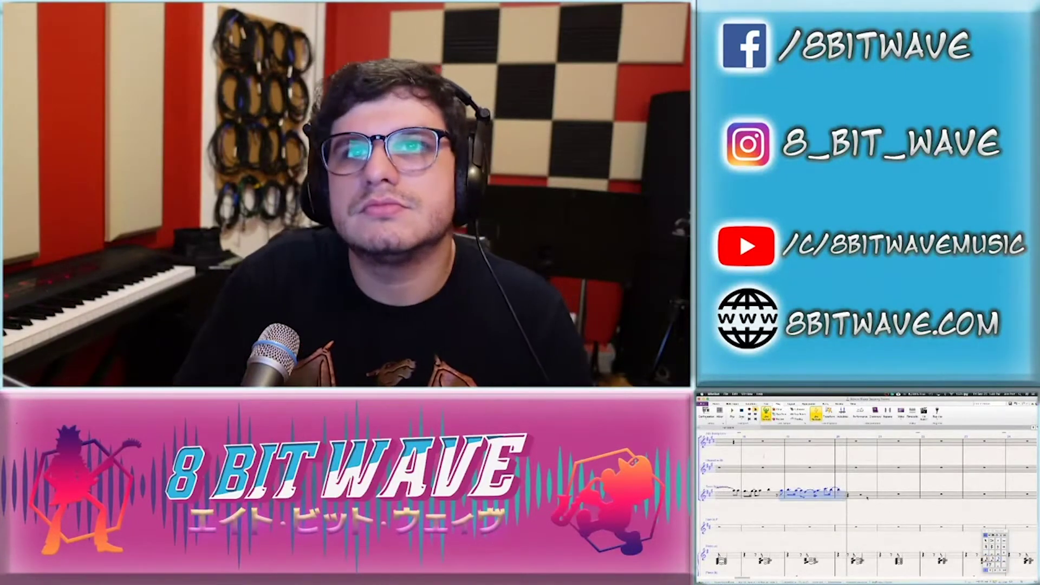
pyautogui.press('Escape')
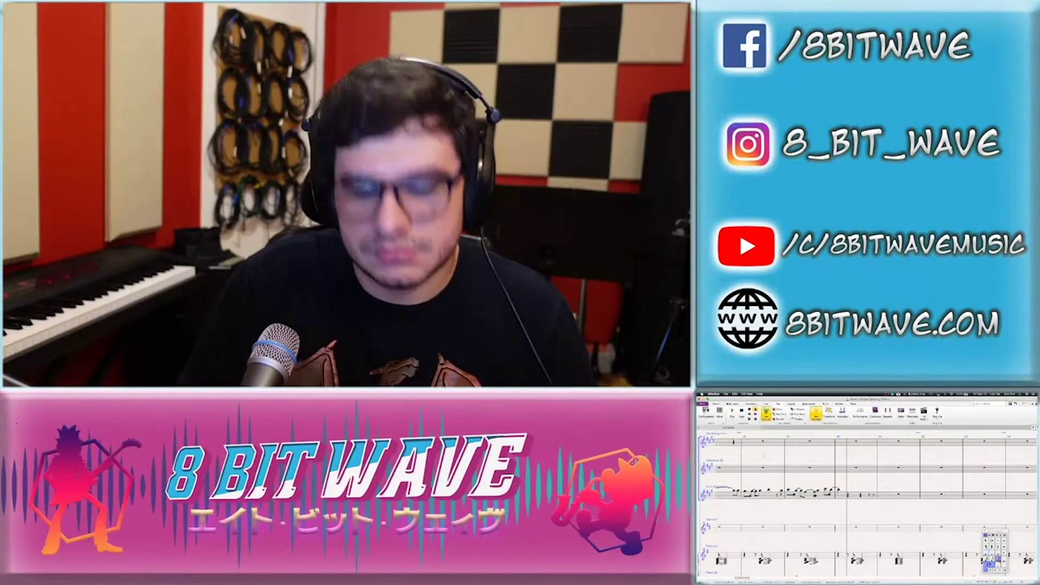
pyautogui.hotkey('ctrl', 'v')
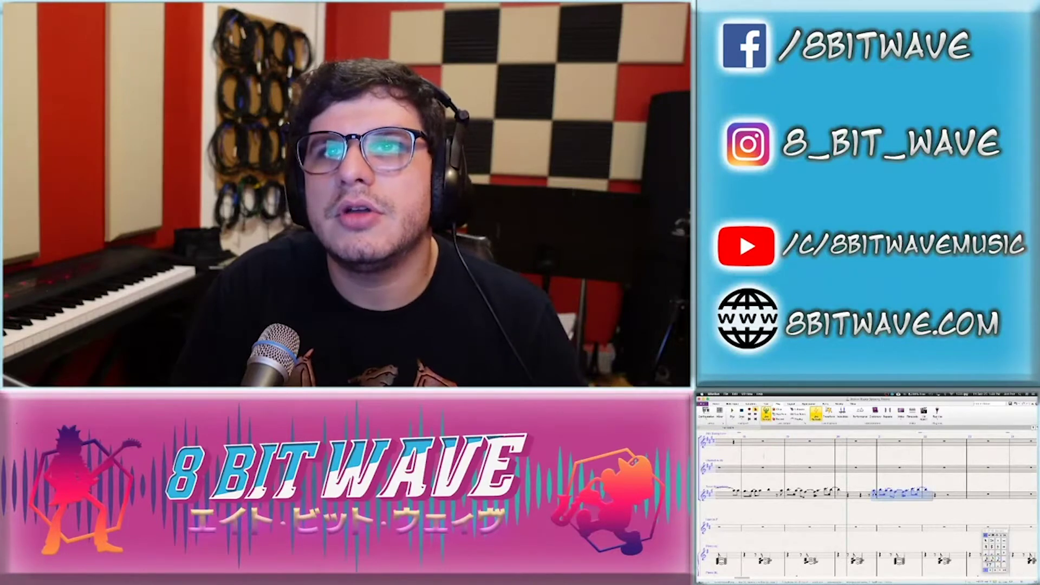
pyautogui.press('Escape')
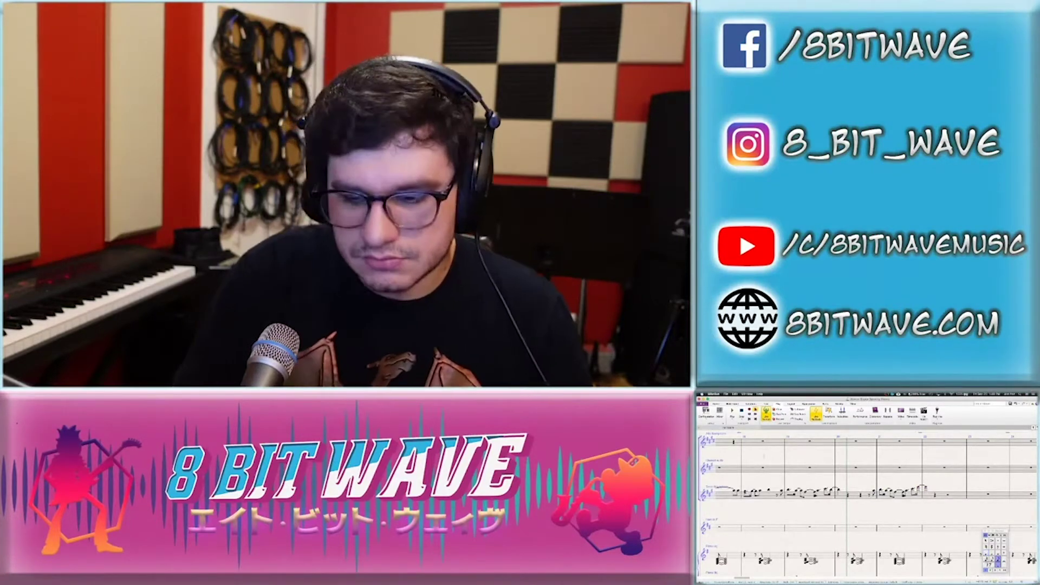
# Rework the pasted Tenor Saxophone phrase to end on a higher note in bar 21 with rests in bar 22, and play it back
pyautogui.press('space')
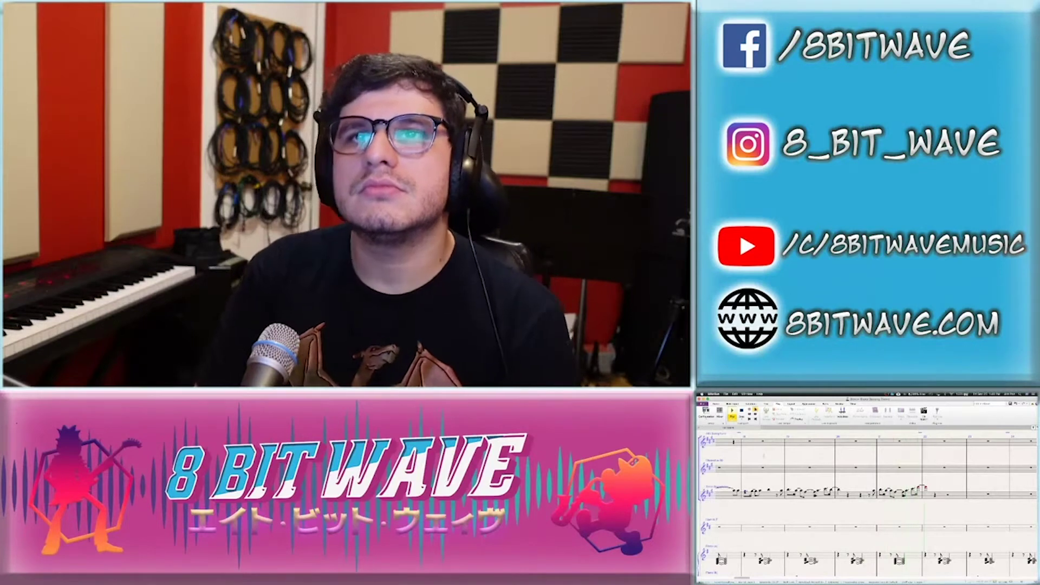
pyautogui.press('space')
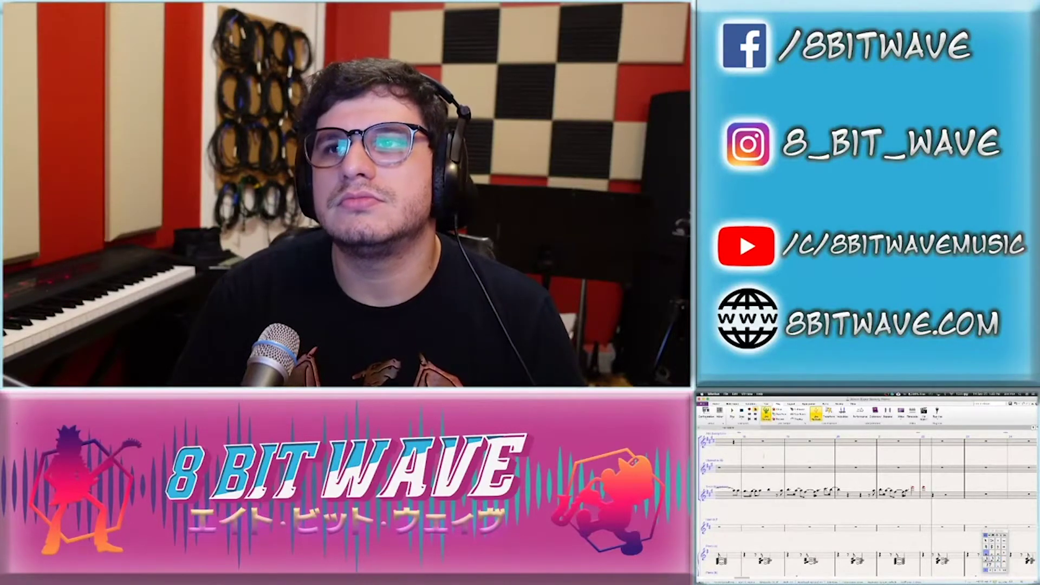
pyautogui.press('Return')
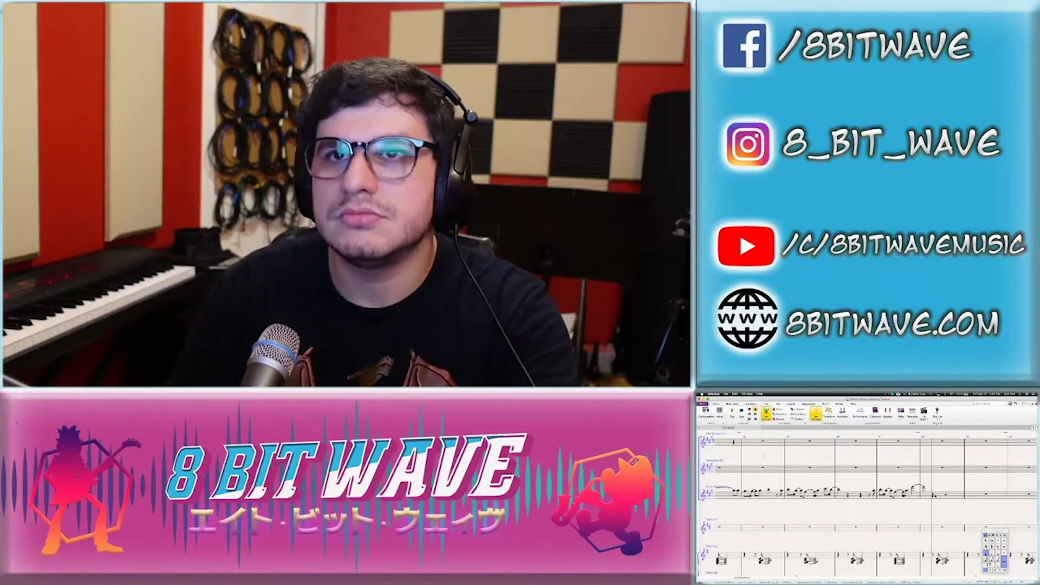
pyautogui.press('Return')
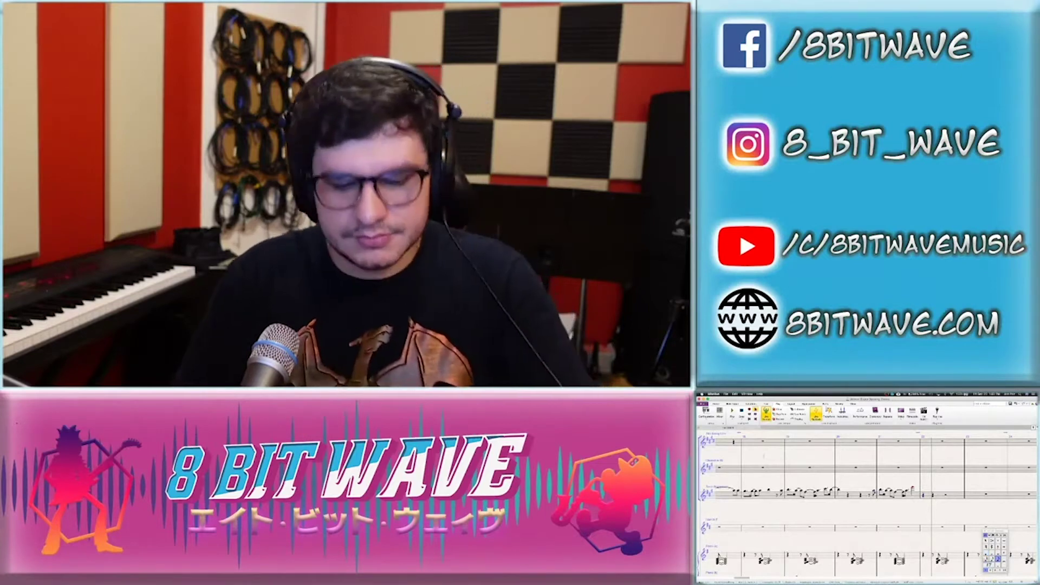
pyautogui.press('space')
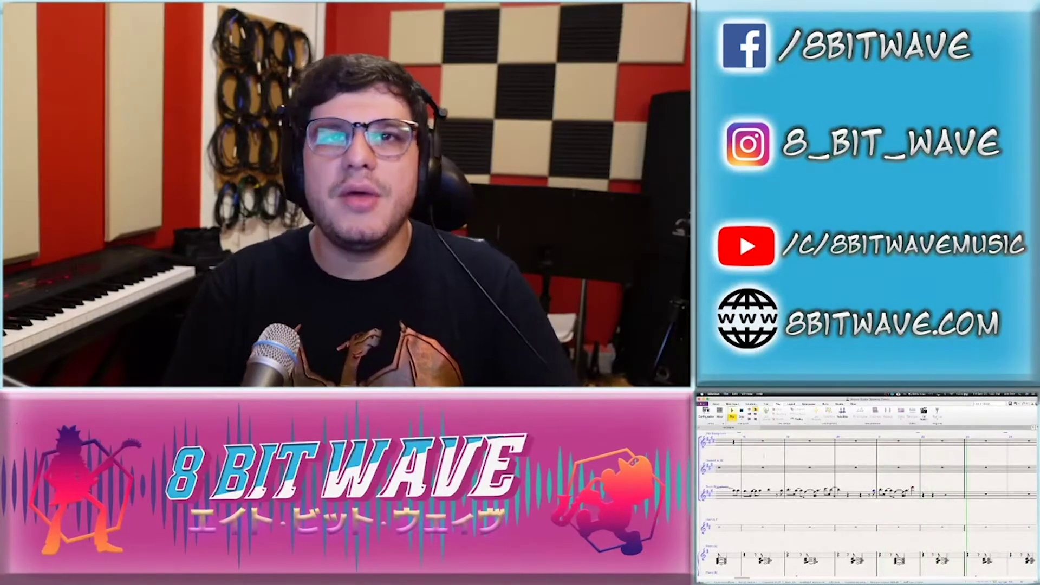
pyautogui.press('space')
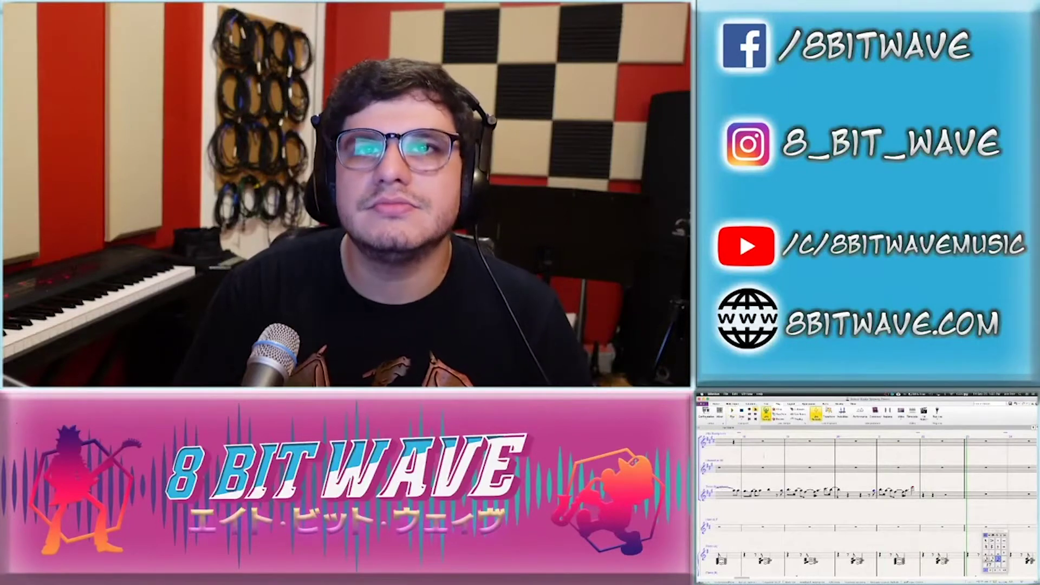
# Copy the Tenor Saxophone passage from the bar 19 pickup through bar 20, and paste it from the end of bar 22 into bar 24
pyautogui.moveTo(779, 493); pyautogui.dragTo(878, 494)
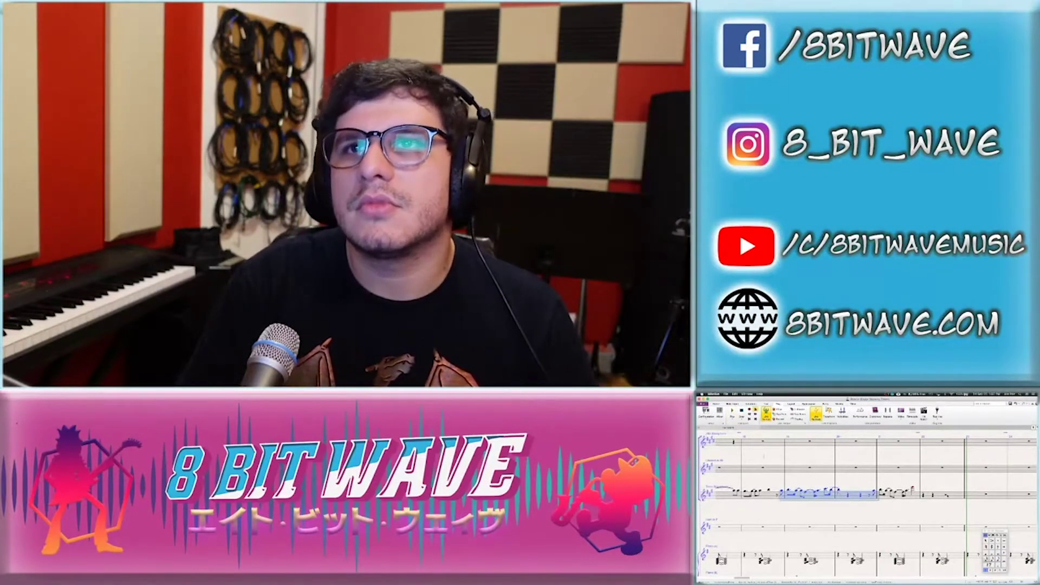
pyautogui.press('Delete')
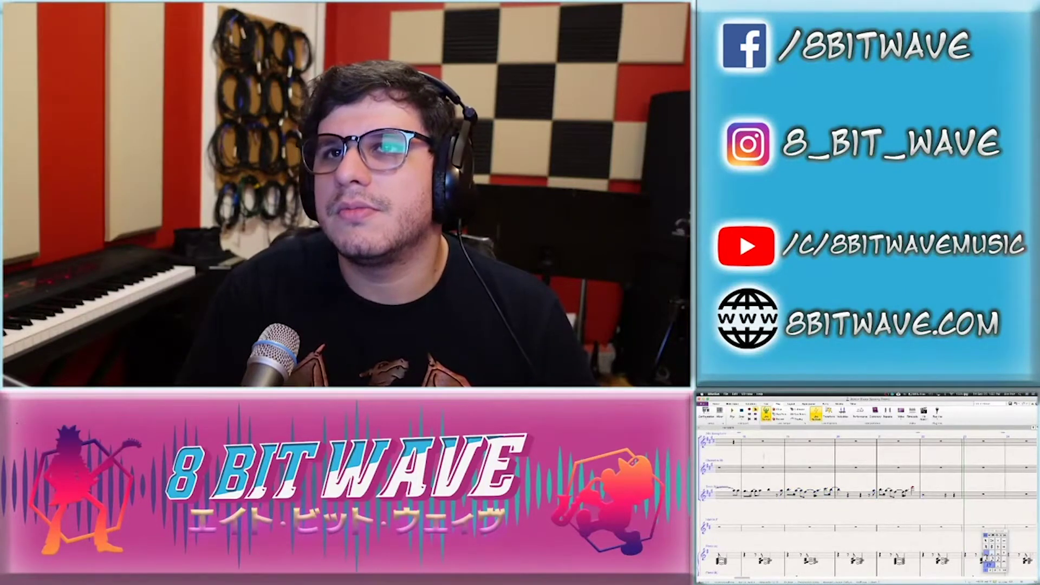
pyautogui.click(949, 494)
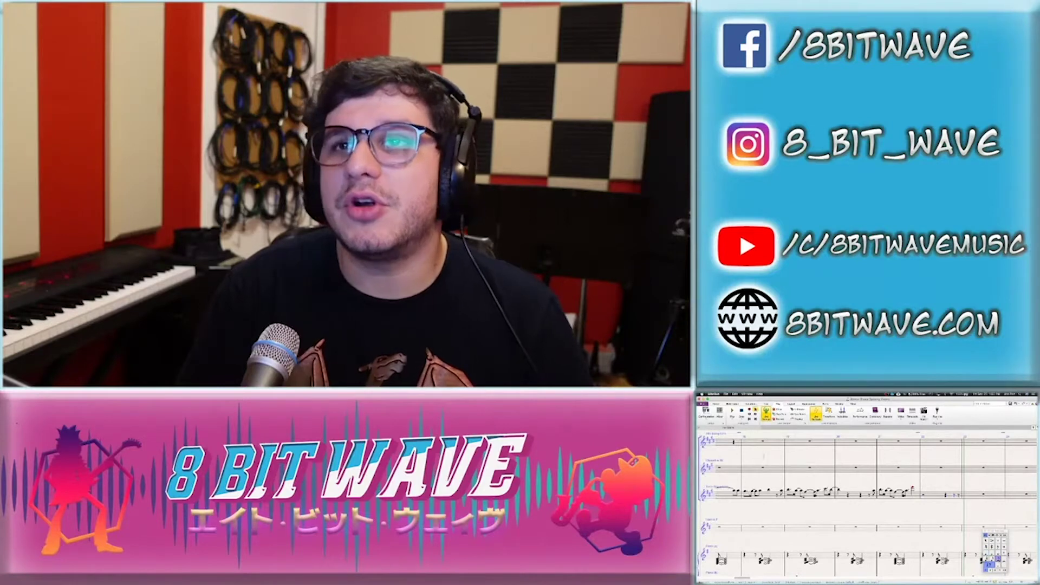
pyautogui.press('super+v')
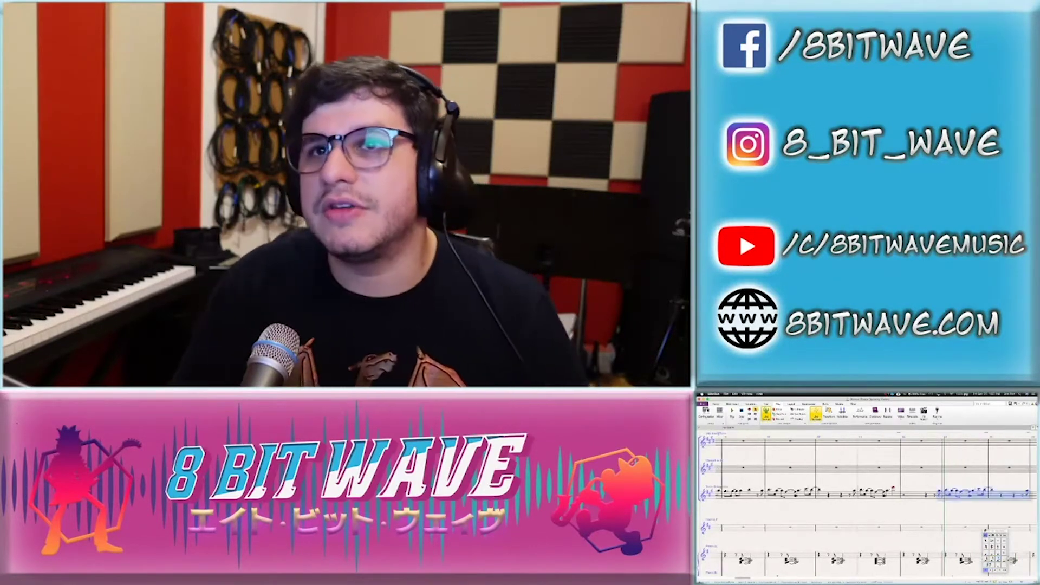
pyautogui.press('Escape')
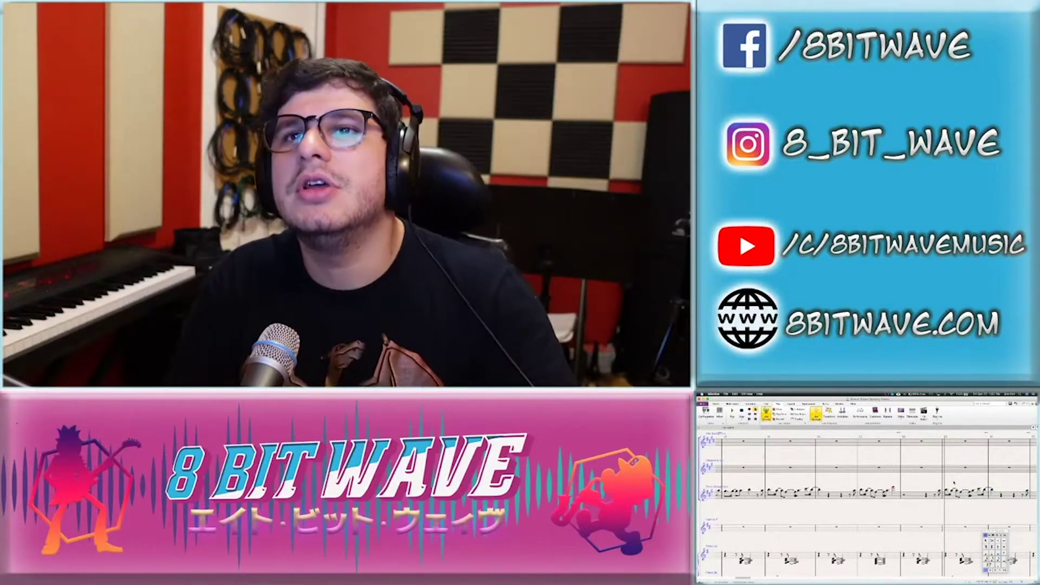
# Try a slur from the Tenor Saxophone note at bar 16, beat 2.75, extended over the following sixteenth notes
pyautogui.hscroll(2, 902, 480)
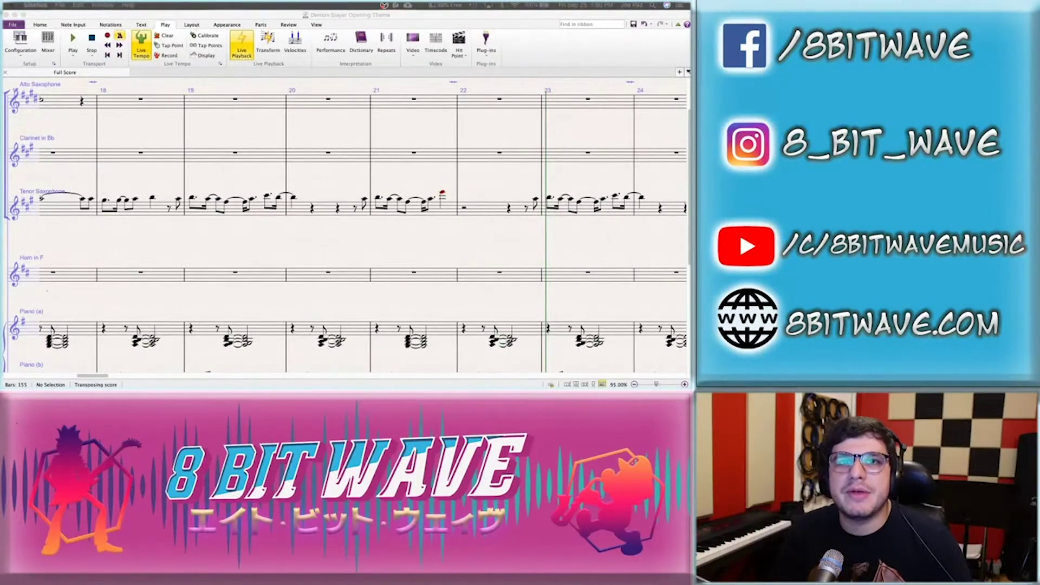
pyautogui.click(109, 244)
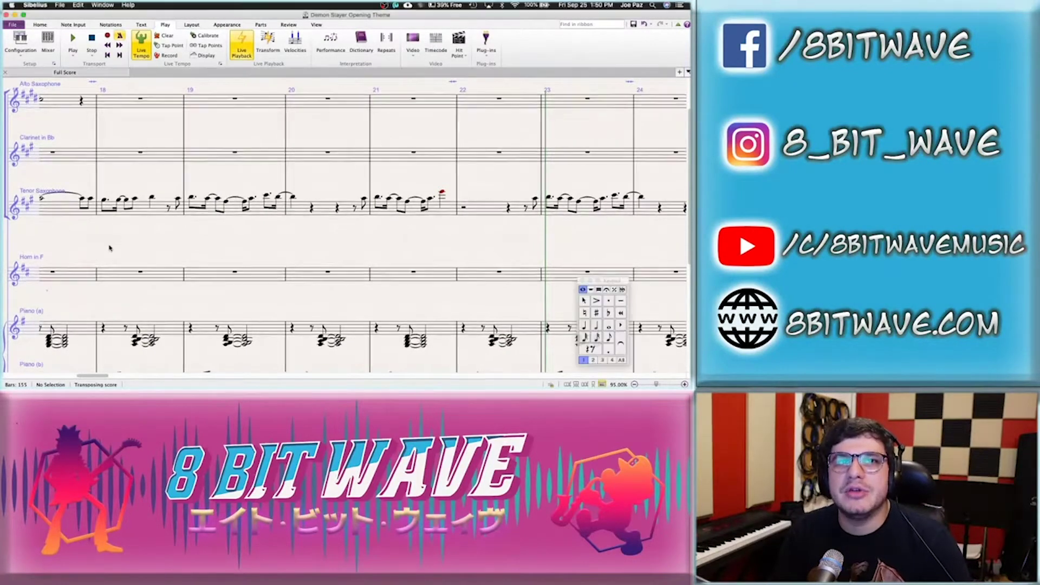
pyautogui.hscroll(-5, 103, 233)
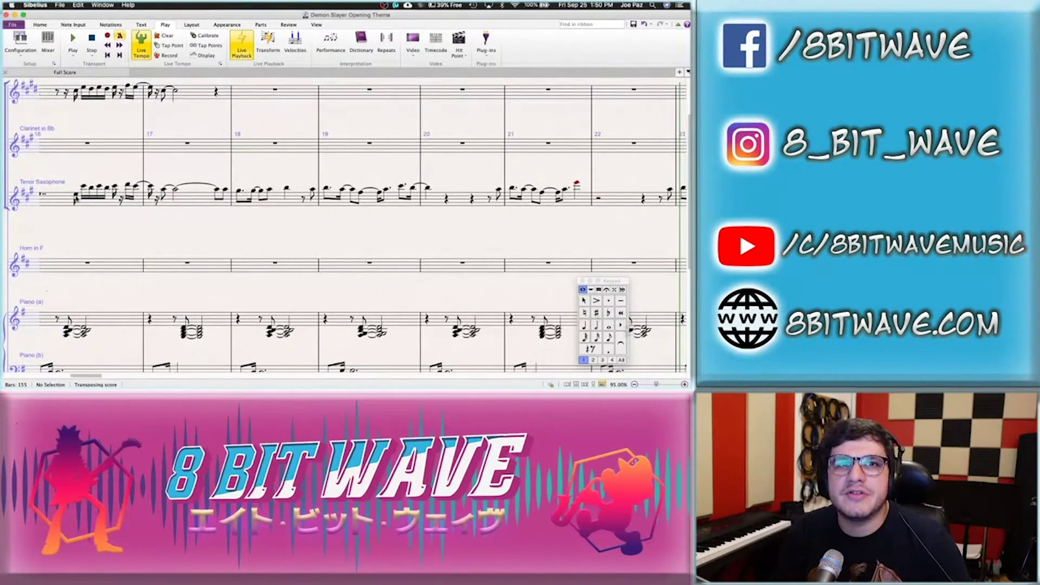
pyautogui.click(76, 196)
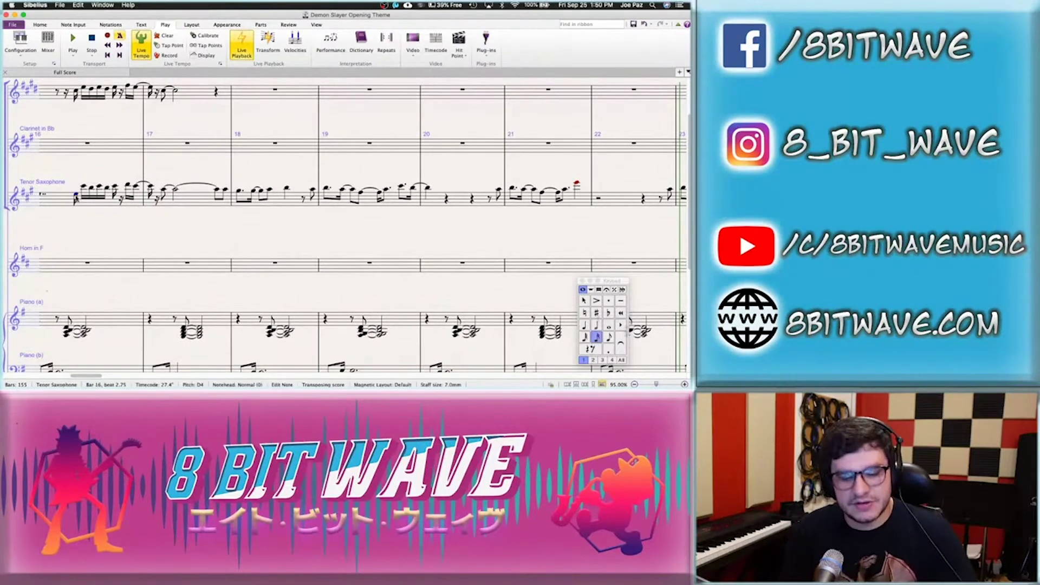
pyautogui.press('s')
pyautogui.press('space')
pyautogui.press('space')
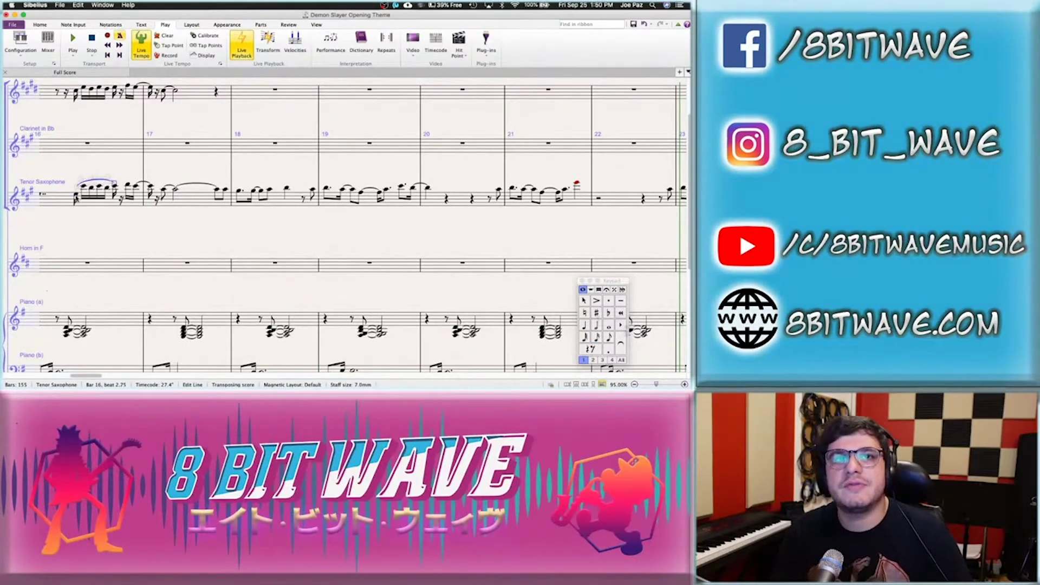
pyautogui.click(109, 224)
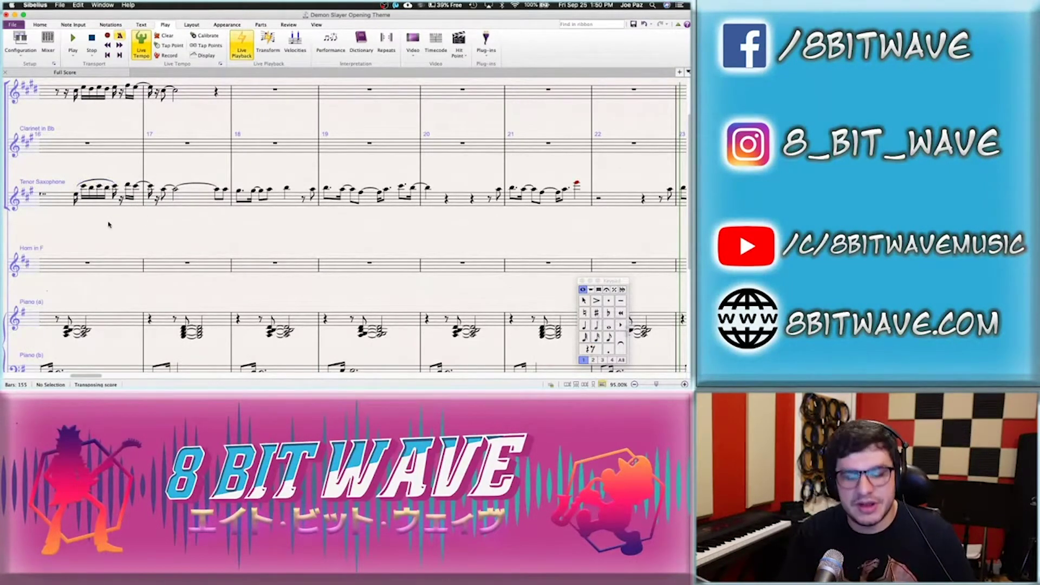
# Undo the slur and its extensions on the Tenor Saxophone run in bar 16
pyautogui.press('super+z')
pyautogui.press('super+z')
pyautogui.press('super+z')
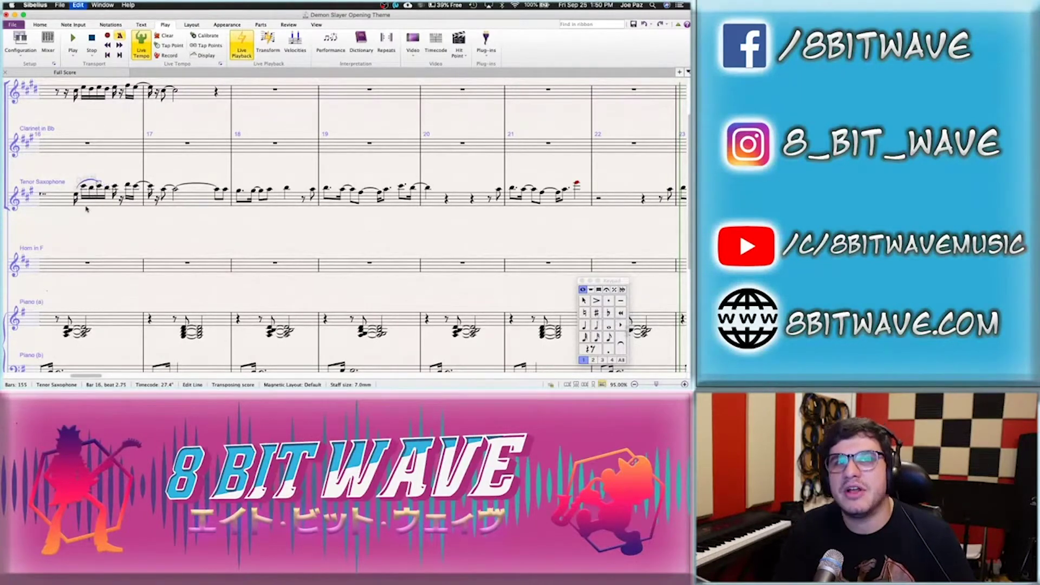
pyautogui.press('super+z')
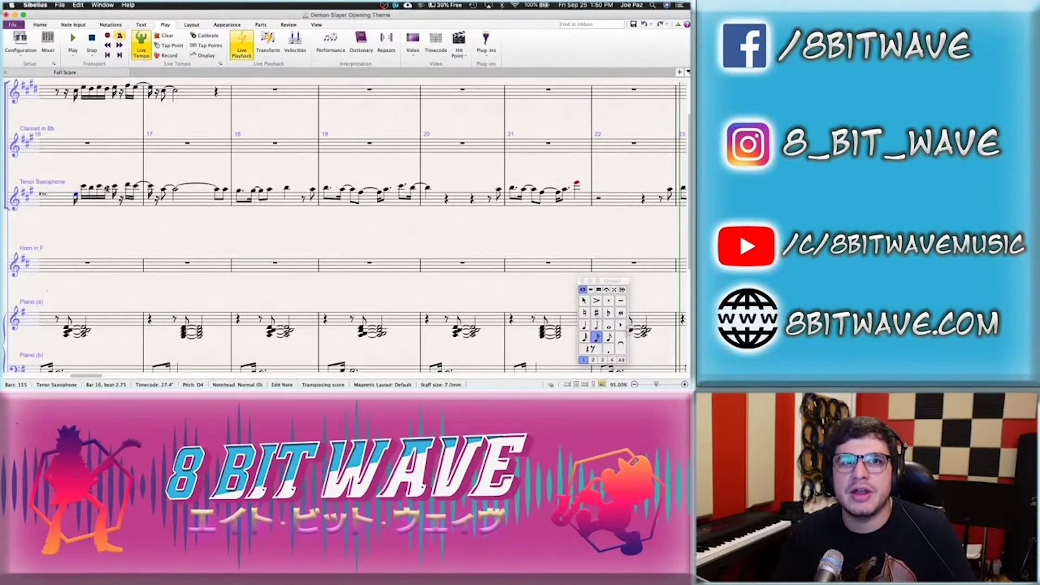
# Try slurring a selected group of Tenor Saxophone notes starting at bar 16, beat 2.75, and clear the slur again
pyautogui.hotkey('shift', 'Right')
pyautogui.hotkey('shift', 'Right')
pyautogui.hotkey('shift', 'Right')
pyautogui.hotkey('shift', 'Right')
pyautogui.press('s')
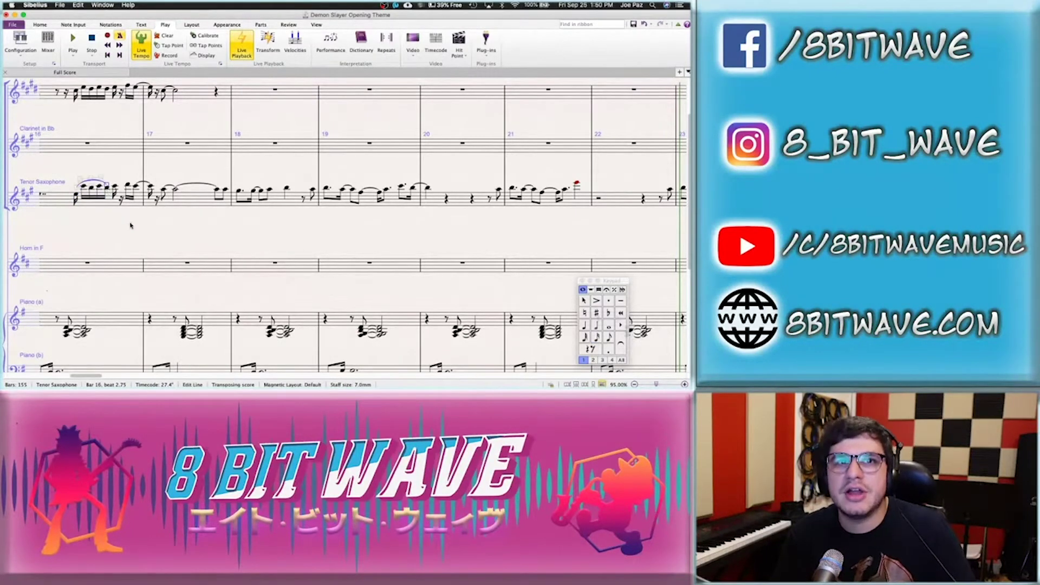
pyautogui.press('Escape')
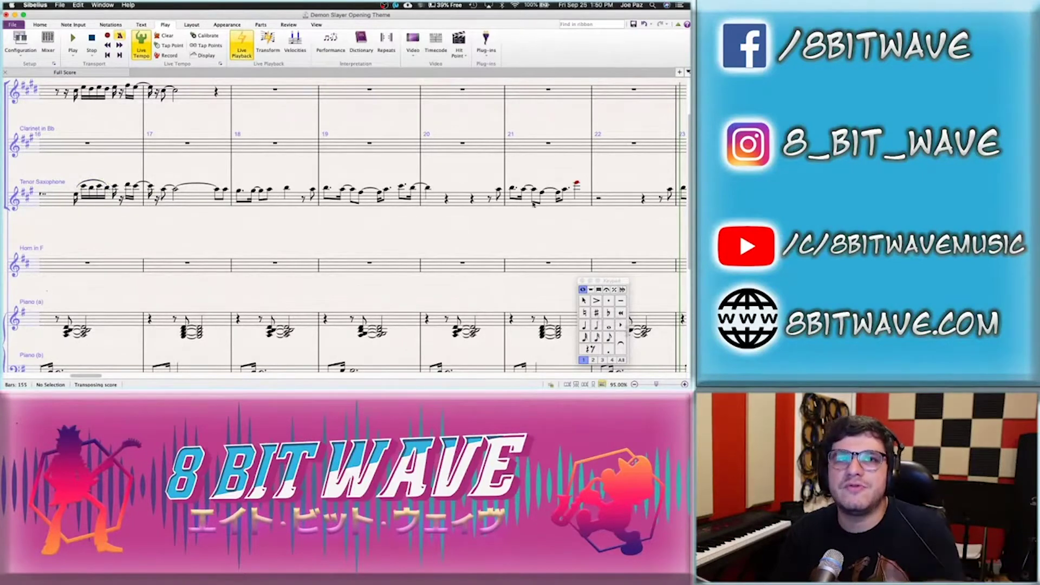
pyautogui.click(76, 200)
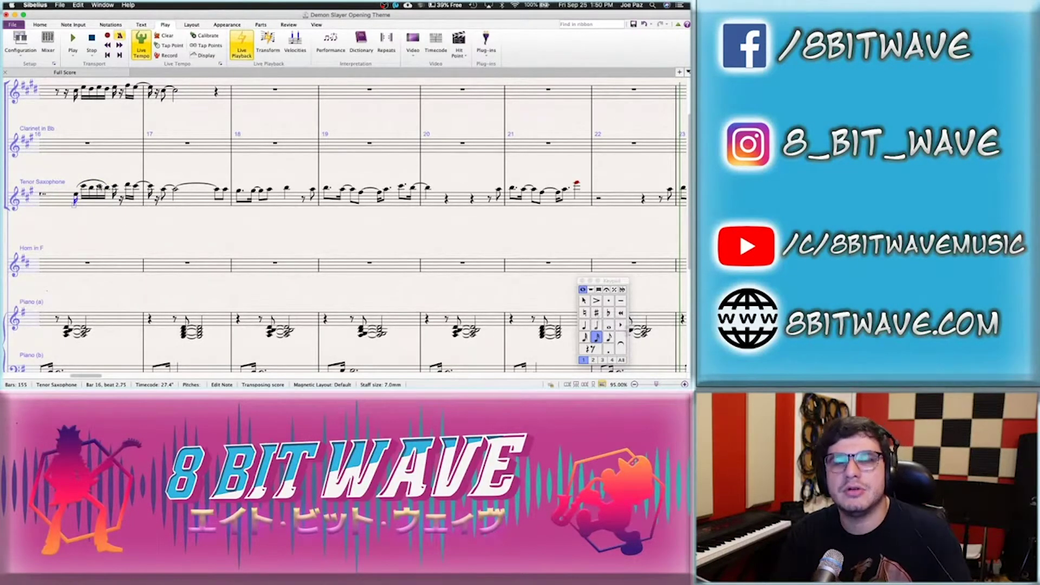
pyautogui.press('Escape')
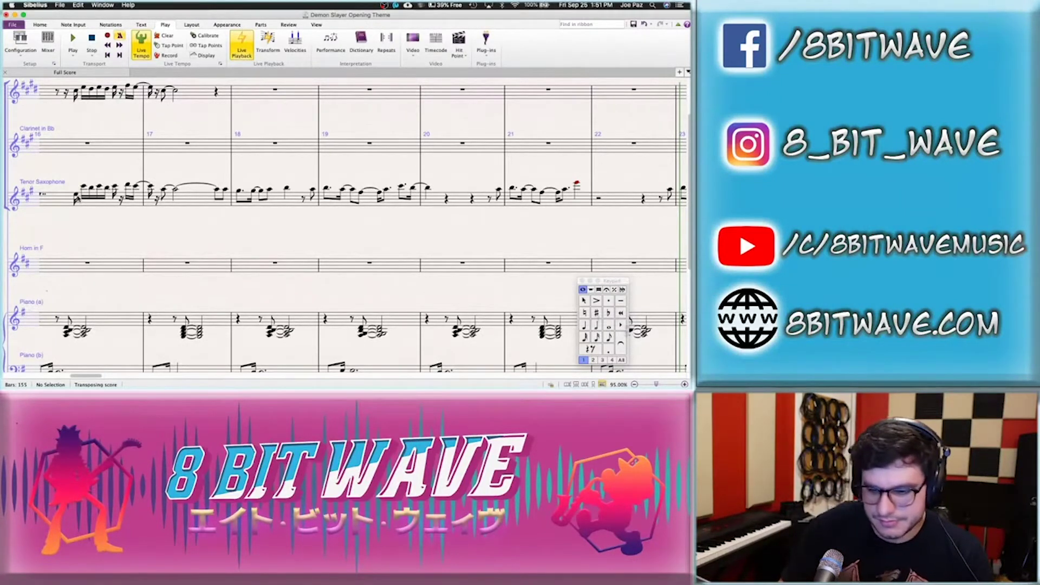
# Play back the score from the Tenor Saxophone note at bar 16, beat 2.75 into bar 24, and select the Clarinet in Bb's bar 20
pyautogui.click(76, 199)
pyautogui.press('p')
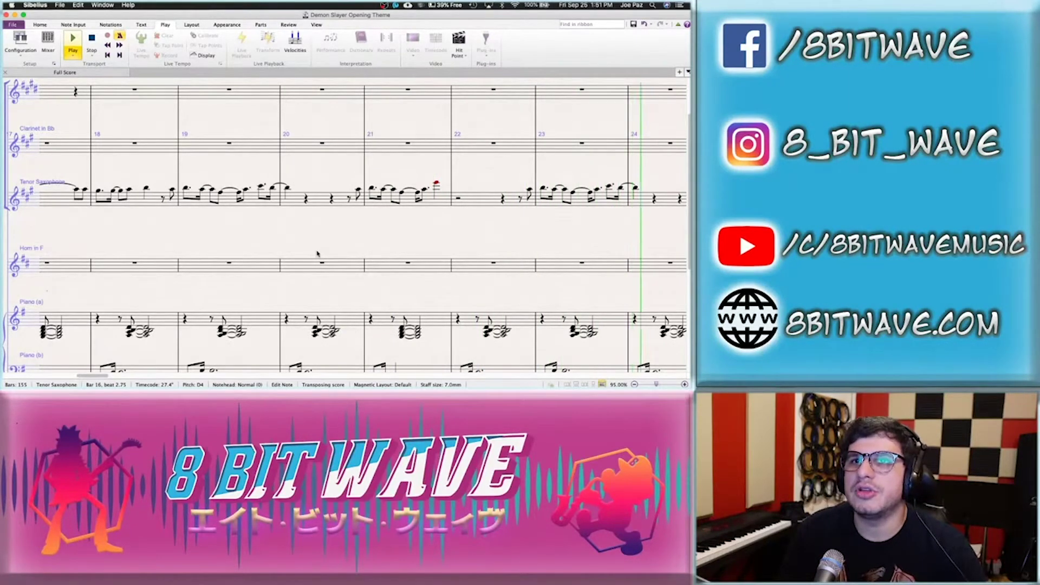
pyautogui.press('space')
pyautogui.press('space')
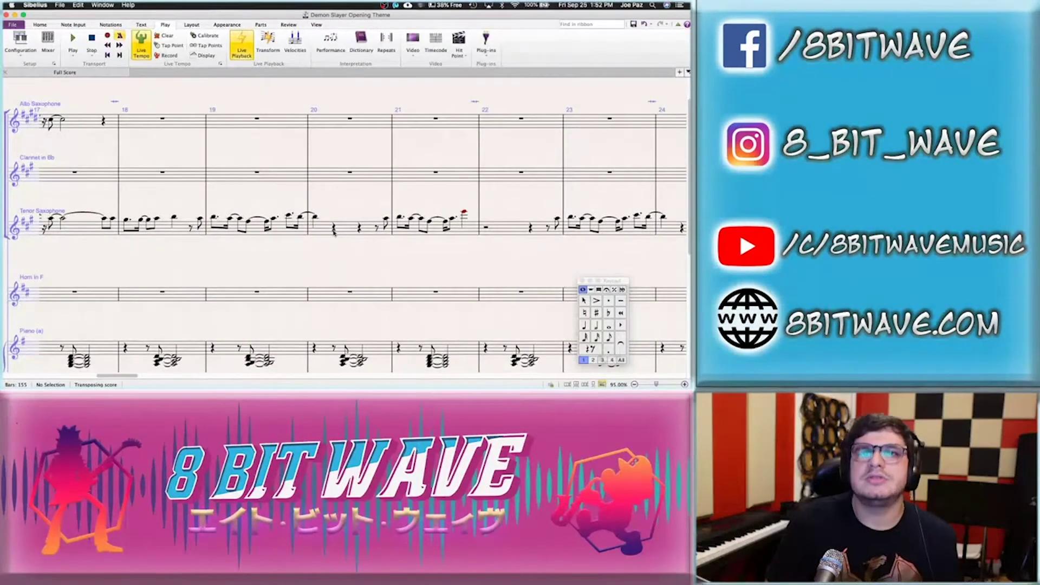
pyautogui.click(338, 177)
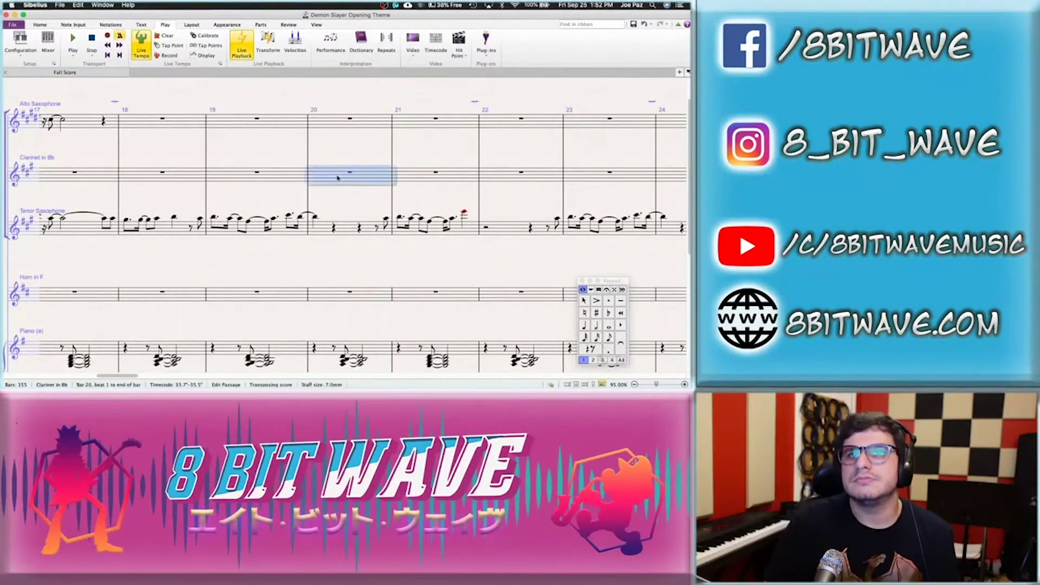
# Divide the first beat of the Alto Saxophone's bar 20 into two eighth rests
pyautogui.click(331, 125)
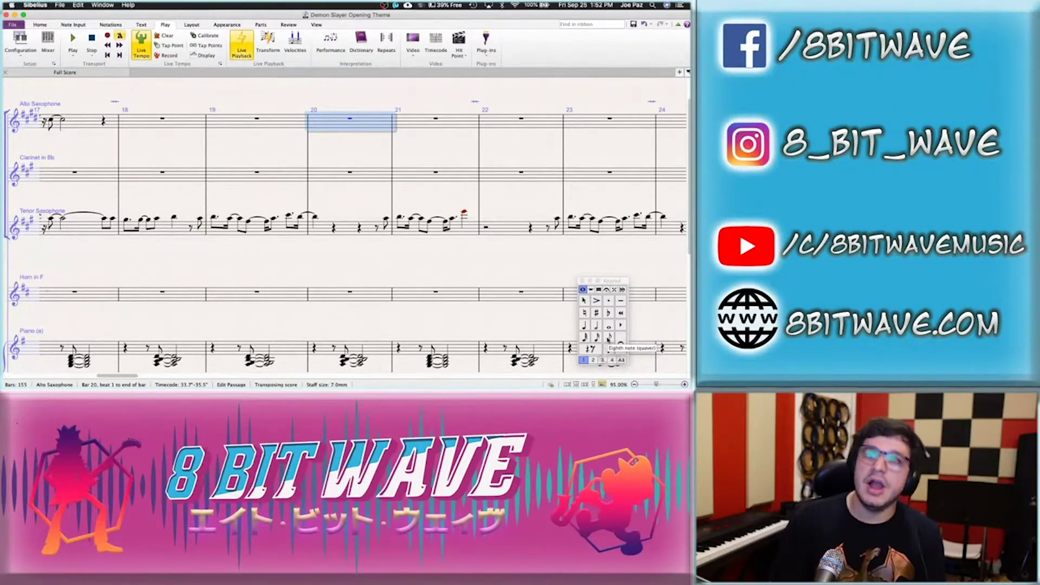
pyautogui.click(603, 336)
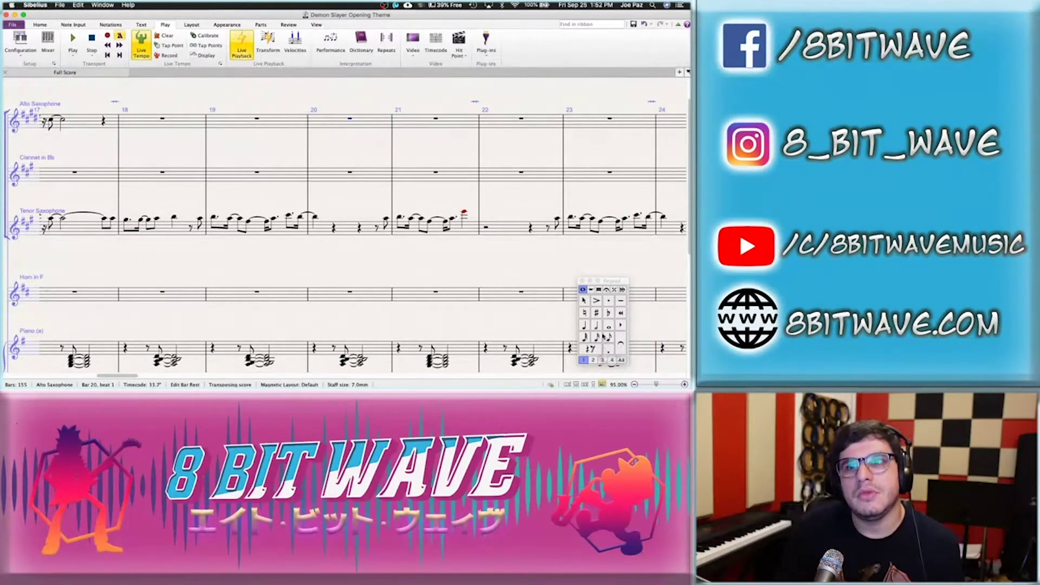
pyautogui.click(584, 325)
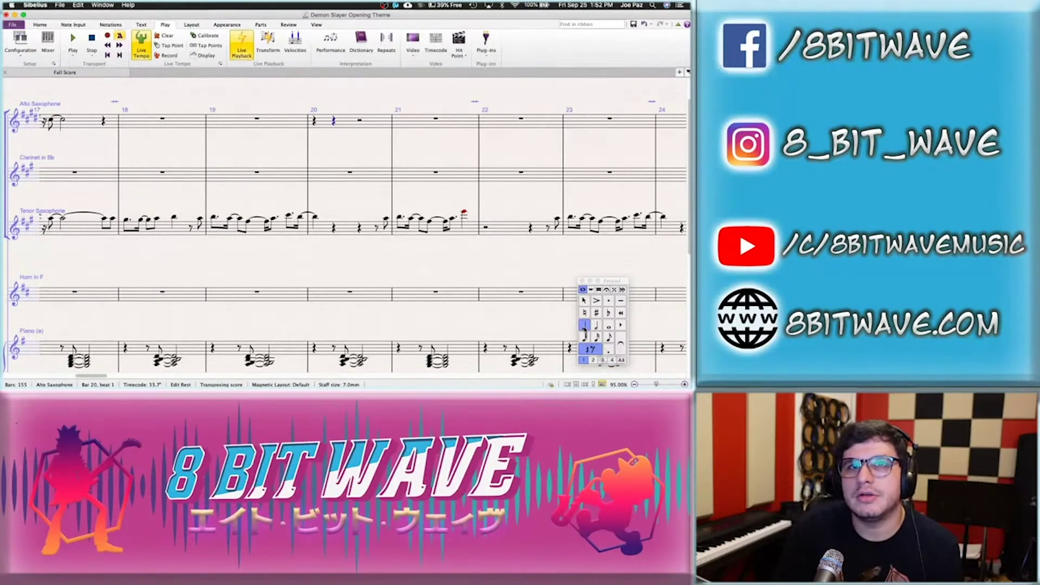
pyautogui.click(608, 338)
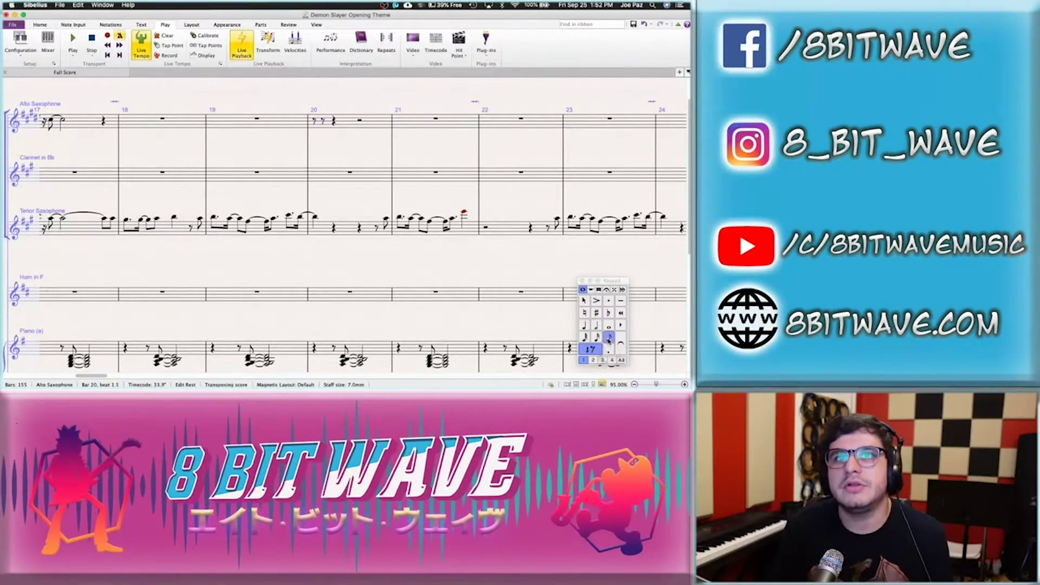
# Enter eighth-note A4s from beat 1.5 of the Alto Saxophone's bar 20, a dotted-eighth A4 on beat 3 and a sixteenth B4 on beat 3.75
pyautogui.press('a')
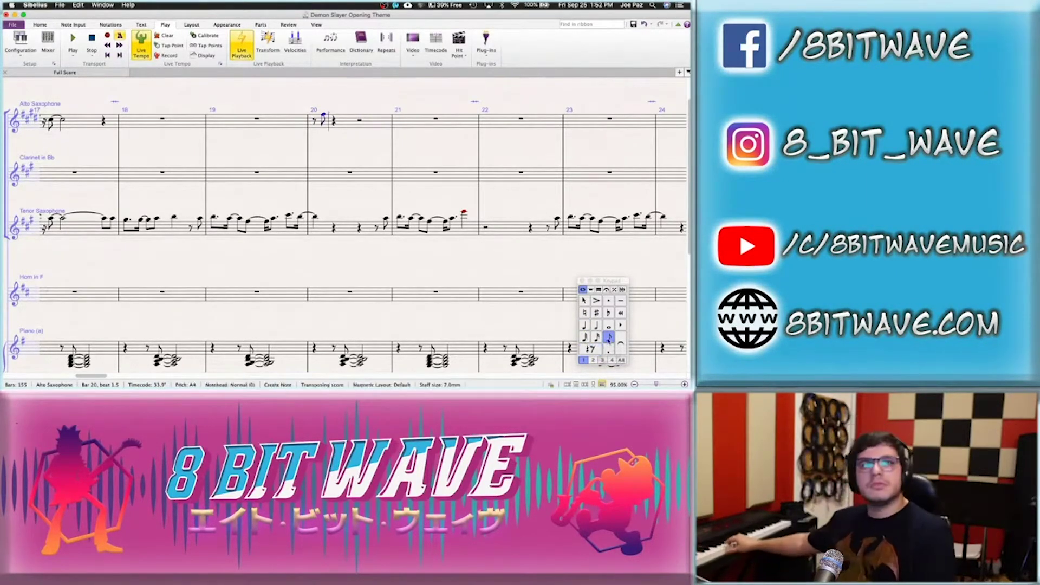
pyautogui.press('a')
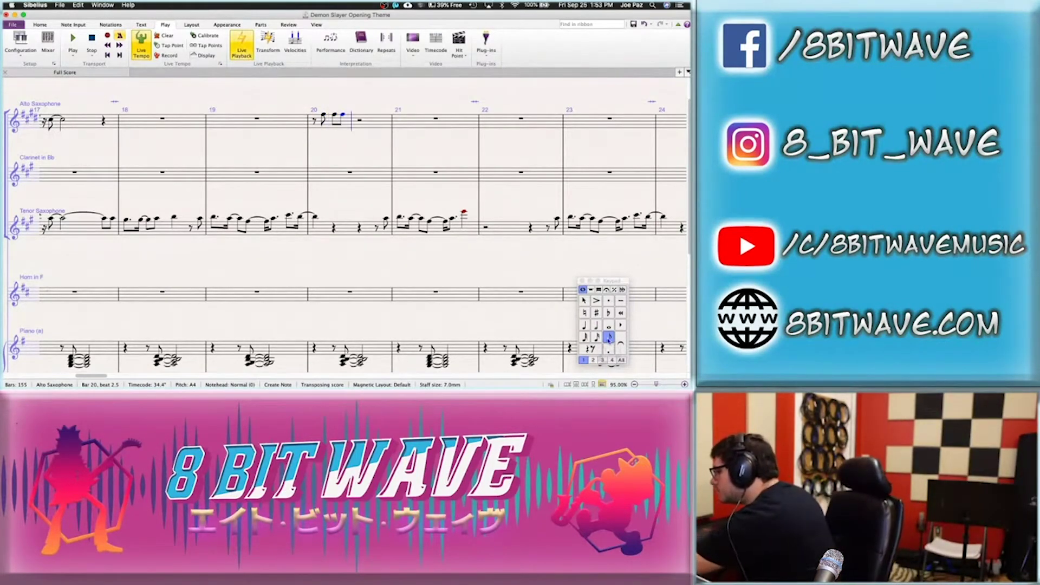
pyautogui.press('a')
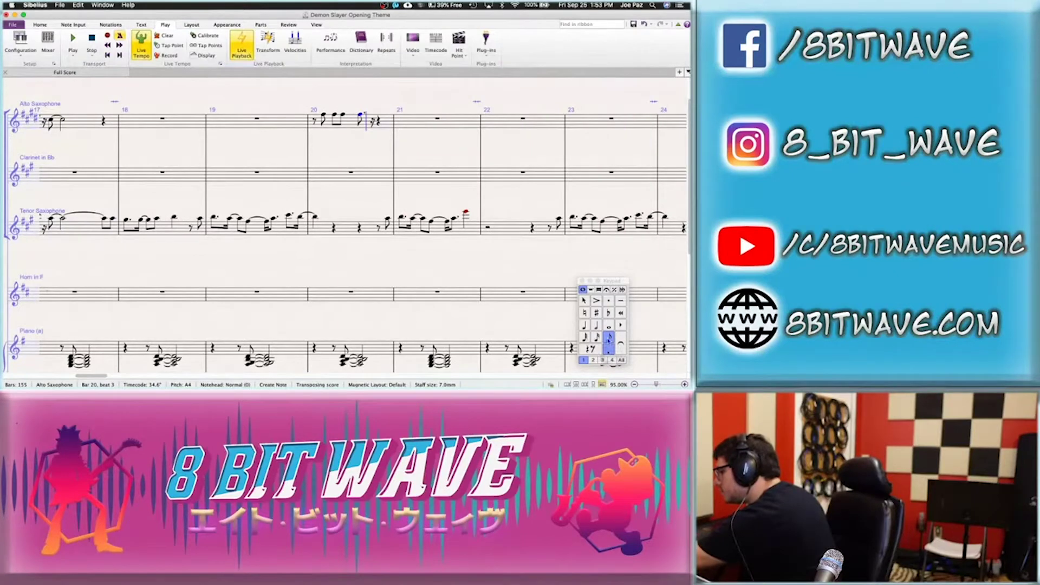
pyautogui.press('2')
pyautogui.press('b')
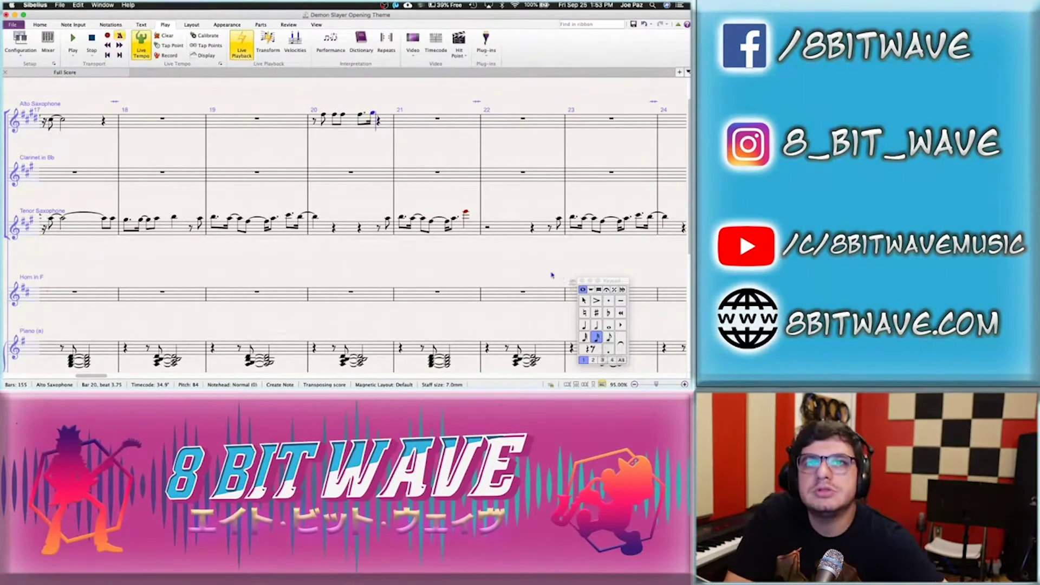
pyautogui.press('Escape')
# Play back the score from the Tenor Saxophone's first note in bar 18
pyautogui.click(127, 221)
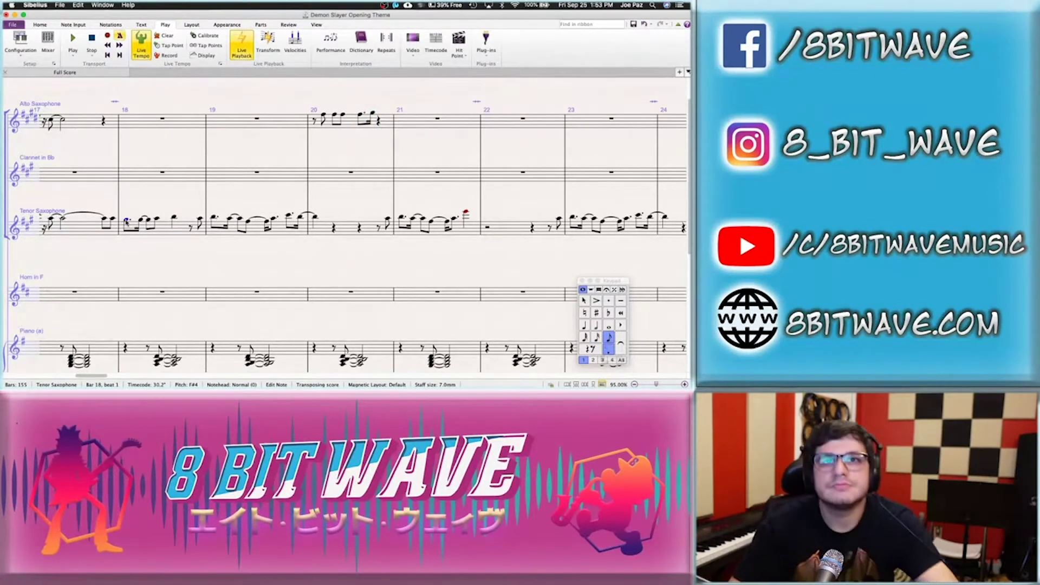
pyautogui.press('space')
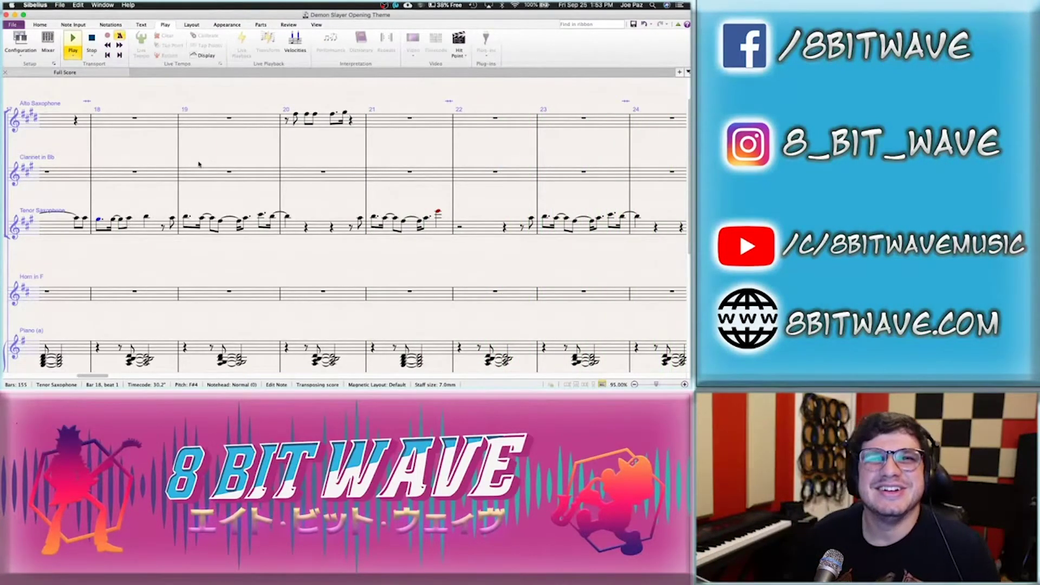
pyautogui.press('Escape')
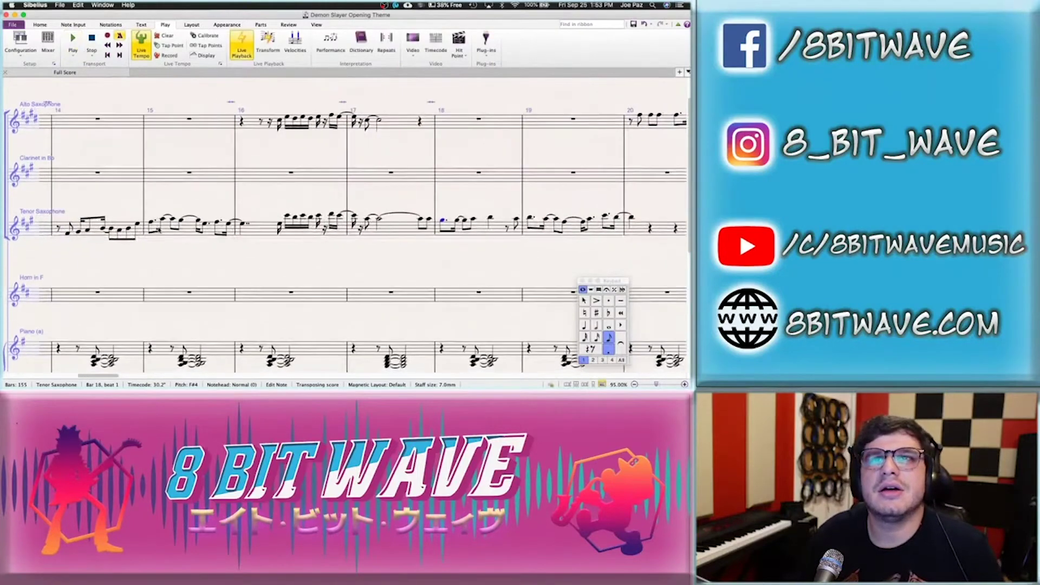
# Add an mf dynamic under the opening eighth rest of the Alto Saxophone's bar 20
pyautogui.click(556, 135)
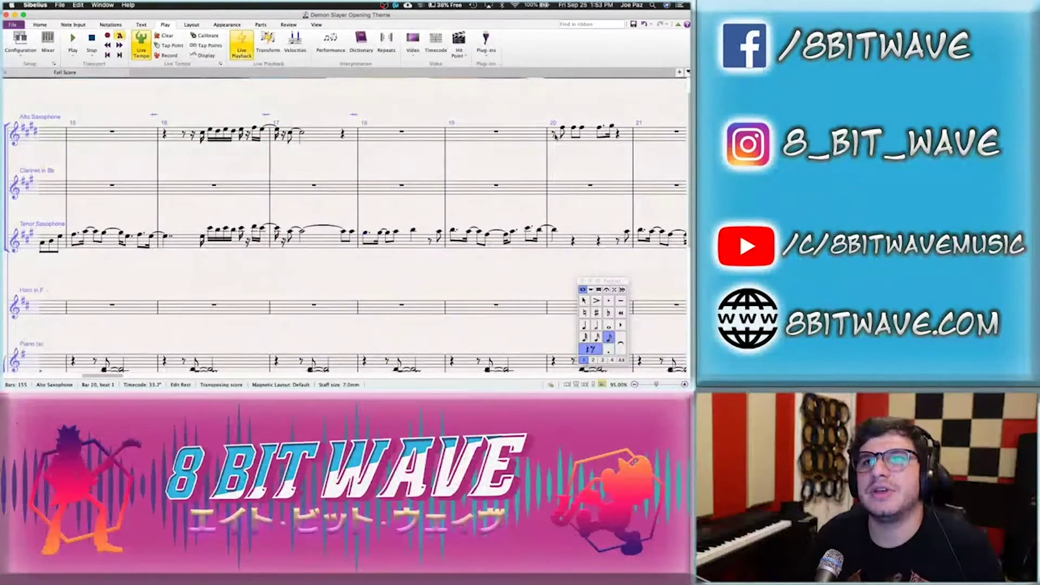
pyautogui.press('super+e')
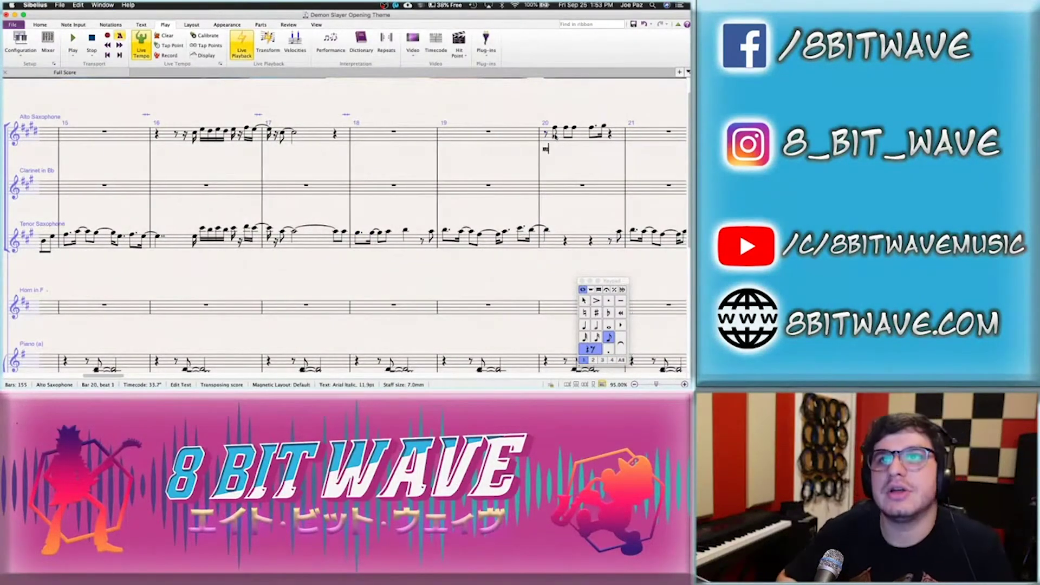
pyautogui.write('mf')
# Play back the score from the Tenor Saxophone note at bar 18, beat 4.5 to the end of bar 20
pyautogui.click(432, 233)
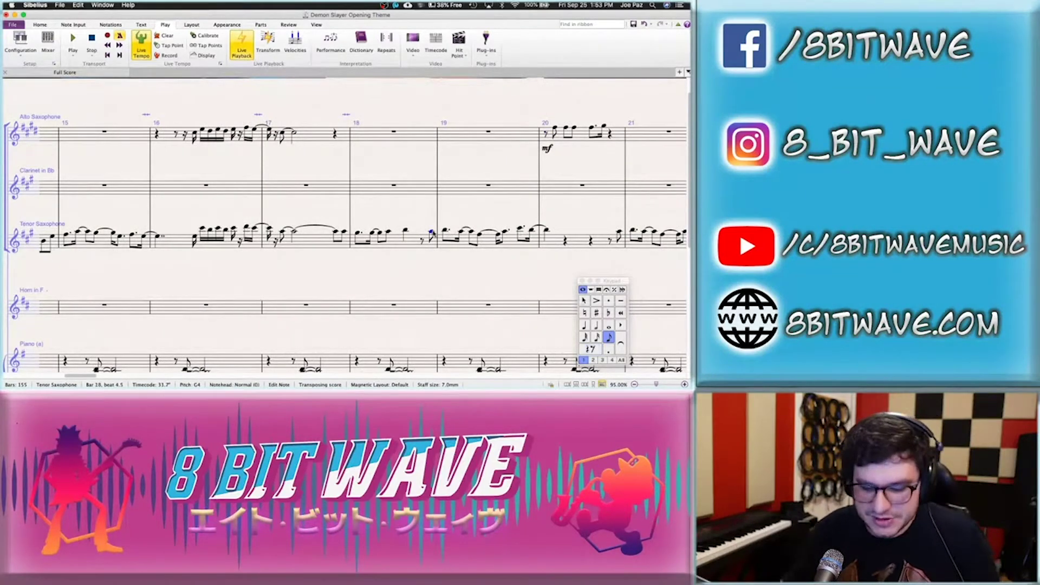
pyautogui.press('space')
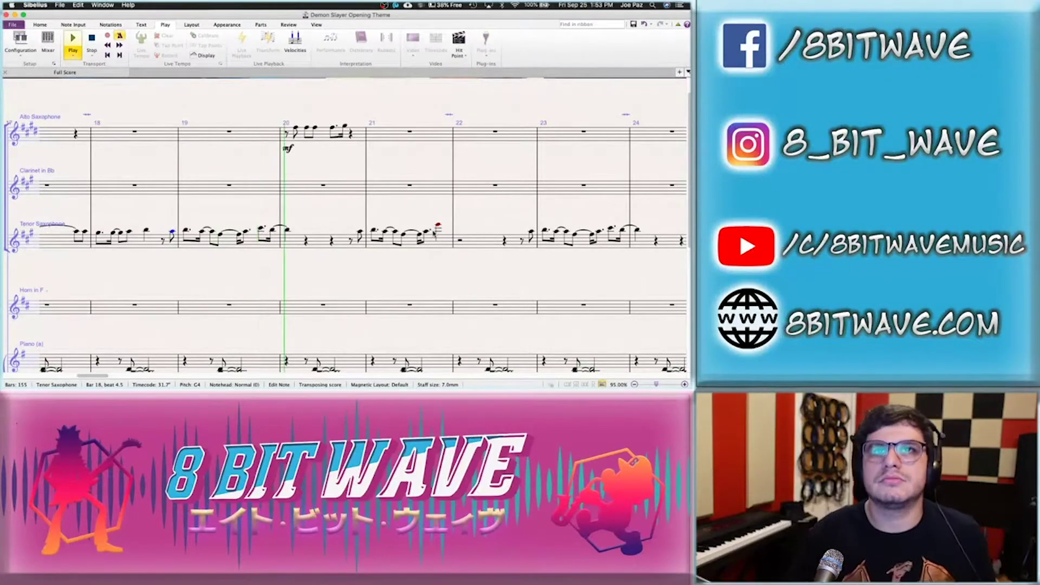
pyautogui.press('space')
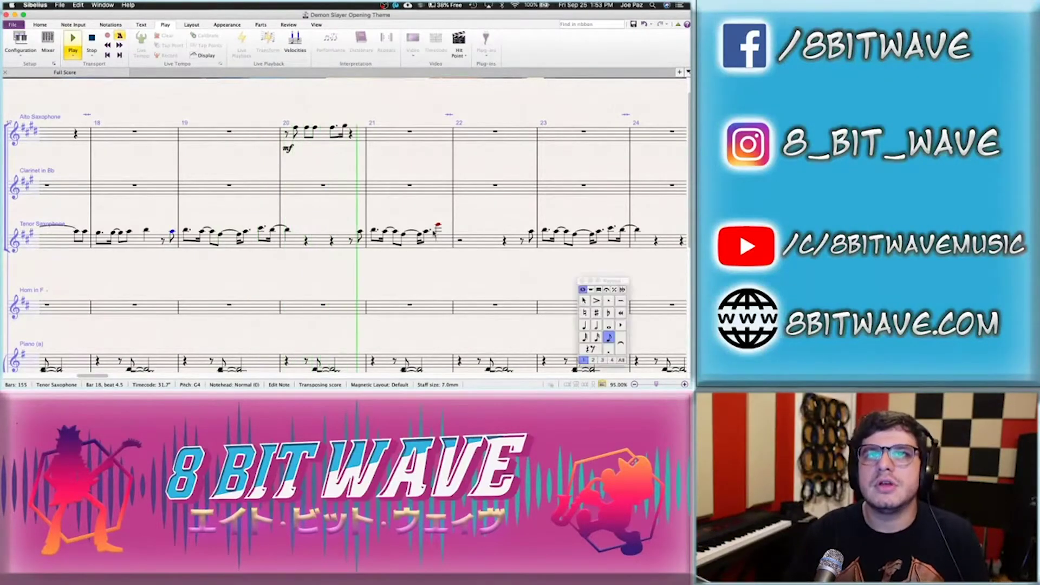
# Copy the Alto Saxophone phrase from bar 20 into bar 22 and delete the copied mf dynamic
pyautogui.click(354, 134)
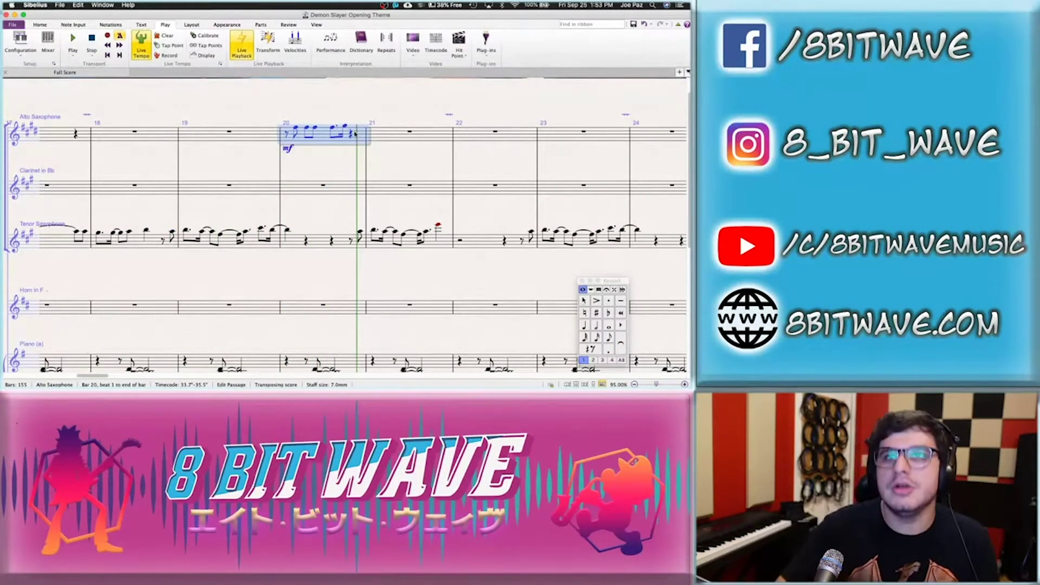
pyautogui.click(469, 136)
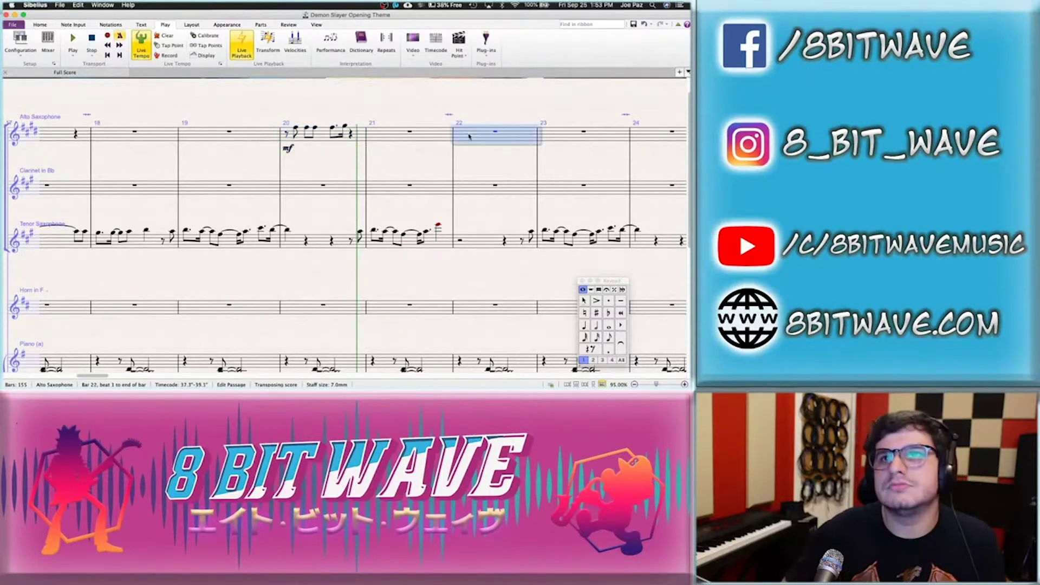
pyautogui.press('super+v')
pyautogui.click(461, 152)
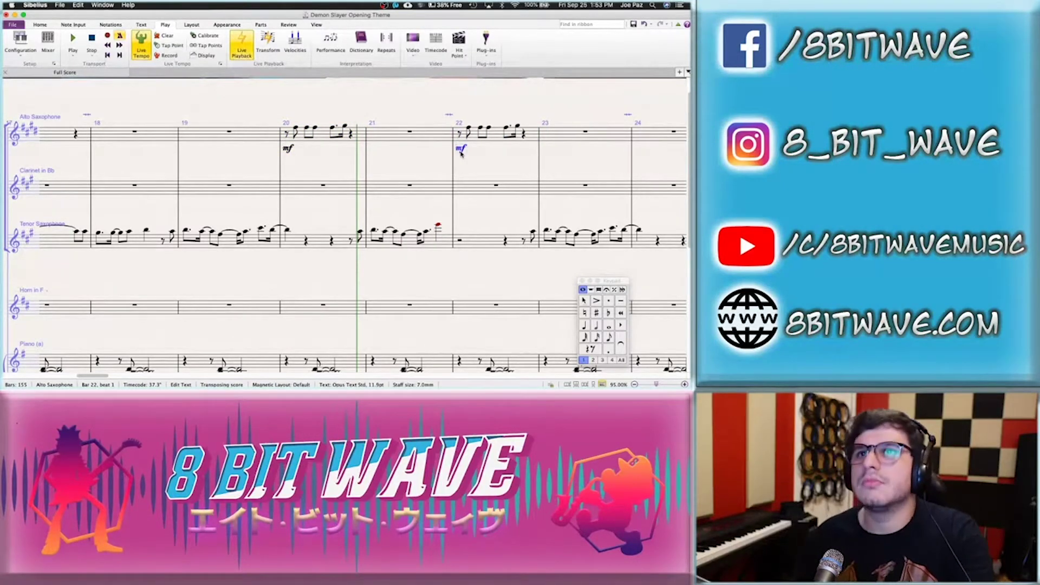
pyautogui.press('Delete')
pyautogui.click(517, 128)
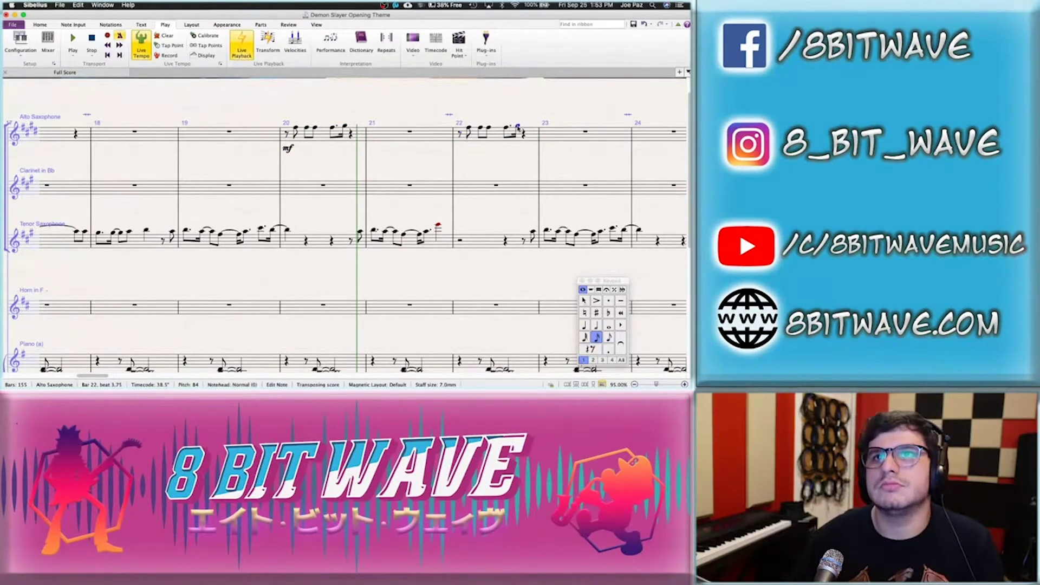
pyautogui.click(536, 118)
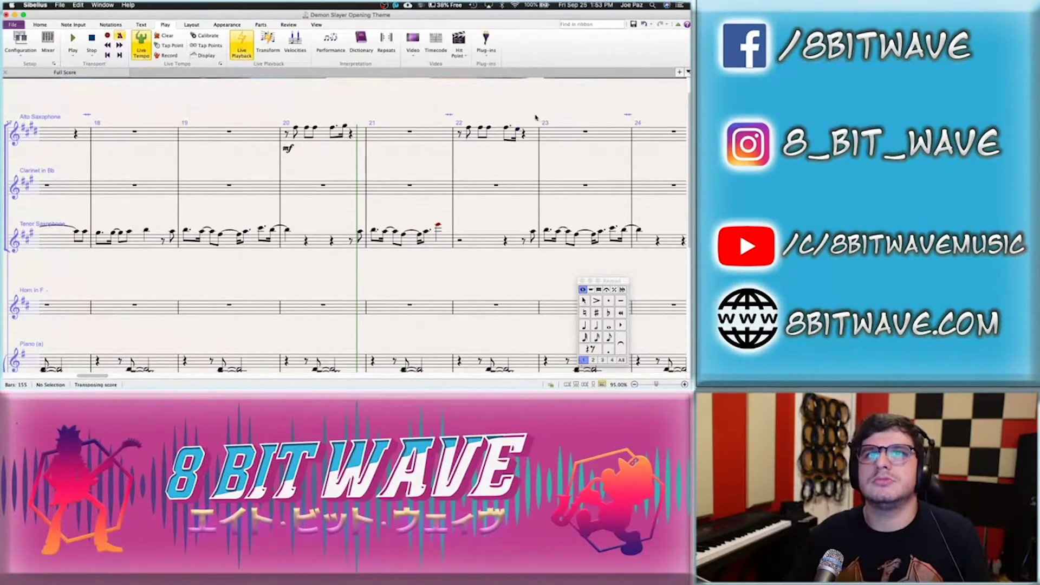
# Look over the Alto and Tenor Saxophone lines between bars 14 and 25
pyautogui.hscroll(4, 443, 170)
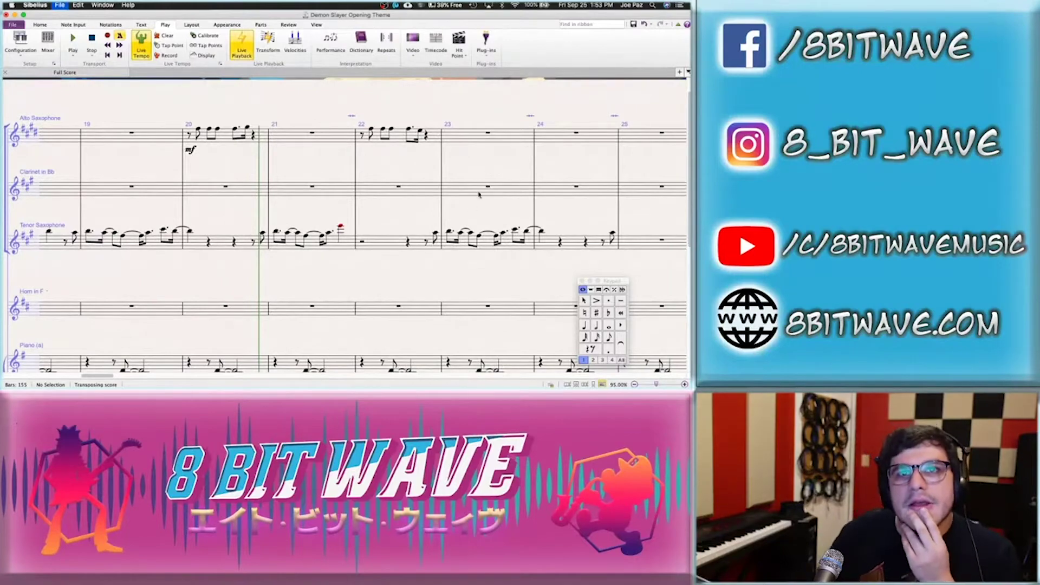
pyautogui.scroll(-2, 406, 216)
pyautogui.hscroll(-3, 406, 216)
pyautogui.scroll(1, 406, 216)
pyautogui.hscroll(-2, 406, 216)
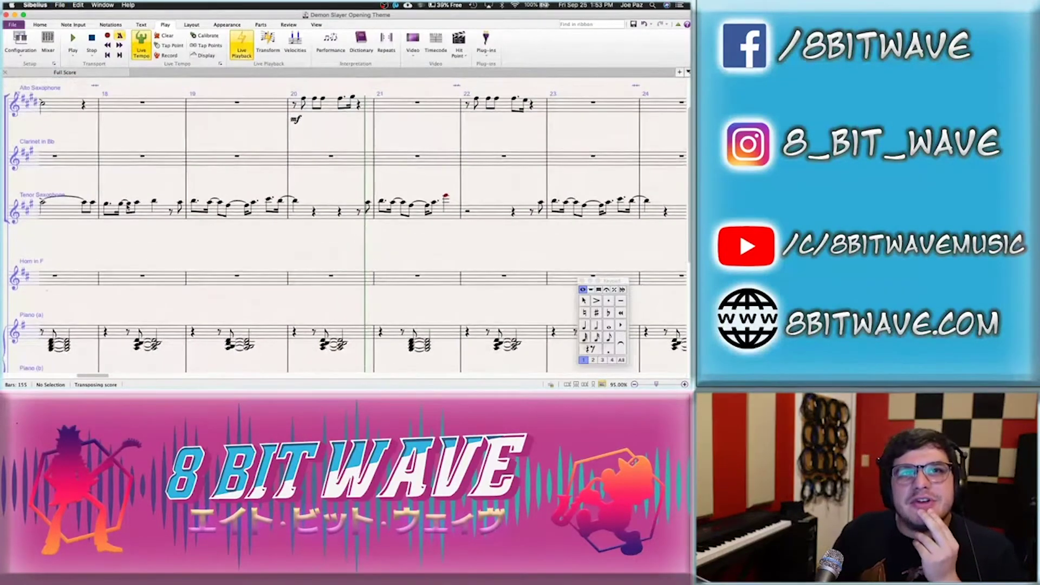
pyautogui.hscroll(-4, 129, 161)
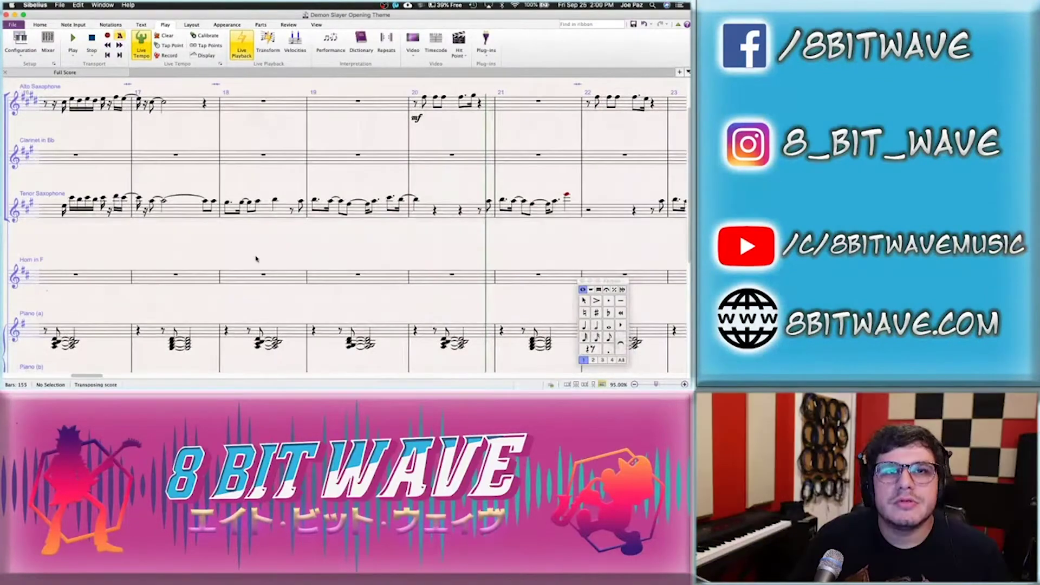
pyautogui.scroll(-1, 256, 260)
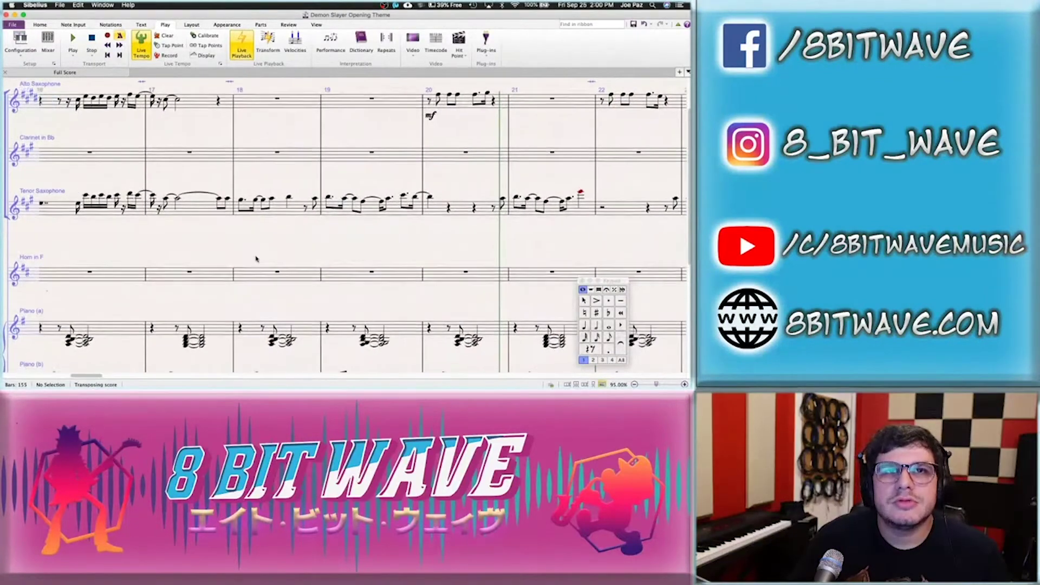
pyautogui.hscroll(-7, 256, 260)
pyautogui.scroll(1, 256, 260)
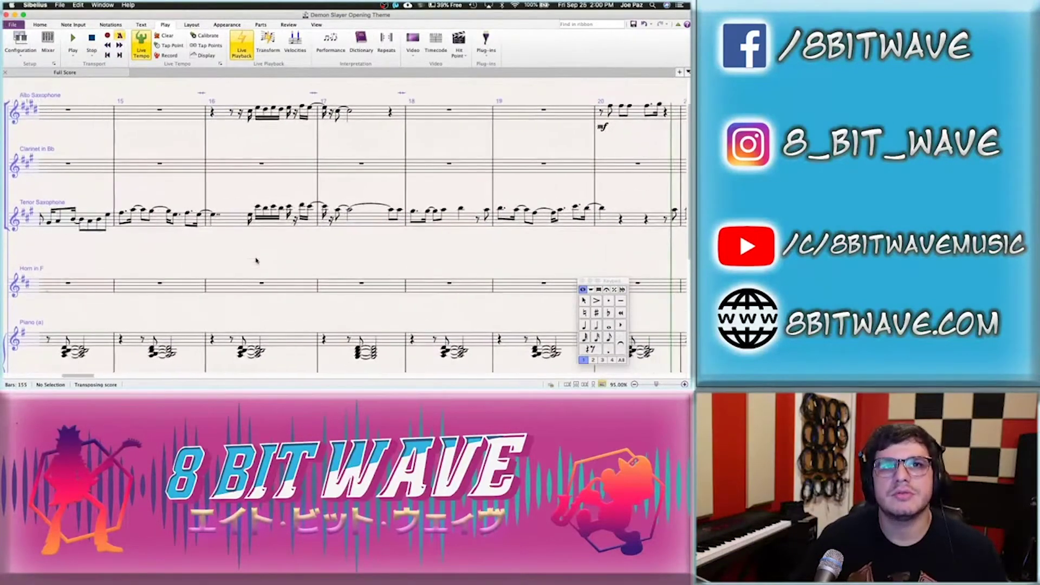
pyautogui.hscroll(2, 256, 260)
pyautogui.scroll(1, 255, 260)
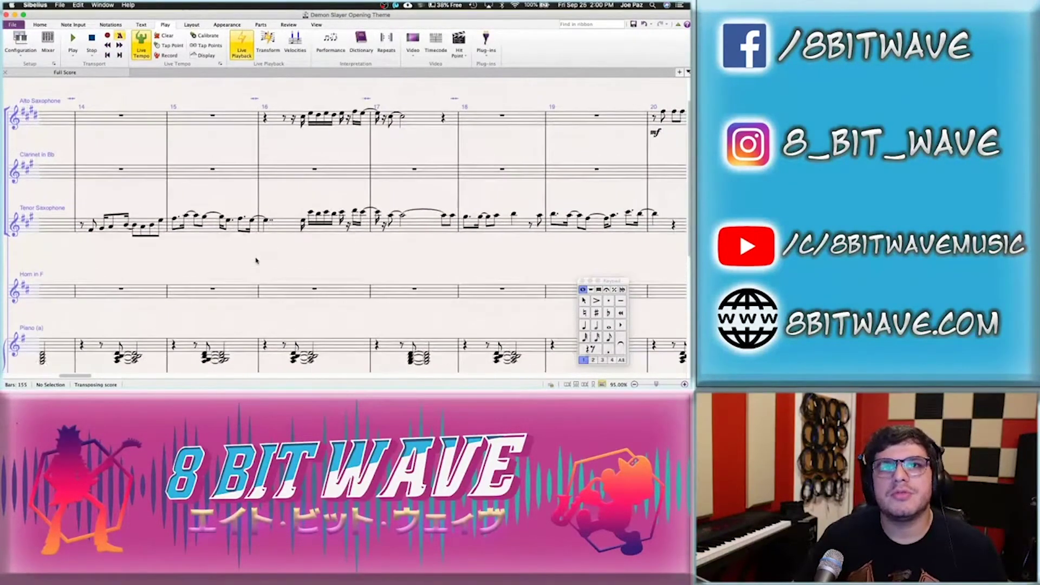
# Begin the Clarinet in Bb's bar 16 with an eighth rest and enter a sixteenth-note triplet at beat 1.5, continuing in sixteenths through beat 3.5
pyautogui.click(313, 173)
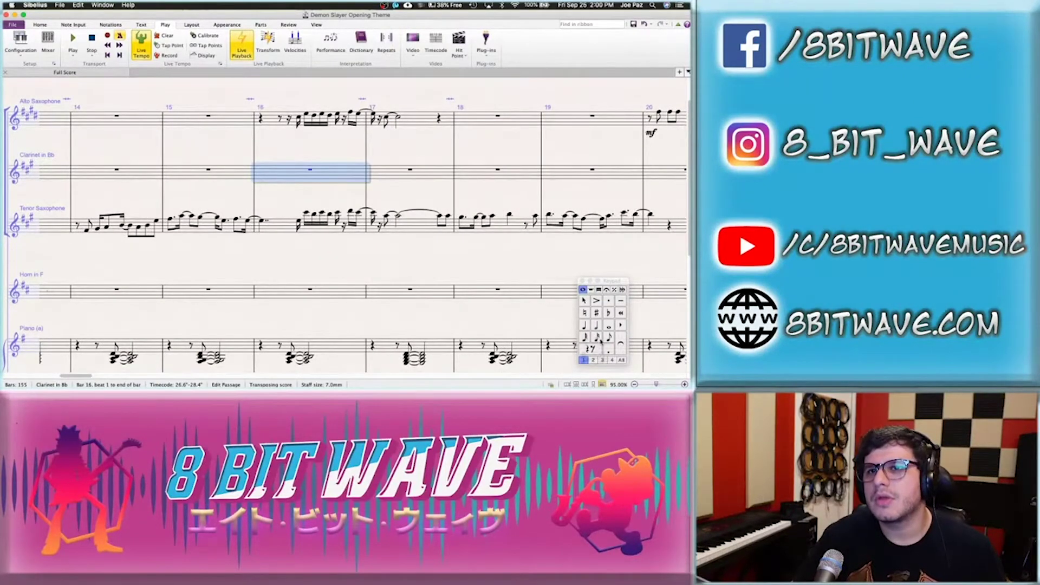
pyautogui.press('n')
pyautogui.press('4')
pyautogui.press('0')
pyautogui.press('0')
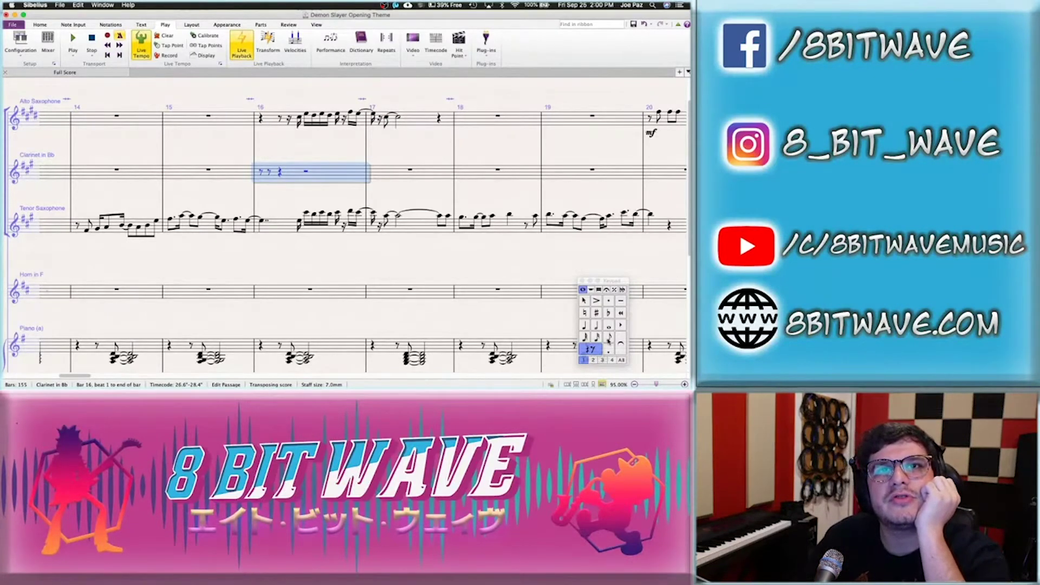
pyautogui.click(609, 338)
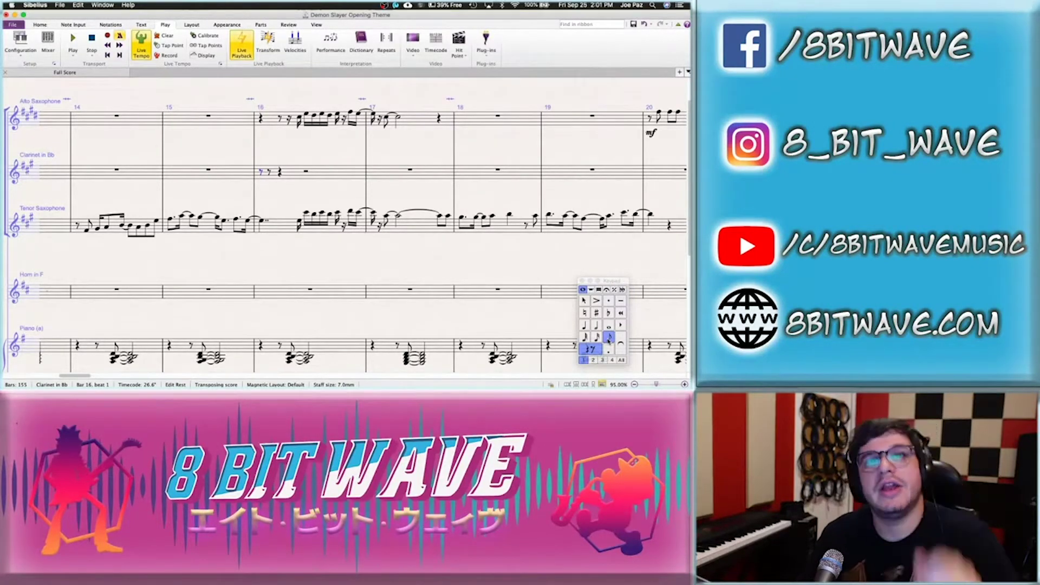
pyautogui.press('2')
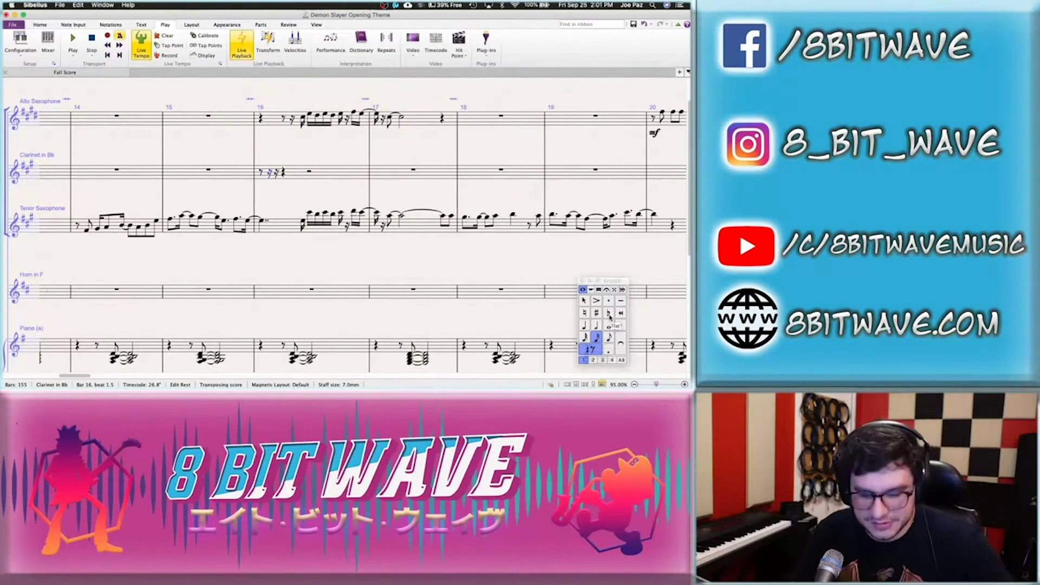
pyautogui.press('super+3')
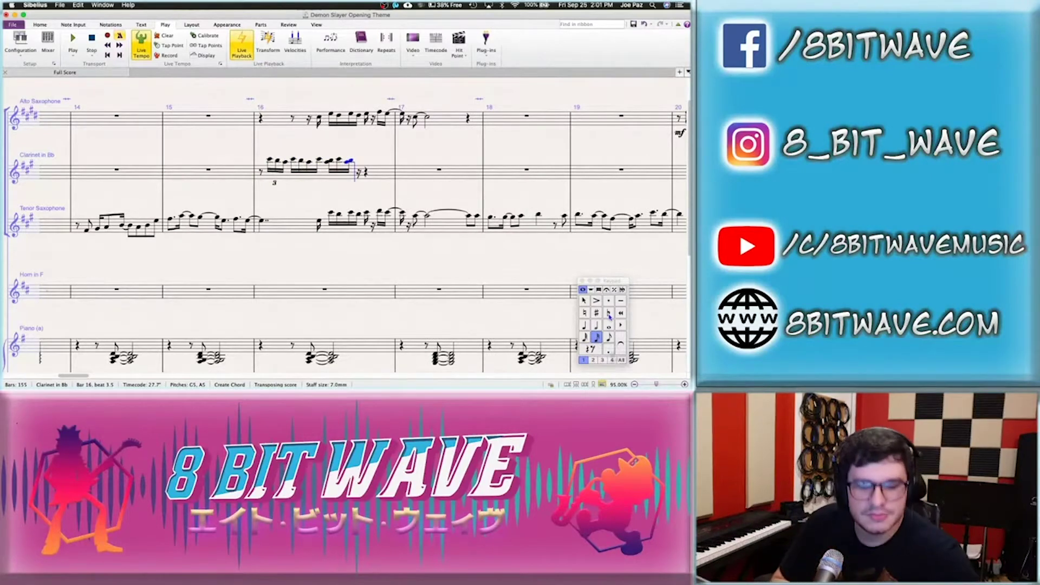
# Undo the Clarinet in Bb notes entered after the sixteenth-note triplet in bar 16
pyautogui.press('super+z')
pyautogui.press('super+z')
pyautogui.press('super+z')
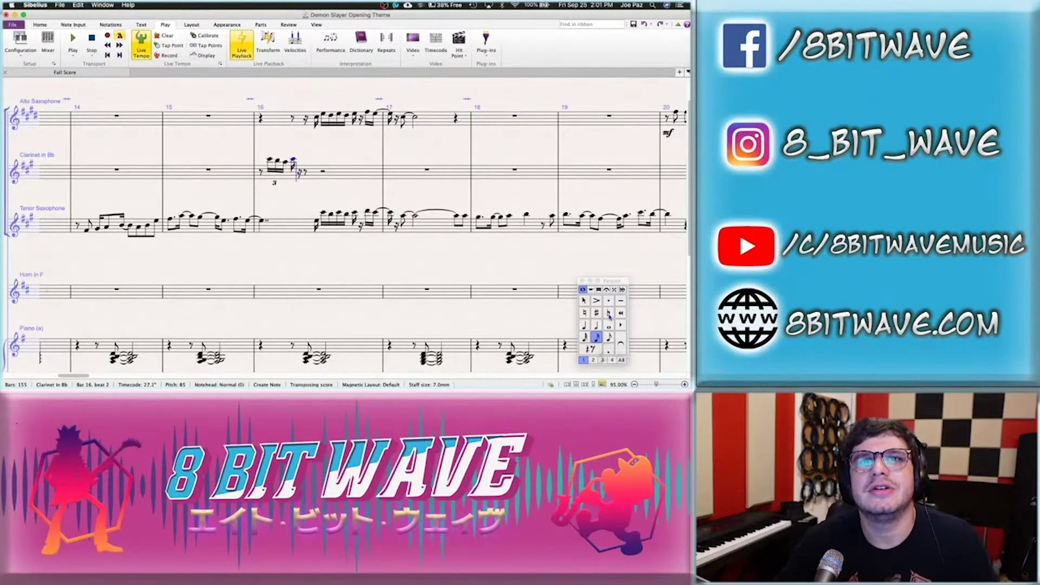
pyautogui.press('super+z')
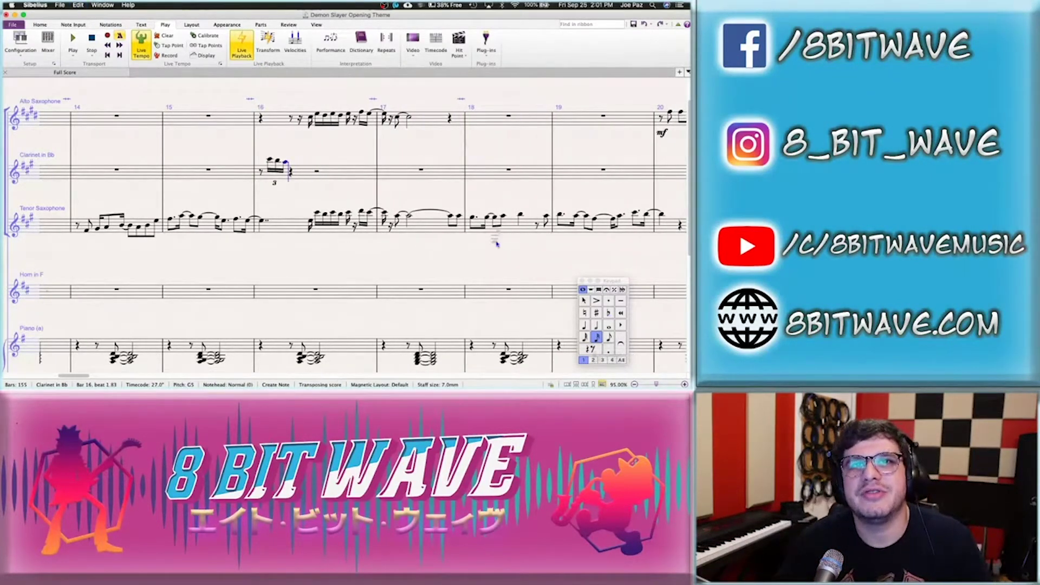
pyautogui.press('super+z')
pyautogui.press('super+z')
pyautogui.press('super+z')
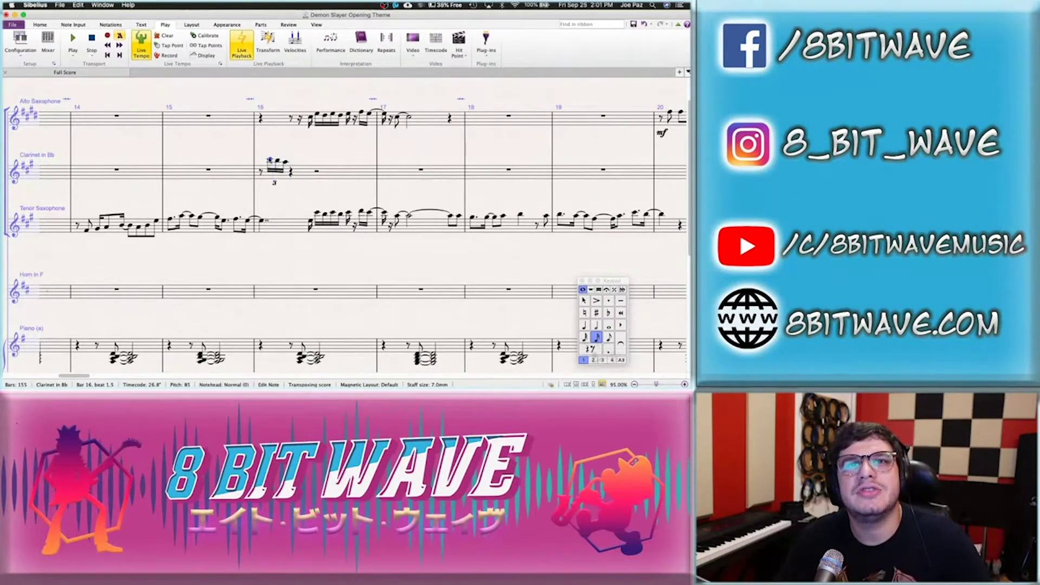
# Repeat the Clarinet in Bb's sixteenth-note triplet three more times in bar 16 and play the bar back
pyautogui.keyDown('shift'); pyautogui.click(285, 162); pyautogui.keyUp('shift')
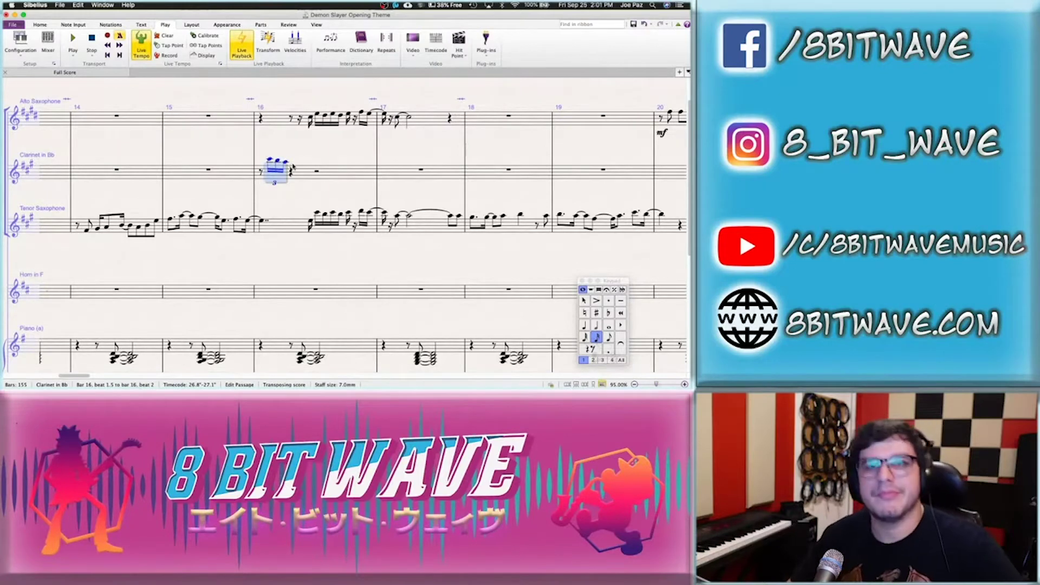
pyautogui.press('r')
pyautogui.press('r')
pyautogui.press('r')
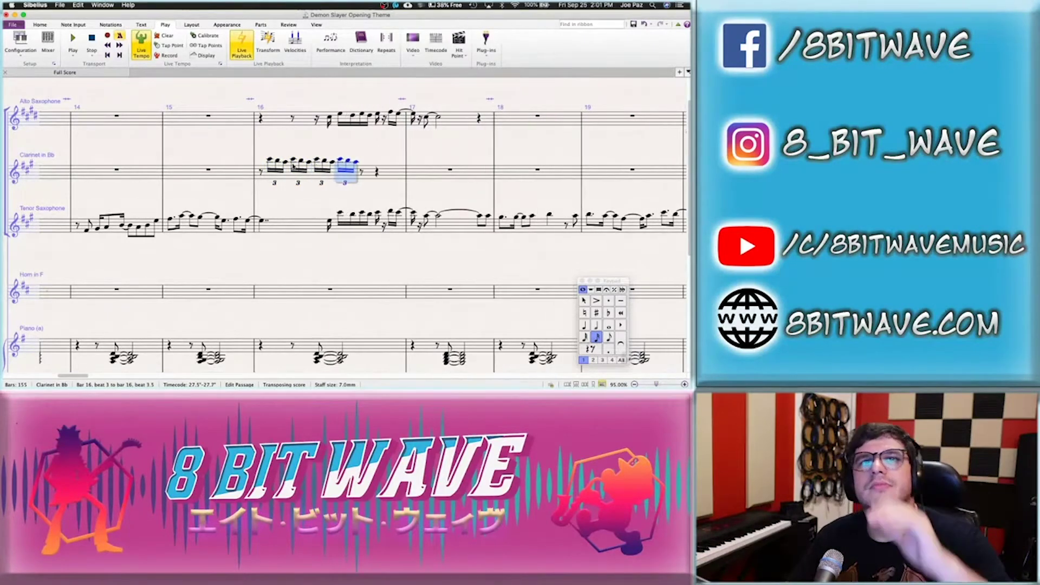
pyautogui.press('Escape')
pyautogui.click(260, 172)
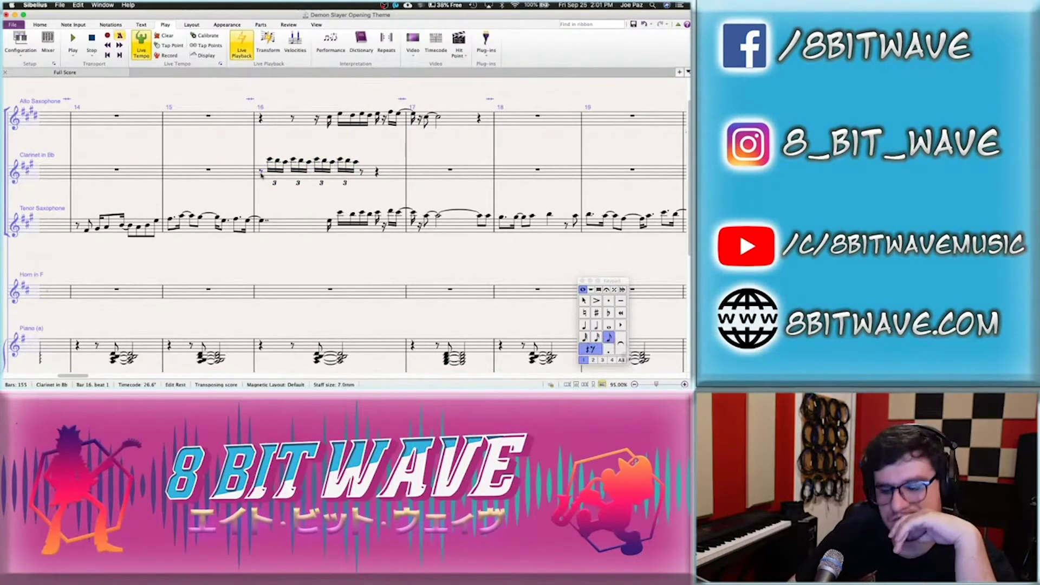
pyautogui.press('space')
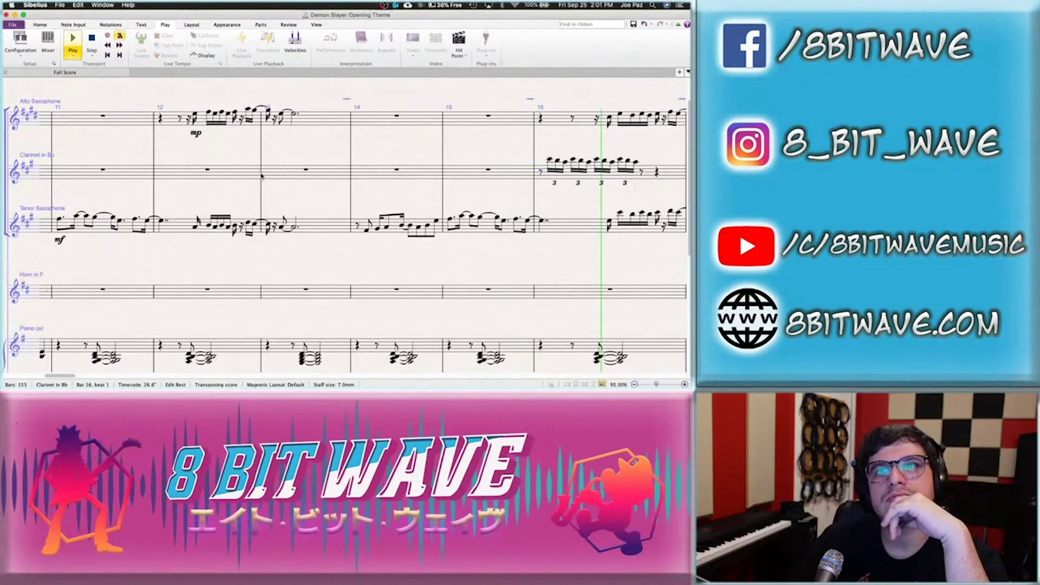
pyautogui.press('space')
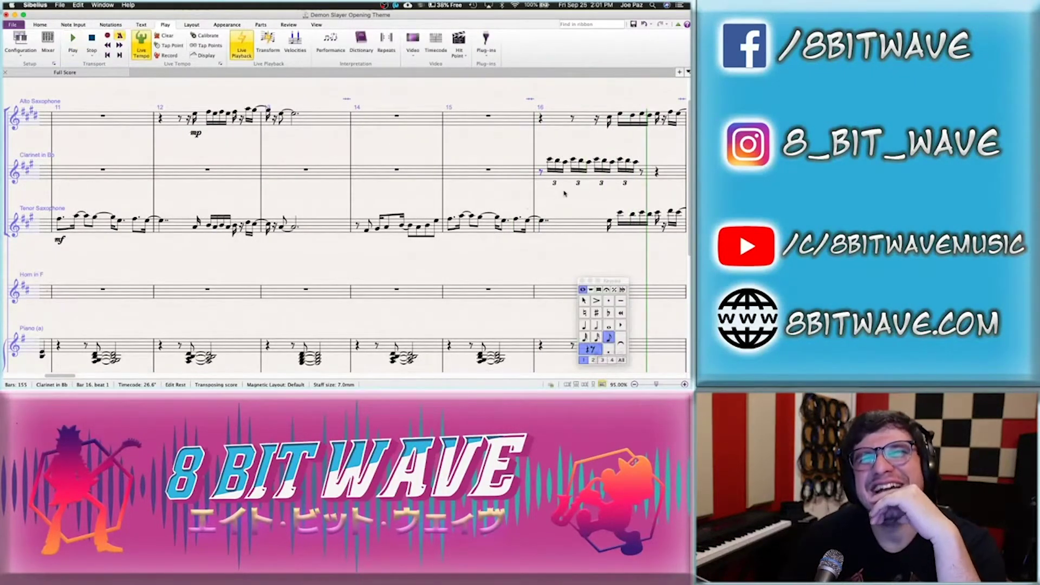
# Clear all the Clarinet in Bb notes from bar 16
pyautogui.click(567, 203)
pyautogui.moveTo(567, 203); pyautogui.dragTo(380, 201)
pyautogui.click(361, 177)
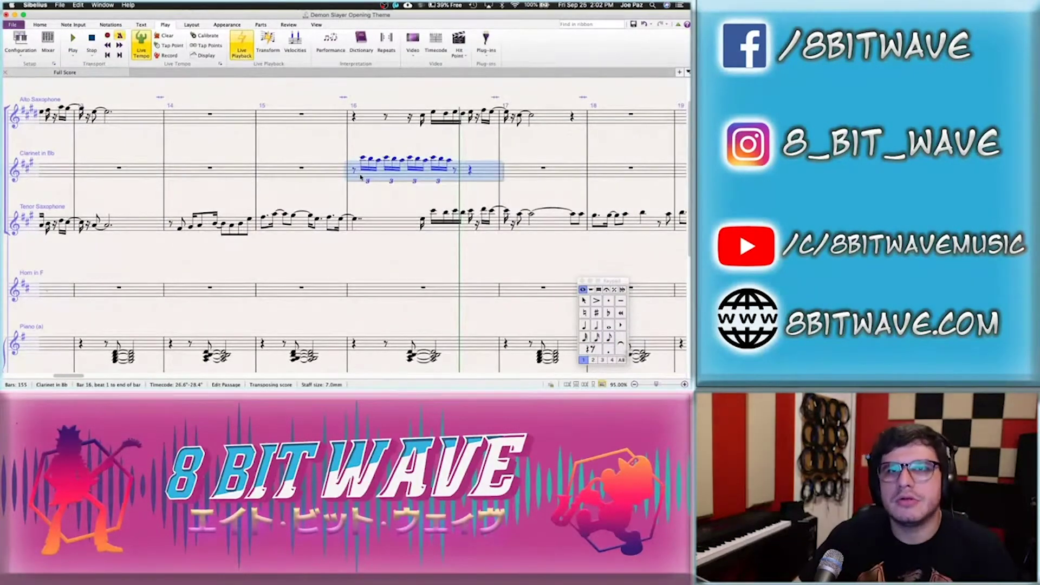
pyautogui.press('Delete')
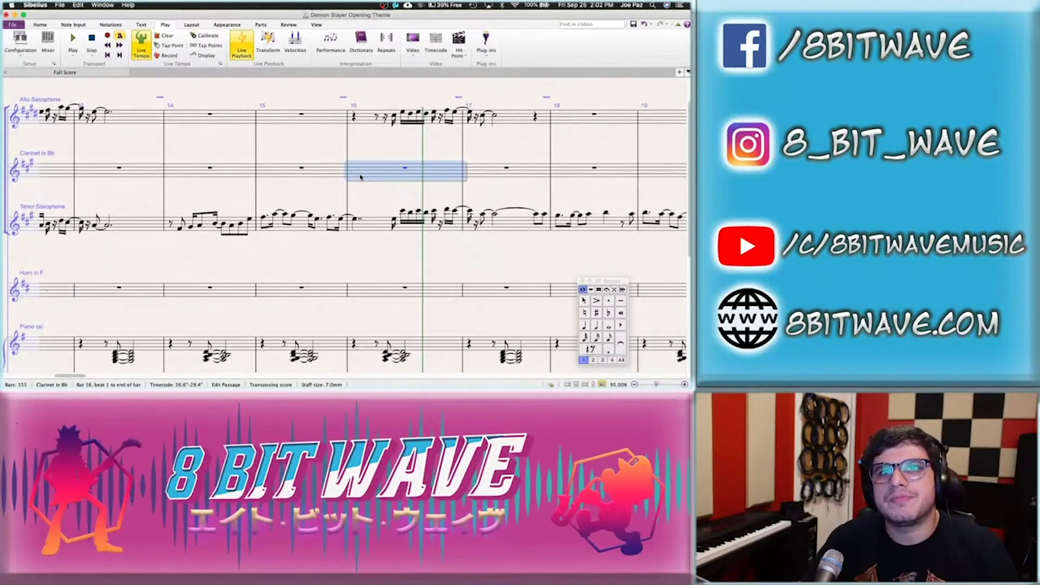
# Enter an eighth-note triplet on beat 1 of the Clarinet in Bb's bar 16: a rest followed by B5 and A5
pyautogui.click(405, 170)
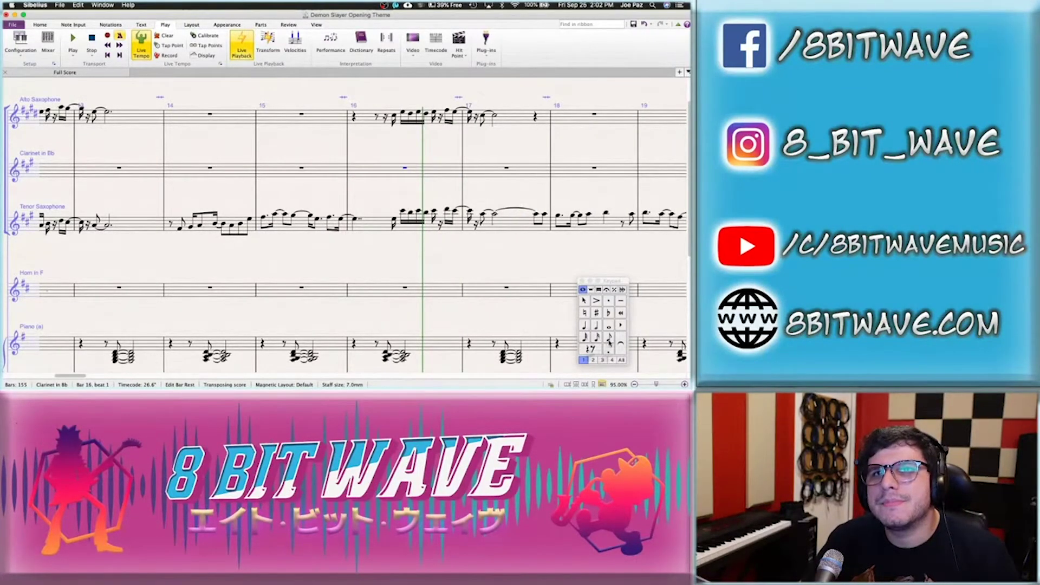
pyautogui.click(609, 338)
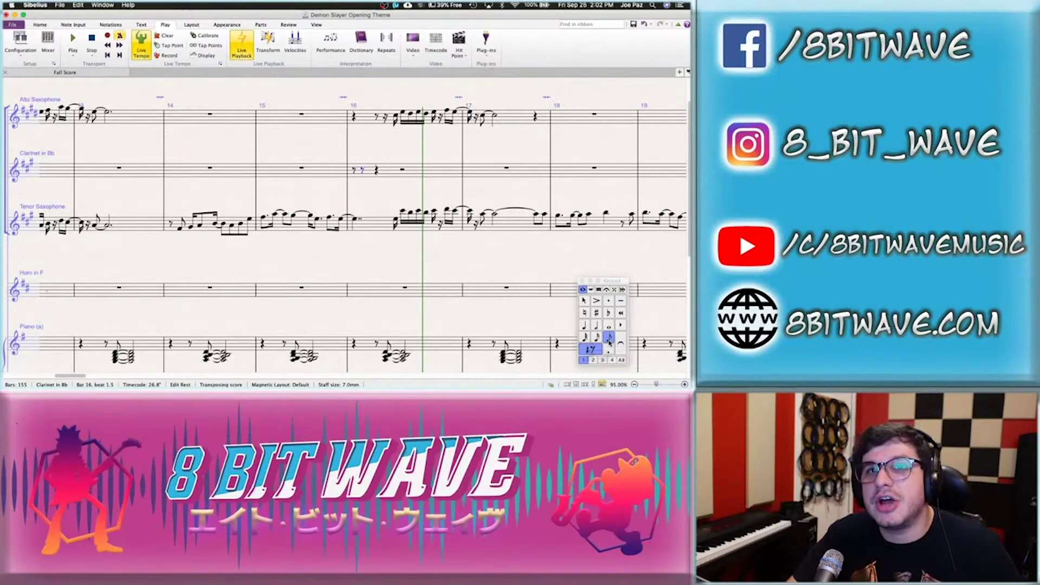
pyautogui.press('Left')
pyautogui.press('super+3')
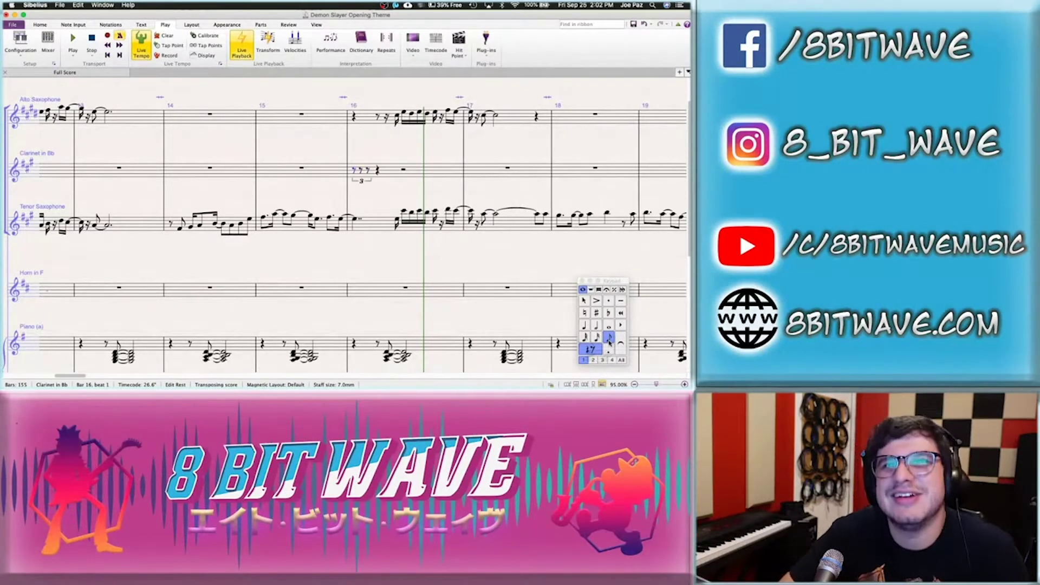
pyautogui.press('Right')
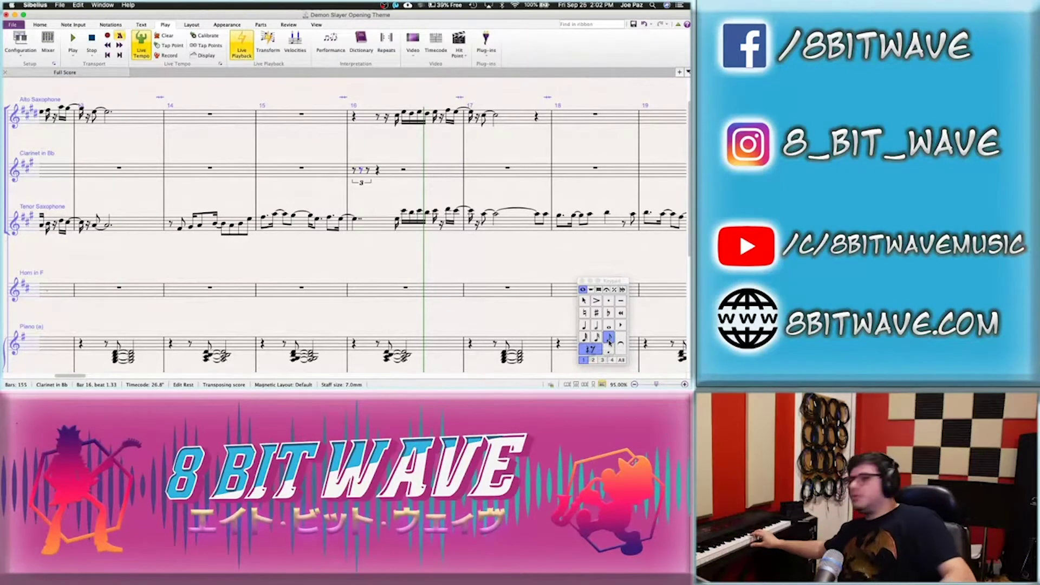
pyautogui.press('Escape')
pyautogui.press('a')
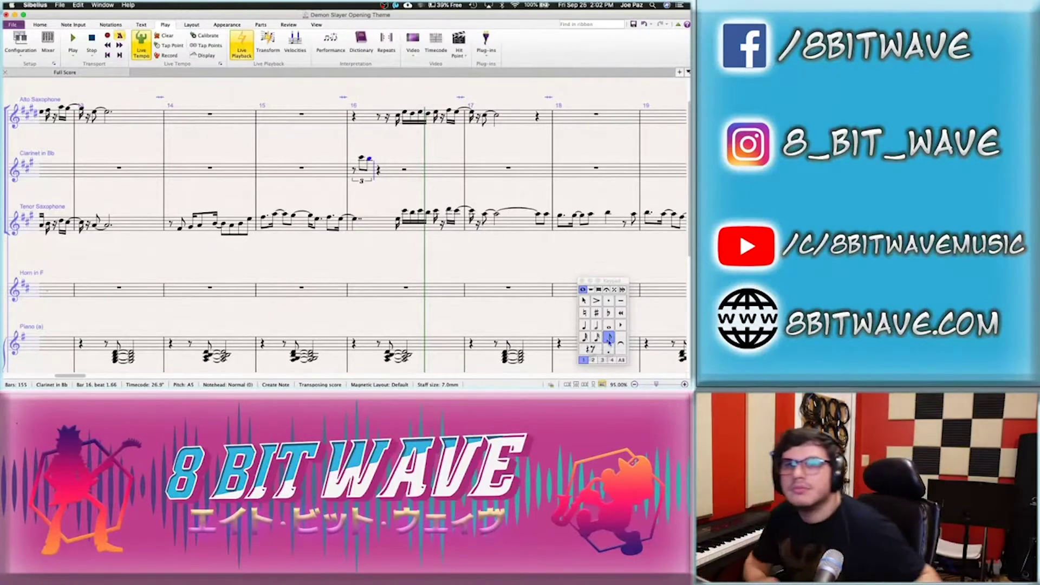
# Add a full eighth-note triplet on beat 2 of the Clarinet in Bb's bar 16 and play the bar back
pyautogui.press('Right')
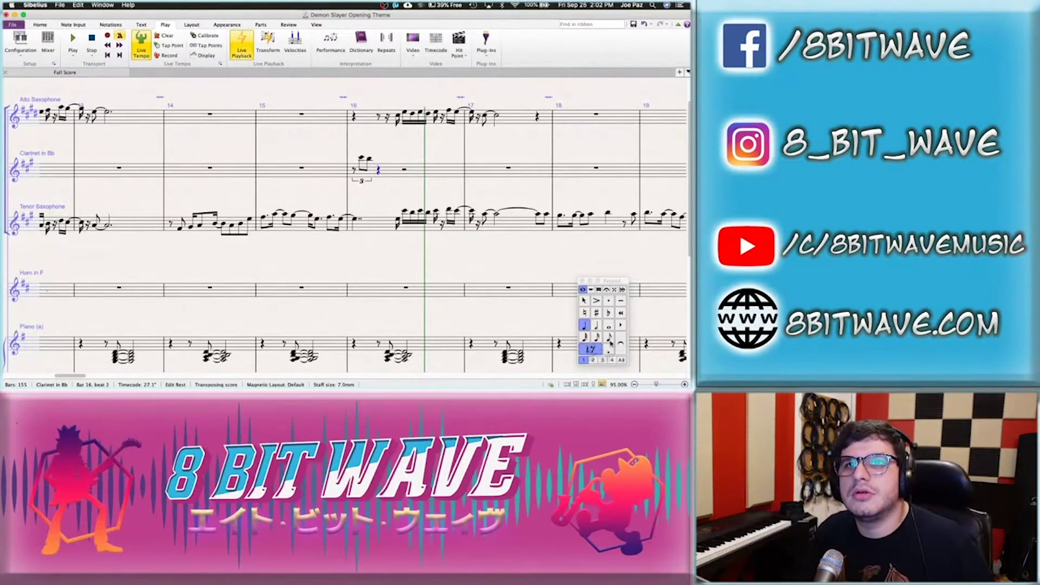
pyautogui.click(609, 337)
pyautogui.press('super+3')
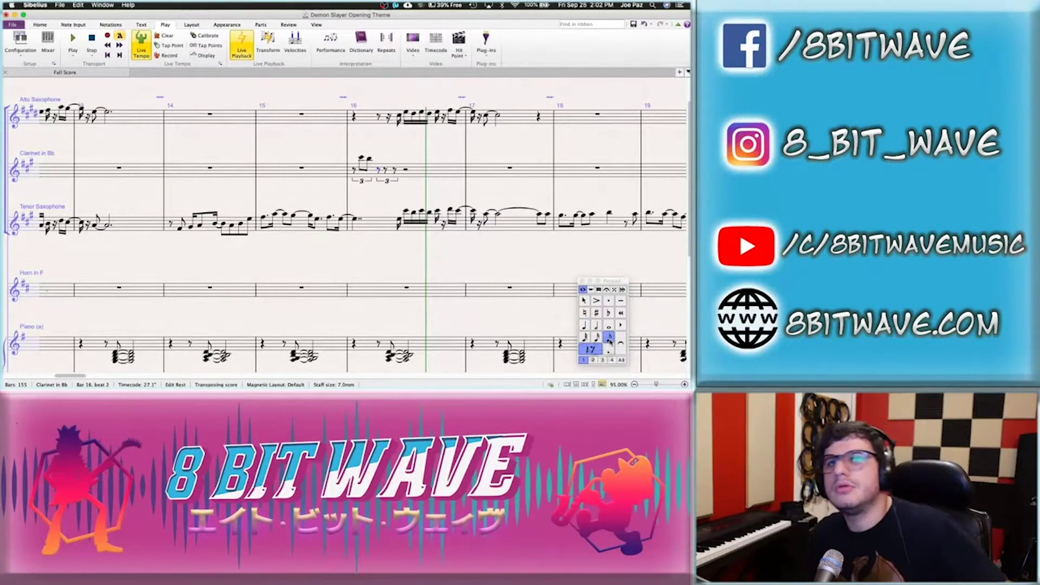
pyautogui.press('c')
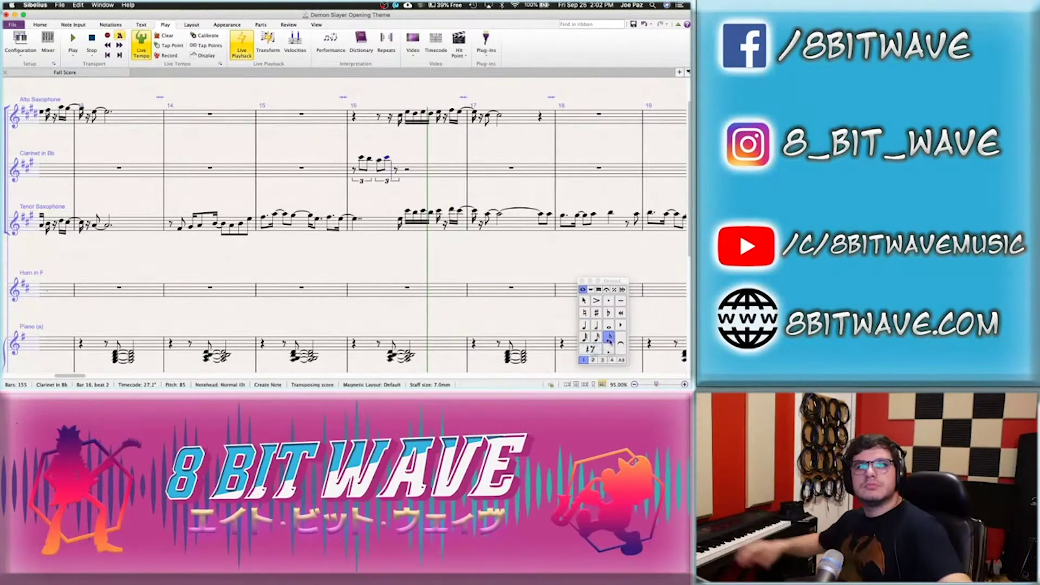
pyautogui.press('c')
pyautogui.click(353, 171)
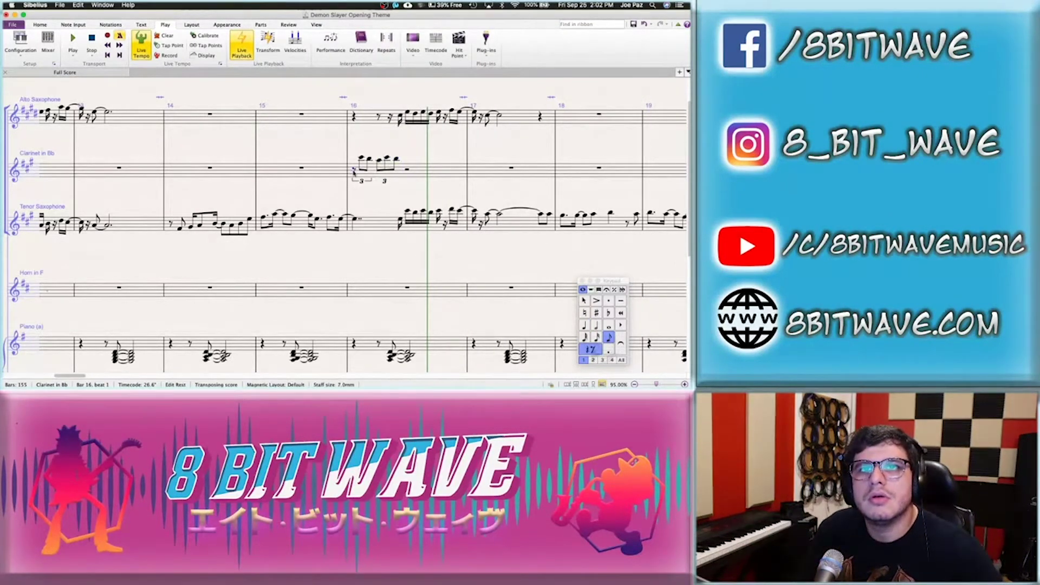
pyautogui.press('space')
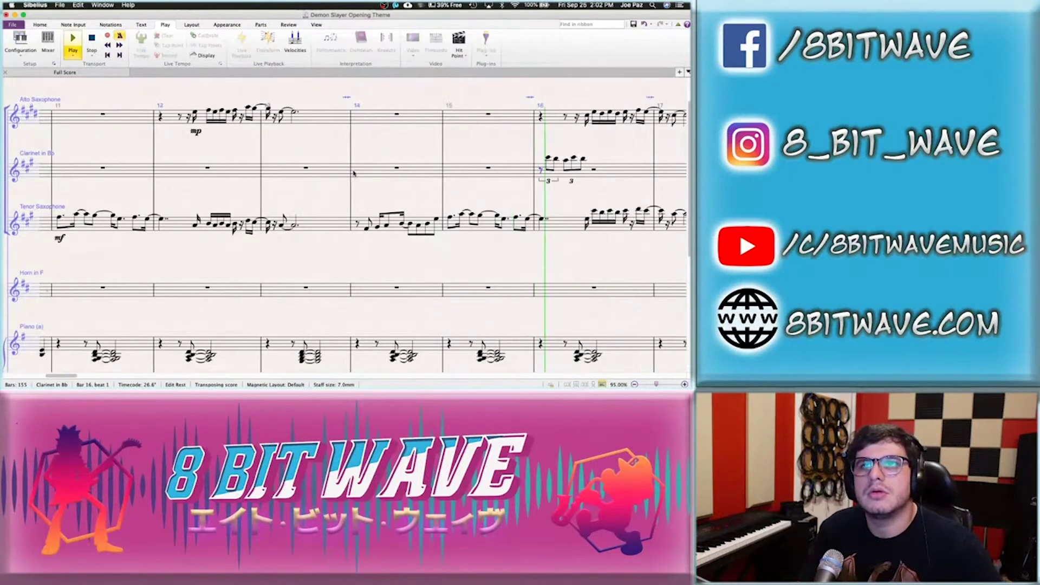
pyautogui.press('space')
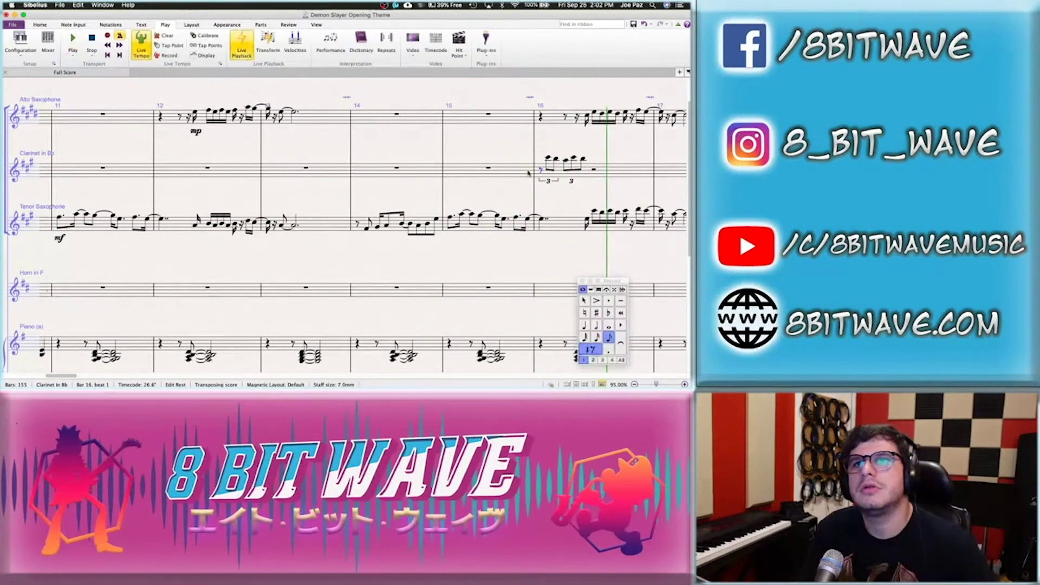
# Try to move the Clarinet in Bb's triplet notes to the start of bar 16
pyautogui.click(548, 160)
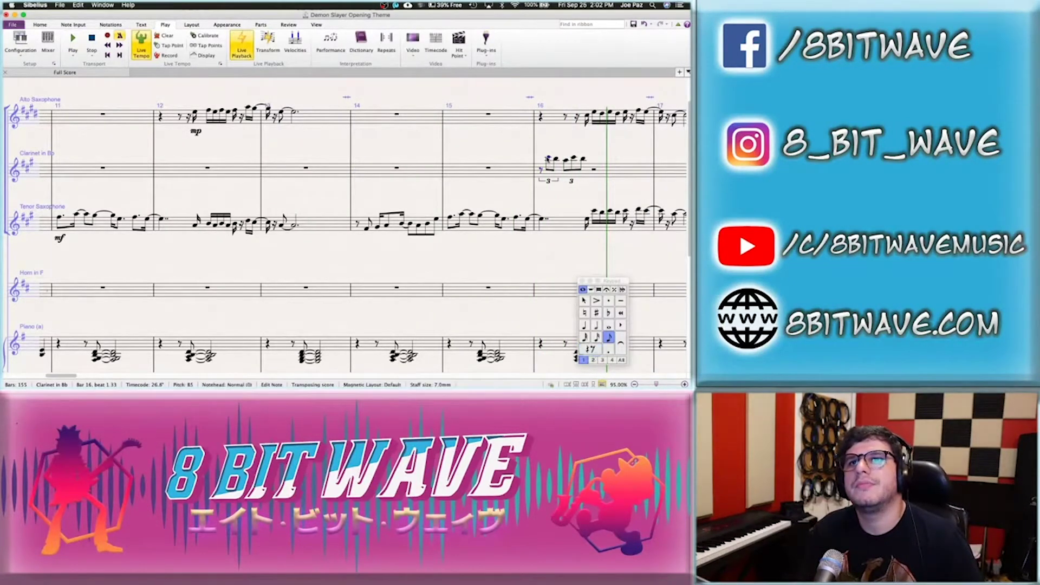
pyautogui.keyDown('shift'); pyautogui.click(584, 162); pyautogui.keyUp('shift')
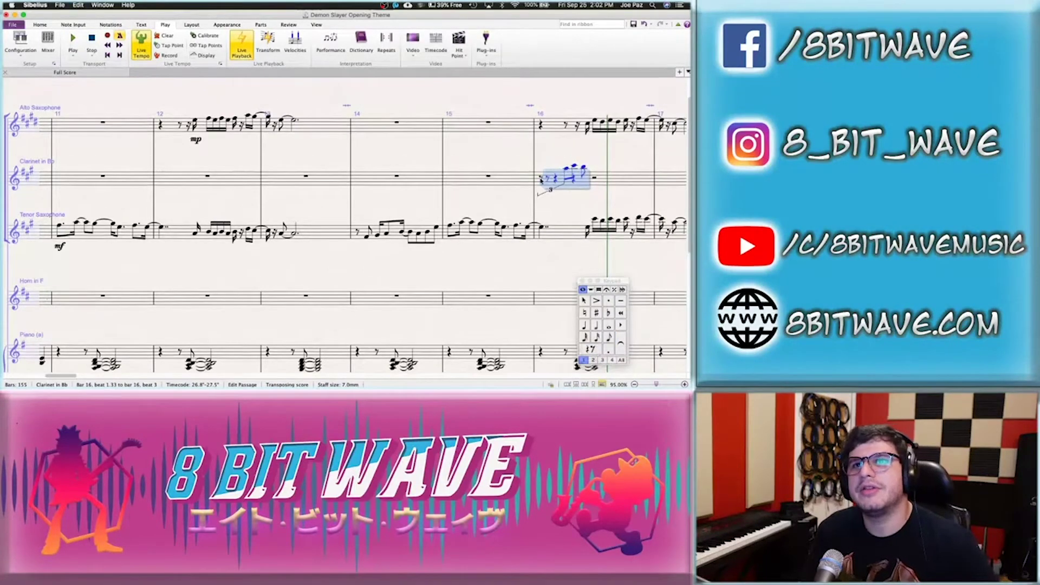
pyautogui.press('Delete')
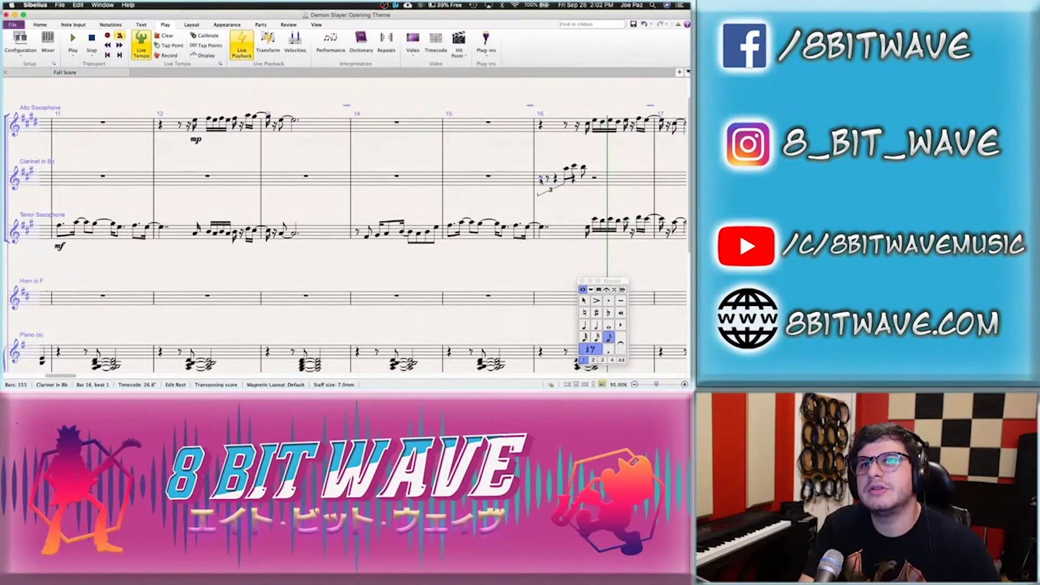
pyautogui.press('super+v')
pyautogui.press('super+z')
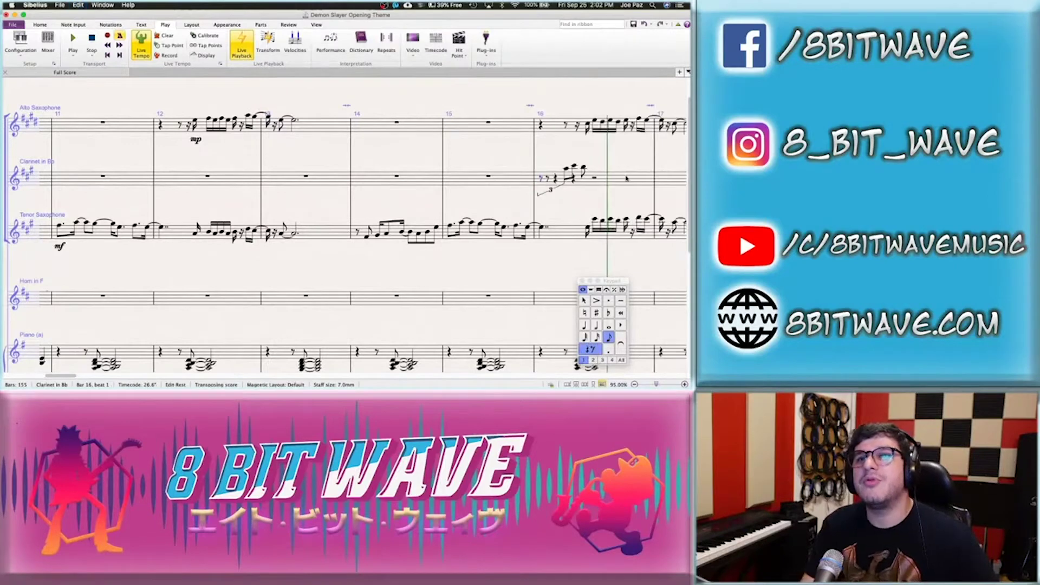
# Clear the Clarinet in Bb's bar 16 and enter an eighth-note triplet B5, A5, G5 on beat 1
pyautogui.click(595, 178)
pyautogui.press('Delete')
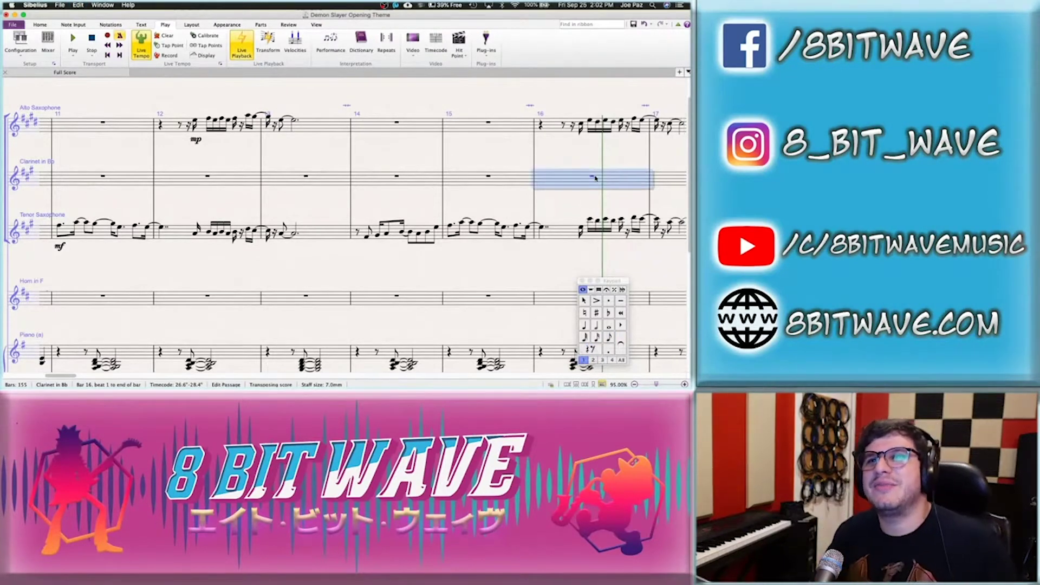
pyautogui.click(608, 338)
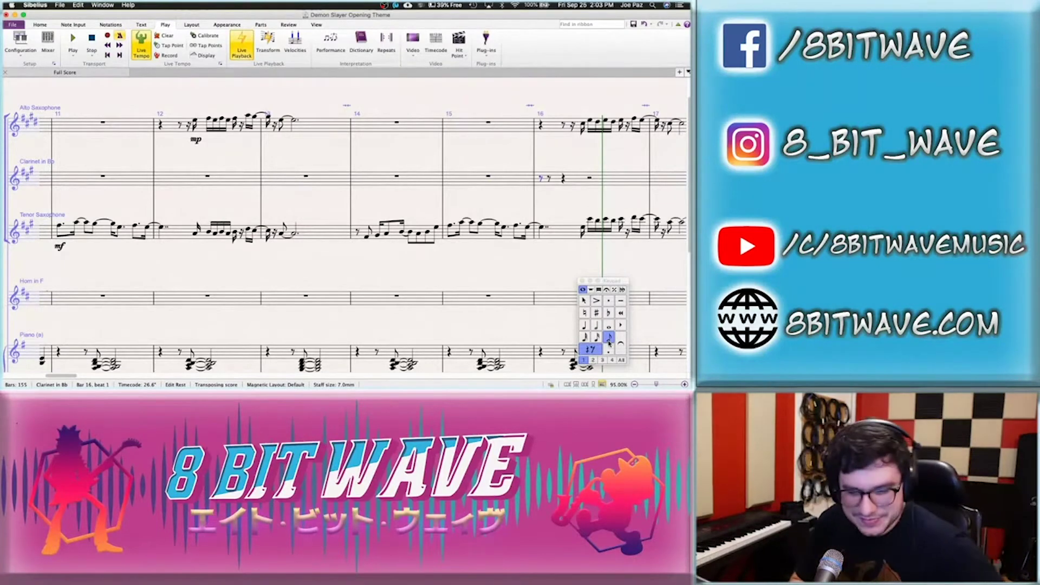
pyautogui.press('super+3')
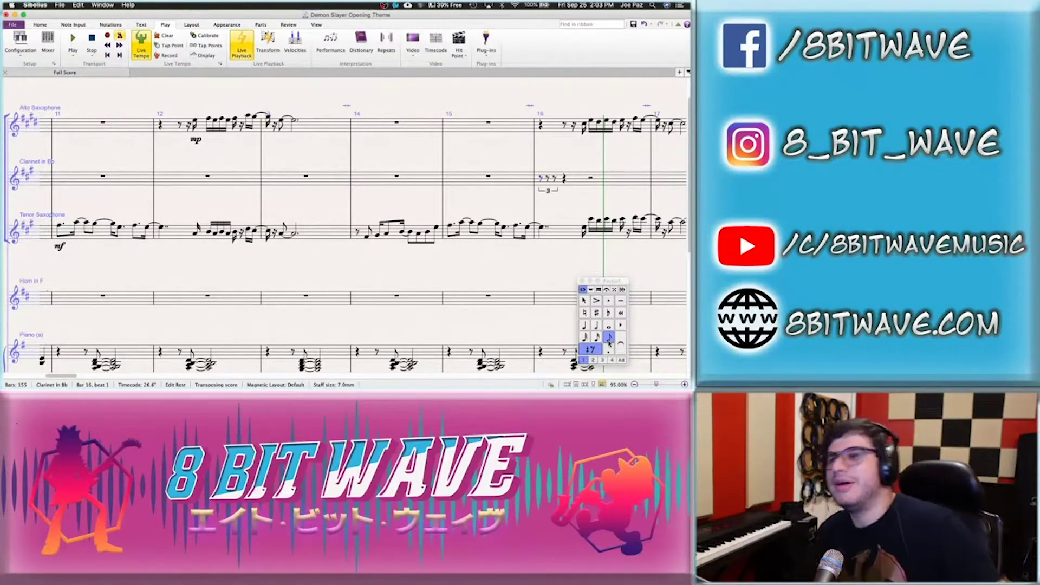
pyautogui.press('b')
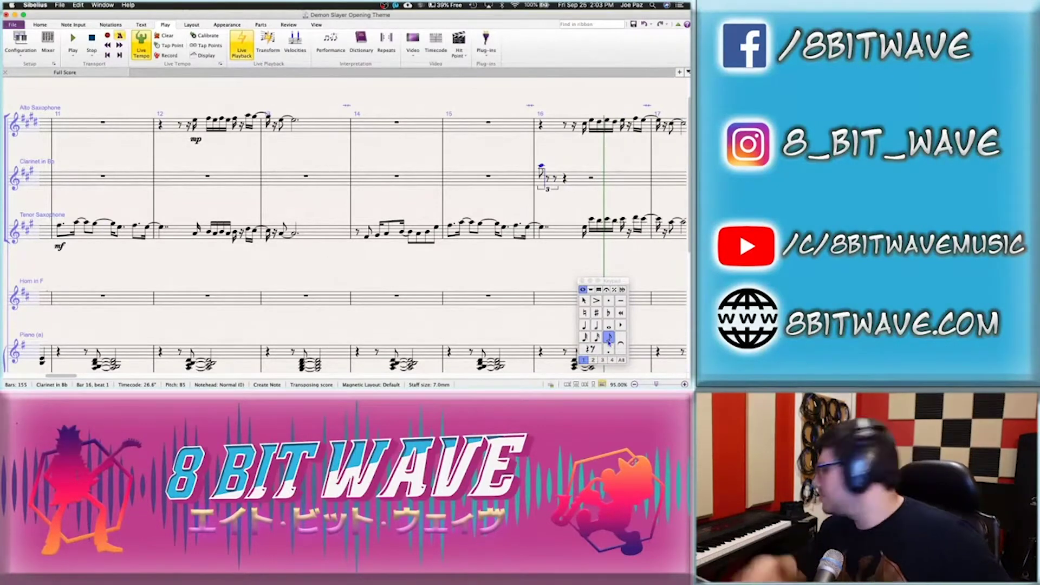
pyautogui.press('a')
pyautogui.press('g')
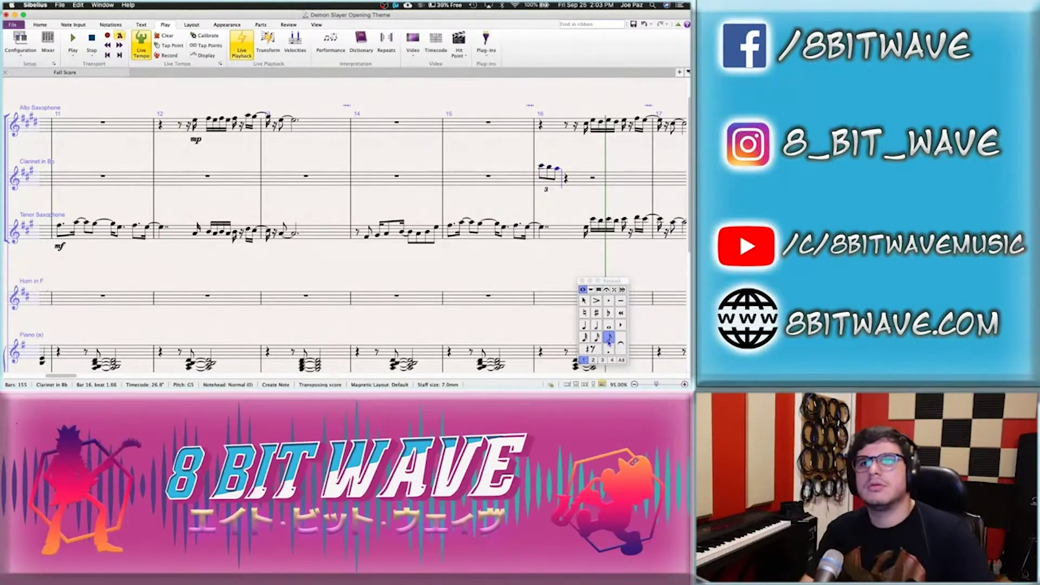
# Repeat the Clarinet in Bb's beat 1 triplet three times to fill bar 16
pyautogui.press('Escape')
pyautogui.hotkey('shift', 'Left')
pyautogui.hotkey('shift', 'Left')
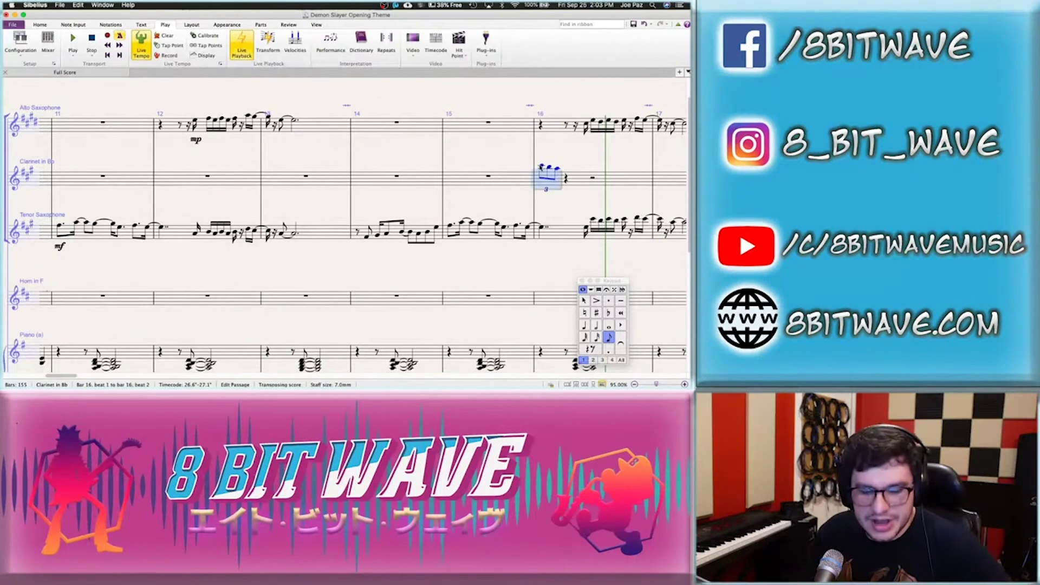
pyautogui.press('r')
pyautogui.press('r')
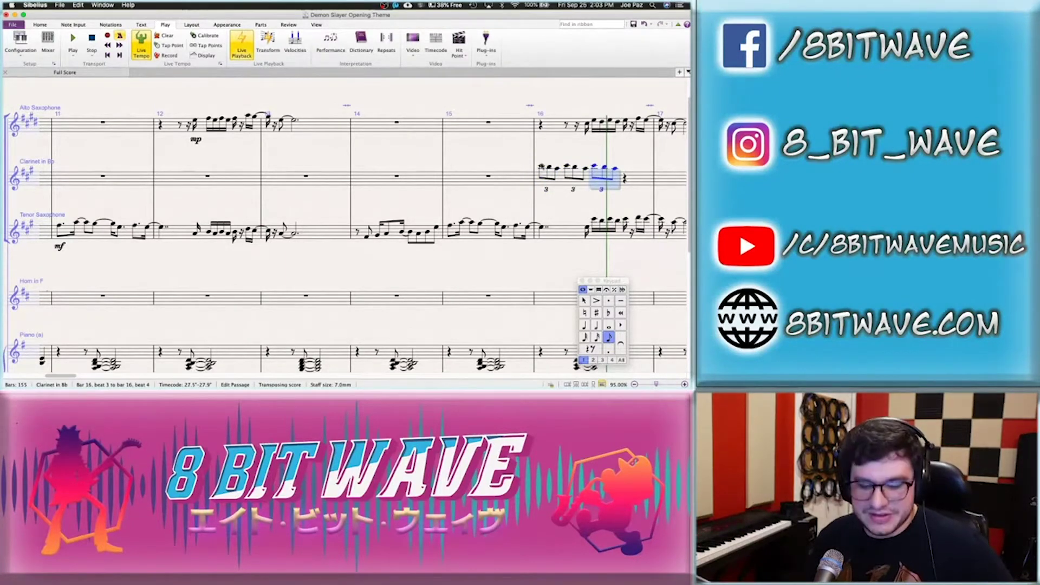
pyautogui.press('r')
pyautogui.press('Escape')
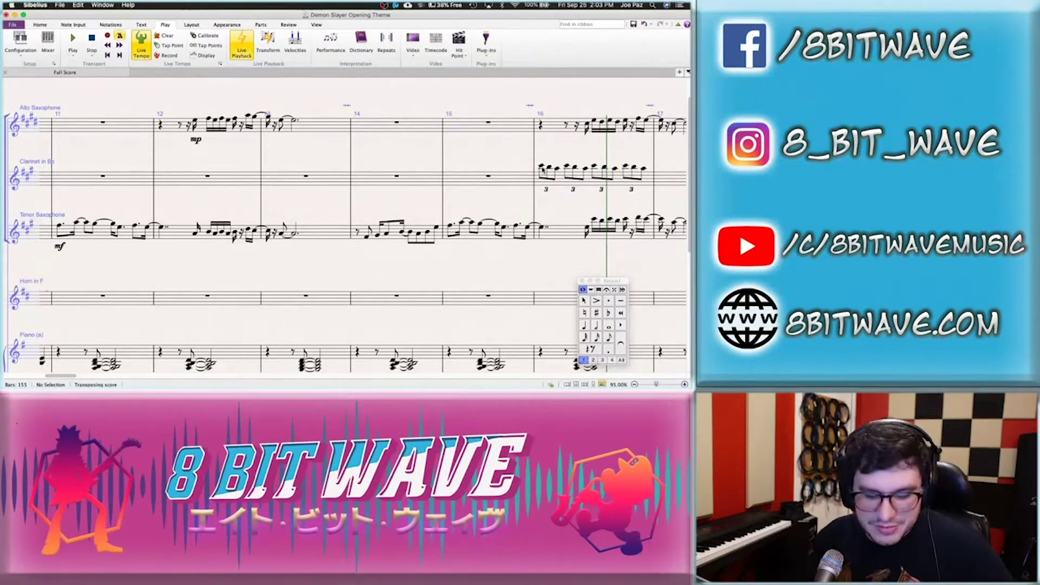
# Save the score and play it back from the Tenor Saxophone's bar 14 through bar 16
pyautogui.click(541, 166)
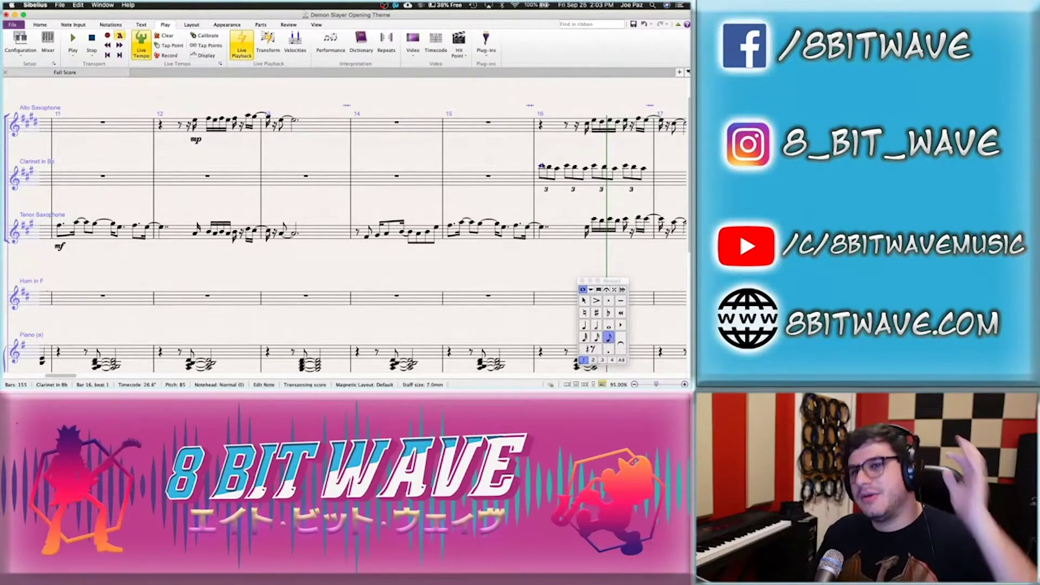
pyautogui.press('super+s')
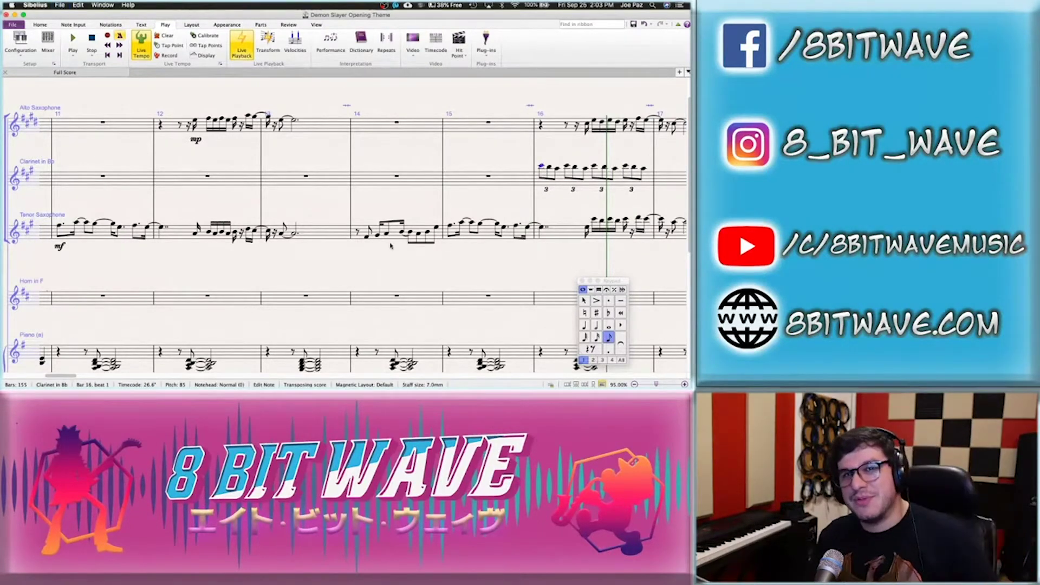
pyautogui.click(357, 232)
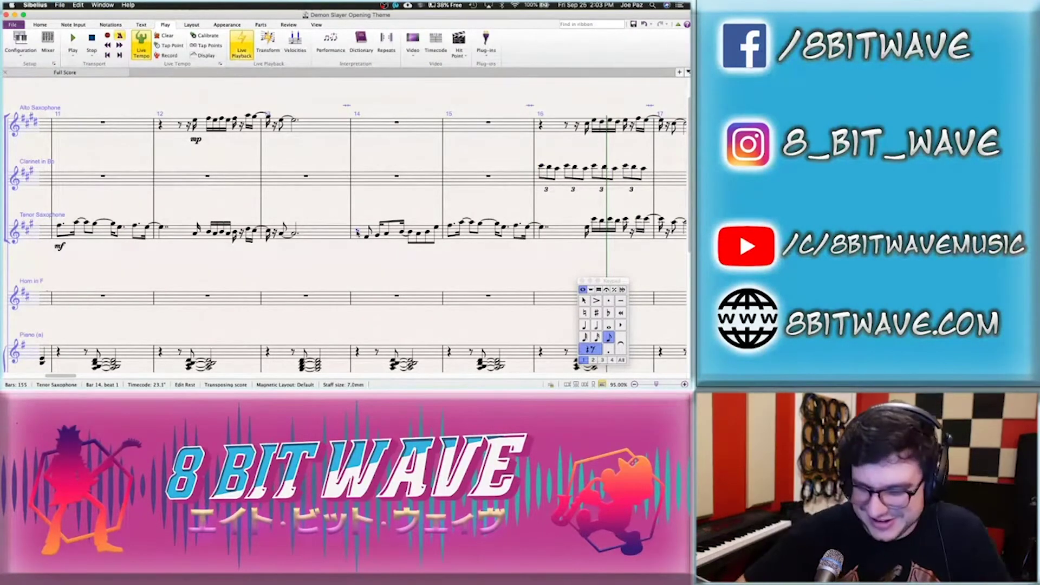
pyautogui.press('space')
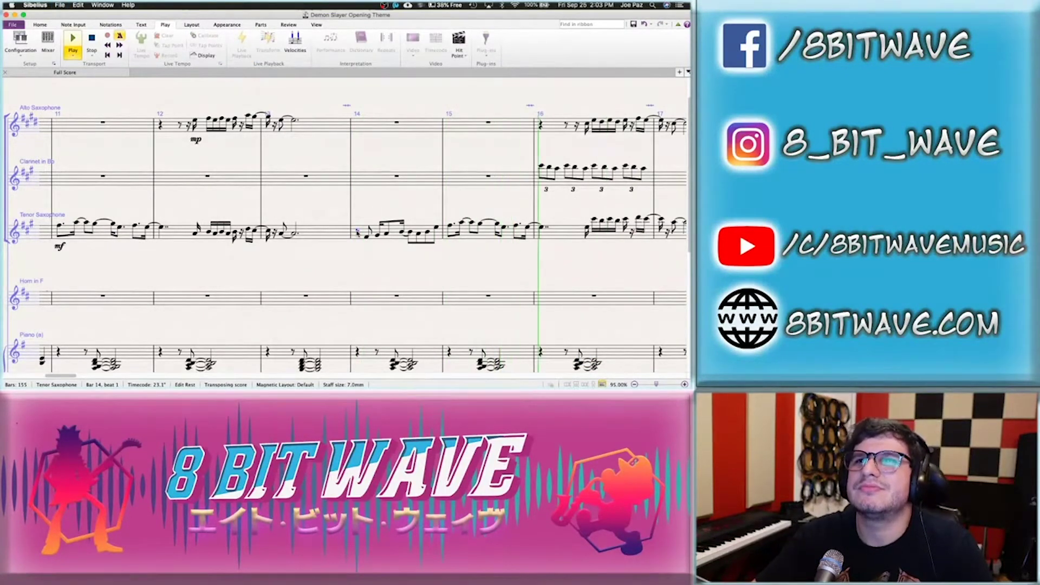
pyautogui.press('space')
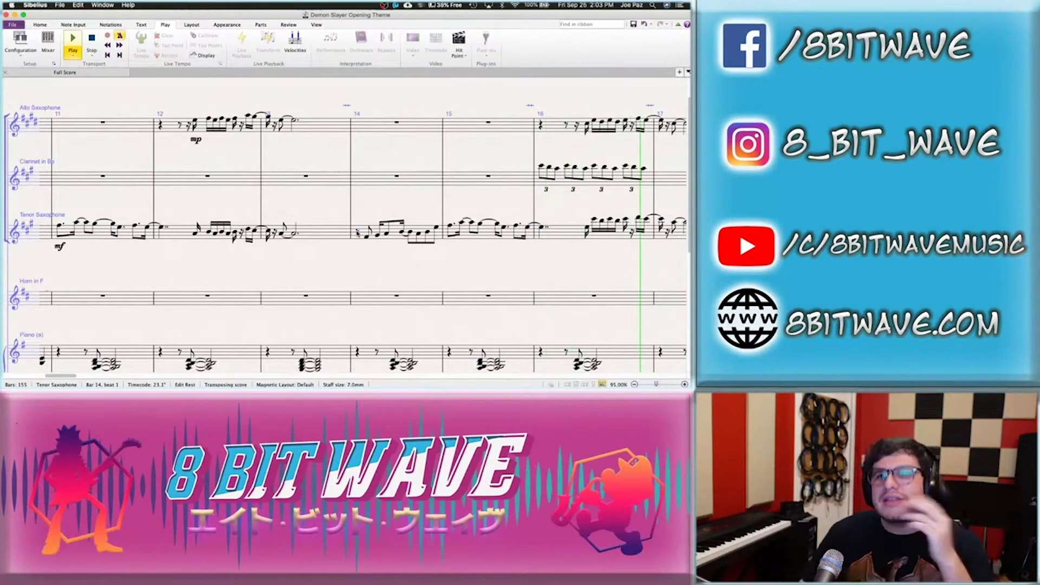
# Move the Clarinet in Bb's triplet run from bar 16 to bar 20
pyautogui.click(564, 182)
pyautogui.hscroll(5, 560, 181)
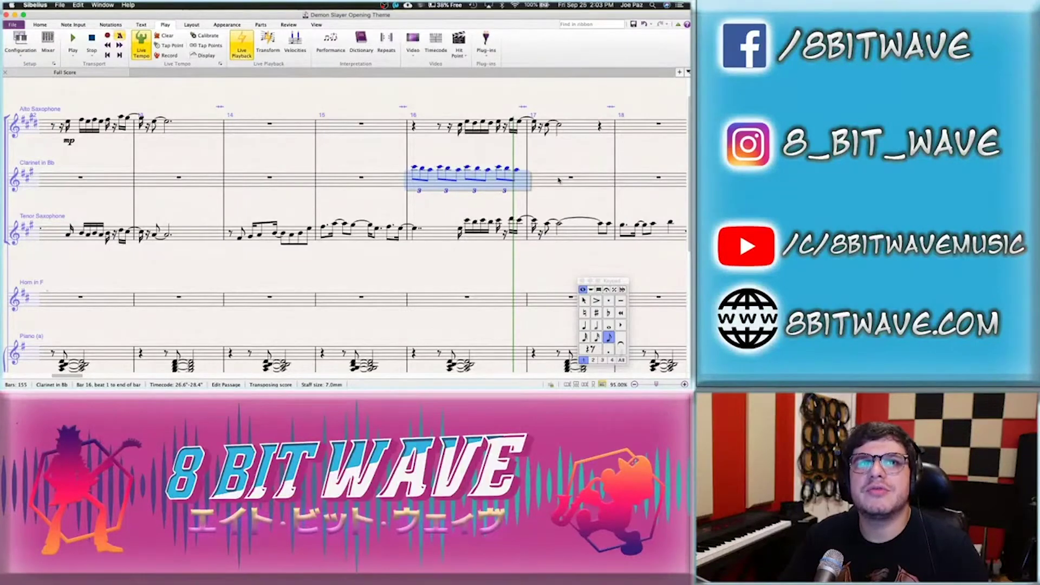
pyautogui.press('Delete')
pyautogui.hscroll(10, 544, 184)
pyautogui.scroll(2, 544, 184)
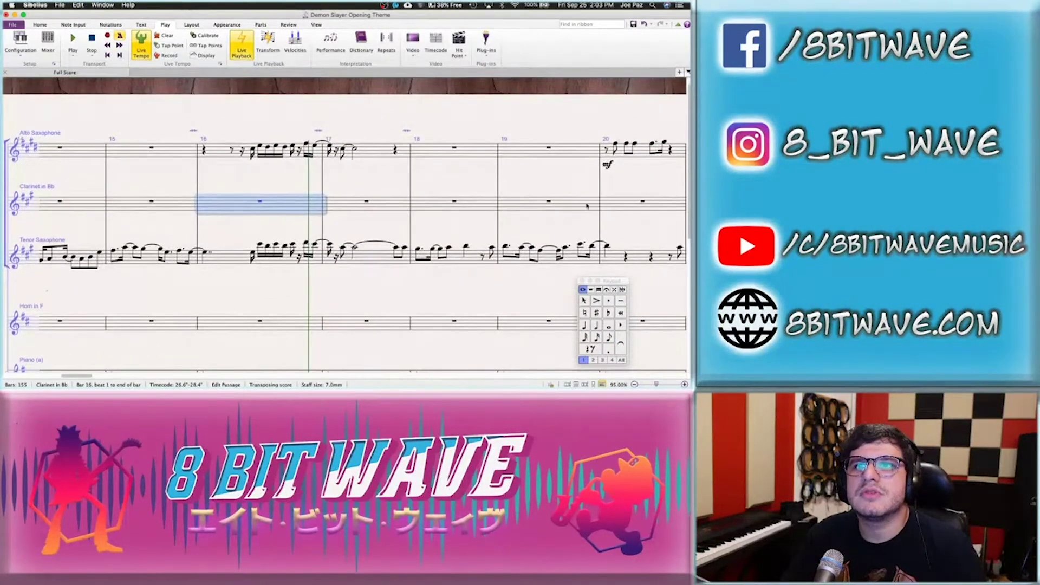
pyautogui.click(618, 206)
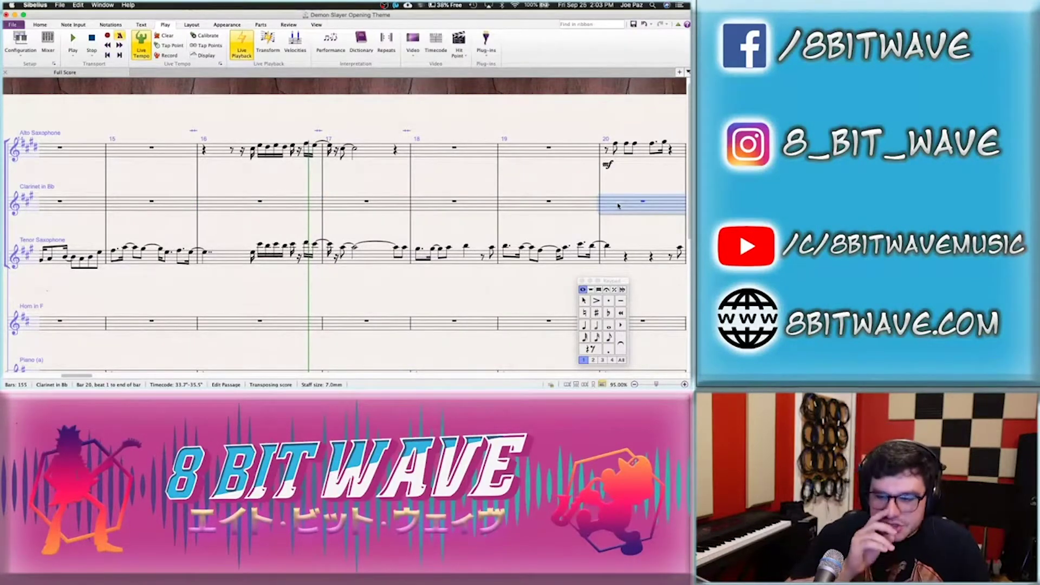
pyautogui.press('super+v')
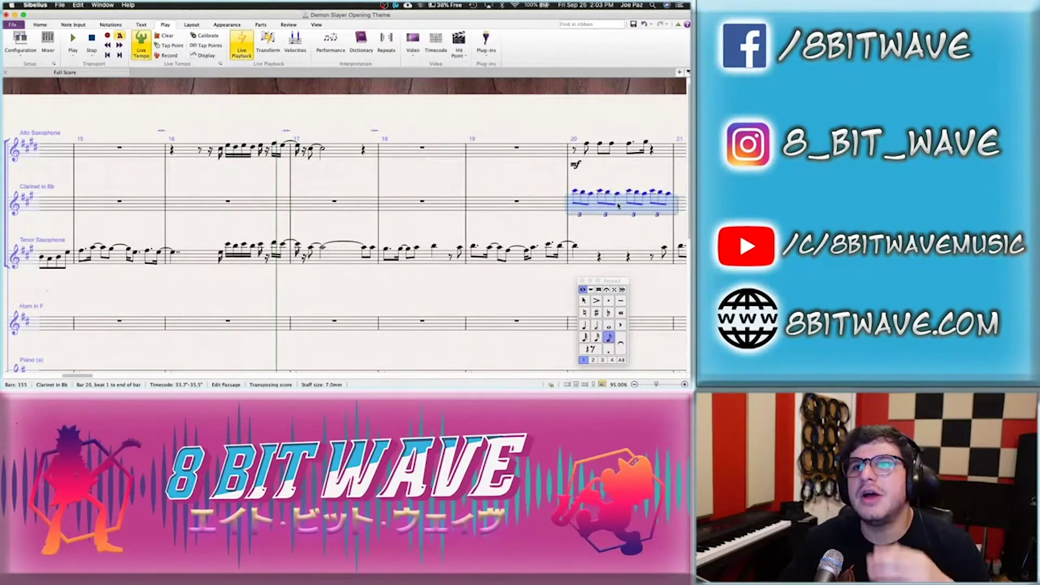
pyautogui.hscroll(4, 606, 216)
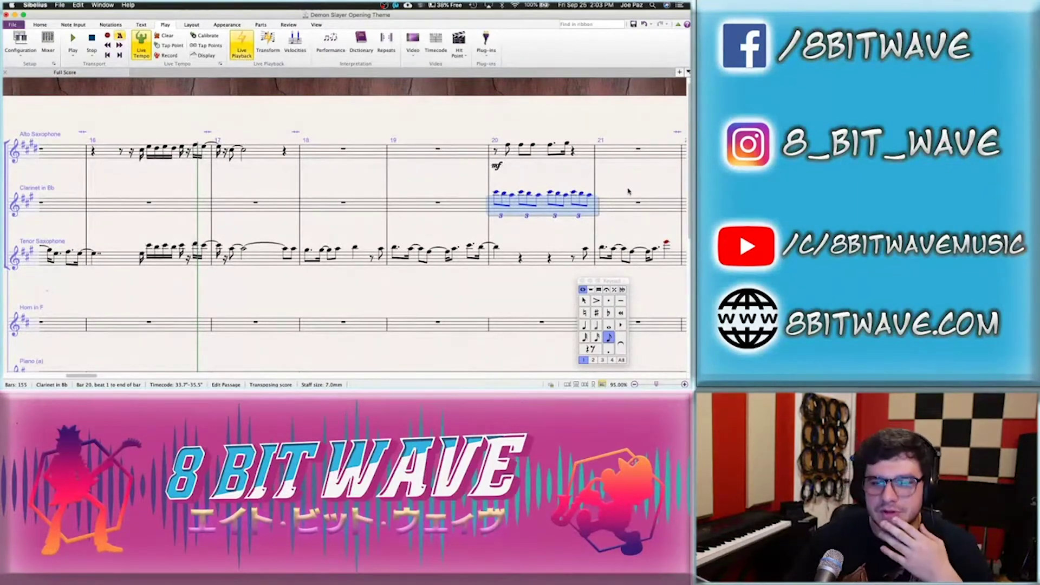
# Clear the triplet run from the Clarinet in Bb's bar 20
pyautogui.press('Escape')
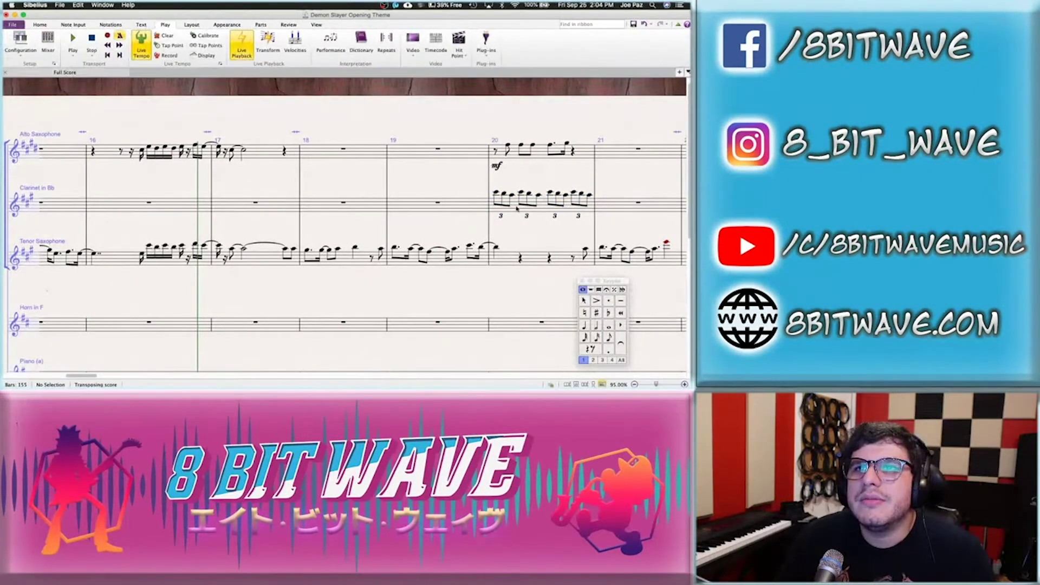
pyautogui.click(589, 198)
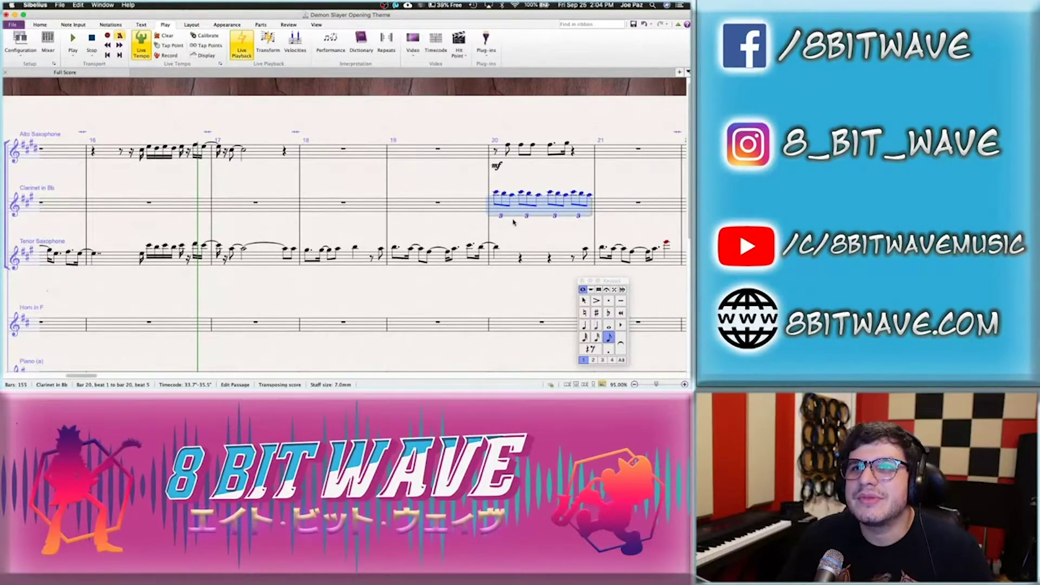
pyautogui.click(519, 232)
pyautogui.click(517, 215)
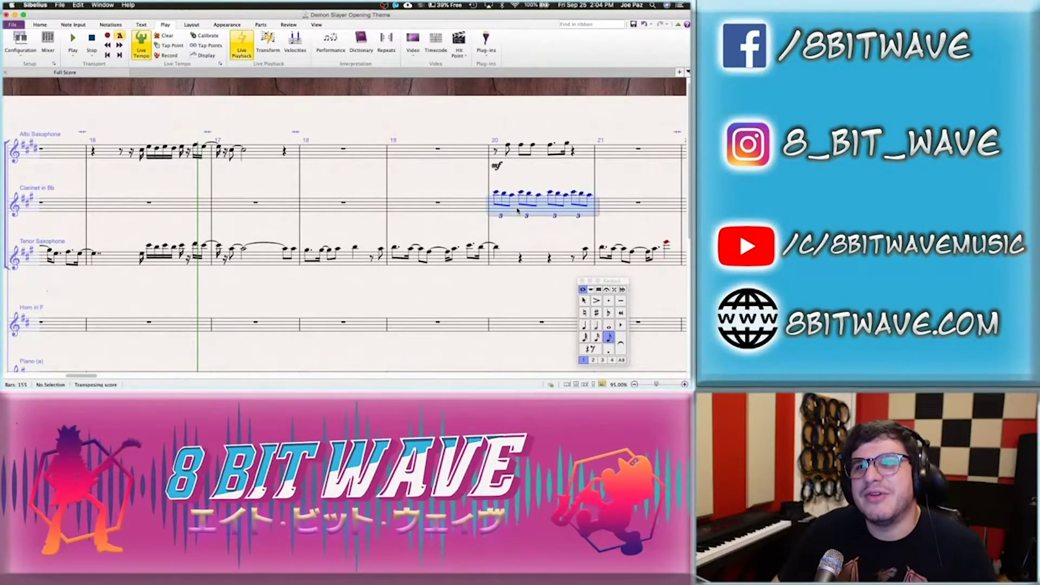
pyautogui.press('Delete')
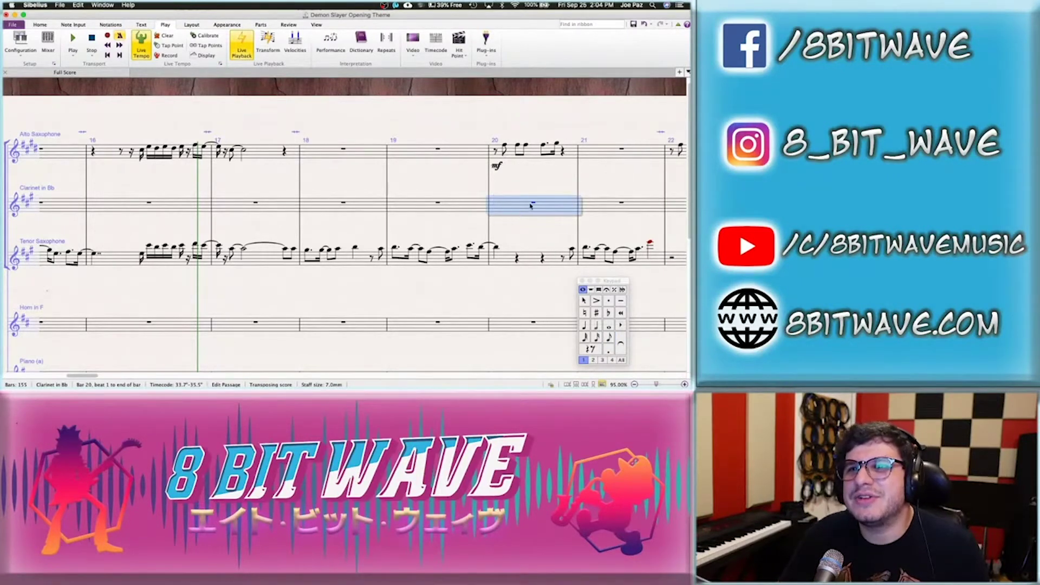
# Create a sixteenth-note triplet of rests at the start of the Clarinet in Bb's bar 20 and repeat it twice
pyautogui.click(531, 206)
pyautogui.click(610, 338)
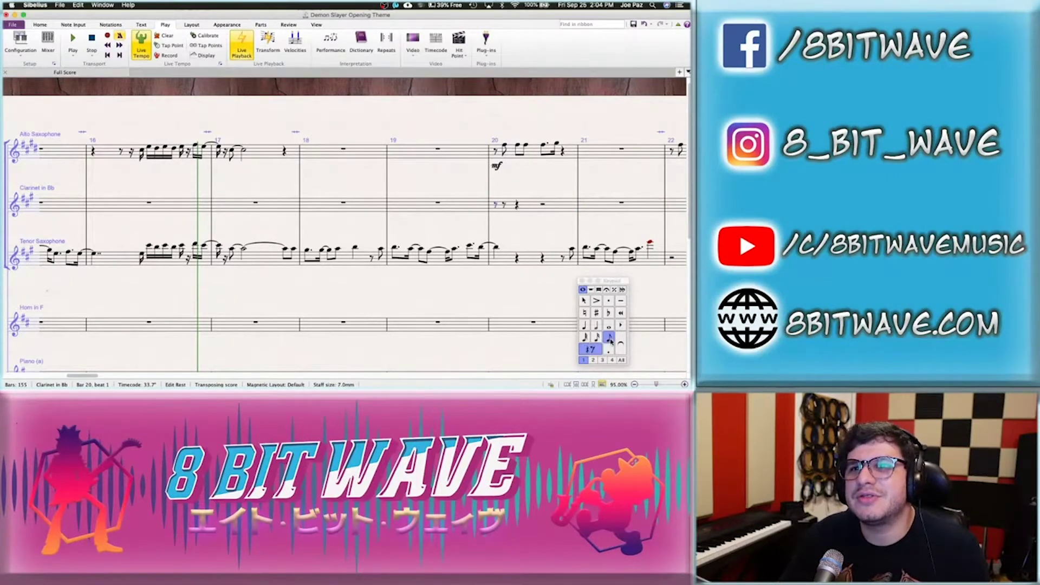
pyautogui.press('2')
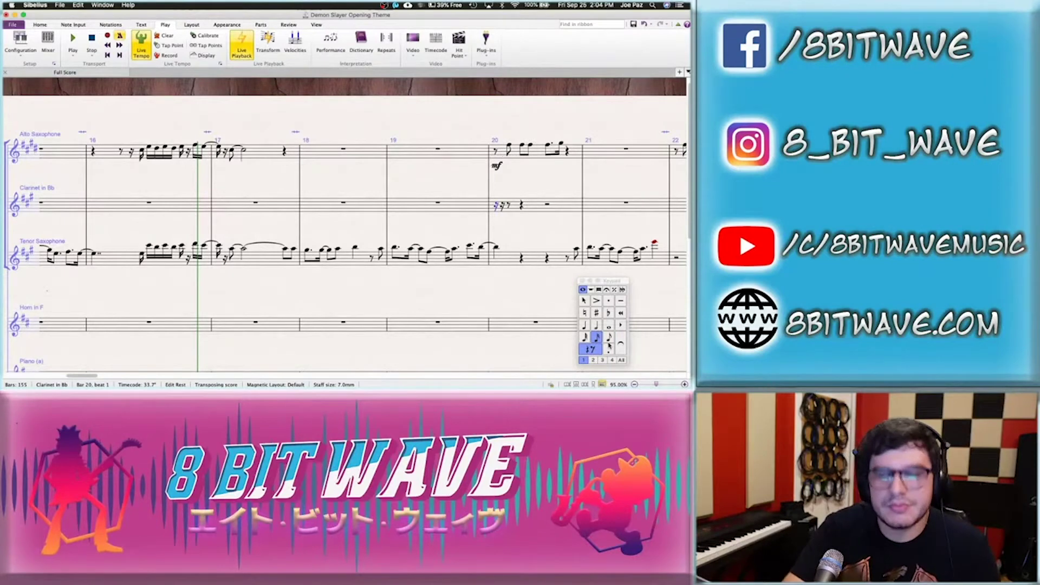
pyautogui.press('super+3')
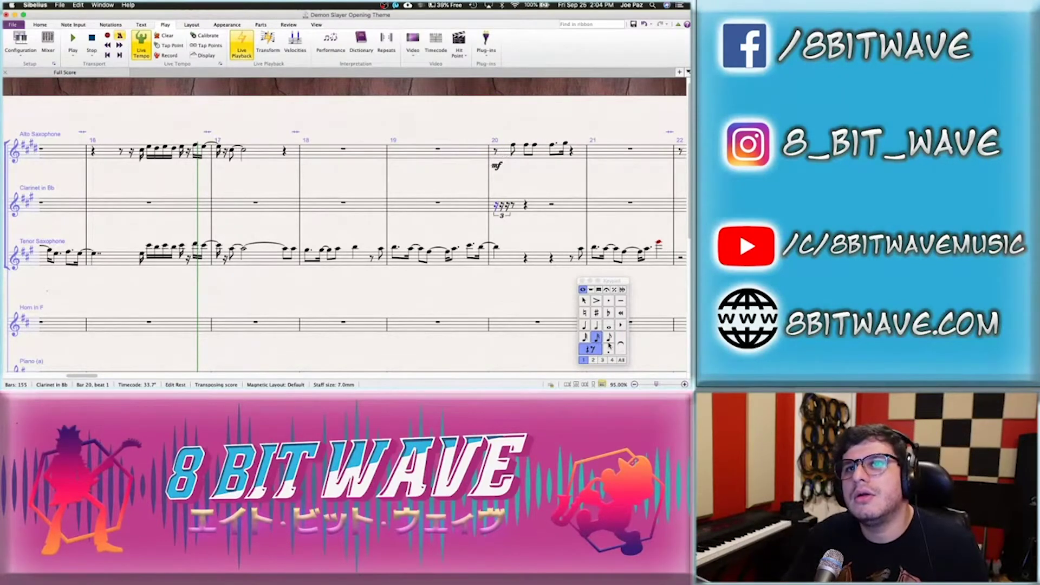
pyautogui.press('Right')
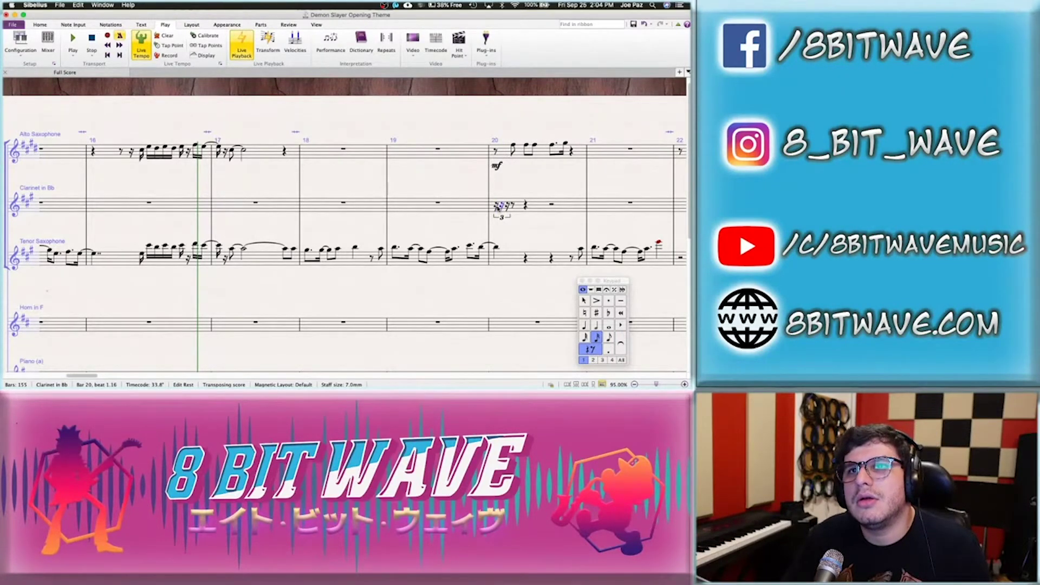
pyautogui.click(498, 207)
pyautogui.keyDown('shift'); pyautogui.click(509, 210); pyautogui.keyUp('shift')
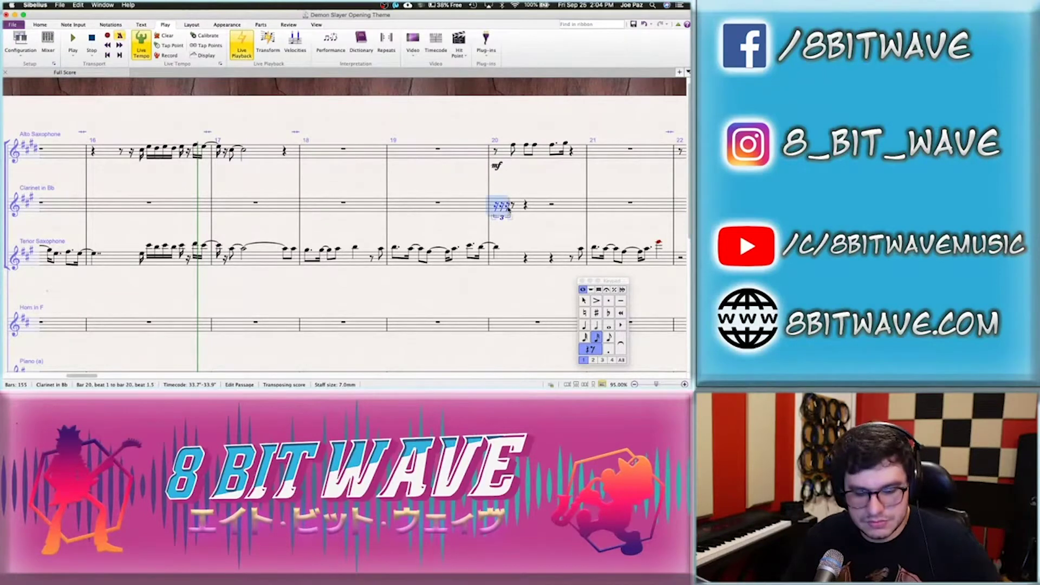
pyautogui.press('r')
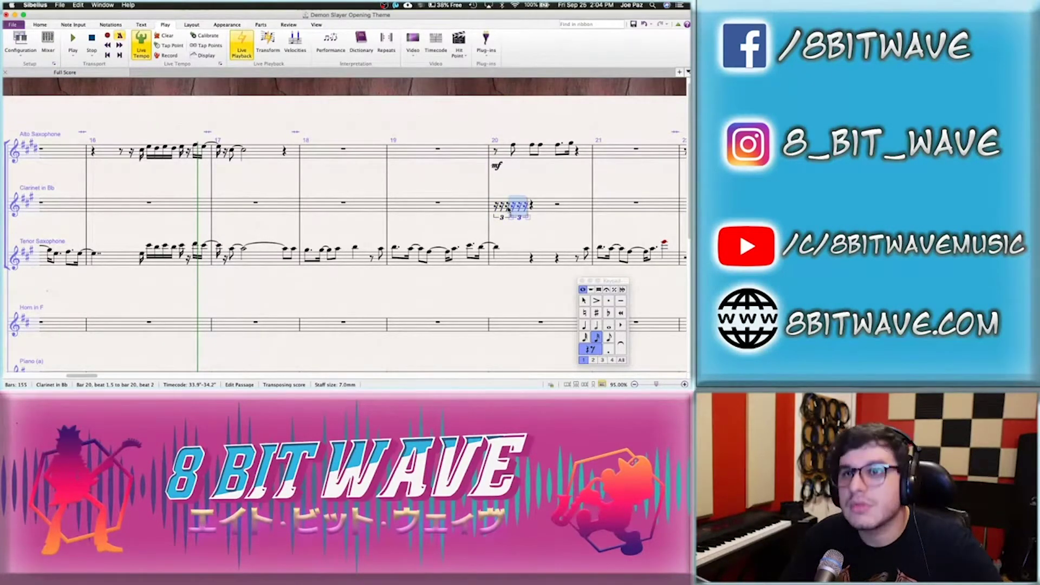
pyautogui.press('r')
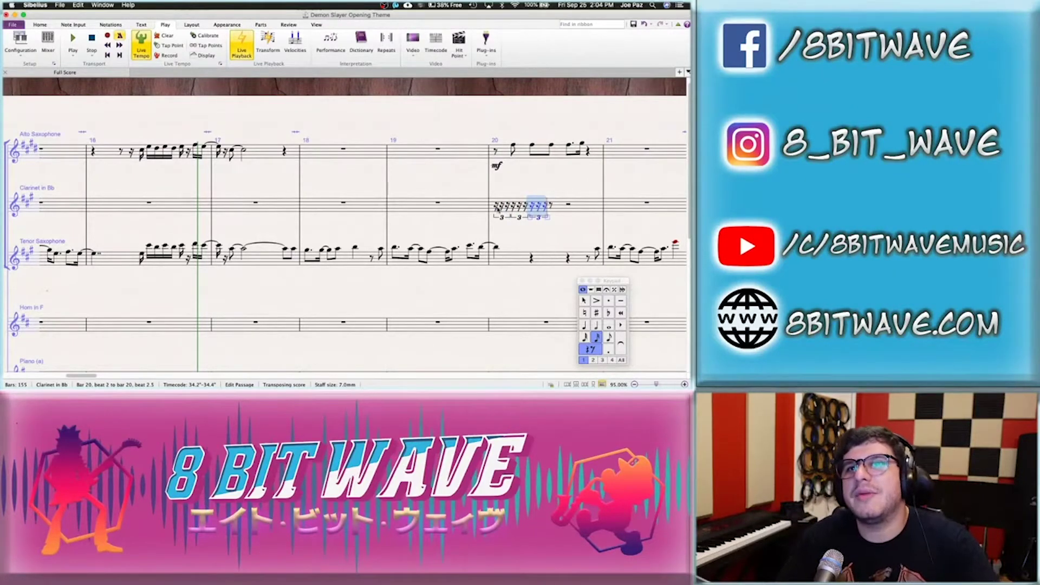
# Enter a repeating B5, A5, G5 figure over the Clarinet in Bb's sixteenth-note triplets in bar 20, continuing to beat 3
pyautogui.click(497, 207)
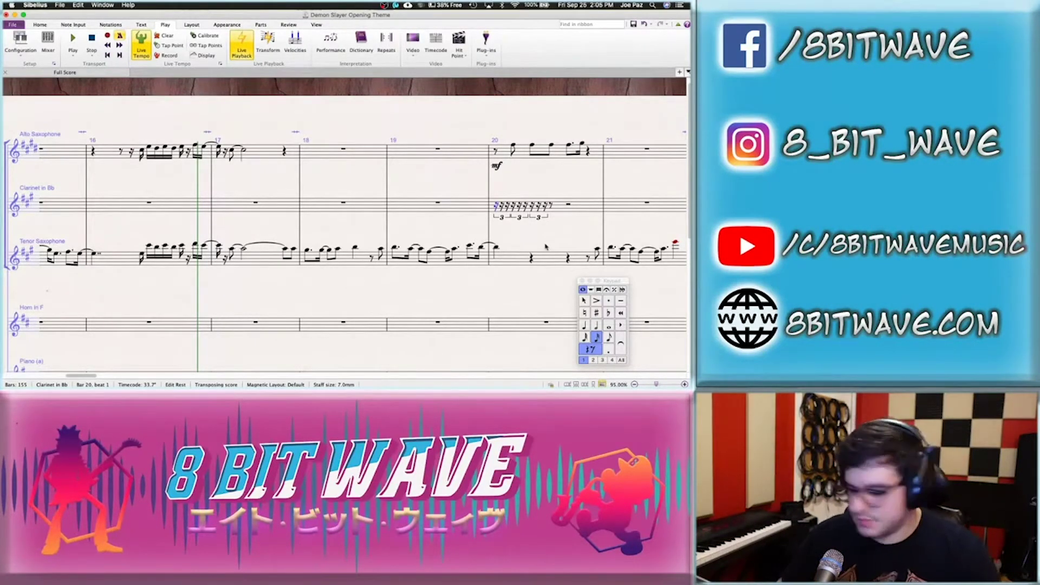
pyautogui.press('b')
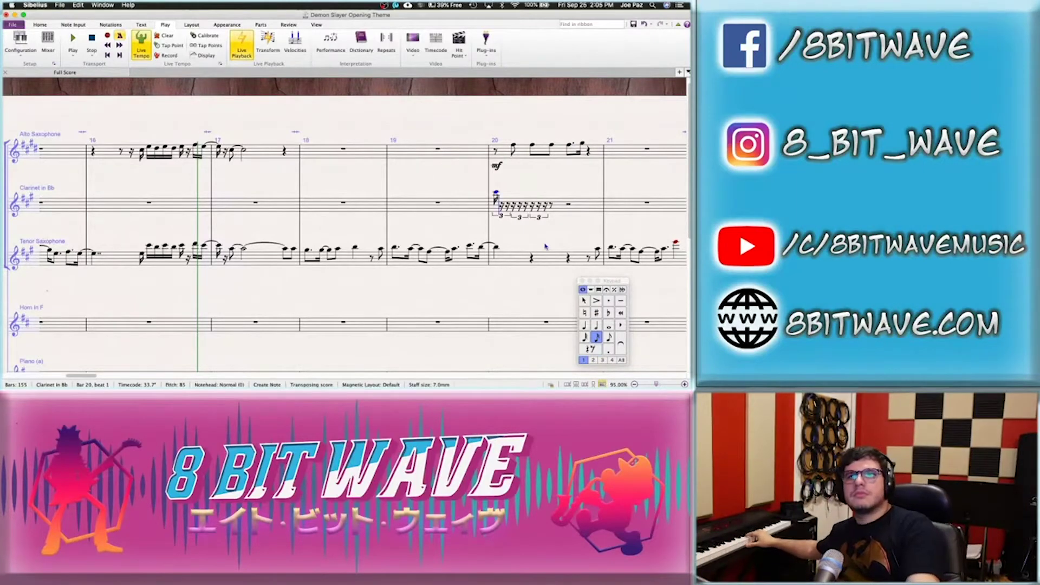
pyautogui.press('a')
pyautogui.press('b')
pyautogui.press('a')
pyautogui.press('b')
pyautogui.press('a')
pyautogui.press('b')
pyautogui.press('a')
pyautogui.press('a')
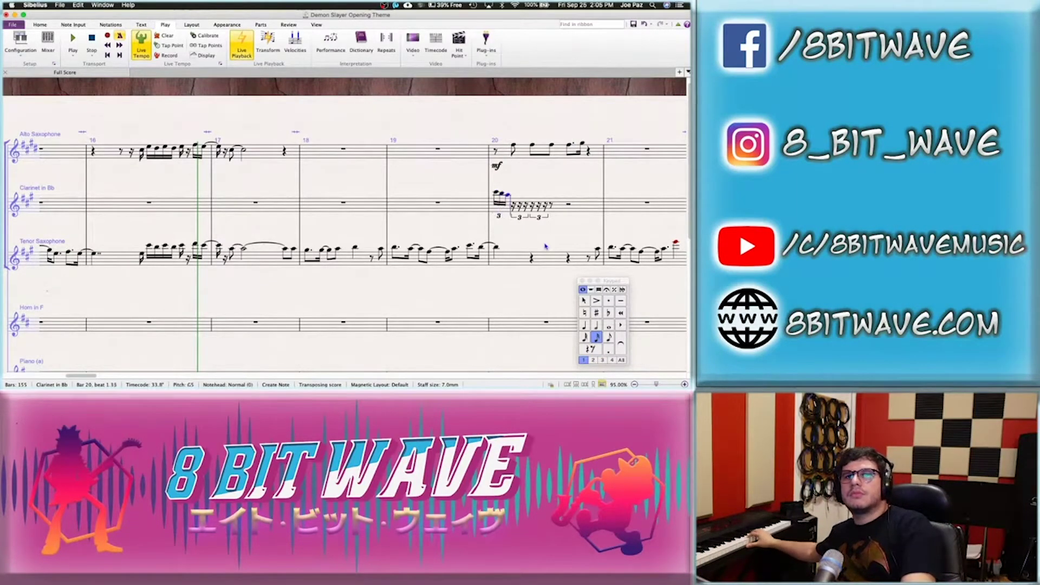
pyautogui.press('a')
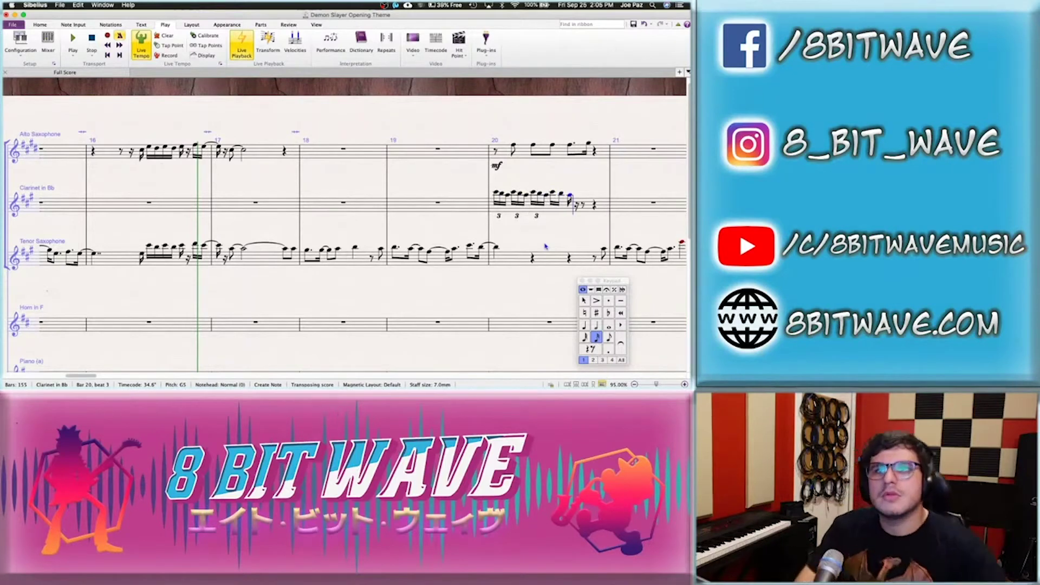
# Play back the Clarinet in Bb's triplet run from the start of bar 20
pyautogui.click(495, 193)
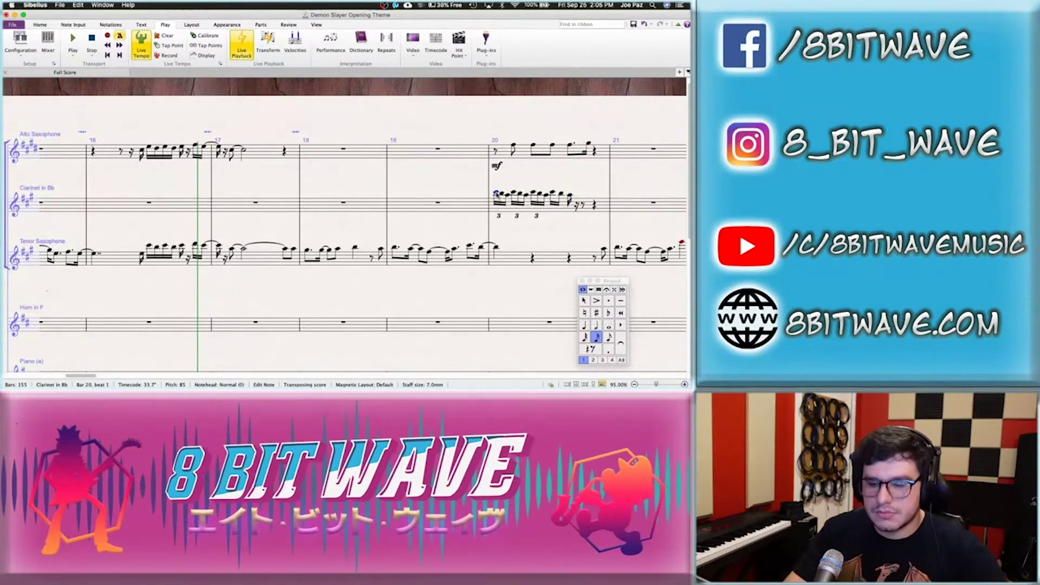
pyautogui.press('p')
pyautogui.press('space')
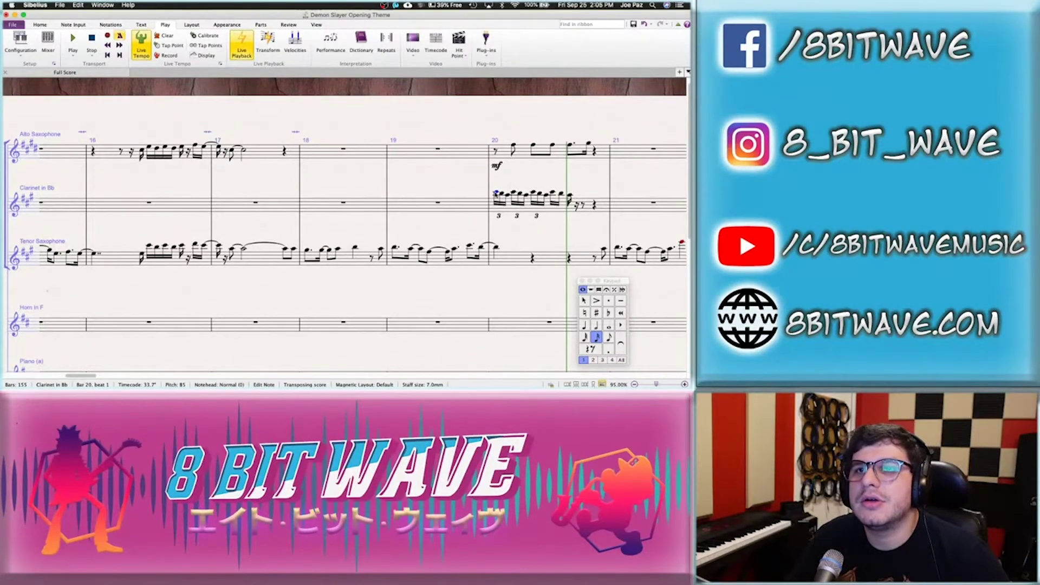
pyautogui.scroll(-1, 495, 193)
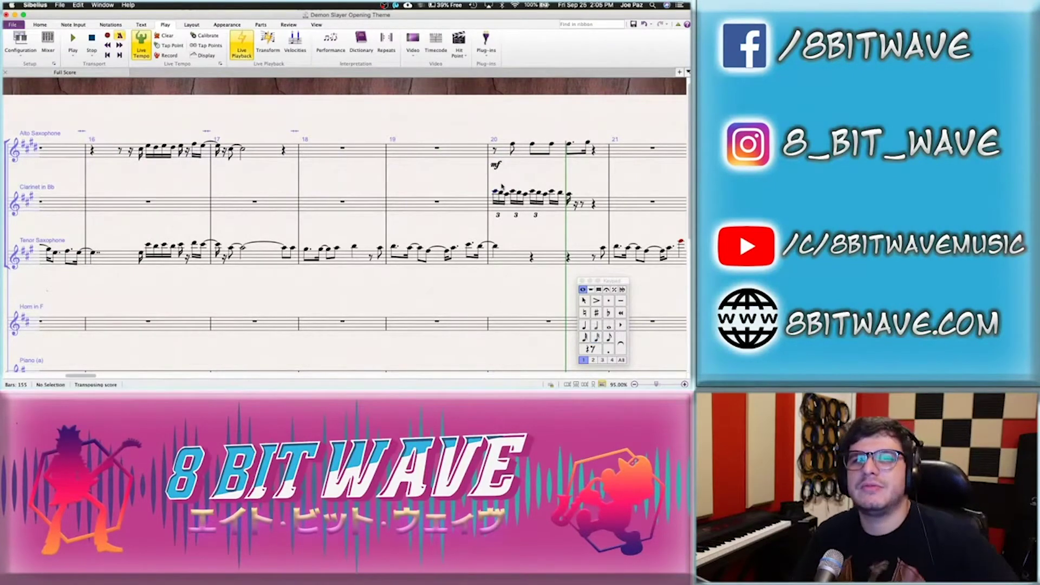
# Clear the Clarinet in Bb's bar 20 and enter straight sixteenth notes repeating B5, A5, G5 from beat 1 to beat 4.5
pyautogui.click(574, 210)
pyautogui.press('Delete')
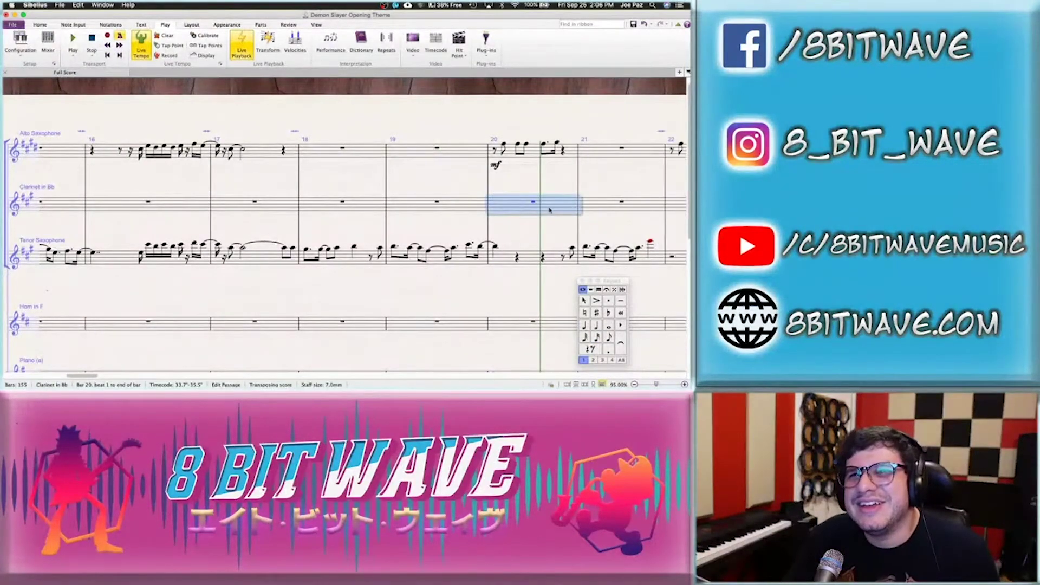
pyautogui.click(534, 203)
pyautogui.click(596, 338)
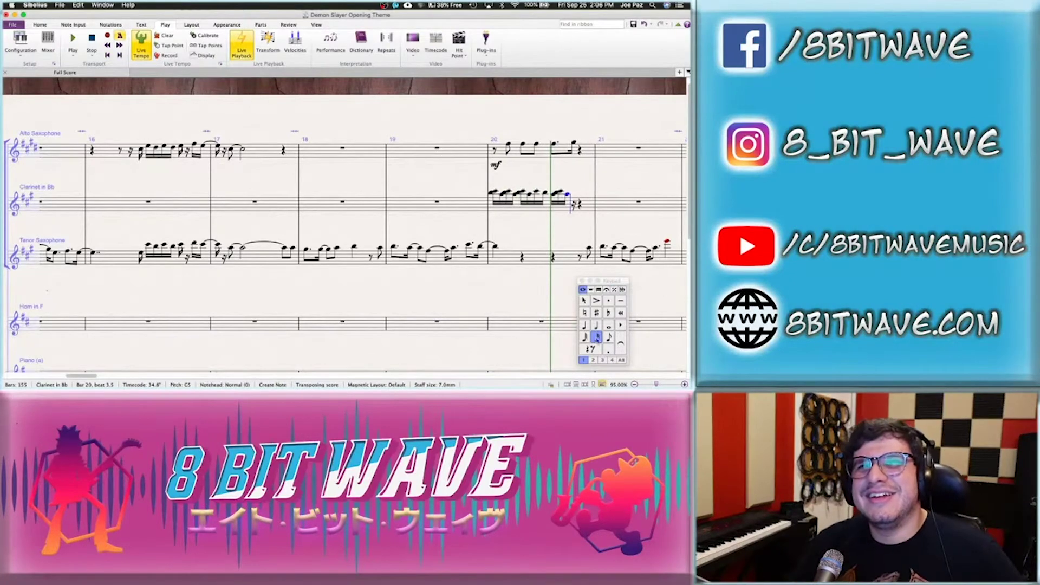
pyautogui.click(494, 193)
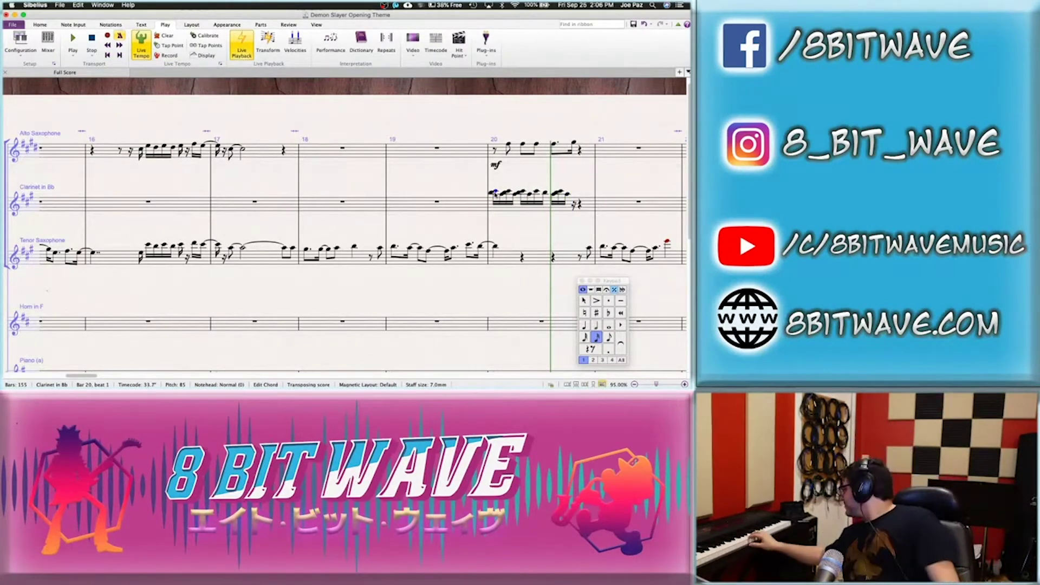
pyautogui.press('n')
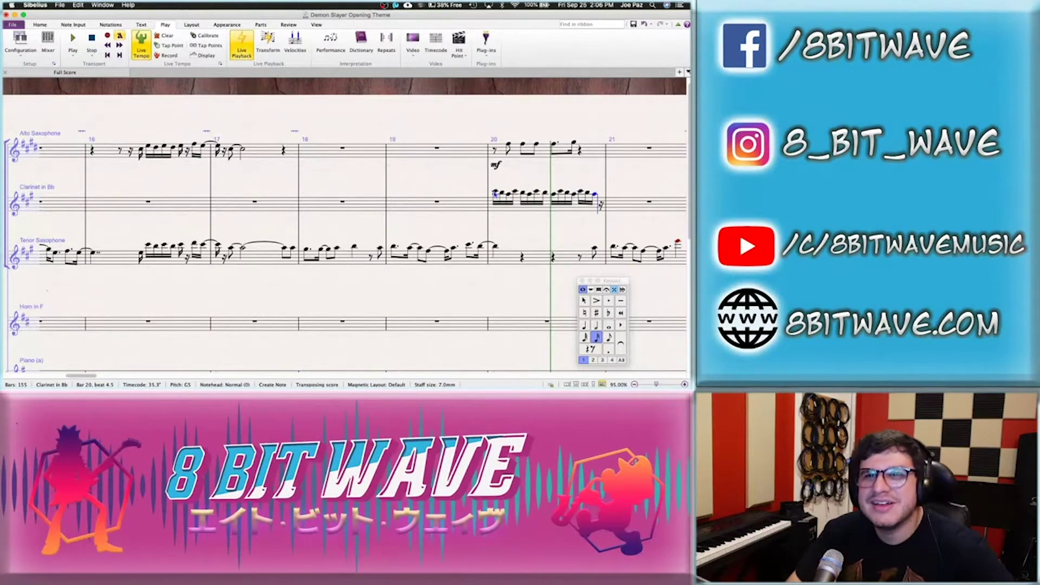
pyautogui.press('Escape')
# Play back the score twice from the Tenor Saxophone's last note in bar 18 through the Clarinet in Bb's run in bar 20
pyautogui.click(379, 249)
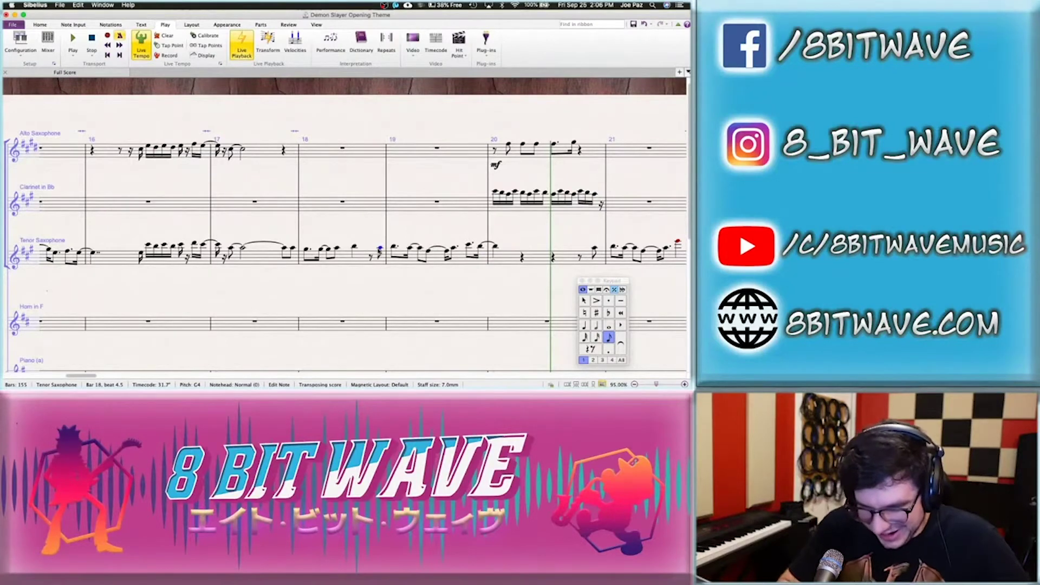
pyautogui.press('p')
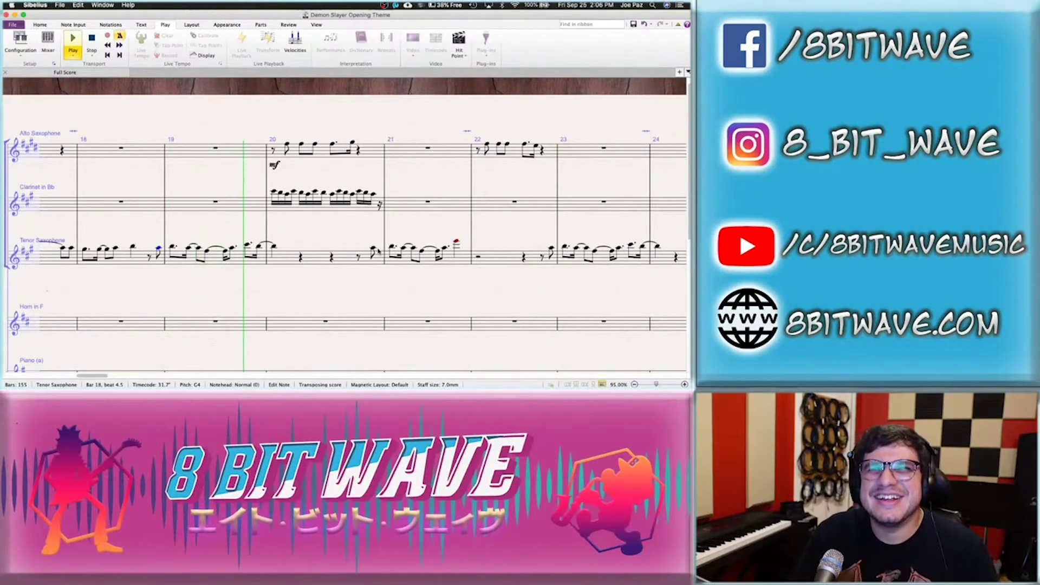
pyautogui.press('Escape')
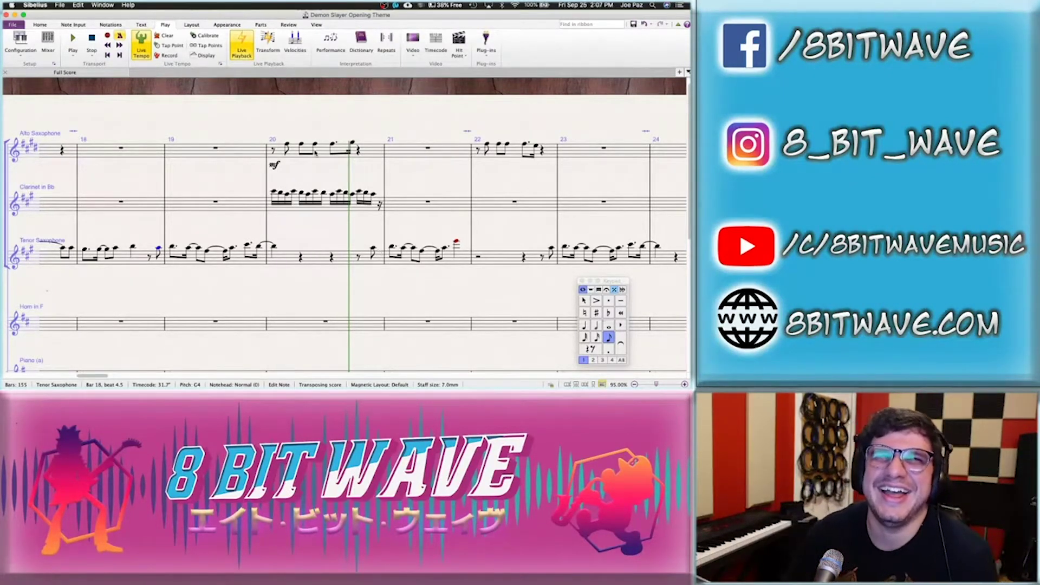
pyautogui.press('Escape')
pyautogui.click(274, 193)
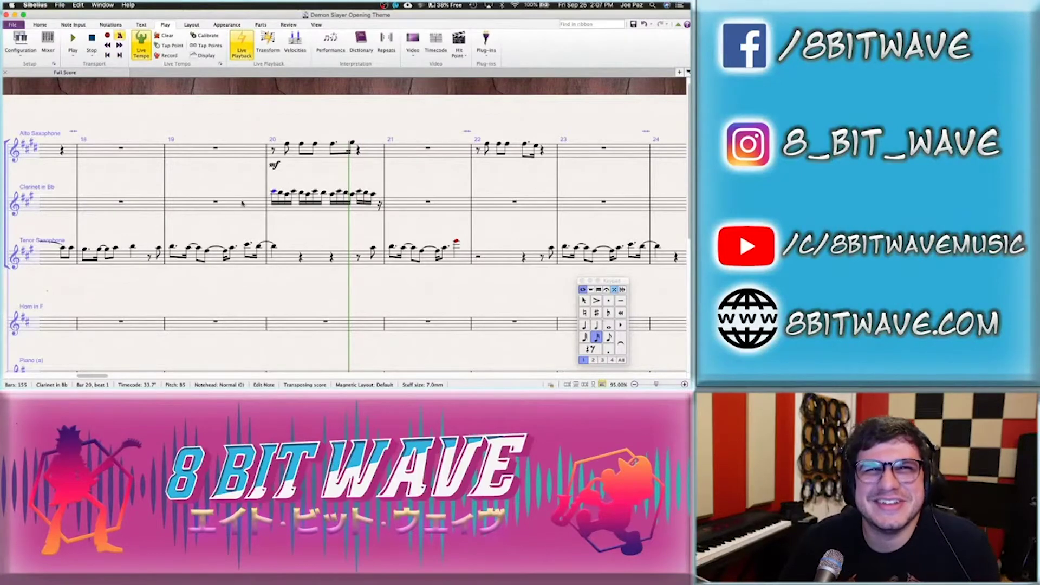
pyautogui.click(158, 249)
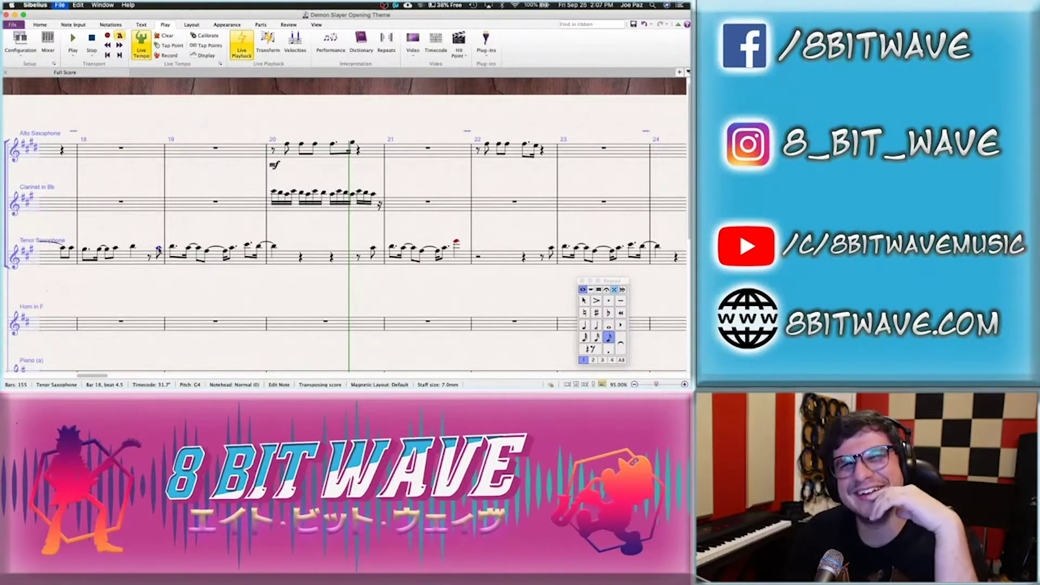
pyautogui.press('p')
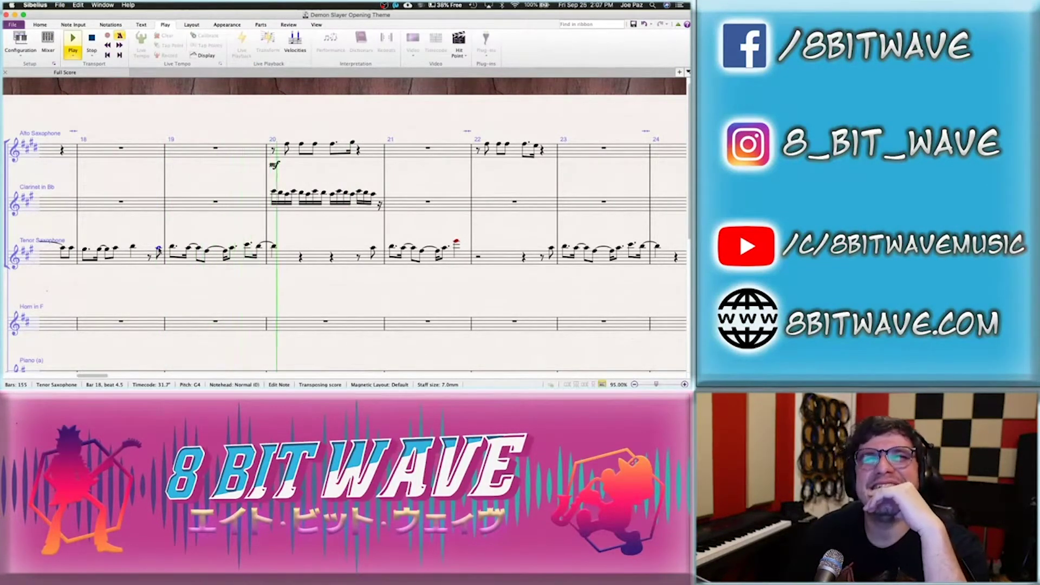
pyautogui.press('space')
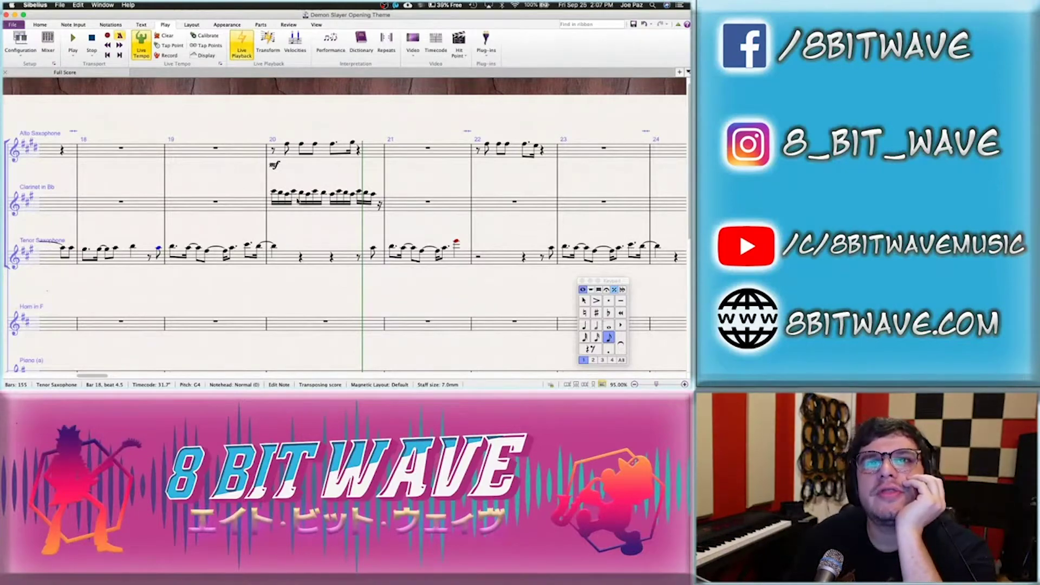
pyautogui.press('Escape')
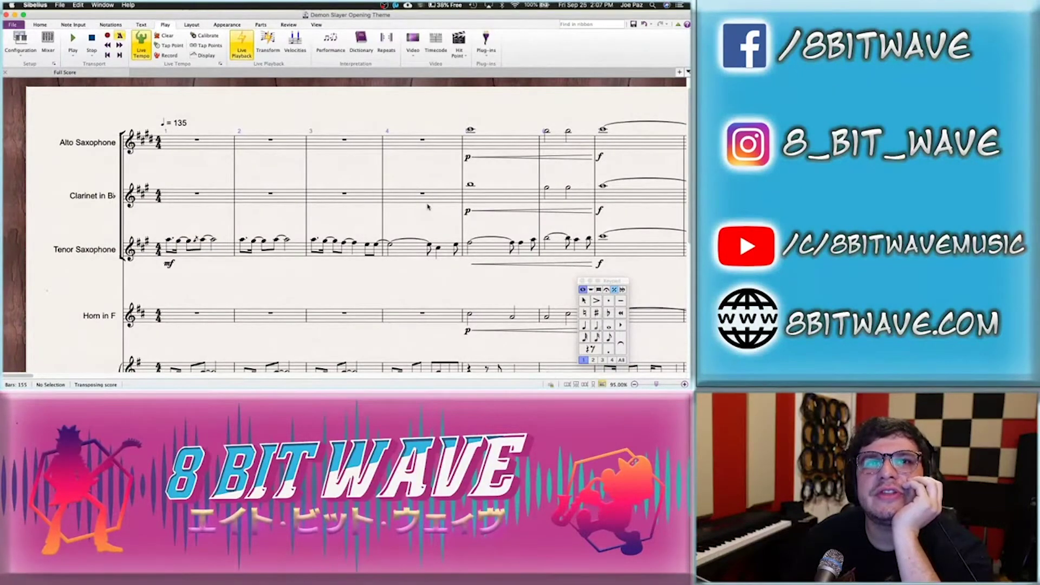
# Add a Clarinet in A to the score, placed directly below the Clarinet in Bb
pyautogui.hscroll(5, 411, 228)
pyautogui.hscroll(-5, 428, 206)
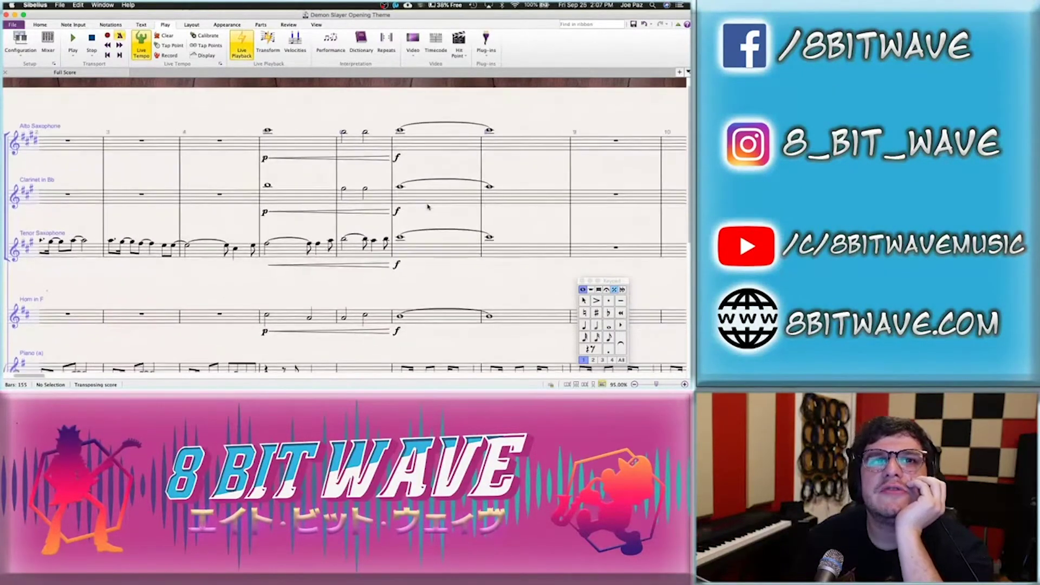
pyautogui.click(41, 25)
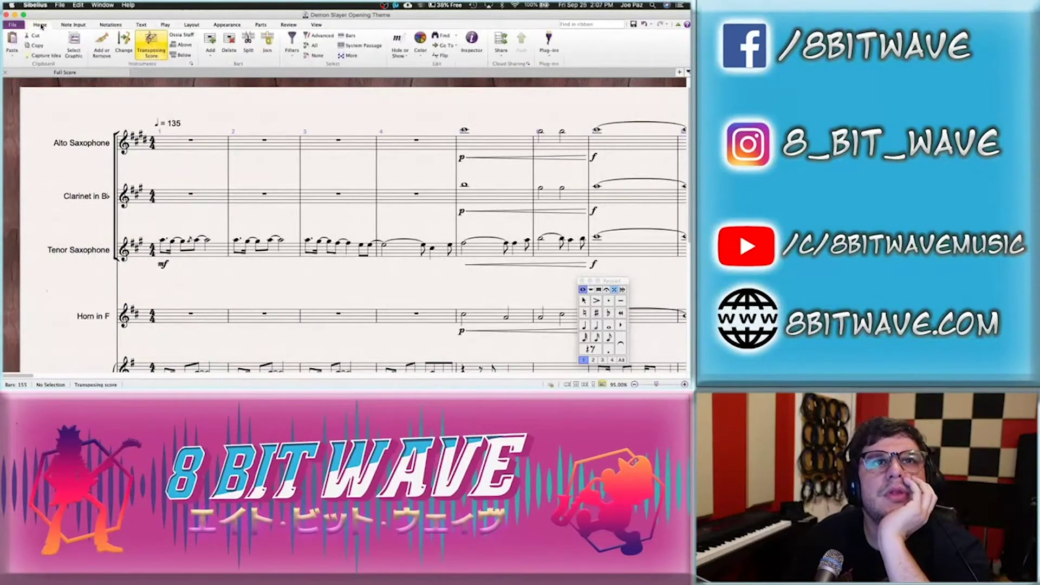
pyautogui.click(110, 56)
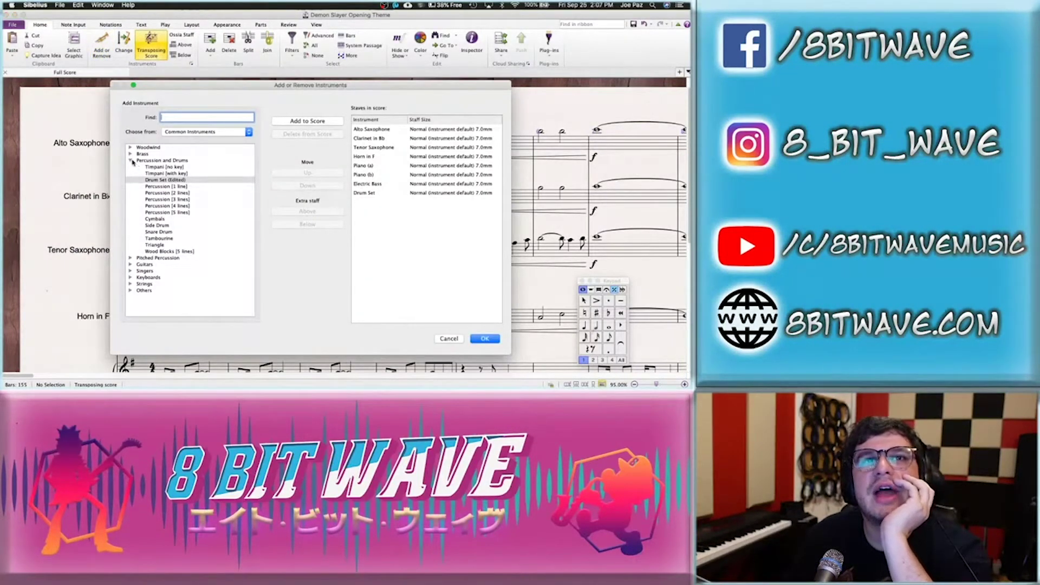
pyautogui.click(132, 162)
pyautogui.click(131, 148)
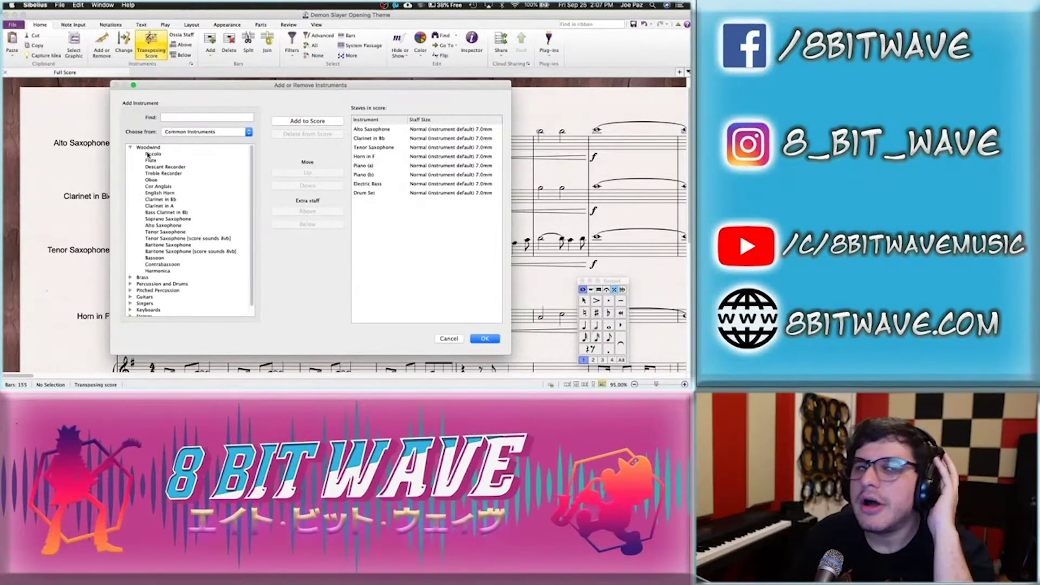
pyautogui.click(168, 207)
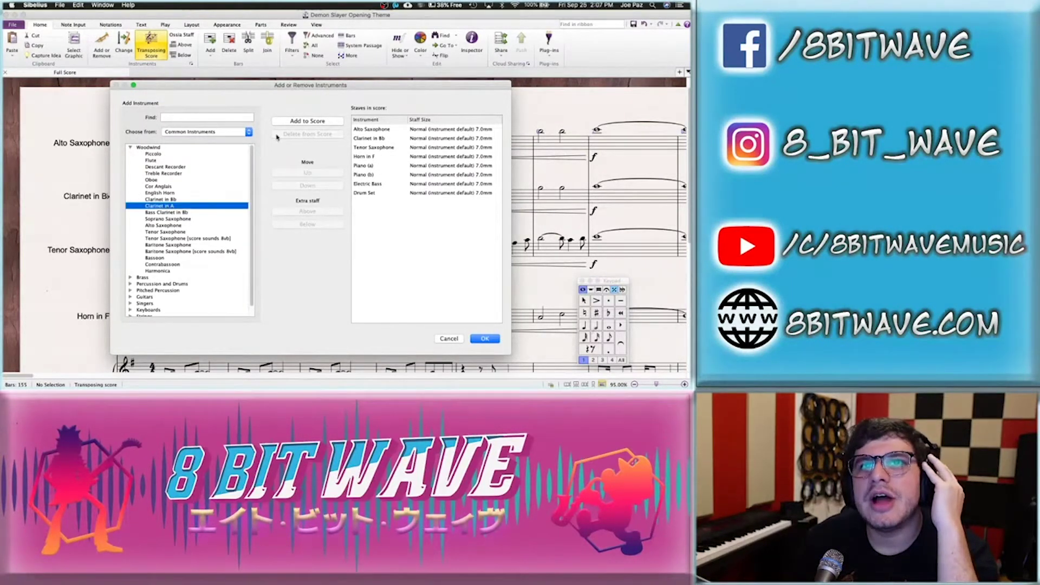
pyautogui.click(307, 121)
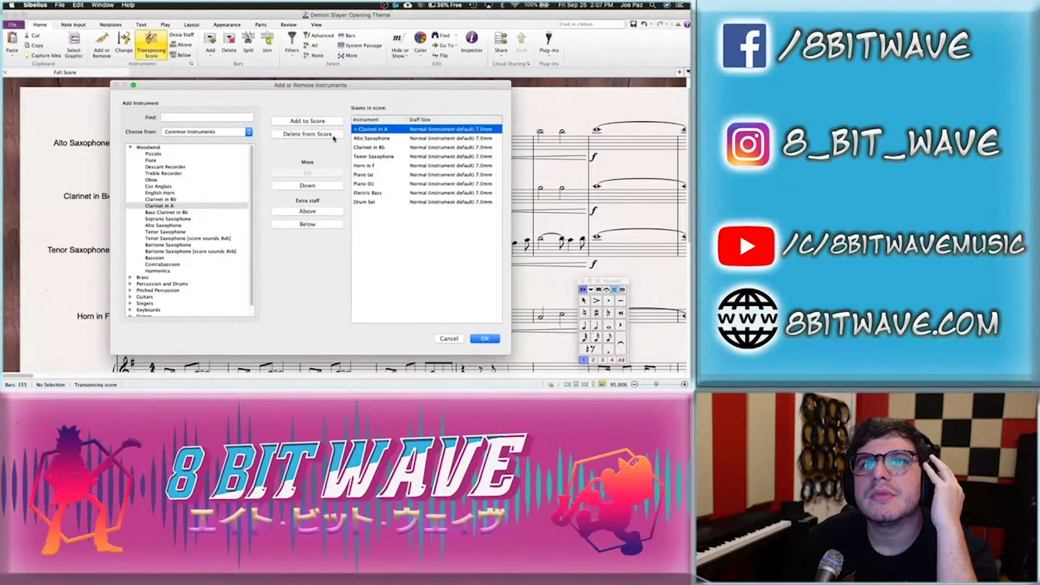
pyautogui.click(309, 187)
pyautogui.click(309, 187)
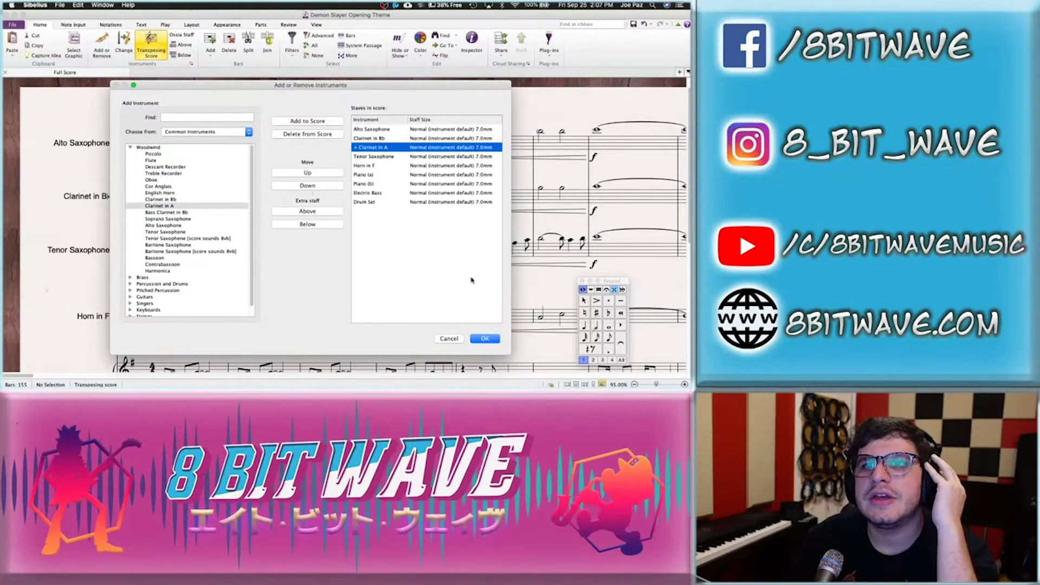
pyautogui.click(486, 339)
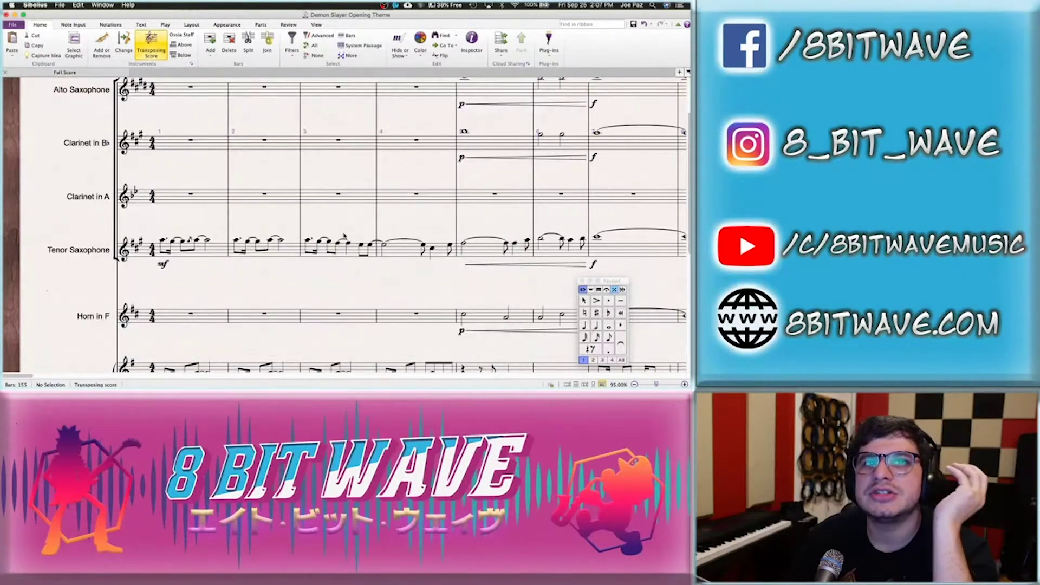
# Copy the Clarinet in Bb passage from bar 5 through bar 20 onto the Clarinet in A staff, starting at bar 5
pyautogui.hscroll(3, 276, 181)
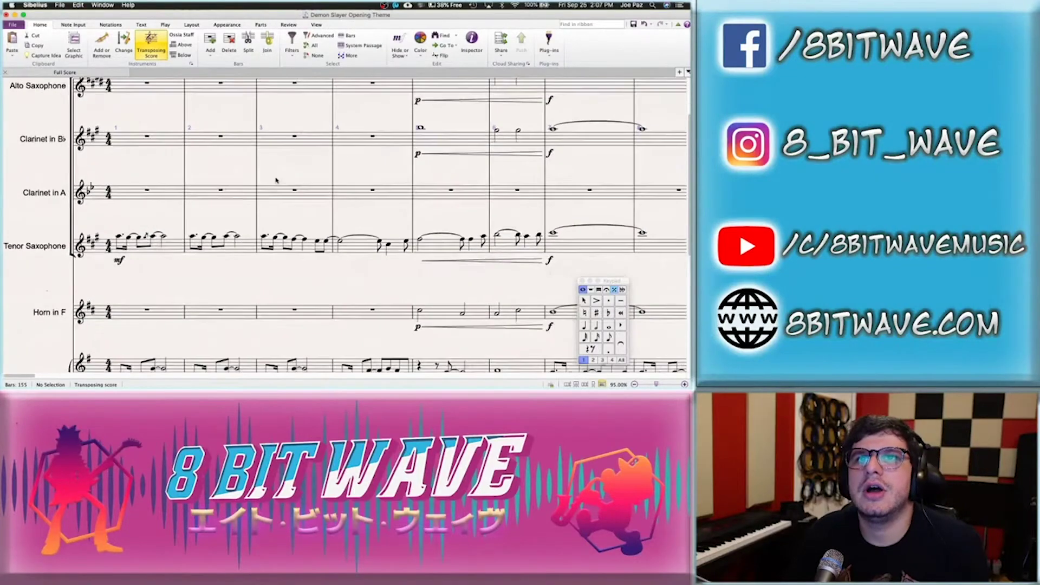
pyautogui.click(436, 140)
pyautogui.hscroll(2, 436, 141)
pyautogui.hscroll(15, 436, 140)
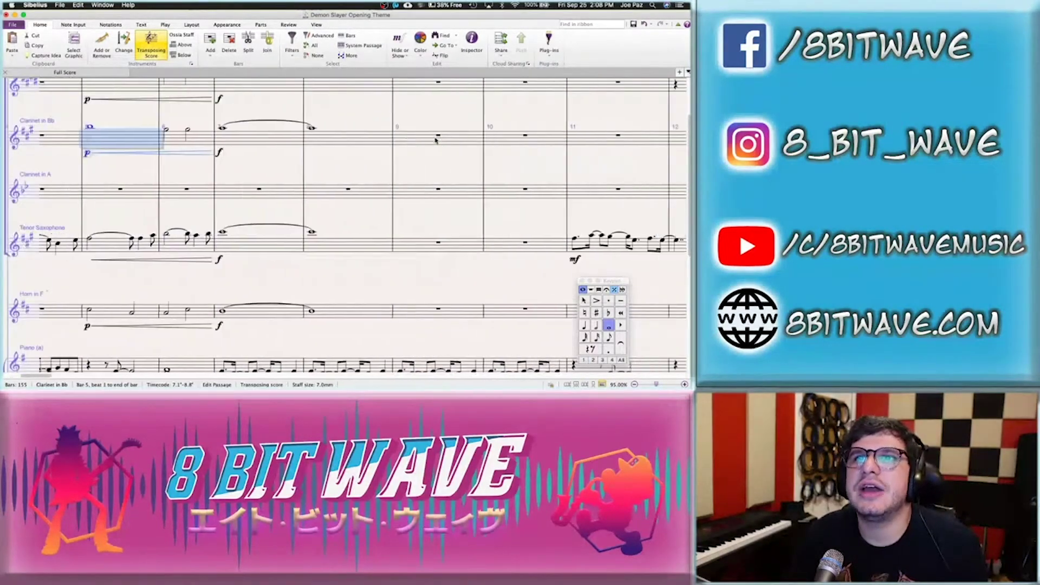
pyautogui.hscroll(6, 434, 139)
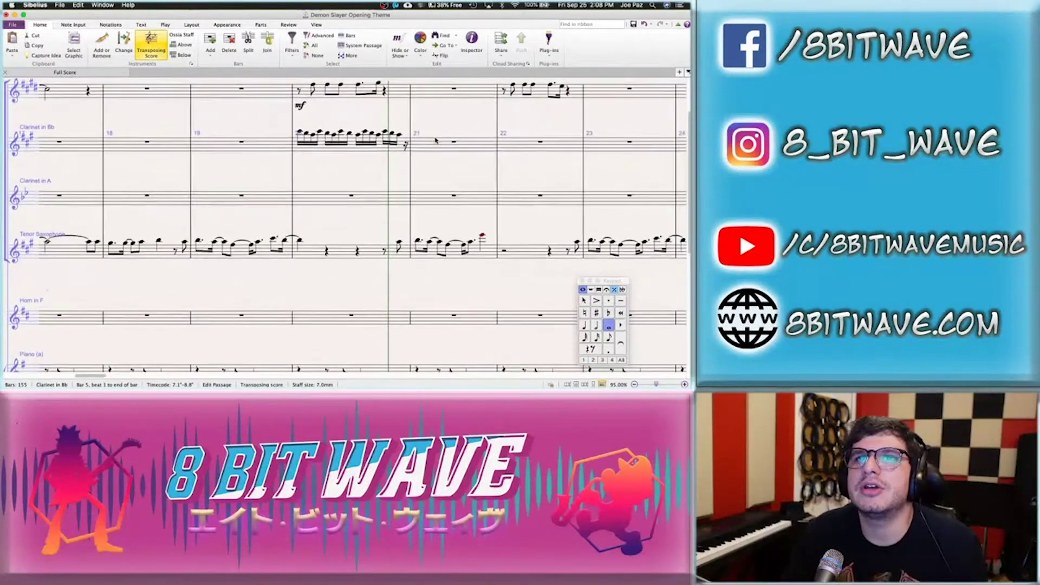
pyautogui.hscroll(-1, 396, 142)
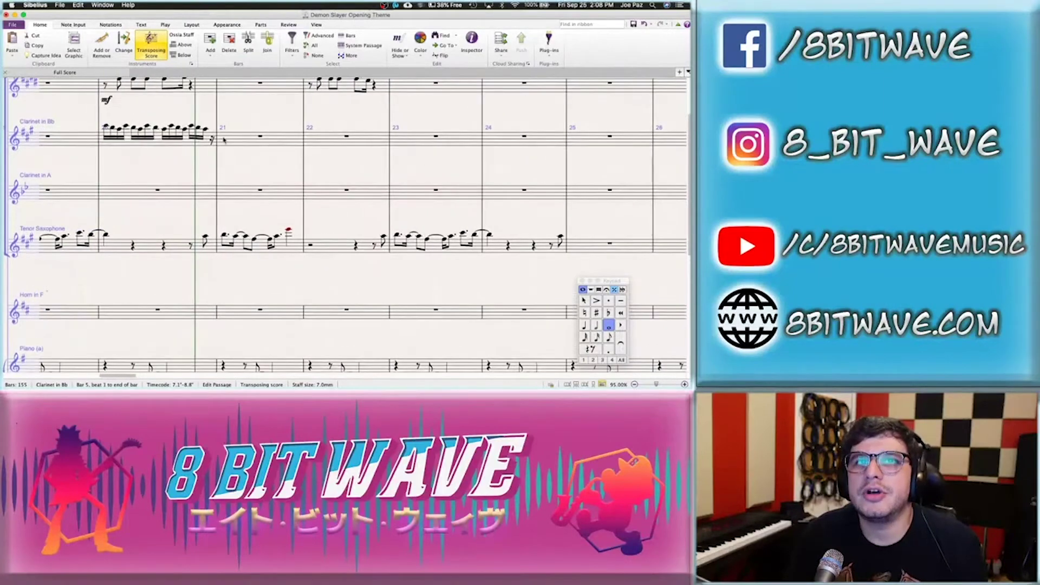
pyautogui.keyDown('shift'); pyautogui.click(207, 138); pyautogui.keyUp('shift')
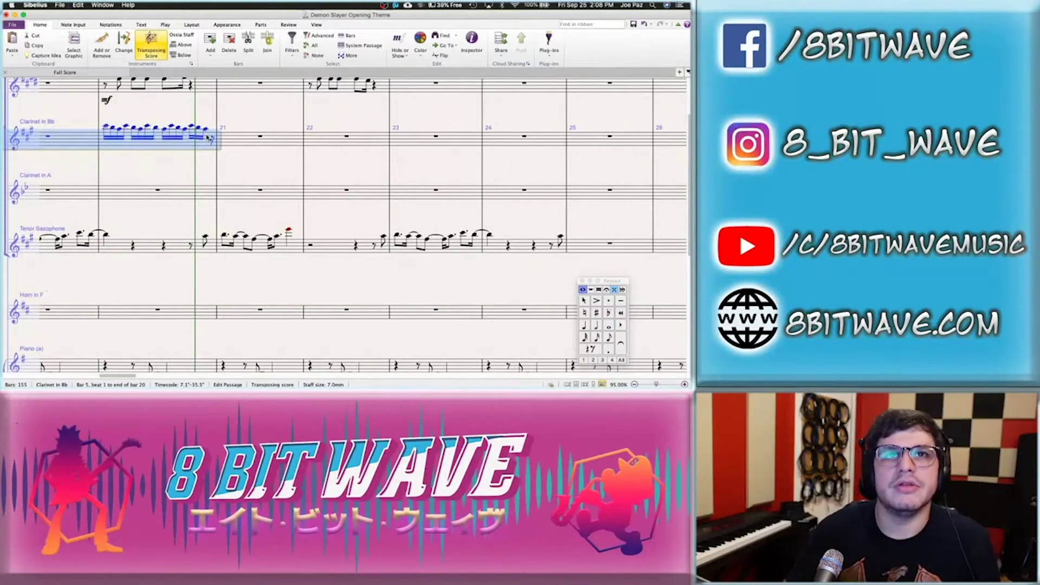
pyautogui.hscroll(-3, 123, 171)
pyautogui.hscroll(-20, 123, 171)
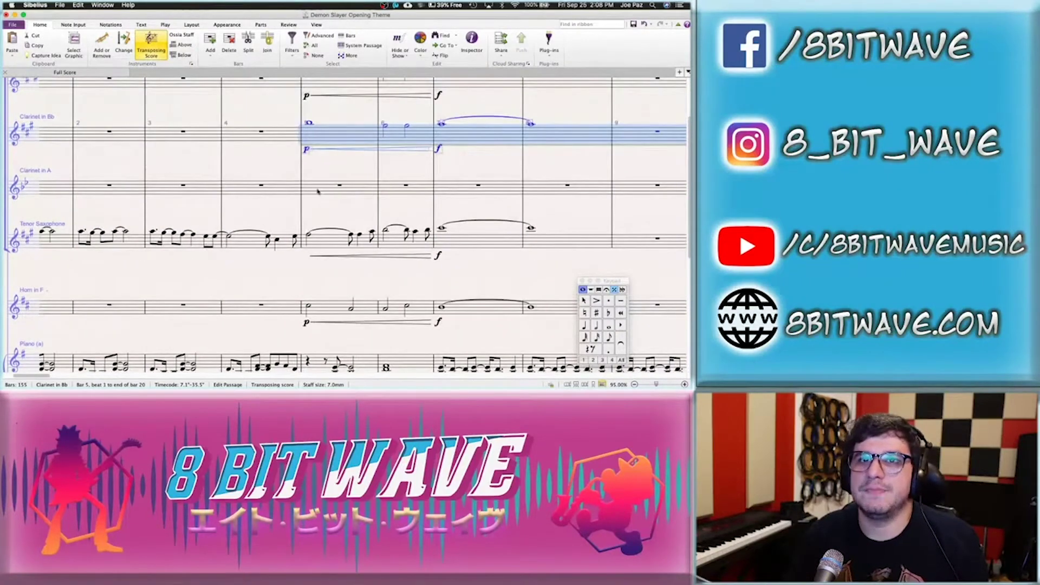
pyautogui.click(318, 190)
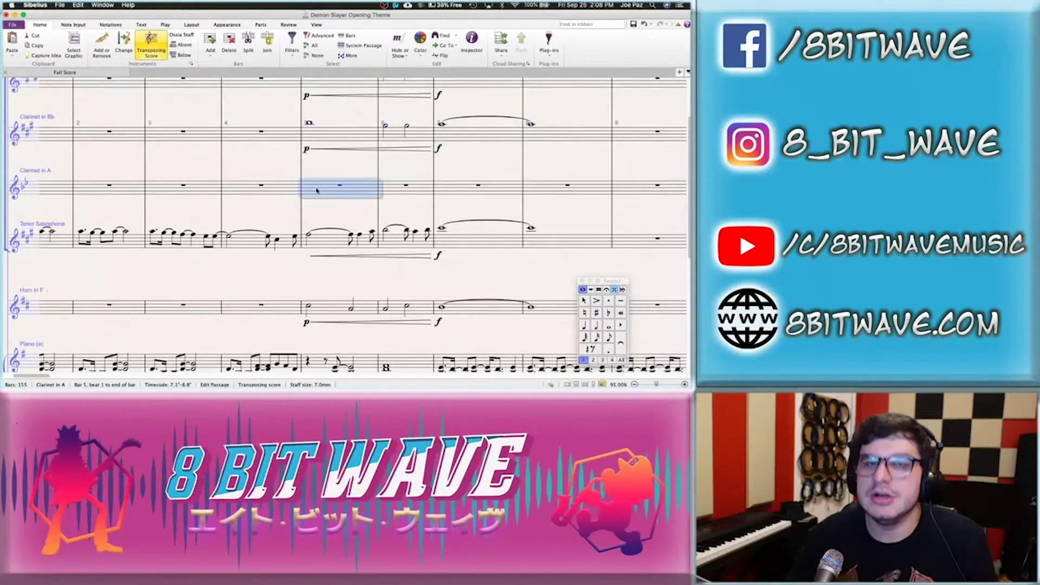
pyautogui.press('super+v')
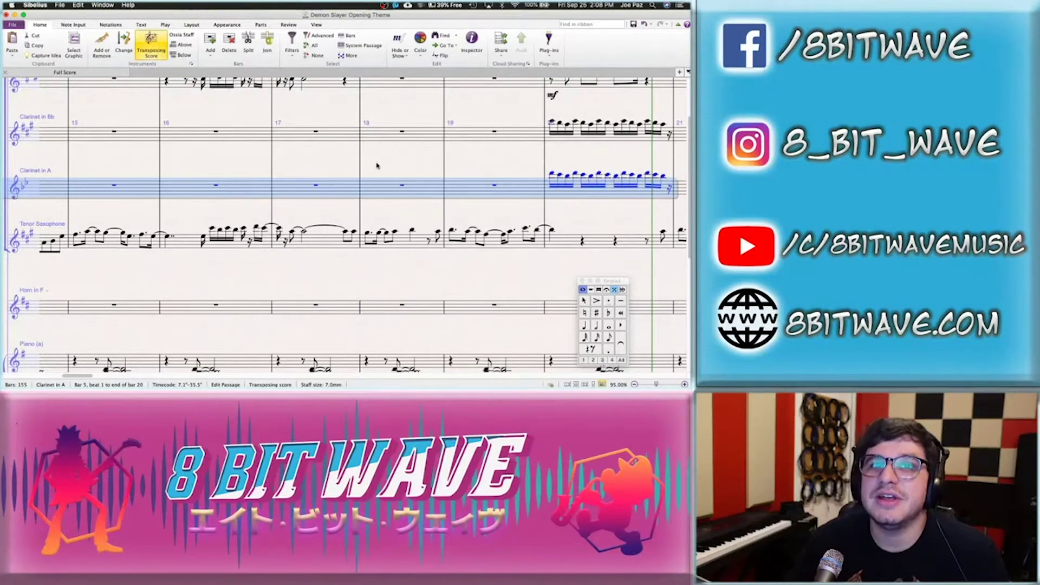
# Examine the copied Clarinet in A part against the other staves in the opening bars, and clear the selection
pyautogui.scroll(5, 377, 165)
pyautogui.hscroll(-10, 377, 165)
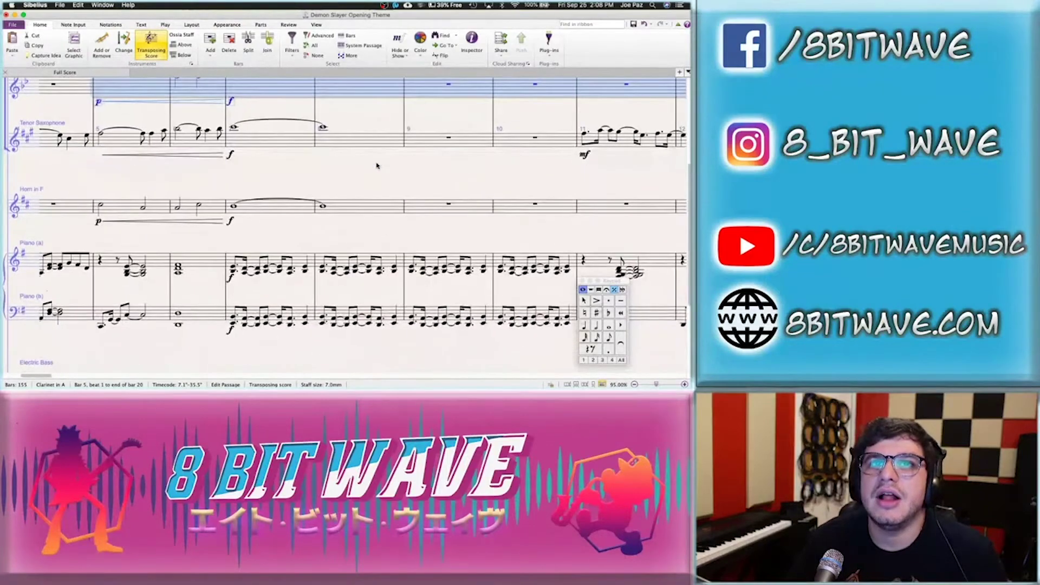
pyautogui.scroll(3, 352, 152)
pyautogui.hscroll(-2, 352, 151)
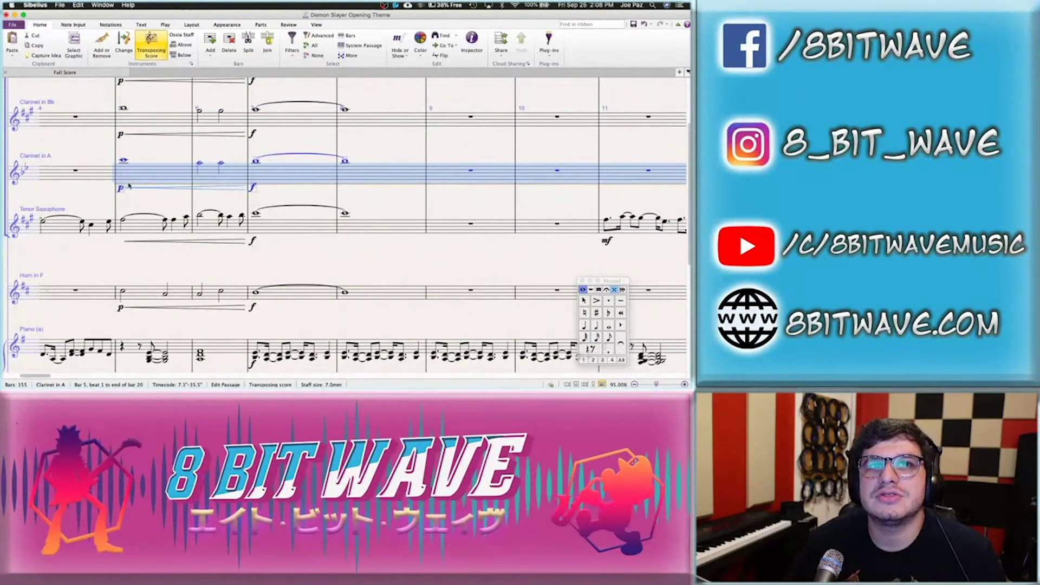
pyautogui.hscroll(-5, 109, 188)
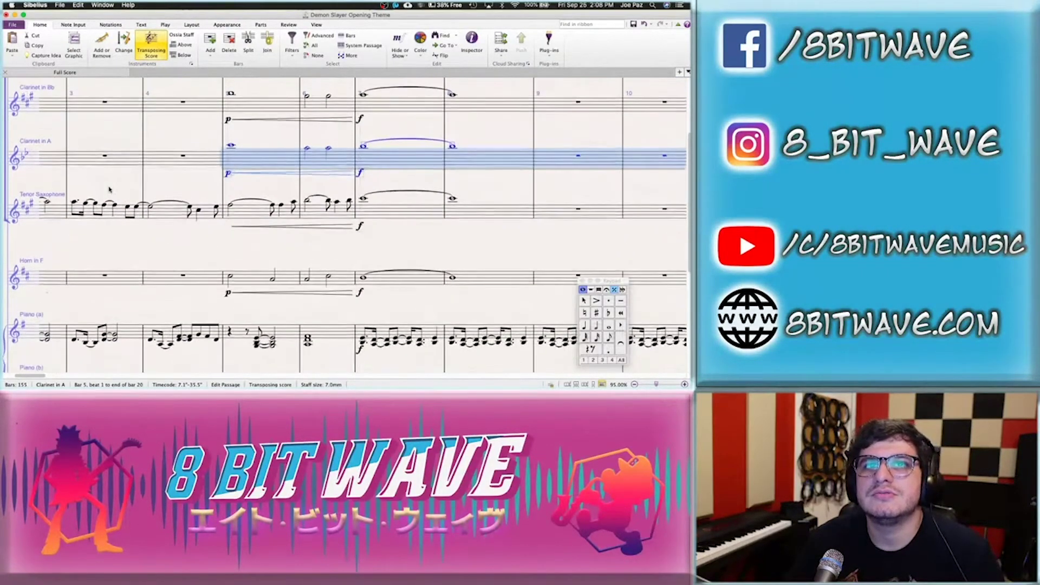
pyautogui.hscroll(-5, 109, 188)
pyautogui.scroll(-1, 109, 188)
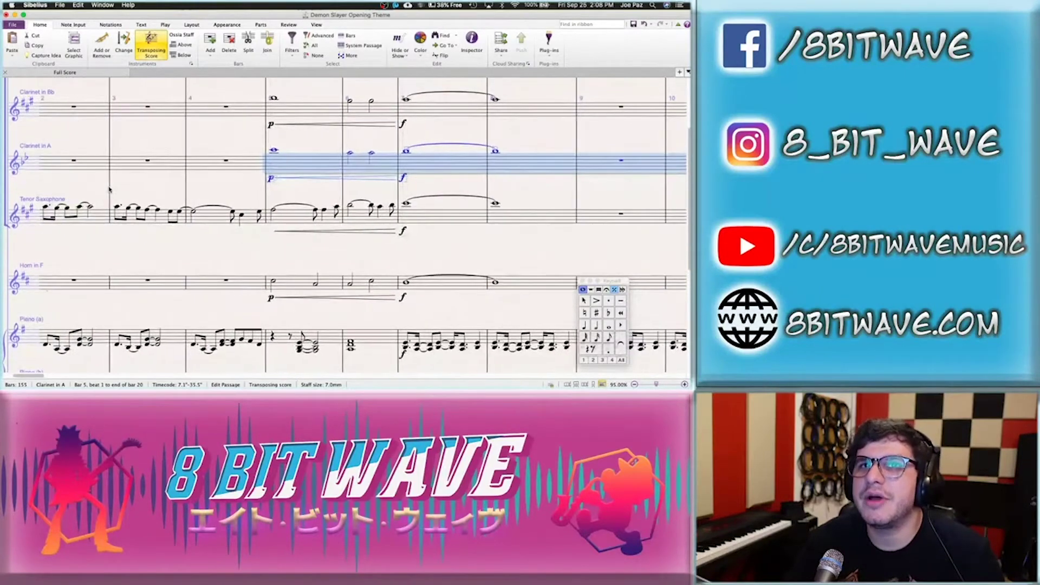
pyautogui.press('Escape')
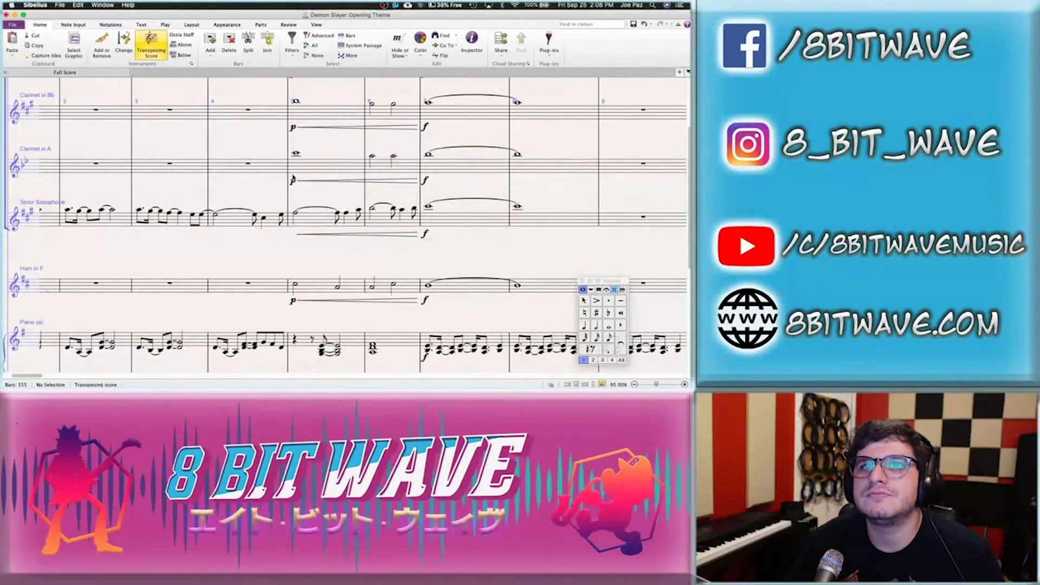
# Try playing back the Clarinet in A part, and undo both the copied passage and the added Clarinet in A staff
pyautogui.click(310, 174)
pyautogui.press('space')
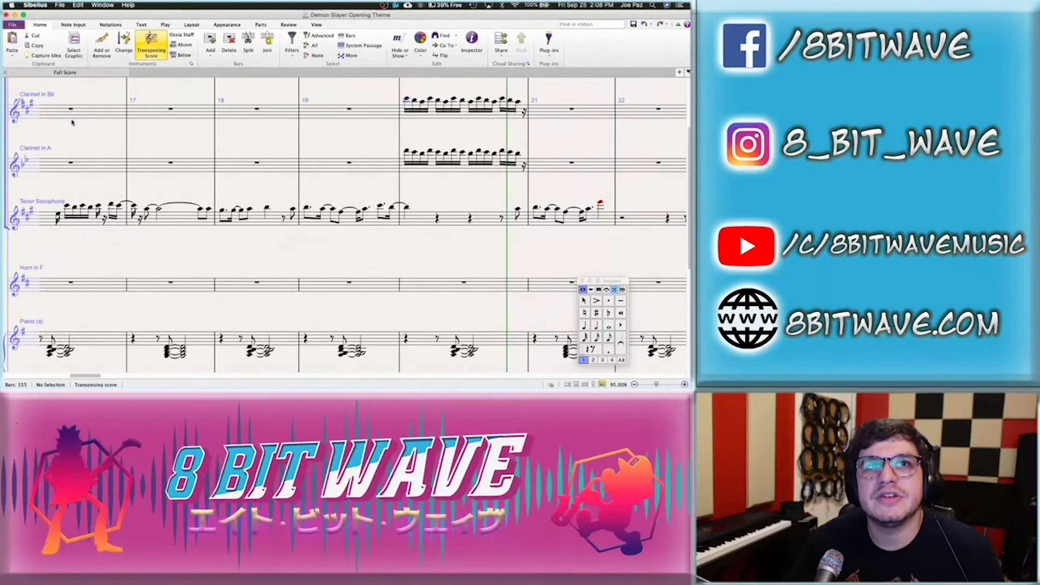
pyautogui.press('space')
pyautogui.click(72, 122)
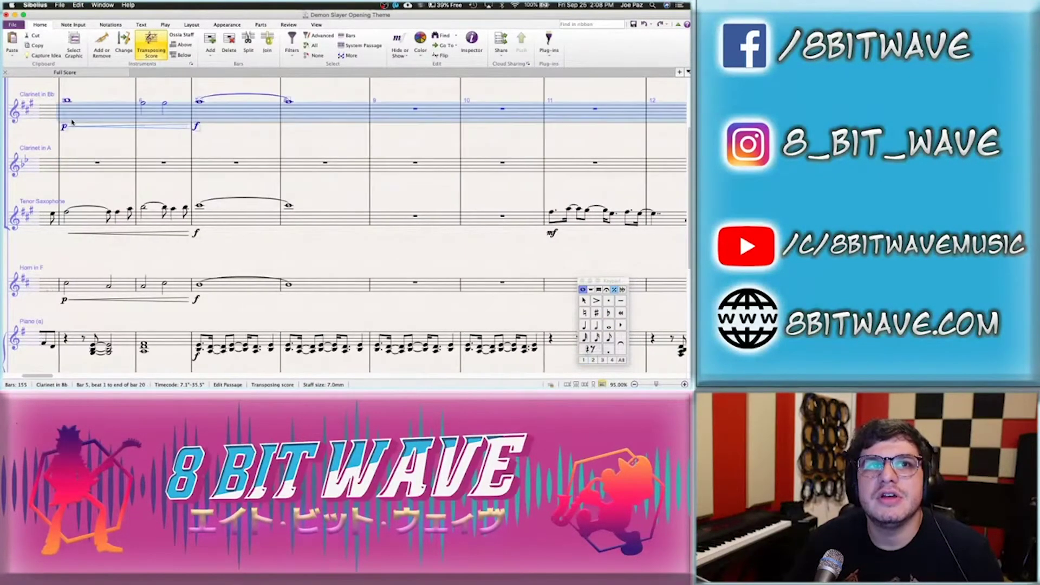
pyautogui.hotkey('ctrl', 'z')
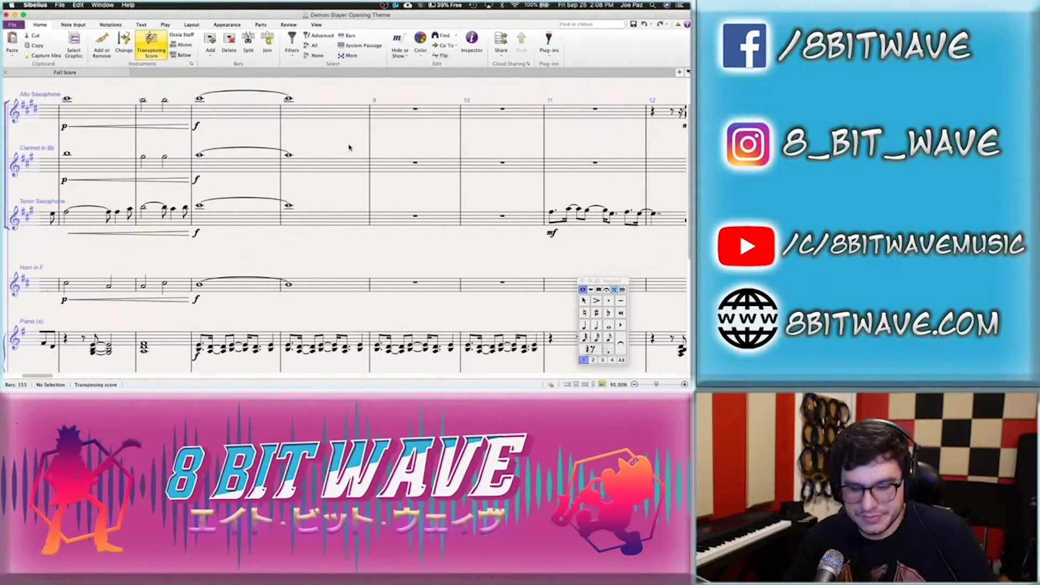
# Save the score and return to its beginning
pyautogui.press('super+s')
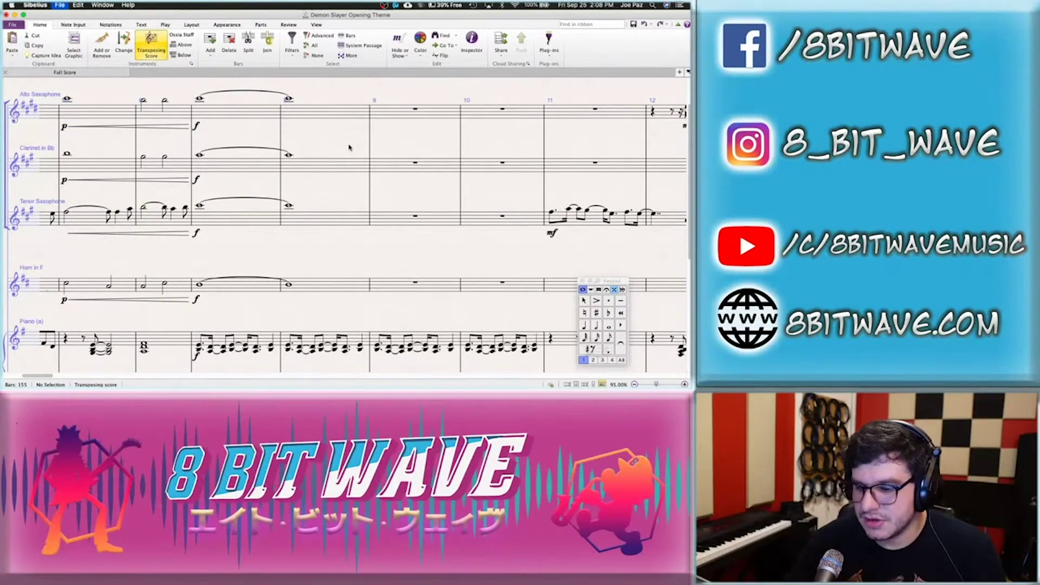
pyautogui.press('space')
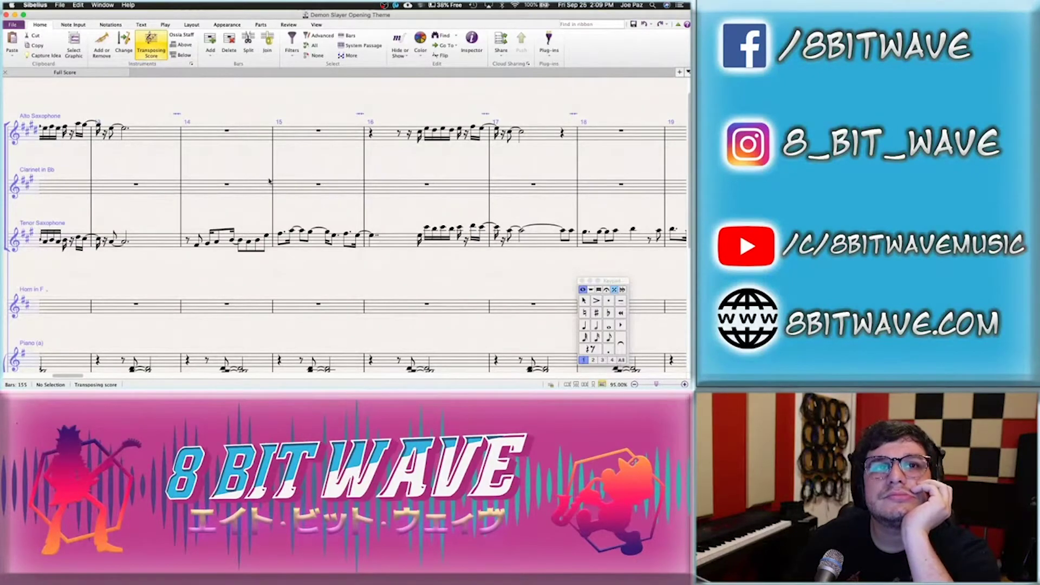
pyautogui.press('Home')
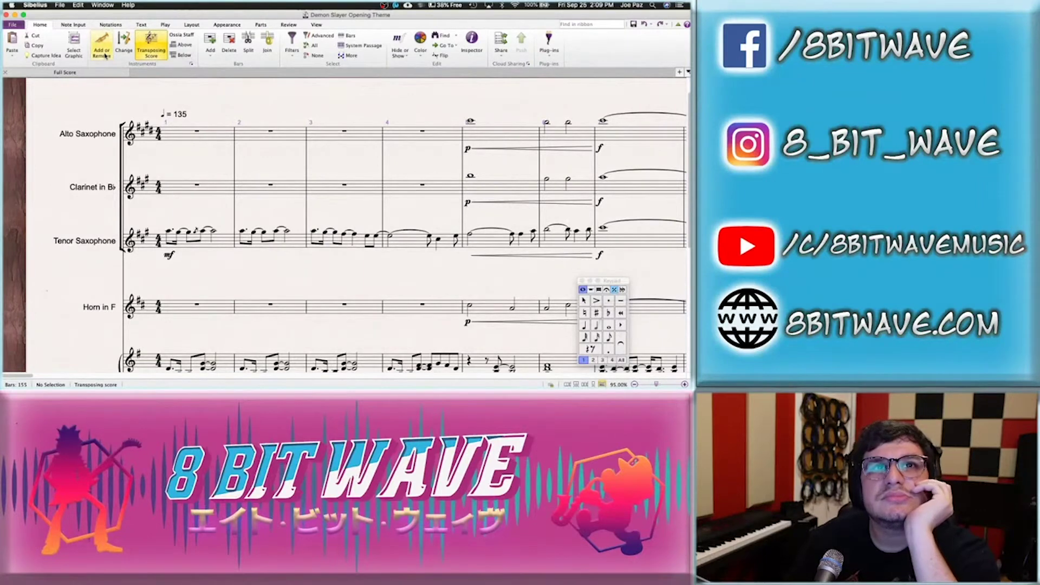
# Open the instrument setup for the score and widen the list of available instruments to All Instruments
pyautogui.click(102, 52)
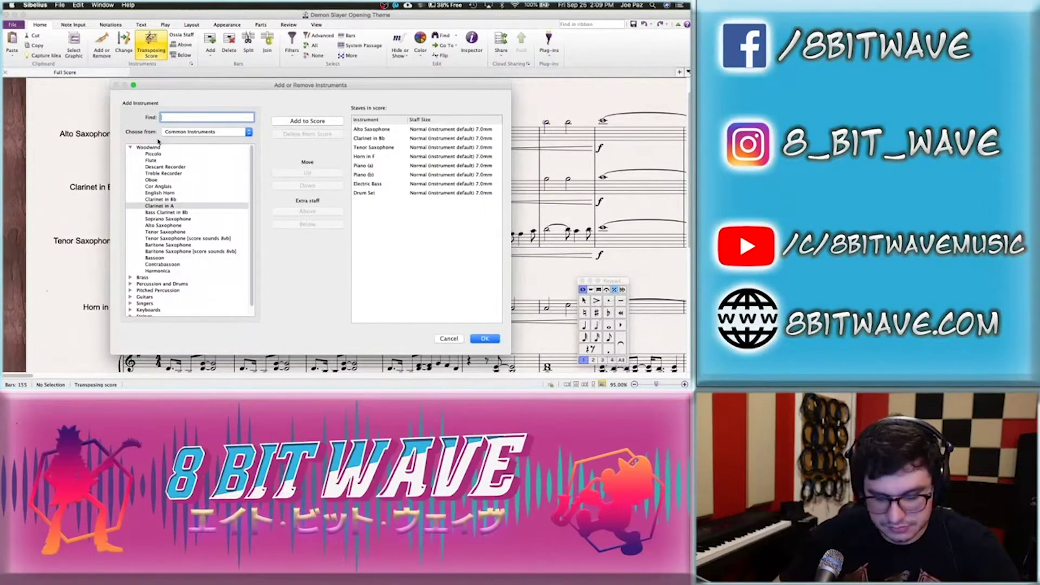
pyautogui.write('eb cl')
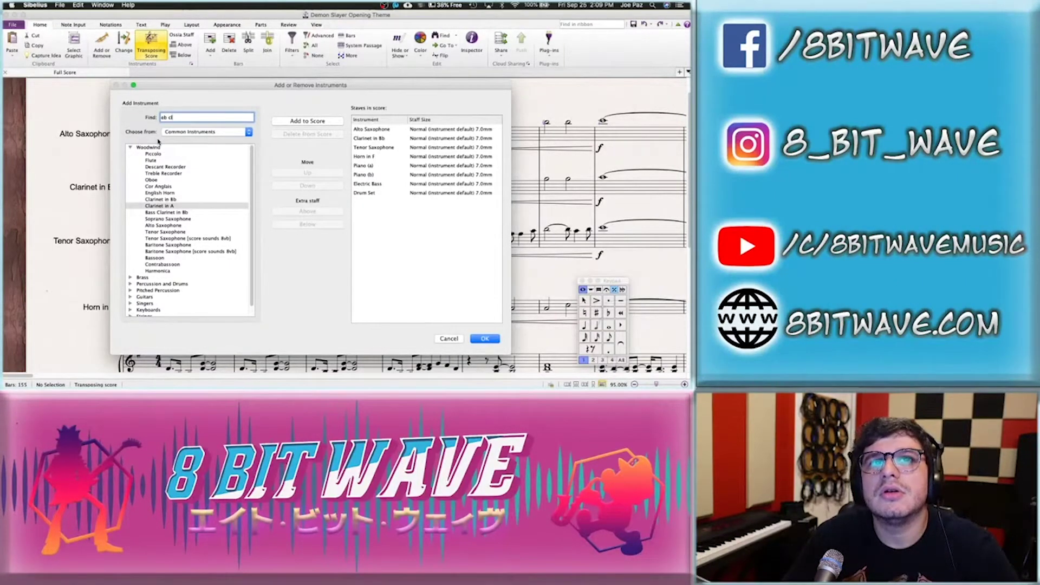
pyautogui.press('BackSpace')
pyautogui.press('BackSpace')
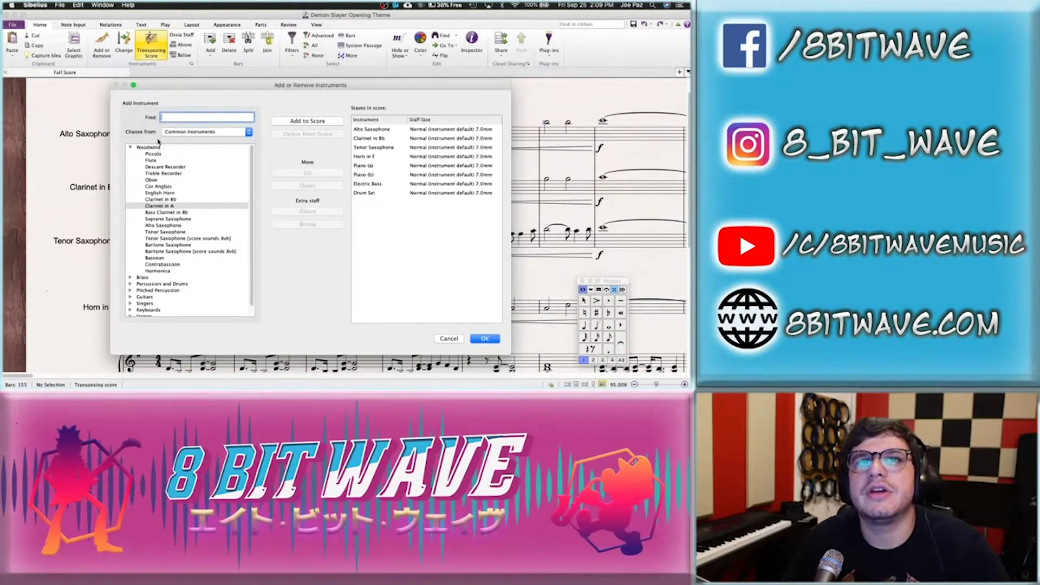
pyautogui.click(220, 130)
pyautogui.click(206, 122)
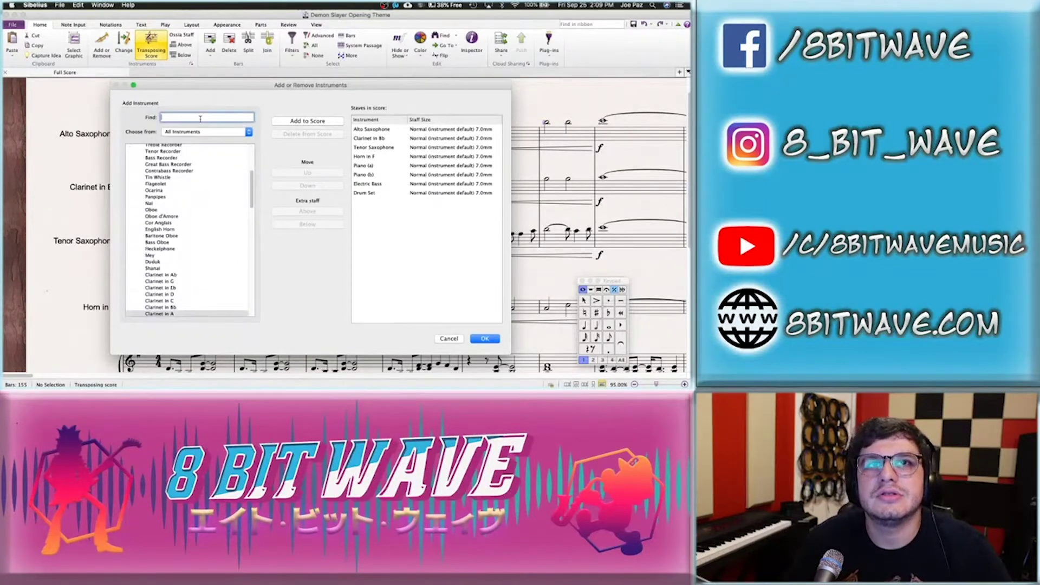
# Add a Clarinet in Eb to the score and place its staff directly below the Clarinet in Bb
pyautogui.write('clarine')
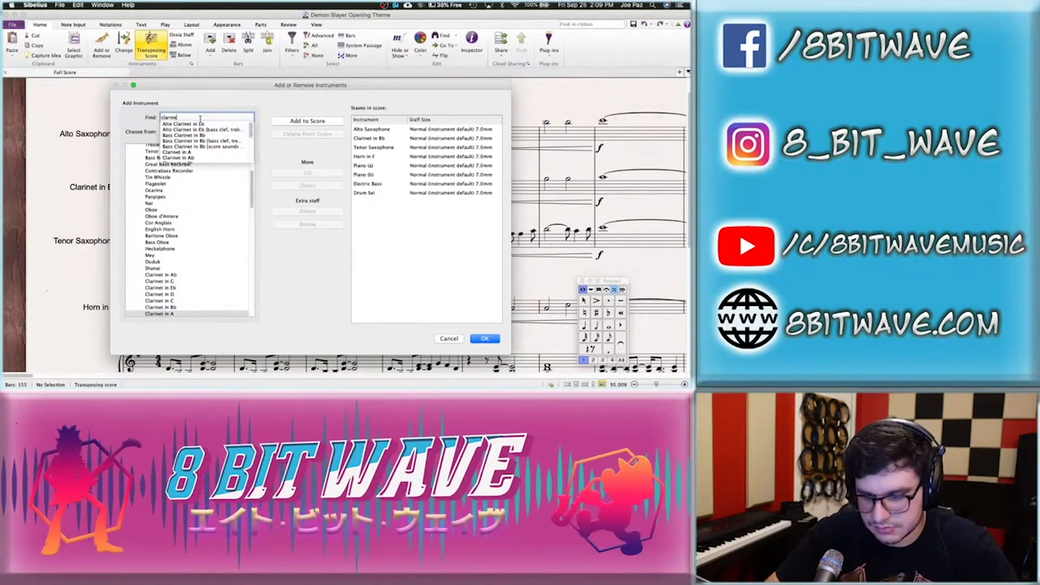
pyautogui.write('t in Eb')
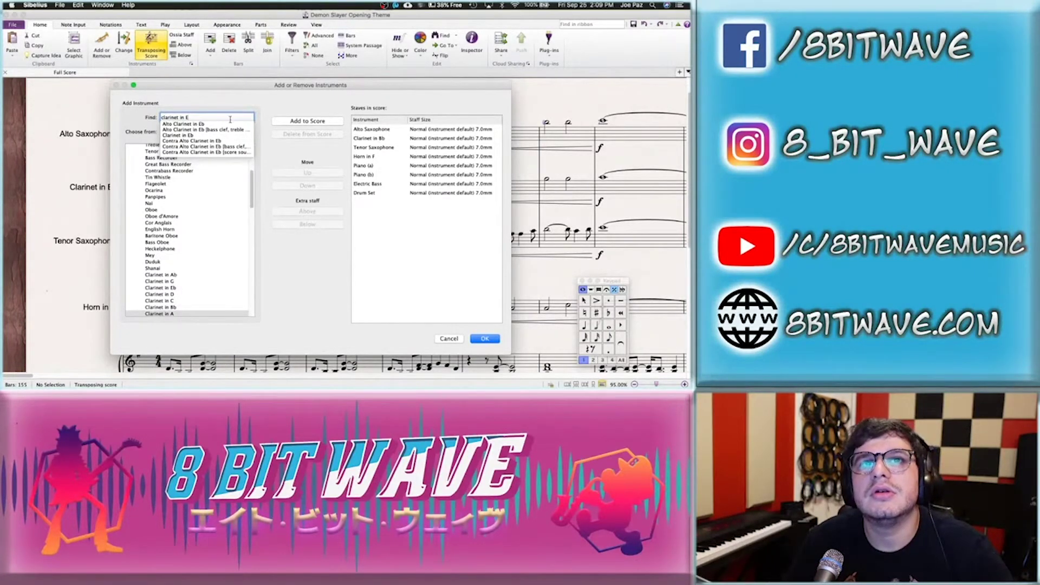
pyautogui.click(199, 136)
pyautogui.click(319, 120)
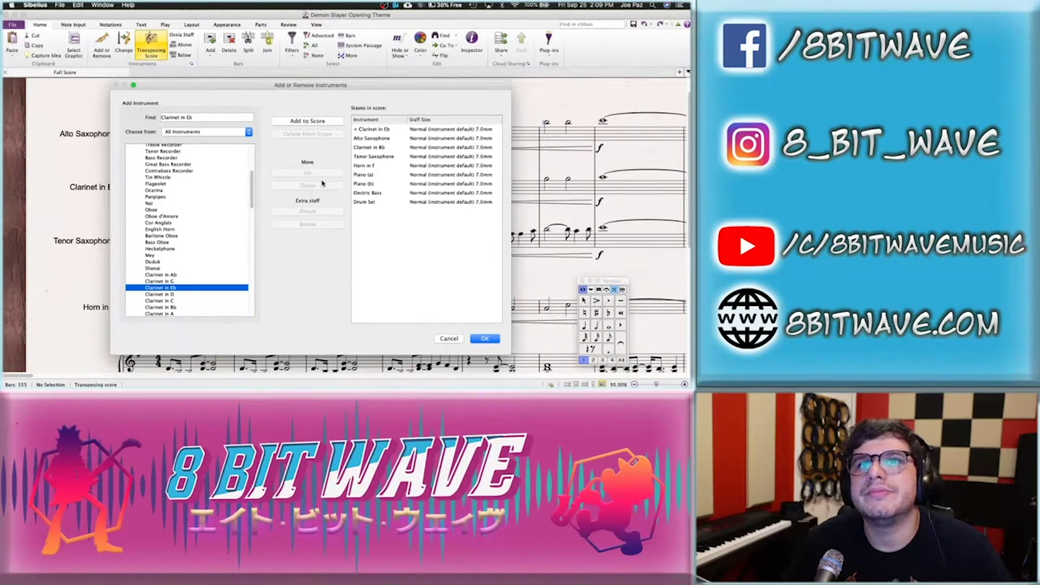
pyautogui.click(387, 129)
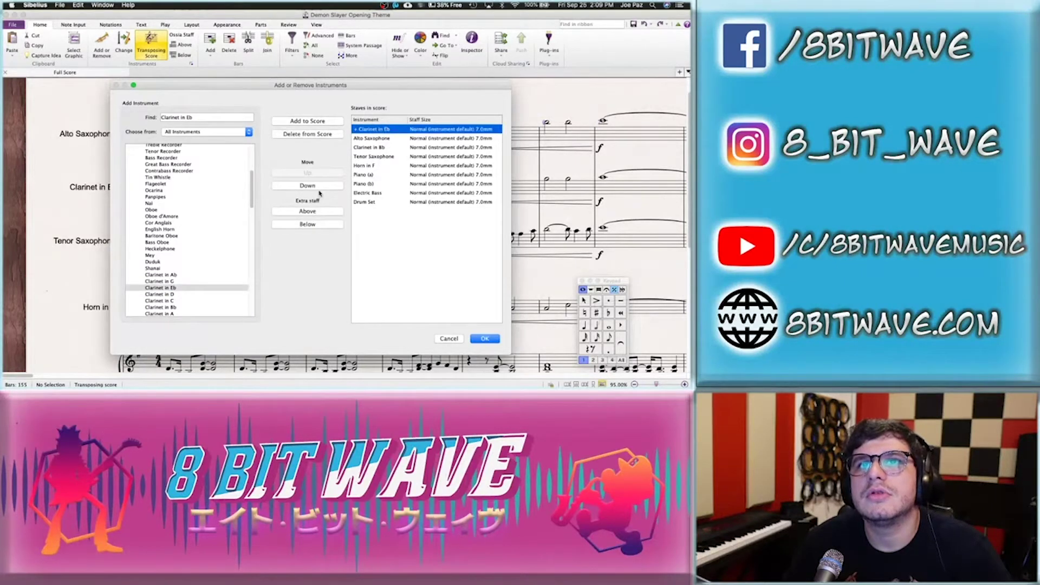
pyautogui.click(319, 190)
pyautogui.click(320, 190)
pyautogui.click(484, 337)
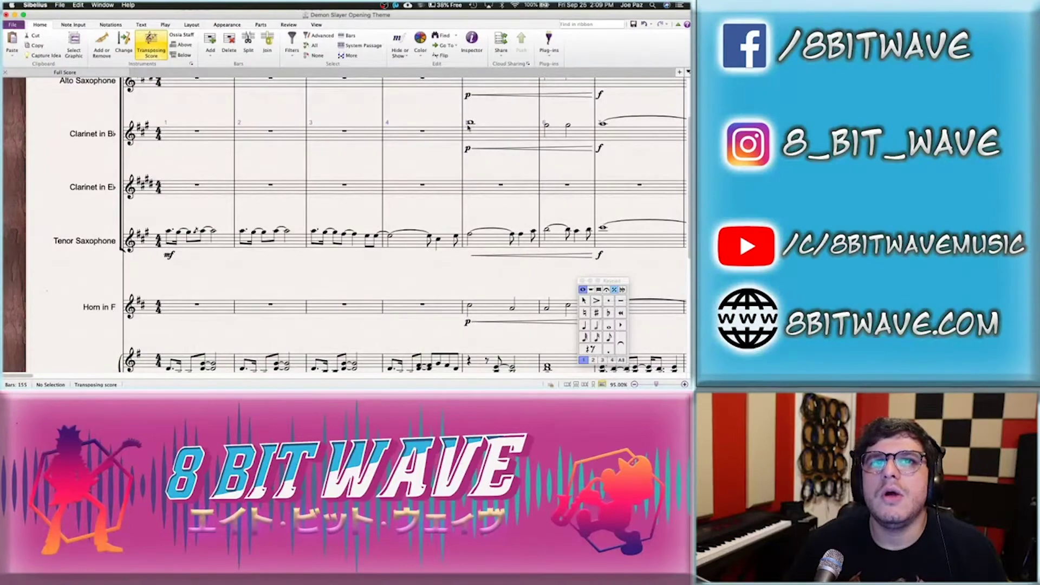
# Copy the Clarinet in Bb passage from bar 5 through the end of bar 20 onto the Clarinet in Eb staff, starting at bar 5
pyautogui.click(482, 136)
pyautogui.press('super+shift+p')
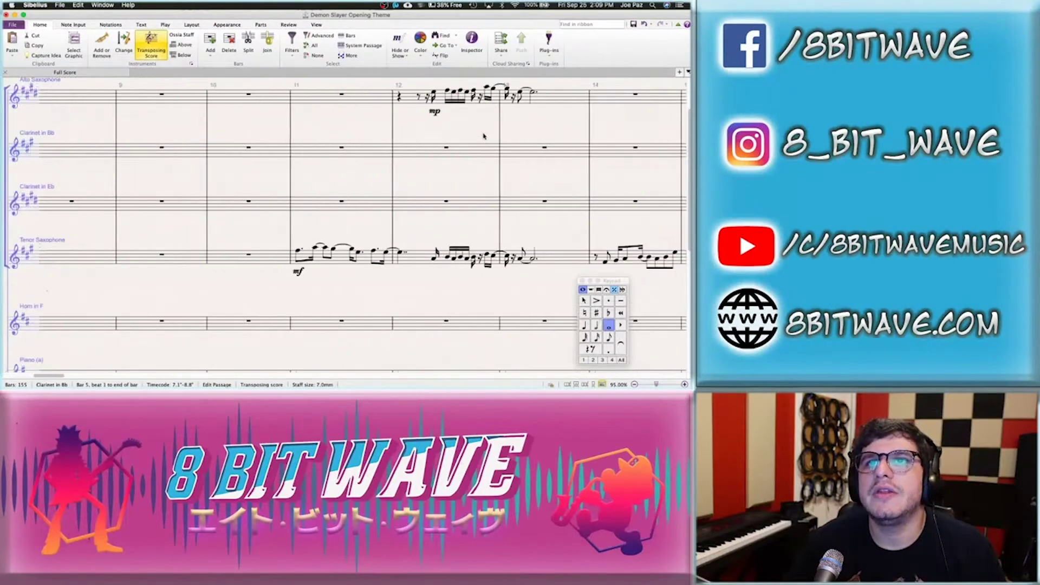
pyautogui.hscroll(15, 483, 136)
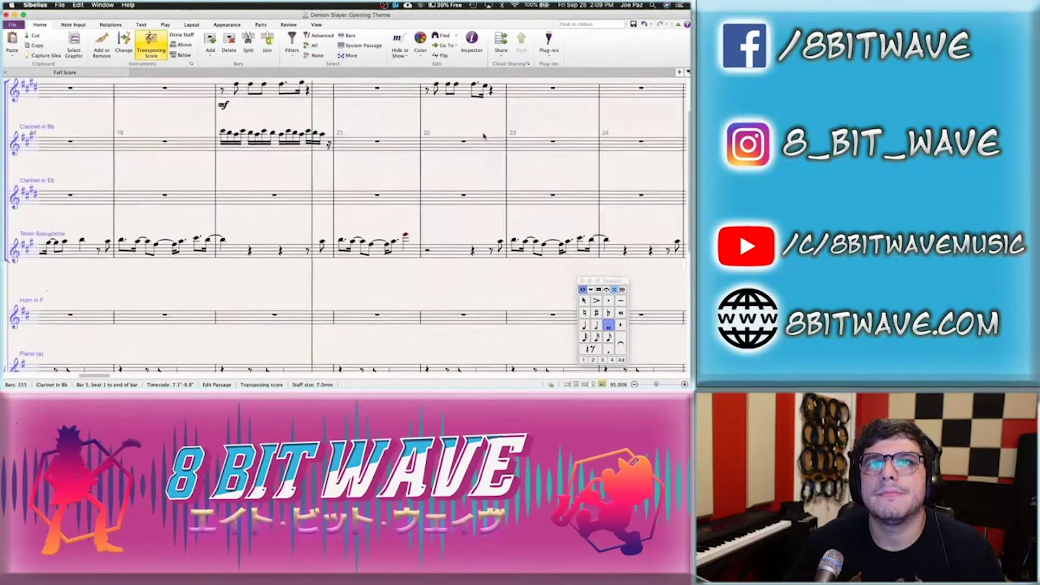
pyautogui.hscroll(-2, 483, 135)
pyautogui.keyDown('shift'); pyautogui.click(279, 143); pyautogui.keyUp('shift')
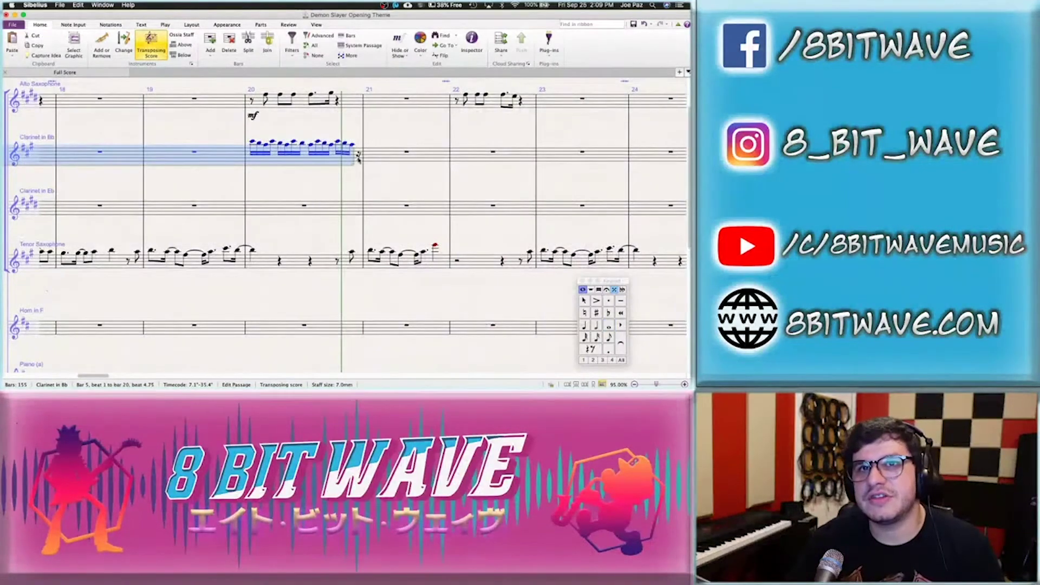
pyautogui.keyDown('shift'); pyautogui.click(358, 156); pyautogui.keyUp('shift')
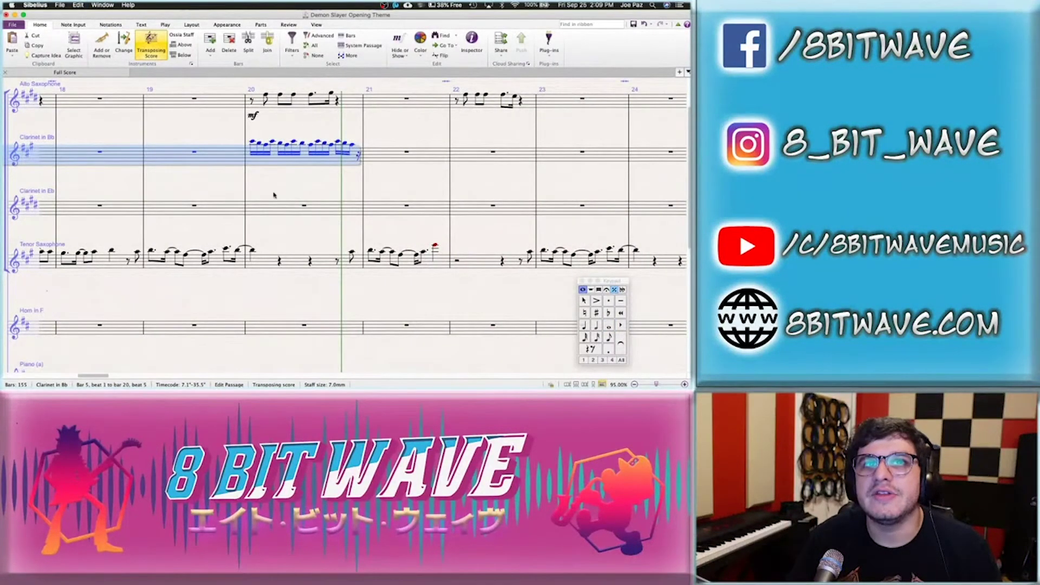
pyautogui.hscroll(-15, 271, 182)
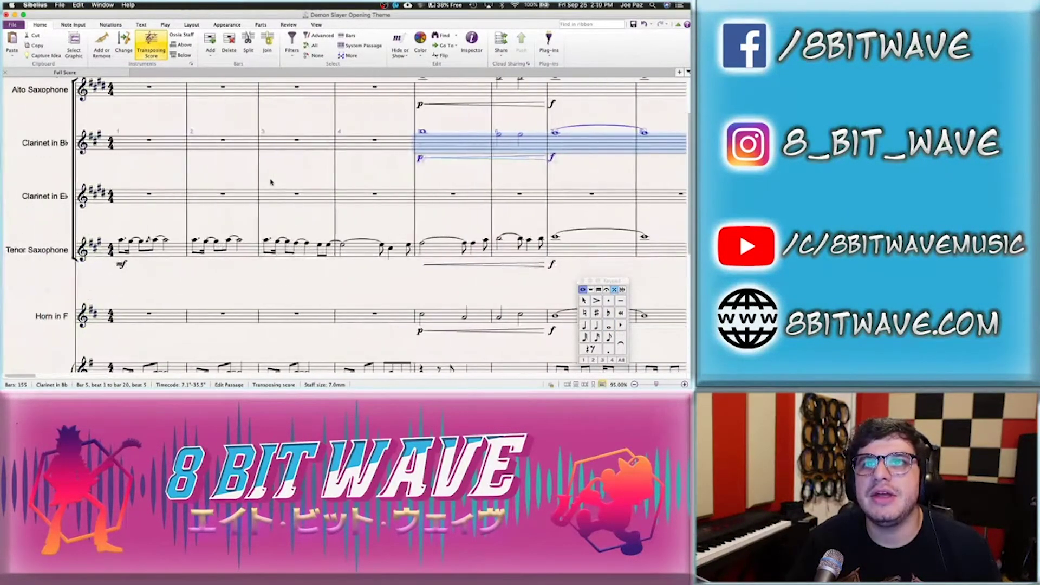
pyautogui.click(421, 209)
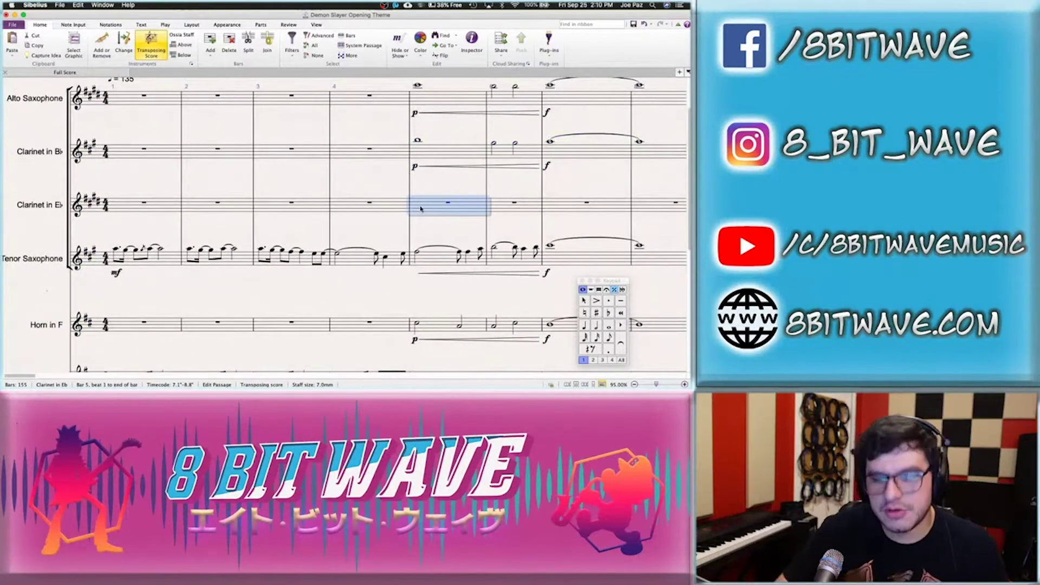
pyautogui.keyDown('shift'); pyautogui.click(332, 219); pyautogui.keyUp('shift')
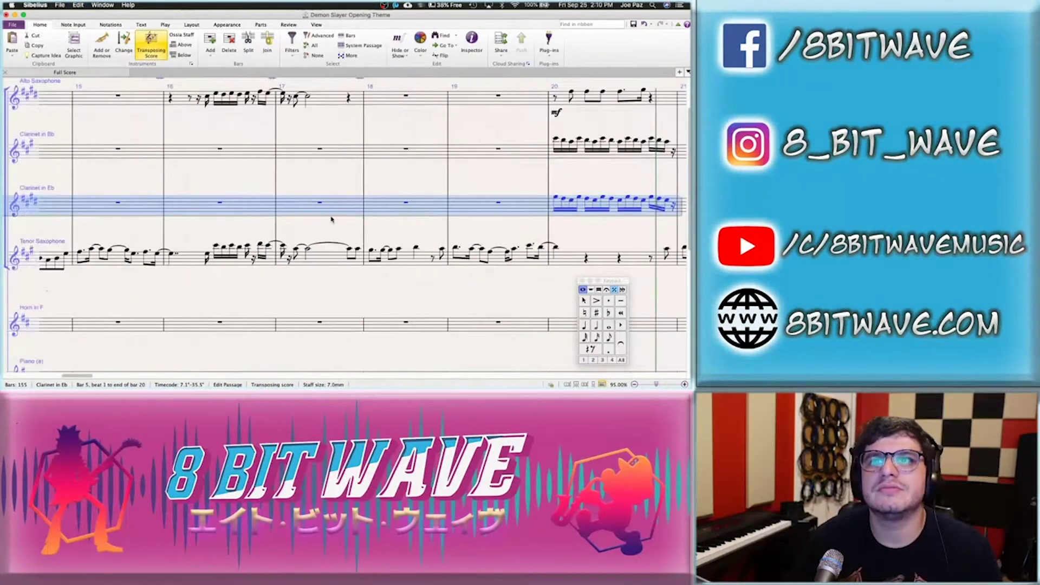
pyautogui.hscroll(-10, 331, 218)
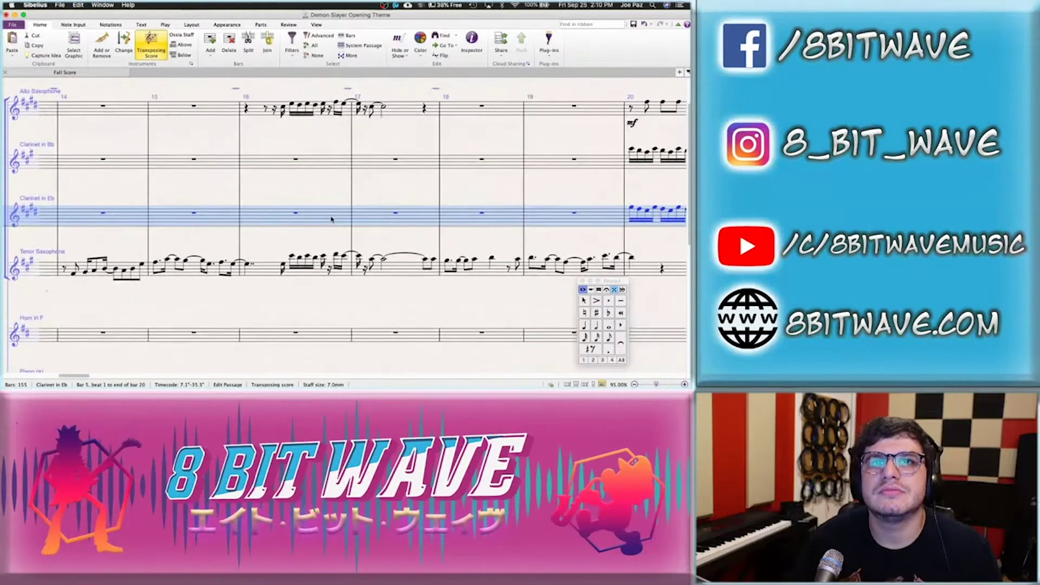
# Examine the Clarinet in Eb and Clarinet in Bb parts from the opening bars through the sixteenth-note run in bar 20
pyautogui.hscroll(-15, 332, 219)
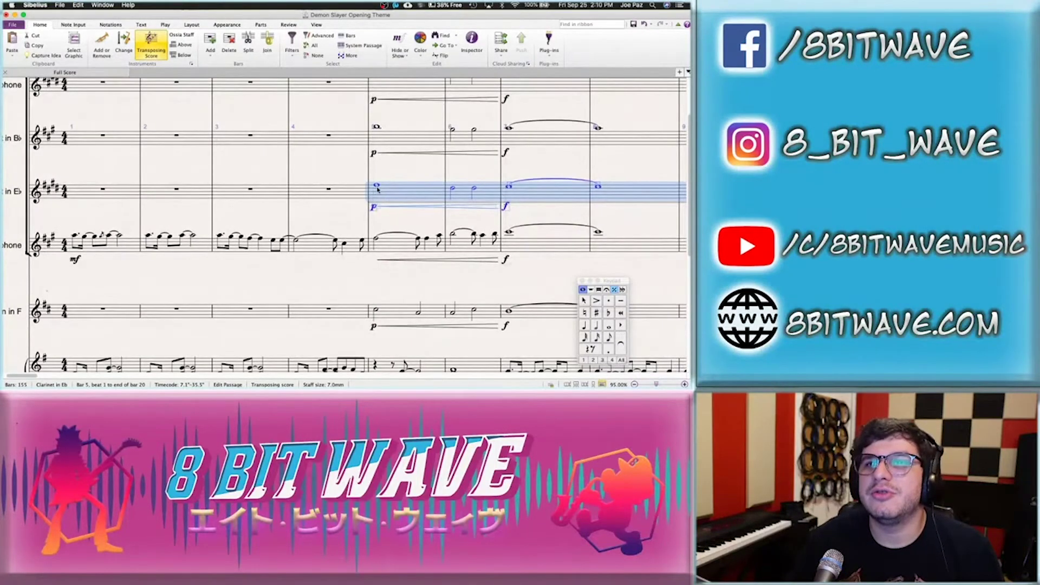
pyautogui.press('Escape')
pyautogui.hscroll(15, 424, 171)
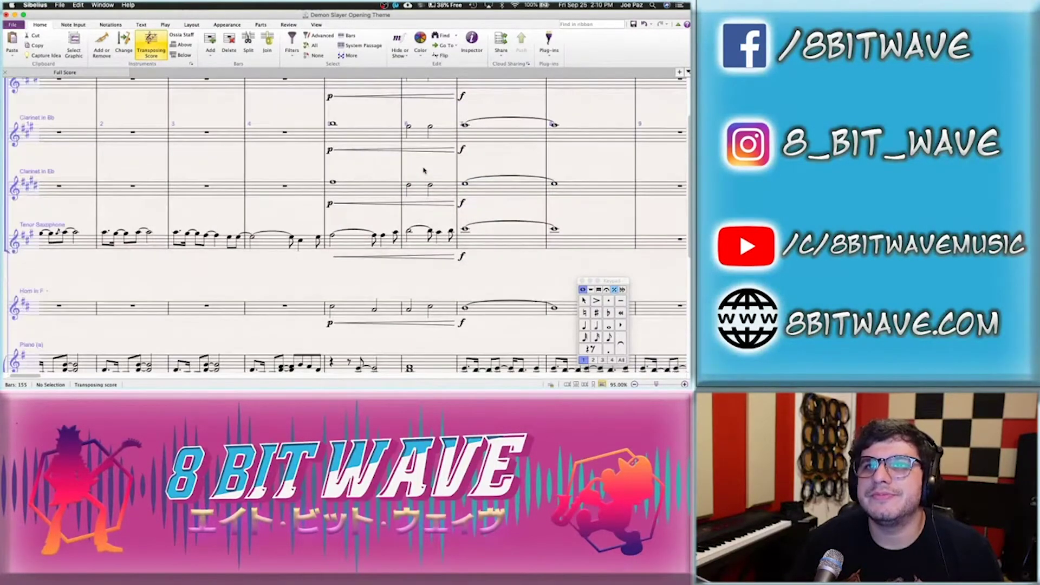
pyautogui.hscroll(5, 424, 170)
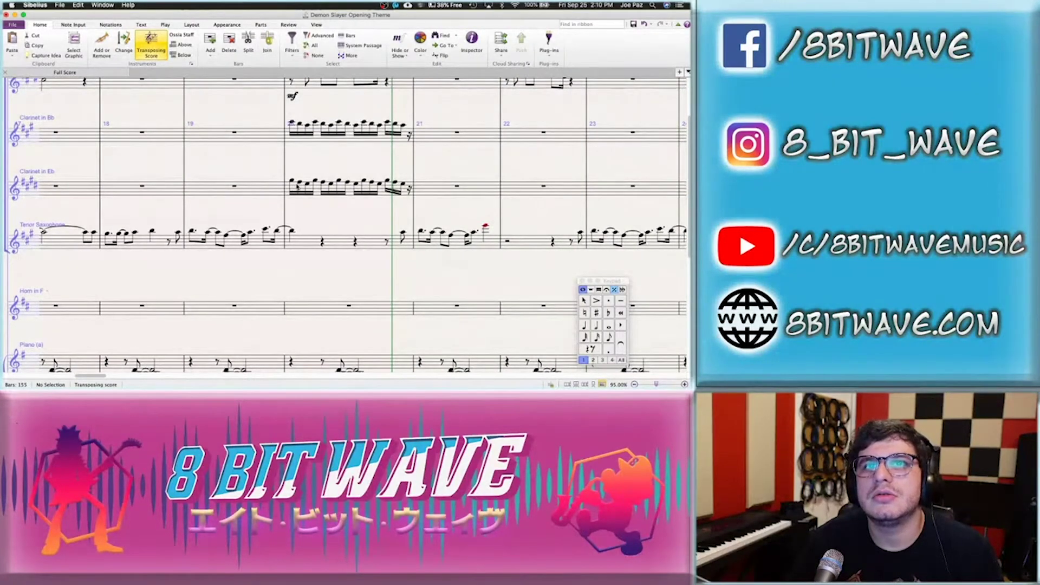
pyautogui.click(292, 184)
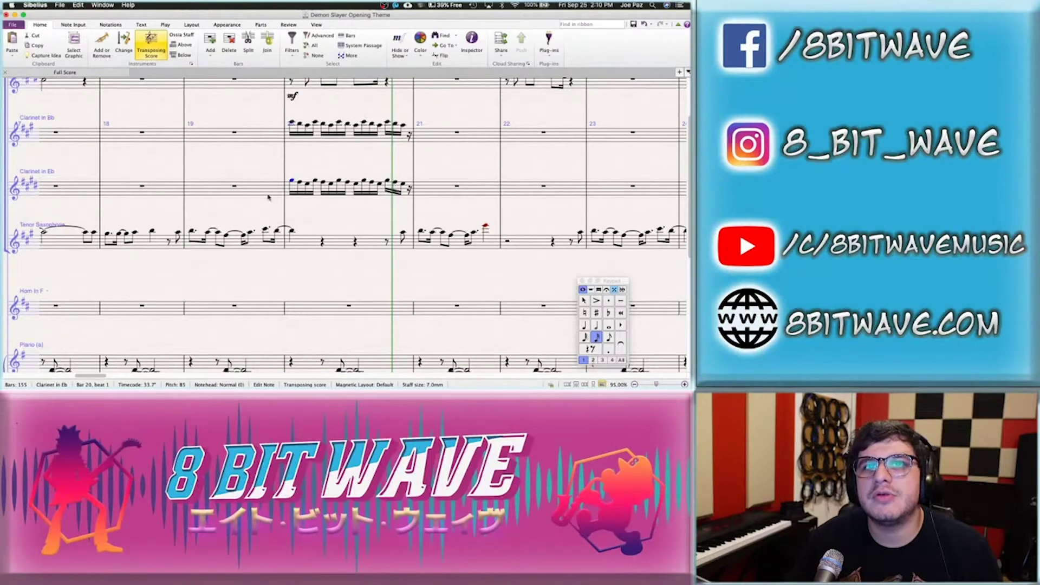
pyautogui.hscroll(-10, 218, 196)
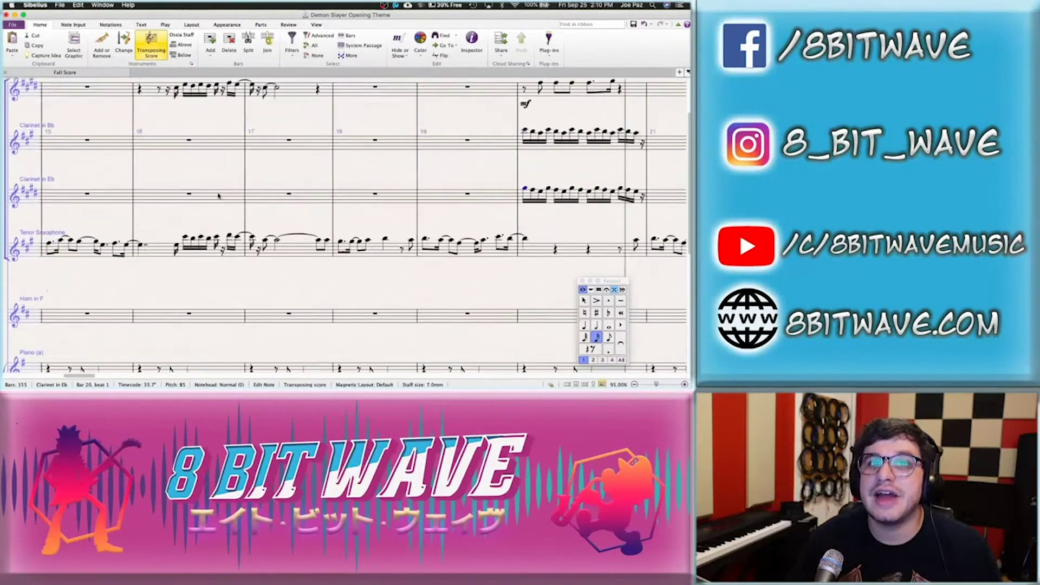
pyautogui.hscroll(-15, 219, 196)
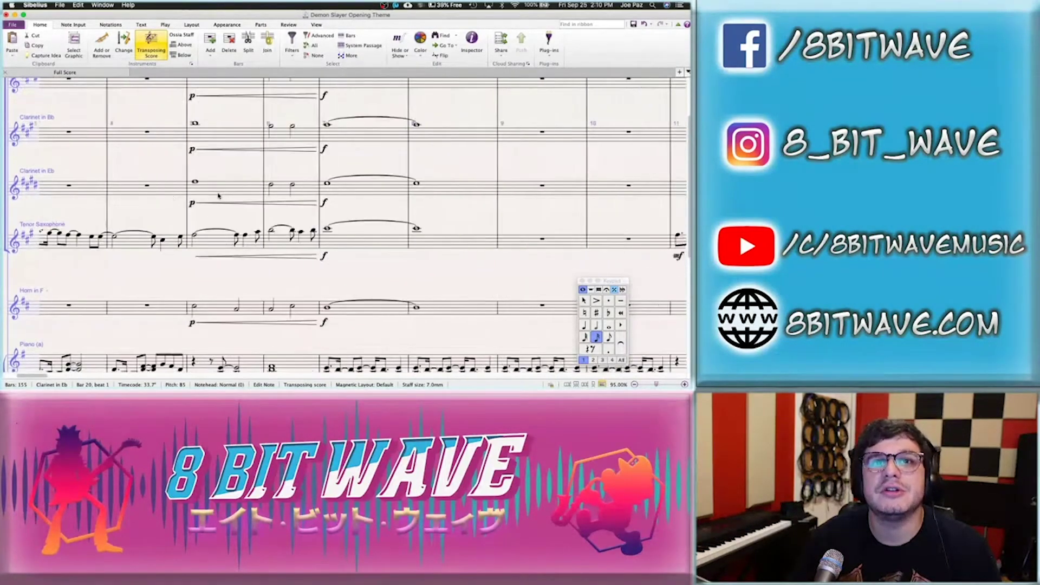
pyautogui.hscroll(10, 285, 192)
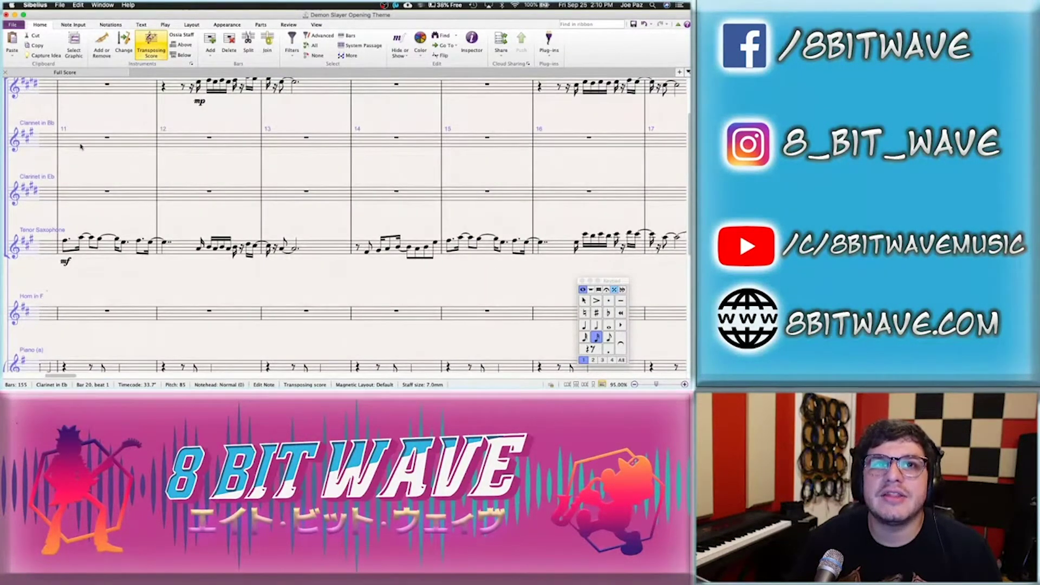
# Delete the Clarinet in Bb staff and its music from the score, and save the file
pyautogui.click(81, 146)
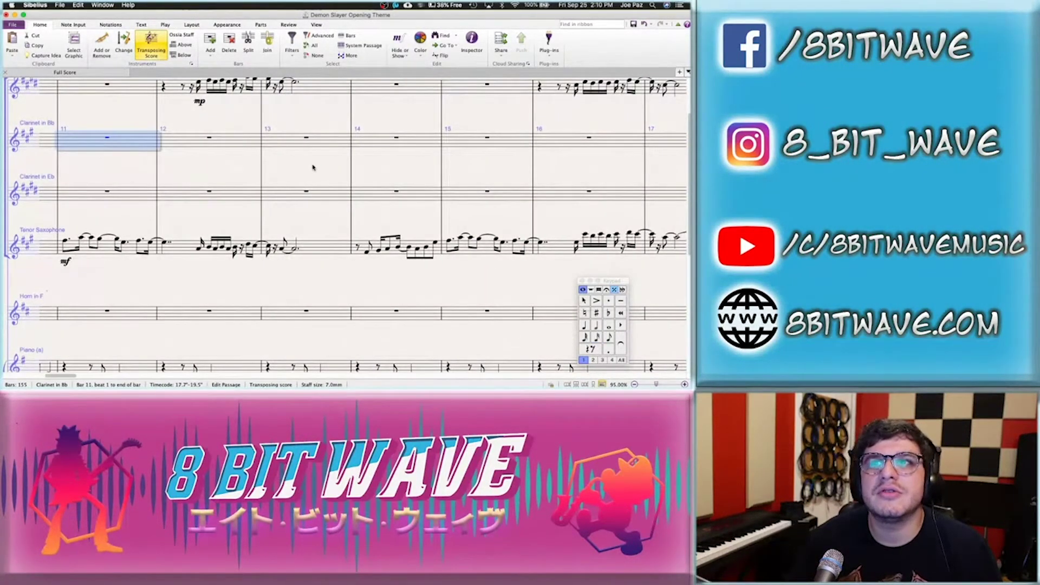
pyautogui.hscroll(5, 312, 167)
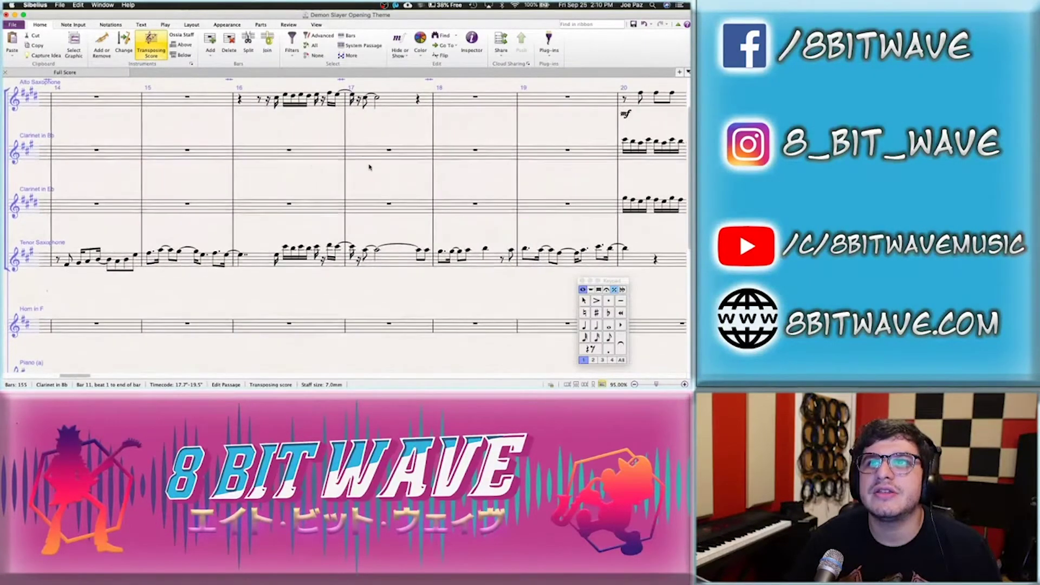
pyautogui.hscroll(8, 529, 155)
pyautogui.click(436, 156)
pyautogui.hscroll(-20, 276, 164)
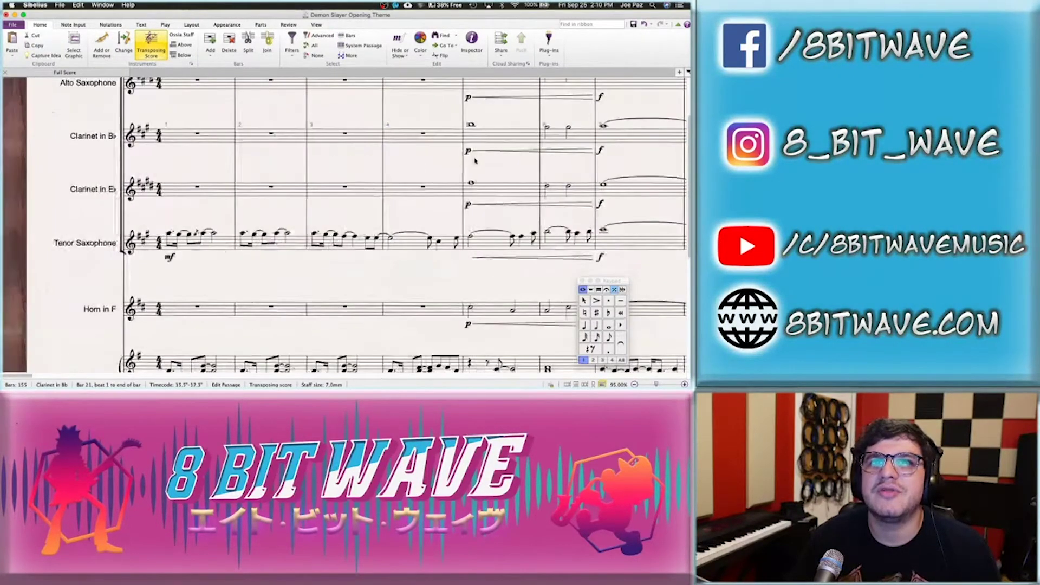
pyautogui.keyDown('shift'); pyautogui.click(188, 135); pyautogui.keyUp('shift')
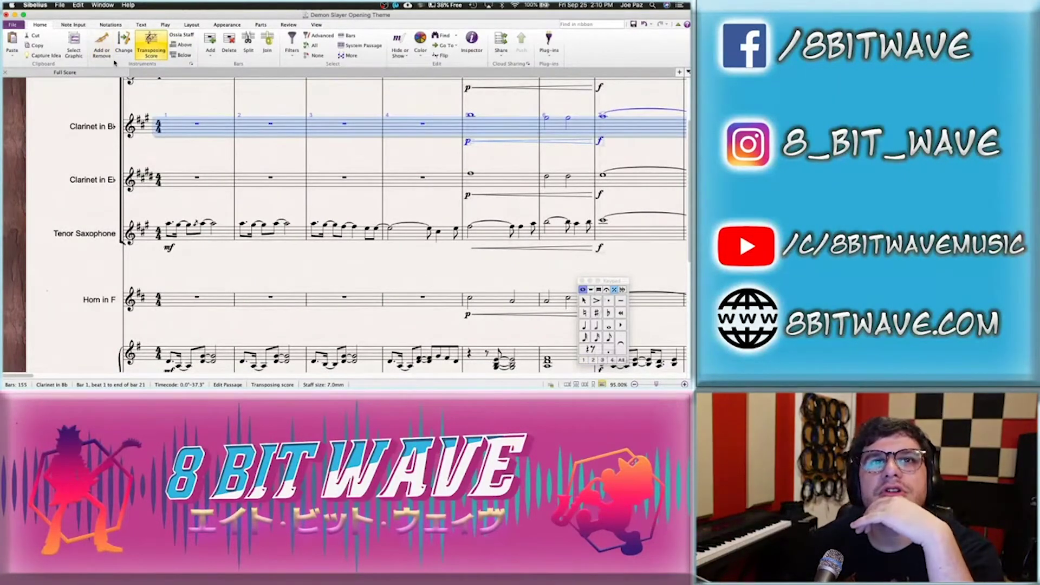
pyautogui.click(101, 46)
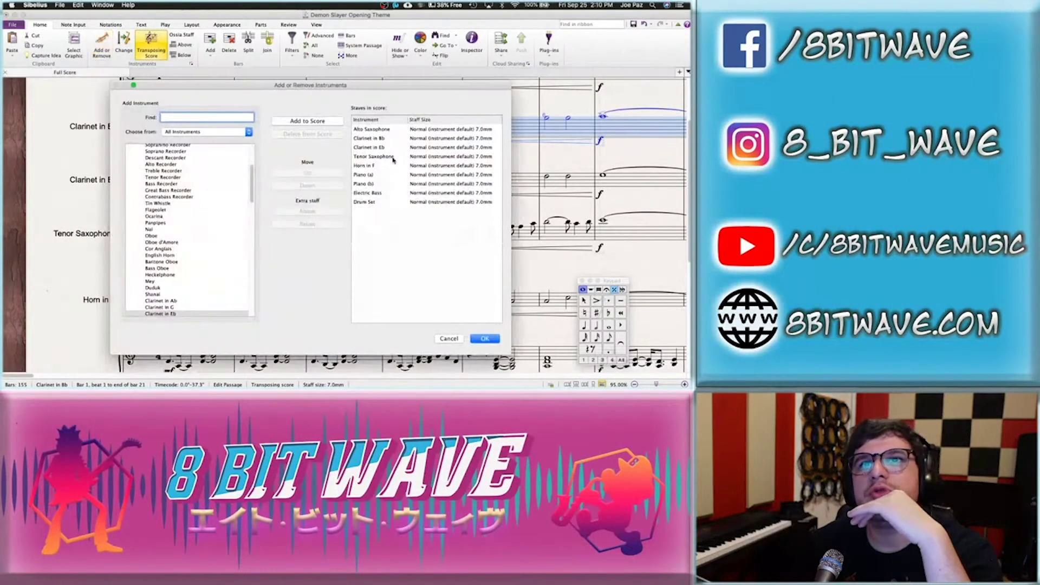
pyautogui.click(380, 139)
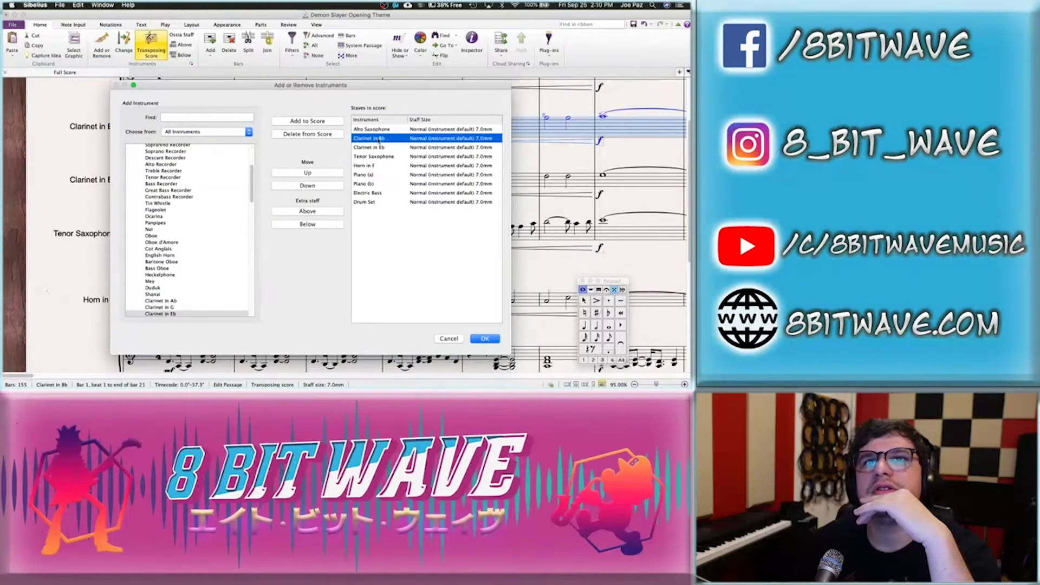
pyautogui.click(305, 135)
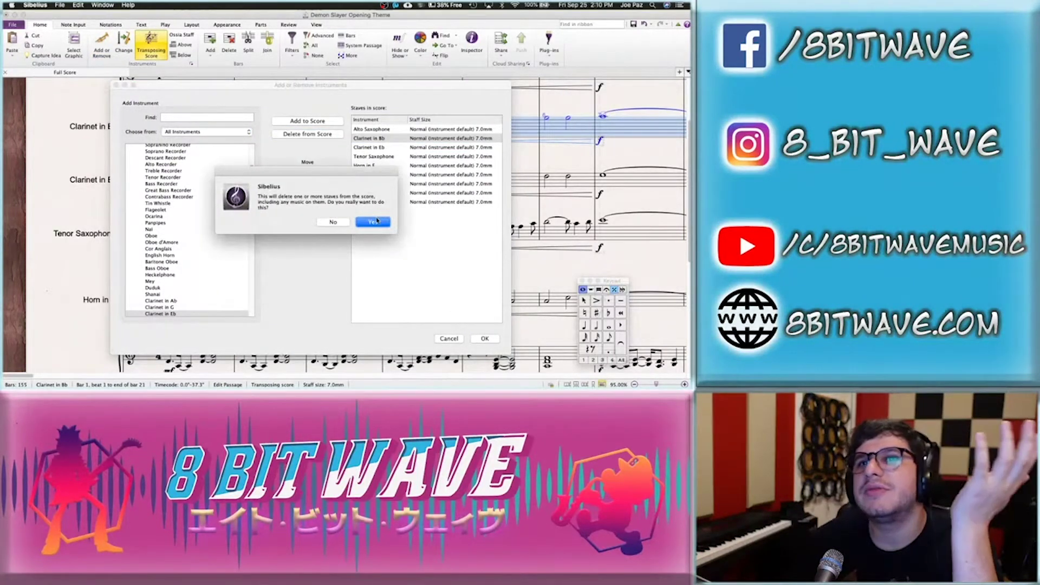
pyautogui.click(376, 220)
pyautogui.press('Return')
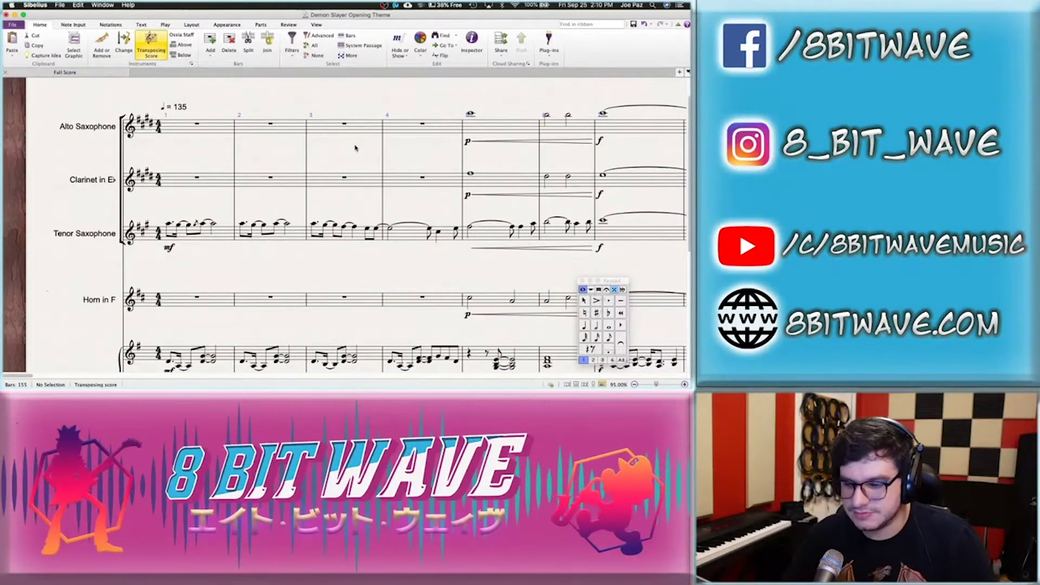
pyautogui.press('super+s')
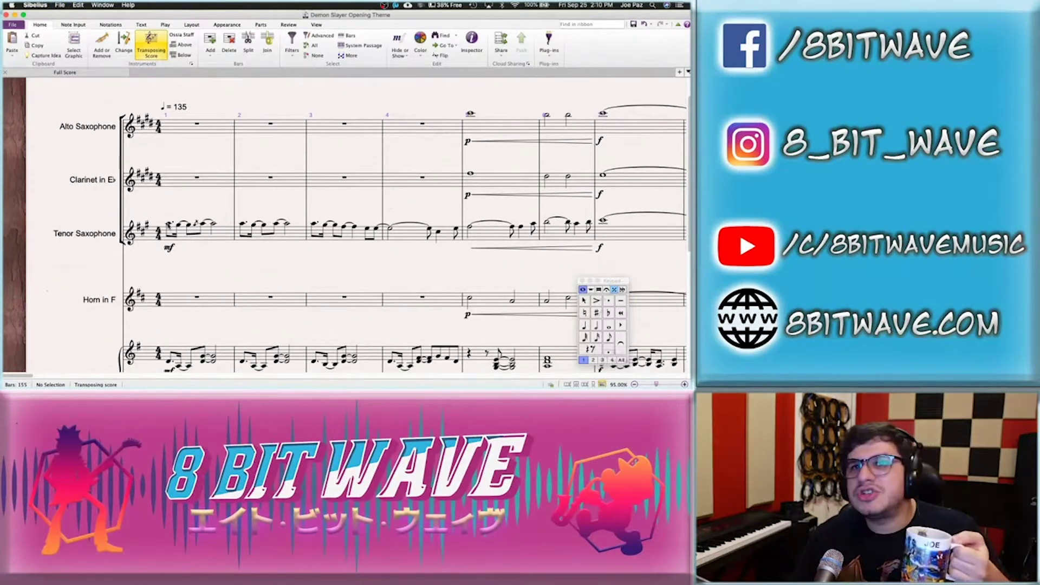
# Play back the score from the tenor saxophone's first note in bar 1 through bar 20
pyautogui.click(168, 224)
pyautogui.press('space')
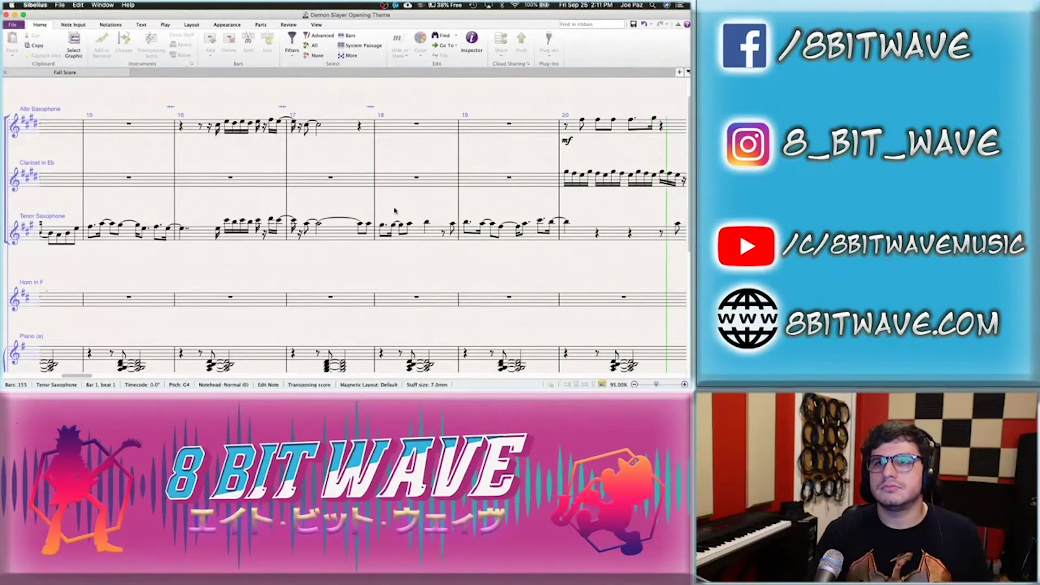
pyautogui.press('space')
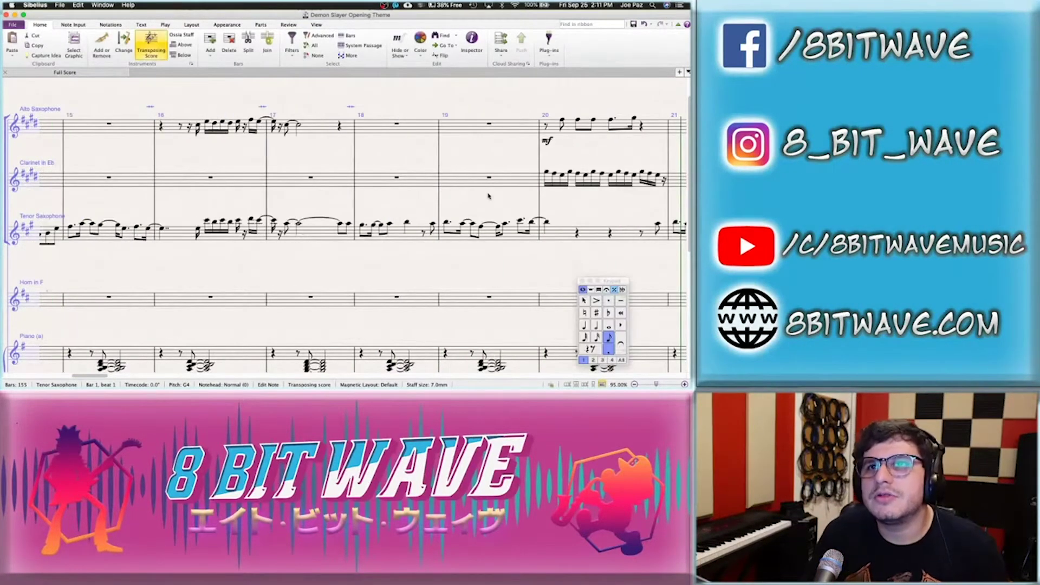
# Add an mp dynamic below the first Clarinet in Eb note in bar 20
pyautogui.click(547, 173)
pyautogui.hotkey('ctrl', 'e')
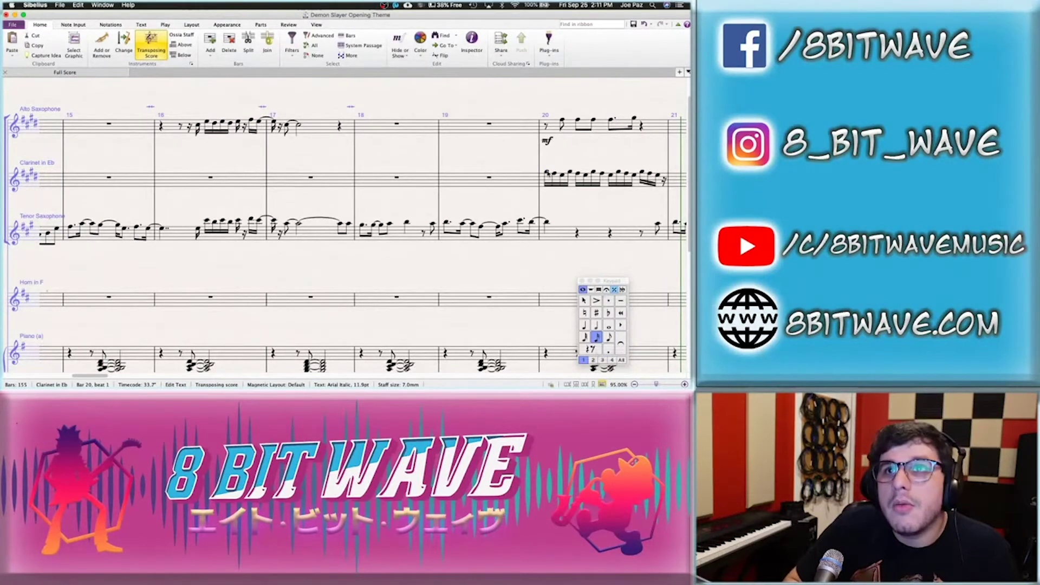
pyautogui.write('mp')
pyautogui.press('Escape')
pyautogui.press('Escape')
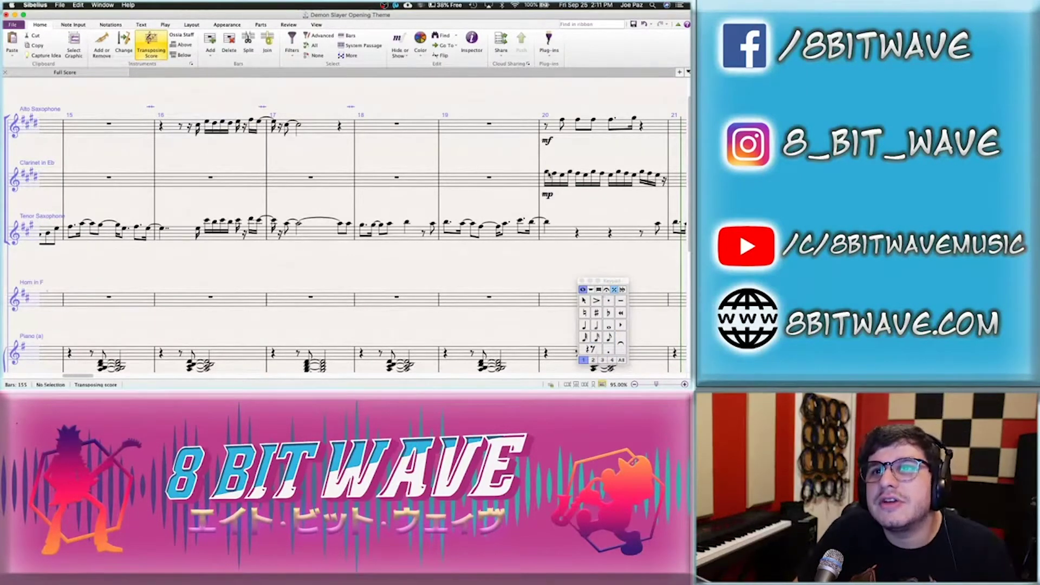
# Add a slur over the whole Clarinet in Eb sixteenth-note run in bar 20
pyautogui.click(546, 172)
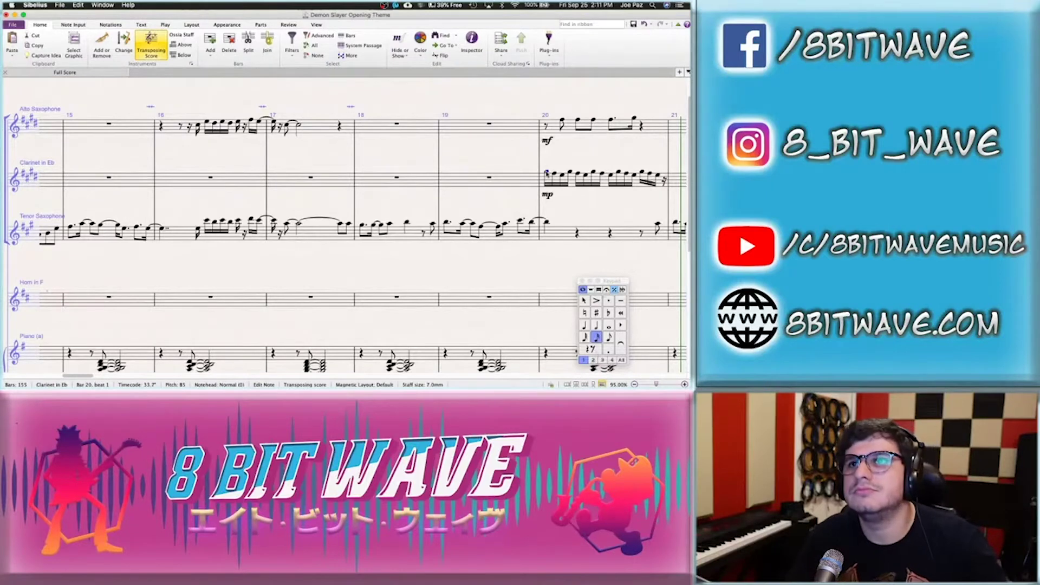
pyautogui.press('s')
pyautogui.press('space')
pyautogui.press('space')
pyautogui.press('space')
pyautogui.press('space')
pyautogui.press('space')
pyautogui.press('space')
pyautogui.press('space')
pyautogui.press('space')
pyautogui.press('space')
pyautogui.press('space')
pyautogui.press('space')
pyautogui.press('space')
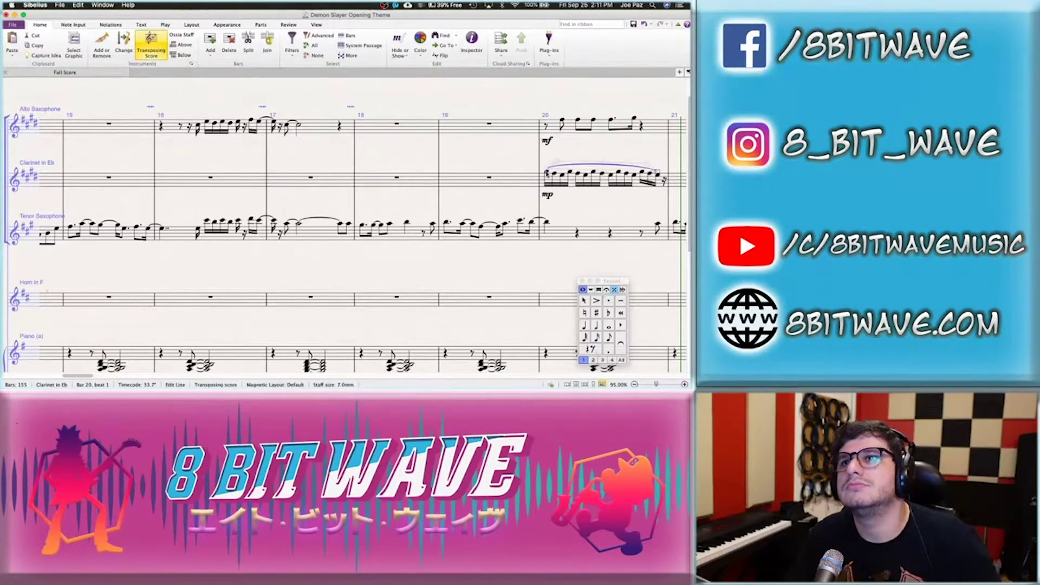
pyautogui.hotkey('shift', 'space')
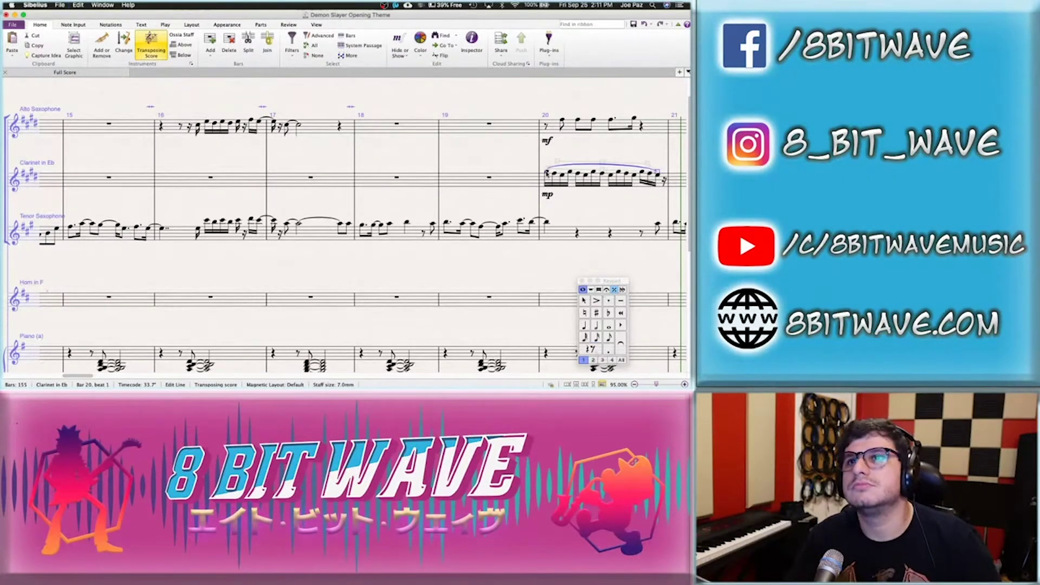
pyautogui.press('Escape')
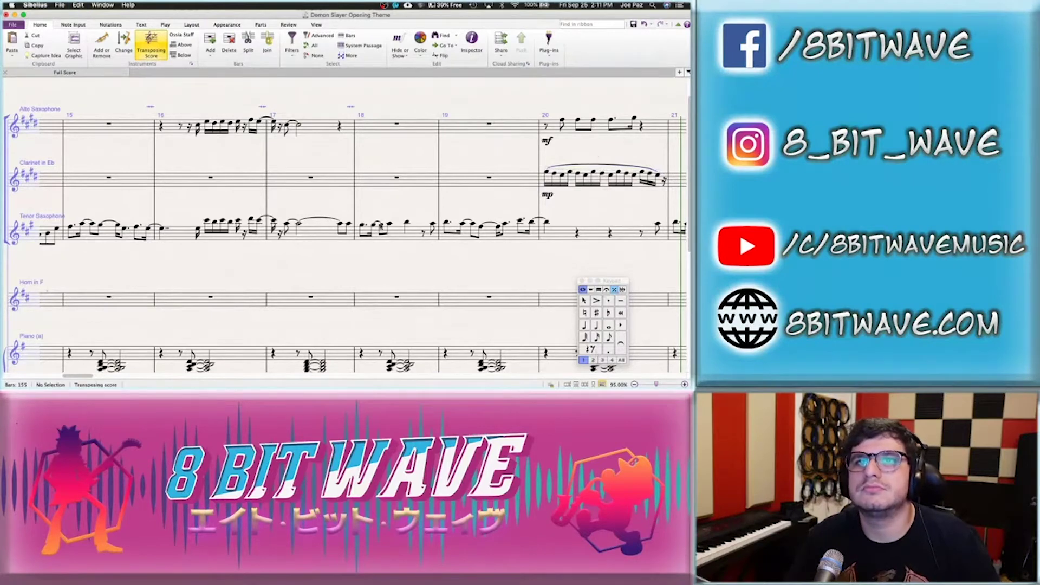
# Play back the score from the tenor saxophone's first note in bar 18 to the start of bar 22
pyautogui.click(364, 228)
pyautogui.press('space')
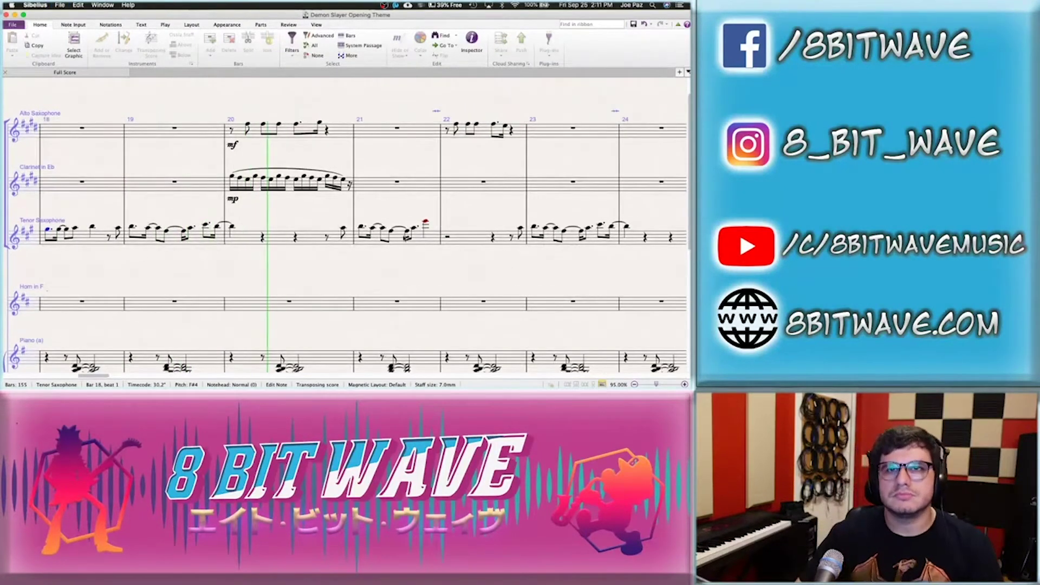
pyautogui.click(326, 208)
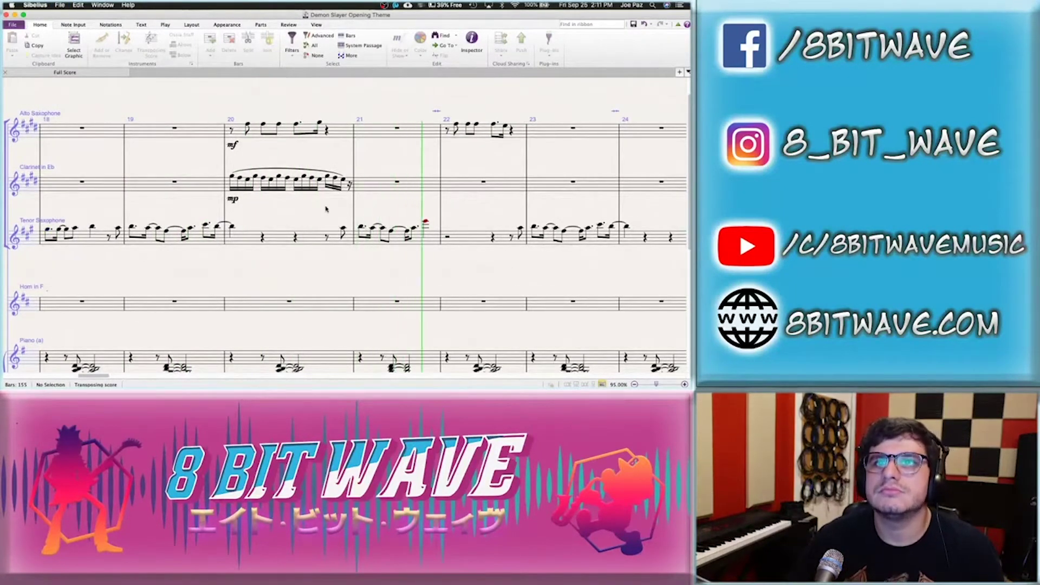
pyautogui.press('space')
# Copy the Clarinet in Eb run in bar 20, with its slur and mp, into bar 22 and re-pitch its notes
pyautogui.click(327, 193)
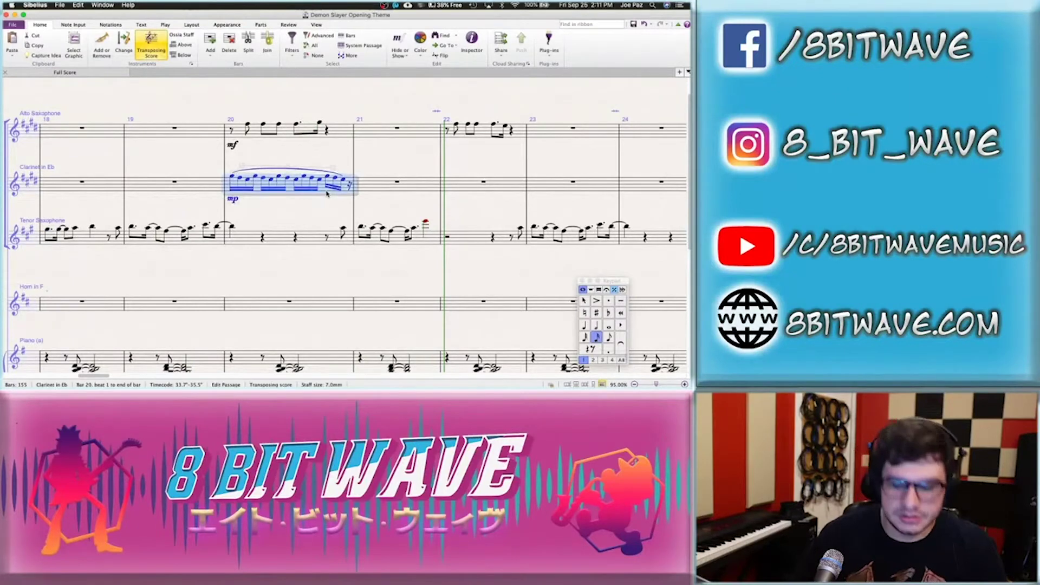
pyautogui.click(471, 181)
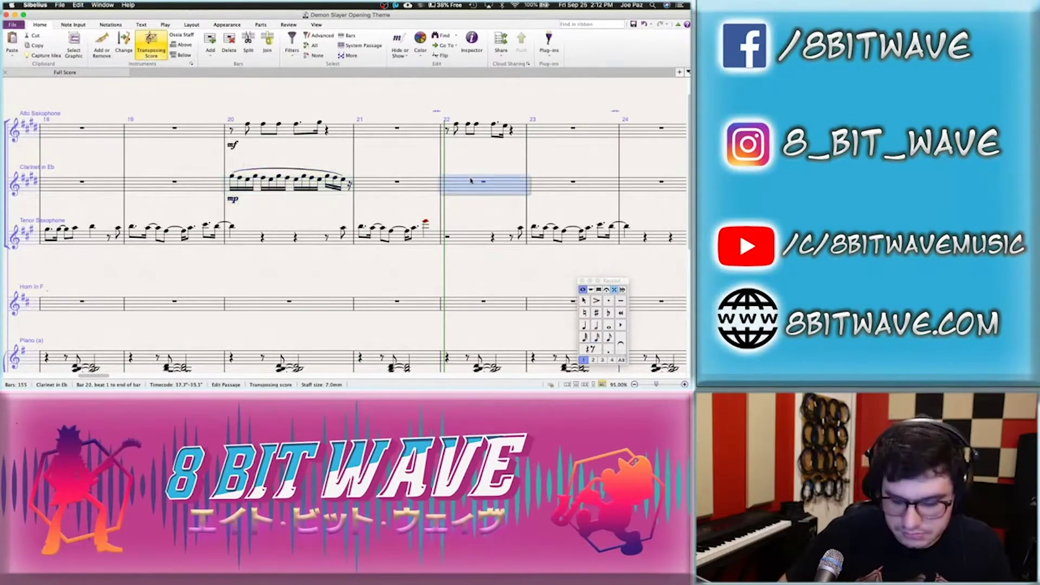
pyautogui.press('super+v')
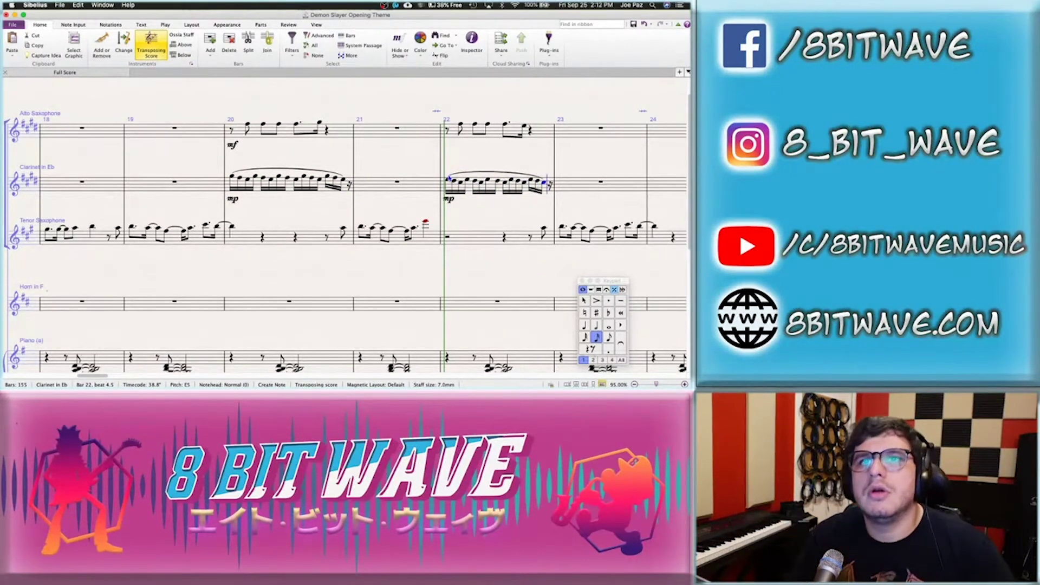
pyautogui.press('Escape')
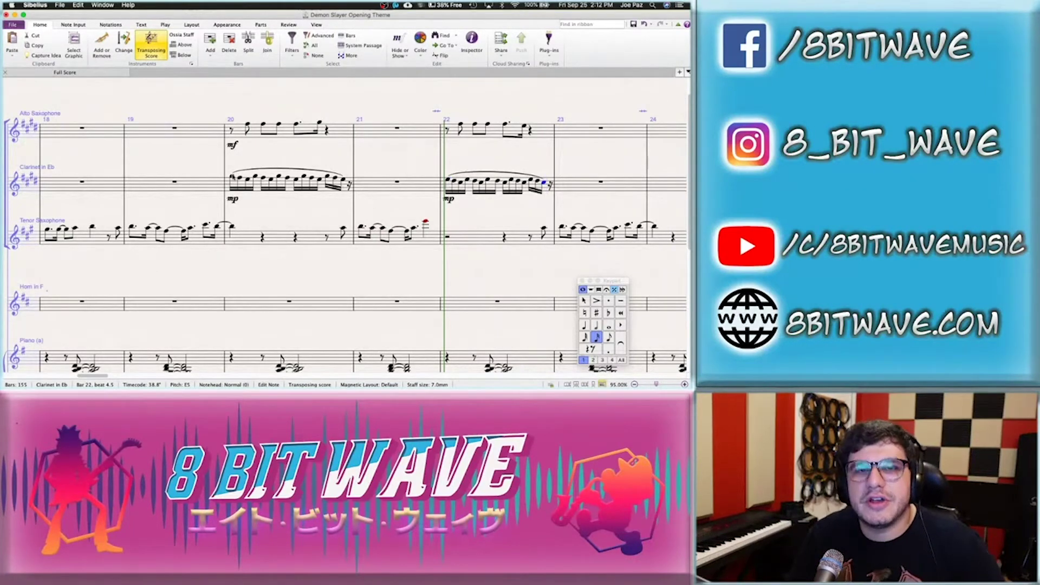
# Save the score and play it back from the Clarinet in Eb run in bar 20 through bar 23
pyautogui.click(231, 177)
pyautogui.press('super+s')
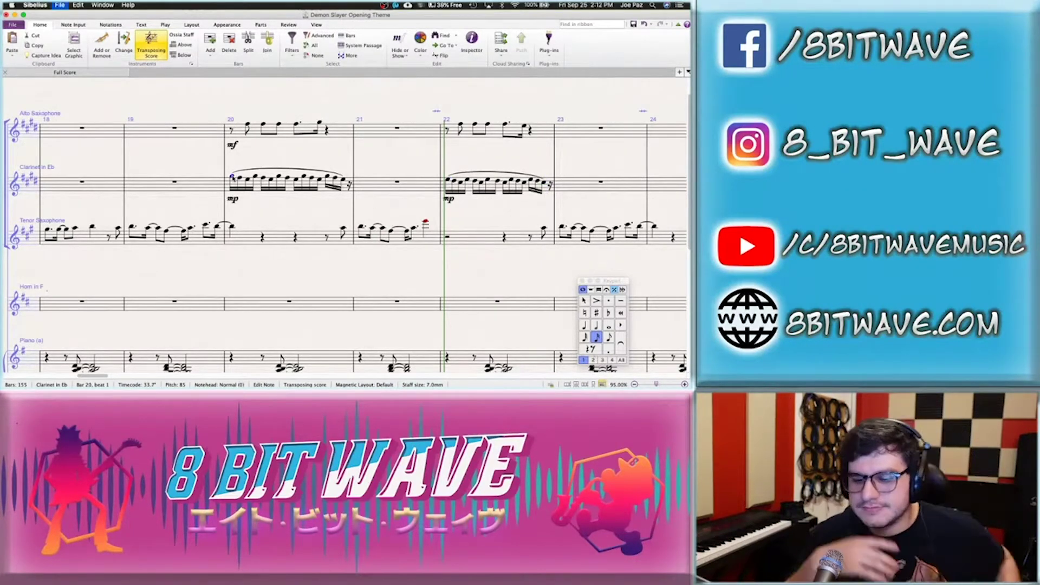
pyautogui.press('space')
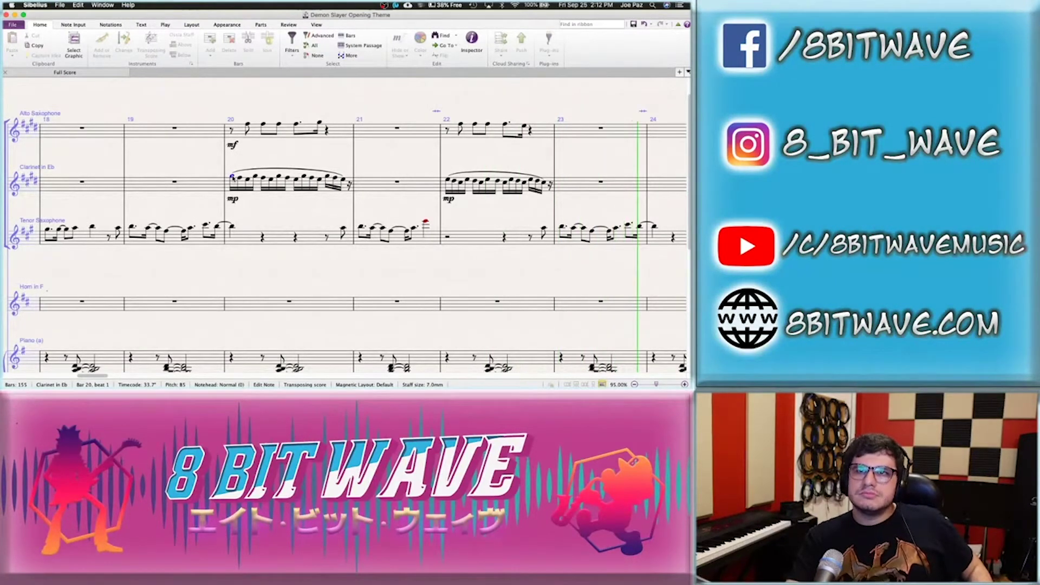
pyautogui.press('space')
pyautogui.press('Escape')
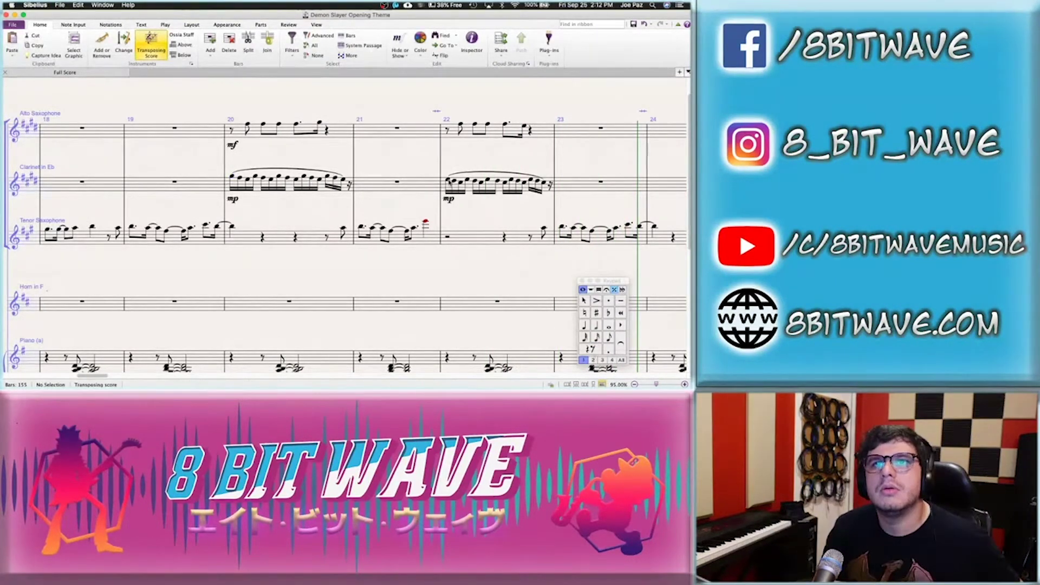
# Re-pitch the end of the Clarinet in Eb run in bar 22, from A5 on beat 3.5 to D6 on beat 4 and E6 on beat 4.25
pyautogui.click(448, 181)
pyautogui.press('Right')
pyautogui.press('Right')
pyautogui.press('Right')
pyautogui.press('Right')
pyautogui.press('Right')
pyautogui.press('Right')
pyautogui.press('Right')
pyautogui.press('Right')
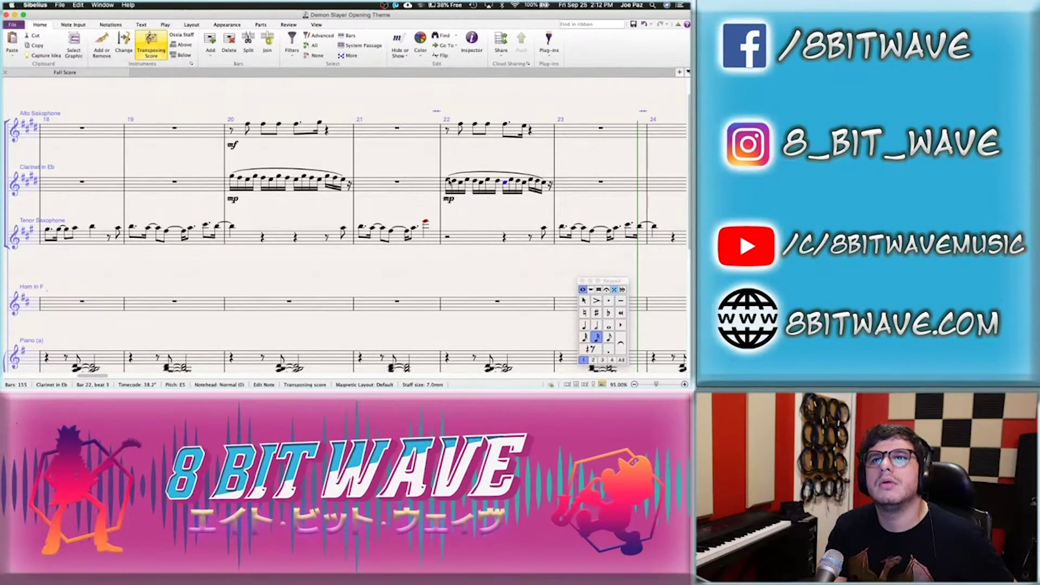
pyautogui.press('Right')
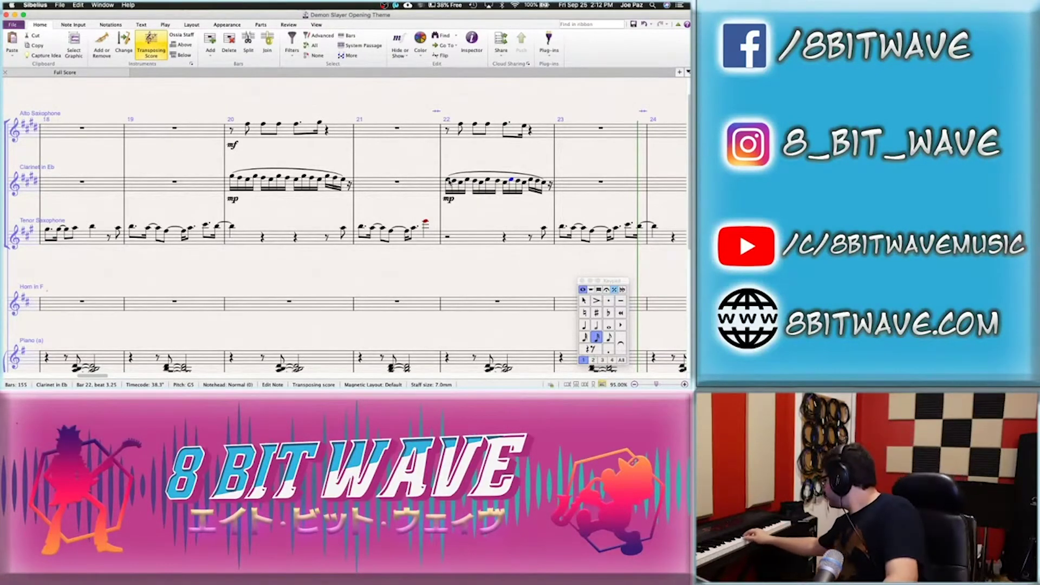
pyautogui.press('Right')
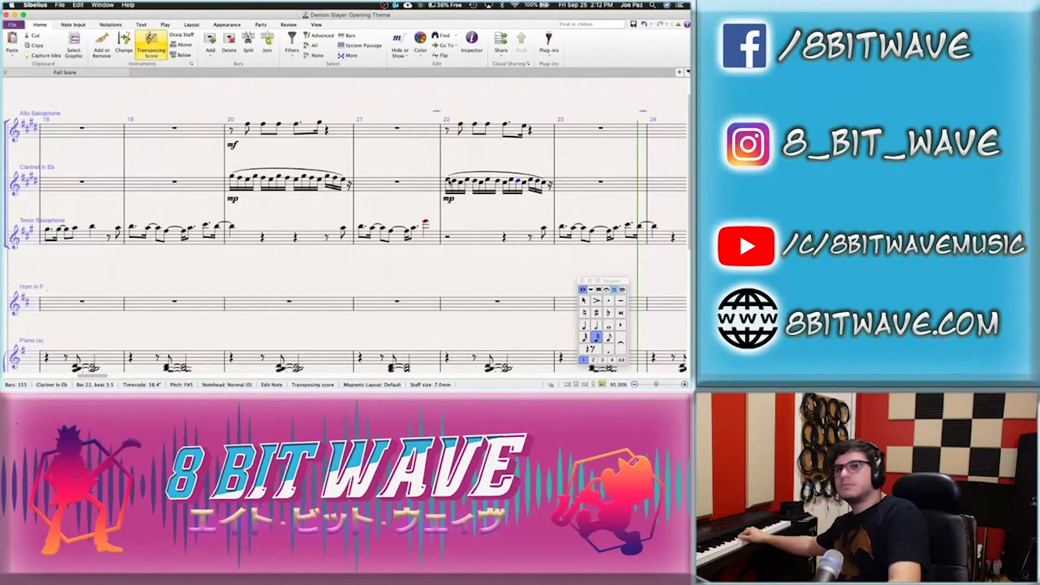
pyautogui.press('a')
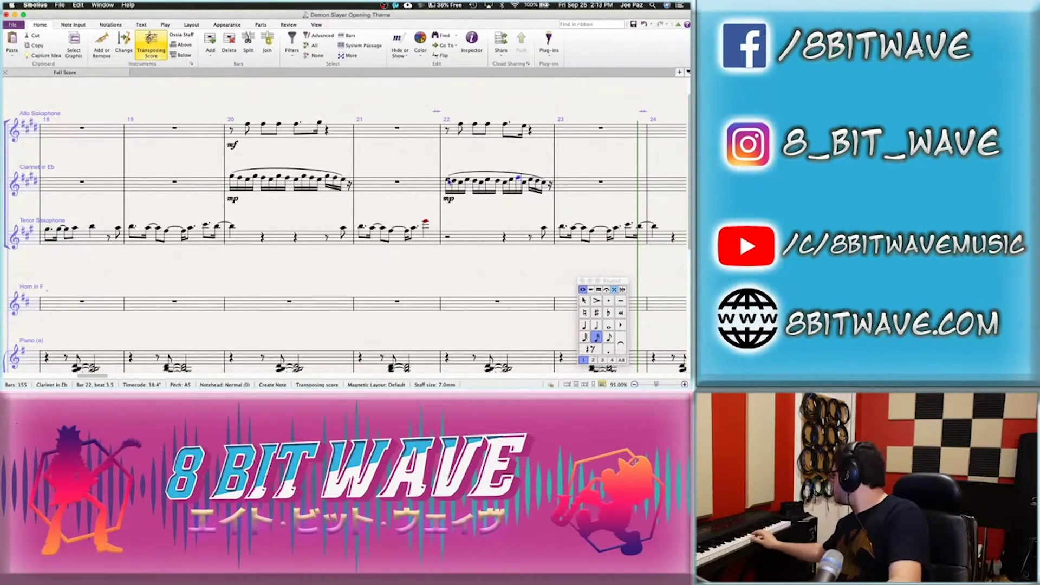
pyautogui.press('d')
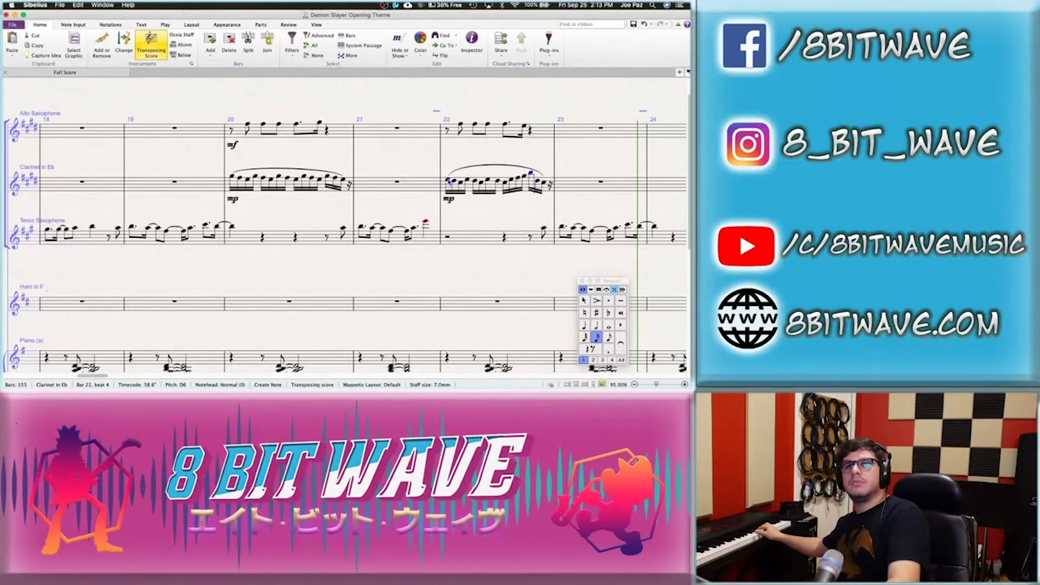
pyautogui.press('e')
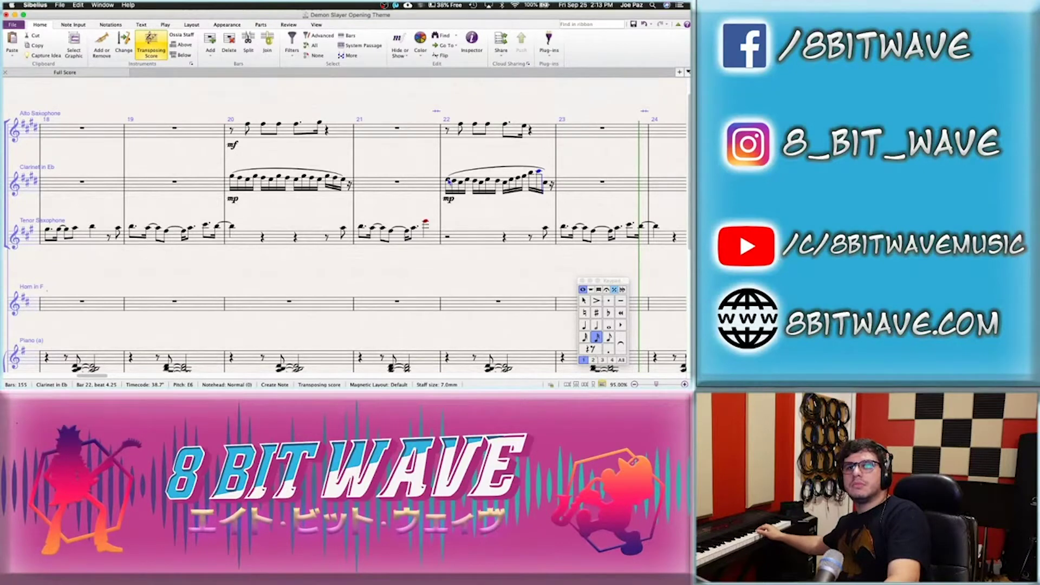
# Replace the last note of the Clarinet in Eb run in bar 22, on beat 4.5, with an eighth rest
pyautogui.press('e')
pyautogui.hotkey('ctrl', 'Down')
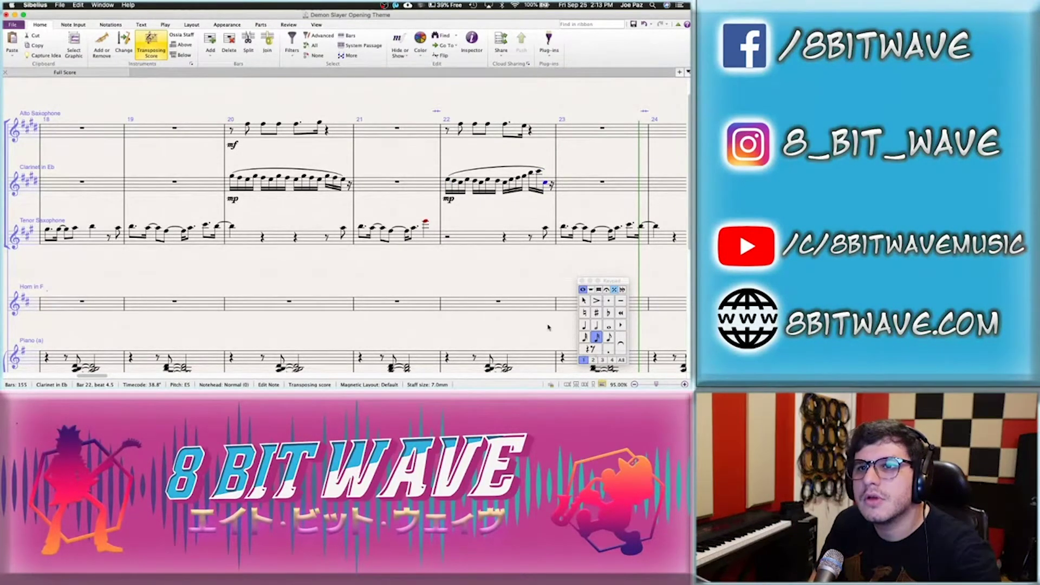
pyautogui.click(612, 336)
pyautogui.press('0')
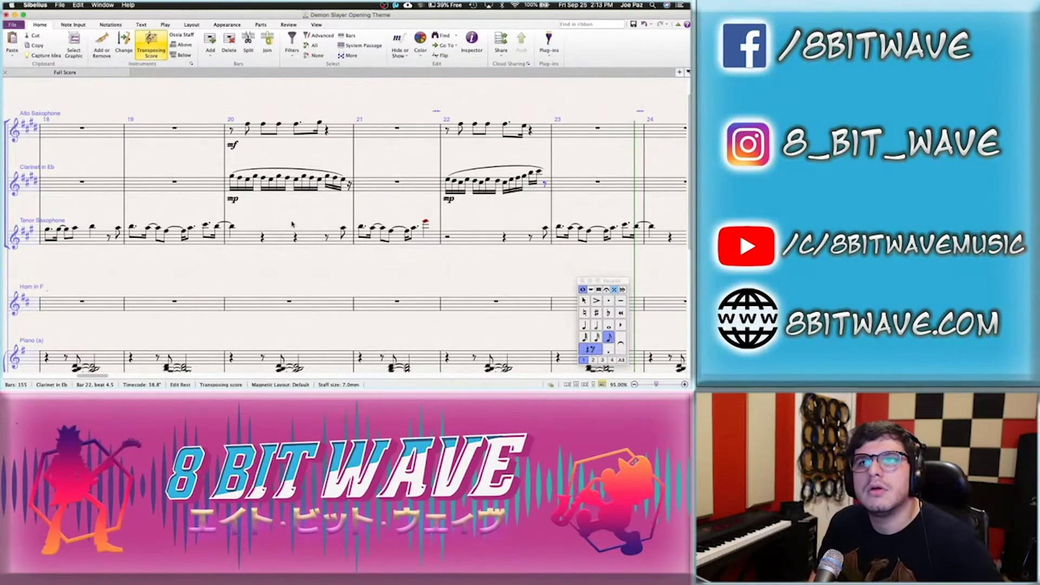
pyautogui.press('Escape')
# Play back the score from the first Clarinet in Eb note of bar 20 into bar 23
pyautogui.click(231, 177)
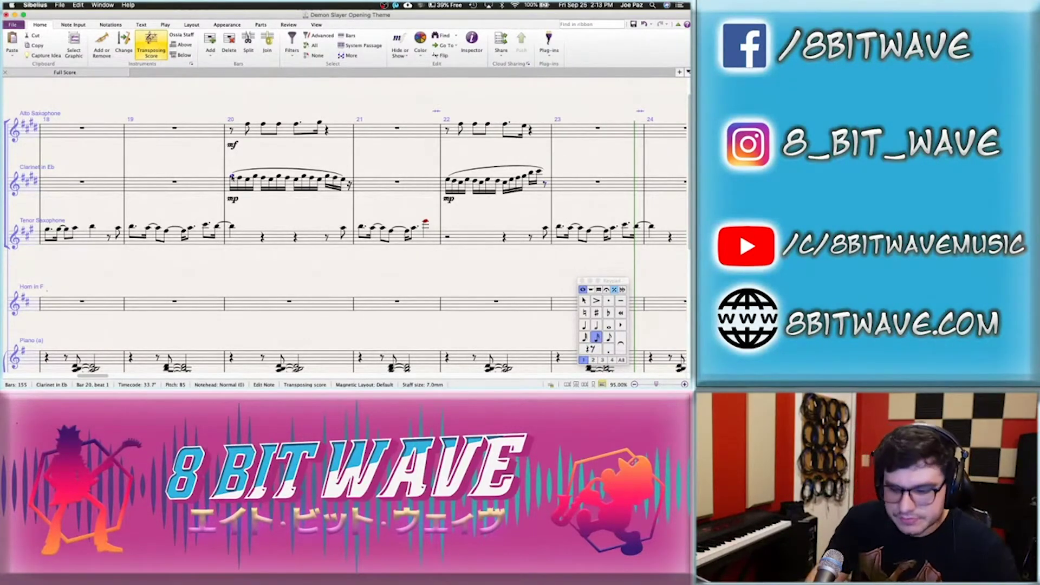
pyautogui.press('space')
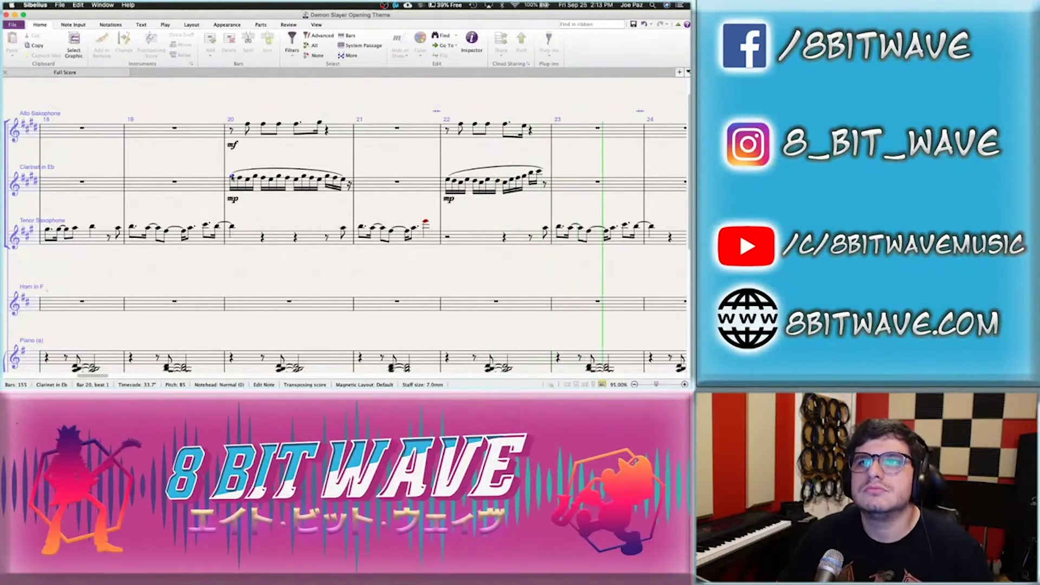
pyautogui.press('space')
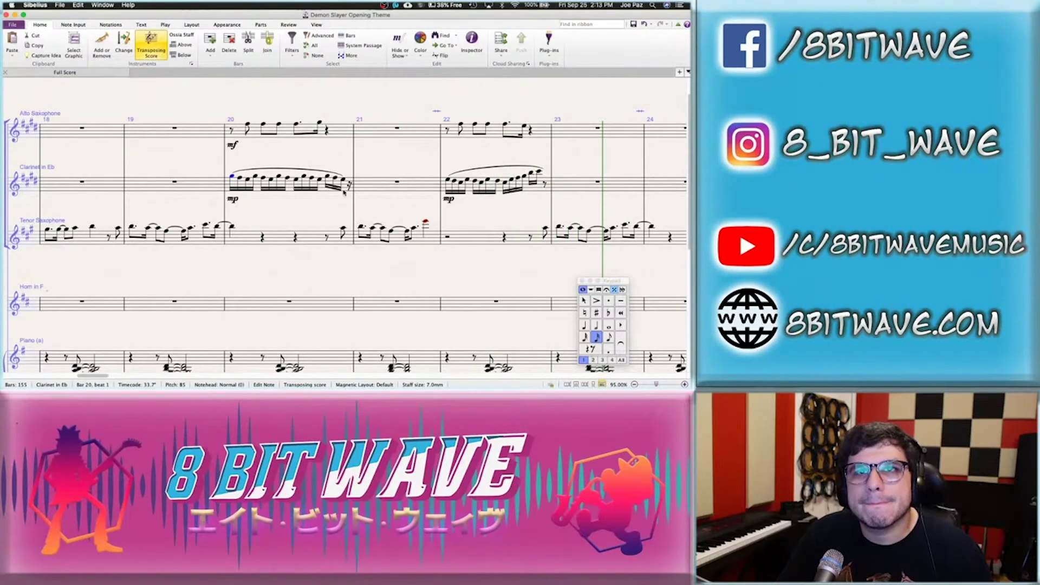
# Split the Clarinet in Eb rest in bar 21 into half rests and copy bar 22's run from beat 1 to 3.25 onto beat 3
pyautogui.click(376, 189)
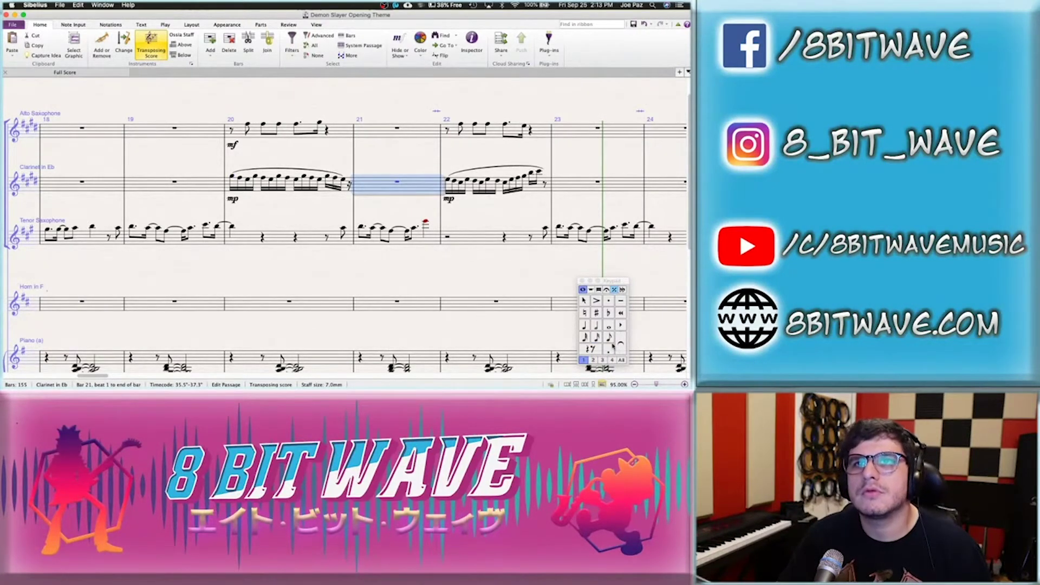
pyautogui.click(595, 326)
pyautogui.click(447, 180)
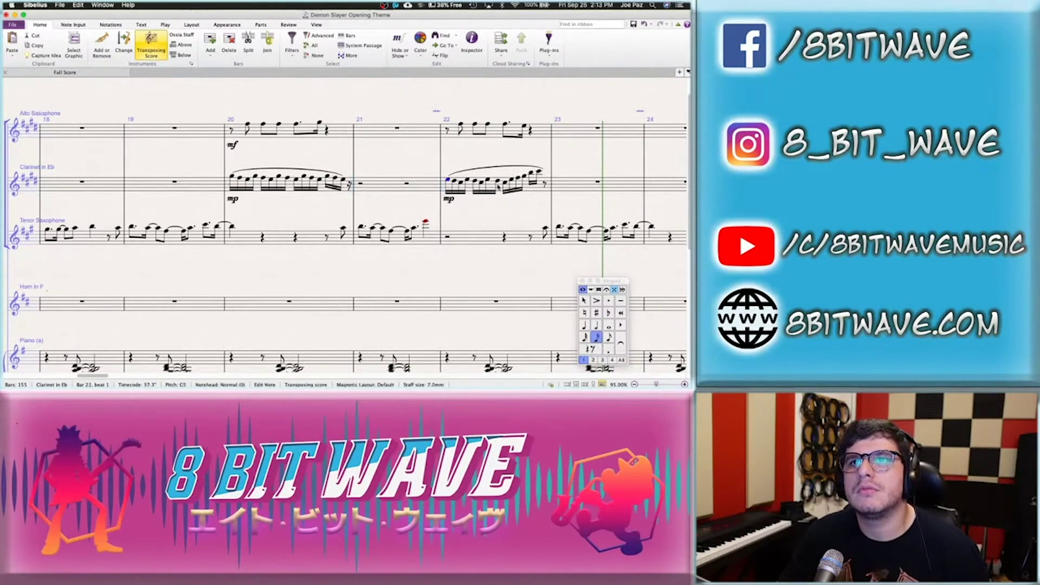
pyautogui.keyDown('shift'); pyautogui.click(504, 186); pyautogui.keyUp('shift')
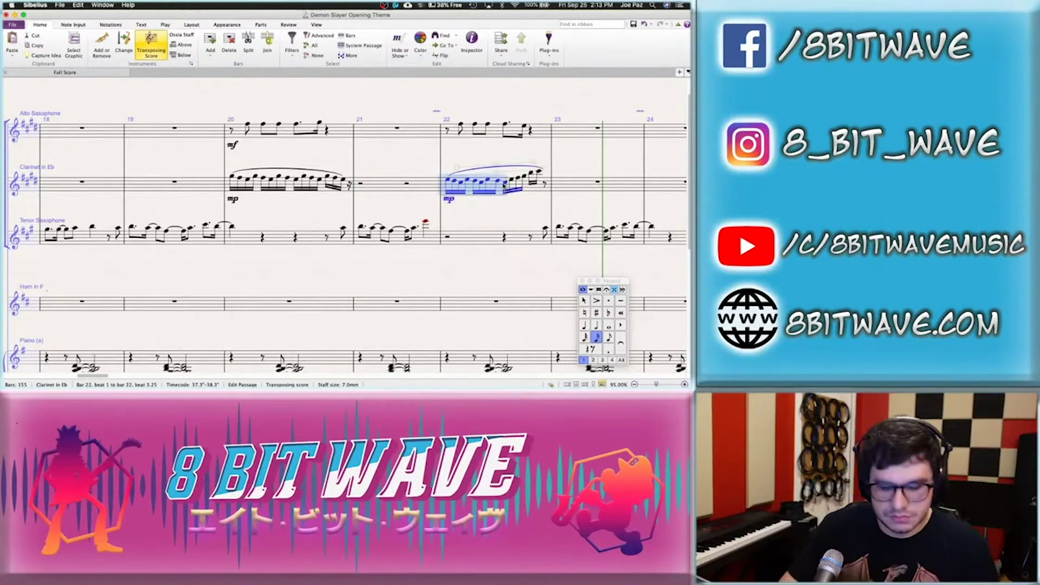
pyautogui.hotkey('ctrl', 'c')
pyautogui.click(406, 186)
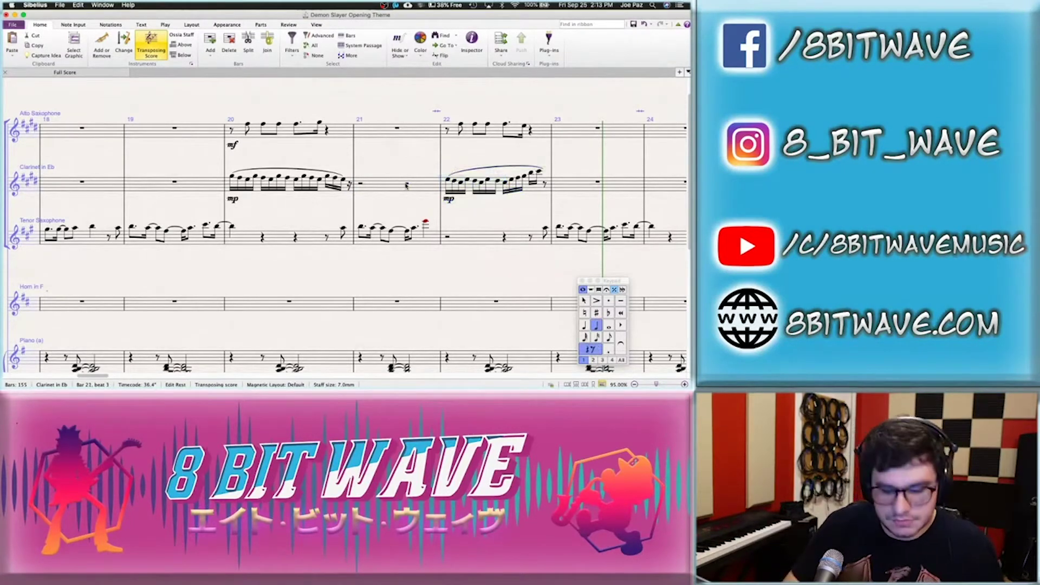
pyautogui.hotkey('ctrl', 'v')
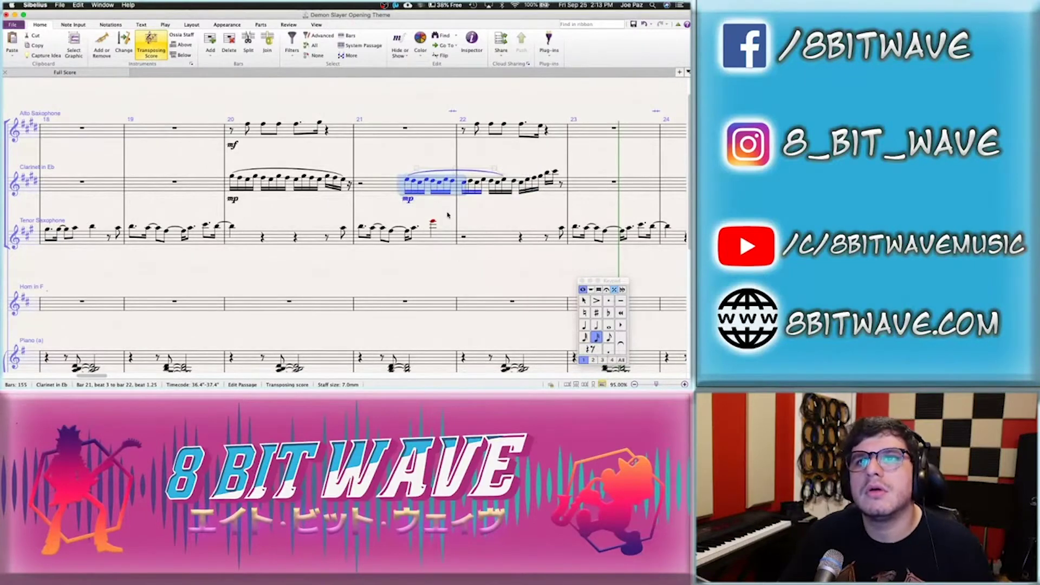
# Try to delete the tenor saxophone's high note on beat 4 of bar 21
pyautogui.click(433, 223)
pyautogui.press('Delete')
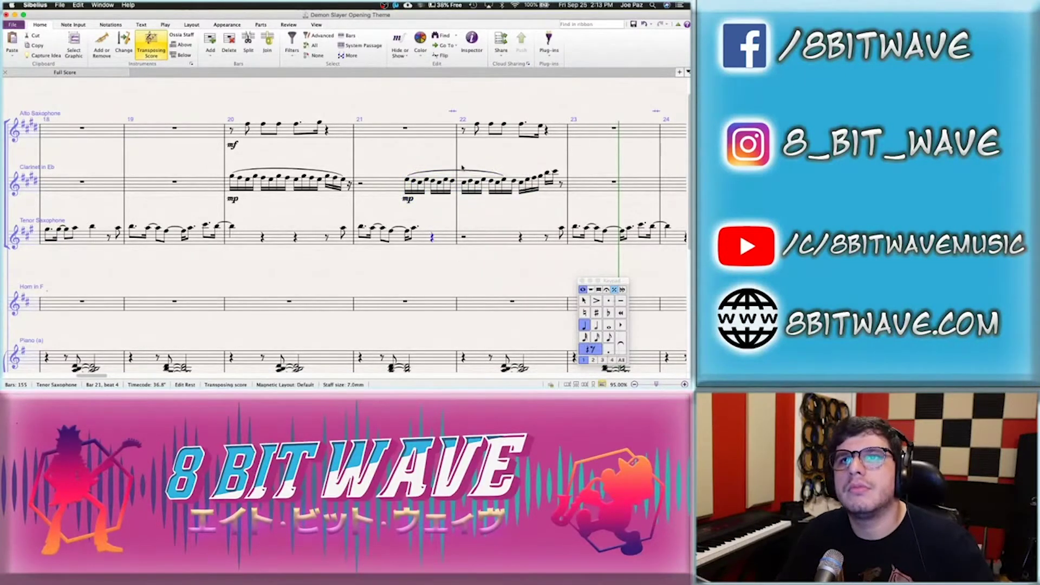
# Delete the mp and slur from the copied Clarinet in Eb run and play it back from beat 3 of bar 21 into bar 23
pyautogui.click(408, 200)
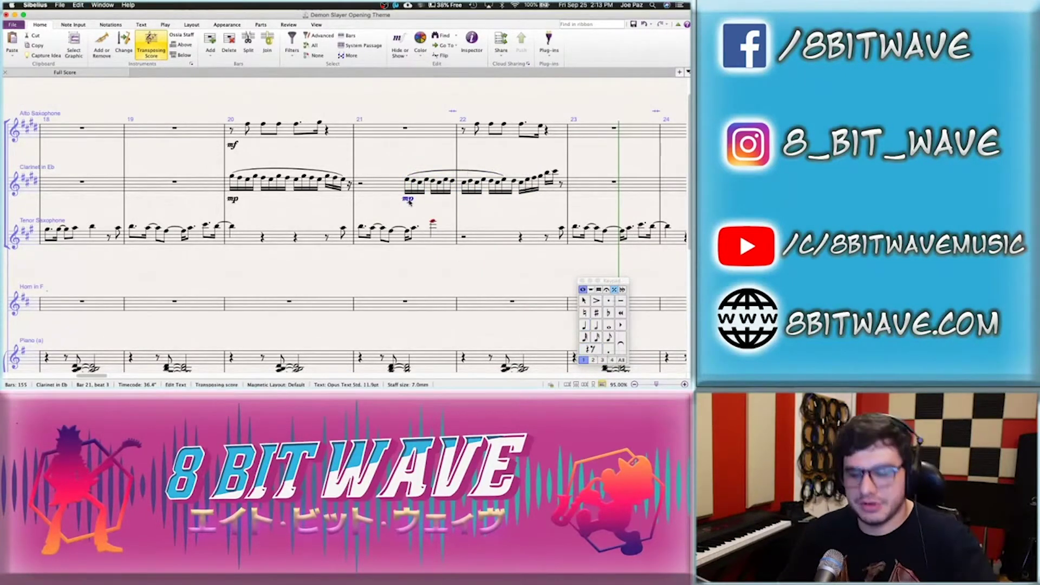
pyautogui.press('Delete')
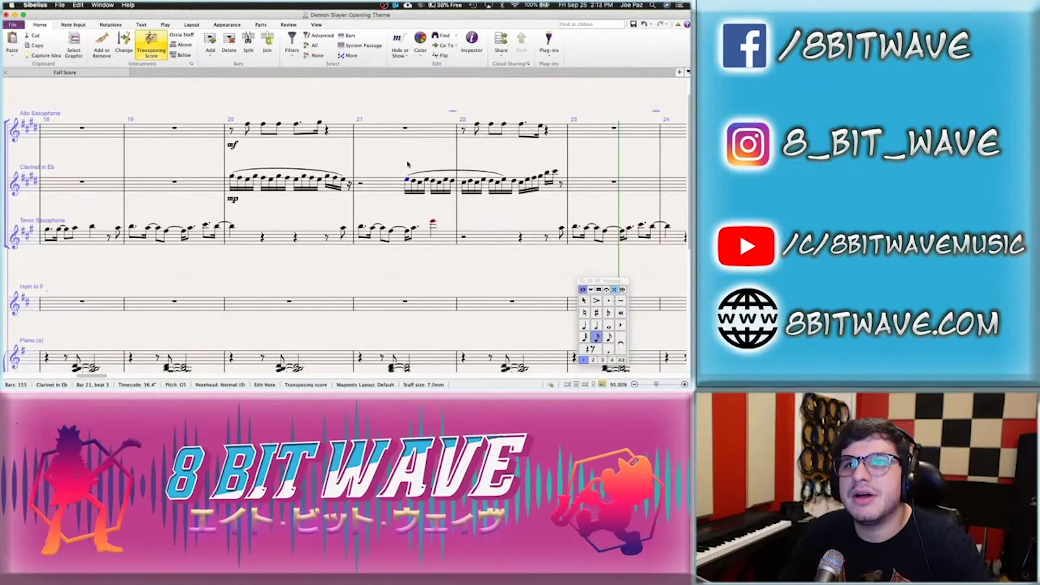
pyautogui.click(428, 171)
pyautogui.press('Delete')
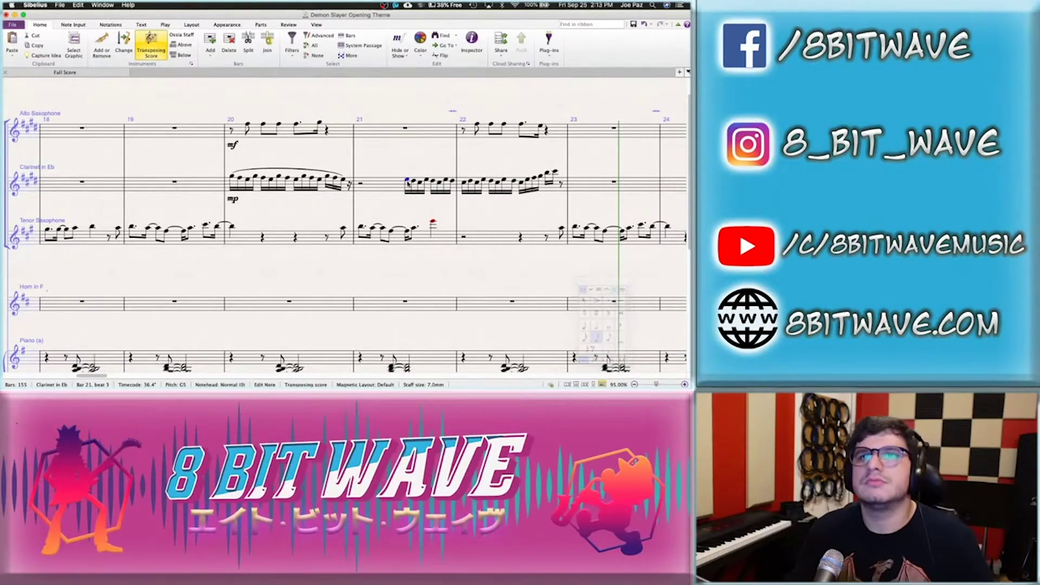
pyautogui.press('space')
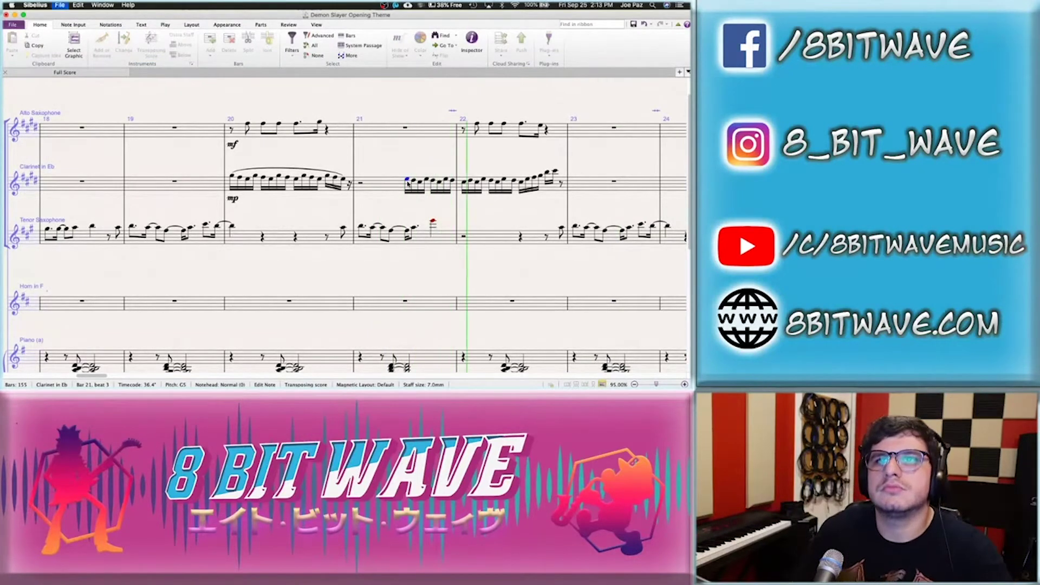
pyautogui.press('space')
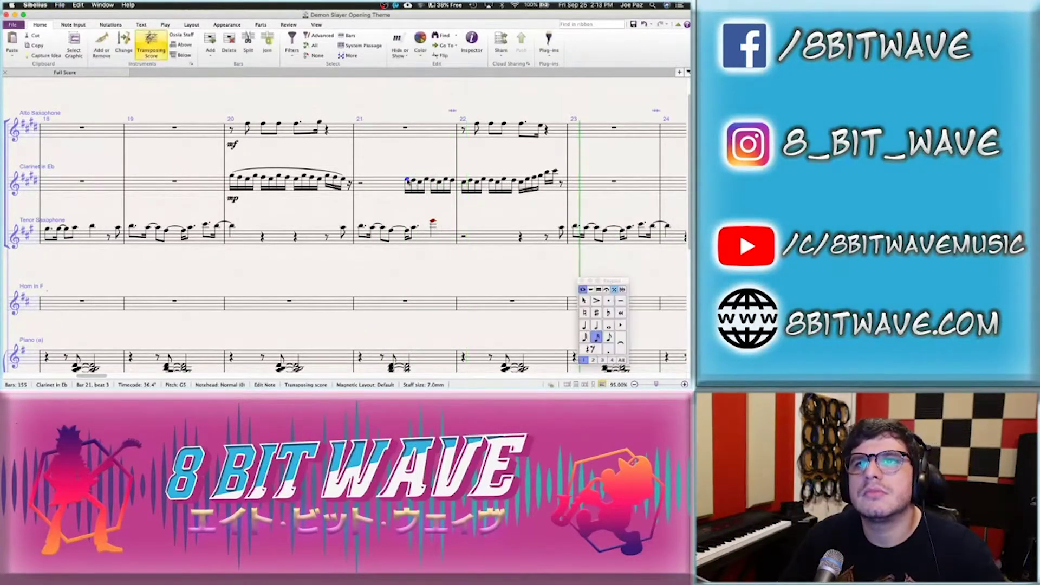
# Set the second sixteenth note of the Clarinet in Eb run in bar 22 to G5
pyautogui.press('Right')
pyautogui.press('Right')
pyautogui.press('Right')
pyautogui.press('Right')
pyautogui.press('Right')
pyautogui.press('Right')
pyautogui.press('Right')
pyautogui.press('Right')
pyautogui.press('Right')
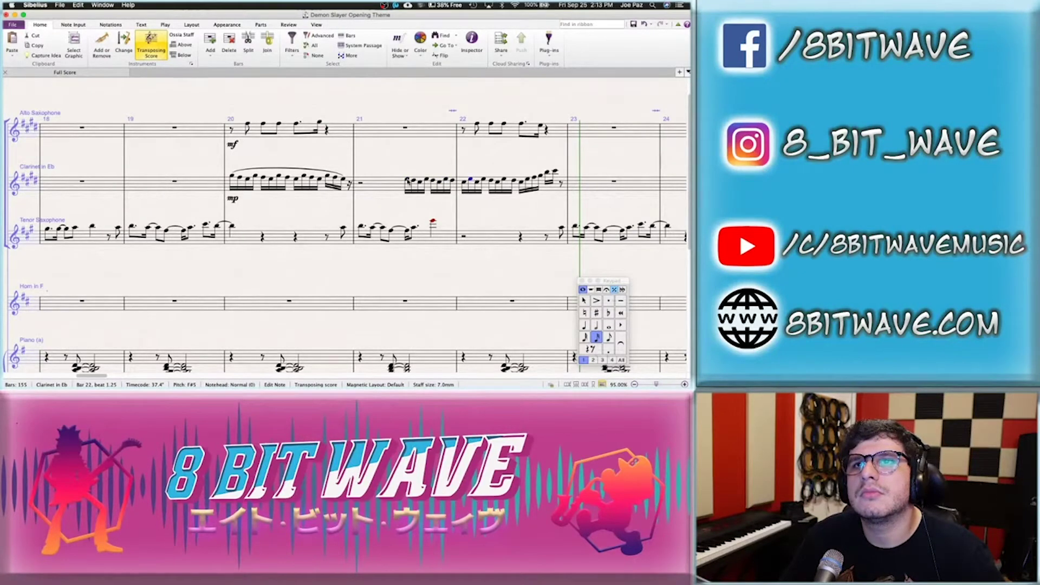
pyautogui.press('Right')
pyautogui.press('Right')
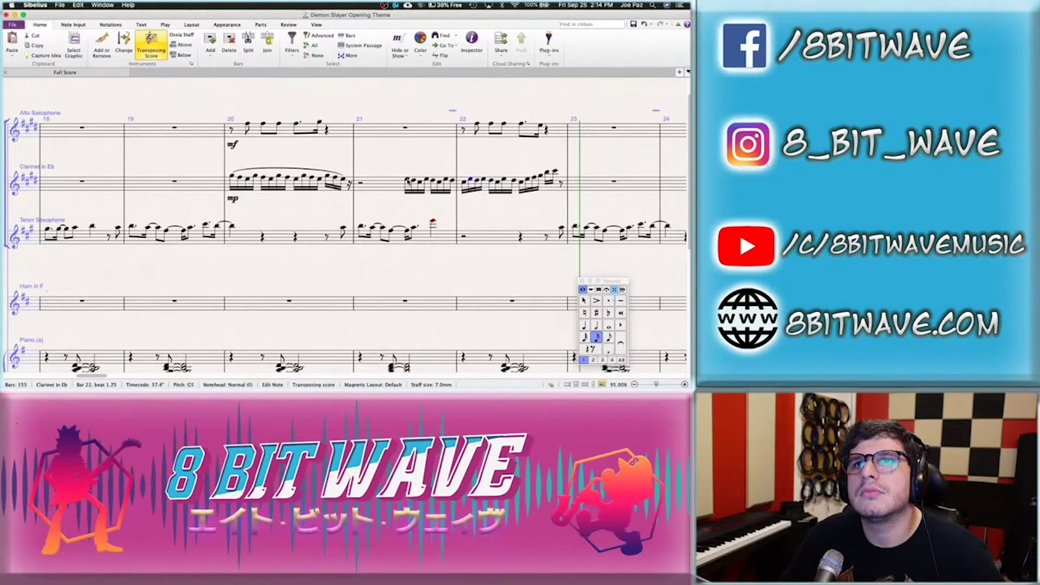
pyautogui.press('Left')
pyautogui.press('Left')
# Play back the extended Clarinet in Eb run from beat 3 of bar 21 to the start of bar 23
pyautogui.click(408, 181)
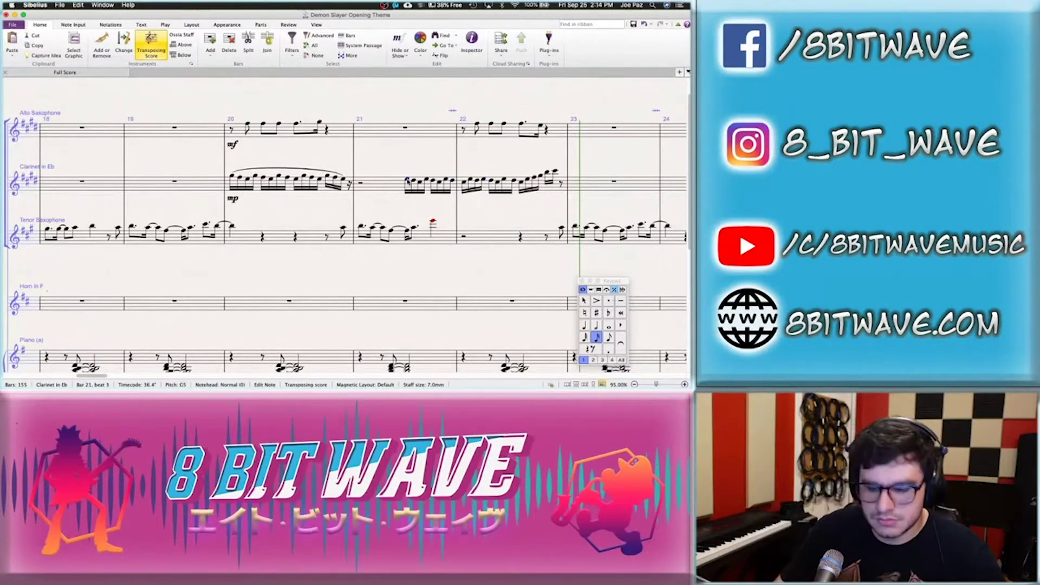
pyautogui.press('space')
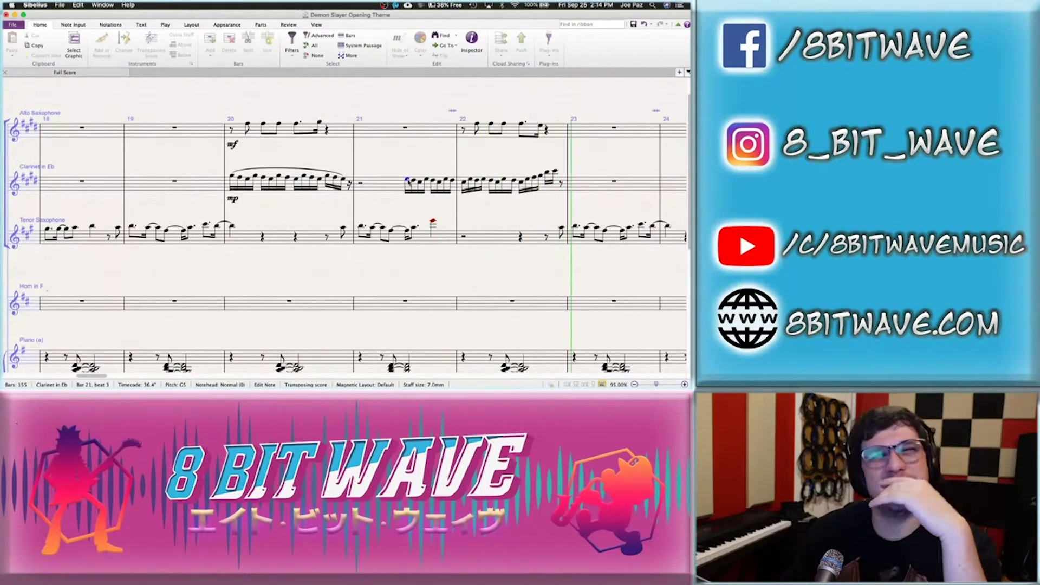
pyautogui.press('space')
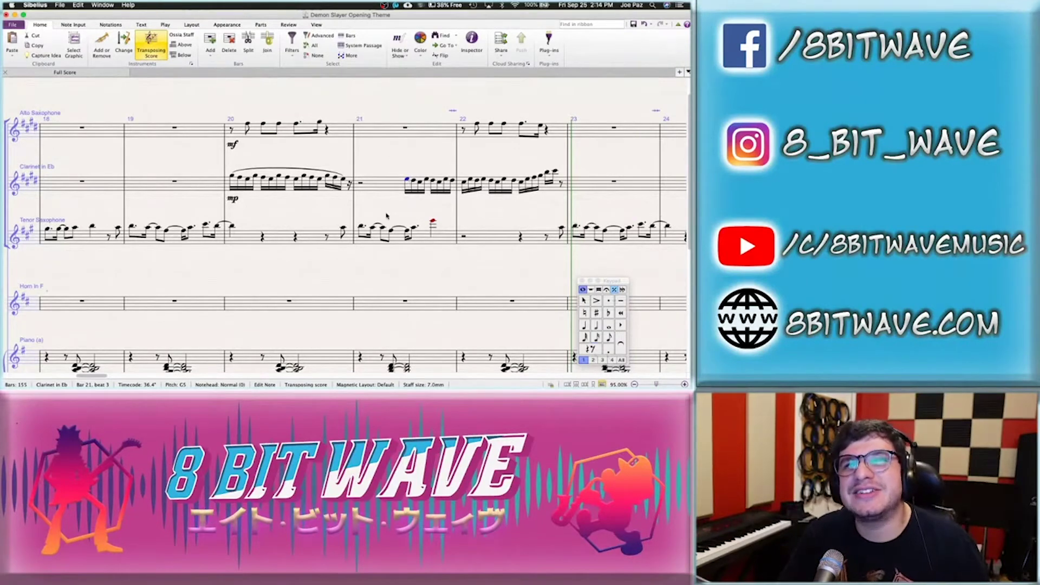
# Play back both Clarinet in Eb runs from the first note of bar 20 into bar 23
pyautogui.press('Escape')
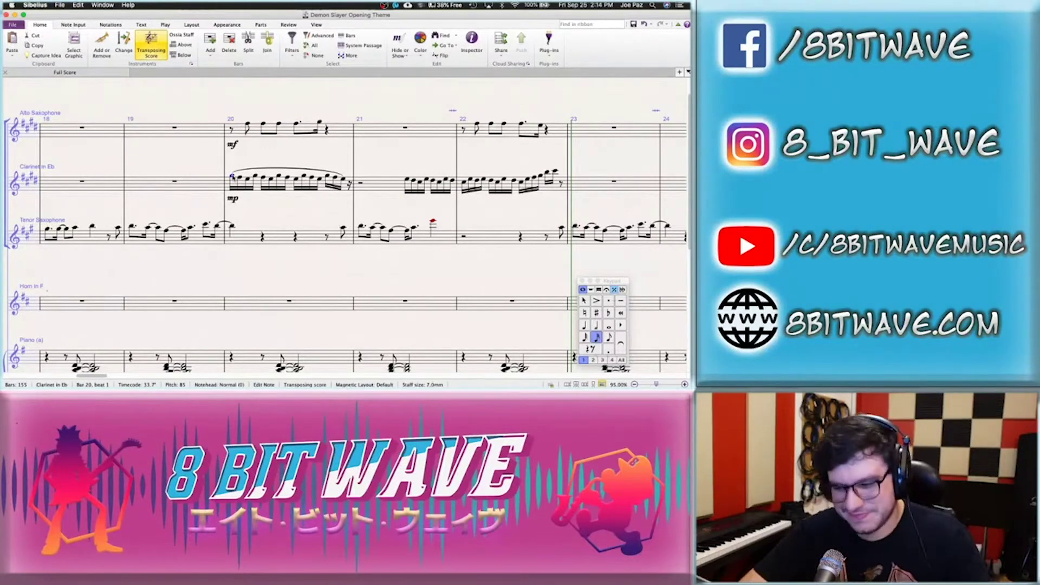
pyautogui.click(232, 177)
pyautogui.press('space')
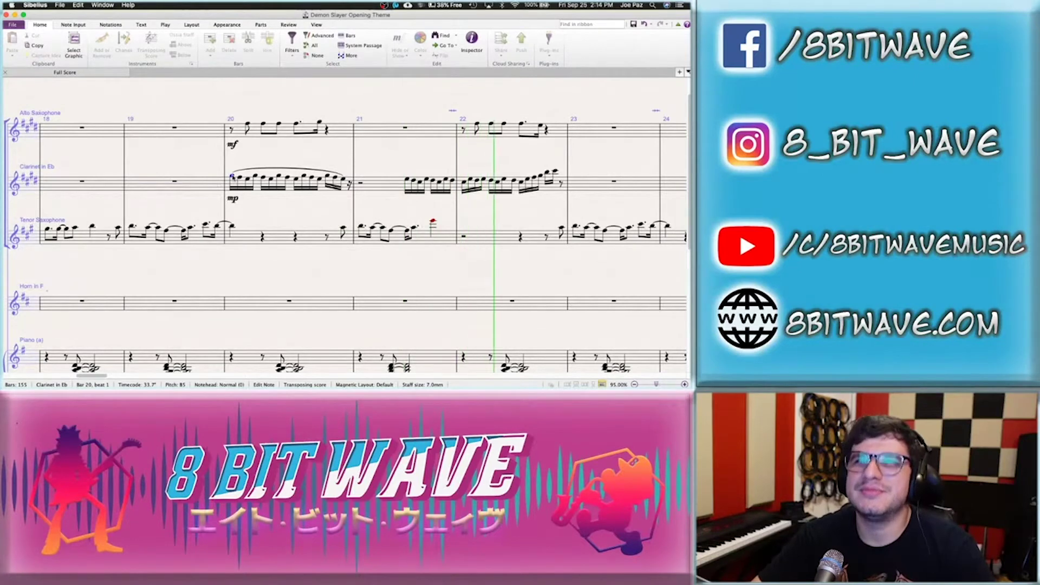
pyautogui.press('space')
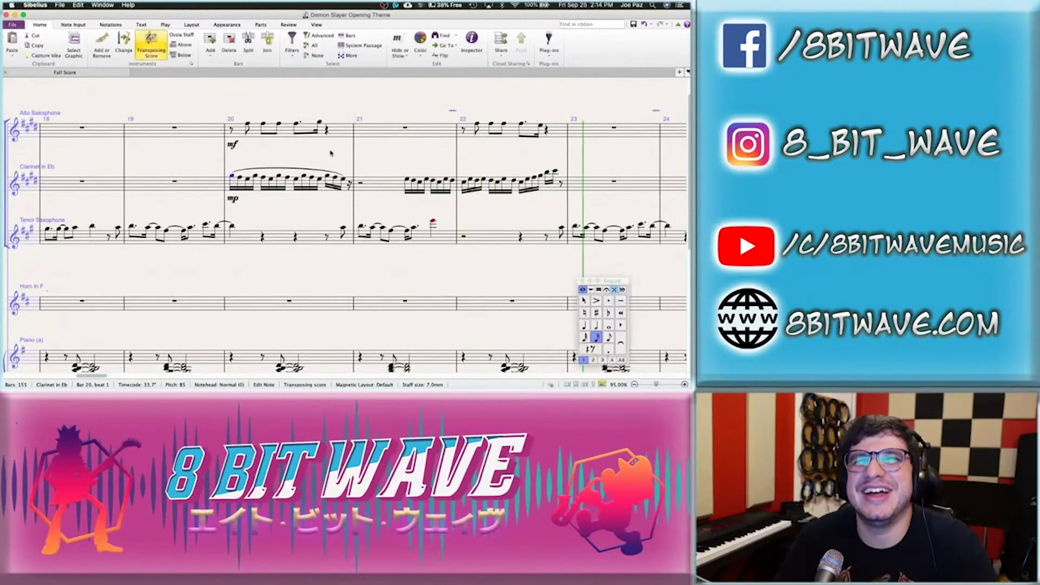
# Slur the Clarinet in Eb sixteenth notes in short groups from beat 3 of bar 21 to the start of bar 22
pyautogui.click(406, 179)
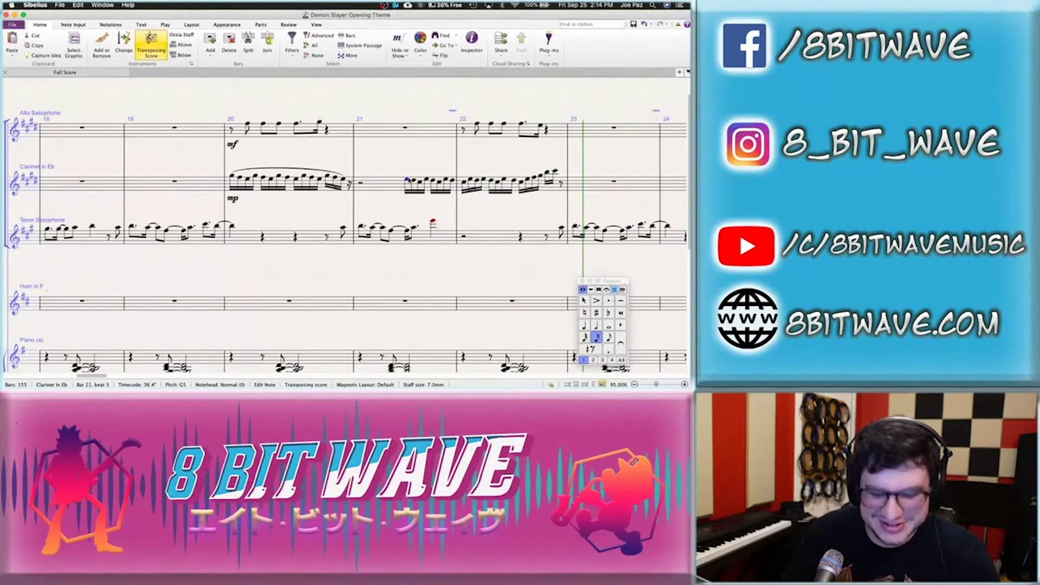
pyautogui.press('s')
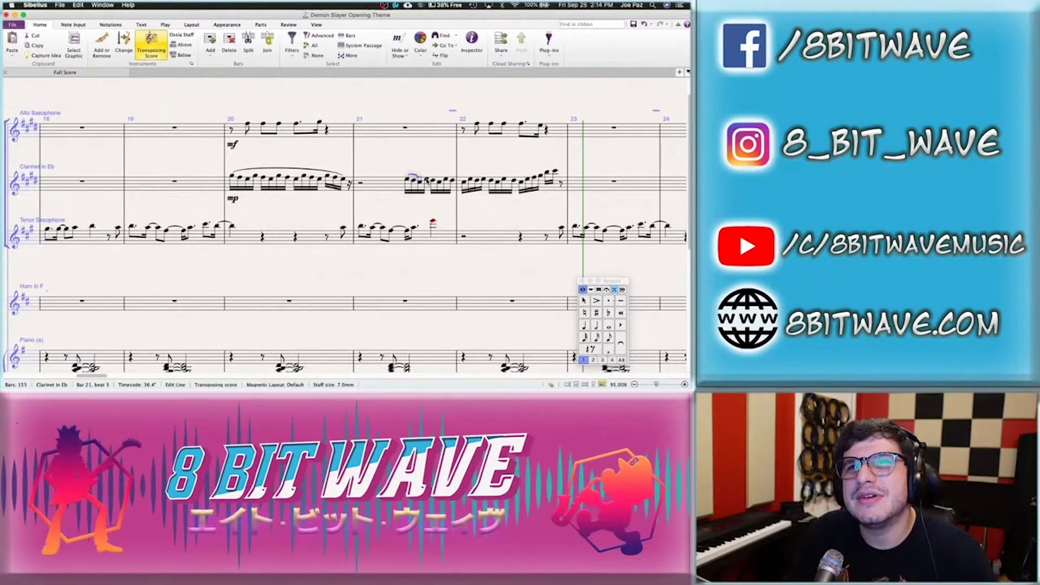
pyautogui.press('space')
pyautogui.press('space')
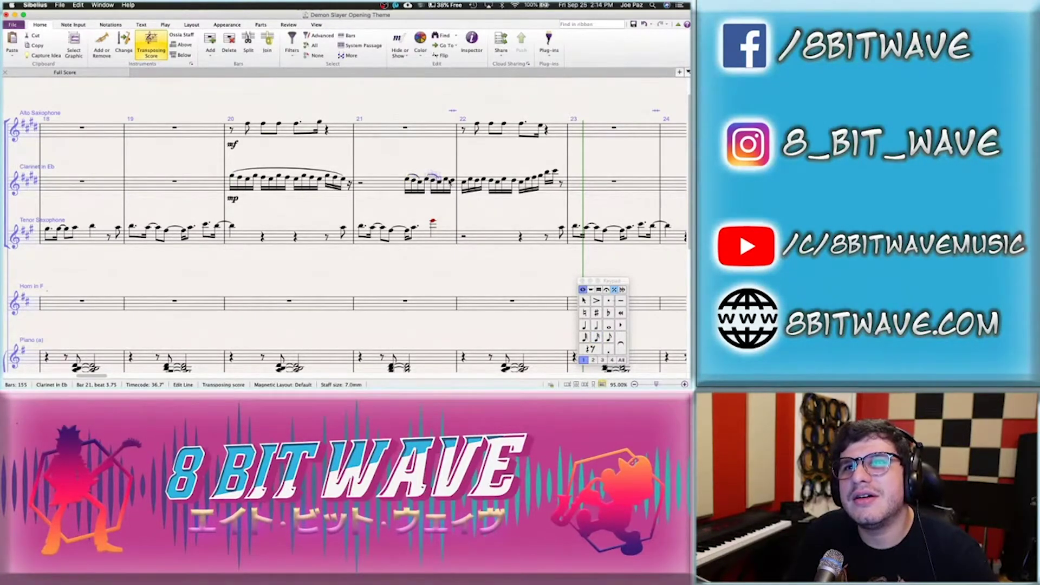
pyautogui.press('space')
pyautogui.press('space')
# Slur the rest of the Clarinet in Eb run in groups from beat 1.25 of bar 22 to its last note
pyautogui.click(469, 180)
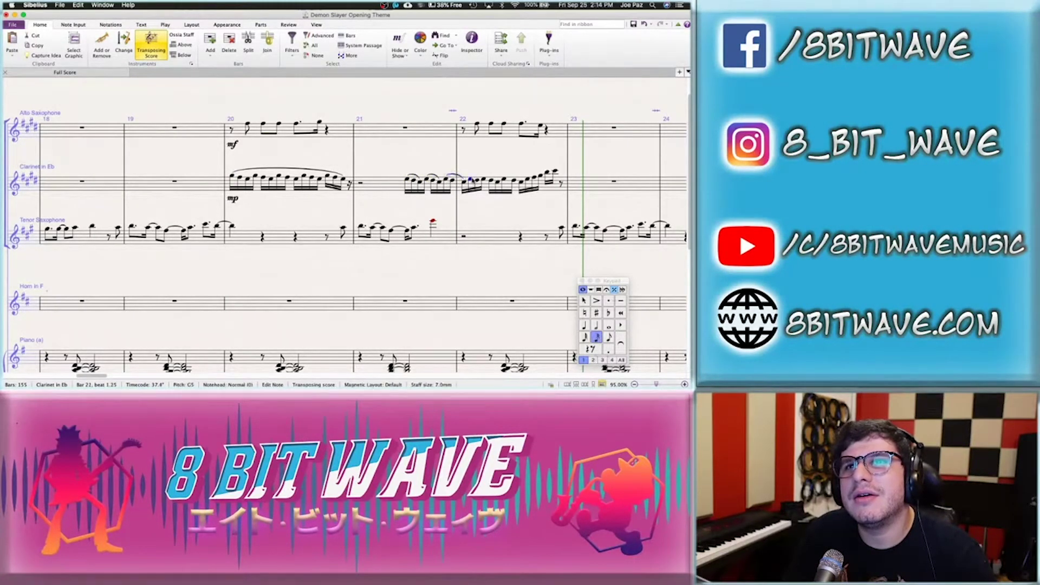
pyautogui.press('s')
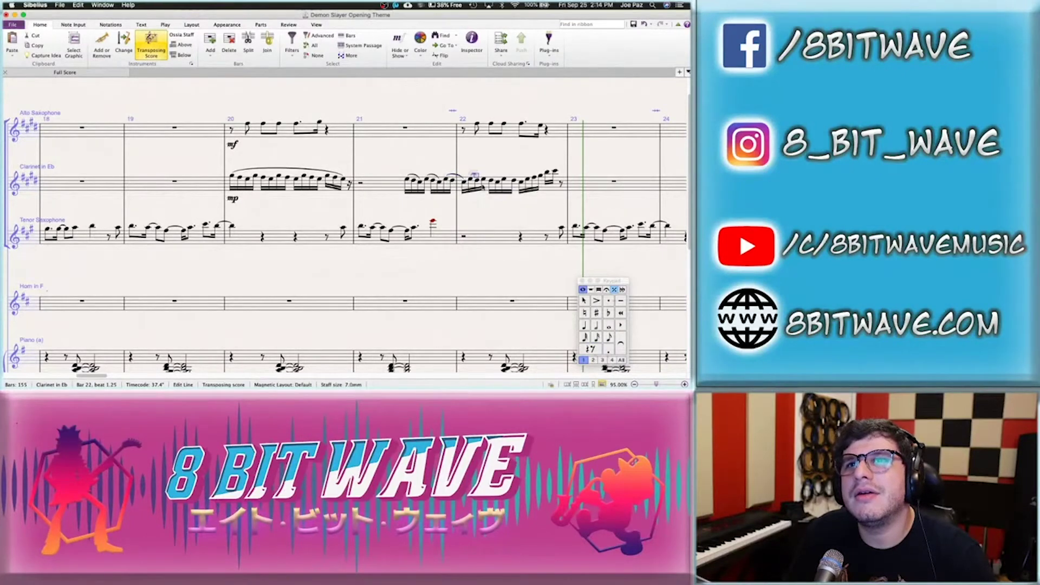
pyautogui.press('space')
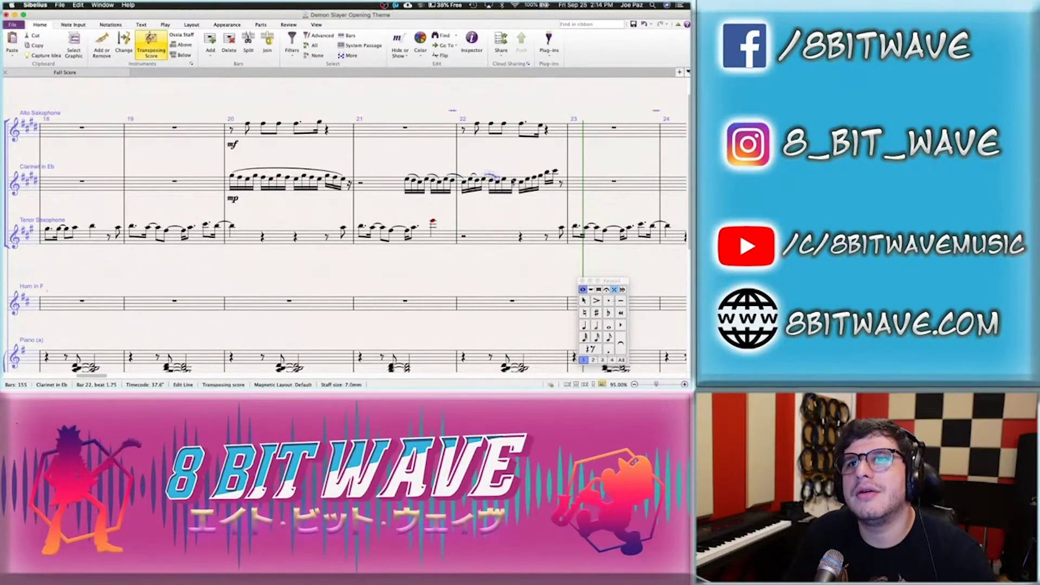
pyautogui.press('space')
pyautogui.press('space')
pyautogui.press('space')
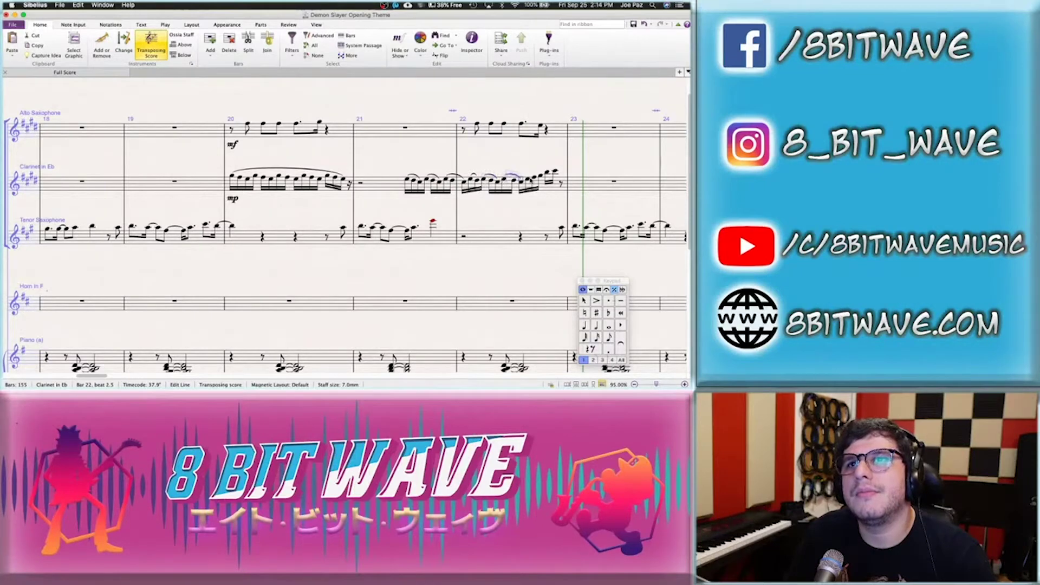
pyautogui.press('space')
pyautogui.press('space')
# Play back the slurred Clarinet in Eb run from beat 3 of bar 21 into bar 23 and save the score
pyautogui.click(411, 196)
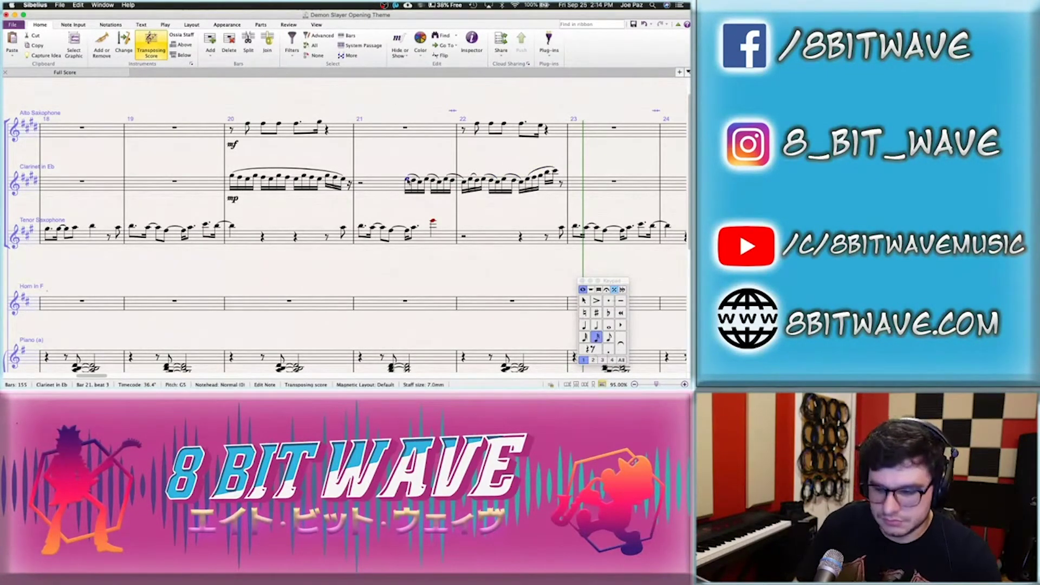
pyautogui.click(408, 180)
pyautogui.press('space')
pyautogui.press('super+s')
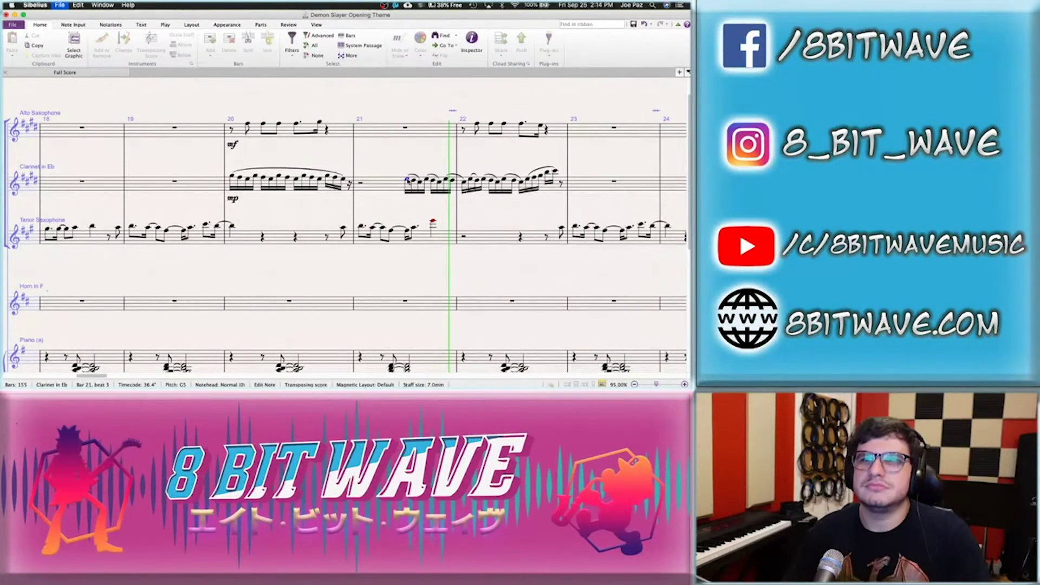
pyautogui.press('space')
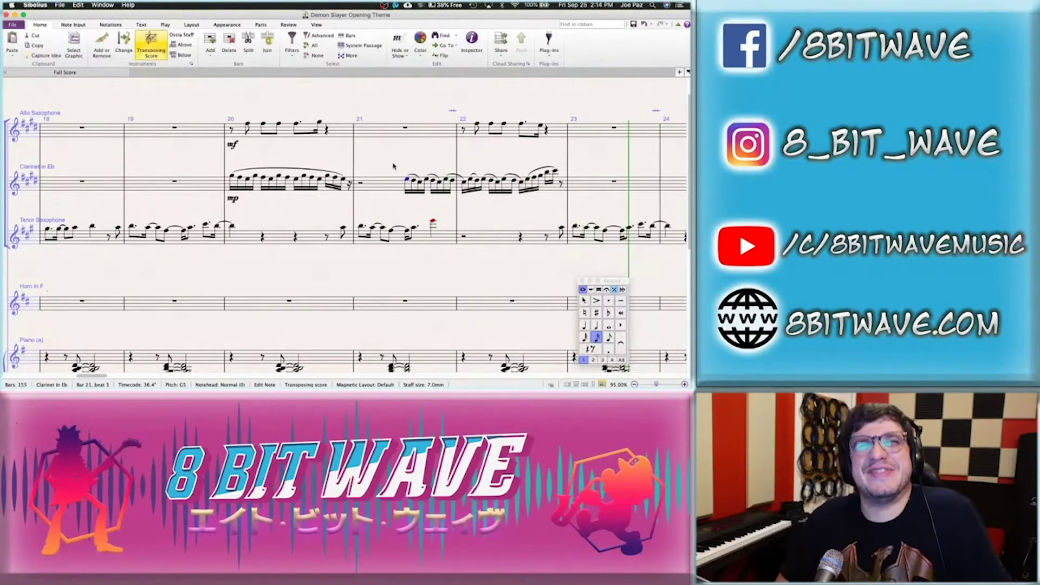
# Play back the arrangement from the Tenor Saxophone note on beat 3 of bar 16 through bar 23
pyautogui.press('Escape')
pyautogui.hscroll(-5, 394, 166)
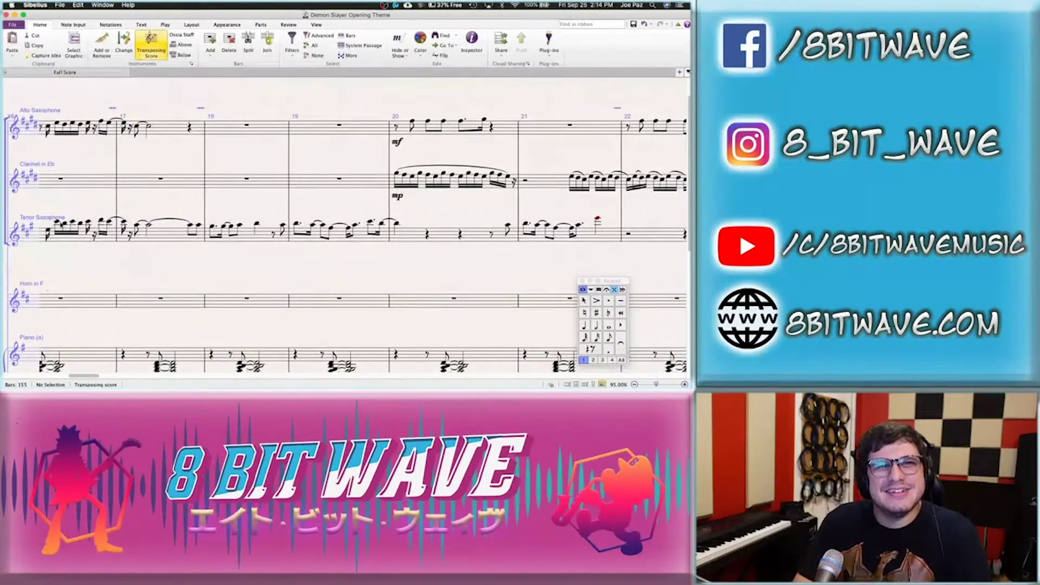
pyautogui.click(57, 222)
pyautogui.press('space')
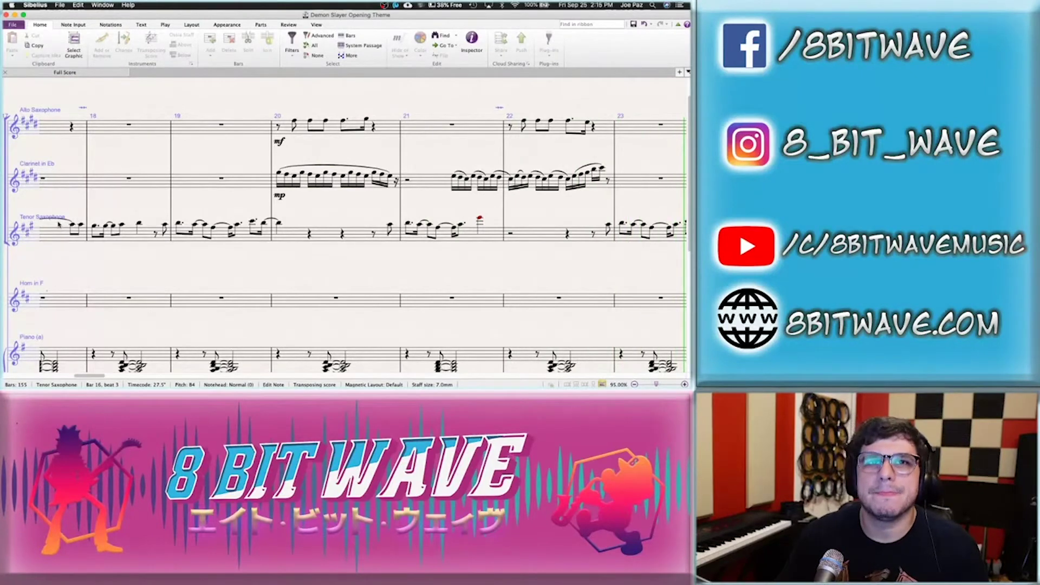
pyautogui.press('space')
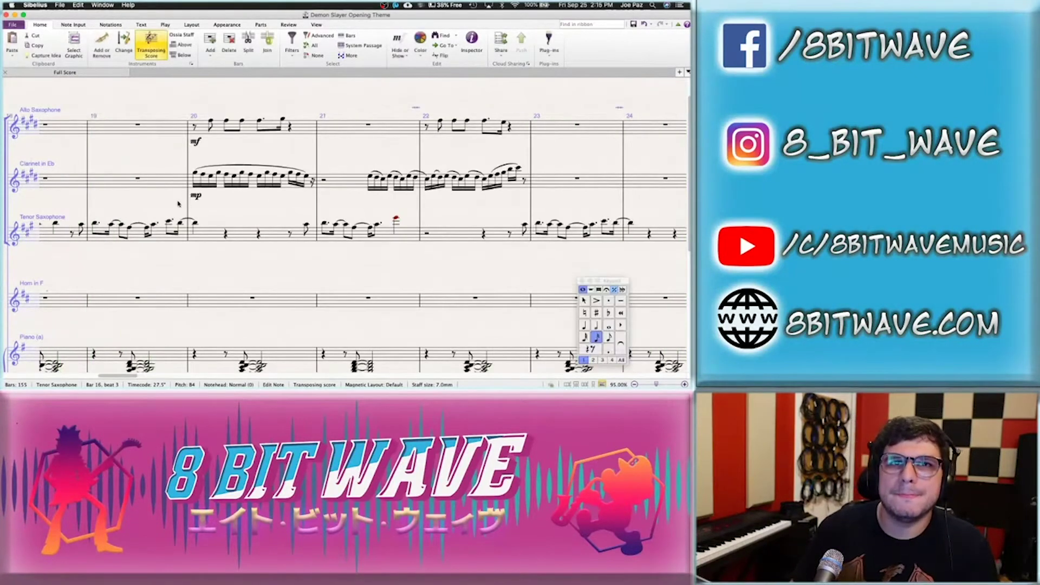
# Enter a Clarinet in Eb sixteenth-note run from beat 2 of bar 23 to a G5 on beat 3 of bar 24
pyautogui.click(563, 182)
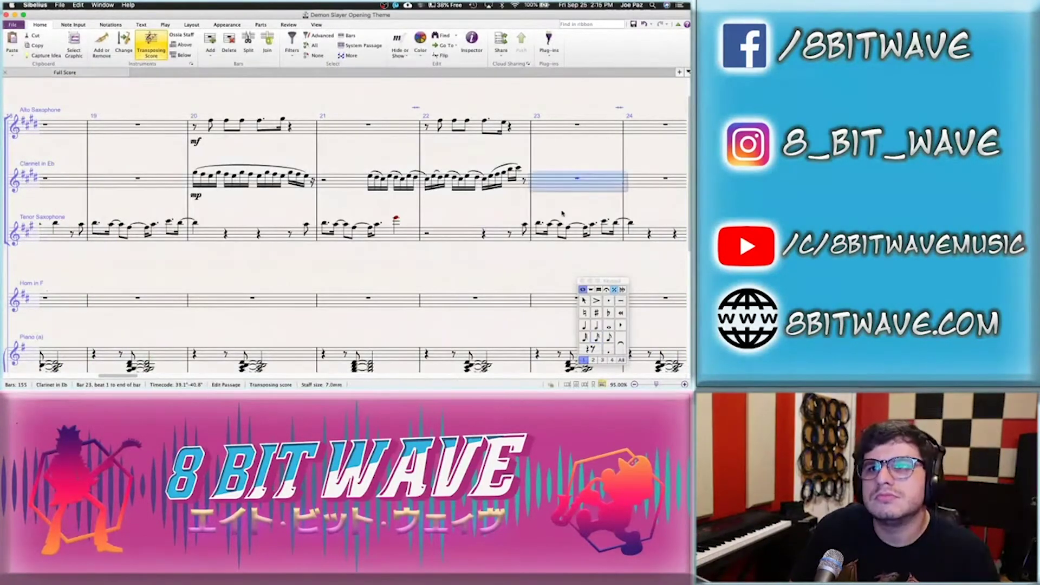
pyautogui.click(584, 326)
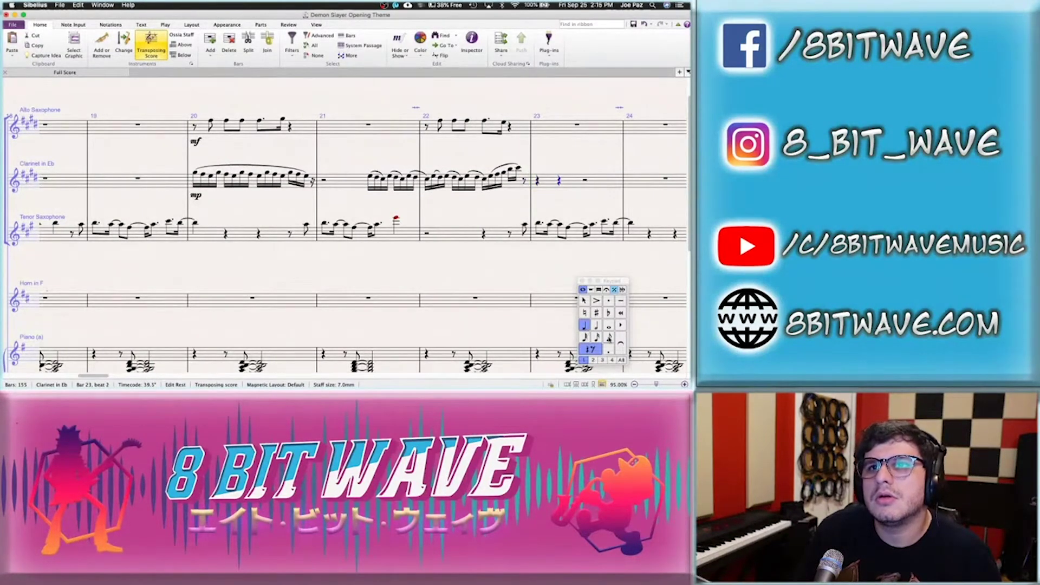
pyautogui.click(597, 338)
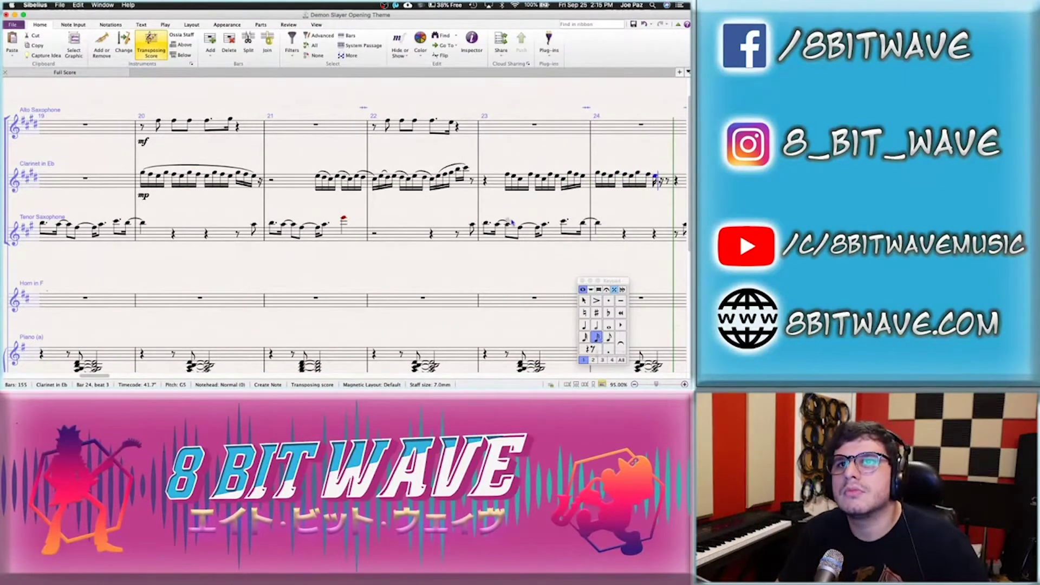
pyautogui.press('Escape')
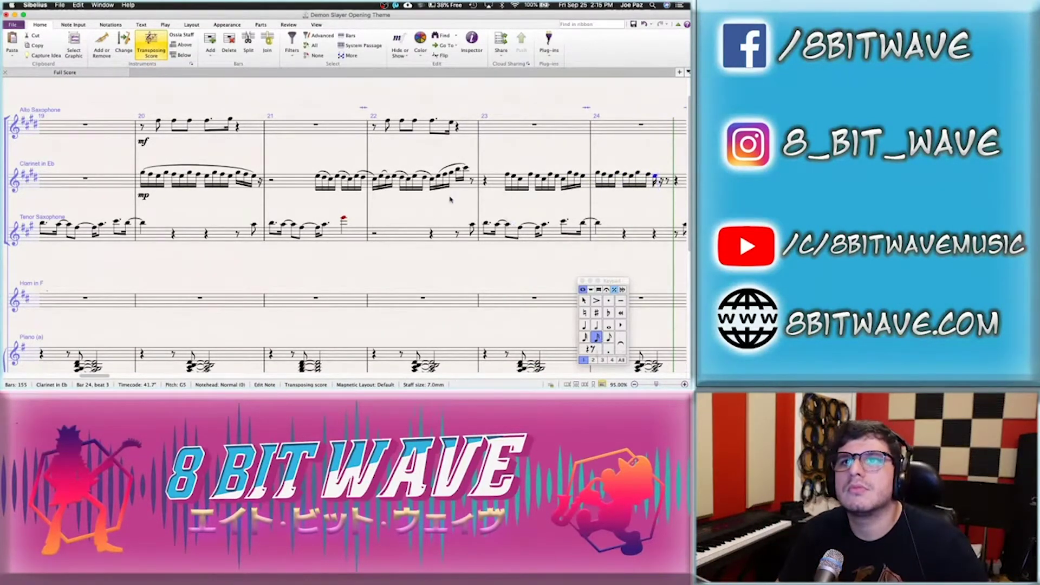
# Play back the Clarinet in Eb runs from the first note of bar 20 through bar 24
pyautogui.click(142, 174)
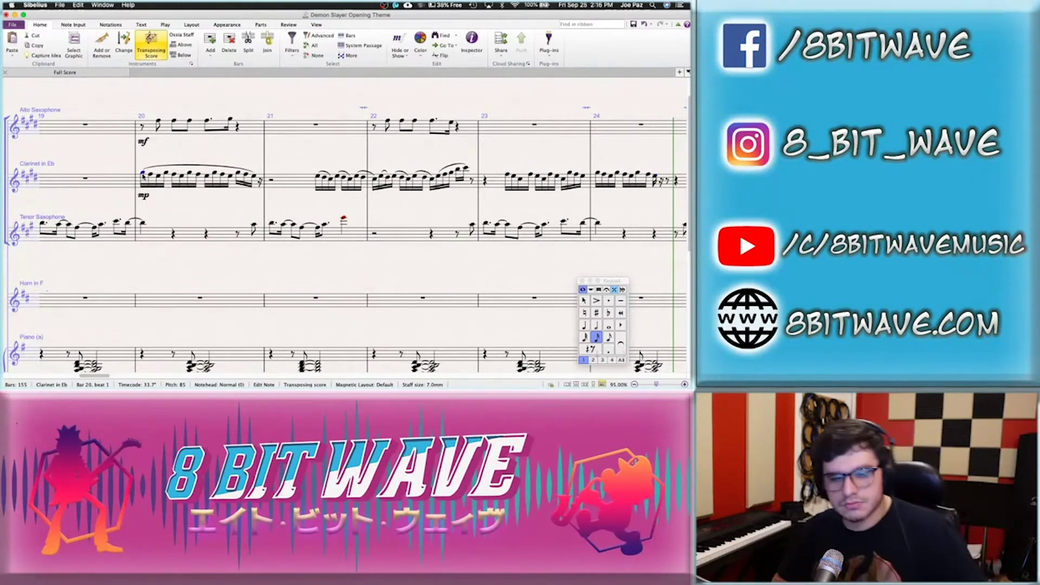
pyautogui.press('space')
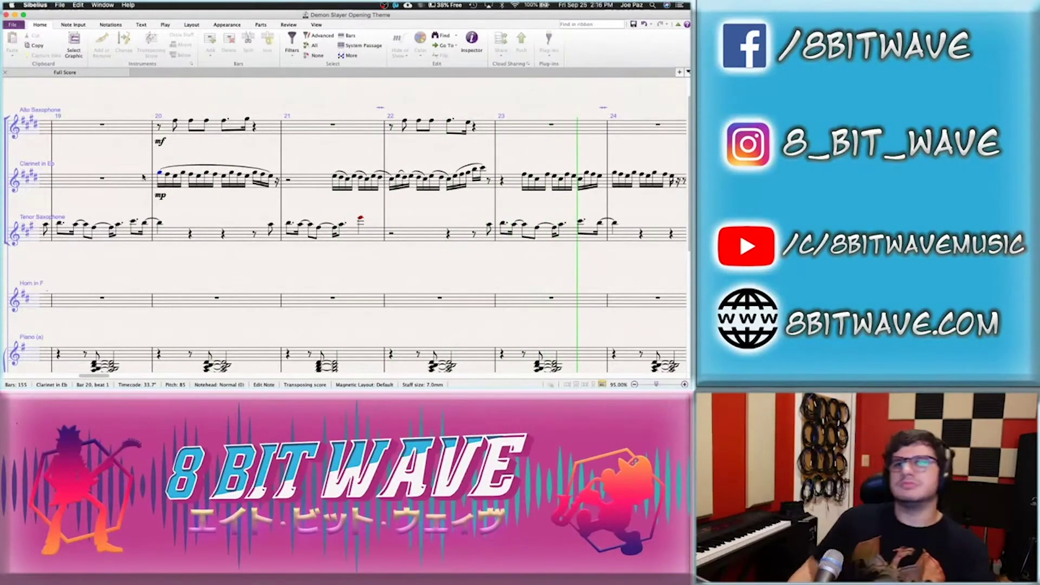
pyautogui.press('space')
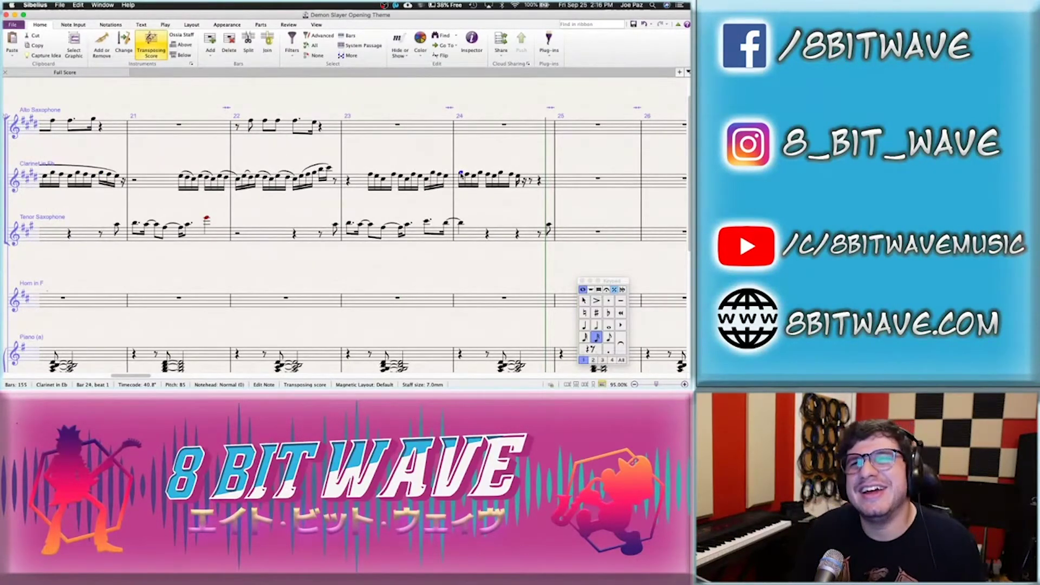
# Continue the Clarinet in Eb sixteenth-note run in bar 24 through beat 3.75, ending on G5
pyautogui.press('Right')
pyautogui.press('Right')
pyautogui.press('Right')
pyautogui.press('Right')
pyautogui.press('Right')
pyautogui.press('Right')
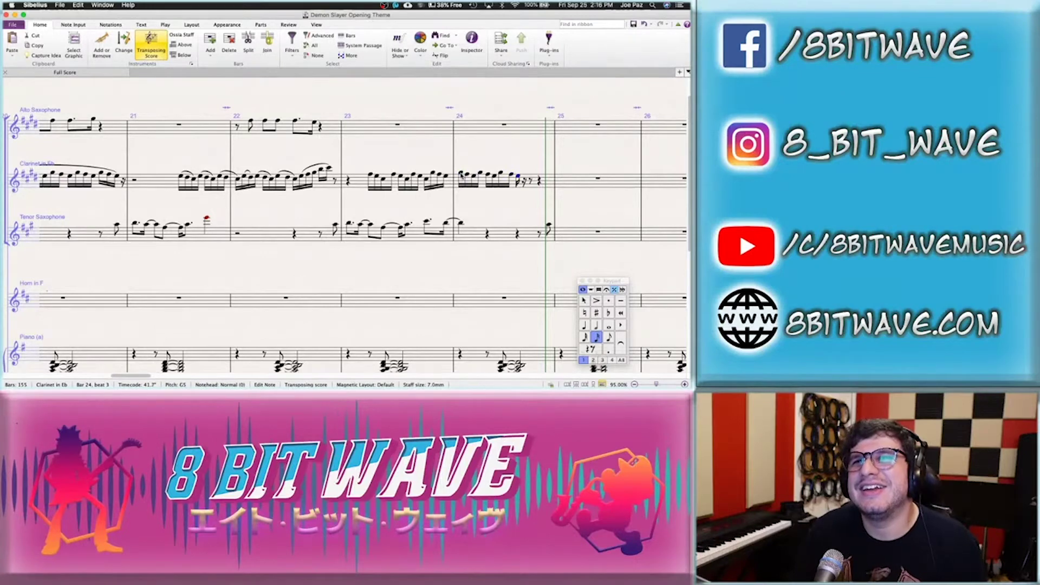
pyautogui.press('n')
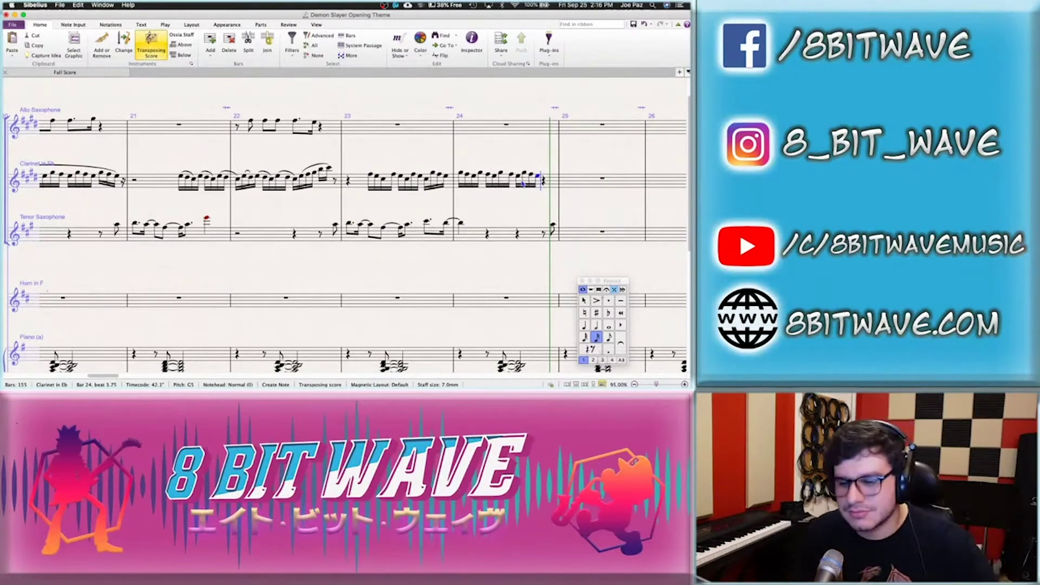
pyautogui.press('Escape')
# Play back the arrangement from the first Tenor Saxophone note of bar 18 to the end of bar 24
pyautogui.hscroll(-5, 191, 201)
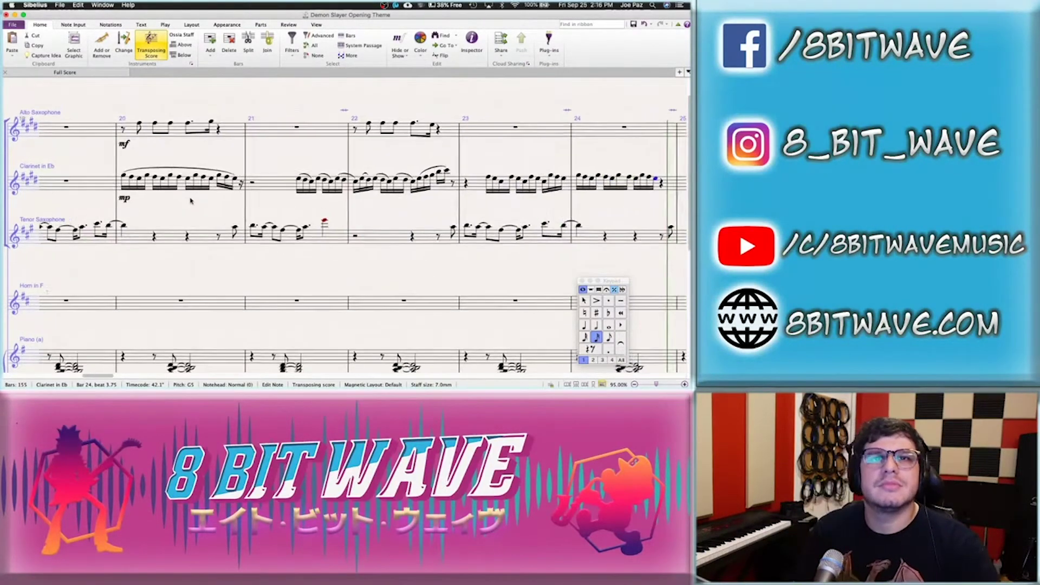
pyautogui.click(81, 244)
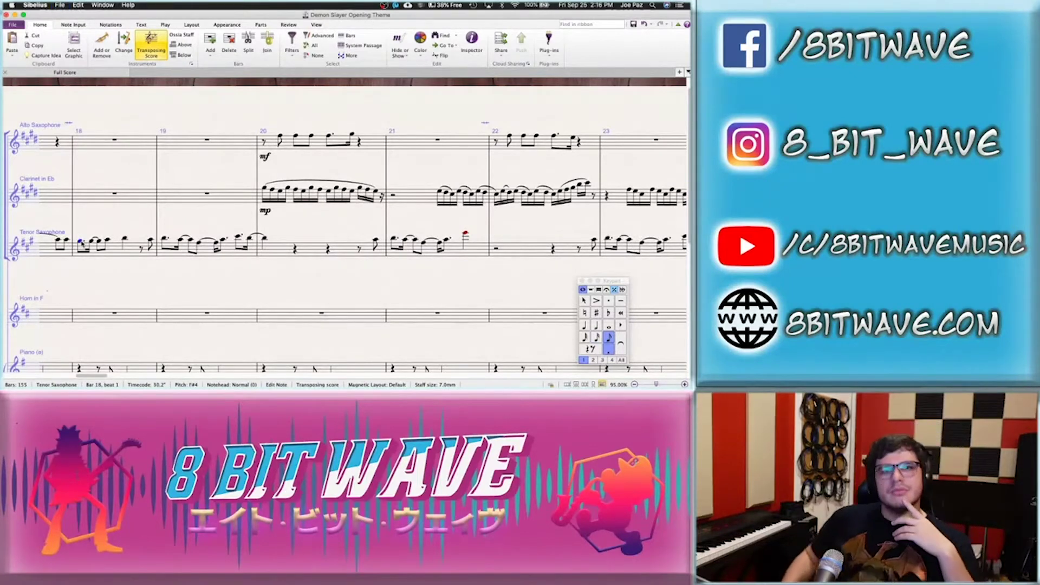
pyautogui.press('space')
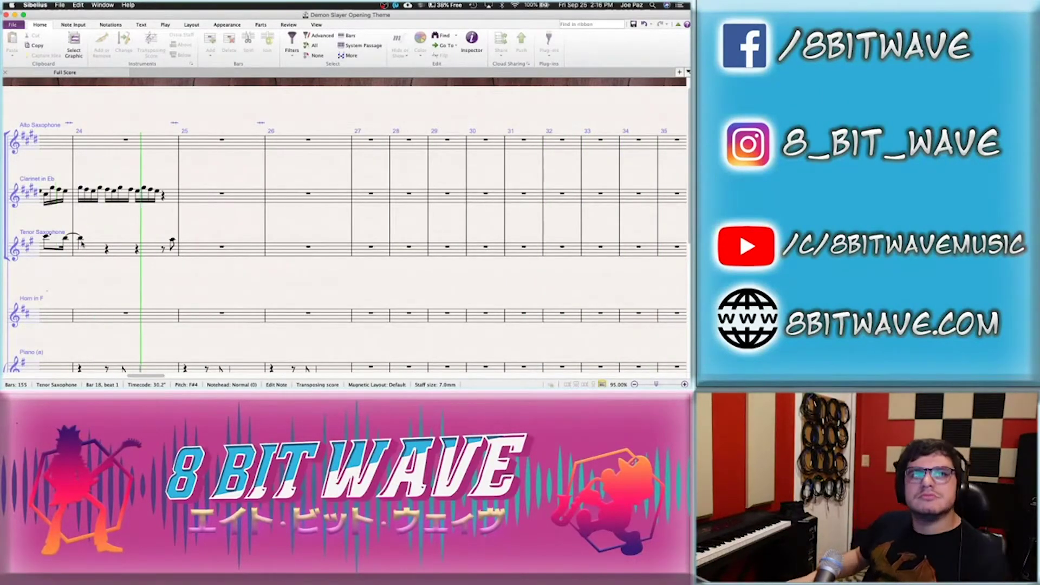
pyautogui.press('space')
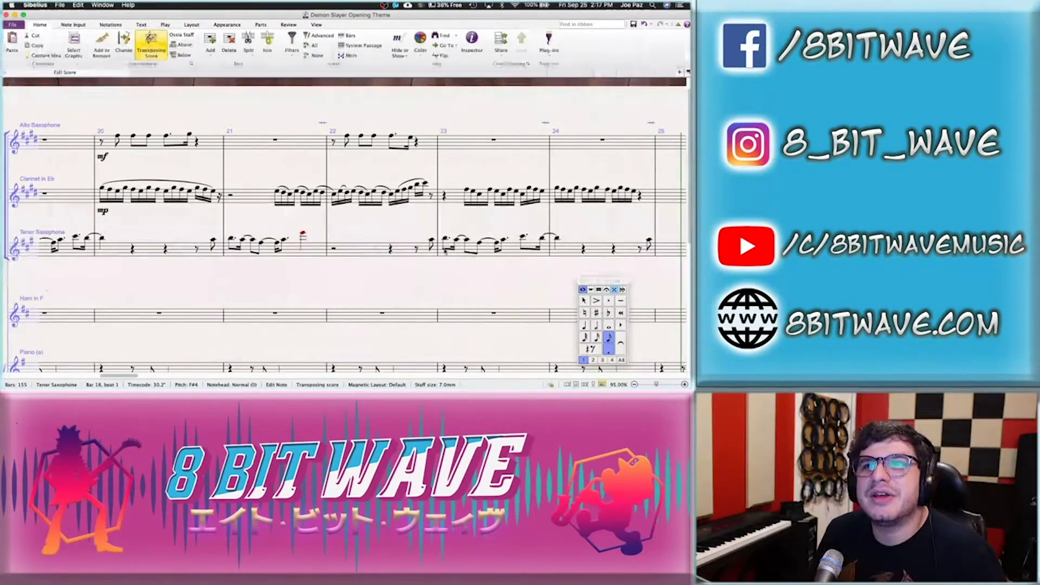
# Enter a Clarinet in Eb figure of eighths and sixteenths from beat 3 of bar 25 to an eighth-note B5 on beat 2 of bar 26; play it back
pyautogui.hscroll(5, 296, 263)
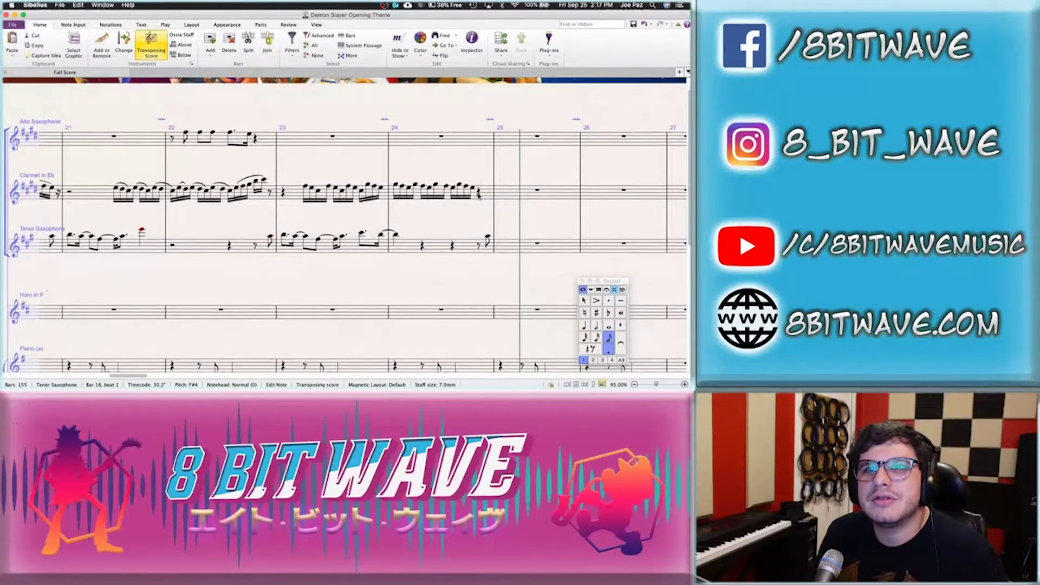
pyautogui.click(503, 196)
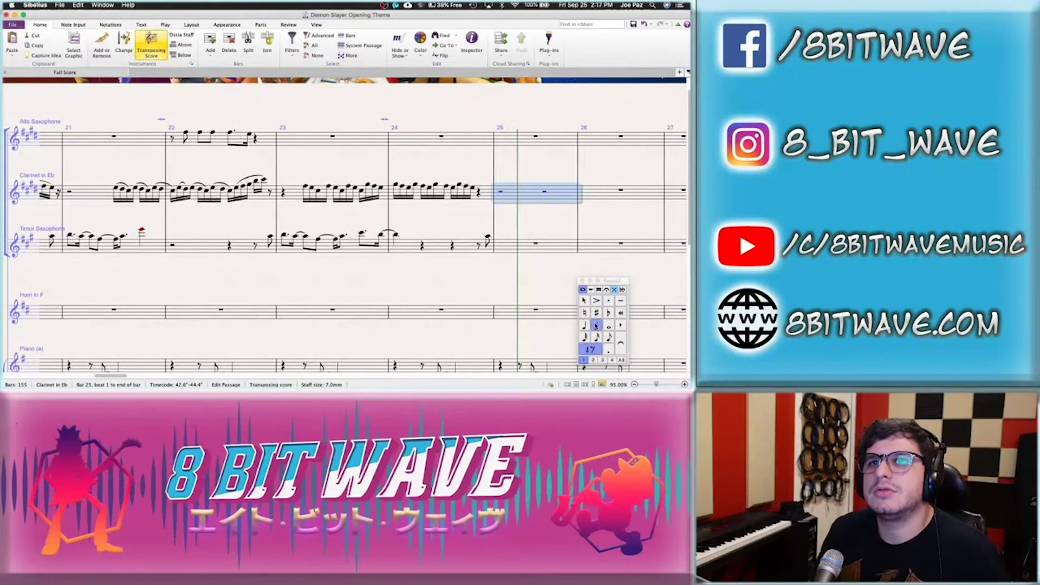
pyautogui.press('4')
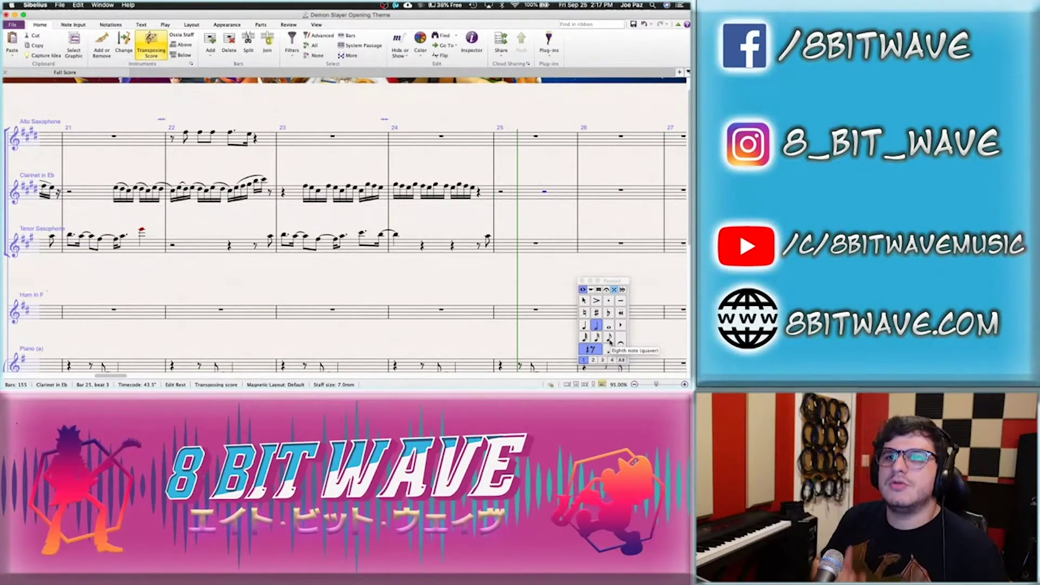
pyautogui.click(609, 339)
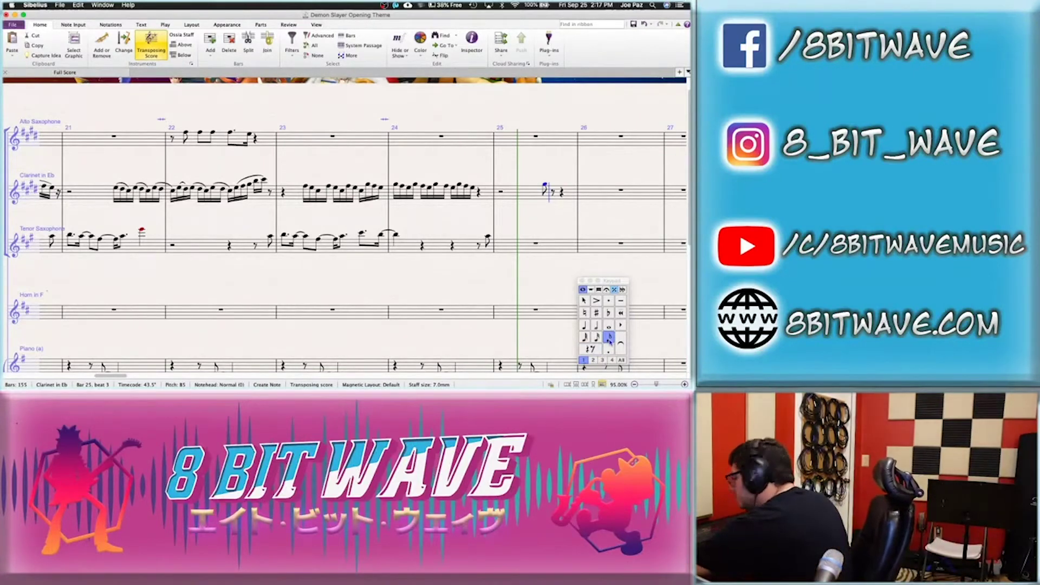
pyautogui.press('2')
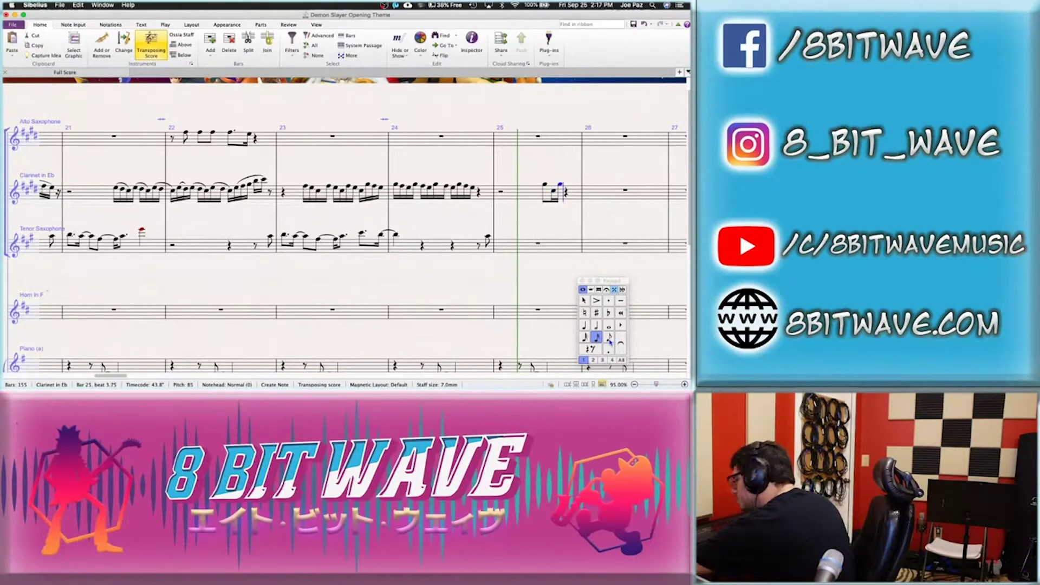
pyautogui.press('3')
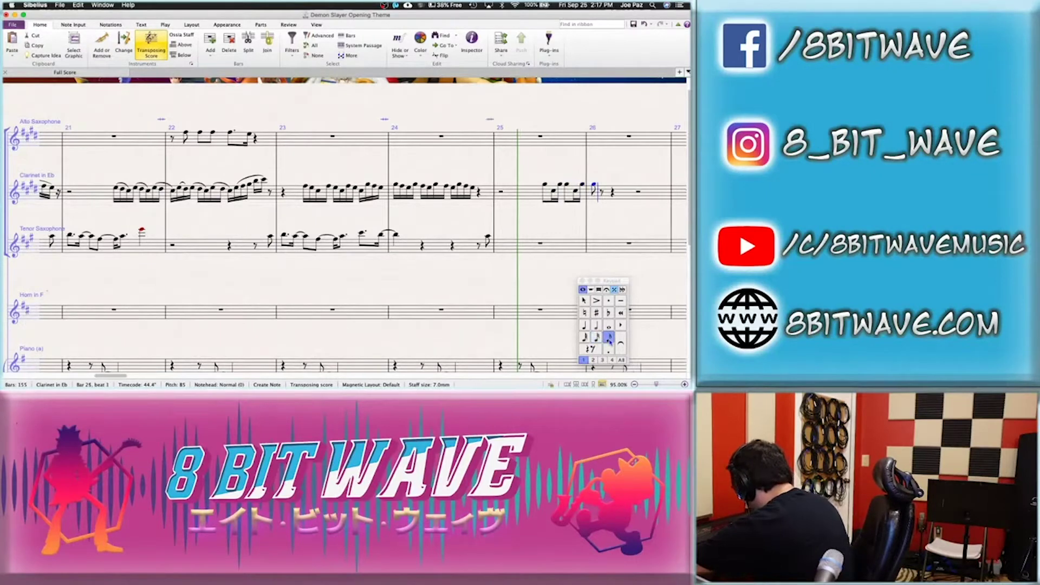
pyautogui.press('2')
pyautogui.press('c')
pyautogui.press('3')
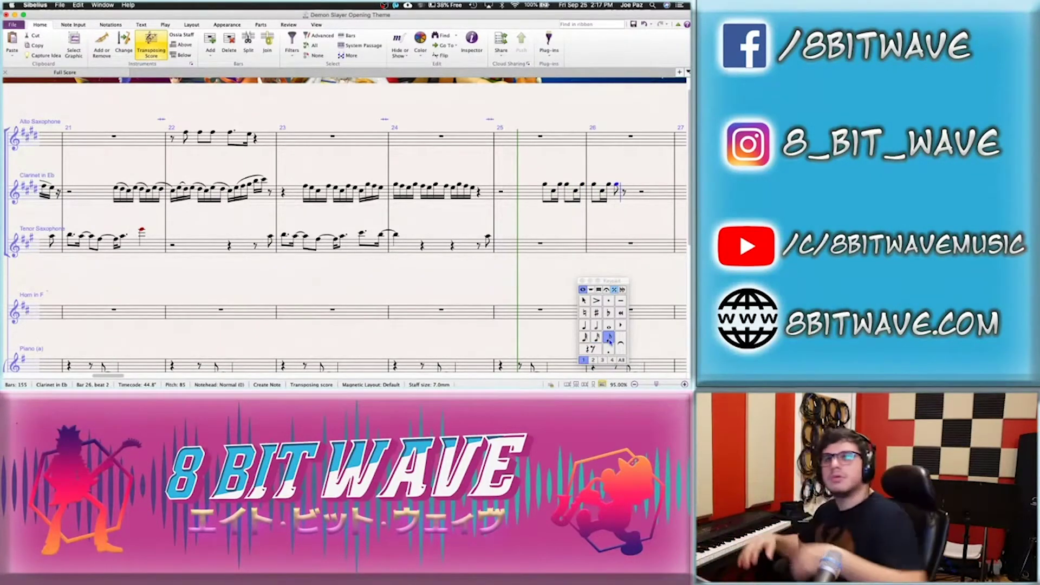
pyautogui.press('Escape')
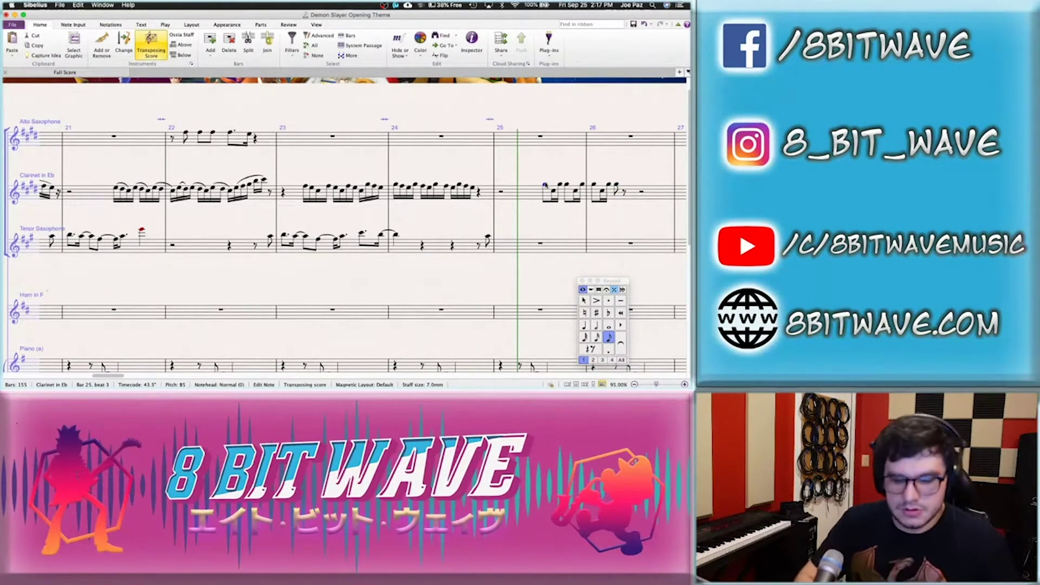
pyautogui.press('space')
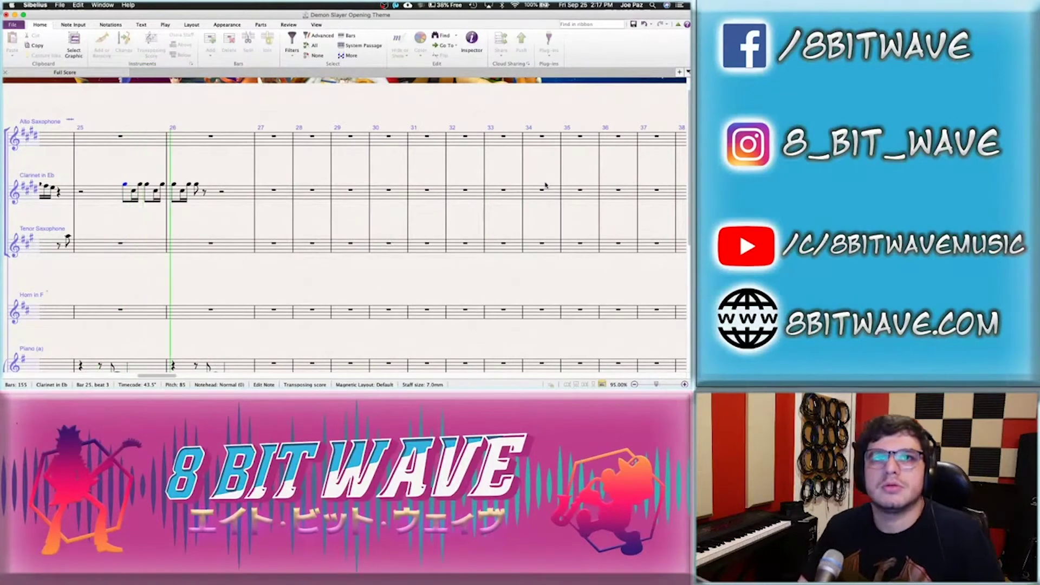
# Stop playback and repeat the beat 1 figure of Clarinet in Eb bar 26 on beats 2 and 3
pyautogui.press('space')
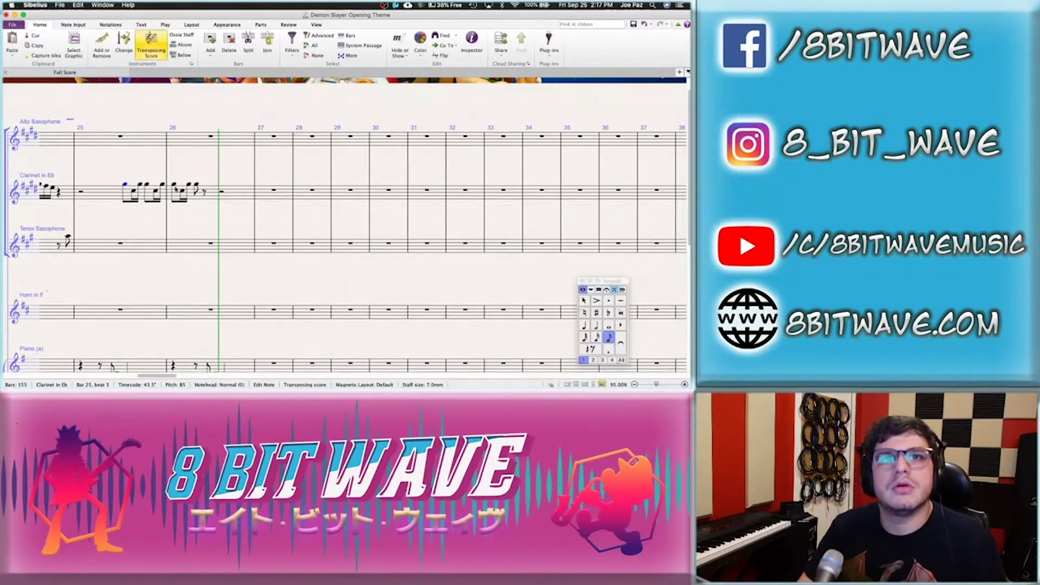
pyautogui.keyDown('shift'); pyautogui.click(193, 187); pyautogui.keyUp('shift')
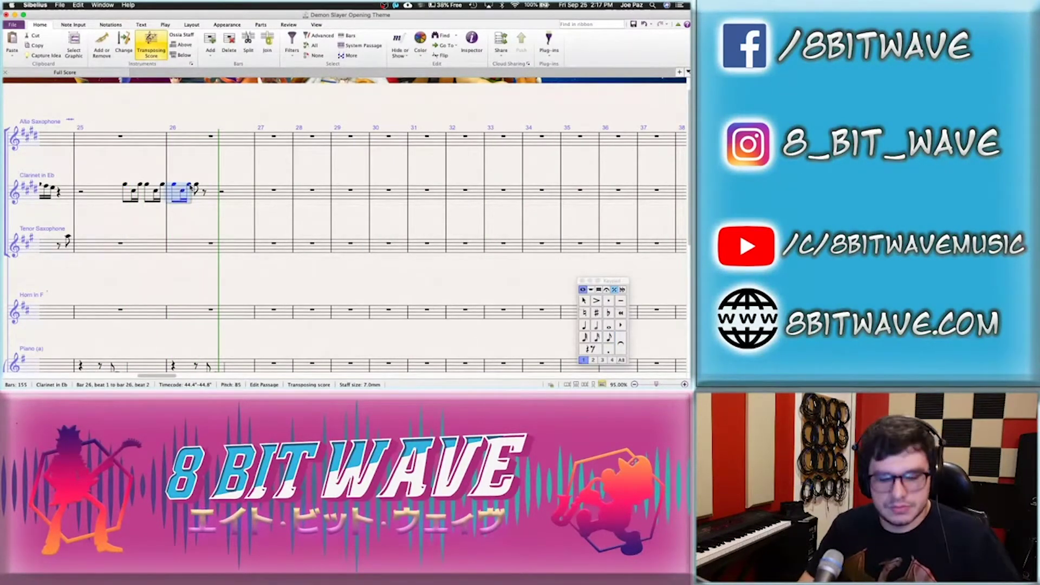
pyautogui.press('r')
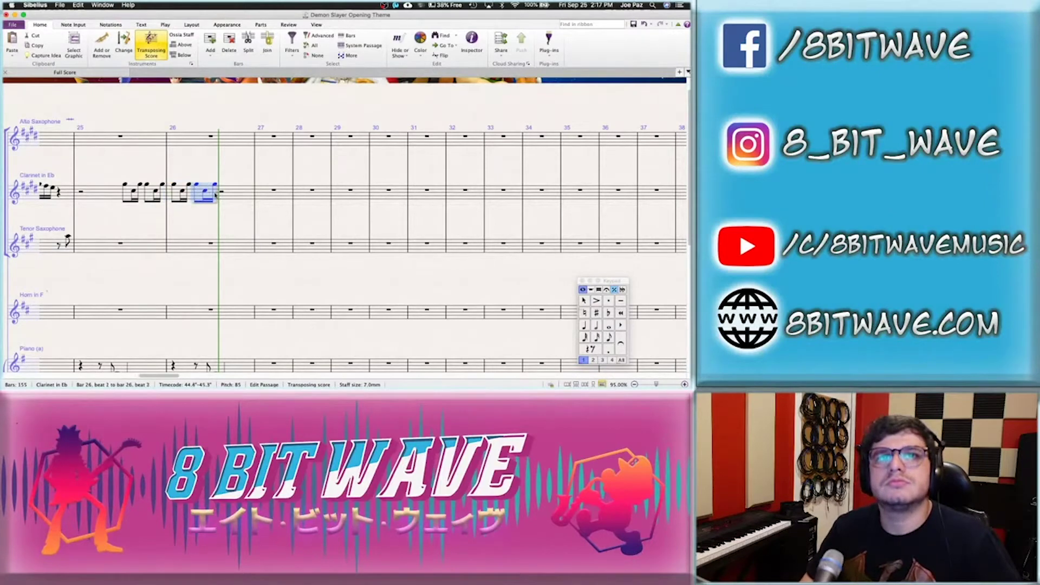
pyautogui.press('r')
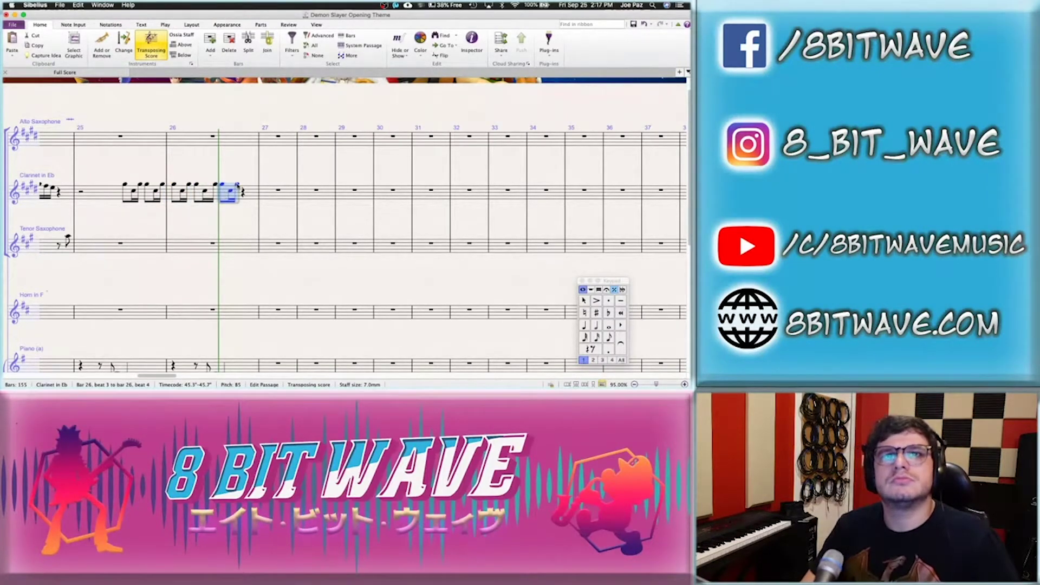
# Fill beat 4 of Clarinet in Eb bar 26 with the eighth notes B5 and E5
pyautogui.click(237, 186)
pyautogui.press('Right')
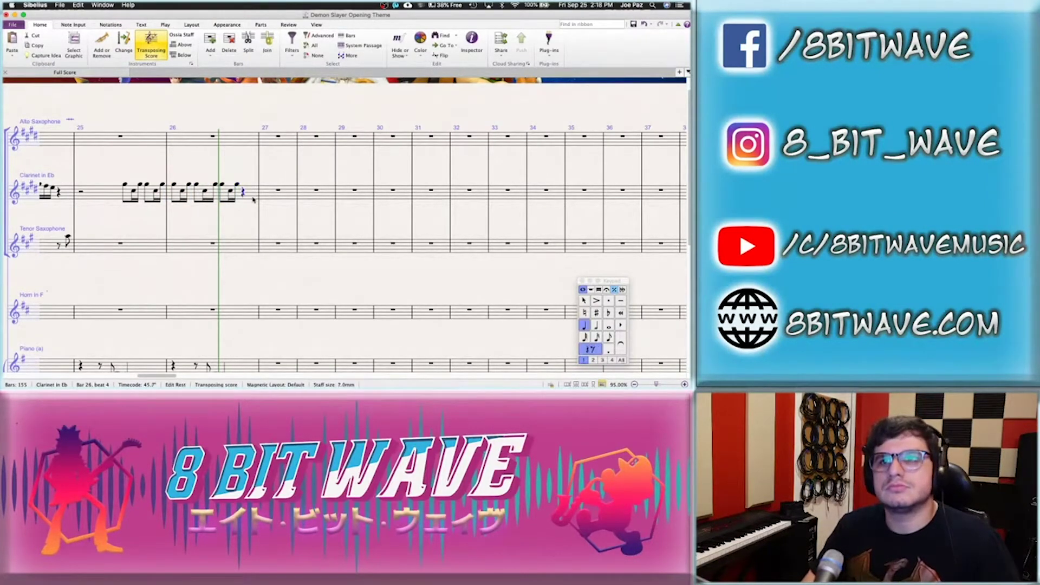
pyautogui.click(608, 338)
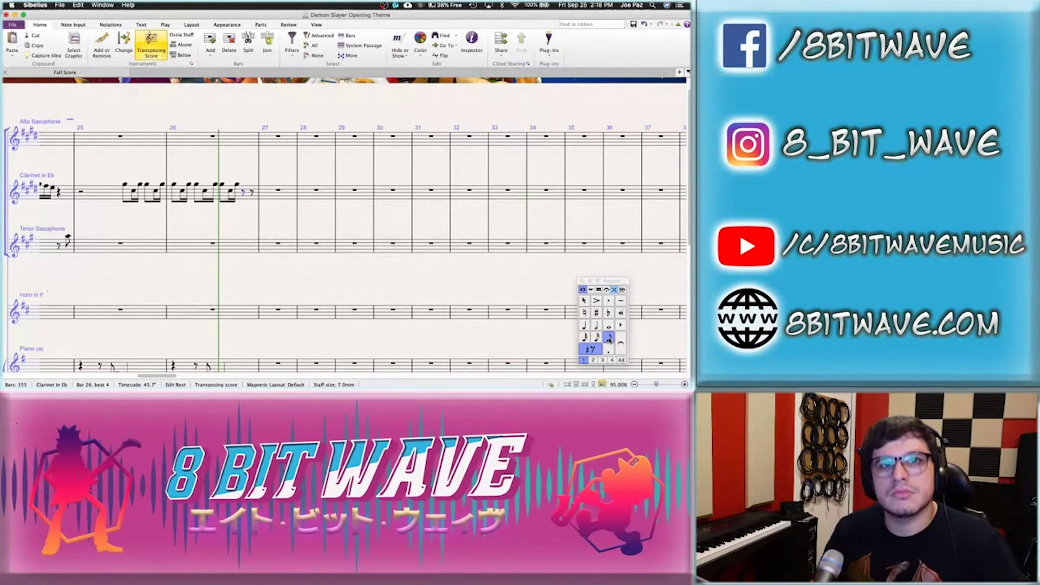
pyautogui.press('b')
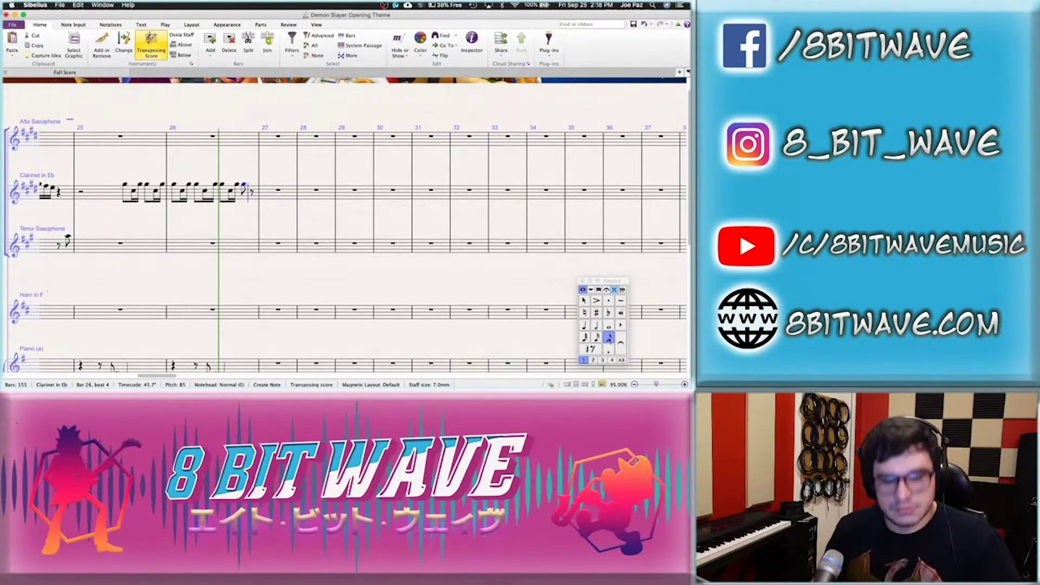
pyautogui.press('e')
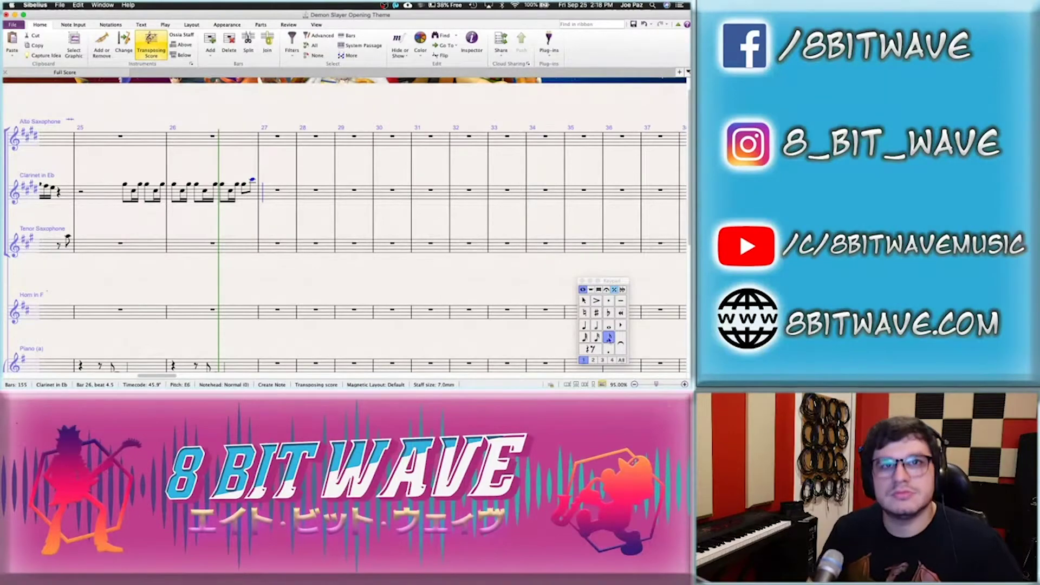
pyautogui.press('super+Down')
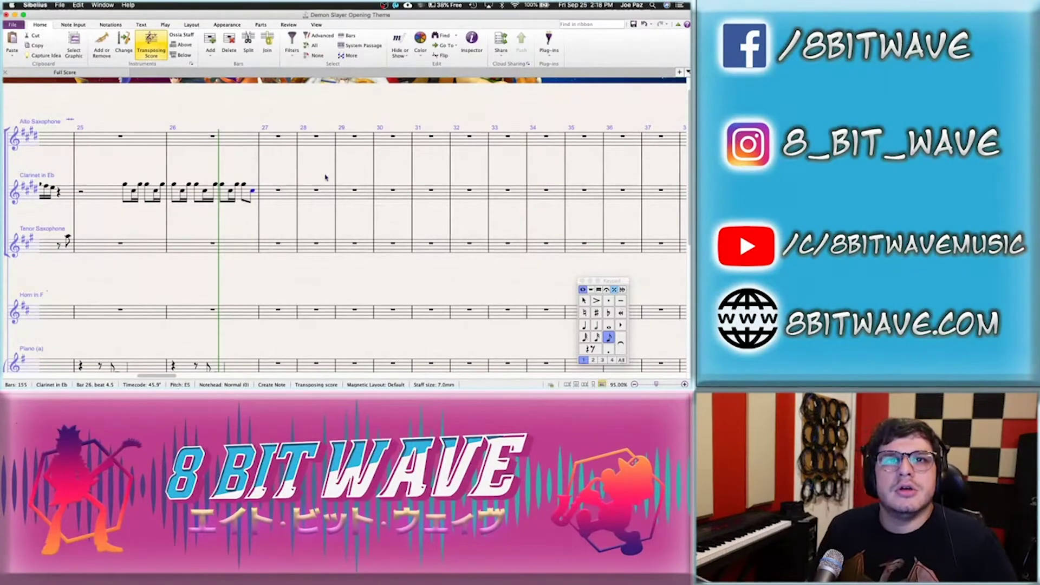
pyautogui.press('Escape')
# Play back the arrangement from the first Tenor Saxophone note of bar 7 through bar 27
pyautogui.hscroll(-10, 294, 171)
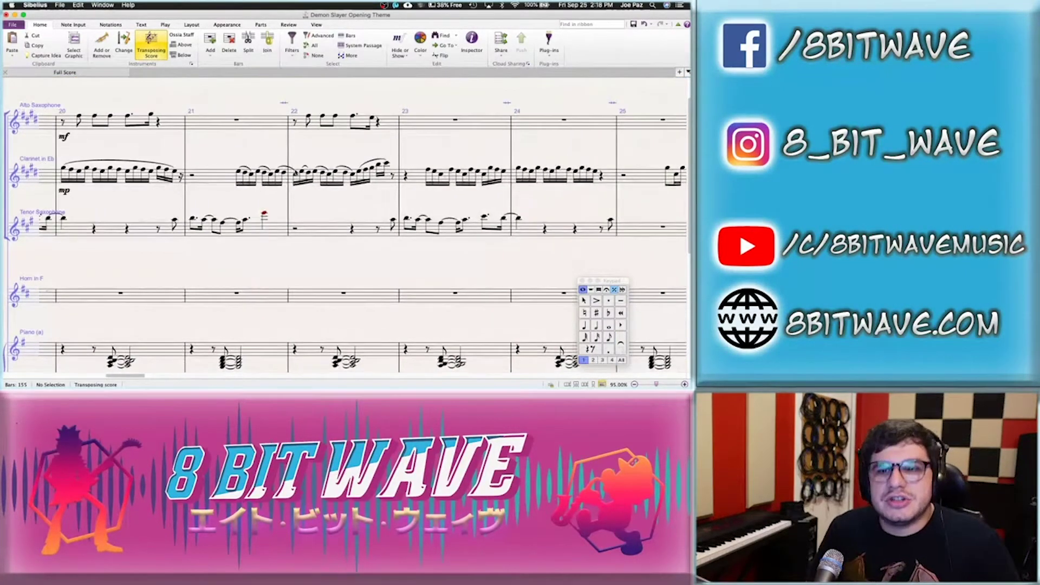
pyautogui.hscroll(-10, 295, 173)
pyautogui.scroll(-2, 295, 172)
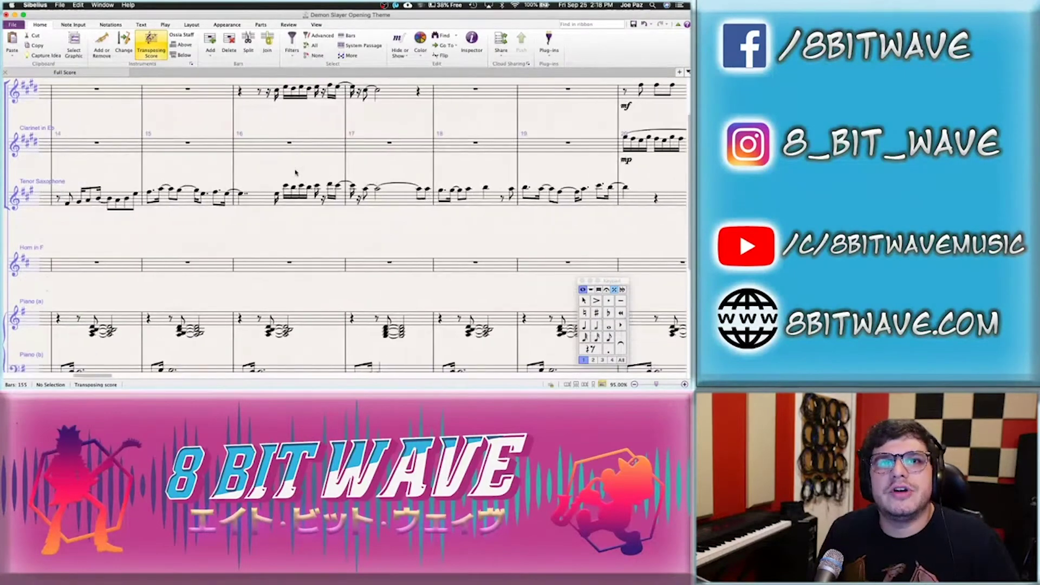
pyautogui.hscroll(-10, 295, 172)
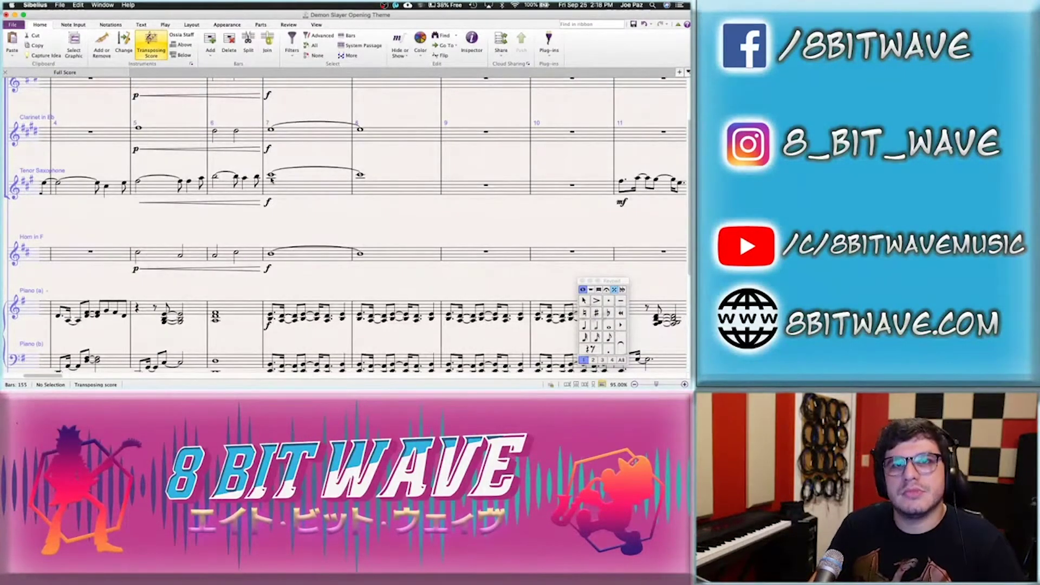
pyautogui.click(272, 175)
pyautogui.press('p')
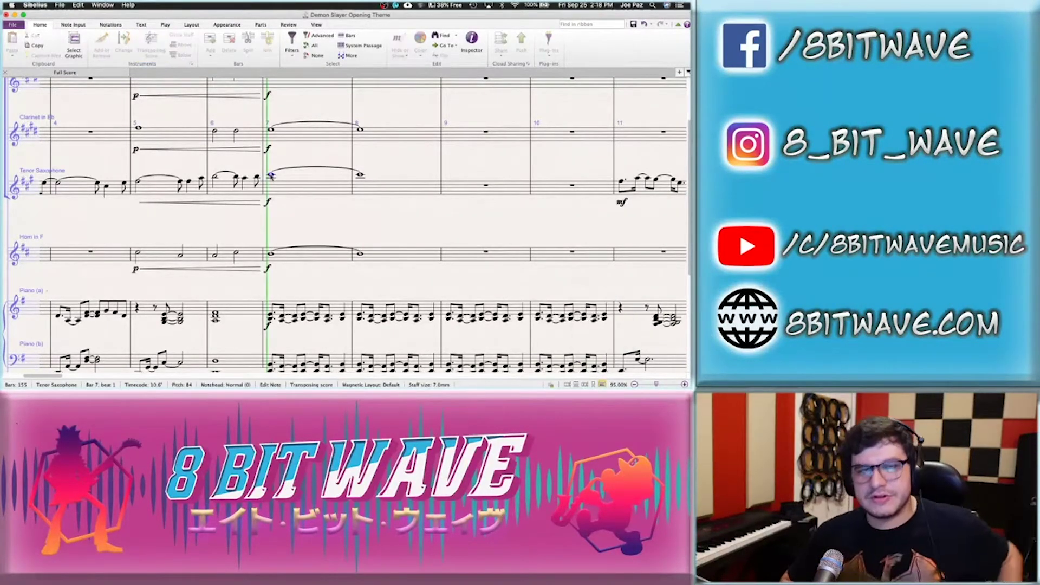
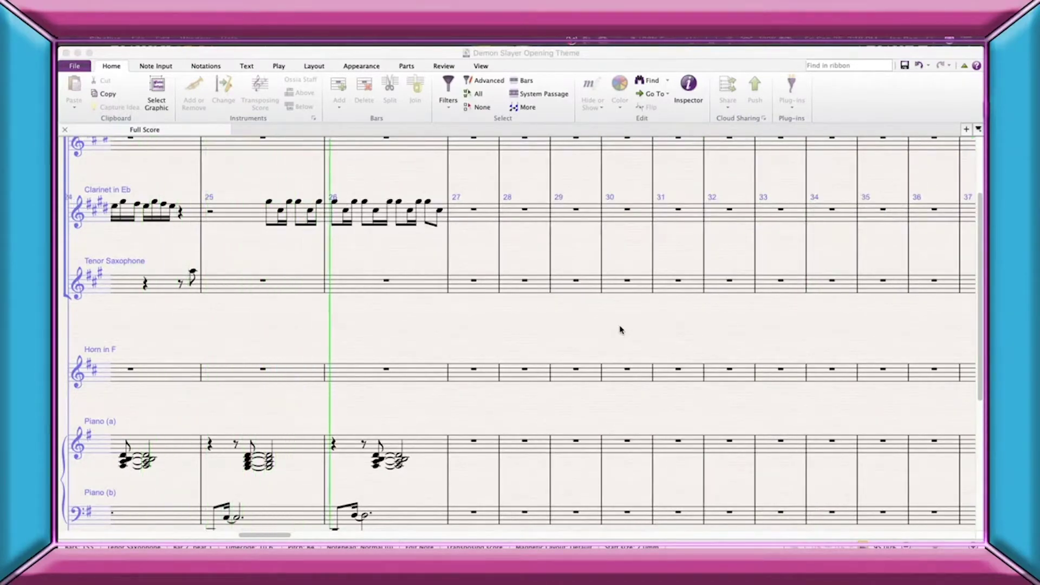
pyautogui.click(613, 332)
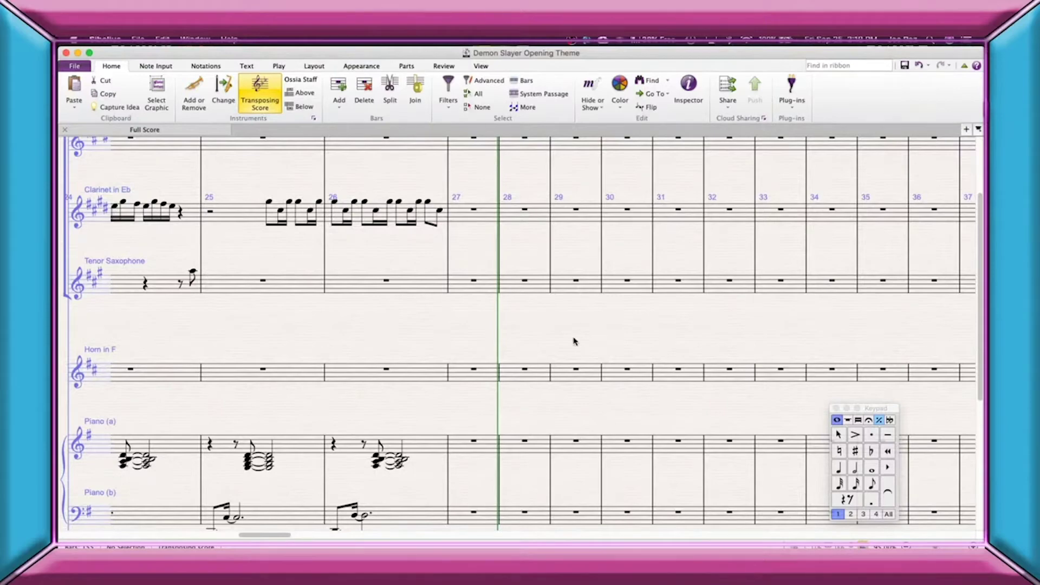
# Delete the triplet run from bar 16 of the Clarinet in Bb
pyautogui.hscroll(-5, 179, 278)
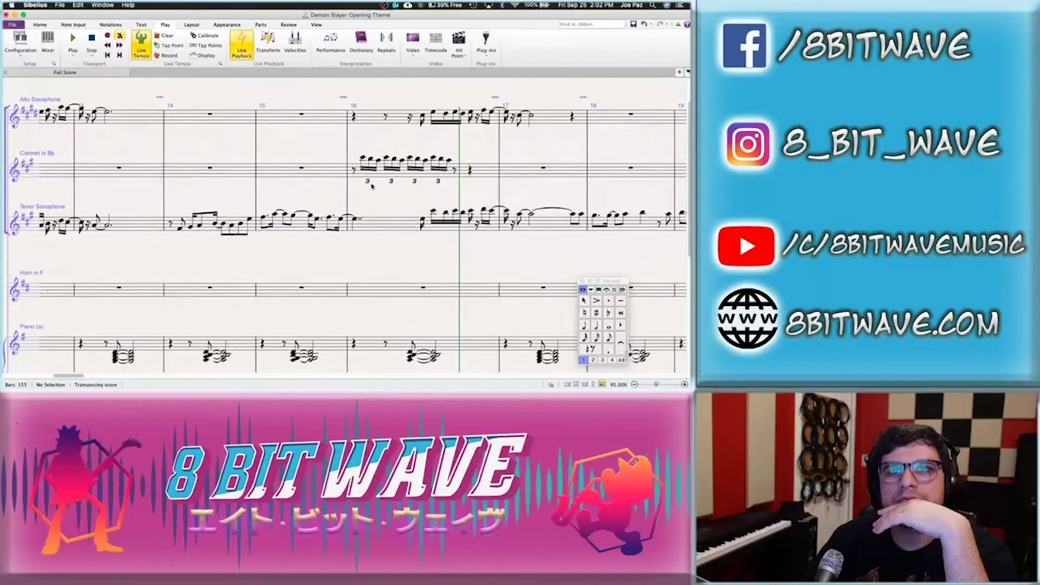
pyautogui.click(361, 177)
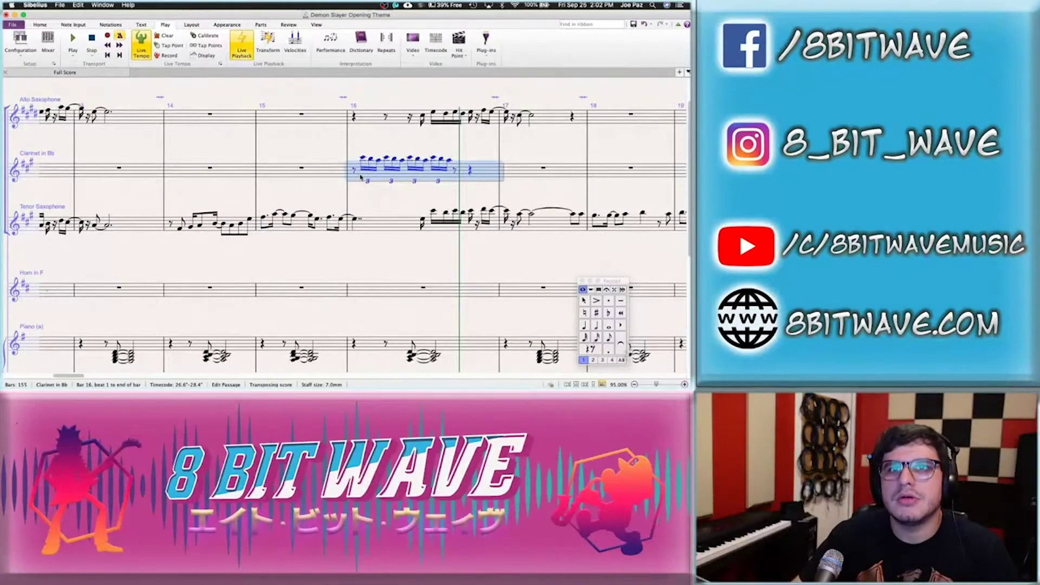
pyautogui.press('Delete')
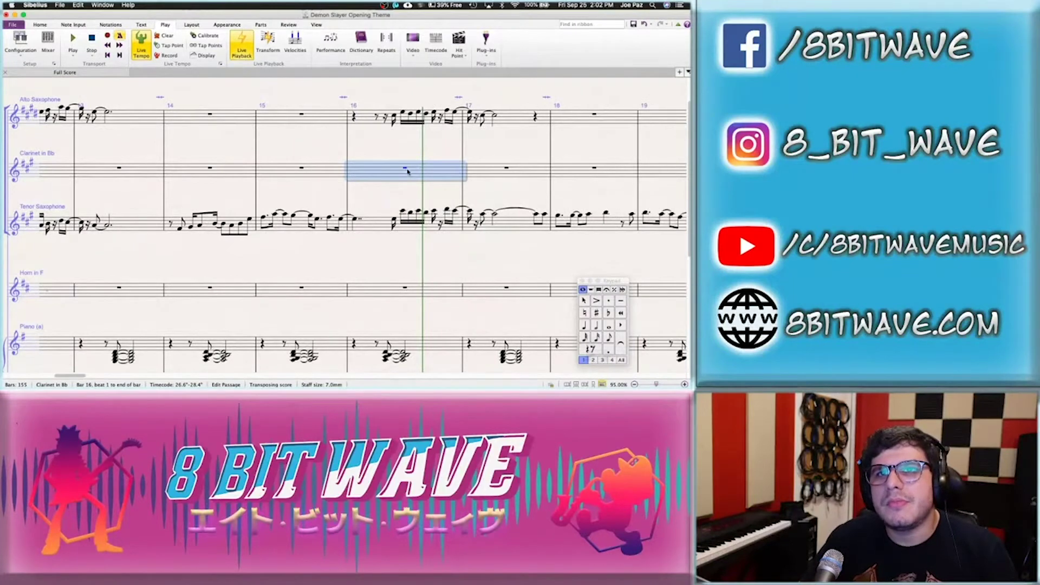
# Try an eighth-note triplet figure in Clarinet in Bb bar 16, opening with an eighth rest and ending on A5 at the end of beat 2
pyautogui.click(407, 170)
pyautogui.click(608, 339)
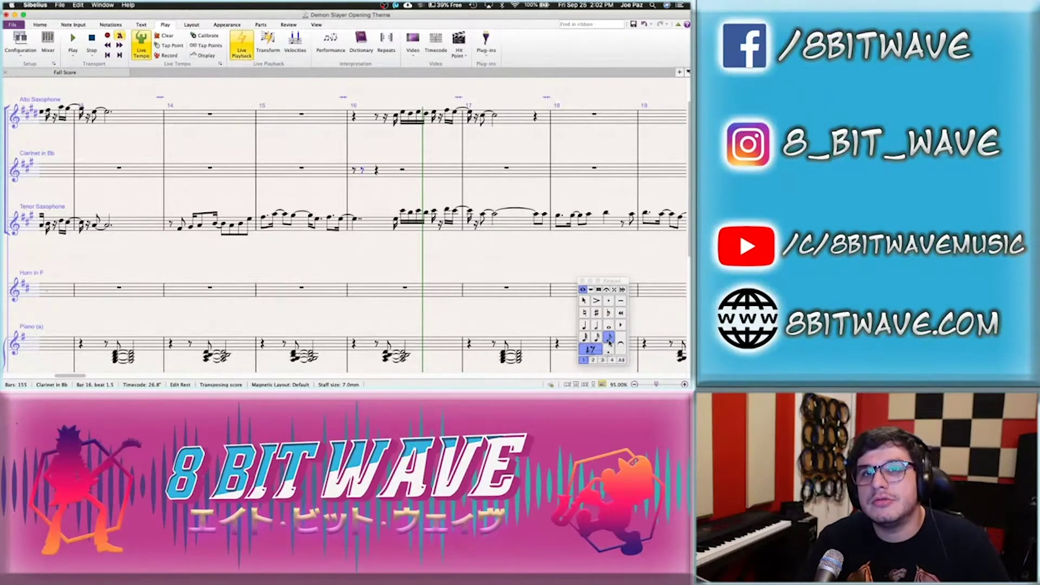
pyautogui.press('Left')
pyautogui.hotkey('ctrl', '3')
pyautogui.press('Right')
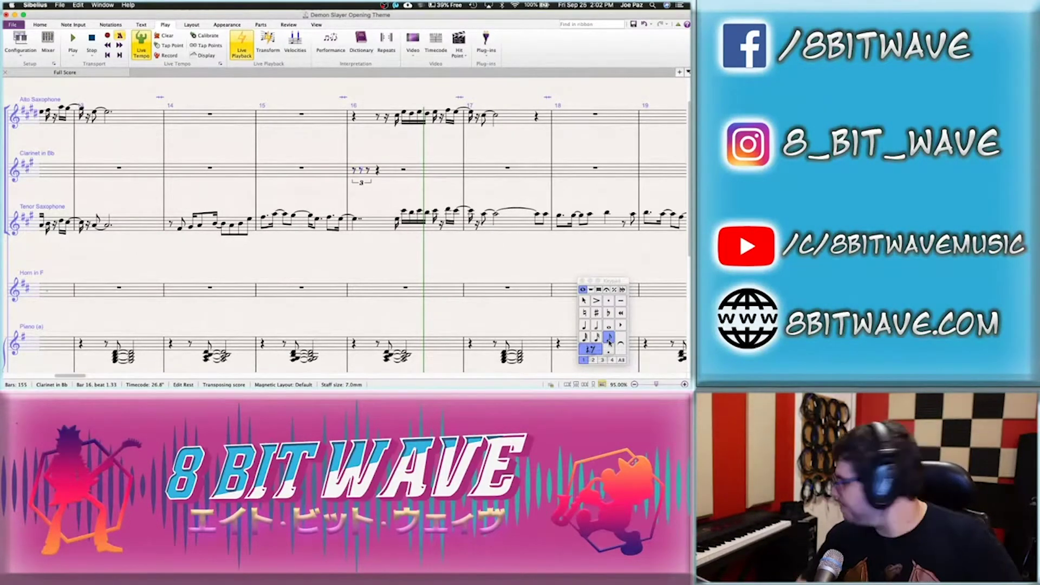
pyautogui.press('a')
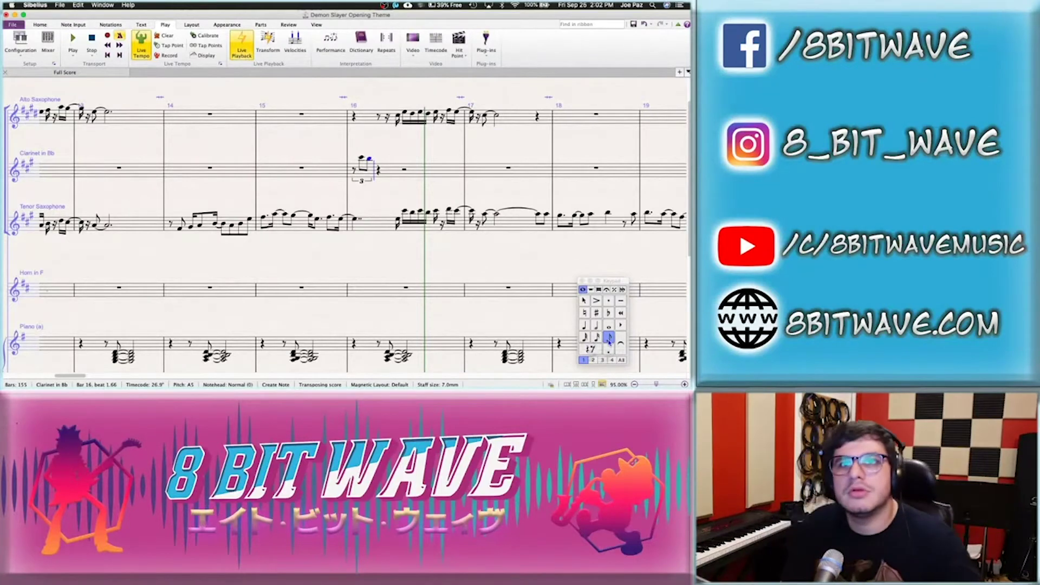
pyautogui.press('0')
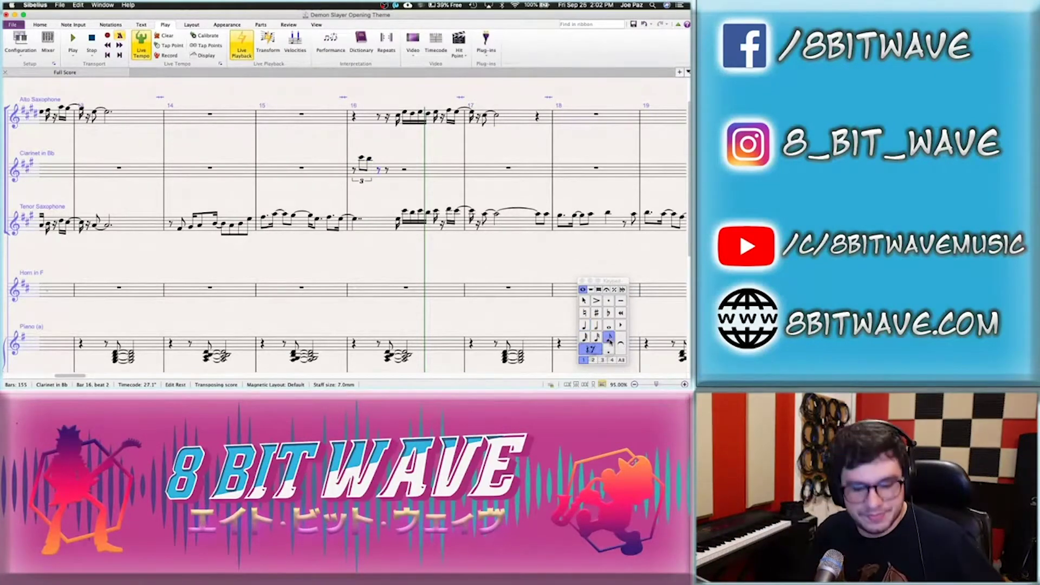
pyautogui.press('super+3')
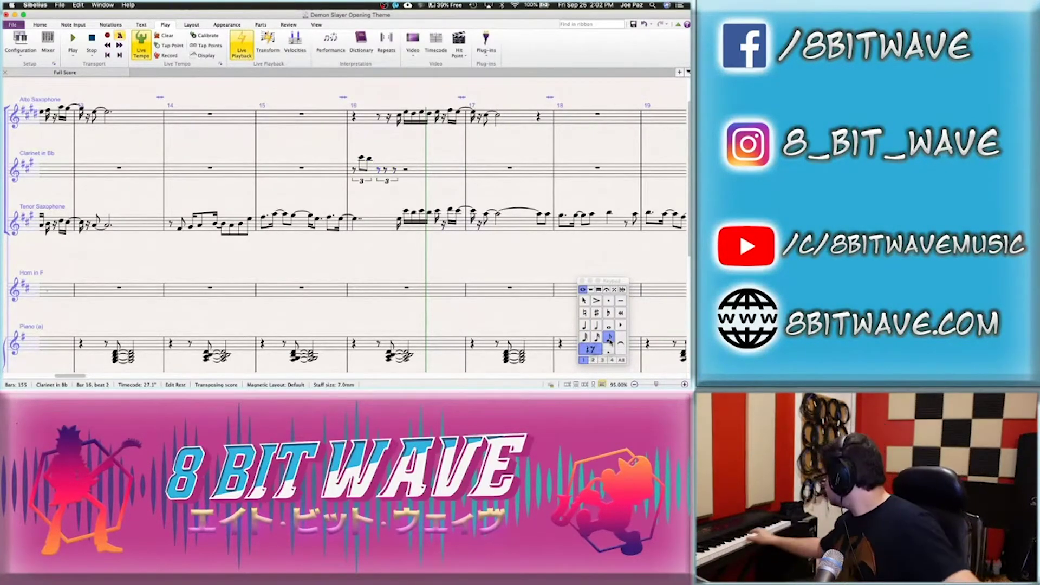
pyautogui.press('a')
pyautogui.press('a')
pyautogui.press('a')
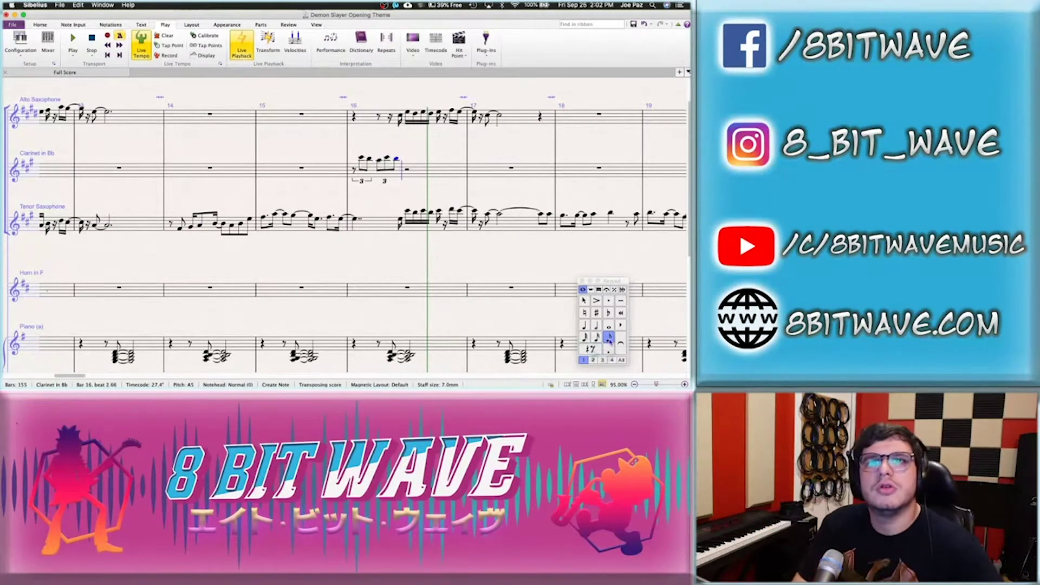
# Play back the Clarinet in Bb triplets from beat 1 of bar 16
pyautogui.click(353, 171)
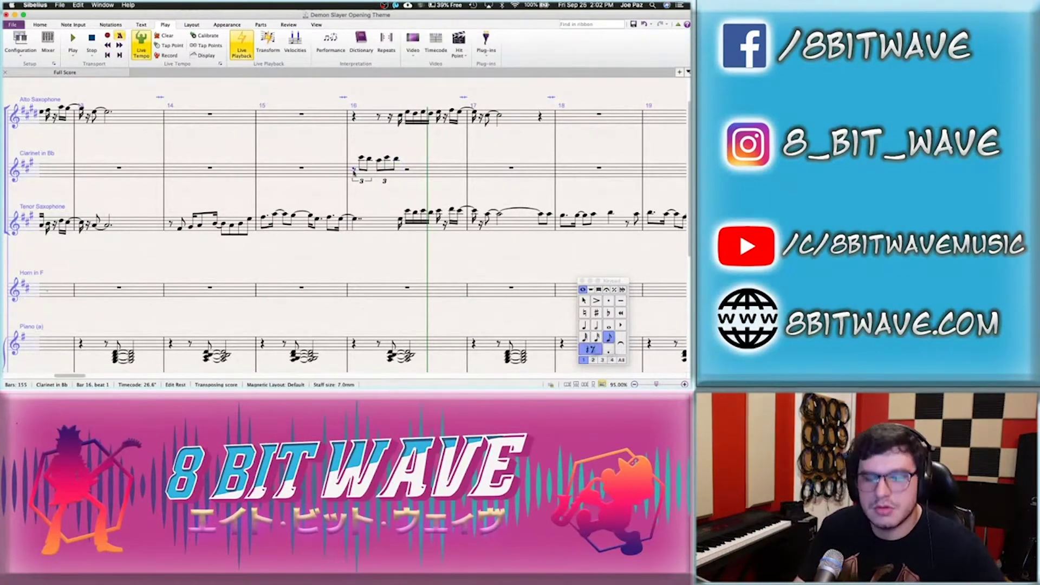
pyautogui.press('p')
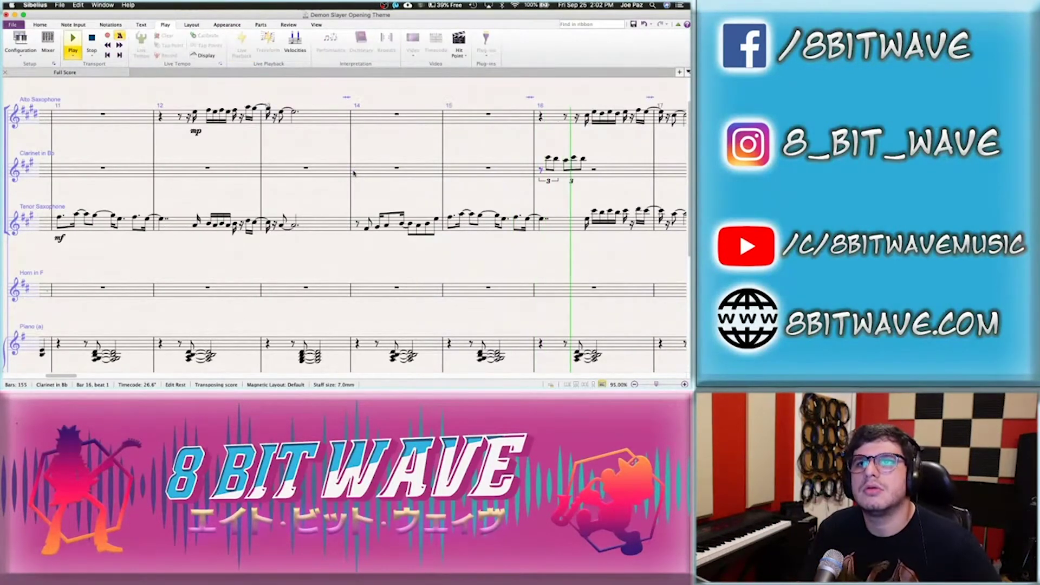
pyautogui.press('Escape')
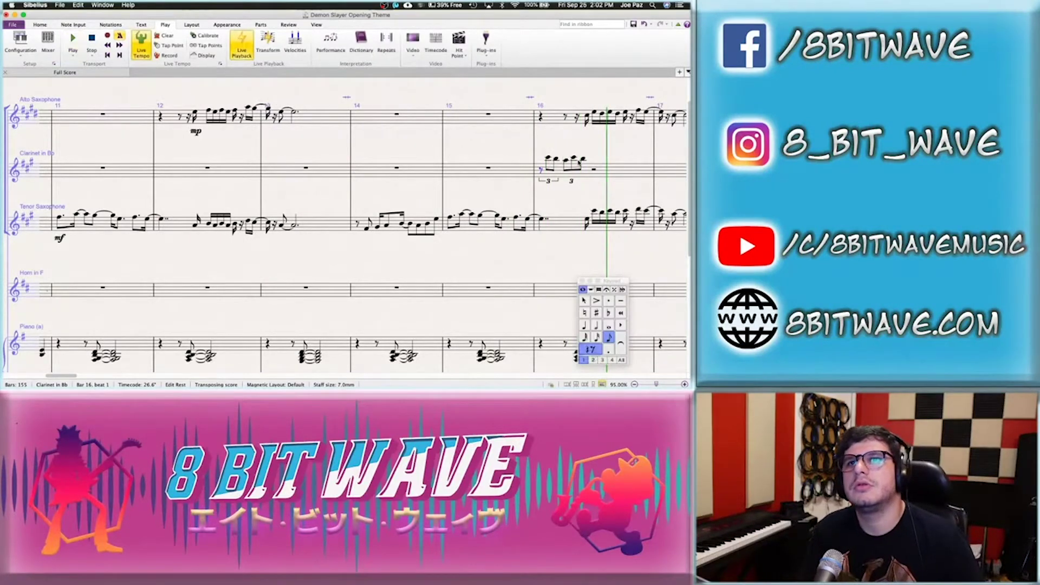
# Try pasting the copied passage at beat 1 of Clarinet in Bb bar 16, undo the paste and clear the whole bar
pyautogui.press('Right')
pyautogui.press('Left')
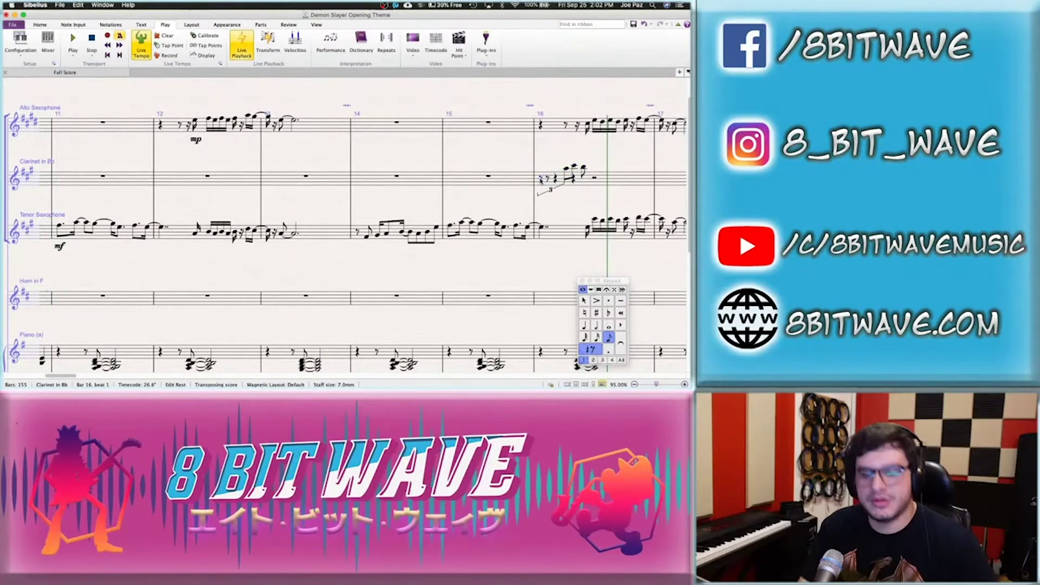
pyautogui.press('super+v')
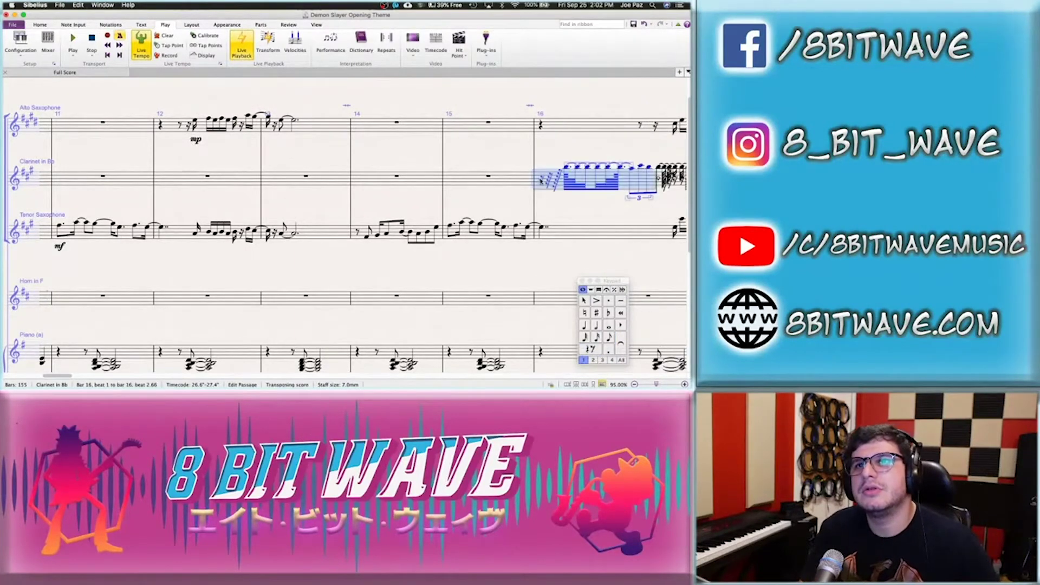
pyautogui.press('super+z')
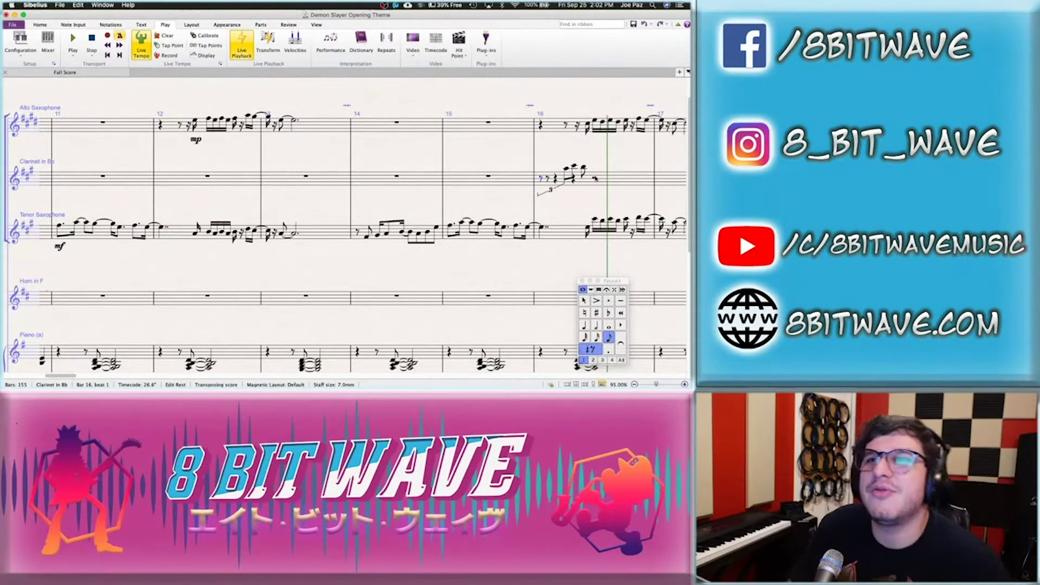
pyautogui.click(596, 178)
pyautogui.press('Delete')
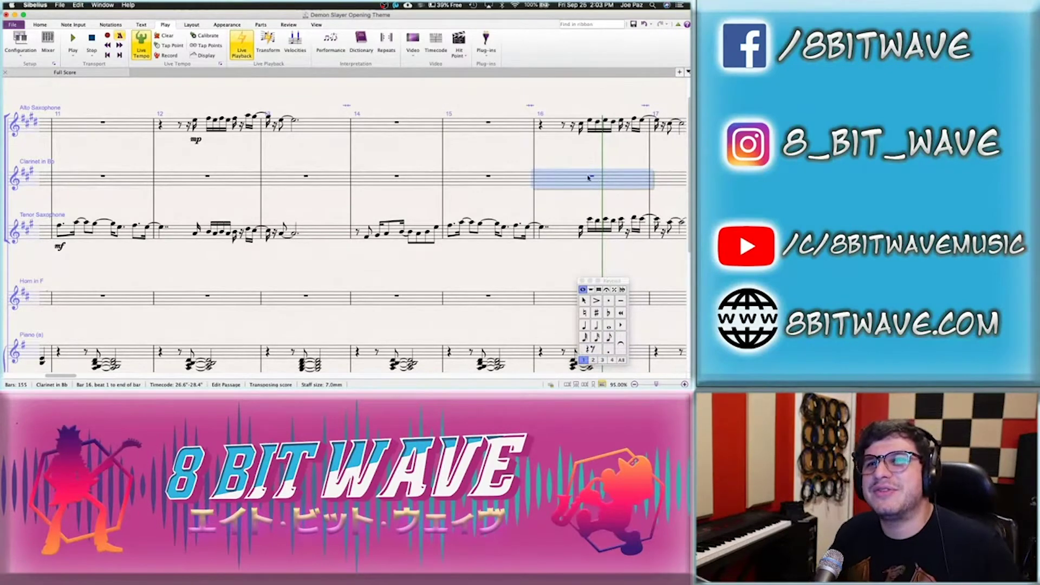
# Enter an eighth-note triplet descending from B5 to G5 on beat 1 of Clarinet in Bb bar 16
pyautogui.press('Left')
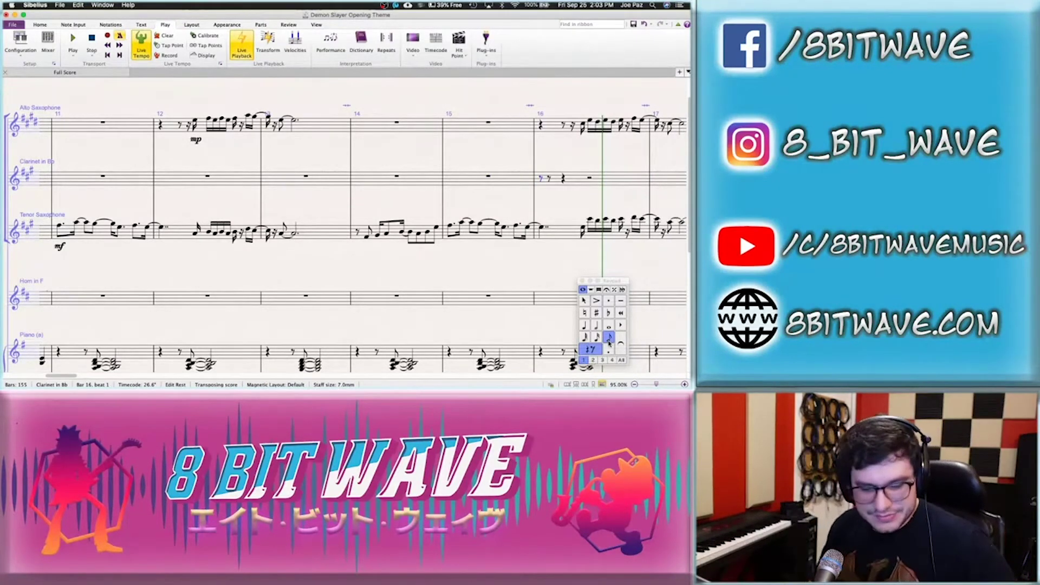
pyautogui.press('super+3')
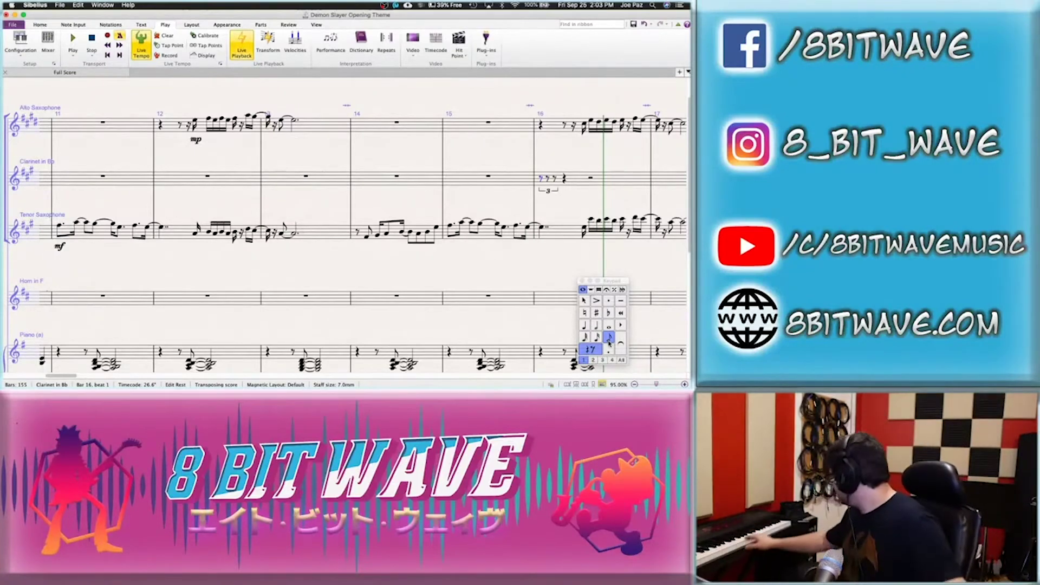
pyautogui.press('a')
pyautogui.press('a')
pyautogui.press('b')
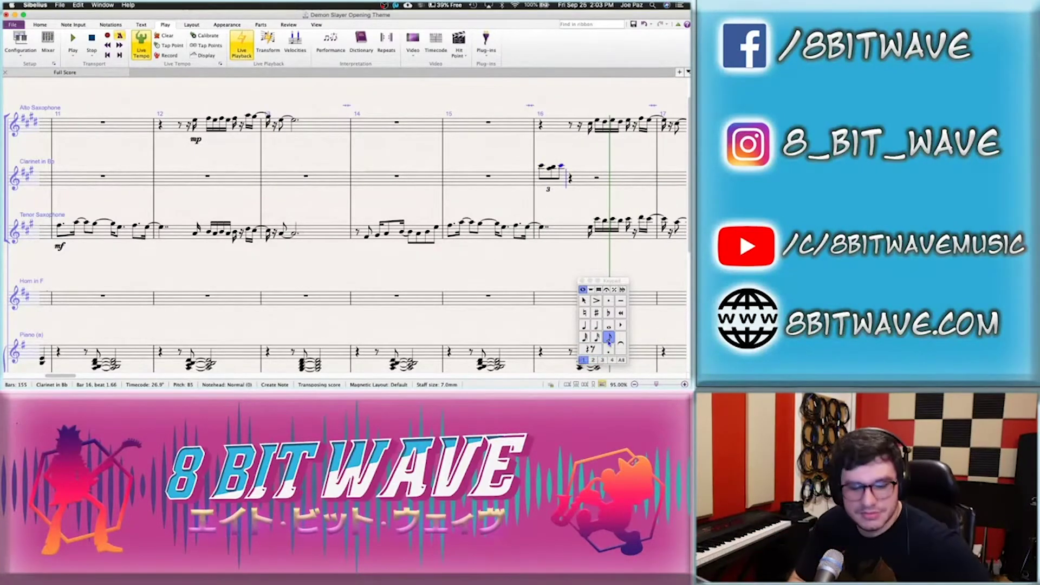
pyautogui.press('super+z')
pyautogui.press('super+z')
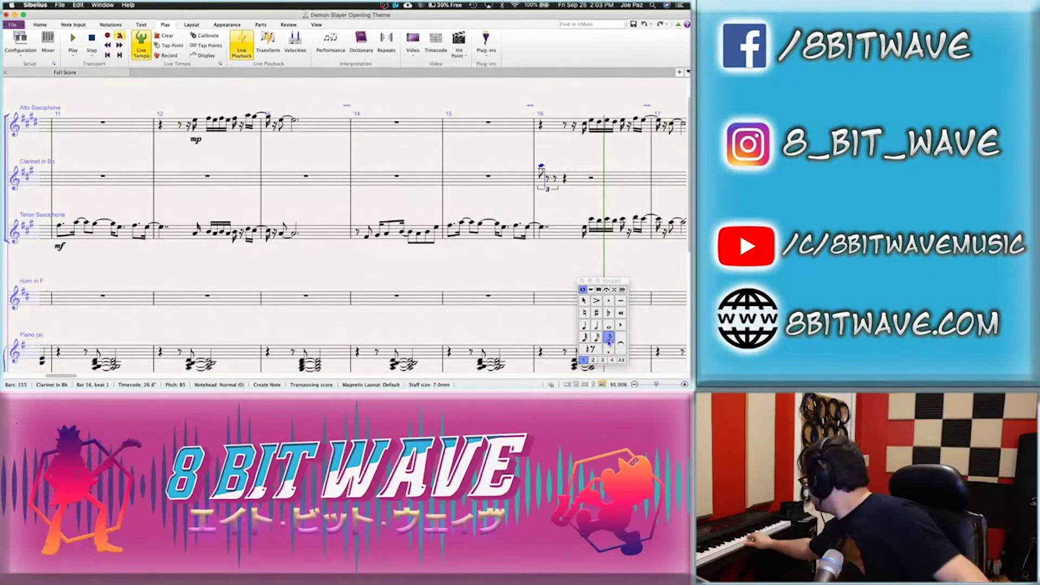
pyautogui.press('a')
pyautogui.press('g')
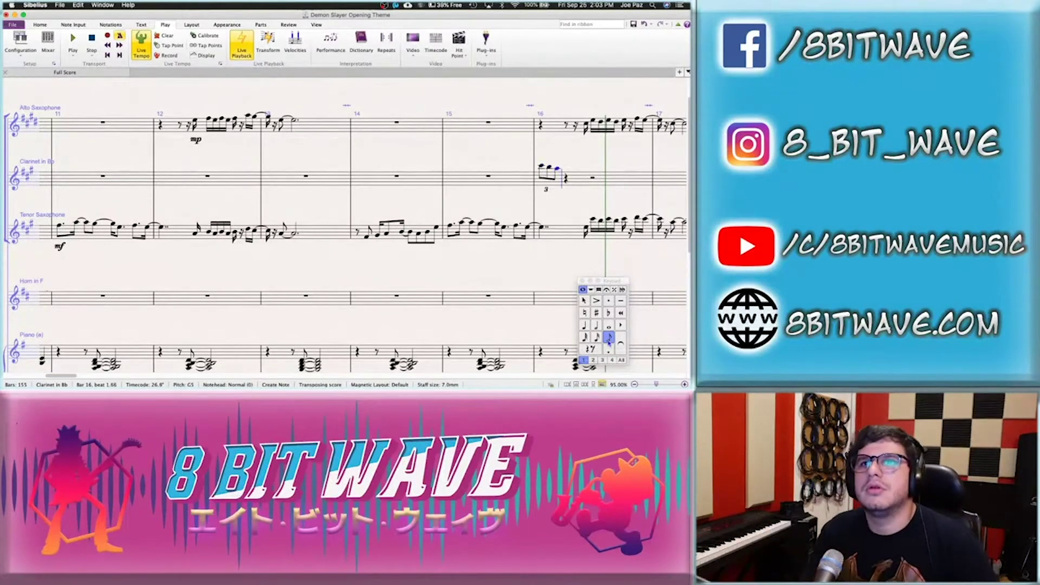
# Repeat the beat 1 triplet on beats 2, 3 and 4 of Clarinet in Bb bar 16
pyautogui.keyDown('shift'); pyautogui.click(540, 167); pyautogui.keyUp('shift')
pyautogui.press('r')
pyautogui.press('r')
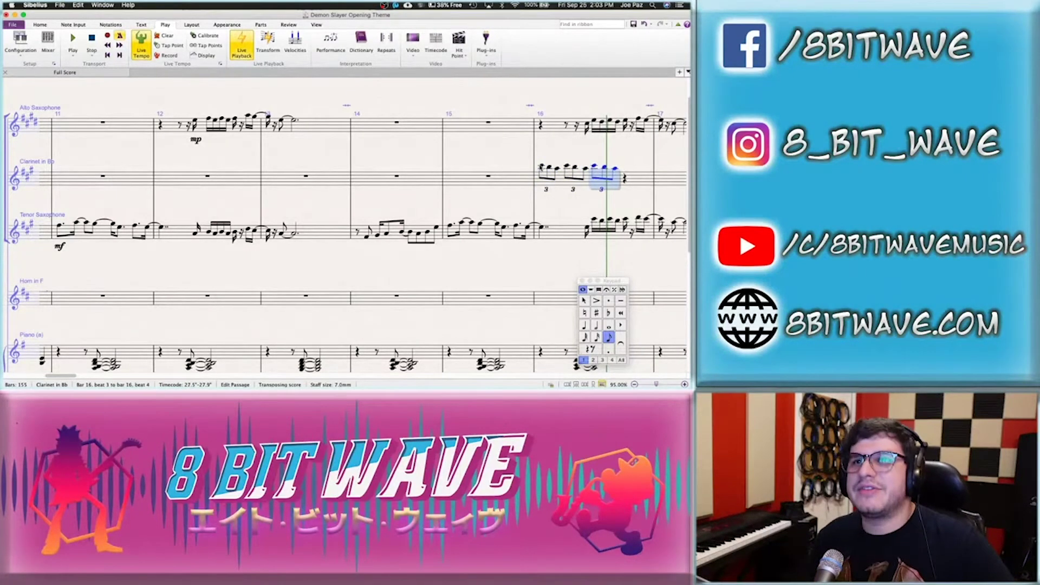
pyautogui.press('r')
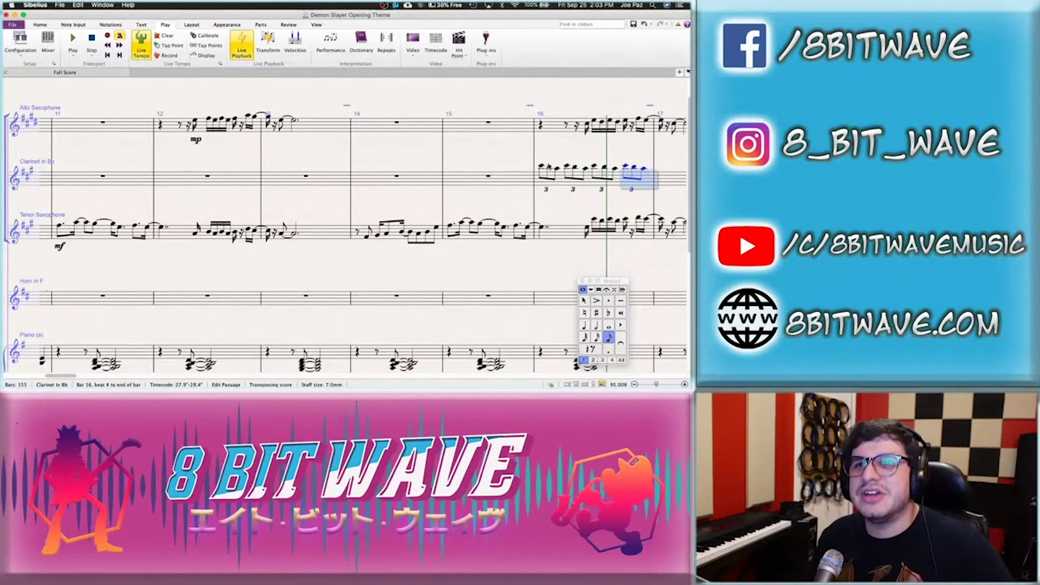
pyautogui.press('Escape')
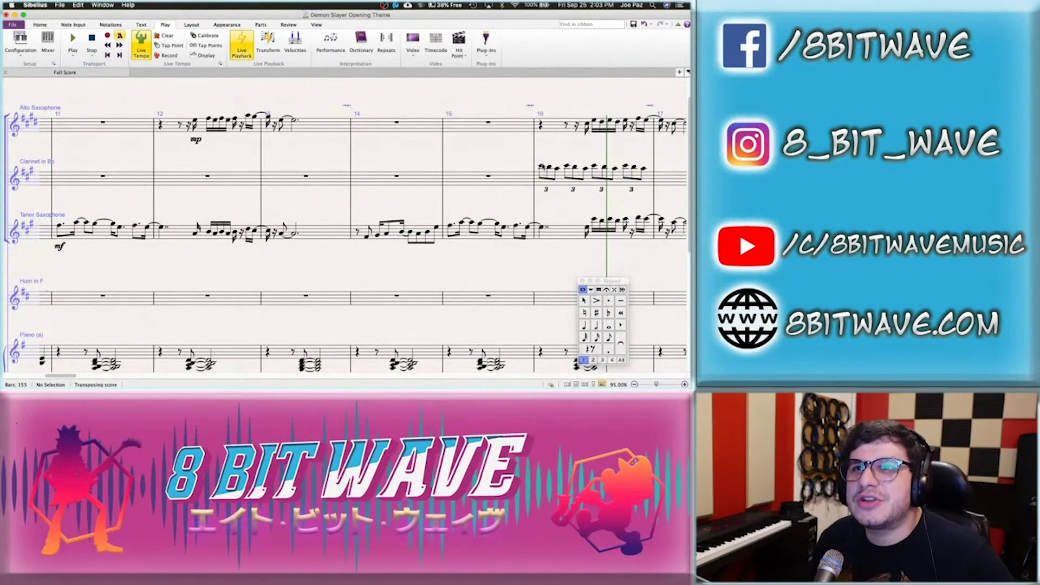
# Play back the score from bar 14 through the clarinet triplets in bar 16
pyautogui.click(541, 166)
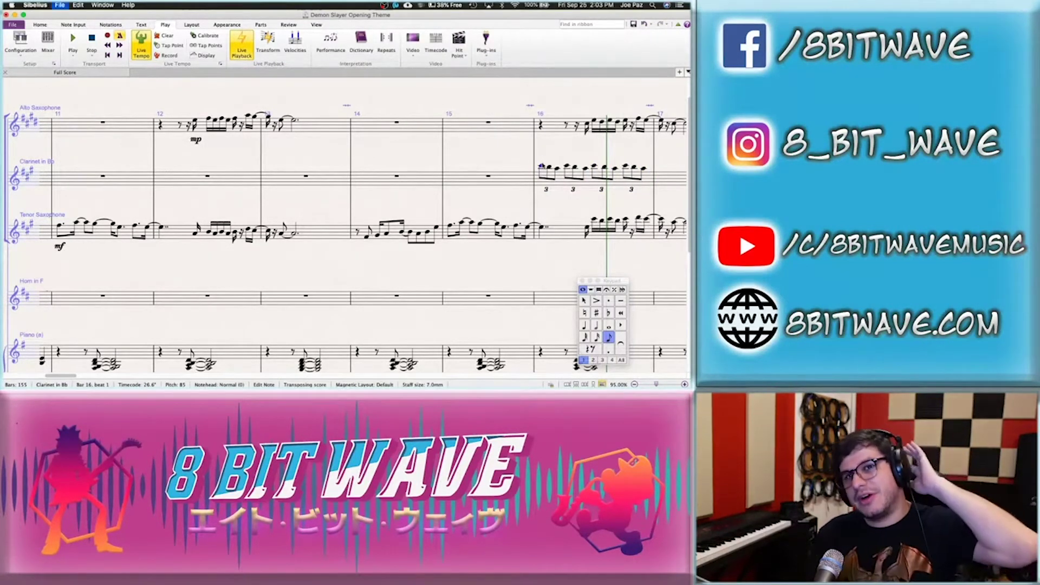
pyautogui.click(357, 232)
pyautogui.press('space')
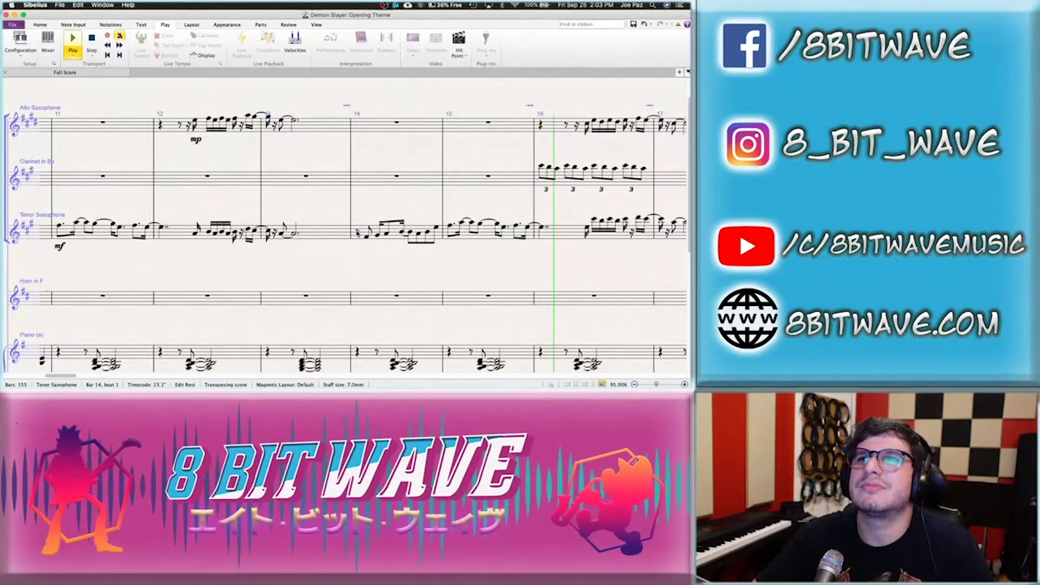
pyautogui.press('space')
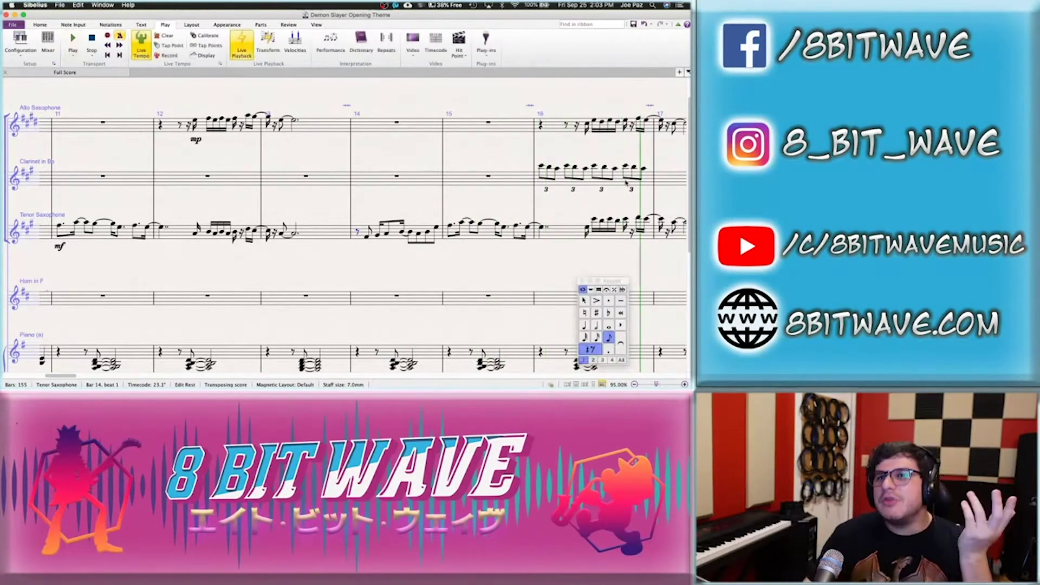
# Move the whole triplet passage of the Clarinet in Bb from bar 16 to bar 20
pyautogui.click(559, 181)
pyautogui.hscroll(5, 559, 180)
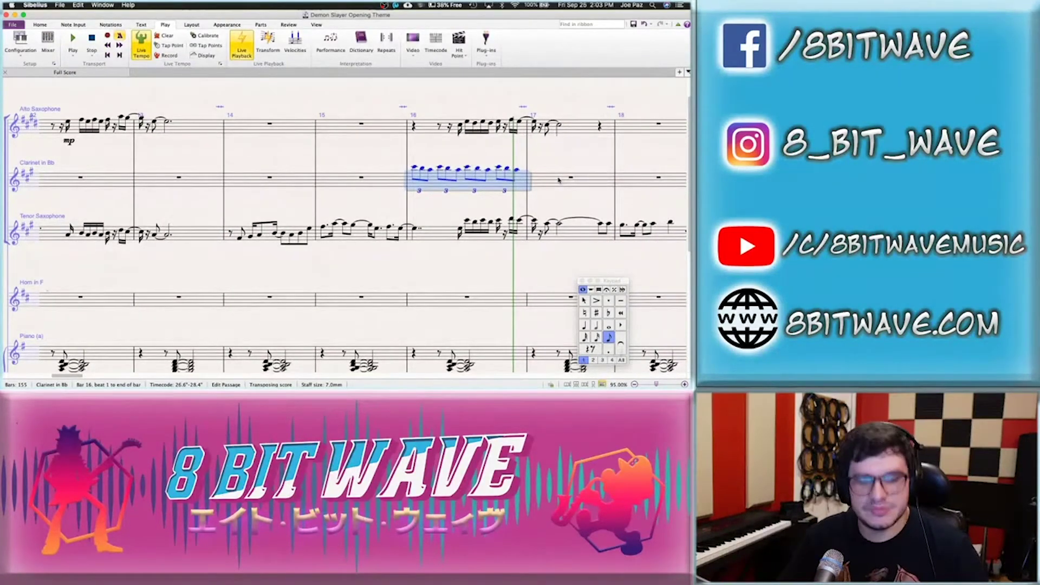
pyautogui.press('Delete')
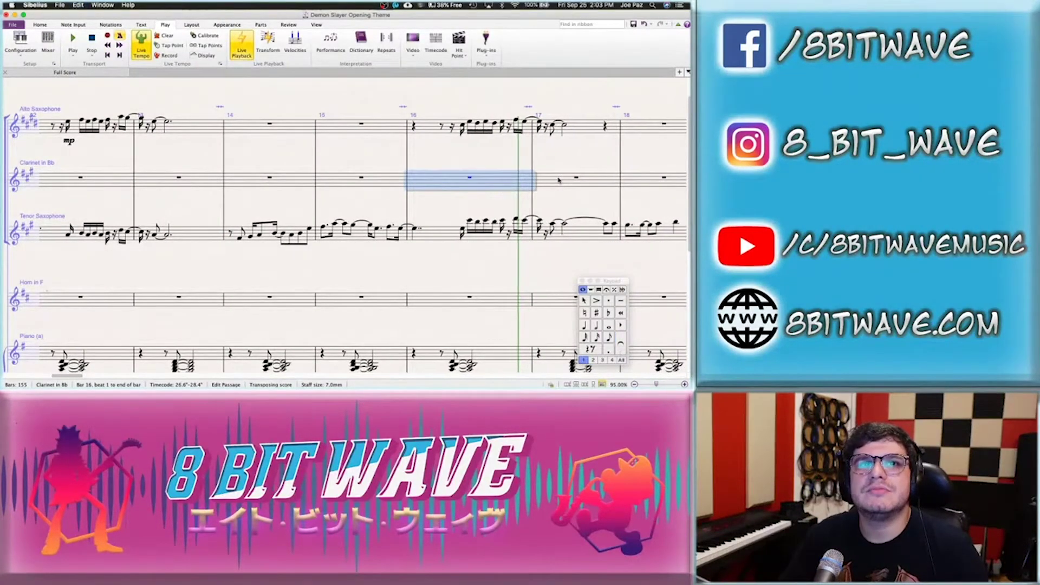
pyautogui.hscroll(8, 547, 181)
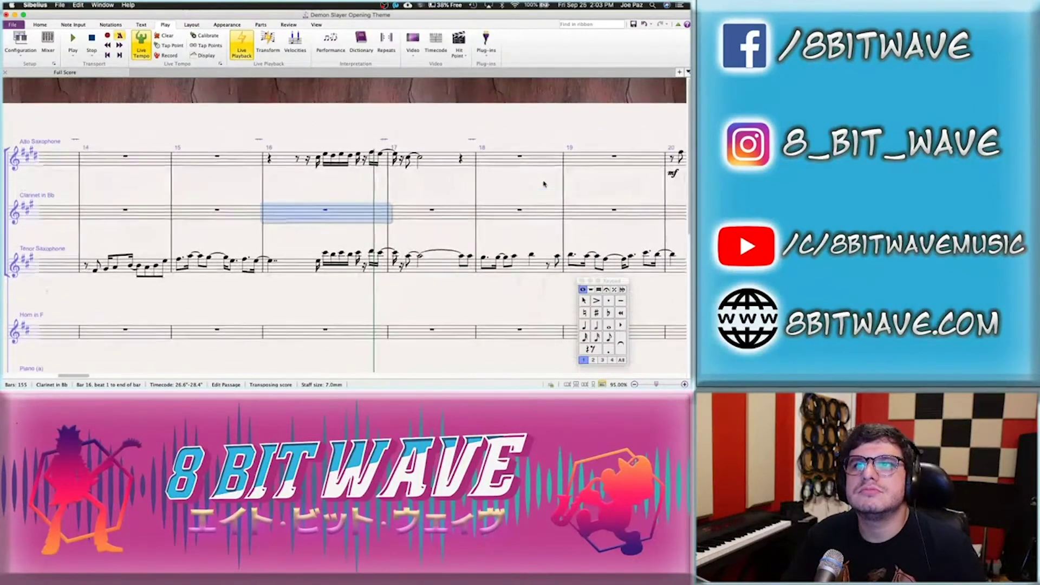
pyautogui.click(618, 206)
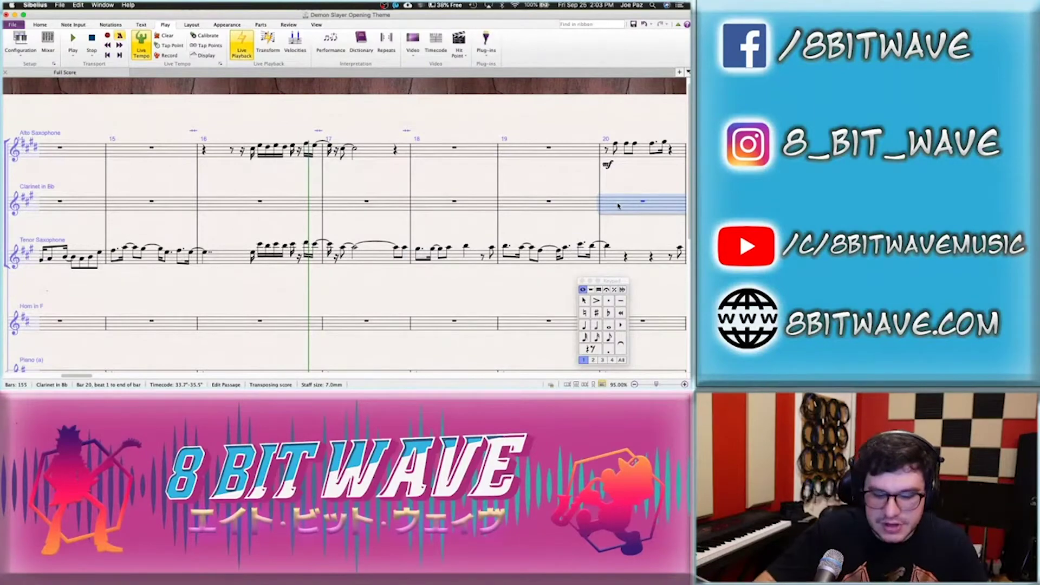
pyautogui.press('super+v')
pyautogui.hscroll(3, 599, 228)
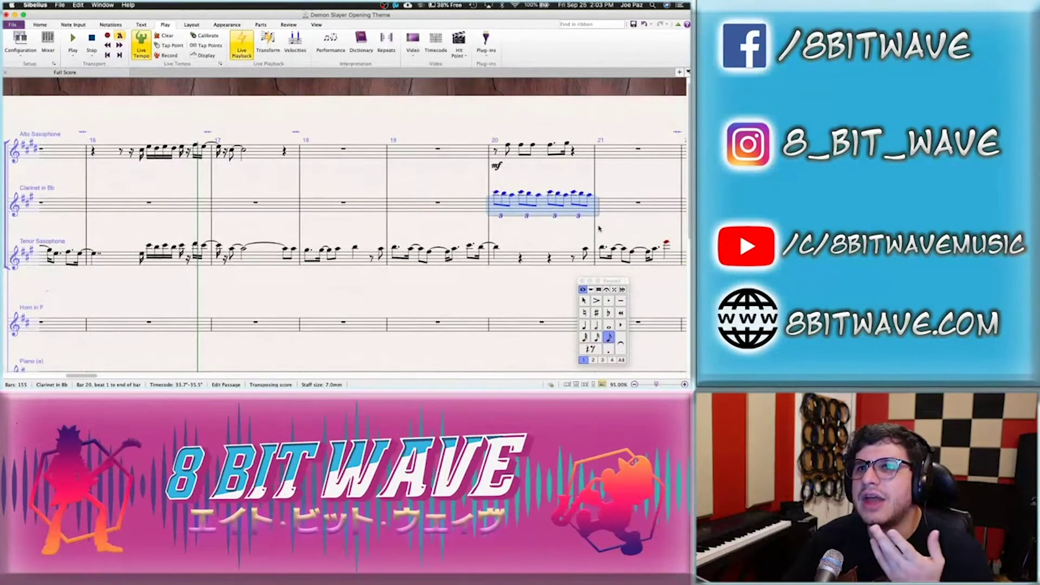
pyautogui.press('Escape')
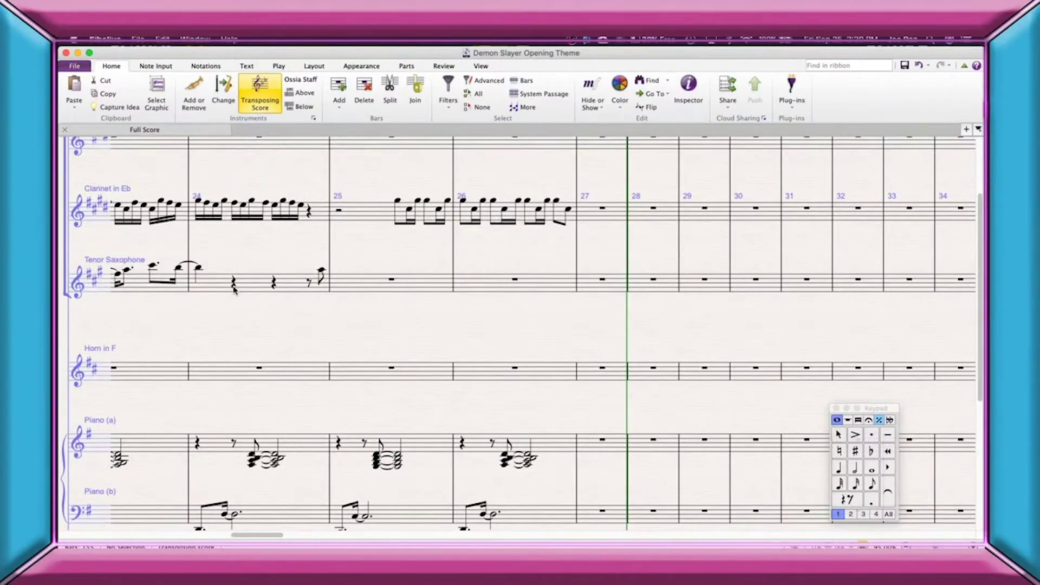
# Shorten the tied Tenor Saxophone note on beat 1 of bar 24 to an eighth note
pyautogui.hscroll(-3, 234, 289)
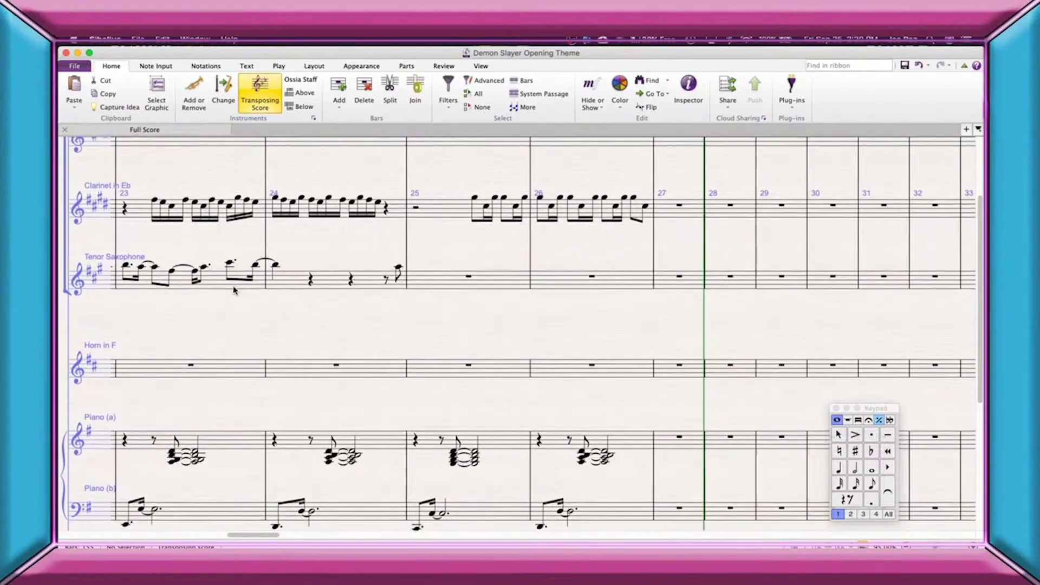
pyautogui.hscroll(2, 234, 290)
pyautogui.scroll(1, 234, 290)
pyautogui.hscroll(1, 234, 290)
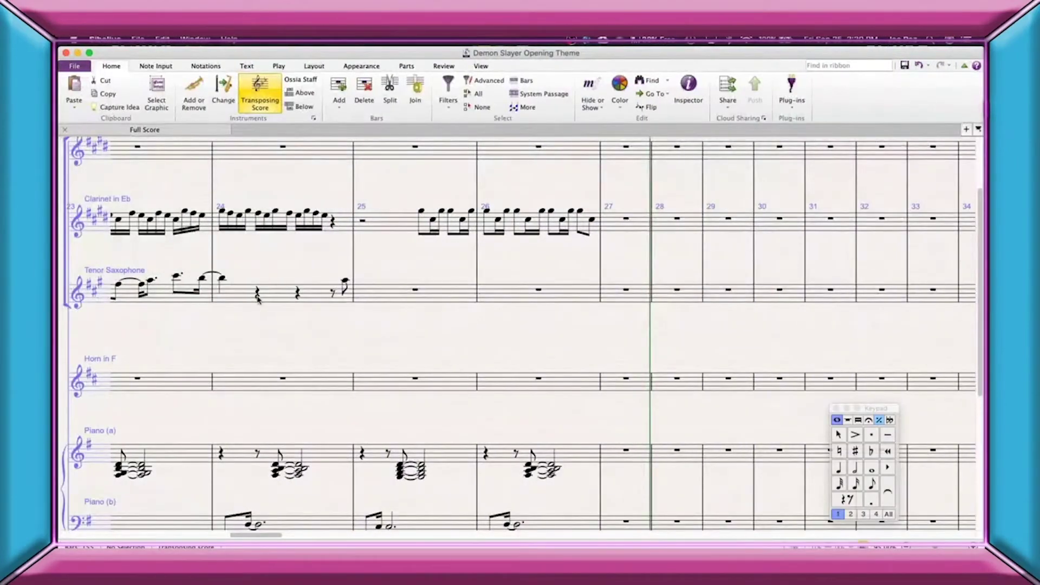
pyautogui.click(257, 295)
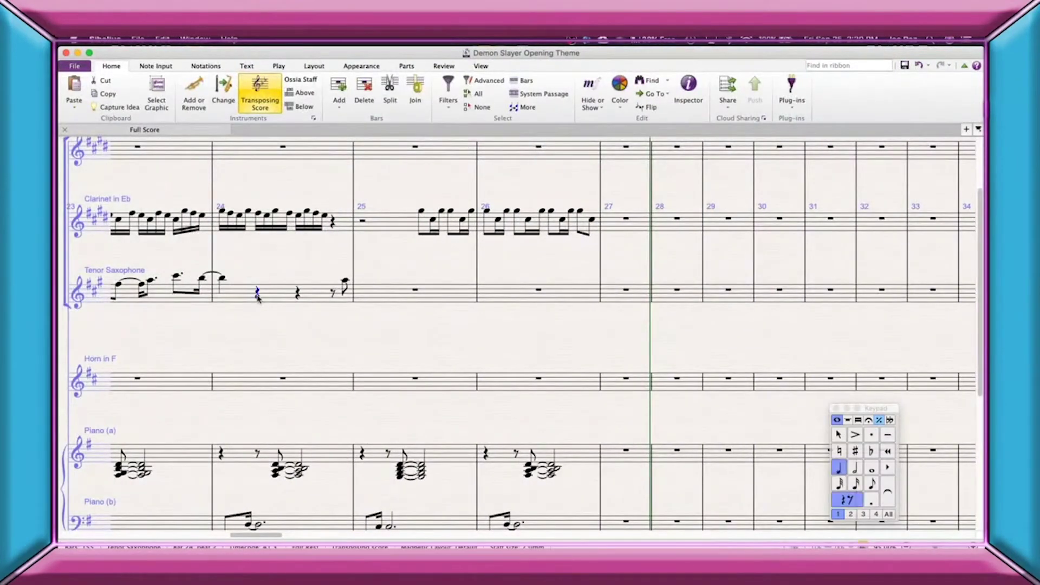
pyautogui.click(871, 483)
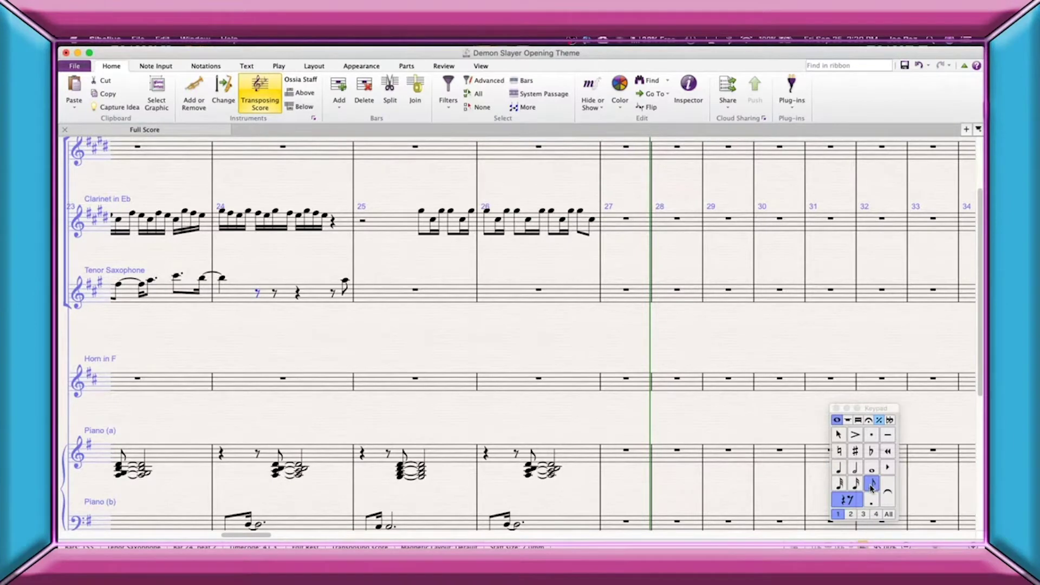
pyautogui.press('Left')
pyautogui.click(872, 484)
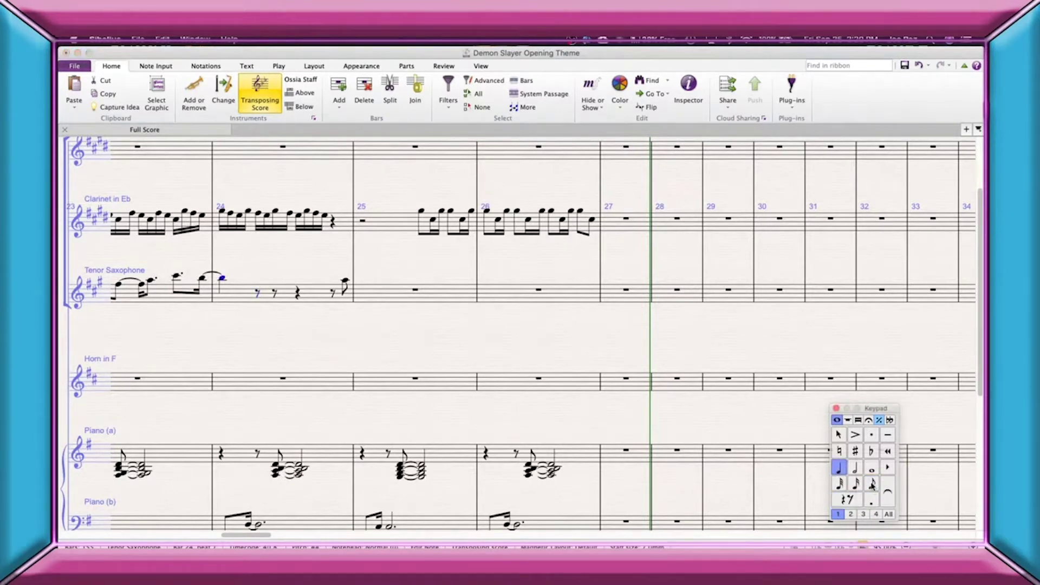
pyautogui.press('Right')
pyautogui.press('Right')
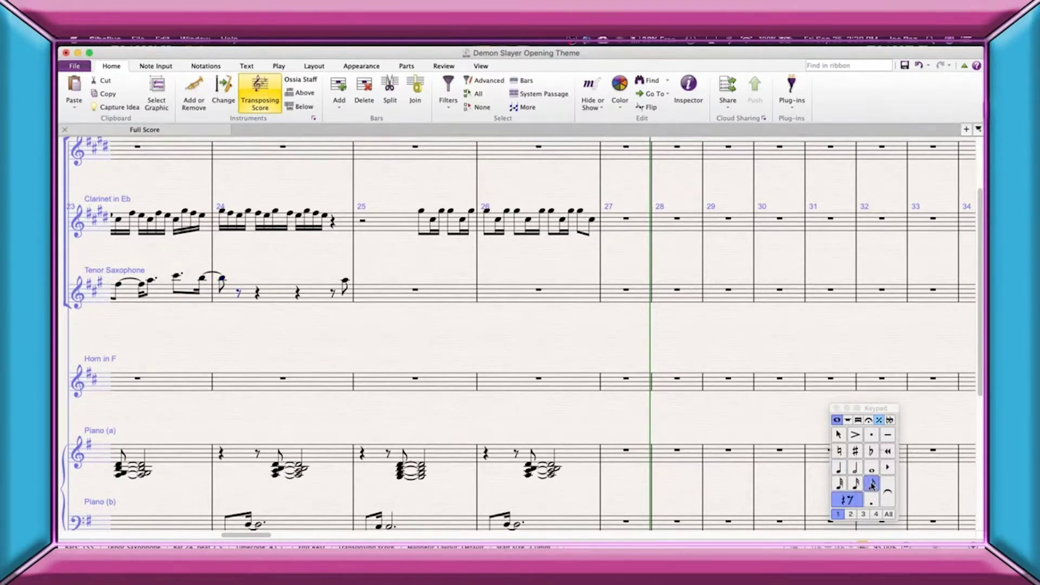
# Enter Tenor Saxophone eighth notes from beat 2 of bar 24 through beat 1 of bar 25, with an eighth rest on beat 3 of bar 24
pyautogui.click(872, 485)
pyautogui.press('a')
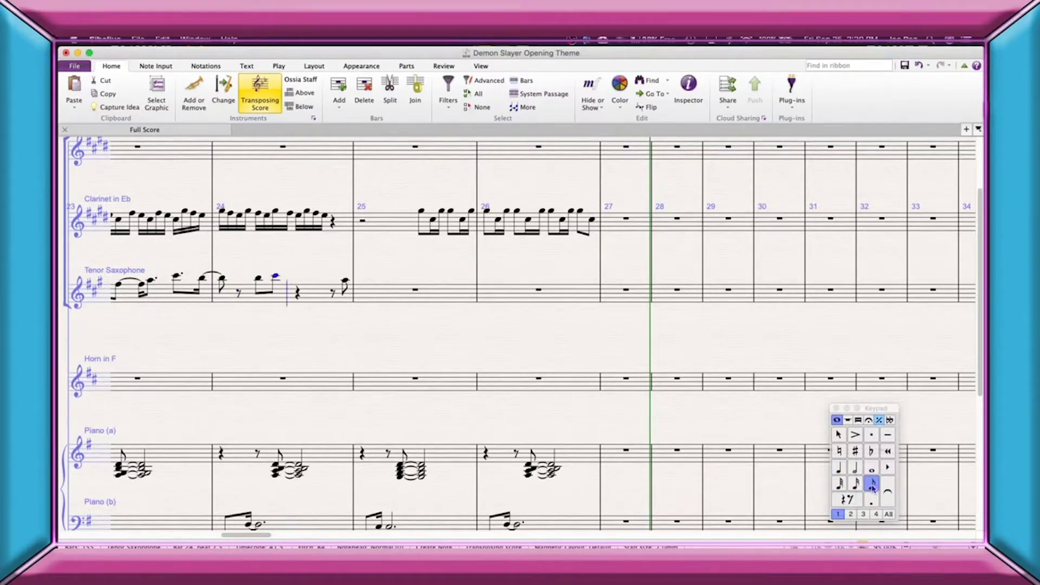
pyautogui.press('0')
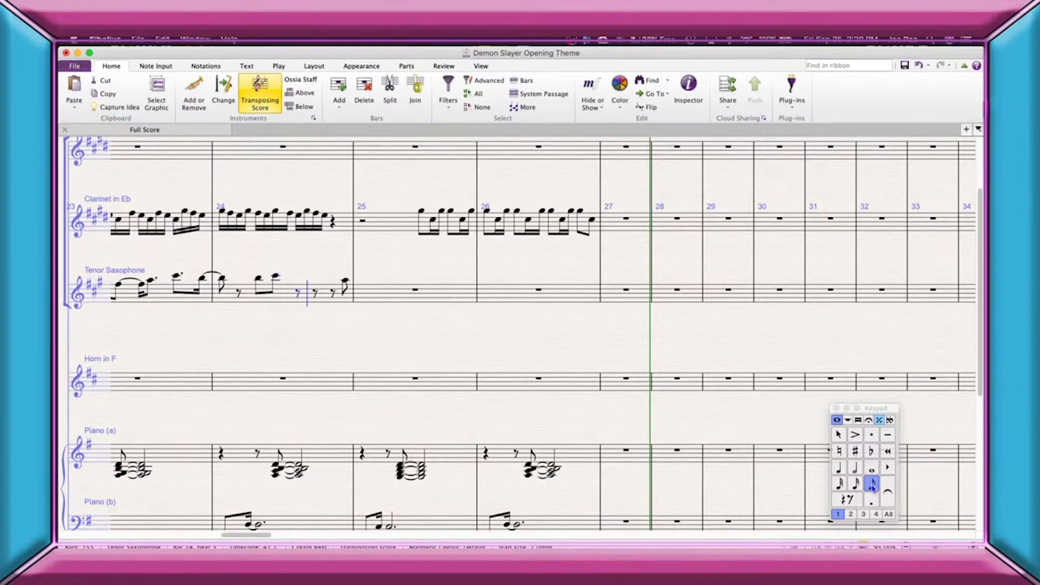
pyautogui.press('a')
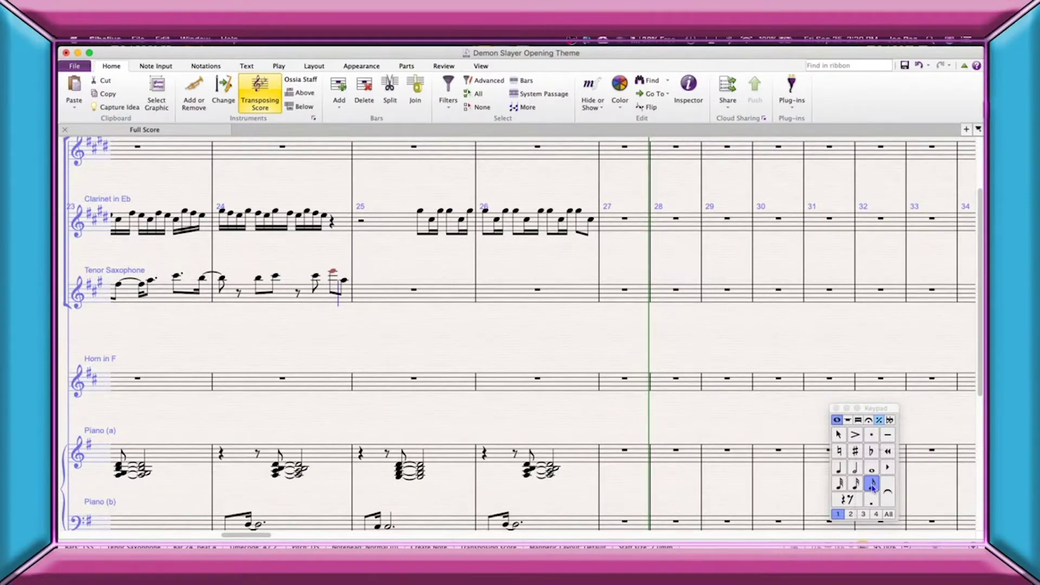
pyautogui.press('b')
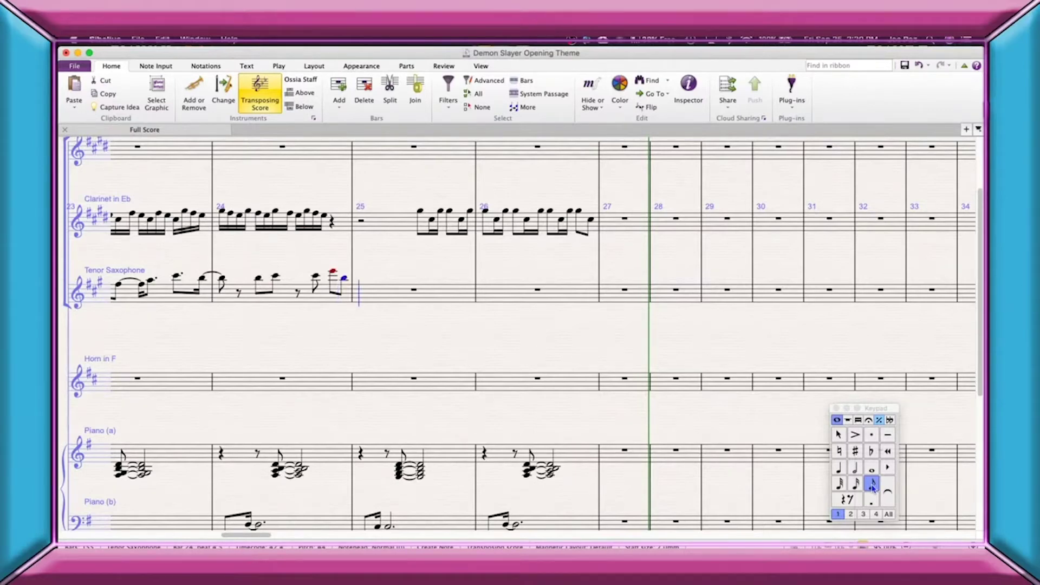
pyautogui.press('e')
pyautogui.press('e')
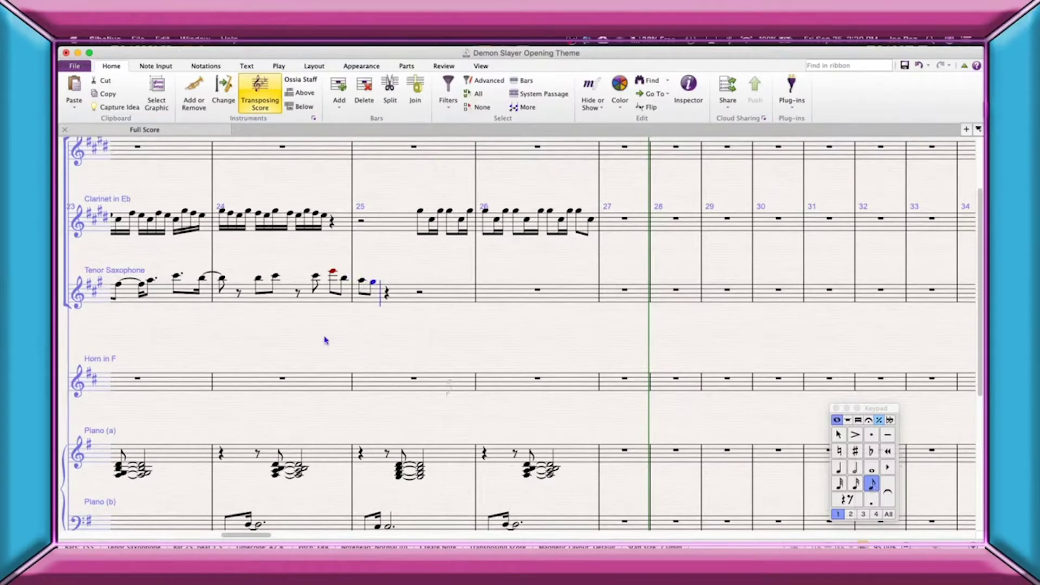
pyautogui.press('Escape')
# Play back the new Tenor Saxophone line in bars 24 and 25
pyautogui.click(204, 279)
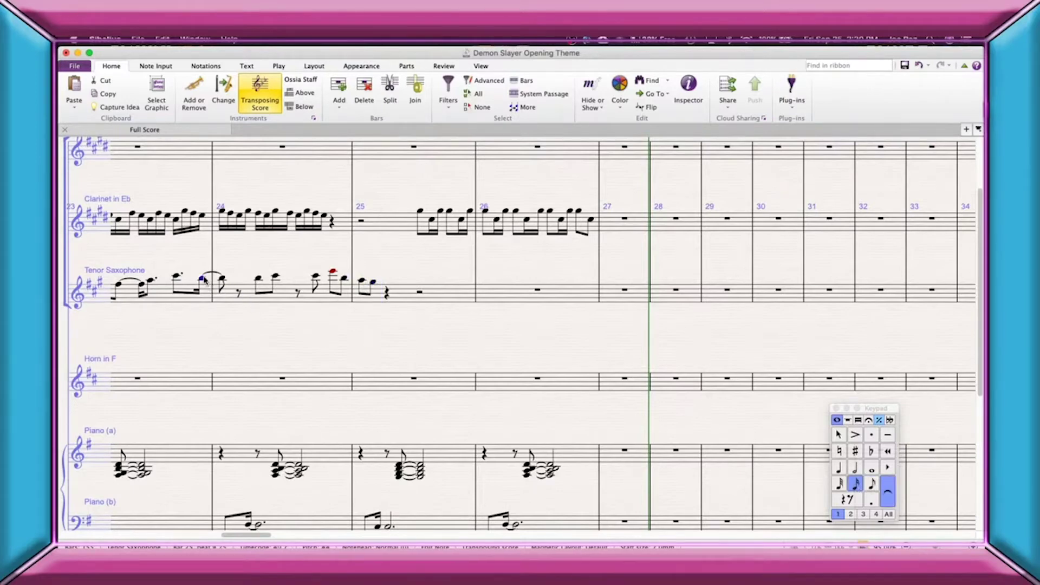
pyautogui.press('p')
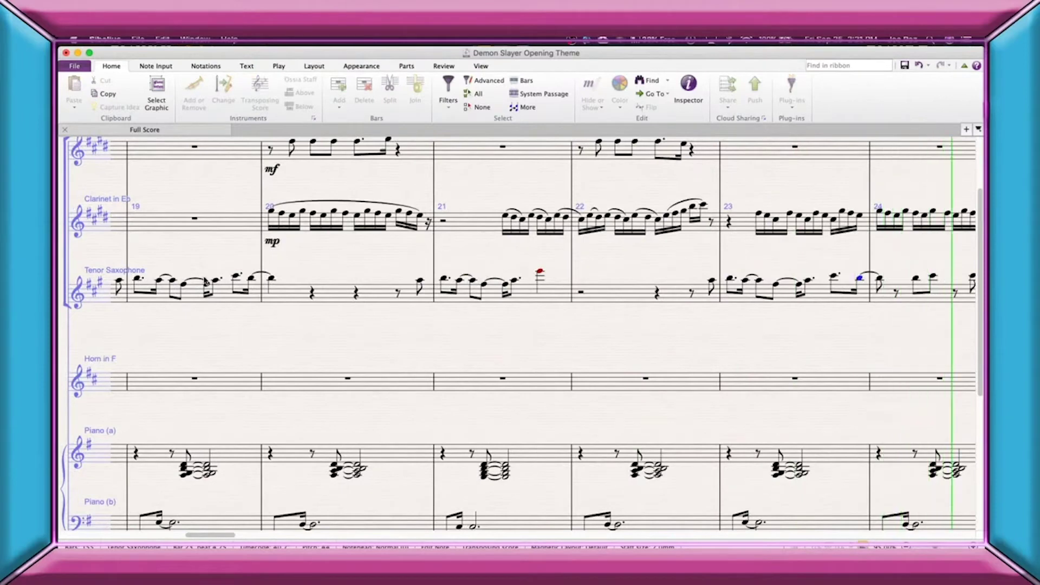
pyautogui.press('Escape')
# Turn the Tenor Saxophone pair on bar 25 beat 1 into a dotted eighth and sixteenth, each raised one step, and add a tie to the sixteenth
pyautogui.press('Right')
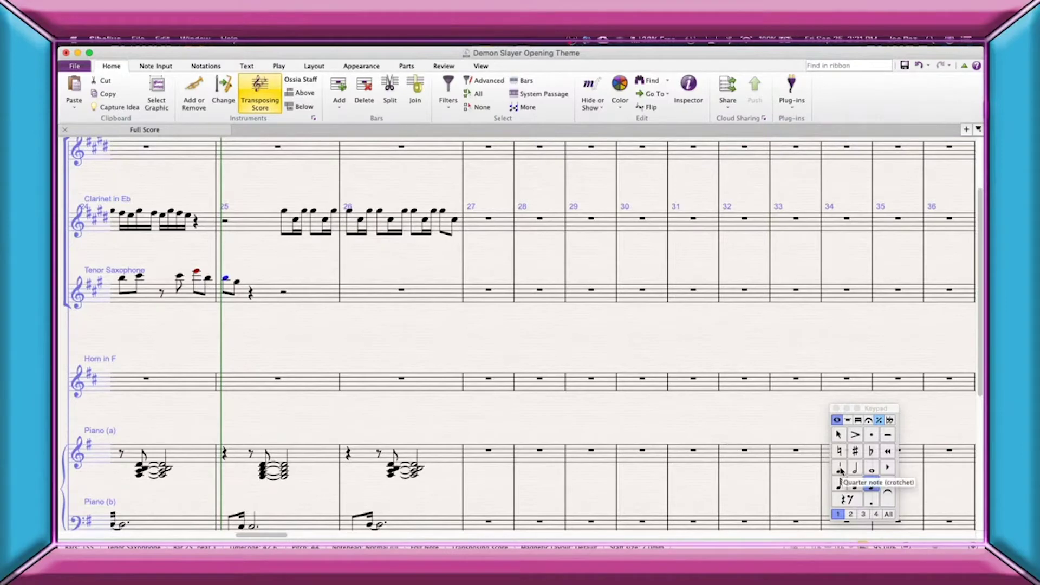
pyautogui.click(873, 501)
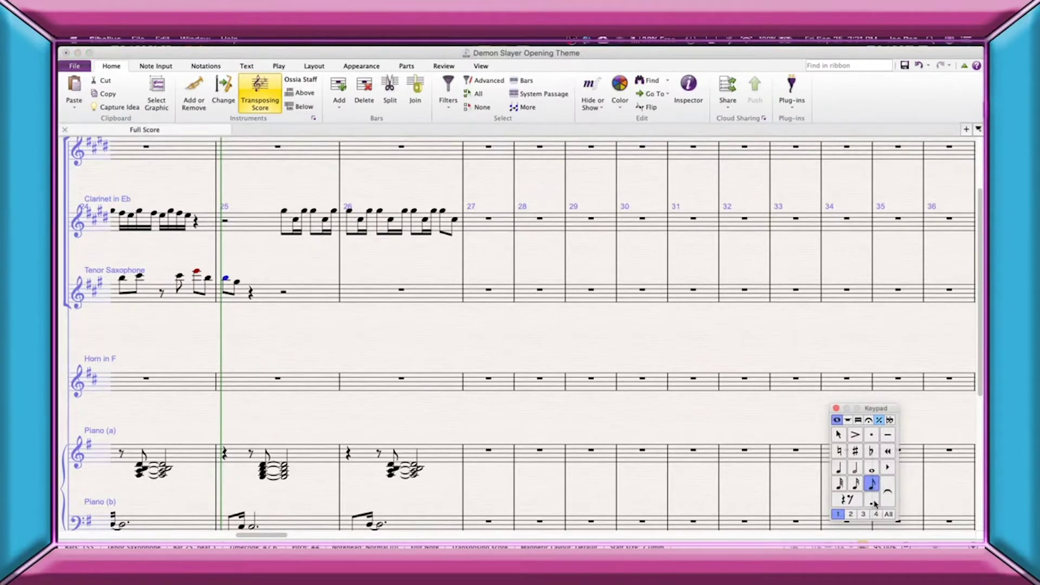
pyautogui.click(871, 501)
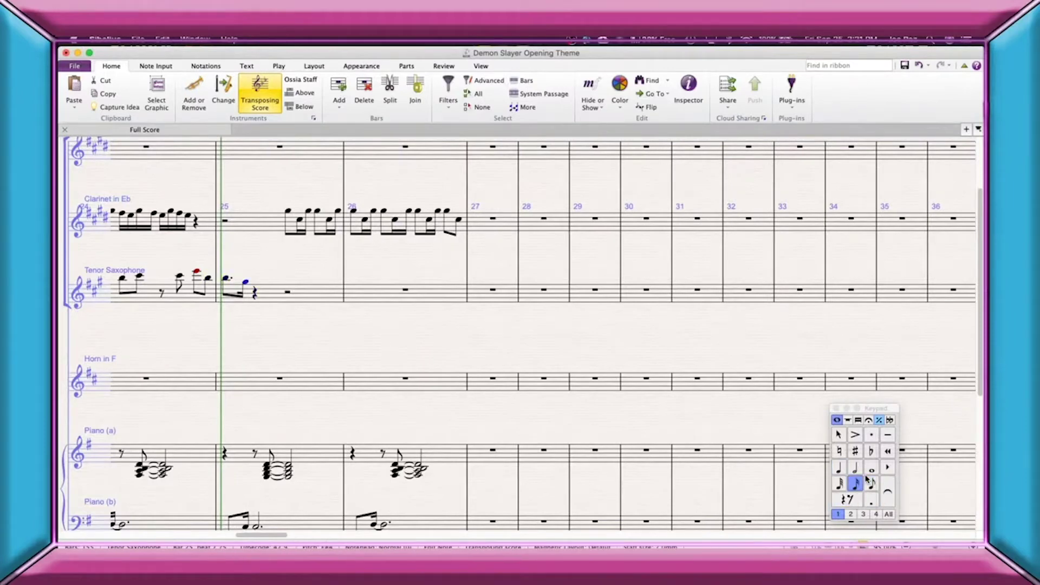
pyautogui.press('Right')
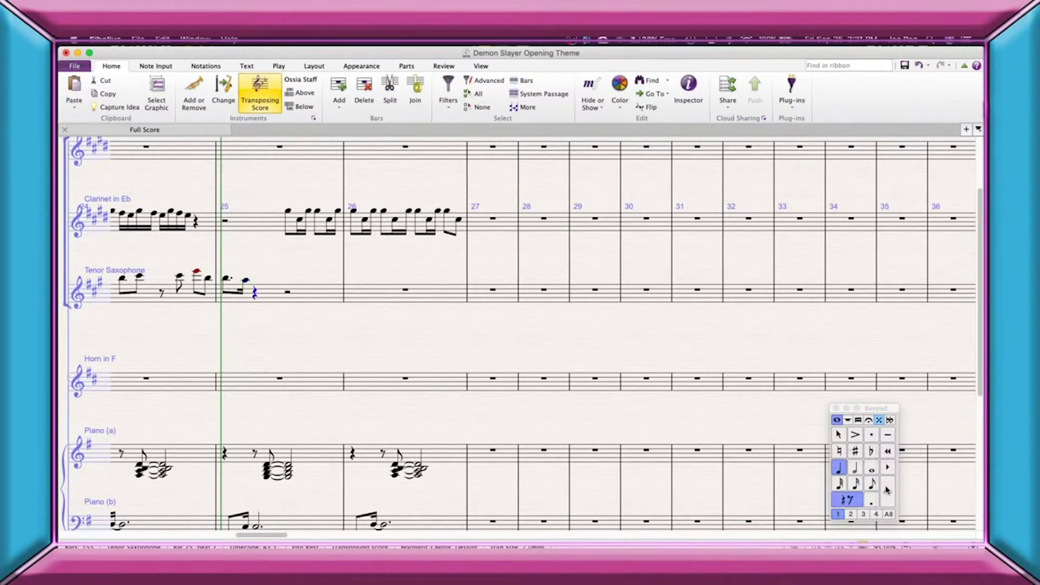
pyautogui.click(887, 490)
pyautogui.press('Right')
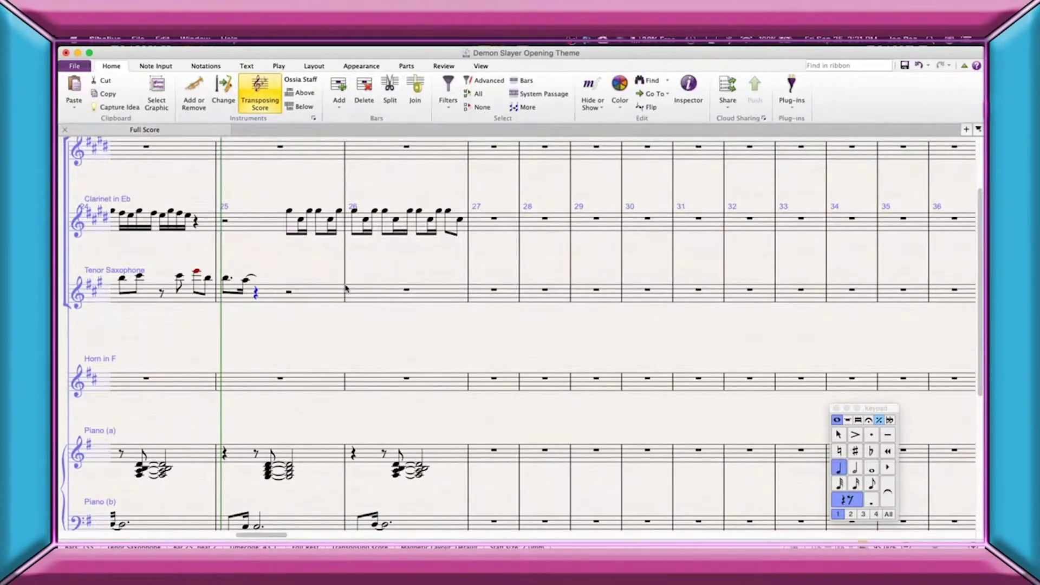
# Enter a half note on beat 2 of bar 25 in the Tenor Saxophone, completing the tie from beat 1
pyautogui.click(853, 469)
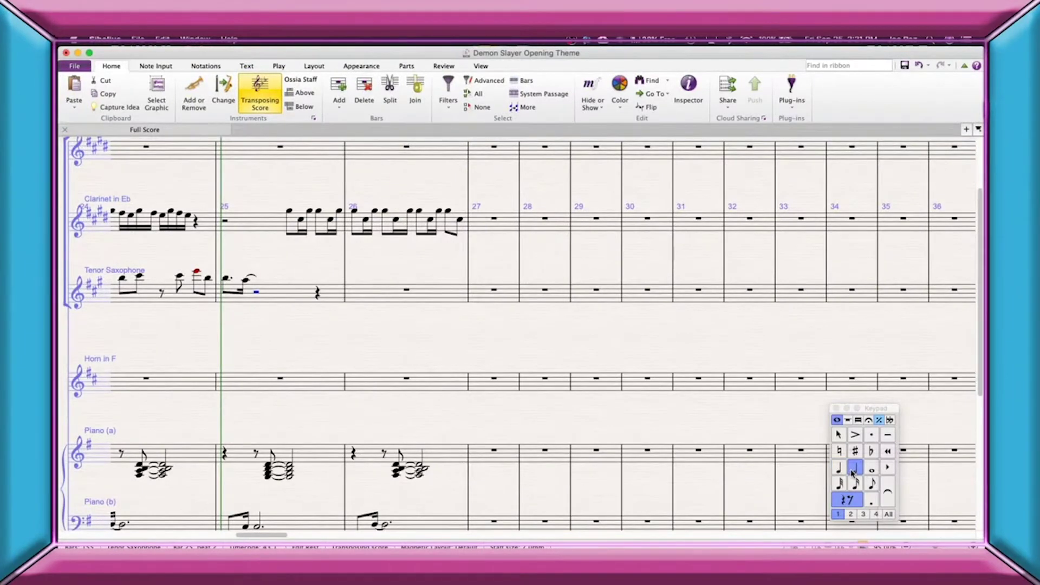
pyautogui.press('f')
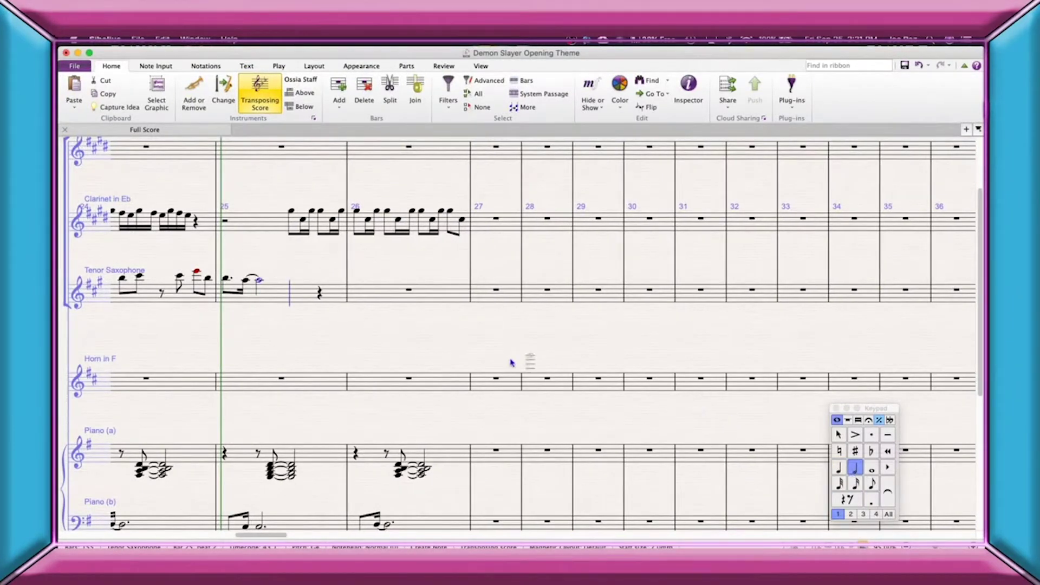
# Play back the score from the last Tenor Saxophone eighth note of bar 18 through bar 25
pyautogui.hscroll(-10, 401, 354)
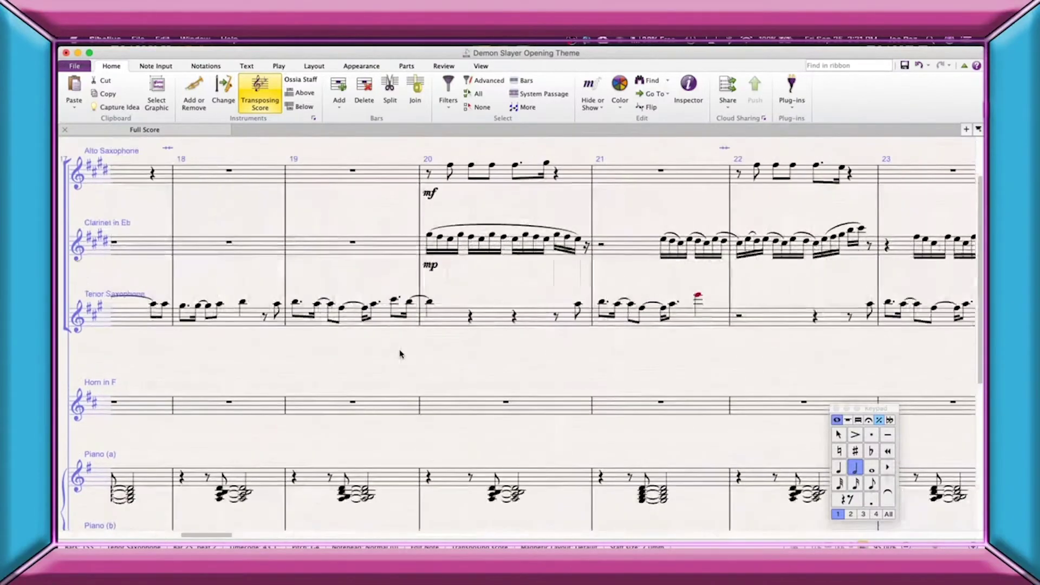
pyautogui.click(412, 306)
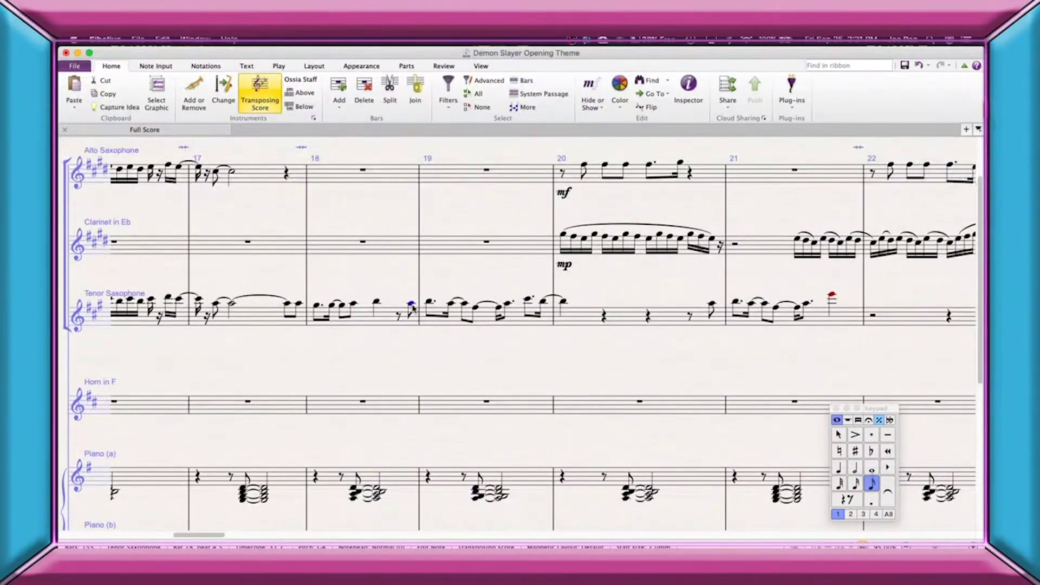
pyautogui.press('p')
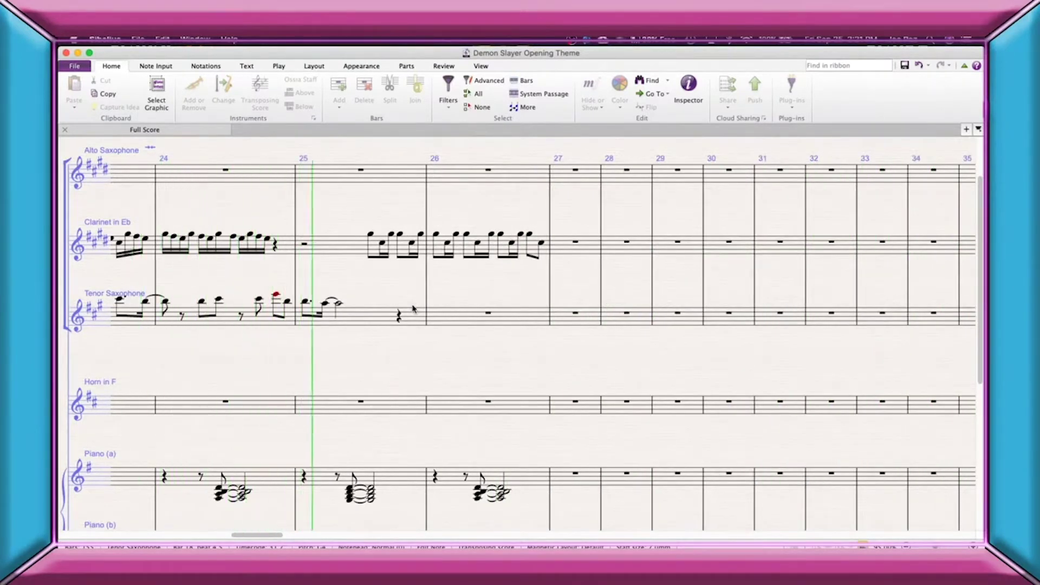
pyautogui.press('space')
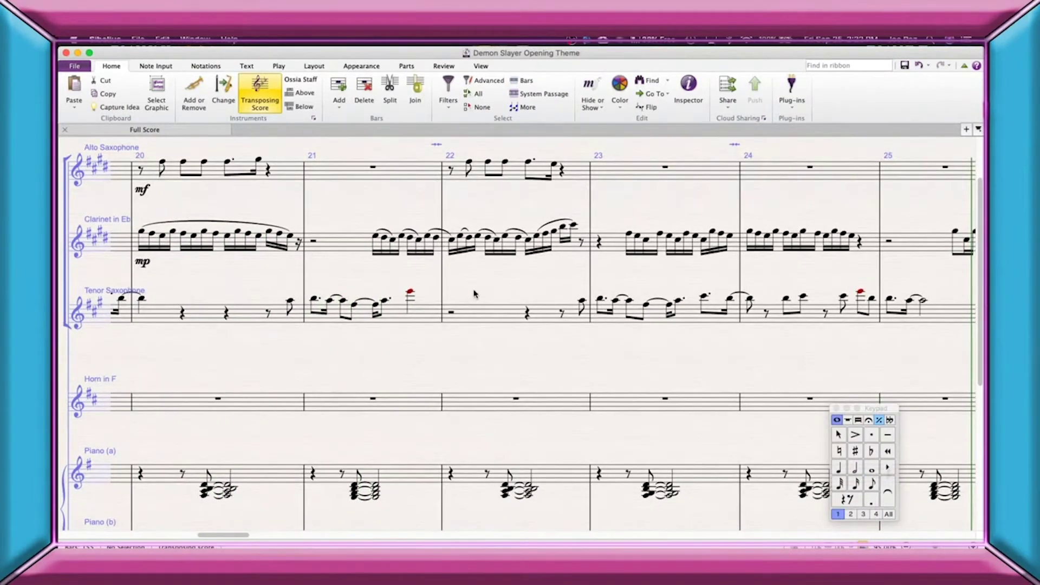
# Change the clarinet's dynamic at the start of bar 20 to p and save the score
pyautogui.hscroll(-2, 191, 262)
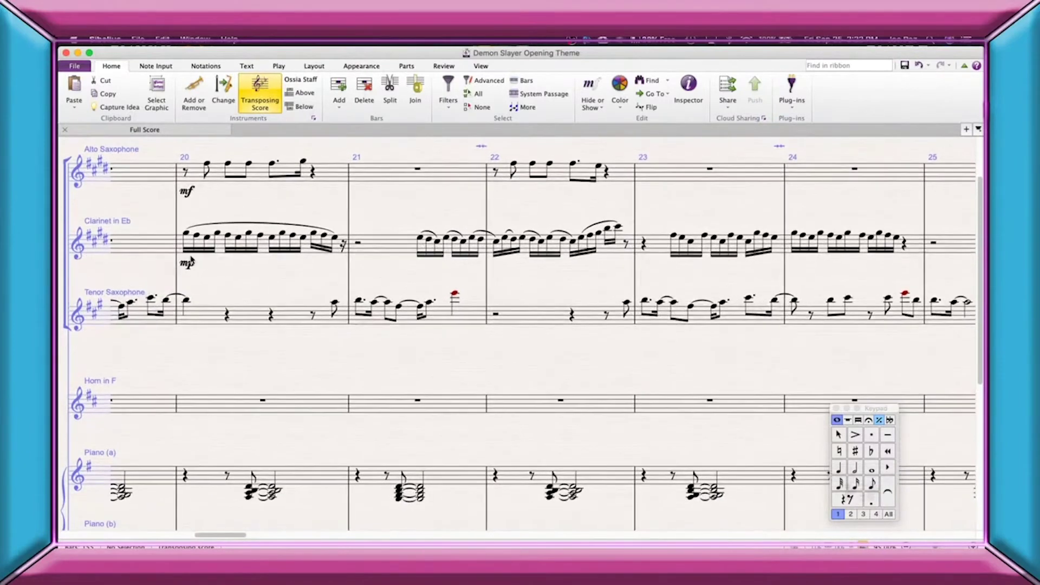
pyautogui.doubleClick(187, 265)
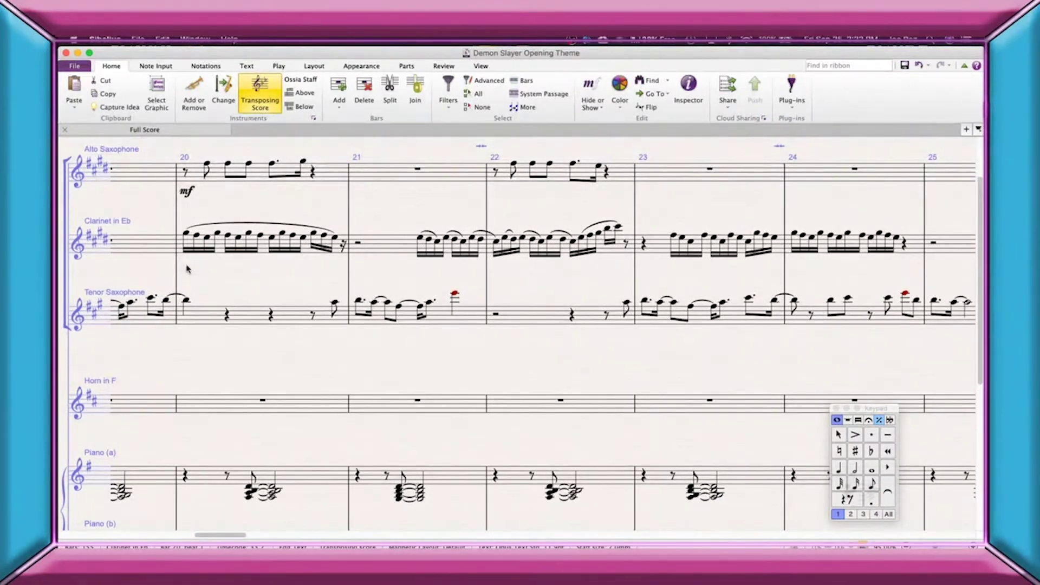
pyautogui.press('Escape')
pyautogui.press('Escape')
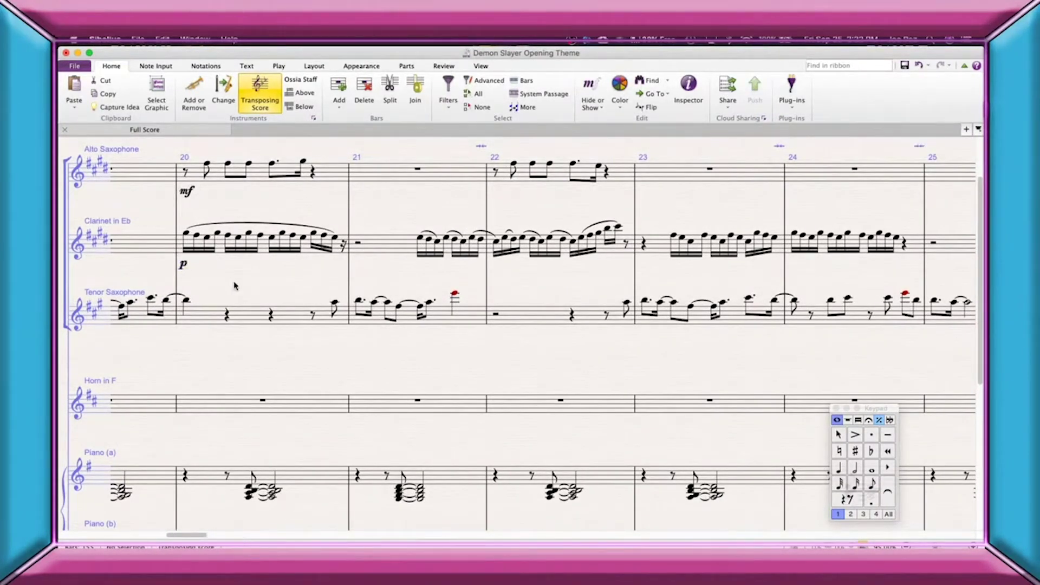
pyautogui.press('super+s')
# Copy the Tenor Saxophone passage in bars 24 and 25 into the Alto Saxophone staff starting at bar 24
pyautogui.hscroll(5, 622, 345)
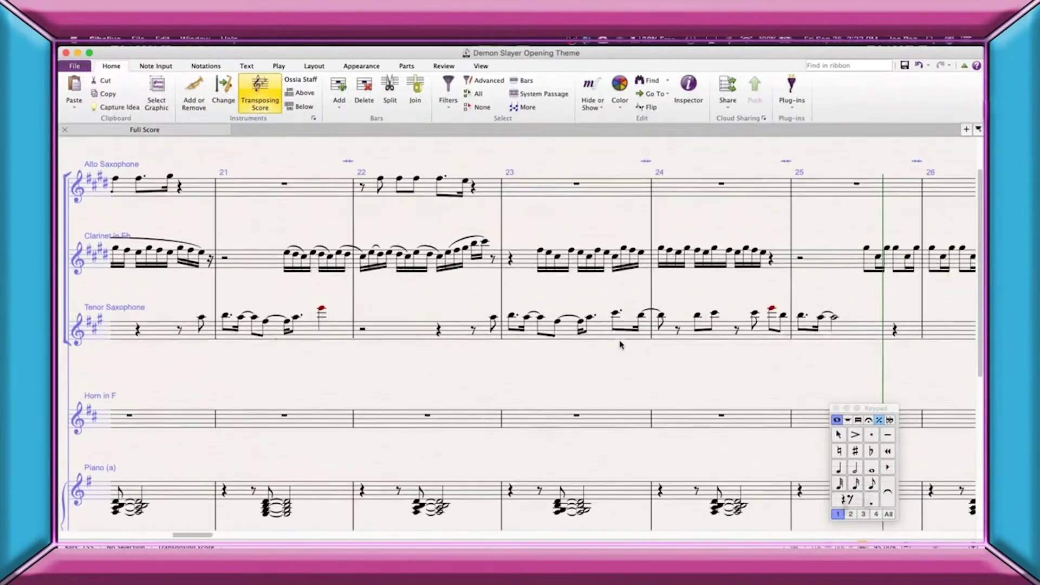
pyautogui.hscroll(3, 621, 345)
pyautogui.click(631, 328)
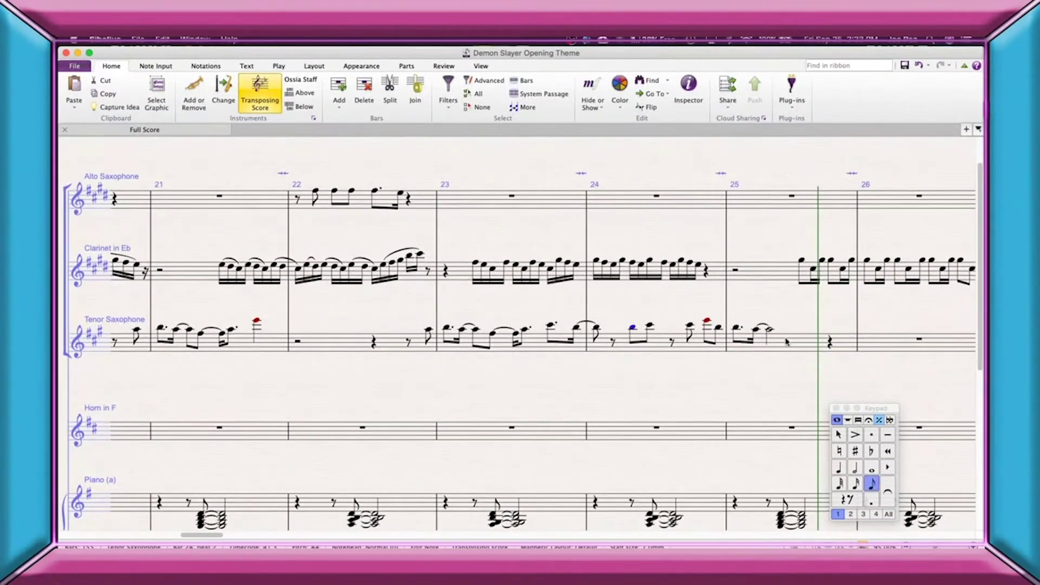
pyautogui.keyDown('shift'); pyautogui.click(787, 341); pyautogui.keyUp('shift')
pyautogui.keyDown('shift'); pyautogui.click(606, 355); pyautogui.keyUp('shift')
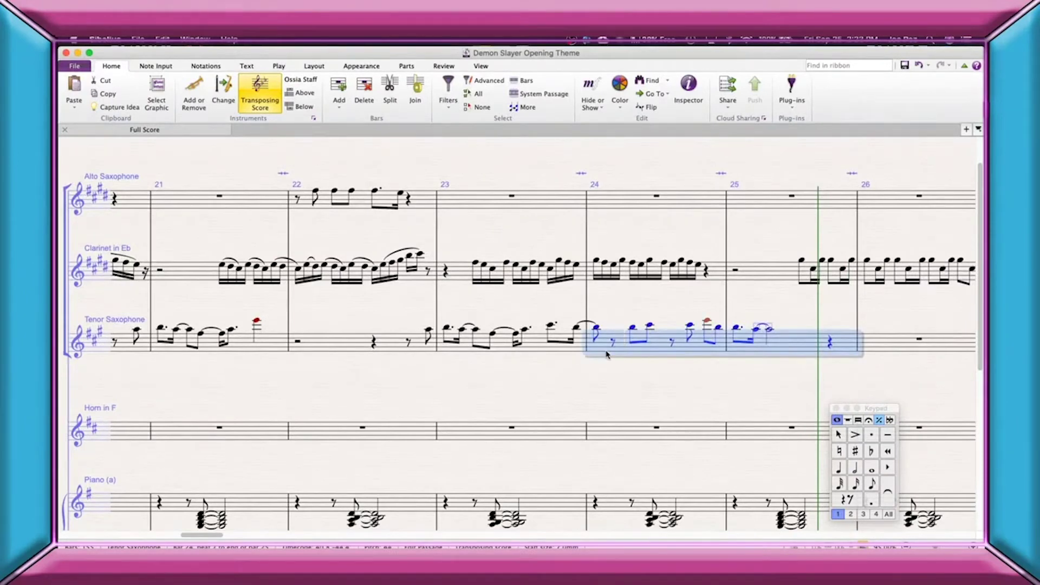
pyautogui.click(621, 206)
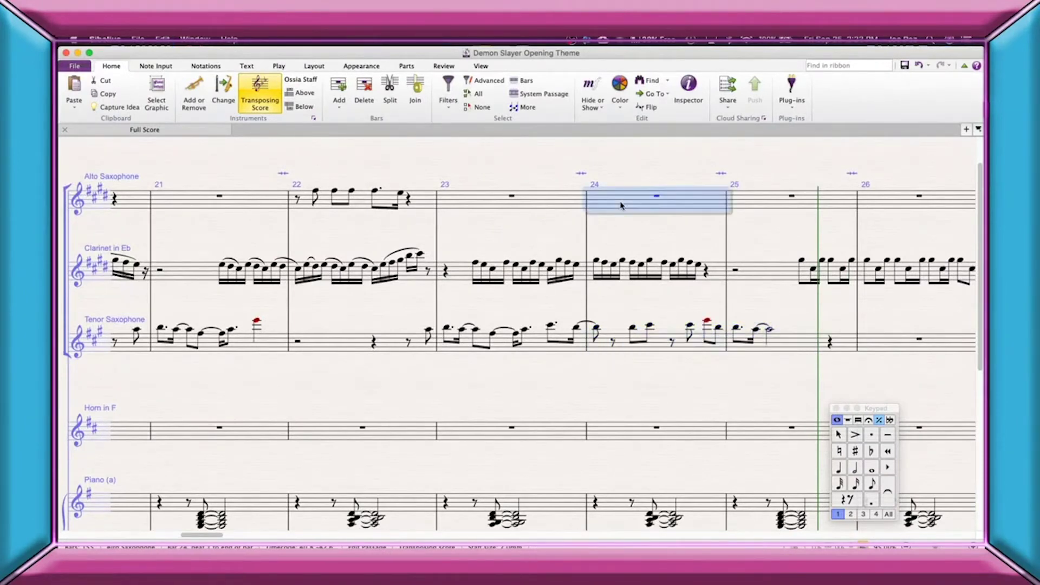
pyautogui.press('super+v')
# Replace the Alto Saxophone's eighth note and rest on beat 1 of bar 24 with a quarter rest
pyautogui.click(569, 193)
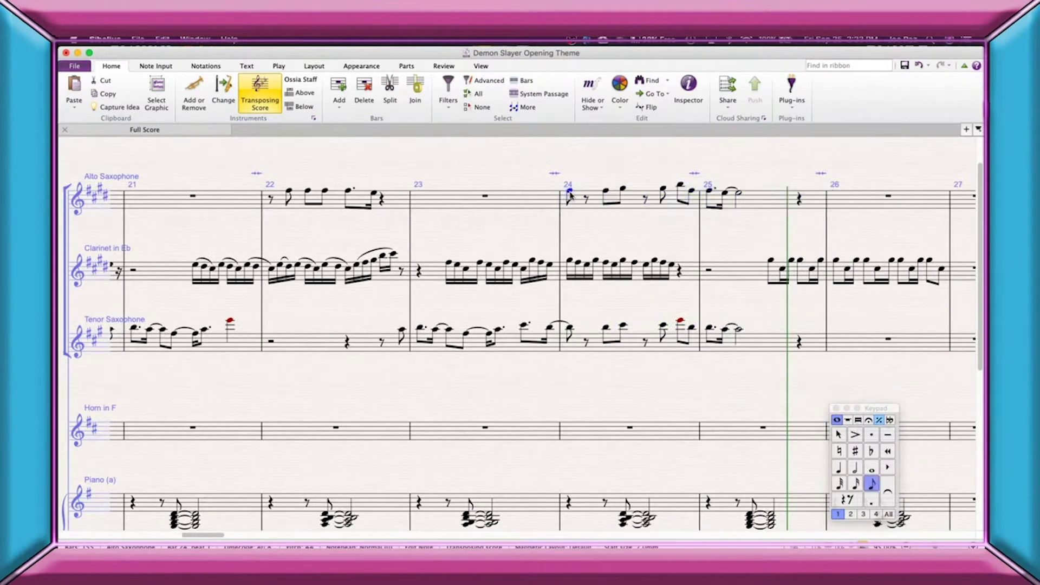
pyautogui.press('0')
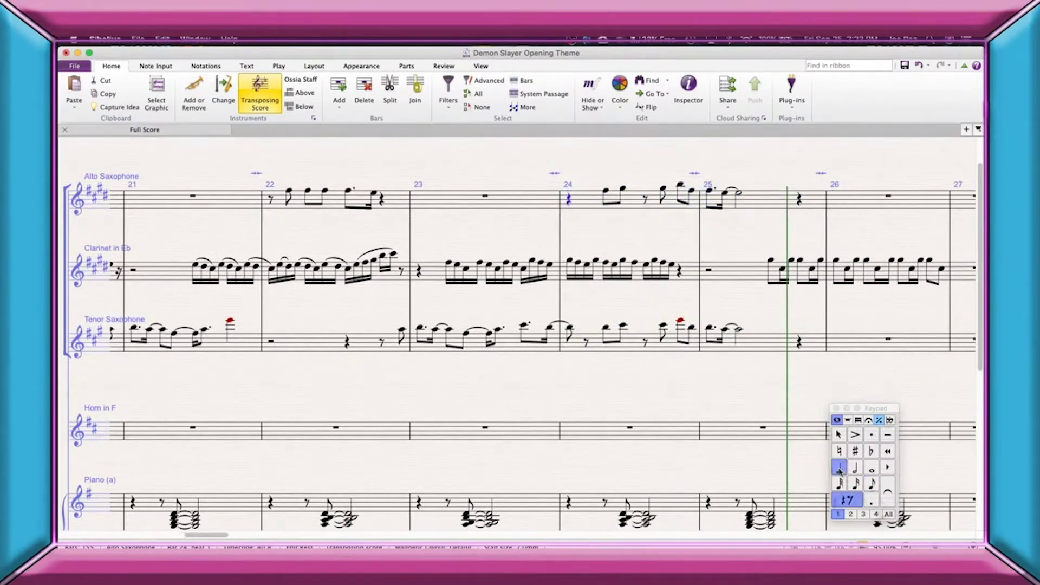
pyautogui.click(839, 468)
pyautogui.press('Left')
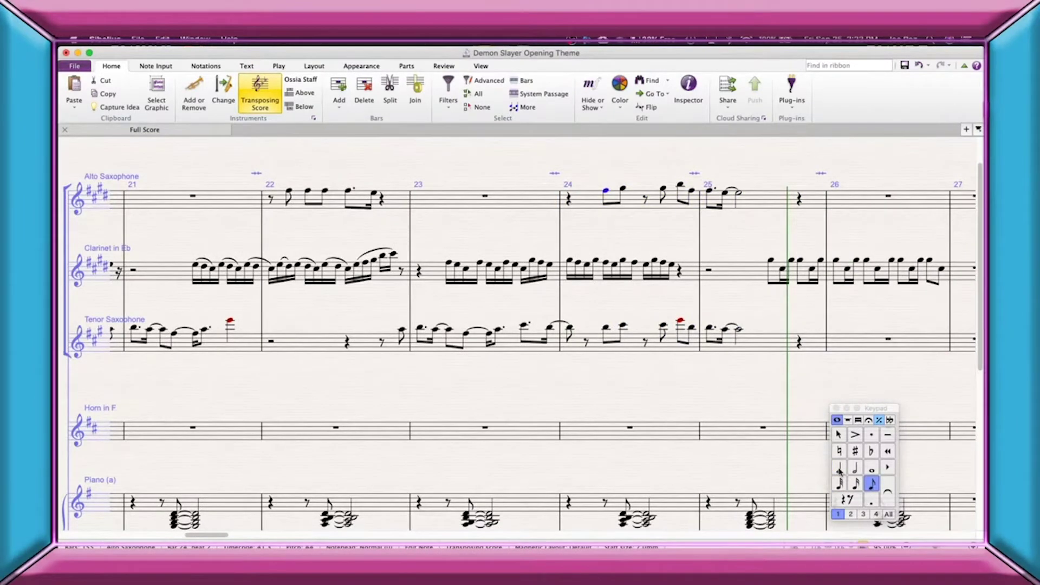
# Lower the Alto Saxophone notes from beat 2 to the end of bar 24 into a harmony line under the melody
pyautogui.press('Right')
pyautogui.press('Right')
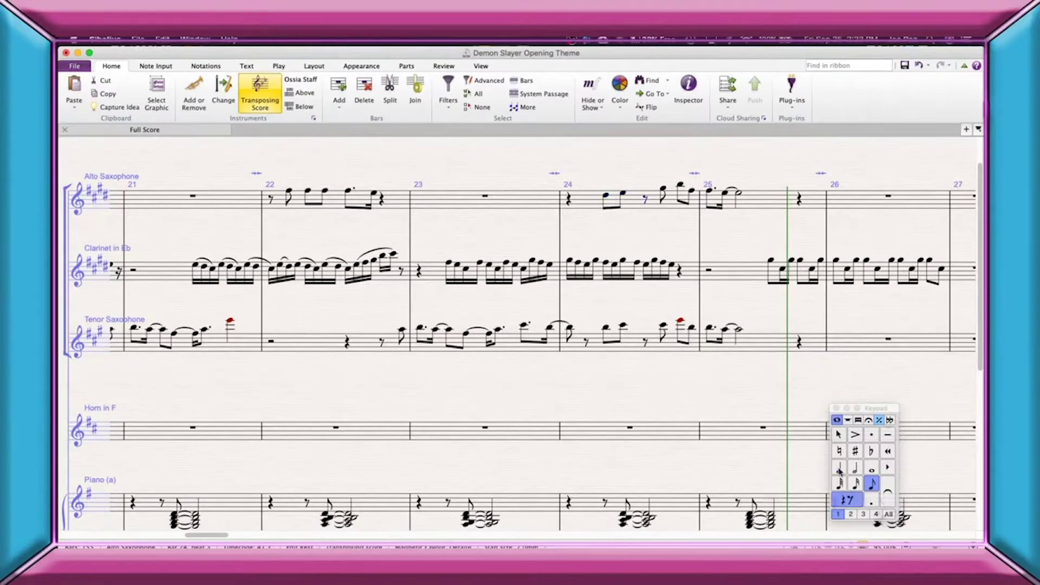
pyautogui.press('Right')
pyautogui.press('e')
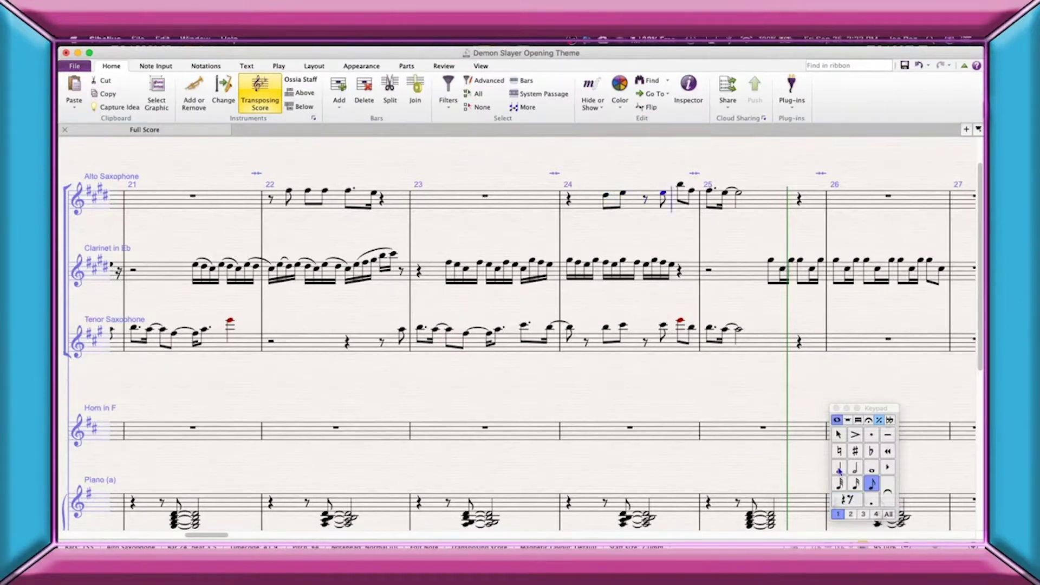
pyautogui.press('Right')
pyautogui.press('Right')
pyautogui.press('Right')
pyautogui.press('Right')
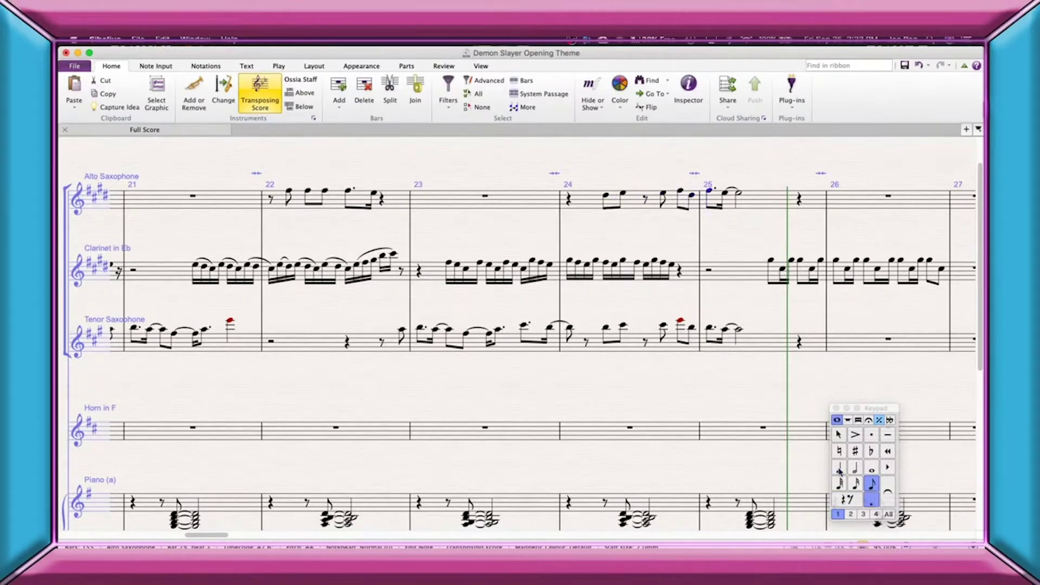
# Lower the Alto Saxophone's dotted eighth, sixteenth and tied half note in bar 25 to continue the harmony
pyautogui.press('Right')
pyautogui.press('Right')
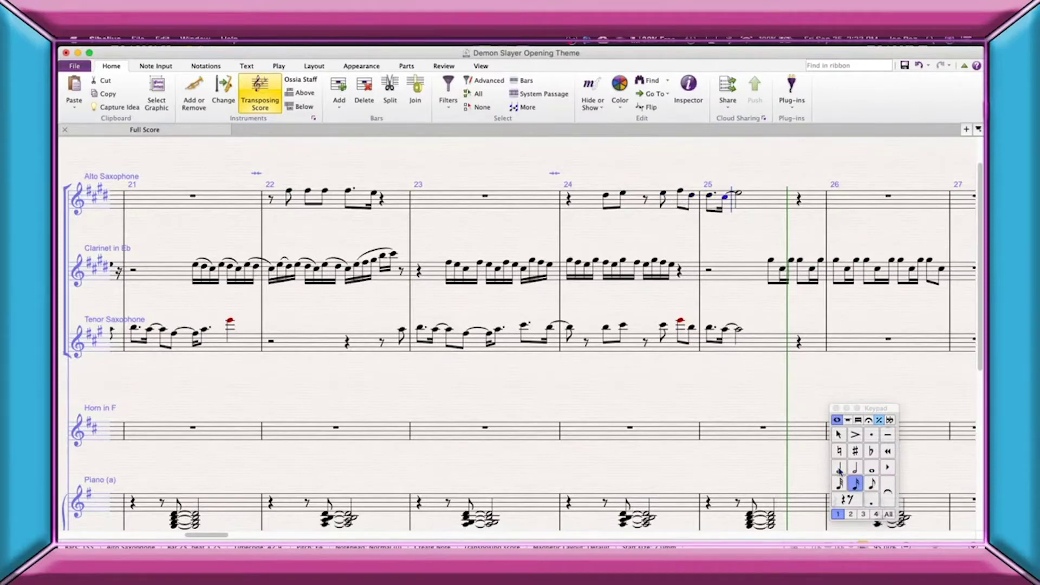
pyautogui.press('e')
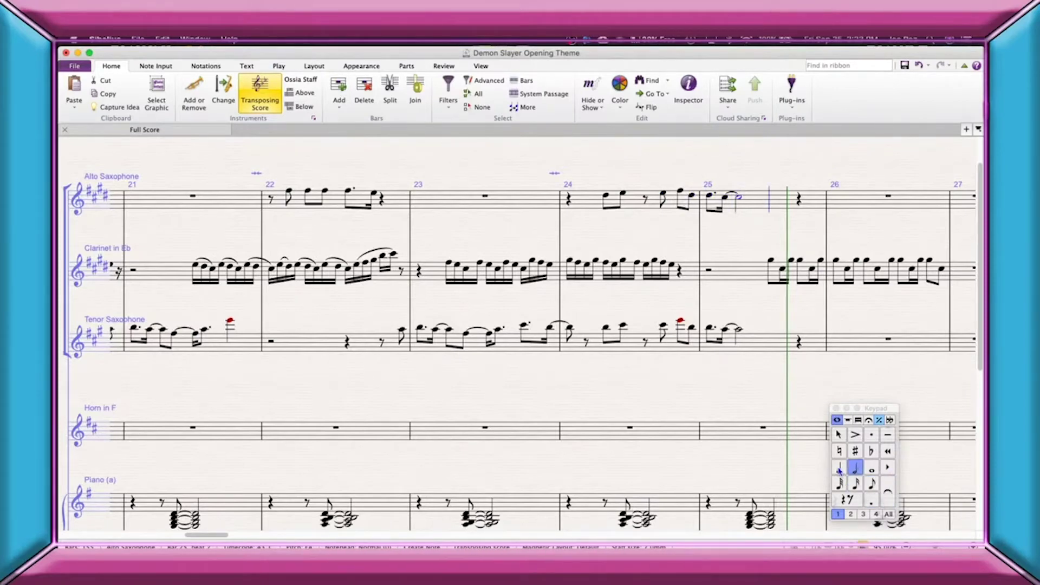
pyautogui.press('Escape')
# Save the score and play it back from bar 5 through the newly written bars 24 to 26
pyautogui.hscroll(-5, 136, 346)
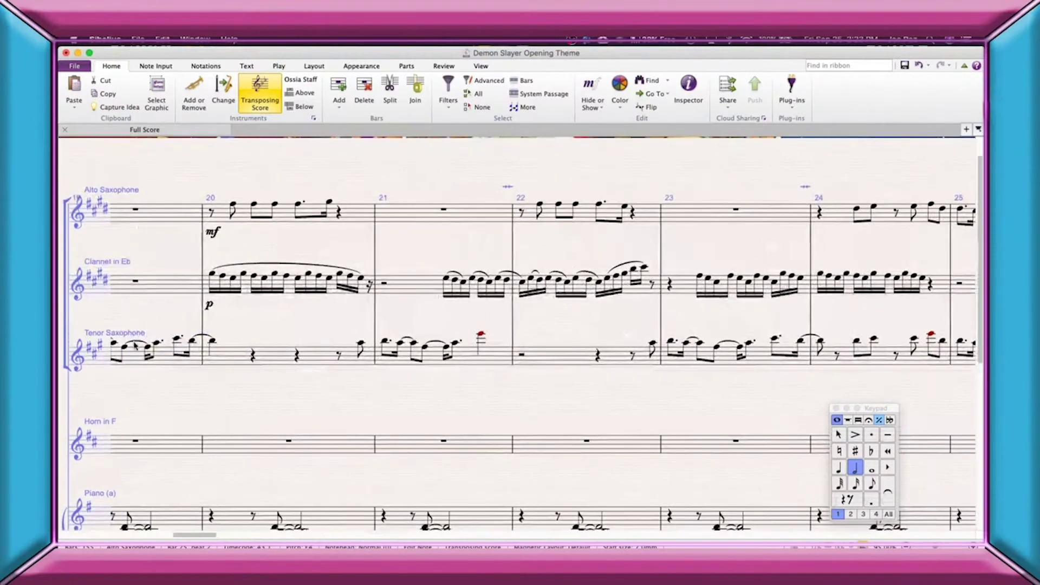
pyautogui.hscroll(-10, 135, 346)
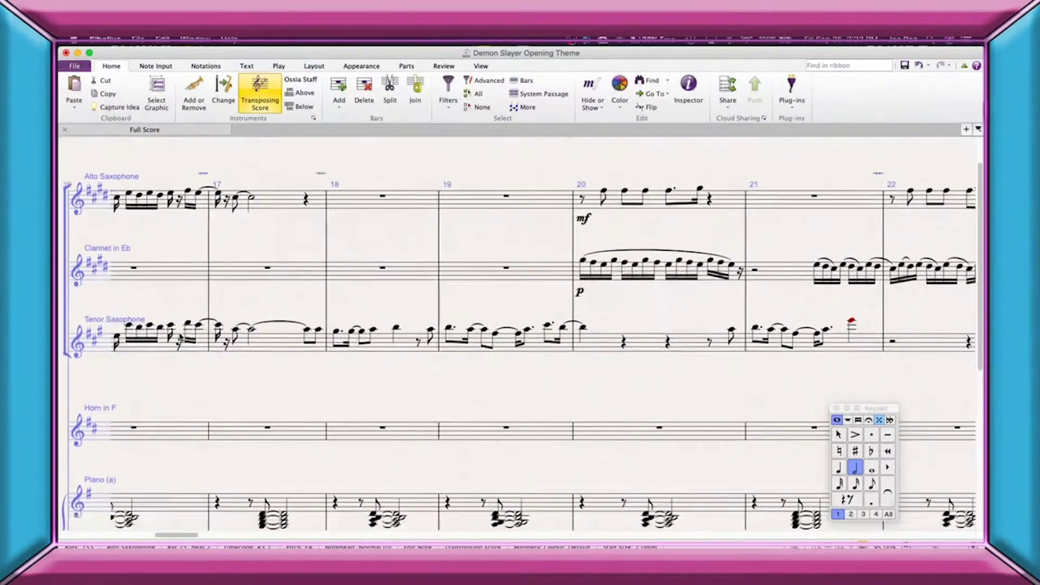
pyautogui.hscroll(-12, 181, 339)
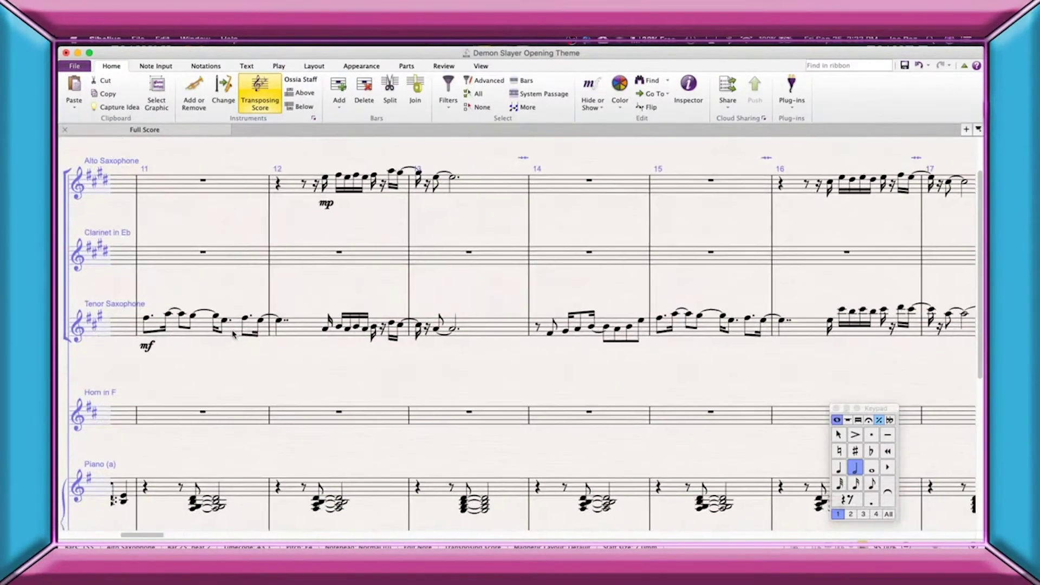
pyautogui.hscroll(-15, 233, 334)
pyautogui.click(297, 394)
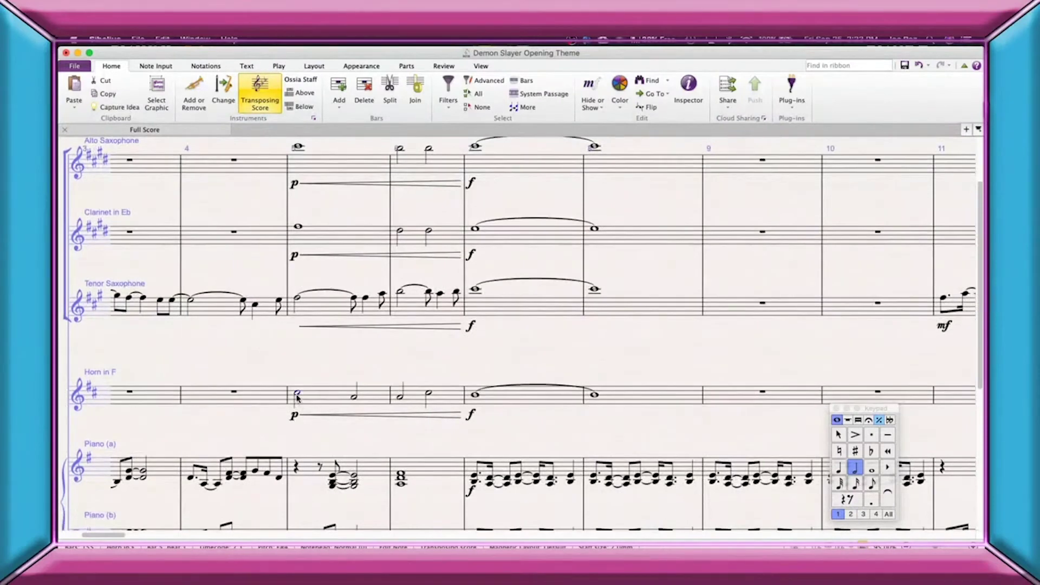
pyautogui.press('super+s')
pyautogui.press('p')
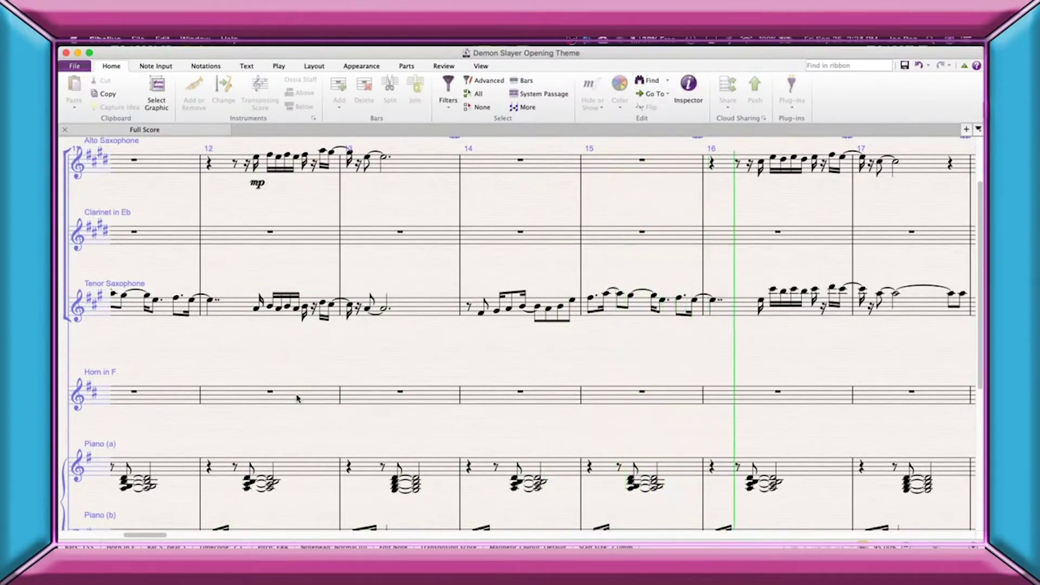
pyautogui.moveTo(93, 542)
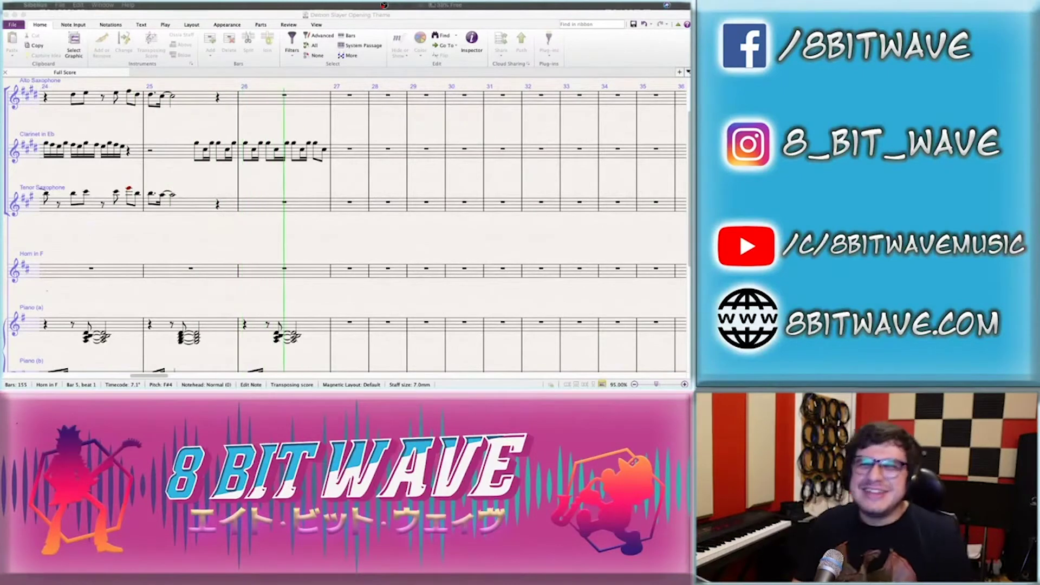
pyautogui.click(488, 232)
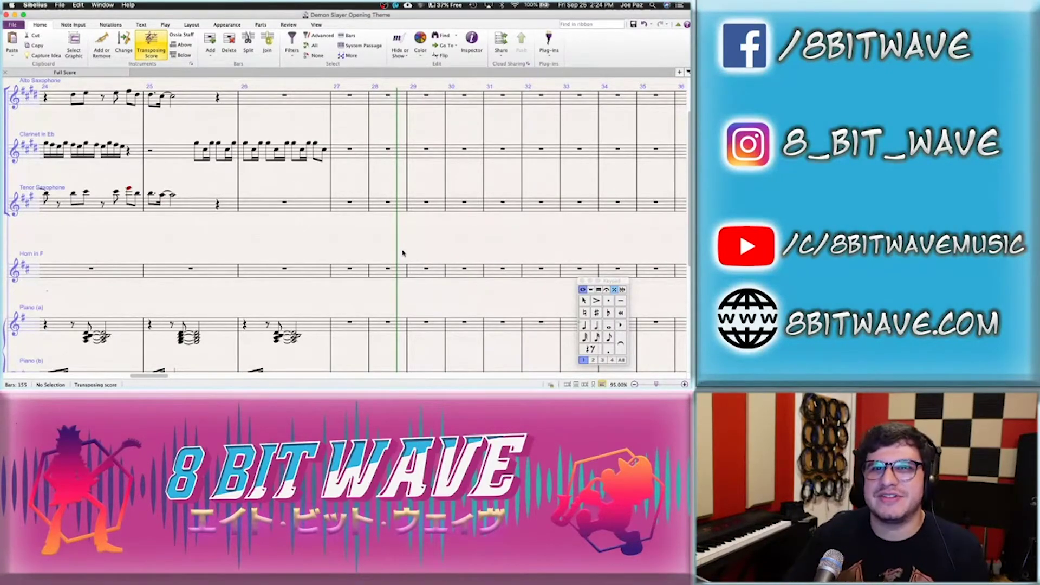
pyautogui.hscroll(-5, 376, 250)
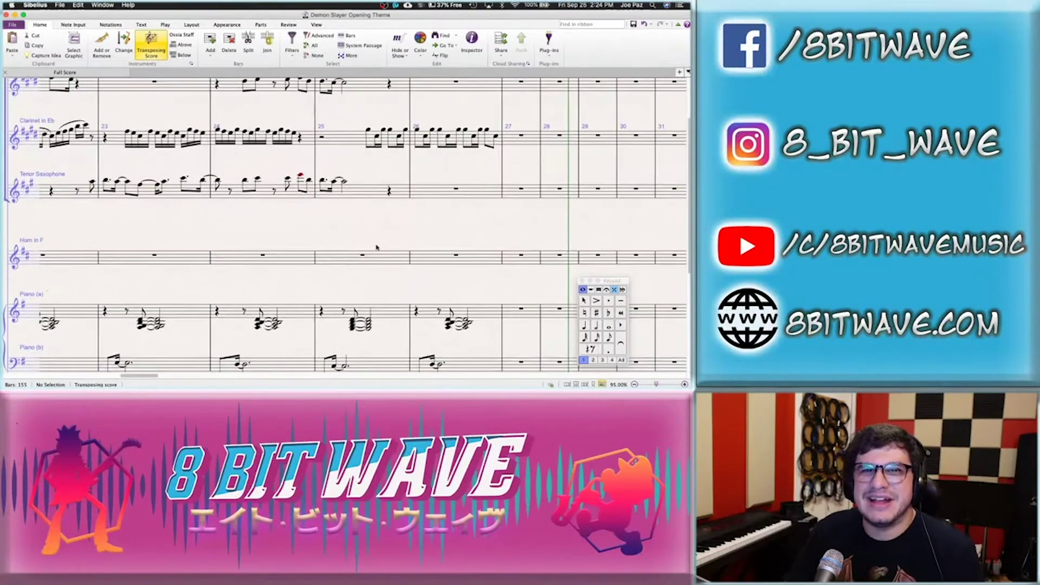
pyautogui.hscroll(-5, 376, 247)
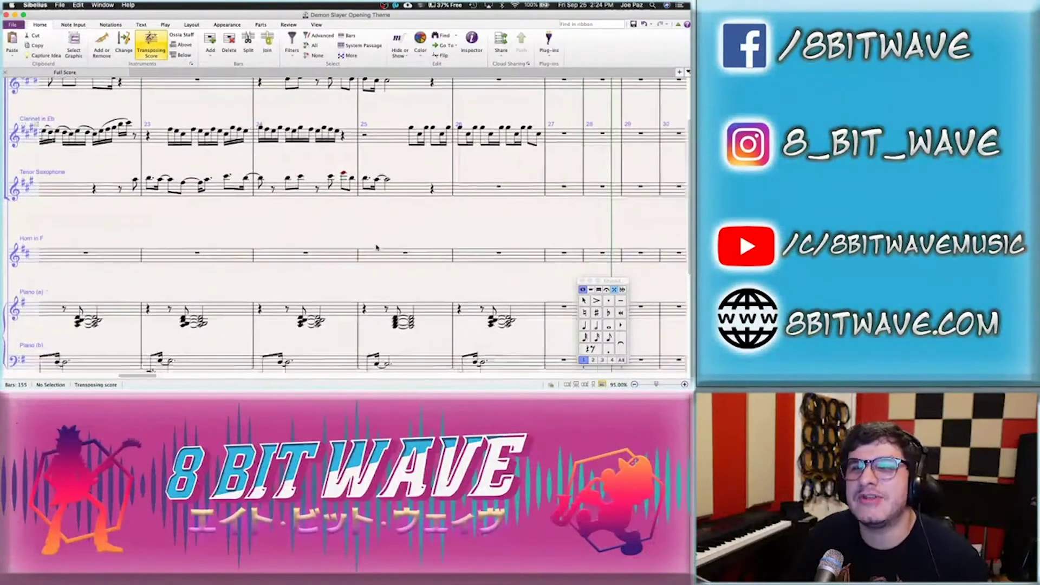
pyautogui.scroll(3, 376, 247)
pyautogui.scroll(-3, 376, 248)
pyautogui.hscroll(-2, 376, 247)
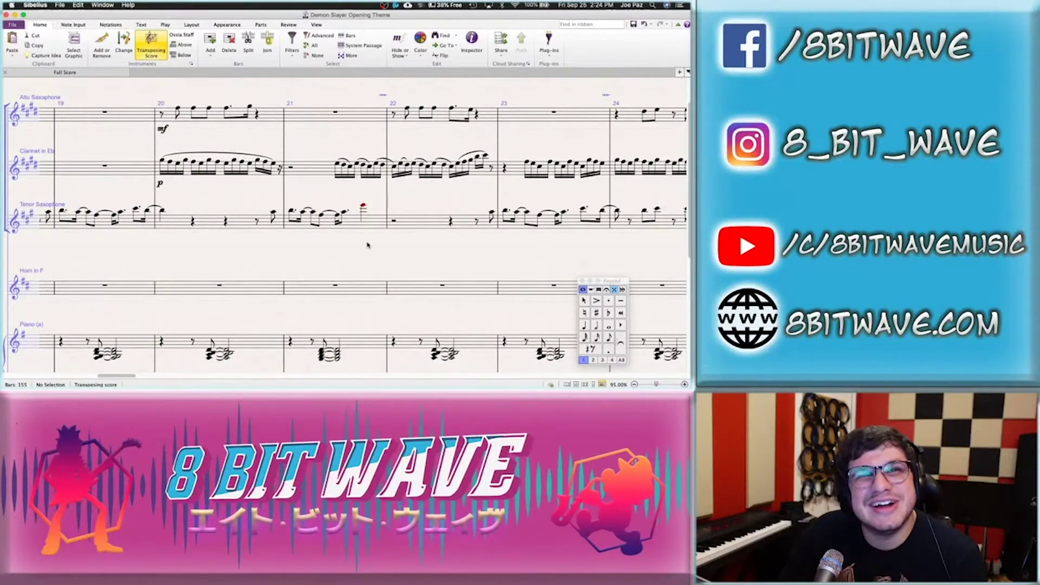
pyautogui.hscroll(-5, 336, 247)
pyautogui.scroll(-2, 335, 247)
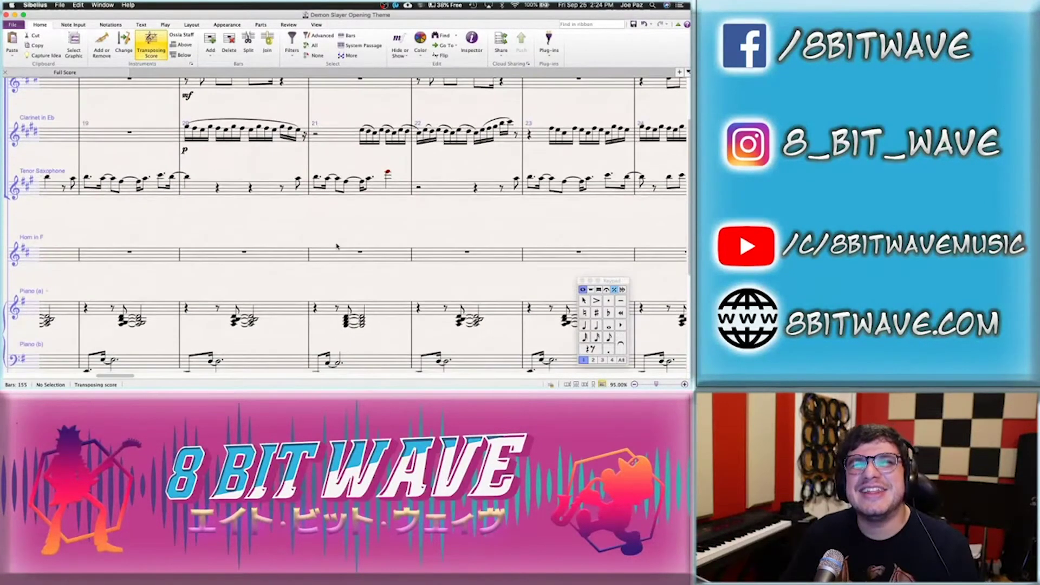
pyautogui.hscroll(-5, 336, 246)
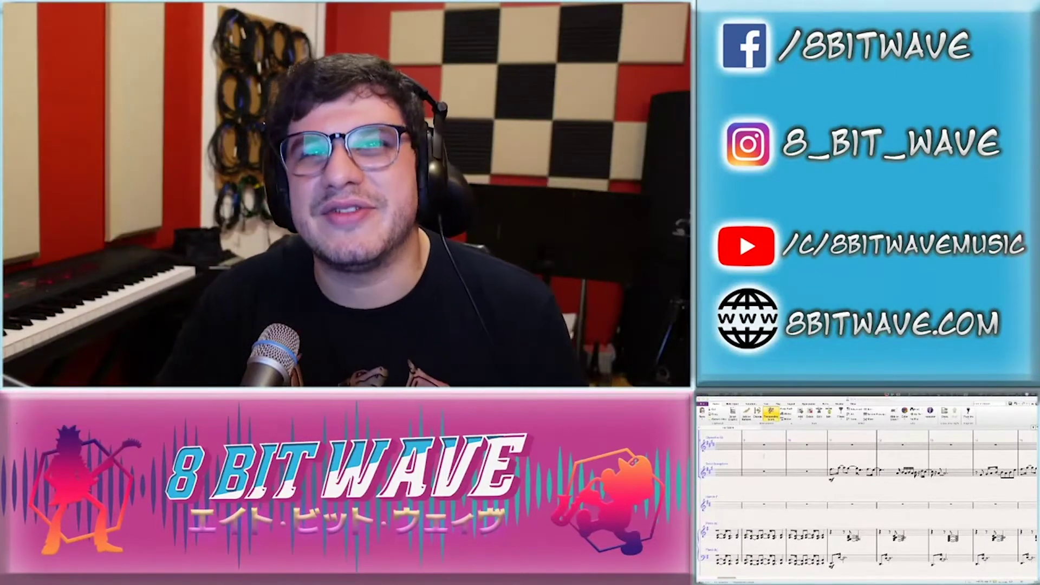
pyautogui.click(849, 510)
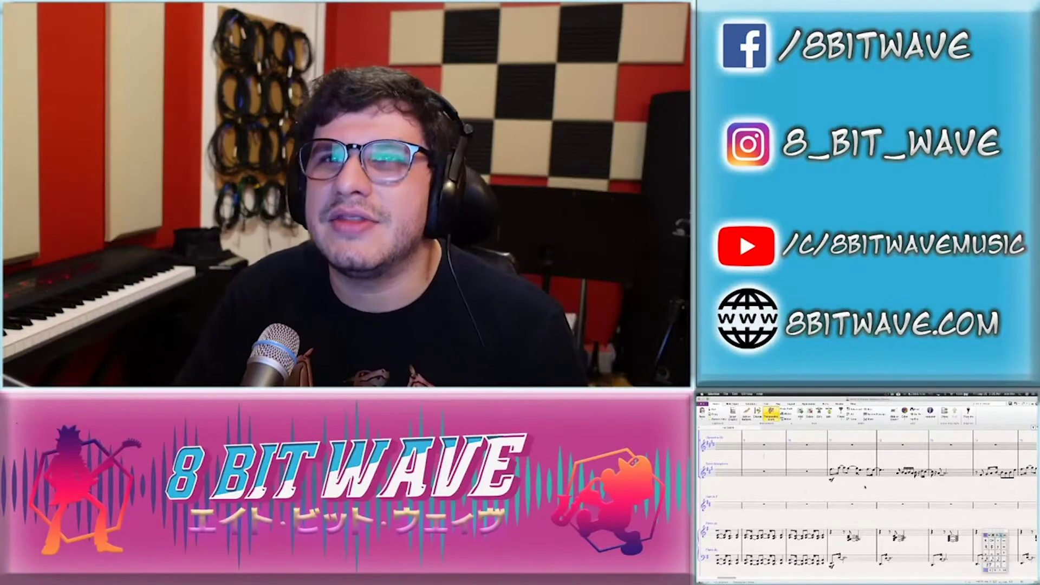
pyautogui.hscroll(3, 865, 486)
pyautogui.scroll(3, 865, 486)
pyautogui.hscroll(3, 865, 486)
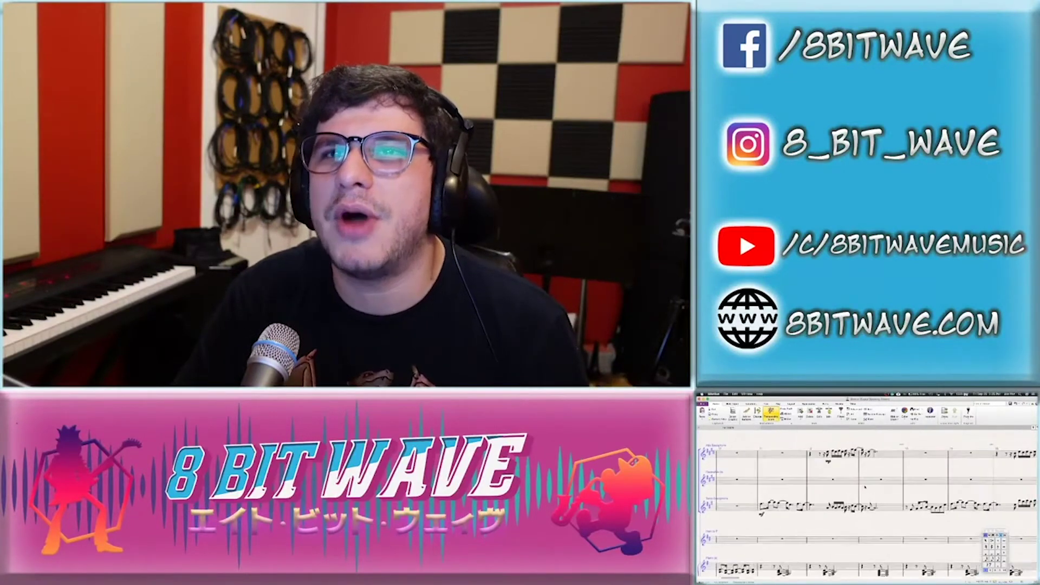
# Play the score back through bar 26 to check the clarinet and Tenor Saxophone parts
pyautogui.hscroll(3, 865, 486)
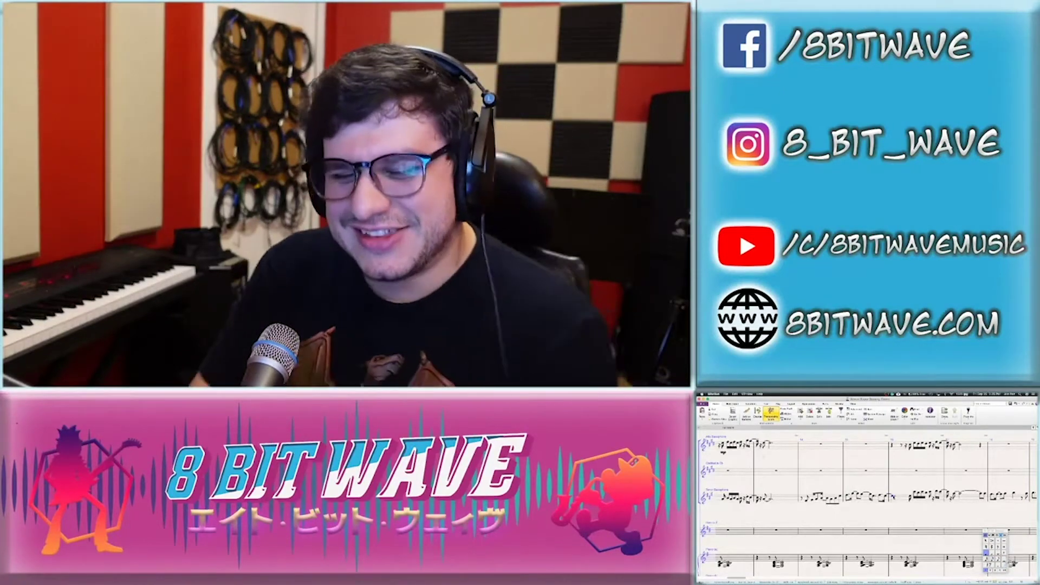
pyautogui.press('space')
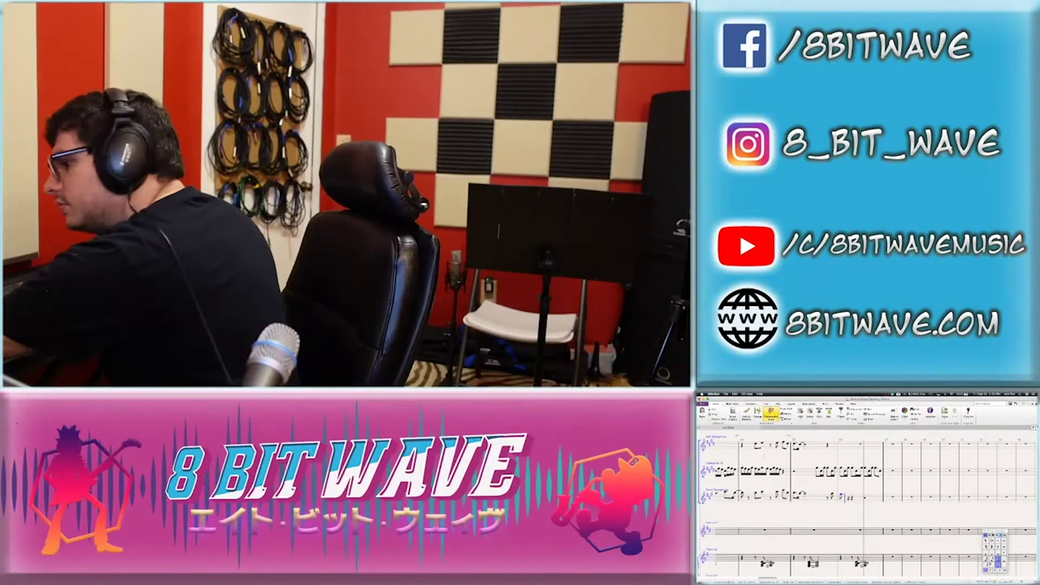
pyautogui.press('2')
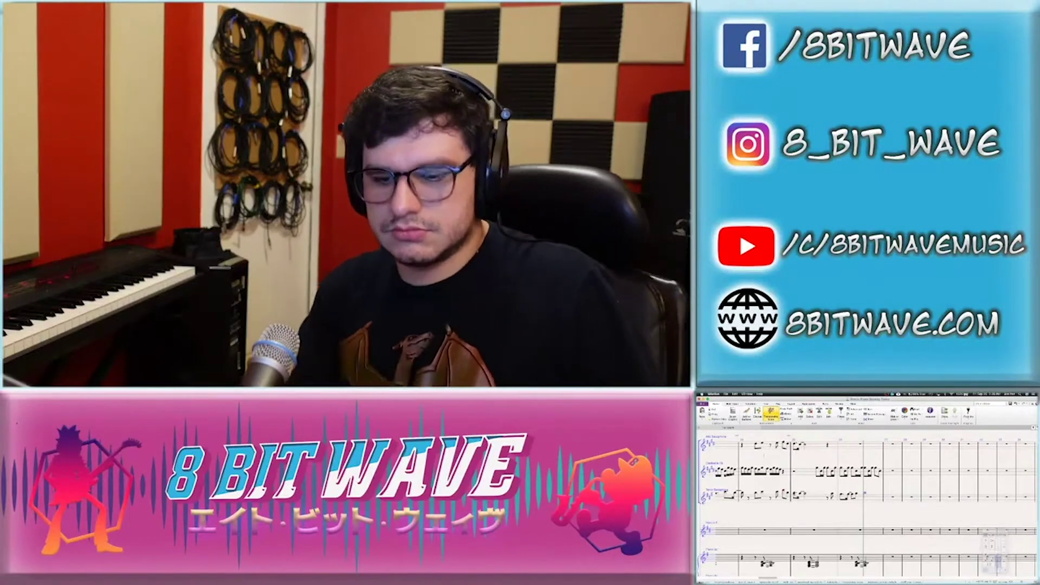
pyautogui.press('space')
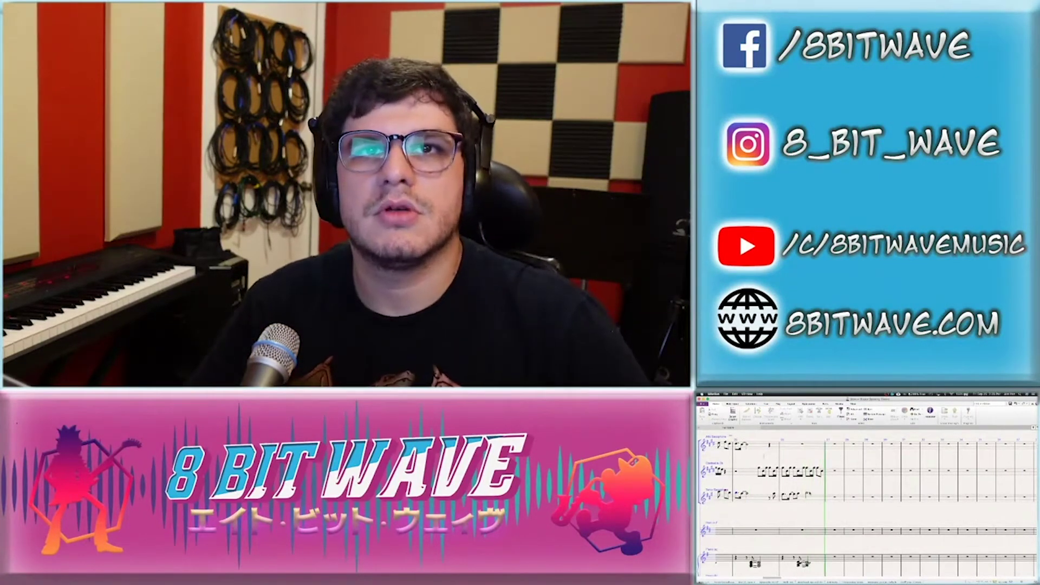
pyautogui.press('space')
pyautogui.press('4')
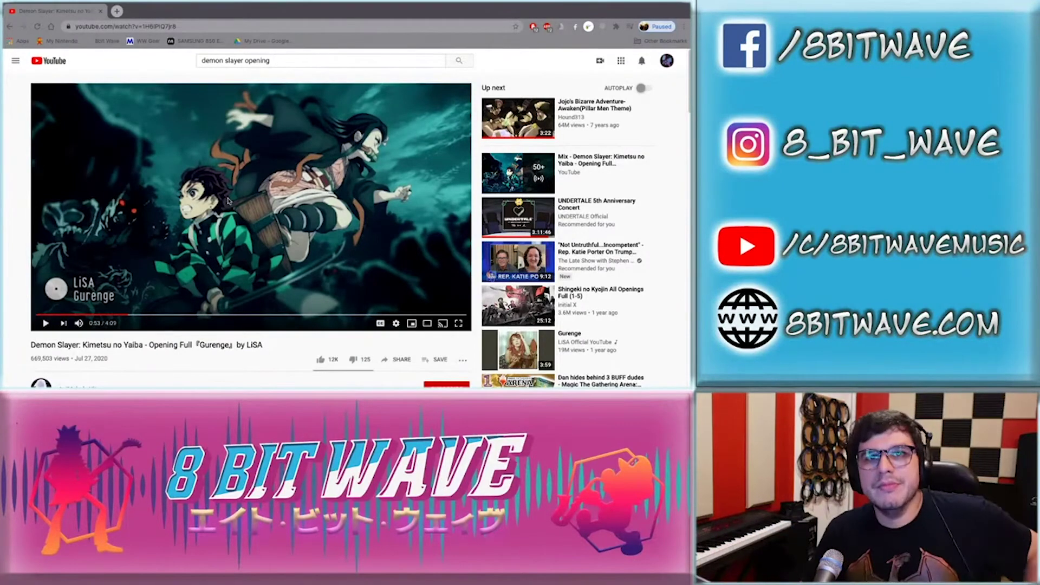
# Switch back to Sibelius and, in the clarinet's bar 26, make the note at beat 3.5 an eighth note and beat 4 a quarter rest
pyautogui.press('super+Tab')
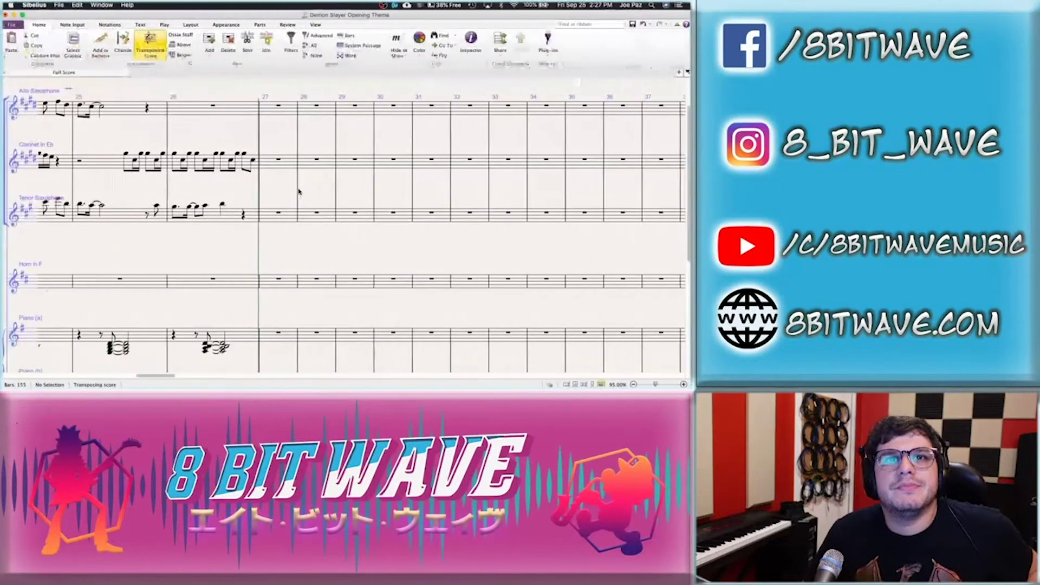
pyautogui.click(126, 156)
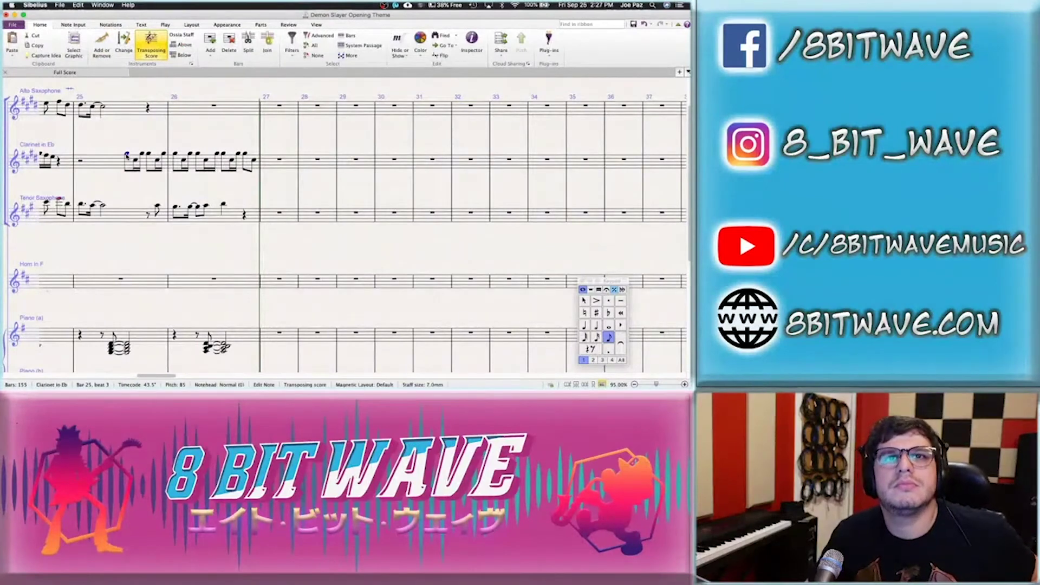
pyautogui.press('Right')
pyautogui.press('Right')
pyautogui.press('Right')
pyautogui.press('Right')
pyautogui.press('Right')
pyautogui.press('Right')
pyautogui.press('Right')
pyautogui.press('Right')
pyautogui.press('Right')
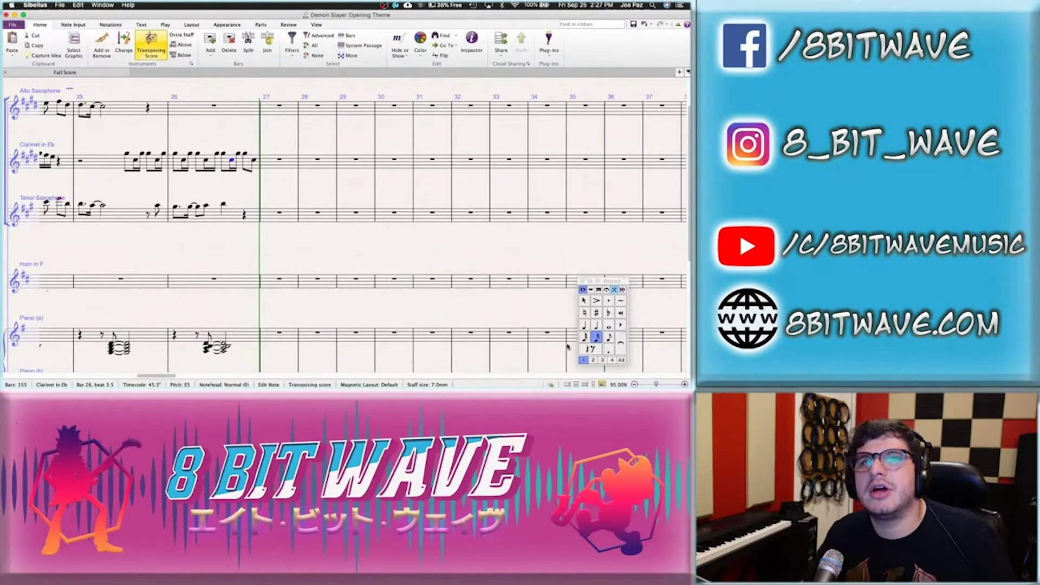
pyautogui.press('3')
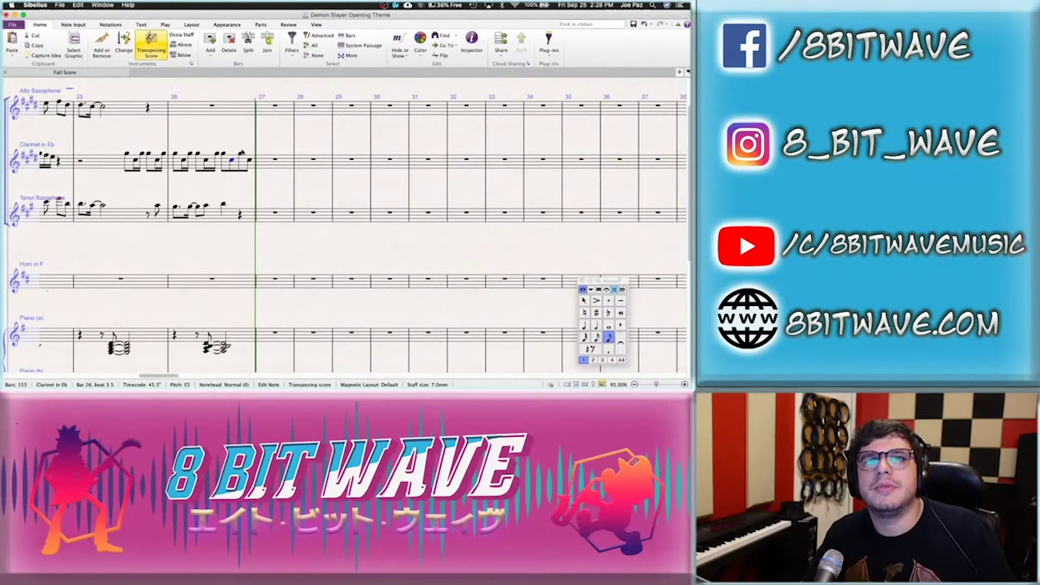
pyautogui.click(241, 154)
pyautogui.keyDown('shift'); pyautogui.click(250, 161); pyautogui.keyUp('shift')
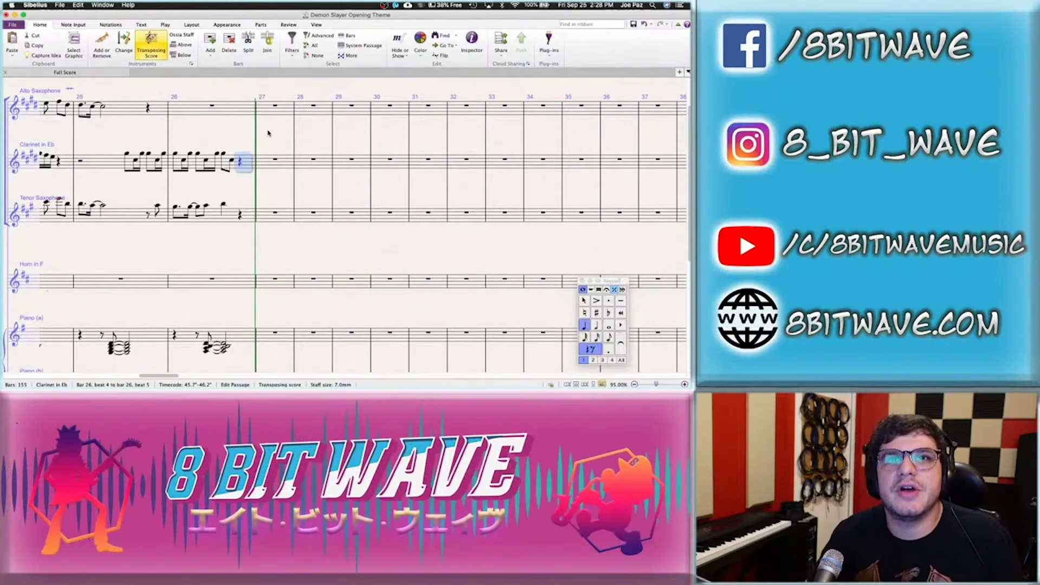
# Enter a whole note E in the clarinet's bar 27 and raise it an octave
pyautogui.click(273, 158)
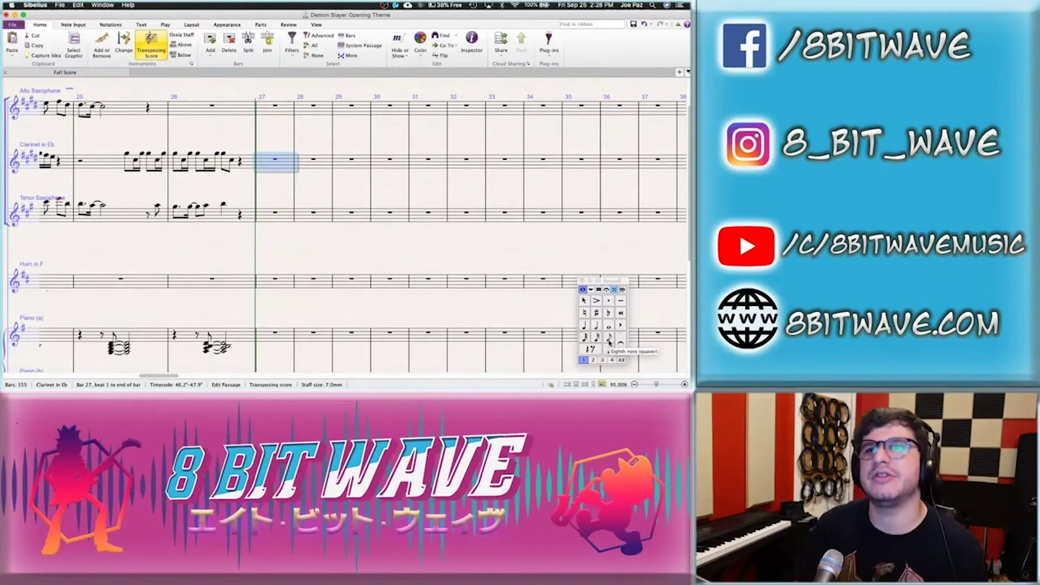
pyautogui.click(609, 325)
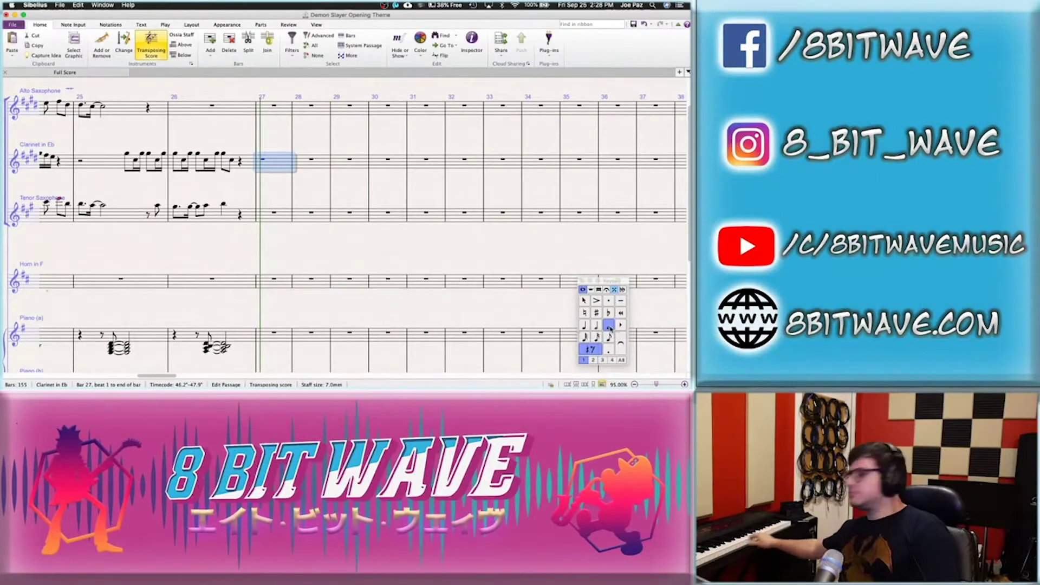
pyautogui.press('e')
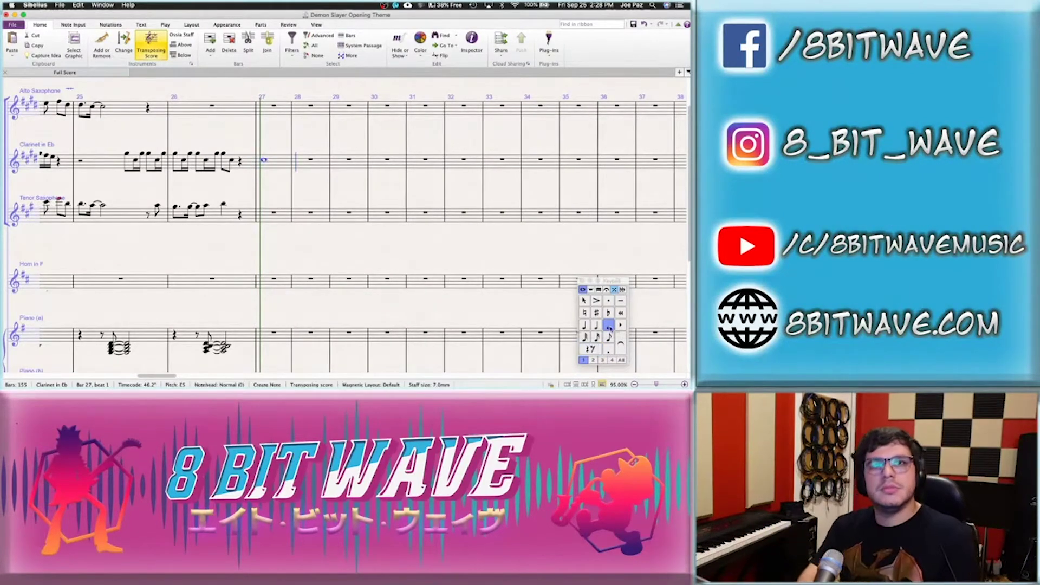
pyautogui.hotkey('ctrl', 'Up')
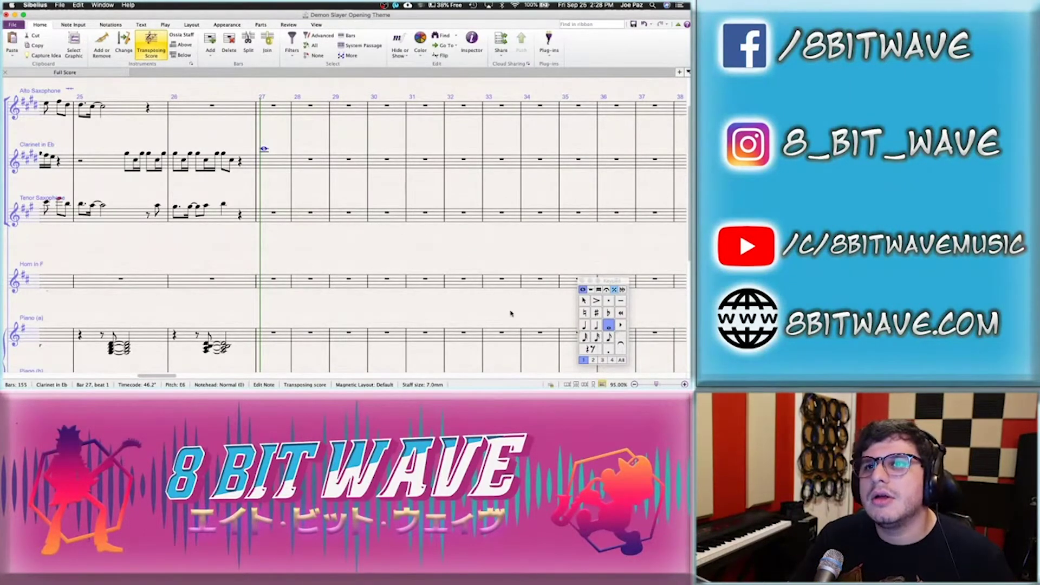
# Add a grace note before the clarinet's whole note in bar 27 and lower its pitch to D
pyautogui.click(591, 290)
pyautogui.press('Right')
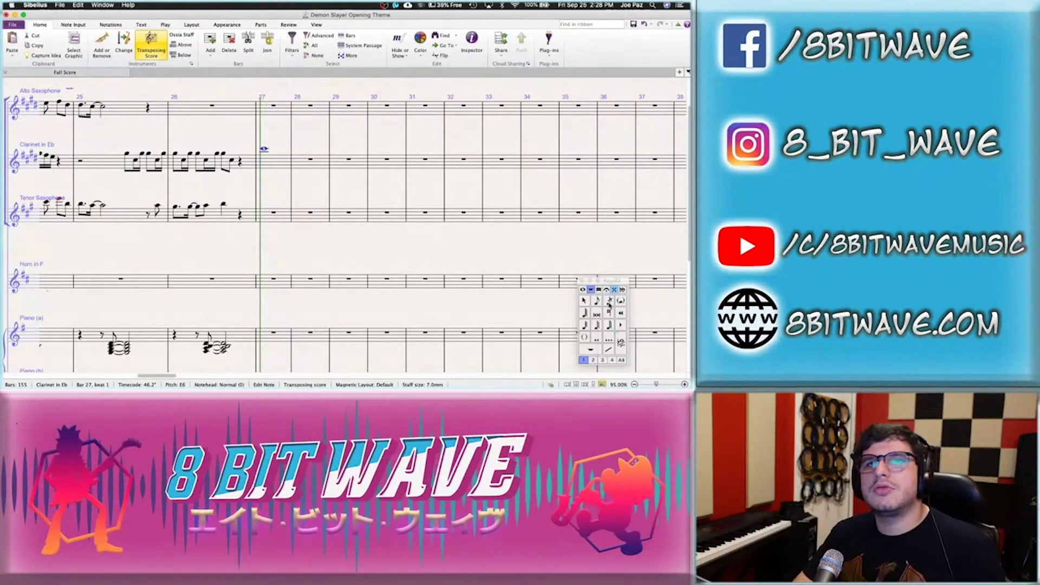
pyautogui.click(596, 301)
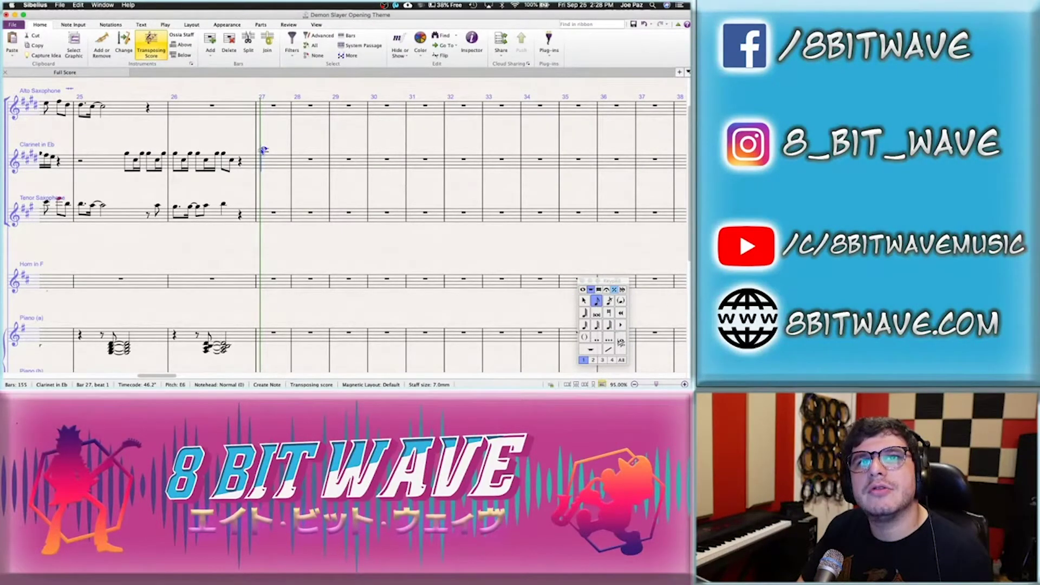
pyautogui.click(262, 149)
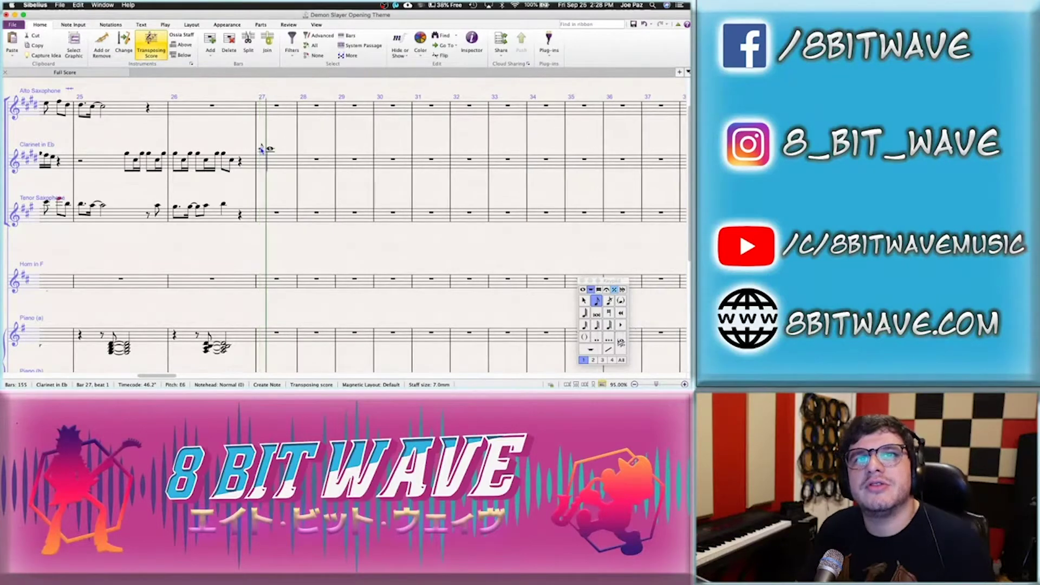
pyautogui.press('Escape')
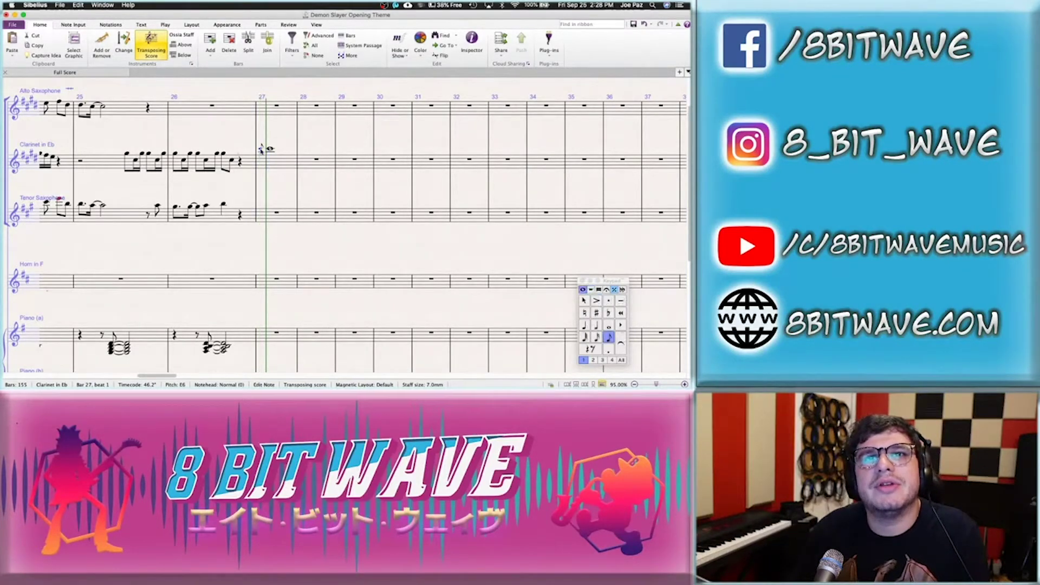
pyautogui.press('Down')
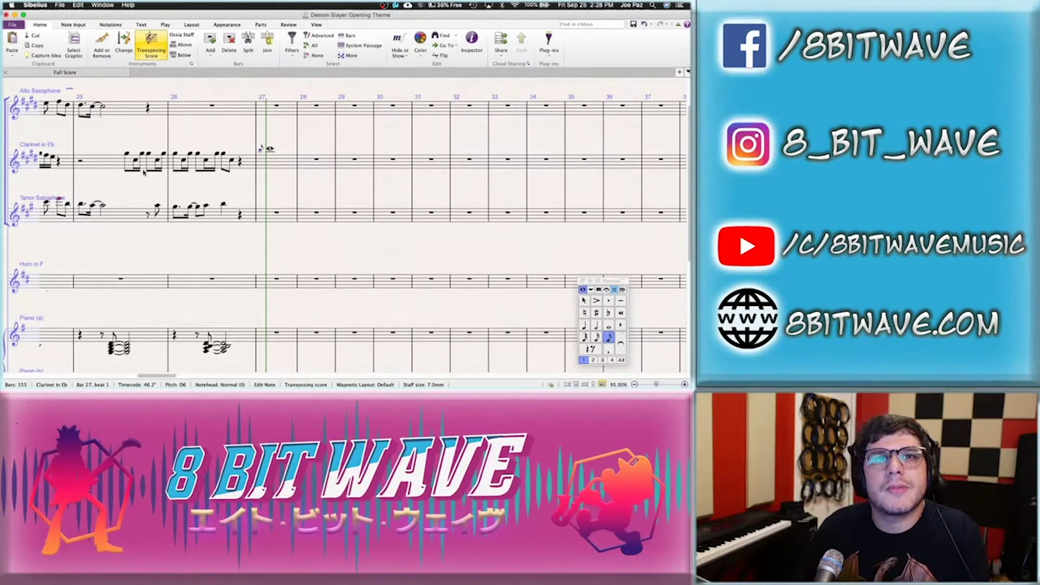
# Save the score and play it back from the clarinet's entry on beat 3 of bar 25 through bar 27
pyautogui.click(126, 154)
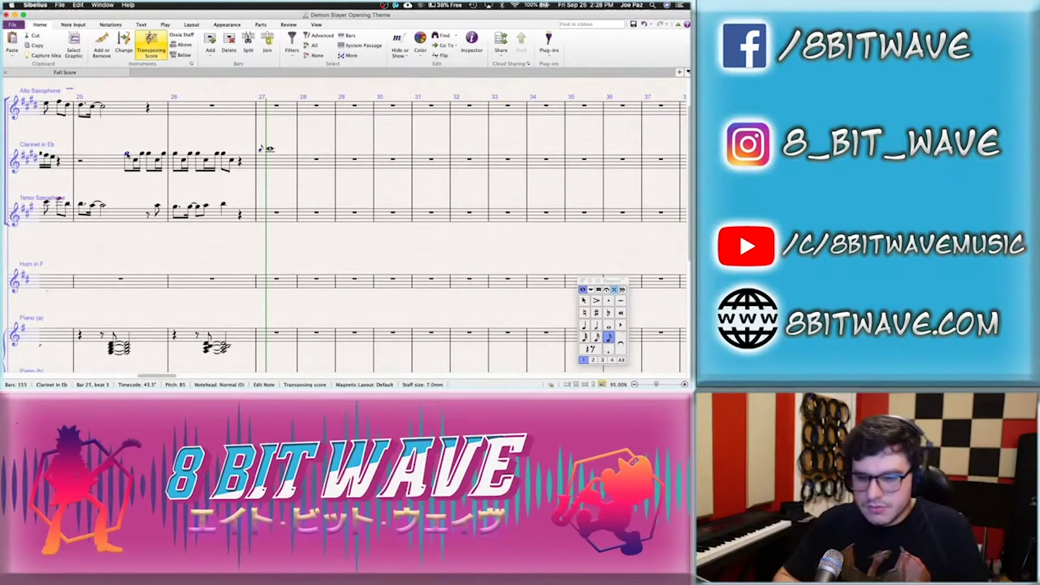
pyautogui.press('super+s')
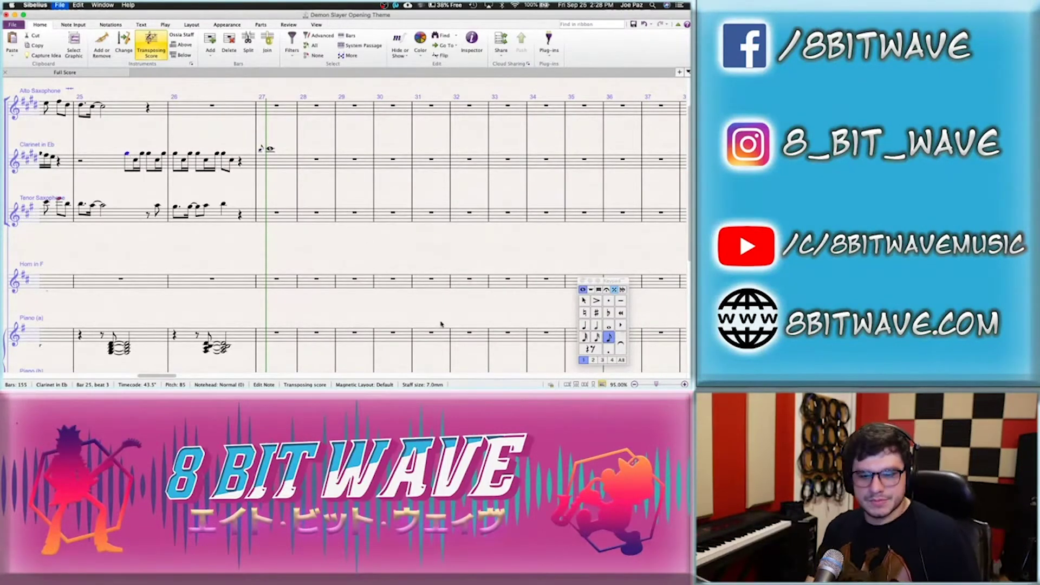
pyautogui.press('p')
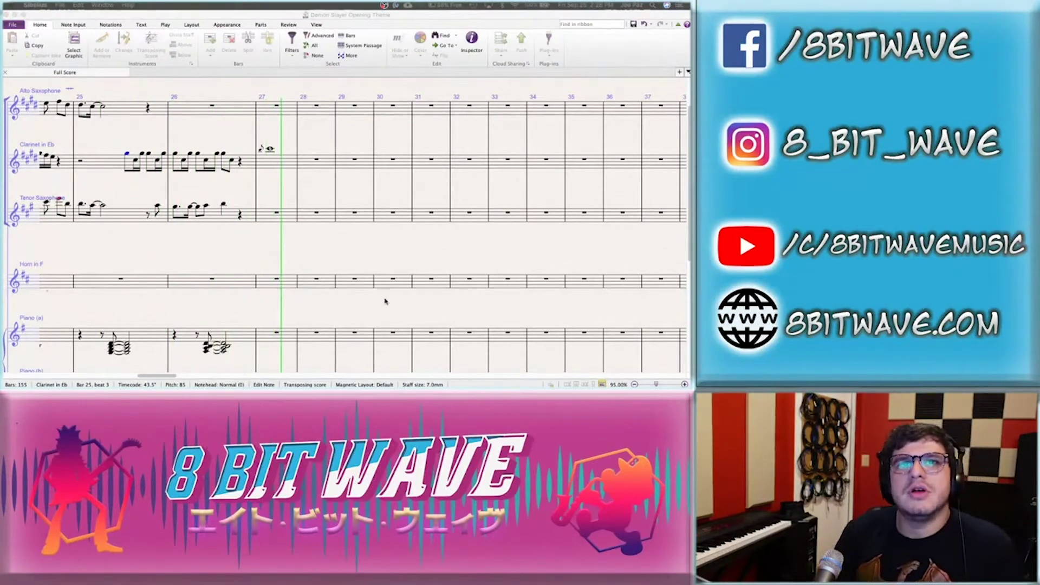
pyautogui.click(260, 151)
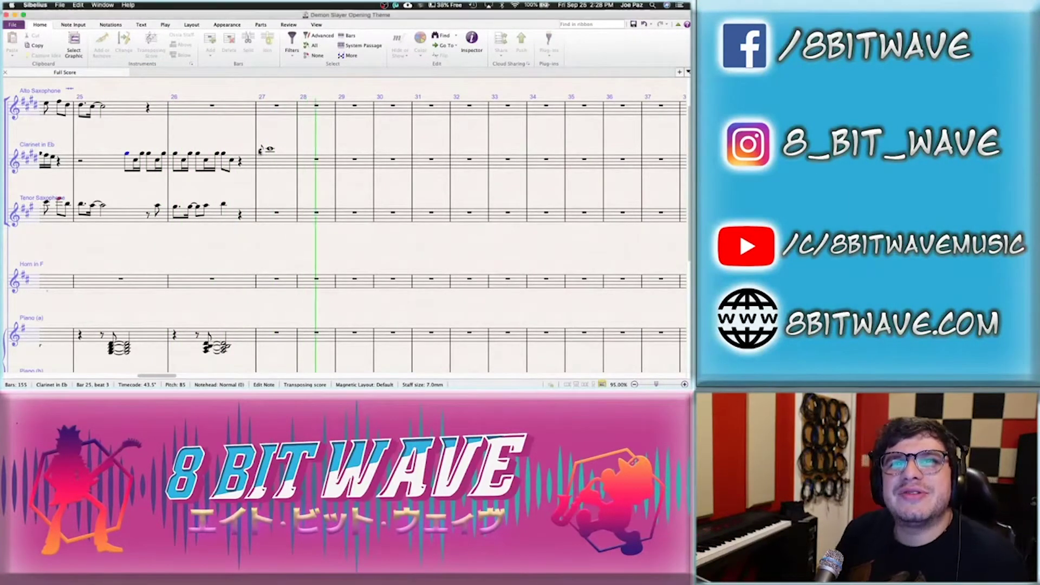
pyautogui.press('Escape')
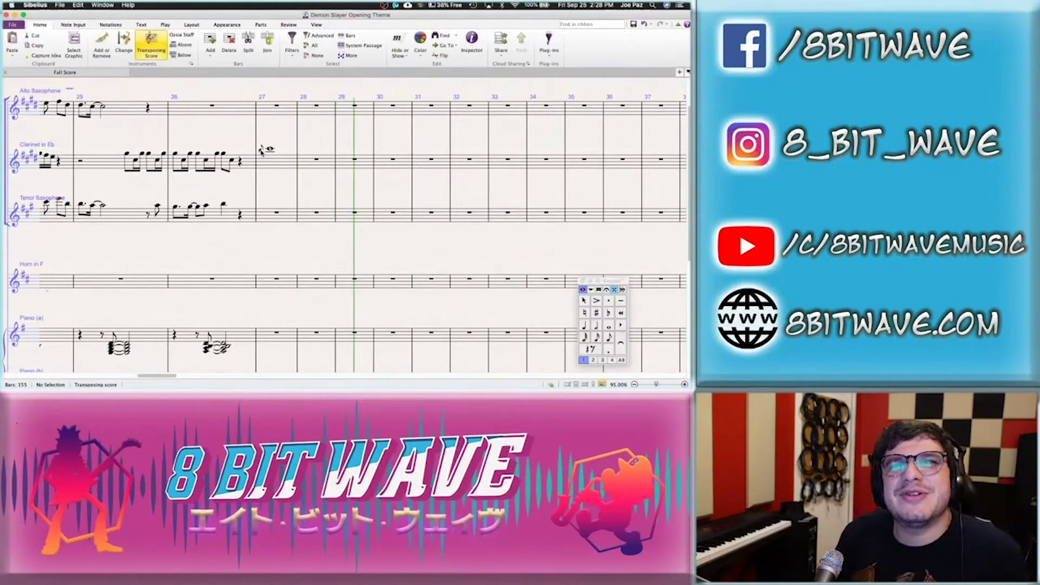
# Change the clarinet's grace note in bar 27 to a slashed grace note
pyautogui.click(260, 150)
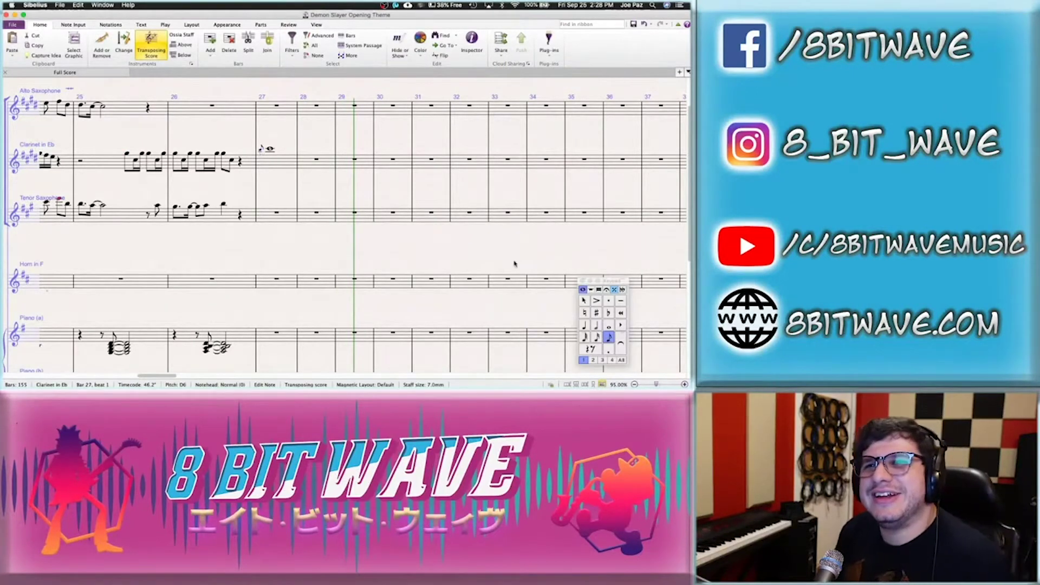
pyautogui.click(599, 289)
pyautogui.click(591, 291)
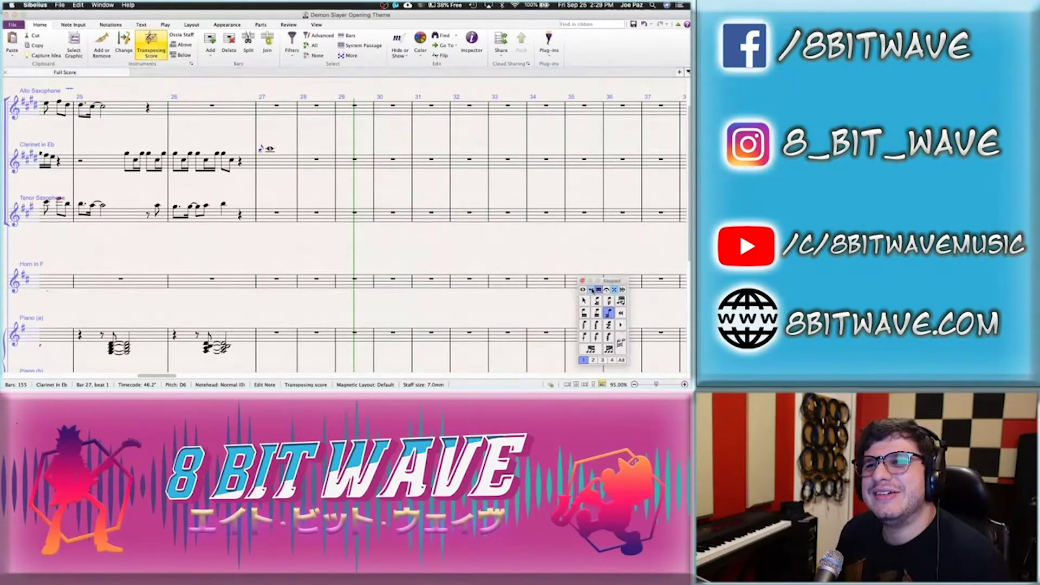
pyautogui.click(610, 302)
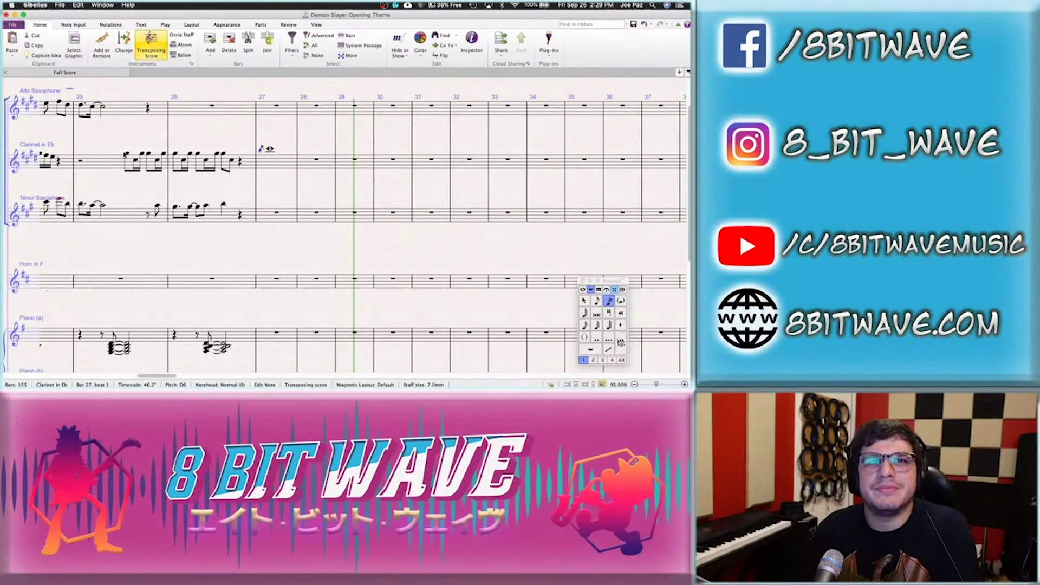
pyautogui.press('Escape')
pyautogui.press('super+bracketleft')
pyautogui.press('space')
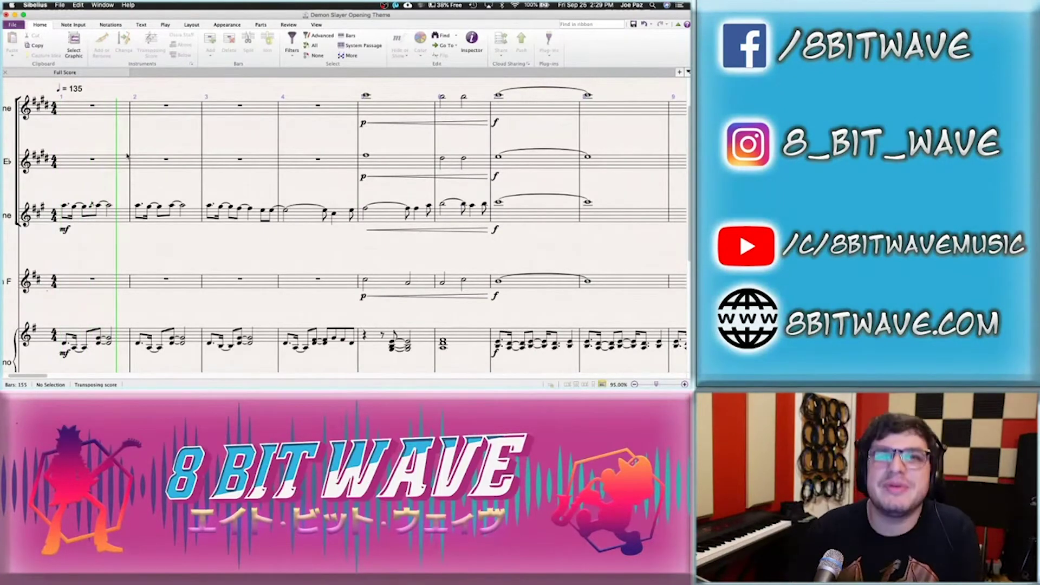
pyautogui.click(281, 154)
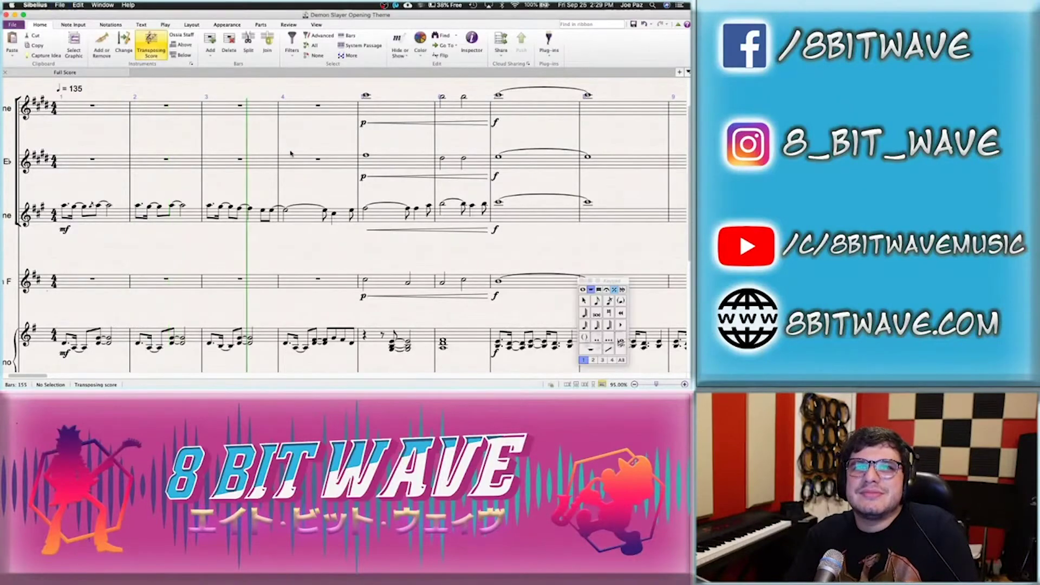
# Play back the clarinet line from the start of bar 26 through bar 27 to check the grace note
pyautogui.hscroll(15, 290, 154)
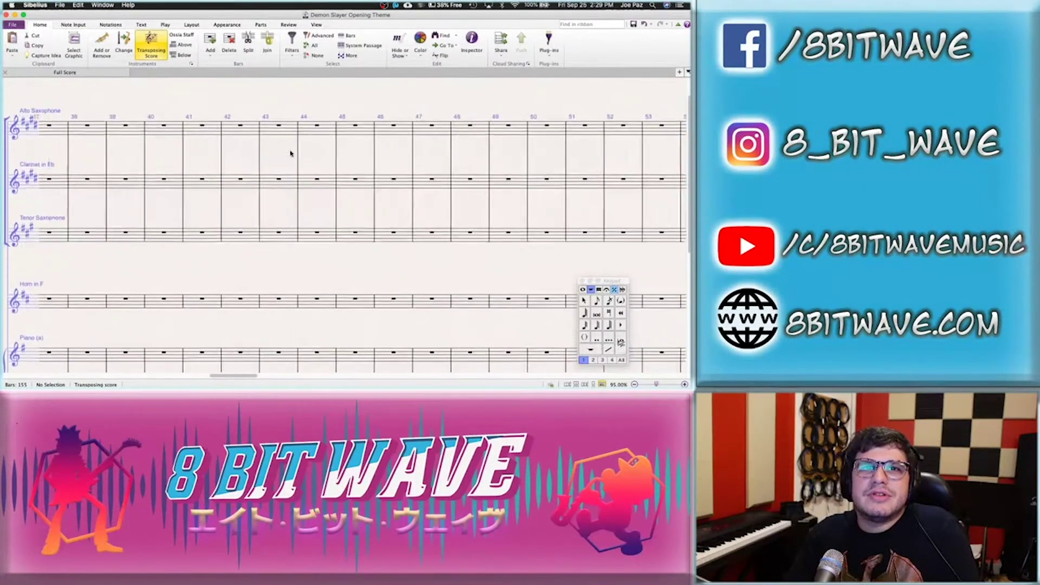
pyautogui.hscroll(-5, 290, 153)
pyautogui.click(65, 146)
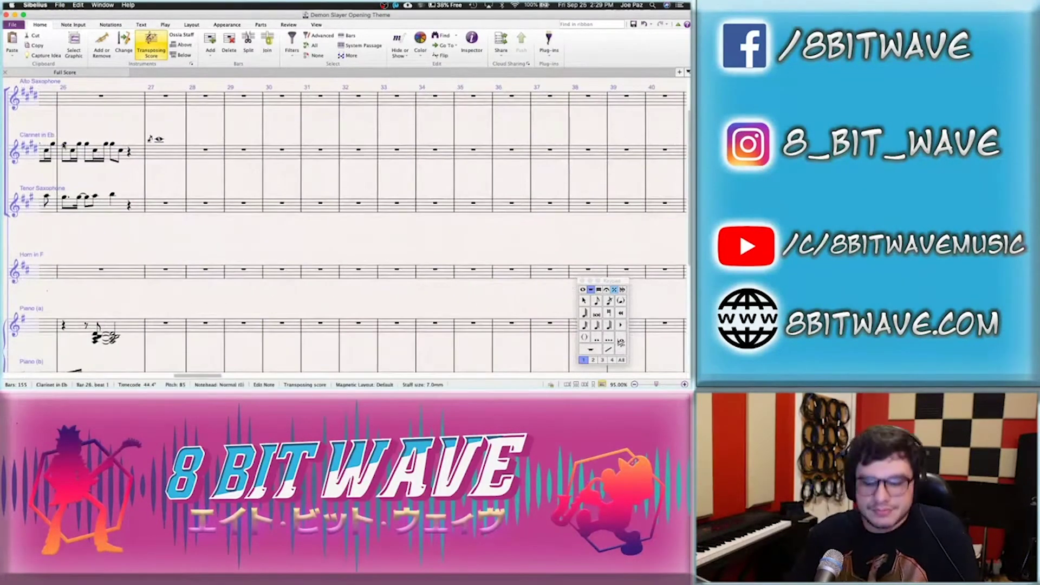
pyautogui.press('space')
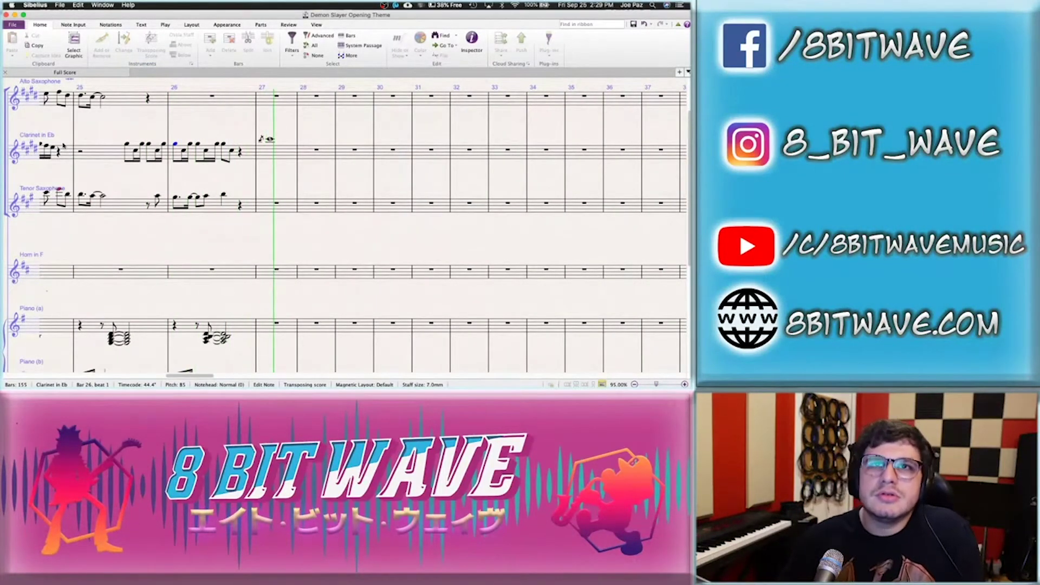
pyautogui.press('space')
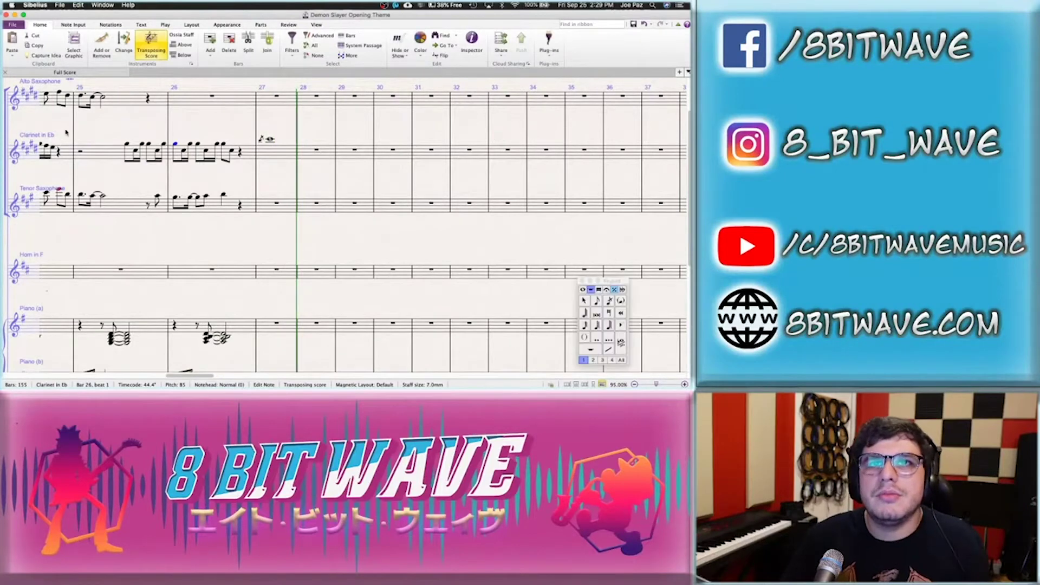
# Enter a D5 whole note in bar 28 of the Clarinet in Eb part
pyautogui.click(316, 154)
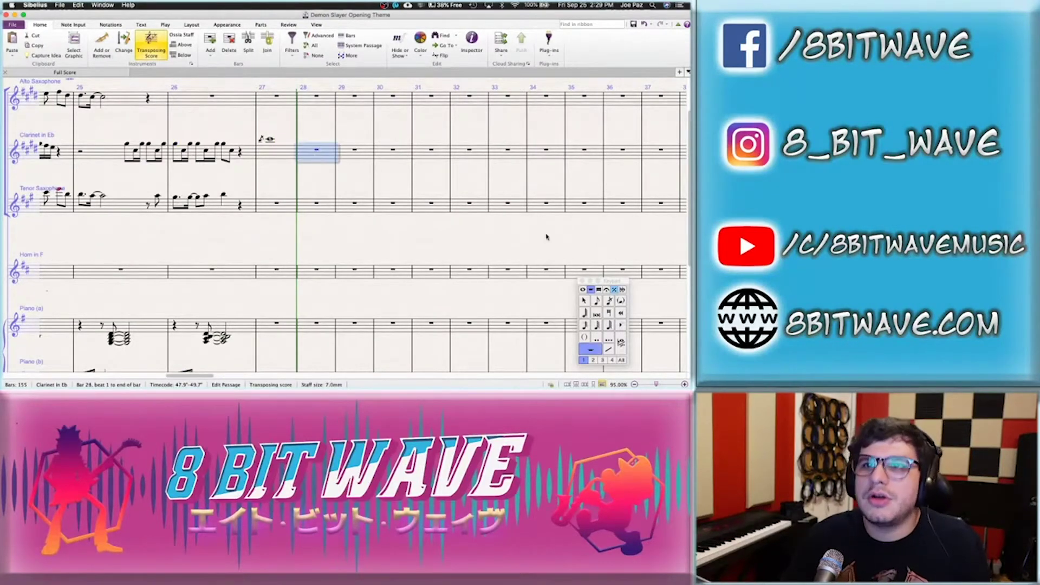
pyautogui.click(583, 289)
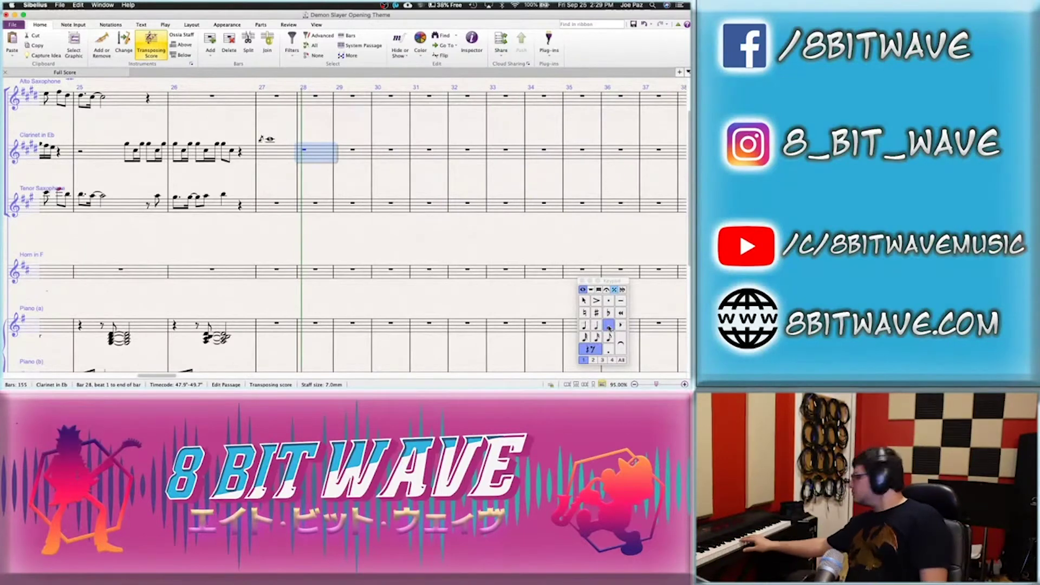
pyautogui.press('d')
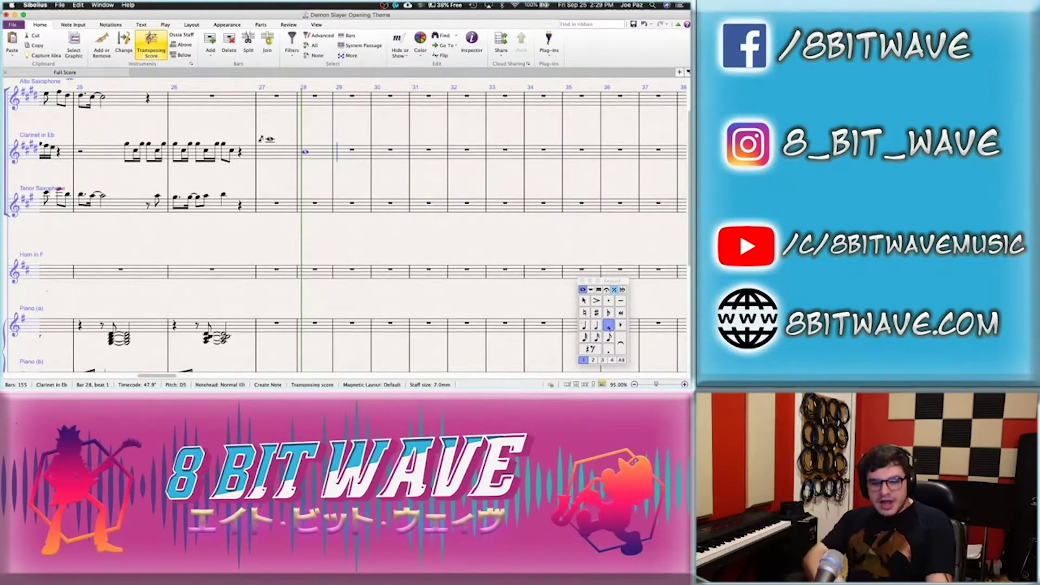
pyautogui.press('Escape')
# Lower the clarinet's whole note and its grace note in bar 27 by an octave
pyautogui.press('Left')
pyautogui.press('super+Down')
pyautogui.press('Left')
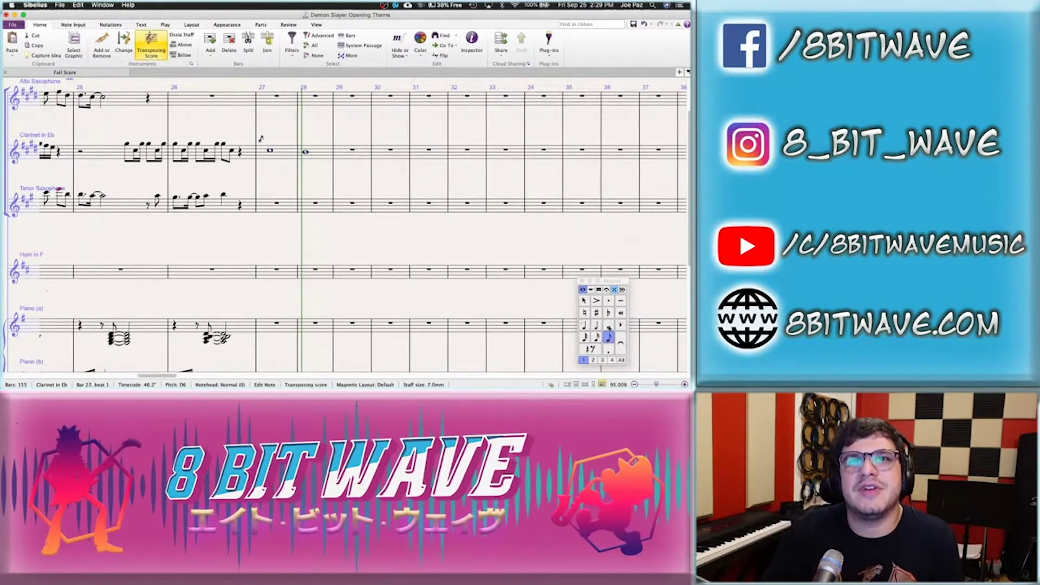
pyautogui.press('Right')
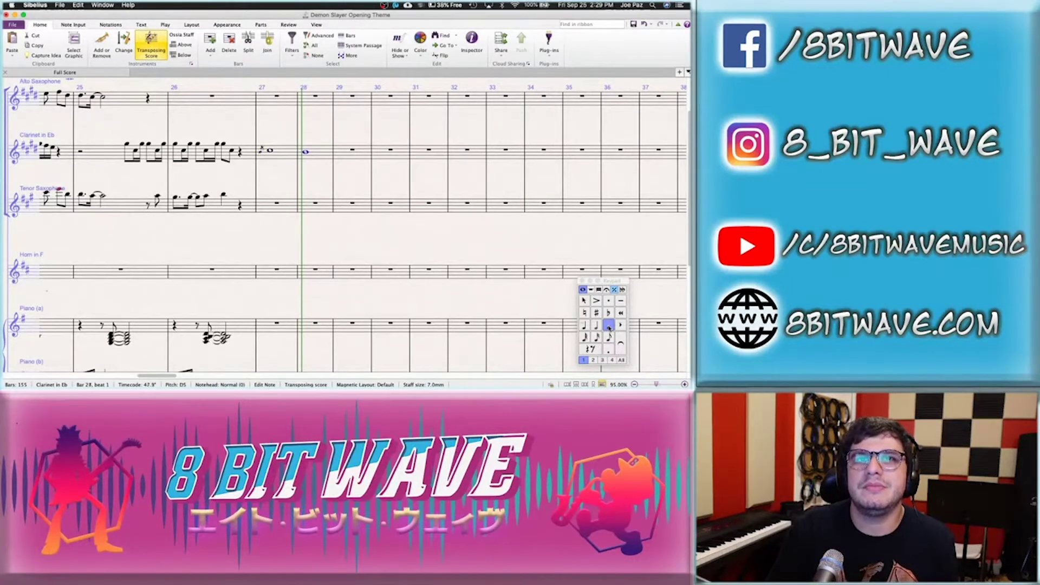
# Enter four sixteenth notes on beat 1 of the clarinet's bar 29, ending on A4
pyautogui.click(322, 158)
pyautogui.click(374, 158)
pyautogui.click(347, 153)
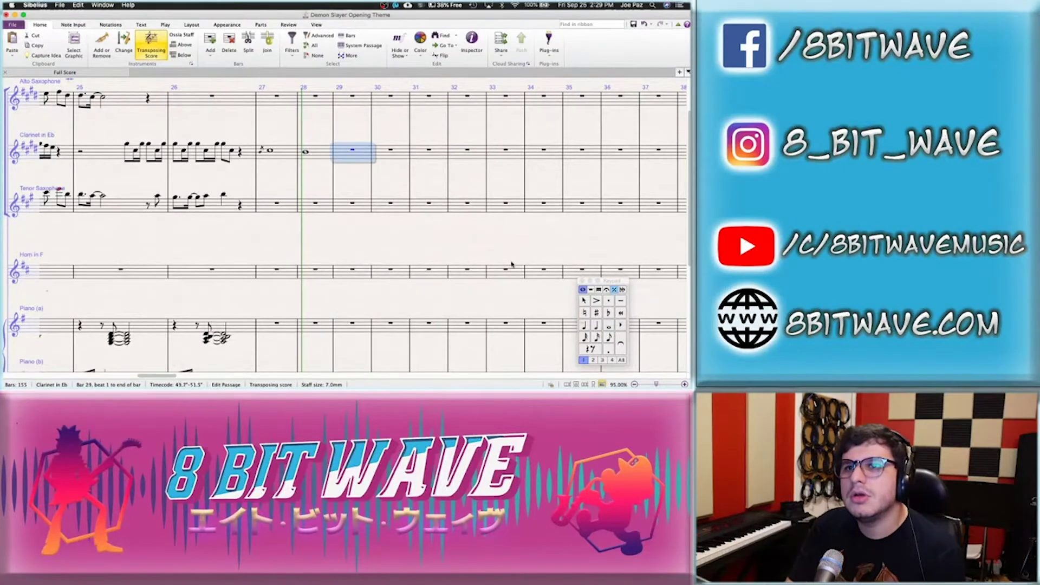
pyautogui.click(595, 338)
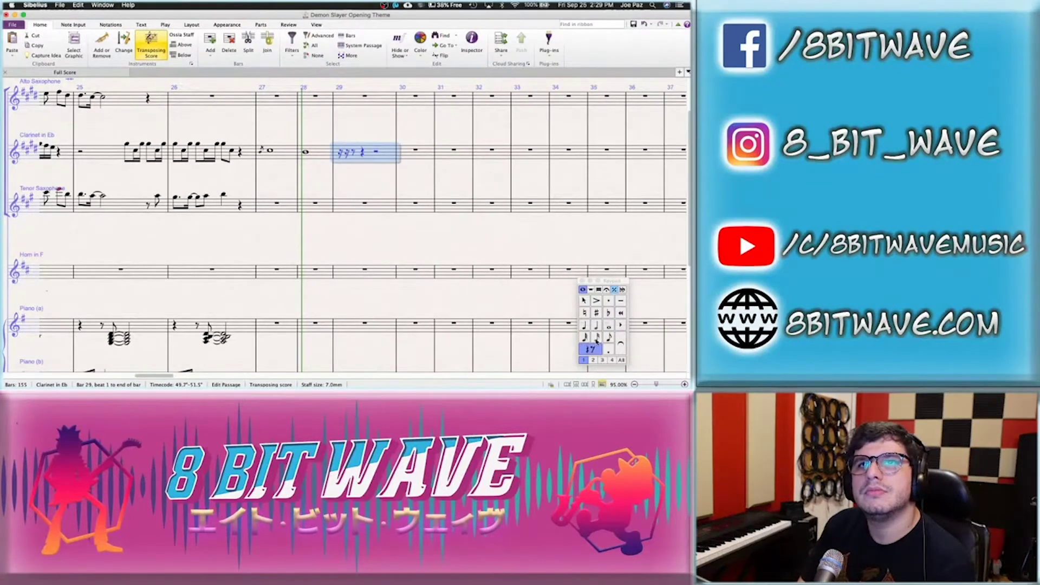
pyautogui.press('Left')
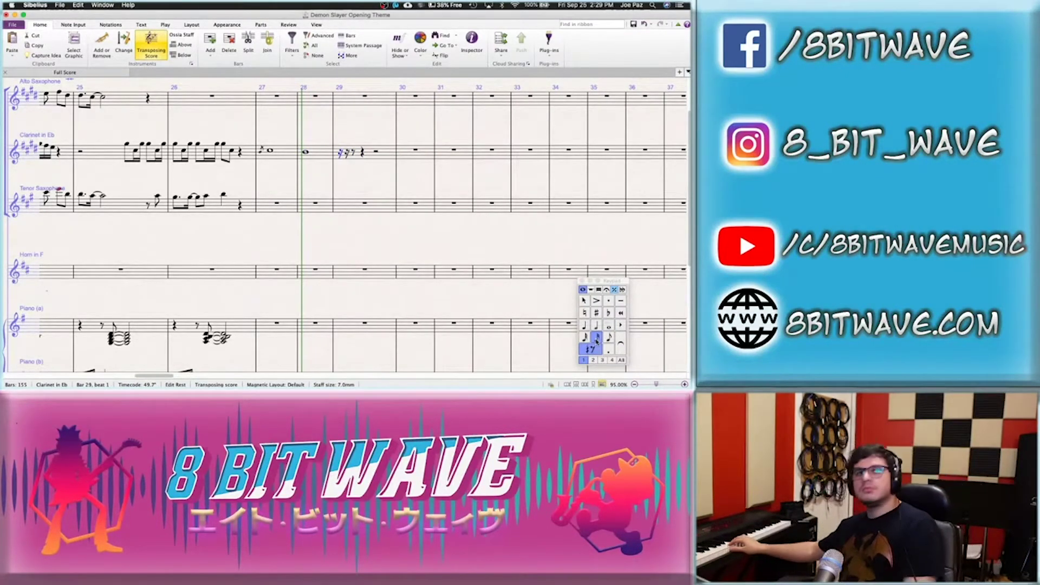
pyautogui.press('a')
pyautogui.press('a')
pyautogui.press('a')
pyautogui.press('a')
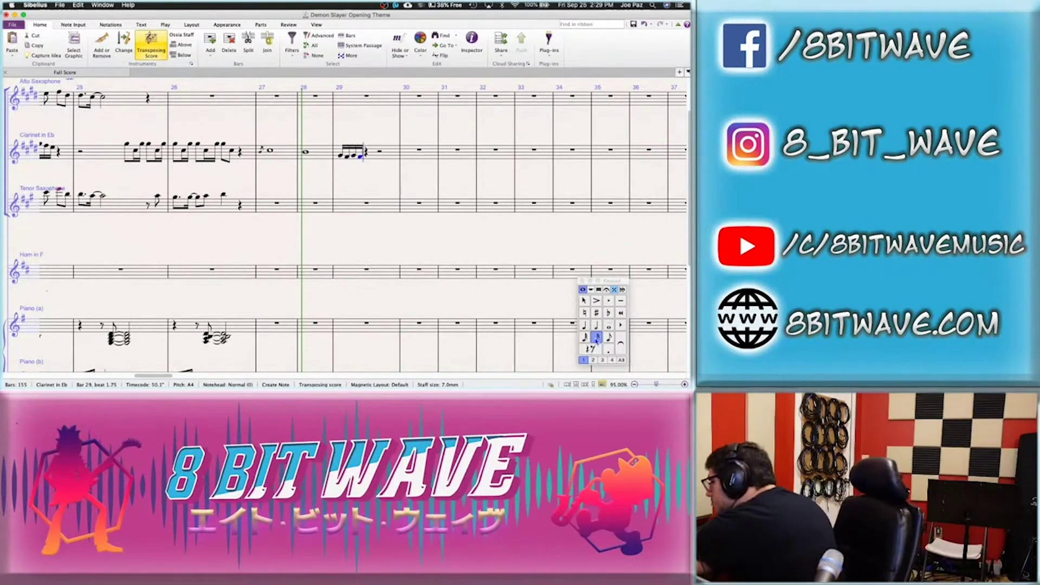
# Add a dotted half note E4 on beat 2 of the clarinet's bar 29 and a whole note D4 in bar 30
pyautogui.press('KP_4')
pyautogui.press('KP_Decimal')
pyautogui.press('e')
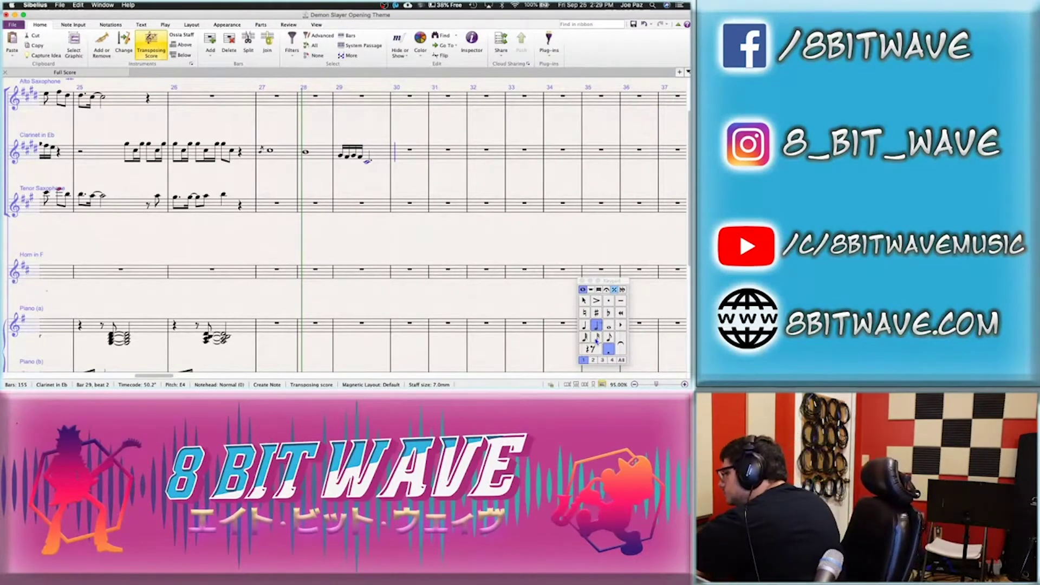
pyautogui.press('KP_6')
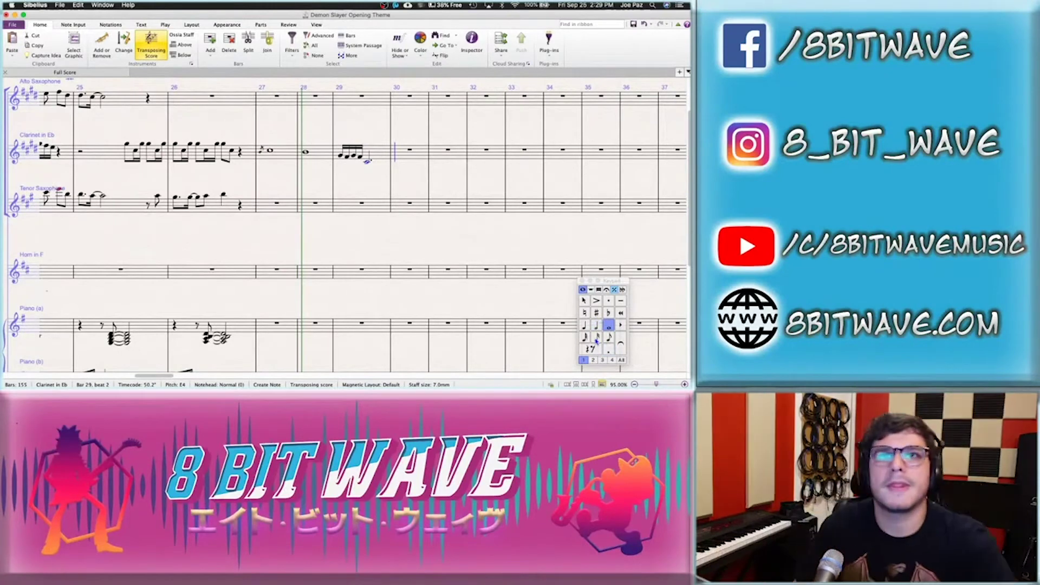
pyautogui.press('d')
pyautogui.press('Escape')
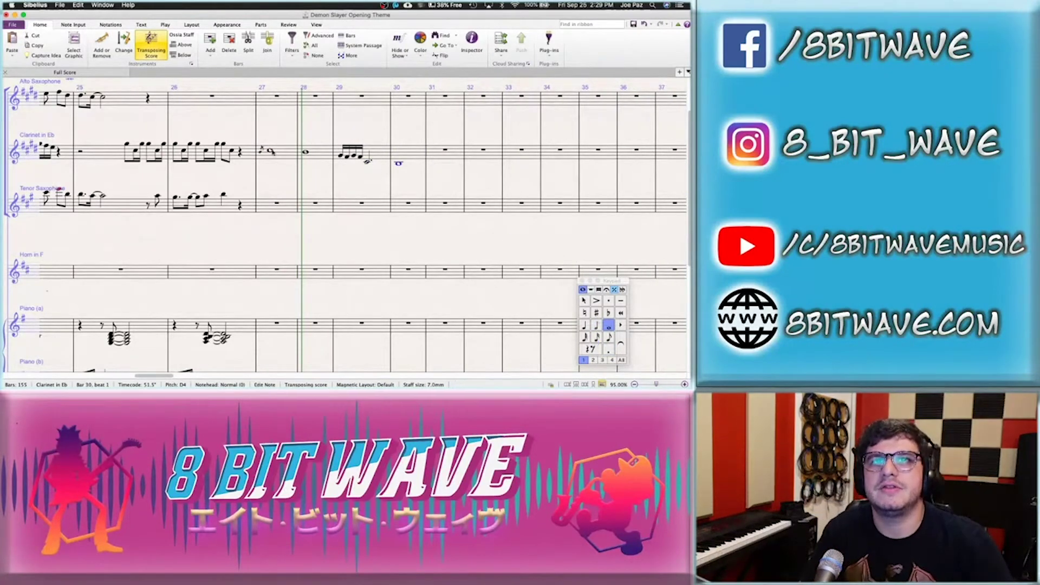
# Repeat the clarinet's bars 27 to 30 into bars 31 to 34 and play back from its entry on beat 3 of bar 25
pyautogui.moveTo(280, 154); pyautogui.dragTo(407, 152)
pyautogui.press('r')
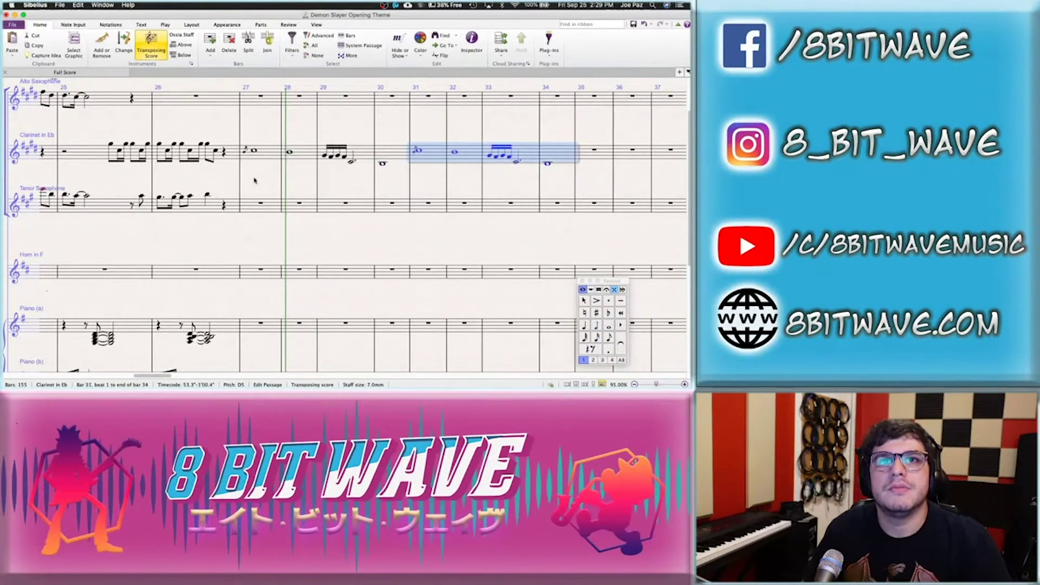
pyautogui.click(111, 146)
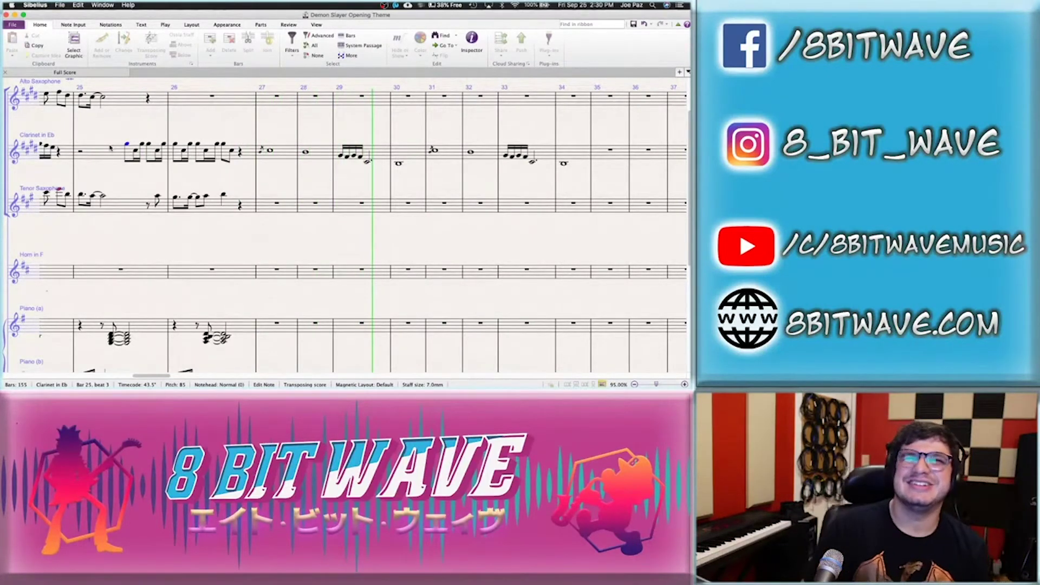
pyautogui.press('space')
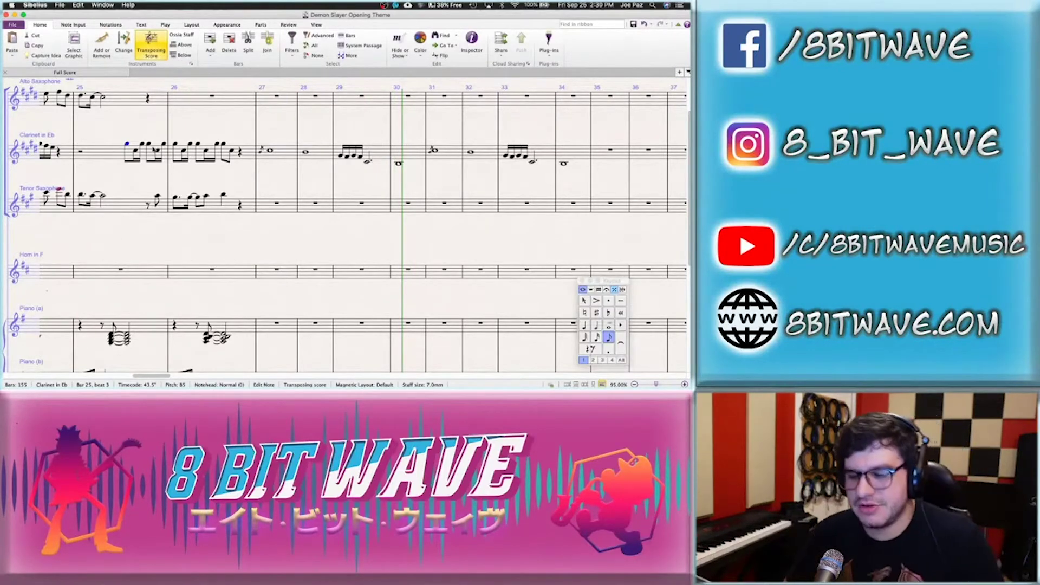
pyautogui.press('space')
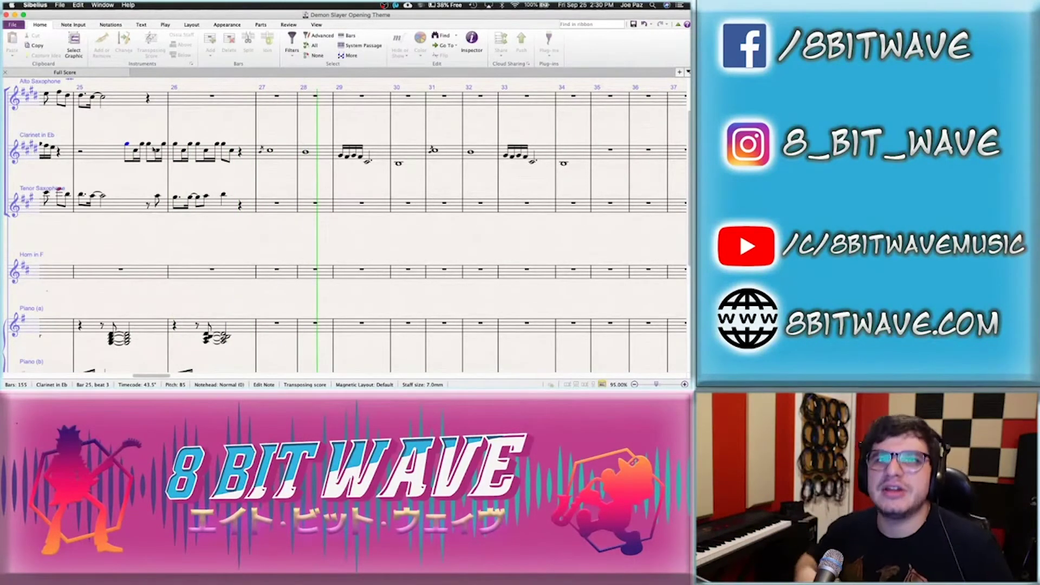
pyautogui.press('space')
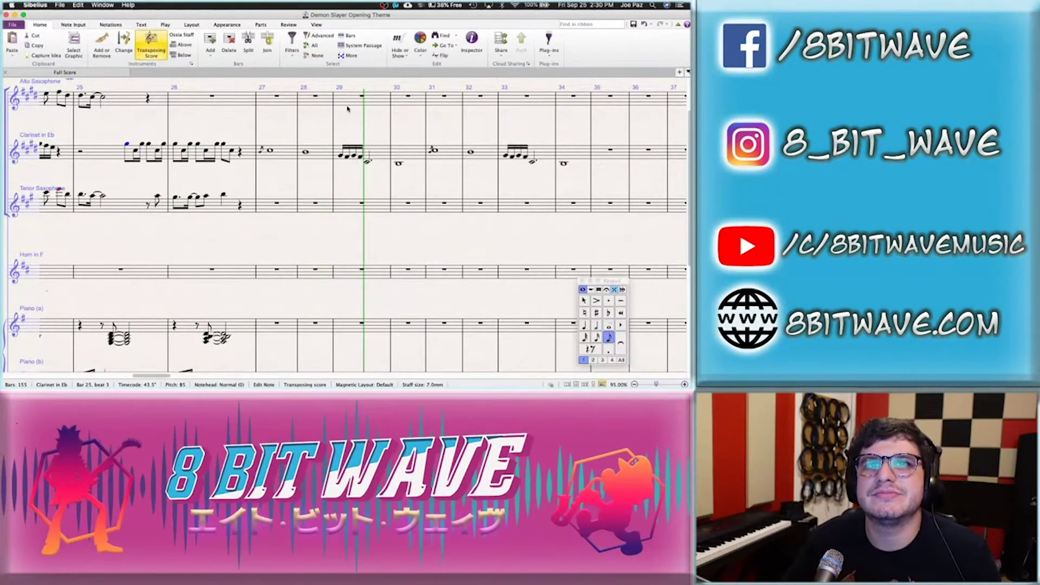
# Change the clarinet's whole note in bar 28 to a double-dotted half note
pyautogui.click(306, 154)
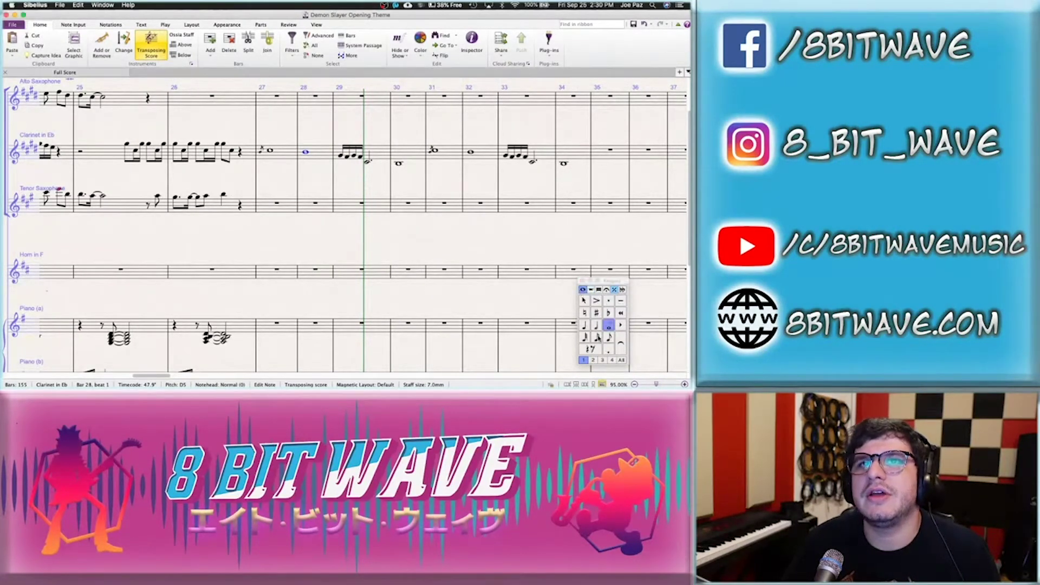
pyautogui.click(594, 326)
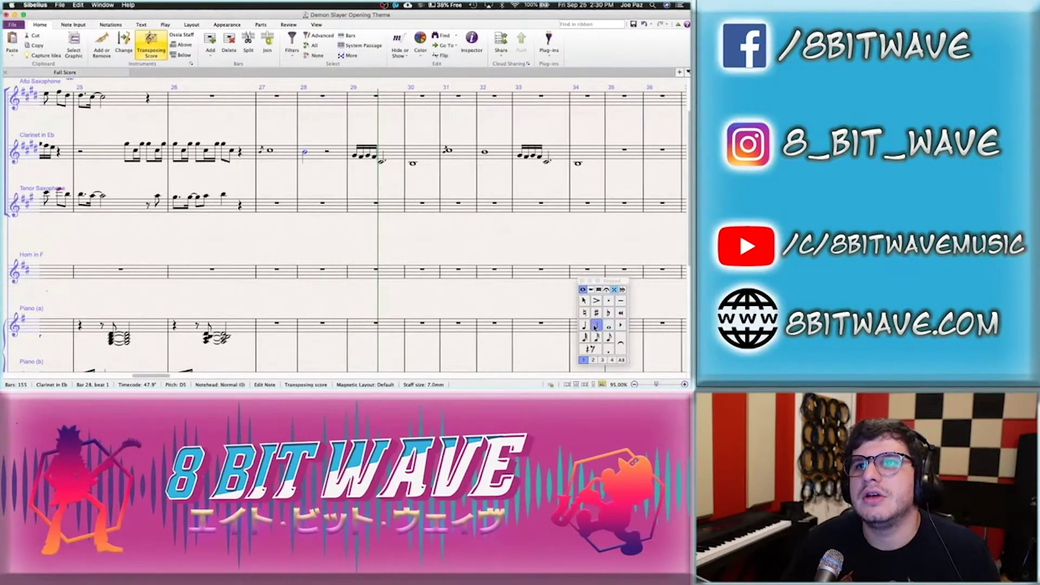
pyautogui.click(590, 290)
pyautogui.click(596, 339)
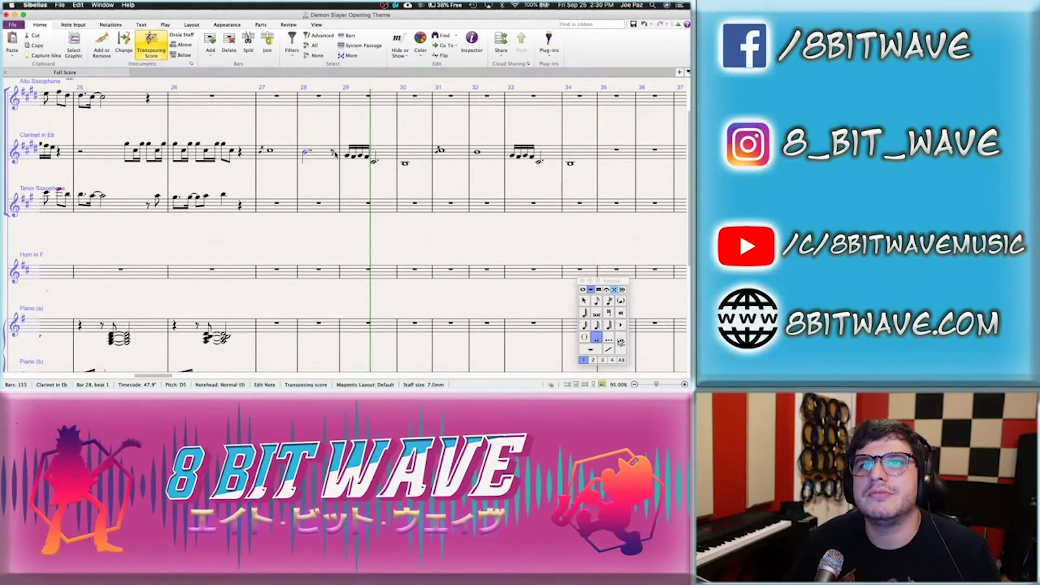
# Move the clarinet's bar 29 phrase an eighth note earlier, to beat 4.5 of bar 28, and make its final E a double-dotted half note
pyautogui.click(374, 165)
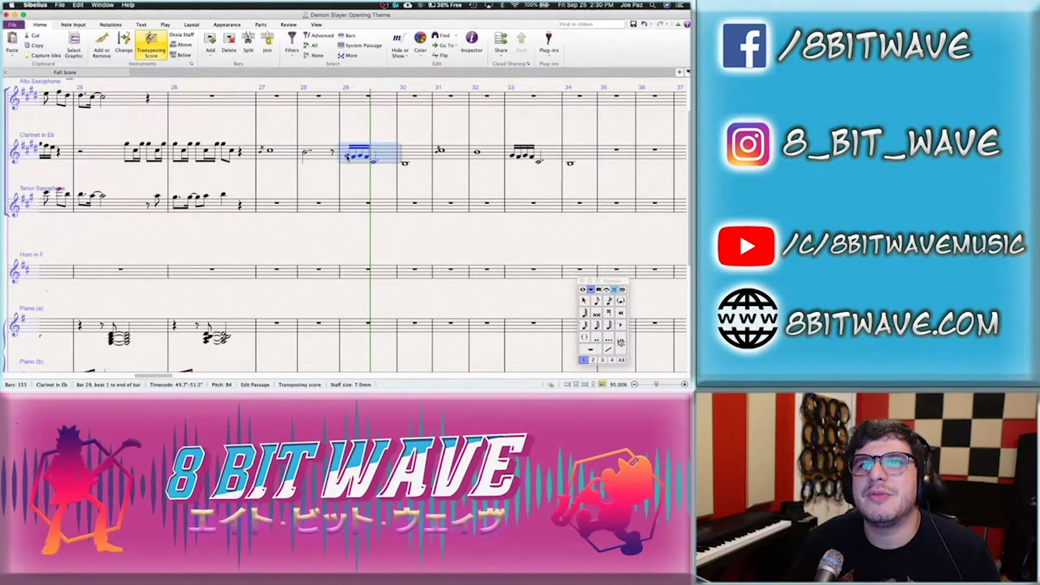
pyautogui.click(374, 165)
pyautogui.press('Delete')
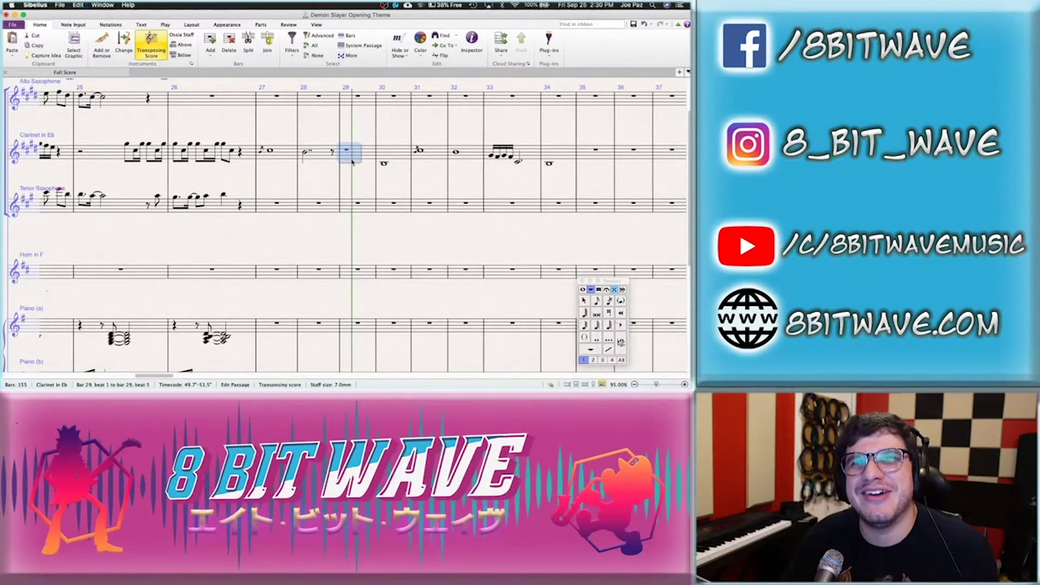
pyautogui.click(334, 155)
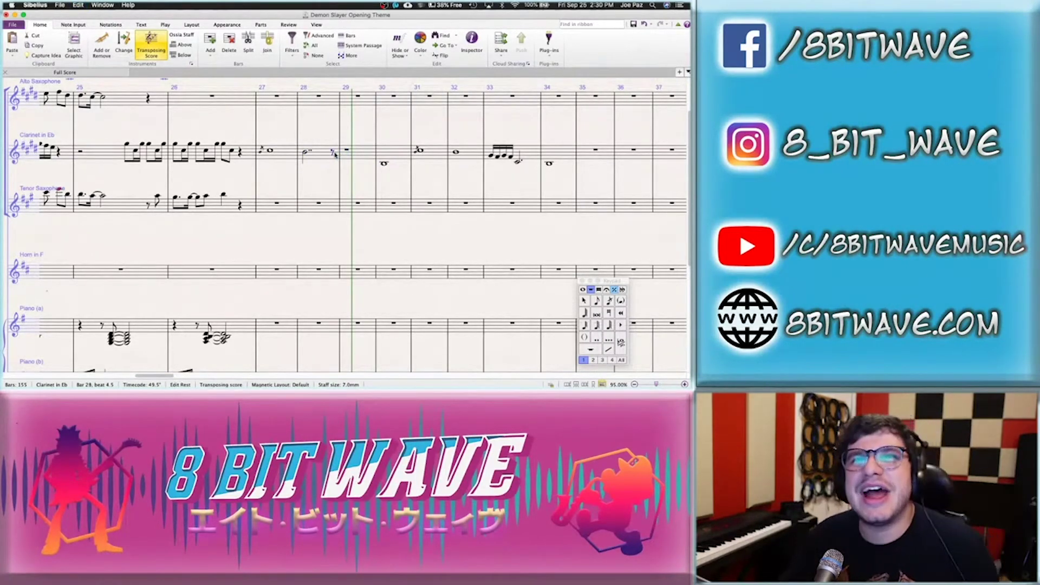
pyautogui.press('super+v')
pyautogui.click(364, 162)
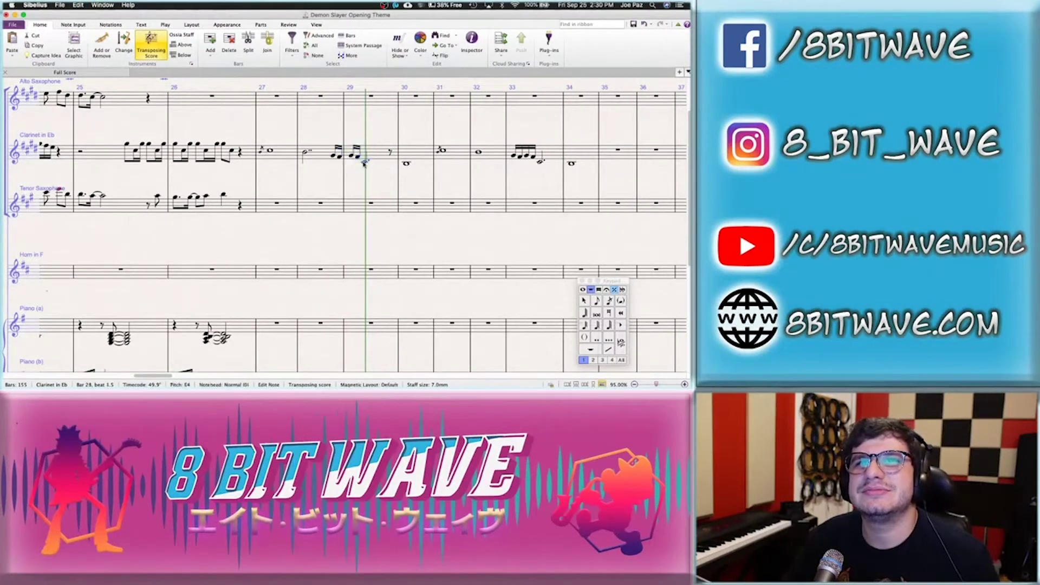
pyautogui.click(596, 339)
pyautogui.press('Escape')
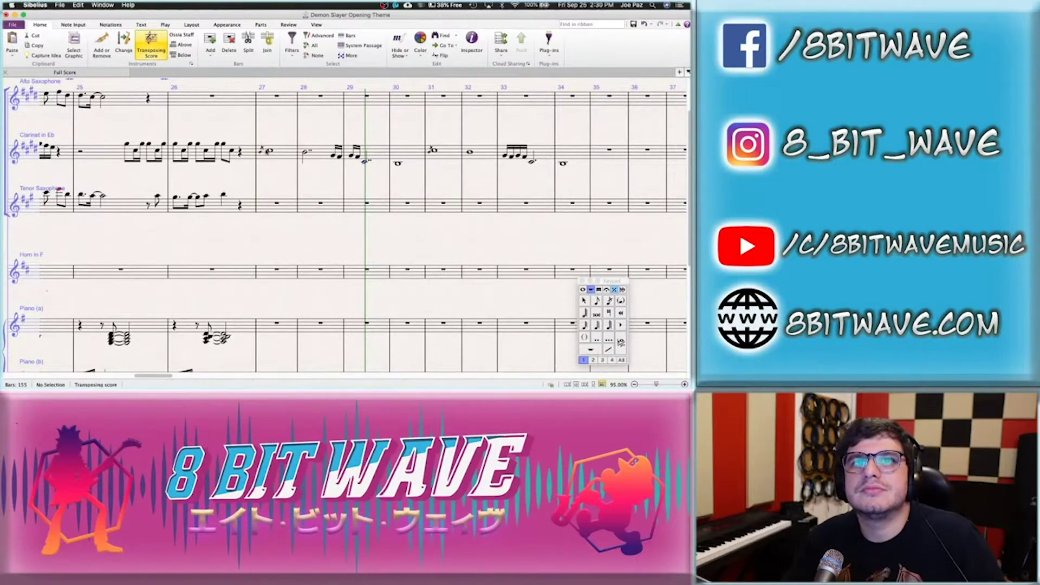
# Save the score and play back the clarinet line from the grace note in bar 27 into bar 31
pyautogui.click(260, 154)
pyautogui.click(59, 5)
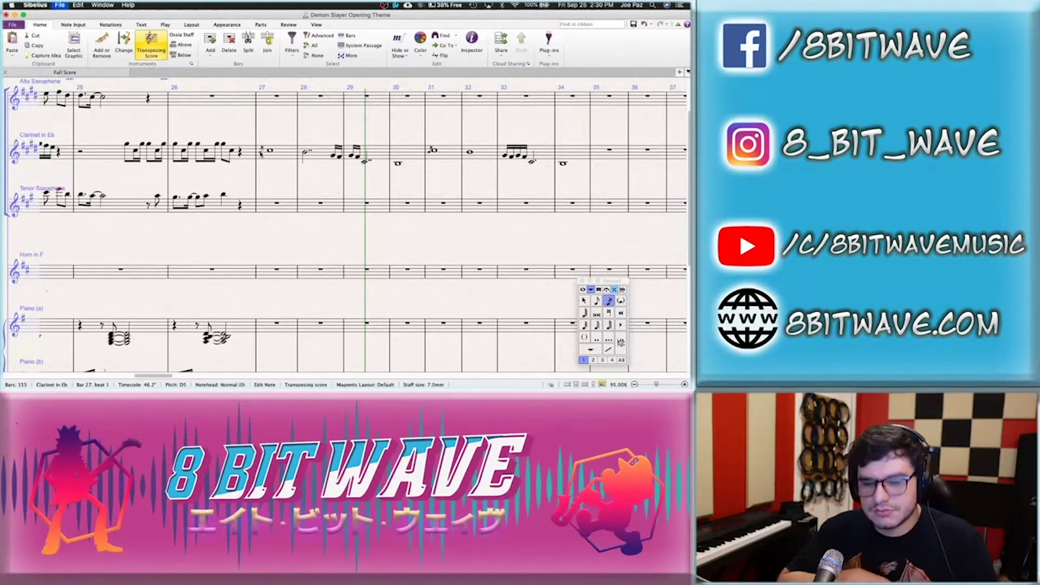
pyautogui.press('space')
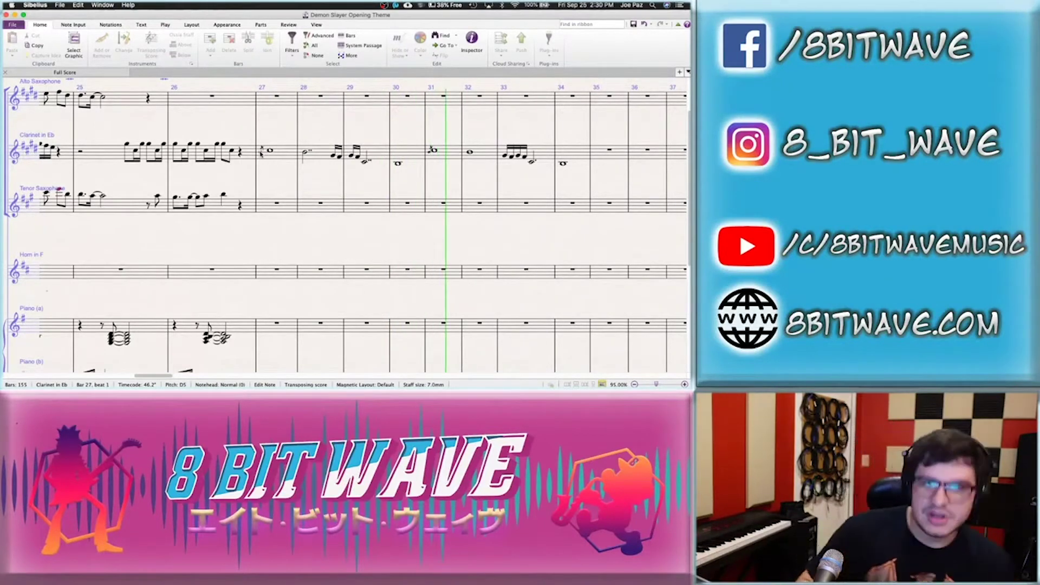
pyautogui.press('space')
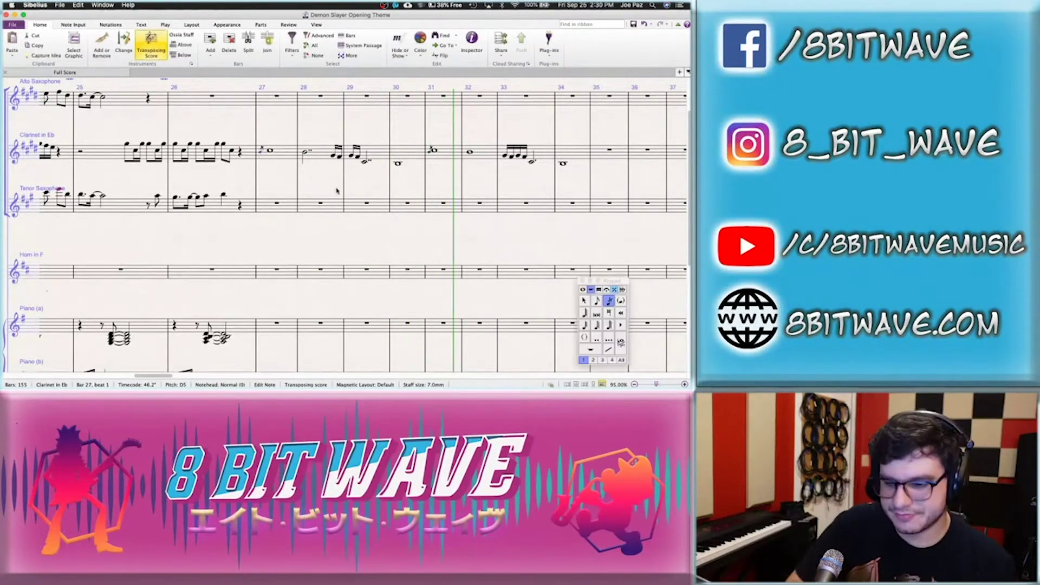
pyautogui.press('Escape')
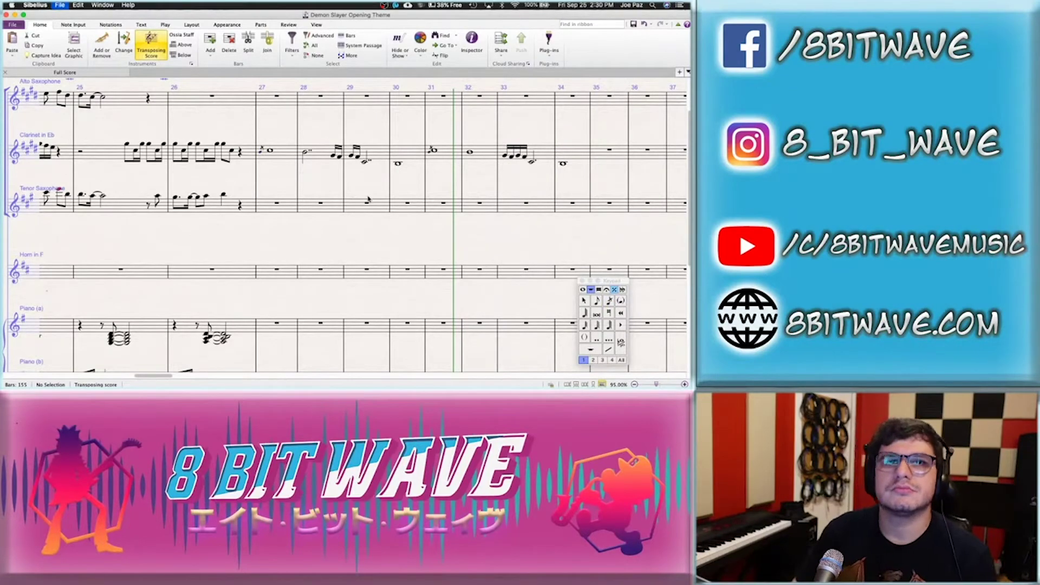
# Enter a rising run of eight eighth notes in bar 34 of the Piano (a) staff, ending on a D5 and F#5 dyad
pyautogui.hscroll(3, 368, 199)
pyautogui.click(454, 271)
pyautogui.click(455, 323)
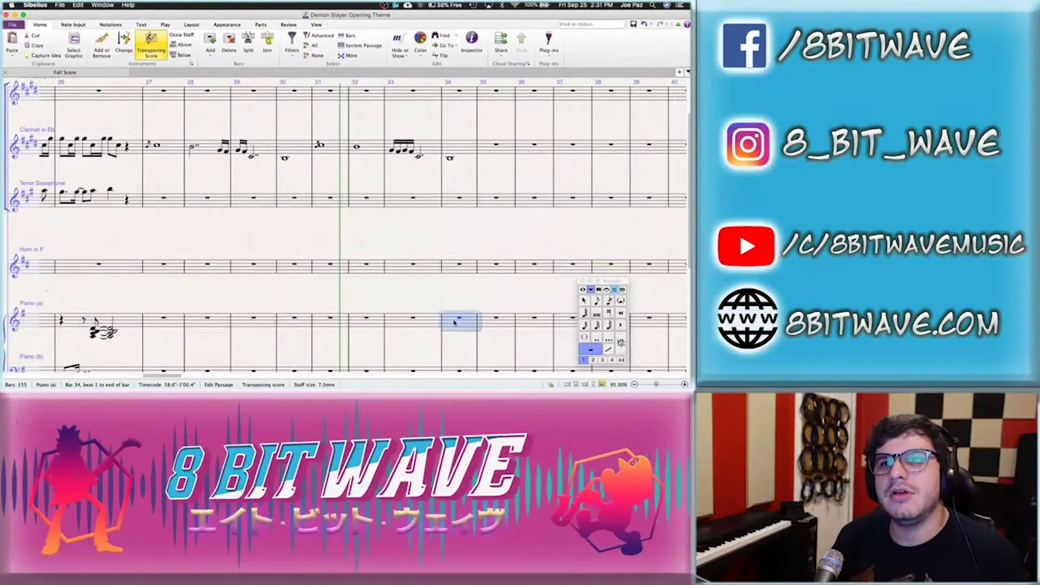
pyautogui.click(582, 289)
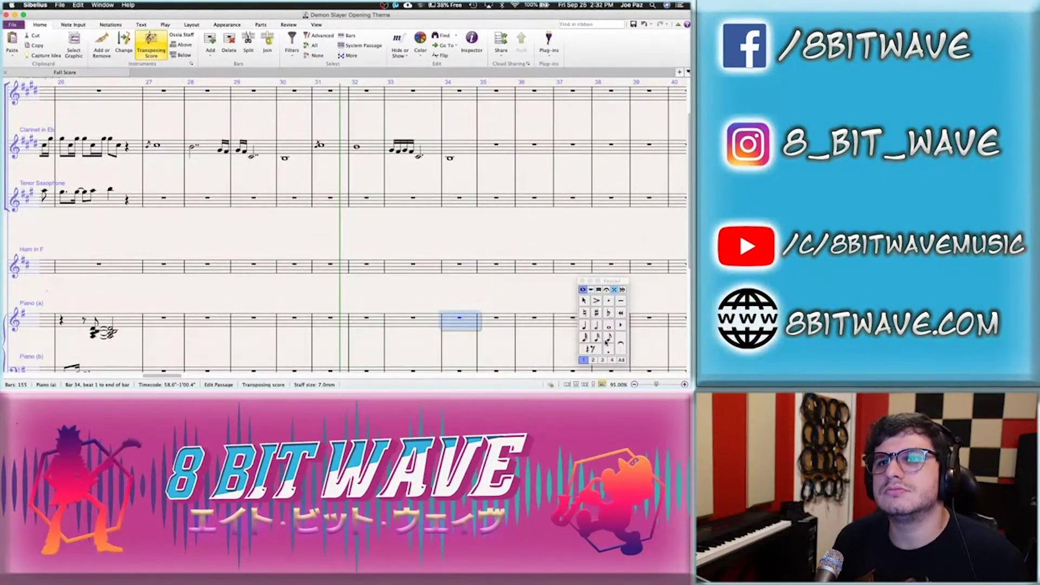
pyautogui.click(609, 338)
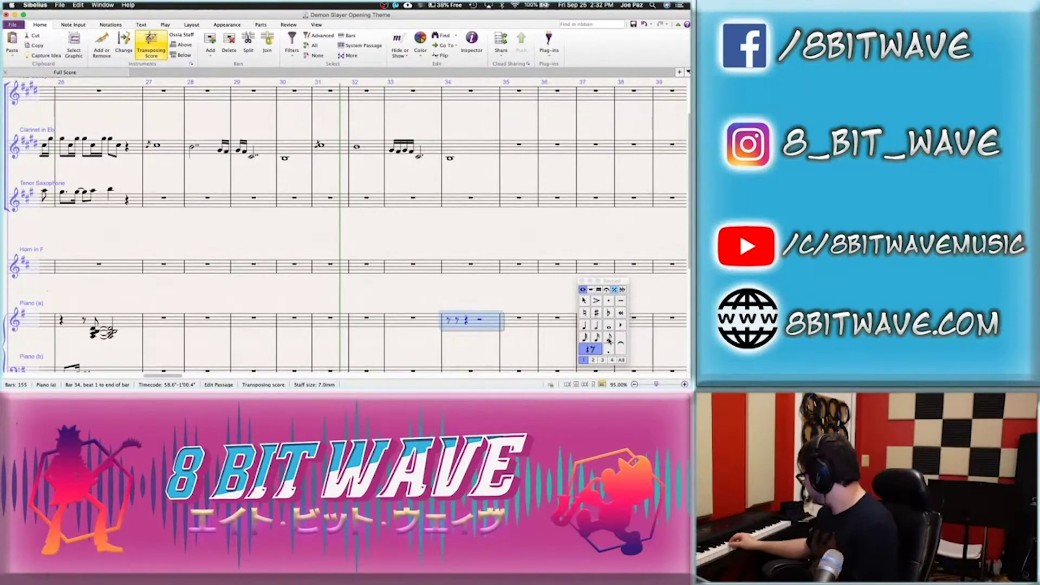
pyautogui.click(609, 338)
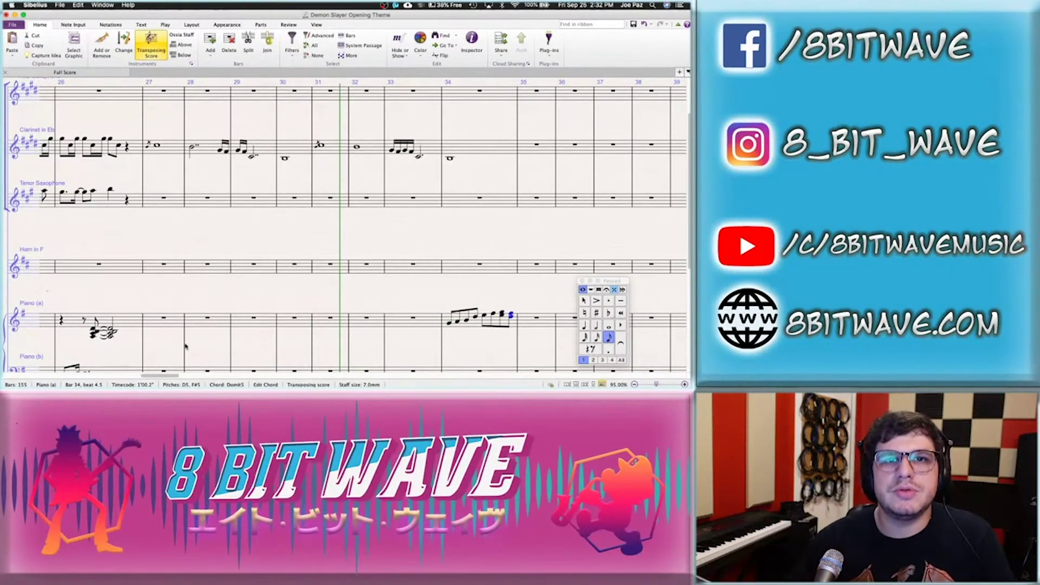
# Clear the score selection and switch to the browser showing the Demon Slayer opening video on YouTube
pyautogui.click(164, 321)
pyautogui.click(220, 291)
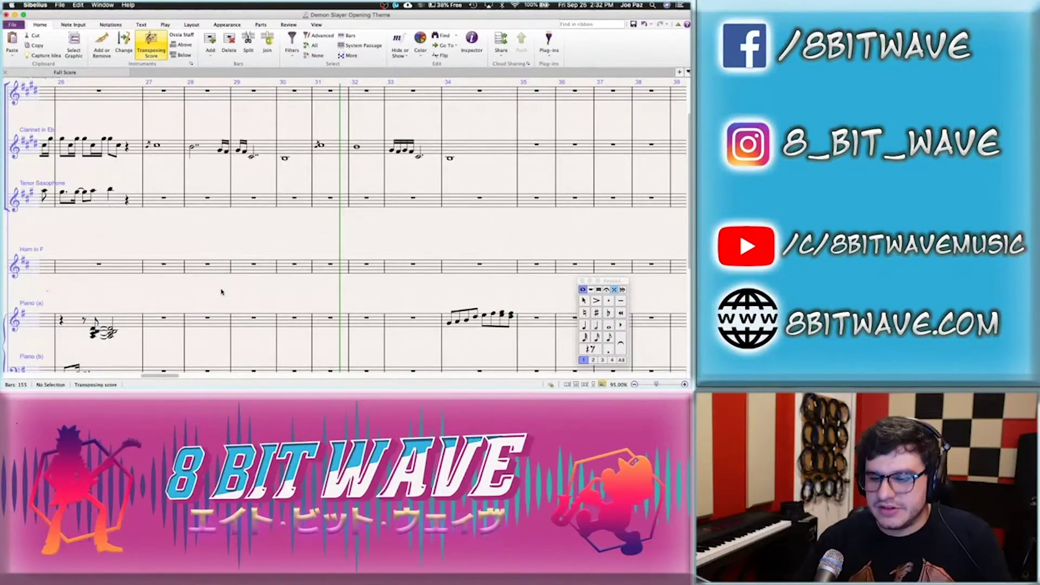
pyautogui.scroll(-1, 221, 291)
pyautogui.hotkey('ctrl', 'Right')
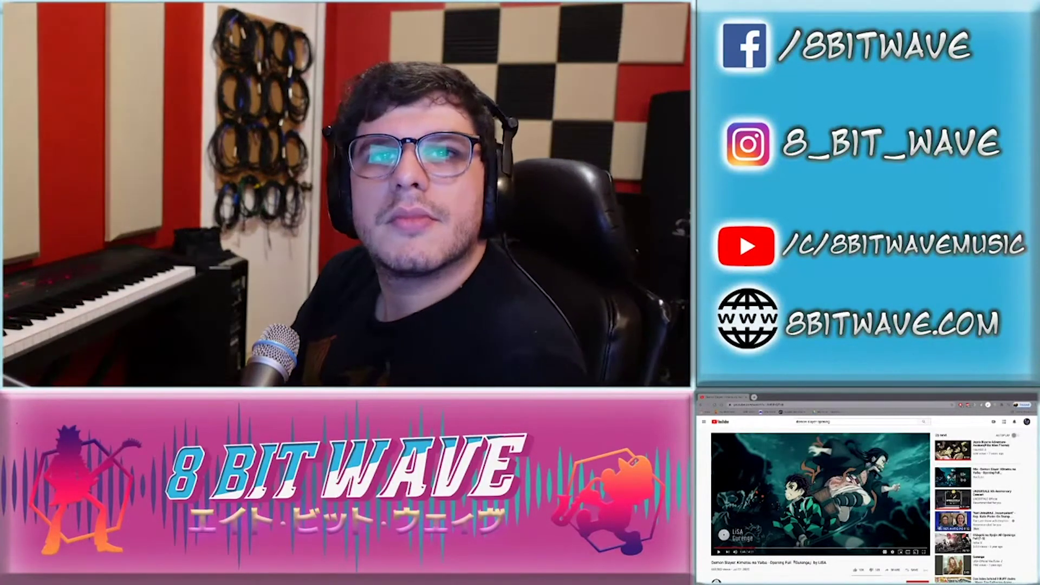
# Switch back to the Sibelius score and add a treble clef change at the start of bar 27 in the Piano (b) staff
pyautogui.hotkey('alt', 'Tab')
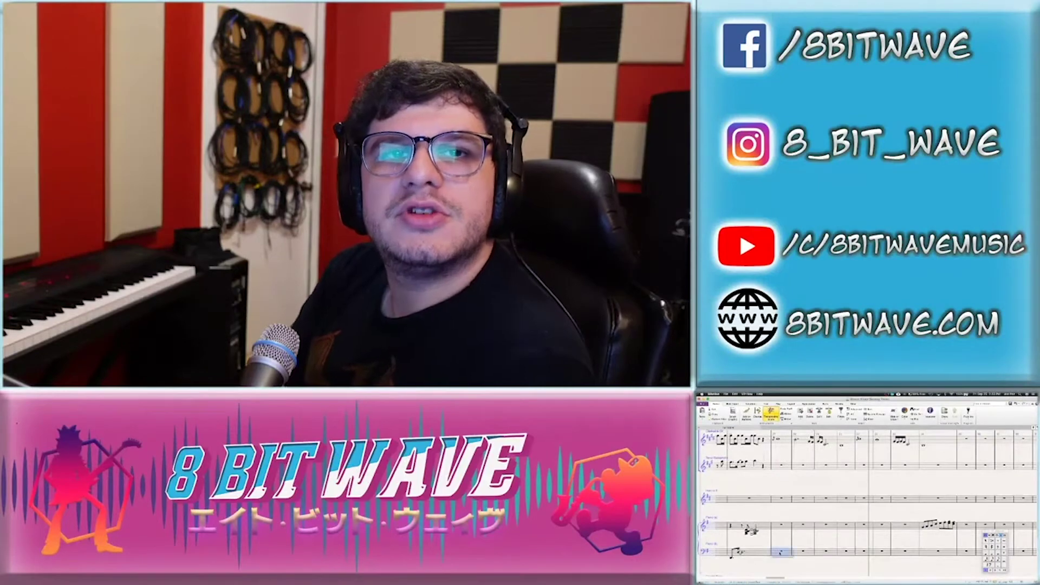
pyautogui.click(733, 404)
pyautogui.click(750, 404)
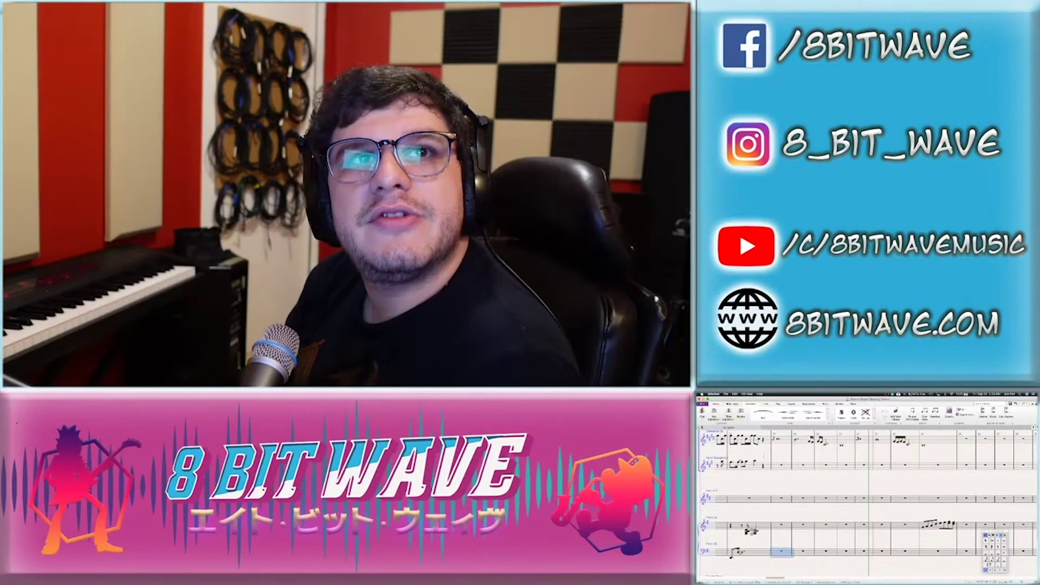
pyautogui.press('q')
pyautogui.press('Return')
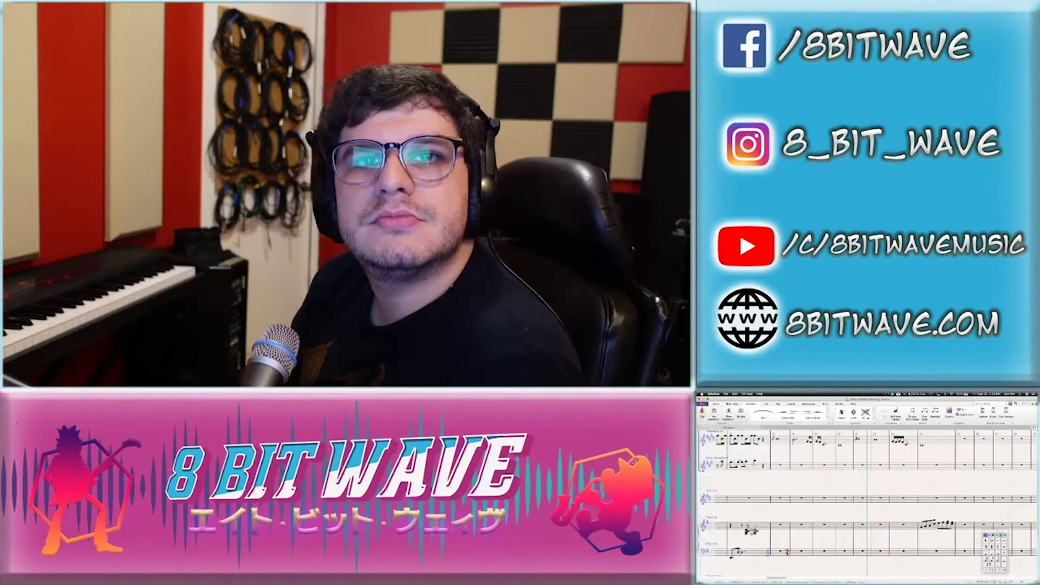
pyautogui.click(780, 552)
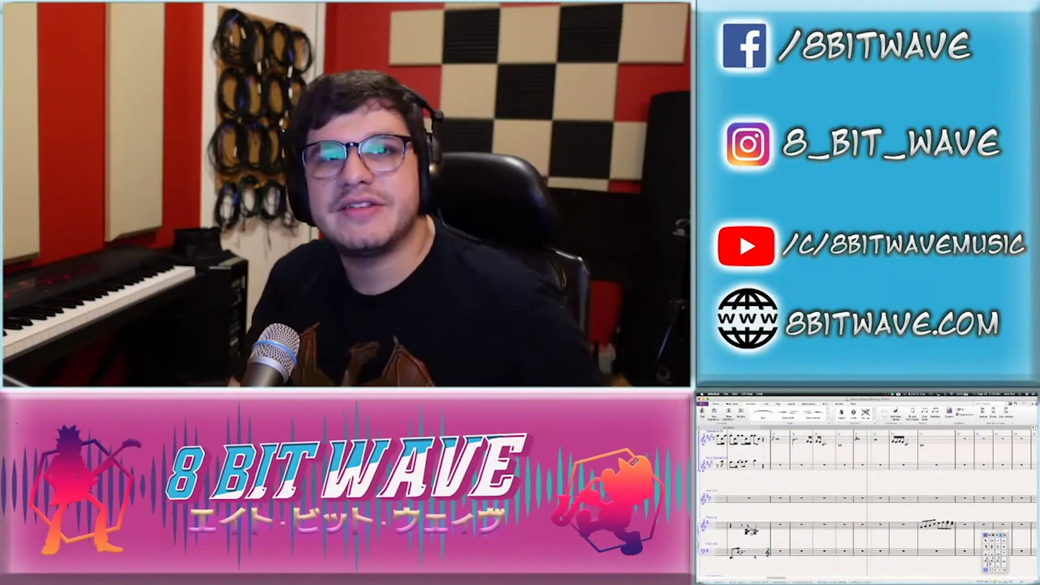
# Repeat the bar 26 passage of both piano staves into bar 27
pyautogui.click(747, 536)
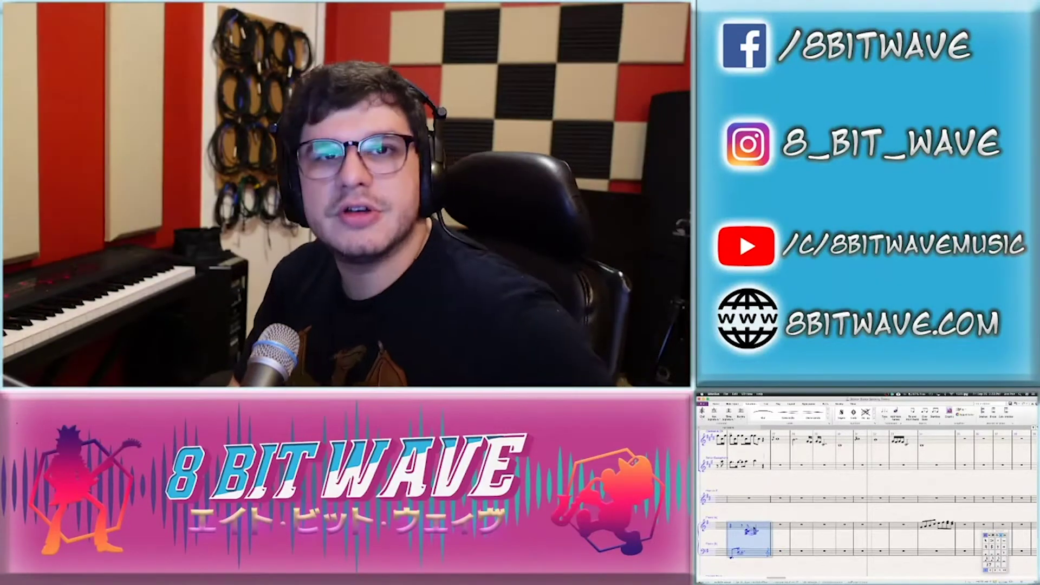
pyautogui.press('r')
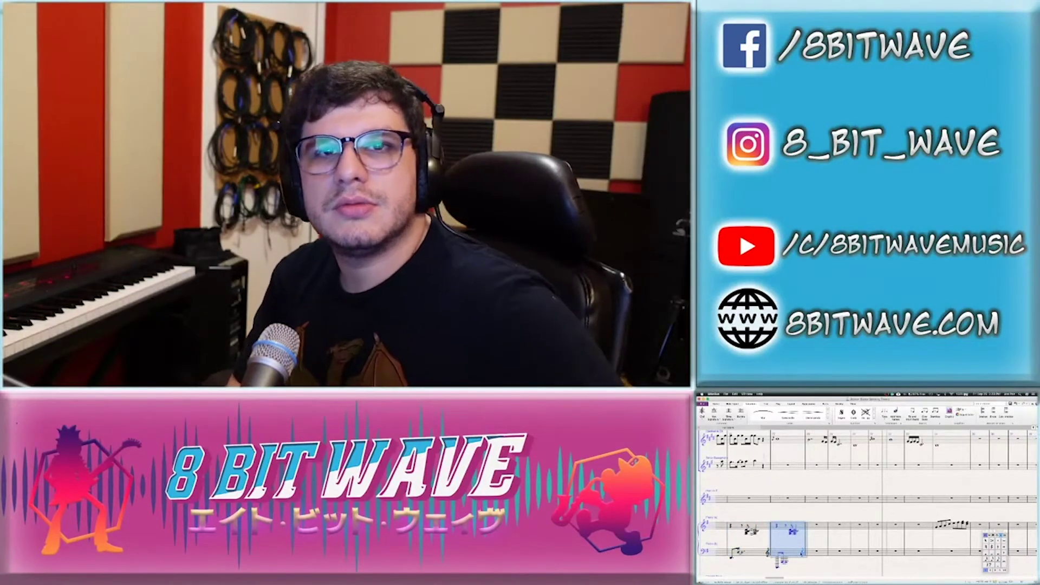
pyautogui.press('Escape')
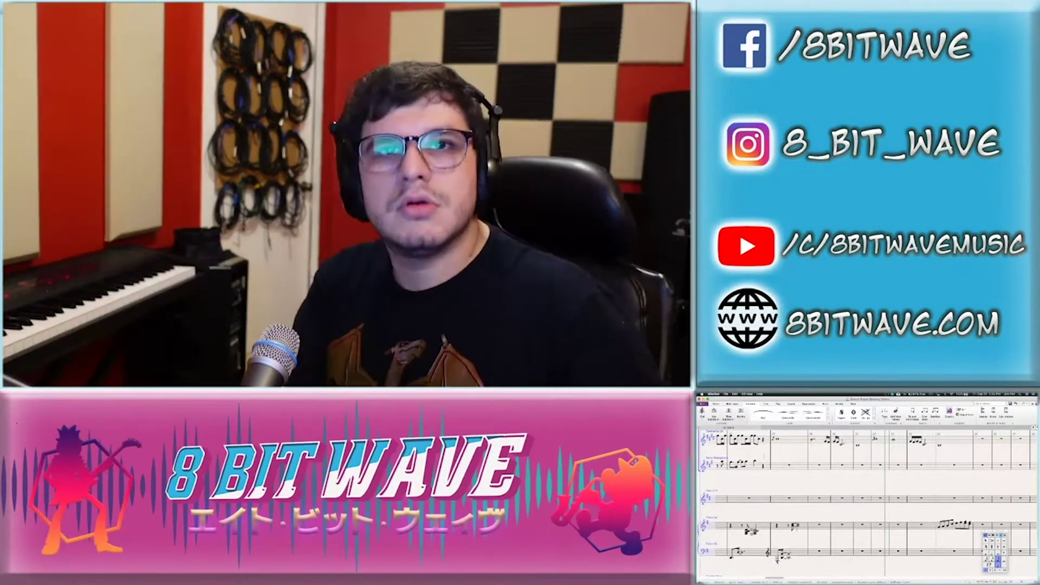
# Play back the piano part in bar 27 several times to check its chords
pyautogui.press('space')
pyautogui.press('space')
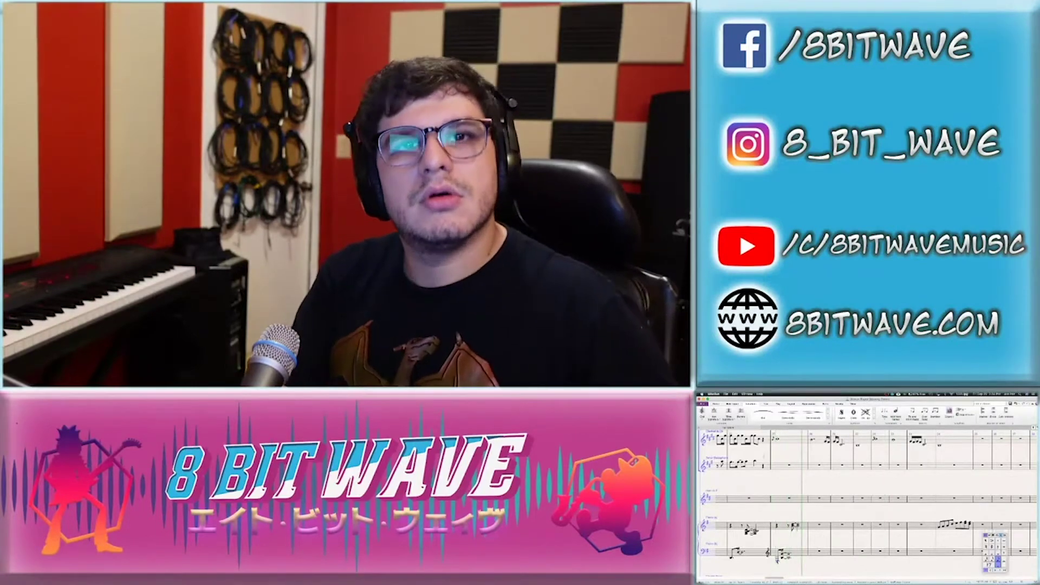
pyautogui.press('space')
pyautogui.press('space')
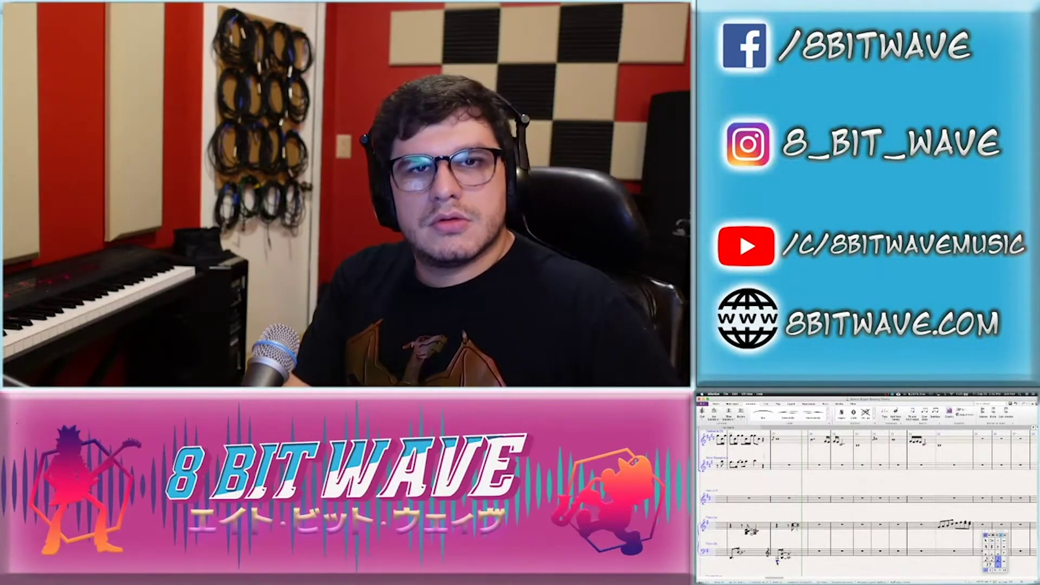
pyautogui.press('space')
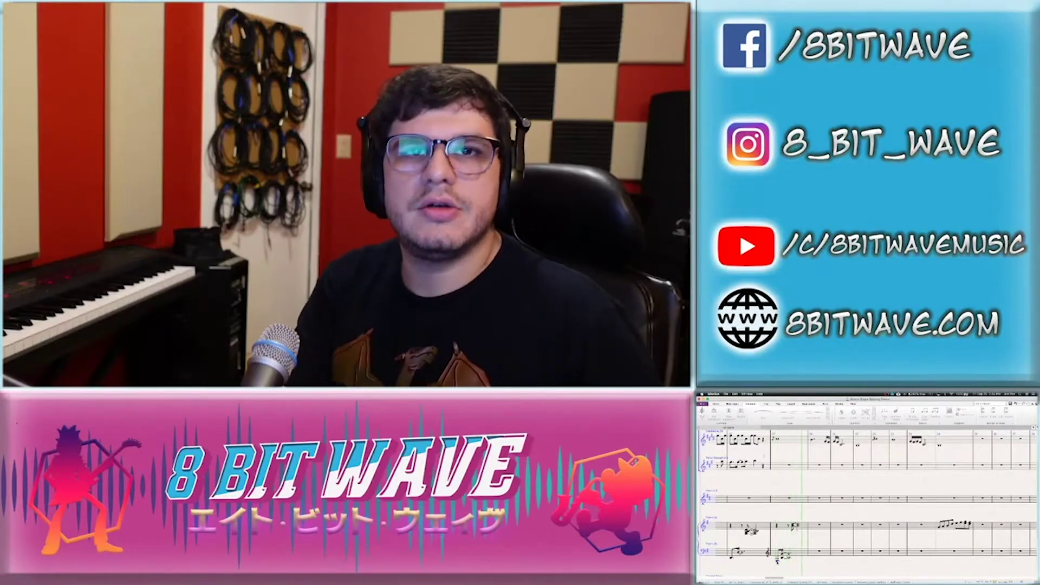
pyautogui.press('space')
# Repeat bar 27 of both piano staves into bar 28 and play back the piano passage
pyautogui.click(790, 536)
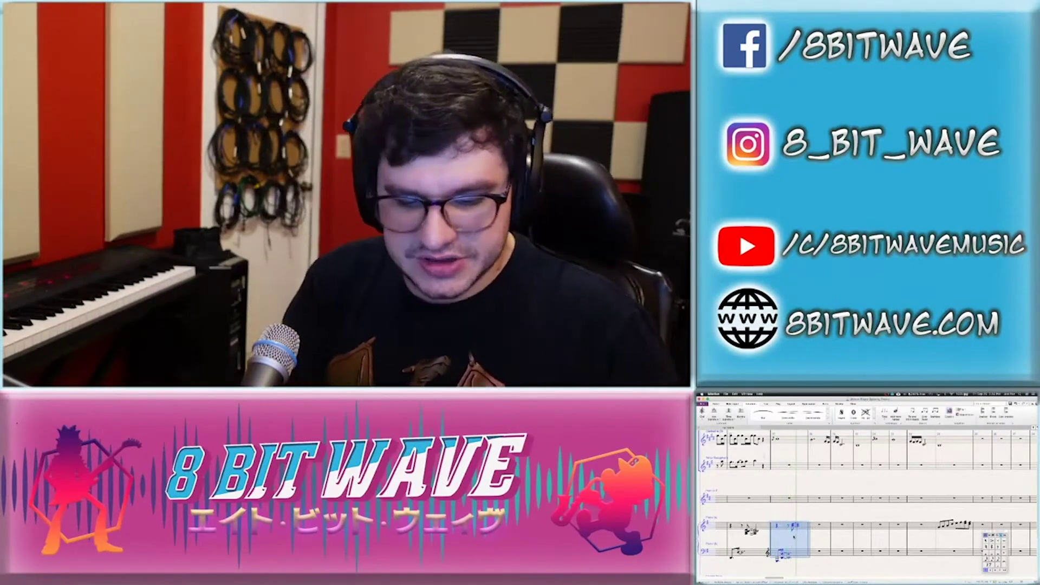
pyautogui.press('r')
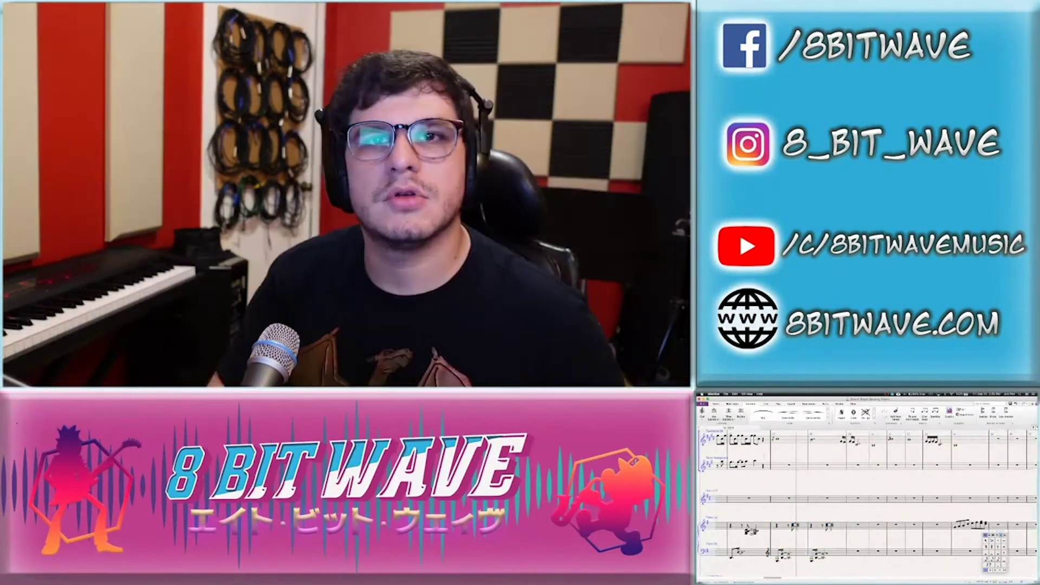
pyautogui.press('Escape')
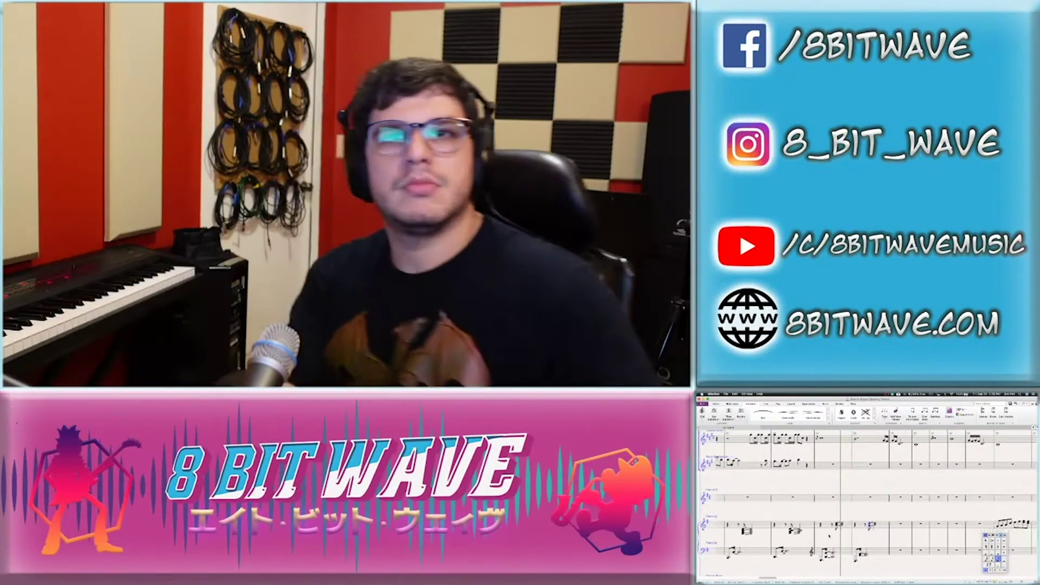
pyautogui.press('space')
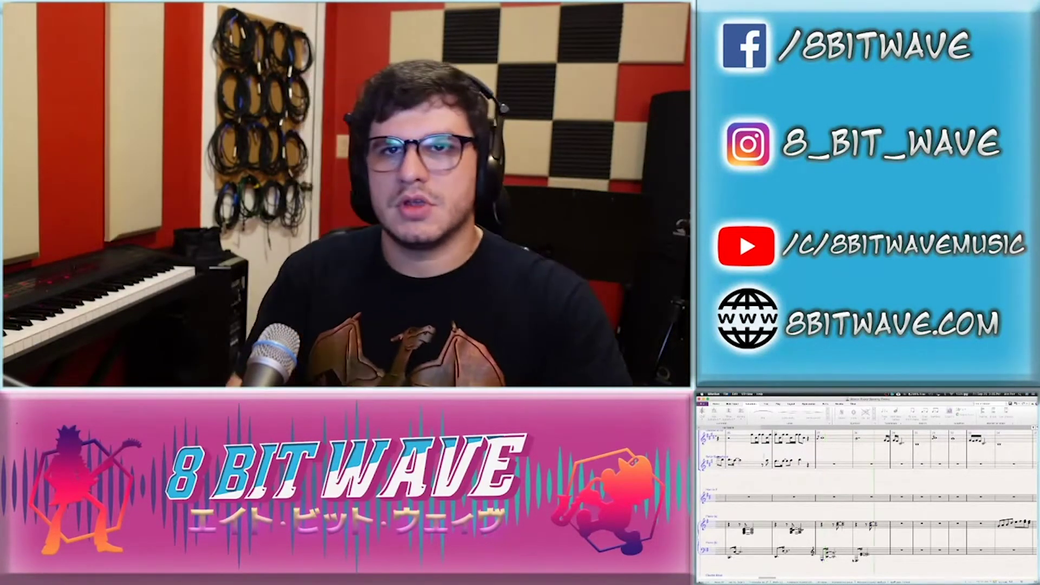
pyautogui.press('space')
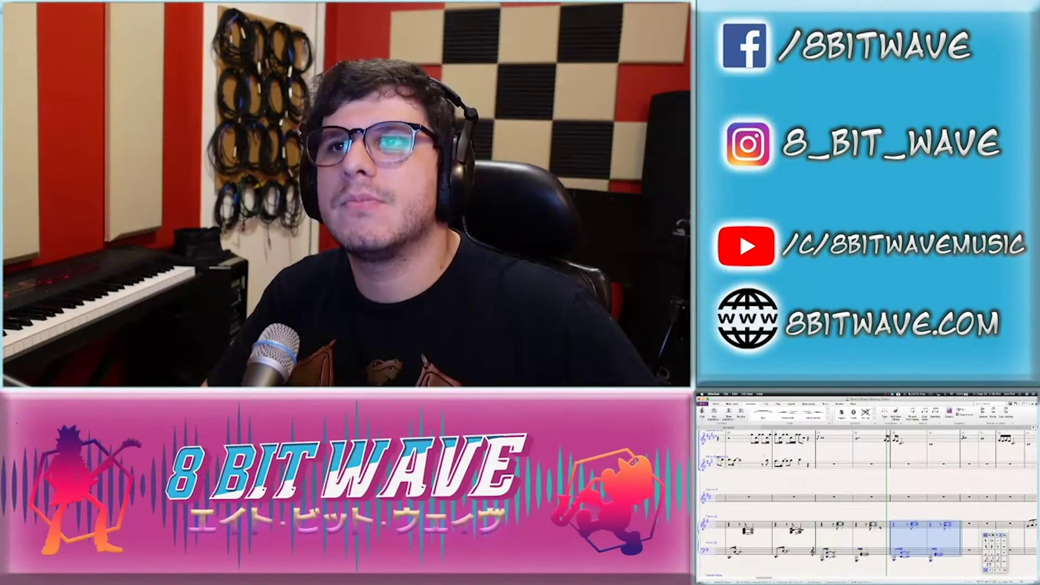
# Repeat the two-bar piano pattern into bars 31 and 32, and copy bar 31 of both piano staves into bar 33
pyautogui.press('r')
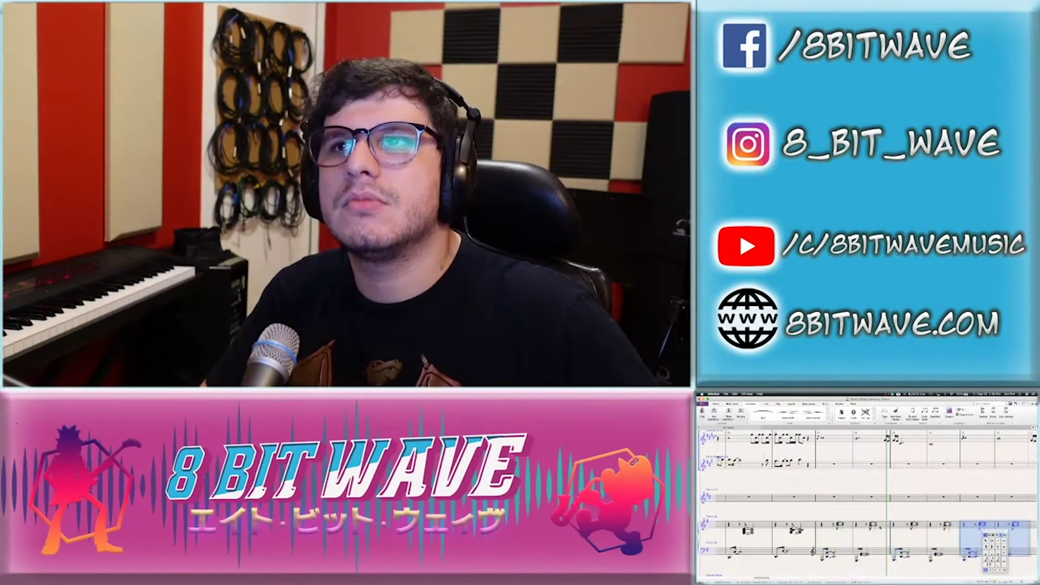
pyautogui.hscroll(4, 934, 520)
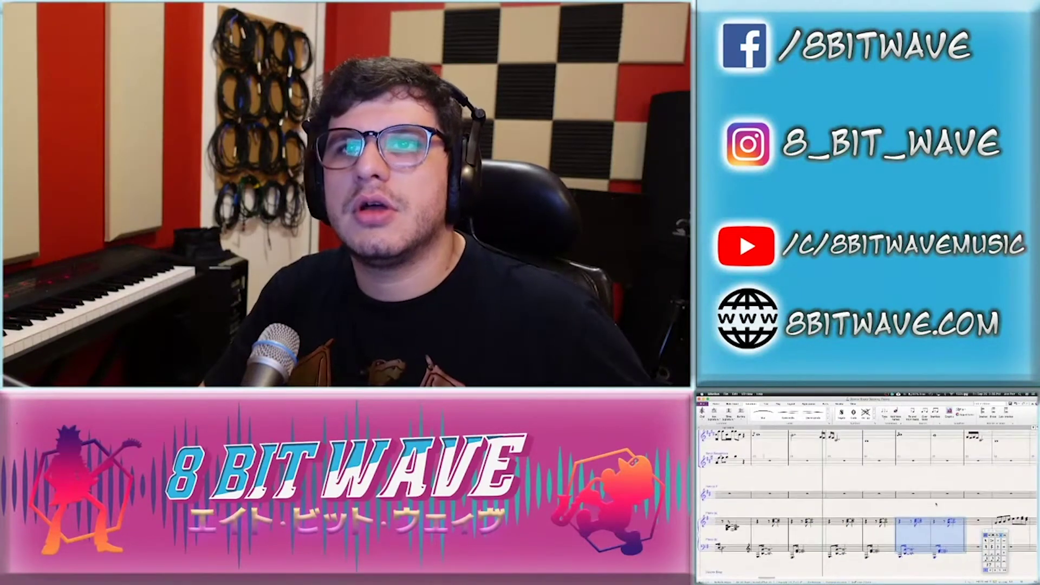
pyautogui.click(915, 552)
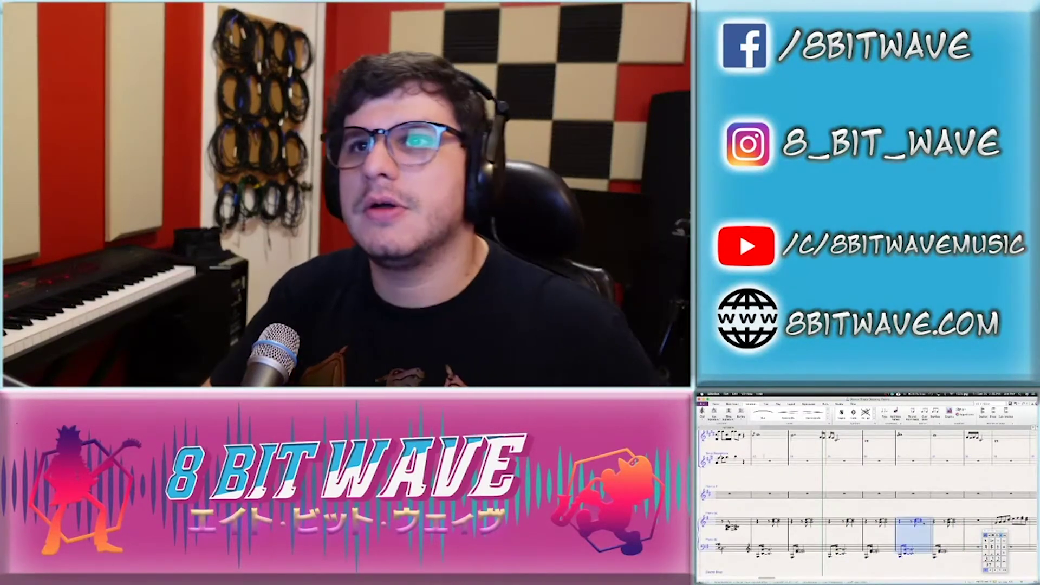
pyautogui.click(979, 521)
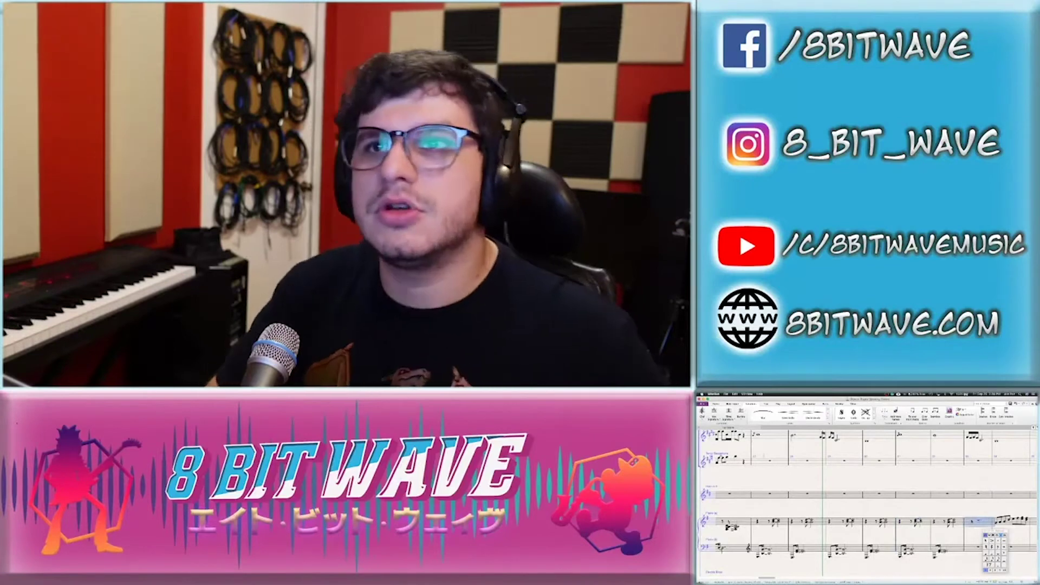
pyautogui.hotkey('alt', 'shift', 'Down')
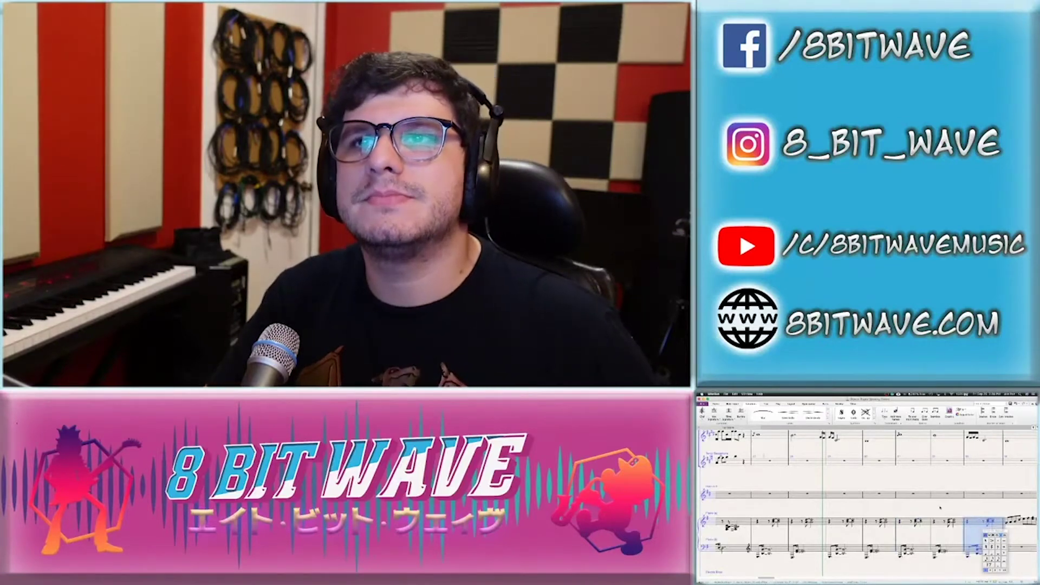
# Copy bar 32 of the Piano (b) staff into bar 34, beneath the rising run
pyautogui.hscroll(4, 940, 508)
pyautogui.scroll(-1, 939, 508)
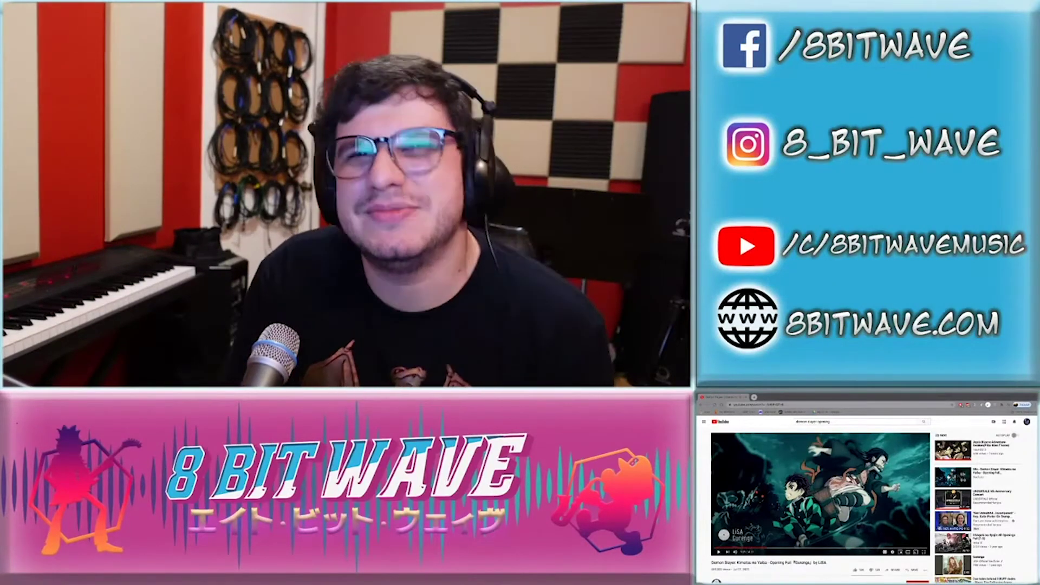
pyautogui.hotkey('ctrl', 'Left')
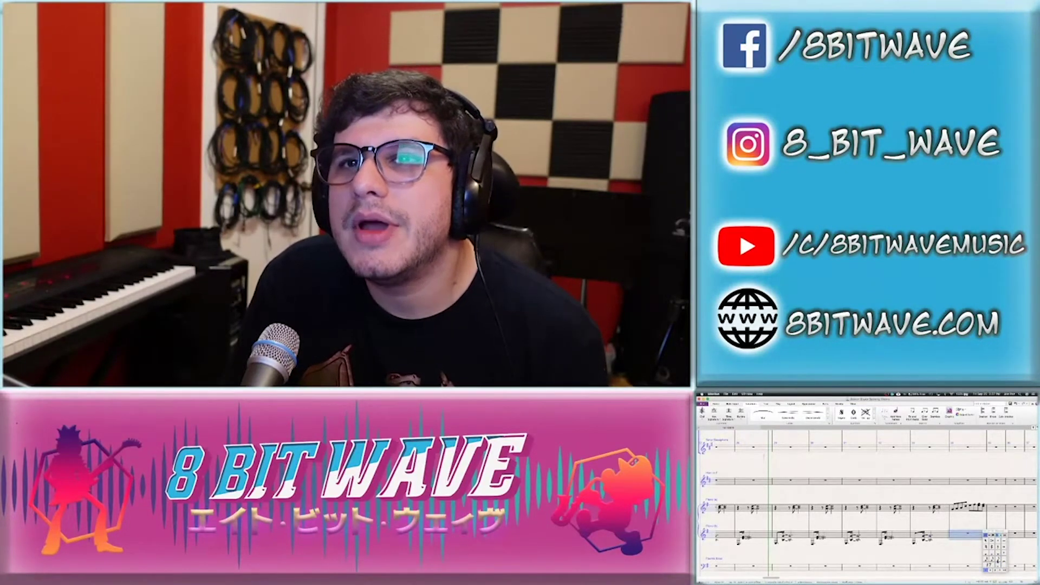
pyautogui.press('Escape')
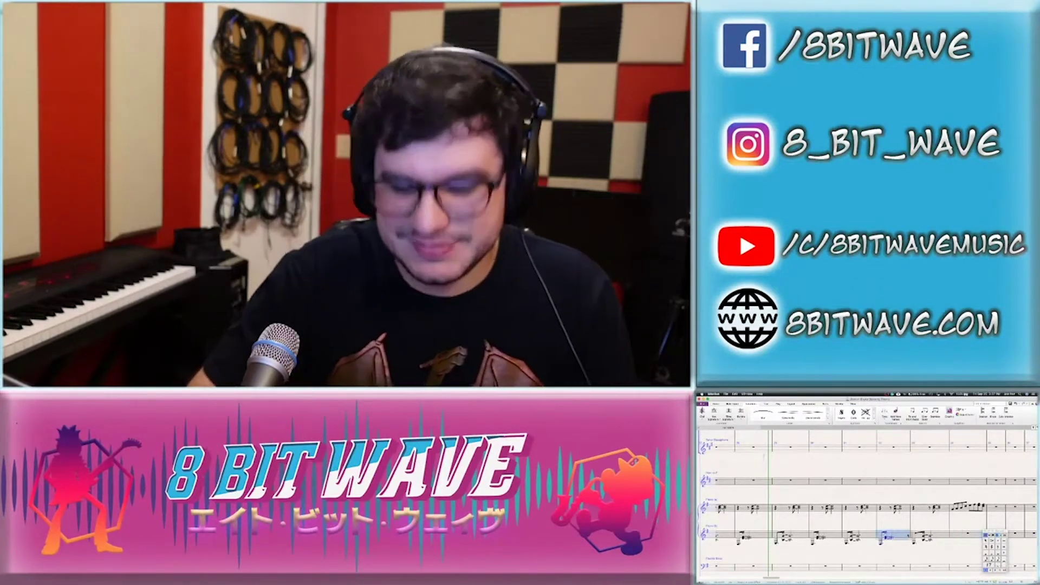
pyautogui.keyDown('alt'); pyautogui.click(965, 526); pyautogui.keyUp('alt')
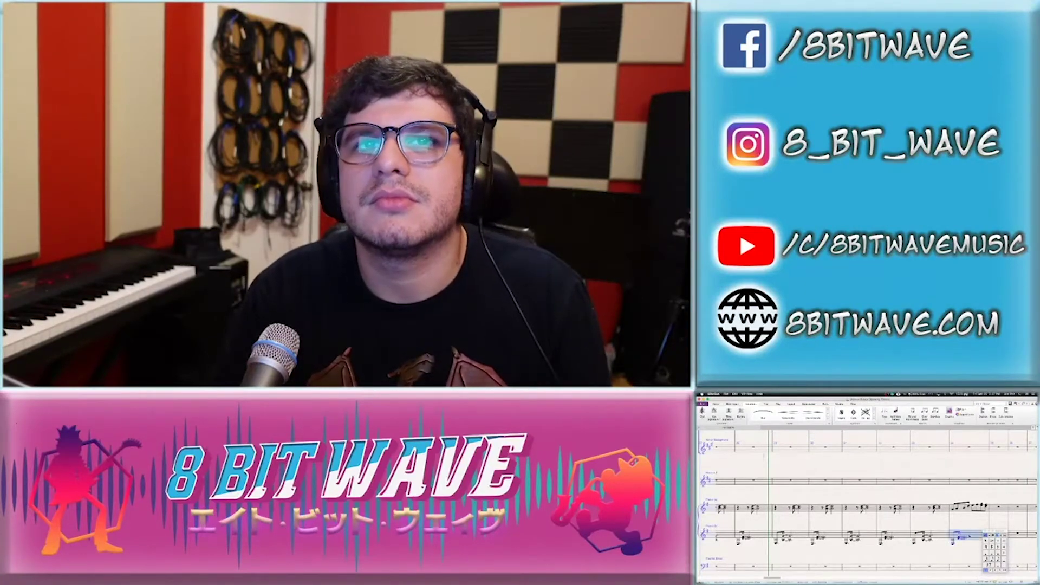
# Play back the score from beat 1 of bar 21 in the Piano (b) staff through bar 34
pyautogui.hscroll(-5, 969, 536)
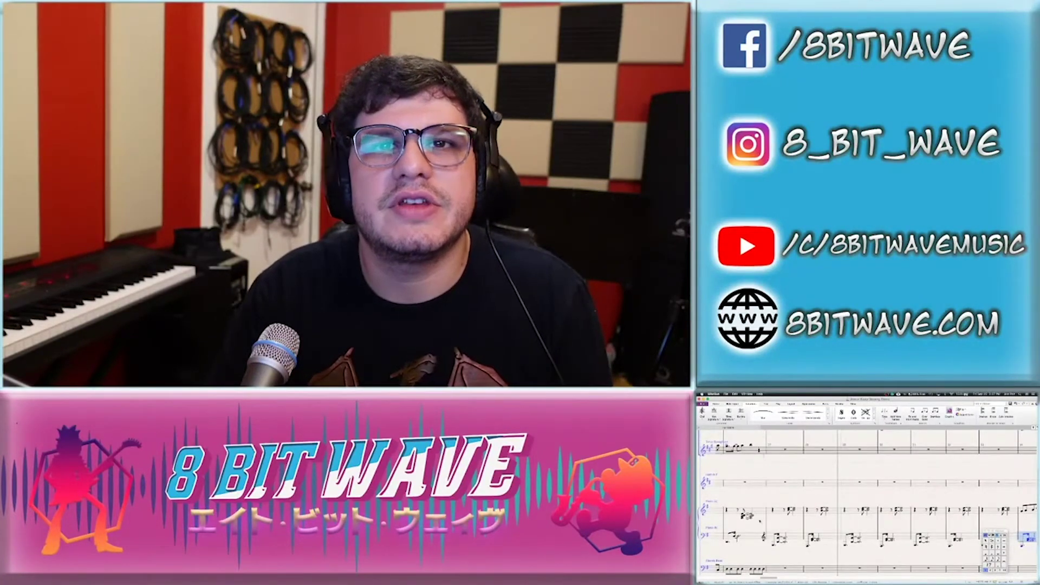
pyautogui.hscroll(-10, 759, 520)
pyautogui.click(749, 541)
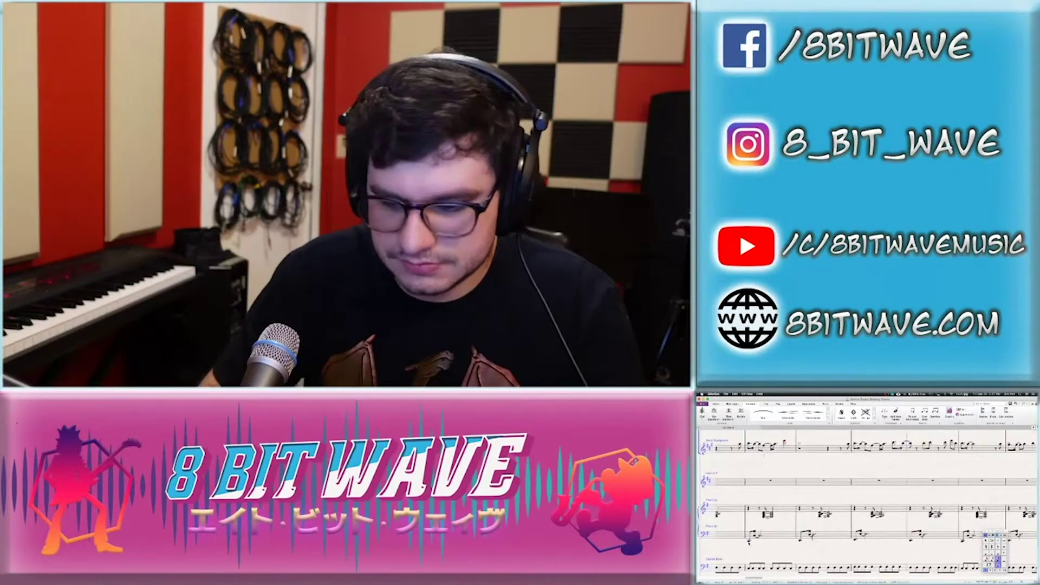
pyautogui.press('p')
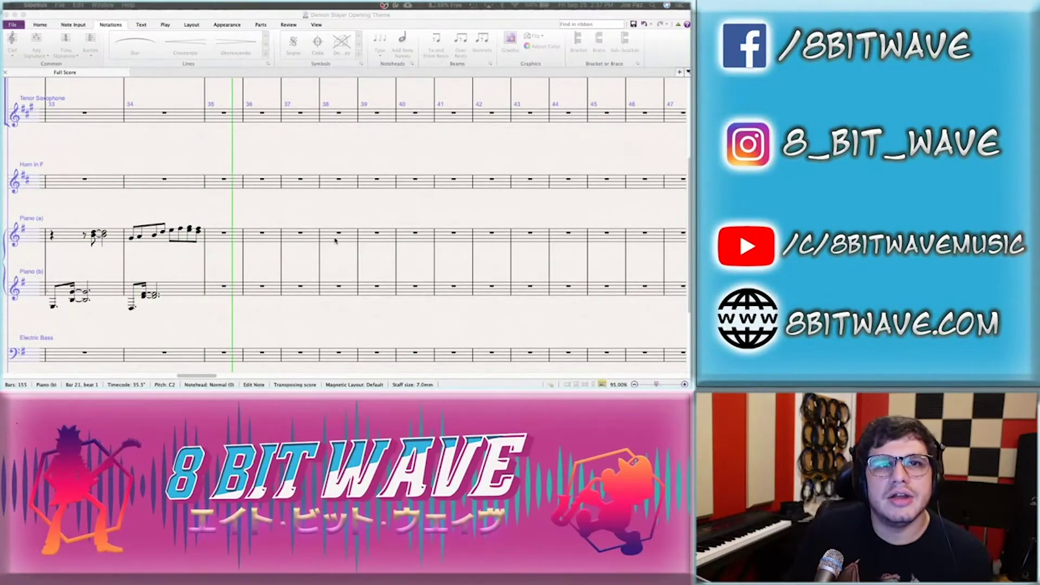
# Stop at the end of the piano passage and check the opening bass notes of bars 33 and 34 in Piano (b)
pyautogui.click(307, 265)
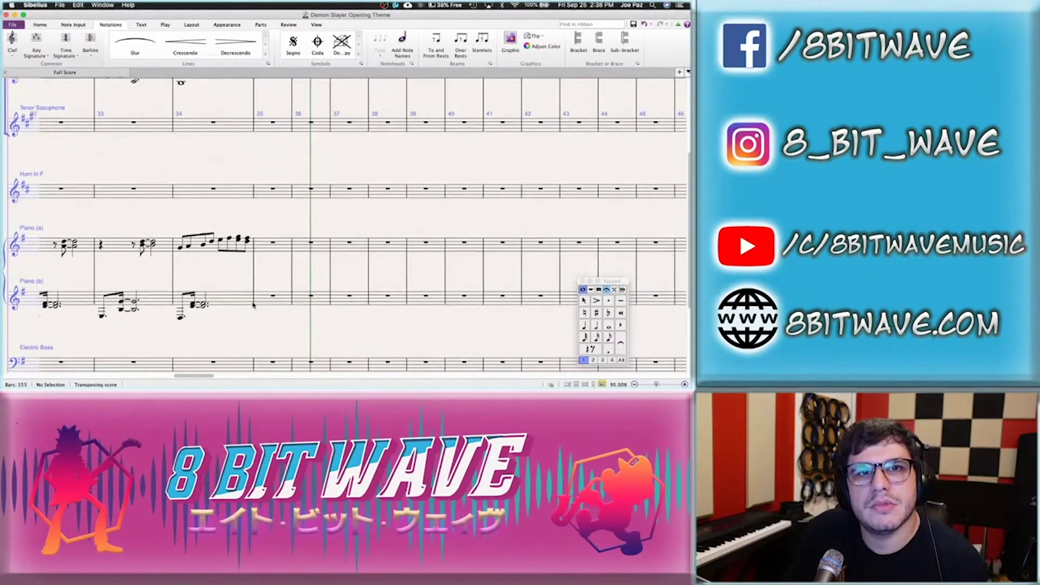
pyautogui.hscroll(-3, 217, 303)
pyautogui.click(145, 313)
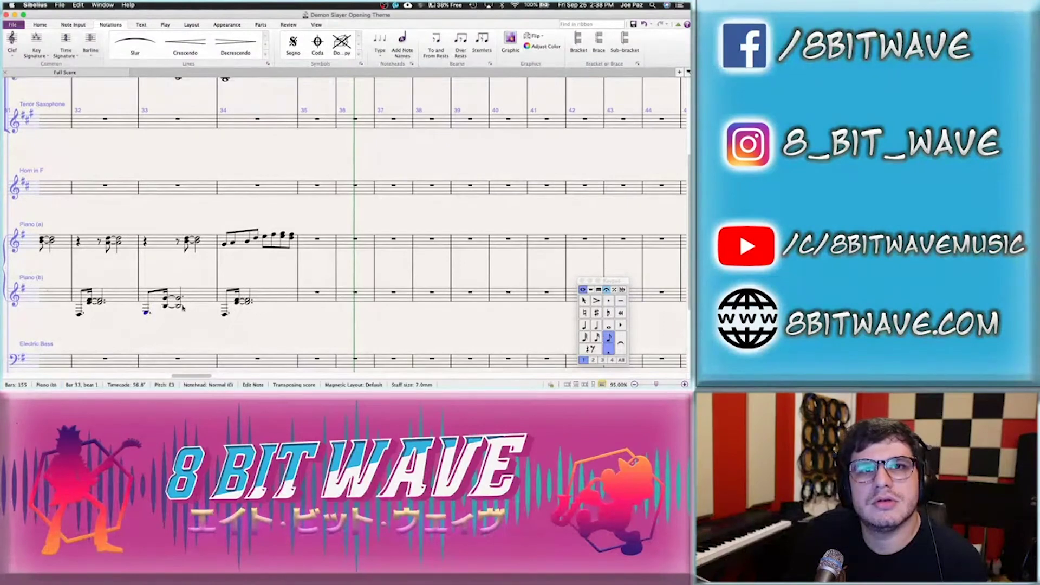
pyautogui.click(224, 314)
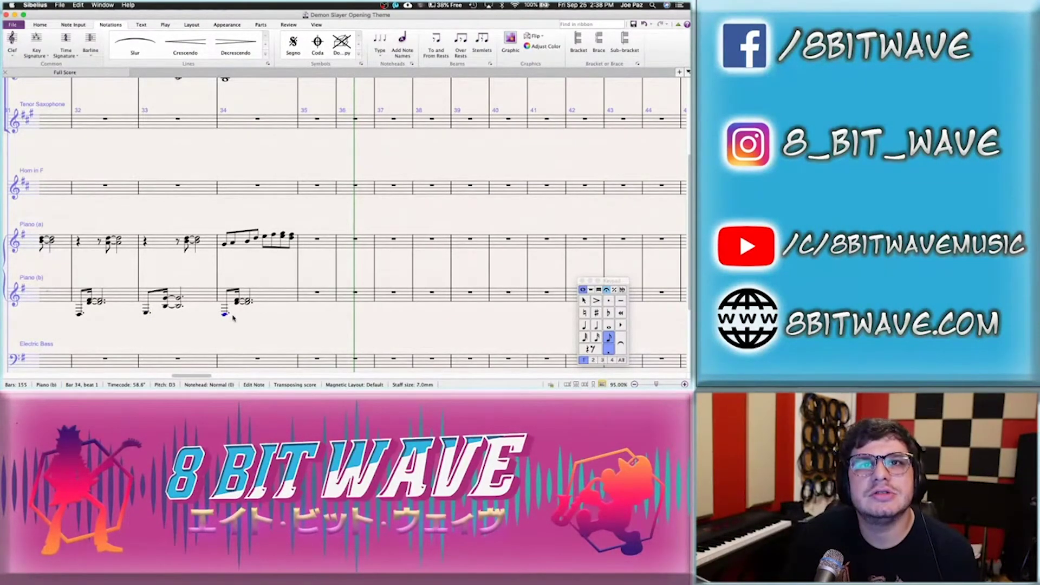
pyautogui.scroll(-2, 233, 317)
pyautogui.hscroll(-3, 233, 318)
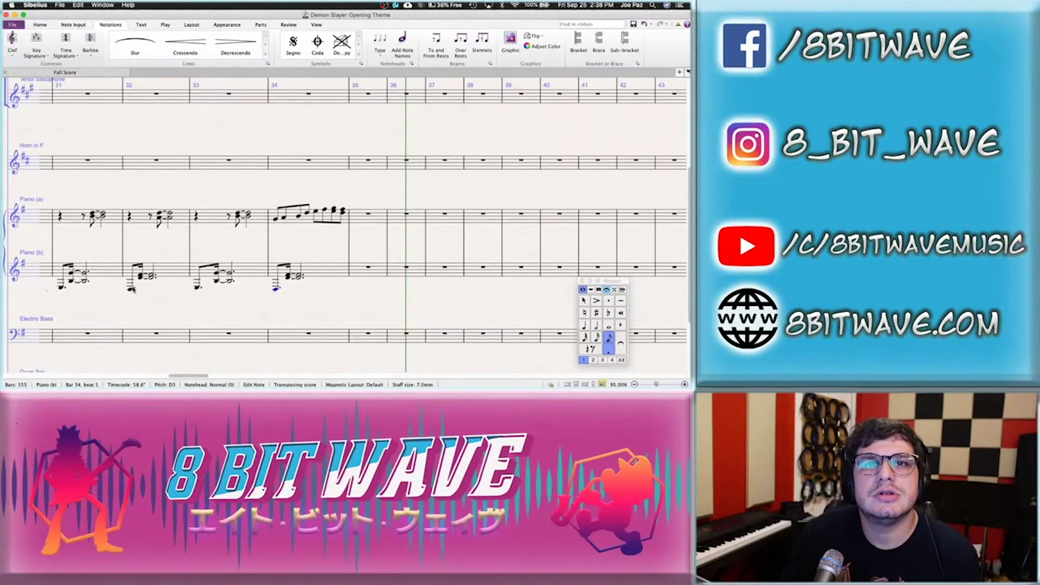
pyautogui.press('Escape')
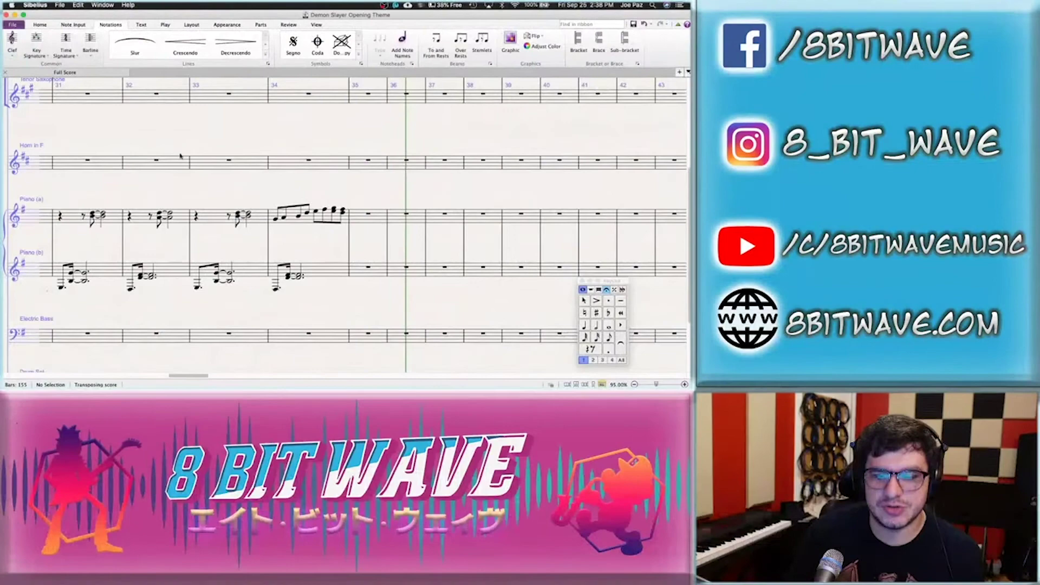
# Clear the score selection and return from the YouTube reference video to the Sibelius score
pyautogui.click(180, 155)
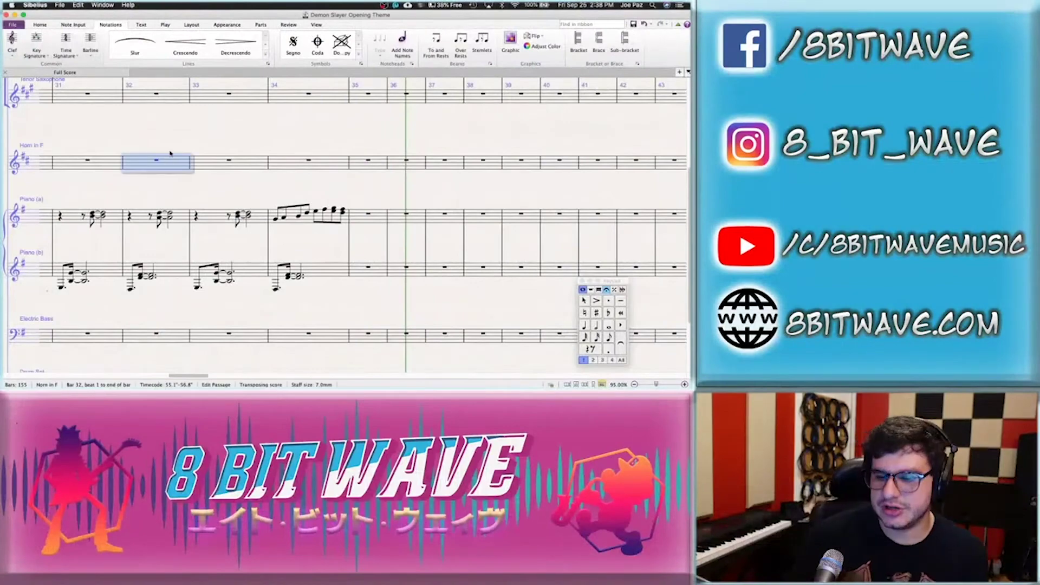
pyautogui.click(187, 114)
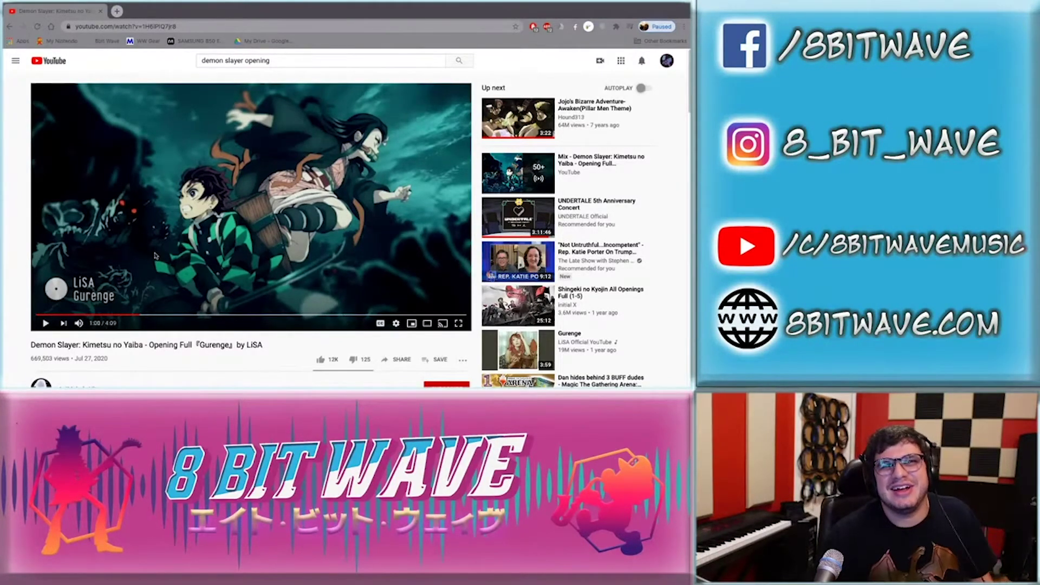
pyautogui.press('super+Tab')
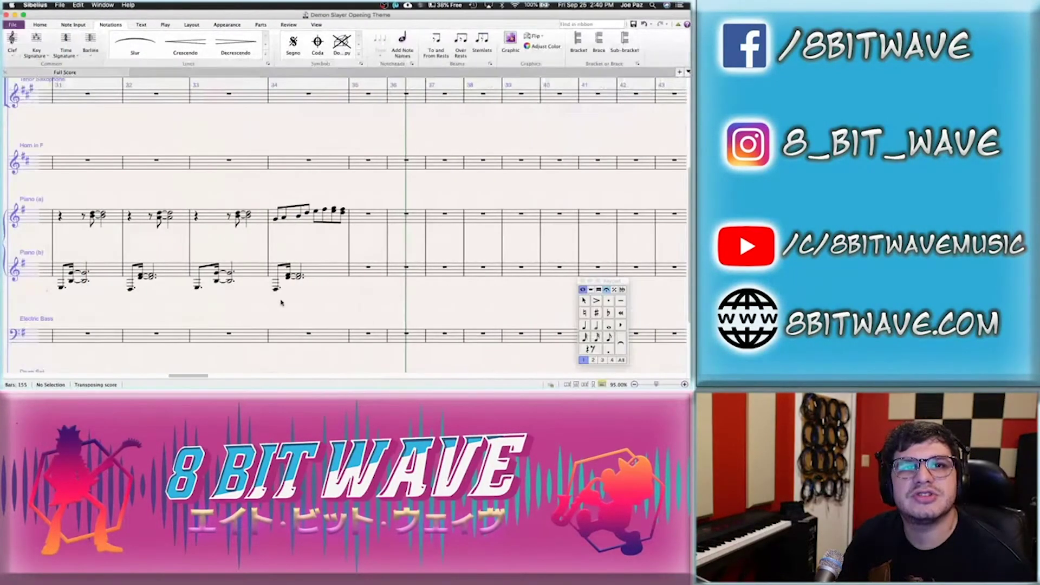
# Lower the opening bass note of bar 29 in the Piano (b) staff to B2
pyautogui.hscroll(-10, 281, 302)
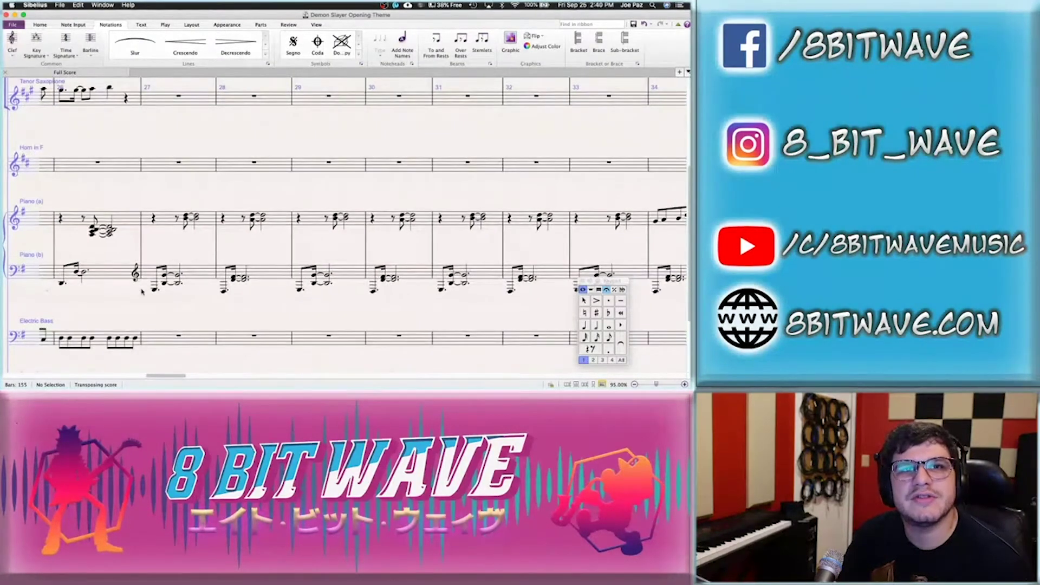
pyautogui.click(154, 291)
pyautogui.press('Right')
pyautogui.press('Right')
pyautogui.press('Right')
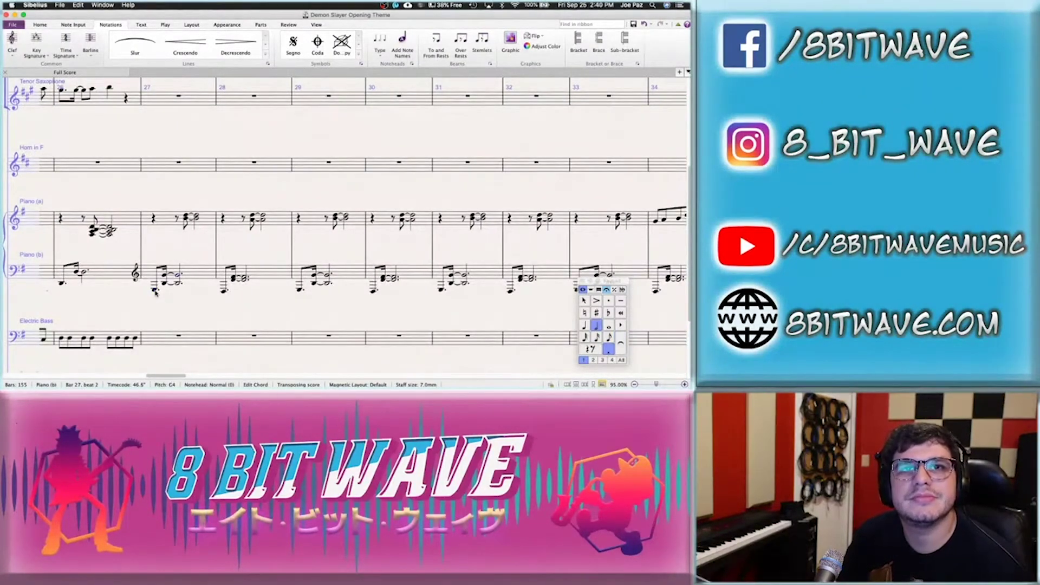
pyautogui.press('Right')
pyautogui.press('Right')
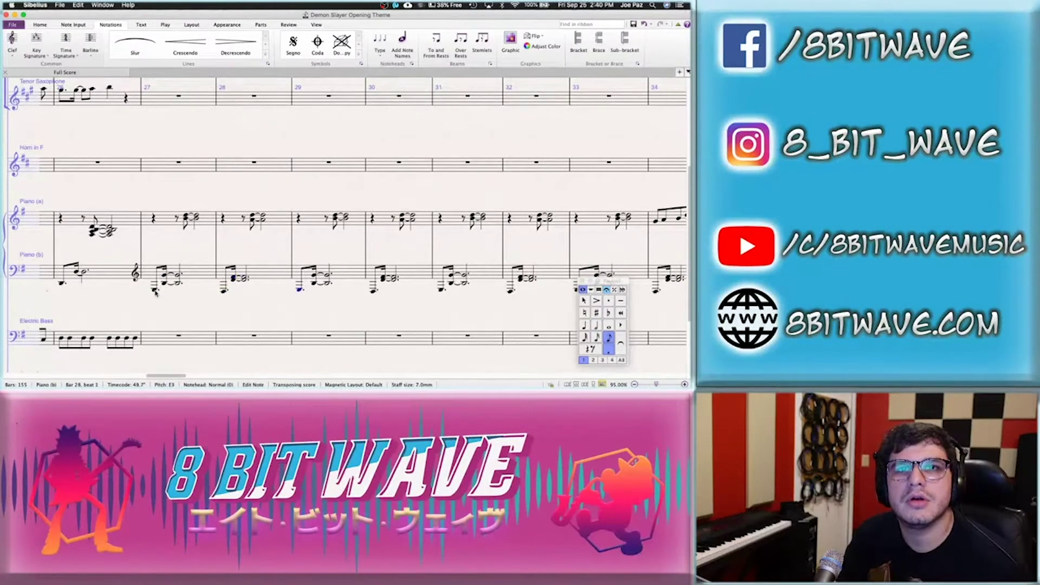
pyautogui.press('Down')
pyautogui.press('Down')
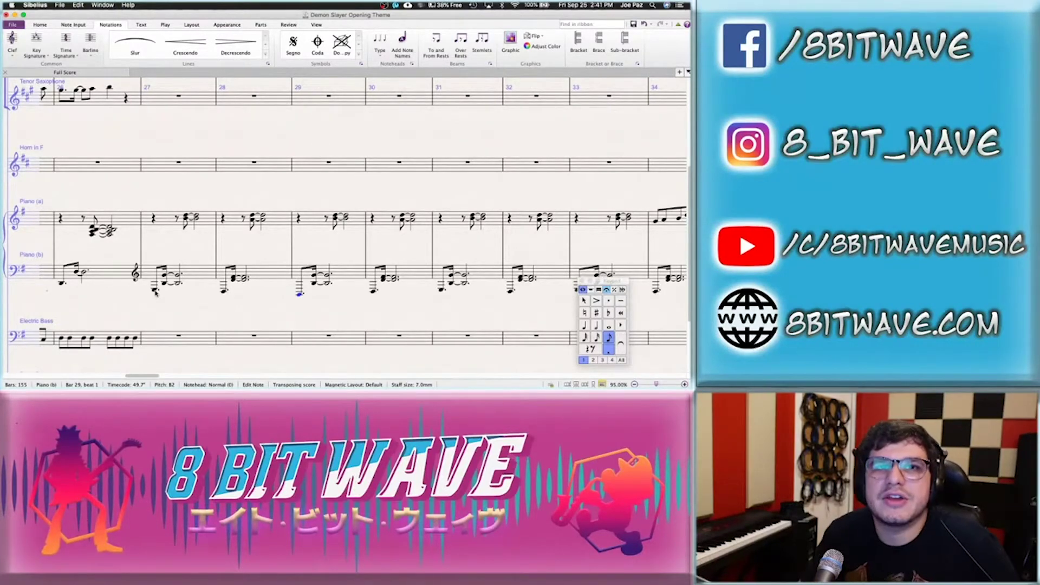
# Delete the treble clef change at the end of bar 26 in the Piano (b) staff
pyautogui.press('Escape')
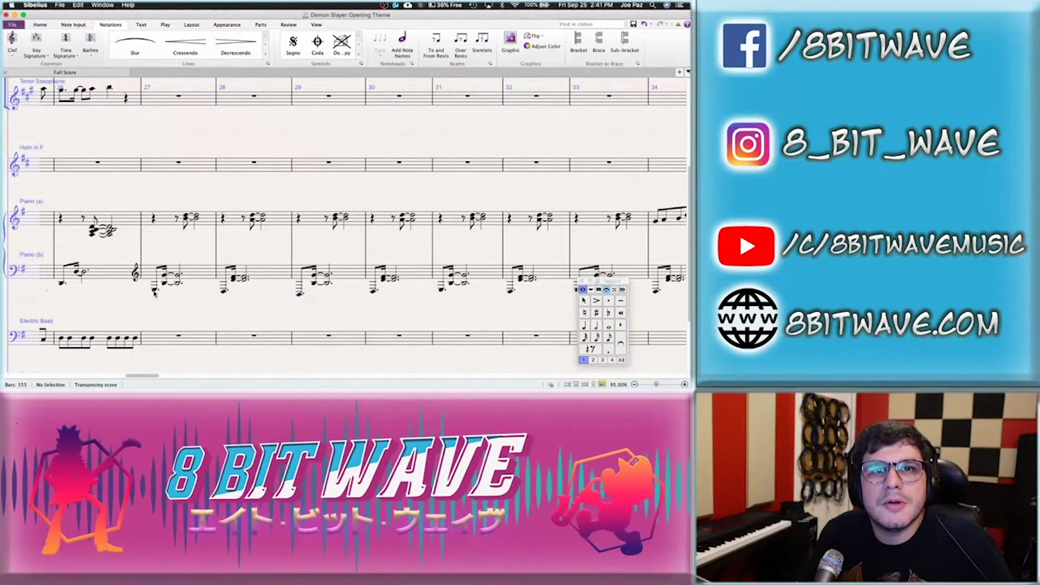
pyautogui.click(155, 290)
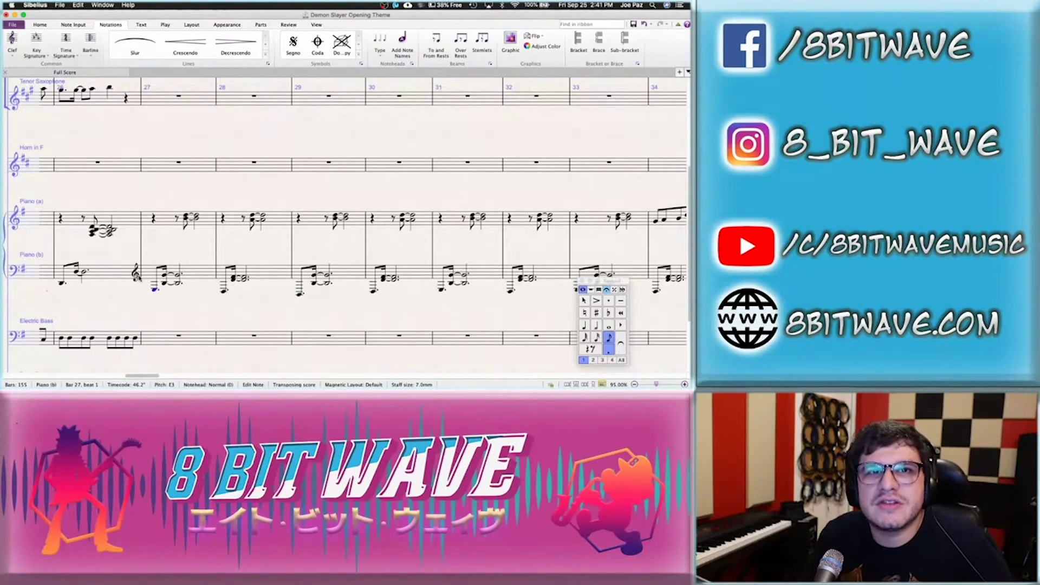
pyautogui.click(137, 276)
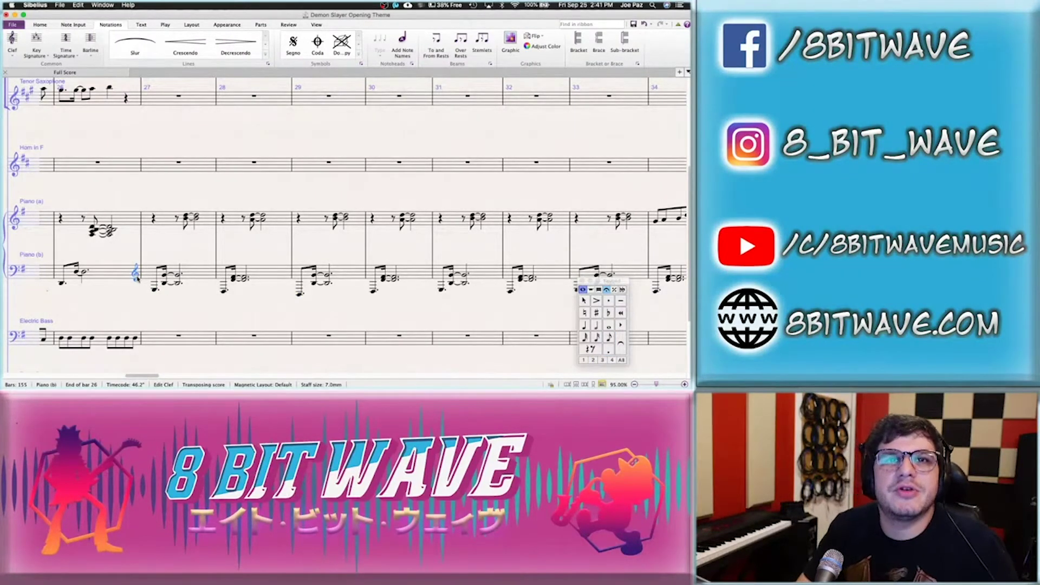
pyautogui.press('Delete')
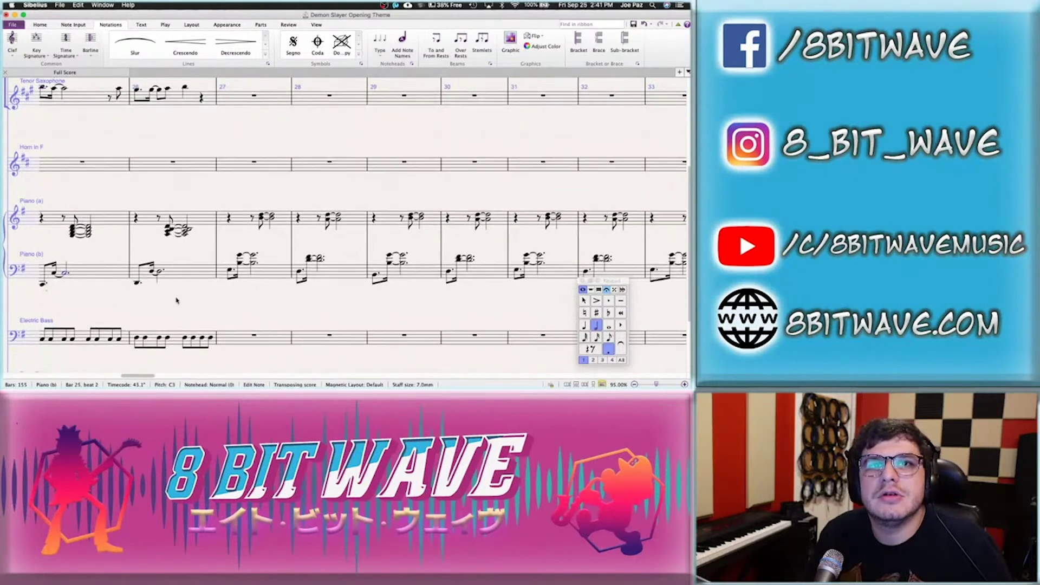
# Step through the Piano (b) notes from bar 25 to beat 1 of bar 29 to check their pitches
pyautogui.press('Right')
pyautogui.press('Right')
pyautogui.press('Right')
pyautogui.press('Right')
pyautogui.press('Right')
pyautogui.press('Right')
pyautogui.press('Right')
pyautogui.press('Right')
pyautogui.press('Right')
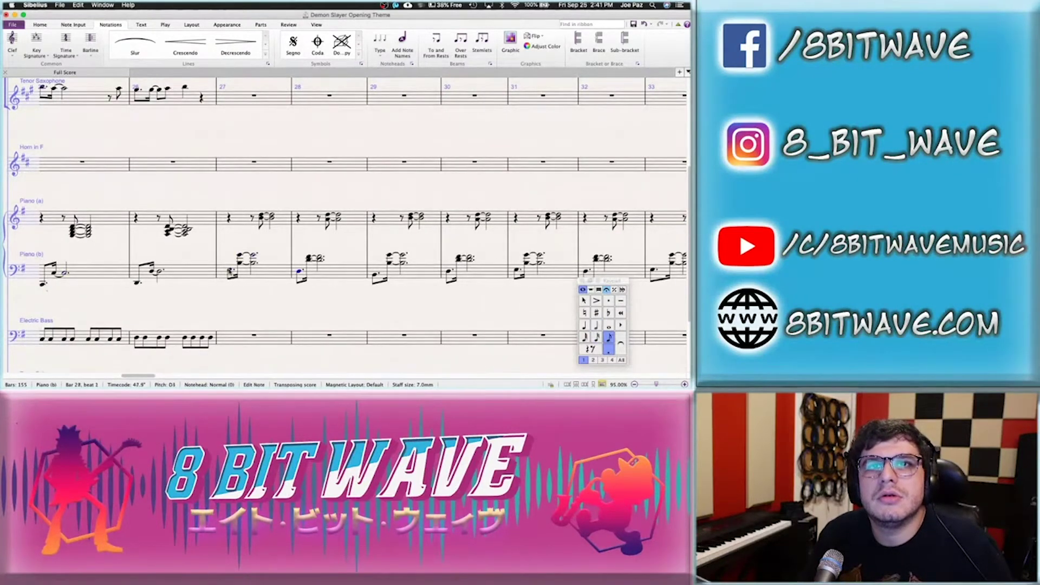
pyautogui.press('Right')
pyautogui.press('Right')
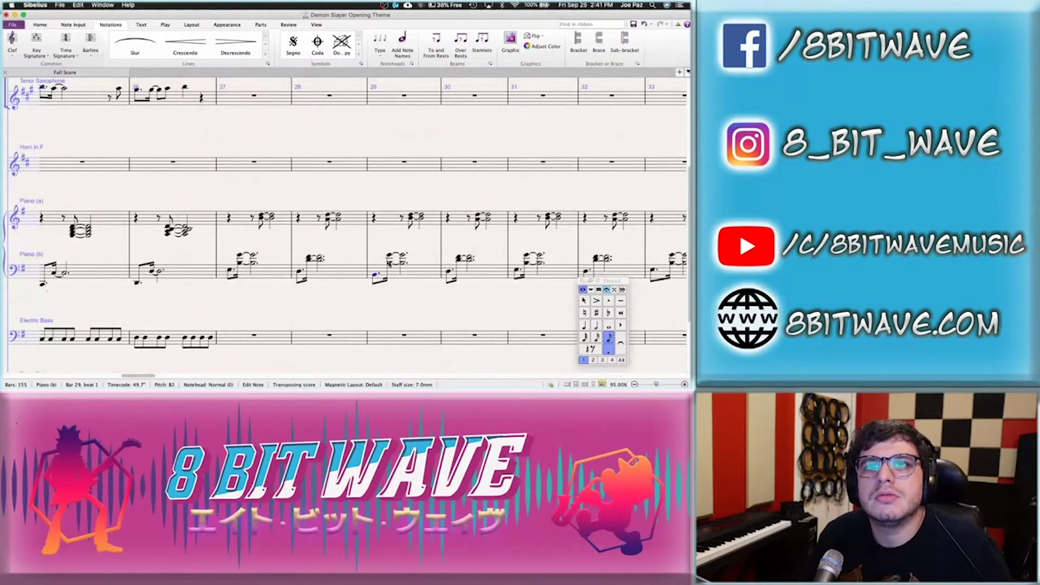
# Re-enter the Piano (b) chord at beat 1.75 of bar 29 as F#3 and D4, sustained into beat 2
pyautogui.press('Right')
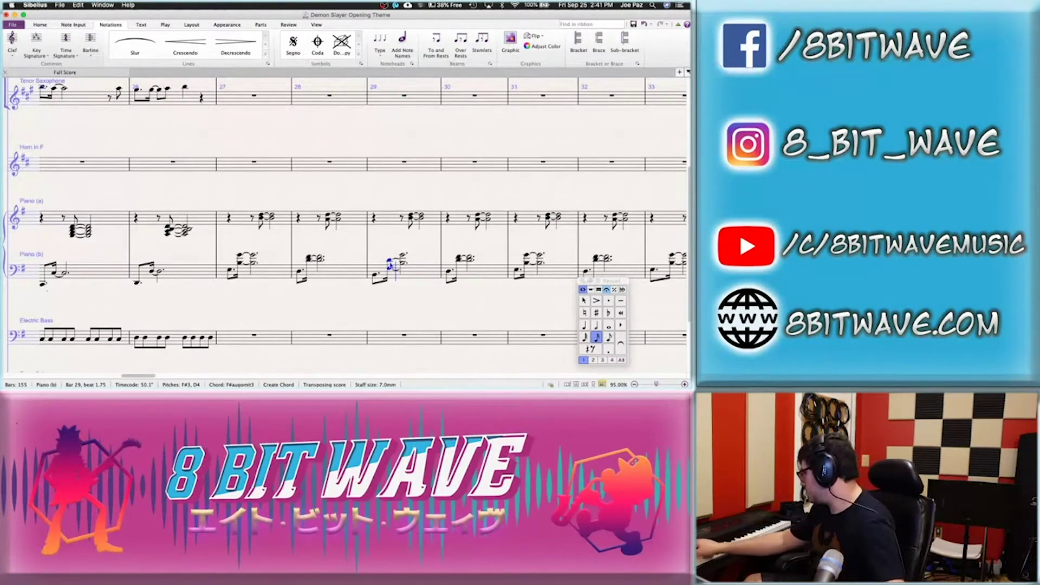
pyautogui.press('KP_5')
pyautogui.press('KP_Decimal')
pyautogui.press('g')
pyautogui.press('Right')
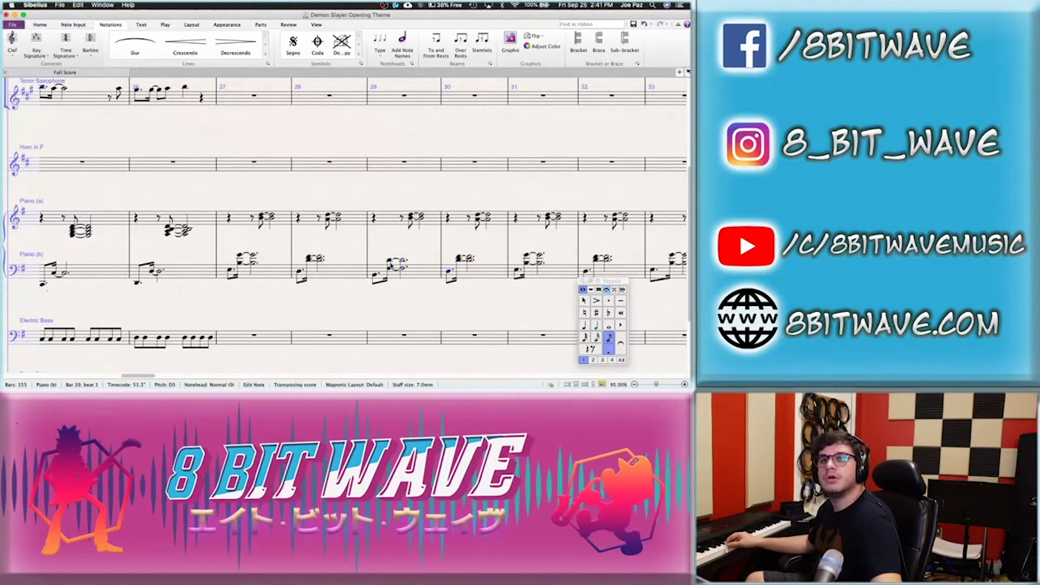
pyautogui.press('Left')
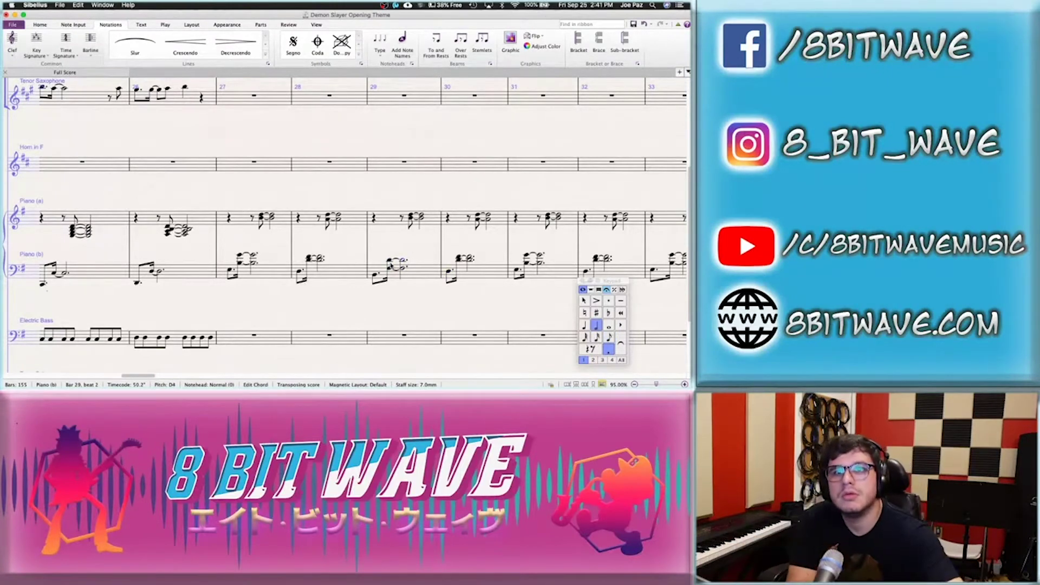
# Change the Piano (a) chords at beats 2.5 and 3 of bar 29 to A4 and D5
pyautogui.click(410, 217)
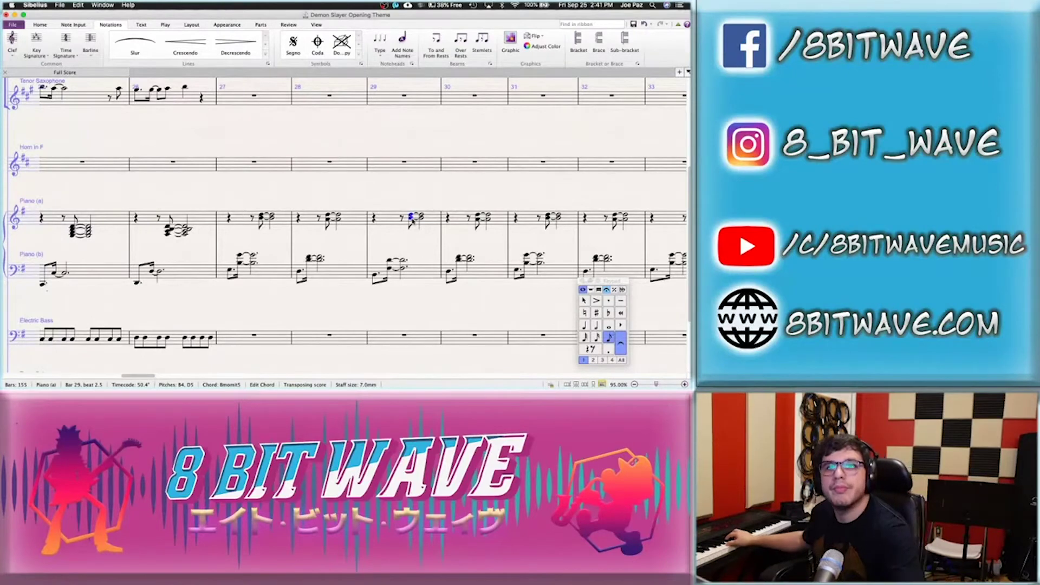
pyautogui.press('Right')
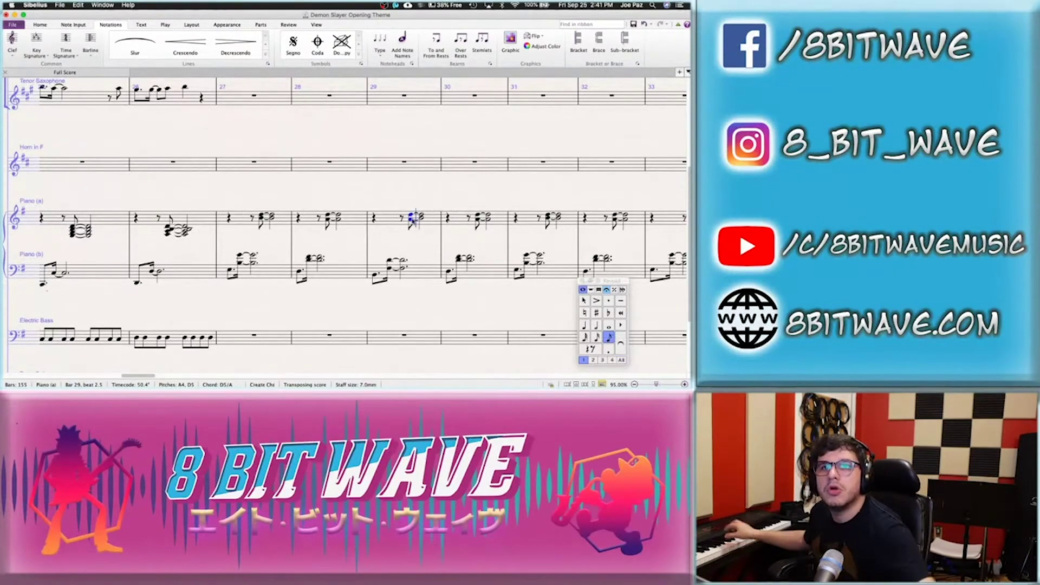
pyautogui.hotkey('shift', '4')
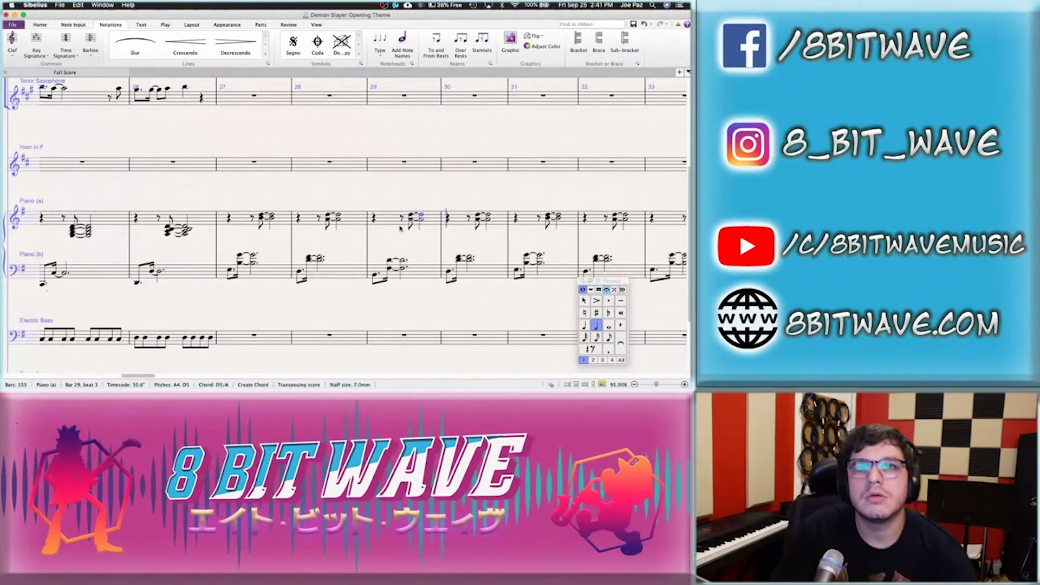
# Play back bars 27 to 30 of both piano staves, stopping in bar 30
pyautogui.click(382, 222)
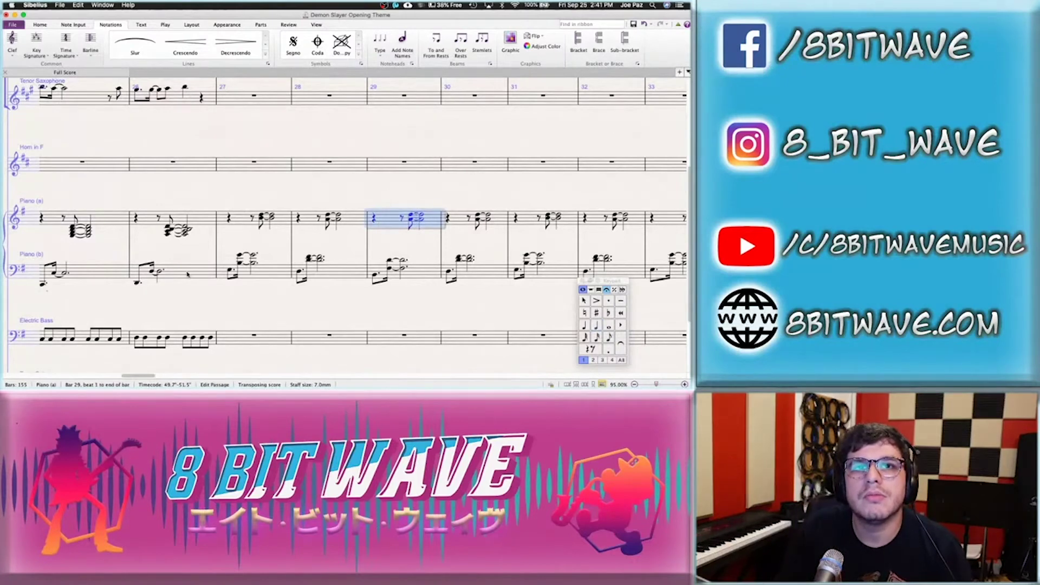
pyautogui.keyDown('shift'); pyautogui.click(188, 274); pyautogui.keyUp('shift')
pyautogui.press('Escape')
pyautogui.click(243, 219)
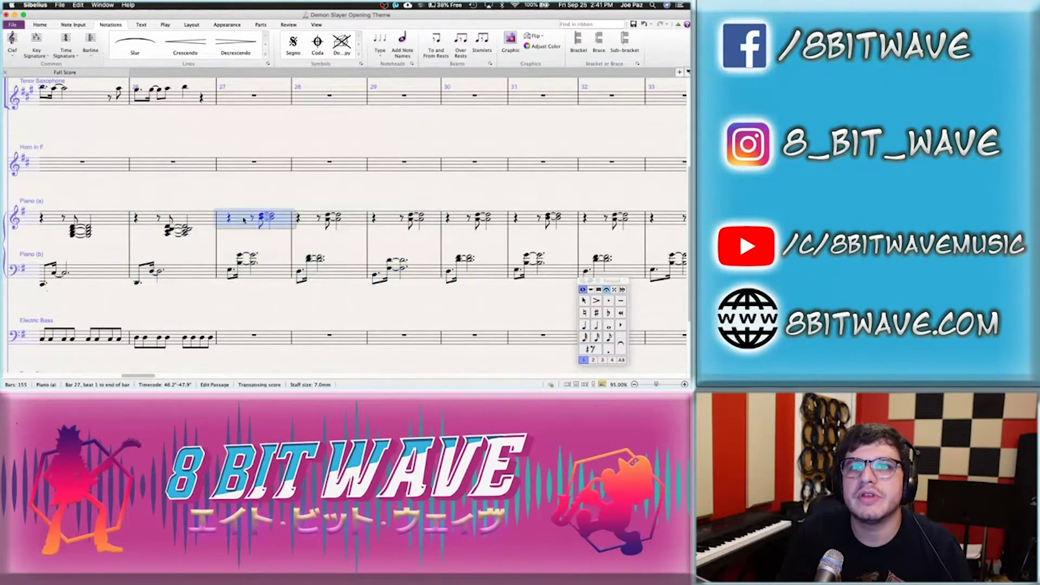
pyautogui.keyDown('shift'); pyautogui.click(404, 277); pyautogui.keyUp('shift')
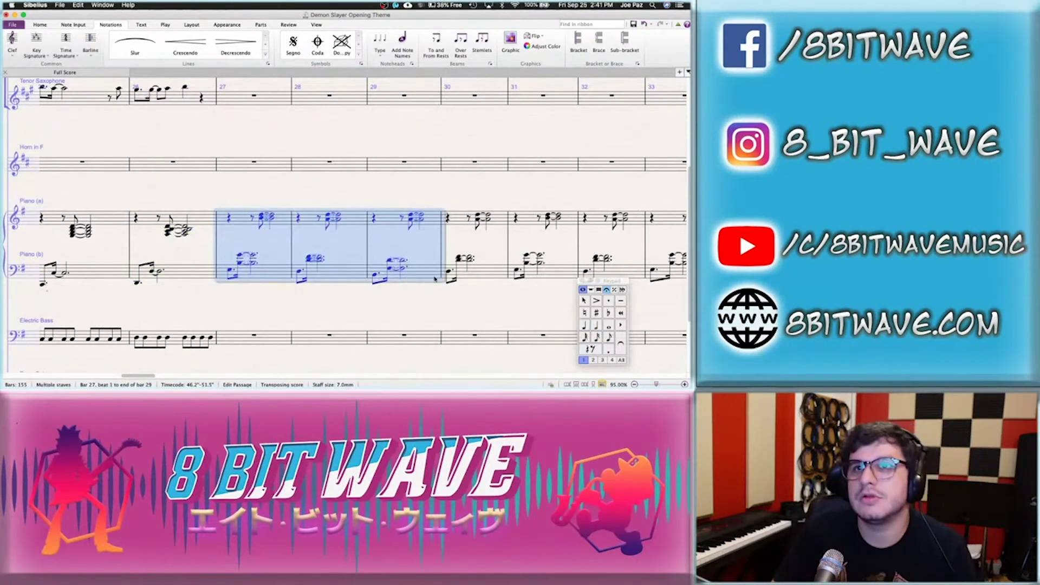
pyautogui.keyDown('shift'); pyautogui.click(471, 286); pyautogui.keyUp('shift')
pyautogui.press('p')
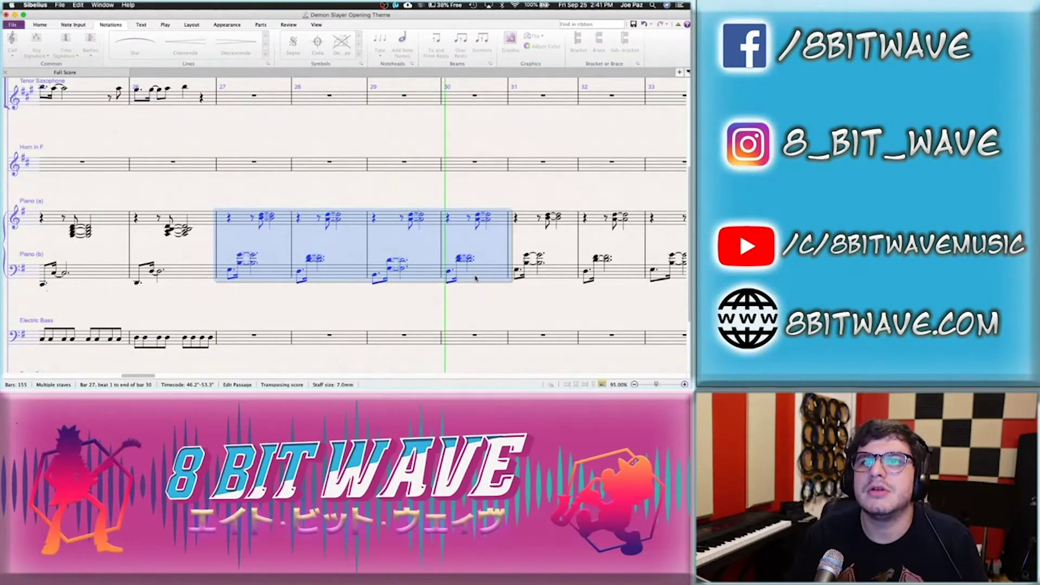
pyautogui.press('space')
pyautogui.press('space')
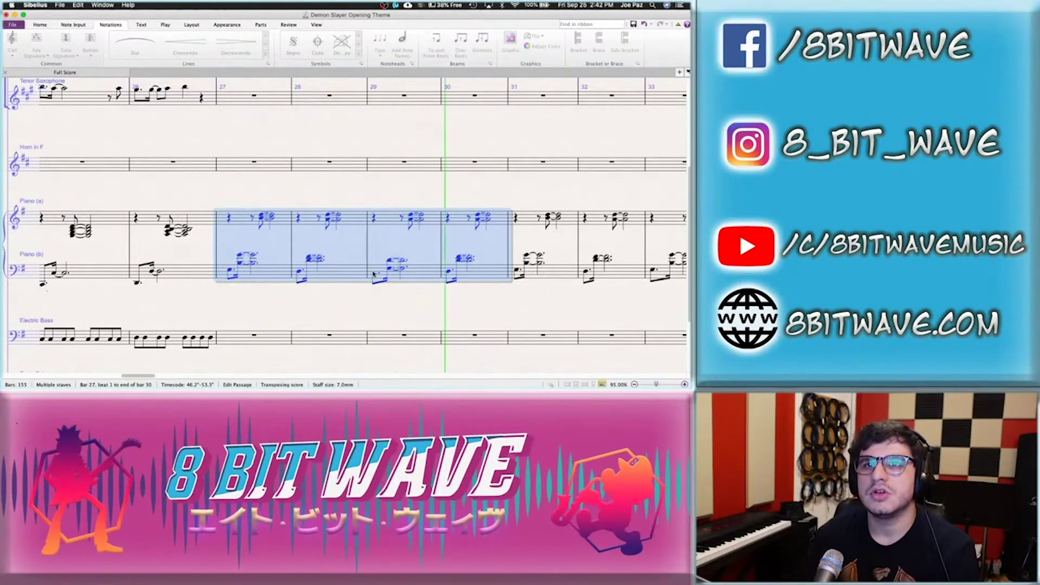
pyautogui.press('space')
# Raise the opening bass note of Piano (b) bar 30 to E3 and check the chords in both piano staves of that bar
pyautogui.click(449, 275)
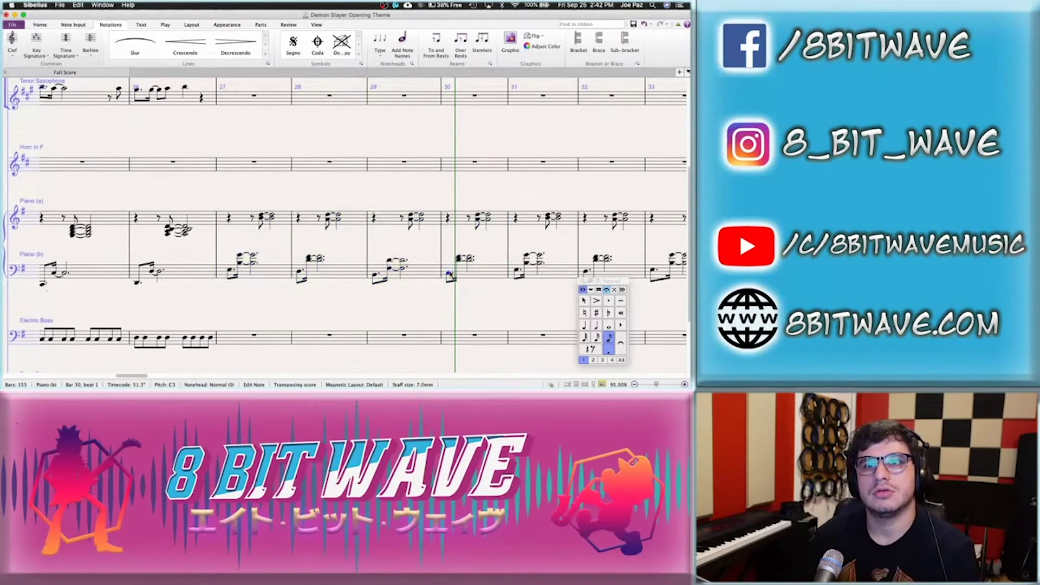
pyautogui.press('Up')
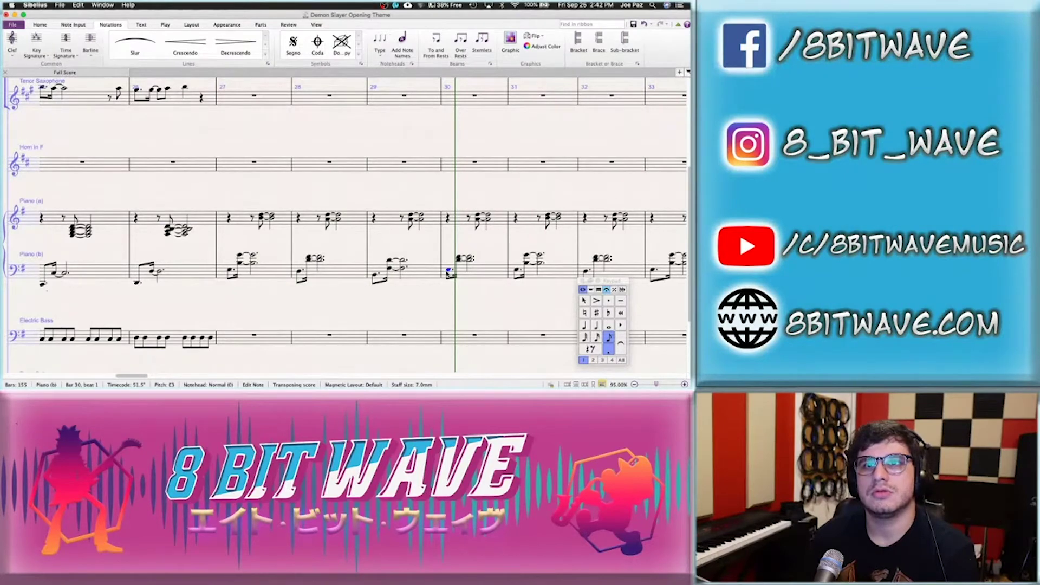
pyautogui.press('Right')
pyautogui.press('Right')
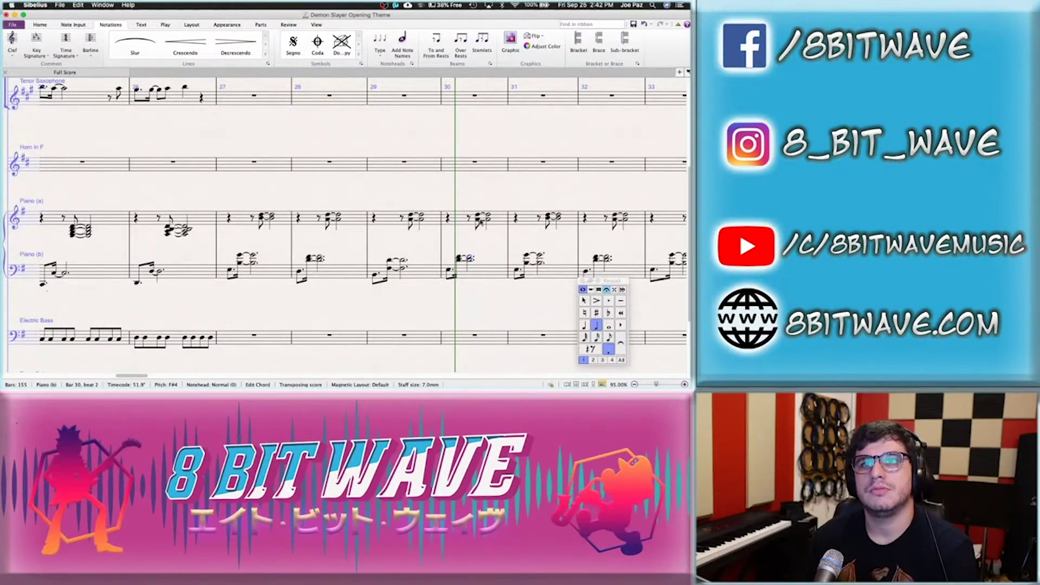
pyautogui.click(477, 219)
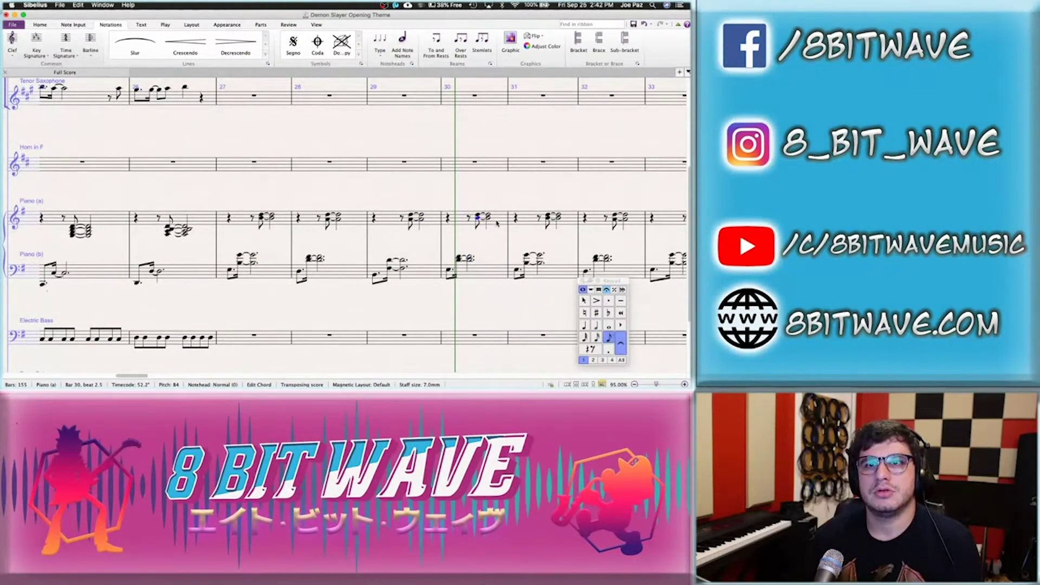
# Play back bars 26 to 30 of both piano staves and save the score
pyautogui.click(496, 223)
pyautogui.keyDown('shift'); pyautogui.click(183, 276); pyautogui.keyUp('shift')
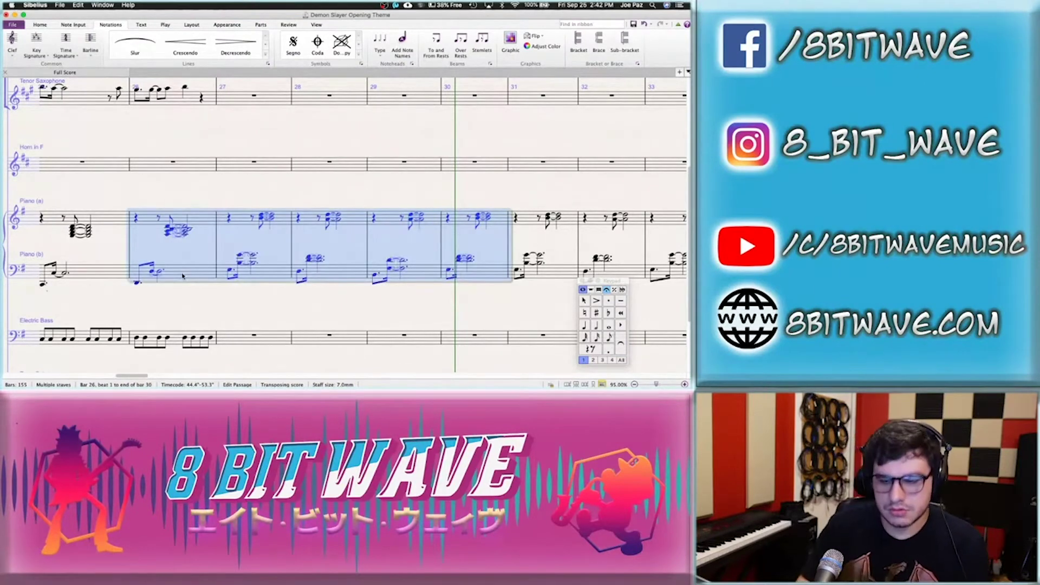
pyautogui.press('p')
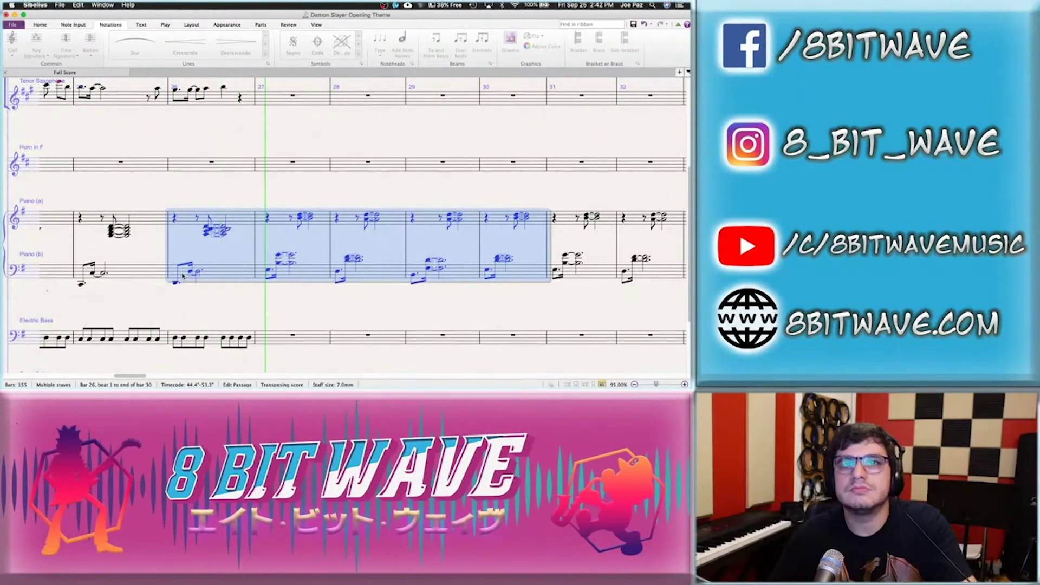
pyautogui.press('super+s')
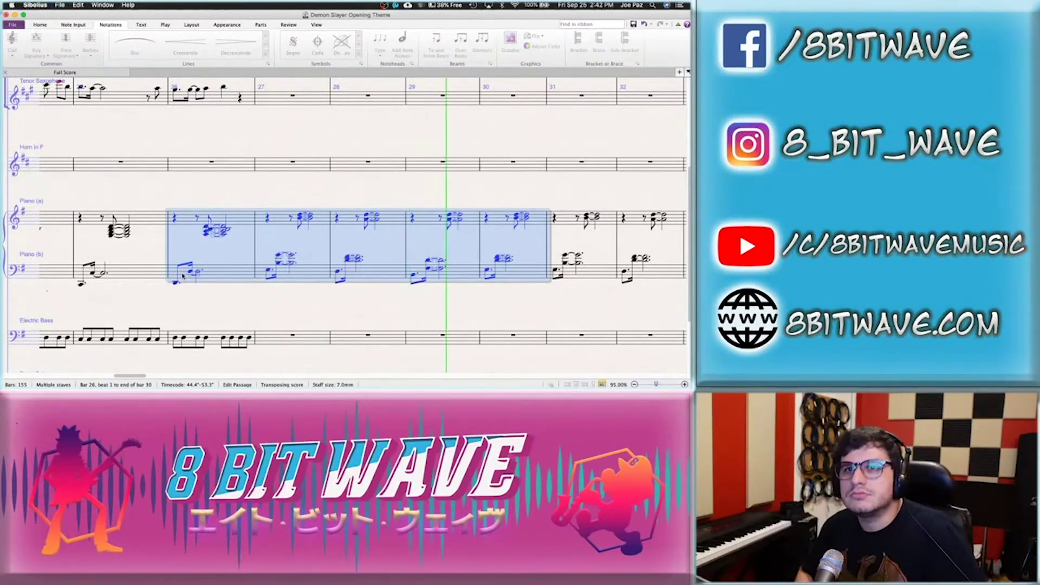
pyautogui.press('space')
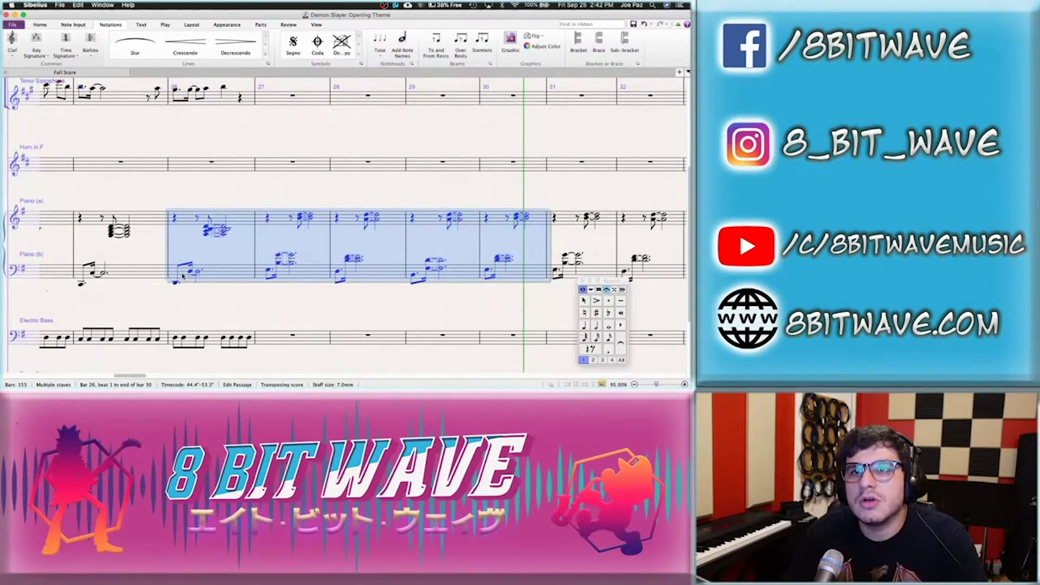
# Copy bar 27 of the Piano (b) staff over bar 30 and select the Piano (a) chord at beat 2.5 of bar 30
pyautogui.click(498, 258)
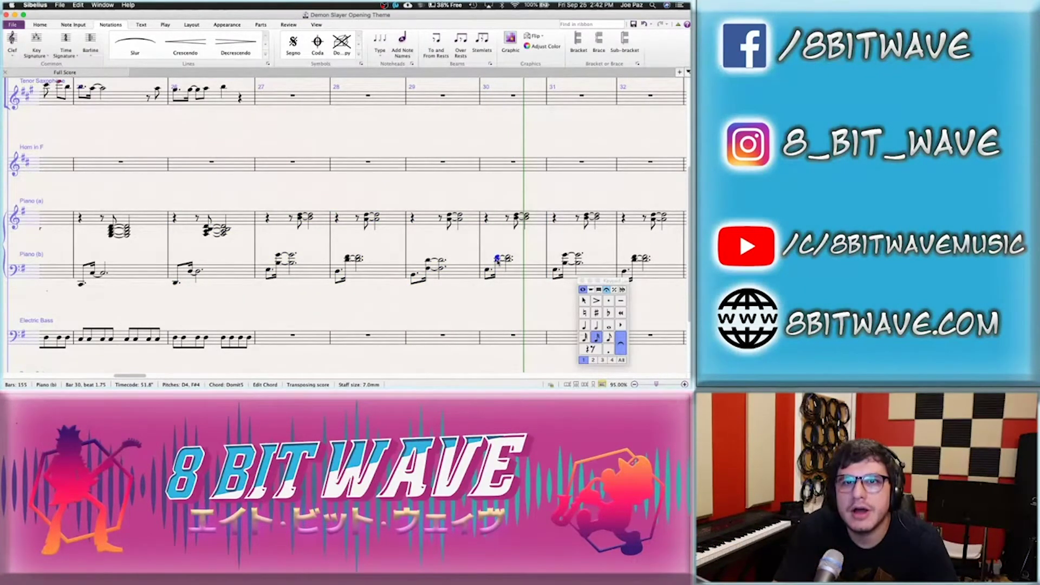
pyautogui.click(303, 274)
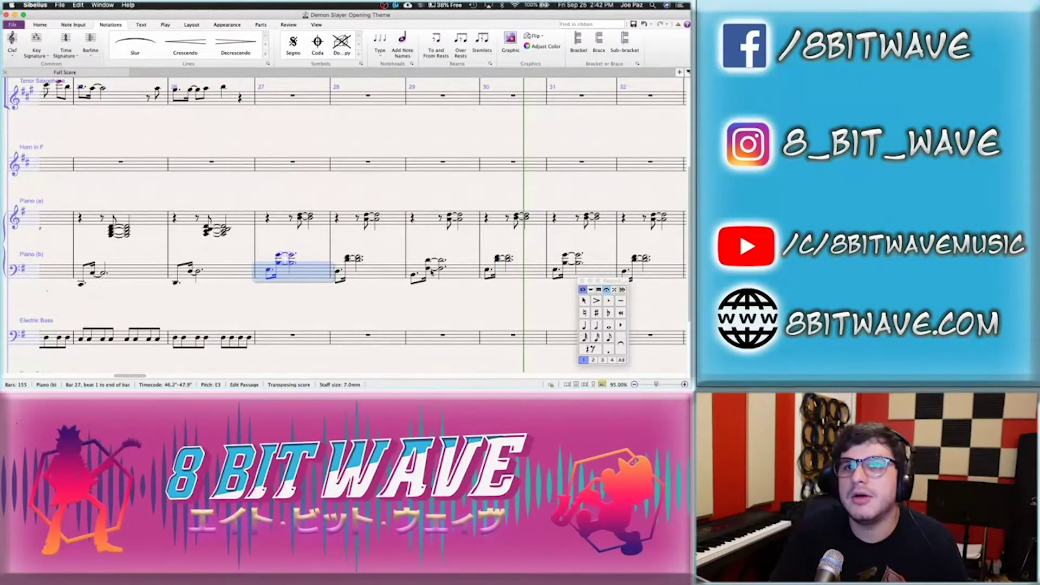
pyautogui.click(509, 279)
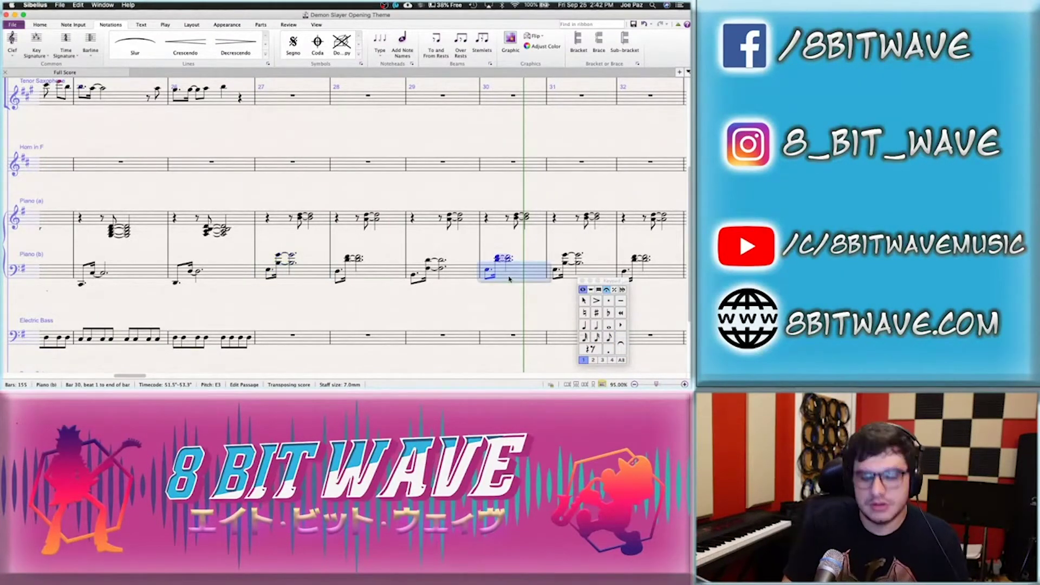
pyautogui.press('super+v')
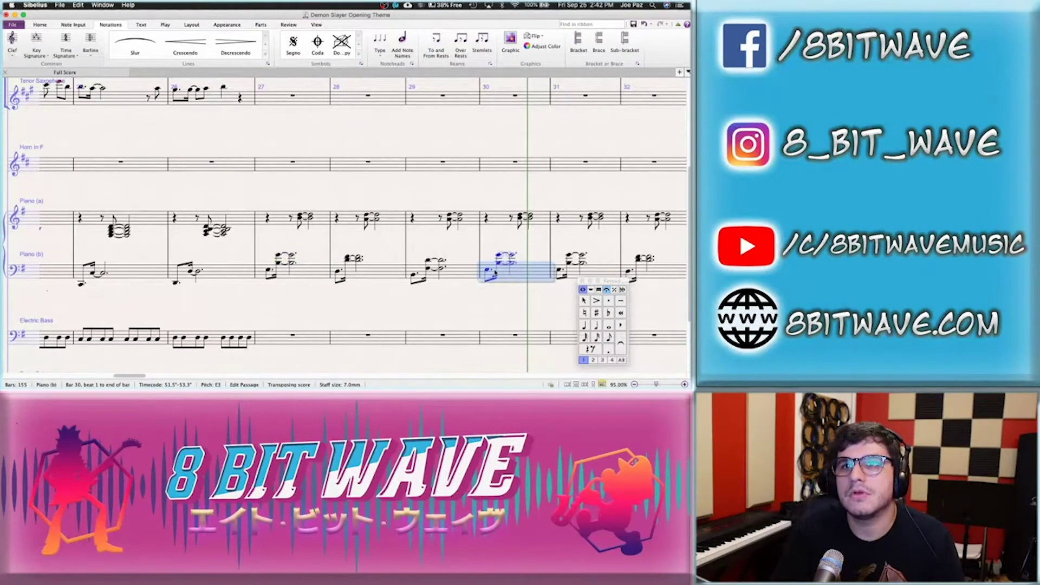
pyautogui.click(497, 254)
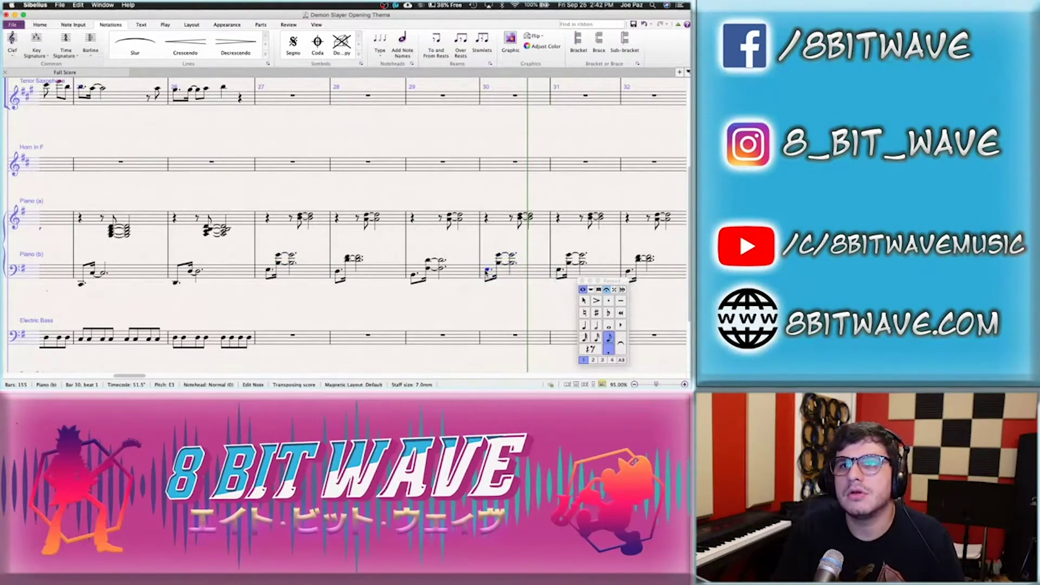
pyautogui.click(519, 218)
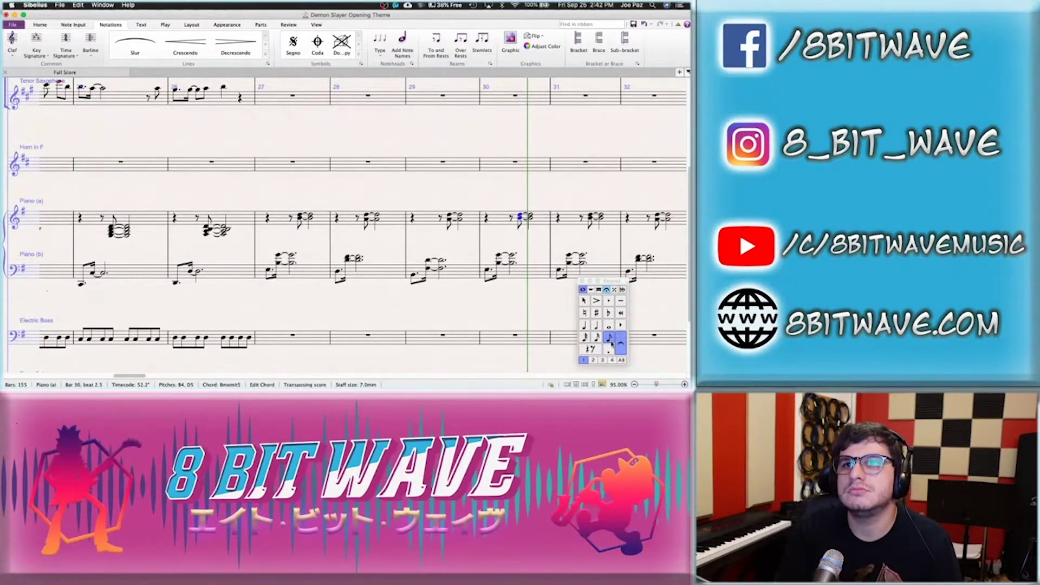
# Shorten the Piano (a) chord at beat 3 of bar 30 to a quarter note and add a quarter-note A4–D5 chord on beat 4
pyautogui.click(595, 326)
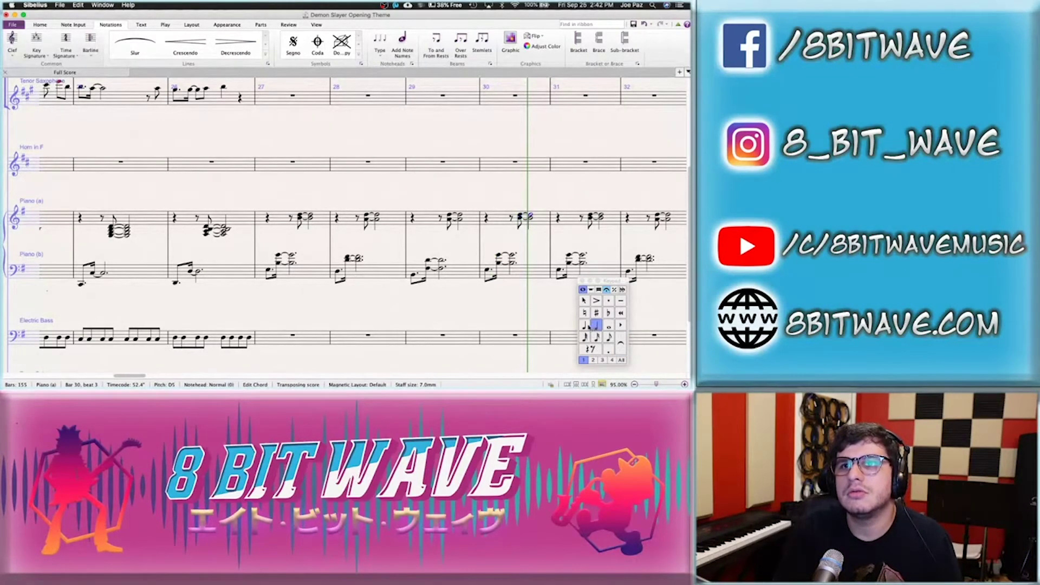
pyautogui.click(585, 326)
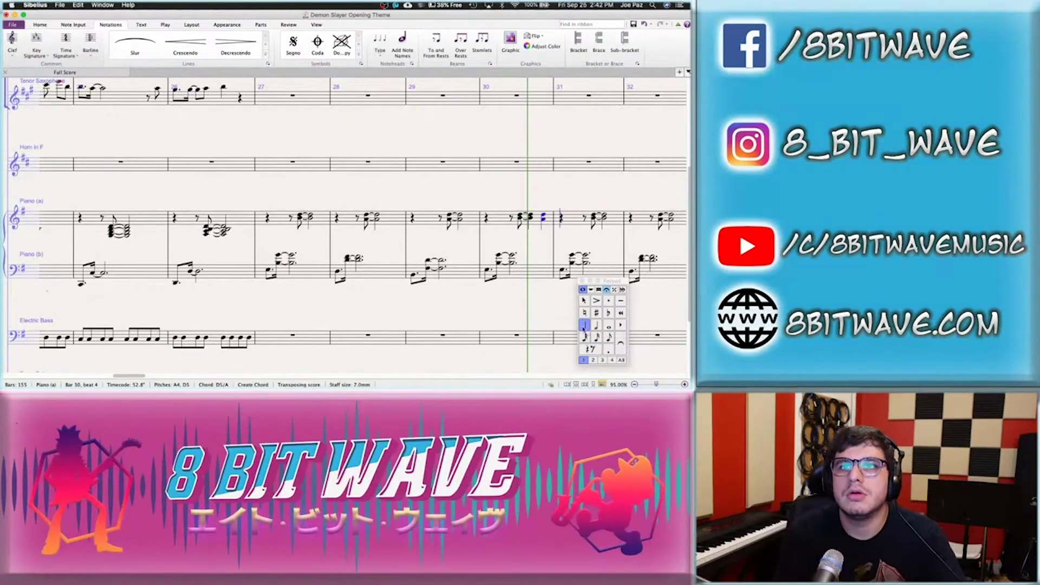
pyautogui.click(217, 250)
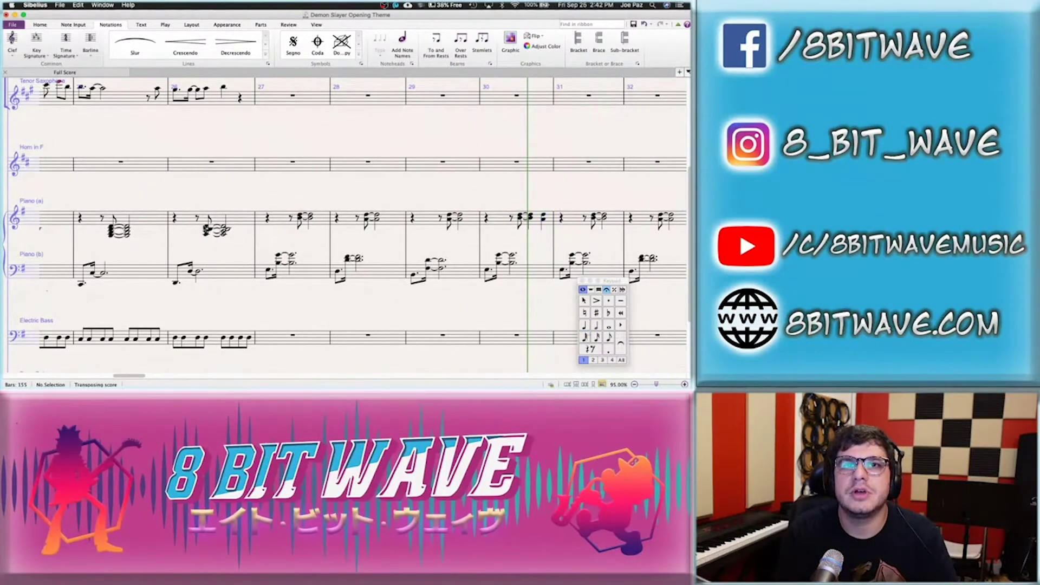
# Save the score and play back both piano staves from the start of bar 27, stopping in bar 33
pyautogui.click(192, 223)
pyautogui.click(274, 224)
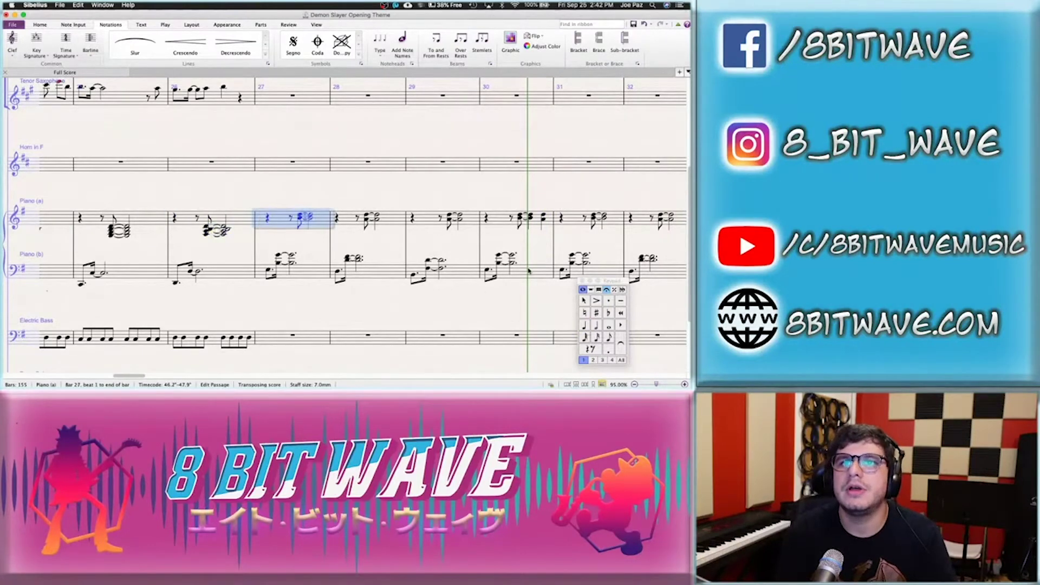
pyautogui.click(256, 278)
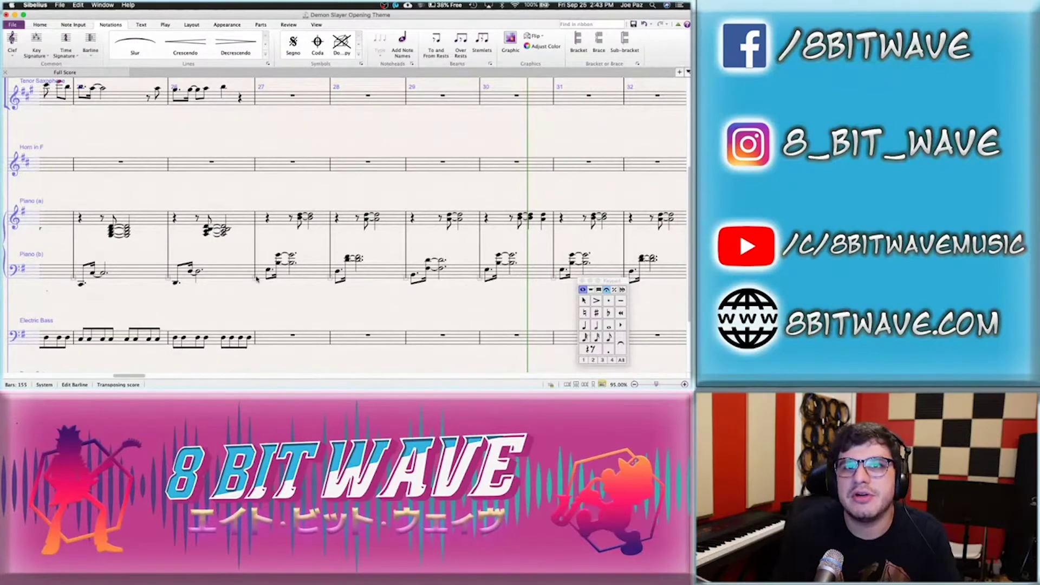
pyautogui.press('super+s')
pyautogui.click(269, 272)
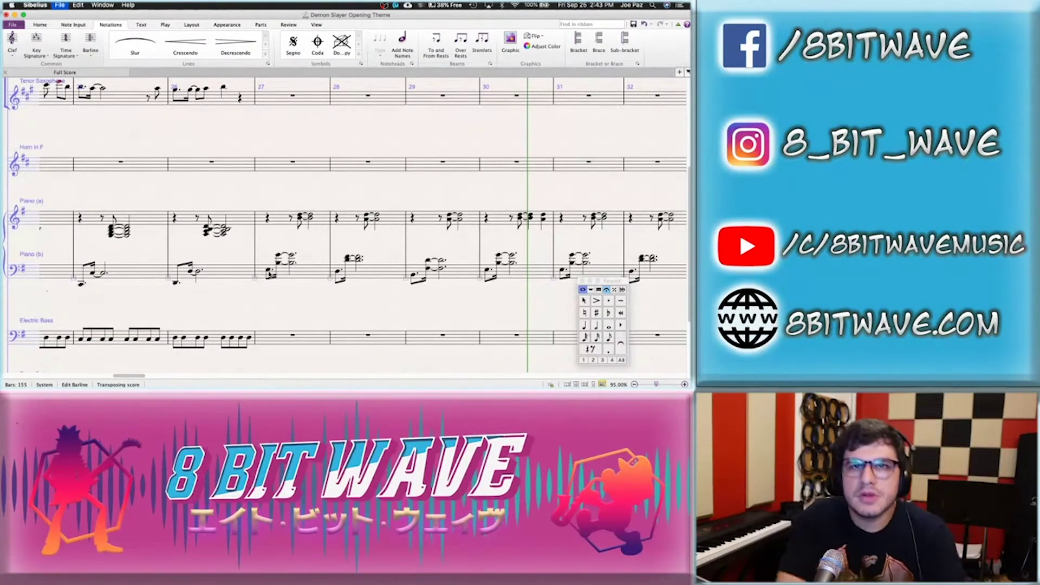
pyautogui.press('space')
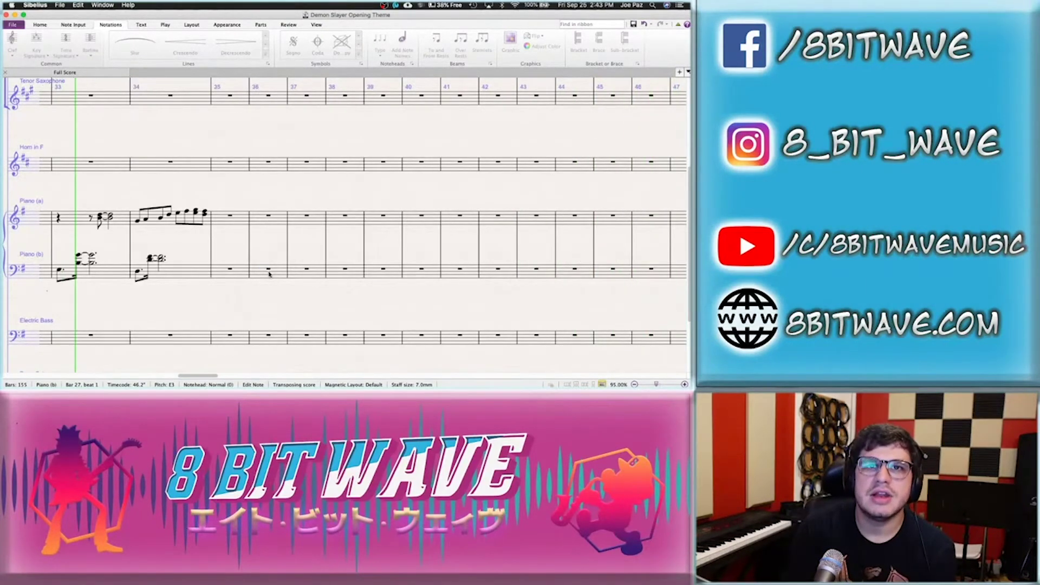
pyautogui.press('space')
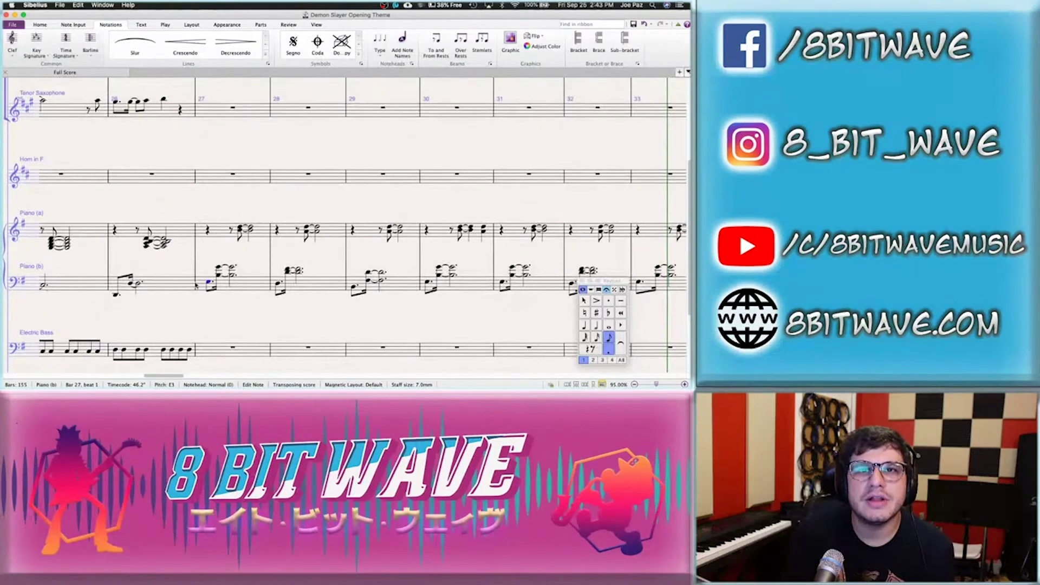
# Resume playback of both piano staves from bar 33, stopping in bar 34
pyautogui.click(196, 284)
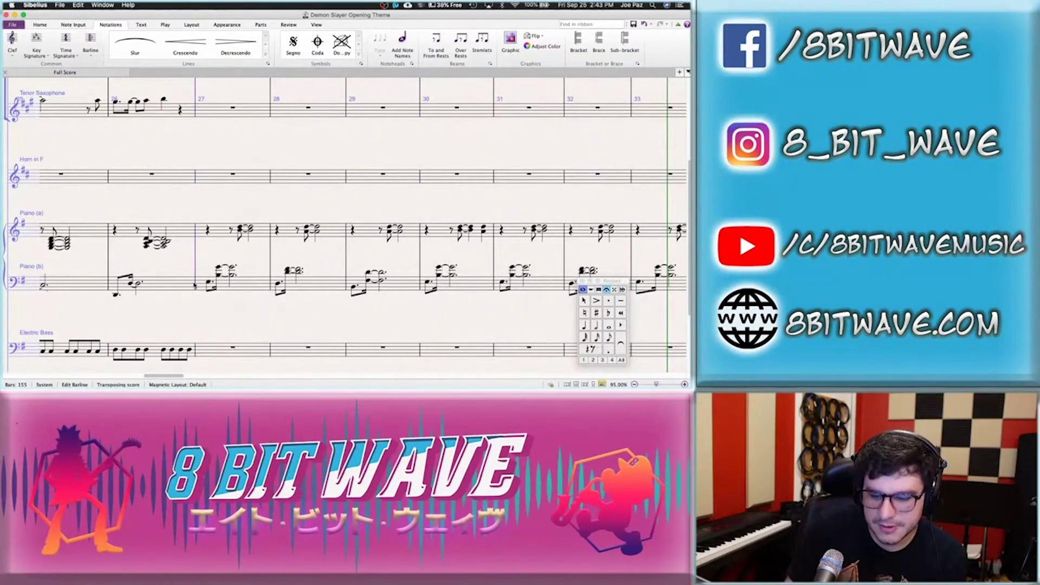
pyautogui.press('space')
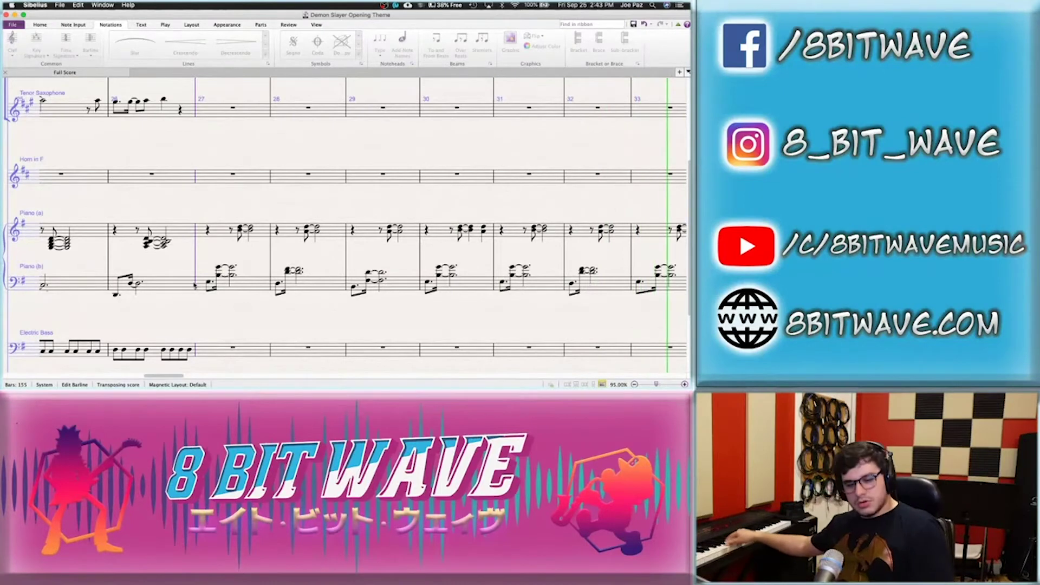
pyautogui.press('space')
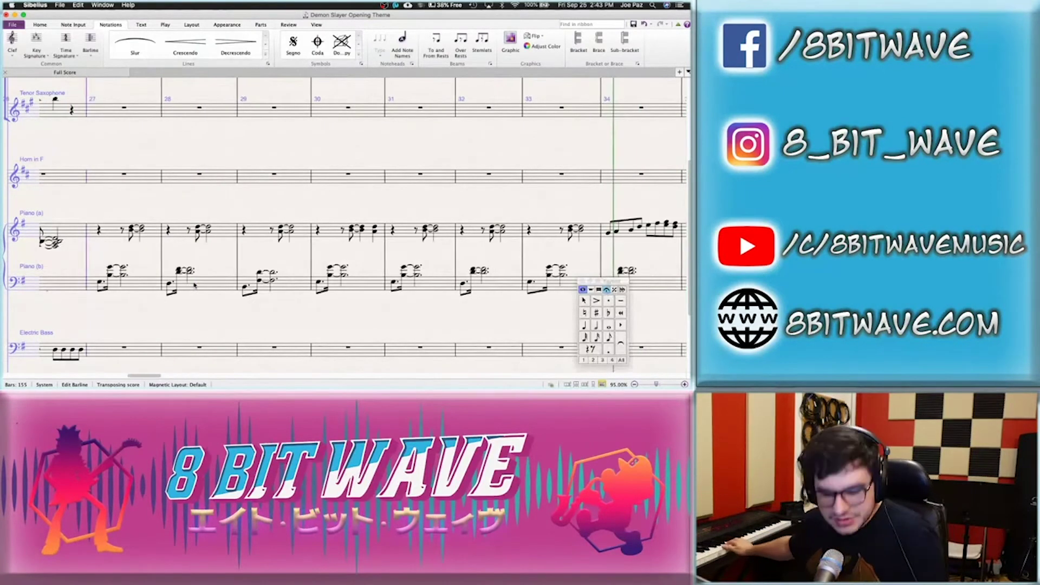
# Play back the piano passage leading through bar 33 and clear the selection
pyautogui.press('space')
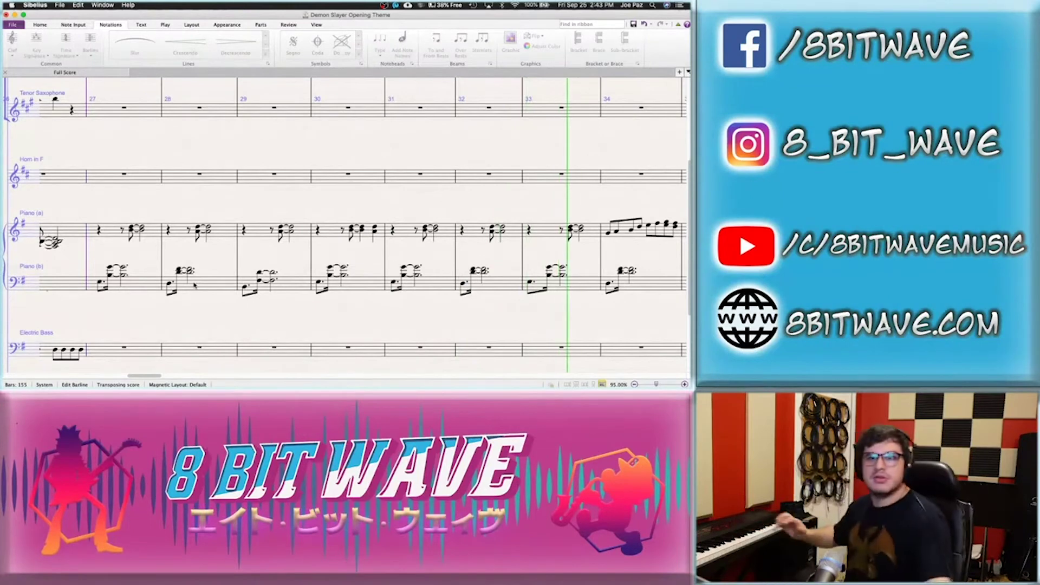
pyautogui.press('space')
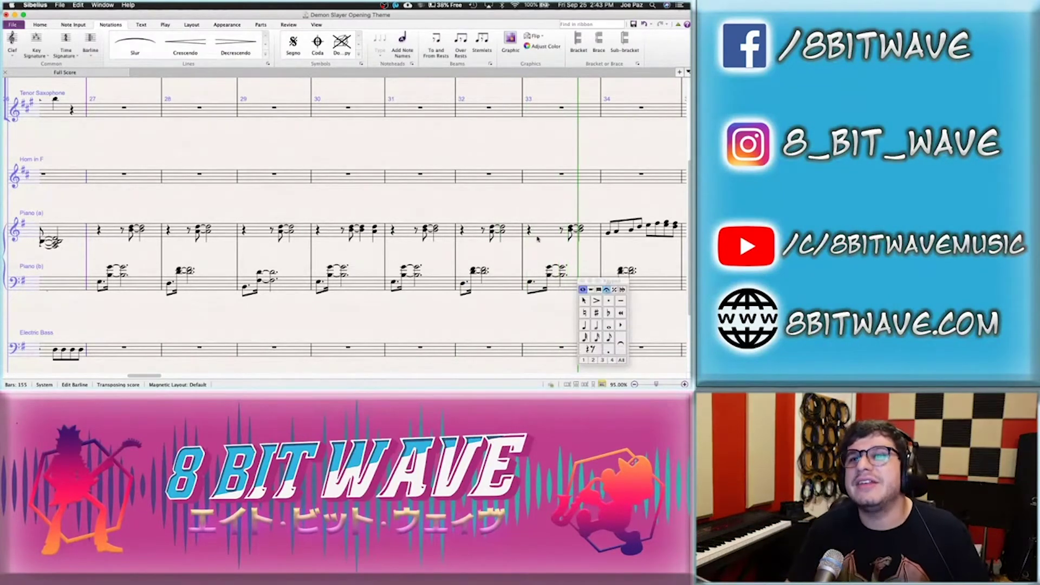
pyautogui.press('Escape')
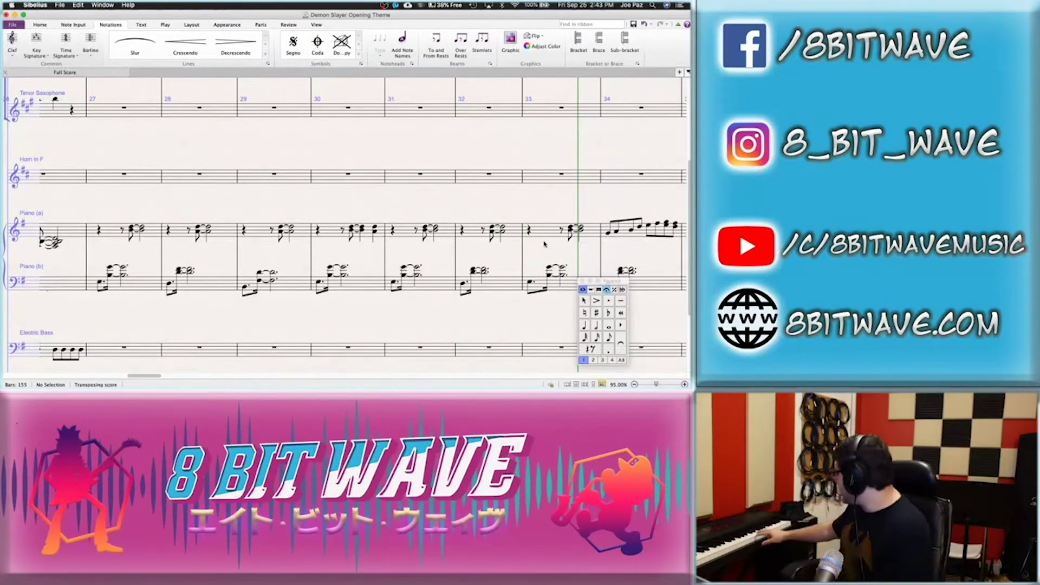
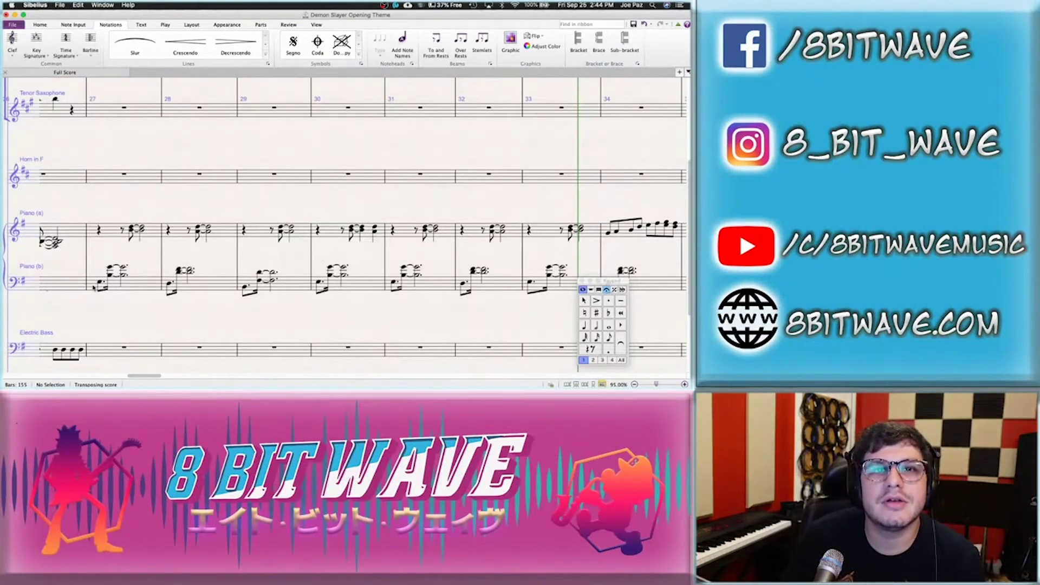
# Select the first Piano (b) note in bar 27 and save the score
pyautogui.click(99, 284)
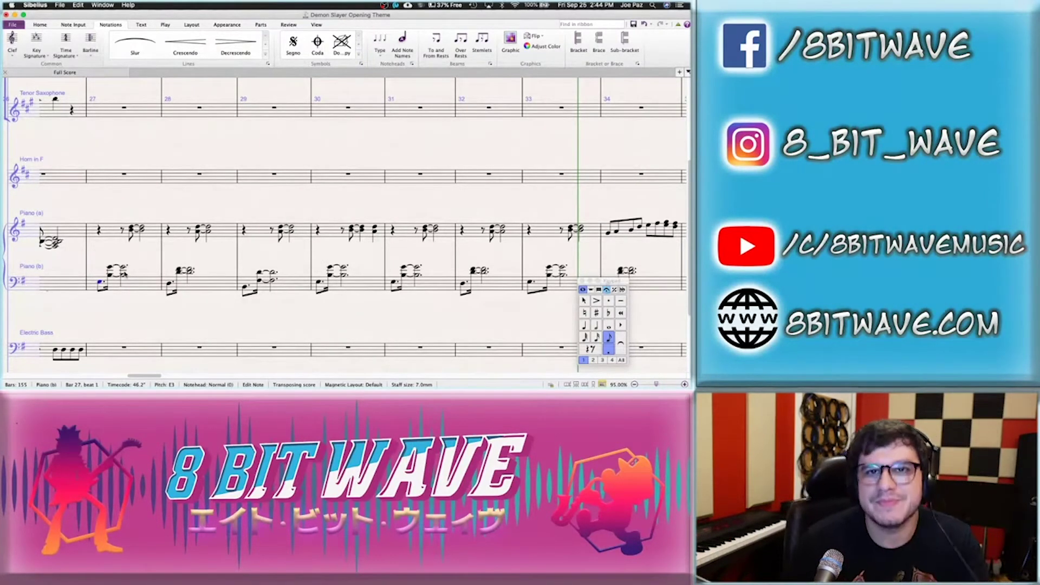
pyautogui.press('super+s')
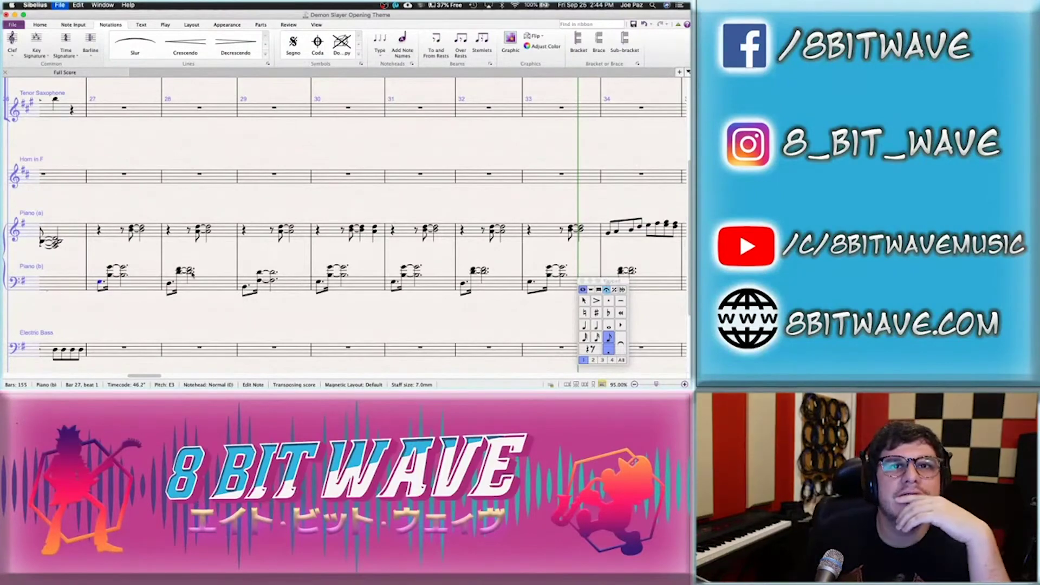
# Copy bars 1 to 8 of the Tenor Saxophone part at the start of the score
pyautogui.scroll(-3, 209, 214)
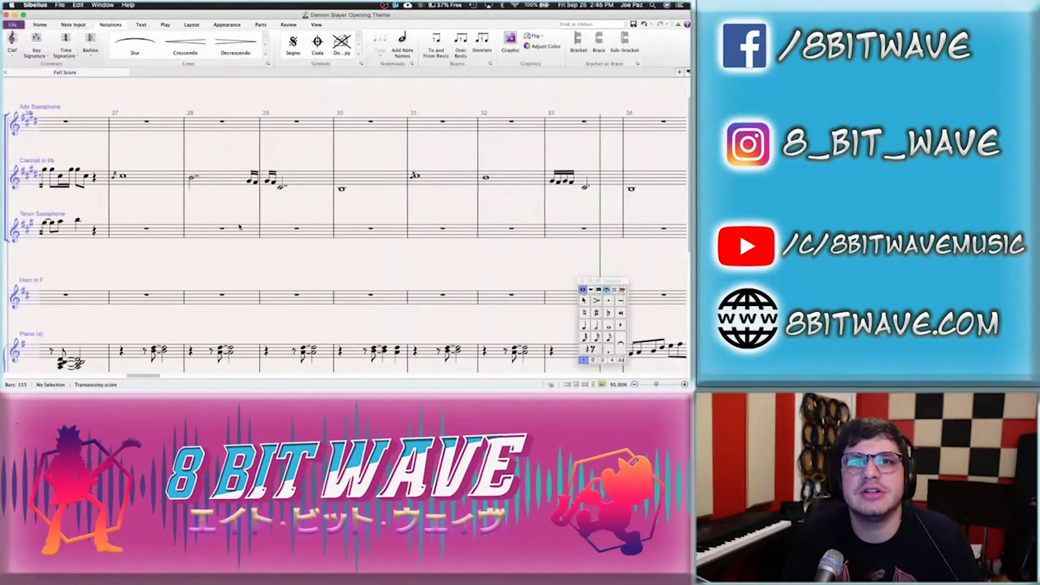
pyautogui.press('super+shift+p')
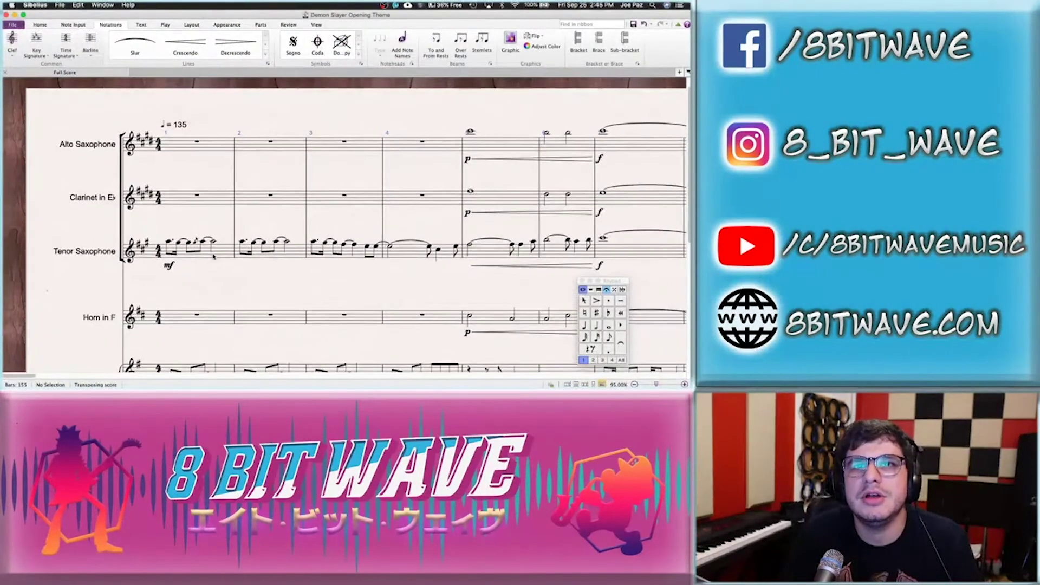
pyautogui.click(221, 255)
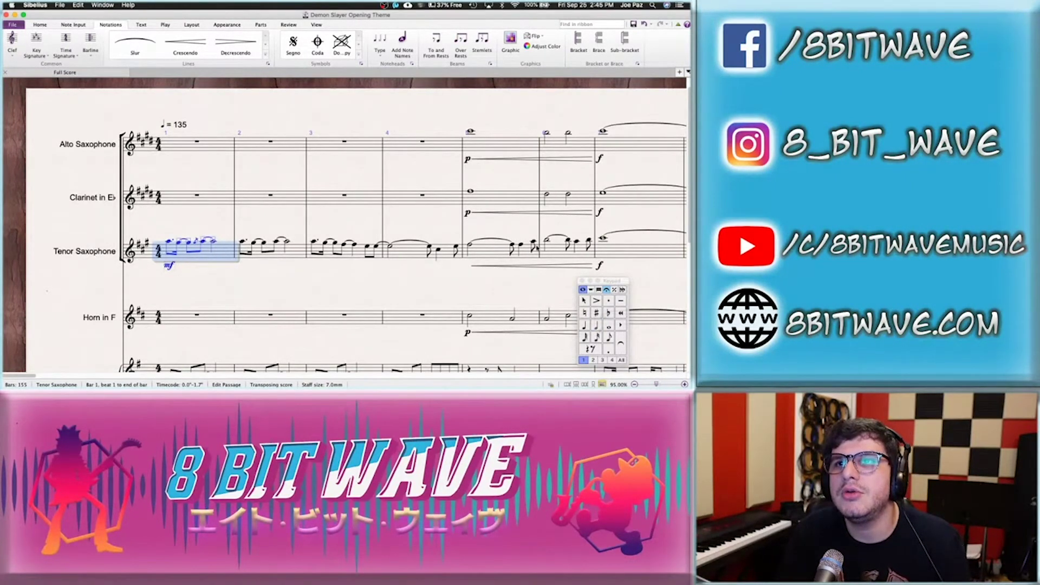
pyautogui.hscroll(3, 632, 252)
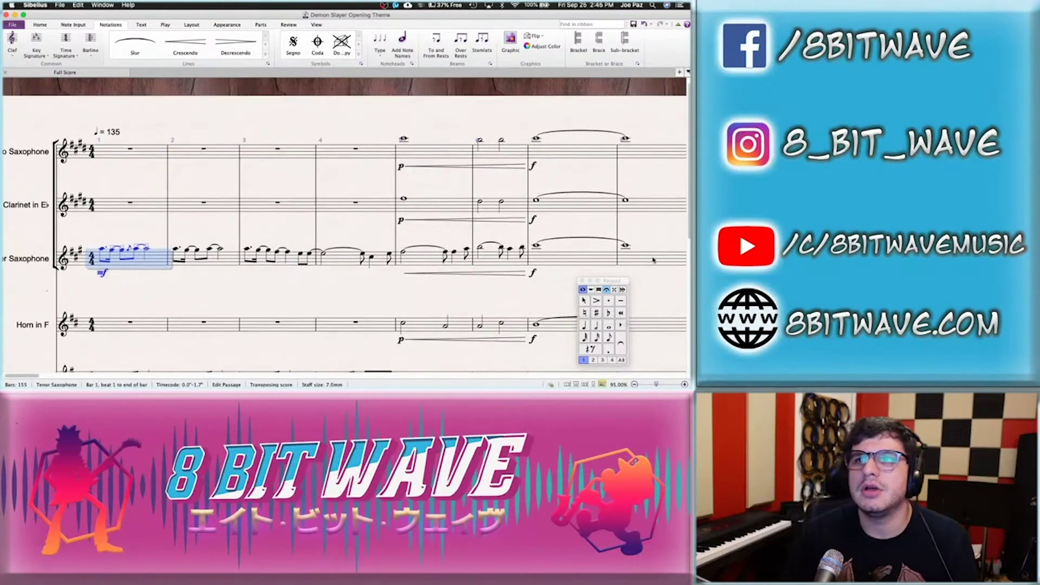
pyautogui.keyDown('shift'); pyautogui.click(653, 260); pyautogui.keyUp('shift')
# Paste the copied melody into the Tenor Saxophone staff from bar 27 and delete its mf marking there
pyautogui.hscroll(5, 653, 260)
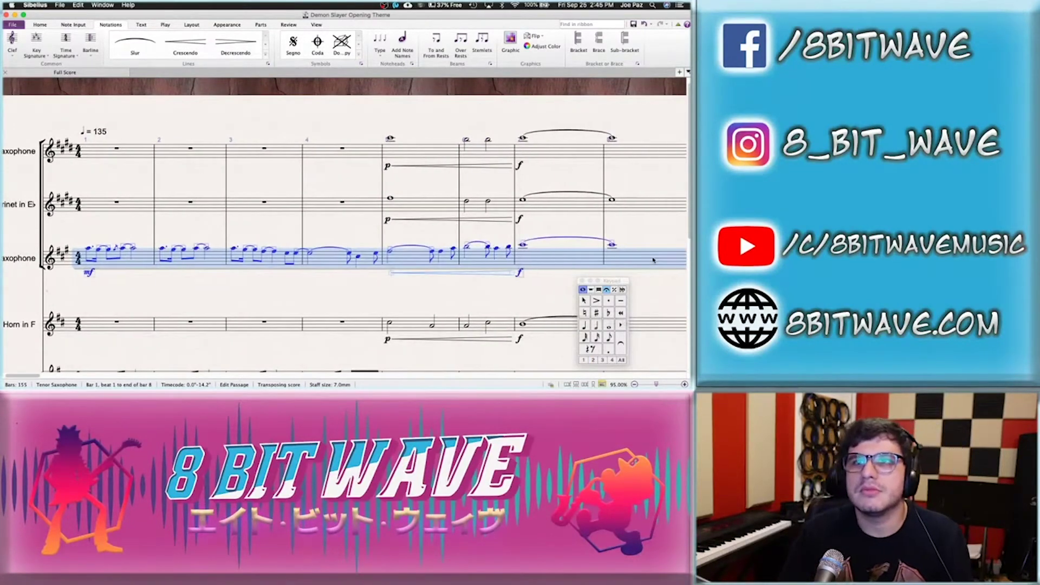
pyautogui.hscroll(15, 653, 260)
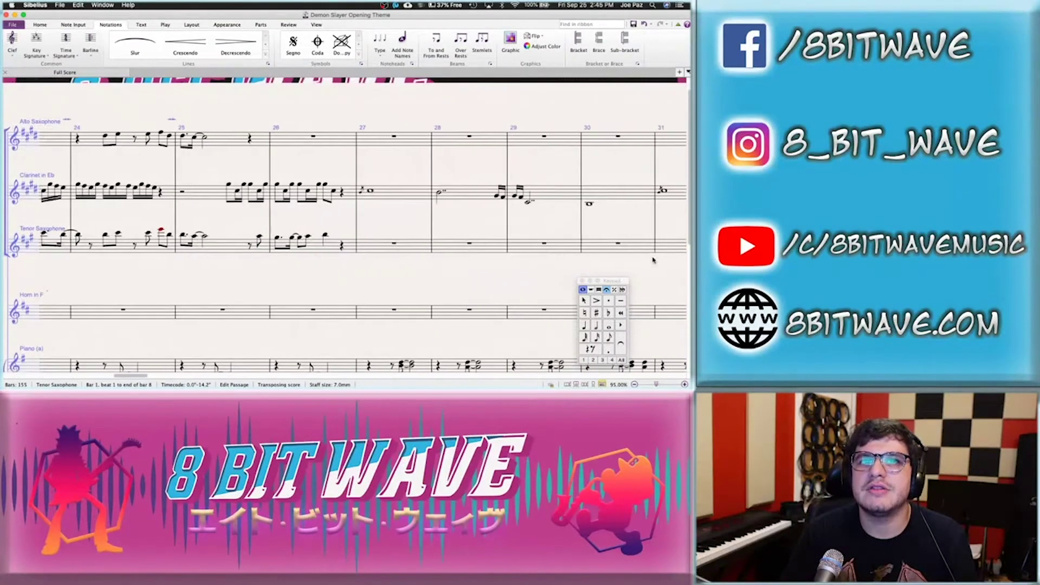
pyautogui.hscroll(-10, 332, 255)
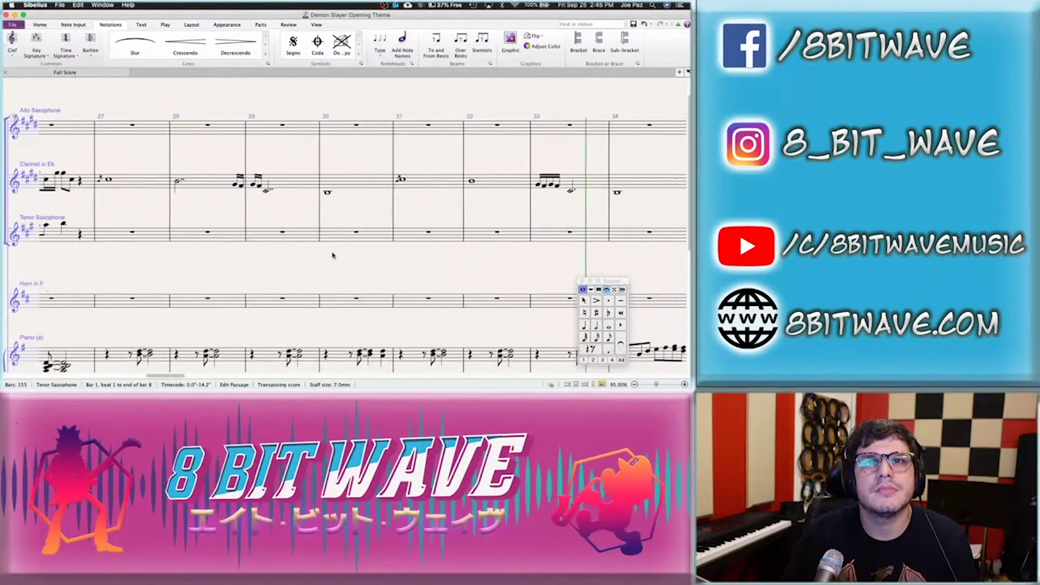
pyautogui.click(243, 240)
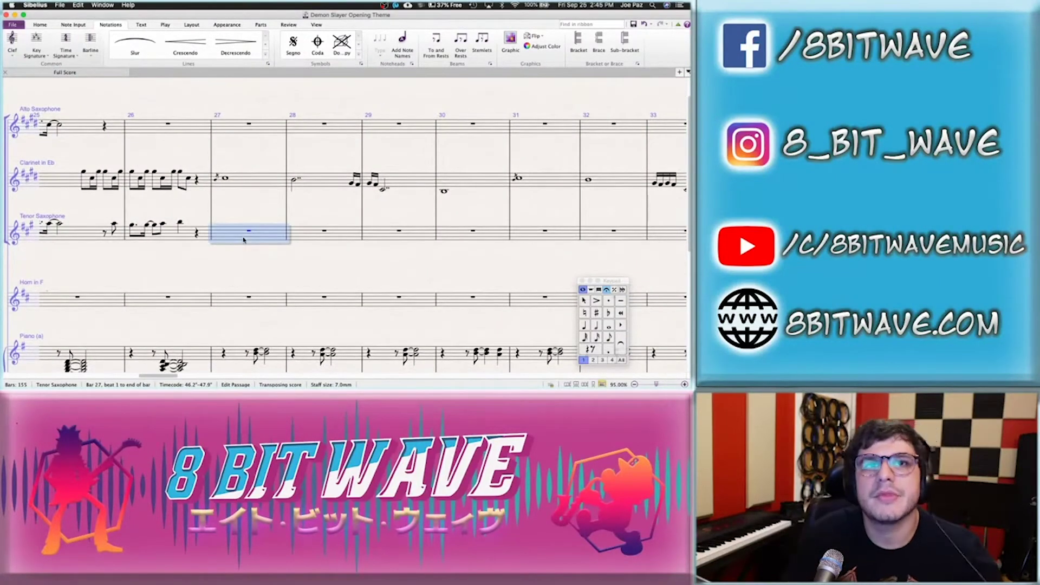
pyautogui.press('super+v')
pyautogui.hscroll(-5, 208, 256)
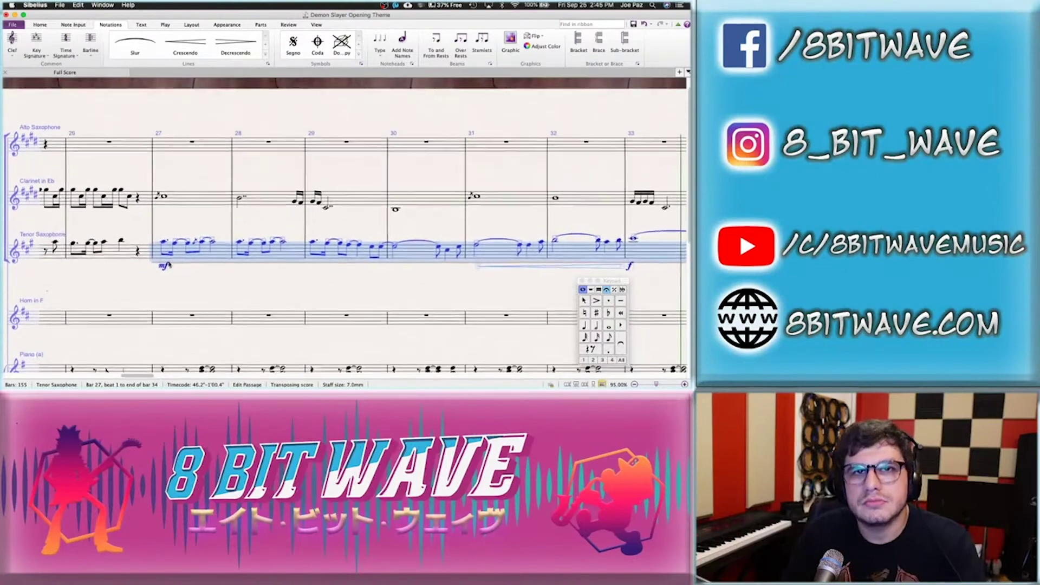
pyautogui.click(167, 266)
pyautogui.press('Delete')
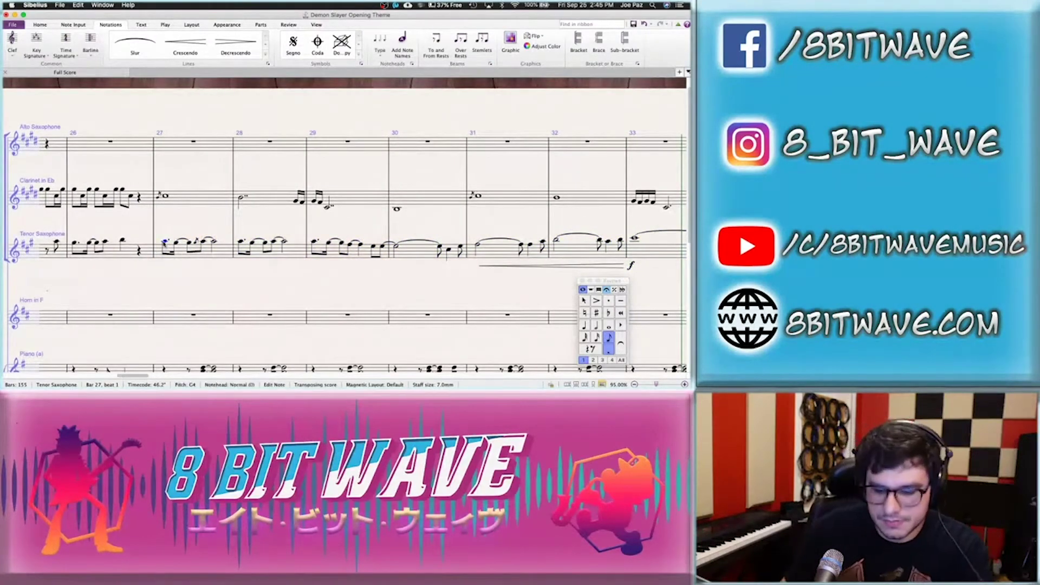
# Play back the tenor saxophone melody from bar 27, and again with the lead-in from bar 26
pyautogui.press('p')
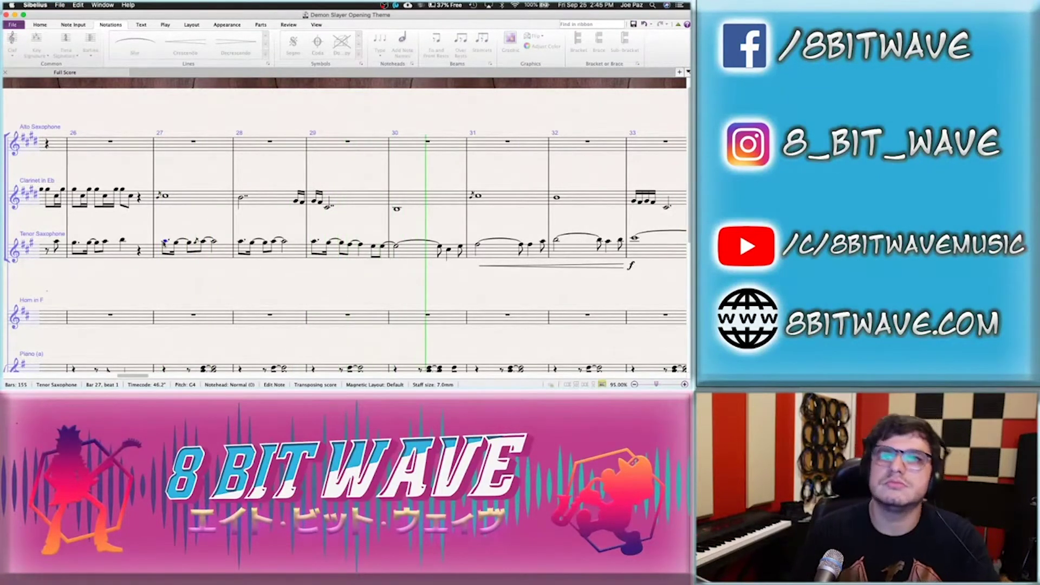
pyautogui.press('space')
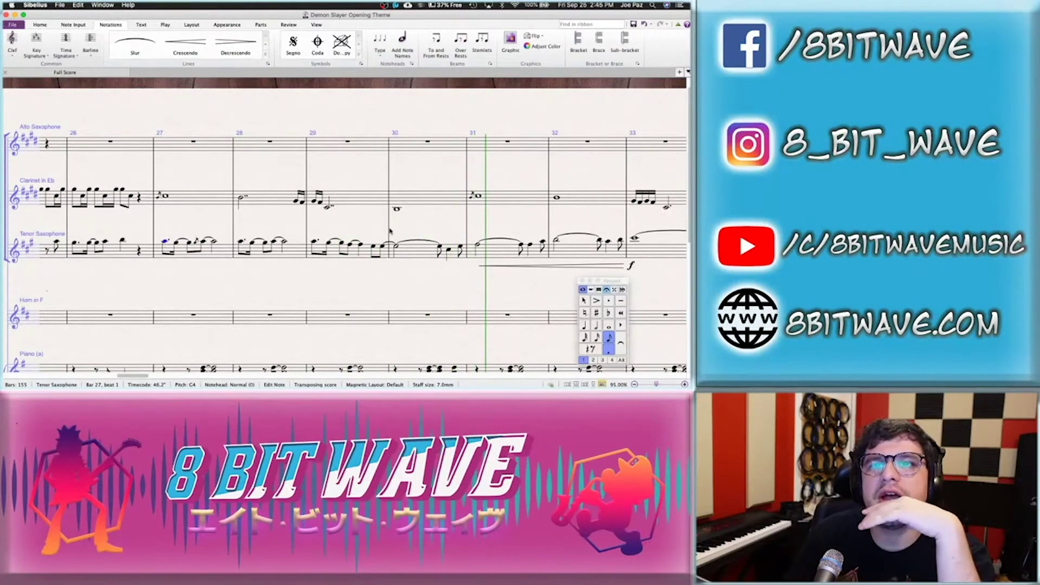
pyautogui.scroll(-4, 429, 285)
pyautogui.scroll(-1, 428, 283)
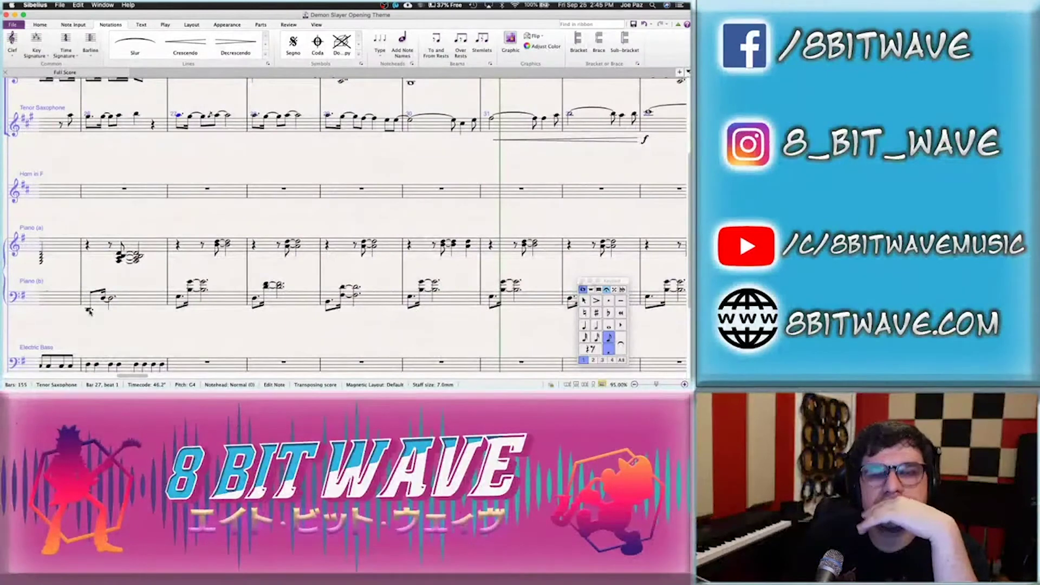
pyautogui.click(90, 310)
pyautogui.press('p')
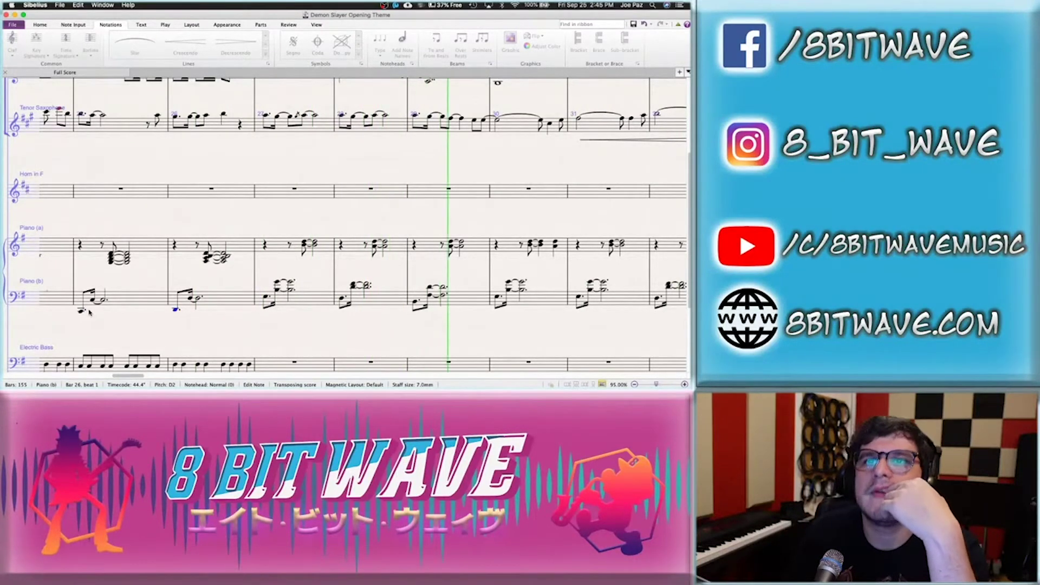
pyautogui.press('space')
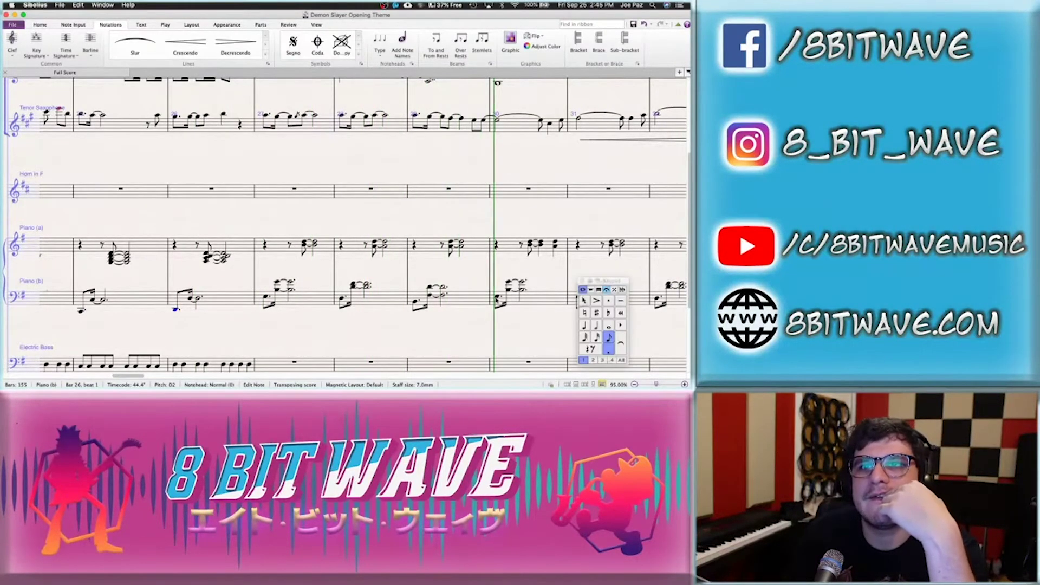
pyautogui.click(440, 273)
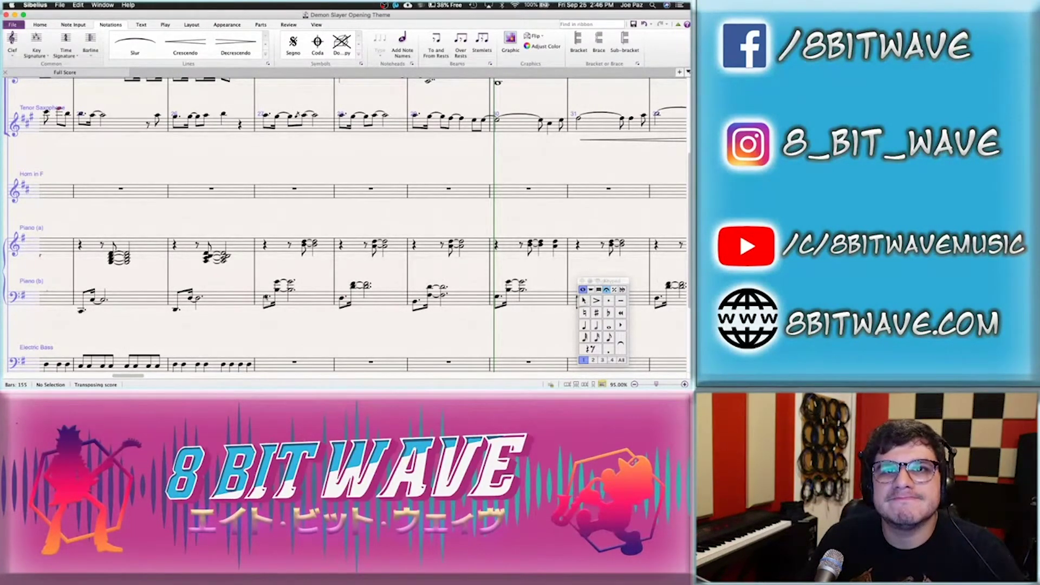
# Play back the score from the first Piano (b) note of bar 27 through bar 30
pyautogui.click(266, 298)
pyautogui.press('space')
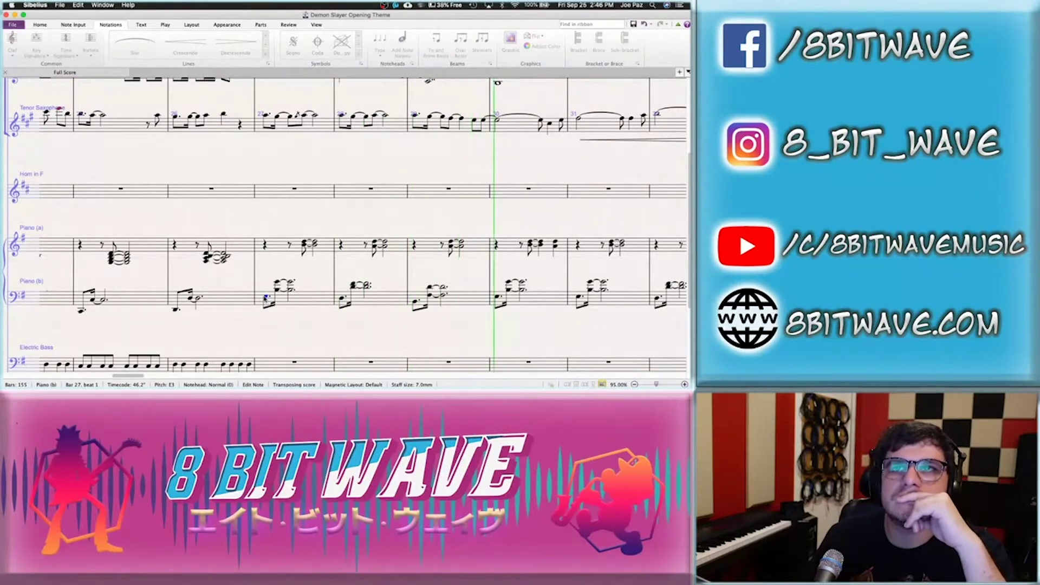
pyautogui.press('space')
# Copy bar 28 of both piano staves and paste it over bar 30
pyautogui.click(390, 297)
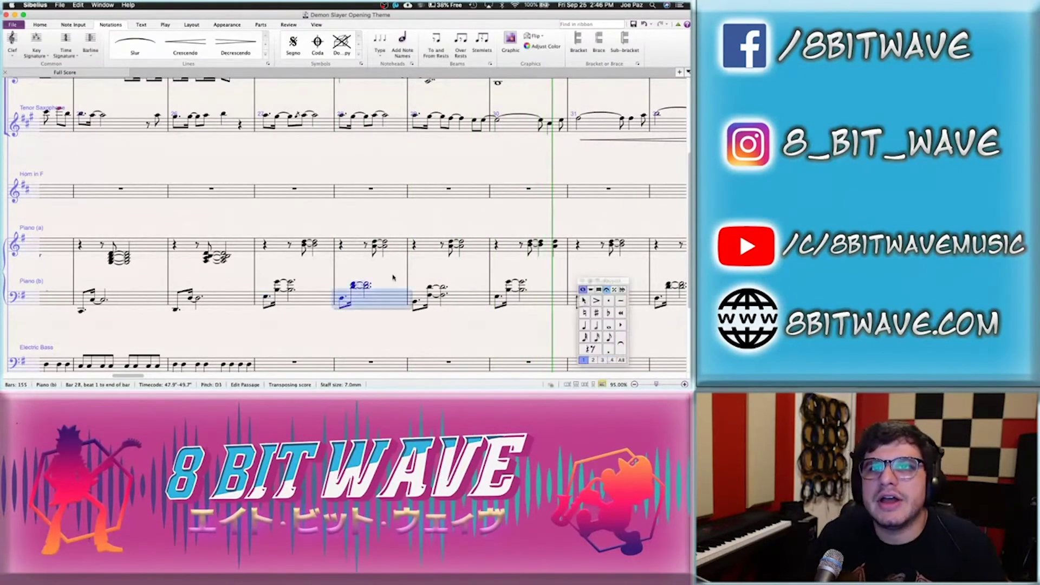
pyautogui.keyDown('shift'); pyautogui.click(396, 245); pyautogui.keyUp('shift')
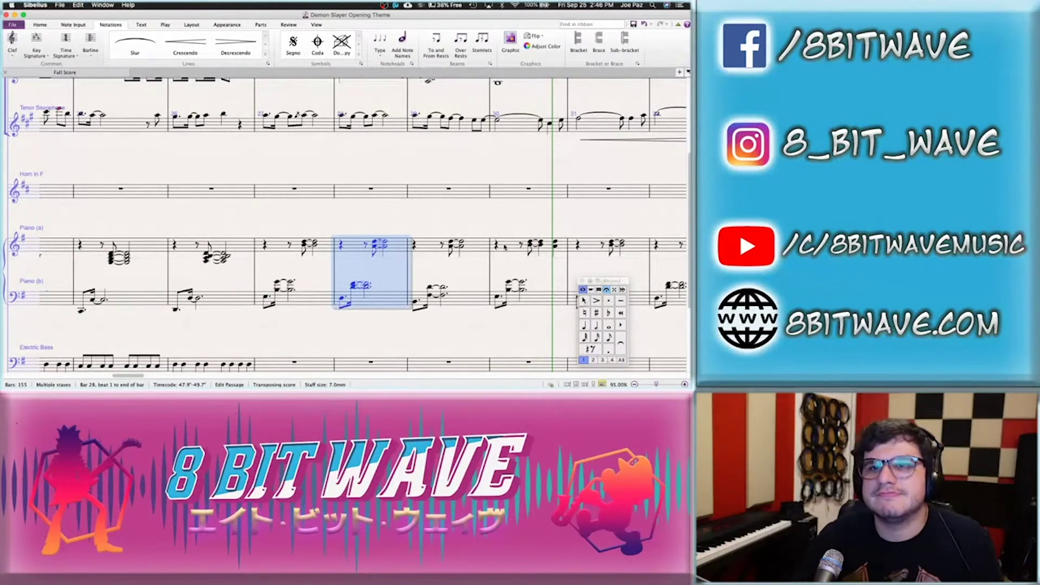
pyautogui.click(523, 245)
pyautogui.keyDown('shift'); pyautogui.click(514, 293); pyautogui.keyUp('shift')
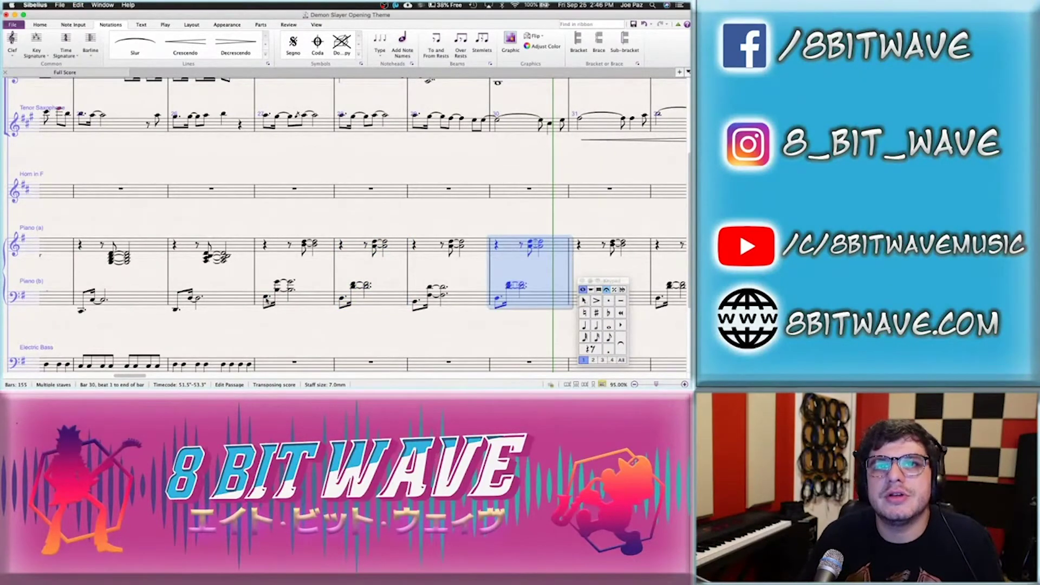
# Play back bars 27 to 33 to check the replaced piano bar 30
pyautogui.click(266, 298)
pyautogui.press('p')
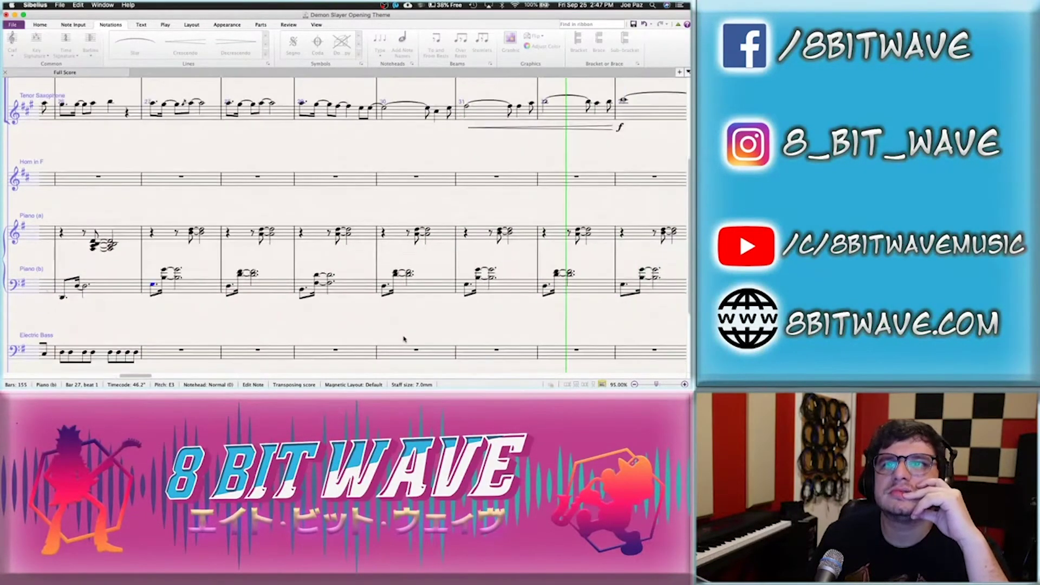
pyautogui.press('space')
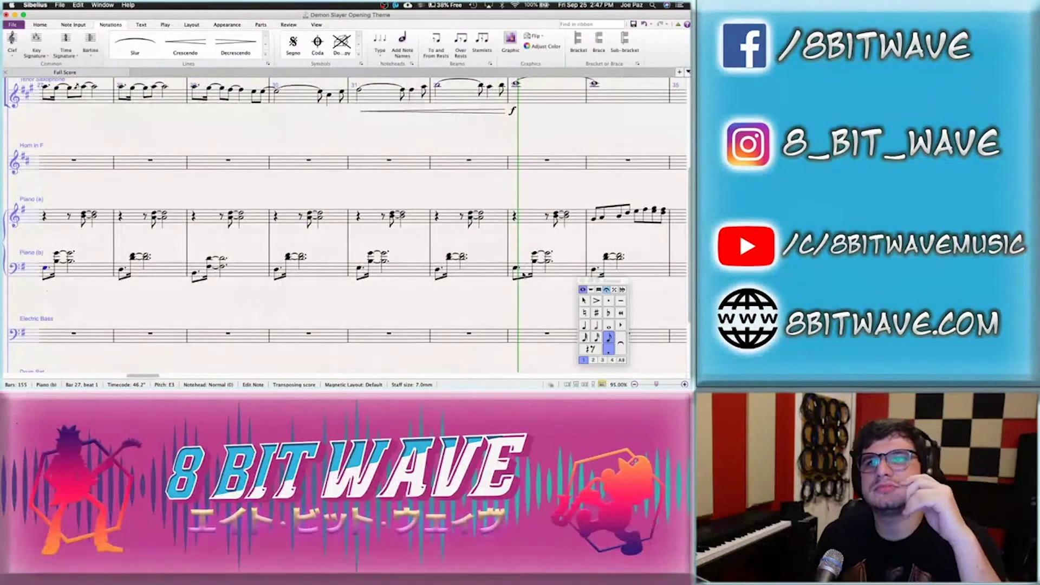
# Copy bar 29 of both piano staves
pyautogui.click(523, 273)
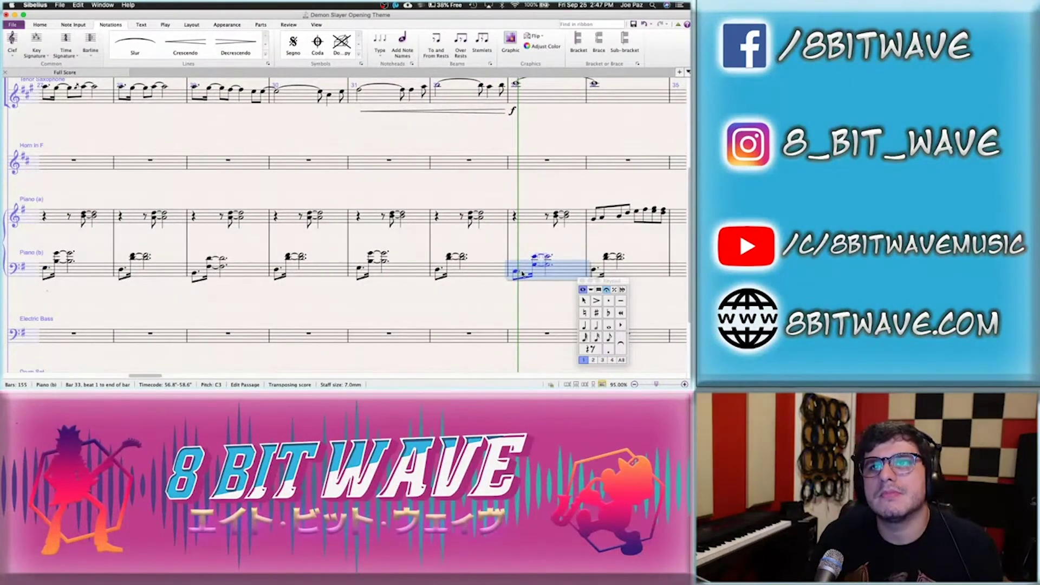
pyautogui.hscroll(-3, 205, 298)
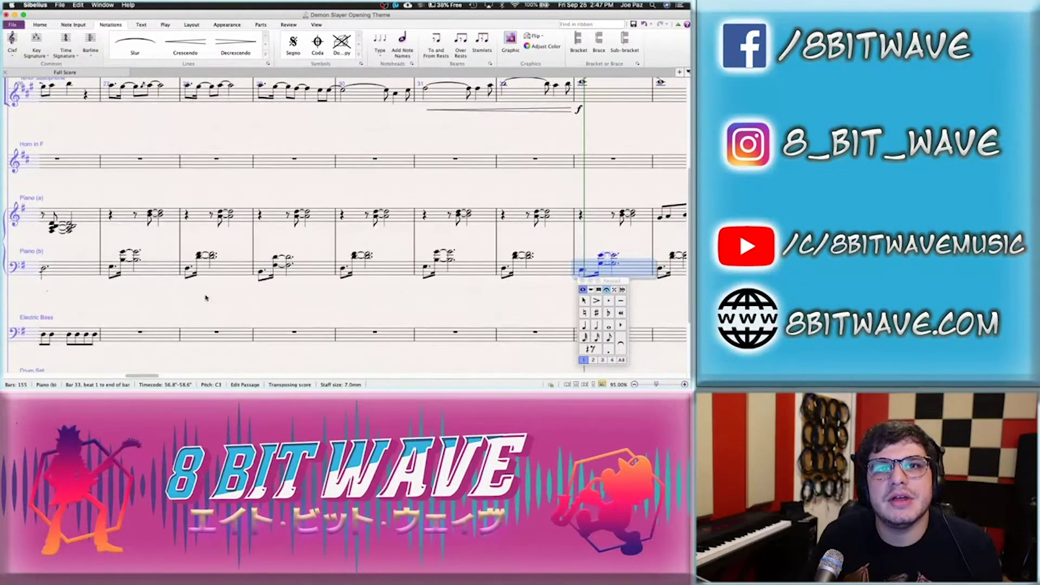
pyautogui.click(325, 239)
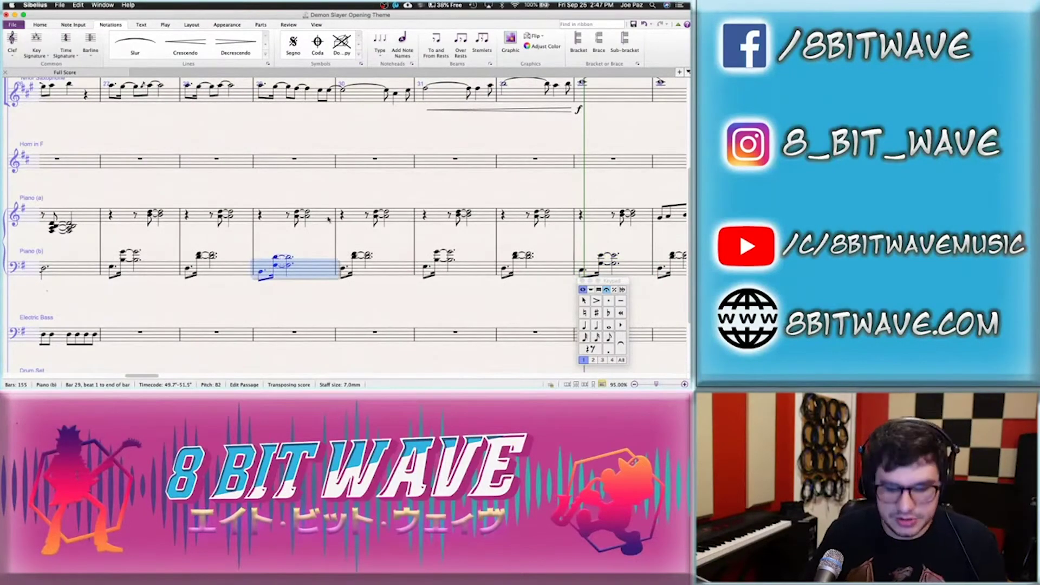
pyautogui.keyDown('shift'); pyautogui.click(327, 216); pyautogui.keyUp('shift')
pyautogui.hscroll(6, 327, 216)
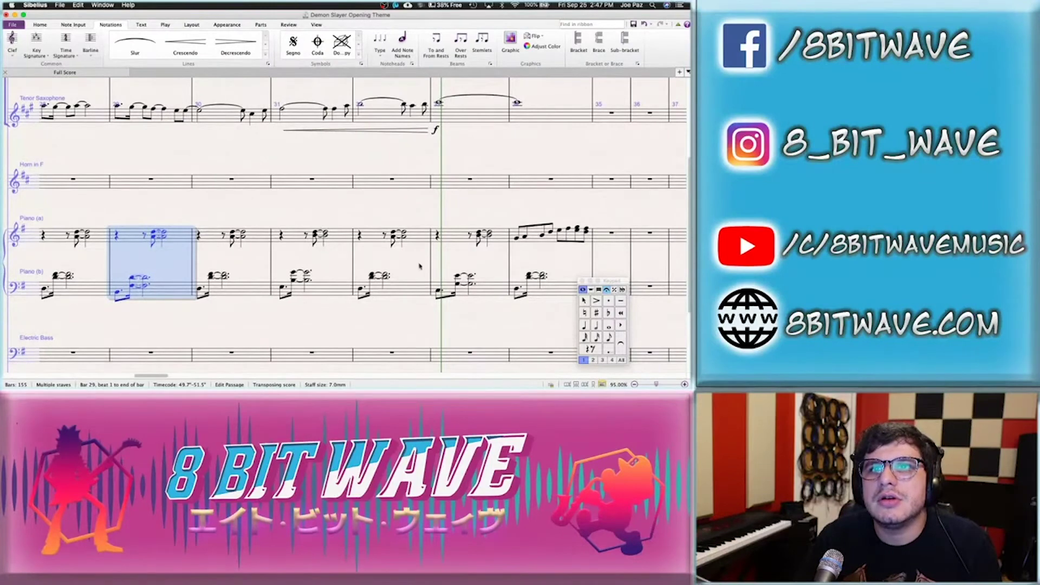
pyautogui.click(482, 297)
pyautogui.hotkey('ctrl', 'shift', 'Down')
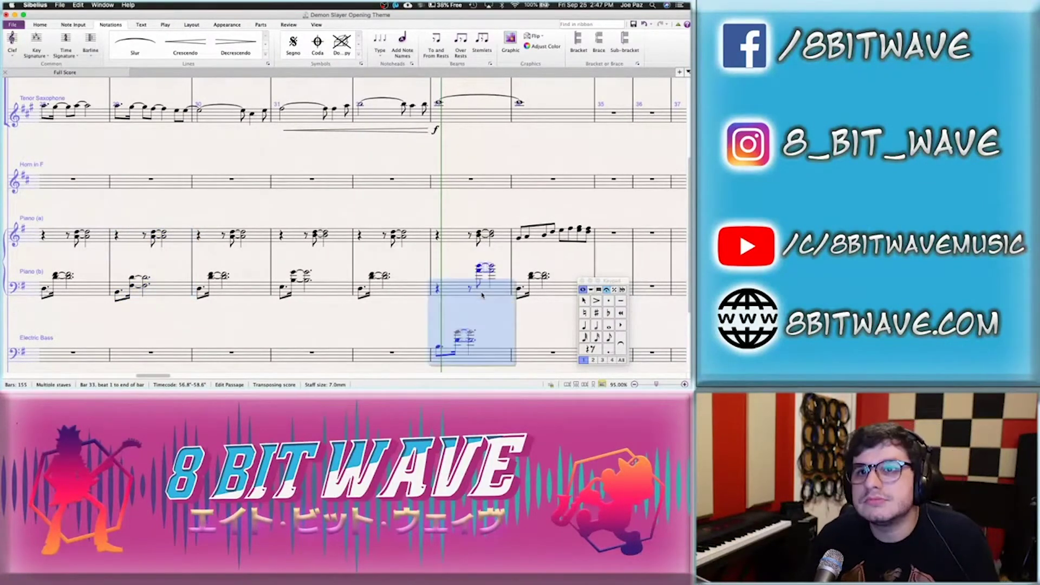
pyautogui.hotkey('ctrl', 'z')
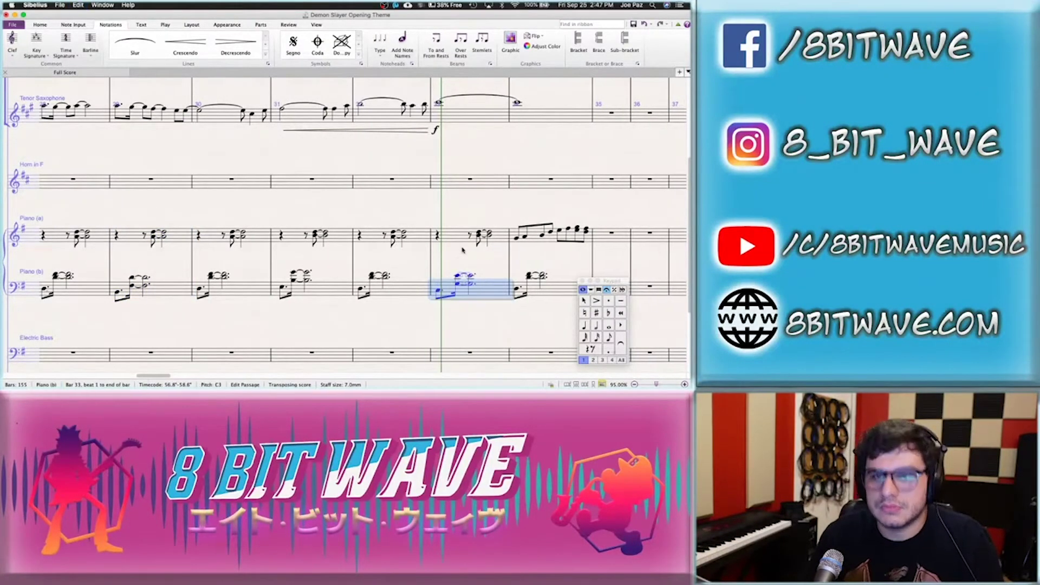
# Paste the copied piano bar over bar 33, starting on the Piano (a) staff
pyautogui.click(461, 241)
pyautogui.hotkey('shift', 'Down')
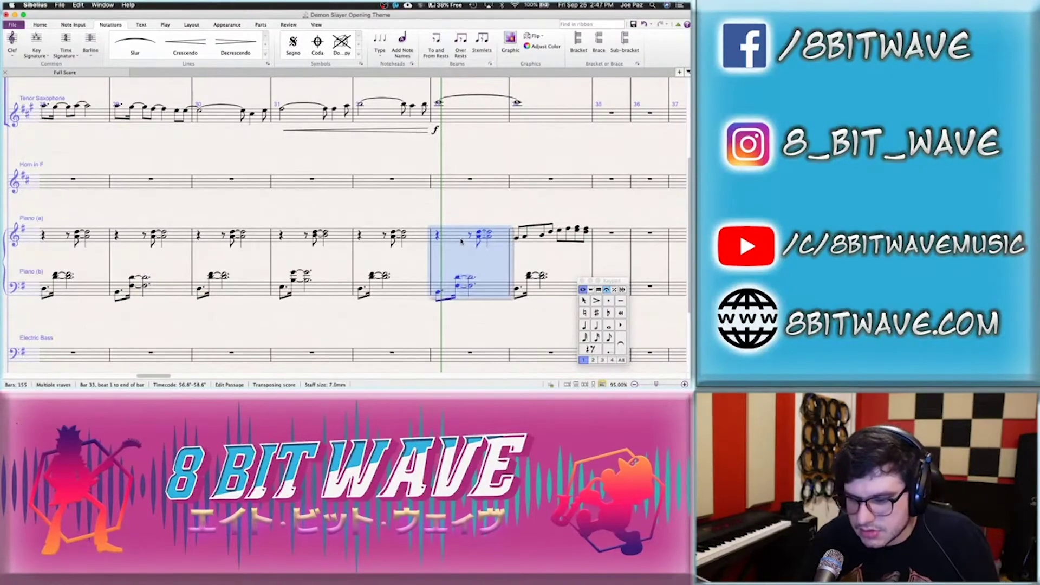
# Raise the notes in bar 34 of the Piano (b) staff by one step to match bar 31
pyautogui.click(381, 315)
pyautogui.scroll(-2, 379, 317)
pyautogui.hscroll(-5, 377, 320)
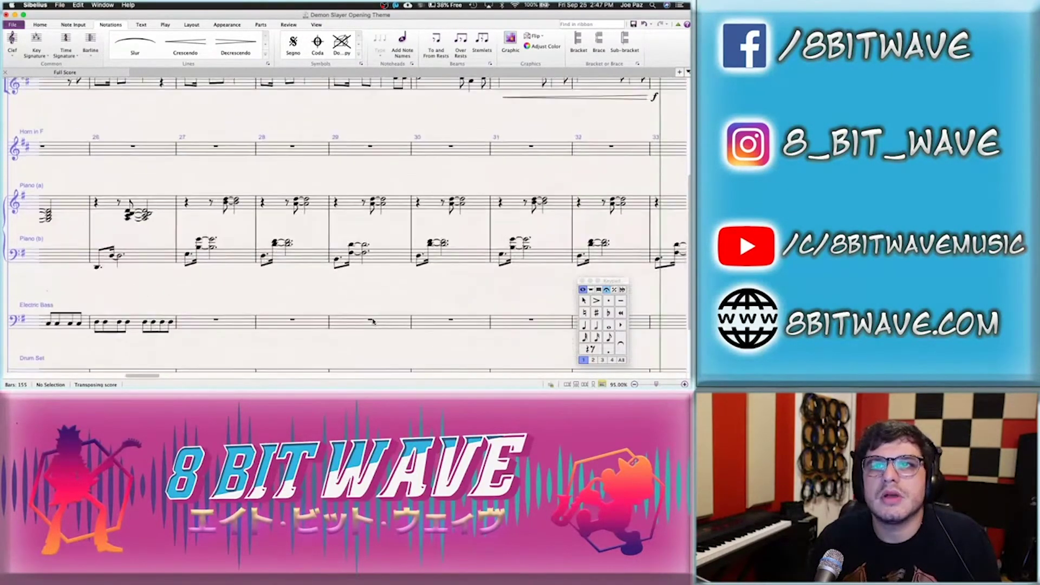
pyautogui.scroll(2, 372, 322)
pyautogui.press('space')
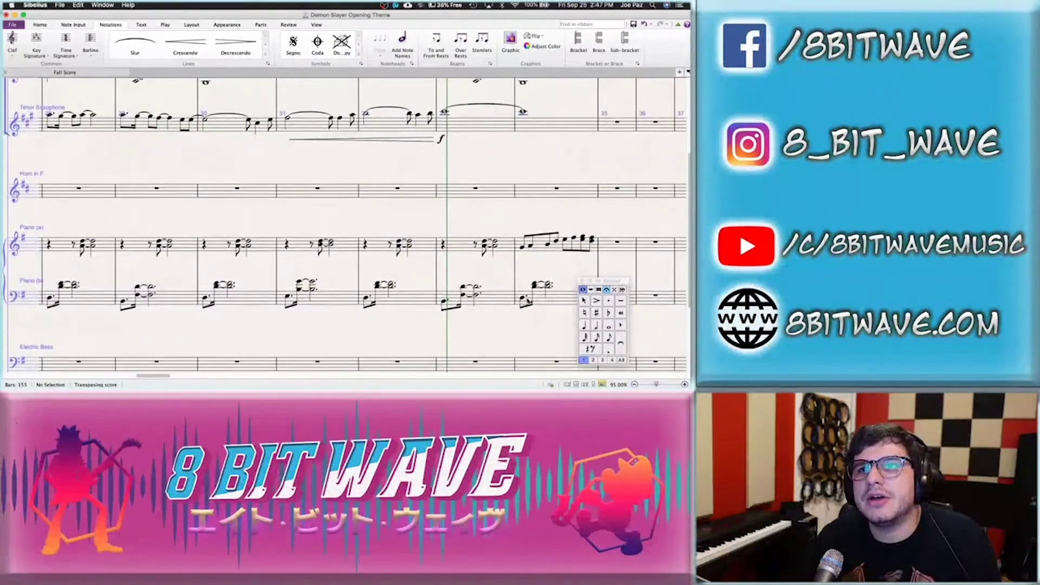
pyautogui.click(527, 299)
pyautogui.click(334, 302)
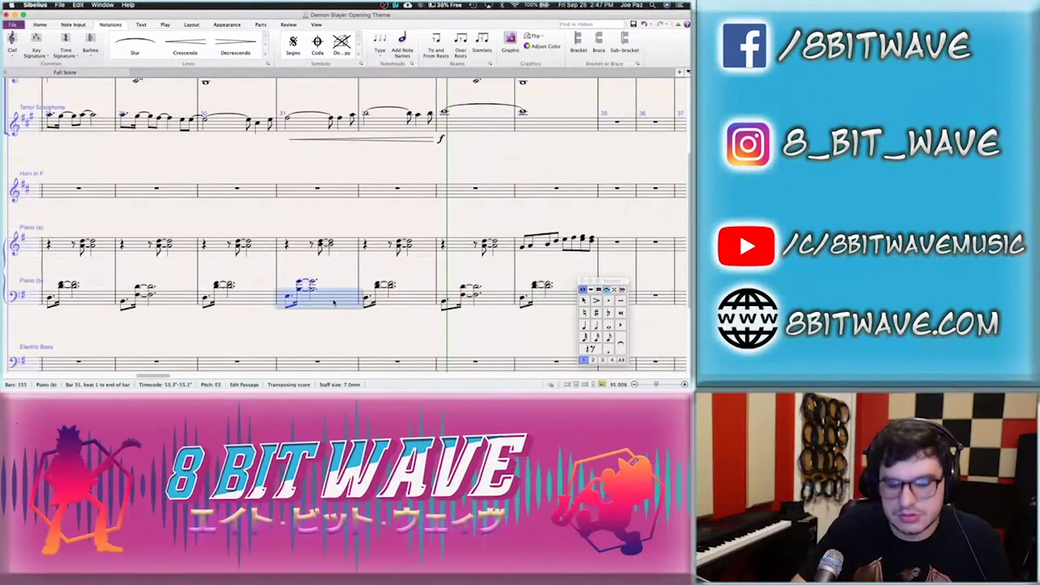
pyautogui.click(555, 306)
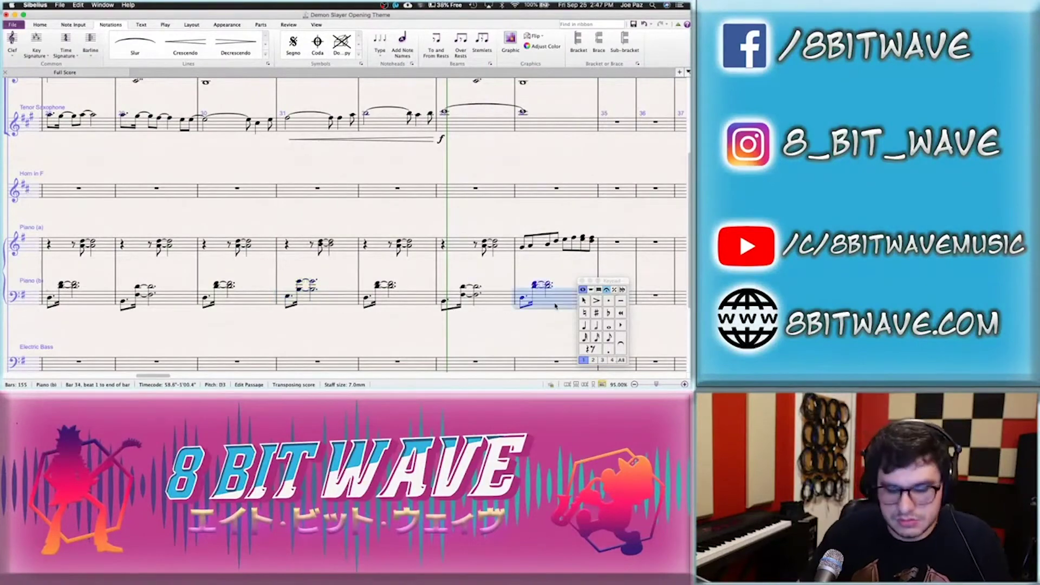
pyautogui.press('Up')
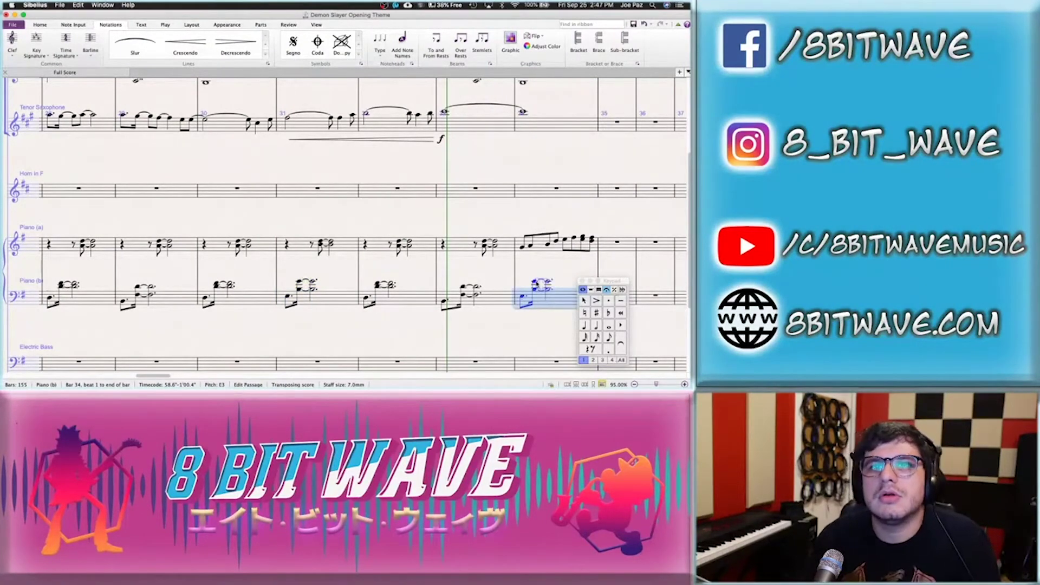
pyautogui.press('Escape')
# Save the score and play it back from bar 26 through bar 34 to check the piano part
pyautogui.hscroll(-10, 419, 300)
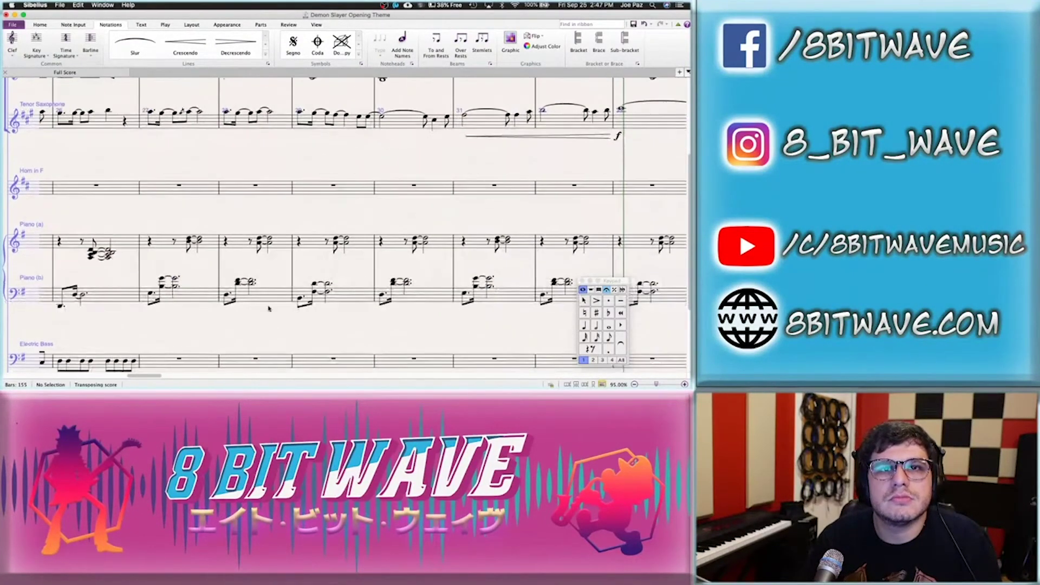
pyautogui.click(123, 307)
pyautogui.press('super+s')
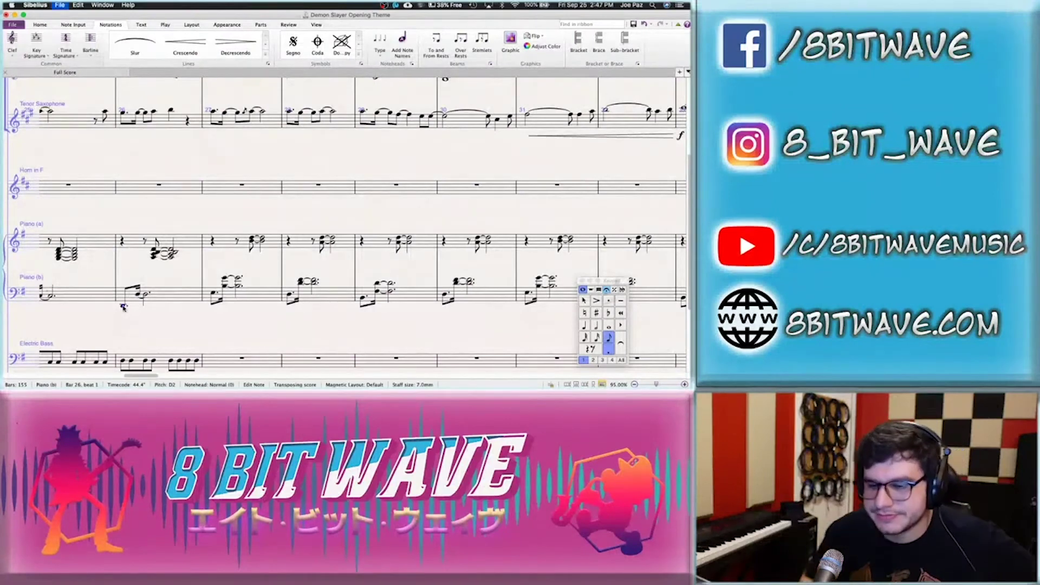
pyautogui.press('space')
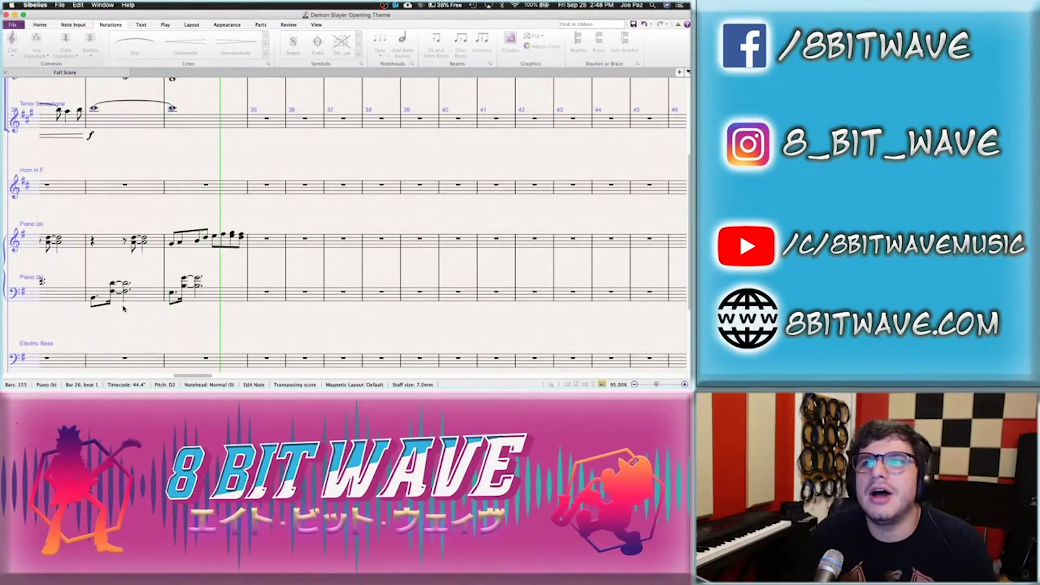
pyautogui.press('space')
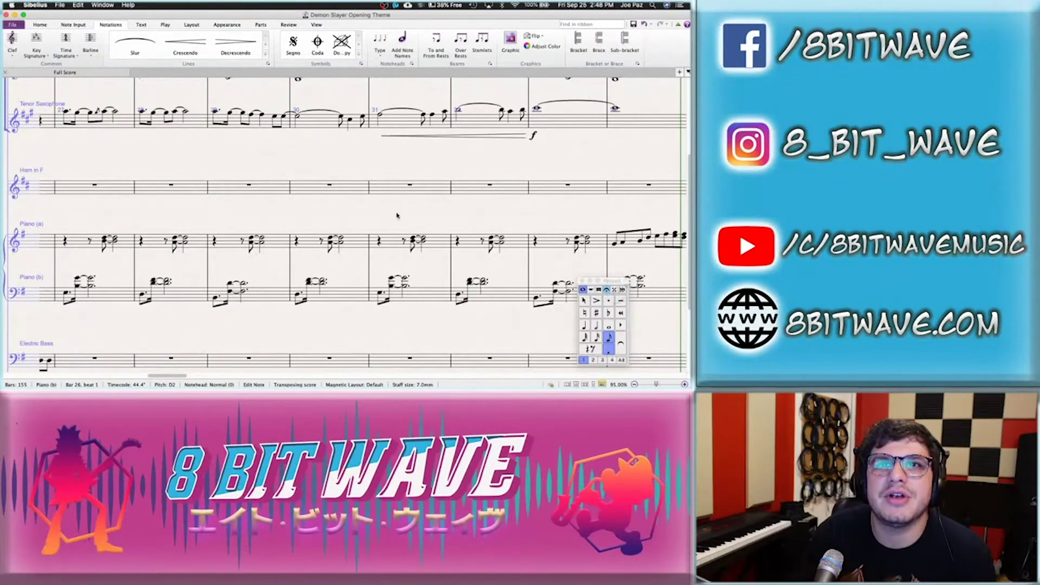
# Compare the earlier piano, saxophone and bass parts from about bar 17 with bars 27 to 34, glancing at the YouTube reference video
pyautogui.click(358, 187)
pyautogui.press('Escape')
pyautogui.hscroll(-5, 306, 169)
pyautogui.scroll(-2, 306, 168)
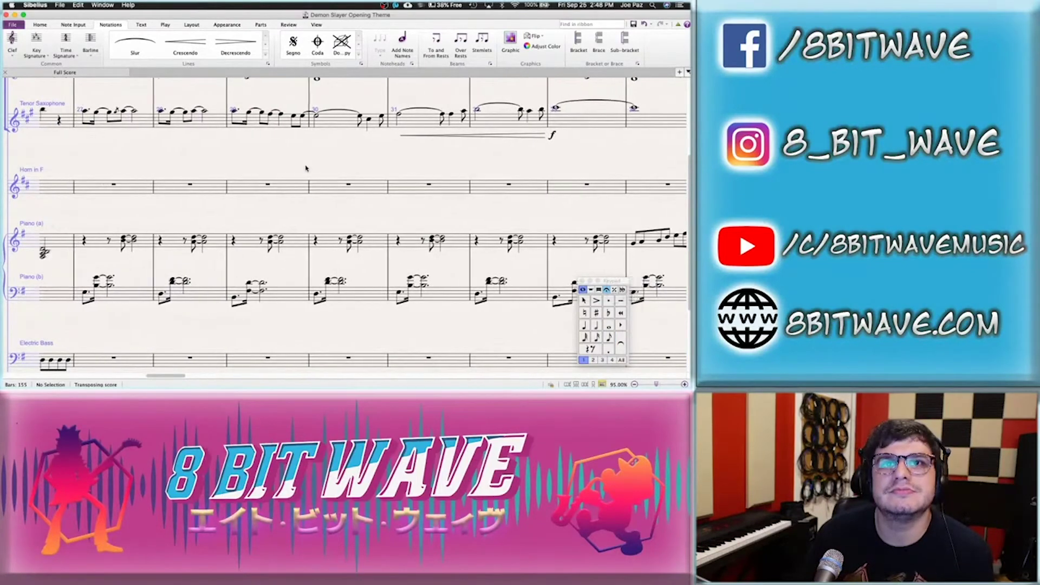
pyautogui.hscroll(-5, 306, 168)
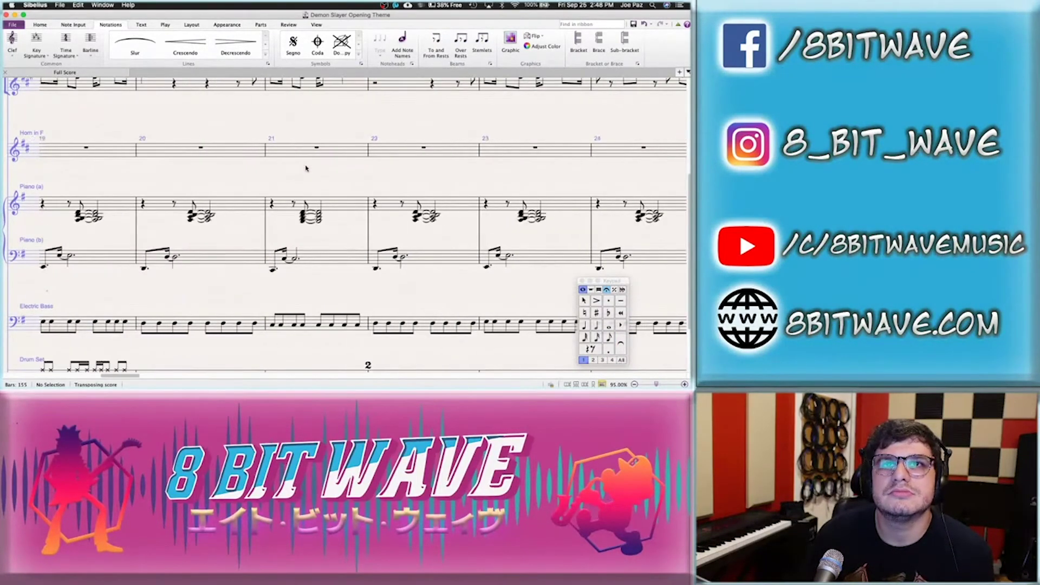
pyautogui.scroll(3, 306, 168)
pyautogui.press('super+Tab')
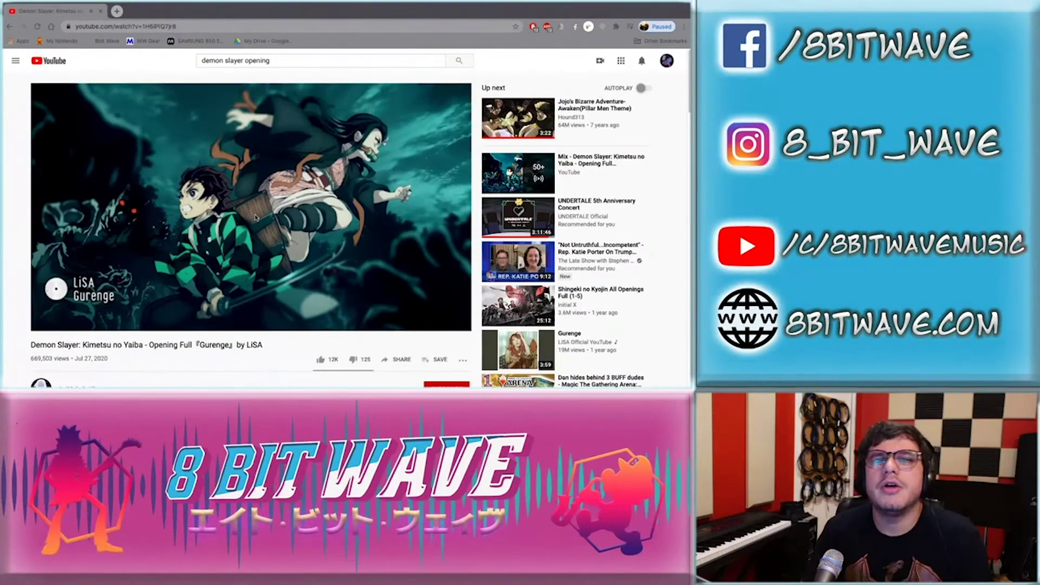
pyautogui.press('super+Tab')
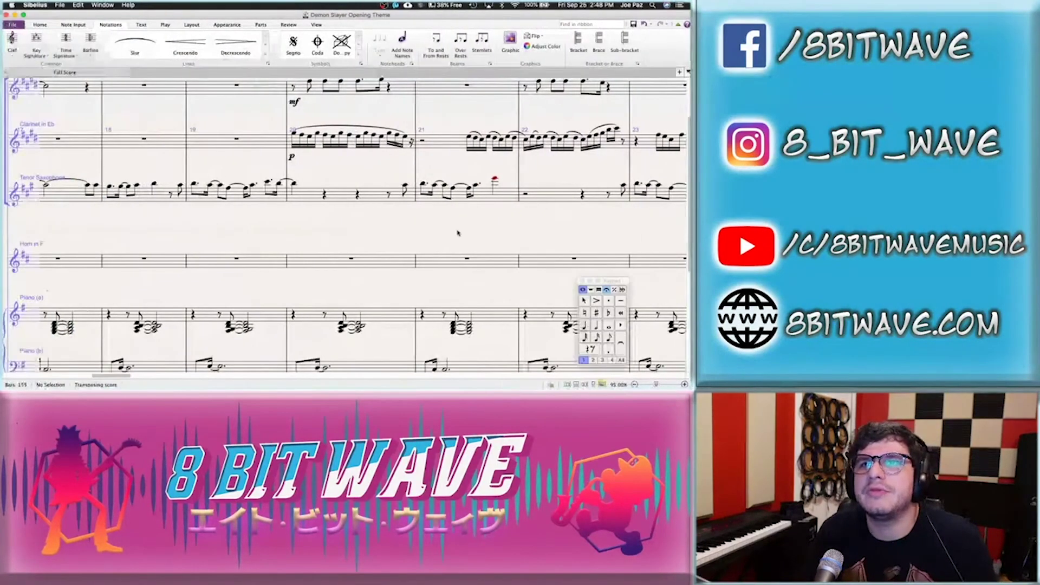
pyautogui.scroll(-3, 457, 233)
pyautogui.hscroll(5, 457, 233)
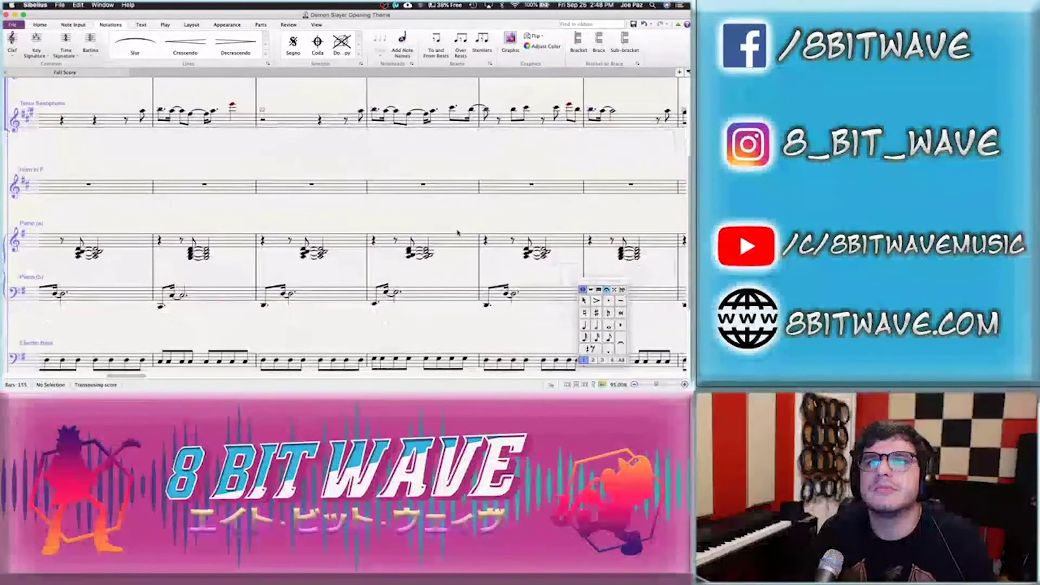
pyautogui.scroll(-2, 458, 233)
pyautogui.hscroll(5, 458, 233)
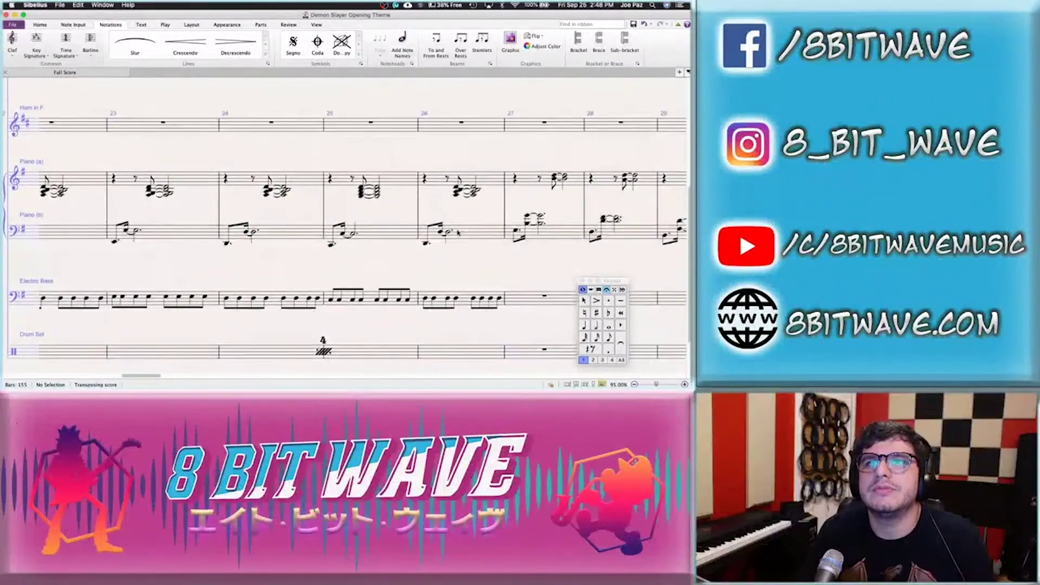
pyautogui.scroll(2, 457, 233)
pyautogui.hscroll(8, 457, 233)
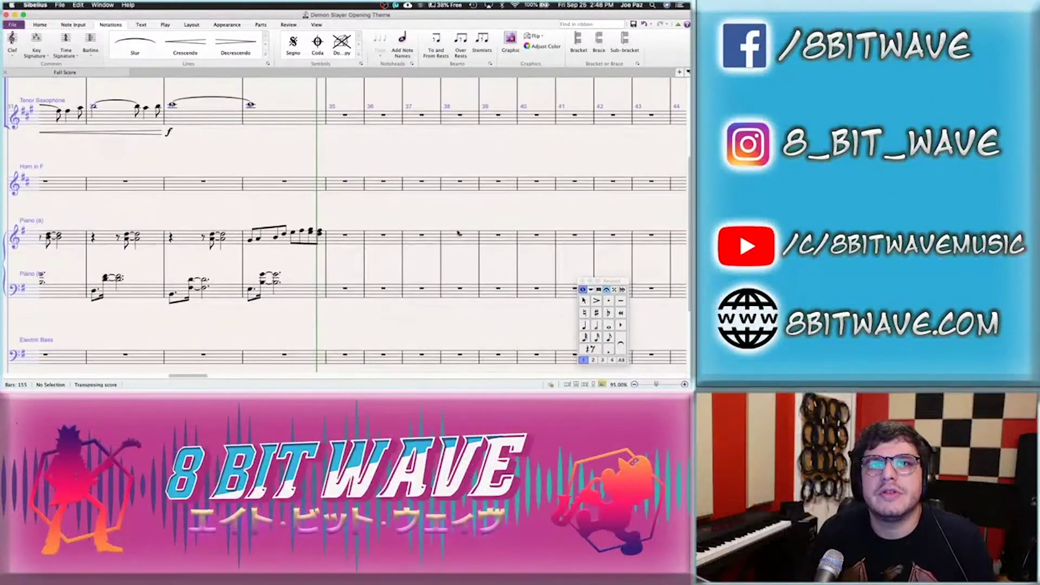
# Cut bar 34 of both piano staves and paste it over bar 33, starting on the Piano (a) staff
pyautogui.click(281, 251)
pyautogui.keyDown('shift'); pyautogui.click(295, 294); pyautogui.keyUp('shift')
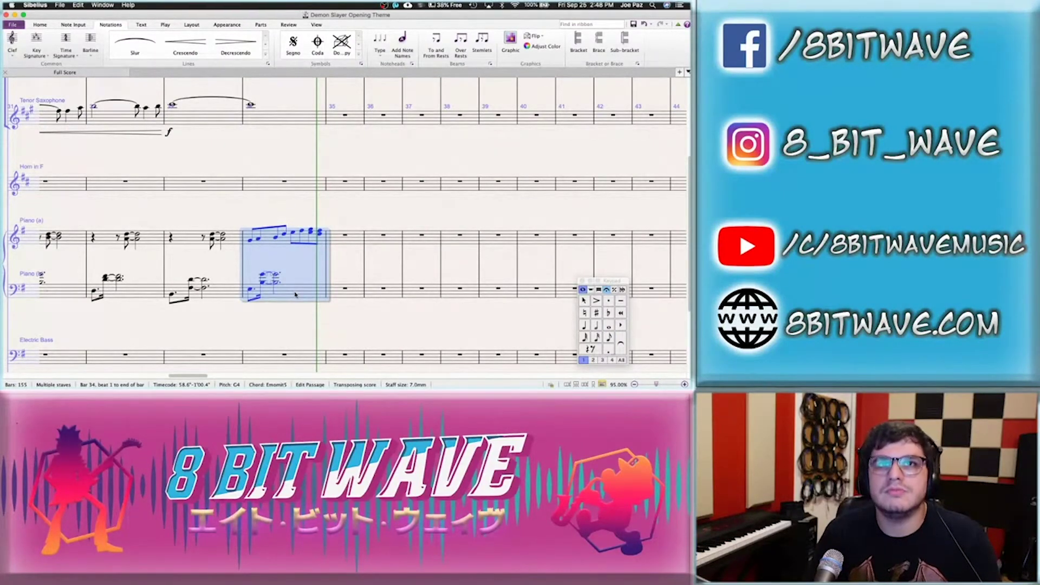
pyautogui.press('Delete')
pyautogui.click(182, 241)
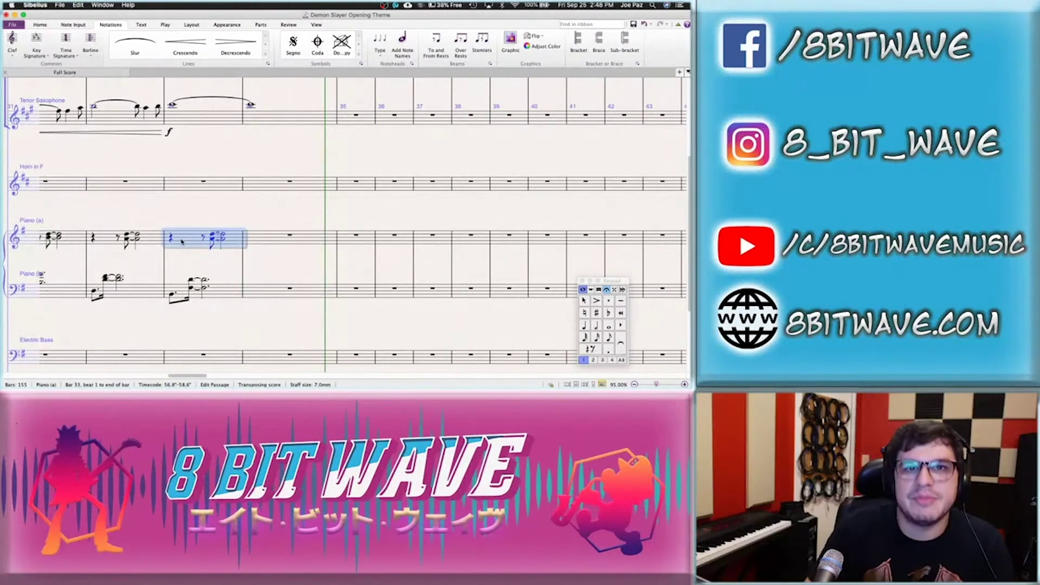
pyautogui.press('super+v')
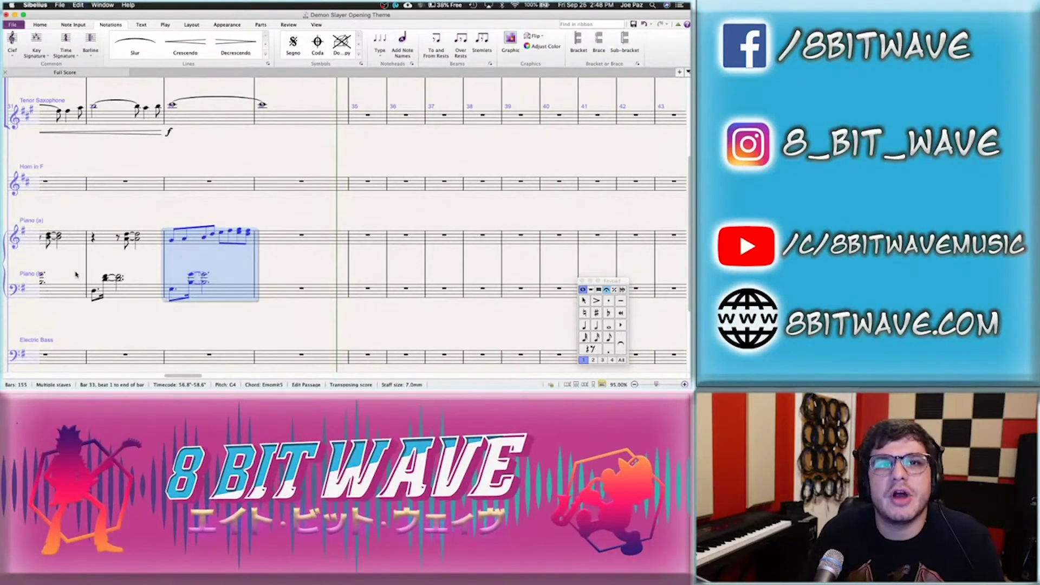
# Play back from bar 32 to check the piano passage moved into bar 33
pyautogui.click(94, 293)
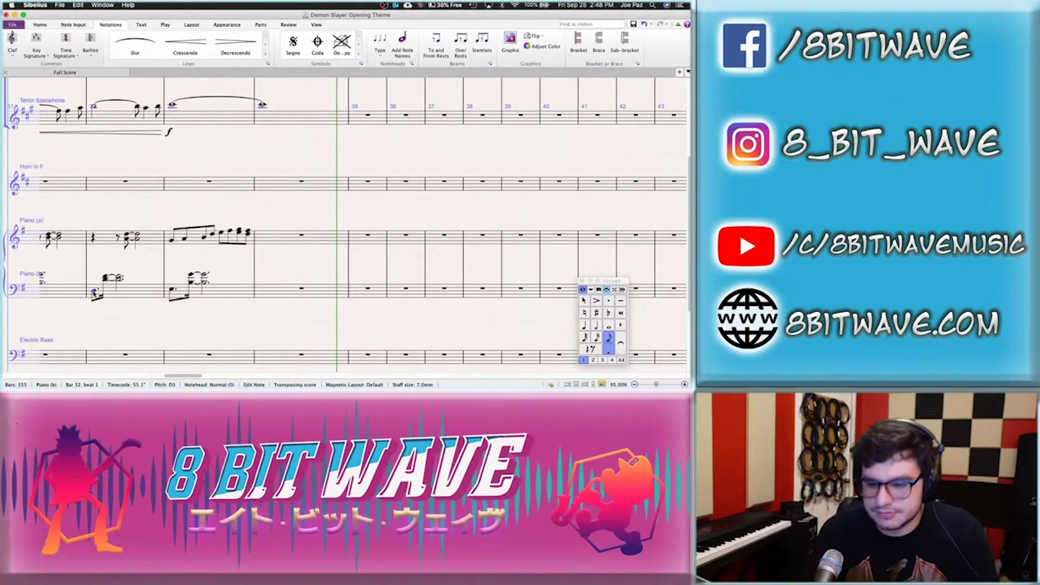
pyautogui.press('space')
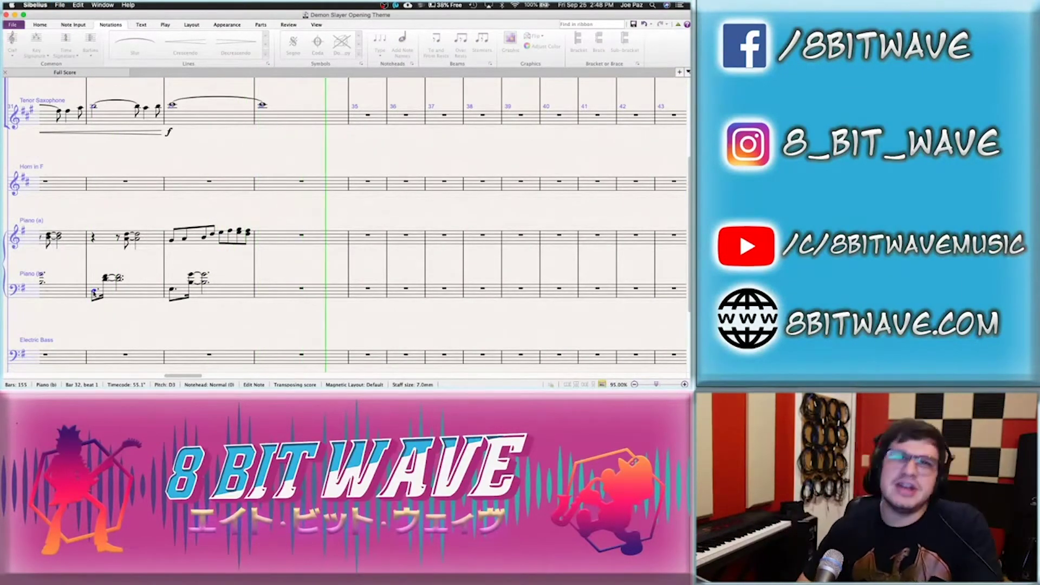
pyautogui.press('Escape')
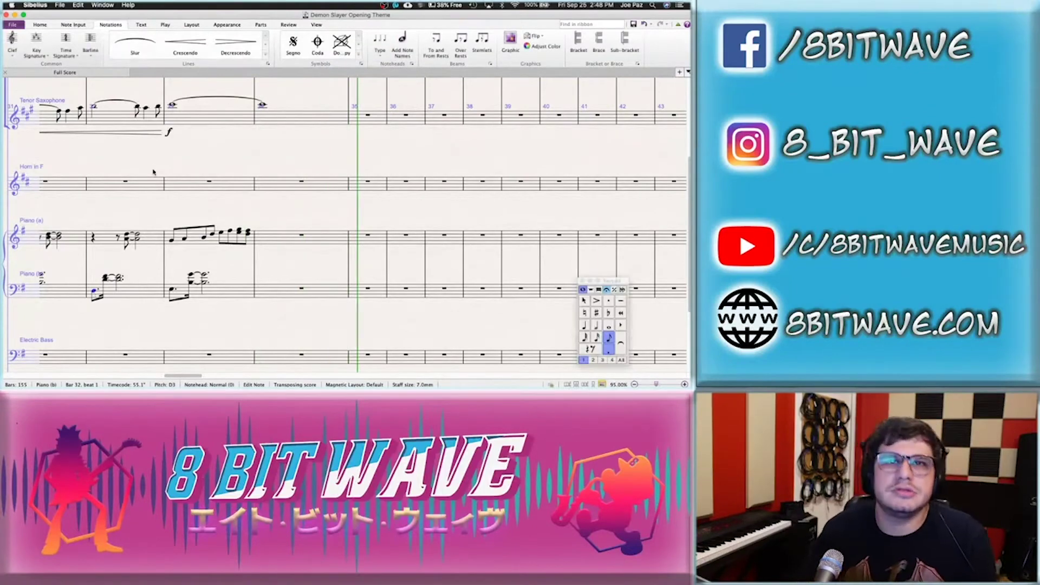
pyautogui.press('Escape')
# Play back from bar 27 through bar 33 to check the whole piano accompaniment
pyautogui.hscroll(-10, 151, 175)
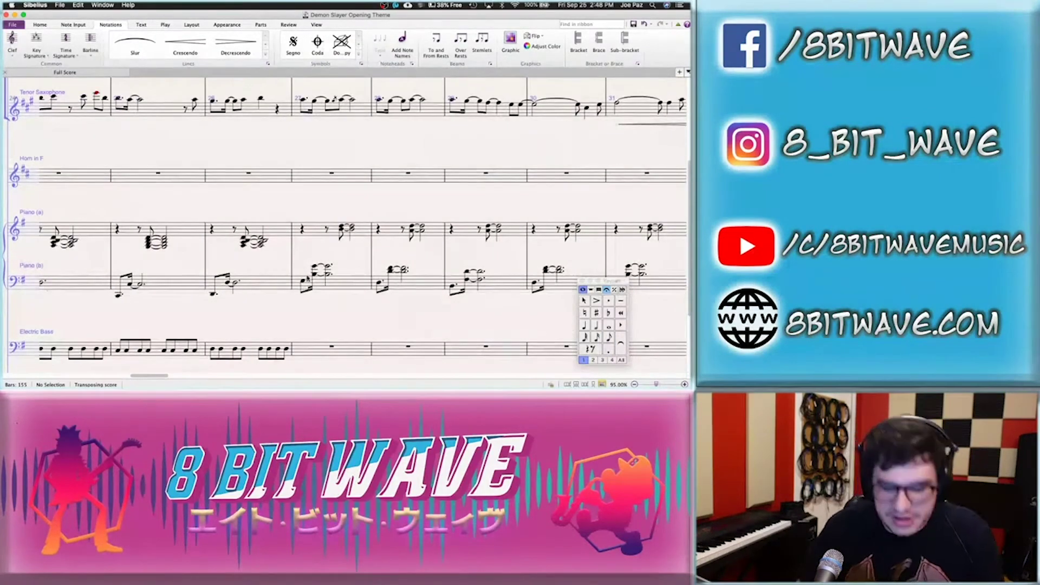
pyautogui.click(304, 282)
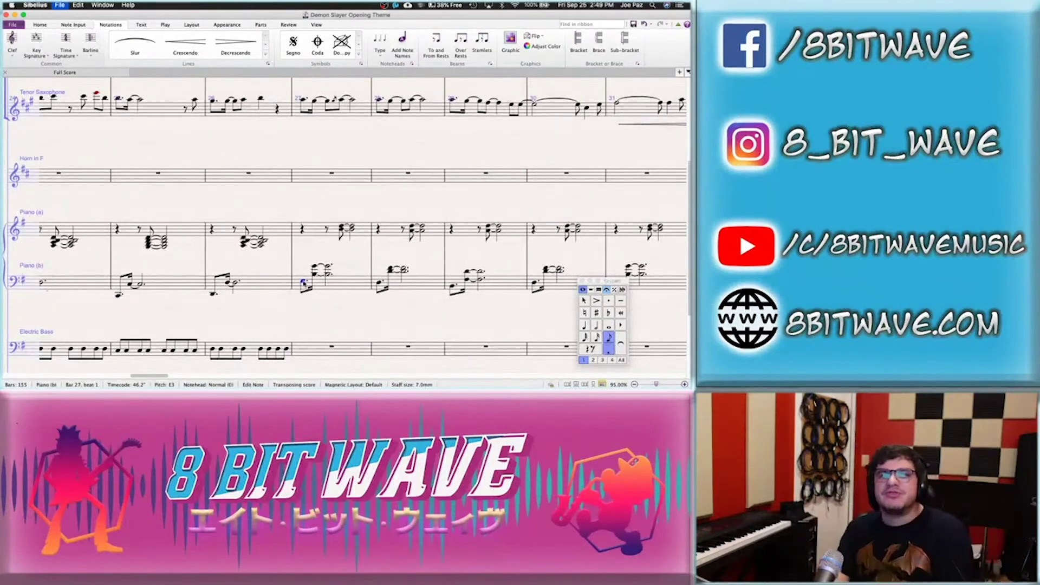
pyautogui.press('space')
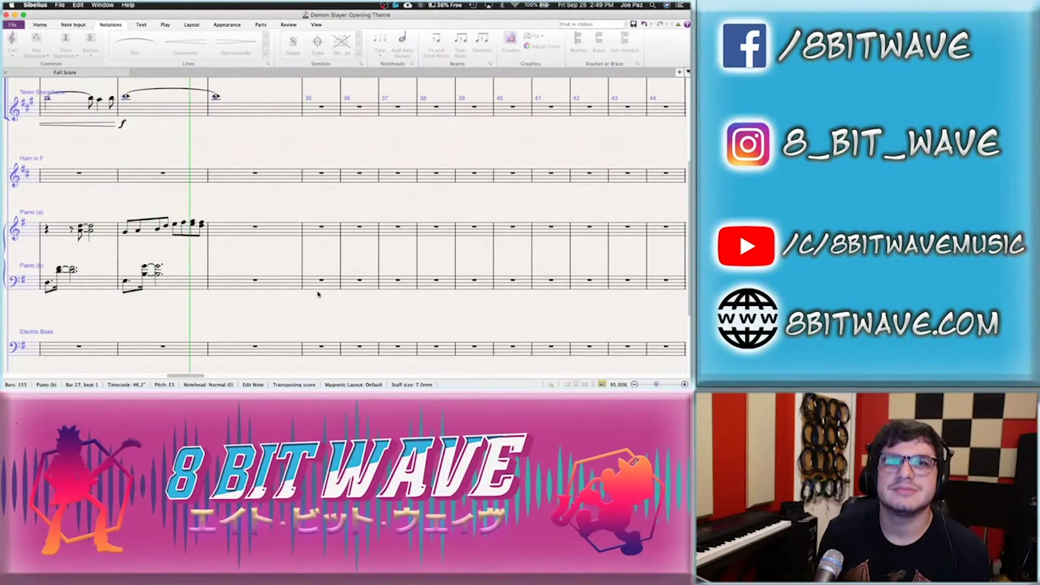
pyautogui.press('space')
pyautogui.press('Escape')
pyautogui.hscroll(-8, 253, 196)
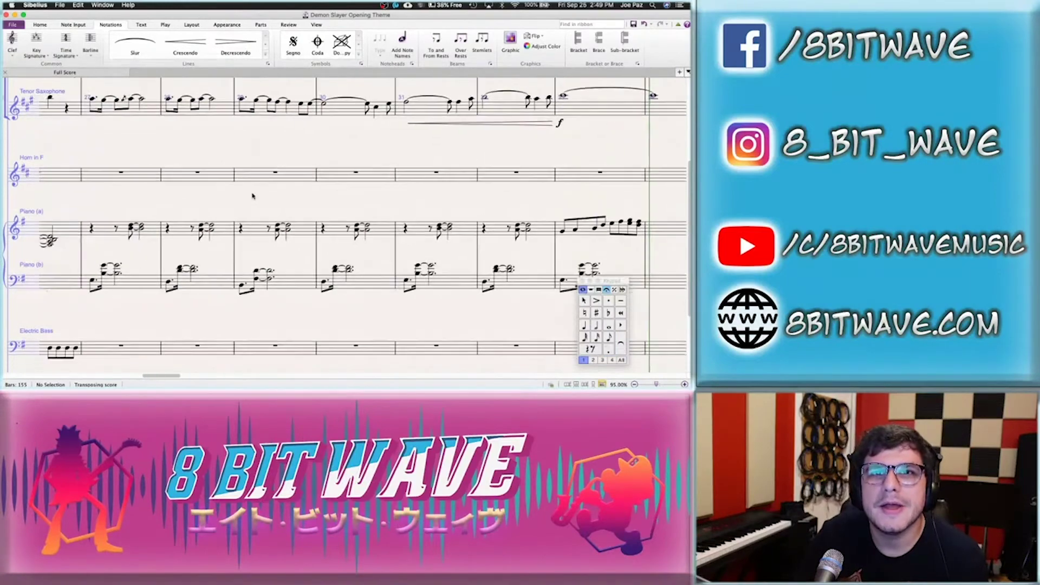
# Add the text "Fill" above bar 26 of the Drum Set staff
pyautogui.scroll(-1, 253, 196)
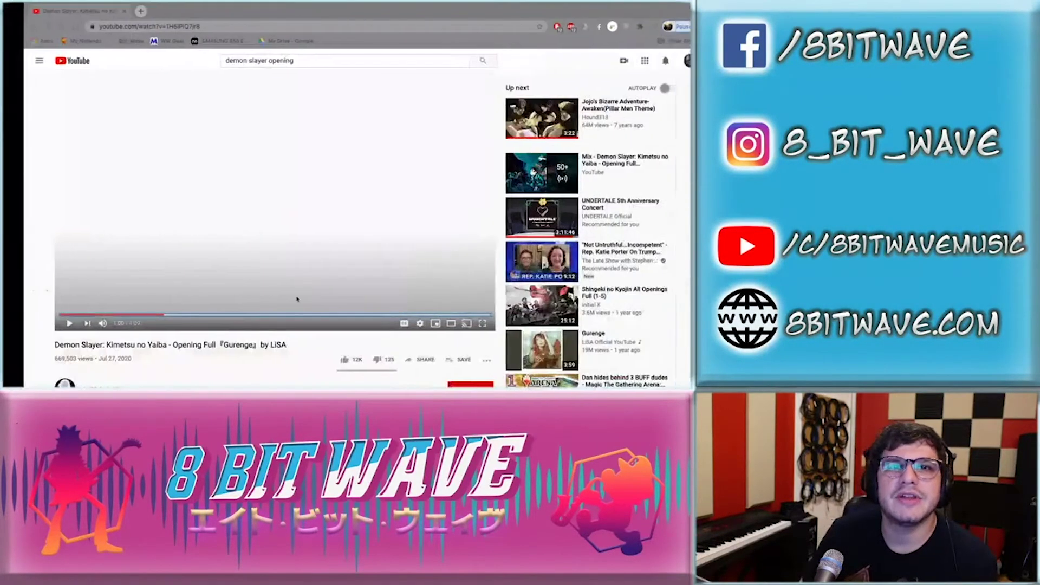
pyautogui.scroll(-2, 346, 216)
pyautogui.click(242, 302)
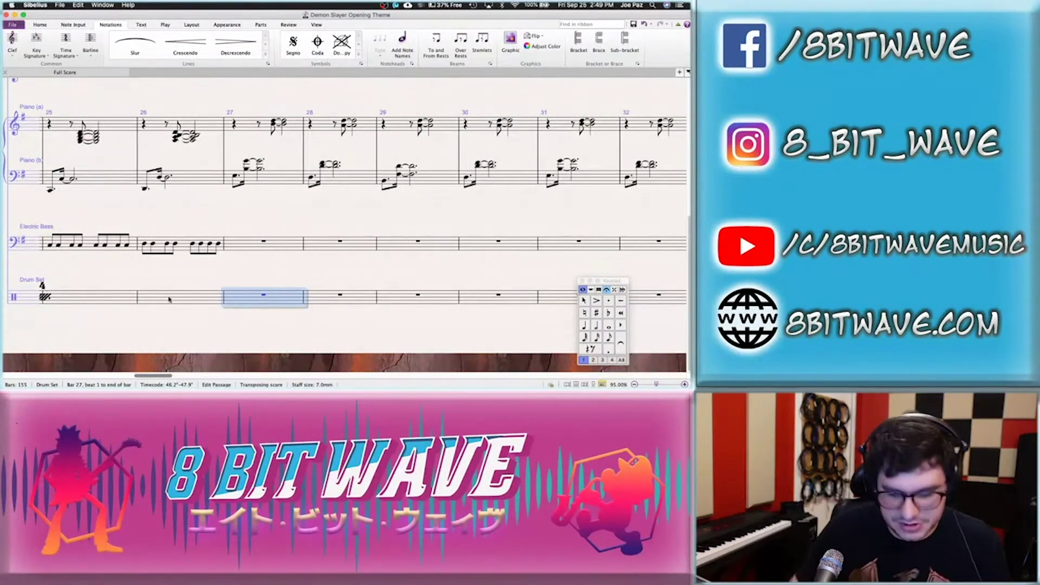
pyautogui.click(168, 300)
pyautogui.press('t')
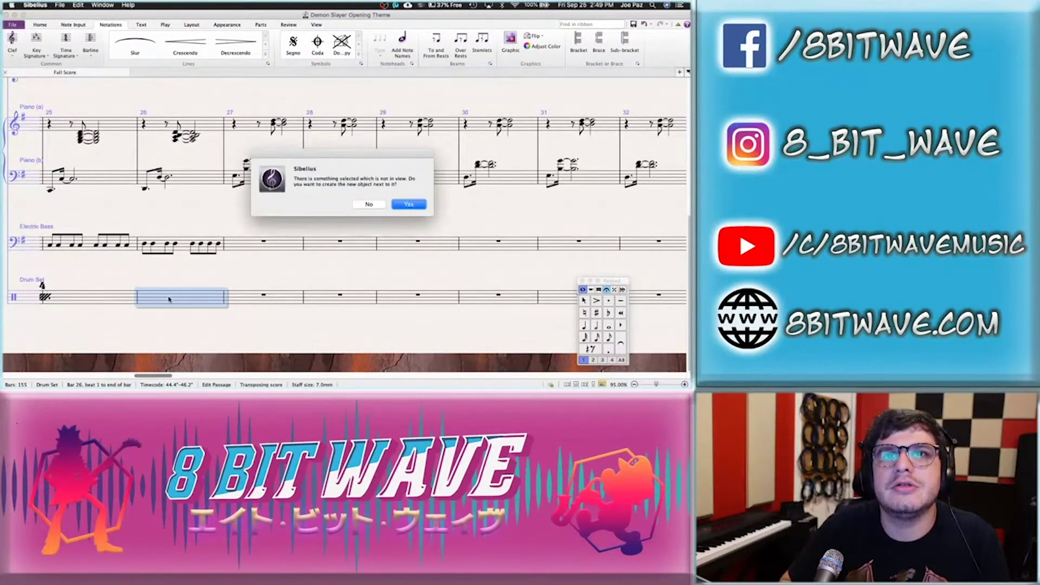
pyautogui.click(415, 206)
pyautogui.write('Fill')
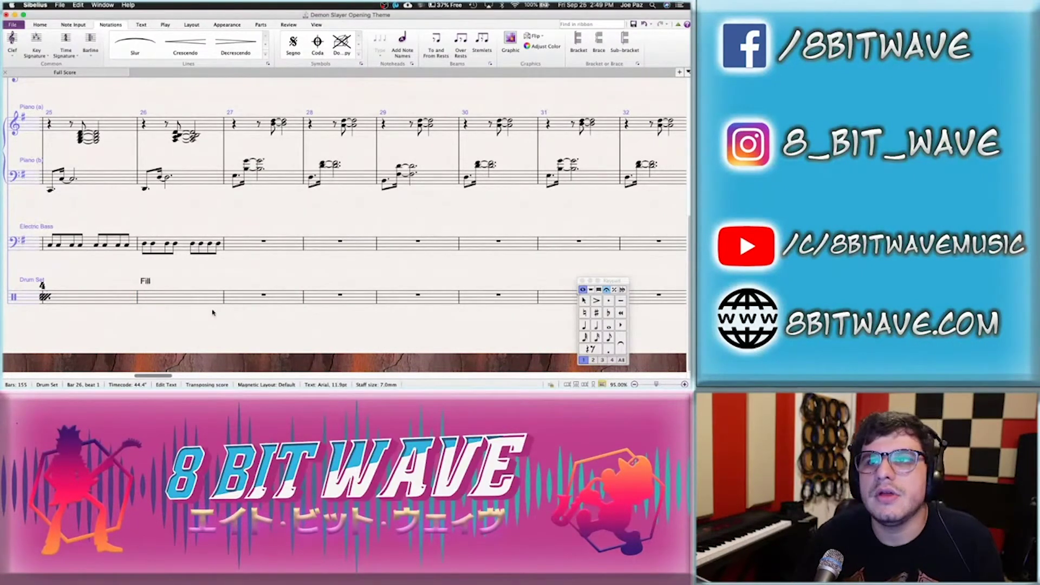
# Enter a whole note at A5 in bar 27 of the Drum Set staff
pyautogui.click(272, 306)
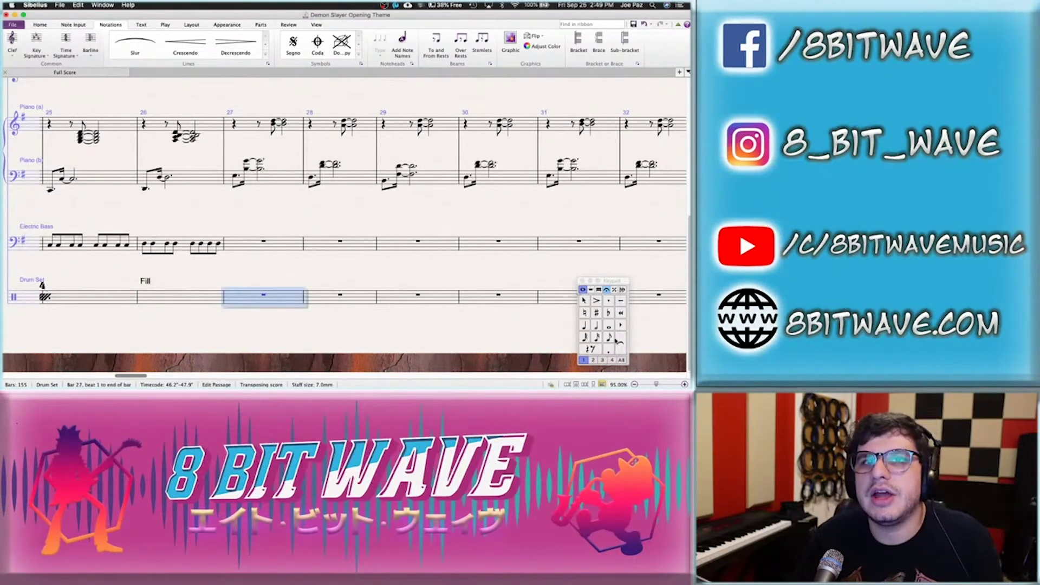
pyautogui.click(607, 326)
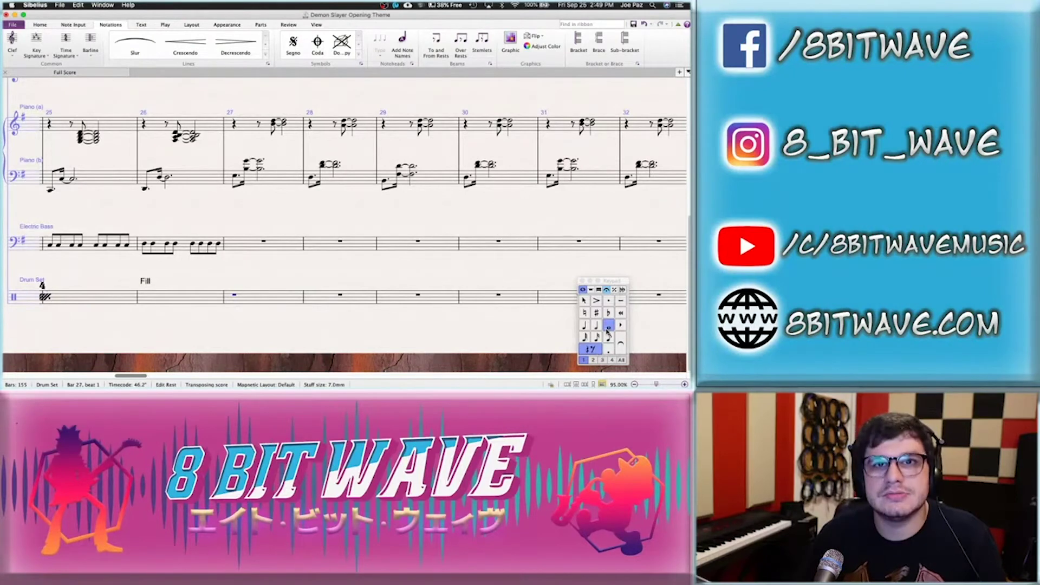
pyautogui.press('a')
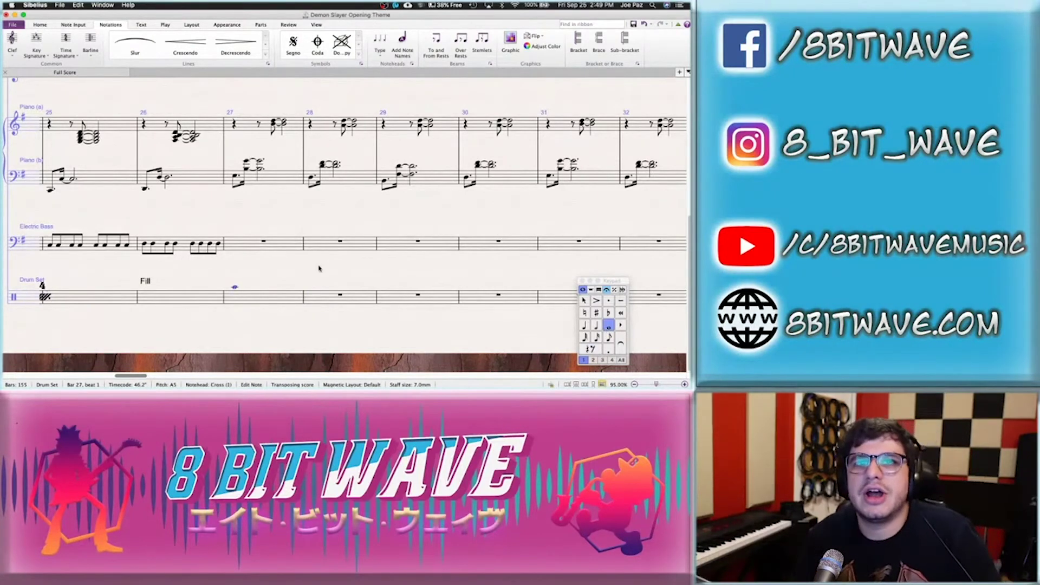
pyautogui.press('Escape')
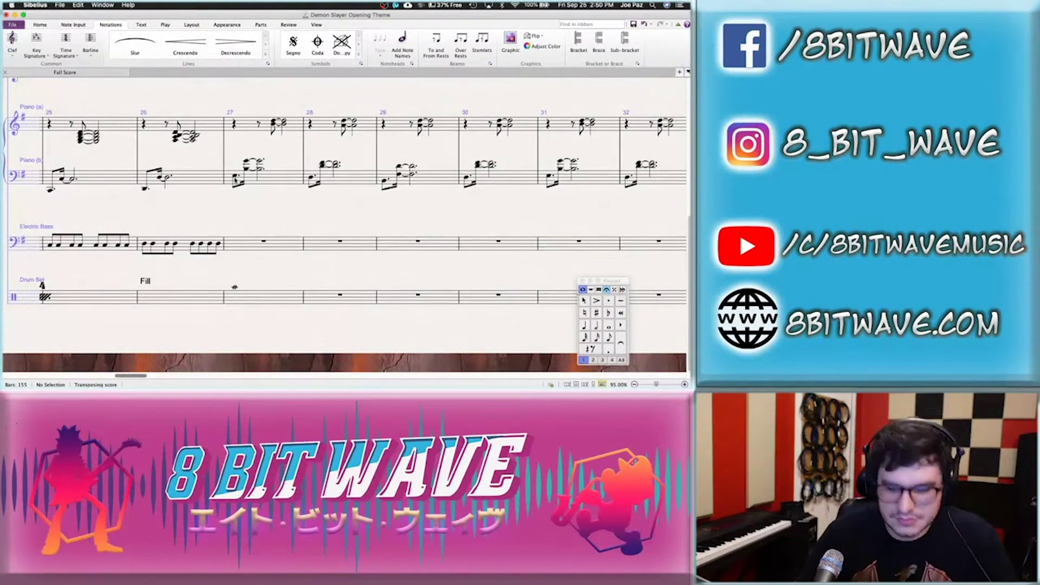
# Play back from bar 27 to check the piano accompaniment together with the Drum Set note
pyautogui.click(235, 177)
pyautogui.press('space')
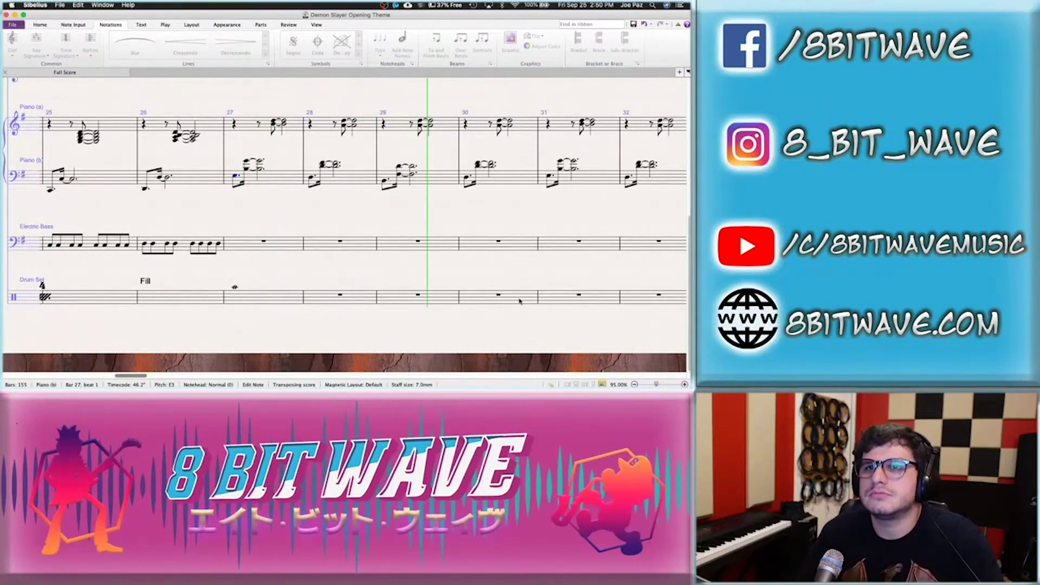
# Enter a quarter-note chord of F4 and C5 on beat 1 of bar 31 in the Drum Set staff
pyautogui.click(559, 298)
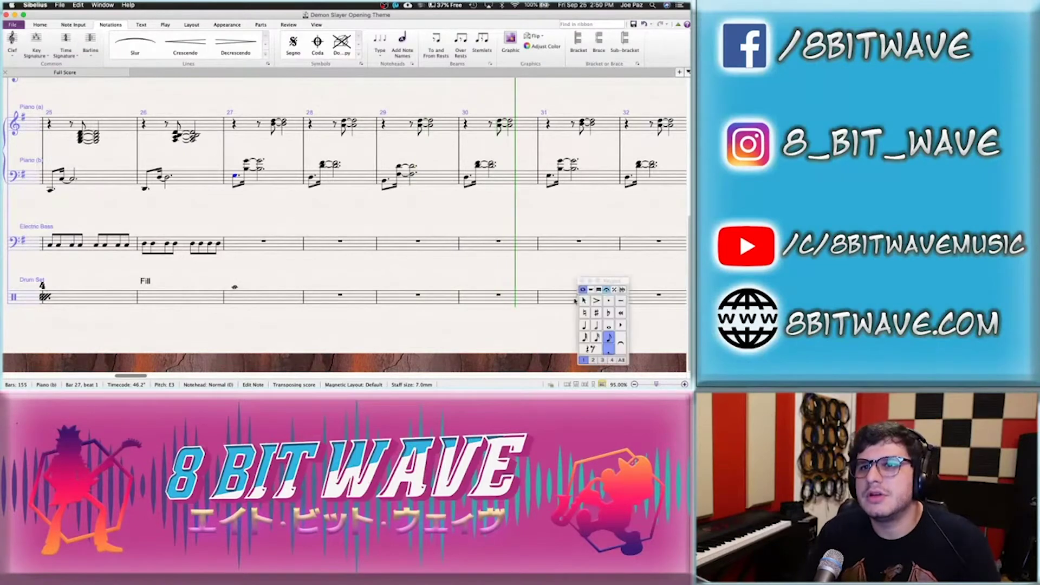
pyautogui.press('0')
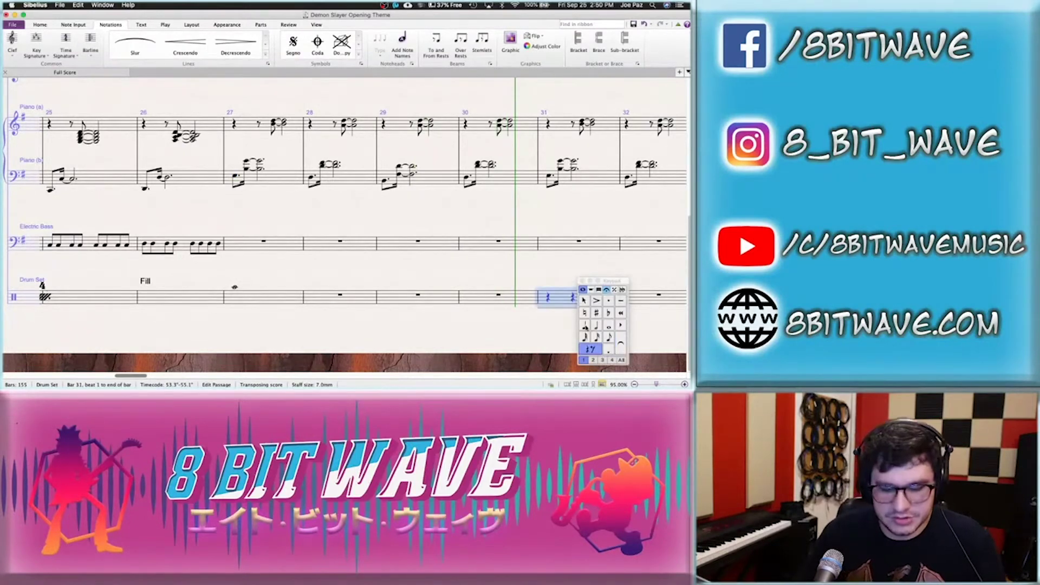
pyautogui.click(585, 325)
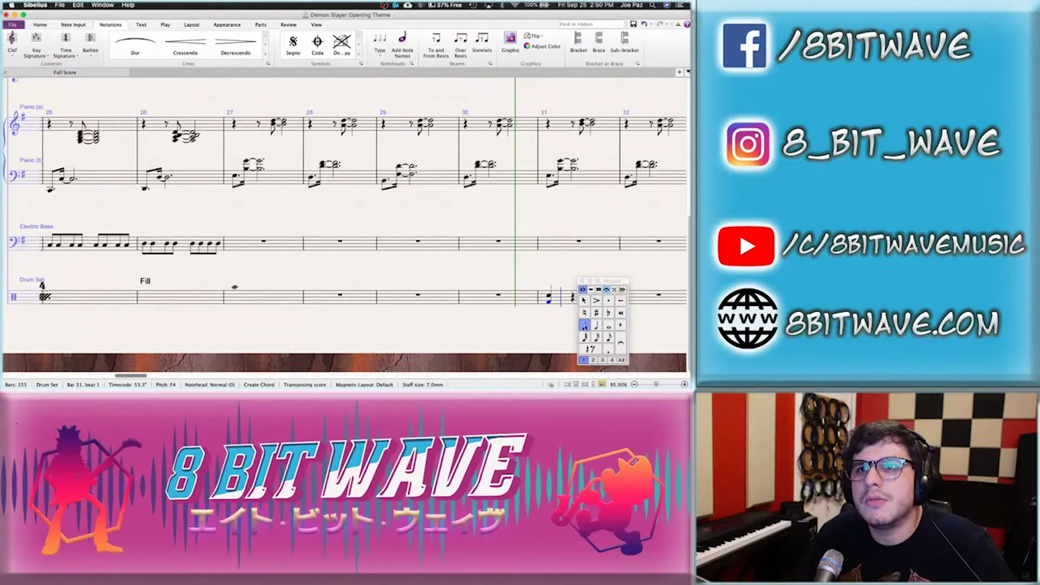
pyautogui.press('c')
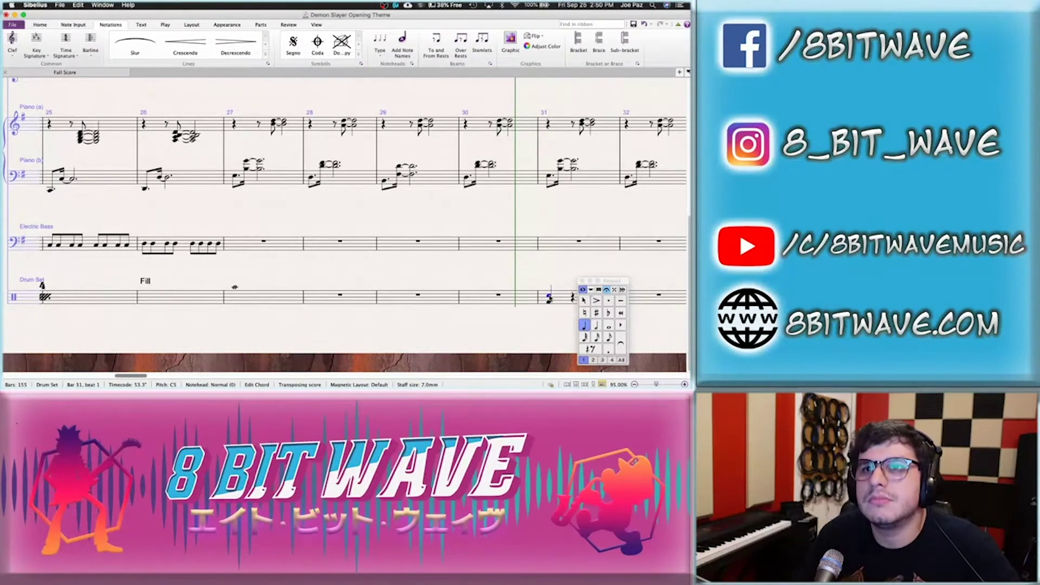
# Repeat the quarter-note F4 and C5 chord on every remaining beat of bars 31 and 32 in the Drum Set staff
pyautogui.doubleClick(550, 298)
pyautogui.press('r')
pyautogui.press('r')
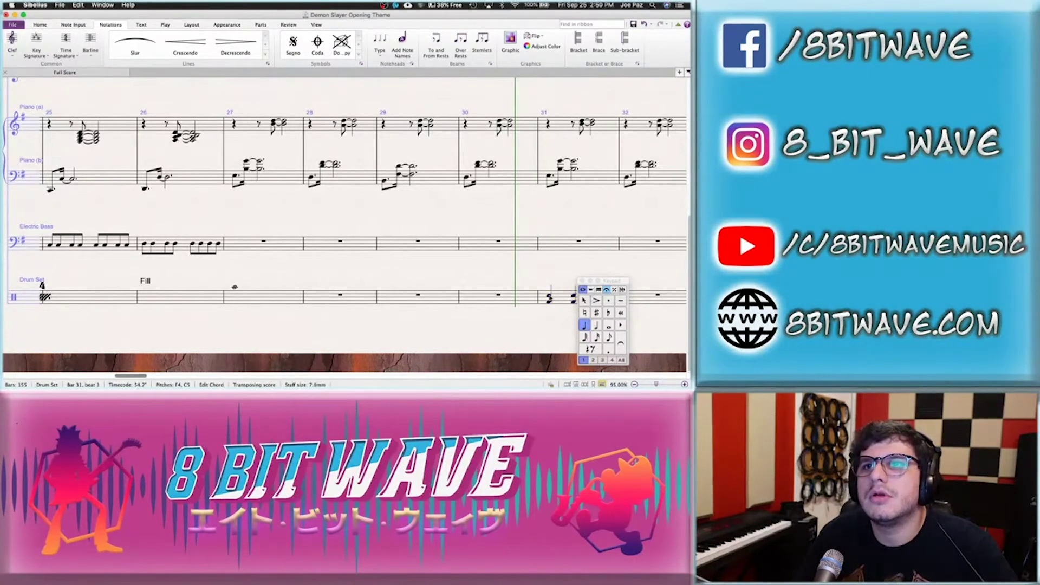
pyautogui.press('r')
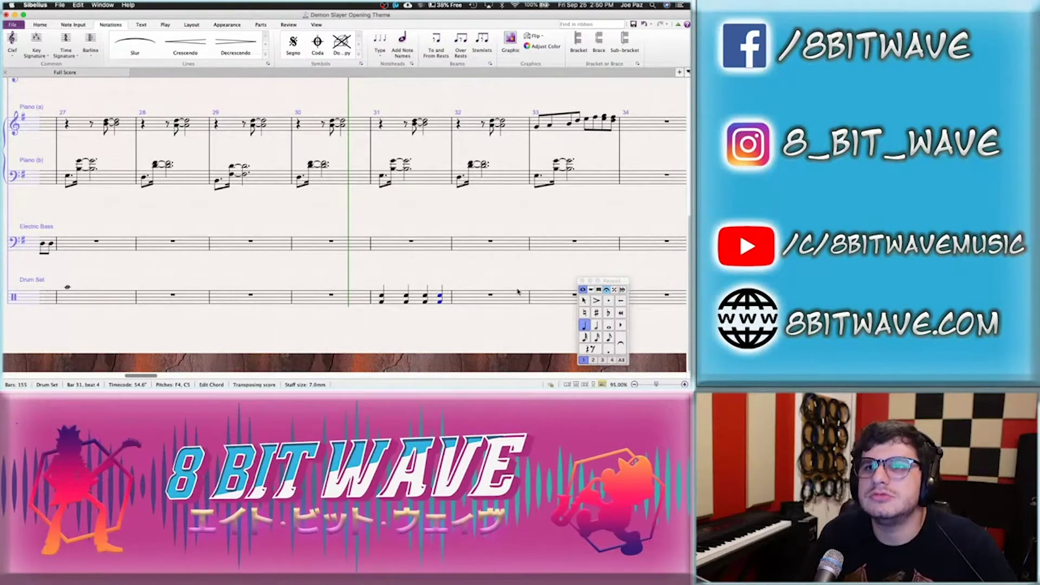
pyautogui.press('r')
pyautogui.press('r')
pyautogui.press('r')
pyautogui.press('r')
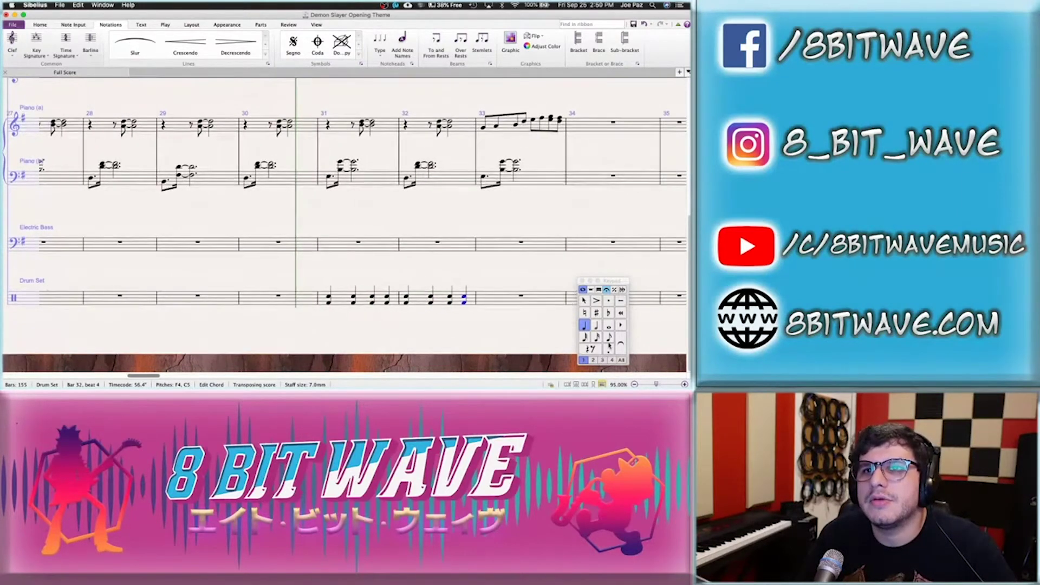
# Enter an eighth-note chord of F4 and C5 at the start of bar 33 in the Drum Set staff
pyautogui.click(608, 338)
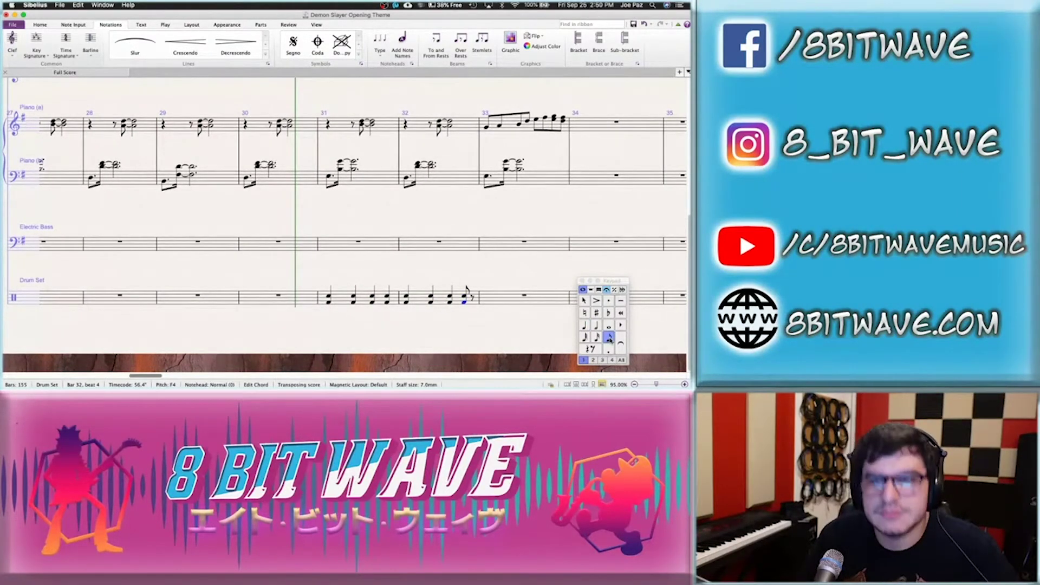
pyautogui.press('Right')
pyautogui.click(609, 338)
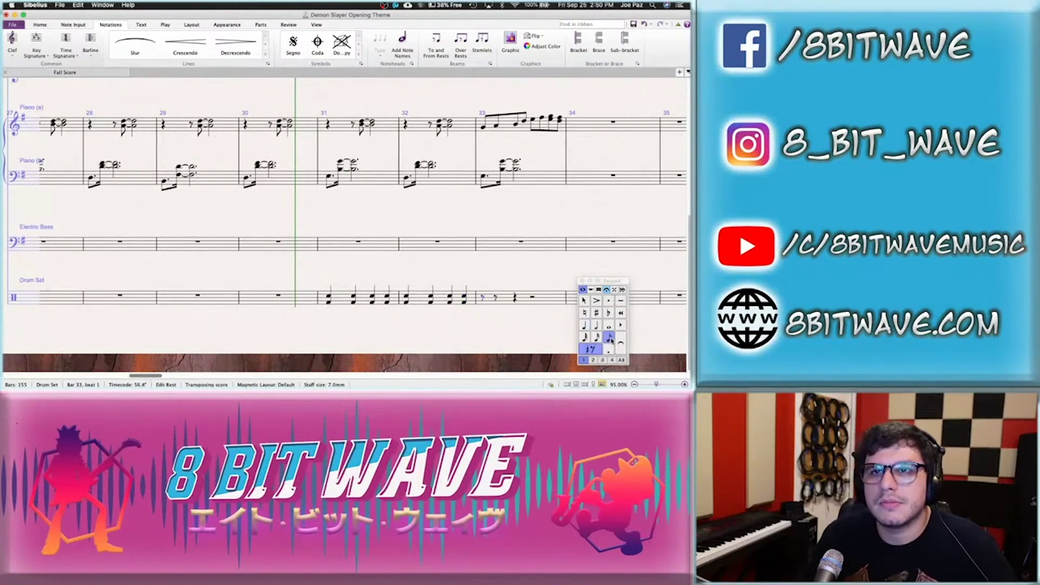
pyautogui.press('f')
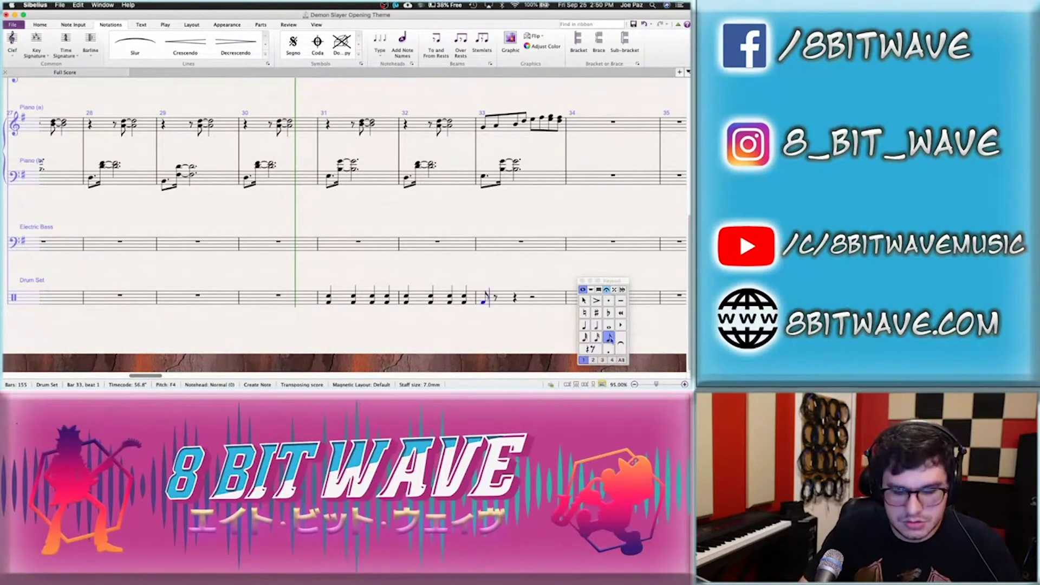
pyautogui.hotkey('shift', 'c')
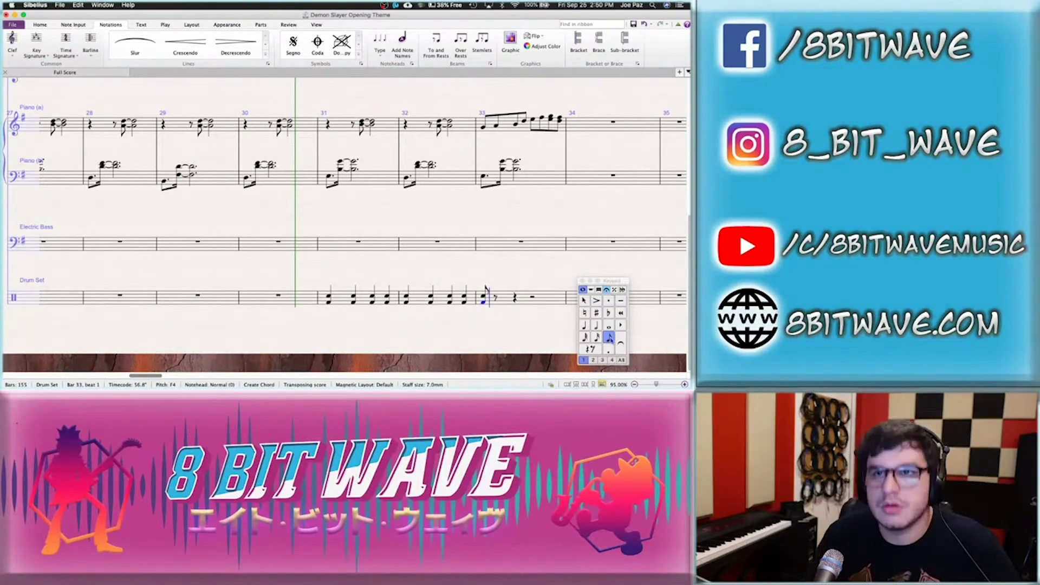
pyautogui.press('c')
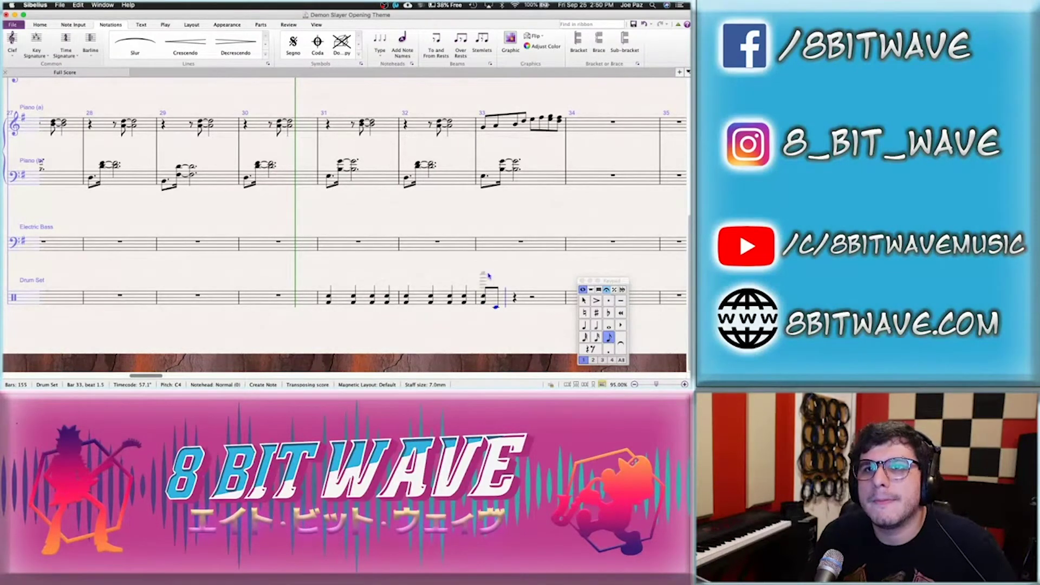
# Fill the rest of bar 33 in the Drum Set staff with repeated eighth-note F4 and C5 chords
pyautogui.click(487, 304)
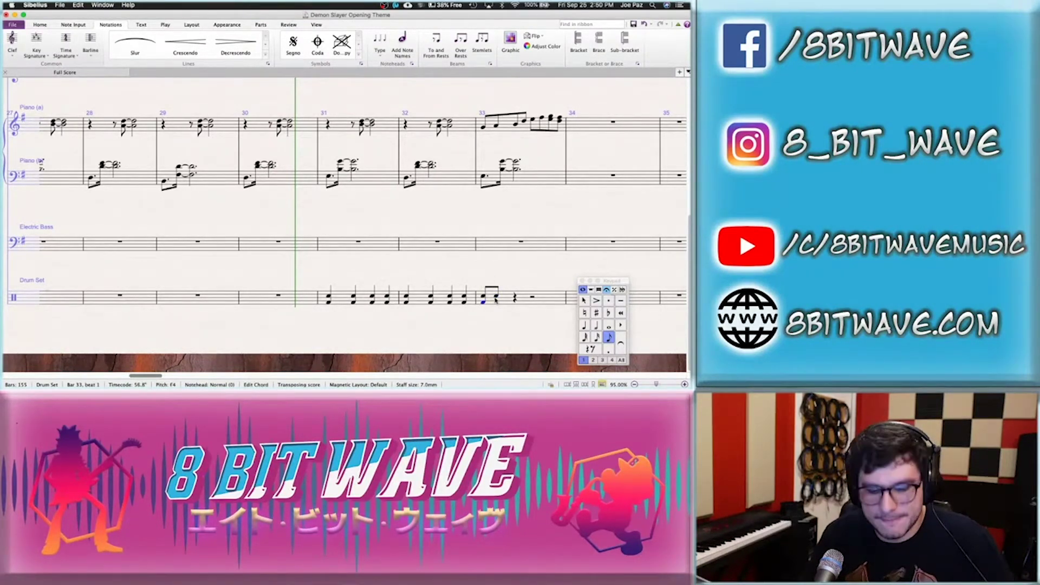
pyautogui.keyDown('shift'); pyautogui.click(495, 299); pyautogui.keyUp('shift')
pyautogui.press('r')
pyautogui.press('r')
pyautogui.press('r')
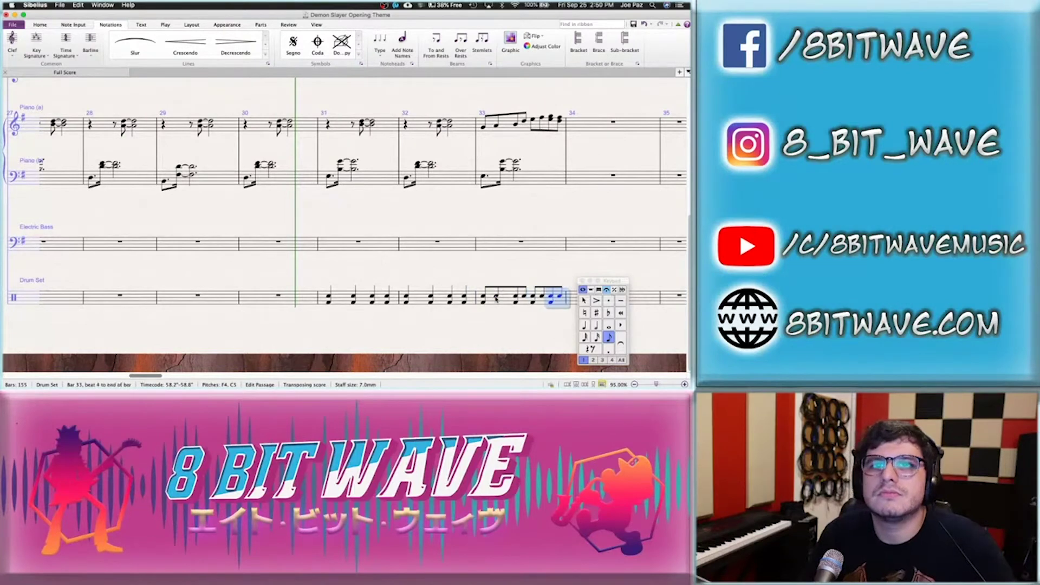
# Play back from bar 31 through bar 33 to check the new Drum Set rhythm
pyautogui.click(329, 297)
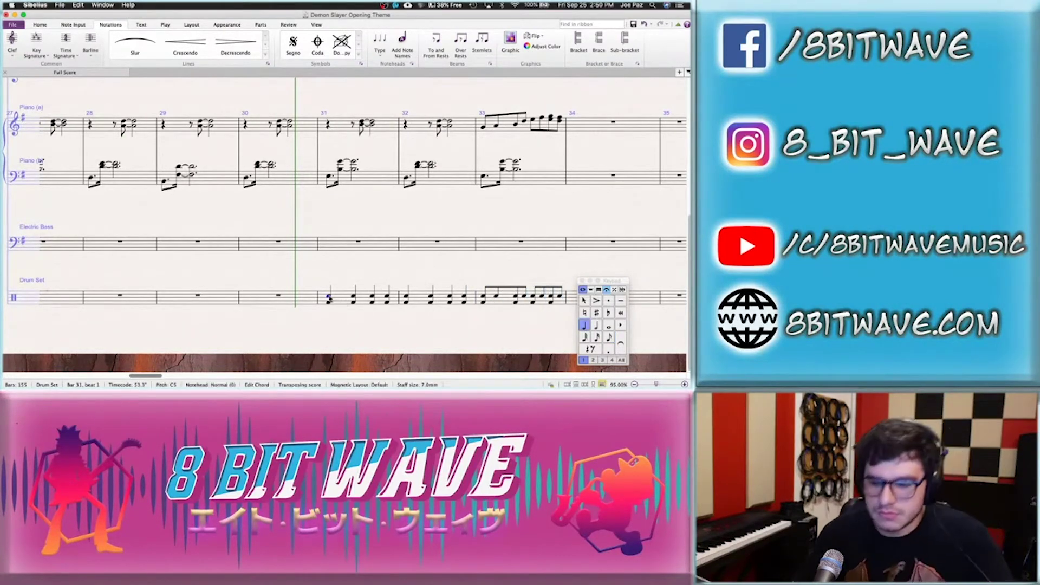
pyautogui.press('p')
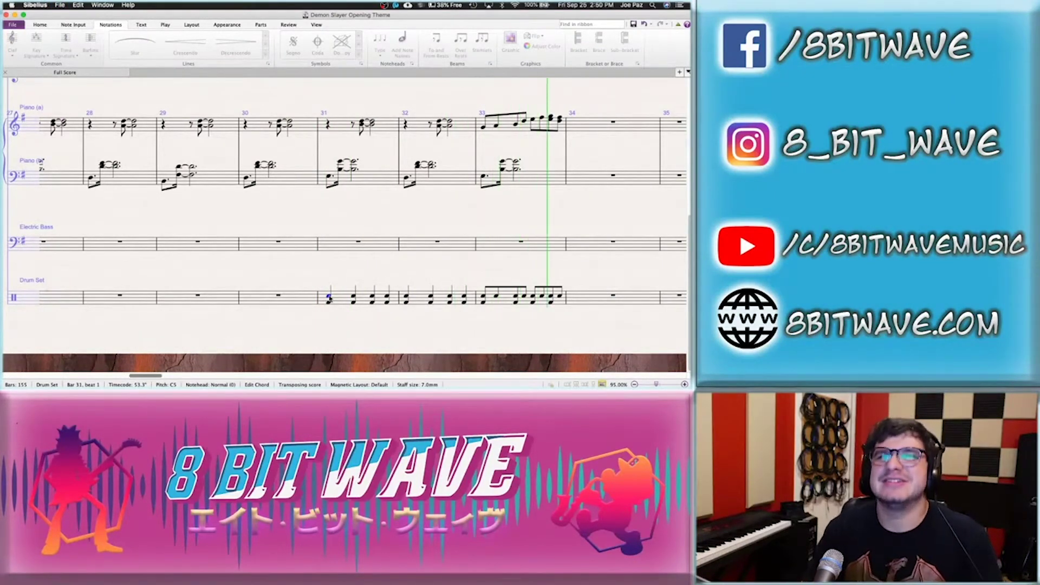
pyautogui.press('Escape')
pyautogui.press('Escape')
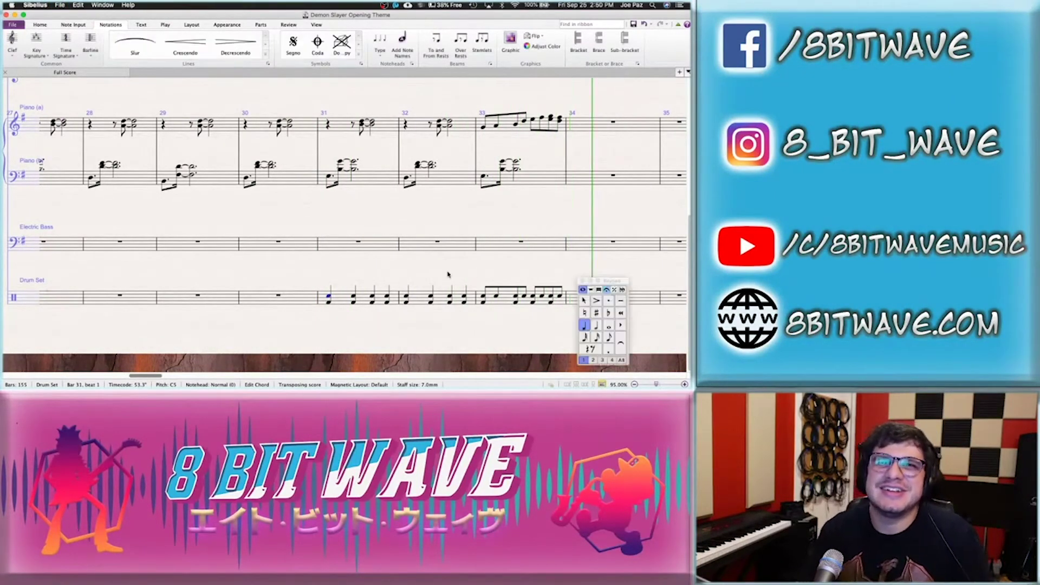
# Copy bars 5 to 8 of the Alto Saxophone and Horn in F staves into the same staves starting at bar 31
pyautogui.scroll(5, 369, 227)
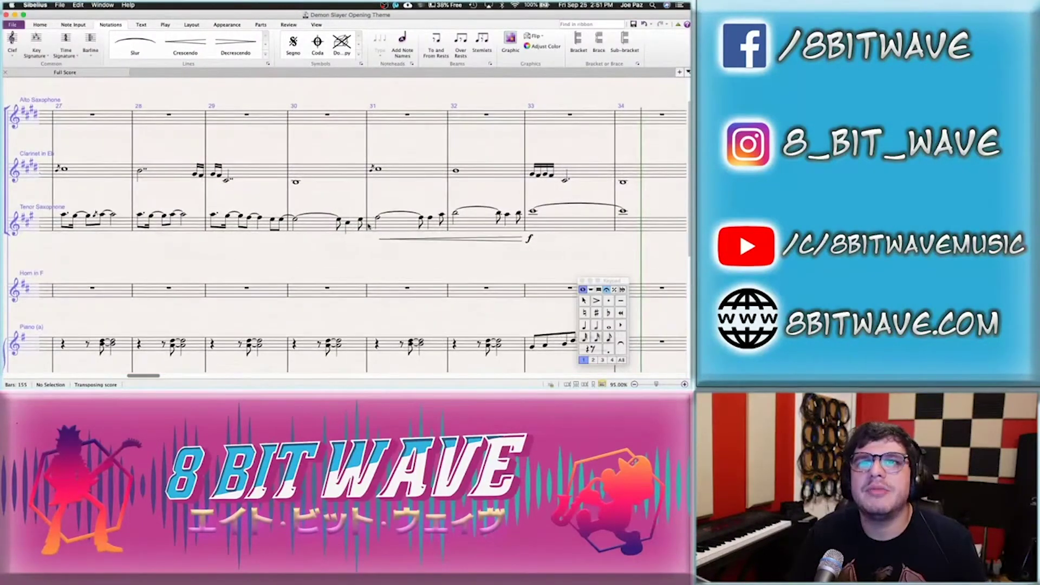
pyautogui.hscroll(-15, 328, 237)
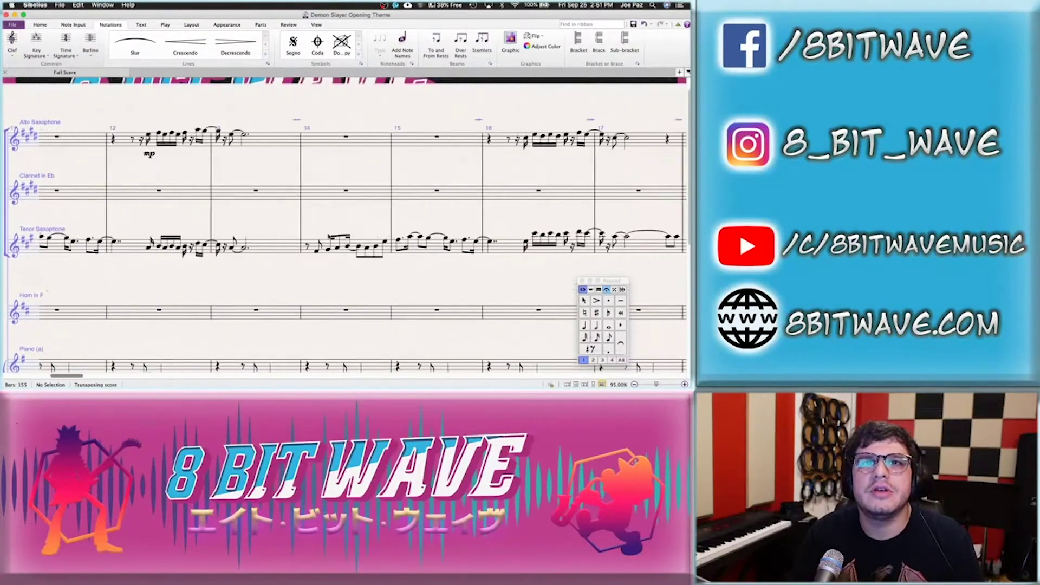
pyautogui.click(477, 142)
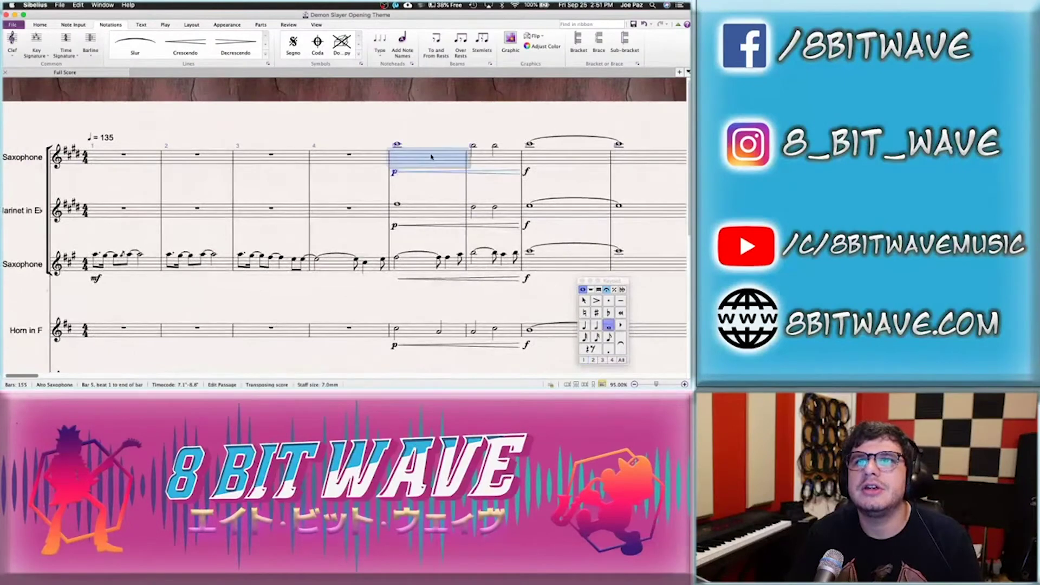
pyautogui.hscroll(5, 542, 163)
pyautogui.keyDown('shift'); pyautogui.click(546, 158); pyautogui.keyUp('shift')
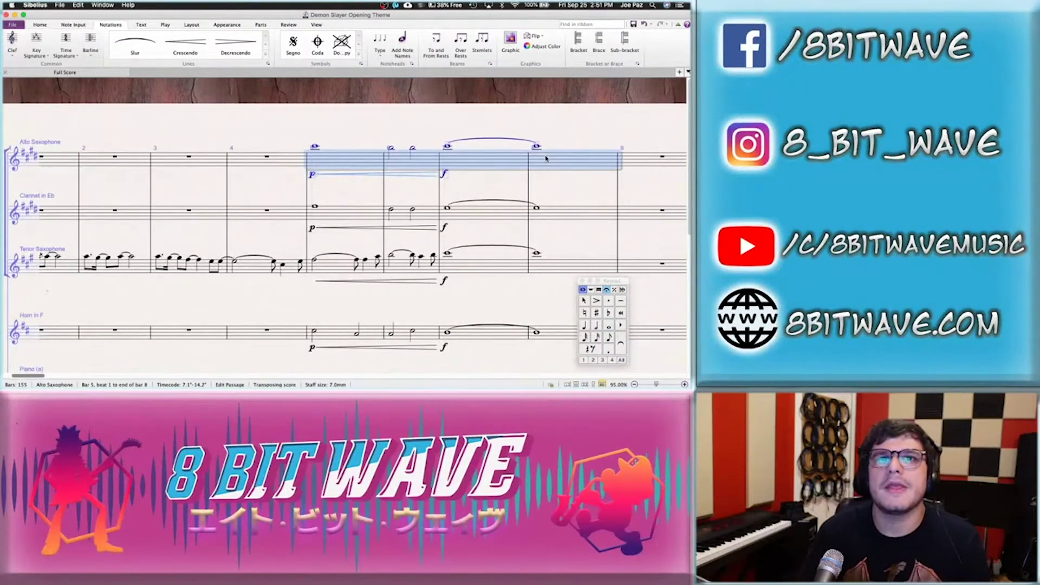
pyautogui.keyDown('super'); pyautogui.click(346, 333); pyautogui.keyUp('super')
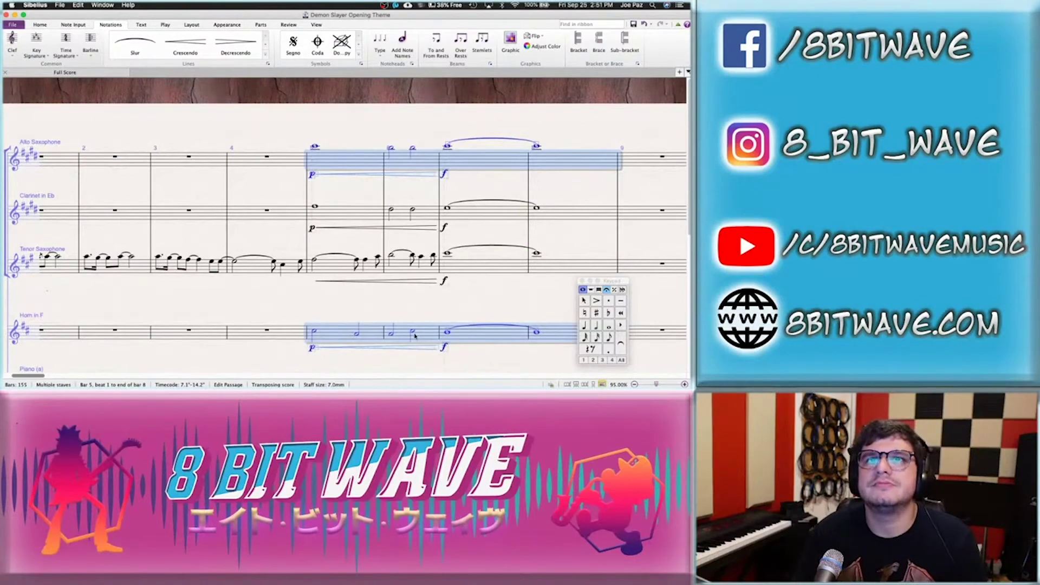
pyautogui.hscroll(5, 414, 336)
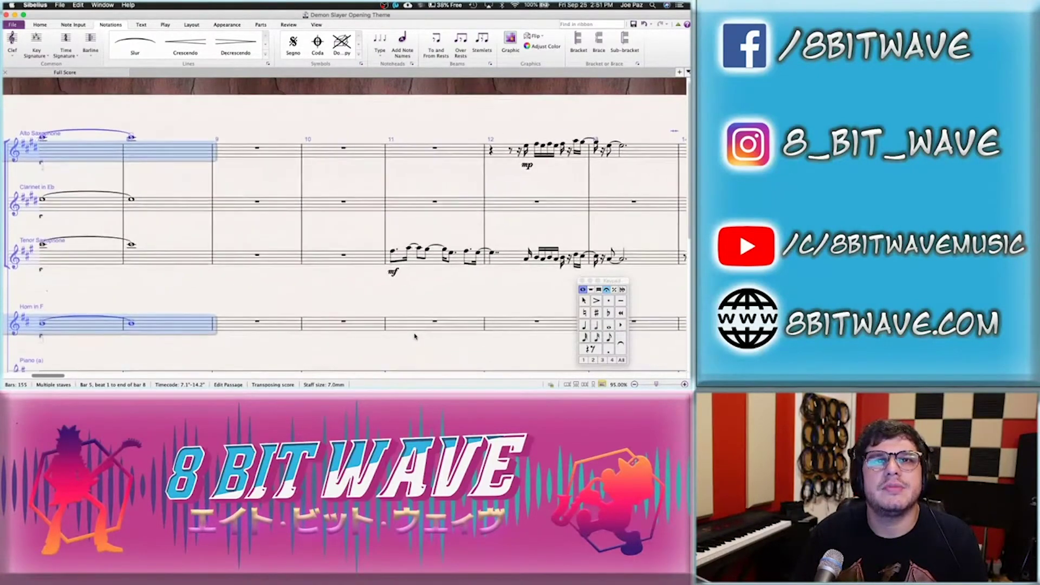
pyautogui.hscroll(-2, 414, 336)
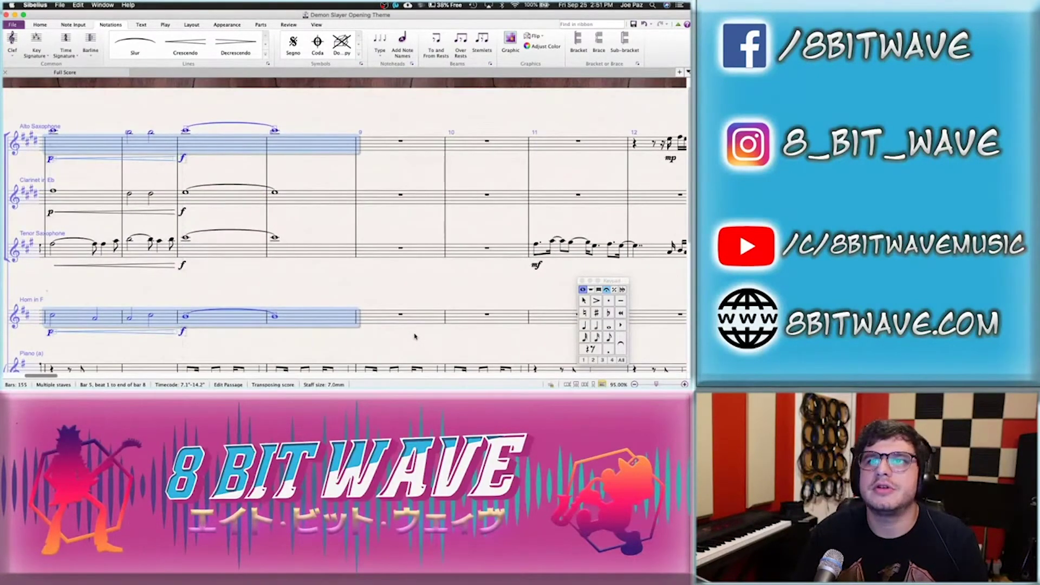
pyautogui.hscroll(20, 414, 336)
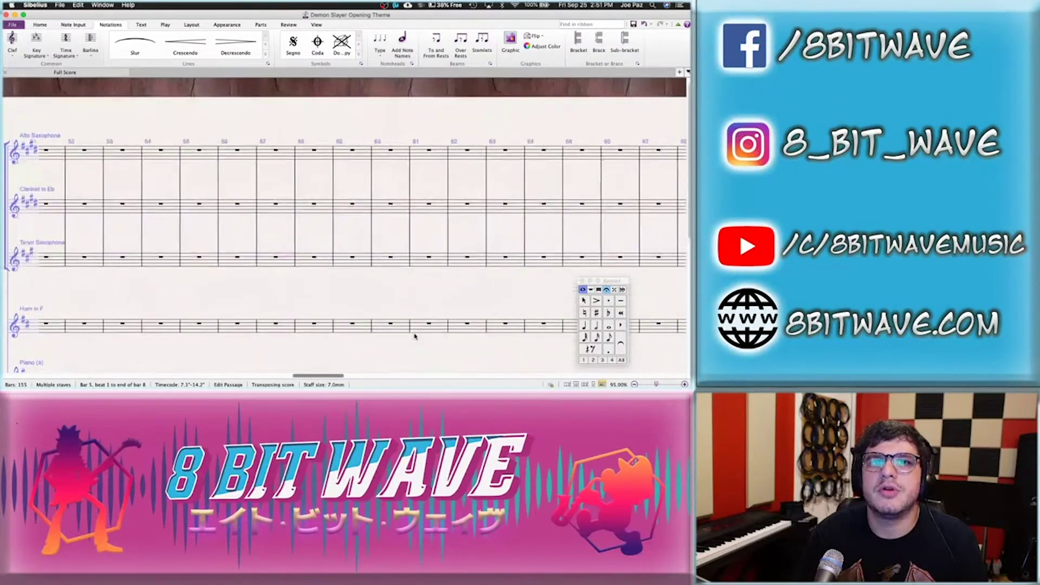
pyautogui.hscroll(-20, 414, 336)
pyautogui.scroll(-2, 414, 336)
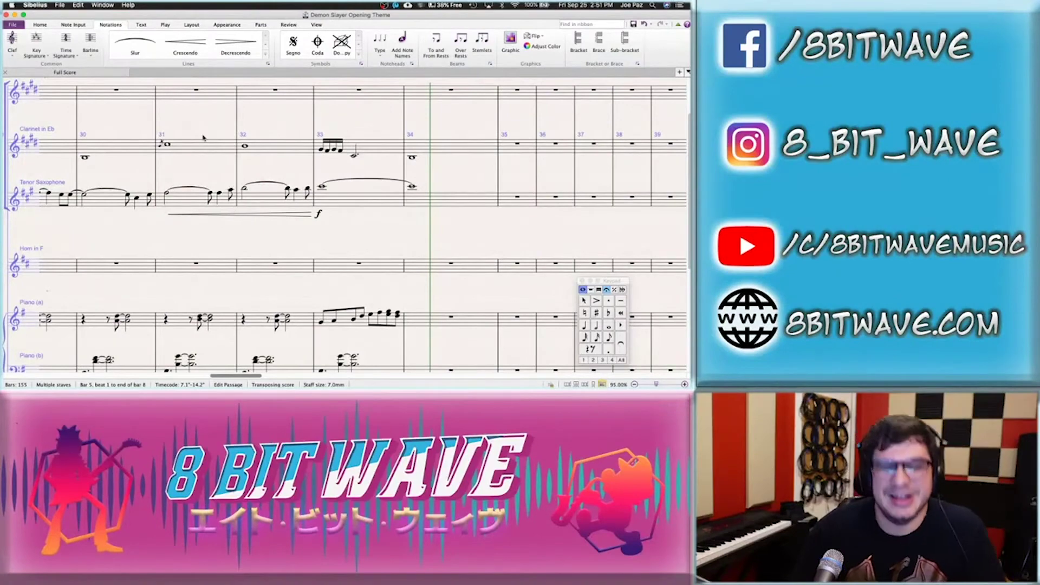
pyautogui.click(182, 93)
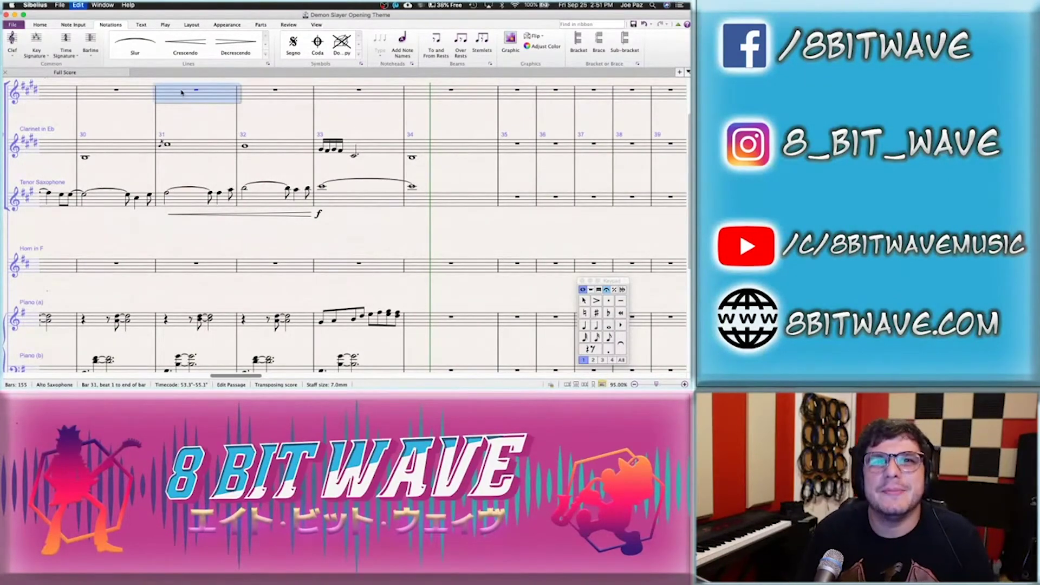
pyautogui.press('super+v')
# Play back from bar 27 to check the copied Alto Saxophone and Horn parts, and save the score
pyautogui.hscroll(-5, 114, 213)
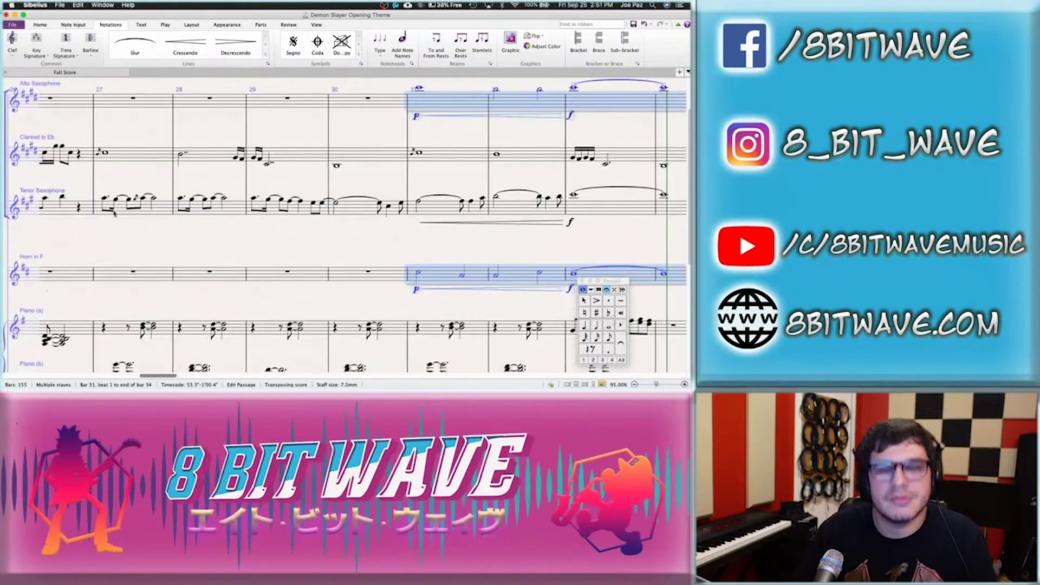
pyautogui.click(104, 200)
pyautogui.press('p')
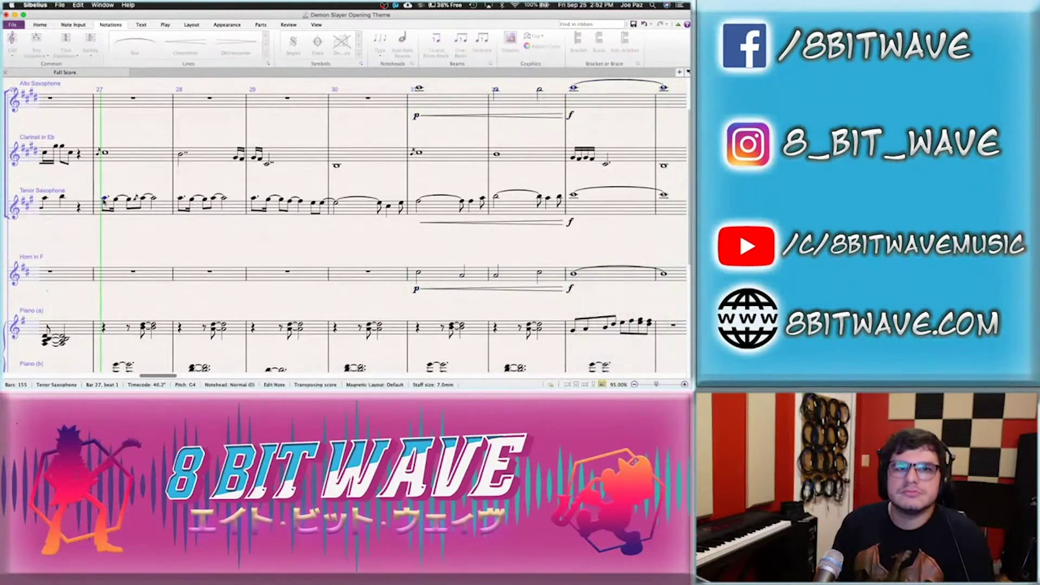
pyautogui.press('super+s')
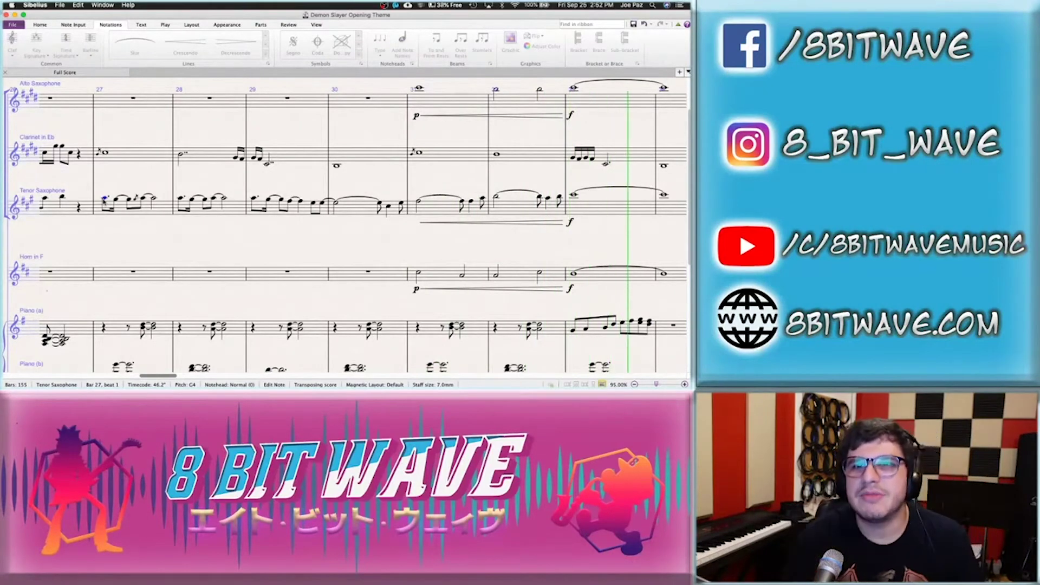
pyautogui.press('space')
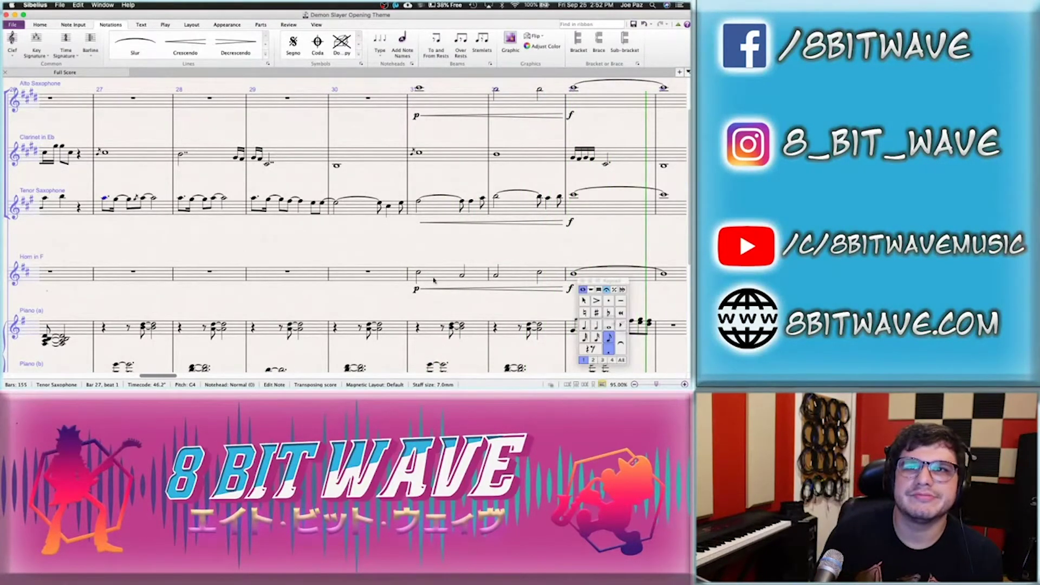
# Switch to the Demon Slayer opening video on YouTube in the browser and replay the passage from about 0:54
pyautogui.press('super+Tab')
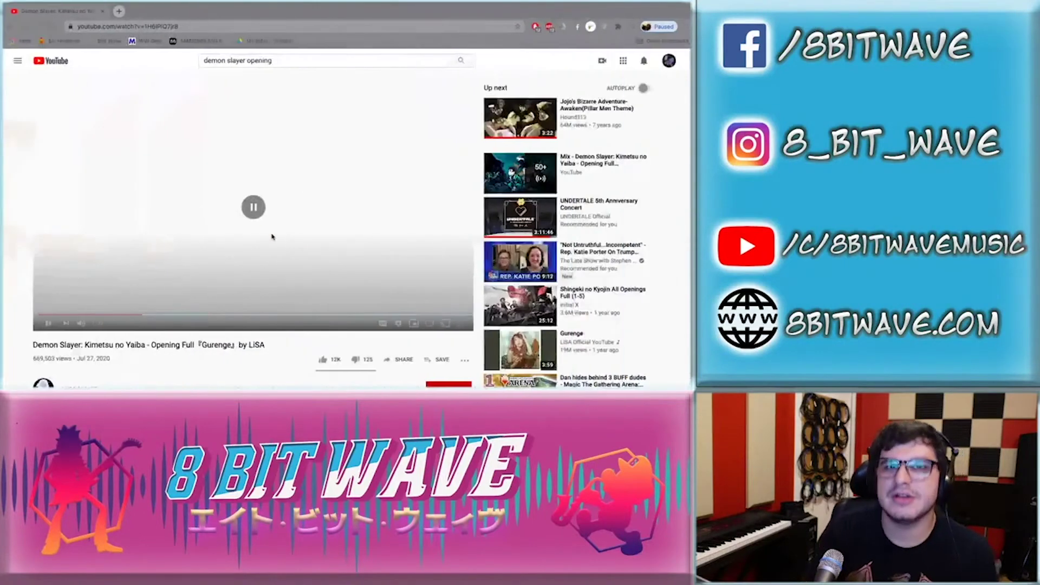
pyautogui.press('Left')
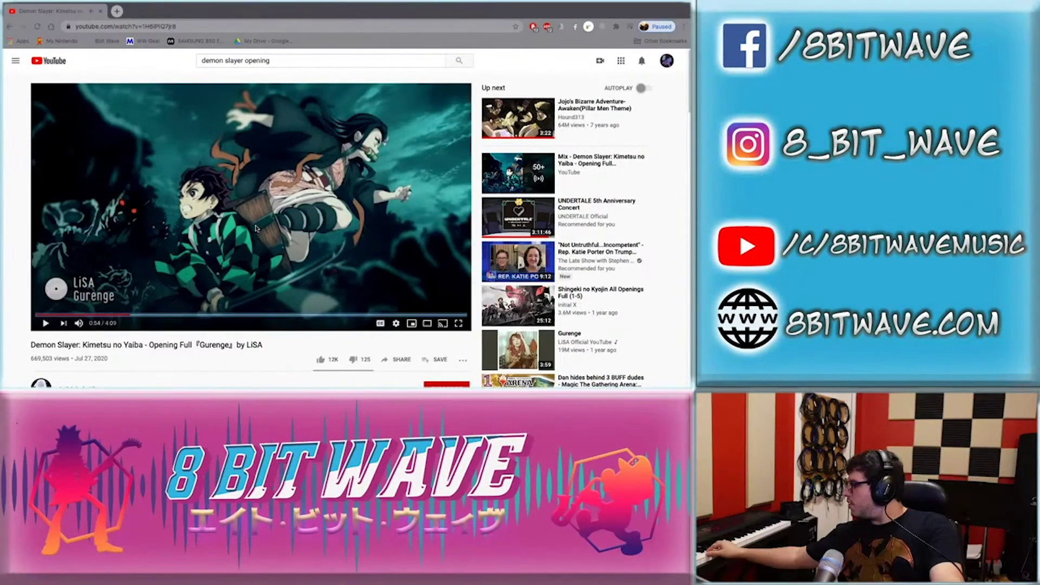
pyautogui.press('space')
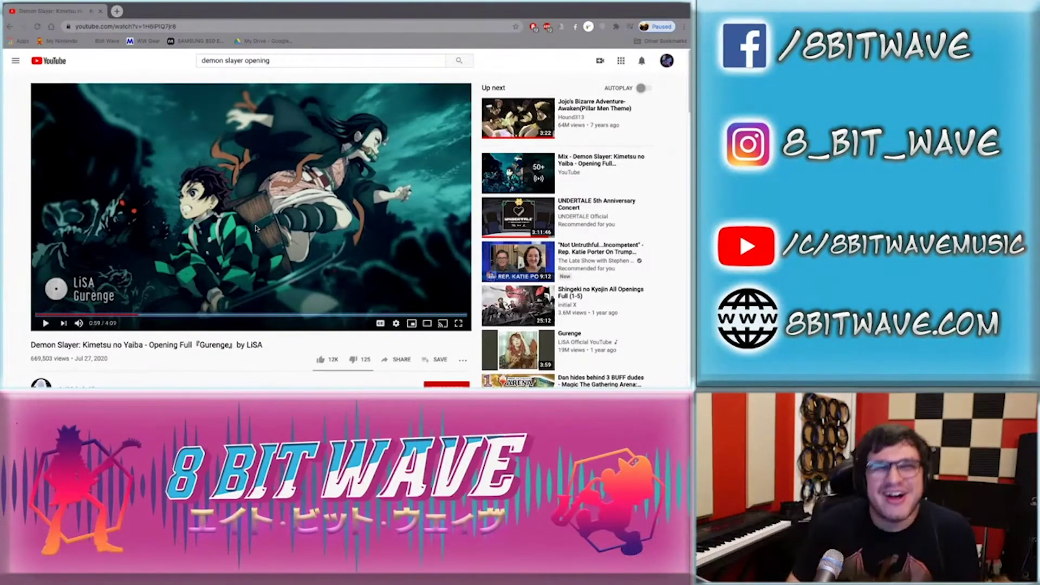
# Replay the opening video from slightly before 0:52, and switch back to the Demon Slayer score in Sibelius
pyautogui.click(126, 314)
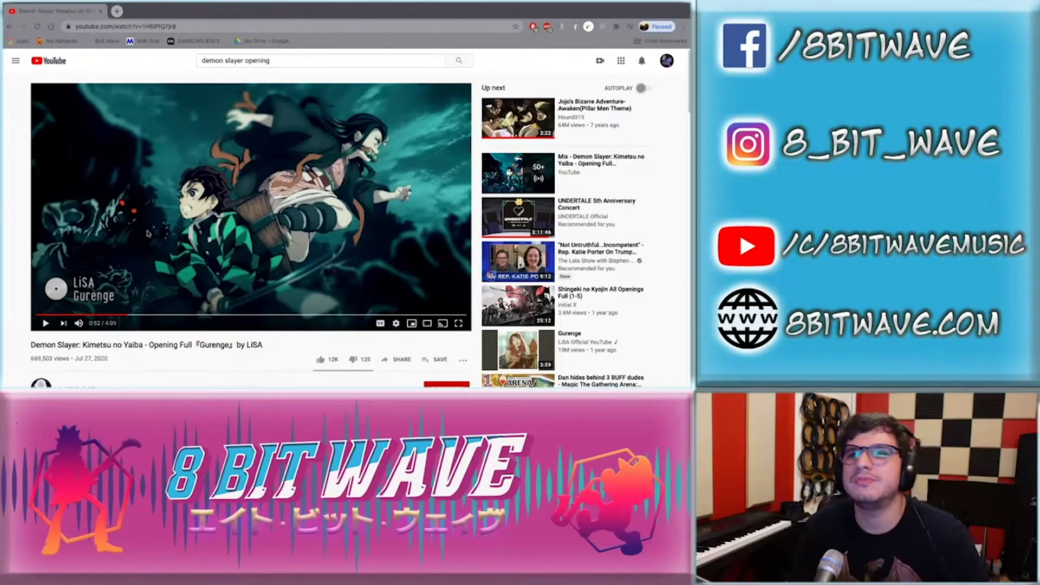
pyautogui.press('super+Tab')
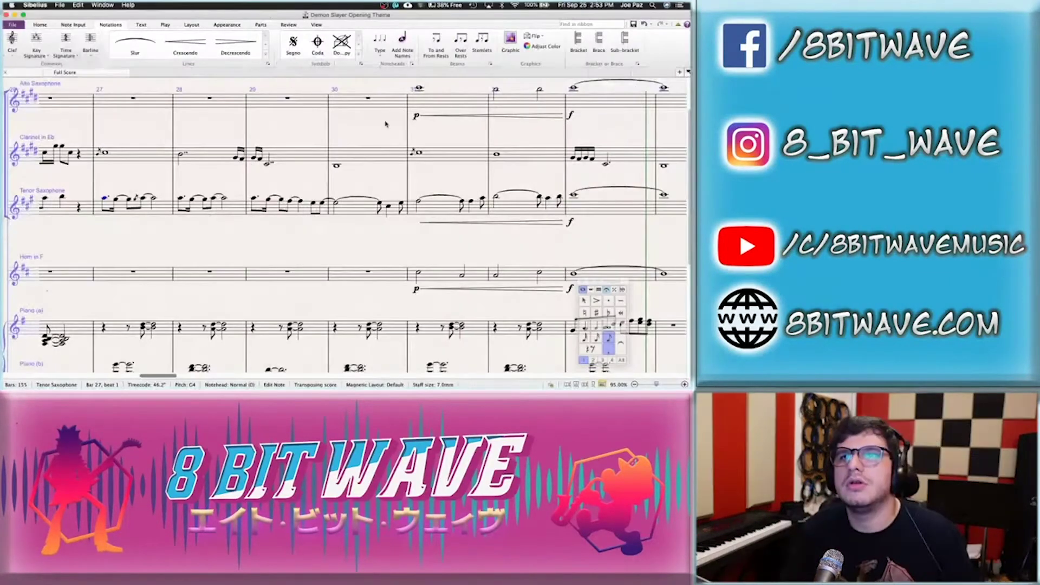
# Copy the Tenor Saxophone line from bar 30, beat 3.5, through bar 34 into the Alto Saxophone staff at the same position
pyautogui.click(441, 117)
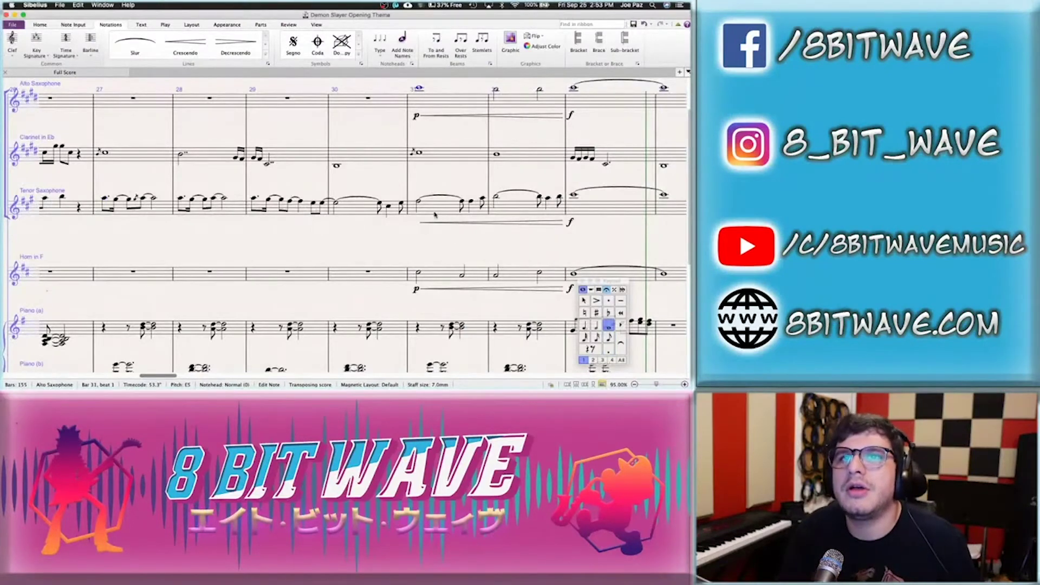
pyautogui.click(389, 208)
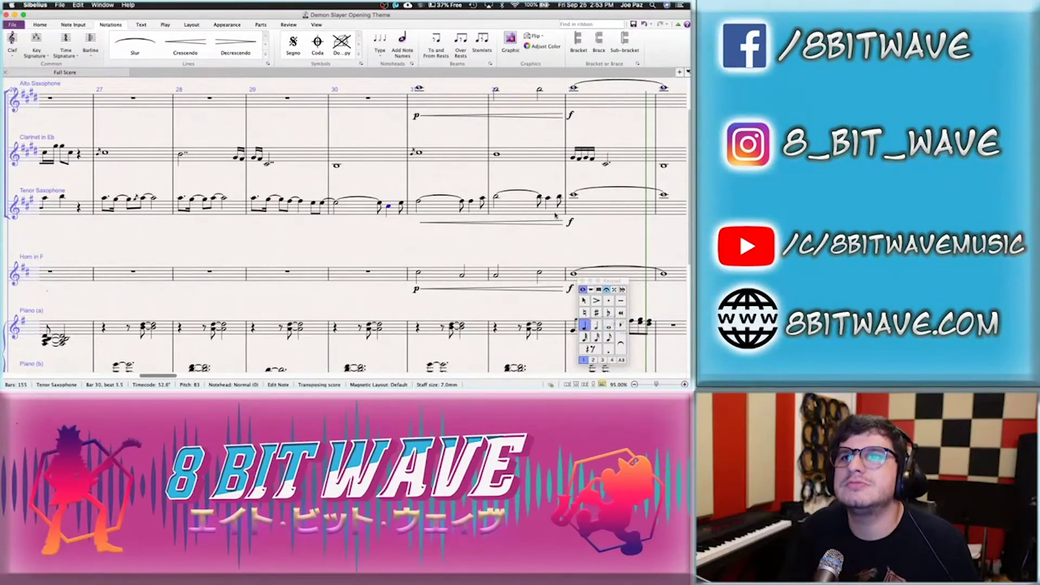
pyautogui.keyDown('shift'); pyautogui.click(582, 210); pyautogui.keyUp('shift')
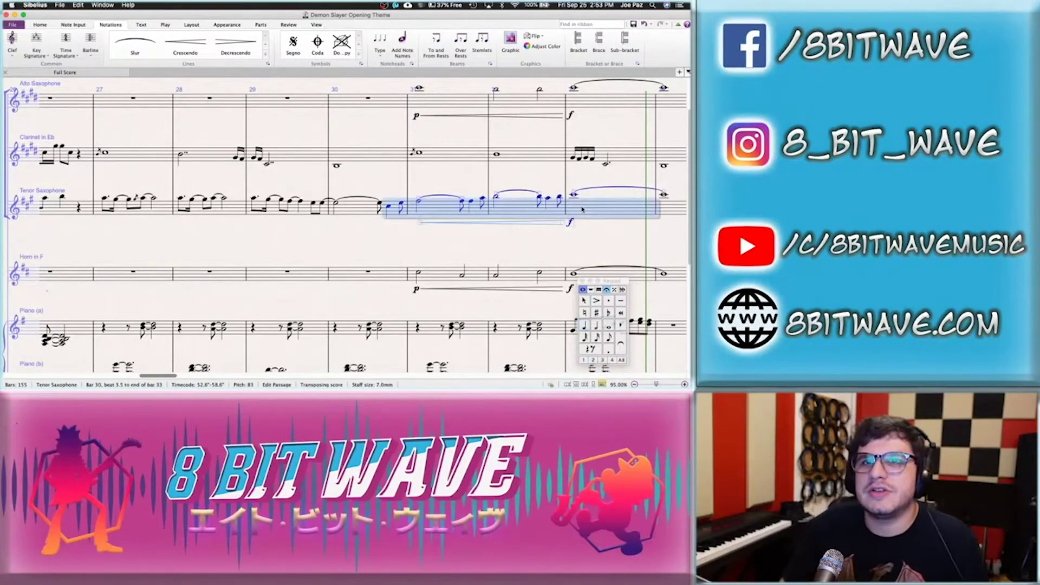
pyautogui.keyDown('shift'); pyautogui.click(669, 217); pyautogui.keyUp('shift')
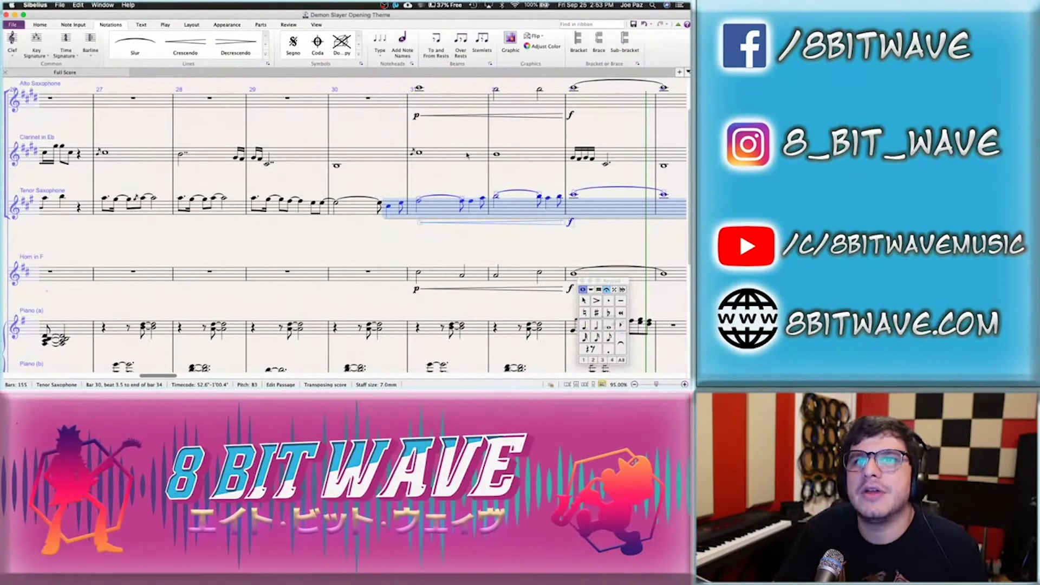
pyautogui.click(381, 105)
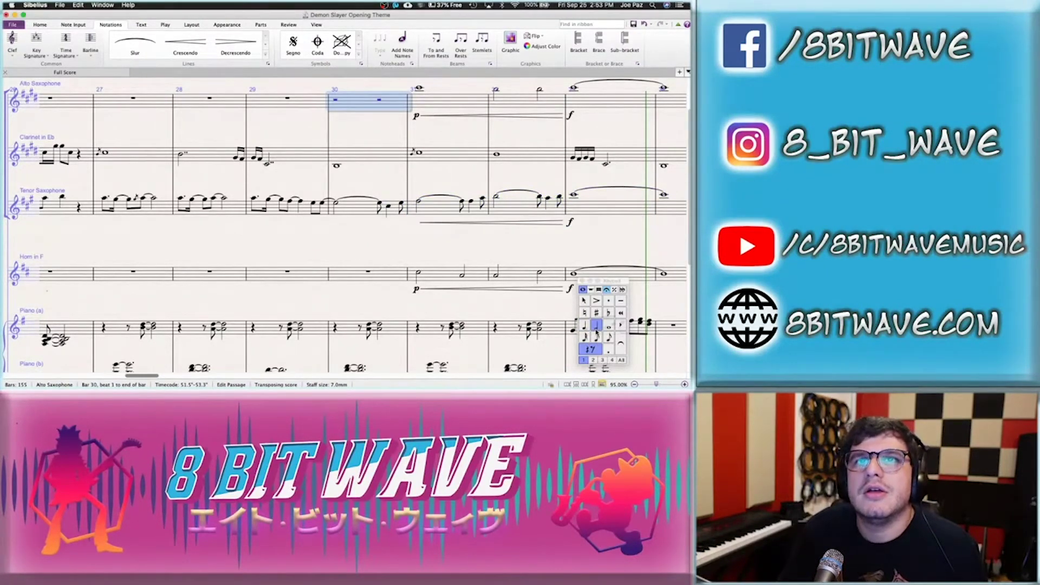
pyautogui.click(597, 326)
pyautogui.click(610, 339)
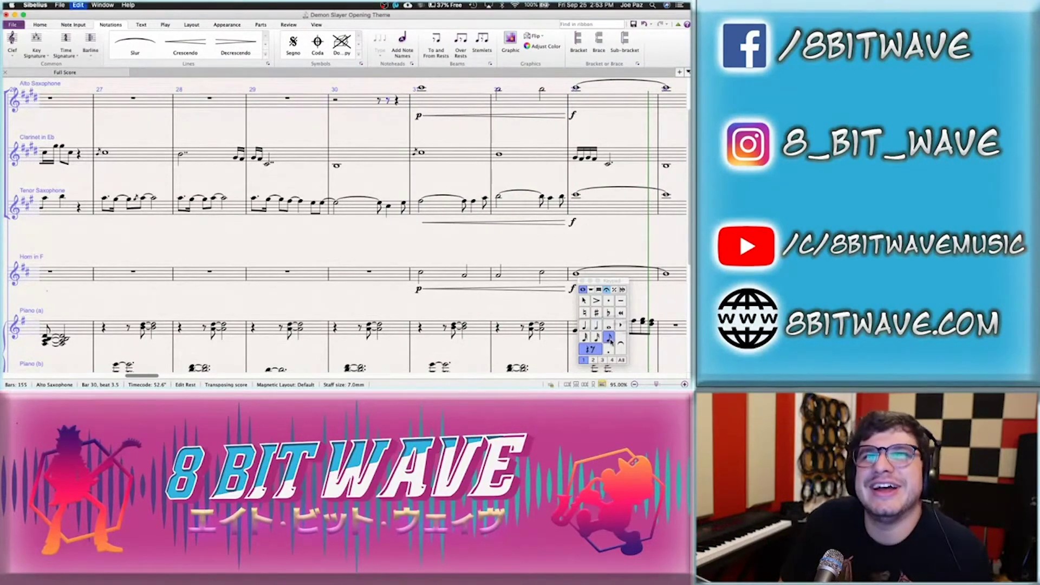
pyautogui.press('super+v')
# Repitch the pasted Alto Saxophone notes one by one from bar 30 onward into a harmony below the Tenor Saxophone
pyautogui.click(387, 184)
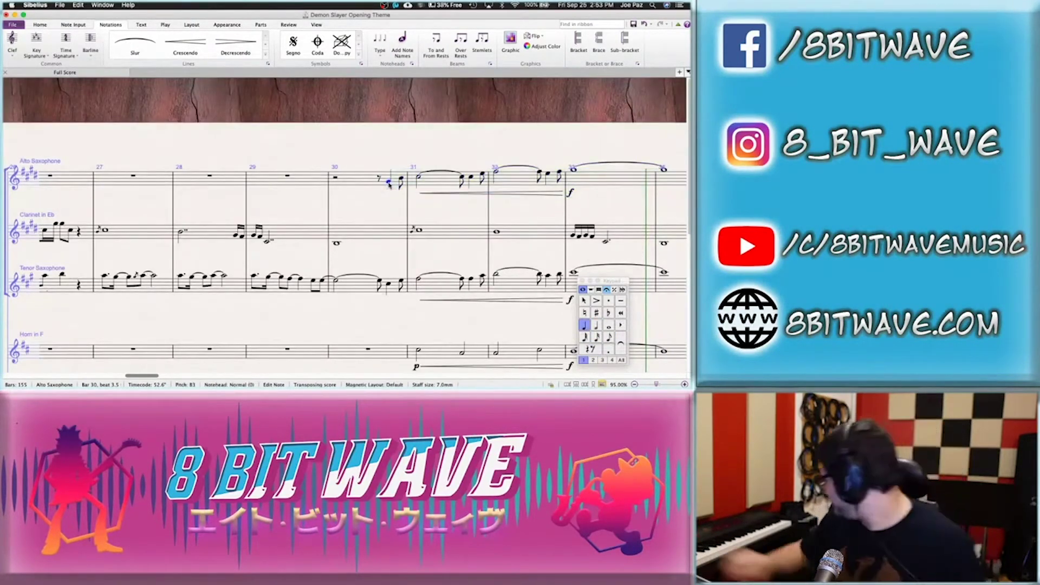
pyautogui.press('Right')
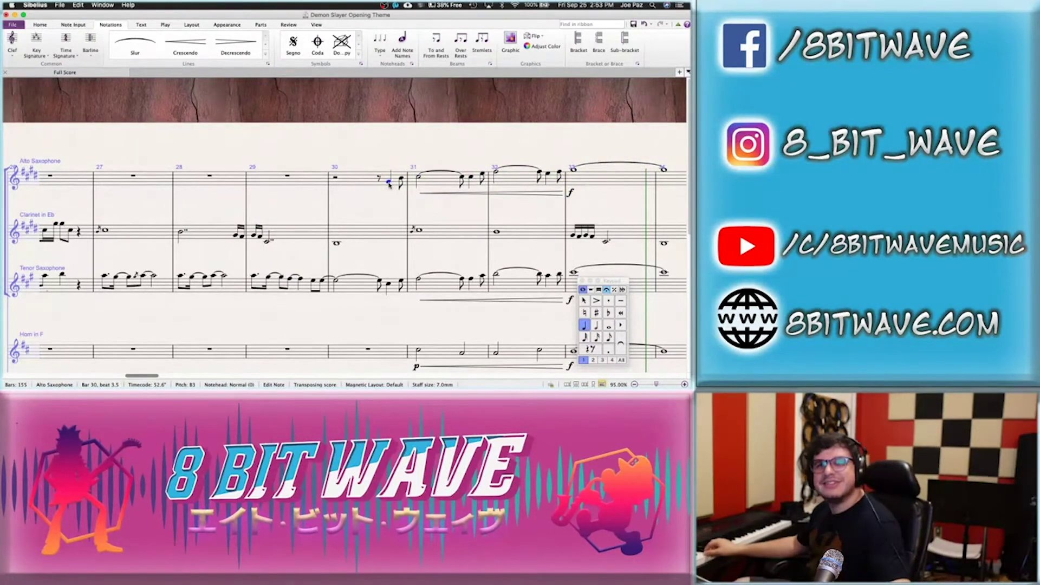
pyautogui.press('Right')
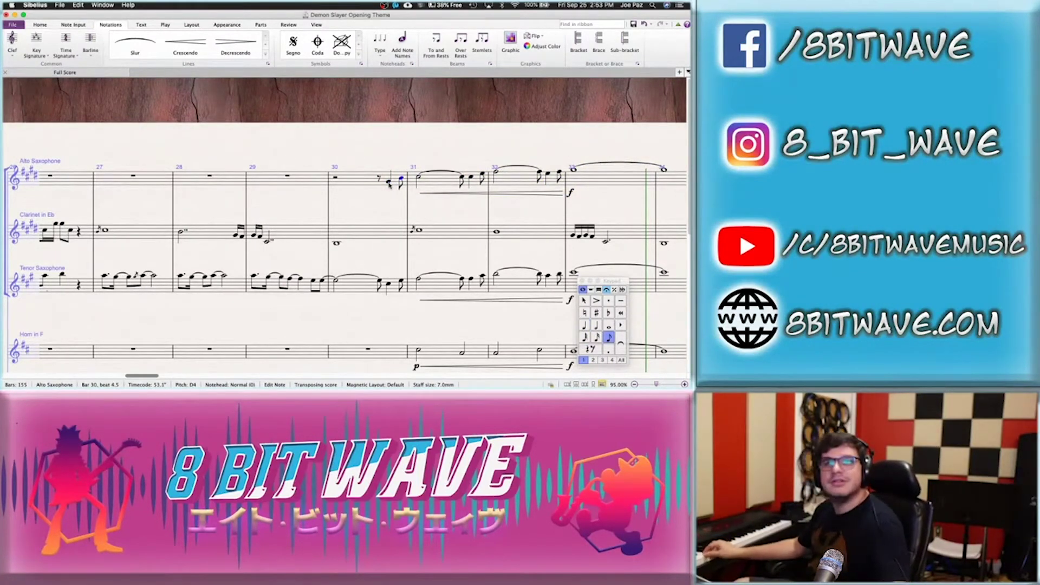
pyautogui.press('Right')
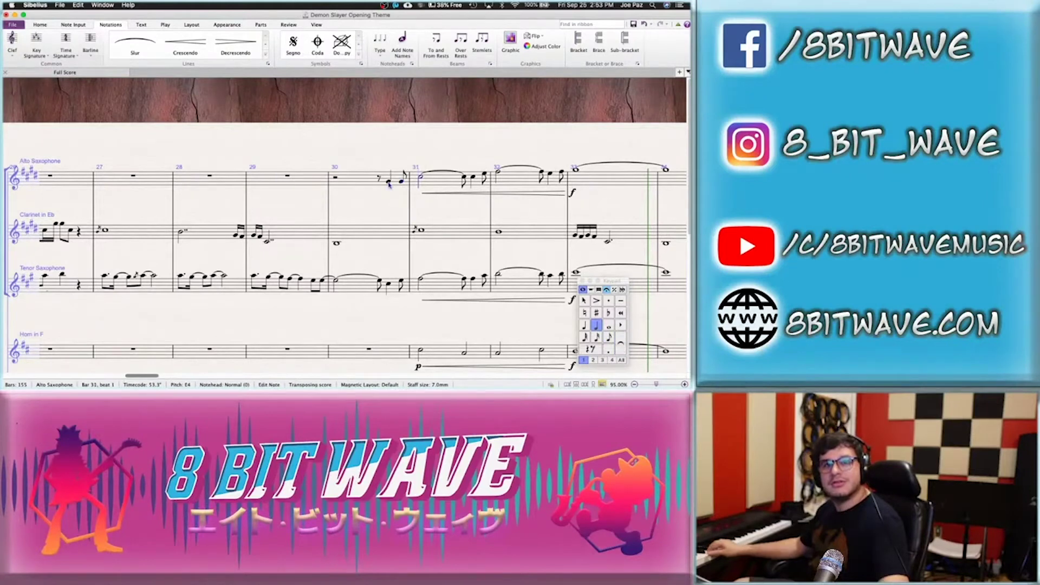
pyautogui.press('Right')
pyautogui.press('Right')
pyautogui.press('Right')
pyautogui.press('Right')
pyautogui.press('Right')
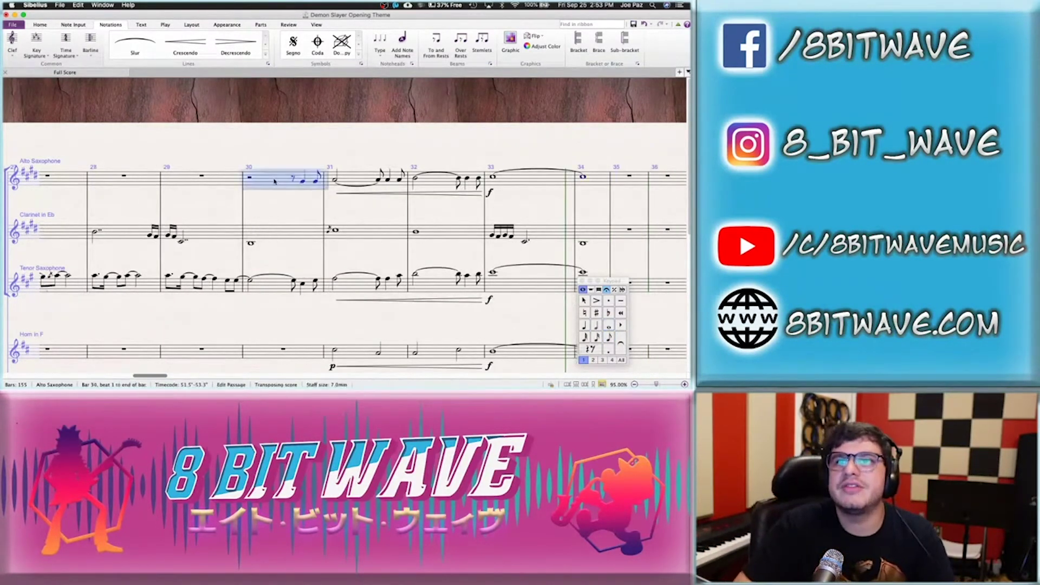
# Copy the Alto Saxophone harmony of bars 30 to 34 into the Horn in F staff starting at bar 30
pyautogui.click(271, 179)
pyautogui.keyDown('shift'); pyautogui.click(583, 180); pyautogui.keyUp('shift')
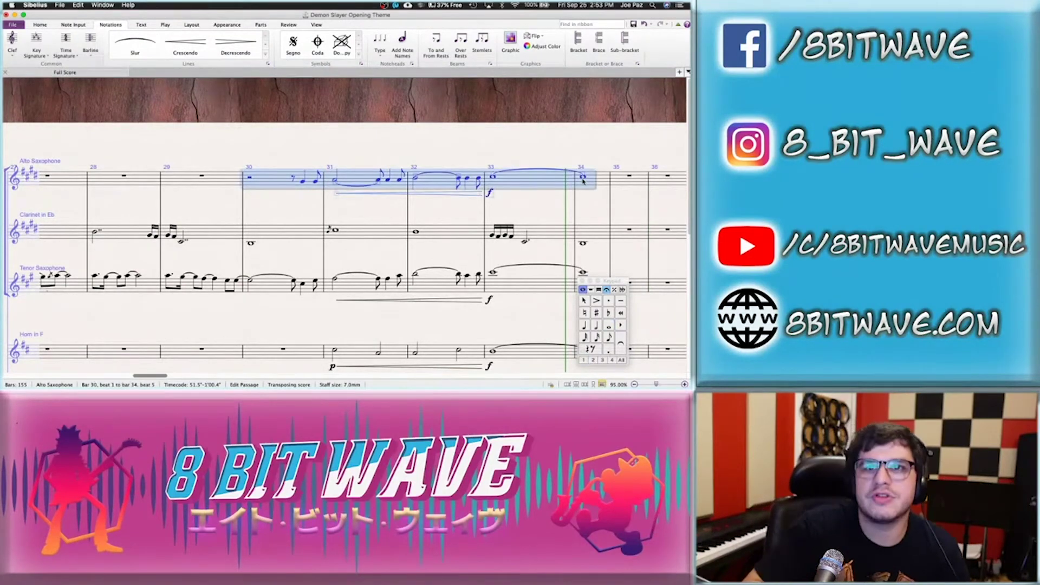
pyautogui.click(293, 356)
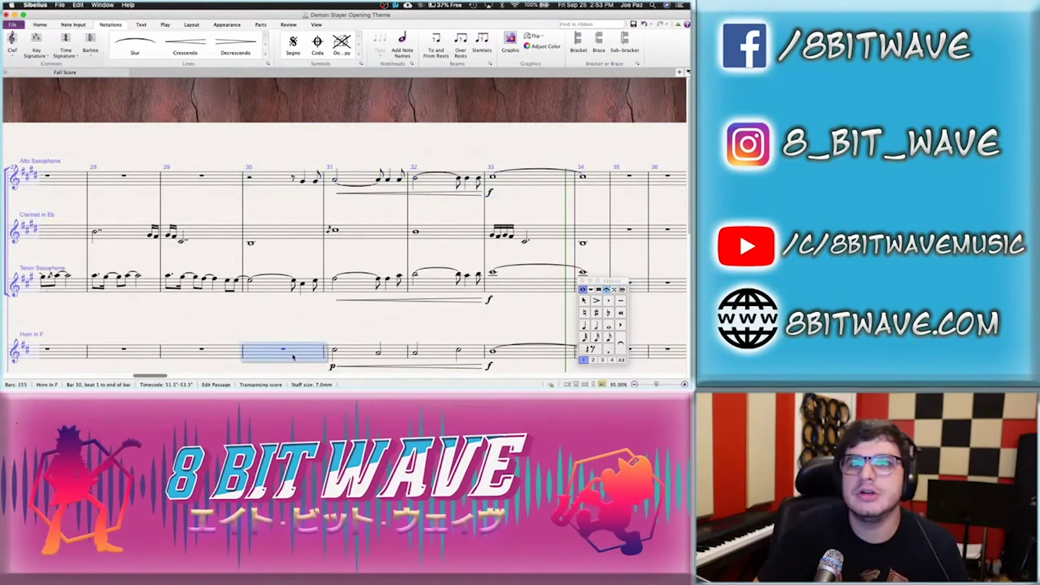
pyautogui.hotkey('ctrl', 'v')
pyautogui.press('Escape')
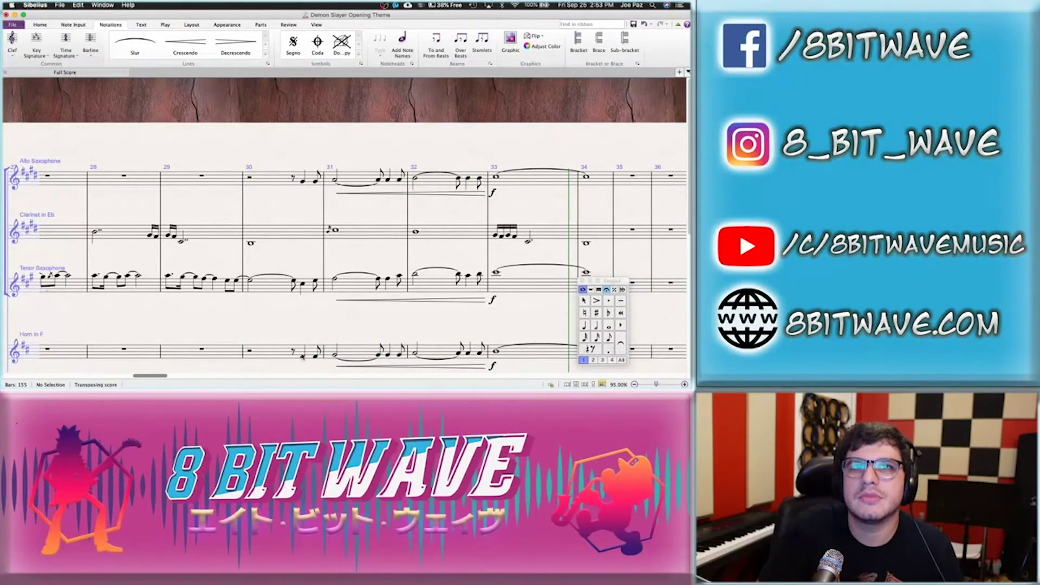
# Clear bars 30 to 34 of the Alto Saxophone staff
pyautogui.click(272, 184)
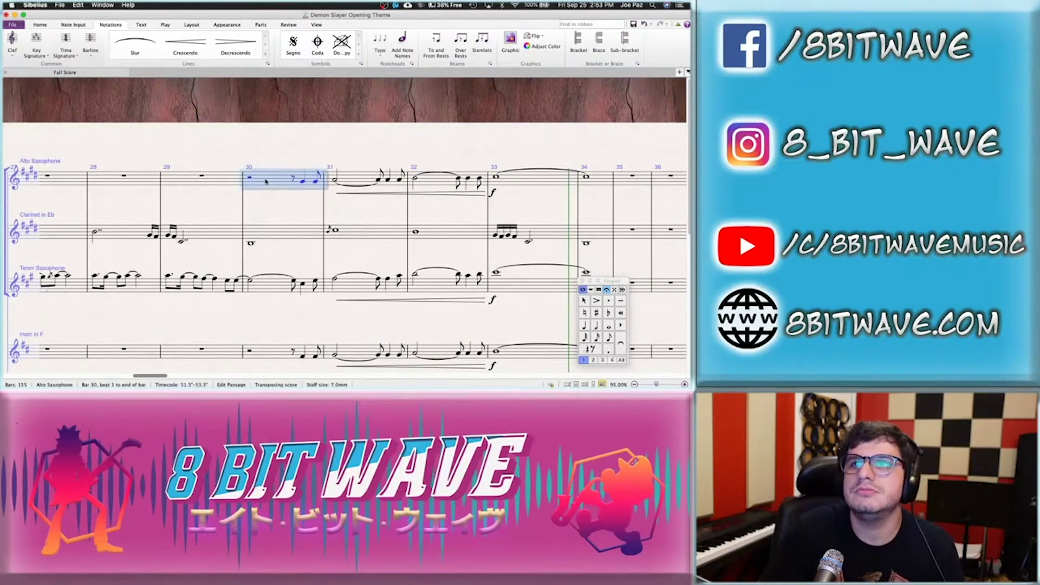
pyautogui.keyDown('shift'); pyautogui.click(596, 177); pyautogui.keyUp('shift')
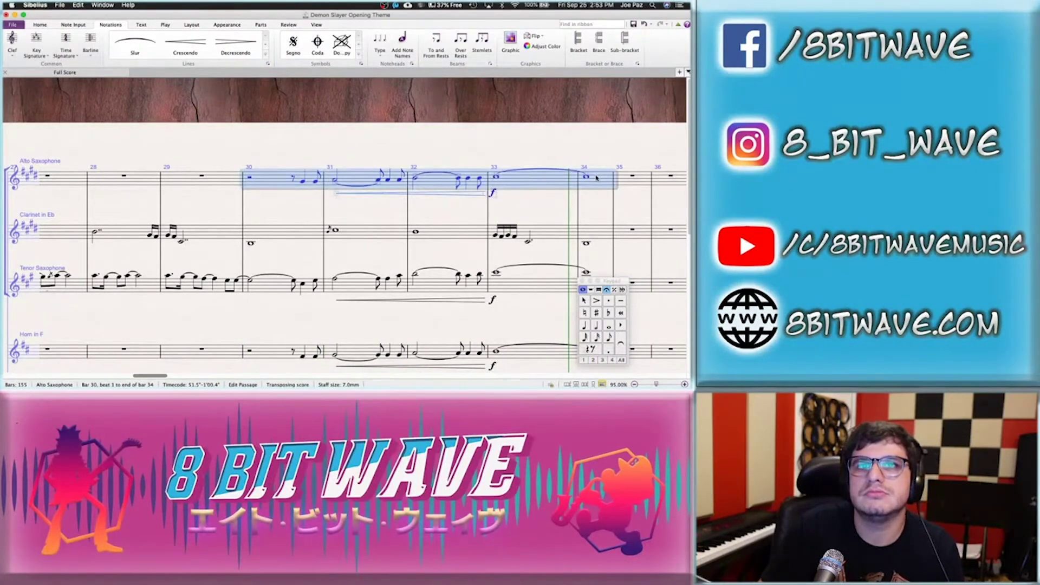
pyautogui.press('Delete')
# Copy bars 30 to 33 of the Horn in F staff into the Alto Saxophone staff starting at bar 30
pyautogui.click(302, 286)
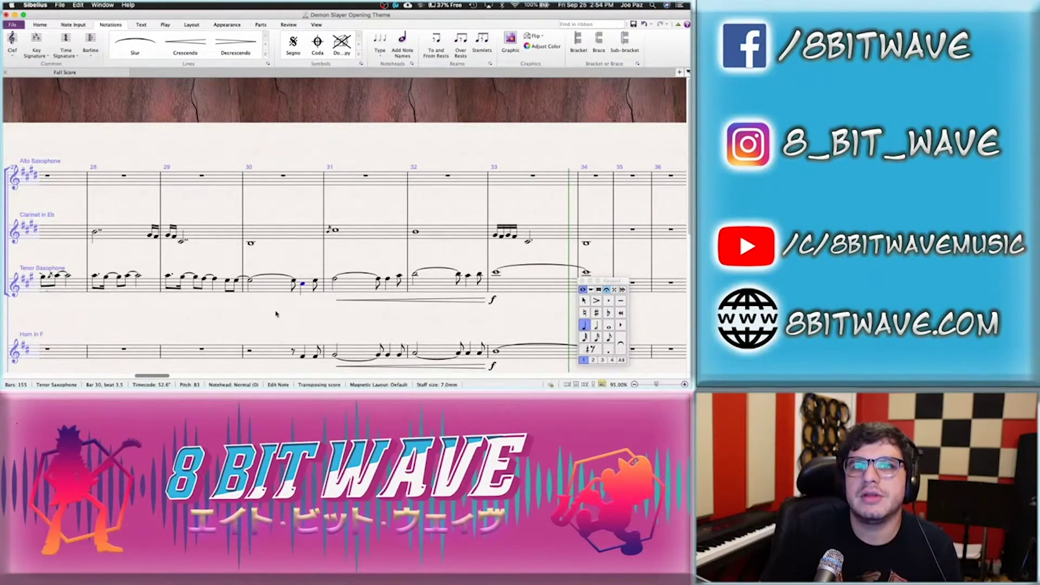
pyautogui.click(269, 356)
pyautogui.scroll(-3, 252, 317)
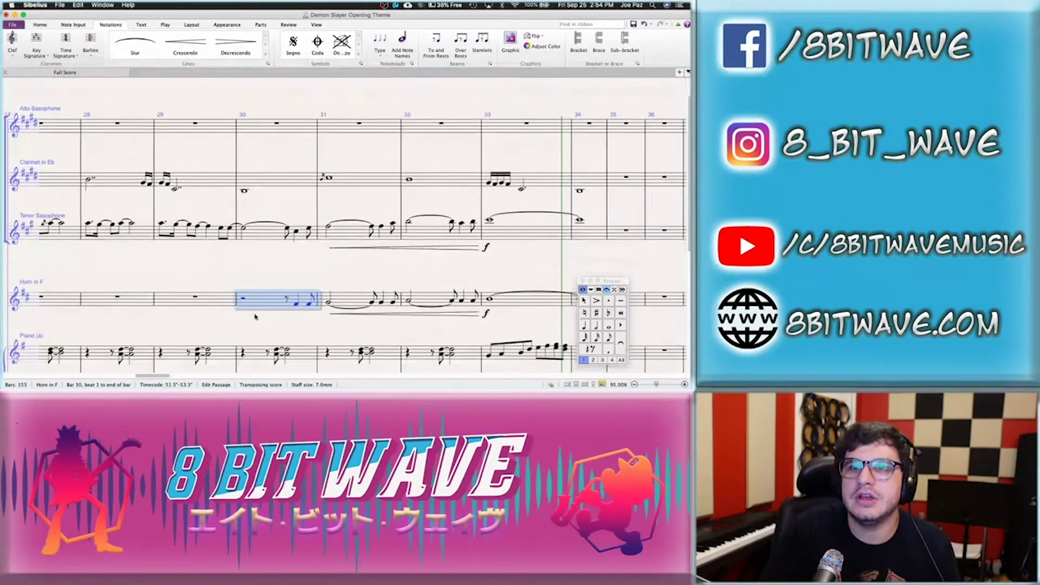
pyautogui.keyDown('shift'); pyautogui.click(506, 281); pyautogui.keyUp('shift')
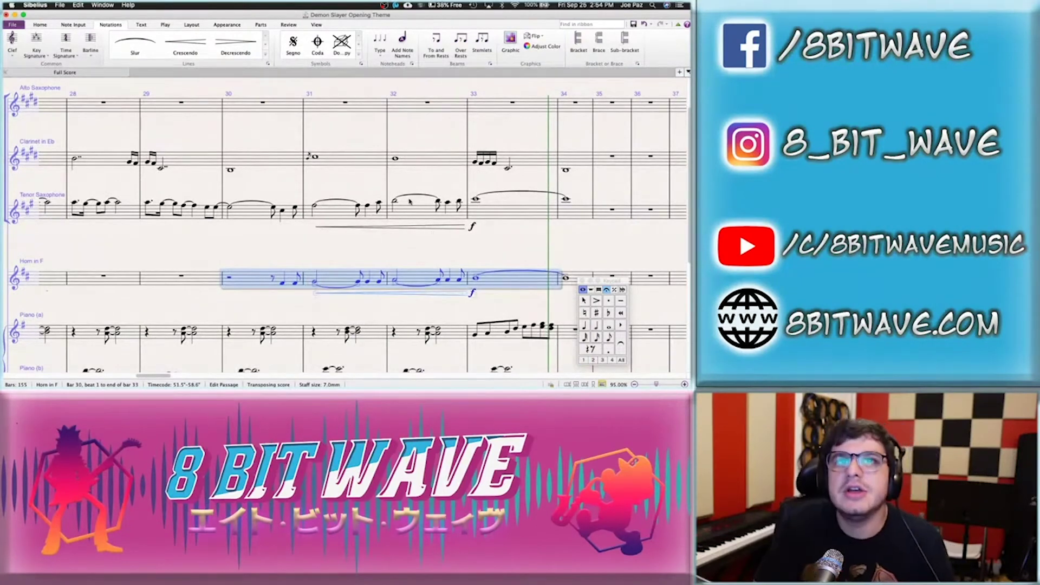
pyautogui.click(252, 107)
pyautogui.hotkey('ctrl', 'v')
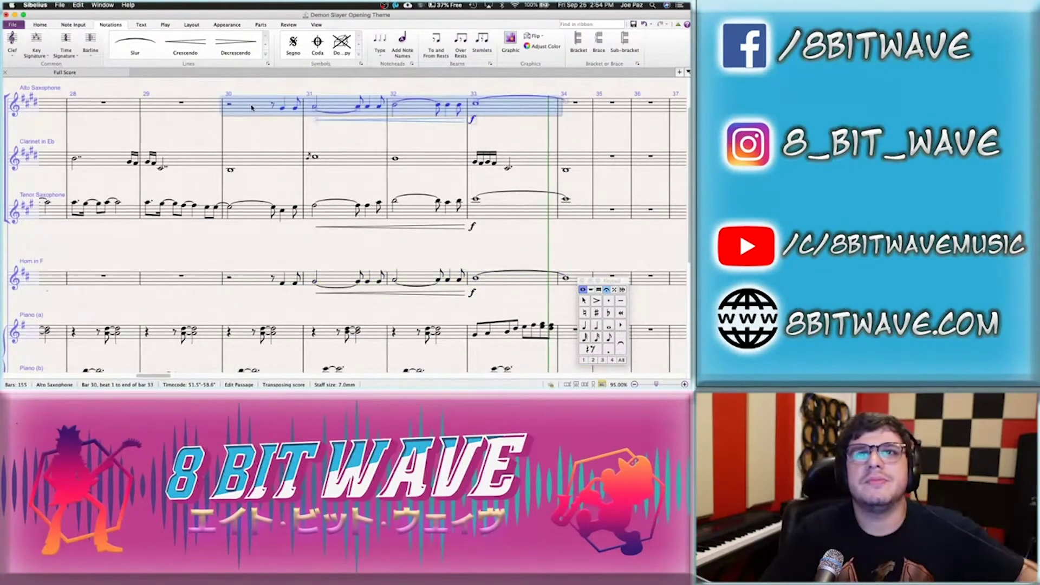
# Raise the copied Alto Saxophone notes in bar 30 and the first part of bar 31 to form a higher harmony
pyautogui.click(228, 106)
pyautogui.press('Right')
pyautogui.press('Right')
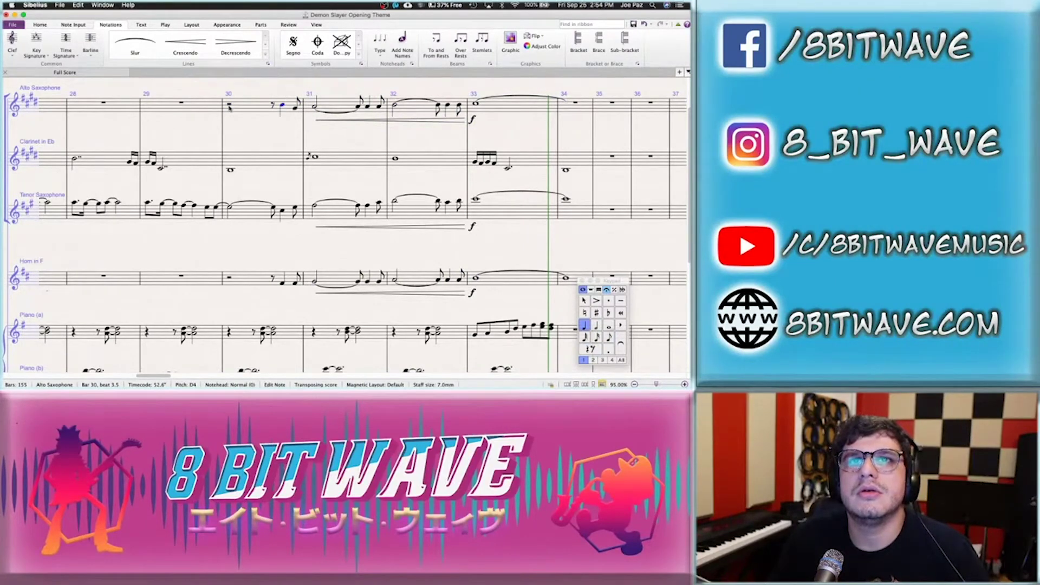
pyautogui.press('Right')
pyautogui.press('Return')
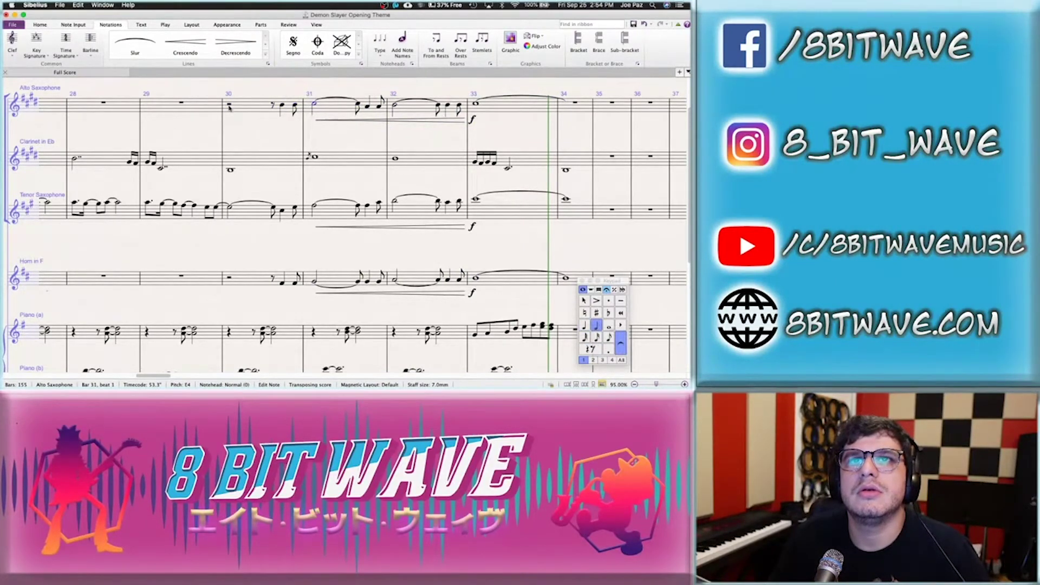
pyautogui.press('Right')
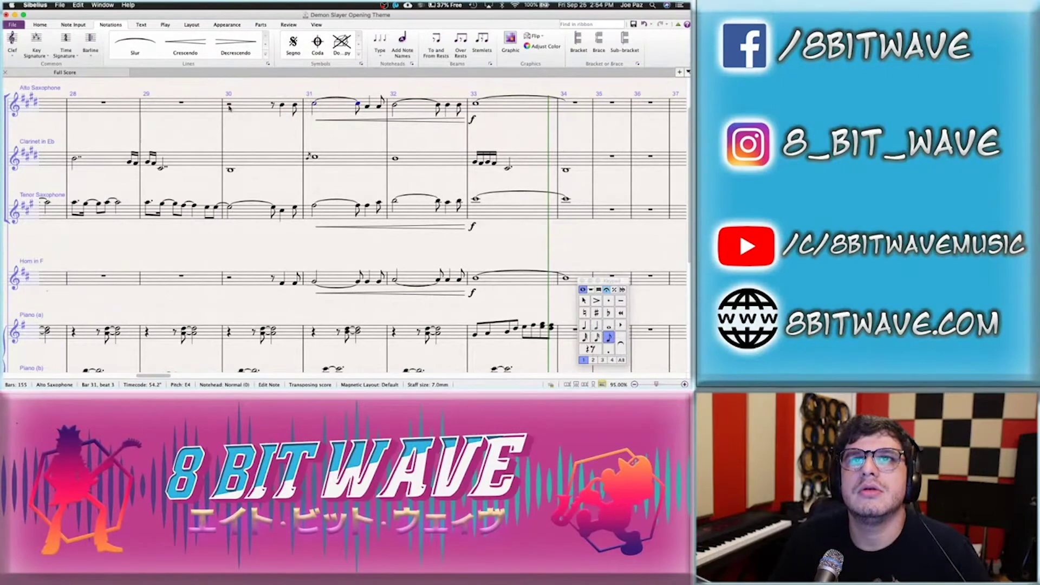
pyautogui.press('c')
pyautogui.press('e')
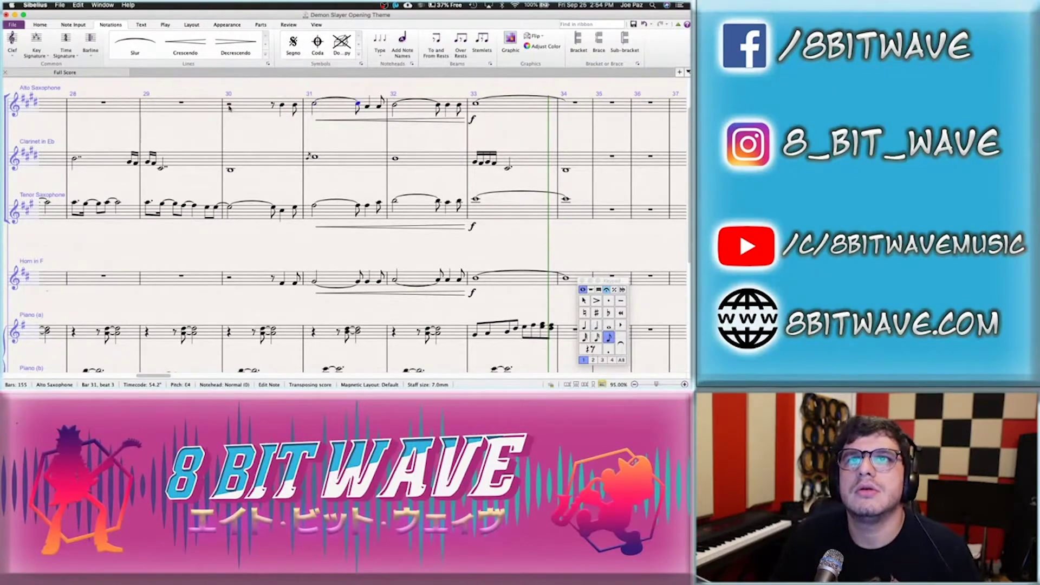
# Raise the remaining Alto Saxophone notes from bar 31, beat 3.5, through bar 33, and step through them to check the pitches
pyautogui.keyDown('shift'); pyautogui.click(499, 109); pyautogui.keyUp('shift')
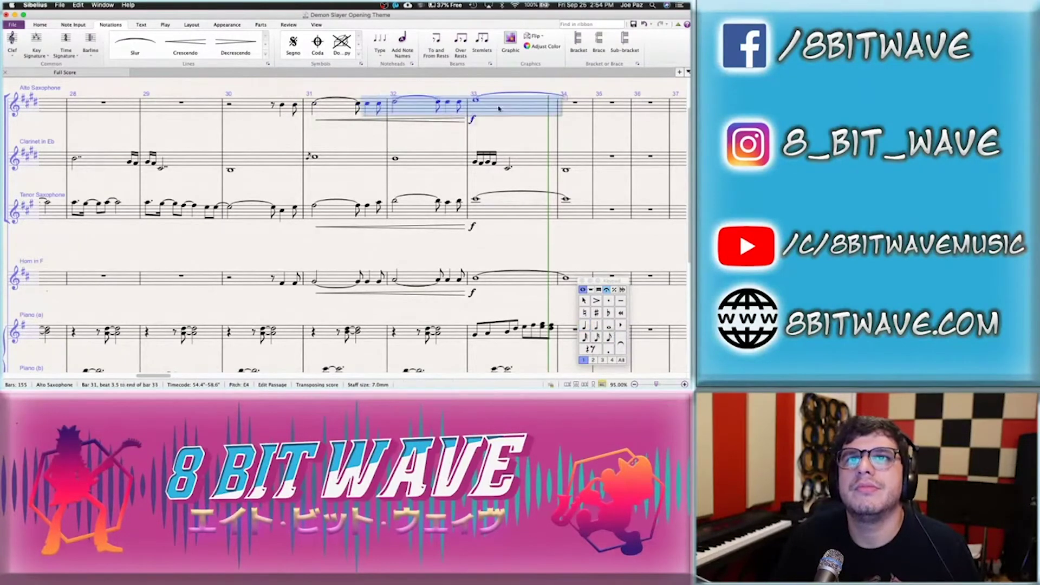
pyautogui.click(369, 105)
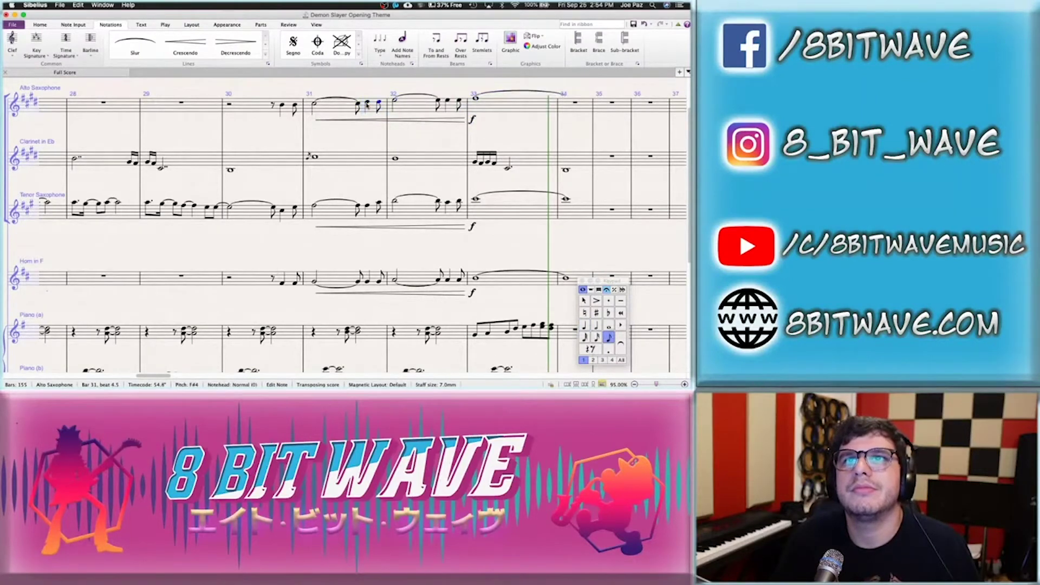
pyautogui.press('Right')
pyautogui.press('Right')
pyautogui.press('Right')
pyautogui.press('Right')
pyautogui.press('Right')
pyautogui.press('Right')
pyautogui.press('Right')
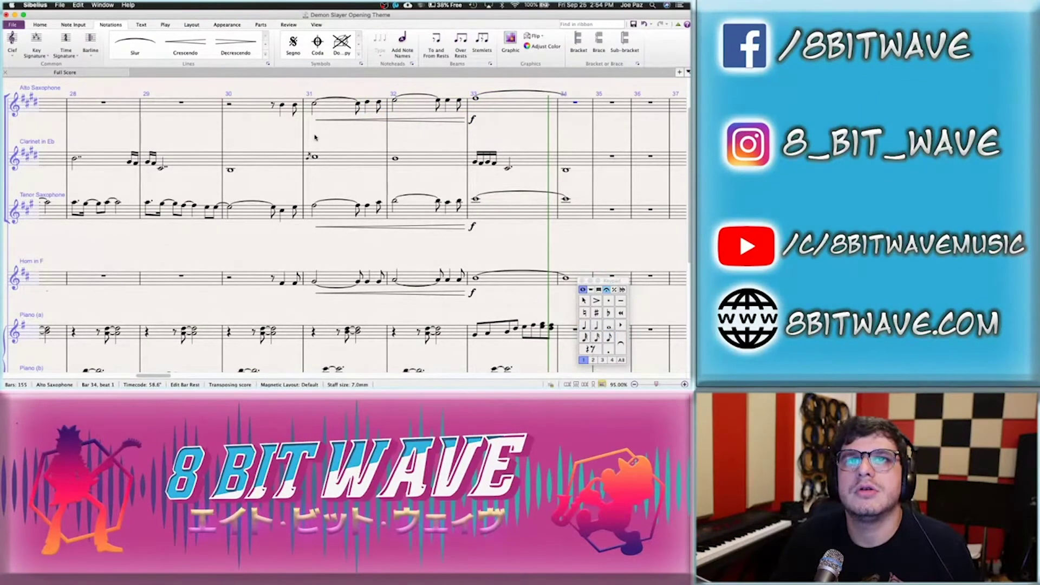
# Play back from bar 30 into bar 33 to check the Alto Saxophone and Horn in F harmonies
pyautogui.click(281, 107)
pyautogui.keyDown('shift'); pyautogui.click(266, 287); pyautogui.keyUp('shift')
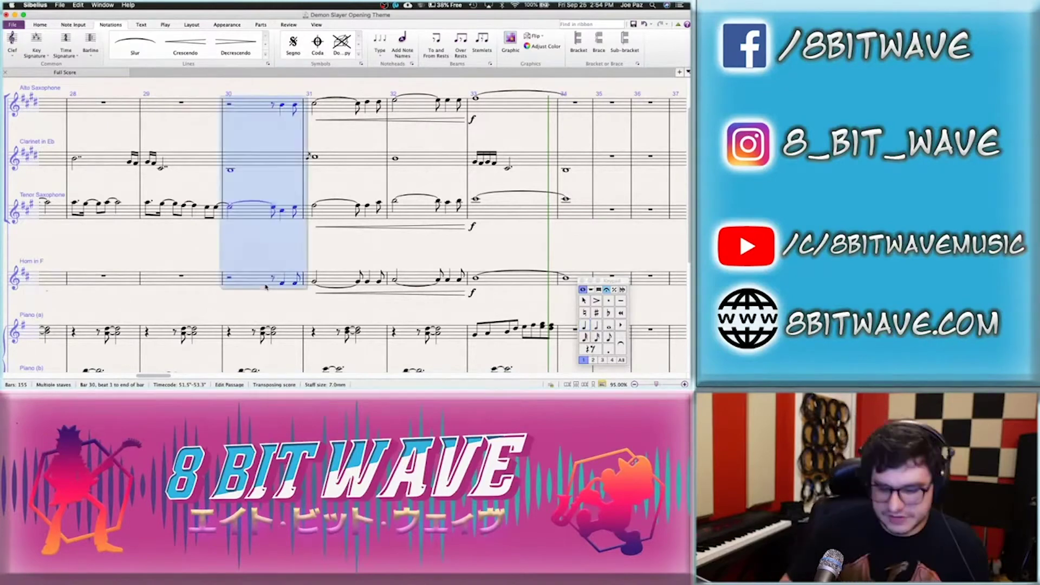
pyautogui.press('space')
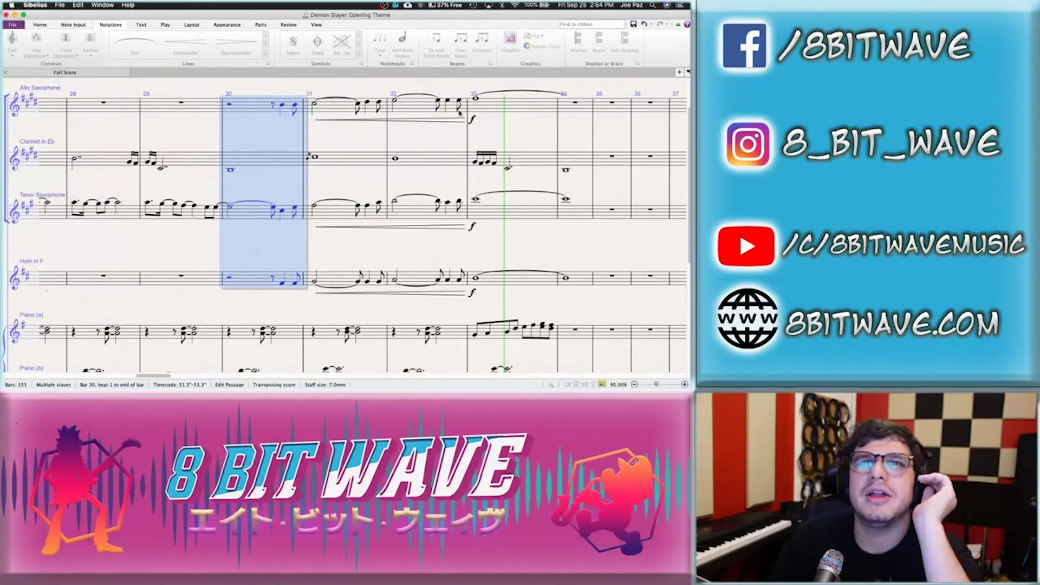
pyautogui.press('space')
# Delete the Alto Saxophone harmony from bars 30 to 33
pyautogui.click(281, 106)
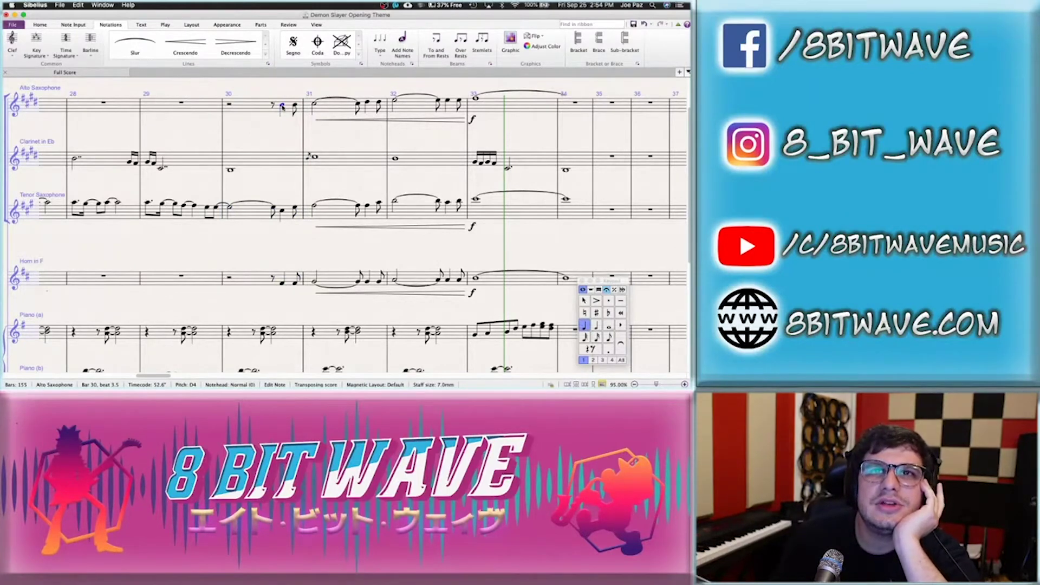
pyautogui.click(264, 110)
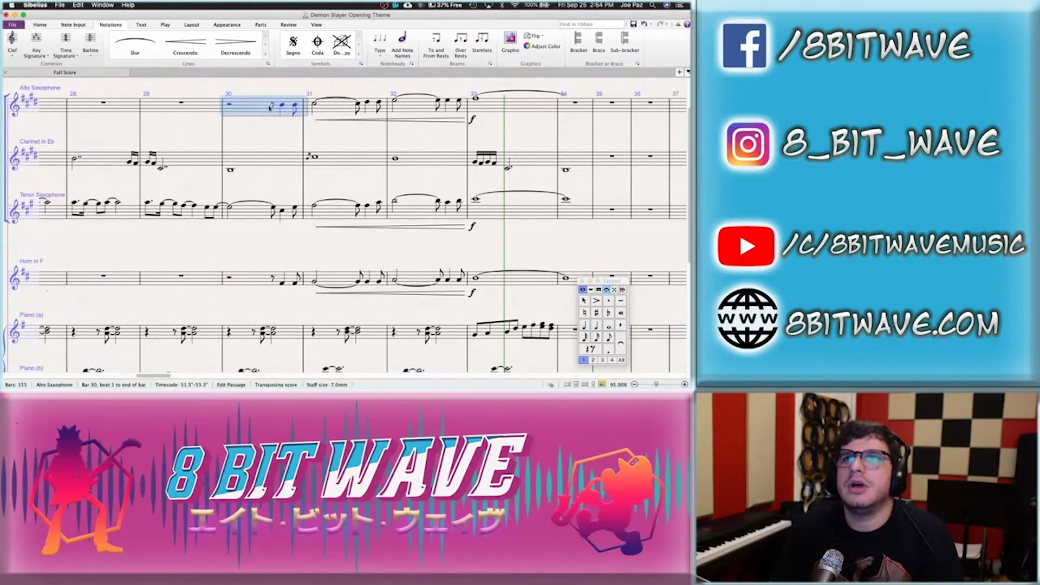
pyautogui.keyDown('shift'); pyautogui.click(524, 109); pyautogui.keyUp('shift')
pyautogui.press('Delete')
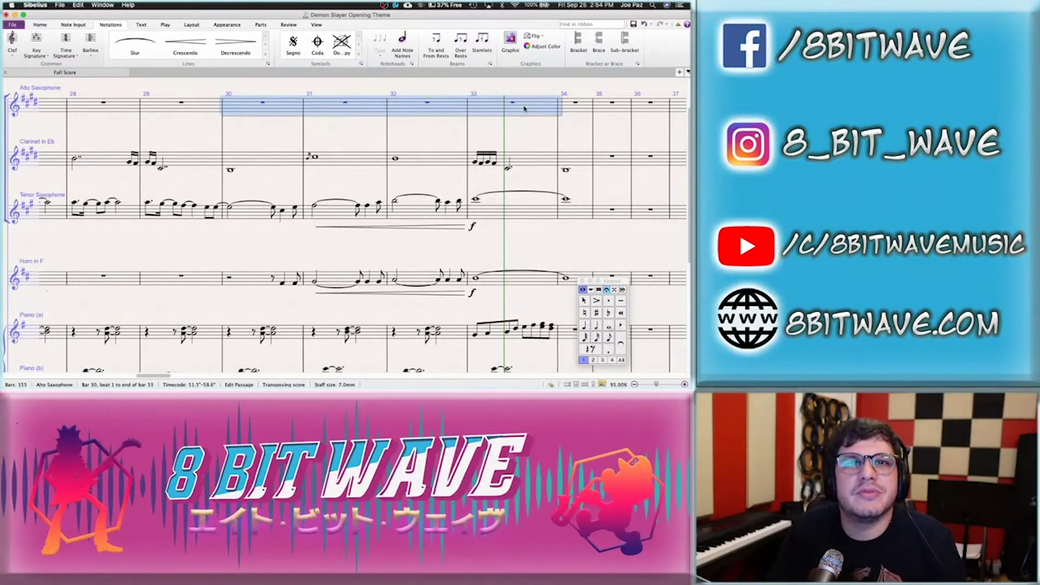
# Play back from bar 28 to bar 34 to check the Tenor Saxophone and Horn in F without the Alto Saxophone
pyautogui.click(76, 205)
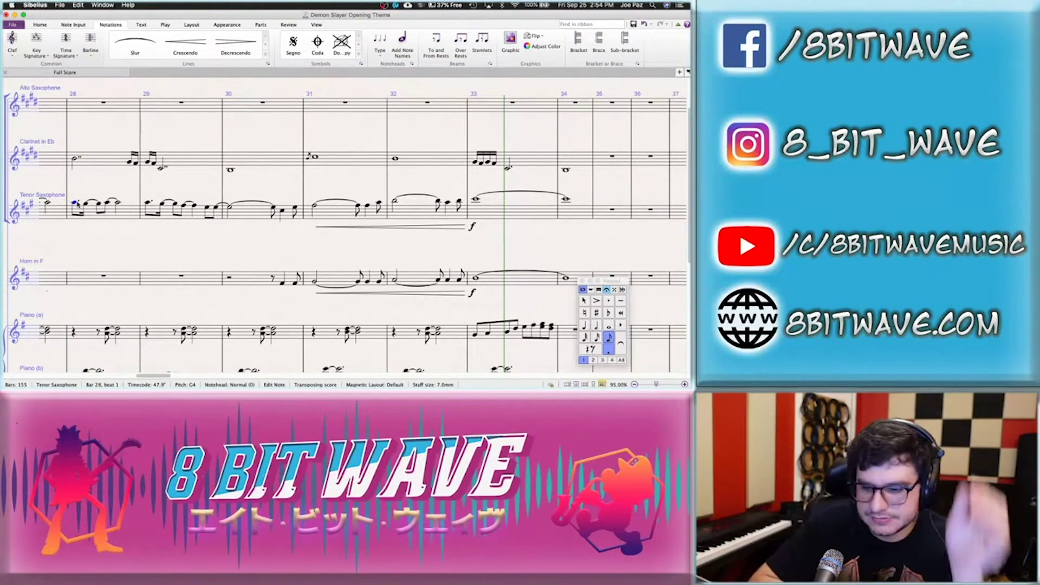
pyautogui.press('p')
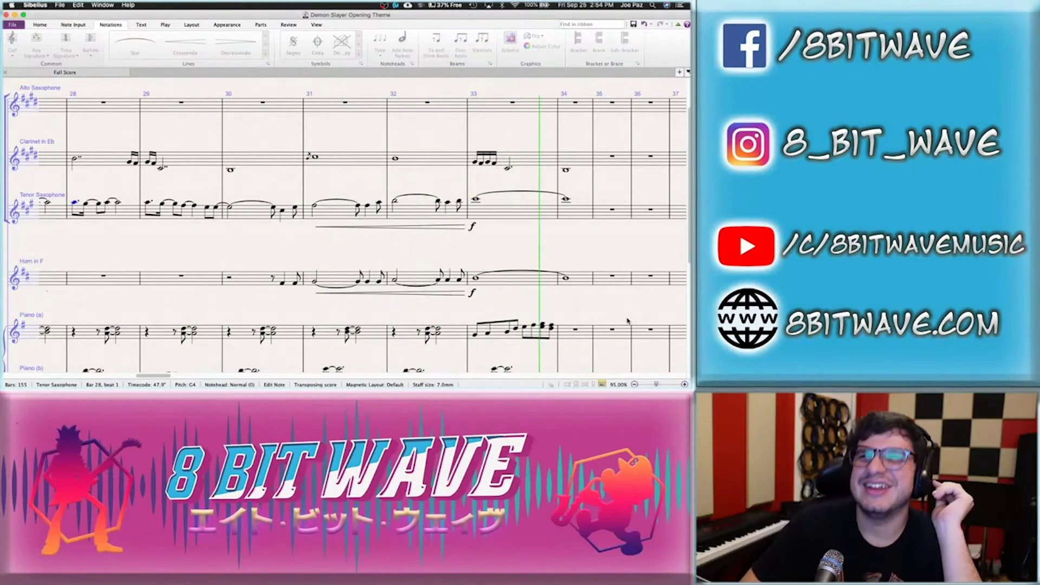
pyautogui.press('space')
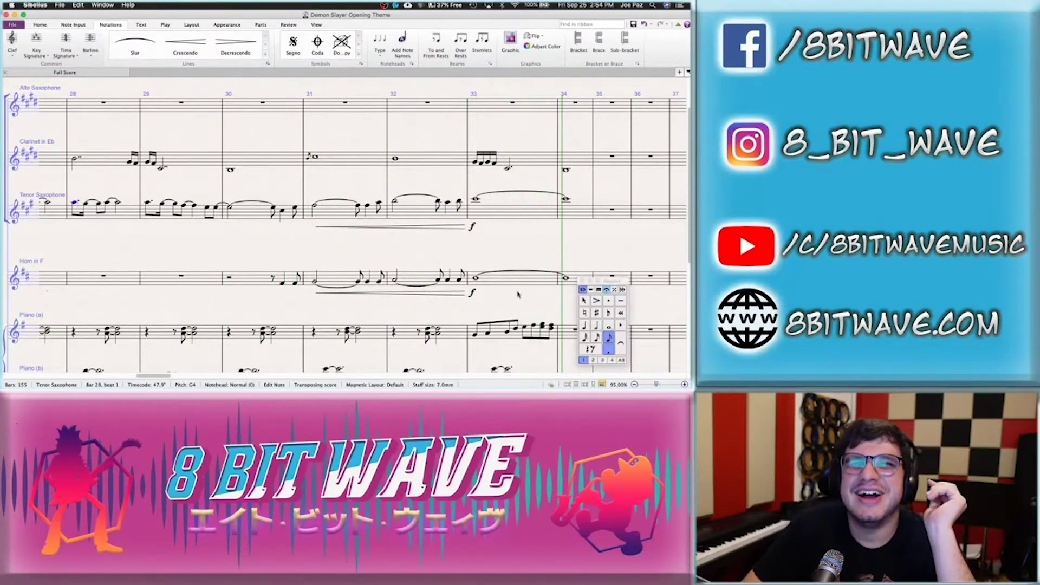
# Add an mp dynamic under the Horn in F entry at bar 30, beat 3.5
pyautogui.click(282, 285)
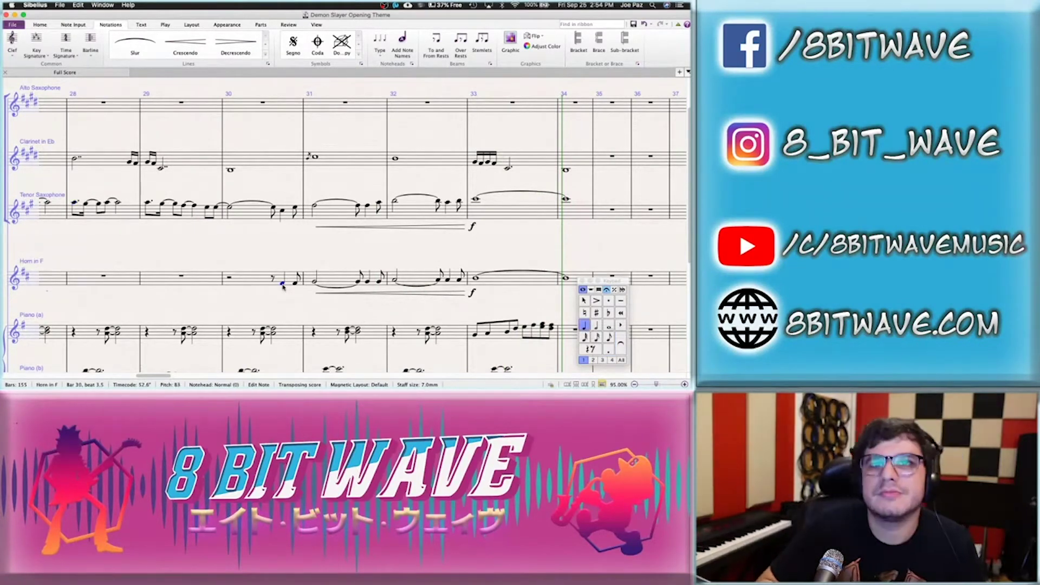
pyautogui.press('super+e')
pyautogui.press('super+m')
pyautogui.press('super+p')
pyautogui.press('Escape')
pyautogui.press('Escape')
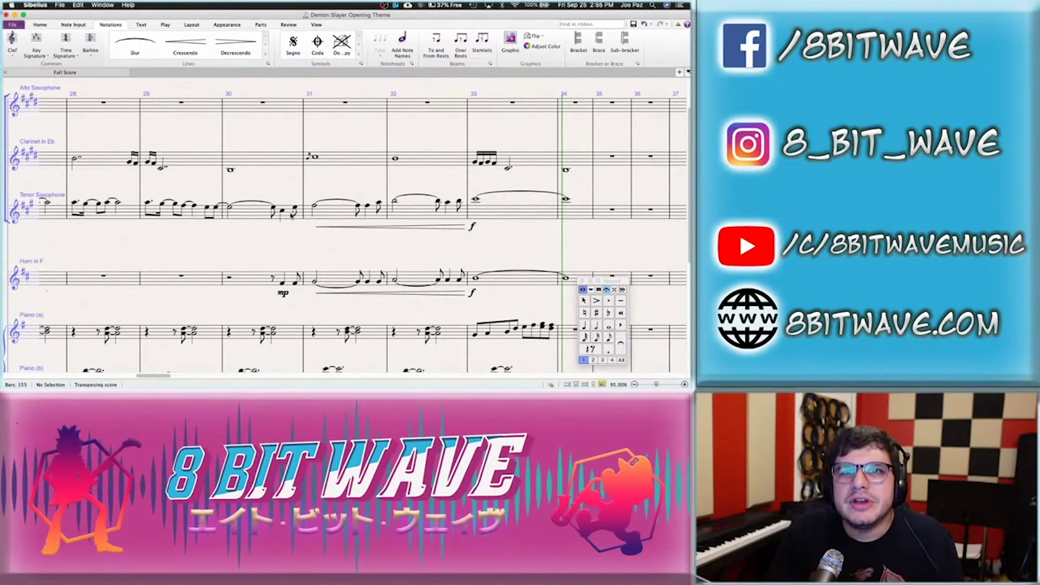
# Save the score and play back from bar 27 into bar 30 to check the piano accompaniment
pyautogui.scroll(-3, 325, 213)
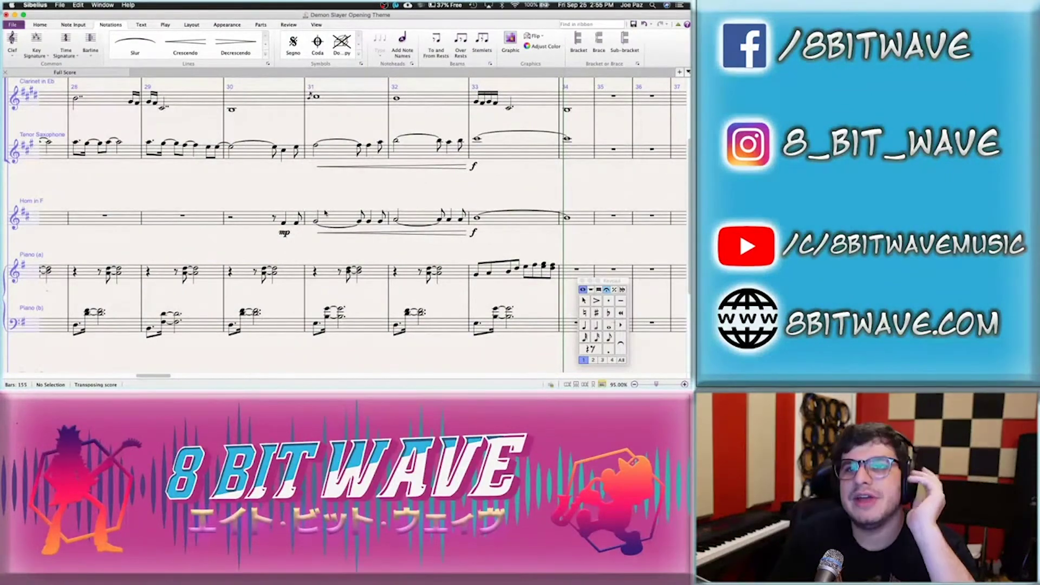
pyautogui.scroll(-2, 333, 219)
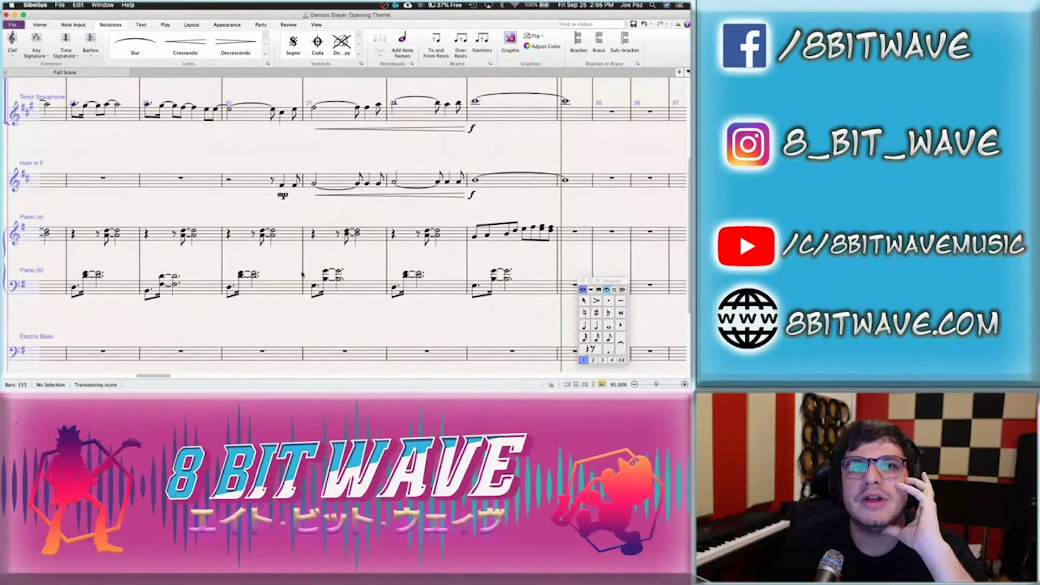
pyautogui.hscroll(-4, 214, 327)
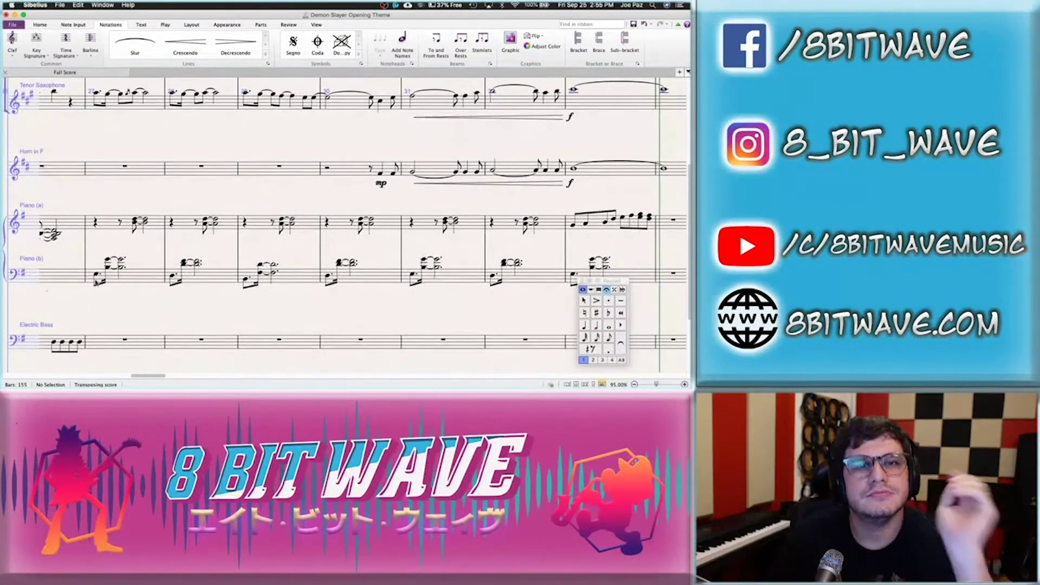
pyautogui.click(97, 276)
pyautogui.press('super+s')
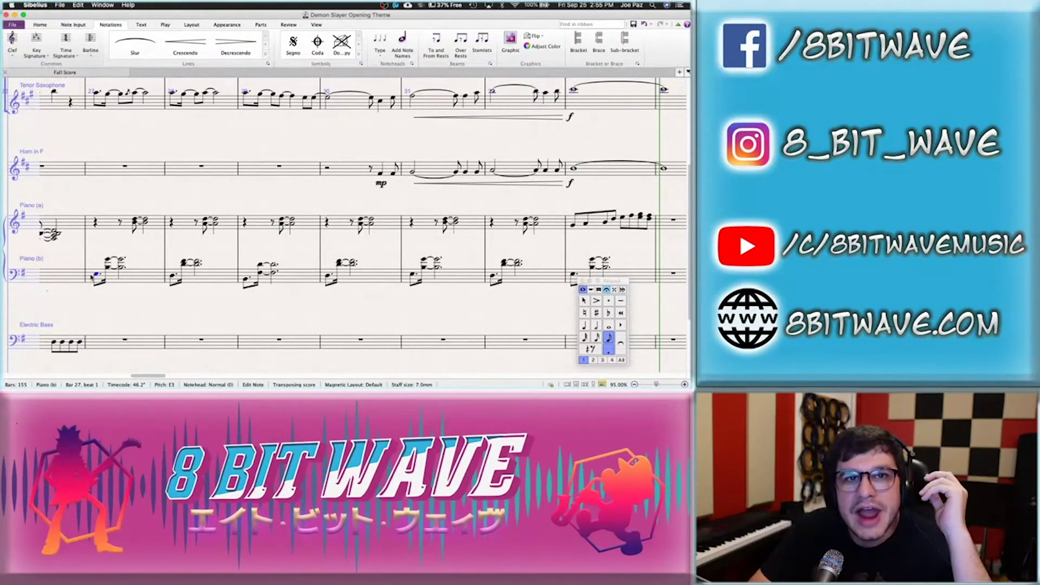
pyautogui.press('space')
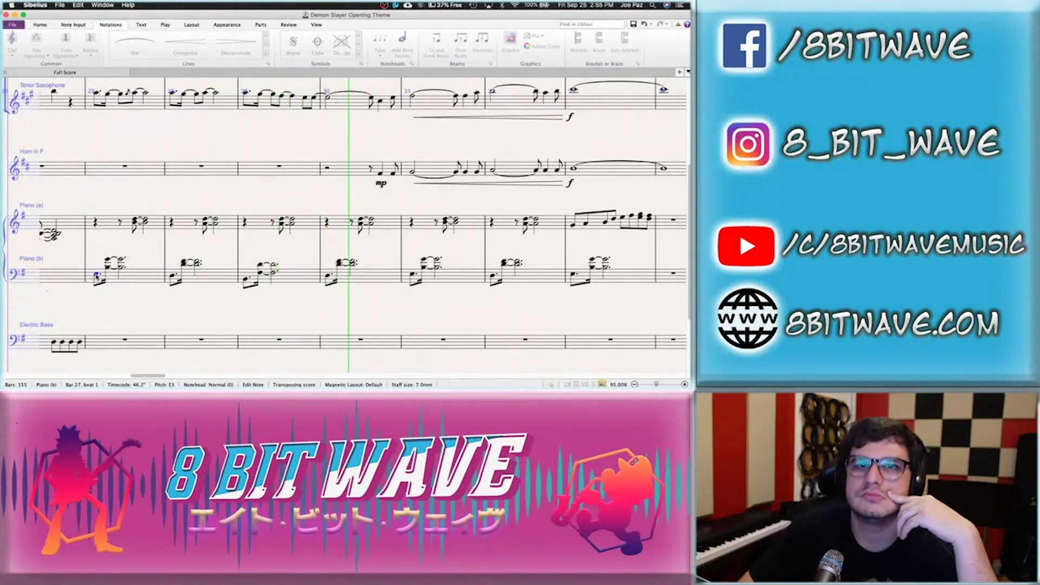
pyautogui.press('space')
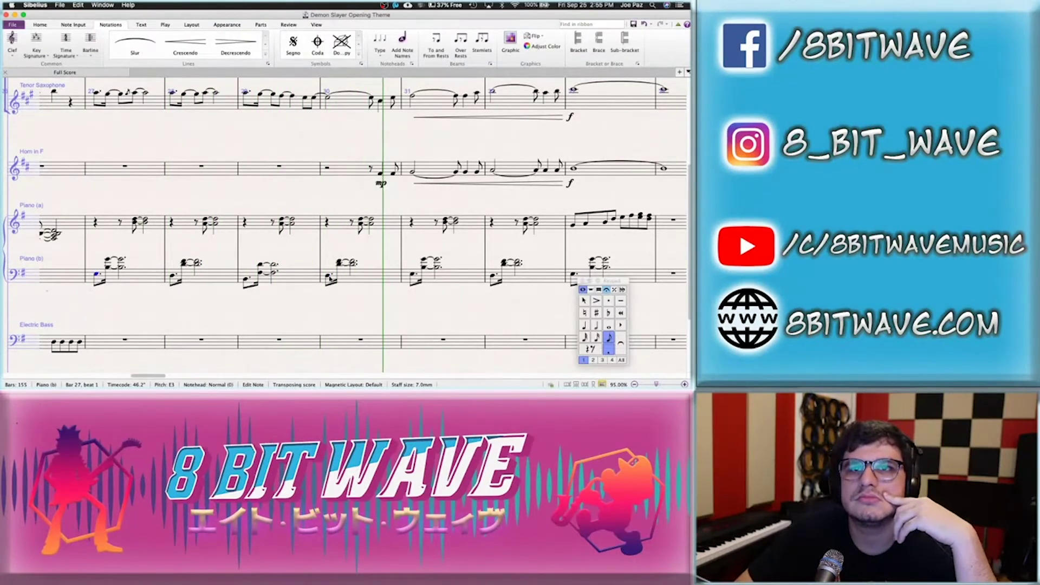
# Change the Piano (b) bass note at the start of bar 31 to C3 and re-enter the chord that follows it
pyautogui.click(328, 277)
pyautogui.press('Right')
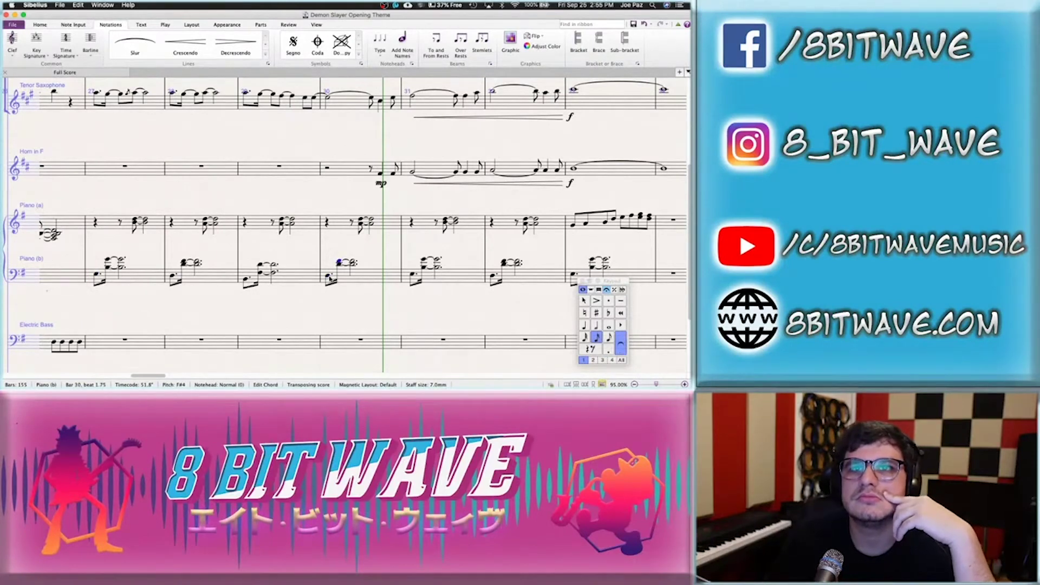
pyautogui.press('Right')
pyautogui.press('Right')
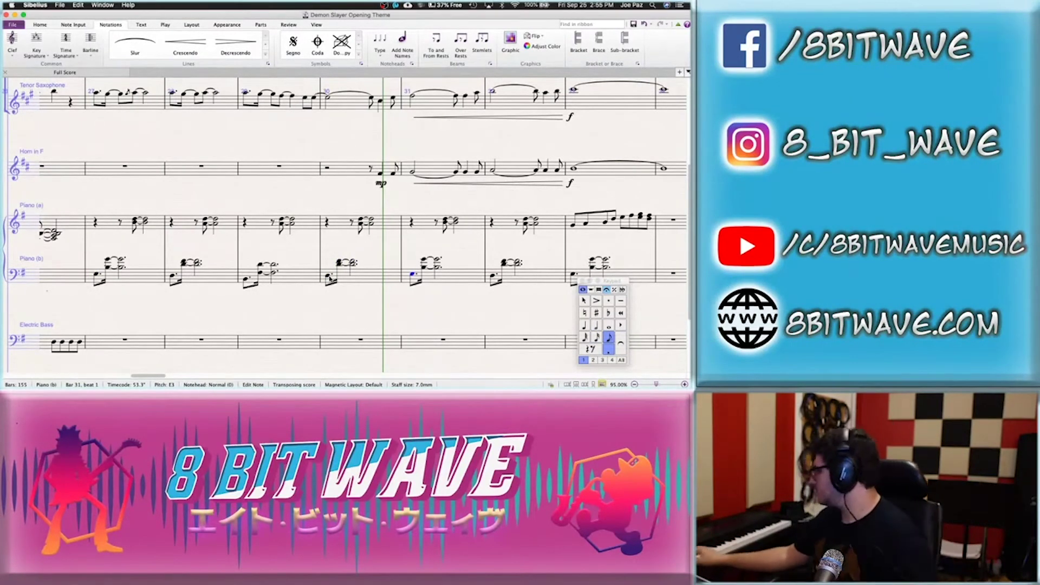
pyautogui.press('n')
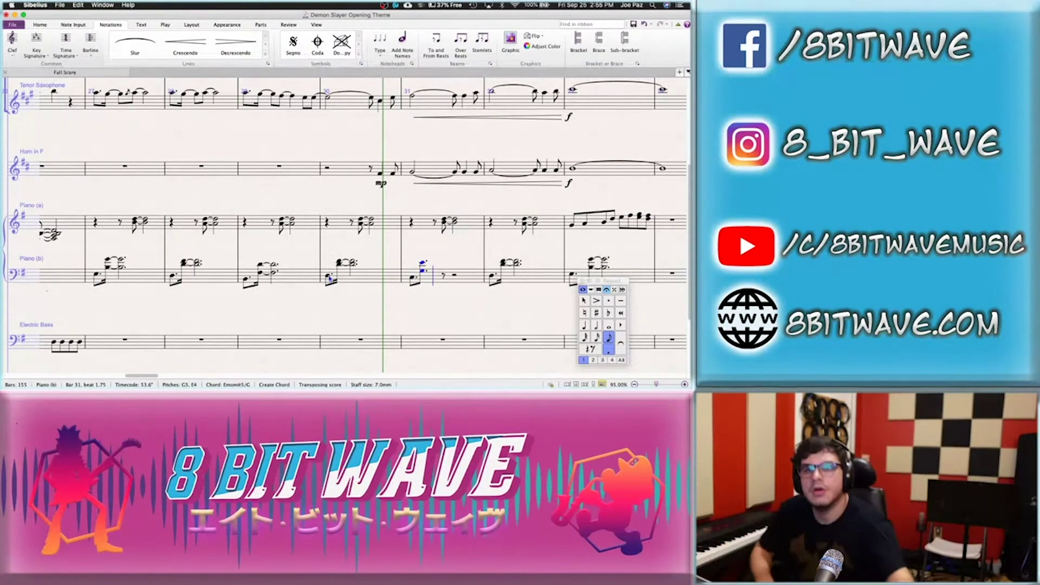
pyautogui.press('super+z')
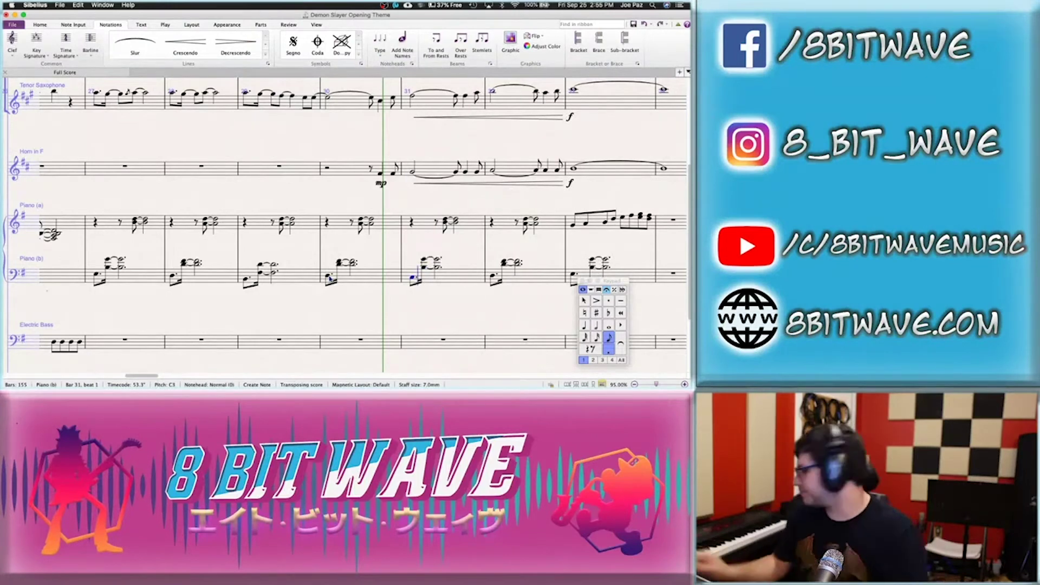
pyautogui.press('super+y')
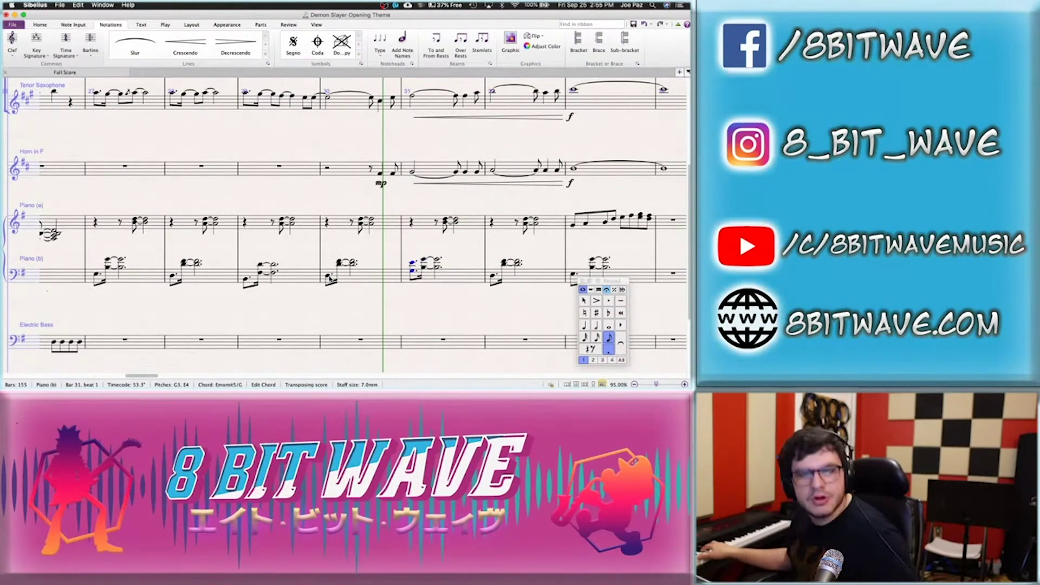
pyautogui.press('super+z')
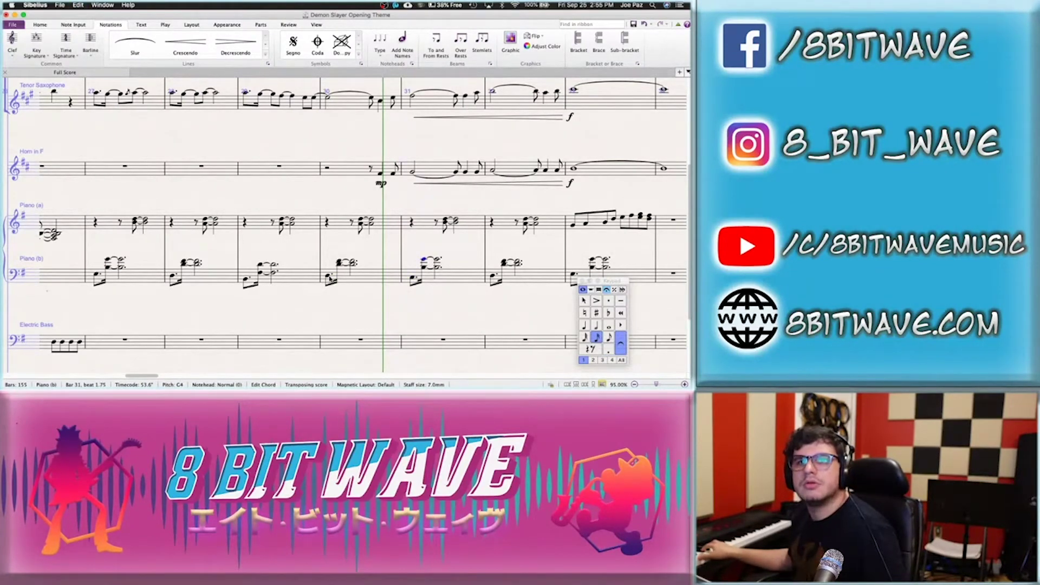
pyautogui.press('KP_5')
pyautogui.press('KP_Decimal')
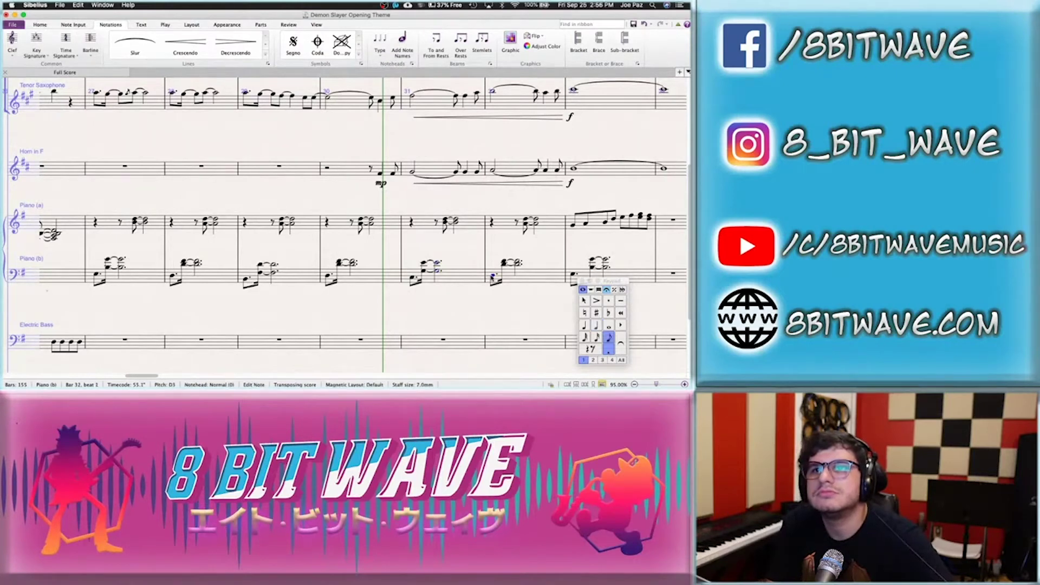
# Step through the Piano (b) notes from bar 32 into bar 33 to check their pitches
pyautogui.click(494, 278)
pyautogui.press('Right')
pyautogui.press('Right')
pyautogui.press('Right')
pyautogui.press('Right')
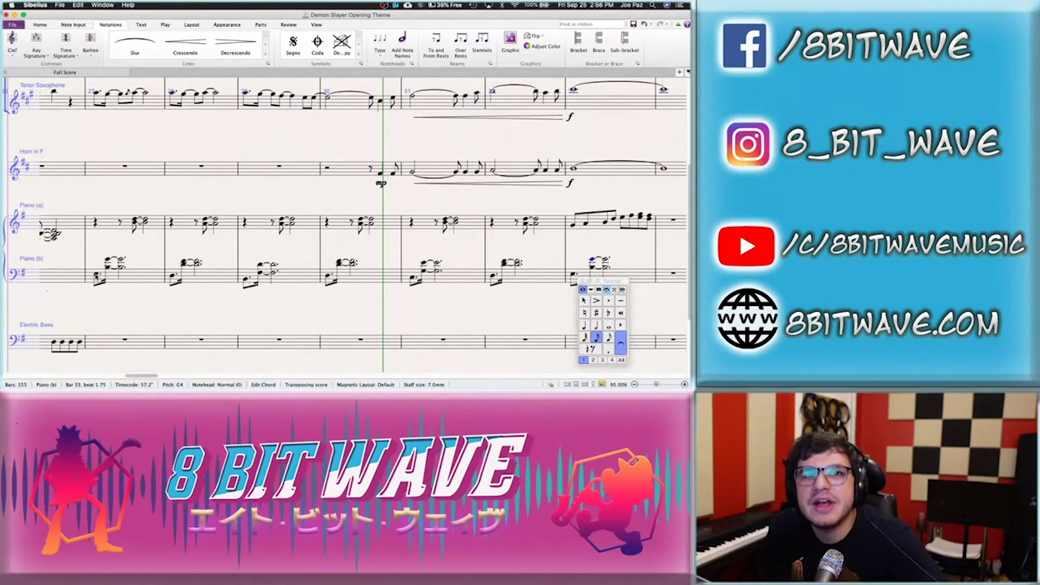
# Save the score and play back bars 27 to 33 to check the revised bar 31 piano harmony
pyautogui.click(97, 276)
pyautogui.press('super+s')
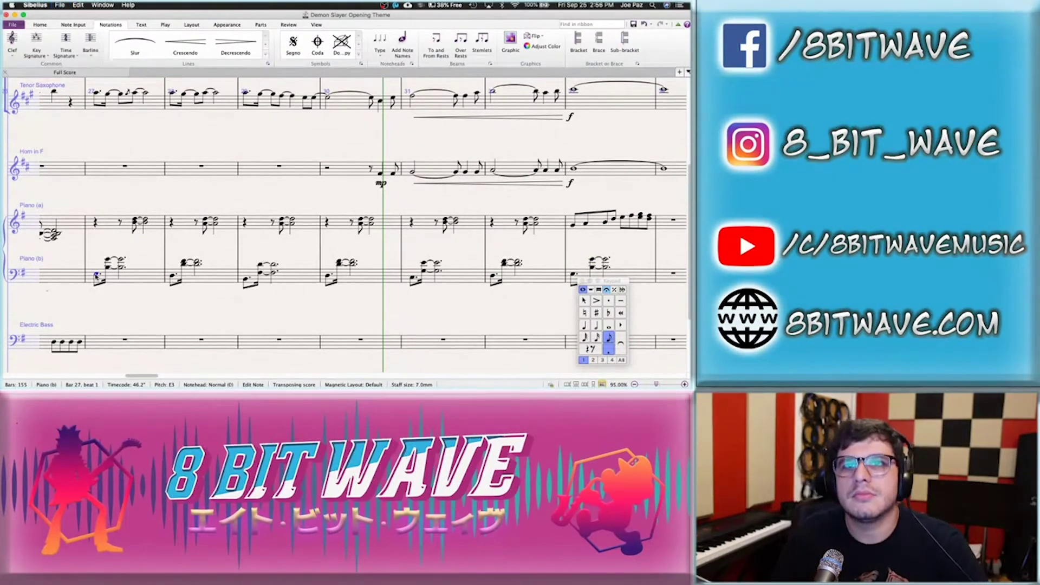
pyautogui.press('p')
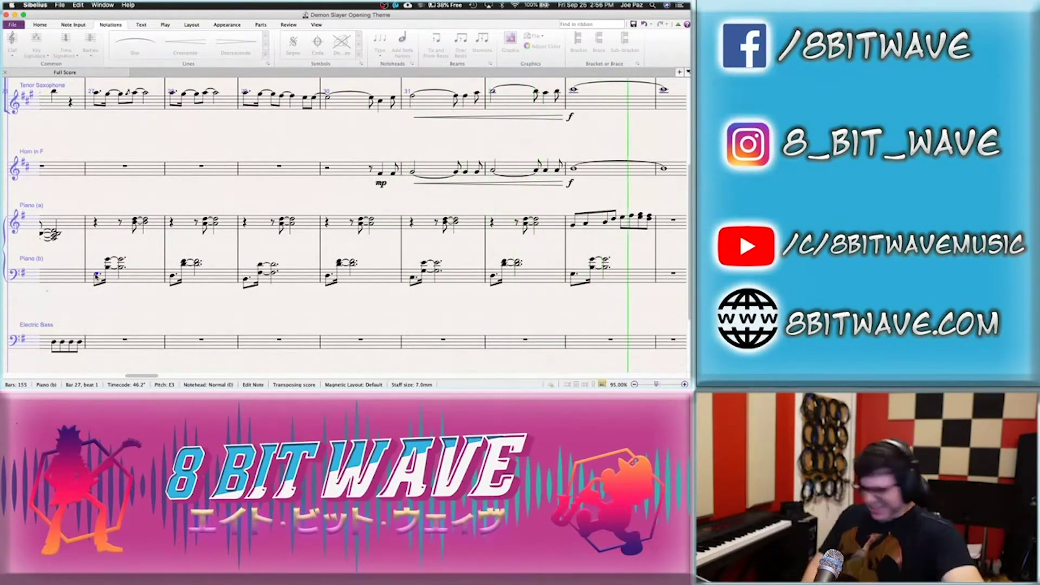
pyautogui.press('space')
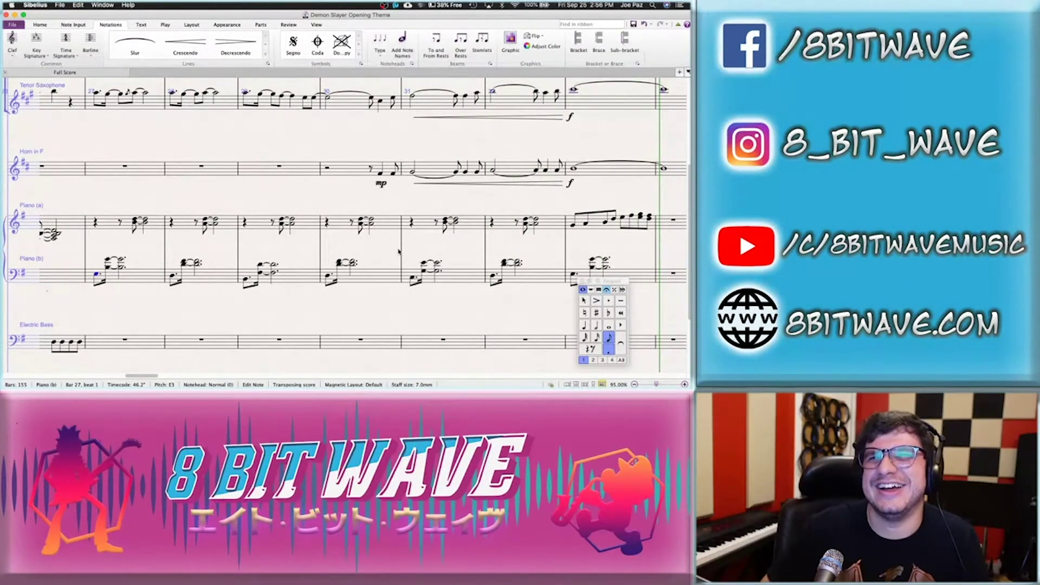
# Add crescendo hairpins to both piano staves from bar 27 through bar 32
pyautogui.click(549, 229)
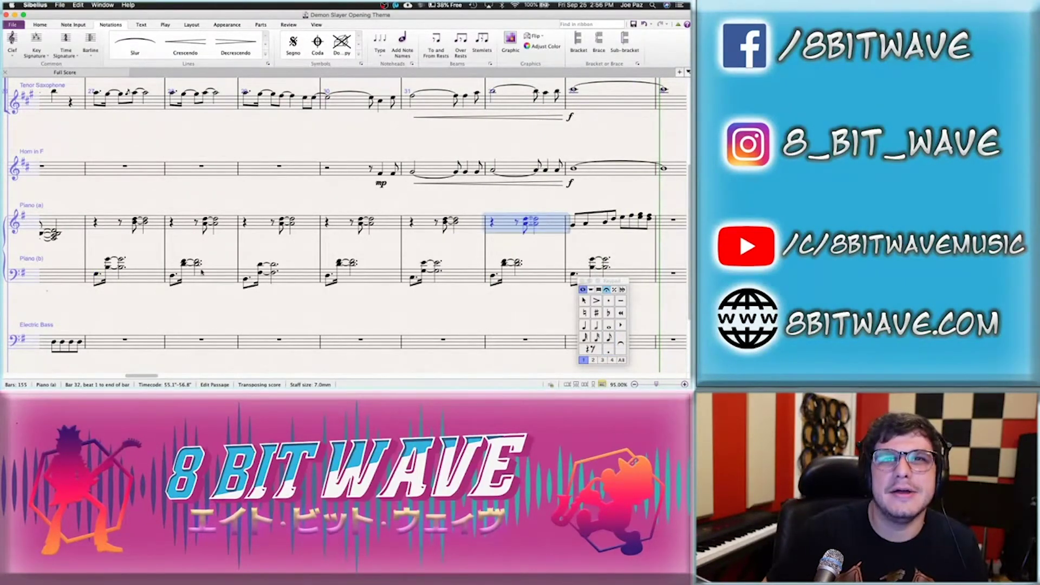
pyautogui.keyDown('shift'); pyautogui.click(141, 278); pyautogui.keyUp('shift')
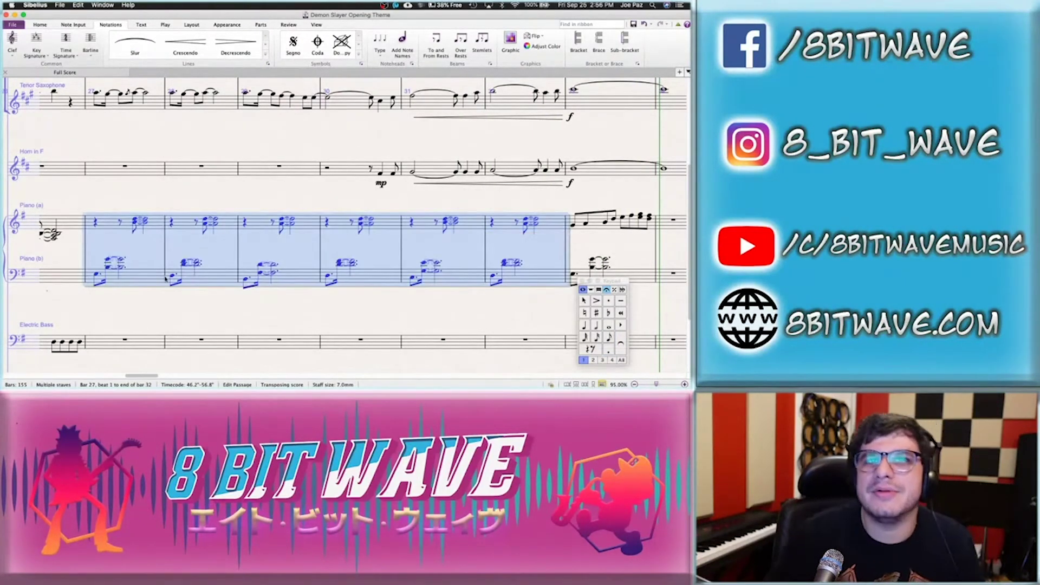
pyautogui.press('s')
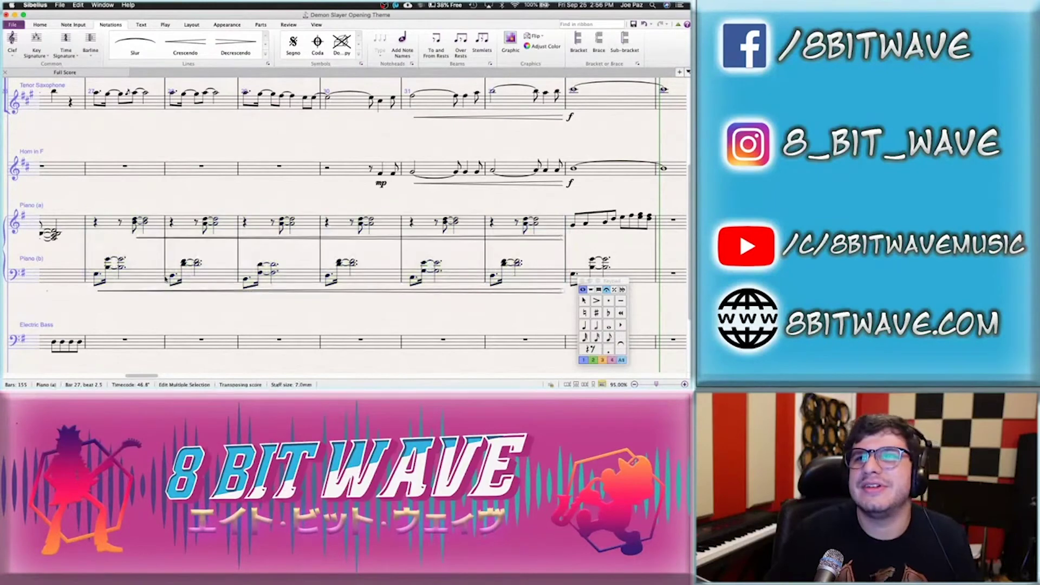
# Add an f dynamic under the first Piano (a) note of bar 33
pyautogui.click(574, 226)
pyautogui.press('super+e')
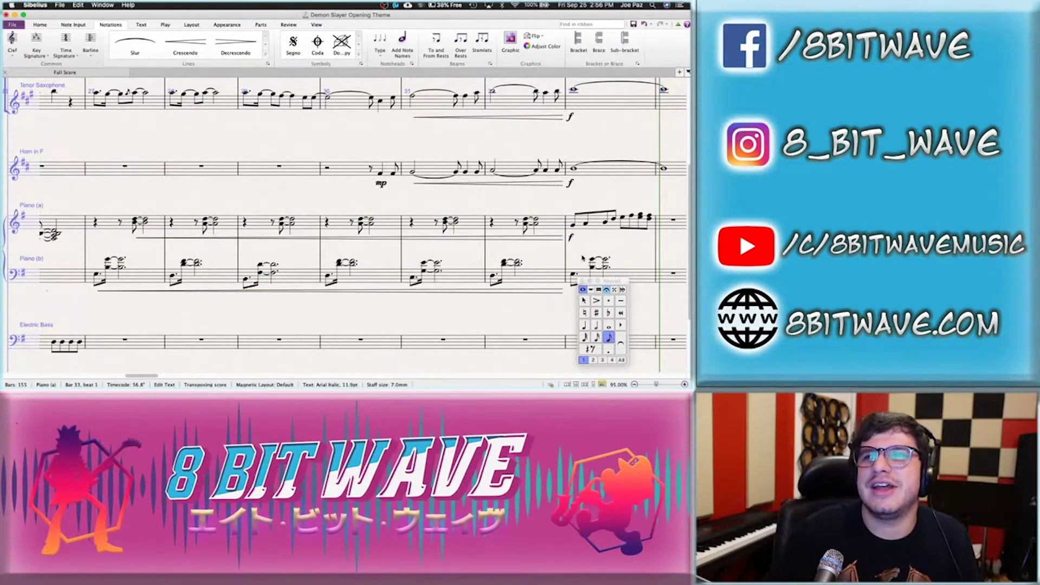
pyautogui.press('Escape')
pyautogui.press('Escape')
# Remove the long crescendo hairpin under the Piano (b) staff
pyautogui.click(504, 292)
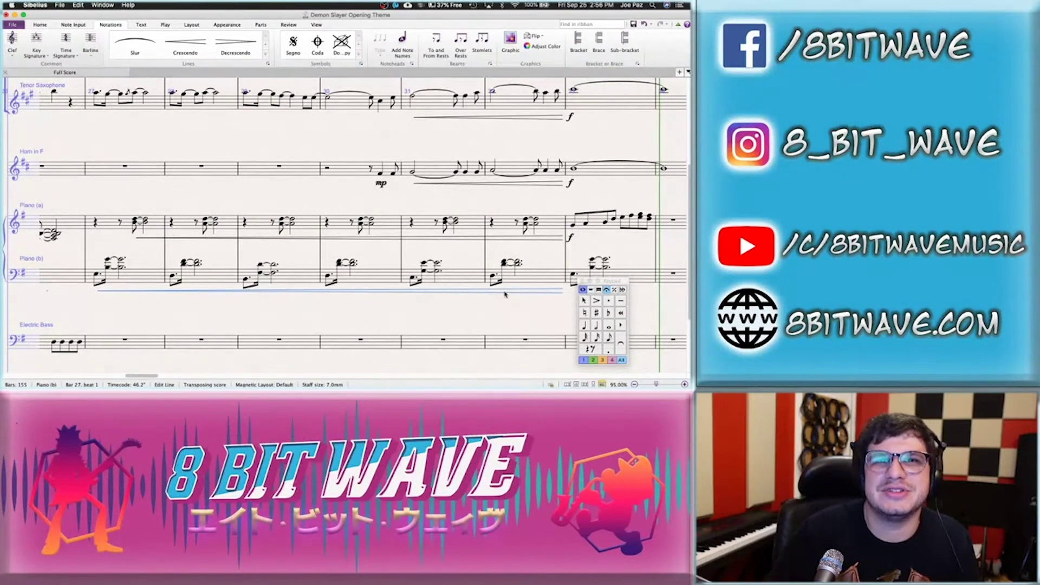
pyautogui.press('super+z')
# Save the score and play back the opening of bar 27 to check the Piano (a) crescendo
pyautogui.click(132, 276)
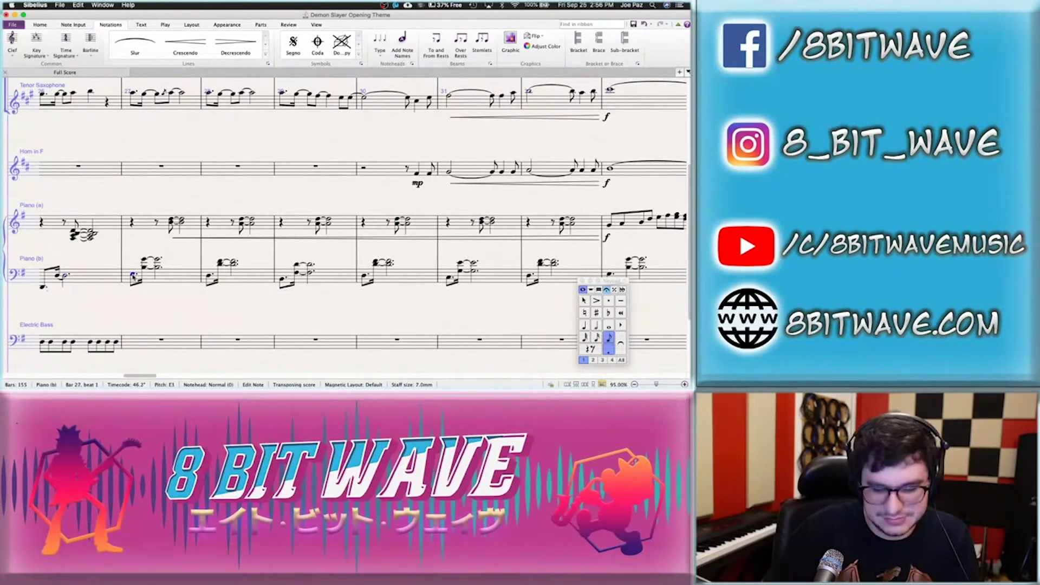
pyautogui.press('super+s')
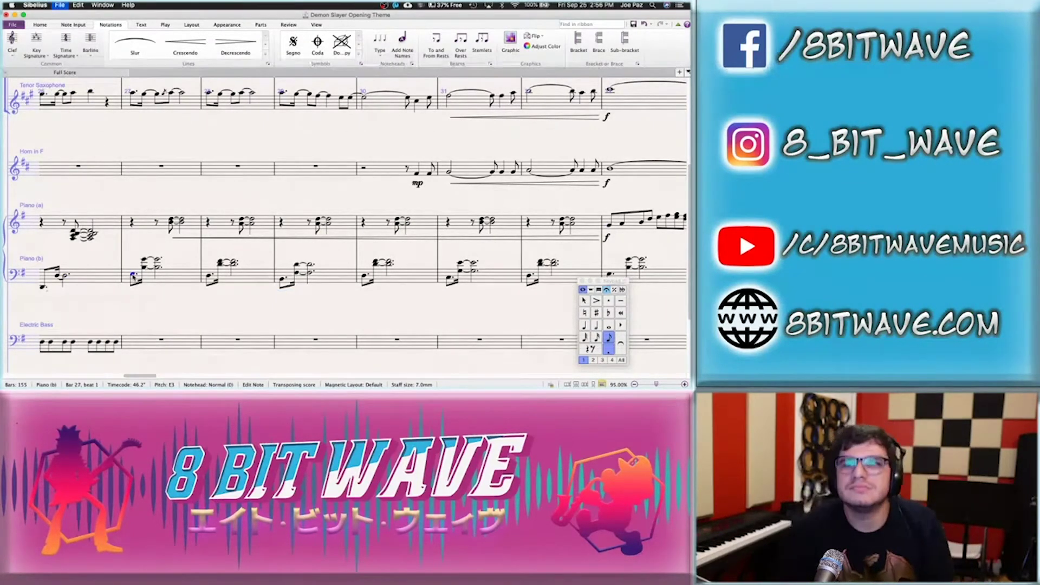
pyautogui.press('space')
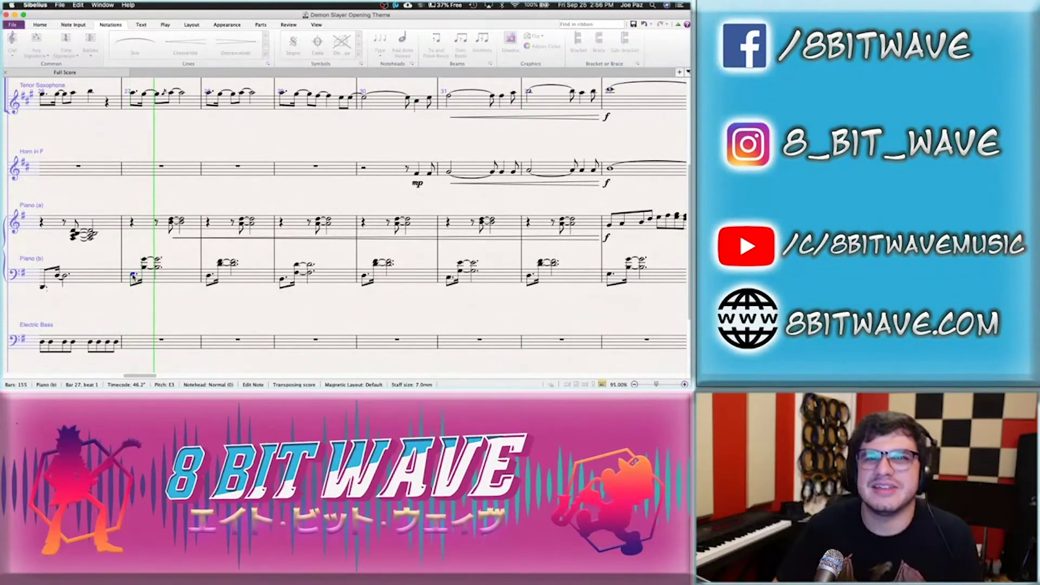
pyautogui.press('space')
# Remove the long crescendo hairpin under the Piano (a) staff
pyautogui.click(304, 239)
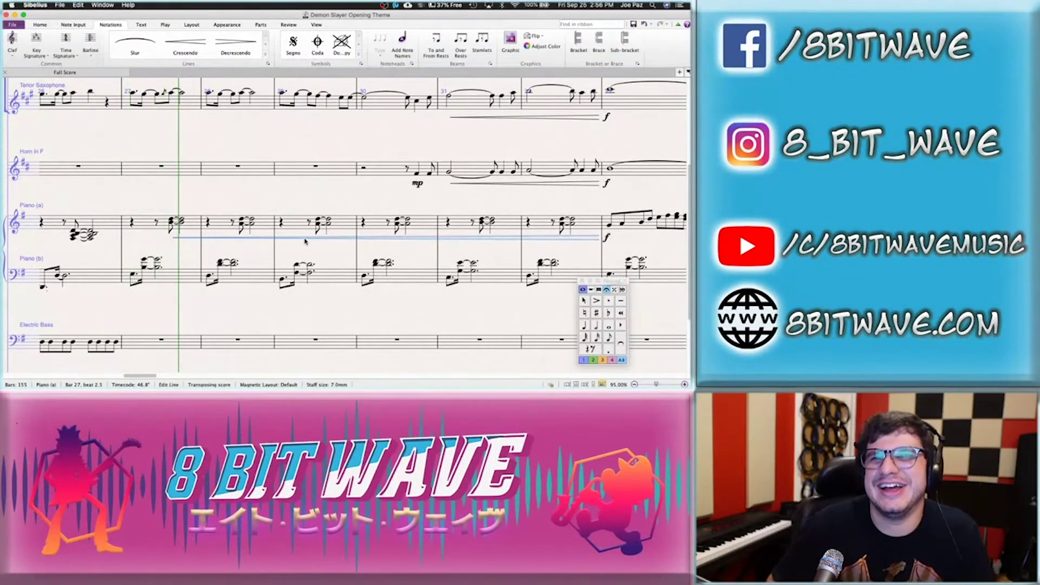
pyautogui.press('super+z')
# Add crescendo hairpins to both piano staves across bars 31 and 32
pyautogui.click(539, 230)
pyautogui.keyDown('shift'); pyautogui.click(491, 274); pyautogui.keyUp('shift')
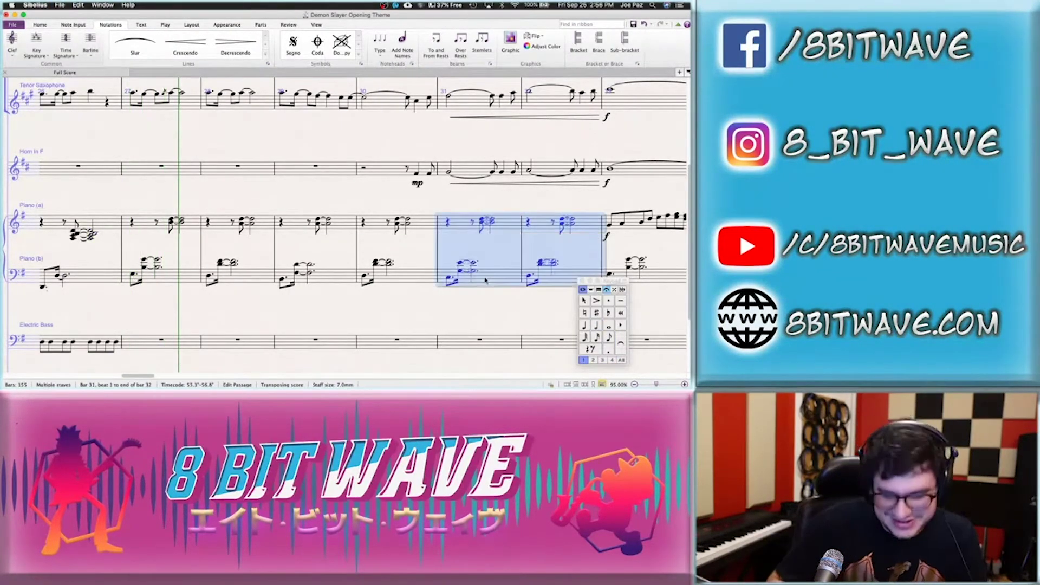
pyautogui.press('h')
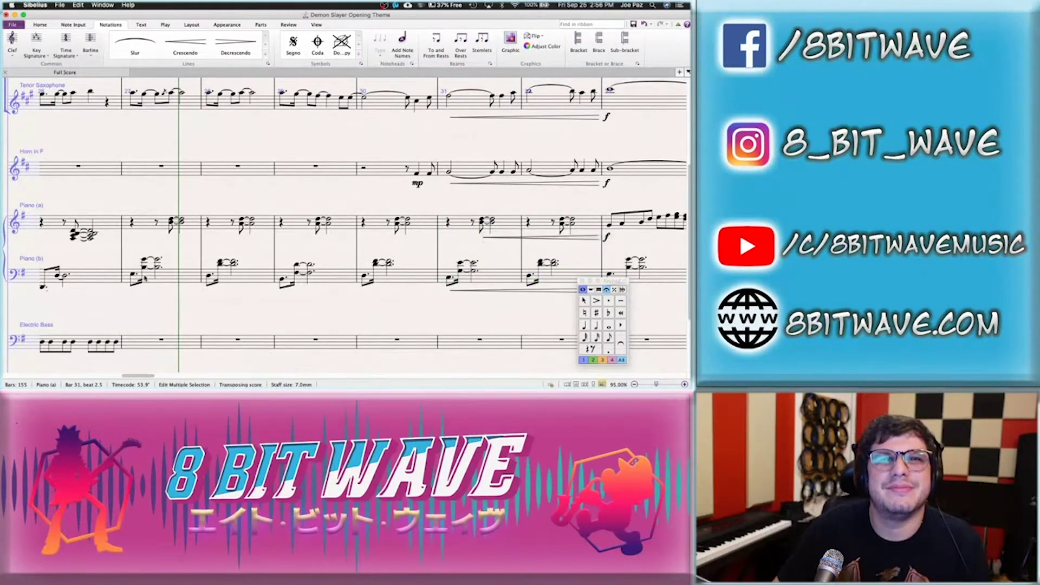
# Play back the passage from the start of bar 27 to hear the revised piano crescendos
pyautogui.click(133, 276)
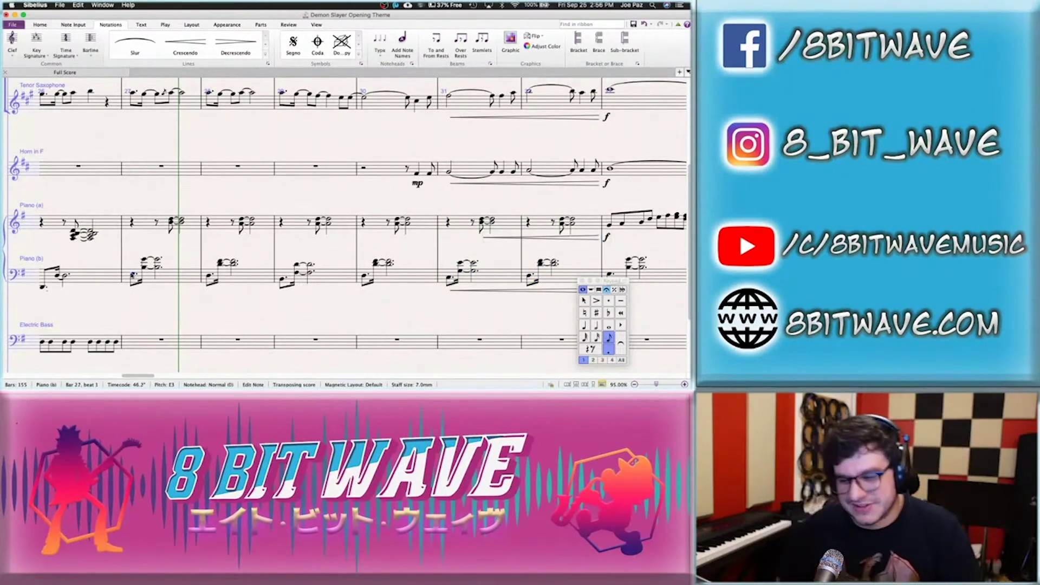
pyautogui.press('space')
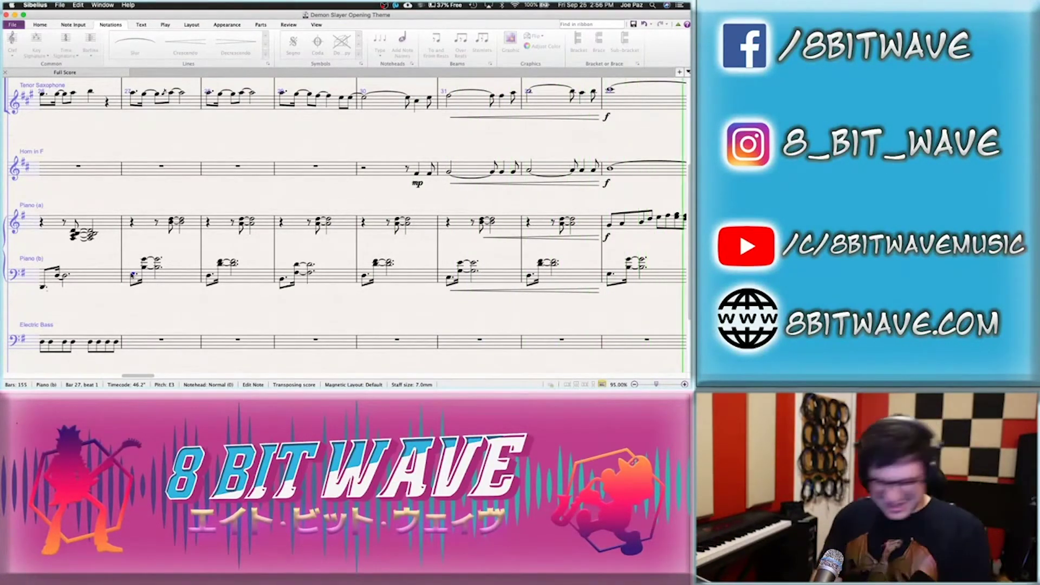
pyautogui.press('space')
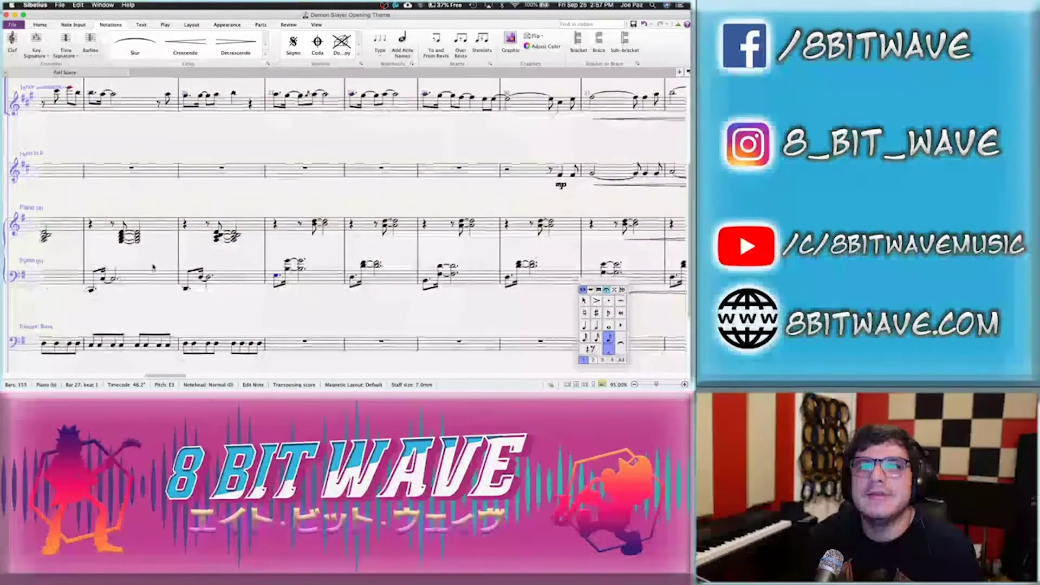
# Copy the Horn in F passage from bars 30 to 33 into the Alto Saxophone staff starting at bar 30
pyautogui.hscroll(5, 154, 267)
pyautogui.scroll(2, 155, 267)
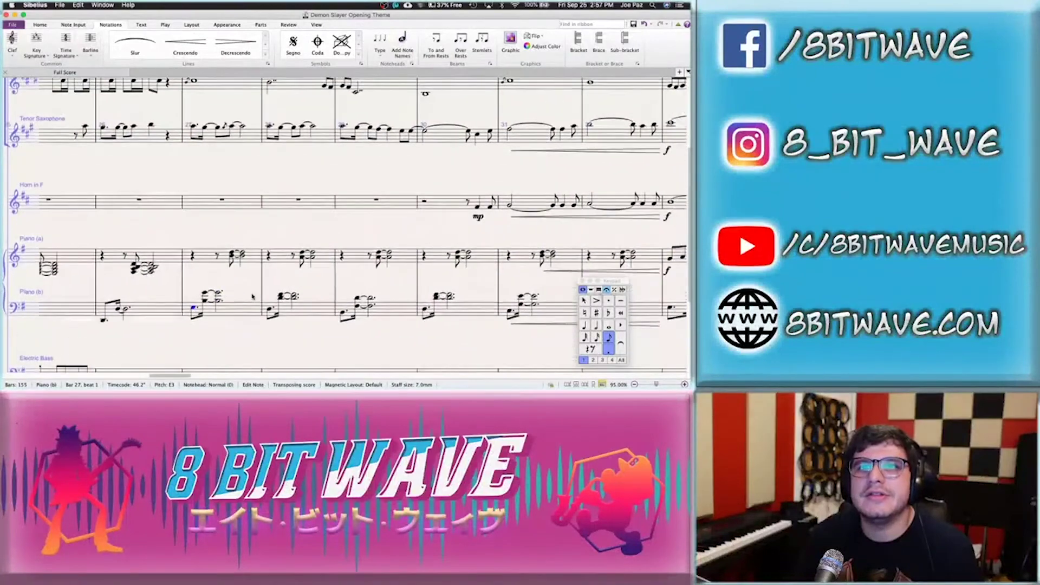
pyautogui.hscroll(3, 251, 296)
pyautogui.scroll(2, 398, 193)
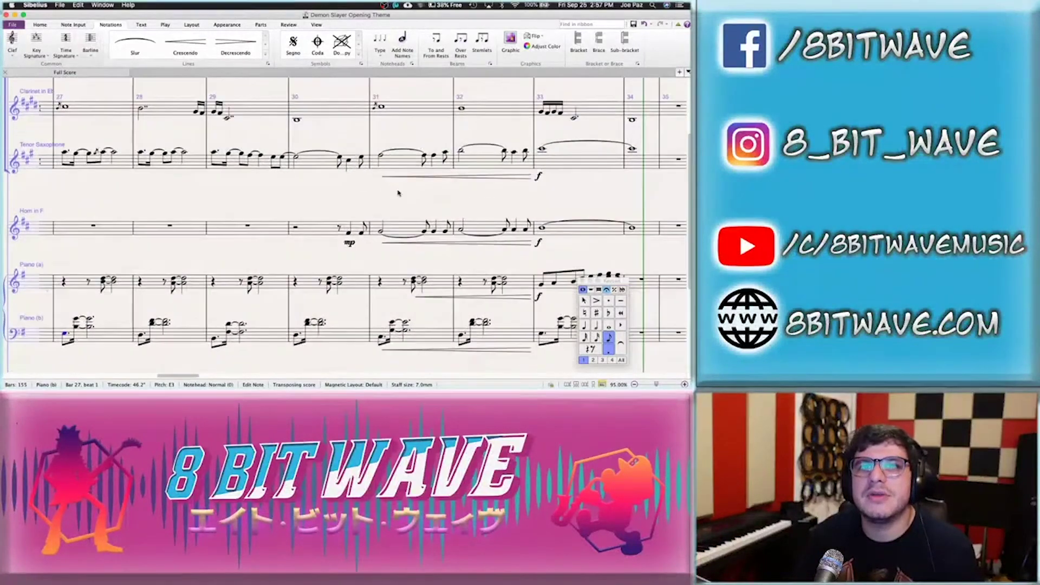
pyautogui.scroll(3, 398, 194)
pyautogui.hscroll(1, 398, 193)
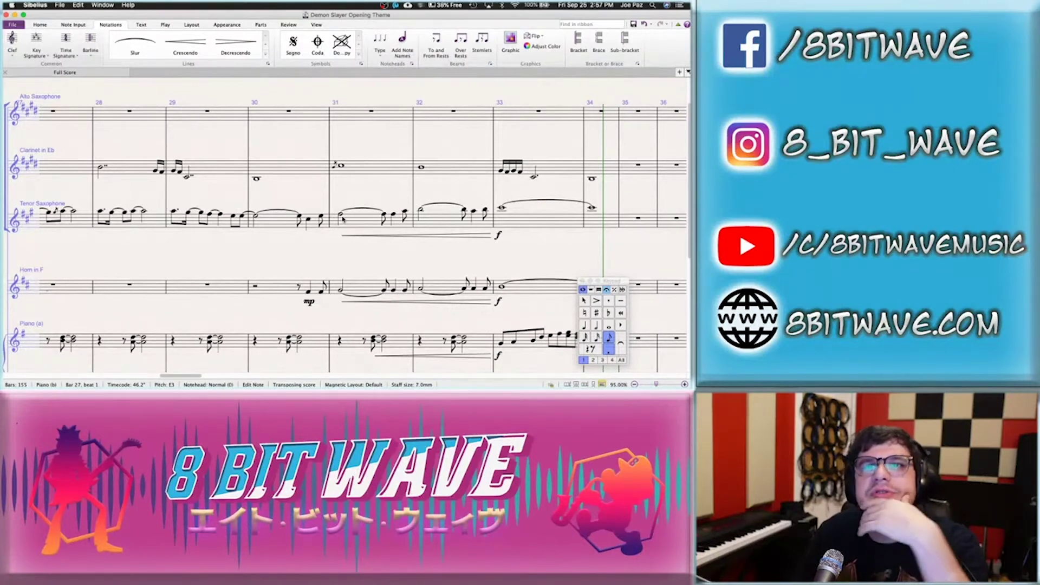
pyautogui.click(285, 290)
pyautogui.keyDown('shift'); pyautogui.click(524, 290); pyautogui.keyUp('shift')
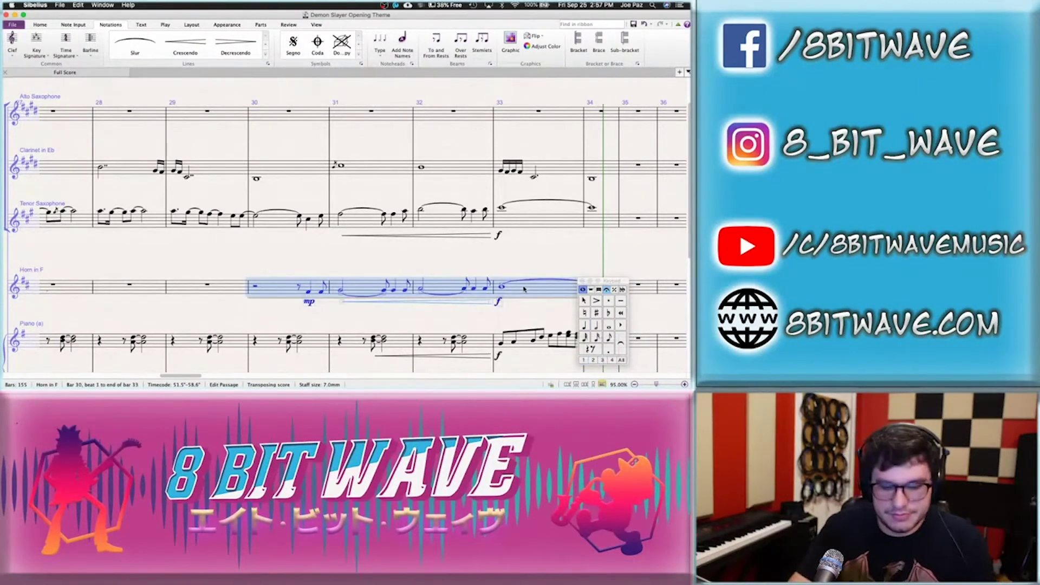
pyautogui.click(319, 122)
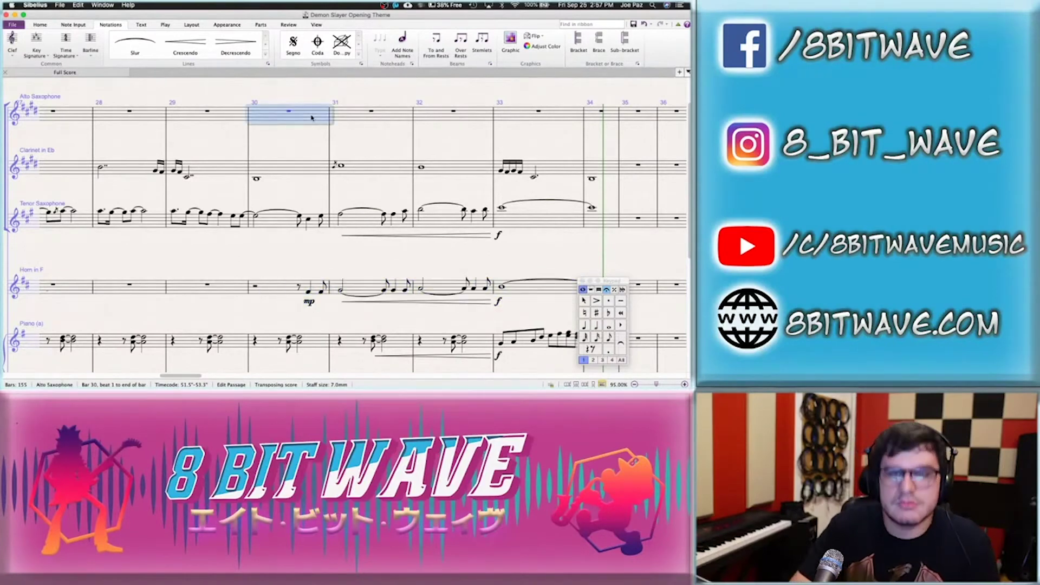
pyautogui.hotkey('ctrl', 'v')
# Replace the Alto Saxophone notes from bar 30 beat 3.5 through bar 33 with a copy of the matching Tenor Saxophone passage
pyautogui.click(298, 117)
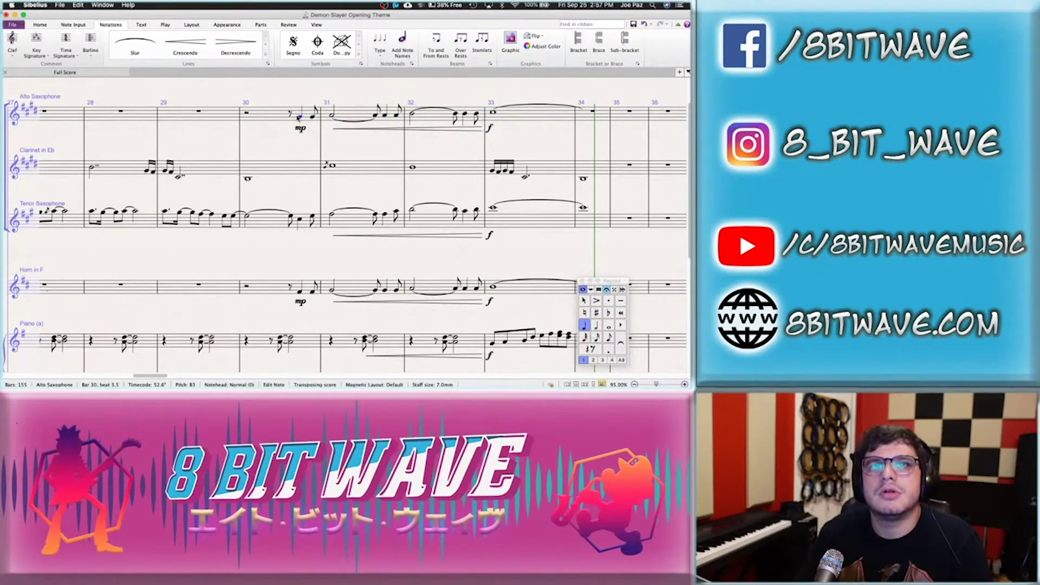
pyautogui.click(299, 220)
pyautogui.keyDown('shift'); pyautogui.click(535, 221); pyautogui.keyUp('shift')
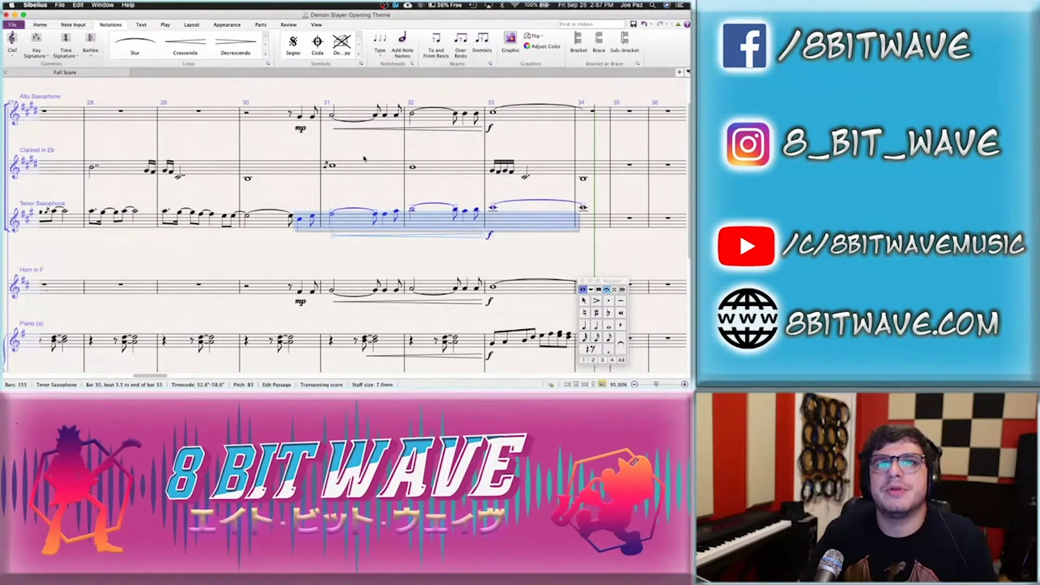
pyautogui.click(302, 118)
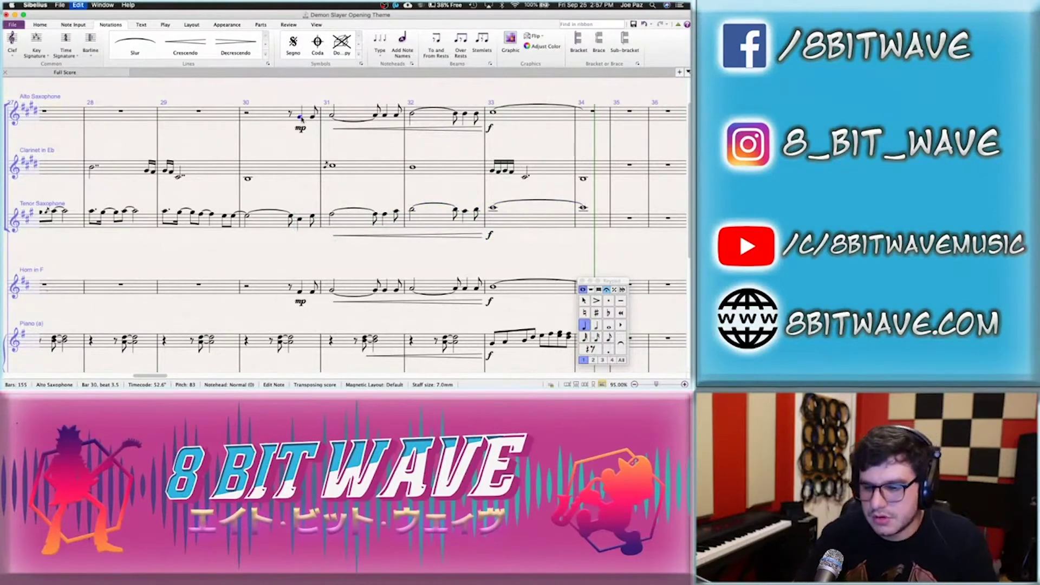
pyautogui.press('super+shift+Right')
pyautogui.press('super+shift+Right')
pyautogui.press('super+shift+Right')
pyautogui.press('super+shift+Right')
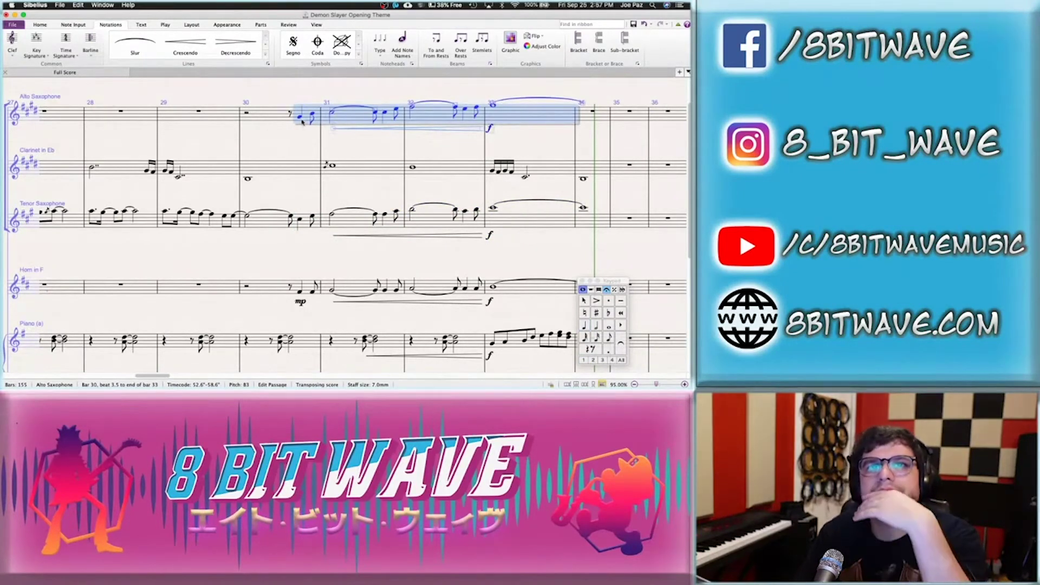
# Raise the two Alto Saxophone pickup notes at the end of bar 30 to G4 and F#4
pyautogui.click(301, 119)
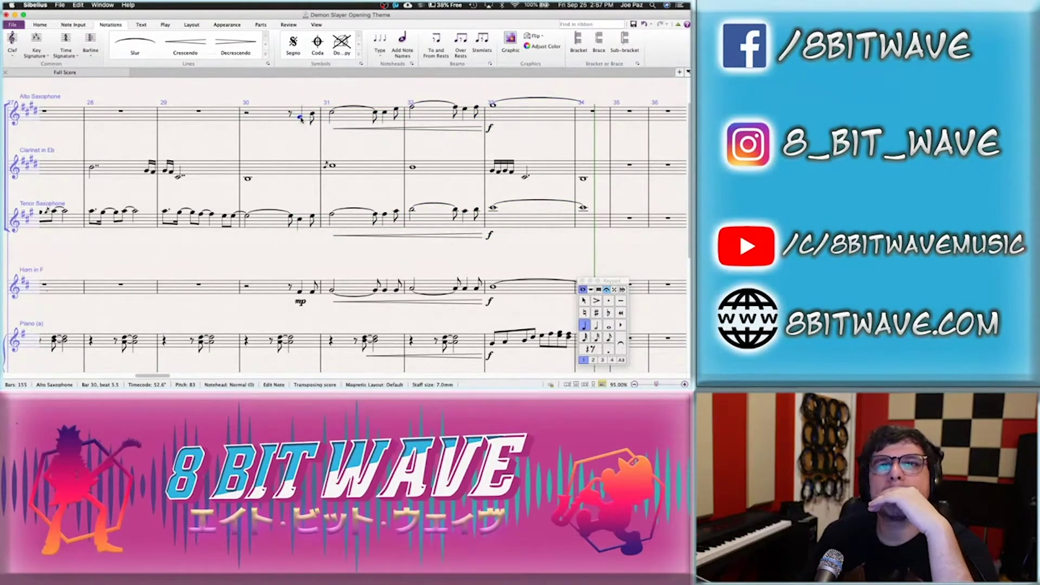
pyautogui.press('Up')
pyautogui.press('Up')
pyautogui.press('Up')
pyautogui.press('Up')
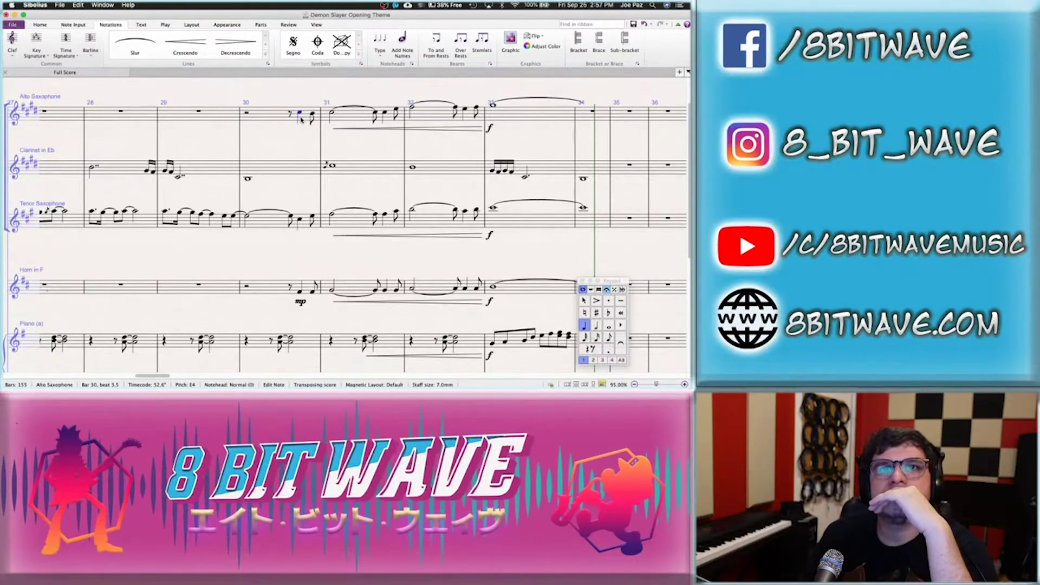
pyautogui.press('Right')
pyautogui.press('Right')
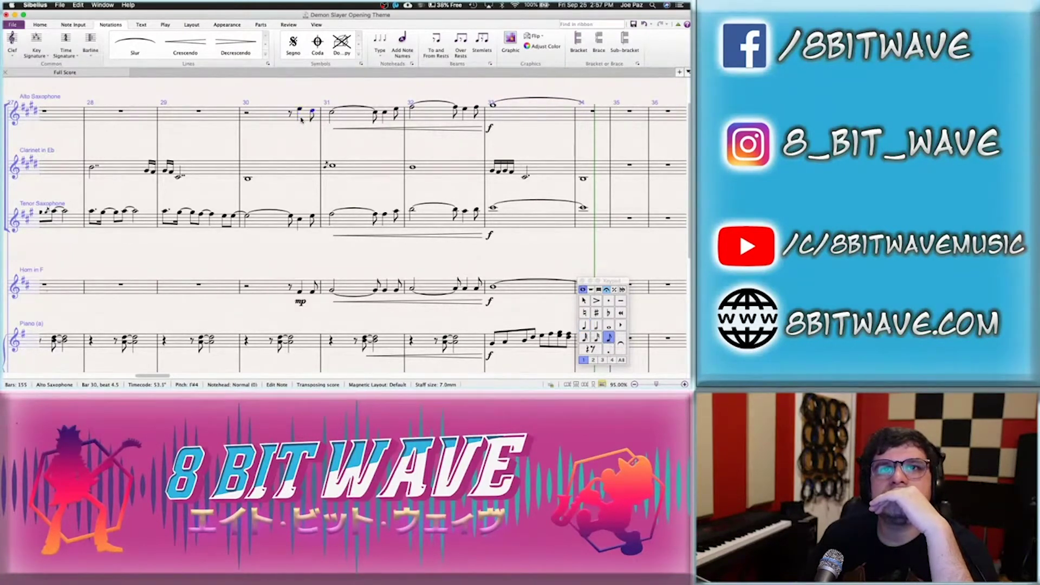
# Raise the Alto Saxophone notes in bar 31, setting the last three to G4, A4 and G4
pyautogui.press('Right')
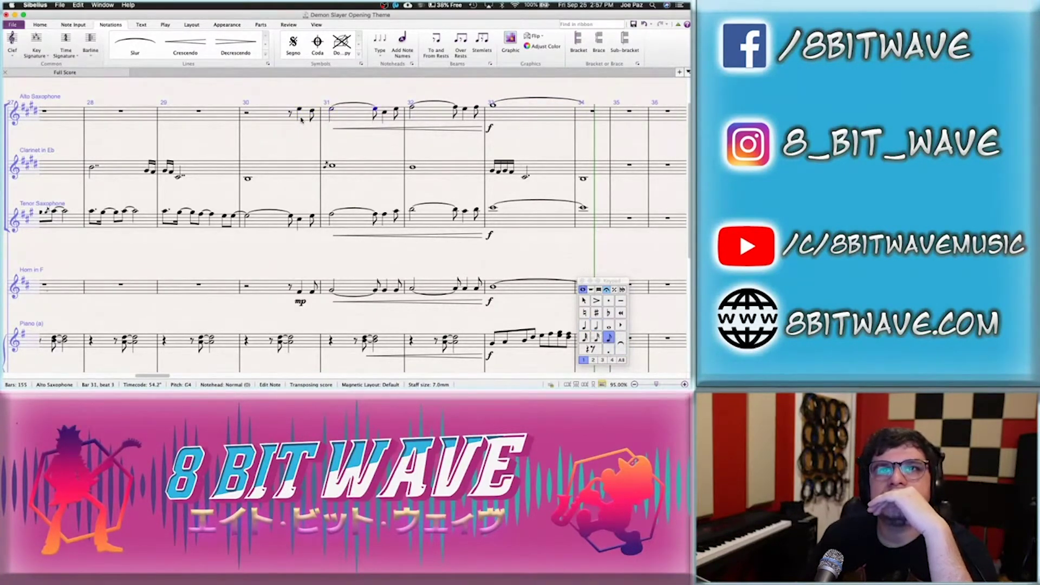
pyautogui.press('Right')
pyautogui.press('Right')
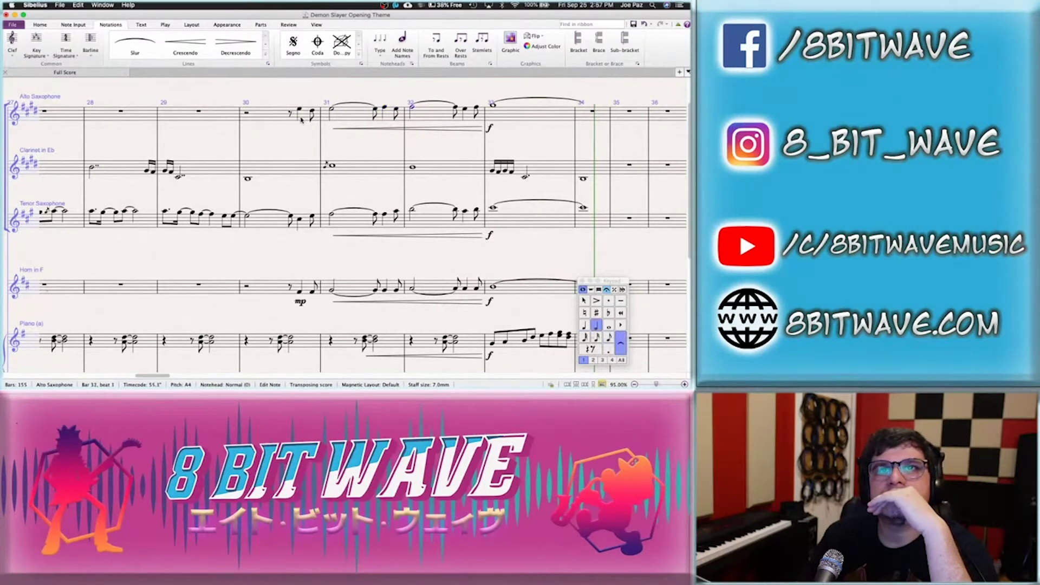
pyautogui.press('Left')
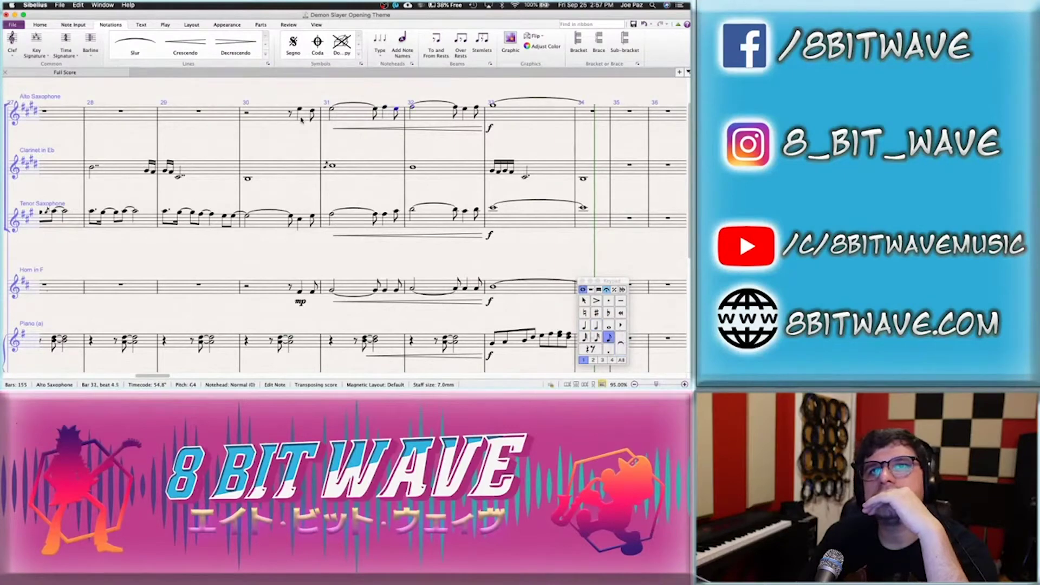
pyautogui.press('Left')
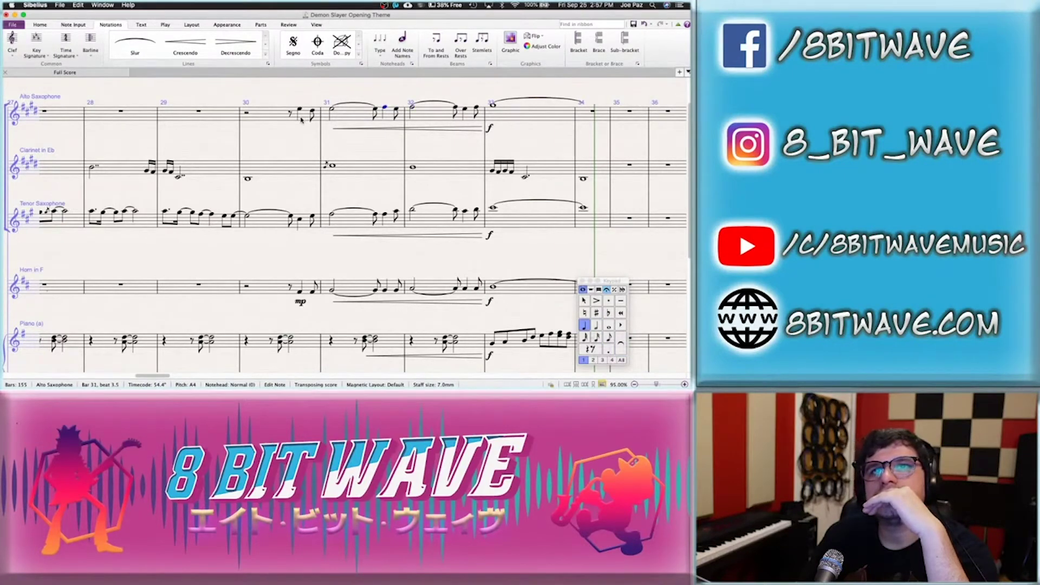
# Raise the Alto Saxophone's closing notes in bar 32, ending on D5, and the long note in bar 33 to E5
pyautogui.press('Right')
pyautogui.press('Right')
pyautogui.press('Right')
pyautogui.press('Right')
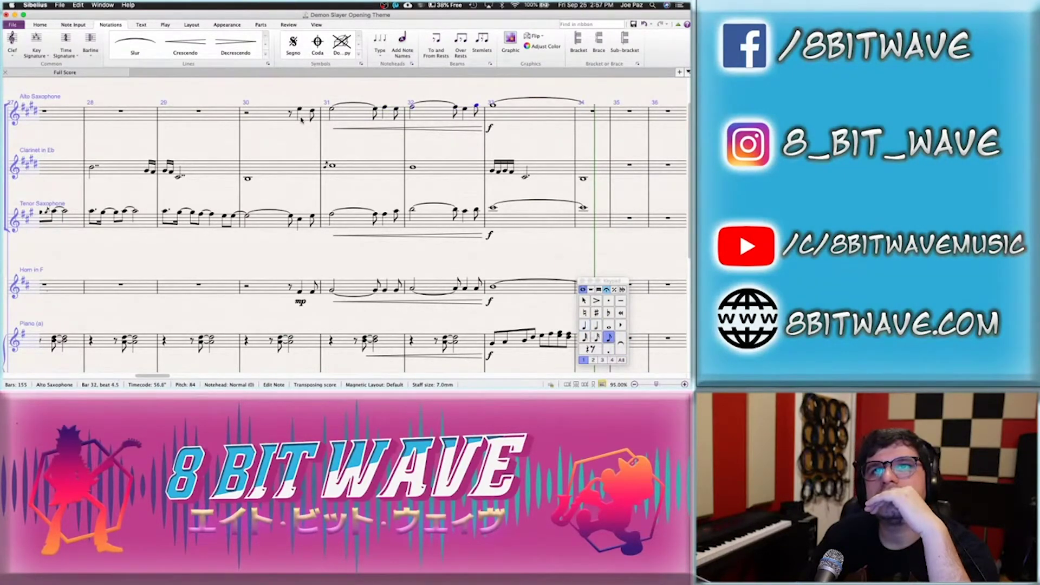
pyautogui.press('Right')
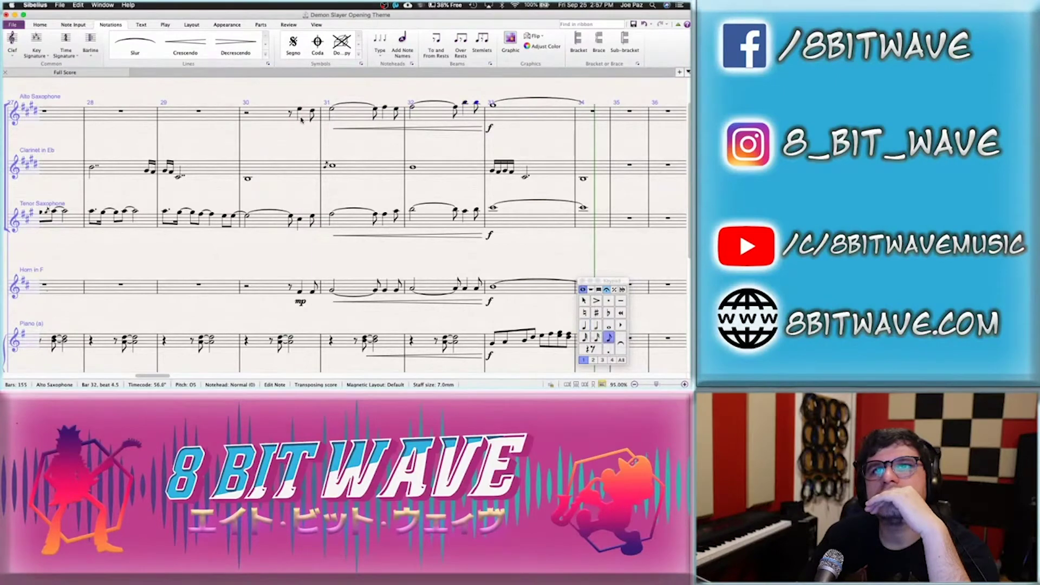
pyautogui.press('Right')
pyautogui.press('Up')
pyautogui.press('Up')
pyautogui.press('Up')
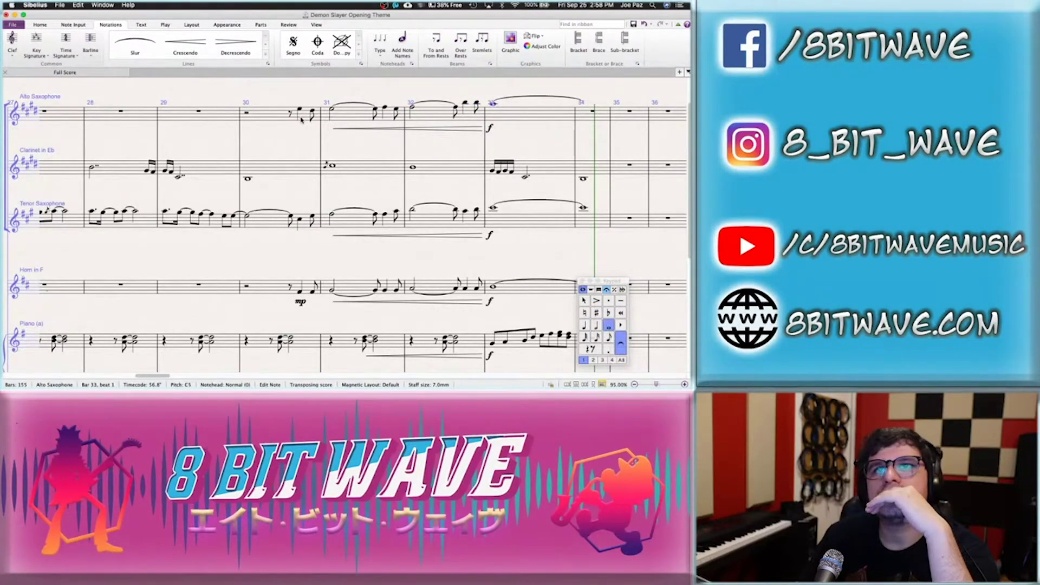
# Play back the Alto Saxophone harmony from its pickup in bar 30 into bar 33
pyautogui.click(300, 111)
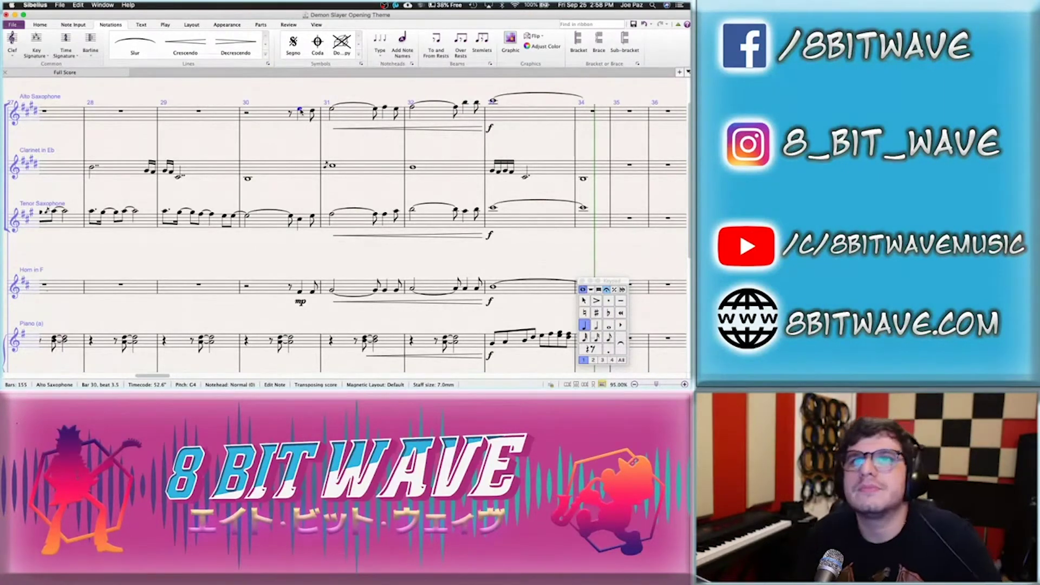
pyautogui.press('space')
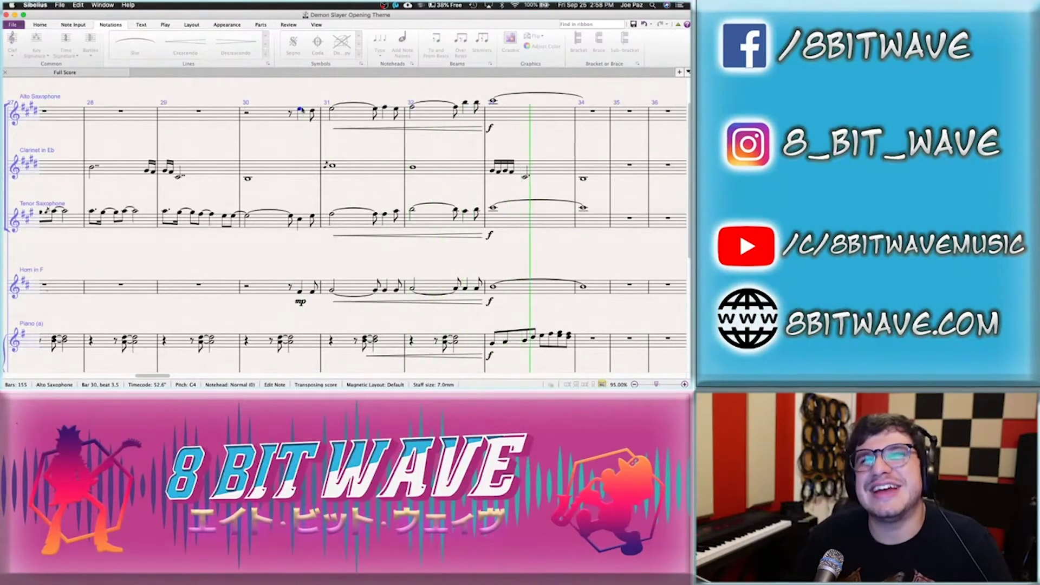
pyautogui.press('space')
# Raise the last Alto Saxophone note of bar 31 to B4 and the first note of bar 32 to C5
pyautogui.press('Right')
pyautogui.press('Right')
pyautogui.press('Right')
pyautogui.press('Right')
pyautogui.press('Right')
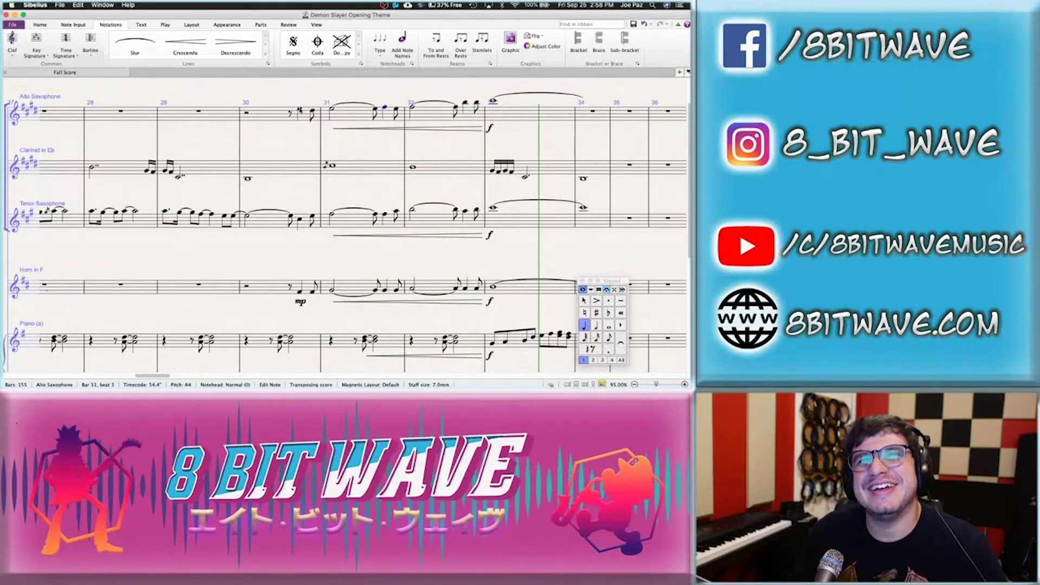
pyautogui.press('Up')
pyautogui.press('Up')
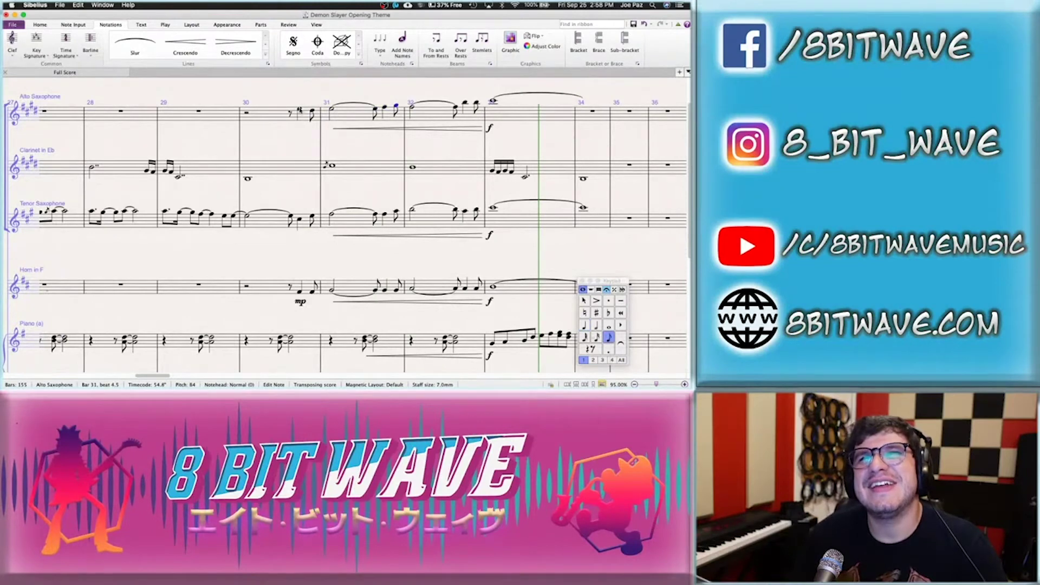
pyautogui.press('Right')
pyautogui.press('Up')
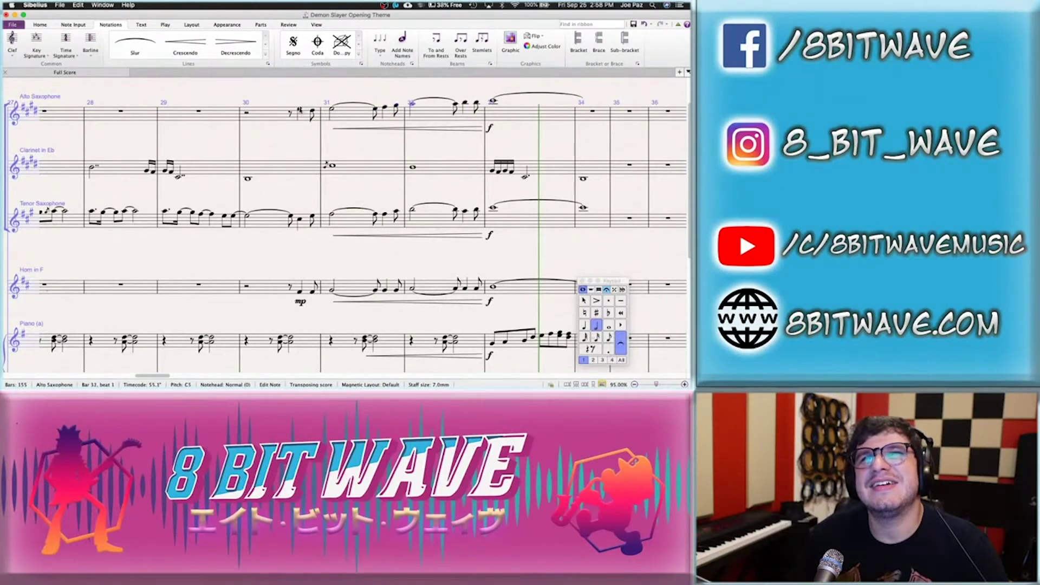
pyautogui.press('Right')
pyautogui.press('Right')
pyautogui.press('Right')
pyautogui.press('Right')
pyautogui.press('Right')
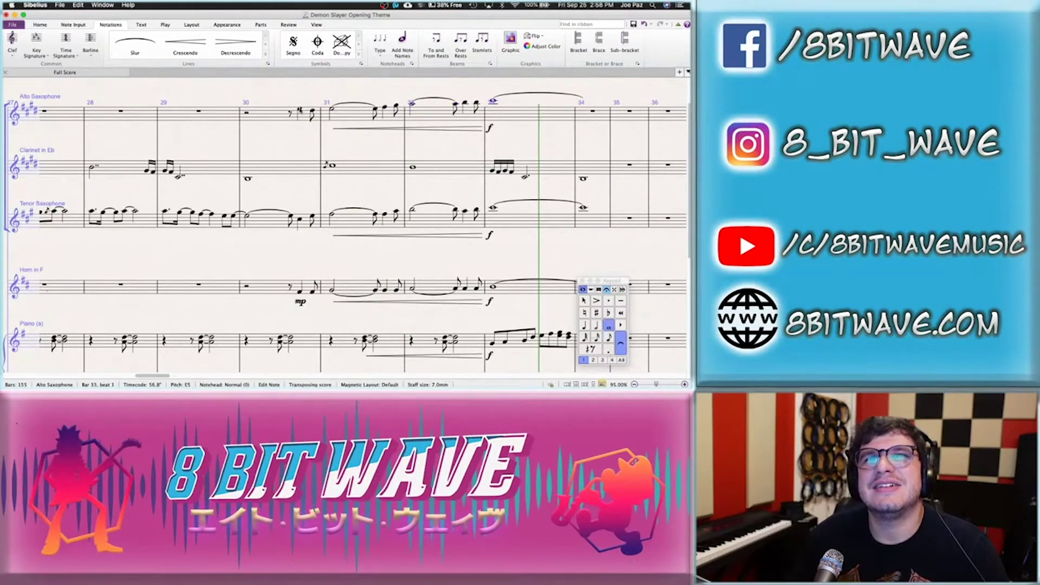
# Set the last two Alto Saxophone notes of bar 31 to B4 and A4
pyautogui.press('Left')
pyautogui.press('Left')
pyautogui.press('Left')
pyautogui.press('Left')
pyautogui.press('Left')
pyautogui.press('Left')
pyautogui.press('Left')
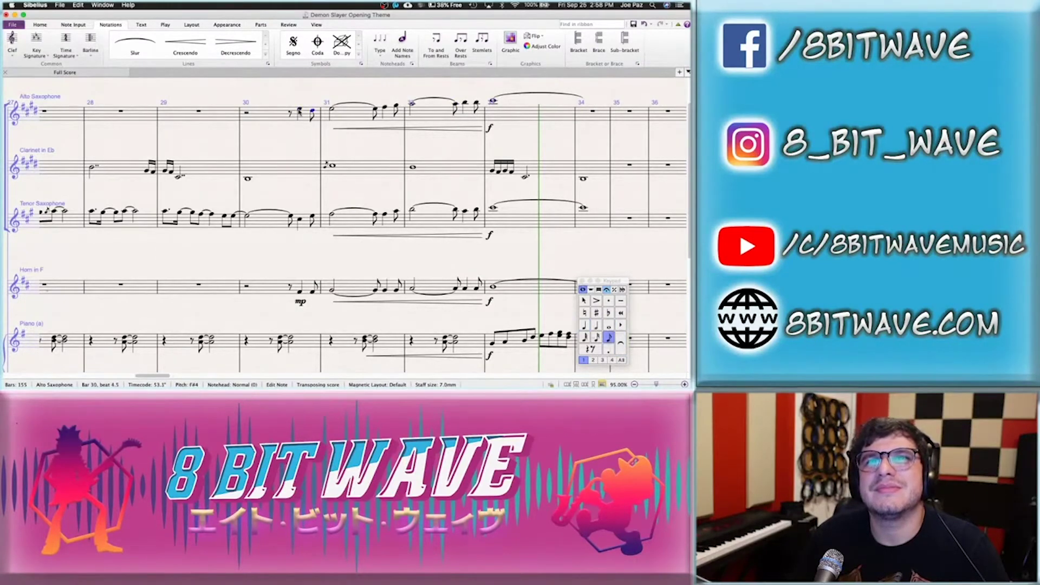
pyautogui.press('Right')
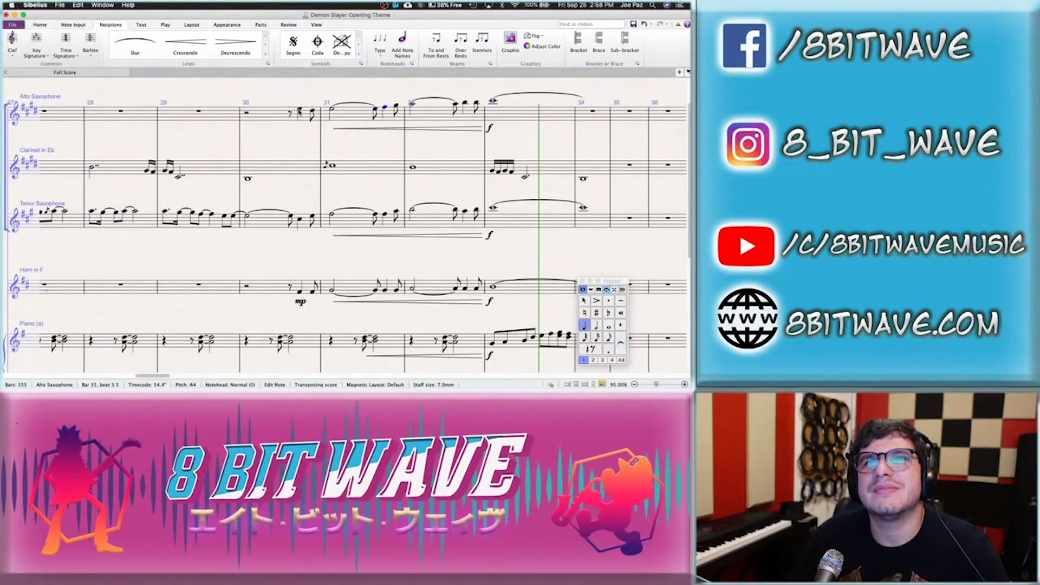
pyautogui.press('Up')
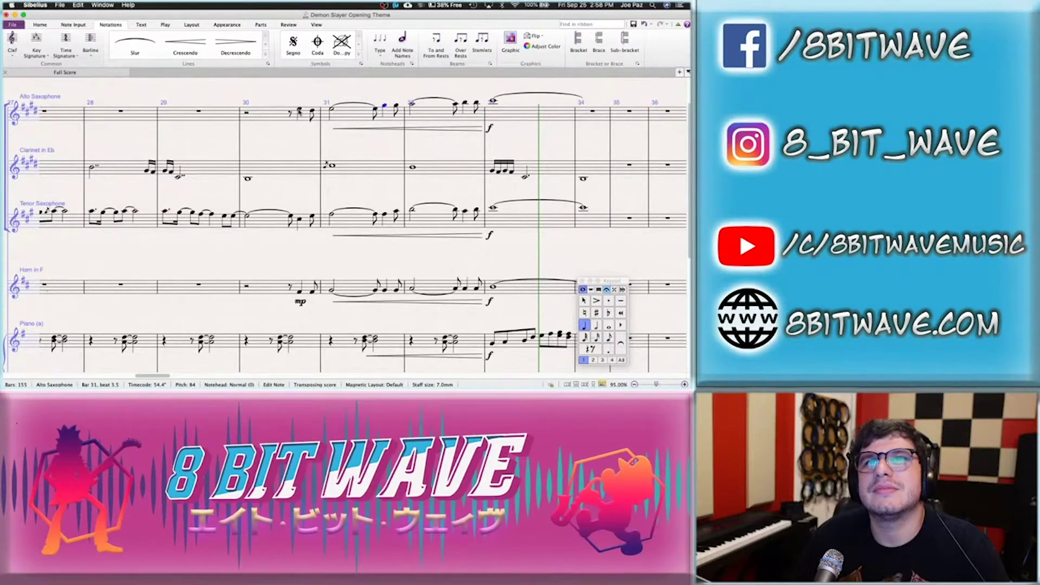
pyautogui.press('Right')
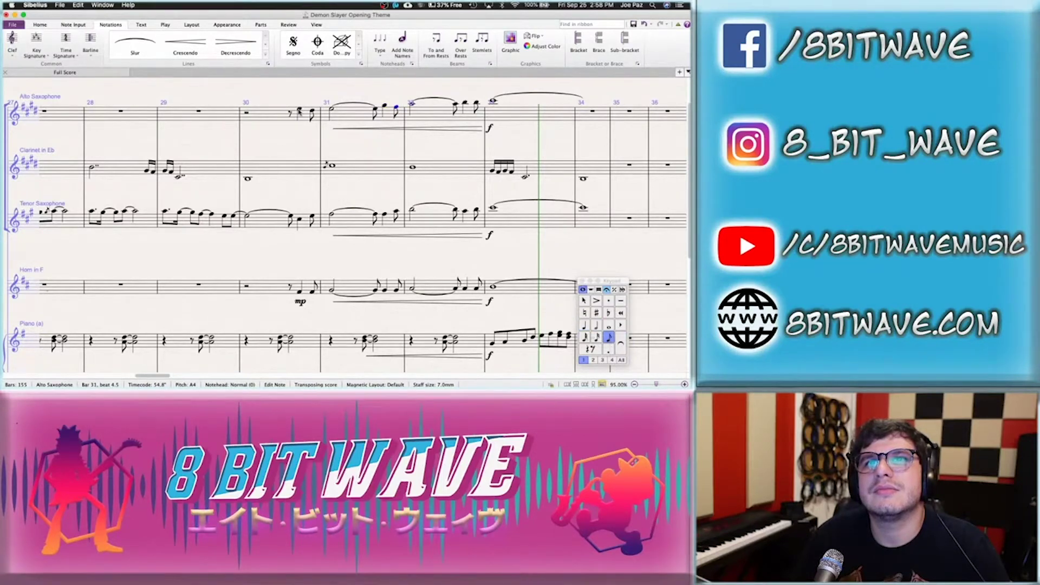
# Raise the Alto Saxophone note on beat 3.5 of bar 32 by a step and return to the bar 30 pickup
pyautogui.press('Right')
pyautogui.press('Right')
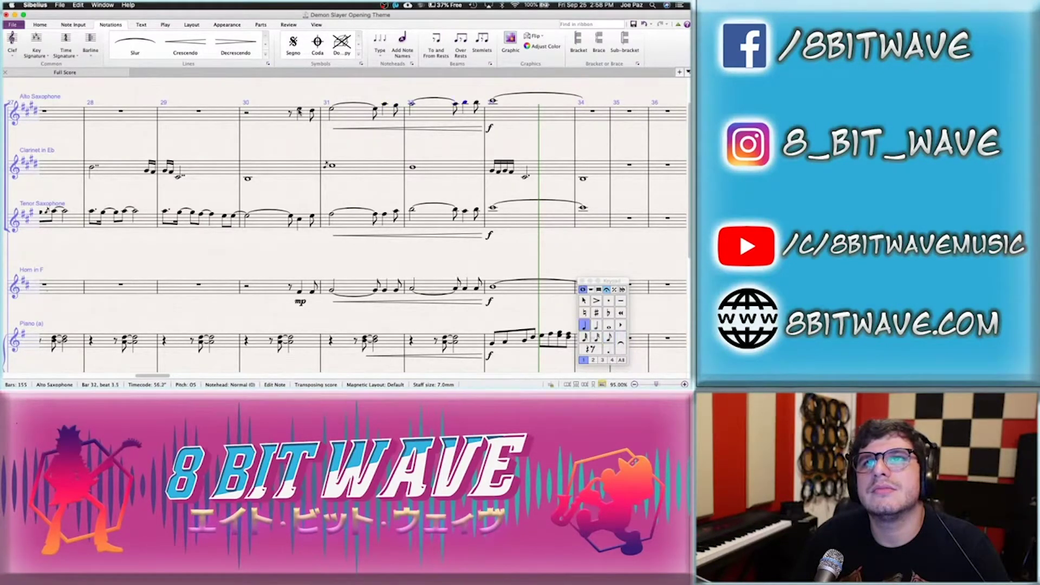
pyautogui.press('Right')
pyautogui.press('Right')
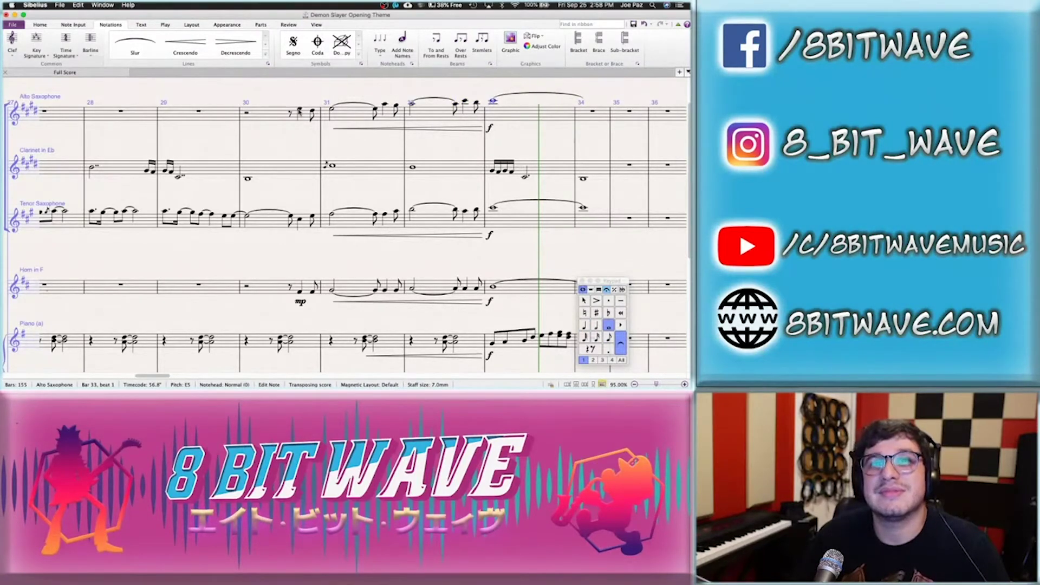
pyautogui.click(299, 111)
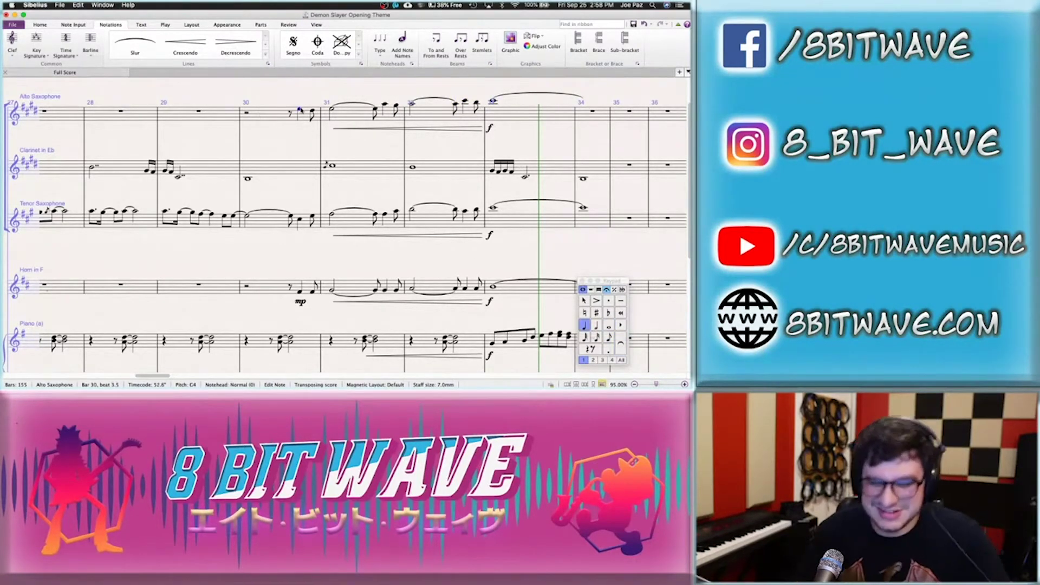
# Audition the Alto Saxophone harmony from the bar 30 pickup, then step through its notes up to the end of bar 32
pyautogui.press('space')
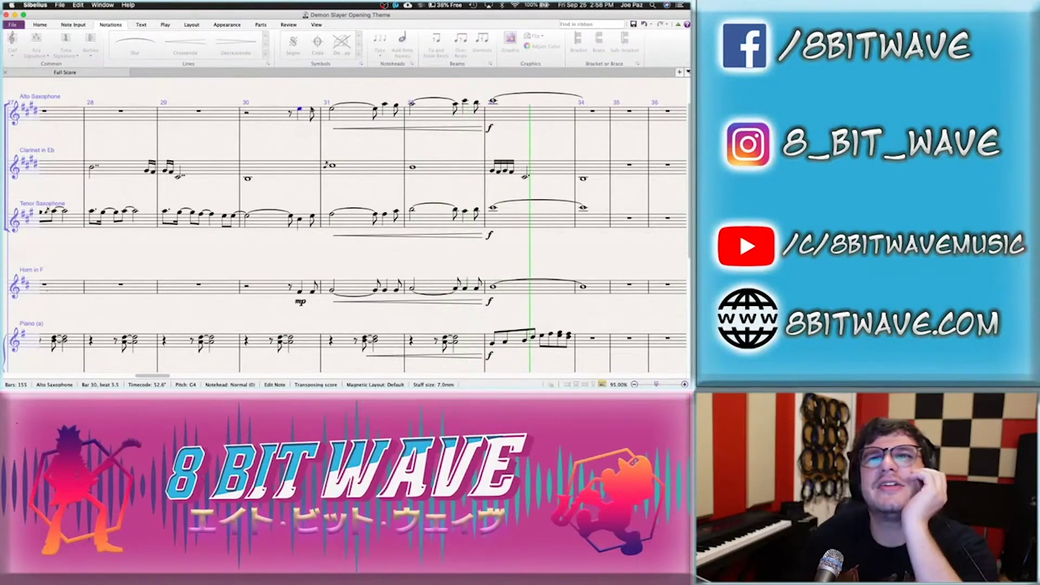
pyautogui.press('space')
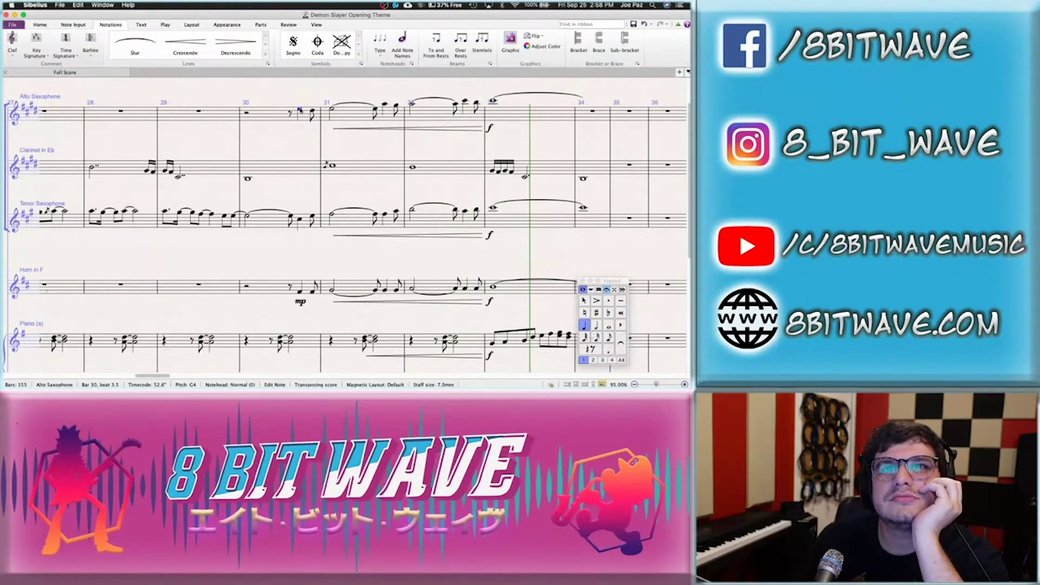
pyautogui.press('Right')
pyautogui.press('Right')
pyautogui.press('Right')
pyautogui.press('Right')
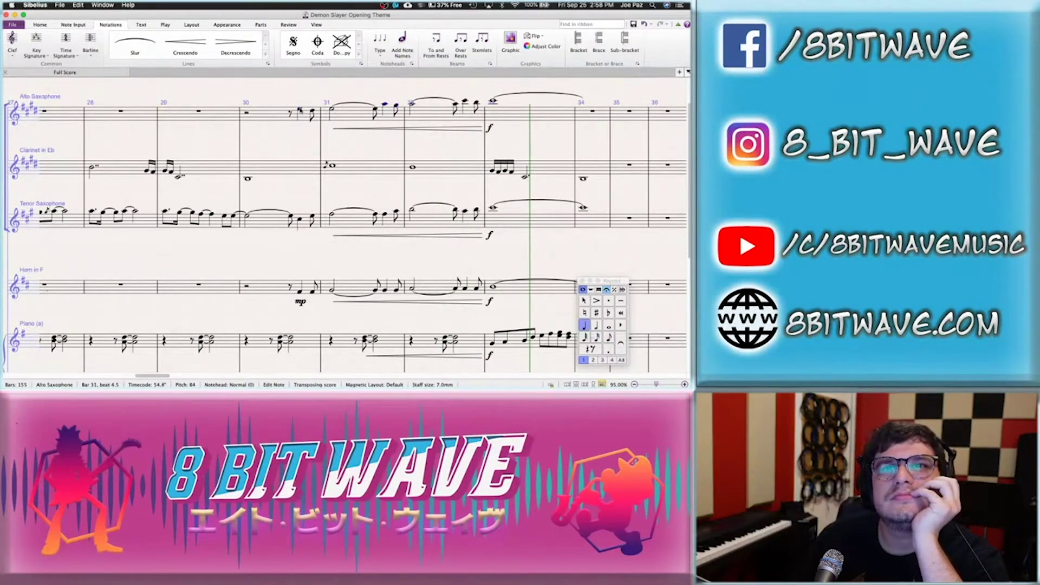
pyautogui.press('Right')
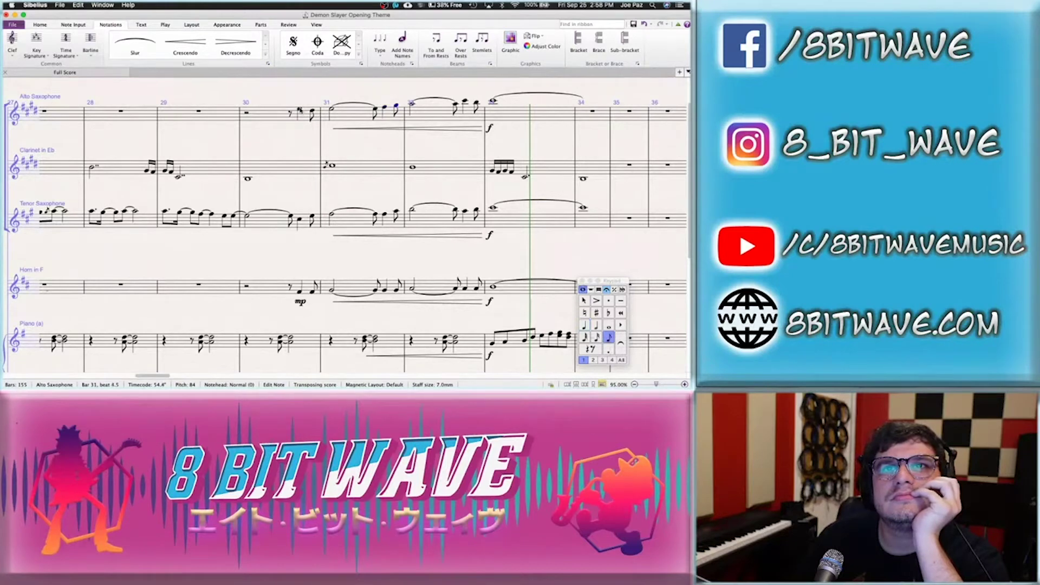
pyautogui.press('Right')
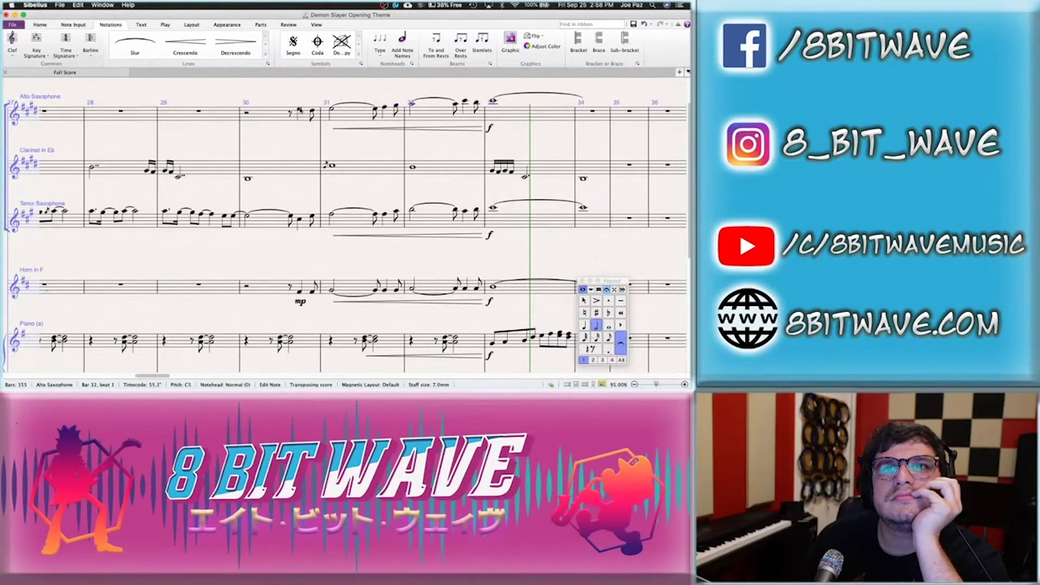
pyautogui.press('Right')
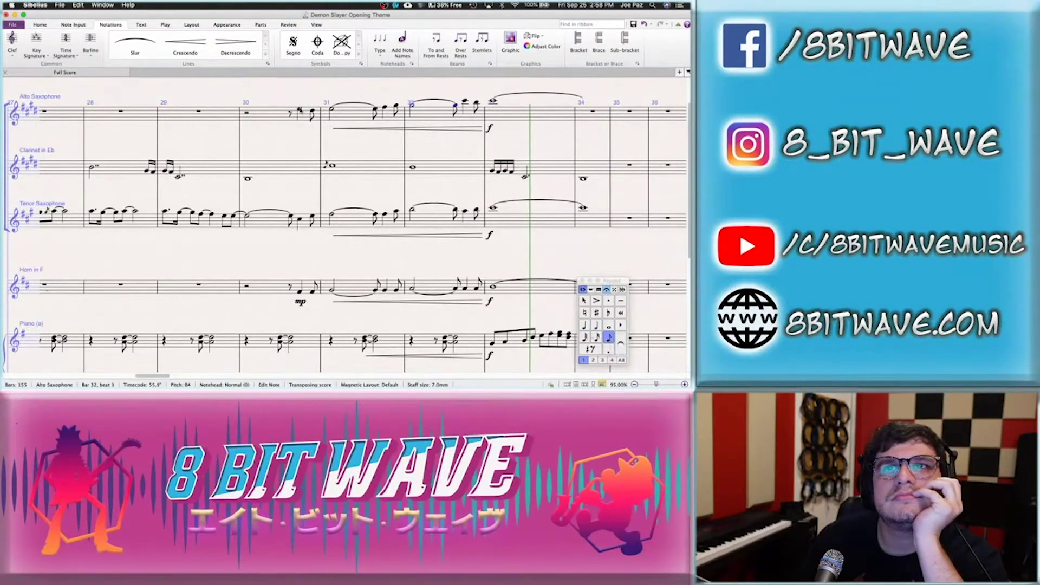
pyautogui.press('Right')
pyautogui.press('Right')
pyautogui.press('Right')
pyautogui.press('Left')
pyautogui.press('Left')
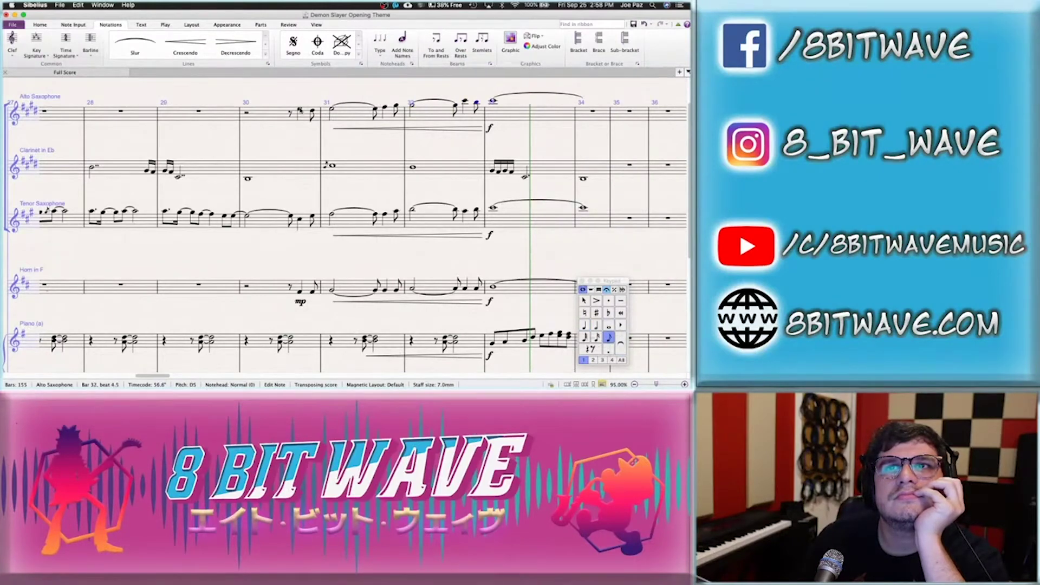
# Play back the revised Alto Saxophone harmony again from its pickup on beat 3.5 of bar 30
pyautogui.click(299, 110)
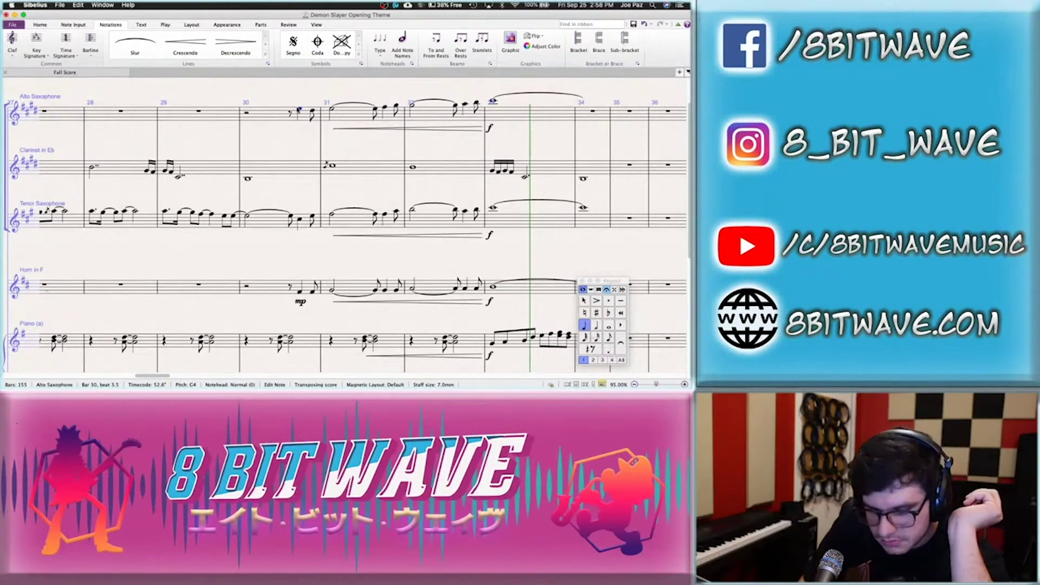
pyautogui.press('p')
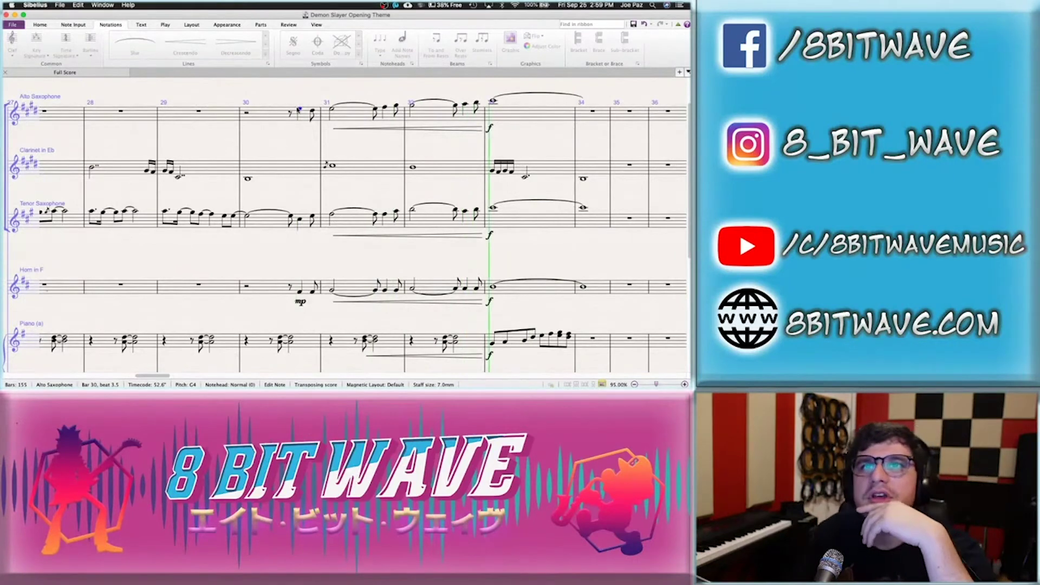
pyautogui.press('space')
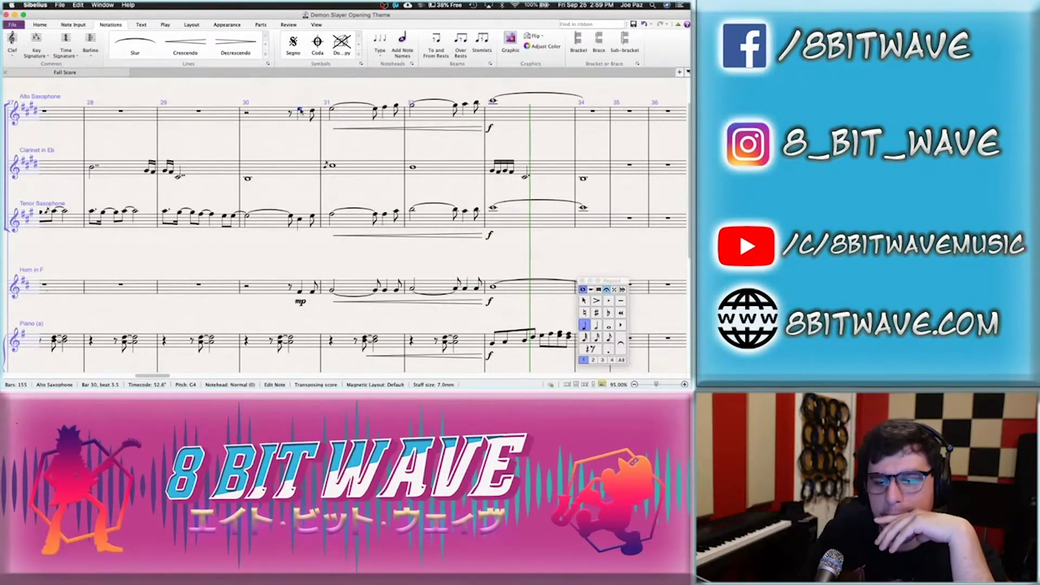
pyautogui.press('space')
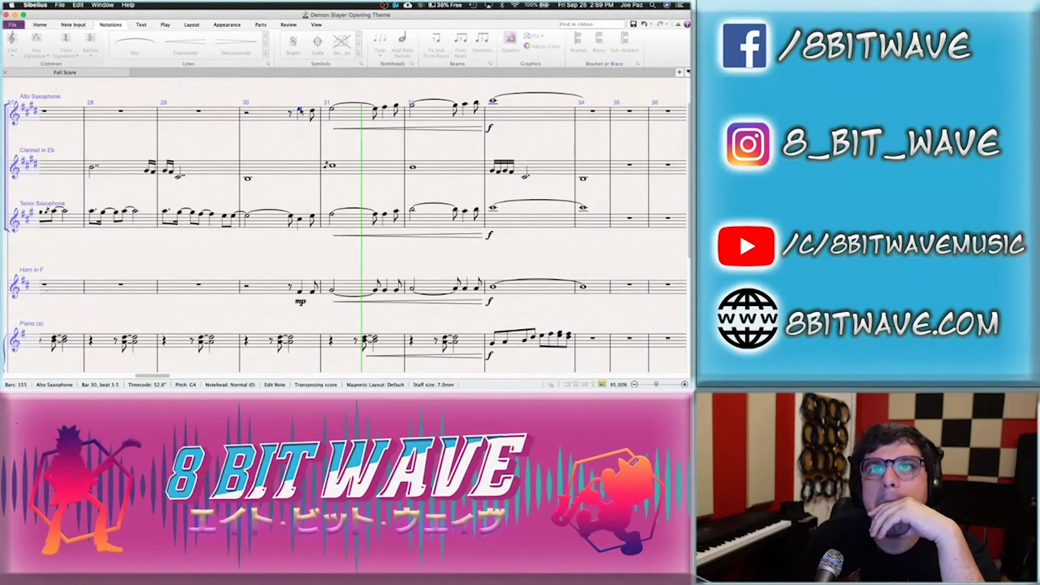
# Lower the last Alto Saxophone note of bar 31, and in bar 32 lower the held note to F#4 and the beat 3.5 note
pyautogui.press('space')
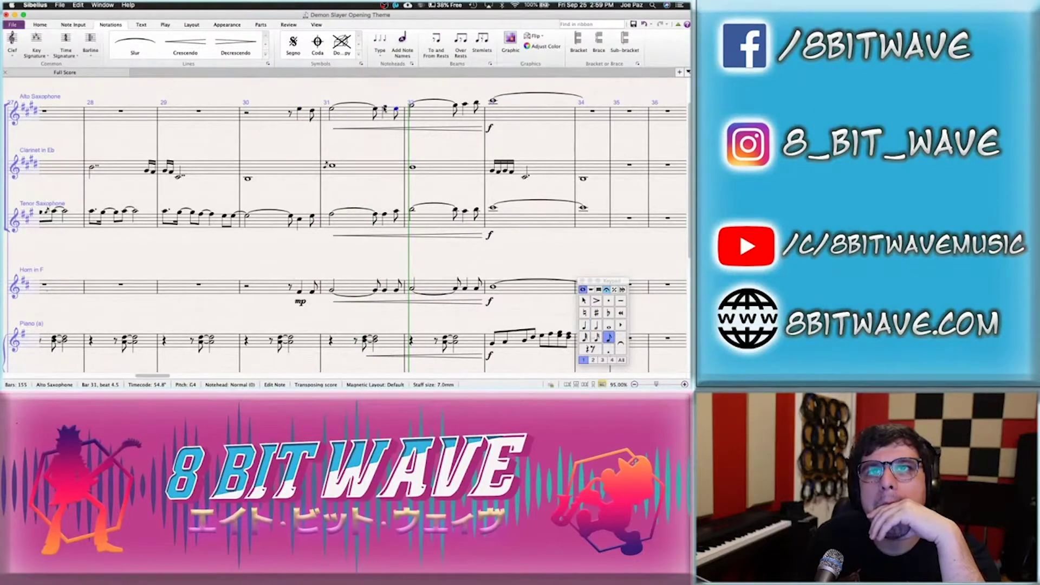
pyautogui.press('Right')
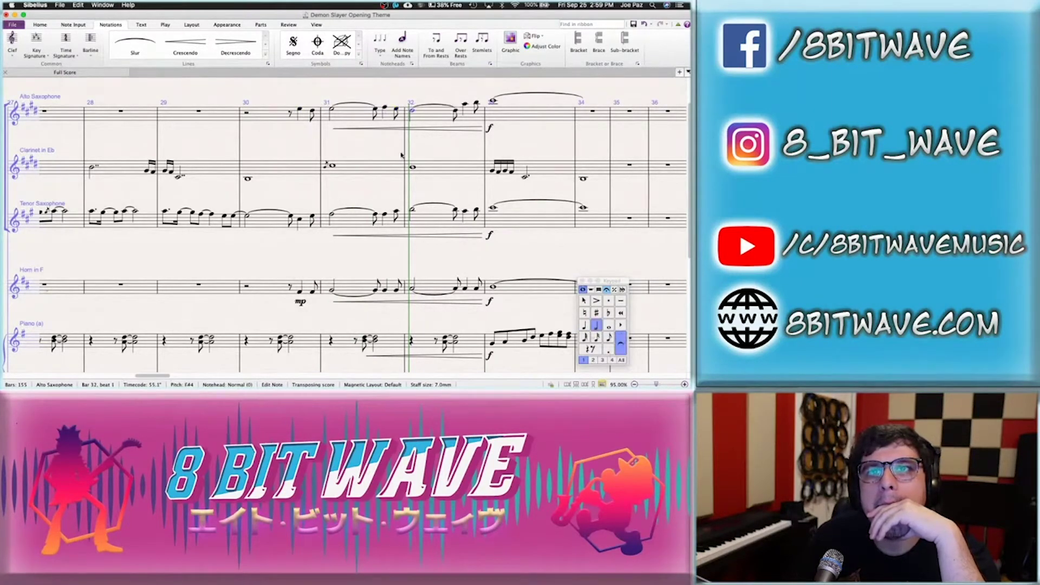
pyautogui.click(413, 289)
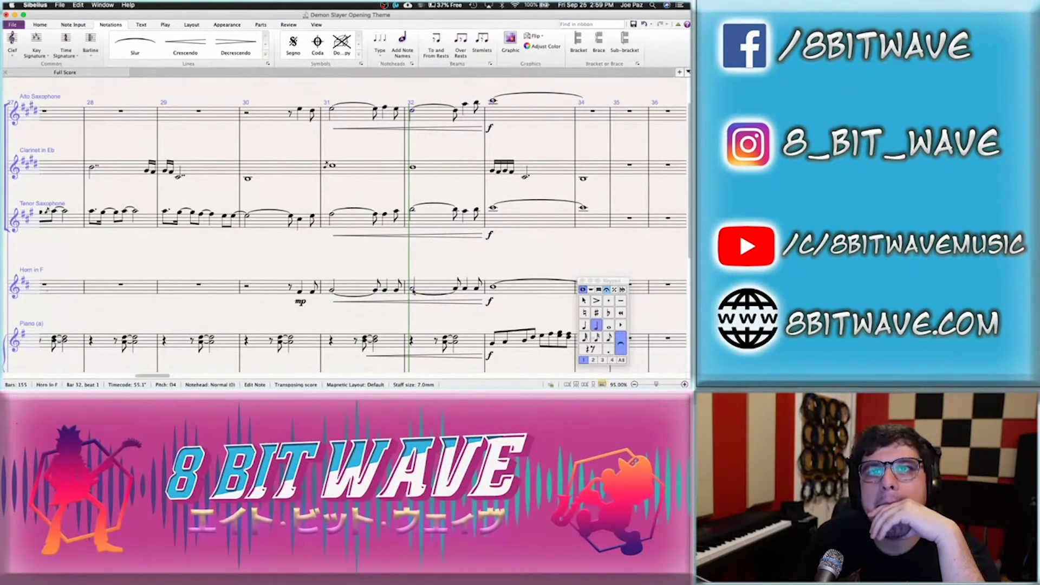
pyautogui.click(415, 113)
pyautogui.press('Right')
pyautogui.press('Right')
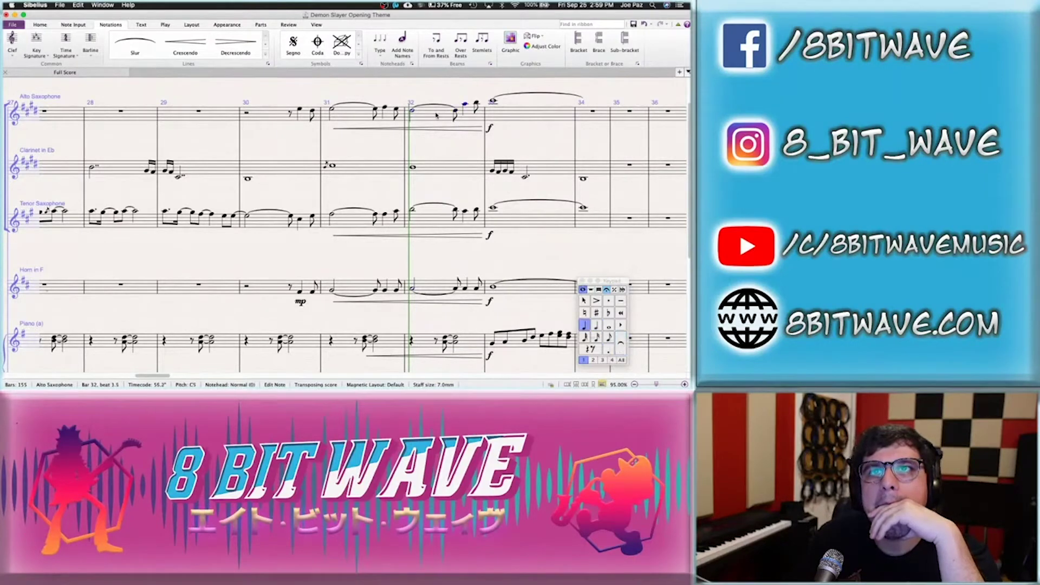
pyautogui.press('Right')
# Play back the passage from the Alto Saxophone pickup in bar 30 past bar 34
pyautogui.click(300, 112)
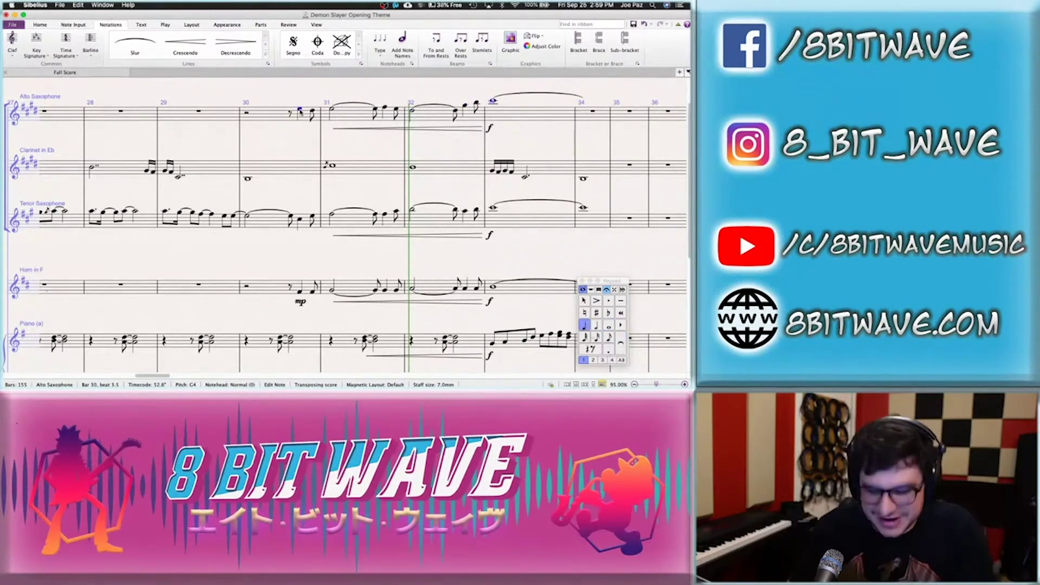
pyautogui.press('p')
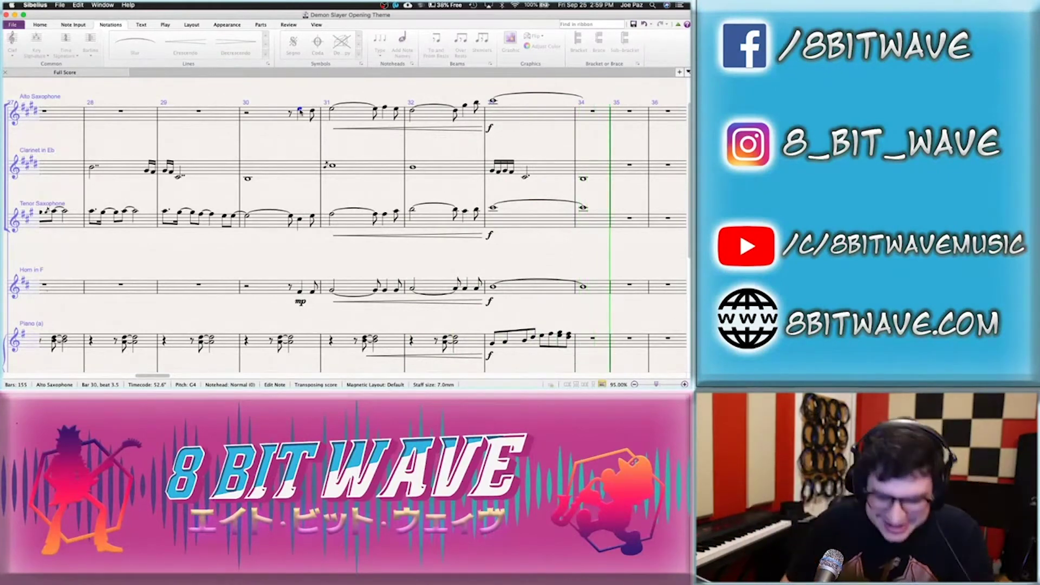
pyautogui.press('space')
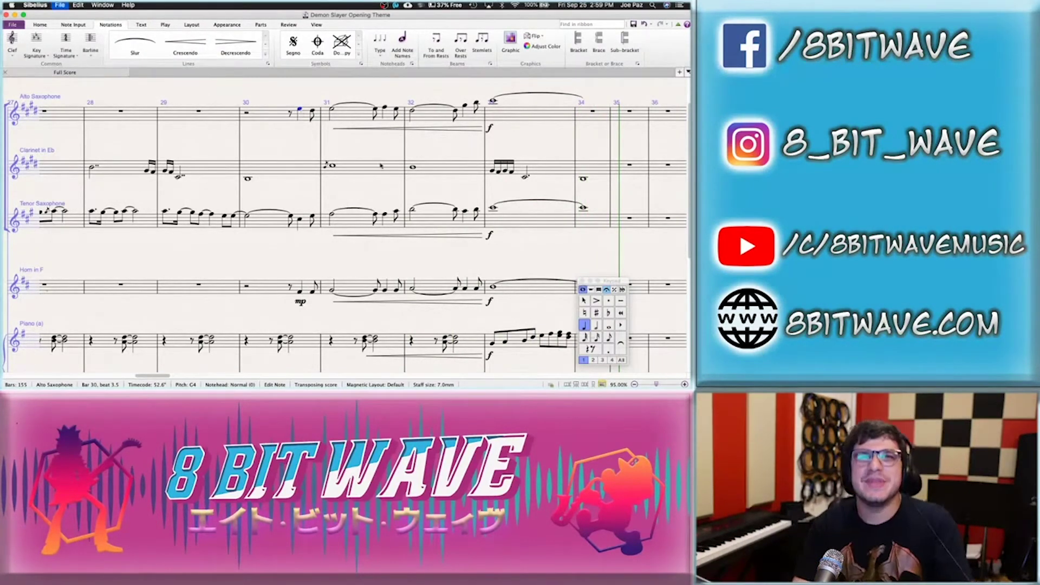
# Add an mp dynamic to the Alto Saxophone pickup on beat 3.5 of bar 30
pyautogui.click(299, 112)
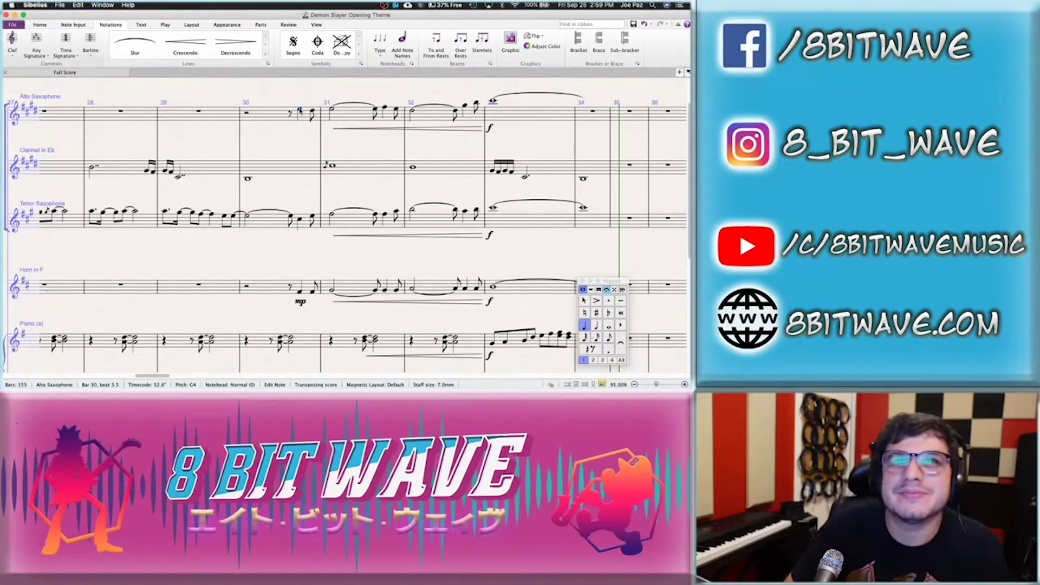
pyautogui.press('super+e')
pyautogui.write('m')
pyautogui.press('Escape')
pyautogui.press('Escape')
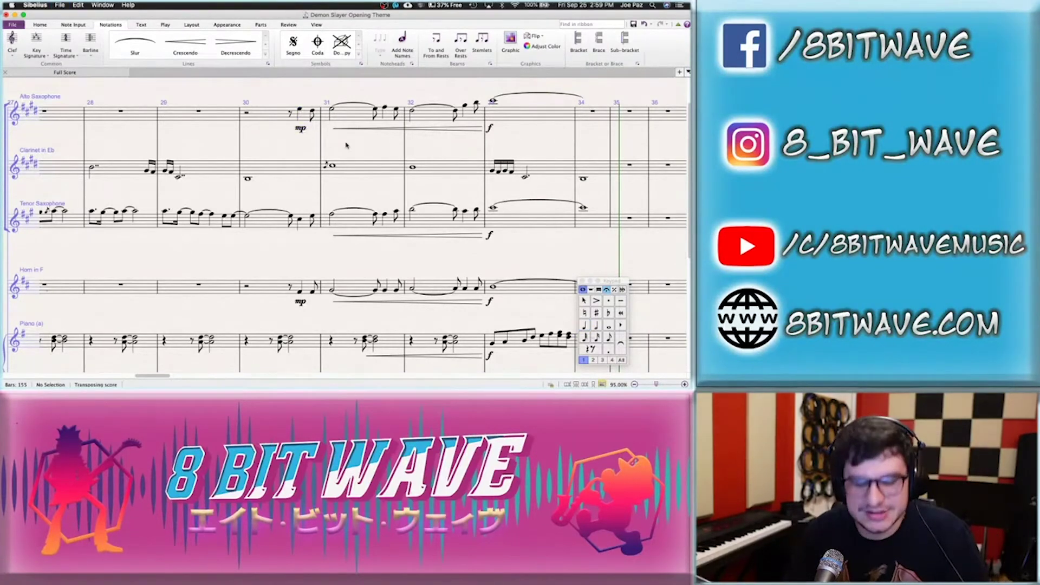
# Repeat the Clarinet in Eb phrase of bars 27 to 30 directly into bars 31 to 34
pyautogui.hscroll(-3, 335, 194)
pyautogui.scroll(-1, 335, 195)
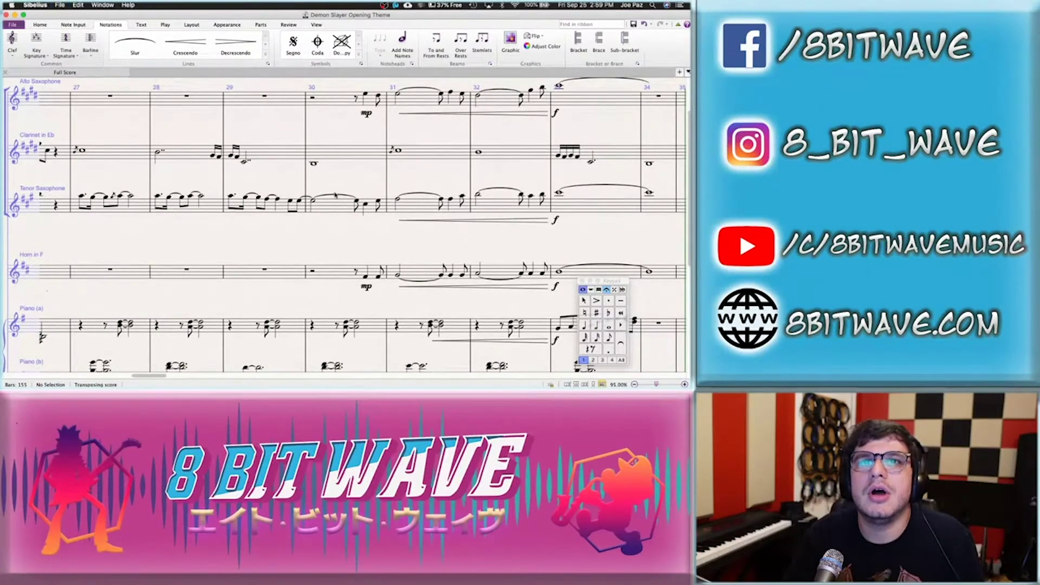
pyautogui.hscroll(1, 347, 228)
pyautogui.click(324, 154)
pyautogui.hscroll(-4, 271, 157)
pyautogui.keyDown('shift'); pyautogui.click(217, 157); pyautogui.keyUp('shift')
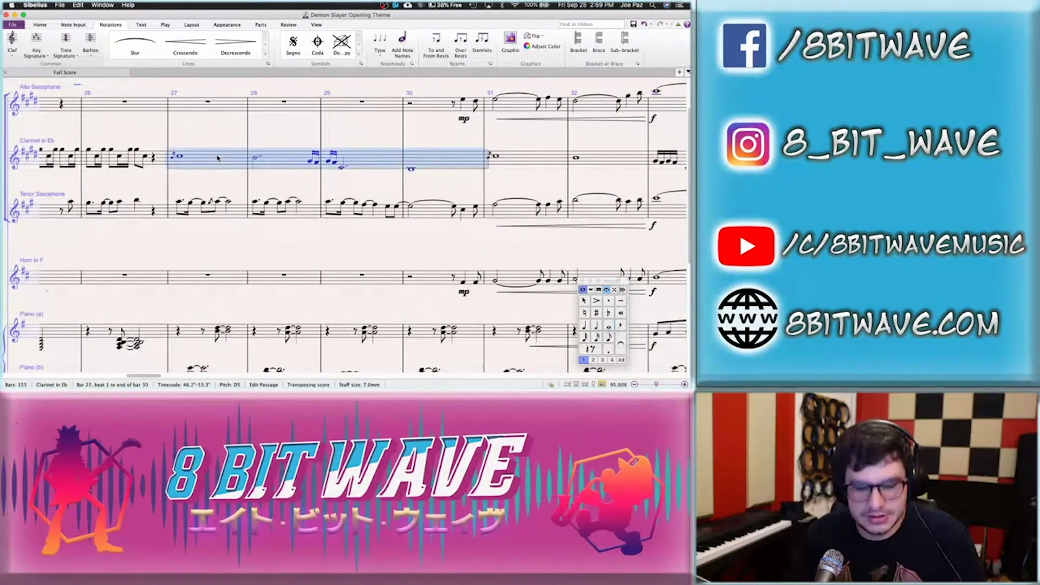
pyautogui.press('r')
pyautogui.press('Escape')
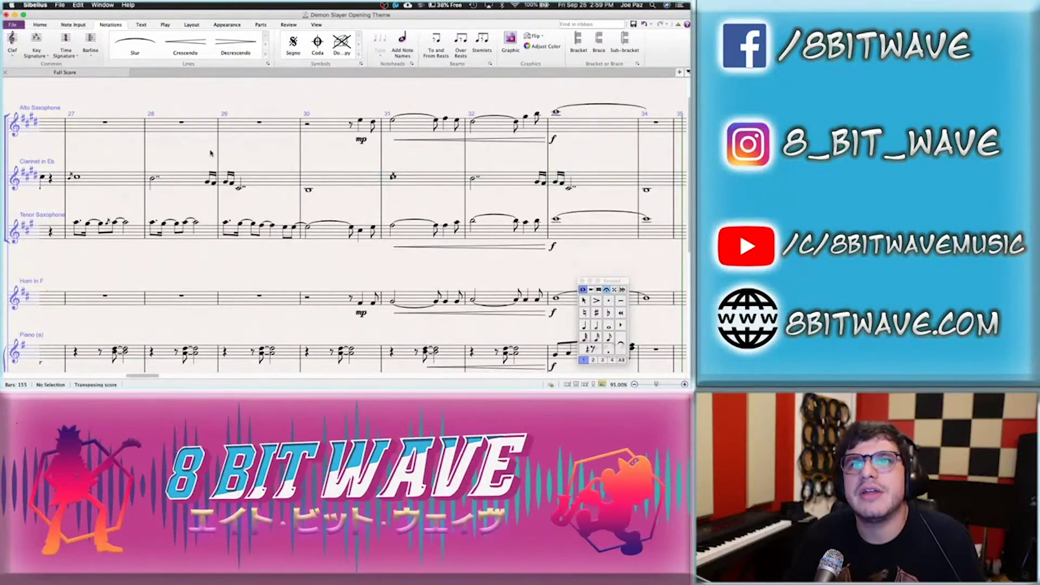
# Copy Clarinet in Eb bar 27, with its grace note, into bar 31 to replace the incomplete bar
pyautogui.click(392, 177)
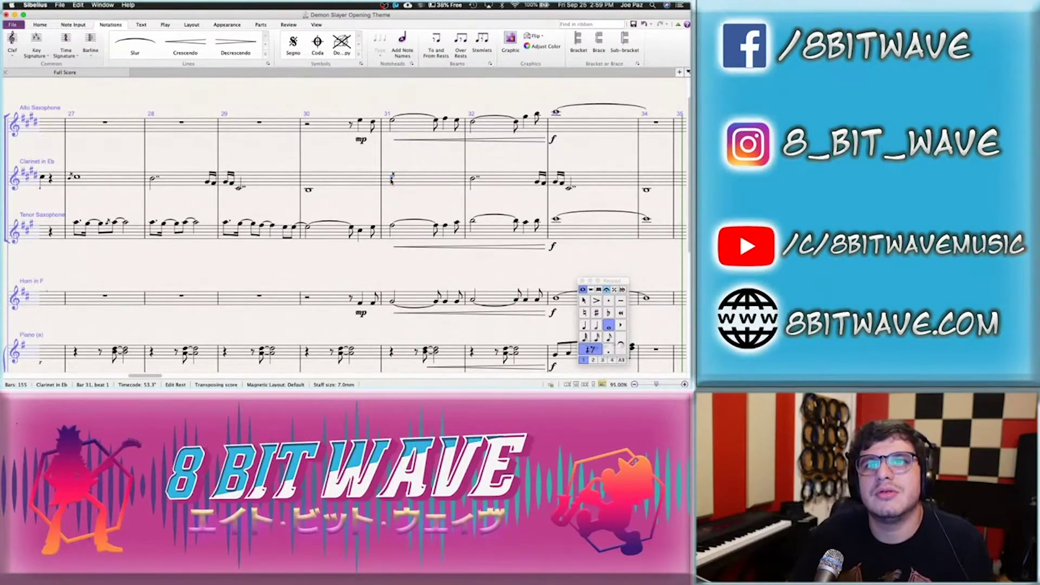
pyautogui.click(416, 182)
pyautogui.hscroll(-2, 414, 181)
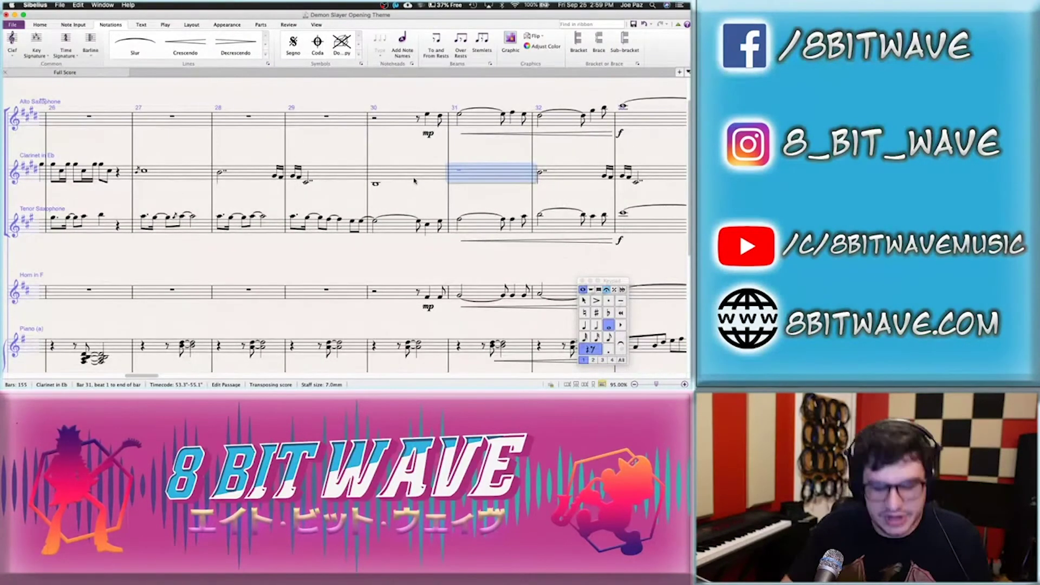
pyautogui.hscroll(-2, 415, 181)
pyautogui.click(219, 185)
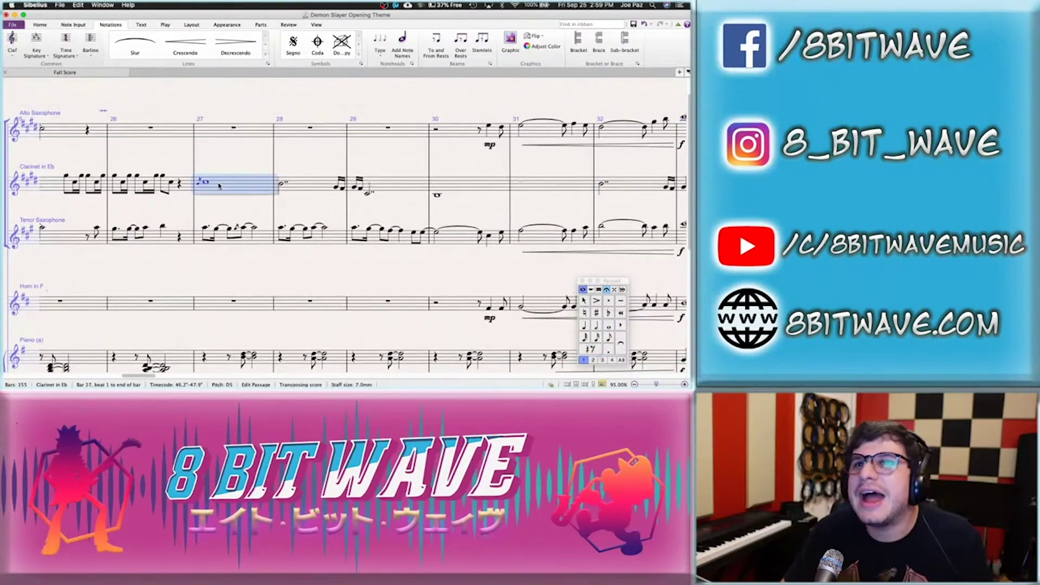
pyautogui.click(533, 187)
pyautogui.press('super+v')
pyautogui.press('Escape')
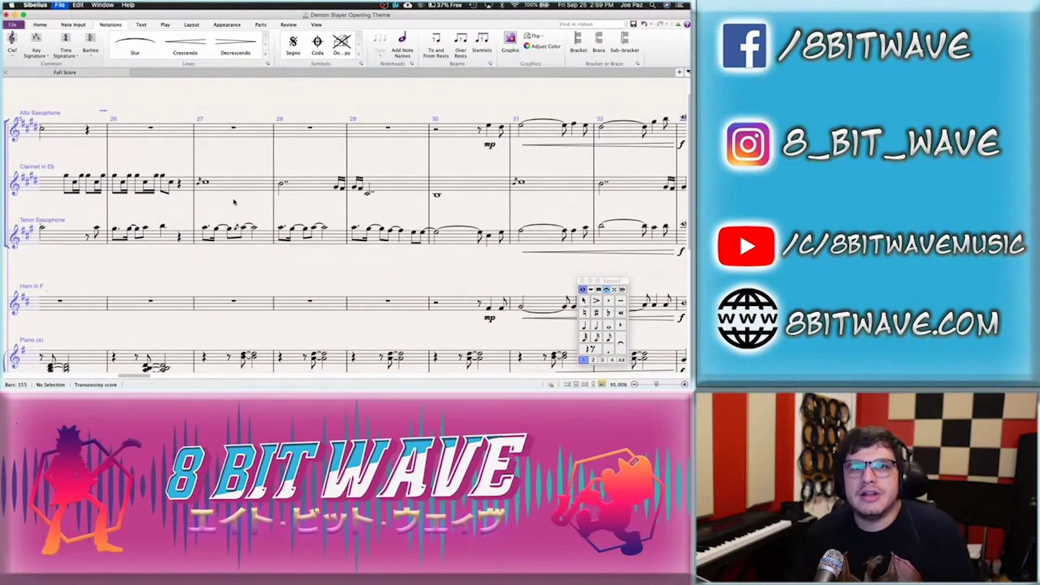
# Play back the arrangement from the clarinet entrance in bar 20 into bar 34
pyautogui.press('Home')
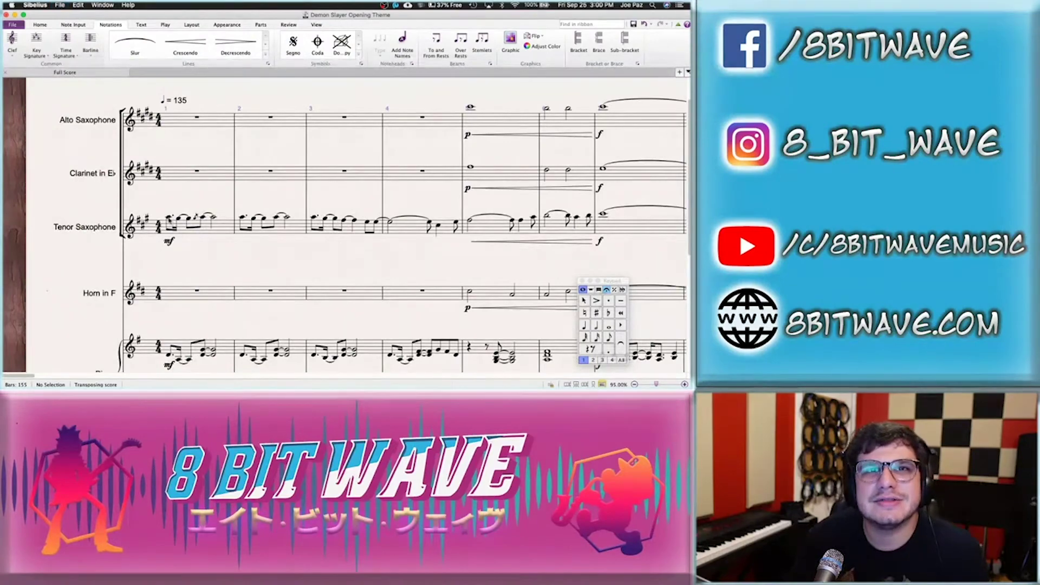
pyautogui.click(168, 218)
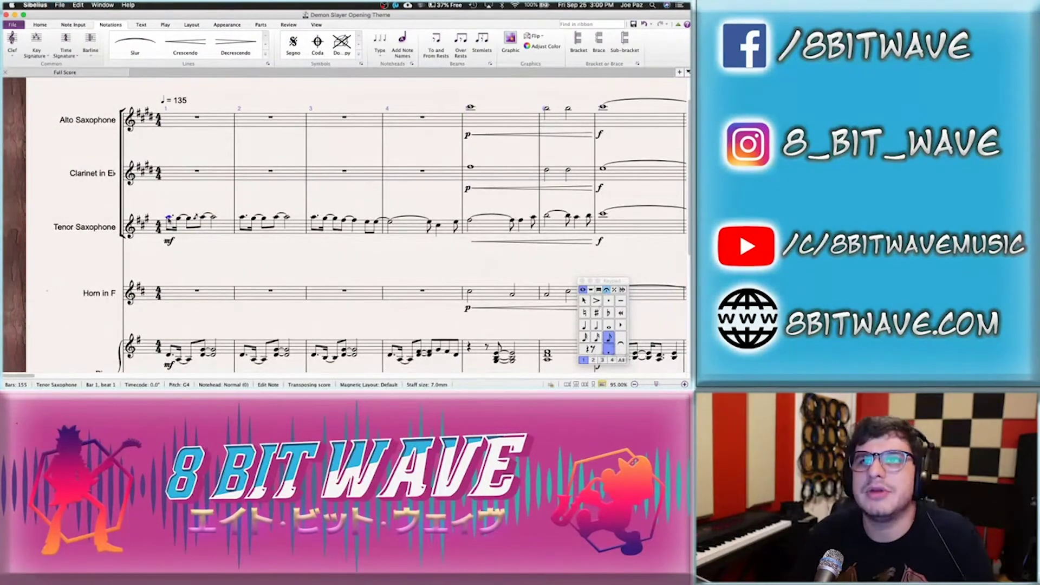
pyautogui.press('space')
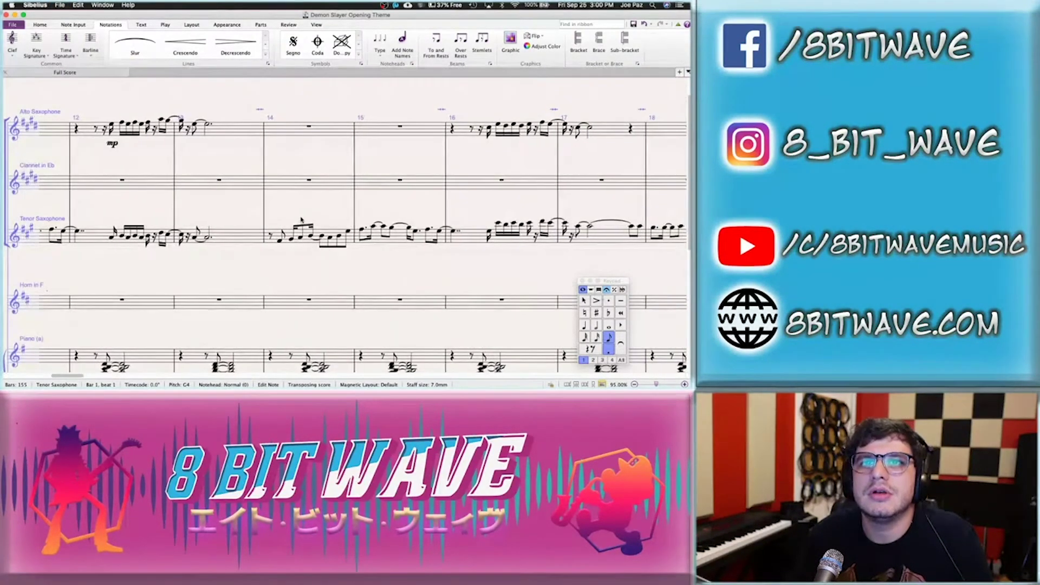
pyautogui.click(358, 187)
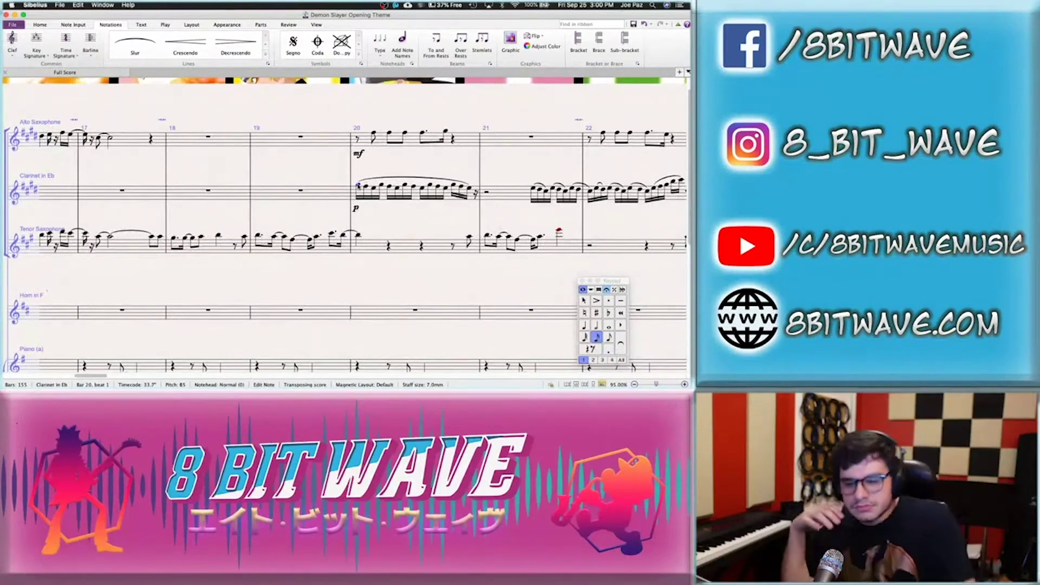
pyautogui.press('space')
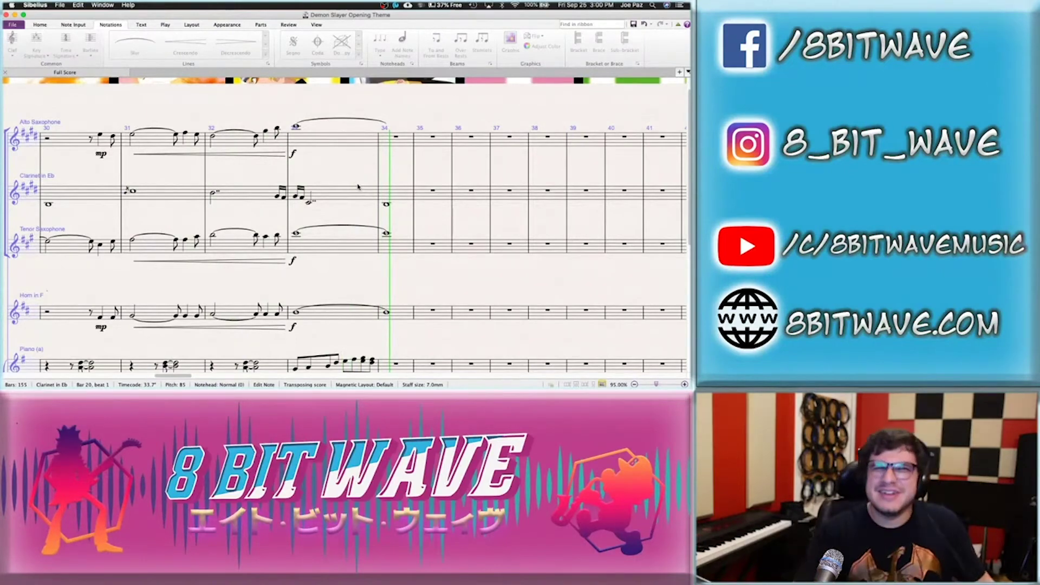
pyautogui.press('space')
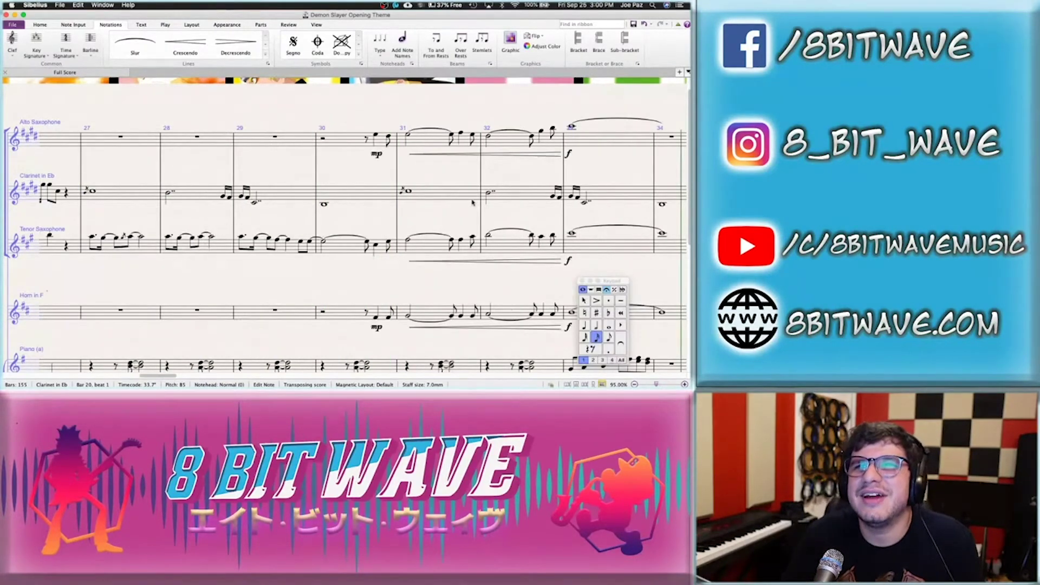
# Clear the notes of bar 34 in the staves from Alto Saxophone down to Horn in F
pyautogui.hscroll(3, 487, 179)
pyautogui.click(493, 113)
pyautogui.scroll(-2, 491, 236)
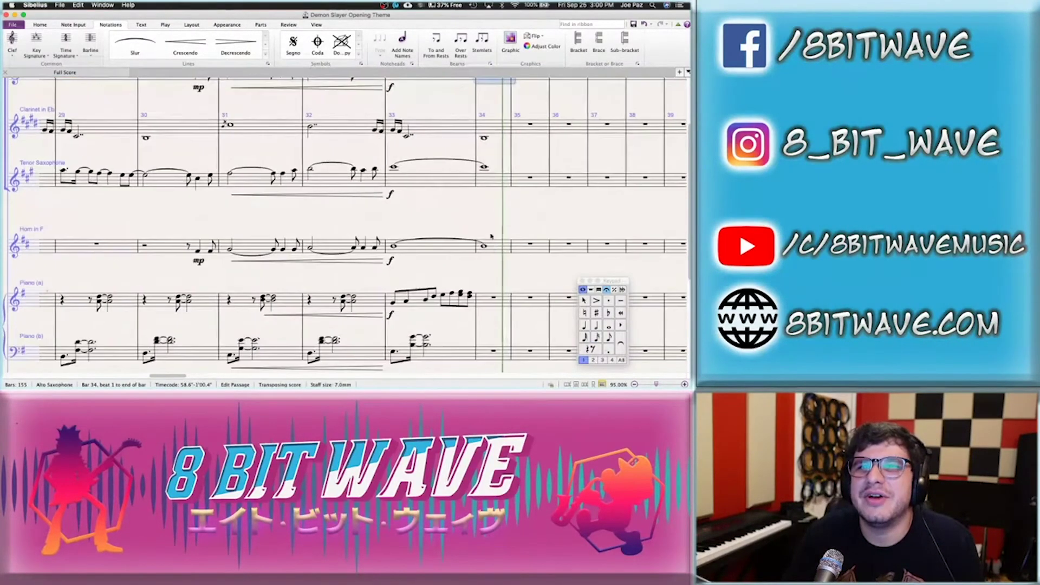
pyautogui.keyDown('shift'); pyautogui.click(493, 244); pyautogui.keyUp('shift')
pyautogui.scroll(1, 477, 228)
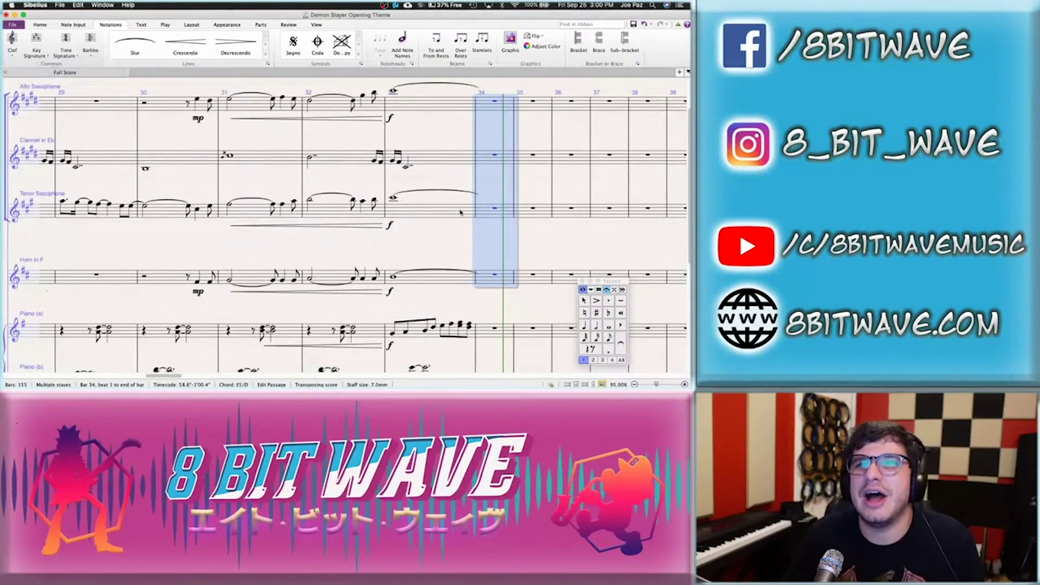
# Remove the ties from the bar 33 whole notes in Alto Saxophone, Tenor Saxophone and Horn in F
pyautogui.press('Delete')
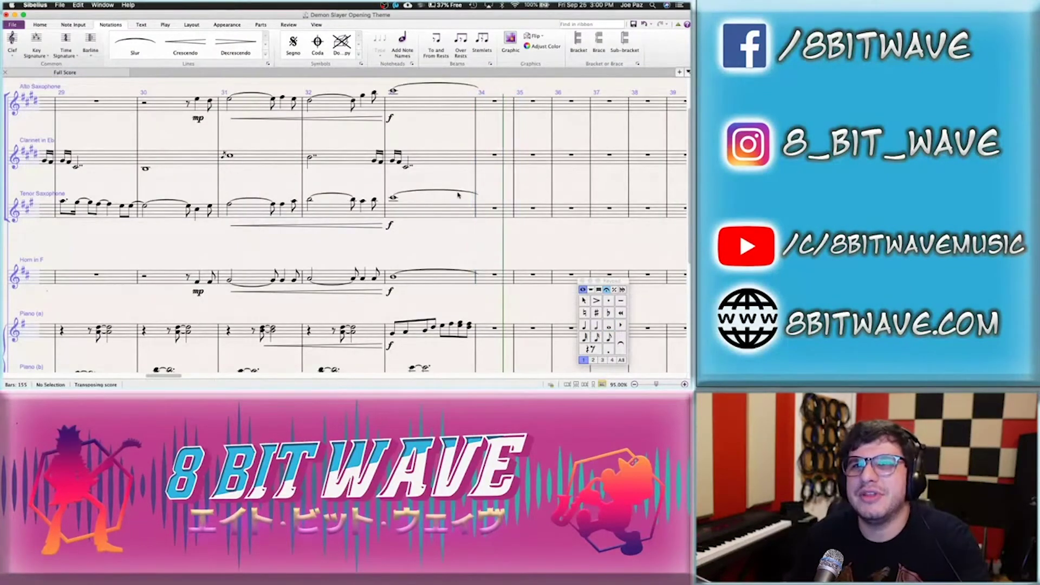
pyautogui.click(424, 276)
pyautogui.keyDown('super'); pyautogui.click(427, 103); pyautogui.keyUp('super')
pyautogui.keyDown('super'); pyautogui.click(439, 211); pyautogui.keyUp('super')
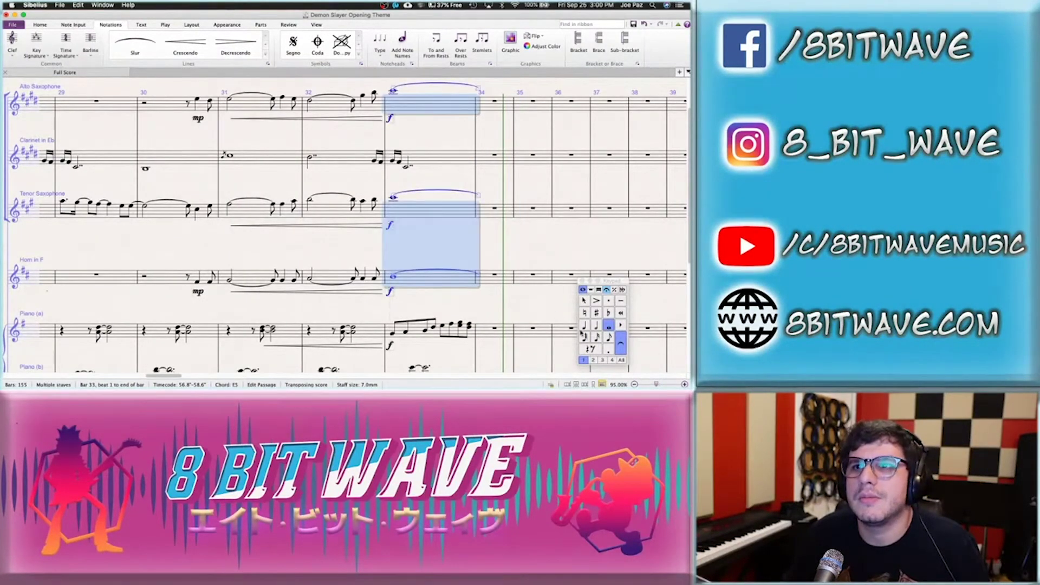
pyautogui.click(580, 279)
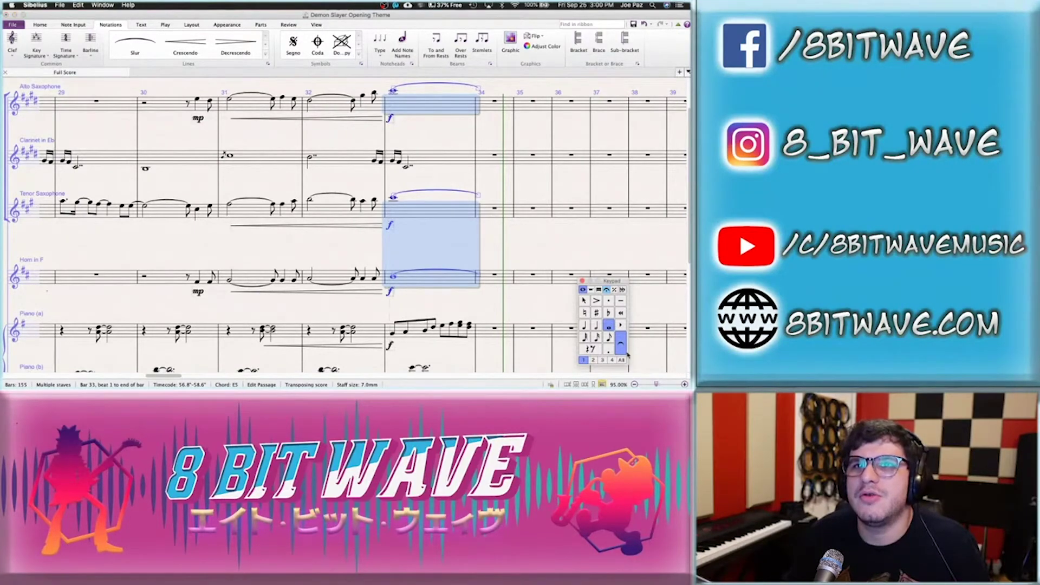
pyautogui.click(621, 347)
pyautogui.click(530, 240)
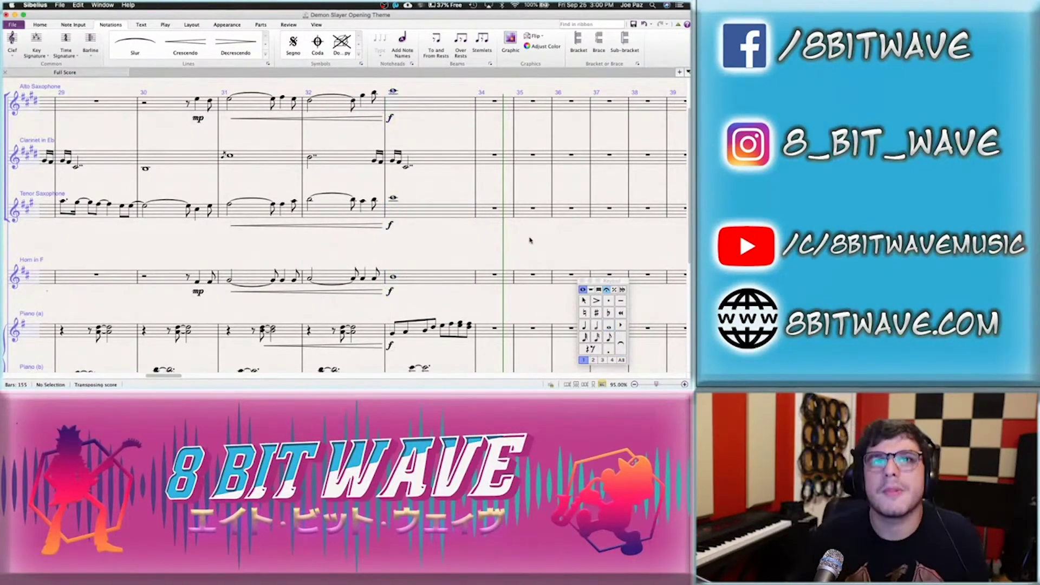
# Enter four quarter notes per bar in the Electric Bass: C in bar 31, D in bar 32 and E in bar 33
pyautogui.hscroll(-10, 515, 243)
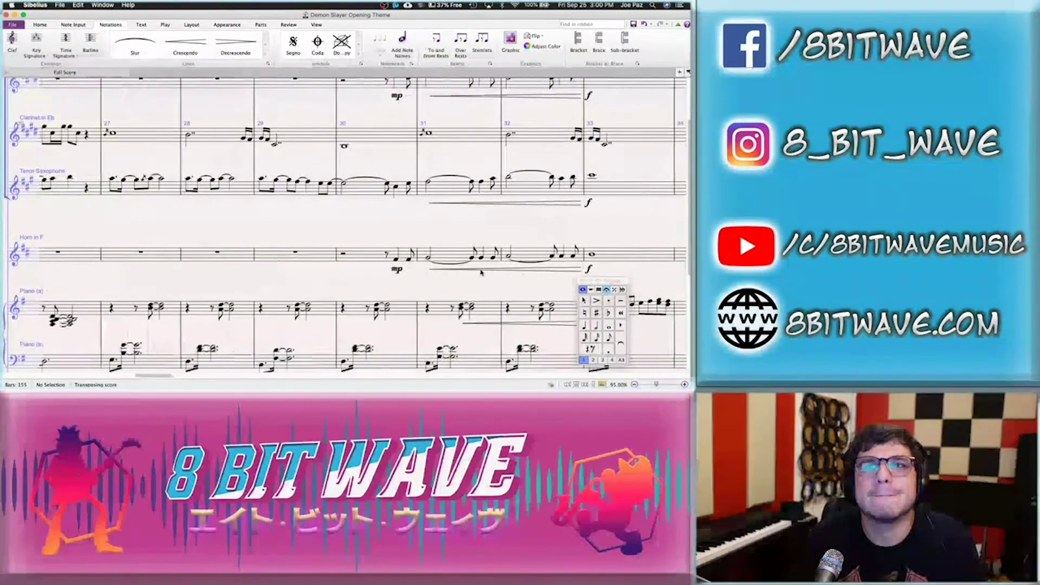
pyautogui.scroll(-10, 443, 270)
pyautogui.hscroll(8, 443, 270)
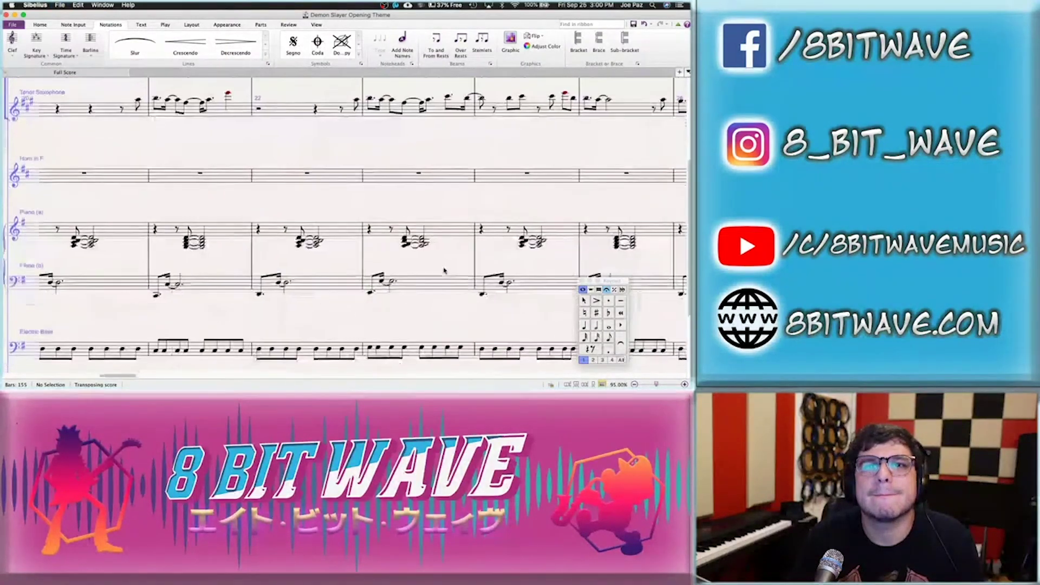
pyautogui.click(324, 241)
pyautogui.click(582, 324)
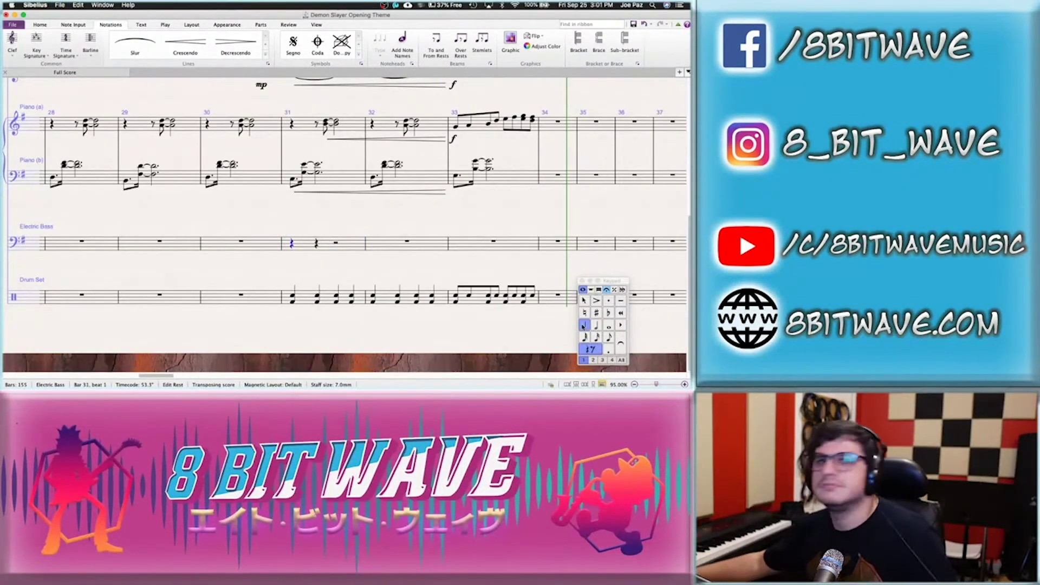
pyautogui.press('c')
pyautogui.press('c')
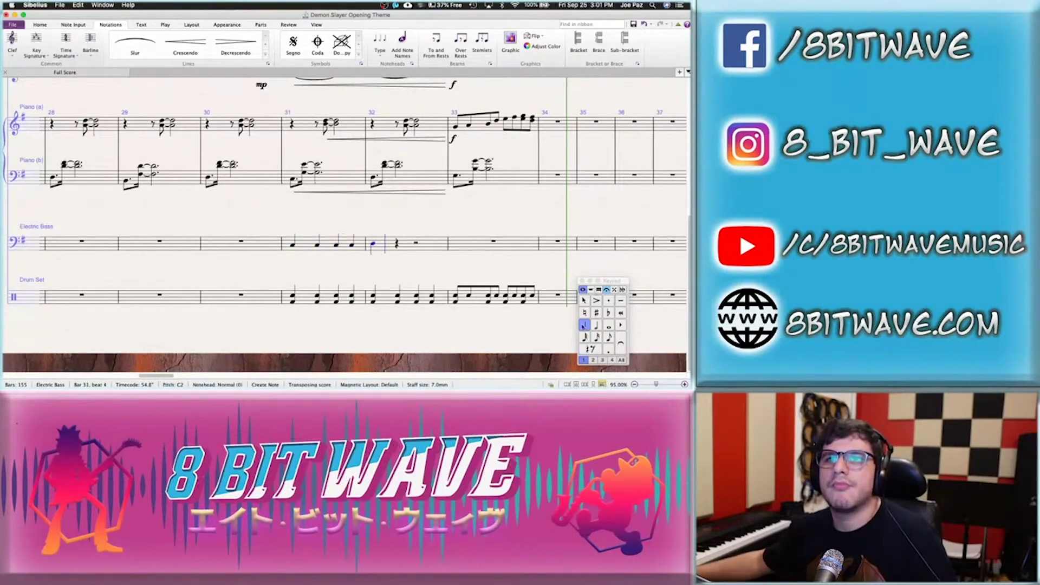
pyautogui.press('d')
pyautogui.press('d')
pyautogui.press('d')
pyautogui.press('e')
pyautogui.press('e')
pyautogui.press('e')
pyautogui.press('e')
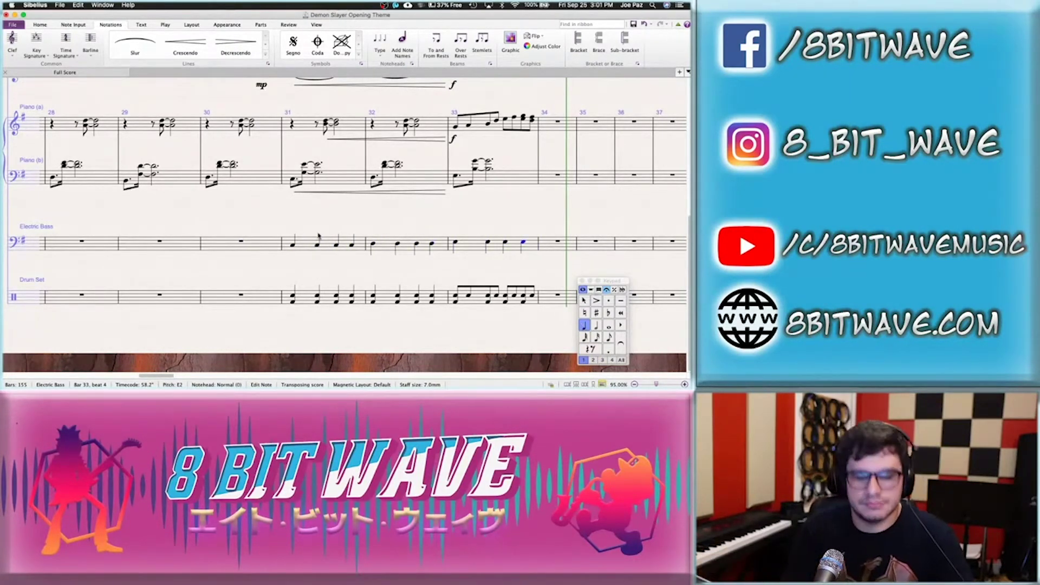
# Add an f dynamic at the start of Electric Bass bar 31 and staccato articulations to the notes of bars 31 to 33
pyautogui.press('super+e')
pyautogui.write('f')
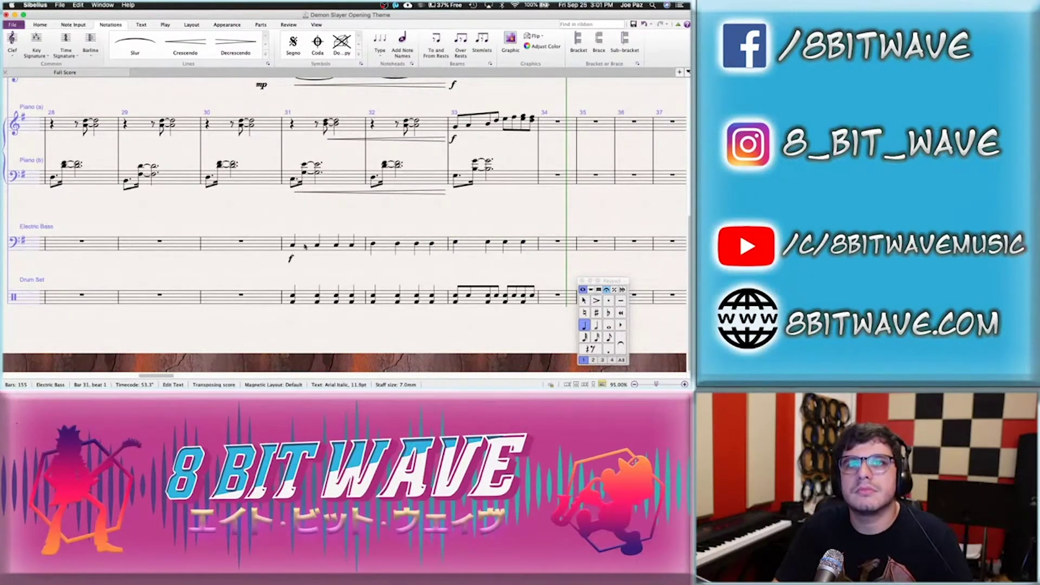
pyautogui.press('Escape')
pyautogui.click(306, 245)
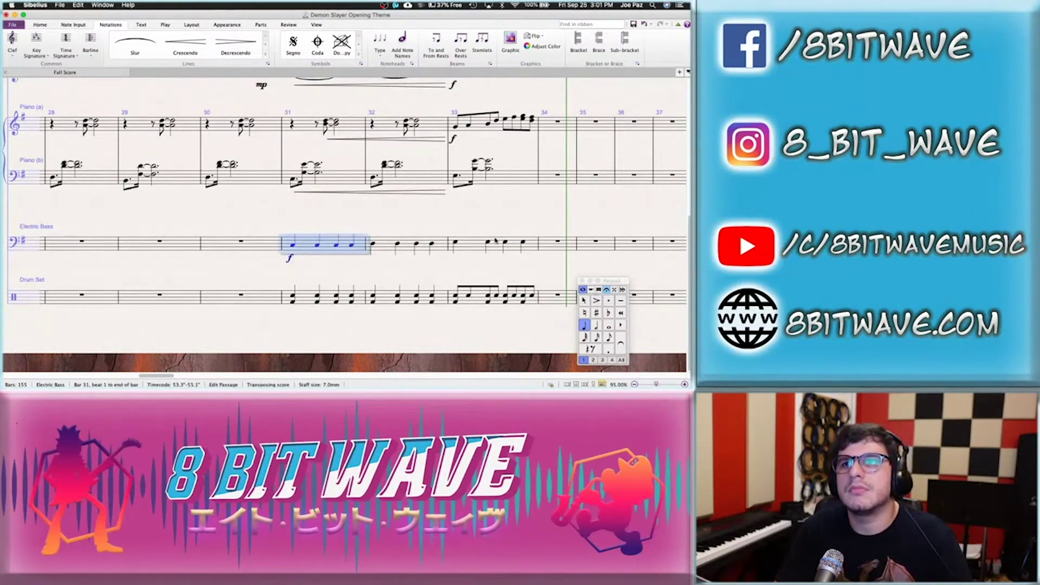
pyautogui.keyDown('shift'); pyautogui.click(495, 241); pyautogui.keyUp('shift')
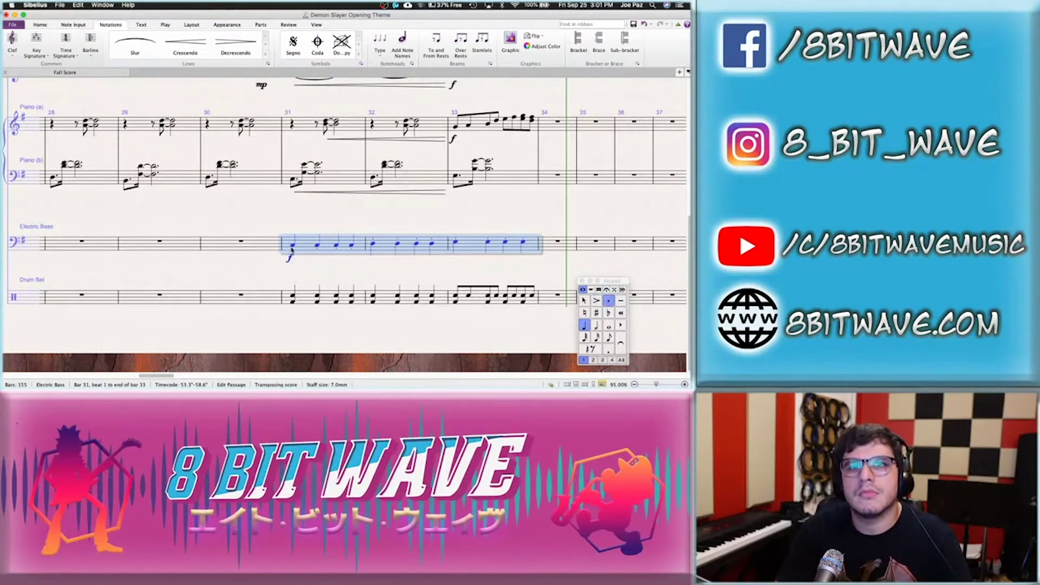
# Play back the new bass line from bar 31 into bar 34
pyautogui.click(292, 246)
pyautogui.press('p')
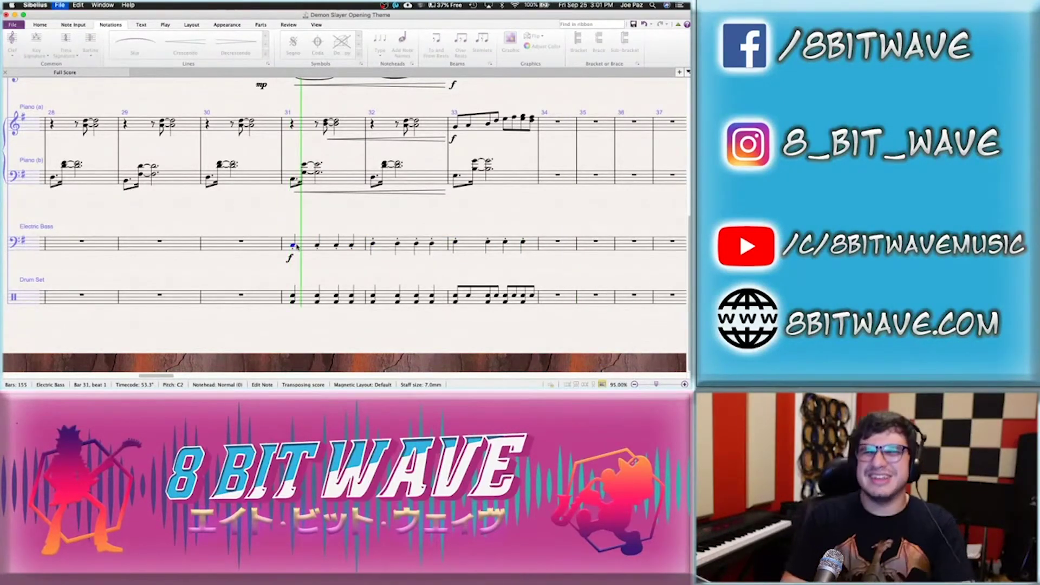
pyautogui.scroll(5, 379, 260)
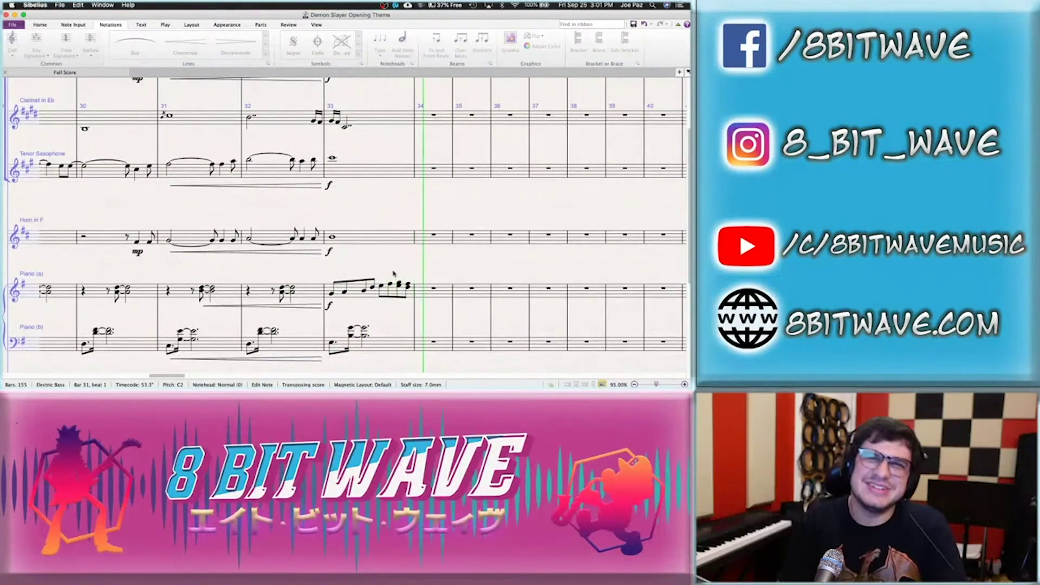
pyautogui.press('Escape')
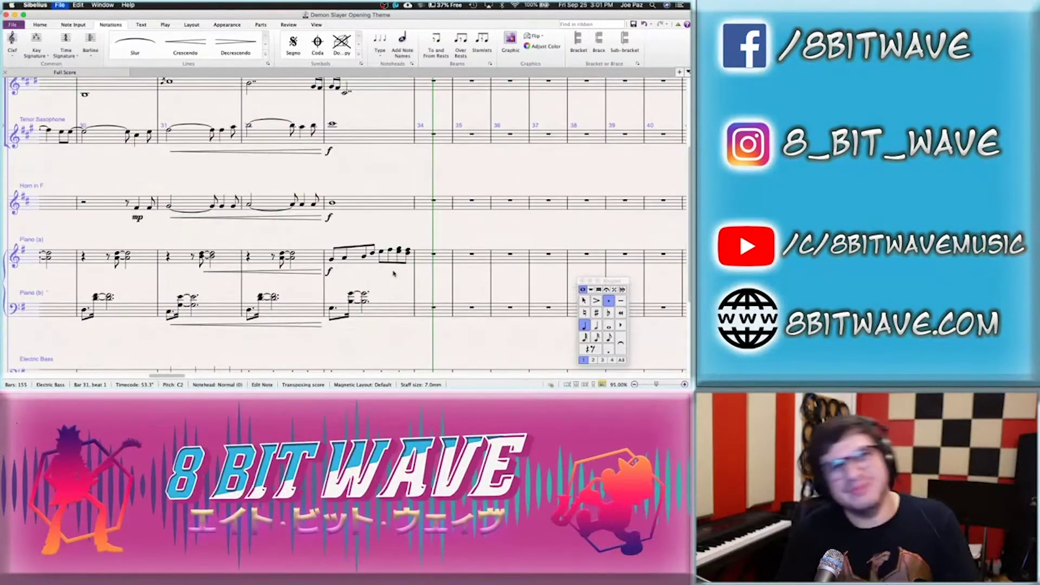
pyautogui.scroll(2, 269, 242)
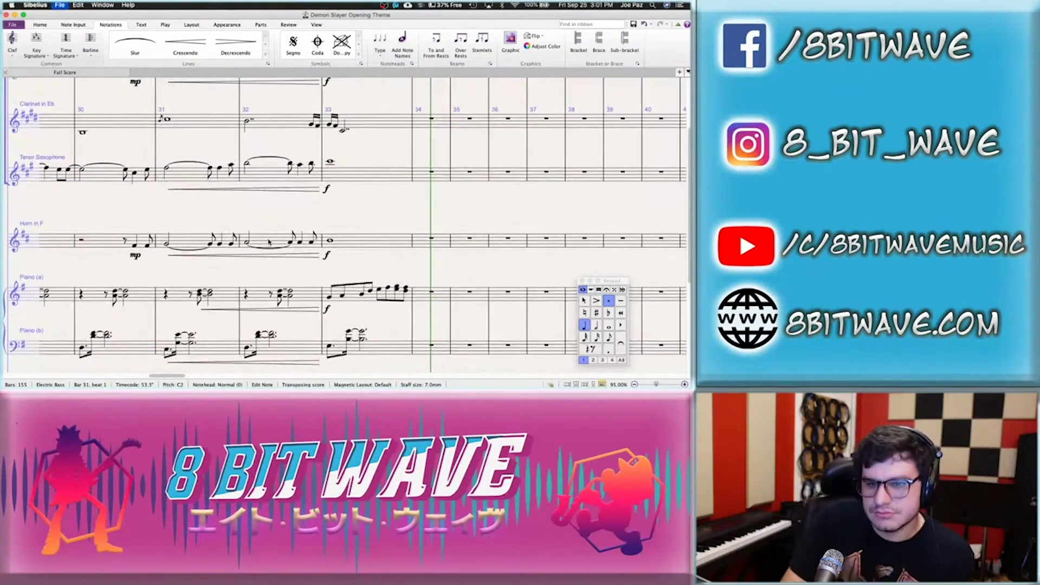
# Play back the whole arrangement from the beginning of the score through bar 34
pyautogui.hotkey('ctrl', '[')
pyautogui.press('space')
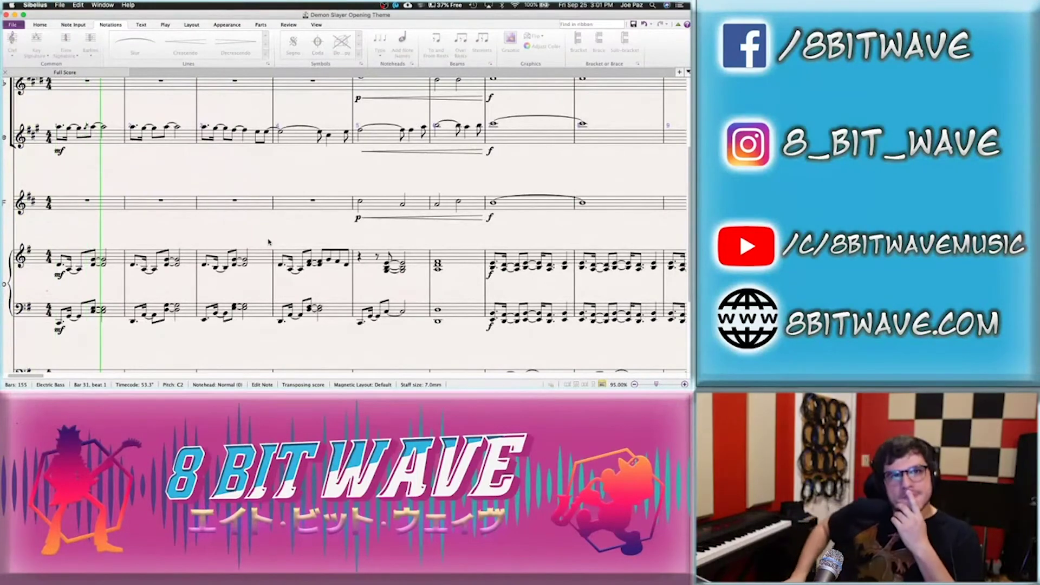
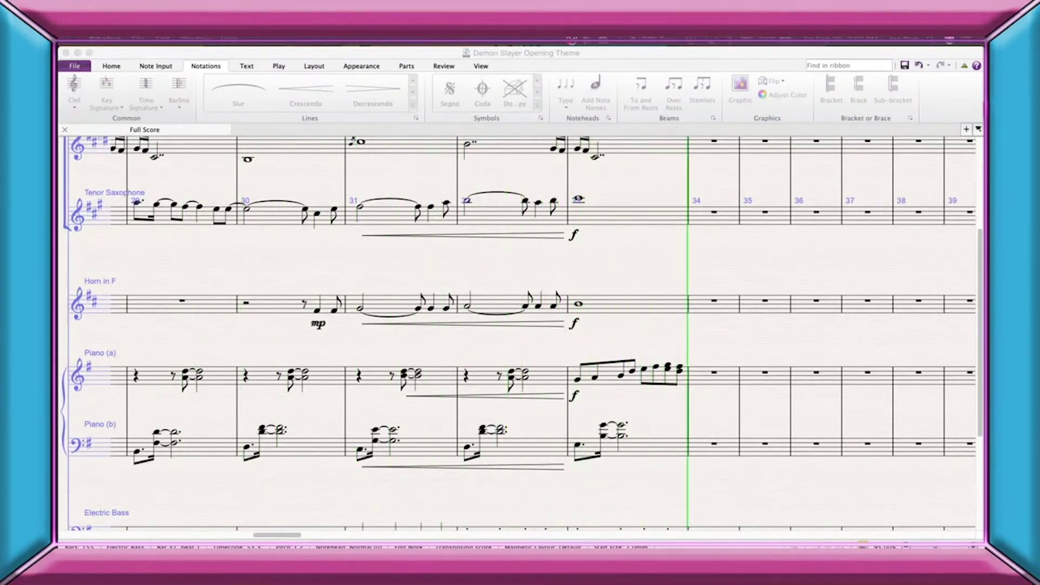
pyautogui.click(247, 345)
pyautogui.press('space')
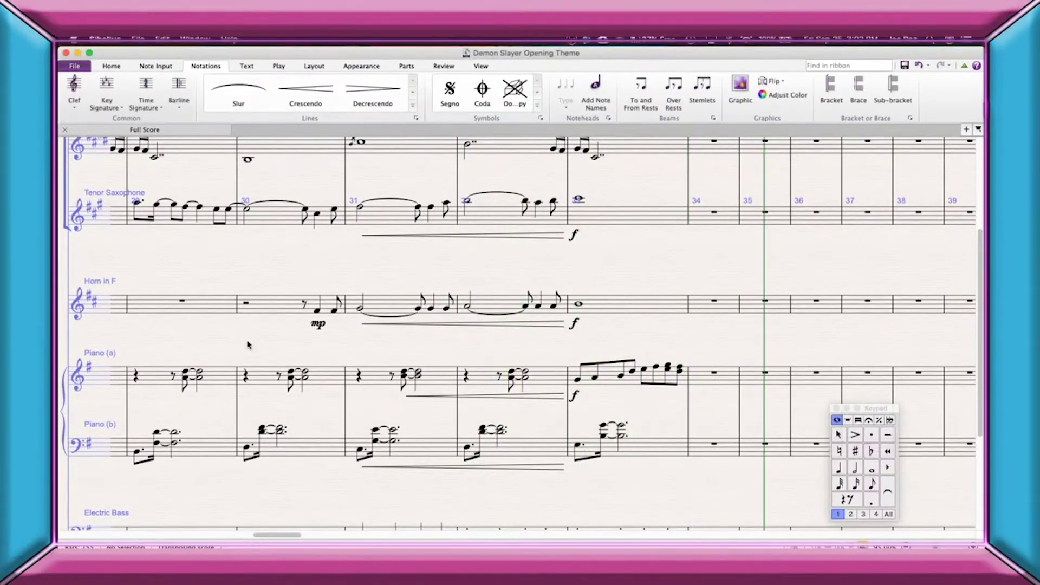
pyautogui.press('s')
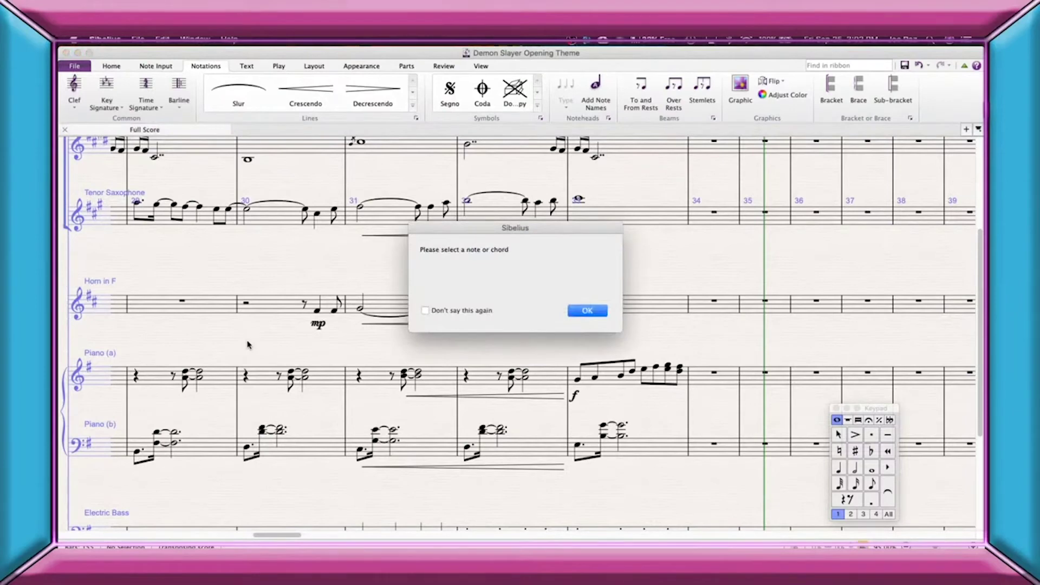
pyautogui.click(585, 312)
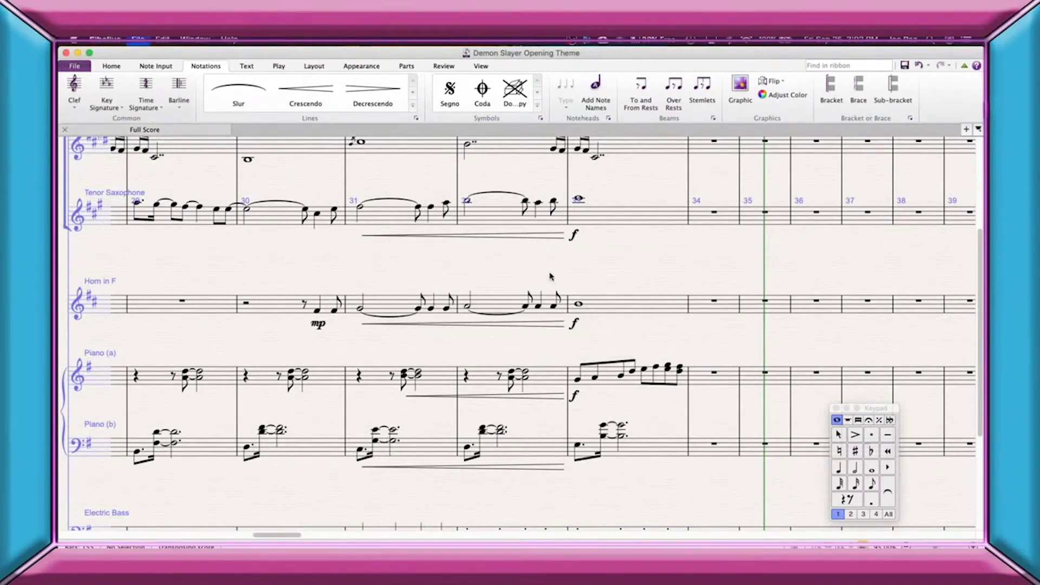
# Replay the arrangement from the first Tenor Saxophone note in bar 1 into bar 34
pyautogui.hscroll(-10, 550, 276)
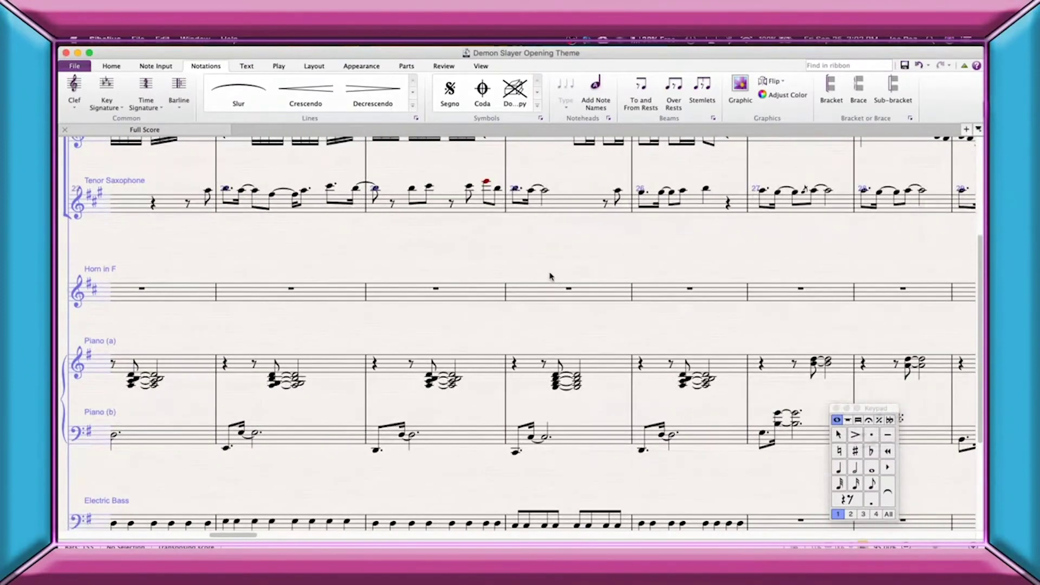
pyautogui.hscroll(-8, 550, 276)
pyautogui.hscroll(-15, 550, 277)
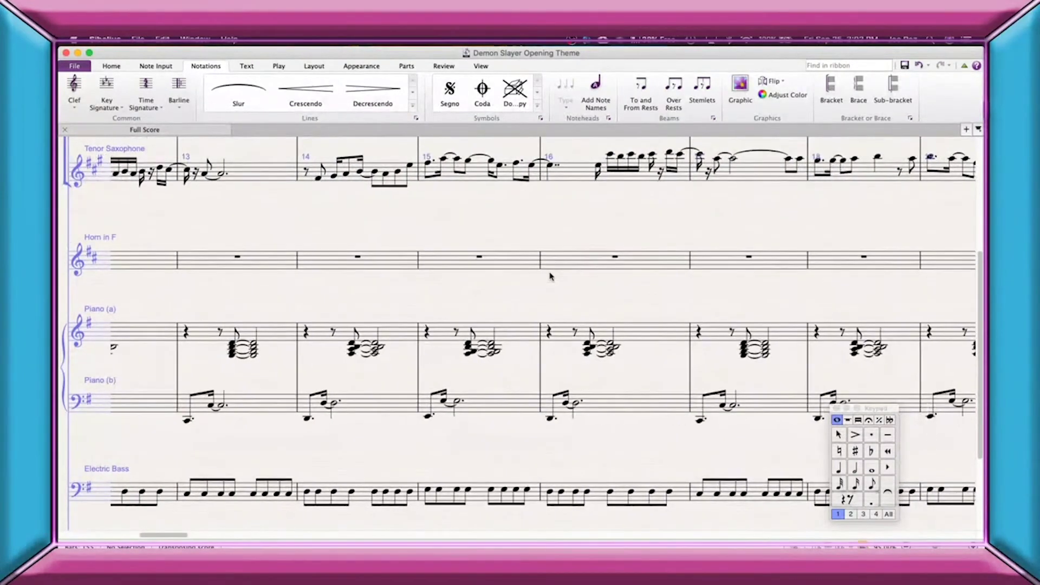
pyautogui.click(282, 143)
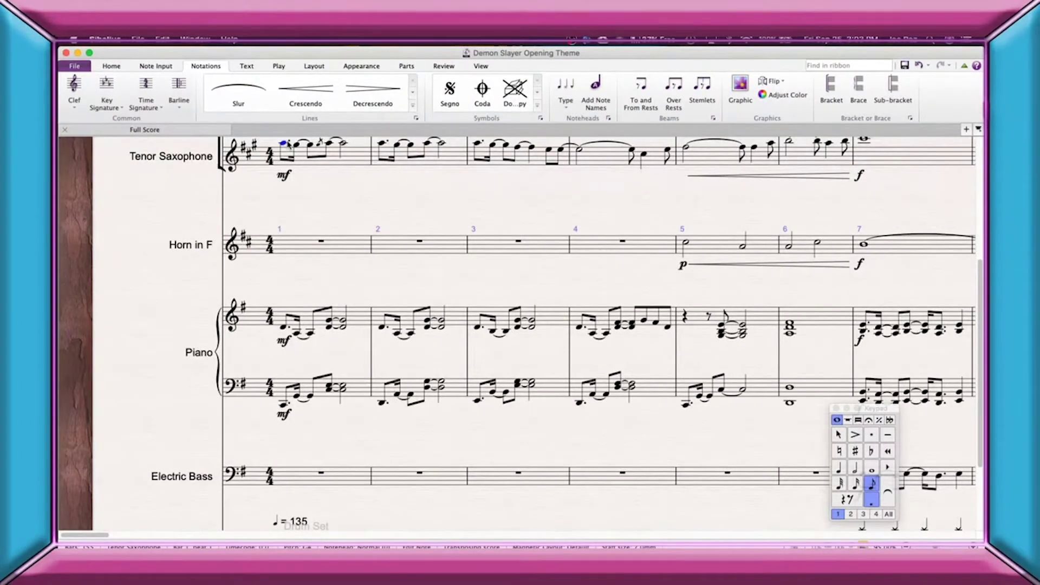
pyautogui.press('space')
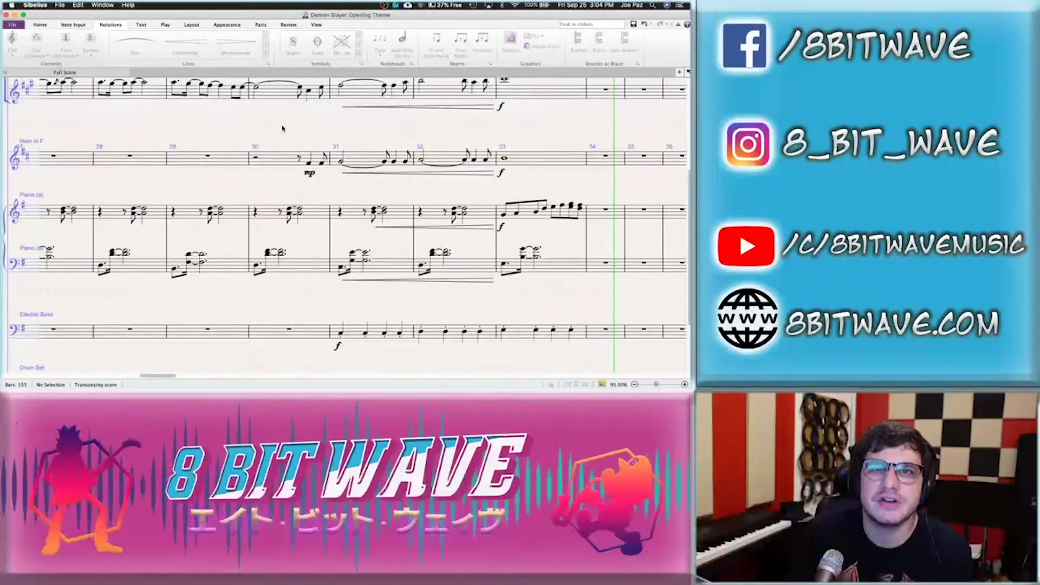
pyautogui.press('space')
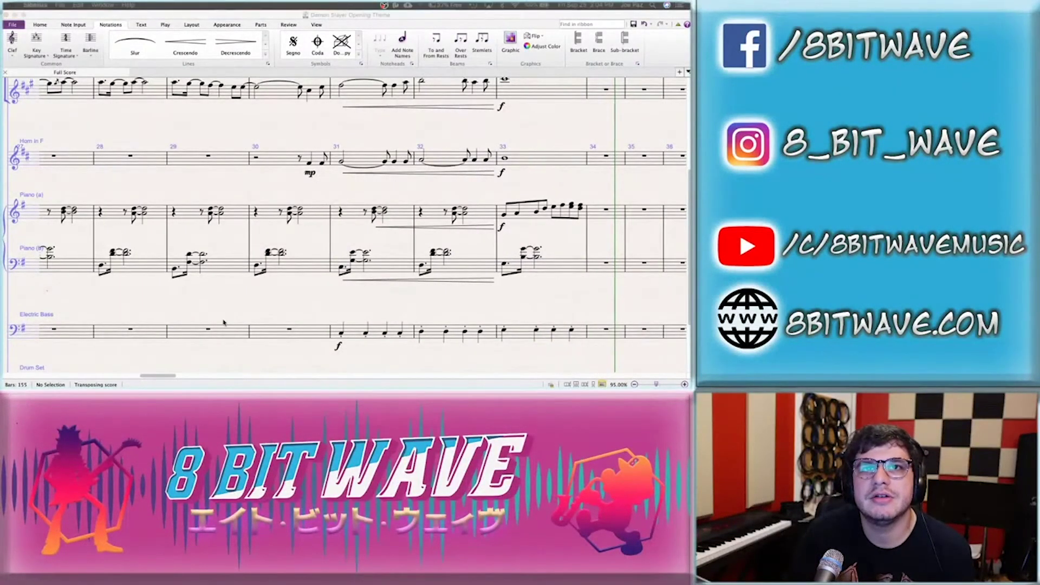
# Play back the arrangement from the Tenor Saxophone entrance in bar 14 into bar 34
pyautogui.hscroll(-10, 224, 323)
pyautogui.hscroll(-8, 225, 323)
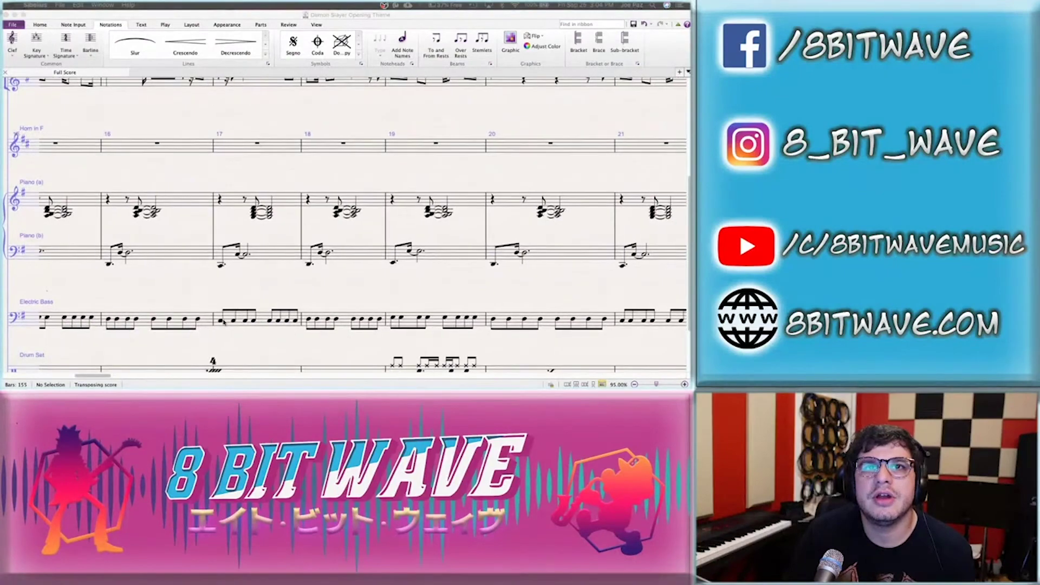
pyautogui.scroll(5, 225, 323)
pyautogui.hscroll(-5, 346, 228)
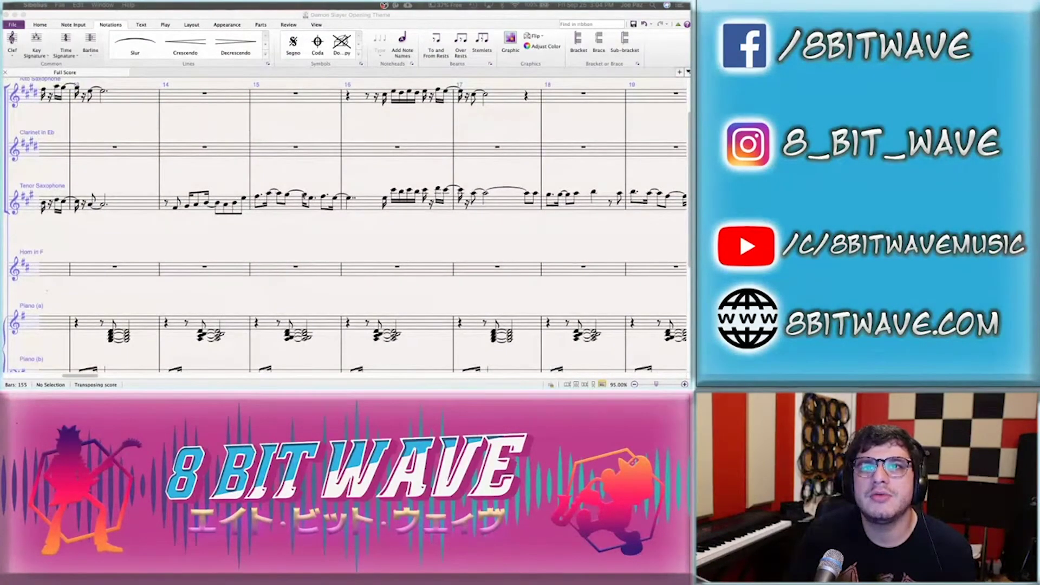
pyautogui.click(177, 211)
pyautogui.press('p')
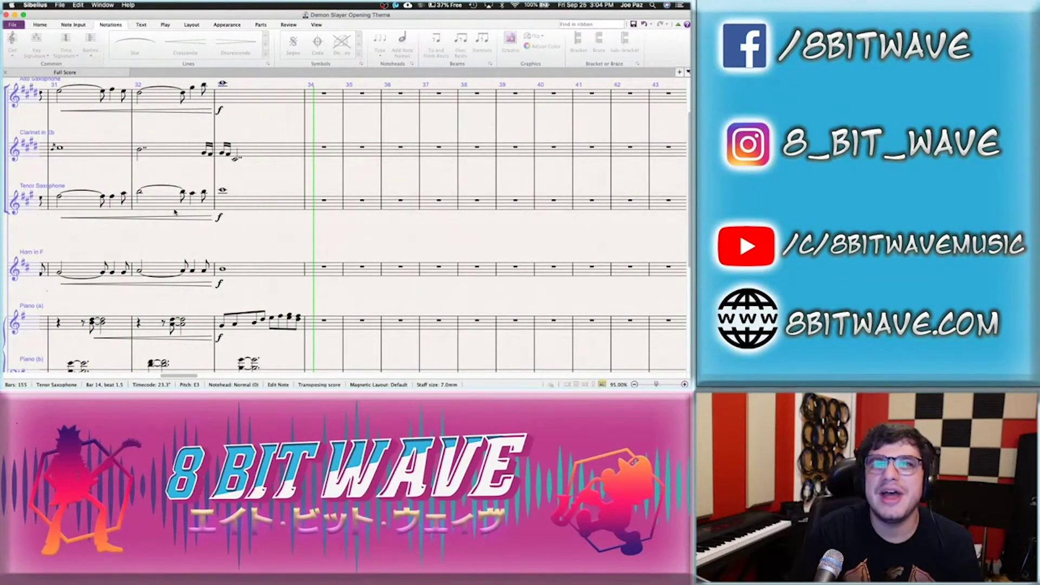
pyautogui.press('space')
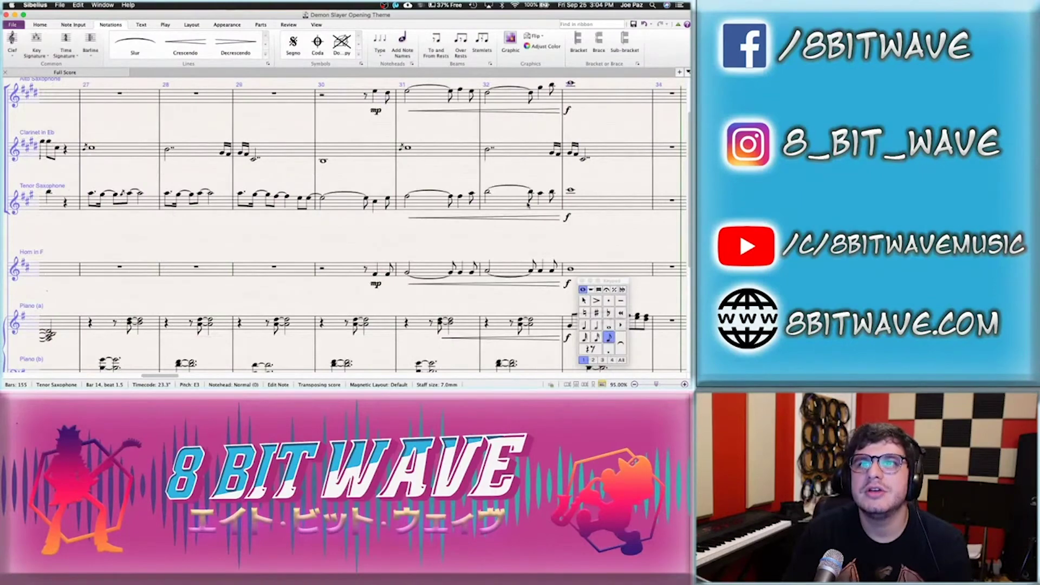
# Fill Tenor Saxophone bar 34 with a quarter rest, then quarter notes B3, A3 and B4 on beats 2 to 4
pyautogui.hscroll(5, 503, 211)
pyautogui.click(502, 211)
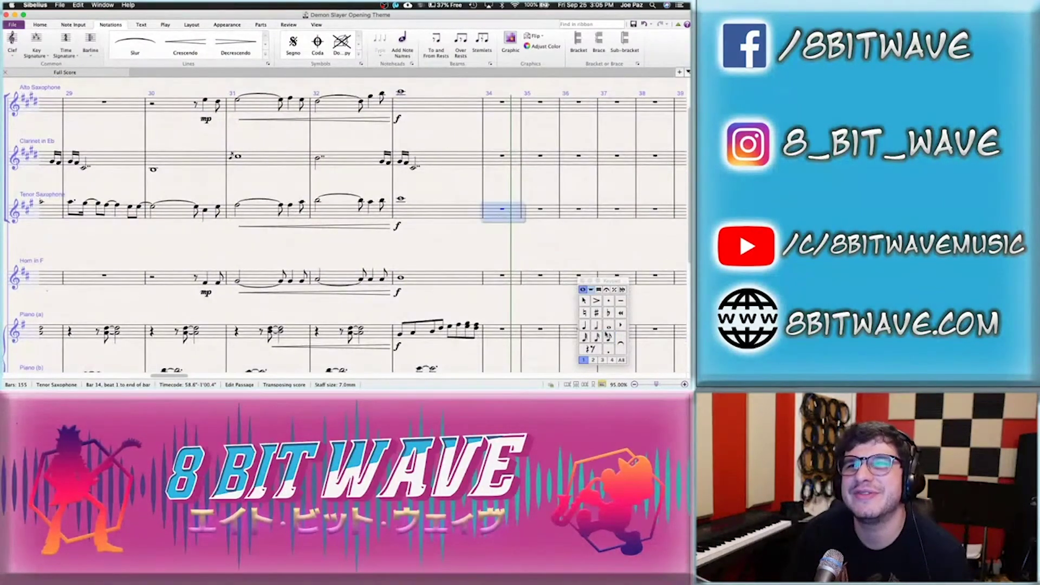
pyautogui.click(583, 326)
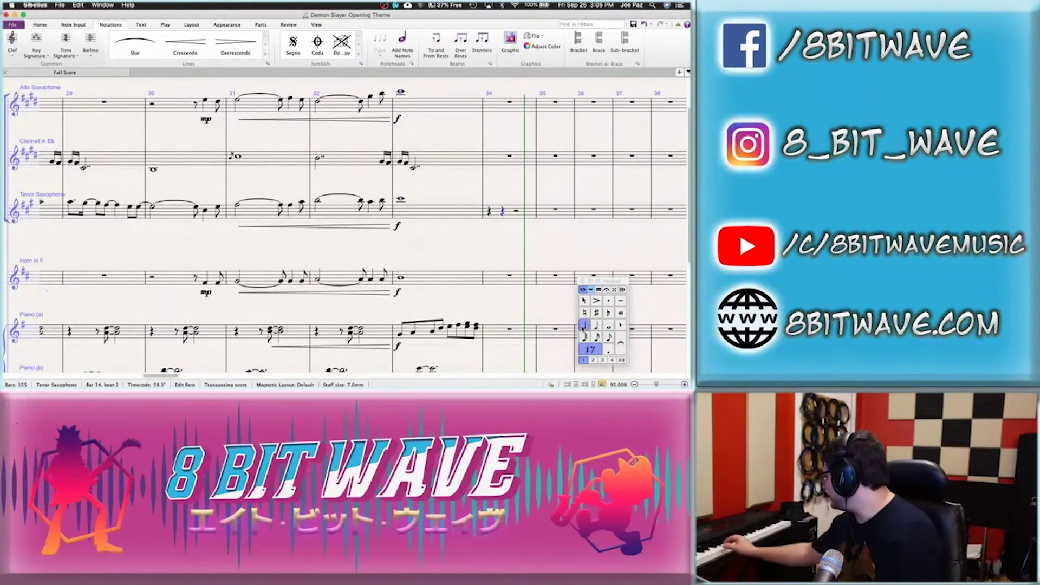
pyautogui.press('b')
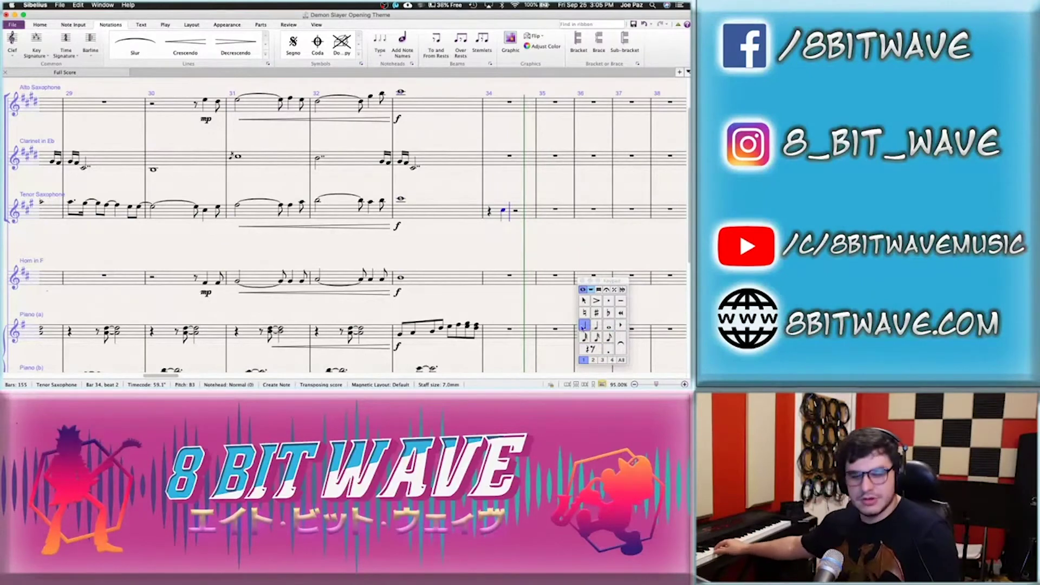
pyautogui.press('Escape')
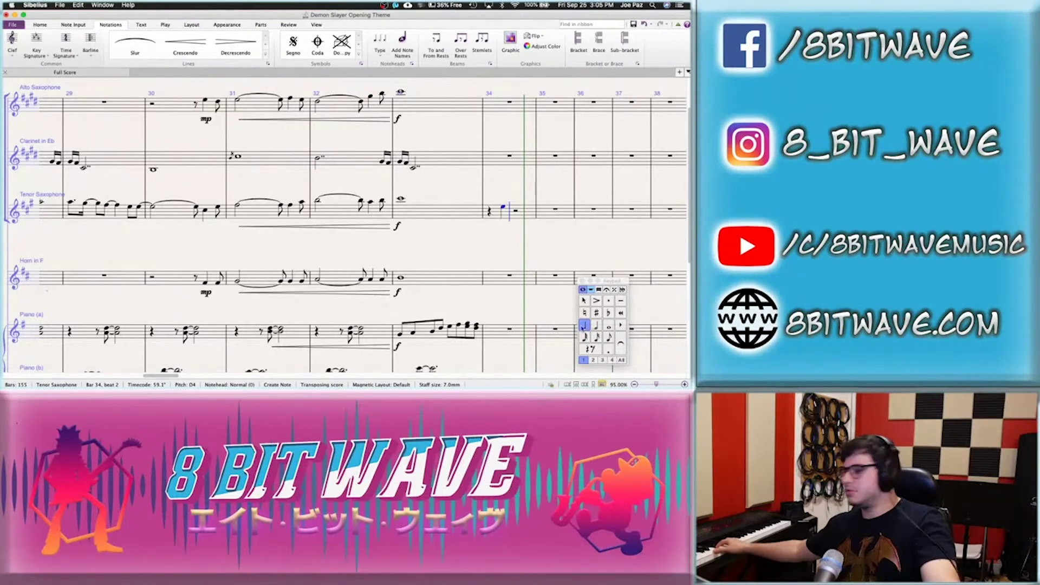
pyautogui.press('a')
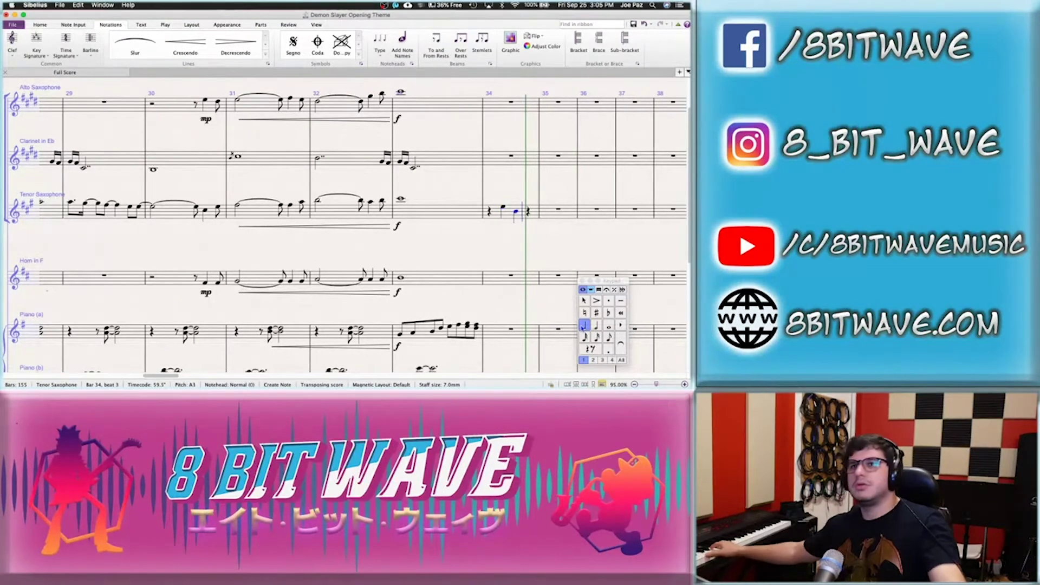
pyautogui.press('Escape')
pyautogui.press('Escape')
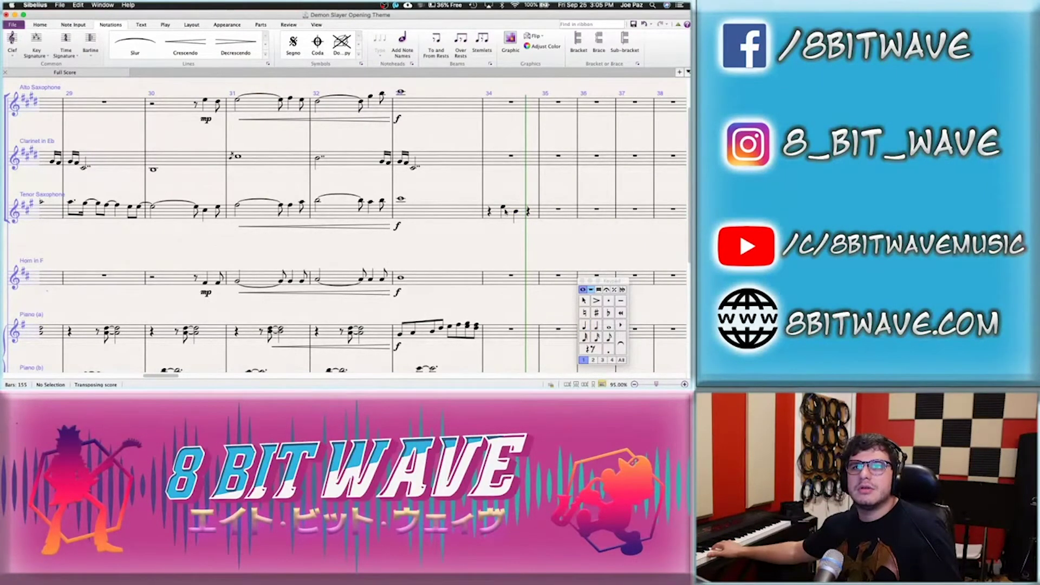
pyautogui.click(503, 209)
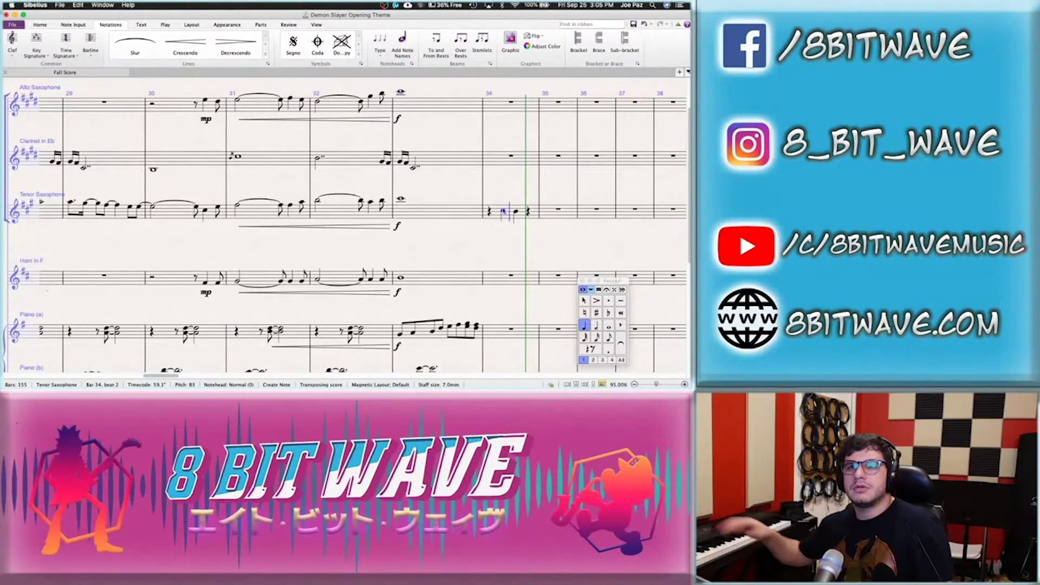
pyautogui.press('b')
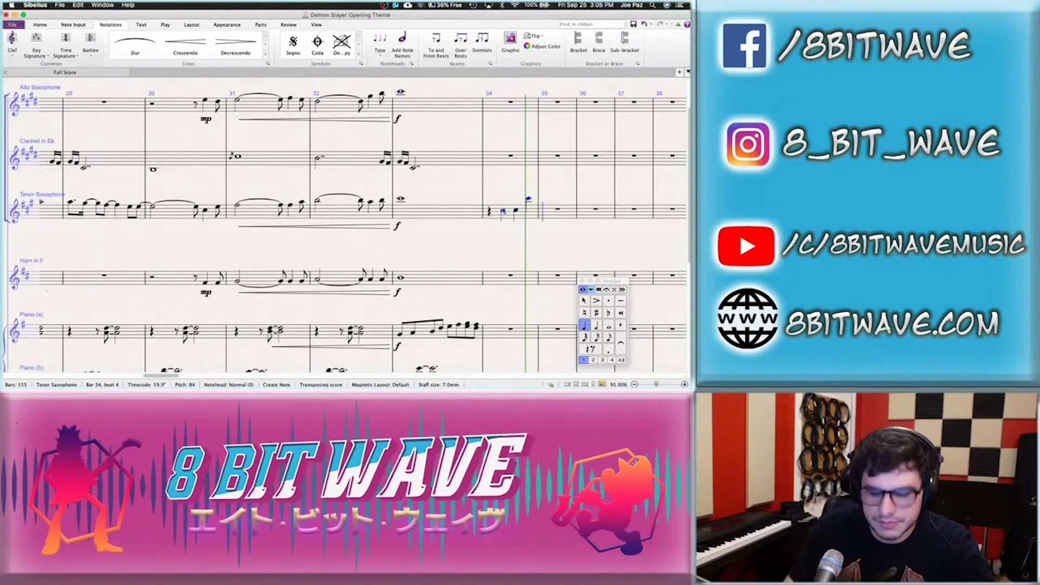
# Play back the new Tenor Saxophone notes from the start of bar 34
pyautogui.click(489, 212)
pyautogui.press('p')
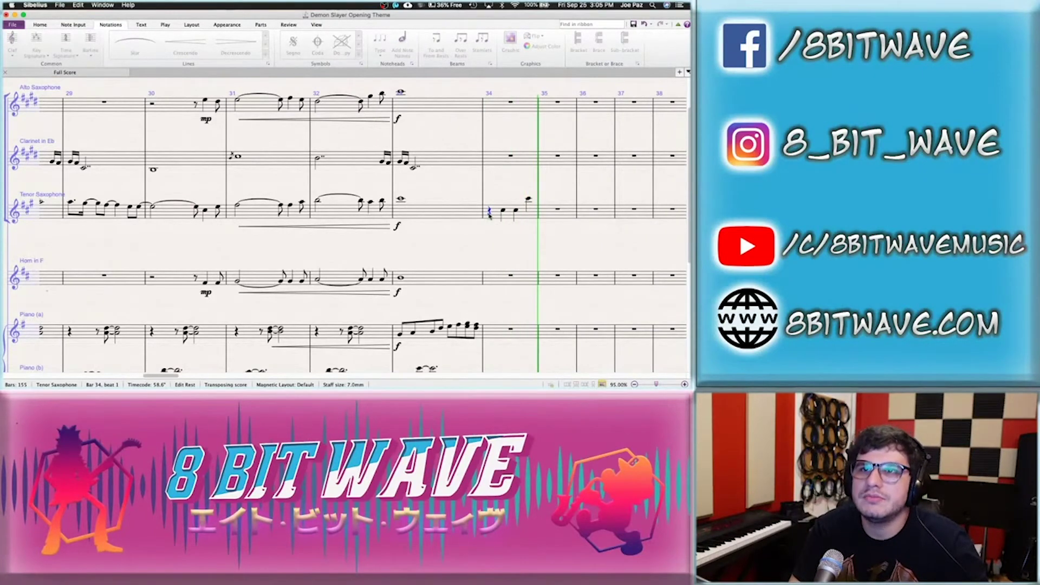
pyautogui.press('Escape')
# Enter eighth notes A4, B4, D5 and B4 in Tenor Saxophone bar 35, followed by an eighth and two sixteenths ending on B4
pyautogui.click(558, 212)
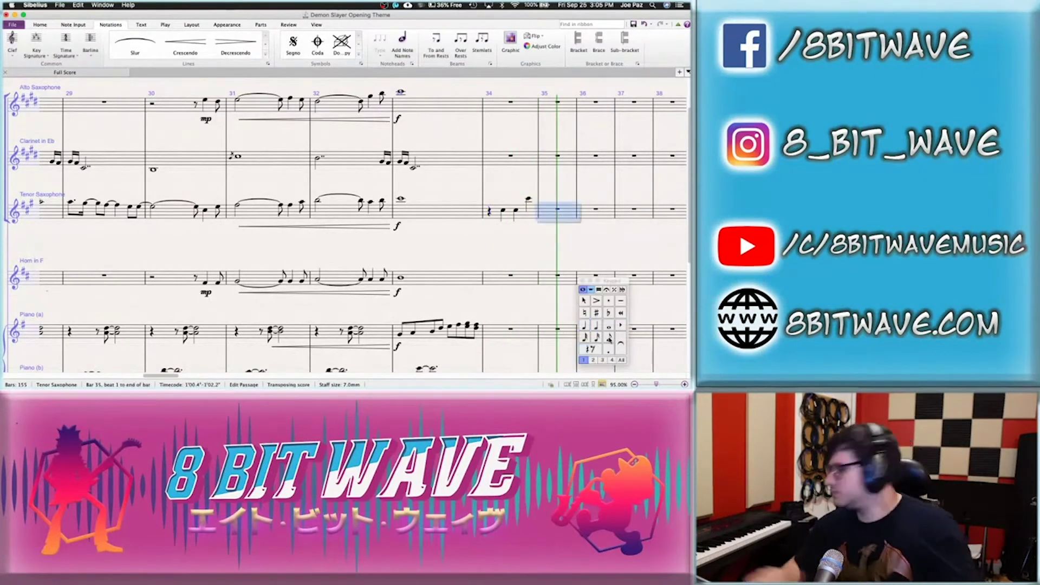
pyautogui.press('3')
pyautogui.click(609, 337)
pyautogui.press('a')
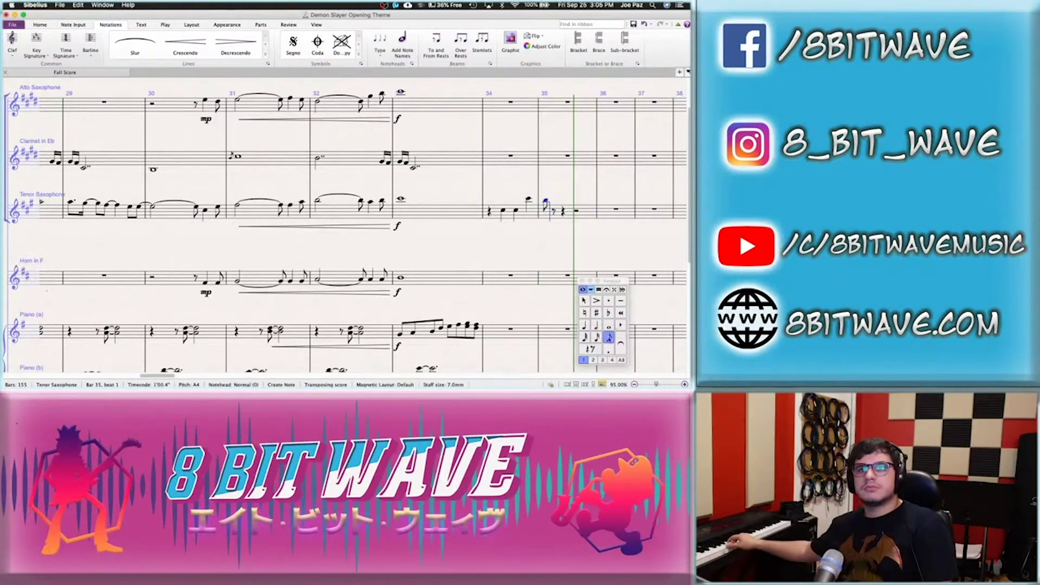
pyautogui.press('b')
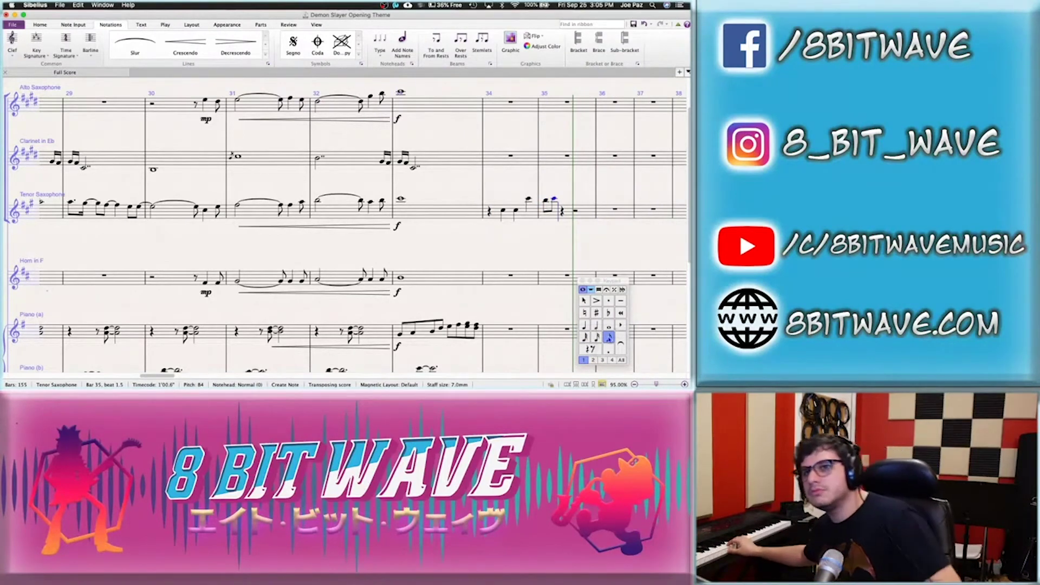
pyautogui.press('c')
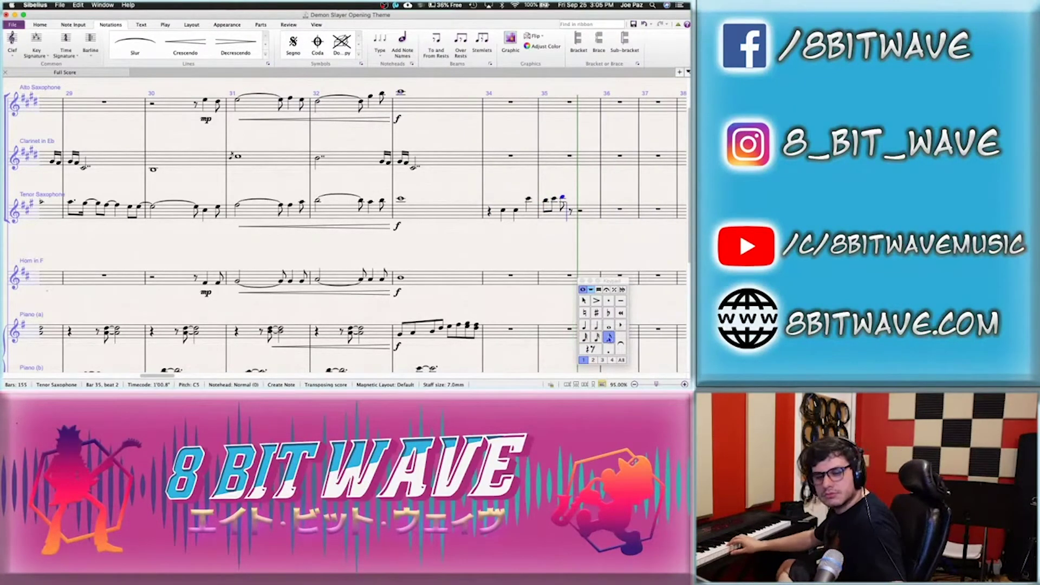
pyautogui.press('Escape')
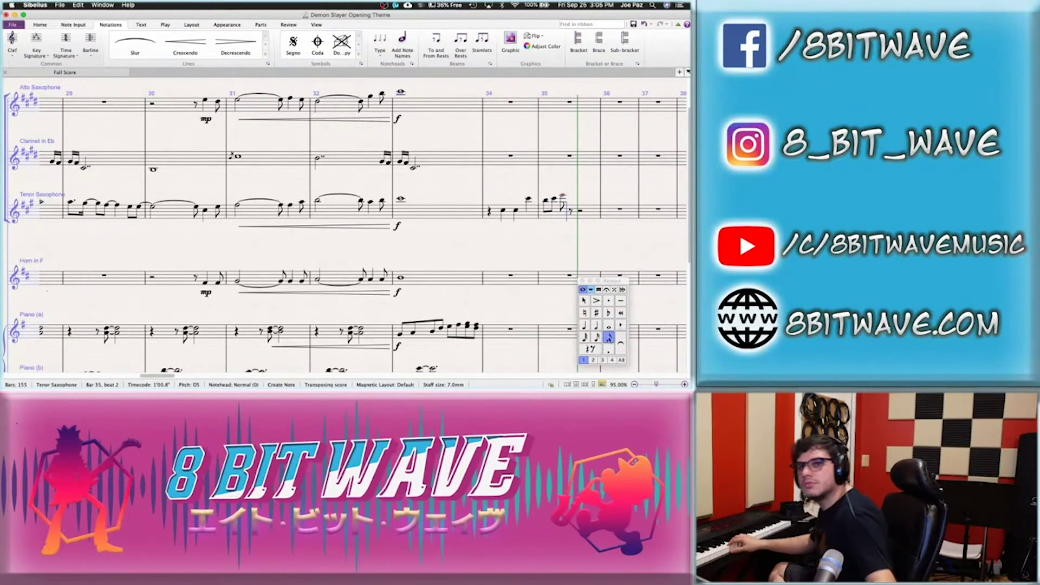
pyautogui.press('b')
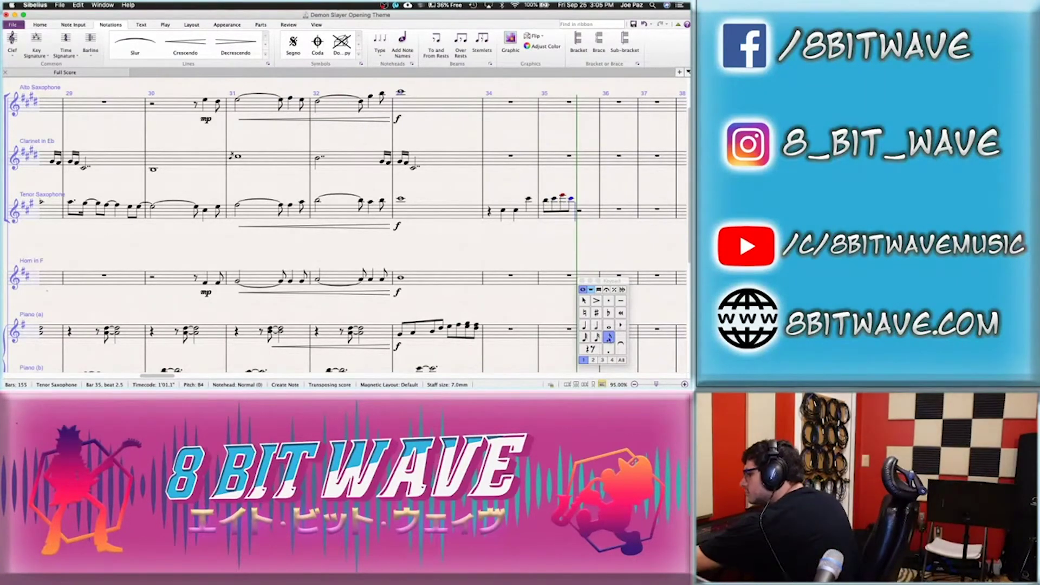
pyautogui.press('a')
pyautogui.press('b')
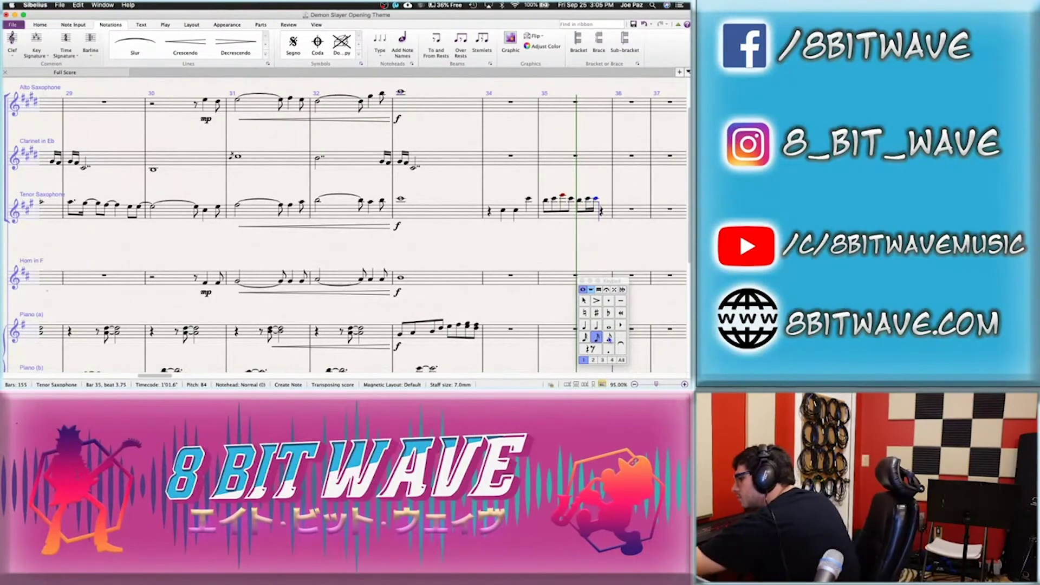
# Finish Tenor Saxophone bar 35 with an eighth rest on beat 4 followed by two sixteenth notes on G4
pyautogui.press('0')
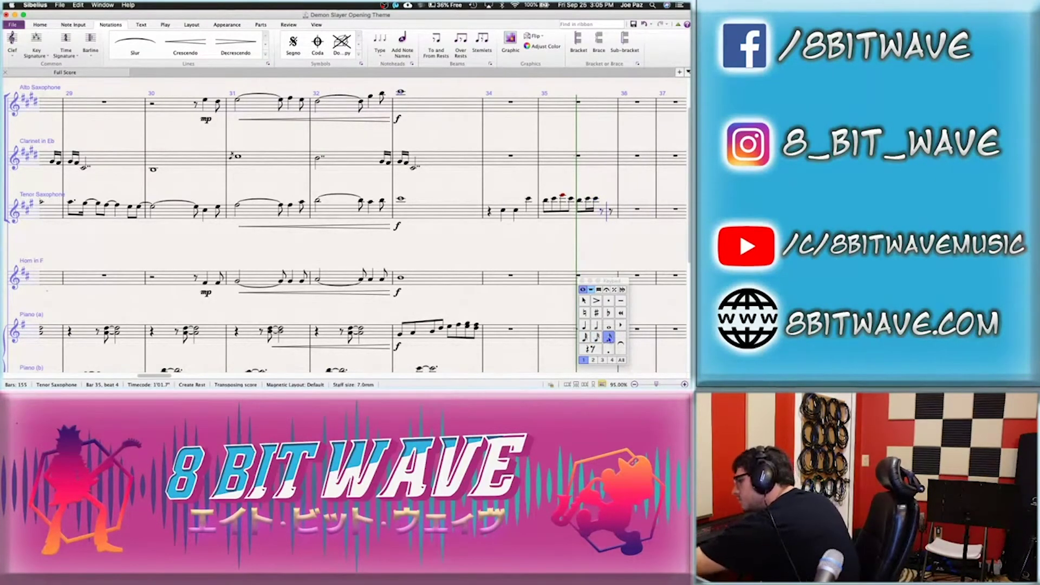
pyautogui.press('a')
pyautogui.press('a')
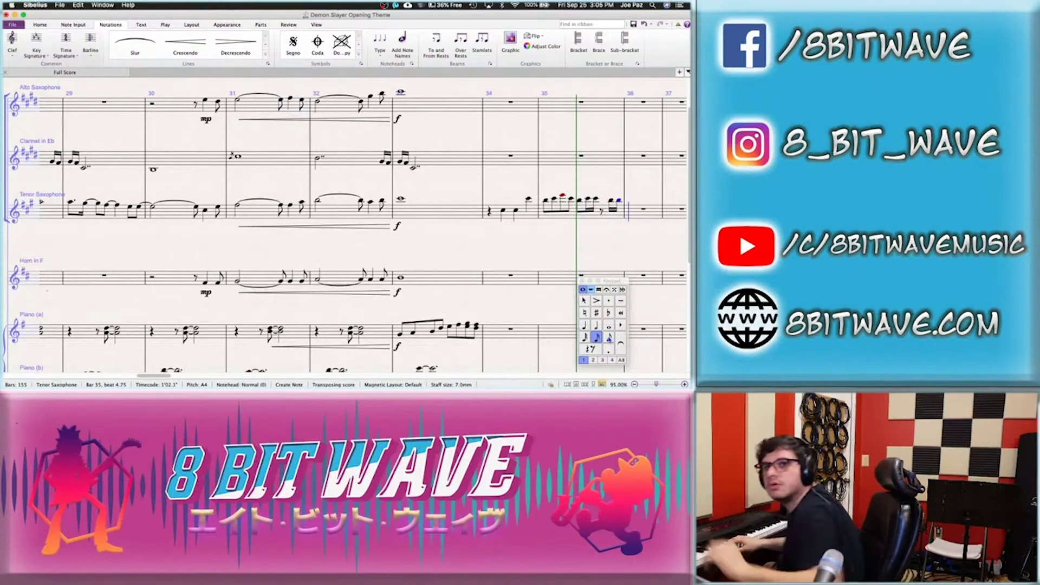
pyautogui.press('Escape')
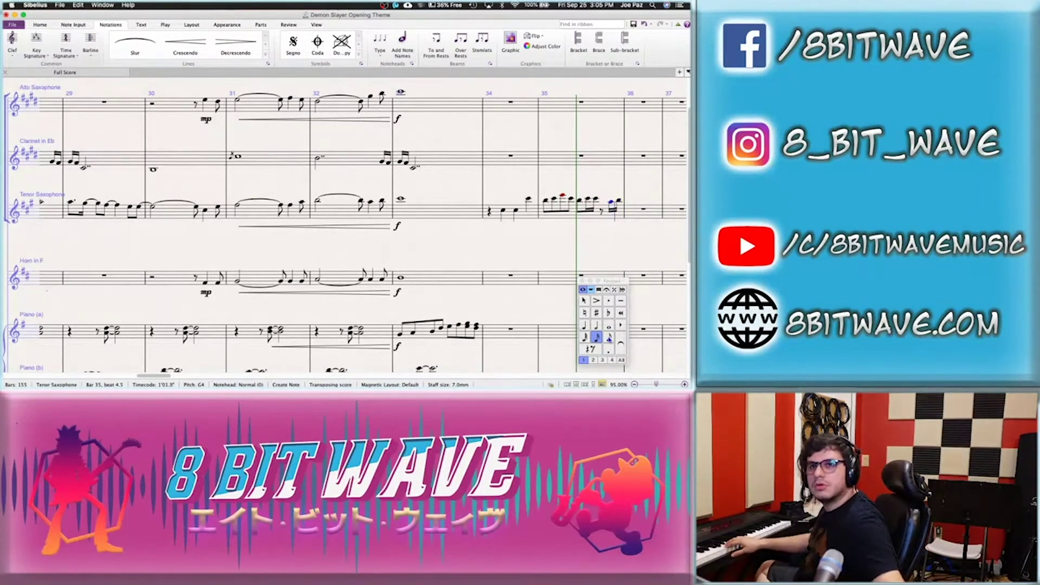
pyautogui.press('g')
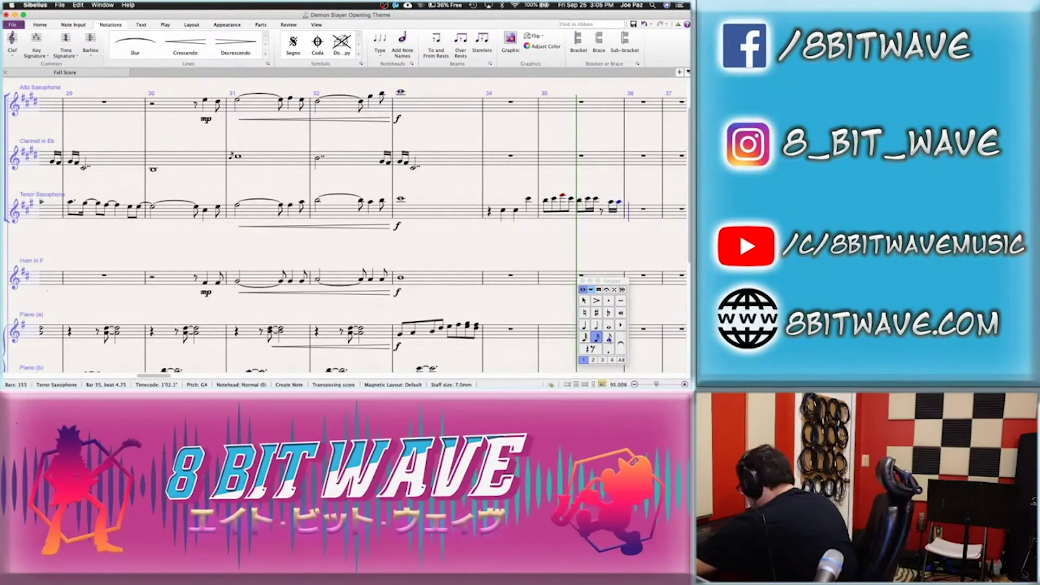
# Enter the Tenor Saxophone melody in bar 36 through beat 3, with D5, B4 and A4 eighths from beat 2, ending on sixteenth G4
pyautogui.press('c')
pyautogui.press('c')
pyautogui.press('c')
pyautogui.press('c')
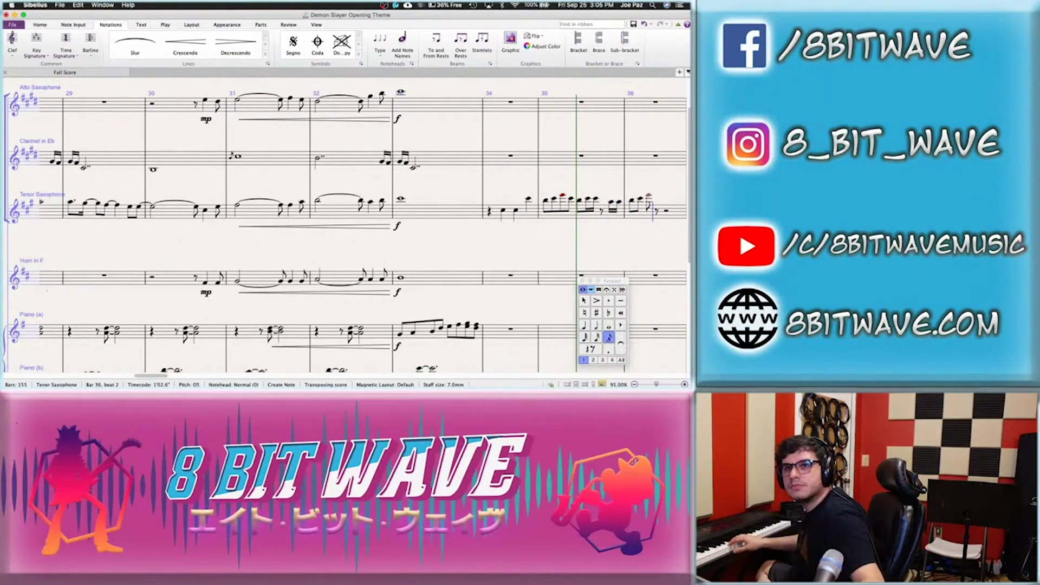
pyautogui.press('b')
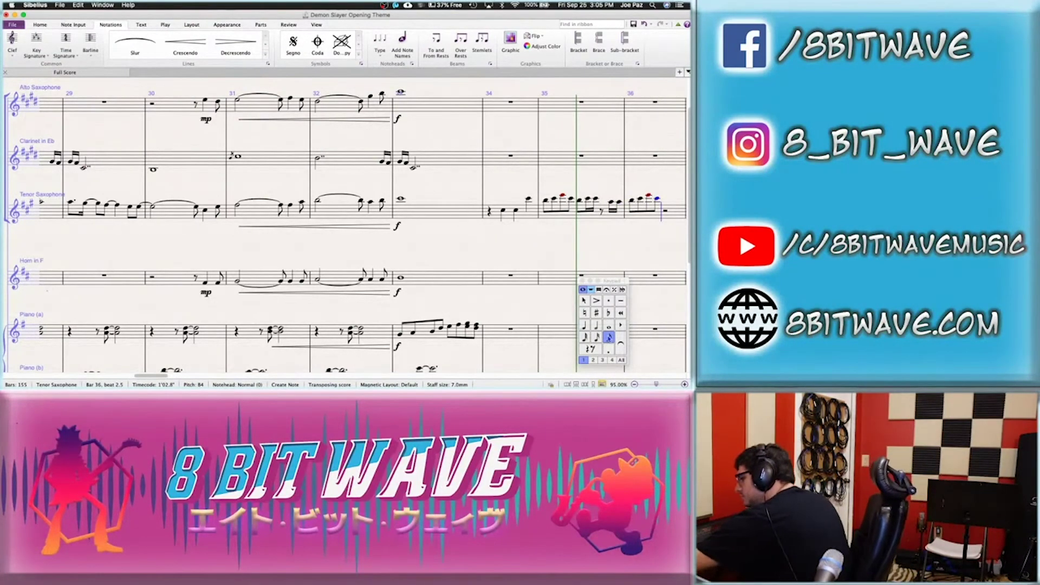
pyautogui.press('a')
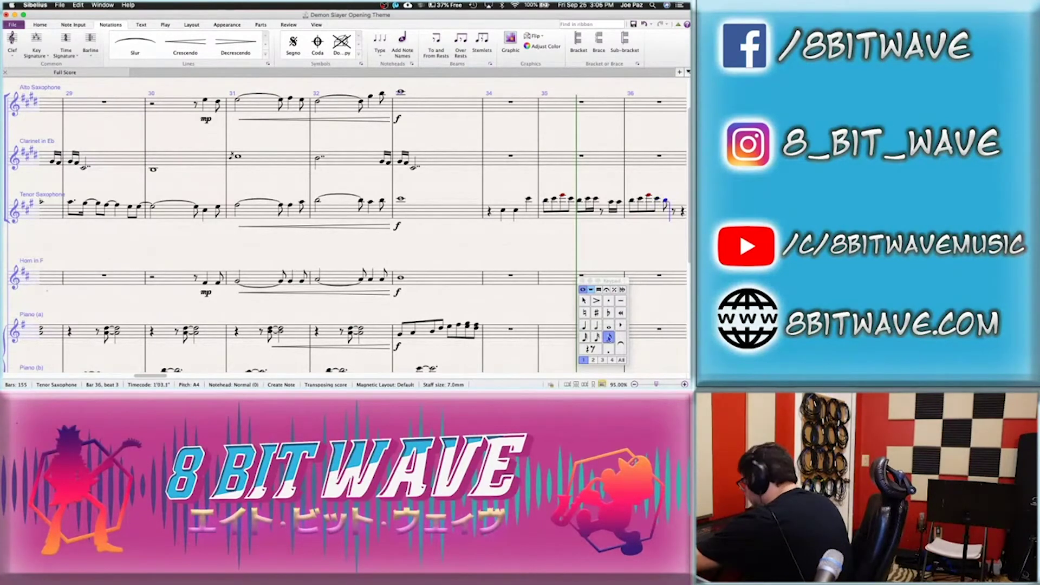
pyautogui.press('2')
pyautogui.press('b')
pyautogui.press('g')
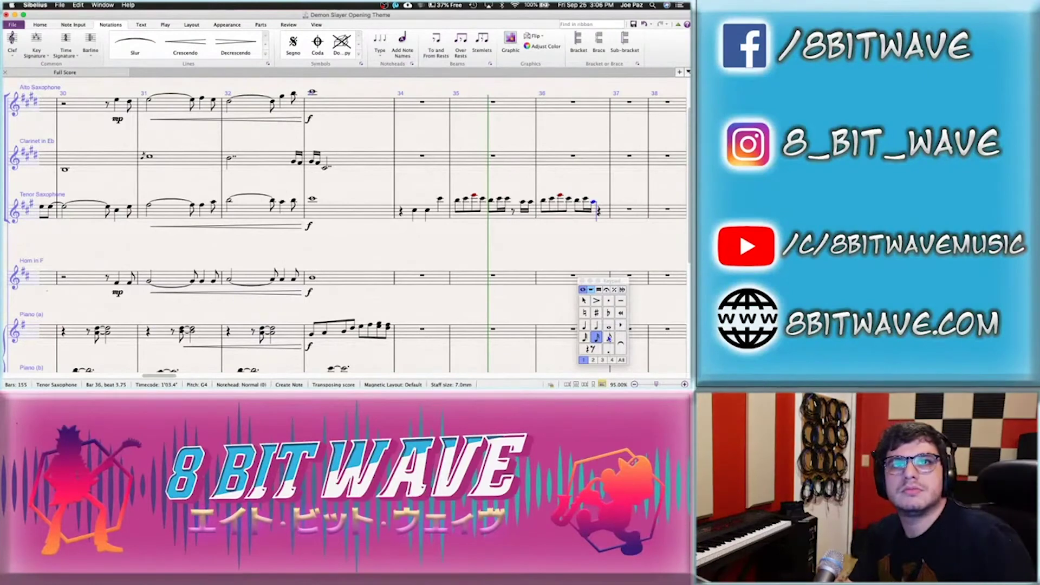
# Play back the score from the Tenor Saxophone note at bar 31 into bar 36
pyautogui.press('Escape')
pyautogui.click(150, 207)
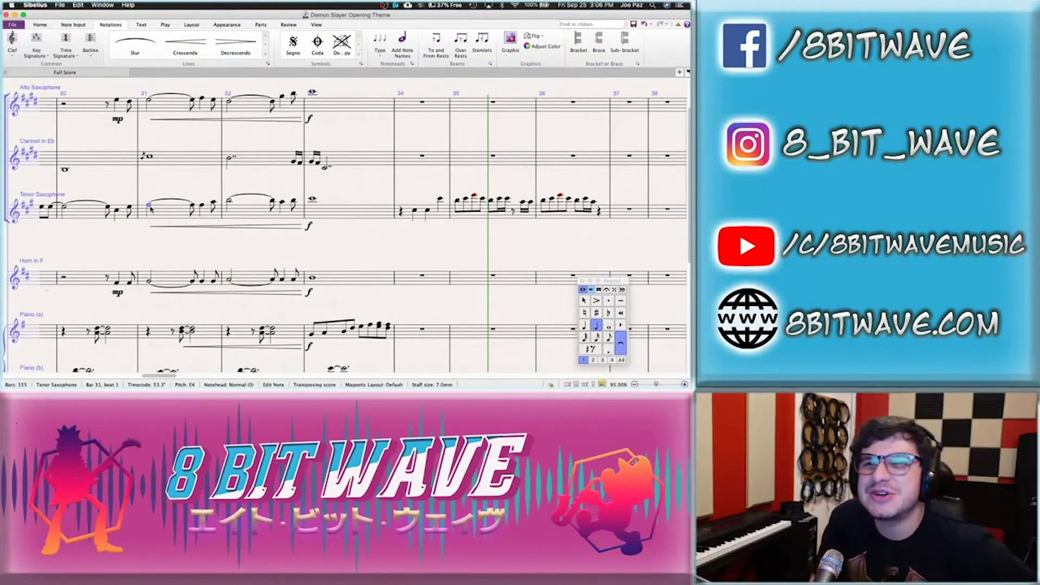
pyautogui.press('space')
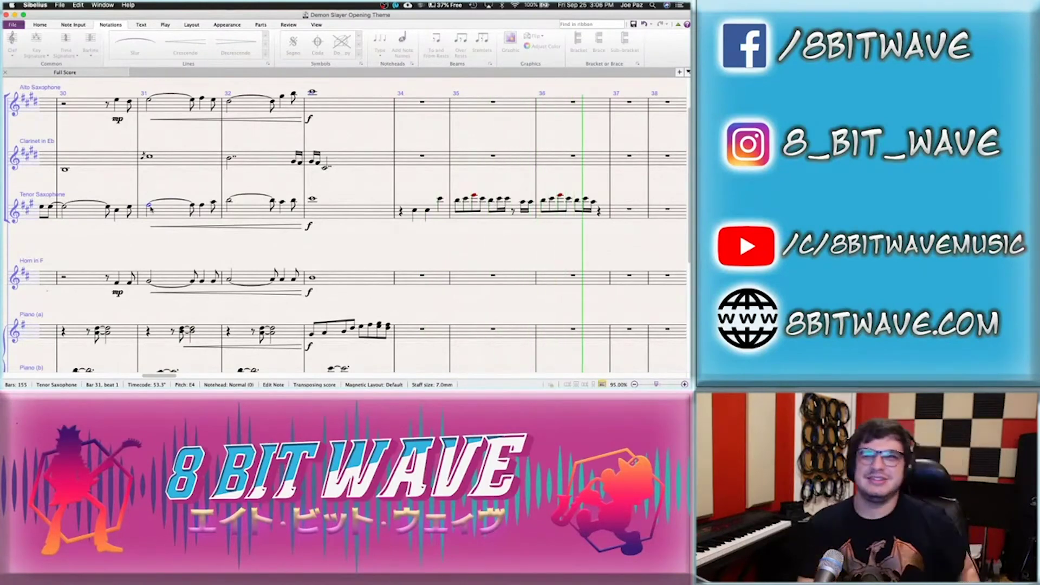
pyautogui.press('space')
# Revise the Tenor Saxophone quarter notes on beats 2 and 3 of bar 34, setting beat 3 to B3
pyautogui.click(415, 215)
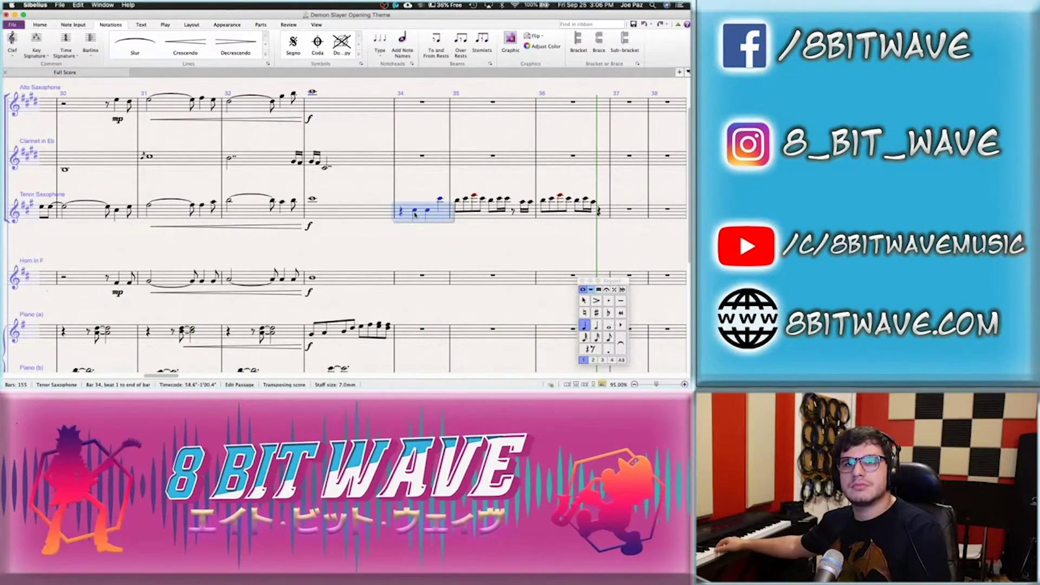
pyautogui.click(415, 215)
pyautogui.press('Right')
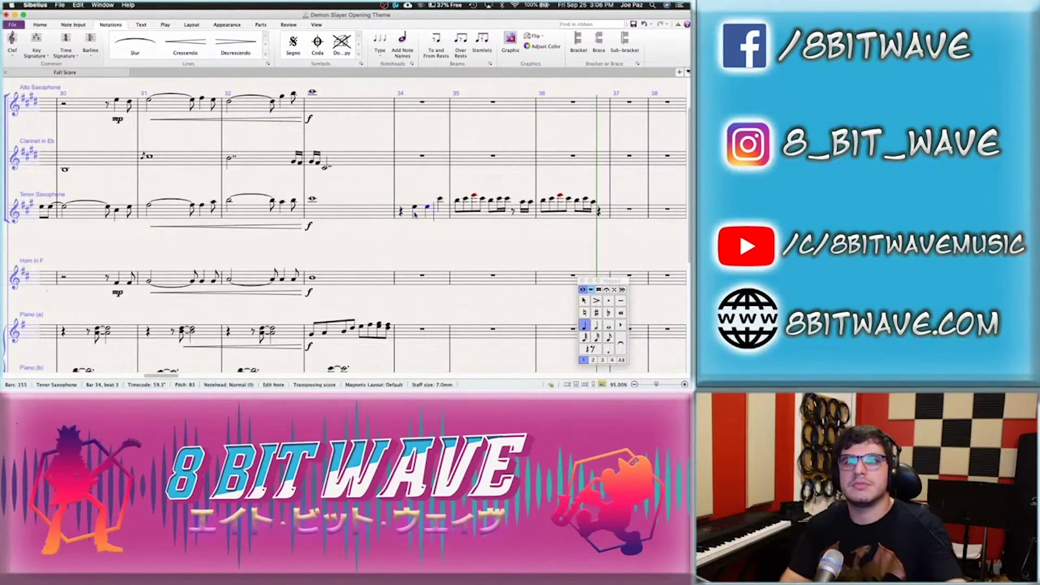
pyautogui.press('Right')
# Play back the revised Tenor Saxophone line from the whole note in bar 33 into bar 36
pyautogui.click(312, 200)
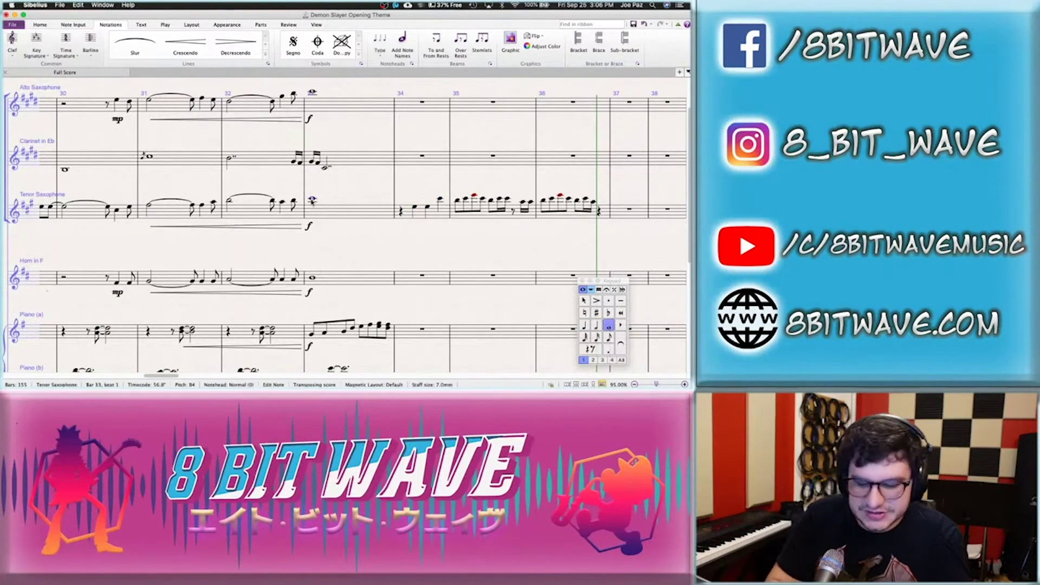
pyautogui.press('space')
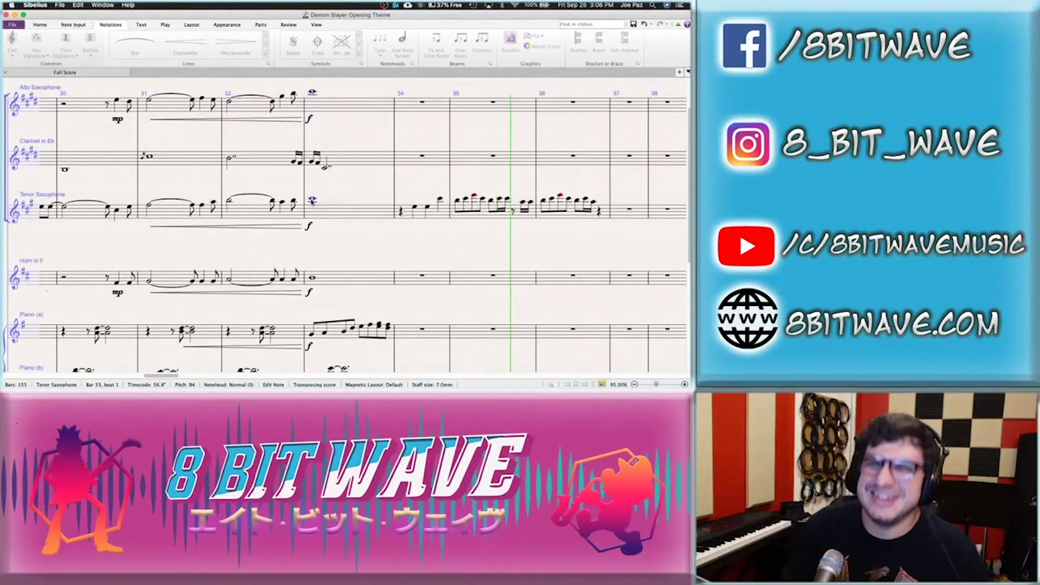
pyautogui.press('space')
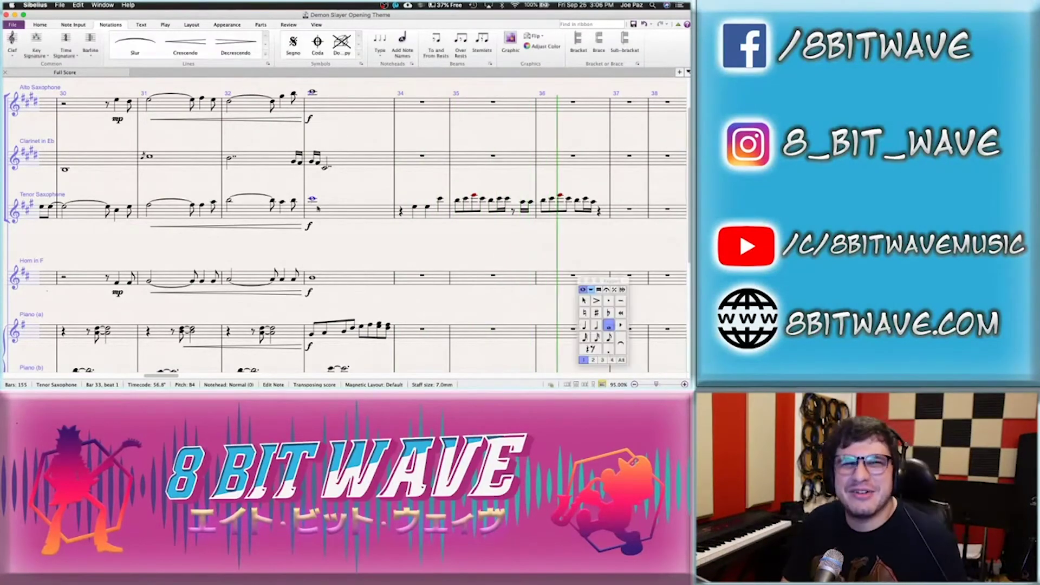
# Copy the Drum Set groove from bars 7 to 9 into bars 35 to 37
pyautogui.press('super+Tab')
pyautogui.press('super+Tab')
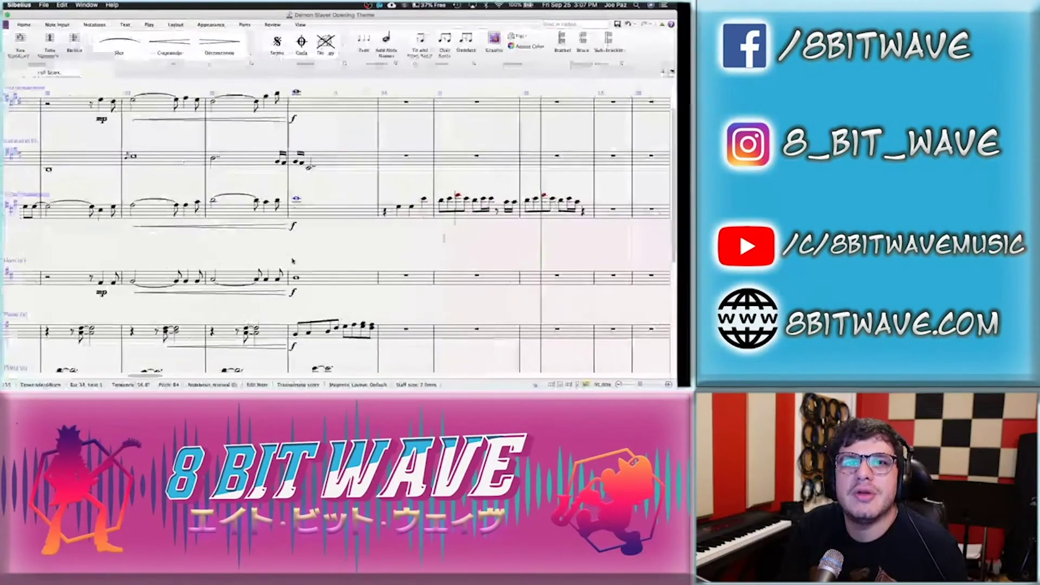
pyautogui.hscroll(-15, 231, 288)
pyautogui.scroll(-10, 232, 287)
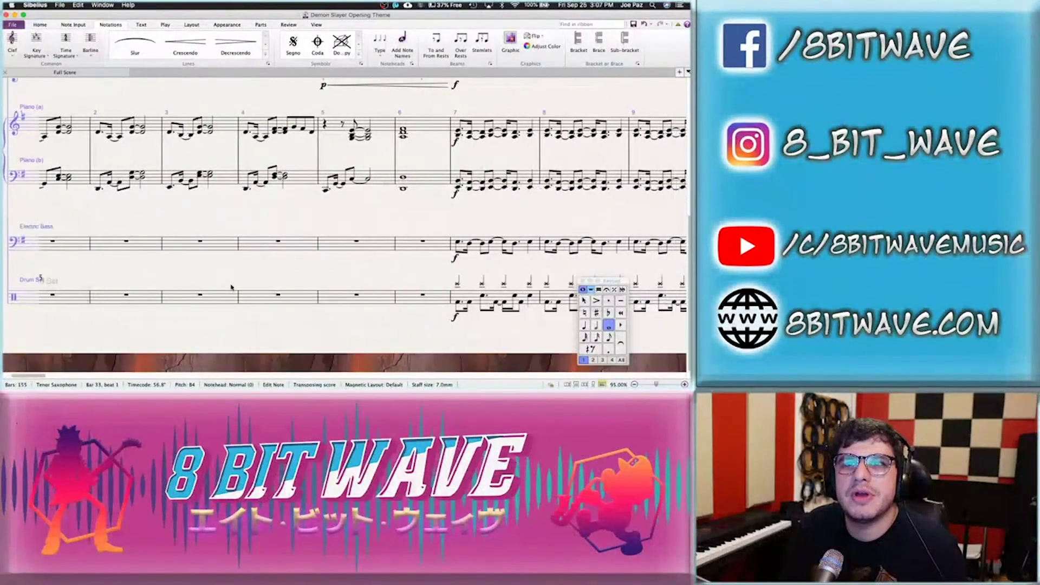
pyautogui.hscroll(3, 231, 287)
pyautogui.click(306, 301)
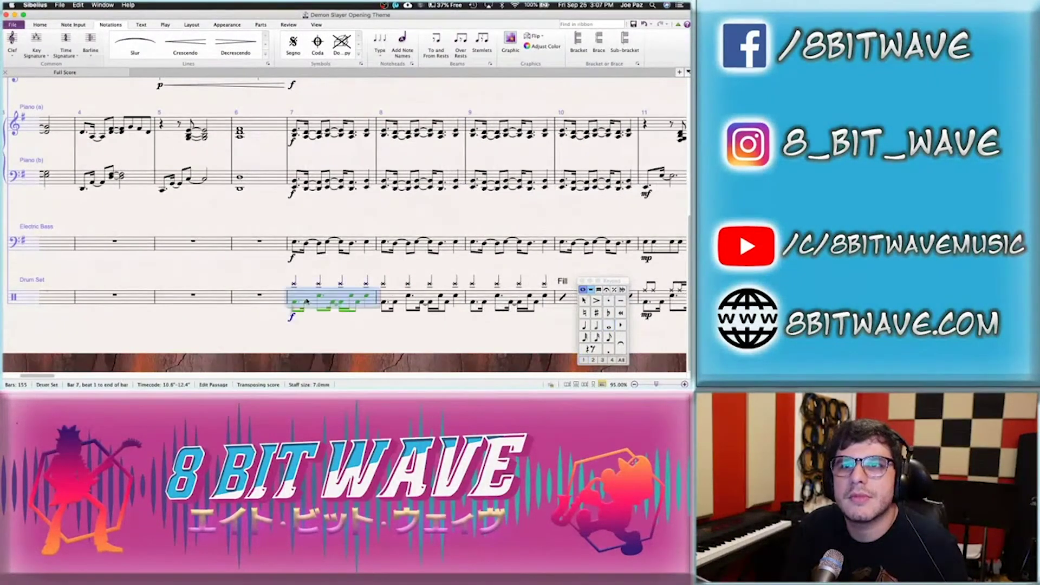
pyautogui.keyDown('shift'); pyautogui.click(488, 299); pyautogui.keyUp('shift')
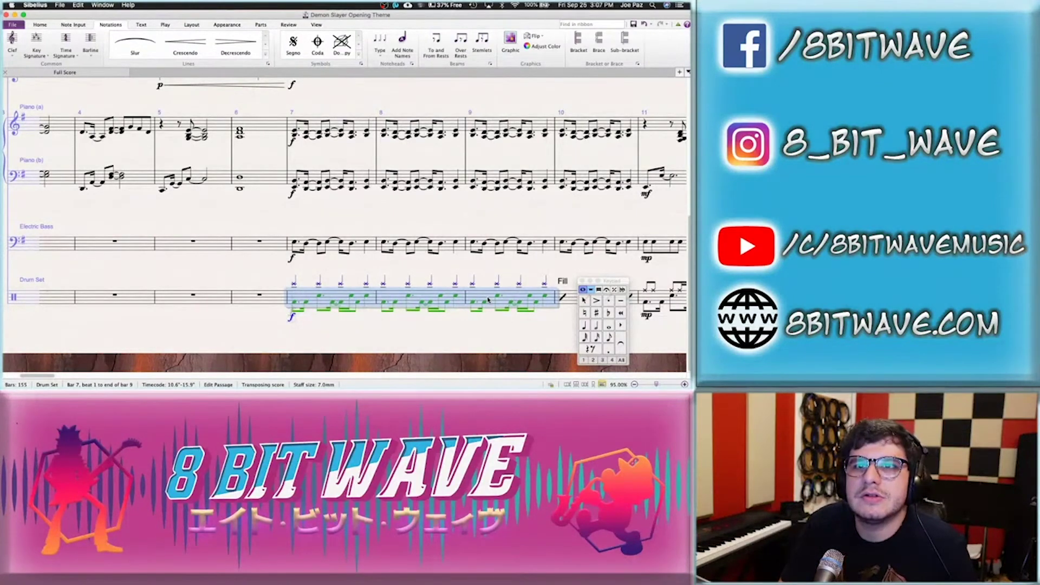
pyautogui.hscroll(20, 488, 299)
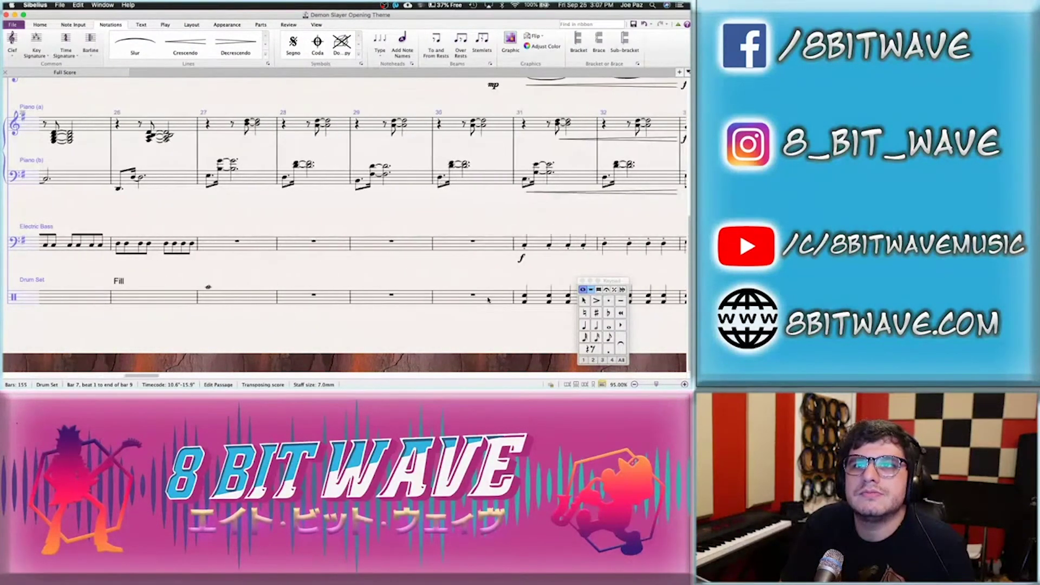
pyautogui.hscroll(10, 488, 300)
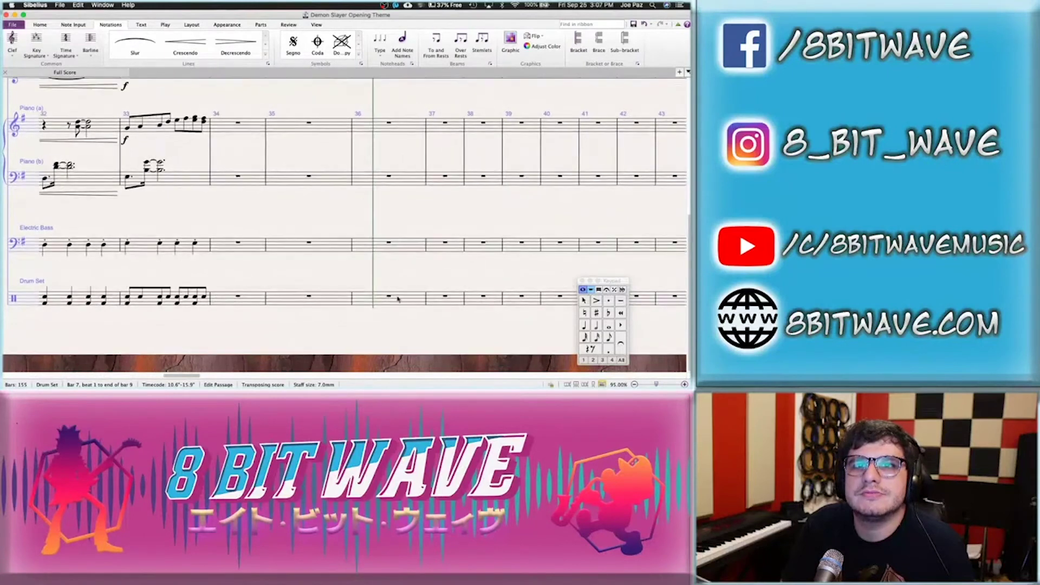
pyautogui.click(276, 296)
pyautogui.press('super+v')
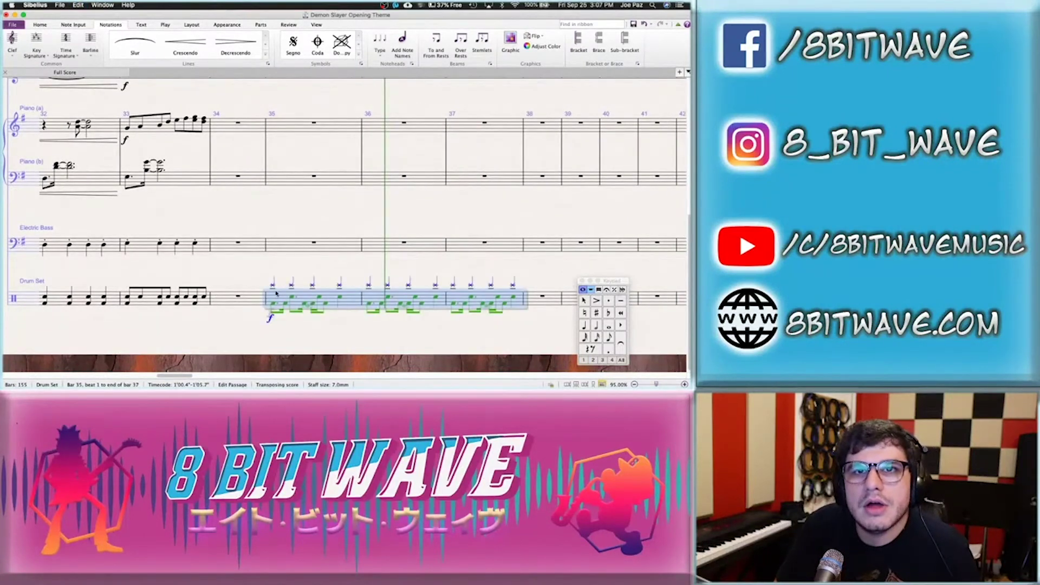
# Lower the four cymbal quarter notes in Drum Set bar 35 to F5 and give them diamond noteheads
pyautogui.click(275, 285)
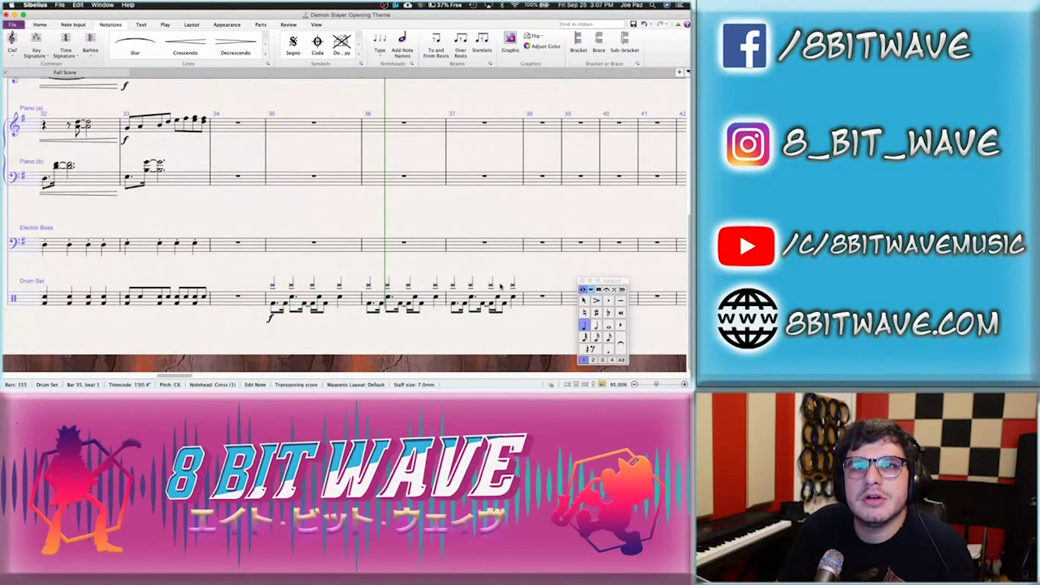
pyautogui.press('Down')
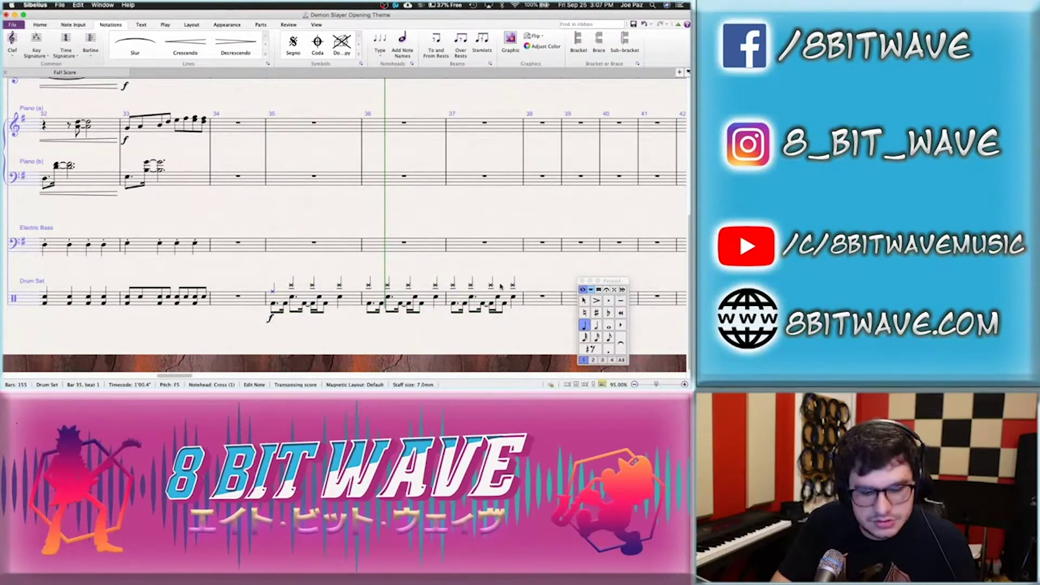
pyautogui.press('Right')
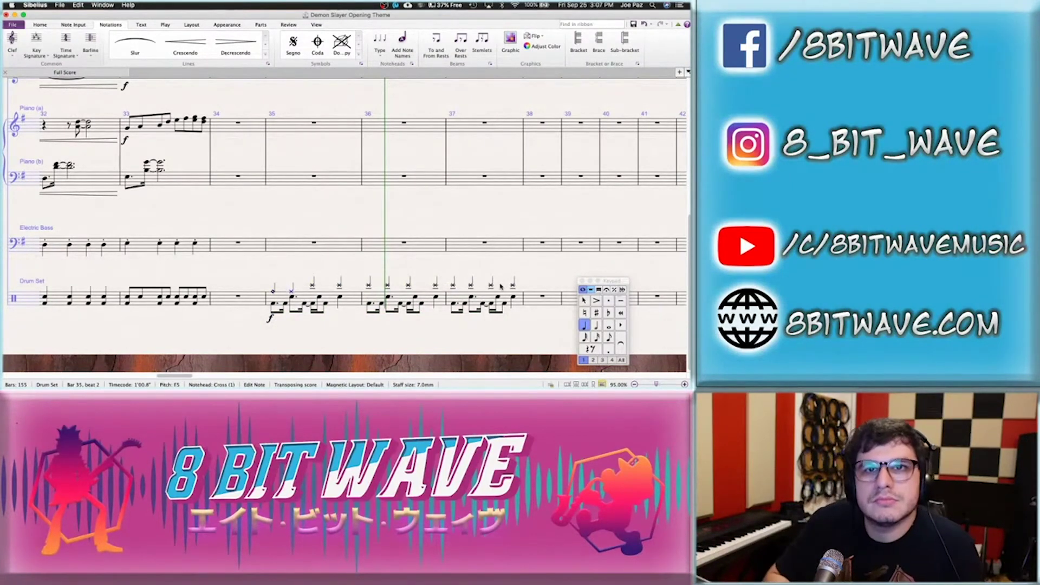
pyautogui.press('Right')
pyautogui.press('Down')
pyautogui.press('Down')
pyautogui.press('Down')
pyautogui.press('Down')
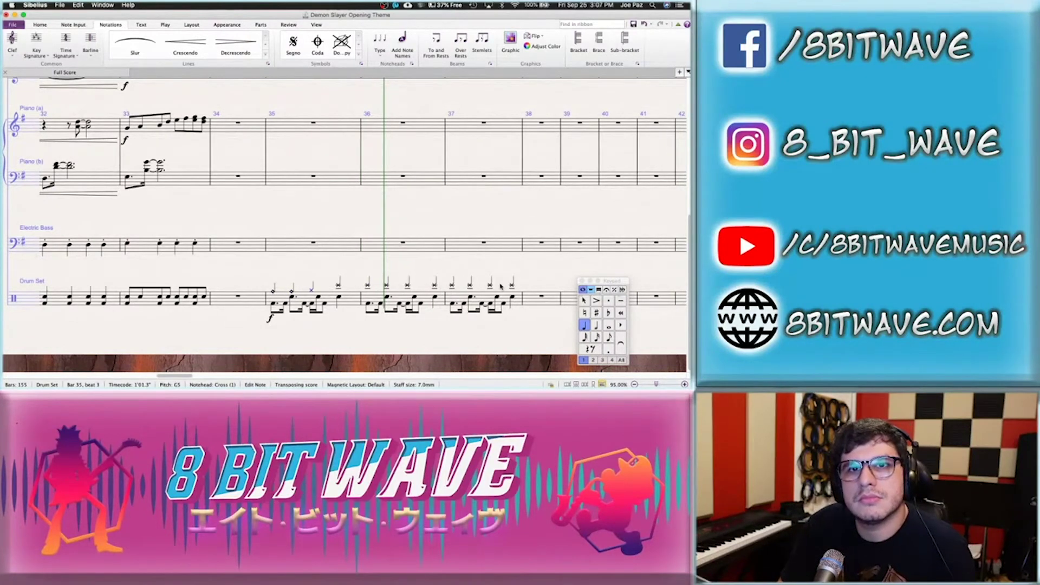
pyautogui.press('Right')
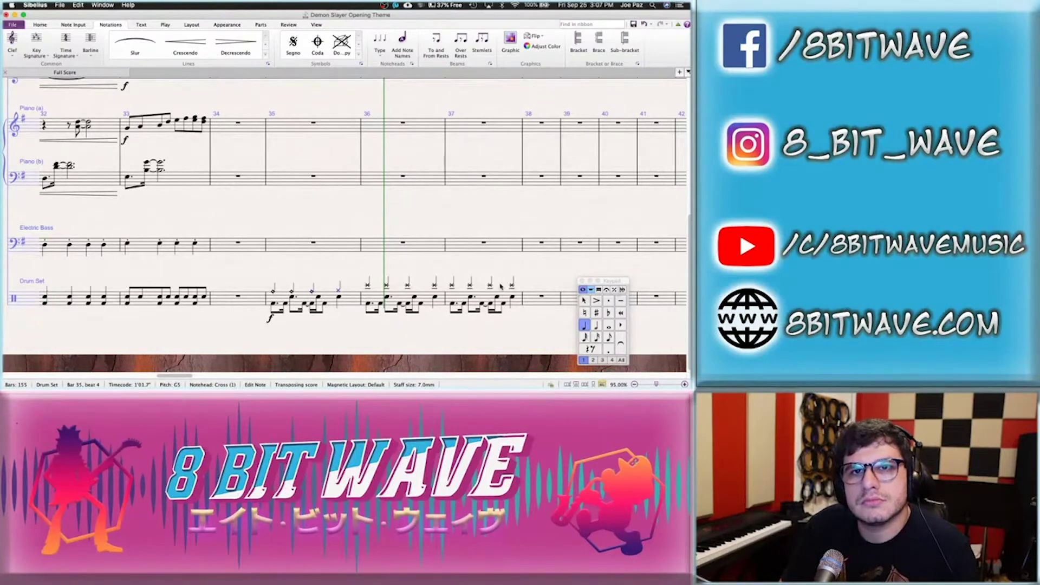
pyautogui.press('Down')
pyautogui.hotkey('shift', 'alt', '2')
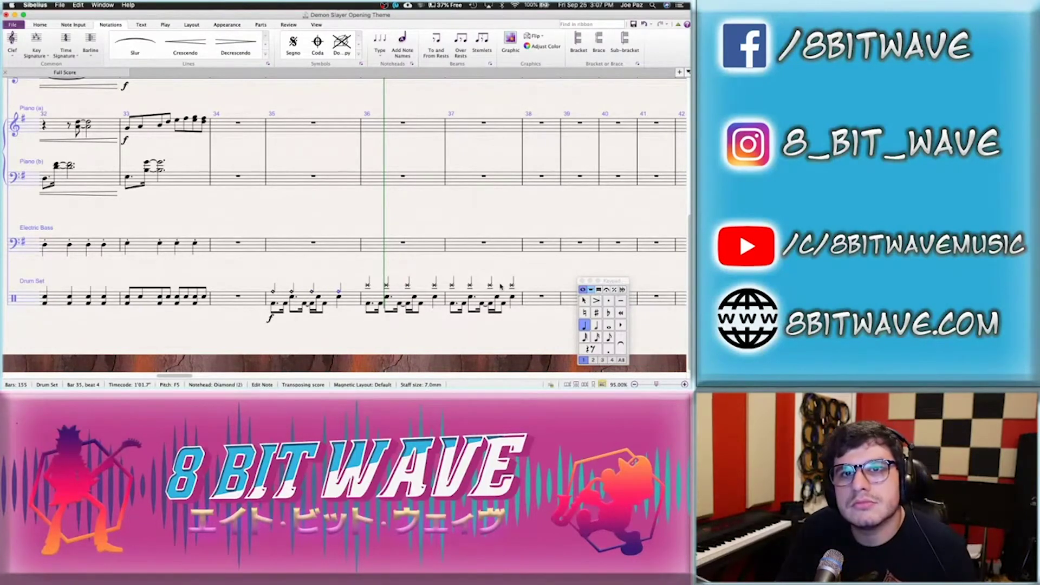
# Shorten the voice 2 snare on beat 4 of Drum Set bar 35 to an eighth and add two sixteenth F4 notes after it
pyautogui.hotkey('alt', '2')
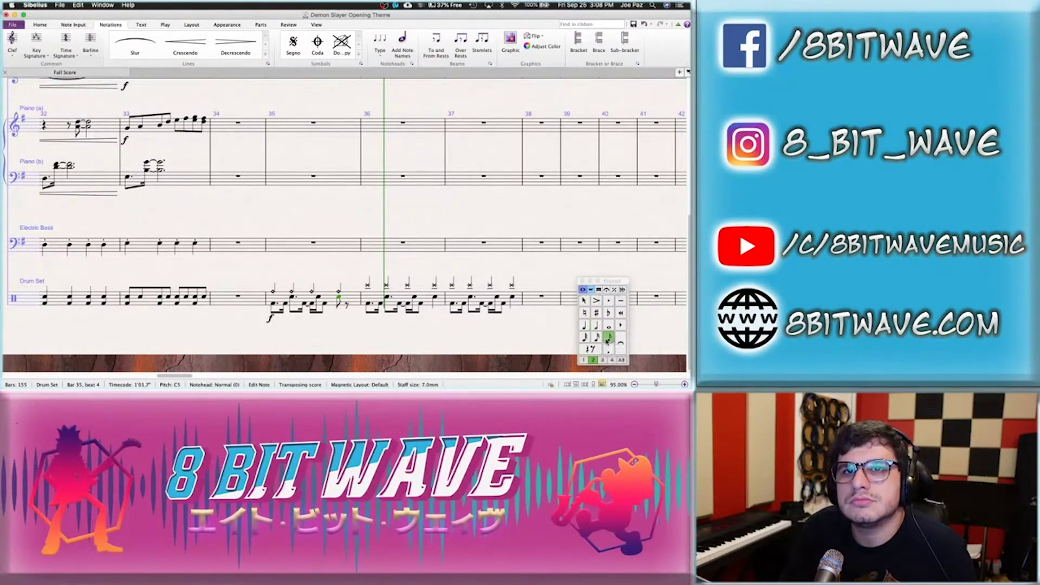
pyautogui.click(608, 338)
pyautogui.click(596, 338)
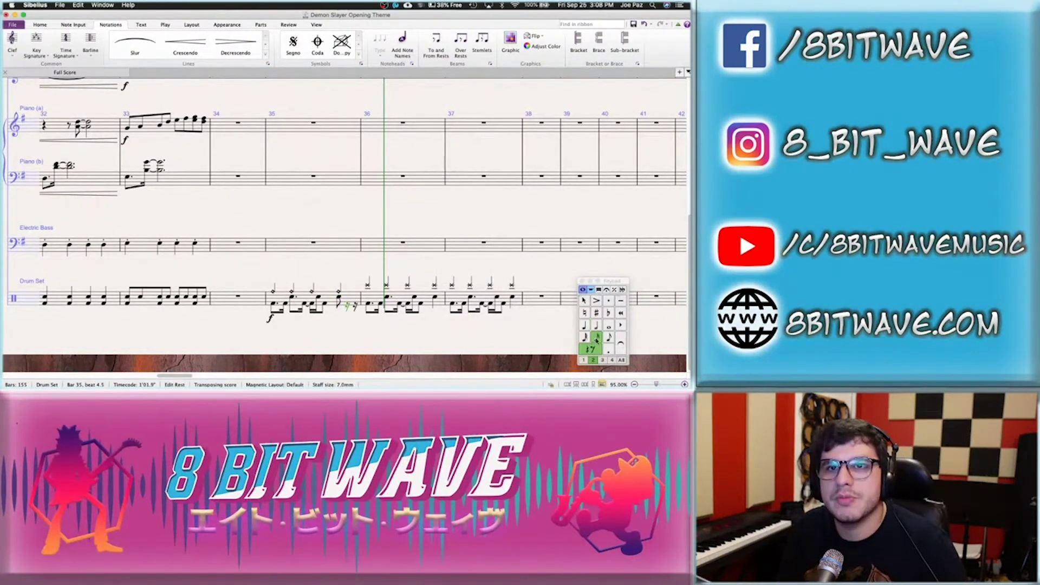
pyautogui.press('f')
pyautogui.press('Left')
pyautogui.press('super+Down')
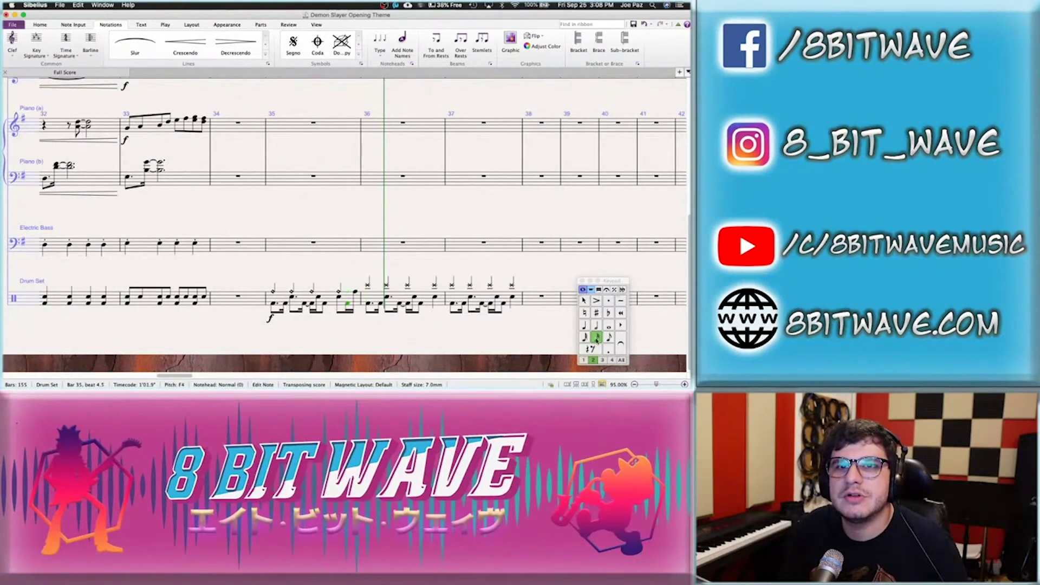
pyautogui.press('Right')
pyautogui.press('super+Down')
pyautogui.press('Left')
pyautogui.press('Escape')
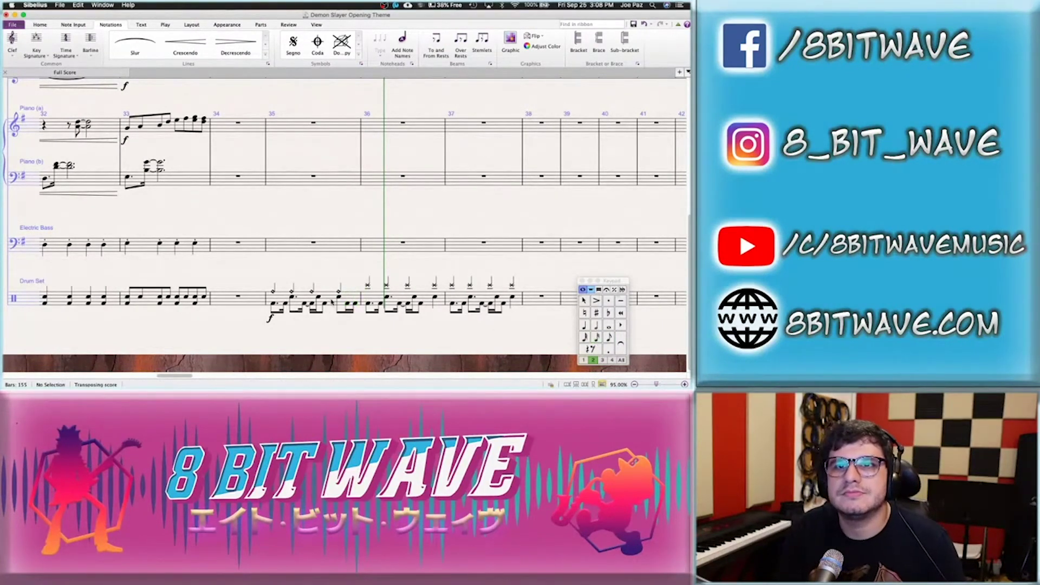
# Copy the Drum Set groove from bar 35 into bar 36 and delete the duplicate f dynamic there
pyautogui.click(334, 304)
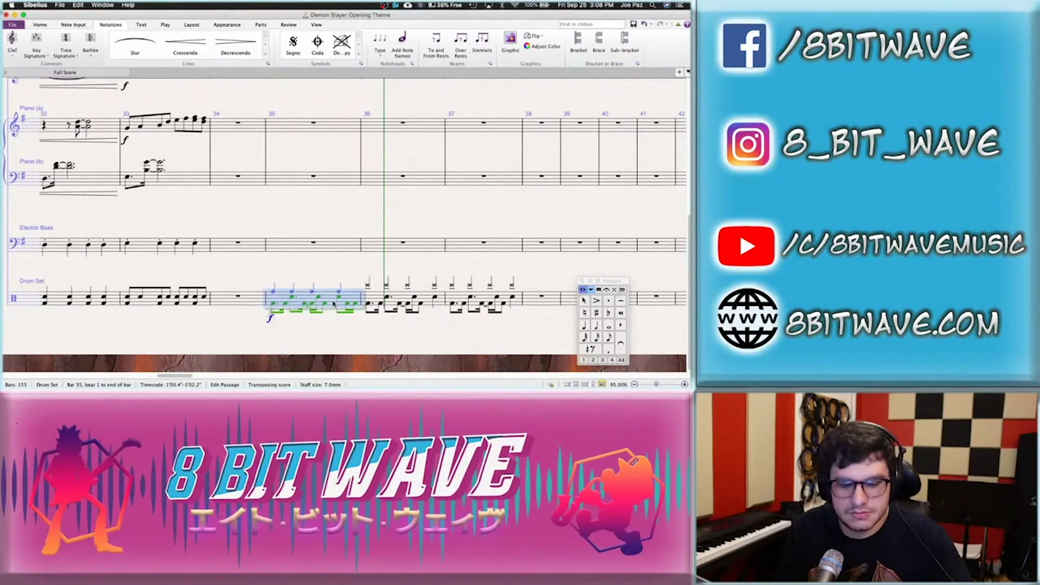
pyautogui.keyDown('alt'); pyautogui.click(366, 320); pyautogui.keyUp('alt')
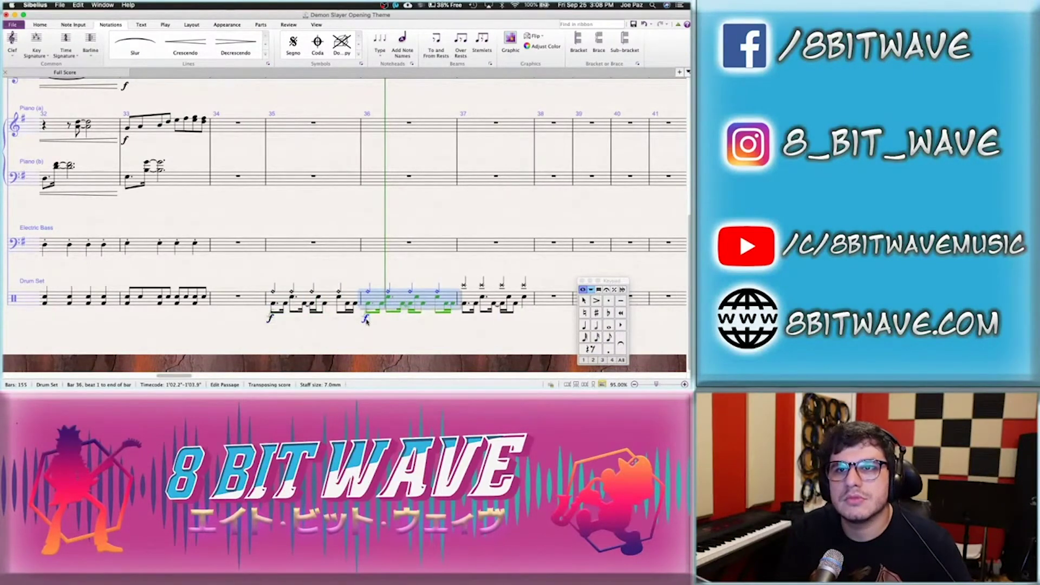
pyautogui.click(366, 319)
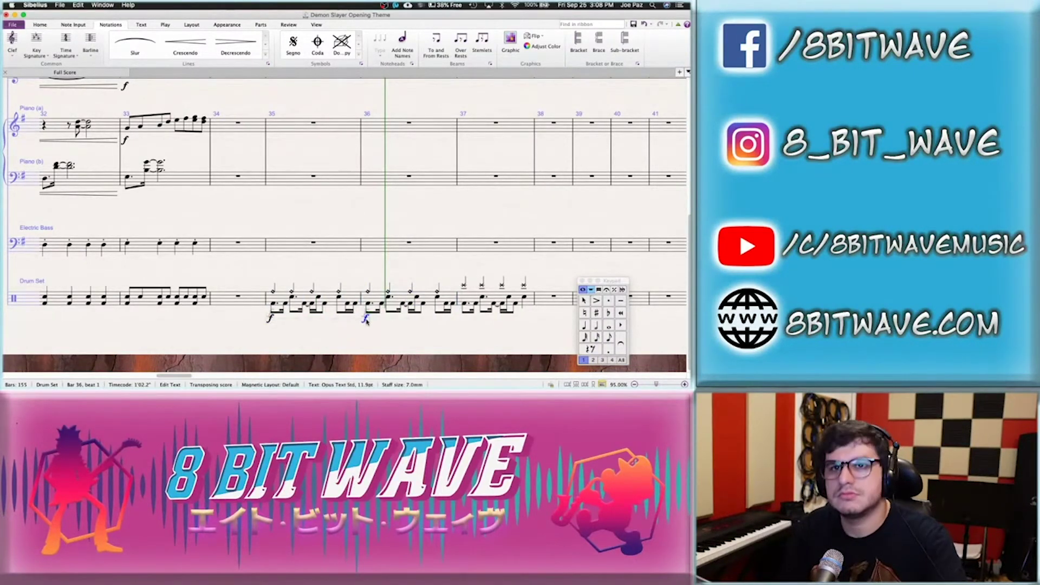
pyautogui.press('Delete')
# Try to replace the Drum Set notes from bar 36 onward with one-bar repeat signs
pyautogui.click(373, 300)
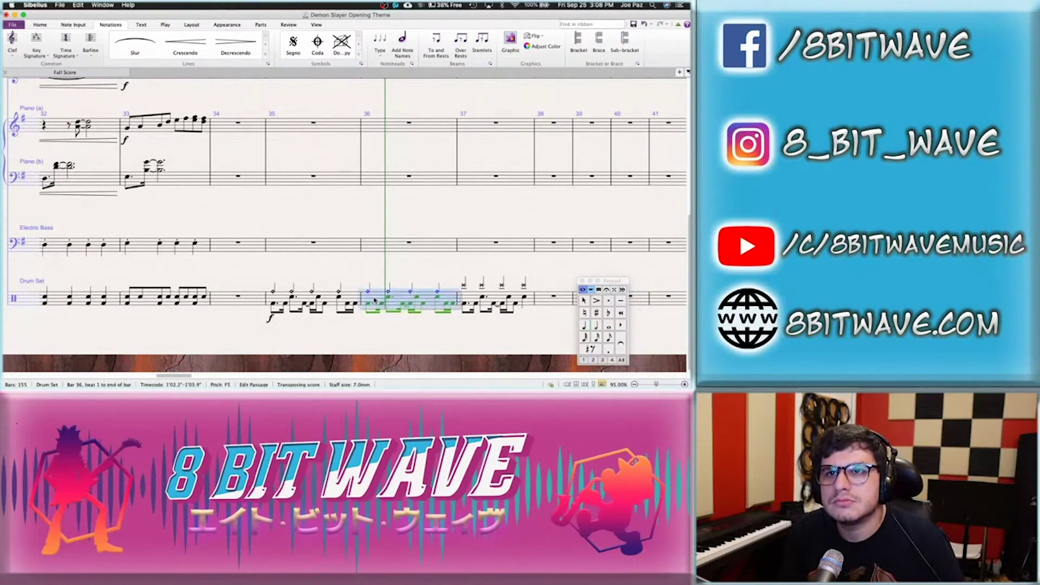
pyautogui.click(485, 304)
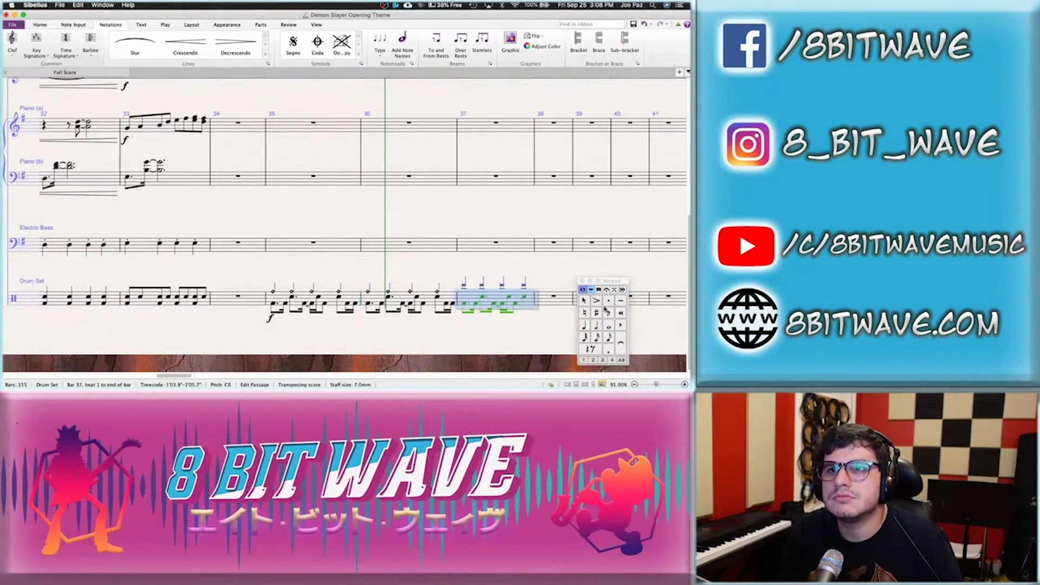
pyautogui.click(430, 300)
pyautogui.click(613, 289)
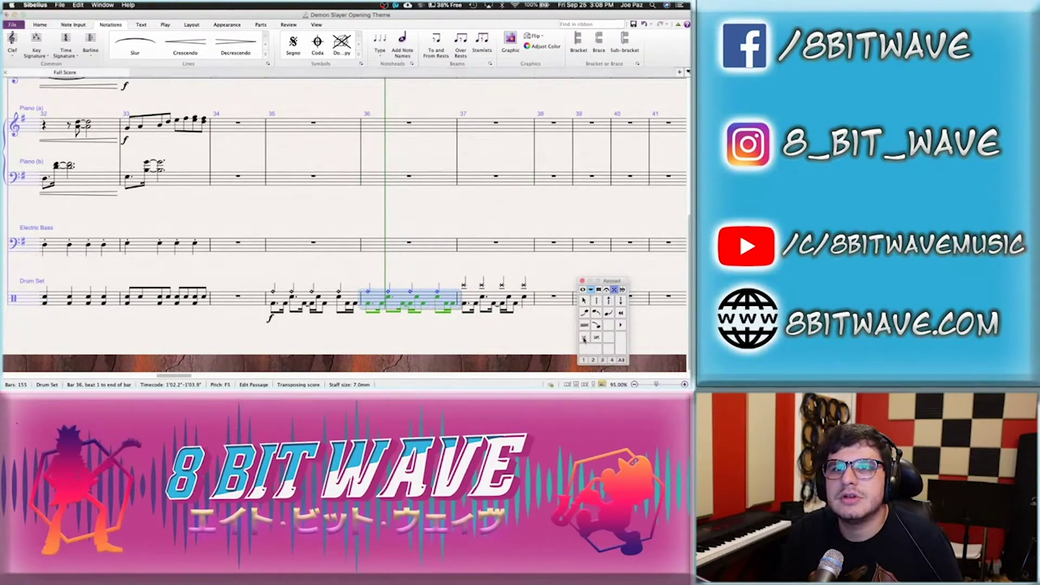
pyautogui.click(583, 338)
pyautogui.click(584, 339)
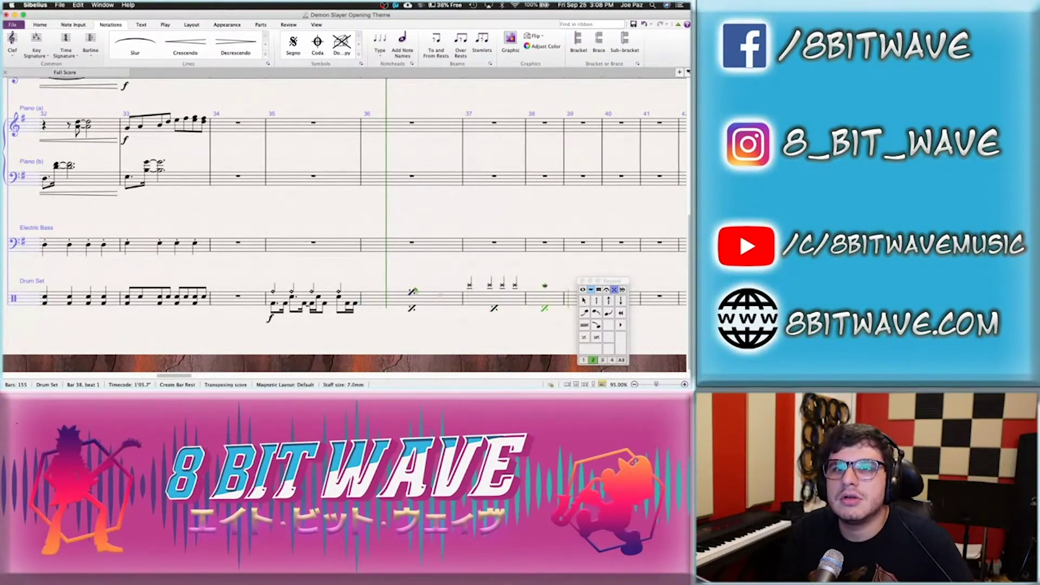
pyautogui.click(412, 293)
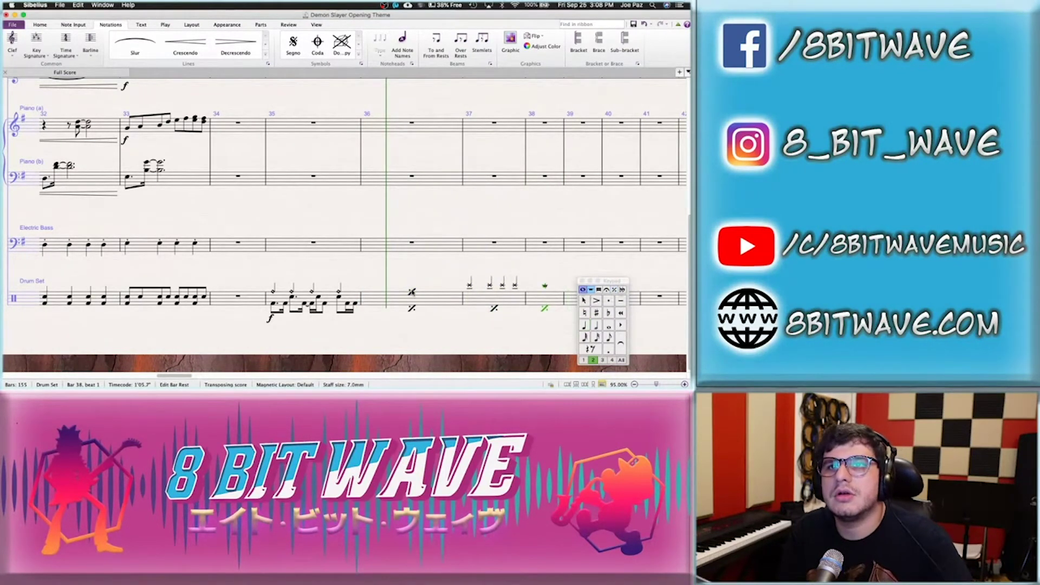
# Clear the notes and repeat signs from Drum Set bars 36 to 38
pyautogui.click(470, 287)
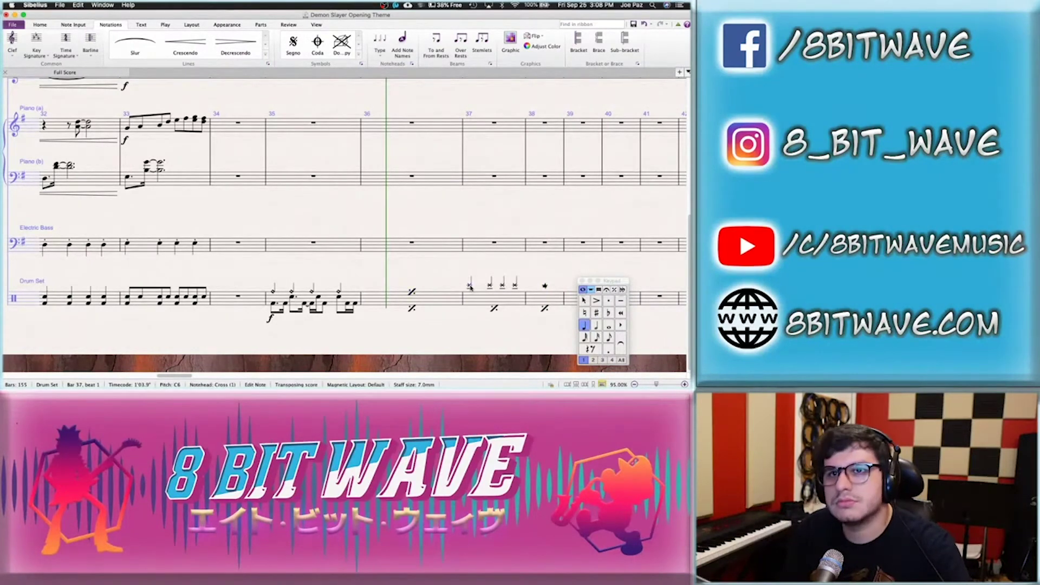
pyautogui.click(469, 297)
pyautogui.press('Delete')
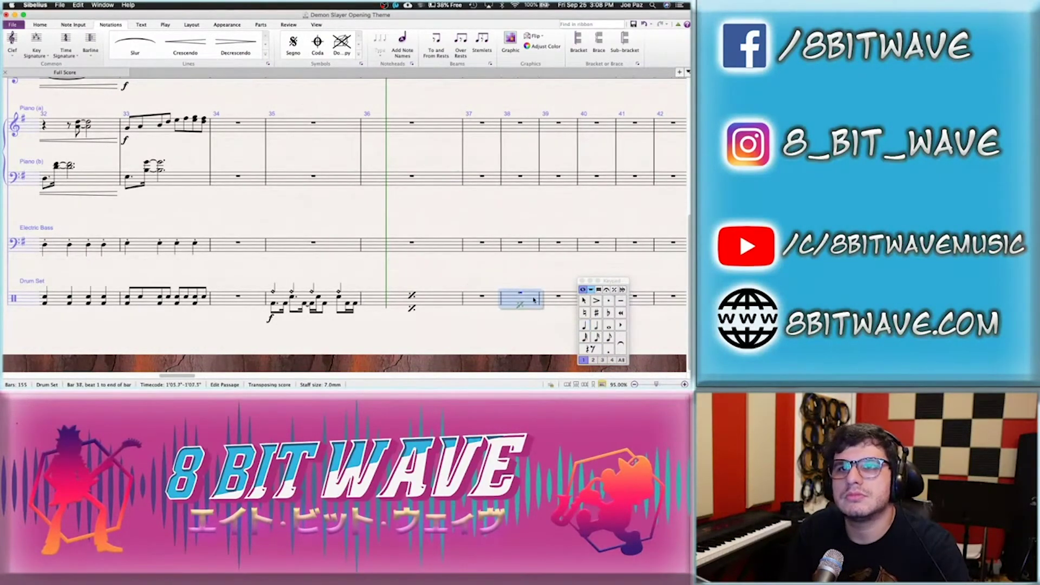
pyautogui.click(476, 298)
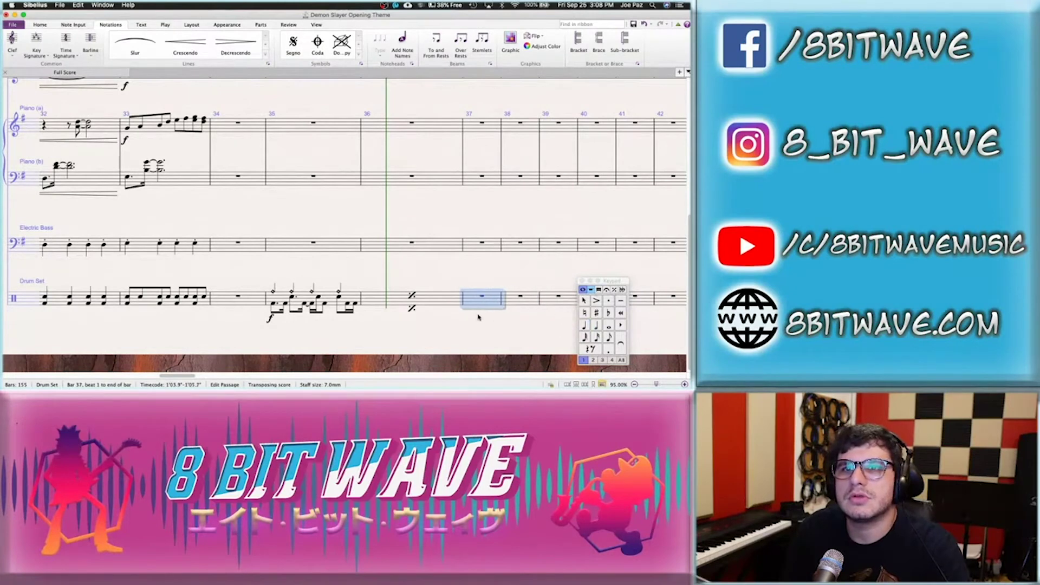
pyautogui.click(447, 303)
pyautogui.press('Delete')
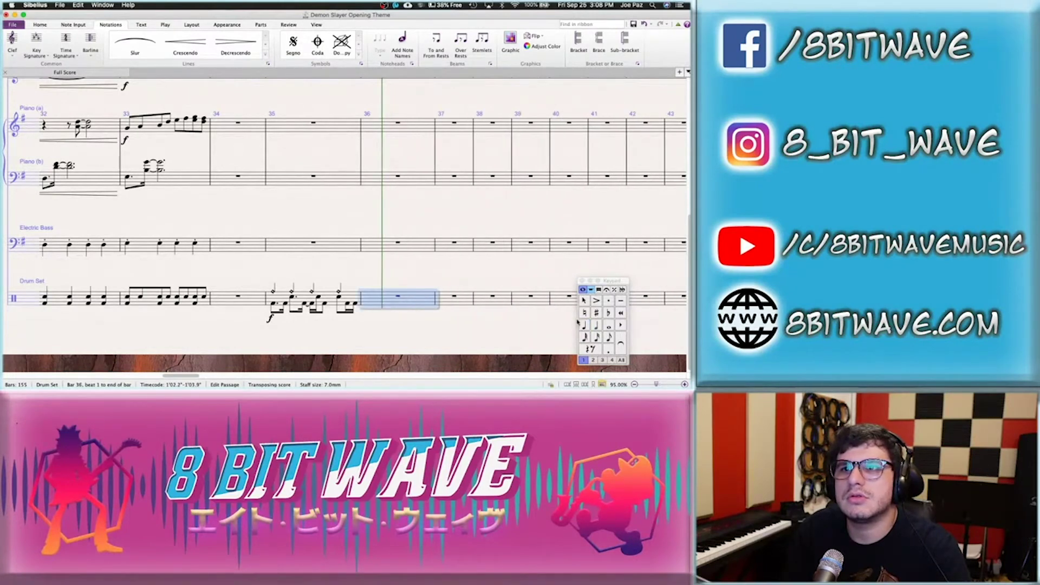
# Enter one-bar repeat signs in the Drum Set part from bar 36 through bar 48
pyautogui.click(614, 290)
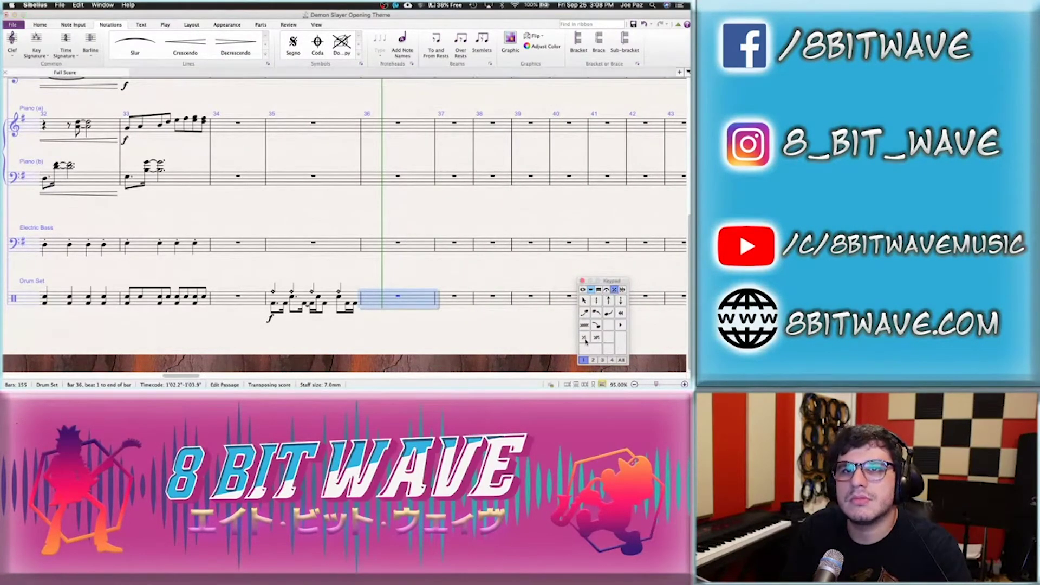
pyautogui.click(585, 339)
pyautogui.click(585, 339)
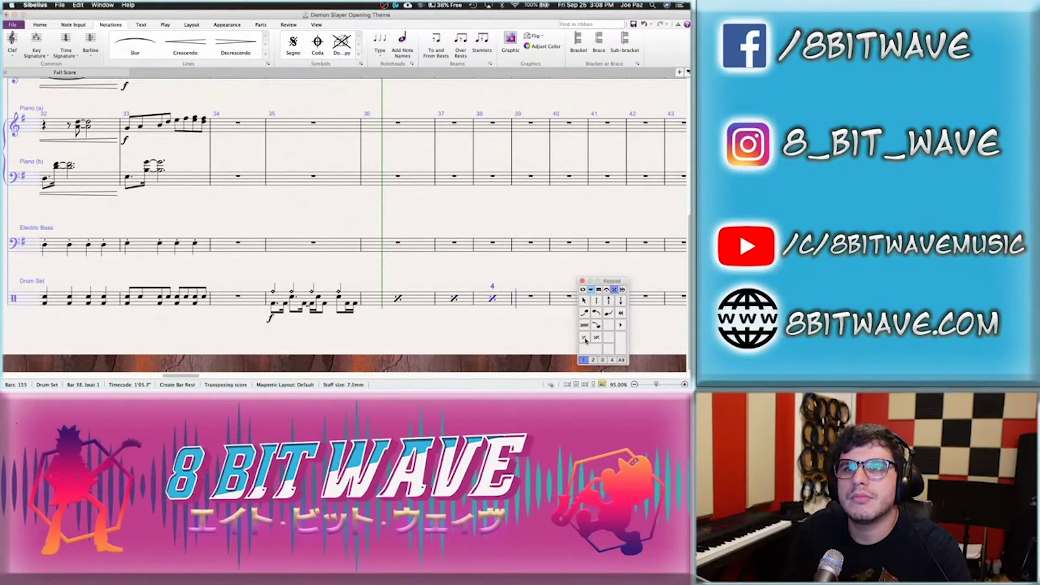
pyautogui.click(585, 339)
pyautogui.click(584, 338)
pyautogui.click(585, 338)
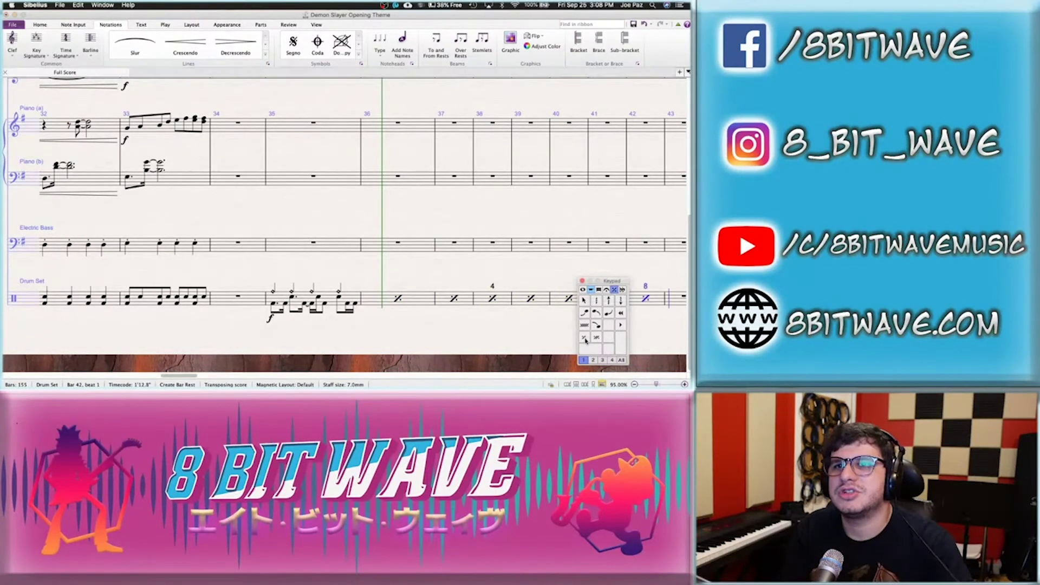
pyautogui.click(584, 338)
pyautogui.click(584, 338)
pyautogui.click(584, 339)
pyautogui.click(584, 339)
pyautogui.click(585, 338)
pyautogui.click(585, 339)
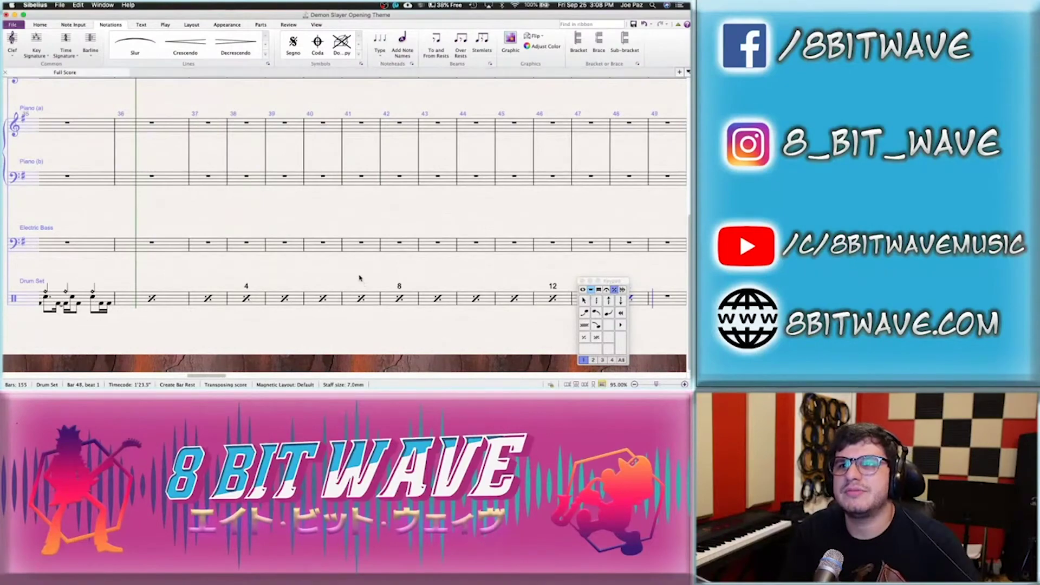
# Select the first Drum Set chord in bar 33 and save the score
pyautogui.press('KP_1')
pyautogui.hscroll(-10, 330, 294)
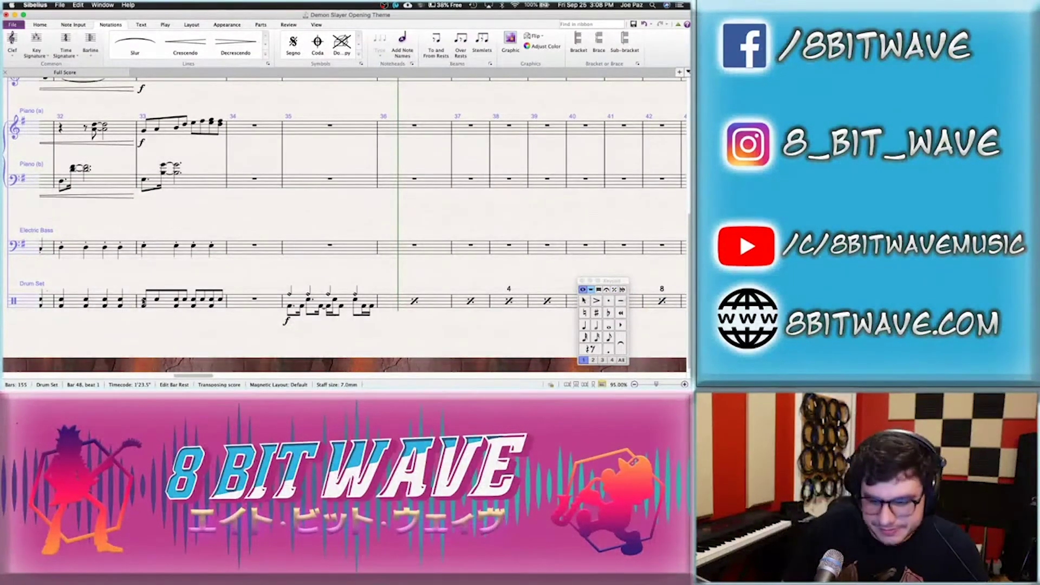
pyautogui.click(143, 299)
pyautogui.press('super+s')
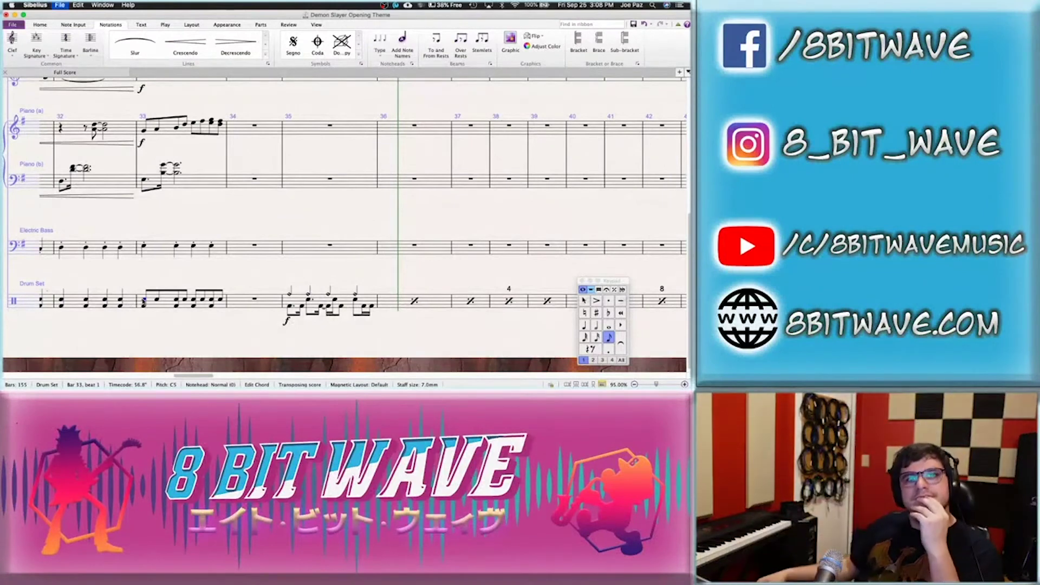
# Play back the score from the start of bar 33 and review the Tenor Saxophone and rhythm parts around bars 33 to 36
pyautogui.press('p')
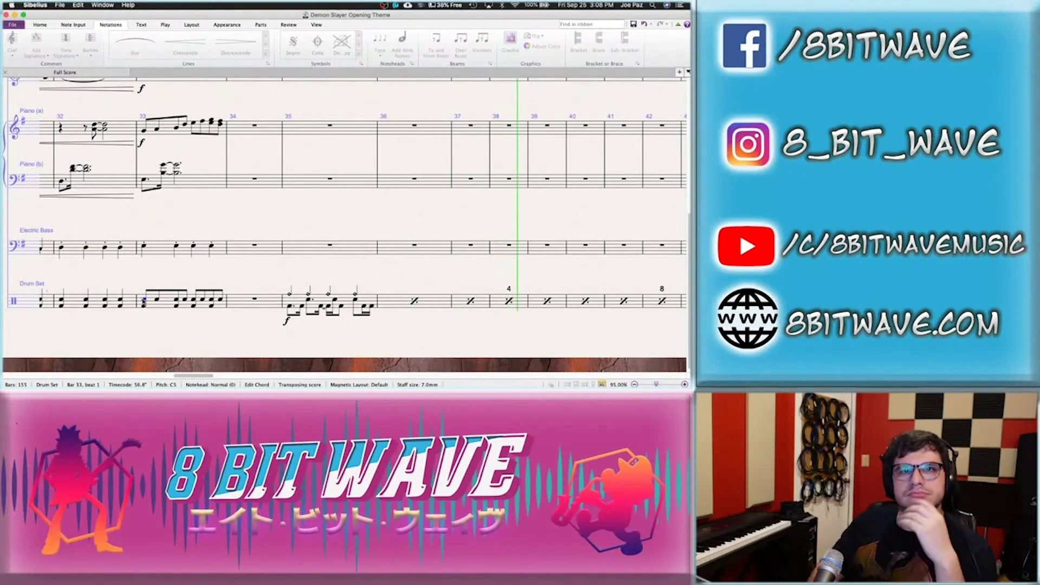
pyautogui.press('space')
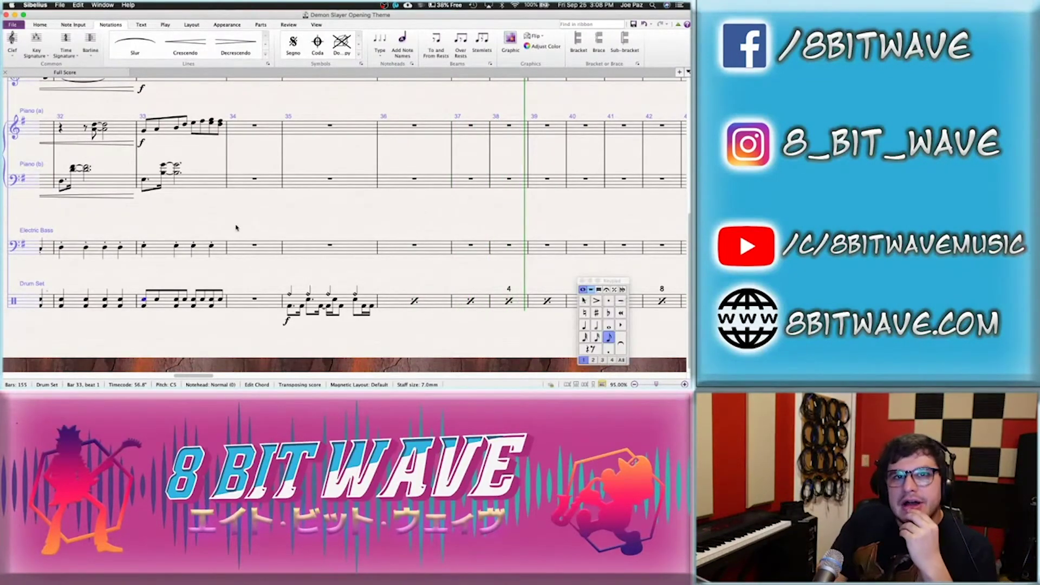
pyautogui.scroll(5, 251, 237)
pyautogui.press('Escape')
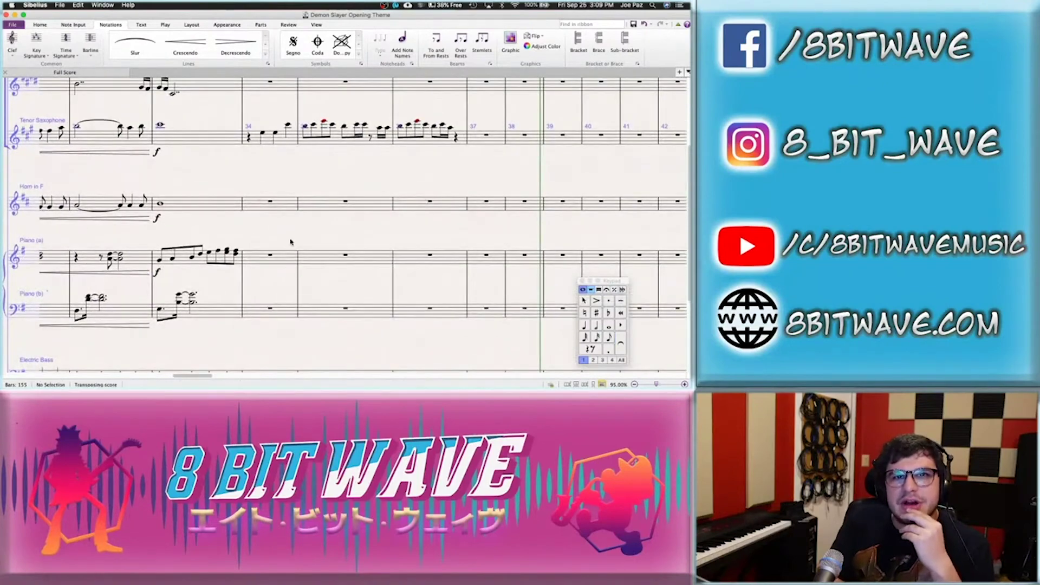
pyautogui.scroll(3, 289, 239)
pyautogui.scroll(-2, 291, 242)
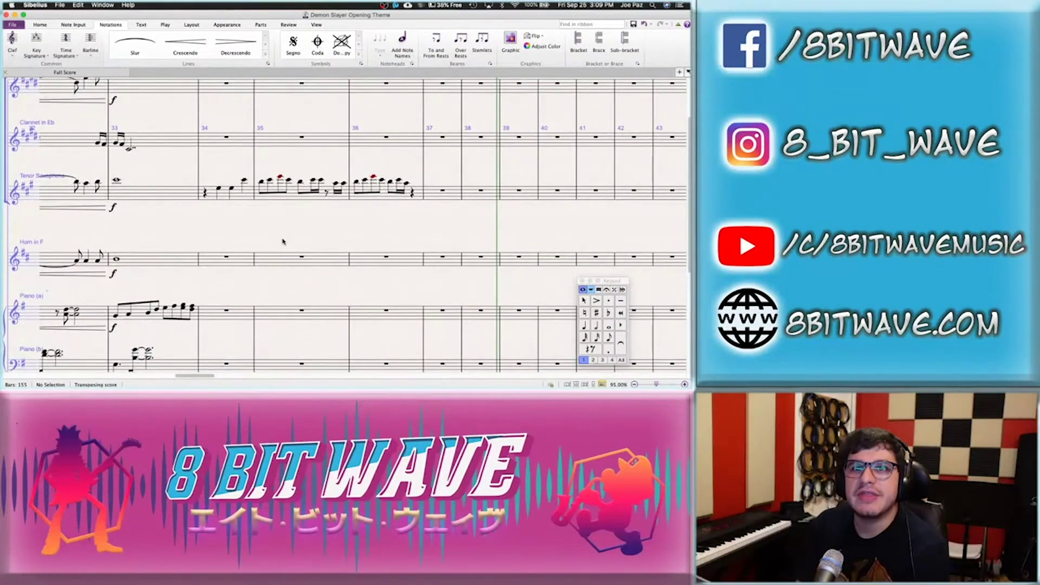
# Switch to the YouTube video of the Demon Slayer opening, rewind it to 1:12 for reference, and return to the Sibelius score
pyautogui.hotkey('ctrl', 'Right')
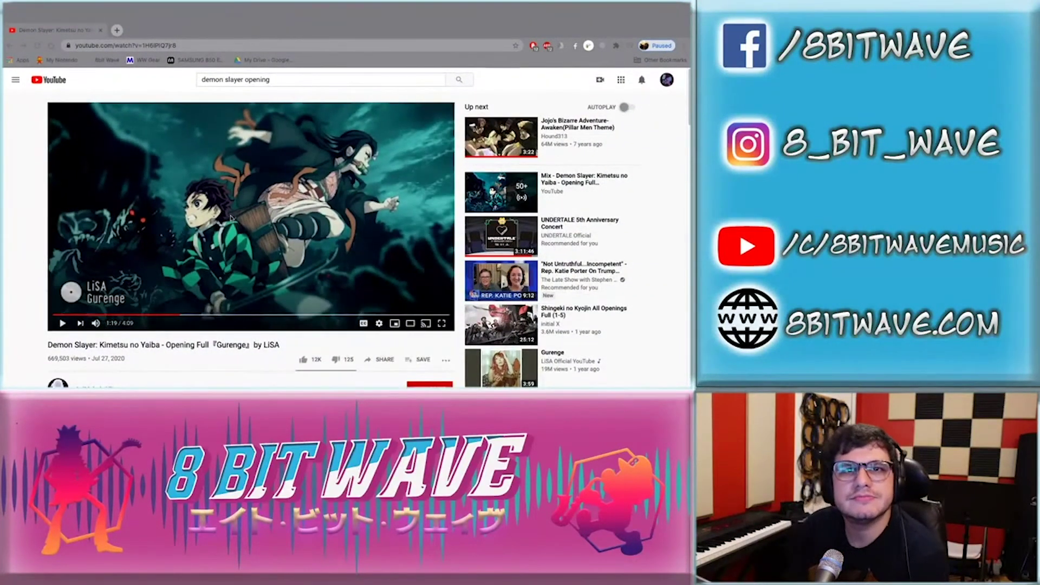
pyautogui.press('Left')
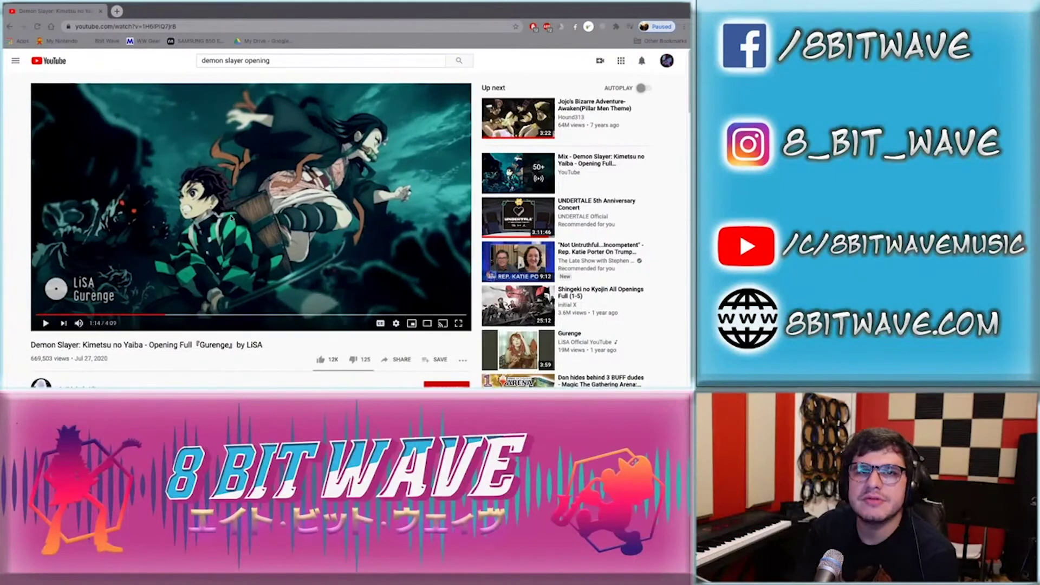
pyautogui.press('Left')
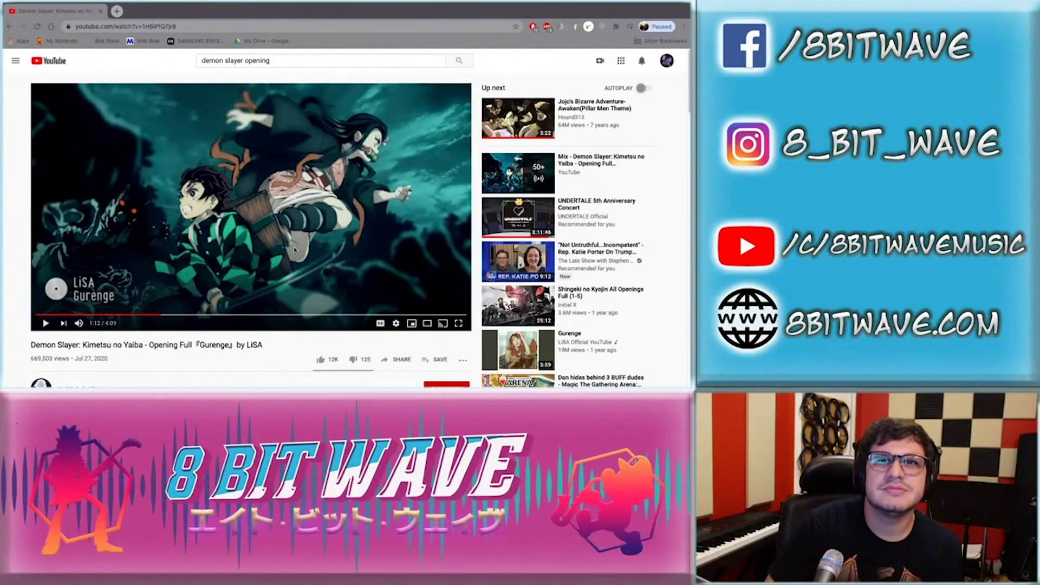
pyautogui.hotkey('ctrl', 'Left')
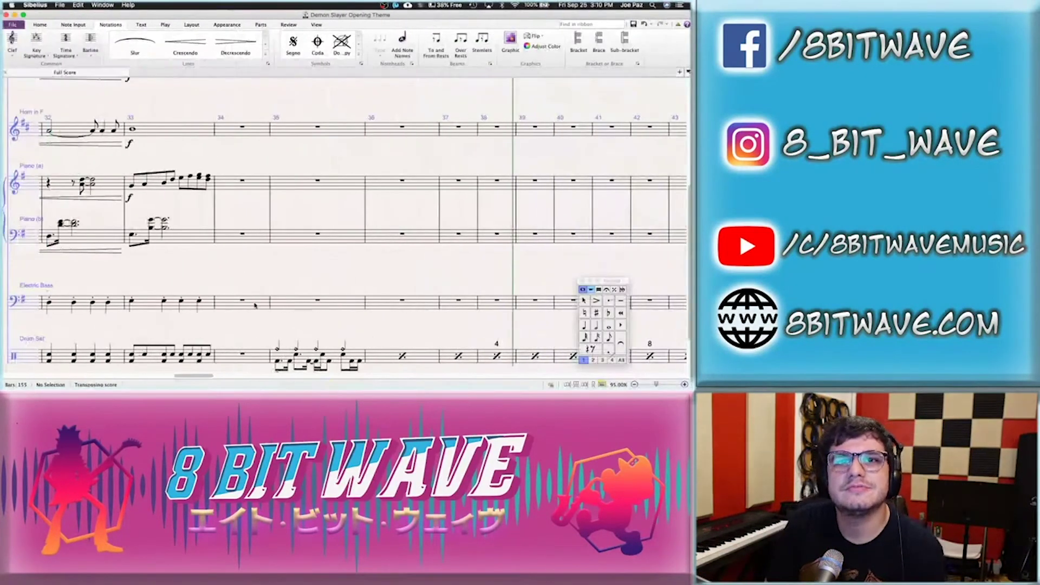
# Enter a whole note E2 in Electric Bass bar 35
pyautogui.click(244, 302)
pyautogui.click(319, 295)
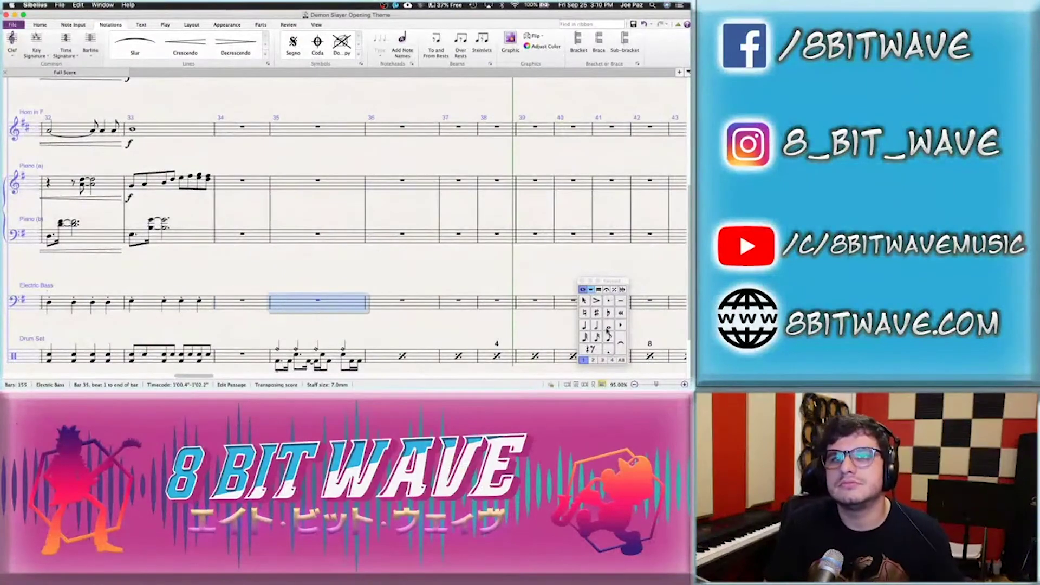
pyautogui.click(608, 326)
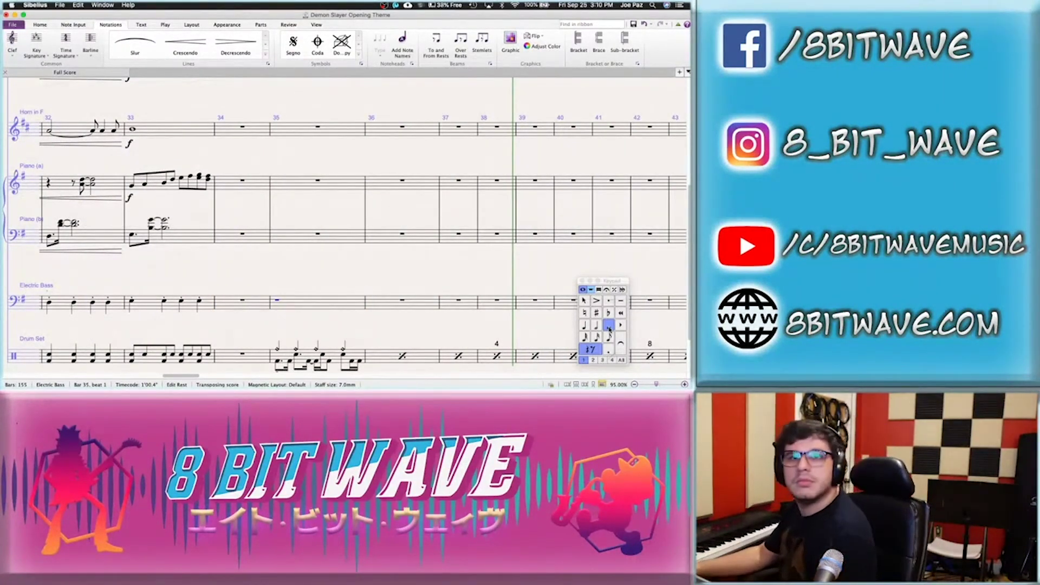
pyautogui.press('e')
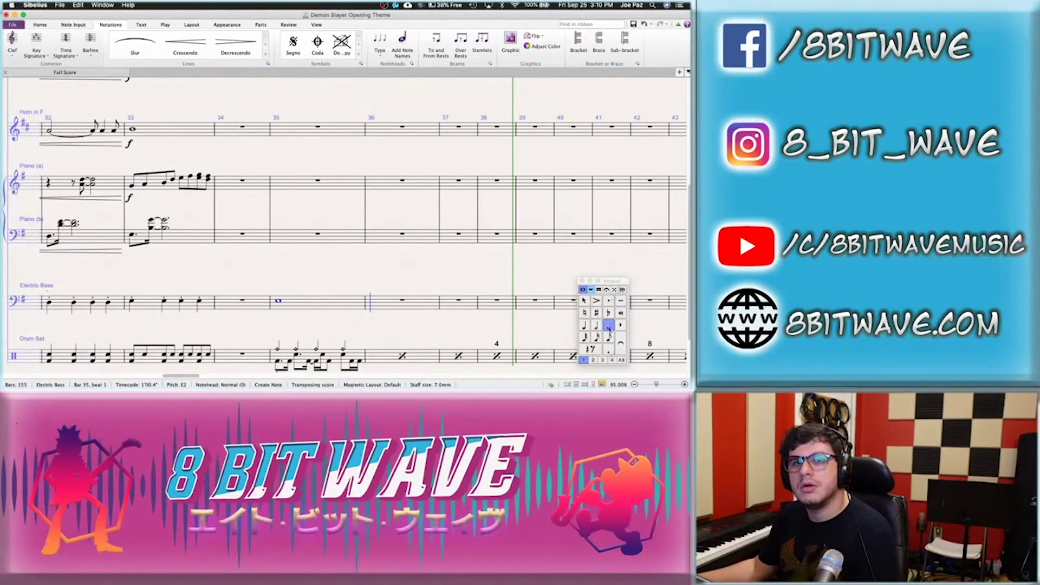
# Enter whole notes C, D, E, B, C and D-sharp in bars 35 to 40 of the Electric Bass staff
pyautogui.press('Escape')
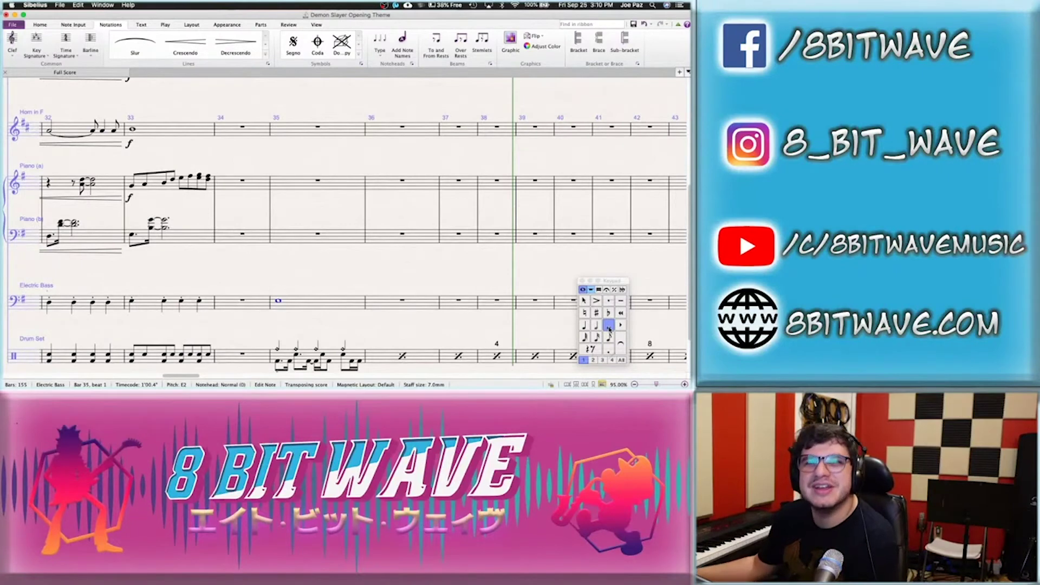
pyautogui.press('c')
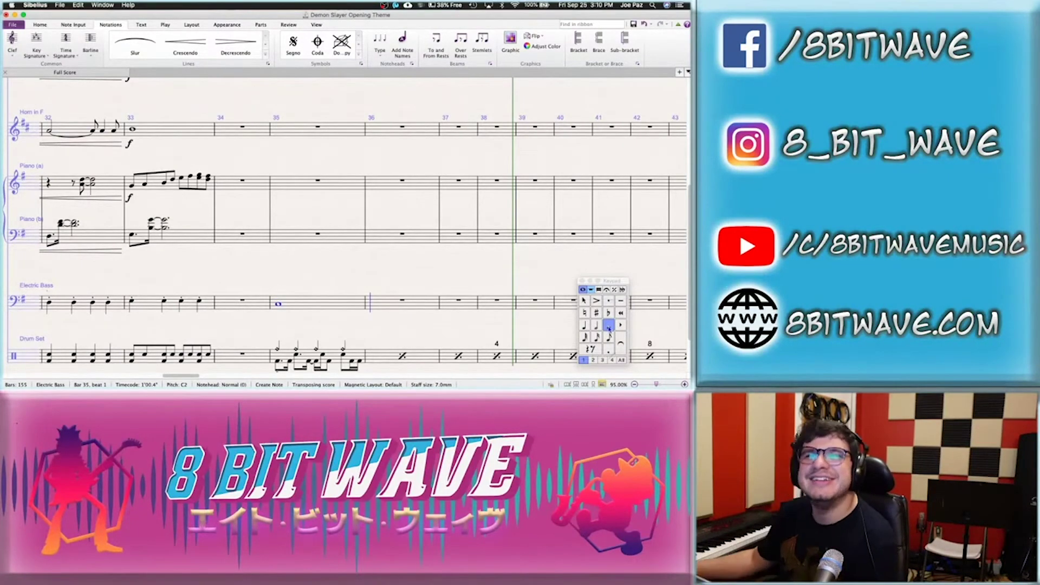
pyautogui.press('d')
pyautogui.press('e')
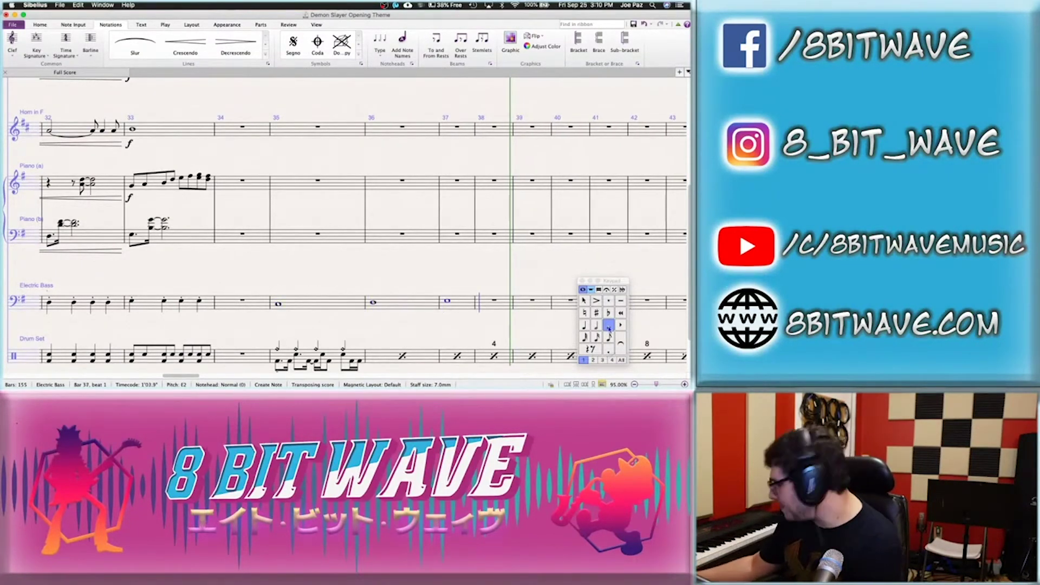
pyautogui.press('b')
pyautogui.press('c')
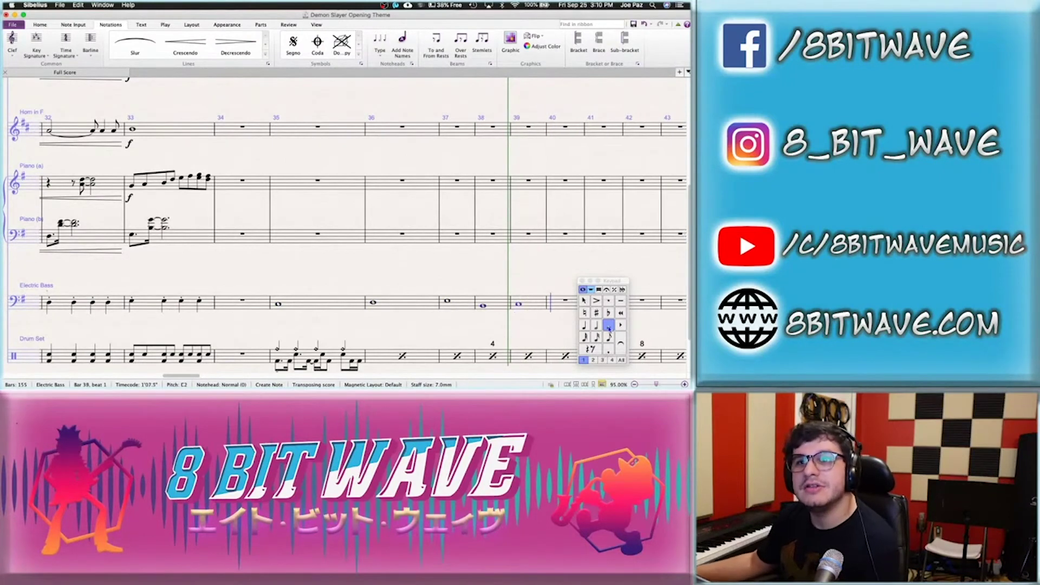
pyautogui.press('d')
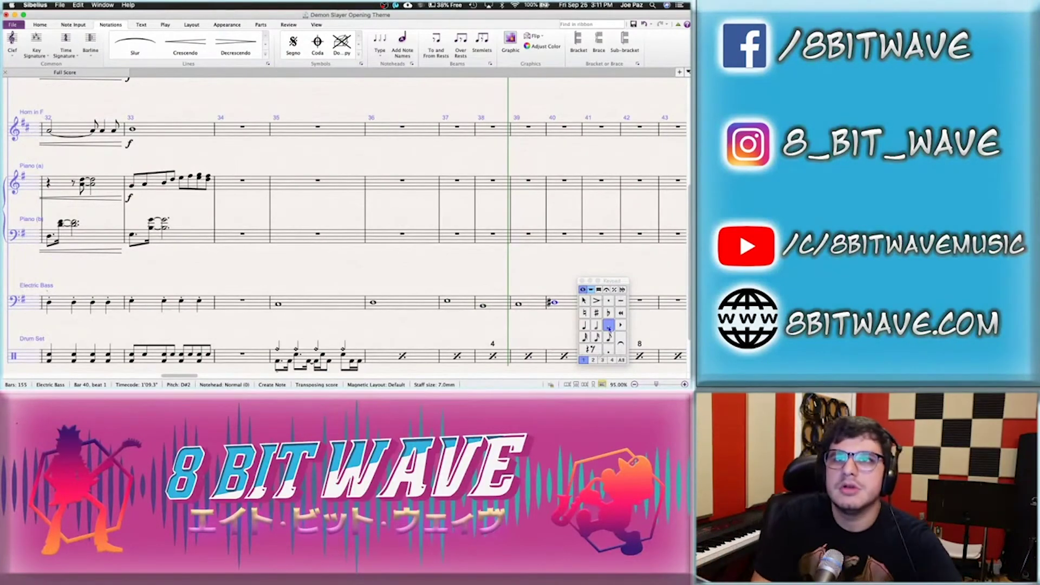
pyautogui.press('Escape')
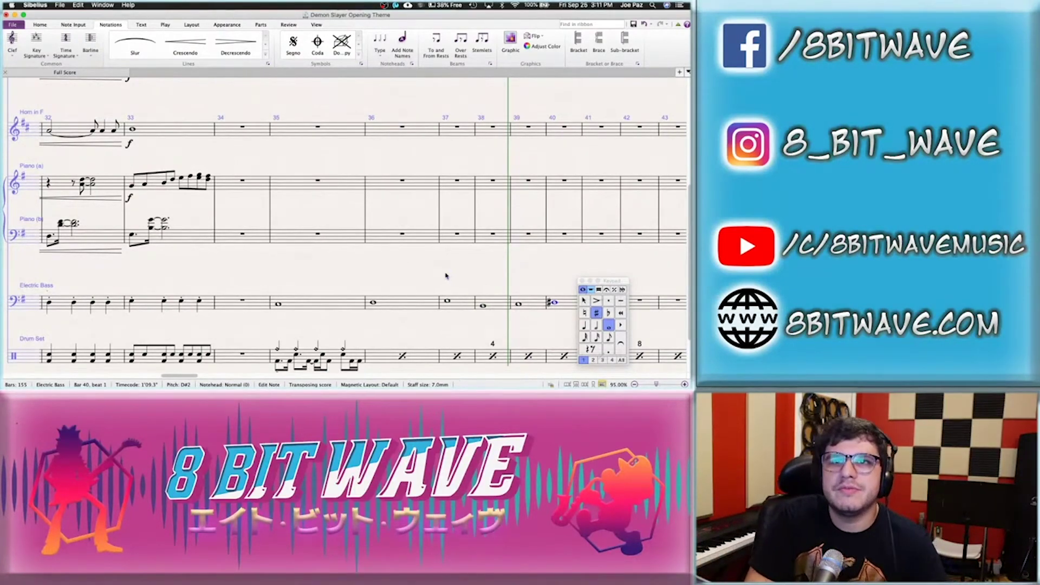
pyautogui.press('Escape')
# Copy the Electric Bass passage in bars 9 and 10 into bars 41 and 42 of the same staff
pyautogui.hscroll(-15, 447, 276)
pyautogui.hscroll(-2, 445, 276)
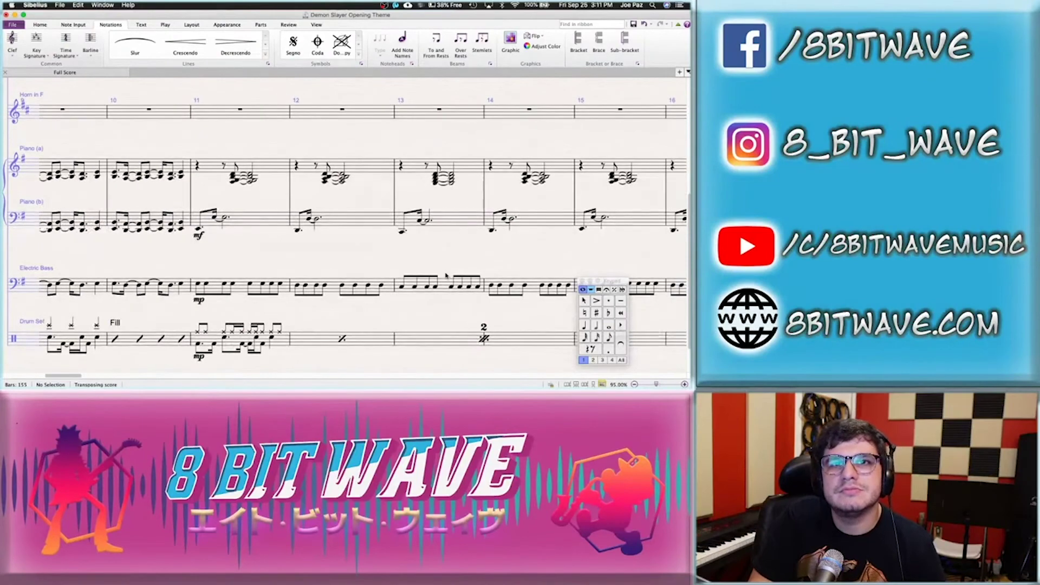
pyautogui.hscroll(-2, 195, 292)
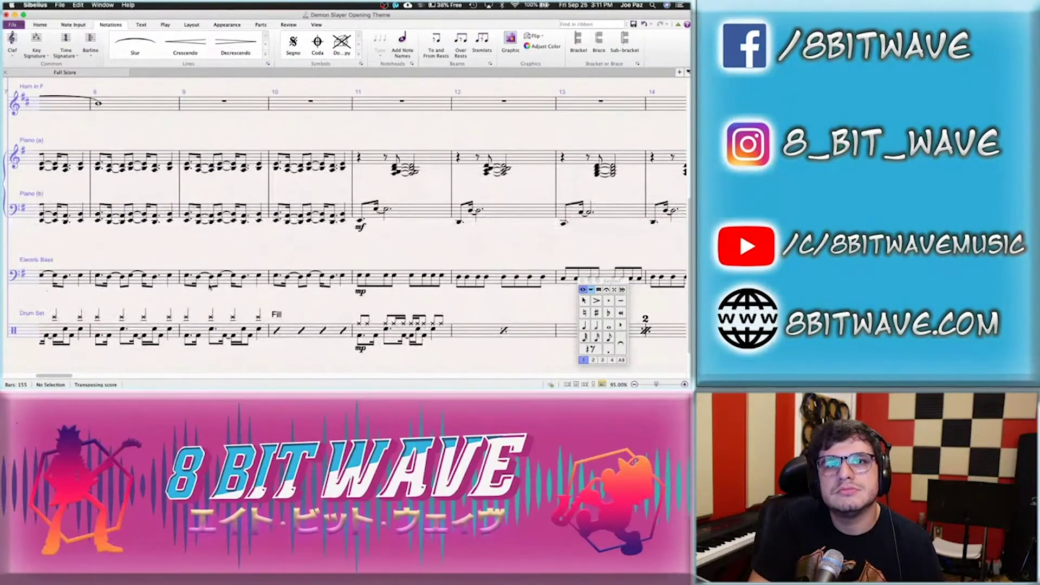
pyautogui.click(297, 284)
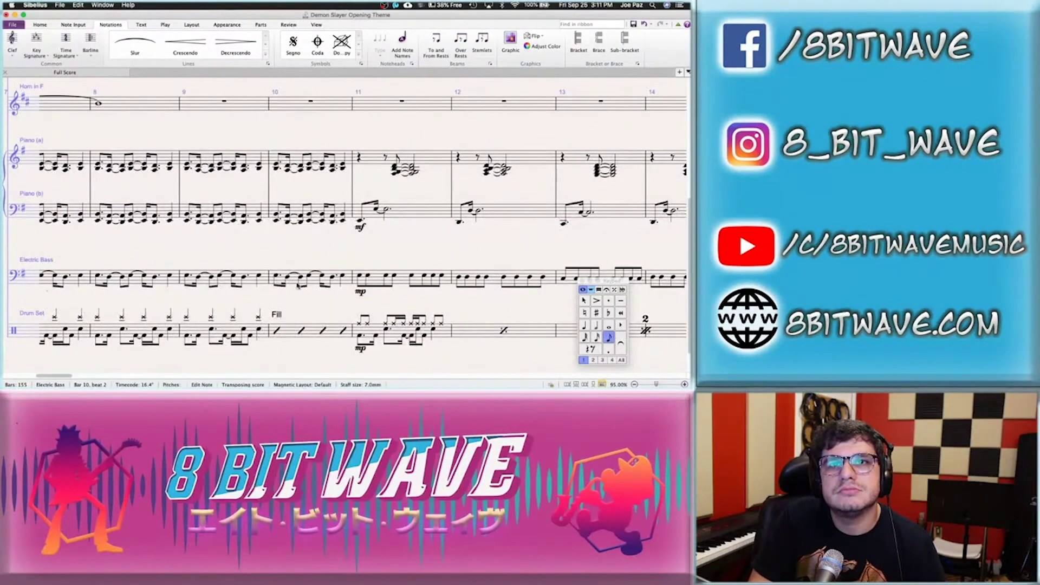
pyautogui.click(250, 282)
pyautogui.keyDown('shift'); pyautogui.click(297, 284); pyautogui.keyUp('shift')
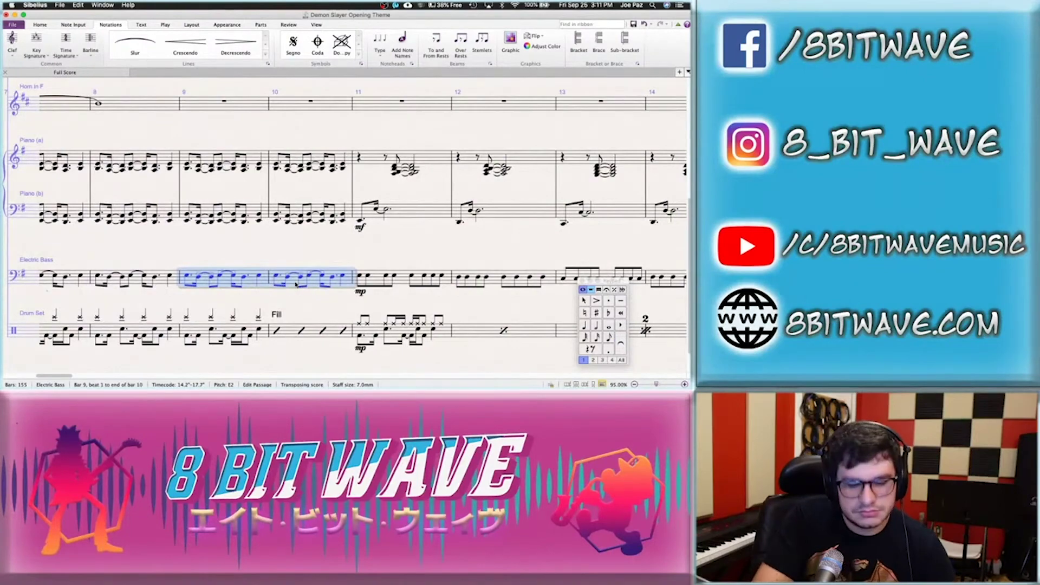
pyautogui.hscroll(15, 297, 284)
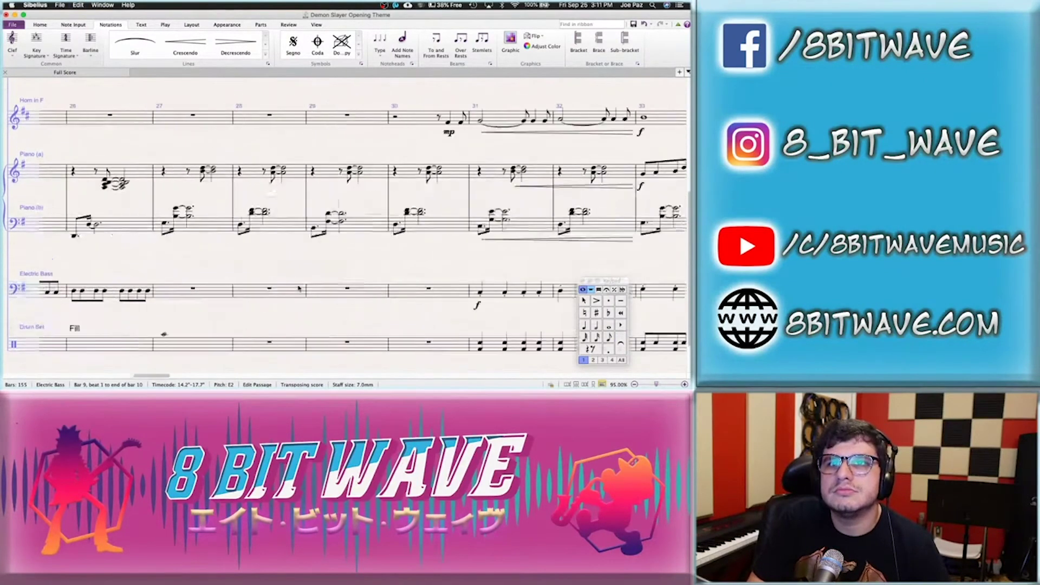
pyautogui.click(390, 272)
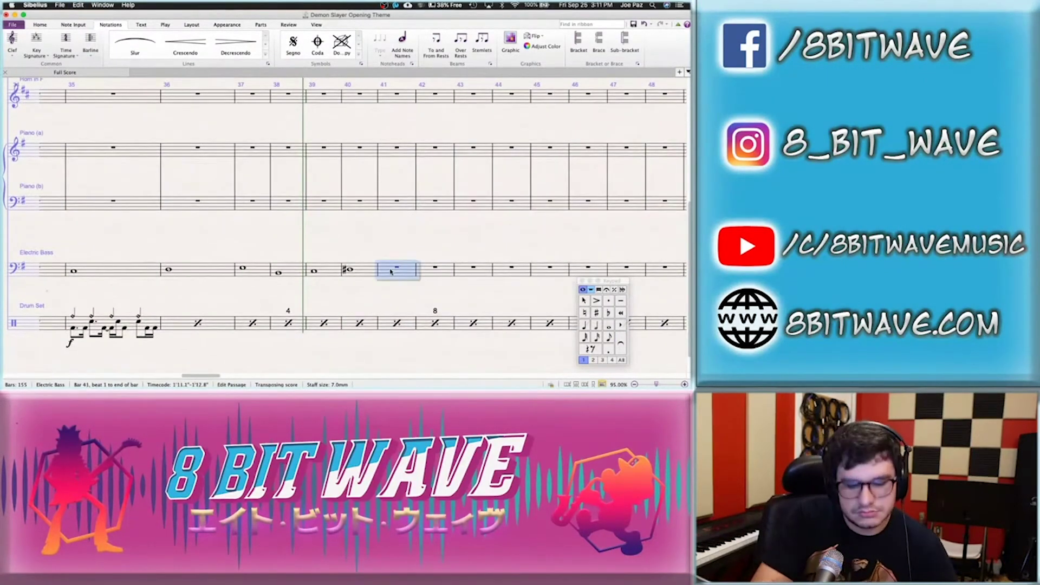
pyautogui.press('super+v')
pyautogui.press('Escape')
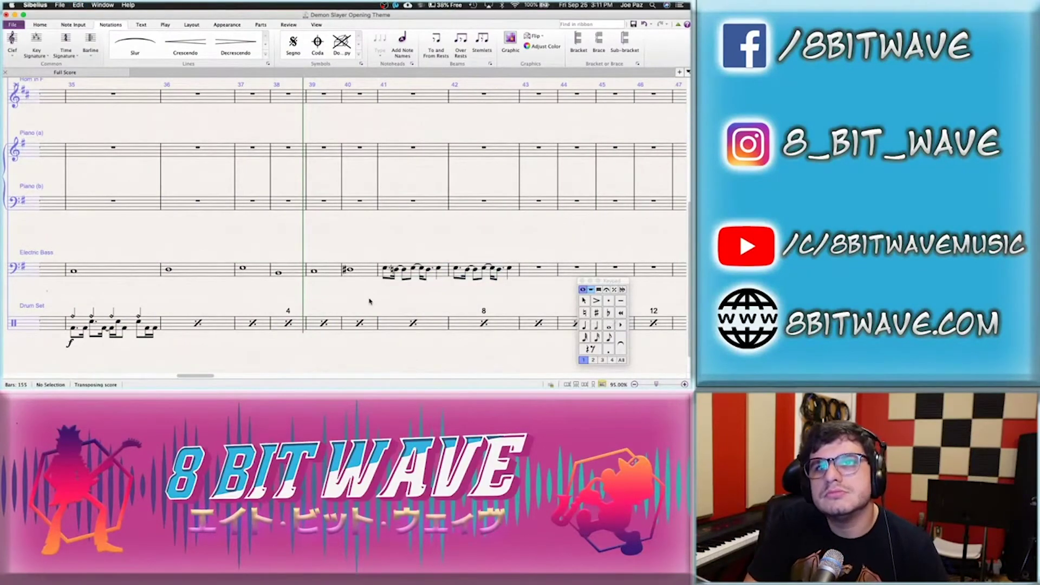
# Play the score back from bar 33 through the new bass bars
pyautogui.hscroll(-5, 365, 301)
pyautogui.scroll(1, 365, 301)
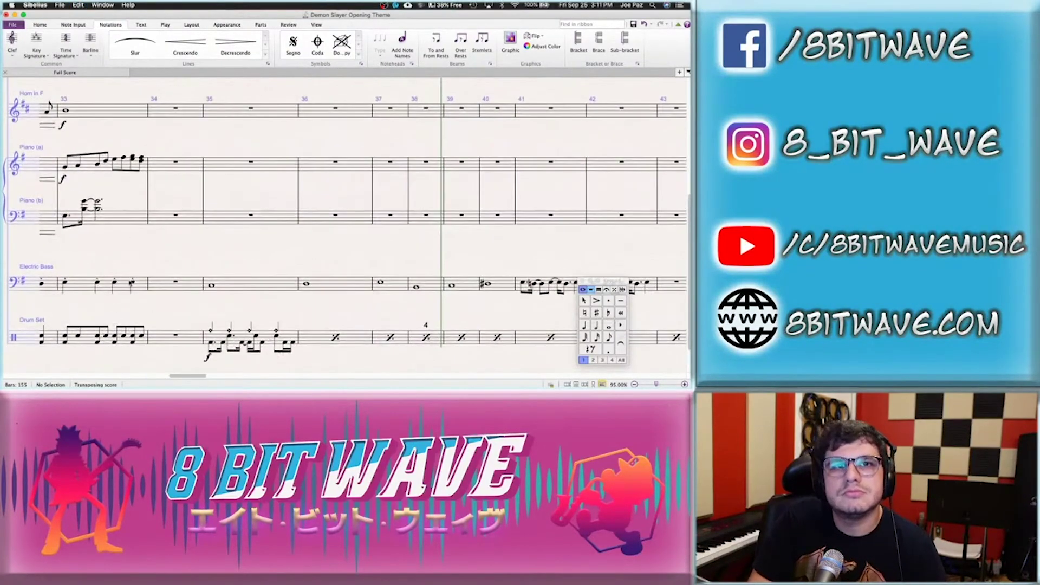
pyautogui.click(65, 283)
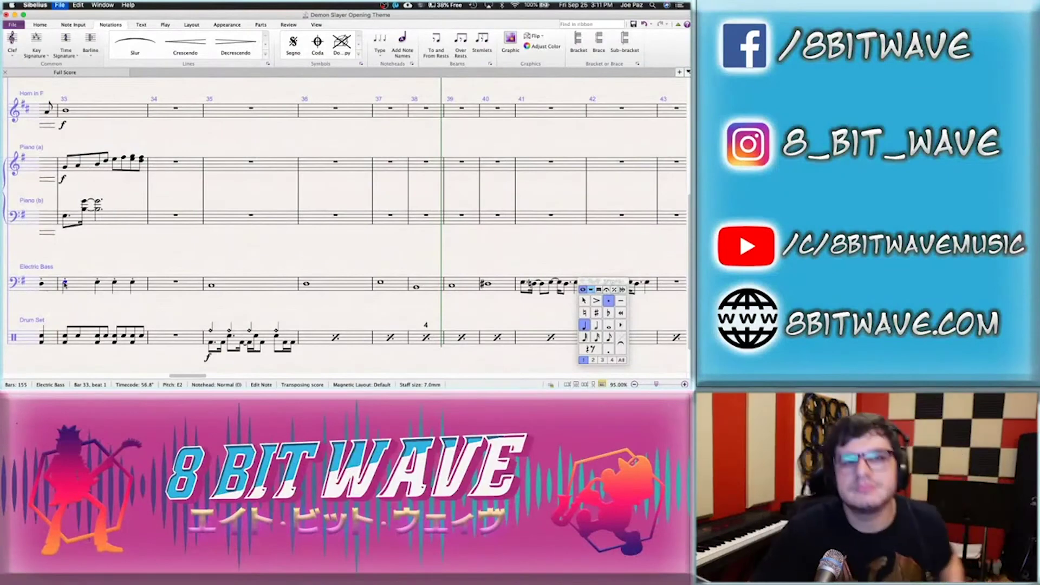
pyautogui.press('space')
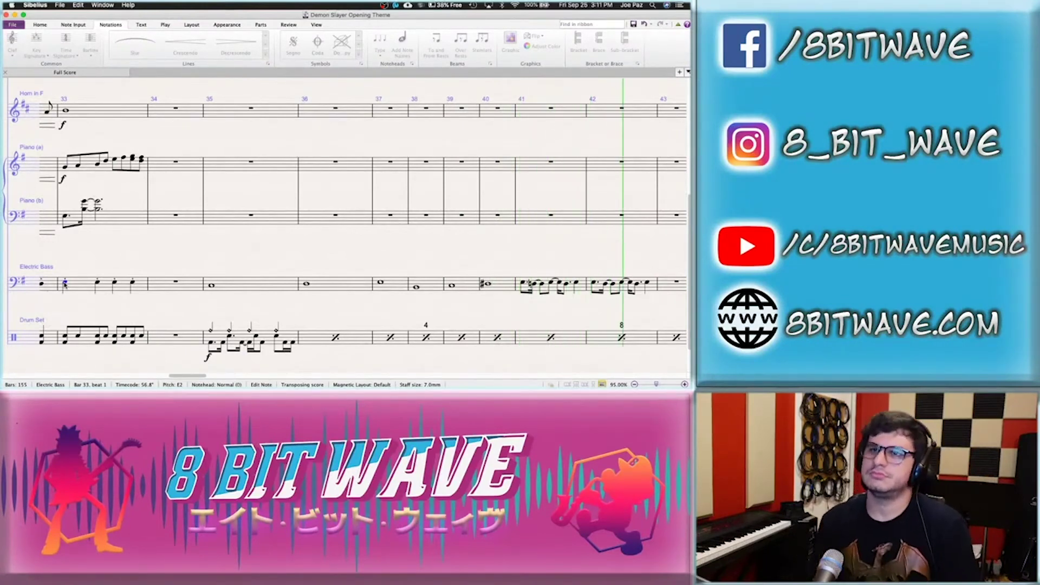
pyautogui.press('space')
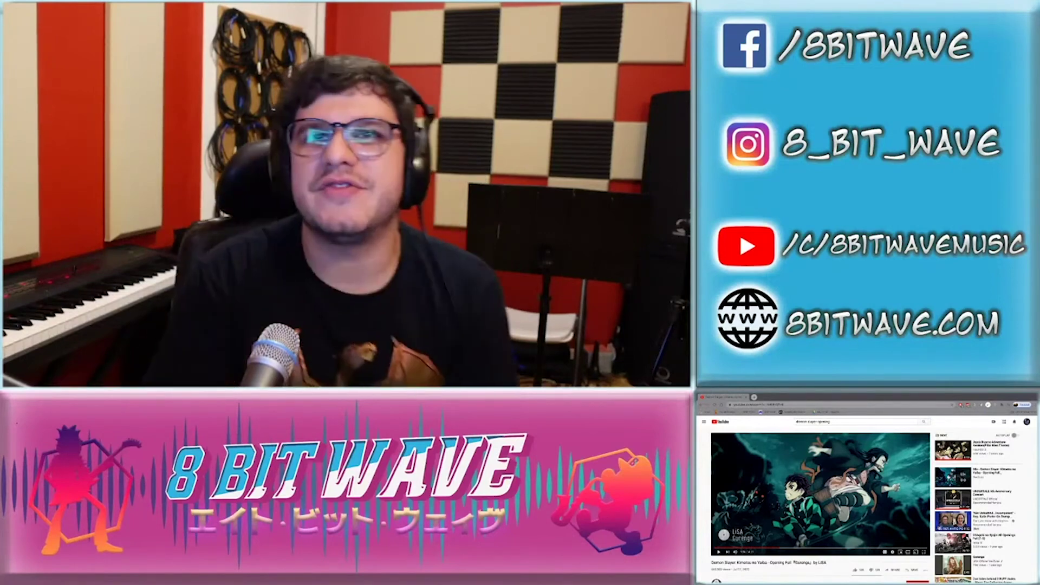
# Switch back to the Sibelius score and listen again to the passage around bars 33 to 42, replaying it once more
pyautogui.hotkey('ctrl', 'Right')
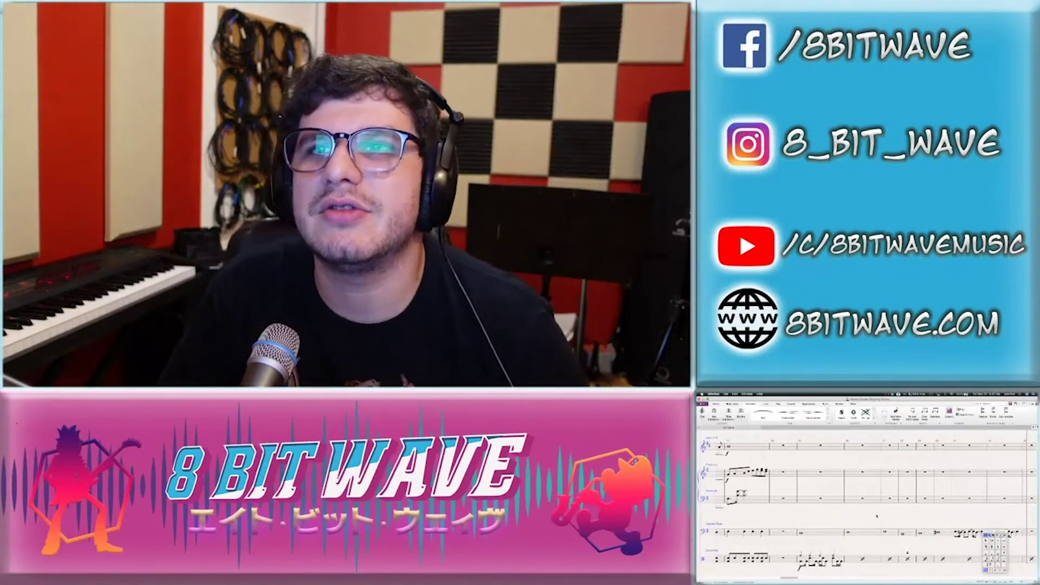
pyautogui.click(950, 524)
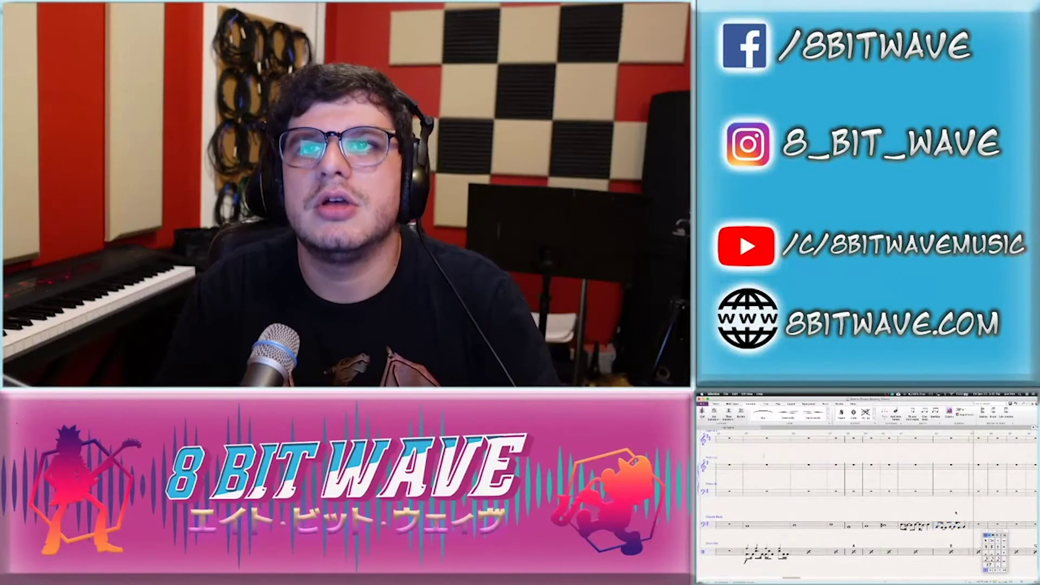
pyautogui.hotkey('ctrl', 'Home')
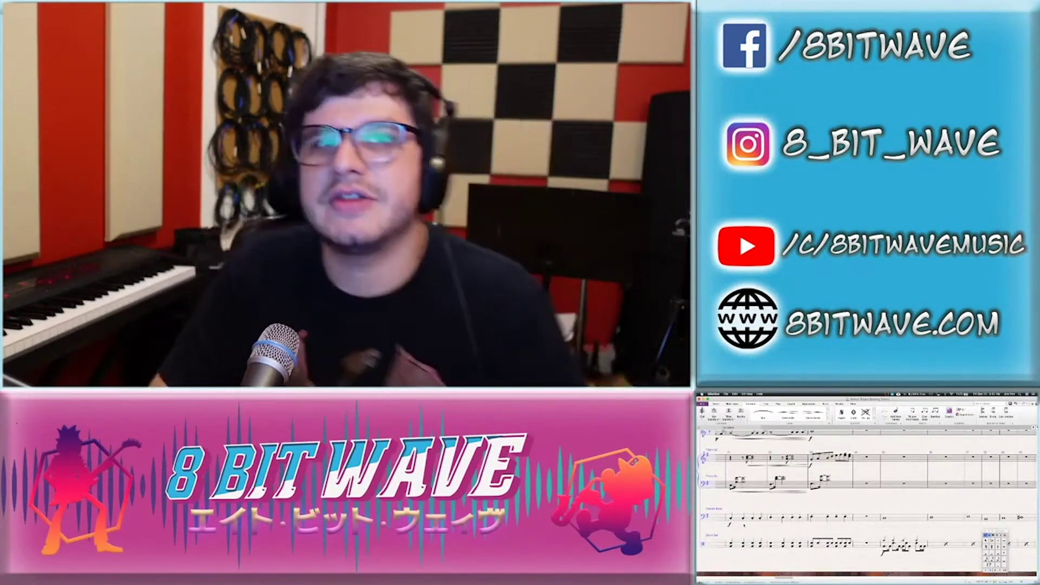
pyautogui.press('space')
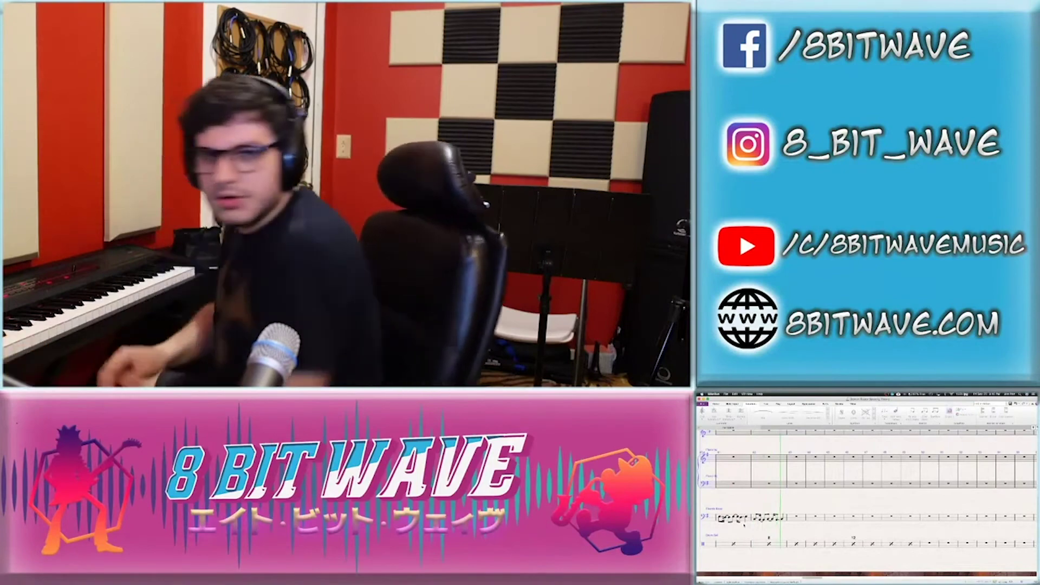
pyautogui.press('space')
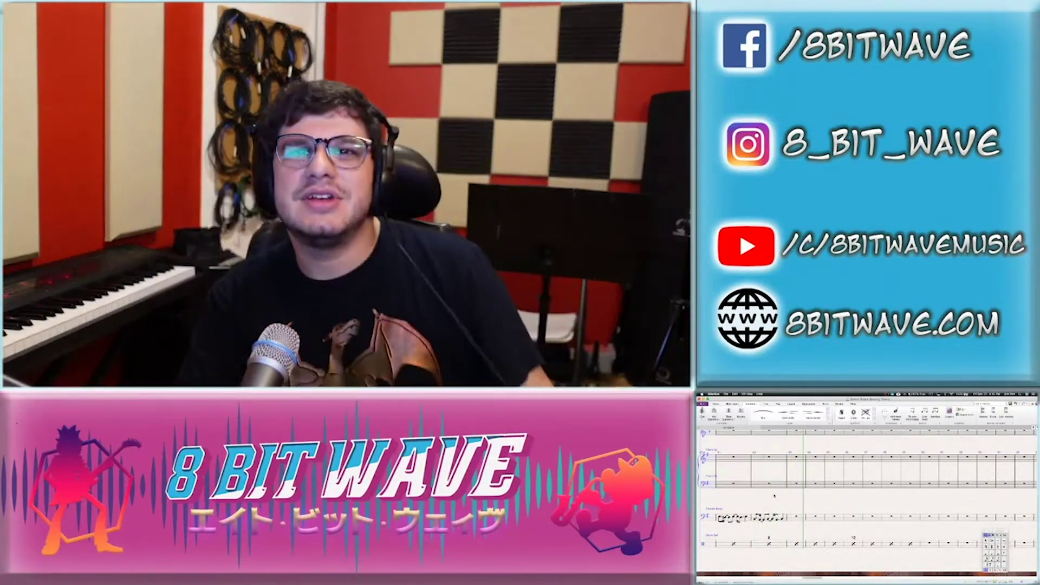
pyautogui.hscroll(-10, 774, 496)
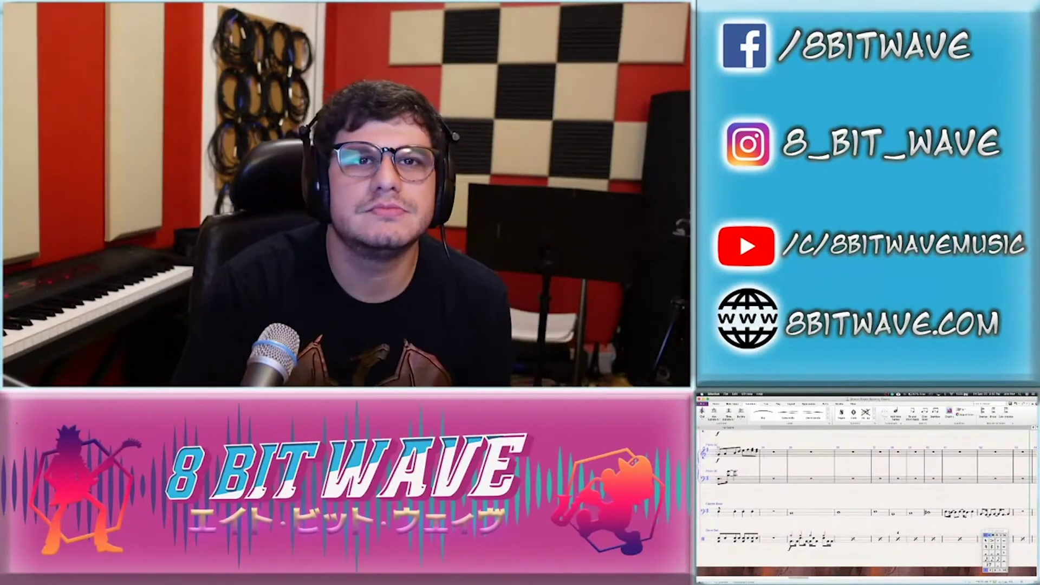
pyautogui.hscroll(-5, 744, 496)
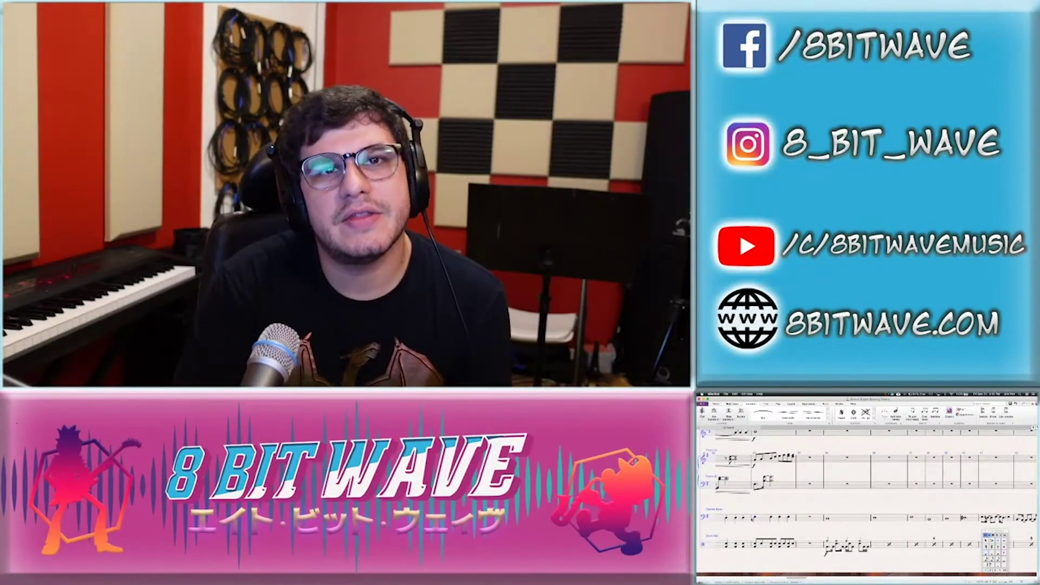
pyautogui.press('space')
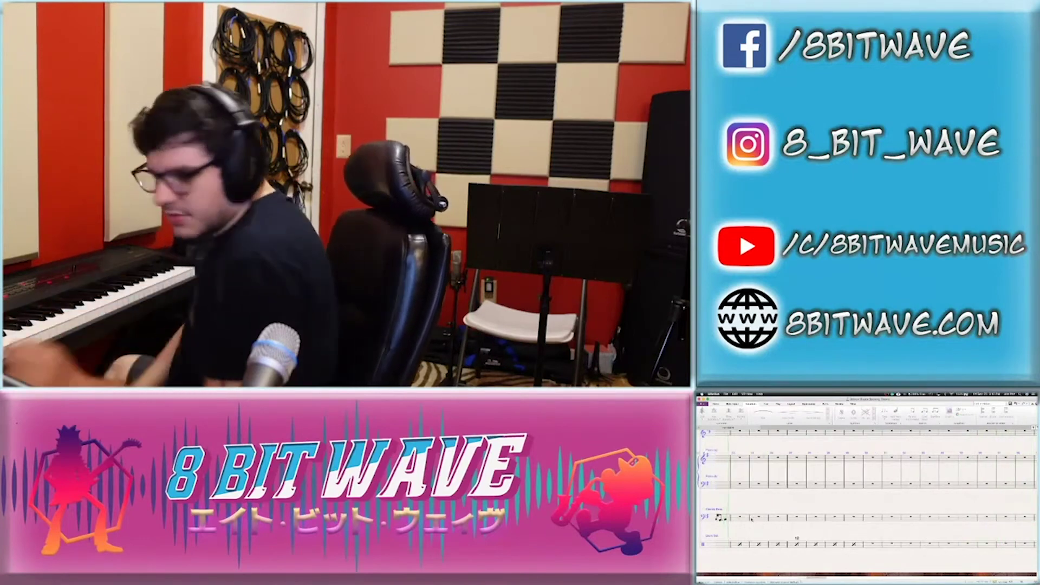
pyautogui.press('space')
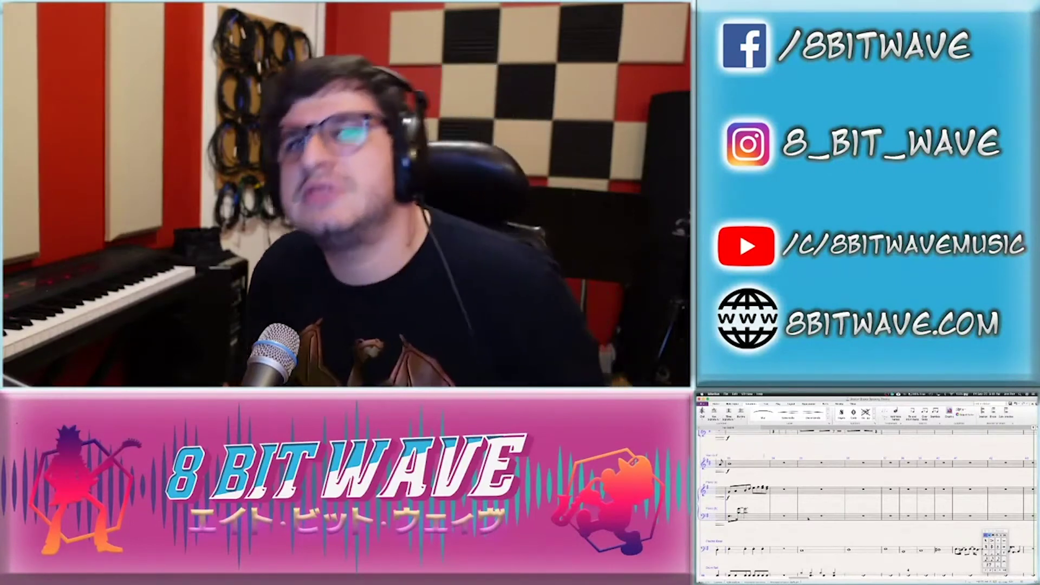
# Enter a chord pattern in bars 35 and 36 of the lower piano staff and repeat bar 36 into bar 37
pyautogui.click(822, 517)
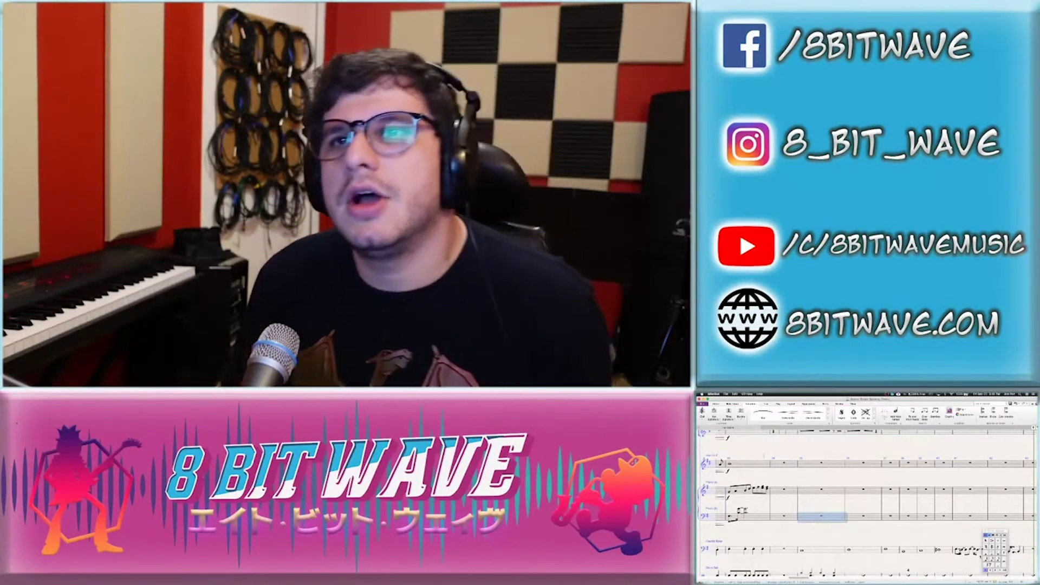
pyautogui.press('Escape')
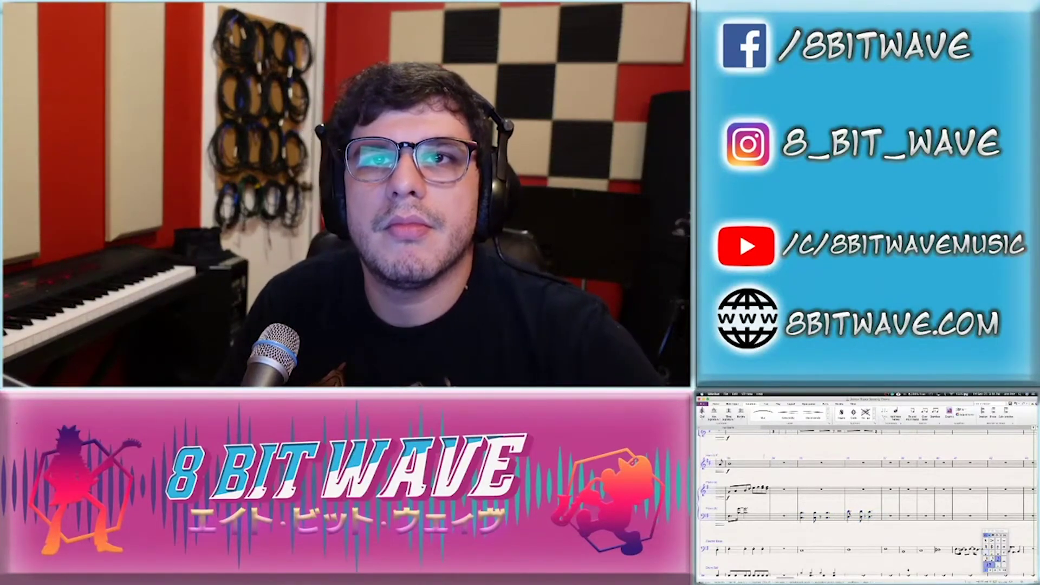
pyautogui.click(864, 516)
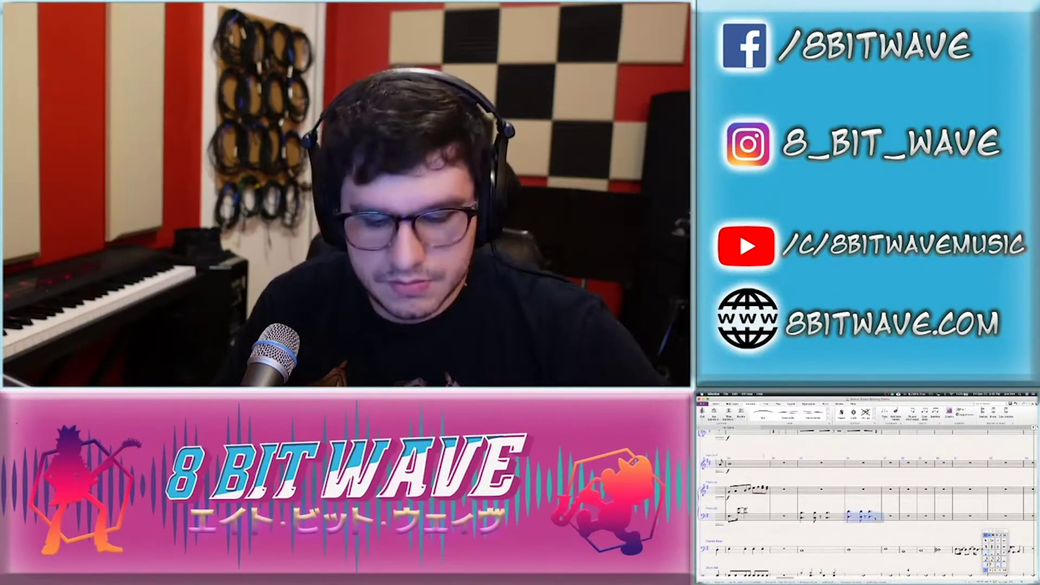
pyautogui.press('r')
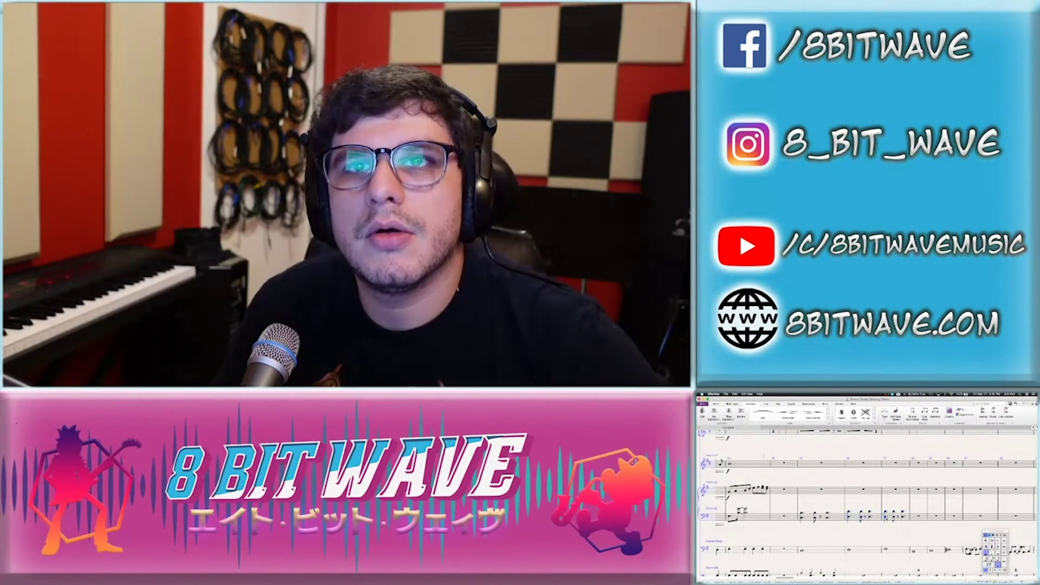
pyautogui.press('Escape')
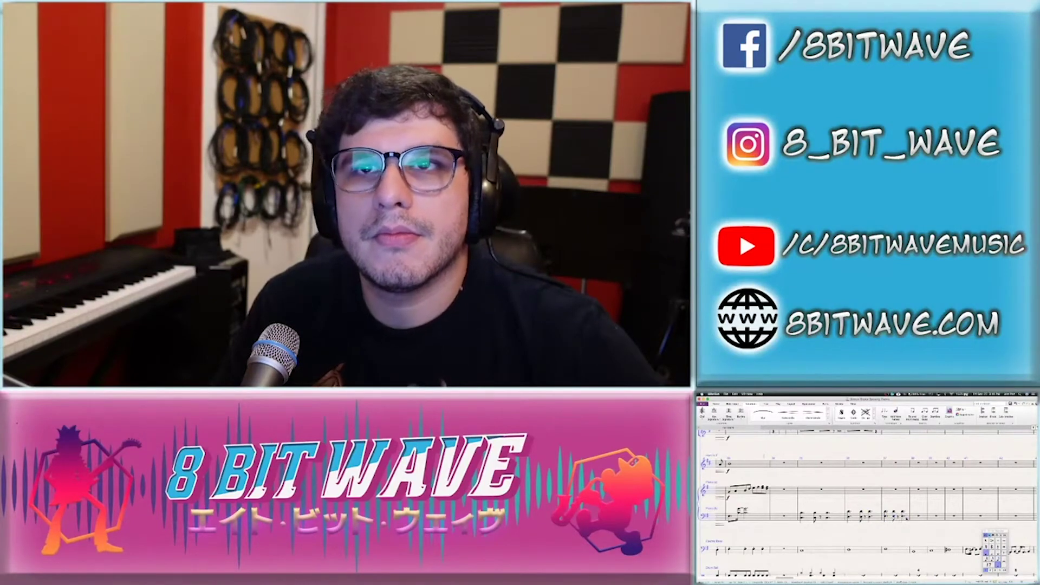
# Repeat bar 37 of the lower piano staff into bars 38, 39 and 40
pyautogui.click(893, 514)
pyautogui.press('r')
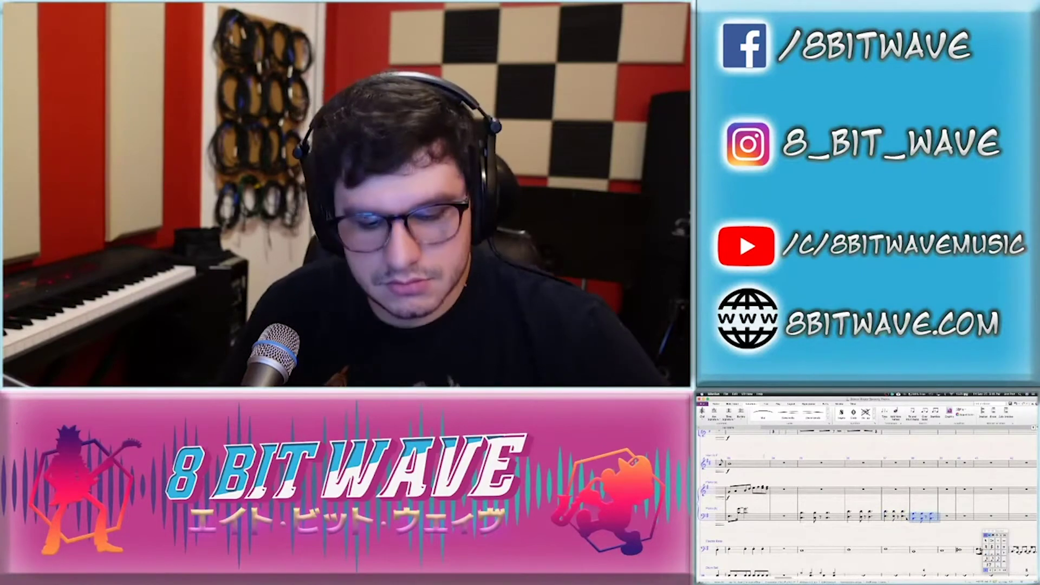
pyautogui.press('r')
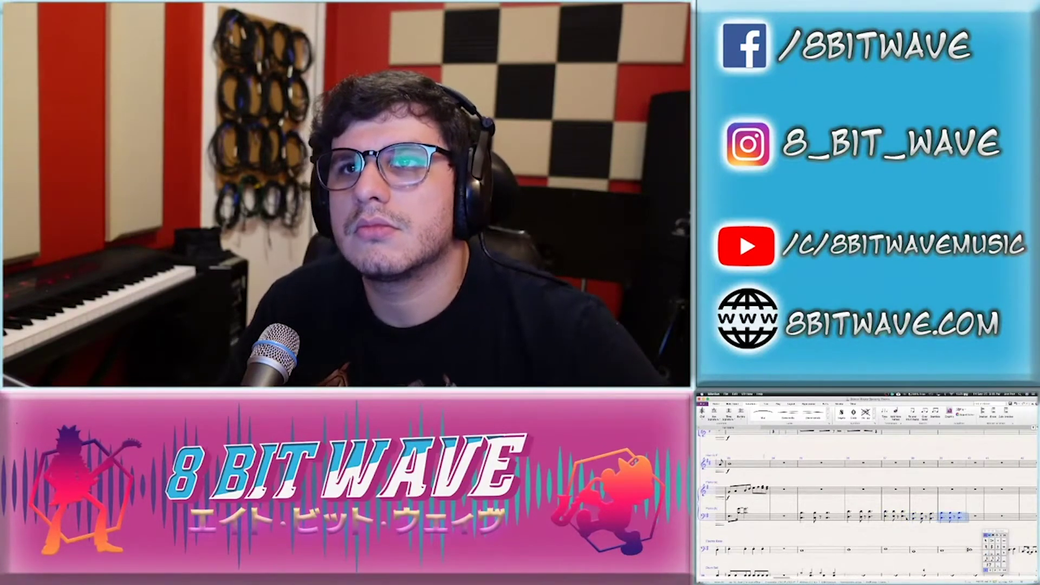
pyautogui.press('r')
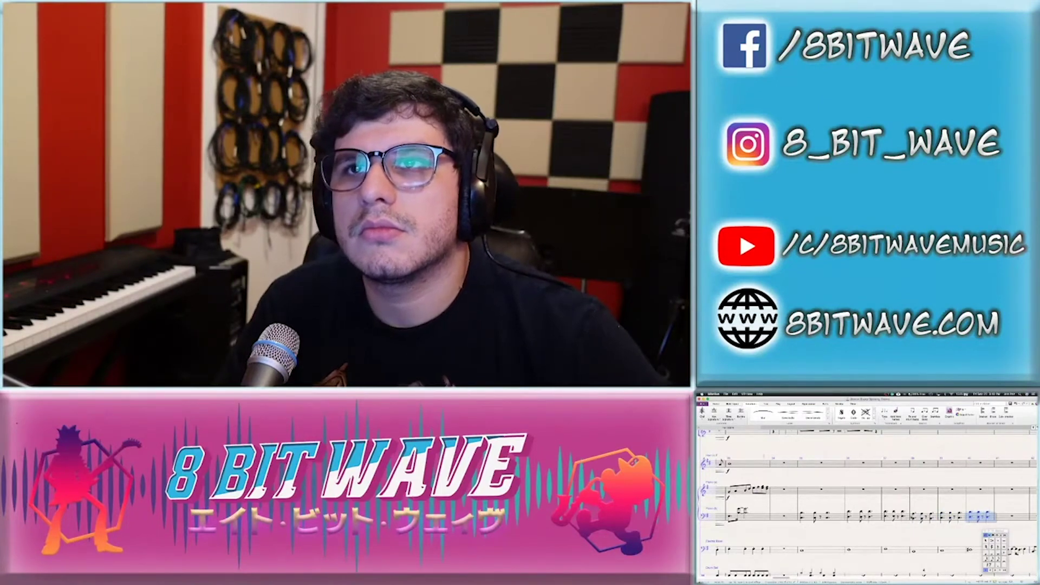
pyautogui.press('Escape')
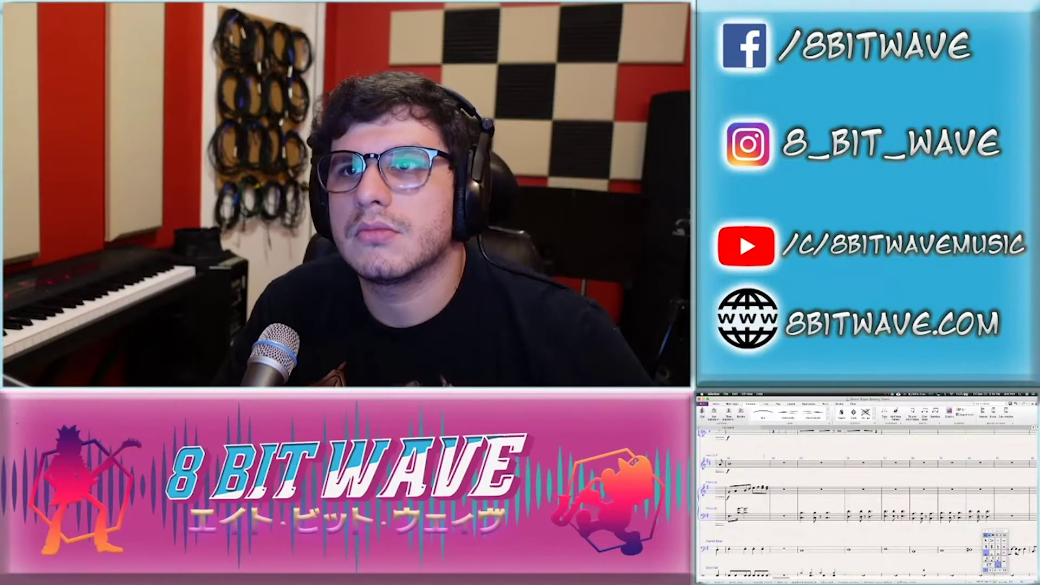
# Listen from bar 40, copy the bass rhythm of bar 41 into the lower piano staff and build it up into full chords
pyautogui.click(979, 516)
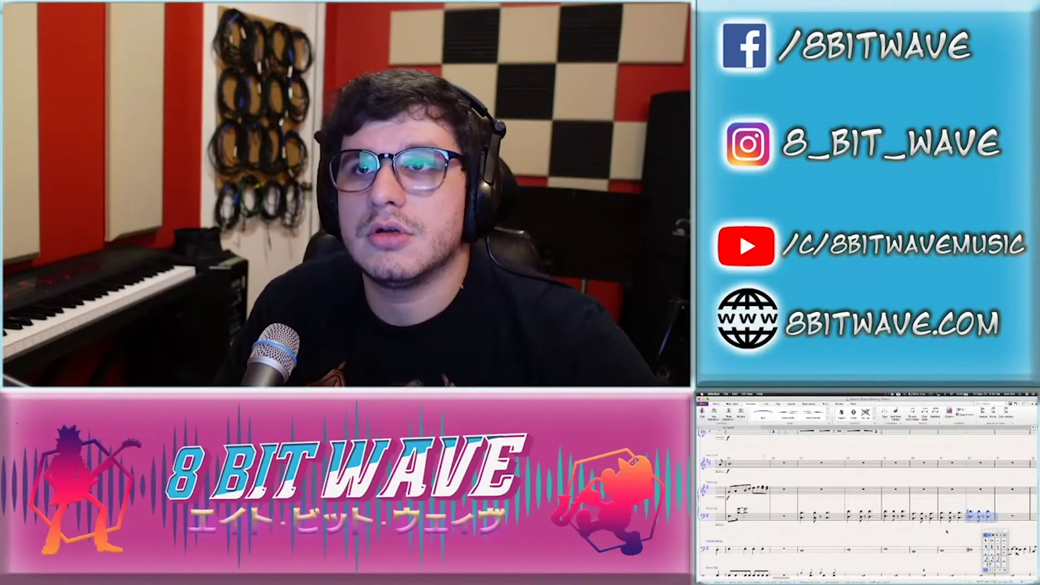
pyautogui.press('space')
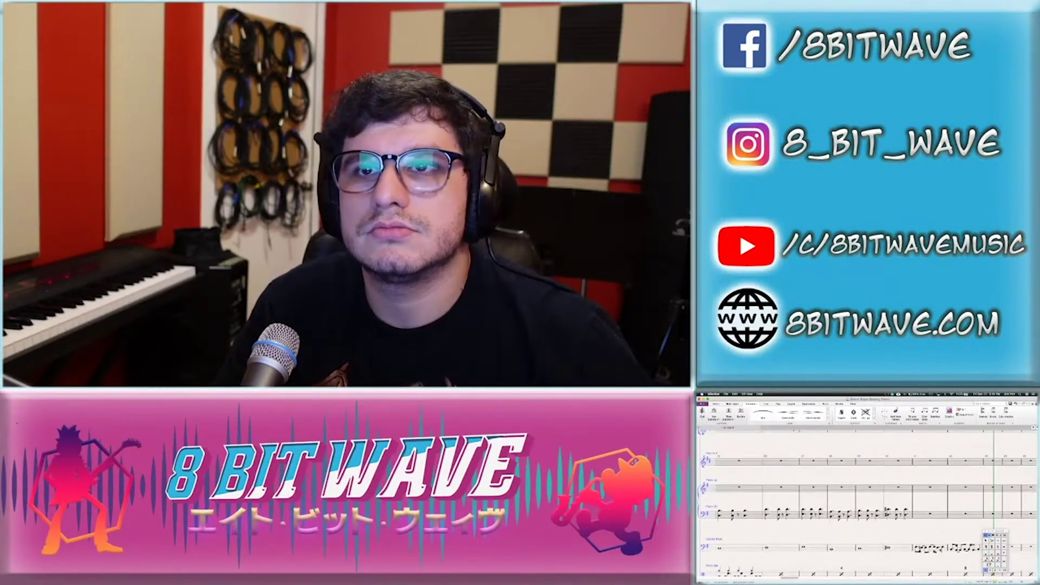
pyautogui.click(929, 548)
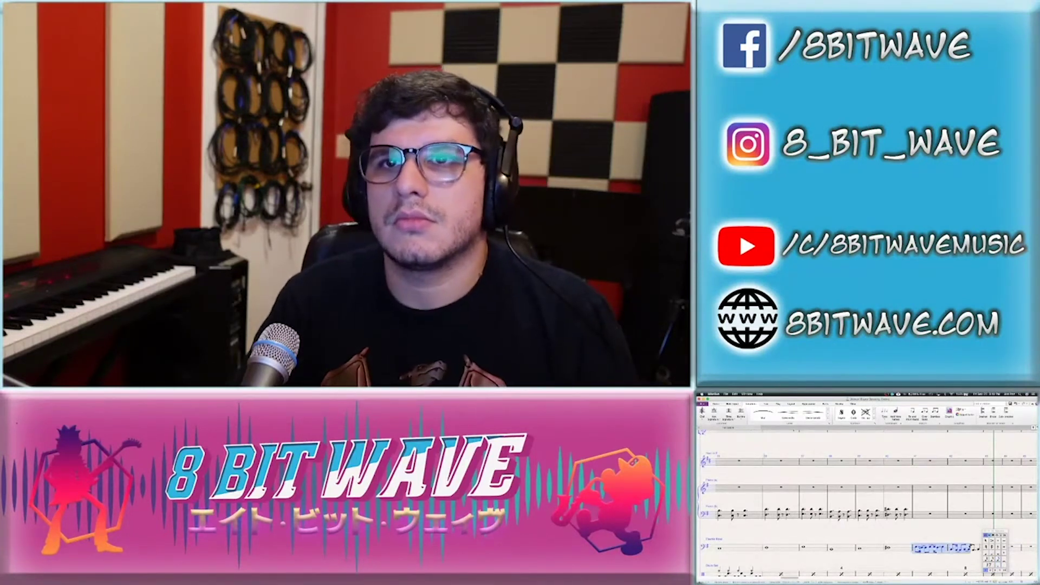
pyautogui.press('Escape')
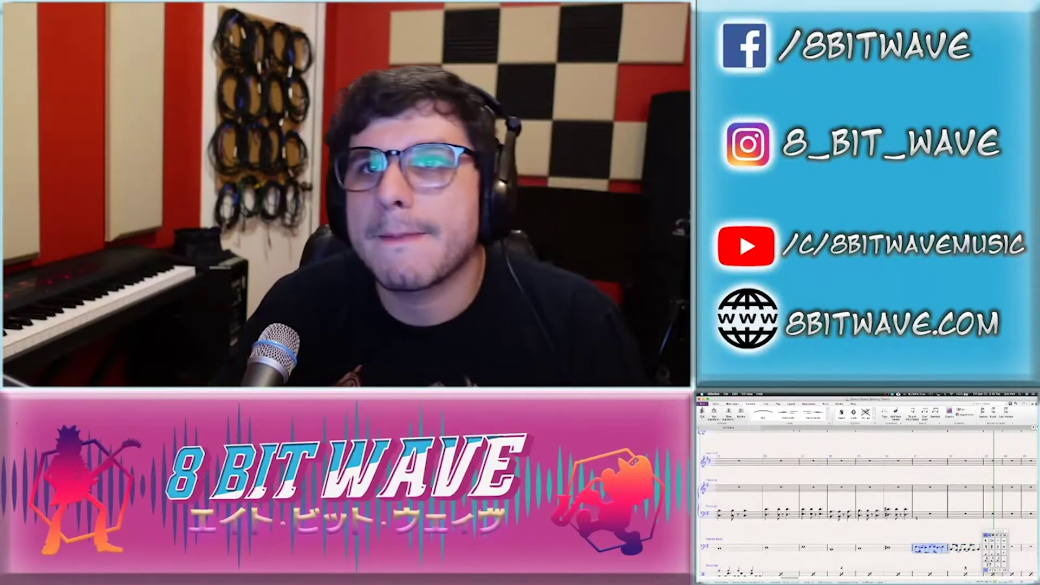
pyautogui.click(915, 518)
pyautogui.press('super+v')
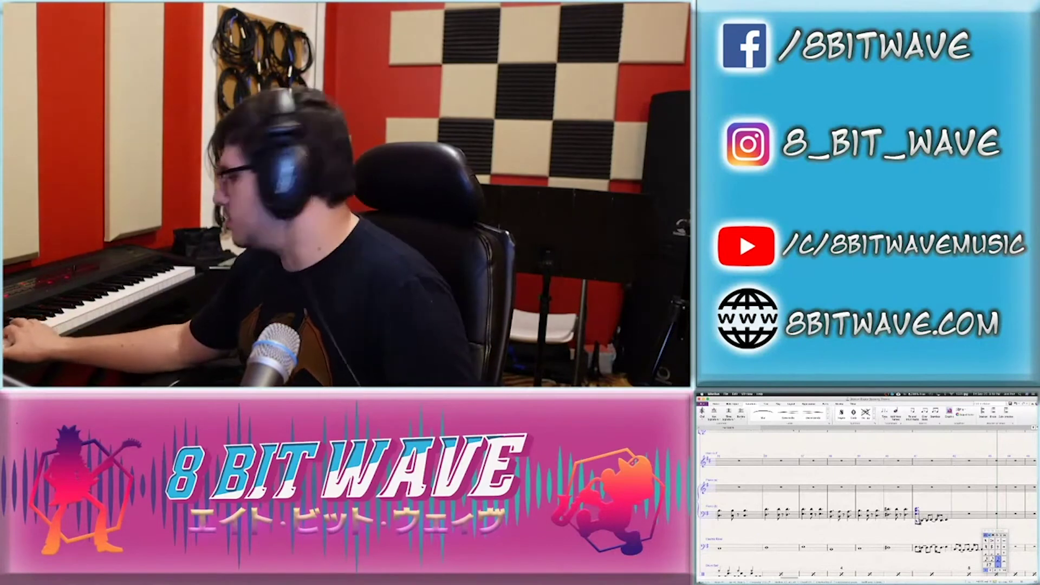
pyautogui.press('super+z')
pyautogui.press('super+z')
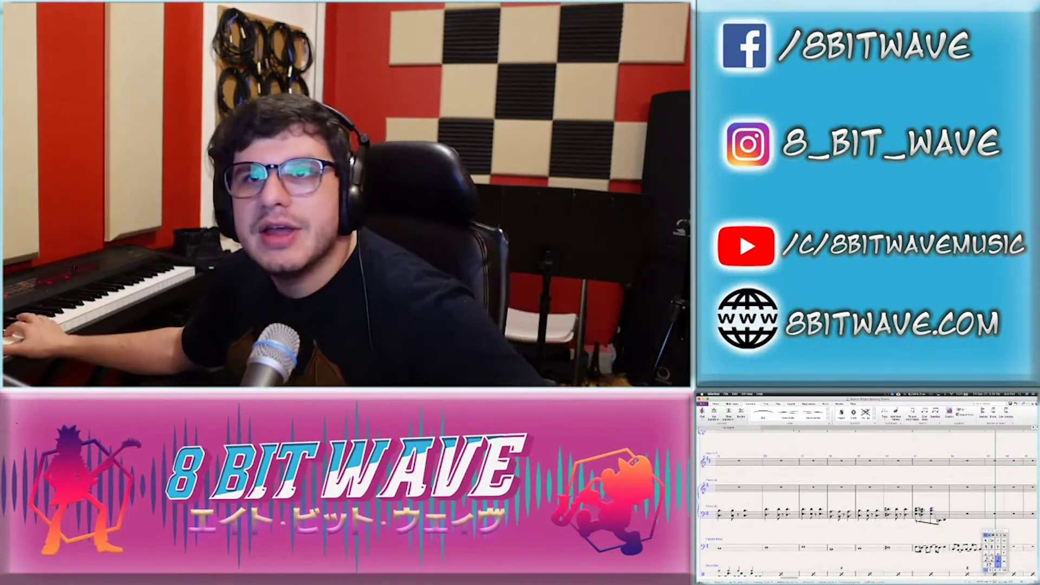
pyautogui.press('super+z')
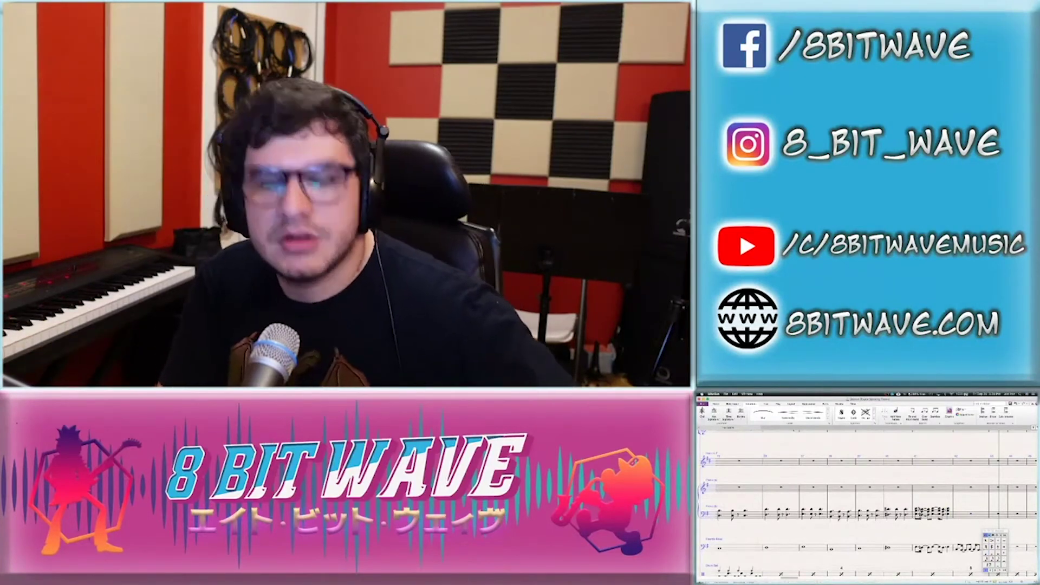
# Repeat bar 41 of the lower piano staff into bar 42
pyautogui.click(918, 516)
pyautogui.press('r')
pyautogui.press('Escape')
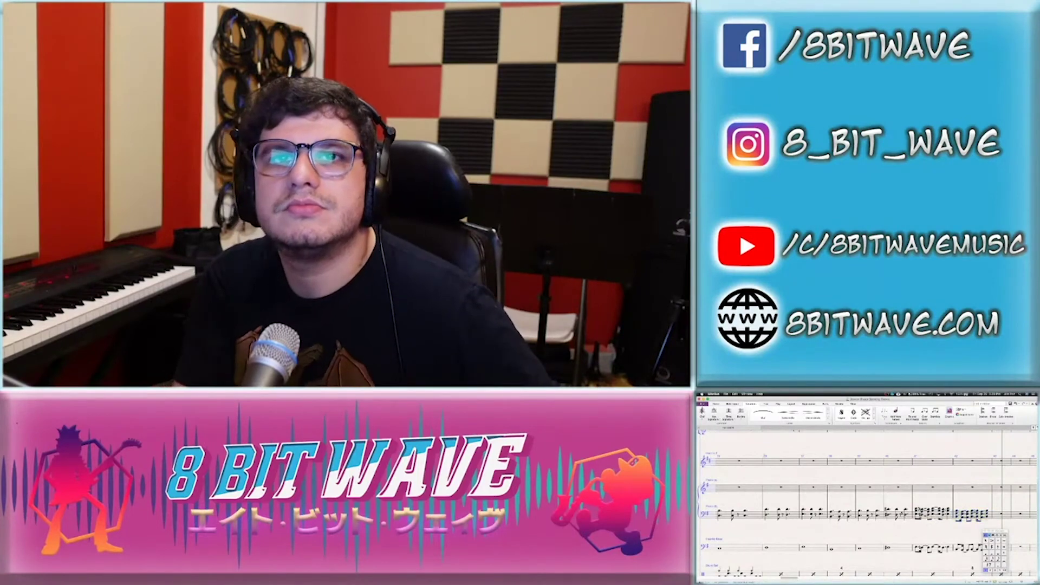
# Play the score back from before bar 35 through the new piano chords up to bar 42
pyautogui.hscroll(-6, 958, 501)
pyautogui.scroll(1, 958, 500)
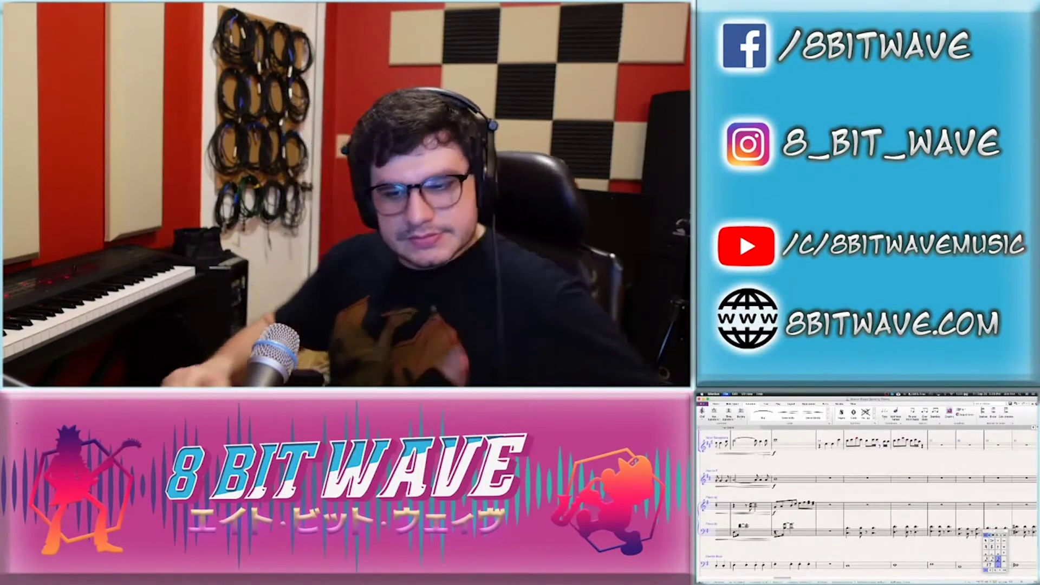
pyautogui.press('space')
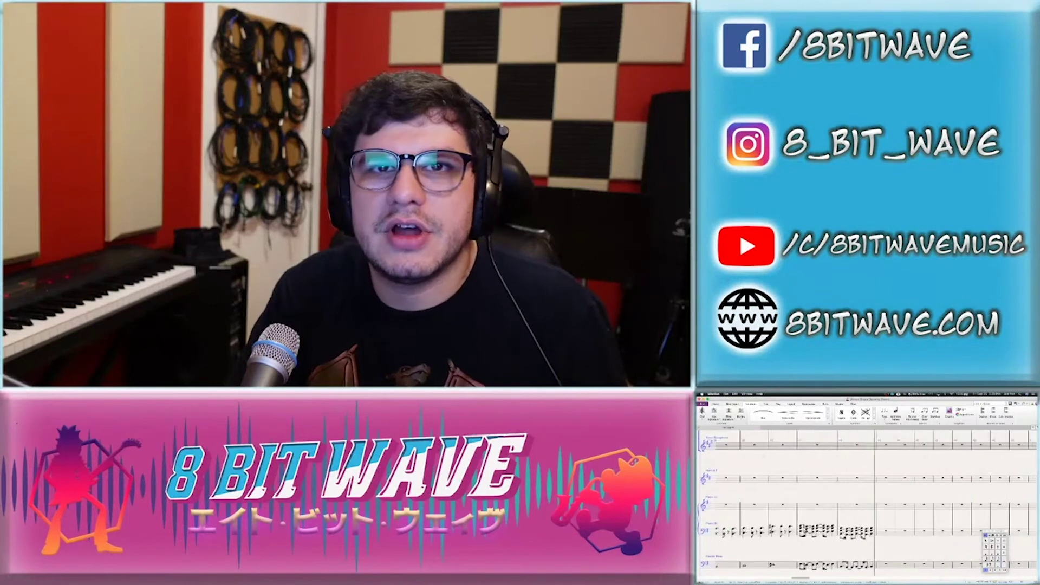
# Copy the chords in bars 35 to 42 of the lower piano staff into the same bars of the upper piano staff
pyautogui.keyDown('shift'); pyautogui.click(796, 532); pyautogui.keyUp('shift')
pyautogui.press('super+c')
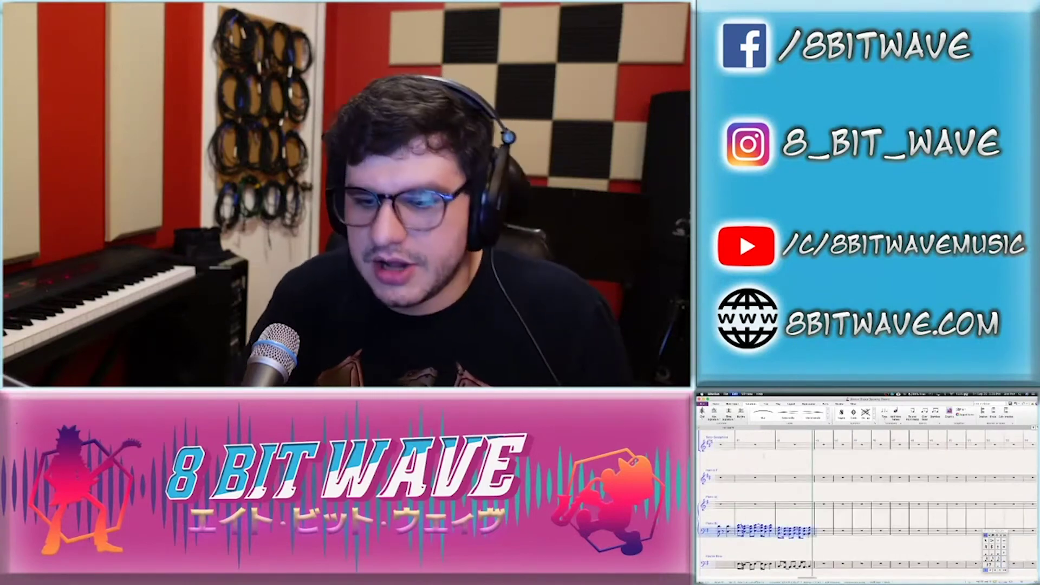
pyautogui.hscroll(-10, 763, 456)
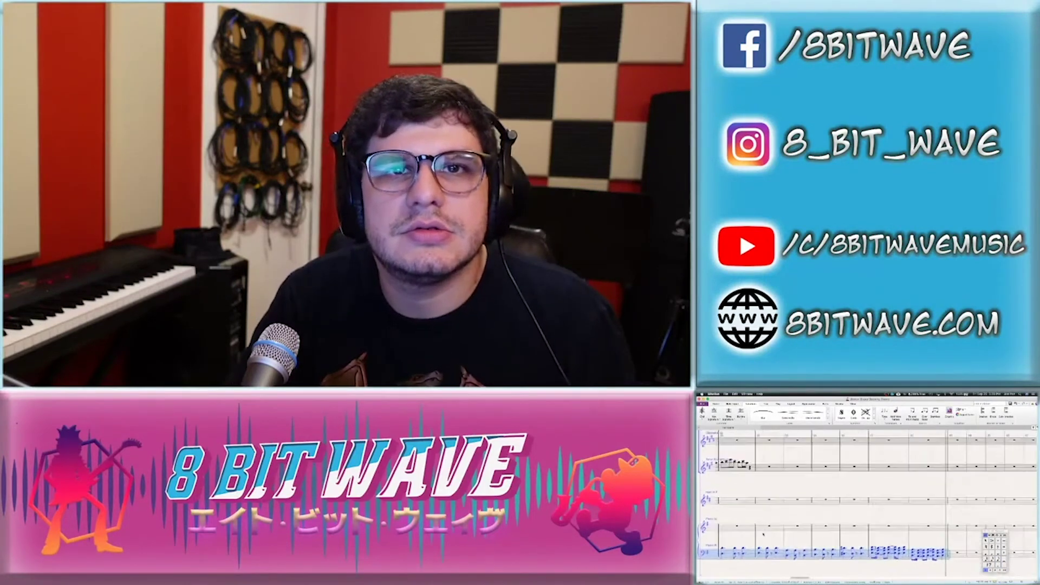
pyautogui.click(762, 523)
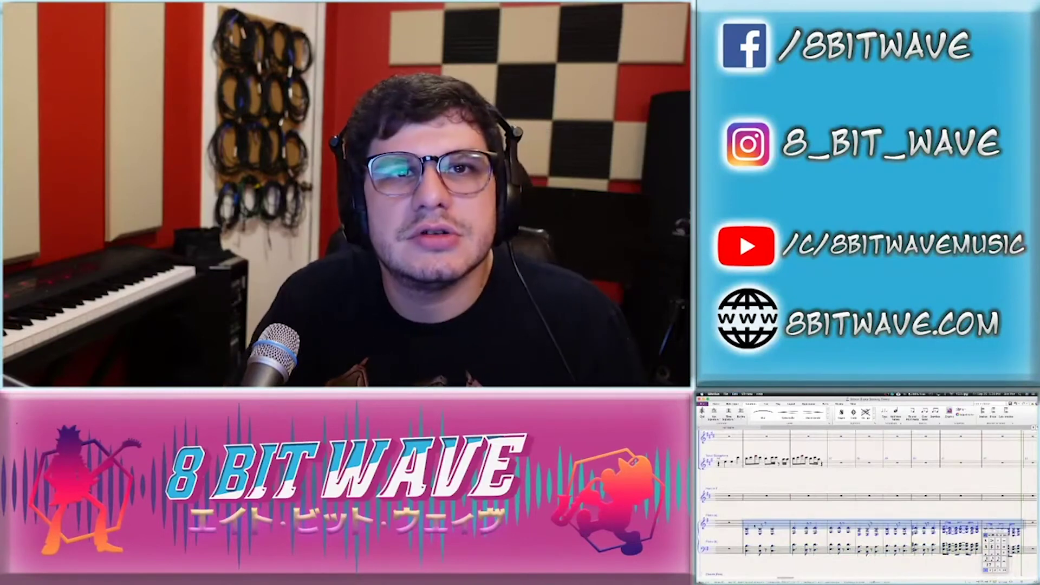
pyautogui.press('super+v')
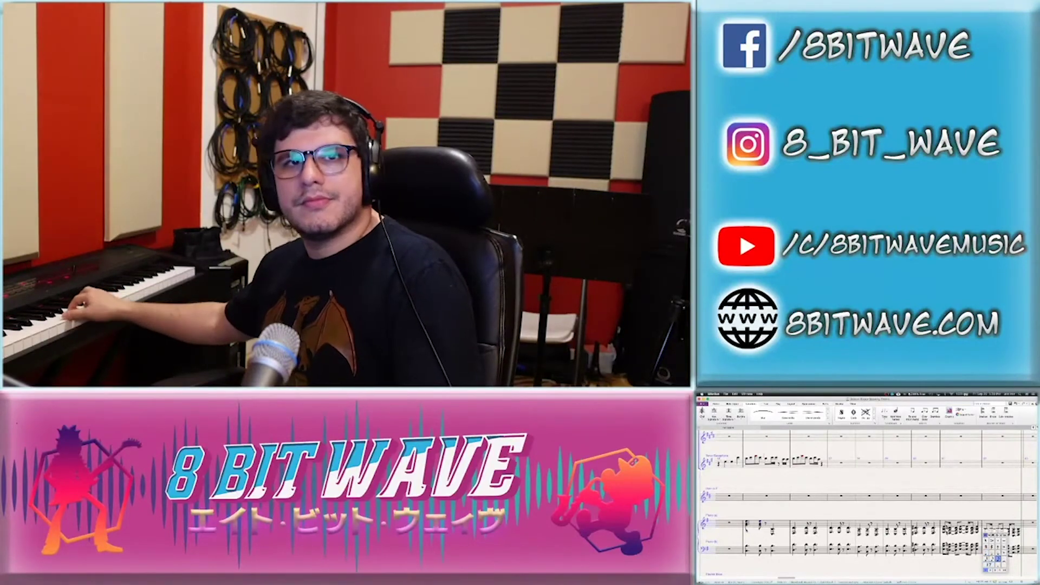
# Replace the copied chords in bars 35 to 37 of the upper piano staff with higher voicings in the same rhythm
pyautogui.click(772, 523)
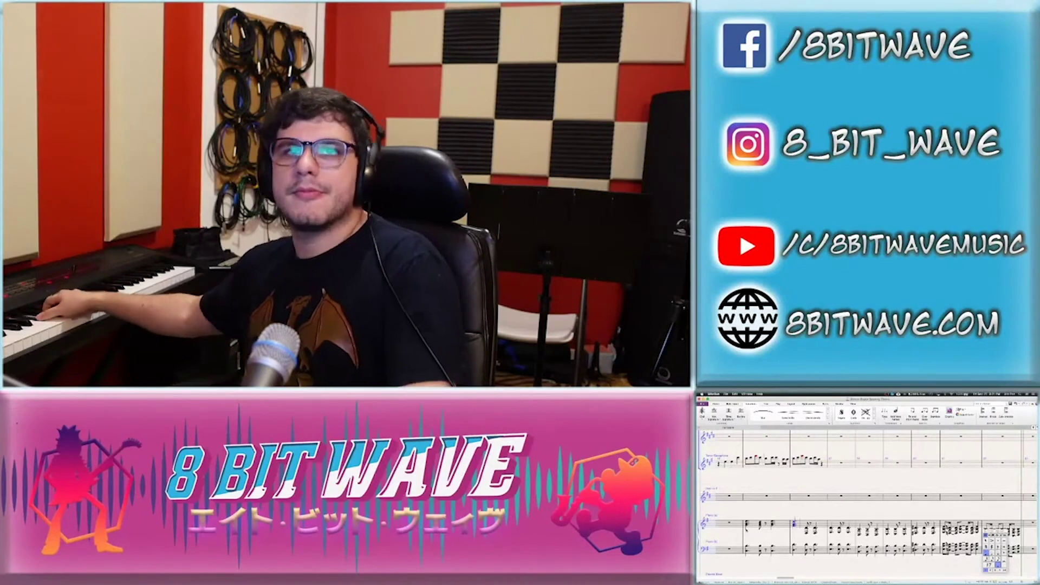
pyautogui.press('3')
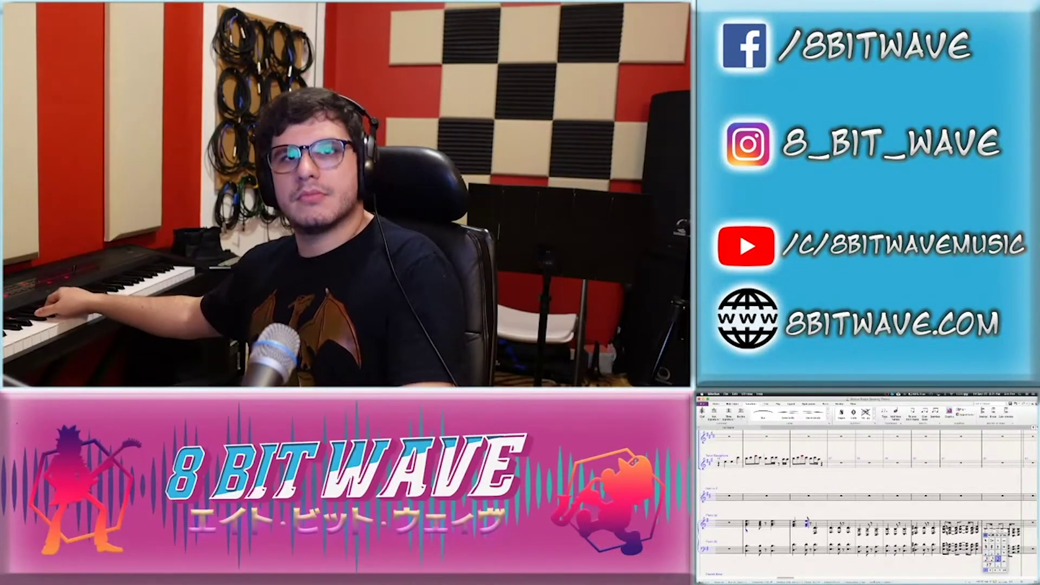
pyautogui.press('4')
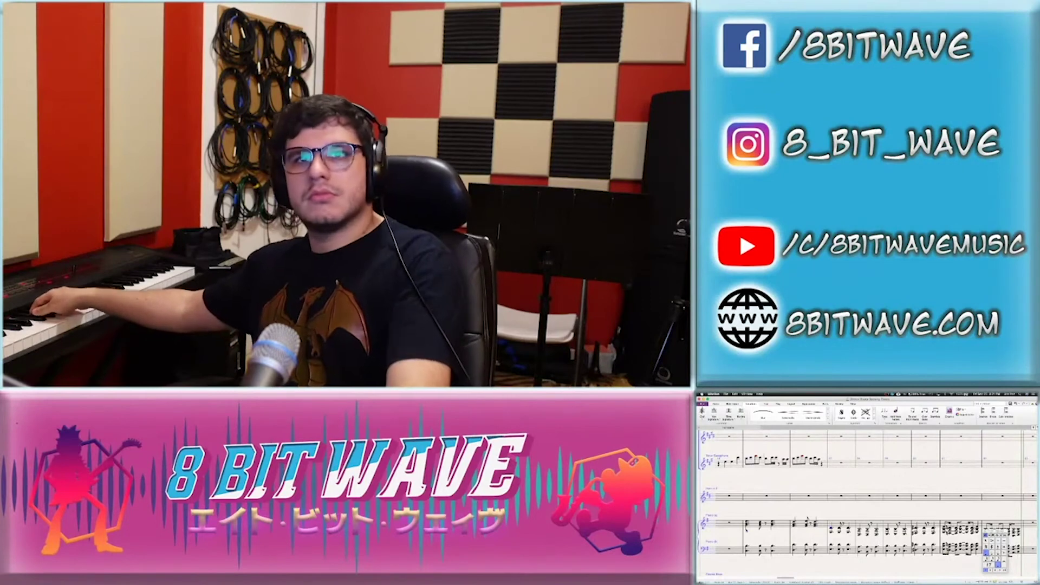
pyautogui.press('3')
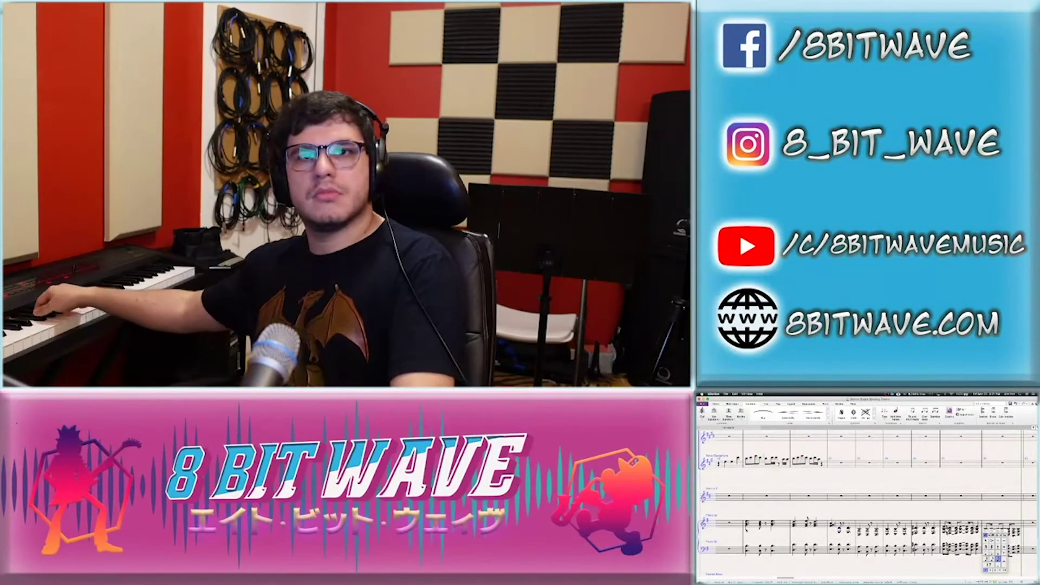
pyautogui.press('4')
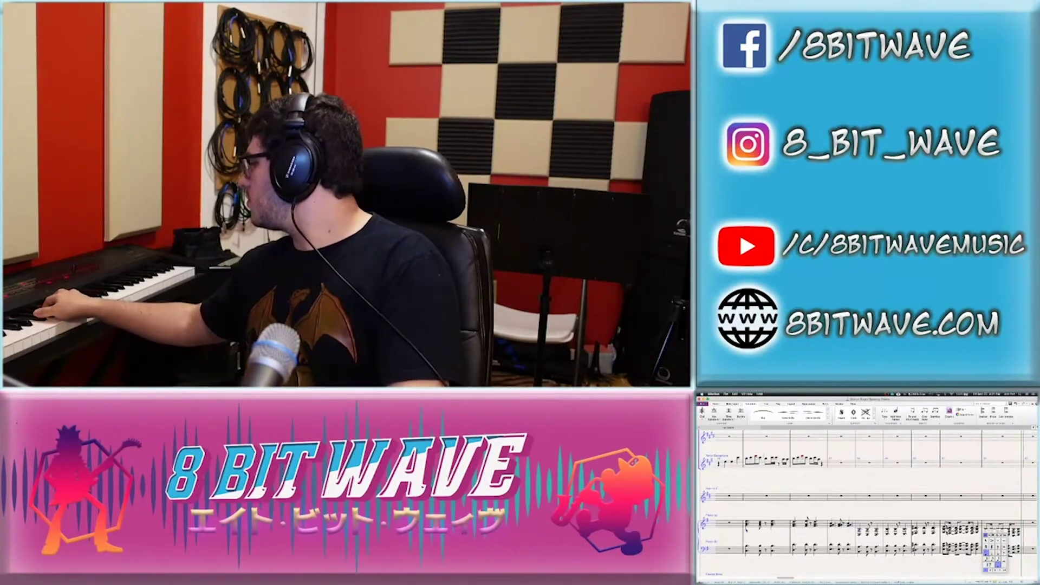
# Rewrite the upper piano staff's chords in bars 38, 39 and 40 with higher voicings
pyautogui.press('super+Up')
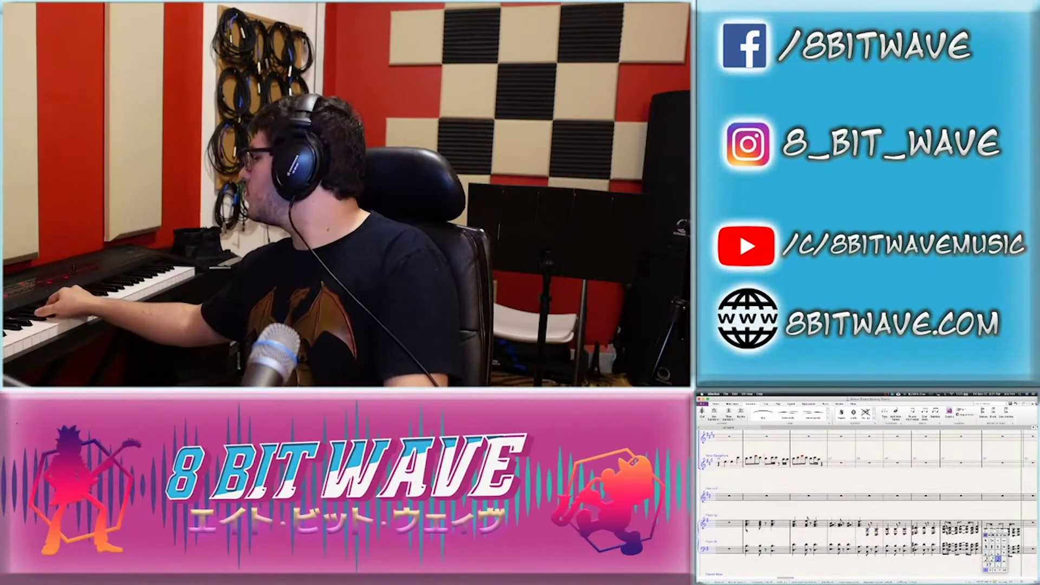
pyautogui.press('Right')
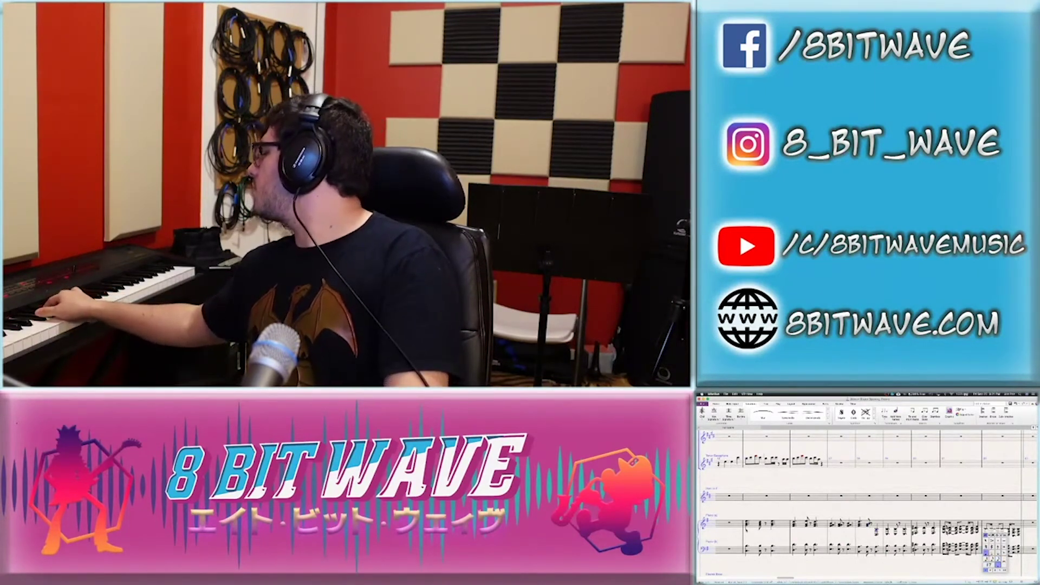
pyautogui.press('Right')
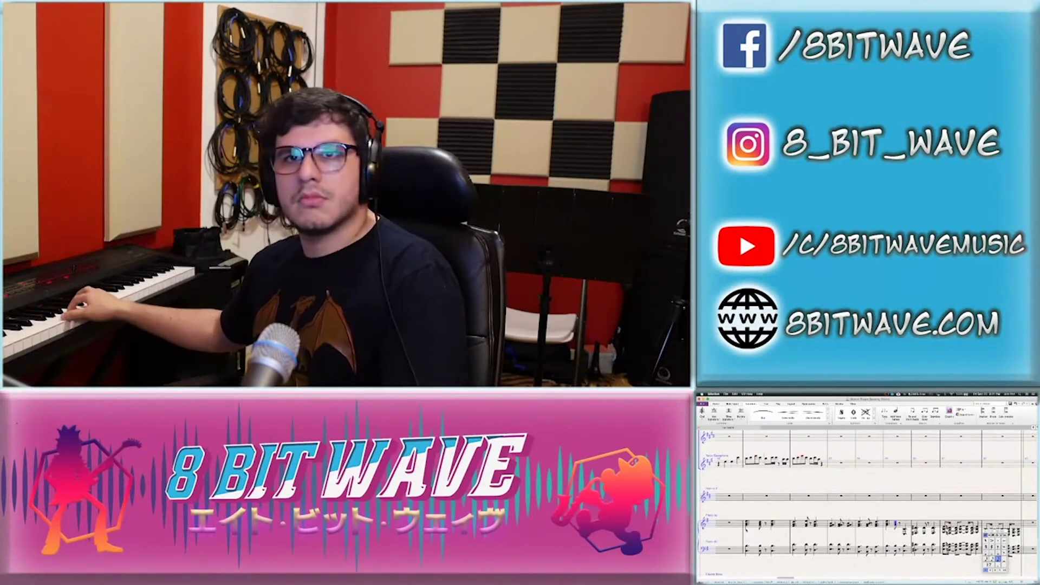
pyautogui.press('Right')
pyautogui.press('Right')
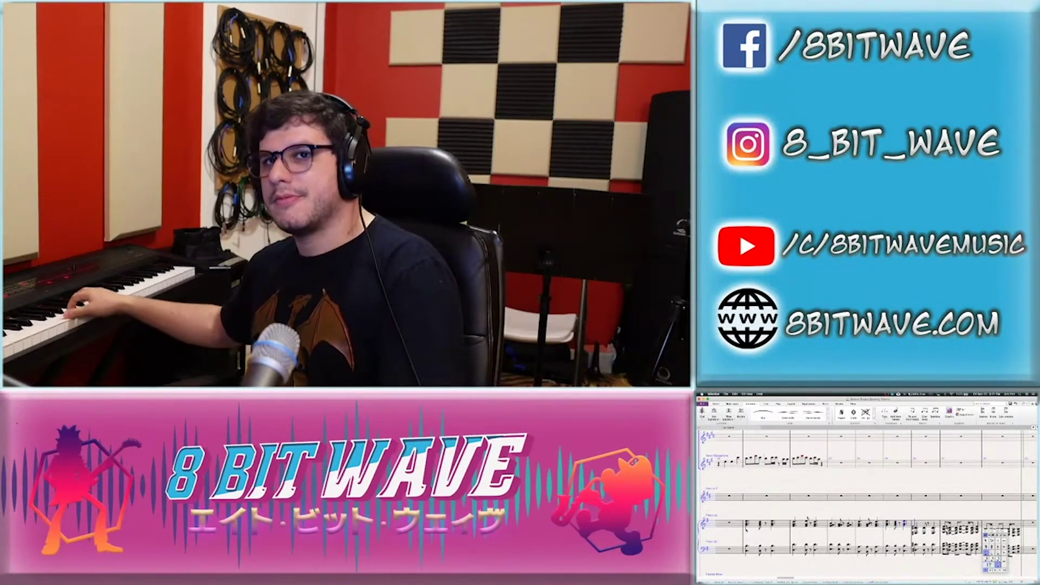
pyautogui.press('Right')
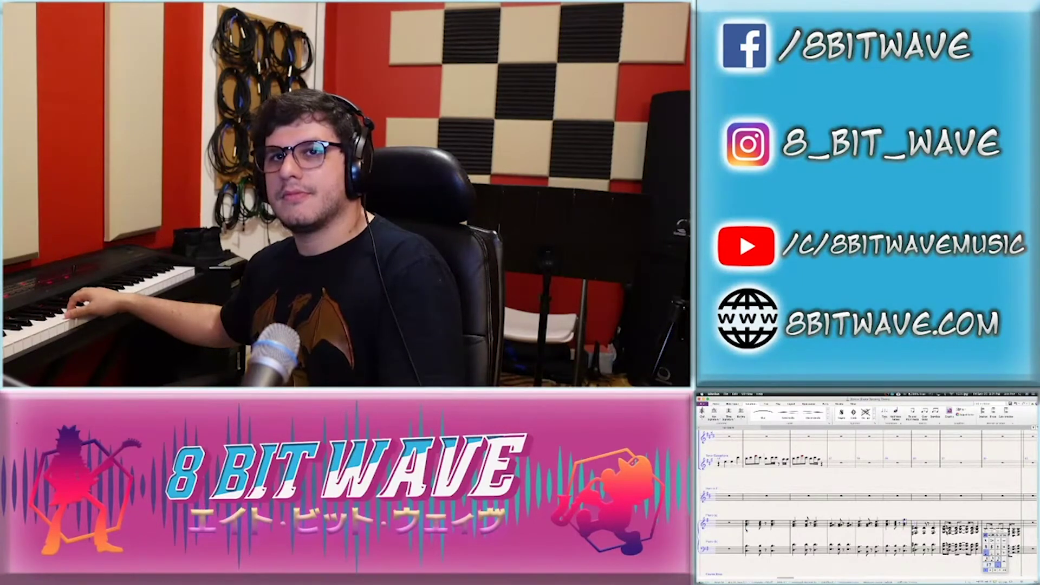
pyautogui.press('Right')
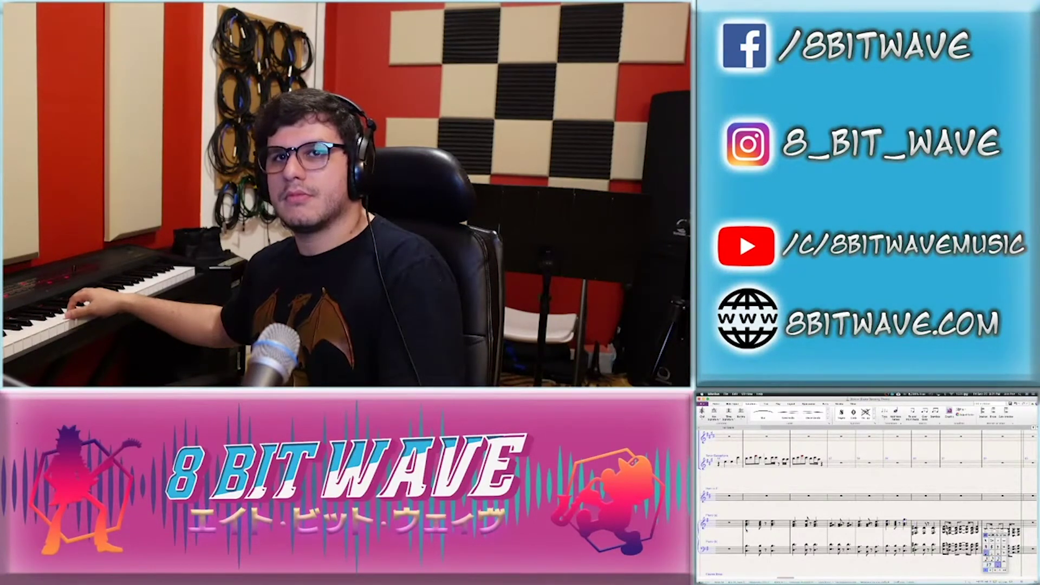
pyautogui.press('Right')
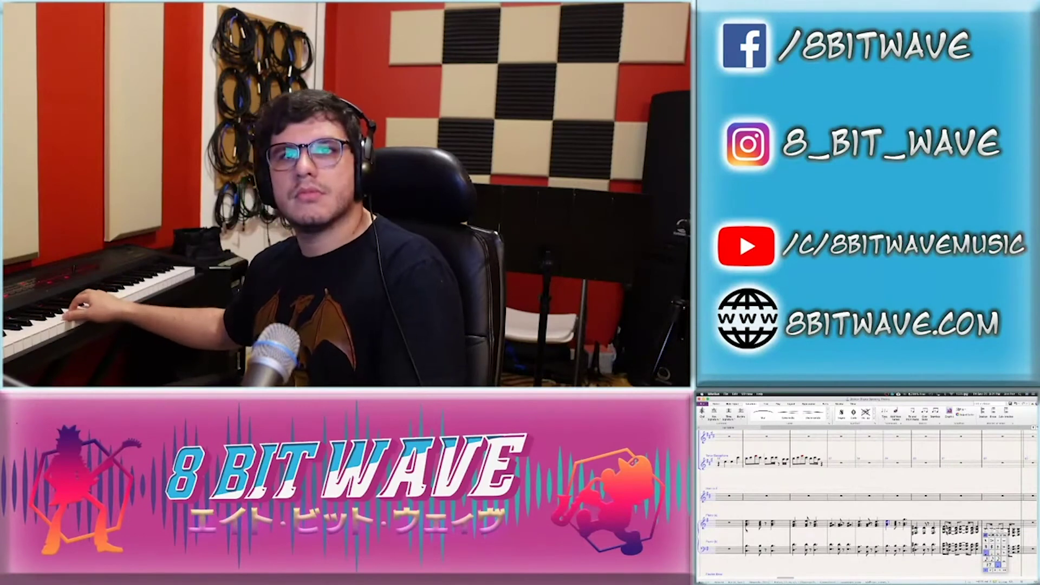
pyautogui.press('Right')
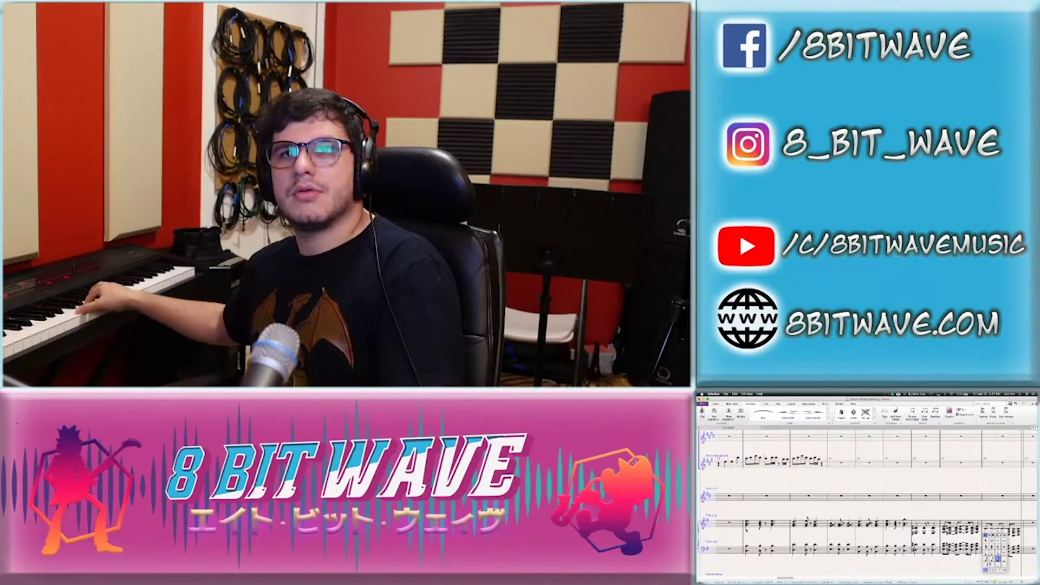
pyautogui.press('Right')
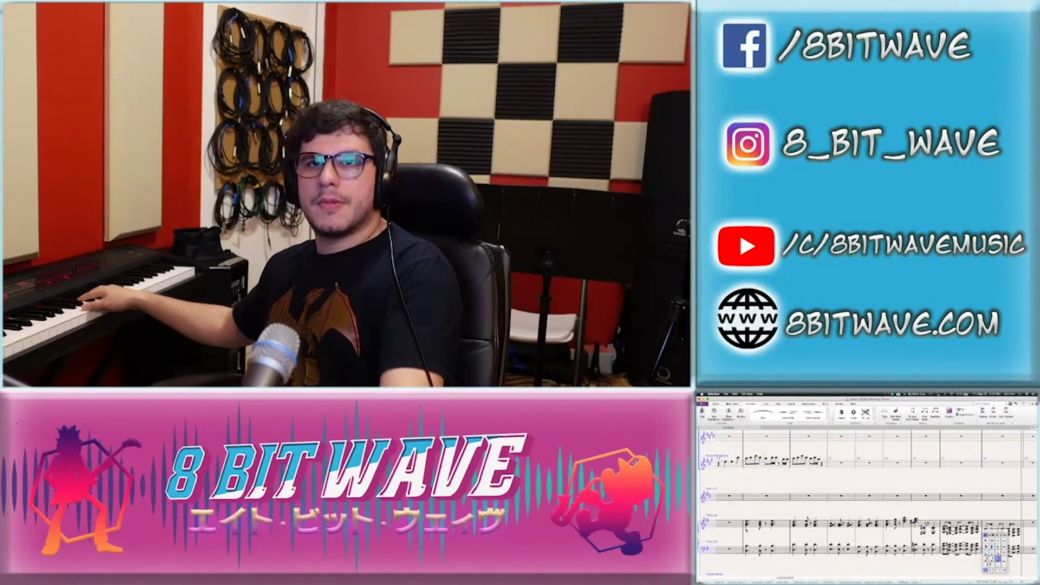
pyautogui.press('4')
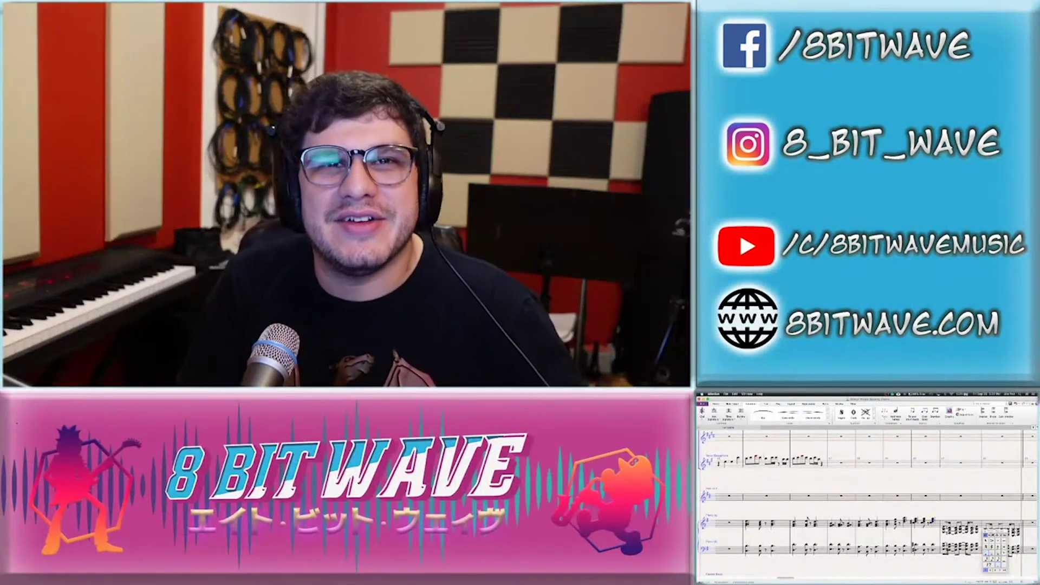
# Save the score and play the piano part back from bar 35, listening to bar 39 once more
pyautogui.click(767, 522)
pyautogui.click(747, 523)
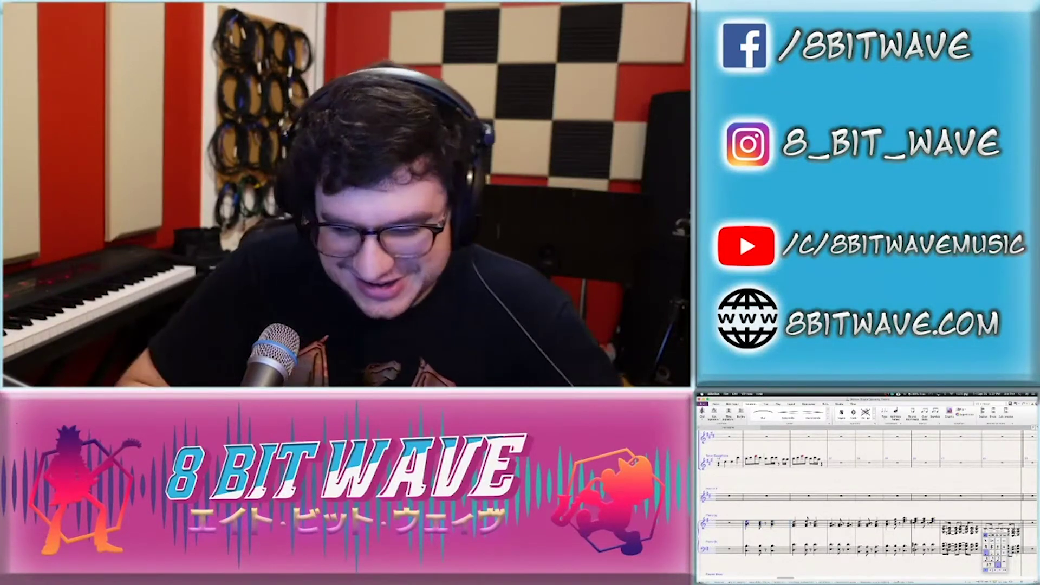
pyautogui.press('super+s')
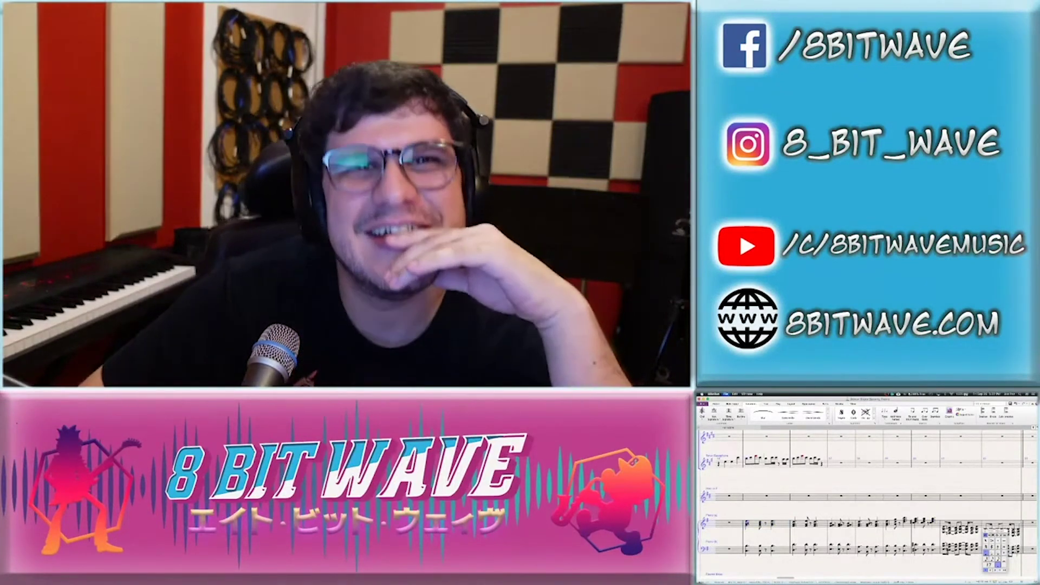
pyautogui.press('space')
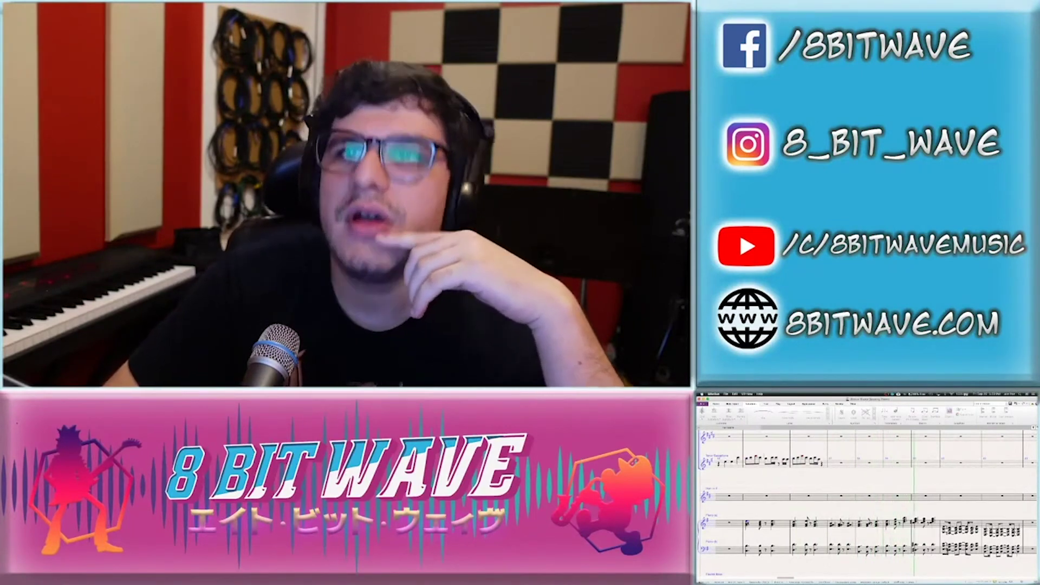
pyautogui.press('space')
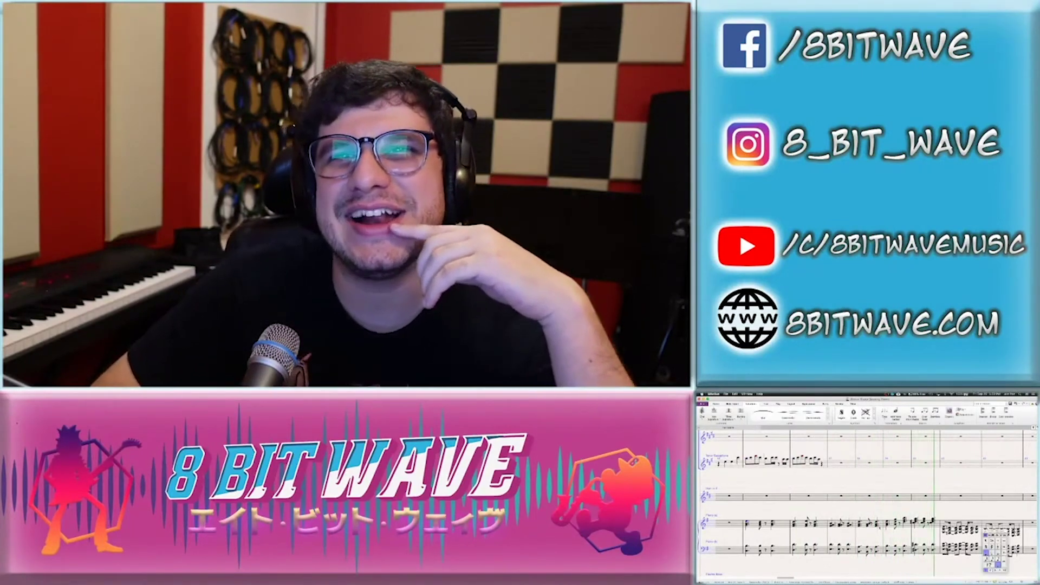
pyautogui.press('space')
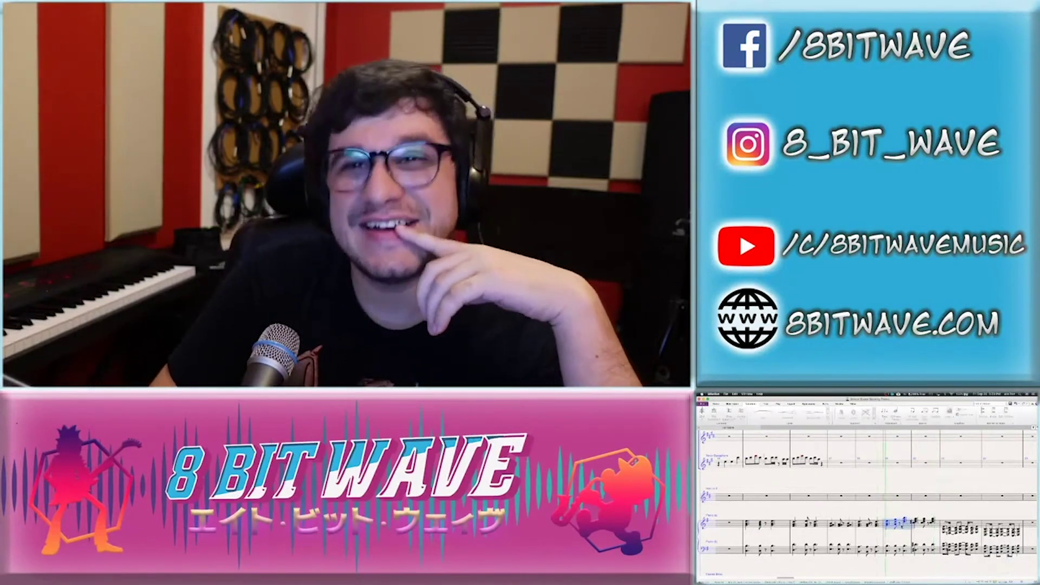
pyautogui.press('space')
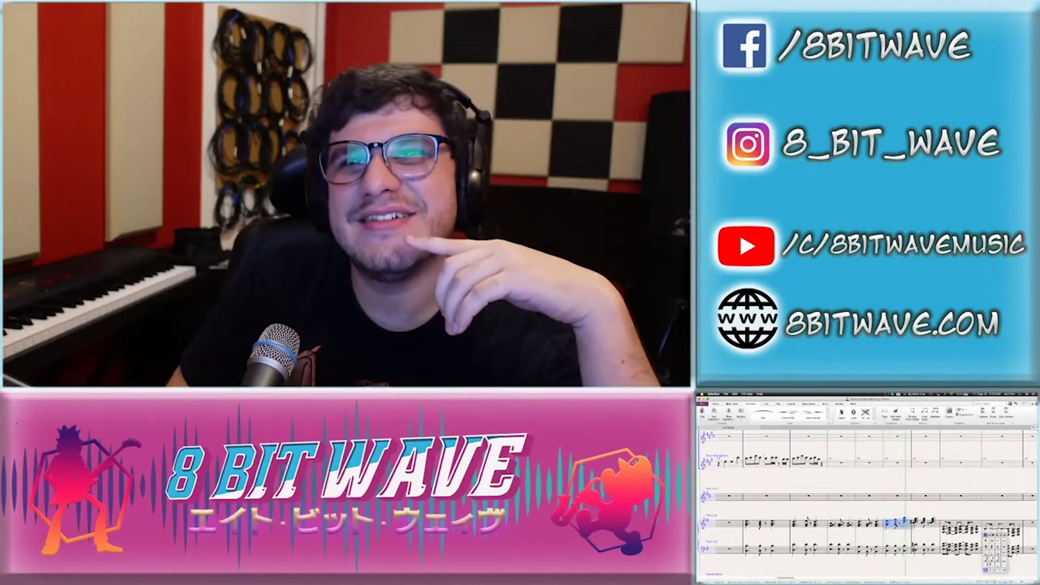
# Check the upper piano staff's chords around bar 40 and play the score back through bars 41 and 42
pyautogui.press('Escape')
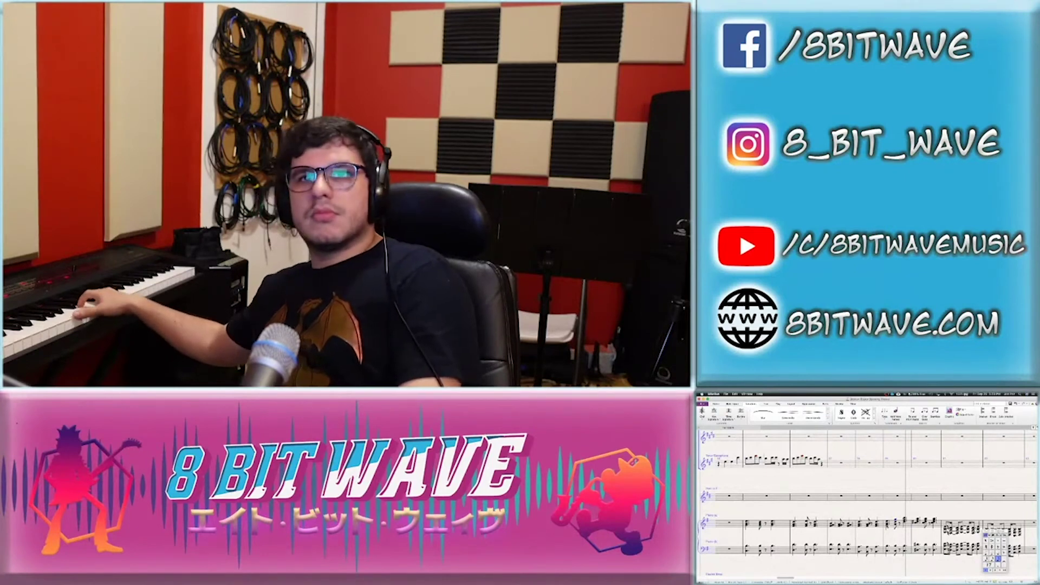
pyautogui.press('Right')
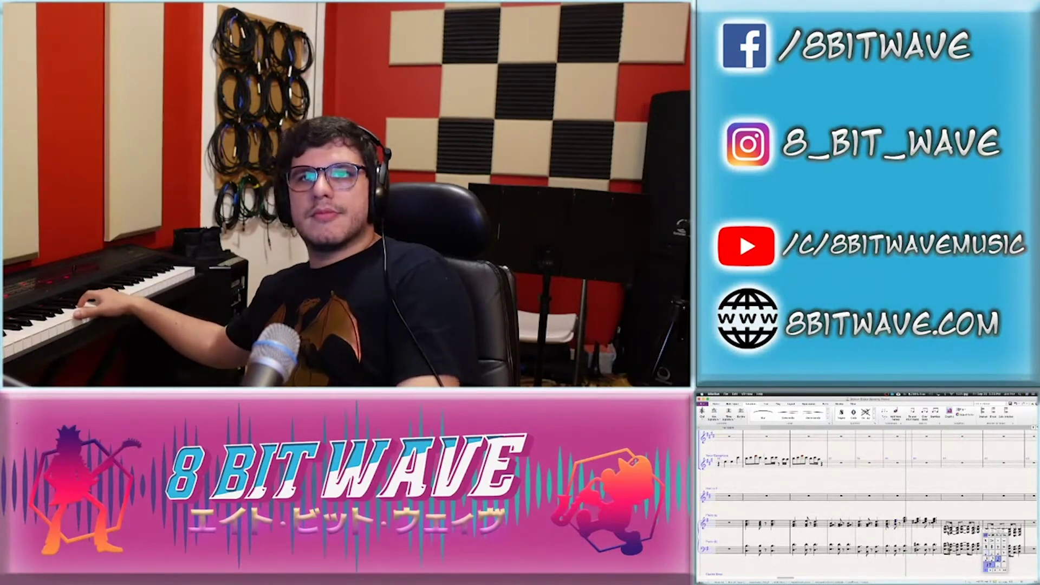
pyautogui.press('Right')
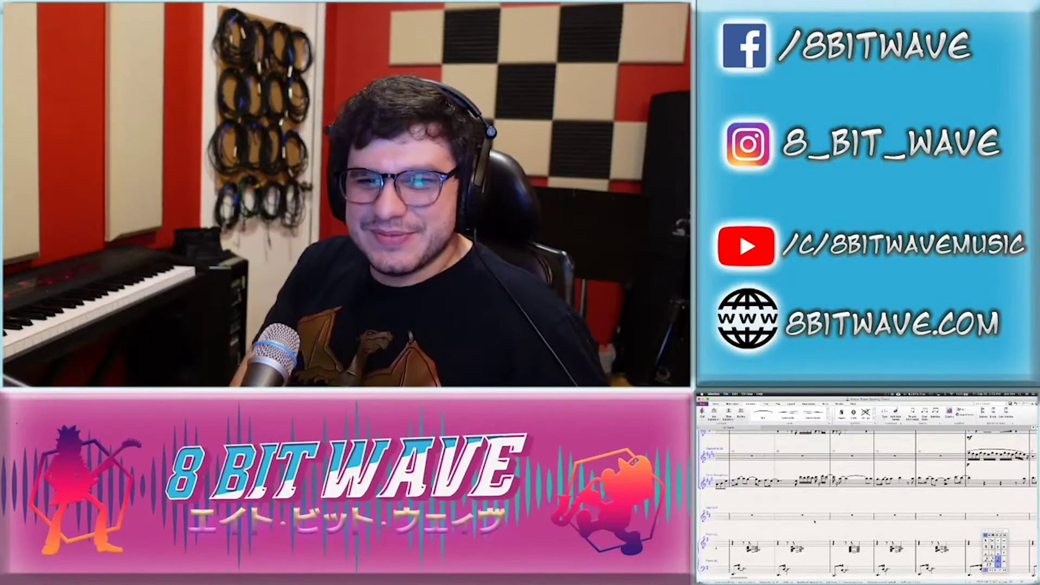
pyautogui.press('space')
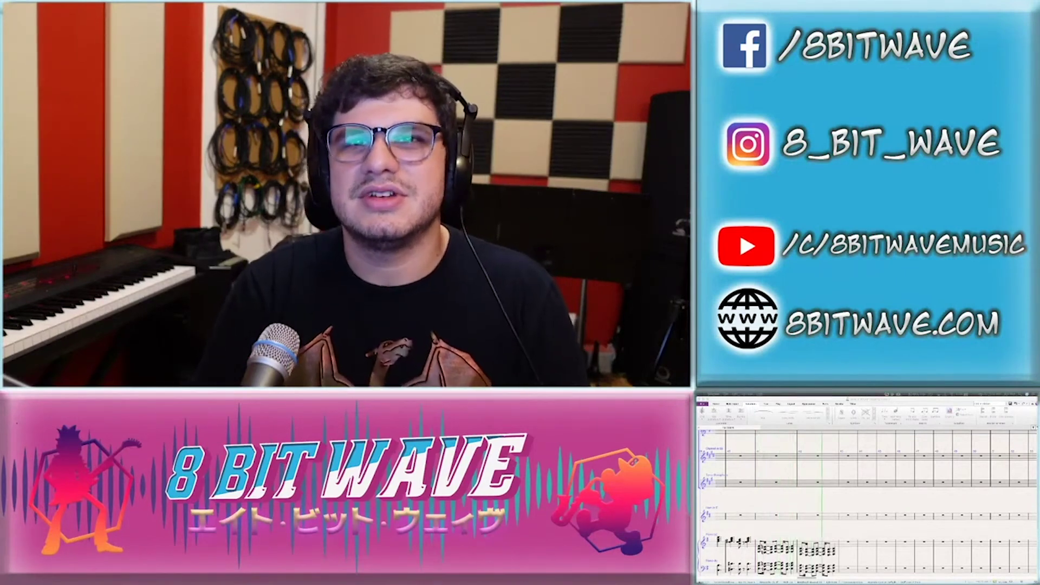
pyautogui.press('space')
# Rewrite the upper piano staff's chords in bars 41 and 42 with higher voicings and play them back
pyautogui.click(818, 543)
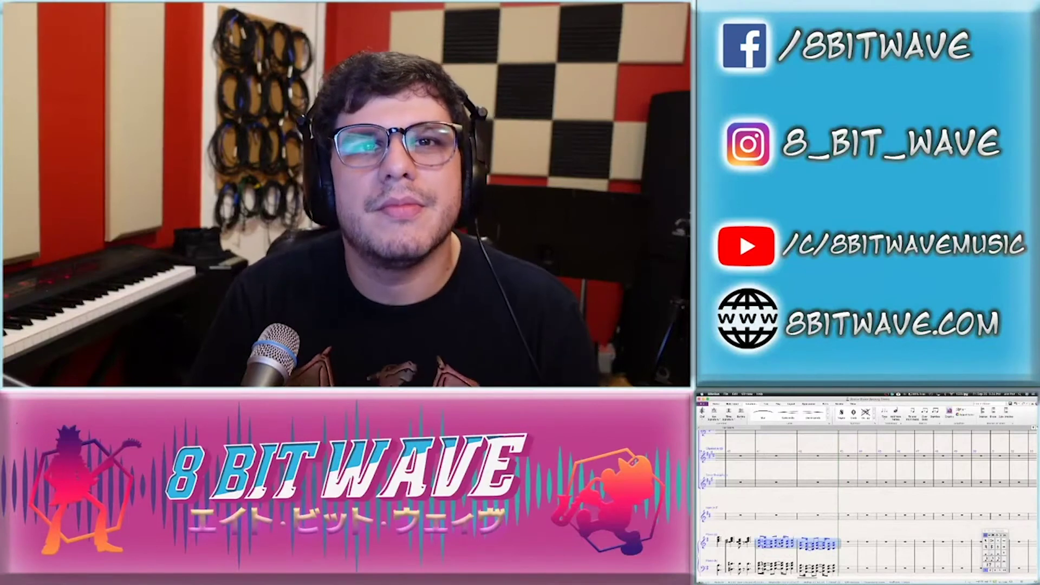
pyautogui.press('Escape')
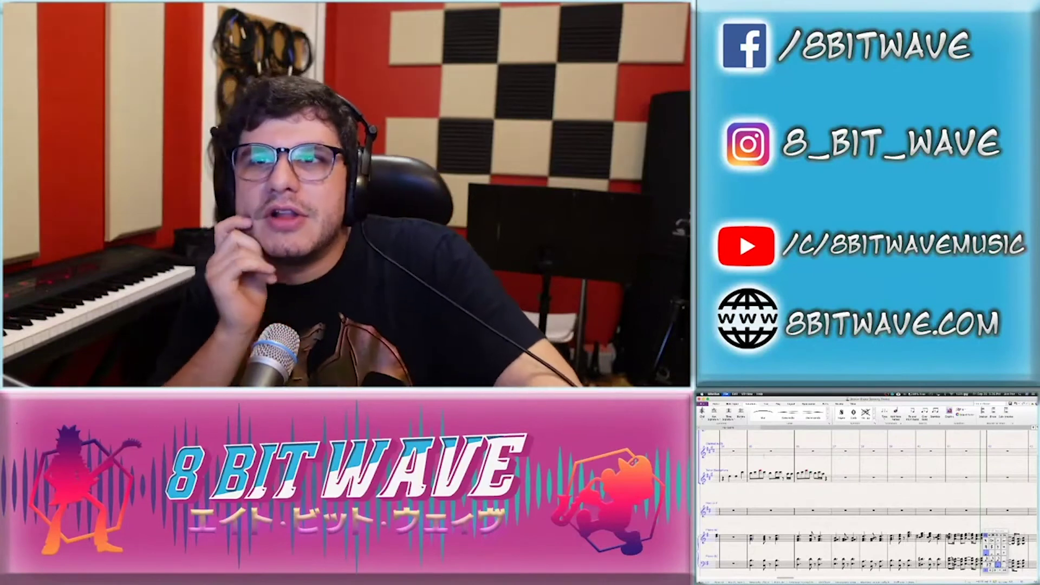
pyautogui.press('space')
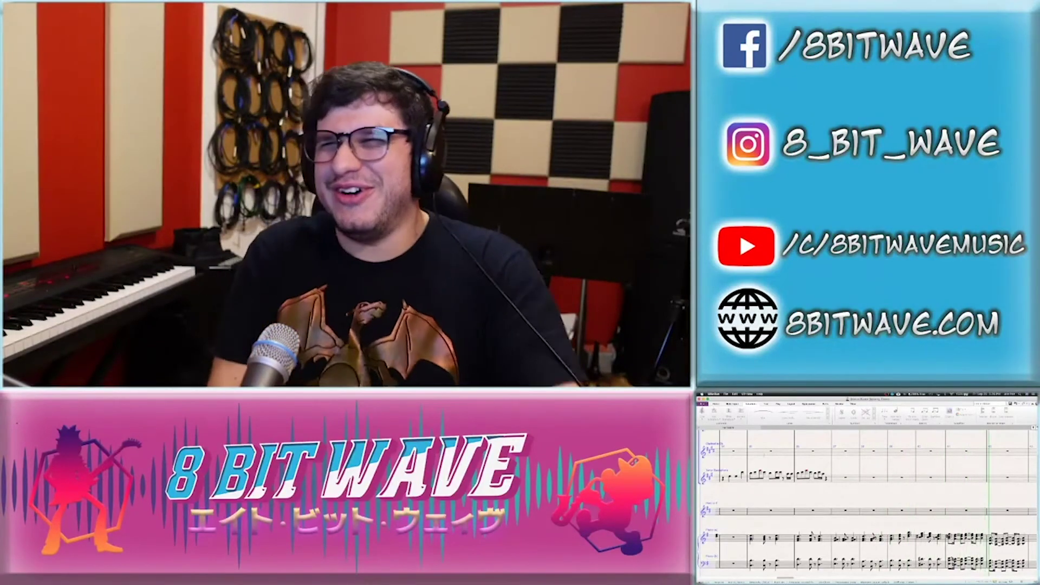
pyautogui.press('space')
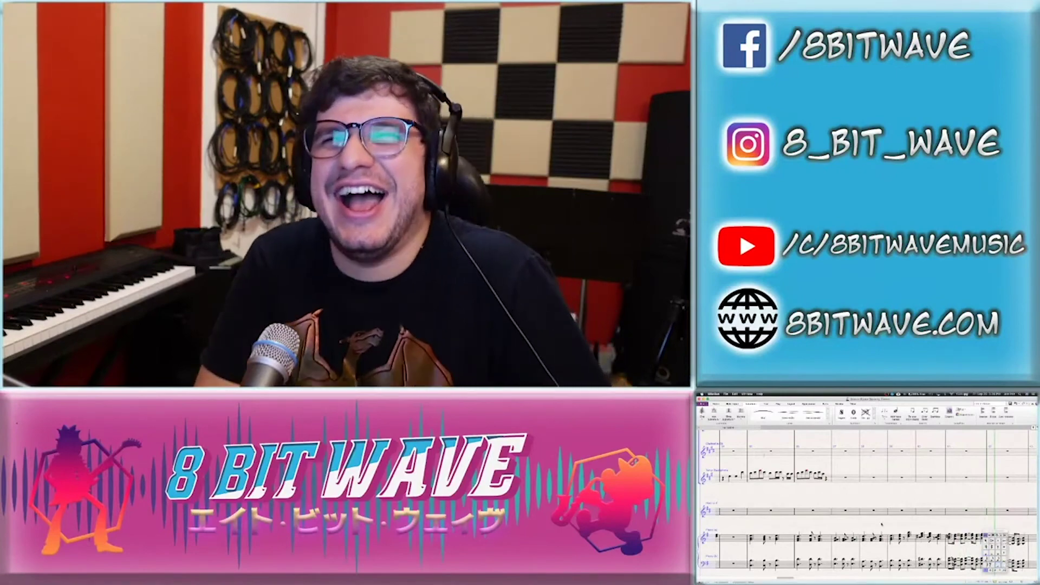
pyautogui.scroll(-2, 881, 524)
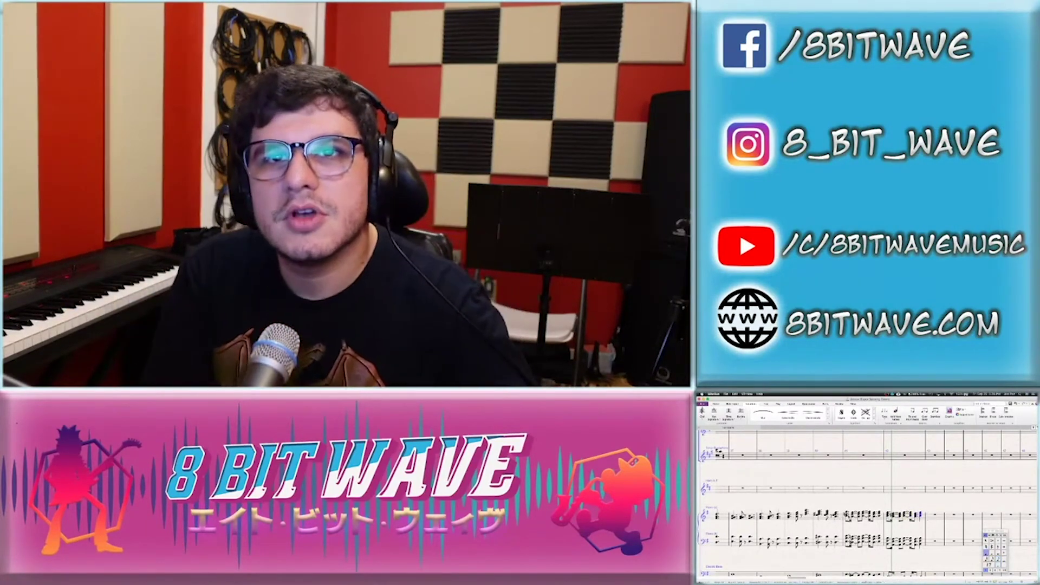
pyautogui.press('space')
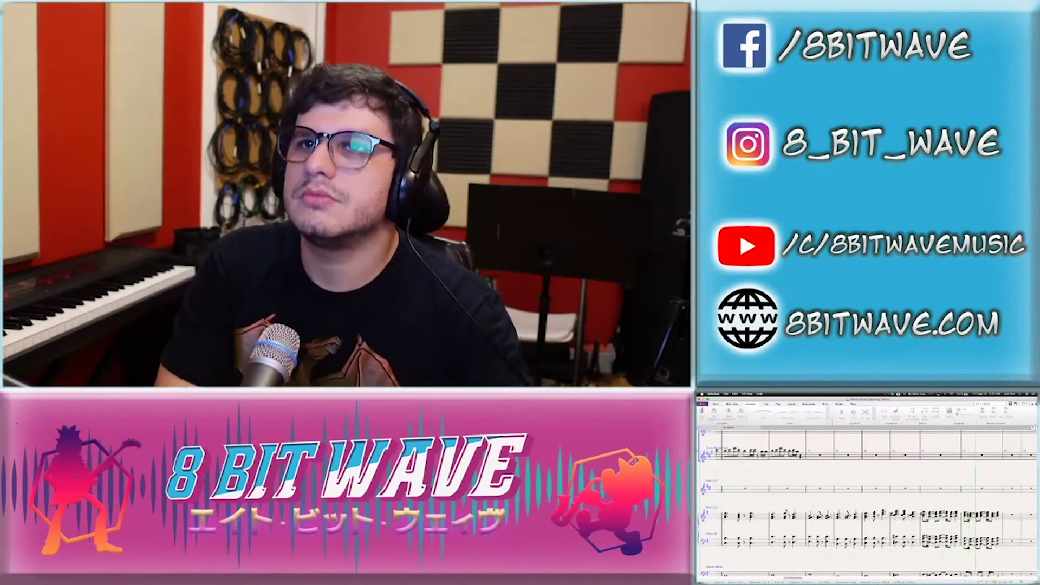
pyautogui.press('space')
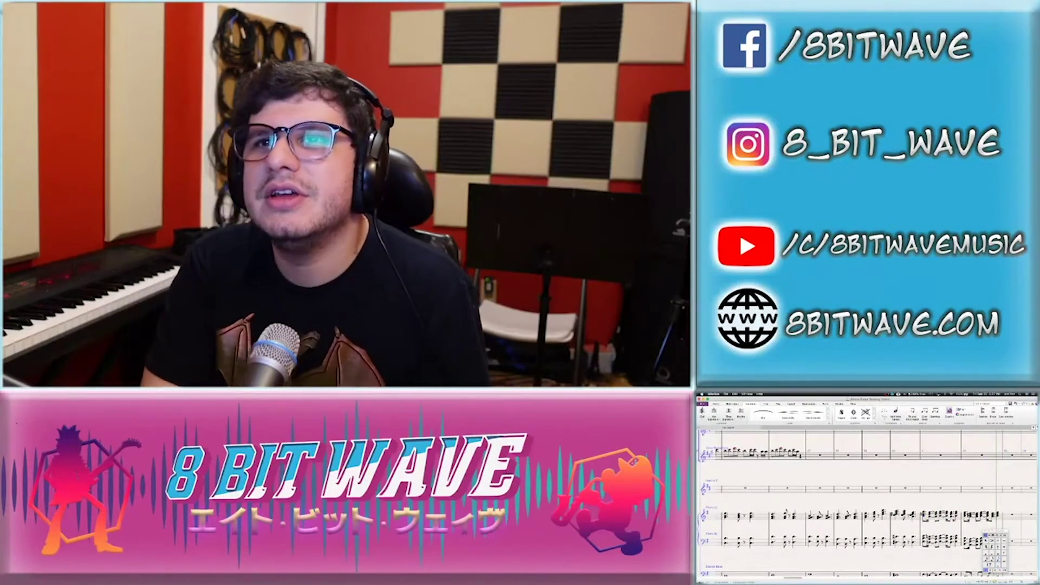
# Select the upper piano chords in bars 41 and 42 and listen to that passage again
pyautogui.click(940, 515)
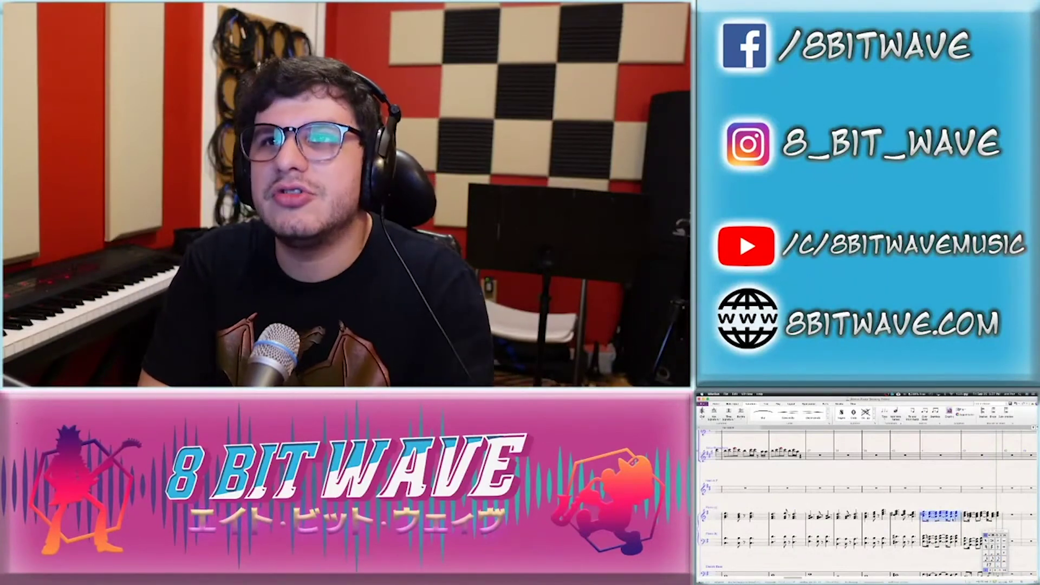
pyautogui.hotkey('ctrl', 'shift', 'Right')
pyautogui.press('Escape')
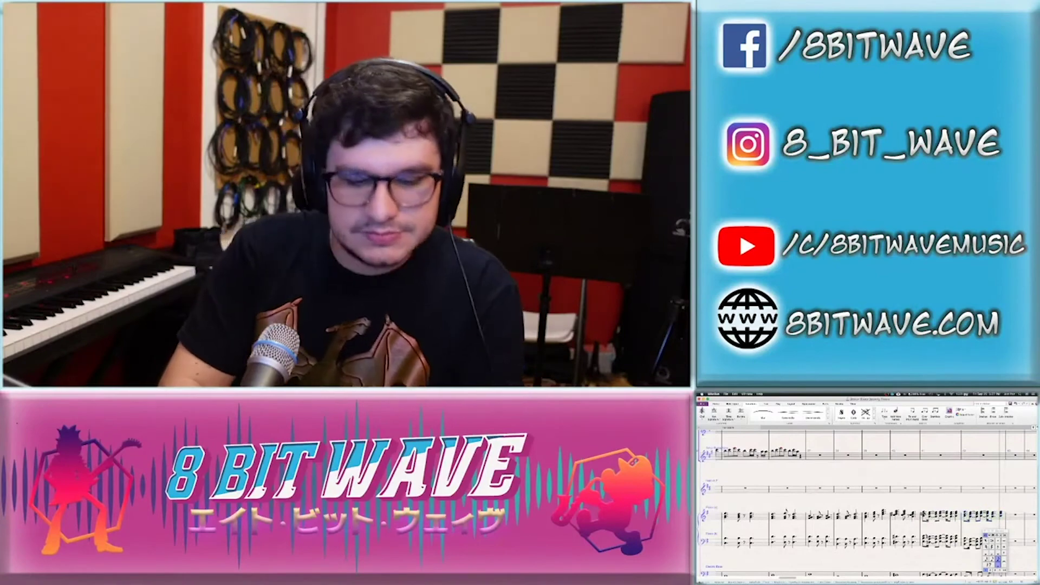
pyautogui.press('space')
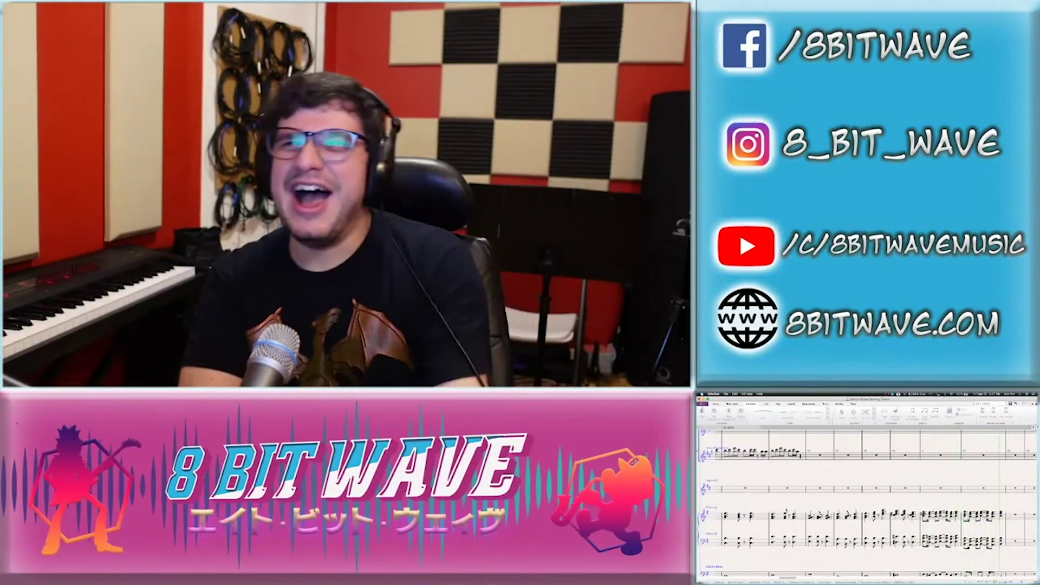
pyautogui.press('space')
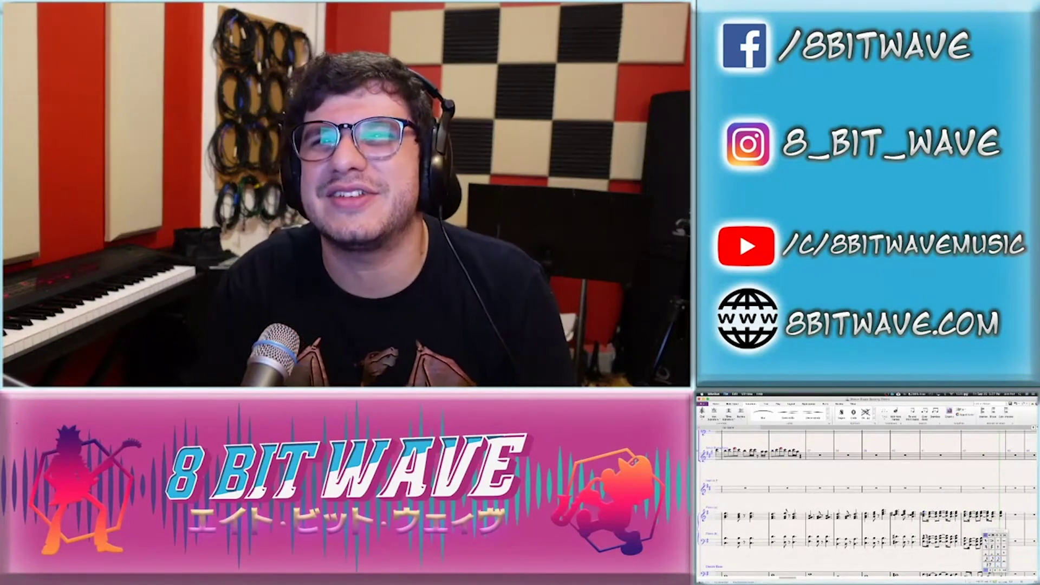
pyautogui.press('space')
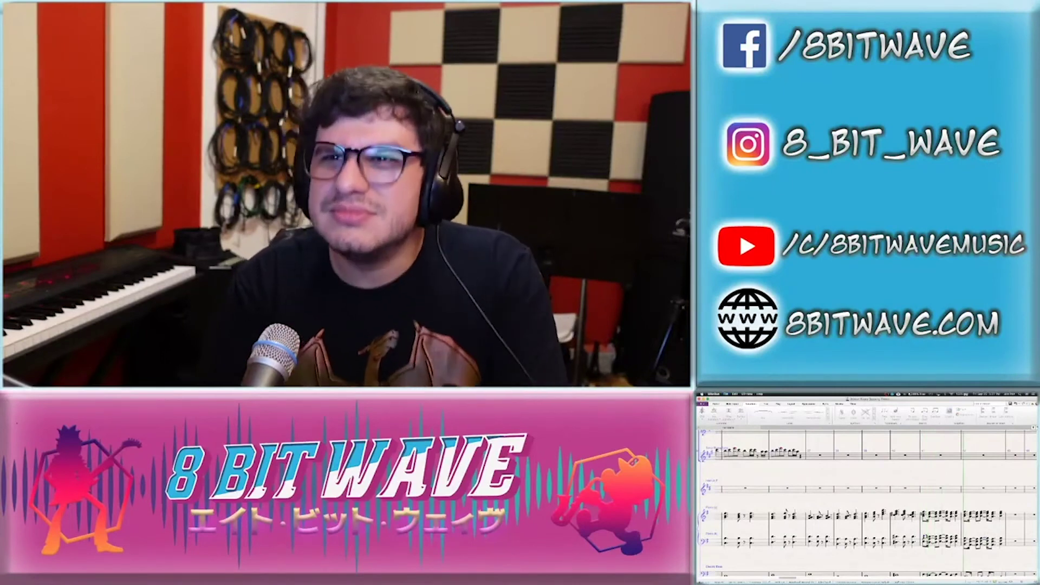
pyautogui.press('space')
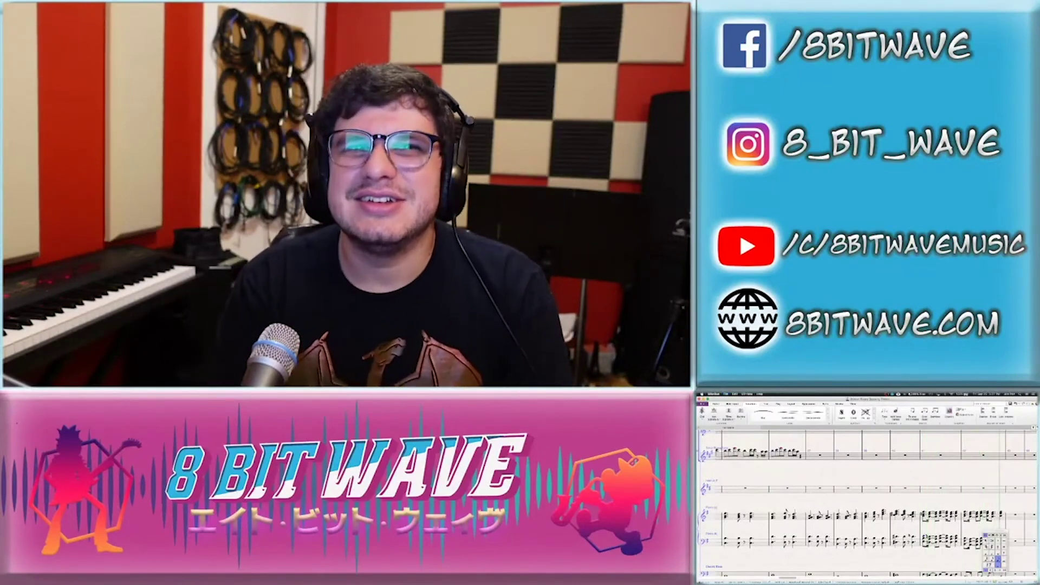
# Play the score back from bar 28 through the end of bar 42
pyautogui.hscroll(-10, 836, 523)
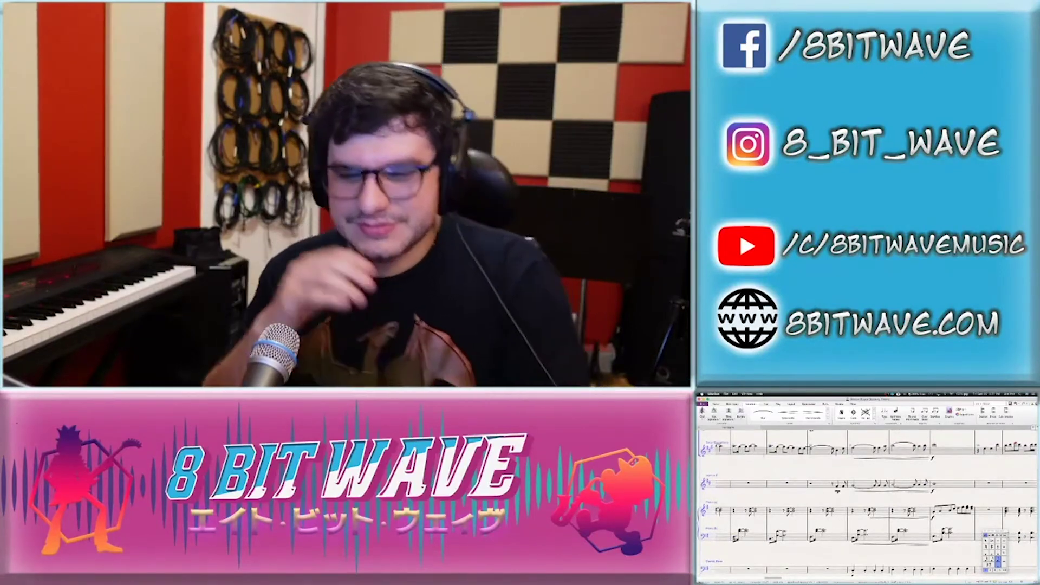
pyautogui.press('space')
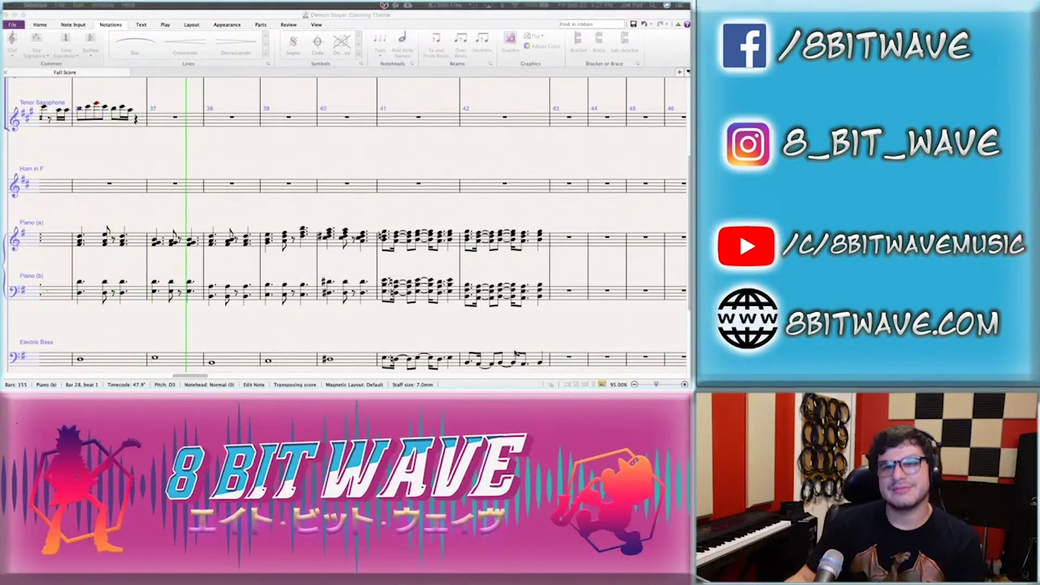
pyautogui.click(393, 157)
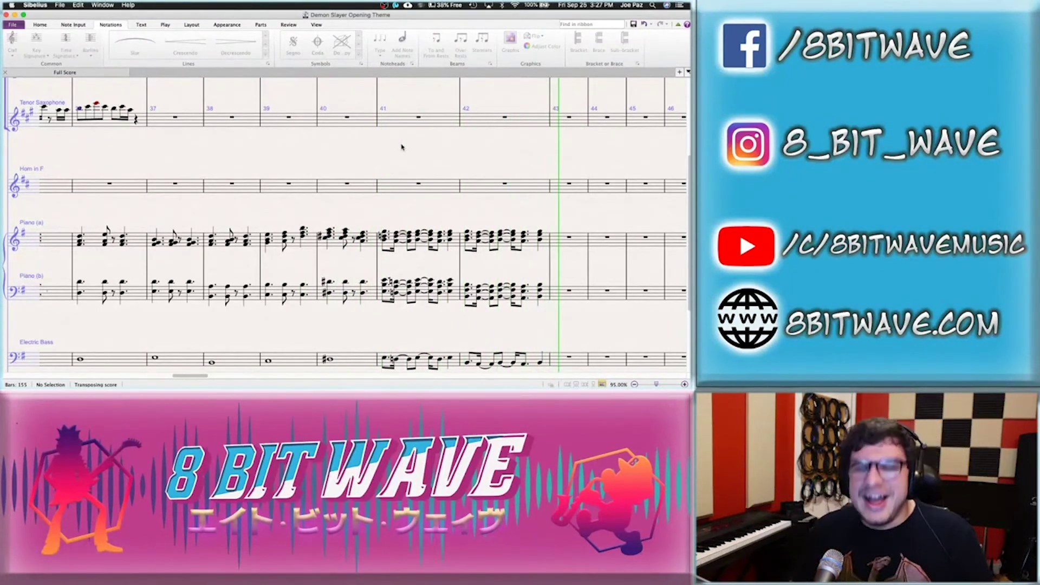
pyautogui.press('space')
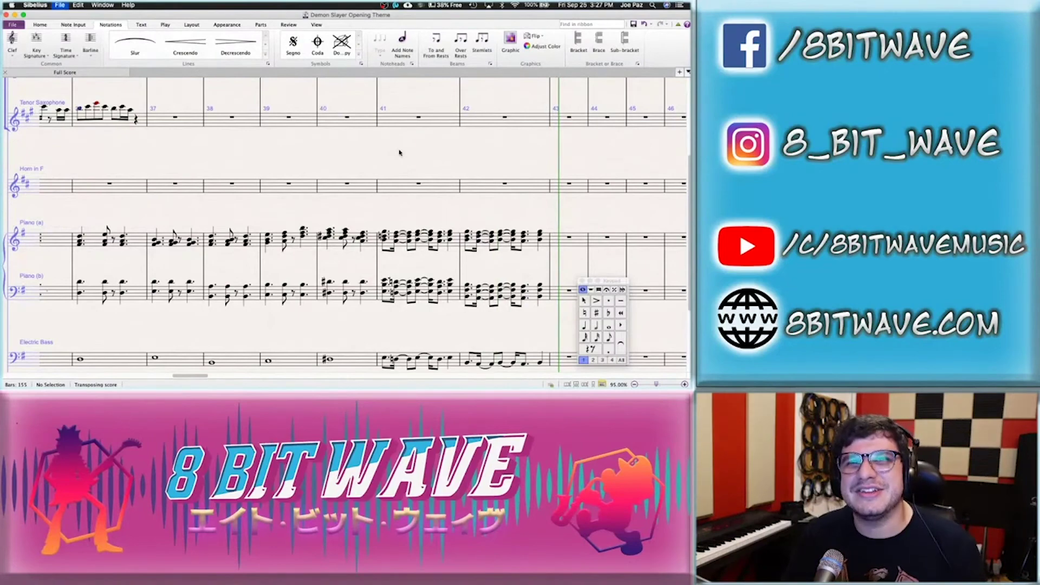
# Add a forte (f) dynamic under the first chord of bar 35 in both piano staves
pyautogui.hscroll(-10, 327, 173)
pyautogui.scroll(3, 327, 174)
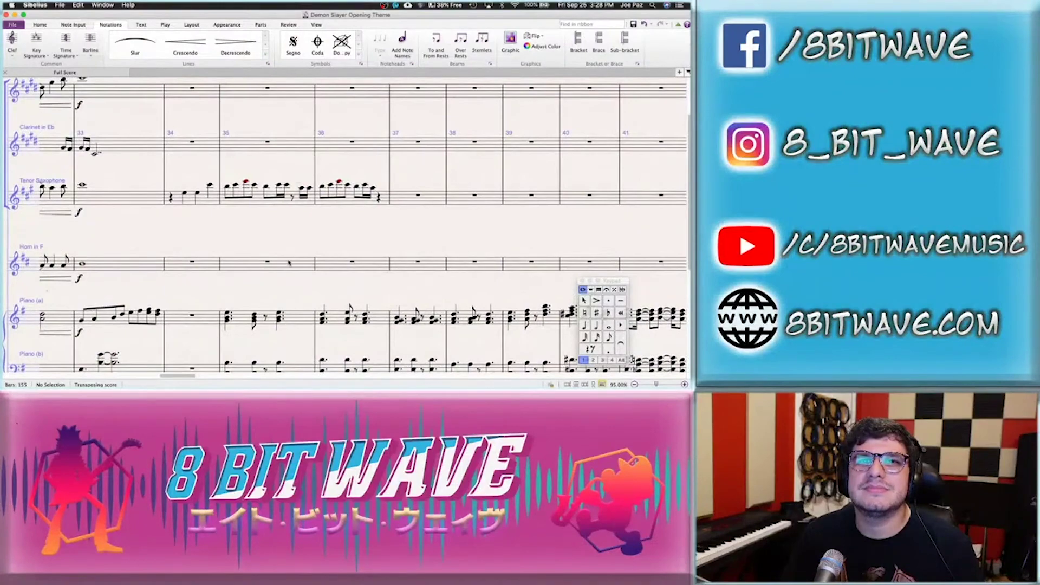
pyautogui.scroll(-5, 288, 262)
pyautogui.hscroll(-4, 289, 263)
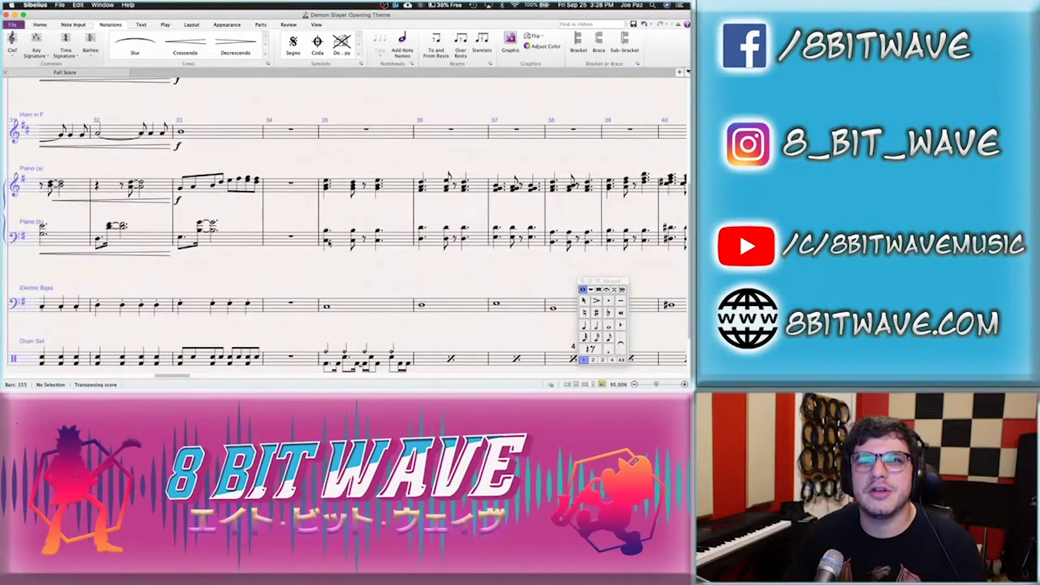
pyautogui.click(328, 242)
pyautogui.press('super+e')
pyautogui.press('super+f')
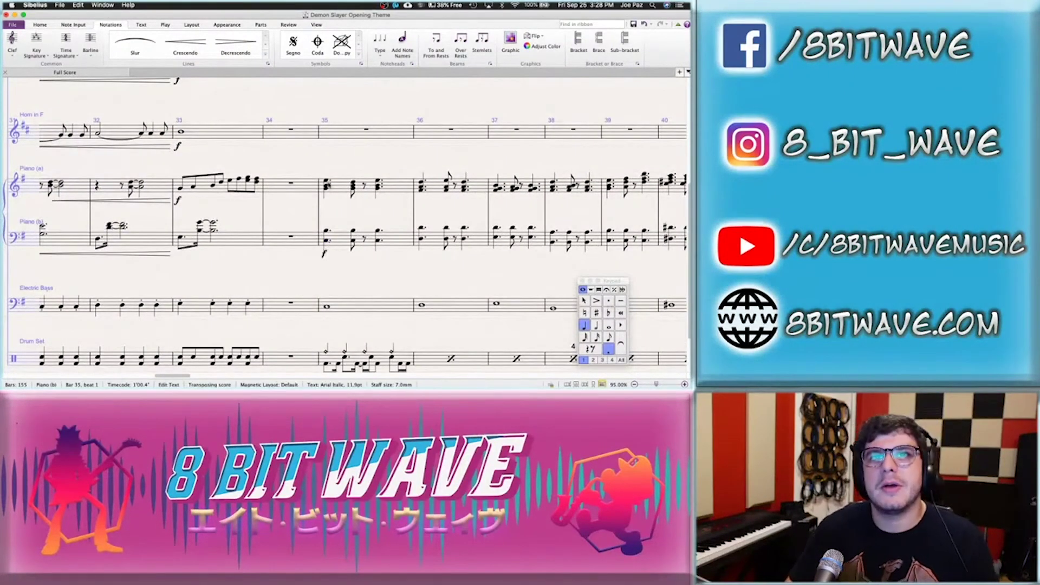
pyautogui.click(327, 185)
pyautogui.press('super+e')
pyautogui.press('super+f')
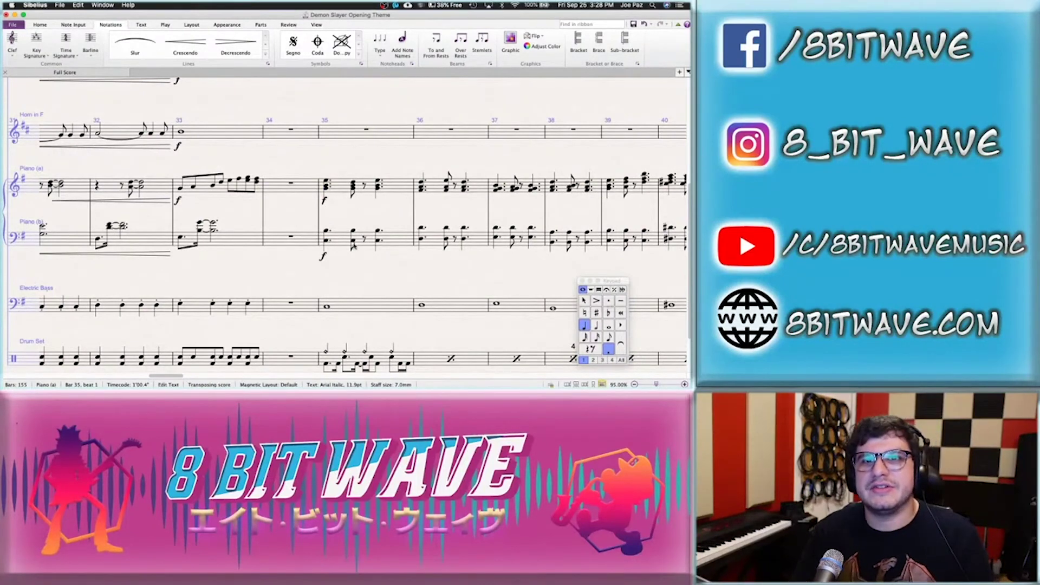
# Add a forte (f) dynamic to the electric bass note in bar 35 and save the score
pyautogui.click(327, 306)
pyautogui.press('super+e')
pyautogui.press('super+f')
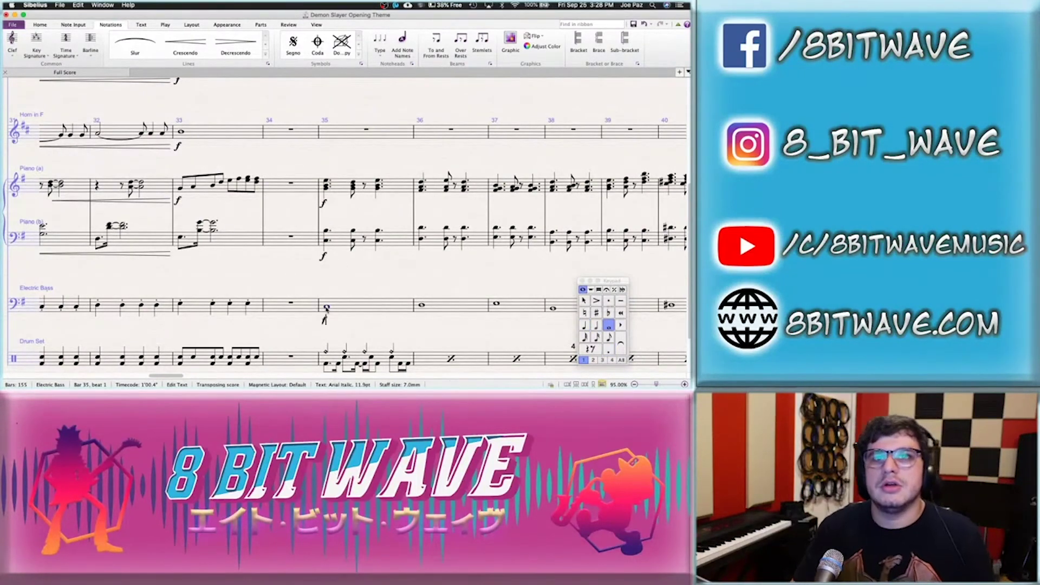
pyautogui.press('Escape')
pyautogui.press('Escape')
pyautogui.press('super+s')
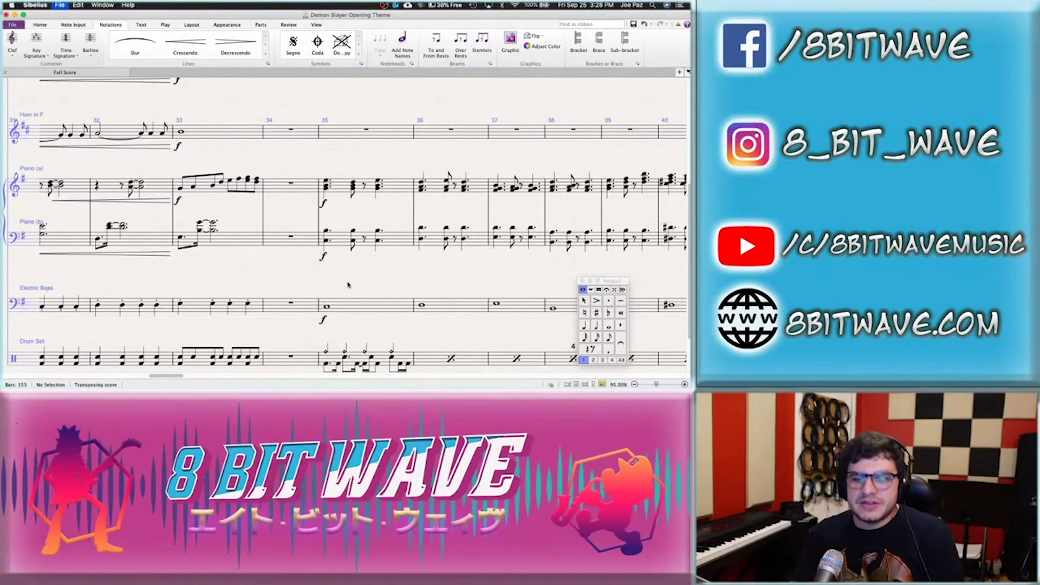
# Play the score back from the electric bass entrance in bar 31 through bar 42
pyautogui.hscroll(-5, 349, 285)
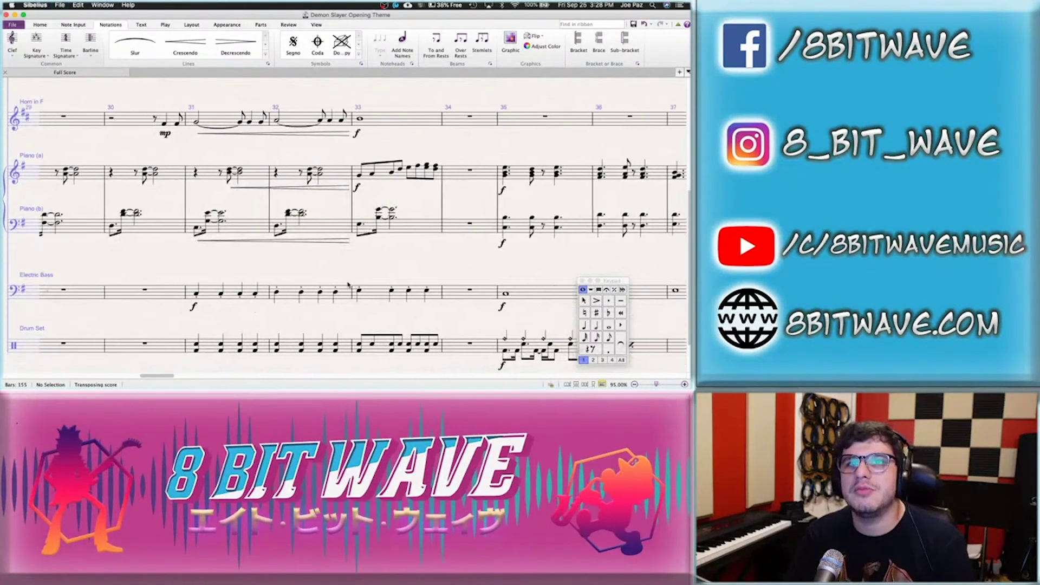
pyautogui.click(204, 294)
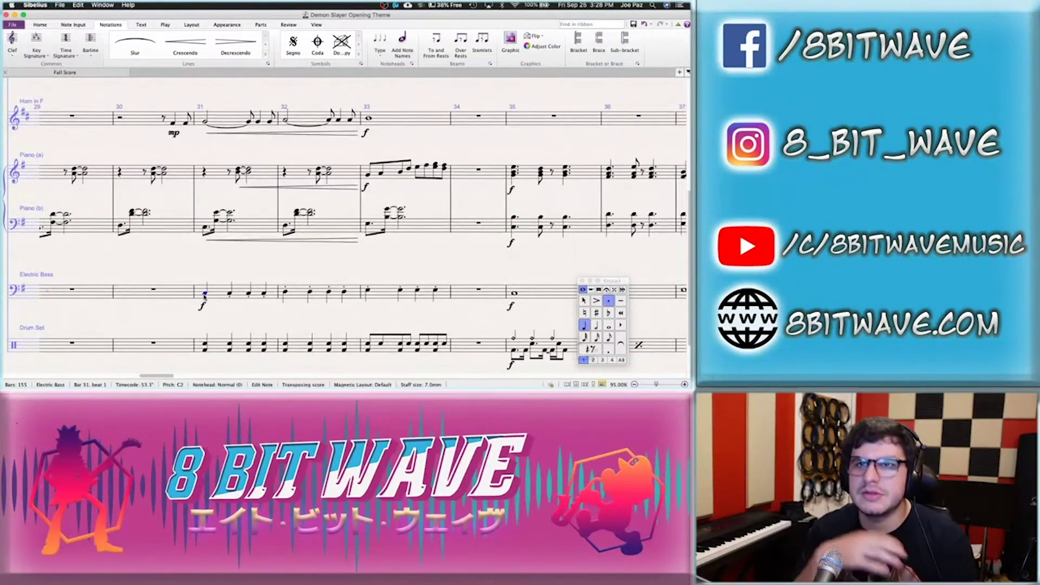
pyautogui.press('space')
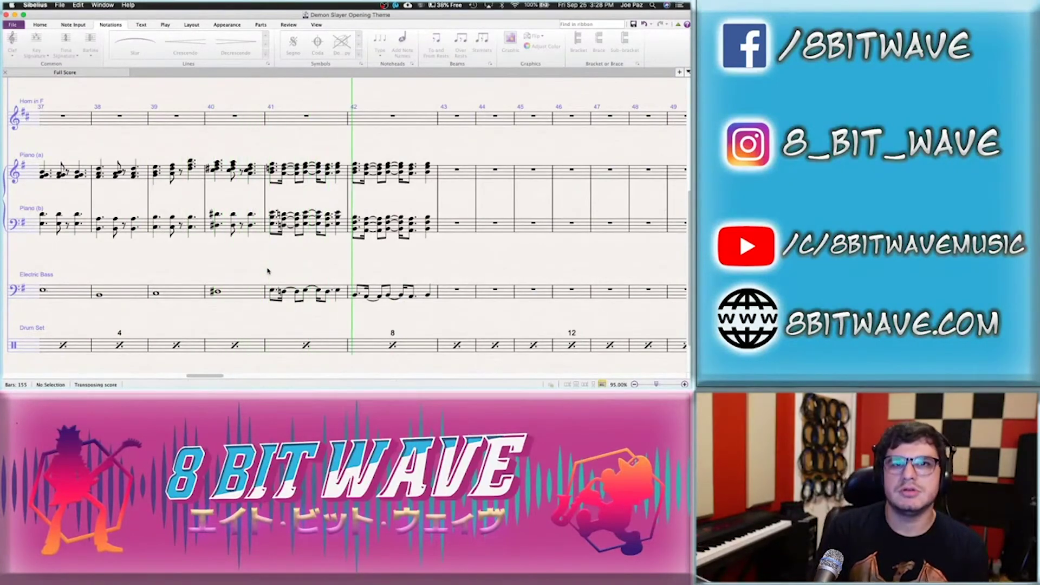
pyautogui.press('space')
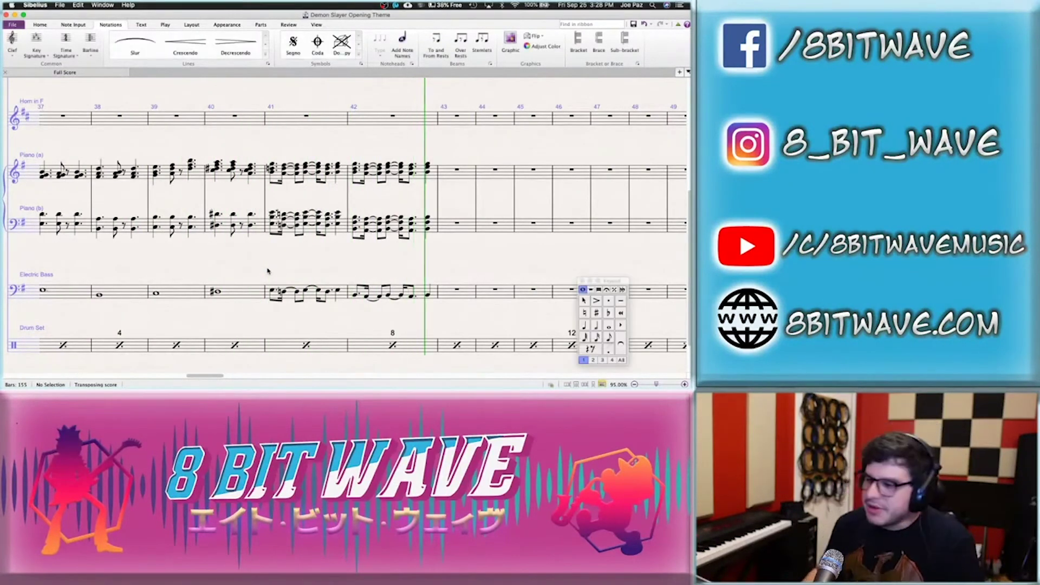
# Replay the score from the start of bar 32 through bar 42
pyautogui.click(448, 295)
pyautogui.click(432, 267)
pyautogui.hscroll(-5, 432, 267)
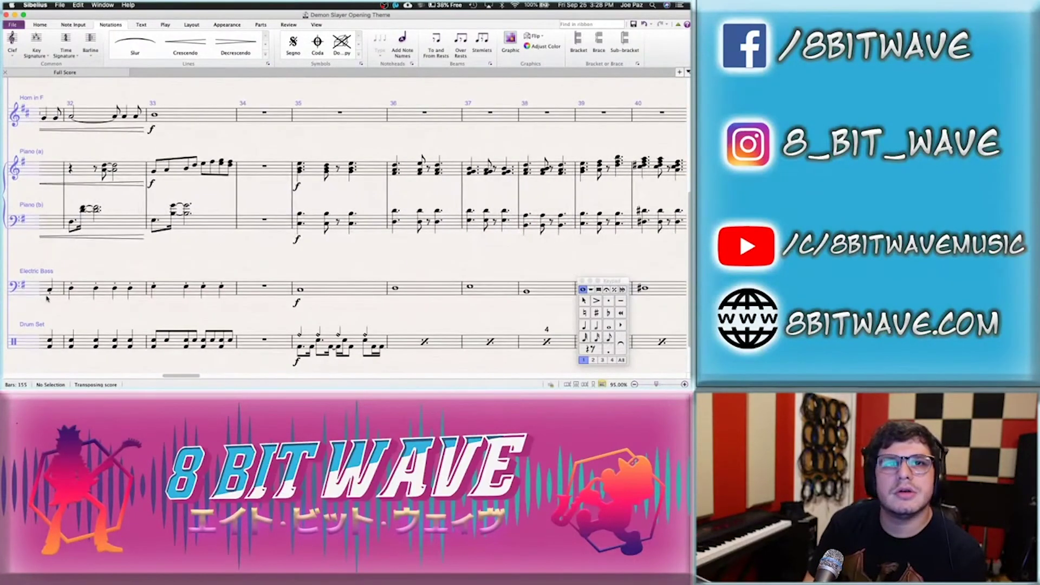
pyautogui.click(65, 296)
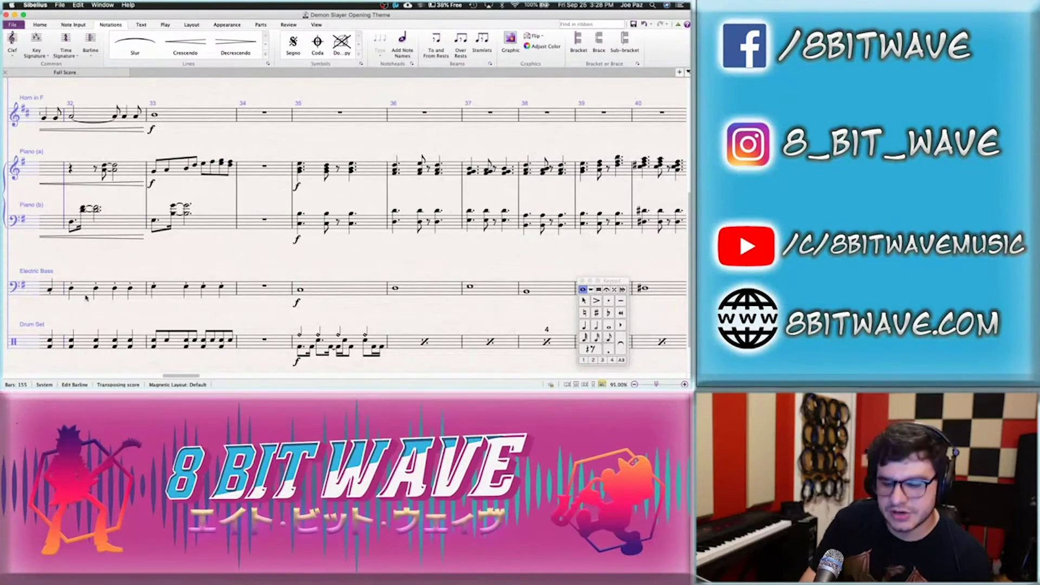
pyautogui.press('space')
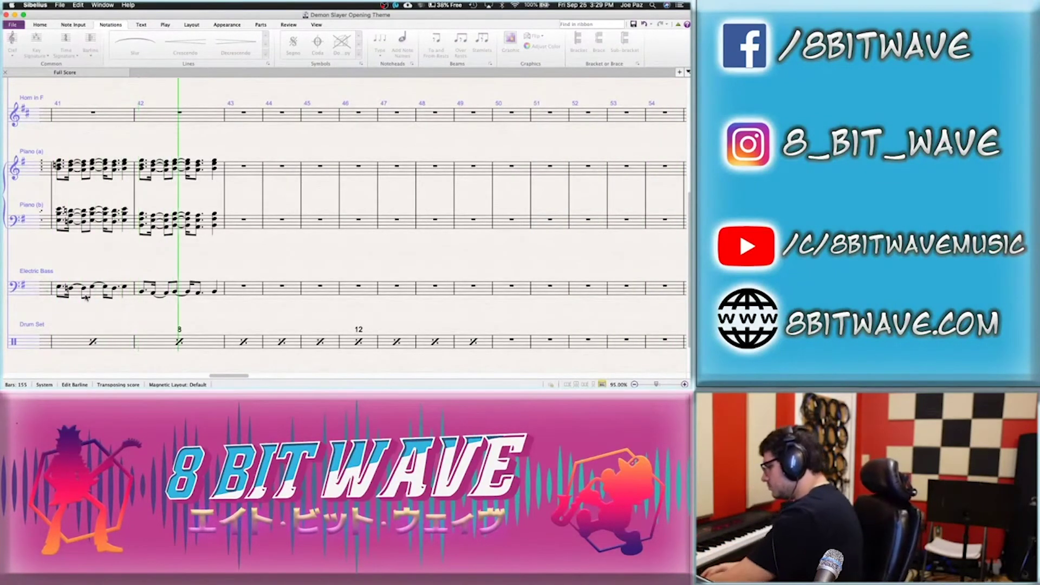
pyautogui.press('space')
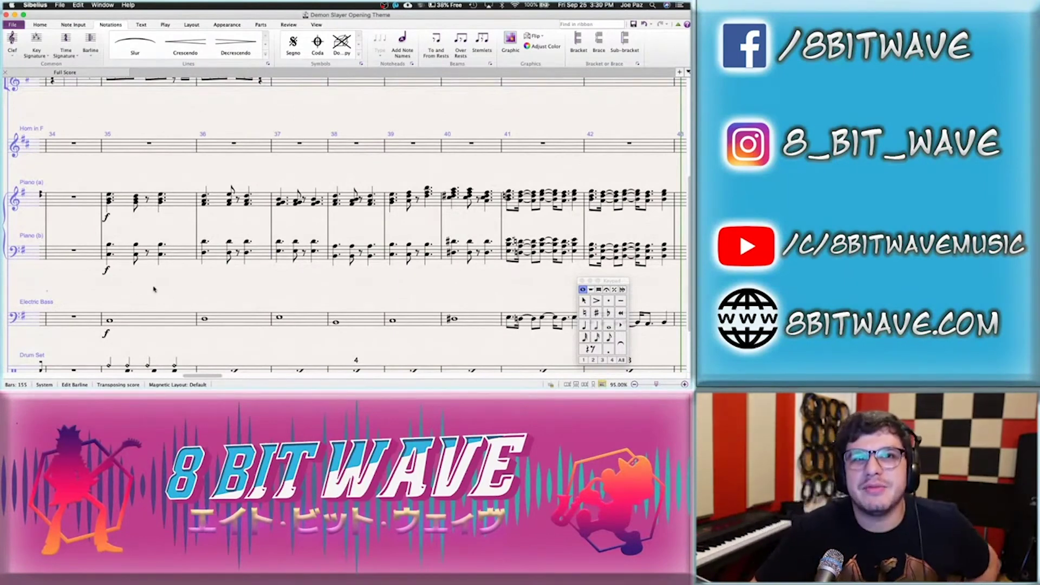
# Switch to the YouTube video of the Demon Slayer opening, listen to the reference passage, and return to Sibelius
pyautogui.click(109, 320)
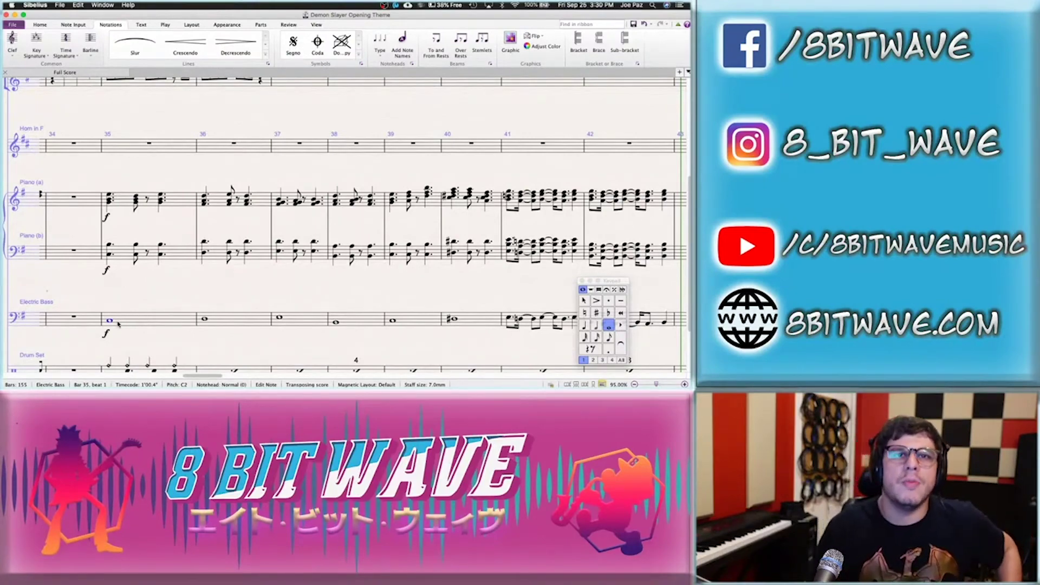
pyautogui.press('super+Tab')
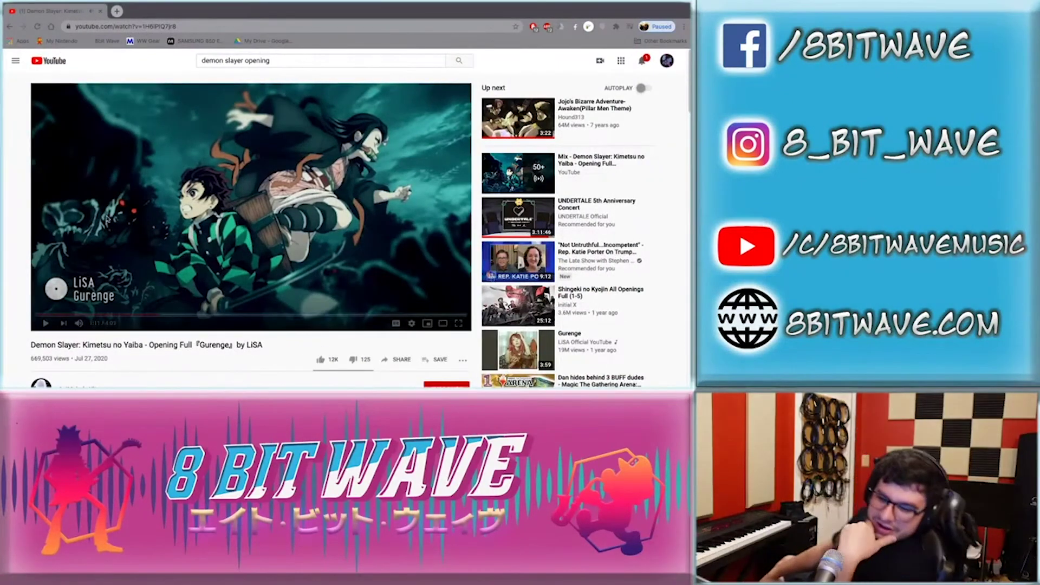
pyautogui.click(107, 218)
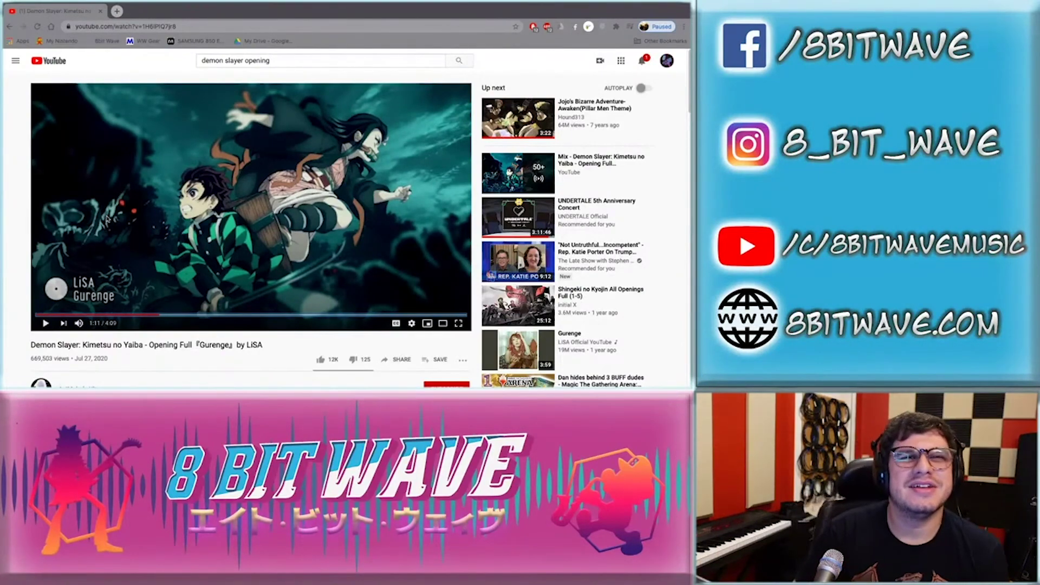
pyautogui.press('super+Tab')
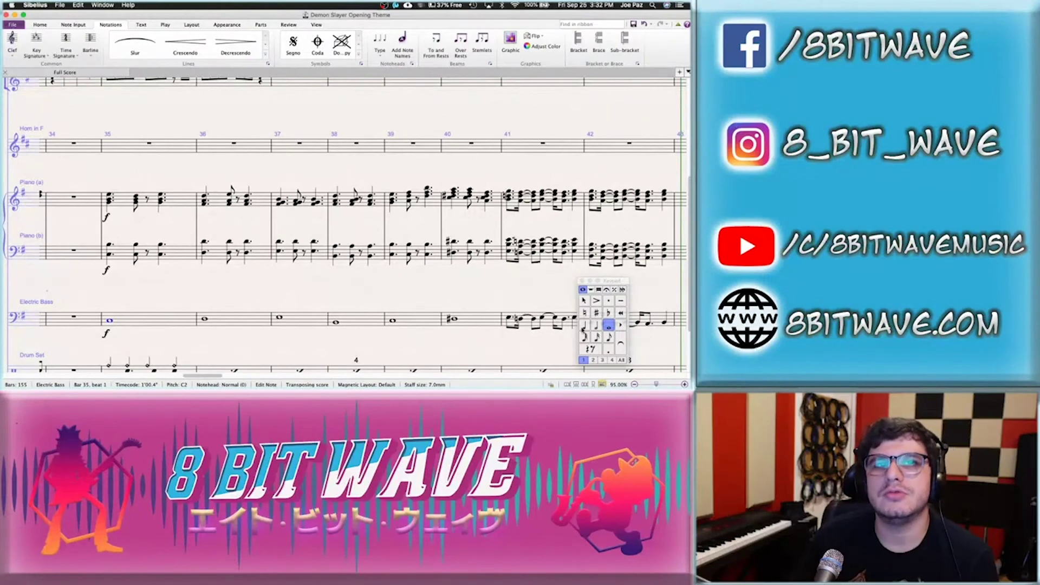
# Replace the electric bass whole note in bar 35 with a quarter-note C and an eighth-note line with a rest on beat 3, ending on E
pyautogui.click(584, 326)
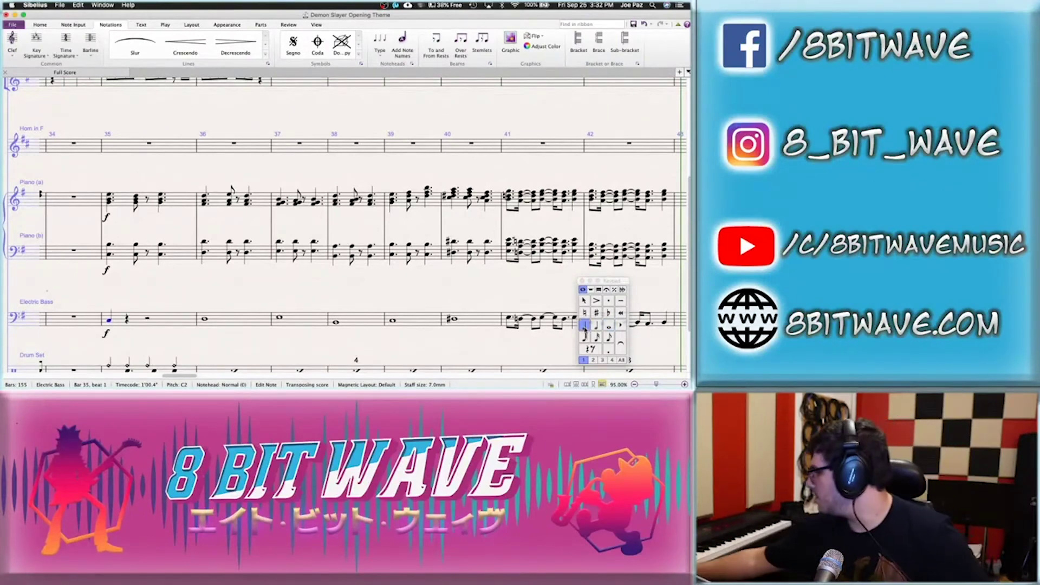
pyautogui.press('n')
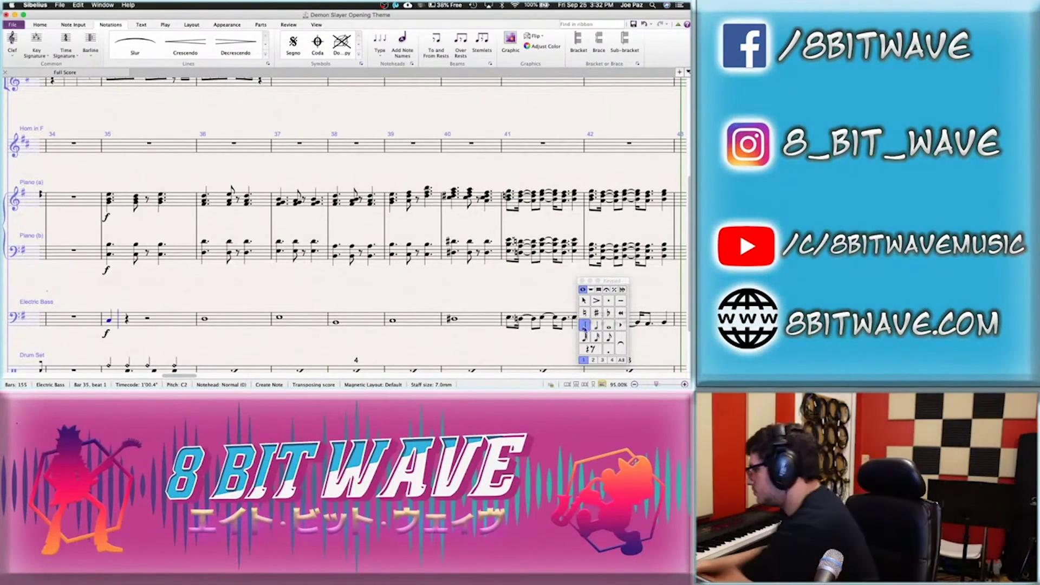
pyautogui.press('3')
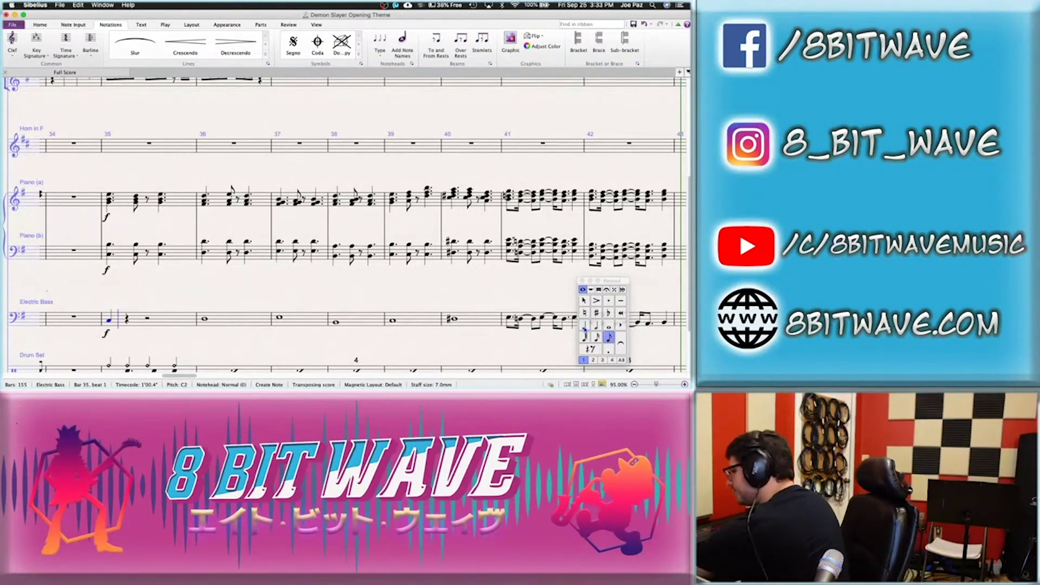
pyautogui.press('c')
pyautogui.press('e')
pyautogui.press('0')
pyautogui.press('e')
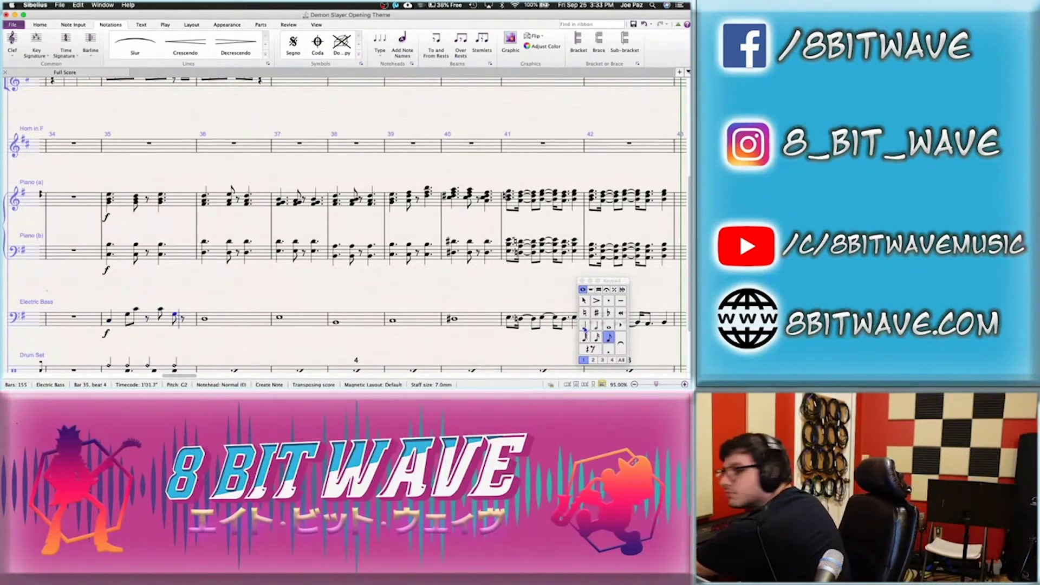
pyautogui.press('c')
pyautogui.press('e')
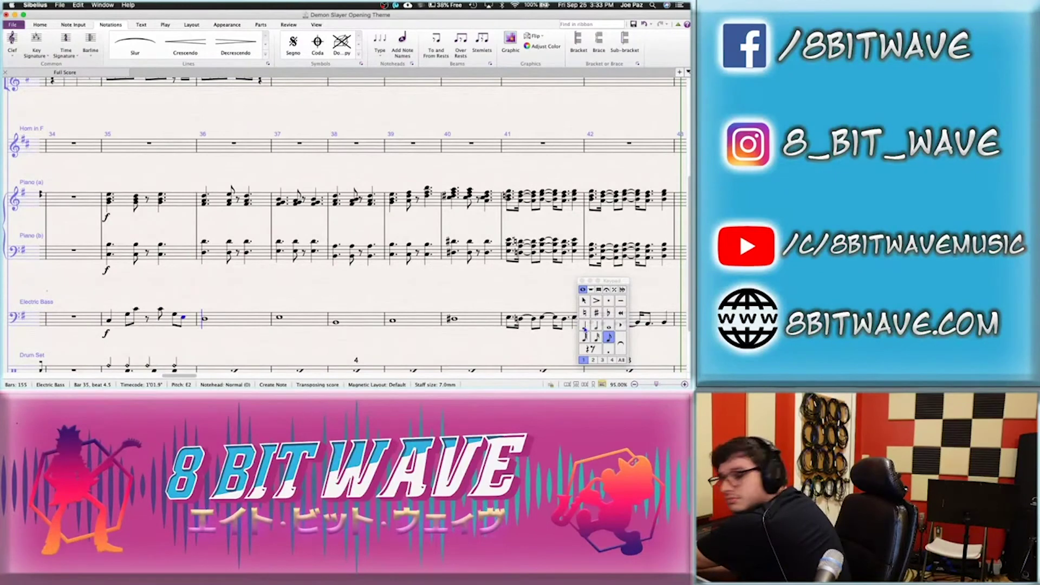
# Rewrite bar 36 of the electric bass as a quarter-note D and an eighth-note line with a rest on beat 3, ending on F-sharp
pyautogui.press('4')
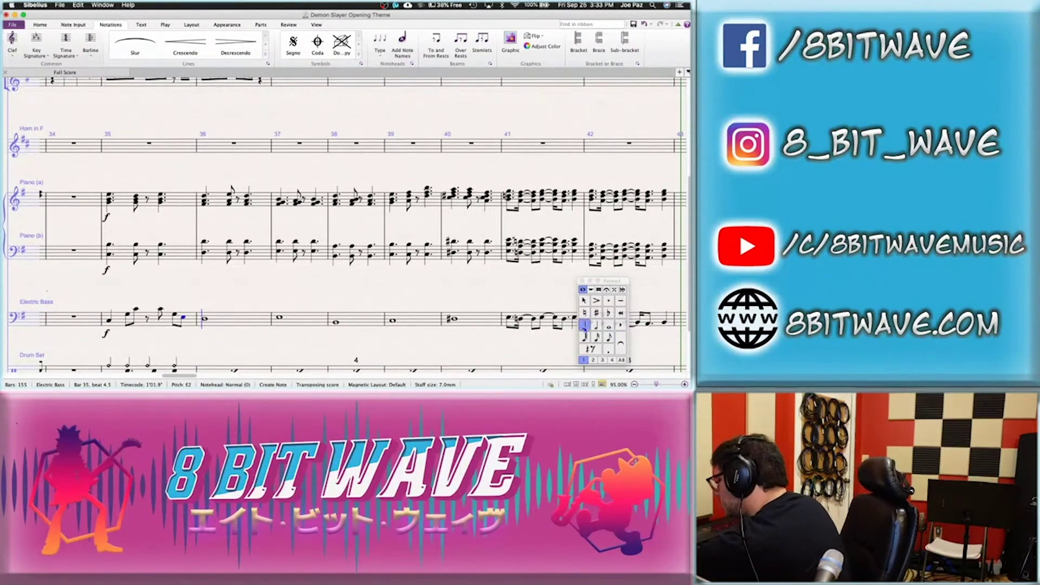
pyautogui.press('d')
pyautogui.press('3')
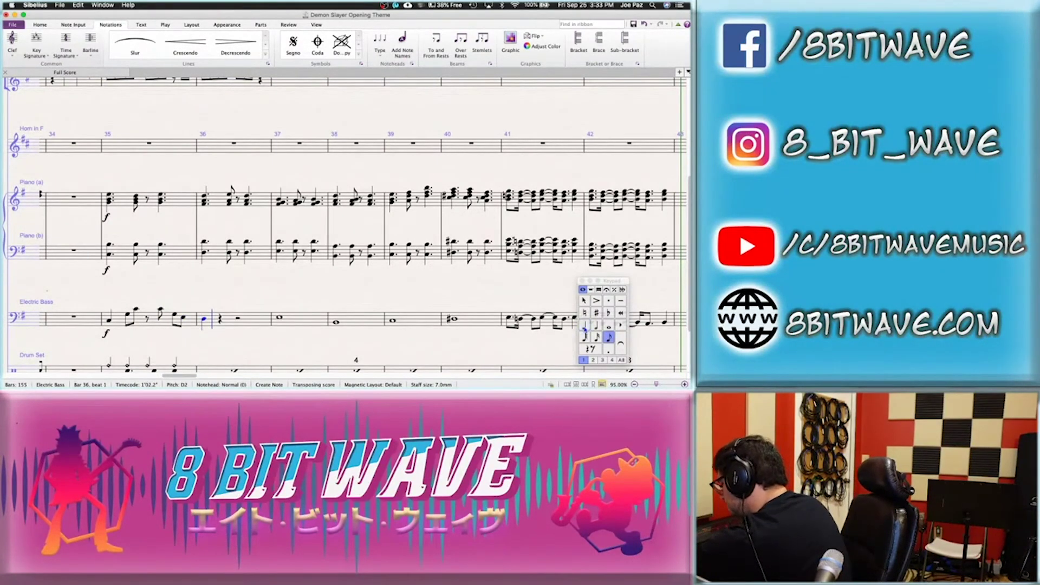
pyautogui.press('f')
pyautogui.press('a')
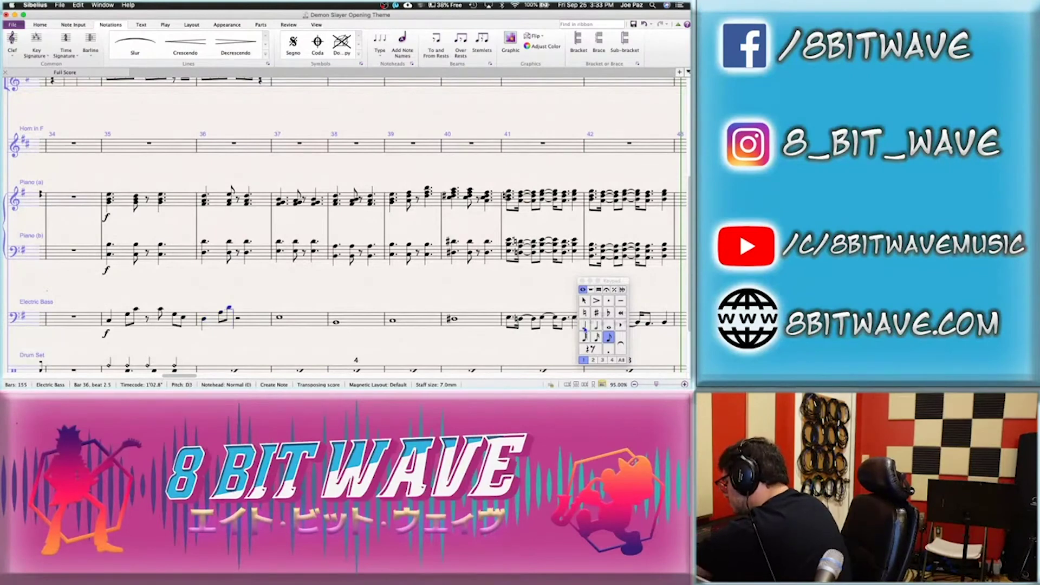
pyautogui.press('b')
pyautogui.press('a')
pyautogui.press('f')
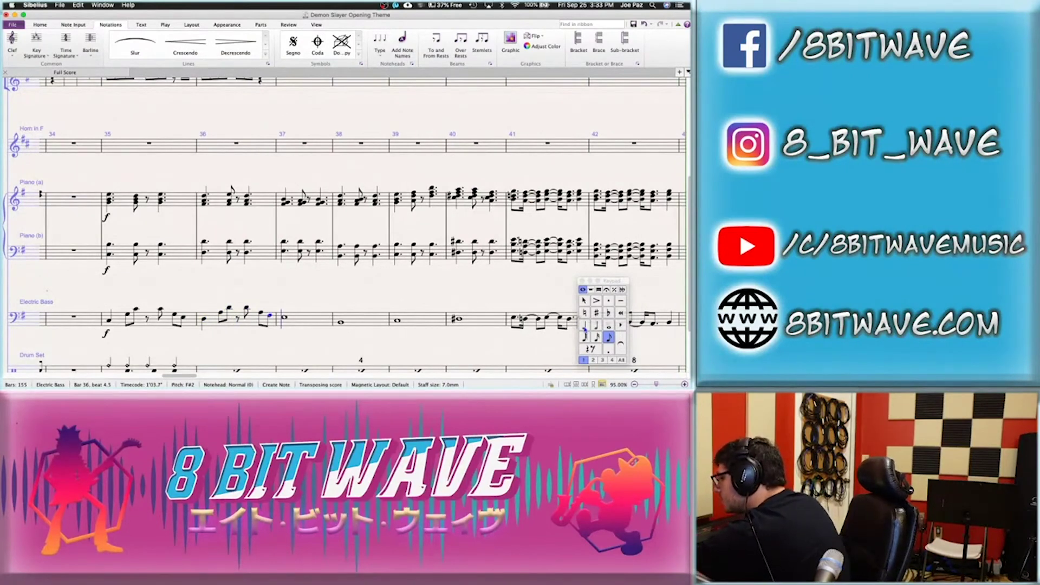
# Rewrite bar 37 of the electric bass as a quarter-note E, eighths B and high E, an eighth rest, and eighths ending F-sharp, D
pyautogui.press('4')
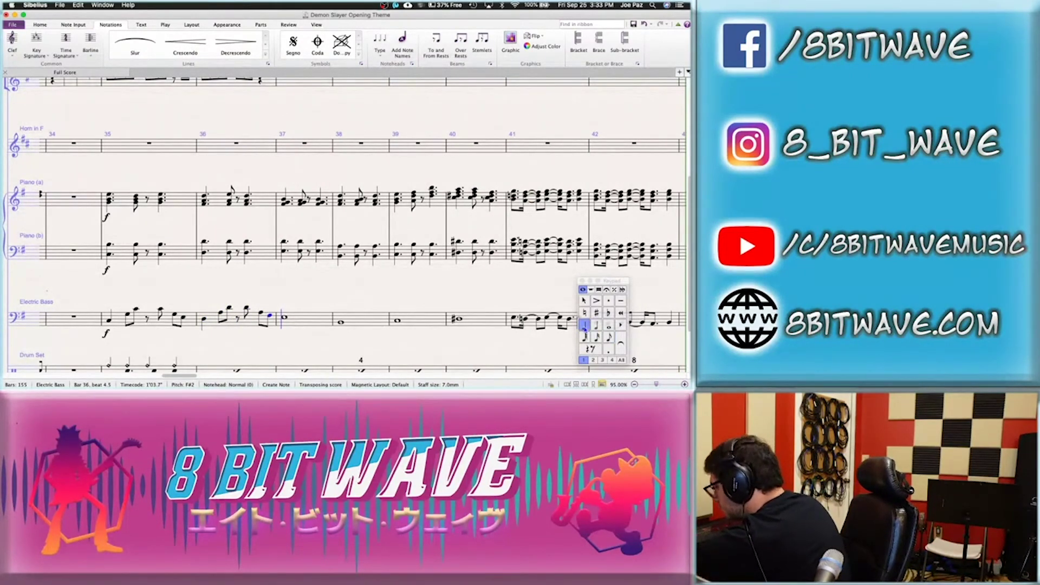
pyautogui.press('e')
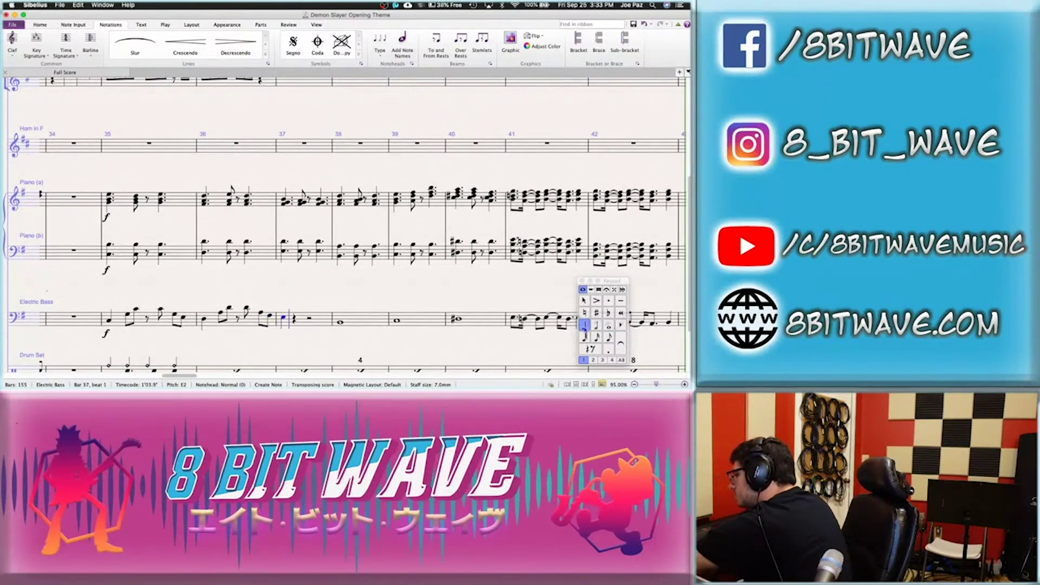
pyautogui.press('3')
pyautogui.press('b')
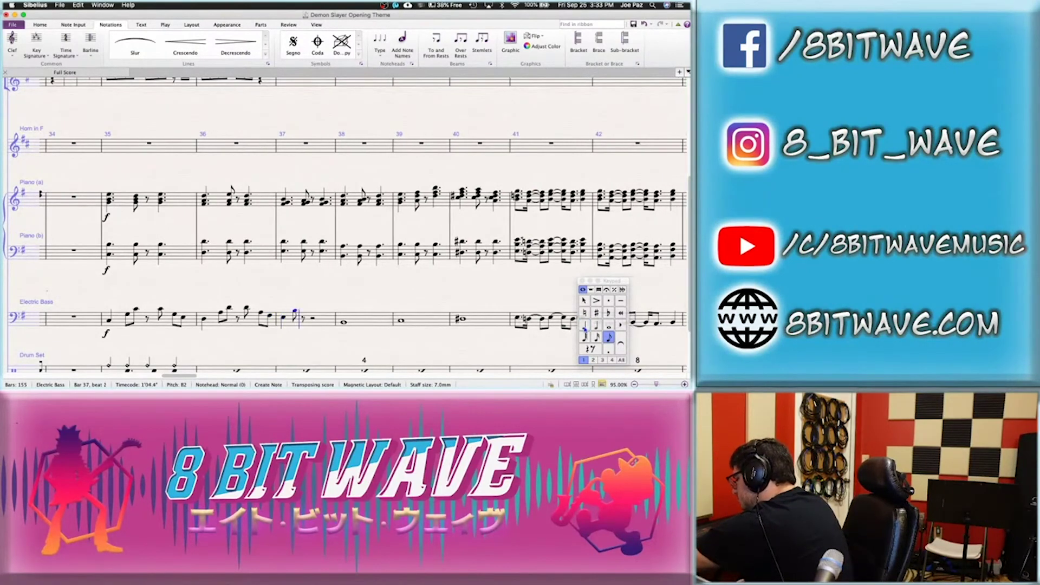
pyautogui.press('e')
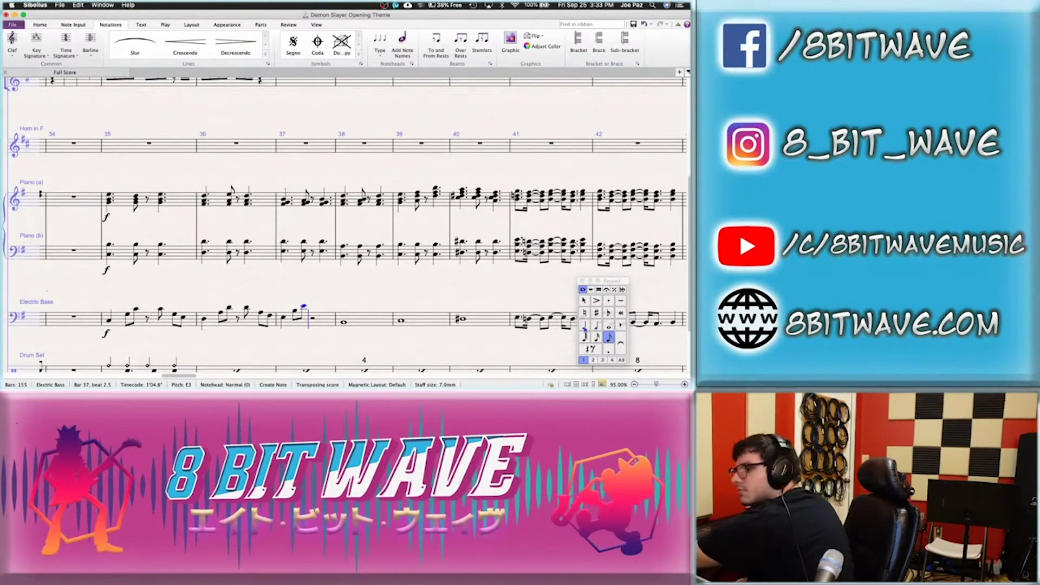
pyautogui.press('0')
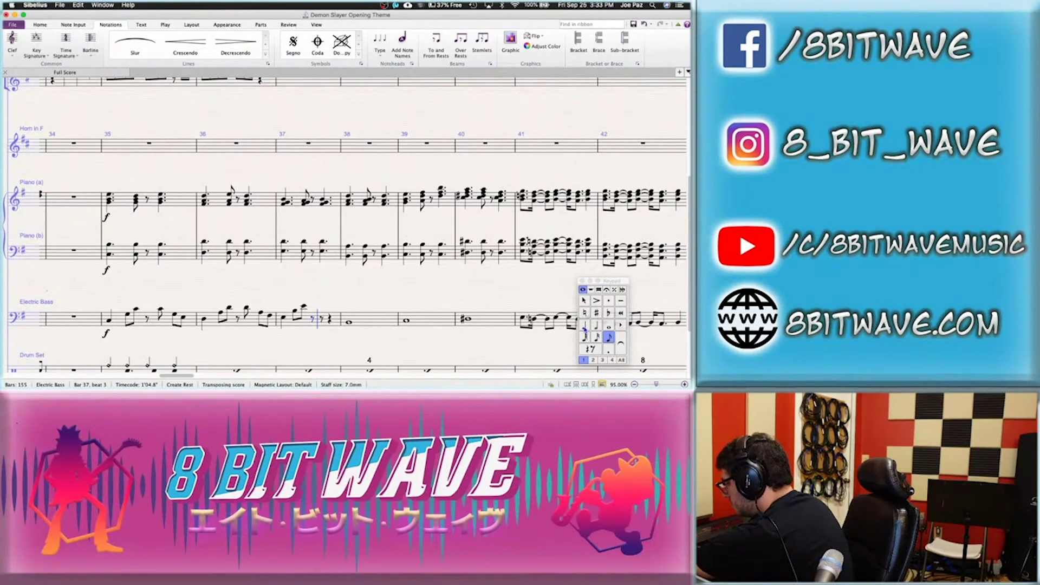
pyautogui.press('f')
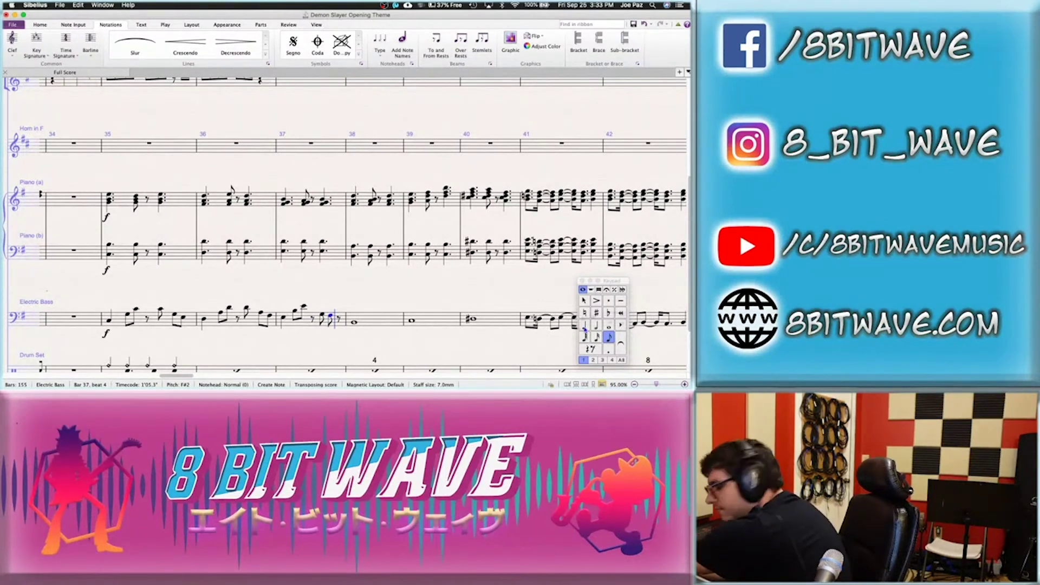
pyautogui.press('c')
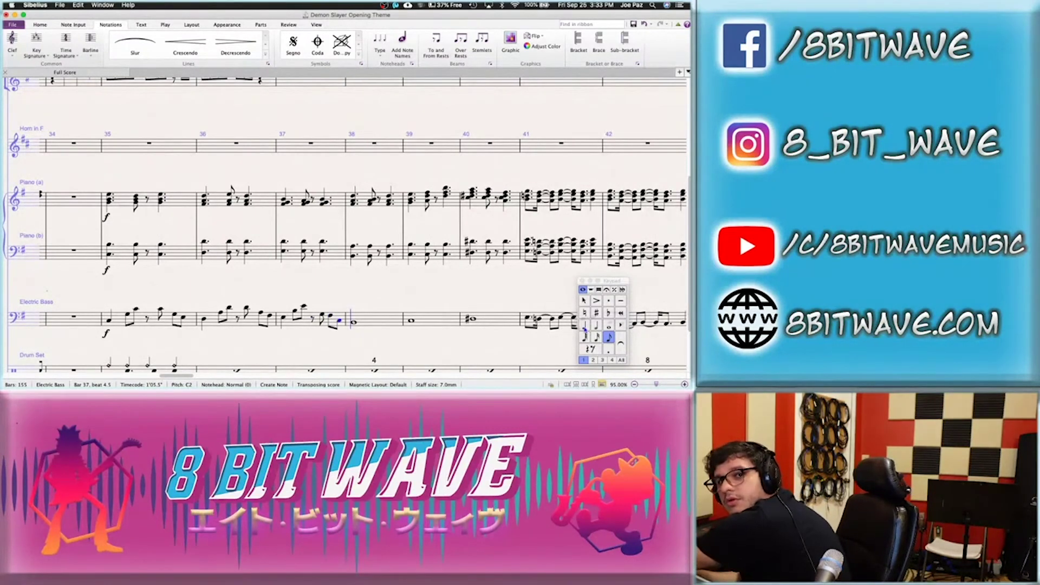
pyautogui.press('Up')
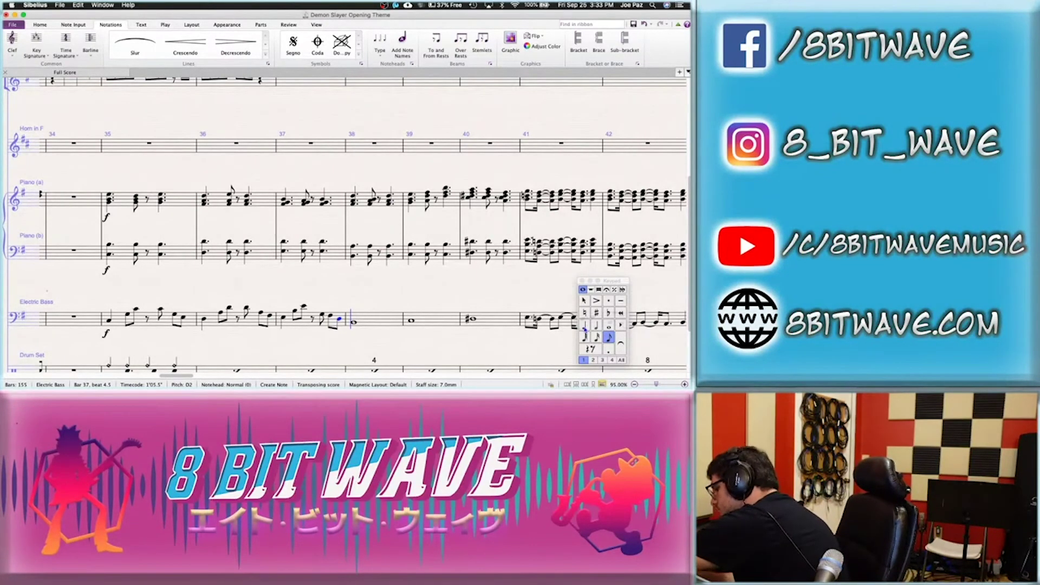
# Rewrite bar 38 of the electric bass as a quarter-note low B and eighth notes with a rest on beat 3, ending on low B
pyautogui.click(583, 326)
pyautogui.press('b')
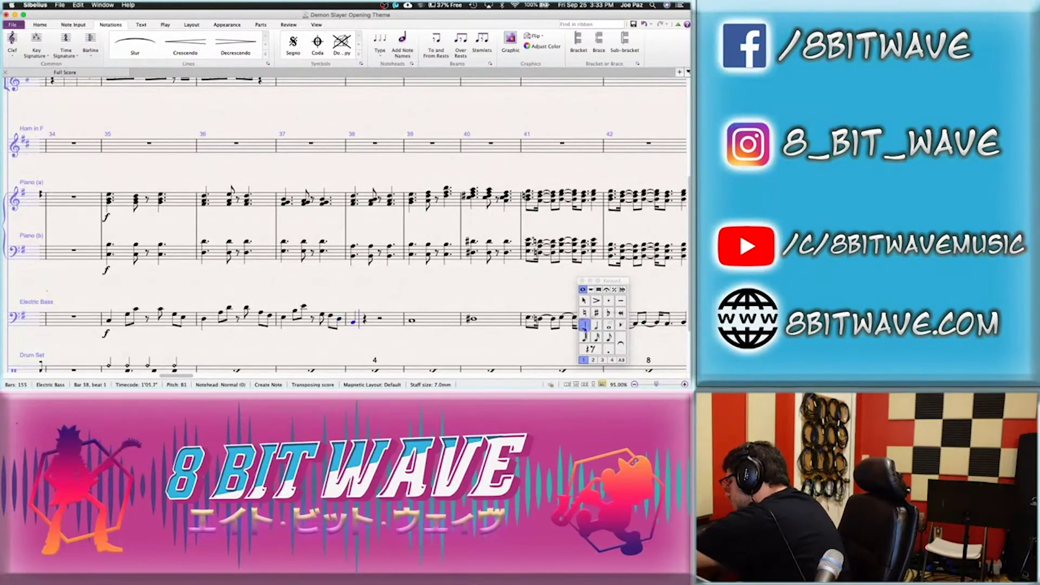
pyautogui.press('3')
pyautogui.press('b')
pyautogui.press('b')
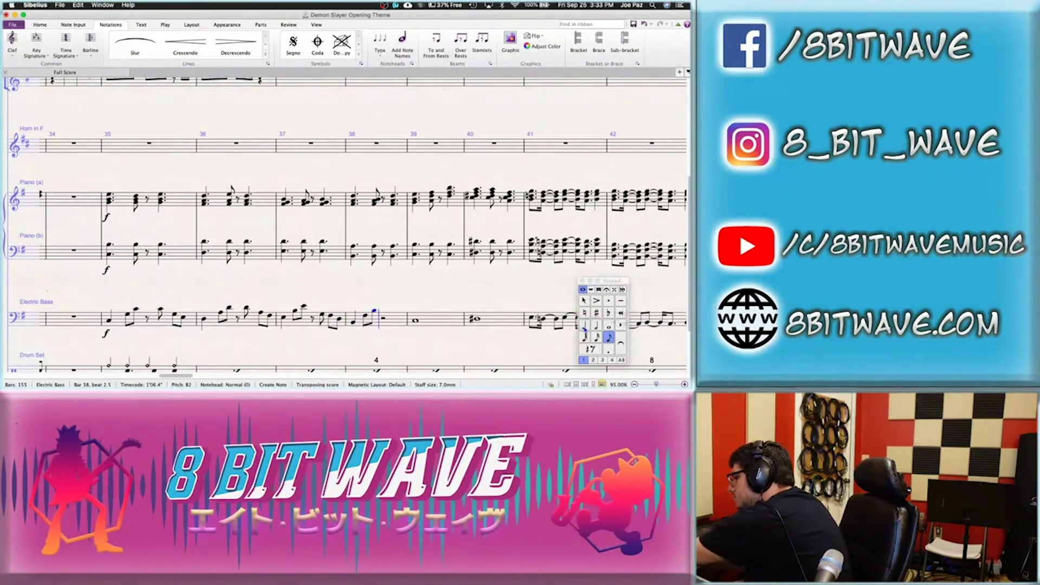
pyautogui.press('0')
pyautogui.press('b')
pyautogui.press('b')
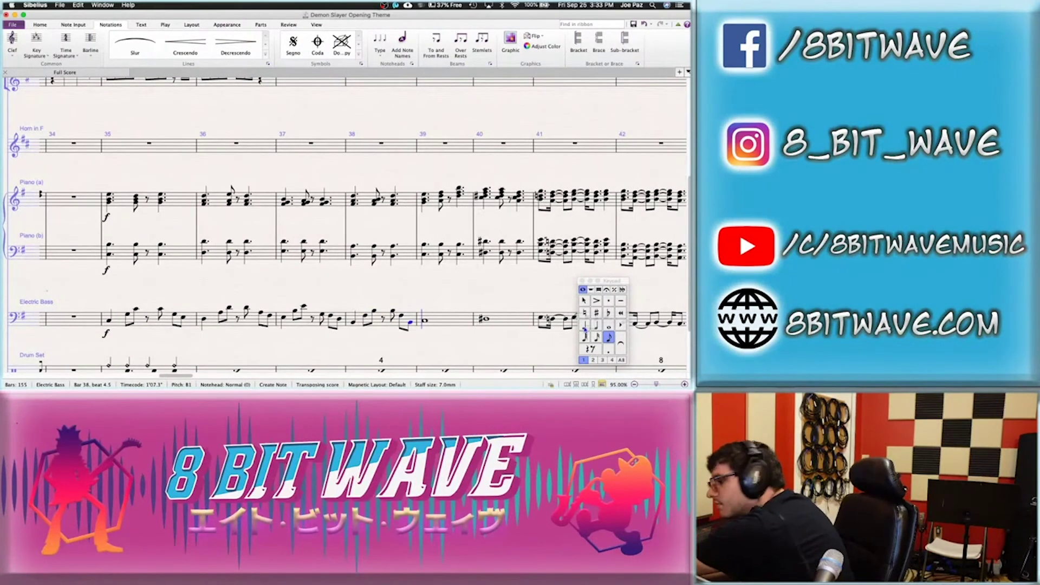
# Rewrite bar 39 of the electric bass as a quarter-note C and an eighth-note line with a rest on beat 3, ending on E
pyautogui.press('c')
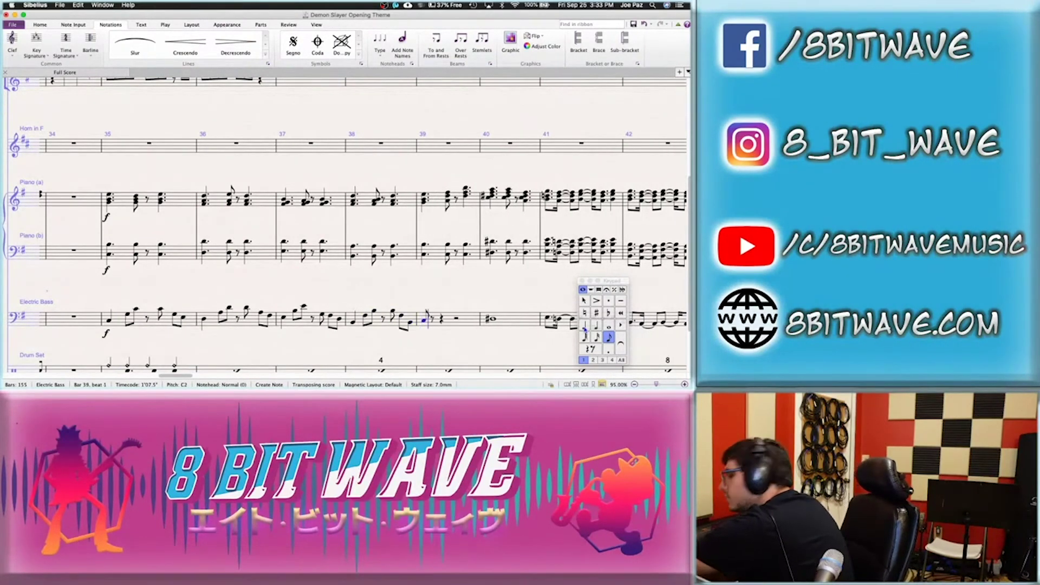
pyautogui.press('Left')
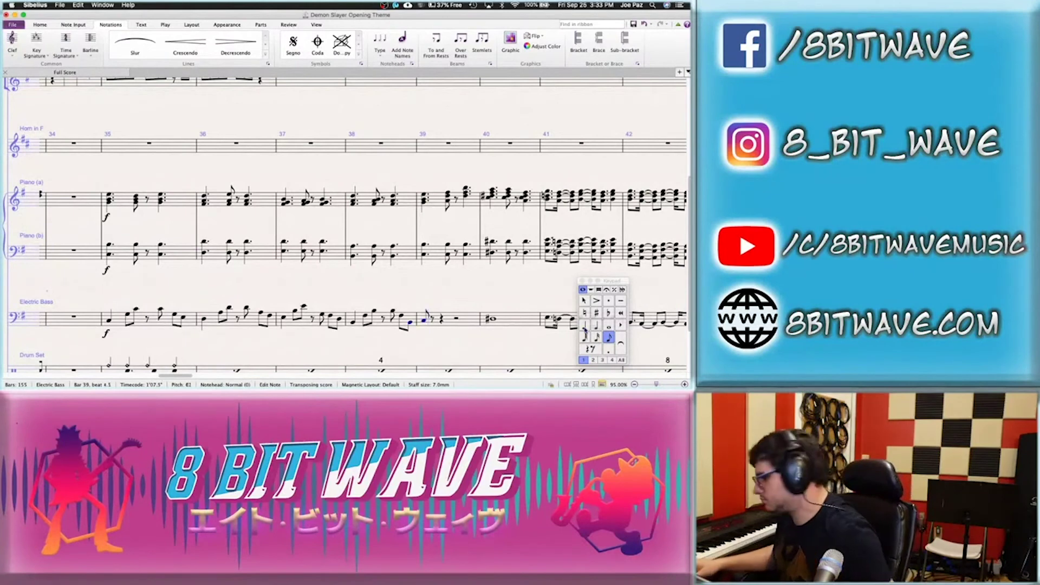
pyautogui.press('Right')
pyautogui.click(584, 325)
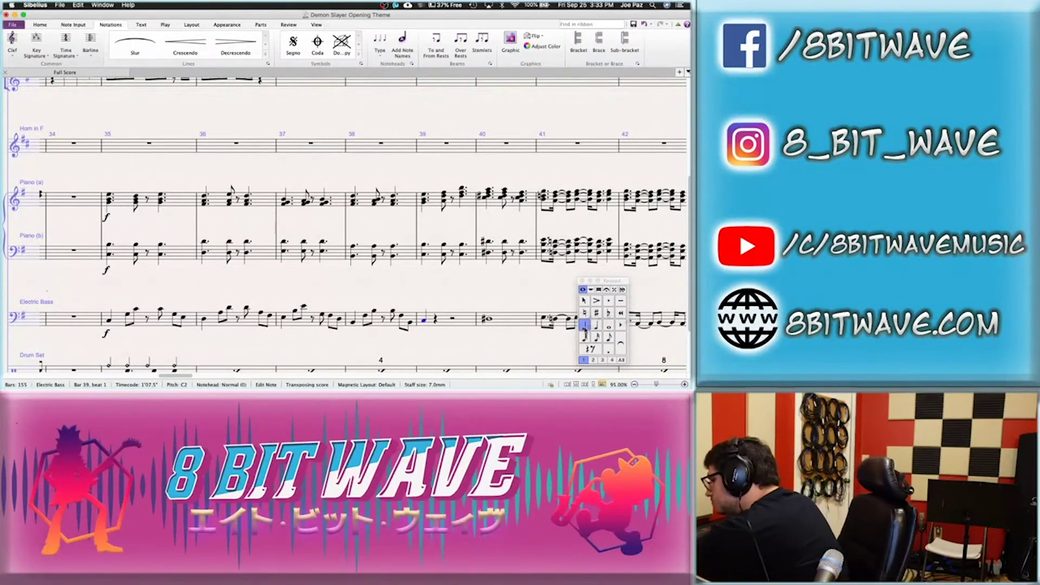
pyautogui.press('n')
pyautogui.press('3')
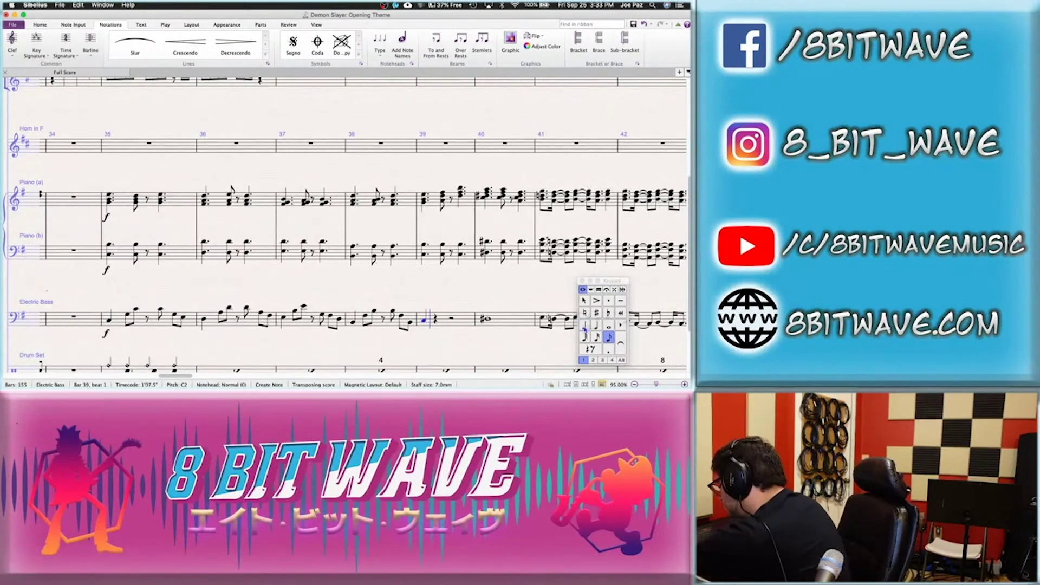
pyautogui.press('f')
pyautogui.press('d')
pyautogui.press('0')
pyautogui.press('d')
pyautogui.press('g')
pyautogui.press('e')
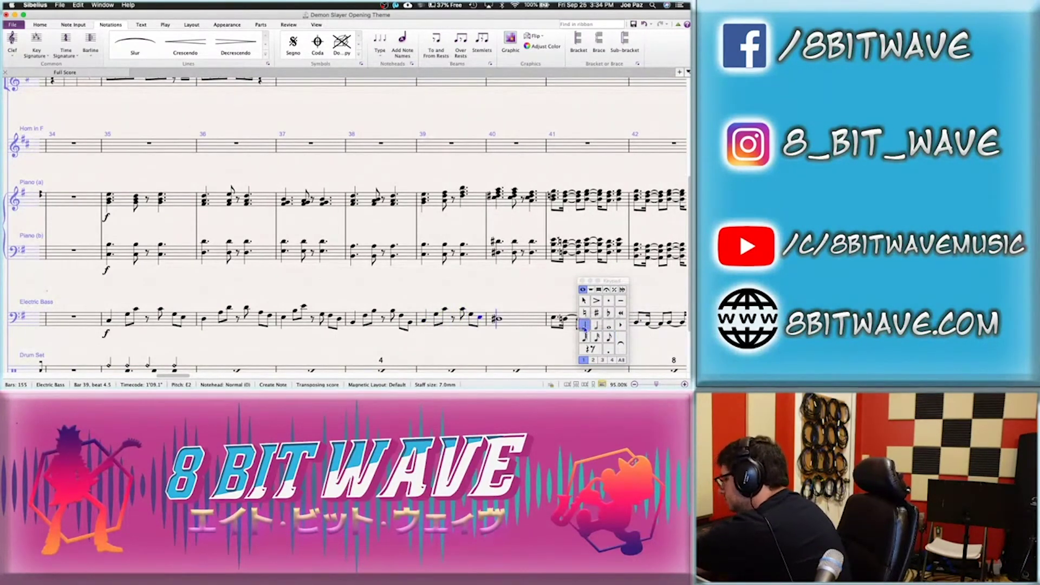
# Rewrite bar 40 of the electric bass as a quarter-note D-sharp, eighths A and high D-sharp, an eighth rest, and eighths D-sharp, A, low D-sharp
pyautogui.press('d')
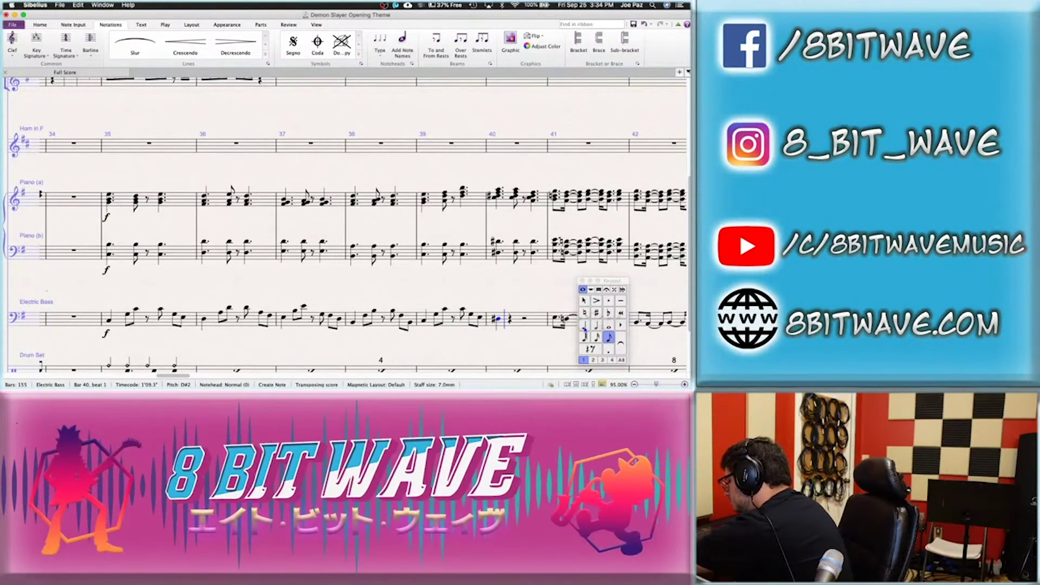
pyautogui.press('a')
pyautogui.press('d')
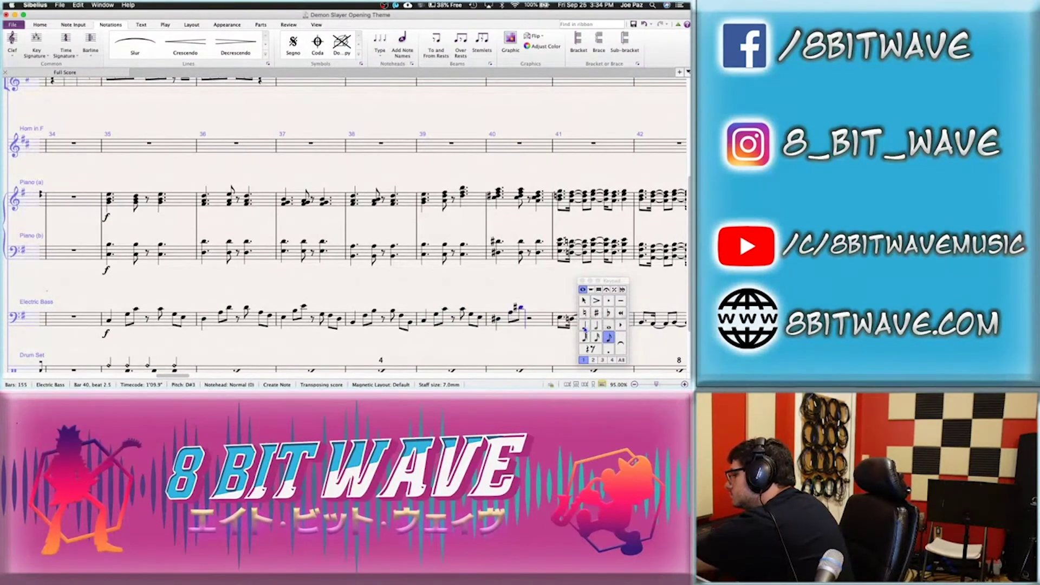
pyautogui.press('0')
pyautogui.press('d')
pyautogui.press('a')
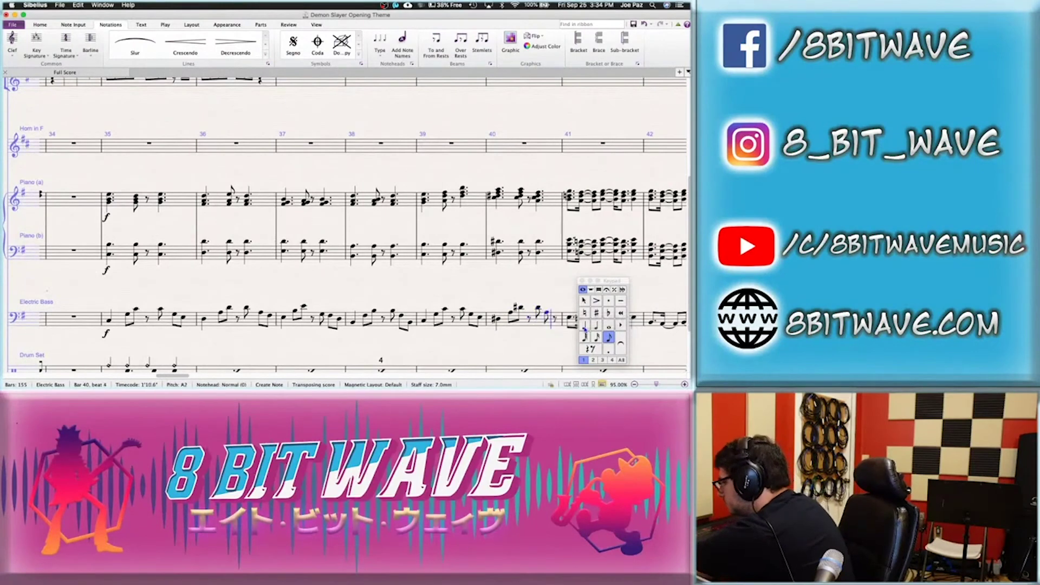
pyautogui.press('d')
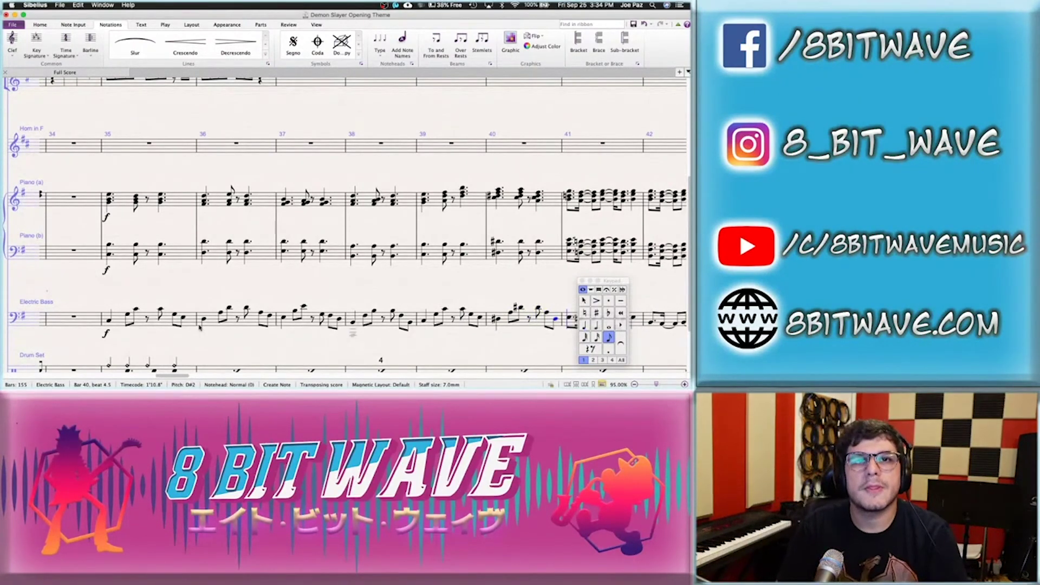
# Play the score back from the electric bass note at the start of bar 35 through bar 41
pyautogui.click(109, 321)
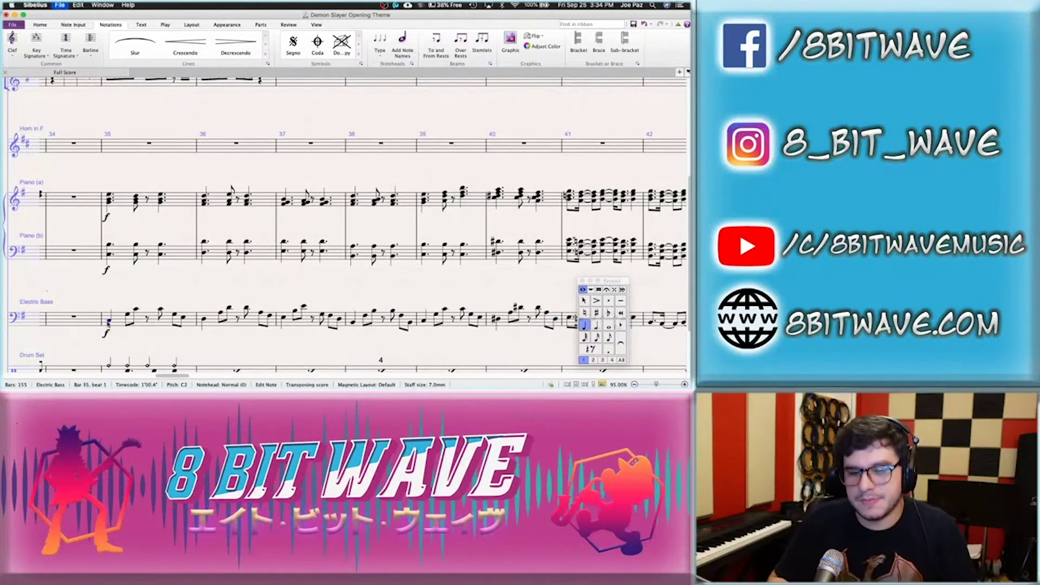
pyautogui.press('space')
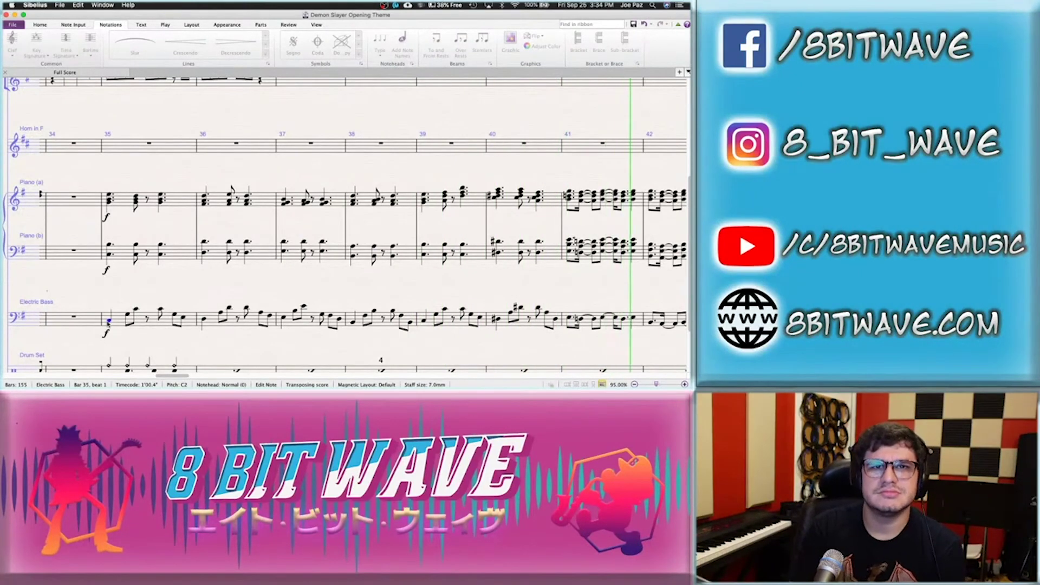
# Stop playback and step through the electric bass line note by note from bar 35 to the second half of bar 37
pyautogui.press('Escape')
pyautogui.press('Right')
pyautogui.press('Right')
pyautogui.press('Right')
pyautogui.press('Right')
pyautogui.press('Right')
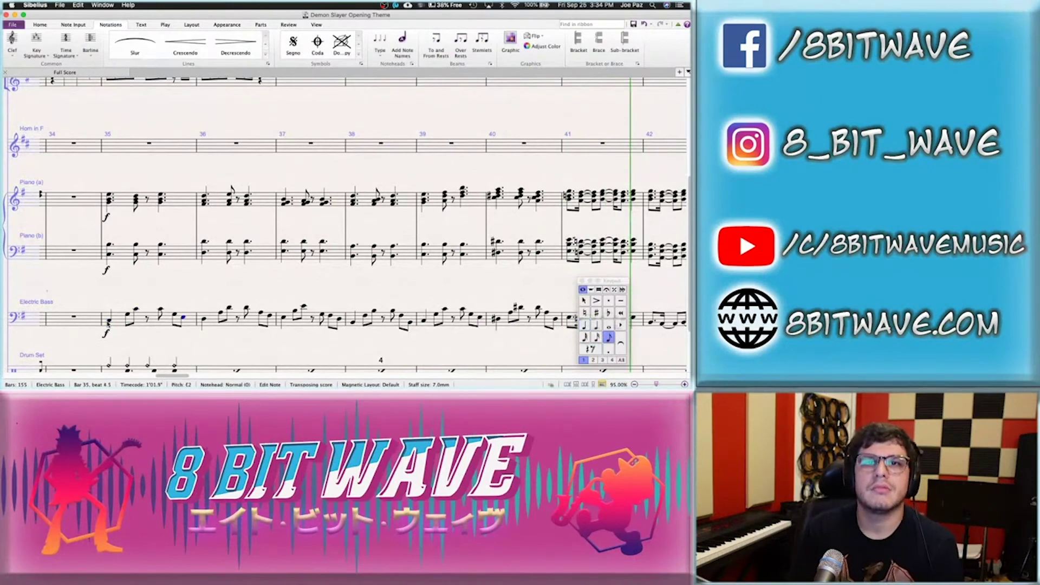
pyautogui.press('Right')
pyautogui.press('Right')
pyautogui.press('Right')
pyautogui.press('Right')
pyautogui.press('Right')
pyautogui.press('Right')
pyautogui.press('Right')
pyautogui.press('Right')
pyautogui.press('Right')
pyautogui.press('Right')
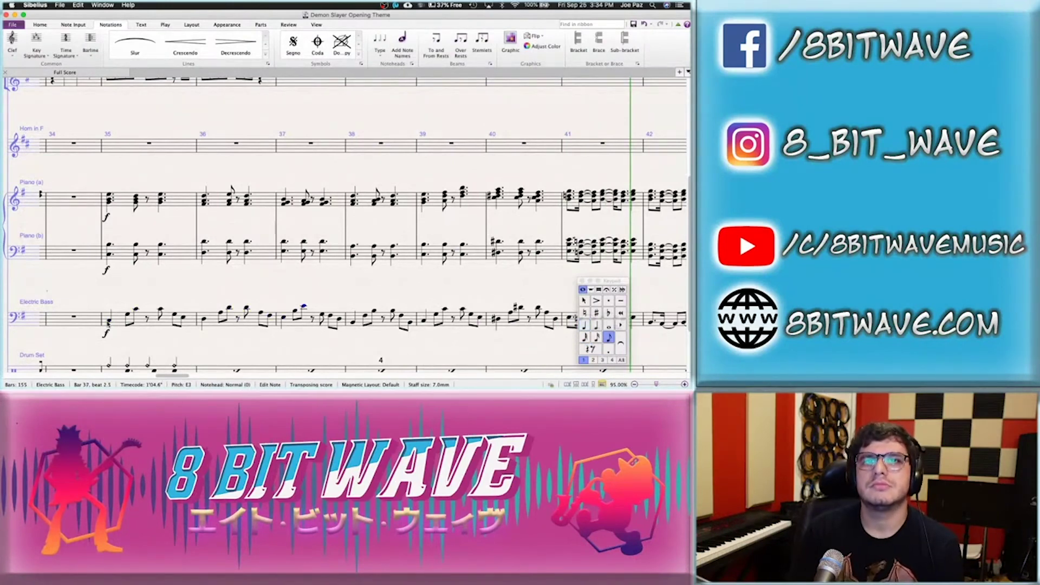
pyautogui.press('Right')
pyautogui.press('Right')
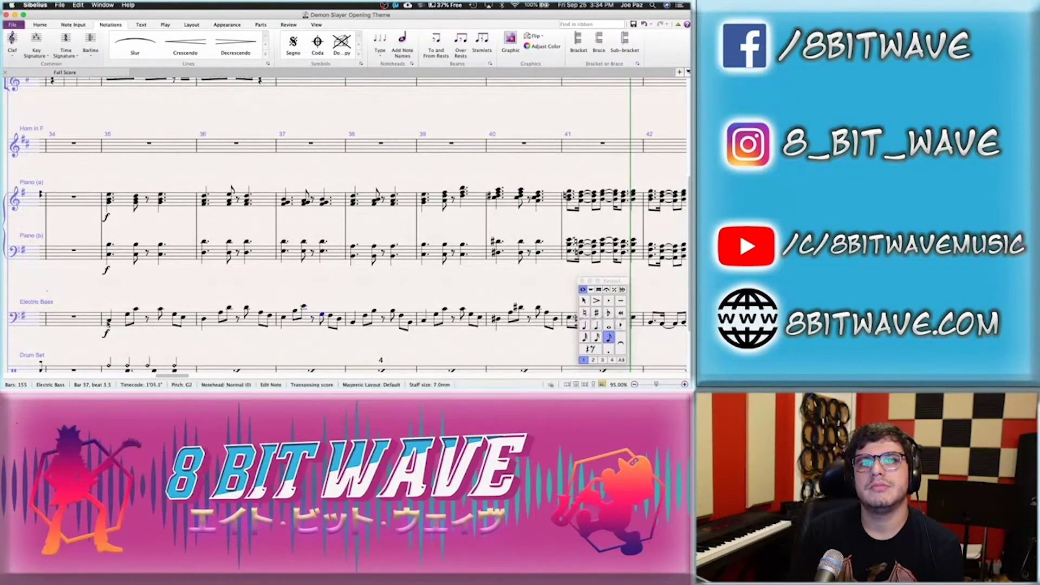
# Try higher pitches for the electric bass's last three eighth notes in bar 37 and B2 on the first note of bar 38
pyautogui.press('Right')
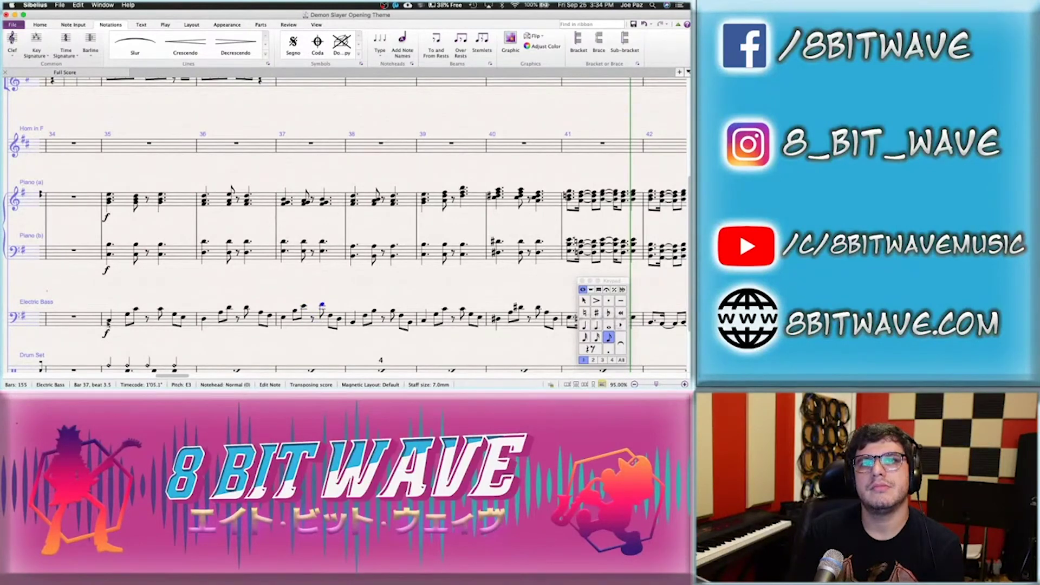
pyautogui.press('Right')
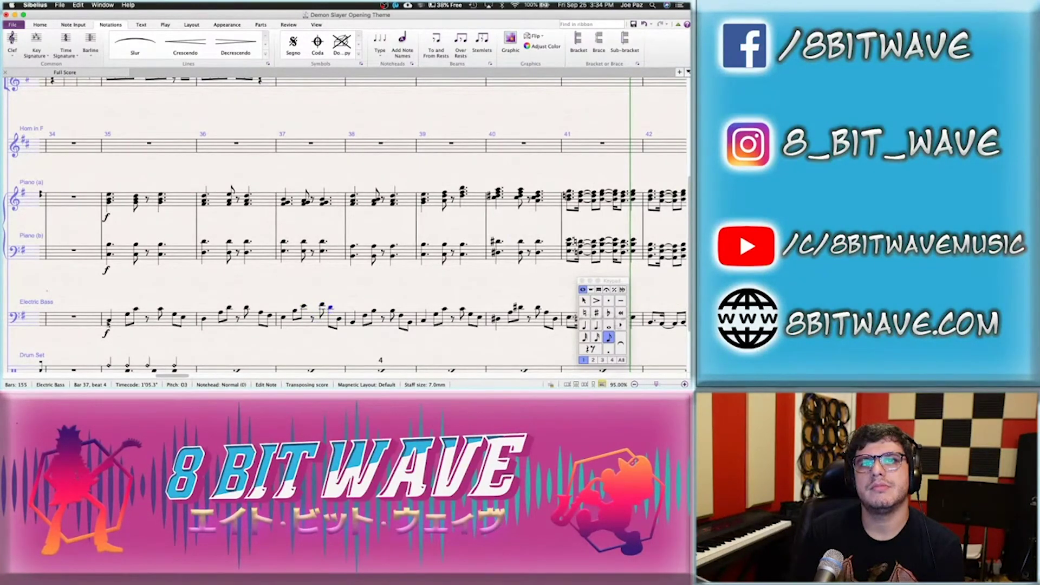
pyautogui.press('f')
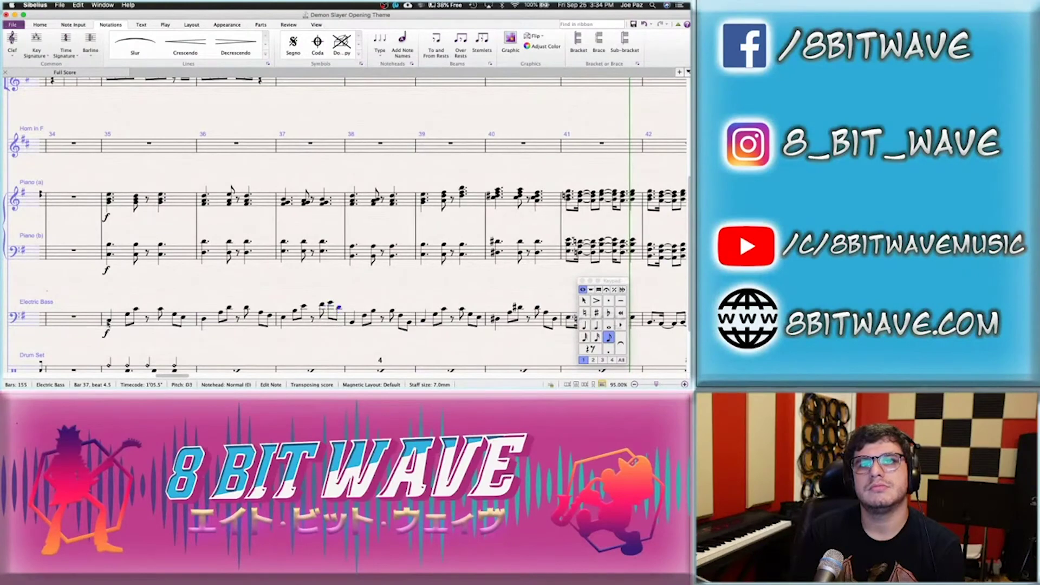
pyautogui.press('Right')
pyautogui.press('d')
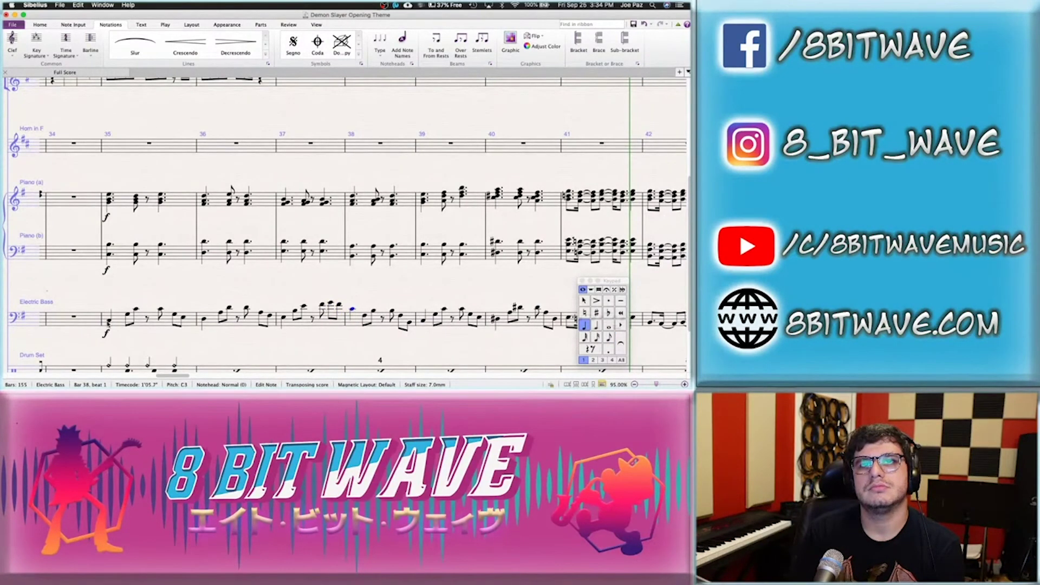
pyautogui.press('Left')
pyautogui.press('Left')
pyautogui.press('Left')
pyautogui.press('Right')
pyautogui.press('Right')
pyautogui.press('Right')
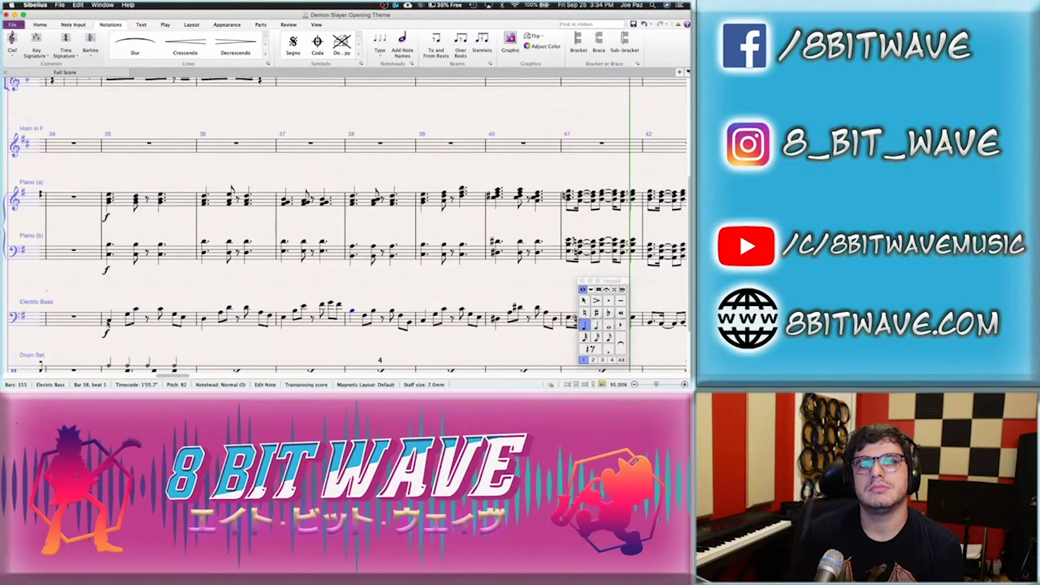
# Rewrite the electric bass's last three eighth notes in bar 37 as G2, F-sharp2 and D2, with B1 starting bar 38
pyautogui.press('Left')
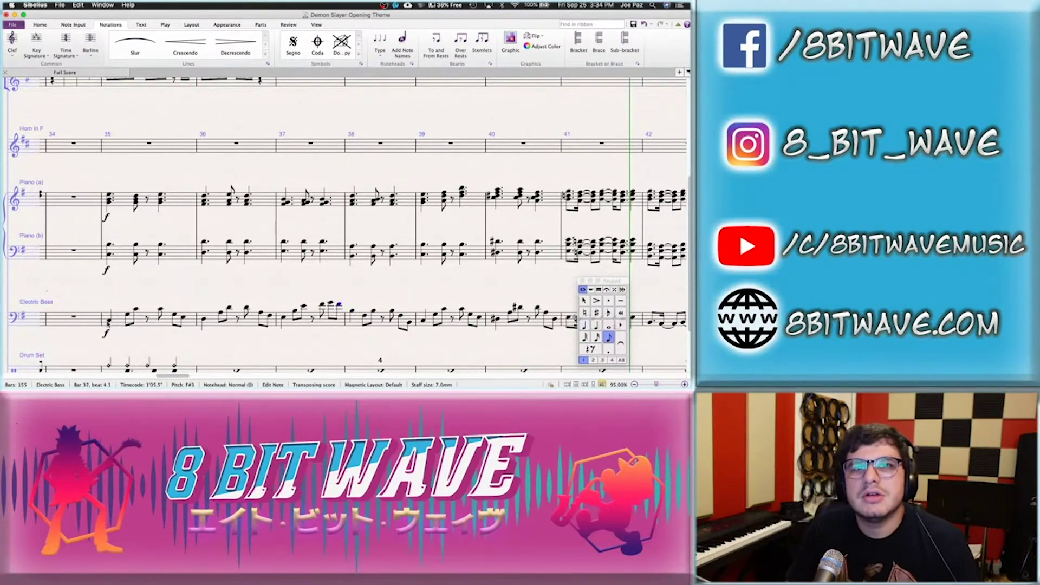
pyautogui.press('Left')
pyautogui.press('Left')
pyautogui.press('Left')
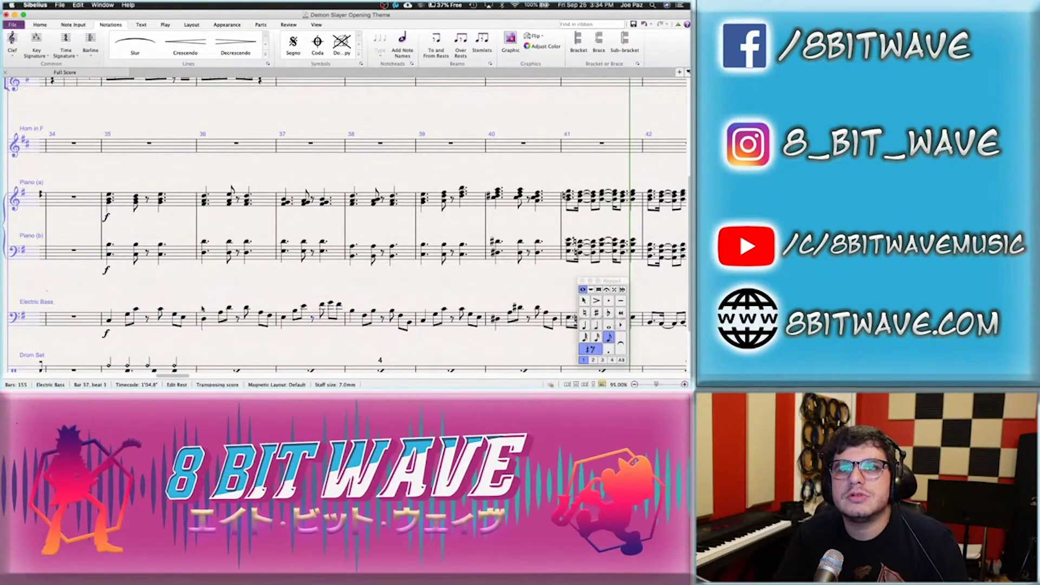
pyautogui.press('Right')
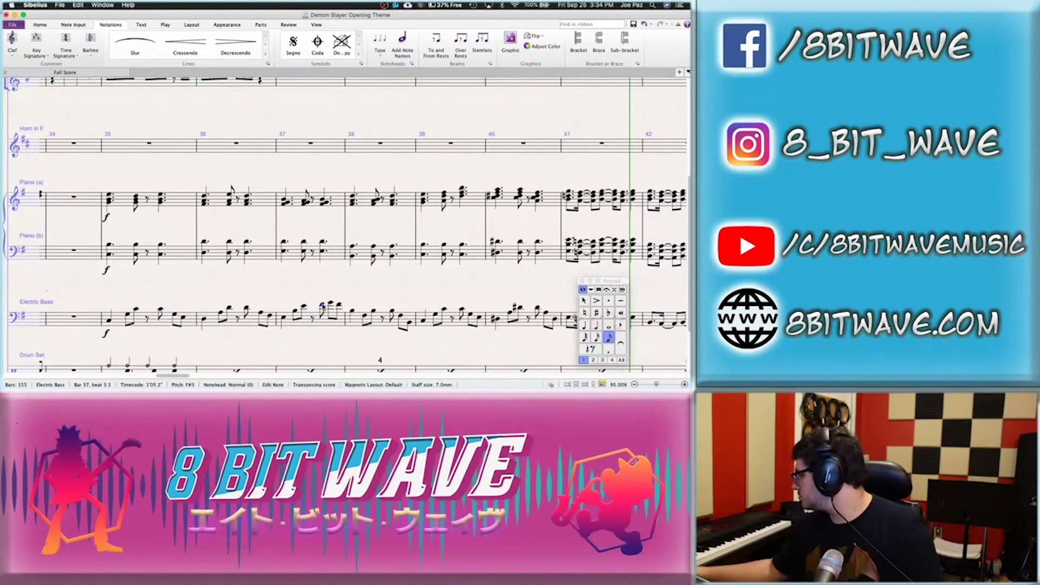
pyautogui.press('n')
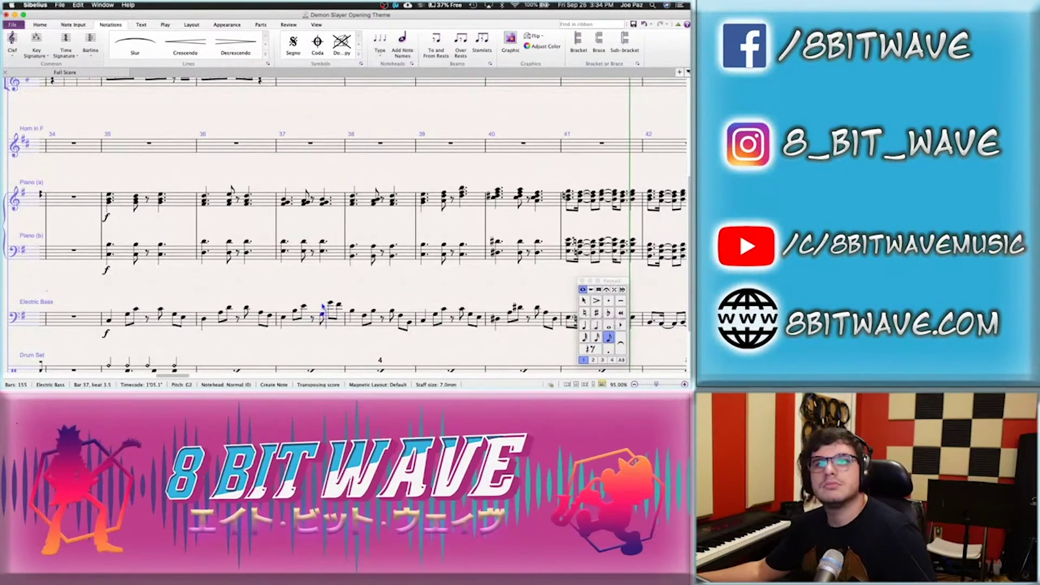
pyautogui.press('Left')
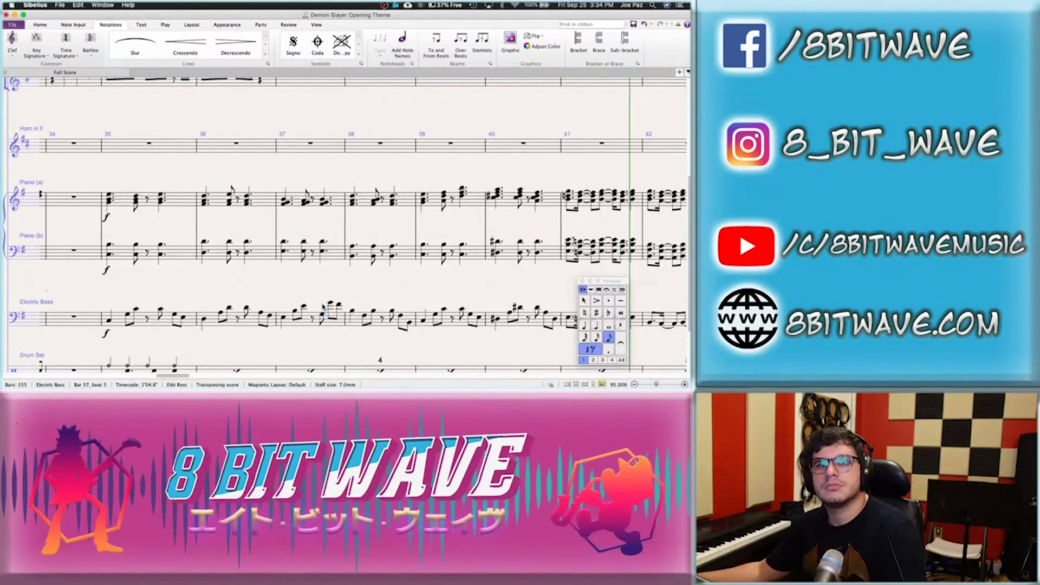
pyautogui.press('Right')
pyautogui.press('Left')
pyautogui.press('Right')
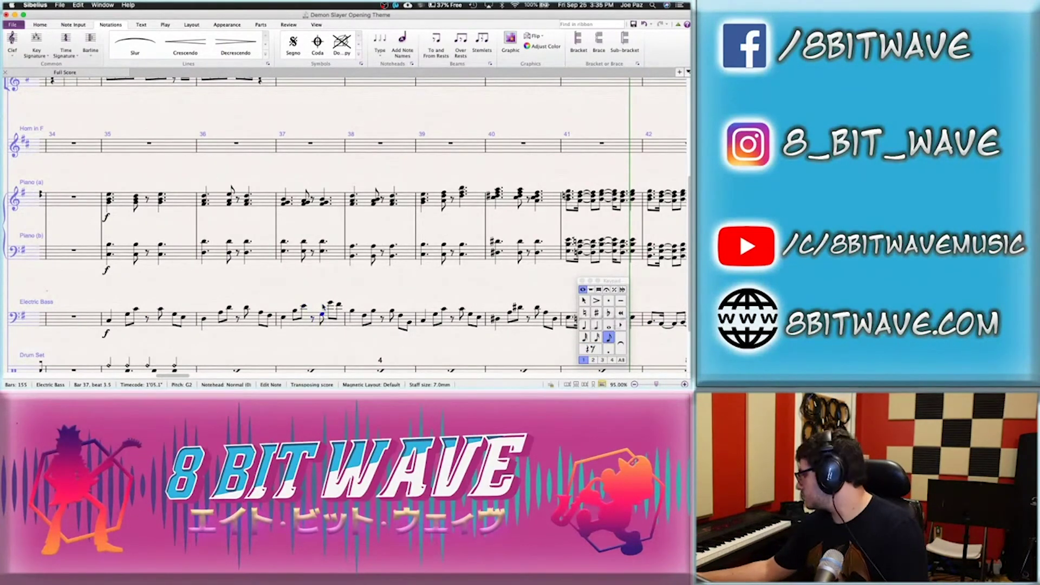
pyautogui.press('f')
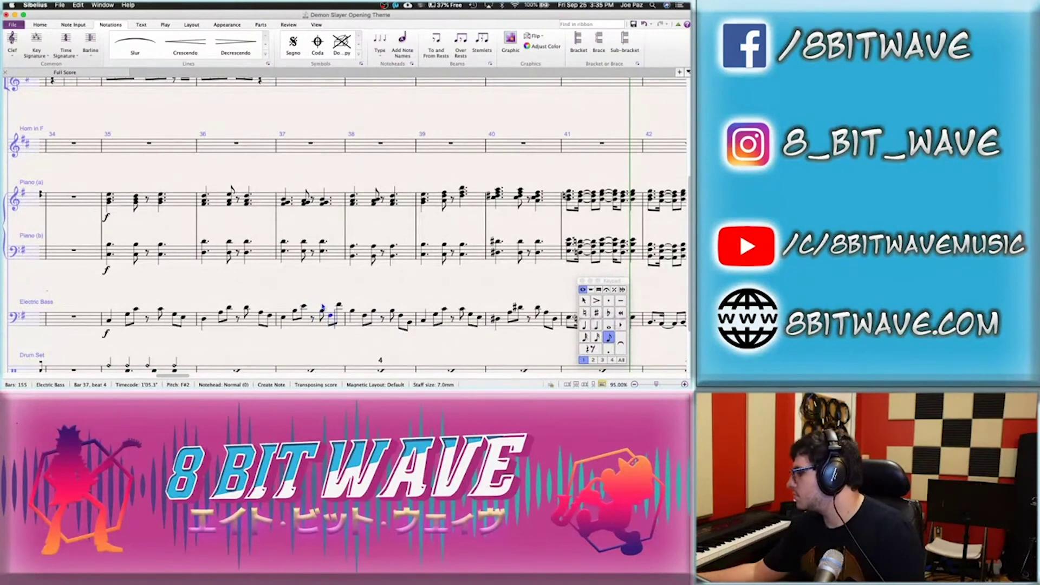
pyautogui.press('Right')
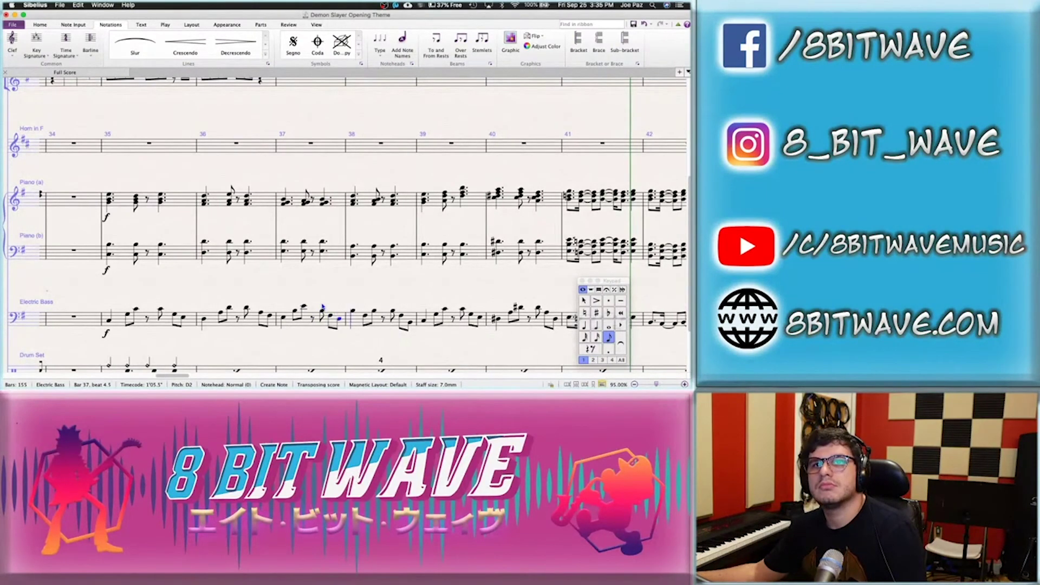
pyautogui.press('n')
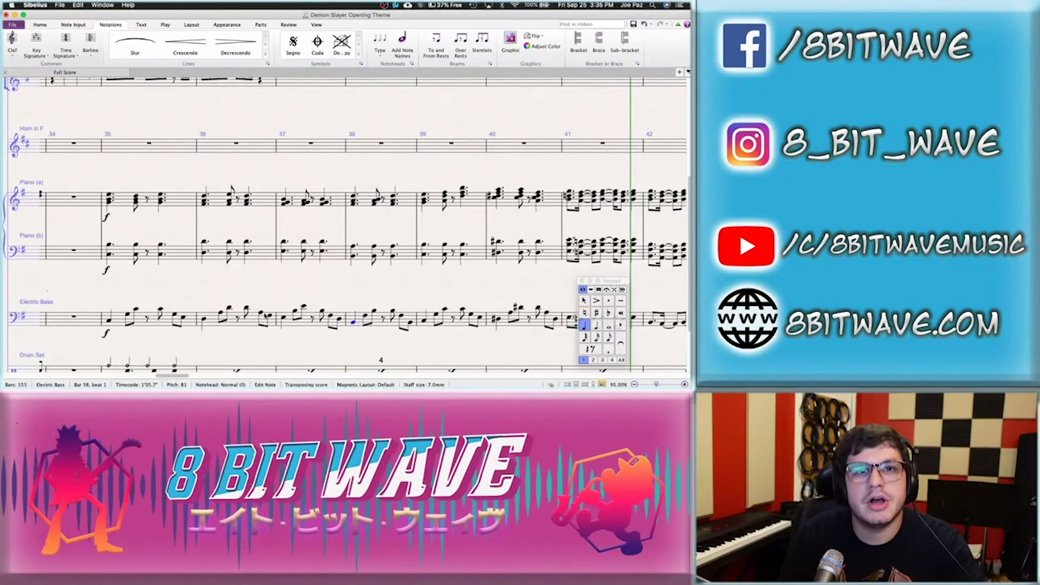
# Play the score back from the first electric bass note of bar 31 to the start of bar 43
pyautogui.hscroll(-15, 107, 332)
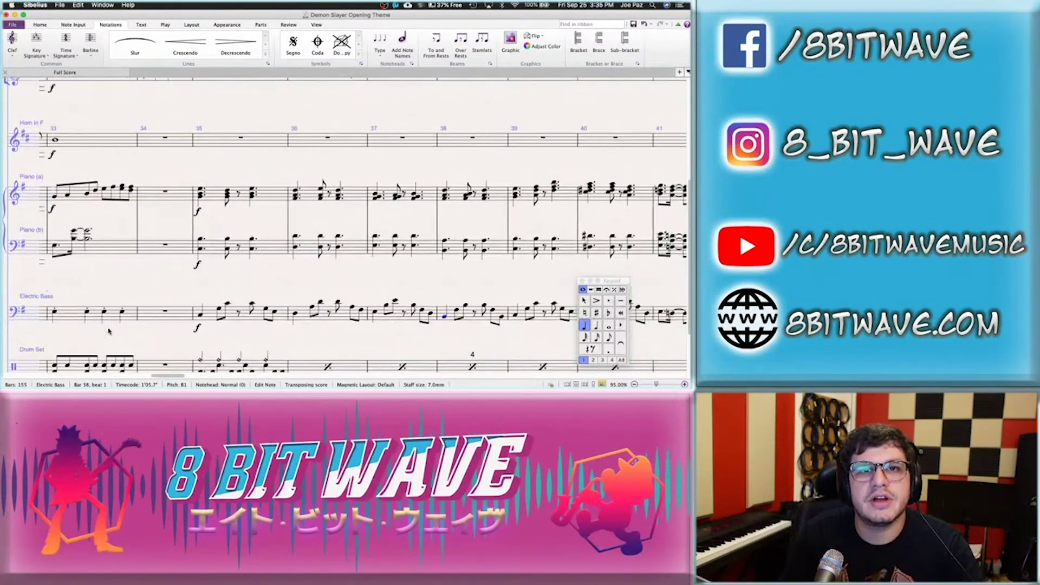
pyautogui.click(213, 315)
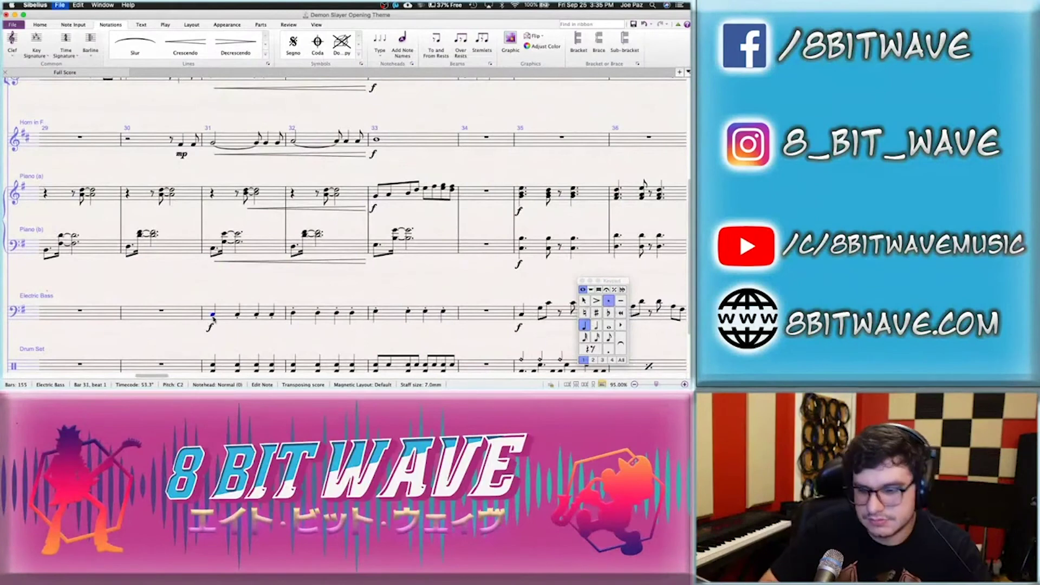
pyautogui.press('space')
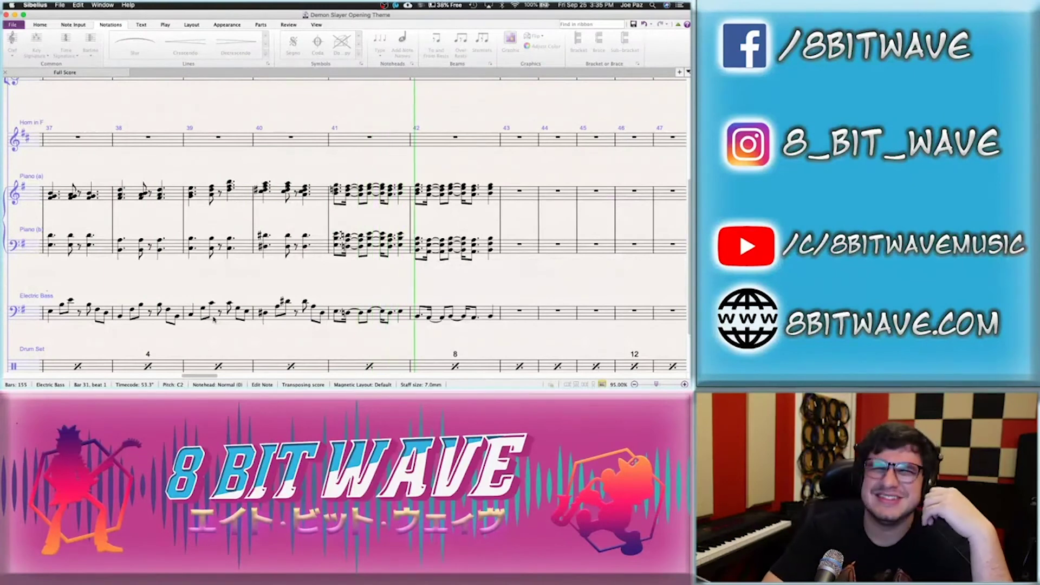
pyautogui.click(304, 285)
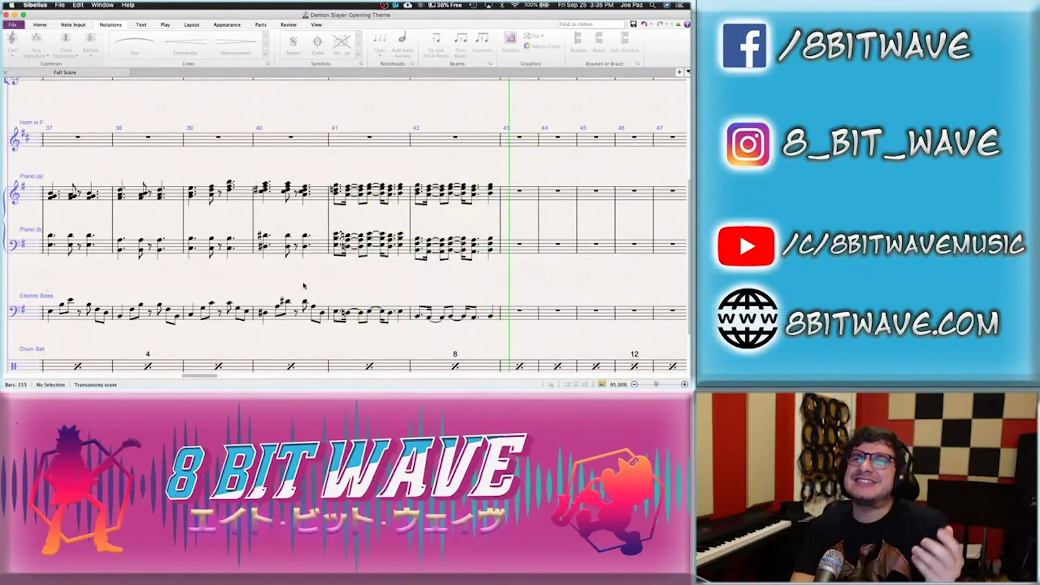
pyautogui.press('space')
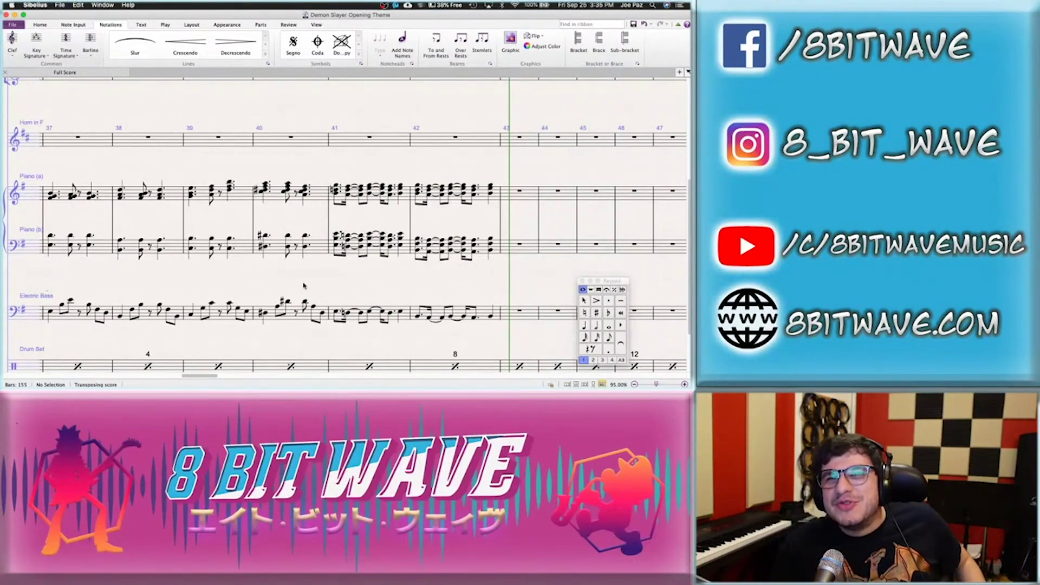
# Play the score back from the first electric bass note of bar 11 through bar 45
pyautogui.hscroll(-10, 304, 286)
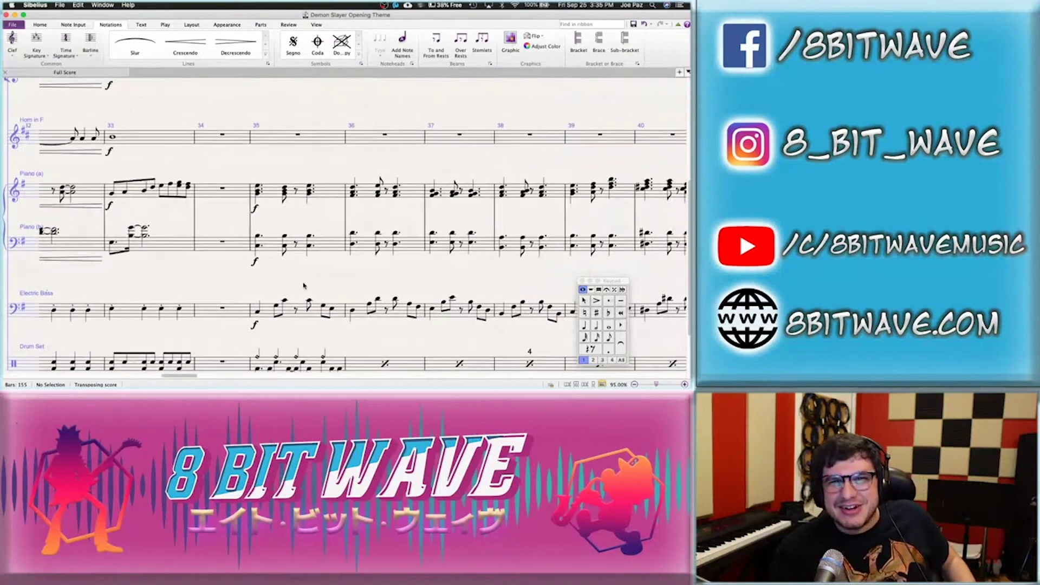
pyautogui.scroll(2, 303, 286)
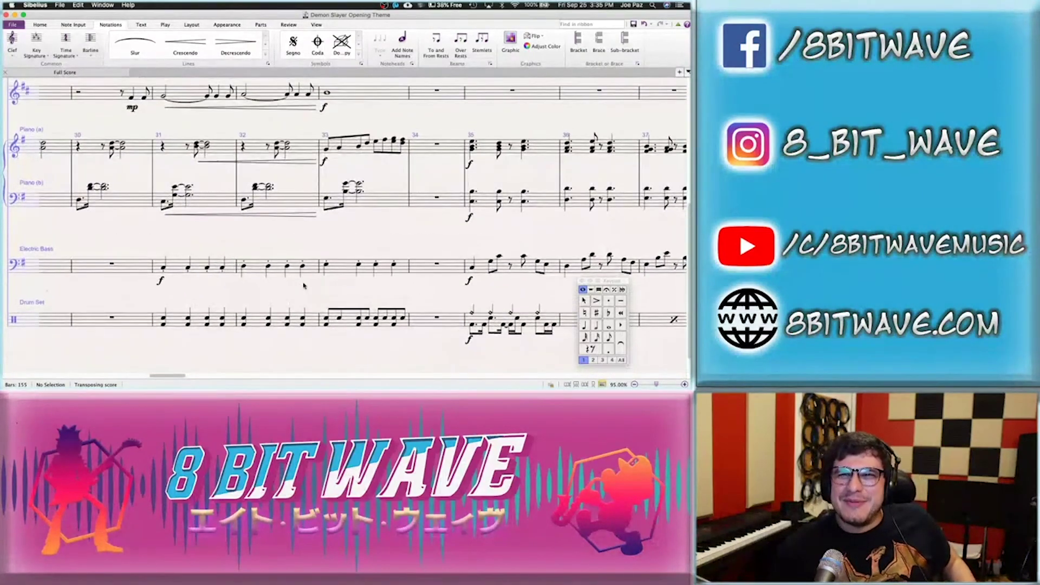
pyautogui.hscroll(-20, 303, 285)
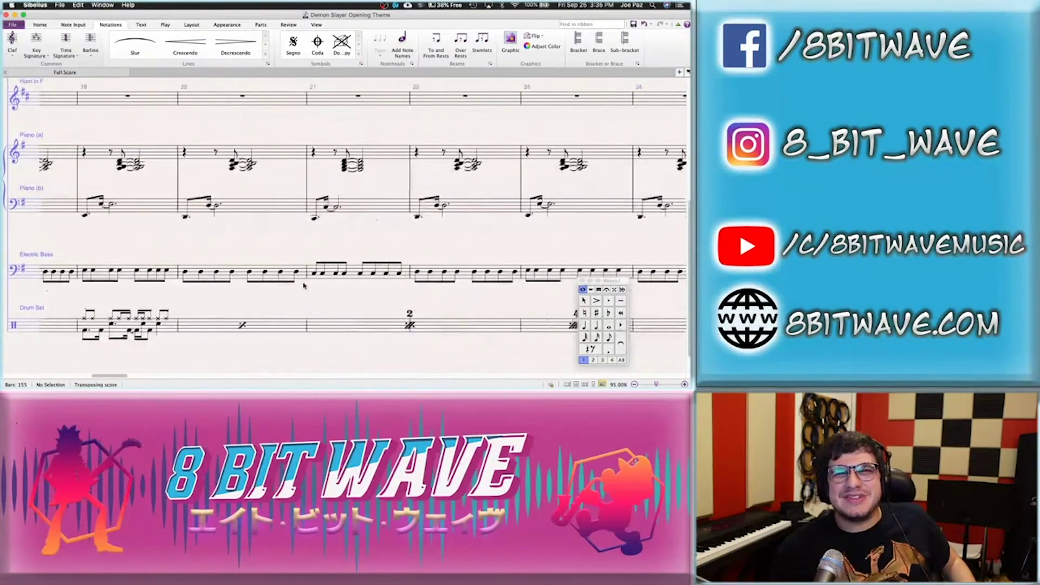
pyautogui.hscroll(-13, 207, 277)
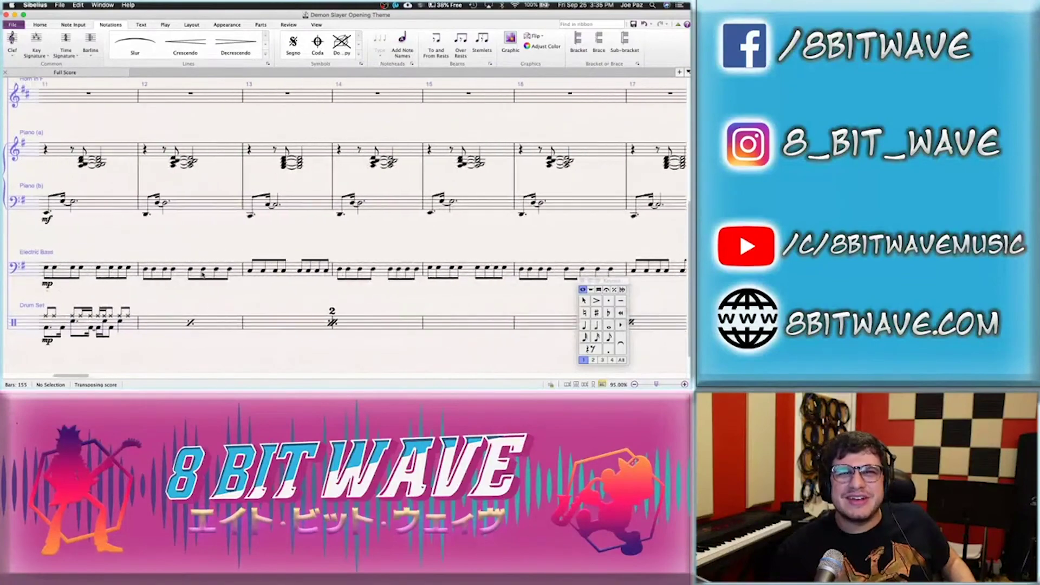
pyautogui.hscroll(3, 200, 275)
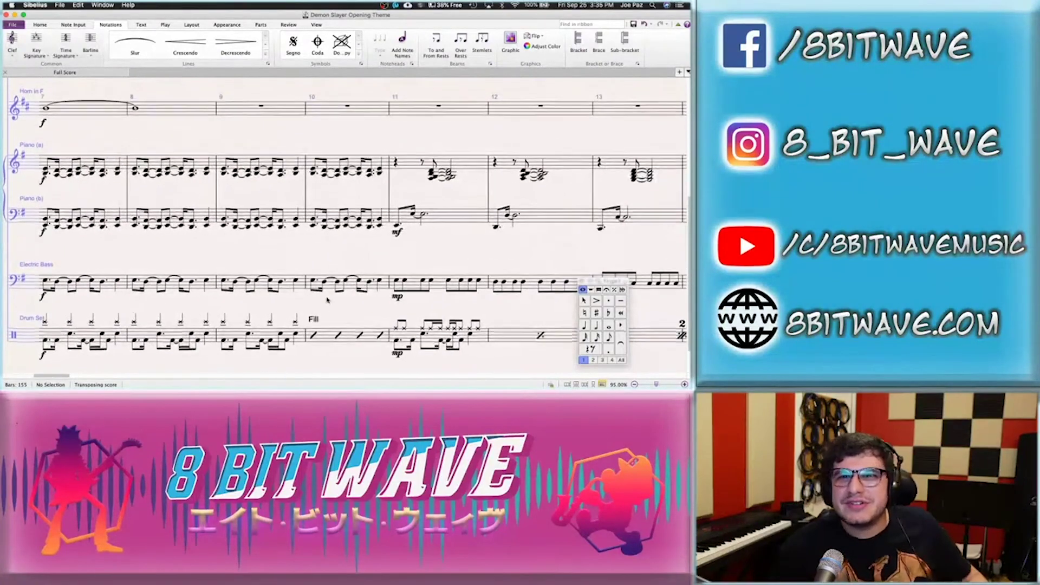
pyautogui.click(395, 282)
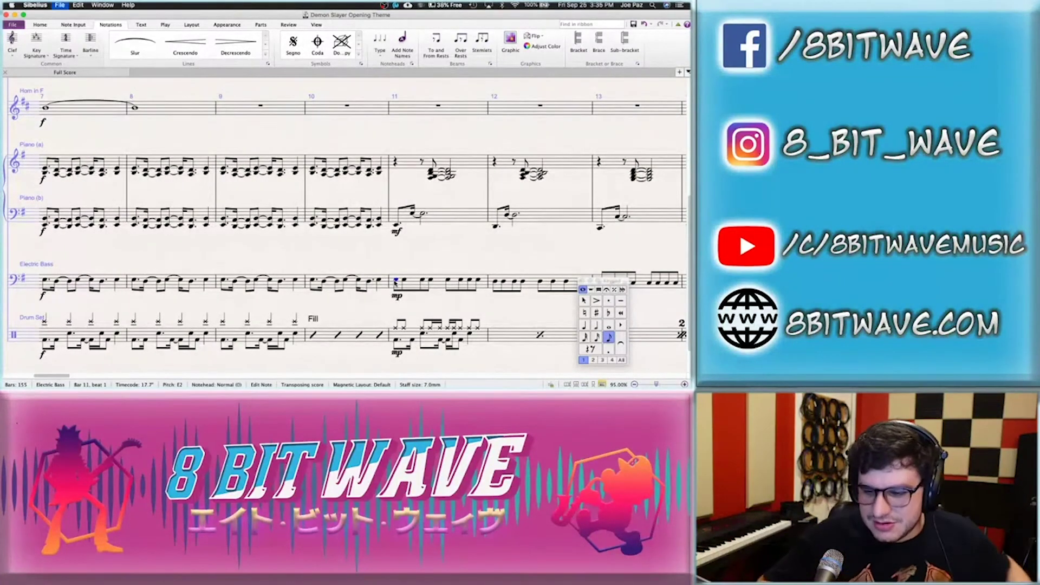
pyautogui.press('space')
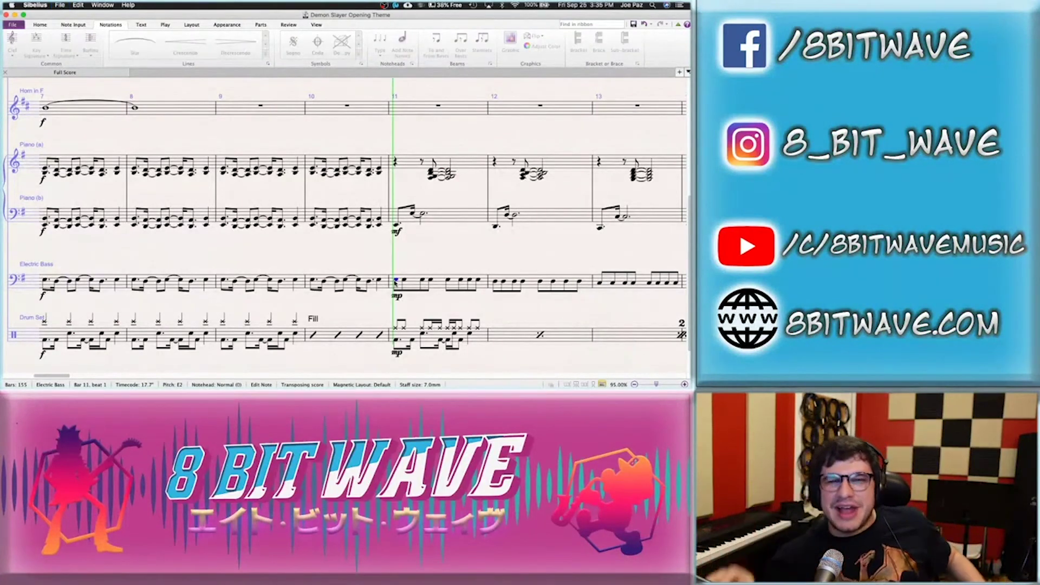
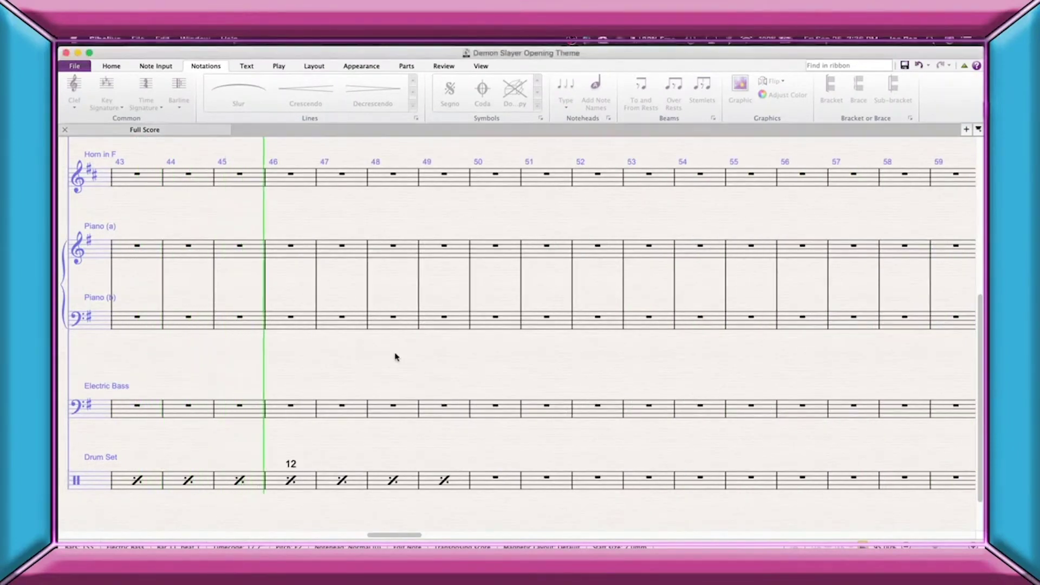
pyautogui.press('space')
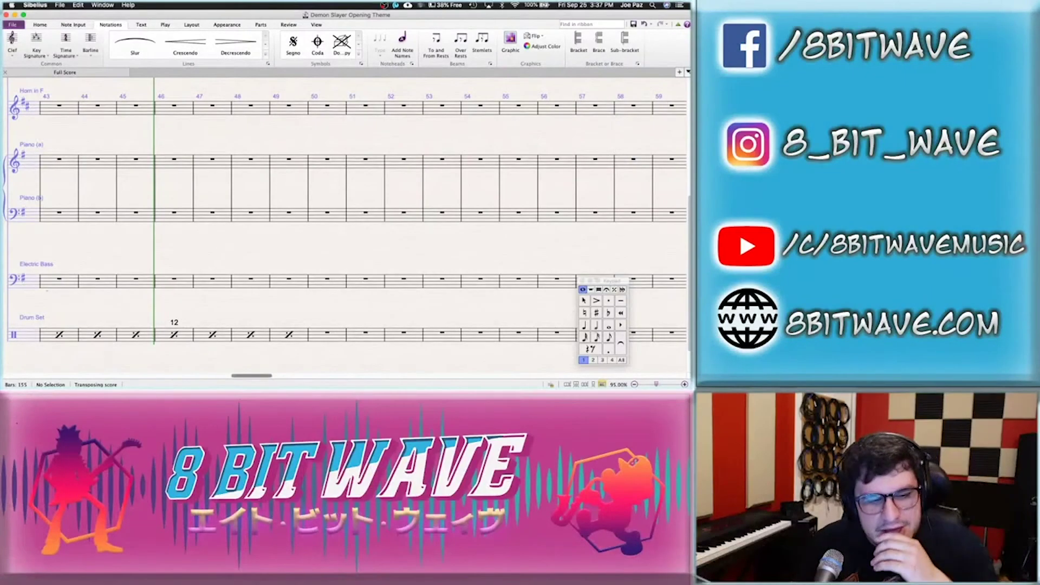
# Play the score back from the electric bass's first note in bar 33 into bar 41
pyautogui.press('super+Tab')
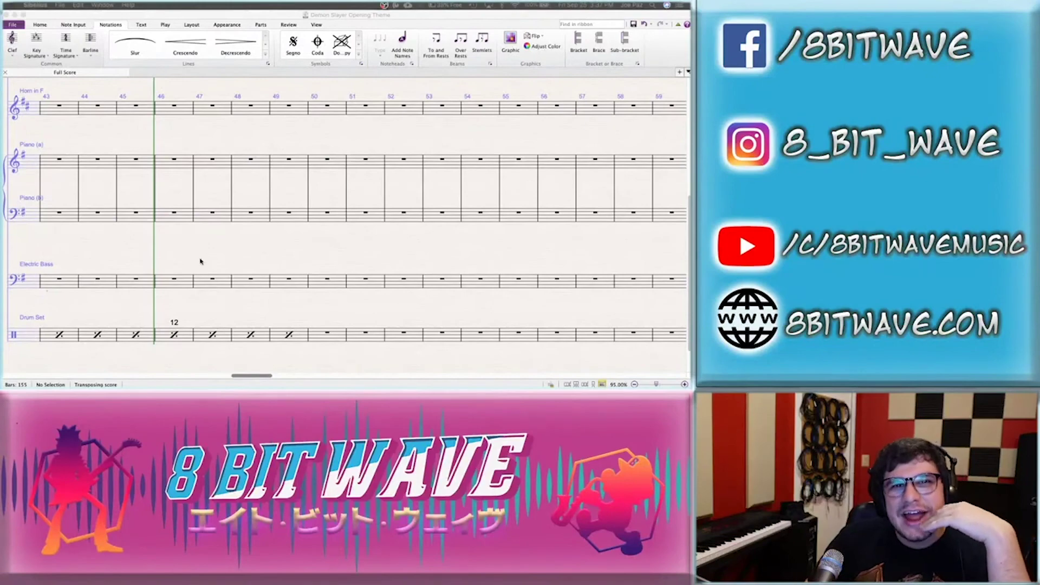
pyautogui.press('super+Tab')
pyautogui.hscroll(-10, 200, 257)
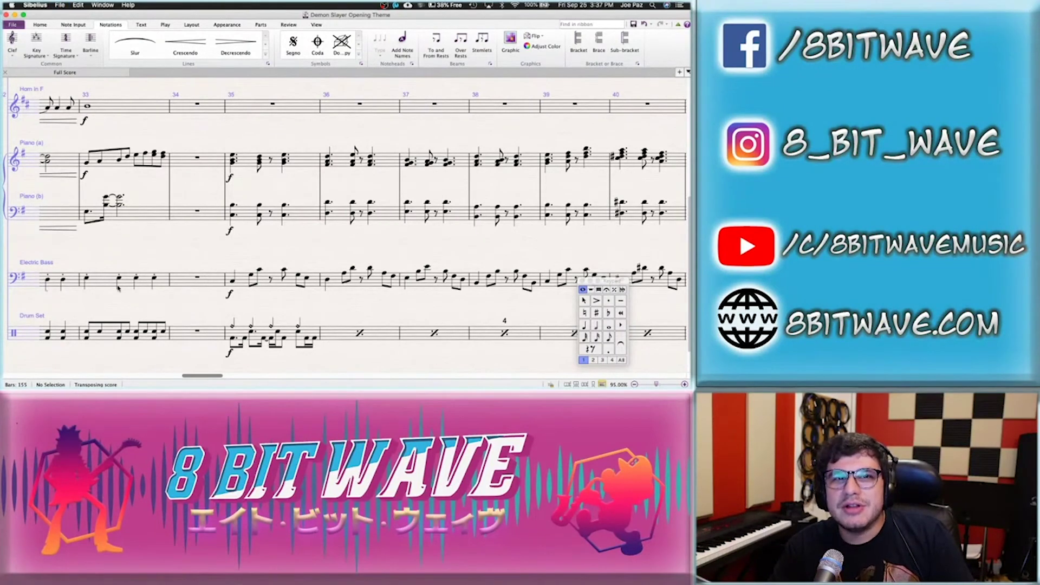
pyautogui.click(88, 281)
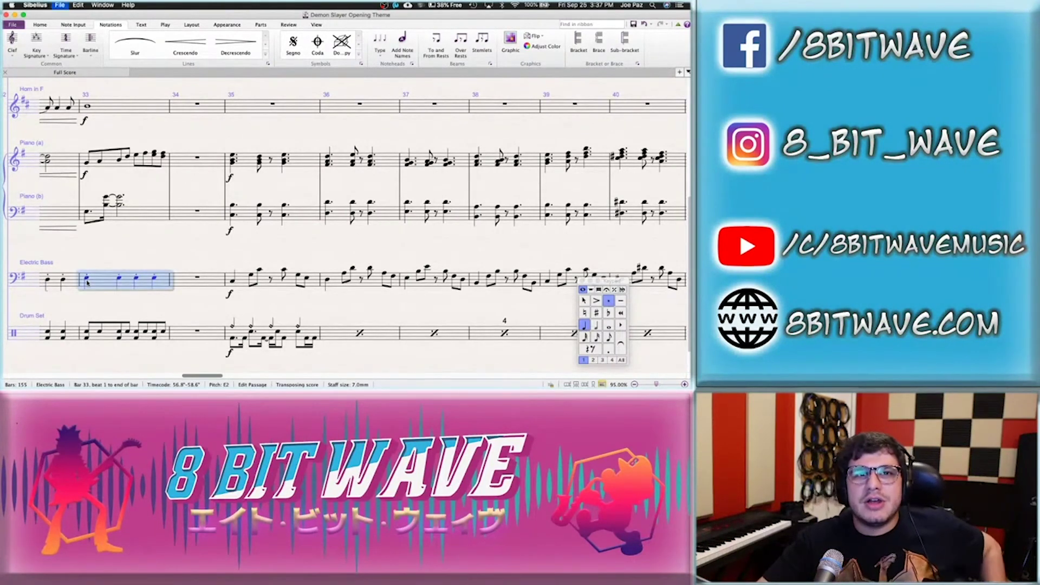
pyautogui.click(88, 280)
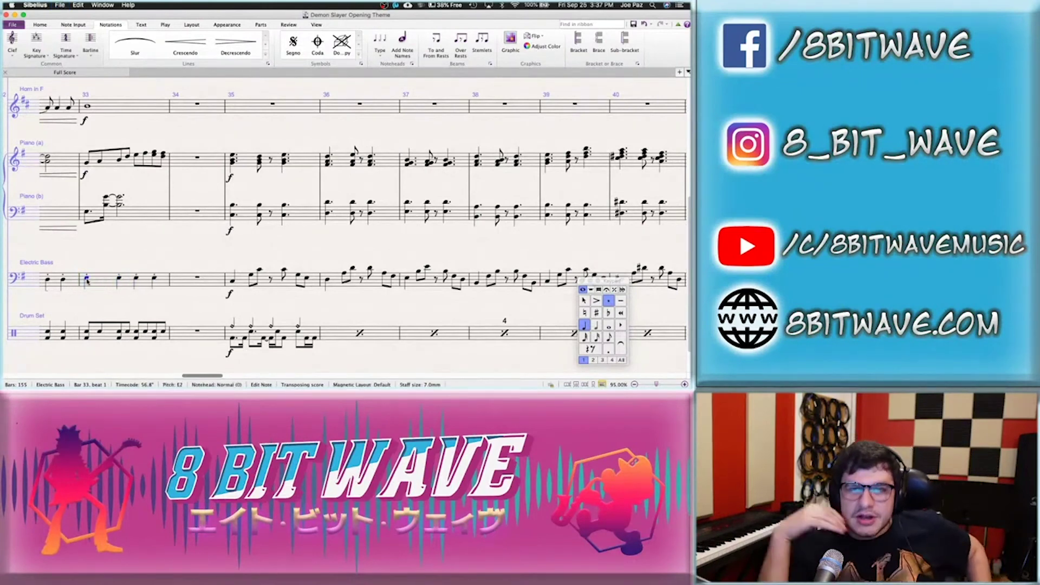
pyautogui.press('space')
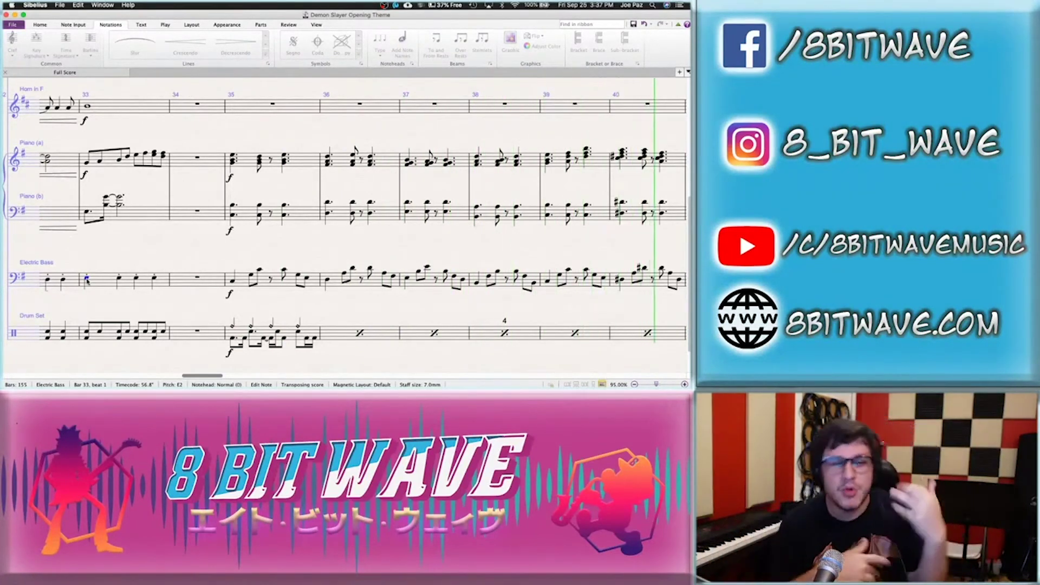
pyautogui.press('space')
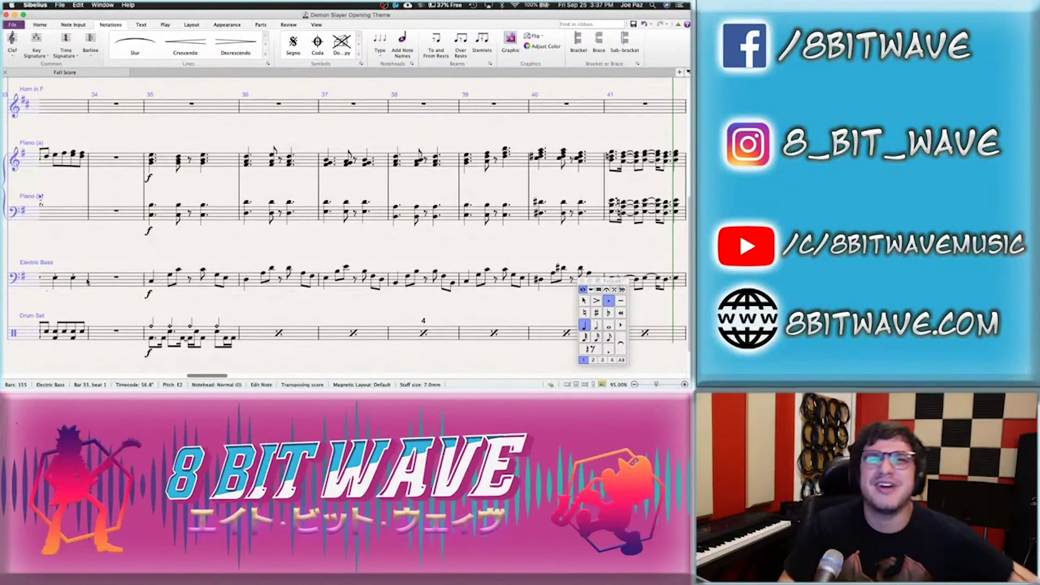
# Replay the passage from the start of bar 33 in the electric bass, stopping in the middle of bar 41
pyautogui.click(141, 247)
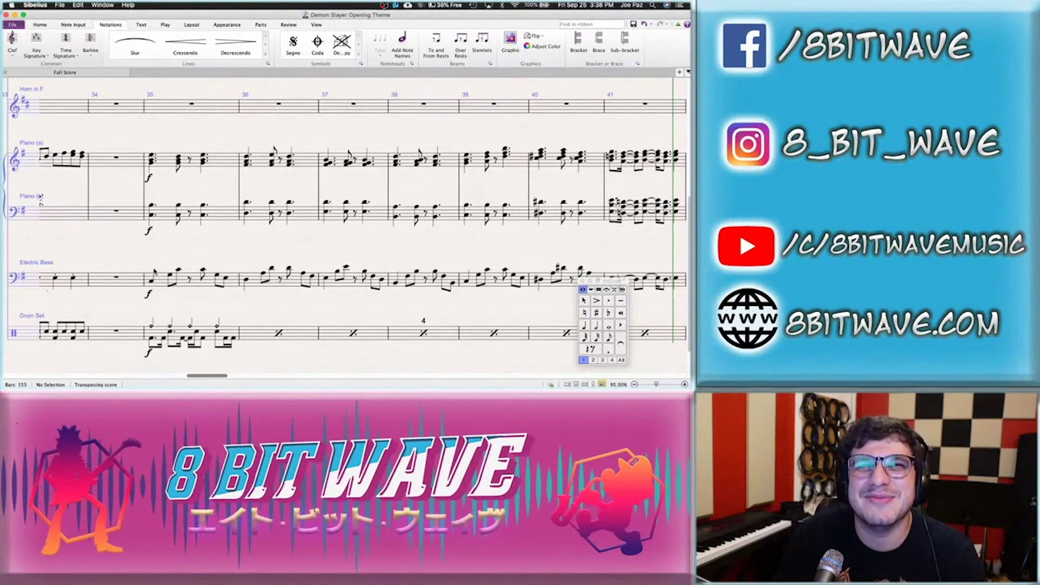
pyautogui.click(151, 281)
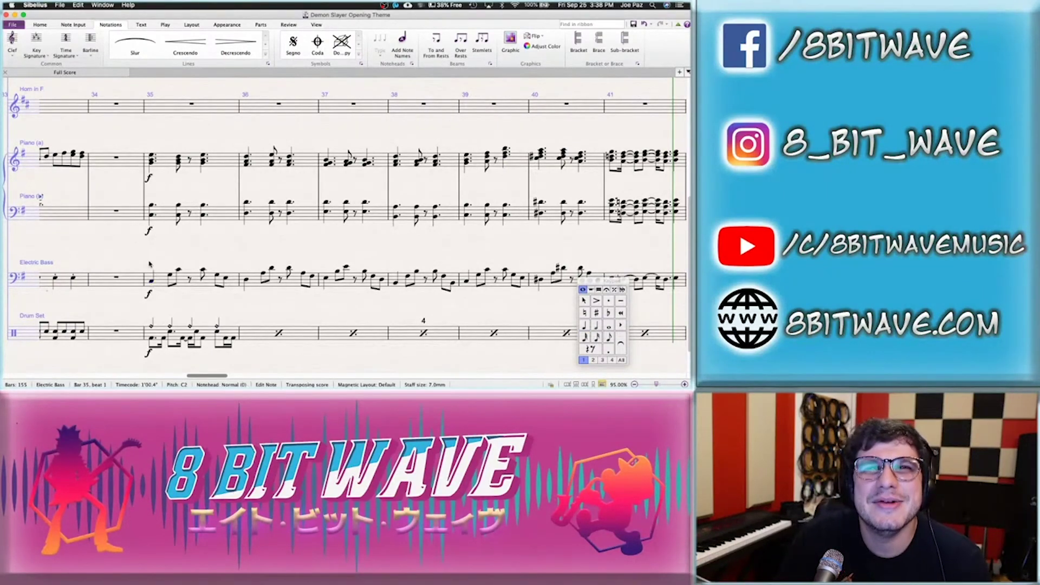
pyautogui.click(150, 264)
pyautogui.hscroll(-5, 150, 264)
pyautogui.click(146, 268)
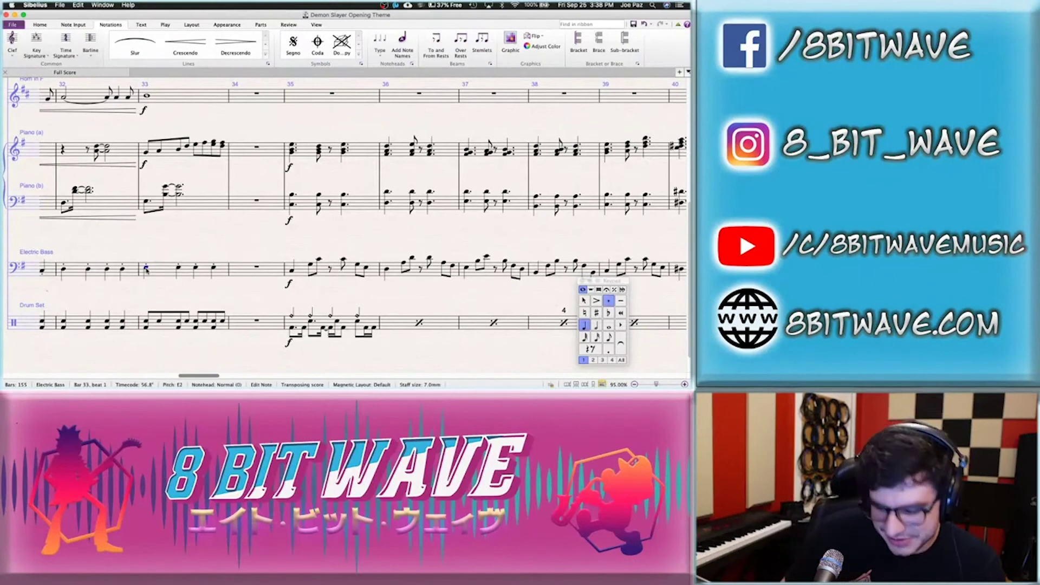
pyautogui.press('space')
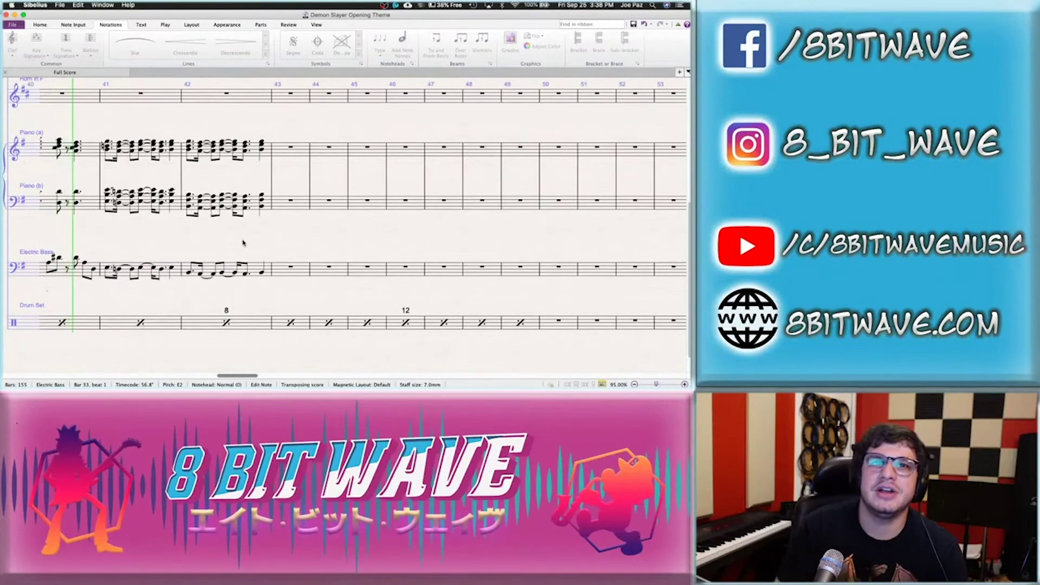
pyautogui.press('space')
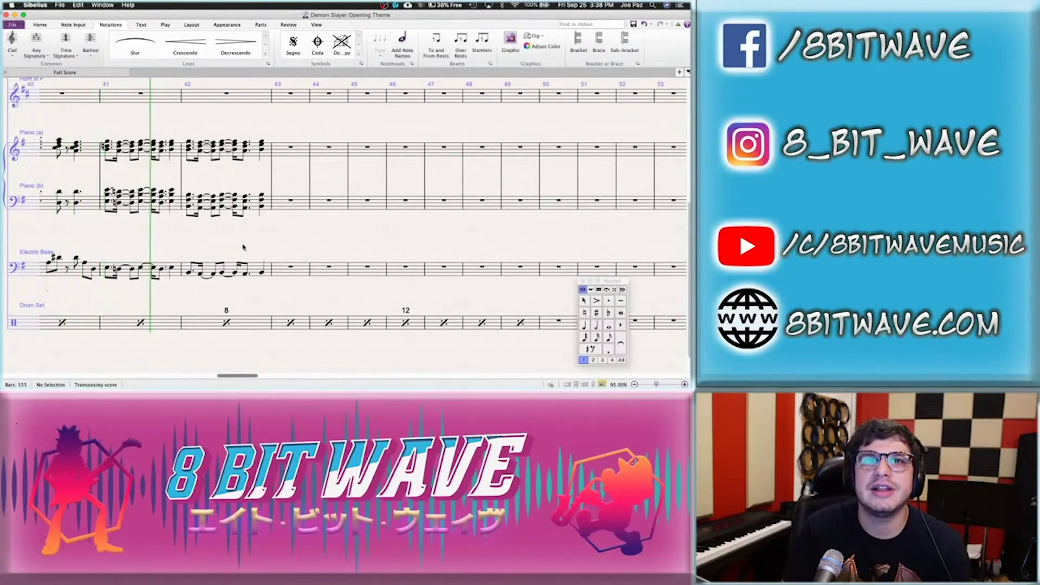
# Switch to the YouTube video of Gurenge and listen from 1:03 for the melody that continues the tenor saxophone part after bar 36
pyautogui.scroll(5, 242, 246)
pyautogui.hscroll(-5, 242, 246)
pyautogui.scroll(2, 155, 225)
pyautogui.hscroll(-5, 154, 226)
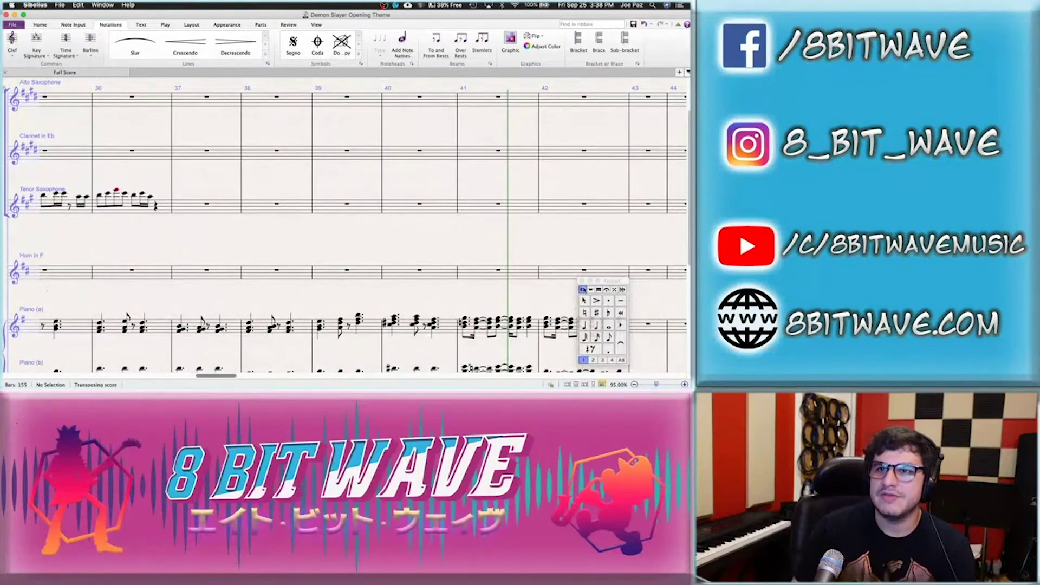
pyautogui.press('super+Tab')
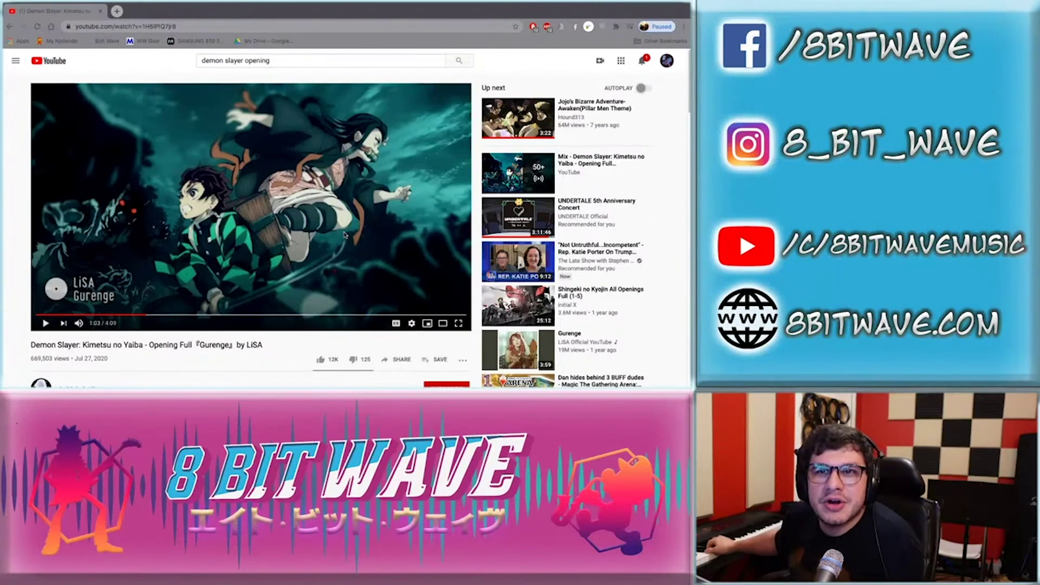
pyautogui.click(345, 234)
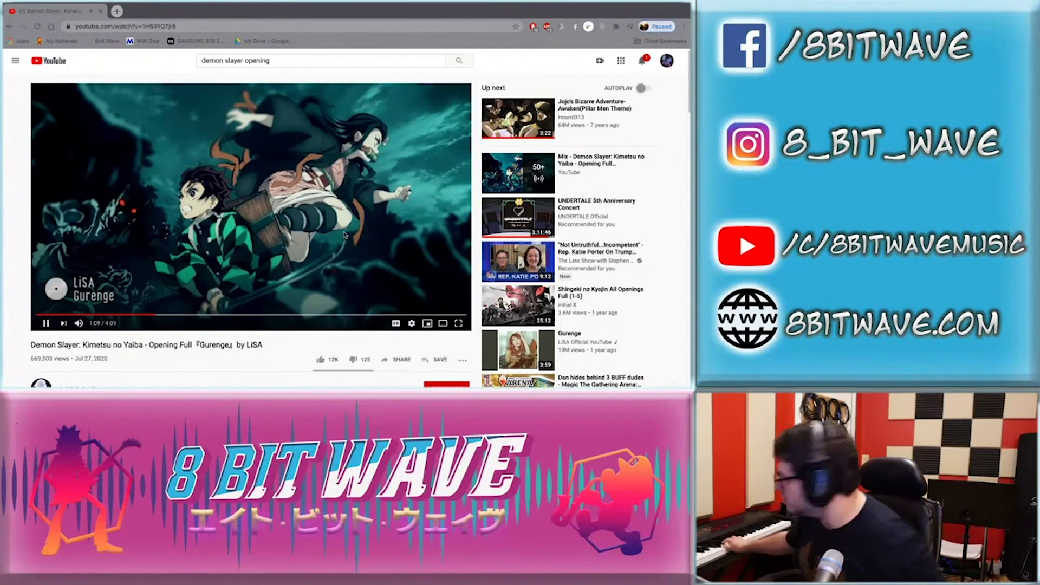
pyautogui.click(345, 234)
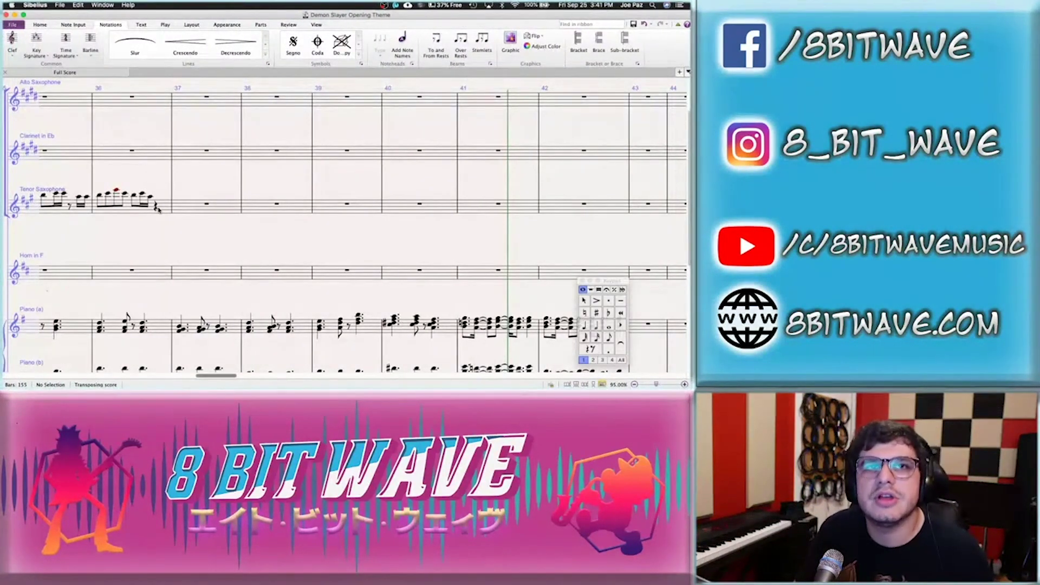
# End the tenor saxophone's bar 36 with an eighth rest on beat 4 followed by a C4 eighth note
pyautogui.click(156, 207)
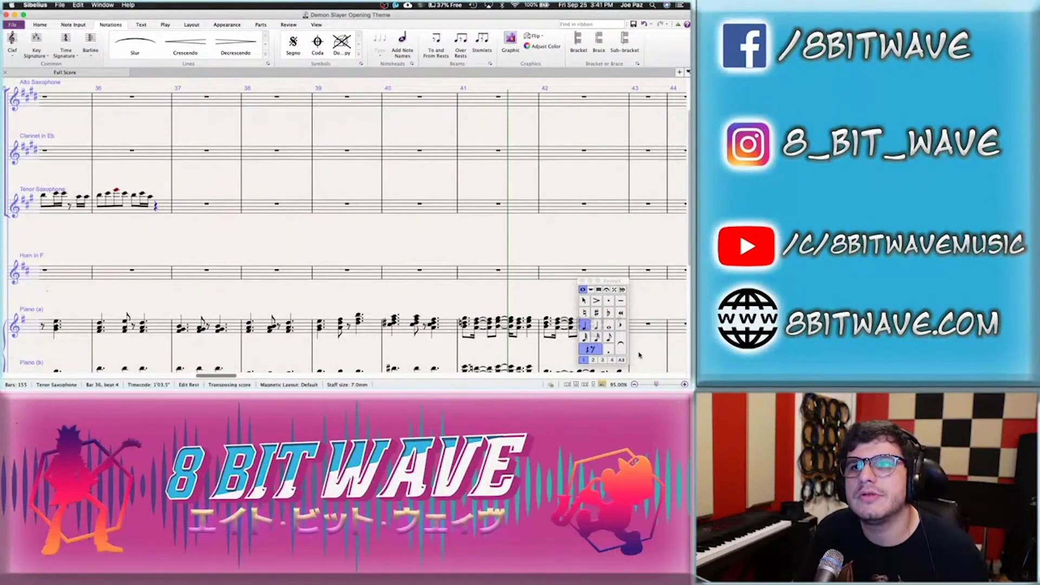
pyautogui.click(609, 338)
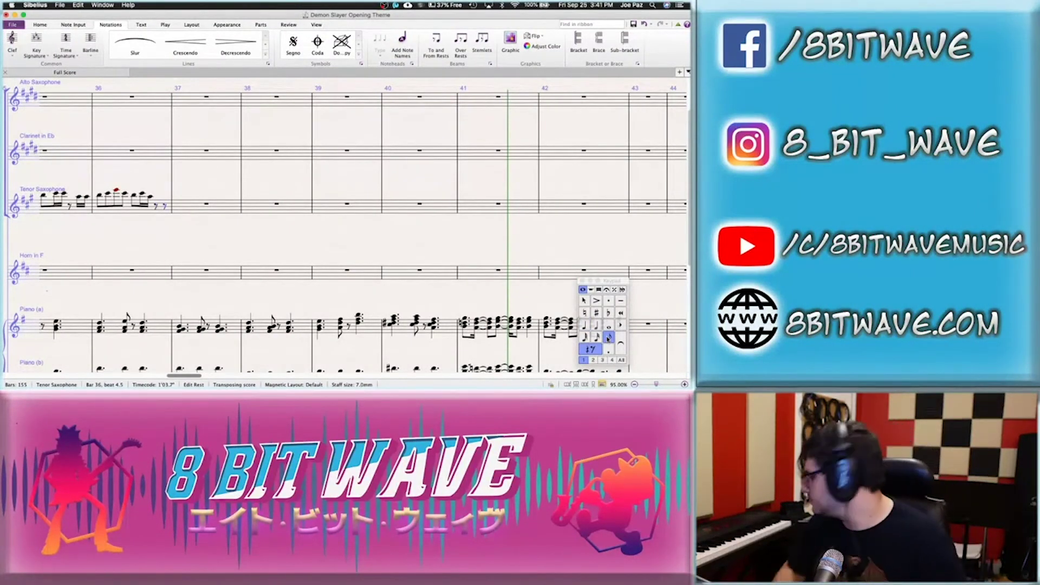
pyautogui.press('c')
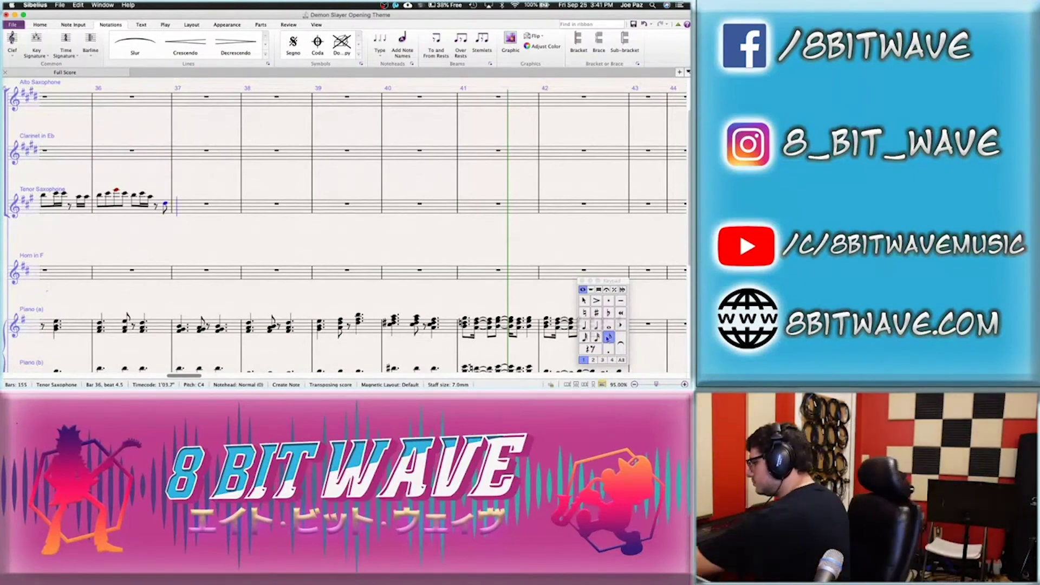
# Fill beat 1 of the tenor saxophone's bar 37 with a three-note figure ending on a G4 sixteenth, followed by an eighth rest on beat 2
pyautogui.press('2')
pyautogui.press('g')
pyautogui.press('g')
pyautogui.press('g')
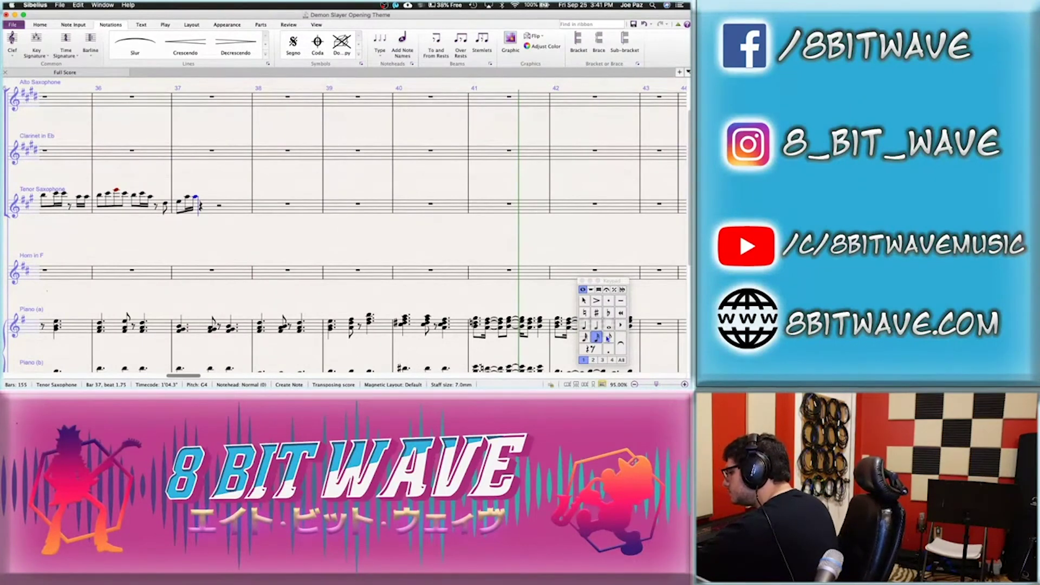
pyautogui.press('0')
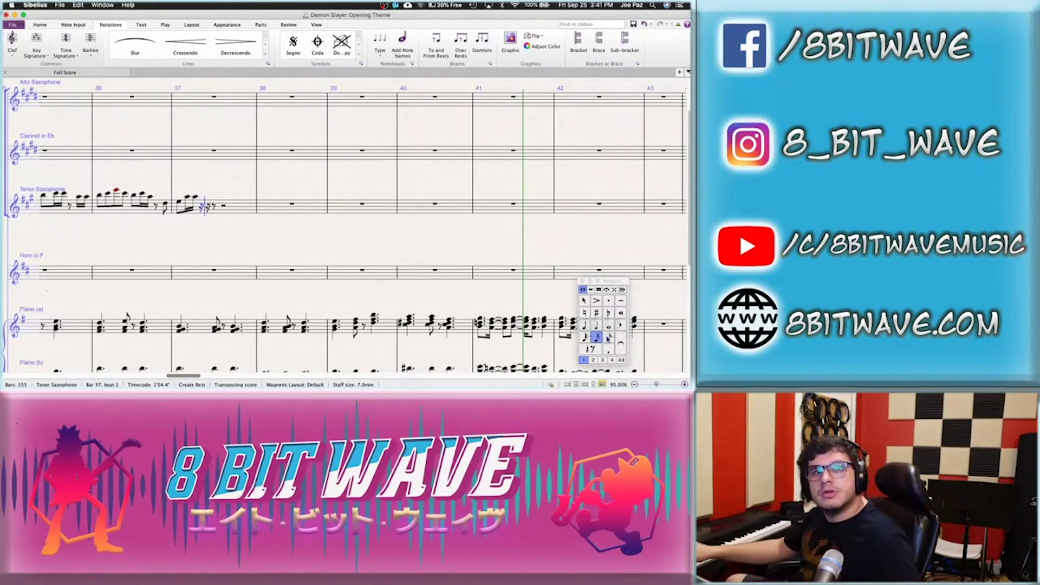
pyautogui.press('Left')
pyautogui.press('Right')
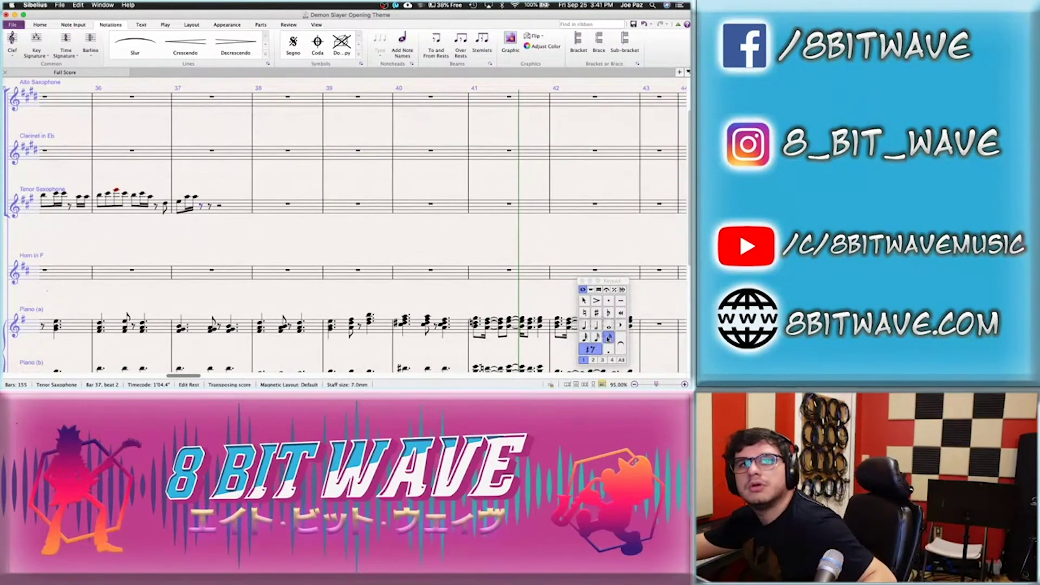
pyautogui.press('n')
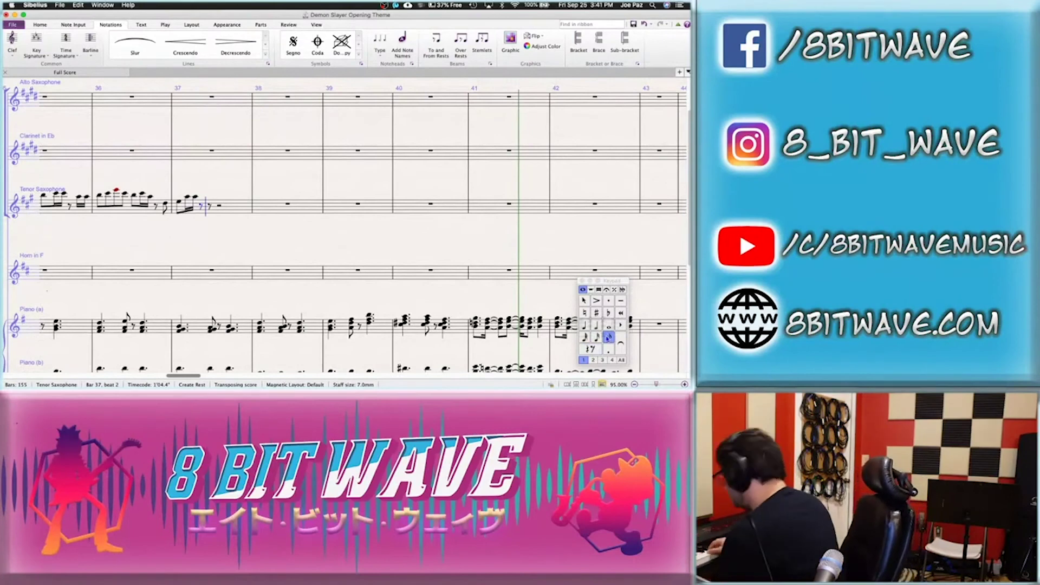
# Complete the tenor saxophone's bar 37 with five eighth notes, placing D4 on beat 3, A4 on beat 4 and G4 last
pyautogui.press('c')
pyautogui.press('d')
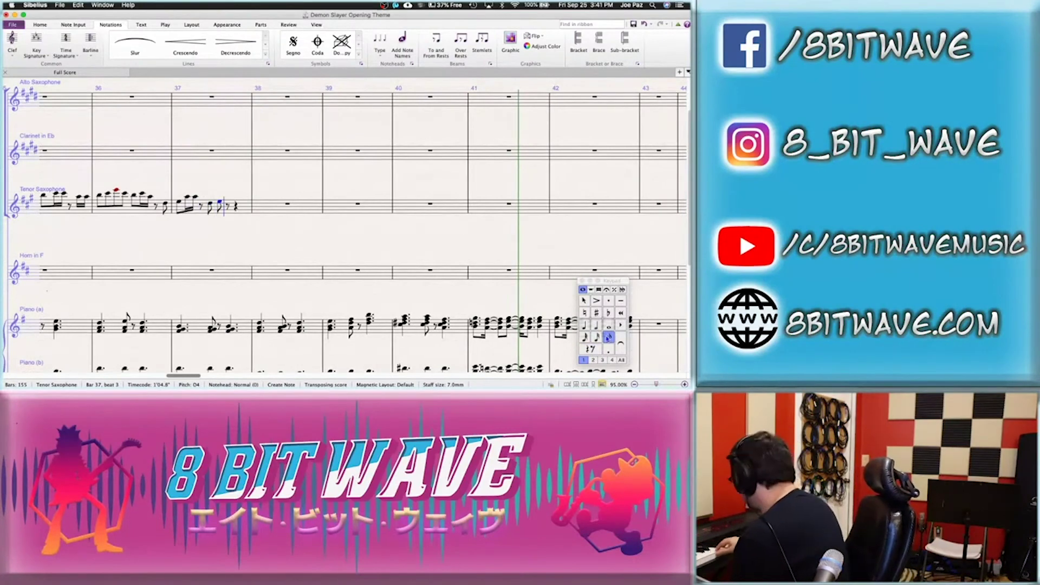
pyautogui.press('e')
pyautogui.press('f')
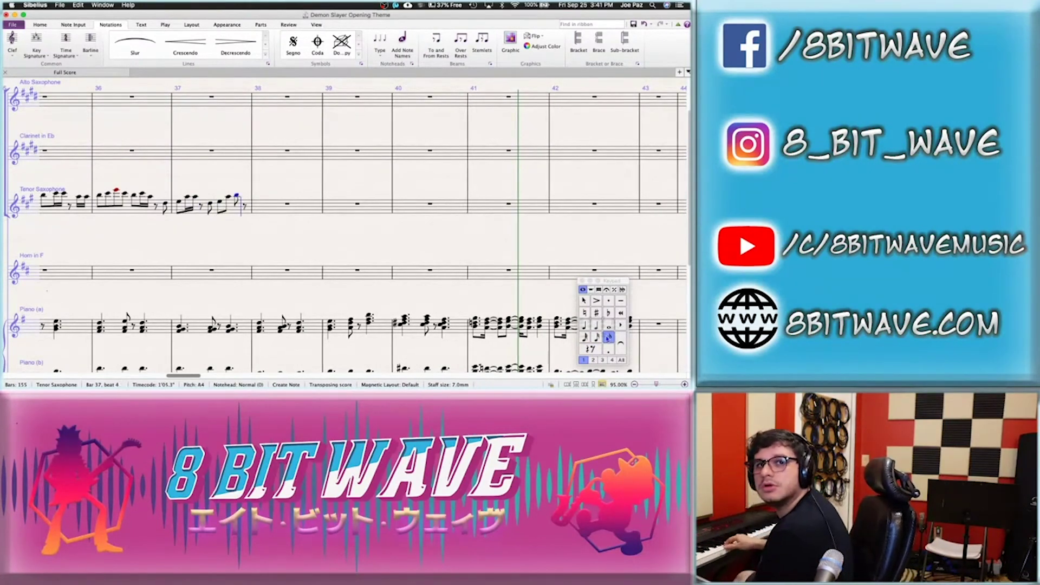
pyautogui.press('g')
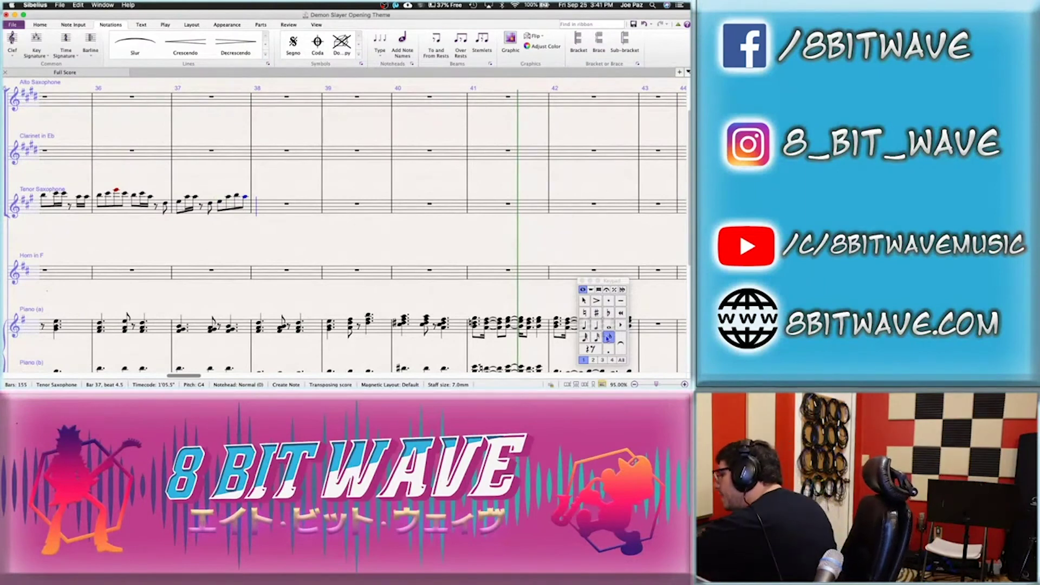
# Start the tenor saxophone's bar 38 with quarter notes D5 and C5
pyautogui.press('KP_4')
pyautogui.press('c')
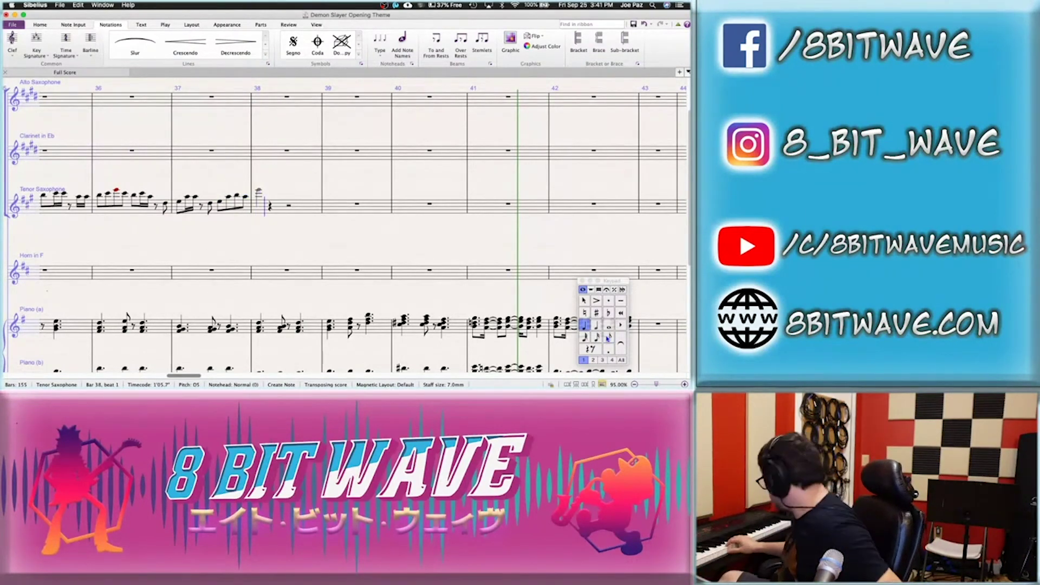
pyautogui.press('c')
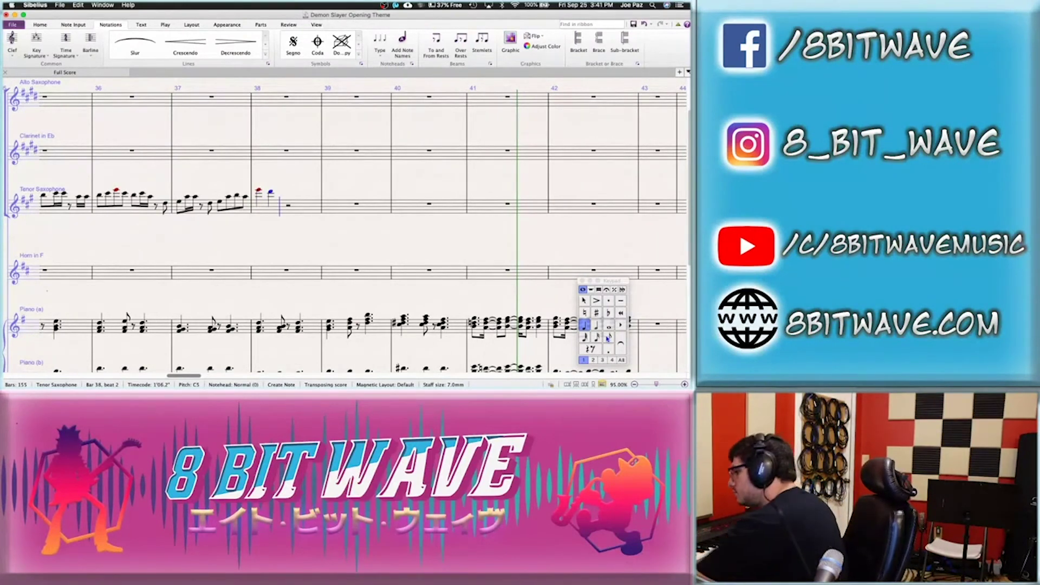
# Finish the tenor saxophone's bar 38 with a dotted eighth B4, a sixteenth A4 tied into beat 4, and a final eighth G4
pyautogui.press('KP_3')
pyautogui.press('KP_Decimal')
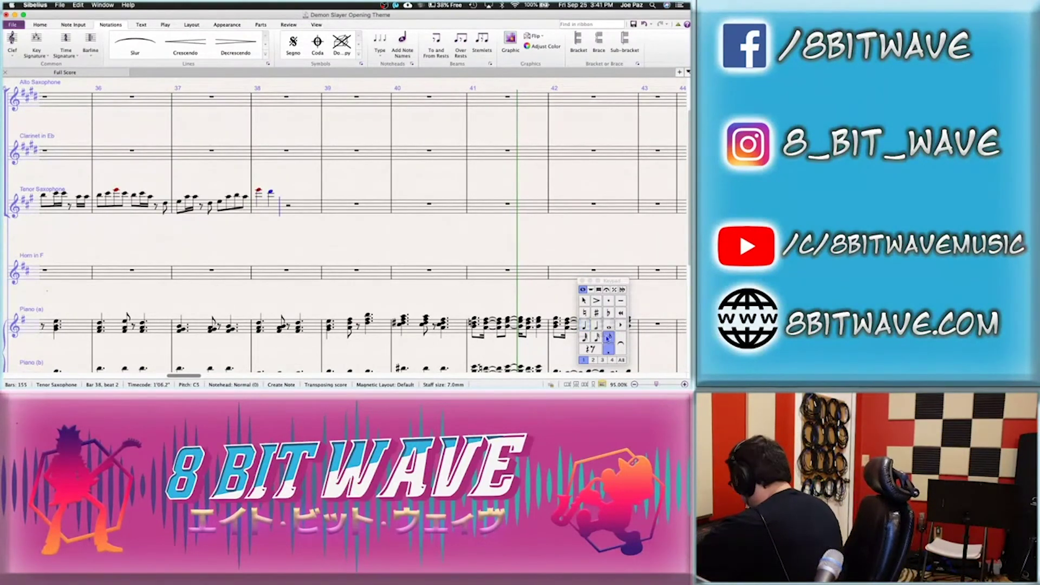
pyautogui.press('b')
pyautogui.press('KP_2')
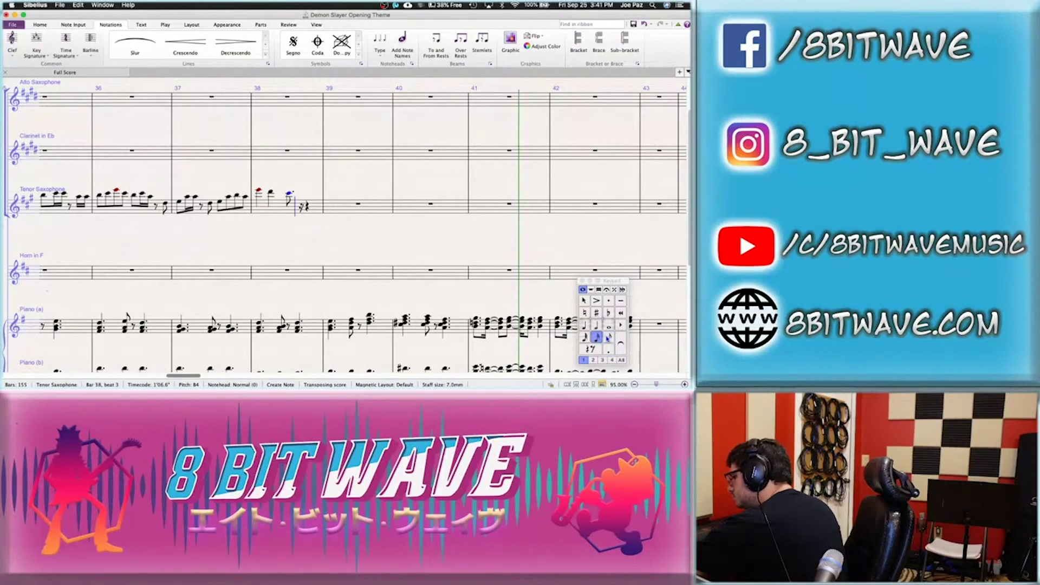
pyautogui.press('a')
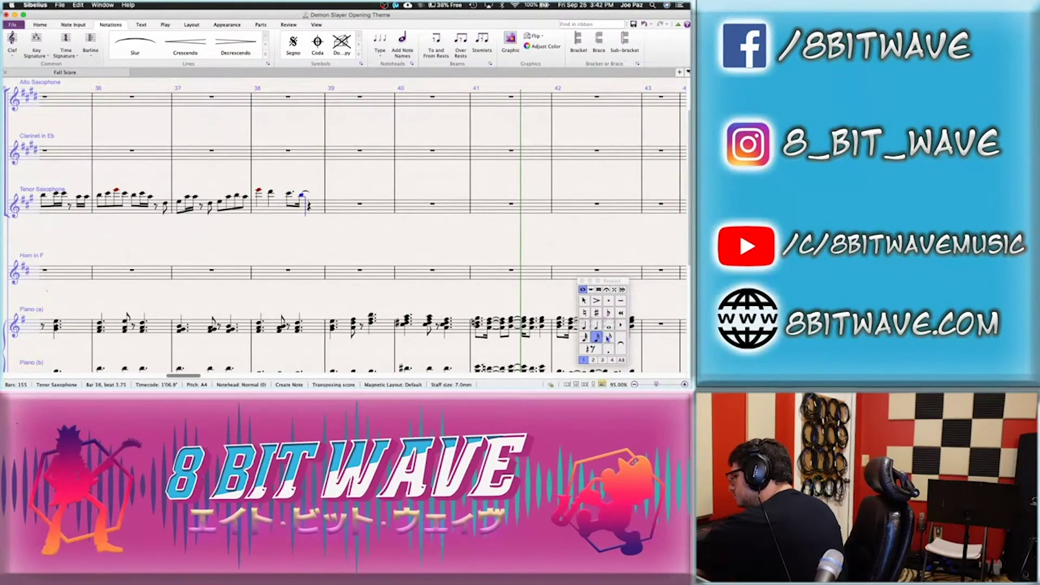
pyautogui.press('KP_3')
pyautogui.press('g')
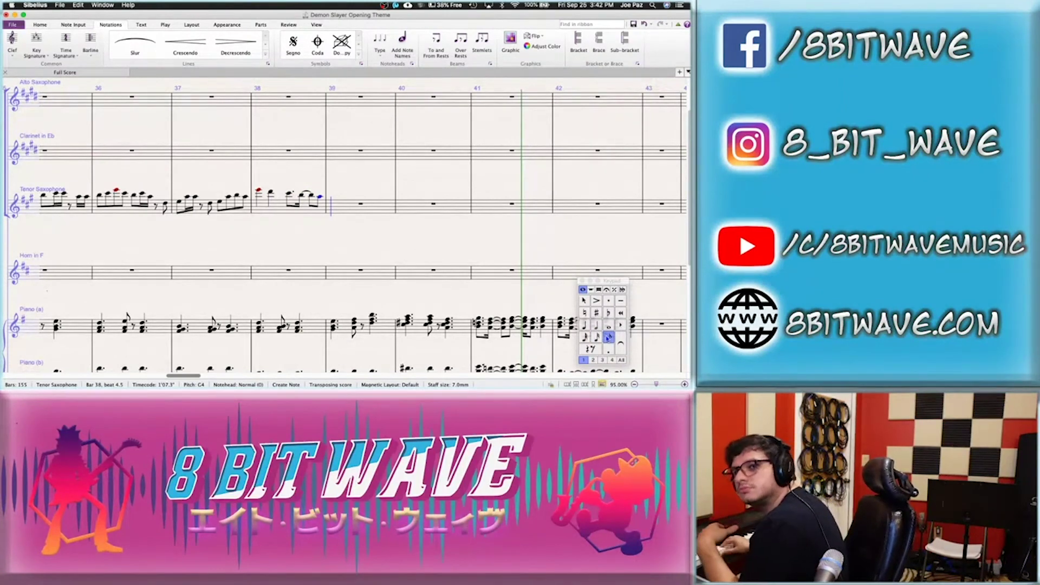
# Start the tenor saxophone's bar 39 with a G4 quarter note and a G4 eighth note on beat 2
pyautogui.press('KP_4')
pyautogui.press('g')
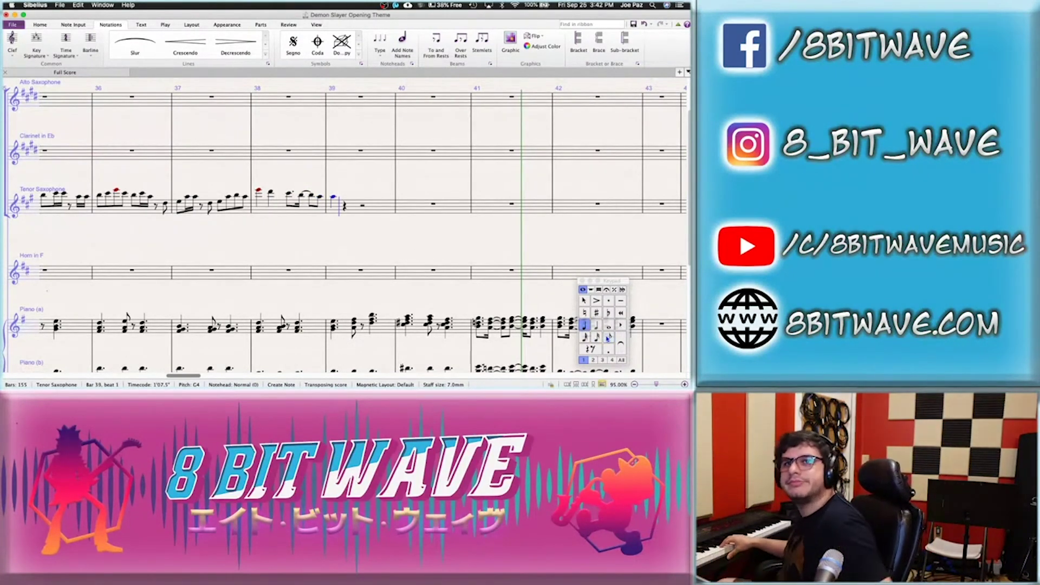
pyautogui.press('Right')
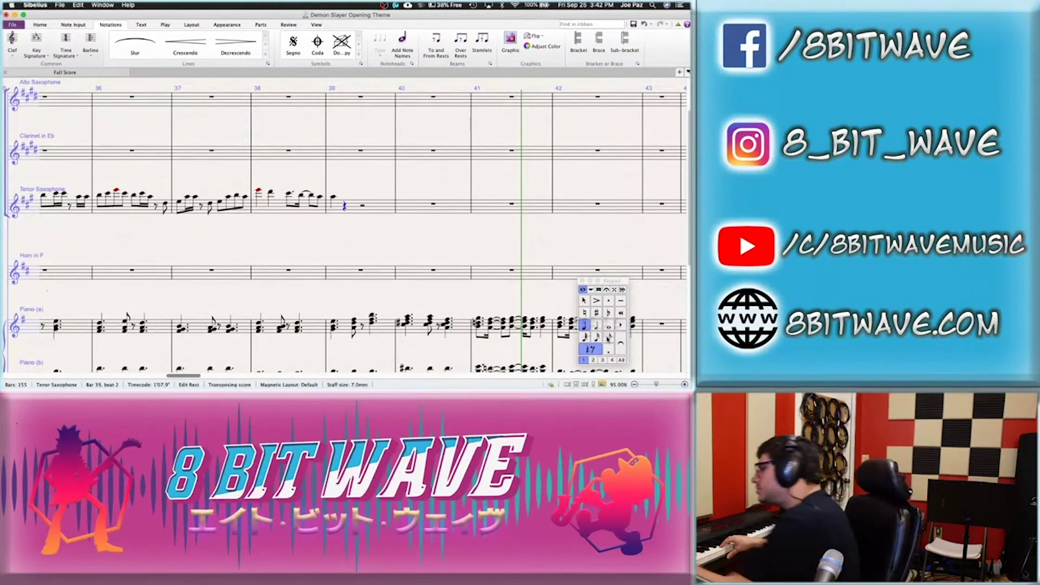
pyautogui.click(608, 337)
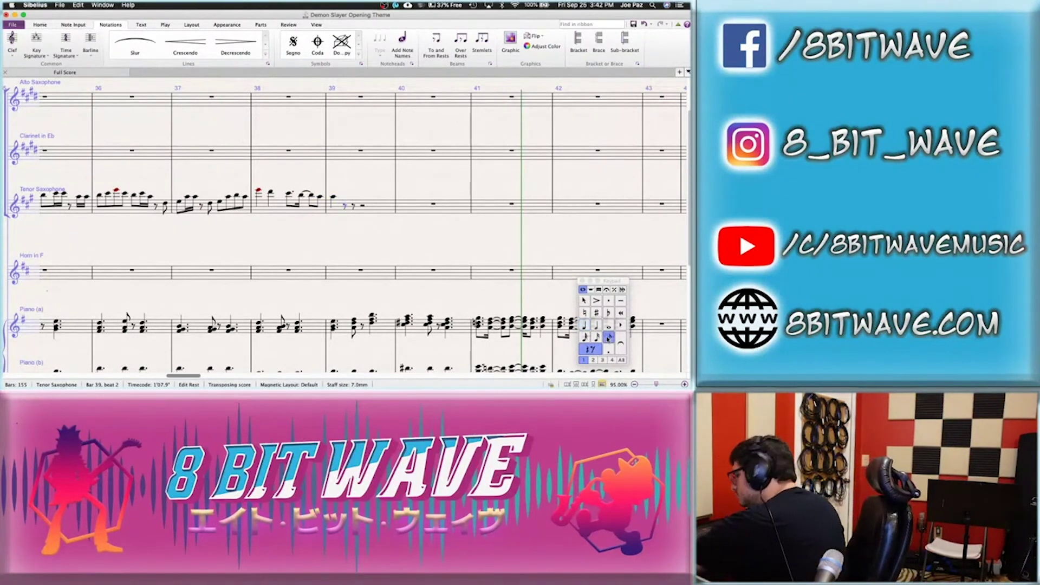
pyautogui.press('g')
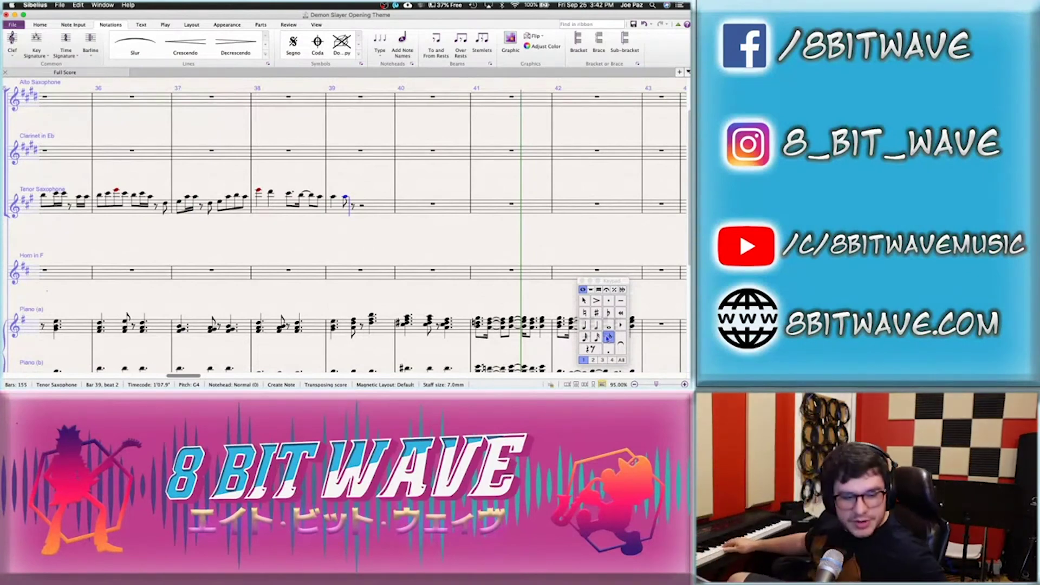
# Undo the G4 on beat 2 of the tenor saxophone's bar 39, then fill the bar with eighth notes from beat 2.5, ending B4 and tied A4
pyautogui.press('super+z')
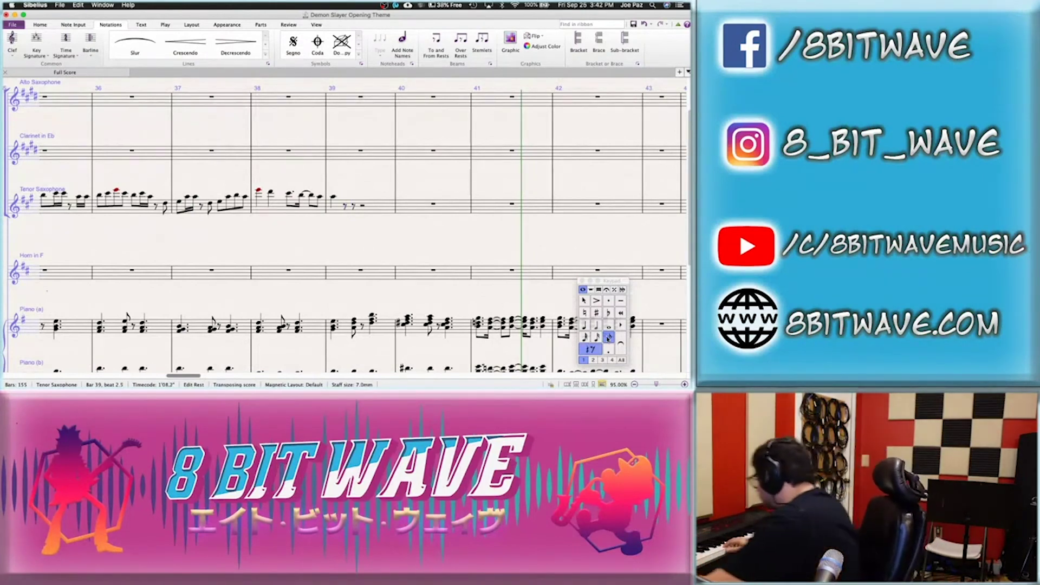
pyautogui.press('g')
pyautogui.press('a')
pyautogui.press('a')
pyautogui.press('b')
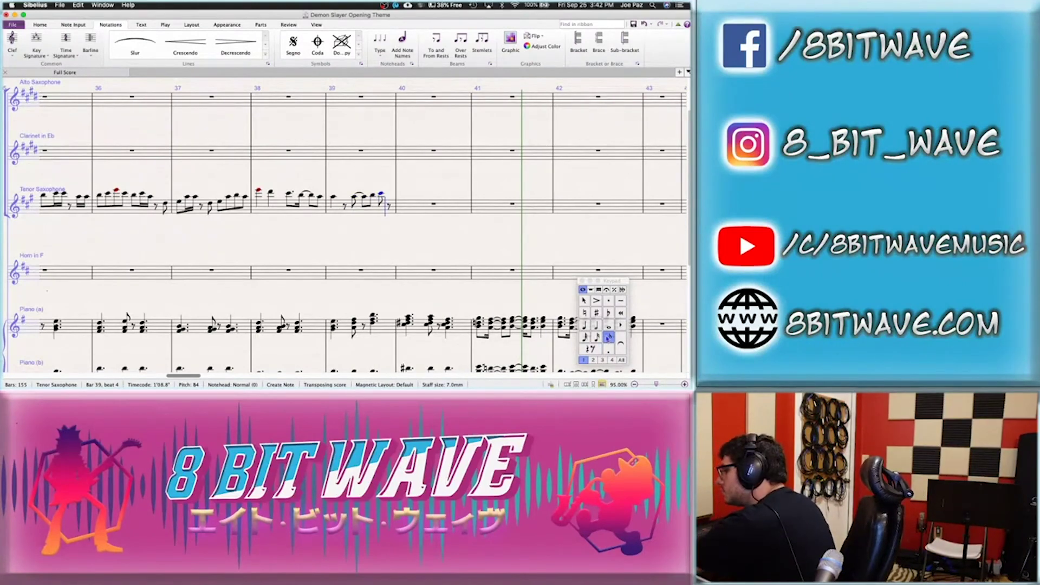
pyautogui.press('a')
pyautogui.press('Return')
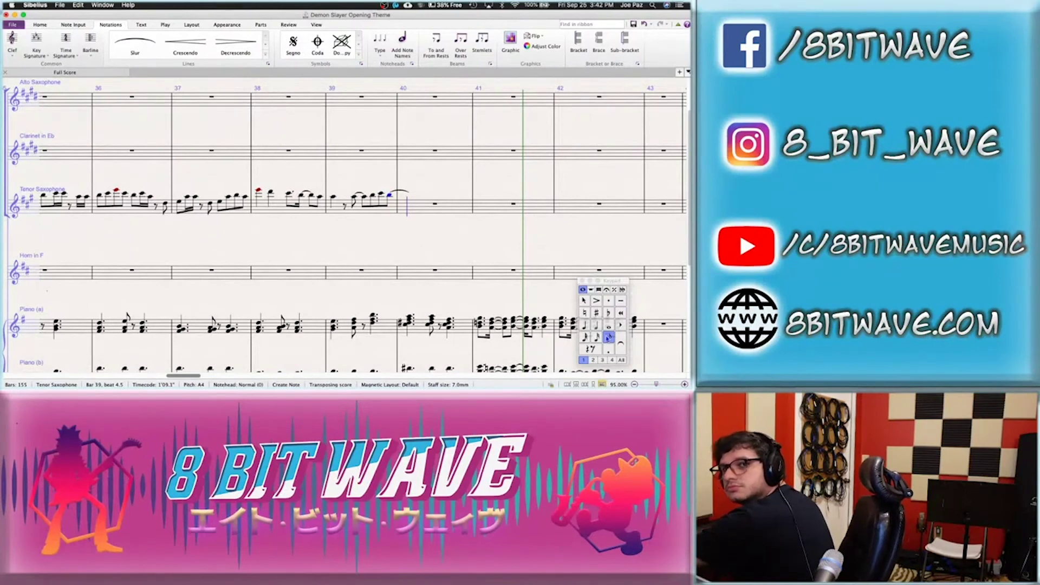
# Start the tenor saxophone's bar 40 with the tied A4 as a quarter note, an eighth rest on beat 2, and eighth notes A4 and B4
pyautogui.press('4')
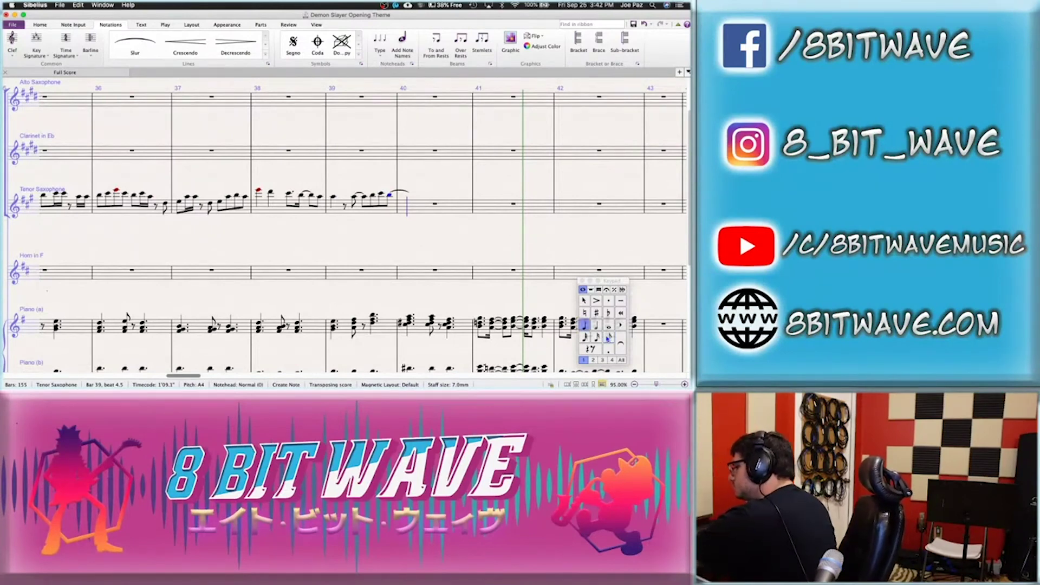
pyautogui.press('0')
pyautogui.press('3')
pyautogui.press('0')
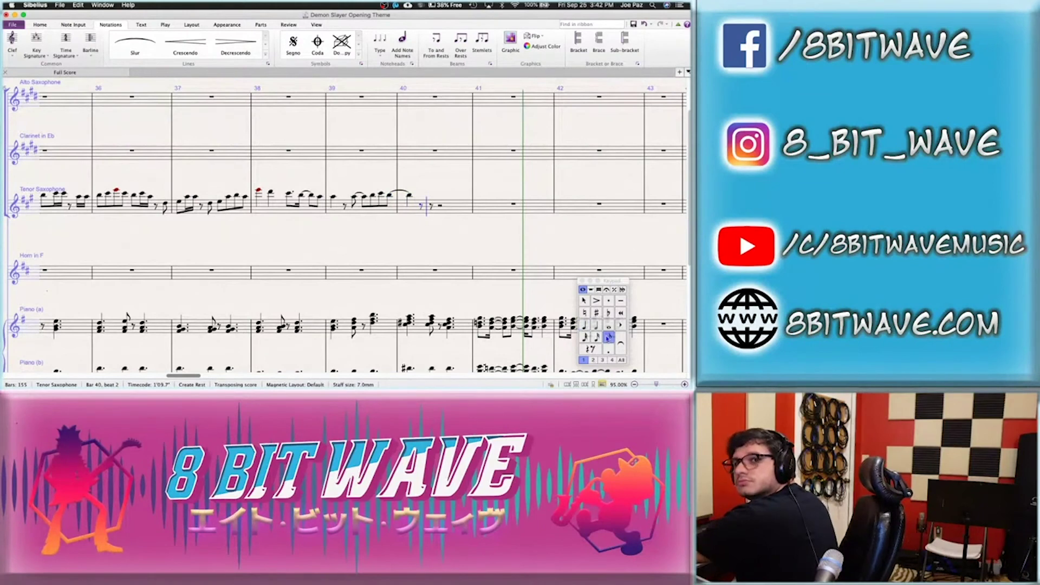
pyautogui.press('a')
pyautogui.press('b')
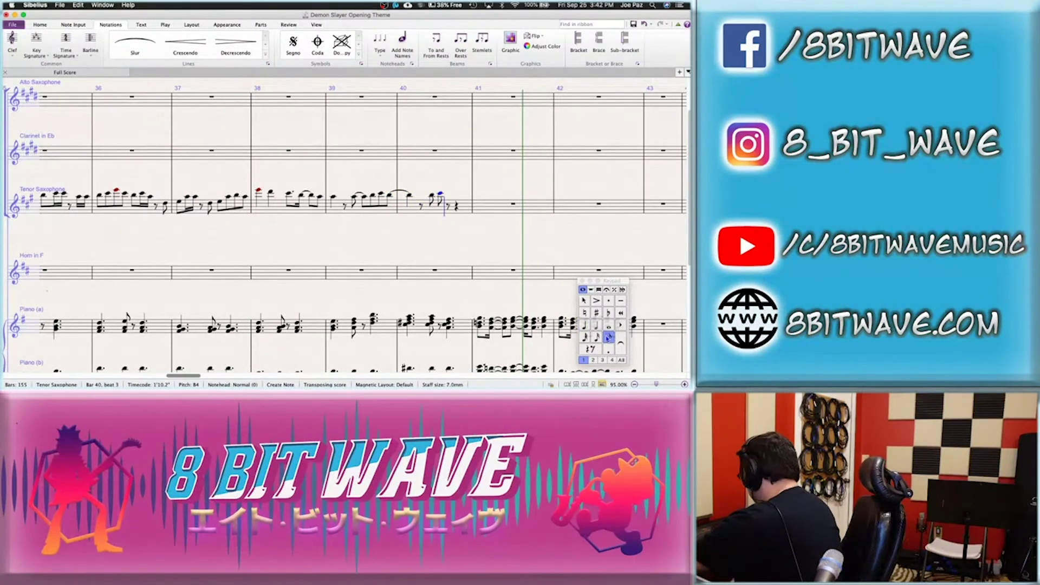
# Try continuing the tenor saxophone's bar 40 with eighth notes C5 and tied B4, plus a whole note B4 in bar 41, and undo the last entry
pyautogui.press('c')
pyautogui.press('b')
pyautogui.press('a')
pyautogui.press('6')
pyautogui.press('b')
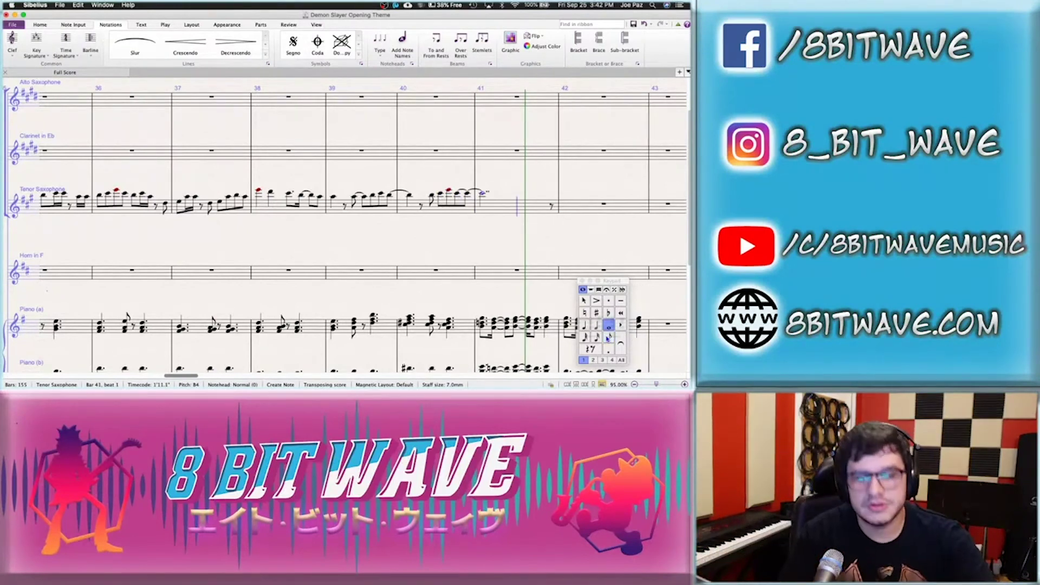
pyautogui.press('super+z')
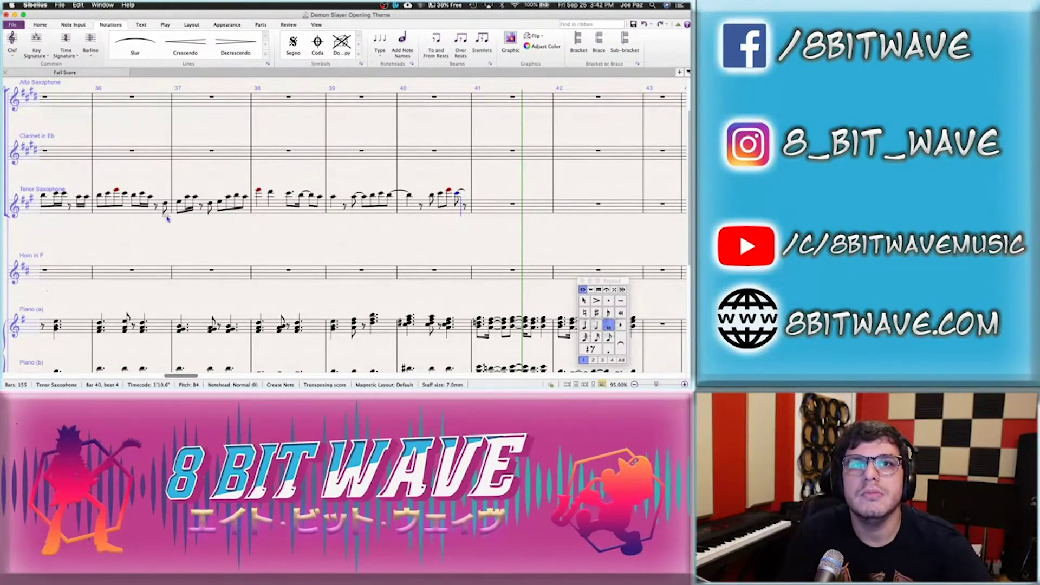
# Play back from the first note of the tenor saxophone's bar 37 and audition that bar's notes one by one
pyautogui.press('Left')
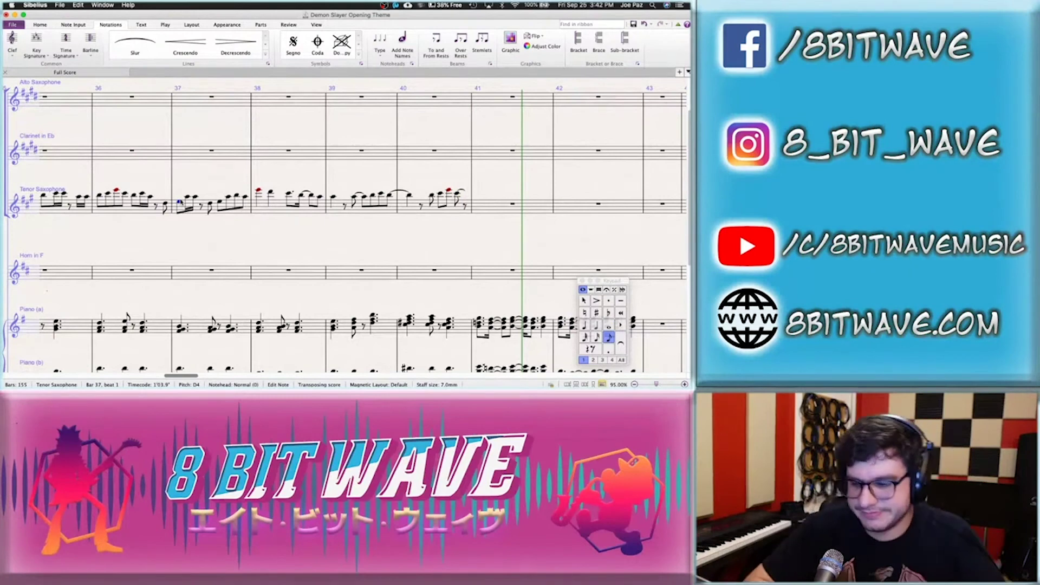
pyautogui.click(179, 201)
pyautogui.press('p')
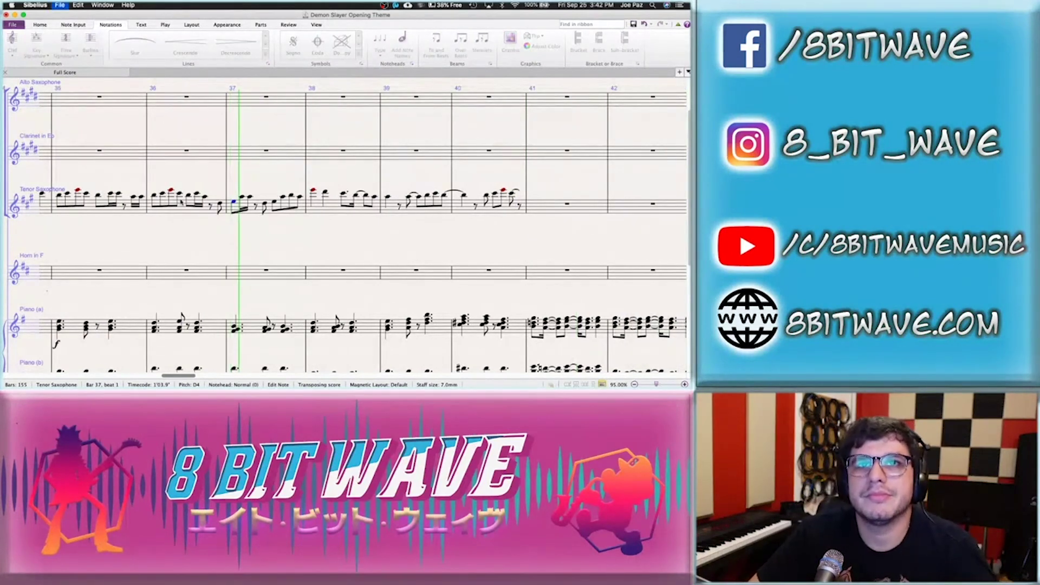
pyautogui.press('Escape')
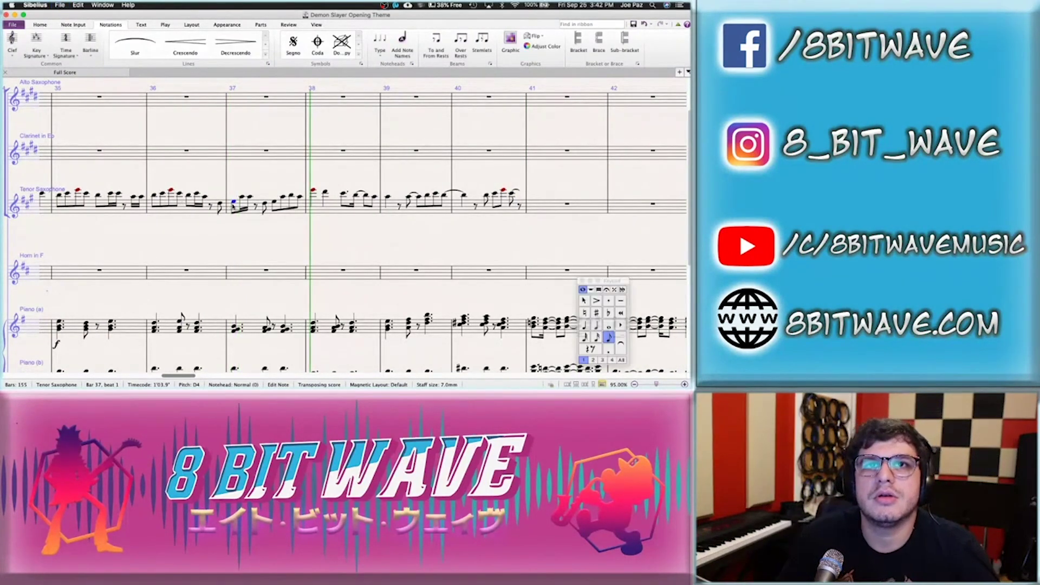
pyautogui.press('Right')
pyautogui.press('Right')
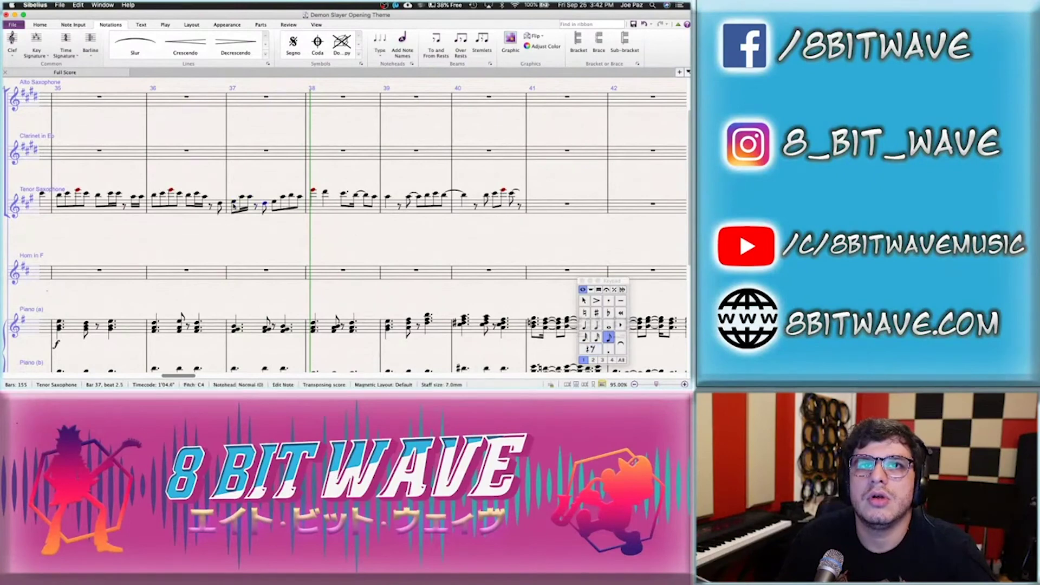
pyautogui.press('Right')
pyautogui.press('Right')
pyautogui.press('Right')
pyautogui.press('Right')
pyautogui.press('Right')
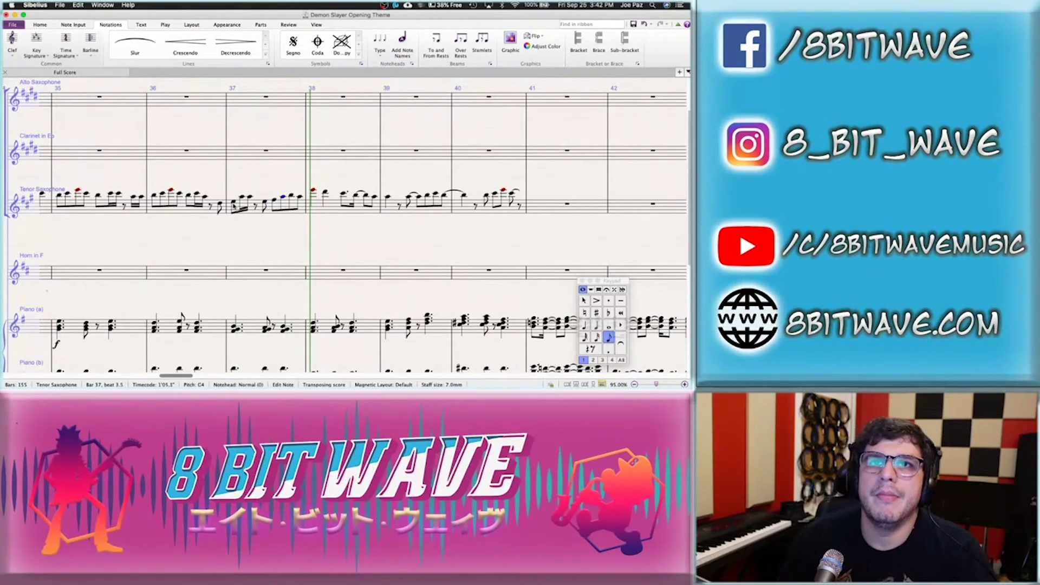
# Play back from the start of the tenor saxophone's bar 36 and audition the notes leading from its last eighth note into bar 37
pyautogui.click(155, 196)
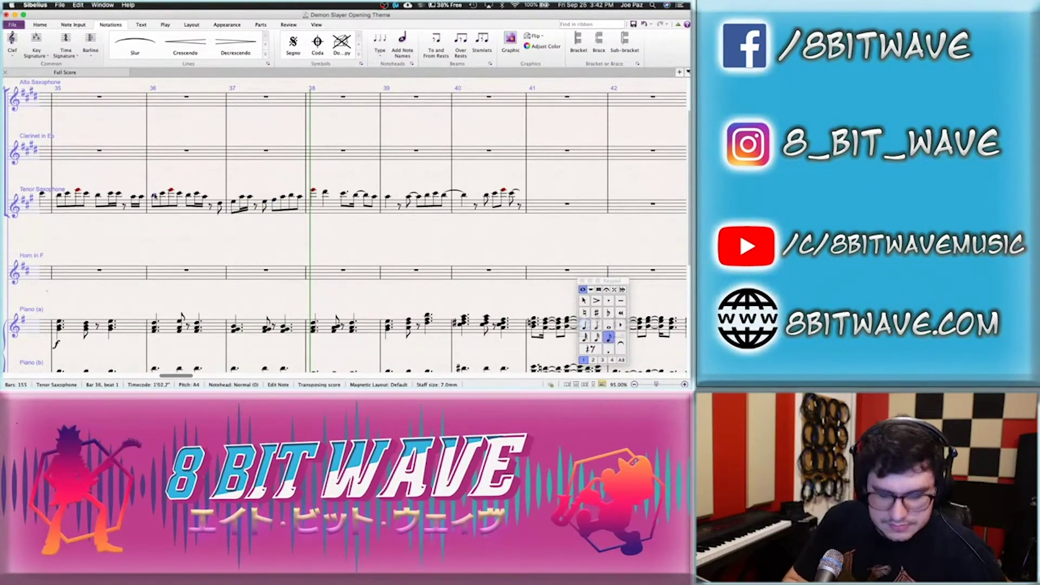
pyautogui.press('p')
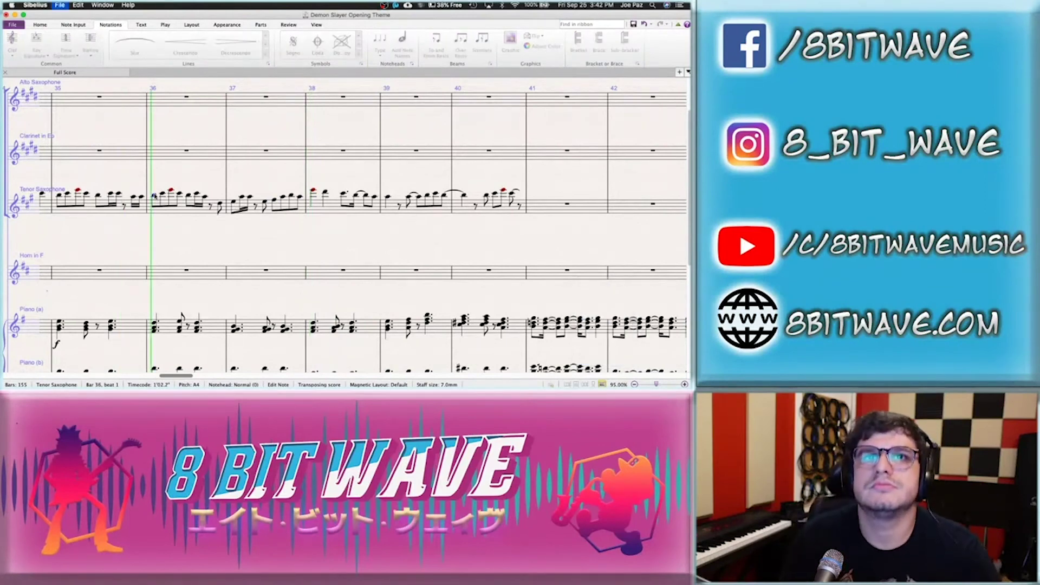
pyautogui.press('Escape')
pyautogui.click(220, 207)
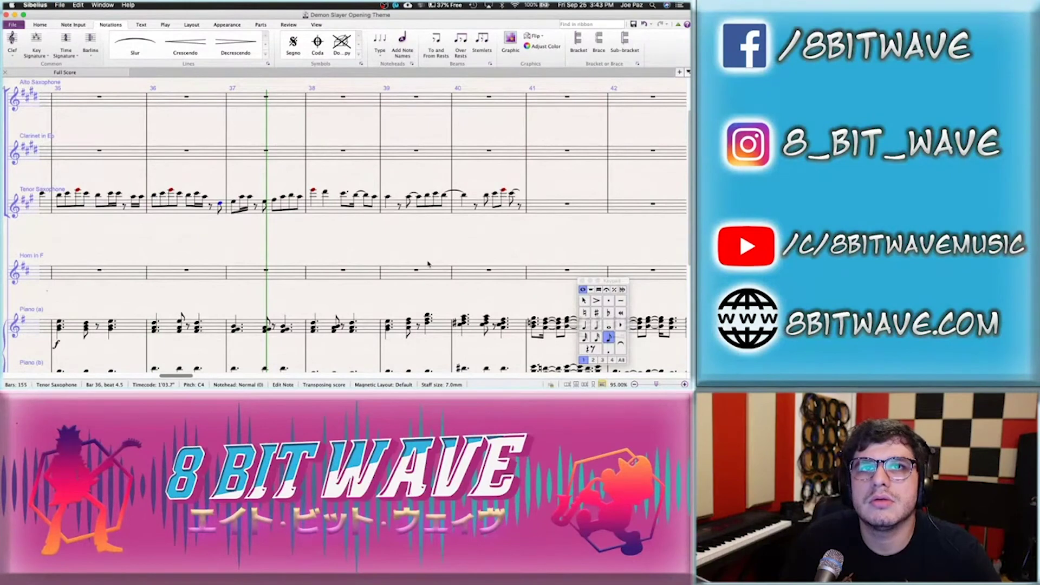
pyautogui.press('Right')
pyautogui.press('Right')
pyautogui.press('Right')
pyautogui.press('Right')
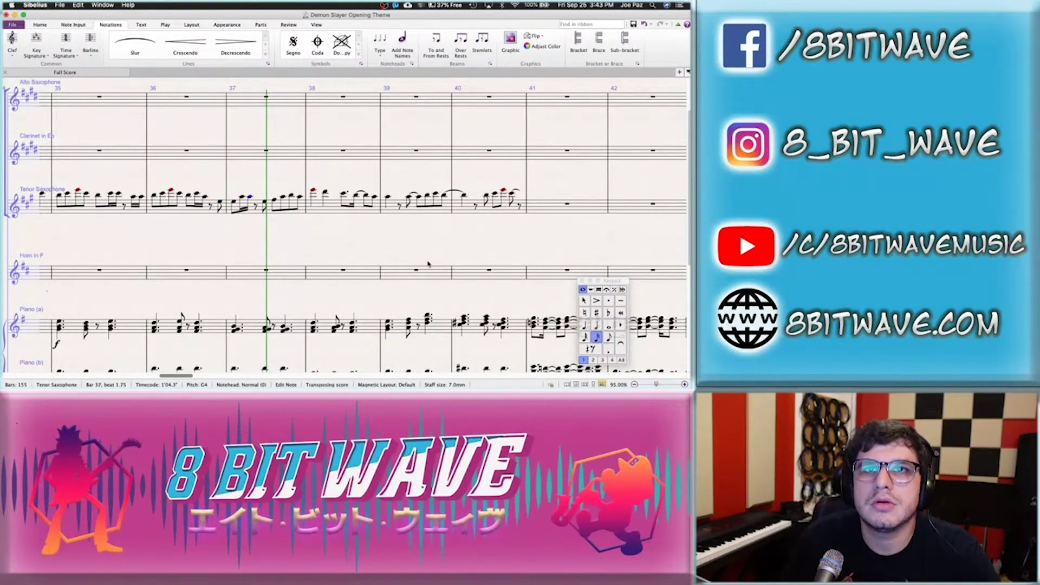
pyautogui.press('Escape')
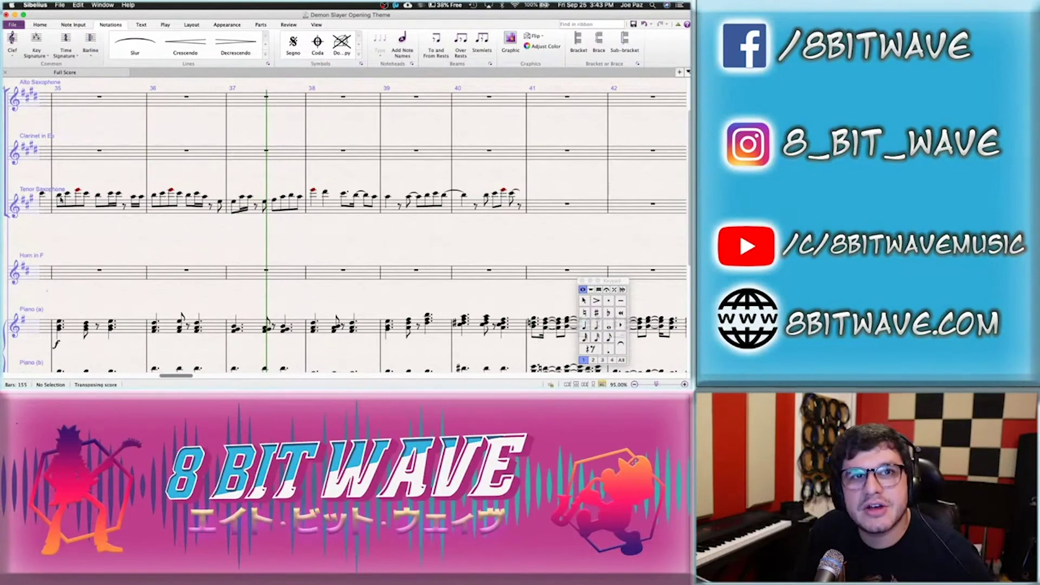
# Play back the melody from the start of the tenor saxophone's bar 35 through bar 40
pyautogui.click(59, 197)
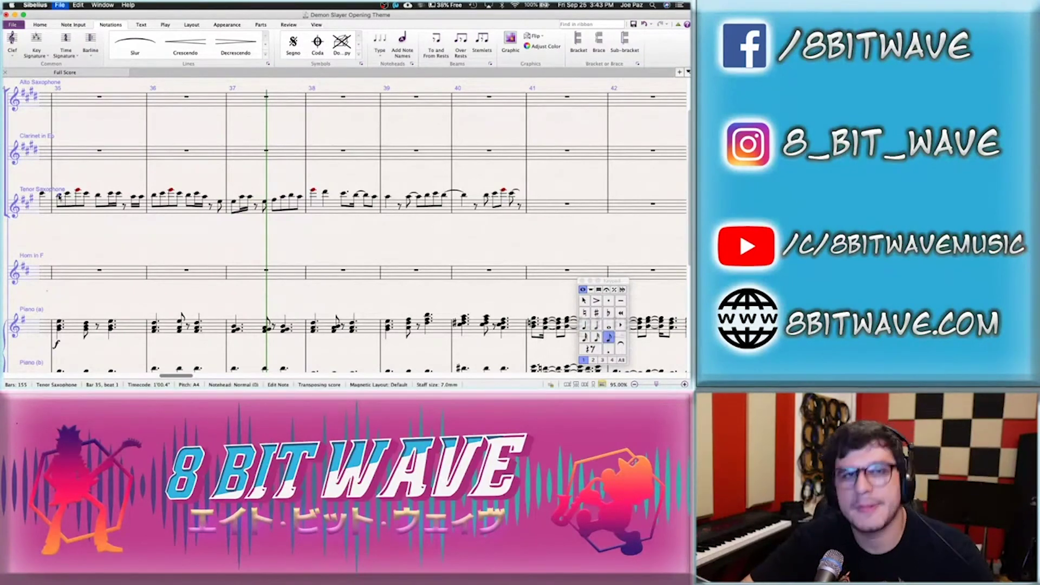
pyautogui.press('space')
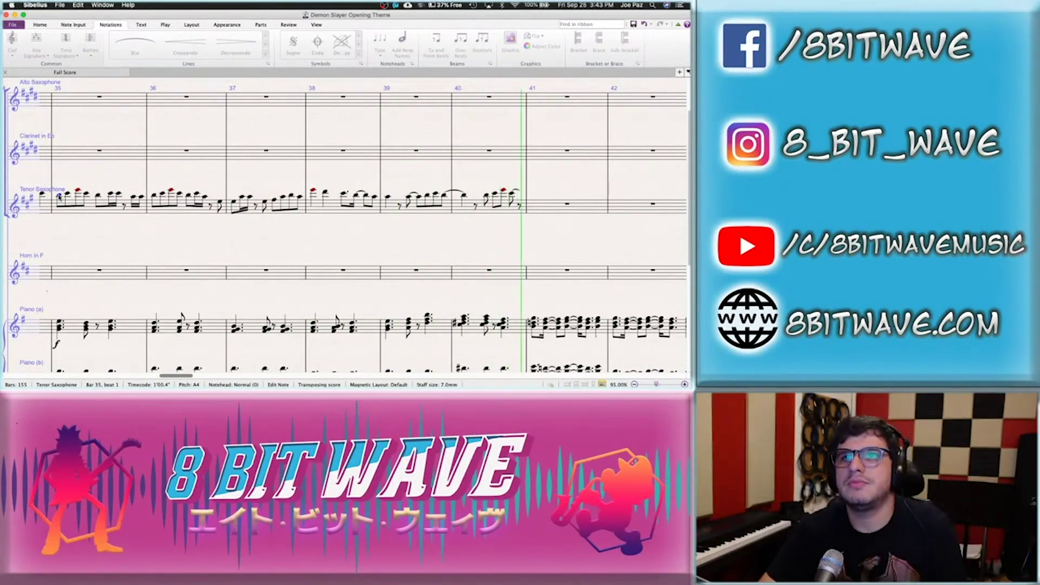
pyautogui.press('space')
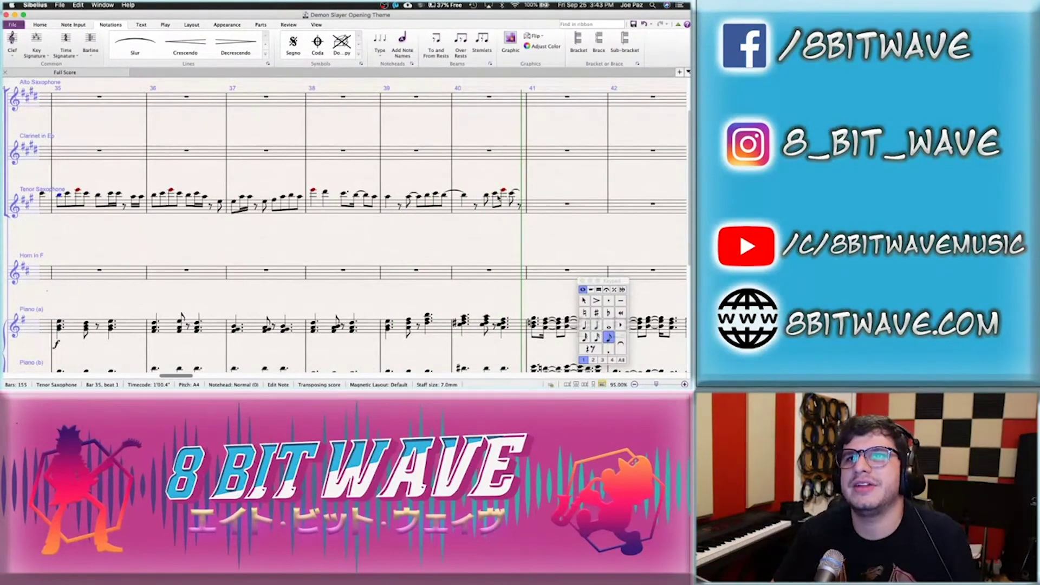
# Rework the tenor saxophone's bar 40 by tying the A4 on beat 2.5 into beat 3 and placing B4 on beat 3.5 and C5 on beat 4
pyautogui.click(495, 193)
pyautogui.press('Left')
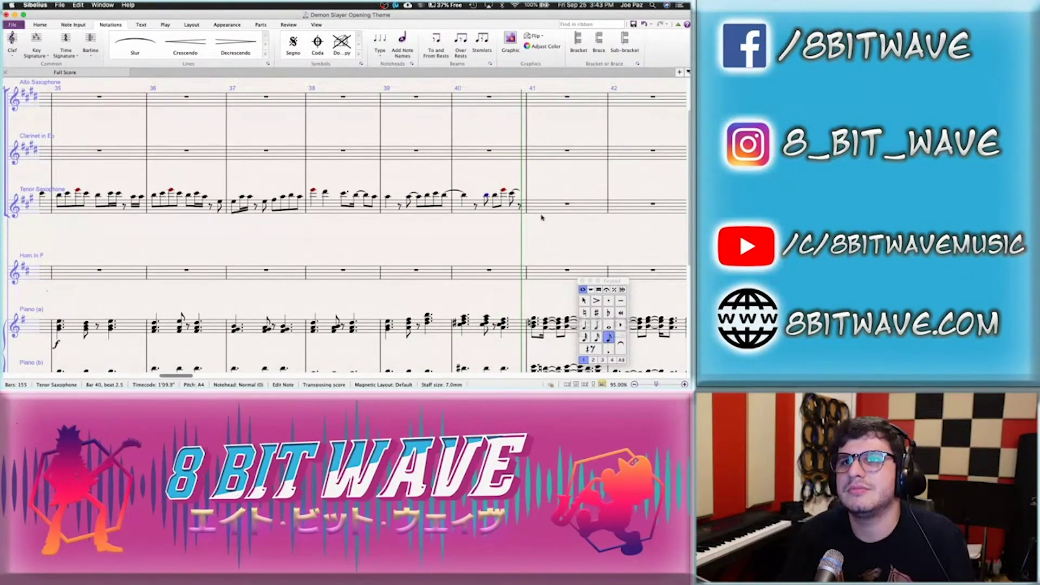
pyautogui.click(620, 347)
pyautogui.press('Right')
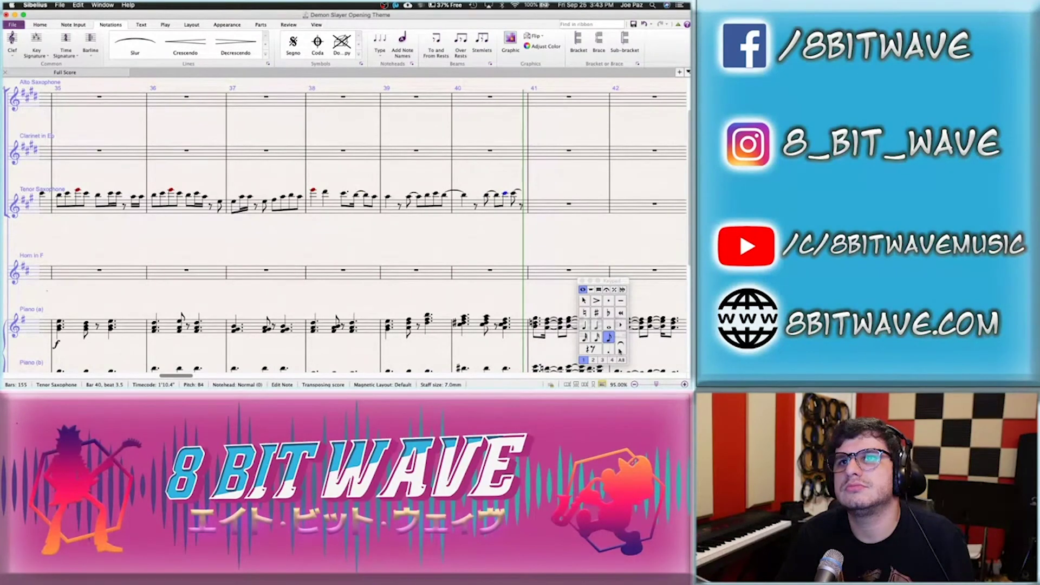
pyautogui.press('Right')
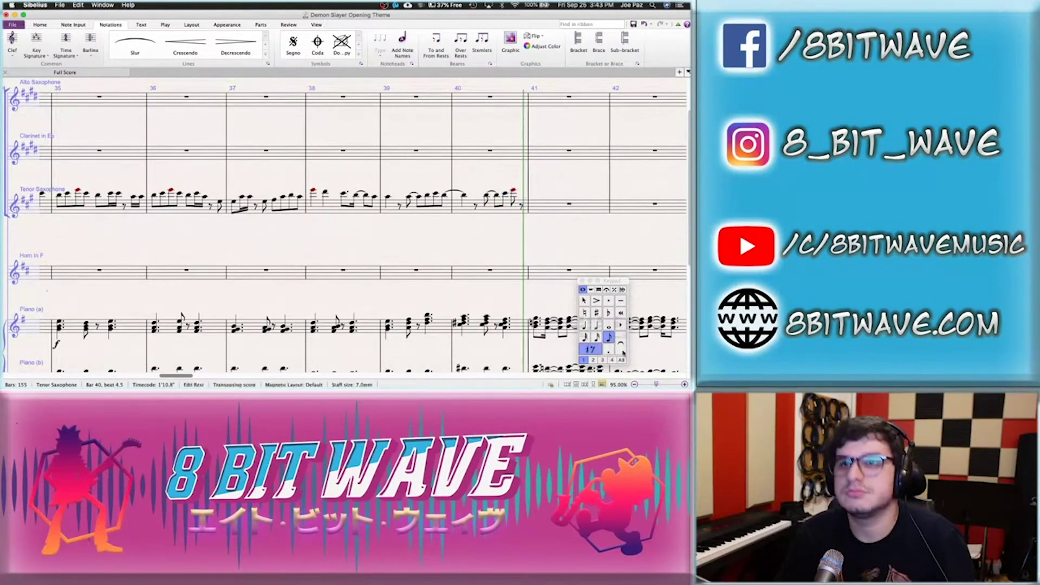
# Add a final eighth note to the tenor saxophone's bar 40, tied to a whole note in bar 41, and raise the pitch to B4
pyautogui.press('a')
pyautogui.click(621, 348)
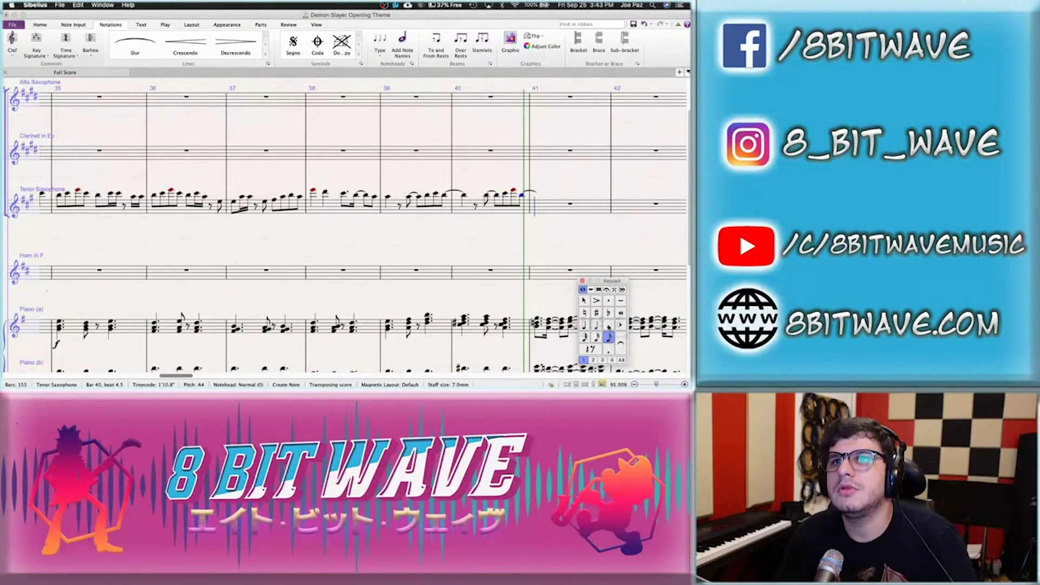
pyautogui.press('a')
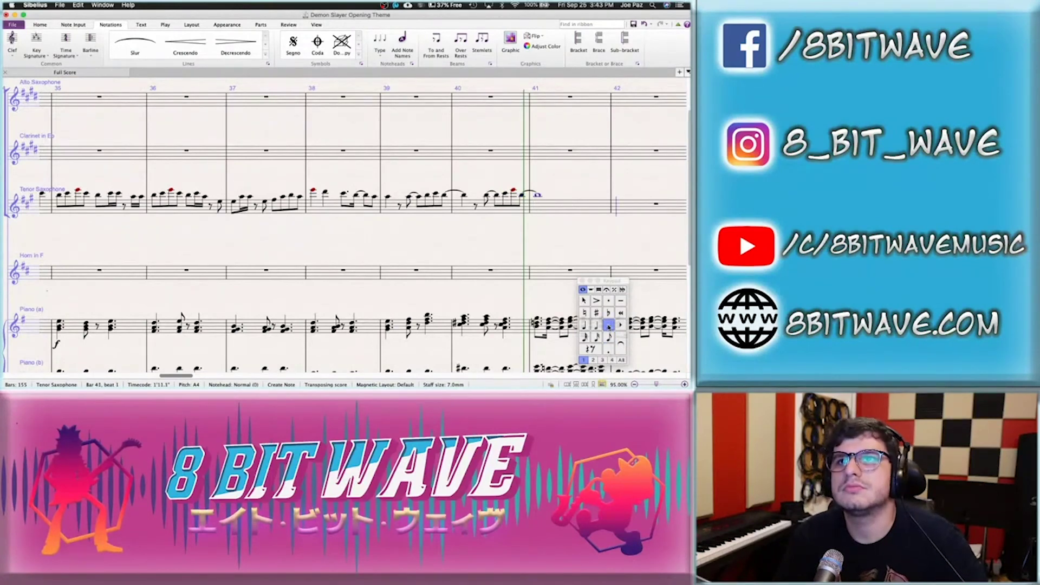
pyautogui.press('Escape')
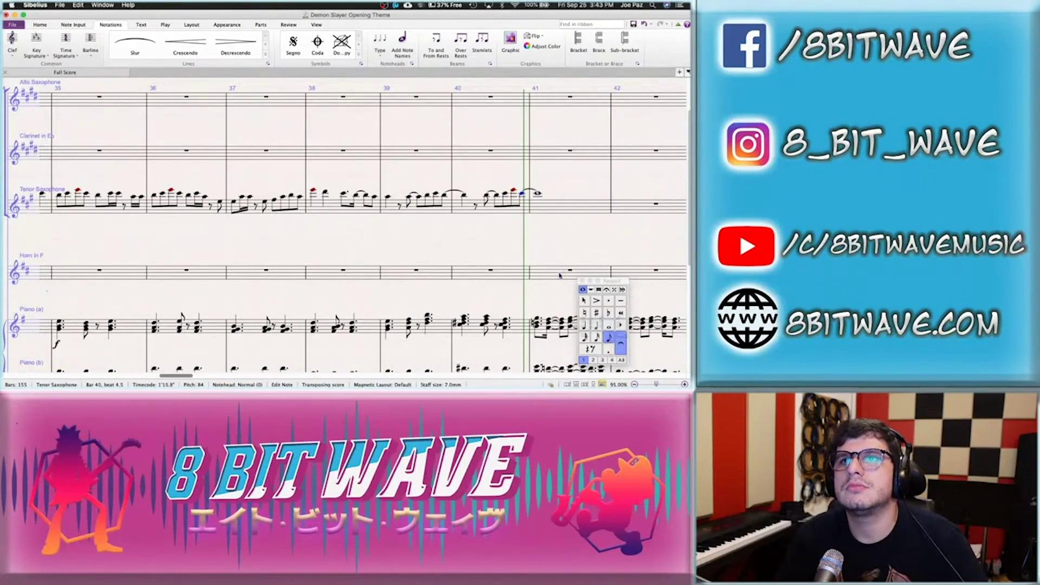
pyautogui.press('Up')
pyautogui.press('Escape')
# Play back the tenor saxophone melody from its pickup on beat 2 of bar 34 through bar 42
pyautogui.hscroll(-6, 255, 226)
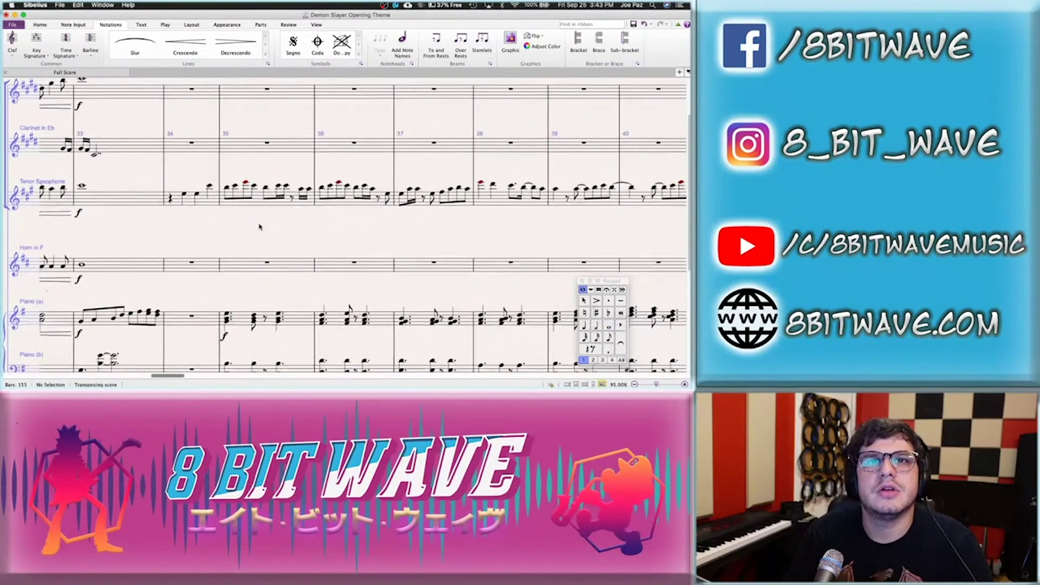
pyautogui.click(206, 206)
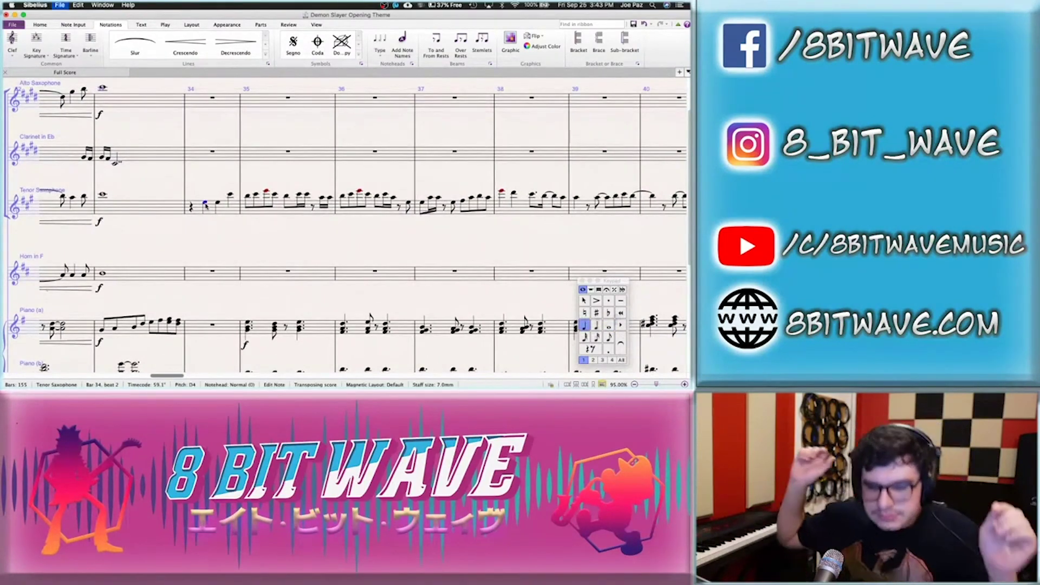
pyautogui.press('p')
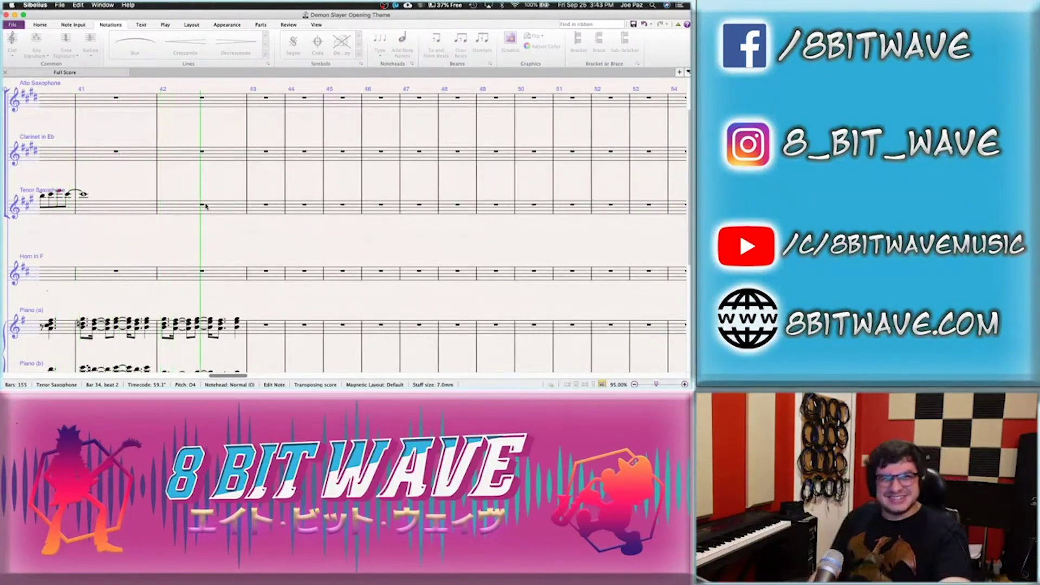
pyautogui.press('space')
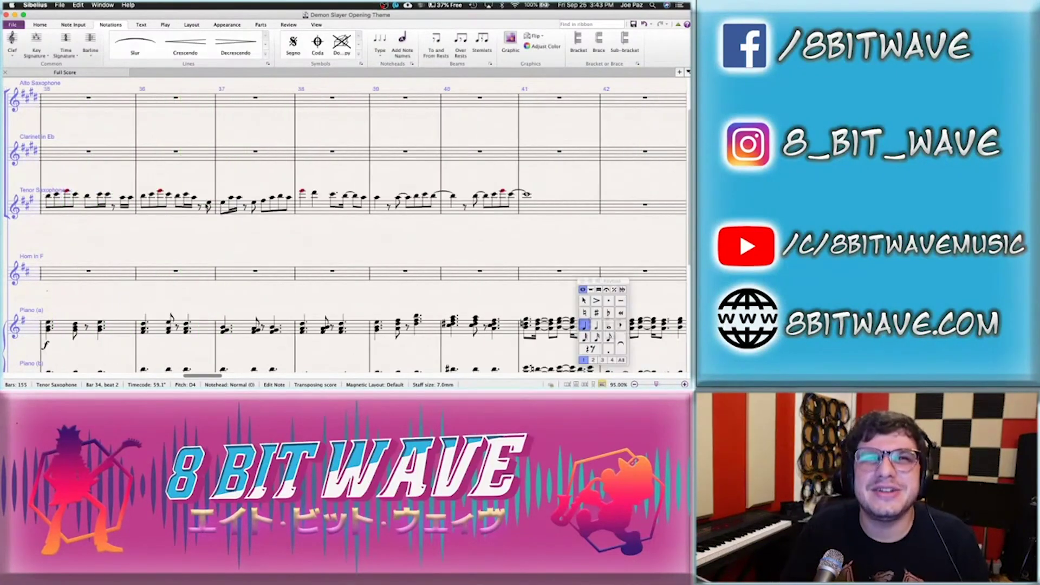
# Repeat the tenor saxophone's bars 34 to 41 directly after the passage, starting at bar 42
pyautogui.hscroll(-5, 241, 234)
pyautogui.click(241, 226)
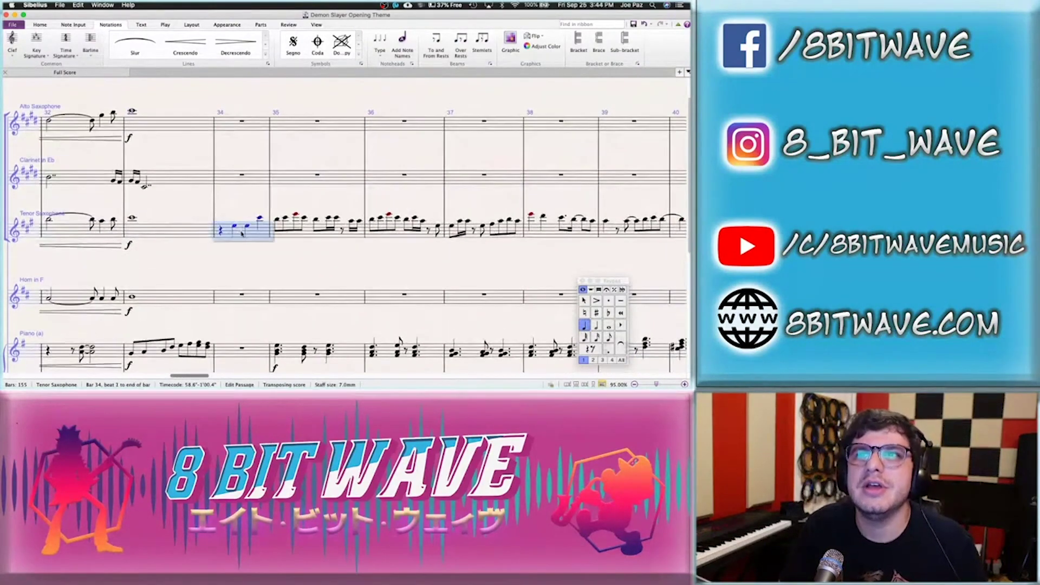
pyautogui.hscroll(5, 242, 234)
pyautogui.keyDown('shift'); pyautogui.click(567, 219); pyautogui.keyUp('shift')
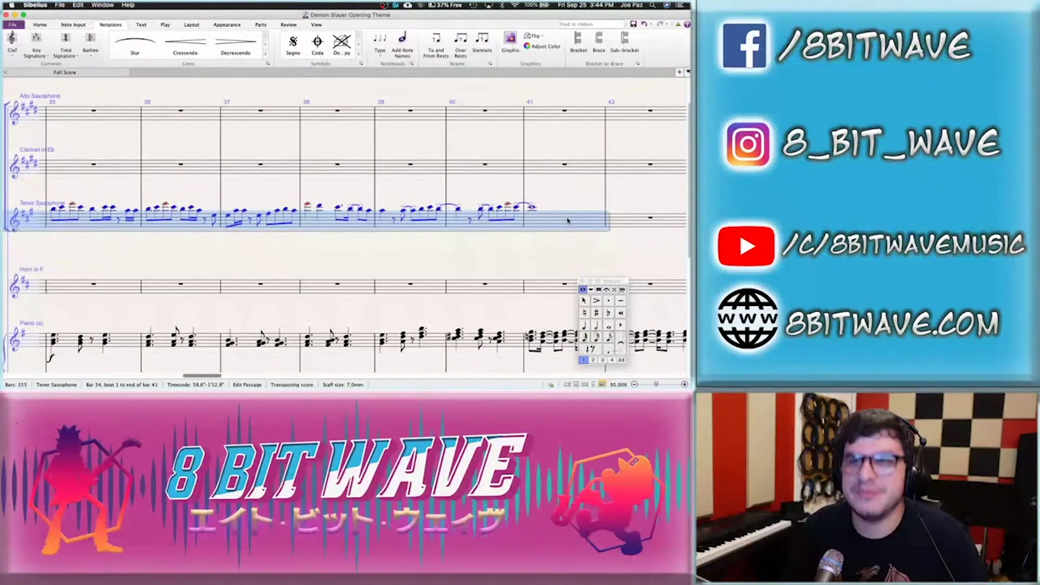
pyautogui.press('r')
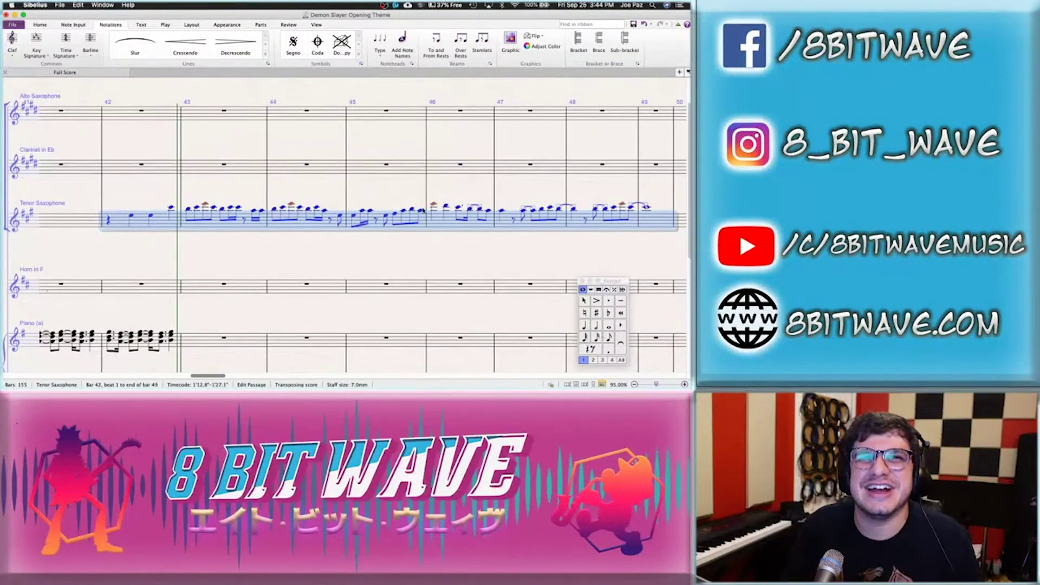
pyautogui.press('Escape')
pyautogui.hscroll(-10, 109, 210)
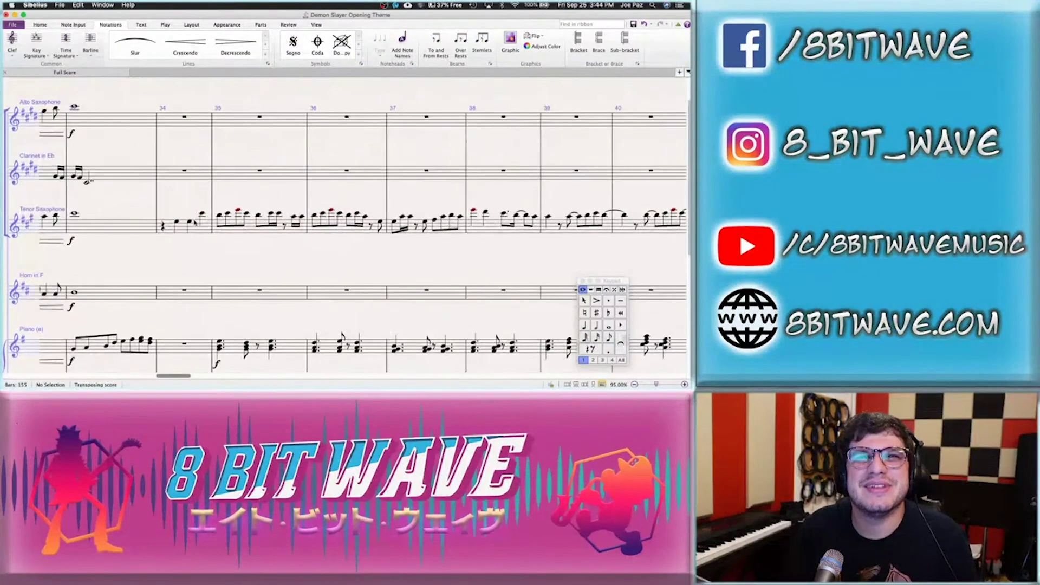
# Save the score and play back the tenor saxophone melody from bar 34 into its repeat in bar 43
pyautogui.click(162, 227)
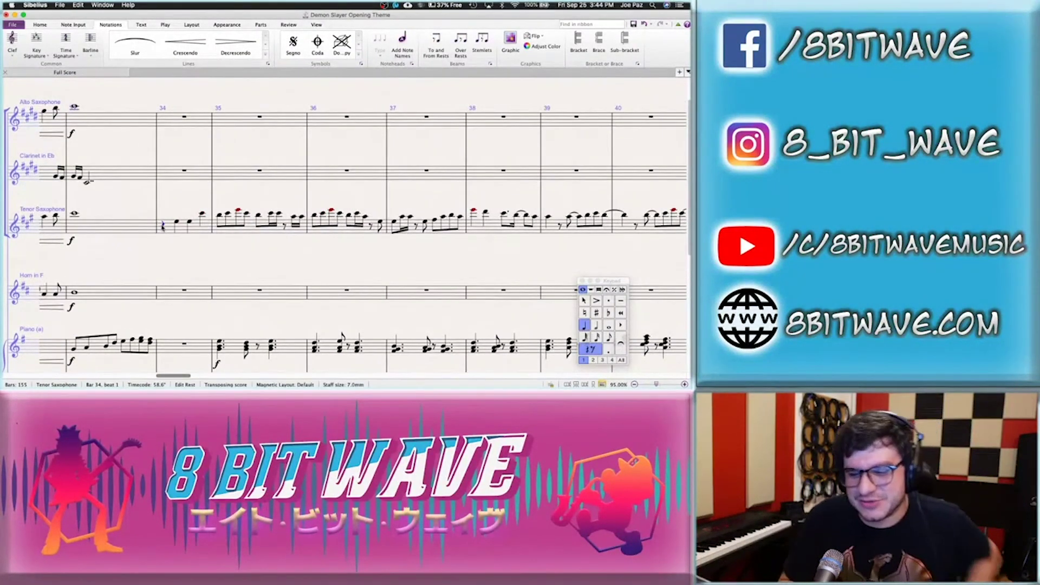
pyautogui.press('super+s')
pyautogui.press('p')
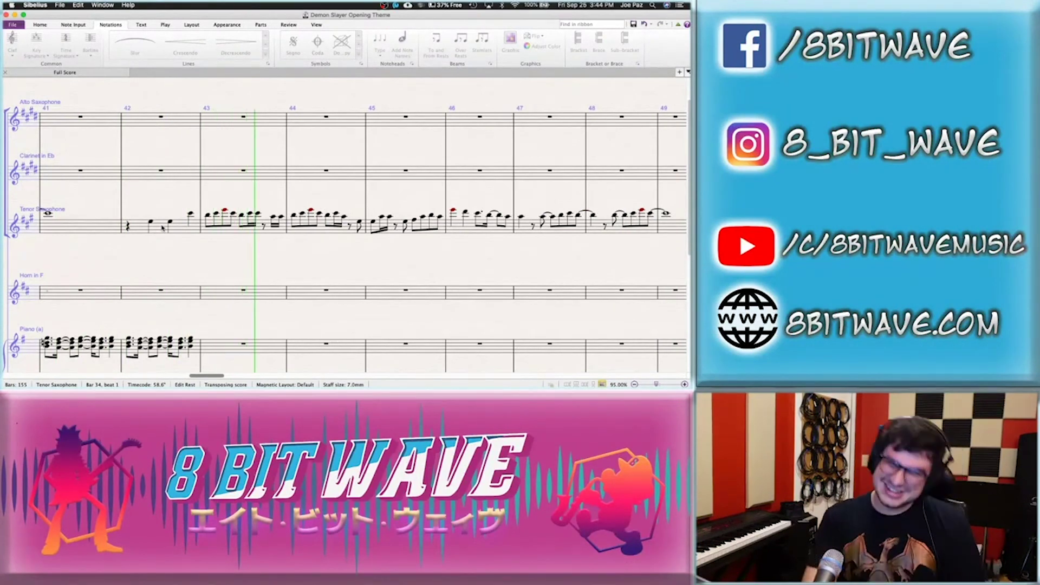
pyautogui.press('space')
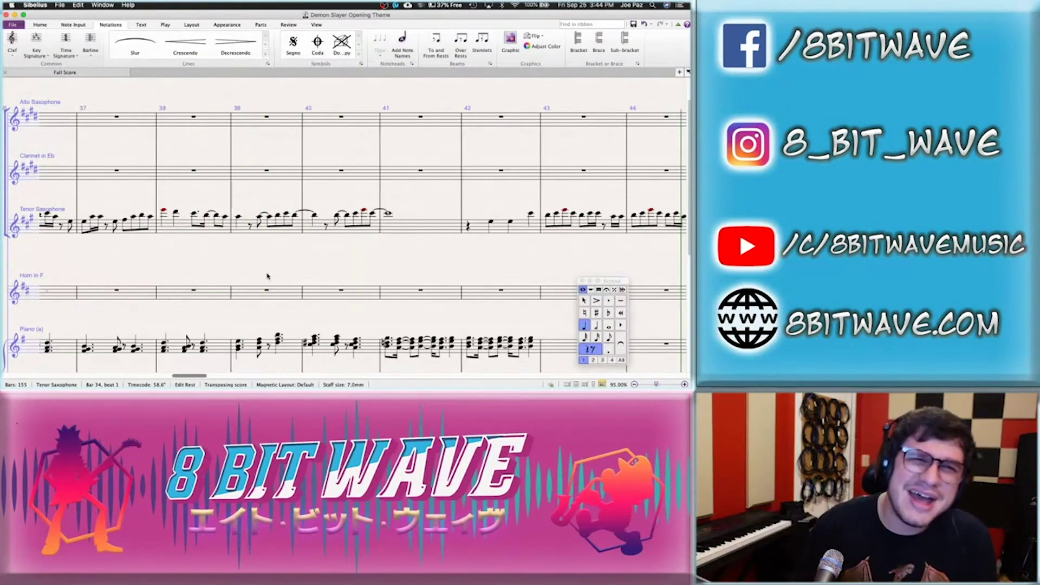
# Copy the tenor saxophone's bars 35 to 41 into the alto saxophone starting at bar 35, and save the score
pyautogui.hscroll(-5, 267, 277)
pyautogui.hscroll(-5, 267, 276)
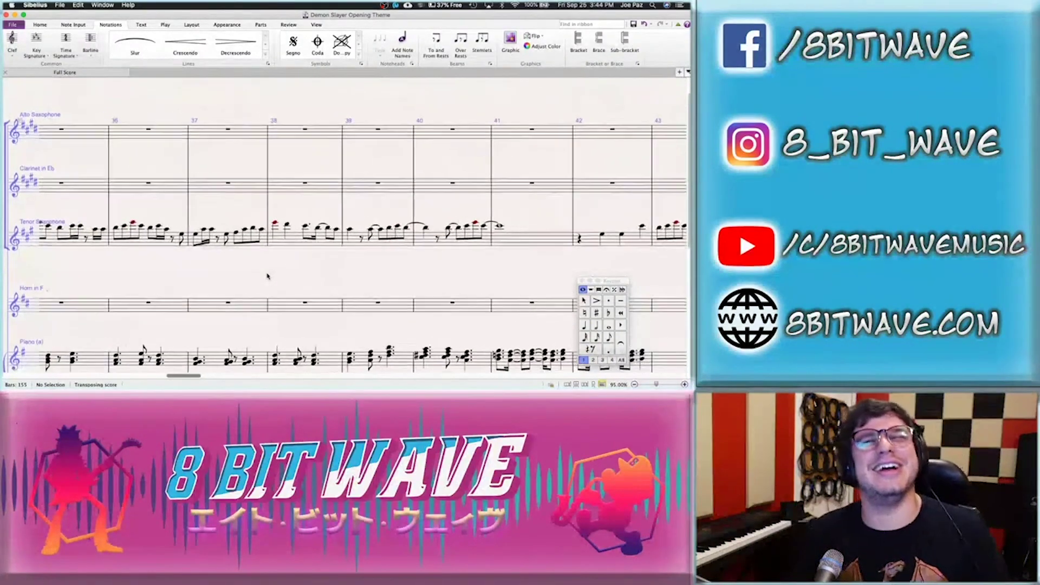
pyautogui.scroll(-3, 266, 249)
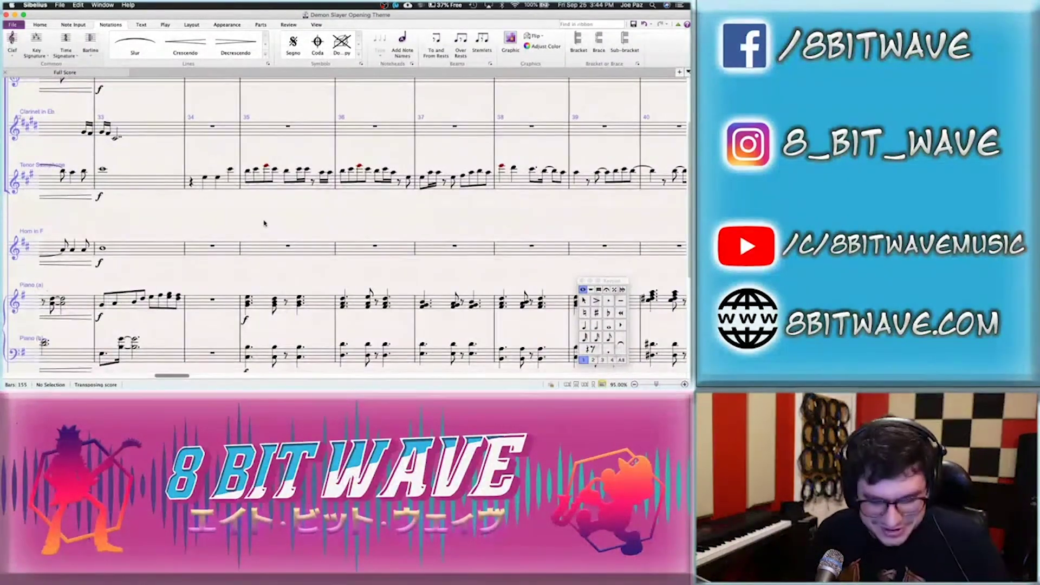
pyautogui.click(279, 192)
pyautogui.hscroll(10, 280, 190)
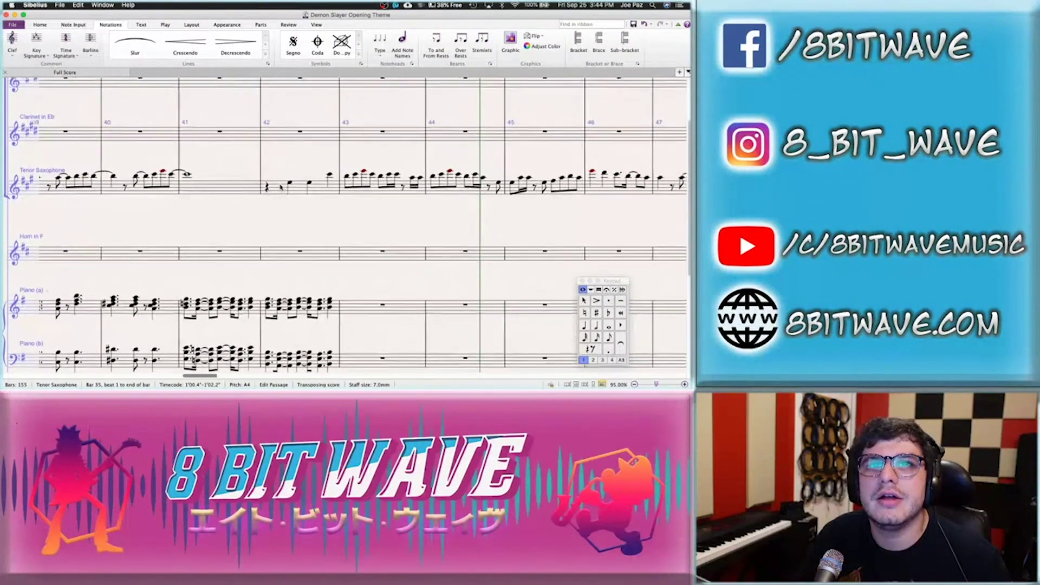
pyautogui.keyDown('shift'); pyautogui.click(227, 189); pyautogui.keyUp('shift')
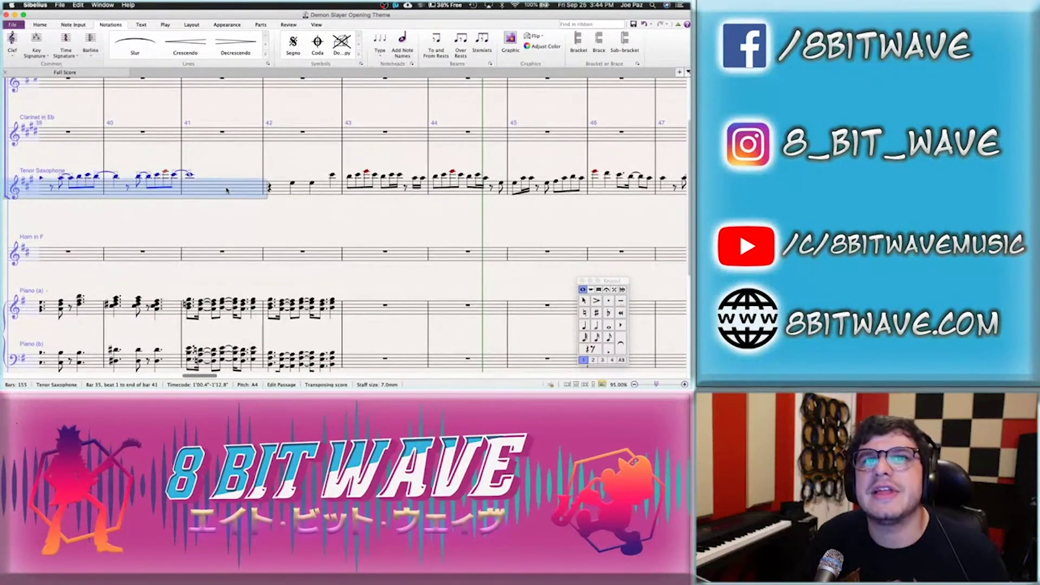
pyautogui.hscroll(-10, 107, 221)
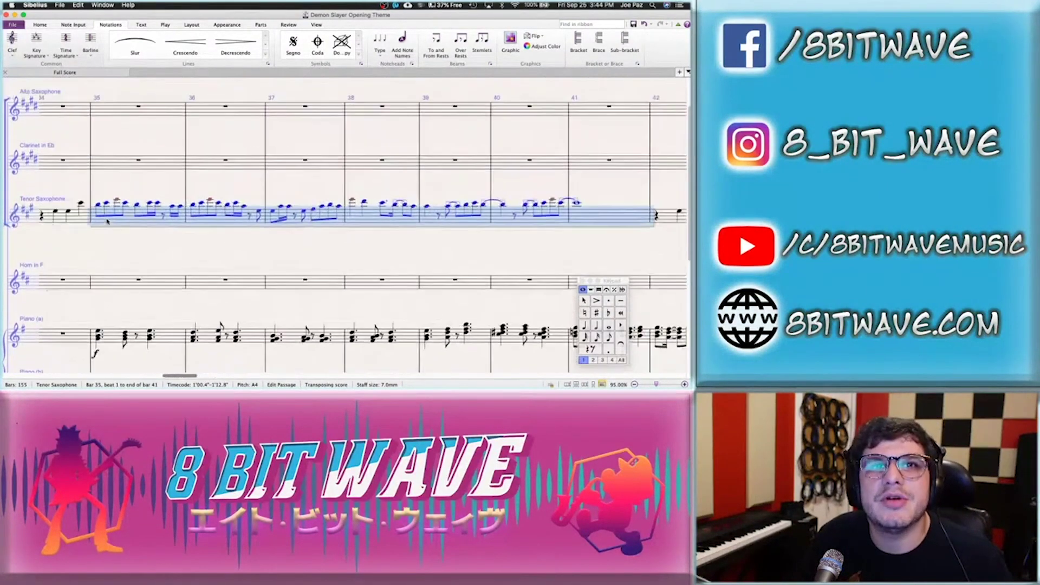
pyautogui.click(122, 115)
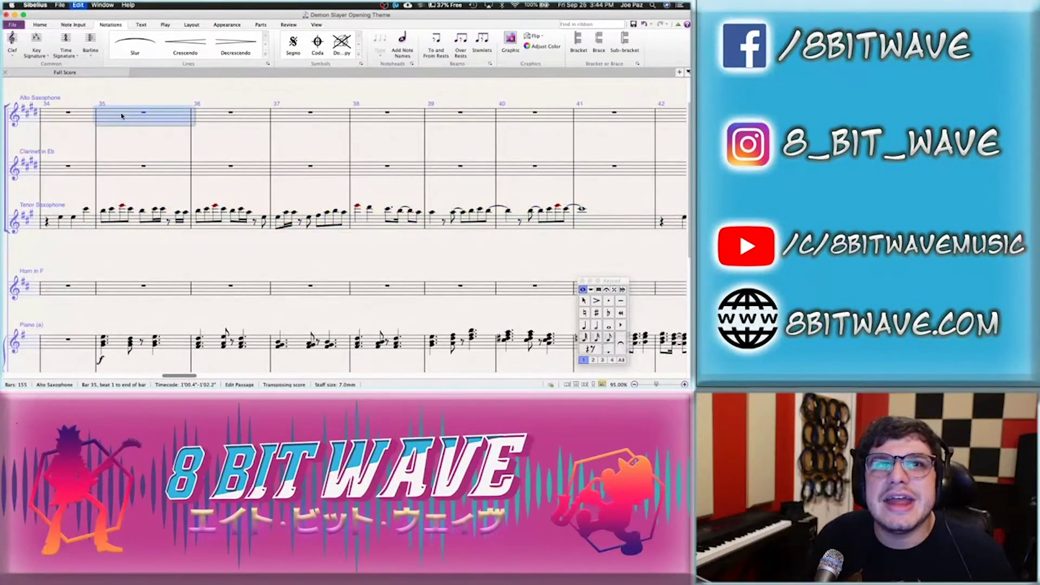
pyautogui.press('super+v')
pyautogui.click(104, 173)
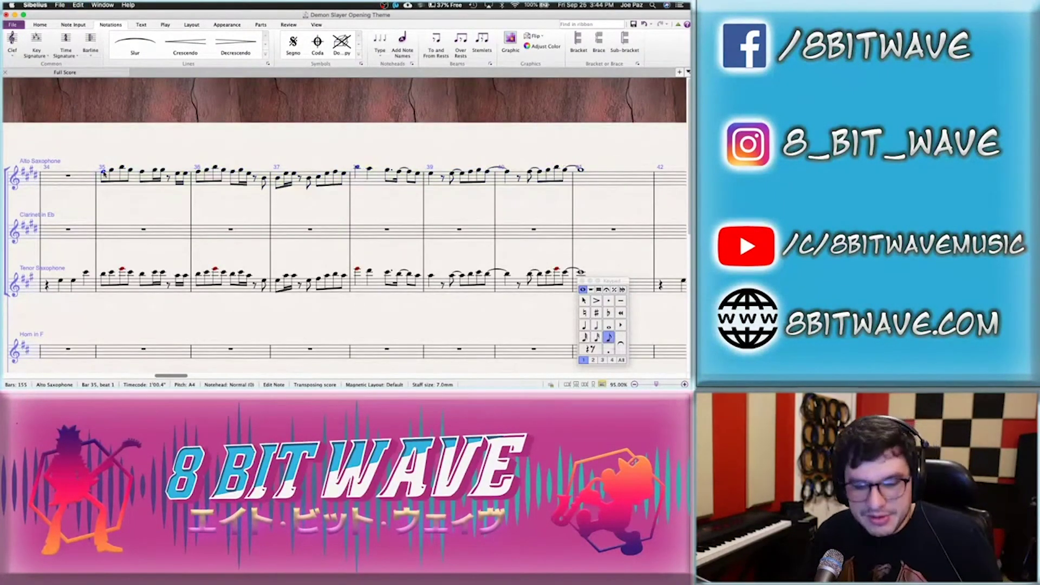
pyautogui.press('super+s')
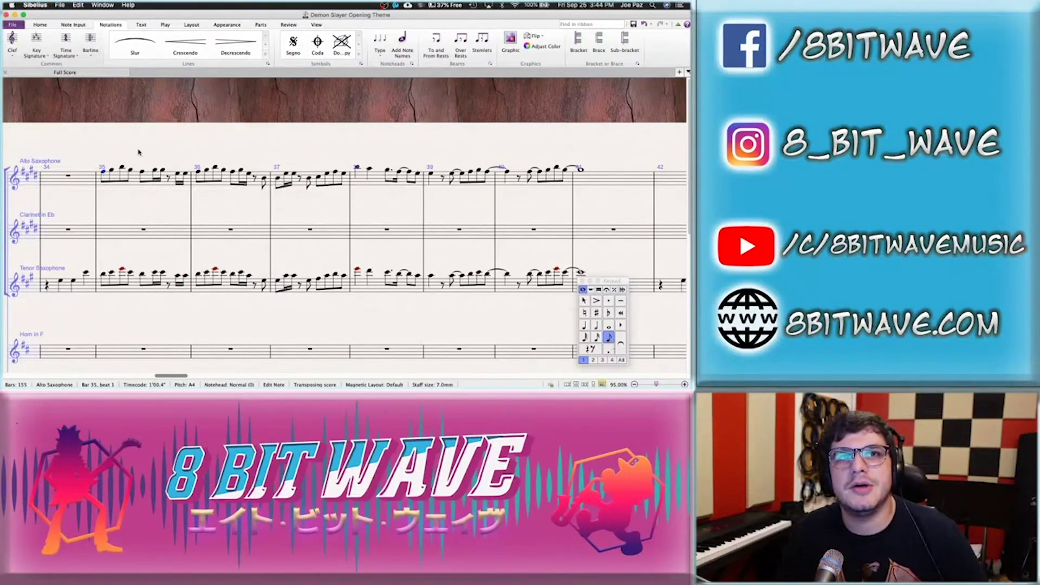
pyautogui.press('Escape')
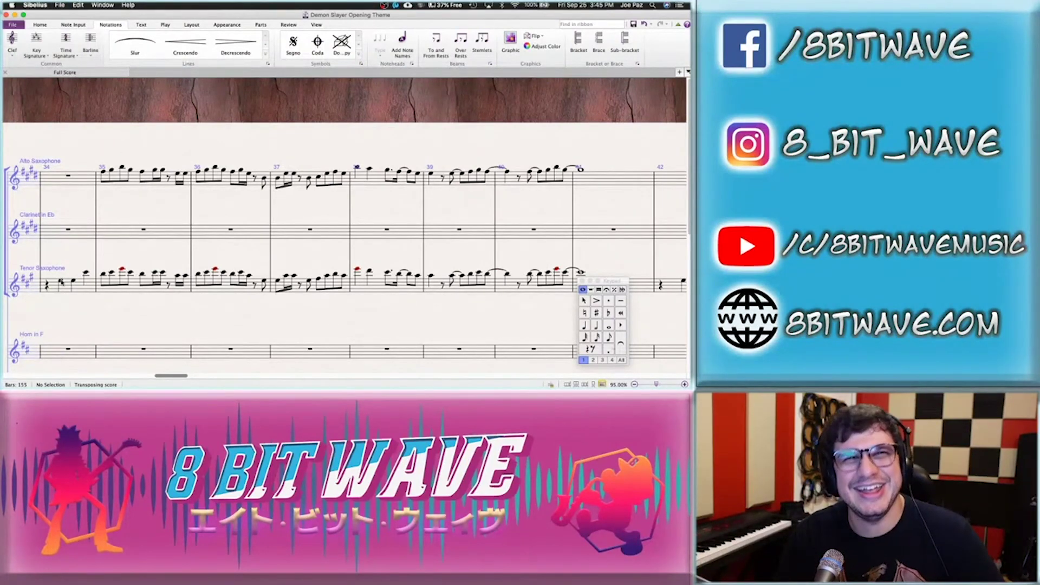
# Rewrite the alto saxophone's bar 35 as a lower harmony starting on F#4, with B4 on beat 2, G4 on 3.75 and F#4 on 4.5 and 4.75
pyautogui.click(104, 172)
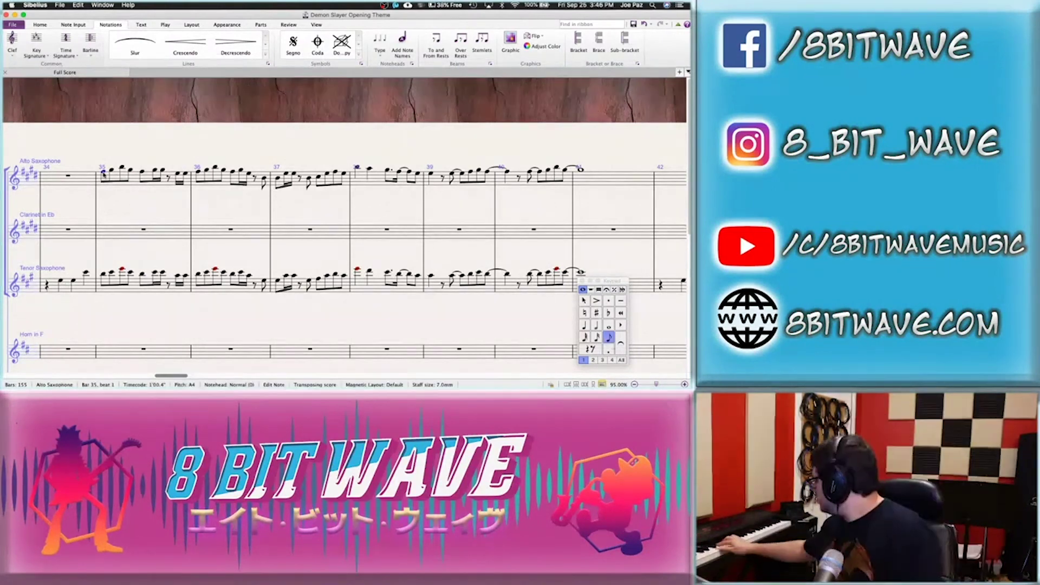
pyautogui.press('n')
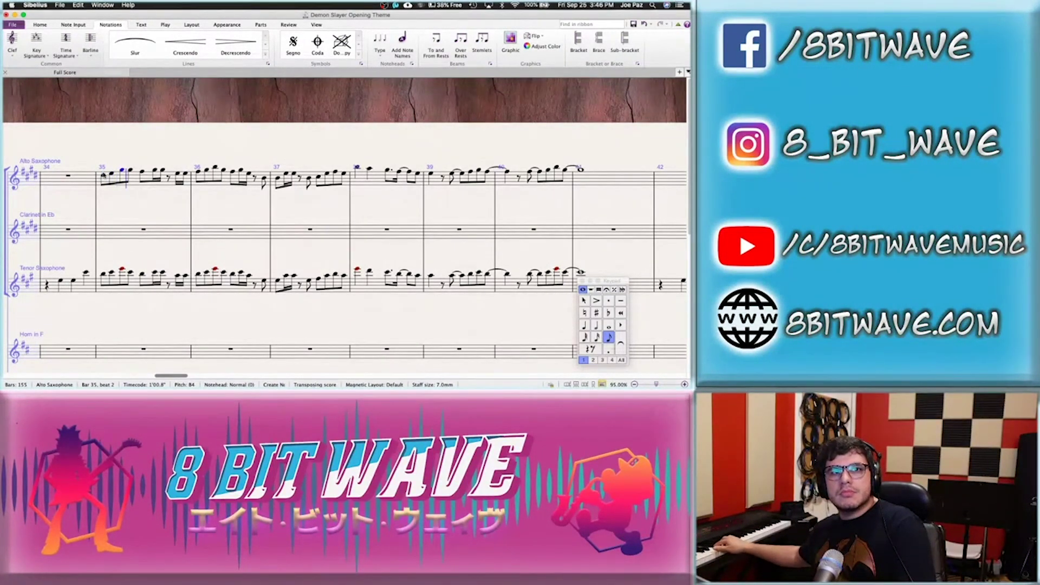
pyautogui.press('2')
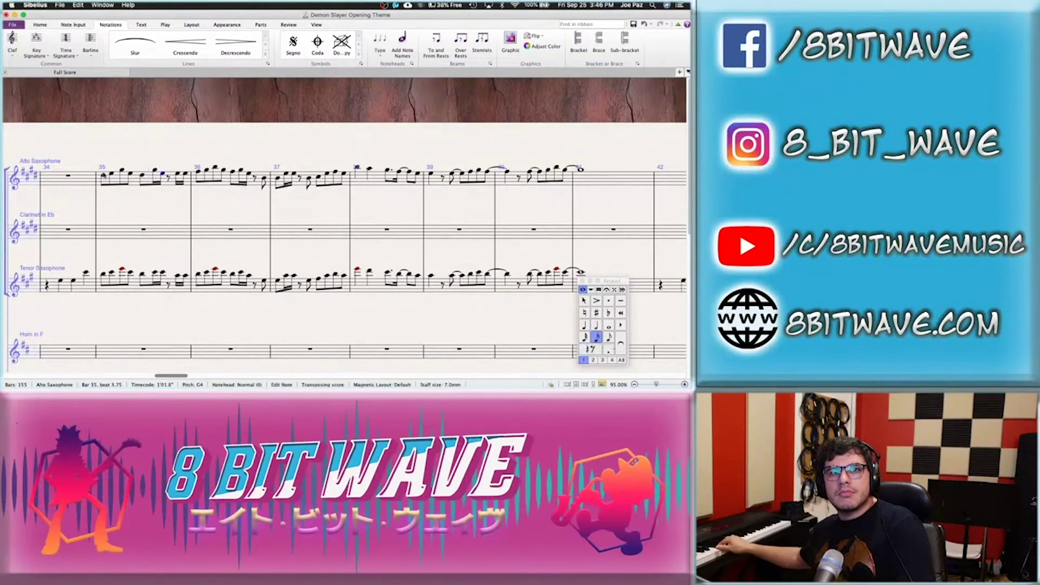
pyautogui.press('Right')
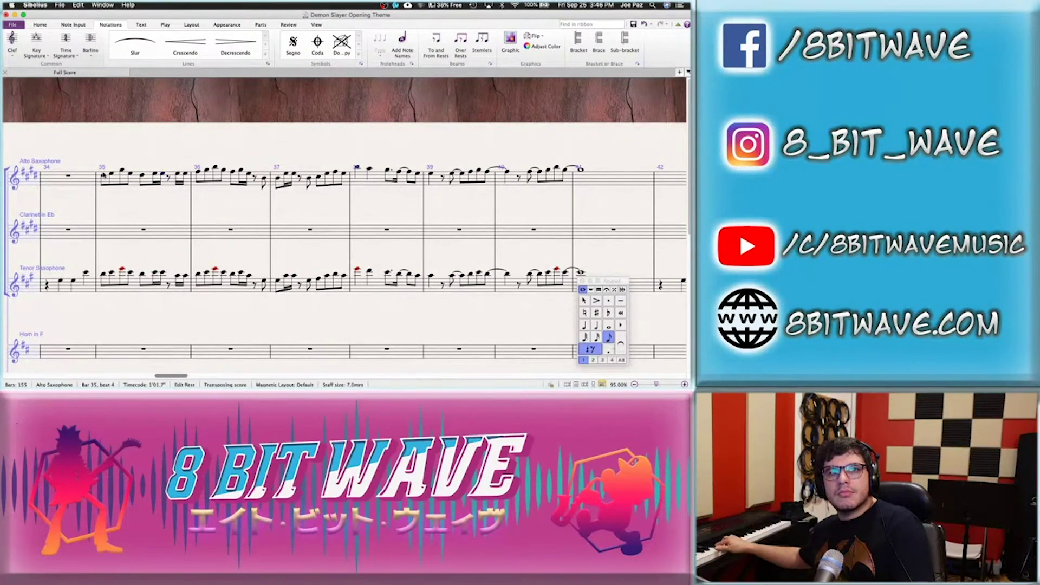
pyautogui.press('2')
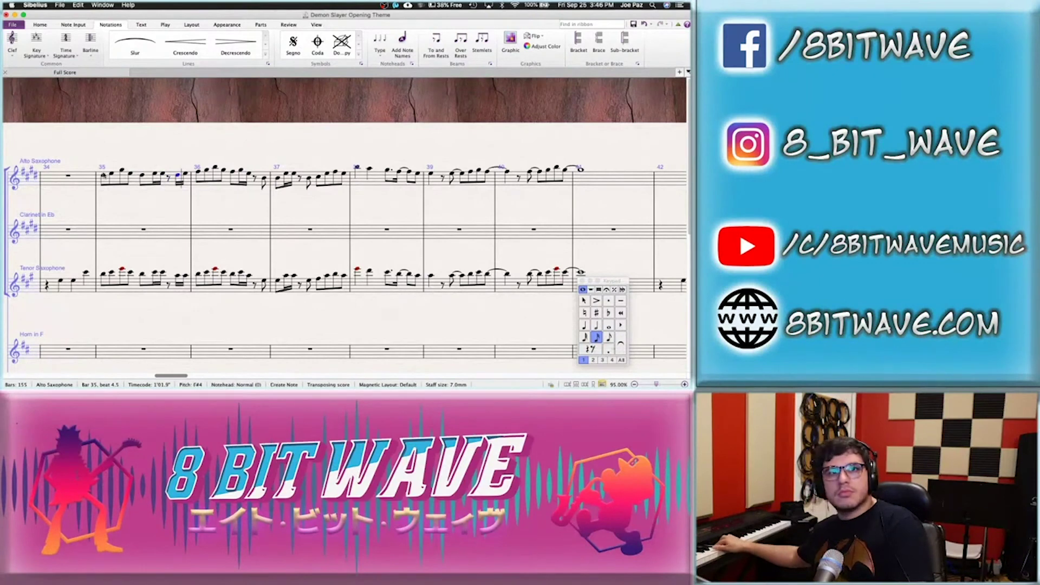
pyautogui.press('Right')
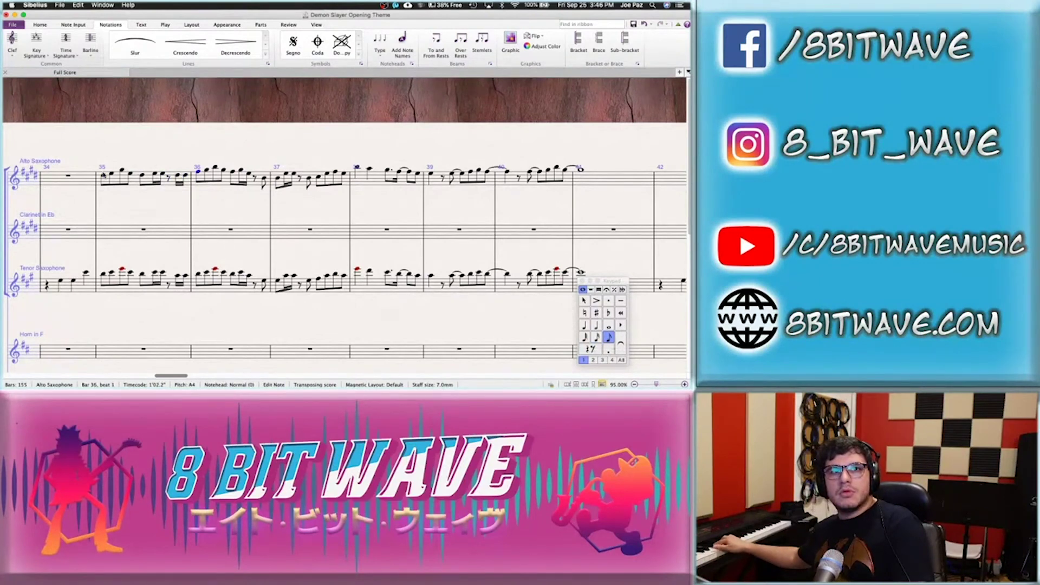
pyautogui.press('Left')
pyautogui.press('Left')
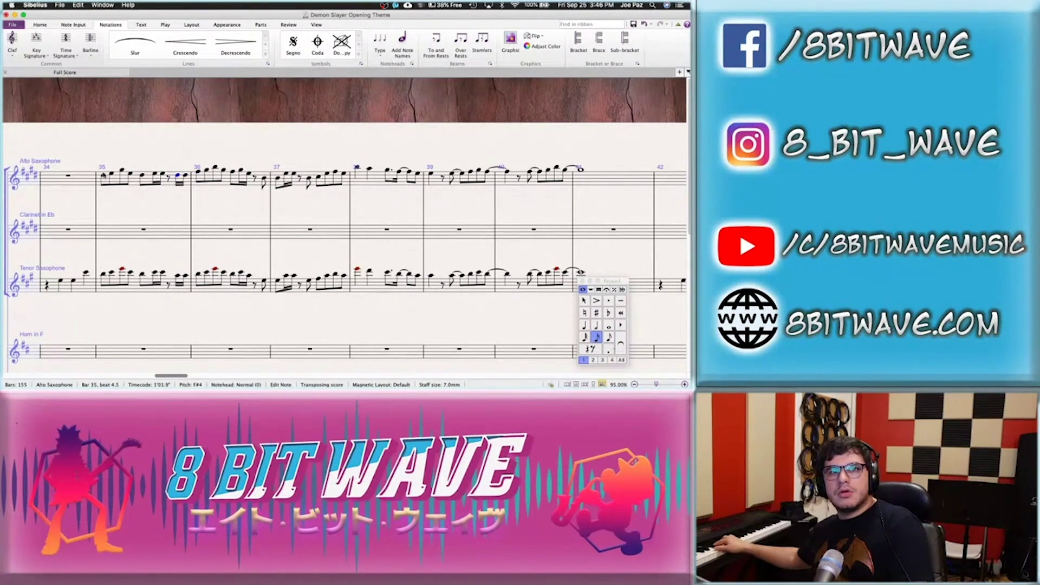
pyautogui.press('Right')
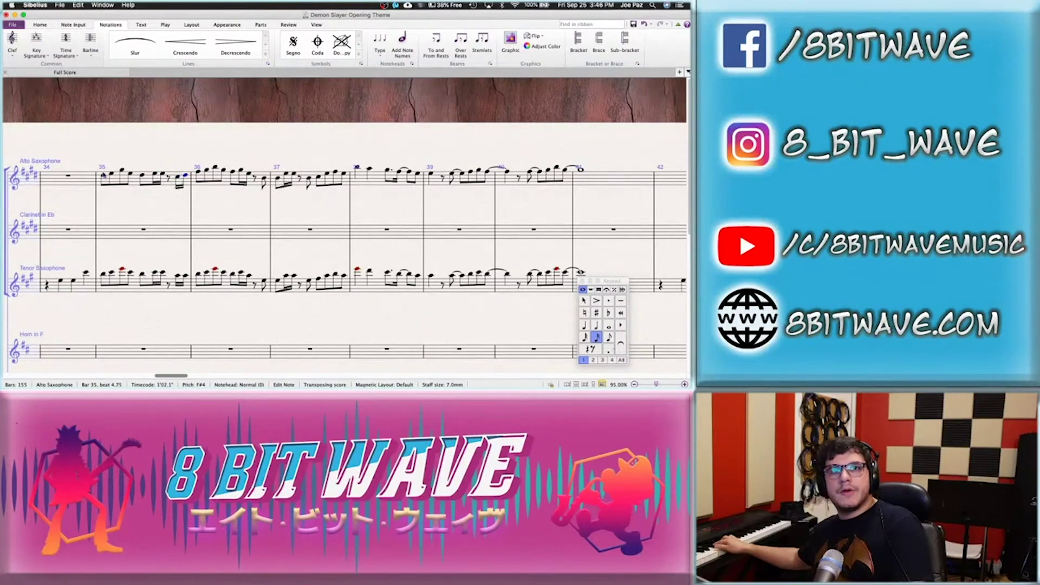
# Rewrite the alto saxophone's bar 36 as a lower harmony, with G4 on beat 1.5, B4 on beat 2.5 and E4 on beat 3.75
pyautogui.press('Right')
pyautogui.press('Right')
pyautogui.press('Right')
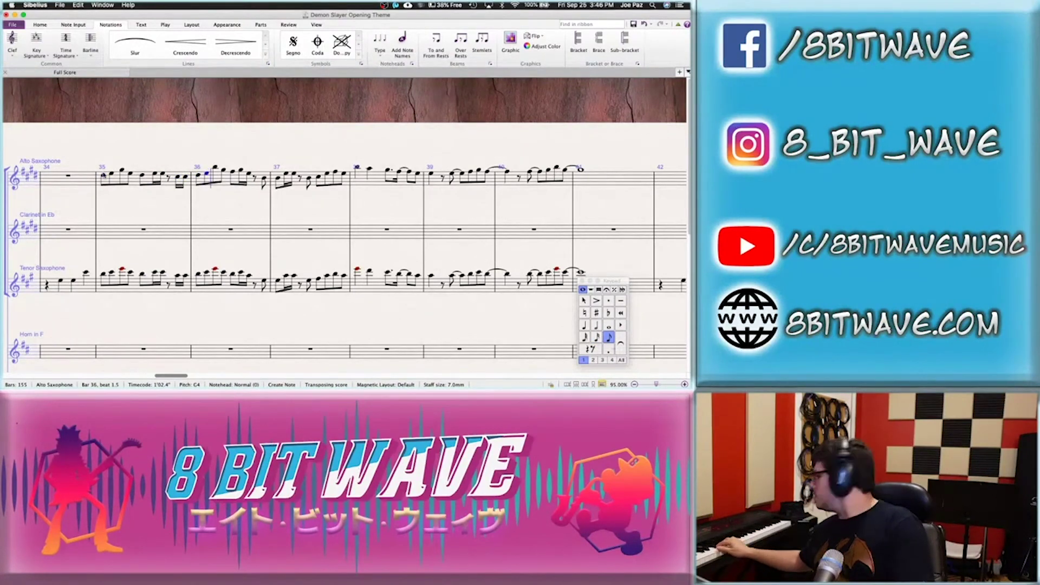
pyautogui.press('Right')
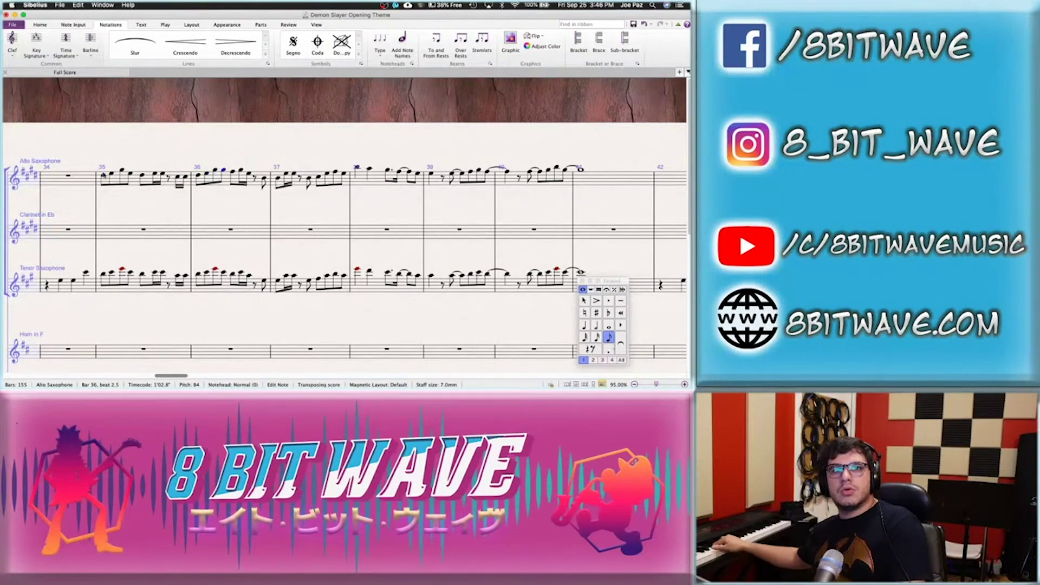
pyautogui.press('Right')
pyautogui.press('Right')
pyautogui.press('n')
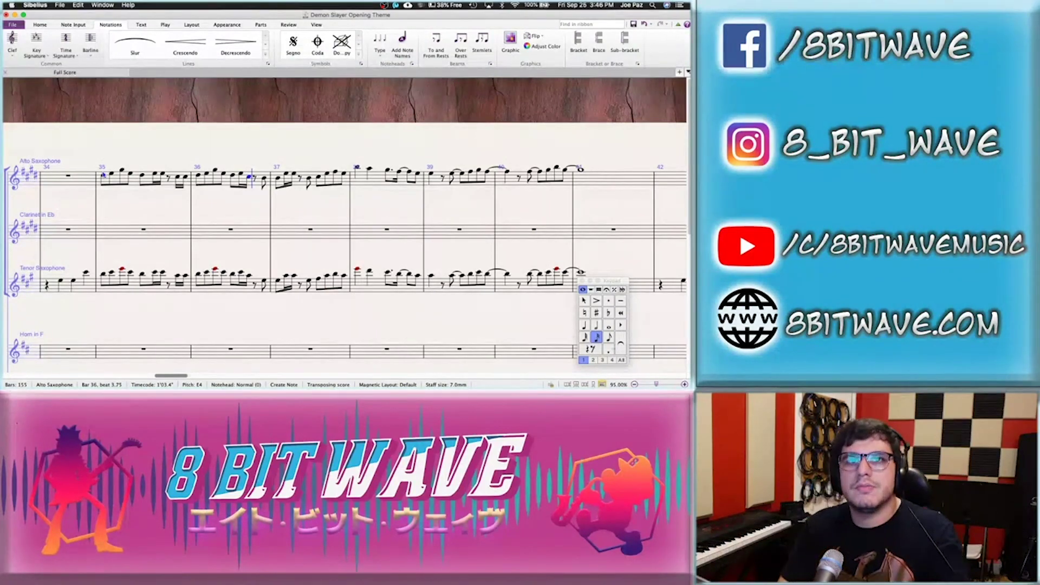
# Switch to YouTube, listen to the Demon Slayer opening from about 1:03, and return to the Sibelius score
pyautogui.press('super+Tab')
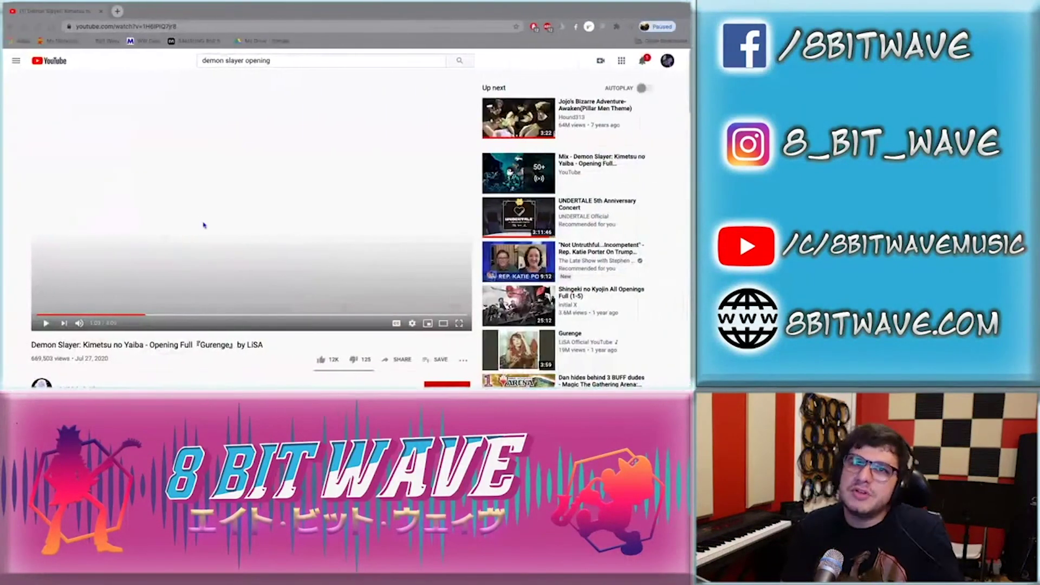
pyautogui.click(204, 225)
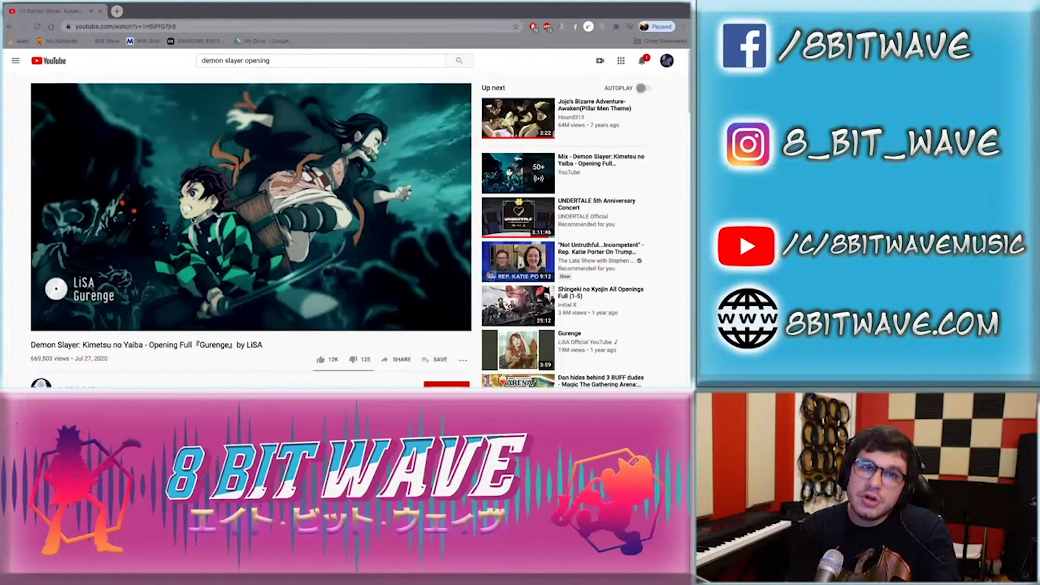
pyautogui.press('super+Tab')
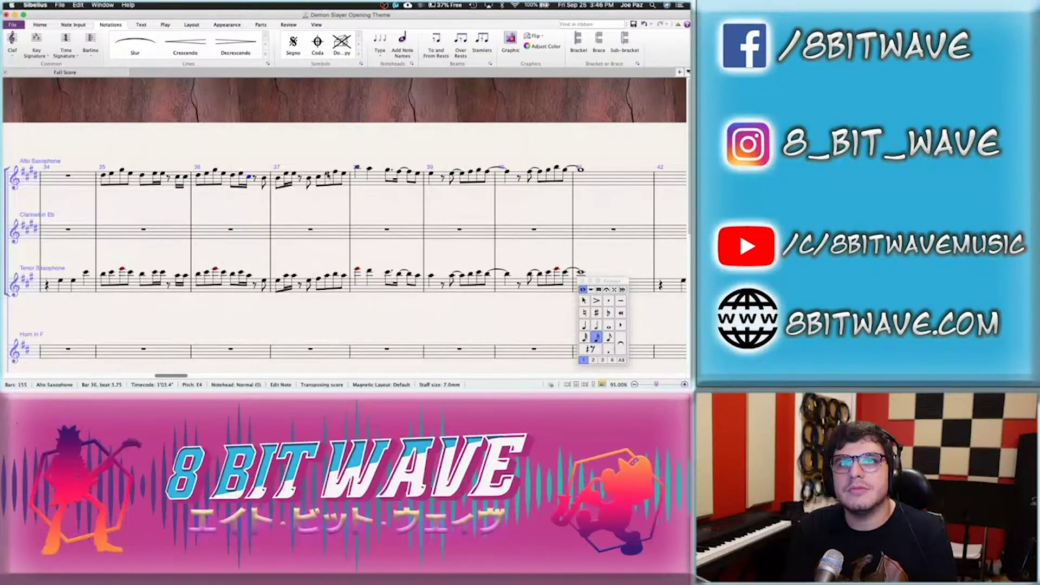
# Delete the alto saxophone's notes from beat 4 of bar 36 through beat 3.5 of bar 37
pyautogui.click(327, 175)
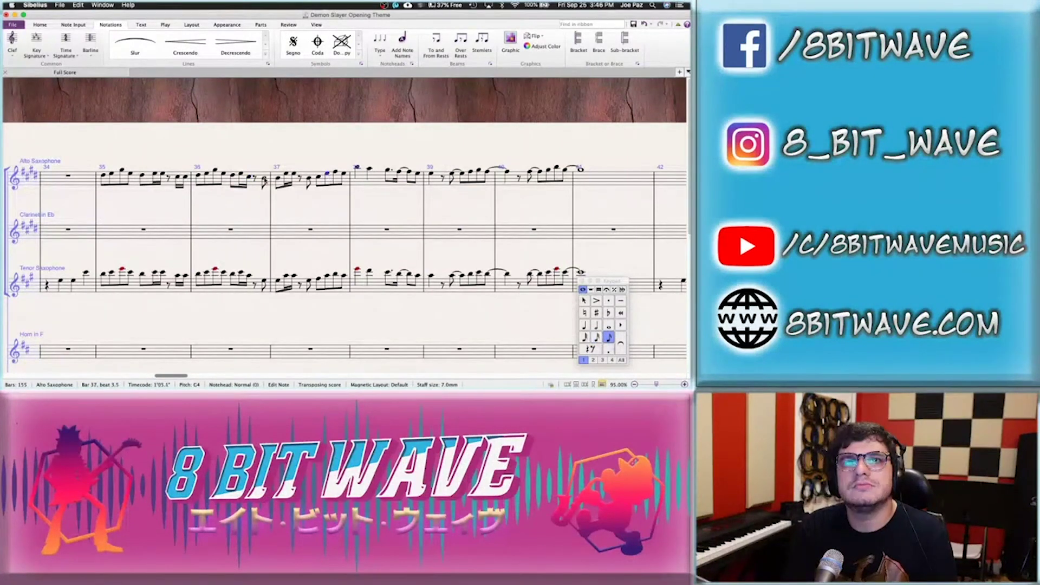
pyautogui.keyDown('shift'); pyautogui.click(256, 180); pyautogui.keyUp('shift')
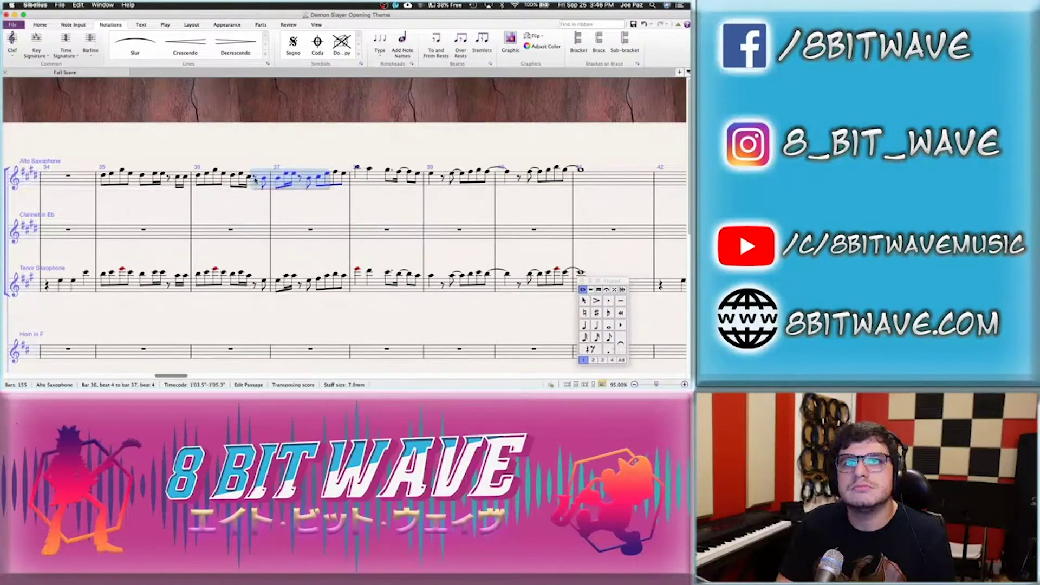
pyautogui.press('Delete')
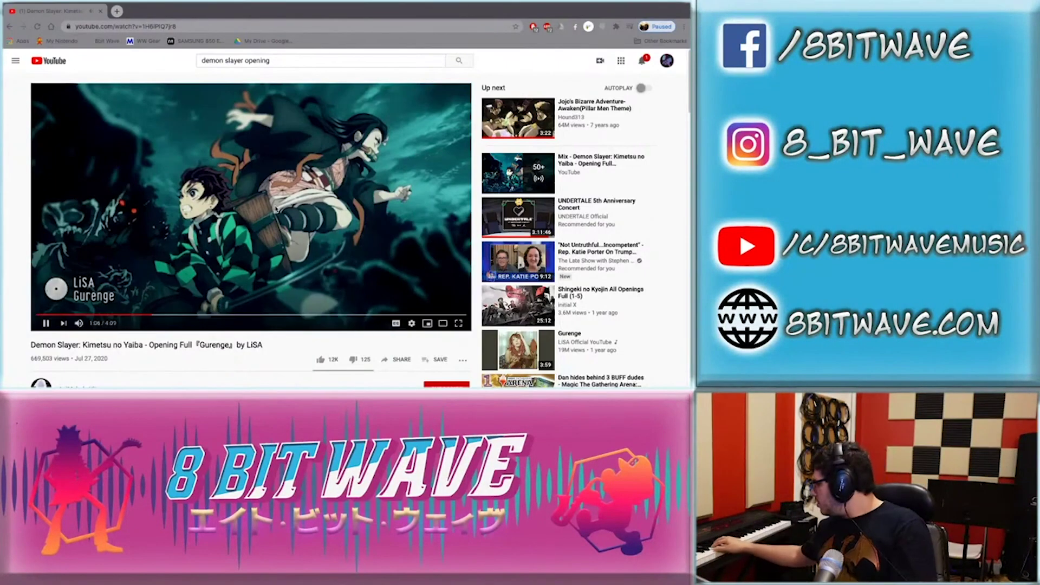
# Listen to the YouTube recording around 1:06, pausing and resuming it to work out the harmony by ear
pyautogui.click(276, 209)
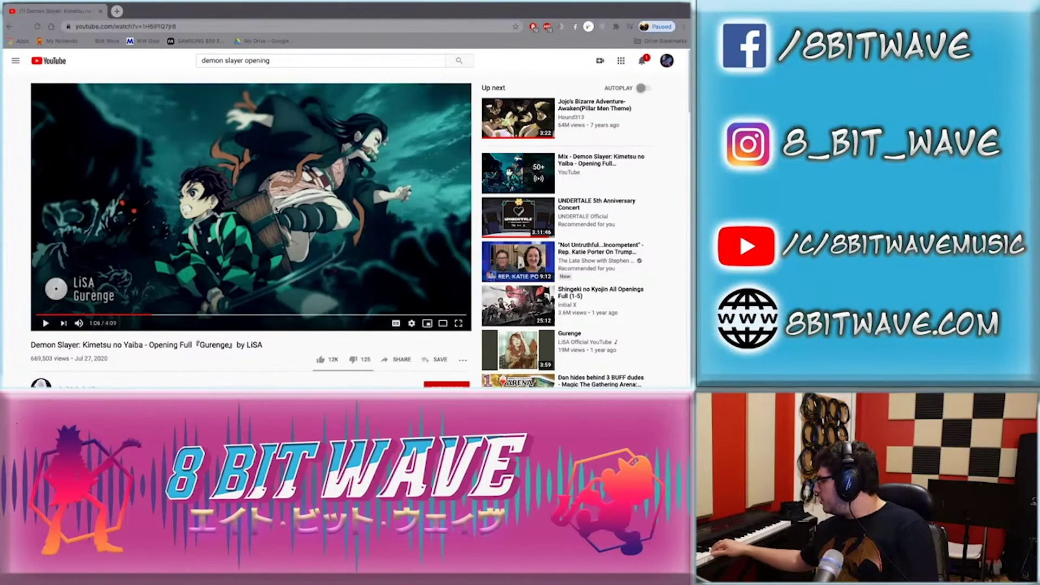
pyautogui.click(276, 210)
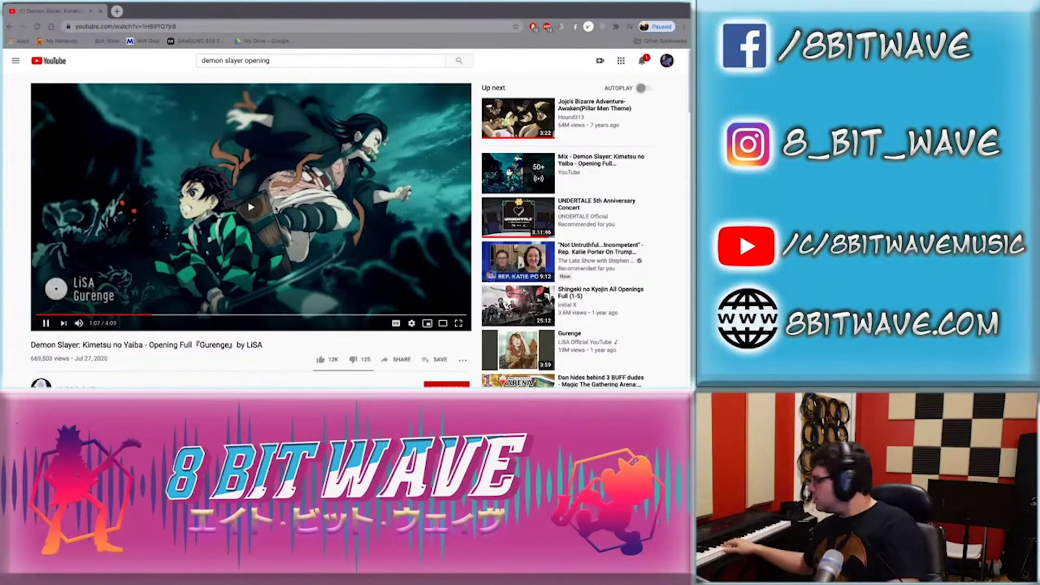
pyautogui.click(277, 209)
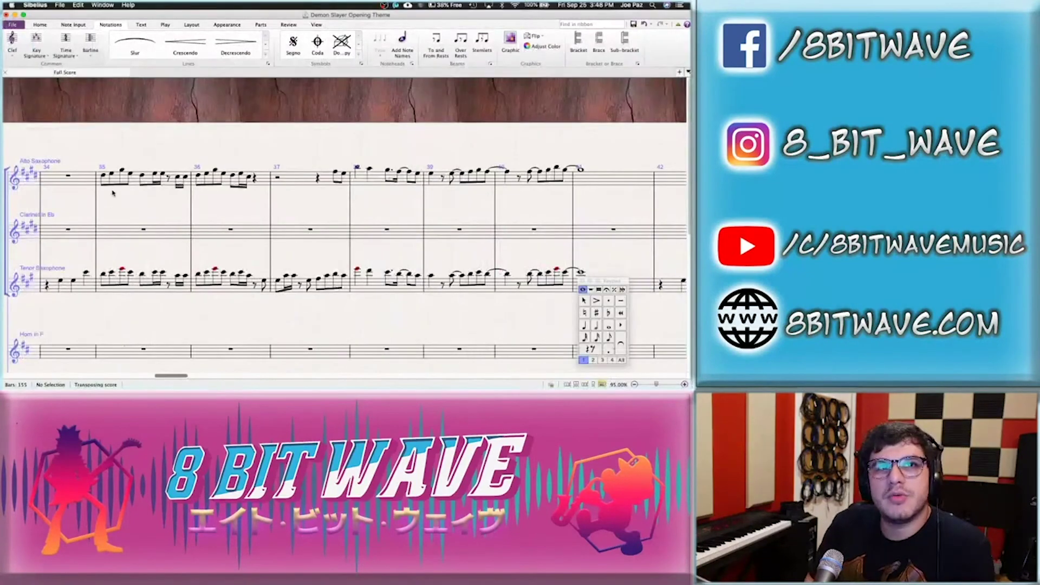
# Play back the reworked alto saxophone harmony with the tenor melody from bar 35 to the start of bar 38
pyautogui.press('space')
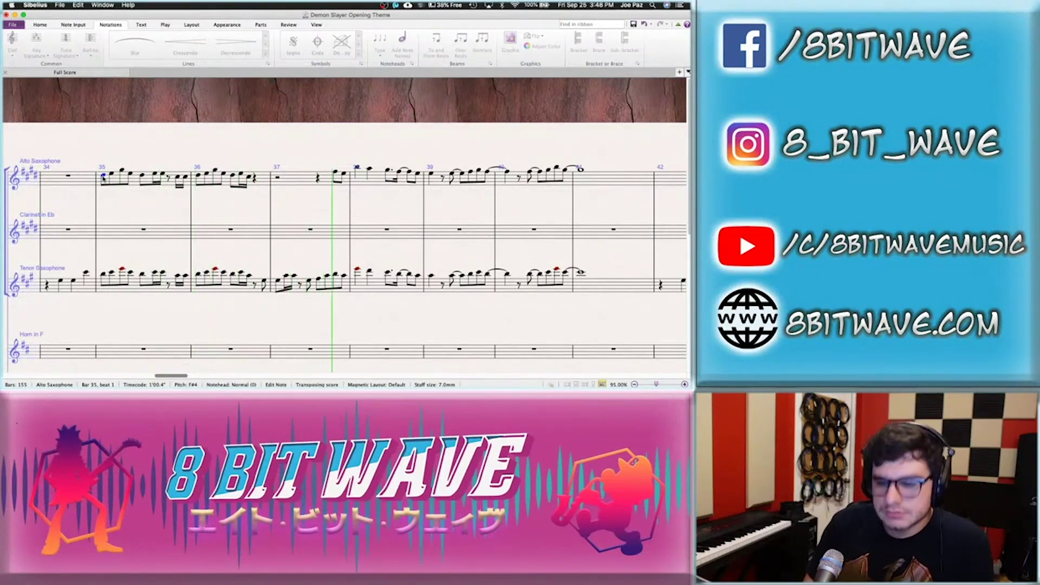
pyautogui.press('space')
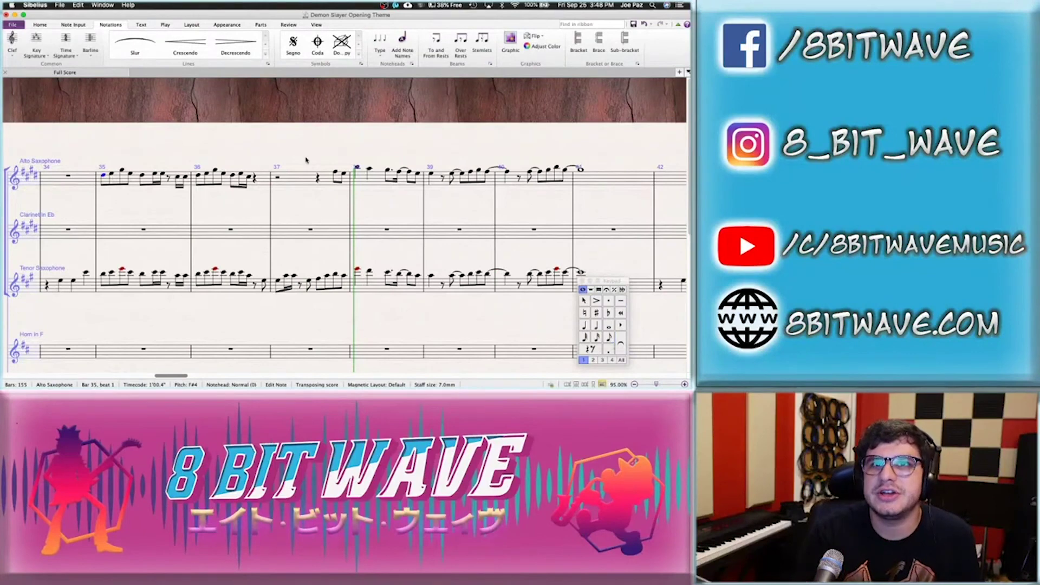
# Re-enter the alto saxophone harmony from beat 4 of bar 37, starting on F#4, through A4 in bar 38 to beat 1 of bar 39
pyautogui.click(336, 174)
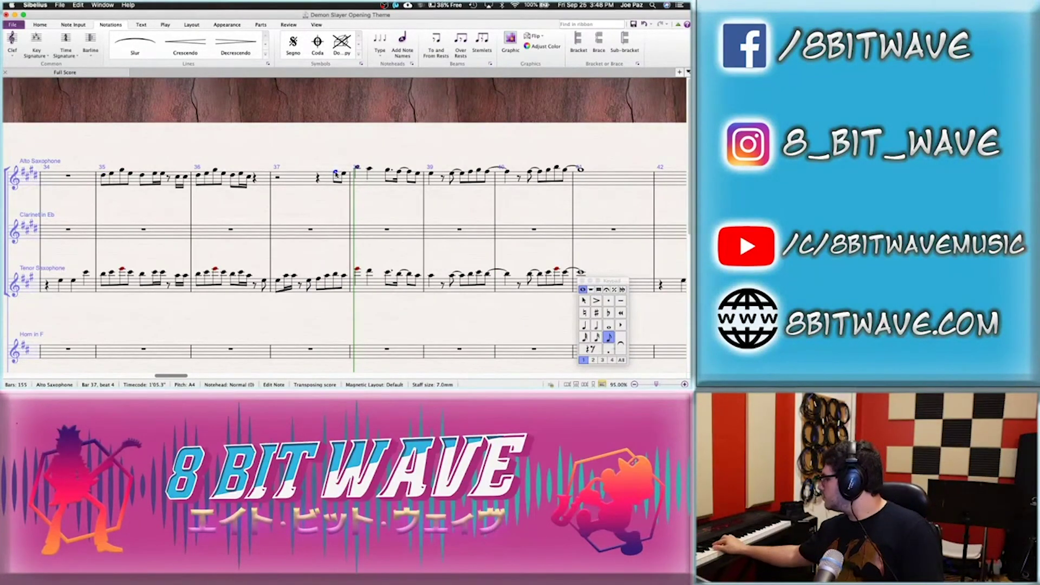
pyautogui.press('c')
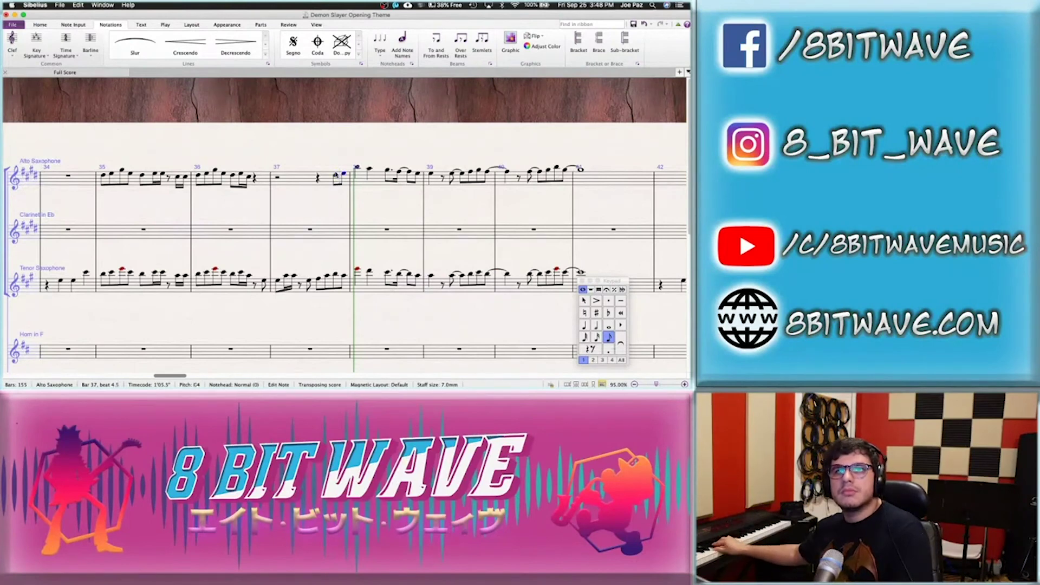
pyautogui.press('Right')
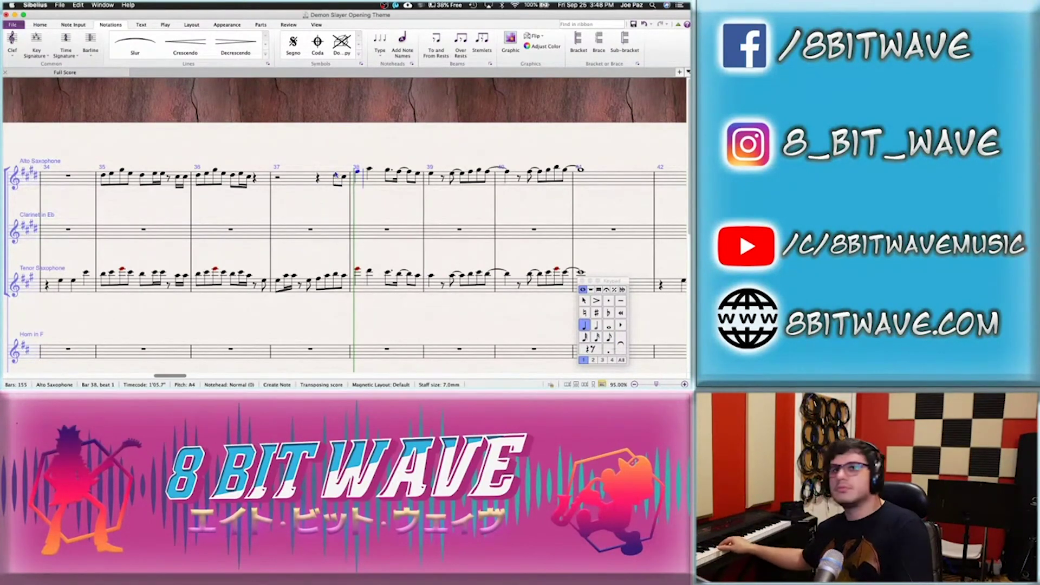
pyautogui.press('a')
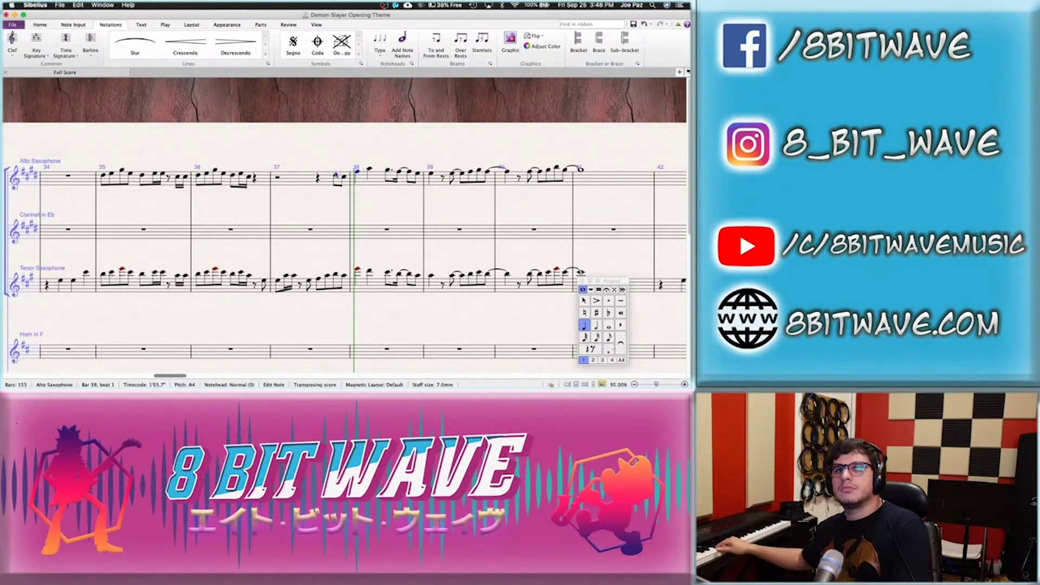
pyautogui.press('Right')
pyautogui.press('Right')
pyautogui.press('Right')
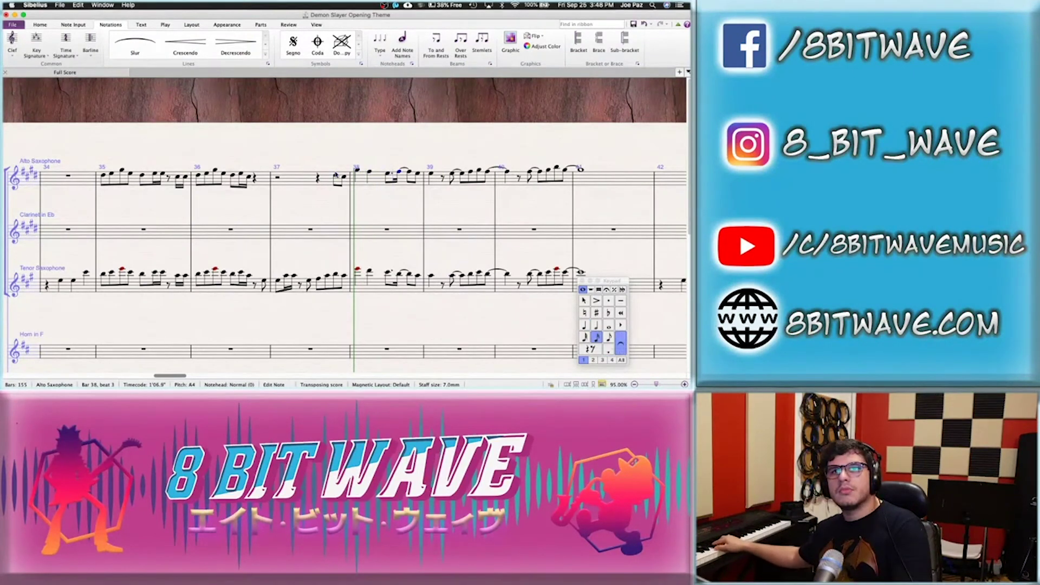
pyautogui.press('Right')
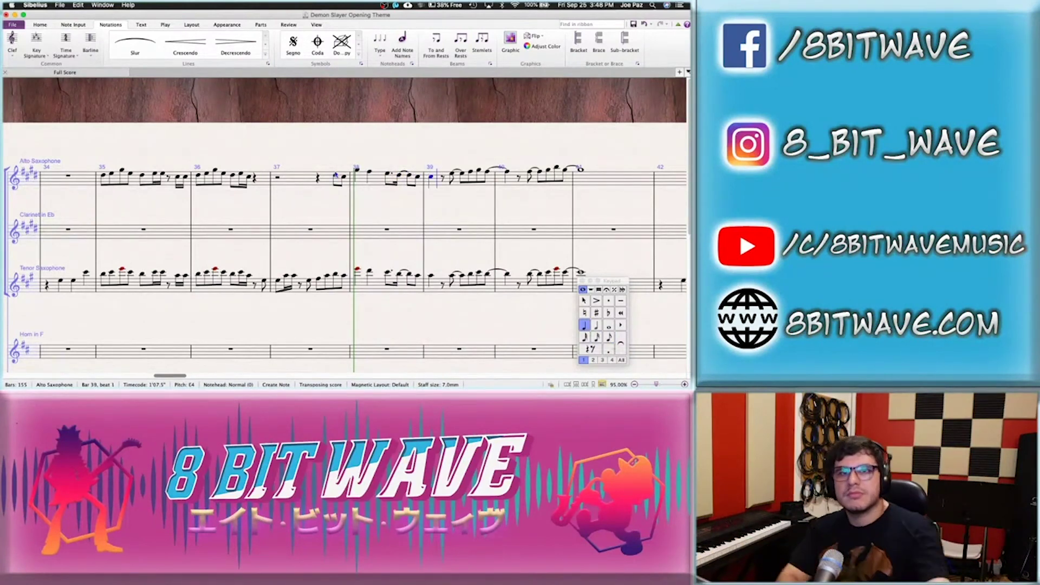
# Play back the revised alto saxophone harmony from beat 4 of bar 37 into bar 39
pyautogui.click(336, 177)
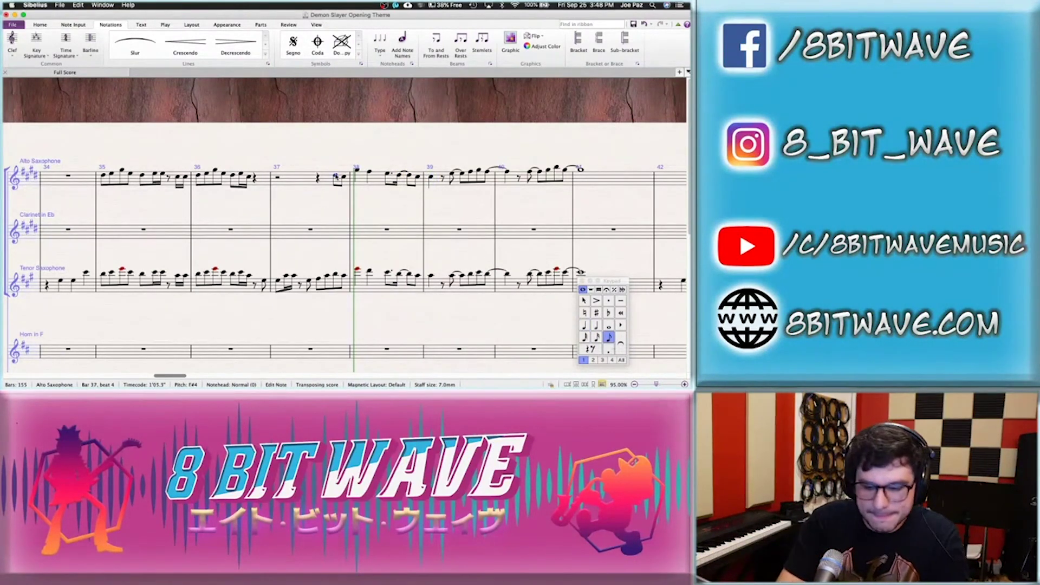
pyautogui.press('p')
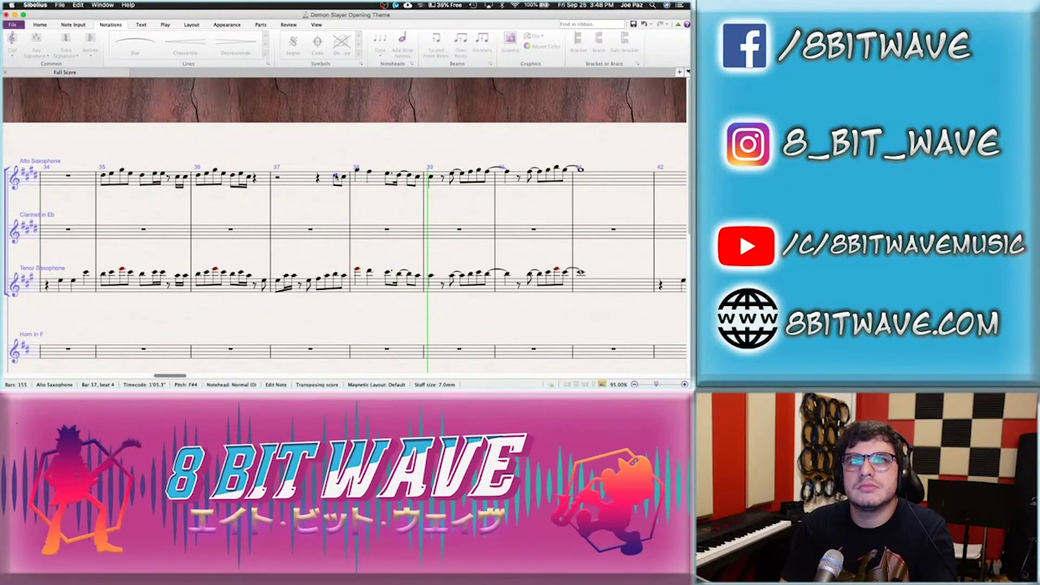
pyautogui.press('space')
# Try the alto saxophone note on beat 4 of bar 37 one step higher, play it back, and restore it to F#4
pyautogui.press('Right')
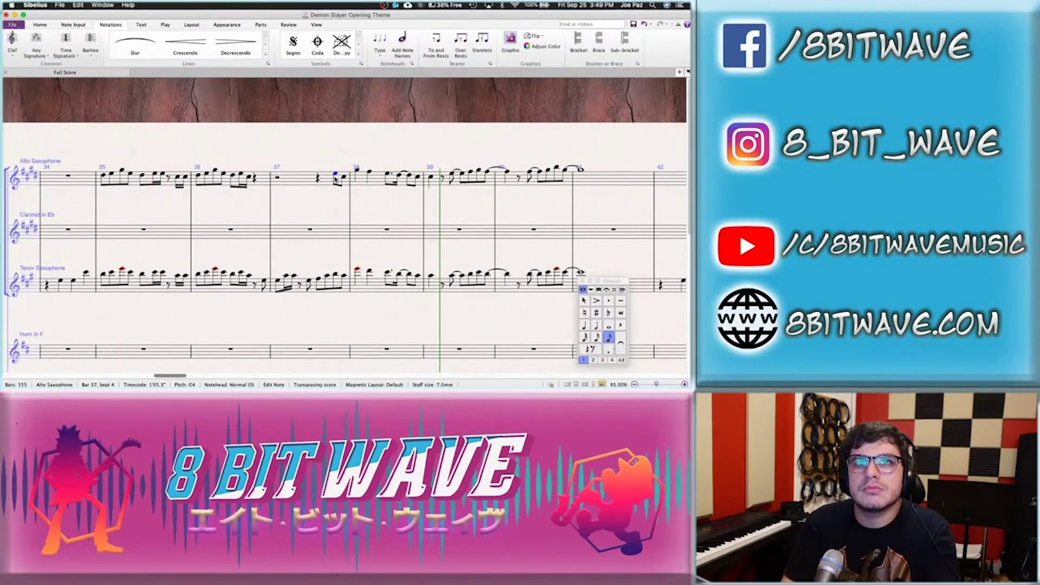
pyautogui.press('Left')
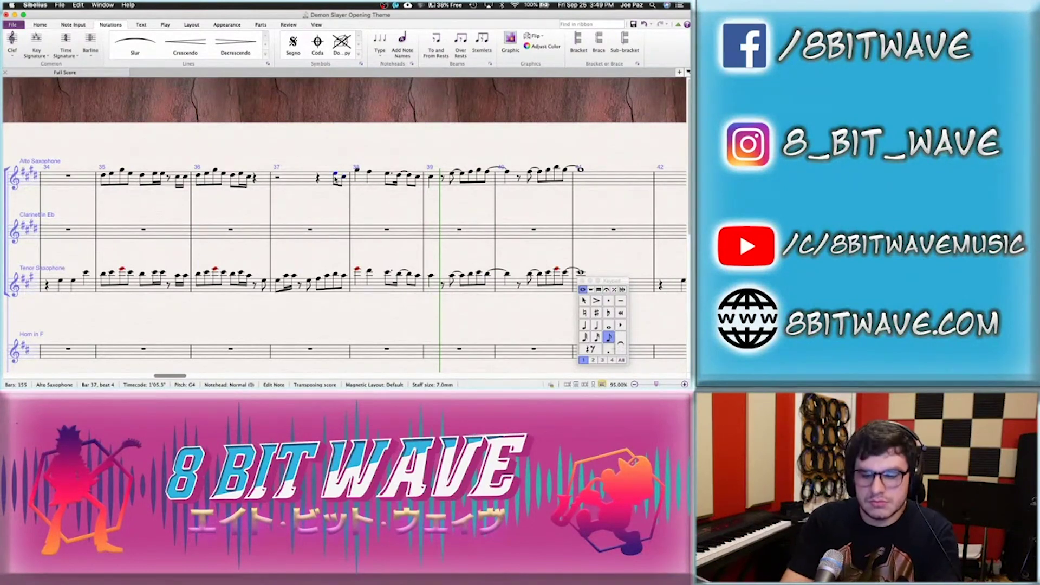
pyautogui.press('space')
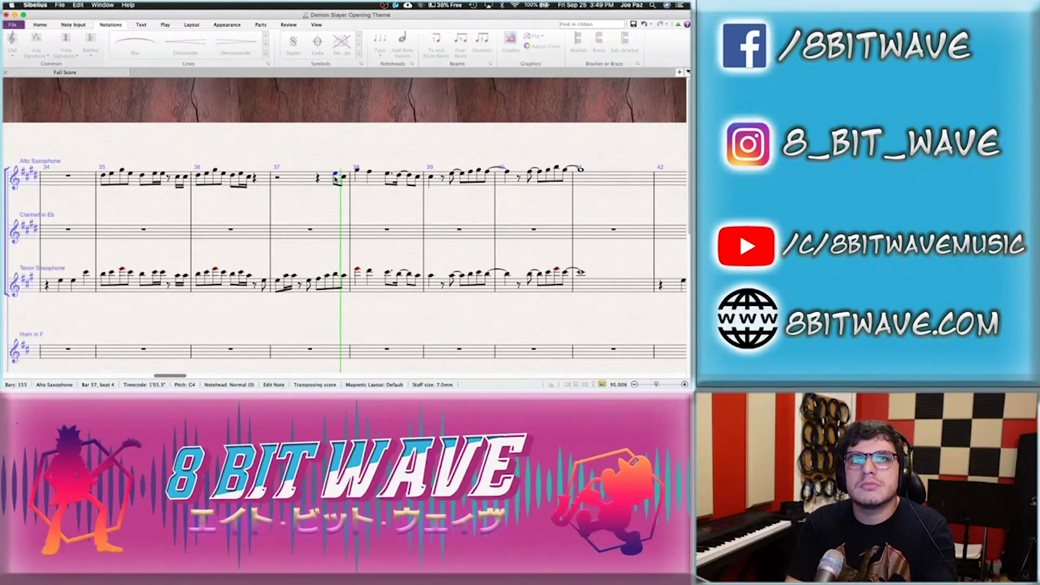
pyautogui.press('space')
pyautogui.press('Down')
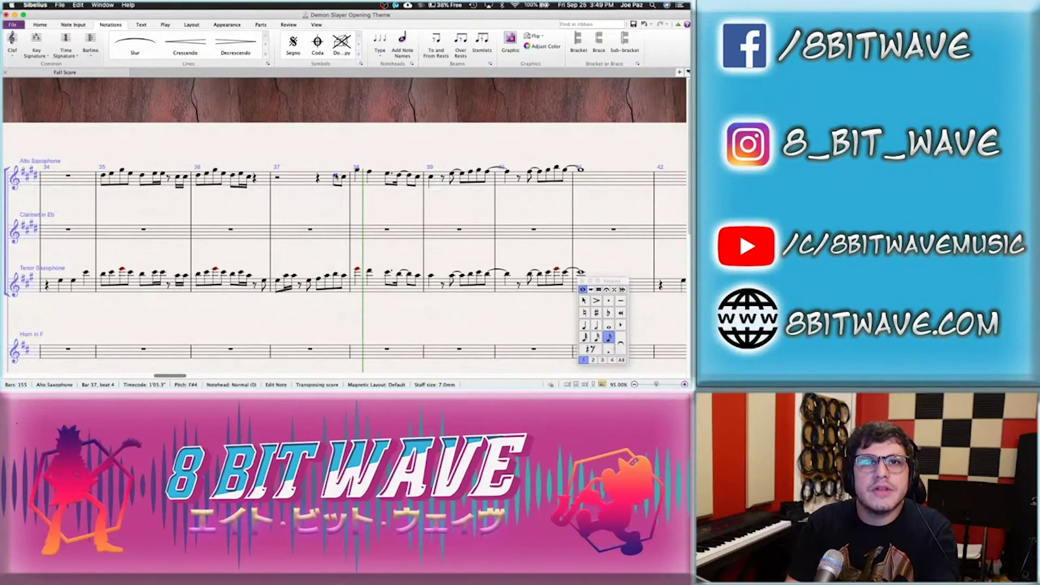
# Save the score and play back the saxophone passage from bar 35 through bar 39
pyautogui.press('super+s')
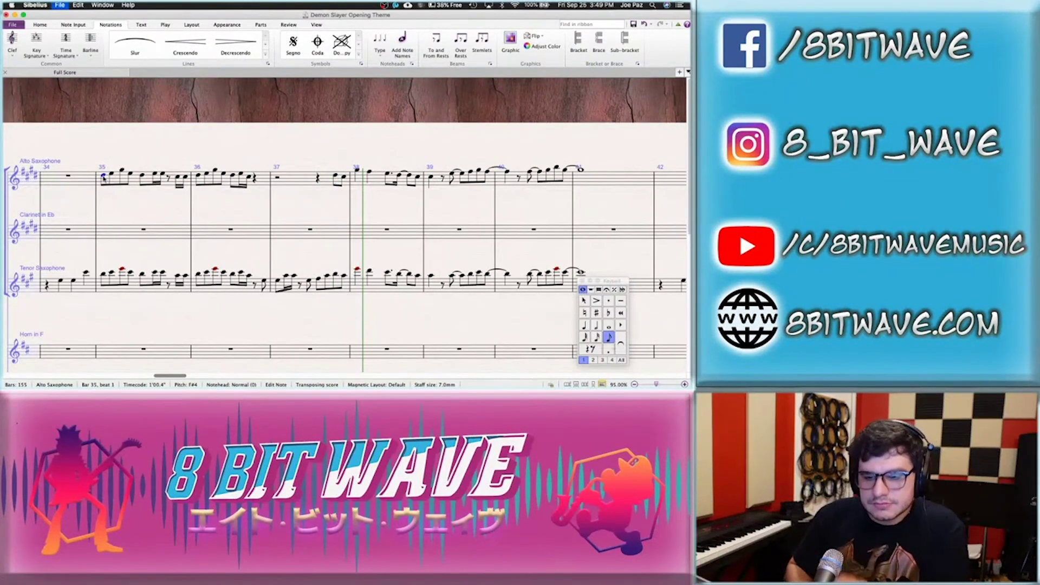
pyautogui.press('p')
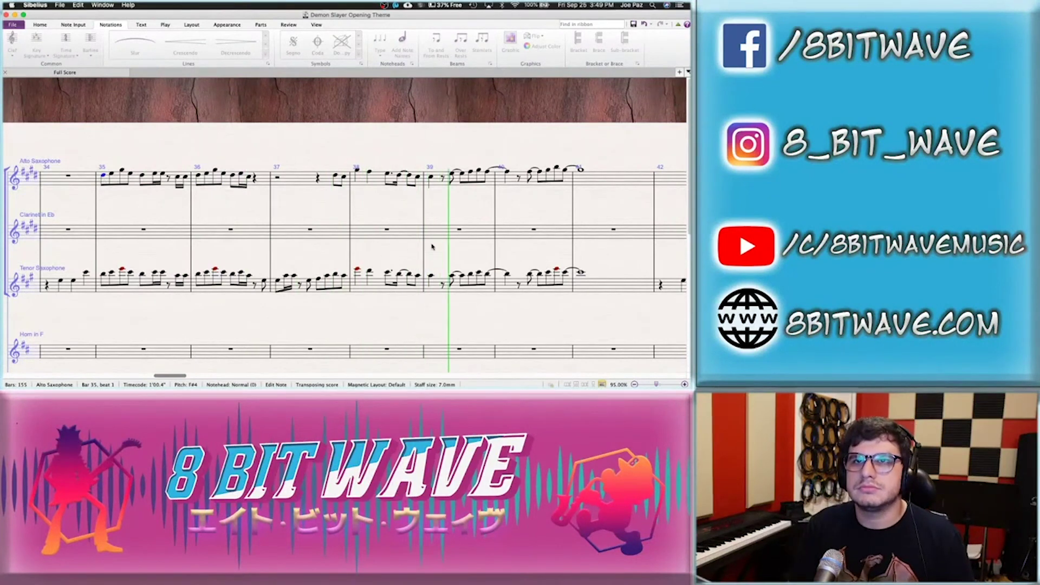
pyautogui.press('space')
# Delete the alto saxophone passage from beat 1 of bar 39 up to the note on beat 2.5 of bar 40
pyautogui.click(431, 179)
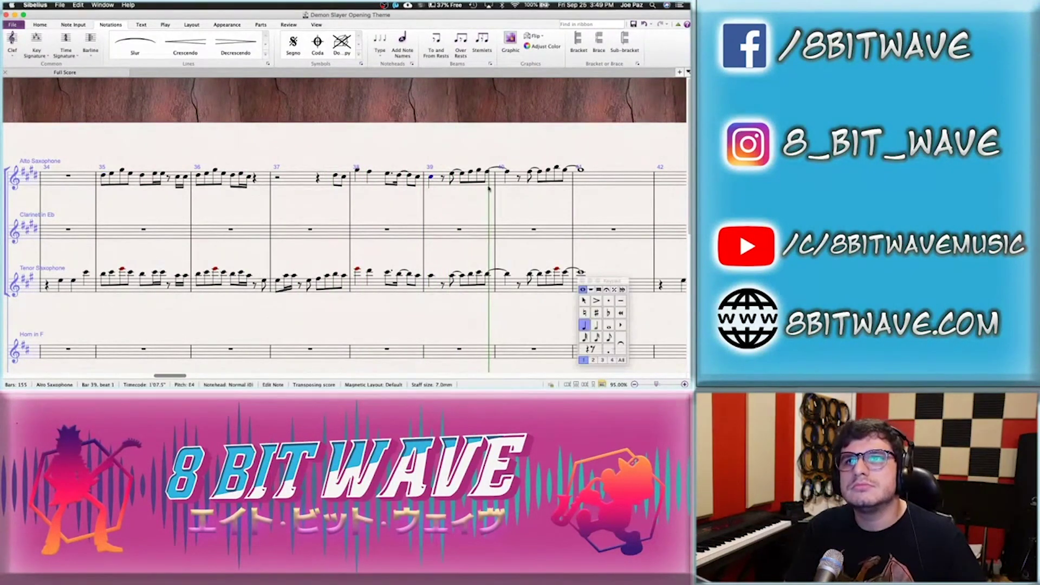
pyautogui.keyDown('shift'); pyautogui.click(517, 182); pyautogui.keyUp('shift')
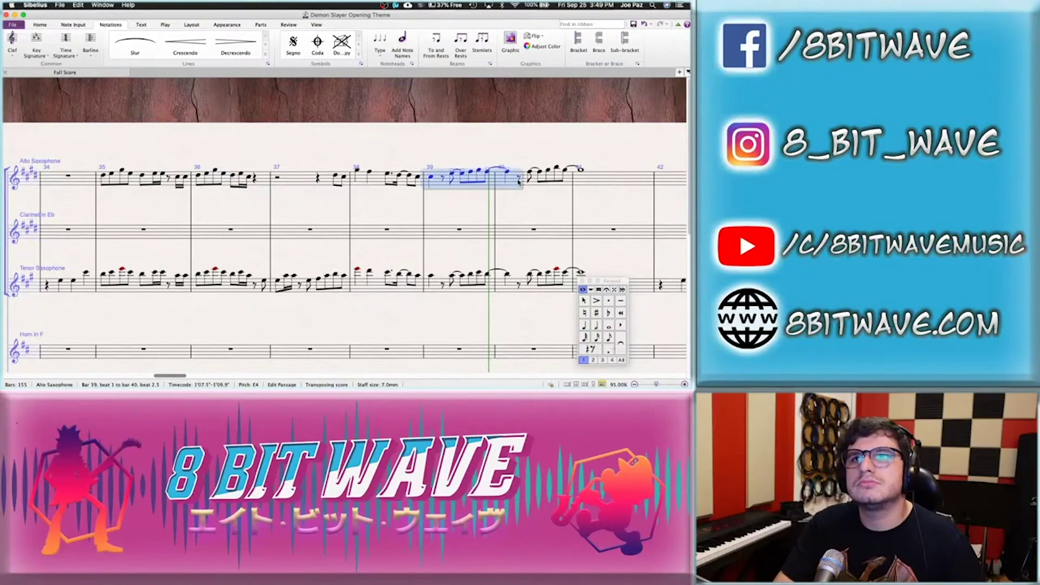
pyautogui.press('Delete')
# Re-enter the alto saxophone harmony pitches from beat 2.5 of bar 40 through the whole note in bar 41, ending bar 40 on F#4
pyautogui.click(529, 173)
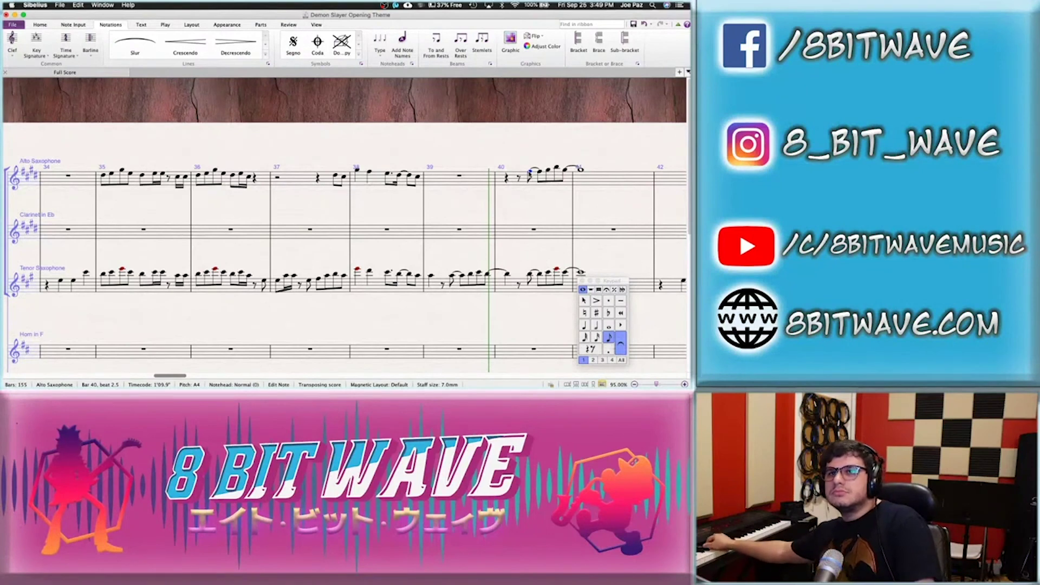
pyautogui.press('n')
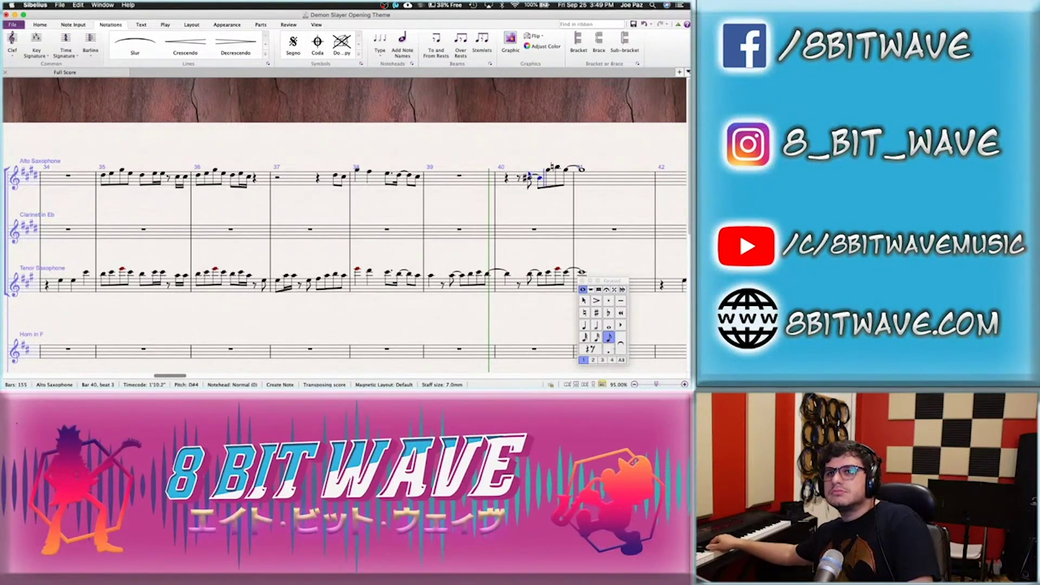
pyautogui.press('e')
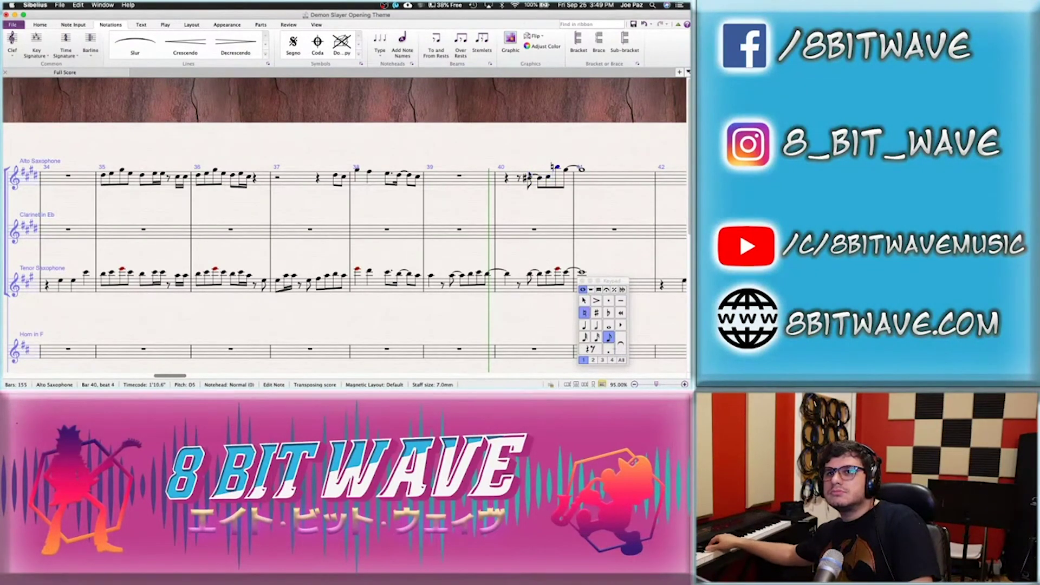
pyautogui.press('g')
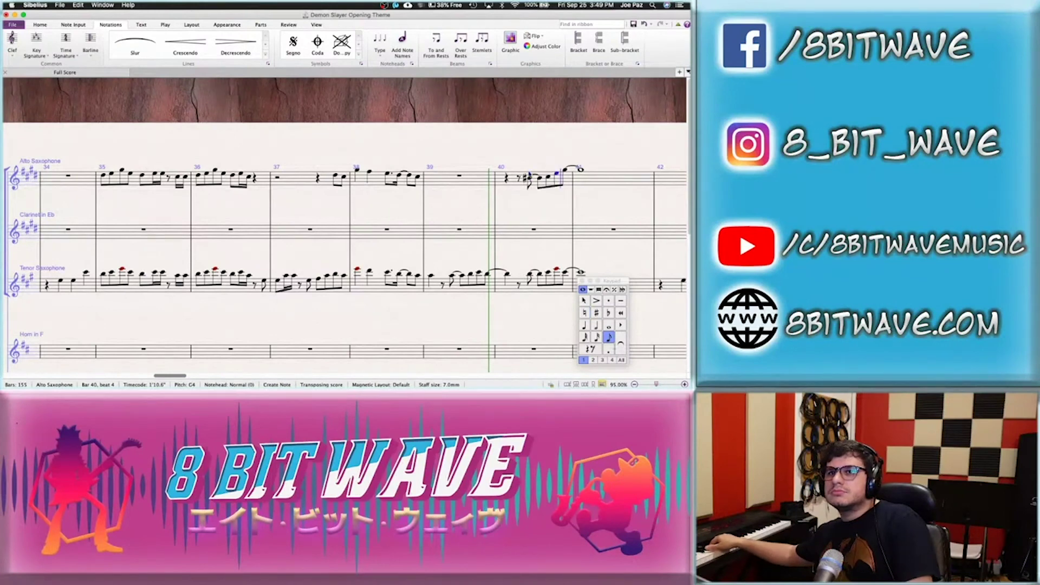
pyautogui.press('Return')
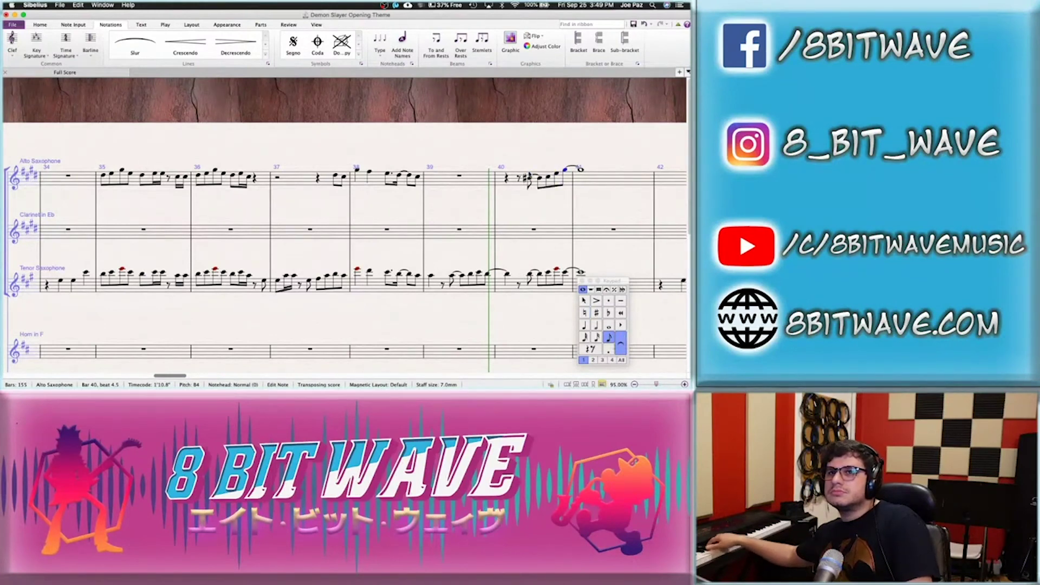
pyautogui.press('n')
pyautogui.press('g')
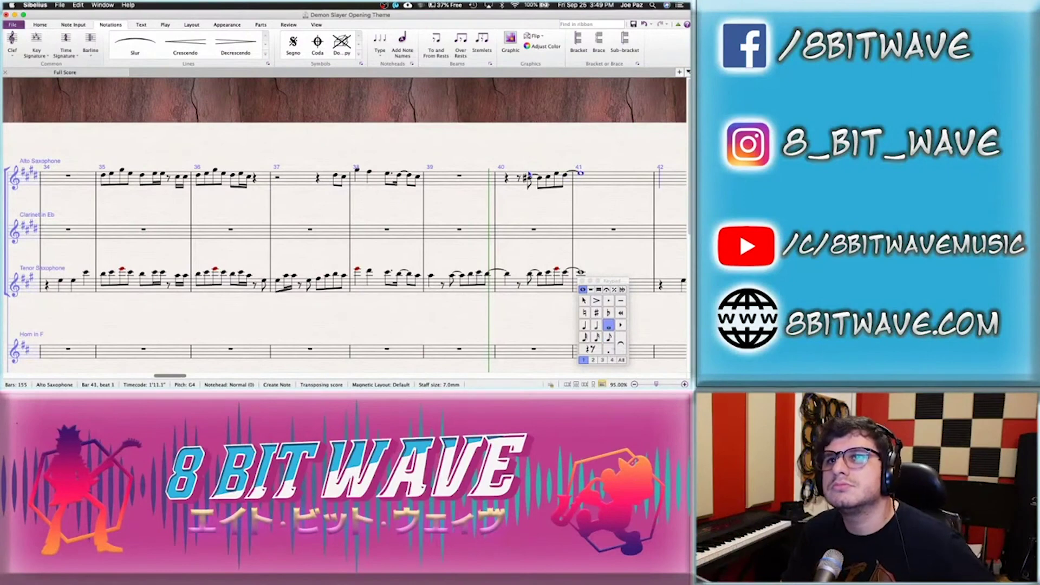
# Remove the tie from the alto saxophone's last note in bar 40 to the whole note in bar 41
pyautogui.press('Escape')
pyautogui.click(572, 172)
pyautogui.press('Escape')
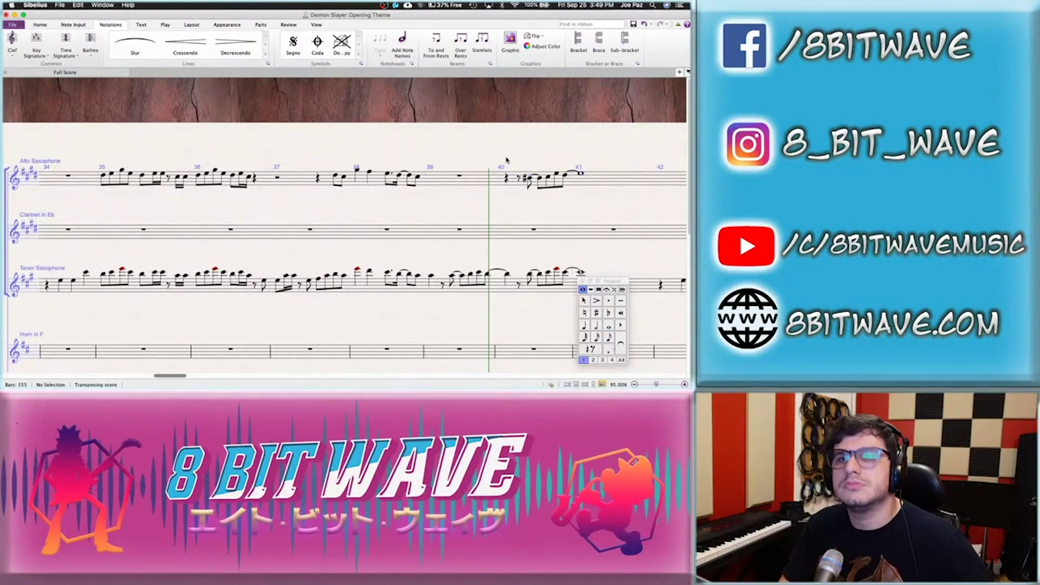
pyautogui.click(653, 172)
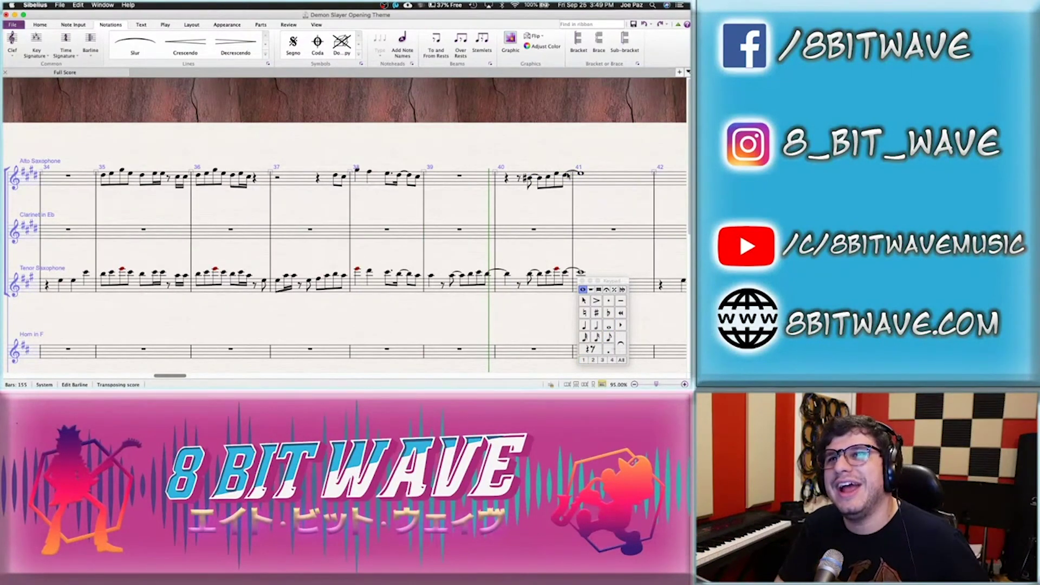
pyautogui.click(567, 175)
pyautogui.press('KP_Enter')
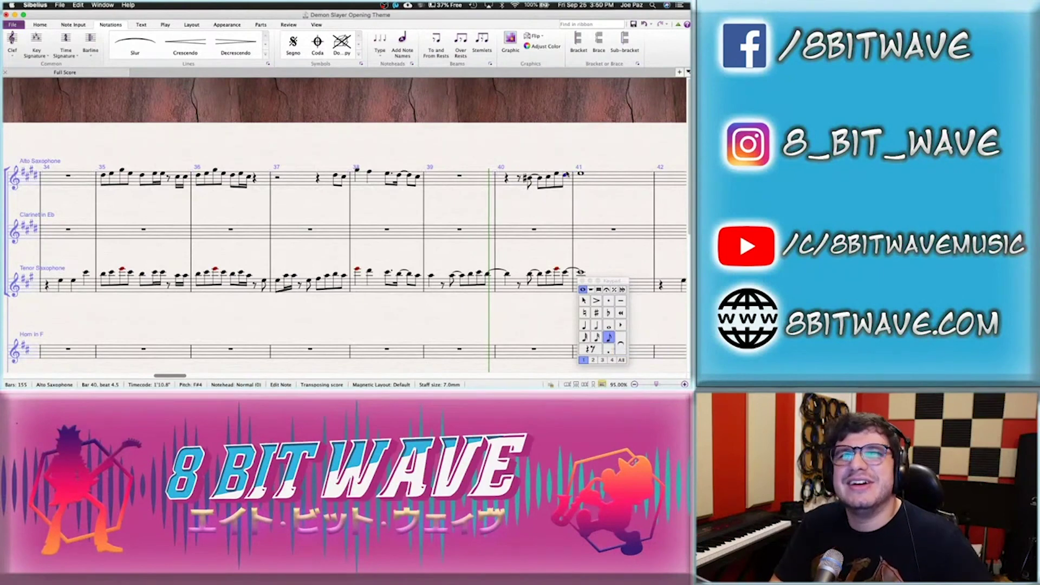
# Play back the alto and tenor saxophones from beat 4 of bar 37 into bar 41
pyautogui.click(336, 176)
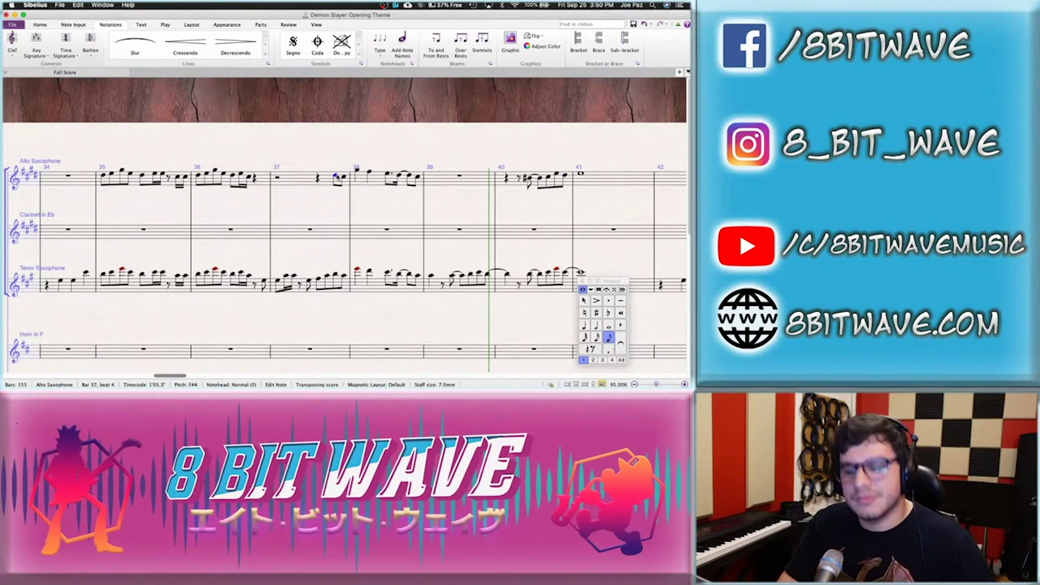
pyautogui.press('p')
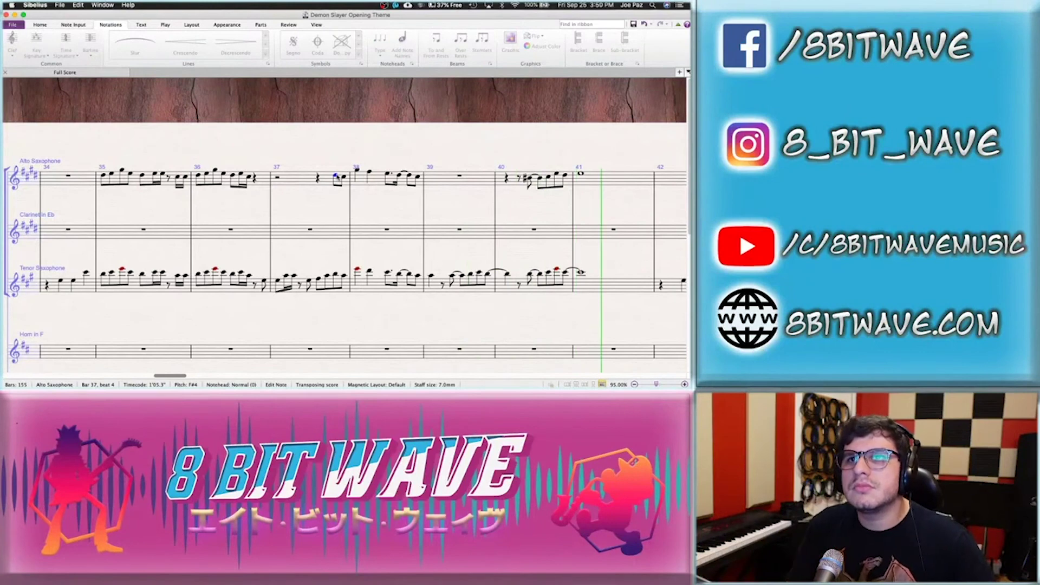
pyautogui.press('space')
# Shorten the alto saxophone's whole note in bar 41 to an eighth note, followed by a double-dotted half rest
pyautogui.click(565, 176)
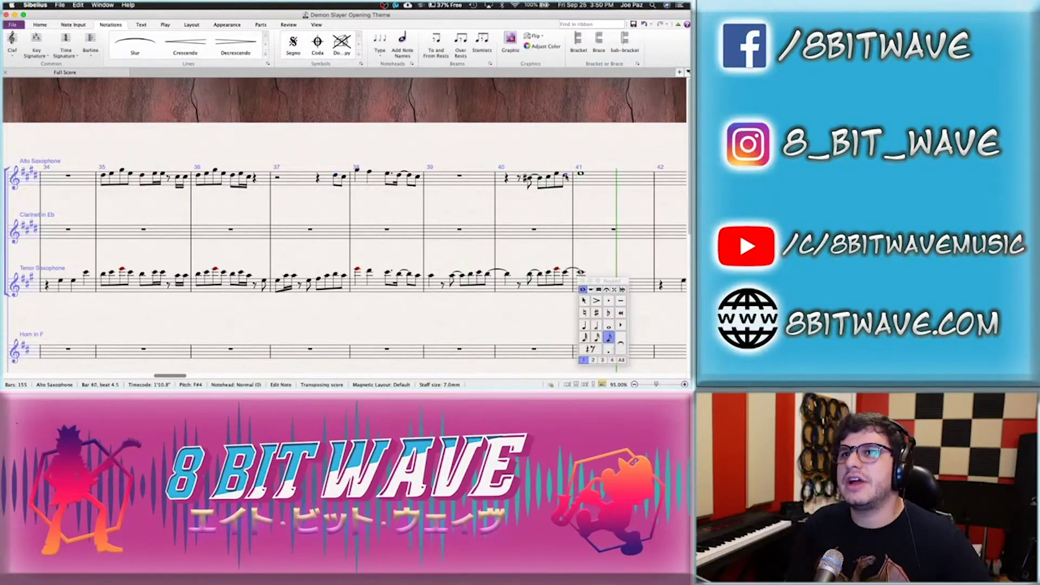
pyautogui.press('Right')
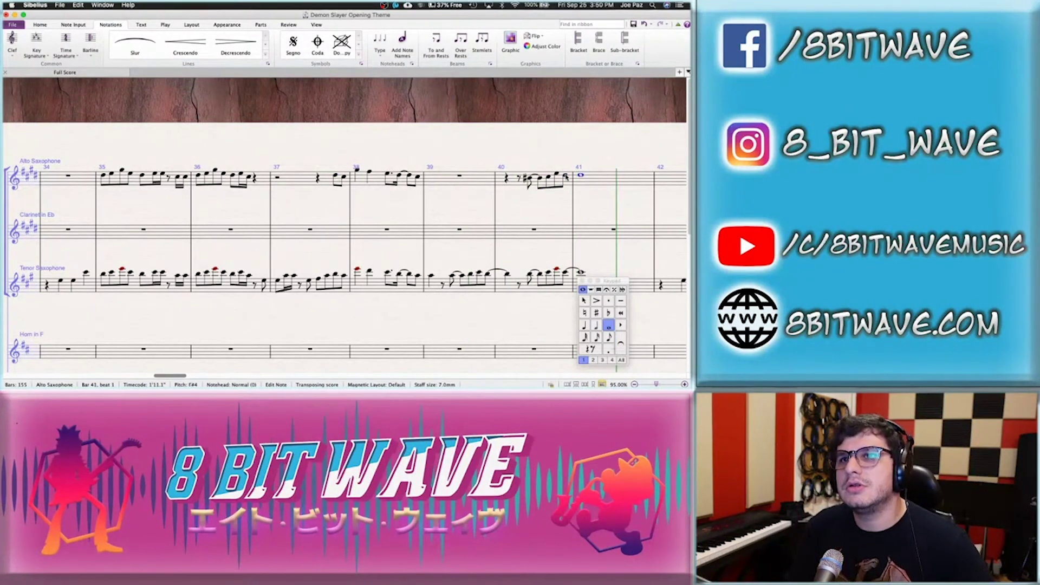
pyautogui.click(609, 337)
pyautogui.press('Right')
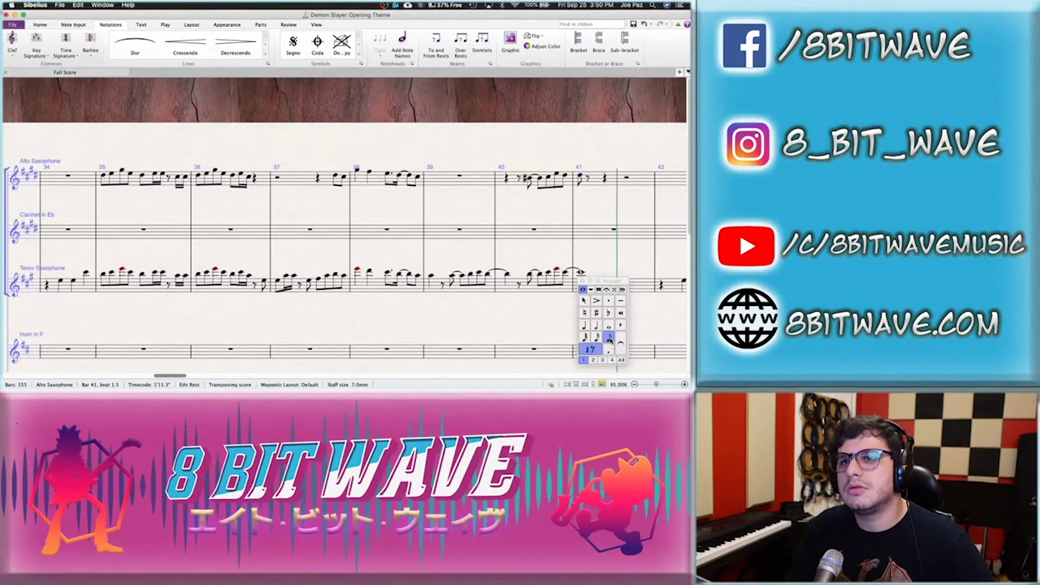
pyautogui.click(595, 326)
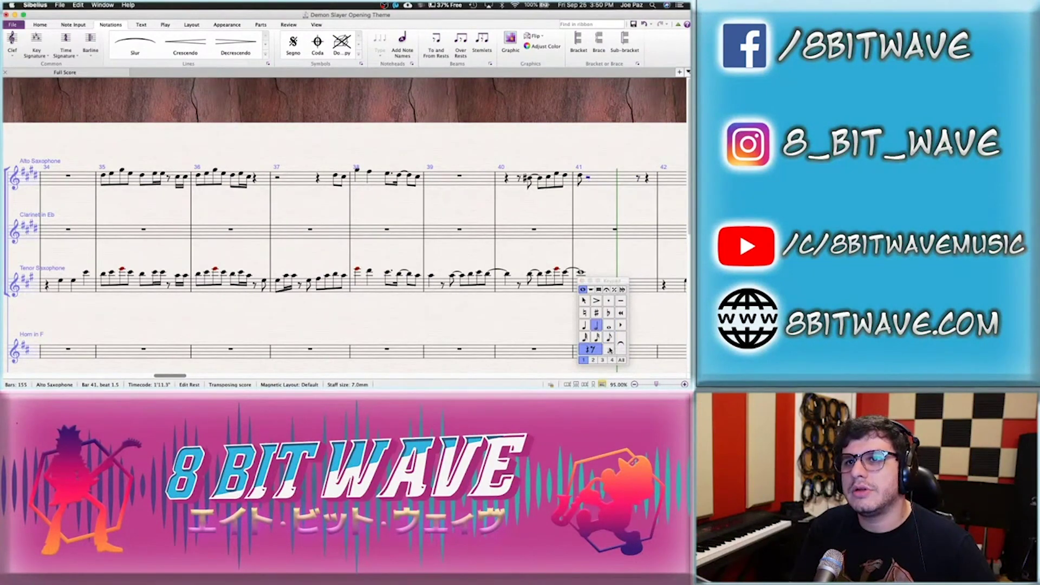
pyautogui.click(591, 290)
pyautogui.click(596, 338)
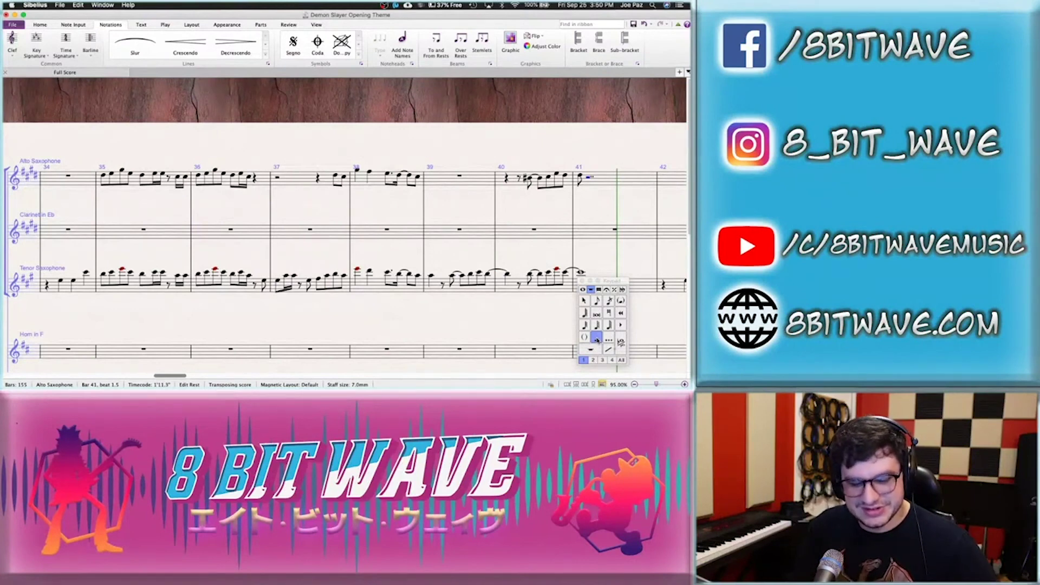
# Replace the alto saxophone's rest in bar 41 with a double-dotted half note, and tie bar 40's last note into bar 41
pyautogui.press('f')
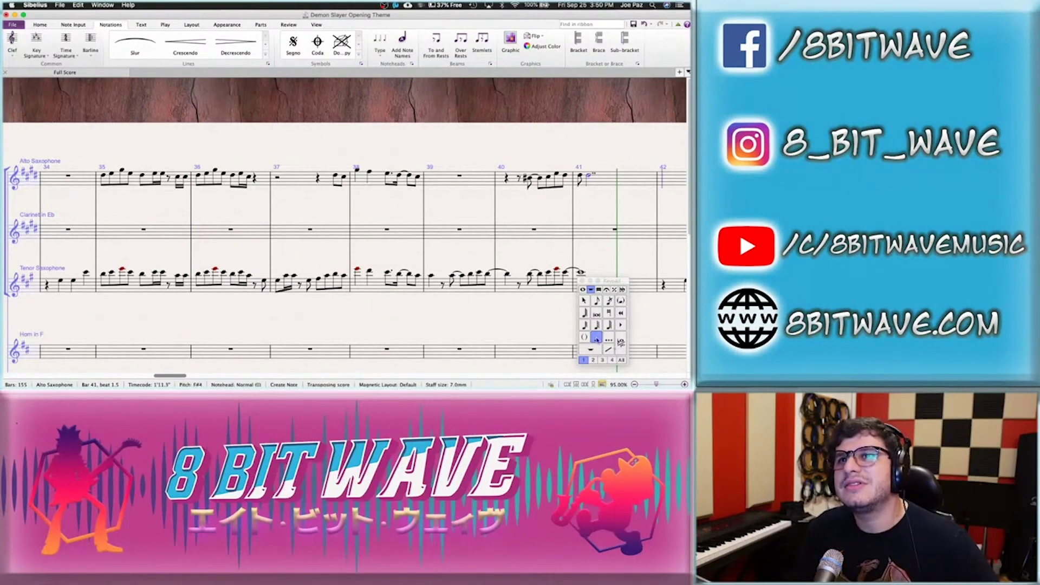
pyautogui.press('Up')
pyautogui.press('super+z')
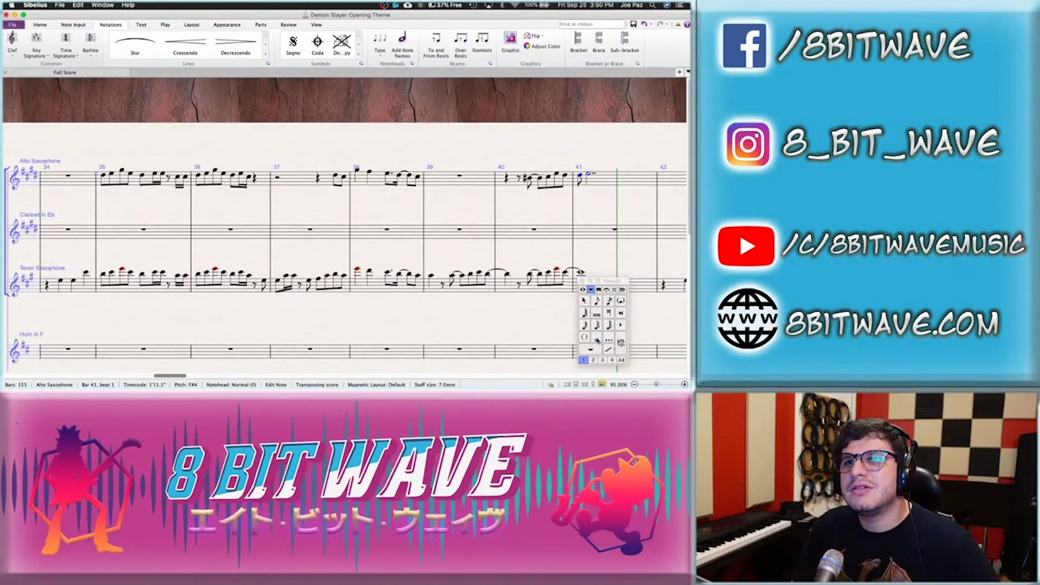
pyautogui.press('Left')
pyautogui.click(582, 290)
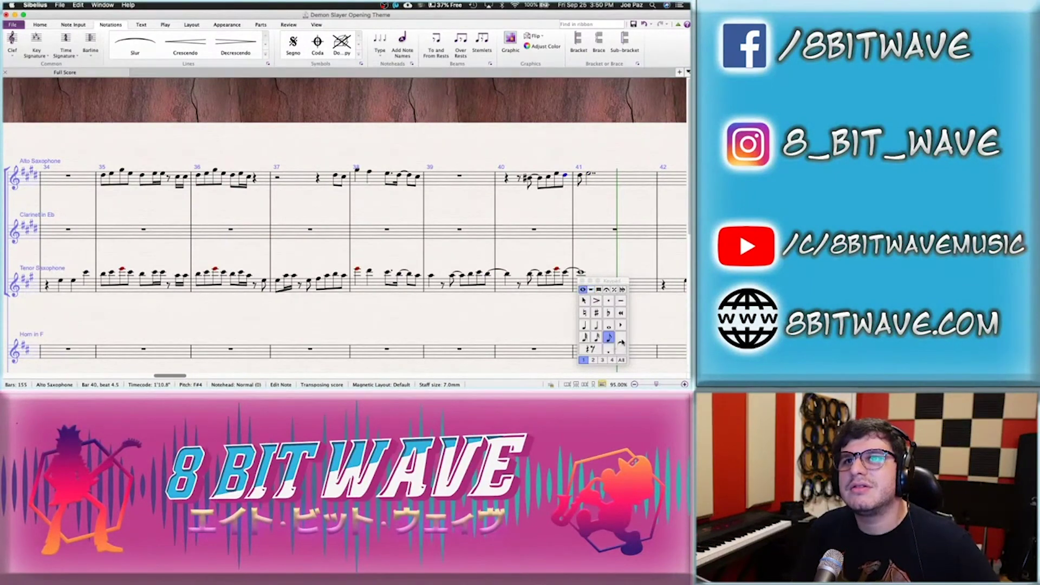
# Lower the alto saxophone's note on beat 4 of bar 40 by one step
pyautogui.click(544, 194)
pyautogui.click(540, 178)
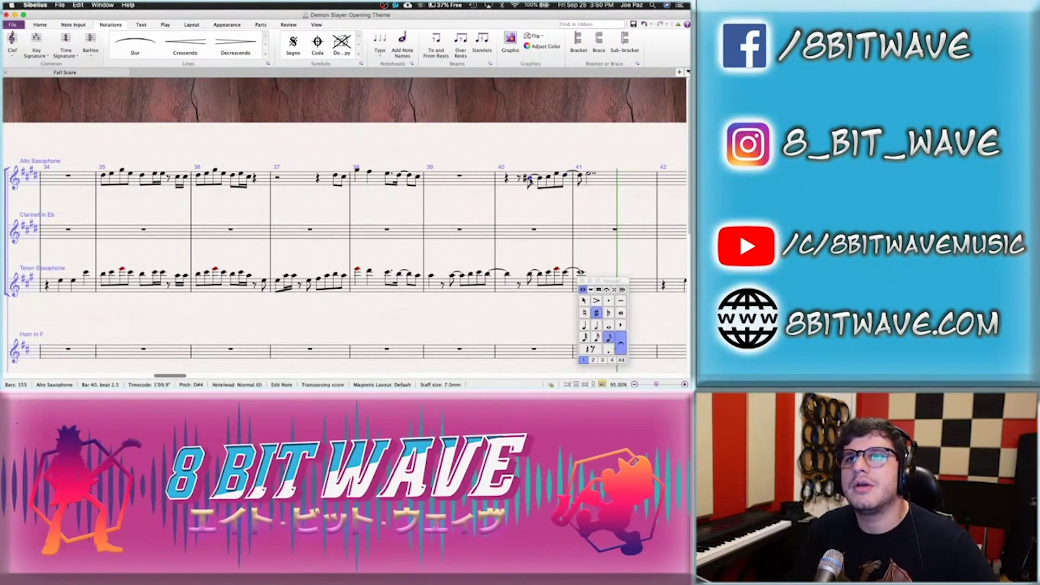
pyautogui.press('Right')
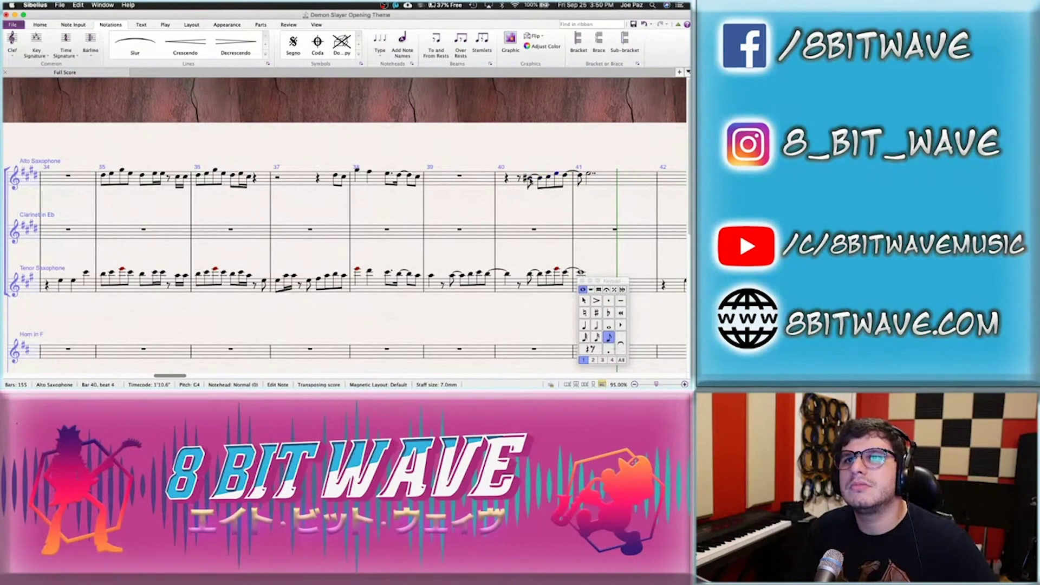
pyautogui.press('Down')
pyautogui.press('Right')
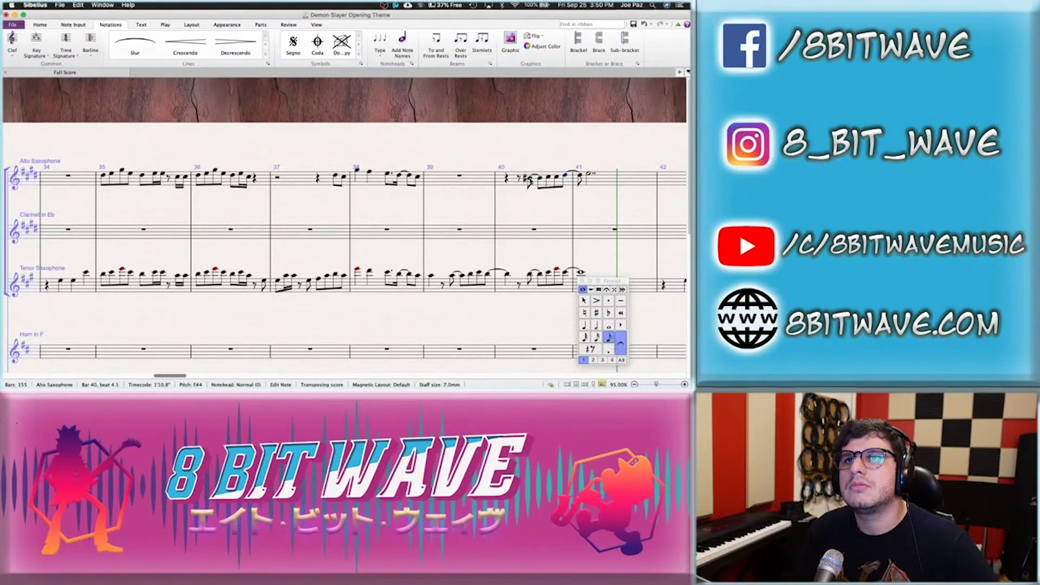
# Play back the alto and tenor saxophones from beat 2.5 of bar 40 into bar 41, checking the individual alto notes
pyautogui.press('Left')
pyautogui.press('Left')
pyautogui.press('Left')
pyautogui.press('Left')
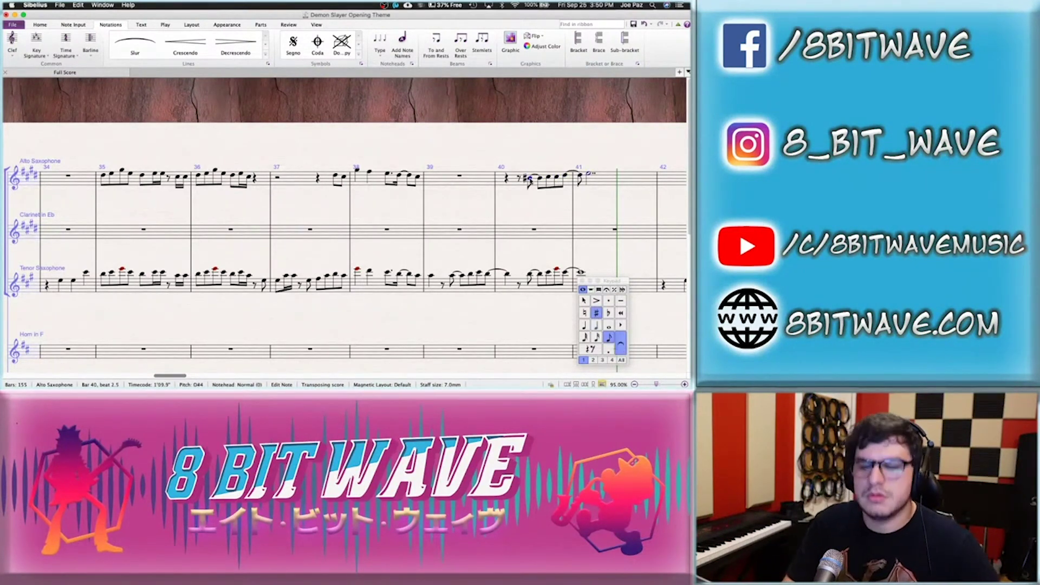
pyautogui.press('p')
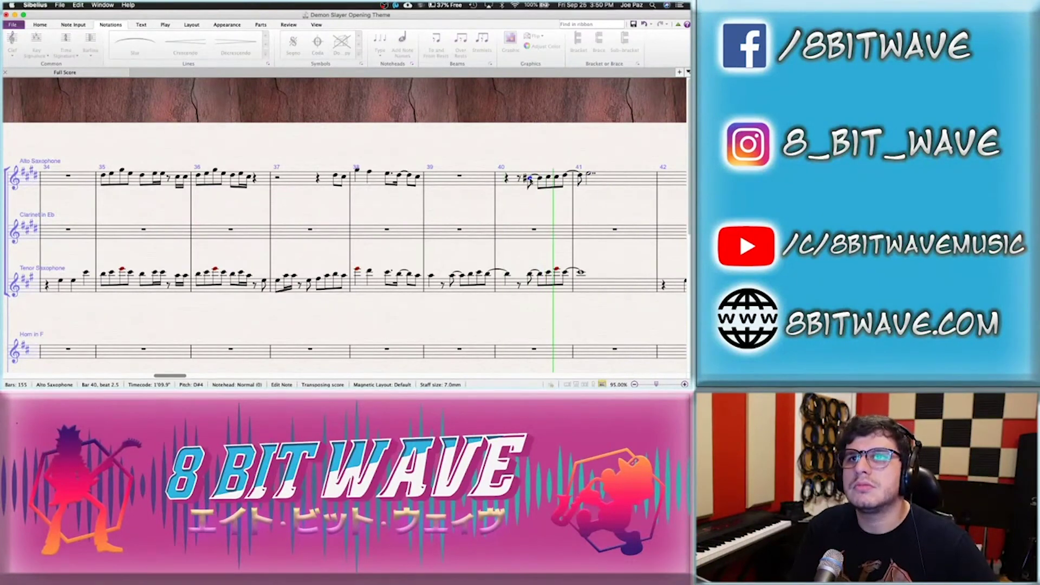
pyautogui.press('Escape')
pyautogui.press('Right')
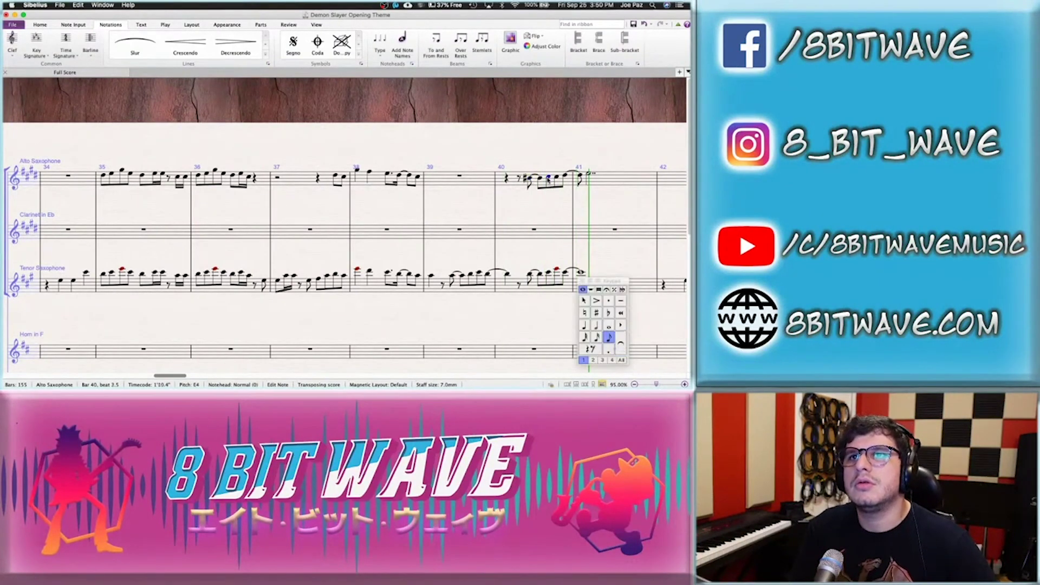
pyautogui.press('Right')
pyautogui.press('Right')
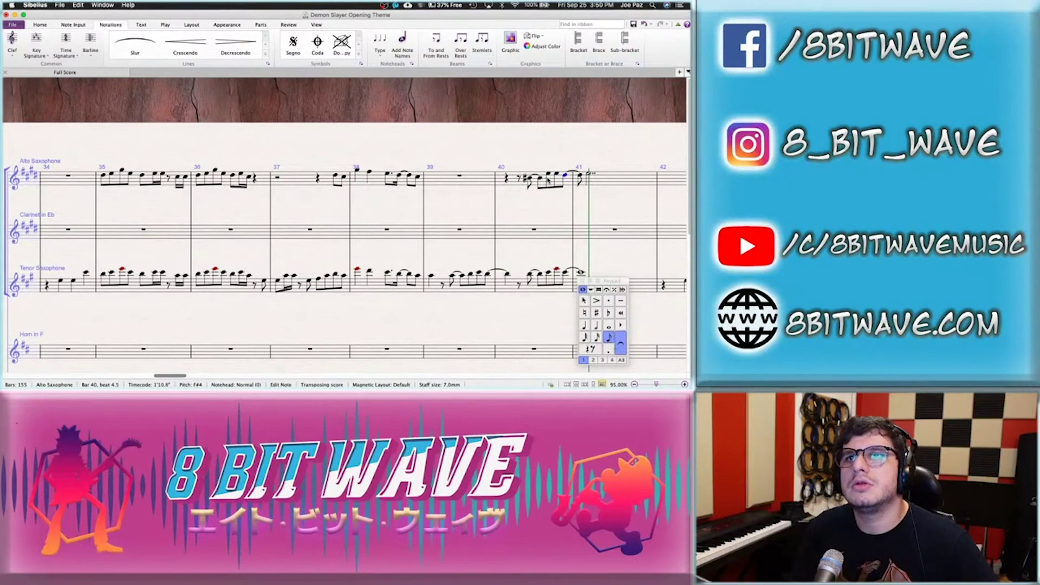
pyautogui.press('Right')
pyautogui.press('space')
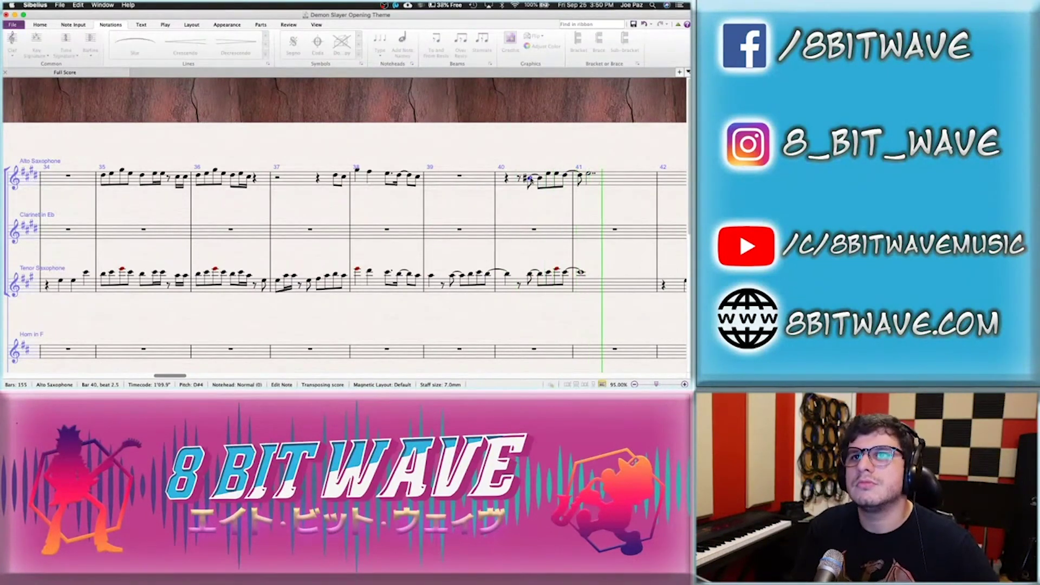
pyautogui.press('space')
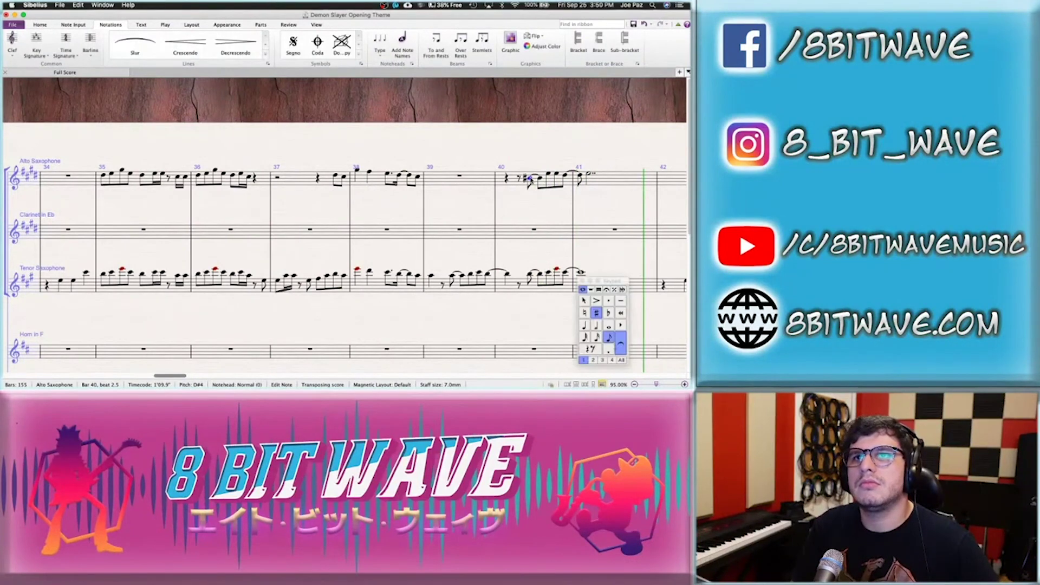
# Raise the alto saxophone harmony in bar 40, putting beat 2.5 on F#4 and beats 3.5 and 4 on G4
pyautogui.press('Right')
pyautogui.press('Right')
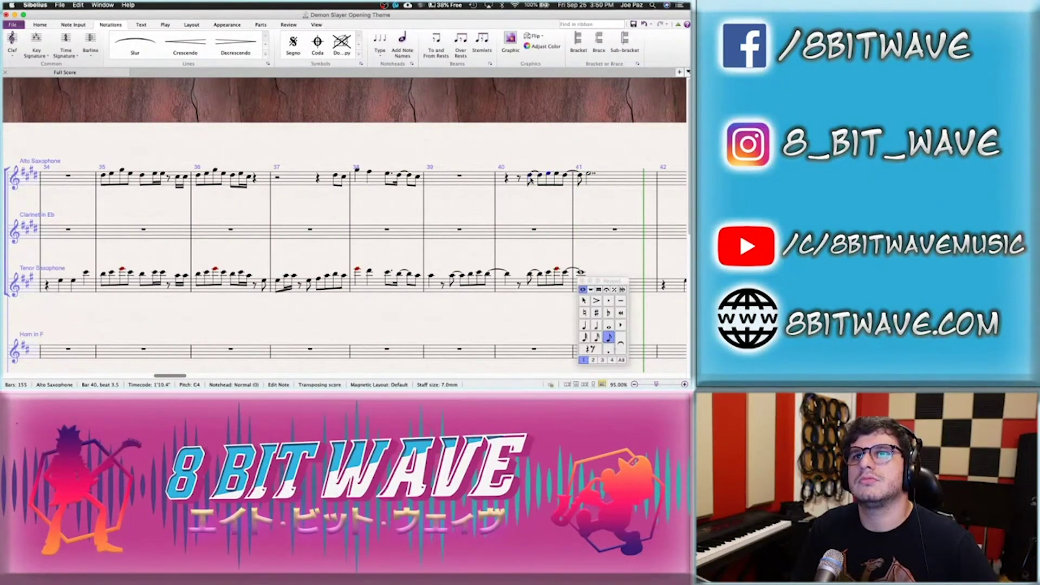
pyautogui.press('Right')
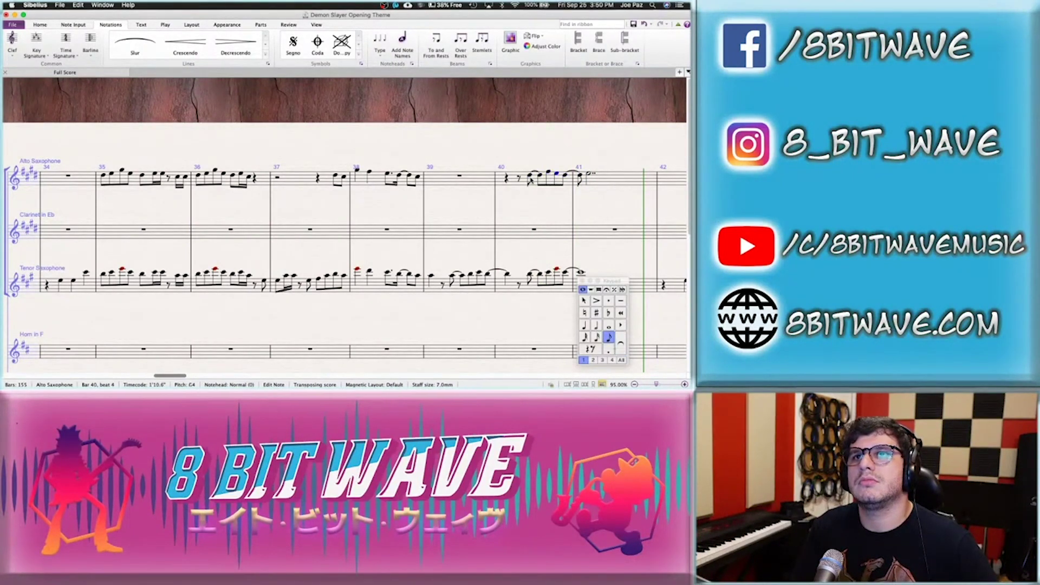
pyautogui.press('Left')
pyautogui.press('Left')
pyautogui.press('Left')
pyautogui.press('Left')
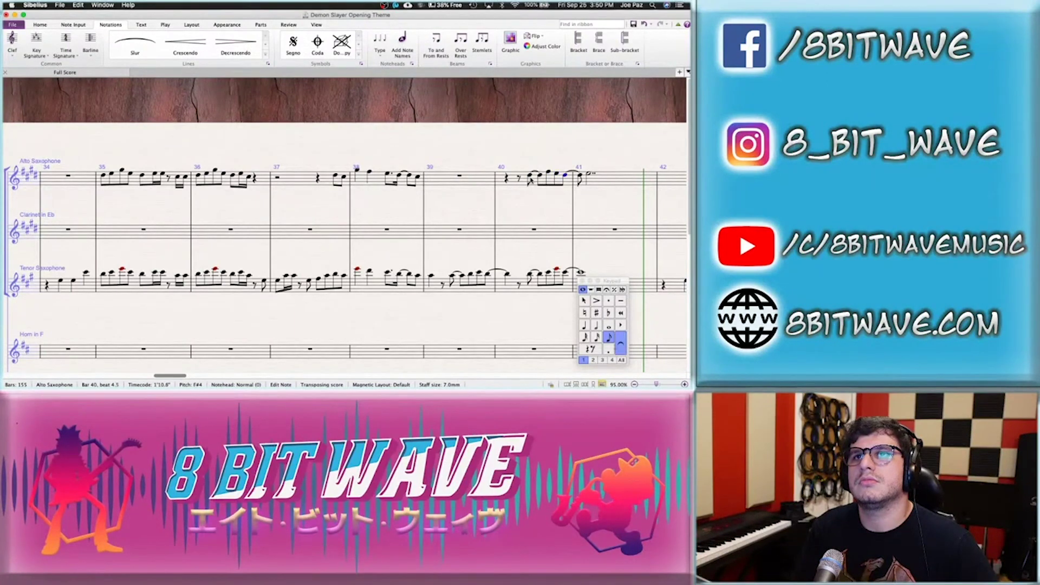
pyautogui.click(529, 180)
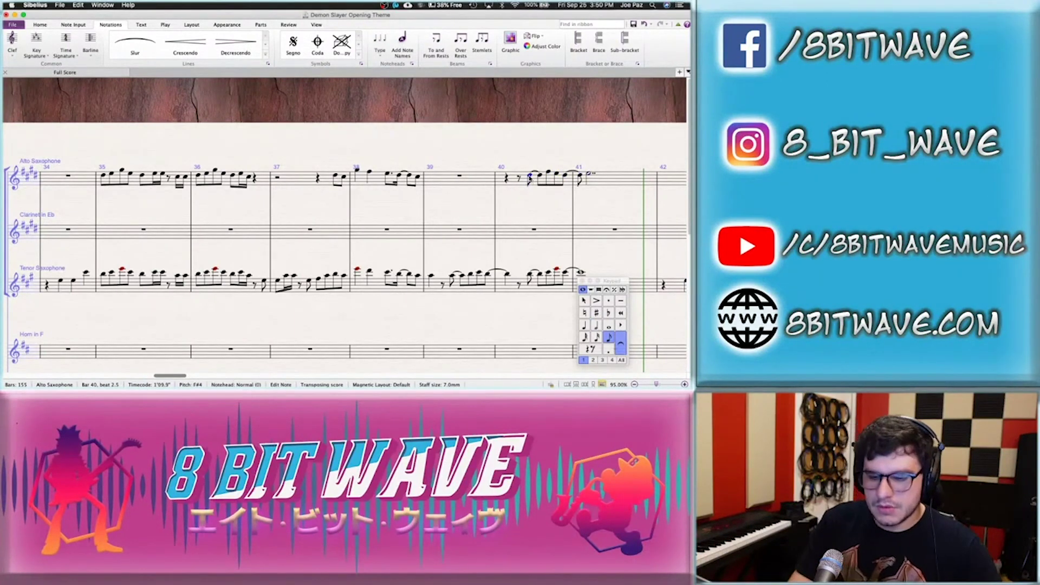
# Play back the raised alto saxophone harmony against the tenor saxophone from beat 2.5 of bar 40, twice
pyautogui.press('p')
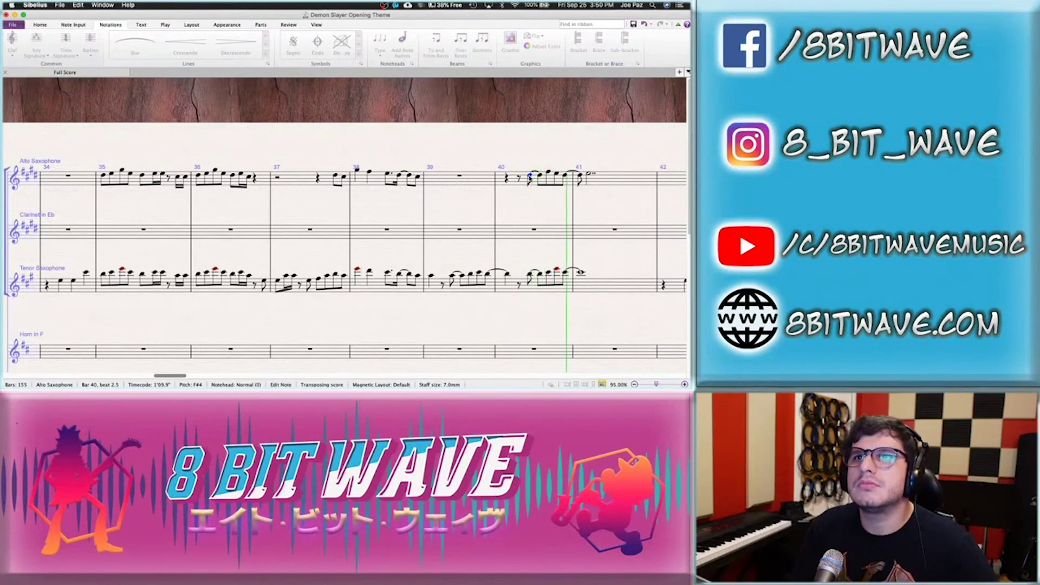
pyautogui.press('Escape')
pyautogui.click(557, 174)
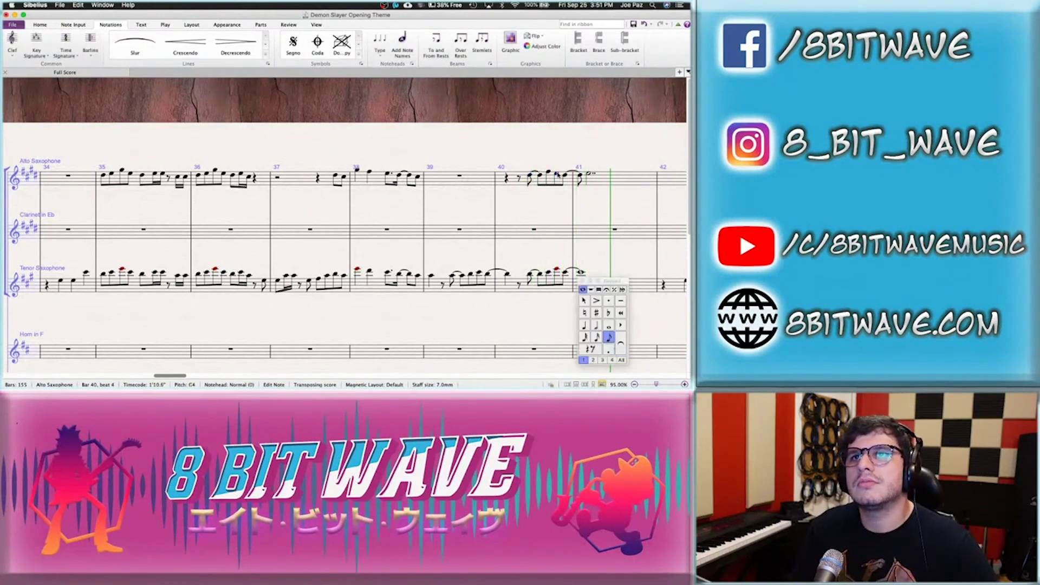
pyautogui.press('Right')
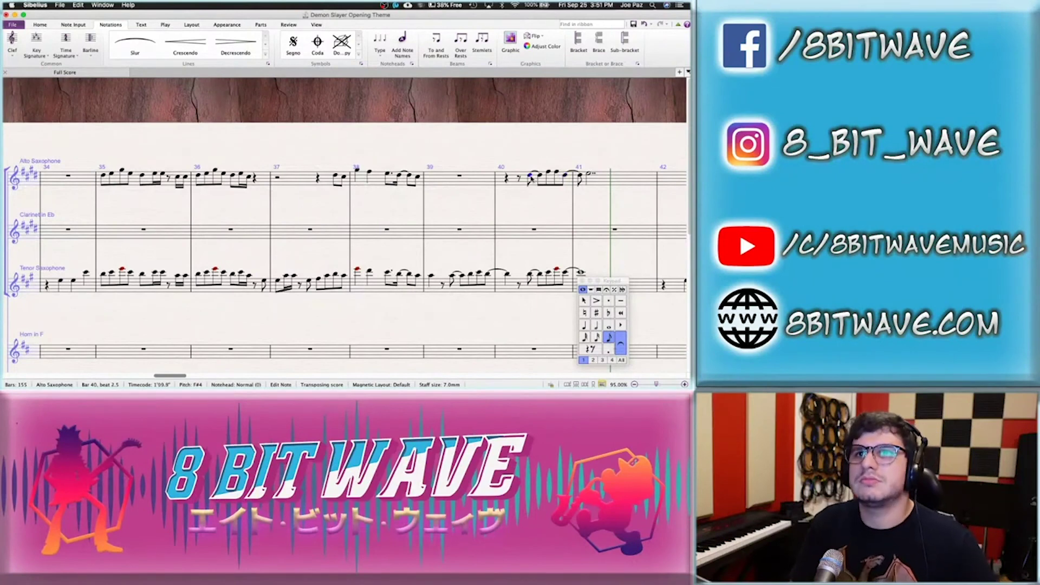
pyautogui.press('p')
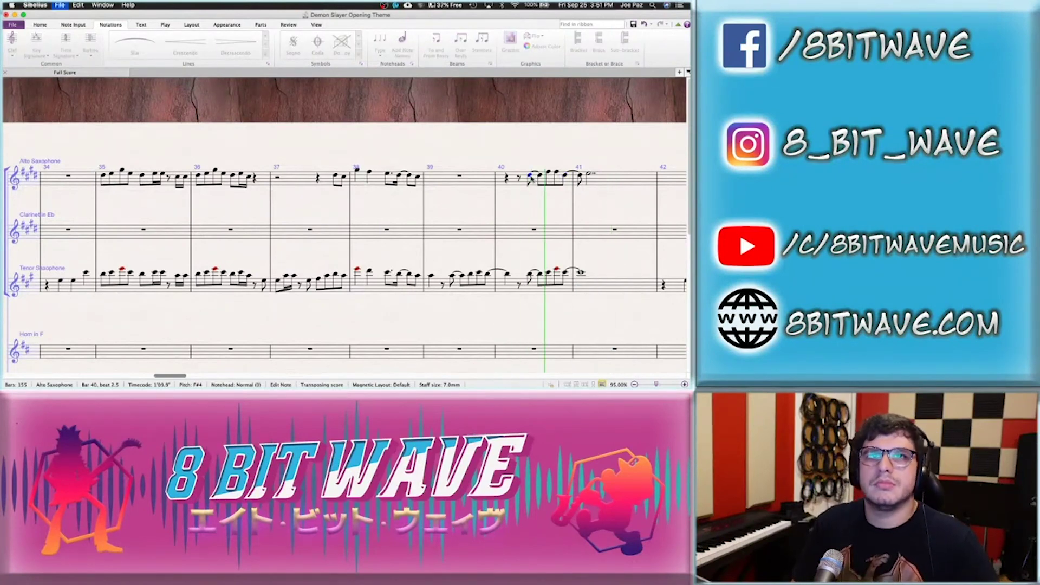
pyautogui.press('Escape')
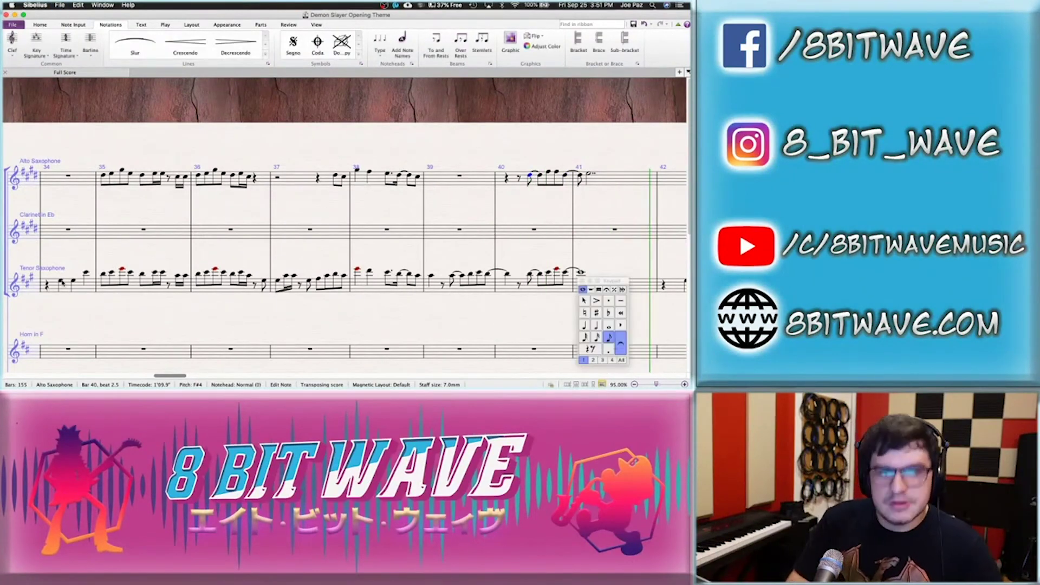
# Play back the saxophone passage from beat 2 of bar 34 through bar 40
pyautogui.click(61, 281)
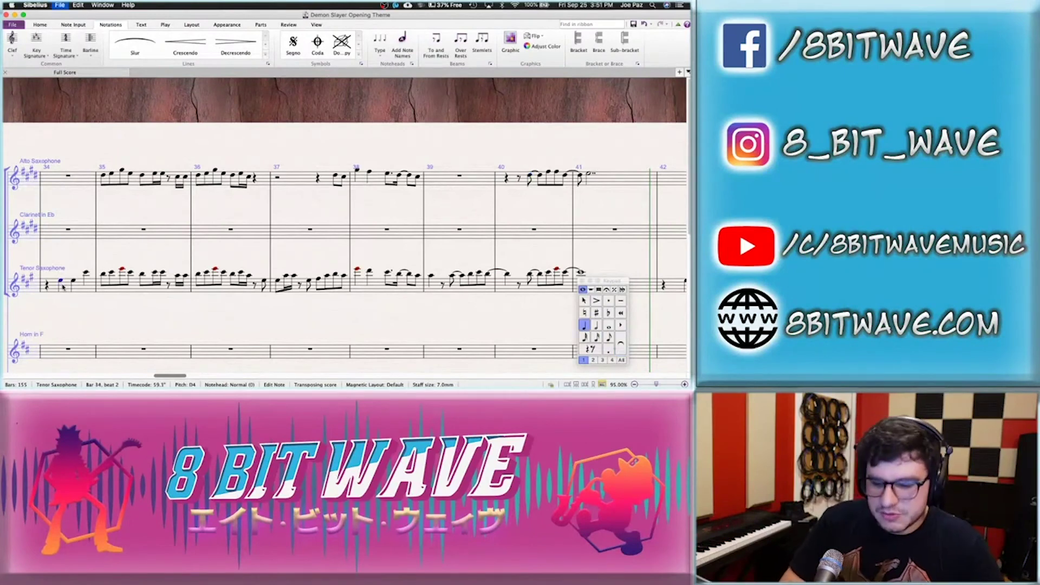
pyautogui.press('p')
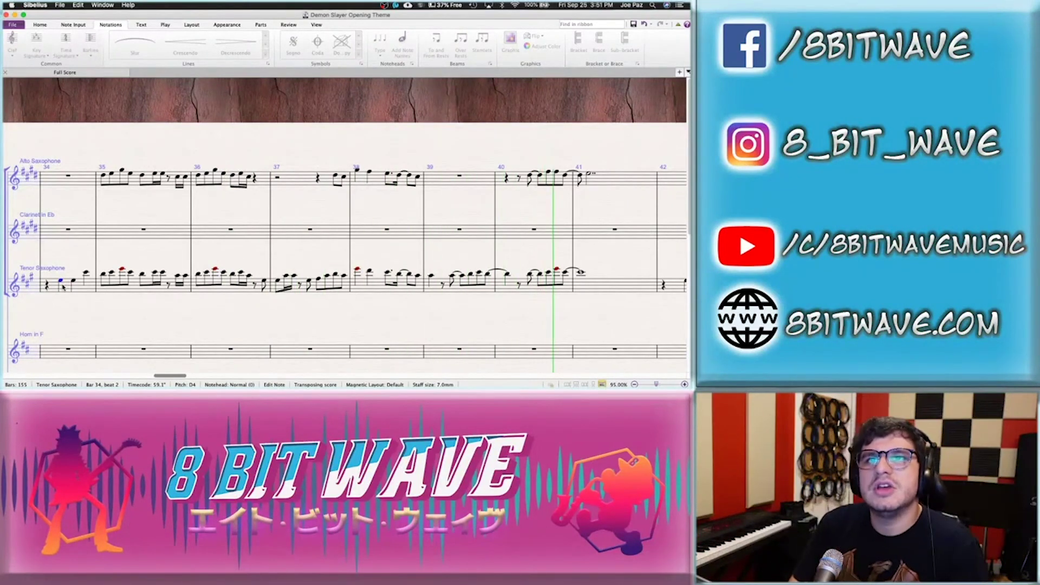
pyautogui.press('space')
# Enter an E4 quarter note on beat 1 of the alto saxophone's bar 39, followed by quarter and half rests, and save the score
pyautogui.click(438, 177)
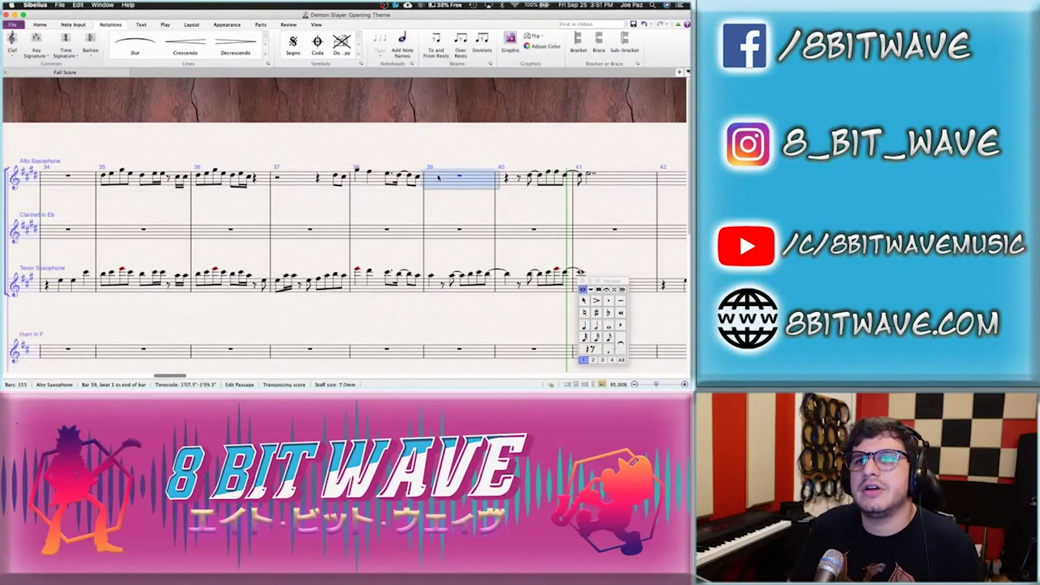
pyautogui.press('4')
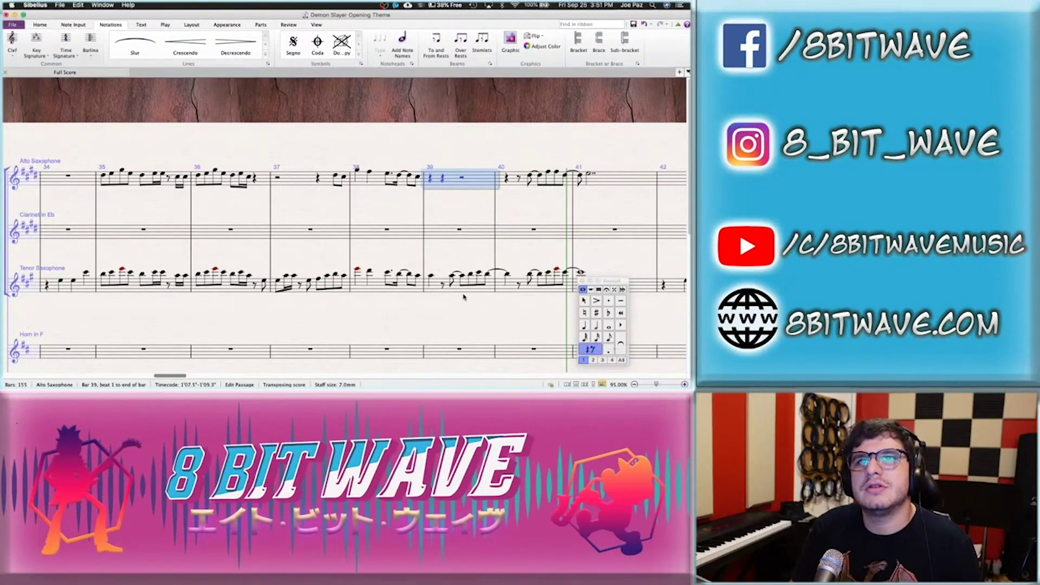
pyautogui.press('Left')
pyautogui.press('Left')
pyautogui.press('Left')
pyautogui.press('Left')
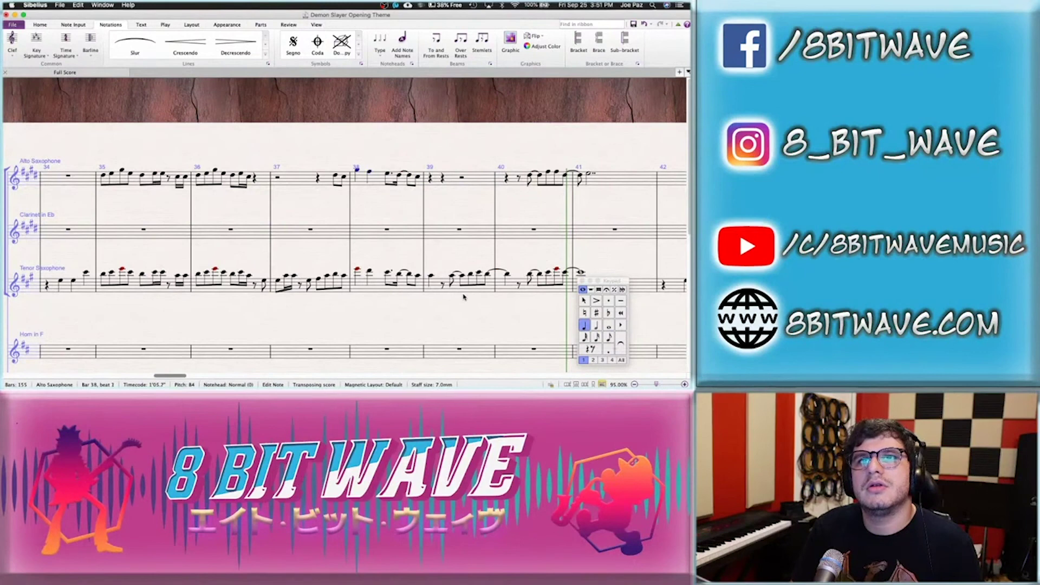
pyautogui.press('Right')
pyautogui.press('Right')
pyautogui.press('Right')
pyautogui.press('Right')
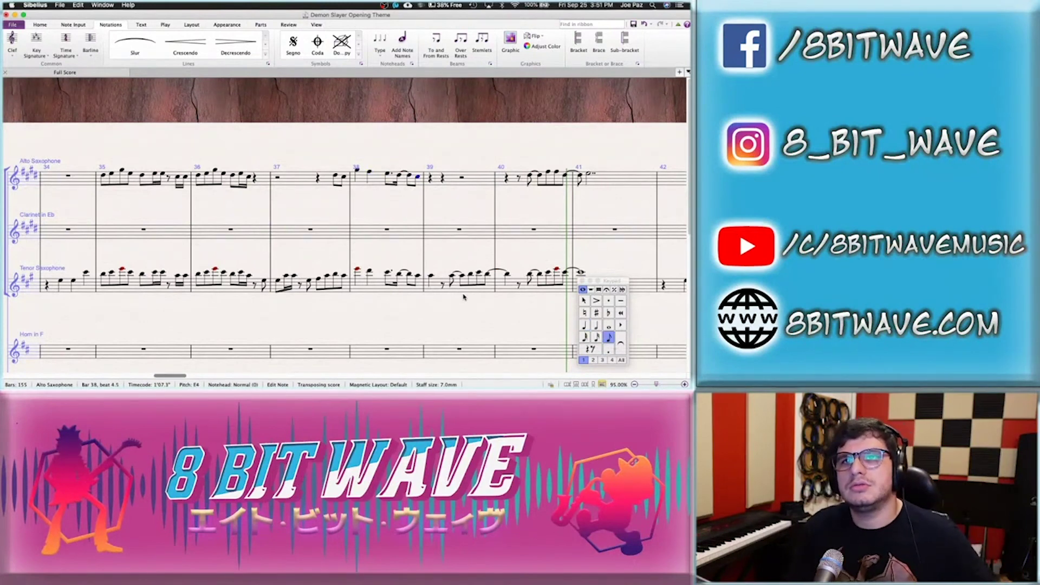
pyautogui.press('Right')
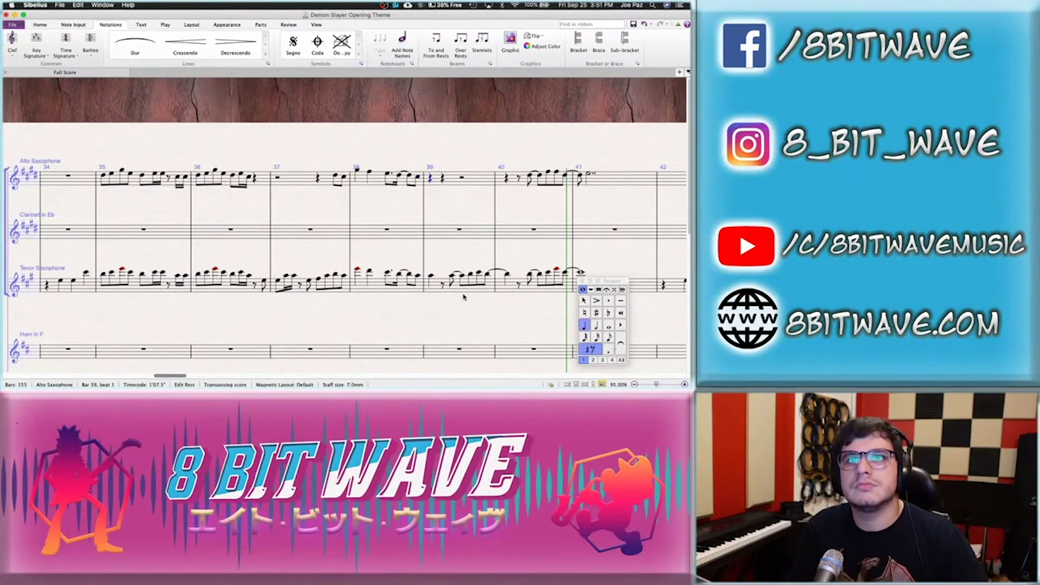
pyautogui.press('e')
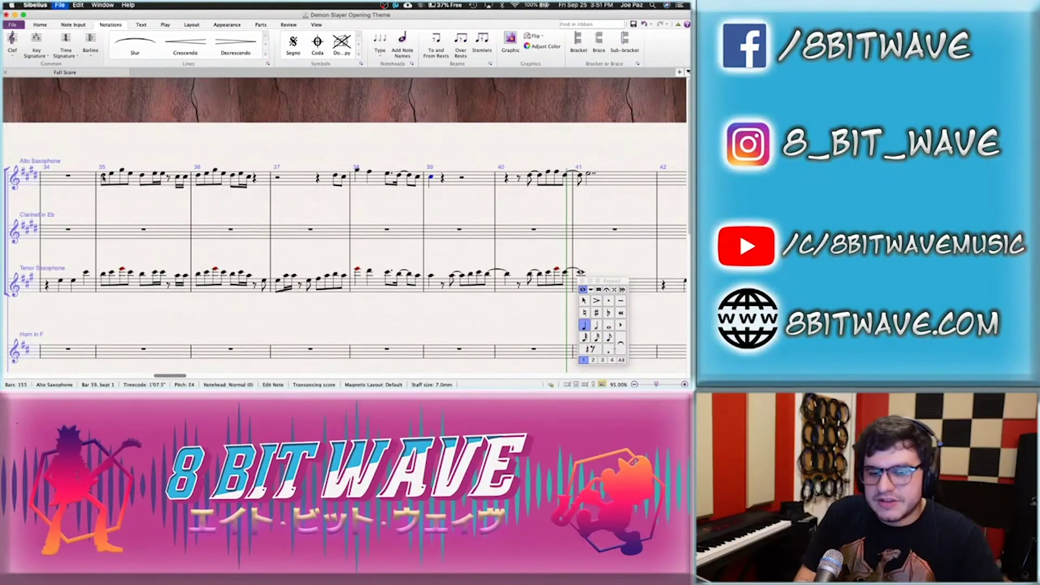
pyautogui.press('super+s')
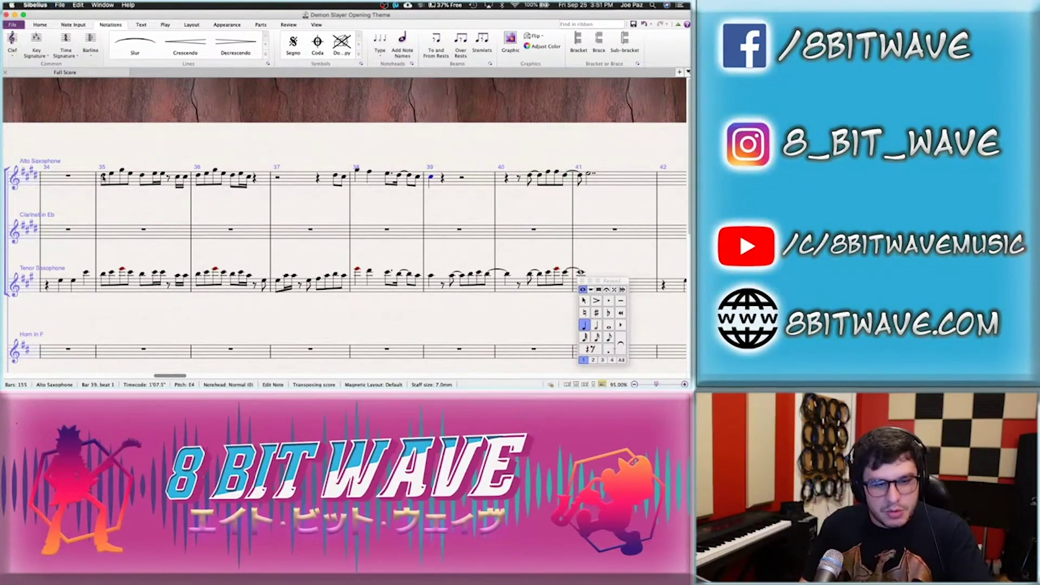
pyautogui.moveTo(260, 387)
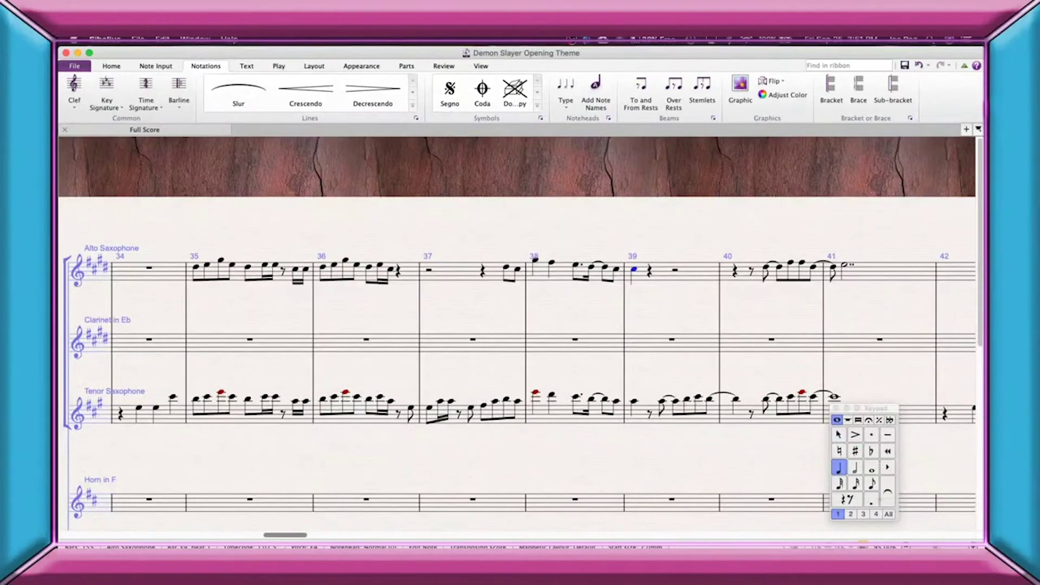
pyautogui.press('super+Tab')
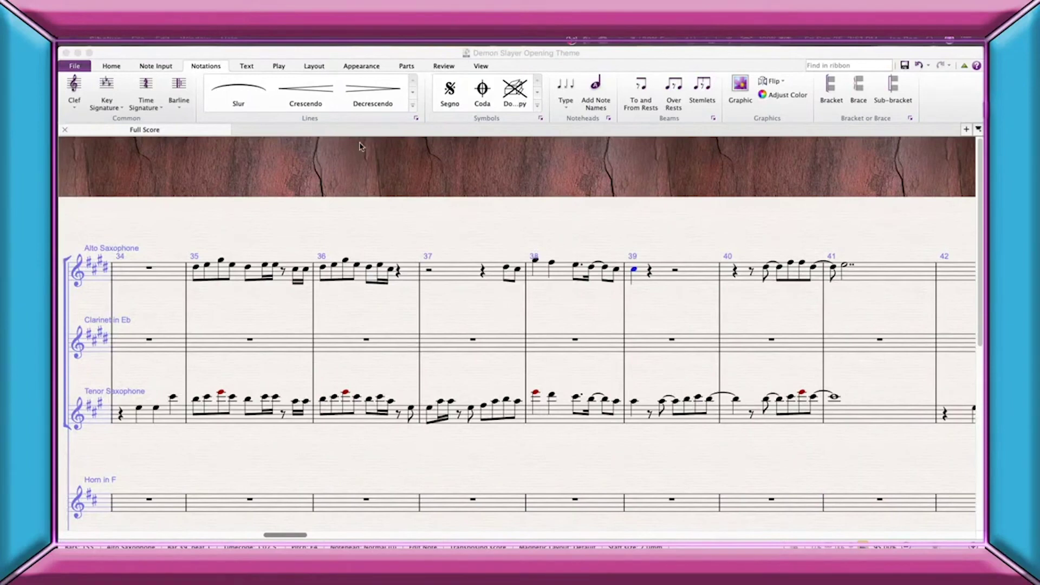
pyautogui.click(291, 223)
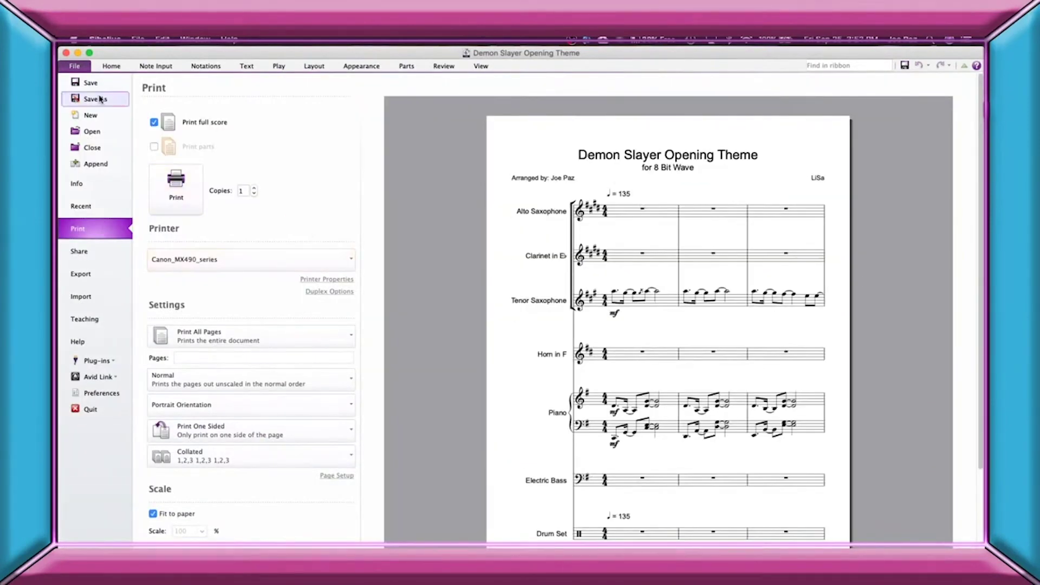
# Return to the full score and play it back into bar 44
pyautogui.click(110, 67)
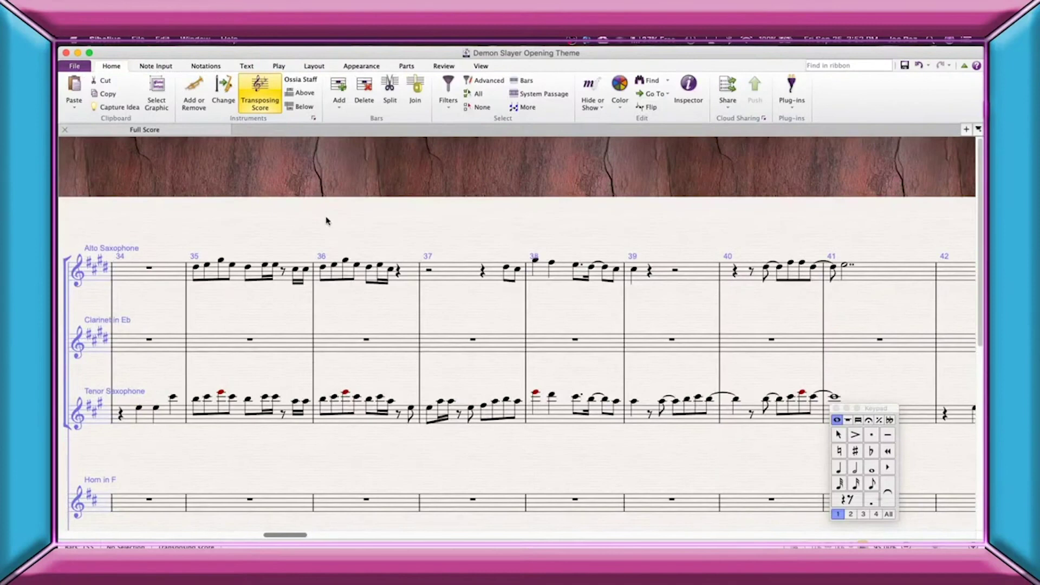
pyautogui.press('space')
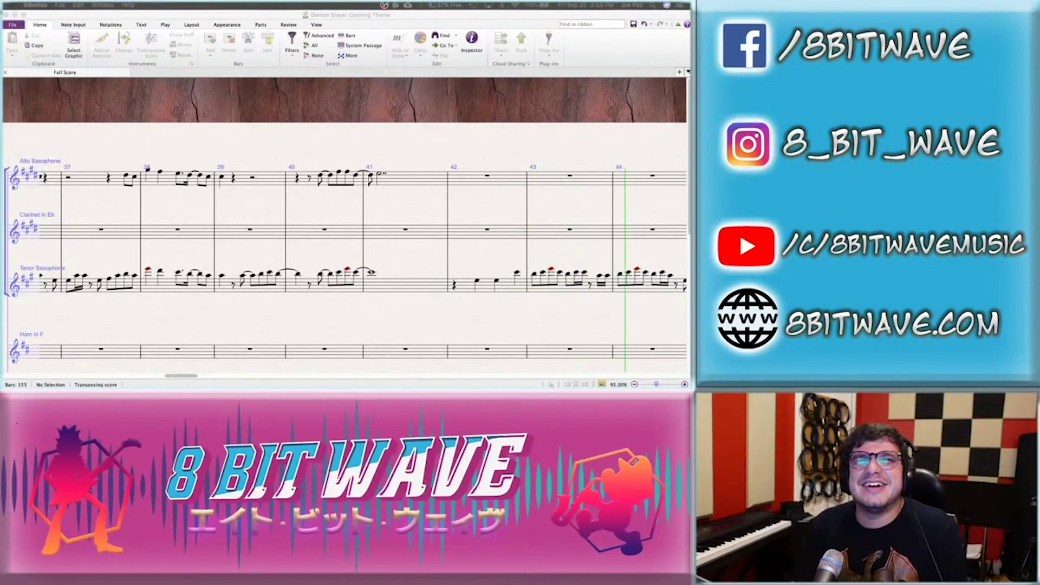
# Stop playback and examine bars 34 to 41 across the saxophone, clarinet, horn, piano and electric bass staves
pyautogui.press('space')
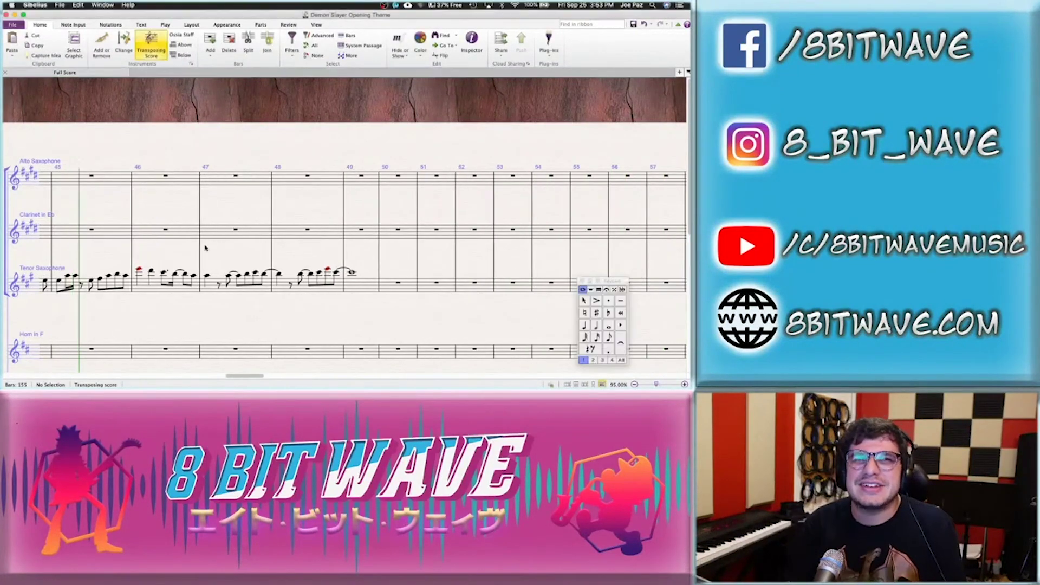
pyautogui.hscroll(-10, 204, 246)
pyautogui.hscroll(-5, 204, 250)
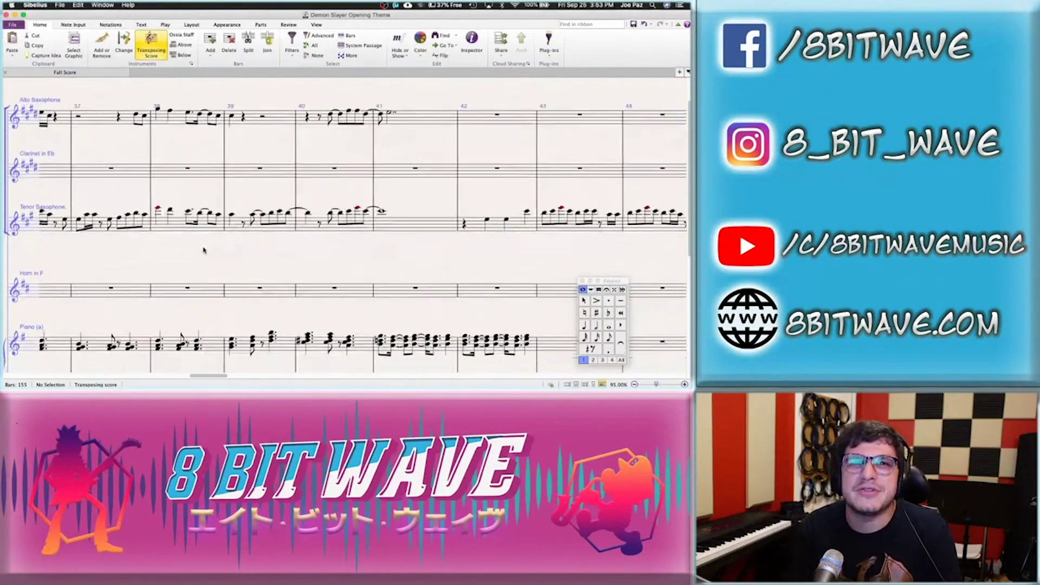
pyautogui.hscroll(-5, 154, 136)
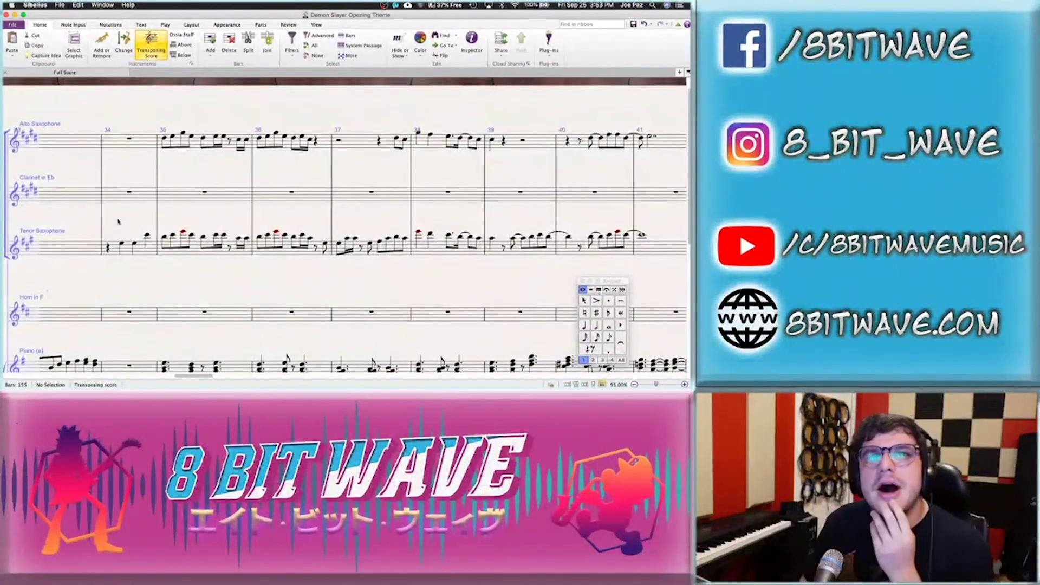
pyautogui.scroll(-2, 118, 221)
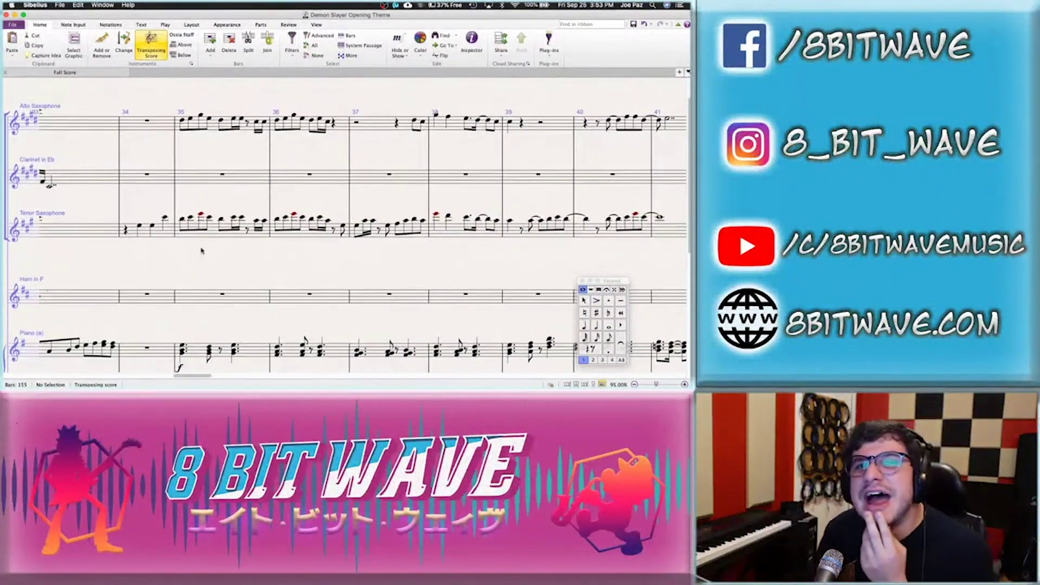
pyautogui.scroll(-5, 216, 280)
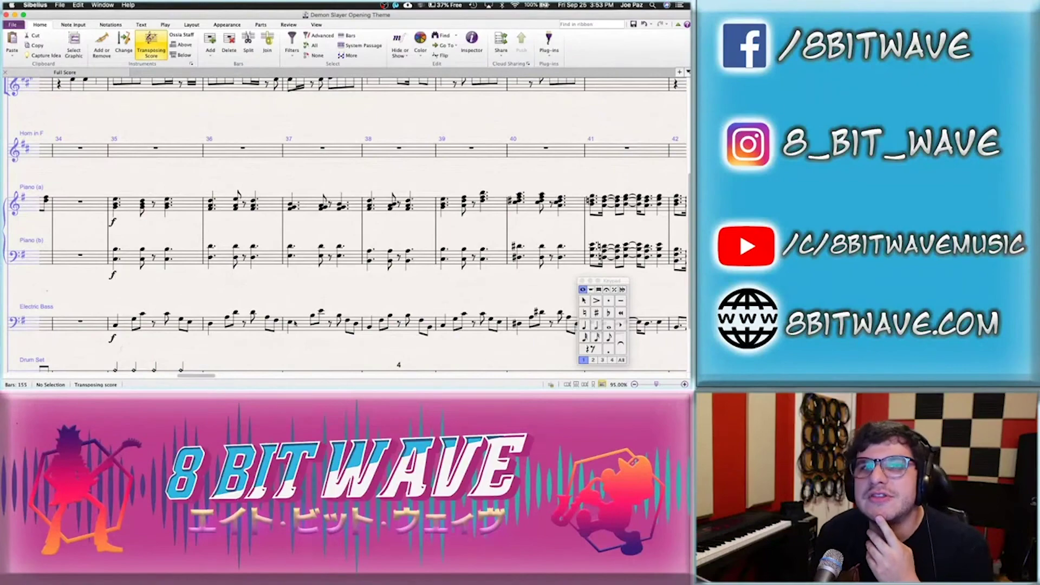
pyautogui.scroll(3, 166, 296)
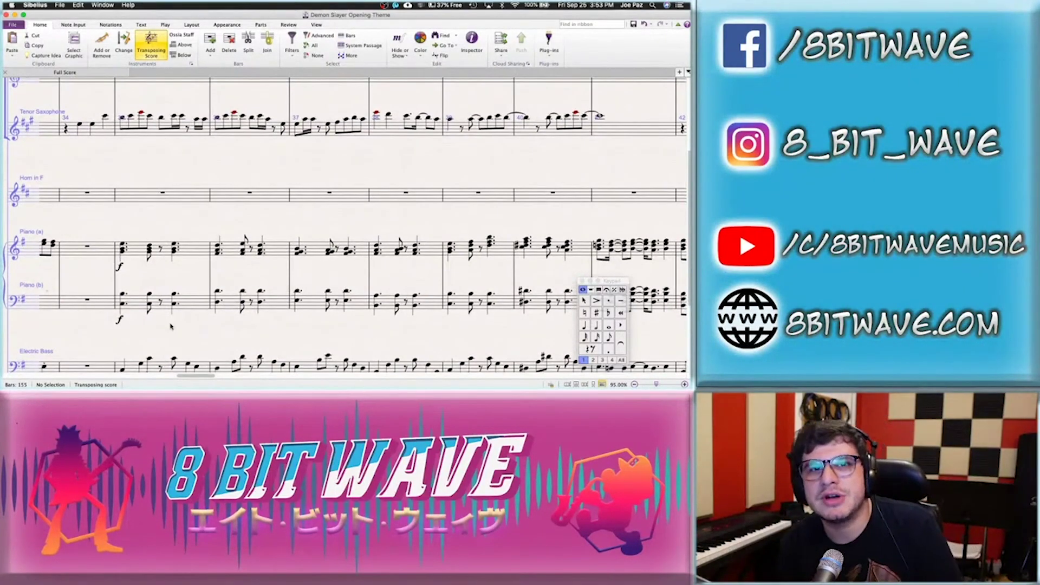
pyautogui.scroll(5, 170, 325)
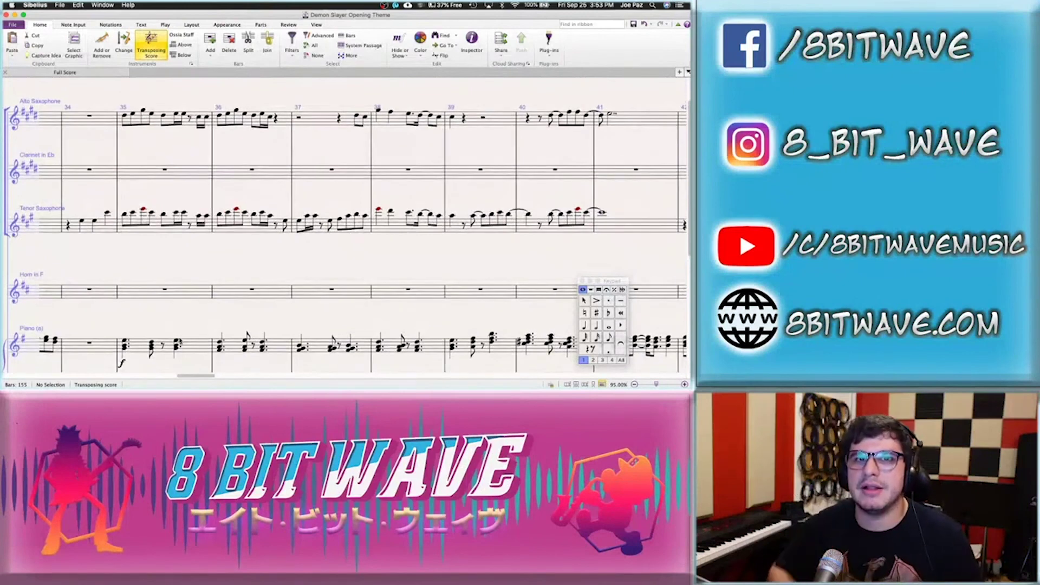